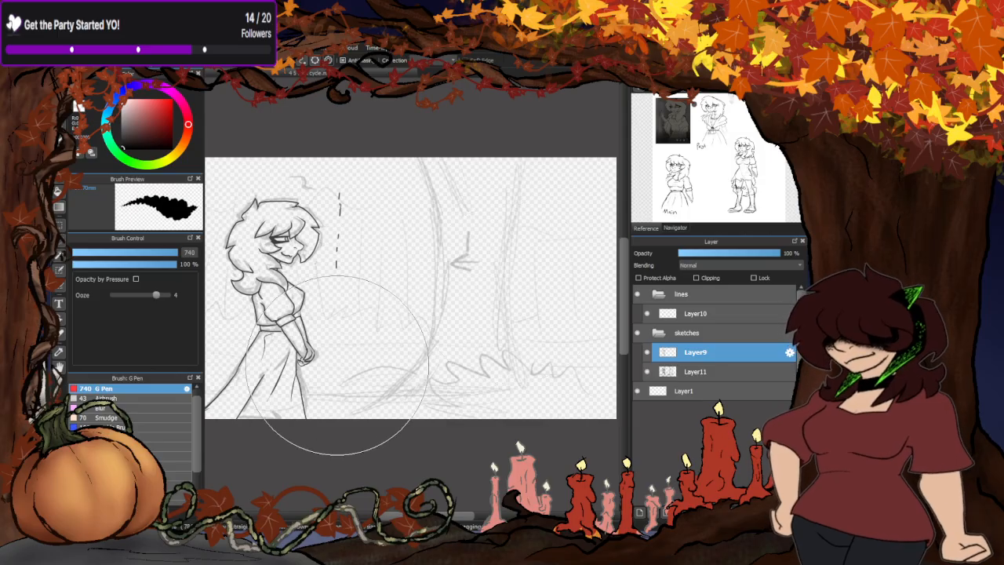
- Reduce the G Pen size to 13.1 and toggle Layer9's visibility to compare the inked figure with the rough sketch
drag(168, 252, 100, 251)
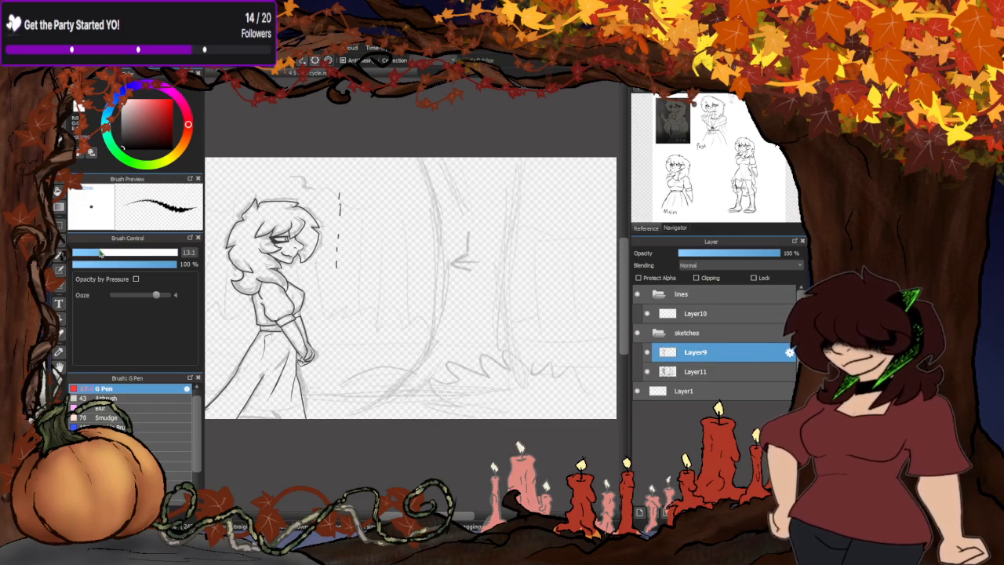
click(647, 352)
click(647, 352)
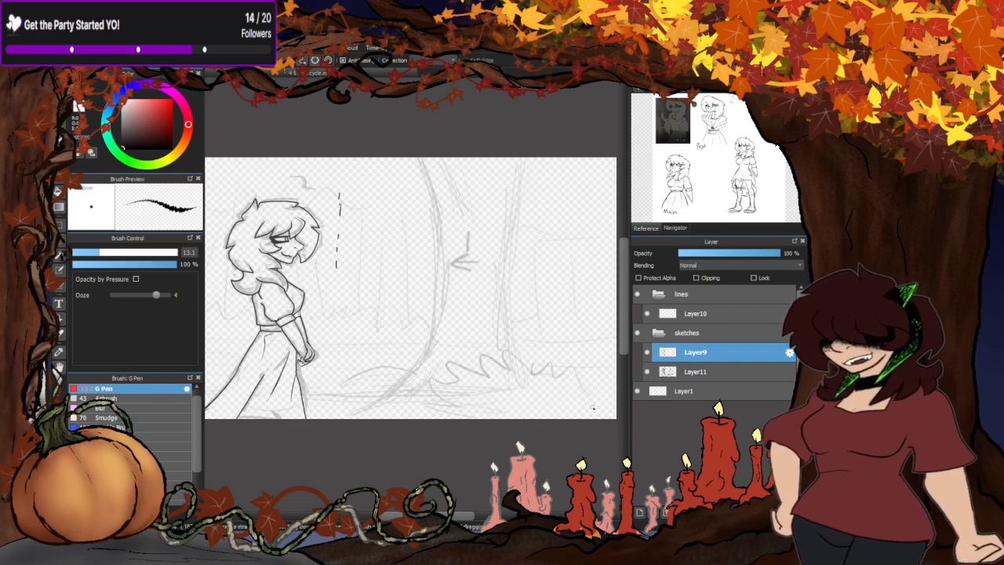
drag(450, 514, 442, 515)
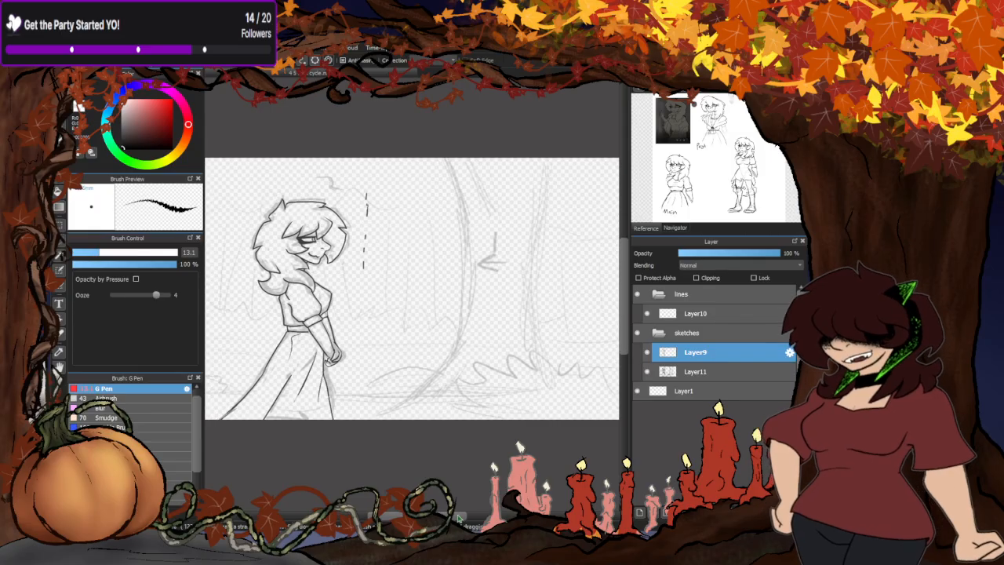
scroll(447, 265, down, 2)
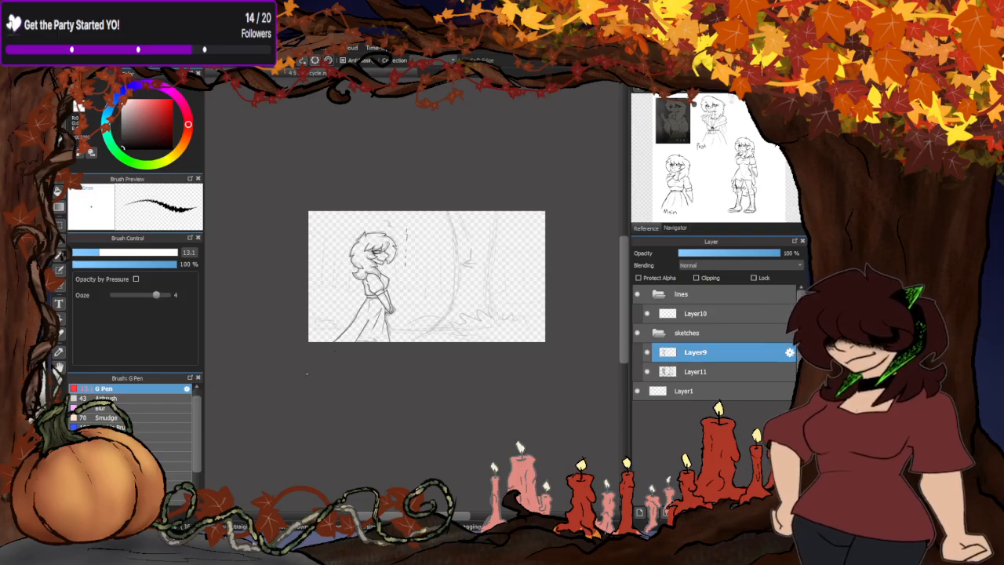
- Set the G Pen size to 1.2 and draw a pointed extension on the upper lash at the eye's outer corner
scroll(380, 254, up, 7)
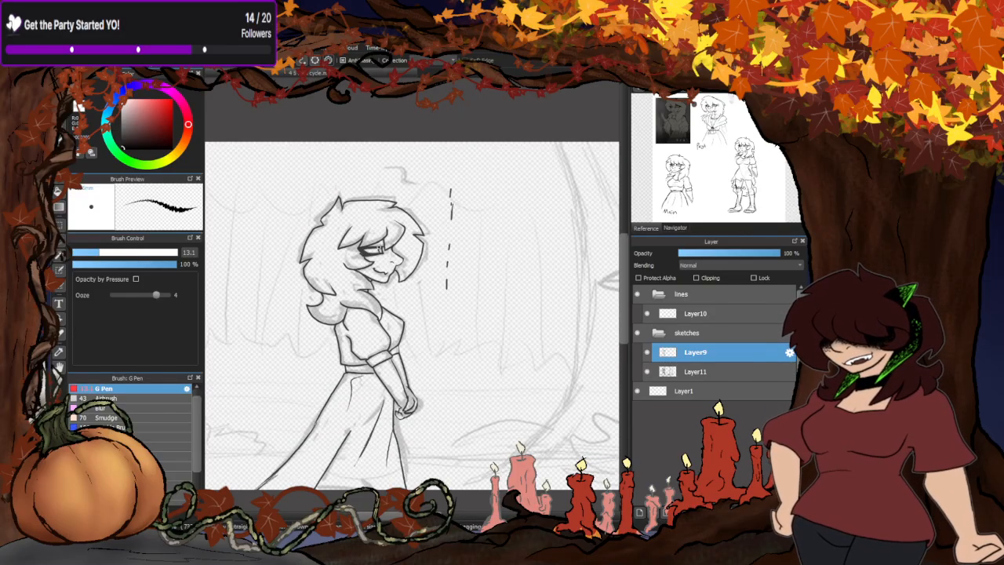
scroll(380, 248, up, 6)
click(75, 251)
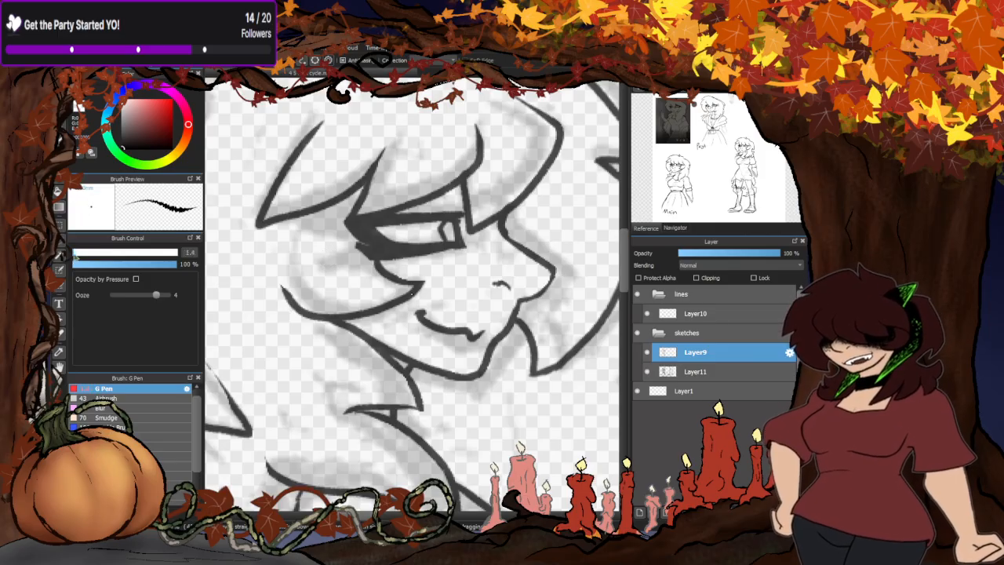
scroll(357, 228, up, 3)
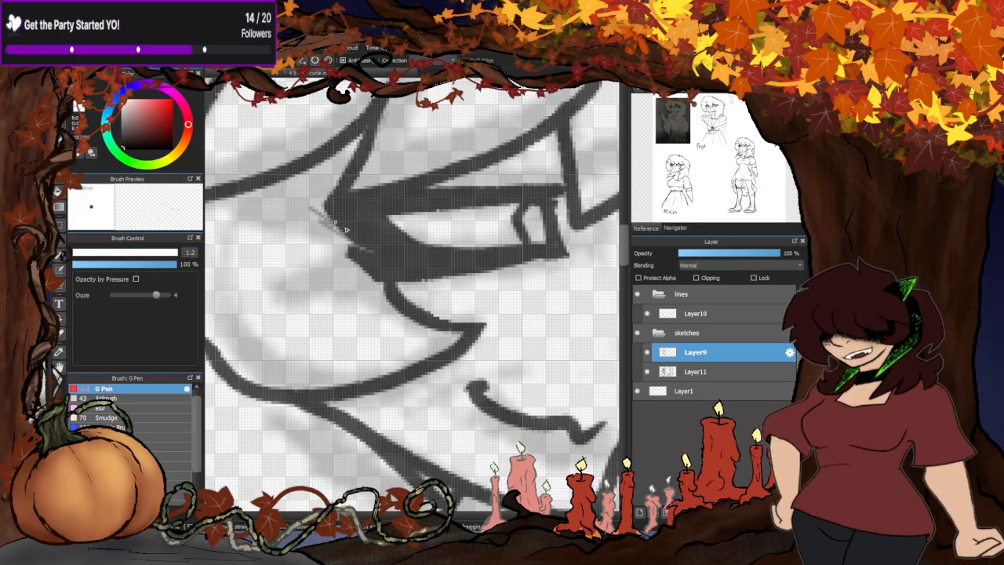
drag(339, 234, 310, 209)
- Set the G Pen size to 3.9 and extend the lower lash into a point at the eye's outer corner
click(77, 252)
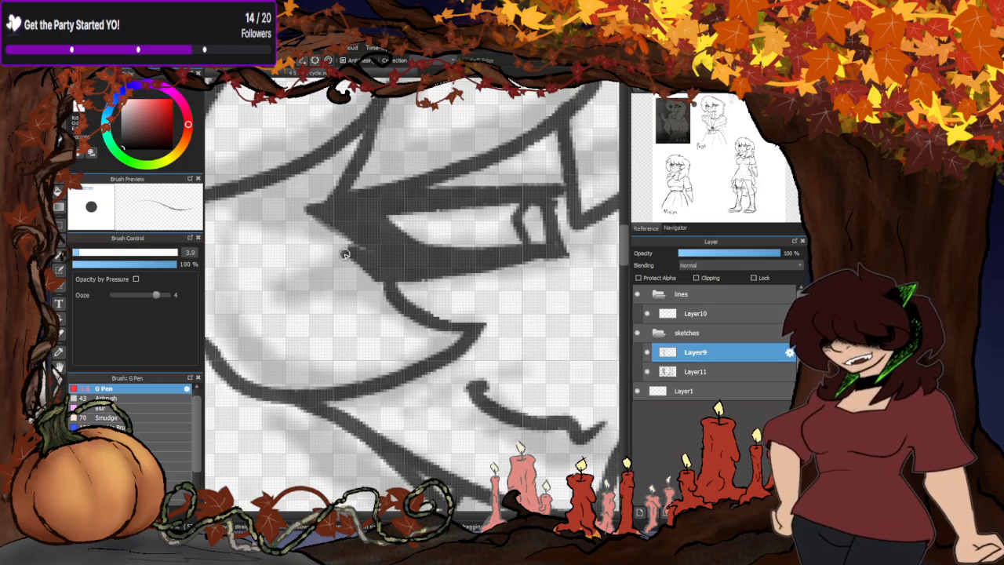
drag(345, 254, 379, 281)
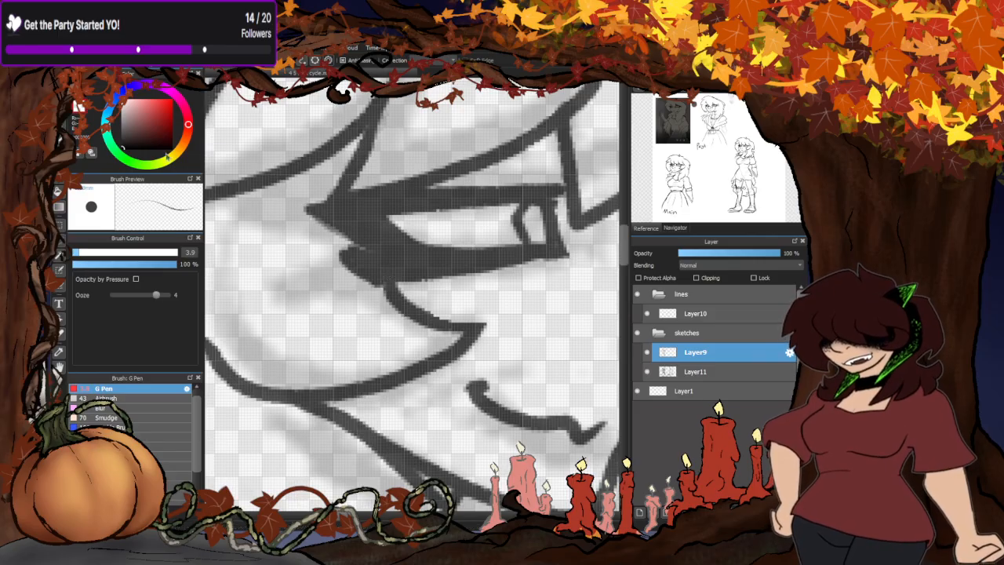
scroll(347, 246, up, 3)
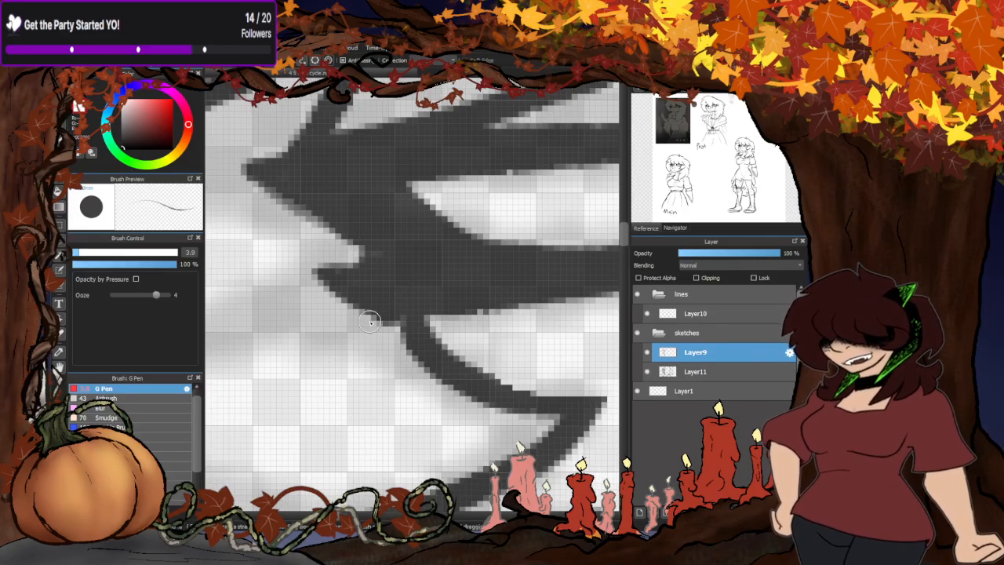
scroll(370, 322, down, 5)
scroll(432, 266, up, 2)
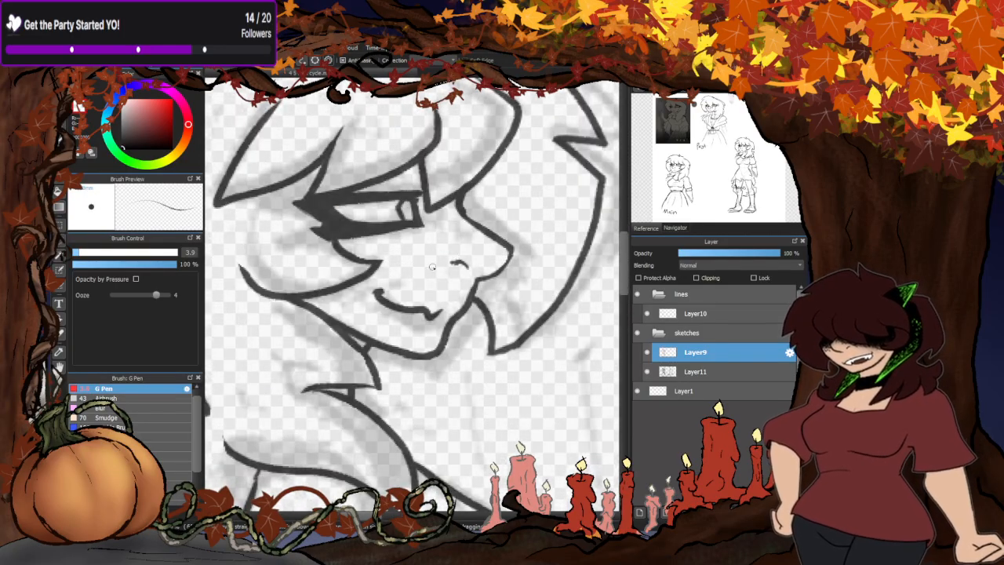
- Tidy the line joint where the front bang meets the bridge of the nose
scroll(477, 251, up, 2)
scroll(457, 183, up, 2)
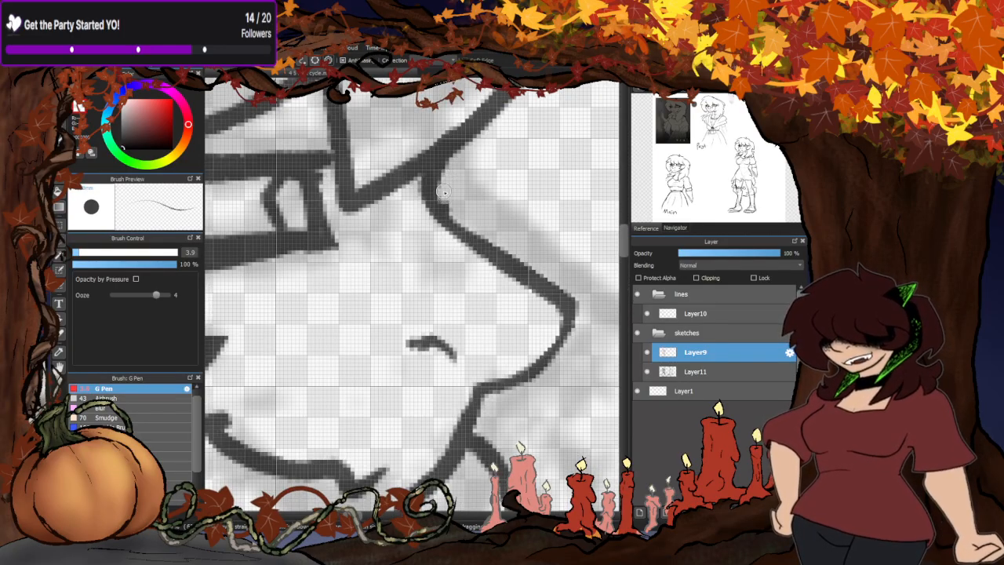
scroll(439, 200, down, 2)
scroll(451, 190, up, 2)
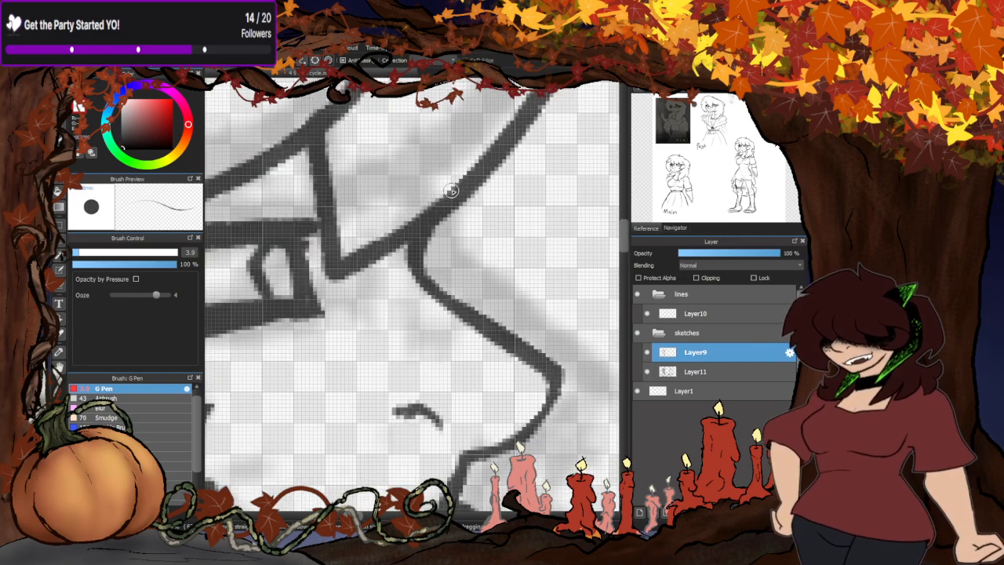
- Refine the lines of the bang strands above the eye, thinning the front bang's lower tip
scroll(468, 240, down, 3)
scroll(335, 217, up, 2)
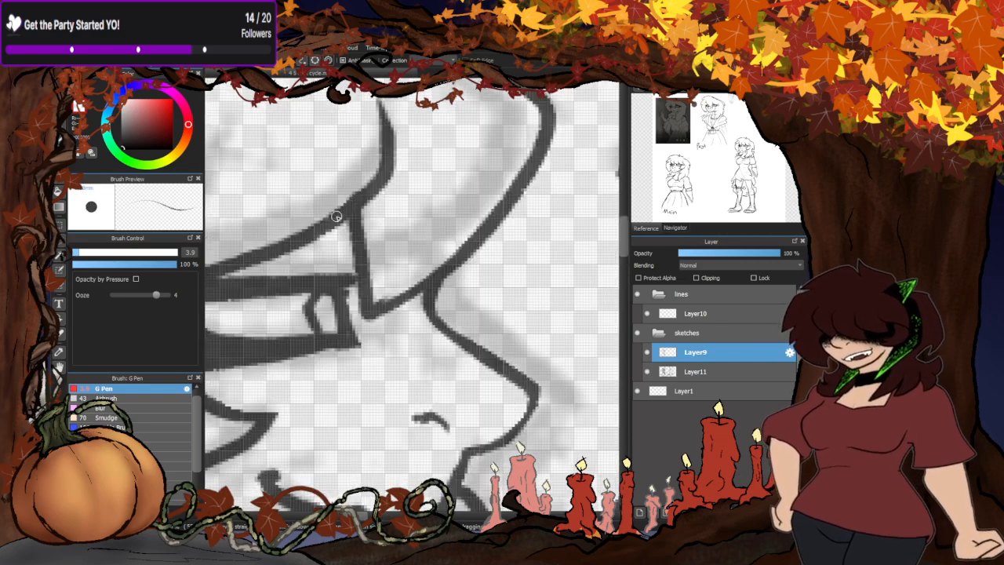
scroll(436, 246, down, 3)
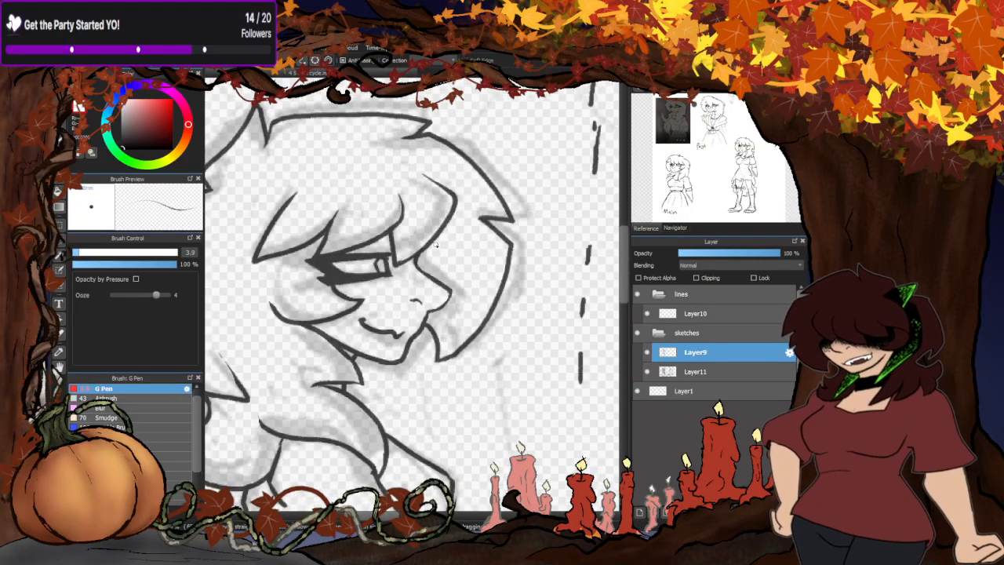
scroll(438, 245, up, 2)
scroll(406, 169, down, 4)
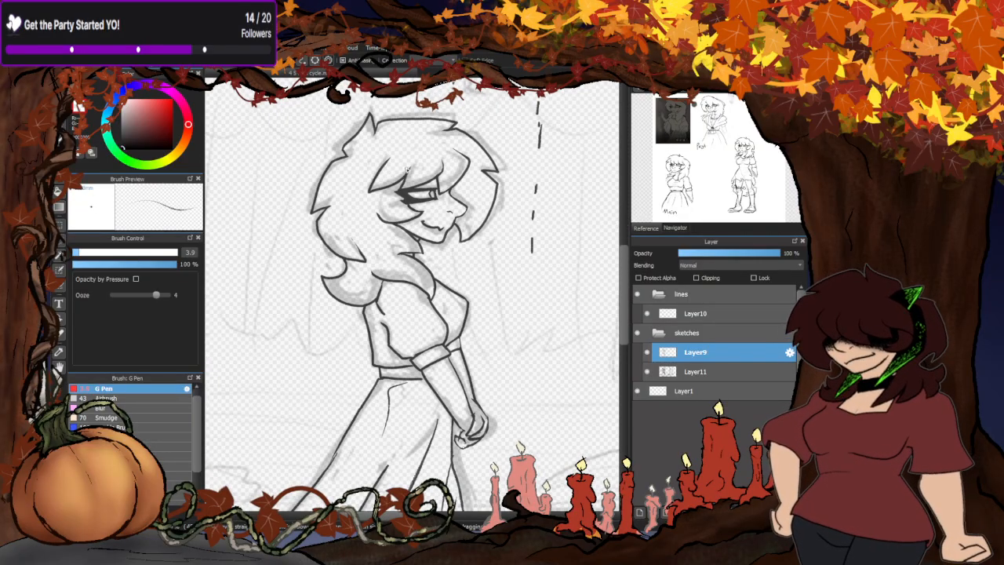
scroll(406, 169, up, 3)
scroll(394, 226, down, 2)
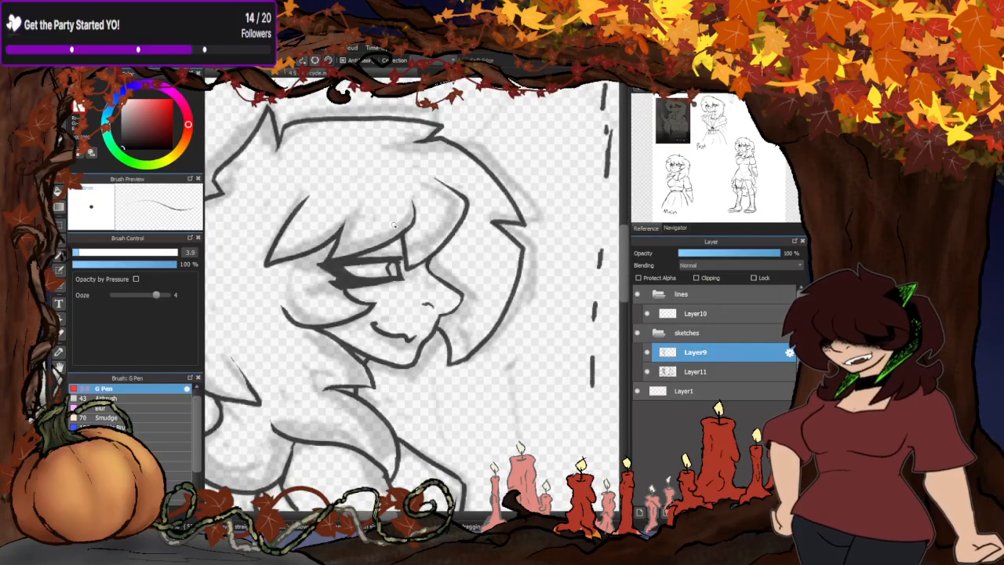
- Trim the overshooting line at the notch on top of the hair so it ends closer to the outline
scroll(395, 225, up, 3)
scroll(387, 122, down, 3)
scroll(401, 145, up, 3)
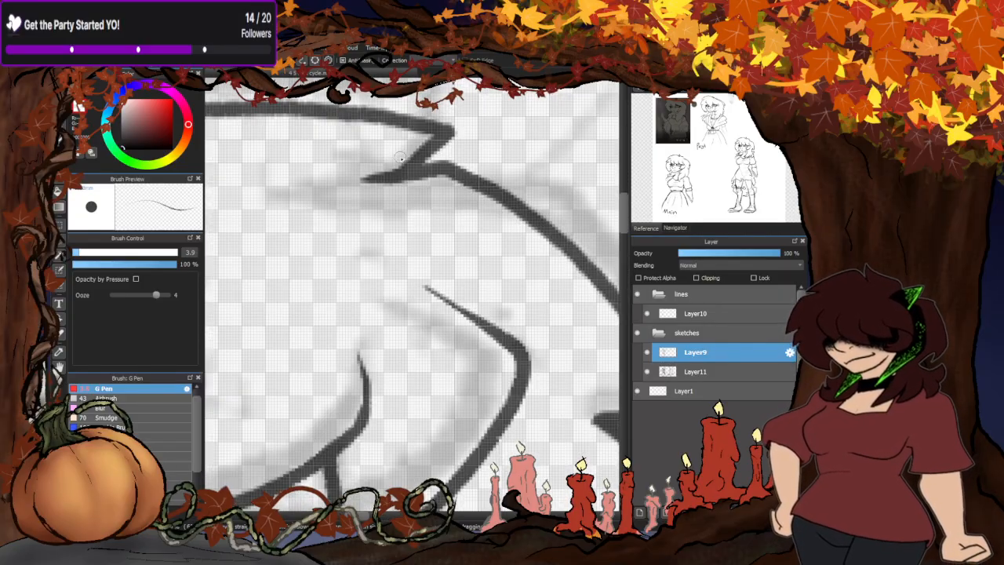
scroll(400, 158, down, 2)
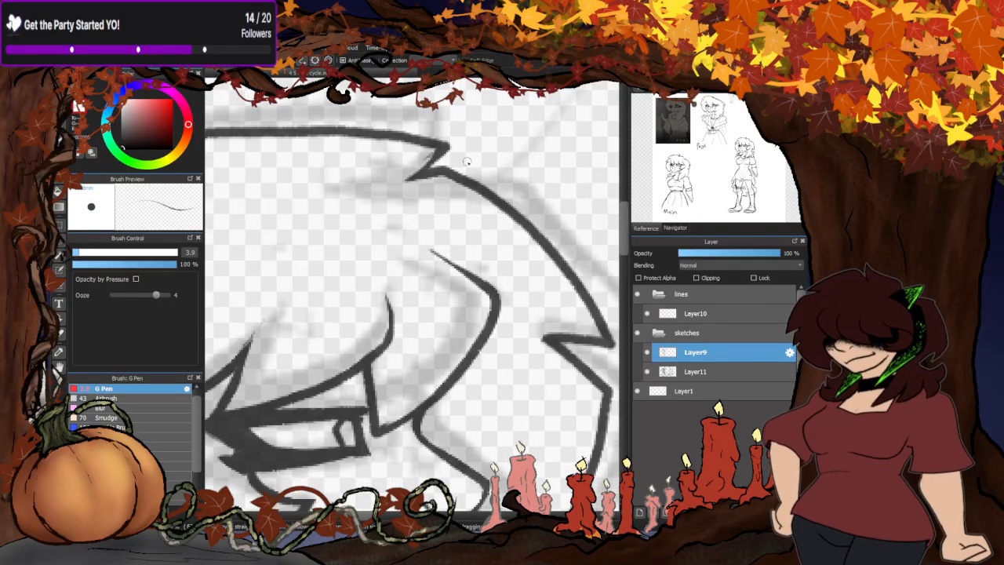
scroll(463, 143, down, 3)
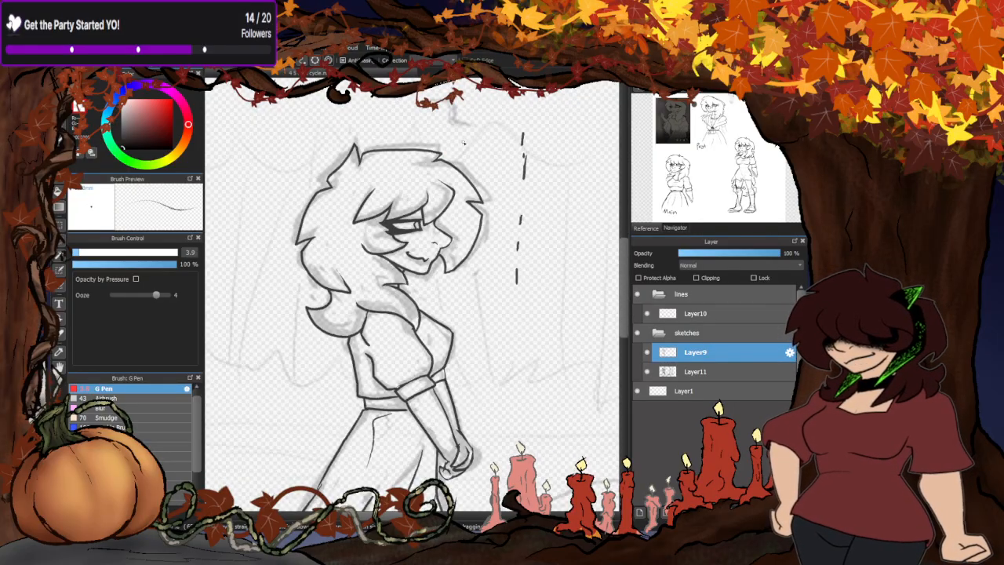
- Clean up the thin strand line at the back of the hair near the neck
scroll(321, 310, up, 4)
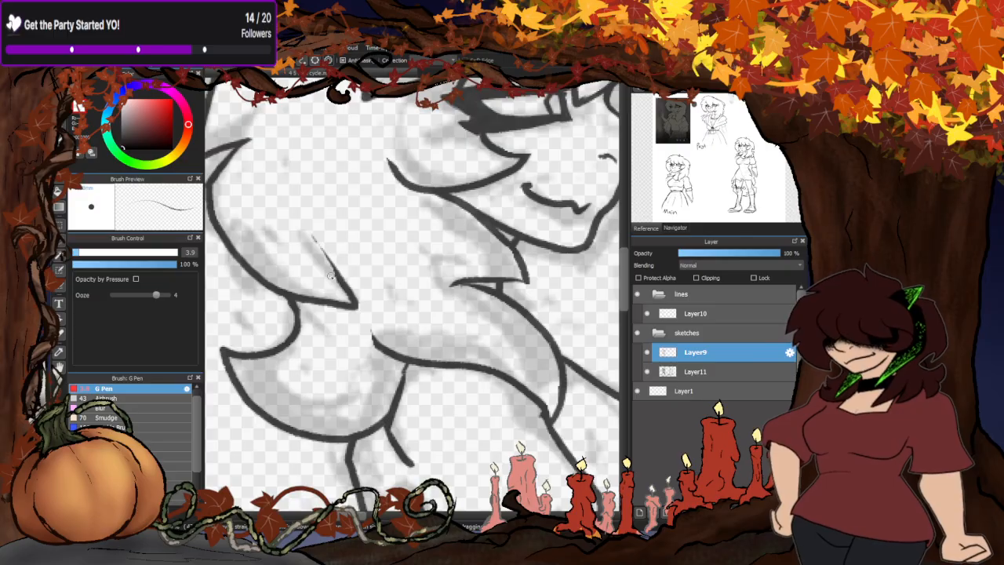
scroll(385, 247, down, 3)
scroll(332, 264, down, 3)
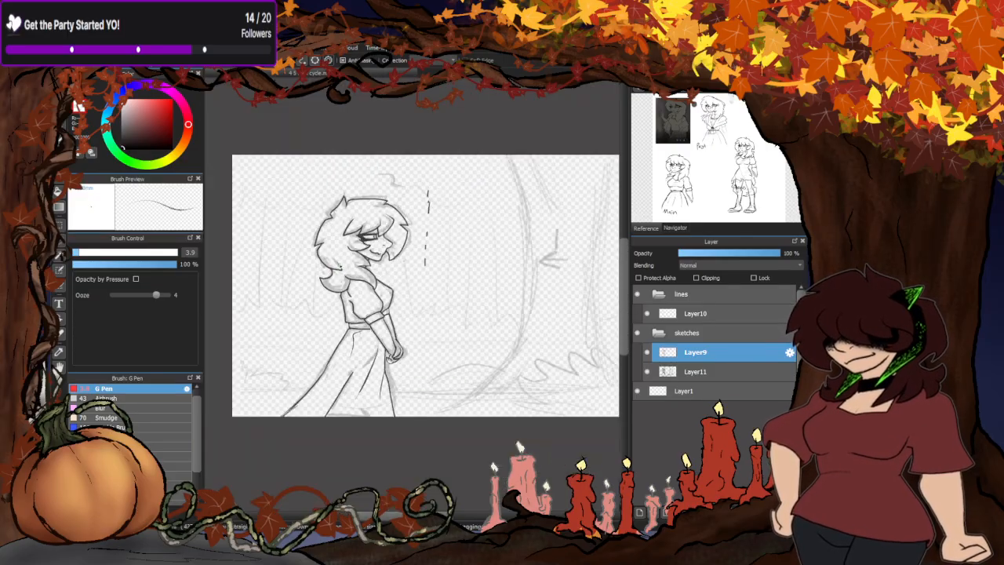
scroll(292, 285, down, 2)
scroll(255, 280, up, 1)
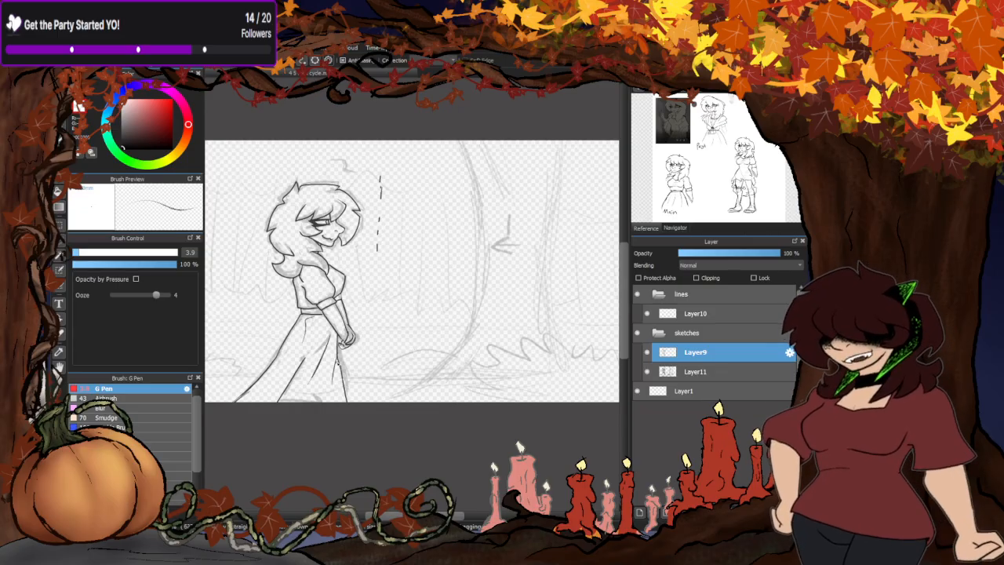
- Clean up the overlapping lines at the rear corner of the sleeve cuff and check the sleeve's shoulder lines
scroll(388, 335, down, 2)
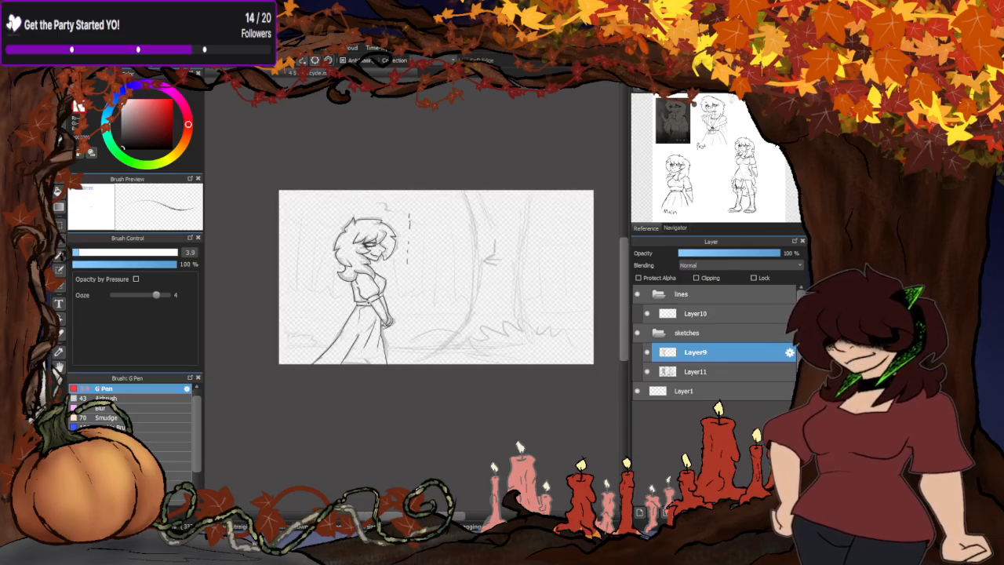
scroll(311, 334, up, 4)
scroll(396, 312, up, 5)
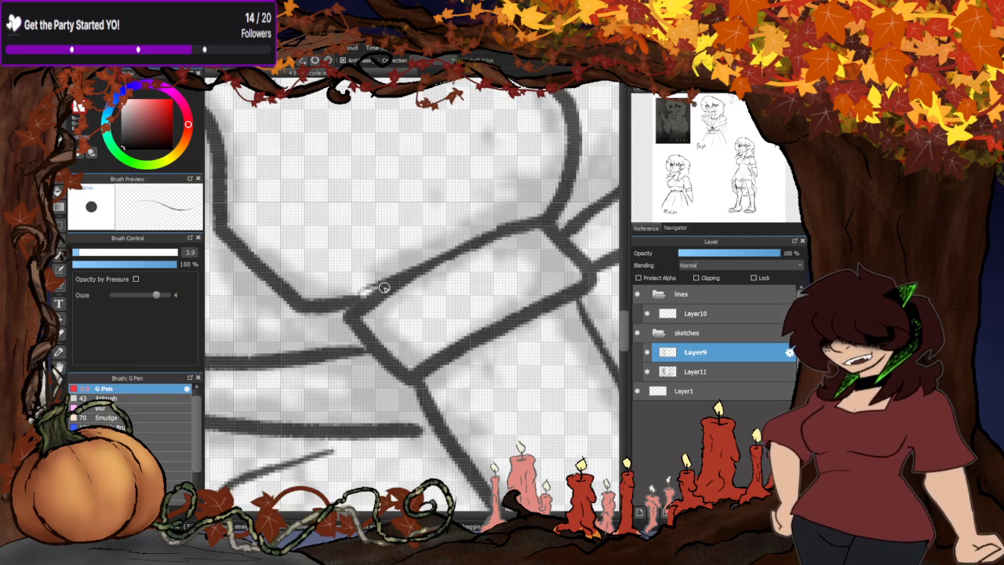
scroll(445, 246, down, 1)
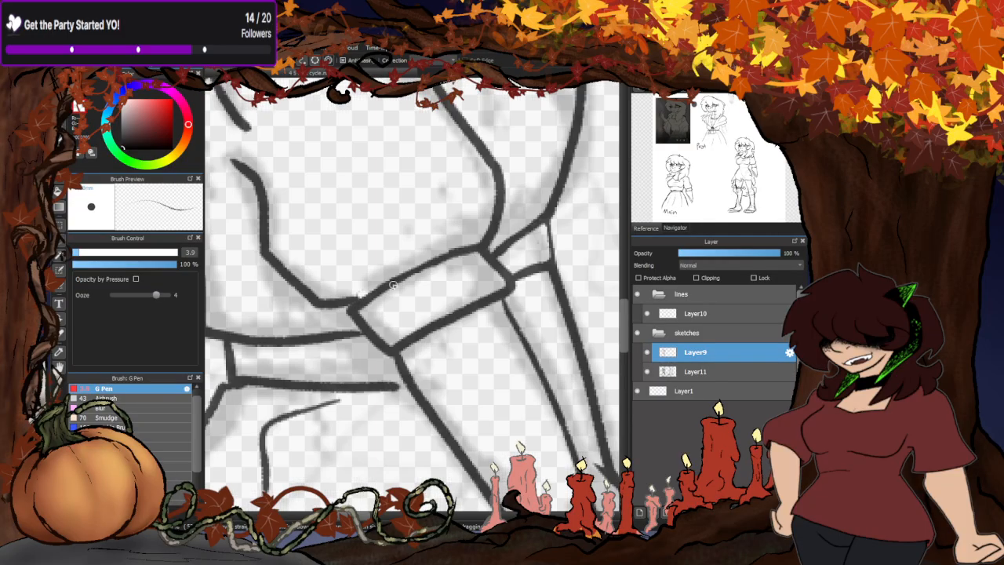
scroll(454, 246, up, 2)
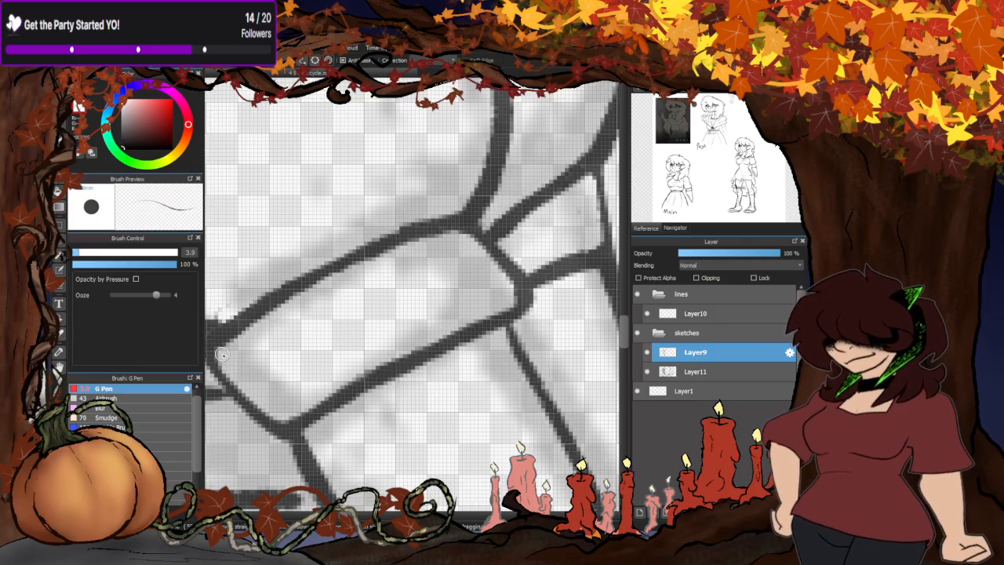
scroll(404, 280, down, 3)
scroll(392, 290, up, 3)
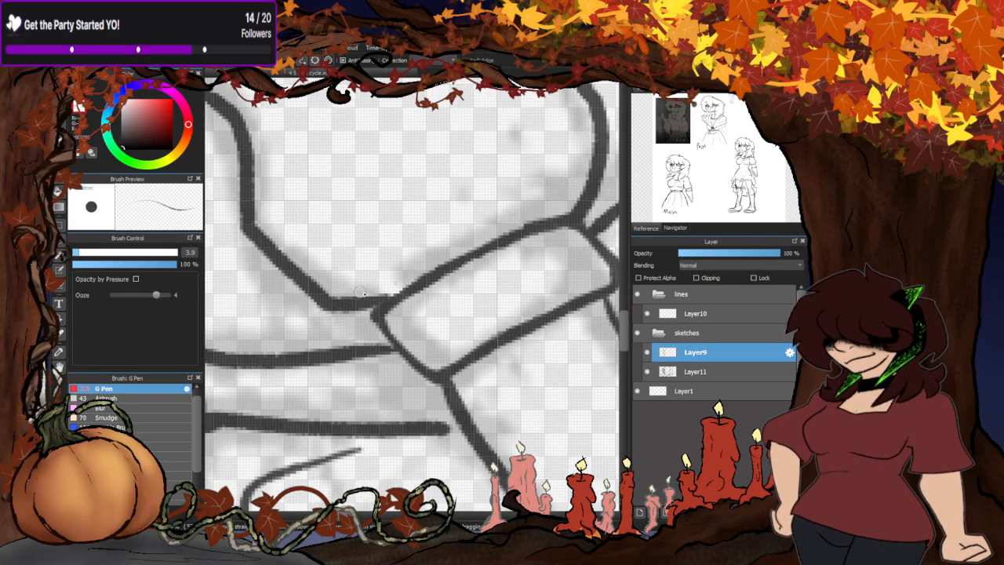
scroll(377, 290, down, 4)
scroll(347, 192, up, 4)
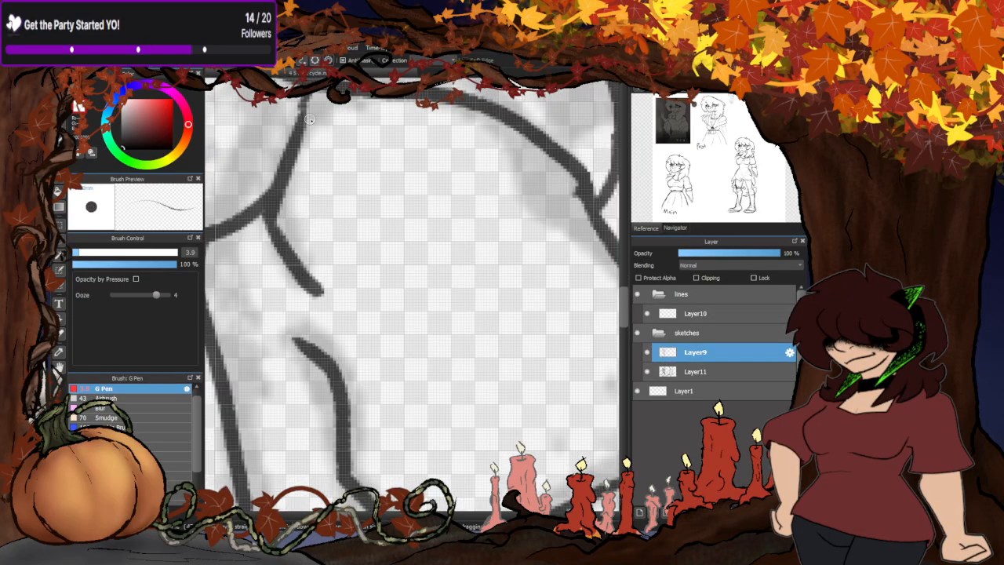
scroll(313, 280, down, 6)
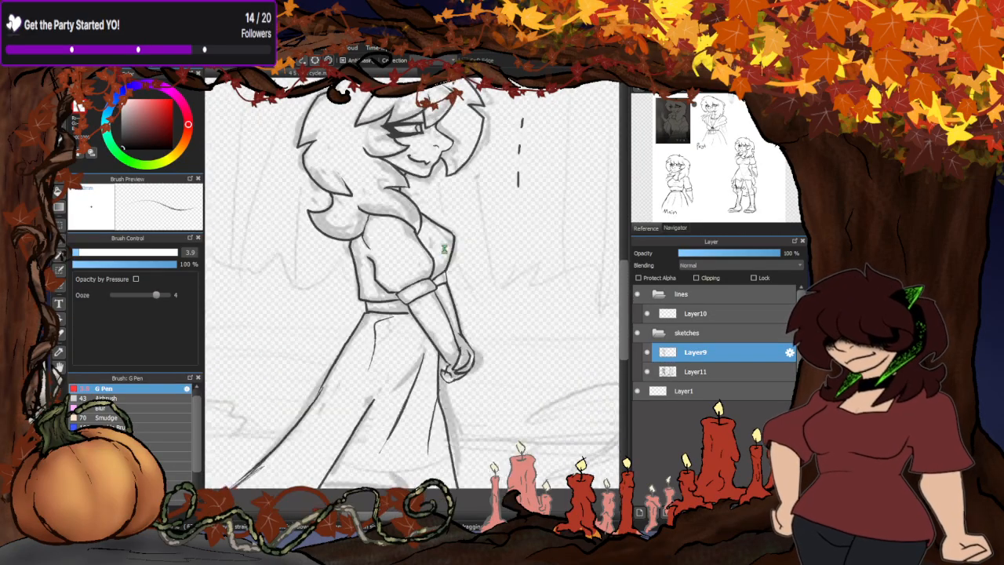
- Hide and show Layer9 to compare the cleaned figure with the rough sketch across the whole canvas
scroll(416, 285, up, 1)
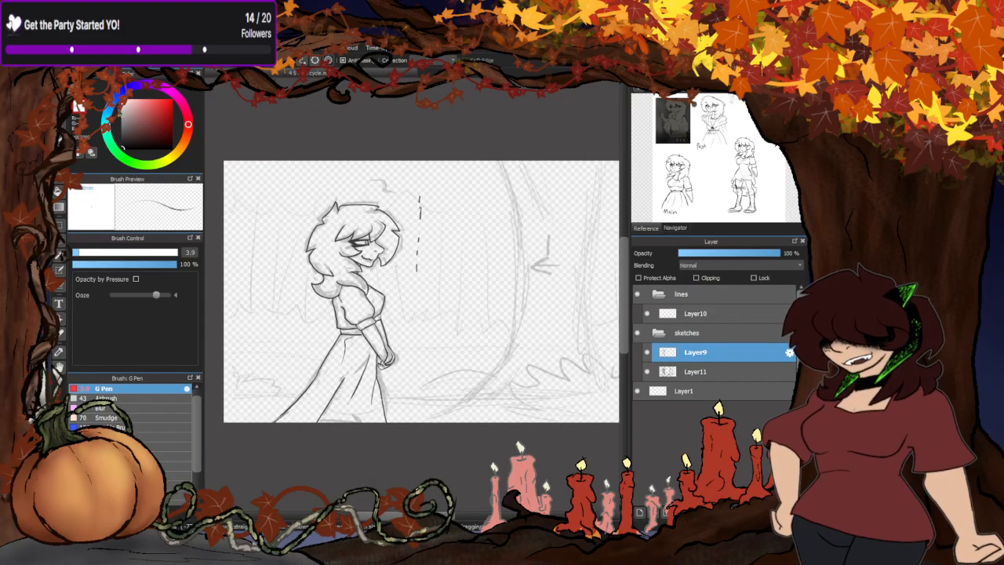
scroll(283, 353, up, 1)
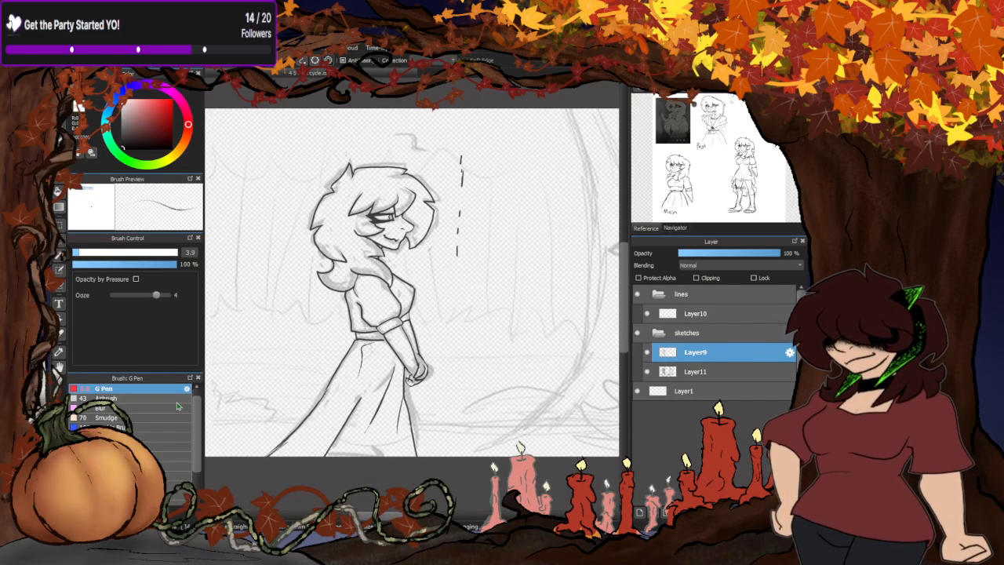
click(647, 353)
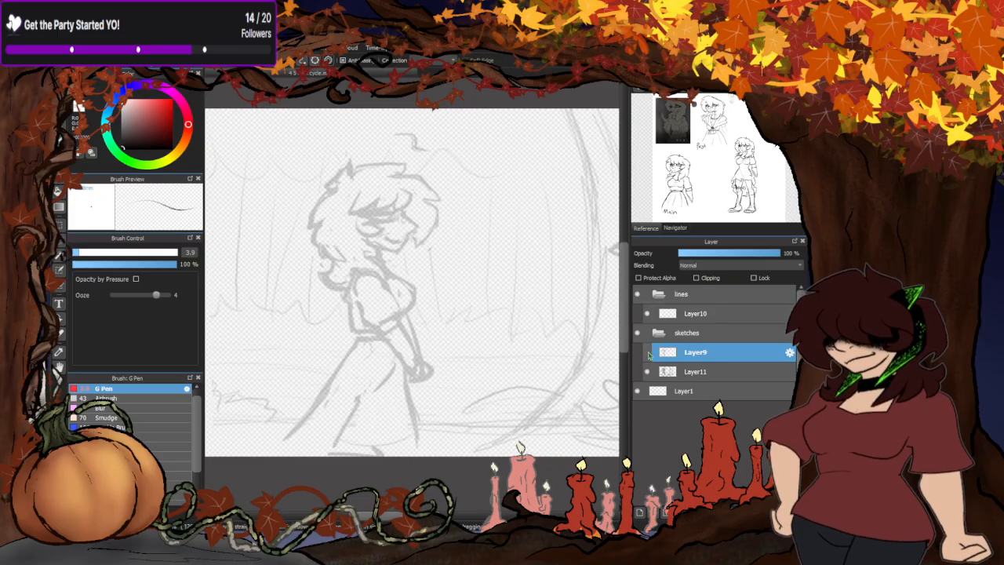
click(647, 352)
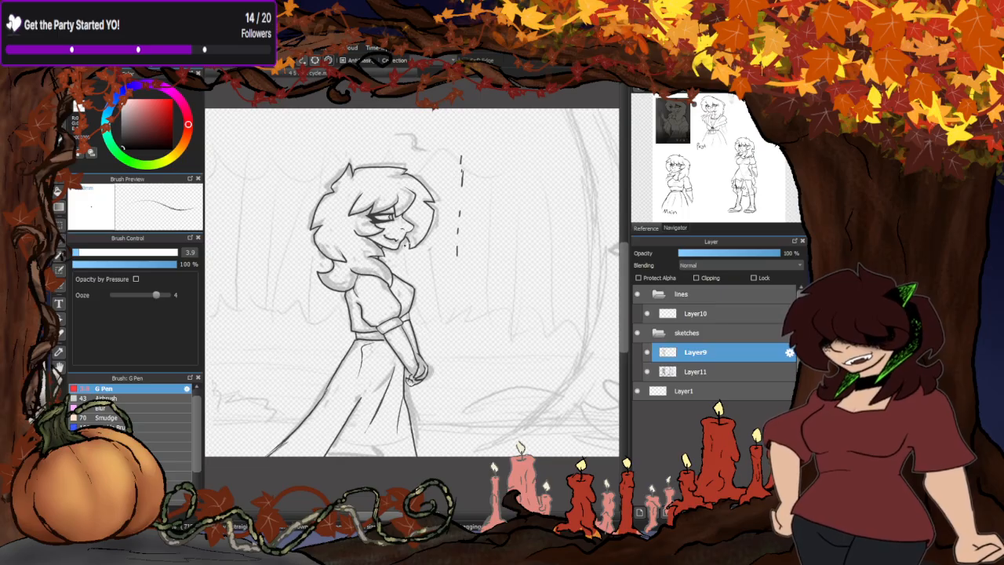
scroll(280, 229, down, 4)
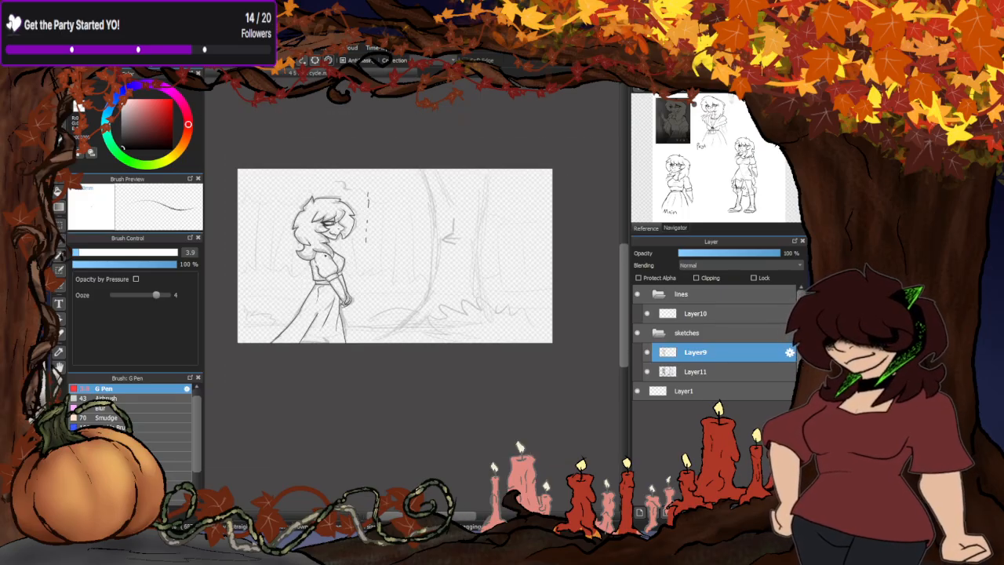
- Toggle Layer9 off and back on to compare the finished figure lines with the rough figure beneath
scroll(325, 252, up, 1)
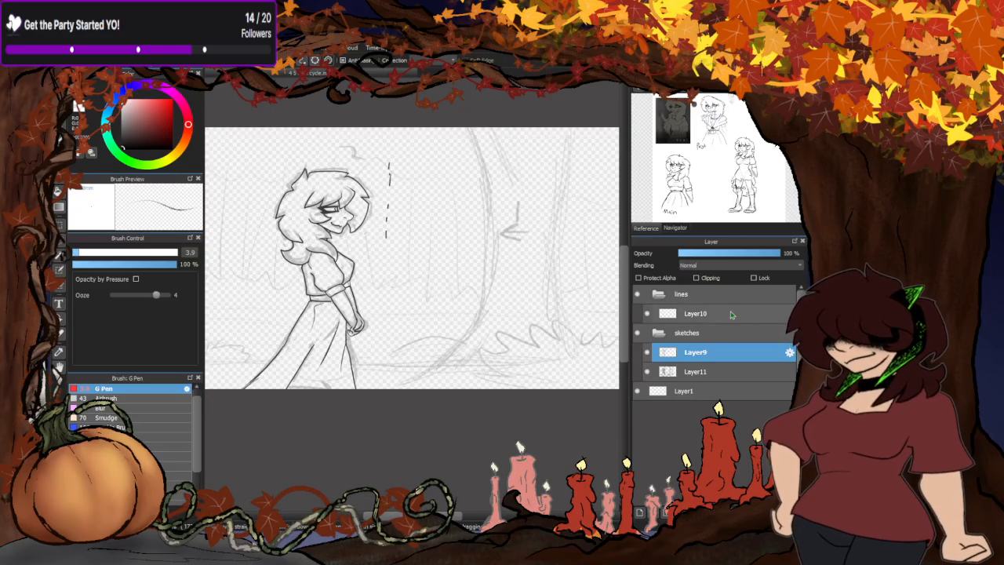
click(648, 353)
click(648, 353)
click(648, 353)
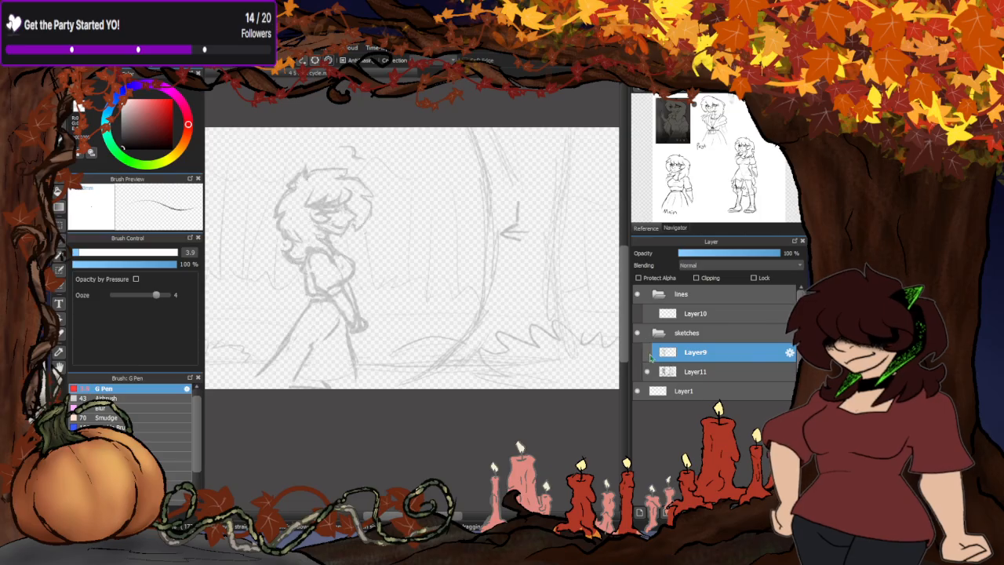
click(647, 353)
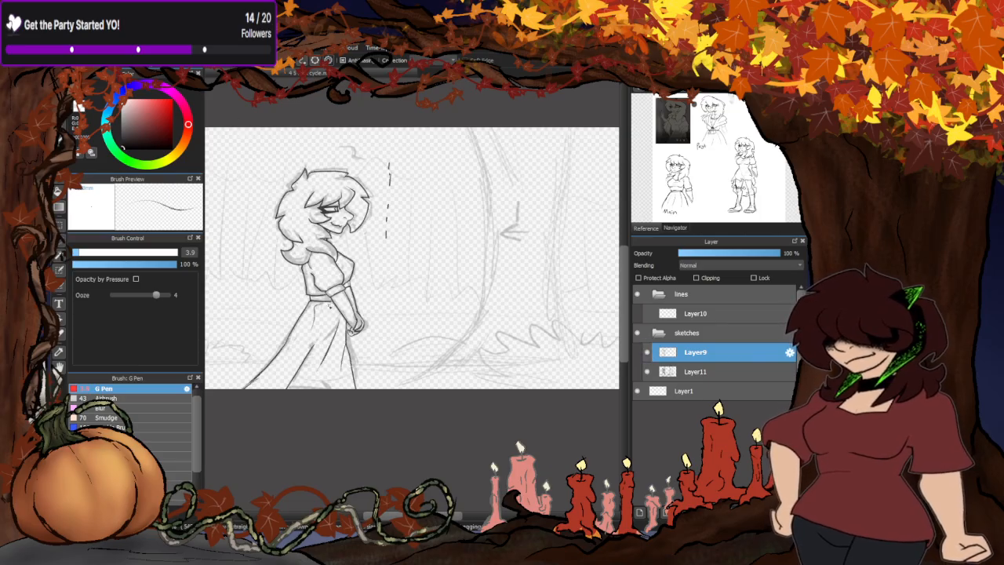
- Duplicate Layer9 and shift the copied figure slightly away from the original
key(ctrl+shift+n)
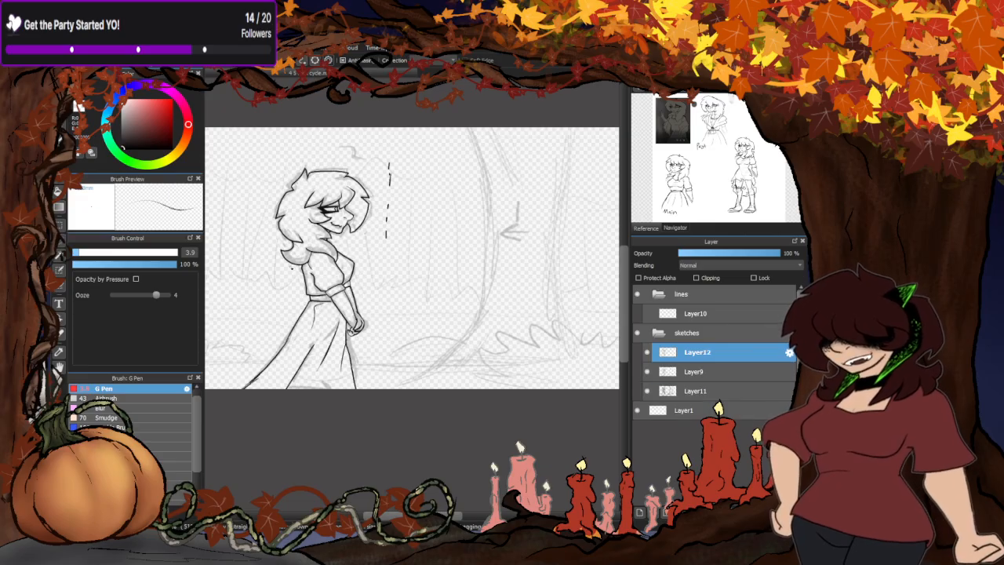
scroll(325, 335, up, 1)
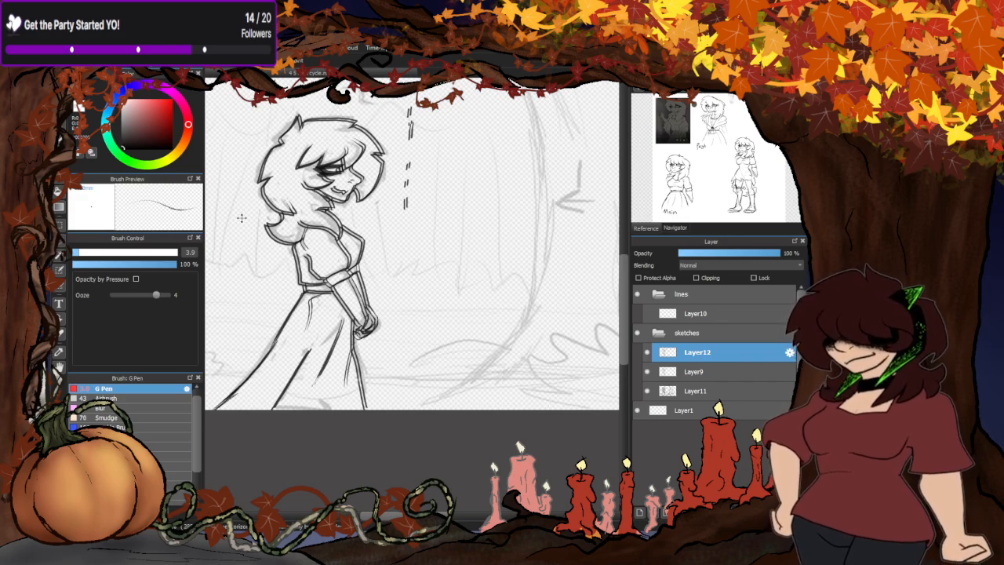
scroll(360, 321, down, 2)
scroll(358, 322, down, 1)
scroll(360, 314, up, 3)
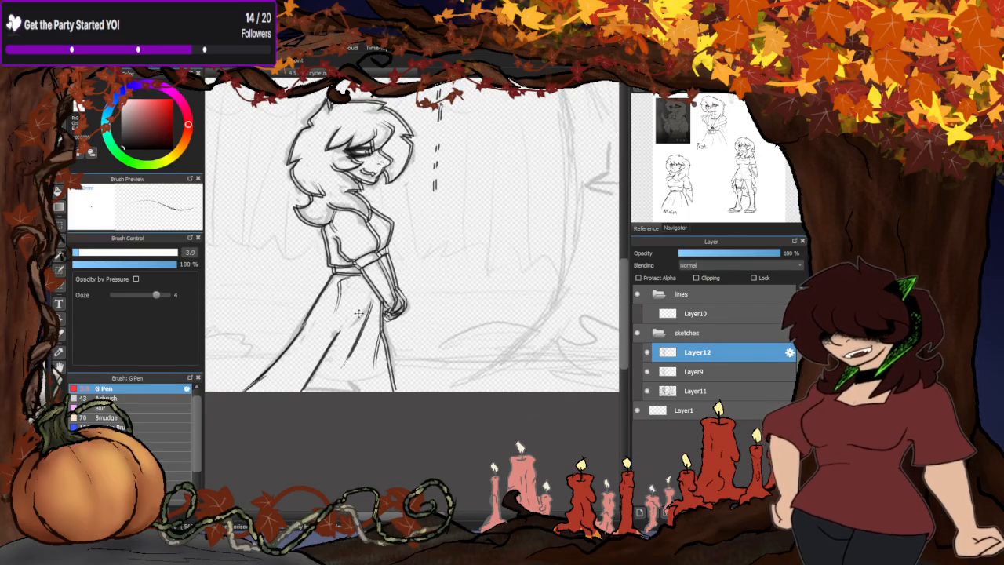
scroll(362, 308, up, 1)
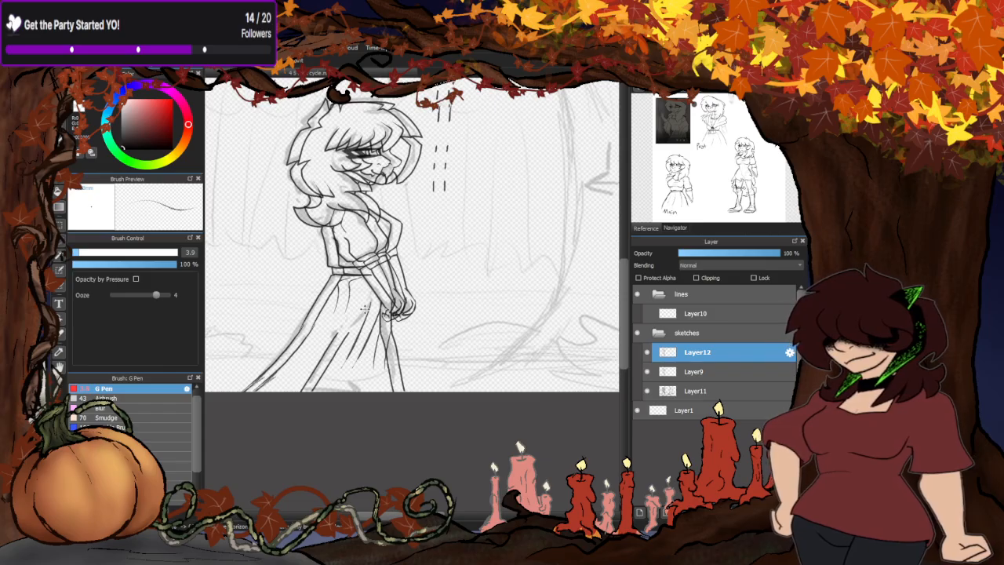
drag(365, 309, 356, 306)
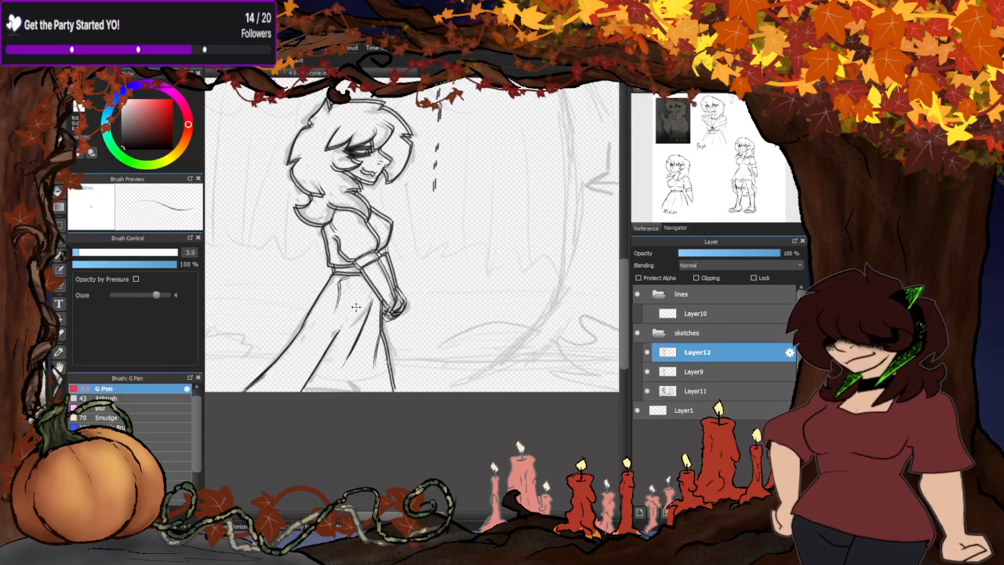
- Lower the opacity of Layer9 to 35% and of Layer11 to 13%
click(716, 370)
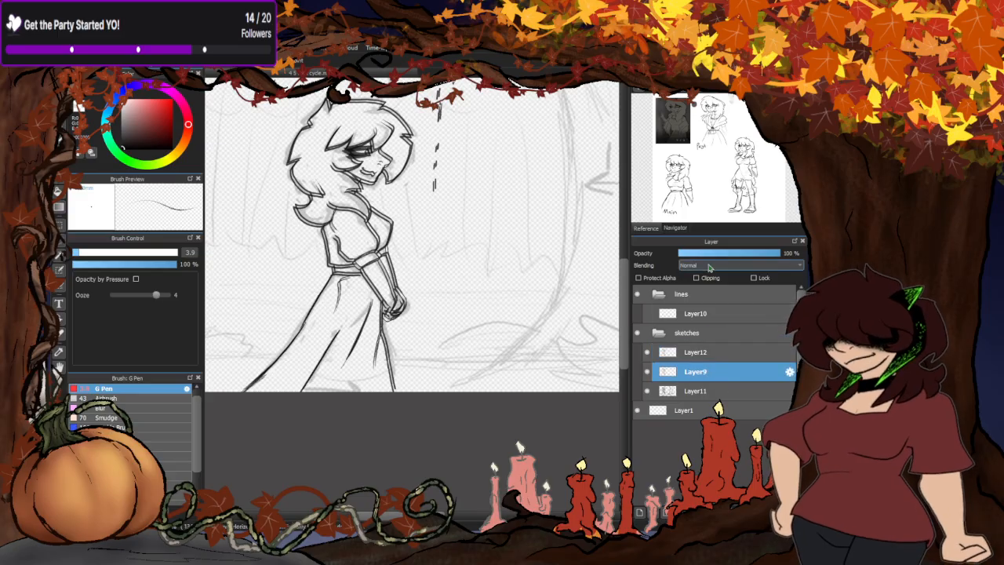
click(713, 254)
click(694, 390)
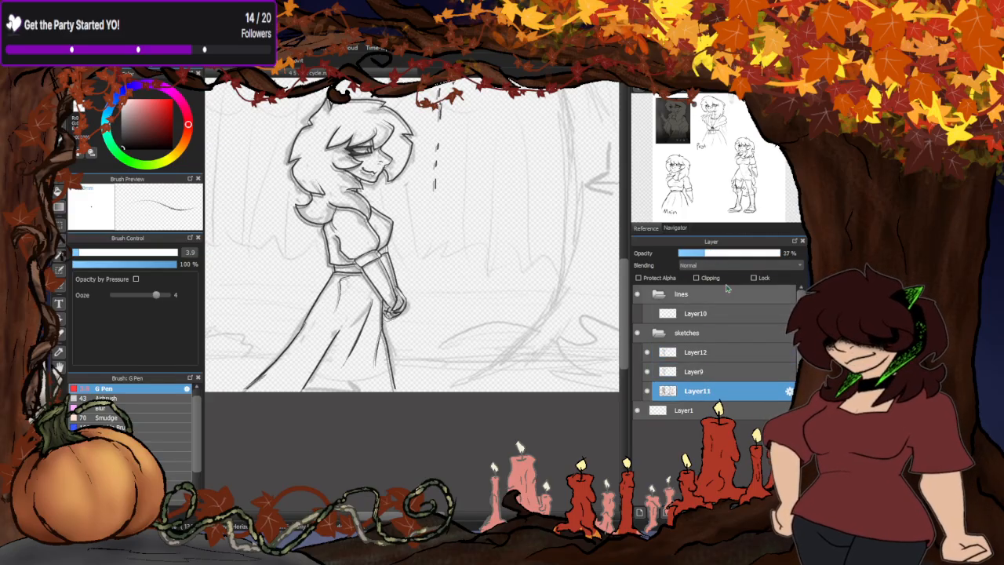
click(706, 254)
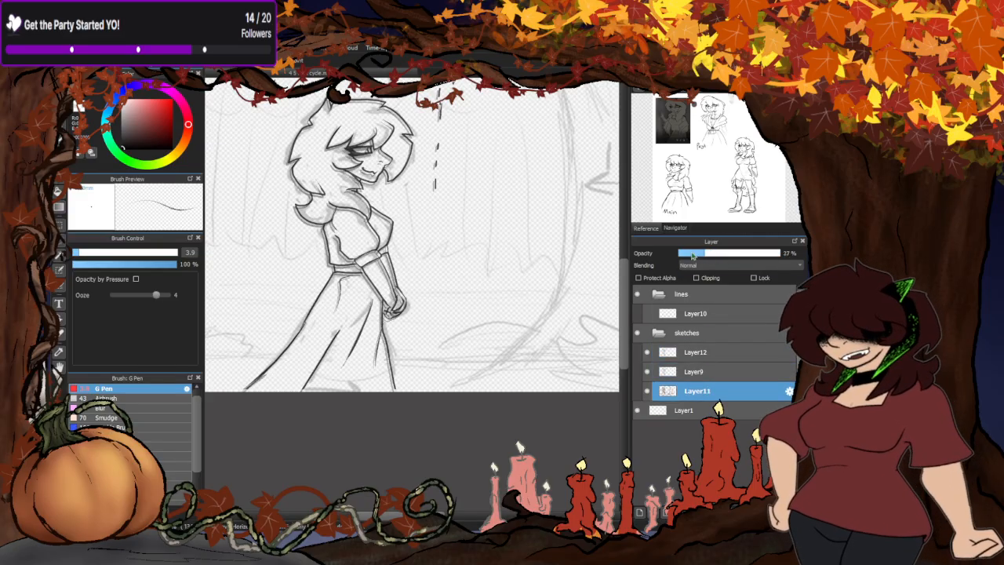
- Nudge the figure on Layer12 slightly to fine-tune its offset from the faded Layer9 figure
click(687, 358)
scroll(459, 288, down, 3)
scroll(375, 301, up, 4)
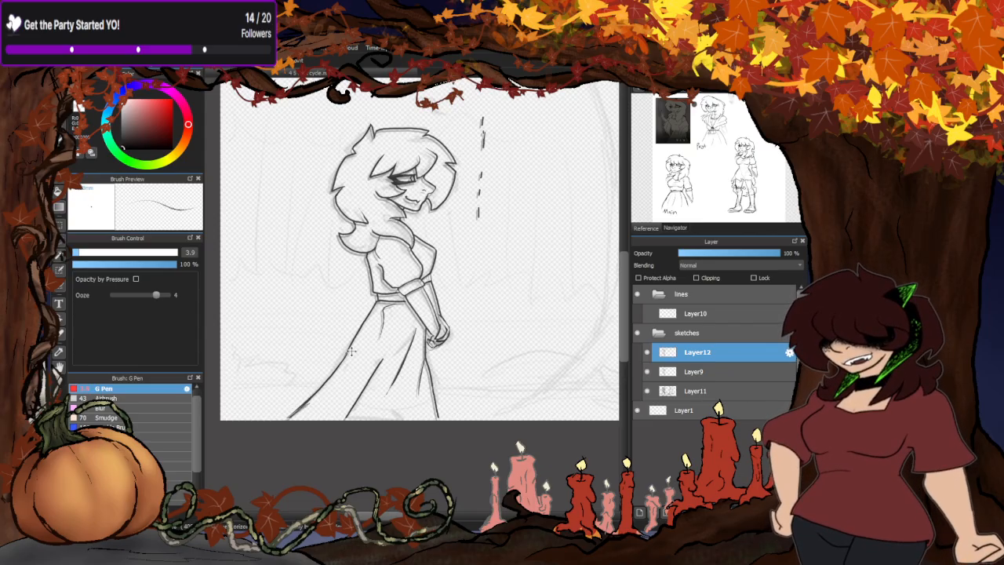
scroll(392, 248, up, 2)
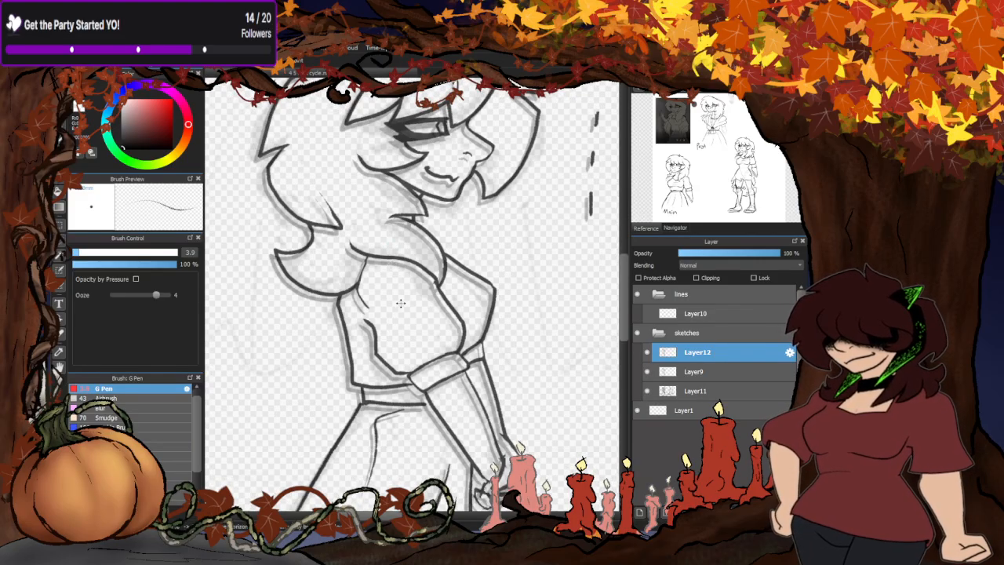
drag(400, 304, 402, 303)
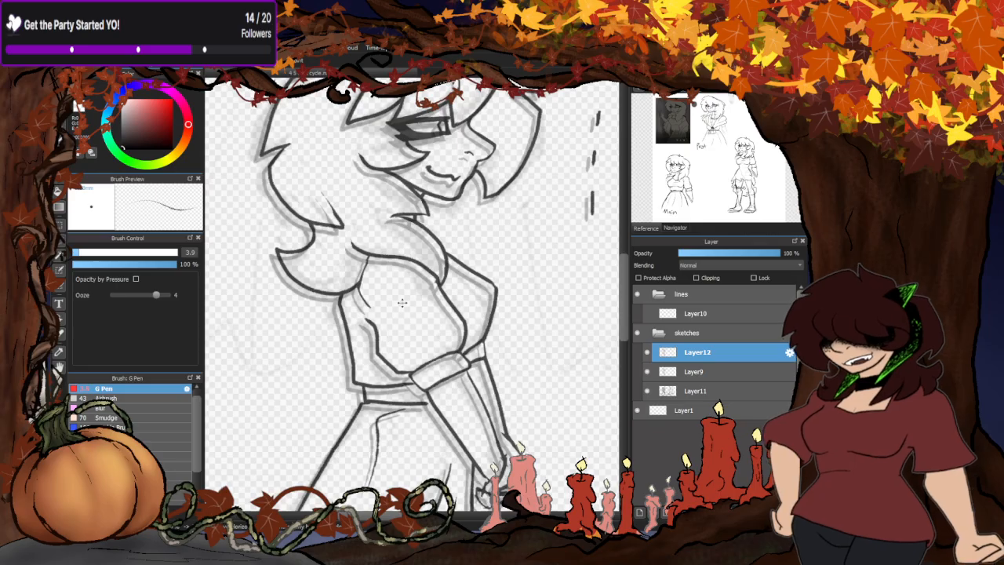
scroll(361, 318, down, 2)
scroll(382, 232, up, 2)
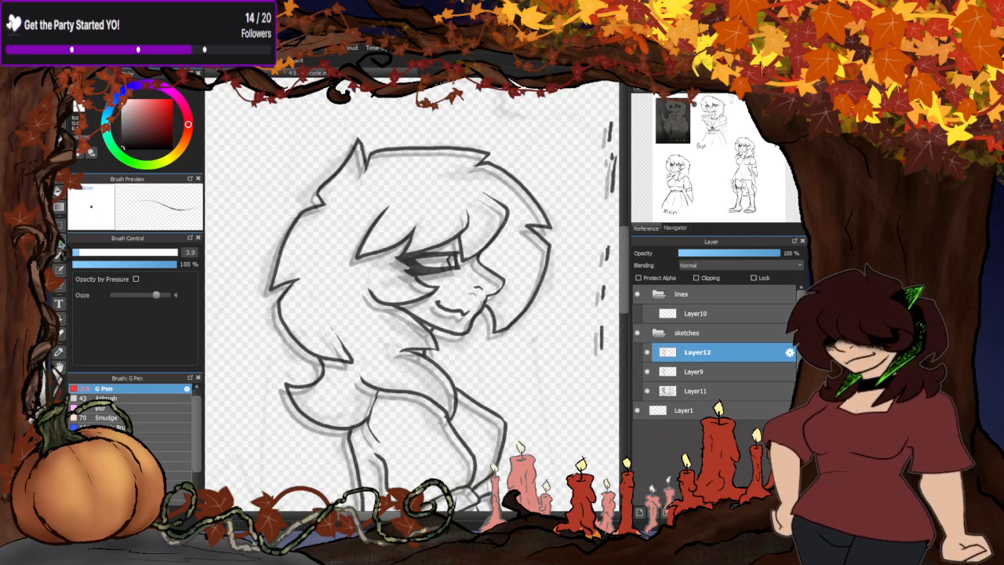
- Add a new layer above Layer12 and lower Layer12's opacity to 45%
click(59, 92)
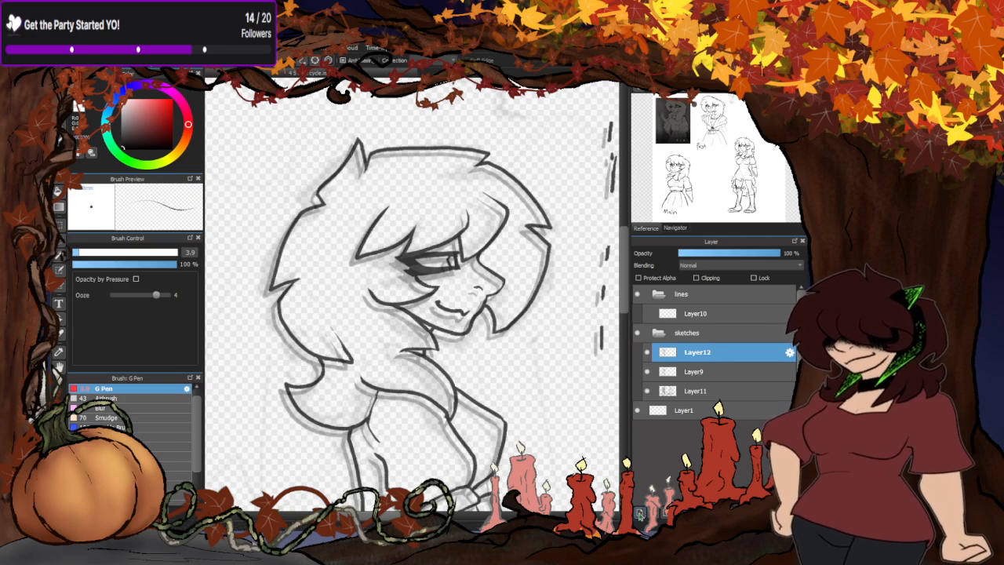
click(639, 516)
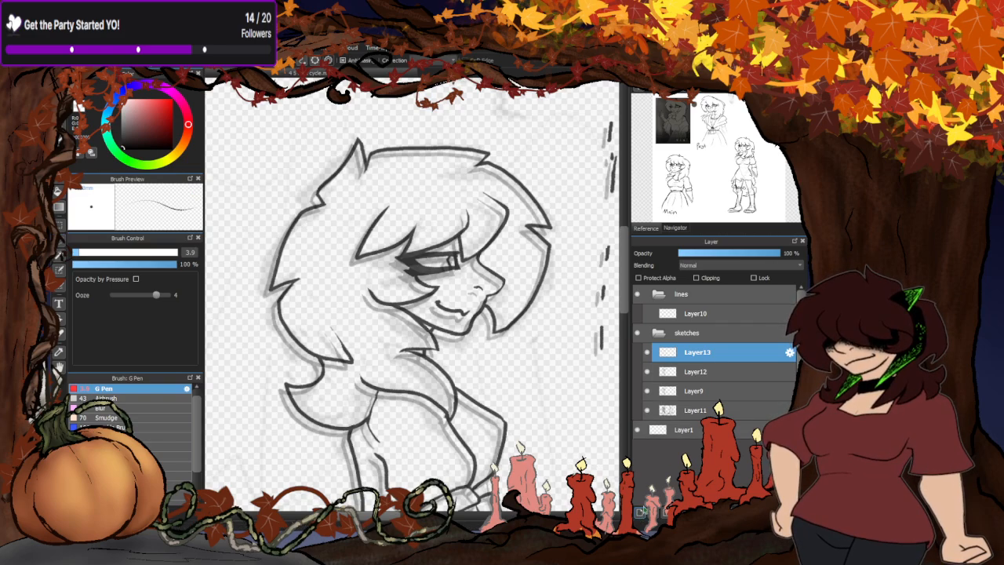
click(694, 375)
drag(713, 259, 724, 265)
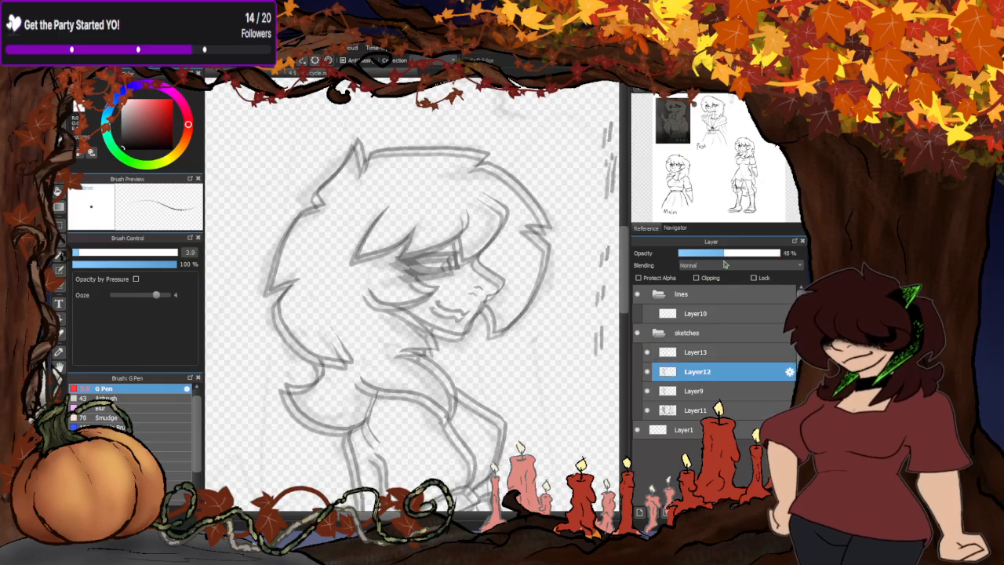
- Trace the rear hair outline on Layer13 from the upper notch down to the pointed tuft with the G Pen
click(704, 352)
scroll(328, 177, up, 5)
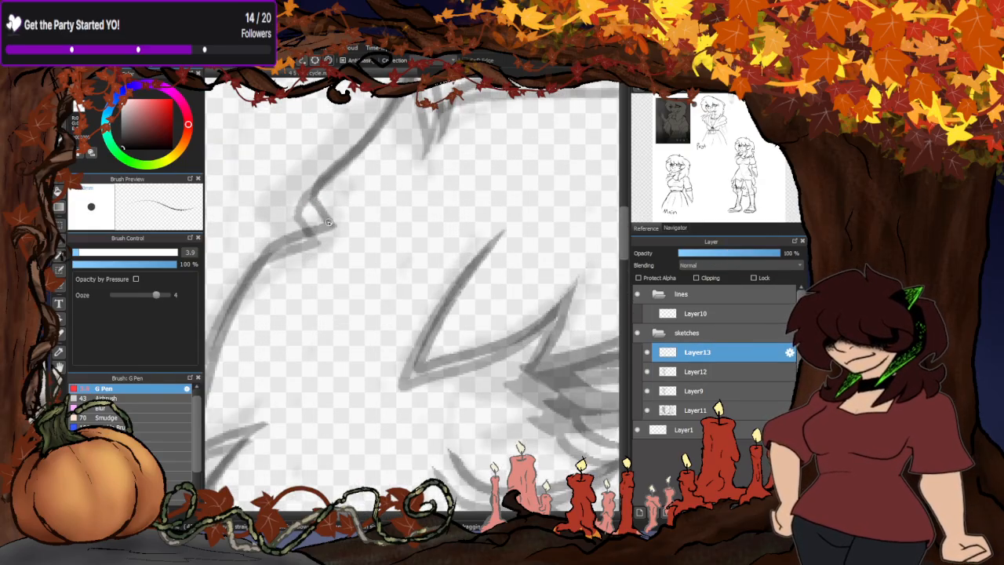
scroll(329, 223, down, 3)
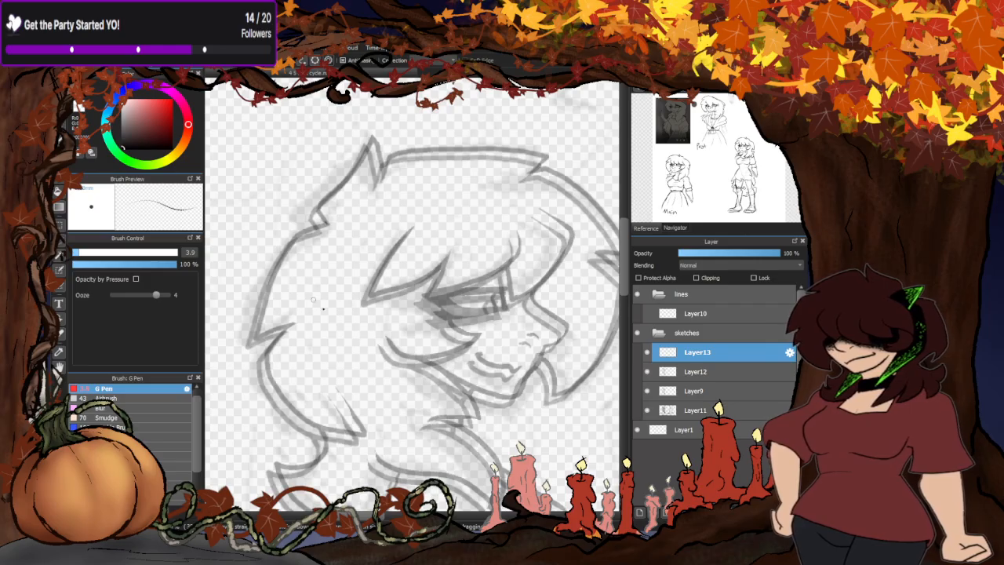
scroll(412, 303, down, 4)
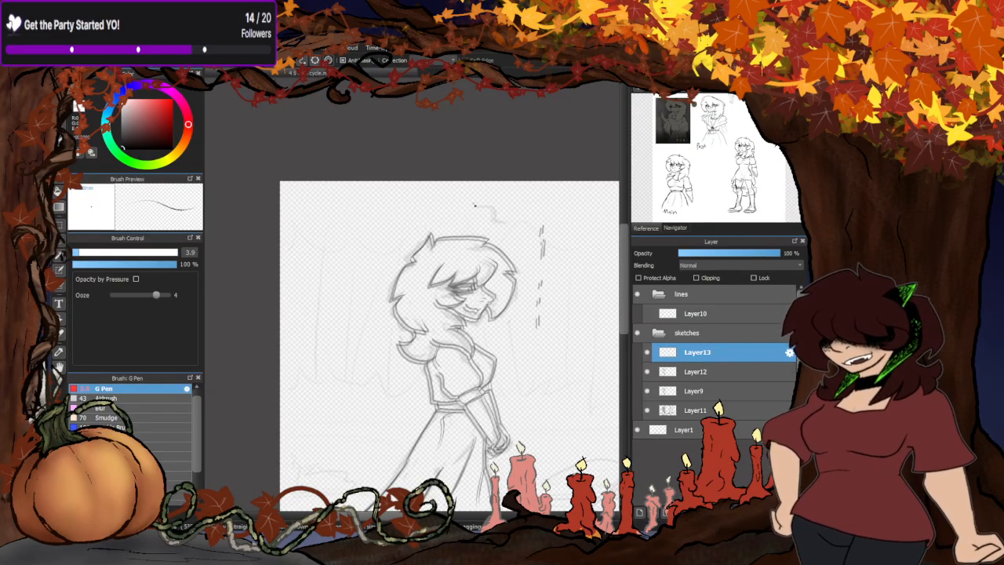
scroll(420, 253, up, 5)
scroll(419, 293, down, 3)
scroll(376, 336, up, 2)
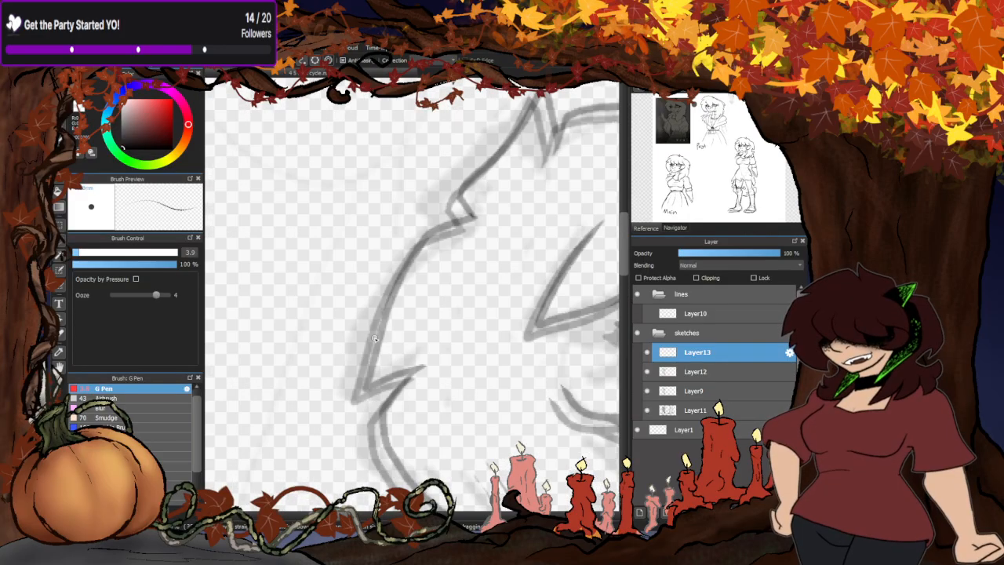
mouse_move(476, 214)
mouse_down()
mouse_move(425, 242)
mouse_move(359, 391)
mouse_move(378, 392)
mouse_move(424, 365)
mouse_up()
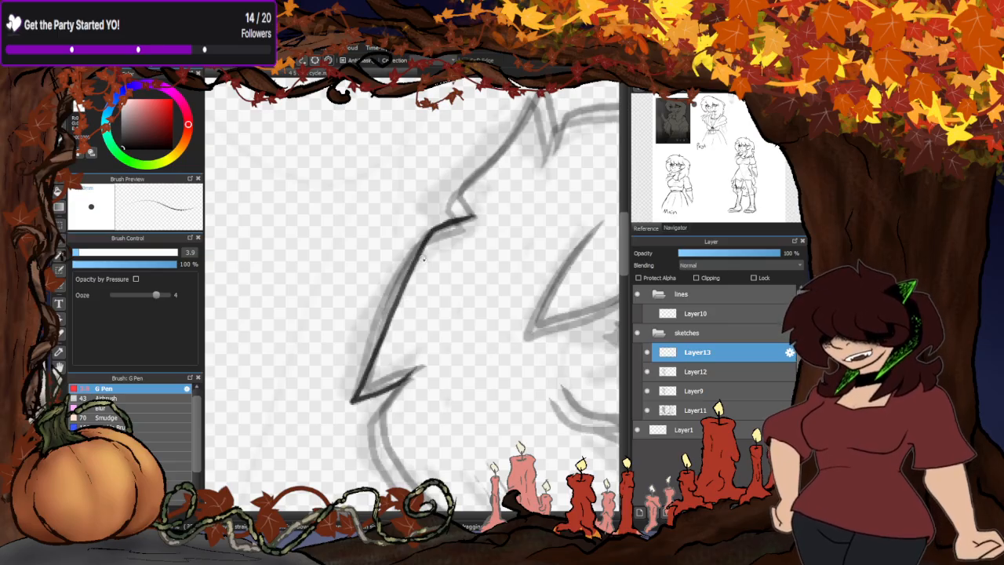
- Try to trace the curved back of the hair from below the pointed tuft to the lower strand tip
scroll(422, 257, down, 2)
scroll(409, 409, up, 2)
mouse_move(425, 224)
mouse_down()
mouse_move(387, 268)
mouse_move(384, 306)
mouse_move(417, 365)
mouse_move(503, 403)
mouse_move(533, 404)
mouse_up()
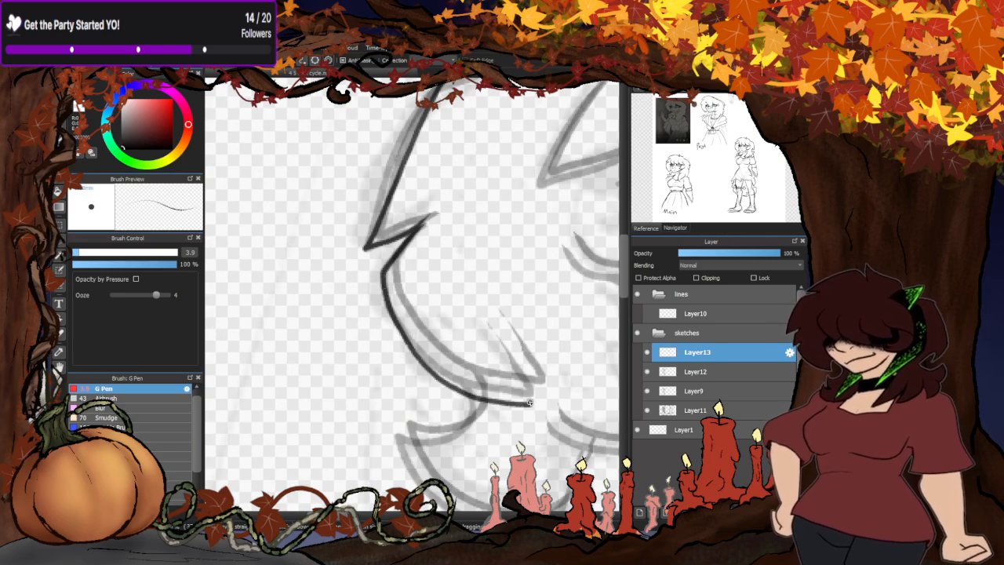
scroll(457, 283, down, 2)
- Reduce Layer9's opacity to 22%
click(716, 390)
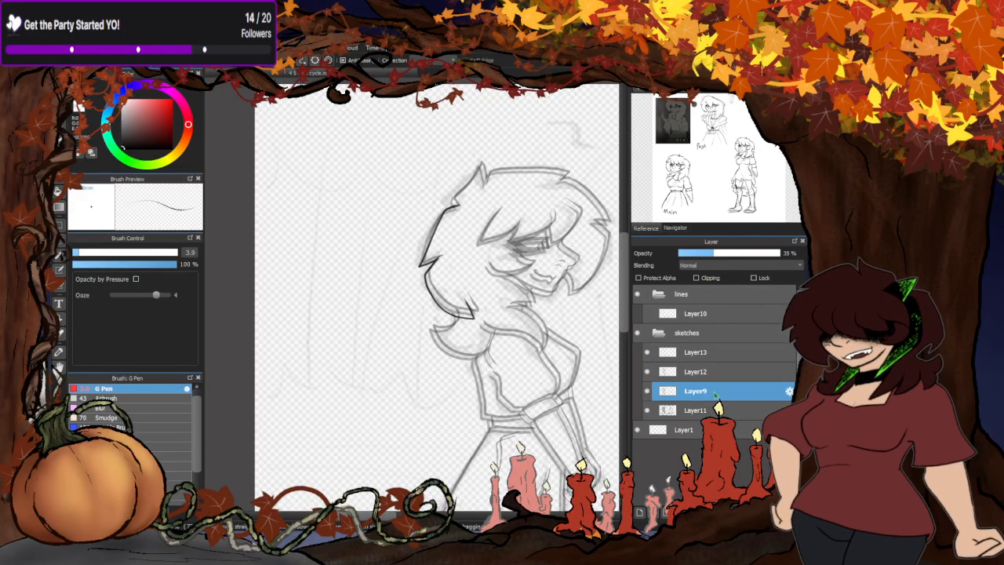
drag(727, 252, 695, 258)
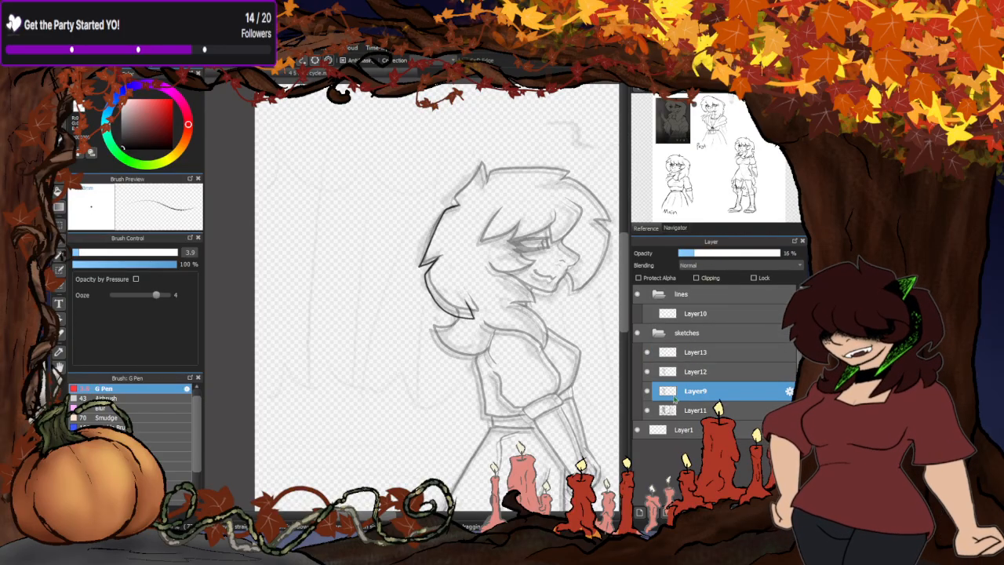
click(700, 372)
scroll(360, 358, up, 3)
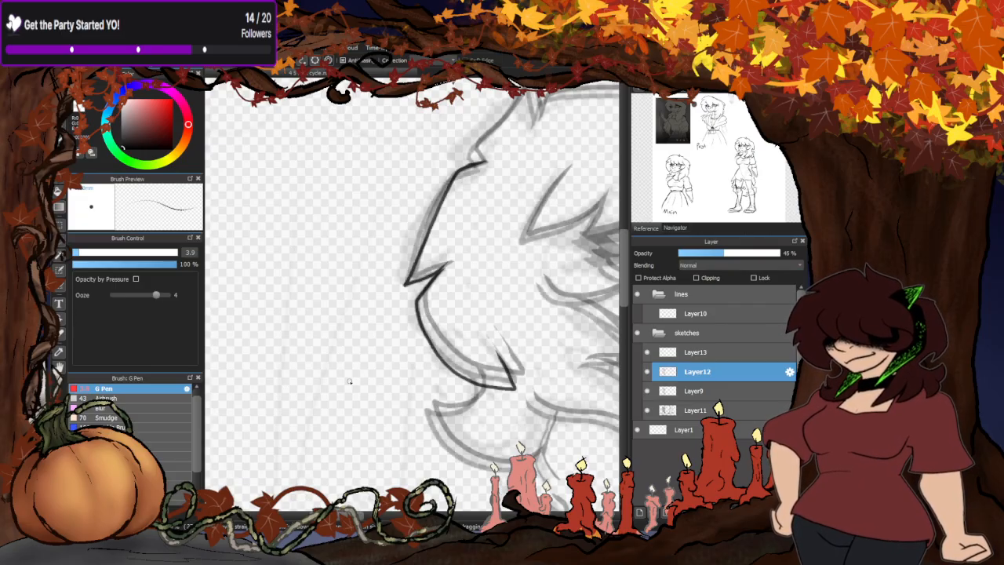
click(695, 391)
drag(718, 253, 703, 253)
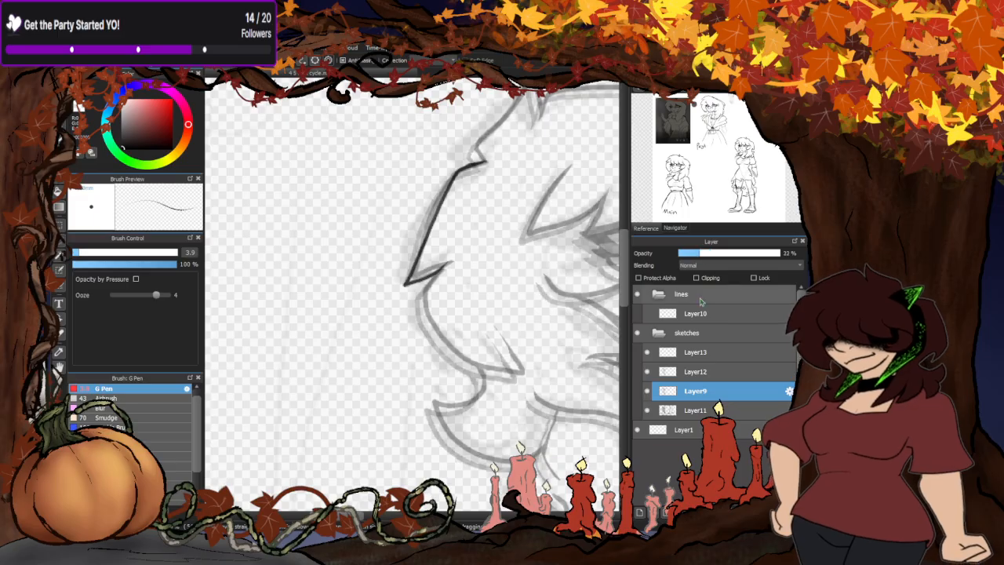
click(700, 371)
- Trace the back hair curve and its pointed lower strand on Layer13, following the Layer12 guide line
click(700, 352)
scroll(469, 328, up, 2)
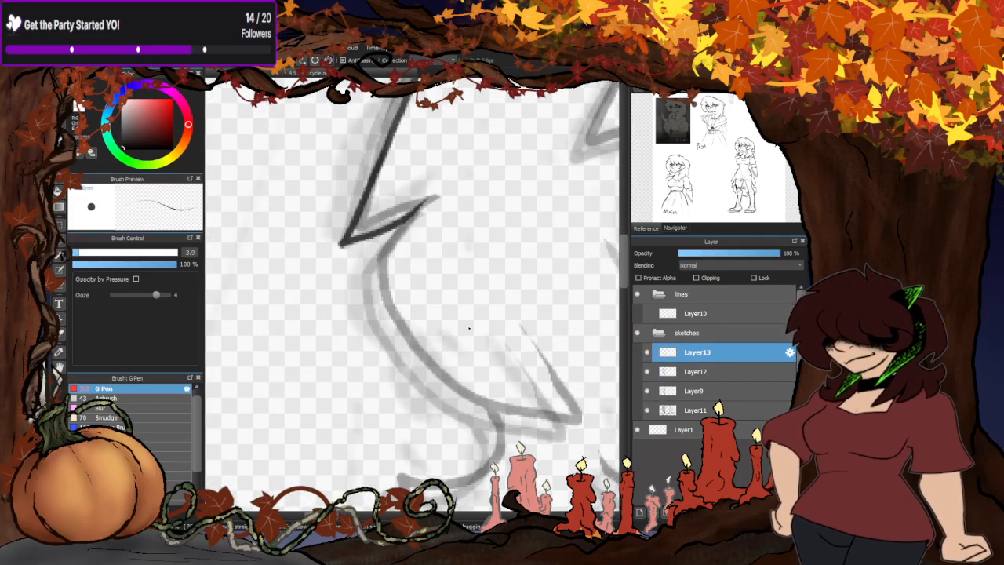
mouse_move(382, 244)
mouse_down()
mouse_move(398, 316)
mouse_move(482, 406)
mouse_move(578, 423)
mouse_move(508, 322)
mouse_up()
scroll(437, 290, down, 2)
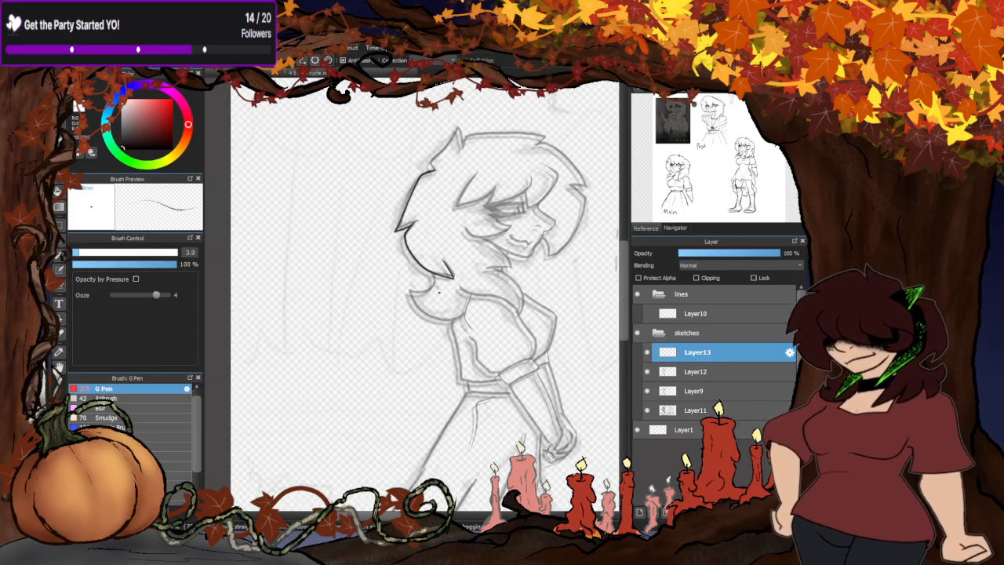
- Draw the flipped-out curl at the nape, undoing the first stroke and retracing it down to the shoulder
scroll(438, 290, up, 2)
mouse_move(426, 222)
mouse_down()
mouse_move(424, 289)
mouse_move(369, 346)
mouse_up()
key(ctrl+z)
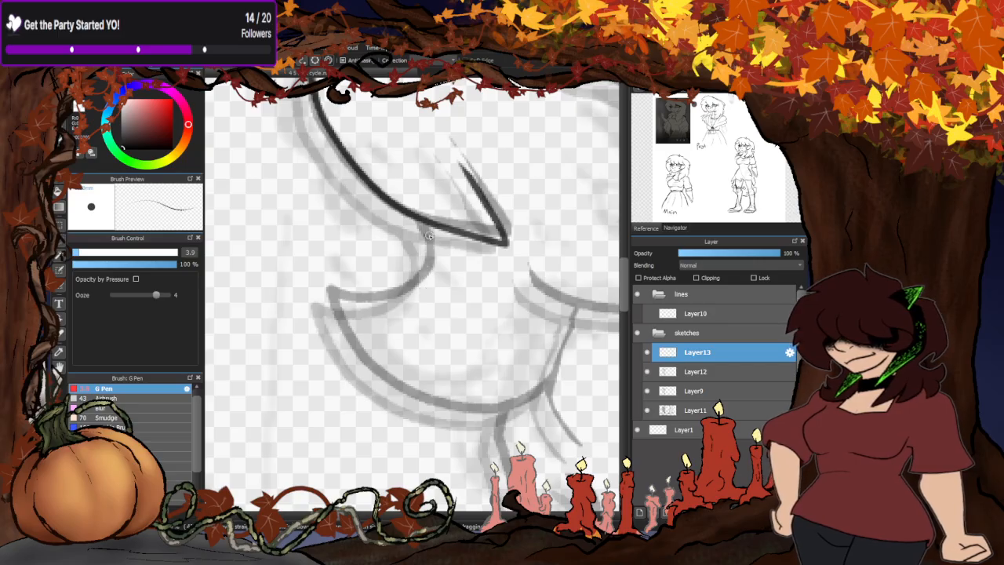
mouse_move(429, 235)
mouse_down()
mouse_move(418, 264)
mouse_move(360, 322)
mouse_move(330, 323)
mouse_move(363, 367)
mouse_move(451, 408)
mouse_move(514, 403)
mouse_move(548, 382)
mouse_up()
scroll(386, 262, down, 3)
scroll(497, 306, down, 3)
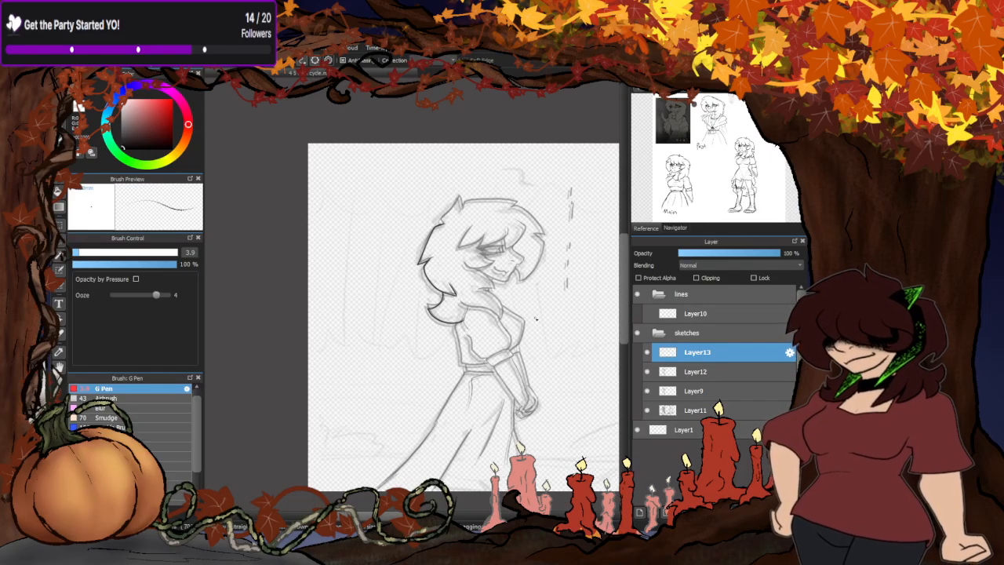
scroll(536, 318, up, 5)
scroll(537, 256, down, 4)
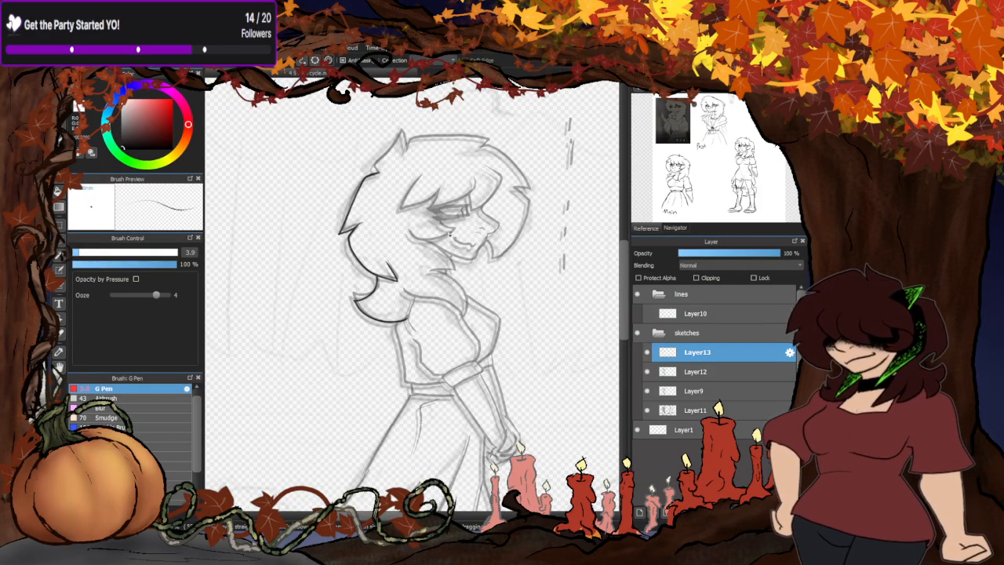
scroll(509, 165, down, 3)
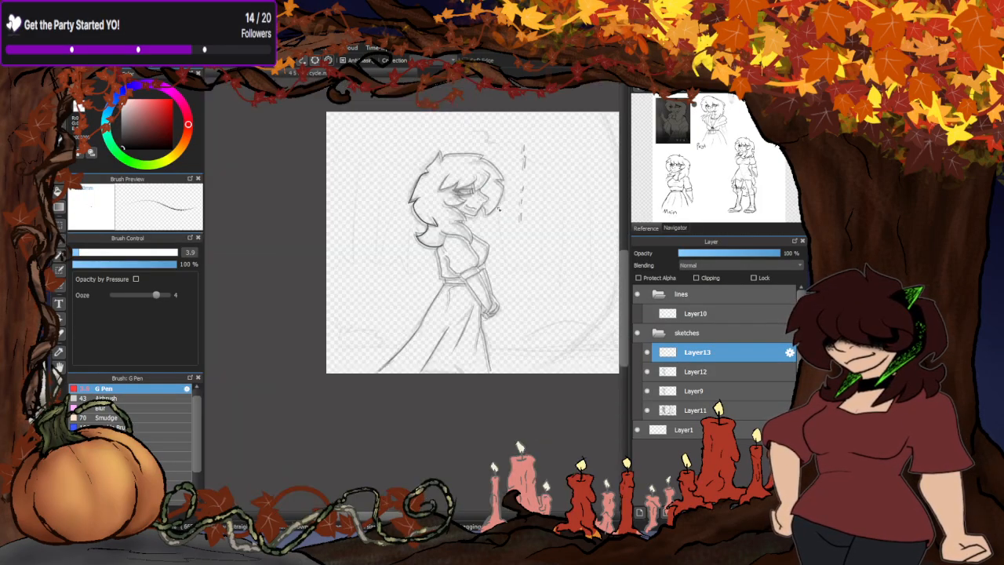
scroll(344, 276, up, 3)
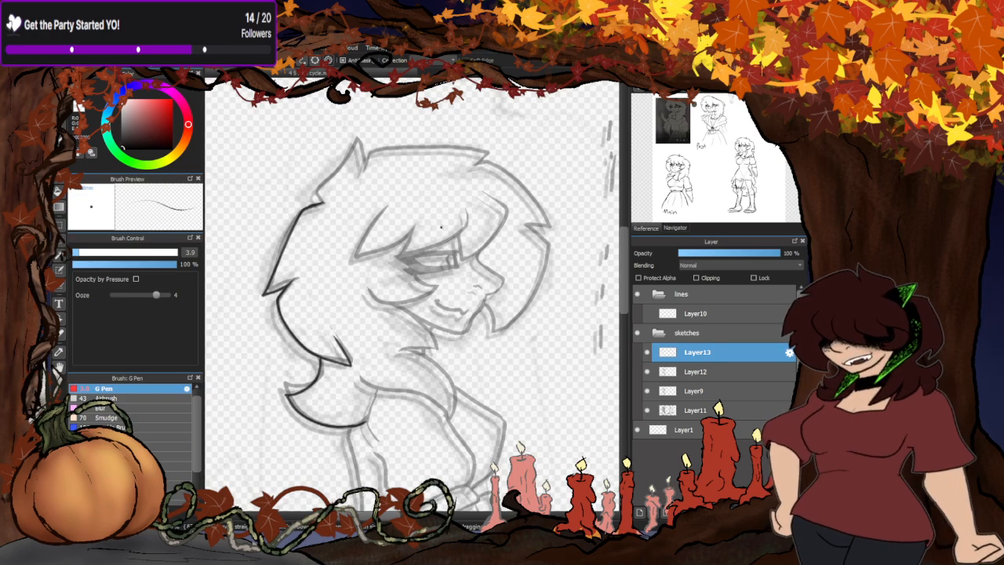
- Trace the hair's upper back edge, the pointed crown tuft and the flat top of the head on Layer13
scroll(333, 163, up, 1)
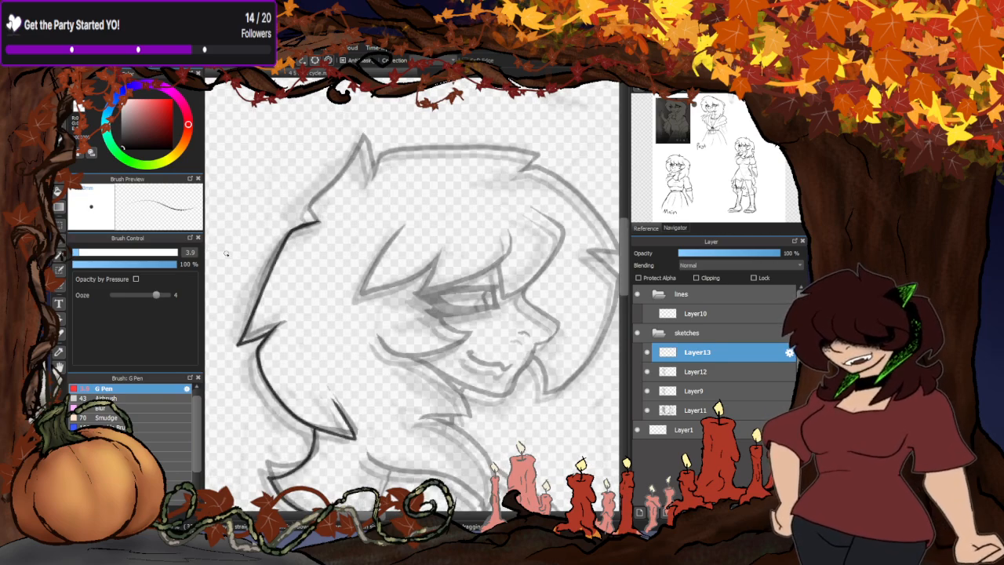
mouse_move(316, 222)
mouse_down()
mouse_move(310, 207)
mouse_move(364, 145)
mouse_move(363, 183)
mouse_move(396, 150)
mouse_move(527, 154)
mouse_move(537, 168)
mouse_up()
scroll(469, 186, down, 3)
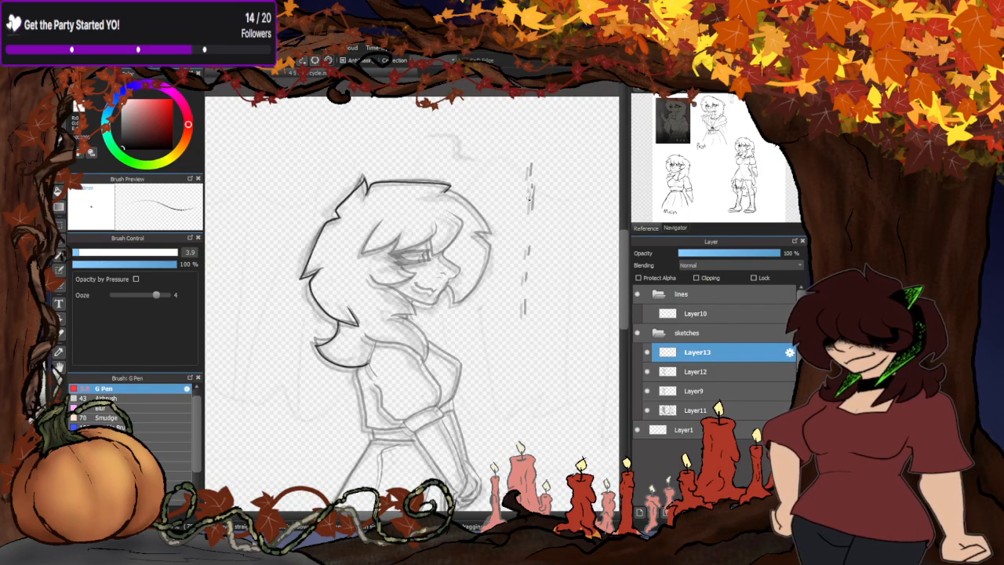
- Trace the front hair curve from the top of the head past the notch down to the strand tip beside the chin
scroll(444, 210, up, 4)
mouse_move(416, 140)
mouse_down()
mouse_move(488, 192)
mouse_move(527, 272)
mouse_move(502, 266)
mouse_move(531, 306)
mouse_move(511, 376)
mouse_move(477, 421)
mouse_move(394, 477)
mouse_move(405, 475)
mouse_move(400, 450)
mouse_move(403, 476)
mouse_up()
scroll(502, 333, down, 3)
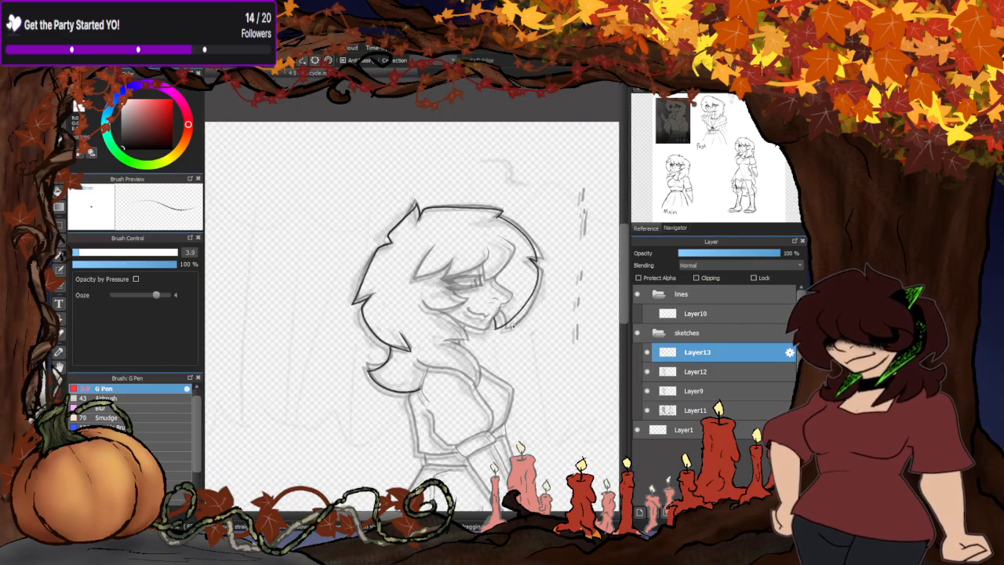
scroll(482, 334, up, 6)
scroll(420, 313, down, 4)
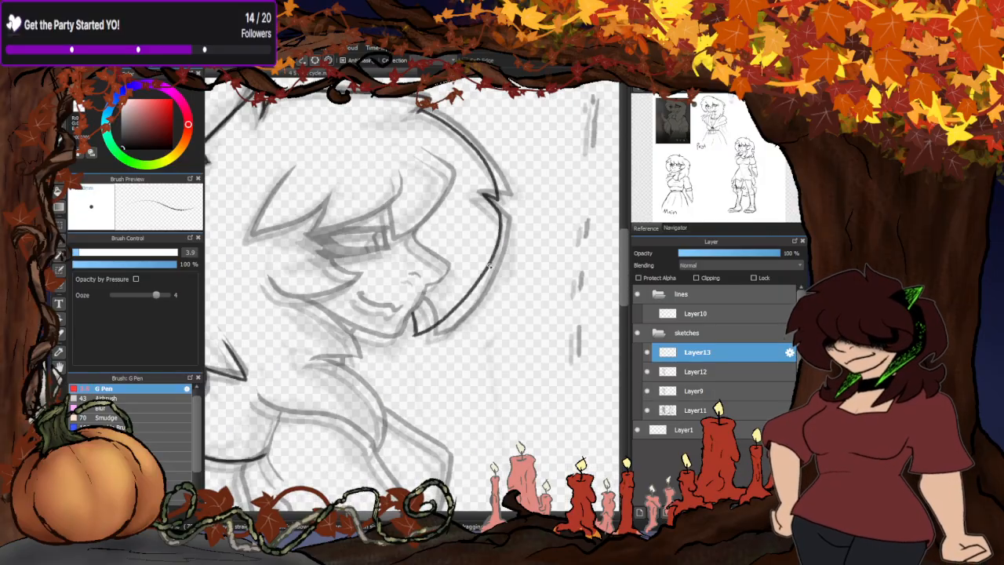
scroll(489, 265, down, 3)
scroll(500, 240, up, 5)
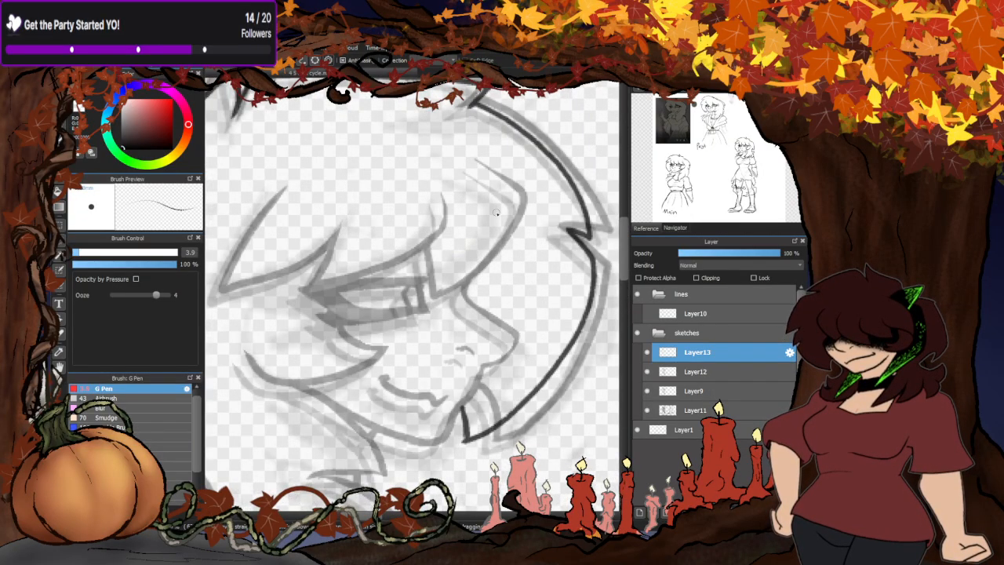
- Trace the fringe with its curved front lock and the pointed strands above the eye
scroll(490, 199, up, 2)
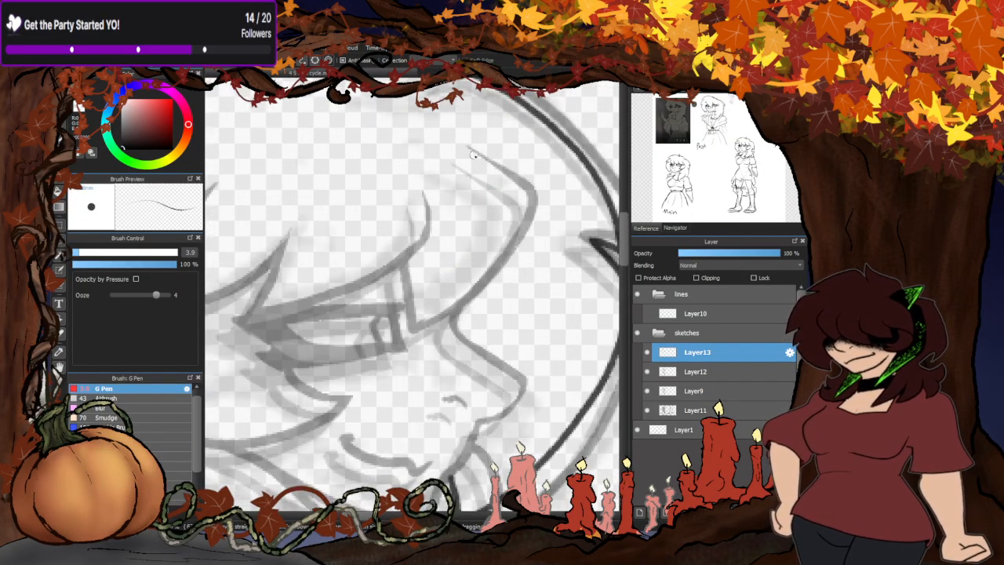
mouse_move(472, 155)
mouse_down()
mouse_move(519, 201)
mouse_move(514, 239)
mouse_move(476, 288)
mouse_move(410, 338)
mouse_move(397, 265)
mouse_up()
scroll(515, 230, down, 2)
mouse_move(507, 200)
mouse_down()
mouse_move(498, 242)
mouse_move(472, 263)
mouse_move(336, 324)
mouse_move(358, 242)
mouse_up()
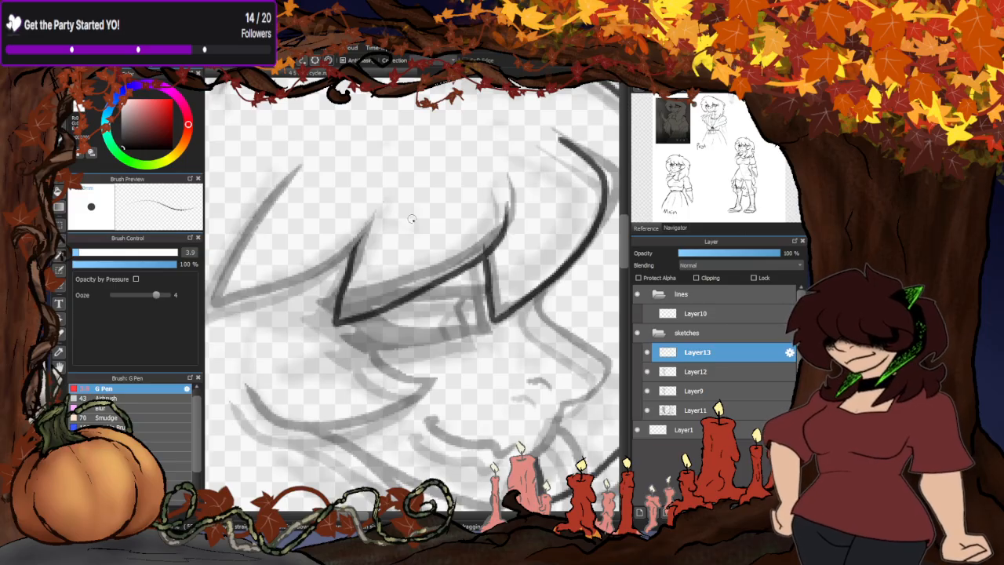
scroll(441, 222, down, 3)
scroll(437, 230, up, 4)
mouse_move(457, 216)
mouse_down()
mouse_move(340, 286)
mouse_move(231, 297)
mouse_move(365, 111)
mouse_up()
- Trace the pointed hair strand across the cheek below the eye, following the faded guide line
scroll(443, 211, down, 3)
scroll(443, 211, up, 4)
scroll(443, 211, up, 2)
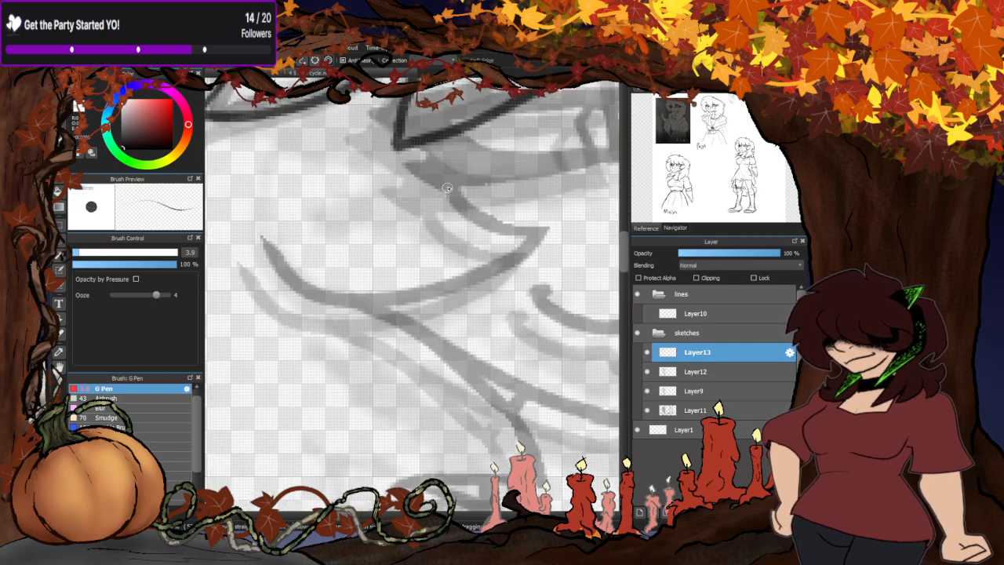
mouse_move(447, 181)
mouse_down()
mouse_move(451, 208)
mouse_move(508, 252)
mouse_move(443, 288)
mouse_move(266, 264)
mouse_move(252, 237)
mouse_up()
scroll(464, 236, down, 2)
scroll(443, 298, down, 5)
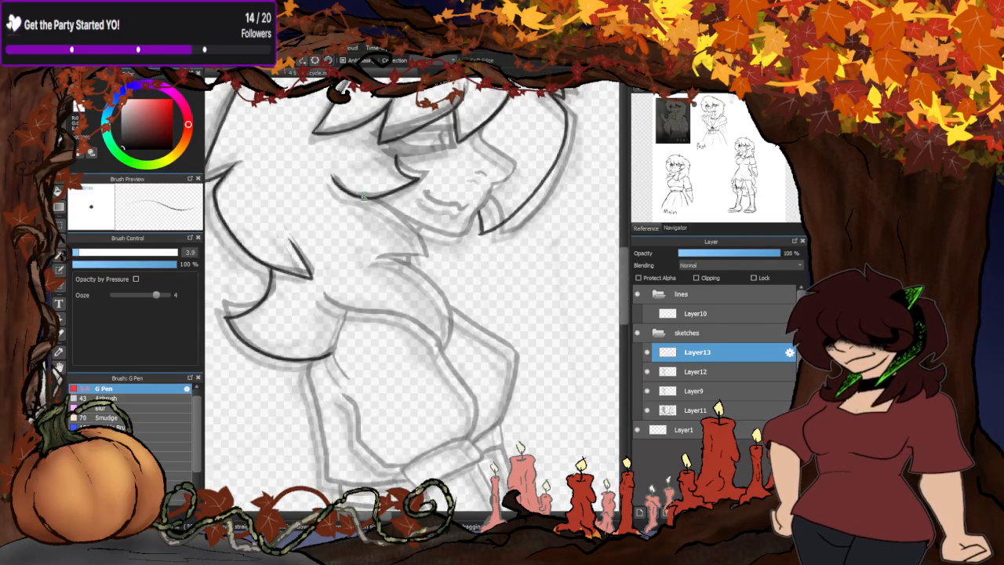
scroll(407, 244, up, 2)
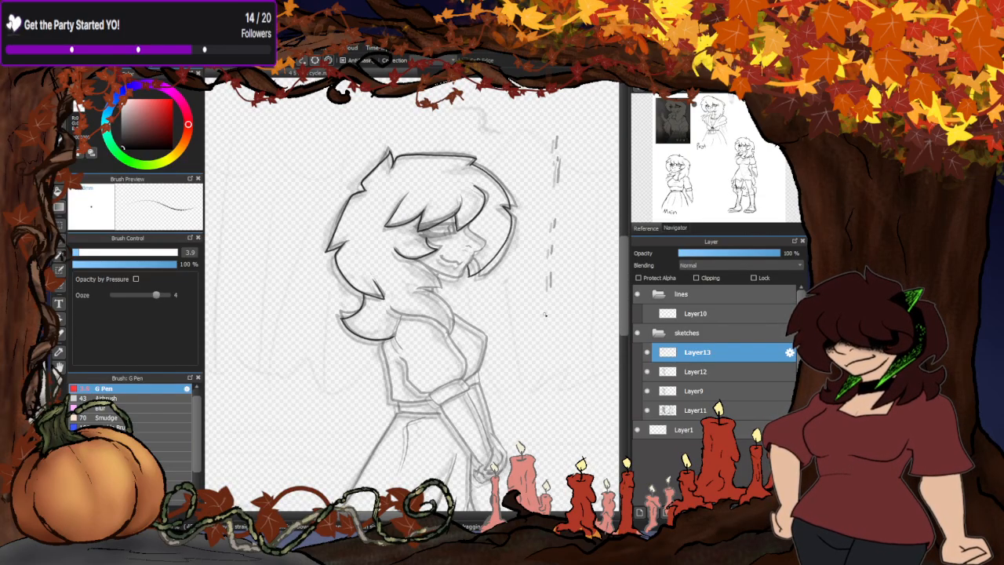
- Hide Layer9 and reduce Layer11's opacity to 7%
click(646, 391)
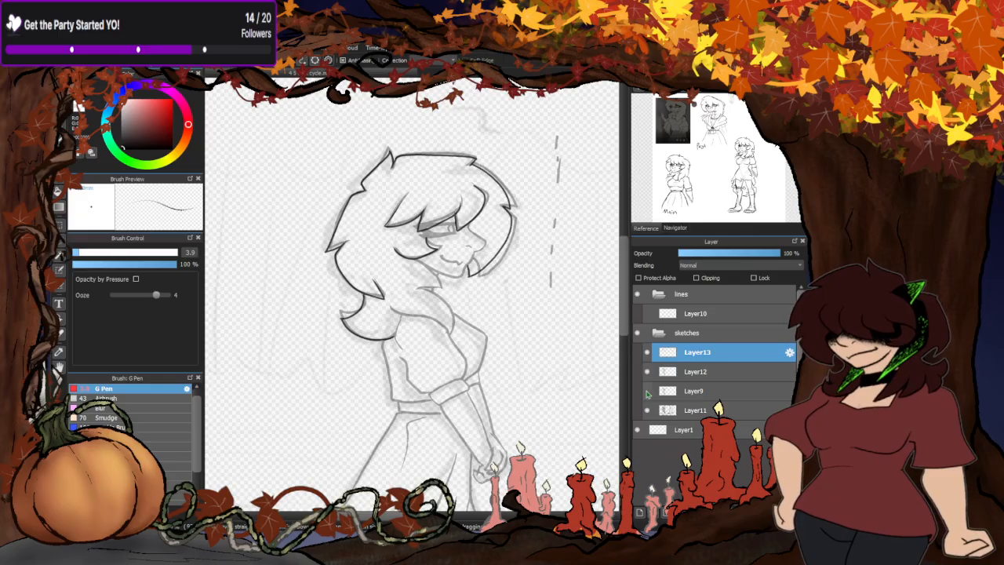
click(707, 371)
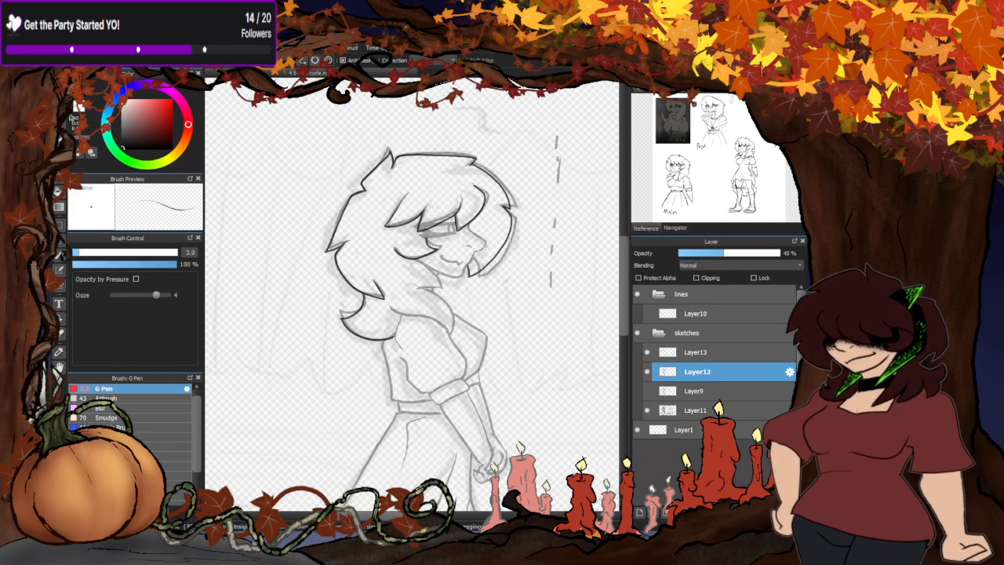
key(l)
mouse_move(394, 188)
mouse_down()
mouse_move(363, 228)
mouse_move(350, 228)
mouse_move(339, 310)
mouse_move(398, 291)
mouse_move(389, 279)
mouse_up()
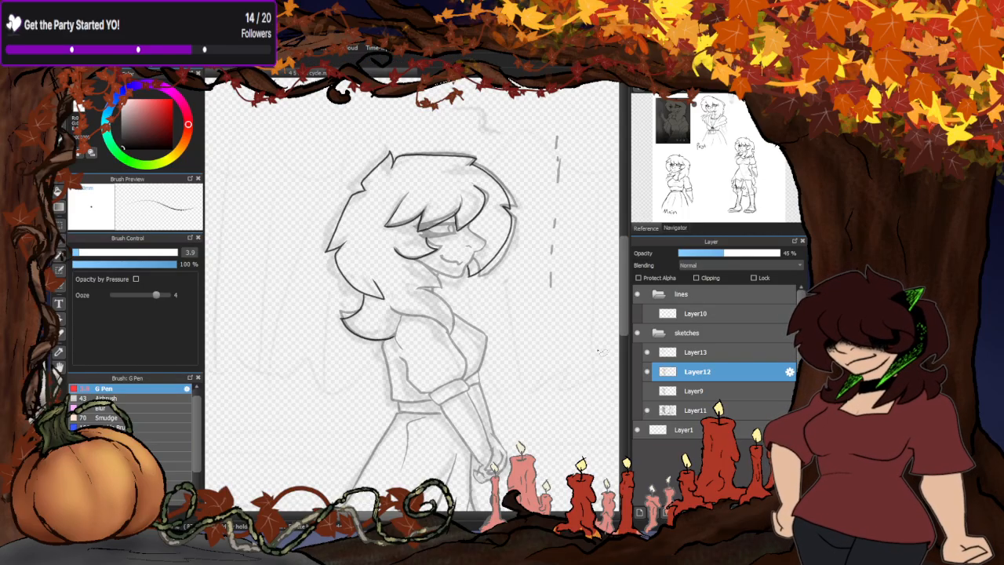
click(676, 416)
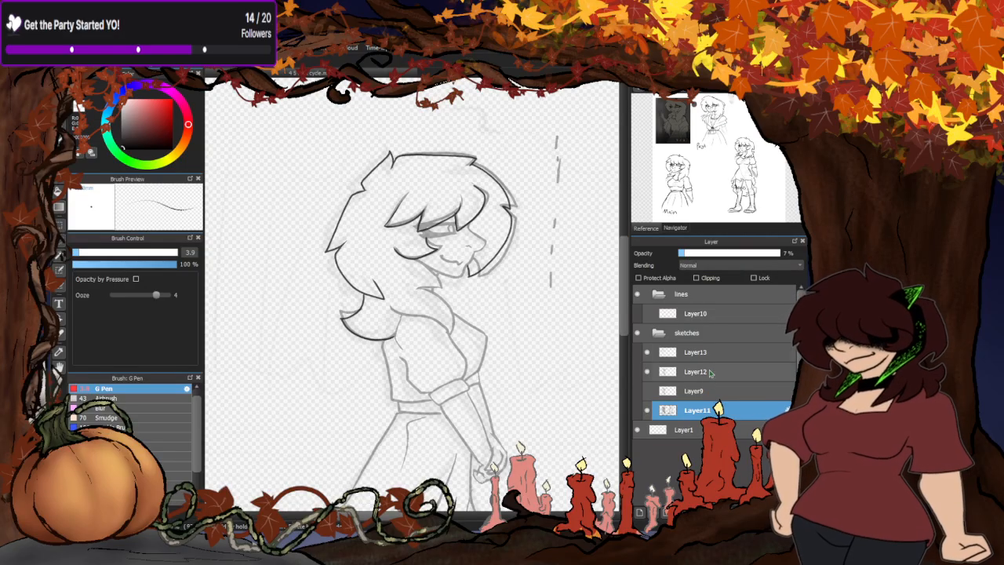
- Erase Layer12's old guide lines around the nape curl and the back of the hair
click(698, 352)
click(696, 372)
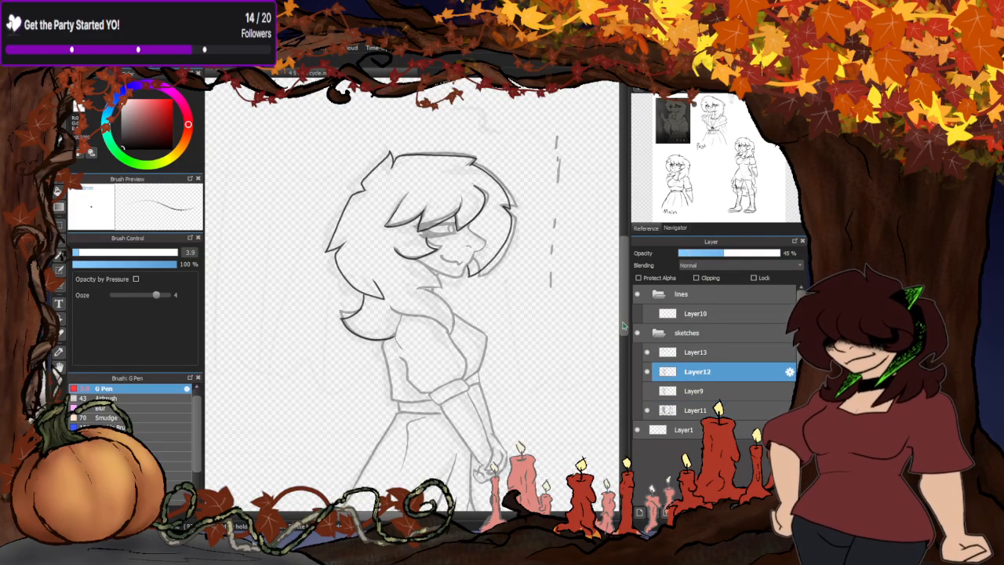
scroll(423, 363, up, 5)
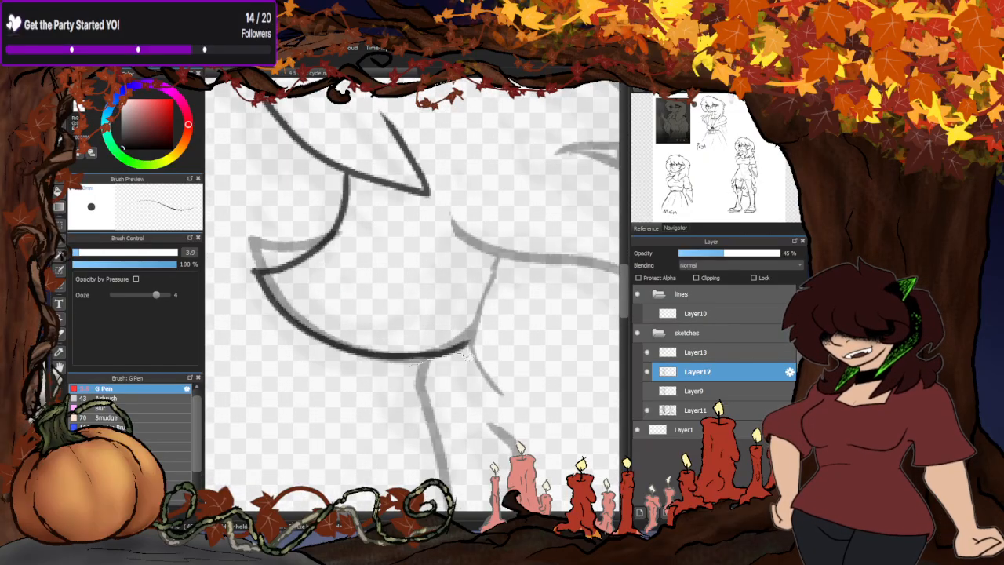
scroll(368, 290, down, 5)
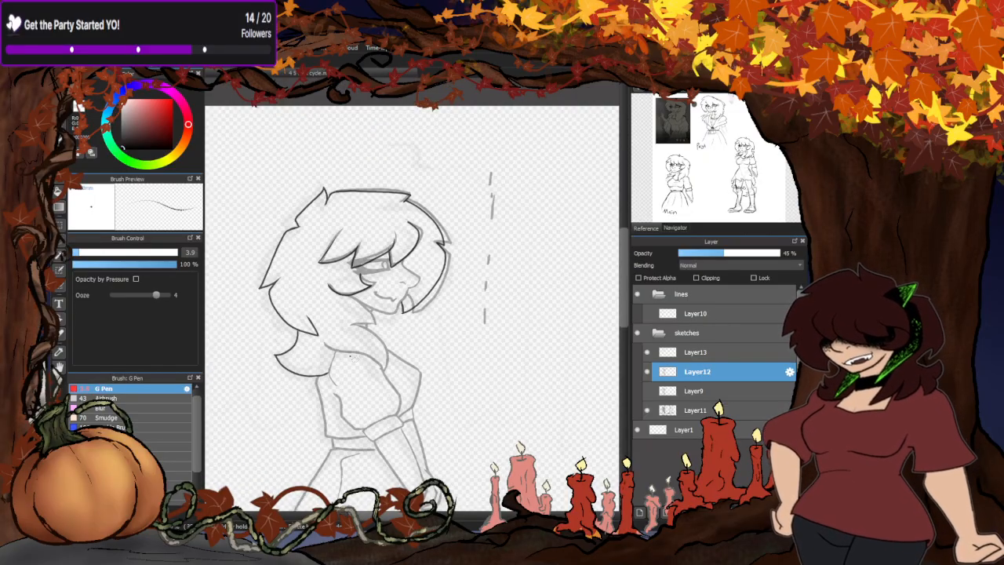
scroll(344, 235, up, 5)
mouse_move(374, 303)
mouse_down()
mouse_move(359, 227)
mouse_move(320, 315)
mouse_up()
scroll(297, 181, down, 3)
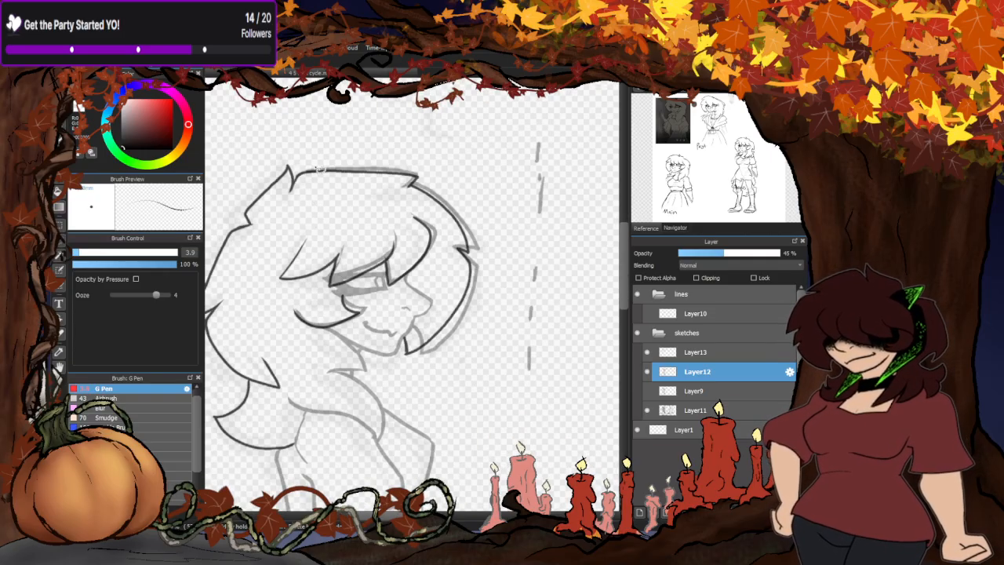
- Erase Layer12's old hair outline along the crown and the front curve down to the chin strand
scroll(457, 244, up, 3)
mouse_move(466, 163)
mouse_down()
mouse_move(368, 129)
mouse_move(430, 307)
mouse_move(415, 409)
mouse_move(380, 425)
mouse_move(369, 474)
mouse_move(486, 458)
mouse_up()
scroll(500, 318, down, 3)
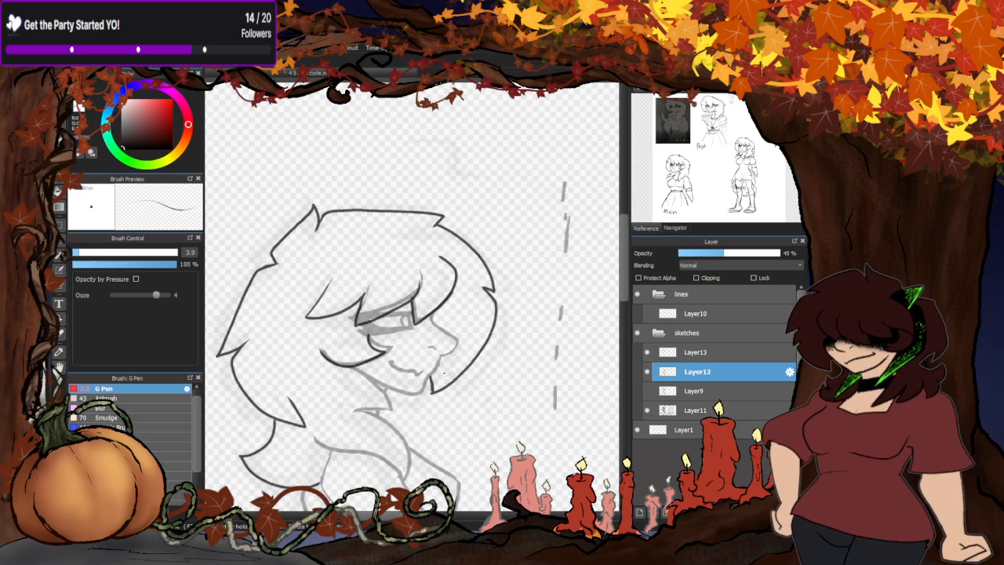
scroll(499, 317, up, 8)
scroll(492, 368, down, 5)
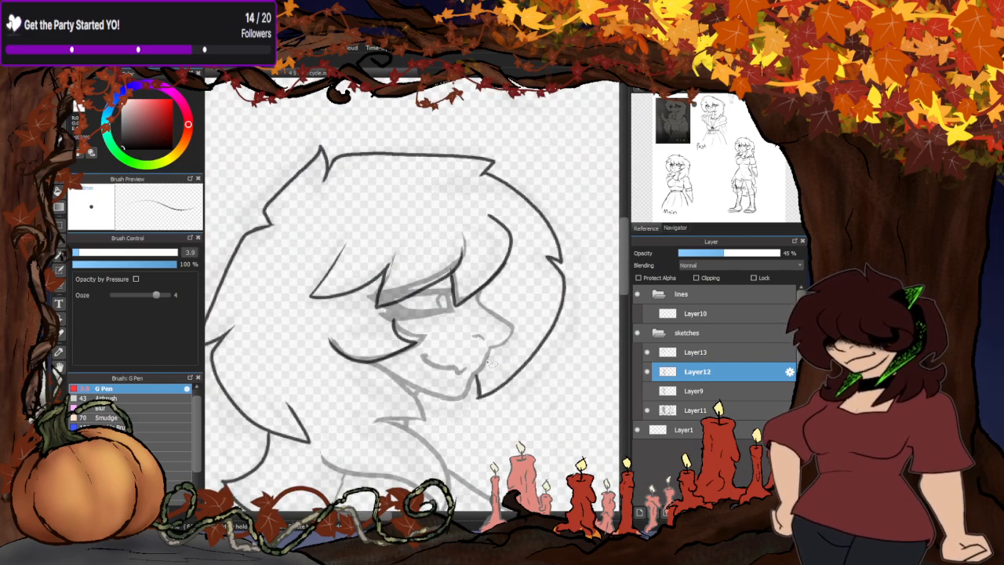
- Erase Layer12's leftover old lines around the fringe points and the cheek strand, keeping the eye
scroll(486, 314, up, 4)
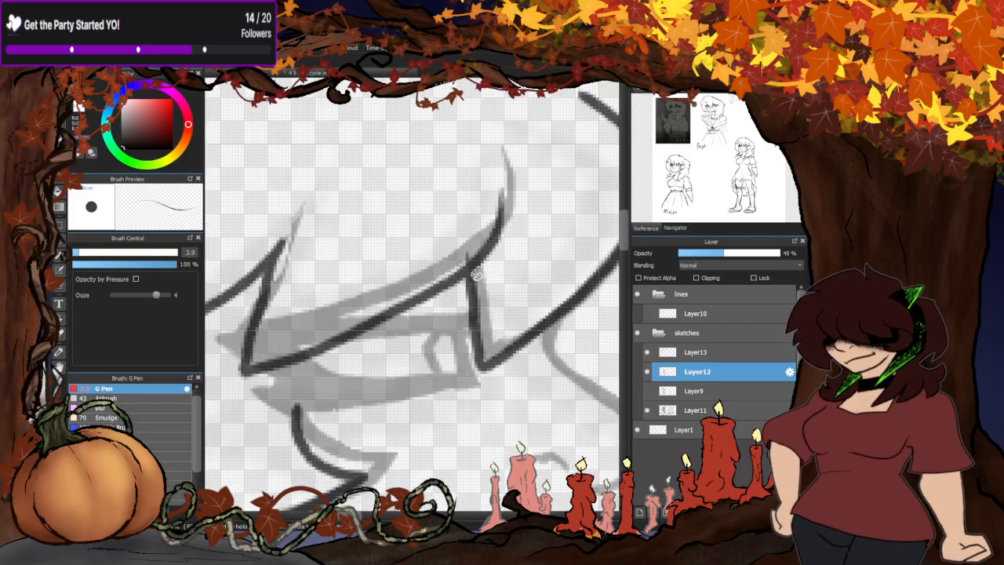
scroll(551, 261, down, 1)
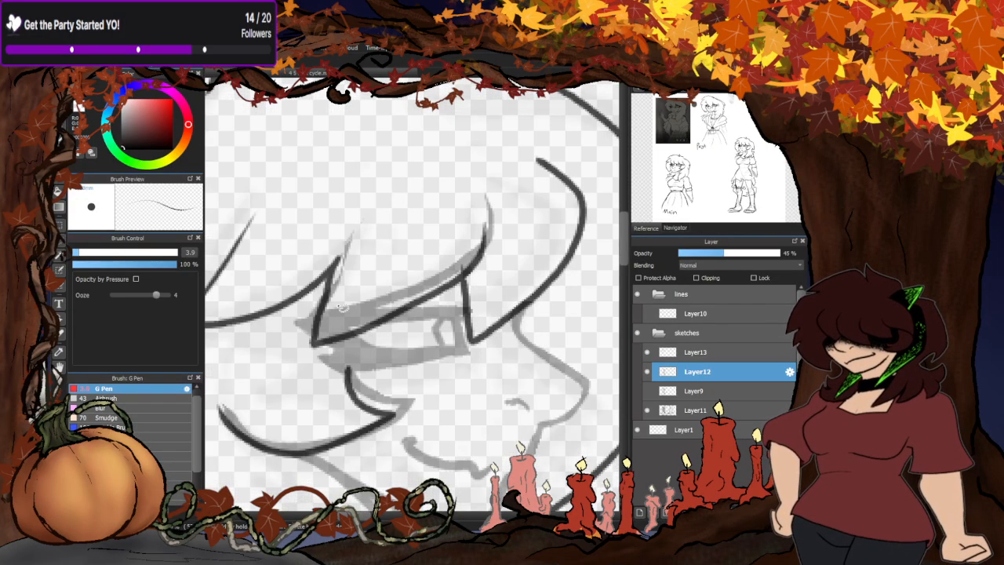
mouse_move(334, 241)
mouse_down()
mouse_move(310, 318)
mouse_move(453, 298)
mouse_move(526, 226)
mouse_move(448, 274)
mouse_move(477, 322)
mouse_move(517, 305)
mouse_move(517, 237)
mouse_up()
scroll(491, 249, down, 1)
scroll(491, 249, up, 2)
mouse_move(463, 304)
mouse_down()
mouse_move(418, 326)
mouse_move(336, 293)
mouse_move(342, 258)
mouse_move(377, 284)
mouse_up()
scroll(358, 296, down, 3)
scroll(408, 233, down, 3)
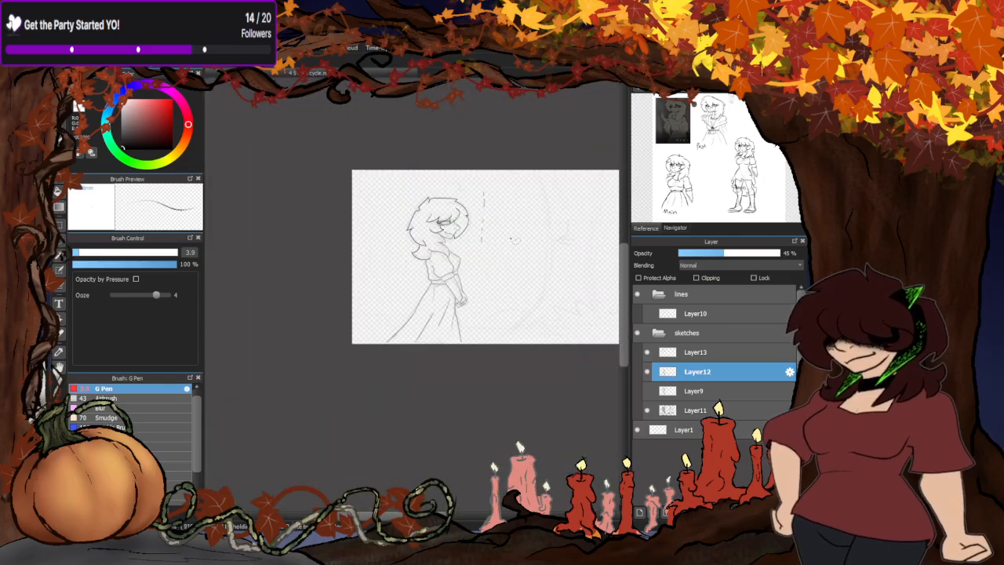
- Set Layer12's opacity to 100% and merge Layer13's new hair lines down into it
scroll(378, 279, up, 1)
drag(749, 253, 783, 253)
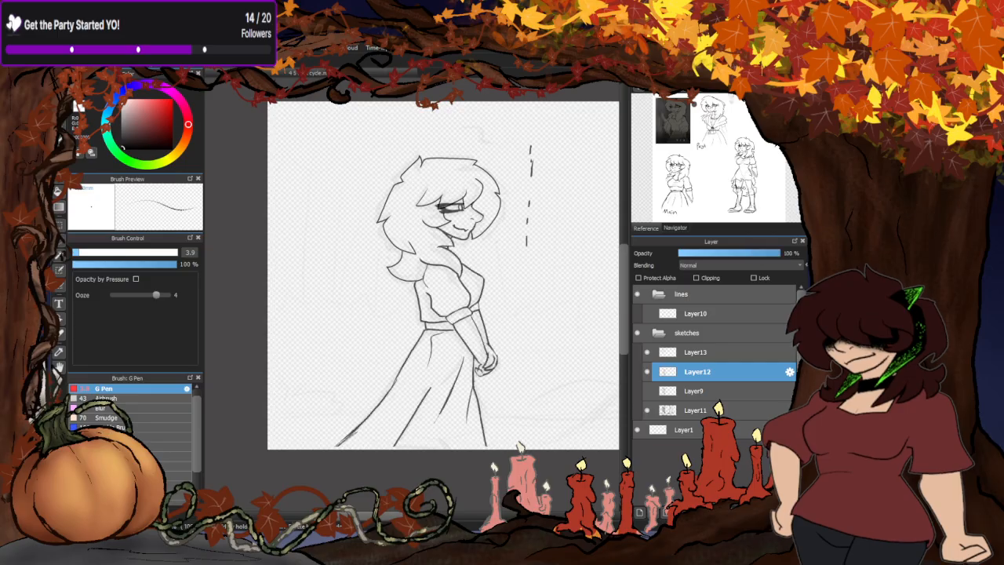
click(705, 353)
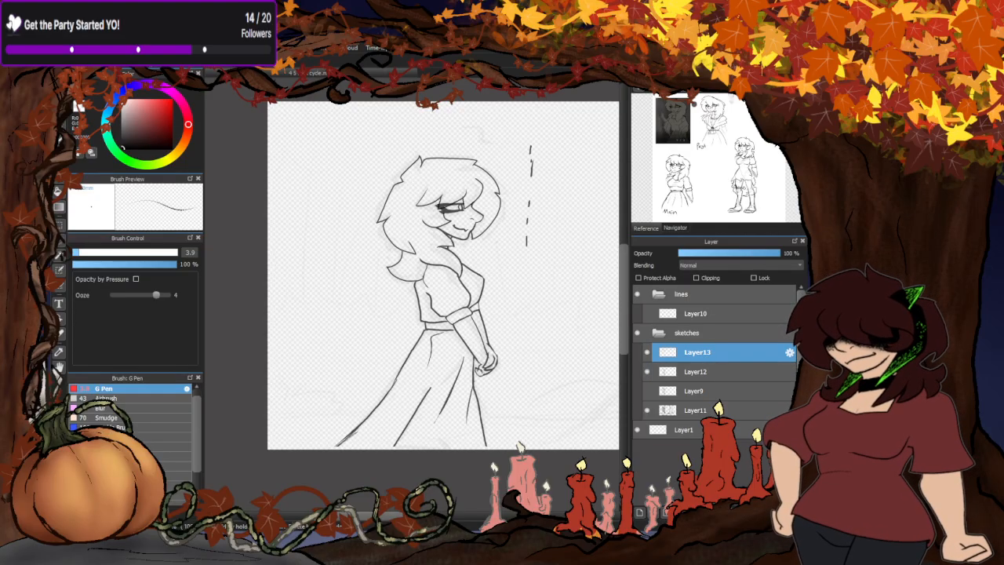
click(729, 512)
- Show Layer9 again and set its opacity to 42%
click(648, 371)
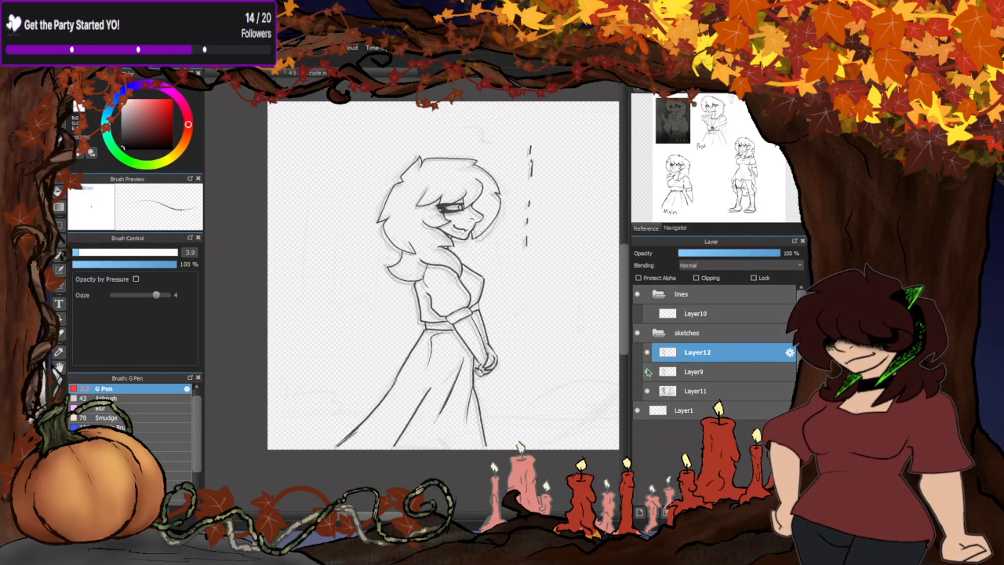
click(696, 372)
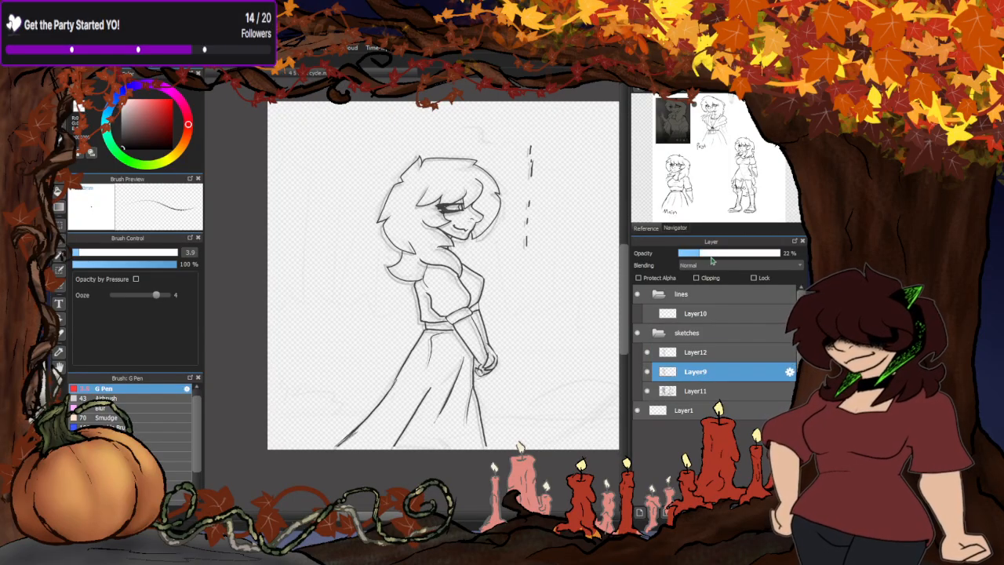
click(723, 253)
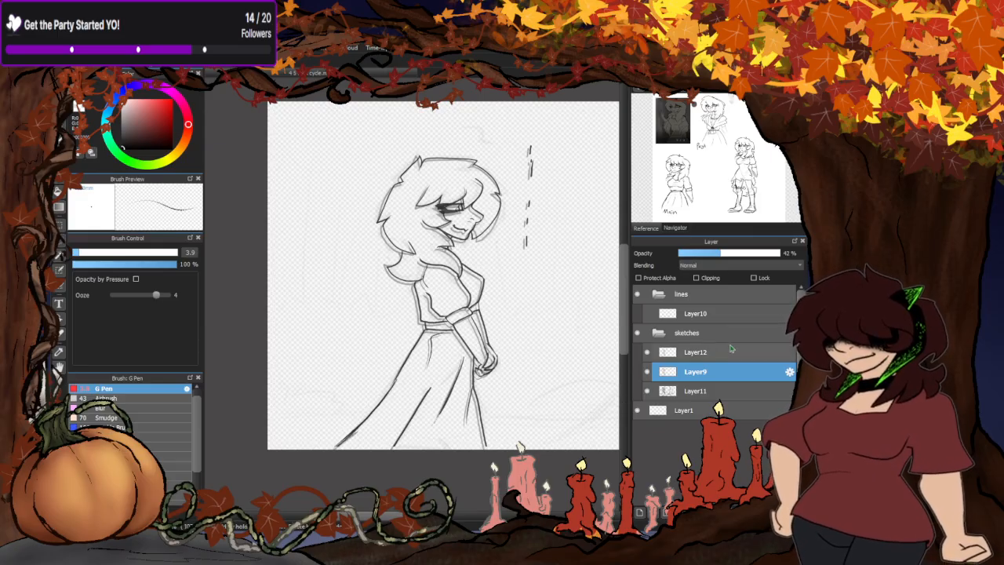
- Compare the two frames by switching the visibility of Layer12 and Layer9 off and on
click(647, 352)
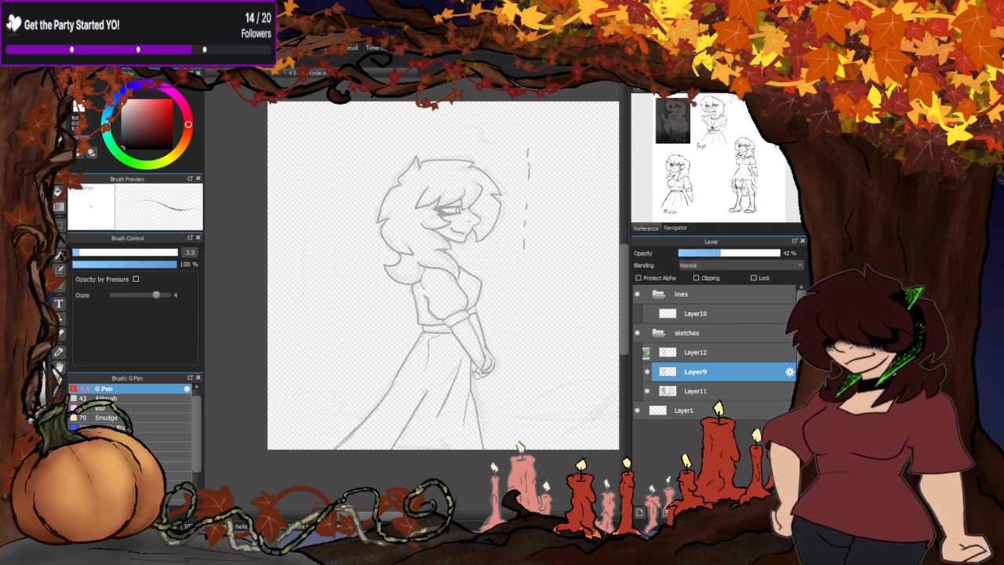
click(647, 352)
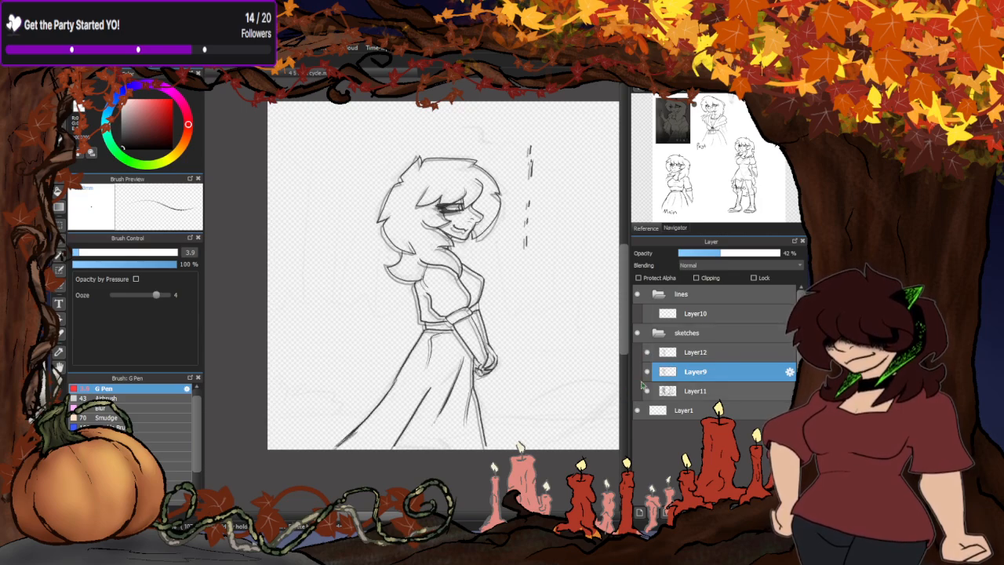
click(647, 353)
click(646, 353)
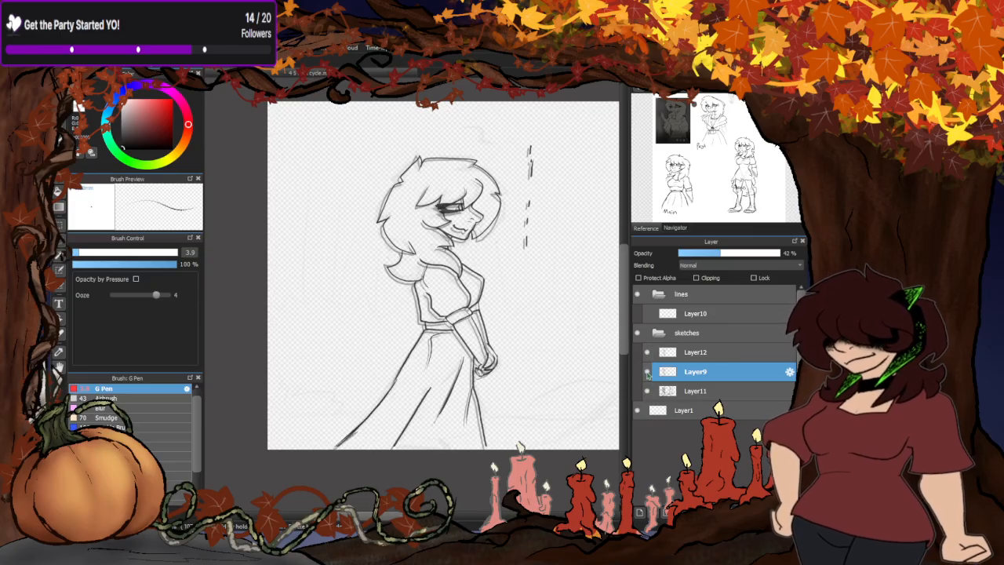
click(647, 372)
click(647, 372)
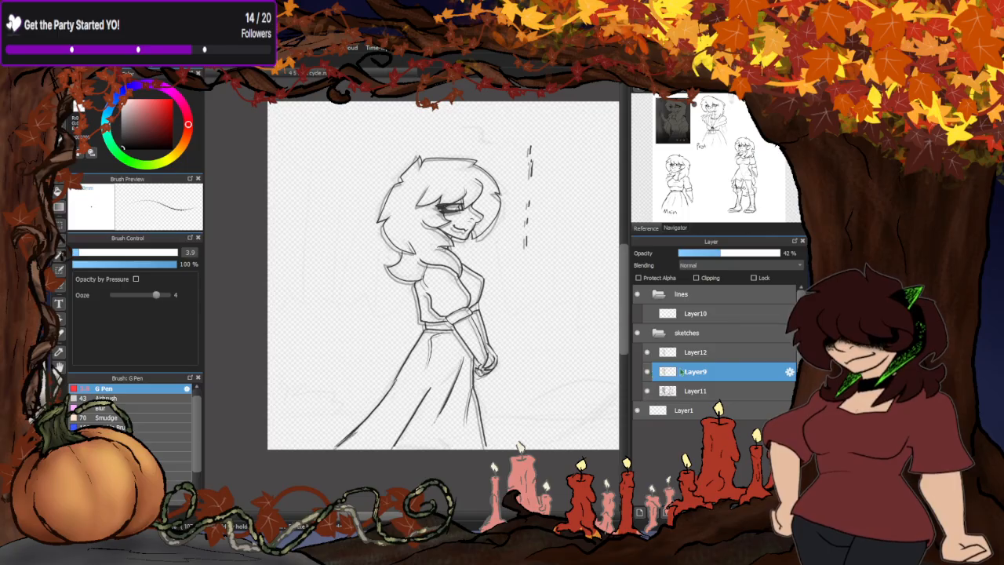
- Hide Layer12, paste a copy of Layer9's drawing as a new layer and move that copy below Layer9
click(648, 353)
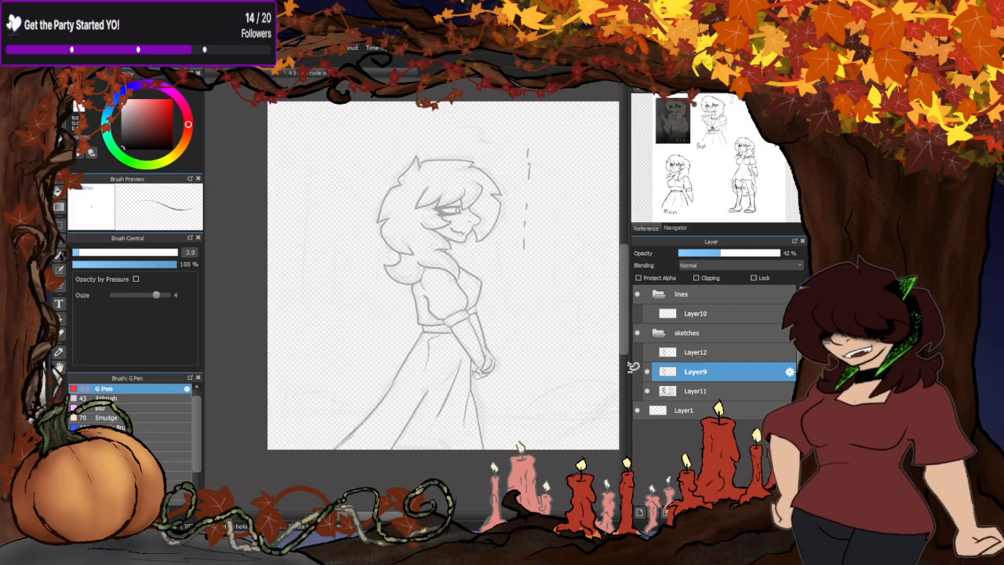
key(ctrl+v)
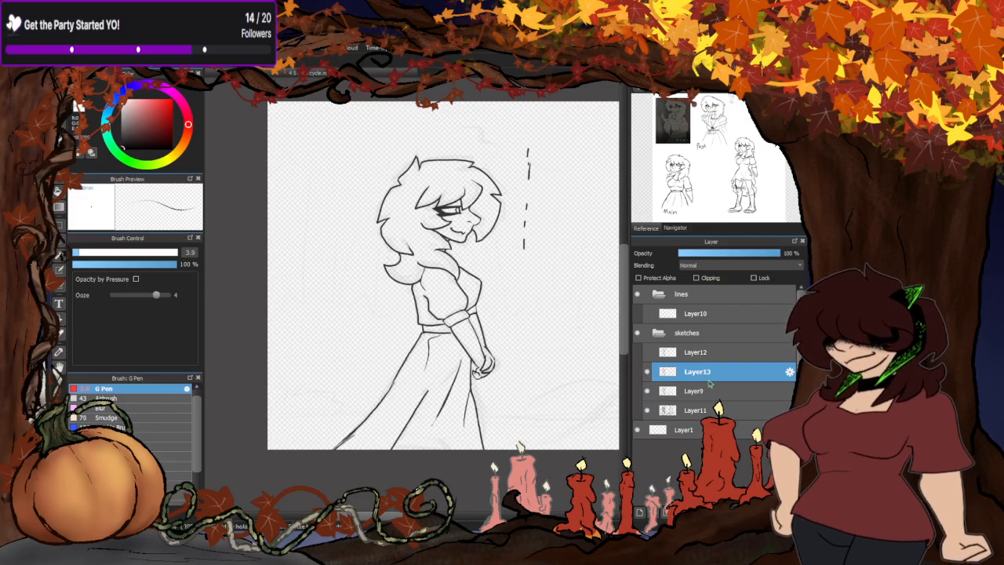
drag(700, 369, 709, 396)
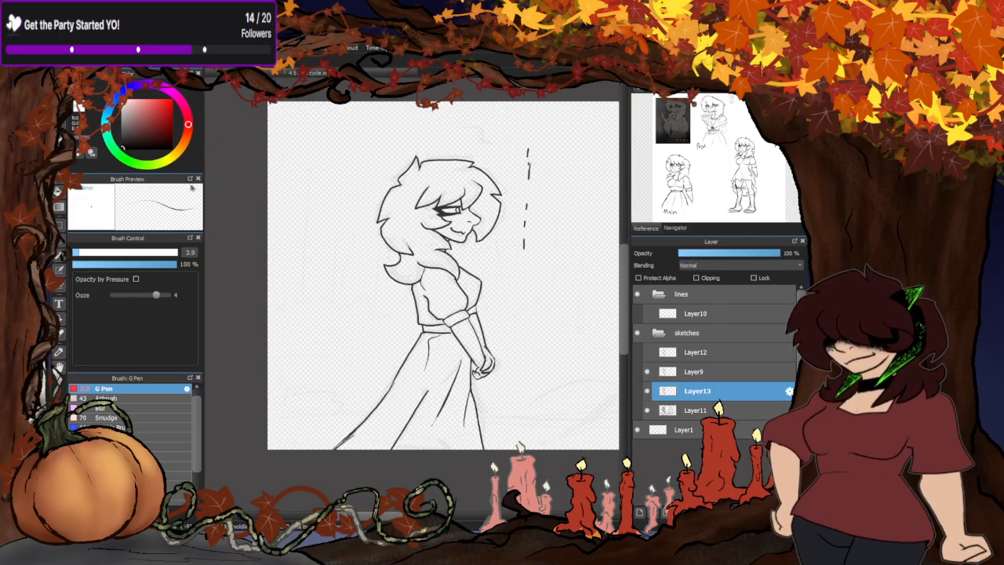
- Shift Layer13's copied drawing slightly down and to the right of Layer9's drawing
scroll(502, 275, up, 3)
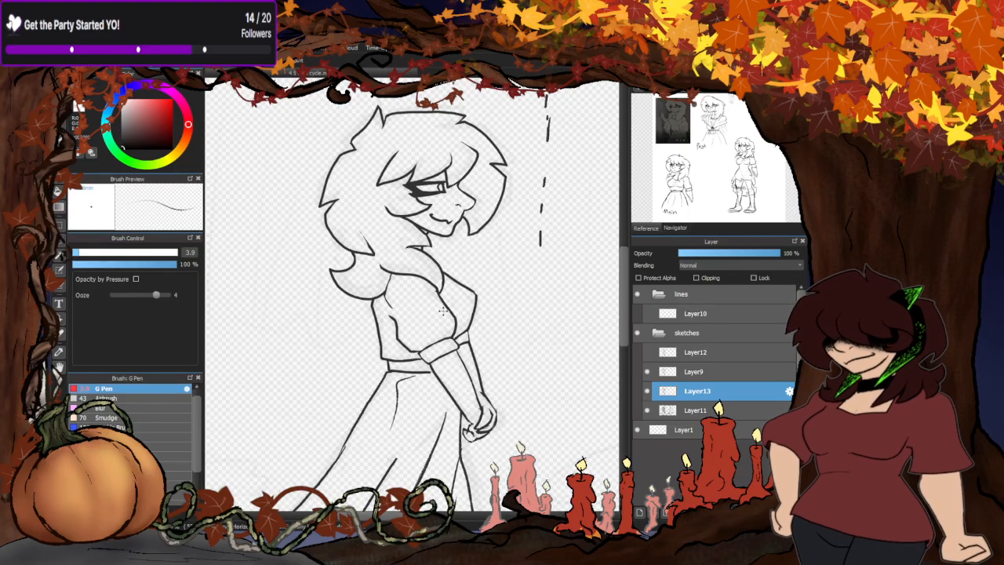
drag(443, 311, 444, 317)
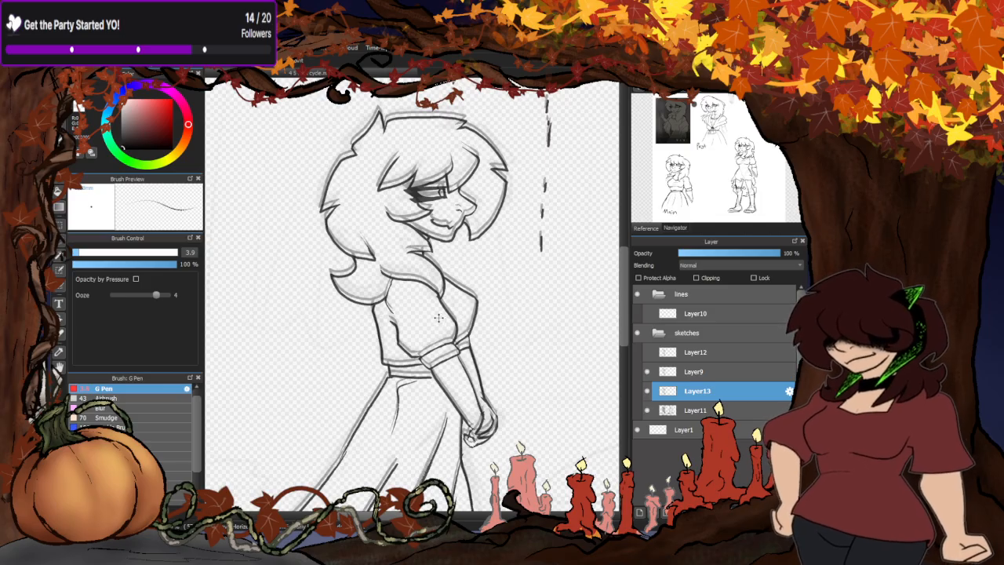
drag(447, 318, 450, 318)
- Show Layer12, set its opacity to 38% and make Layer13 the active layer again
click(648, 352)
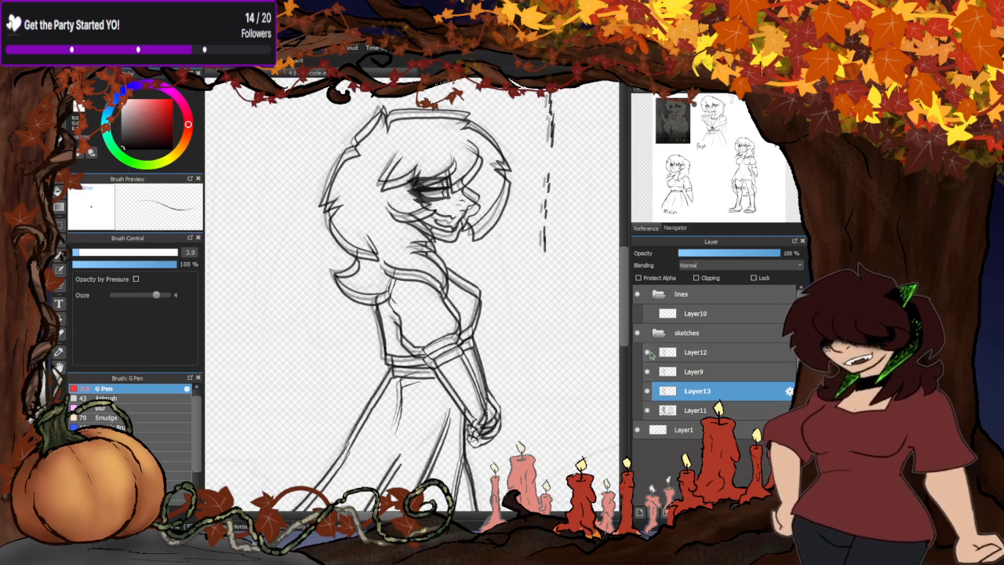
click(699, 352)
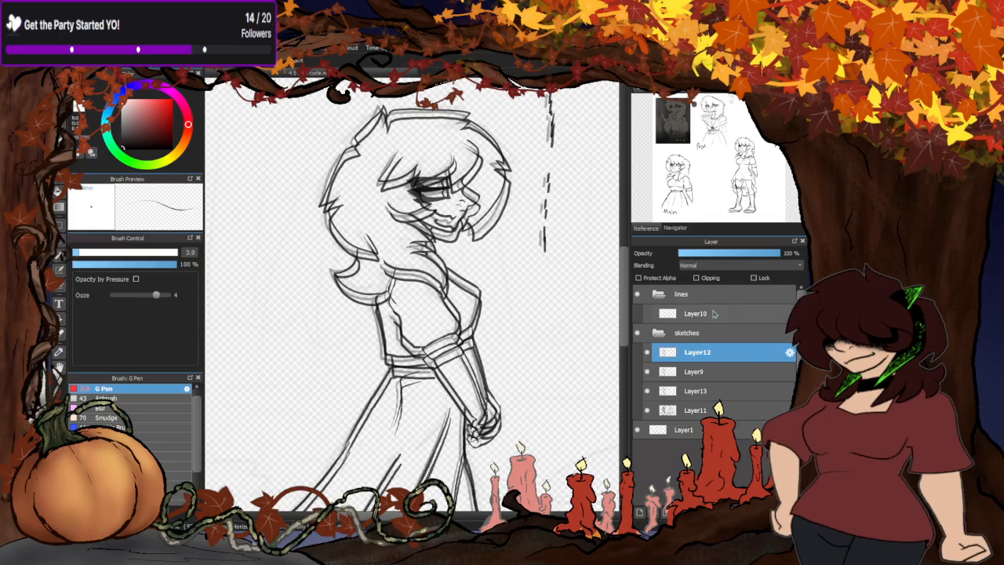
click(717, 254)
click(700, 394)
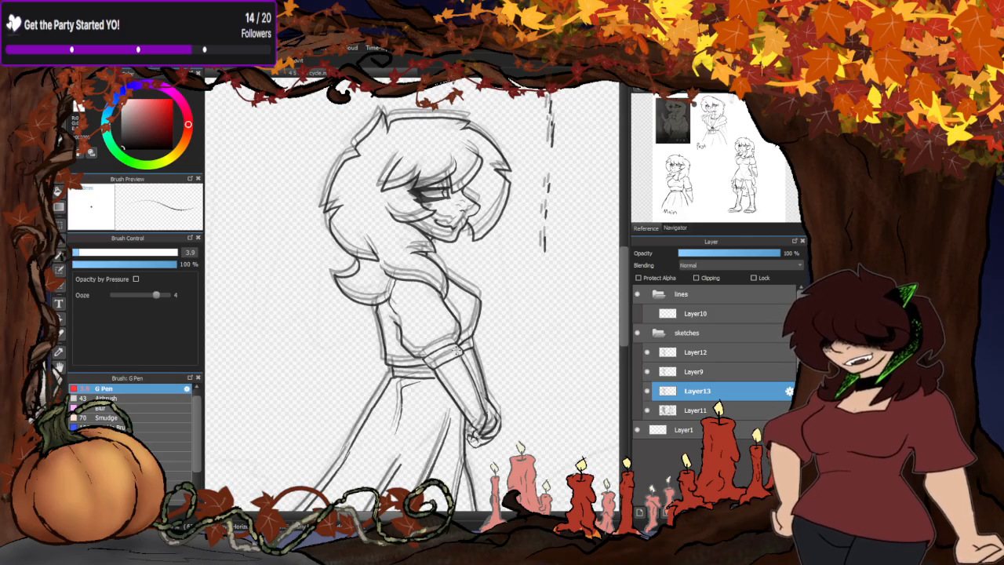
- Check Layer13's offset against Layer12 around the face and nudge Layer13's drawing slightly further right and down
scroll(447, 200, up, 2)
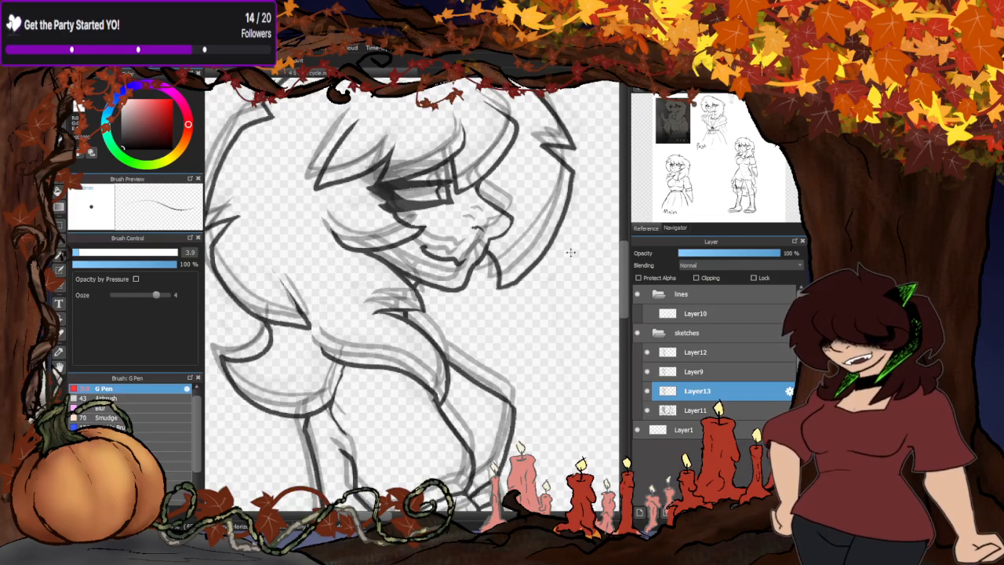
click(647, 353)
click(647, 353)
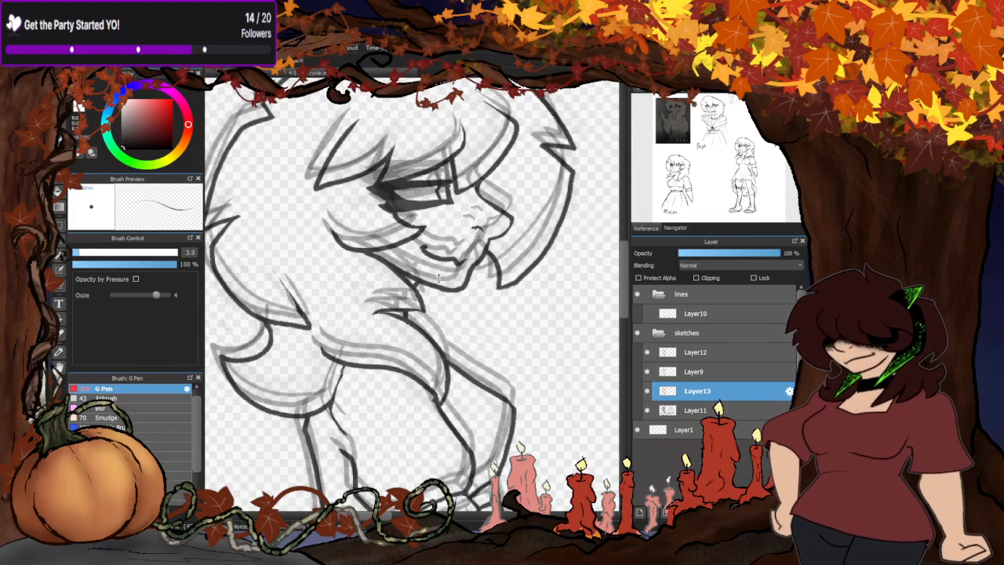
scroll(453, 259, down, 2)
scroll(447, 247, up, 3)
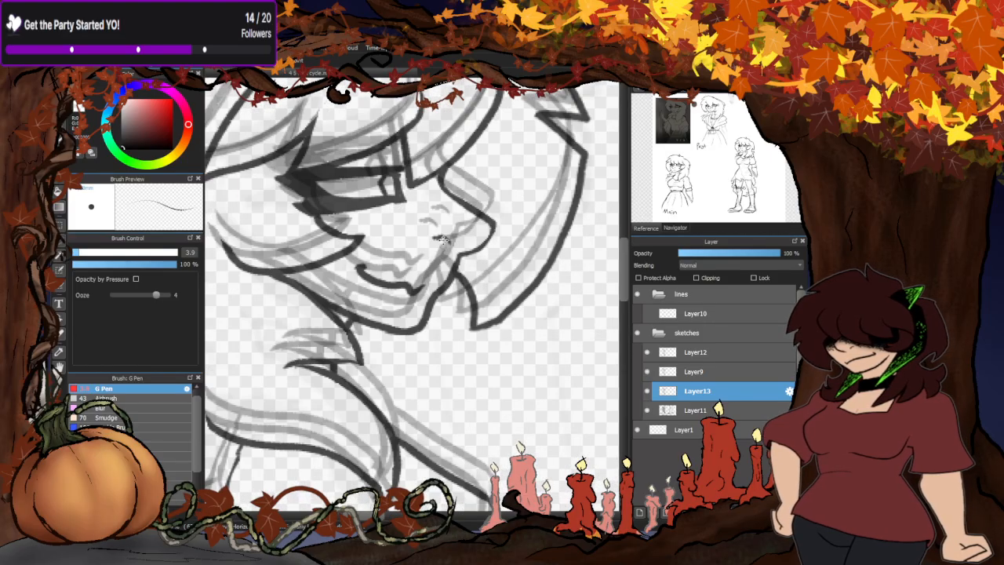
drag(443, 240, 447, 242)
- Compare the frames' offsets by switching the visibility of Layer13 and Layer12 off and on
scroll(447, 245, down, 3)
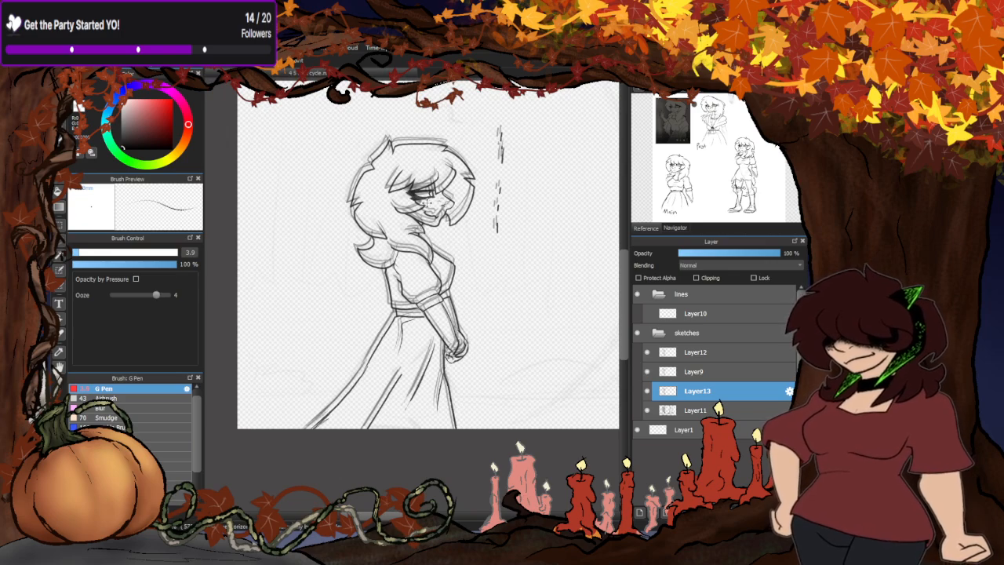
scroll(425, 207, up, 3)
click(647, 390)
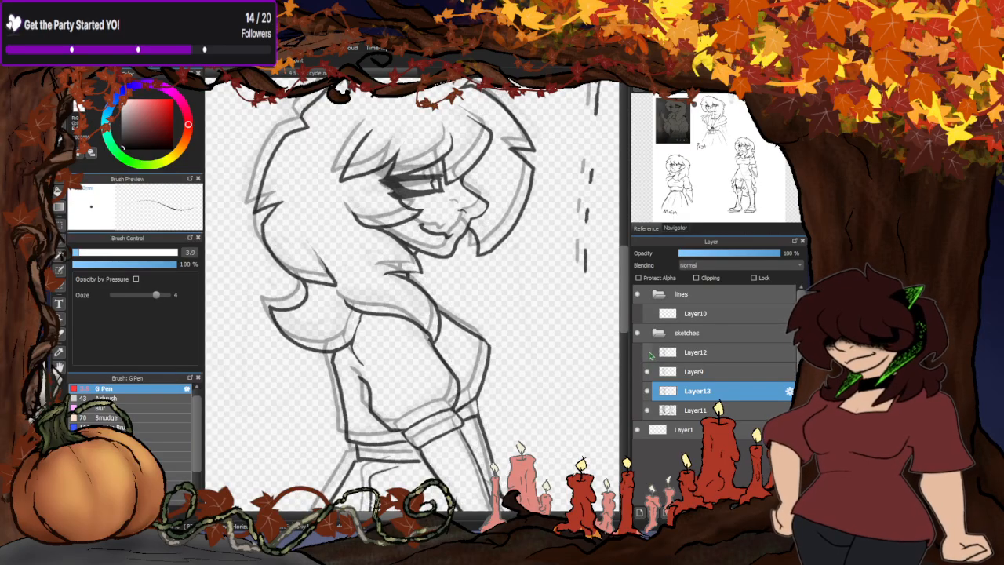
click(647, 390)
click(647, 391)
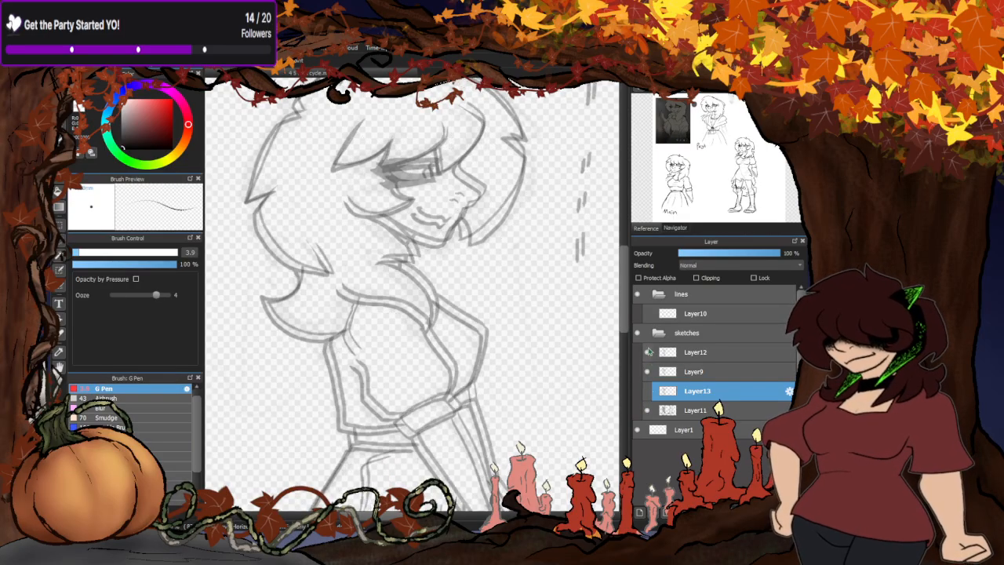
click(646, 352)
click(646, 352)
click(690, 353)
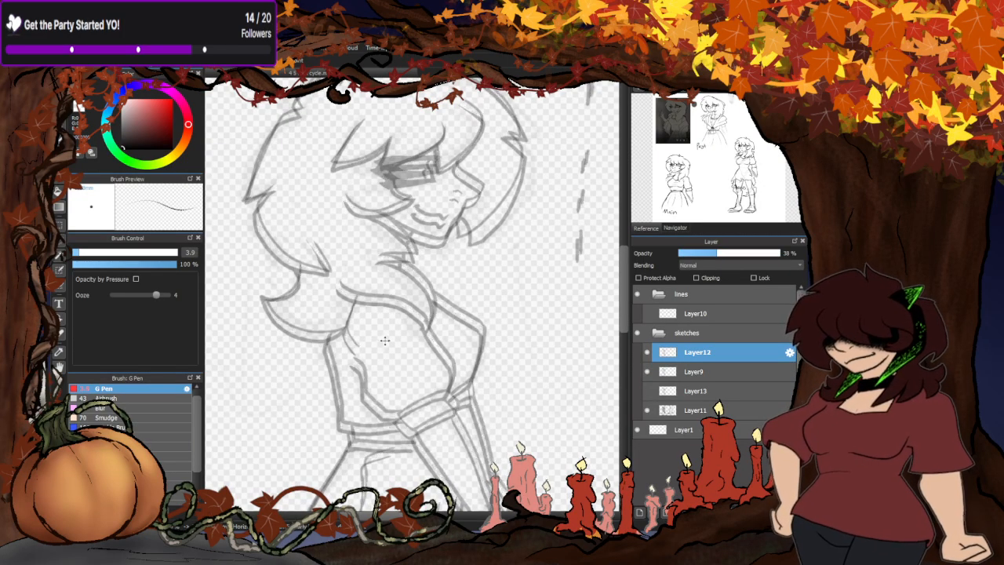
scroll(387, 343, down, 3)
scroll(415, 321, up, 2)
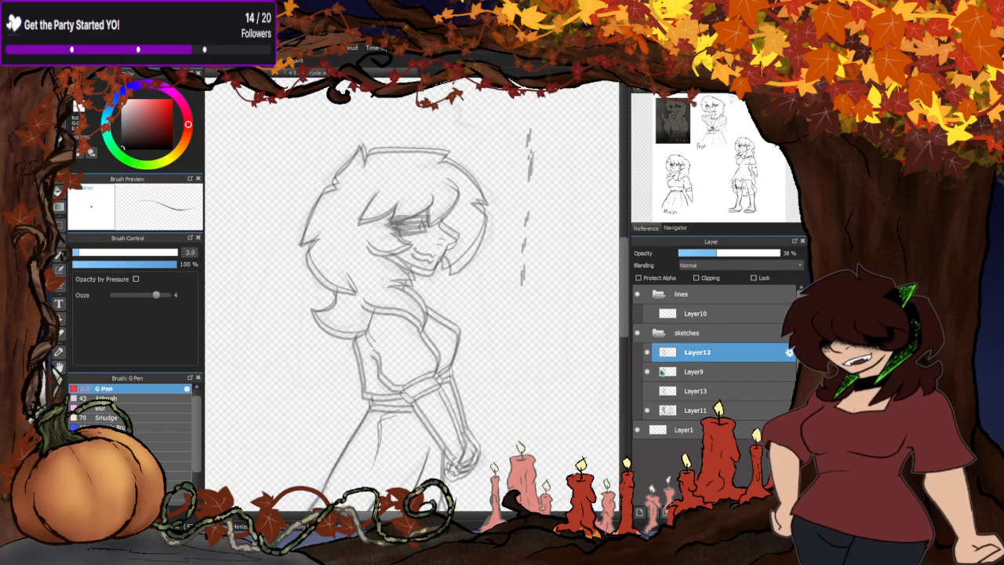
- Hide Layer12, keep Layer9 visible, and show Layer13 again as the active layer
click(646, 352)
click(647, 371)
click(647, 372)
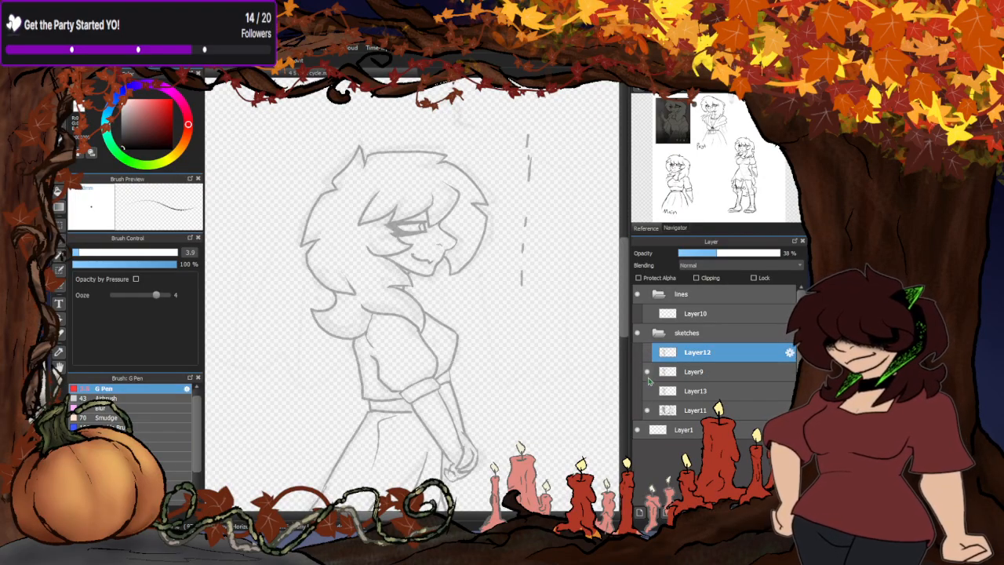
click(647, 390)
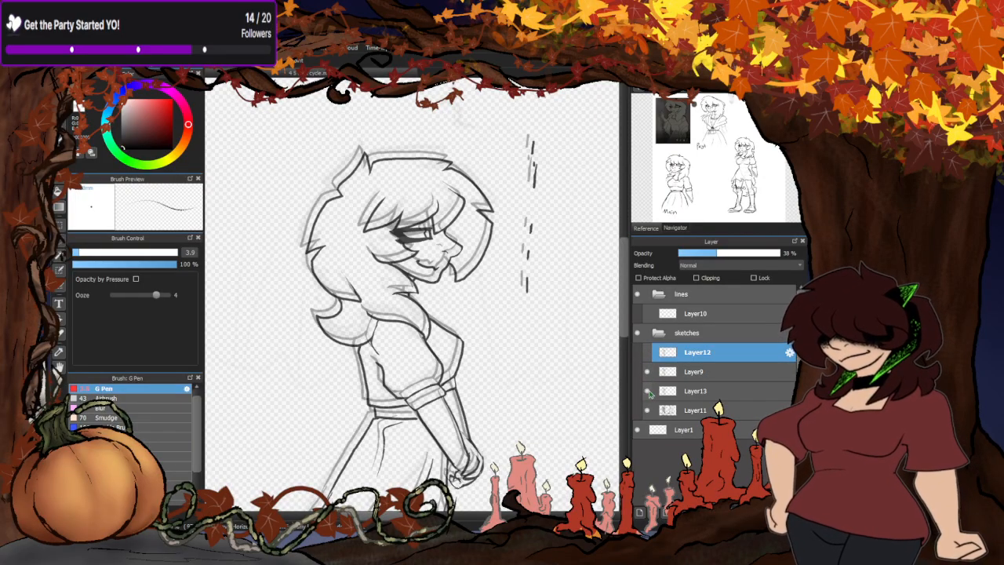
click(692, 392)
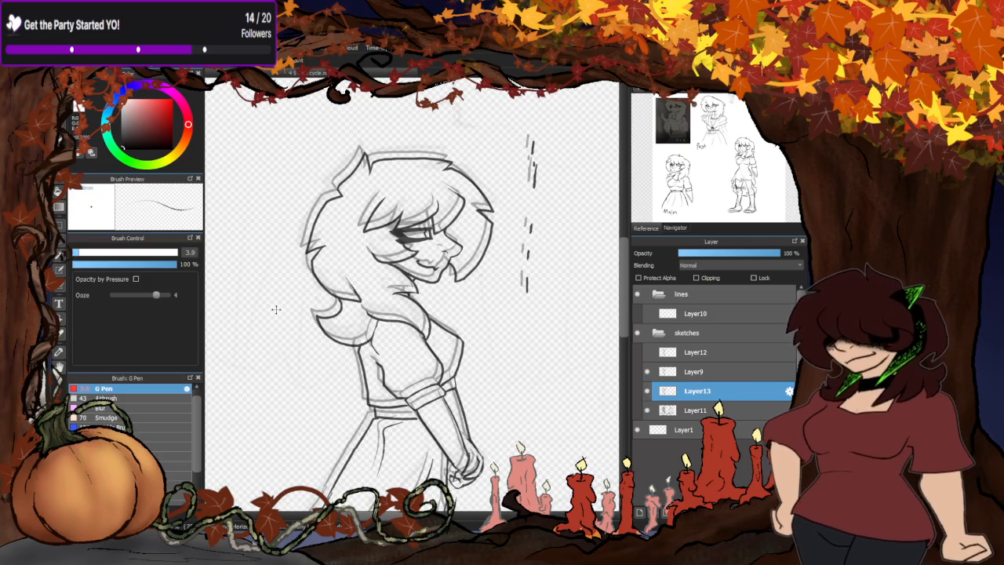
- Add a new layer above Layer13, set Layer13's opacity to 60% and make the new layer active
scroll(391, 215, up, 2)
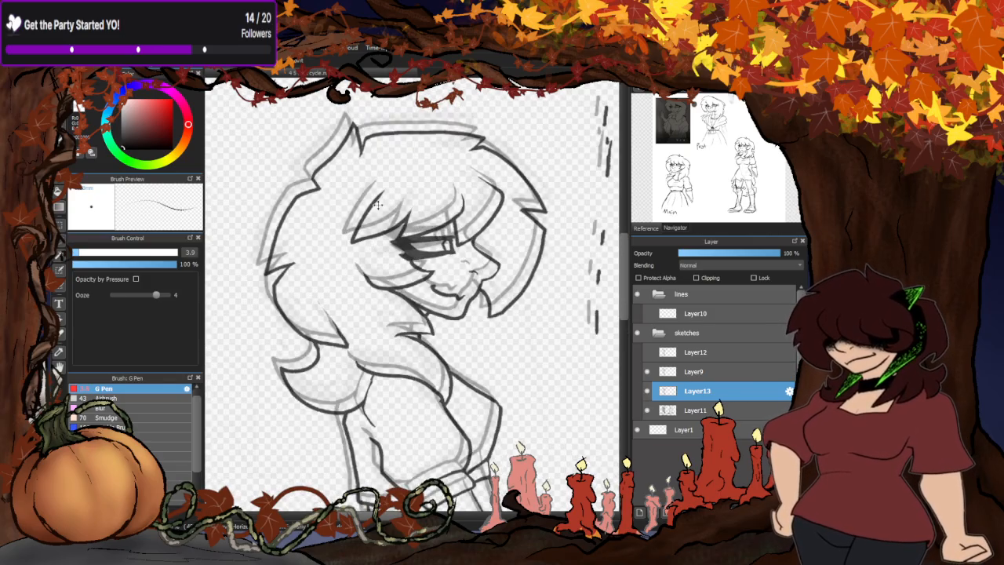
scroll(455, 255, down, 2)
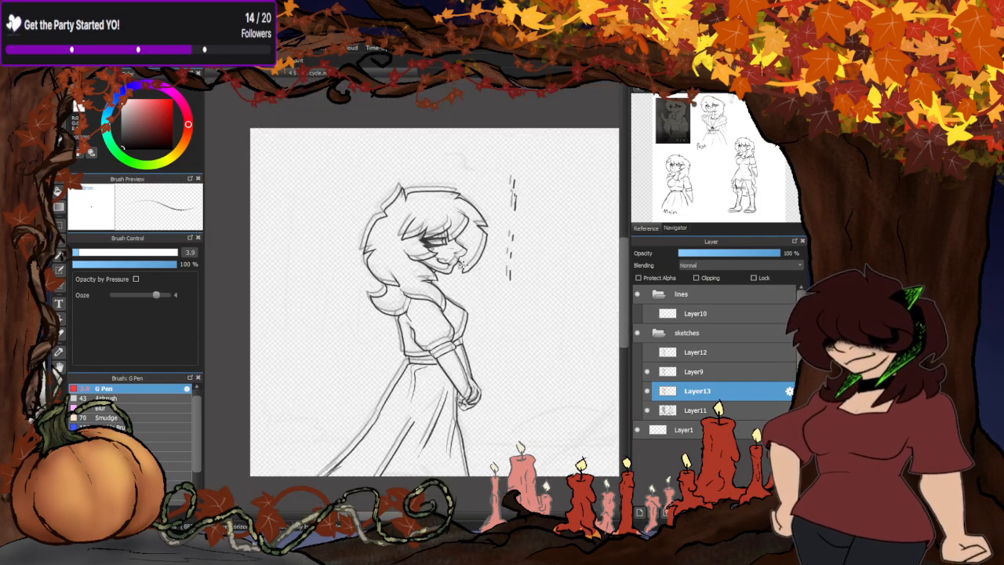
scroll(410, 258, up, 1)
click(639, 513)
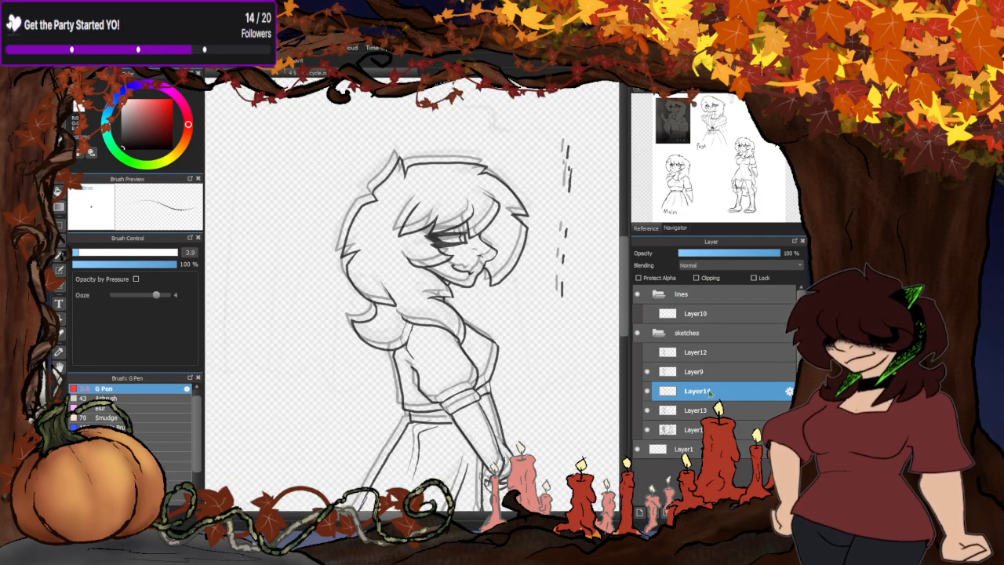
click(711, 404)
drag(733, 254, 737, 253)
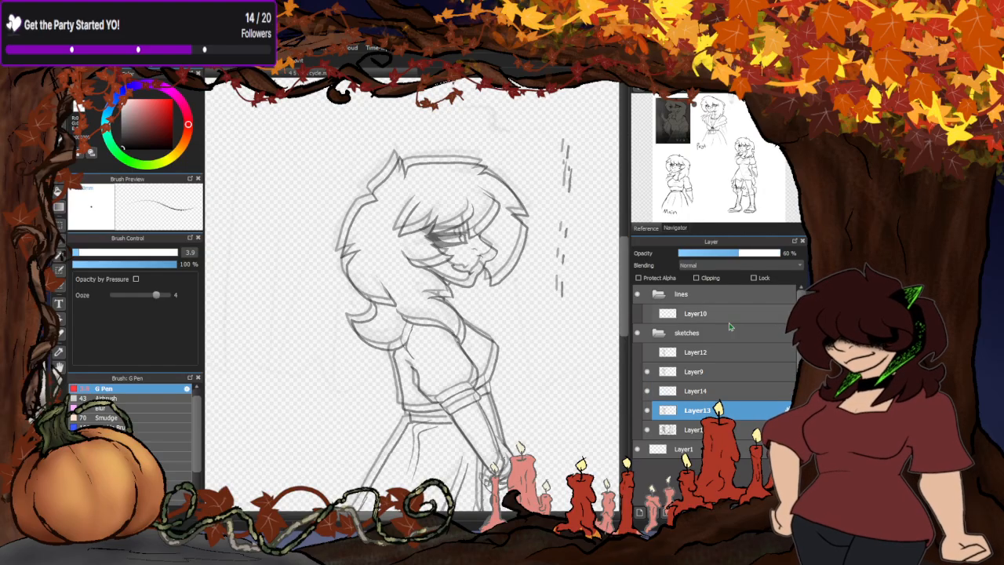
click(697, 395)
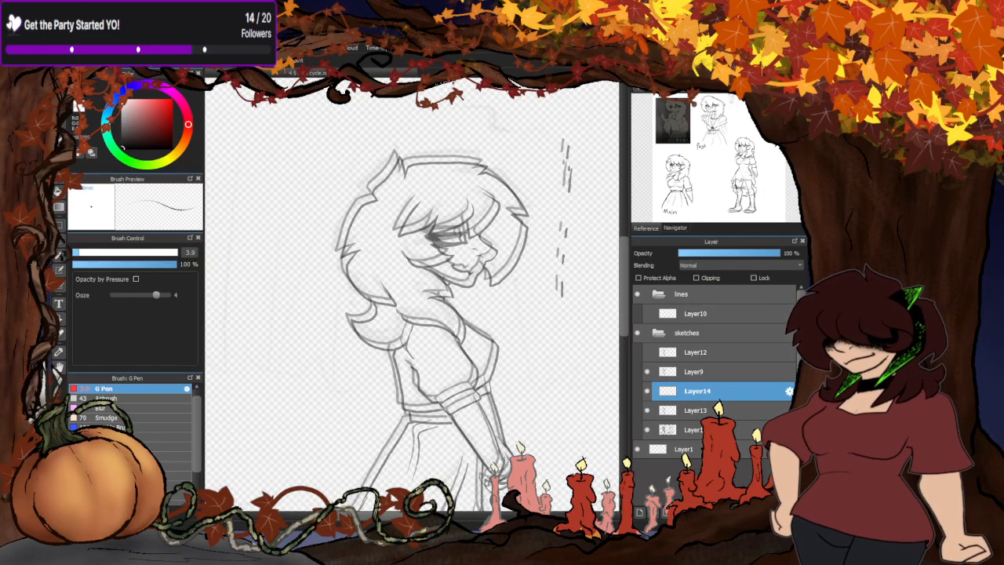
- Trace the flipped hair curl at the nape on the new layer with the G Pen, between the two faded outlines
click(59, 93)
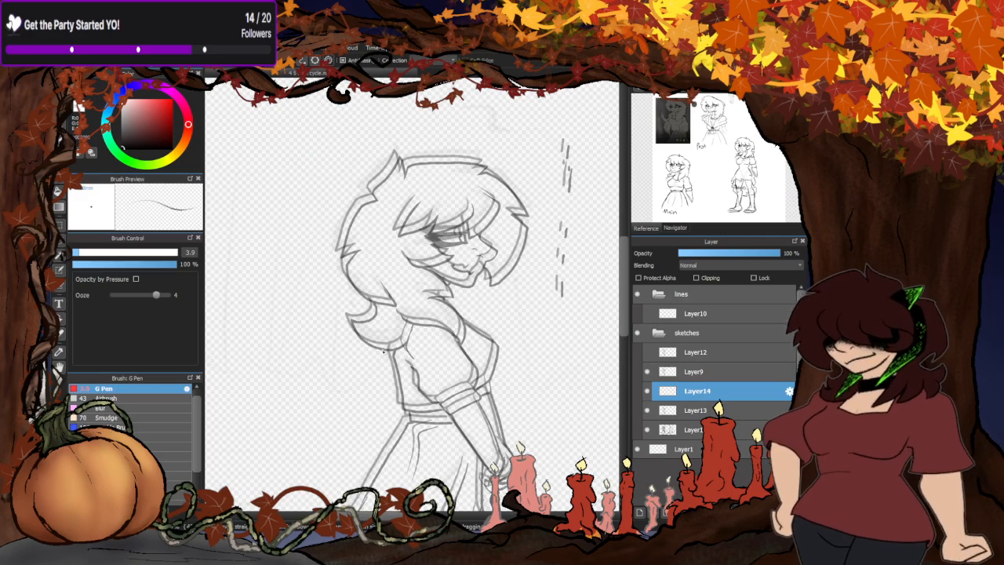
scroll(384, 352, up, 5)
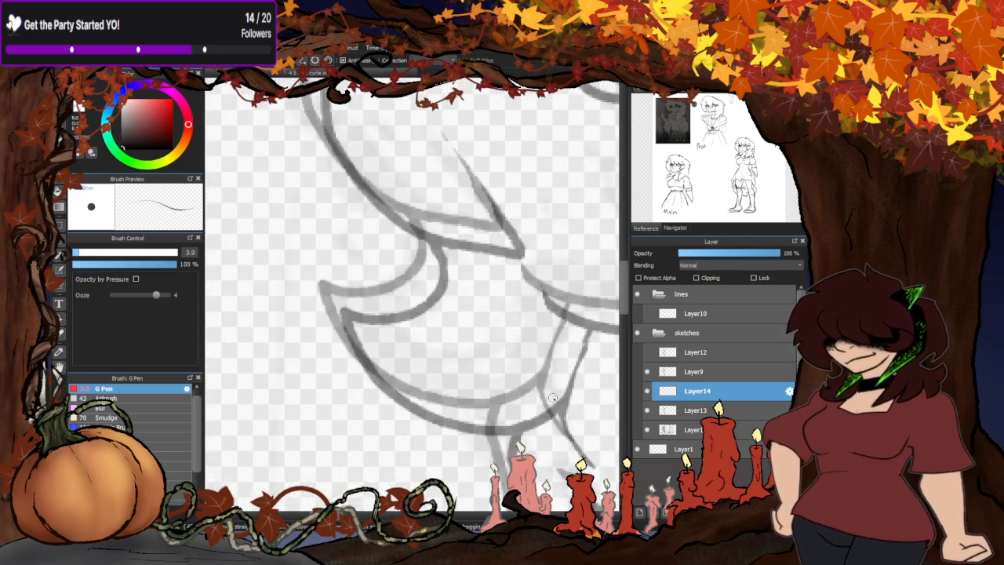
mouse_move(568, 388)
mouse_down()
mouse_move(525, 415)
mouse_move(471, 422)
mouse_move(427, 408)
mouse_move(390, 380)
mouse_move(369, 352)
mouse_move(359, 288)
mouse_move(400, 291)
mouse_move(427, 230)
mouse_up()
scroll(365, 205, down, 2)
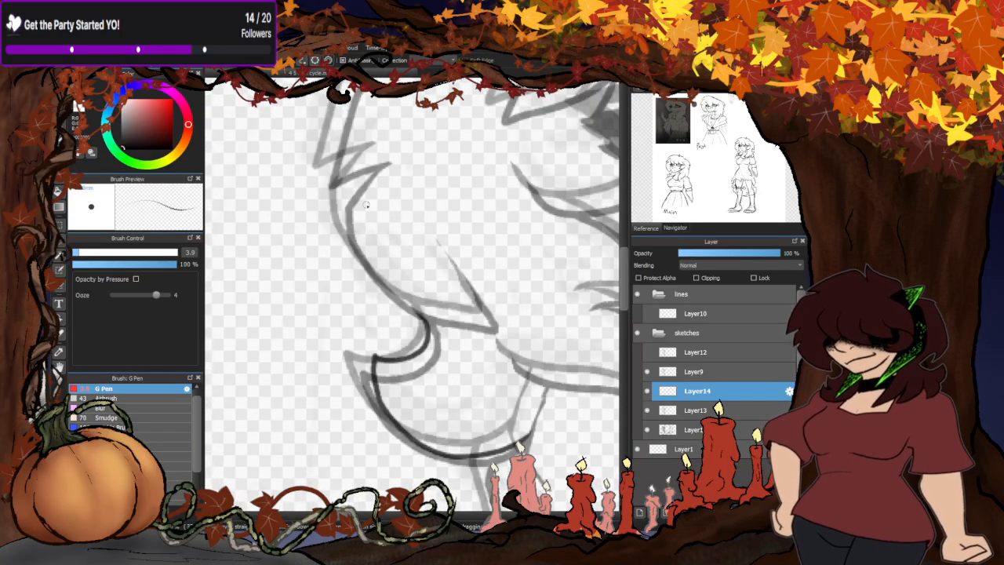
- Trace the back contour of the hair from the upper notch down to the pointed strand above the nape curl
scroll(330, 286, down, 2)
scroll(363, 147, up, 3)
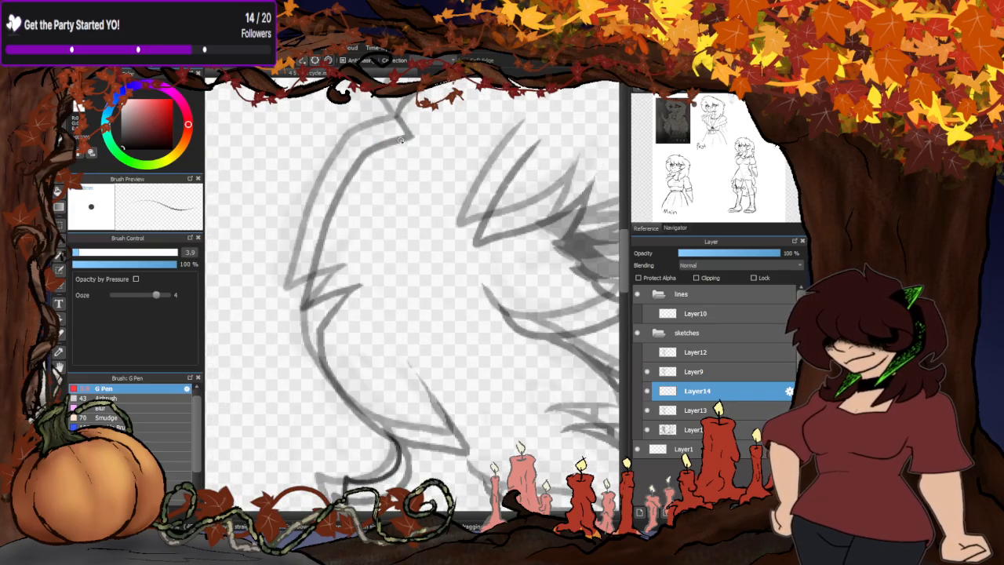
mouse_move(406, 135)
mouse_down()
mouse_move(383, 128)
mouse_move(360, 145)
mouse_move(334, 190)
mouse_move(303, 288)
mouse_move(343, 290)
mouse_move(316, 301)
mouse_move(311, 315)
mouse_move(338, 400)
mouse_move(389, 440)
mouse_move(435, 452)
mouse_move(407, 372)
mouse_up()
scroll(390, 357, down, 3)
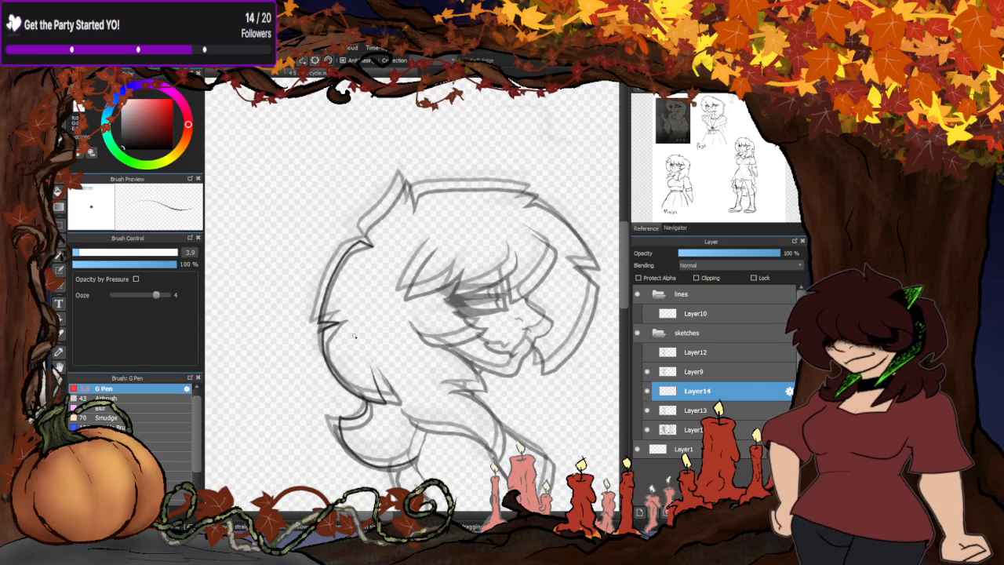
- Trace the pointed tuft at the top back of the head and the crown line to its front notch
scroll(354, 336, down, 2)
scroll(349, 322, up, 8)
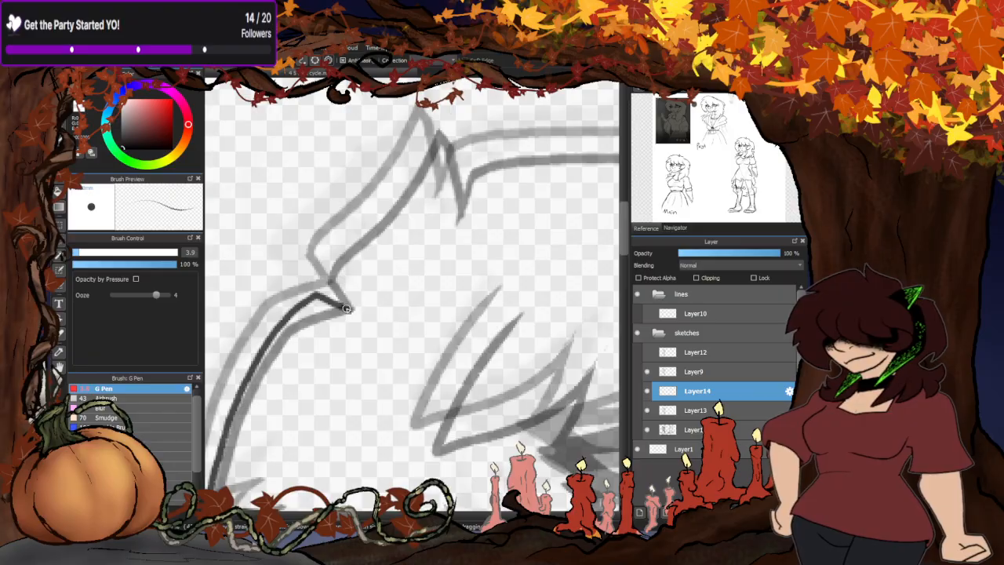
mouse_move(346, 308)
mouse_down()
mouse_move(331, 284)
mouse_move(367, 233)
mouse_move(416, 125)
mouse_move(451, 161)
mouse_move(463, 227)
mouse_up()
scroll(462, 228, down, 5)
scroll(319, 202, up, 5)
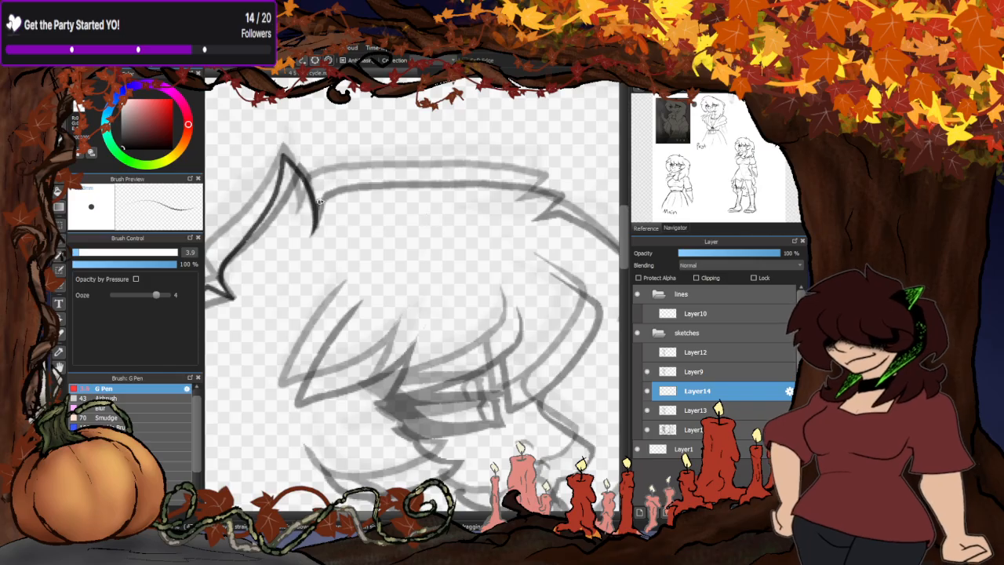
mouse_move(319, 202)
mouse_down()
mouse_move(403, 170)
mouse_move(501, 168)
mouse_move(583, 210)
mouse_up()
scroll(400, 195, down, 5)
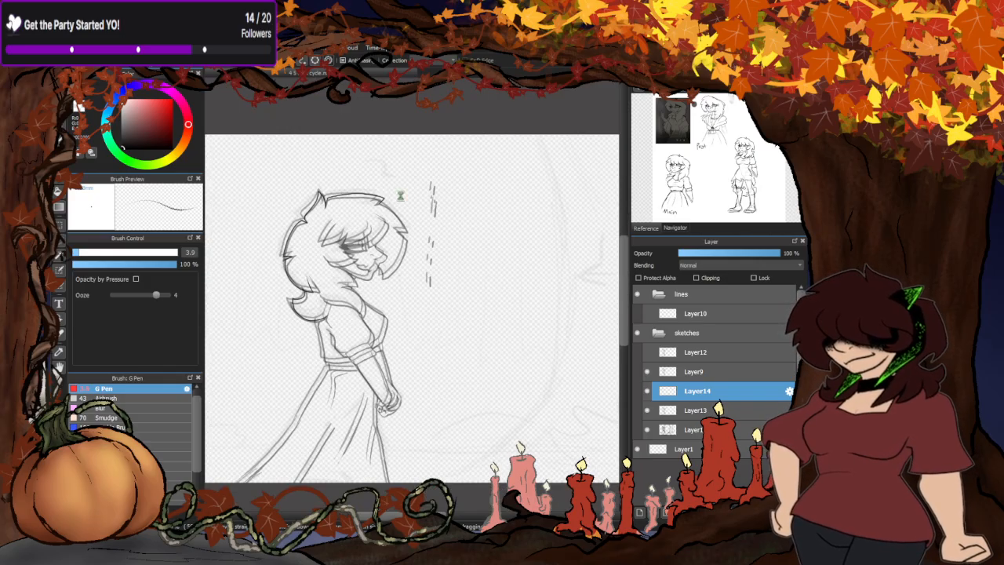
- Trace the front curve of the hair from the crown notch down to the spike above the face
scroll(399, 195, up, 5)
mouse_move(377, 153)
mouse_down()
mouse_move(429, 162)
mouse_move(460, 193)
mouse_move(498, 265)
mouse_move(471, 270)
mouse_up()
scroll(470, 270, down, 5)
scroll(488, 236, up, 5)
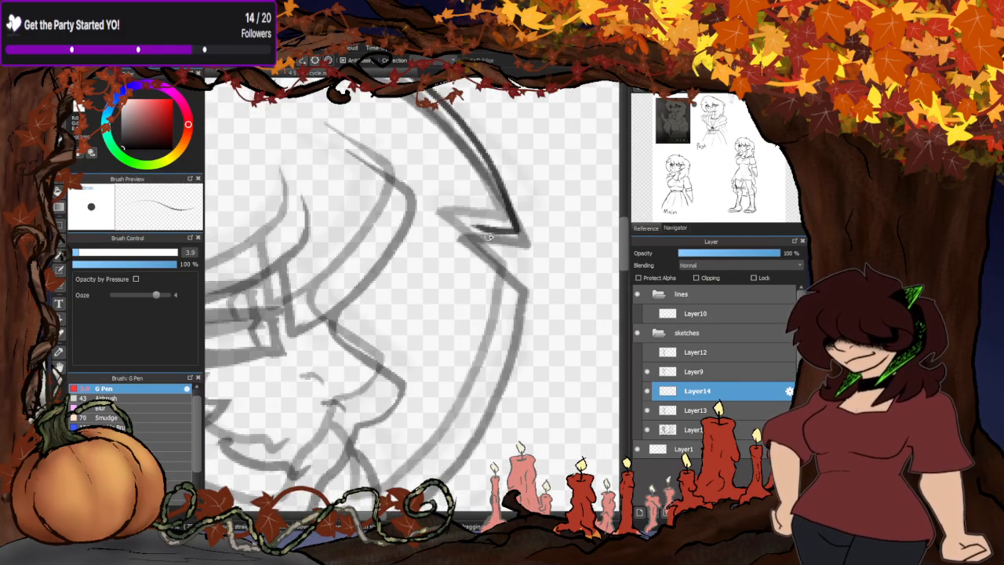
drag(487, 236, 467, 253)
- Undo the last stroke at the front spike and trace the front lock from there down to its tip beside the chin
scroll(522, 217, down, 5)
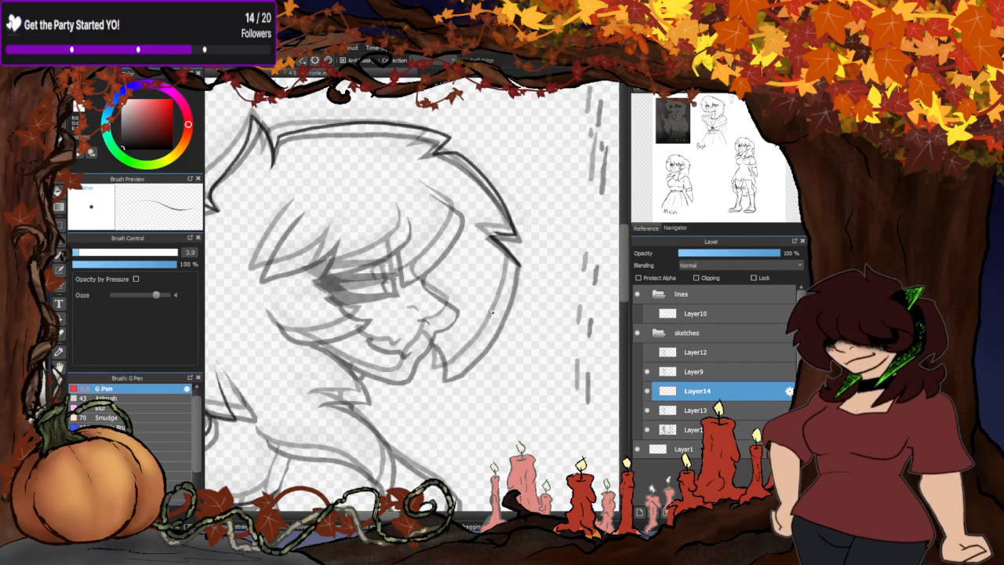
scroll(492, 311, up, 1)
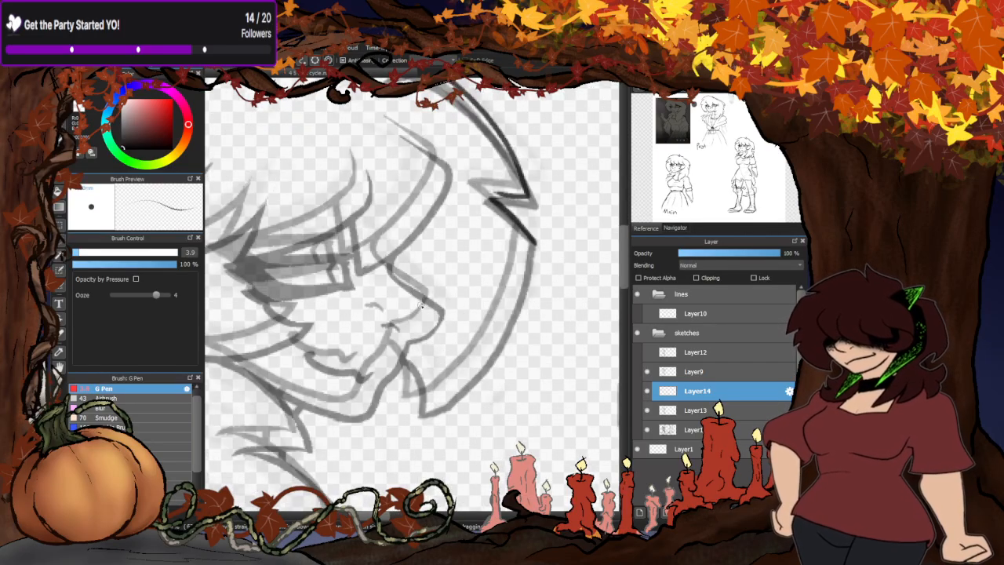
key(ctrl+z)
mouse_move(486, 193)
mouse_down()
mouse_move(530, 218)
mouse_move(511, 298)
mouse_move(479, 347)
mouse_move(433, 386)
mouse_move(422, 390)
mouse_move(406, 357)
mouse_up()
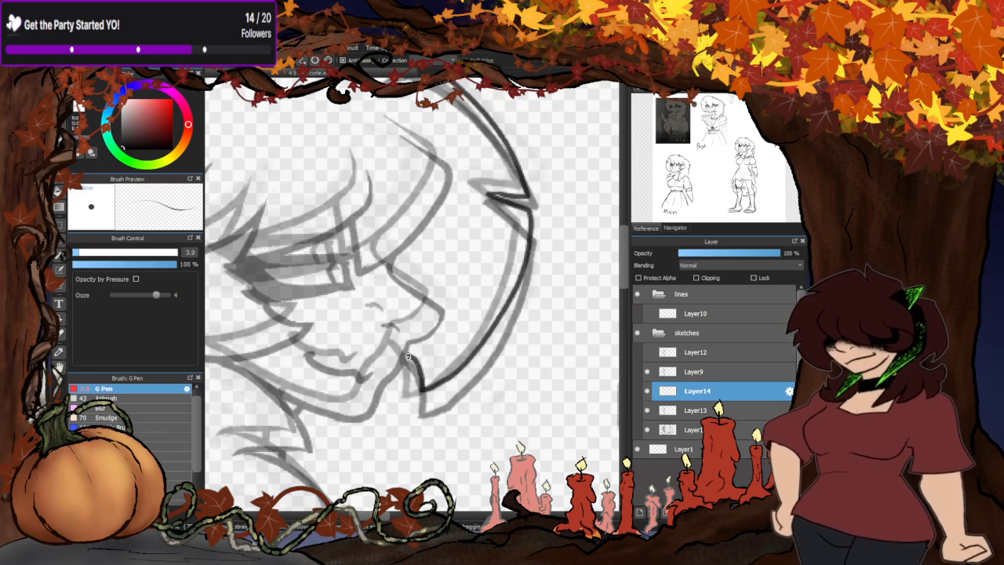
scroll(538, 230, down, 6)
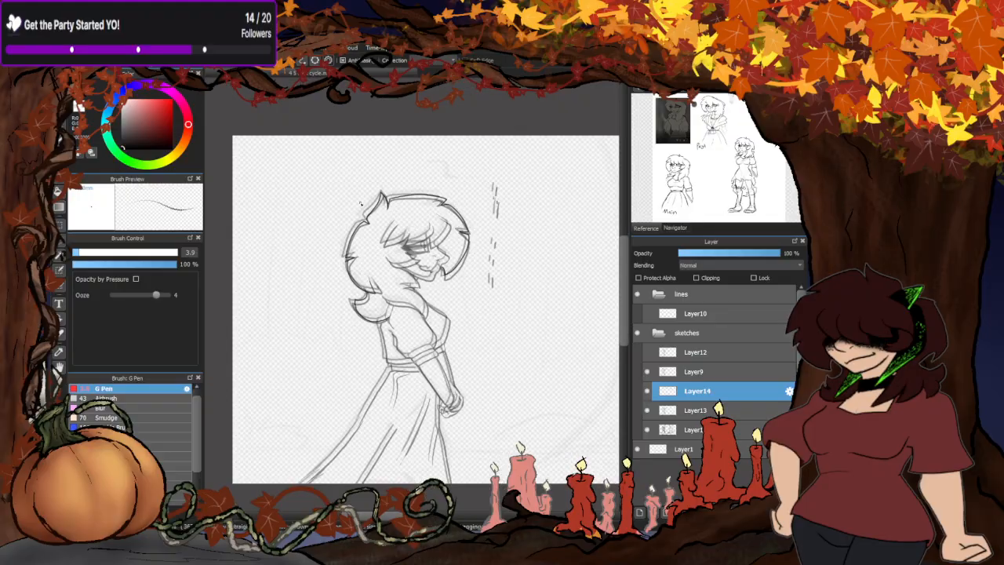
scroll(383, 273, up, 1)
scroll(392, 273, up, 4)
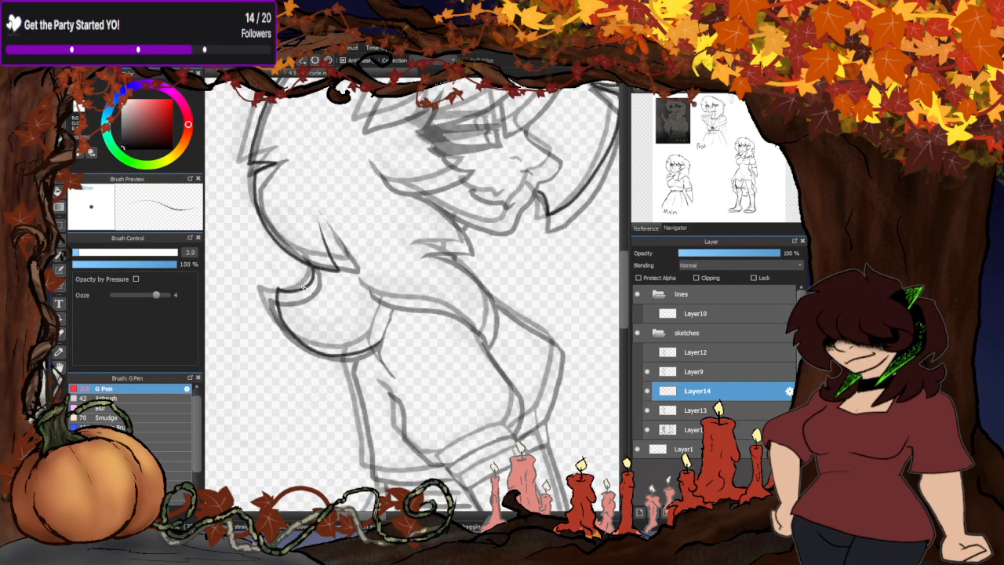
- Toggle the visibility of Layer13 and Layer9 to tell the overlapping face lines of the frames apart
scroll(302, 286, down, 3)
scroll(305, 334, down, 1)
scroll(380, 329, up, 5)
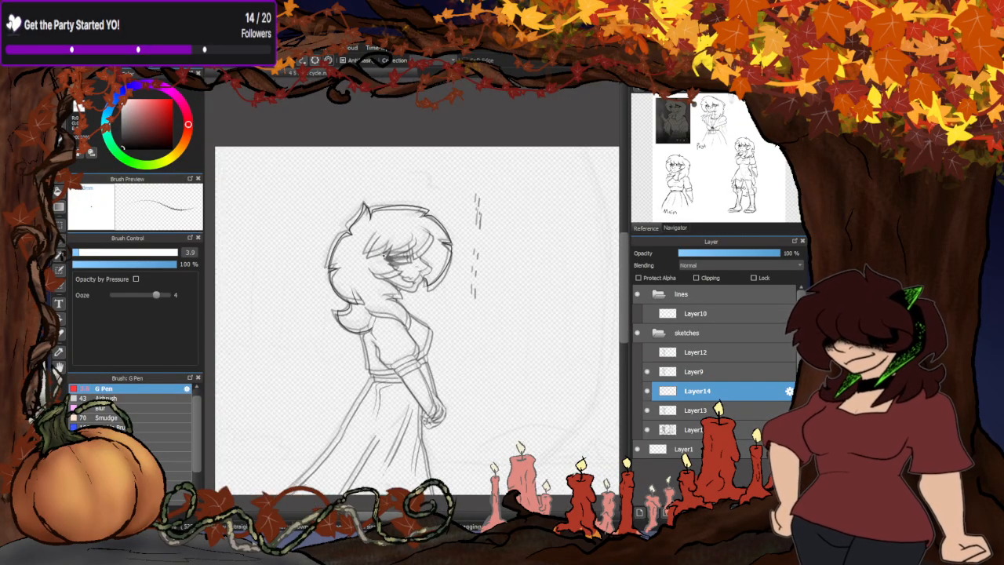
scroll(414, 308, up, 1)
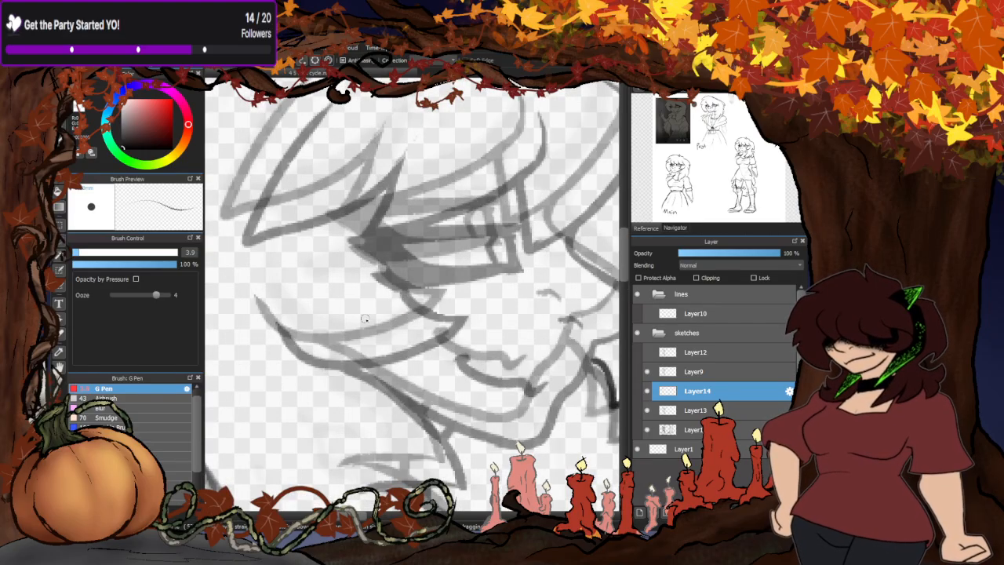
click(647, 410)
click(647, 410)
click(646, 373)
click(647, 372)
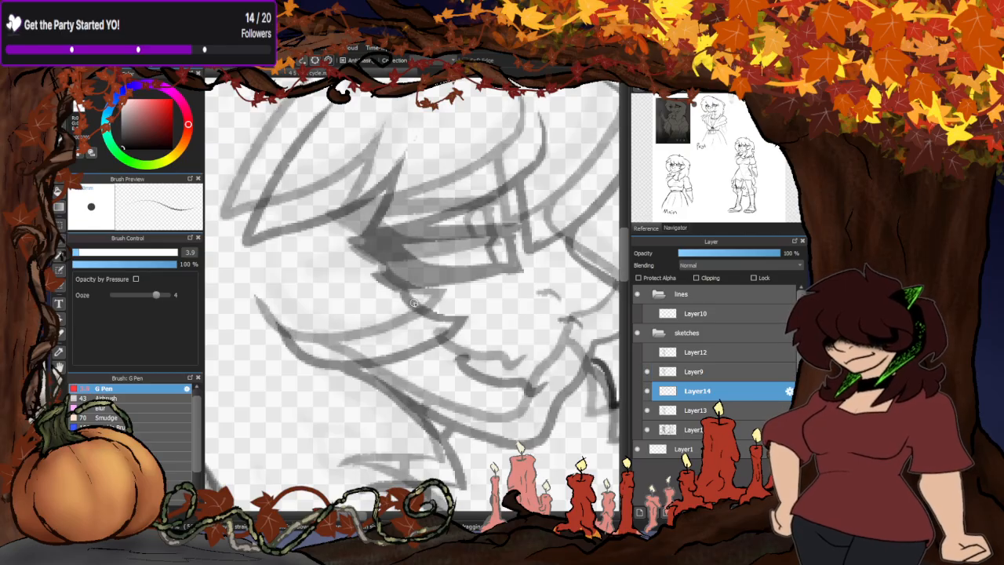
- Trace the curved cheek lock below the eye on Layer14, undoing the first stroke and redrawing its curve
mouse_move(409, 290)
mouse_down()
mouse_move(447, 292)
mouse_move(434, 335)
mouse_move(405, 359)
mouse_move(355, 372)
mouse_move(314, 363)
mouse_move(292, 312)
mouse_up()
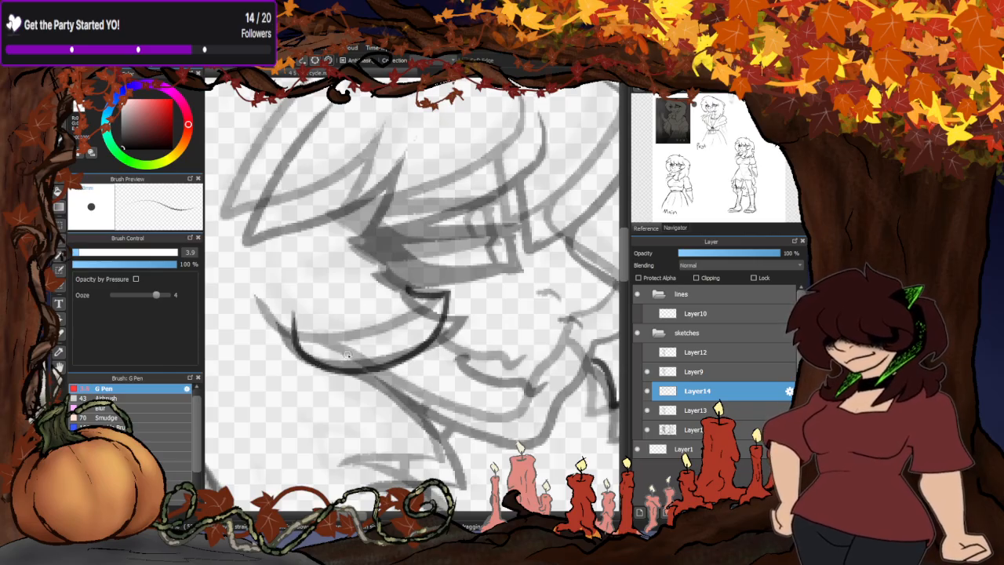
key(ctrl+z)
mouse_move(294, 329)
mouse_down()
mouse_move(307, 348)
mouse_move(393, 367)
mouse_move(444, 309)
mouse_move(416, 303)
mouse_move(408, 284)
mouse_move(453, 350)
mouse_move(422, 370)
mouse_up()
scroll(424, 309, up, 1)
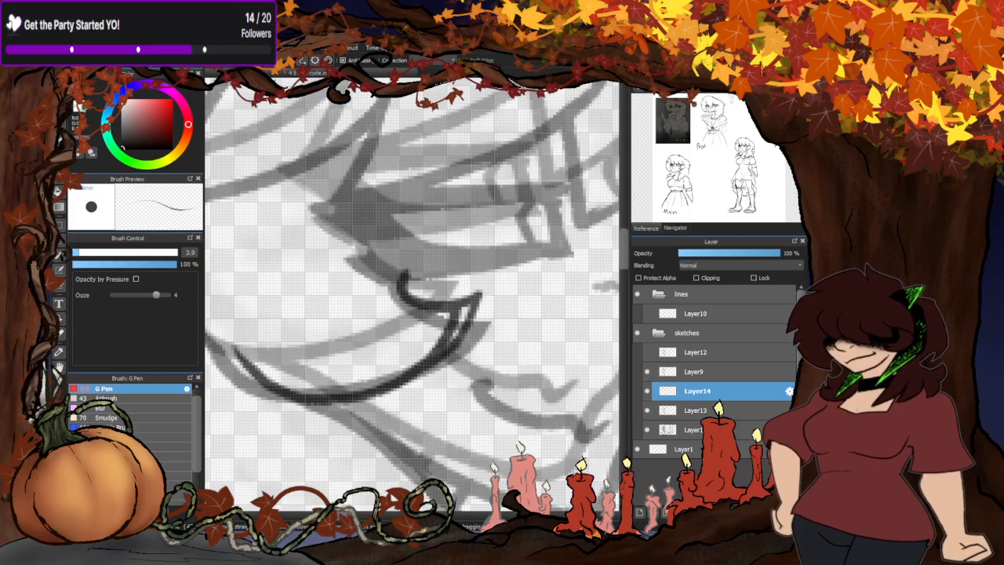
scroll(450, 348, up, 2)
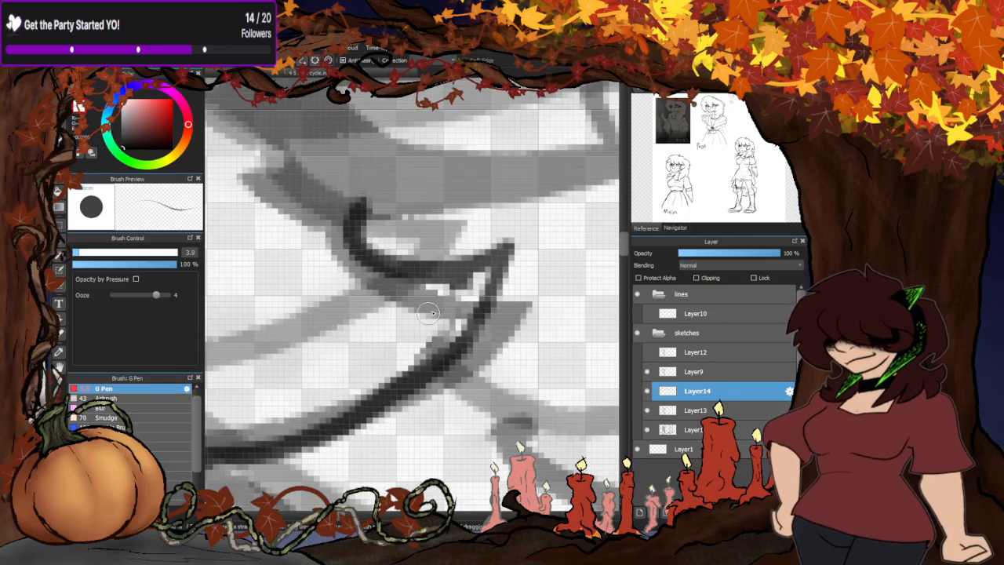
scroll(431, 313, down, 4)
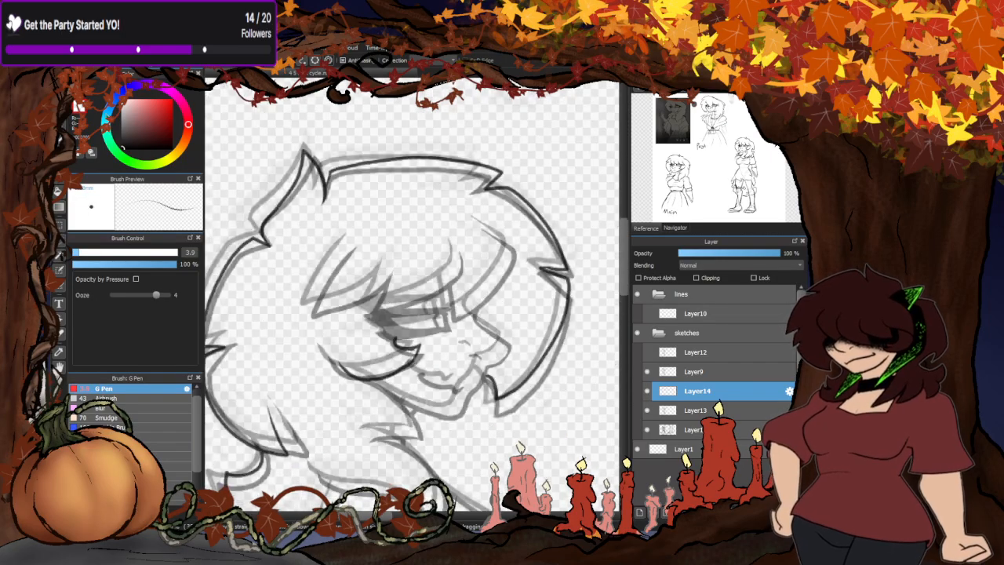
- Trace the front bang beside the forehead and the pointed fringe above the eye on Layer14
scroll(469, 266, up, 2)
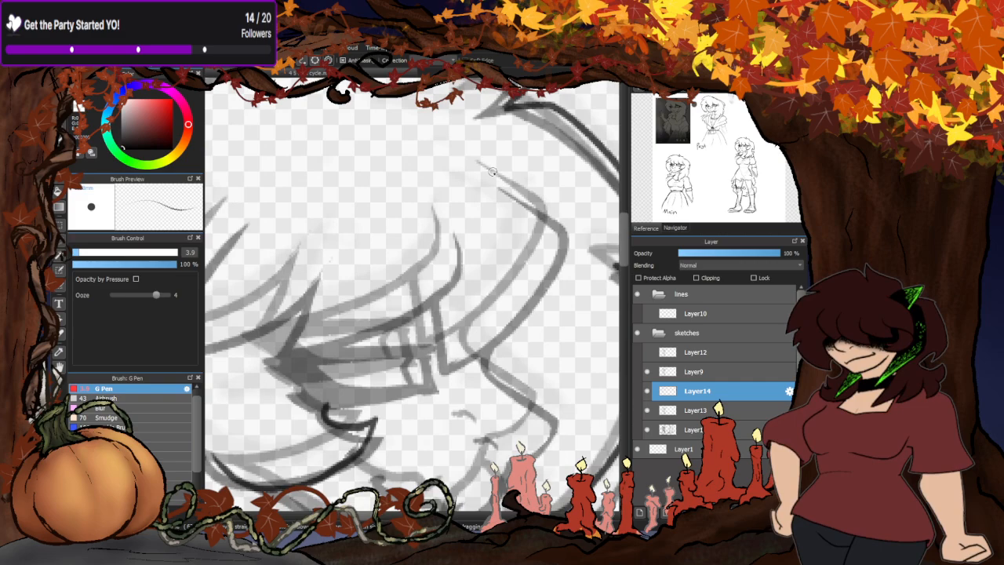
mouse_move(491, 171)
mouse_down()
mouse_move(553, 220)
mouse_move(538, 262)
mouse_move(476, 337)
mouse_move(445, 356)
mouse_move(436, 311)
mouse_up()
scroll(565, 265, down, 3)
scroll(528, 269, up, 3)
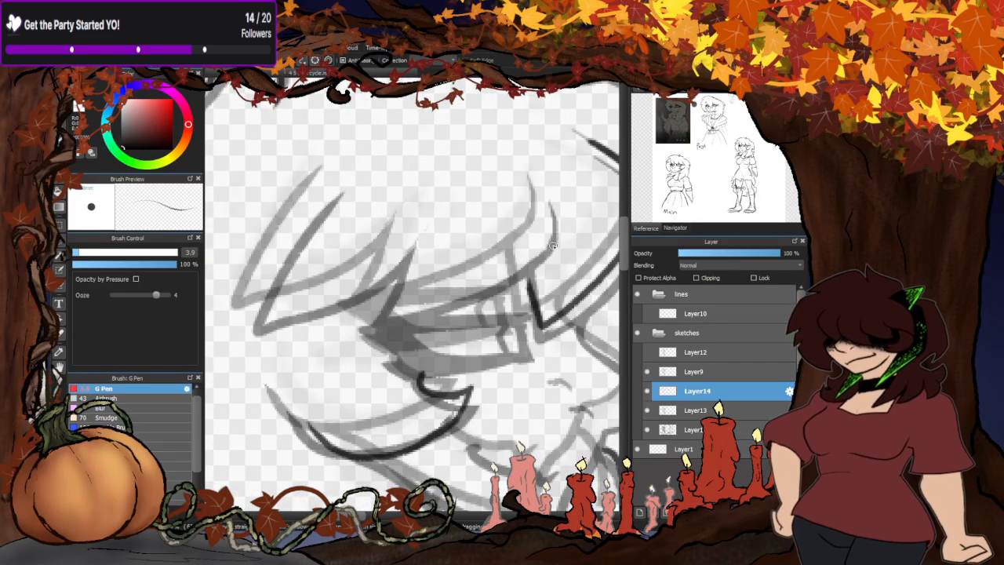
mouse_move(553, 245)
mouse_down()
mouse_move(529, 286)
mouse_move(494, 300)
mouse_move(361, 311)
mouse_move(431, 224)
mouse_move(386, 273)
mouse_move(344, 297)
mouse_move(254, 305)
mouse_move(342, 192)
mouse_up()
scroll(394, 257, down, 4)
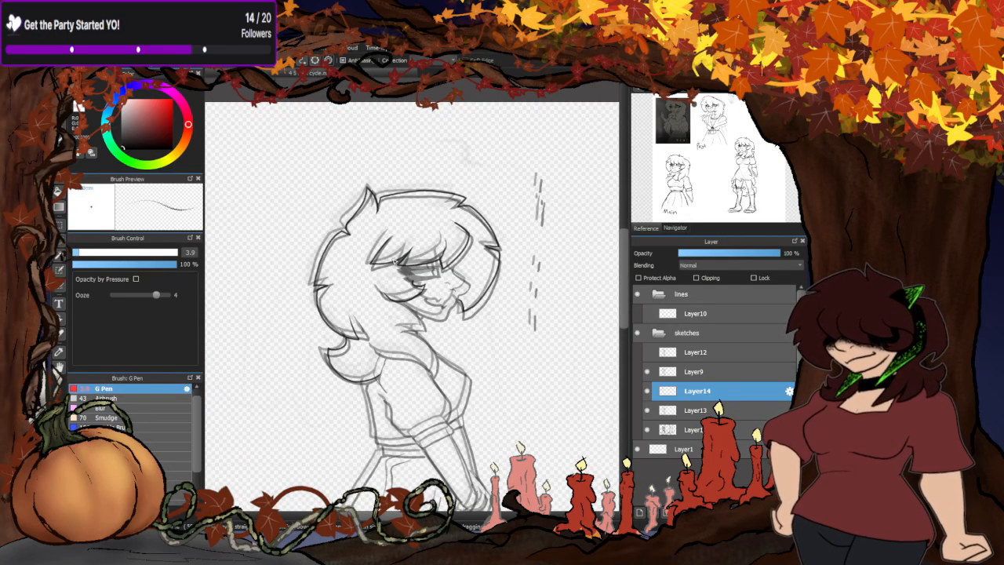
- Hide Layer9 and erase the old front bang line from Layer13
click(647, 372)
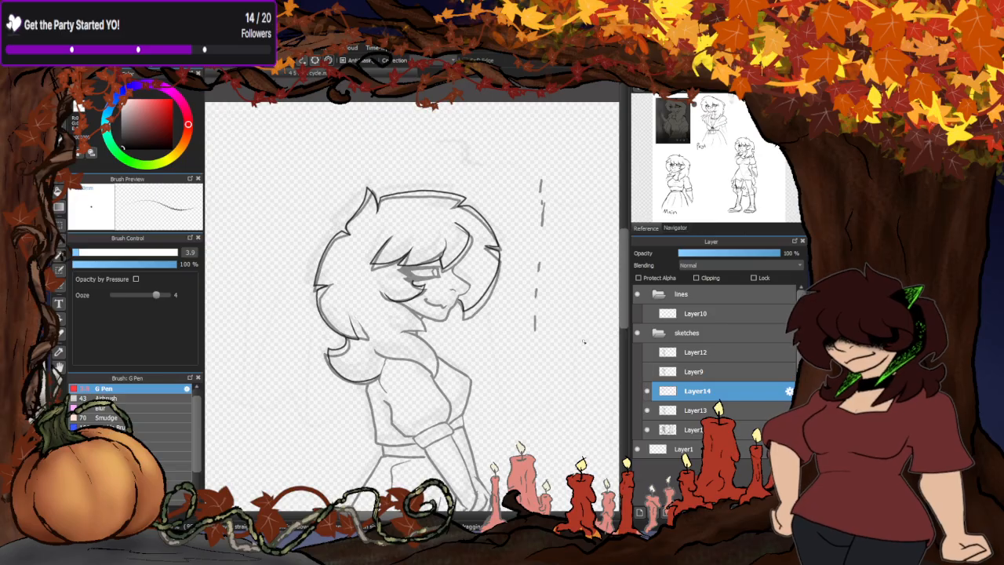
scroll(363, 219, down, 3)
scroll(363, 262, up, 3)
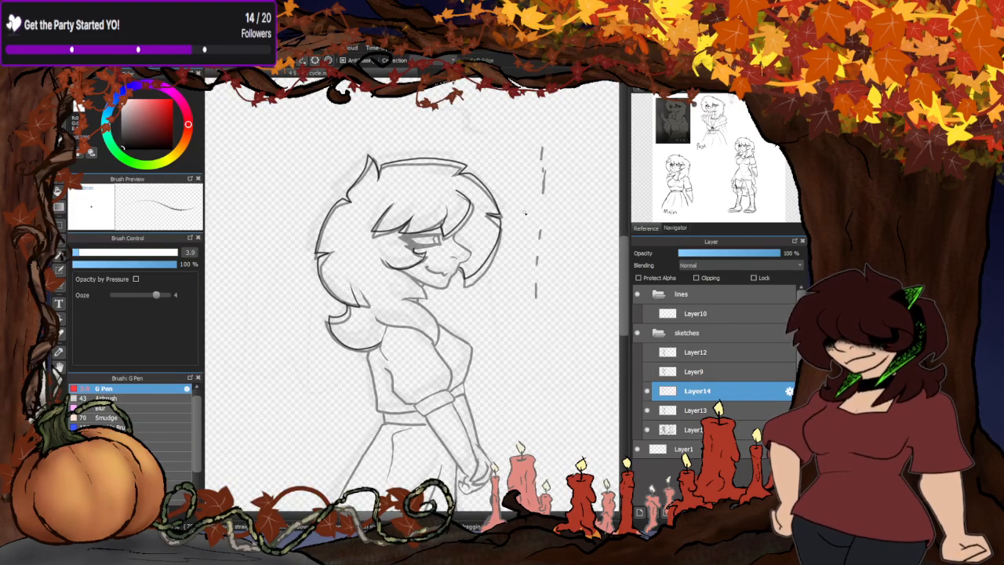
scroll(392, 186, up, 2)
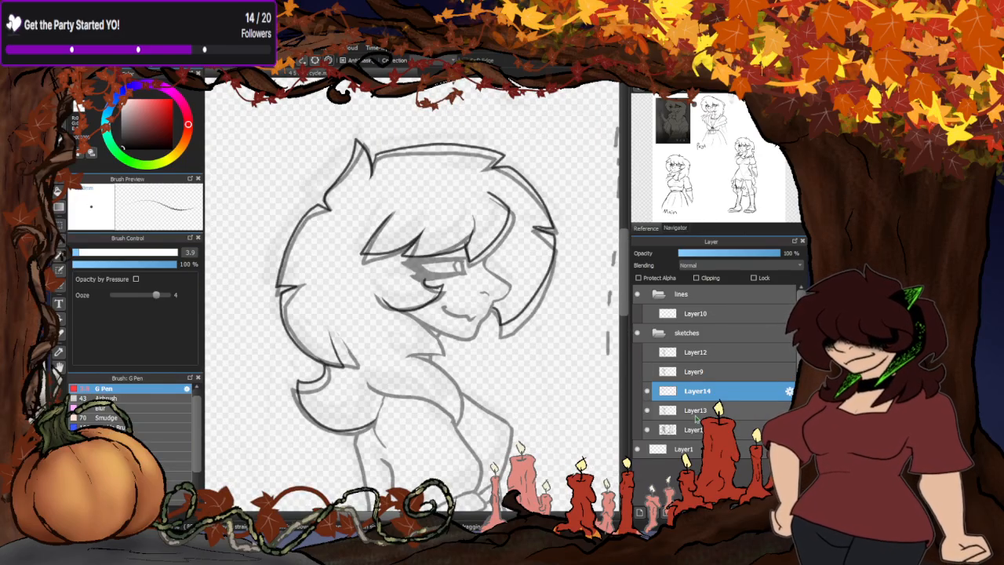
click(693, 409)
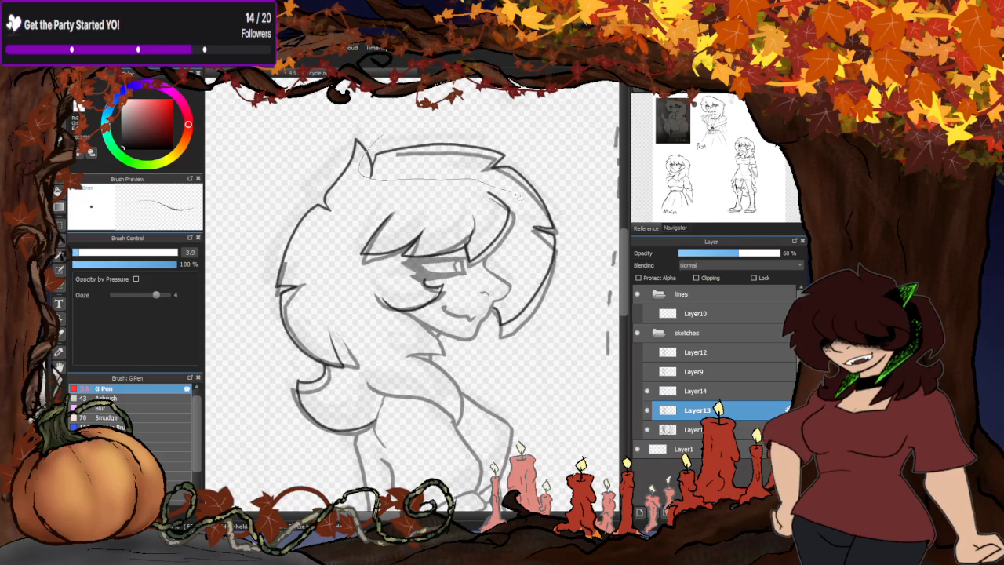
scroll(558, 232, up, 3)
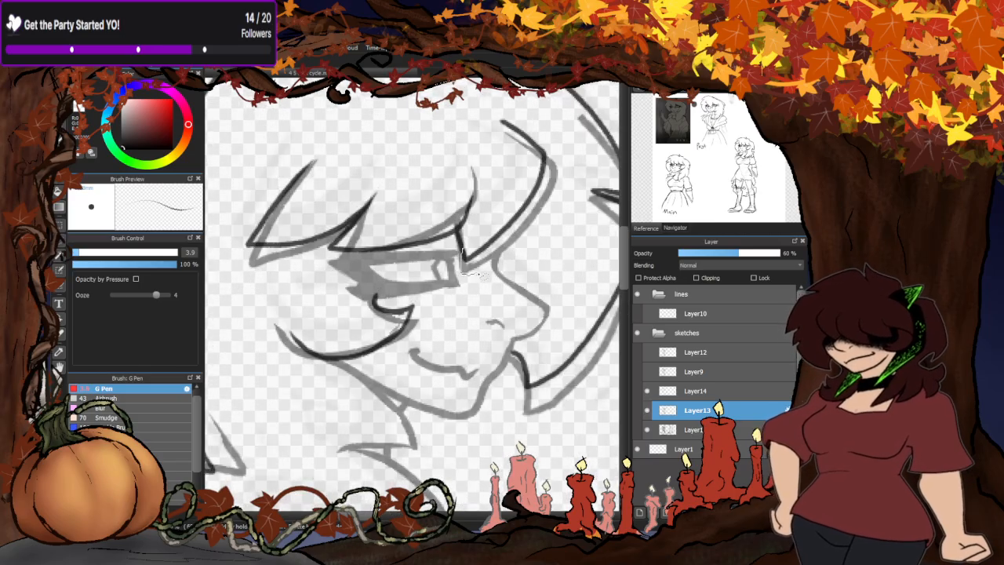
mouse_move(500, 240)
mouse_down()
mouse_move(549, 226)
mouse_move(484, 201)
mouse_up()
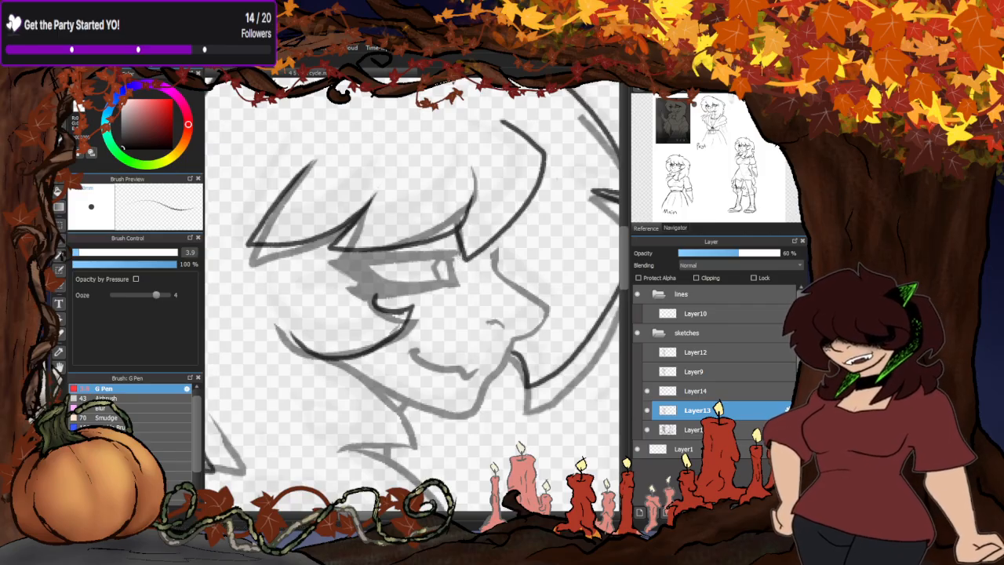
- Redraw the short gap in the nose bridge line just below the front bang on Layer13
key(b)
scroll(505, 253, up, 2)
mouse_move(483, 266)
mouse_down()
mouse_move(489, 222)
mouse_move(478, 259)
mouse_up()
scroll(505, 253, down, 2)
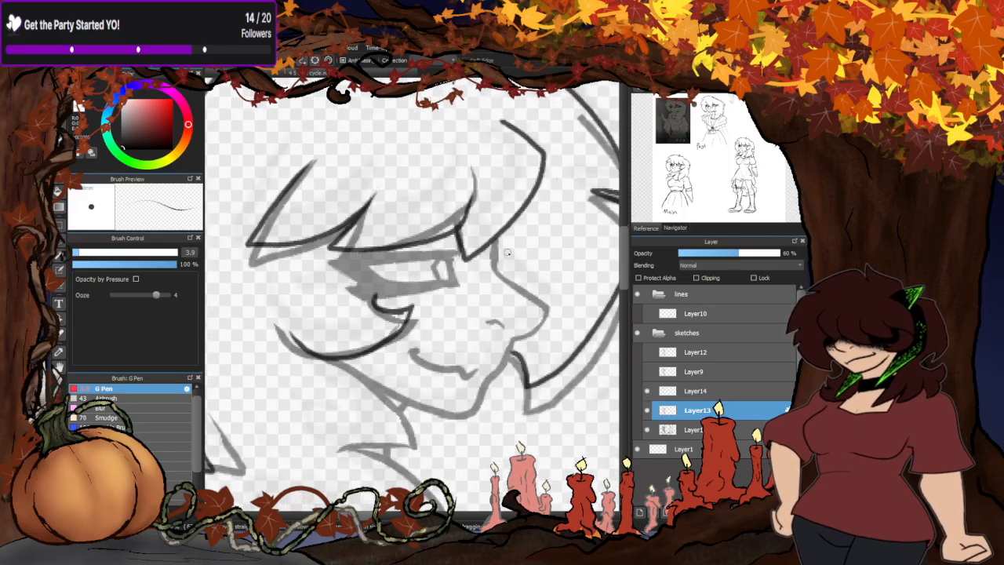
- Erase the old fringe lines above the eye and the old cheek lock lines from Layer13
click(62, 128)
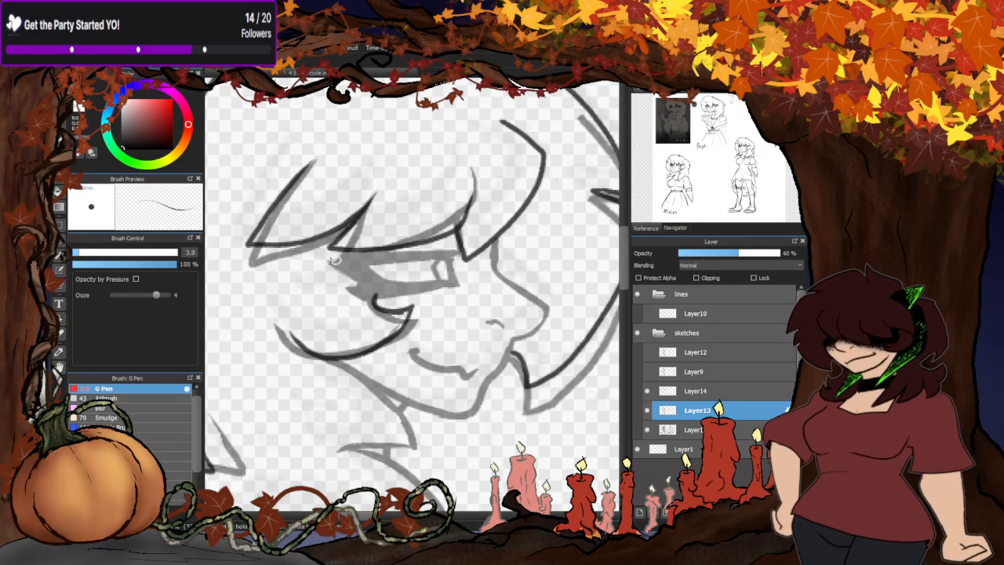
mouse_move(330, 258)
mouse_down()
mouse_move(453, 250)
mouse_move(493, 228)
mouse_move(288, 145)
mouse_move(258, 251)
mouse_up()
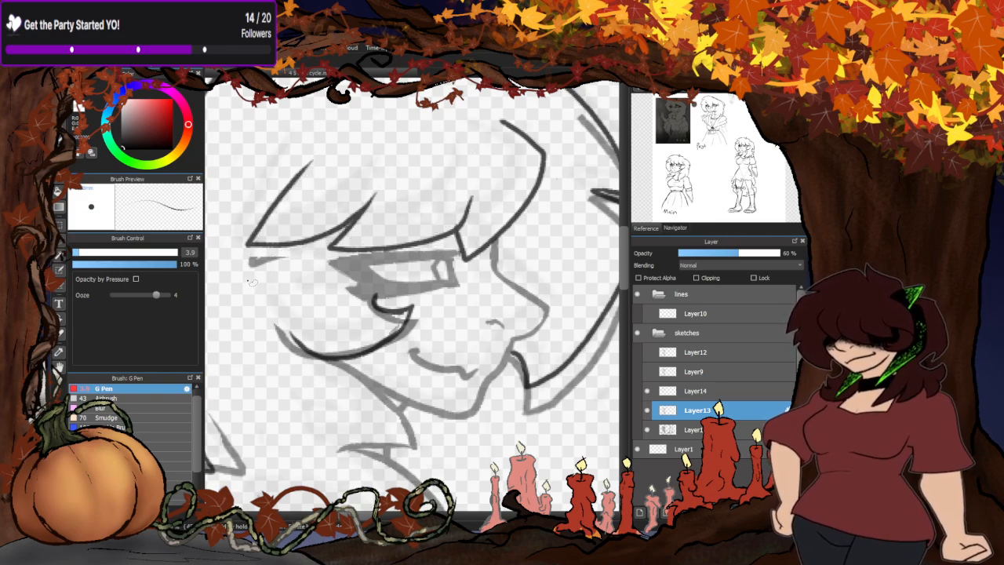
key(ctrl+z)
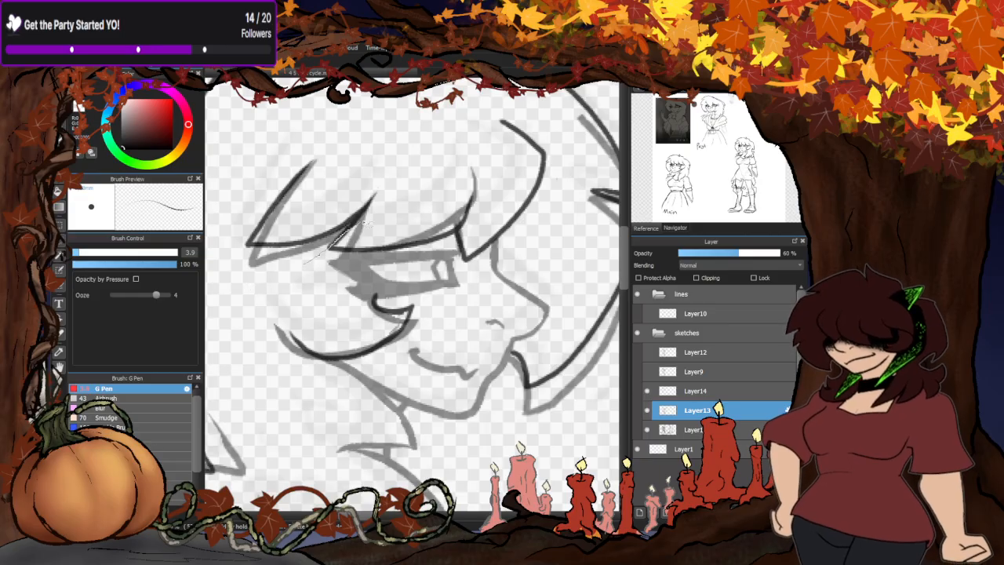
mouse_move(363, 222)
mouse_down()
mouse_move(220, 255)
mouse_move(258, 265)
mouse_up()
mouse_move(331, 260)
mouse_down()
mouse_move(428, 250)
mouse_move(465, 258)
mouse_move(498, 185)
mouse_move(366, 160)
mouse_up()
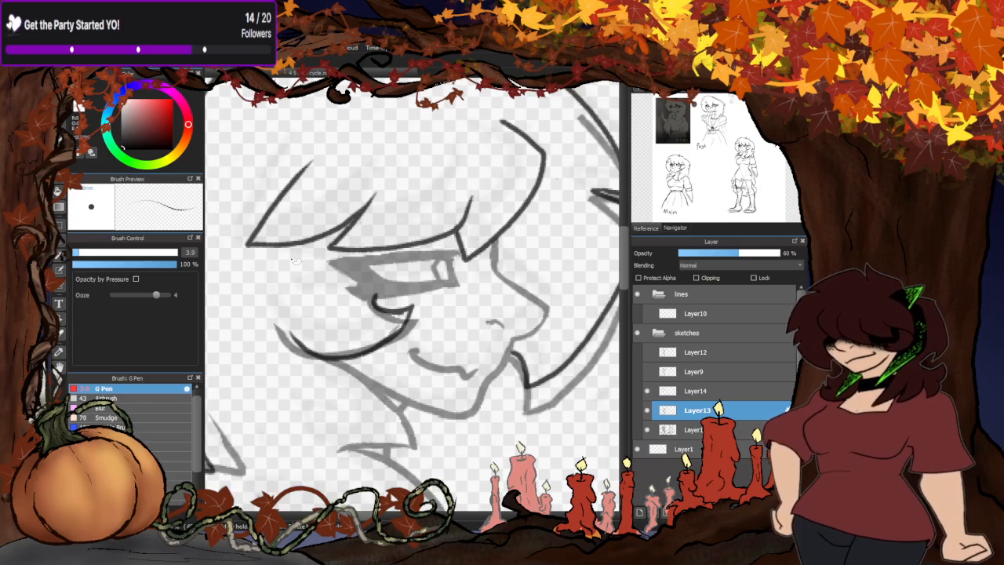
mouse_move(351, 308)
mouse_down()
mouse_move(265, 353)
mouse_move(347, 364)
mouse_move(411, 351)
mouse_move(431, 320)
mouse_up()
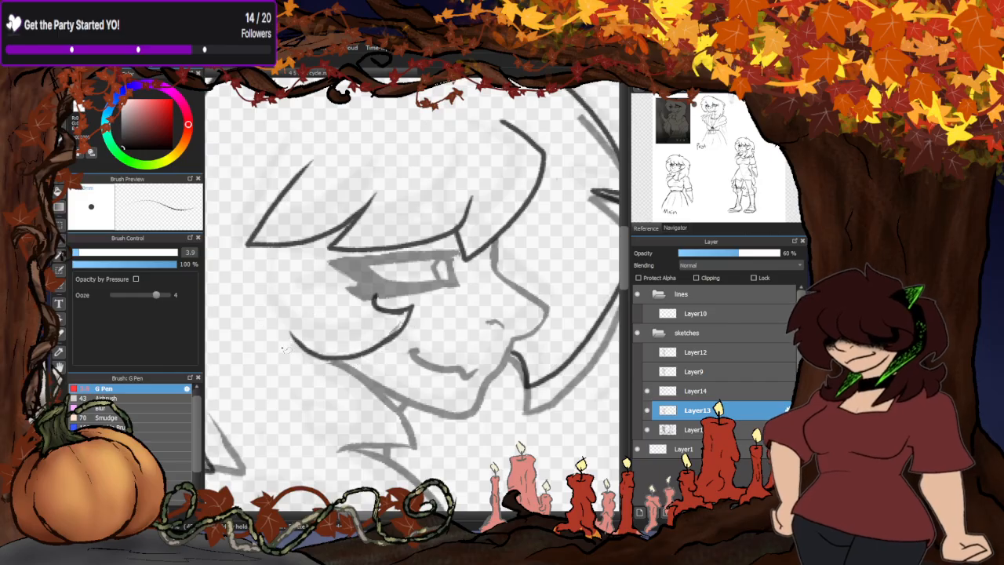
- Erase the old outline of the front hair and its lock beside the chin from Layer13
scroll(349, 293, down, 2)
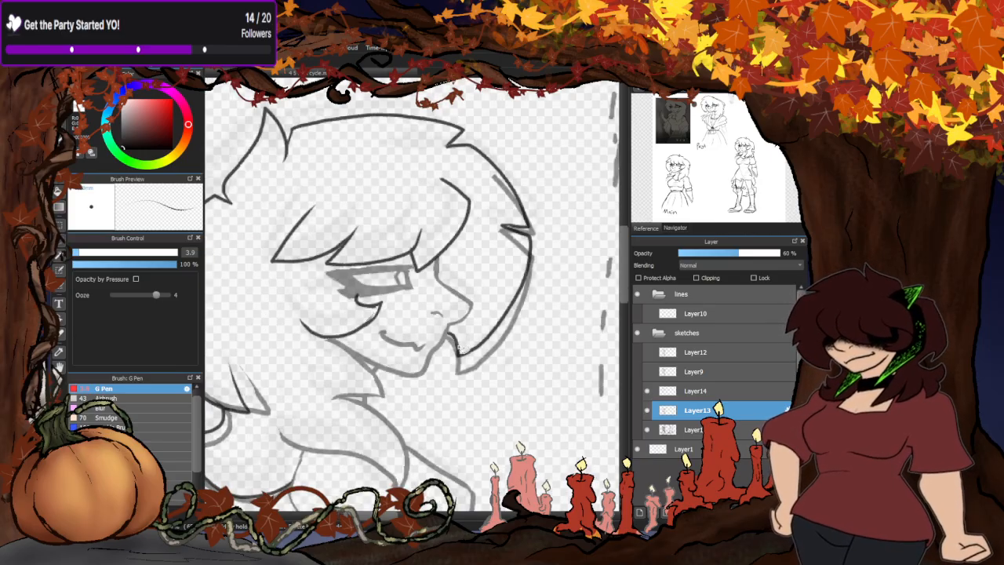
scroll(452, 326, up, 3)
mouse_move(439, 321)
mouse_down()
mouse_move(504, 417)
mouse_move(441, 323)
mouse_up()
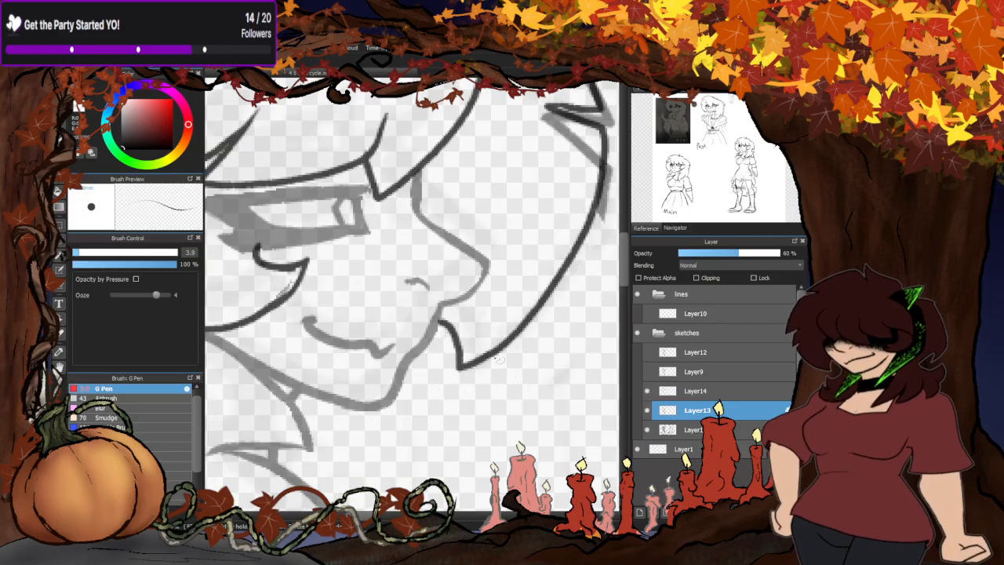
scroll(546, 338, down, 2)
mouse_move(505, 198)
mouse_down()
mouse_move(524, 219)
mouse_move(507, 199)
mouse_up()
scroll(480, 188, down, 3)
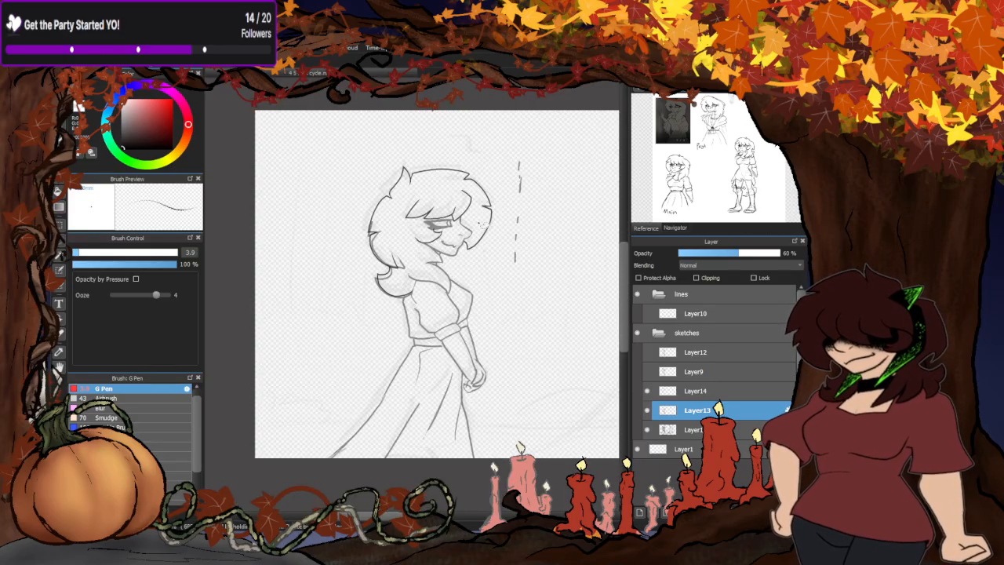
- Erase the old back hair and nape curl outlines from Layer13, keeping the shoulder and back lines
scroll(383, 239, up, 3)
mouse_move(386, 221)
mouse_down()
mouse_move(388, 190)
mouse_move(337, 194)
mouse_move(344, 327)
mouse_move(403, 362)
mouse_move(456, 312)
mouse_move(374, 197)
mouse_up()
scroll(436, 383, up, 3)
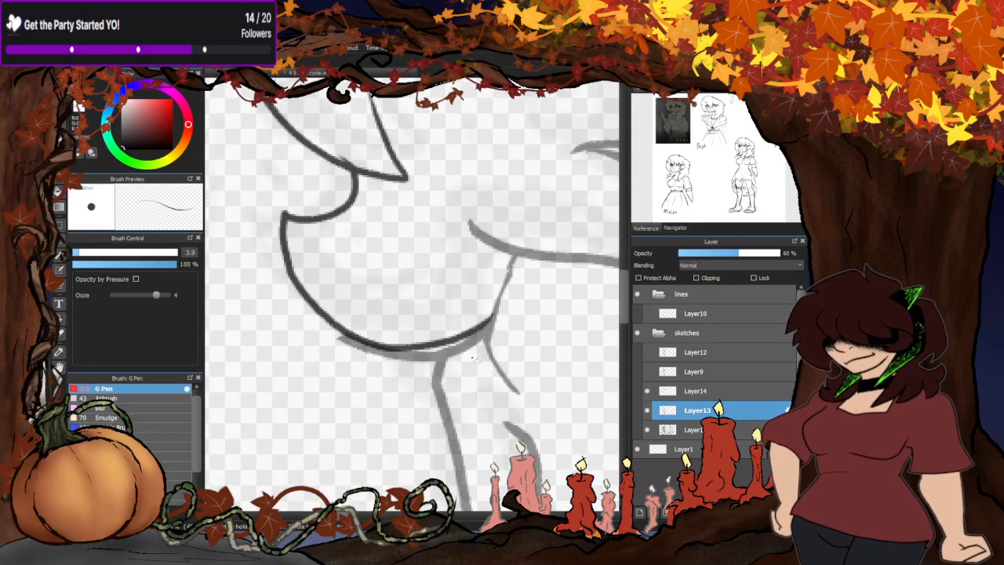
mouse_move(487, 321)
mouse_down()
mouse_move(441, 310)
mouse_move(323, 315)
mouse_move(391, 381)
mouse_move(461, 362)
mouse_up()
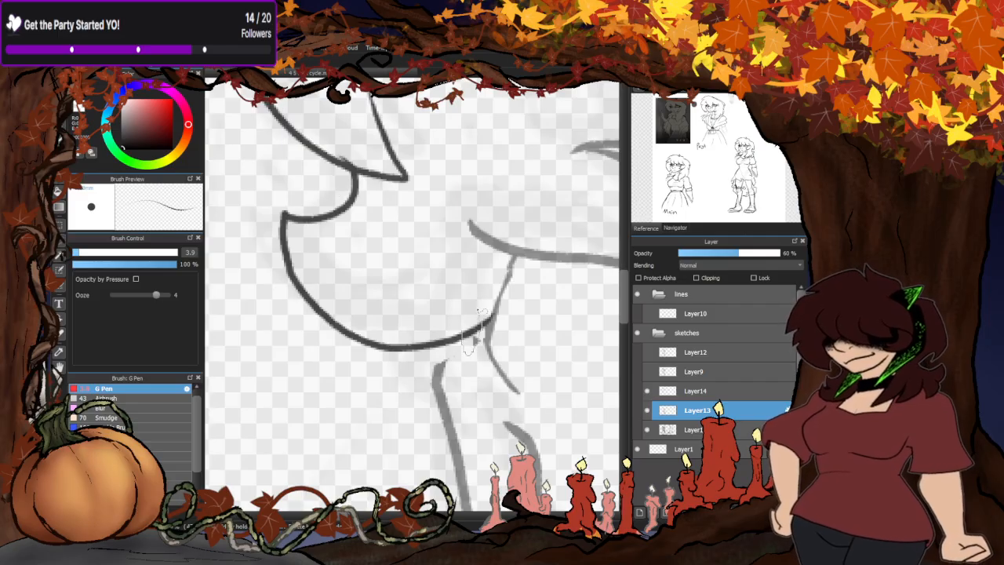
scroll(478, 339, up, 2)
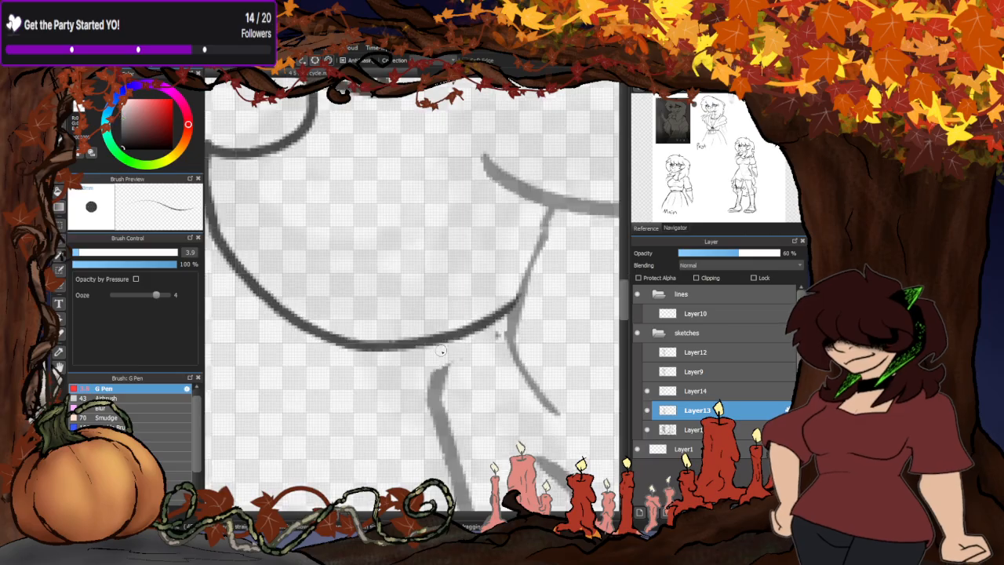
scroll(439, 377, down, 5)
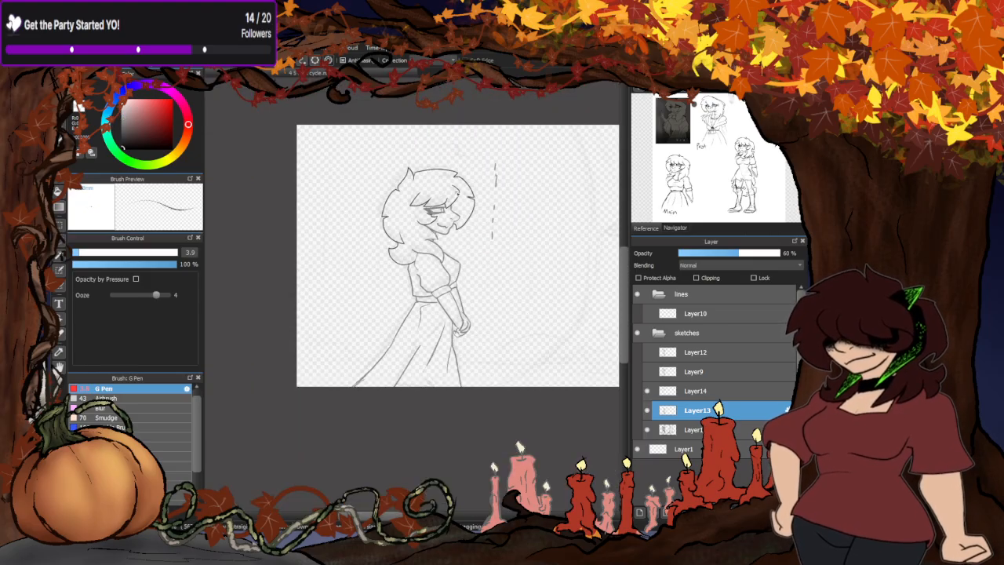
- Merge Layer14 down into Layer13 and show Layer9 and Layer12 to compare all the frames
scroll(478, 175, up, 2)
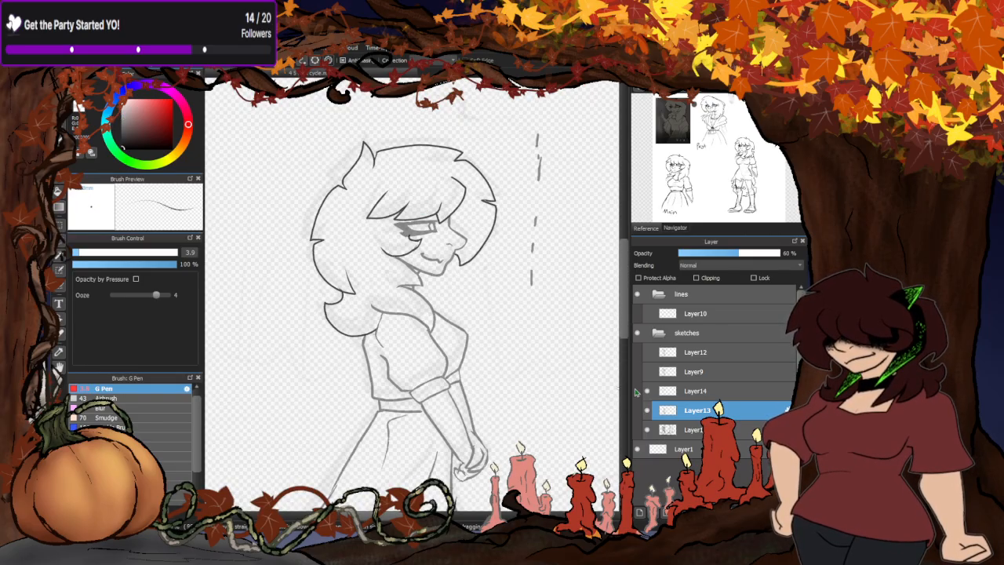
click(706, 393)
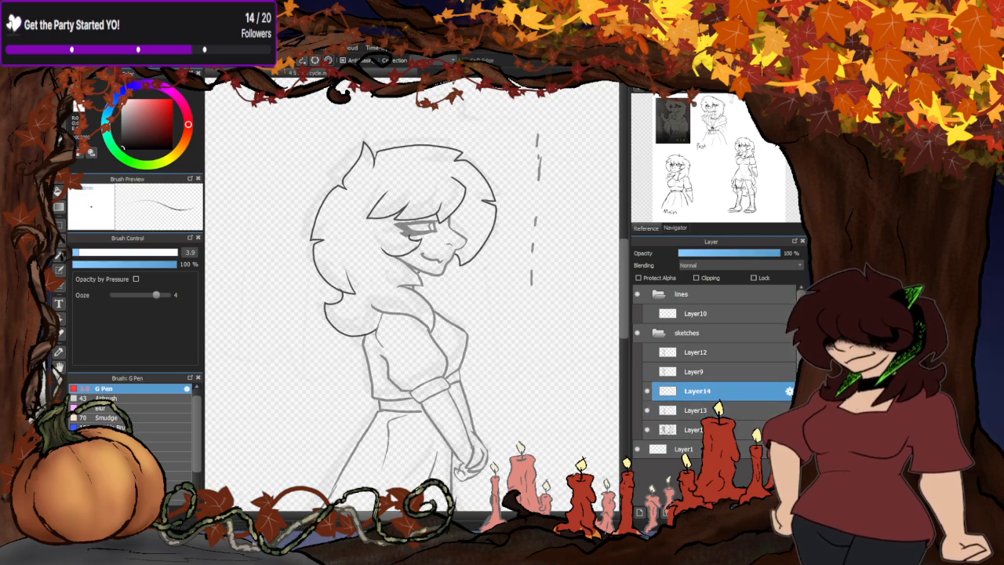
click(704, 512)
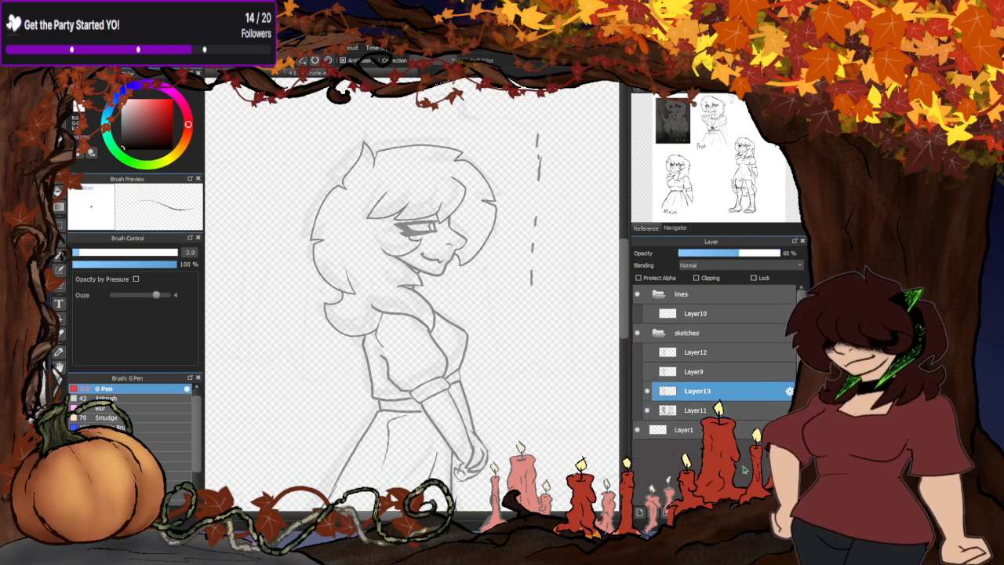
click(647, 371)
click(648, 352)
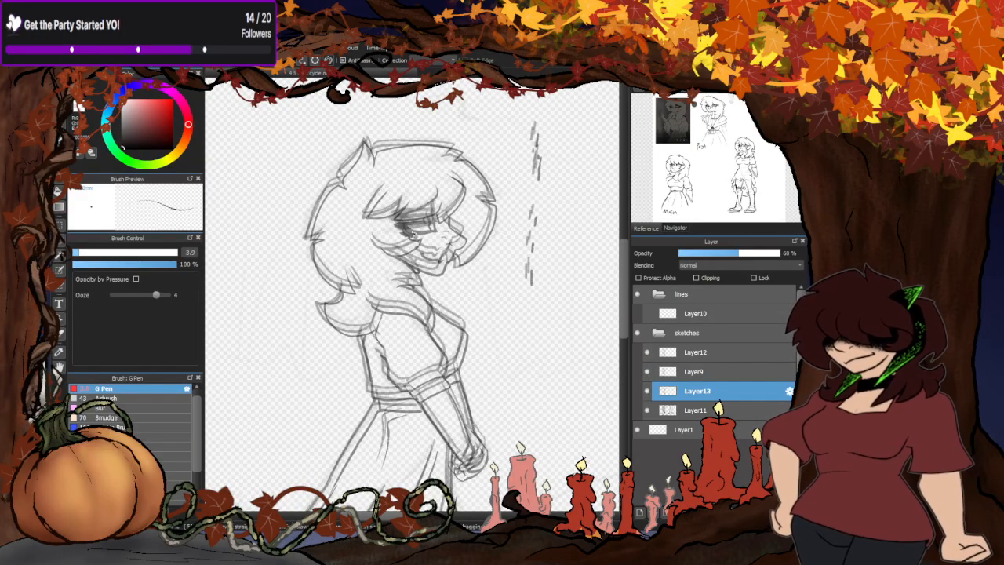
scroll(404, 236, down, 2)
scroll(455, 268, up, 2)
scroll(428, 274, down, 2)
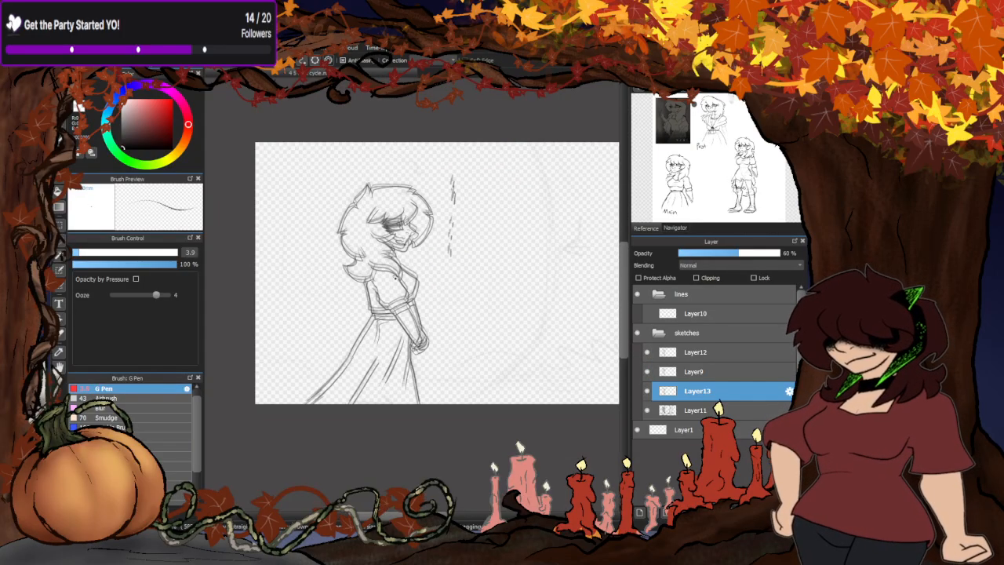
scroll(460, 274, up, 1)
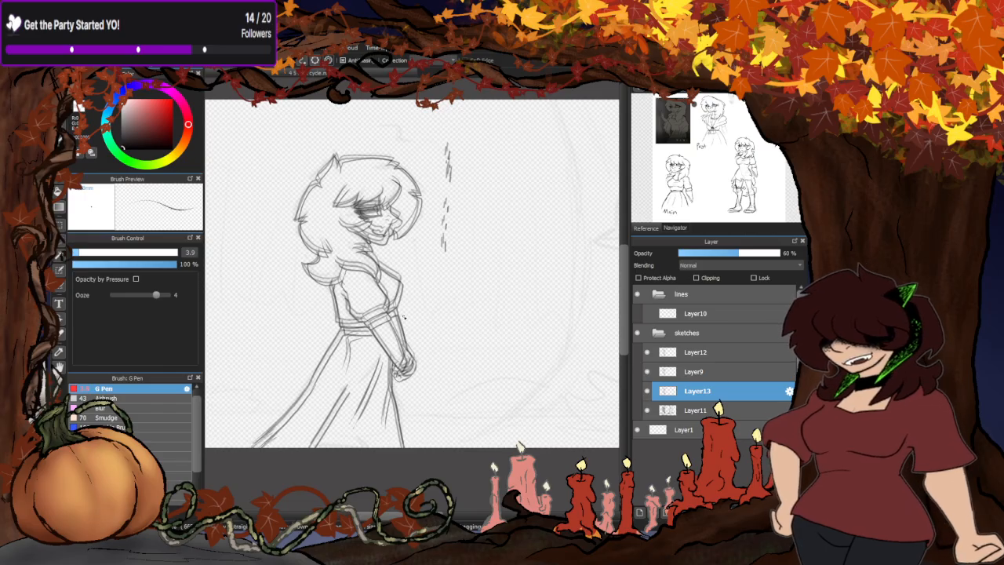
- Hide Layer12 and Layer13 to isolate the frame on Layer9, and set Layer9's opacity to 100%
click(648, 353)
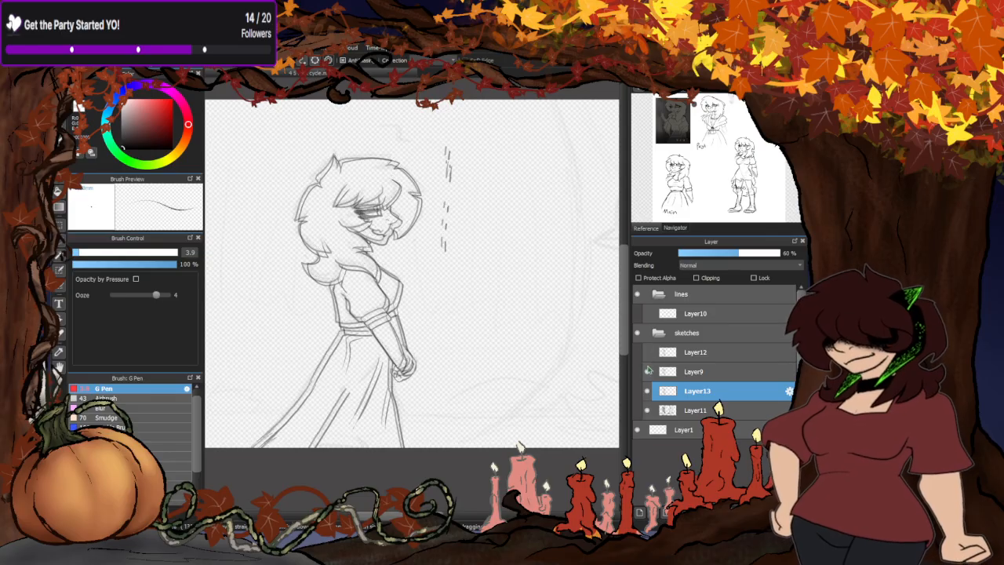
click(647, 372)
click(648, 391)
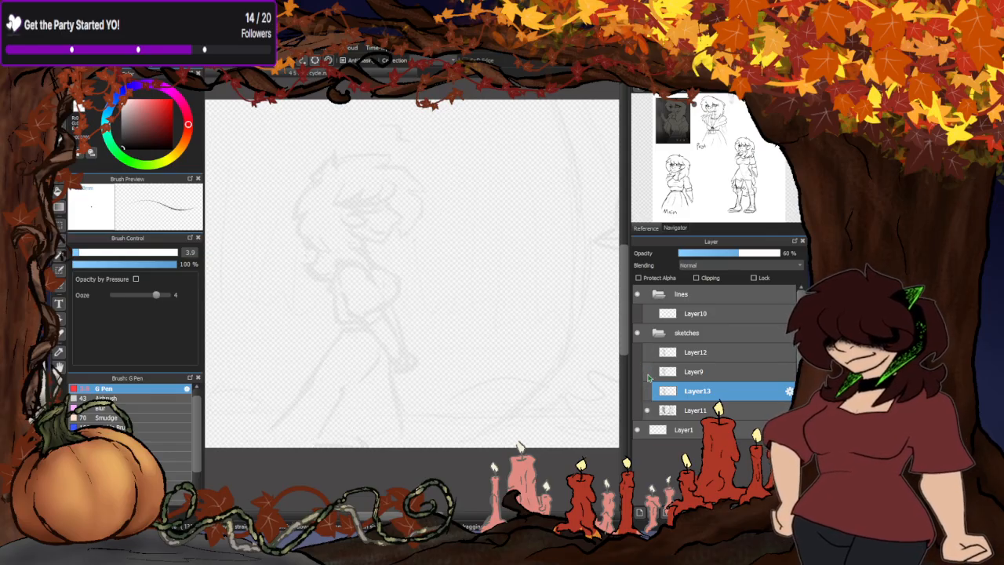
click(647, 372)
click(704, 371)
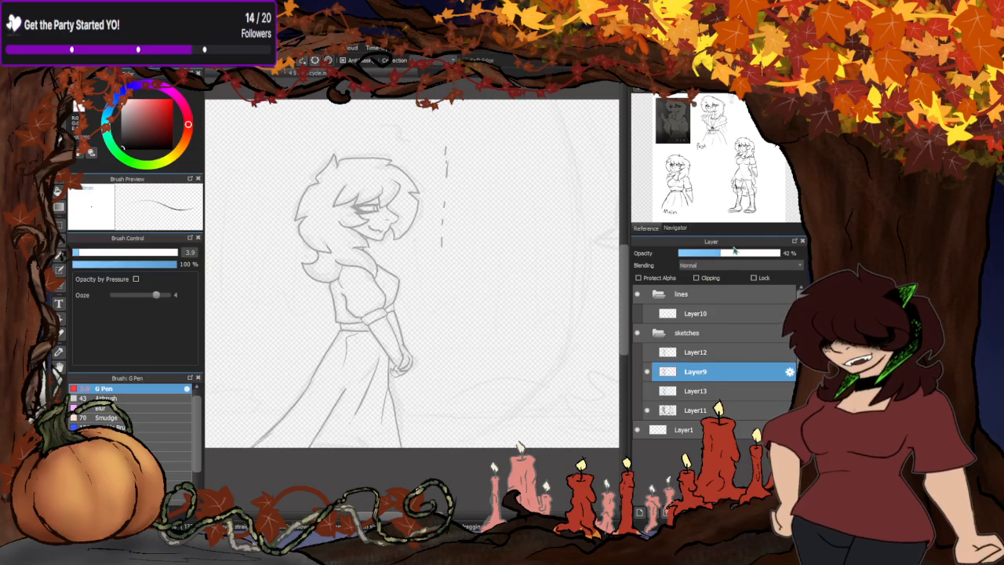
drag(730, 254, 782, 255)
click(648, 354)
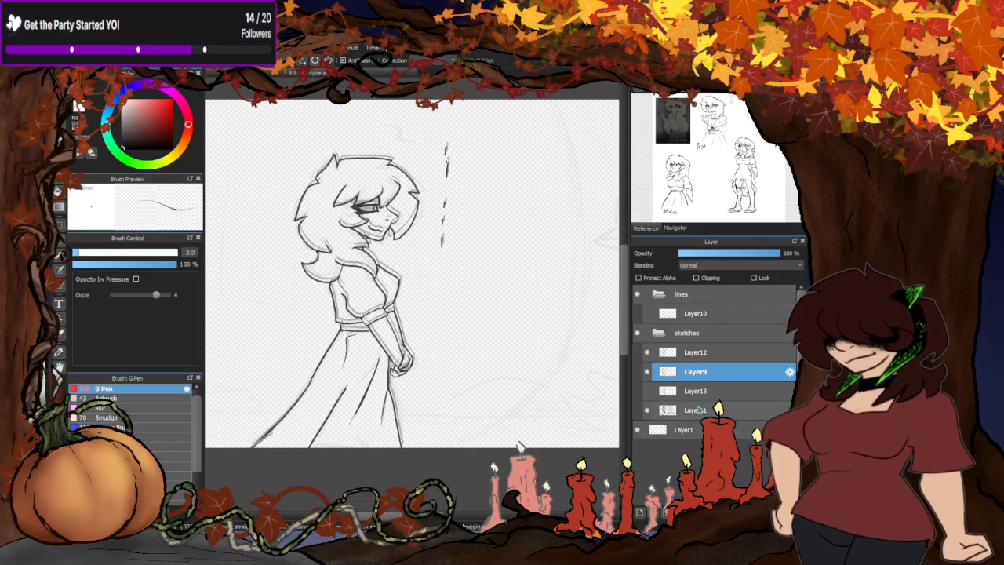
- Add a new empty layer directly above Layer11 and make it active for drawing, with Layer9 shown as reference
click(700, 409)
click(640, 510)
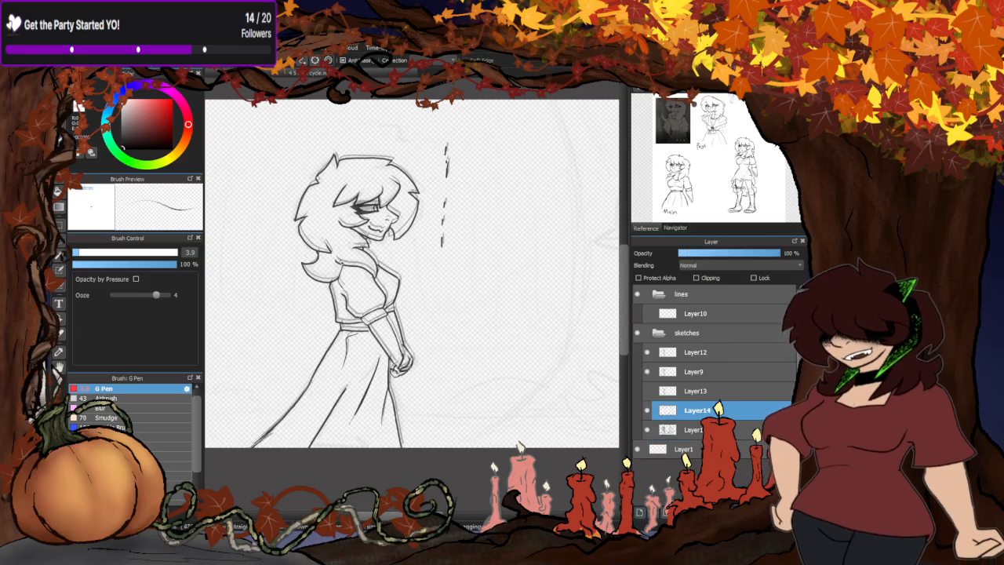
scroll(332, 258, down, 2)
scroll(333, 259, up, 1)
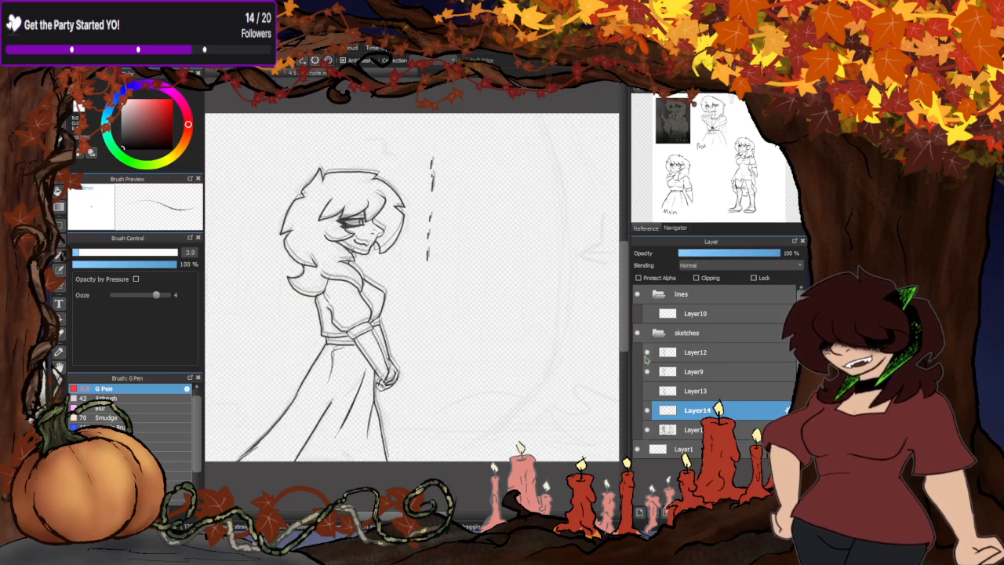
click(693, 373)
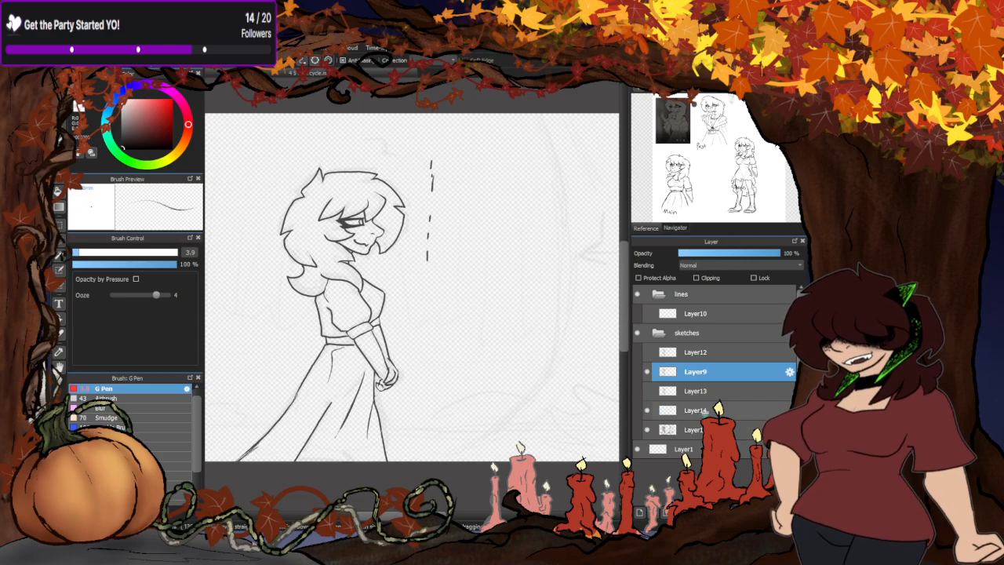
click(698, 410)
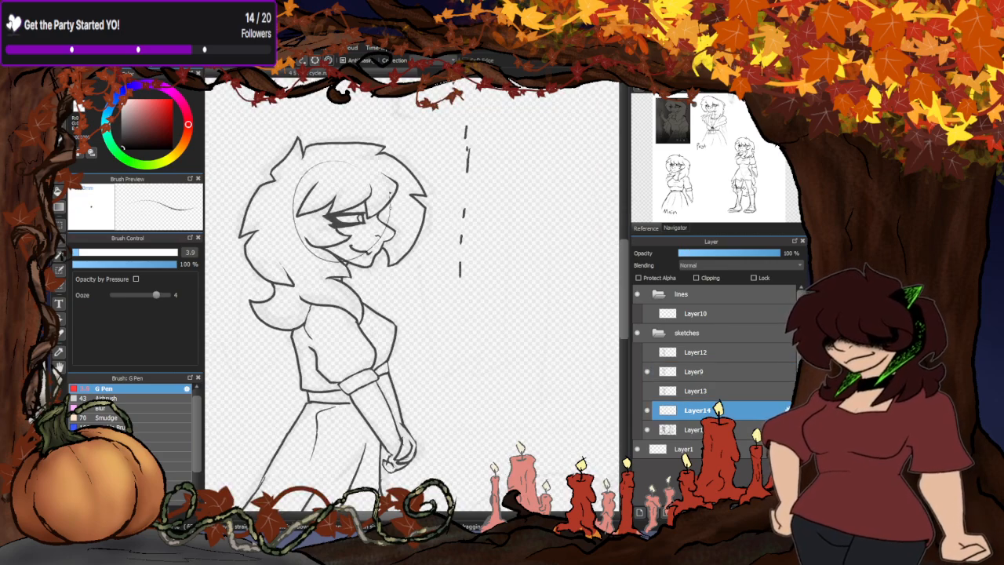
- Sketch circles along a wavy motion path leading from the woman's head to the middle of the canvas on Layer14
scroll(309, 208, down, 2)
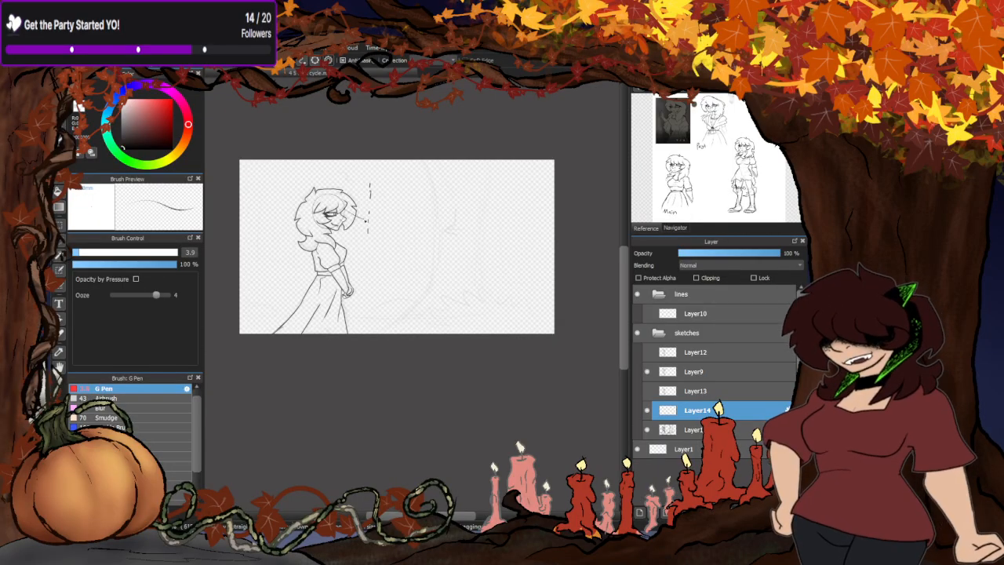
mouse_move(418, 197)
mouse_down()
mouse_move(410, 225)
mouse_move(422, 205)
mouse_move(444, 210)
mouse_move(376, 208)
mouse_up()
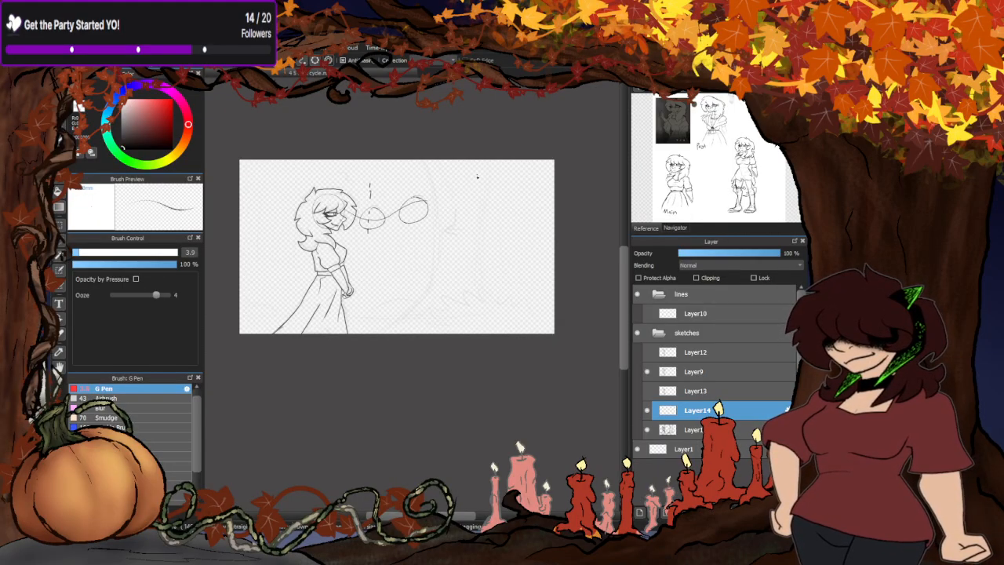
scroll(430, 187, up, 1)
mouse_move(429, 187)
mouse_down()
mouse_move(421, 213)
mouse_move(434, 205)
mouse_move(461, 228)
mouse_up()
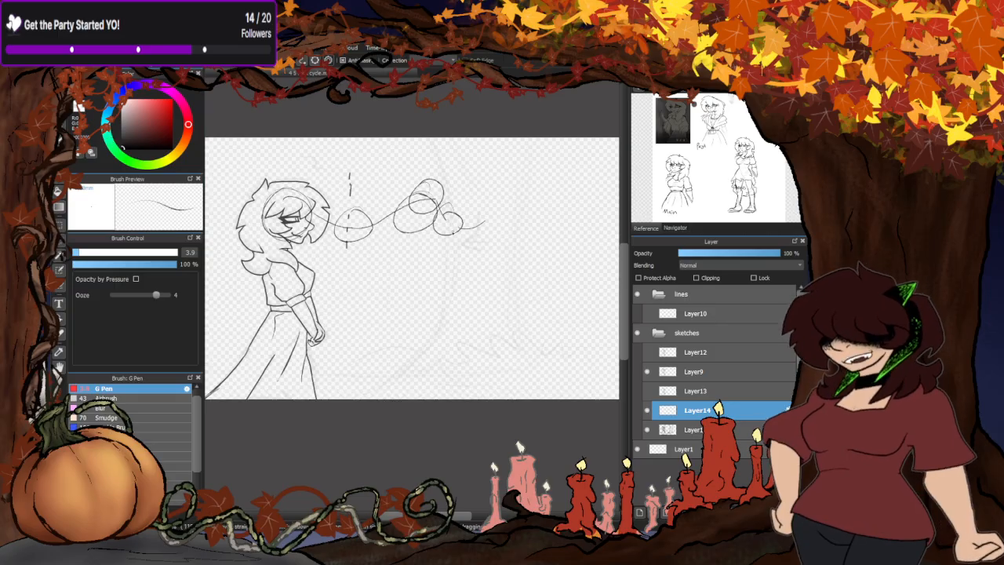
- Add more head-position circles from the woman's head to the canvas's far right on Layer14, and set the layer's opacity to 37%
mouse_move(292, 224)
mouse_down()
mouse_move(315, 182)
mouse_move(378, 244)
mouse_move(375, 225)
mouse_move(413, 204)
mouse_up()
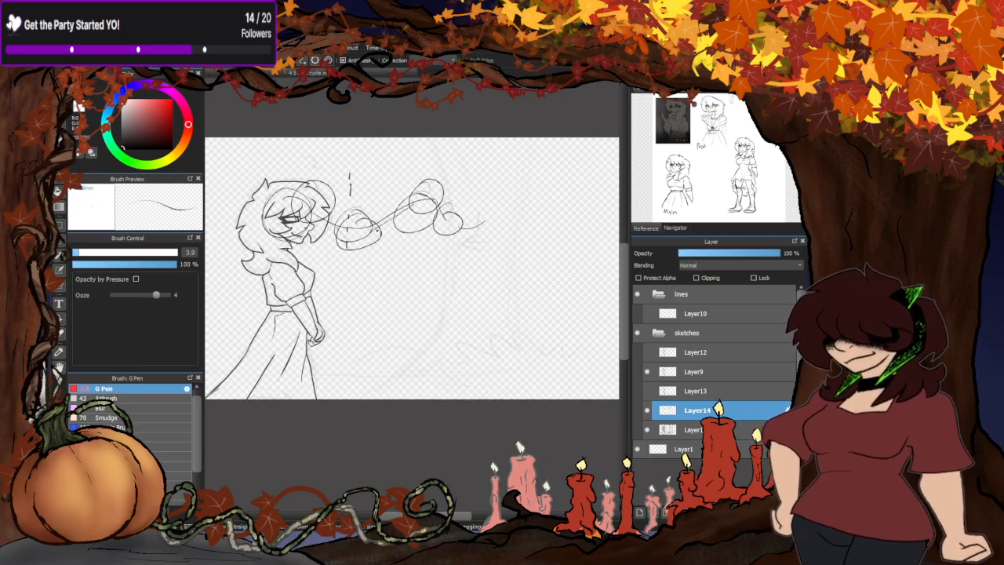
mouse_move(384, 227)
mouse_down()
mouse_move(451, 180)
mouse_move(451, 237)
mouse_move(435, 226)
mouse_move(496, 252)
mouse_move(490, 225)
mouse_move(549, 200)
mouse_up()
mouse_move(508, 238)
mouse_down()
mouse_move(545, 196)
mouse_move(517, 225)
mouse_move(555, 206)
mouse_move(557, 186)
mouse_move(571, 222)
mouse_up()
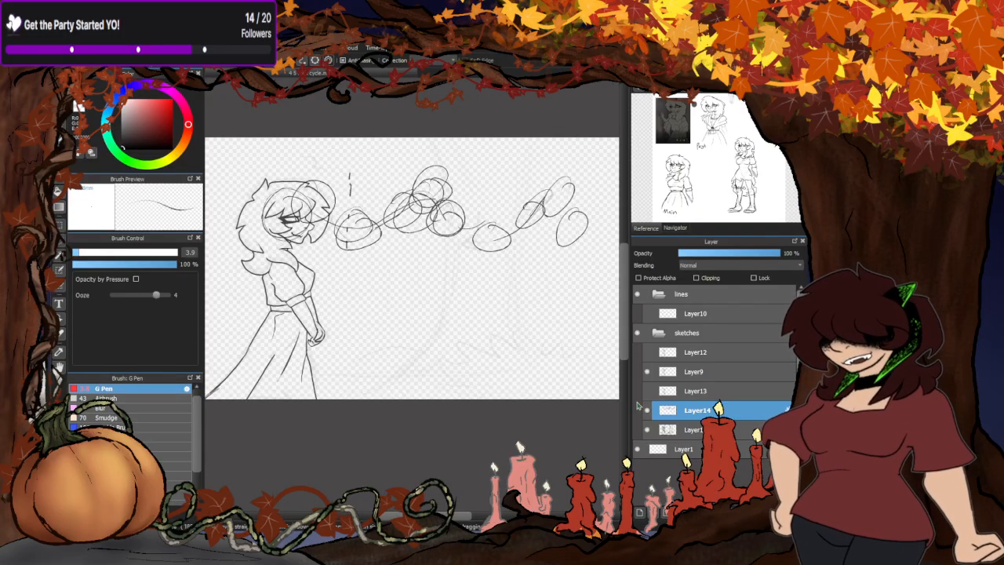
drag(723, 252, 715, 253)
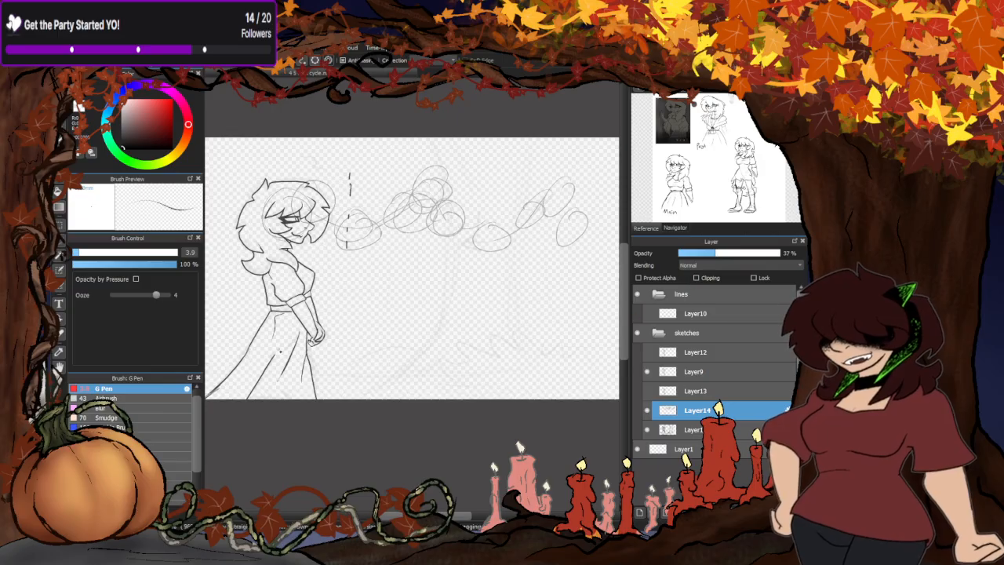
click(647, 372)
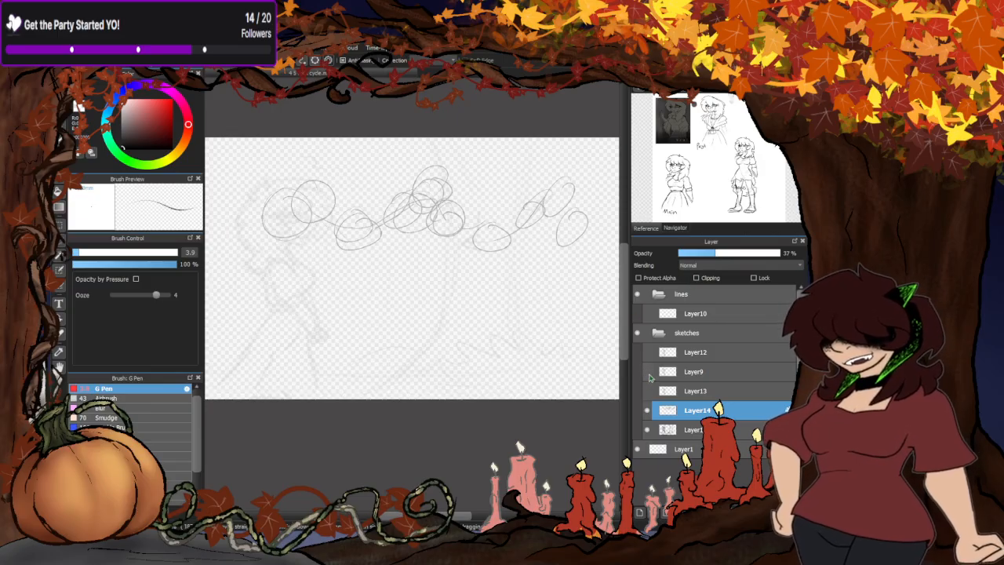
click(647, 373)
- Remove the vertical dashed marks in front of the woman's face from Layer9
click(682, 375)
click(60, 118)
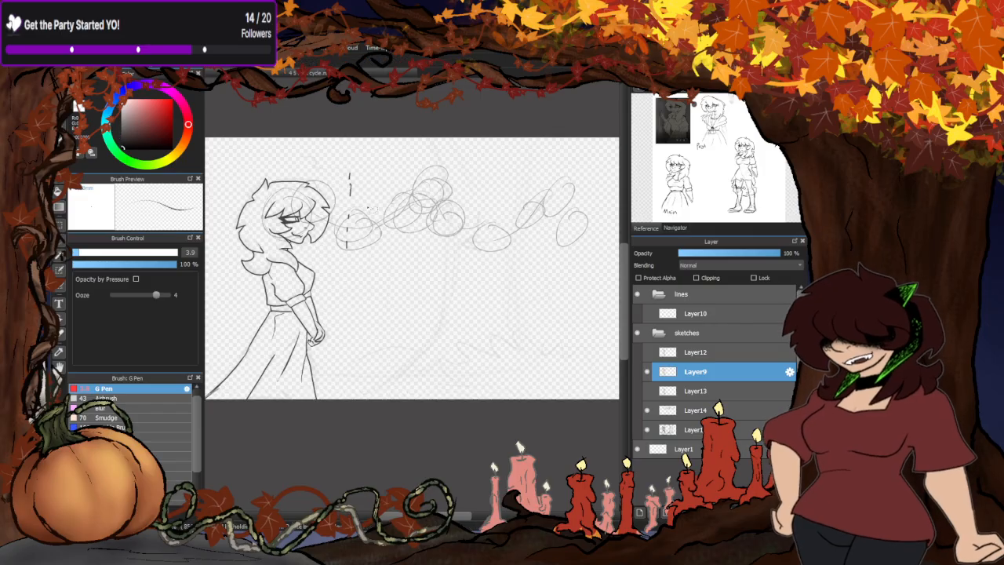
mouse_move(365, 189)
mouse_down()
mouse_move(356, 291)
mouse_move(370, 271)
mouse_up()
click(59, 114)
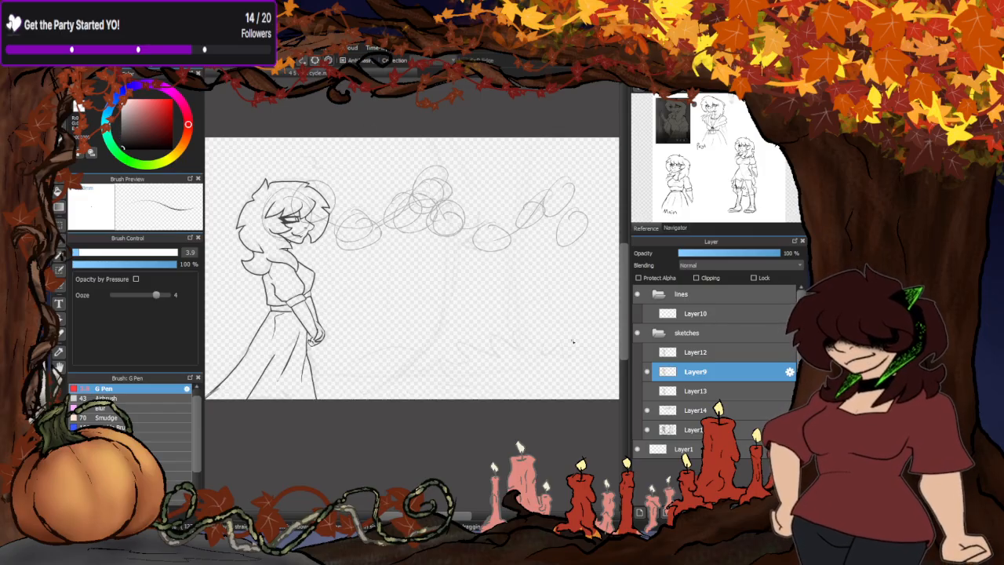
- Move the woman on Layer12 slightly to the right to follow the head circles, and set the layer's opacity to 100%
click(647, 352)
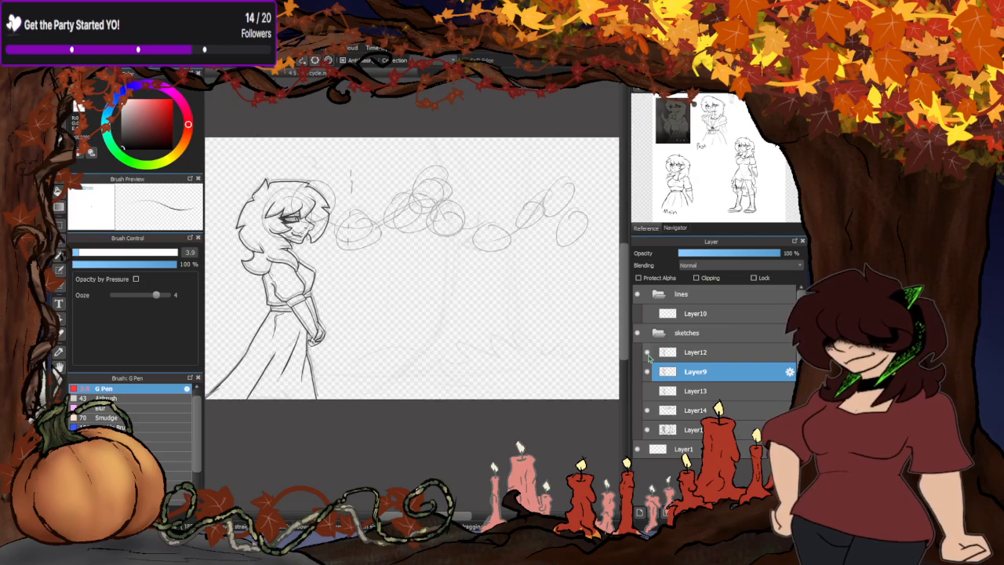
click(689, 352)
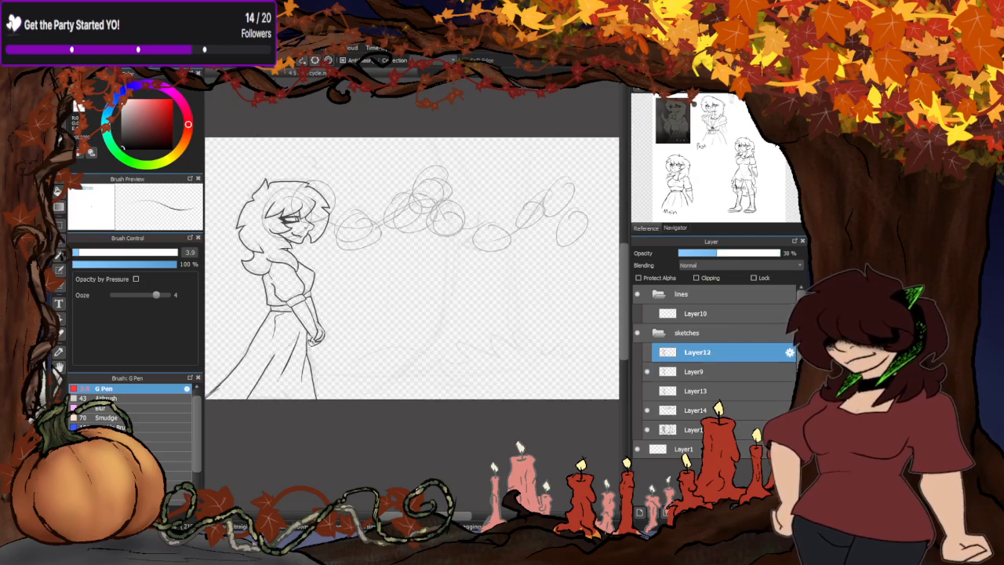
click(60, 161)
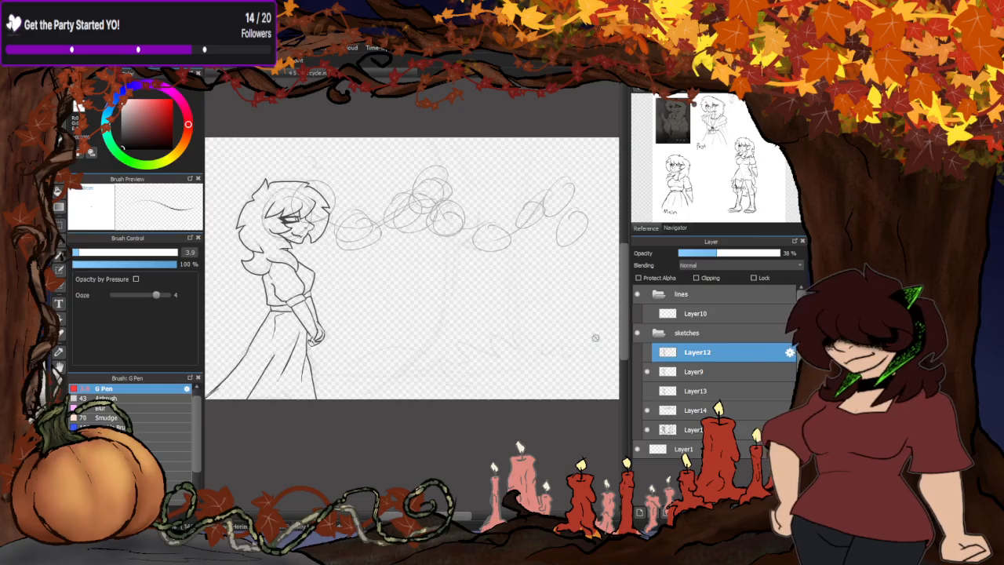
drag(263, 359, 293, 355)
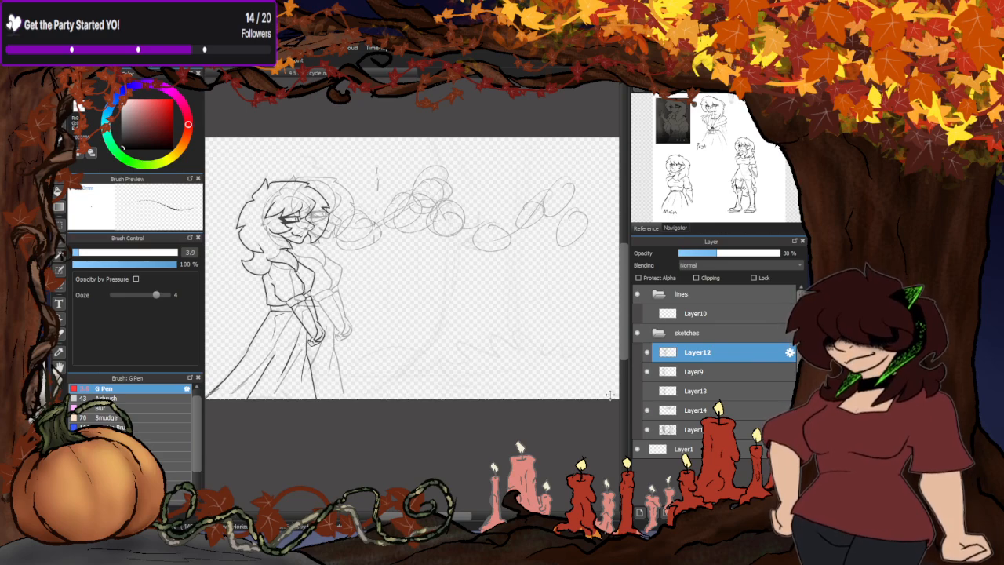
click(779, 253)
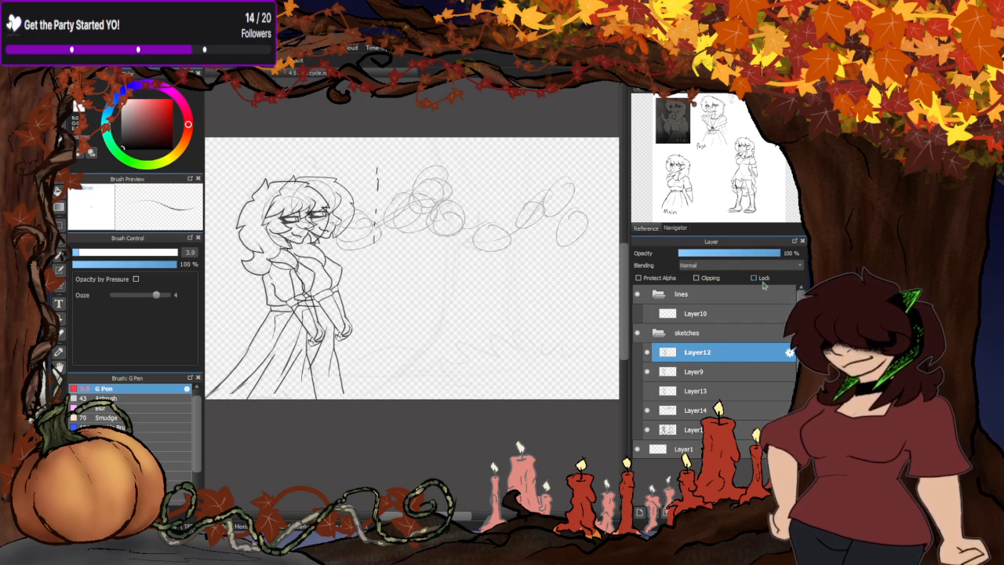
- Show Layer13, set its opacity to 100%, and move its woman right and slightly down beyond the Layer12 figure
click(646, 391)
click(700, 391)
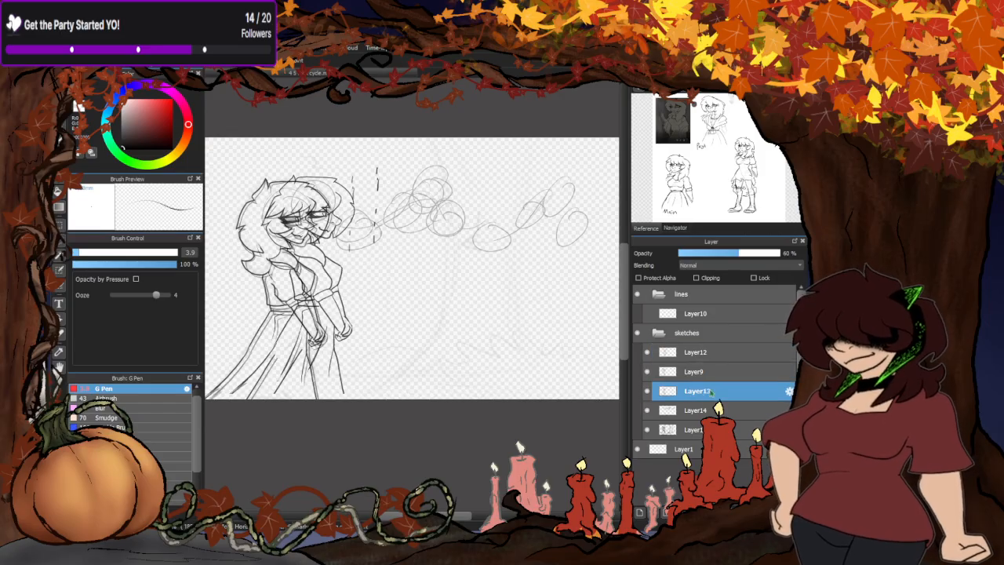
drag(295, 333, 362, 342)
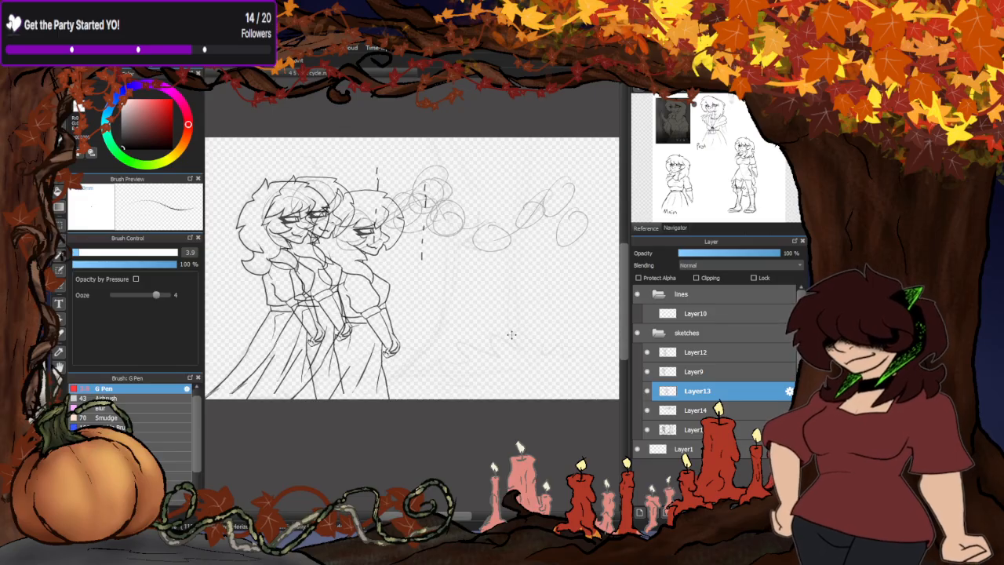
- Remove the vertical dashed marks beside the faces from Layer12 and Layer13
click(687, 358)
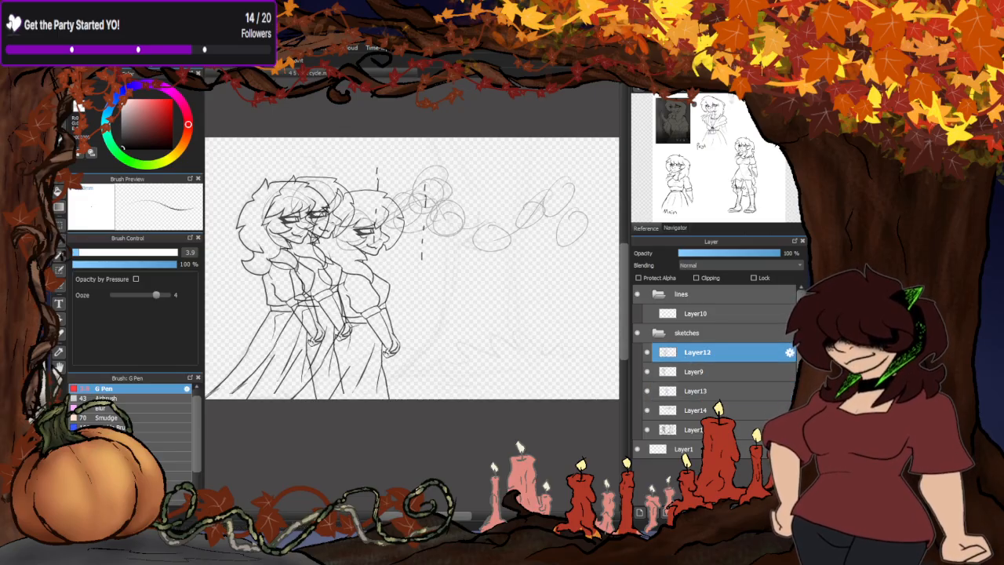
drag(395, 202, 376, 289)
key(ctrl+z)
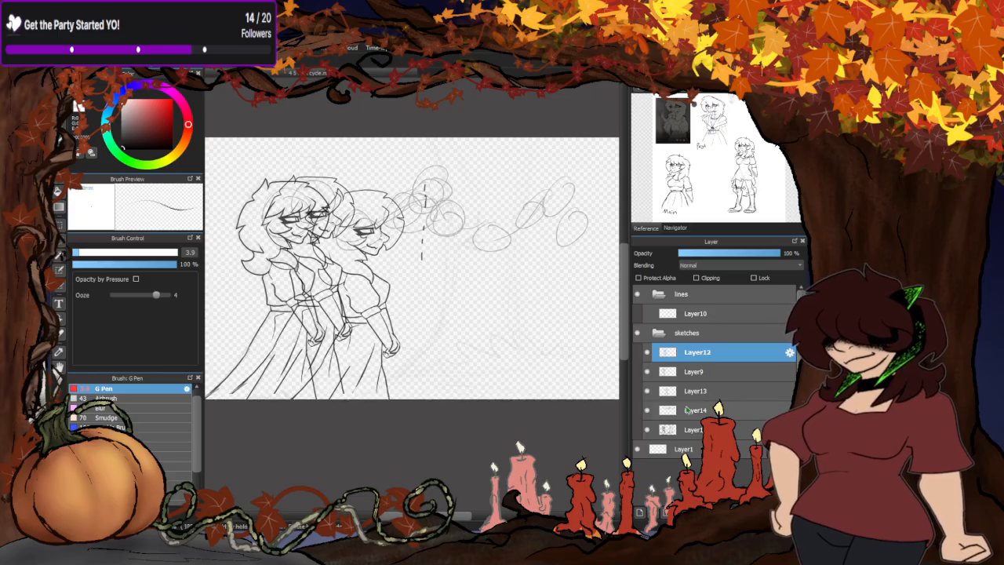
click(693, 390)
key(ctrl+z)
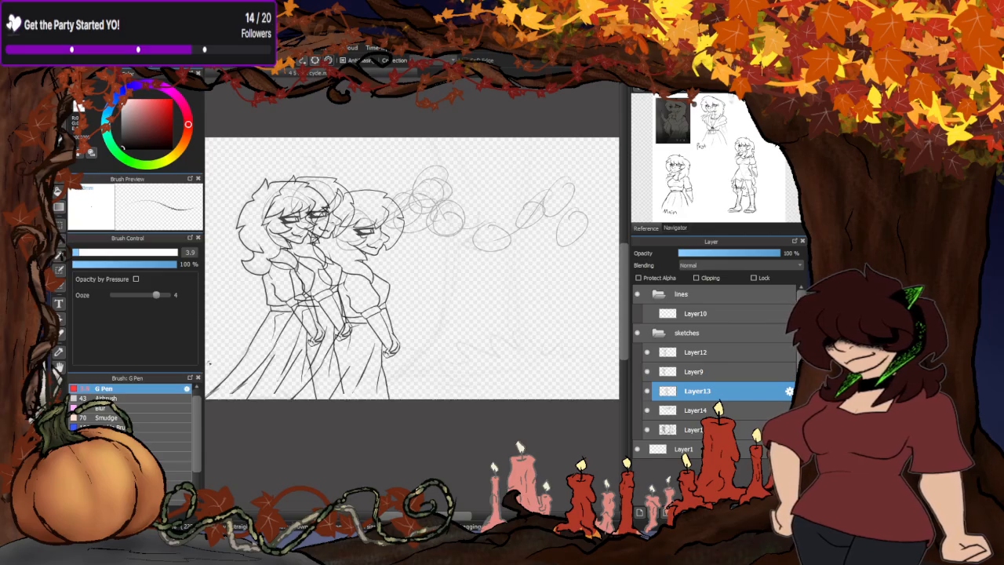
- Toggle the visibility of Layer12, Layer9 and Layer13 to examine the walking motion frame by frame
click(647, 353)
click(646, 352)
click(647, 371)
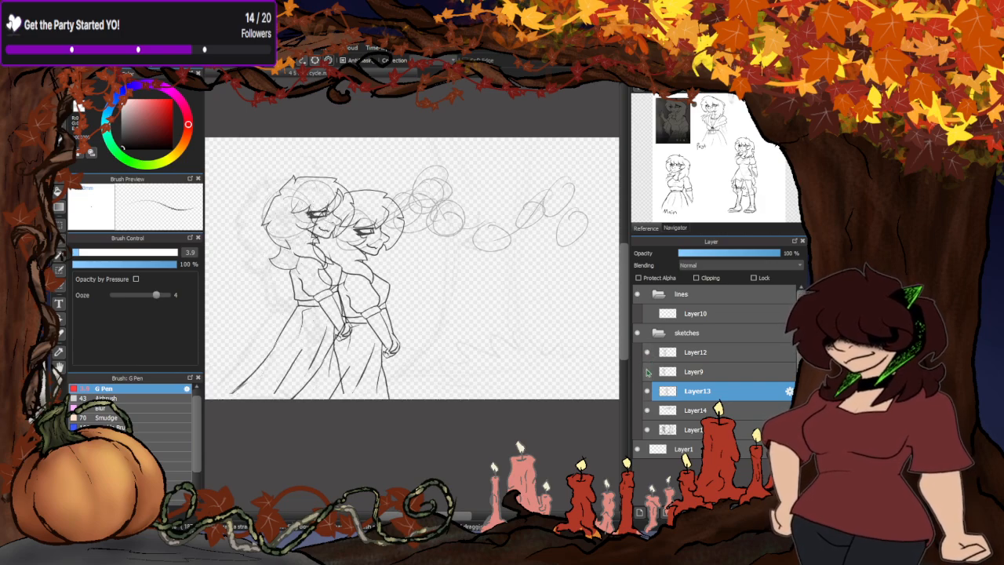
click(647, 372)
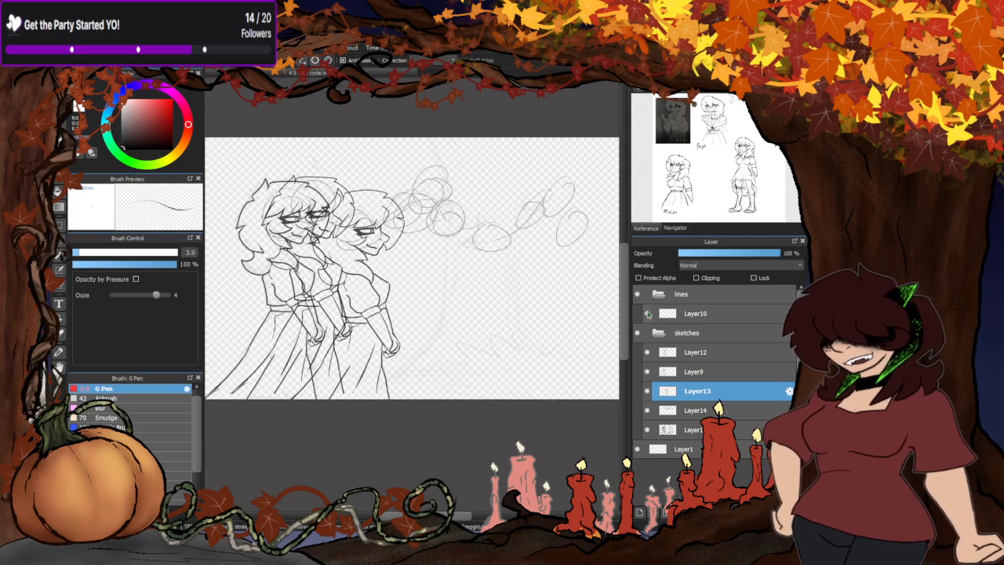
click(646, 352)
click(646, 353)
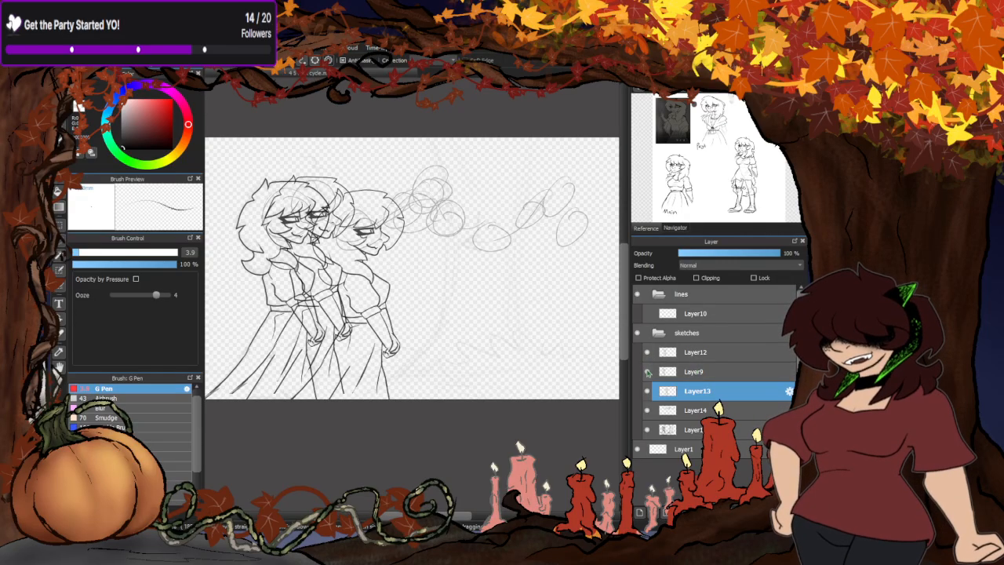
click(647, 372)
click(647, 371)
click(647, 390)
click(647, 391)
click(647, 390)
click(647, 352)
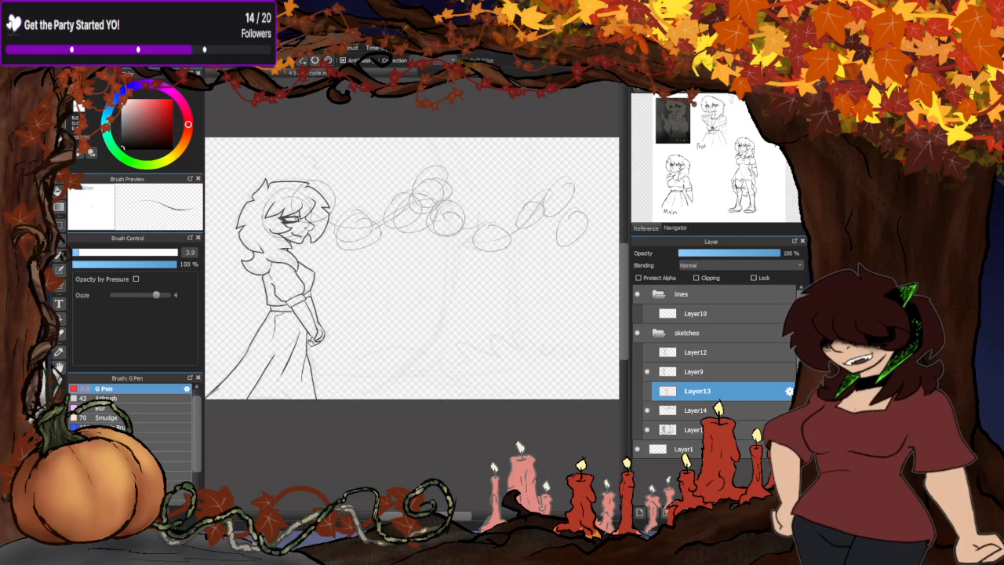
- Try shifting the woman on Layer9 slightly to the right, and return her to her previous position
click(697, 371)
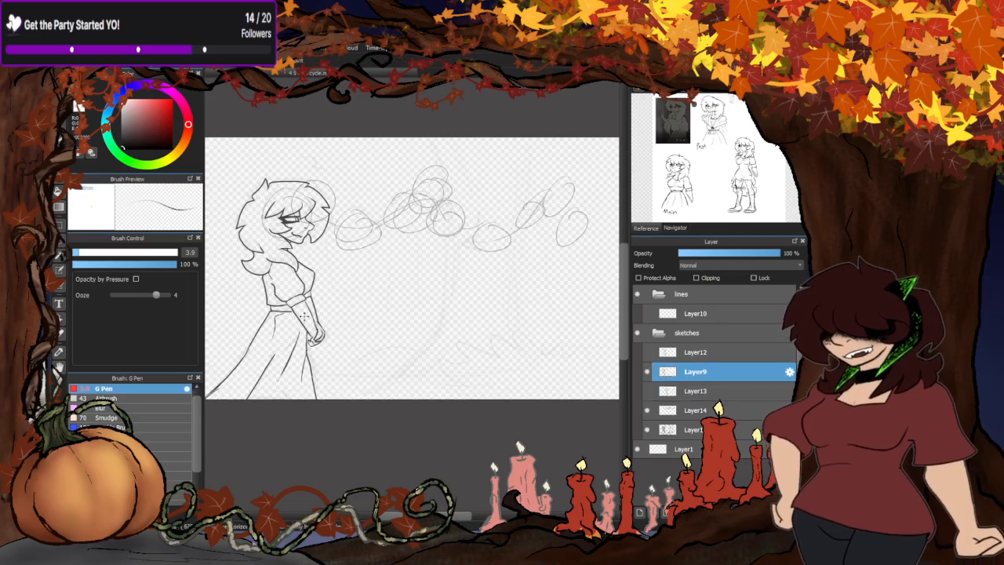
mouse_move(292, 325)
mouse_down()
mouse_move(307, 317)
mouse_move(482, 343)
mouse_move(489, 332)
mouse_move(365, 292)
mouse_move(287, 299)
mouse_move(300, 323)
mouse_up()
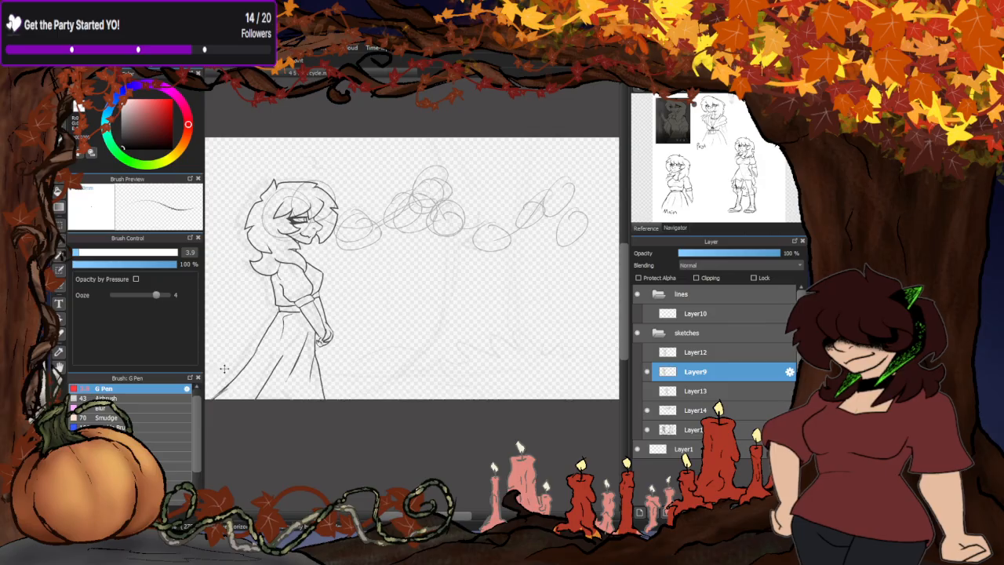
key(Left)
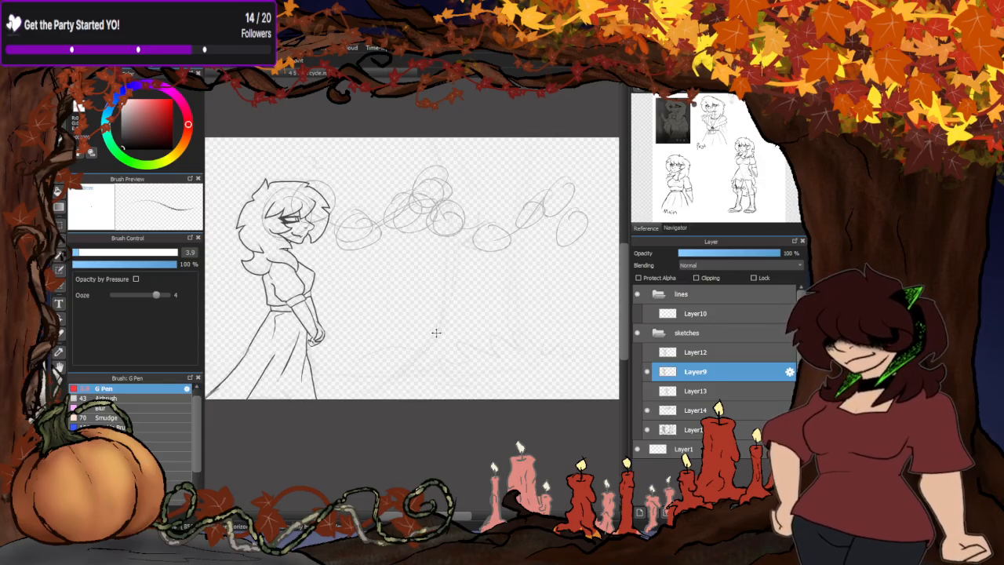
- Toggle the visibility of Layer12 and Layer13 to compare the walking poses with the Layer9 figure
click(647, 353)
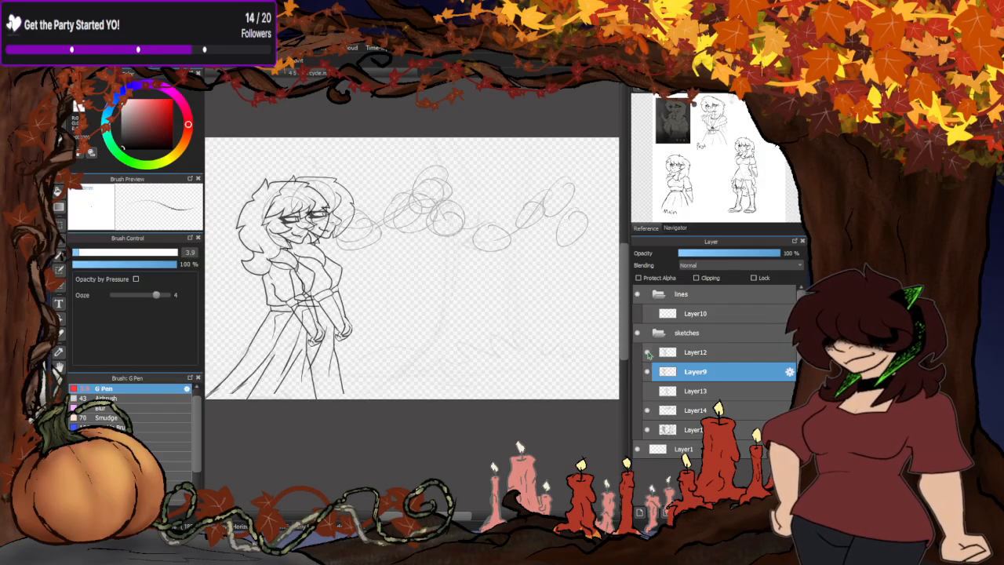
click(646, 390)
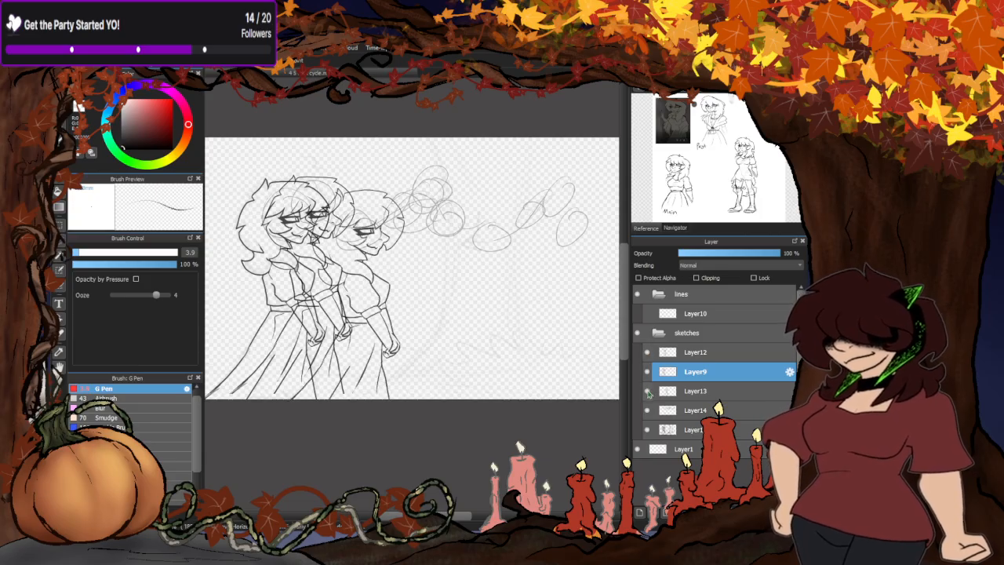
click(647, 373)
click(648, 373)
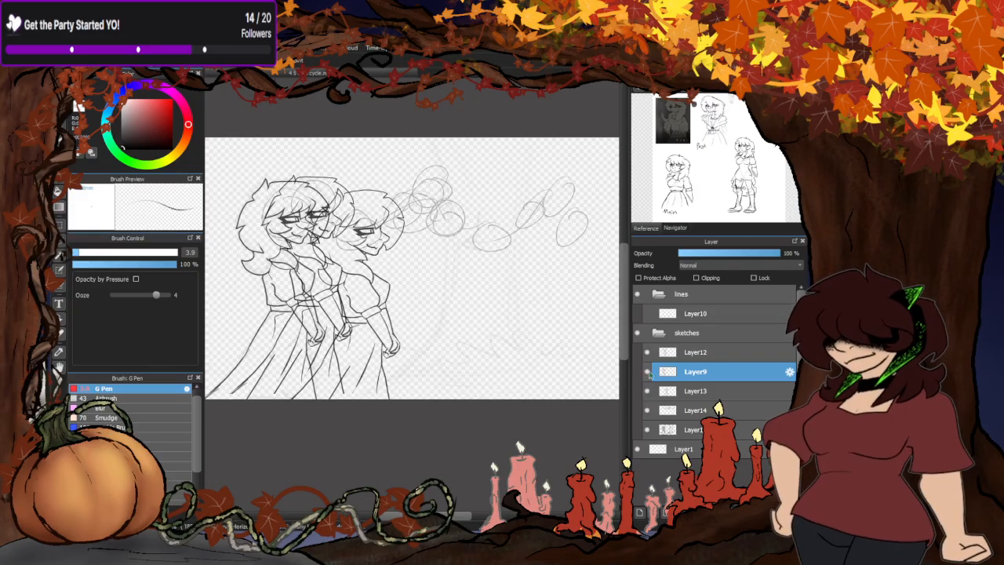
click(647, 391)
click(647, 353)
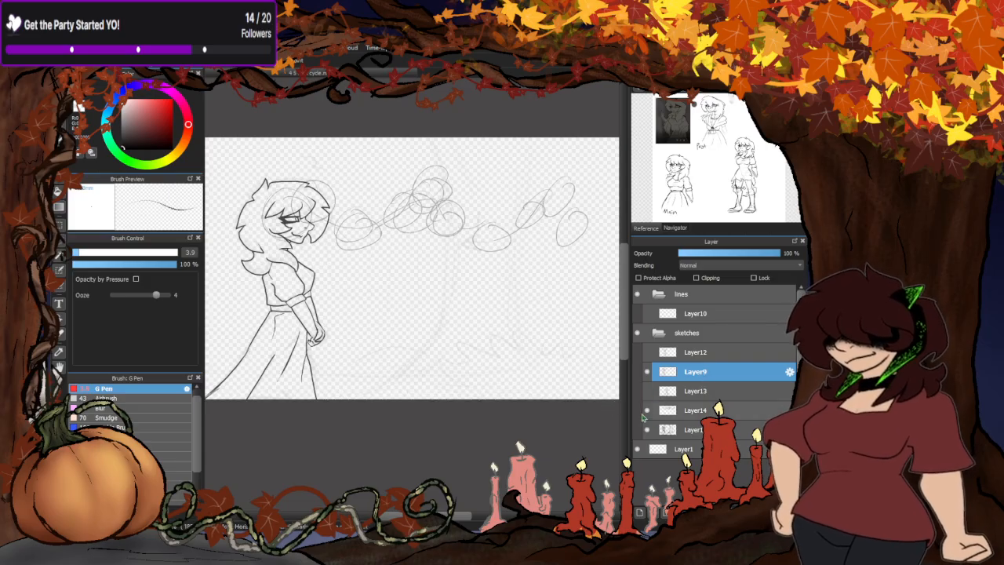
- Duplicate Layer9, place the copy below it as Layer15, and show Layer12 and Layer13
click(666, 512)
drag(688, 379, 689, 400)
click(646, 353)
click(647, 410)
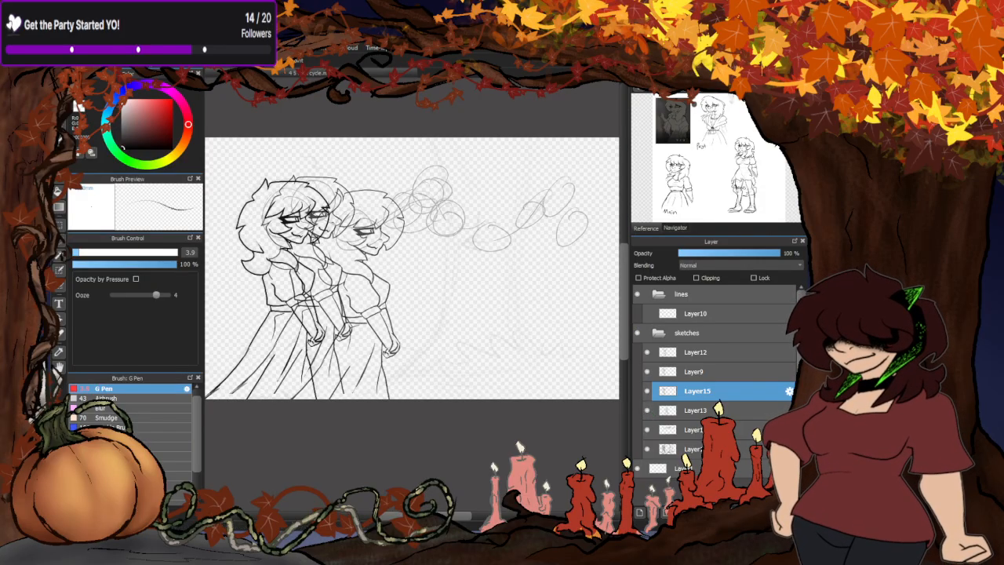
- Move the woman on Layer15 right so her head sits slightly ahead of and above the Layer13 figure's head
drag(285, 317, 396, 323)
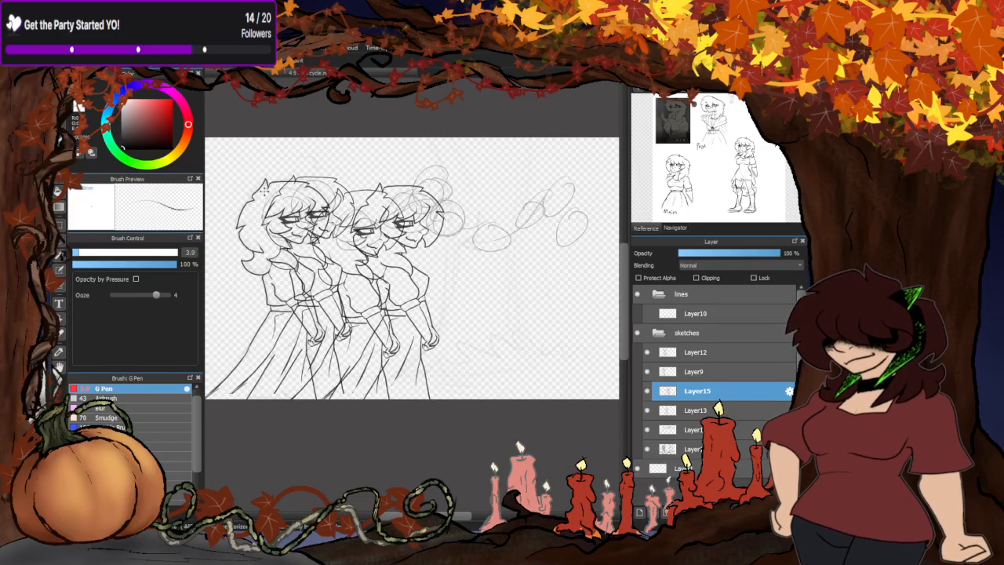
scroll(266, 192, up, 3)
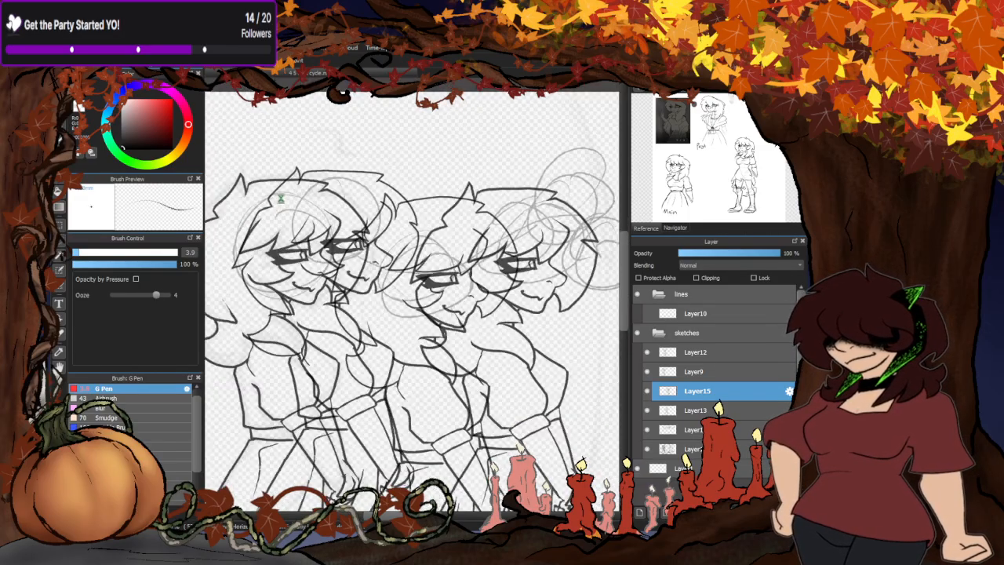
scroll(280, 198, down, 3)
scroll(439, 272, up, 3)
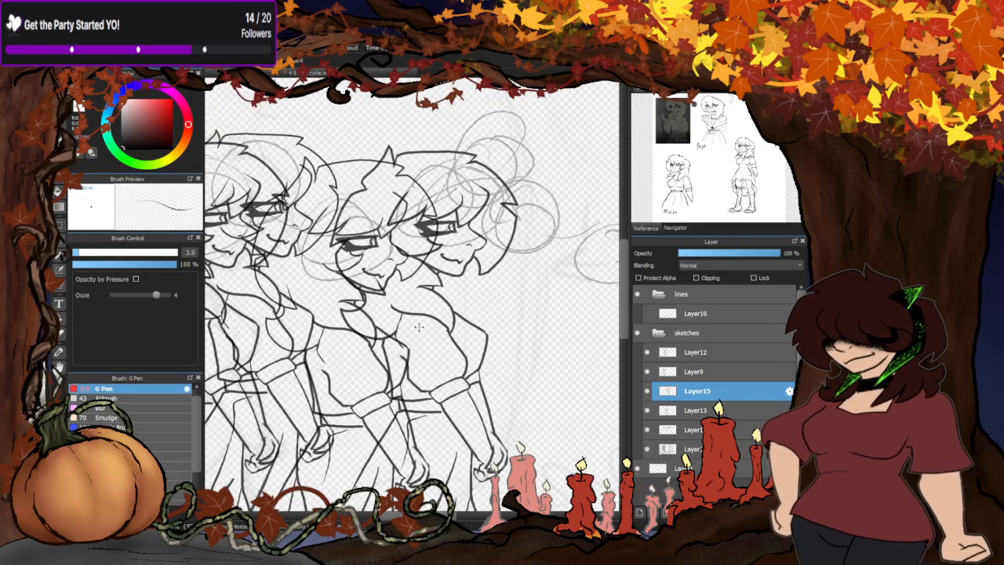
drag(418, 327, 395, 341)
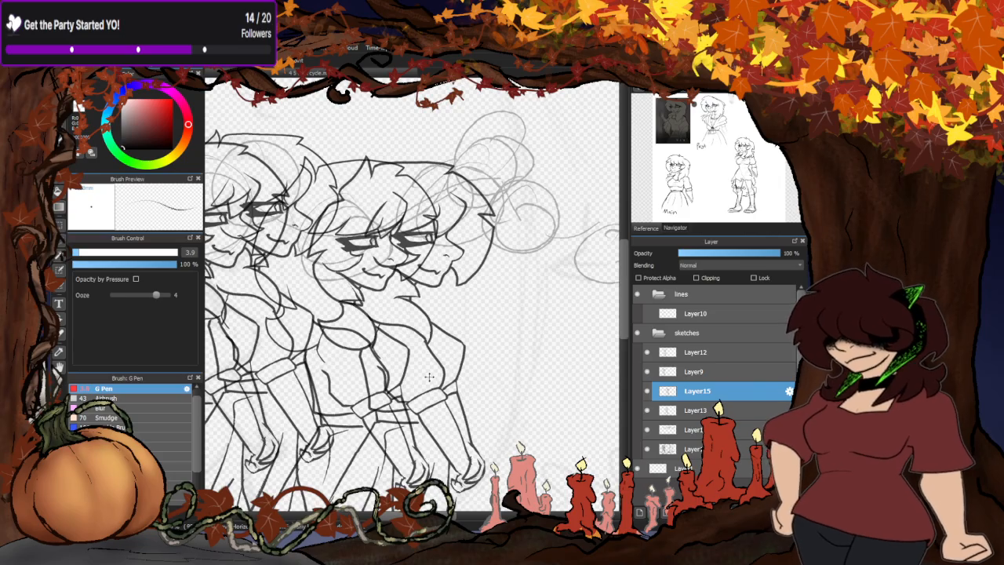
mouse_move(429, 377)
mouse_down()
mouse_move(440, 372)
mouse_move(428, 373)
mouse_up()
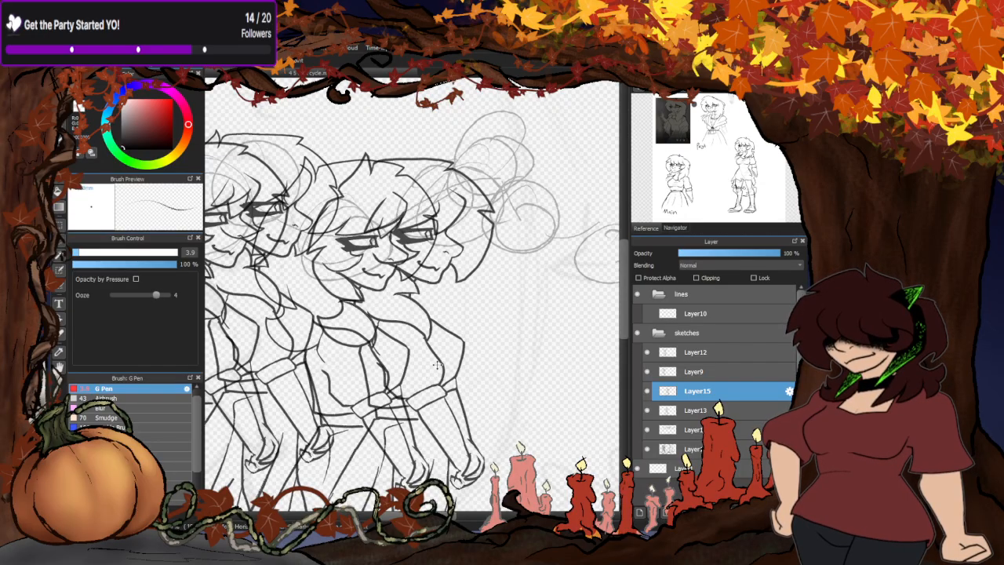
- Hide Layer12, Layer9, Layer13 and Layer14 so the Layer15 woman stands alone
click(647, 352)
click(647, 371)
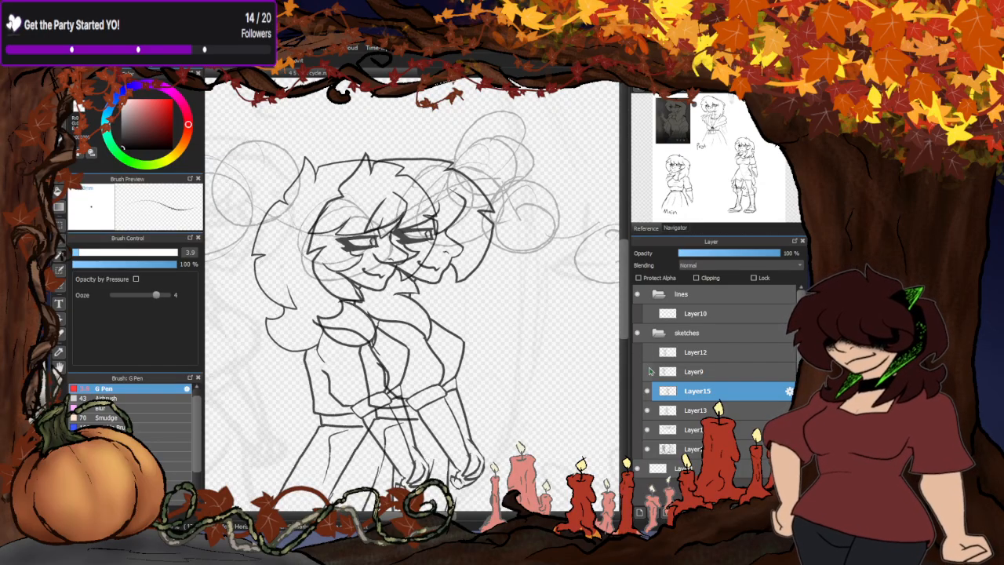
click(647, 410)
click(647, 430)
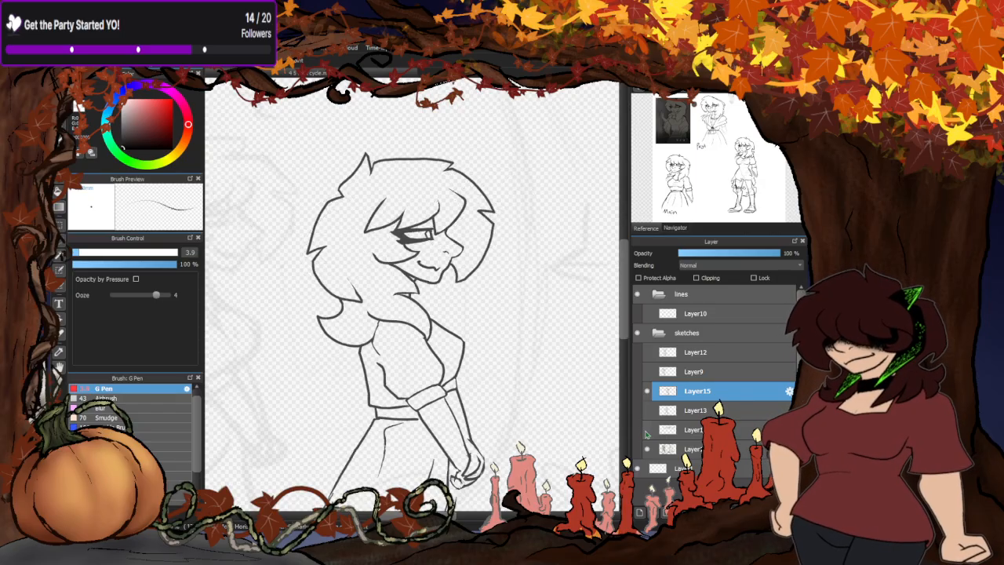
- Add a new layer above Layer15, lower Layer15's opacity to 46%, and ready the brush on the new layer
click(640, 510)
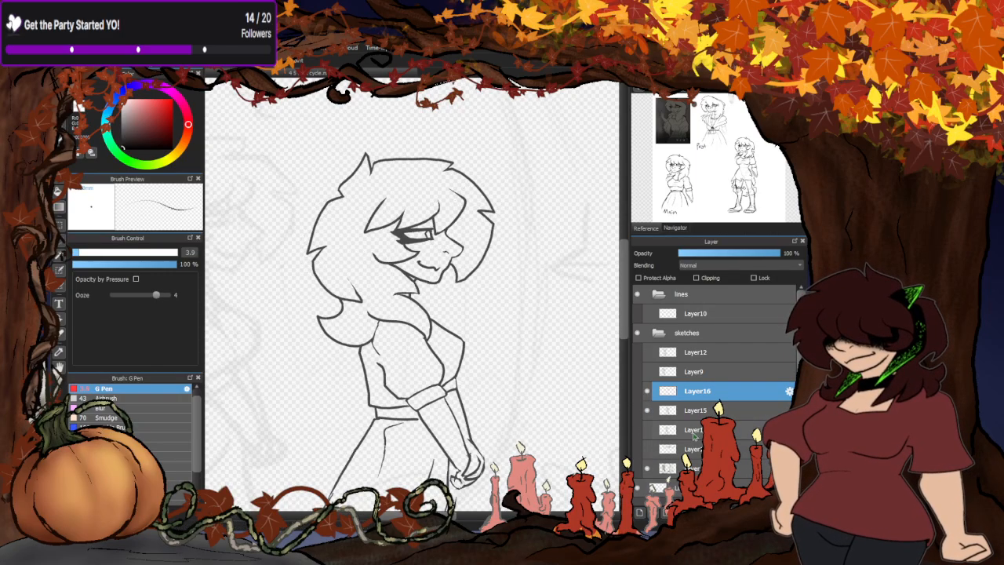
click(693, 408)
click(726, 255)
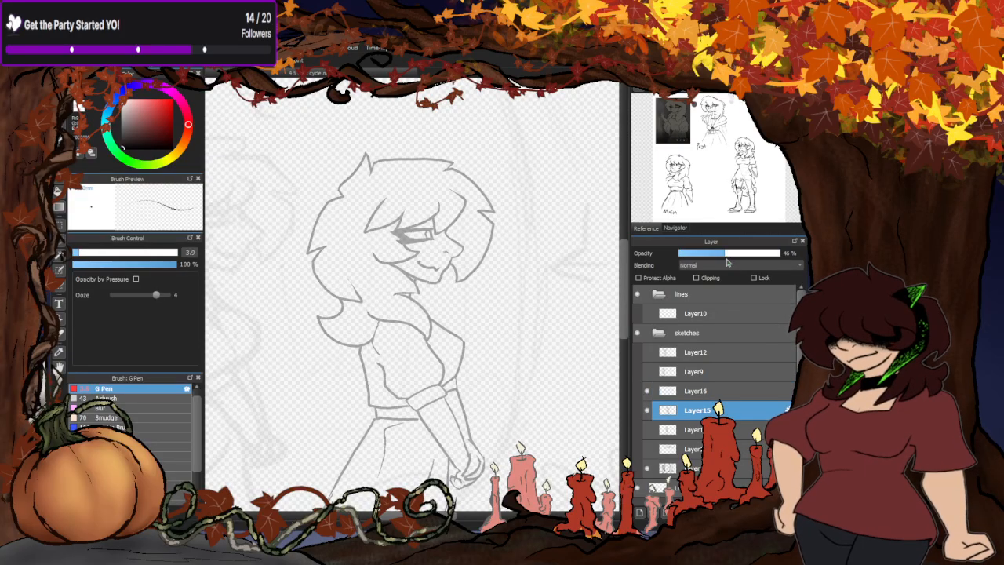
click(692, 396)
key(b)
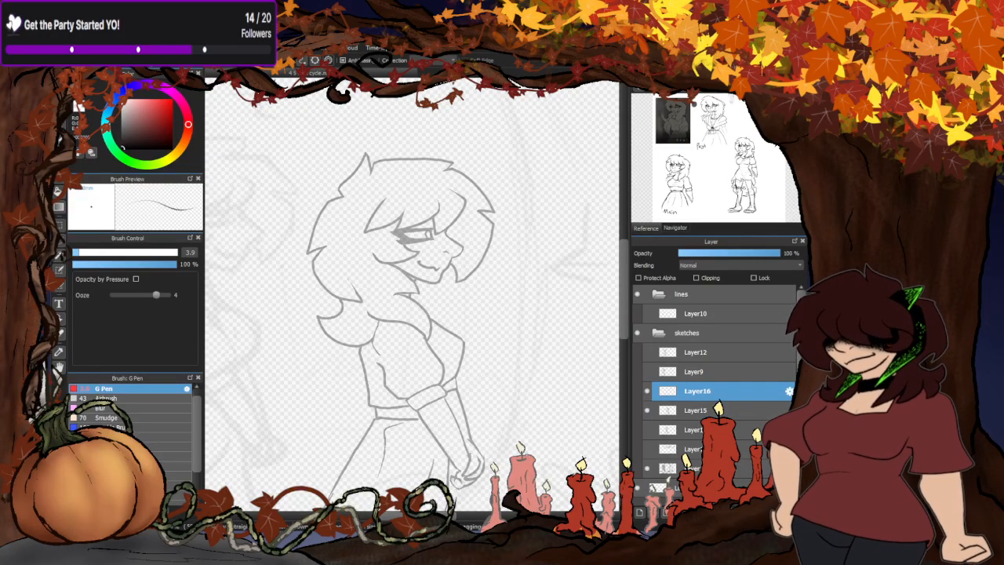
- Redraw the pointed tip of the front hair strand beside the woman's mouth on Layer16
scroll(443, 229, up, 5)
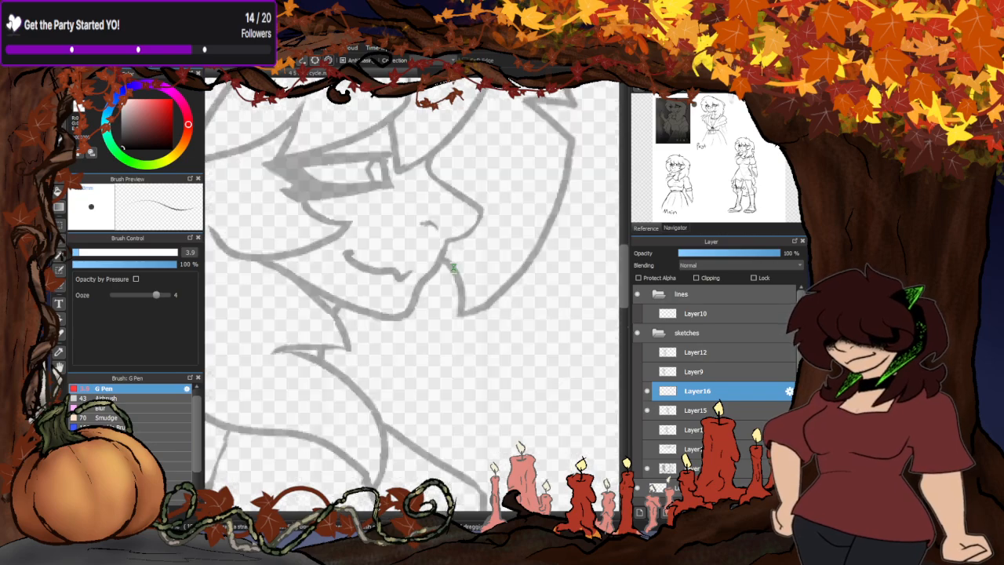
scroll(409, 328, down, 4)
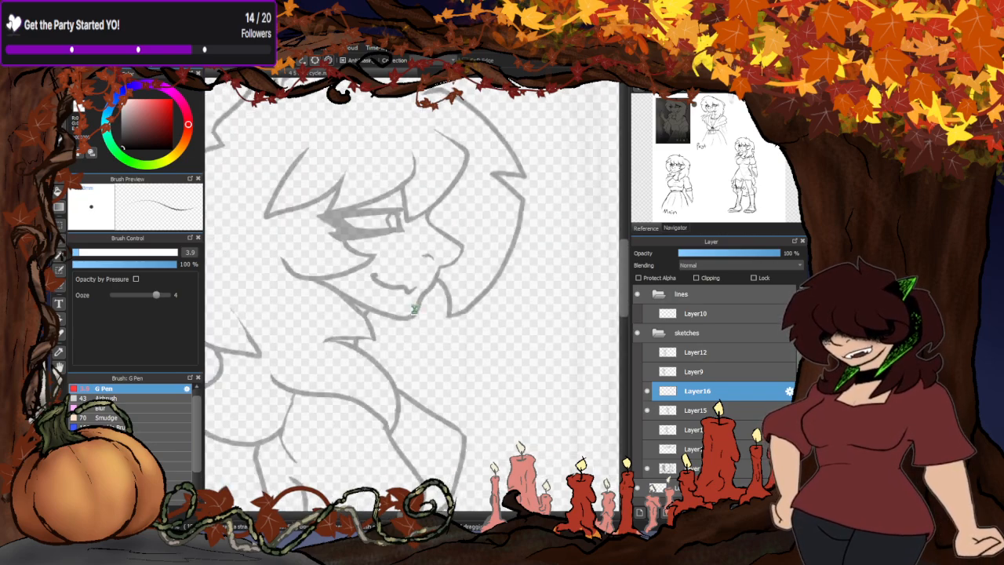
scroll(419, 282, up, 7)
mouse_move(417, 261)
mouse_down()
mouse_move(442, 333)
mouse_move(432, 402)
mouse_move(484, 391)
mouse_up()
scroll(474, 369, down, 4)
scroll(439, 383, up, 4)
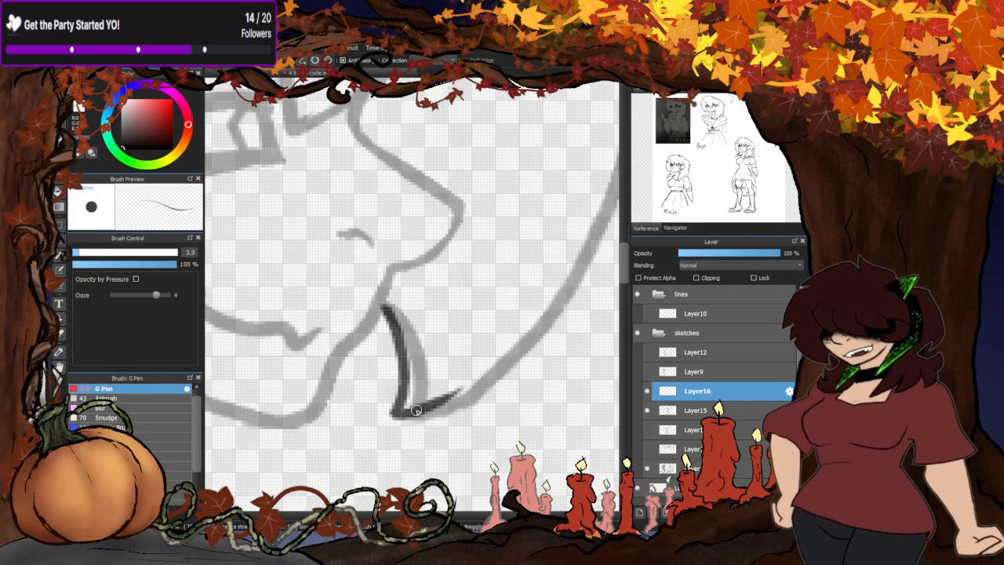
drag(414, 412, 500, 375)
scroll(468, 373, down, 5)
scroll(451, 267, down, 2)
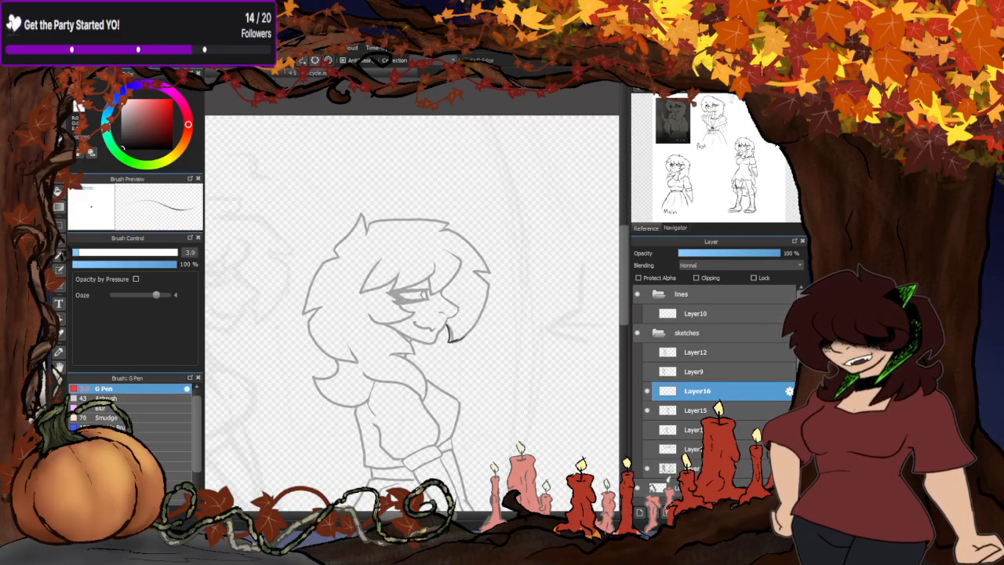
- Merge Layer16 down into Layer15 and erase the old front strand line beside the mouth
key(ctrl+e)
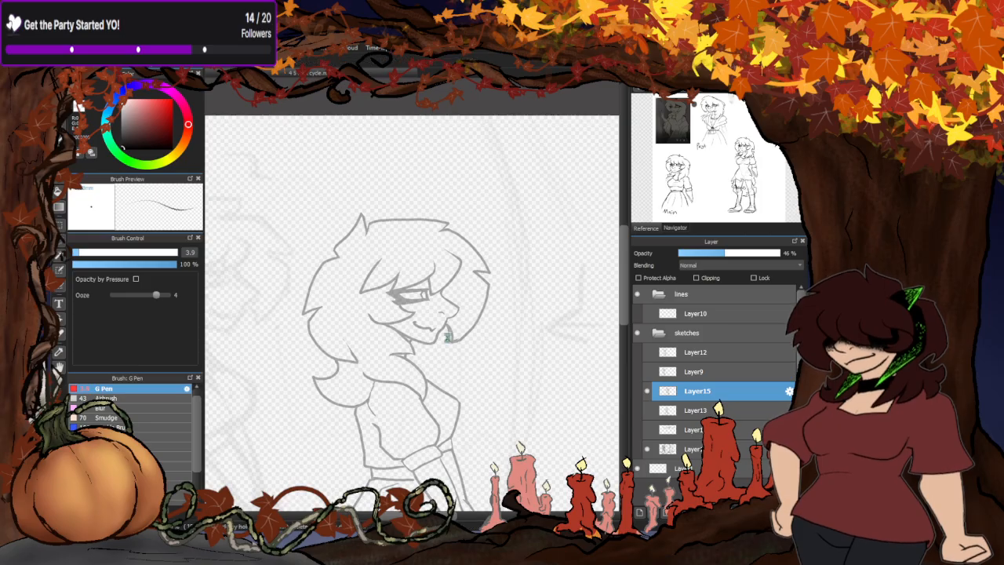
scroll(483, 334, up, 5)
scroll(483, 334, up, 2)
mouse_move(423, 260)
mouse_down()
mouse_move(451, 328)
mouse_move(464, 480)
mouse_move(596, 436)
mouse_move(514, 307)
mouse_up()
scroll(499, 282, down, 5)
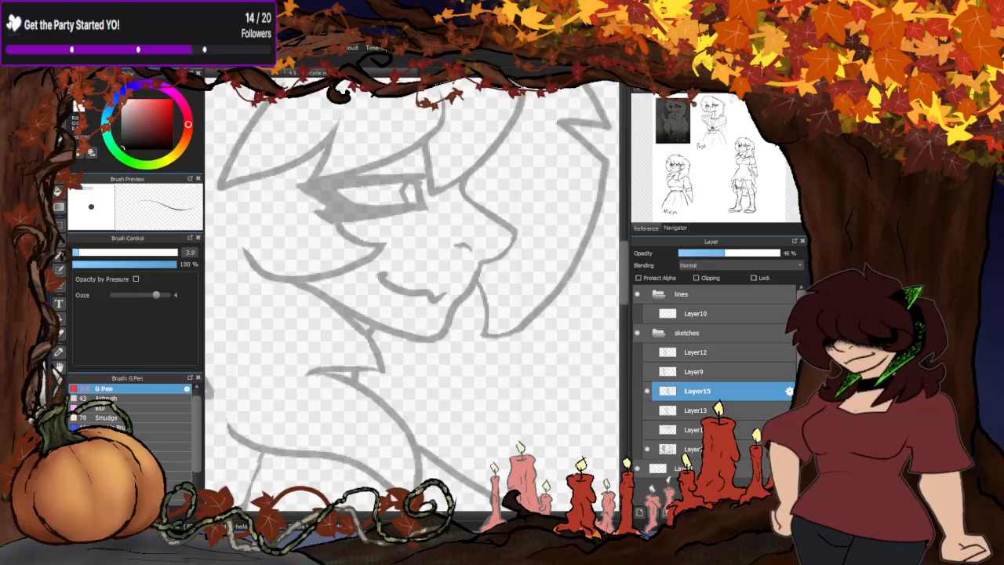
- Redraw the lower curve of the back hair and its pointed tip slightly lower on Layer15
click(59, 96)
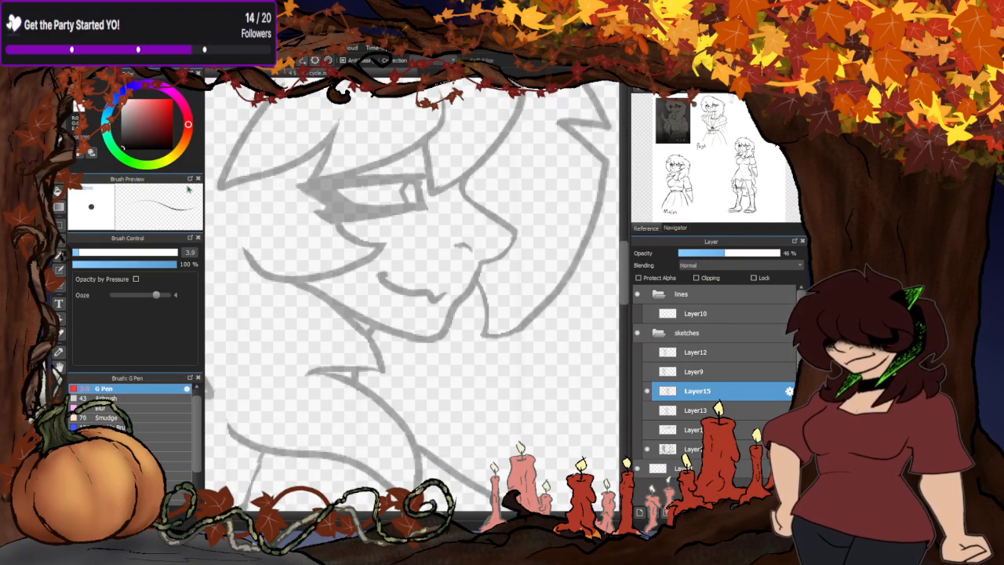
scroll(418, 274, down, 5)
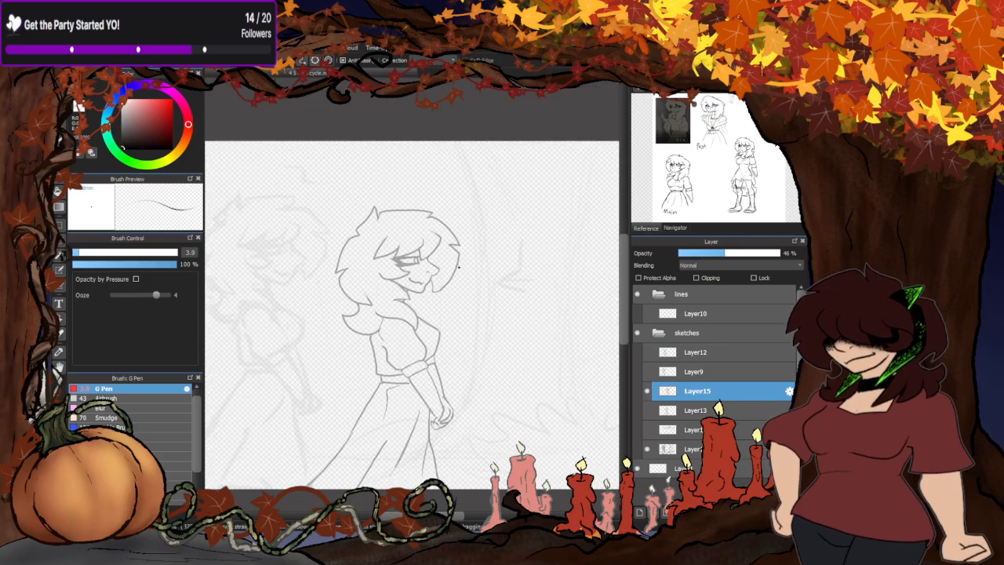
scroll(463, 261, up, 6)
scroll(462, 261, down, 4)
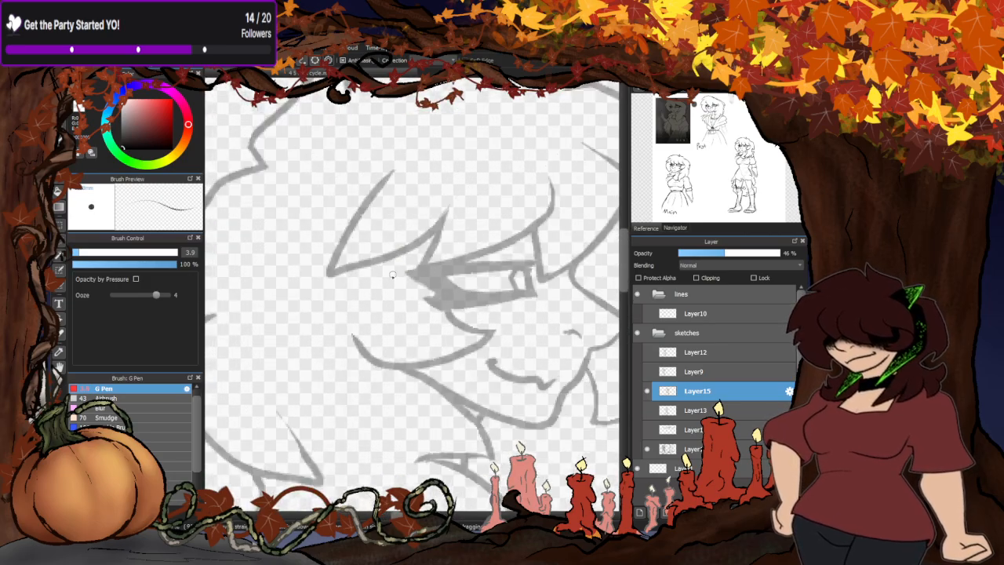
scroll(289, 394, up, 3)
scroll(366, 324, down, 2)
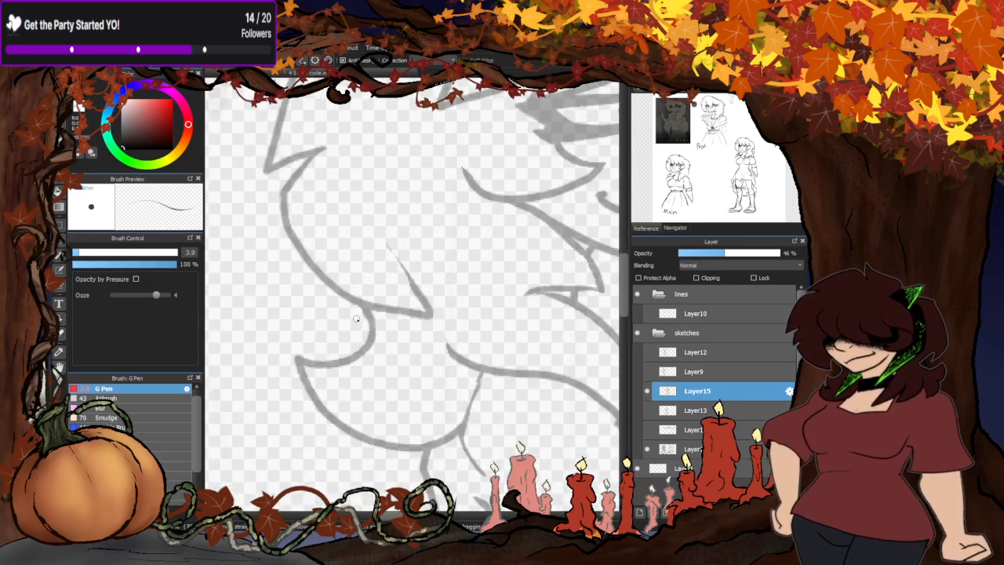
scroll(332, 248, up, 2)
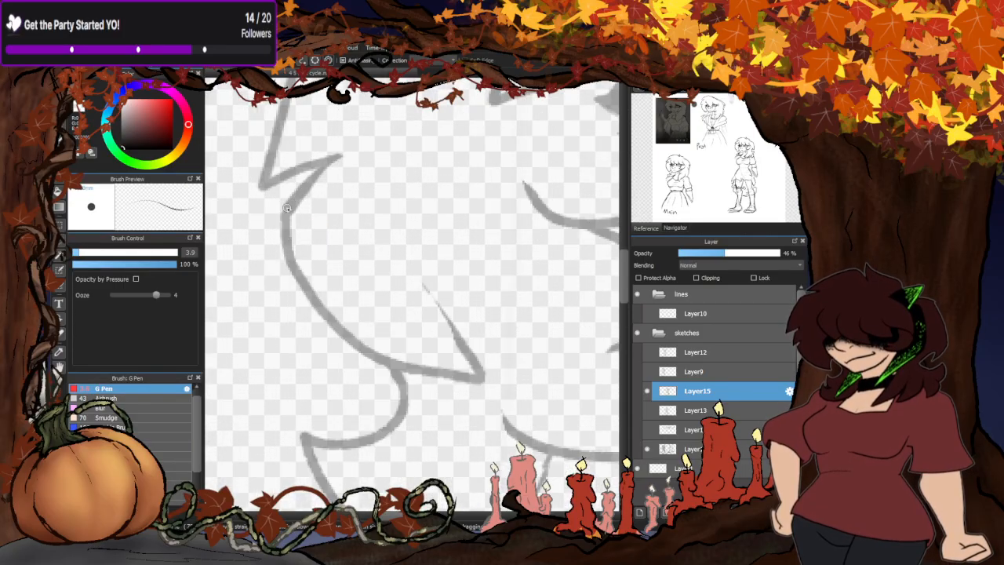
mouse_move(346, 337)
mouse_down()
mouse_move(452, 393)
mouse_move(486, 397)
mouse_move(425, 354)
mouse_move(376, 342)
mouse_move(391, 366)
mouse_move(475, 392)
mouse_move(465, 356)
mouse_up()
- Erase the old lower back hair lines and touch up the join and inner stroke of the pointed tip
click(60, 113)
mouse_move(408, 281)
mouse_down()
mouse_move(459, 362)
mouse_move(456, 334)
mouse_up()
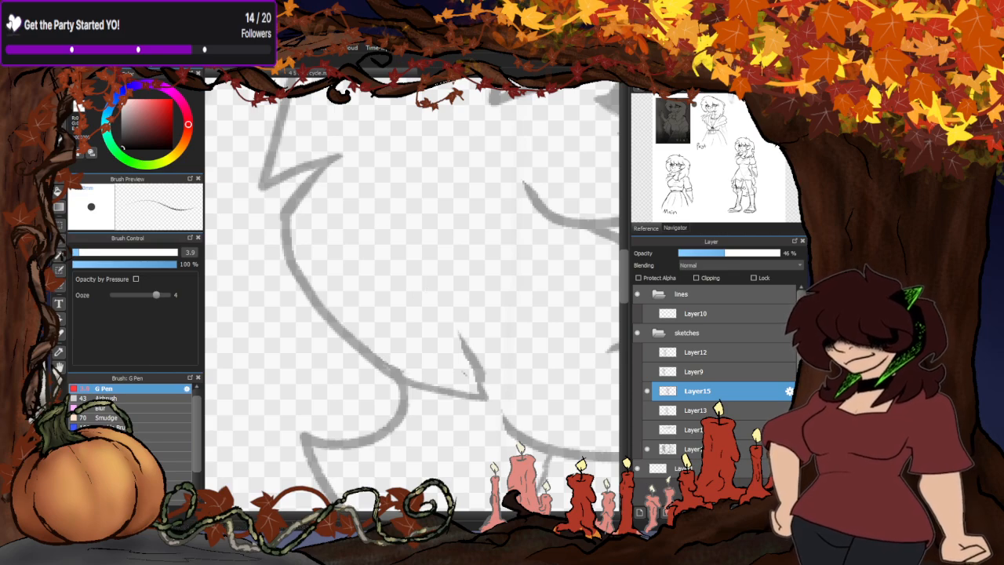
click(59, 107)
scroll(390, 376, up, 1)
mouse_move(398, 371)
mouse_down()
mouse_move(509, 404)
mouse_move(493, 321)
mouse_up()
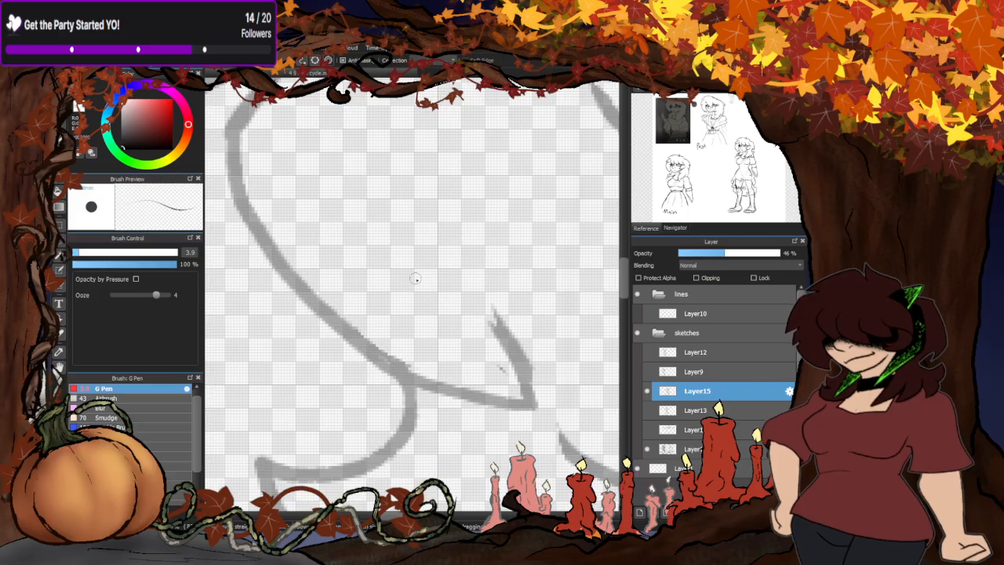
scroll(415, 280, down, 4)
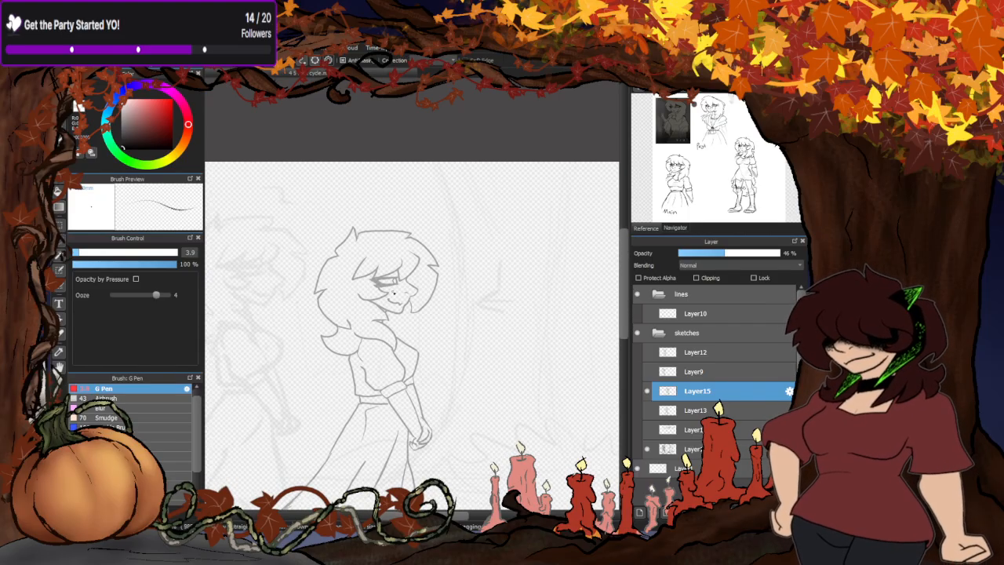
- Lasso the crown and front hair outline on Layer15 and rotate it slightly clockwise
scroll(422, 304, up, 4)
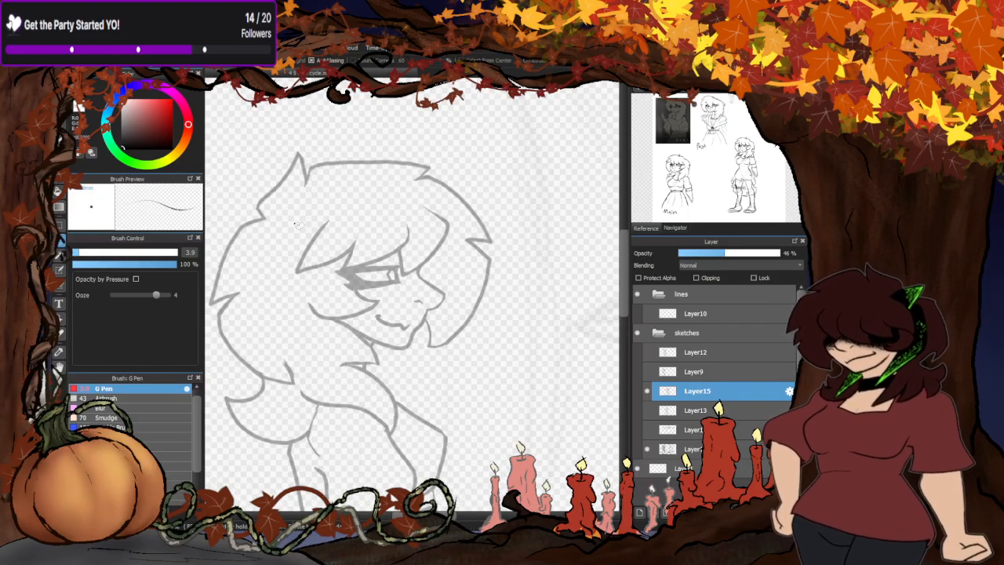
mouse_move(260, 219)
mouse_down()
mouse_move(392, 194)
mouse_move(462, 232)
mouse_move(462, 299)
mouse_move(431, 367)
mouse_move(376, 100)
mouse_move(259, 216)
mouse_up()
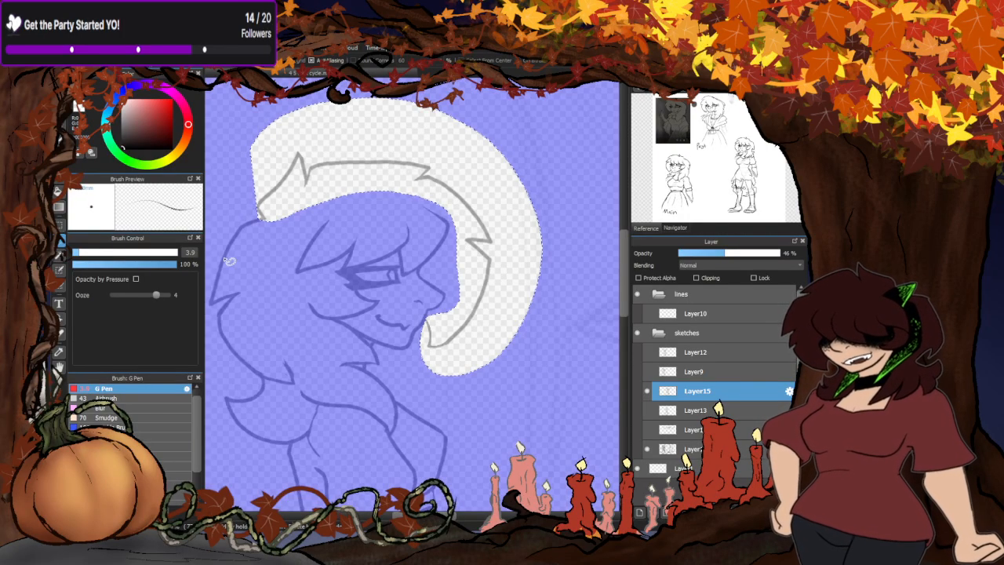
key(ctrl+t)
drag(462, 390, 456, 394)
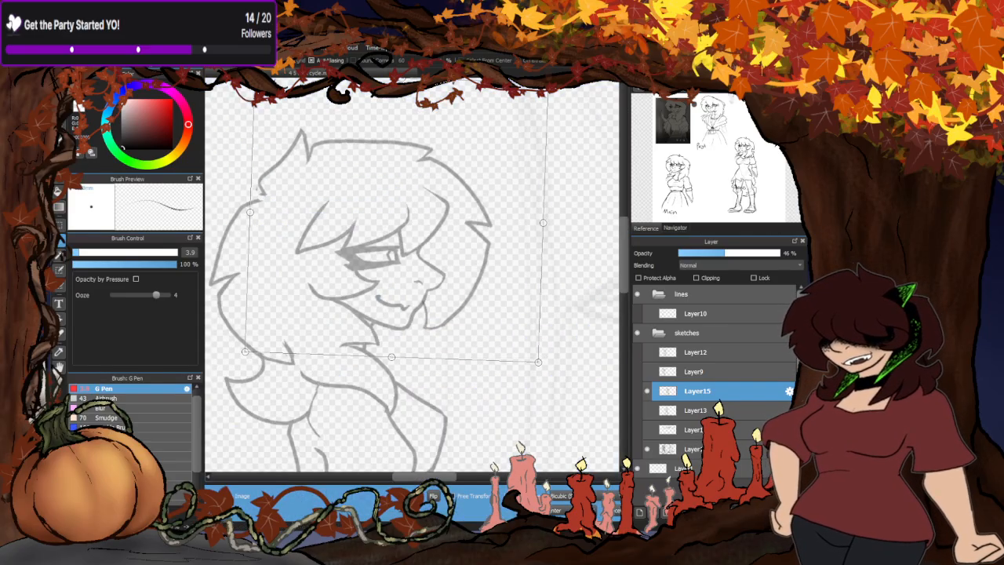
key(Return)
key(ctrl+d)
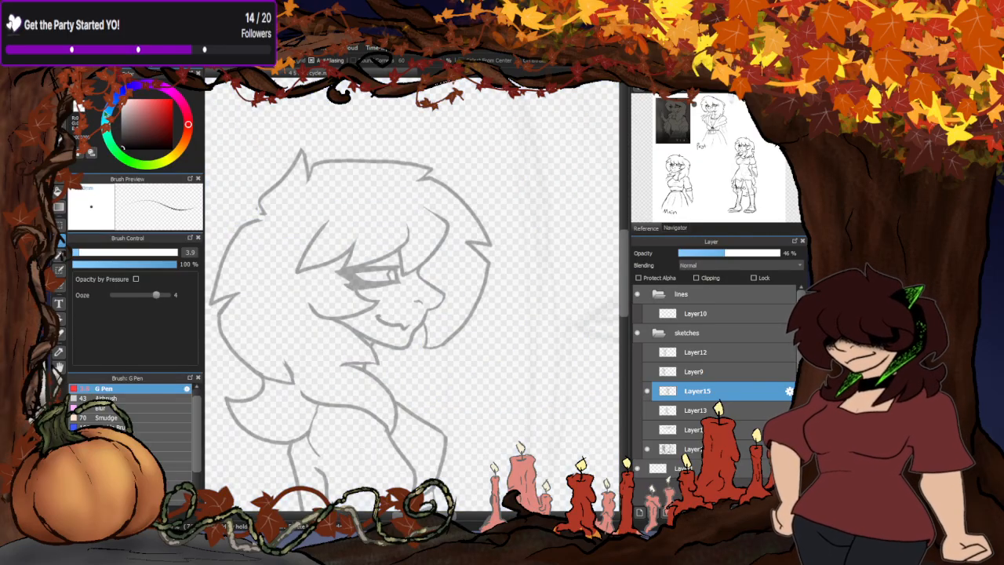
- Redraw the back hair outline on Layer15 slightly farther out, from the notch below the crown down to the rear tip
key(b)
scroll(329, 253, down, 5)
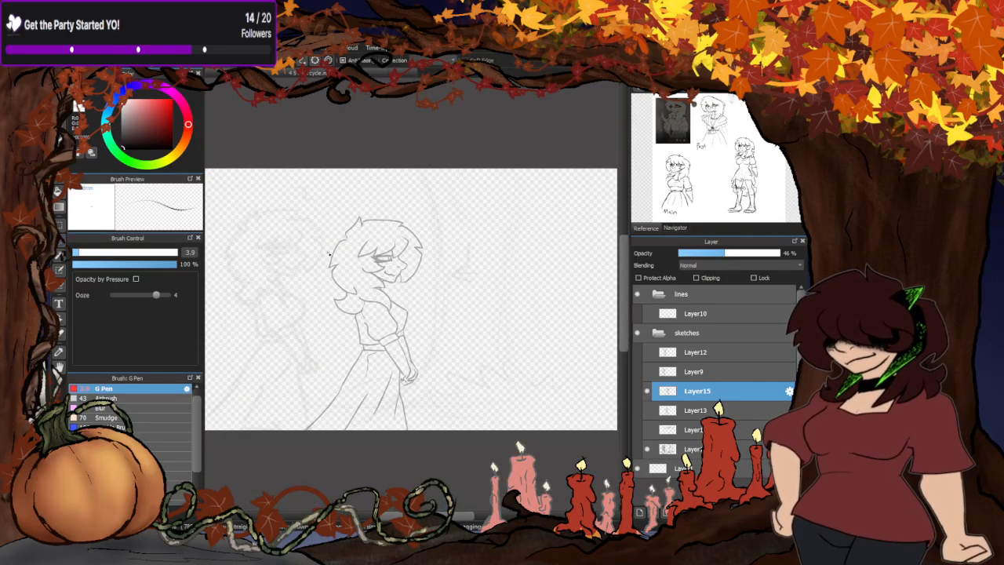
scroll(329, 253, up, 6)
mouse_move(392, 201)
mouse_down()
mouse_move(340, 216)
mouse_move(380, 213)
mouse_move(343, 215)
mouse_move(329, 232)
mouse_move(291, 323)
mouse_move(284, 382)
mouse_move(352, 360)
mouse_up()
scroll(325, 356, up, 4)
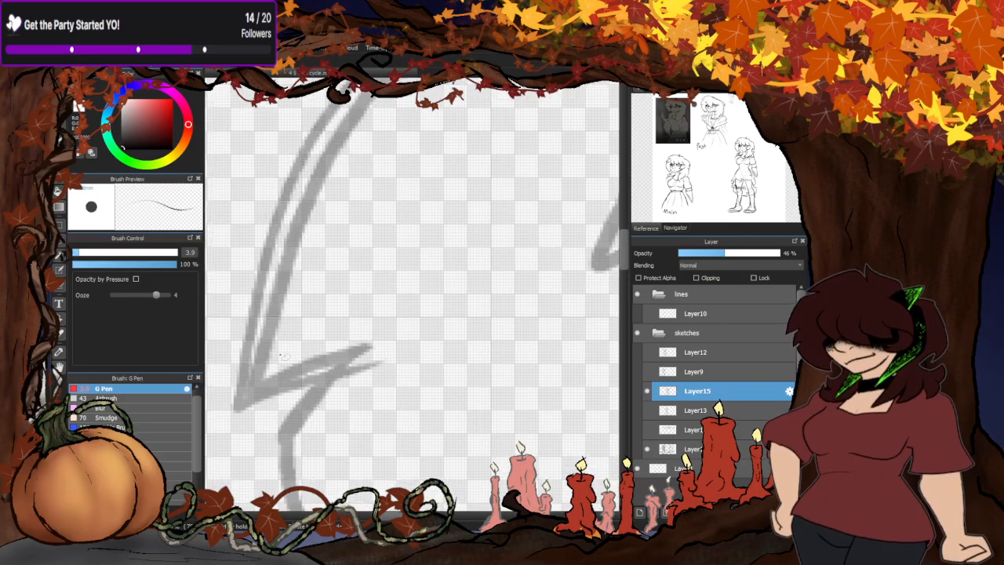
- Erase the old inner back hair line between the crown notch and the rear tip
mouse_move(267, 288)
mouse_down()
mouse_move(246, 396)
mouse_move(360, 367)
mouse_move(315, 345)
mouse_up()
scroll(318, 361, down, 4)
scroll(362, 255, up, 3)
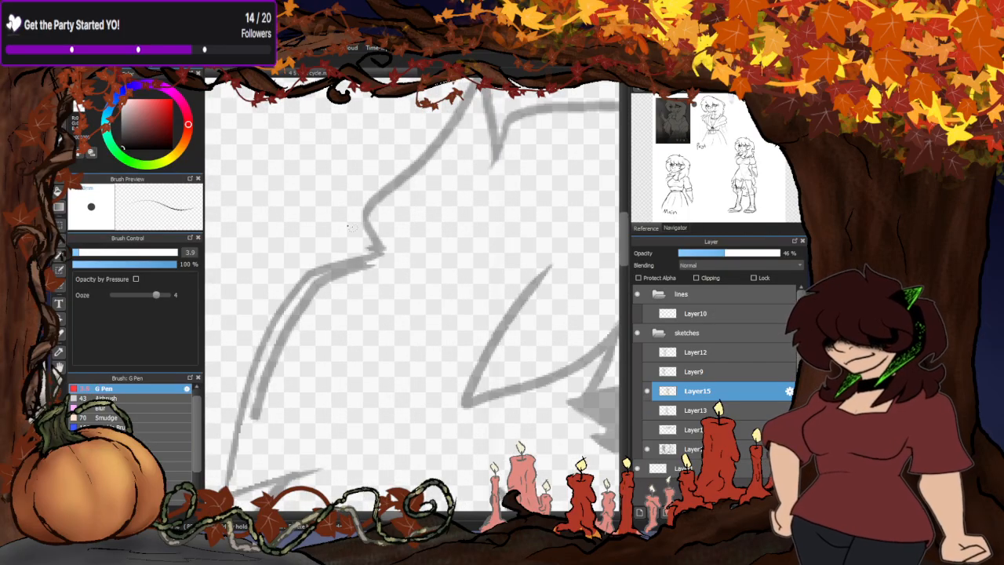
mouse_move(375, 252)
mouse_down()
mouse_move(313, 281)
mouse_move(298, 300)
mouse_move(257, 397)
mouse_move(249, 444)
mouse_up()
- Thicken the redrawn back hair line from the crown notch down to the rear tip
key(b)
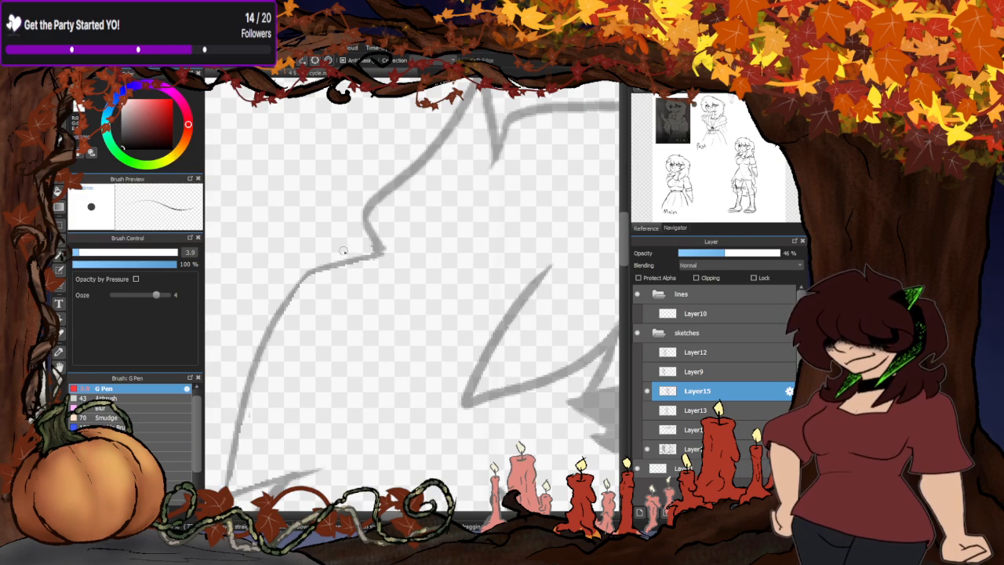
scroll(380, 231, up, 1)
drag(385, 263, 265, 297)
scroll(444, 188, down, 1)
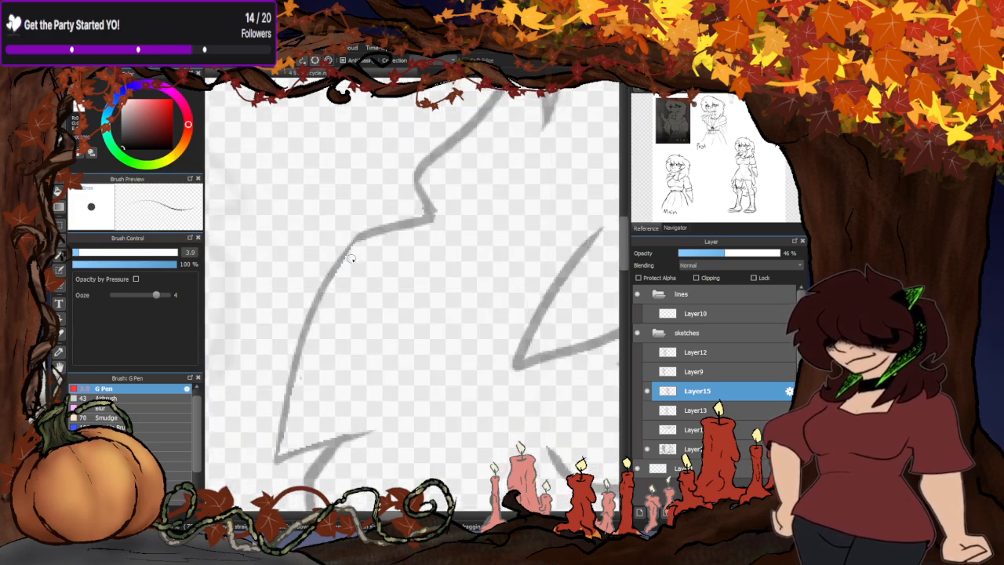
mouse_move(362, 240)
mouse_down()
mouse_move(310, 317)
mouse_move(282, 412)
mouse_move(280, 461)
mouse_move(297, 457)
mouse_up()
scroll(391, 361, down, 3)
- Redraw the lower edge of the bang strand behind the eye so its tip hangs slightly lower
scroll(379, 325, up, 2)
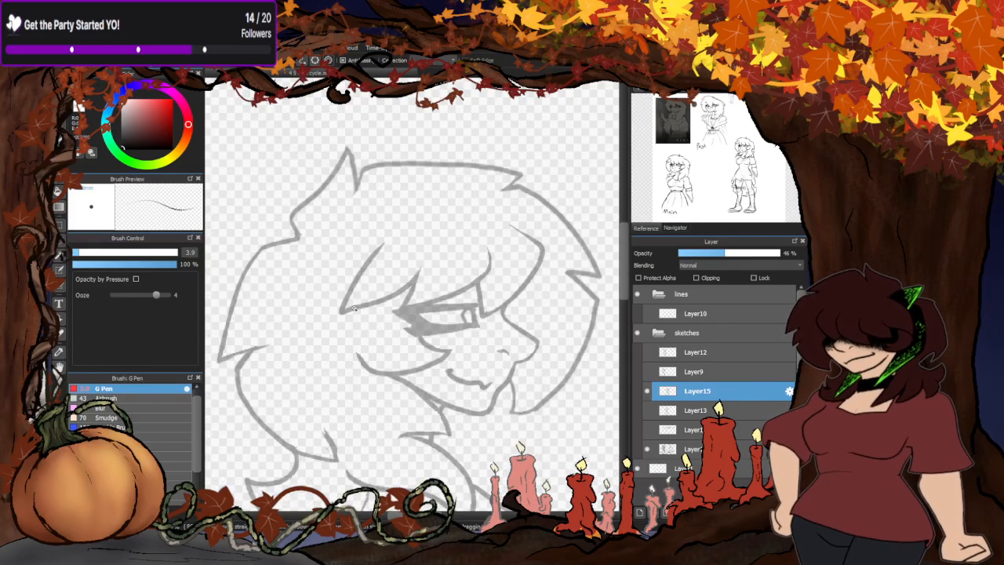
scroll(354, 309, up, 2)
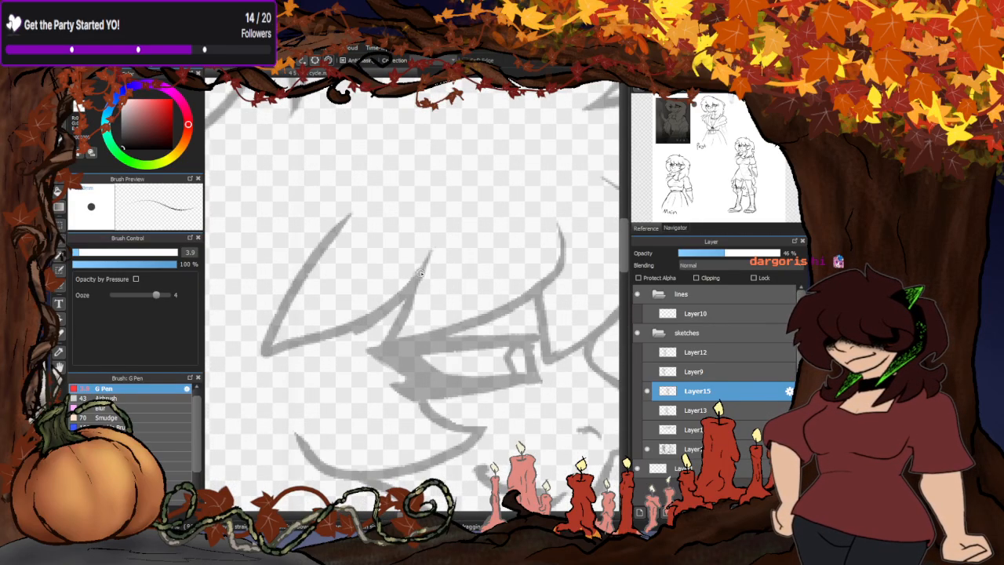
mouse_move(421, 273)
mouse_down()
mouse_move(401, 308)
mouse_move(328, 349)
mouse_move(259, 374)
mouse_move(268, 354)
mouse_up()
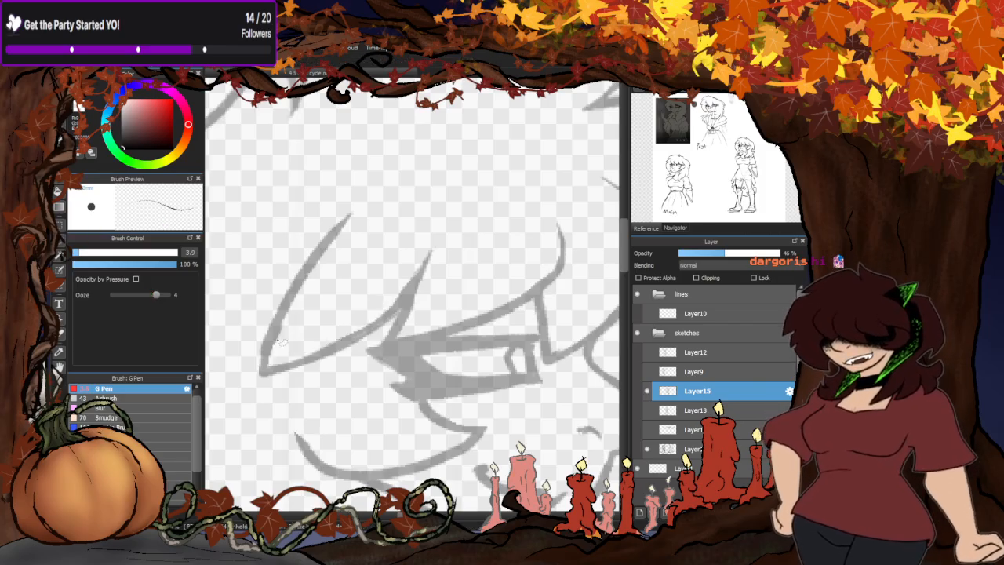
- Try cleaning up the rear edge of the bang strand behind the eye and undo both strokes
drag(280, 342, 366, 195)
key(ctrl+z)
drag(302, 313, 348, 203)
key(ctrl+z)
- Show Layer13 and briefly toggle the visibility of Layer15, Layer9 and Layer12 to compare the walk poses
scroll(304, 301, down, 2)
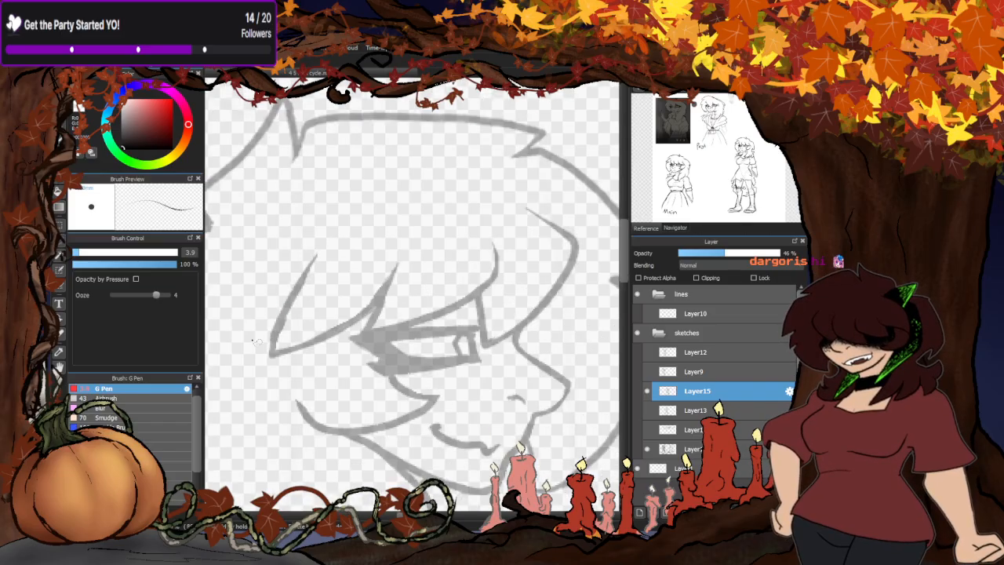
scroll(355, 333, down, 2)
scroll(315, 397, down, 5)
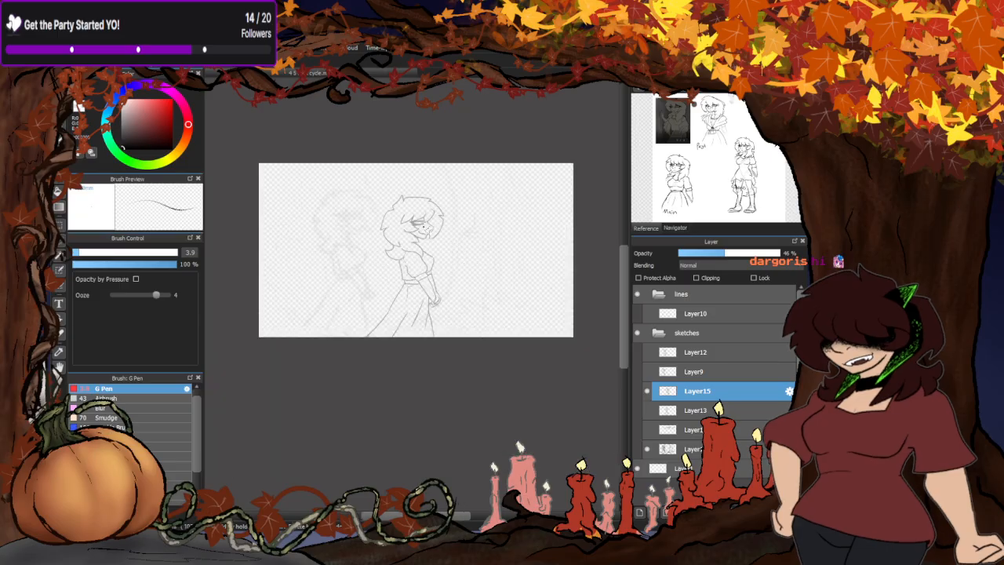
scroll(332, 224, up, 4)
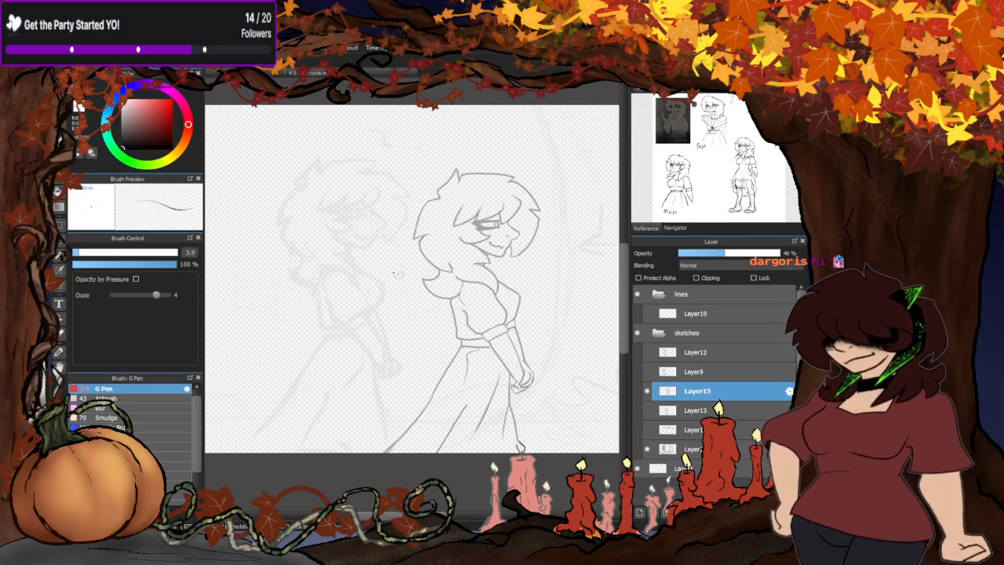
click(647, 410)
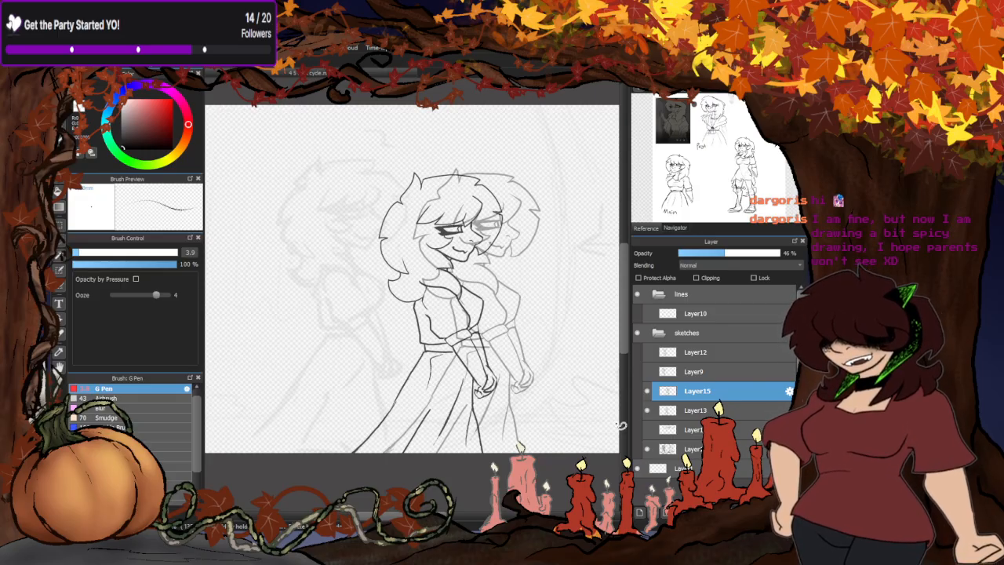
click(647, 393)
click(648, 394)
click(646, 372)
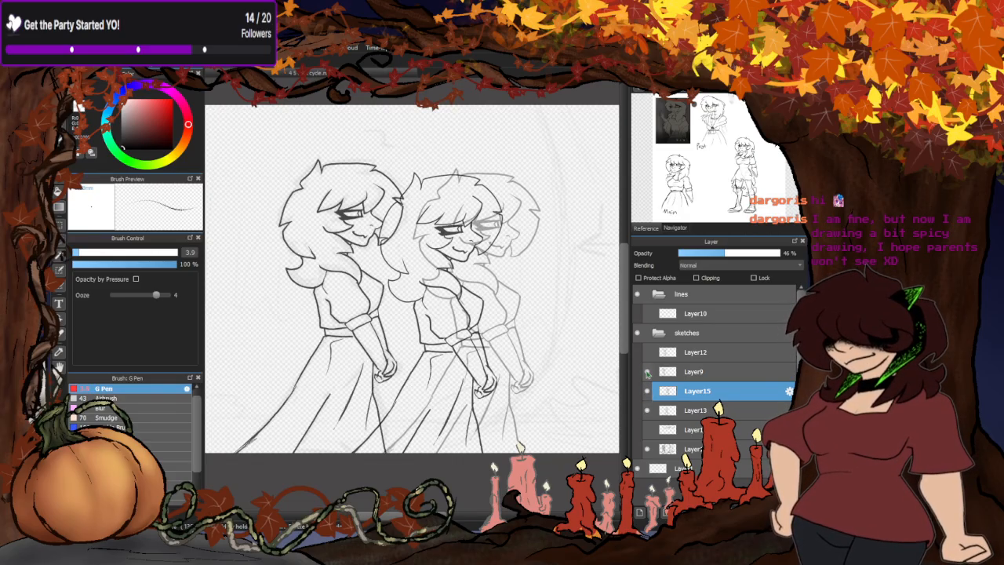
click(648, 373)
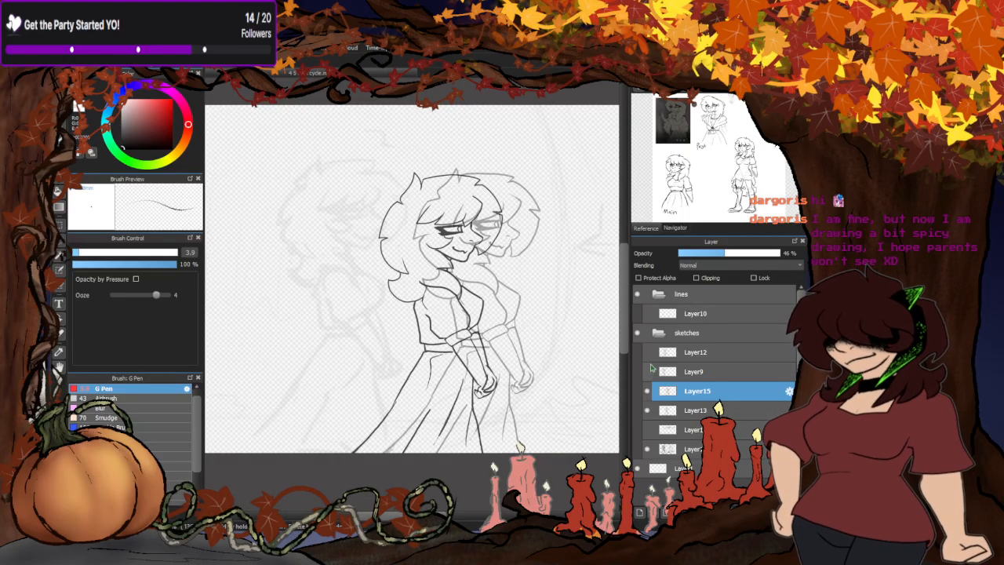
click(648, 354)
click(648, 353)
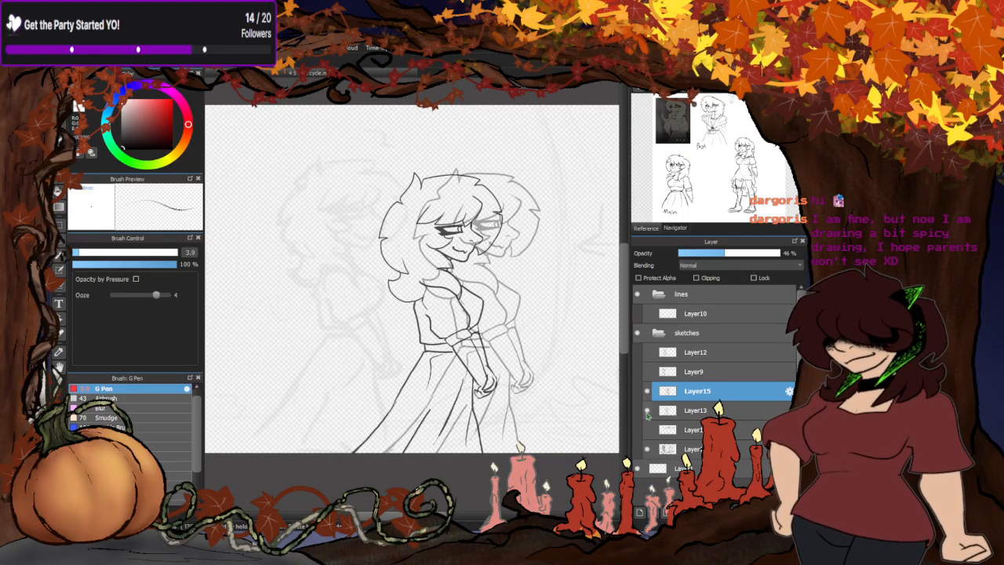
- Show the head-circle sketch layer together with the poses on Layer12 and Layer9
click(648, 431)
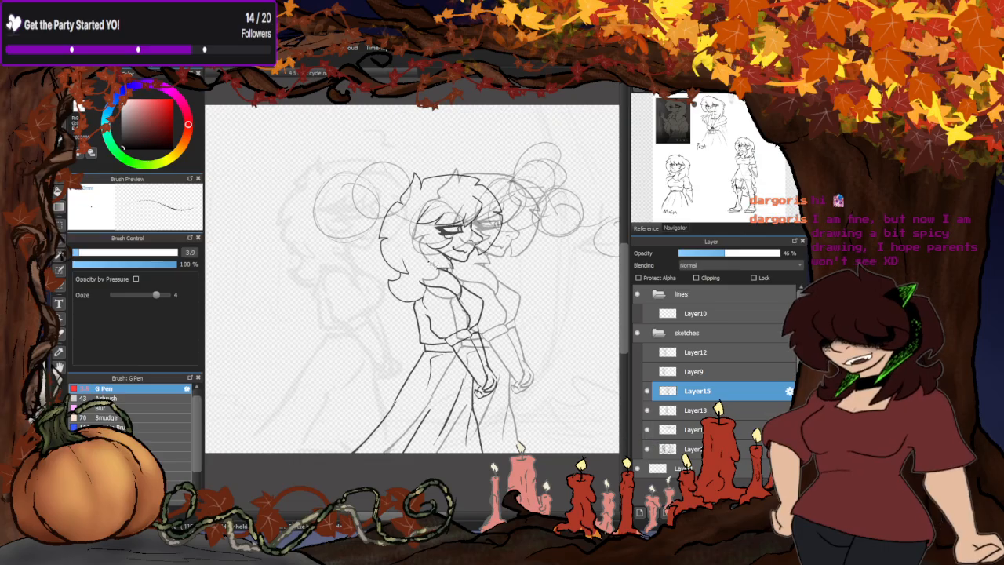
scroll(433, 261, down, 1)
scroll(455, 212, up, 1)
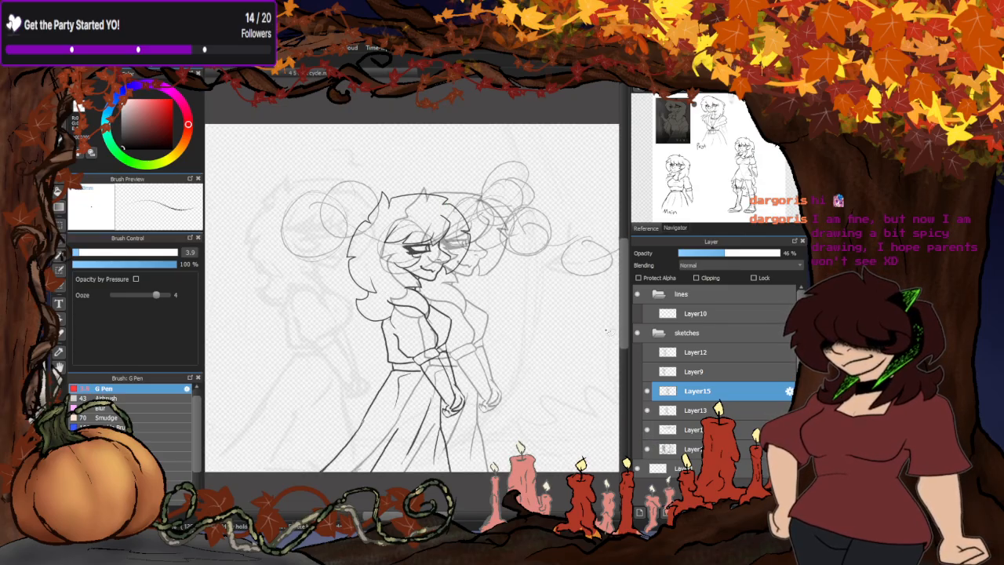
click(648, 353)
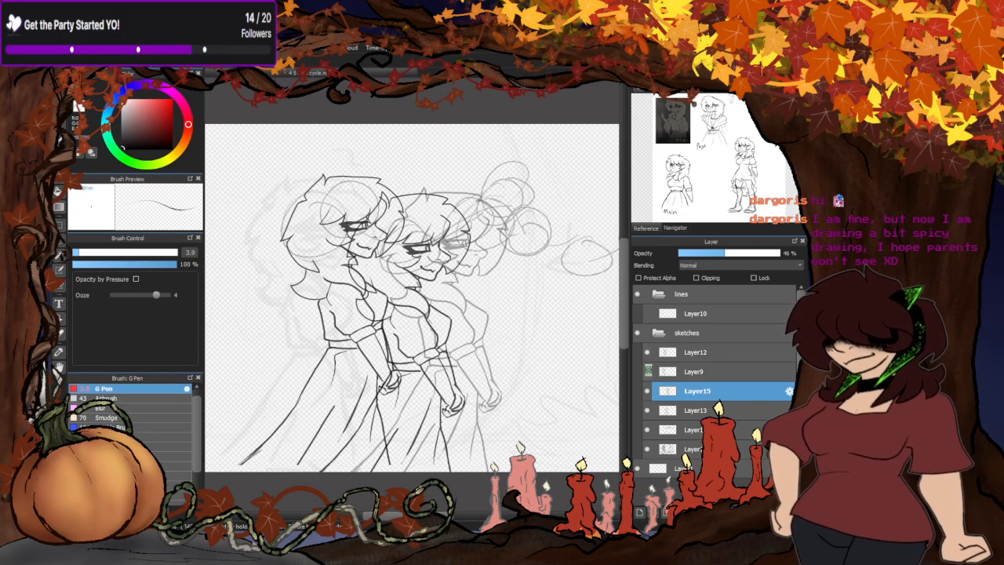
click(646, 372)
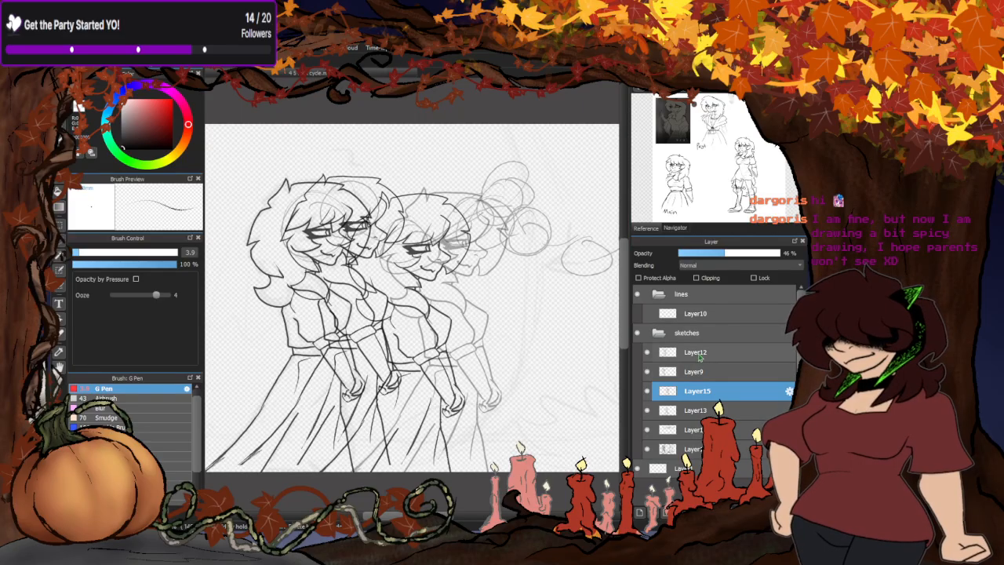
- Duplicate the pose on Layer12 and move the copy forward along the head circles, ahead of the Layer15 pose
click(701, 356)
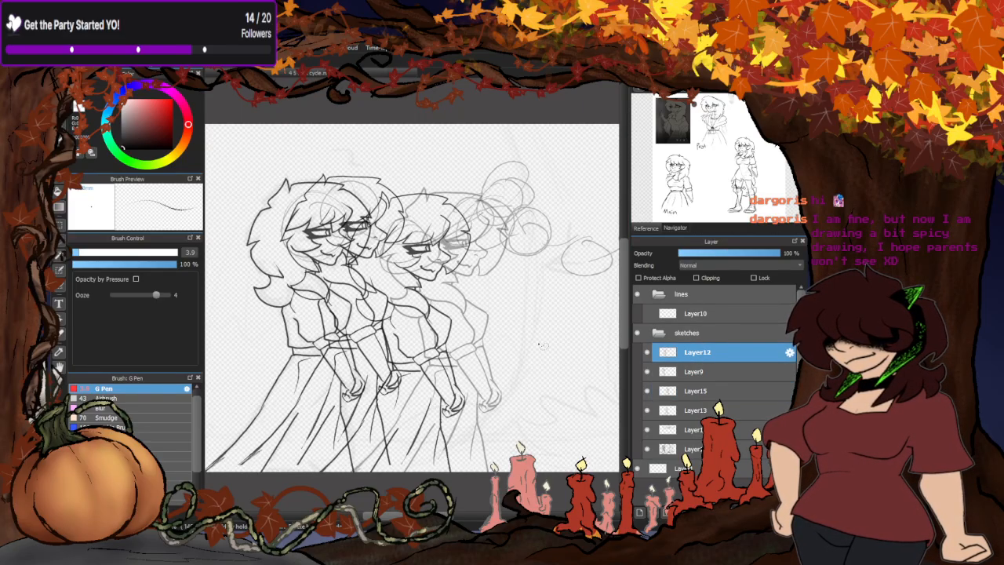
key(ctrl+c)
key(ctrl+v)
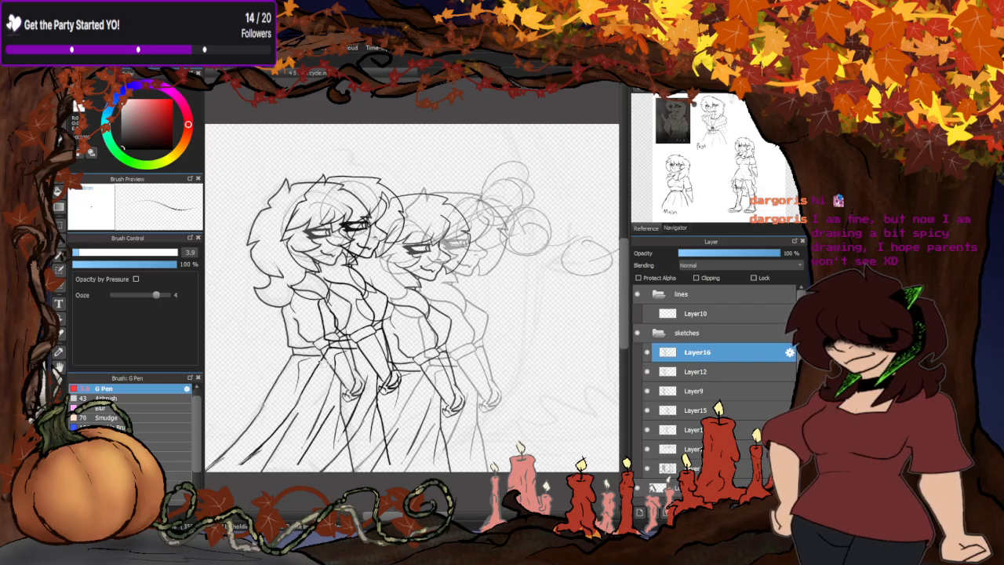
key(ctrl+t)
drag(333, 356, 482, 373)
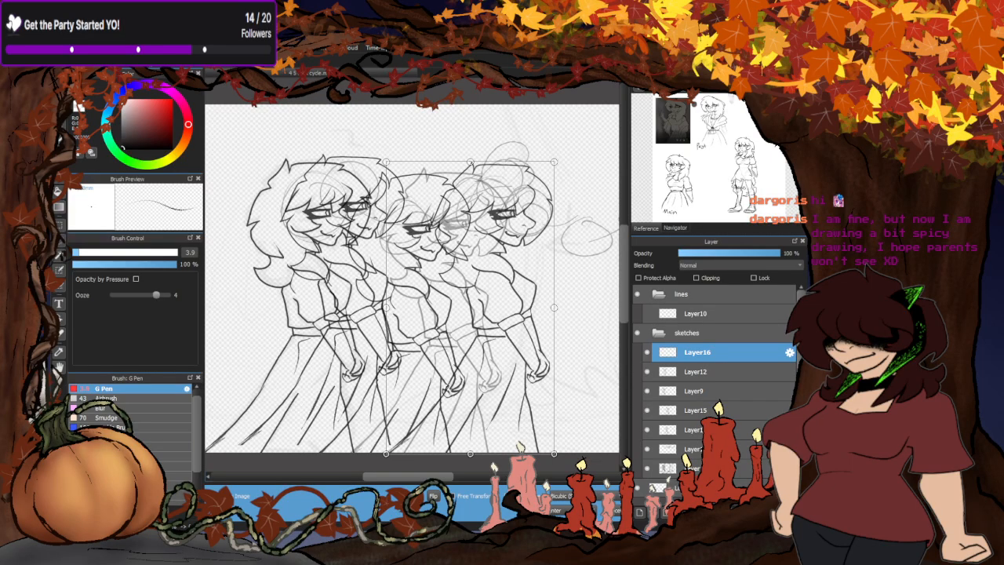
click(595, 510)
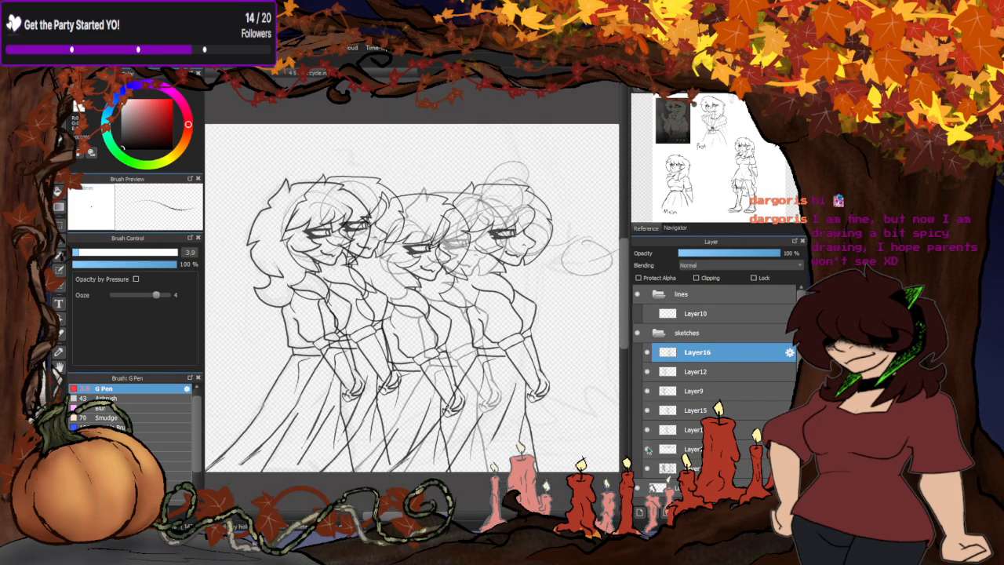
- Duplicate the pose on Layer9 and move the copy to the front of the walk, slightly ahead of the Layer16 pose
click(647, 372)
click(647, 372)
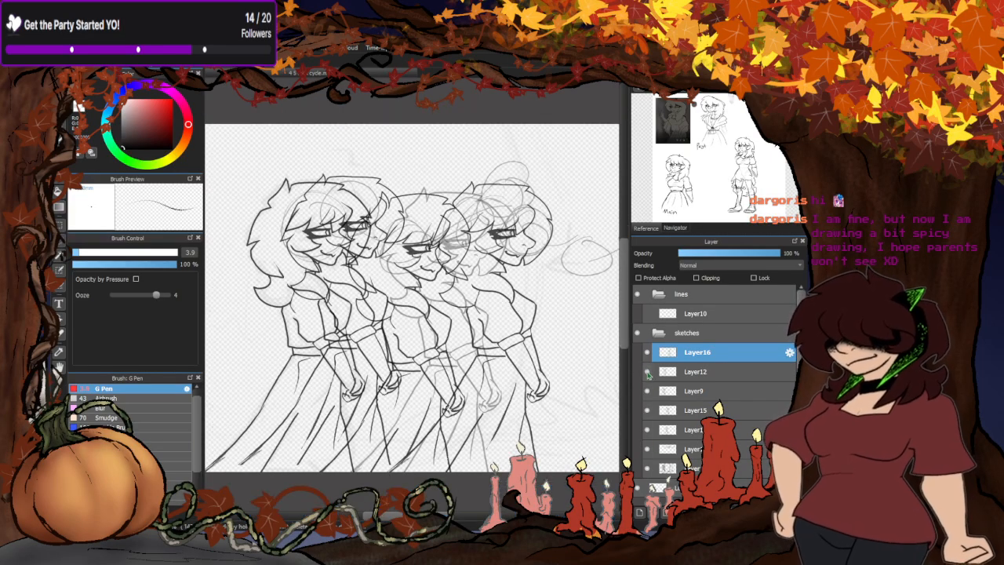
click(648, 392)
click(648, 392)
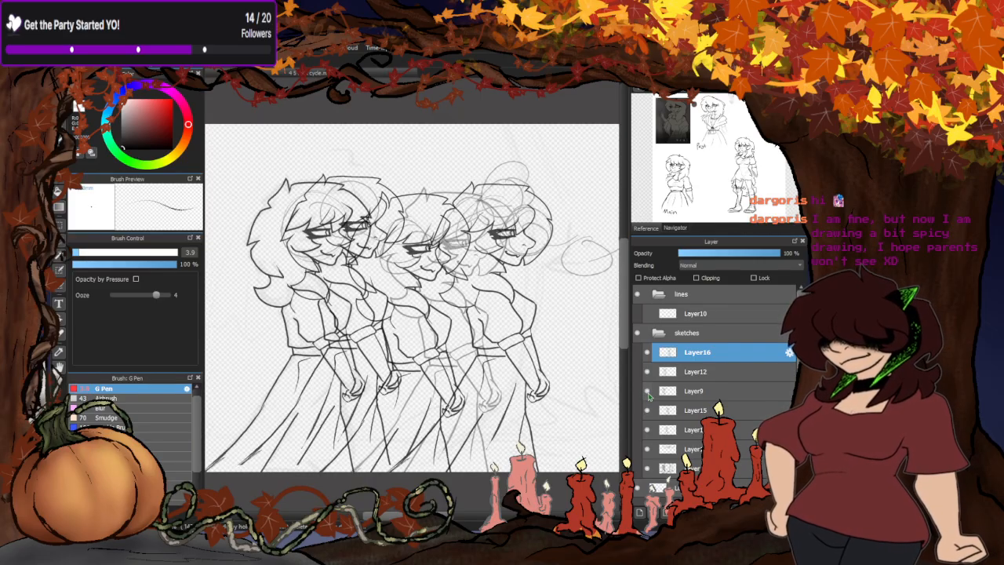
click(692, 392)
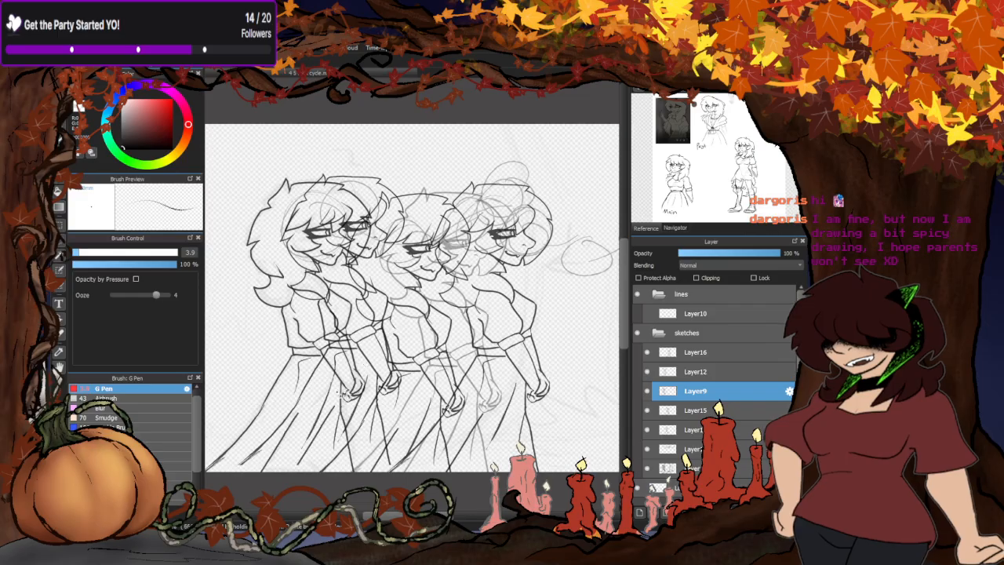
key(ctrl+shift+n)
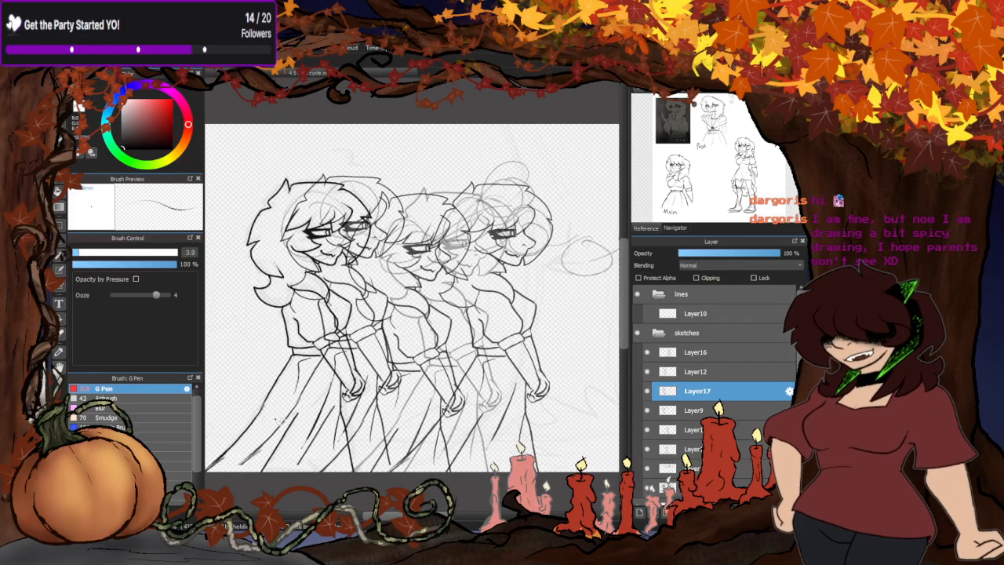
key(ctrl+t)
drag(311, 422, 523, 423)
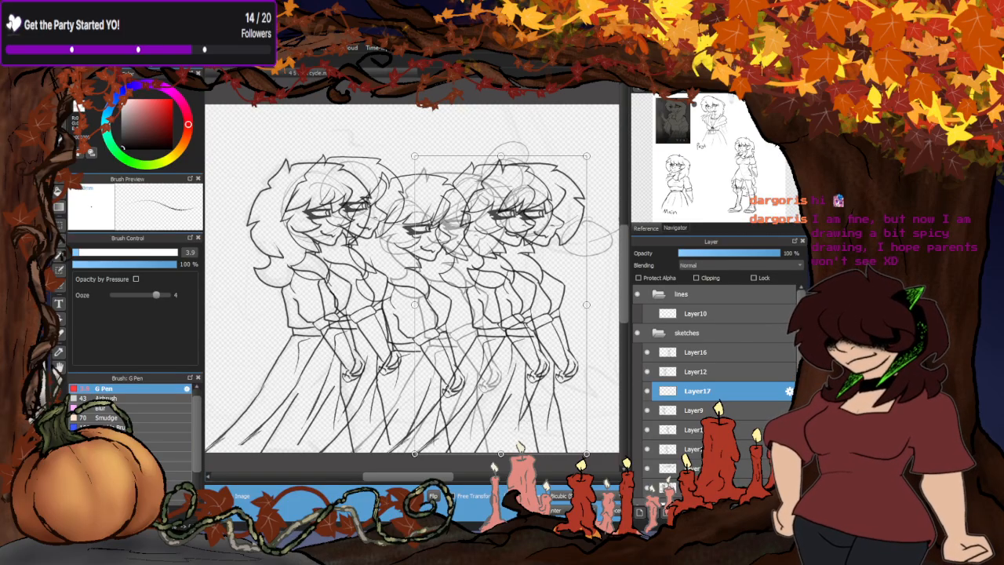
key(Return)
- Raise the opacity of Layer15 to 100% so its pose is as dark as the others
click(697, 448)
click(697, 430)
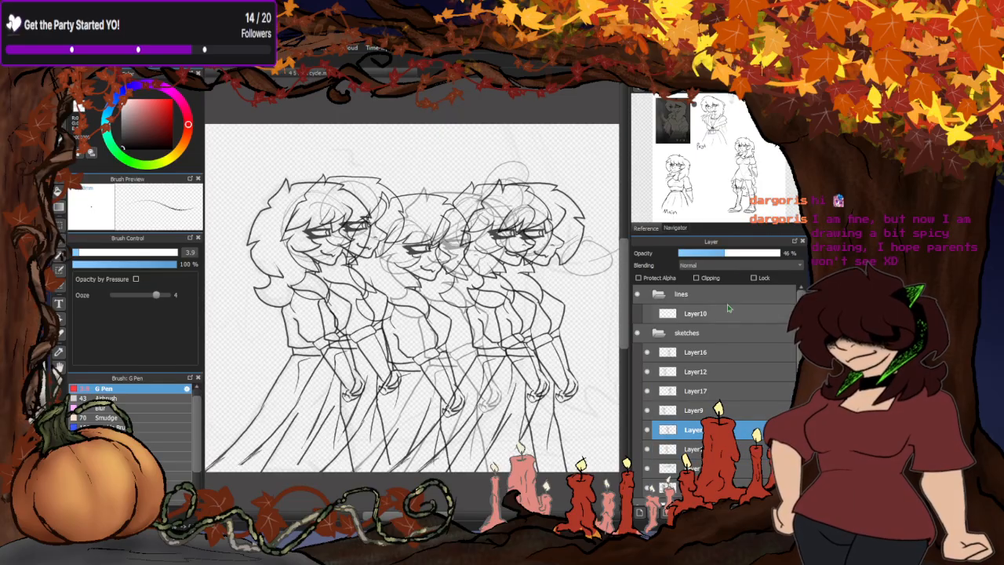
drag(750, 253, 782, 253)
scroll(449, 206, down, 2)
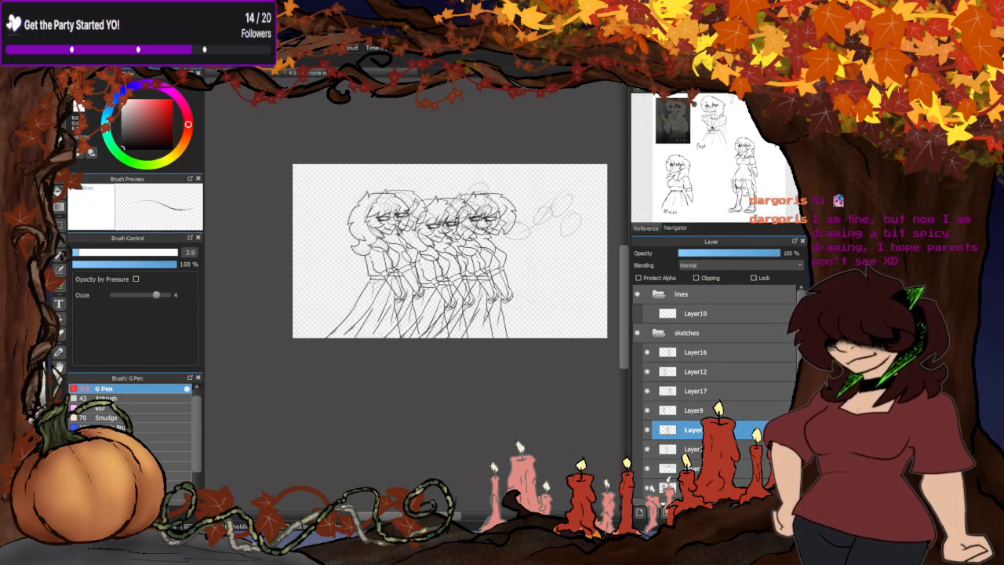
scroll(435, 214, up, 2)
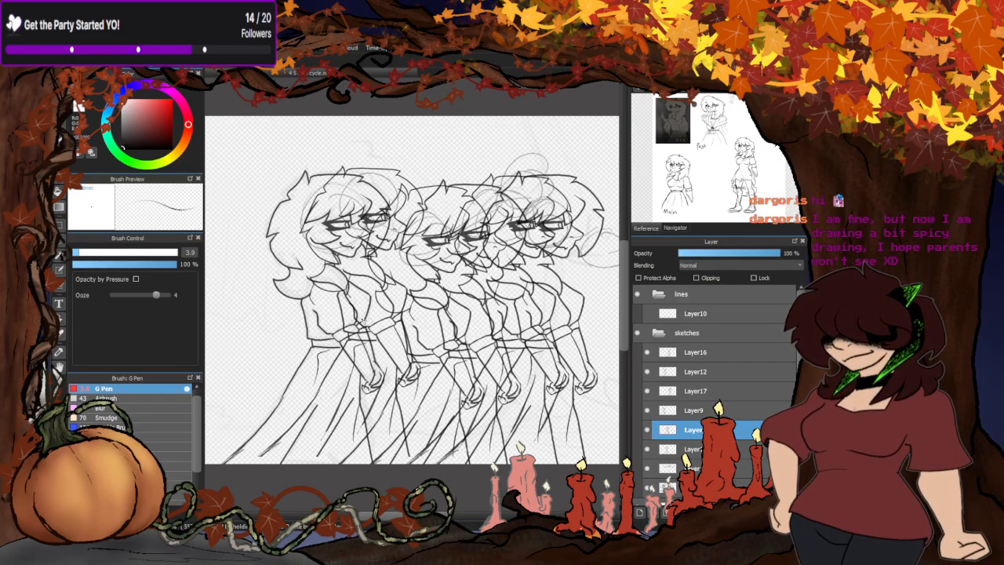
scroll(367, 320, down, 2)
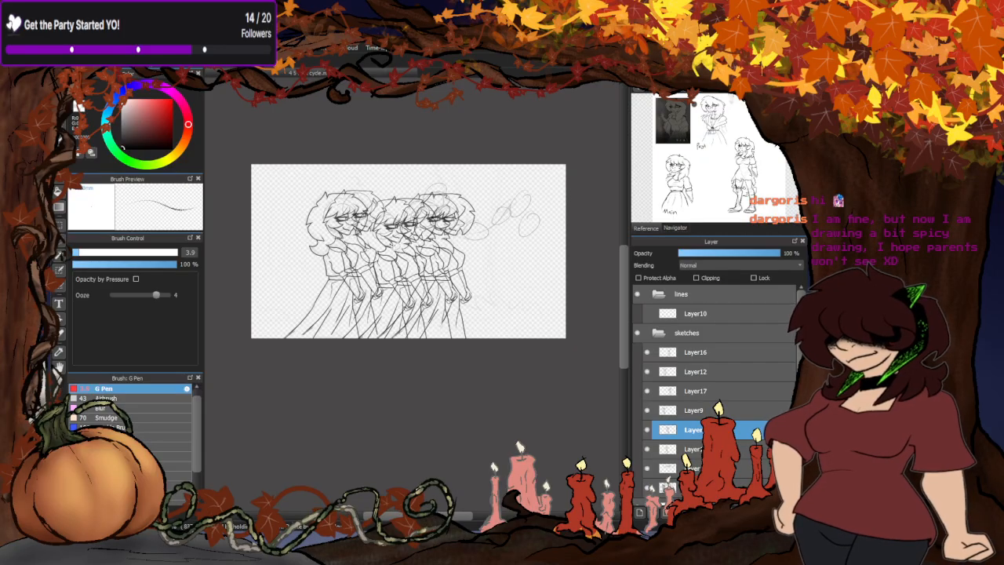
scroll(395, 247, up, 2)
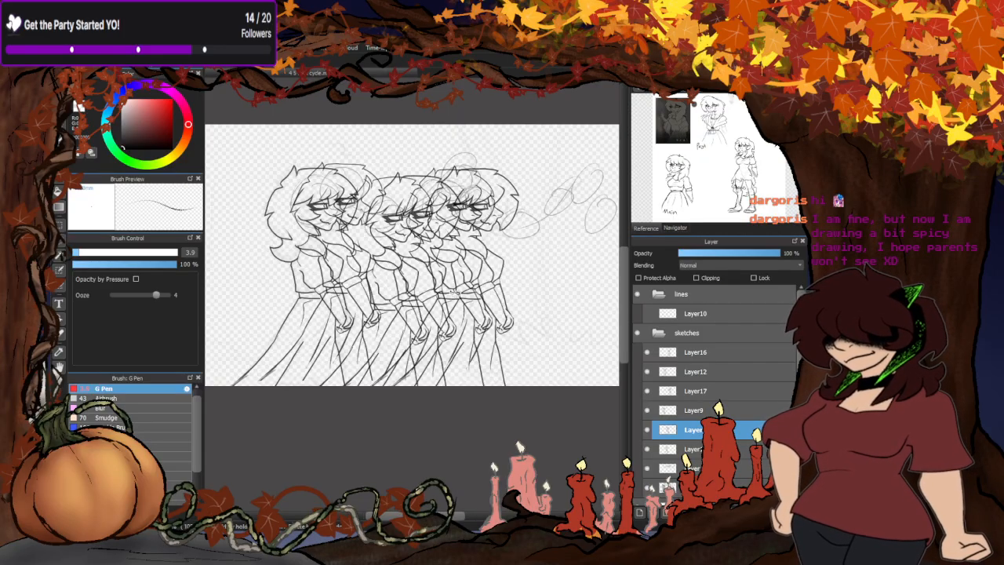
- Hide the head-circle sketch layer, check Layer15 by toggling it, and hide the poses on Layer16 and Layer12
click(647, 468)
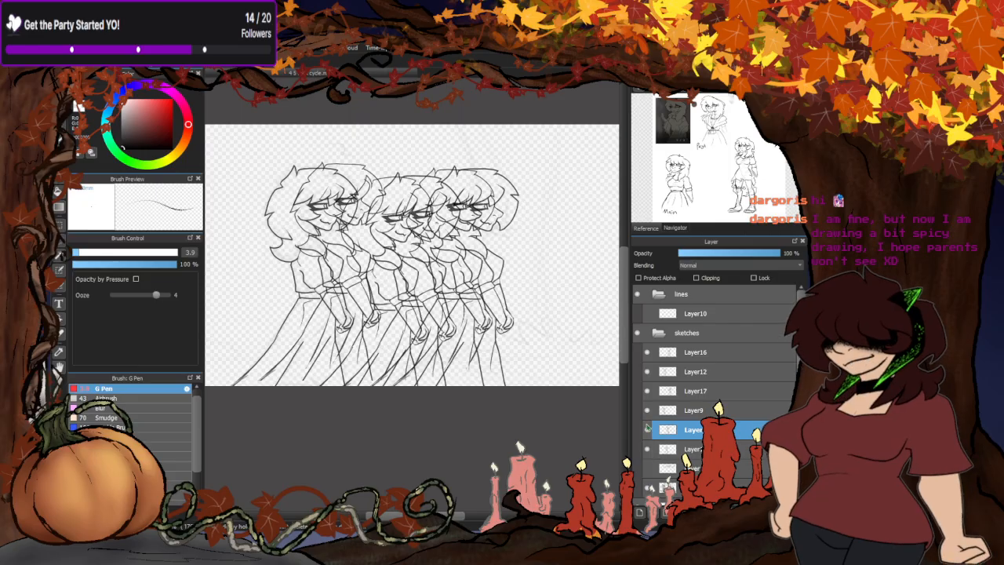
click(647, 429)
click(646, 429)
click(647, 352)
click(647, 371)
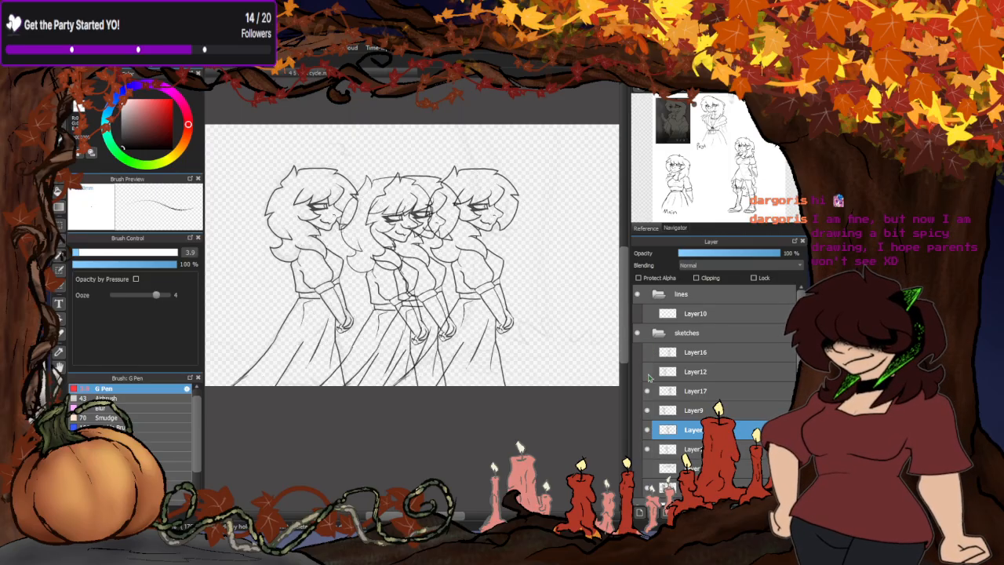
- Hide all the walk poses still shown, viewing the ones on Layer15, Layer9 and Layer17 one at a time
click(648, 391)
click(647, 409)
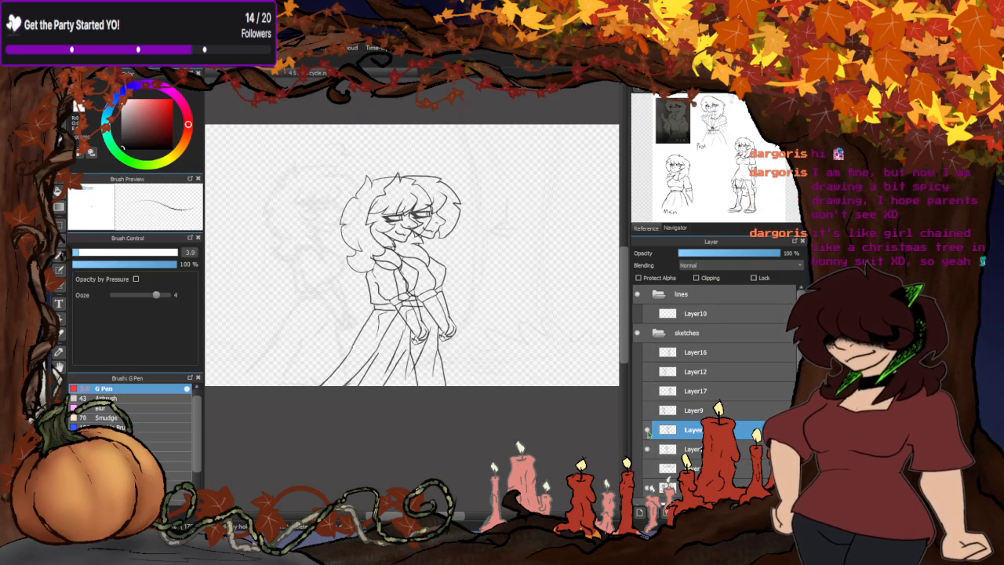
click(646, 429)
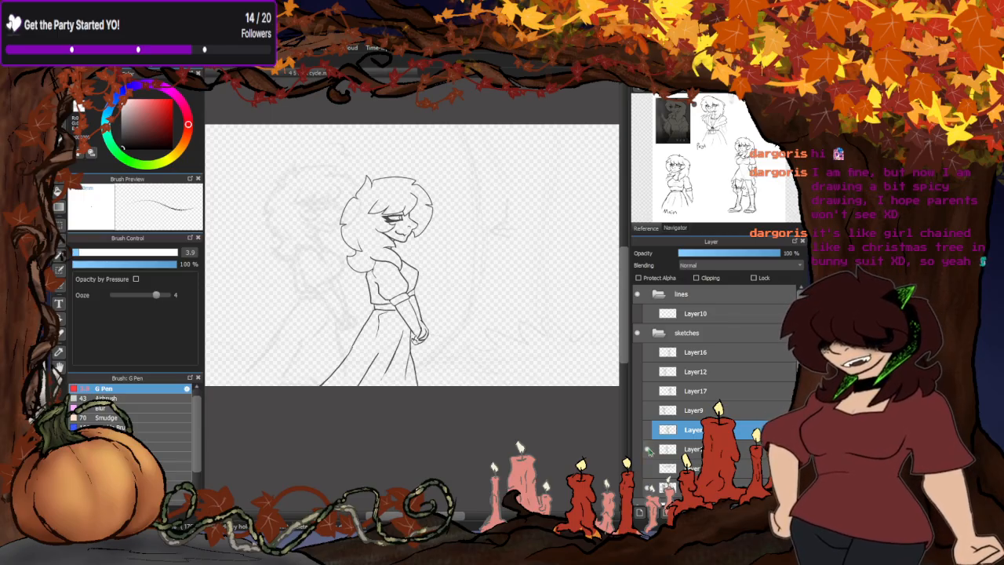
click(647, 447)
click(649, 430)
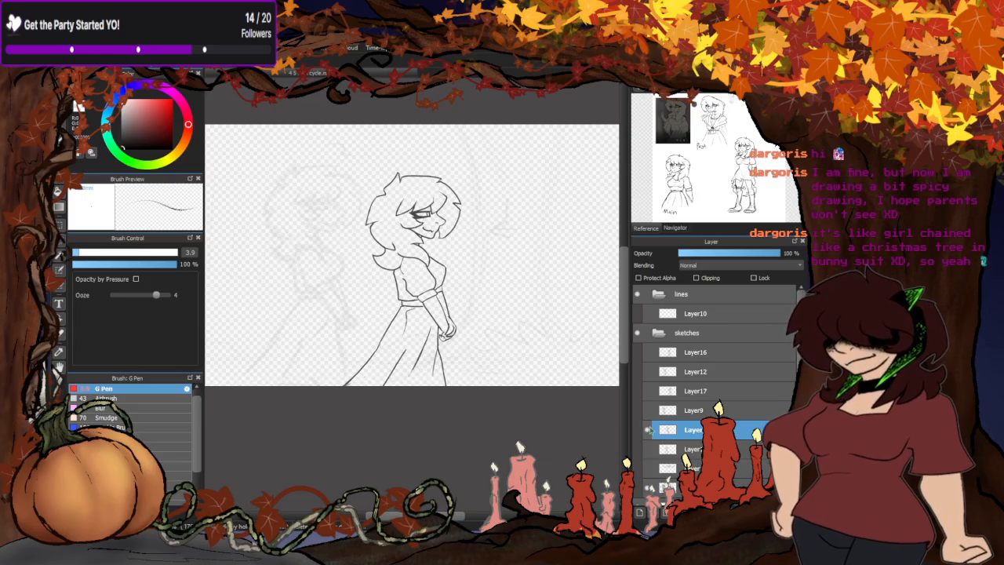
click(650, 432)
click(649, 411)
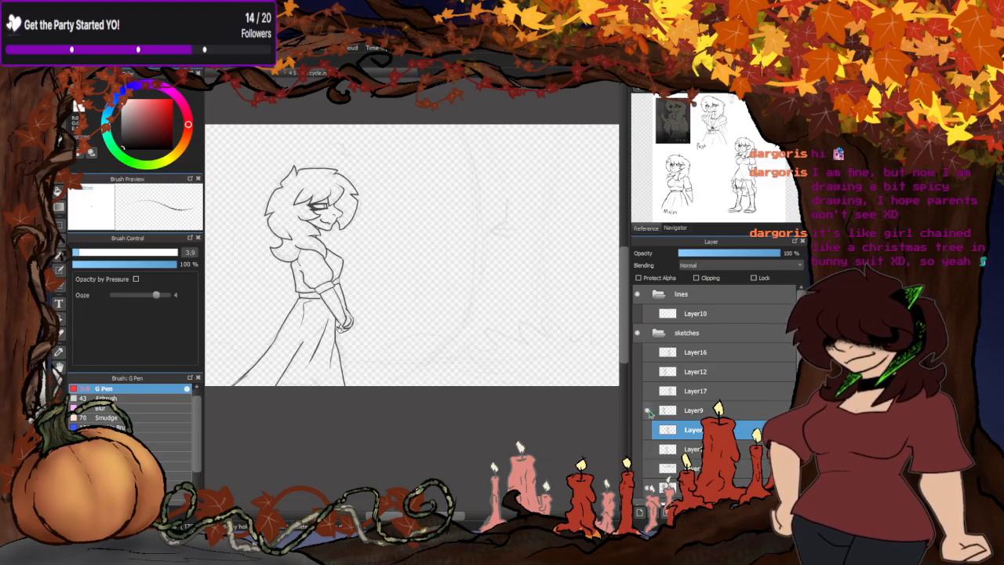
click(649, 411)
click(646, 391)
click(647, 391)
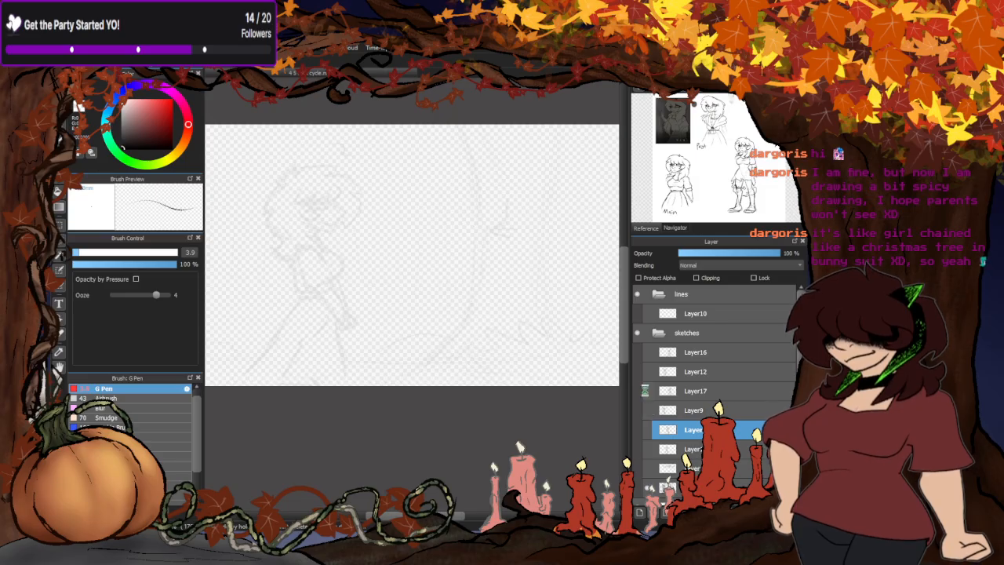
- Show the Layer12 pose and extend the front edge of its skirt down to the canvas's lower border
click(648, 371)
click(659, 372)
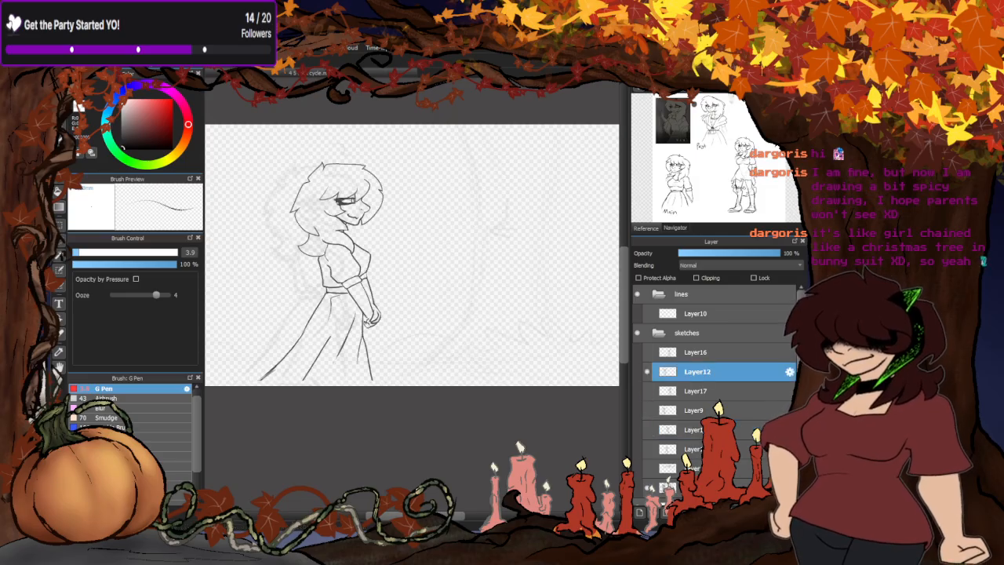
scroll(368, 375, up, 5)
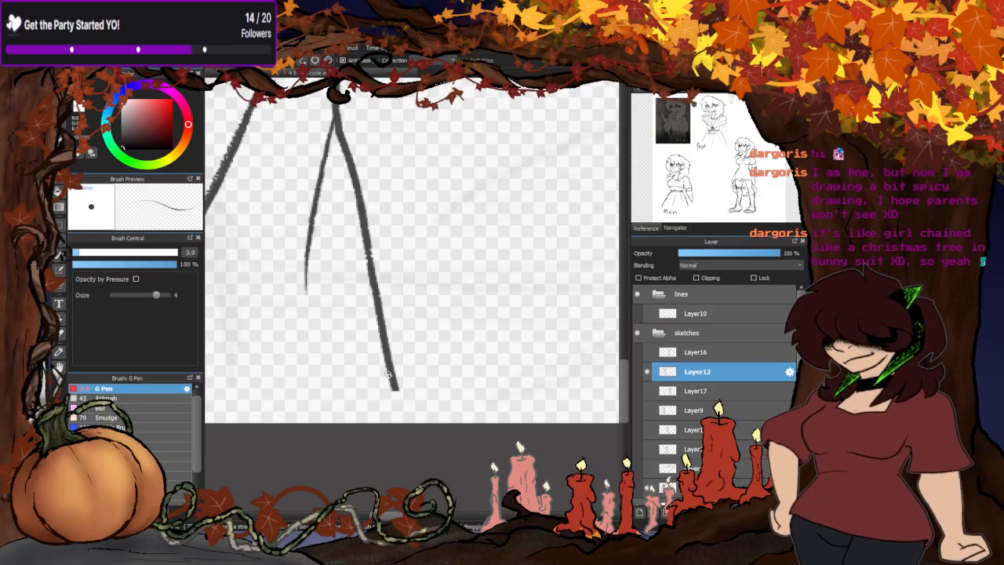
drag(390, 373, 407, 424)
- Extend the long middle fold and the trailing back edge of the Layer12 skirt down to the canvas's lower border
scroll(428, 410, down, 1)
scroll(465, 356, down, 3)
scroll(348, 363, up, 3)
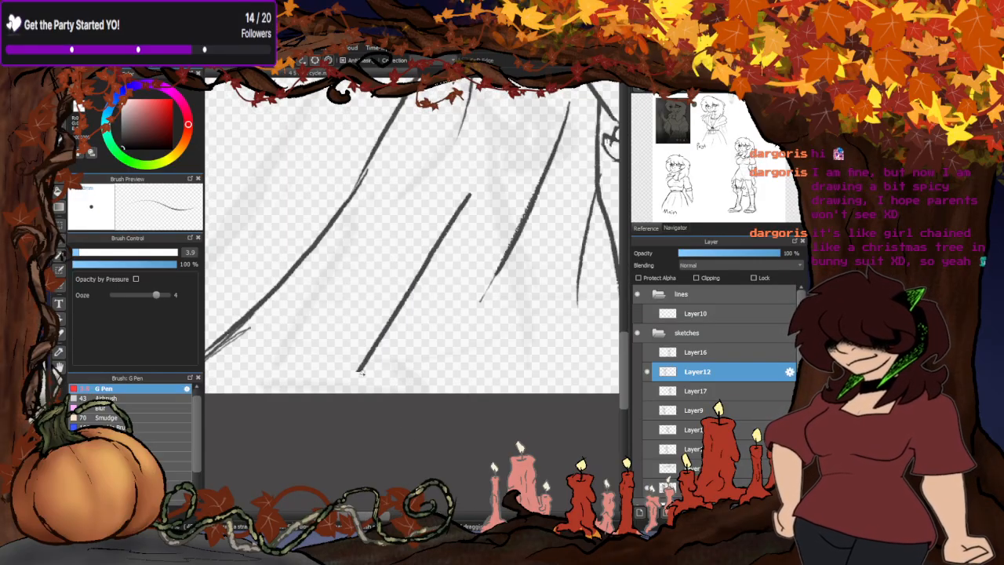
drag(363, 362, 341, 395)
scroll(434, 339, down, 2)
scroll(300, 371, up, 2)
drag(349, 319, 280, 373)
mouse_move(353, 318)
mouse_down()
mouse_move(275, 379)
mouse_move(318, 353)
mouse_move(287, 377)
mouse_up()
scroll(316, 373, down, 4)
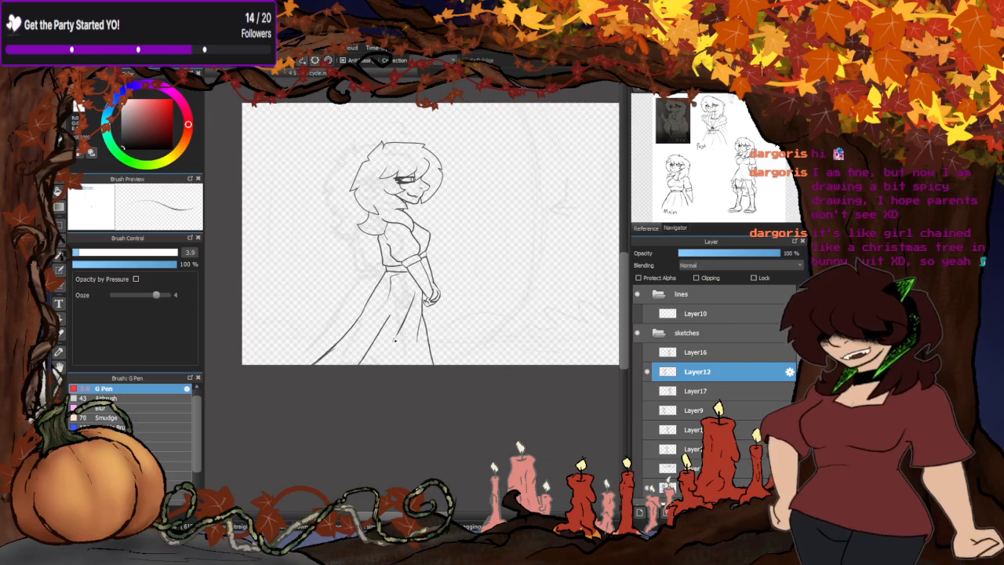
- Hide the Layer12 pose and check the skirt lines of the Layer16 pose by toggling its visibility
click(648, 371)
click(648, 352)
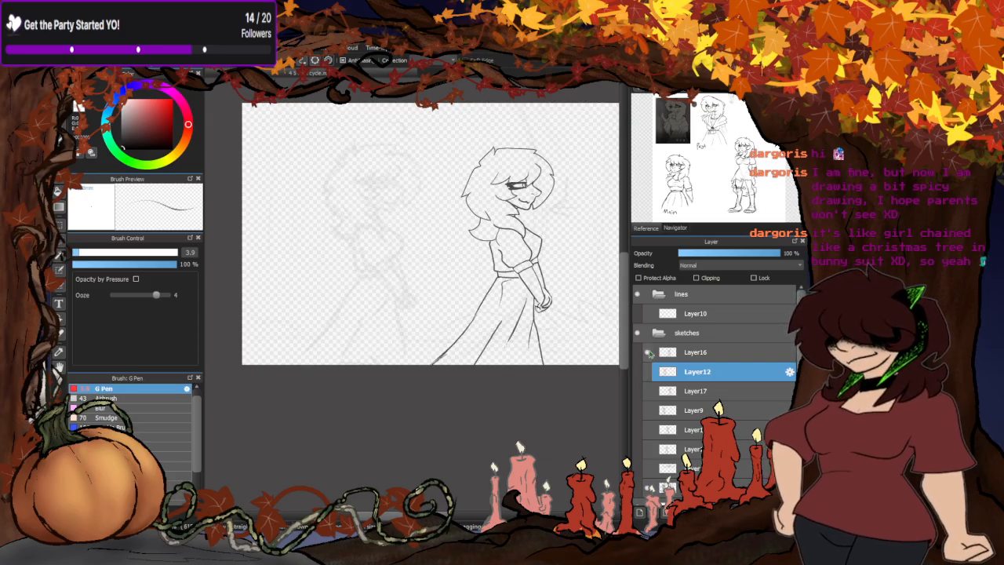
click(647, 352)
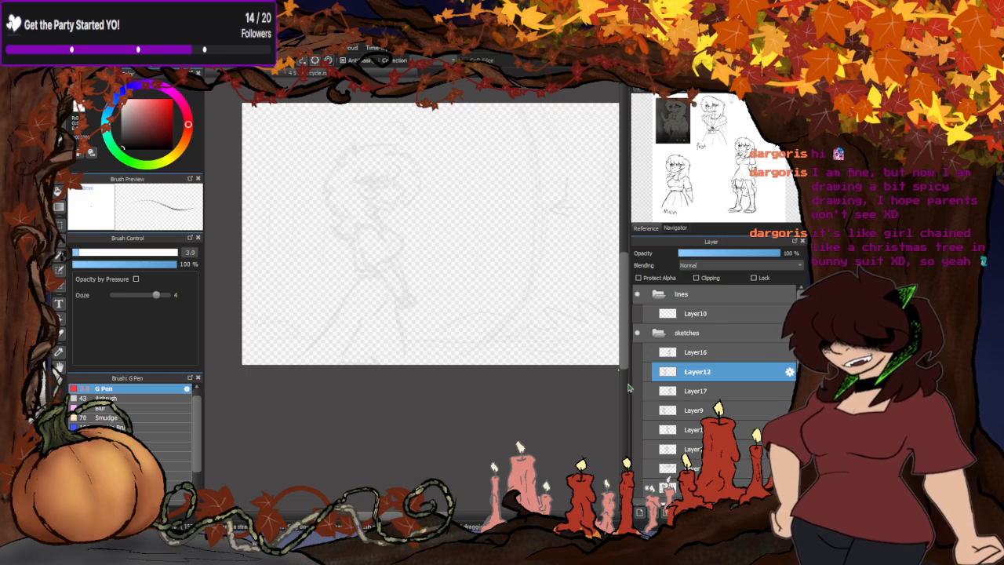
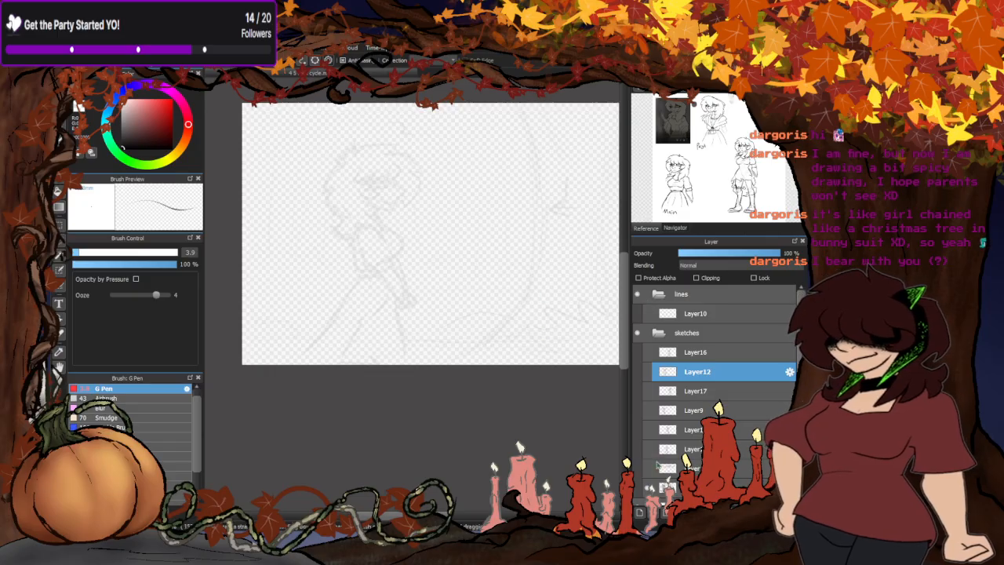
- Check the contents of the sketches folder by viewing the circle guide layer and the Layer13 pose separately
click(659, 332)
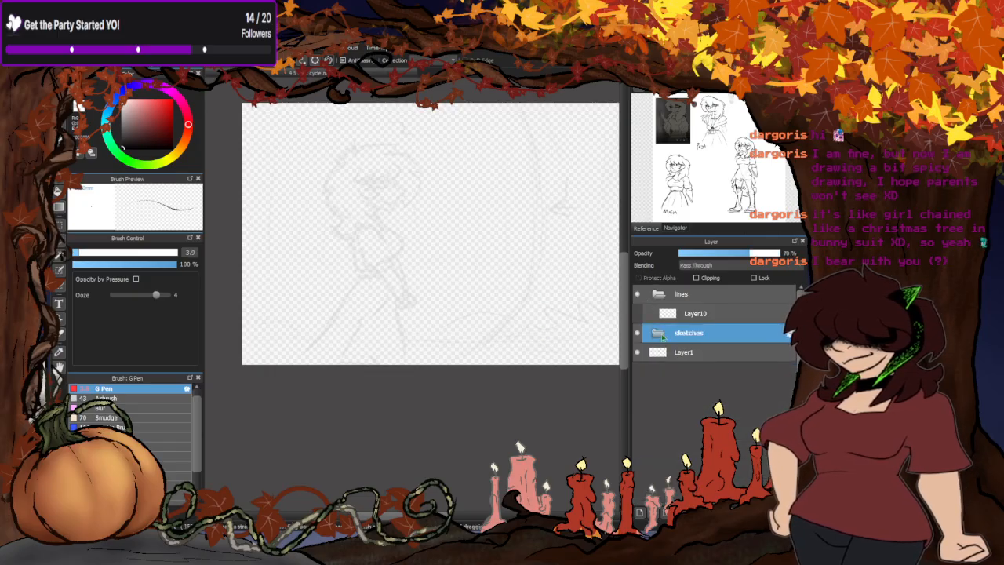
click(658, 332)
click(647, 469)
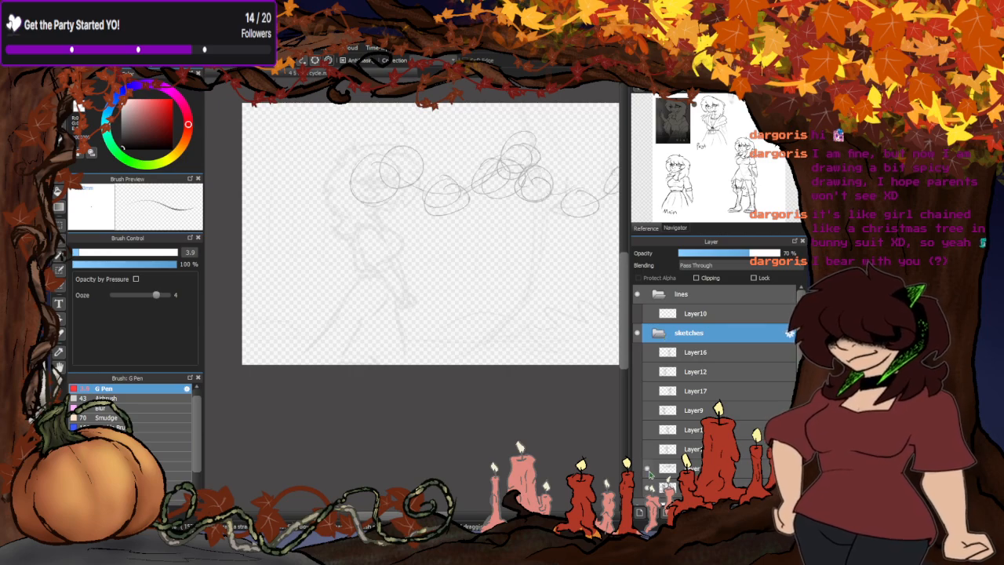
click(647, 469)
click(647, 449)
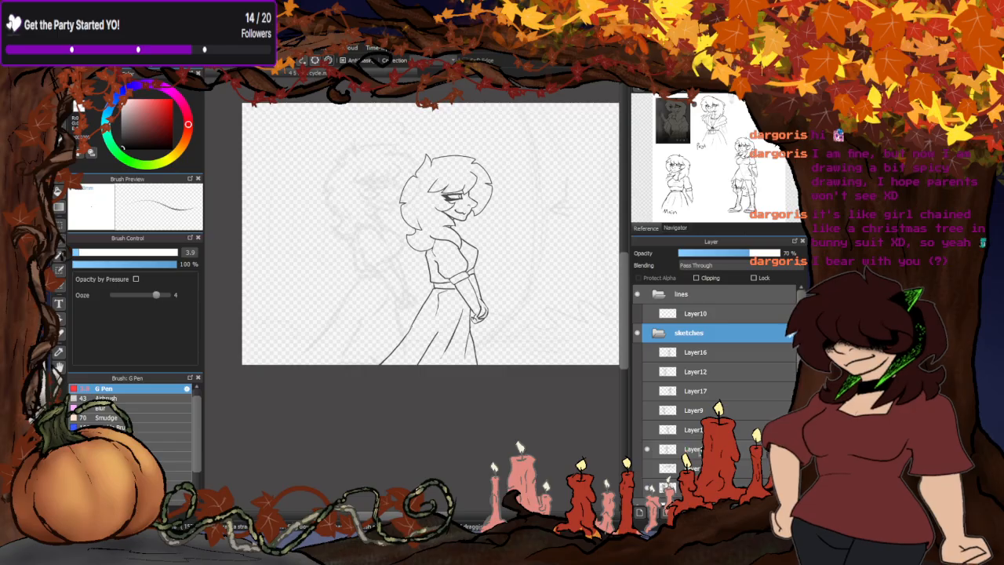
click(699, 452)
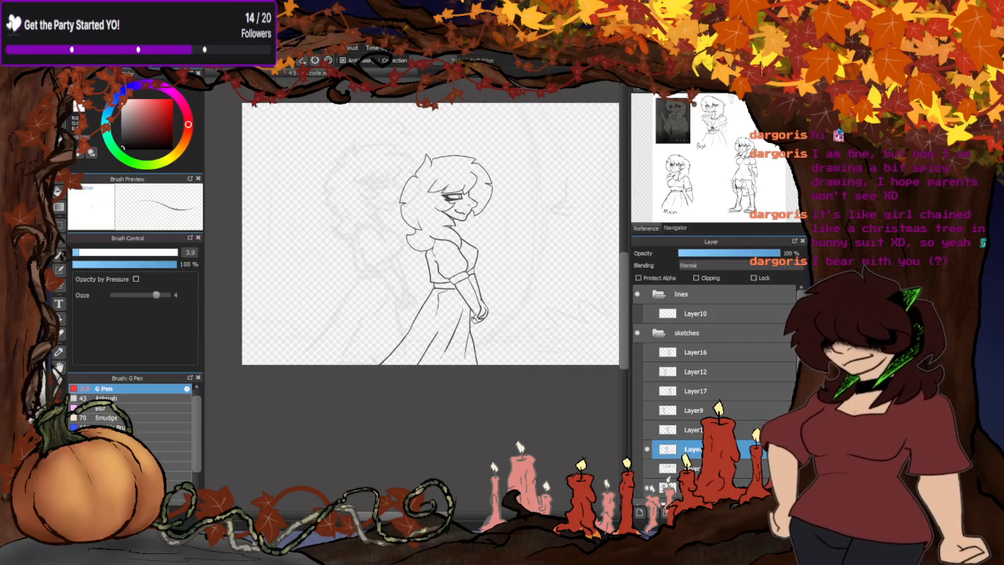
click(648, 453)
- Compare the Layer9 and Layer17 poses, leaving only the Layer9 pose shown and its layer selected
click(650, 412)
click(650, 412)
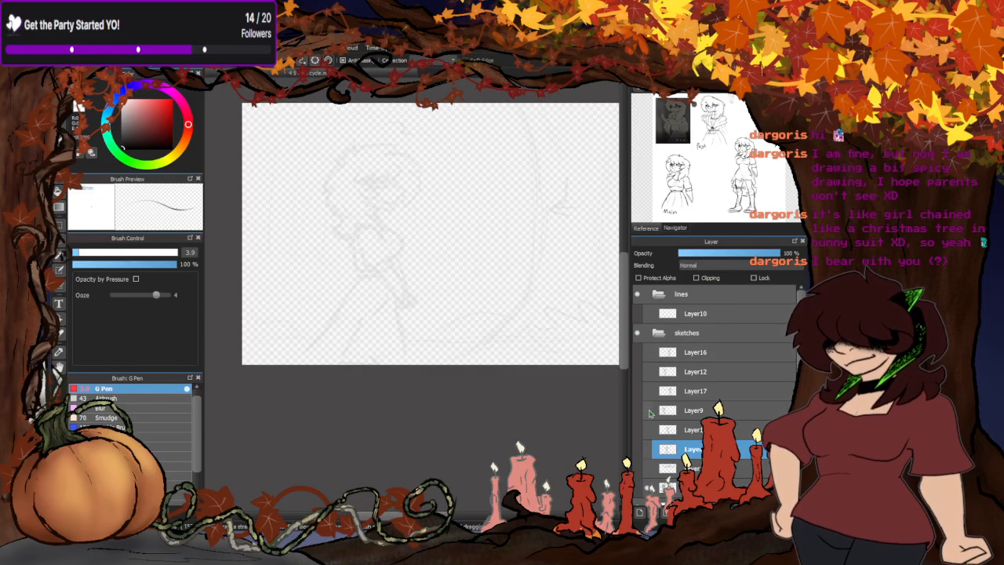
click(649, 393)
click(649, 393)
click(650, 409)
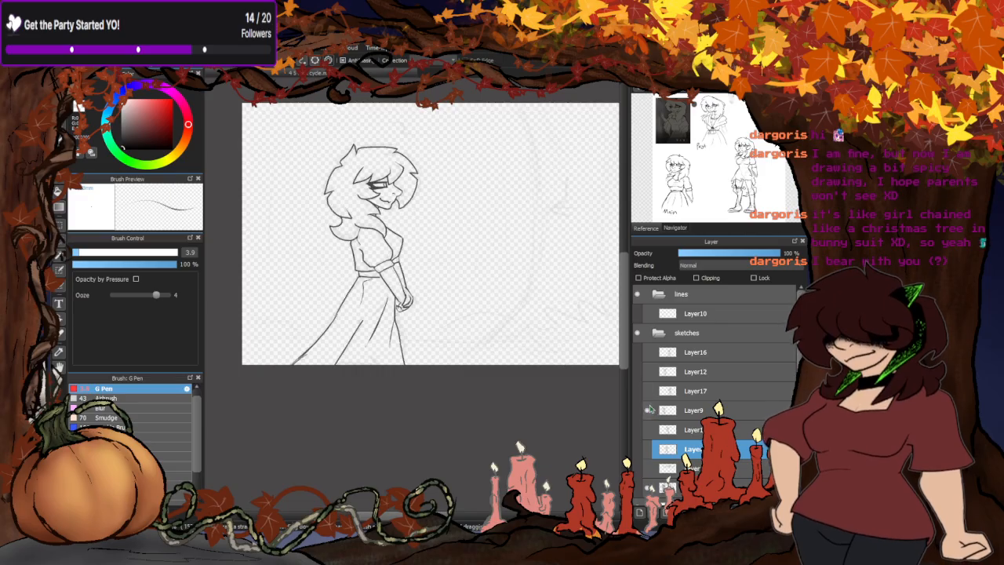
click(689, 409)
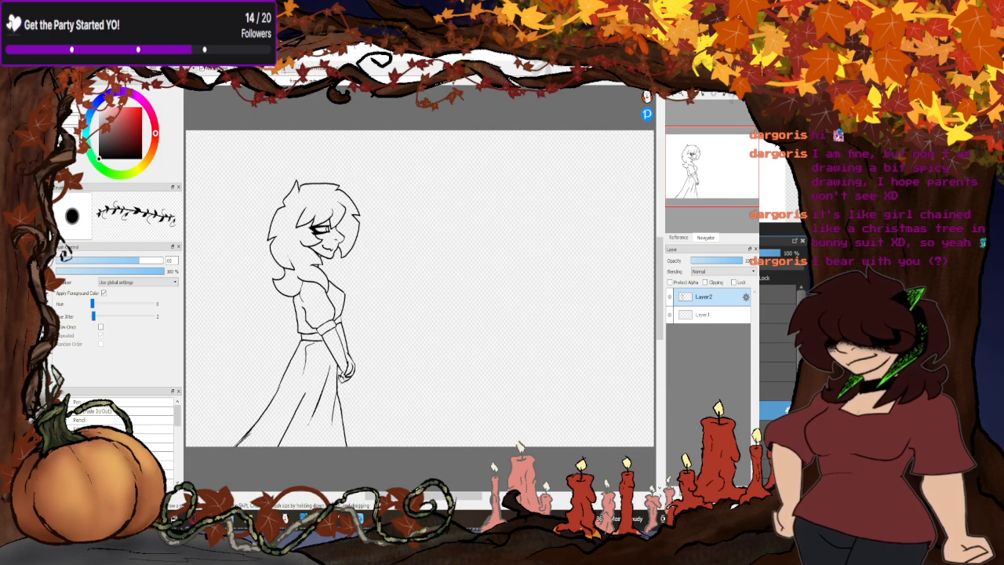
- Return to the walk drawing, hide the Layer9 pose, and view the Layer17, Layer12 and Layer16 poses one at a time
mouse_move(268, 517)
click(268, 471)
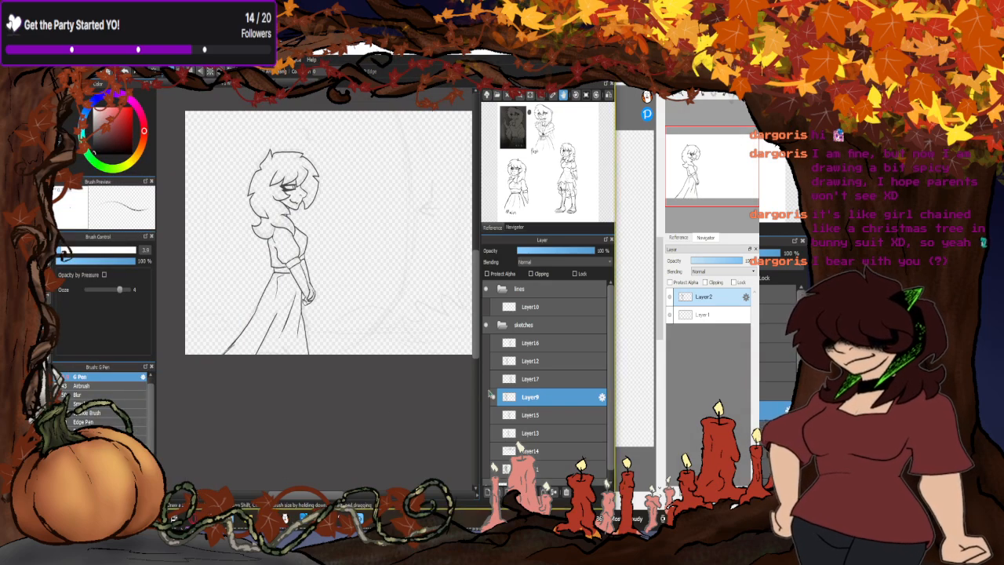
click(491, 397)
click(494, 383)
click(494, 384)
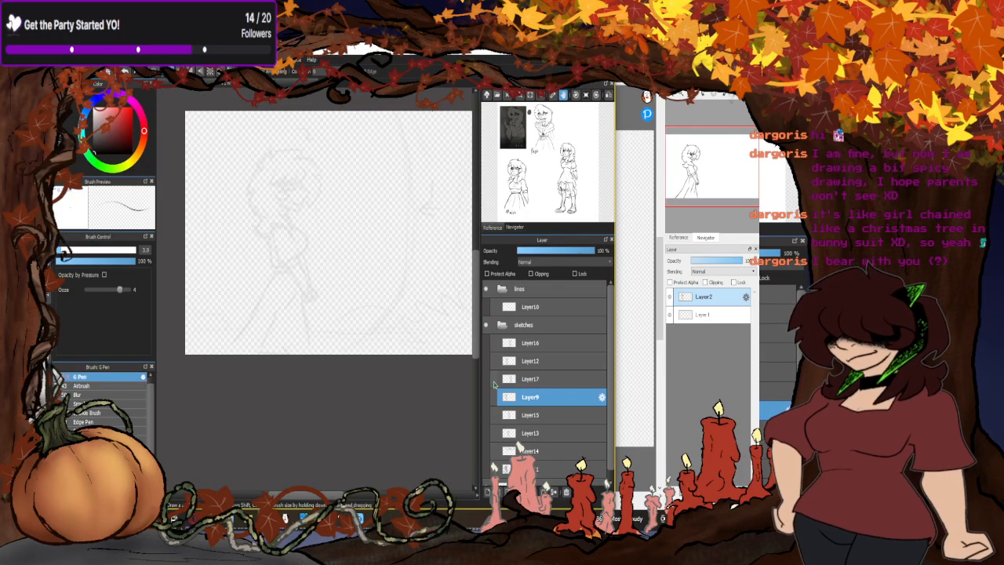
click(494, 363)
click(494, 362)
click(494, 345)
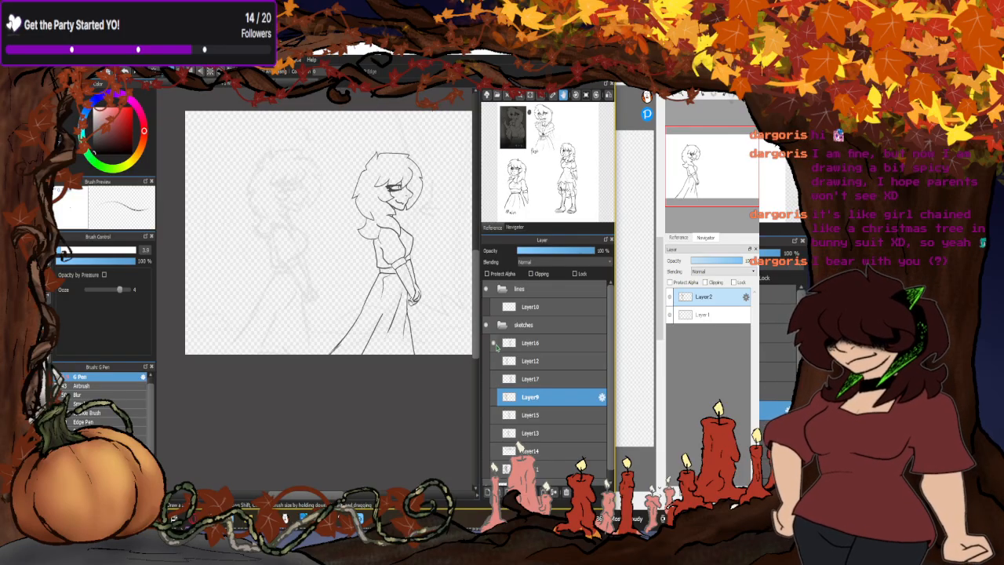
click(494, 344)
- Show the Layer12 pose and paste a copy of it as a new layer in the second canvas
click(494, 362)
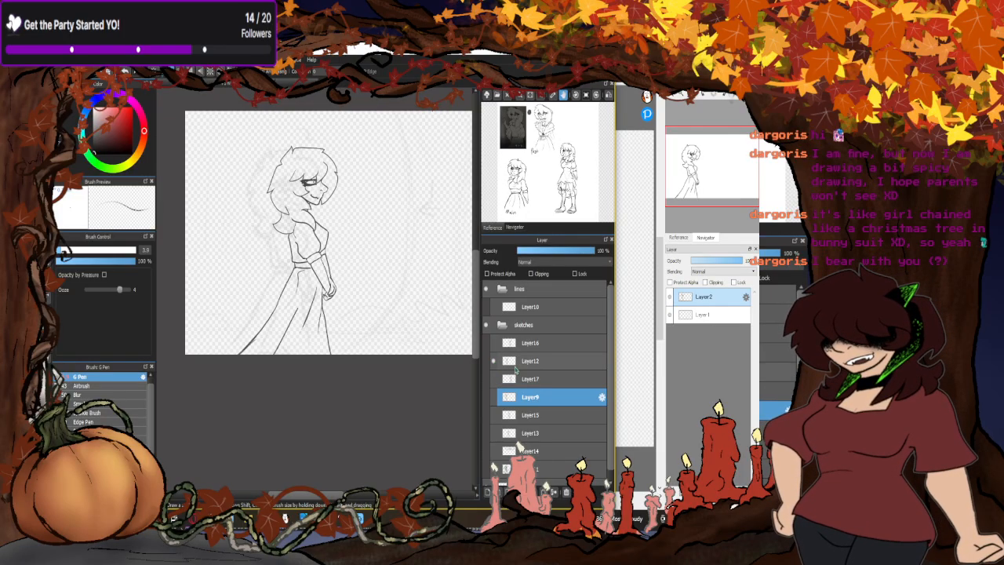
click(523, 366)
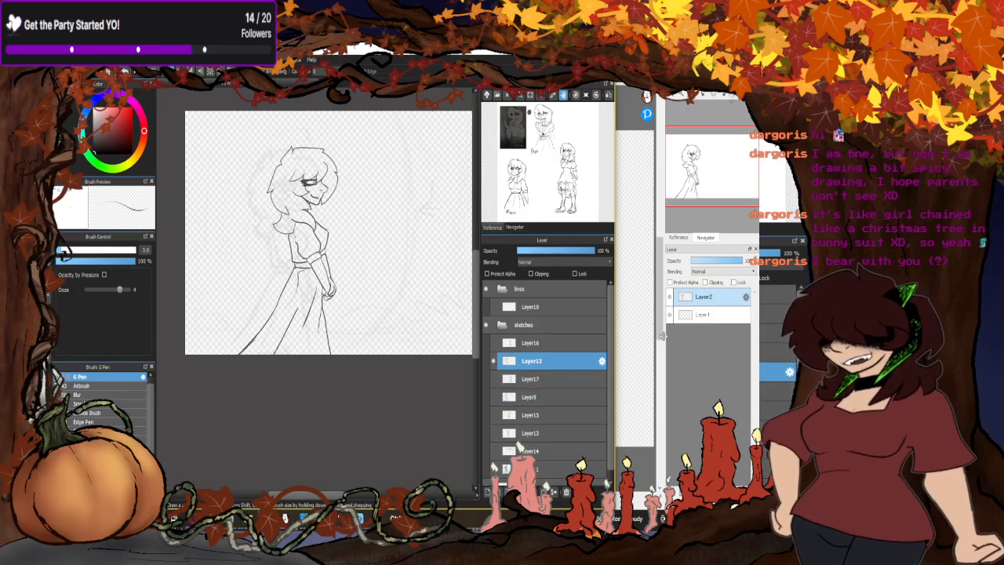
click(689, 347)
key(ctrl+v)
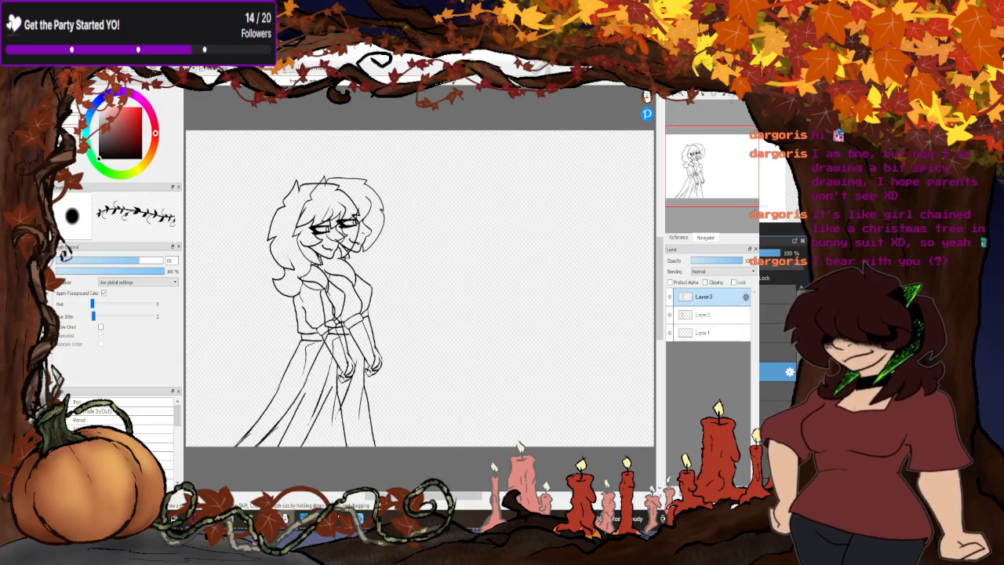
- Return to the walk drawing, hide the Layer12 pose, and view the Layer9, Layer17 and Layer15 poses one at a time
click(286, 518)
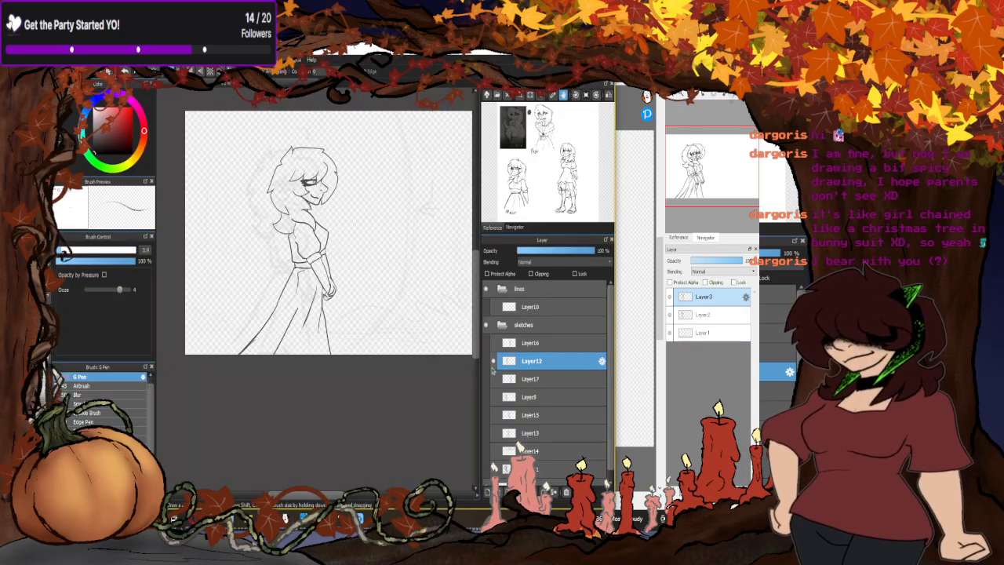
click(493, 360)
click(493, 397)
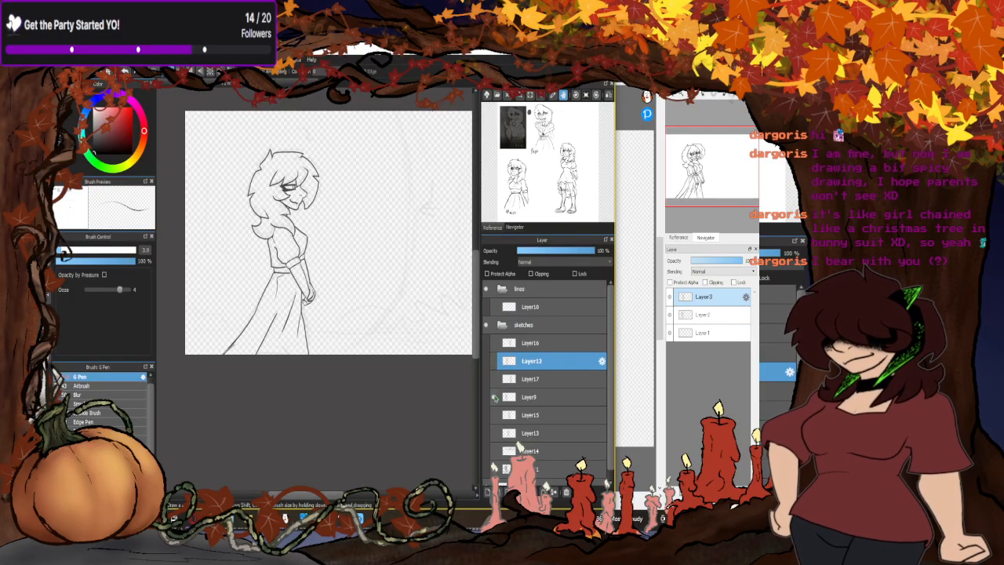
click(494, 397)
click(494, 384)
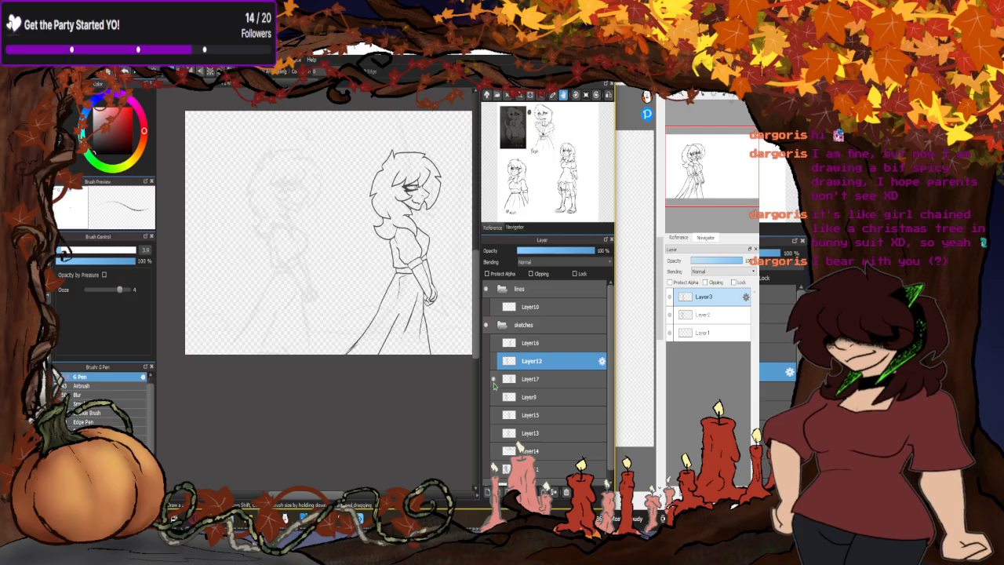
click(494, 384)
click(494, 397)
click(494, 396)
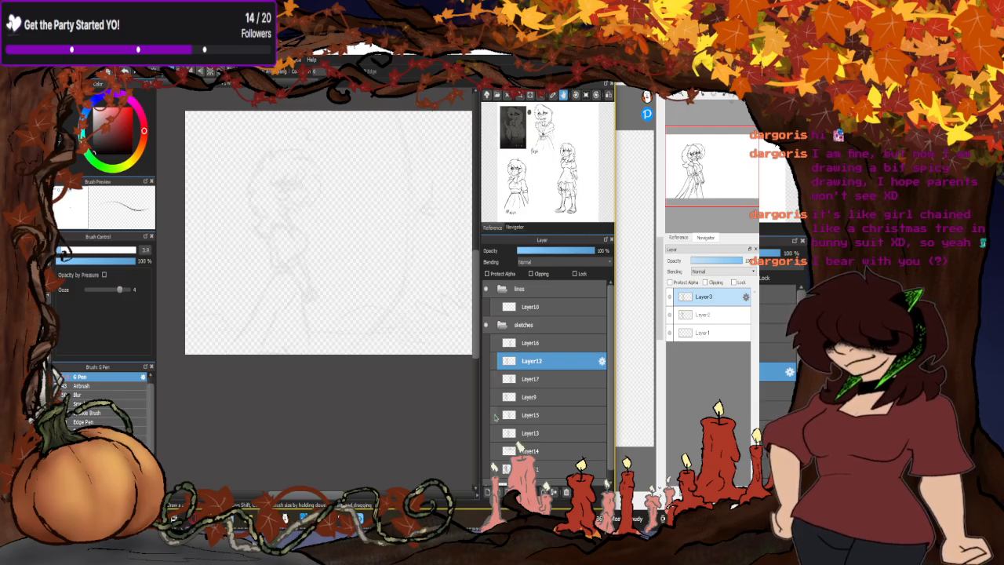
click(494, 414)
click(494, 415)
- Show the Layer13 pose and paste a copy of it as a new layer in the second canvas
click(494, 433)
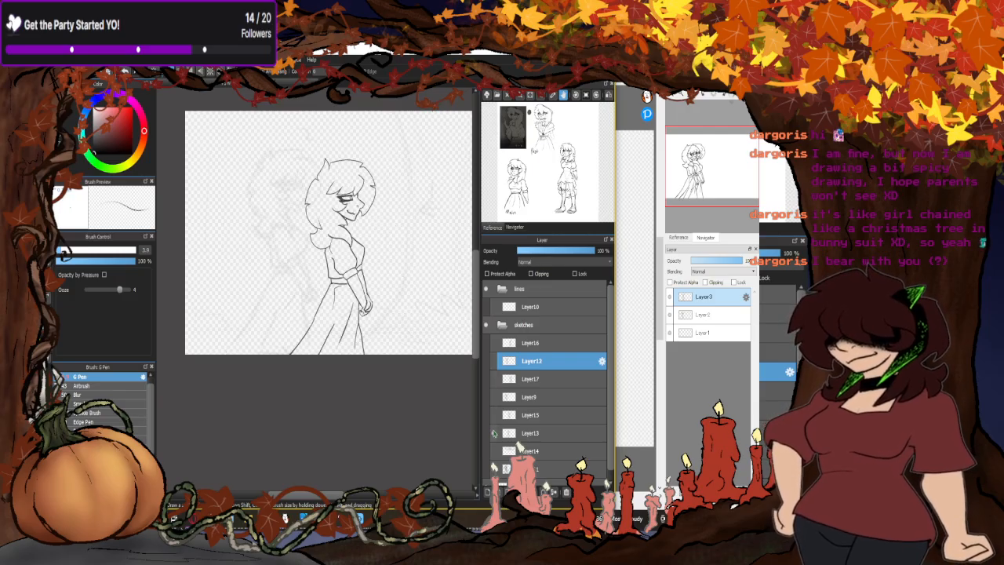
click(521, 435)
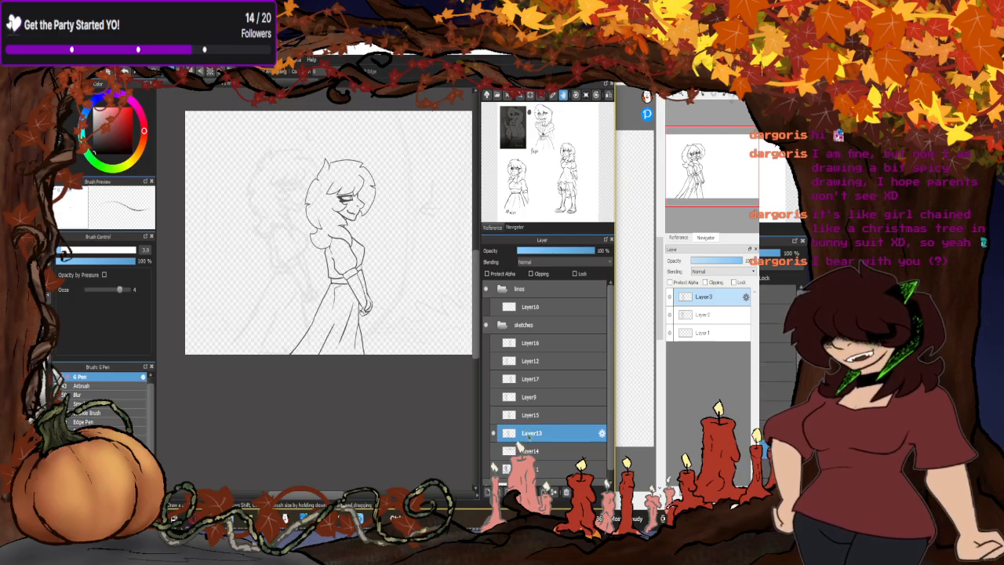
click(698, 367)
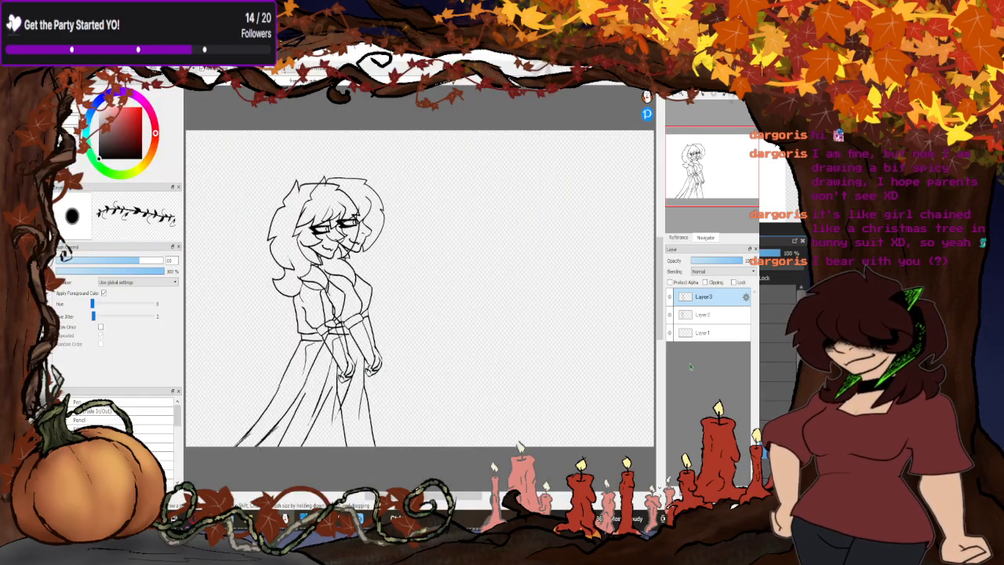
key(ctrl+v)
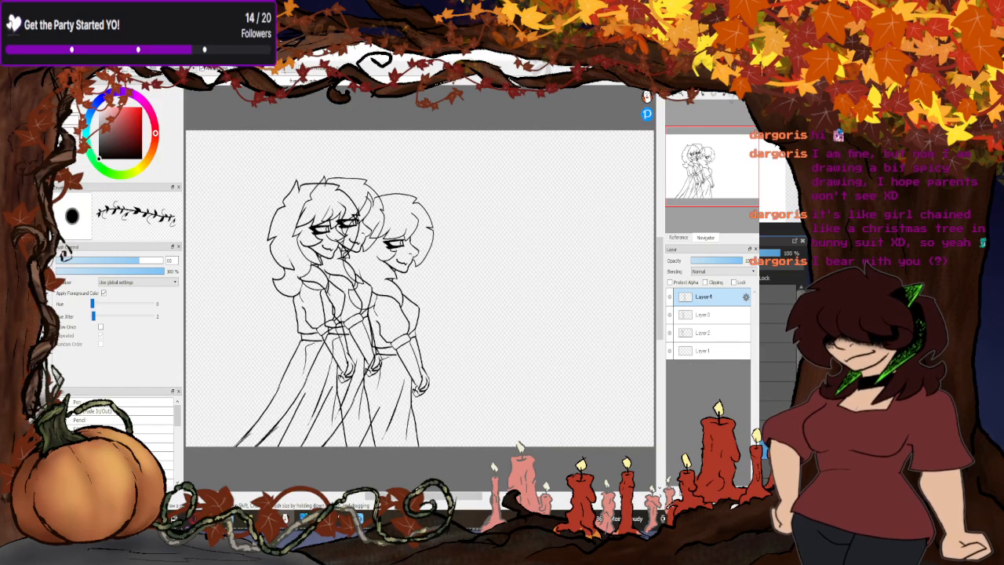
- Return to the walk drawing, show the Layer15 pose, and paste a copy of it as a new layer in the second canvas
key(alt+Tab)
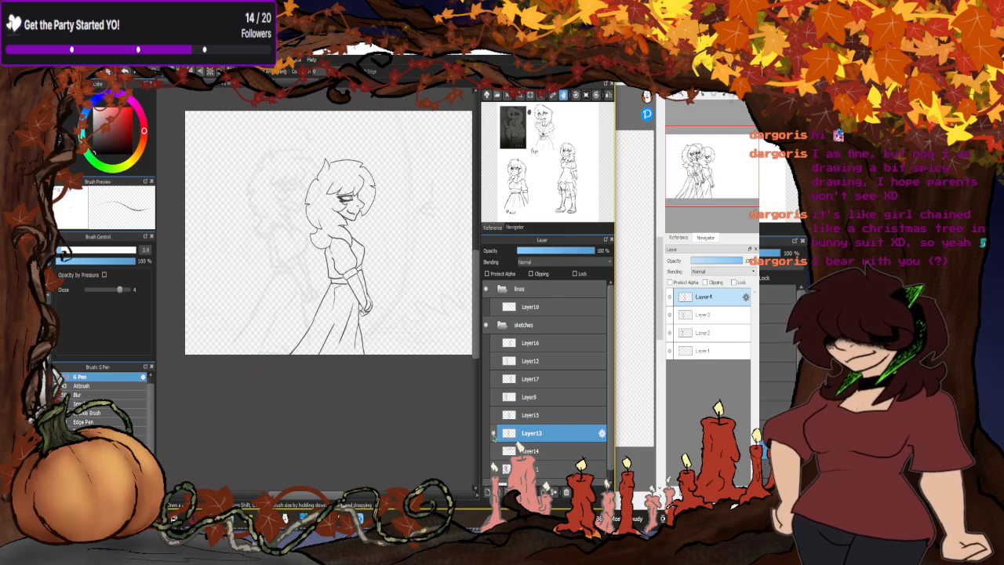
click(494, 414)
click(532, 417)
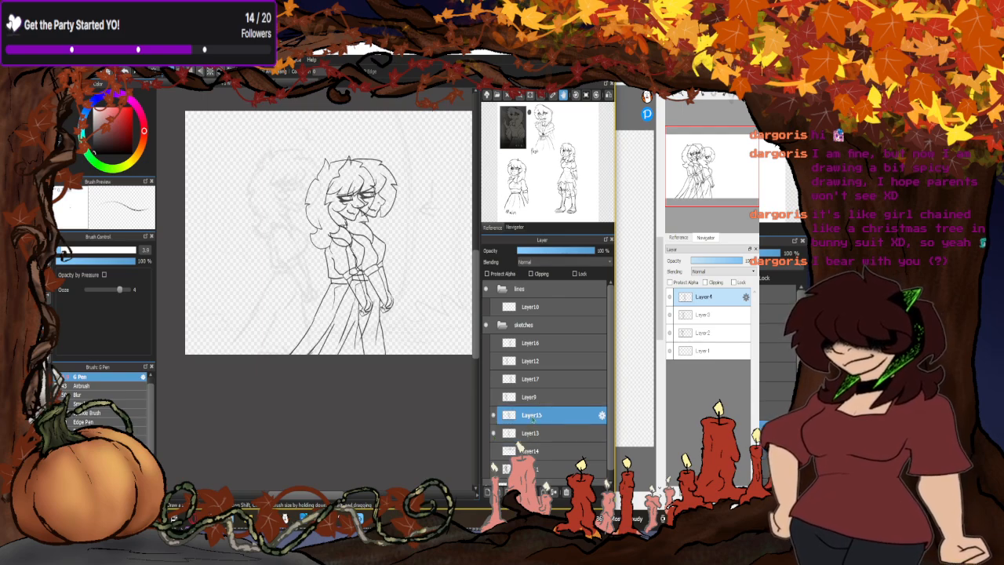
click(703, 401)
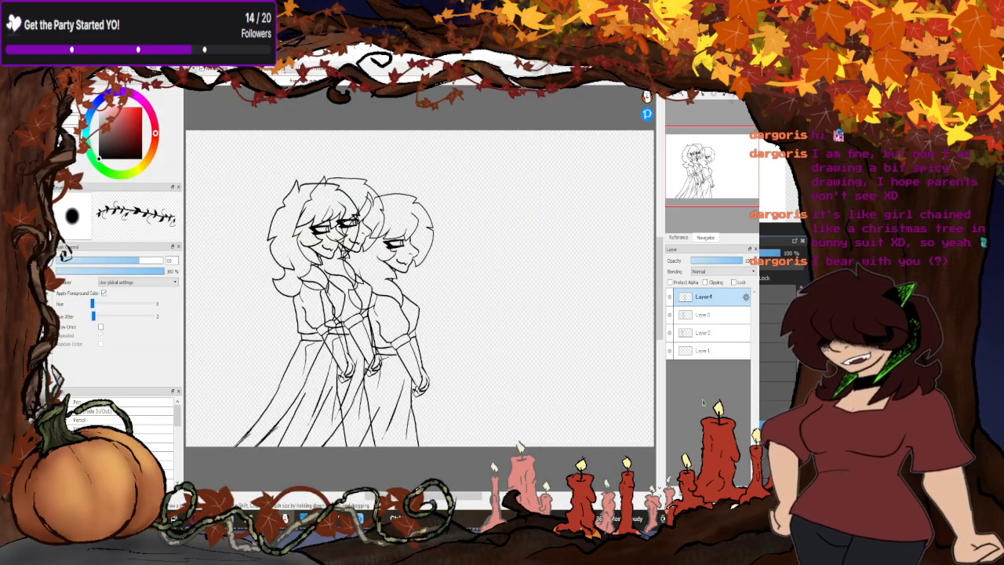
key(ctrl+v)
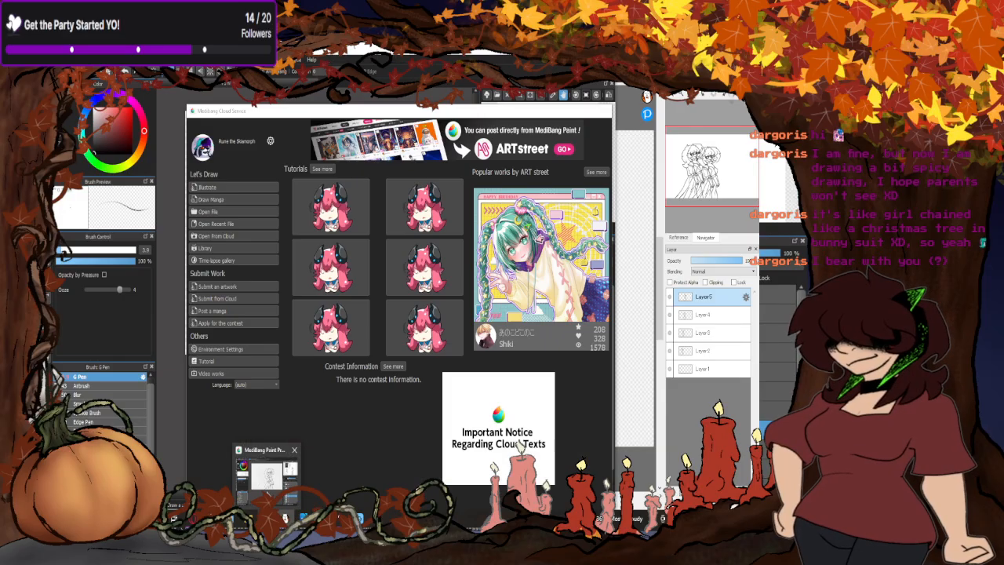
- Return to the walk drawing and show the Layer17 pose beside those on Layer13 and Layer15, toggling Layer9 to compare
click(267, 470)
click(267, 472)
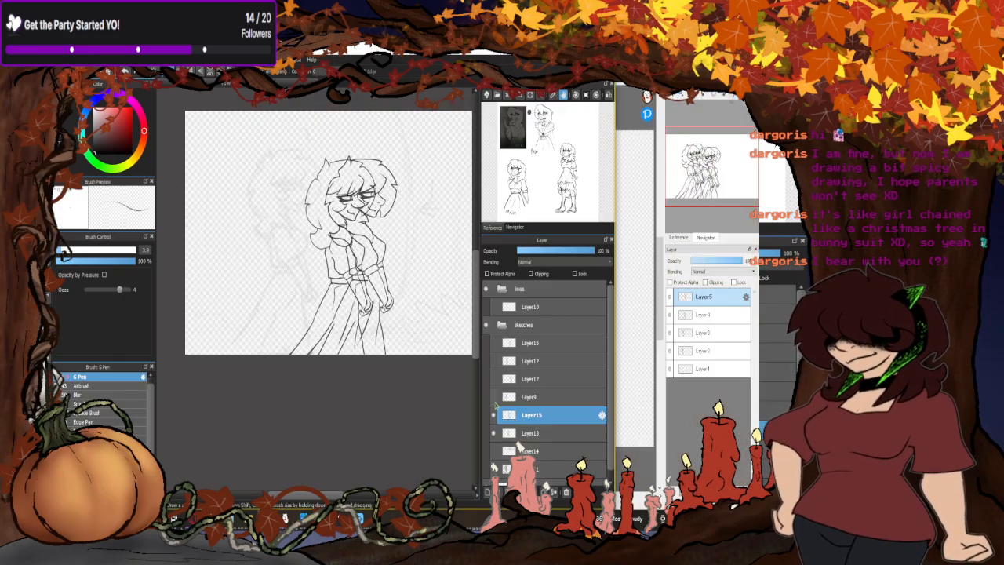
click(495, 379)
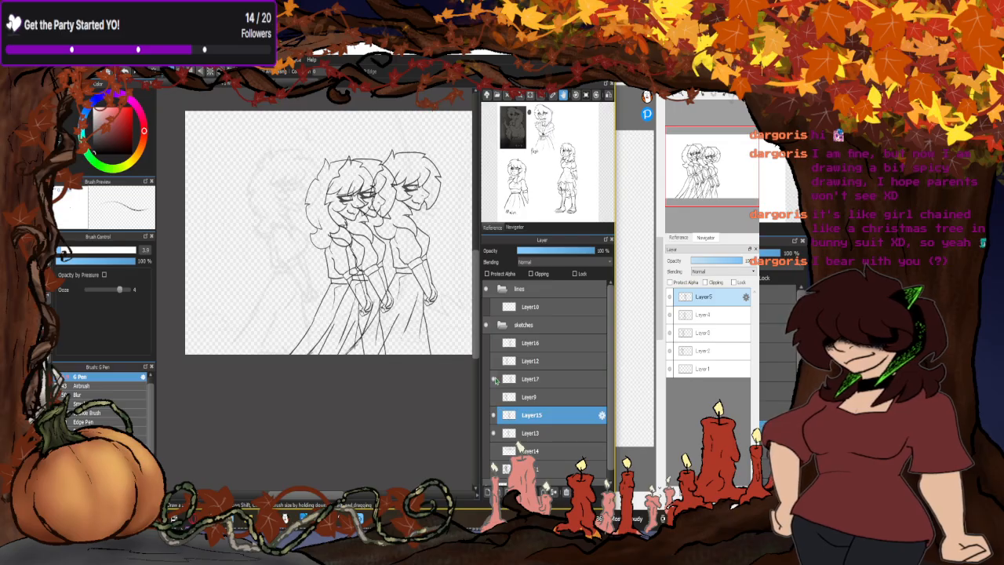
click(494, 397)
click(494, 397)
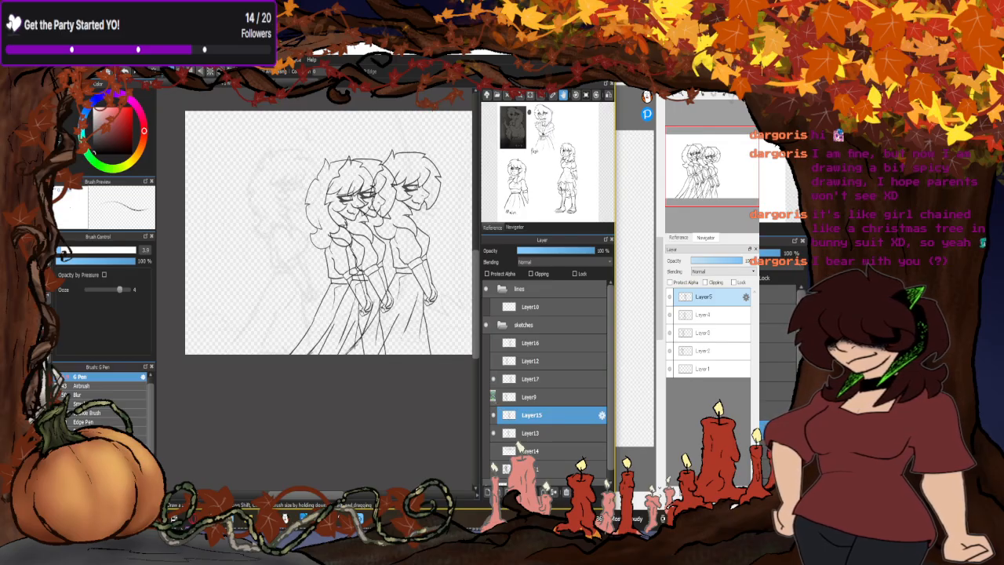
click(495, 379)
click(495, 380)
- Compare the Layer12 and Layer16 poses with the visible ones, then show Layer16, Layer12 and Layer9 together with them
click(494, 361)
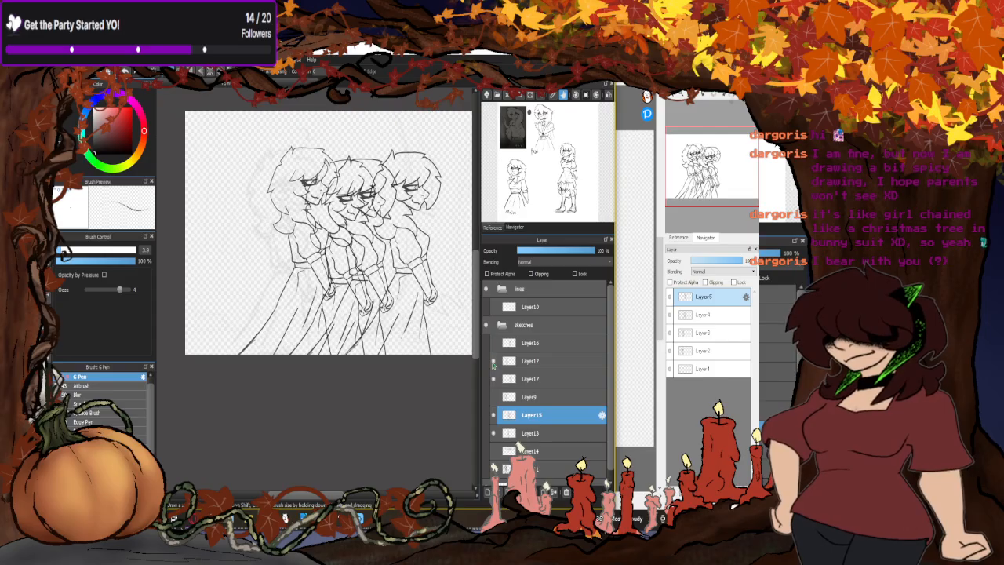
click(493, 362)
click(494, 343)
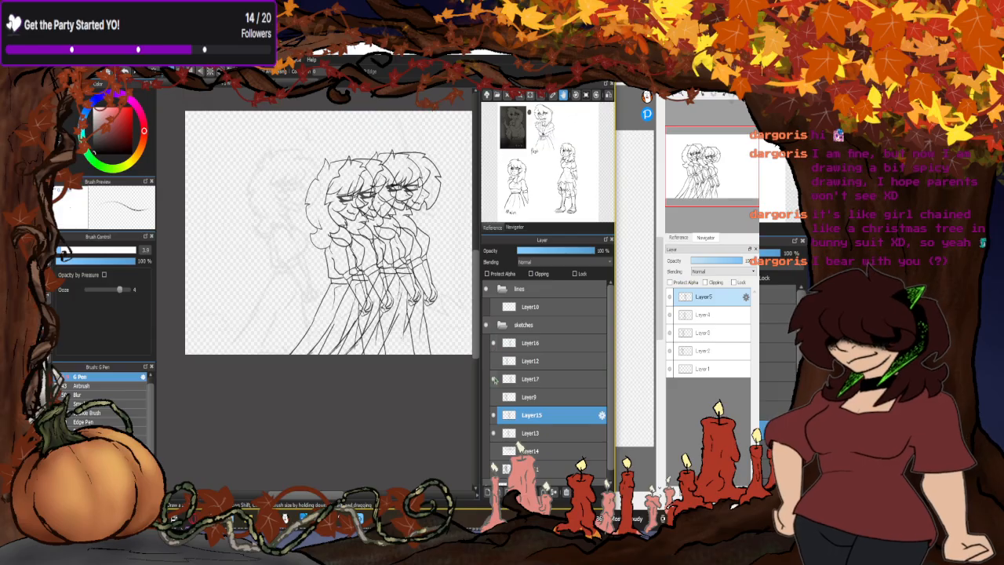
click(494, 379)
click(494, 378)
click(493, 343)
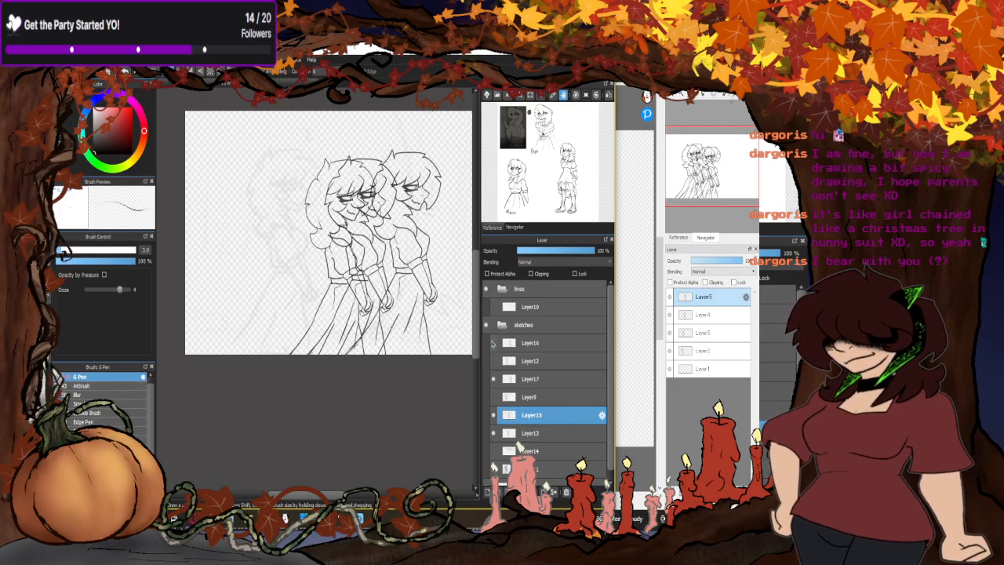
click(494, 343)
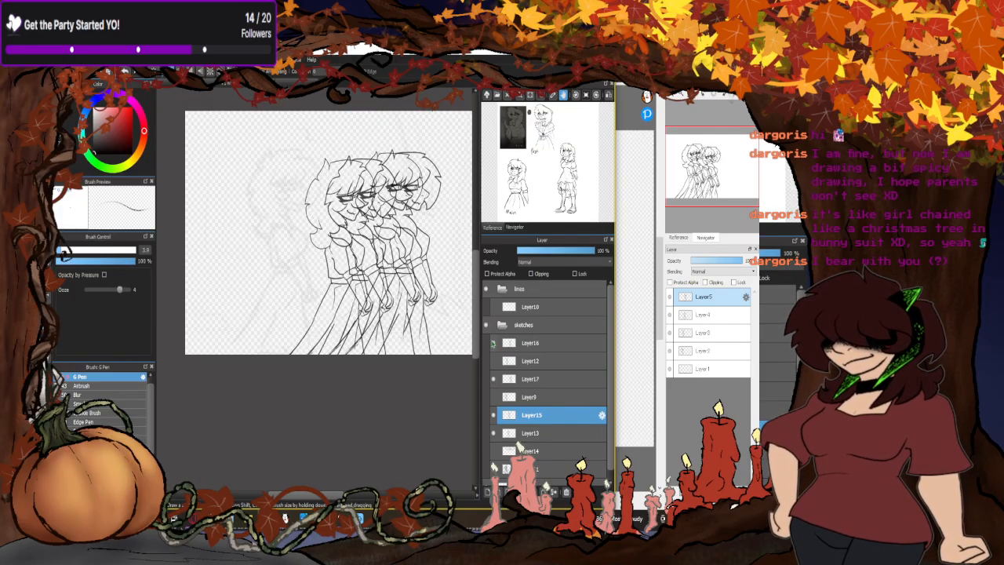
click(494, 360)
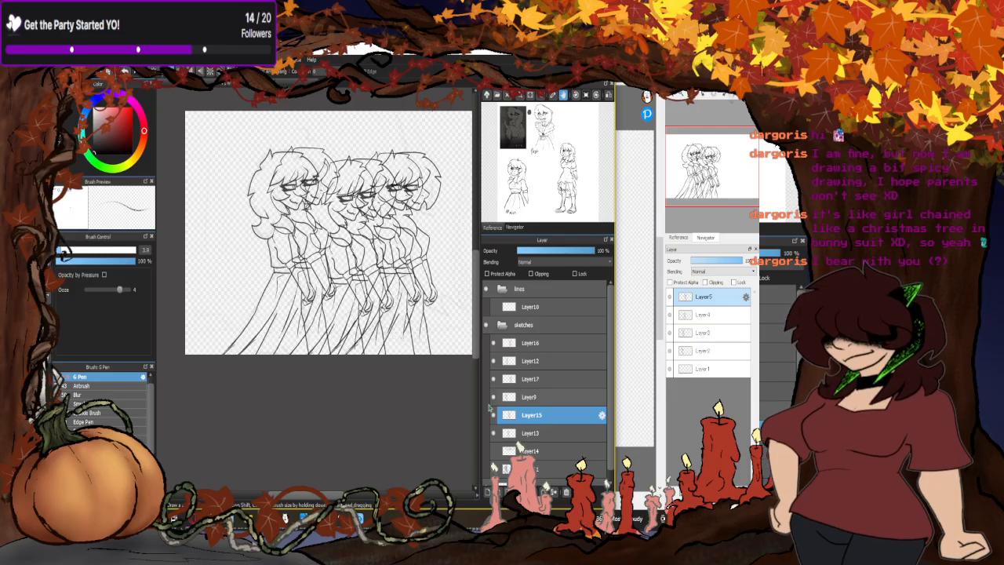
- Check which drawings Layer14 and Layer13 hold by toggling their visibility
click(494, 450)
click(494, 450)
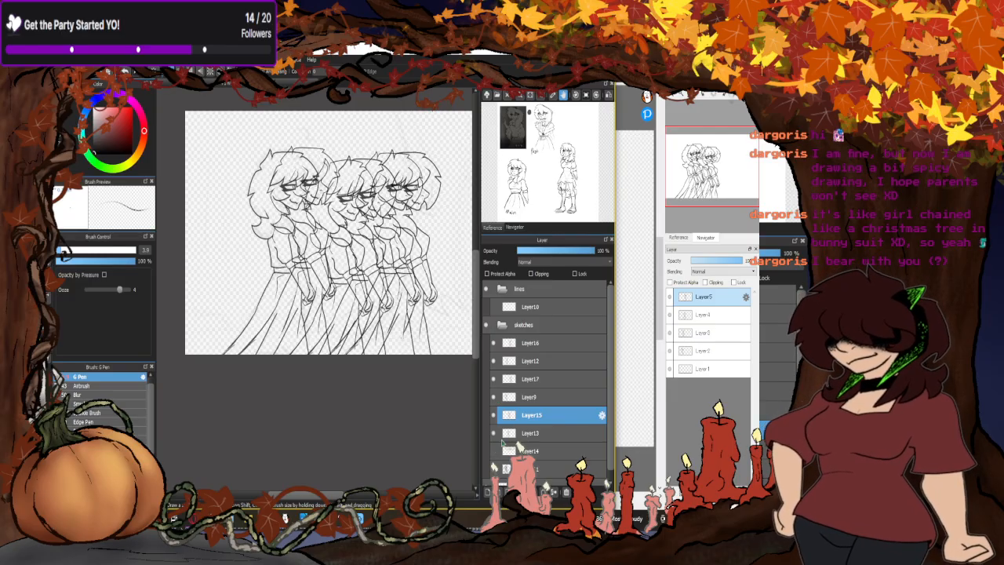
click(493, 434)
click(493, 434)
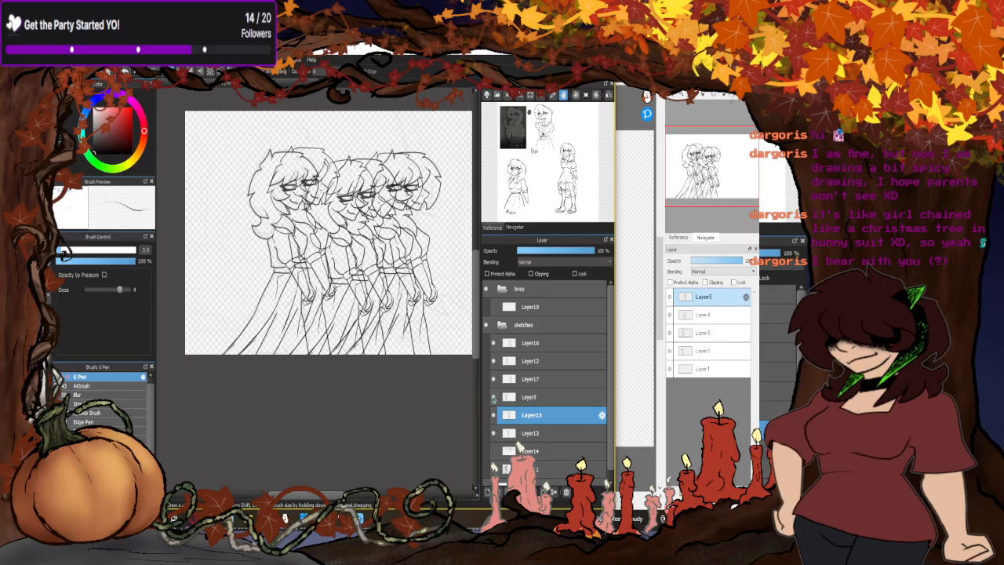
- Compare the poses on Layer9, Layer17, Layer12 and Layer16 by toggling their visibility to find the next one in the walk
click(493, 397)
click(493, 397)
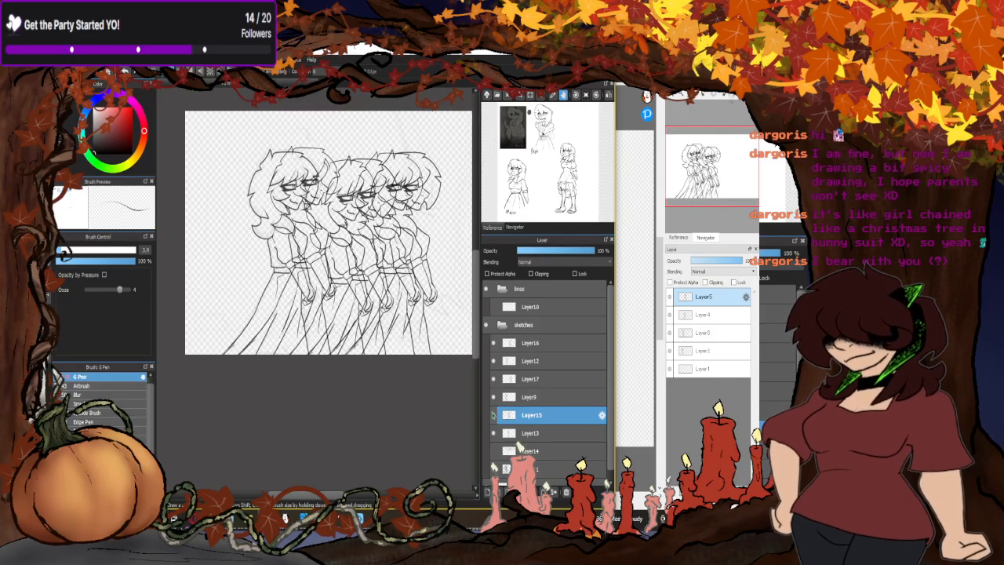
click(493, 381)
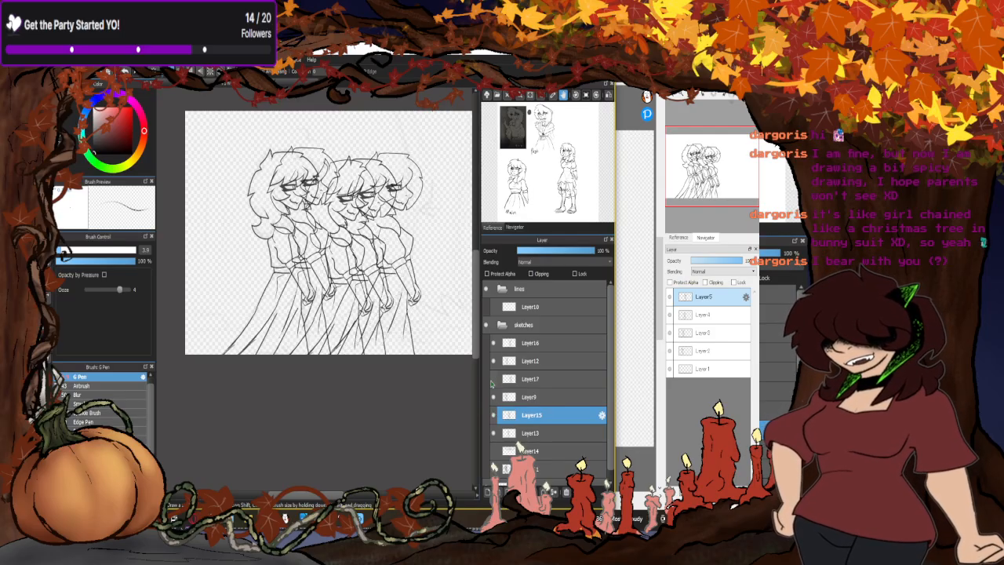
click(492, 381)
click(491, 361)
click(491, 361)
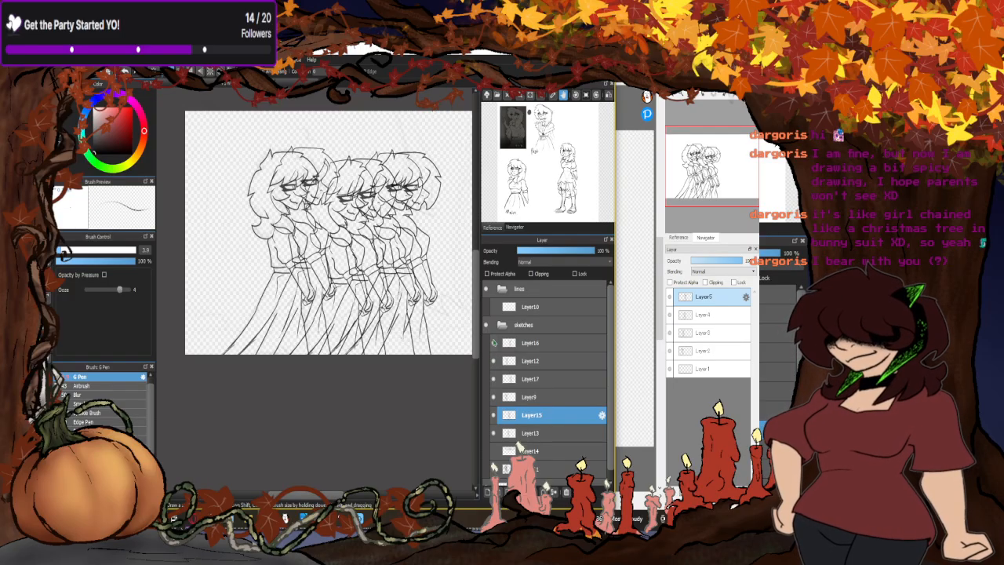
click(494, 343)
click(494, 343)
- Paste a copy of the Layer16 pose as a new layer in the second canvas
click(527, 342)
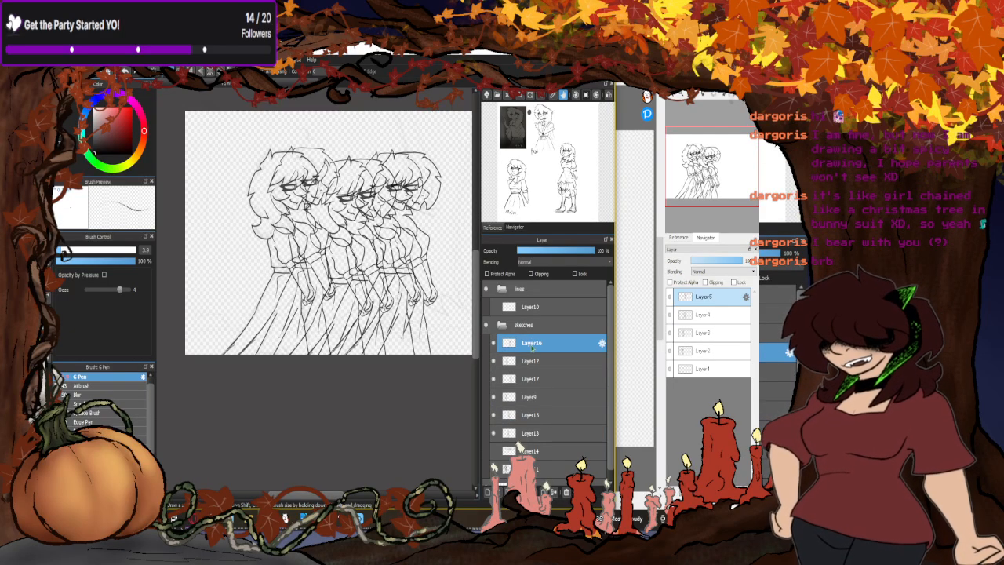
click(682, 406)
key(ctrl+v)
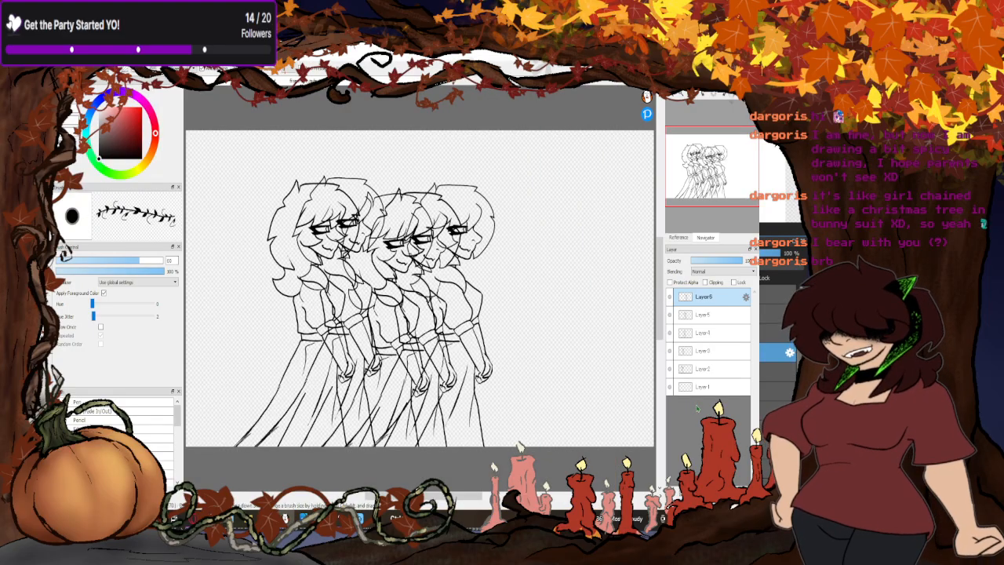
- Return to the walk drawing, check the Layer17 pose, and paste a copy of it as a new layer in the second canvas
click(357, 519)
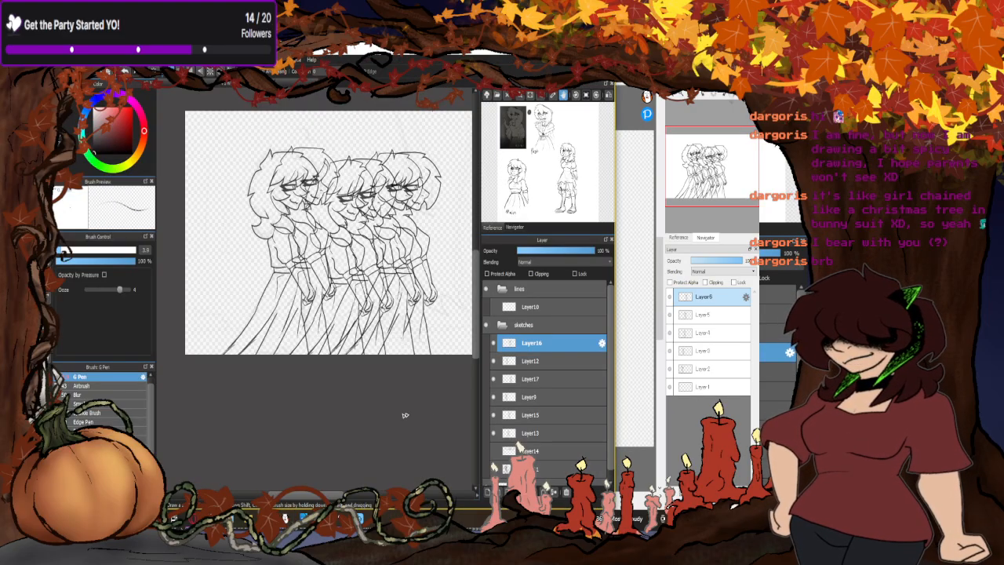
click(495, 380)
click(495, 379)
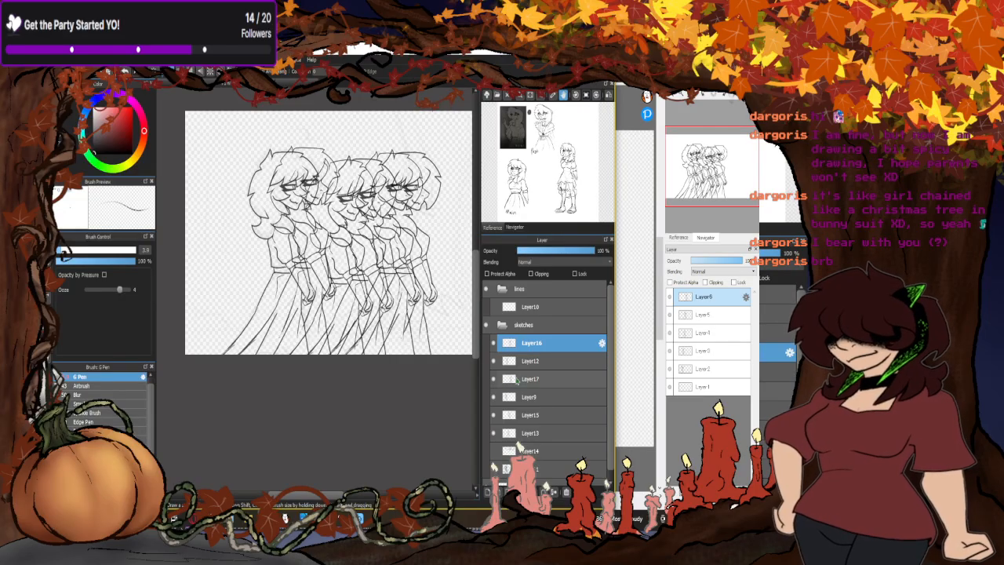
click(517, 380)
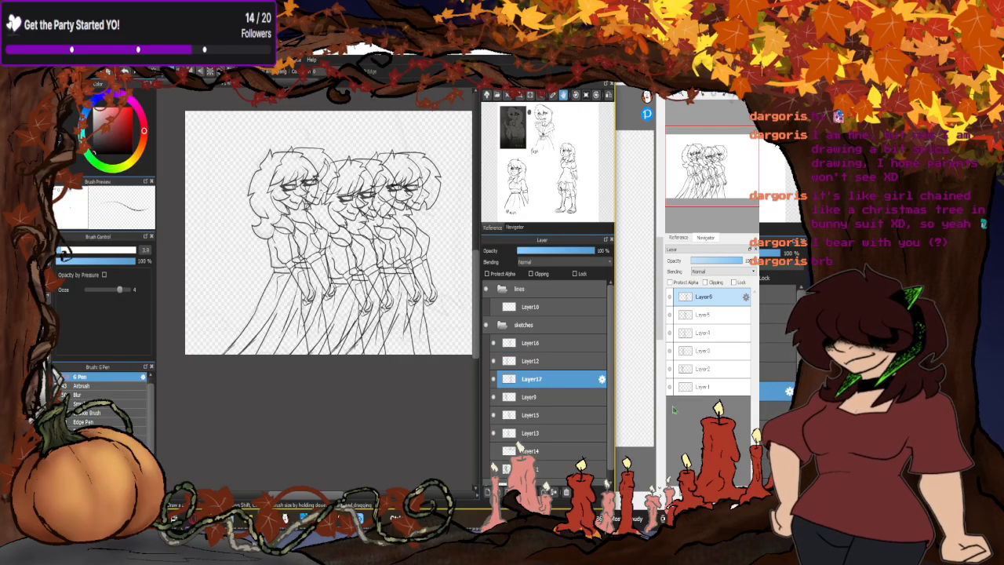
click(682, 421)
key(ctrl+v)
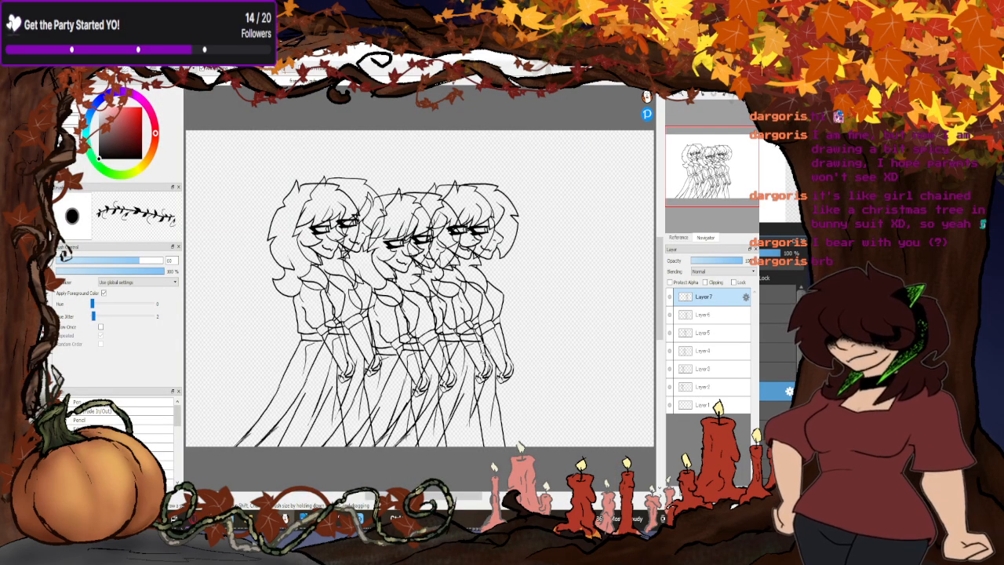
- Duplicate each pose layer from Layer2 up to Layer7, placing every copy directly above its original
click(711, 388)
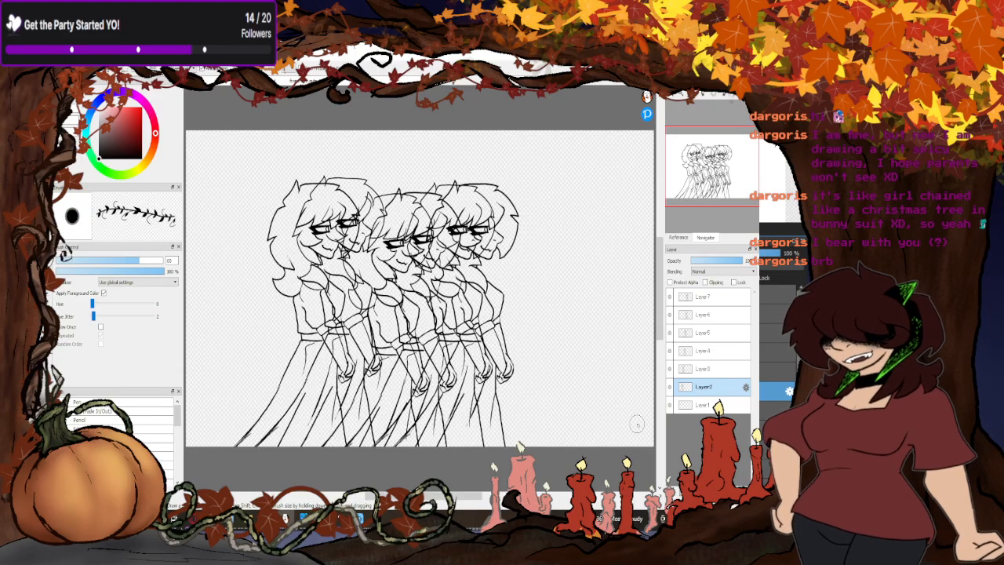
key(ctrl+c)
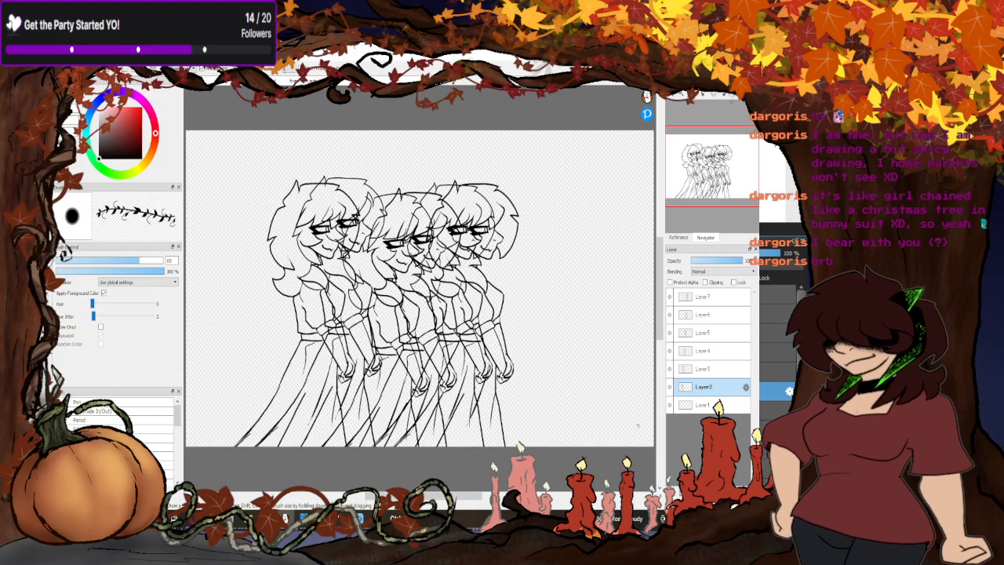
key(ctrl+v)
click(715, 371)
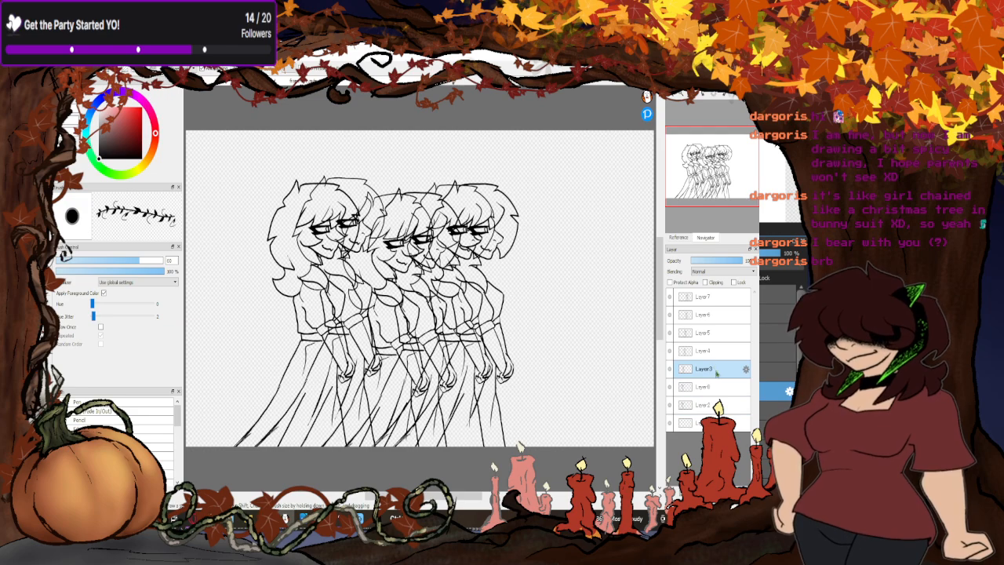
key(ctrl+v)
click(712, 352)
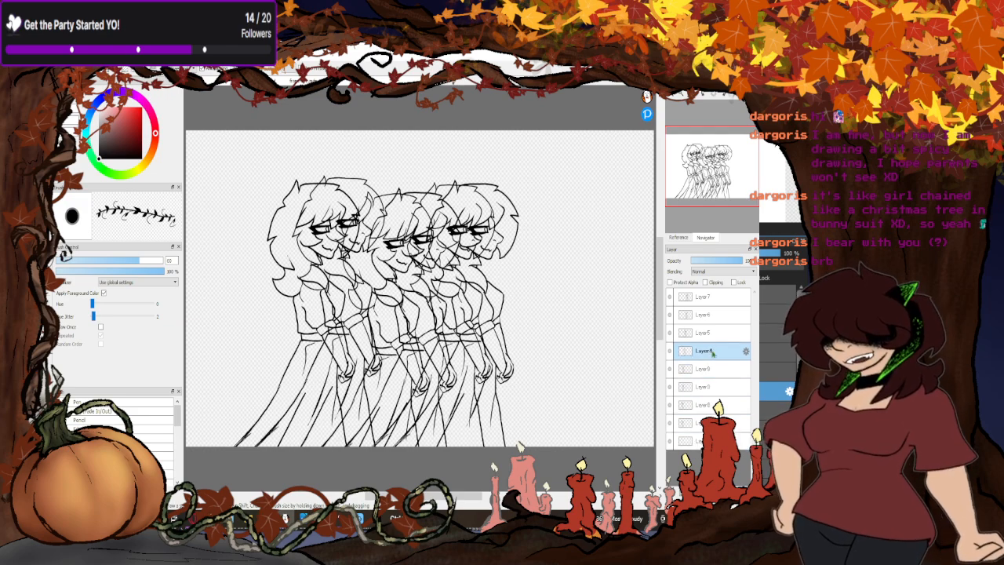
key(ctrl+v)
click(712, 334)
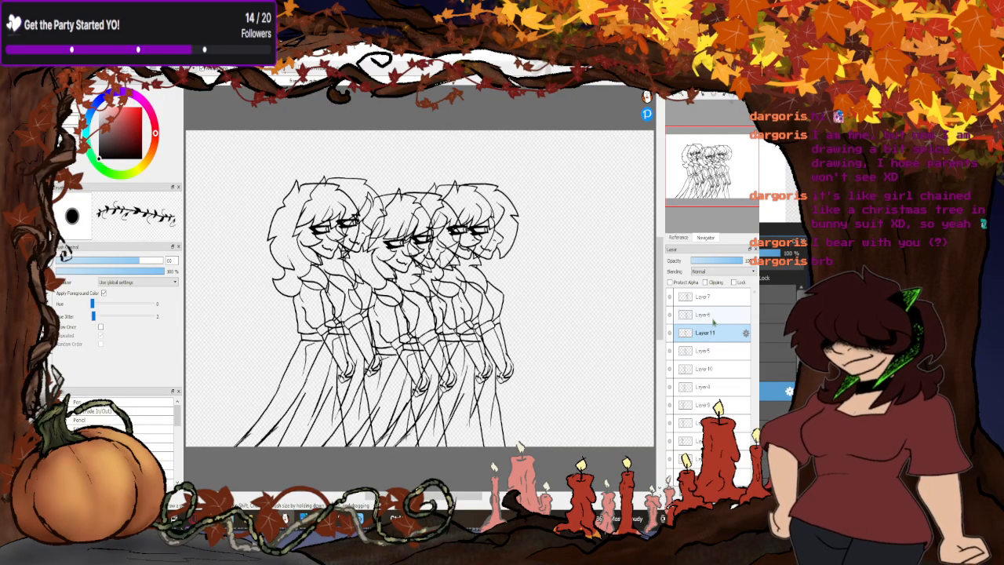
key(ctrl+v)
click(711, 314)
key(ctrl+v)
click(712, 298)
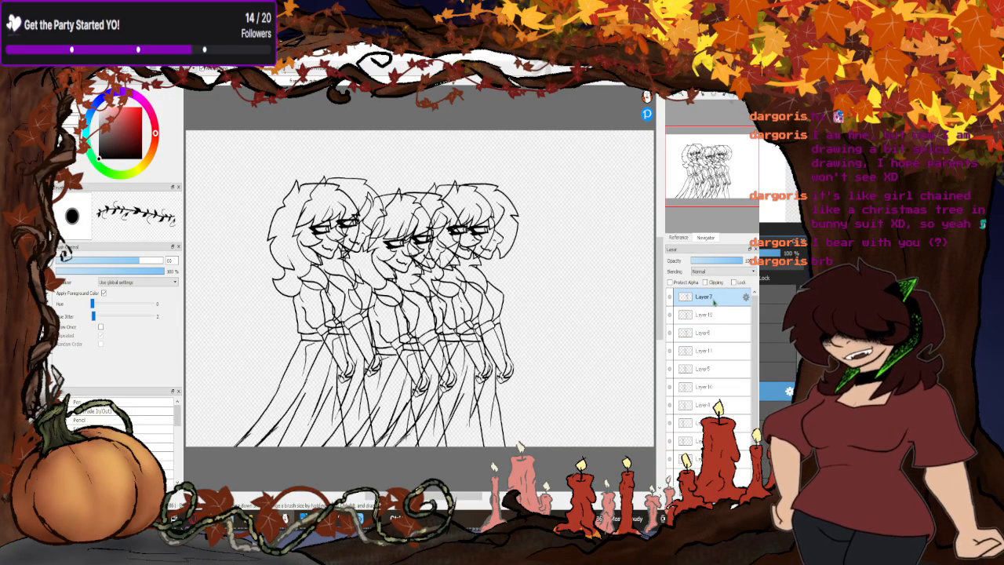
key(ctrl+v)
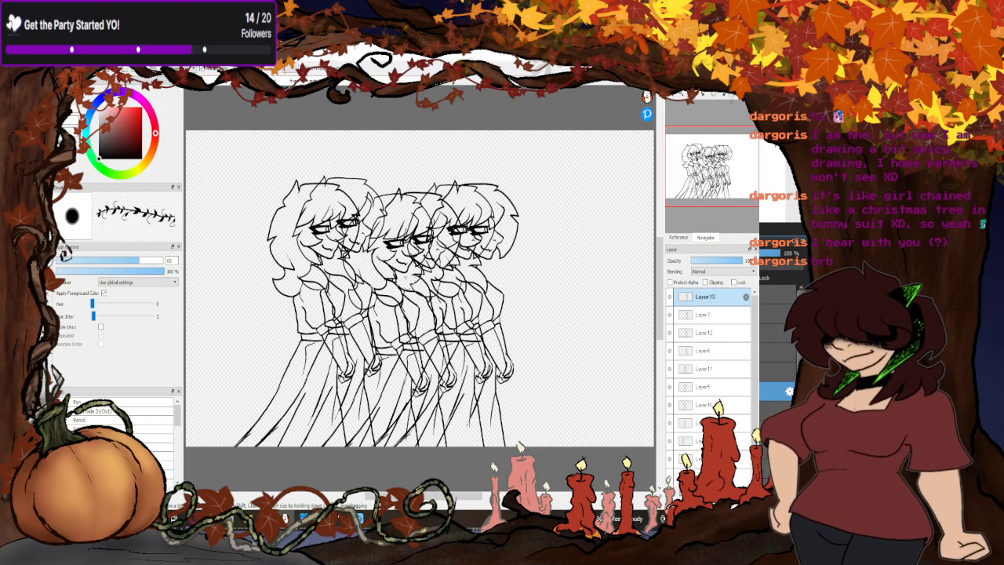
- Turn on Onion Skin Mode for the second canvas and open the AutoPlay preview of the walk
click(105, 59)
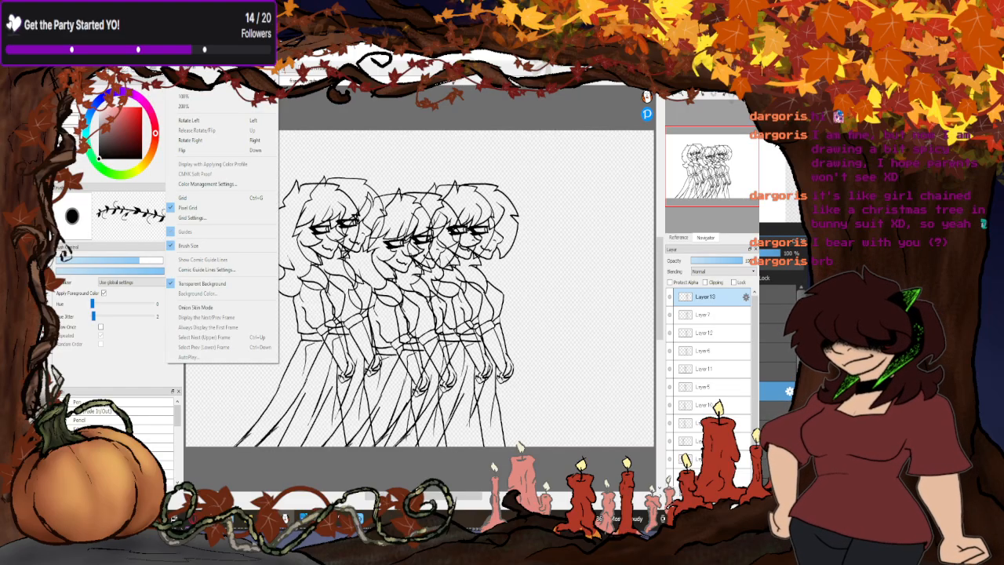
click(192, 308)
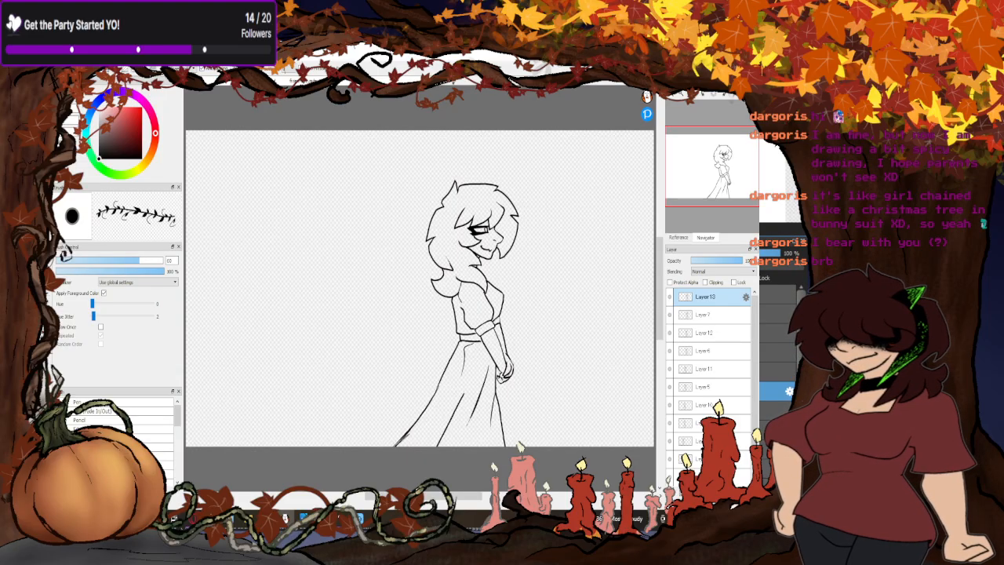
click(175, 56)
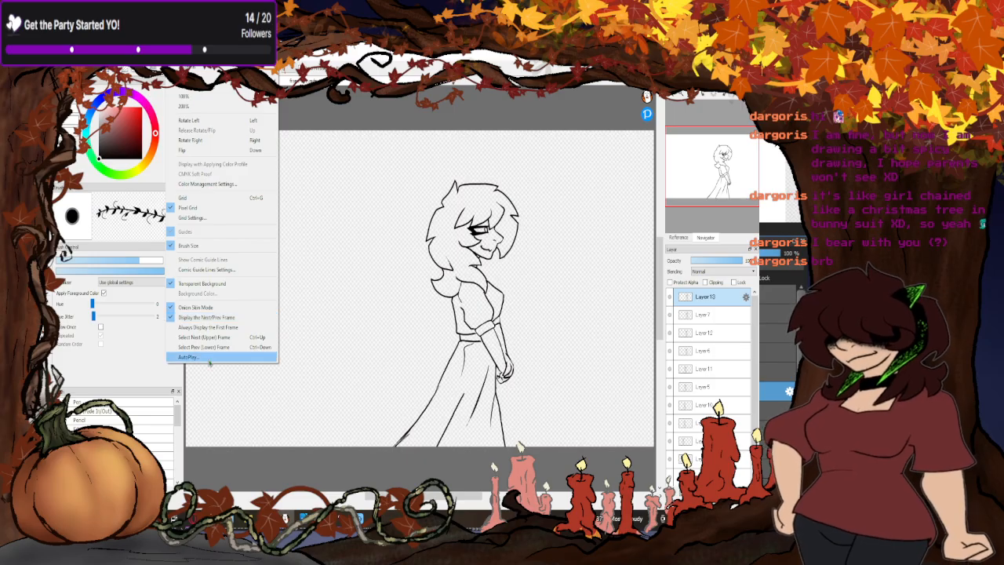
click(188, 357)
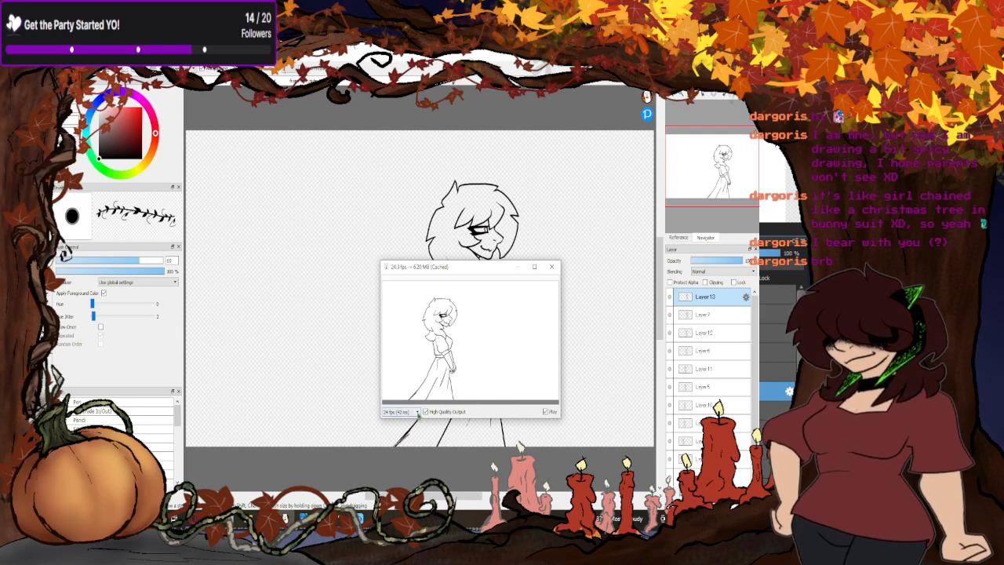
- Play the walk preview at 12 fps in an enlarged preview window
click(400, 412)
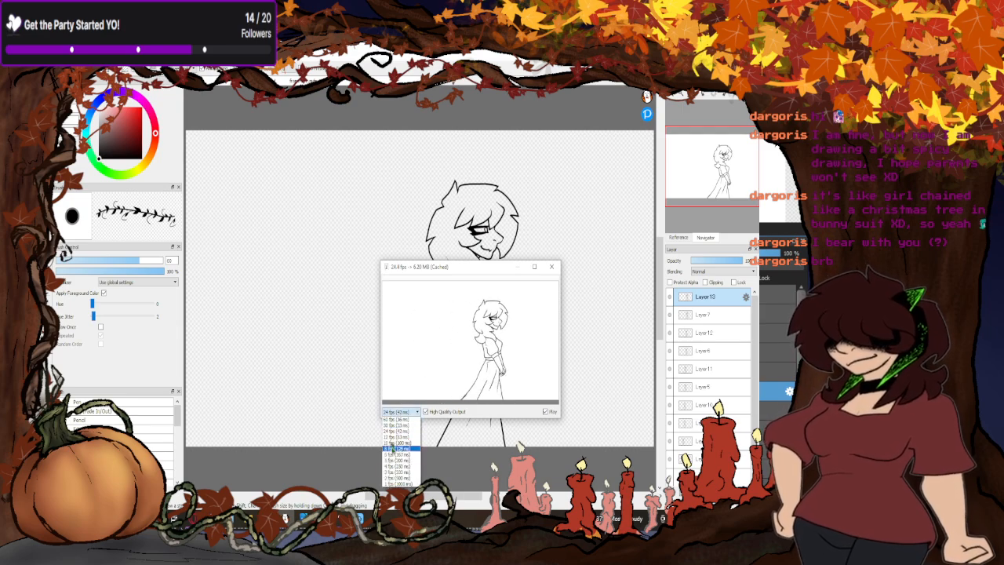
click(392, 441)
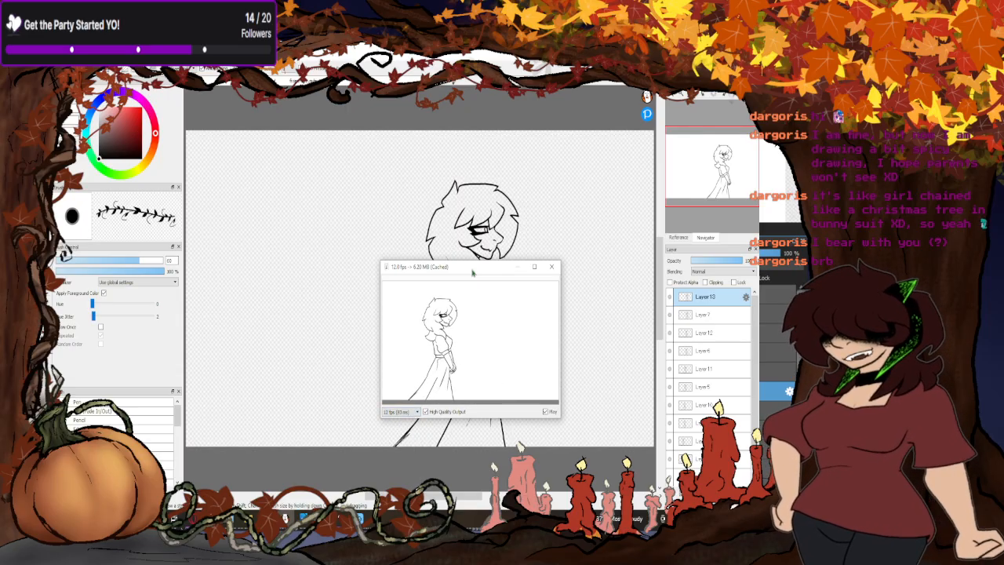
drag(378, 266, 221, 151)
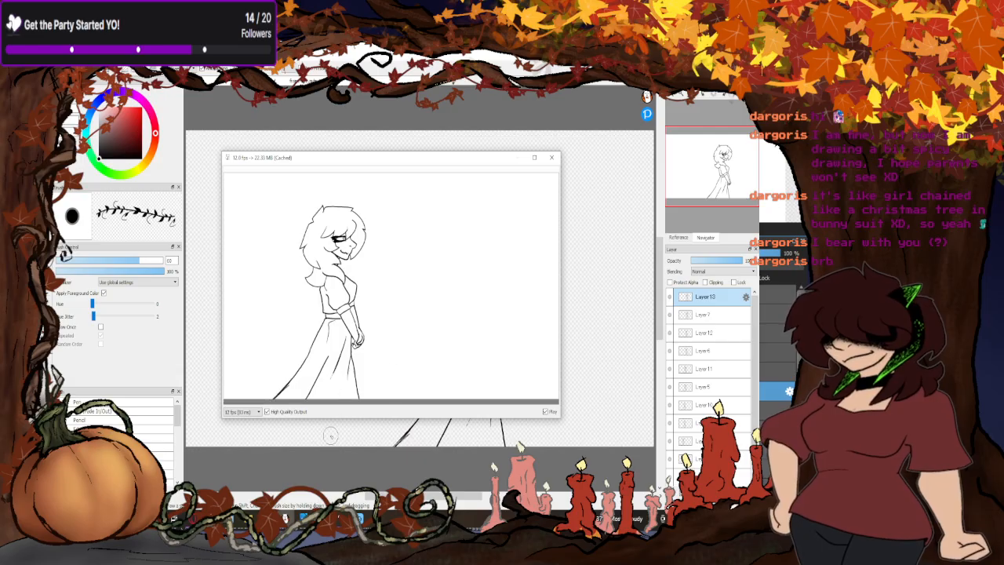
- Compare the walk's playback at 6, 3, 4, 6 again and 5 fps, and close the preview
click(250, 411)
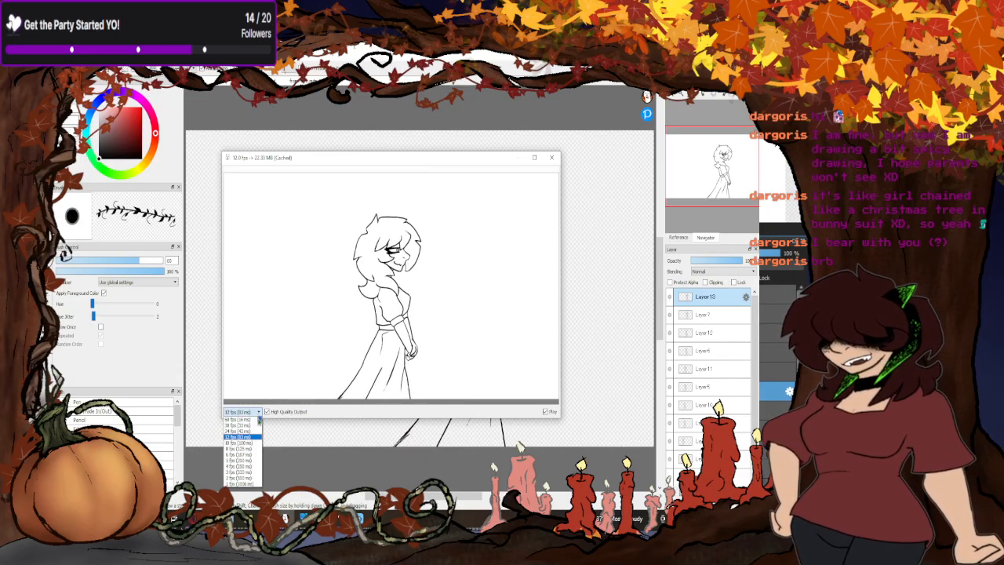
click(253, 454)
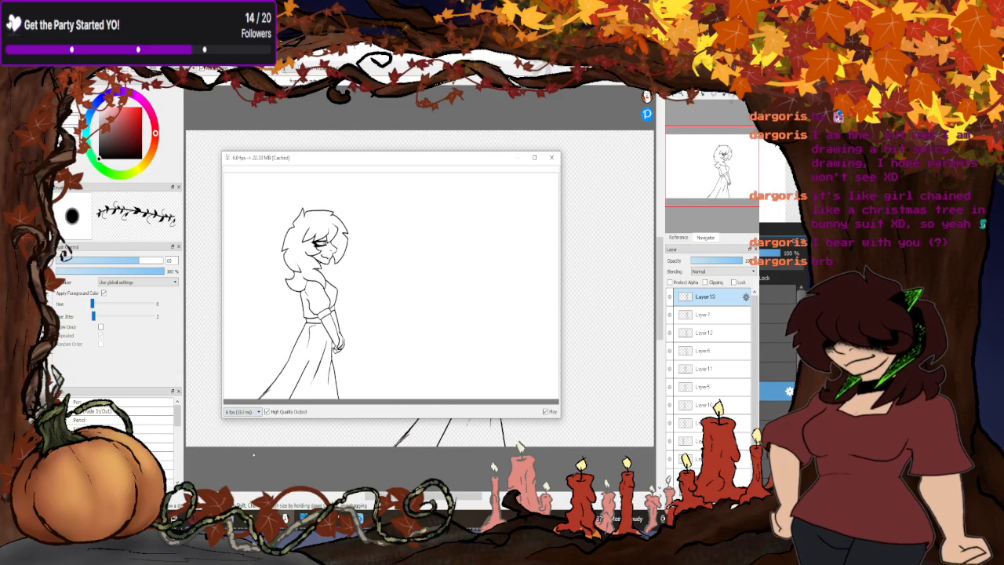
click(259, 411)
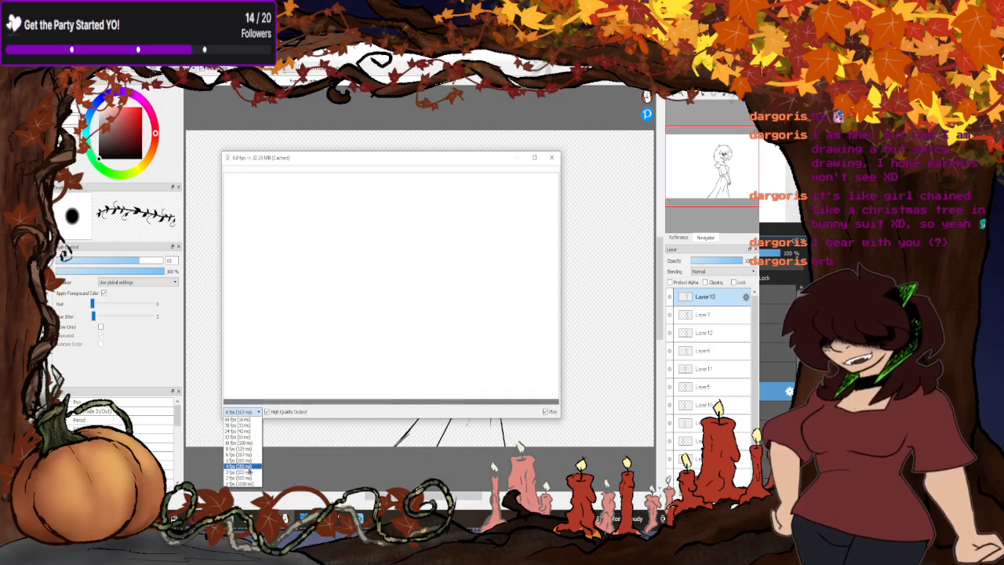
click(245, 473)
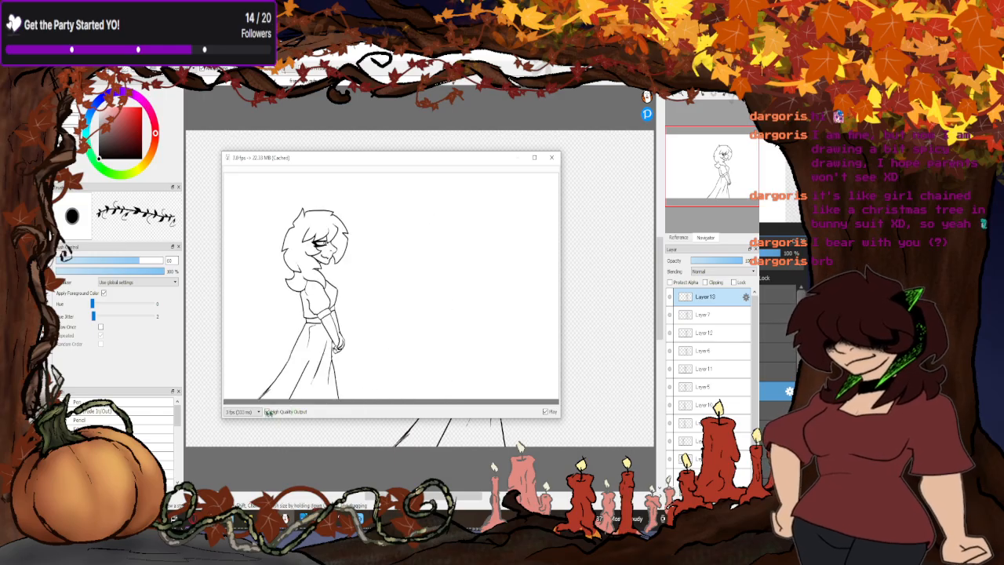
click(258, 412)
click(240, 466)
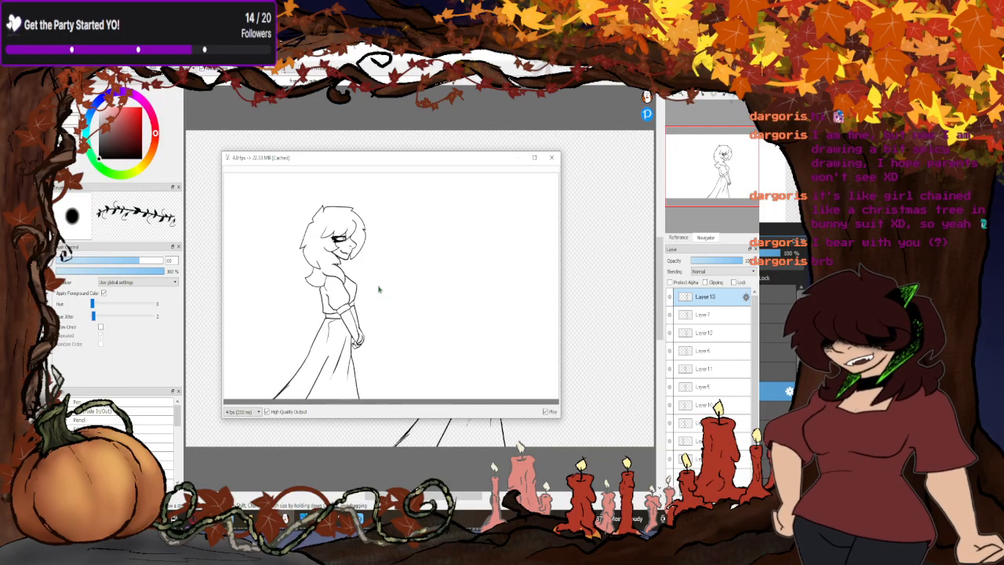
click(258, 411)
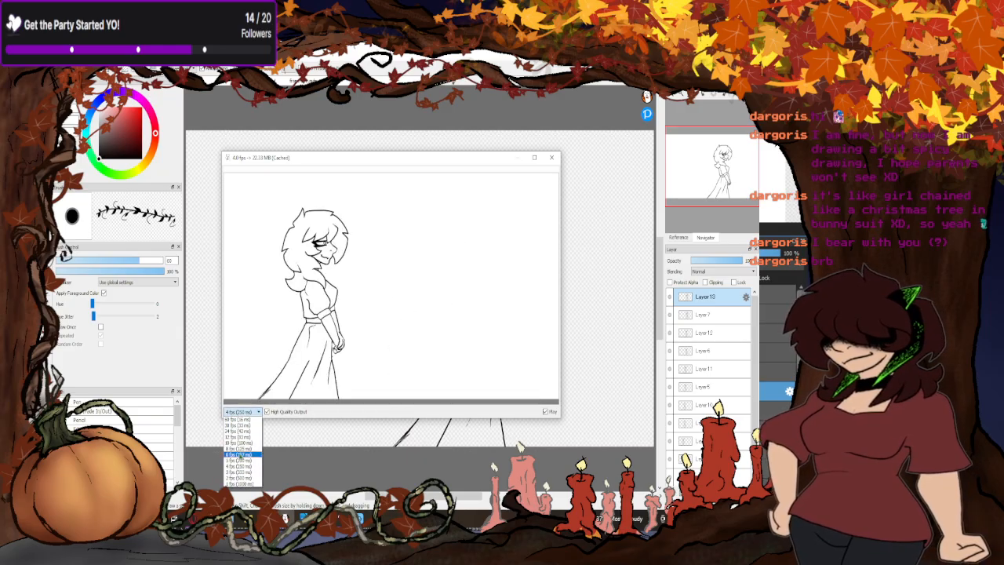
click(236, 455)
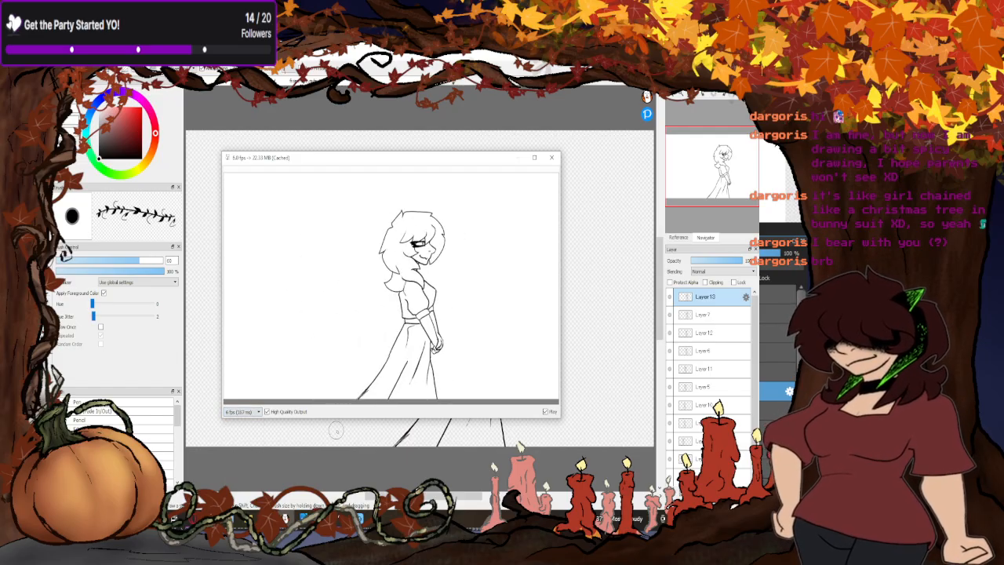
click(257, 413)
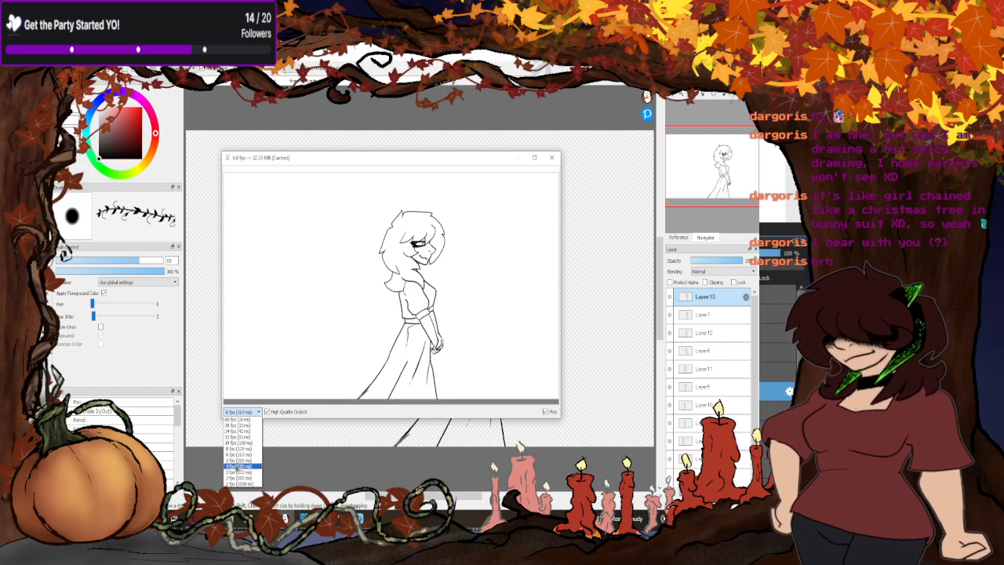
click(241, 462)
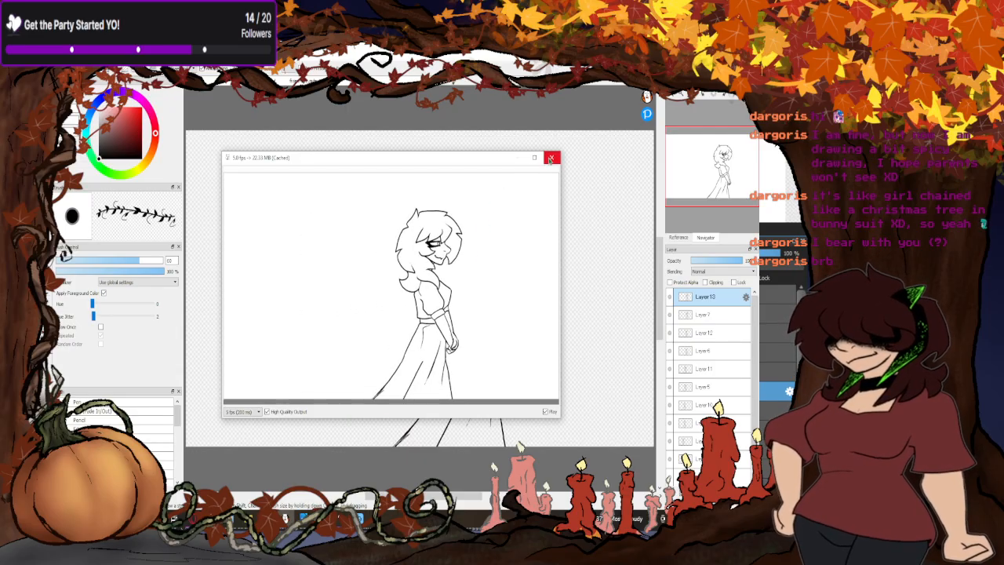
click(550, 158)
- Step through the onion-skinned poses from the lowest one up to Layer4 and nudge Layer4's drawing slightly up and back
scroll(697, 441, down, 2)
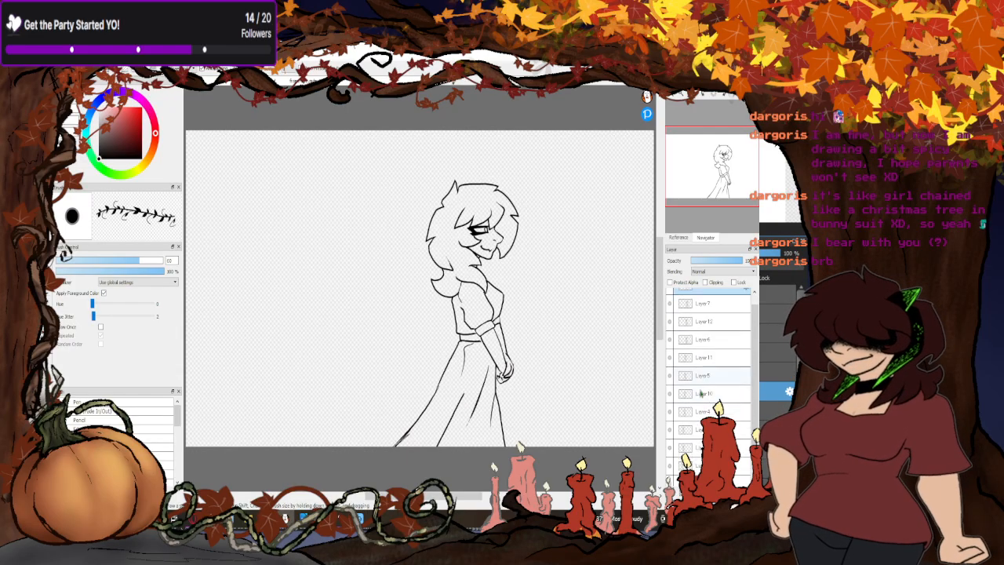
click(704, 459)
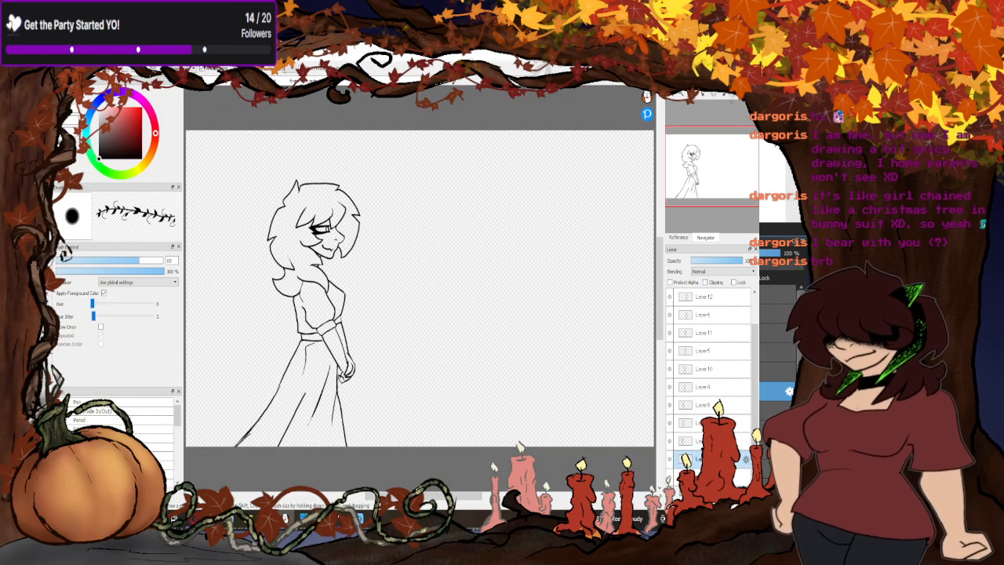
click(698, 441)
click(697, 422)
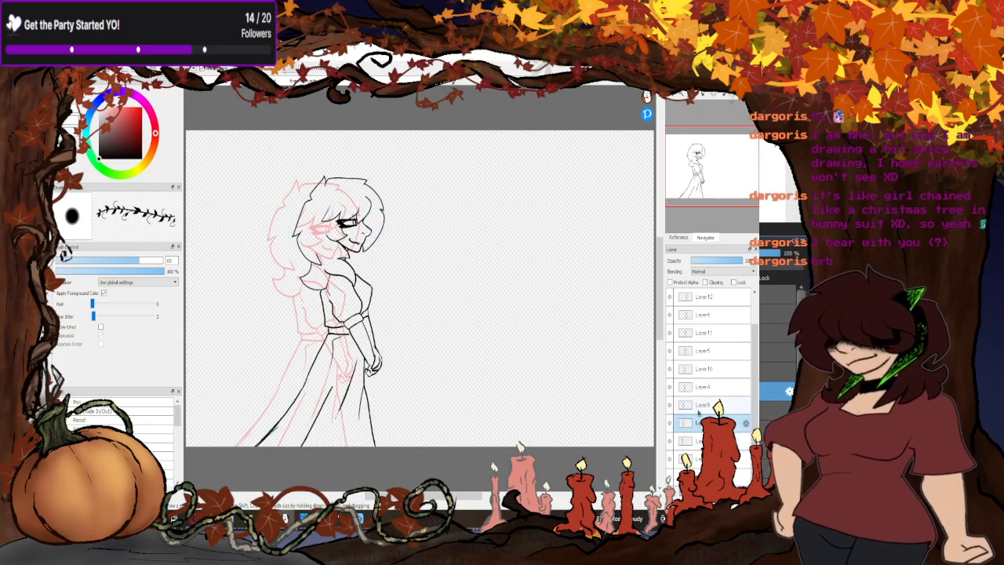
click(699, 405)
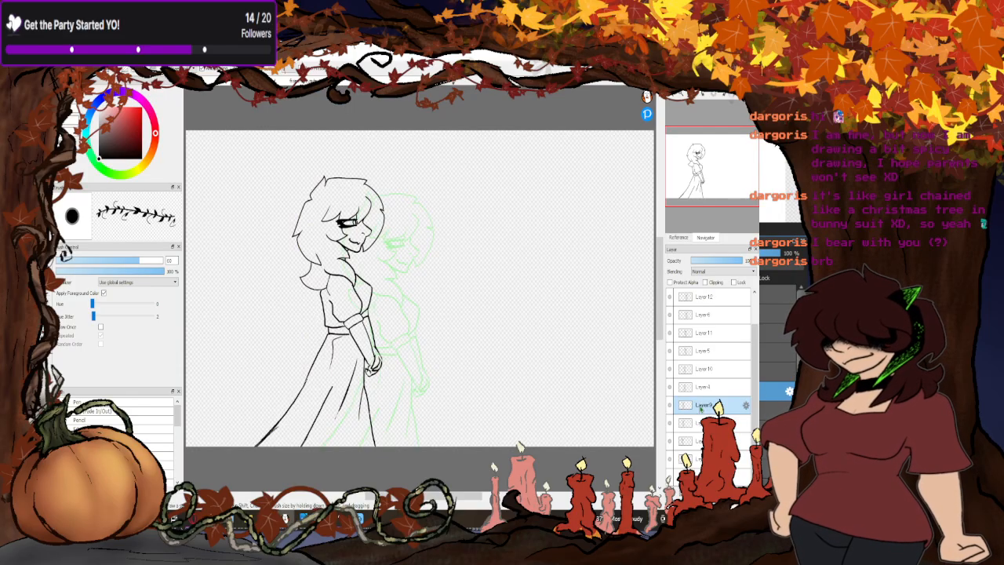
click(700, 387)
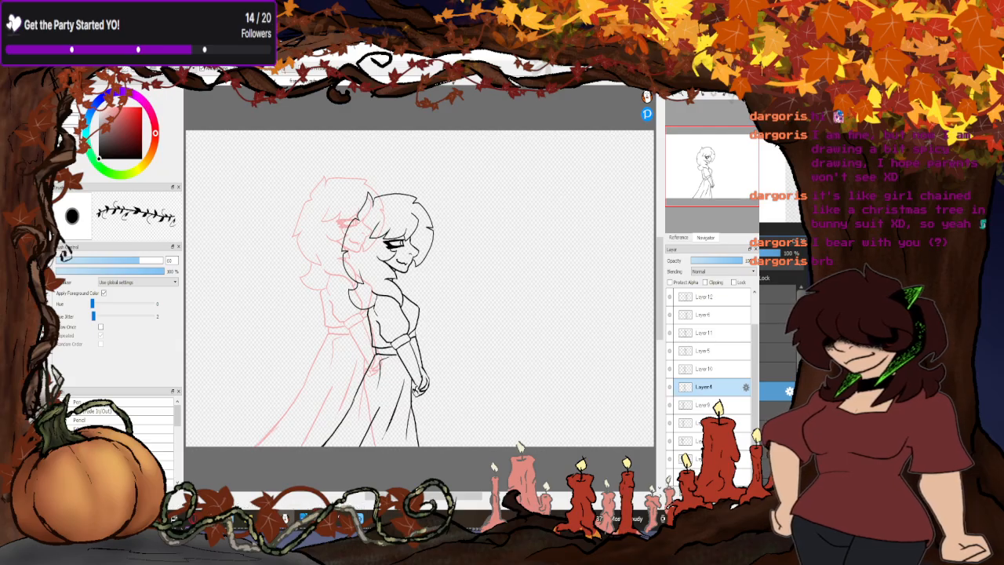
drag(398, 380, 395, 374)
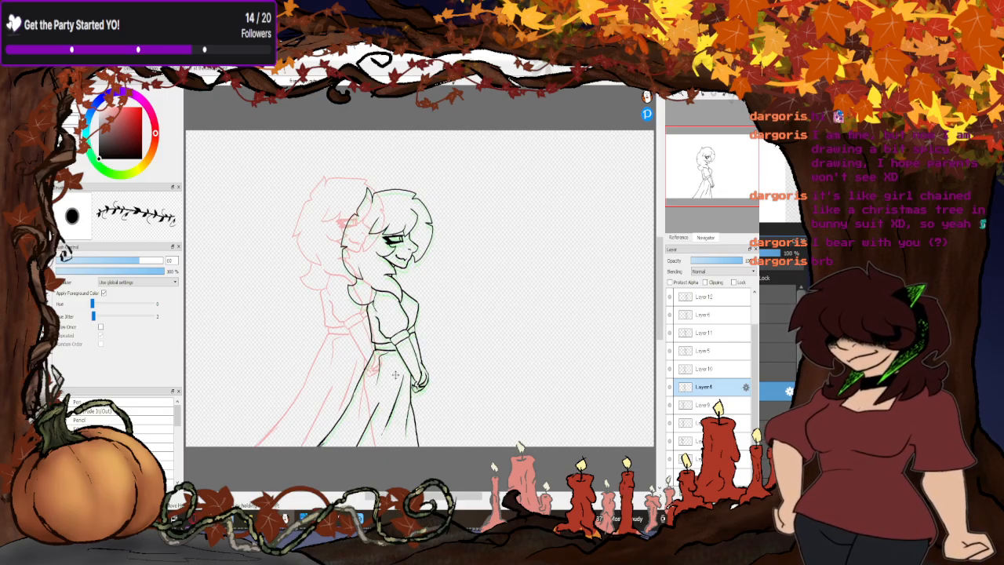
- Check the poses from Layer10 up to Layer12 and delete the empty layer at the bottom of the stack
click(715, 376)
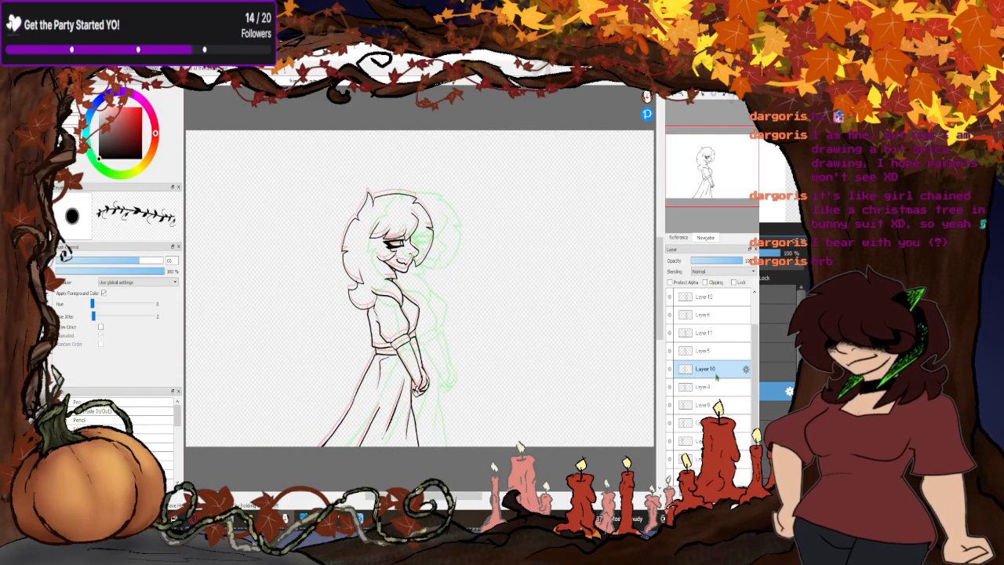
click(710, 355)
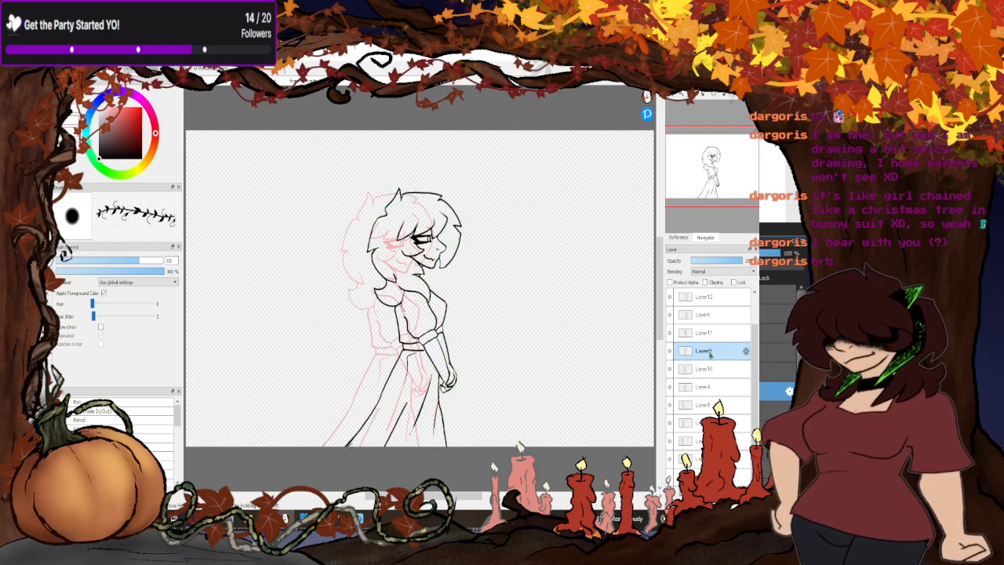
click(708, 334)
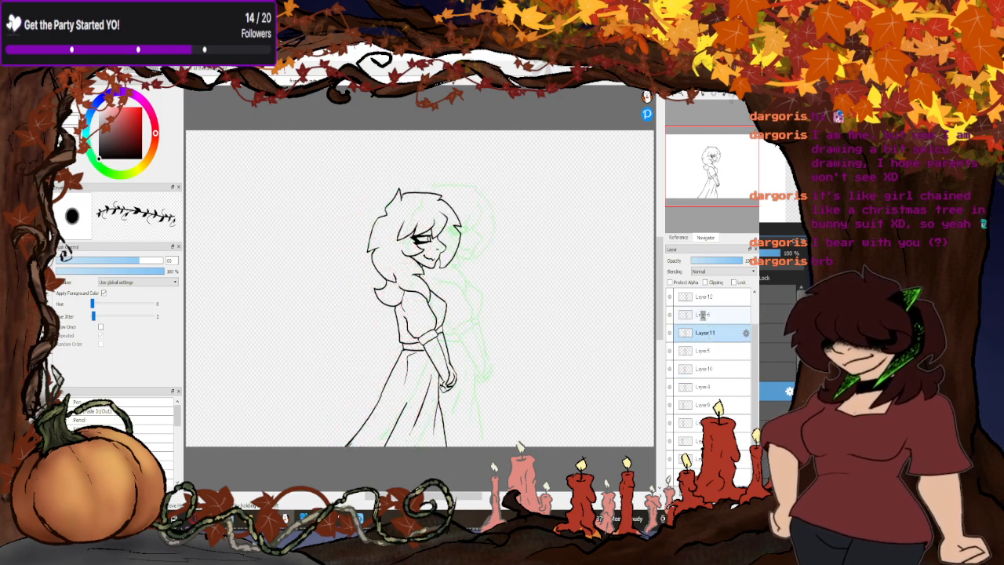
click(704, 316)
click(701, 298)
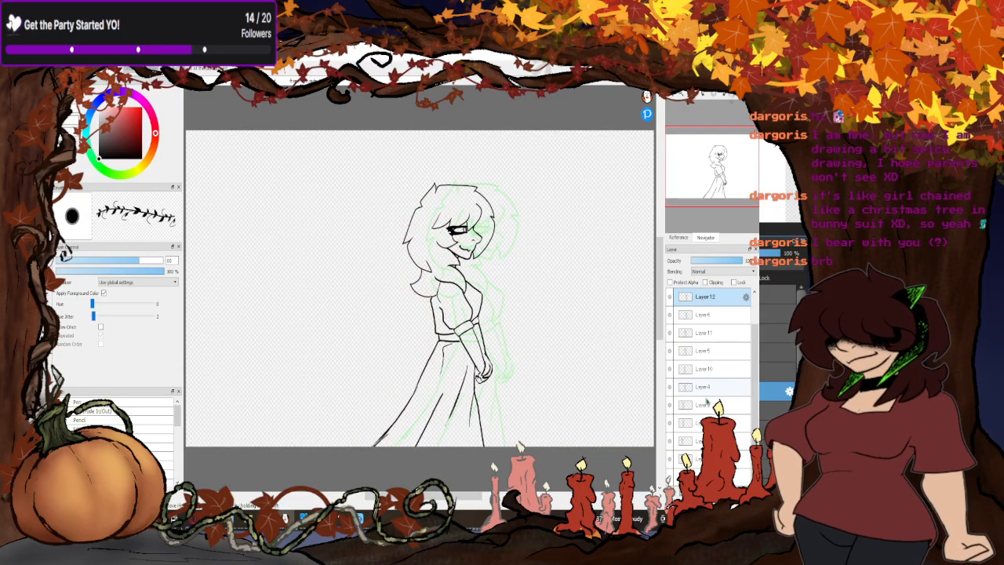
click(705, 458)
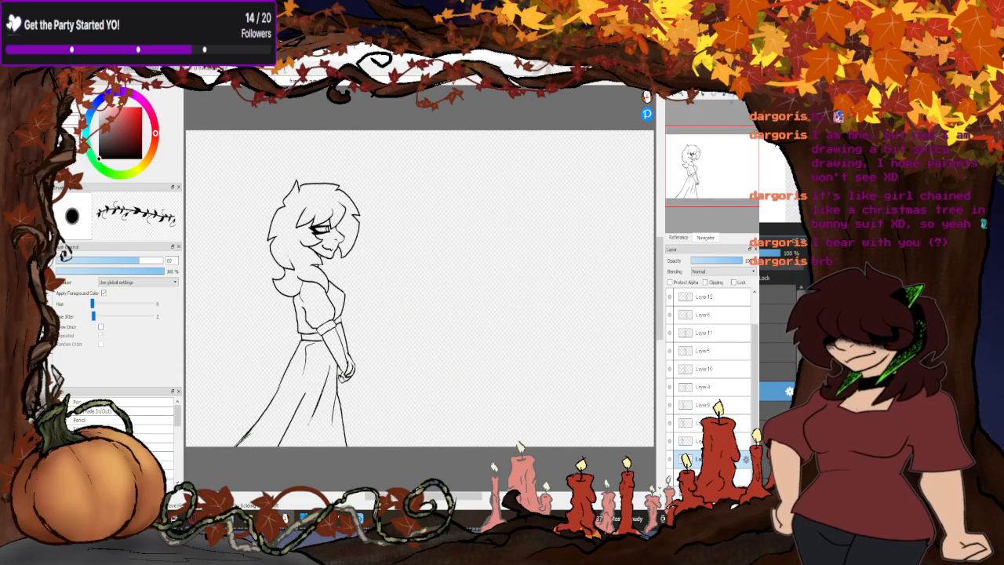
click(708, 476)
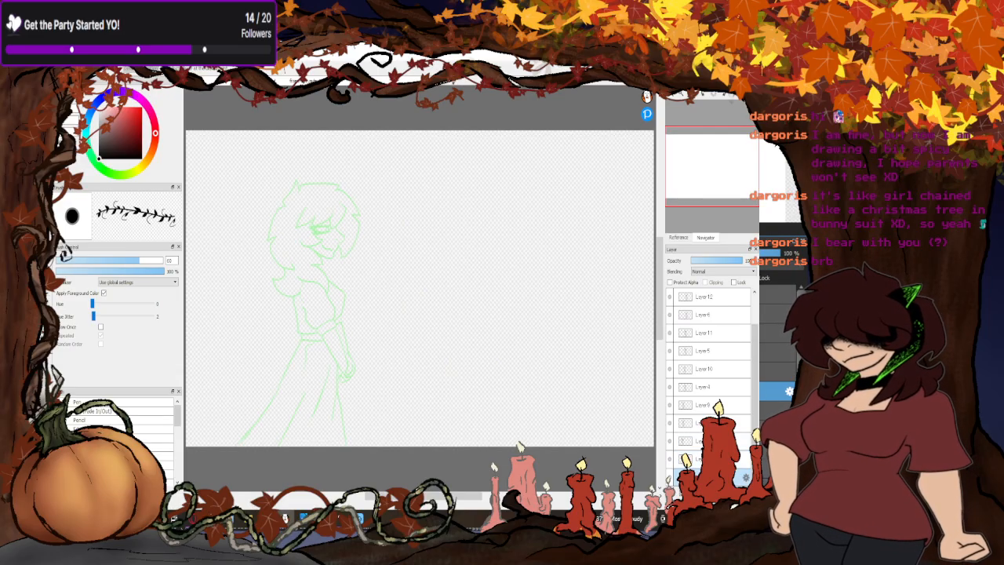
key(Delete)
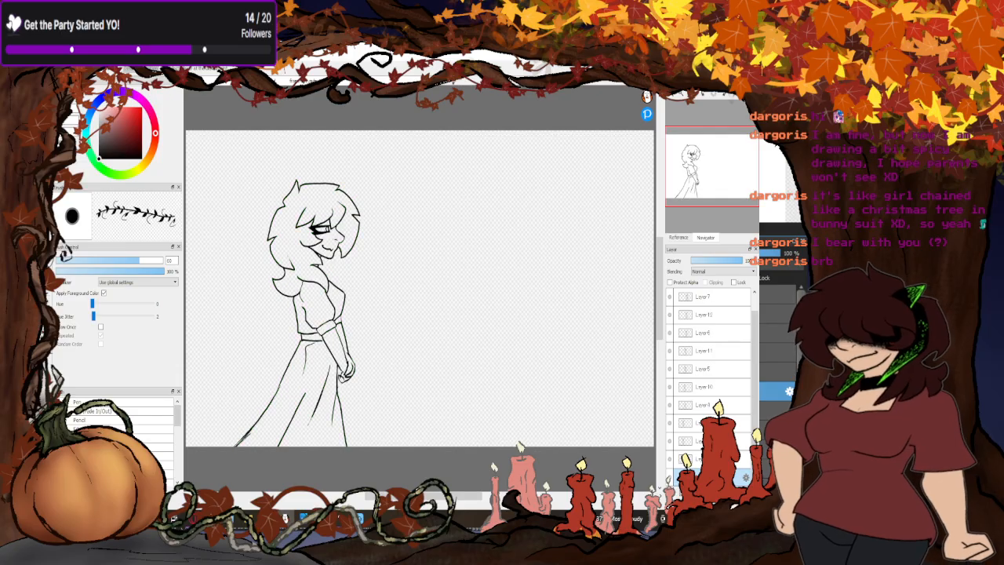
- Compare the lowest duplicated pose with the next pose above it in onion skin
click(698, 457)
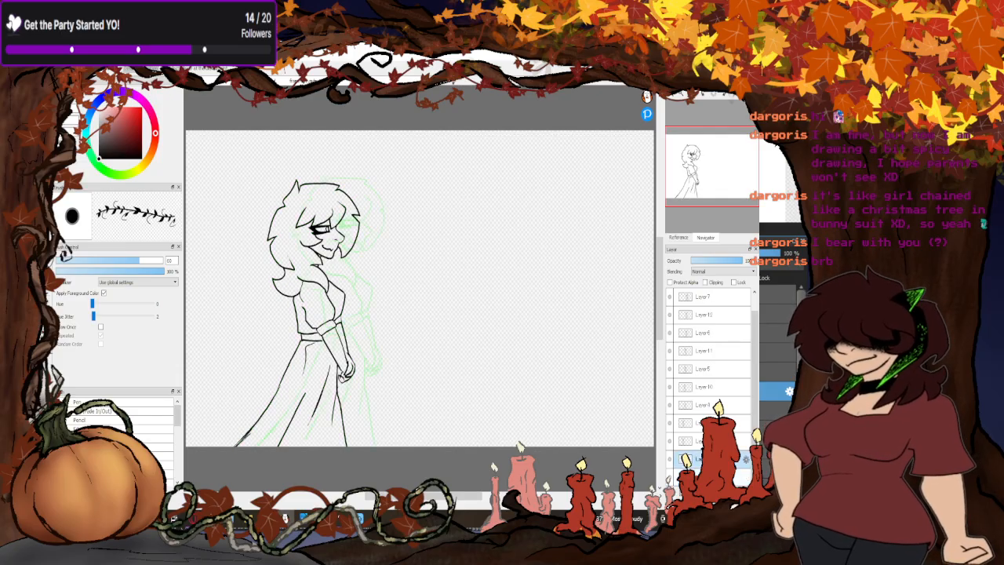
click(698, 440)
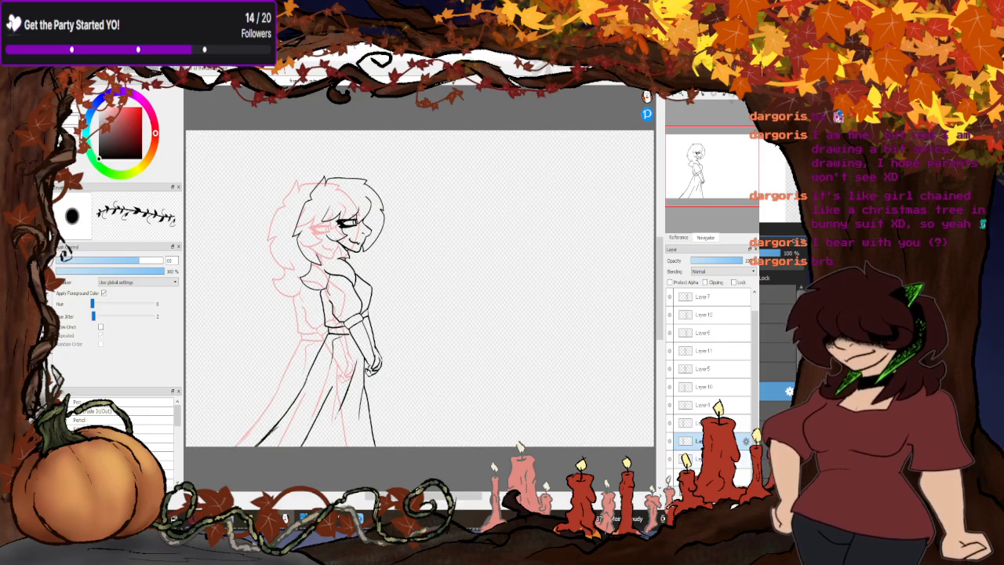
click(698, 459)
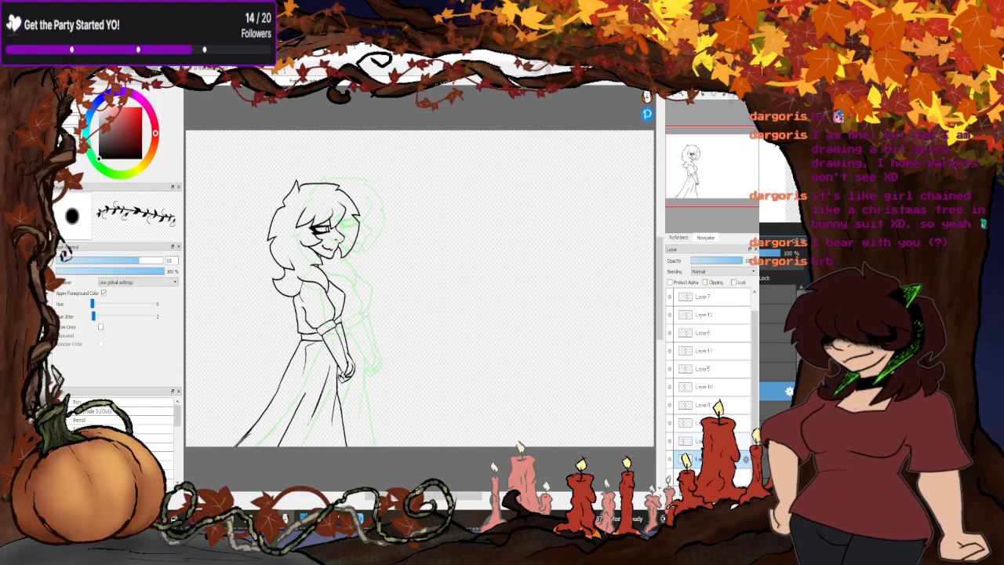
click(698, 440)
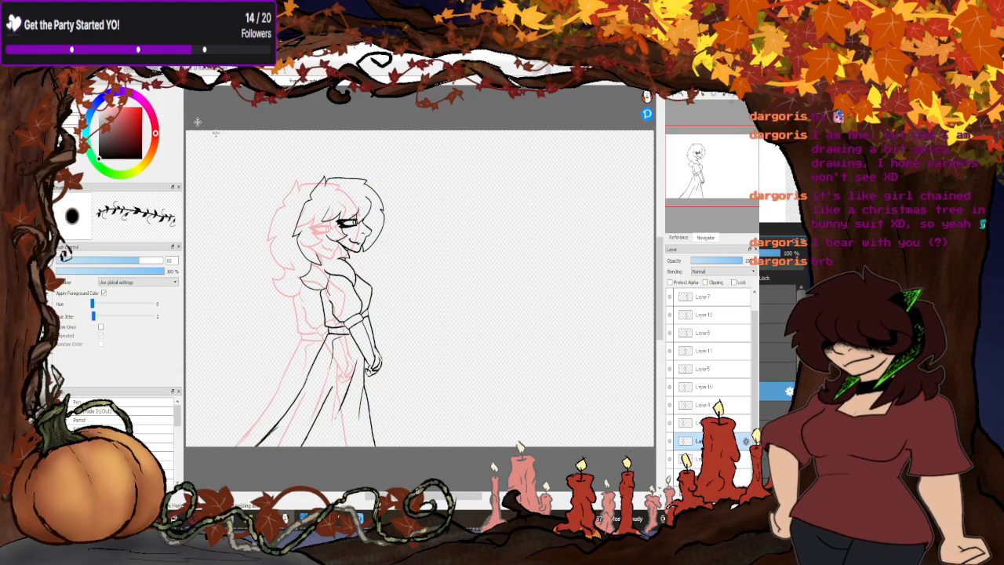
- Try Always Display the First Frame for the onion skin and switch it back off
click(174, 56)
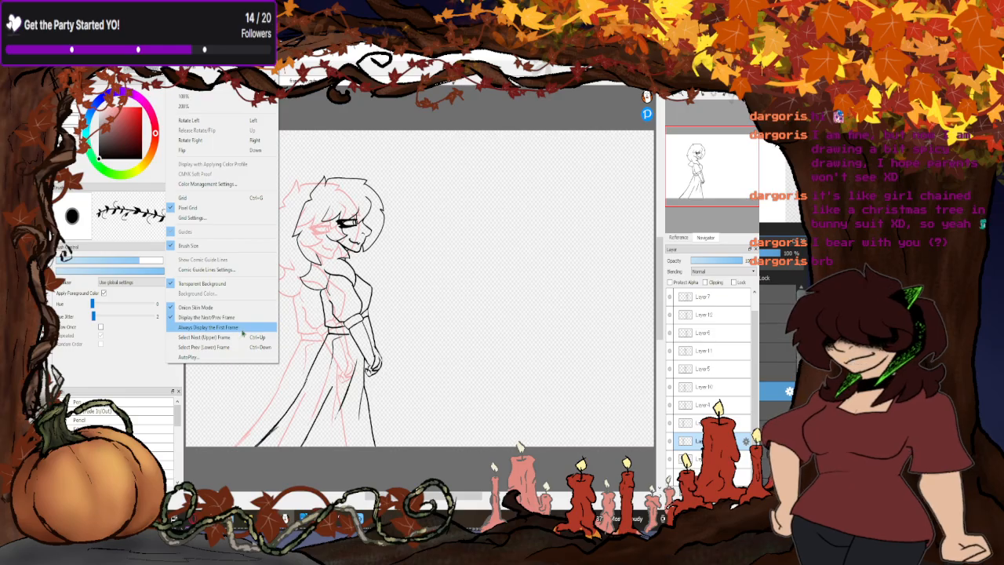
click(232, 328)
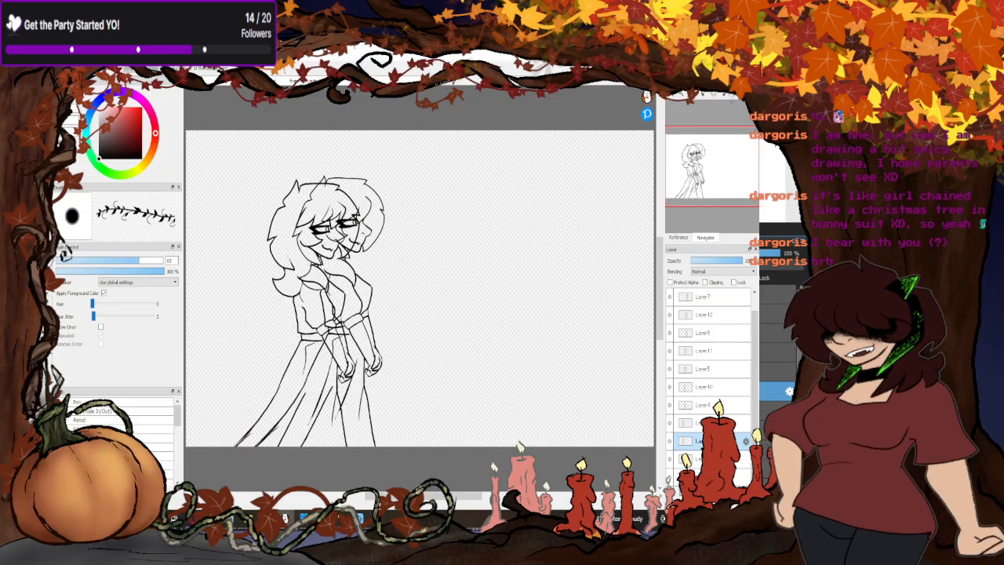
click(195, 70)
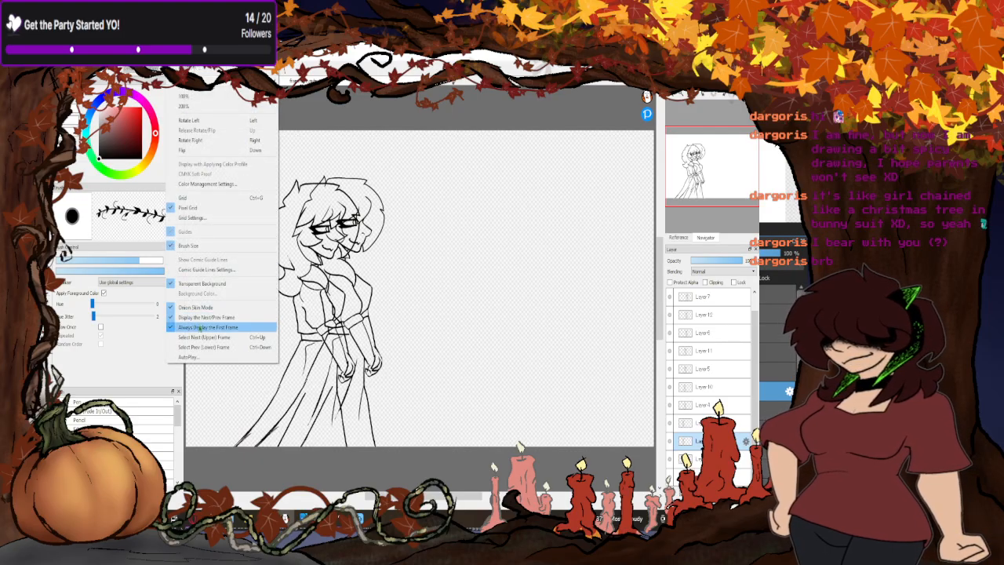
click(201, 327)
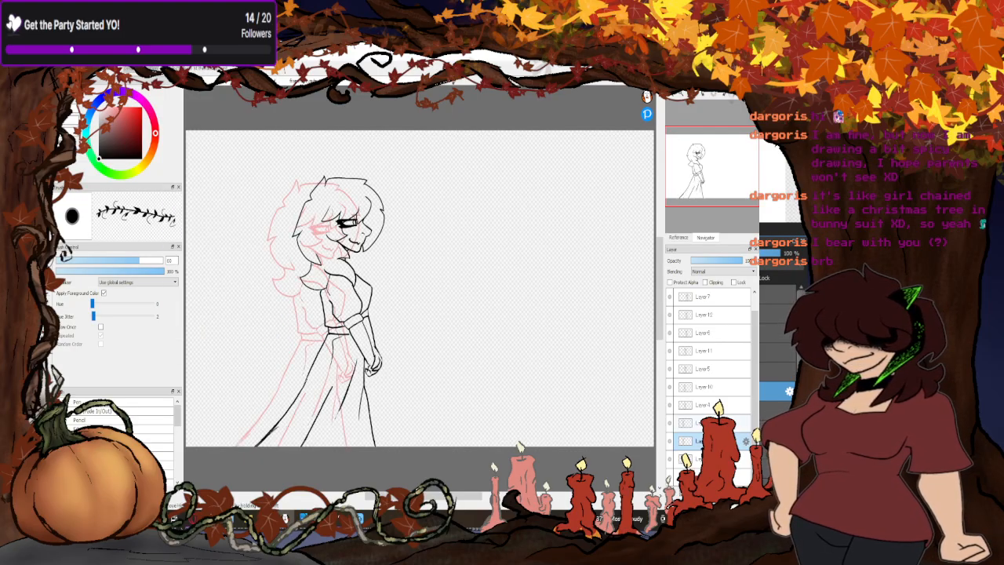
- Compare Layer9 with its original by toggling its visibility, and Layer5 with its duplicate Layer11
key(Up)
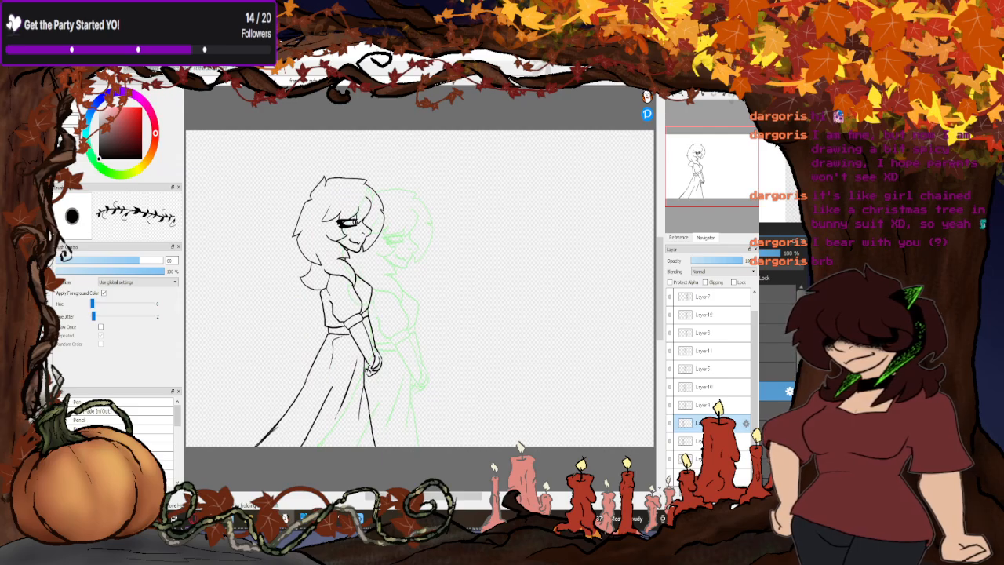
click(670, 424)
click(670, 424)
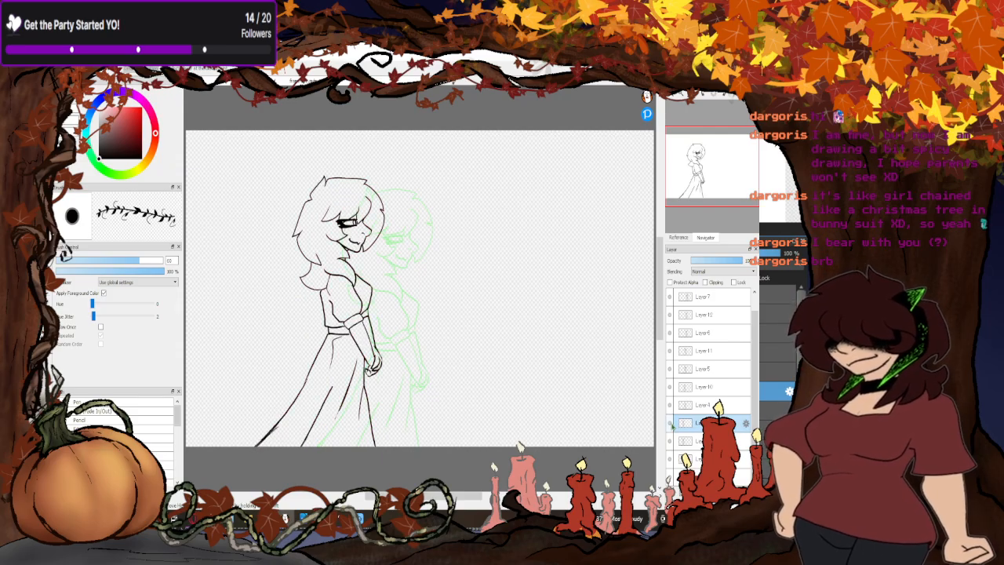
click(671, 424)
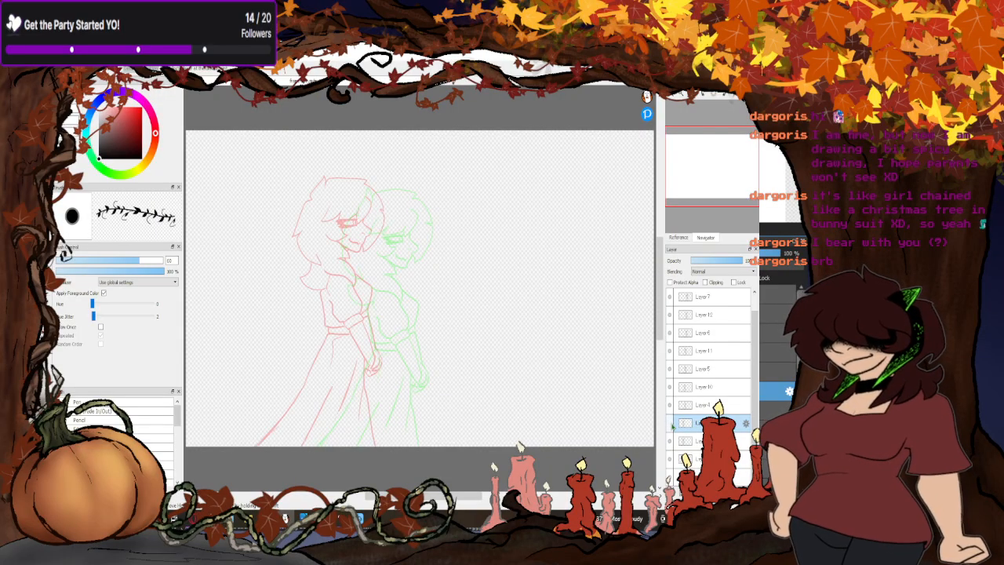
click(671, 424)
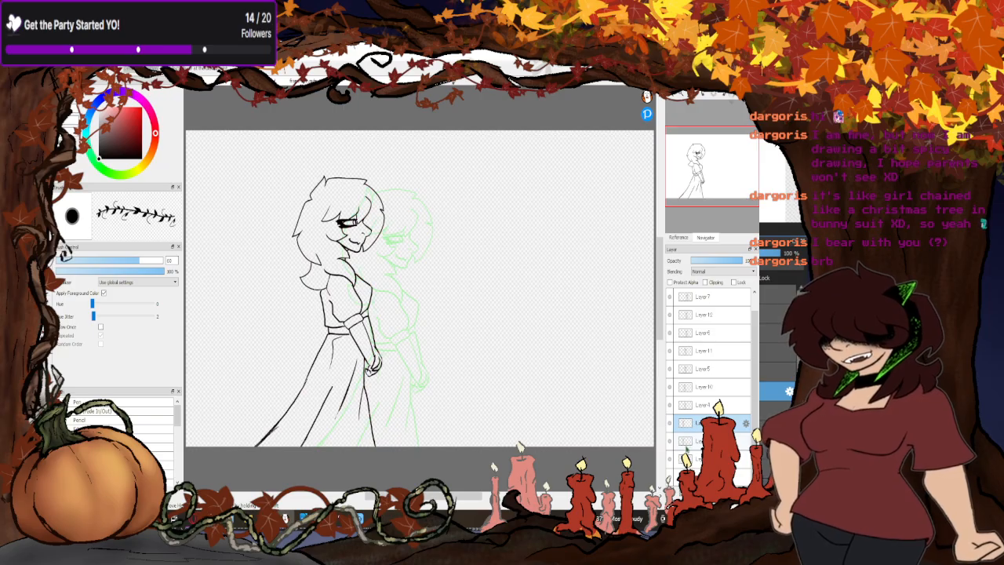
click(701, 371)
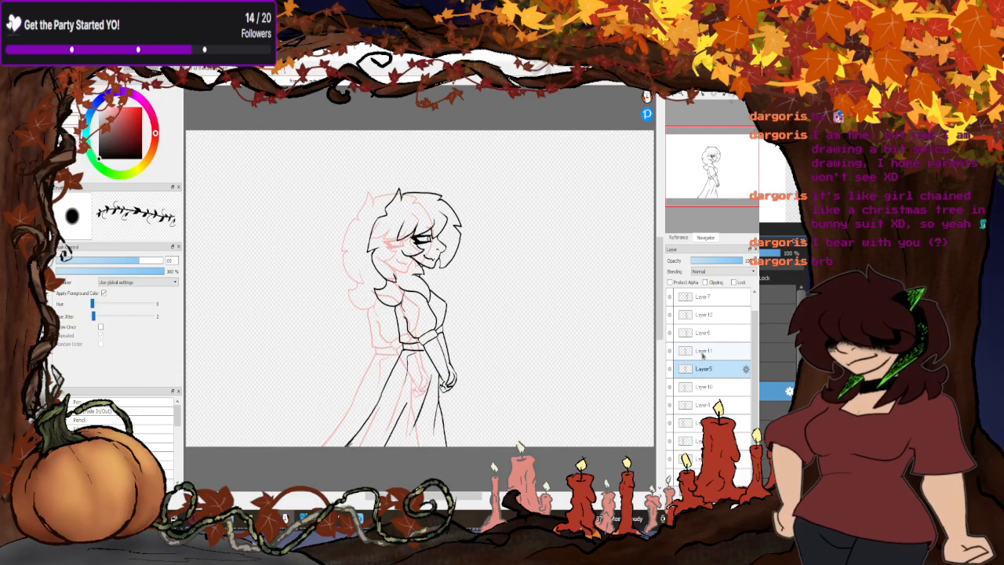
click(702, 352)
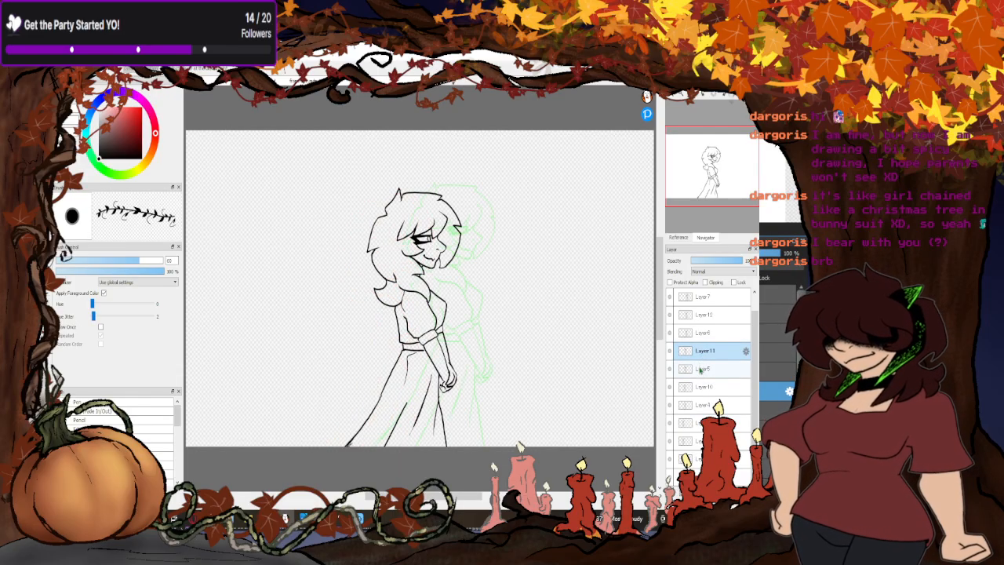
click(701, 370)
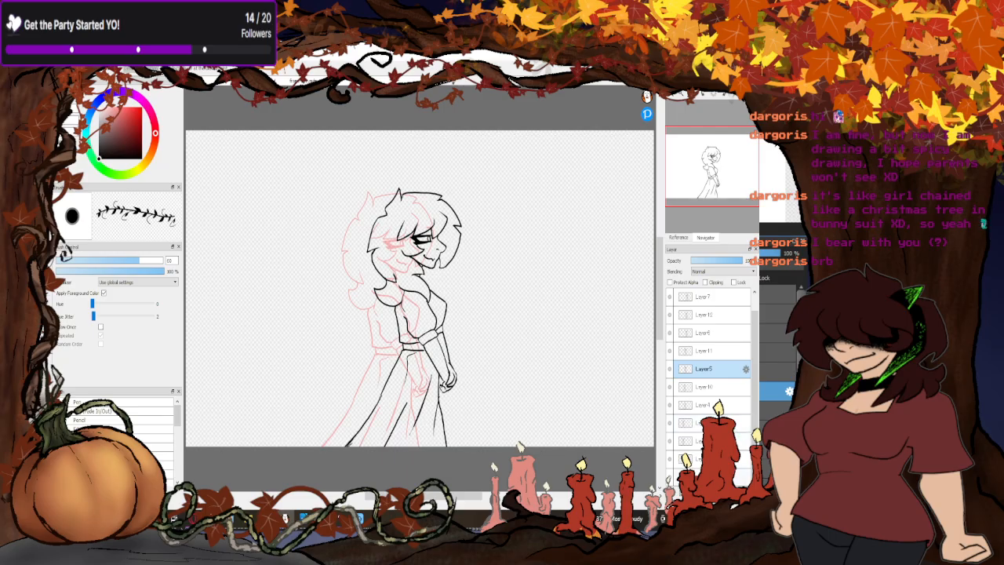
- Delete the duplicate layers of the two lowest poses, keeping Layer2 and Layer3
click(702, 459)
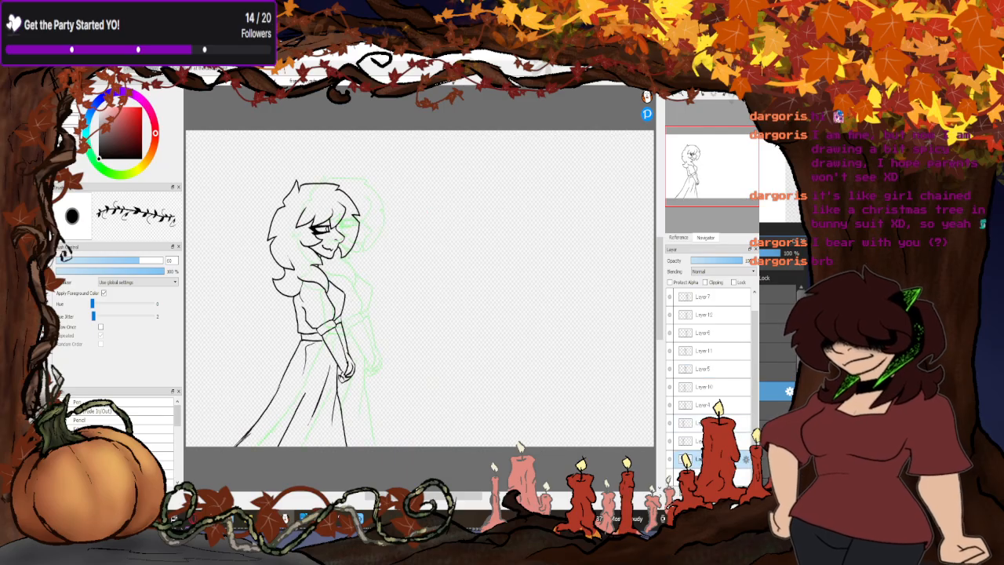
key(Up)
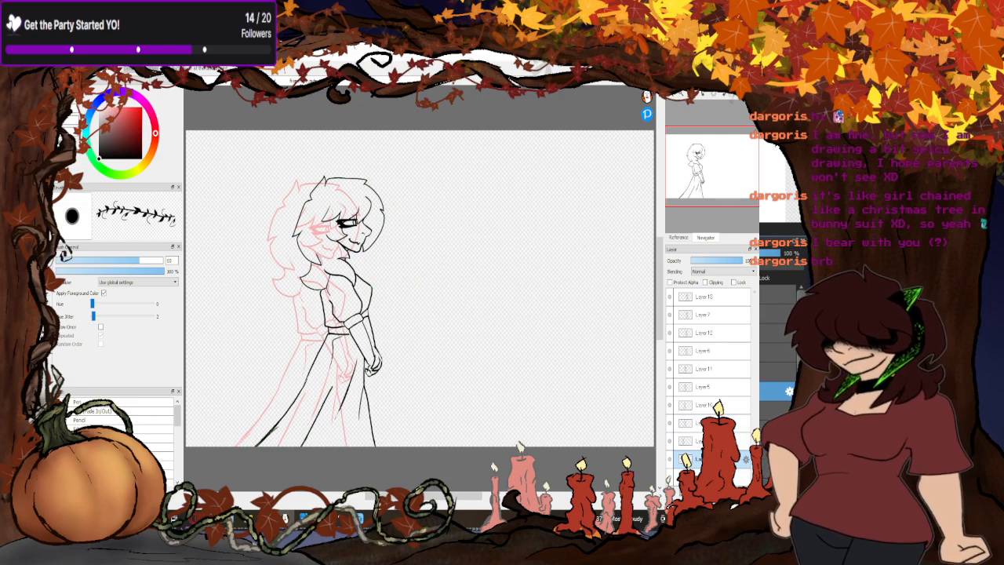
key(Down)
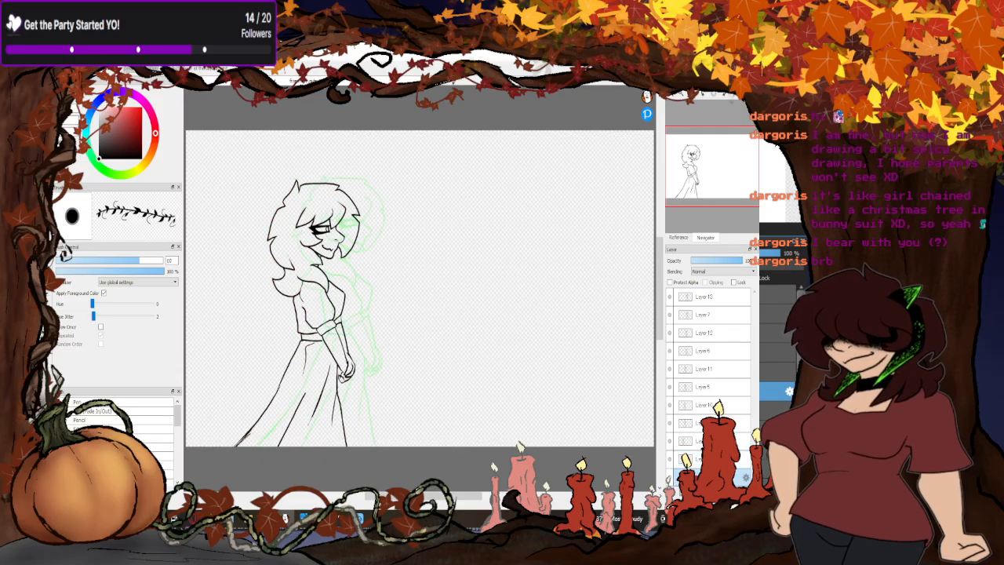
key(Up)
key(Down)
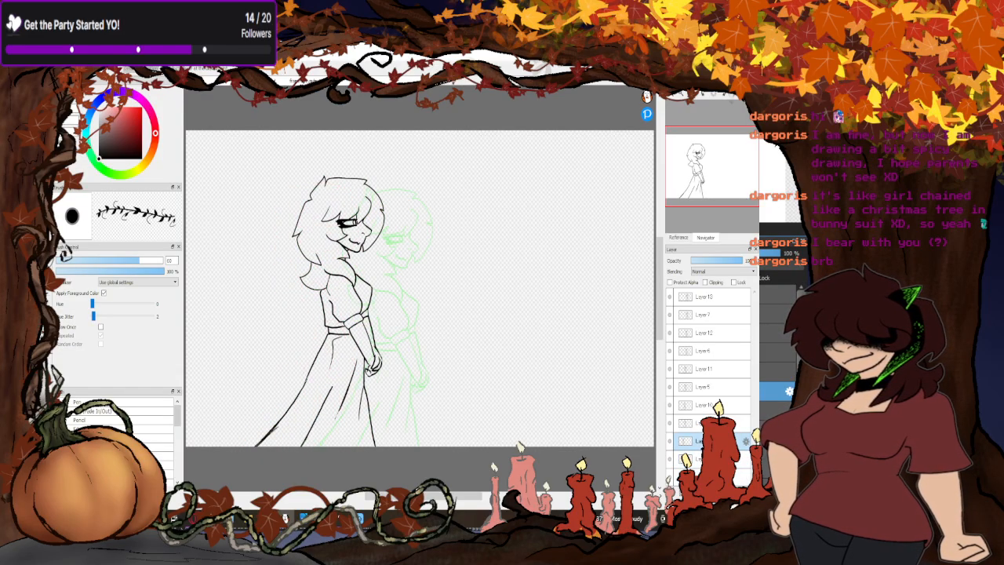
- Delete the remaining duplicate layers Layer10, Layer11, Layer12 and Layer13, keeping the originals Layer4 to Layer7
key(Up)
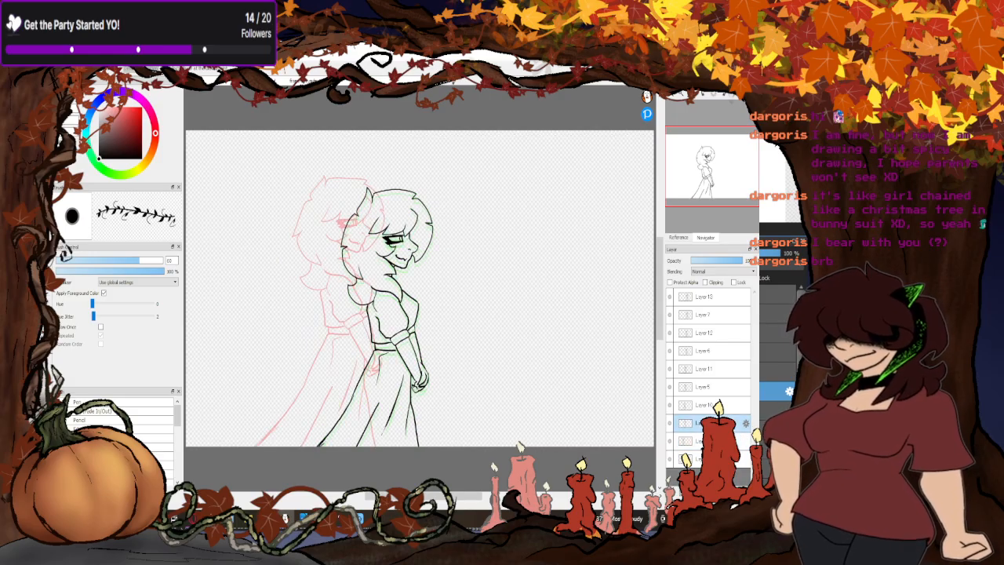
key(Up)
key(Up)
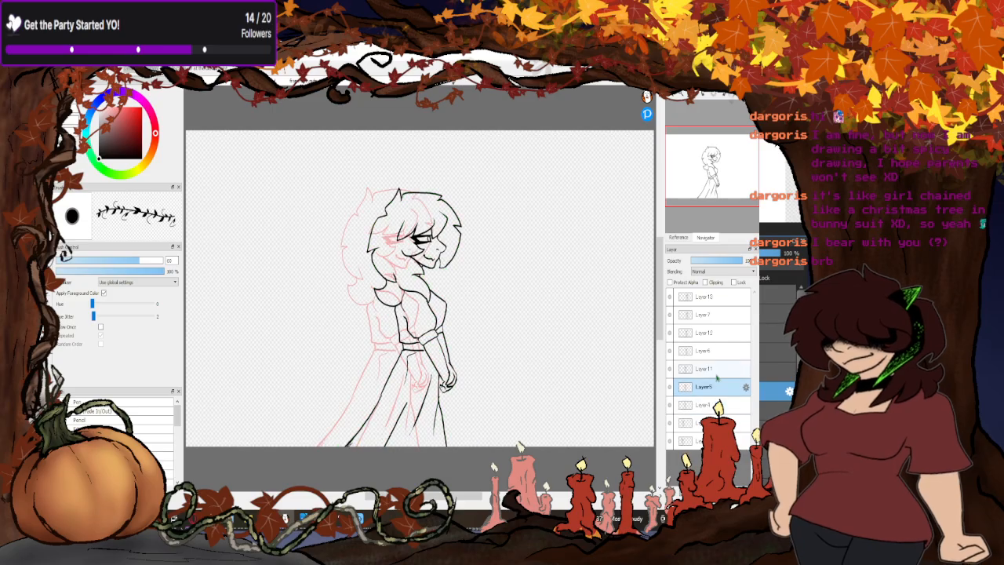
key(Up)
key(Up)
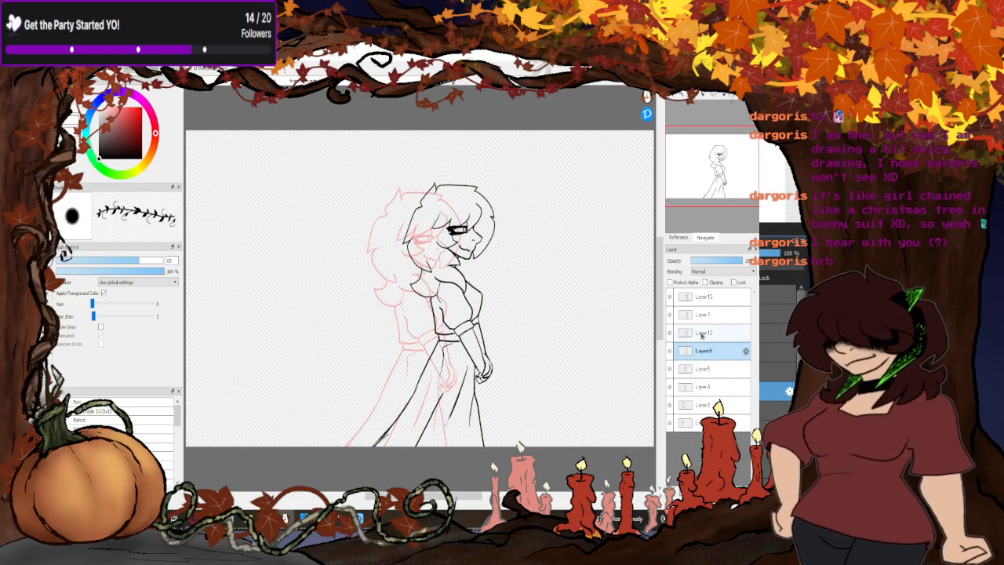
key(Up)
click(733, 486)
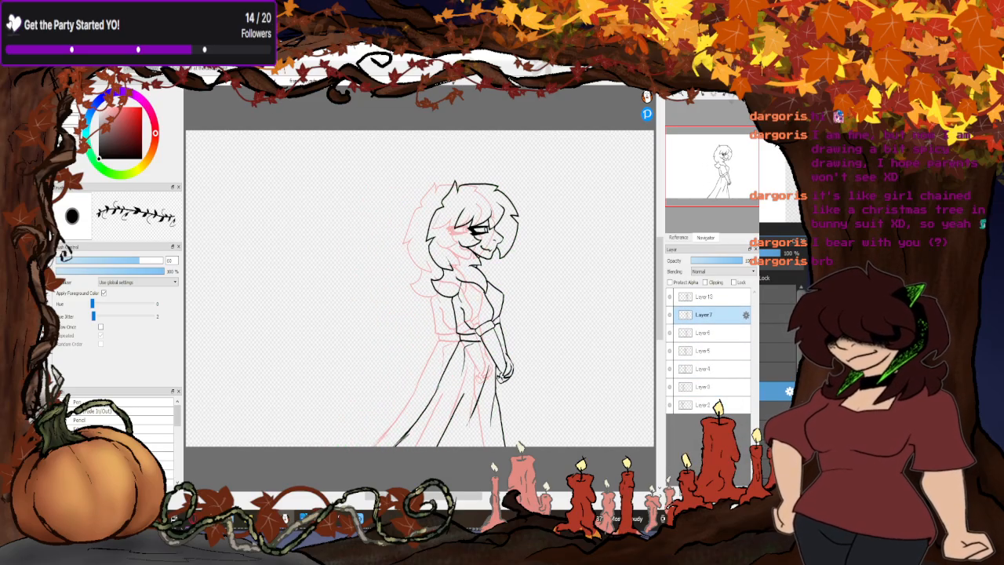
click(714, 301)
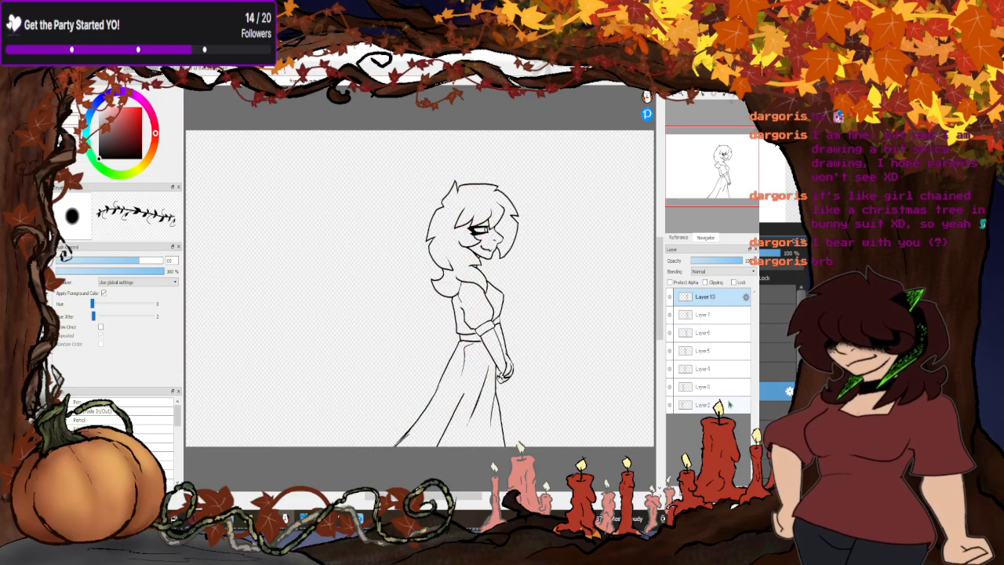
key(ctrl+z)
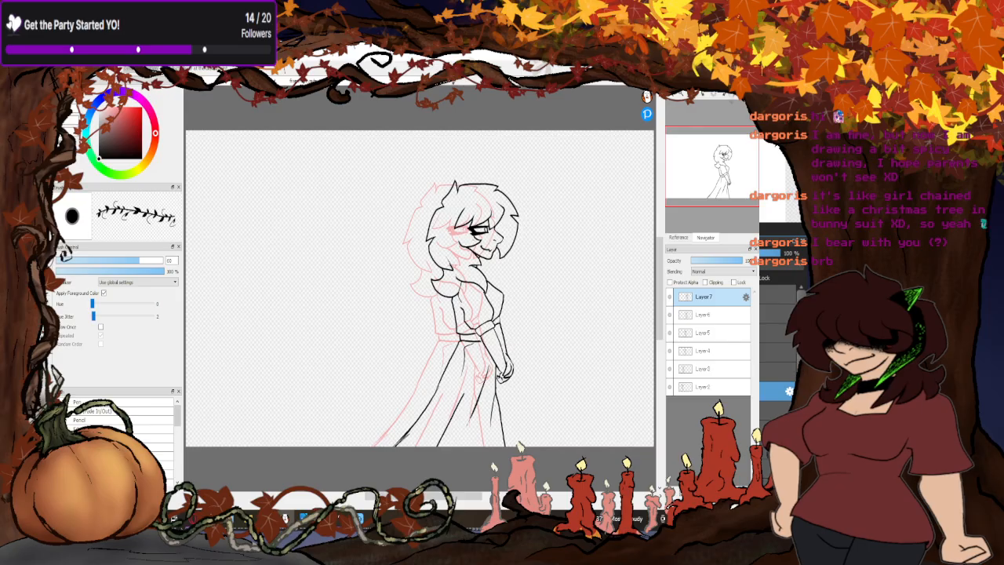
- Check the walk poses one by one in onion skin, from Layer2 up to Layer7
click(709, 389)
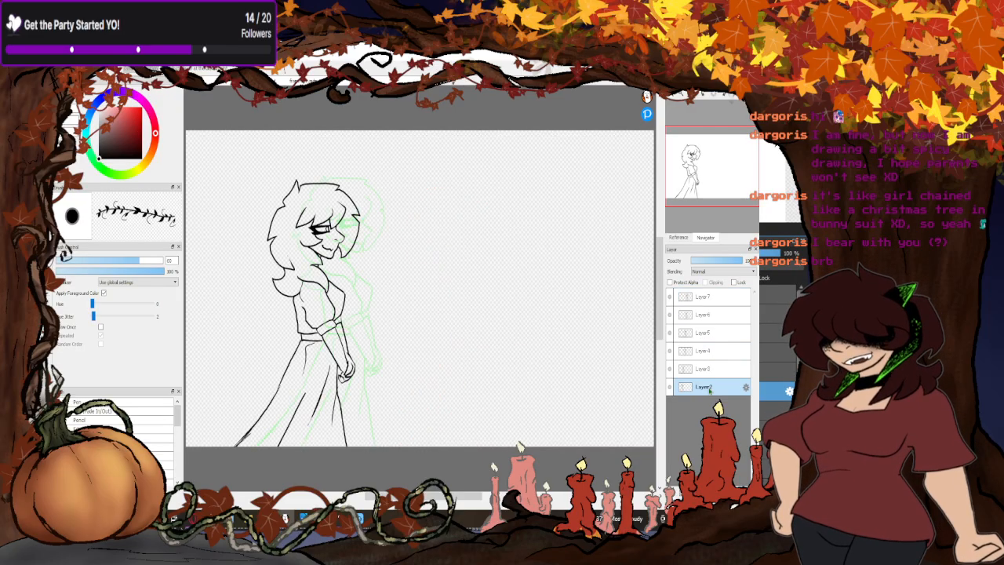
click(707, 374)
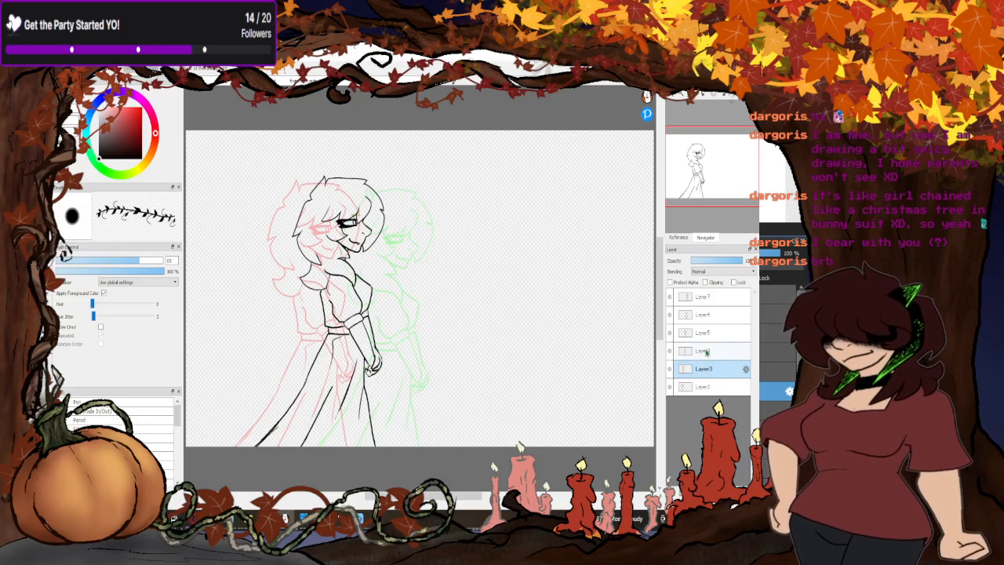
click(707, 352)
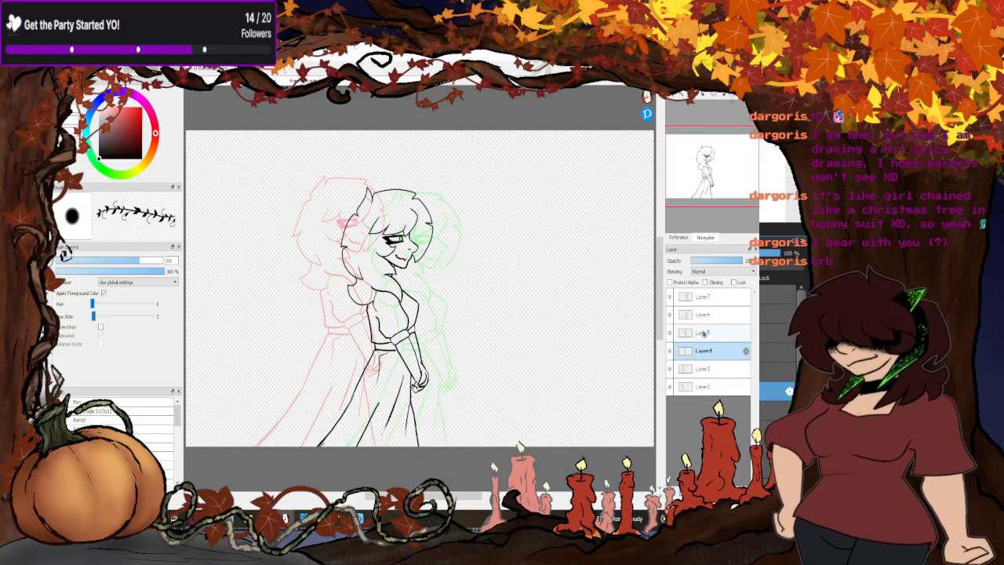
click(704, 334)
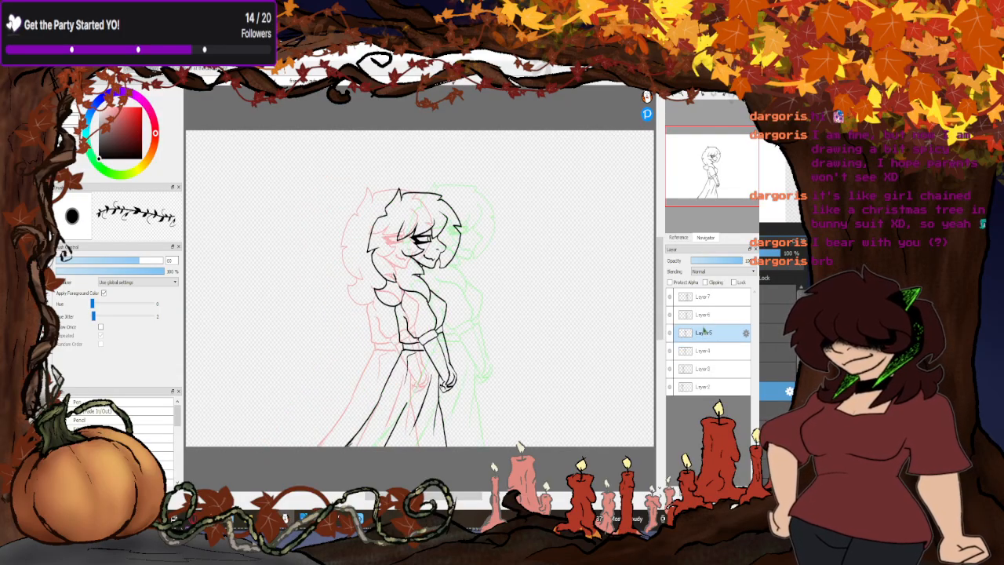
click(703, 317)
click(703, 298)
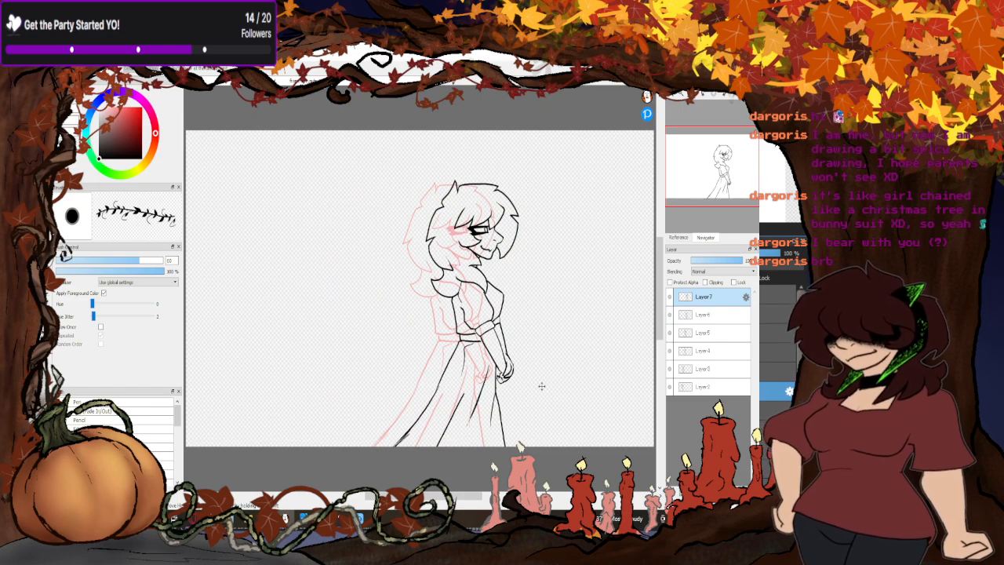
- Preview the walk animation with AutoPlay and close the preview
click(177, 78)
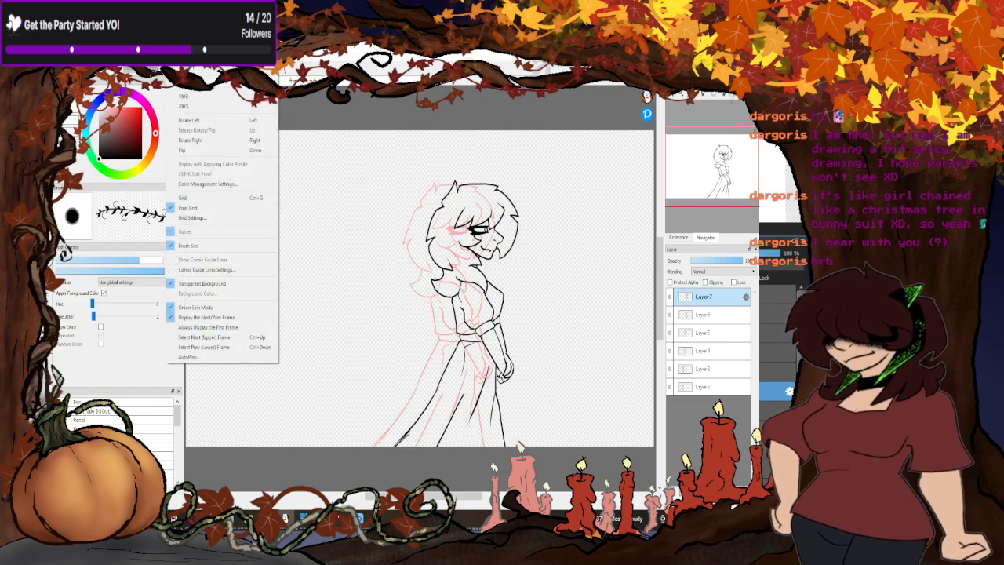
click(196, 357)
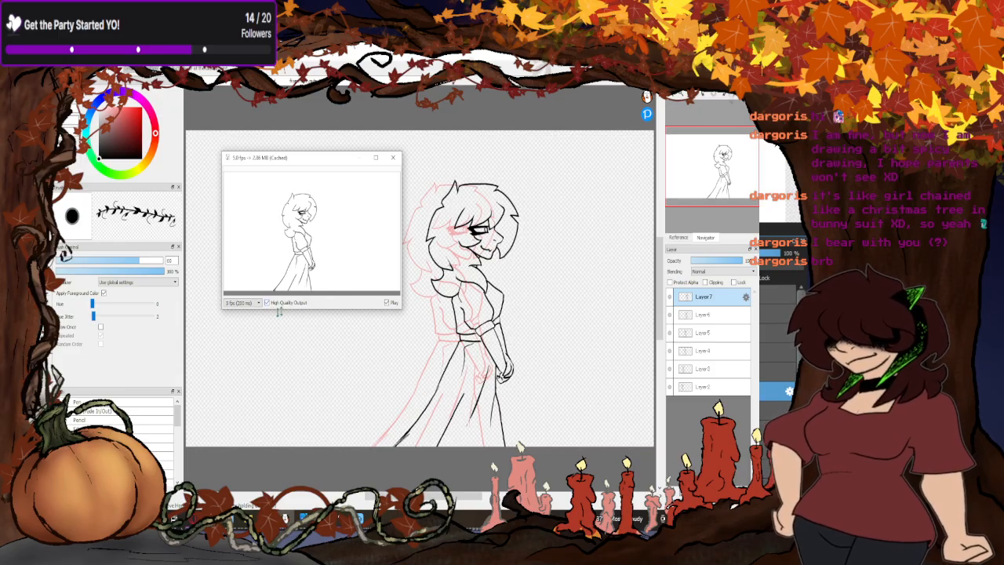
click(393, 156)
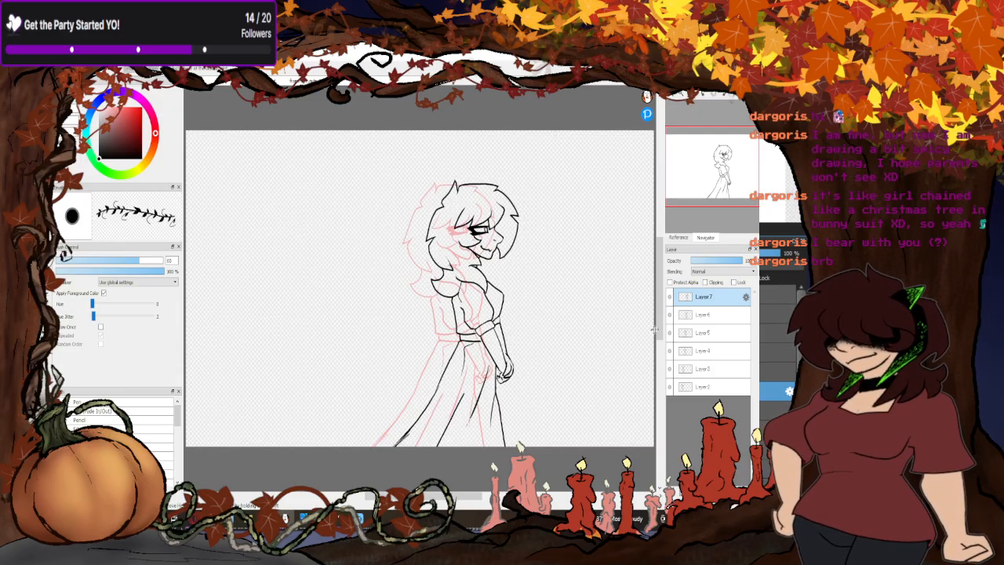
- Compare the height of the poses from Layer2 up to Layer6 and back down to Layer3
click(696, 390)
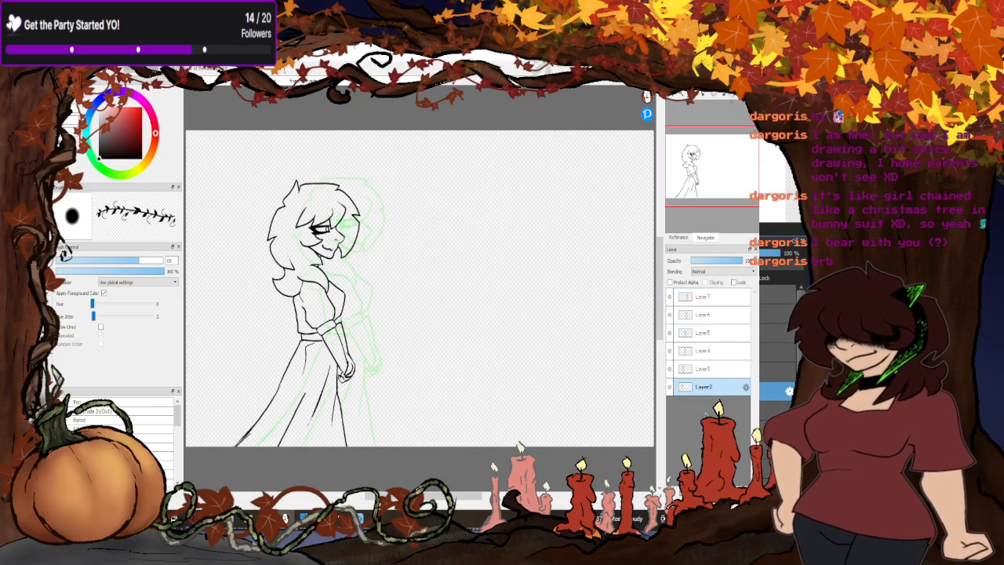
click(708, 370)
click(708, 353)
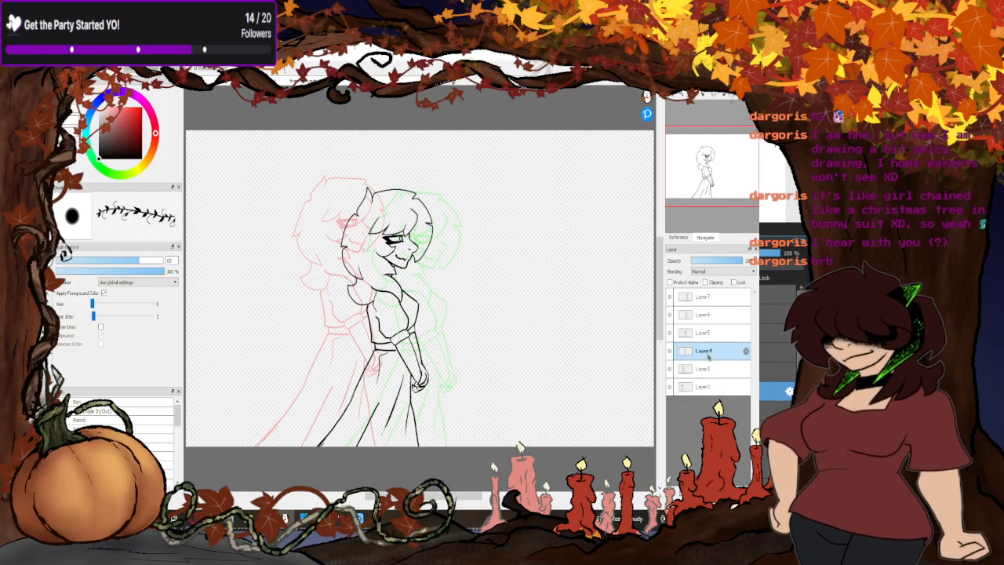
click(706, 335)
click(705, 318)
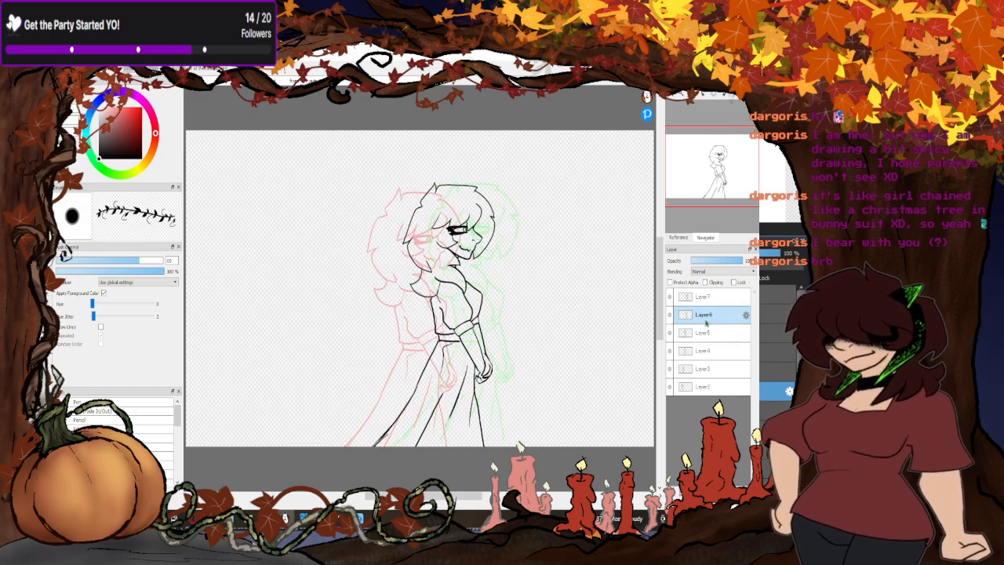
click(706, 350)
click(706, 338)
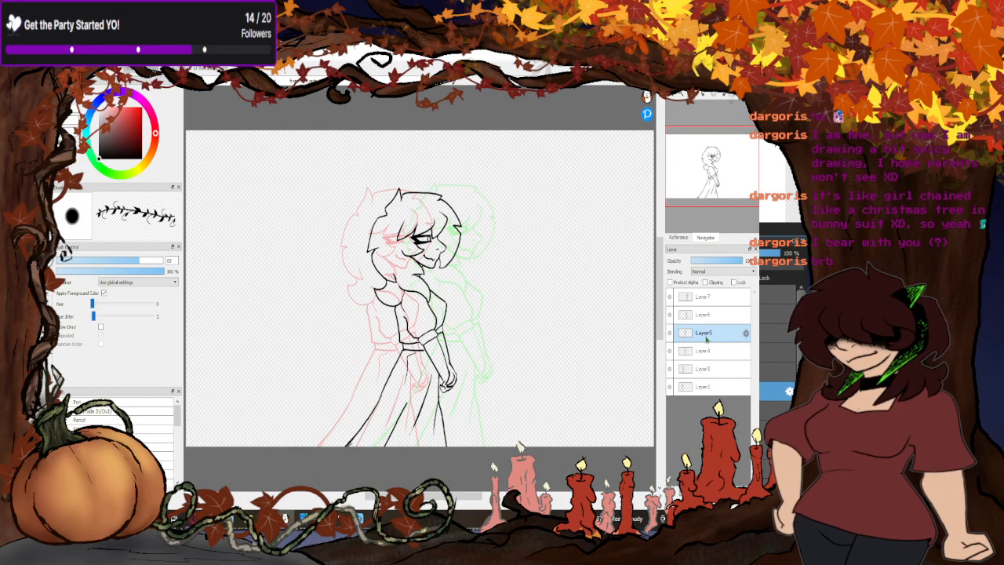
click(705, 352)
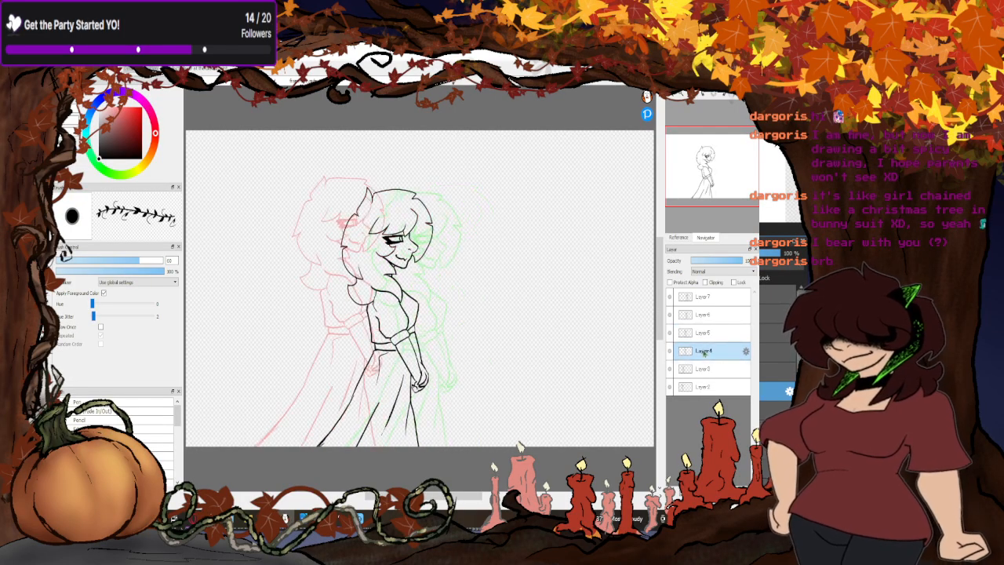
click(696, 372)
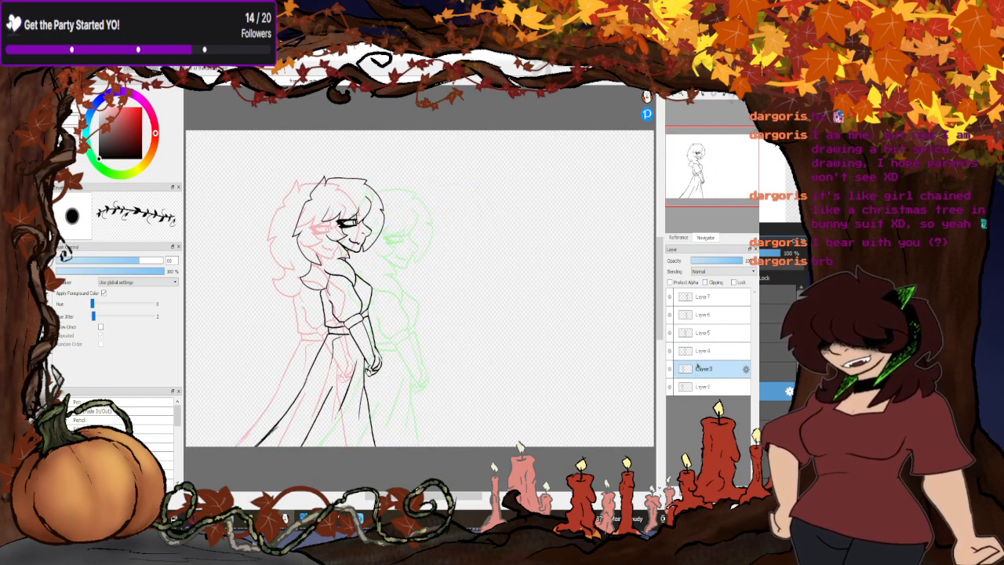
- Nudge the woman slightly upward on Layer4, and a smaller amount upward on Layer5
click(700, 351)
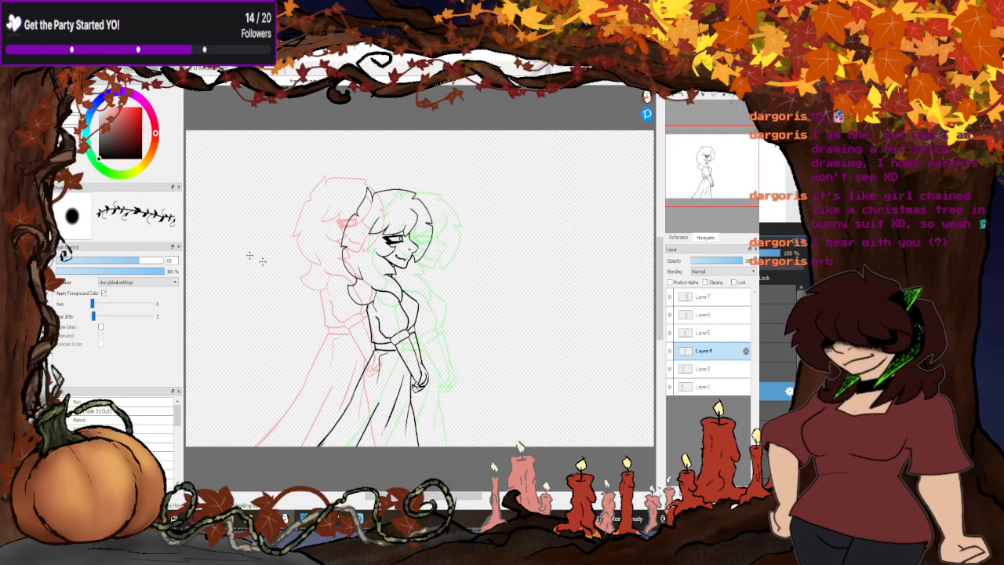
drag(372, 308, 372, 303)
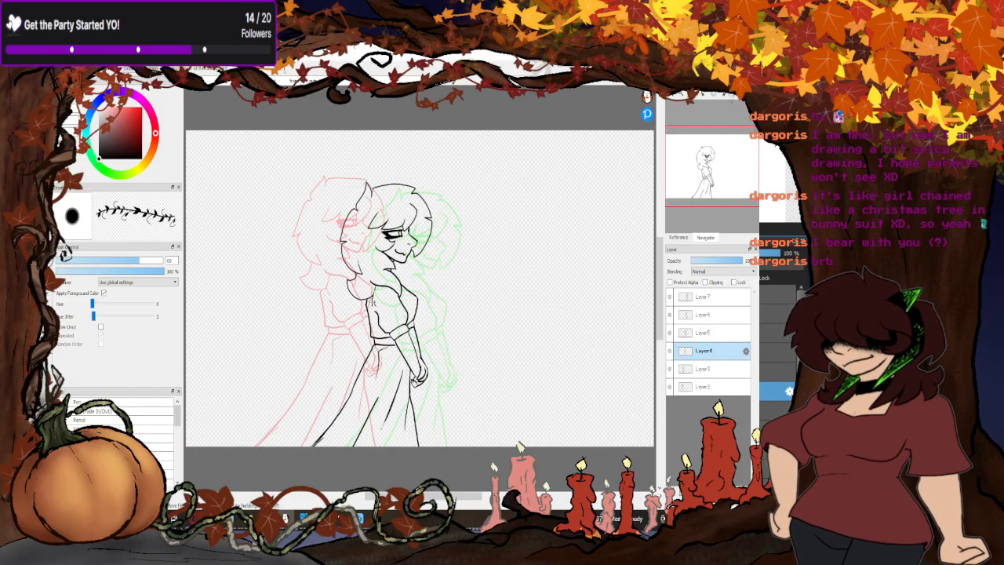
click(735, 334)
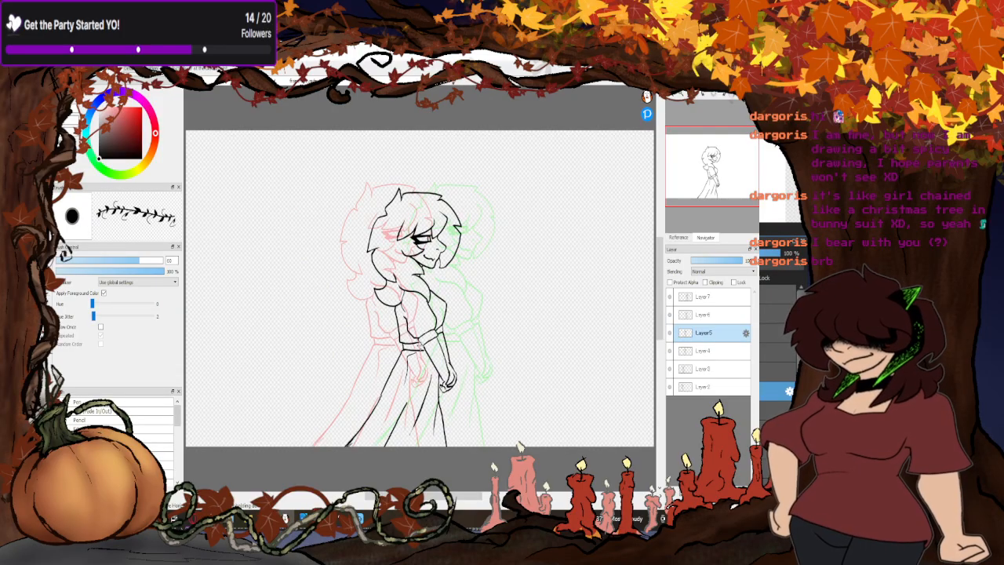
drag(420, 345, 420, 342)
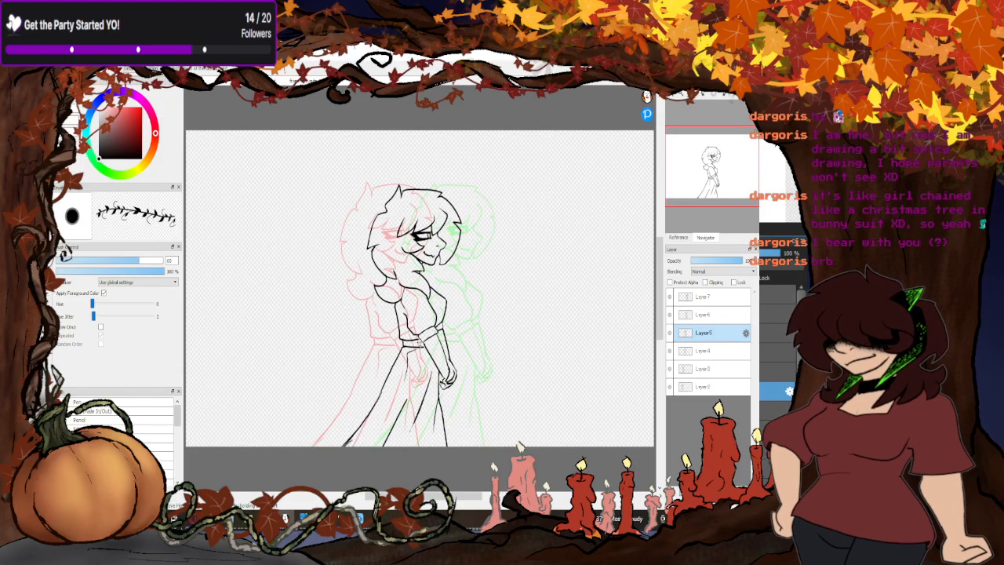
- Recheck the nudged poses against their neighbours in onion skin and compare the first pose on Layer2 with the last on Layer7
click(707, 318)
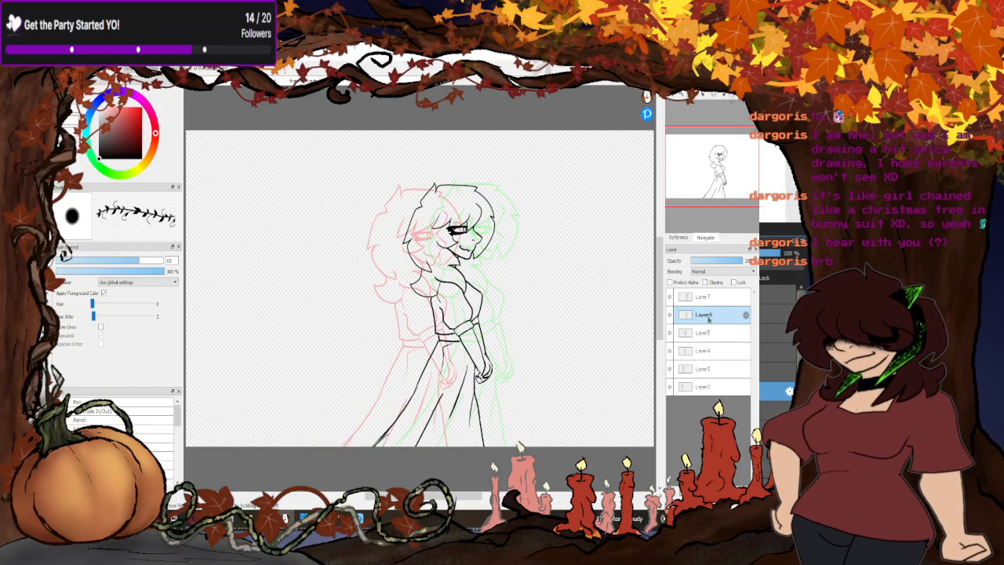
click(710, 298)
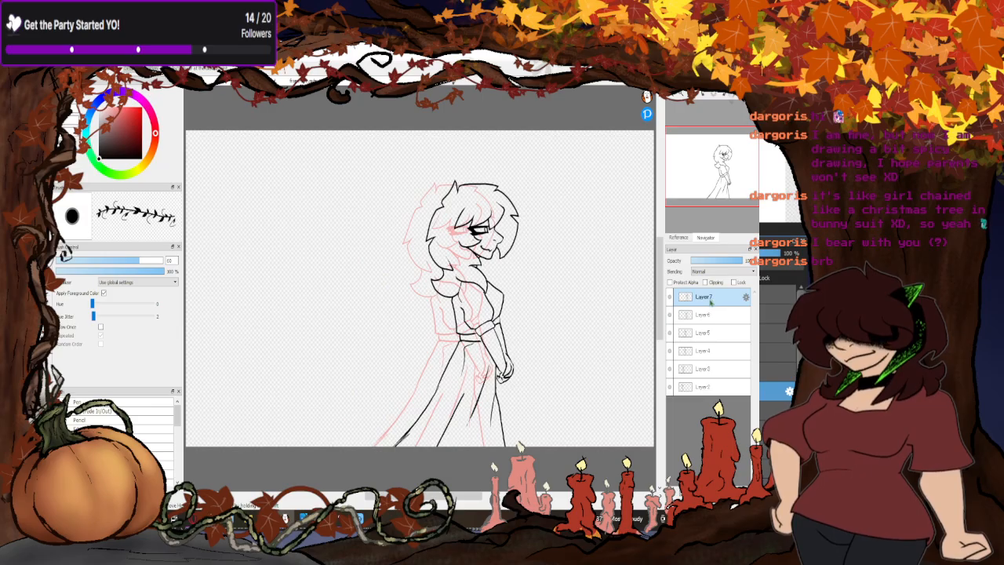
click(712, 387)
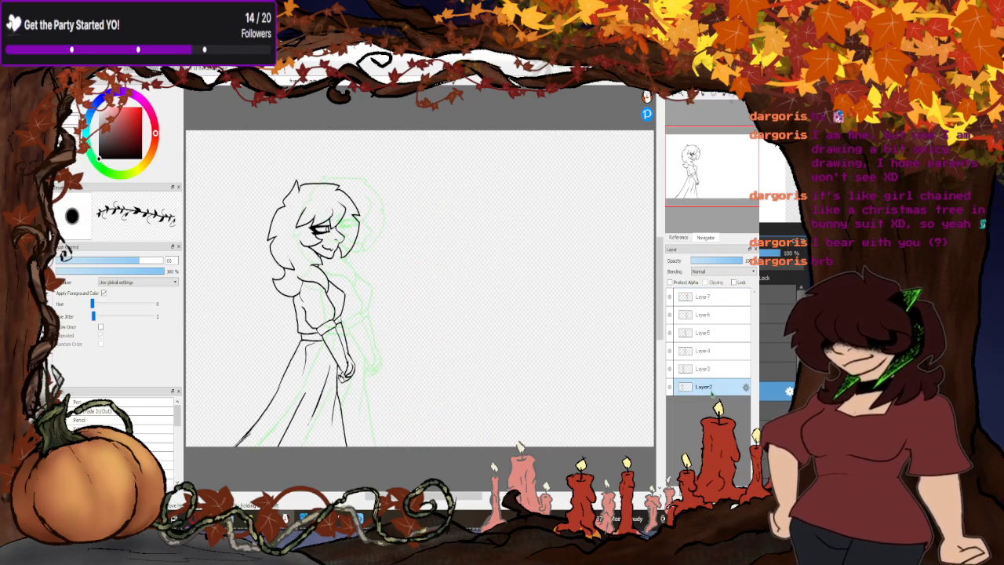
click(698, 296)
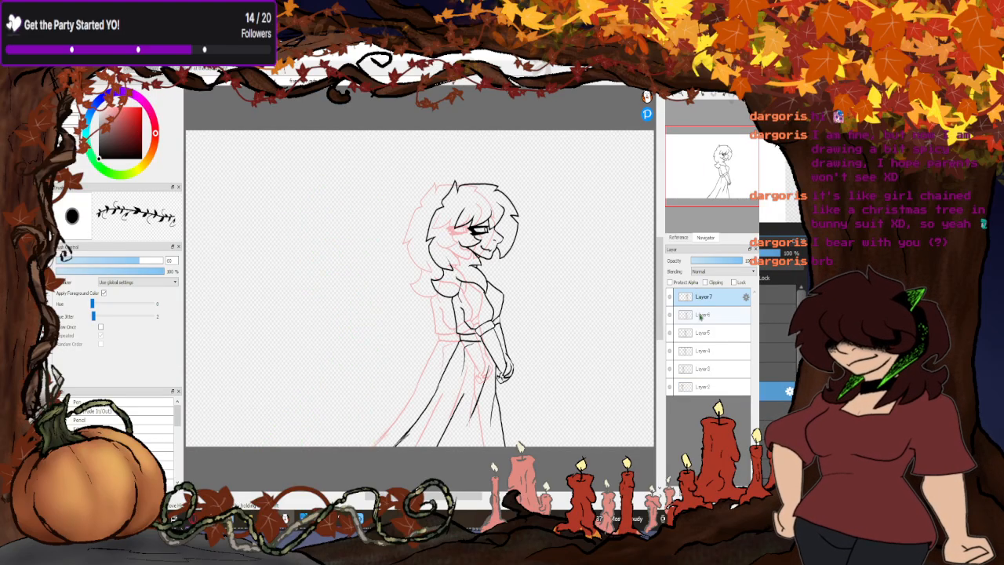
click(706, 370)
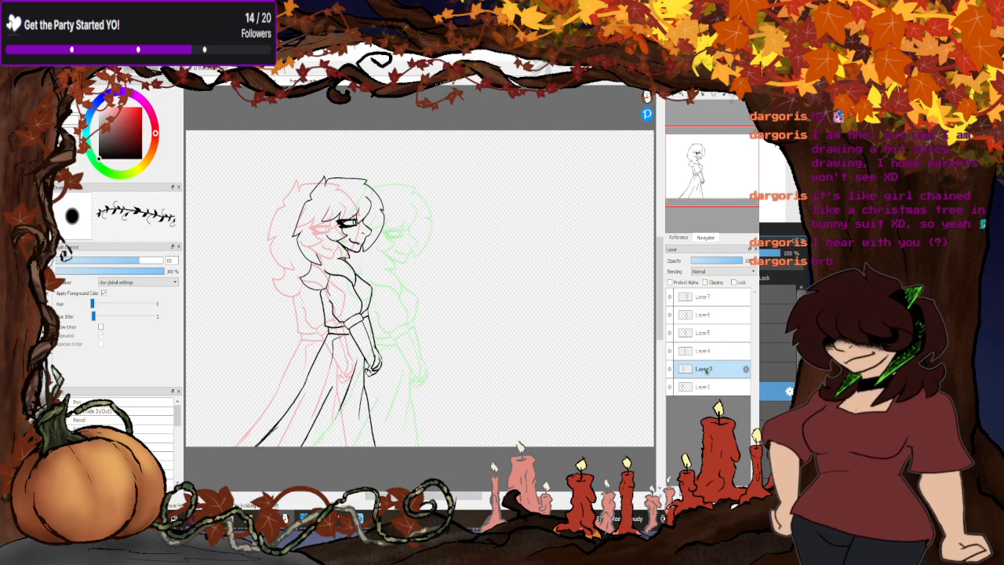
click(705, 350)
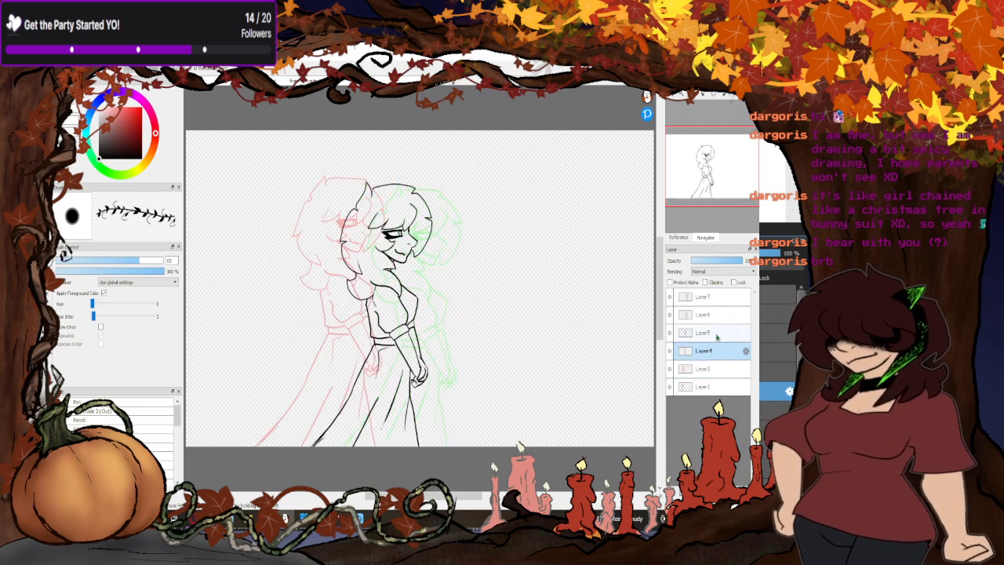
click(716, 334)
click(713, 314)
click(711, 297)
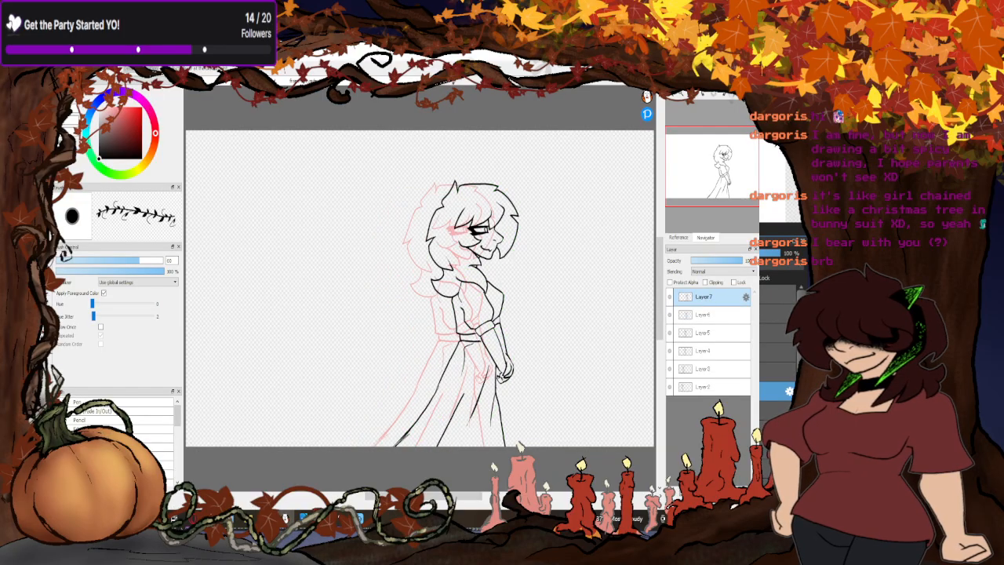
- Preview the walk animation with AutoPlay at 5 fps and close the preview window
click(174, 69)
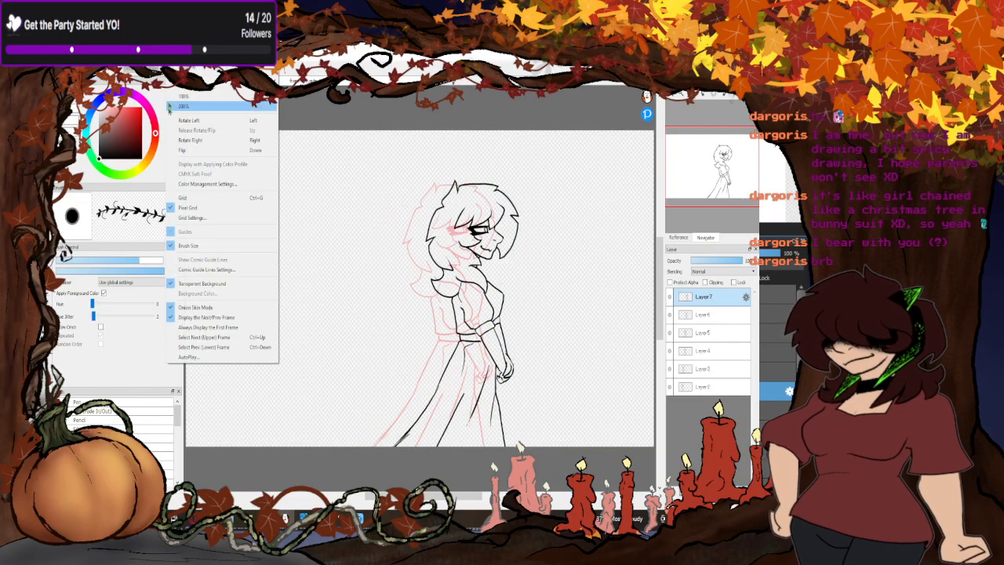
click(193, 359)
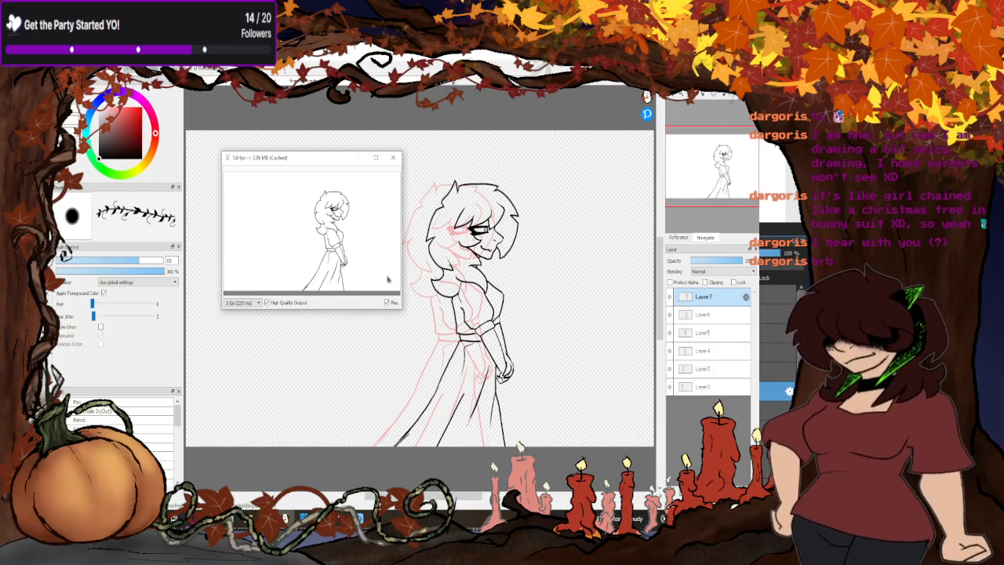
click(393, 158)
- Create a new layer folder and gather all the pose layers, Layer2 to Layer7, inside it in order
click(707, 387)
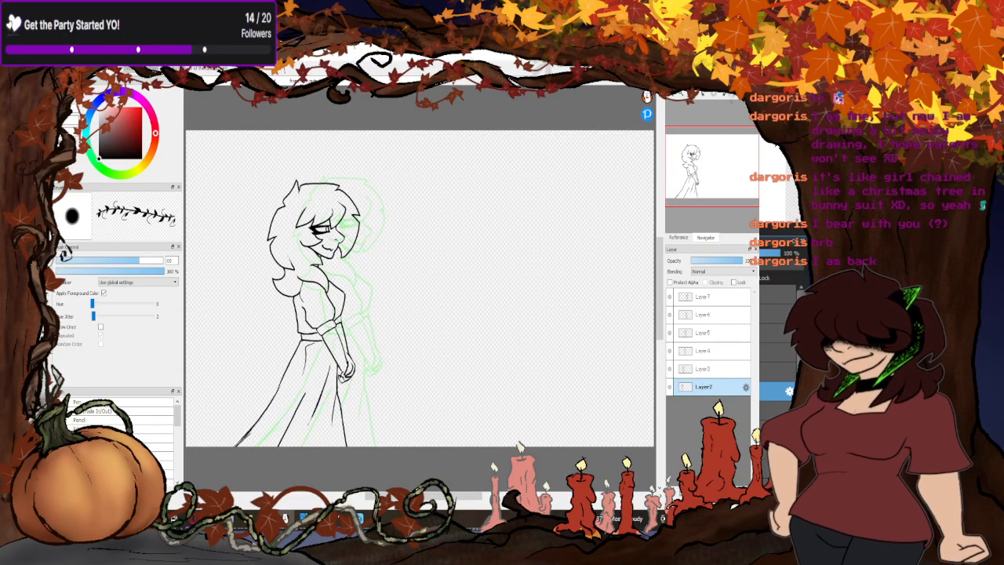
click(703, 487)
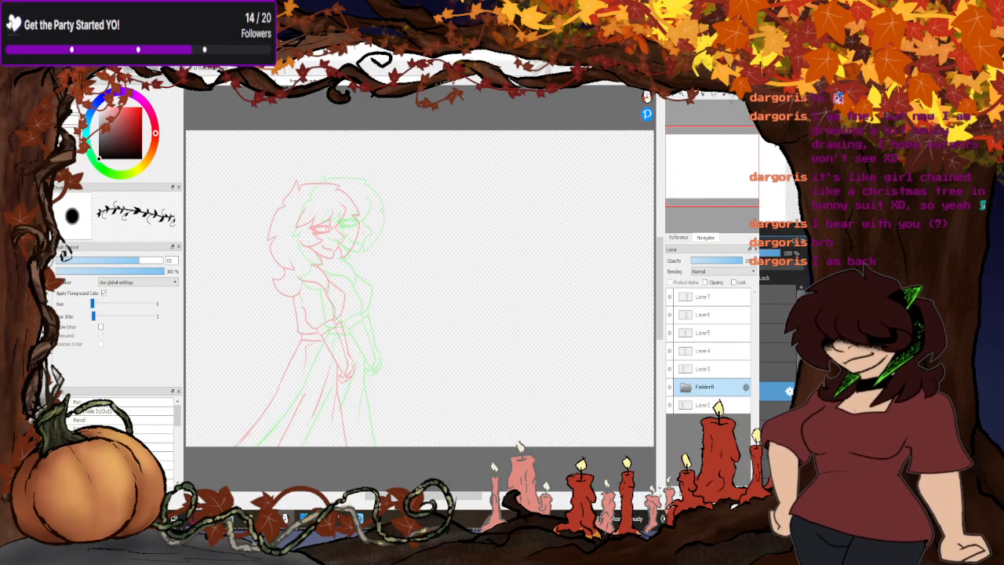
drag(717, 404, 712, 392)
click(711, 370)
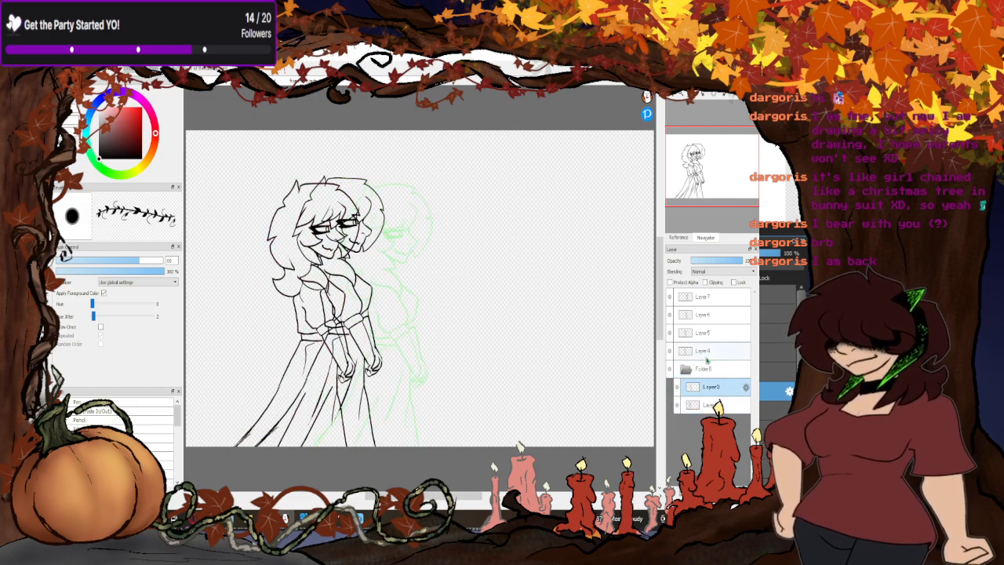
drag(708, 353, 705, 370)
mouse_move(708, 332)
mouse_down()
mouse_move(710, 353)
mouse_move(713, 303)
mouse_move(714, 316)
mouse_up()
click(689, 301)
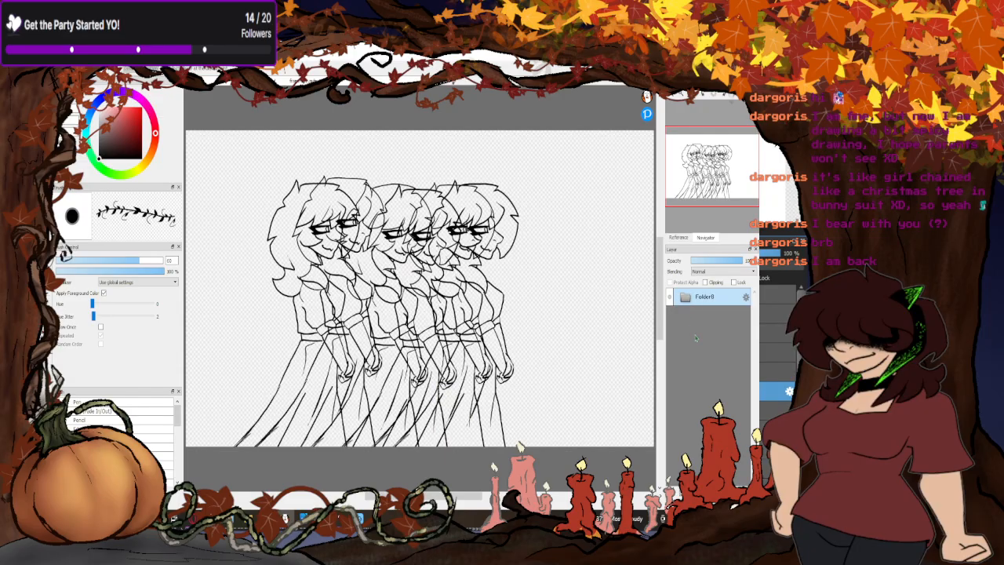
- Move the whole folder of poses left until the first pose's skirt reaches the canvas's left edge
drag(333, 351, 283, 352)
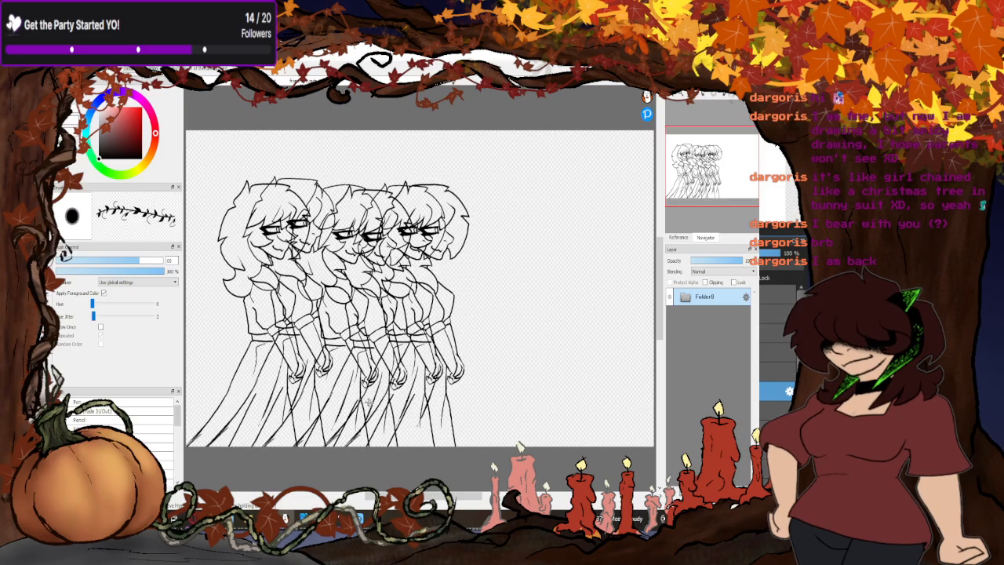
drag(367, 402, 329, 391)
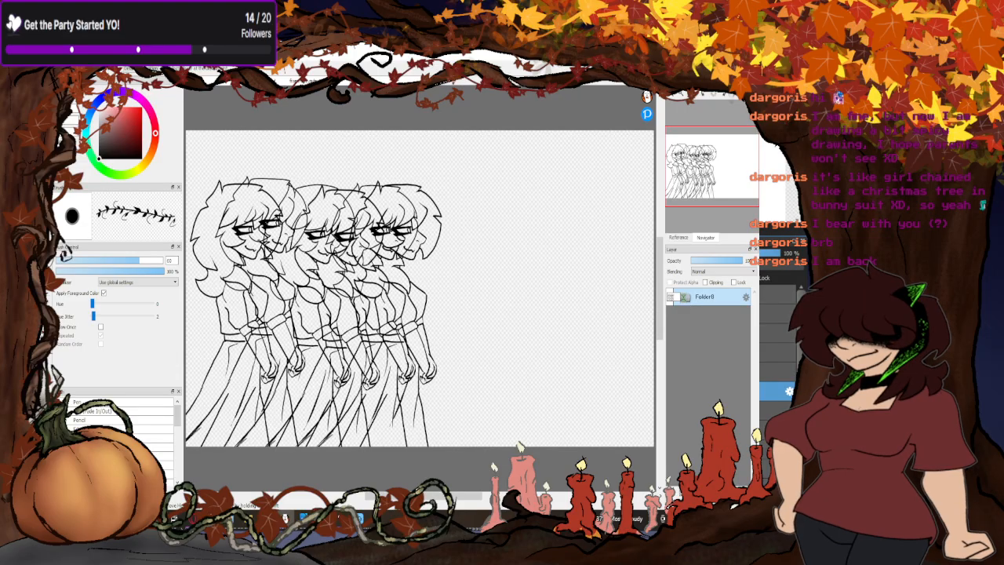
- Take Layer2 through Layer7 back out of the folder in their original order and delete the emptied folder
click(686, 302)
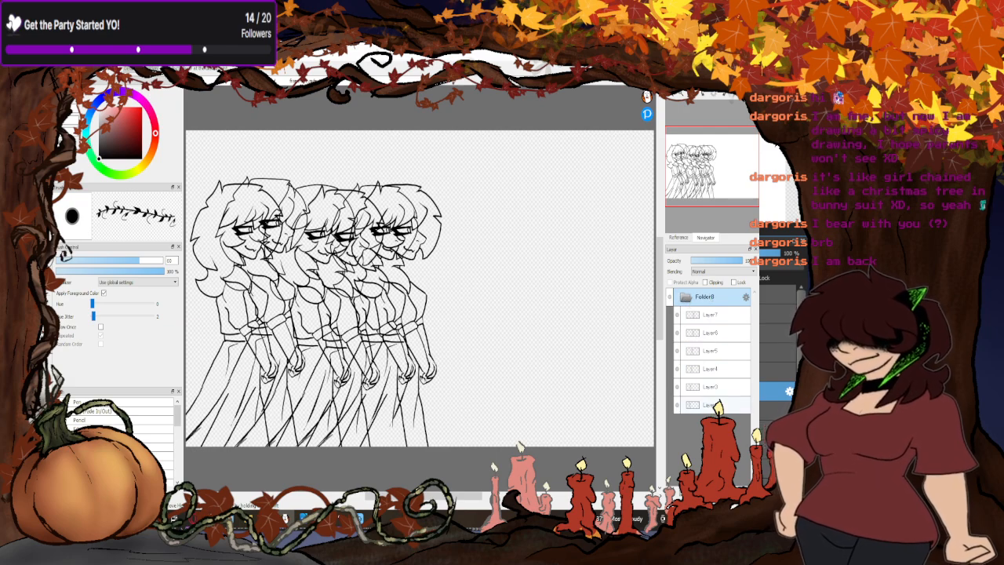
click(712, 404)
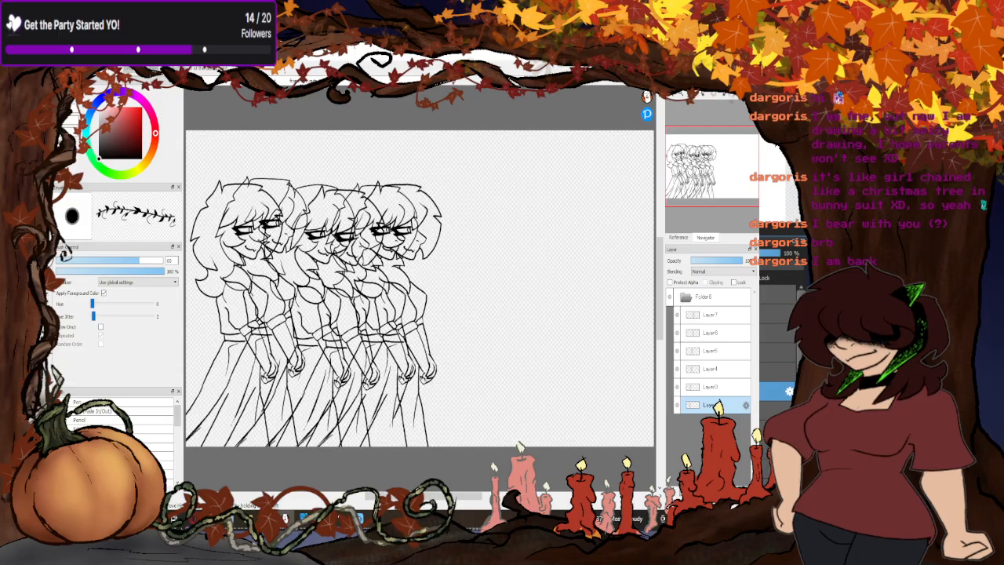
drag(711, 406, 709, 297)
drag(712, 405, 712, 297)
drag(718, 403, 711, 297)
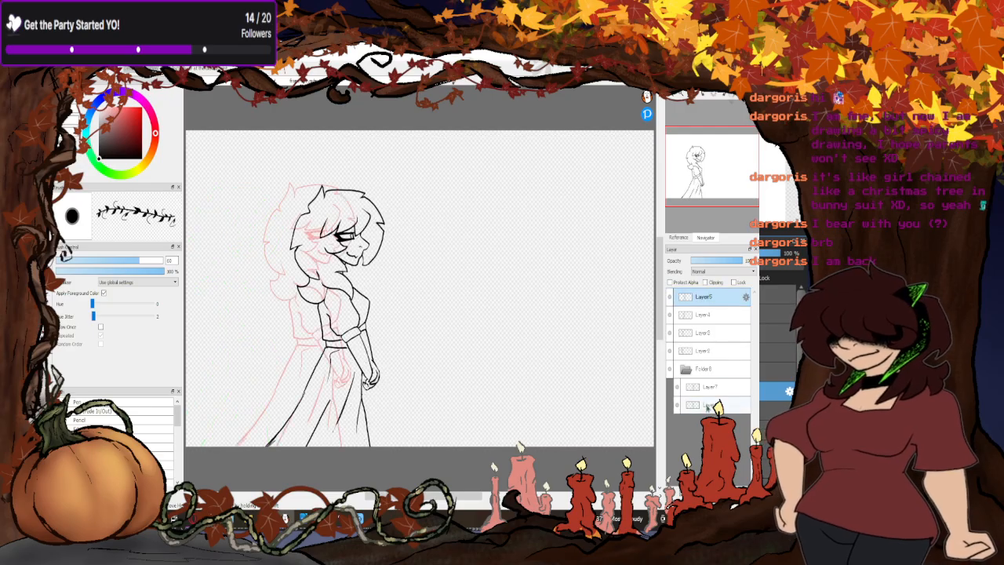
drag(706, 405, 708, 296)
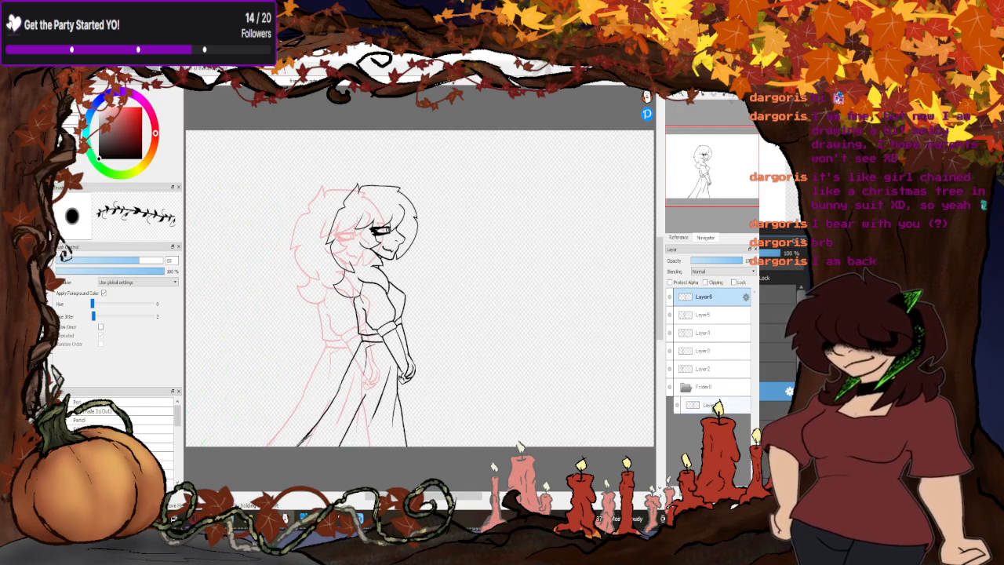
drag(710, 405, 707, 297)
click(706, 404)
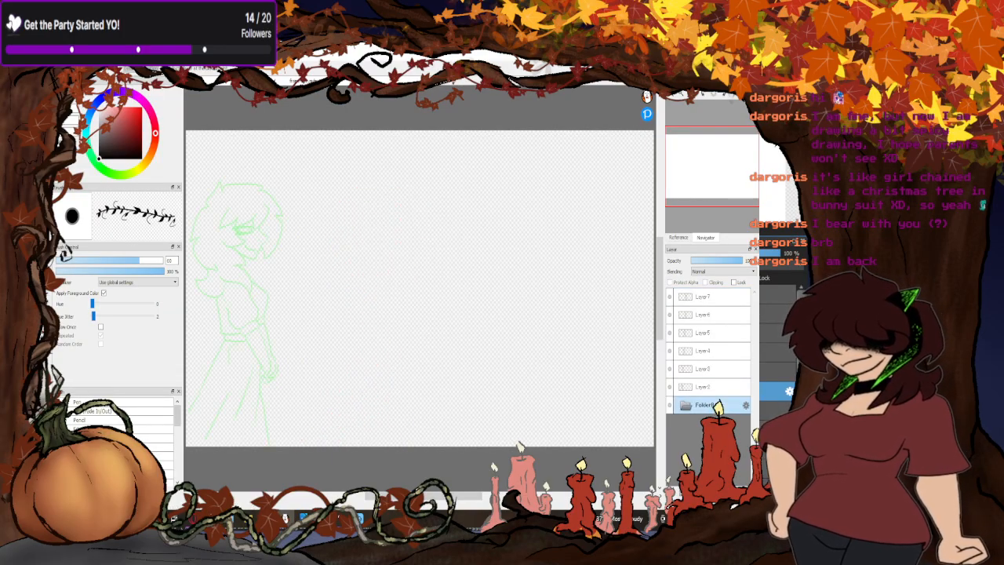
key(Delete)
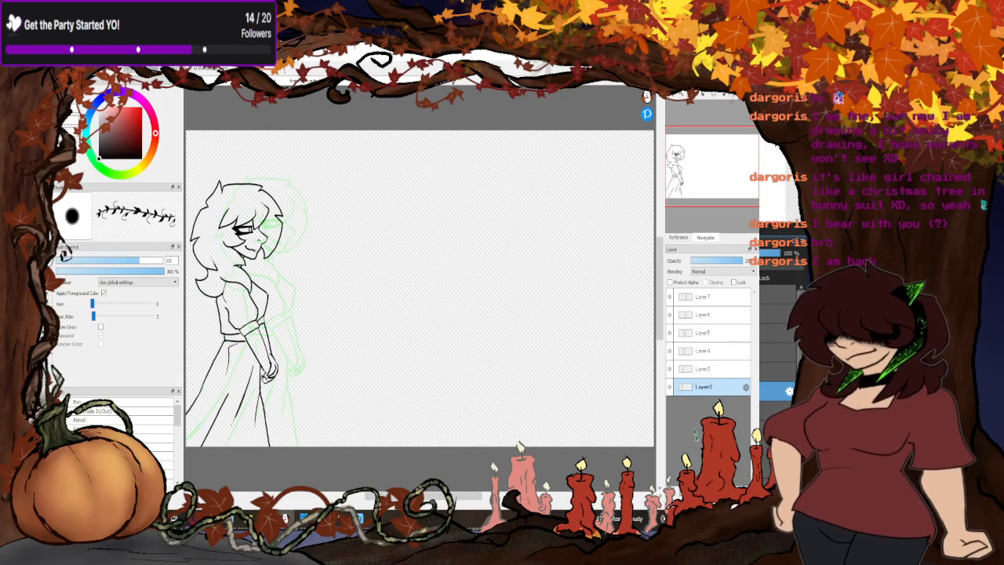
- Step through the poses from Layer3 to Layer7 in onion skin and compare the first poses with the last one
click(705, 371)
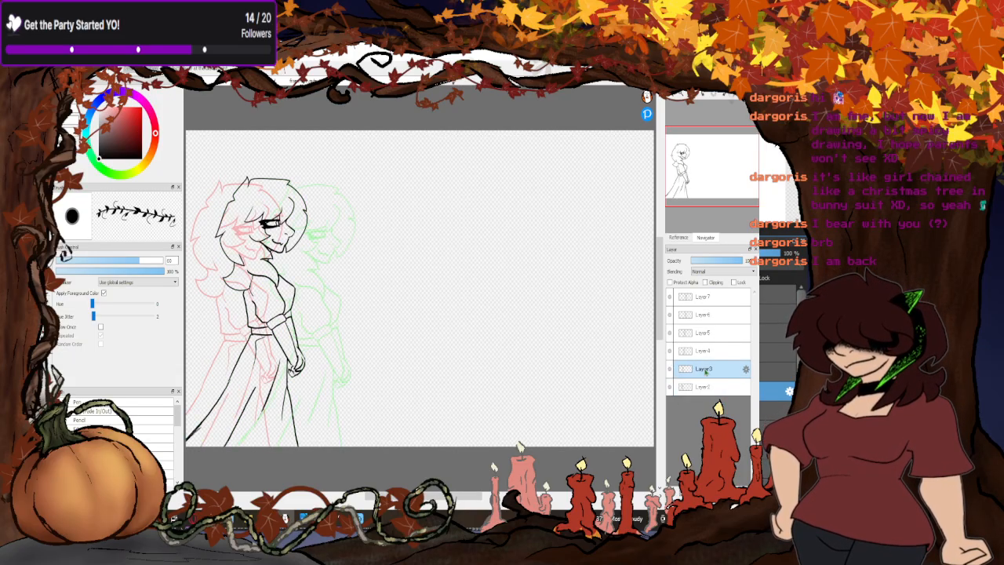
click(709, 352)
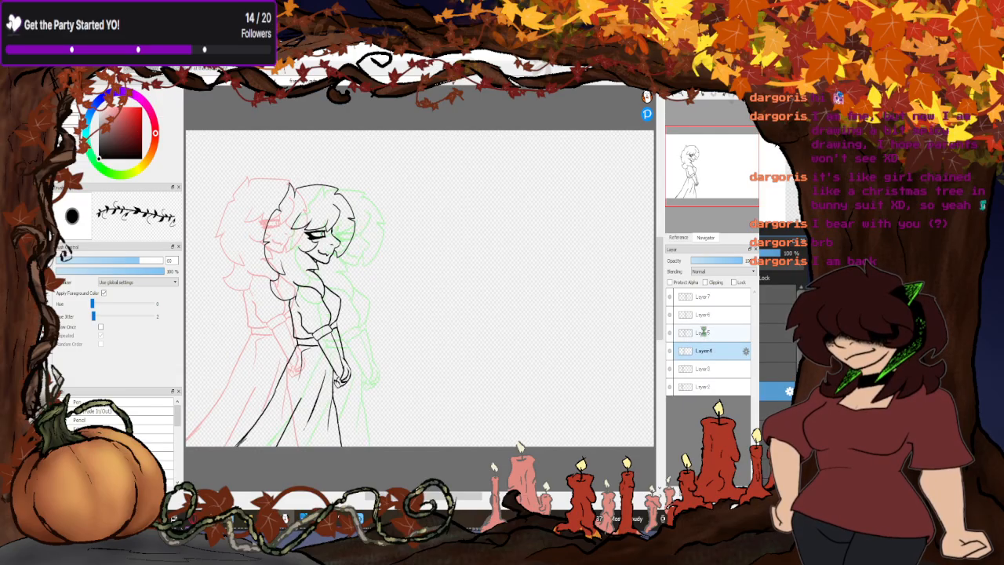
click(703, 332)
click(706, 315)
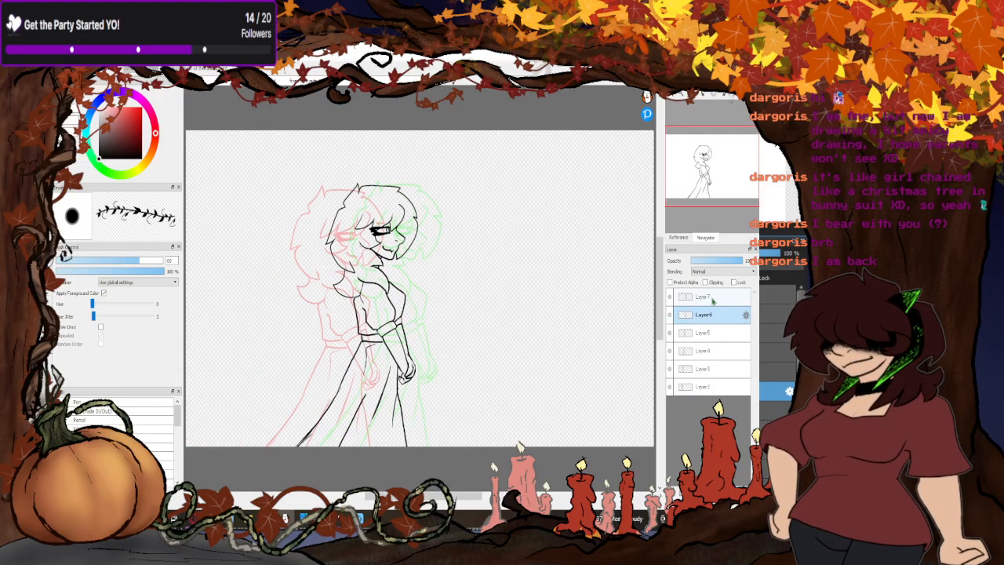
click(711, 298)
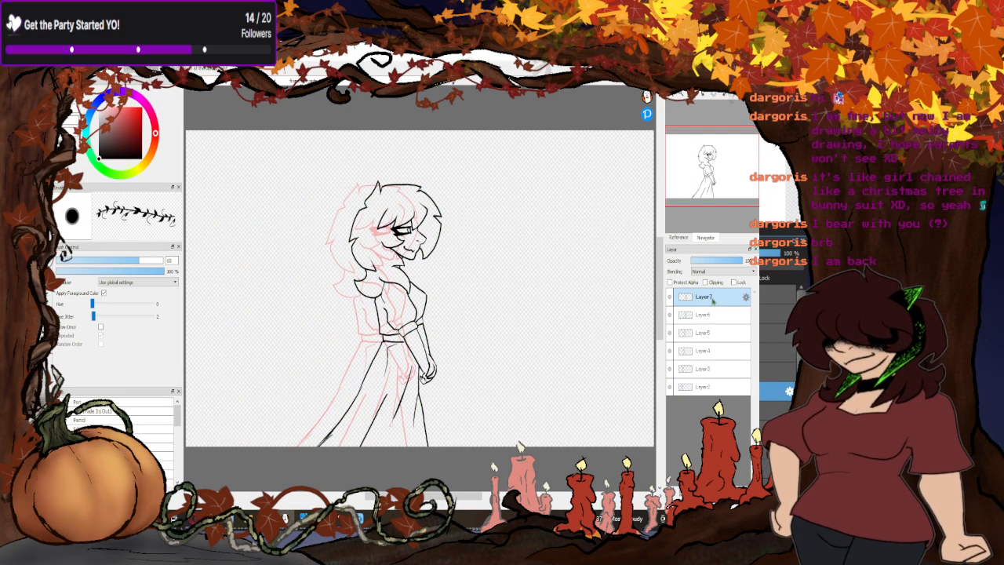
click(703, 387)
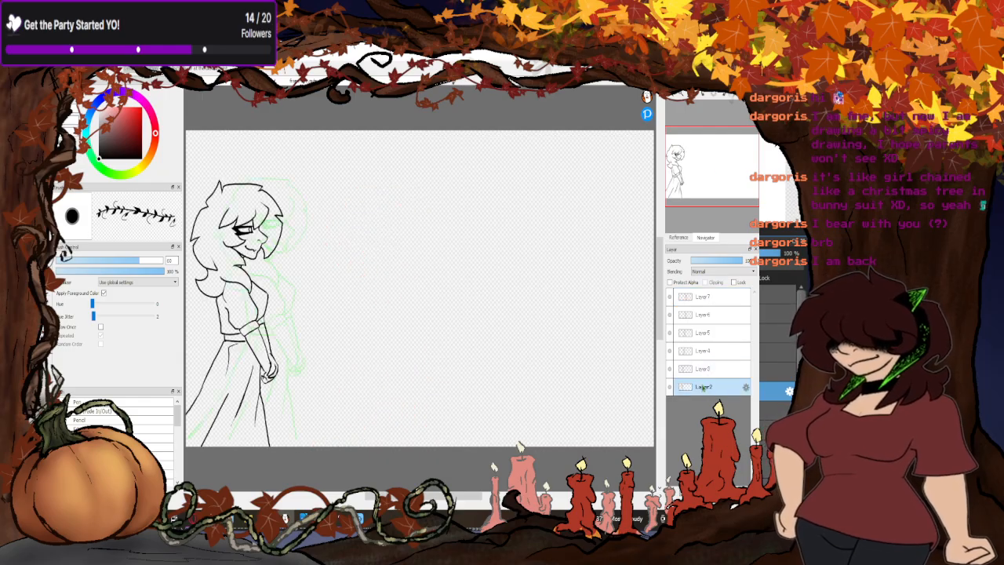
click(705, 370)
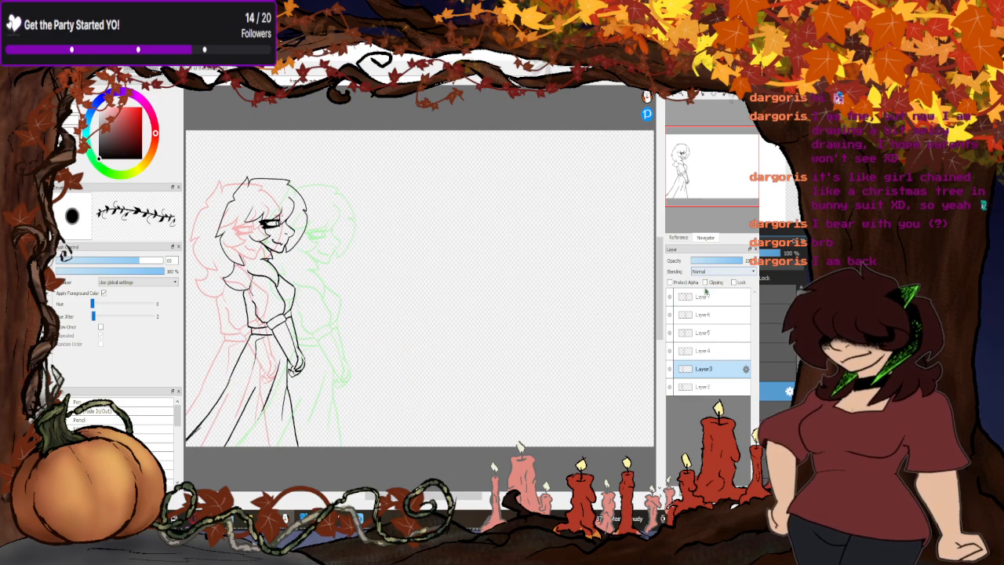
click(705, 298)
- Copy the Layer3 pose onto a new layer above Layer7 and place it slightly ahead of the Layer7 pose
click(703, 369)
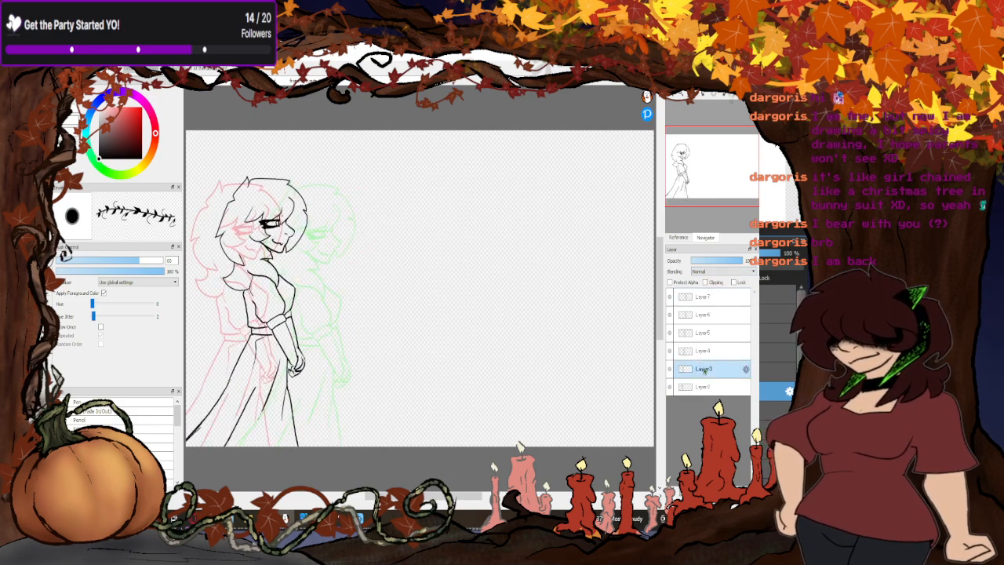
click(703, 297)
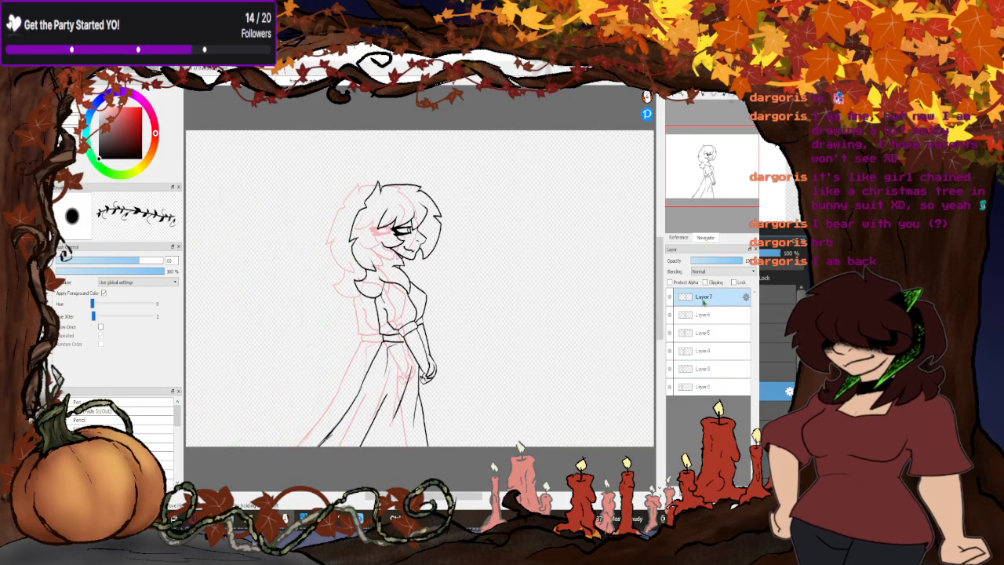
key(ctrl+v)
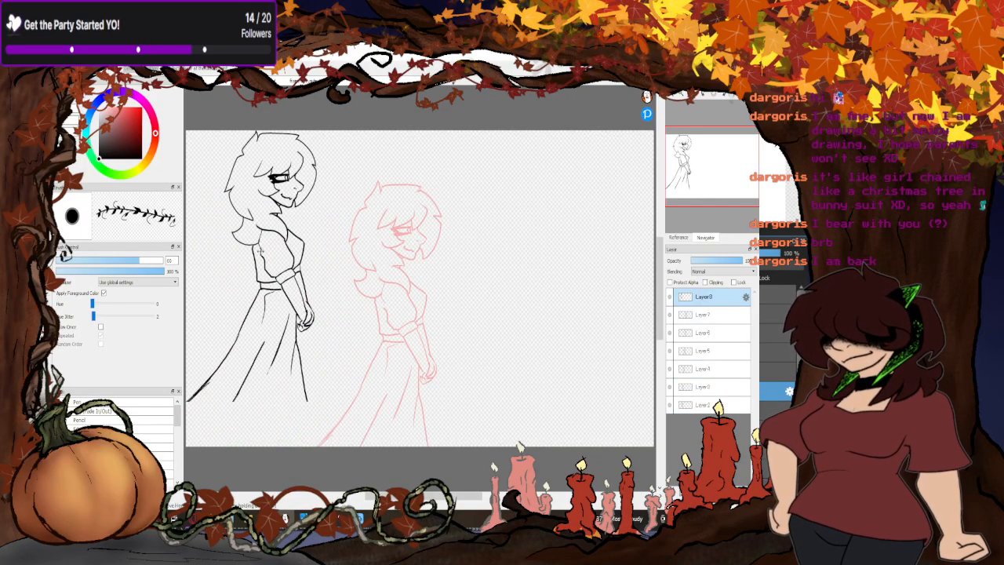
drag(267, 267, 409, 311)
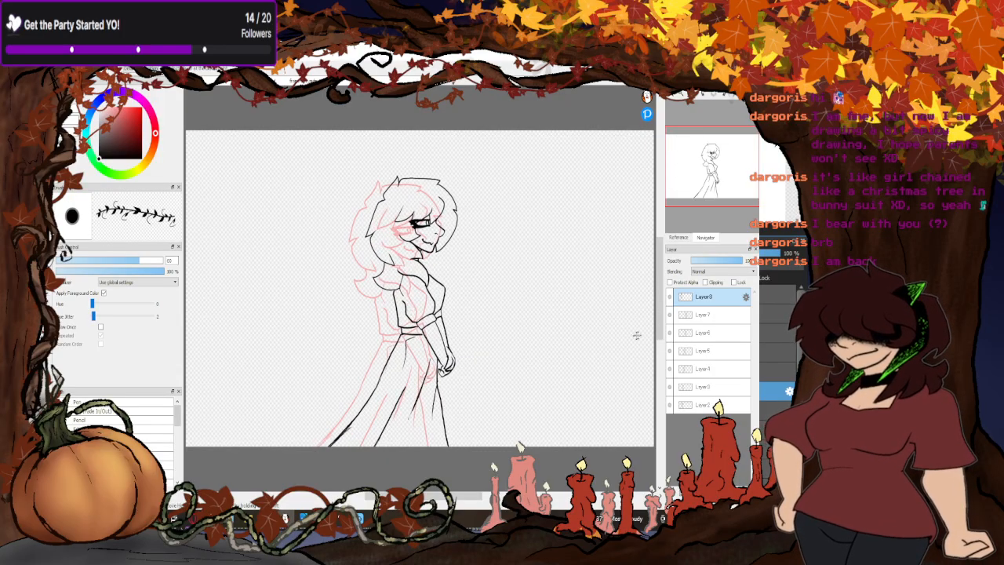
- Copy the Layer4 pose onto a new top layer and place it one step ahead of the previous pose
click(704, 368)
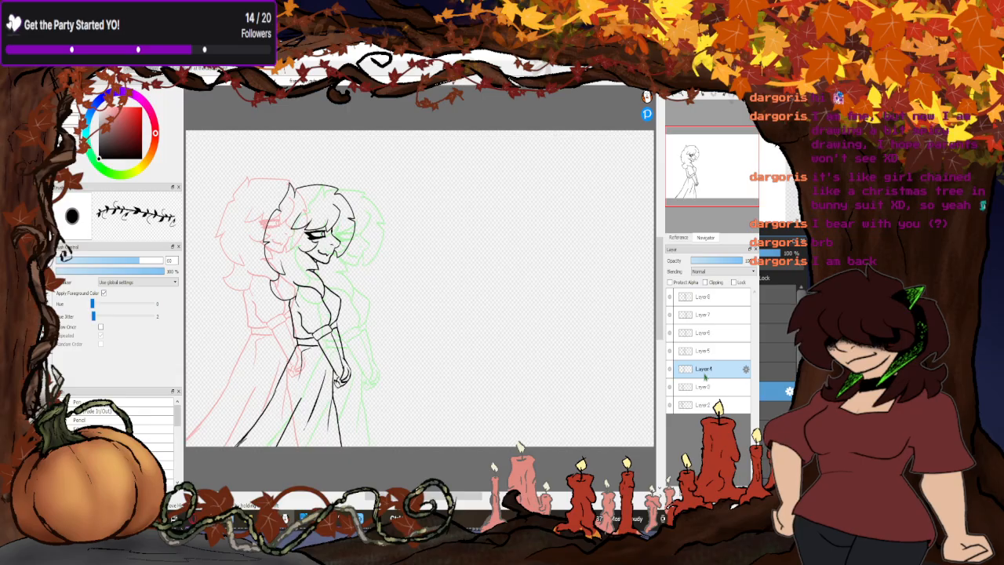
click(710, 298)
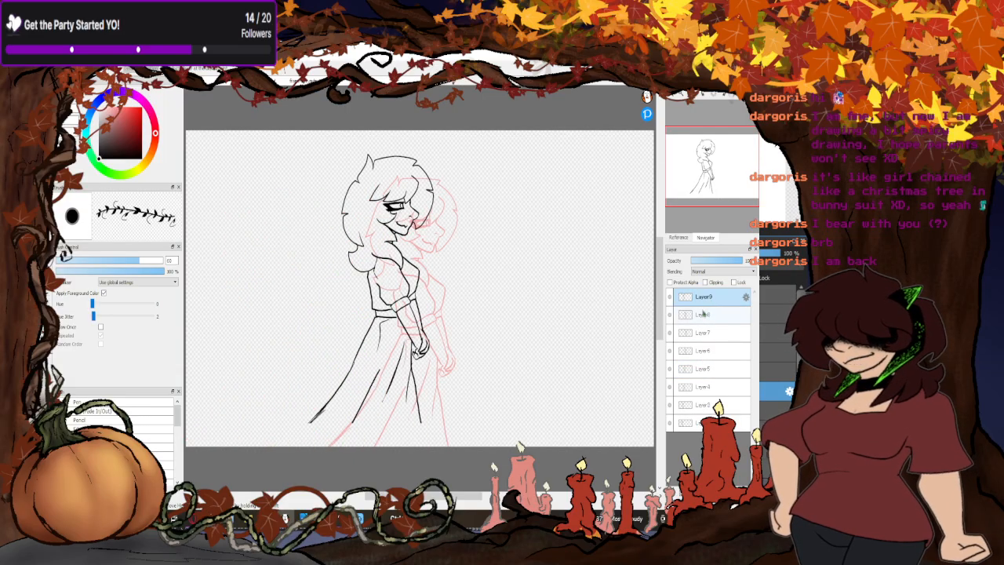
key(ctrl+t)
drag(373, 351, 426, 374)
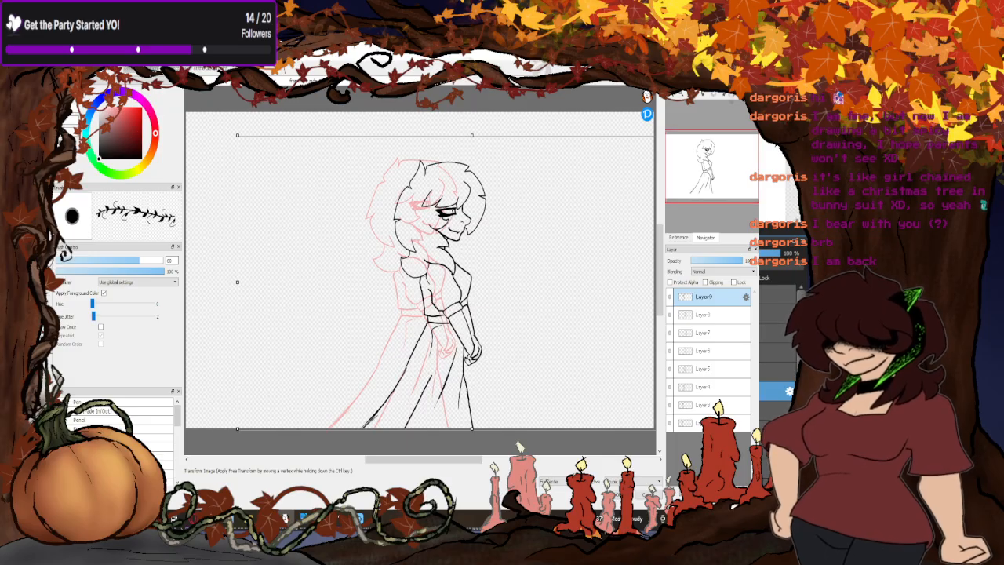
key(Return)
- Copy the Layer5 pose onto a new top layer and place it one step ahead of the Layer9 pose
click(700, 387)
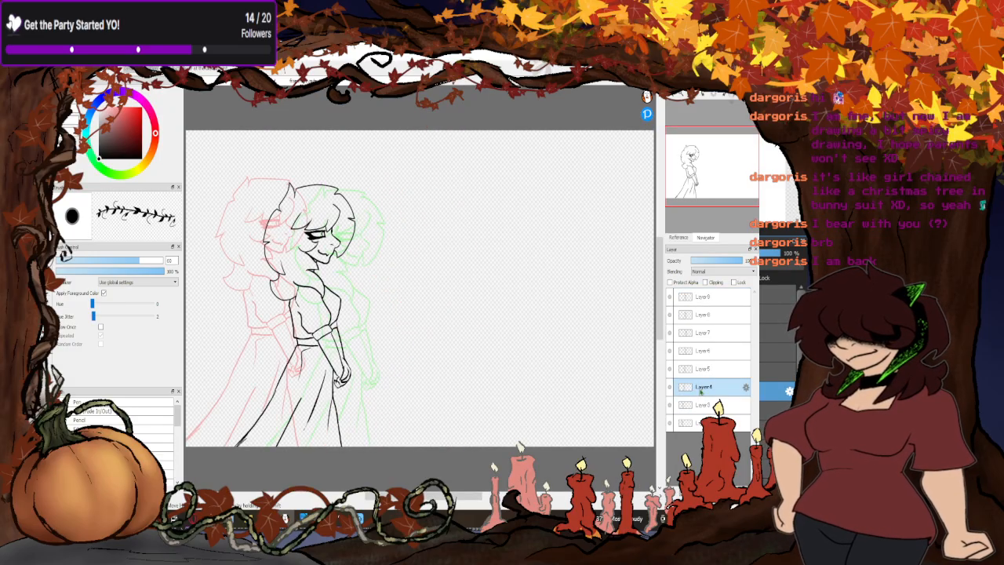
click(701, 371)
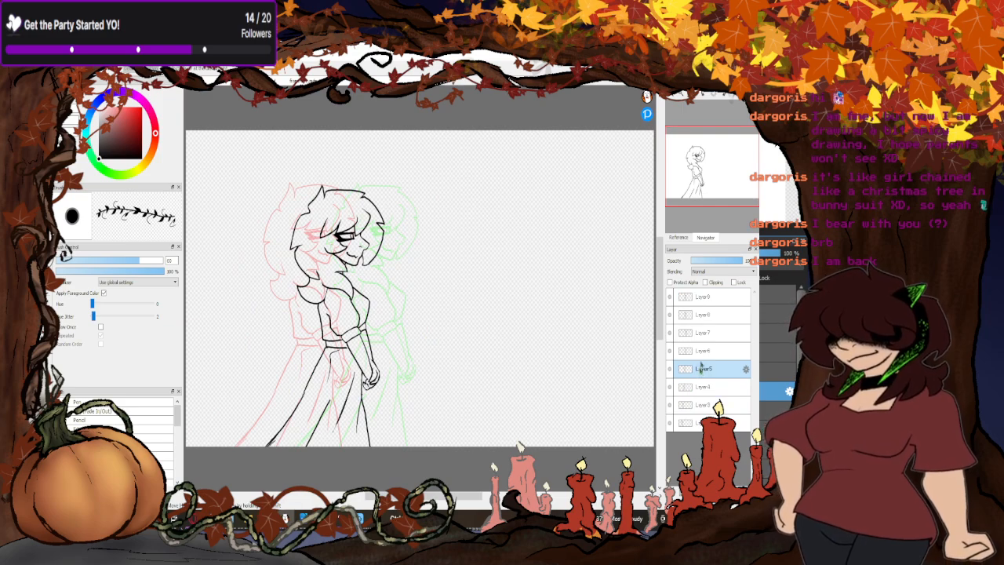
click(706, 298)
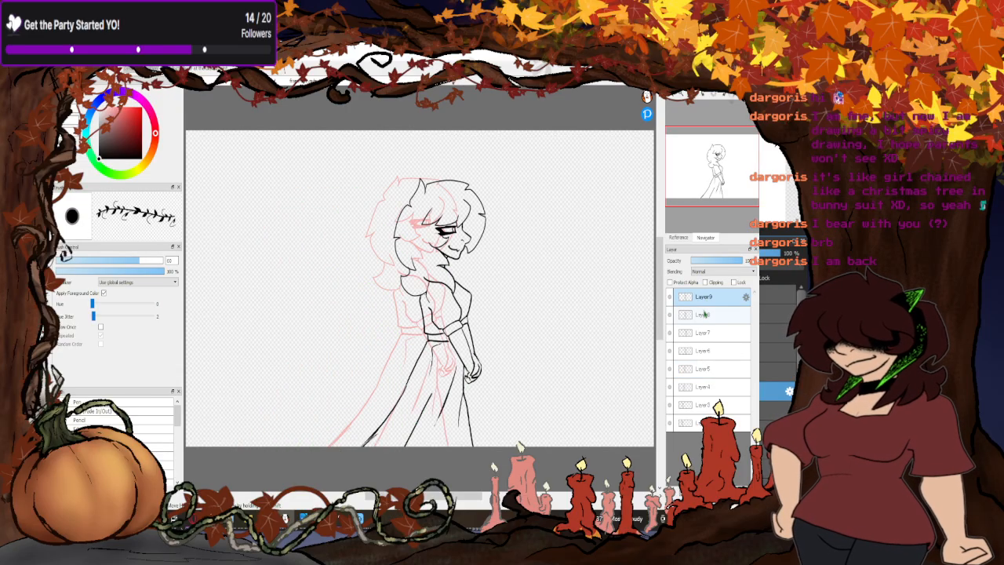
key(ctrl+v)
drag(412, 283, 464, 328)
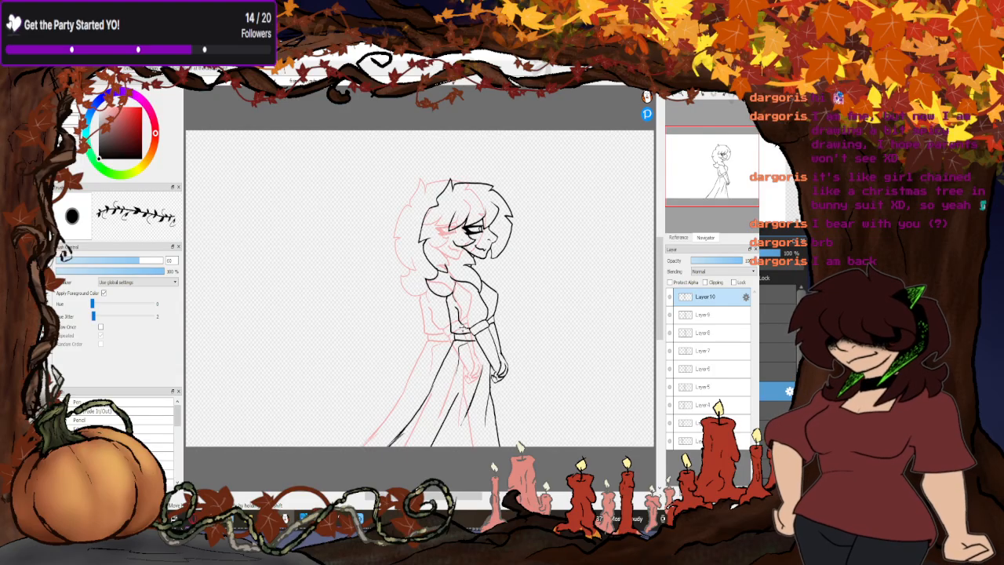
- Step through the poses from Layer5 up to Layer9 in onion skin to check their spacing and height
click(703, 387)
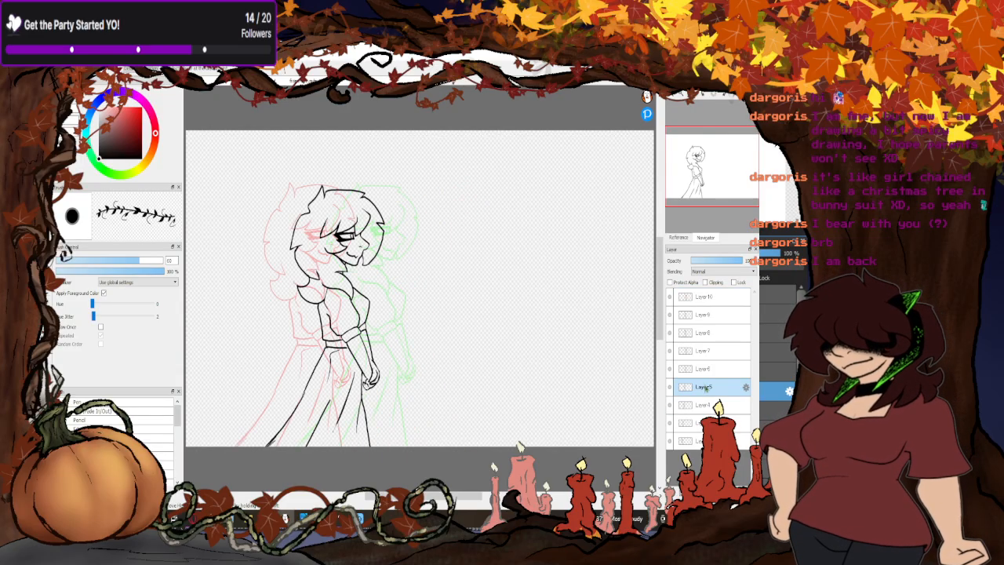
click(708, 369)
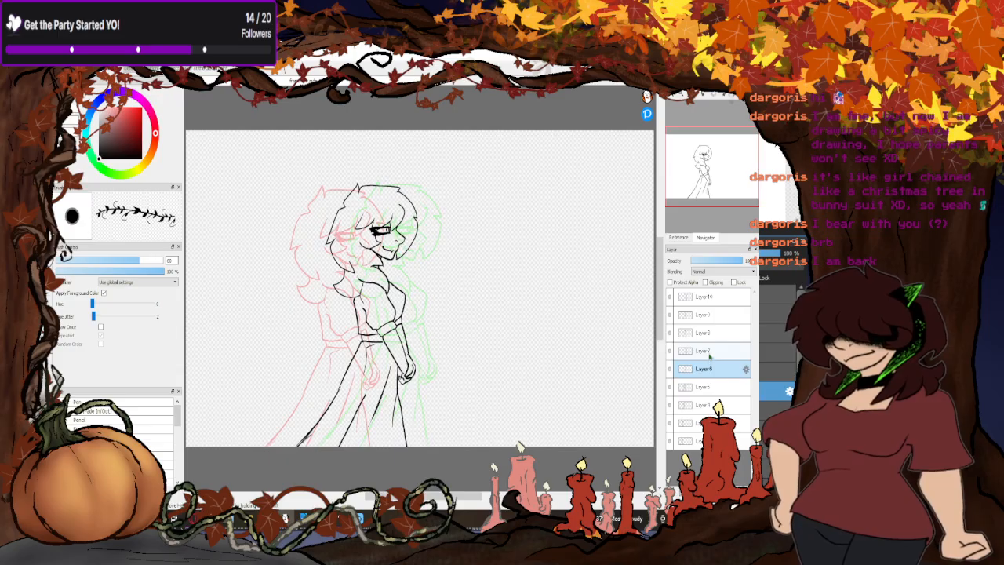
click(708, 354)
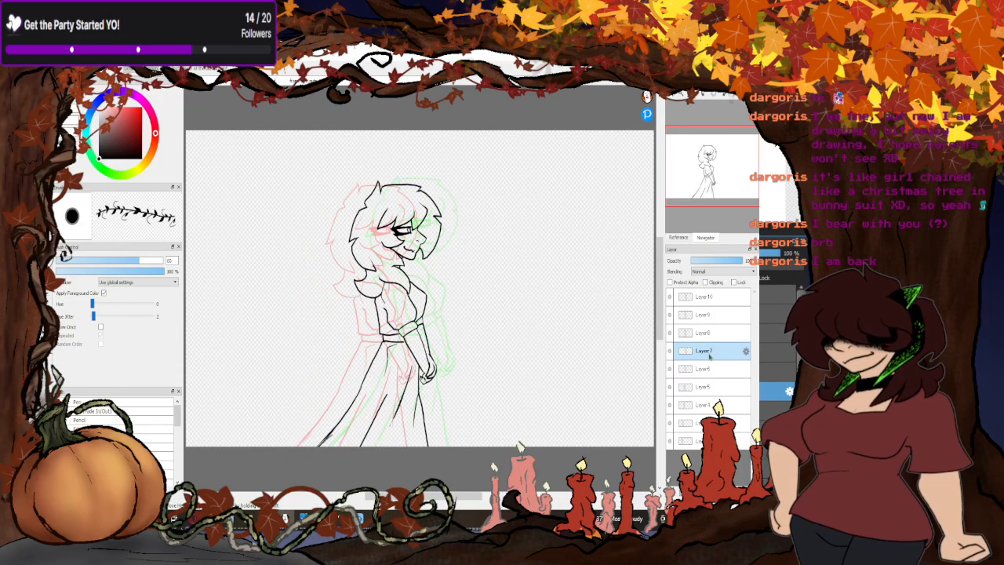
click(705, 337)
click(705, 318)
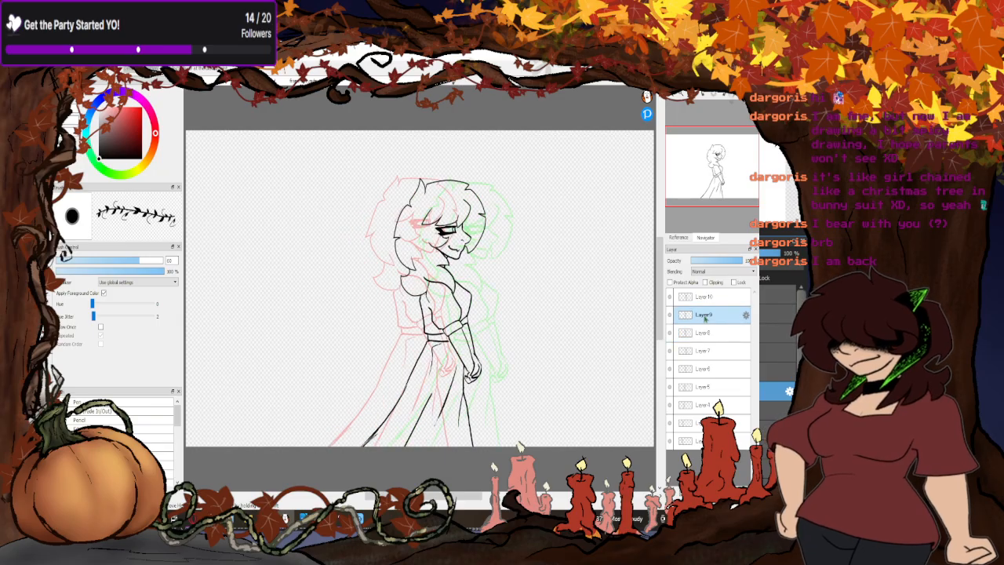
- Check the Layer10 pose and the bottom layer's pose, and play the whole walk animation in the AutoPlay preview
click(708, 299)
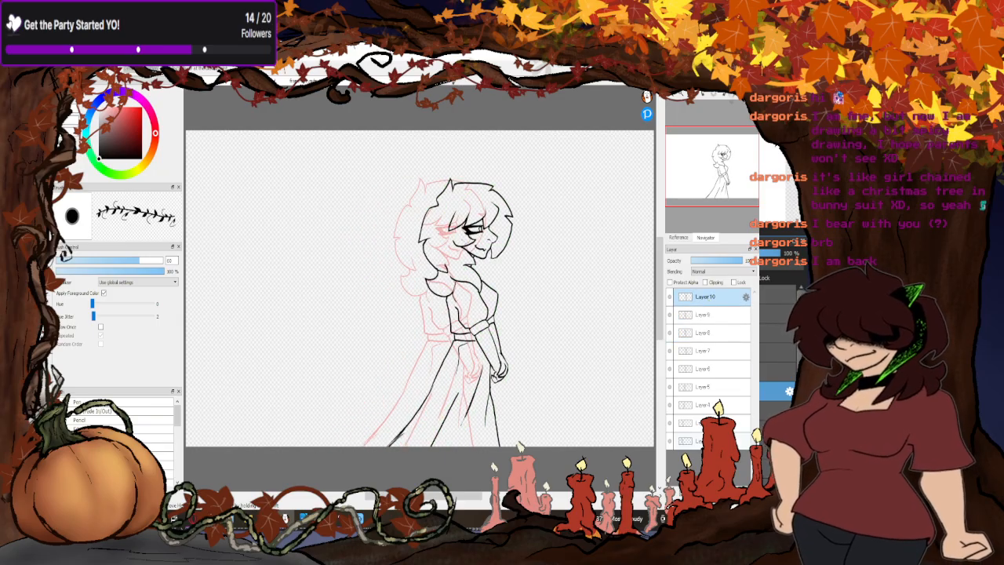
click(705, 441)
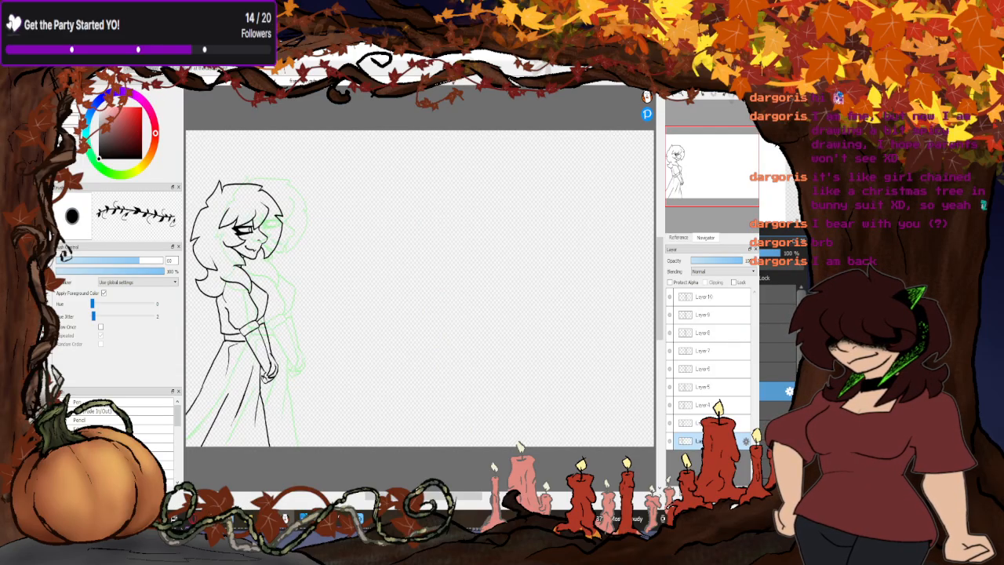
click(173, 68)
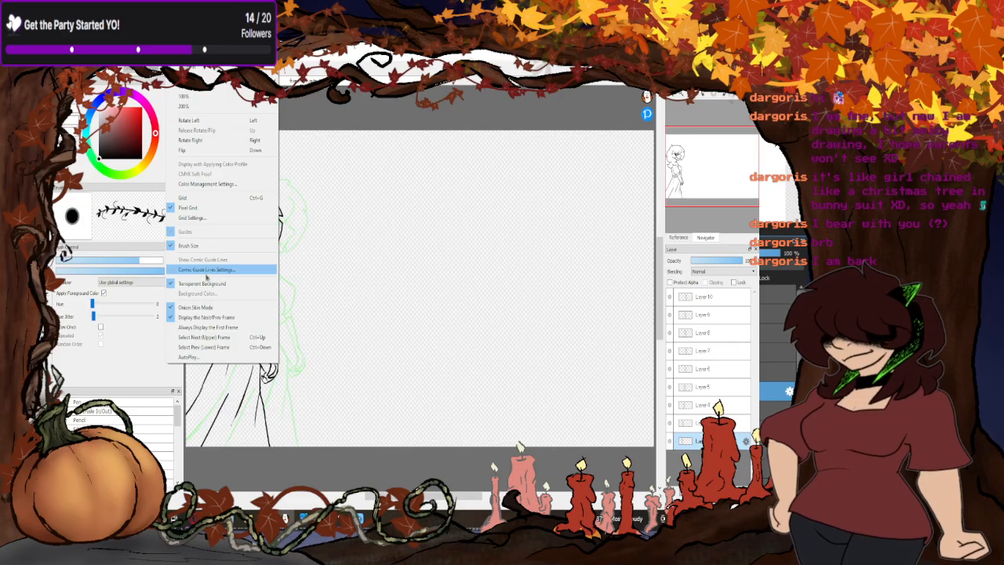
click(204, 359)
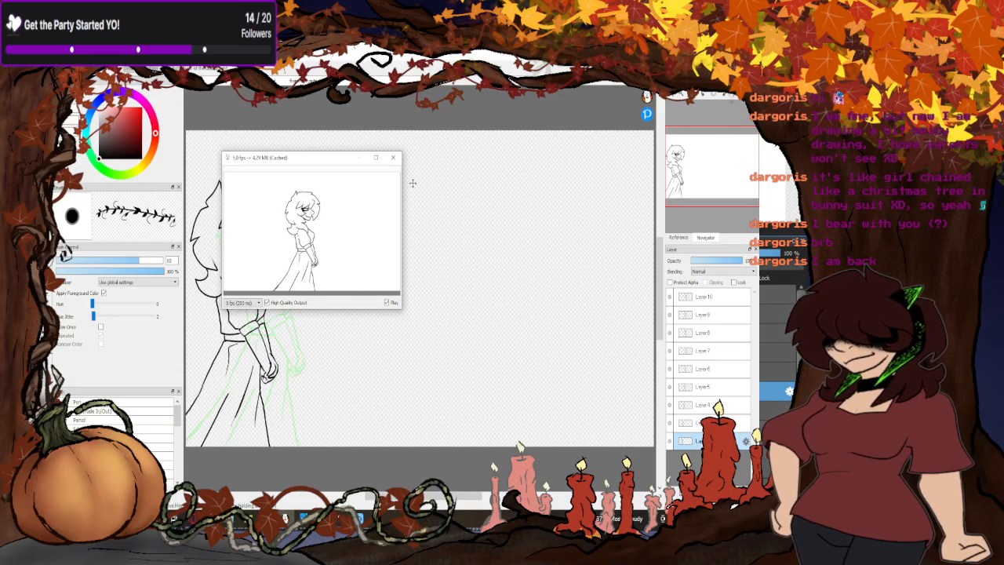
click(392, 157)
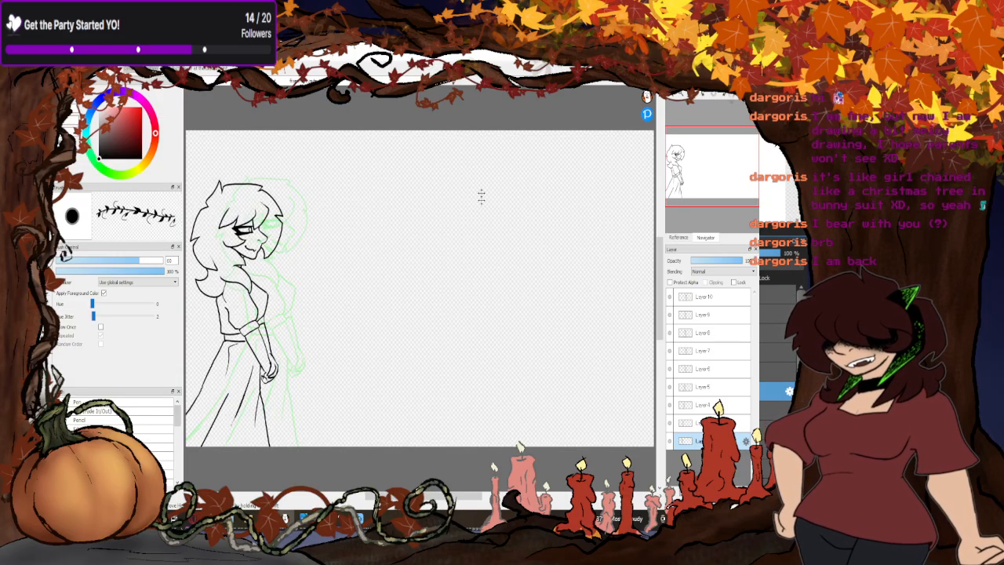
- Compare the Layer9 and Layer10 poses in onion skin
click(705, 314)
click(705, 304)
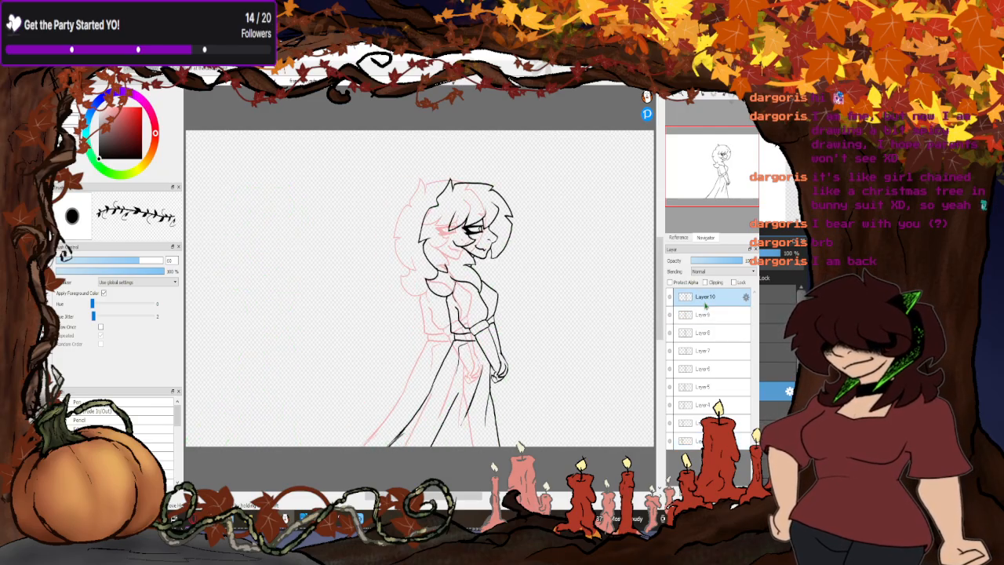
click(697, 315)
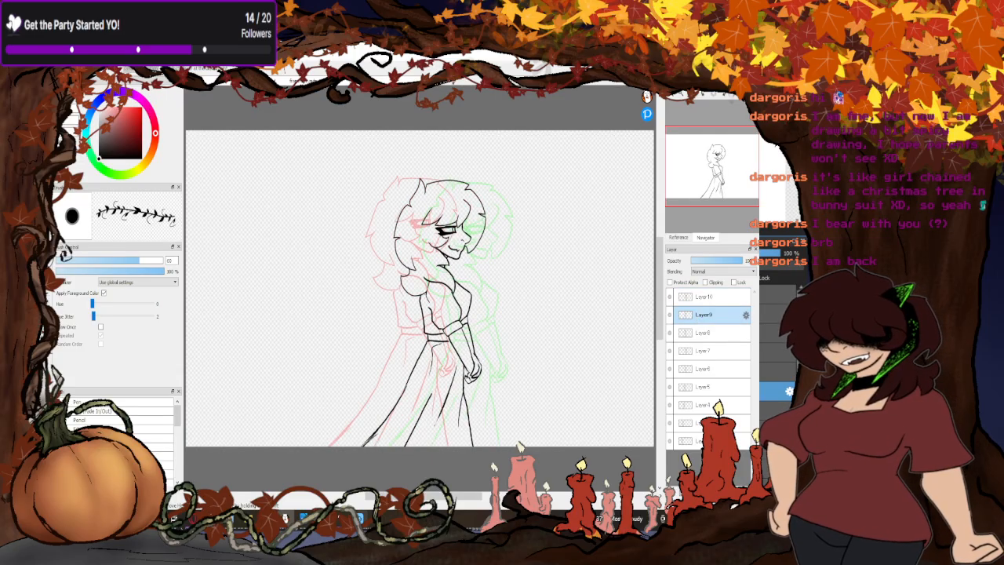
- Switch to the other FireAlpaca window with the original sketches and compare its poses by toggling the visibility of Layer17, Layer12 and Layer16
mouse_move(340, 518)
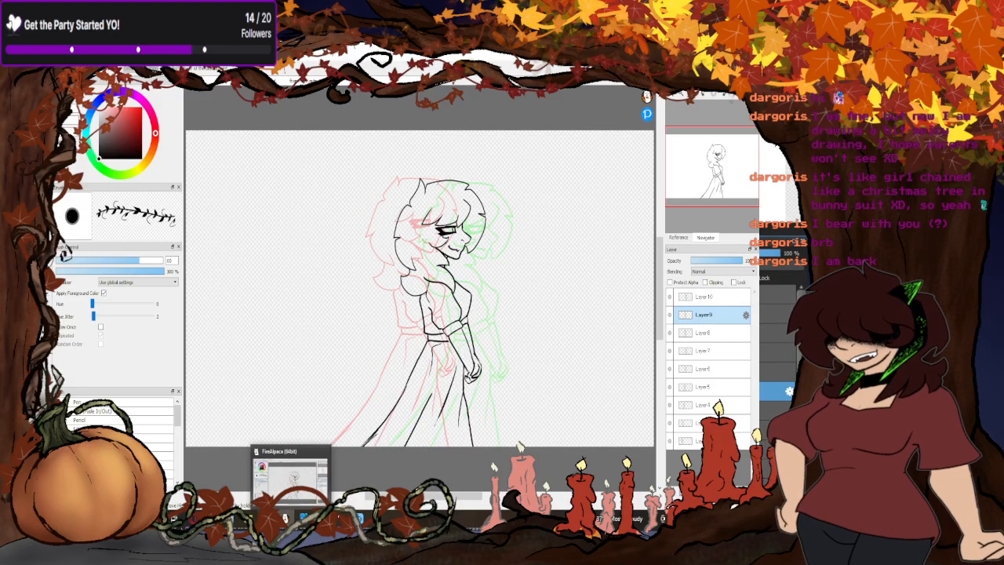
click(264, 485)
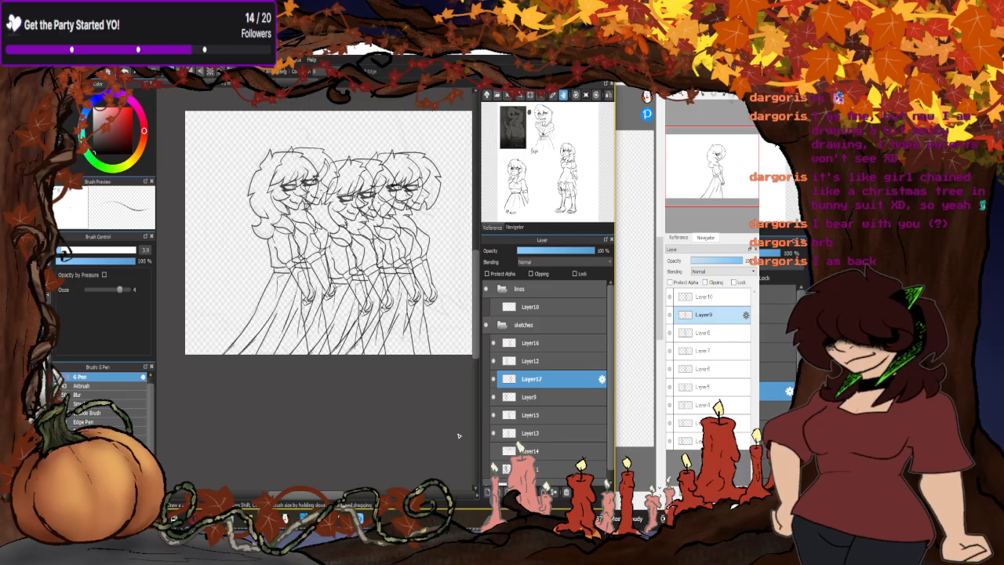
click(494, 379)
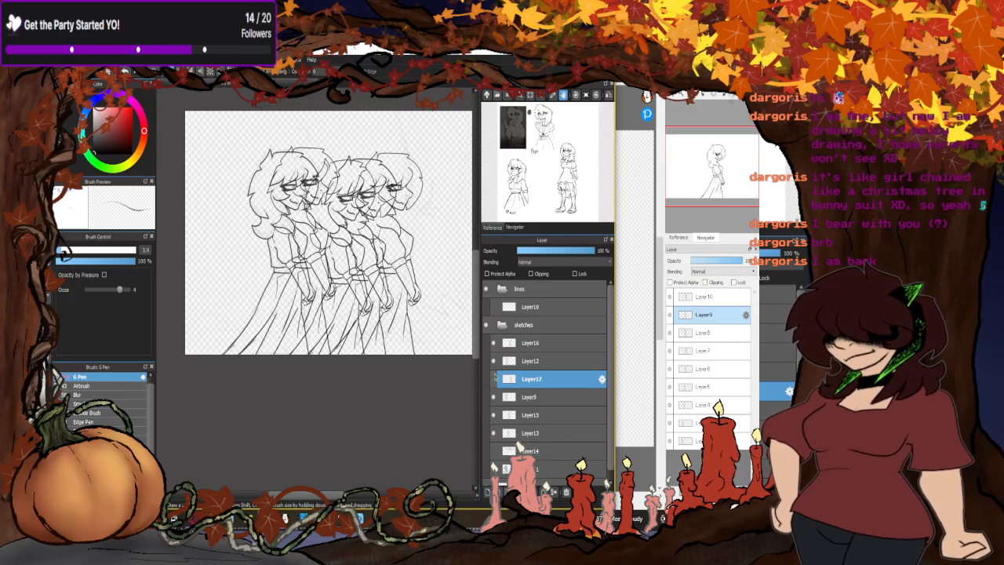
click(494, 361)
click(493, 343)
click(494, 379)
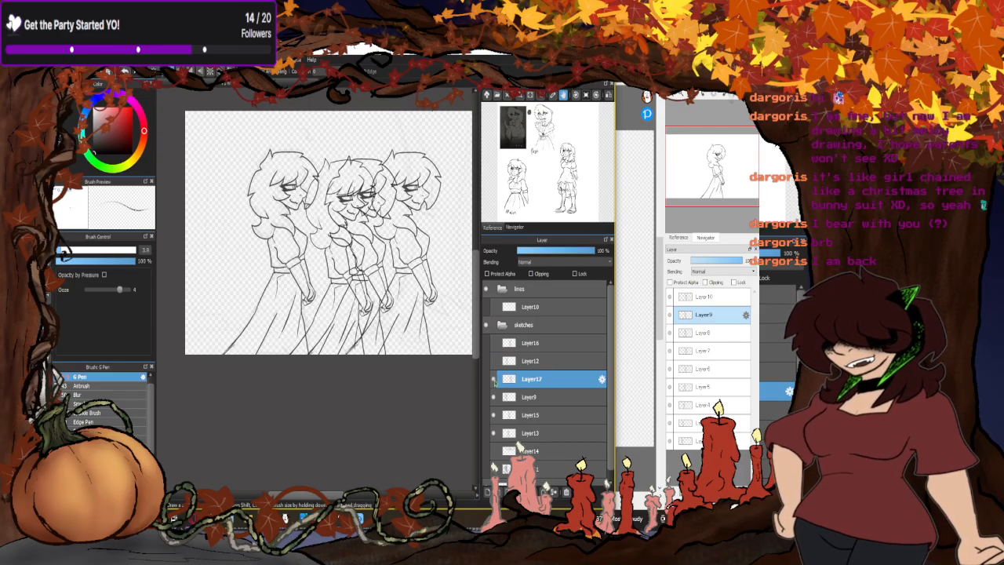
click(494, 379)
click(494, 363)
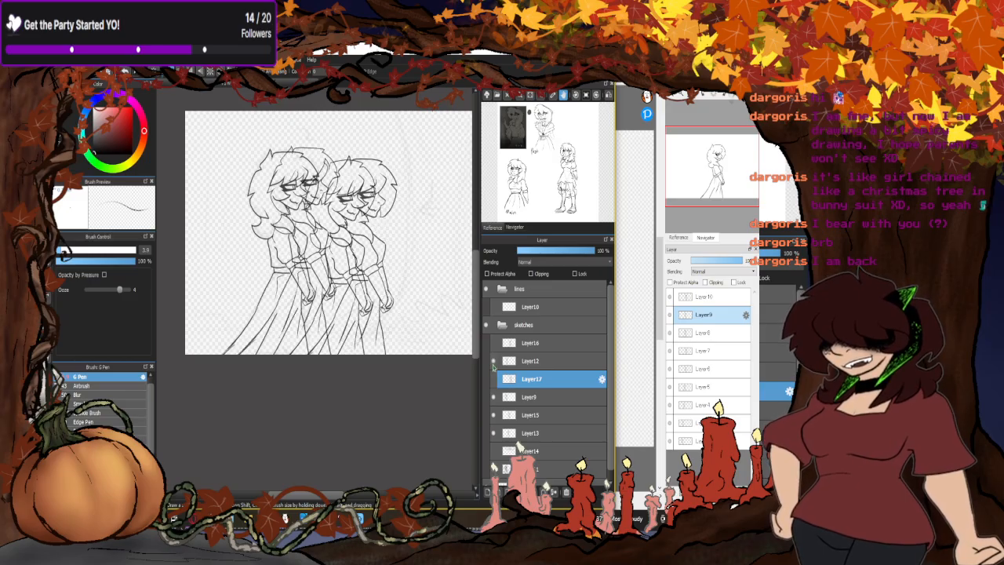
click(494, 362)
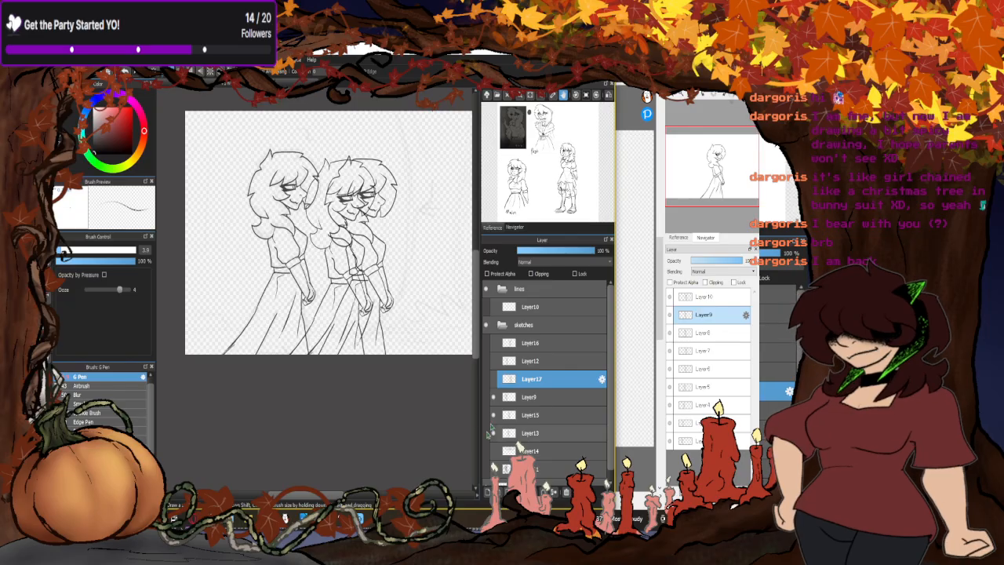
click(494, 379)
click(494, 361)
click(494, 343)
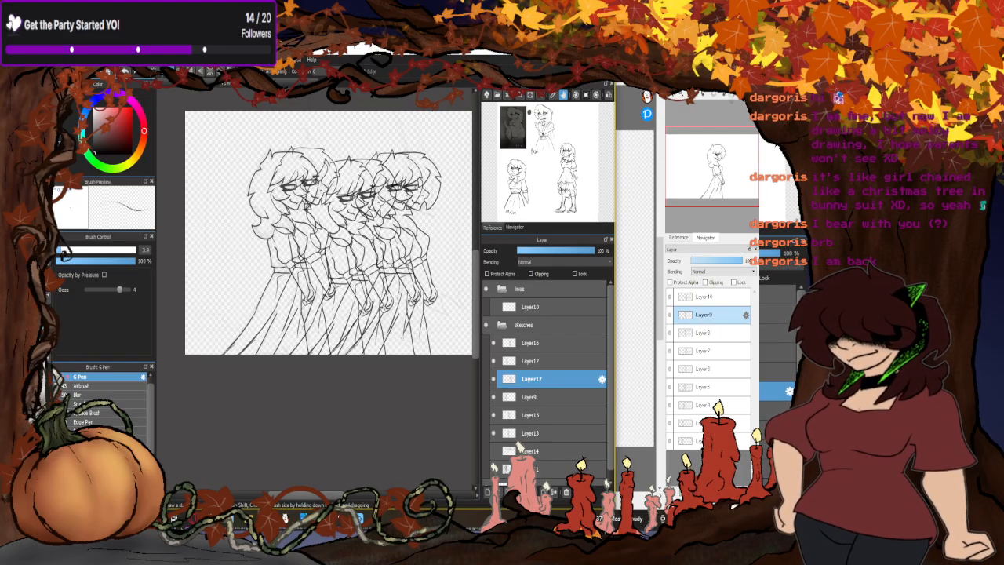
- Return to the second canvas and compare the Layer10, Layer5 and Layer9 poses in onion skin
click(648, 229)
click(710, 301)
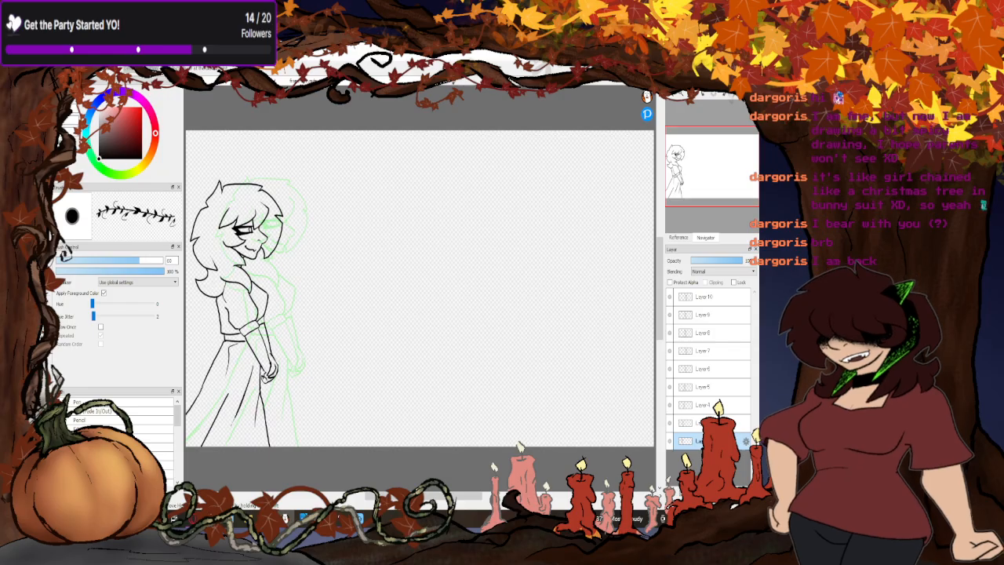
click(710, 297)
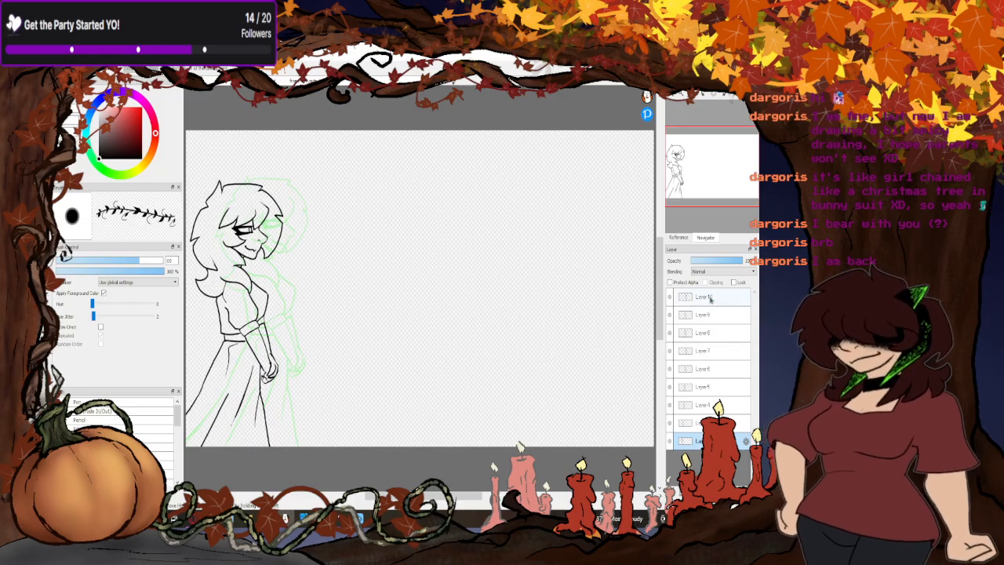
click(708, 386)
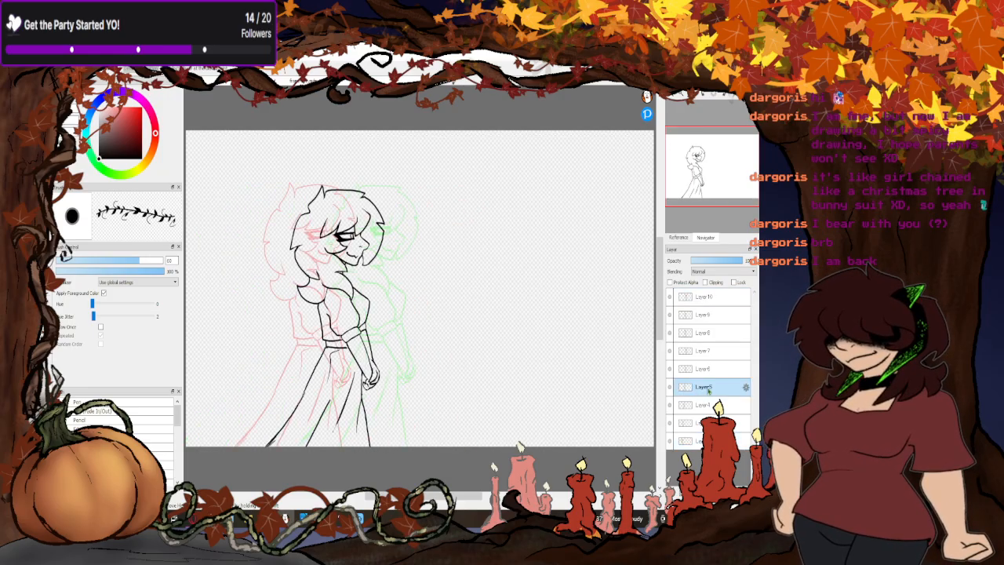
click(705, 303)
click(706, 316)
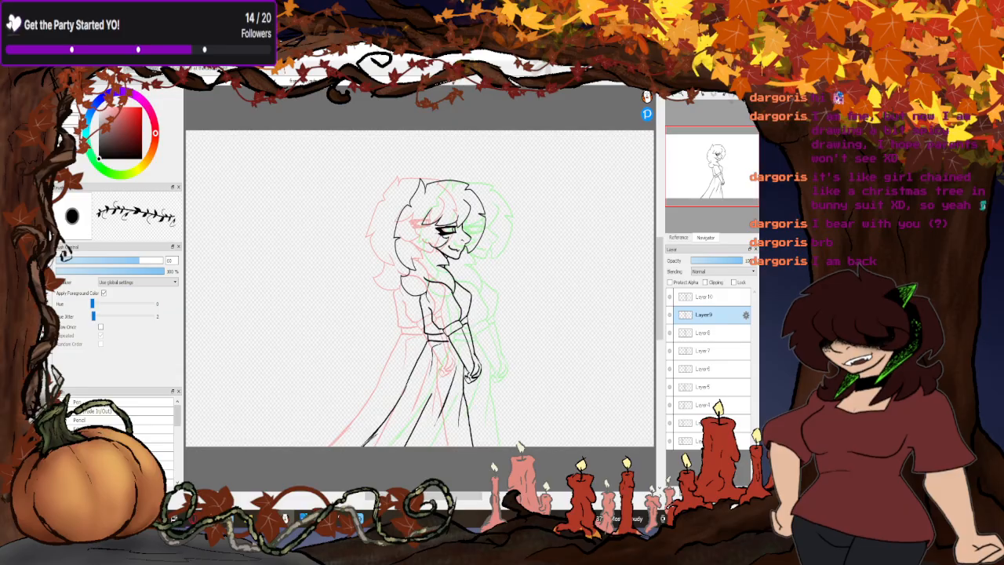
- Replay the walk animation in an enlarged AutoPlay preview window and close the preview
click(175, 54)
click(188, 357)
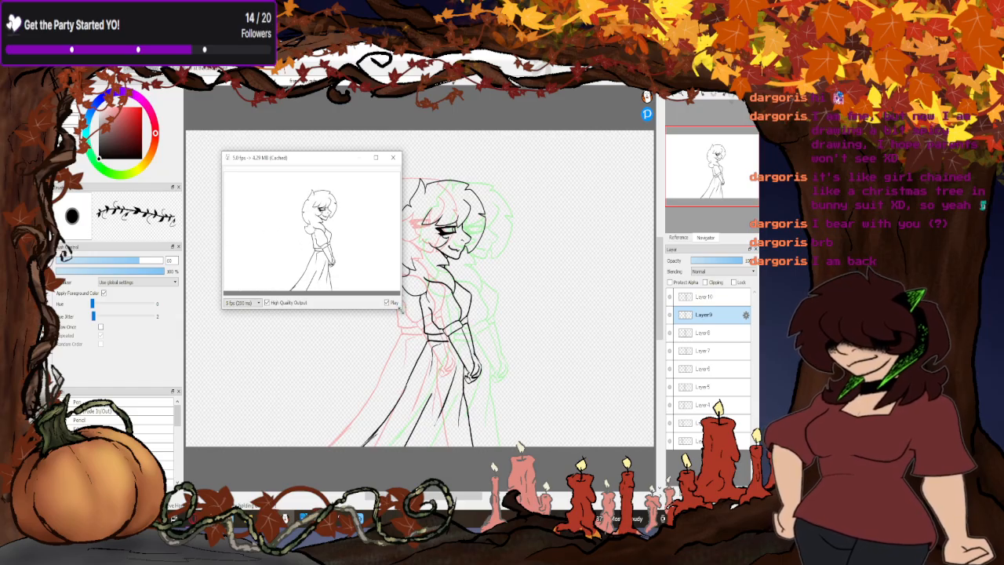
drag(401, 306, 625, 432)
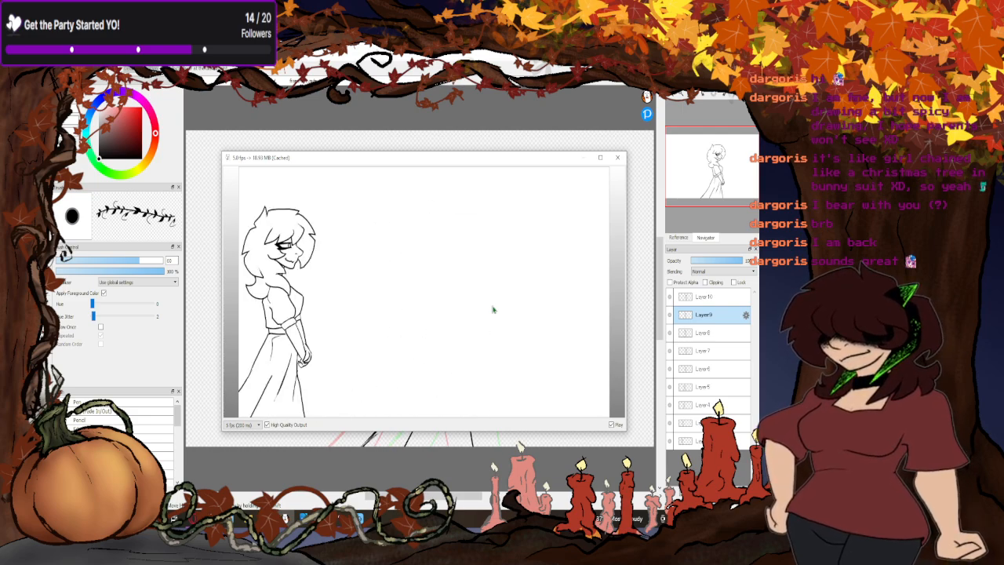
click(616, 158)
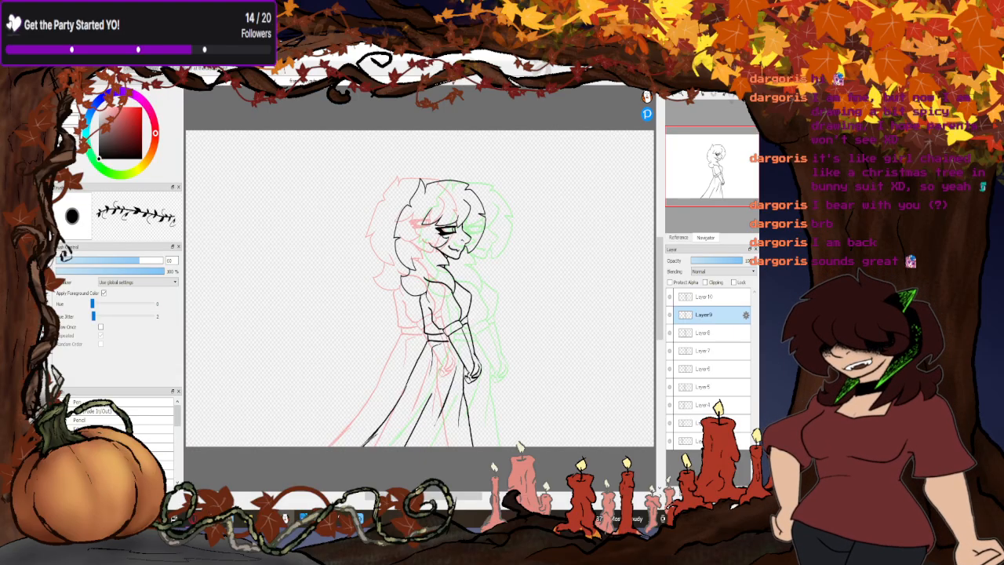
- Save the second canvas as a FireAlpaca file named "walk cycle" and close its window
click(59, 61)
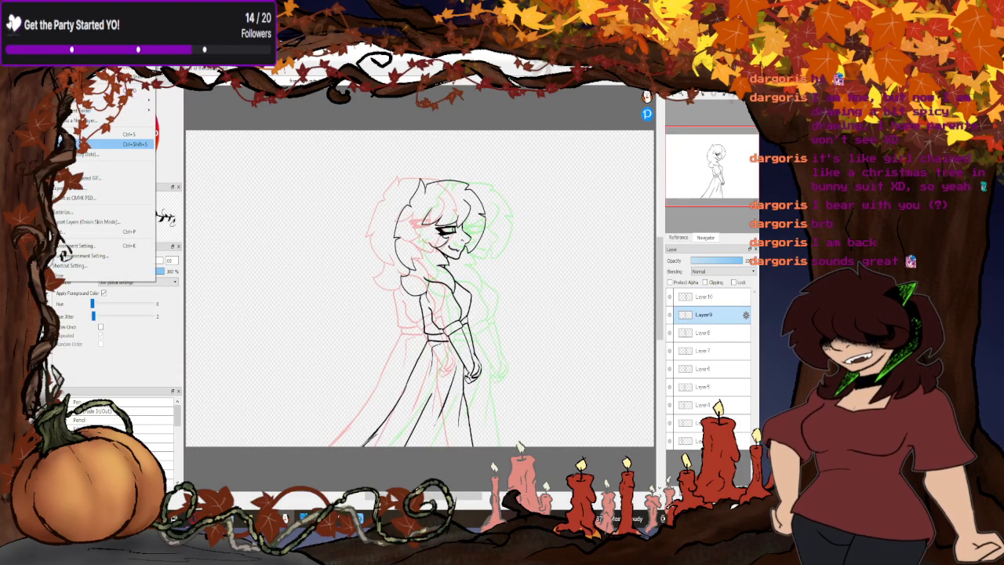
click(94, 144)
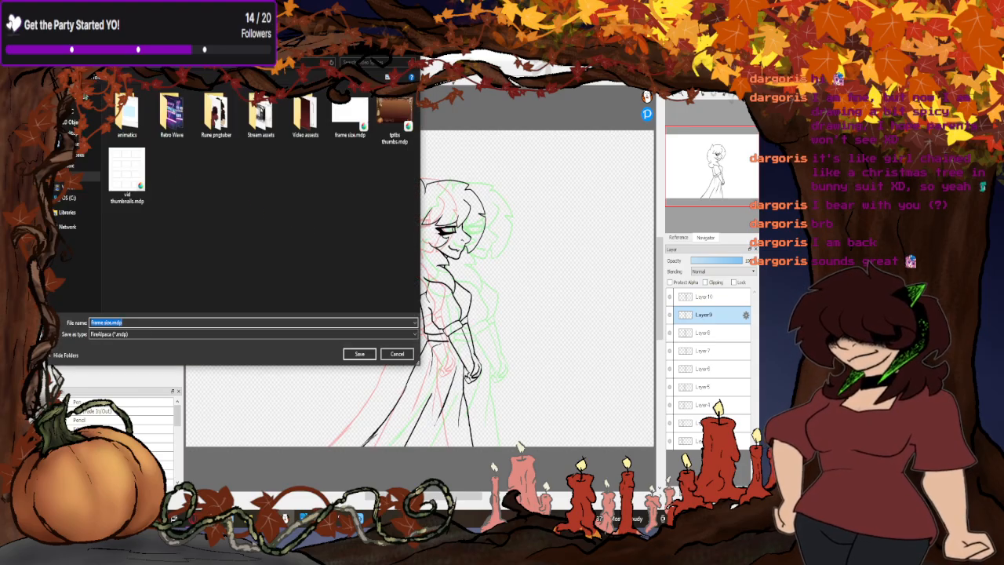
click(155, 323)
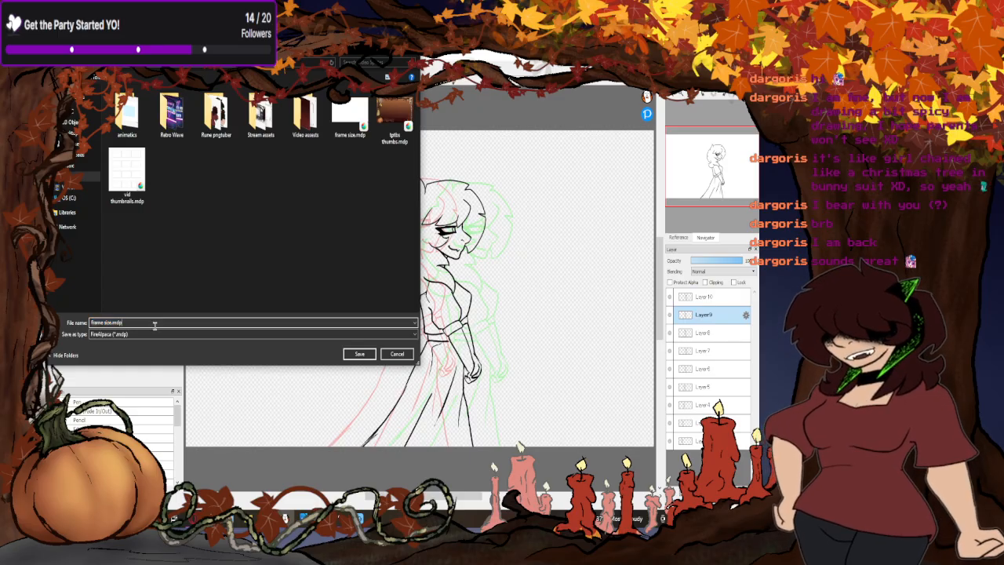
key(ctrl+a)
key(BackSpace)
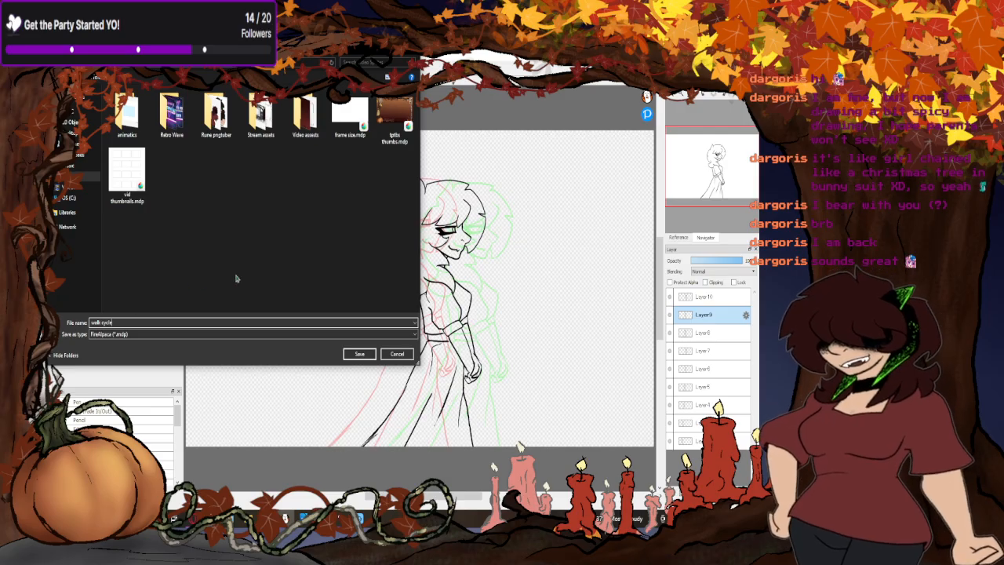
click(359, 355)
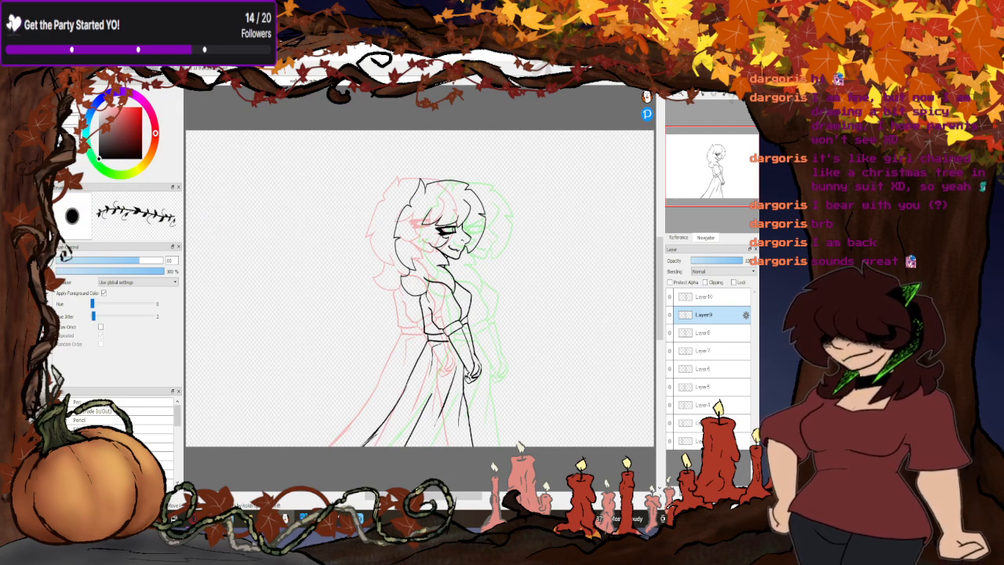
key(alt+F4)
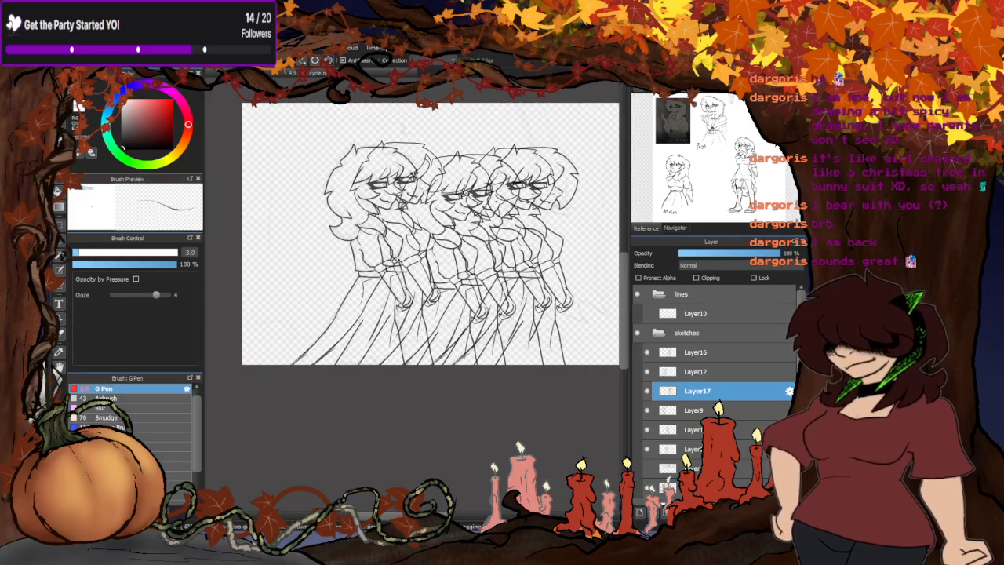
- Hide Layer16, Layer12, Layer17, Layer9, Layer15 and Layer13 in the original drawing's sketches folder
scroll(417, 264, down, 2)
scroll(445, 267, up, 2)
scroll(388, 270, down, 1)
scroll(458, 231, up, 1)
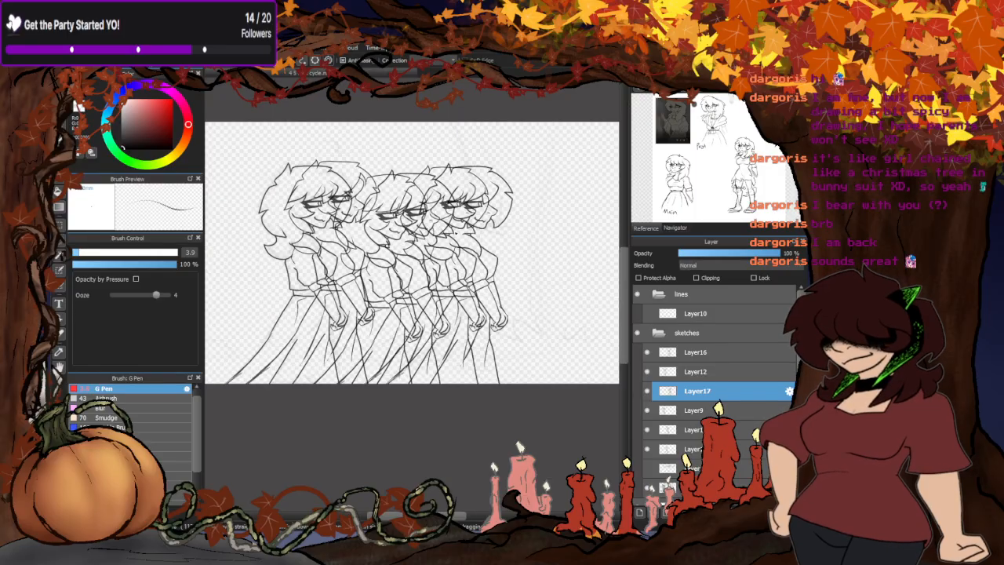
scroll(453, 232, down, 1)
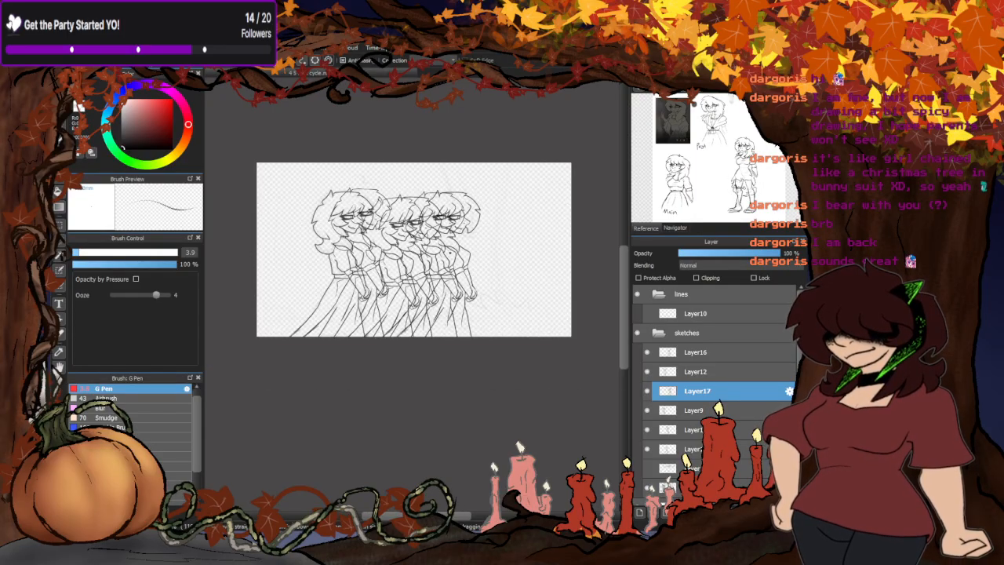
scroll(448, 259, up, 1)
scroll(430, 271, down, 1)
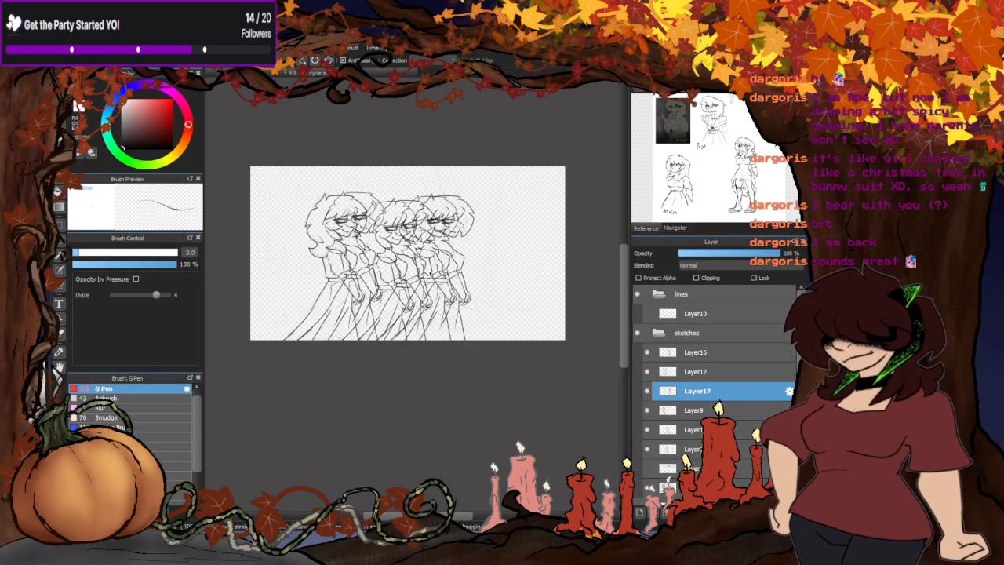
click(647, 352)
click(648, 371)
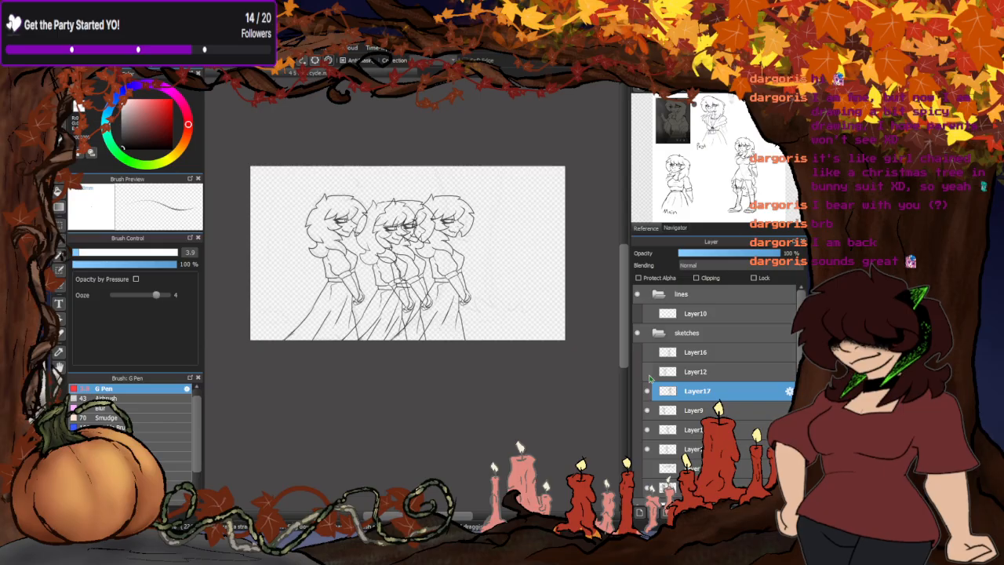
click(648, 390)
click(647, 410)
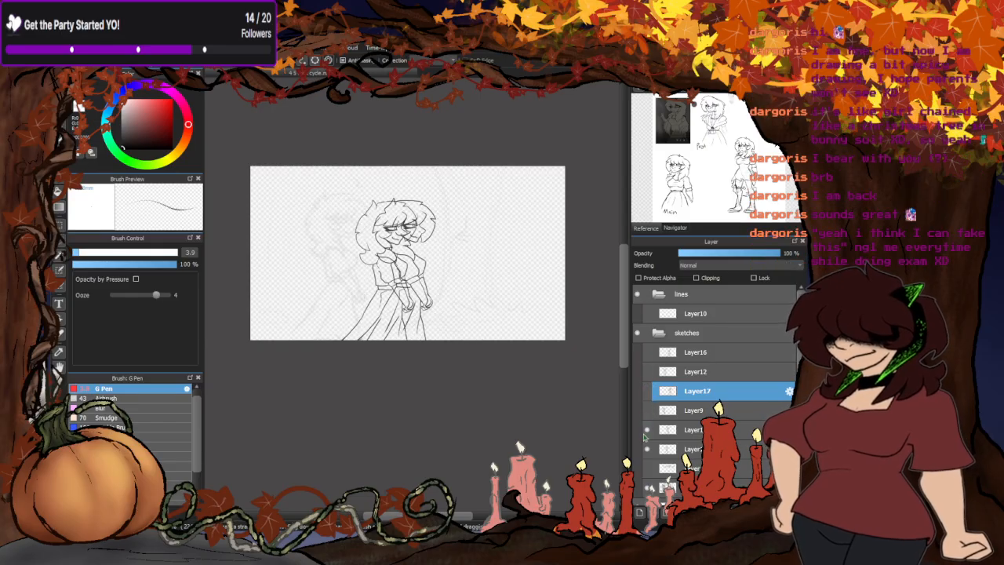
click(647, 429)
click(646, 453)
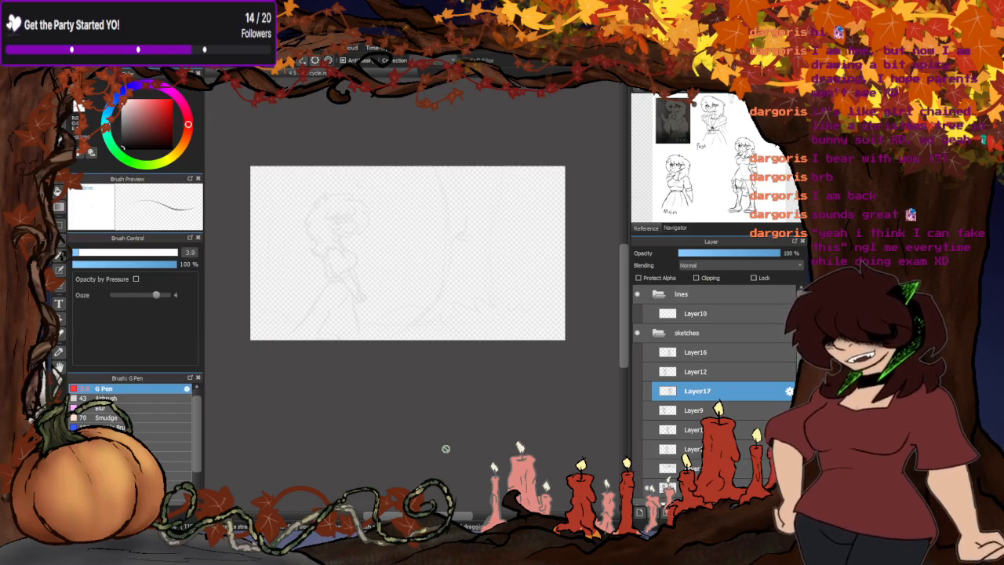
- Check Layer17 briefly and make the Layer9 pose the only displayed walking pose in the sketches folder
click(647, 391)
click(646, 390)
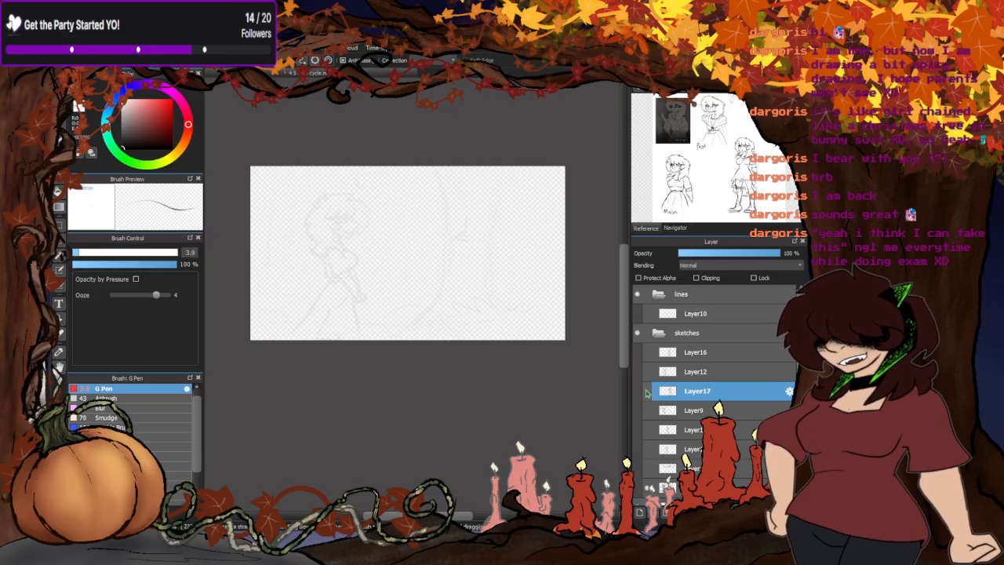
click(647, 411)
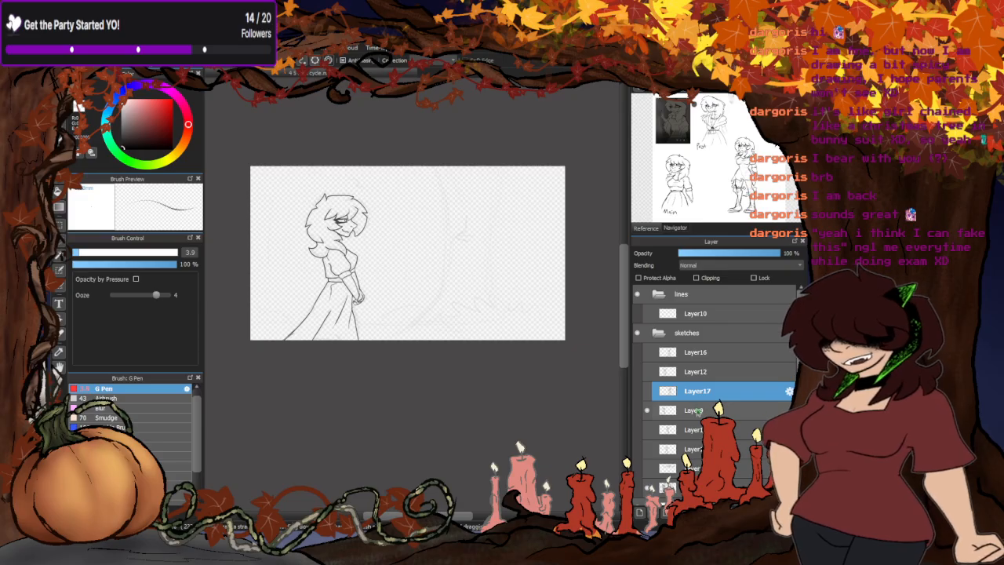
- Display Layer12 and reorder the sketches folder so Layer12 sits directly below Layer13, with Layer9 beneath it
drag(695, 412, 695, 451)
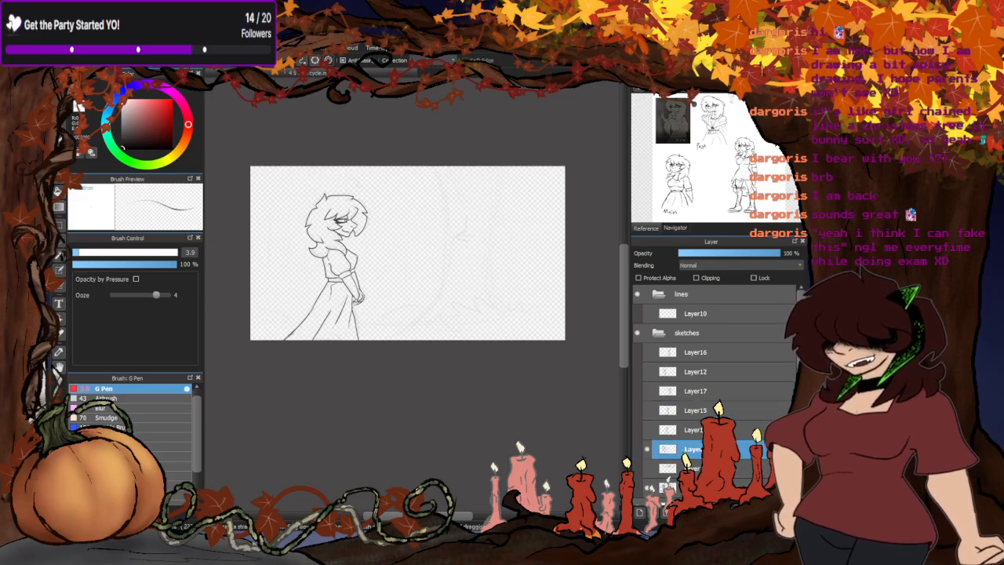
click(653, 371)
click(647, 370)
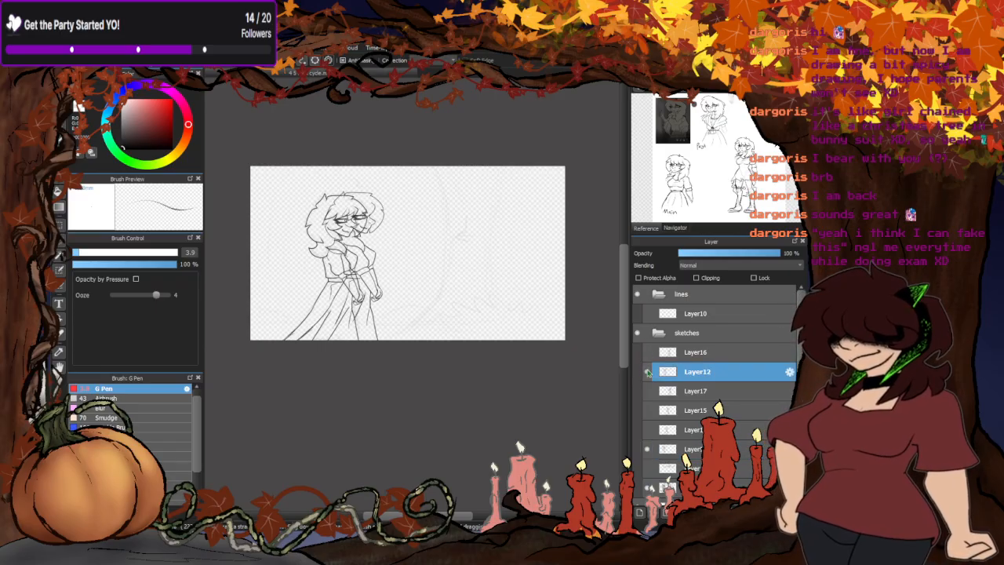
drag(691, 375, 690, 437)
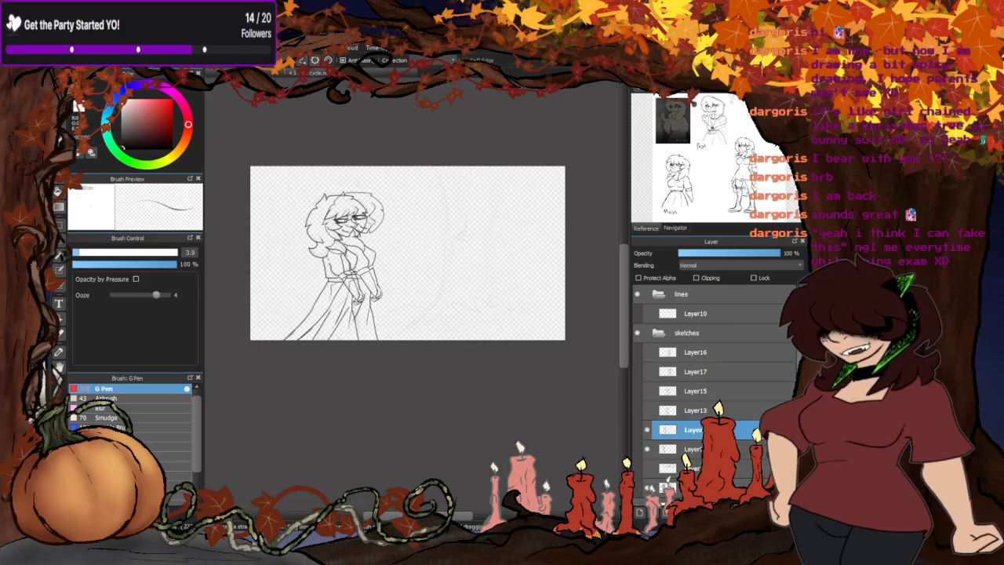
- Briefly show Layer16, Layer17, Layer13 and Layer15 in turn to check where their poses fall in the walk sequence
click(647, 352)
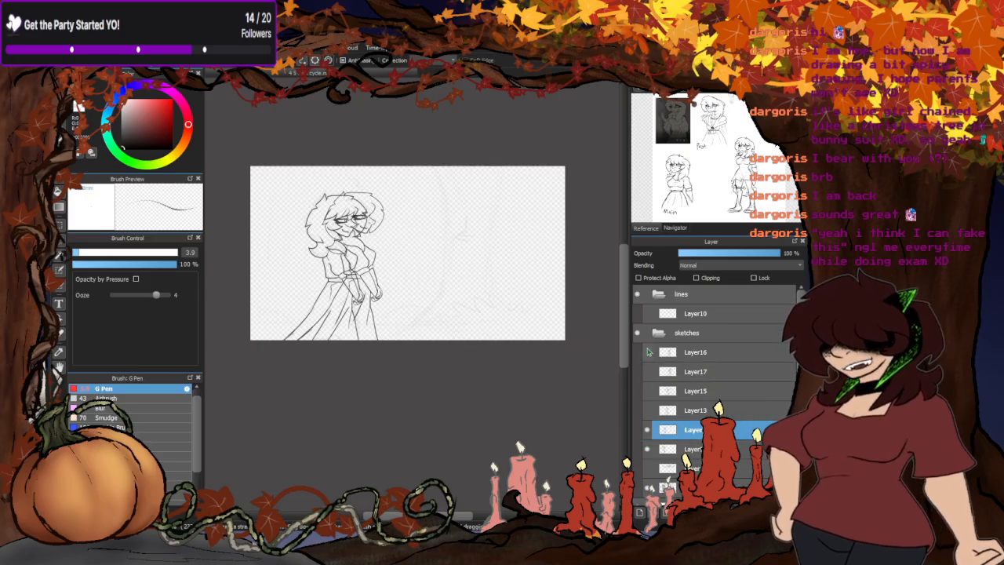
click(647, 352)
click(647, 371)
click(646, 371)
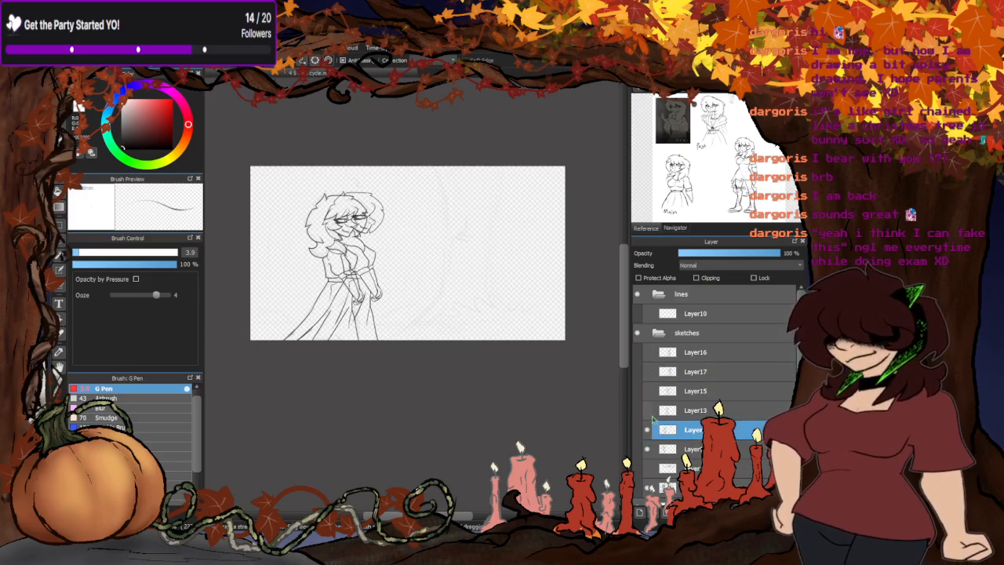
click(647, 410)
click(647, 410)
click(647, 390)
click(647, 391)
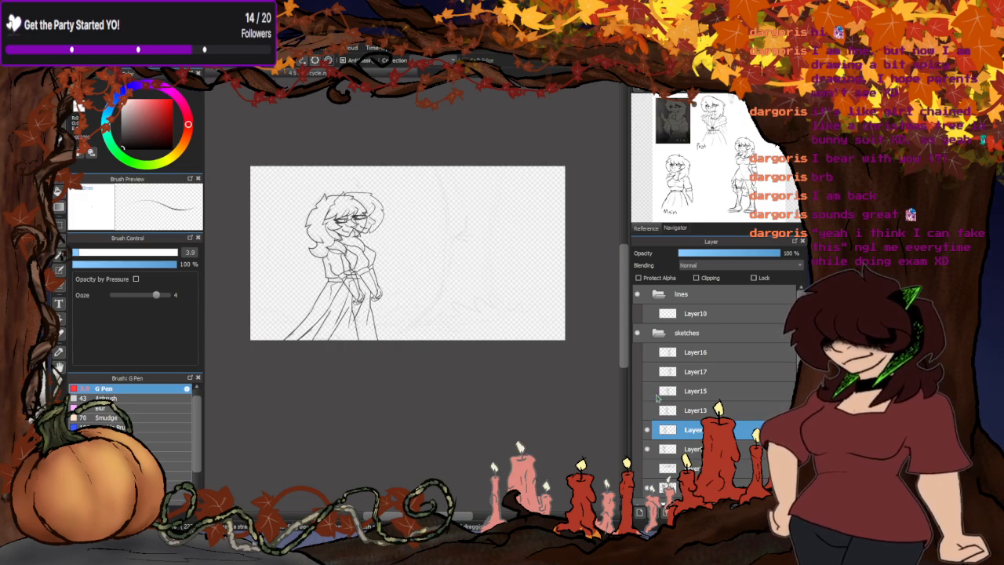
- Display Layer15, Layer17, Layer16 and Layer13, and move Layer17 above Layer16 in the sketches folder
click(646, 390)
click(647, 371)
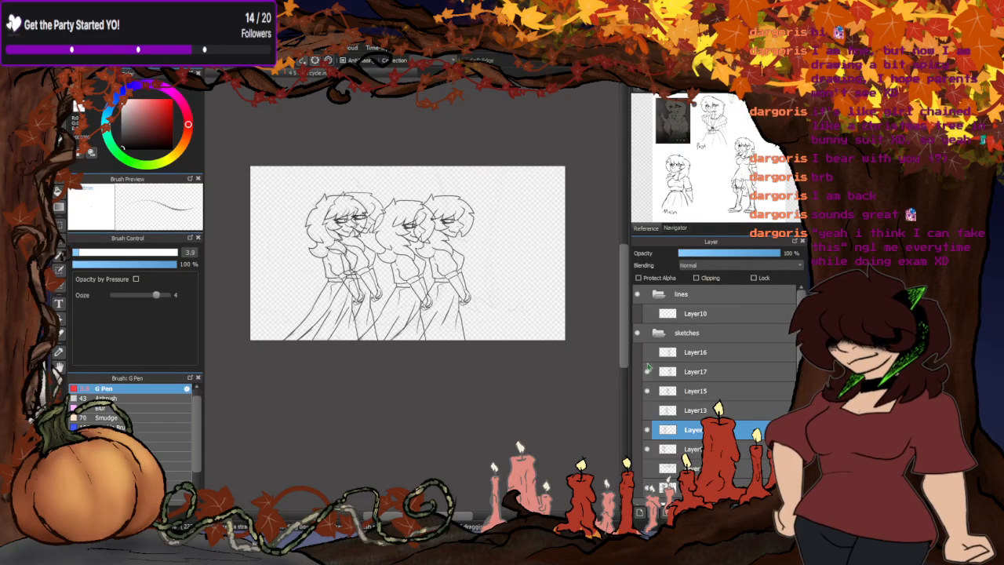
click(647, 352)
drag(703, 375, 704, 353)
click(649, 411)
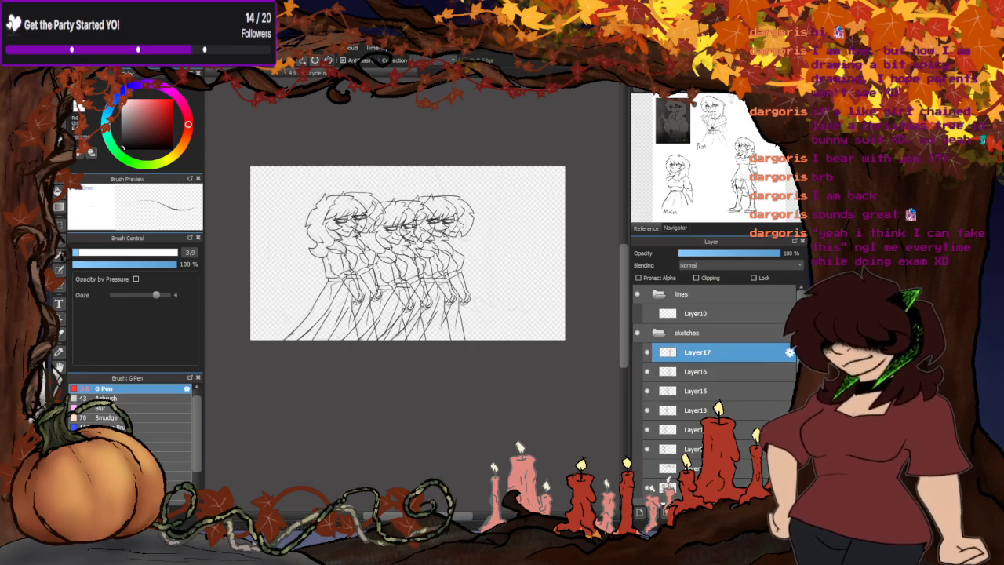
- Bring up the Navigator preview and hide every walking pose above Layer9, briefly checking the circle guide sketch
click(675, 228)
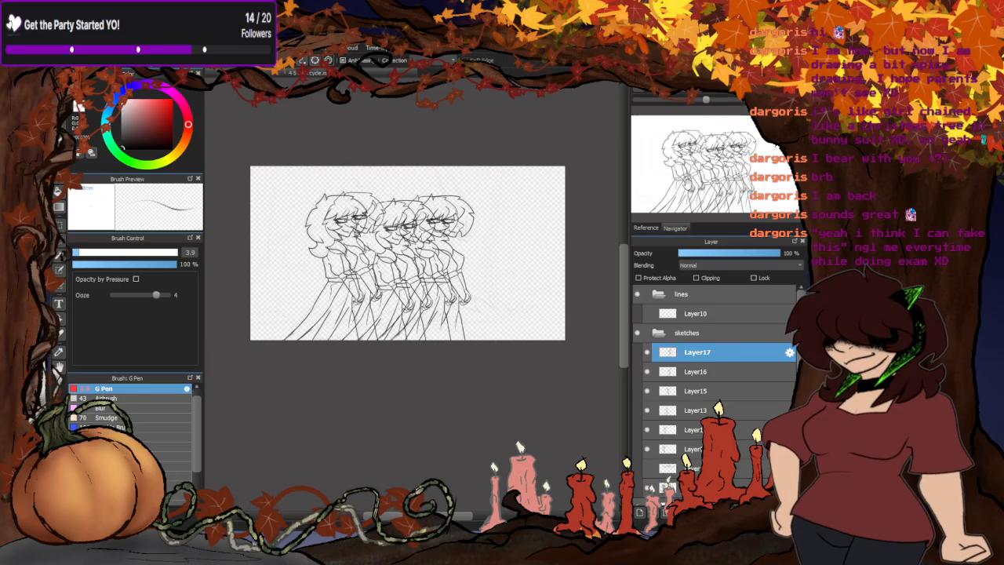
key(ctrl+0)
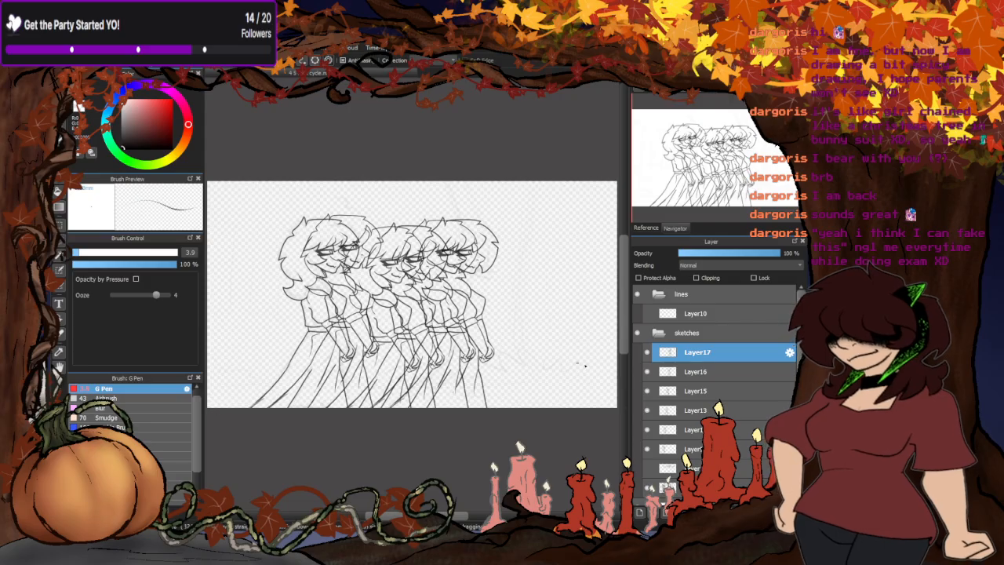
drag(647, 352, 647, 429)
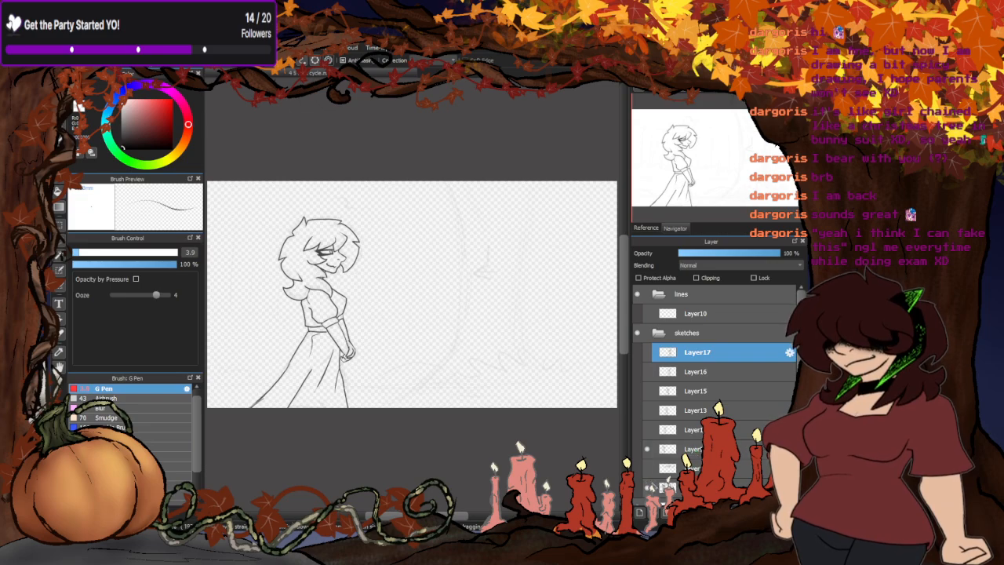
click(648, 468)
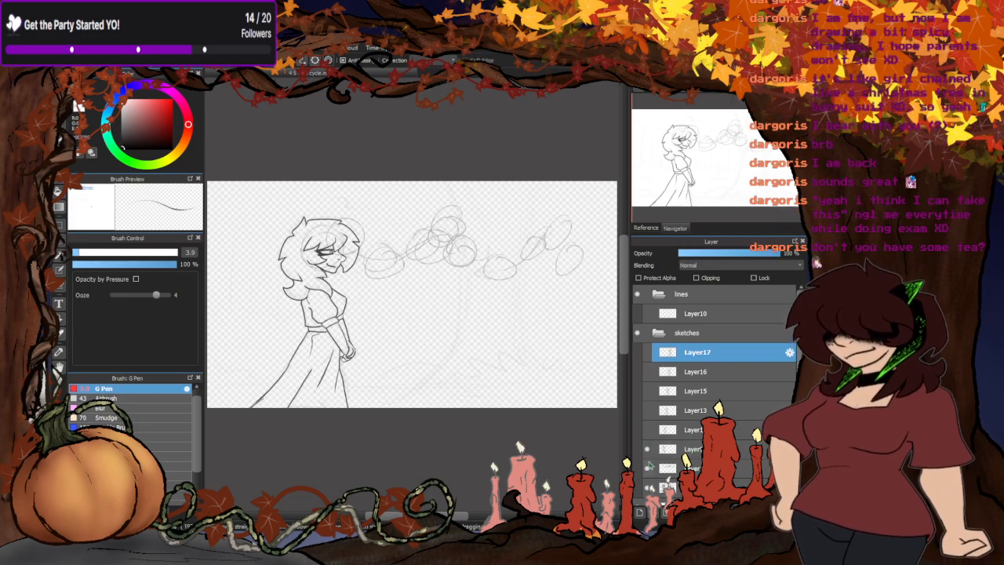
click(648, 468)
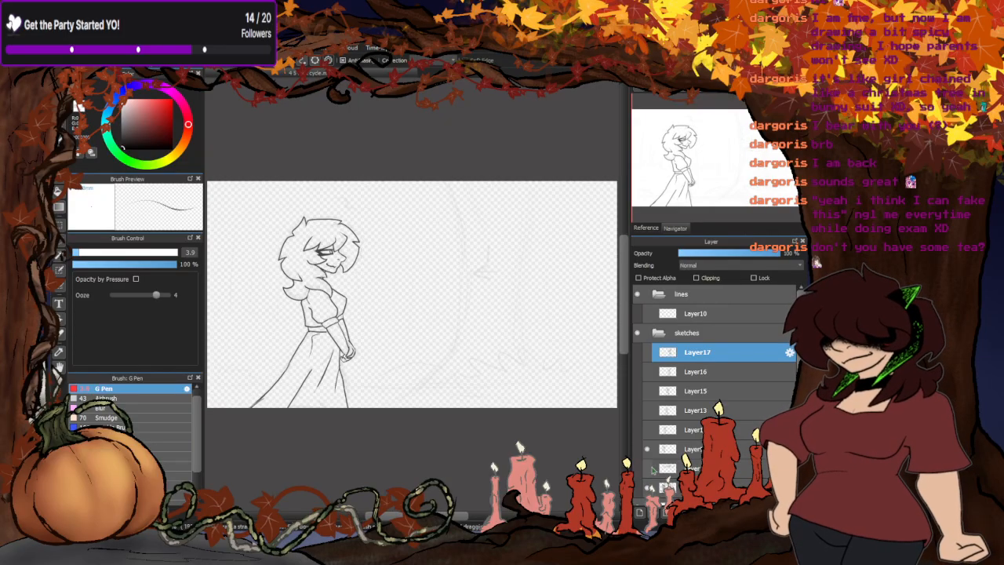
- Move the Layer9 pose to the middle of the canvas and overlay the Layer12 pose on it
click(682, 449)
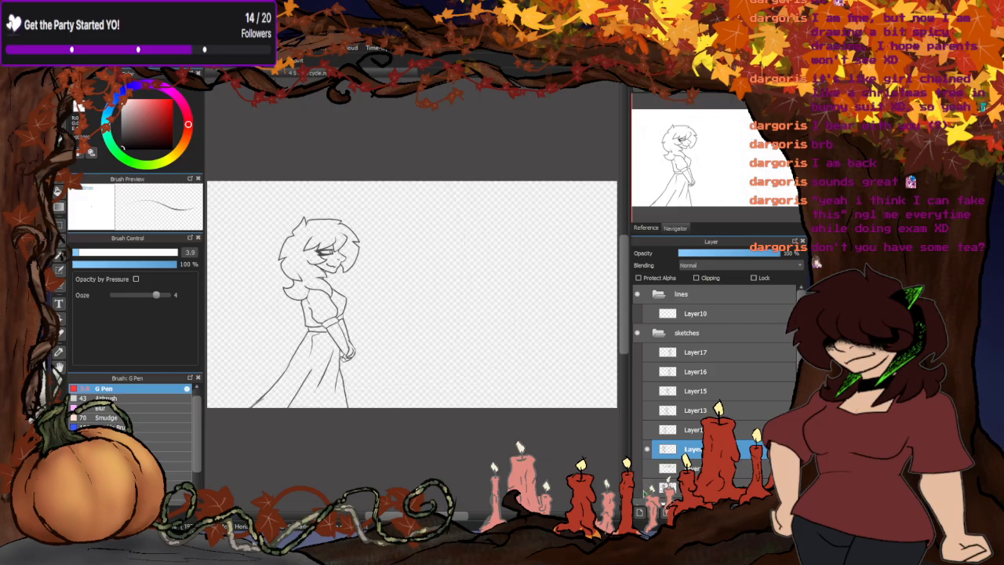
drag(319, 352, 411, 352)
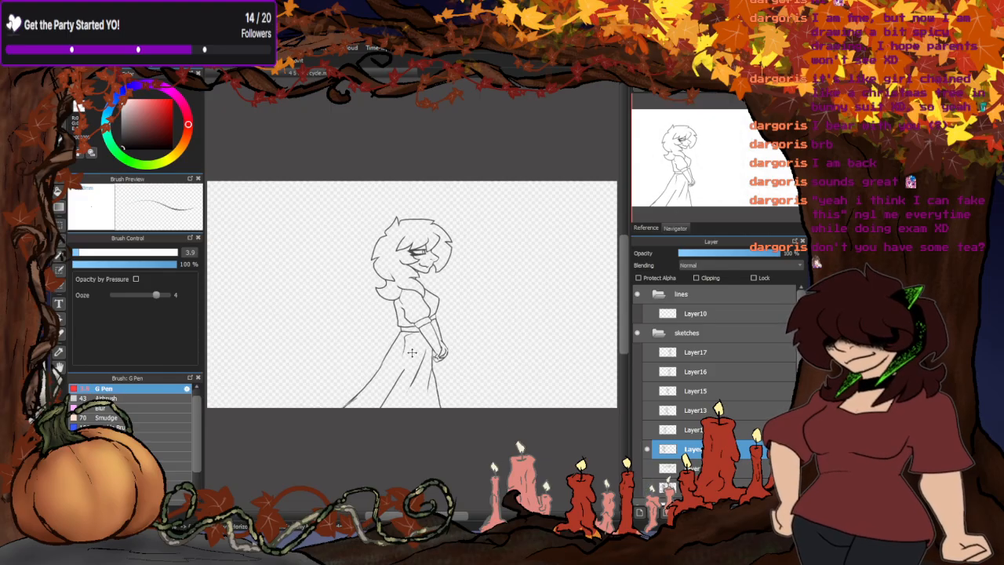
click(647, 429)
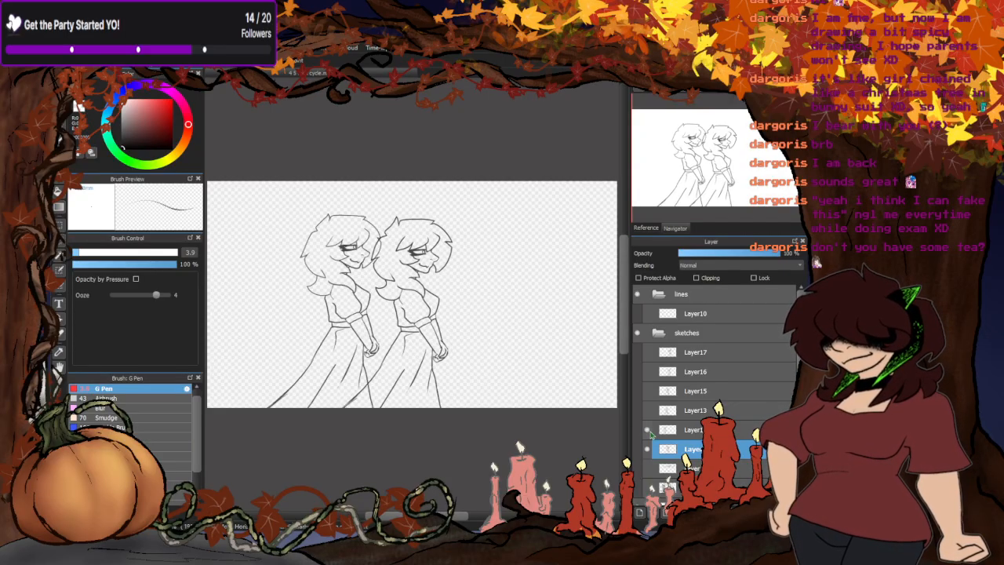
click(682, 430)
drag(346, 396, 414, 399)
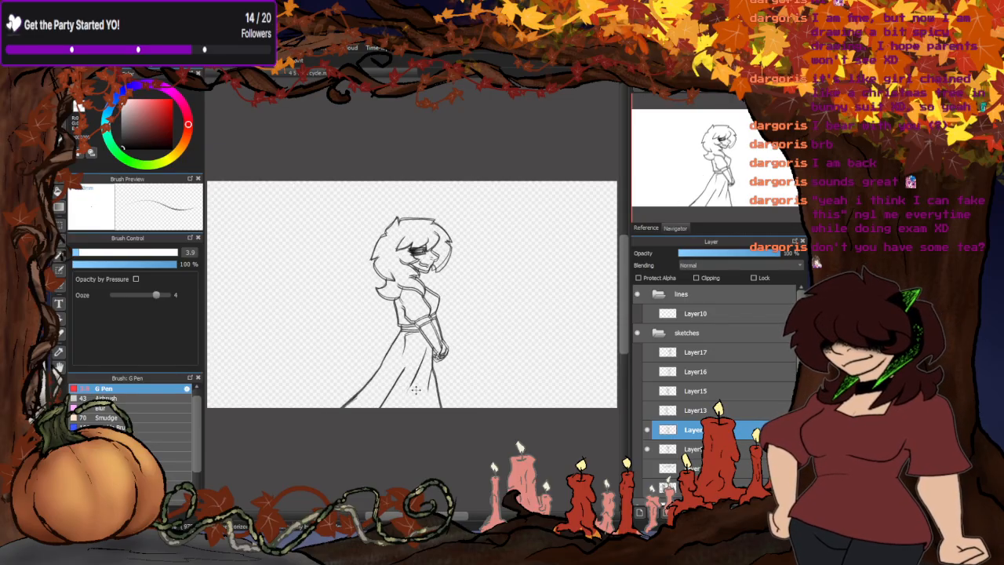
scroll(423, 384, up, 3)
drag(422, 385, 420, 382)
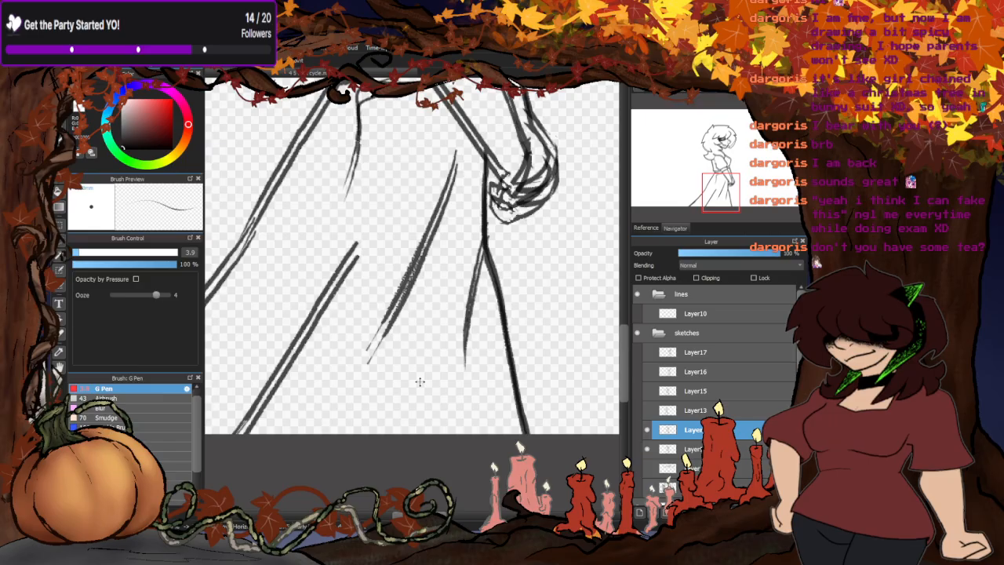
scroll(419, 384, down, 4)
scroll(419, 404, up, 1)
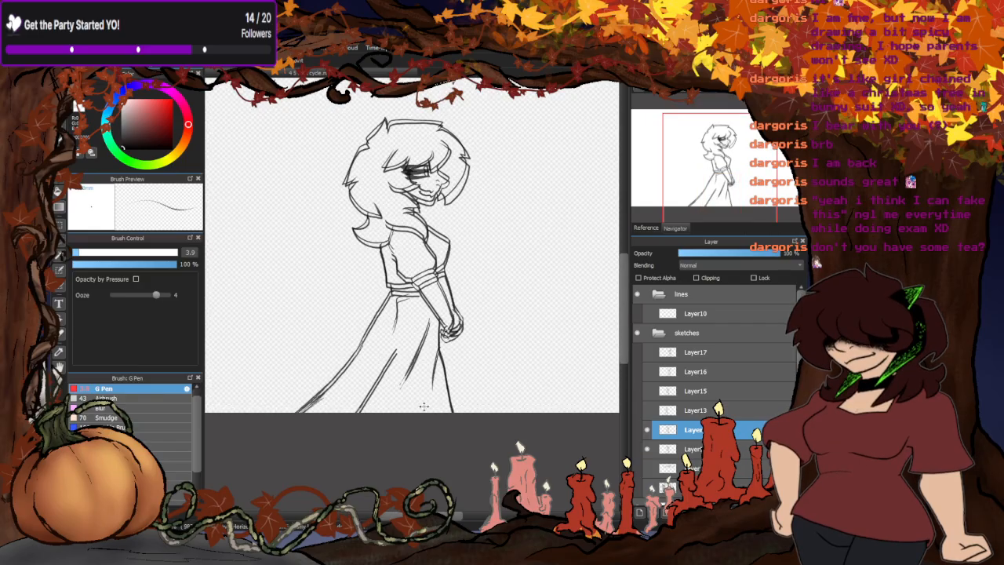
- Display Layer13 and align its figure over the centred poses, matching the skirt and hand lines
click(649, 410)
click(680, 410)
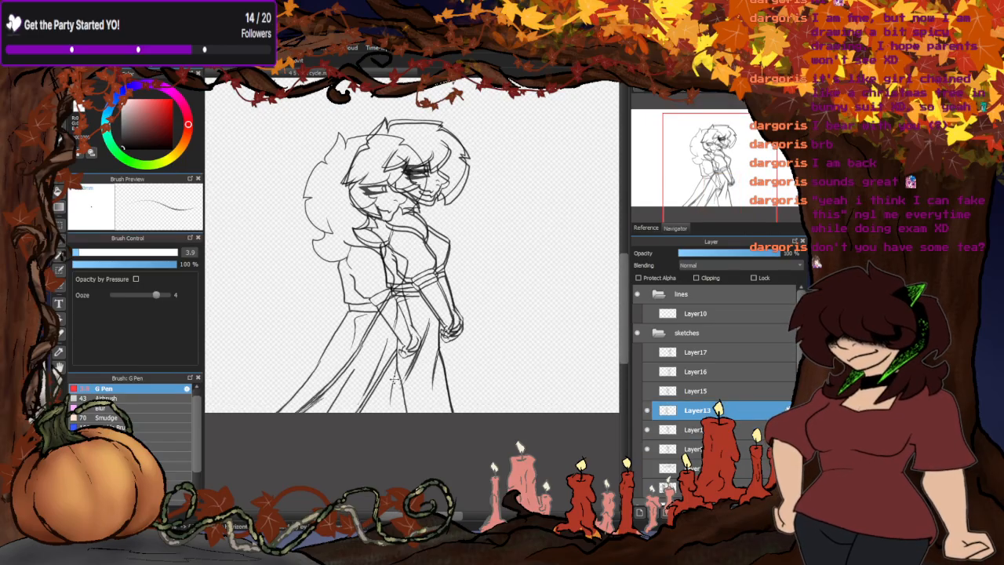
drag(393, 379, 430, 374)
scroll(428, 374, up, 5)
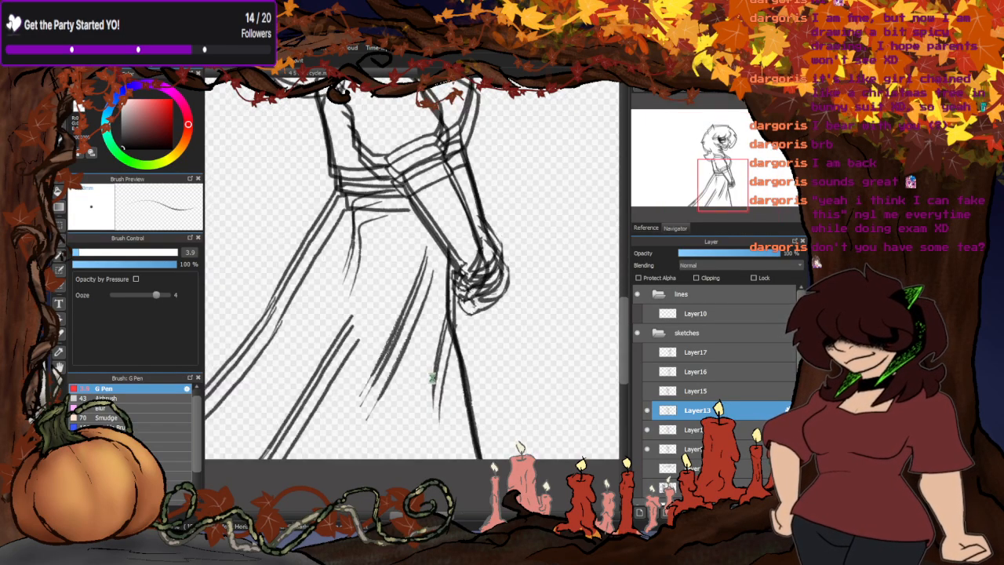
drag(429, 372, 429, 362)
scroll(430, 362, down, 5)
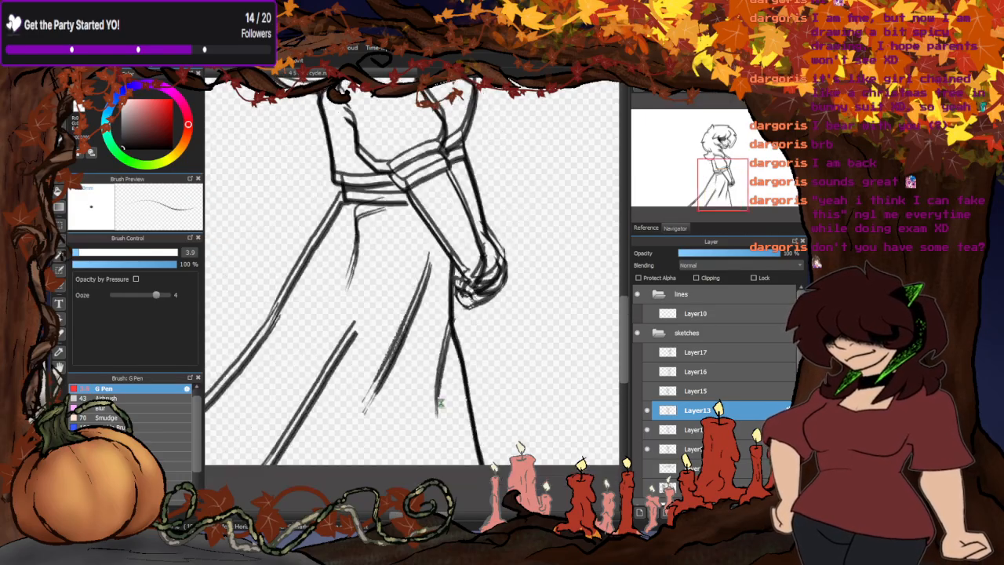
scroll(431, 312, up, 1)
scroll(430, 312, up, 2)
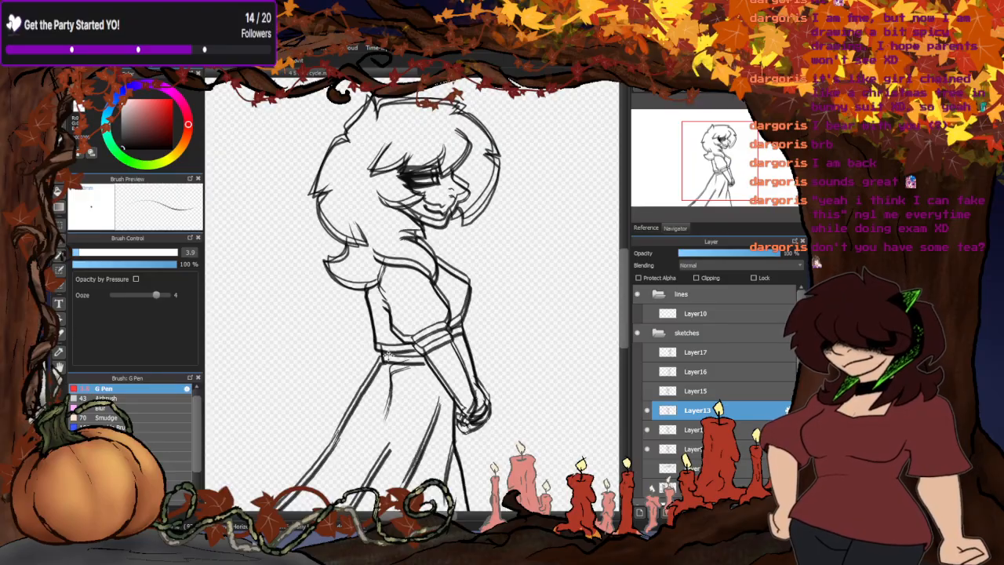
- Display Layer15 and align its figure over the stacked walking poses
click(648, 392)
click(689, 391)
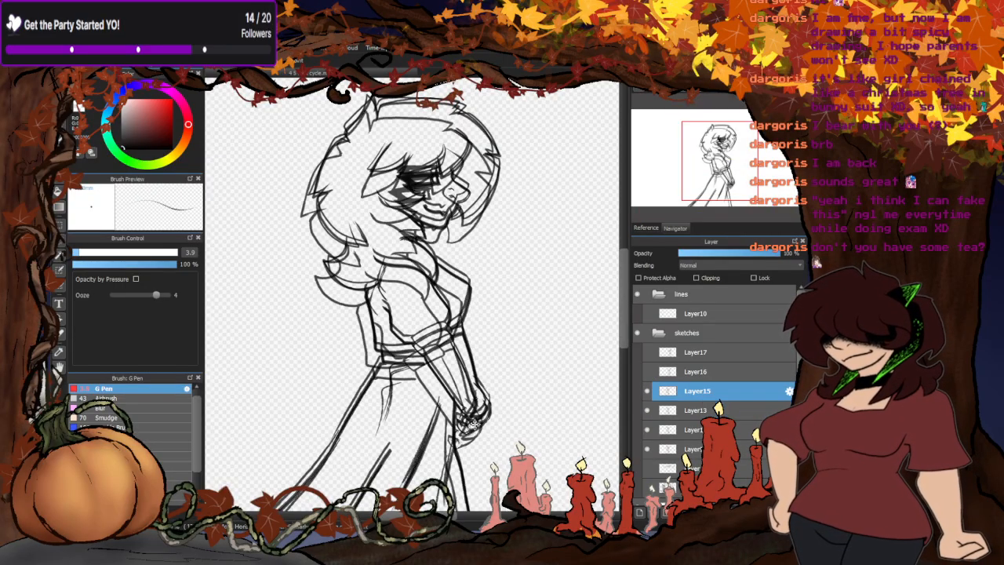
drag(408, 432, 415, 416)
scroll(424, 378, down, 3)
scroll(426, 377, up, 3)
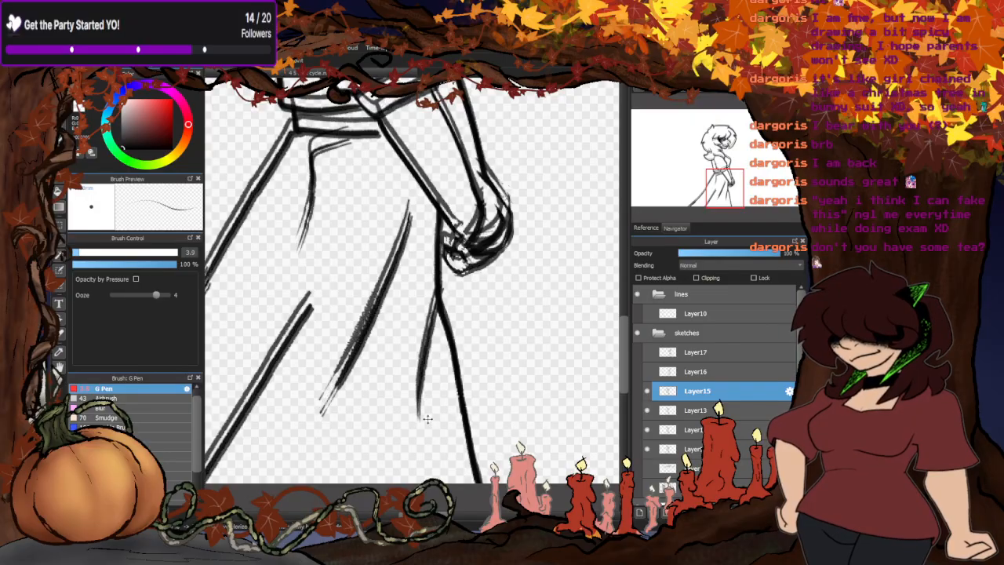
scroll(440, 432, down, 3)
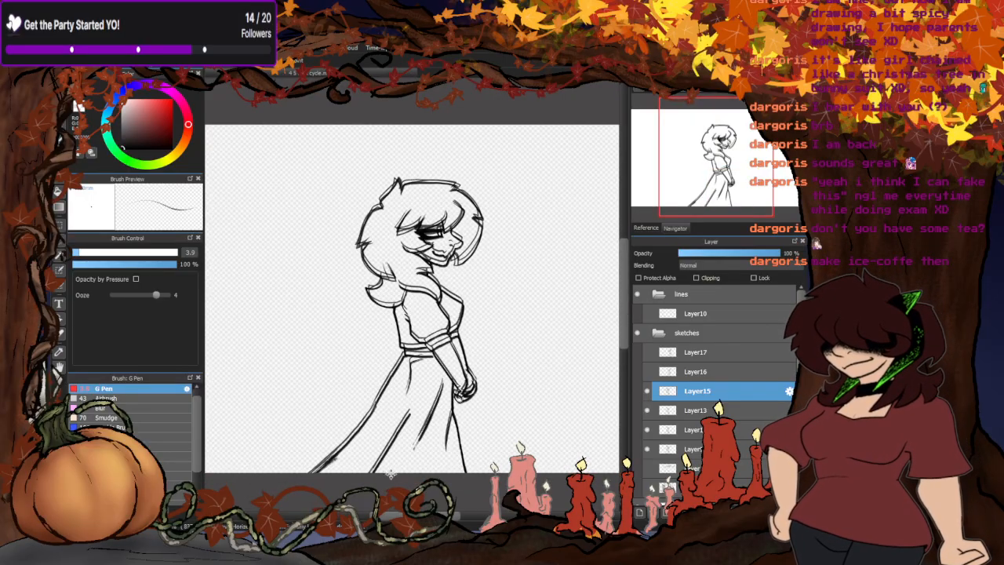
- Display Layer16 and move its figure back onto the stacked walking poses
click(647, 372)
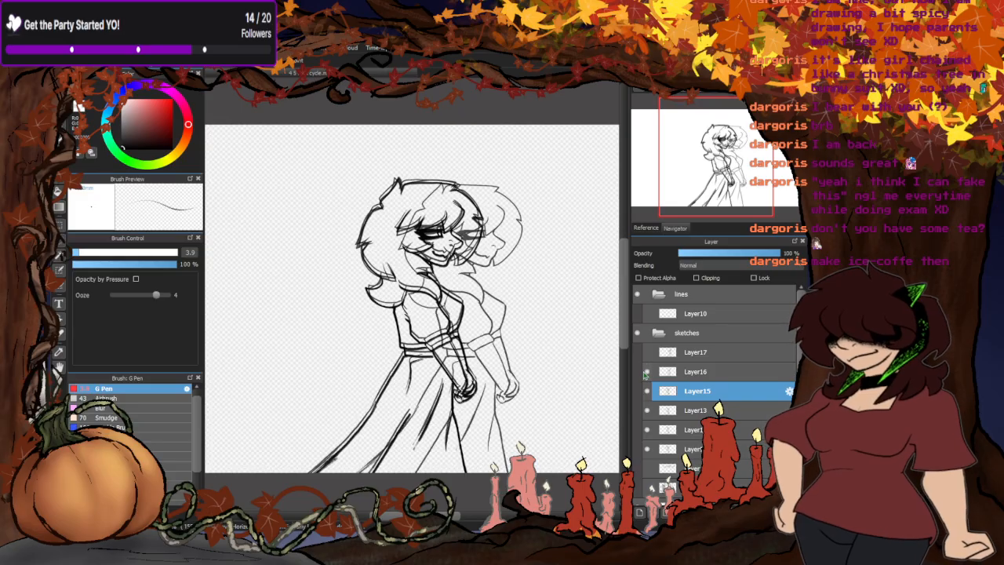
click(672, 372)
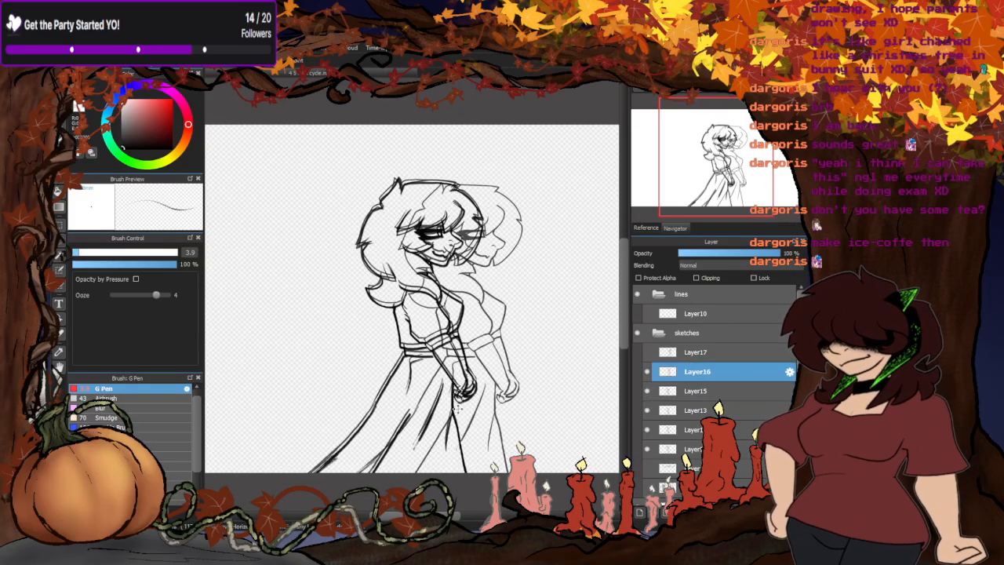
scroll(431, 433, up, 2)
drag(504, 416, 420, 423)
scroll(468, 334, down, 3)
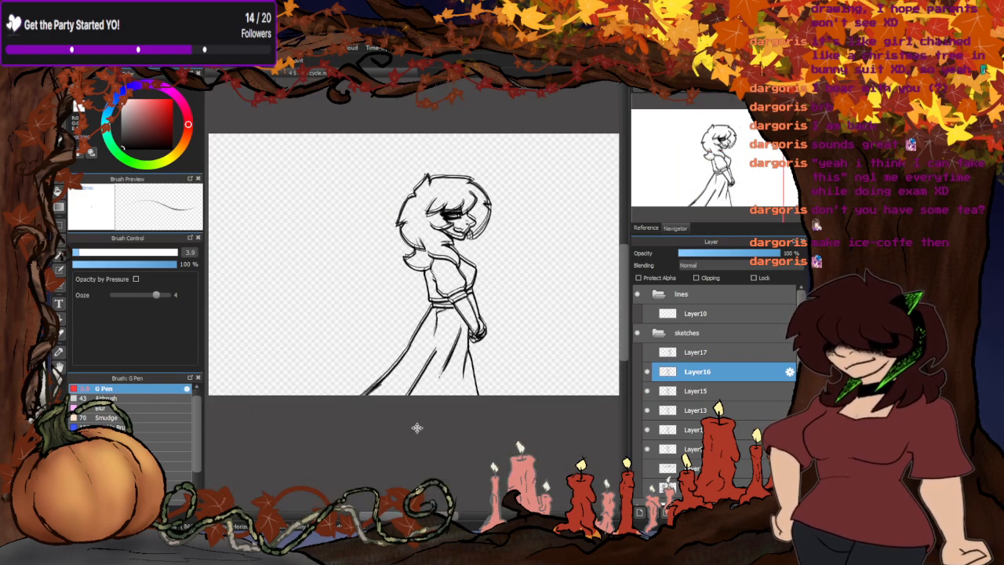
- Display Layer17 and move its figure back onto the stacked walking poses
click(648, 352)
click(676, 355)
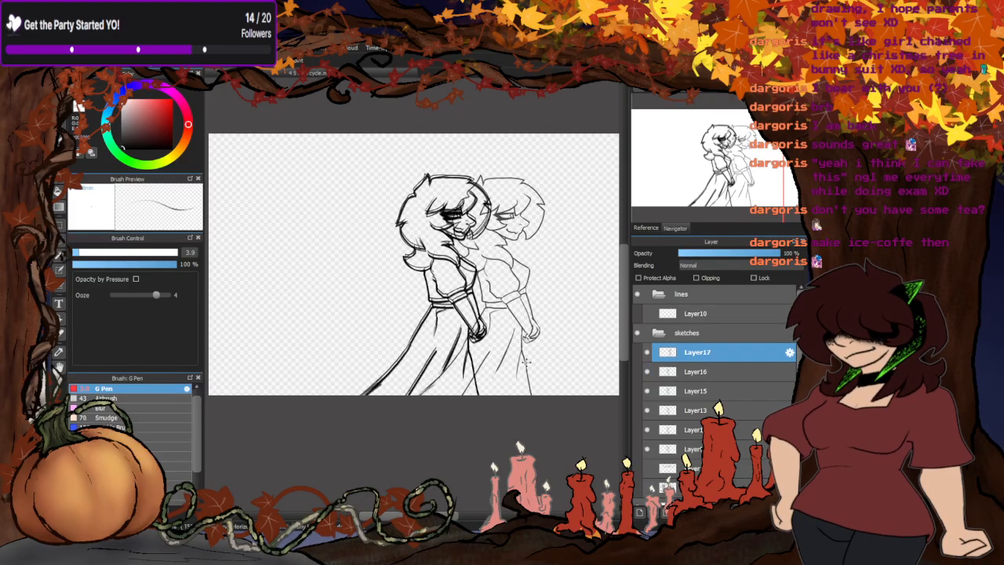
drag(524, 361, 447, 360)
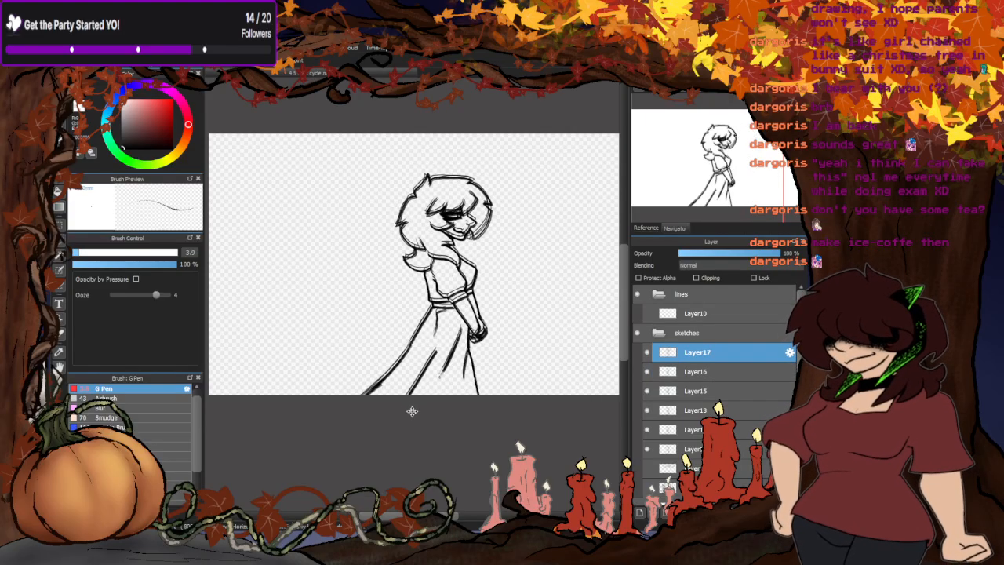
- Hide Layer17, Layer16, Layer15 and Layer13, leaving only the Layer12 and Layer9 poses displayed
click(647, 352)
click(646, 372)
click(647, 391)
click(647, 410)
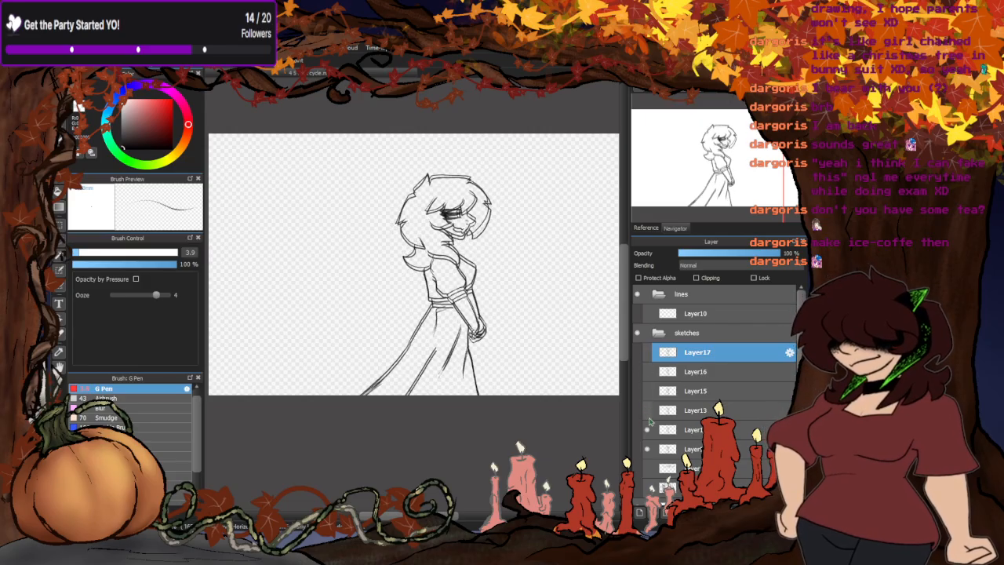
click(647, 429)
click(647, 448)
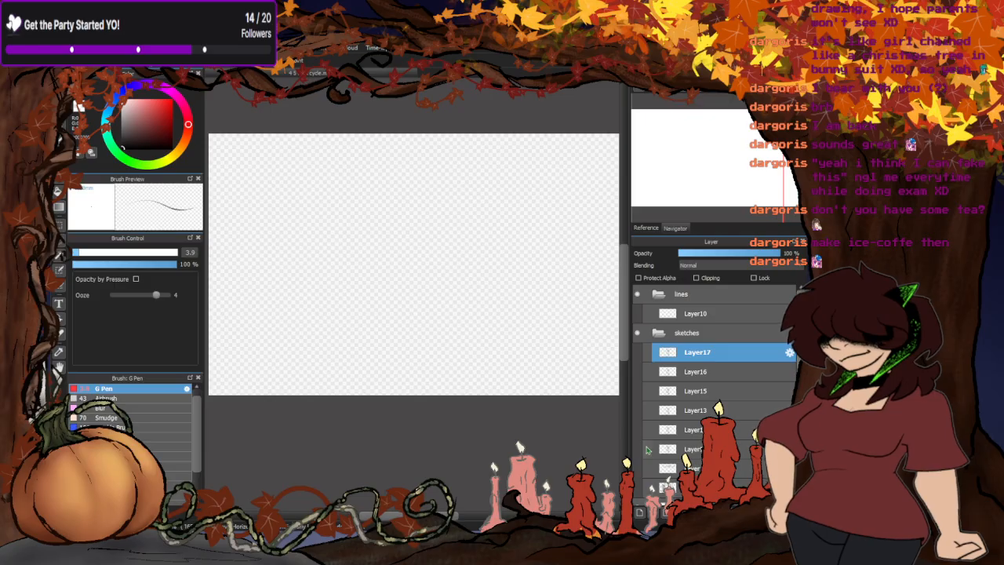
click(646, 430)
click(647, 450)
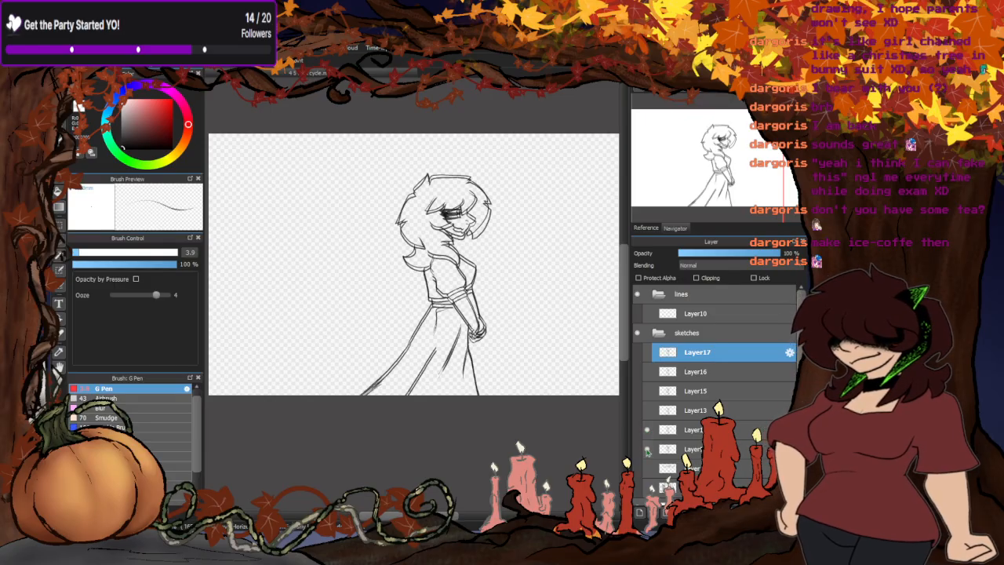
- Set Layer9's opacity to 20 % and select Layer12 to compare its skirt alignment with the faded pose
click(690, 449)
click(699, 256)
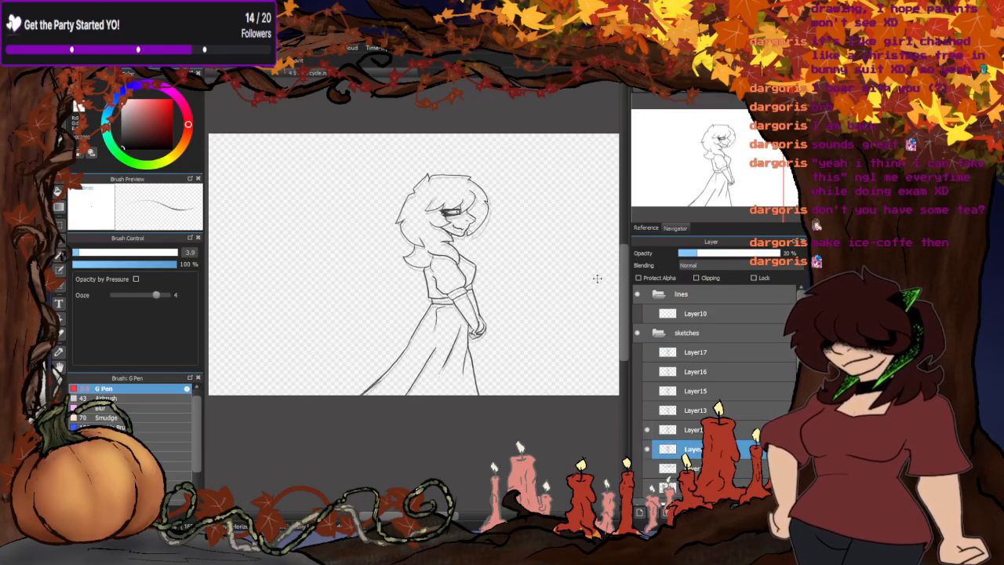
scroll(477, 401, up, 5)
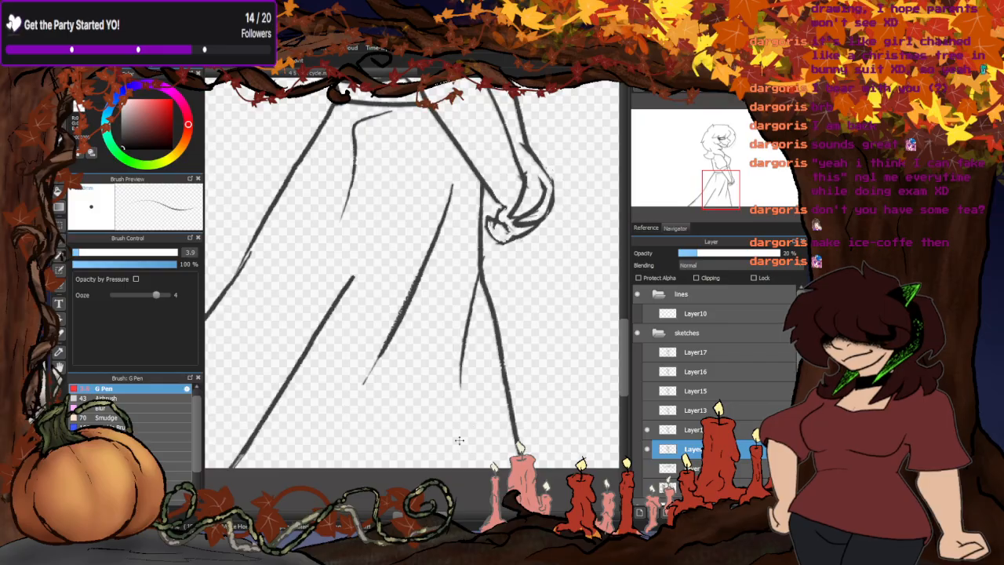
click(690, 429)
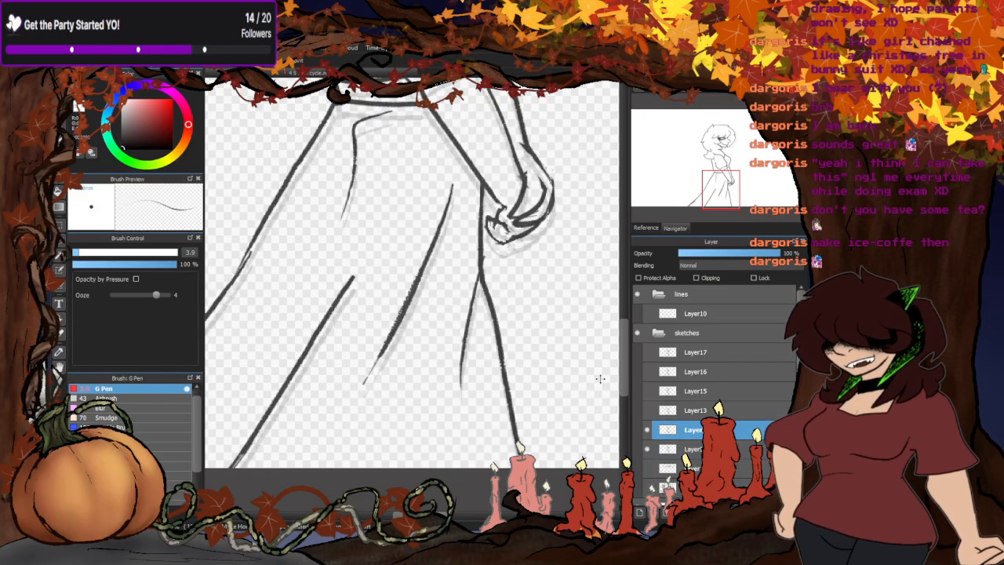
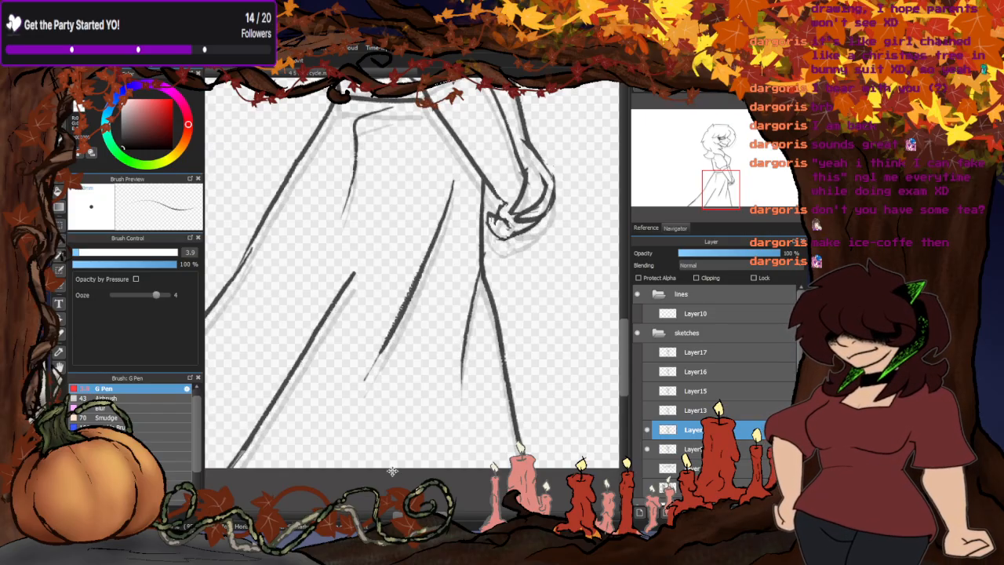
- Compare Layer12's skirt and waist with the faded Layer9 pose, briefly displaying Layer13 as well
scroll(438, 456, down, 1)
scroll(404, 212, up, 1)
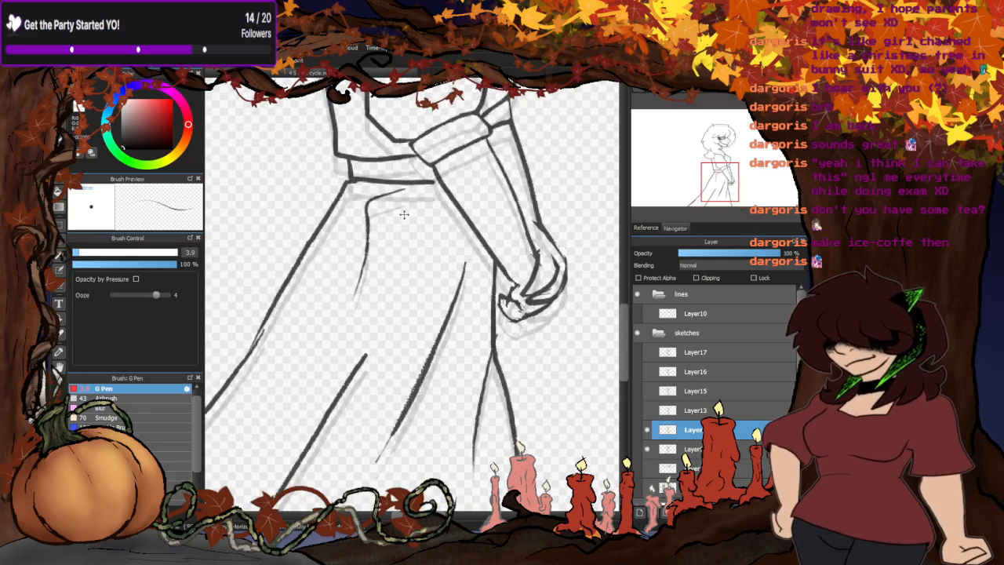
scroll(424, 229, up, 1)
drag(425, 260, 427, 269)
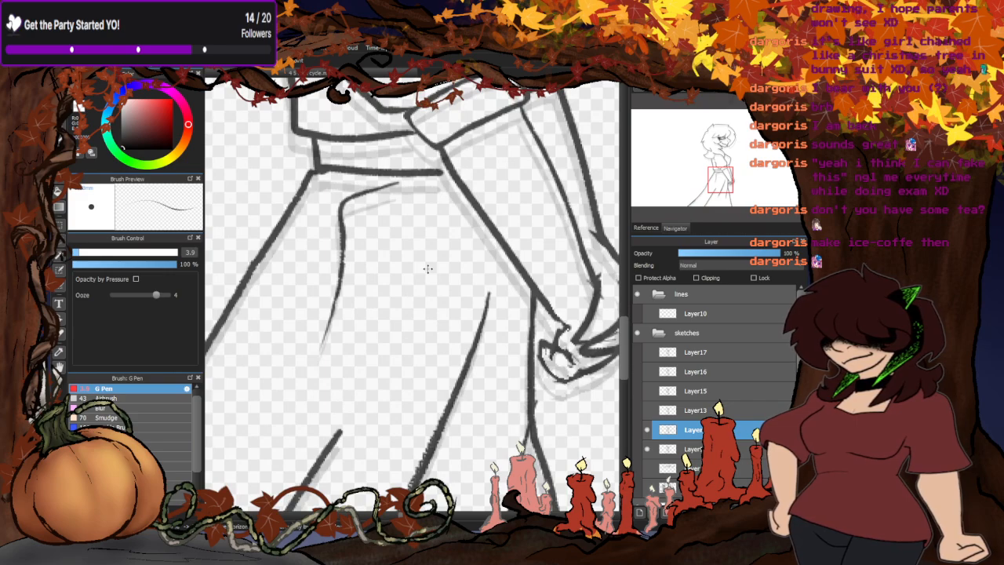
click(647, 411)
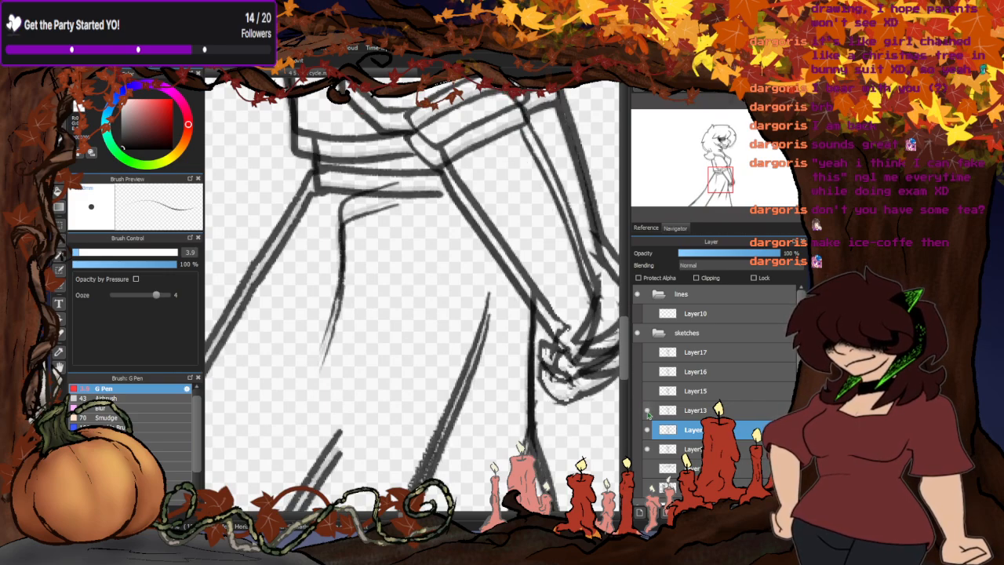
click(647, 411)
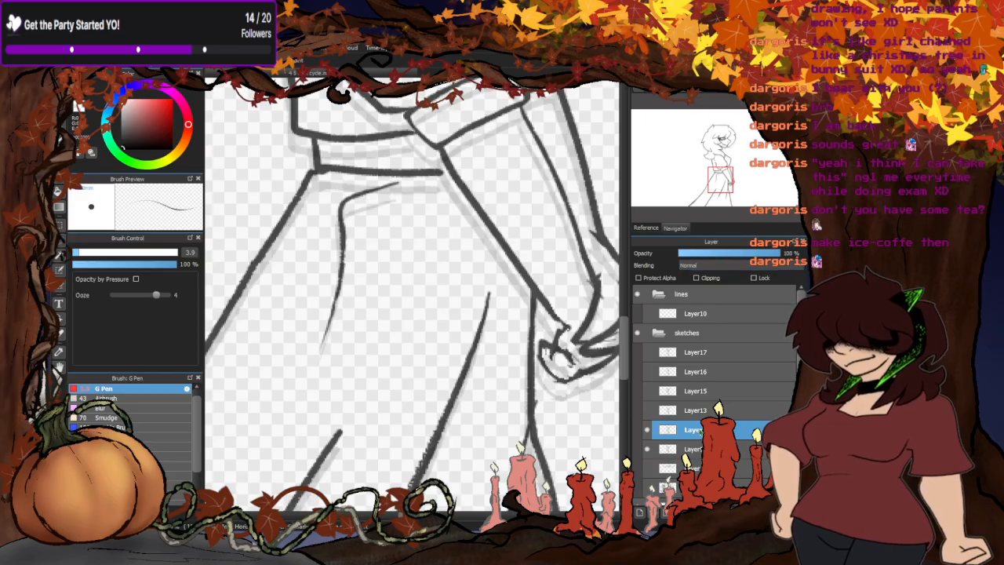
- Hide Layer9, lower Layer12's opacity, and display and select Layer13 to compare its alignment with the faded pose
click(647, 450)
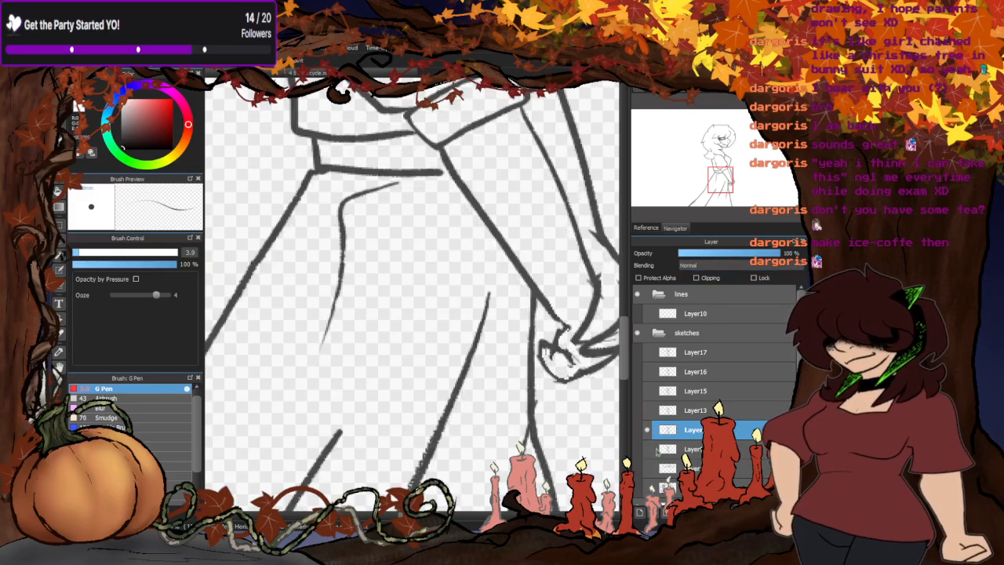
click(729, 253)
click(648, 411)
click(679, 415)
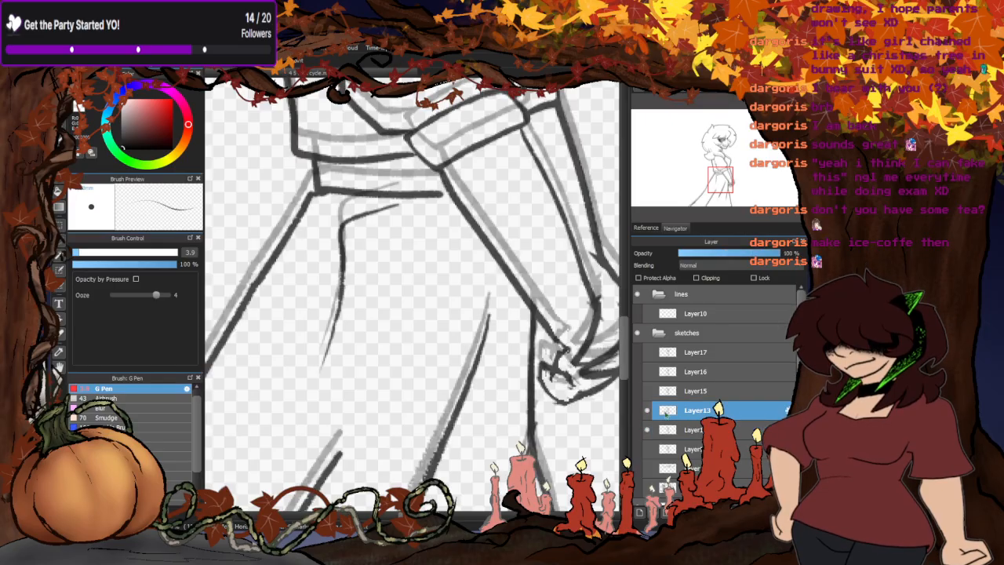
scroll(466, 259, down, 3)
scroll(447, 364, up, 3)
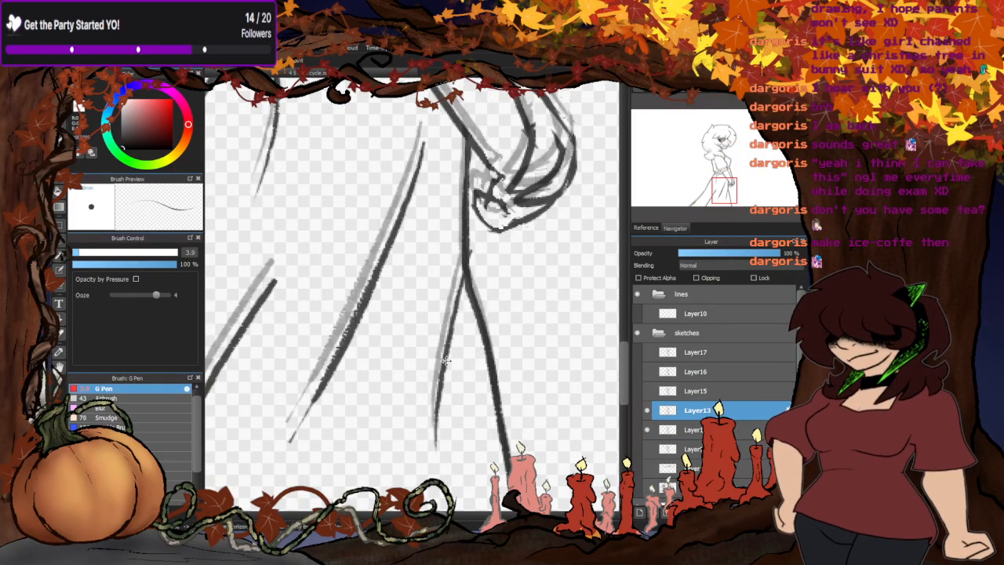
scroll(446, 385, down, 4)
scroll(454, 209, up, 3)
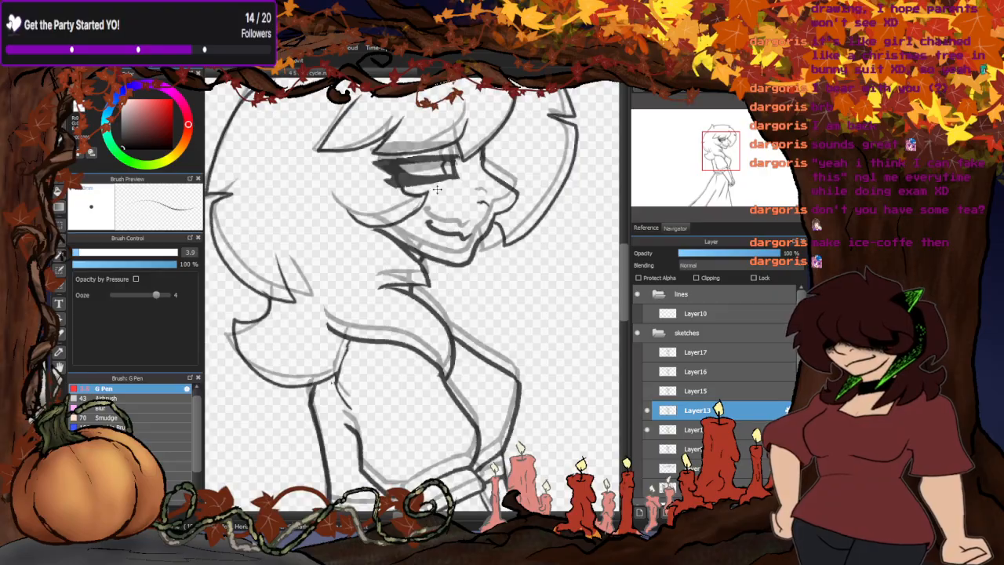
scroll(408, 258, down, 1)
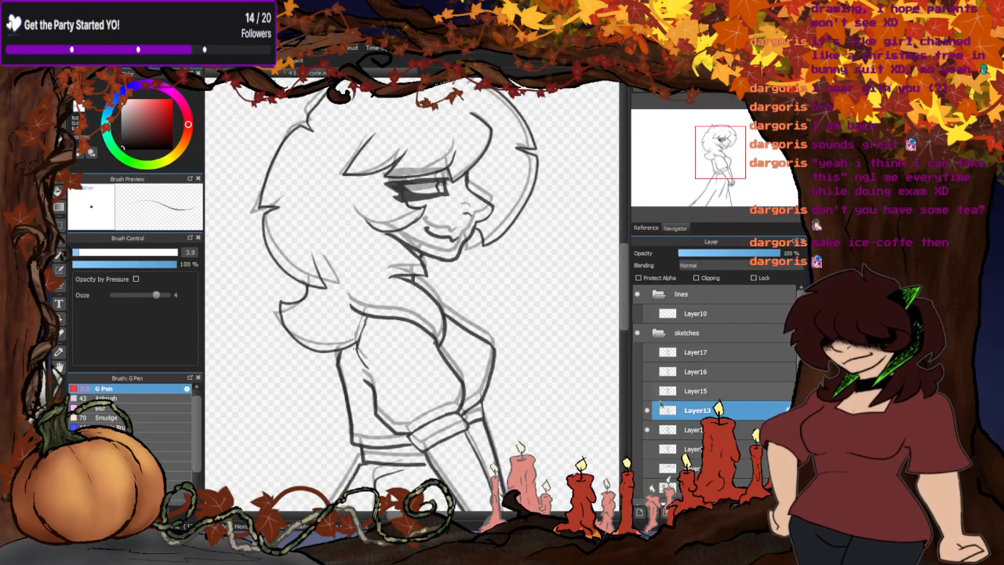
- Hide Layer12, set Layer13's opacity to 37 %, and display and select Layer15 to compare the two poses
click(646, 431)
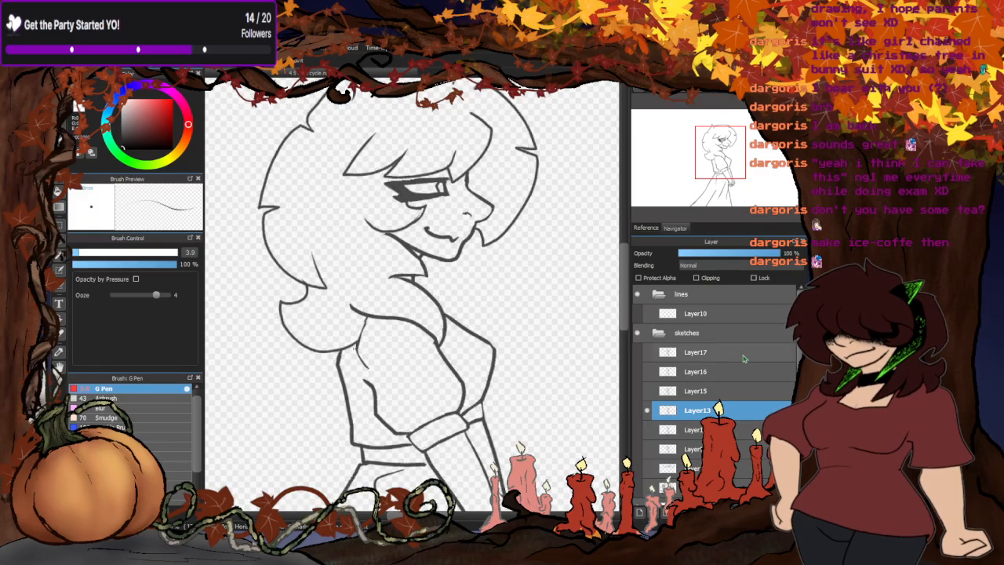
click(715, 254)
click(648, 390)
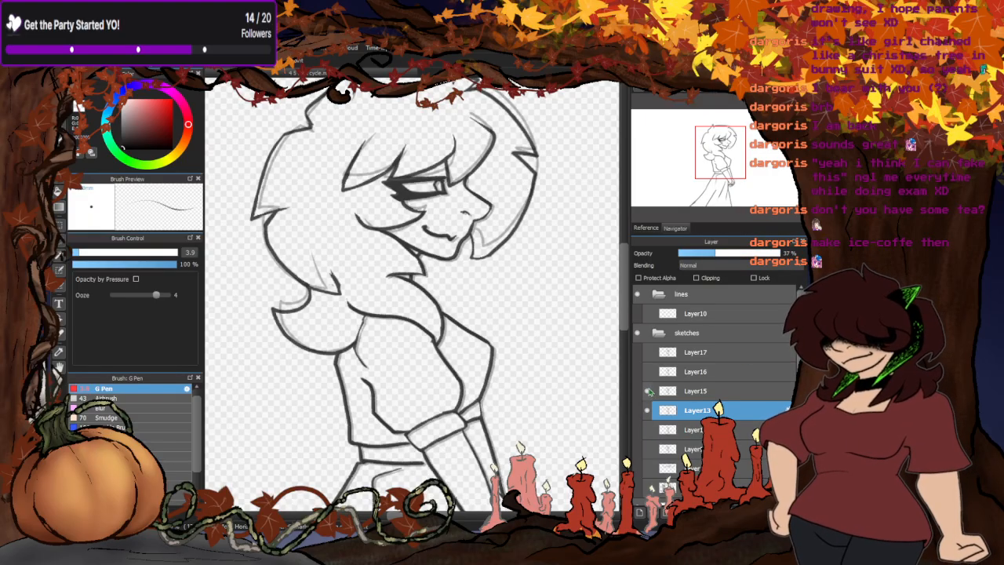
click(694, 390)
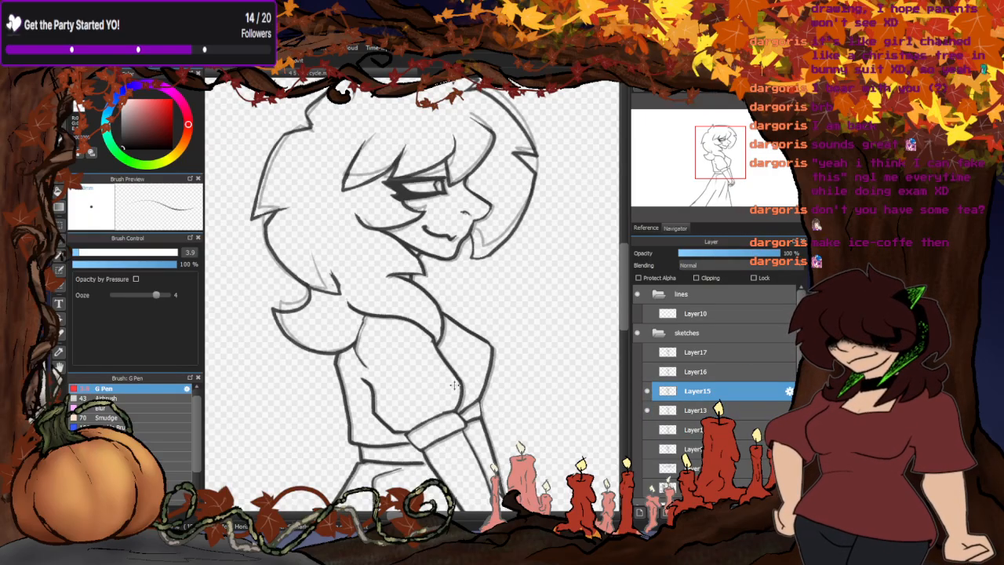
scroll(404, 267, down, 2)
scroll(437, 341, down, 2)
scroll(440, 376, up, 3)
scroll(433, 369, down, 2)
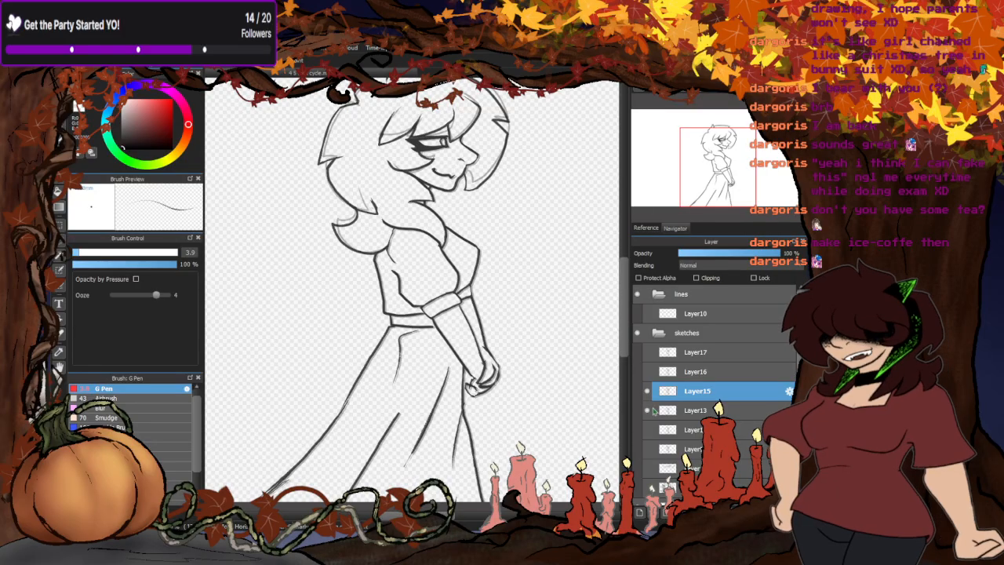
- Display and select Layer16 in place of Layer15 and compare its alignment with the faded Layer13 pose
click(649, 372)
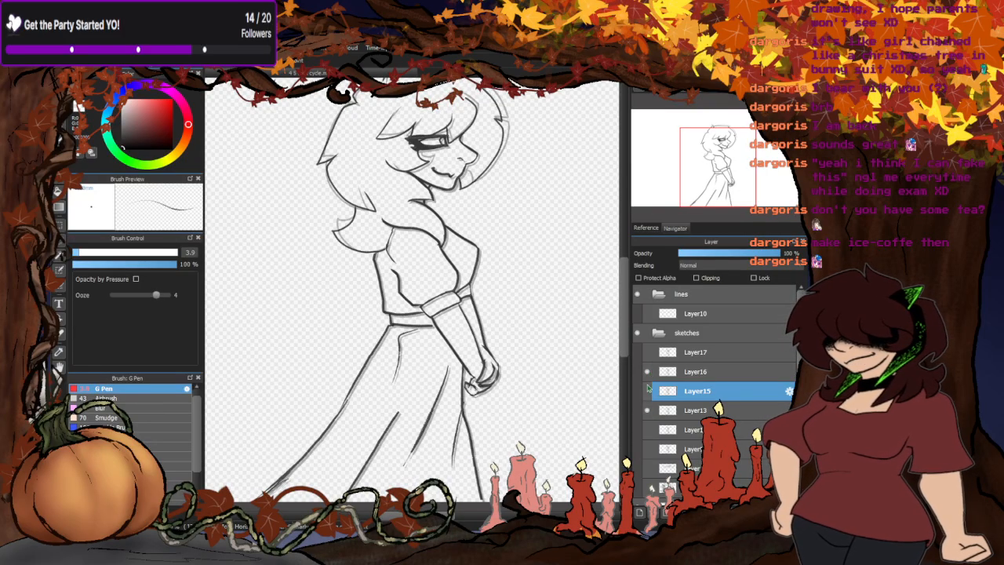
click(696, 370)
click(647, 352)
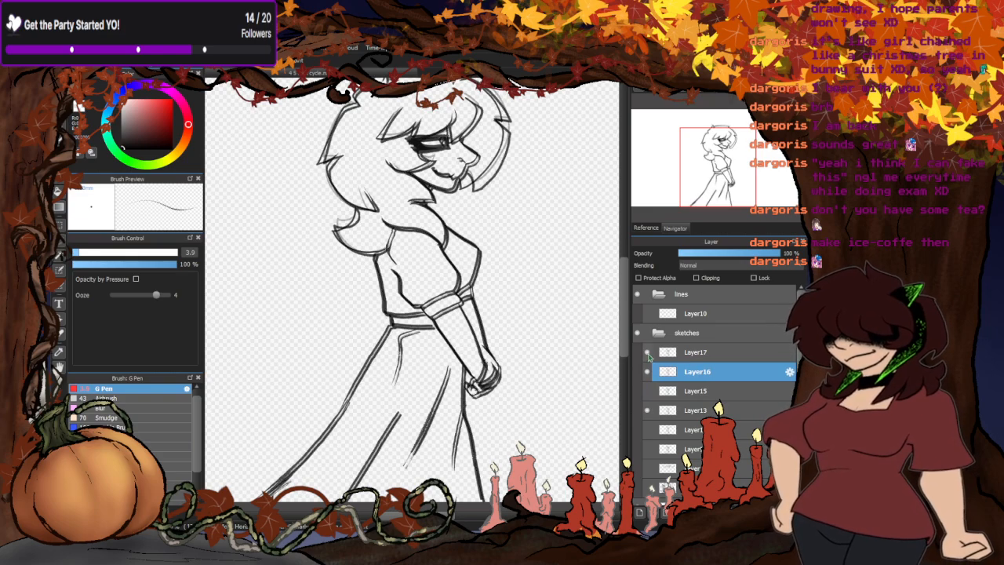
click(648, 353)
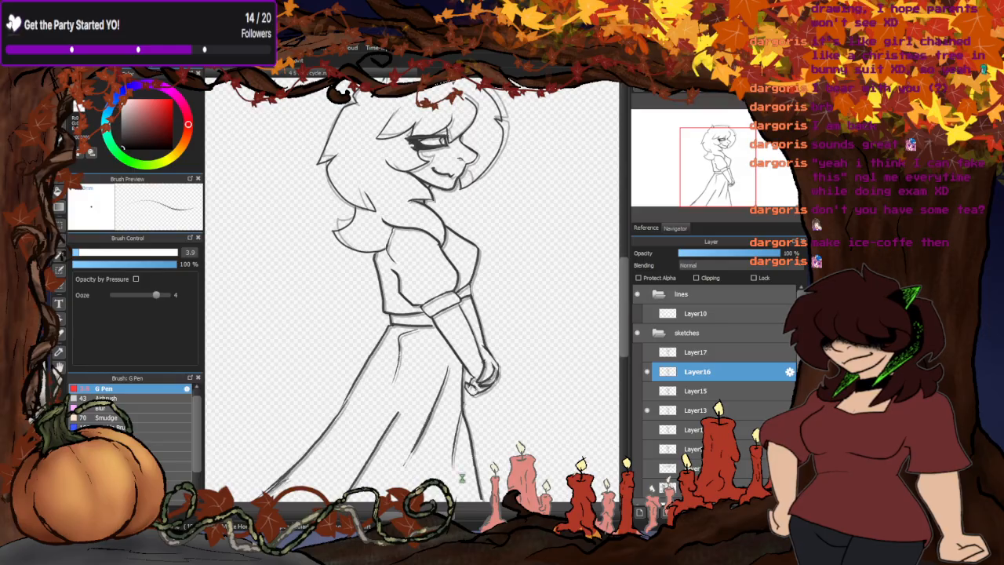
scroll(463, 477, up, 1)
scroll(464, 476, down, 2)
scroll(466, 365, up, 3)
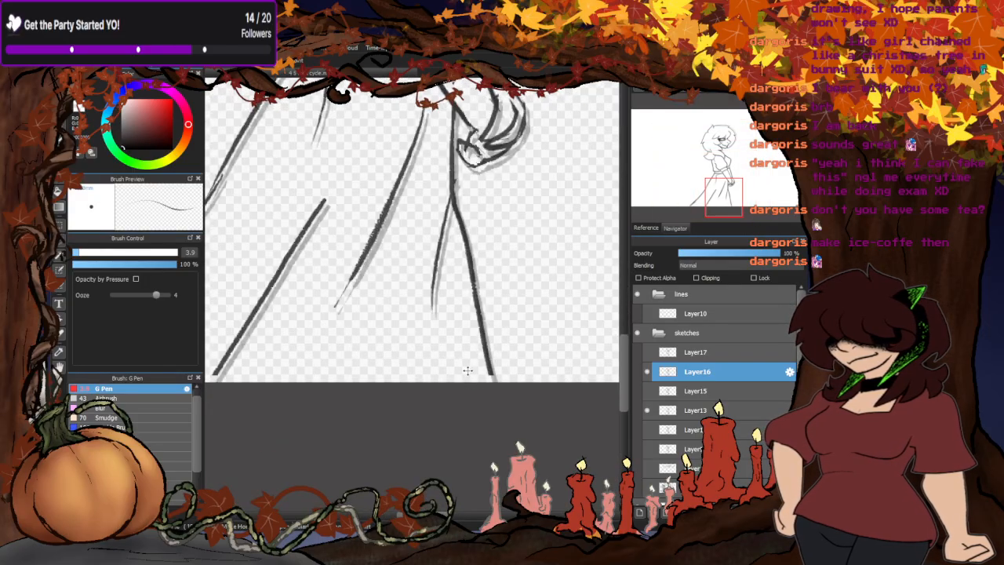
scroll(469, 375, down, 1)
scroll(463, 392, down, 2)
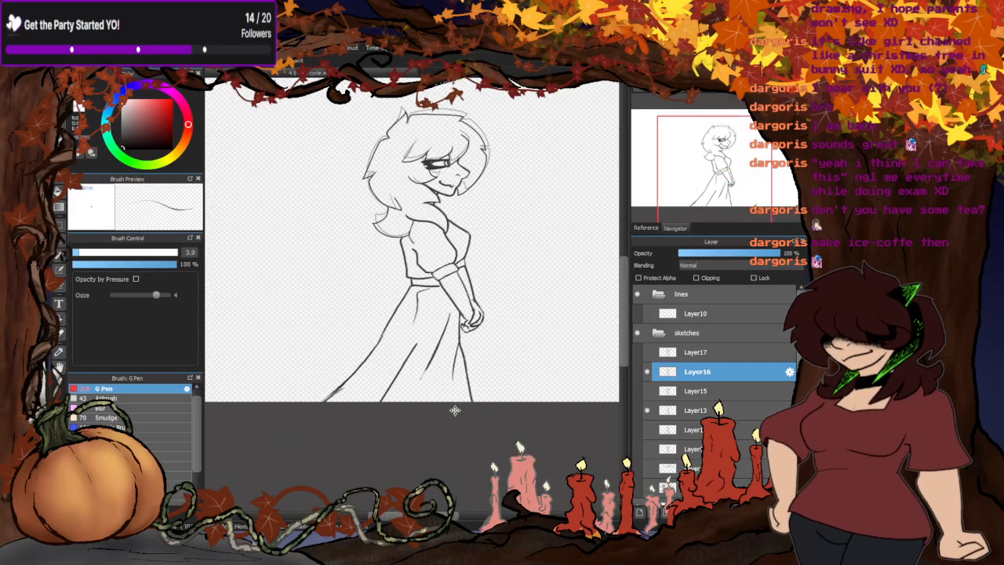
scroll(473, 386, up, 2)
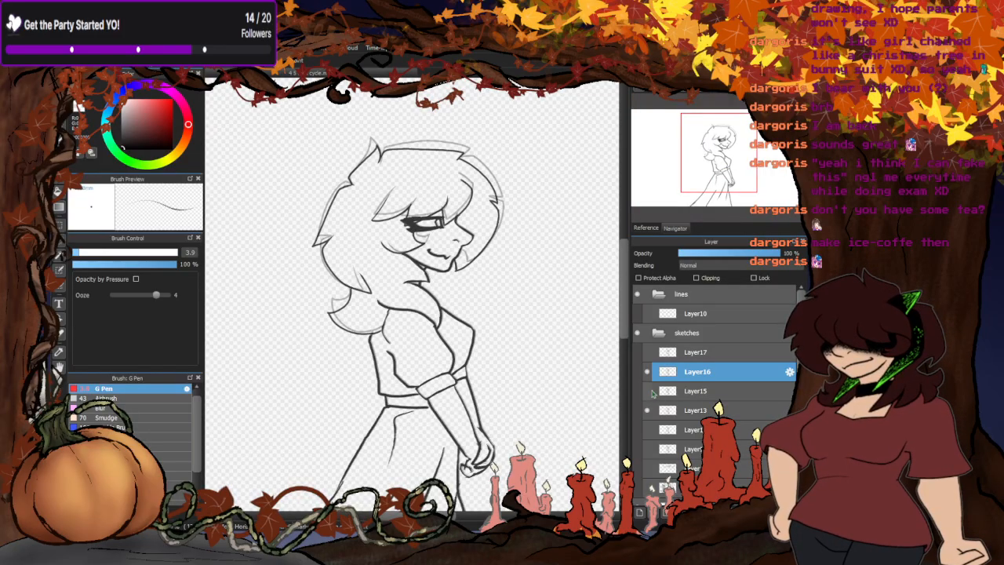
- Leave only Layer17 and Layer16 displayed among the poses and select Layer17 to compare their alignment
click(648, 391)
click(648, 429)
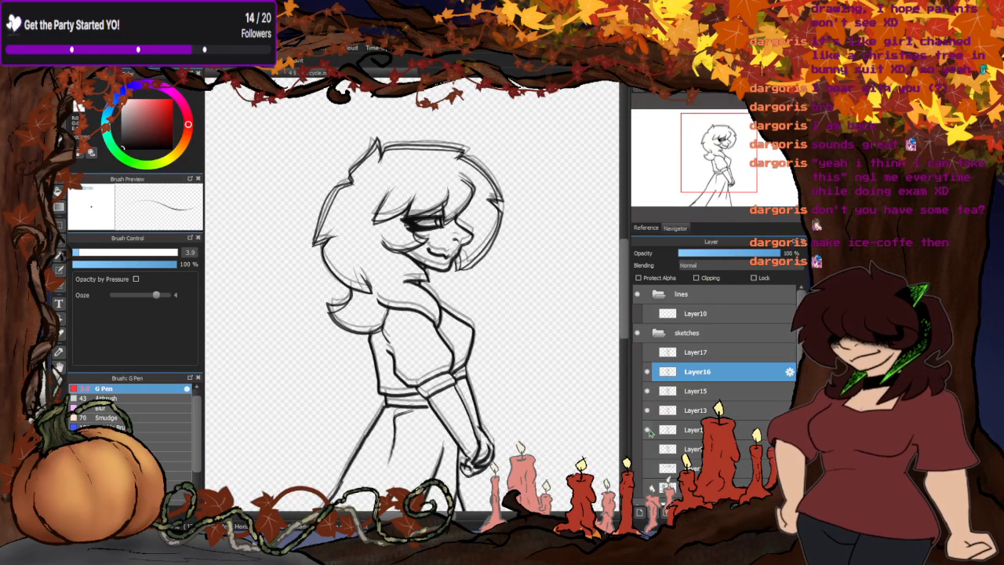
click(648, 429)
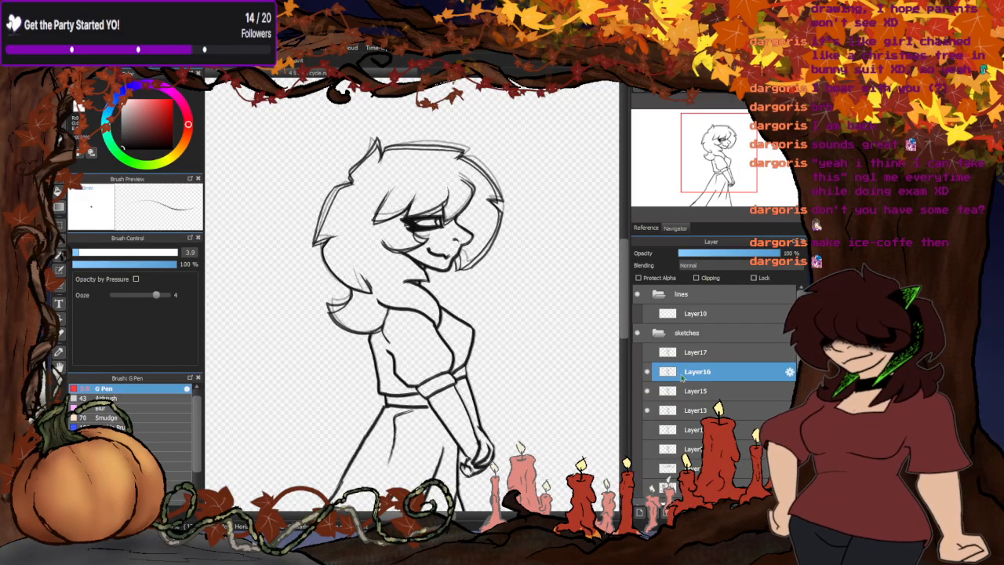
click(647, 353)
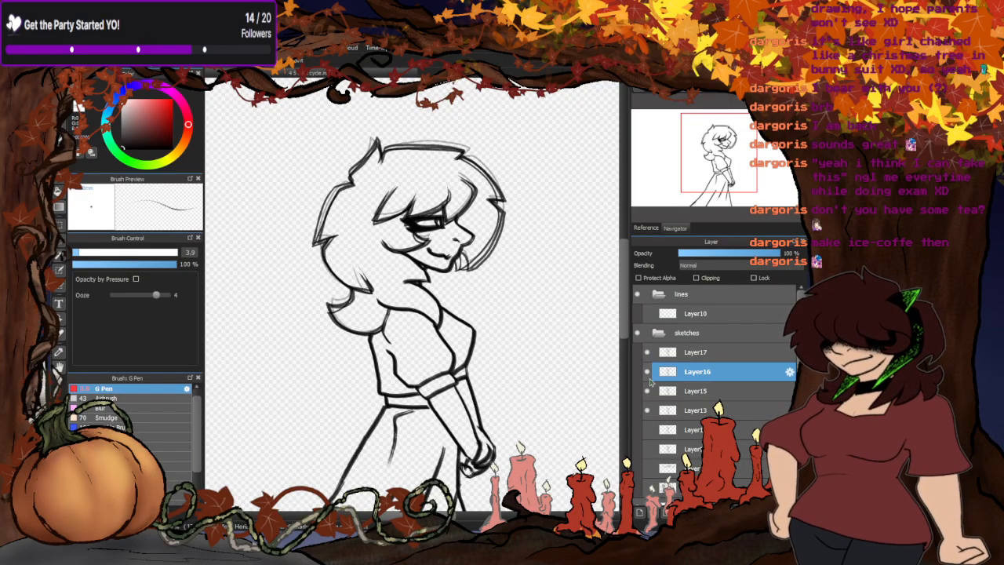
click(648, 411)
click(648, 391)
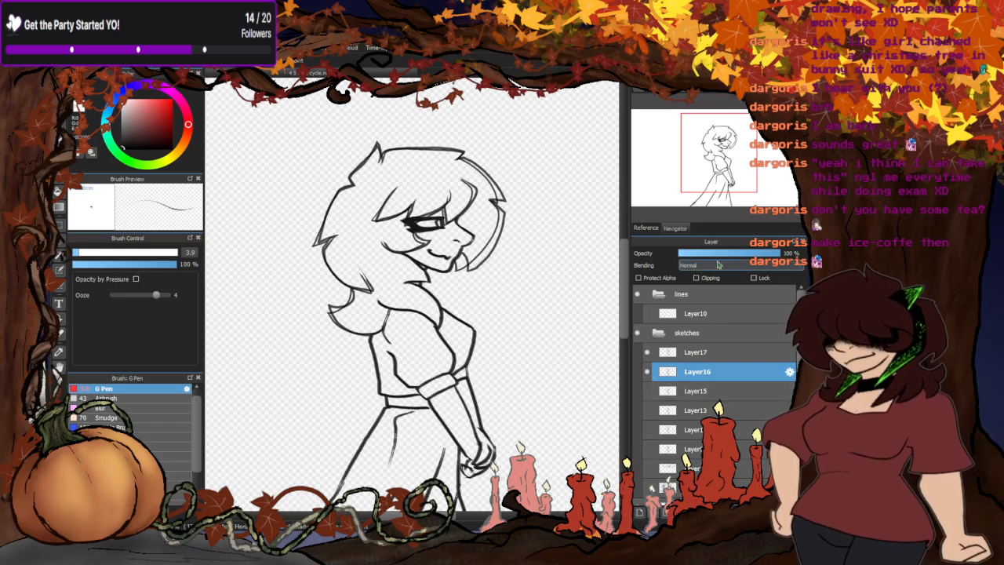
click(696, 355)
scroll(478, 302, down, 2)
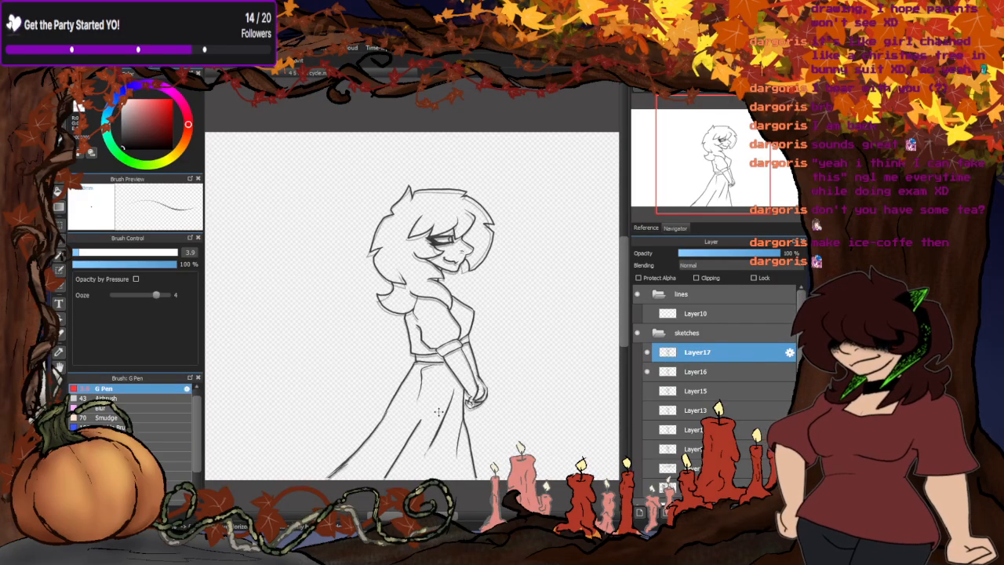
scroll(506, 317, up, 2)
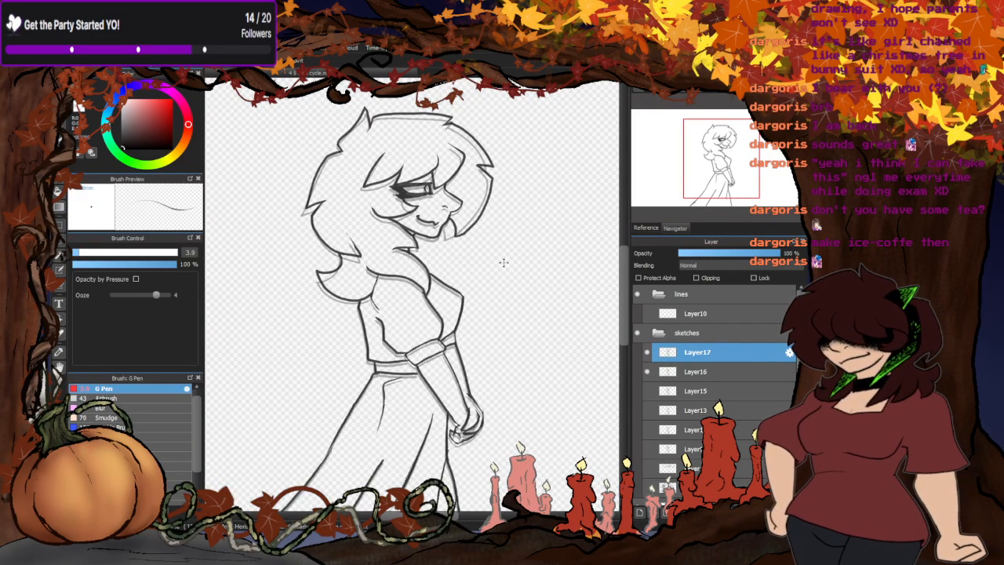
scroll(502, 263, down, 2)
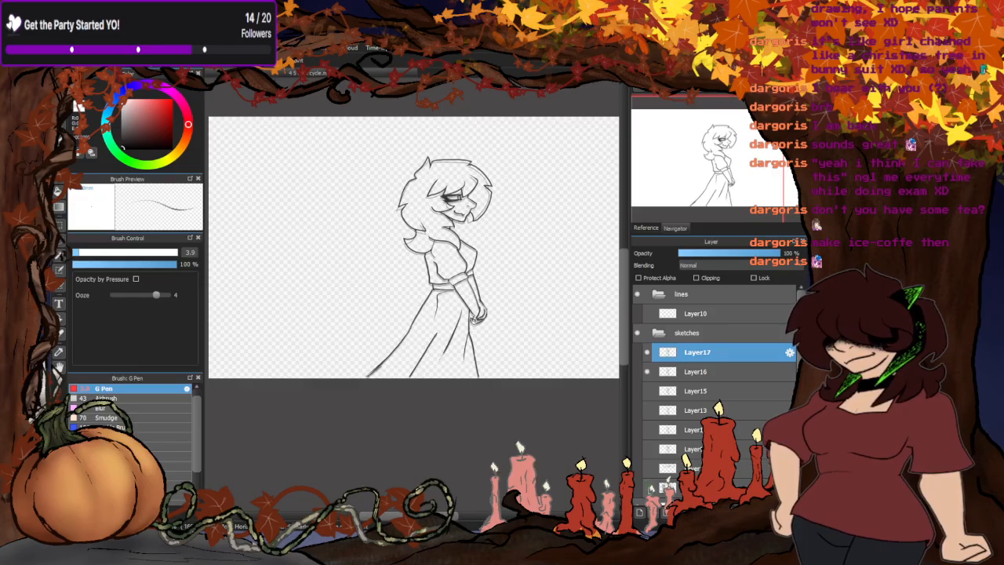
- Hide Layer16, display Layer9 beneath Layer17 and set Layer9's opacity to 42 %
click(647, 371)
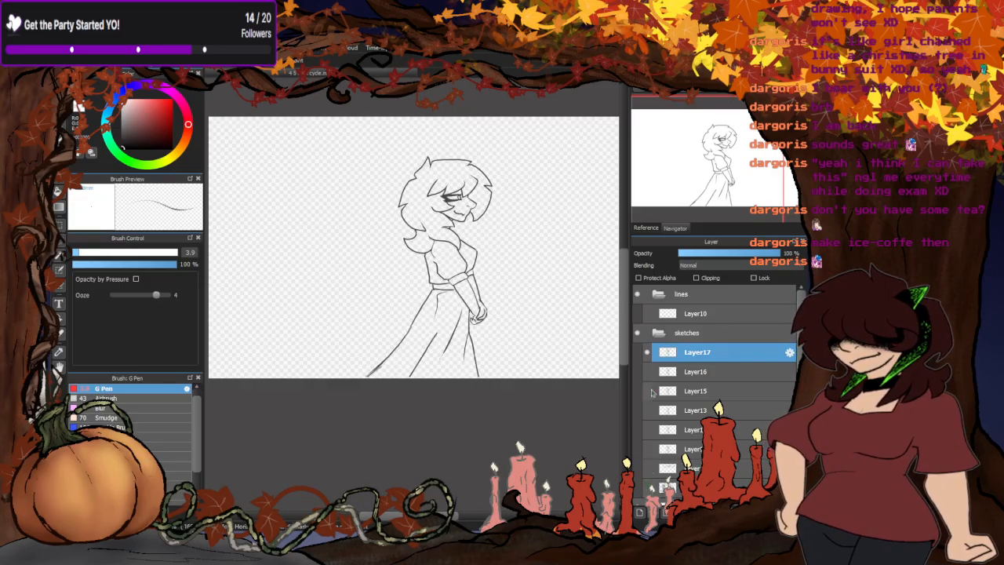
click(648, 450)
click(681, 450)
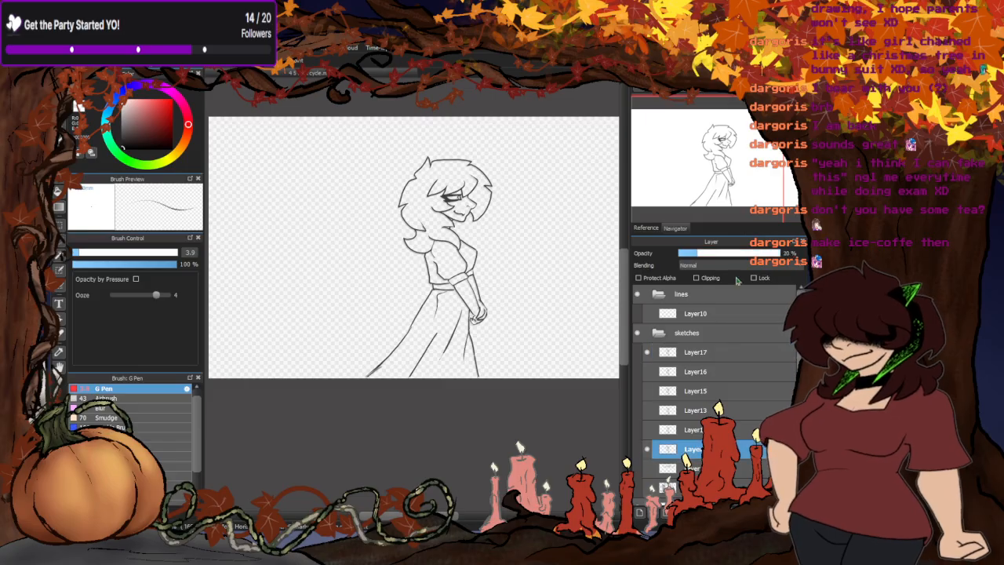
click(719, 254)
- Examine how Layer17's skirt, arms and head line up with the faded Layer9 pose
scroll(470, 330, up, 2)
scroll(457, 290, up, 1)
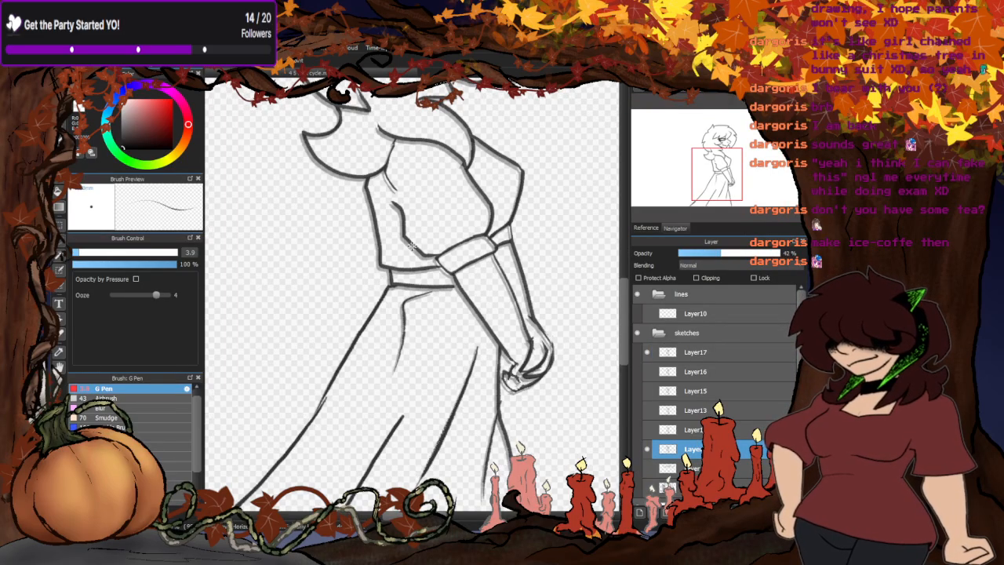
scroll(439, 251, down, 2)
scroll(455, 363, up, 3)
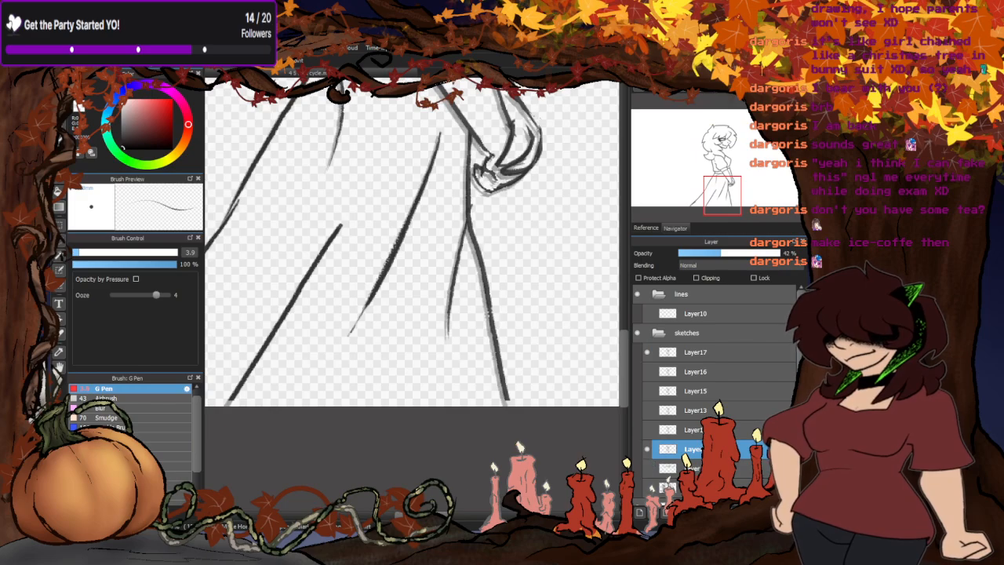
scroll(473, 426, down, 3)
scroll(507, 240, down, 1)
scroll(476, 157, up, 3)
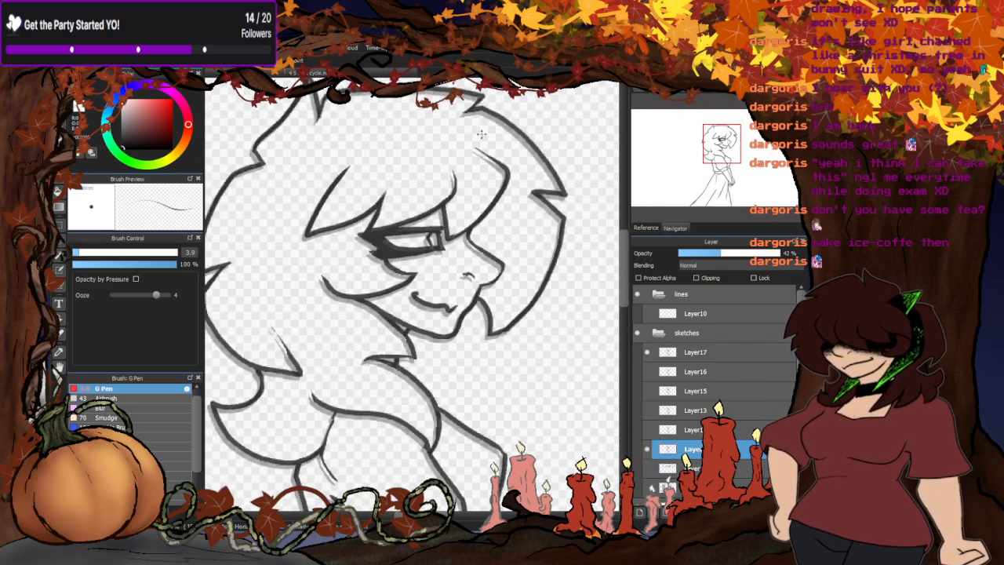
scroll(477, 135, down, 1)
scroll(477, 139, down, 1)
scroll(499, 150, down, 1)
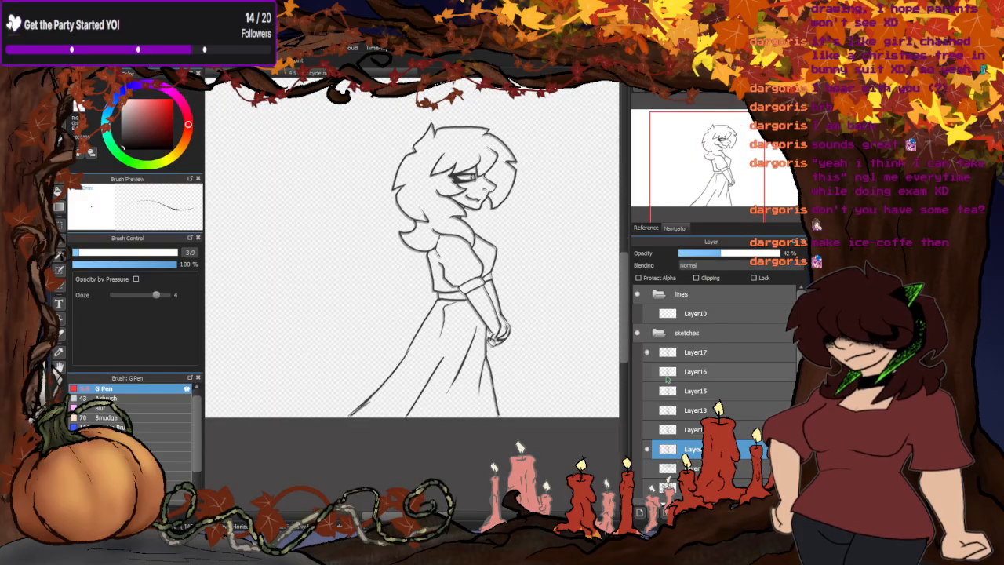
- Select Layer17 and examine how its hem, waistline and forearm line up with the faded Layer9 pose
click(696, 352)
scroll(481, 422, up, 3)
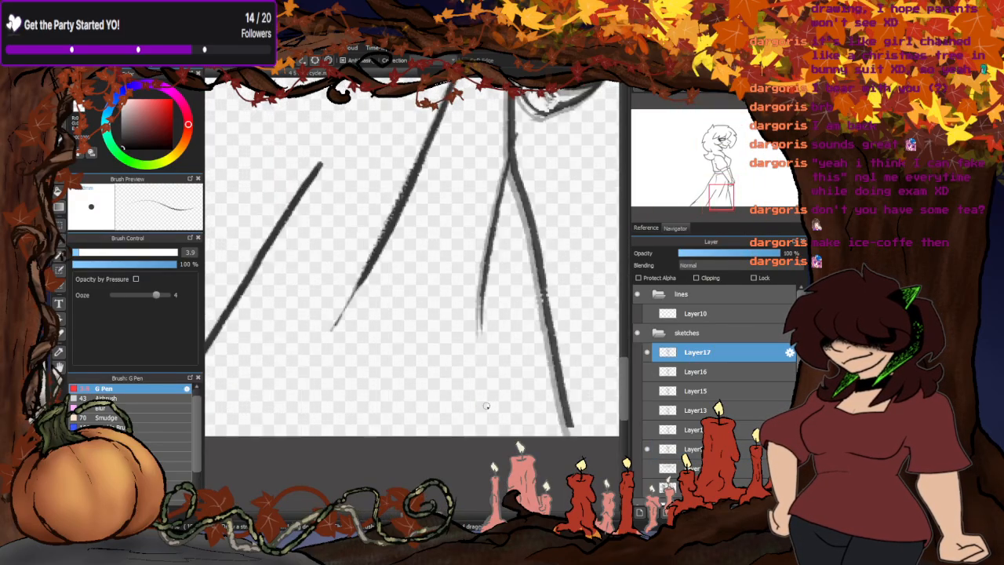
scroll(486, 405, up, 3)
scroll(581, 416, down, 4)
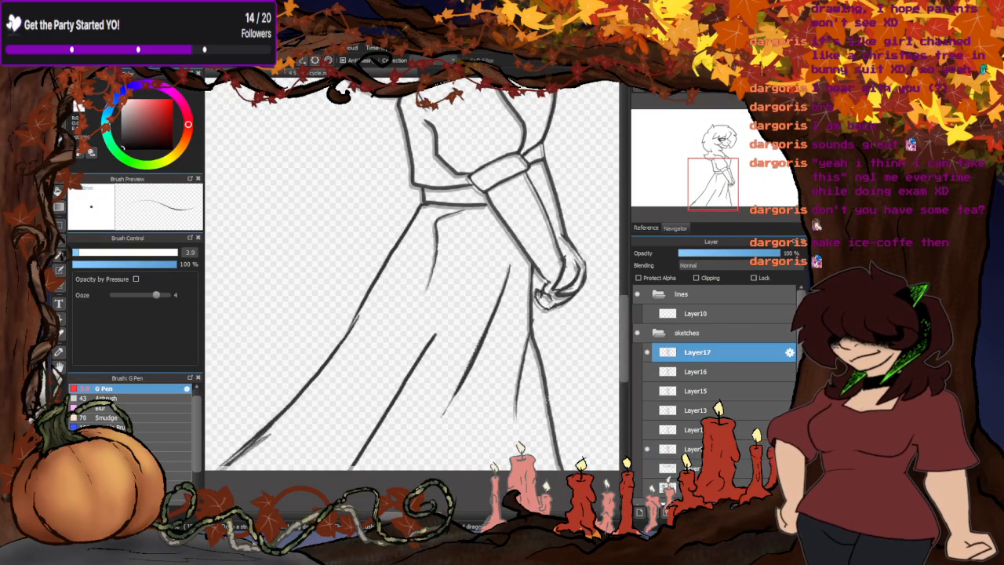
scroll(499, 210, up, 3)
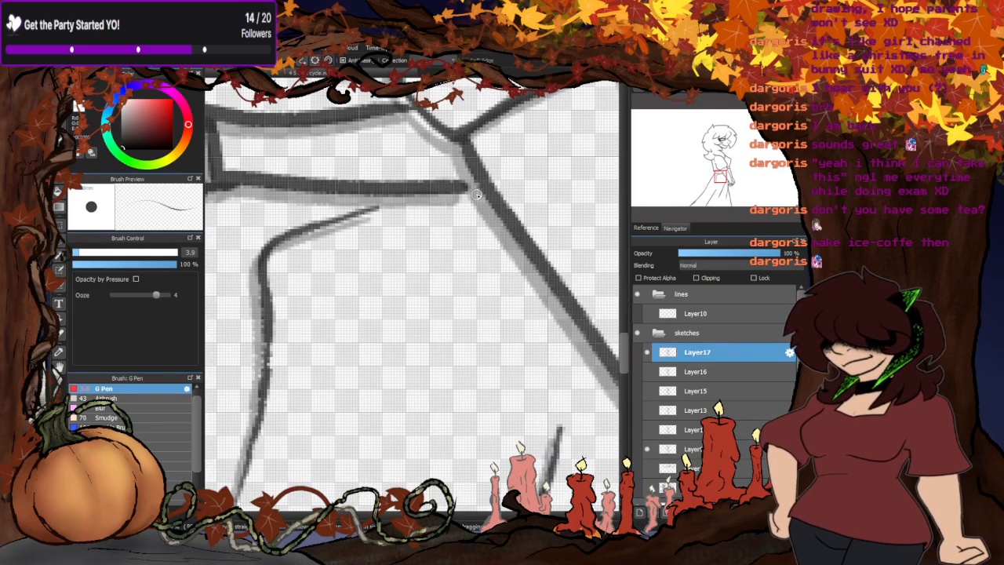
scroll(351, 396, down, 5)
scroll(350, 396, down, 1)
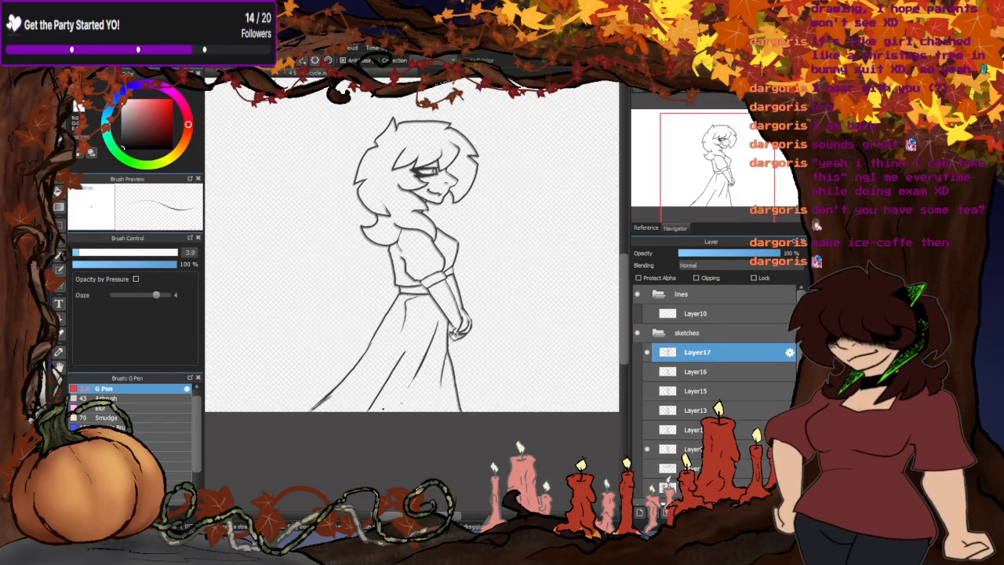
scroll(459, 324, down, 2)
scroll(441, 261, up, 2)
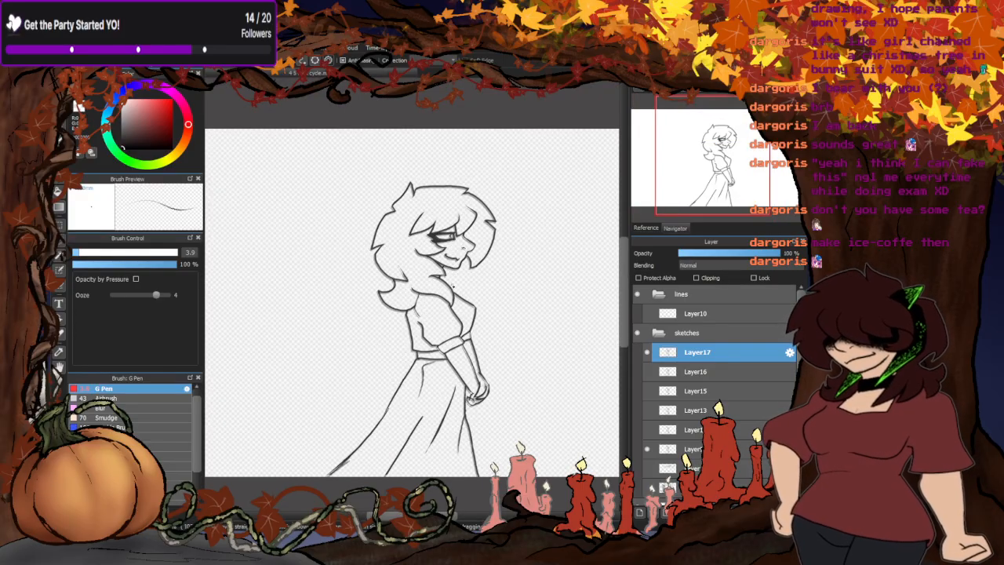
- Hide Layer17, restore Layer9 and the pose layer directly above it to 100 % opacity, and check the layers up to Layer16
click(647, 352)
click(646, 430)
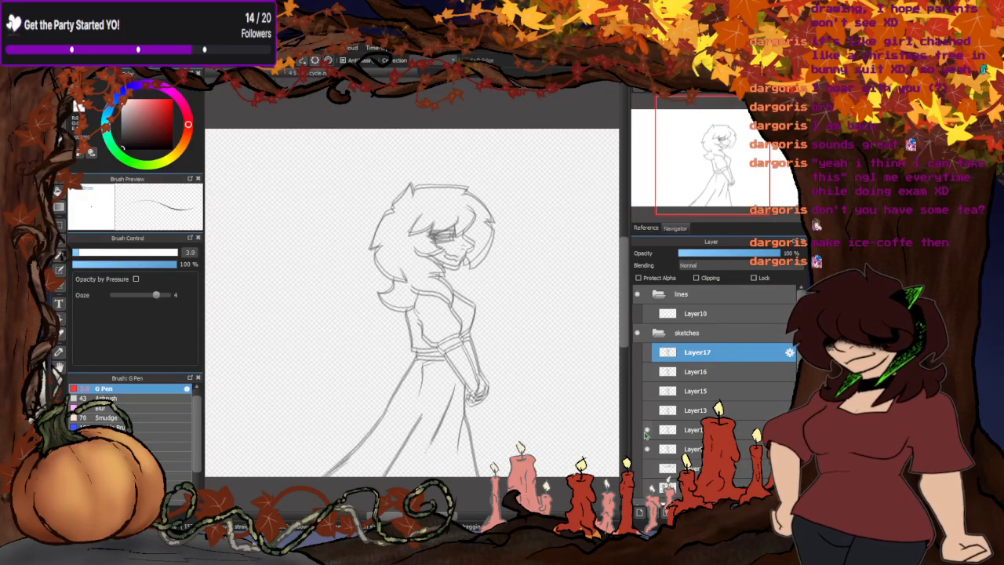
click(646, 430)
click(693, 430)
click(737, 255)
drag(737, 255, 784, 254)
click(696, 448)
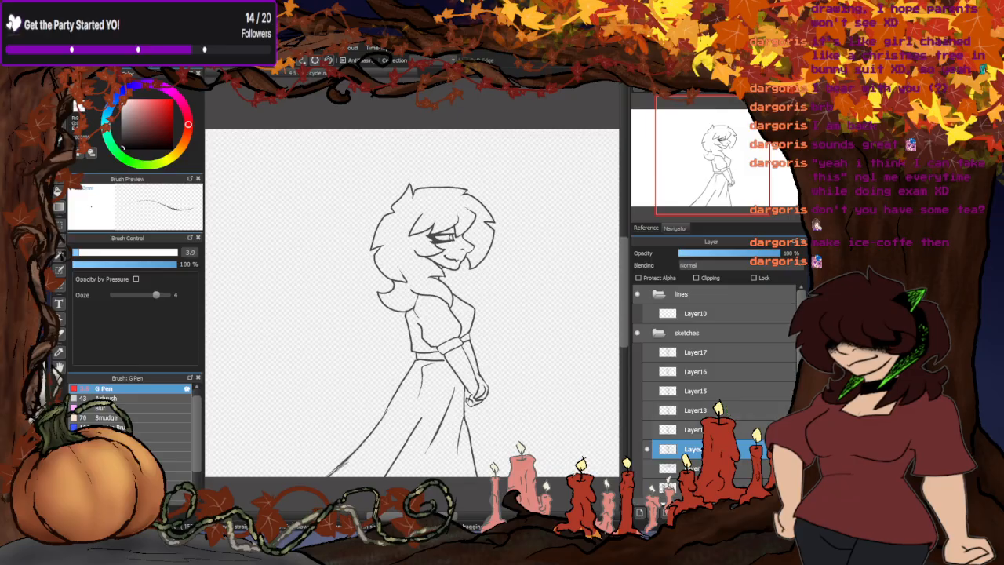
click(710, 411)
click(710, 390)
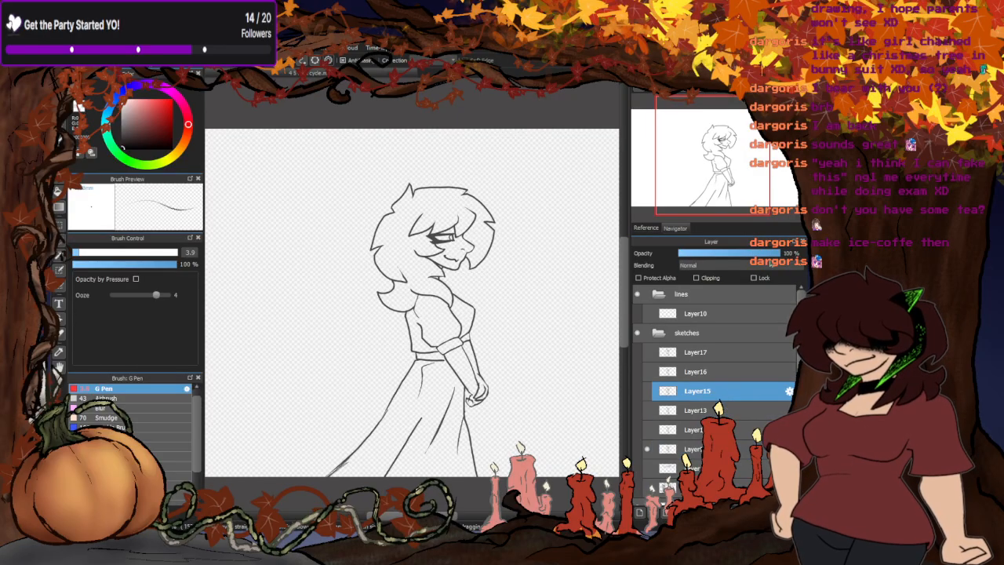
click(715, 371)
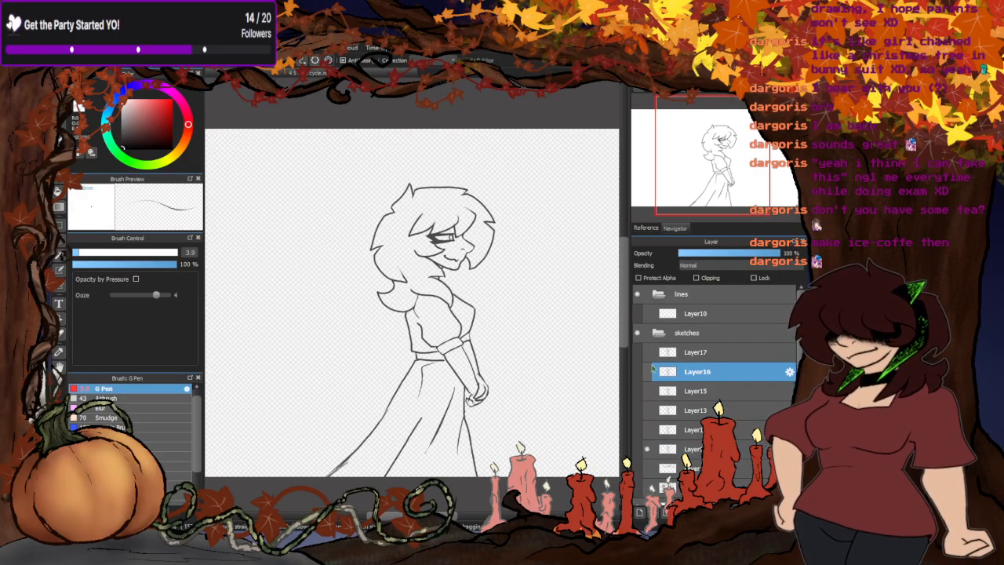
- Display the pose layers one at a time from Layer9 up to Layer16 to compare how the figure shifts between them
click(648, 469)
click(648, 469)
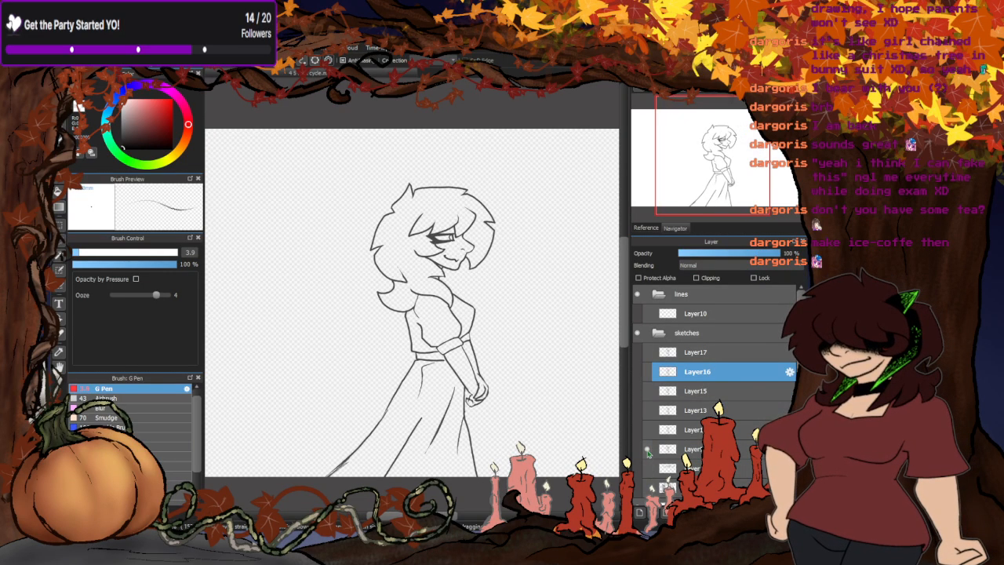
click(648, 450)
click(649, 431)
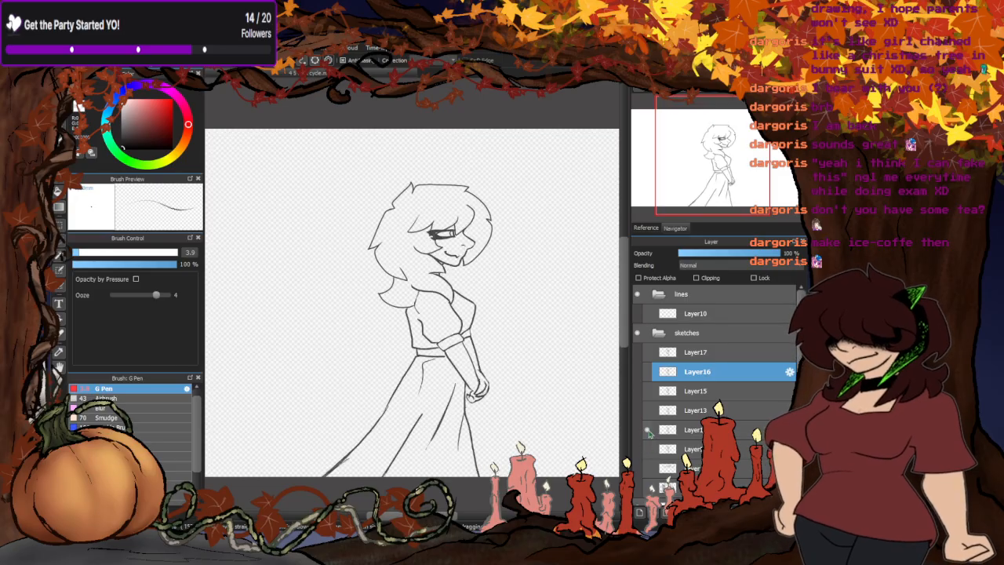
click(650, 431)
click(647, 410)
click(648, 410)
click(647, 390)
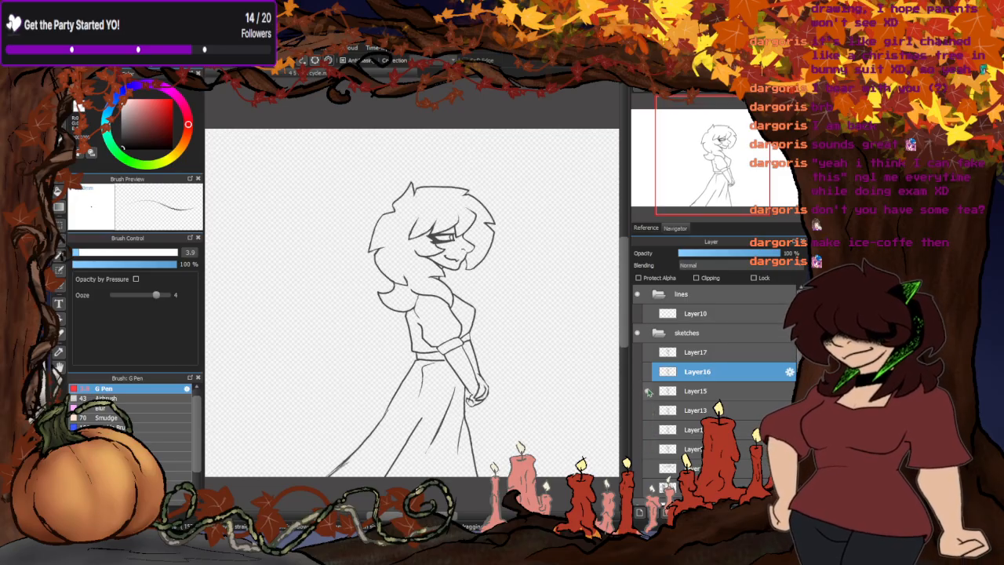
click(648, 390)
click(646, 372)
click(647, 372)
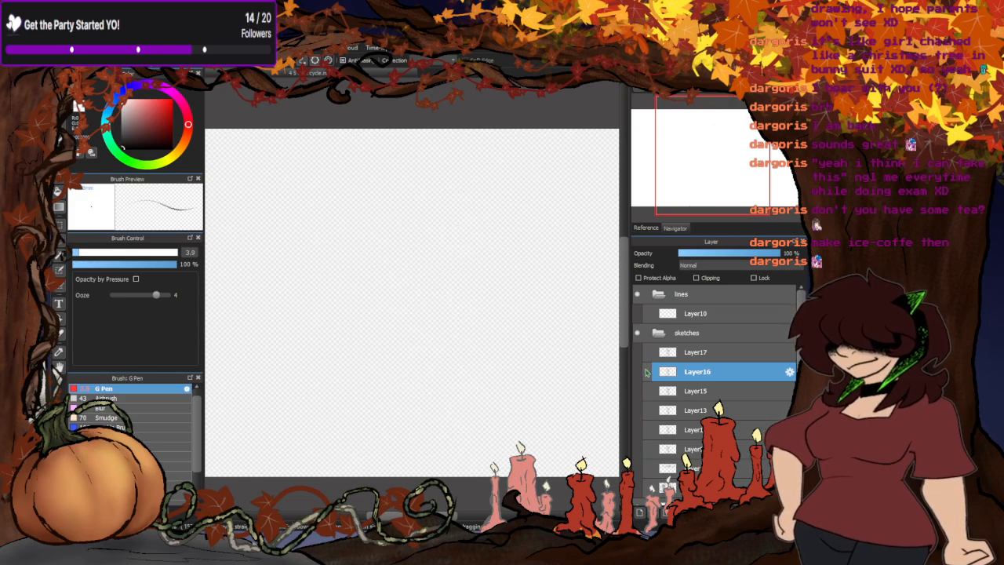
- Display all the pose layers from Layer17 down to Layer9 together, leaving the rough circle sketch hidden
click(647, 352)
click(647, 371)
click(647, 390)
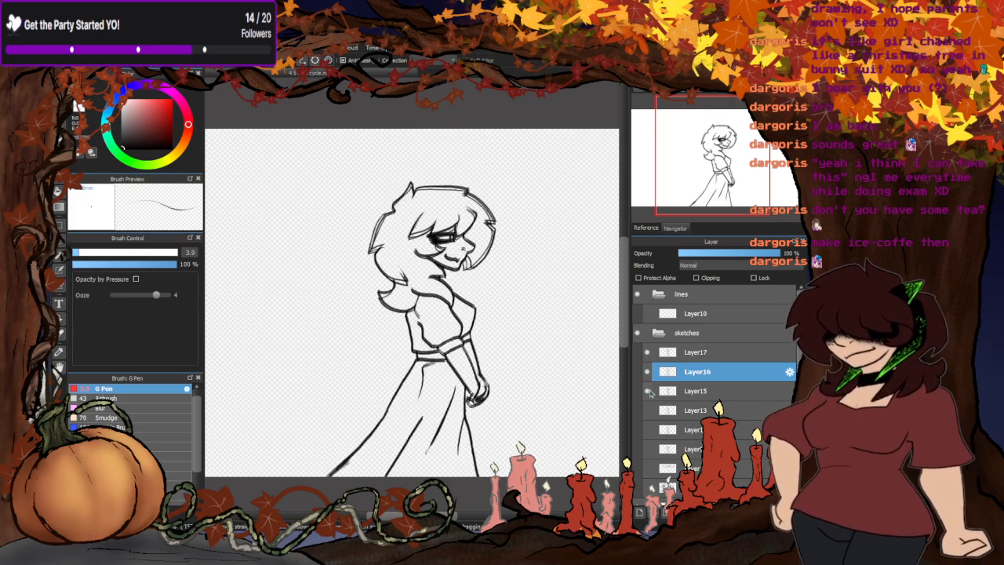
click(647, 410)
click(648, 429)
click(648, 448)
click(647, 468)
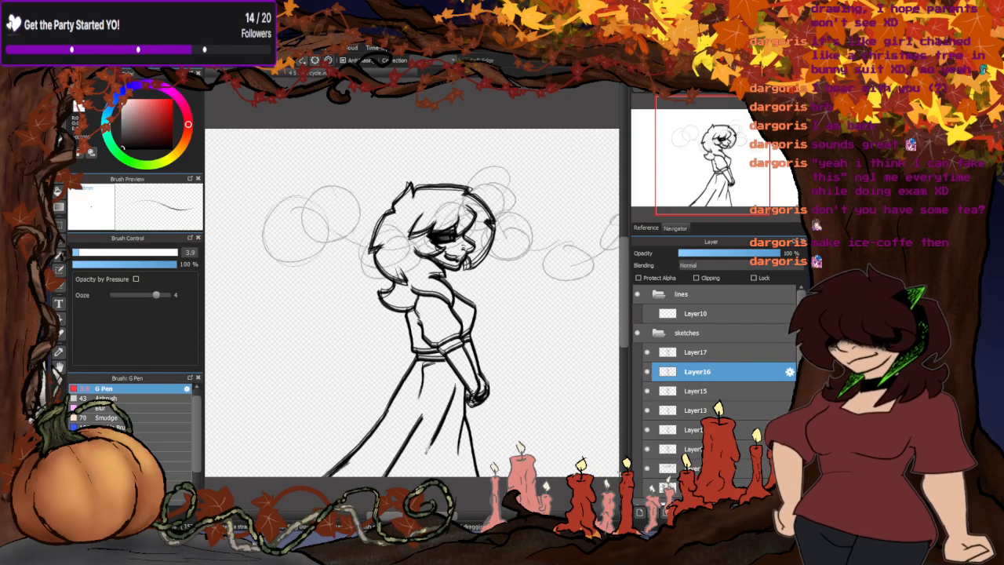
click(648, 468)
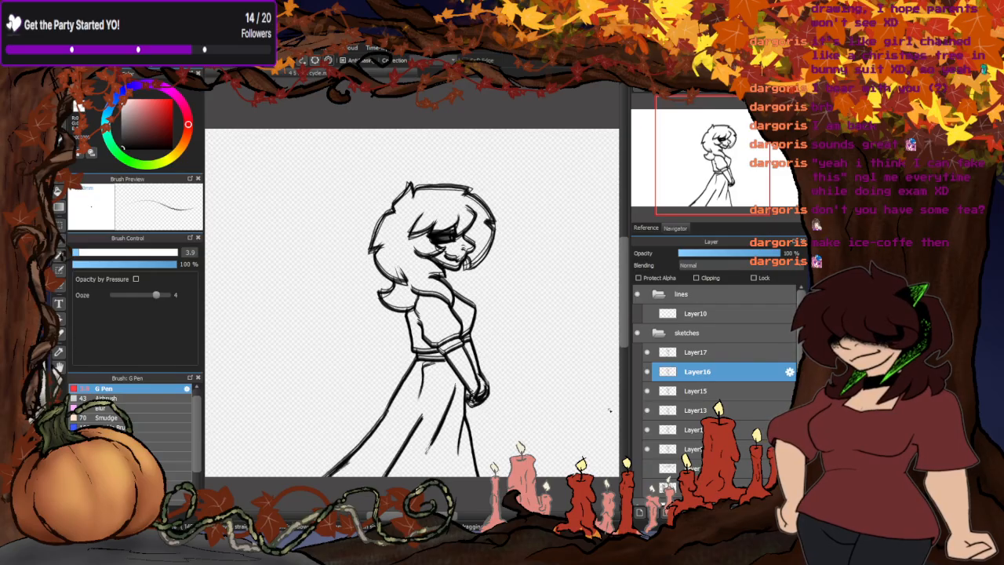
- Examine the overlaid faces and dresses, and check the opacity of each pose layer from Layer9 up to Layer17
scroll(459, 246, up, 4)
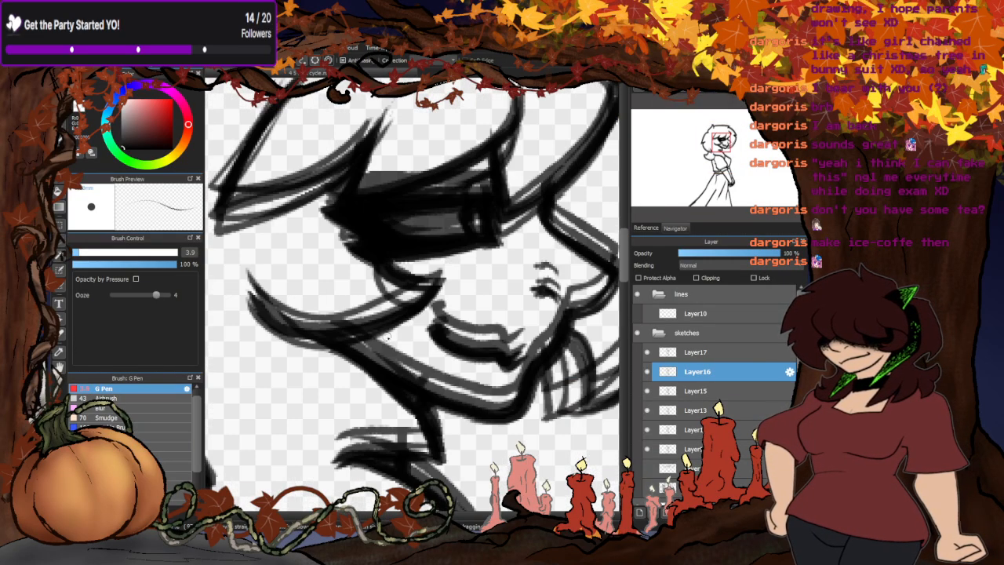
scroll(470, 188, down, 3)
scroll(471, 186, down, 2)
scroll(441, 365, up, 2)
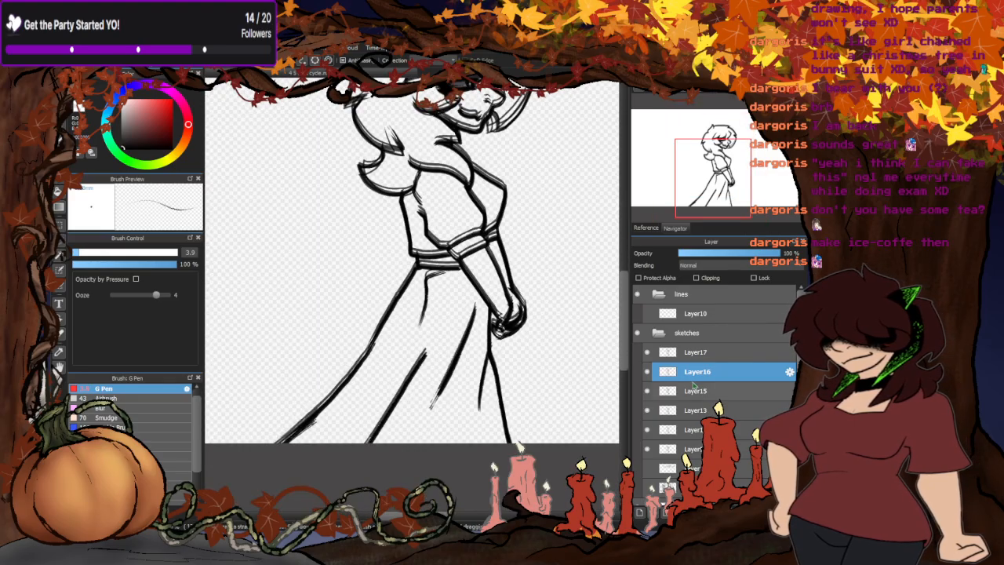
click(674, 451)
click(695, 430)
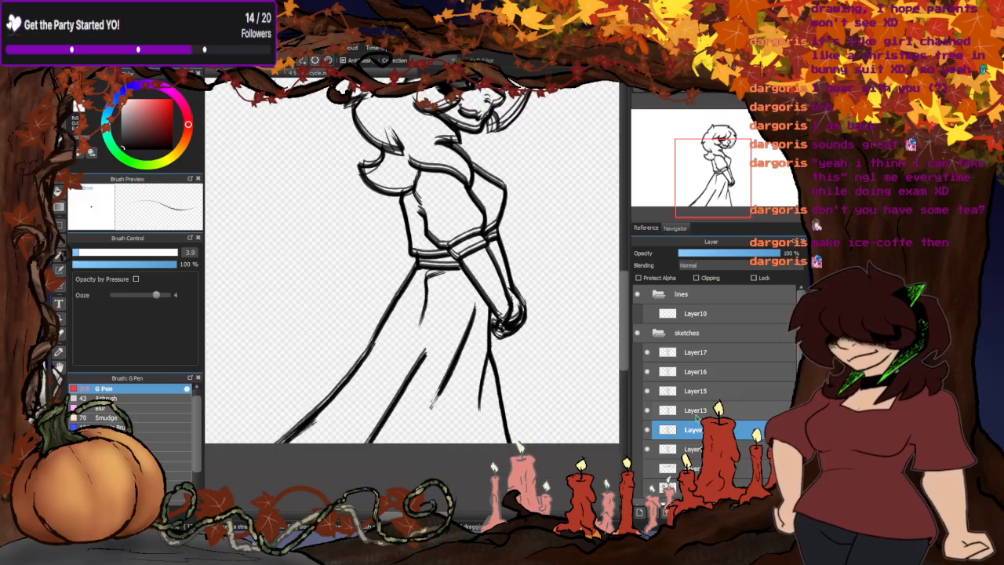
click(695, 410)
click(696, 391)
click(695, 372)
click(696, 352)
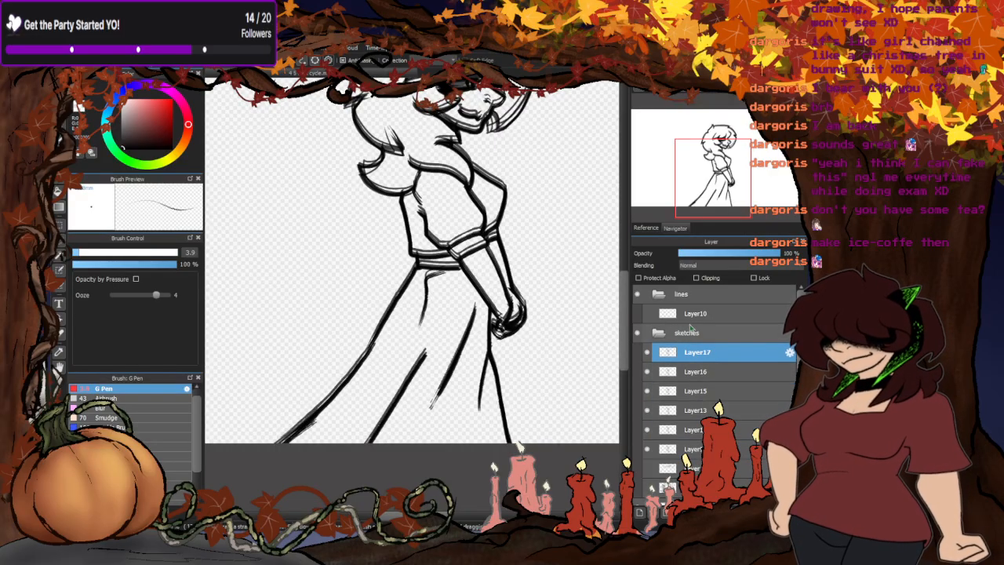
- Toggle the visibility of individual pose layers to find which one is offset around the waist, sleeves and hands
scroll(468, 228, up, 4)
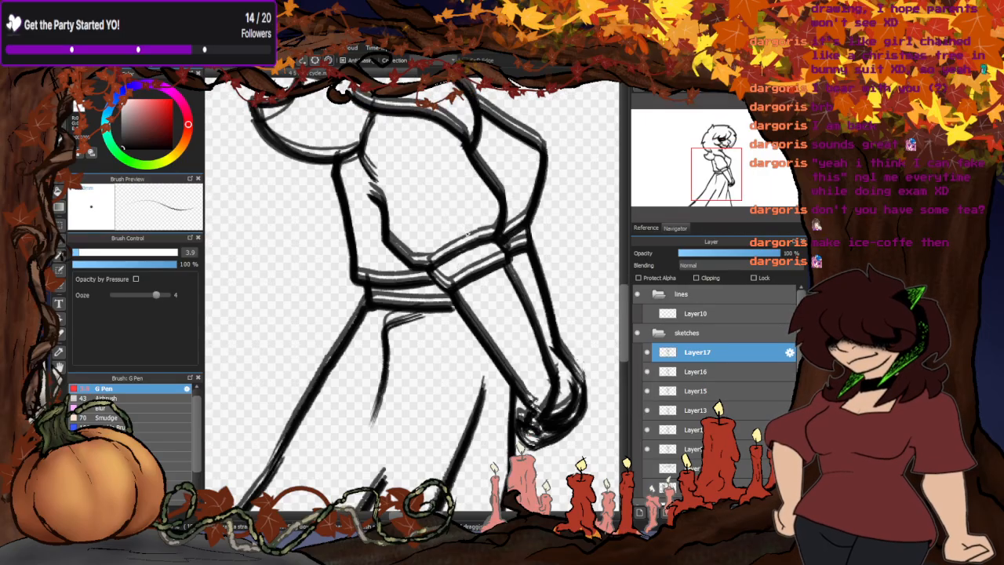
scroll(445, 263, down, 4)
scroll(434, 305, down, 2)
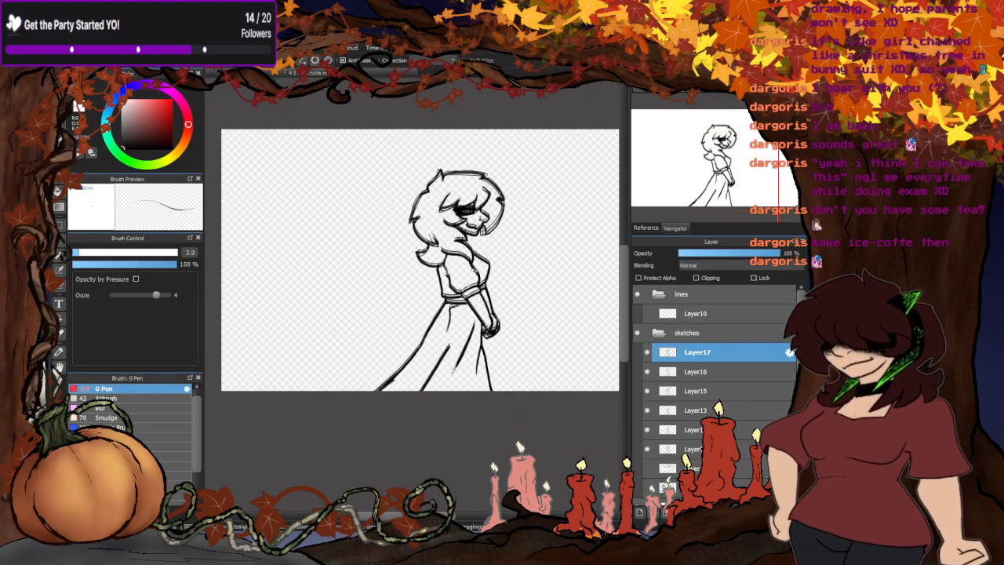
scroll(616, 371, up, 3)
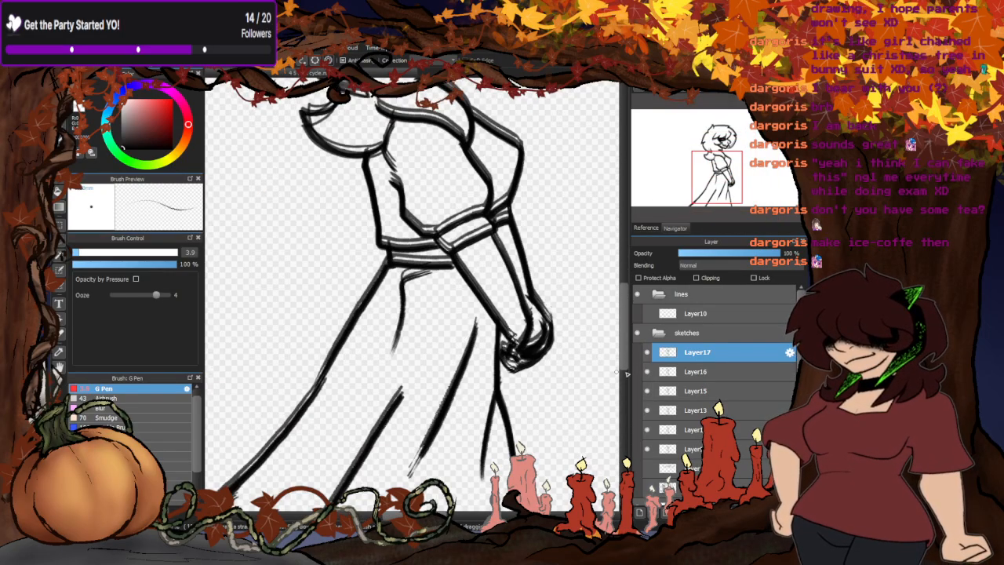
click(648, 450)
click(649, 450)
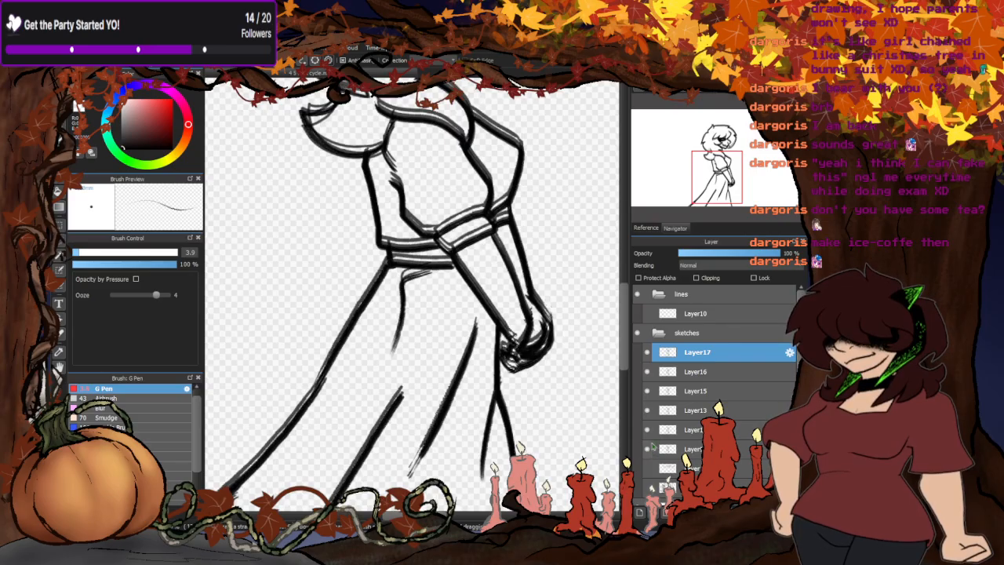
click(648, 354)
click(648, 354)
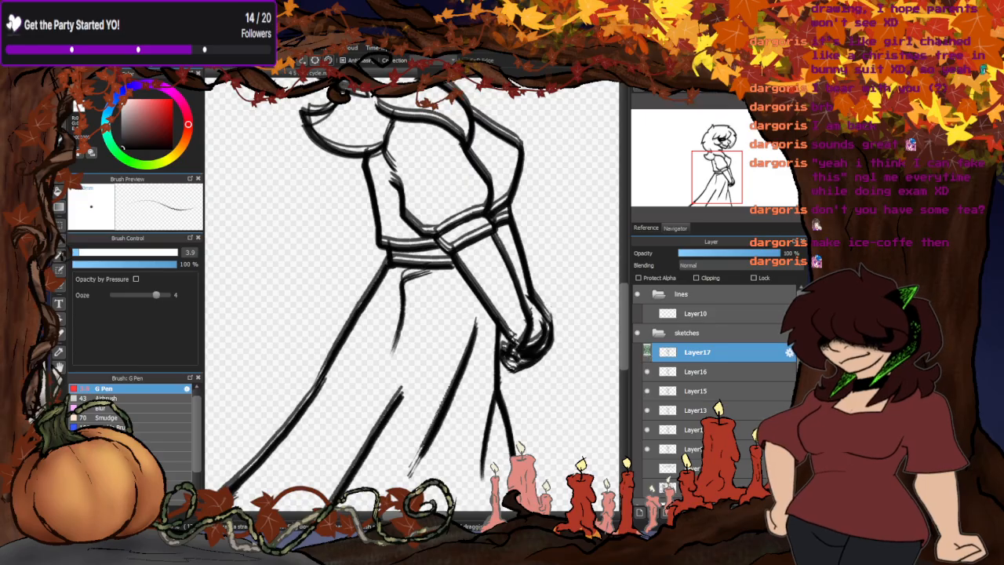
click(647, 354)
click(648, 354)
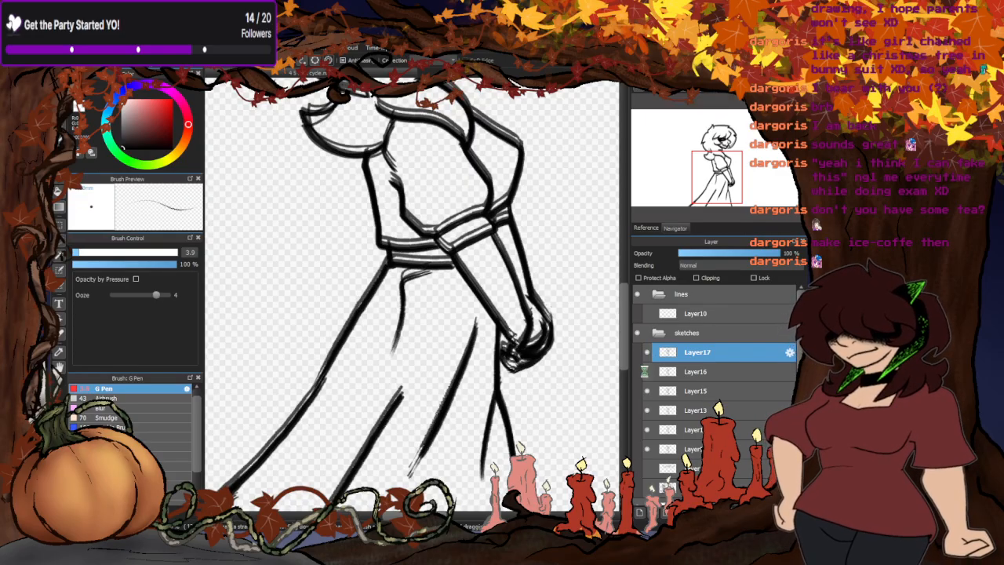
click(647, 372)
click(647, 372)
click(646, 392)
click(647, 392)
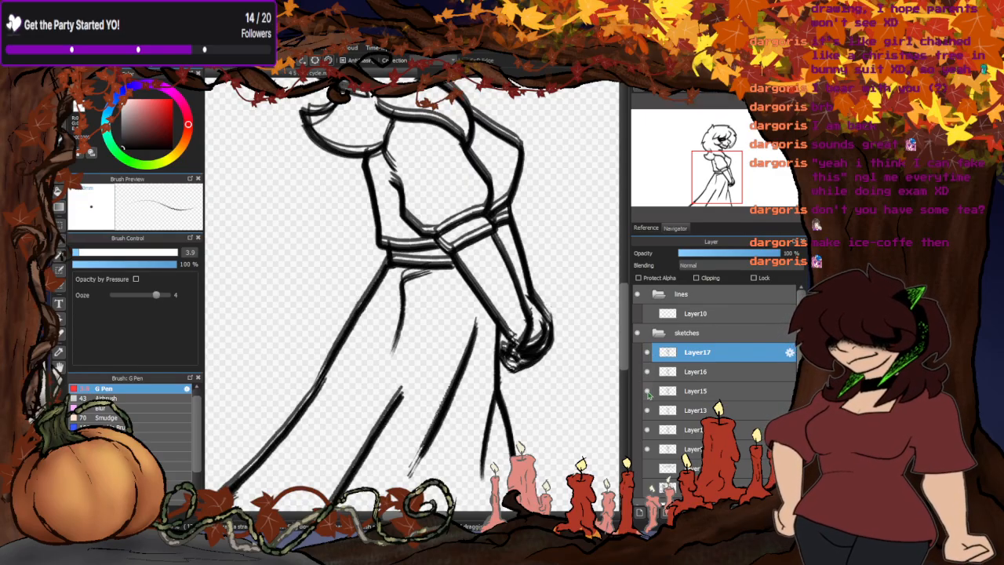
click(647, 428)
click(647, 428)
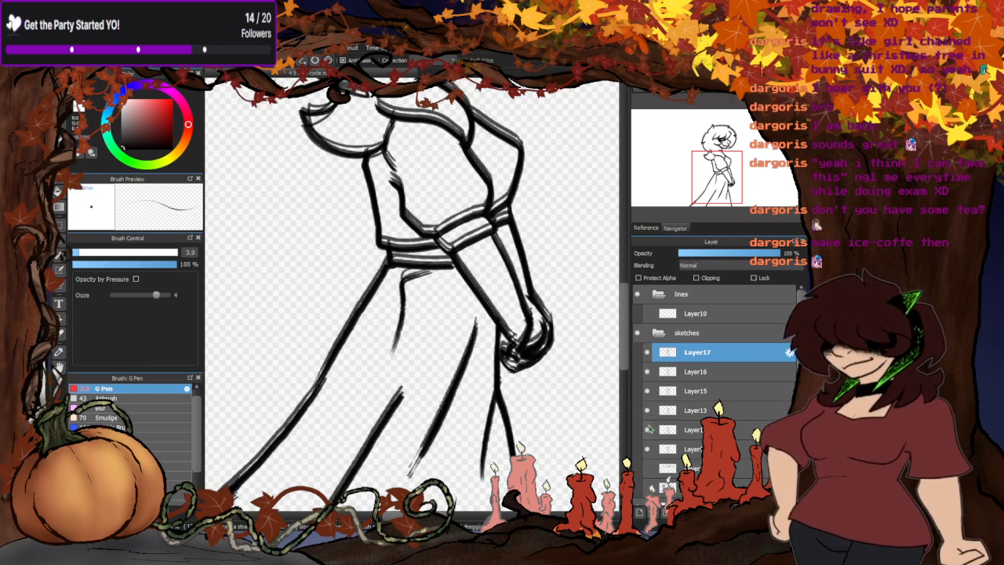
- Select the pose layer directly above Layer9, switch to the Move tool and inspect its sleeve and waist alignment
click(684, 428)
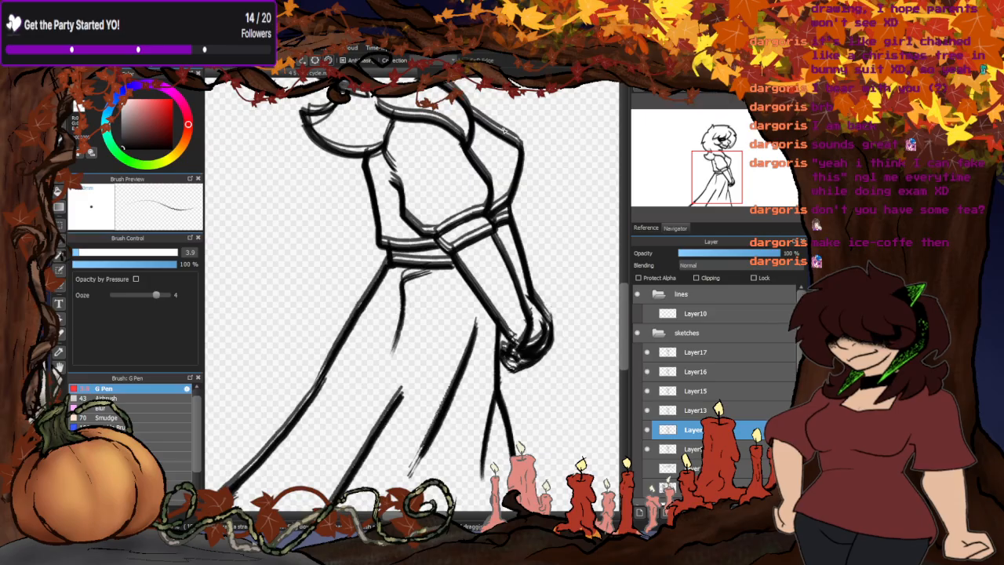
scroll(500, 151, up, 1)
key(v)
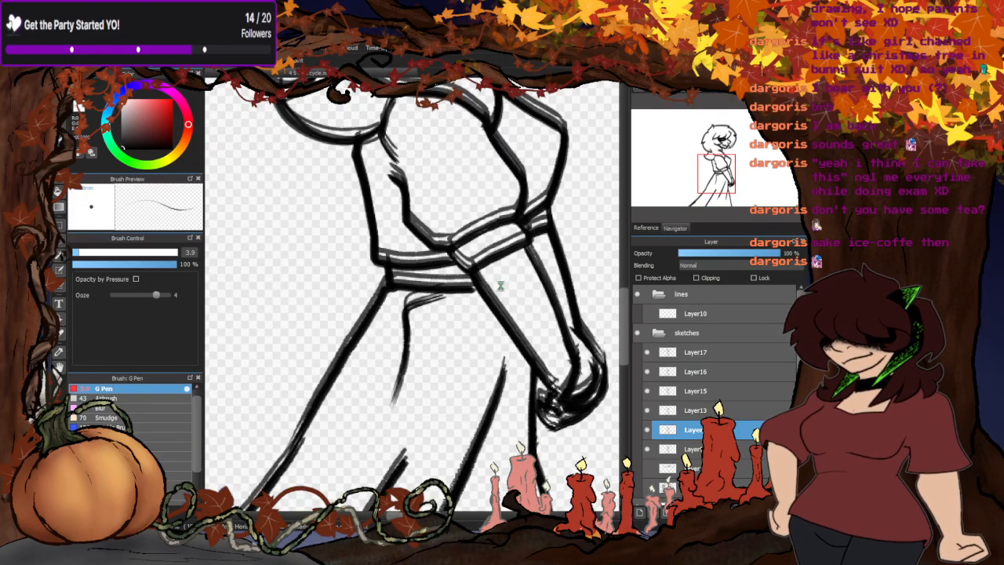
scroll(561, 211, down, 2)
scroll(561, 212, up, 5)
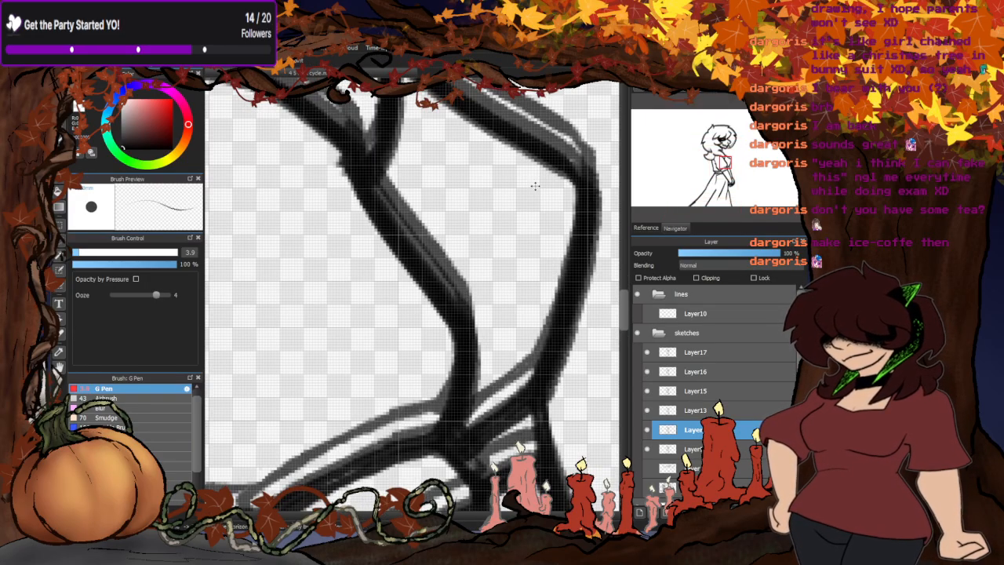
scroll(535, 189, down, 1)
scroll(502, 230, down, 5)
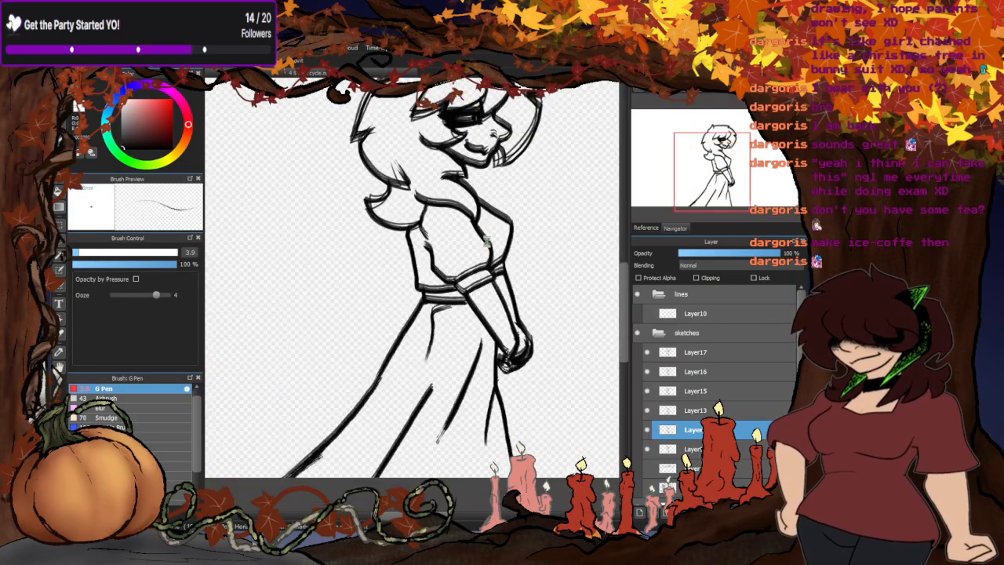
- Hide the selected pose layer above Layer9 to compare the remaining nose, mouth and chin lines
scroll(496, 111, up, 1)
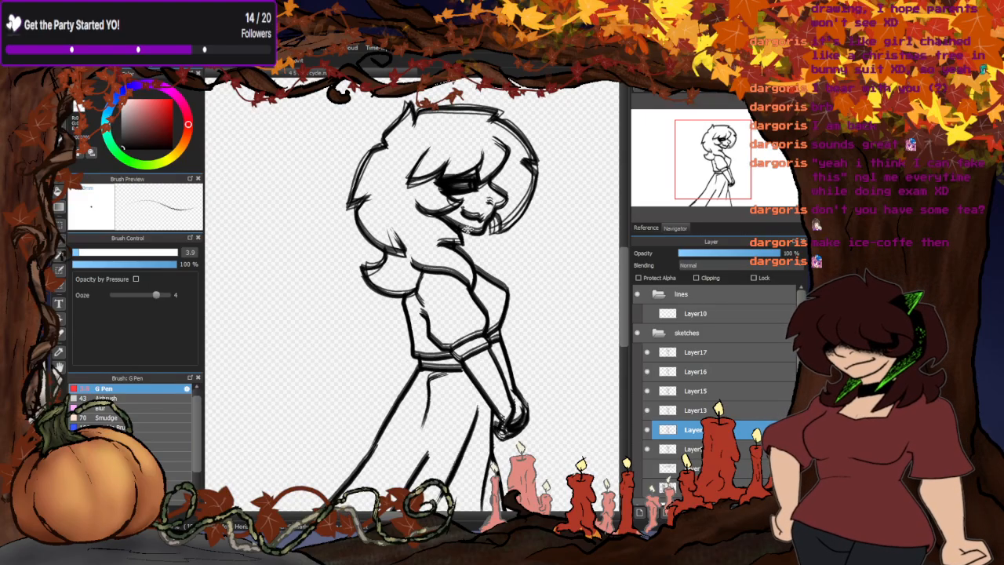
scroll(449, 214, up, 3)
scroll(423, 212, down, 1)
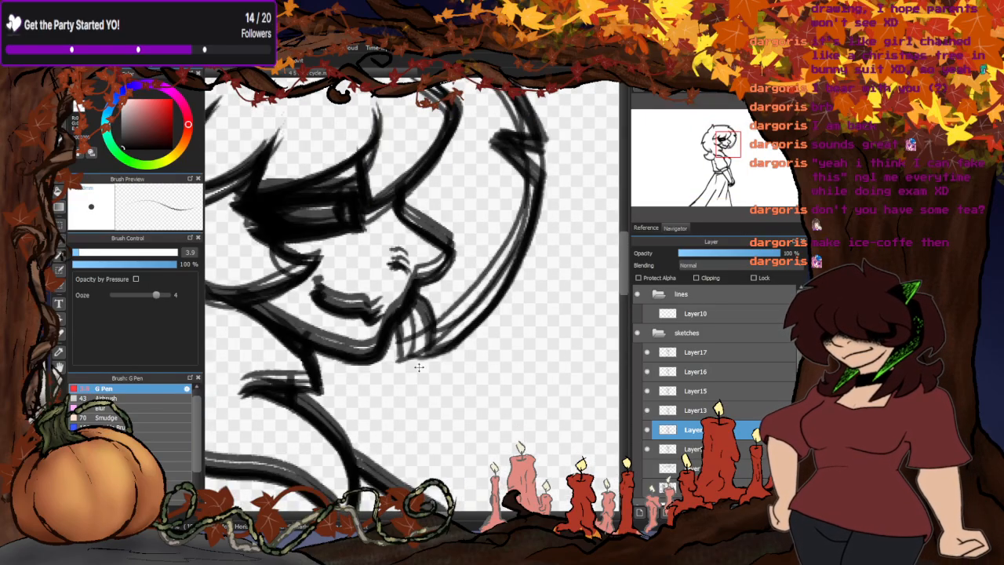
scroll(419, 366, up, 1)
click(647, 430)
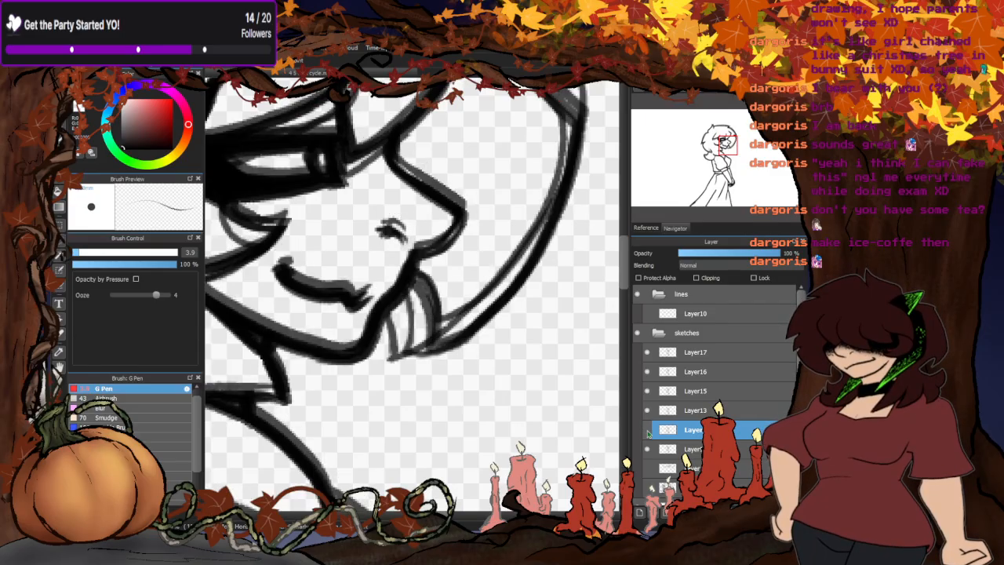
- Compare the Layer9 pose with the pose directly above it, and check Layer13 against Layer9
click(648, 411)
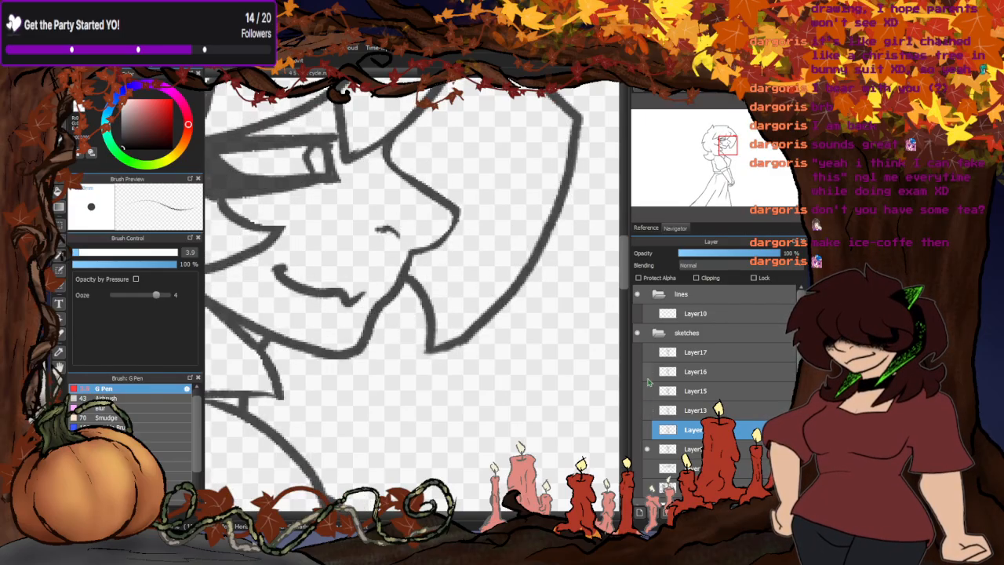
click(647, 429)
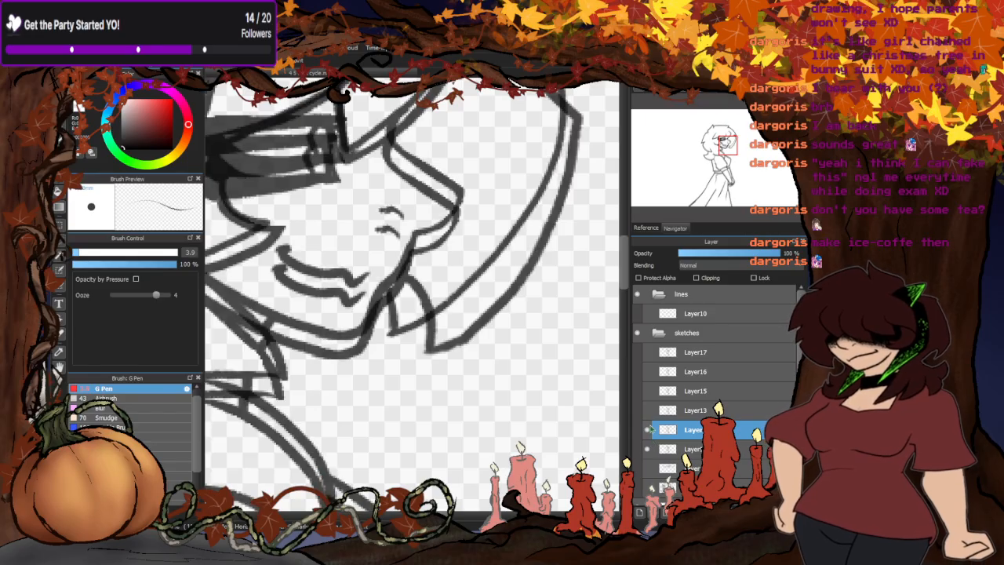
scroll(423, 251, down, 3)
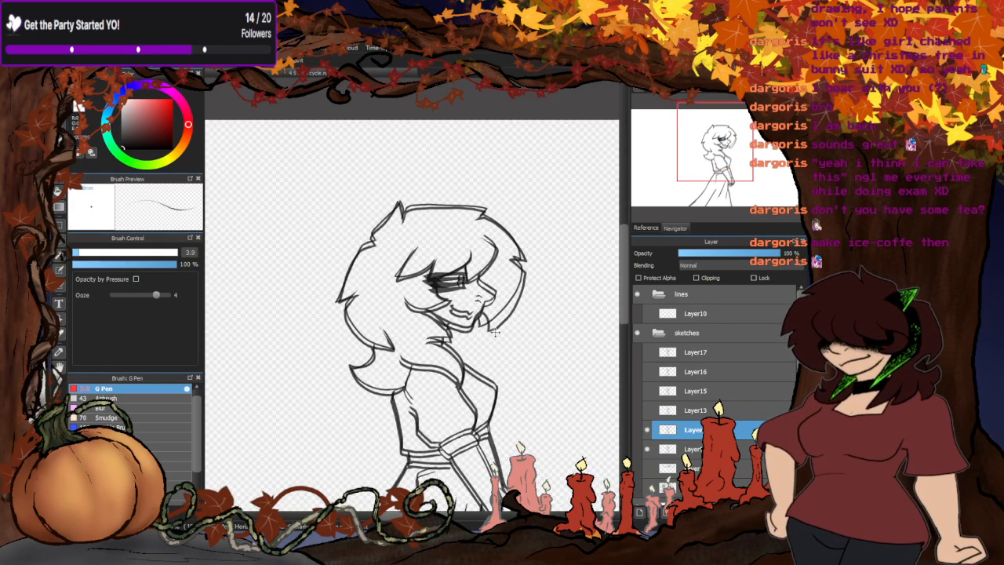
scroll(452, 288, up, 2)
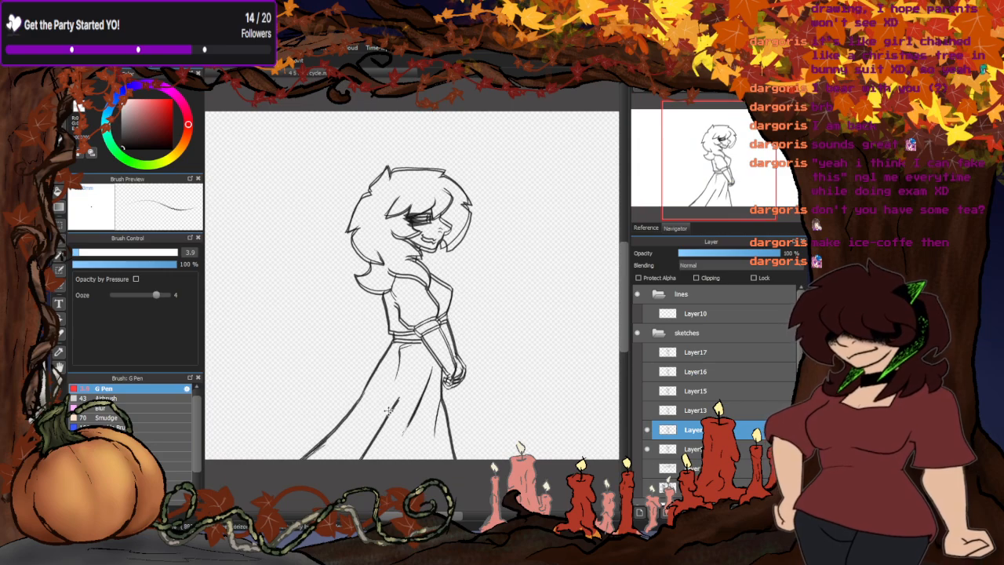
click(646, 430)
click(649, 410)
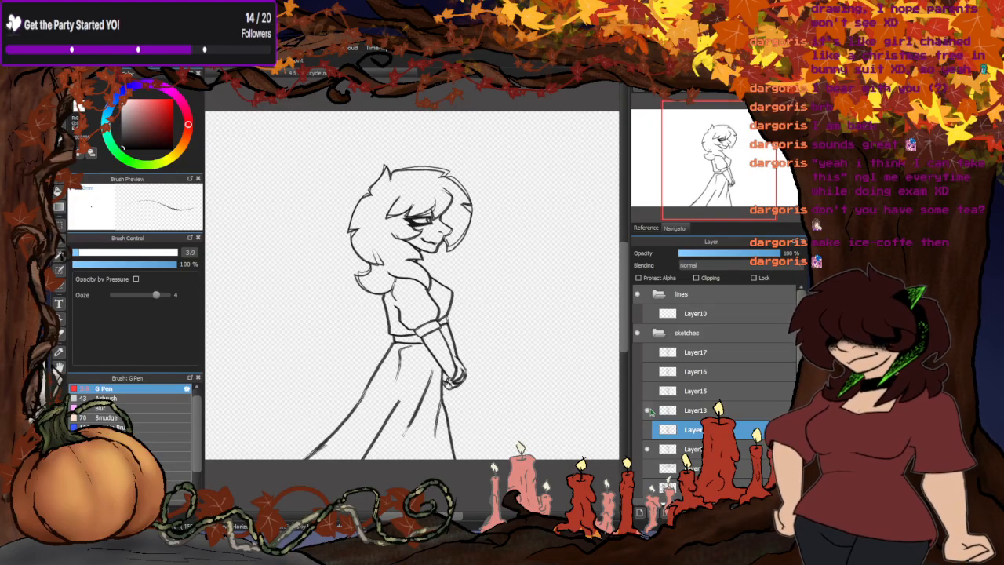
click(649, 411)
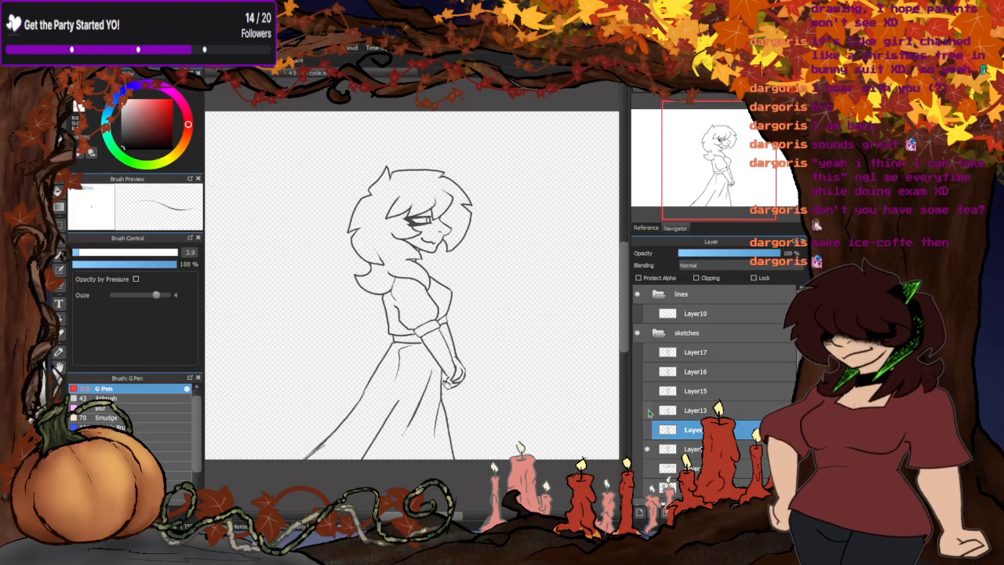
- Hide Layer9, compare the pose directly above it with Layer13, and compare Layer13 with Layer15
click(647, 450)
click(648, 430)
click(648, 410)
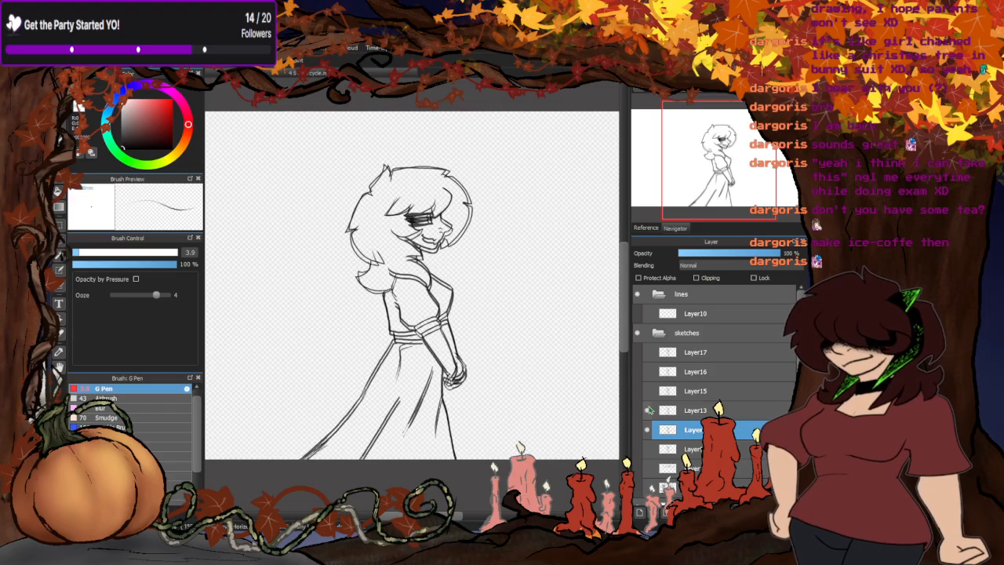
click(649, 410)
click(647, 430)
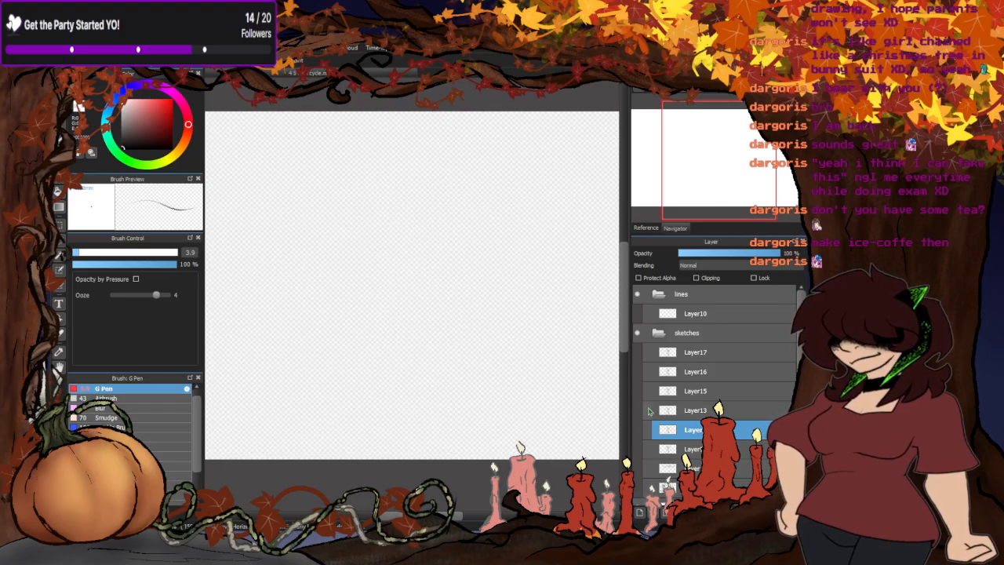
click(648, 410)
click(647, 391)
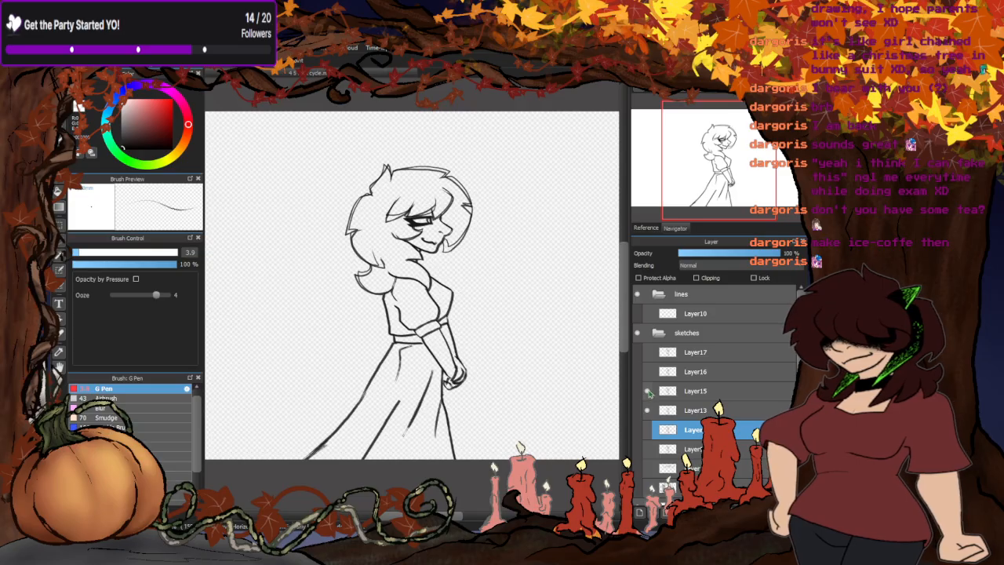
click(649, 390)
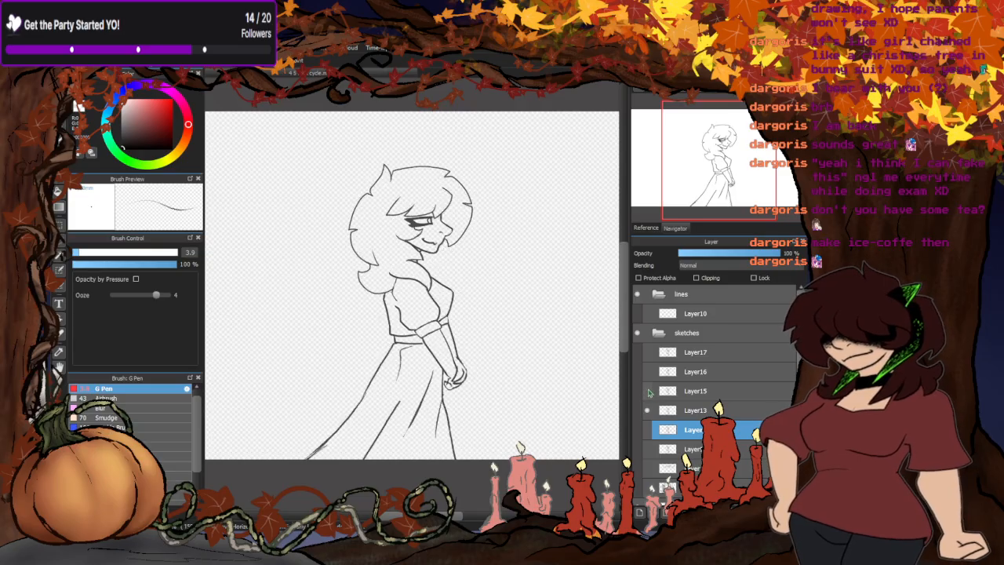
- Compare Layer15 with Layer16 and Layer16 with Layer17, leaving all pose layers hidden
click(648, 409)
click(648, 390)
click(648, 372)
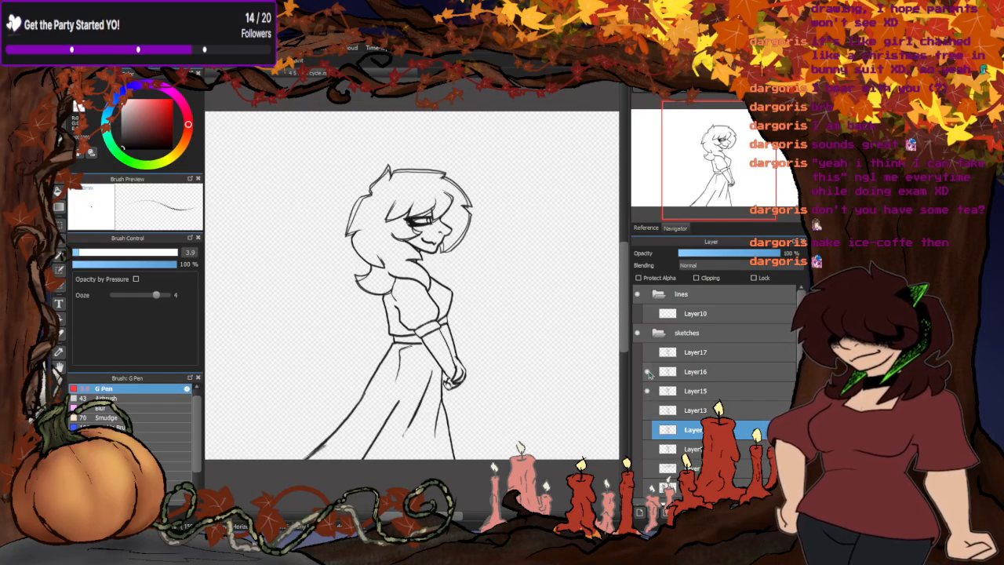
click(648, 391)
click(649, 352)
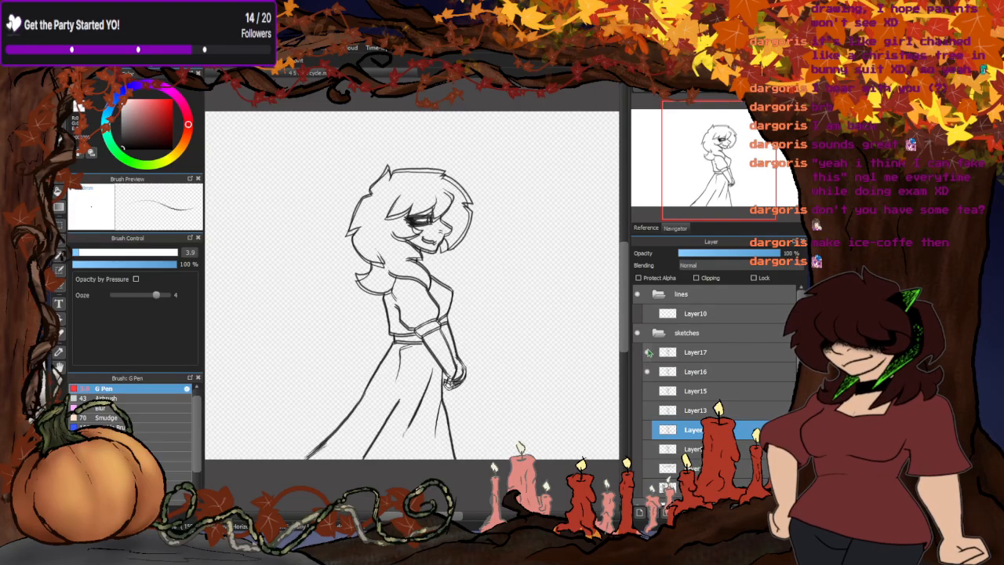
click(647, 352)
click(648, 371)
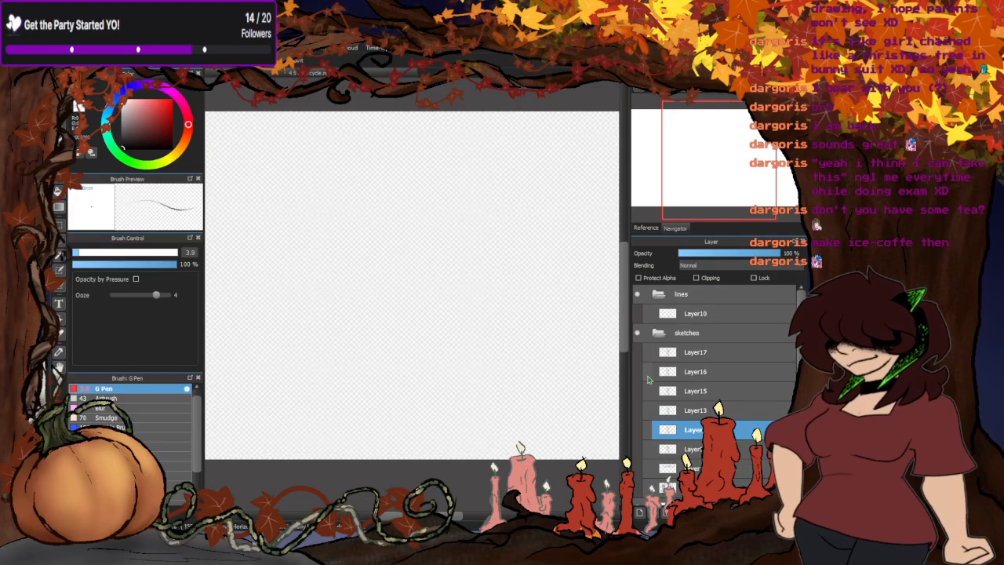
- Show the guide layer directly below Layer9 and clear all of its old rough circles
click(648, 468)
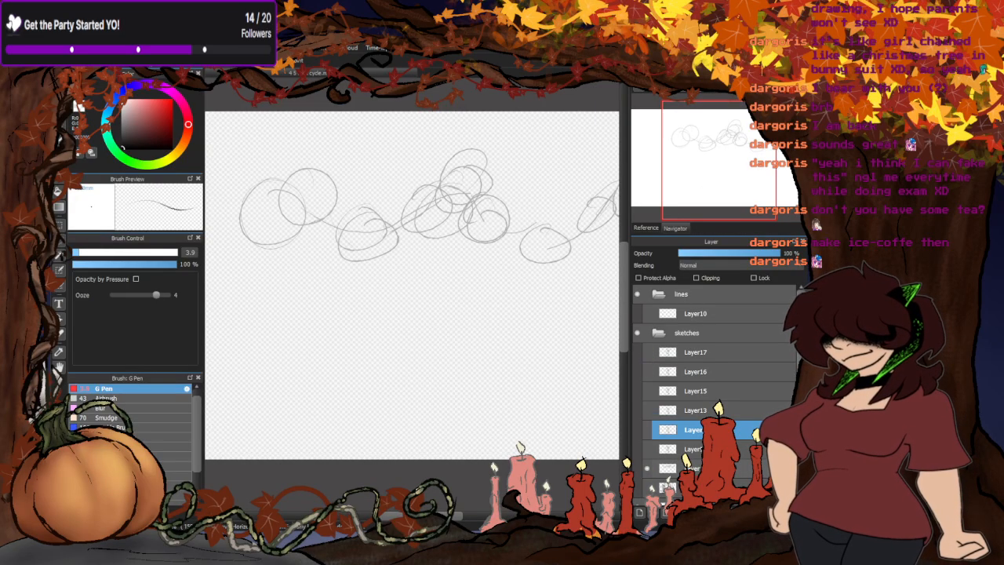
click(682, 468)
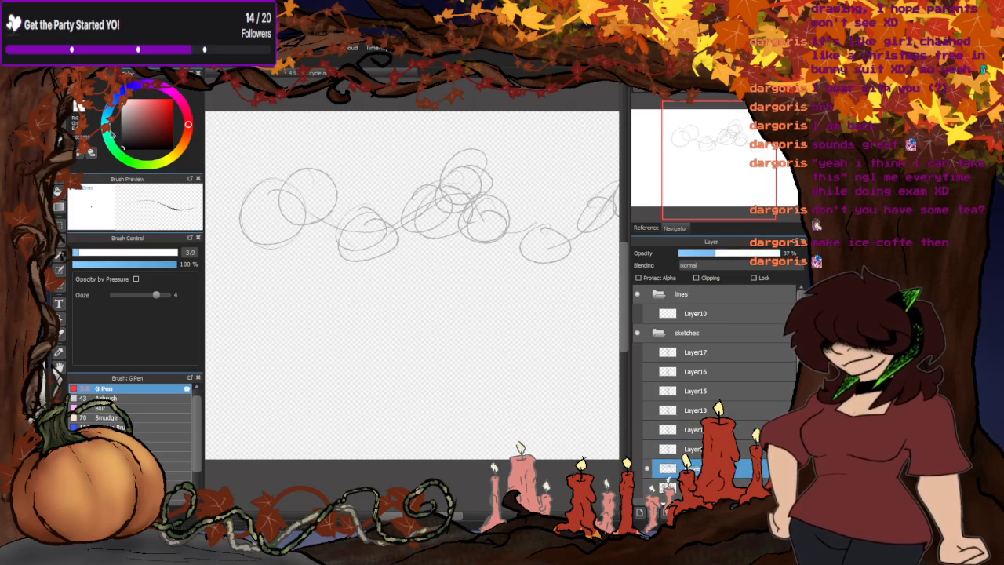
scroll(396, 248, down, 3)
drag(303, 188, 291, 219)
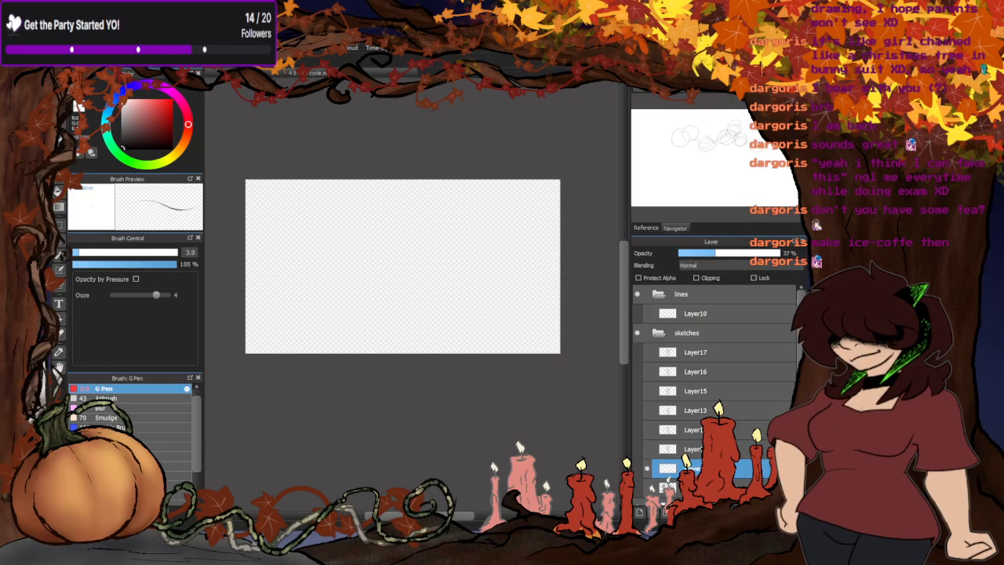
- Show Layer9 and sketch a rough circle over the woman's head on the guide layer with the brush
click(60, 97)
click(647, 449)
scroll(408, 238, up, 5)
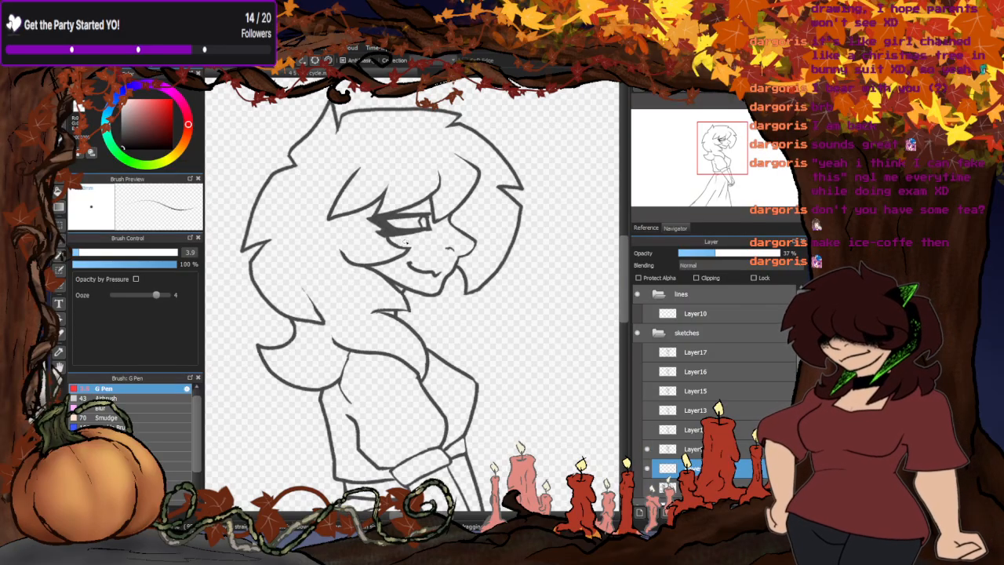
mouse_move(400, 162)
mouse_down()
mouse_move(329, 258)
mouse_move(449, 272)
mouse_move(391, 290)
mouse_move(431, 180)
mouse_move(353, 145)
mouse_move(339, 228)
mouse_up()
scroll(339, 229, down, 4)
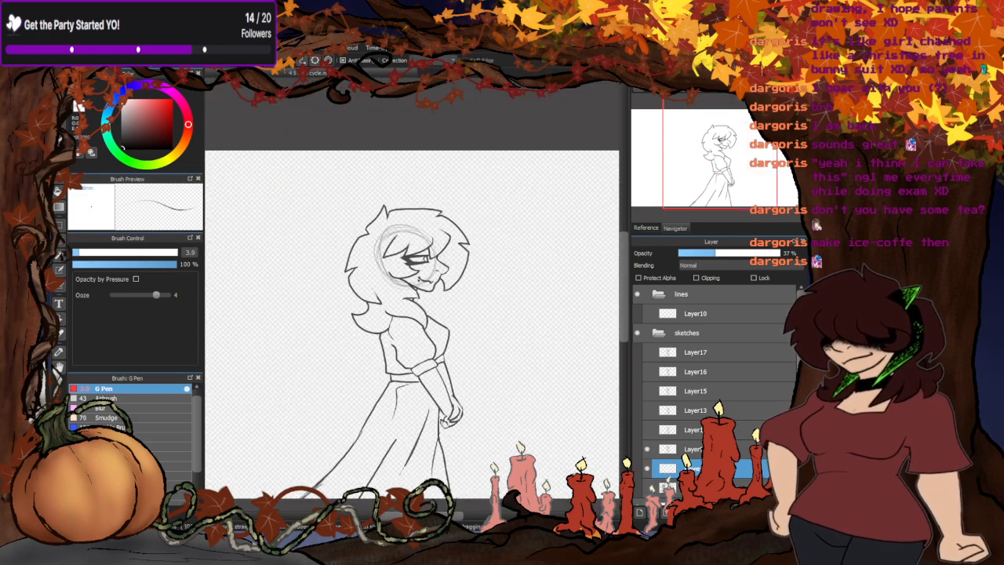
scroll(374, 294, up, 4)
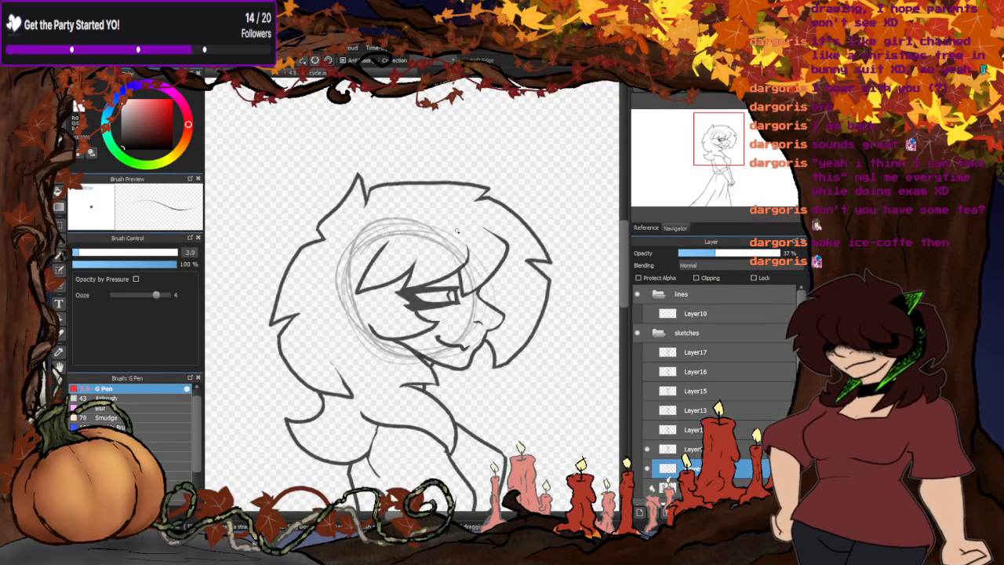
- Toggle Layer9, the pose directly above it and Layer13 to compare their head positions against the guide circle
click(648, 429)
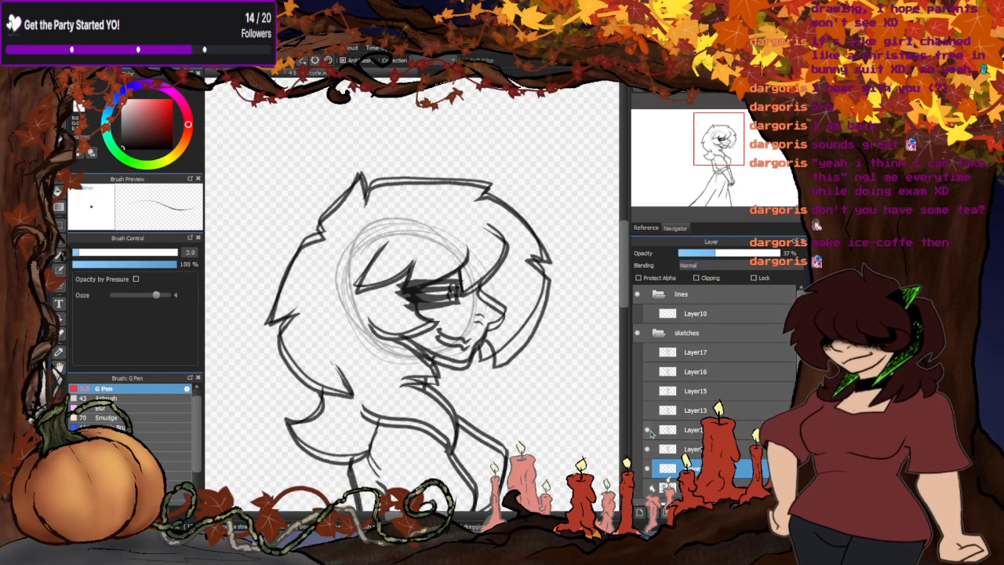
click(647, 410)
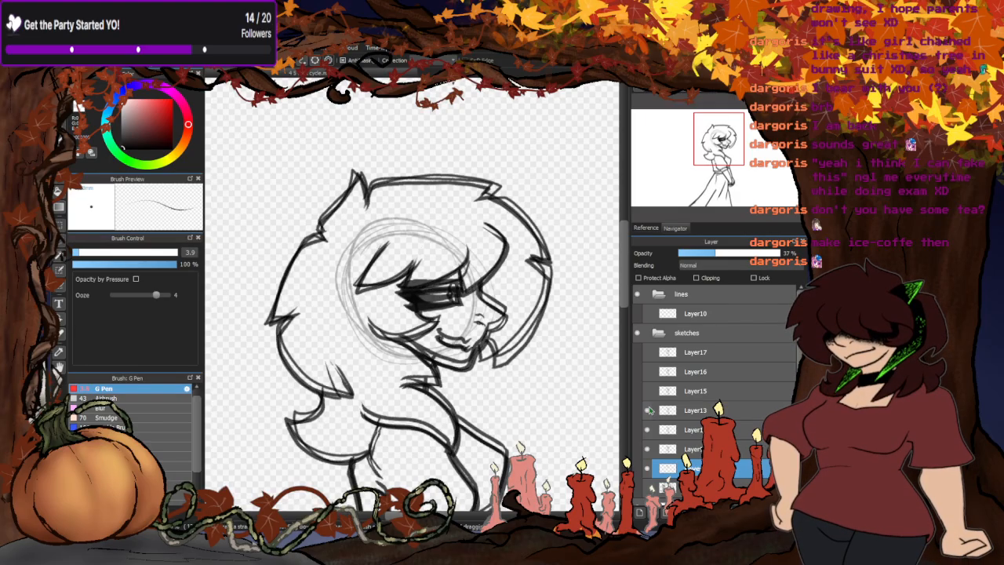
click(648, 449)
click(648, 430)
click(648, 429)
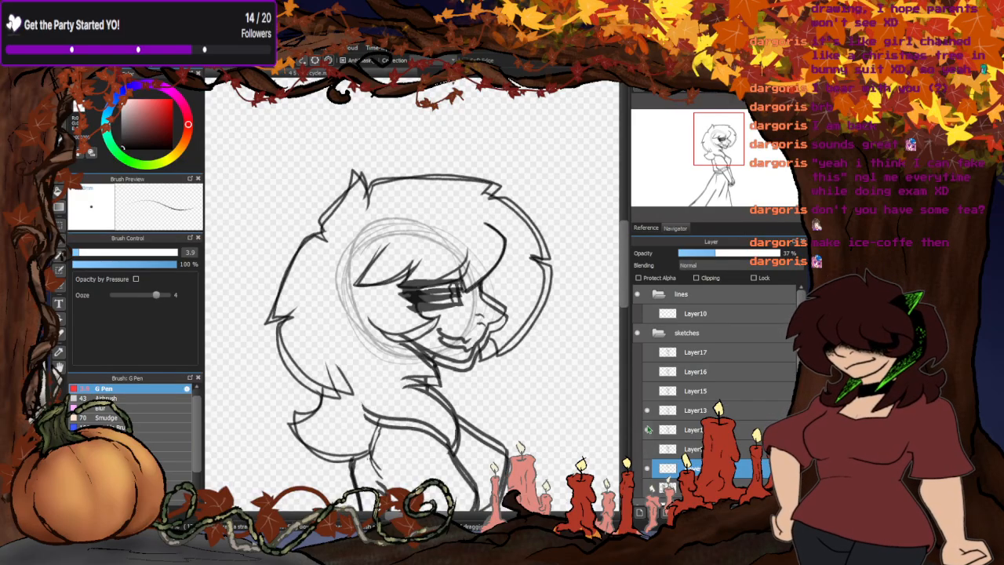
click(648, 430)
click(648, 430)
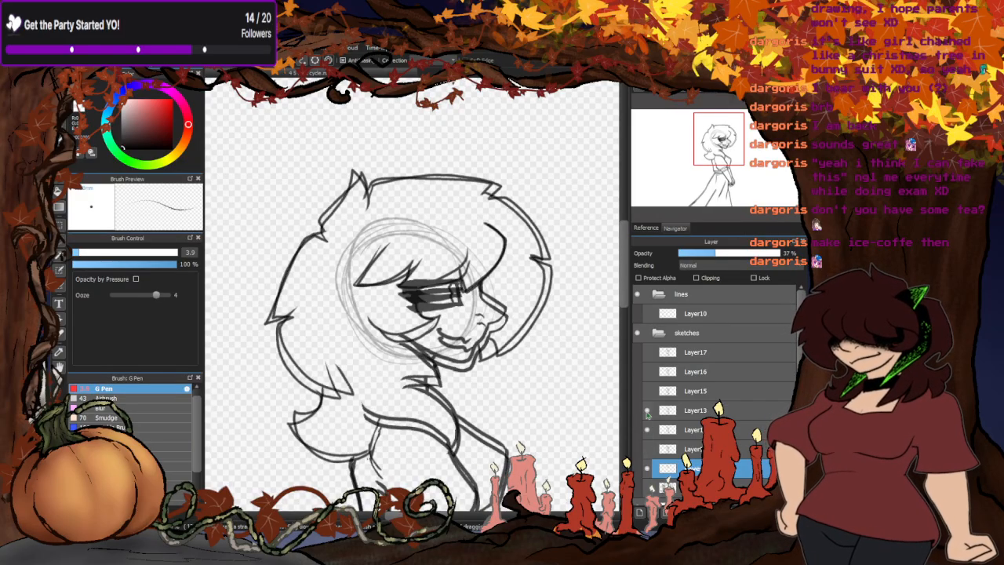
click(648, 413)
click(648, 413)
click(647, 429)
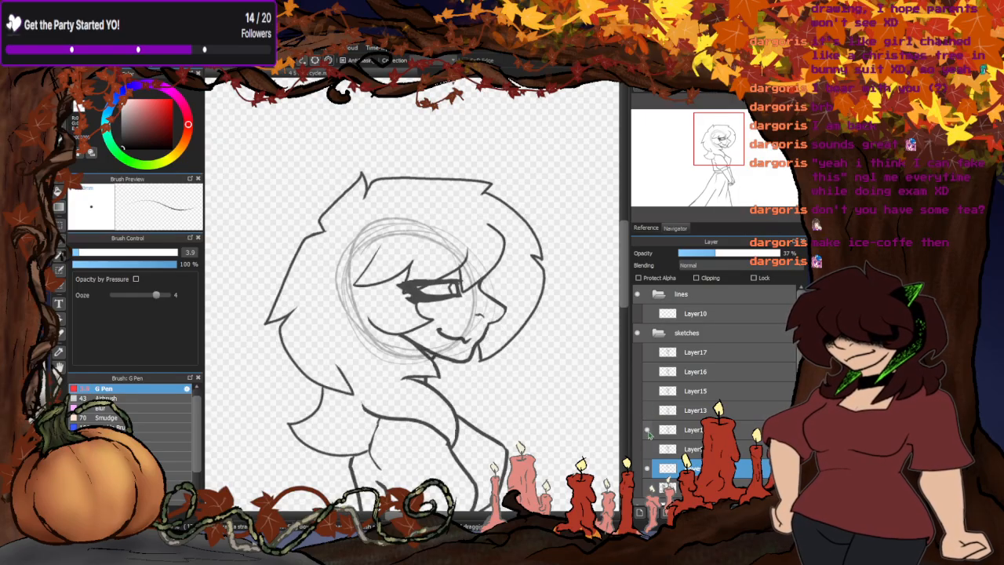
click(647, 432)
click(648, 432)
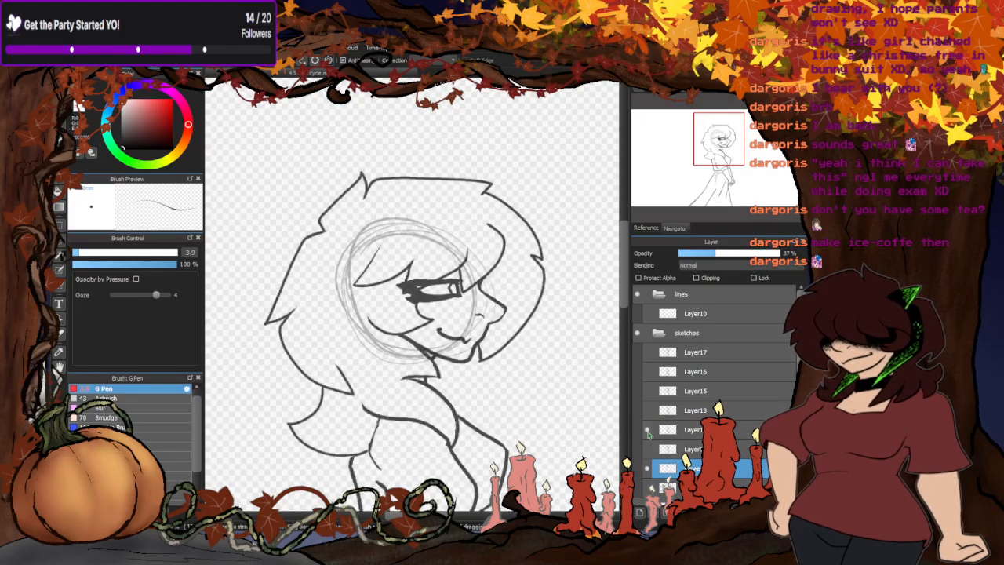
- Sketch another head circle on the guide layer for the pose directly above Layer9 and compare it with Layer9
click(677, 432)
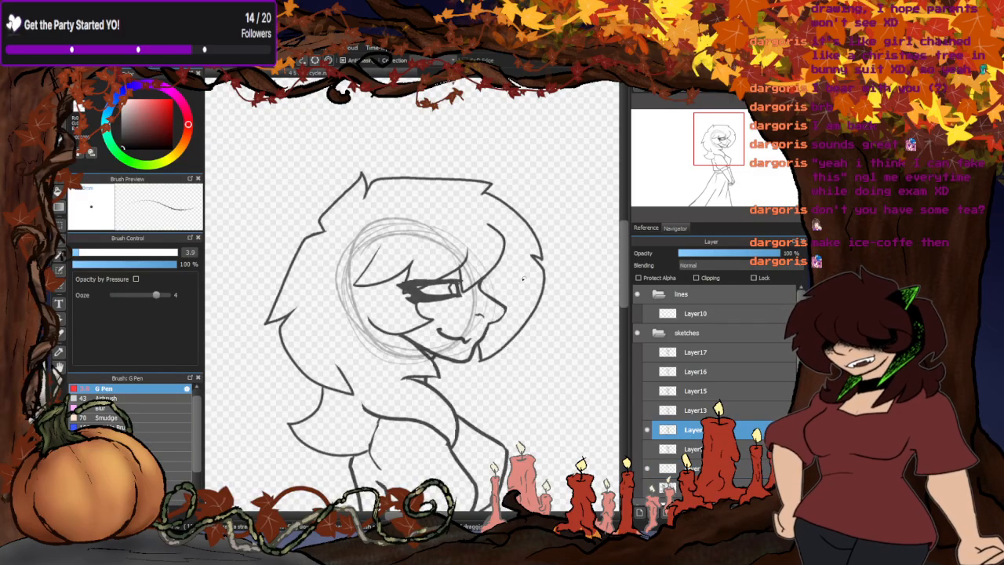
click(679, 469)
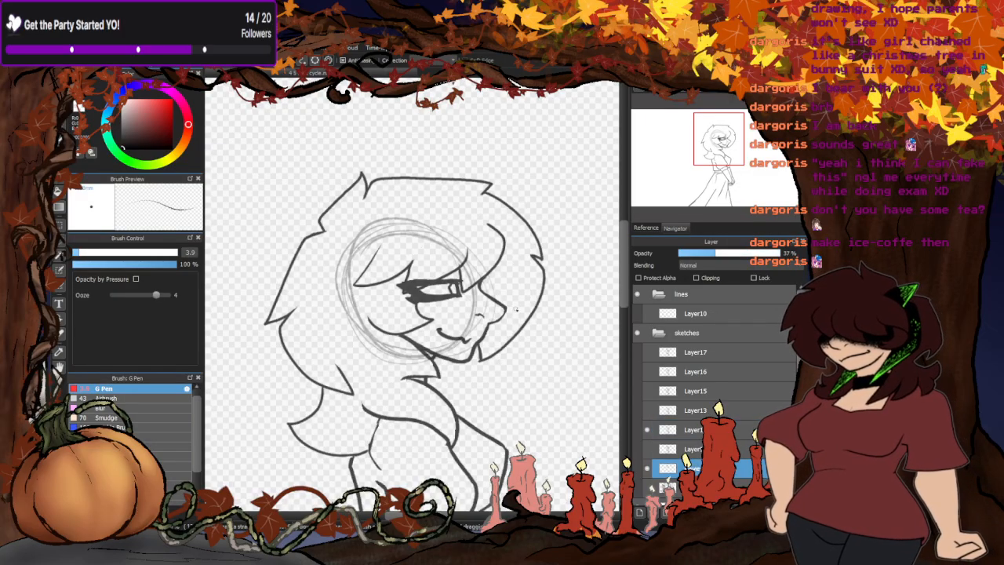
mouse_move(398, 236)
mouse_down()
mouse_move(391, 312)
mouse_move(447, 331)
mouse_up()
drag(463, 236, 368, 330)
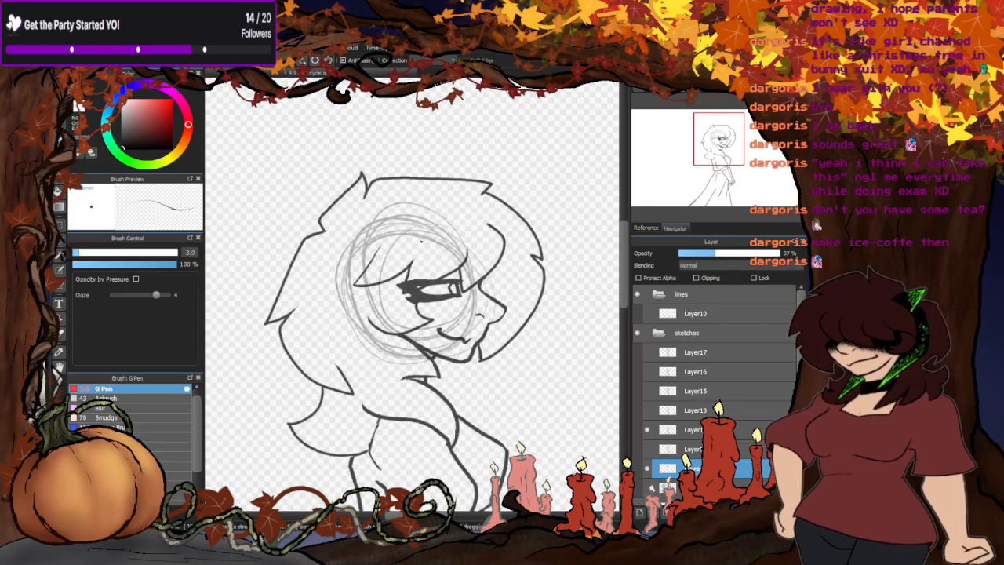
click(647, 449)
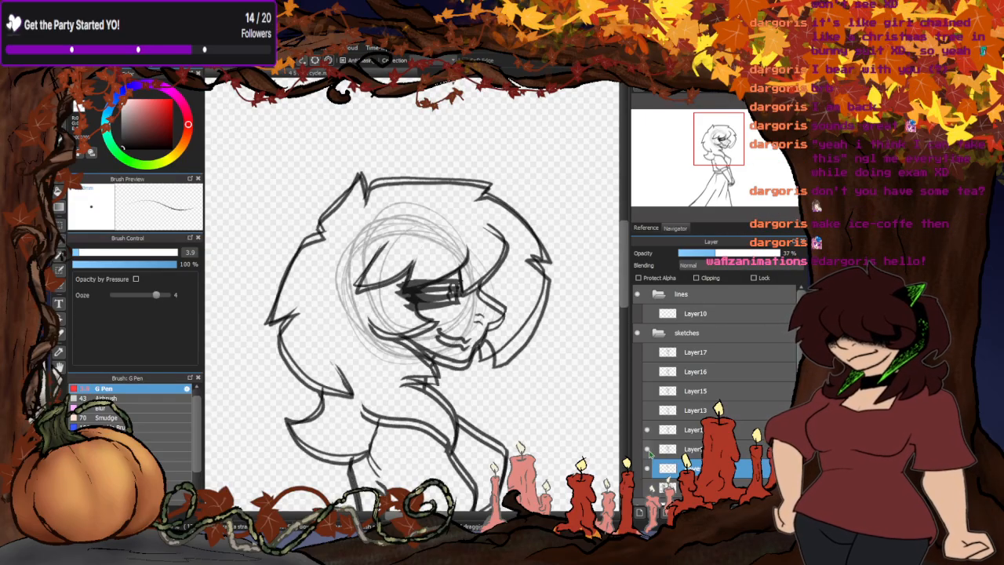
click(648, 450)
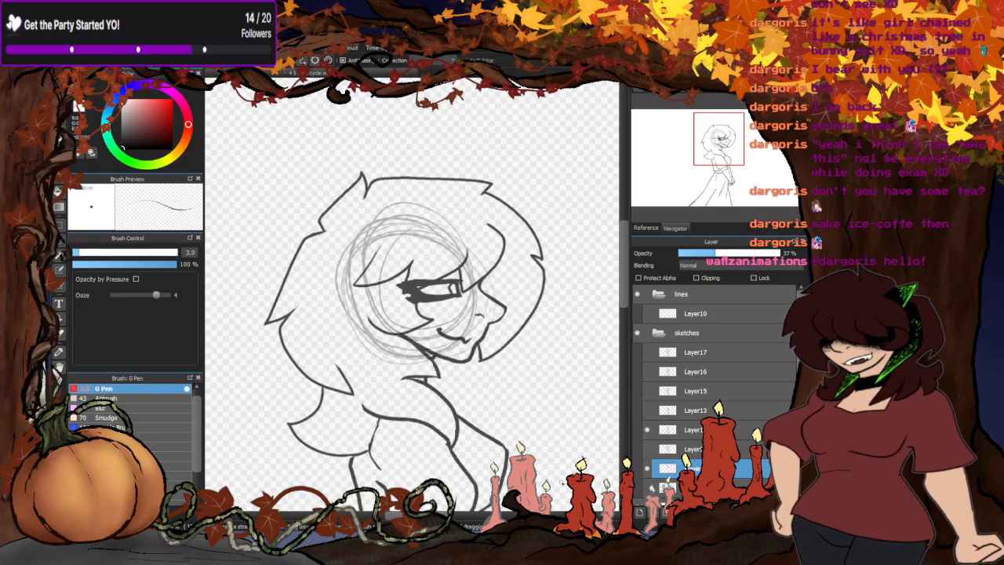
- Hide the pose directly above Layer9 and clear the sketched head circles from the guide layer
click(647, 430)
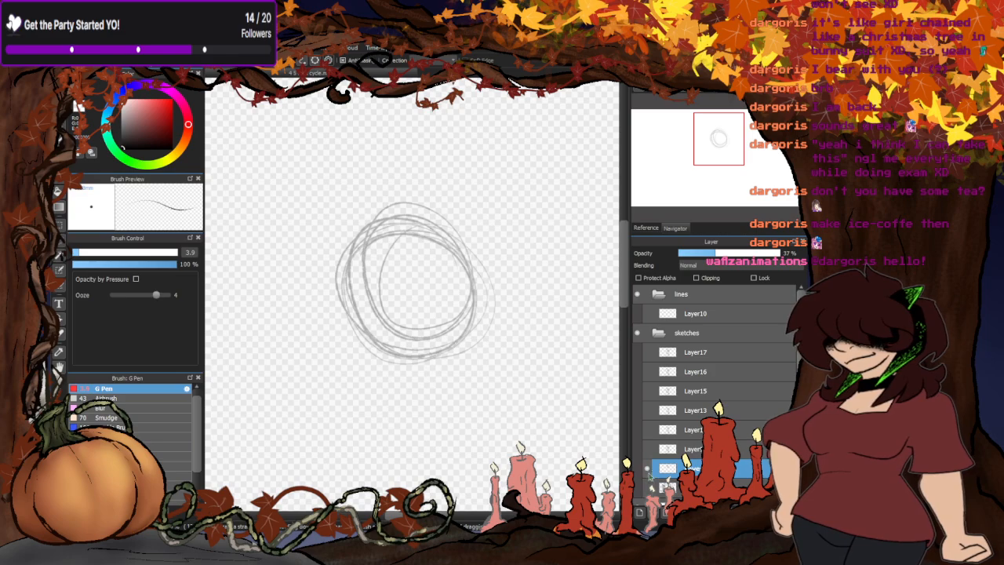
click(647, 468)
click(648, 468)
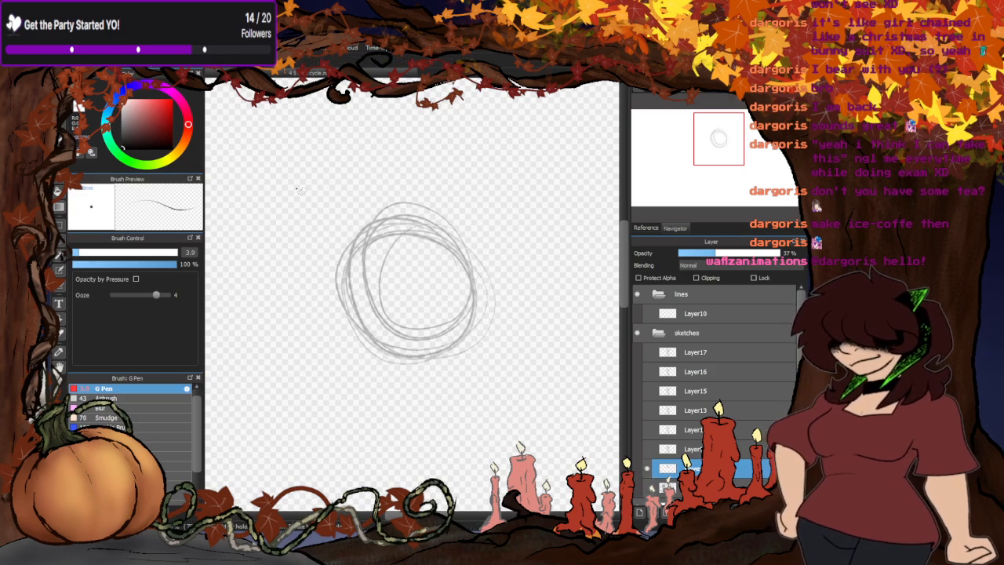
mouse_move(294, 192)
mouse_down()
mouse_move(529, 226)
mouse_move(280, 177)
mouse_up()
key(Delete)
- Compare the head positions of Layer9, the pose directly above it and Layer13 one at a time, leaving only Layer9 shown
key(b)
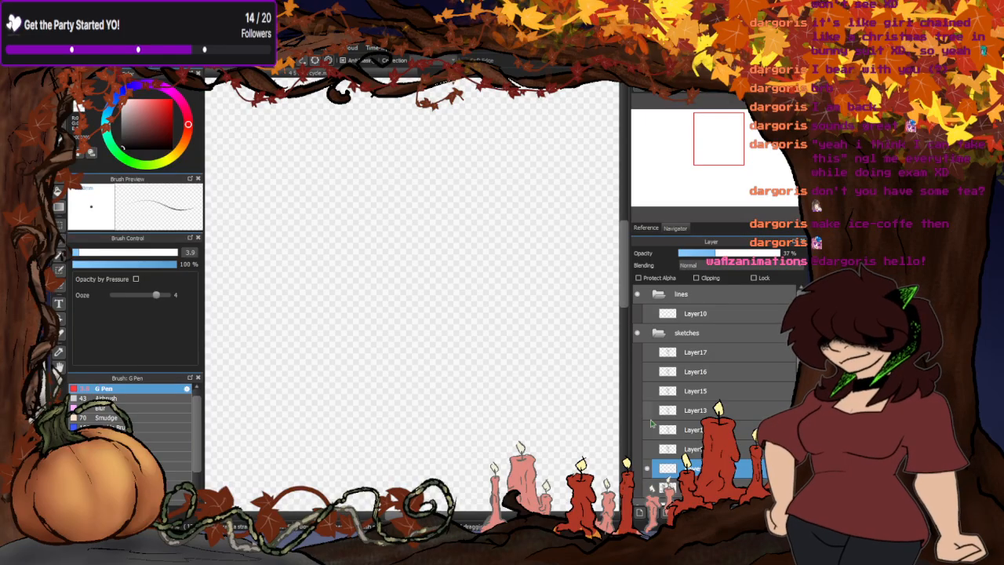
click(647, 448)
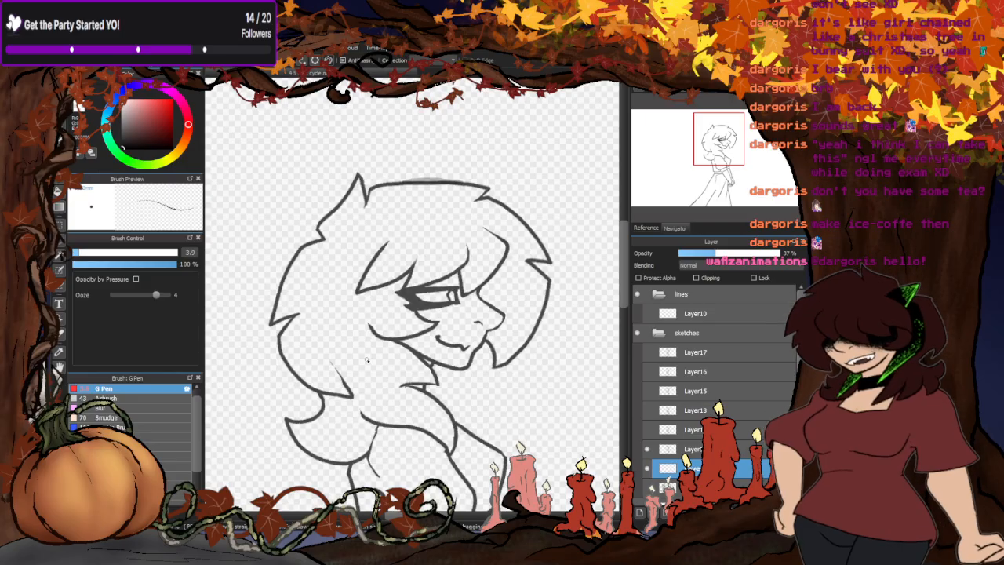
click(647, 449)
click(647, 429)
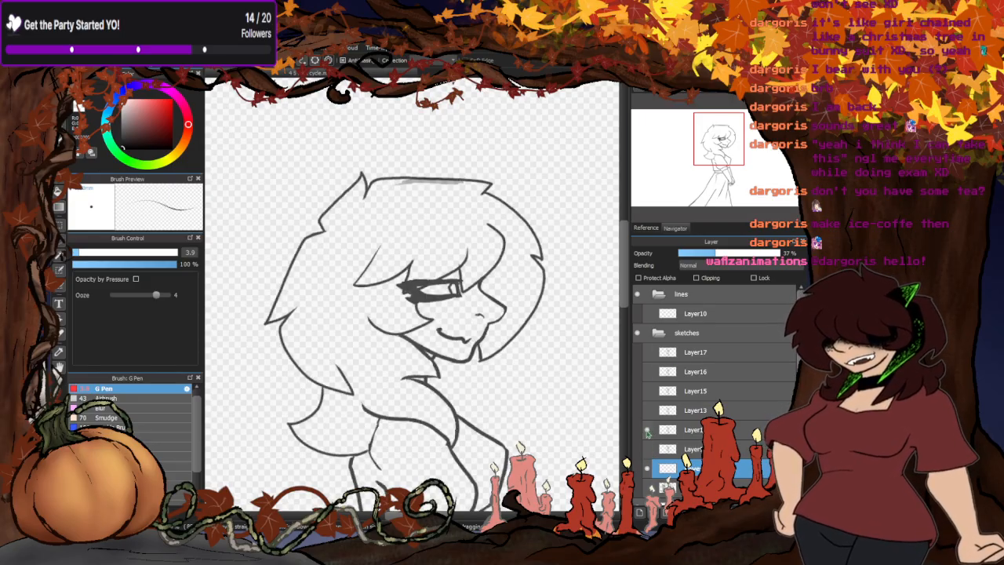
click(647, 430)
click(646, 410)
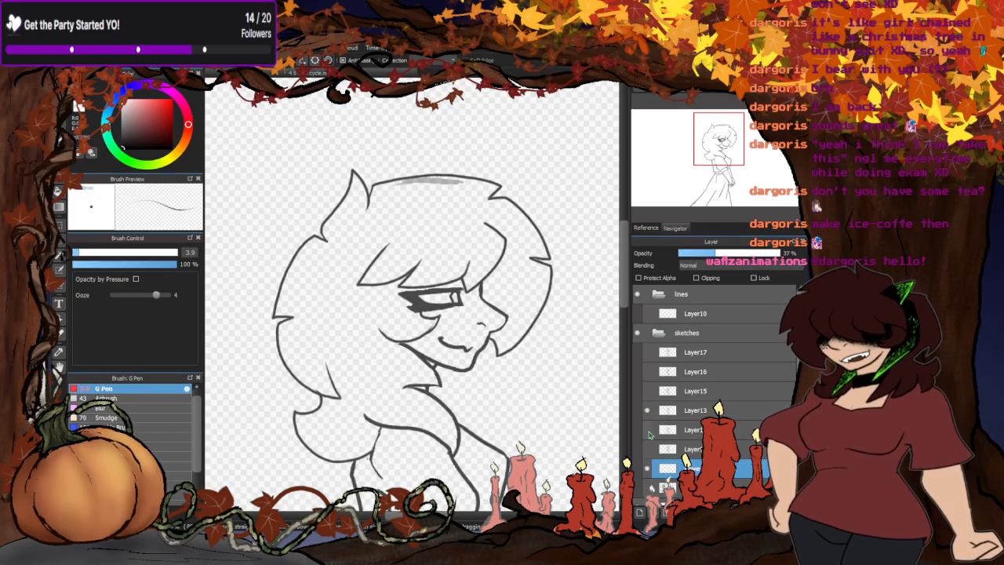
click(647, 430)
click(646, 430)
click(647, 449)
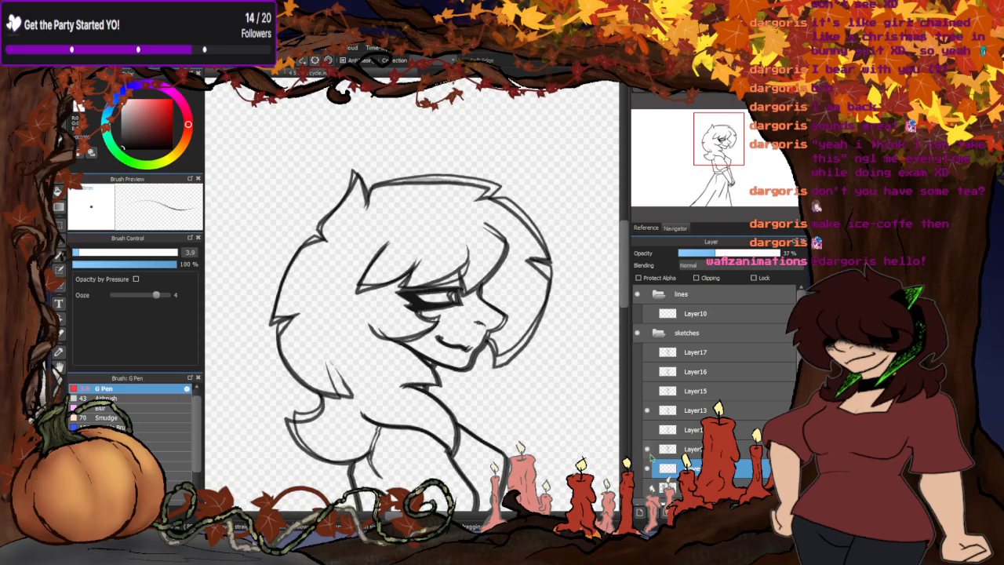
click(647, 410)
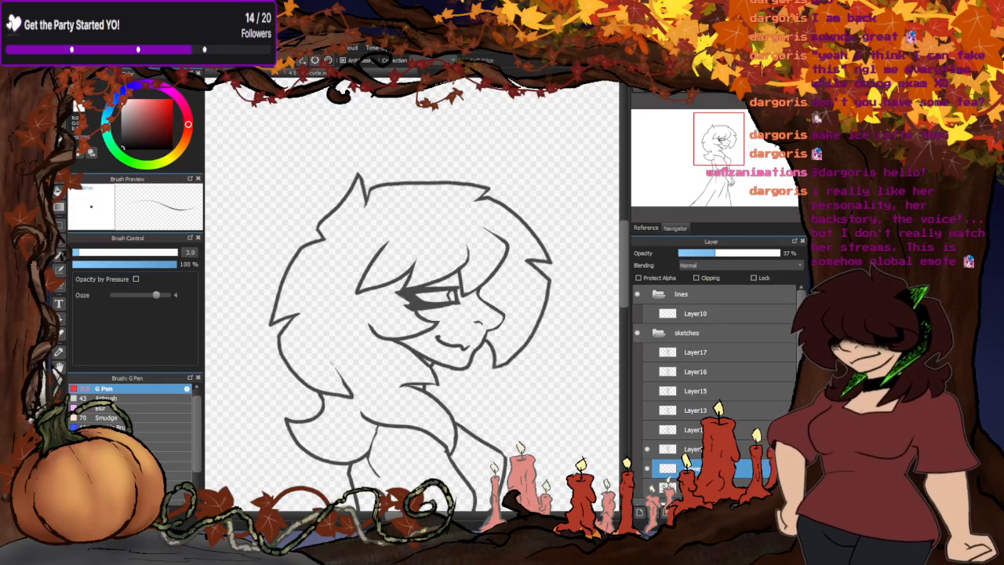
- Create a circular ellipse guide around the woman's face on Layer9 and shift it slightly back and up over her head
click(314, 61)
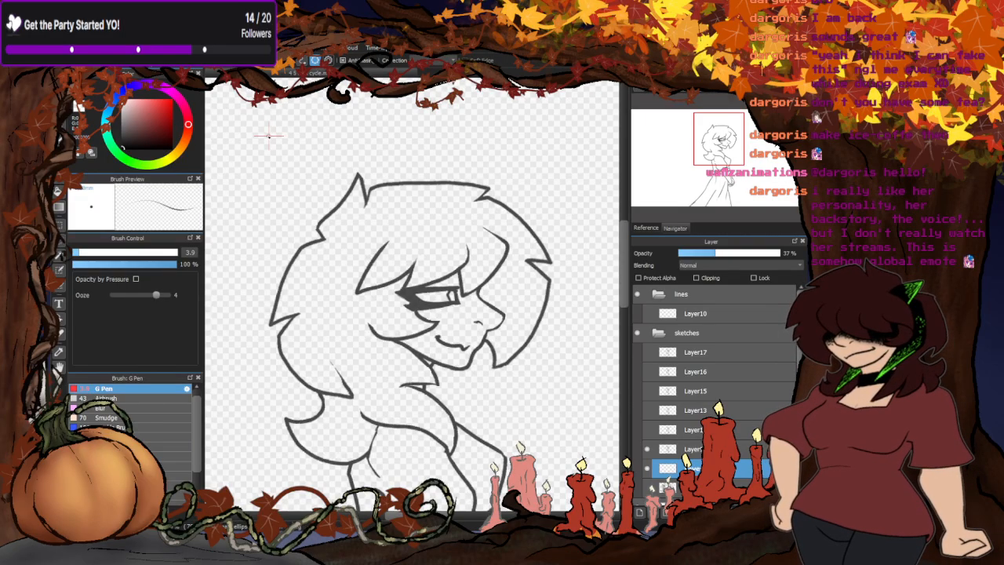
click(61, 126)
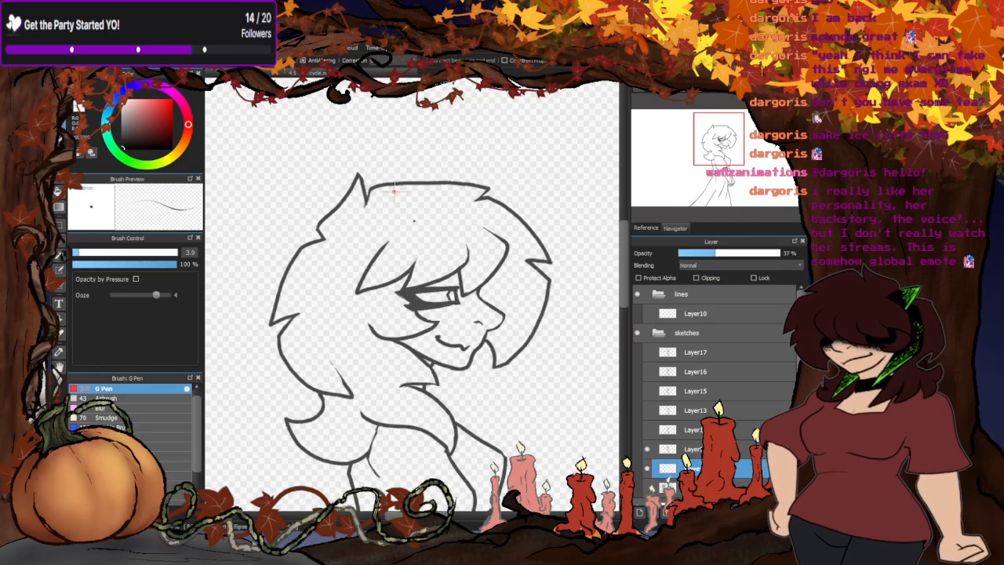
drag(359, 225, 502, 371)
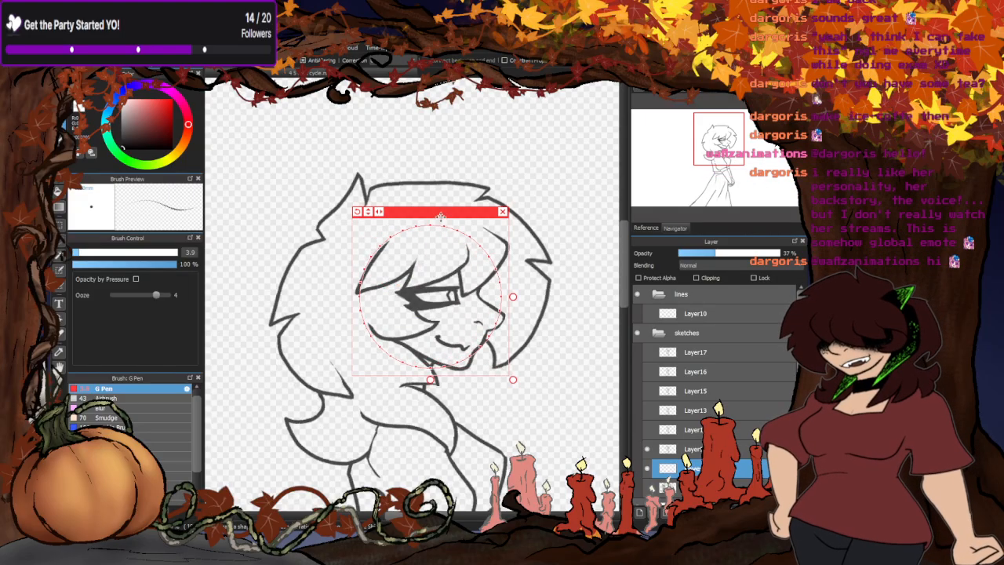
drag(439, 217, 418, 204)
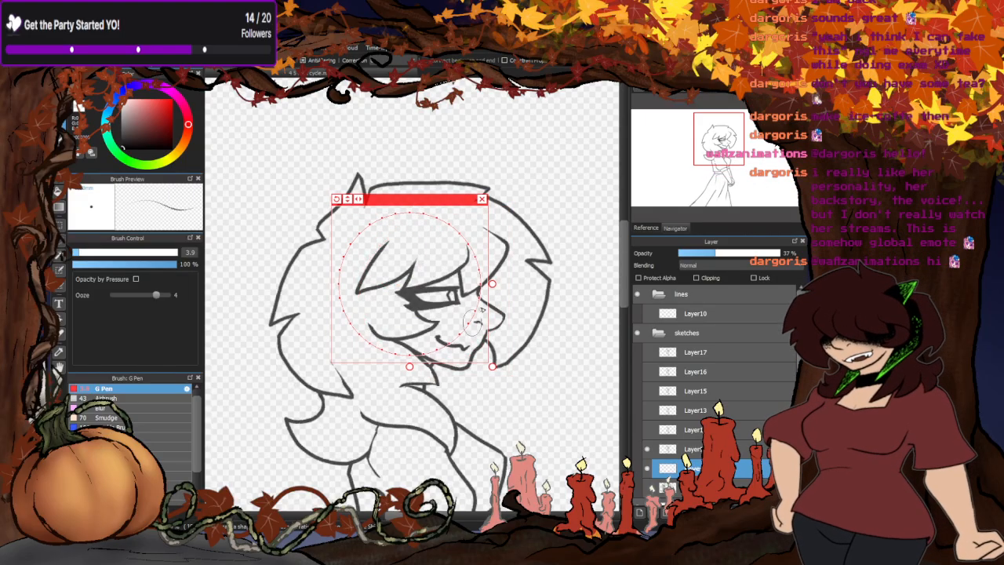
- Trace the circular guide with the brush to draw a clean head circle on the guide layer and remove the guide
drag(480, 308, 394, 214)
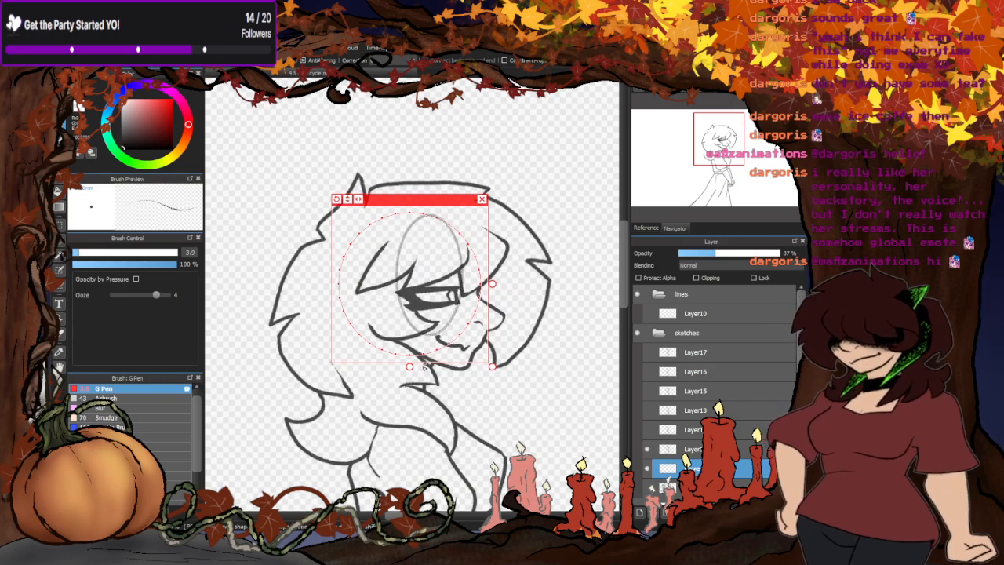
click(59, 108)
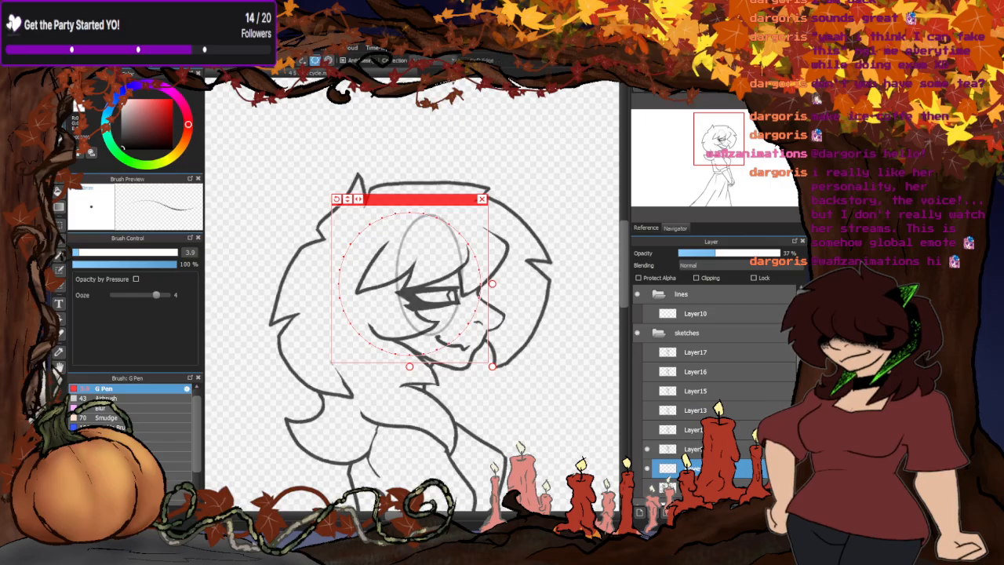
key(ctrl+z)
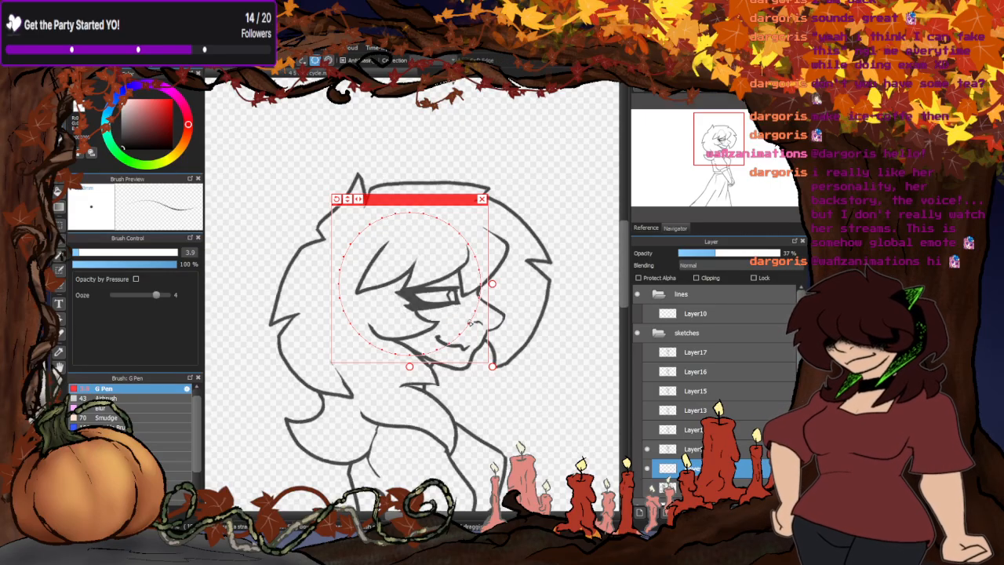
mouse_move(476, 316)
mouse_down()
mouse_move(346, 251)
mouse_move(472, 315)
mouse_up()
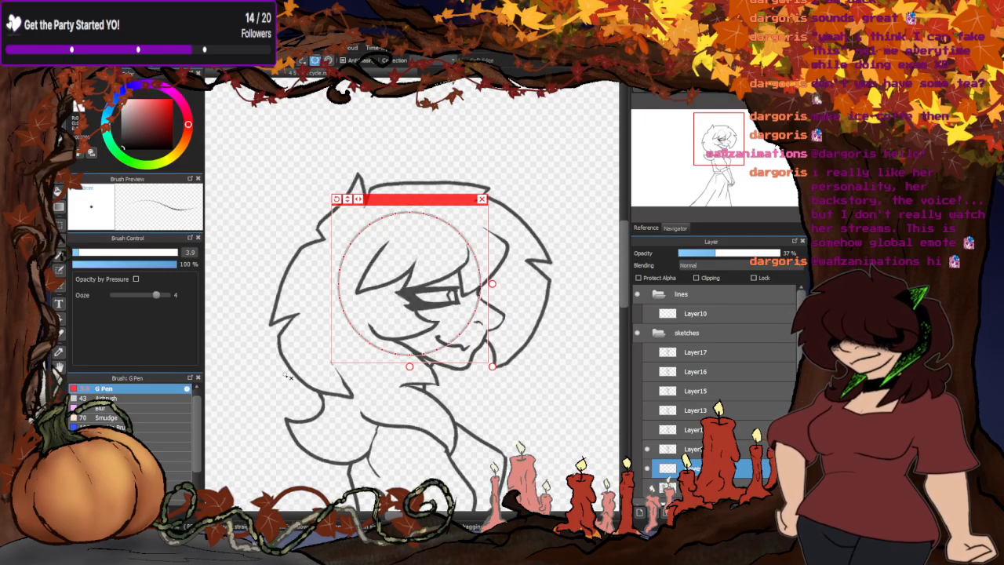
click(482, 199)
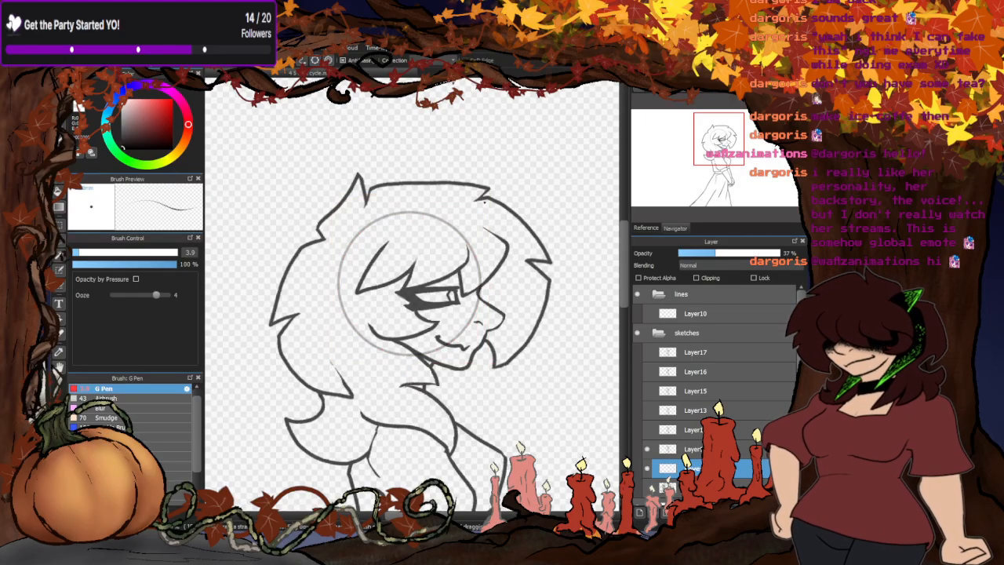
- Check each pose from Layer9 up to Layer17 individually against the drawn head circle, ending with Layer9 shown
click(649, 452)
click(648, 431)
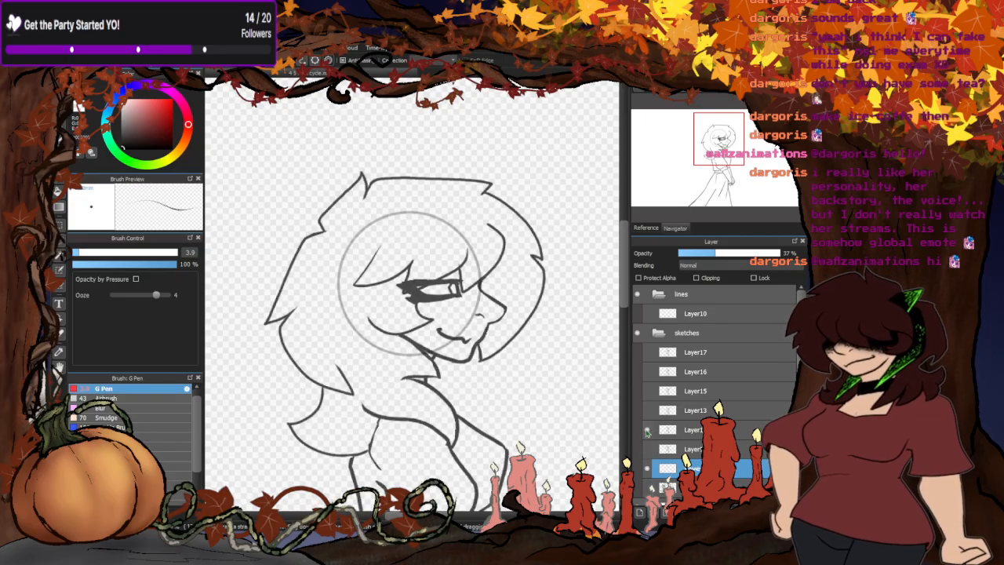
click(647, 431)
click(649, 411)
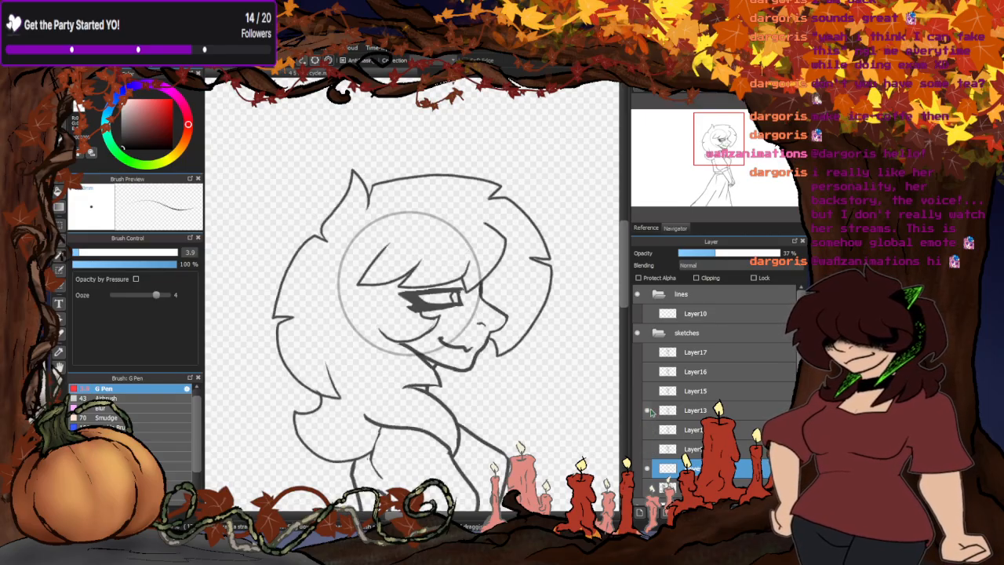
click(649, 411)
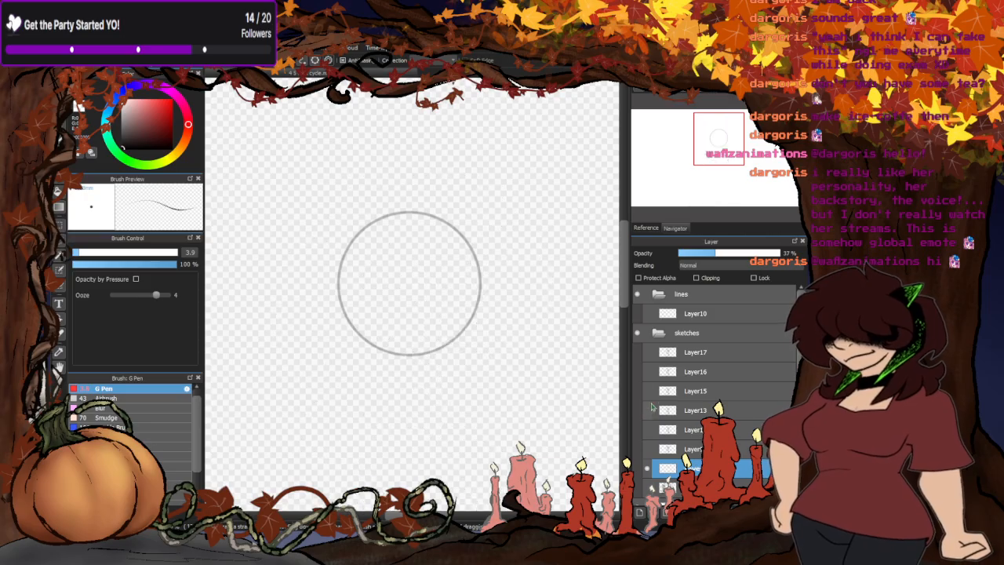
click(650, 390)
click(649, 391)
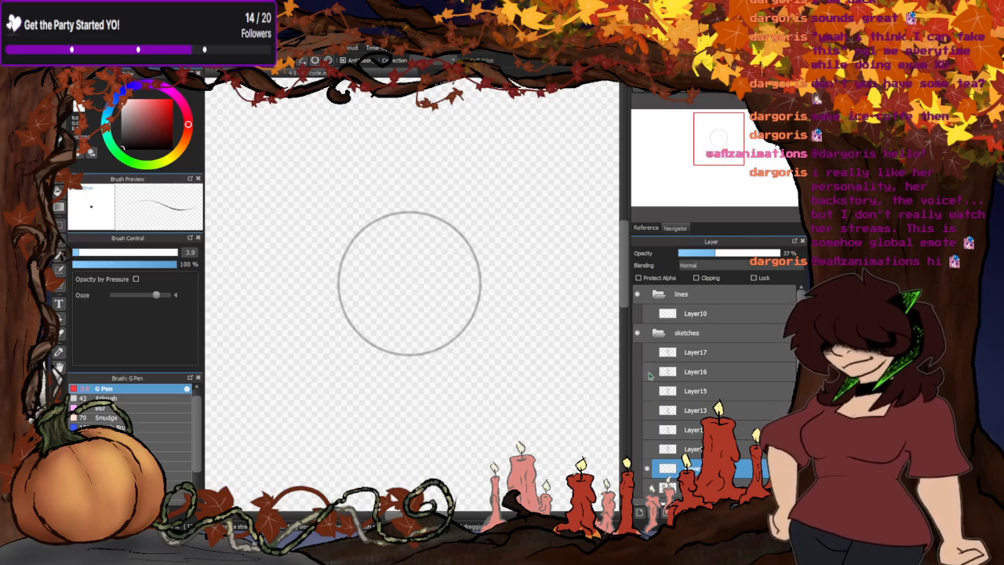
click(648, 372)
click(648, 371)
click(648, 352)
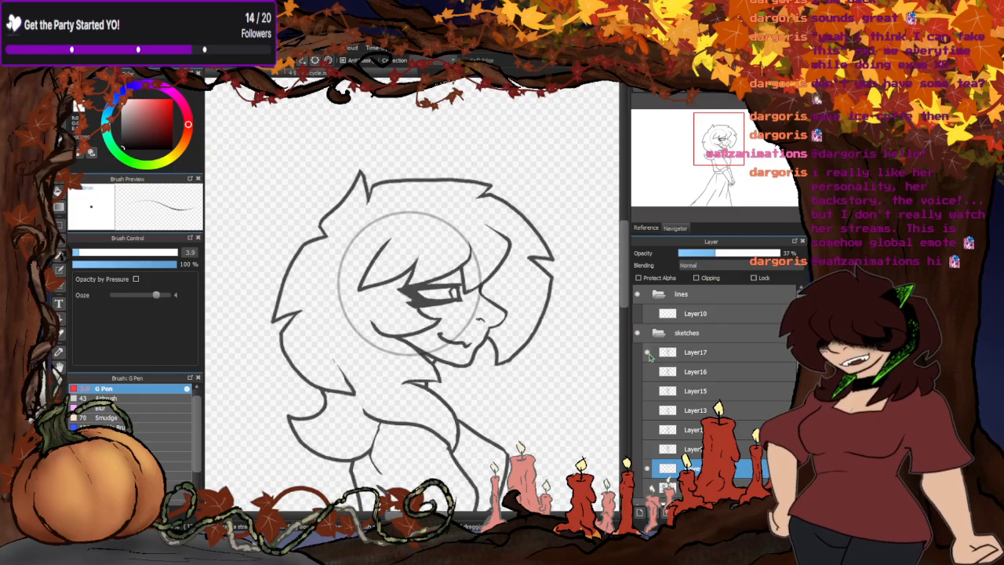
click(649, 354)
click(647, 448)
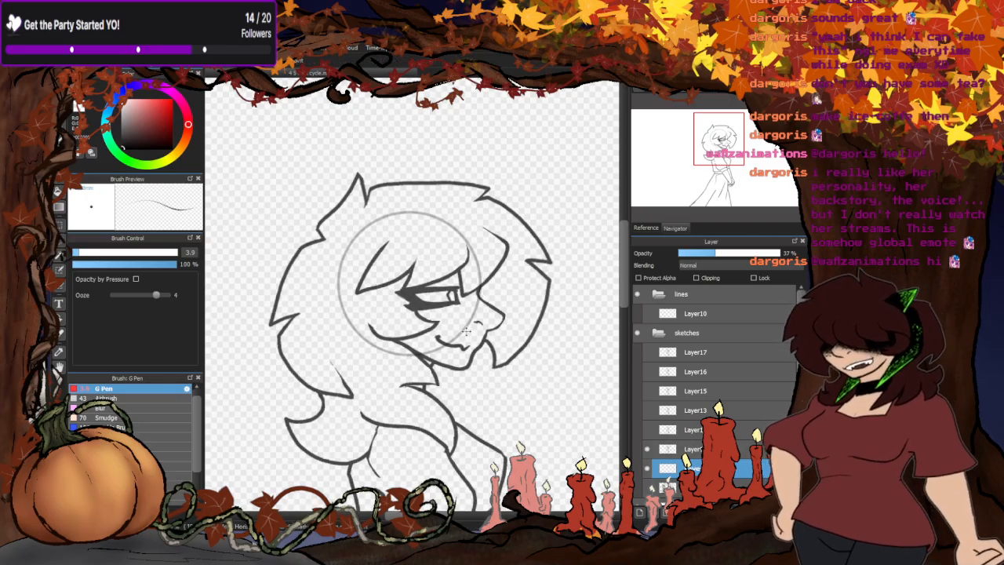
- Examine the face up close against the head circle, alternating between Layer9 and the pose directly above it
scroll(449, 307, up, 2)
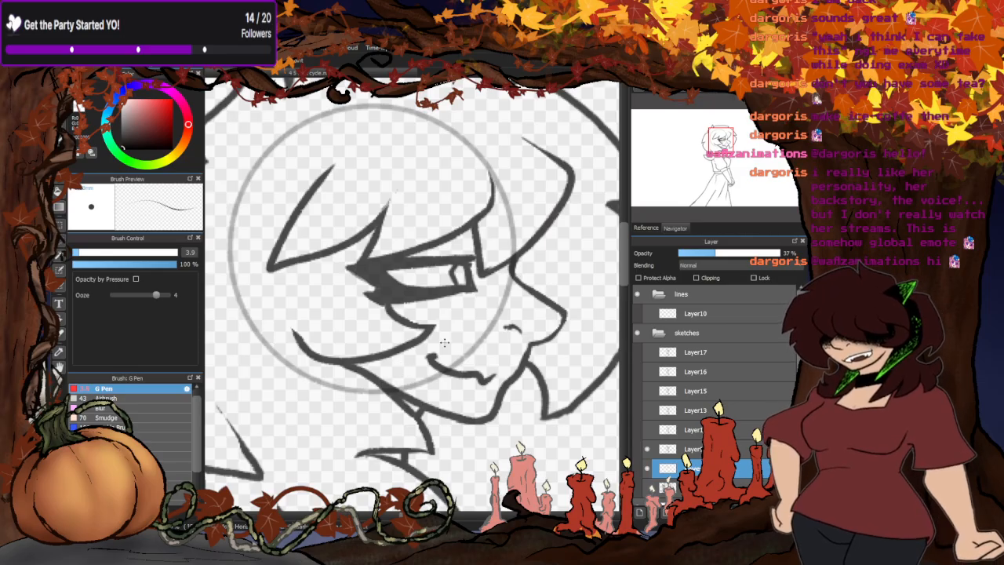
scroll(444, 343, up, 2)
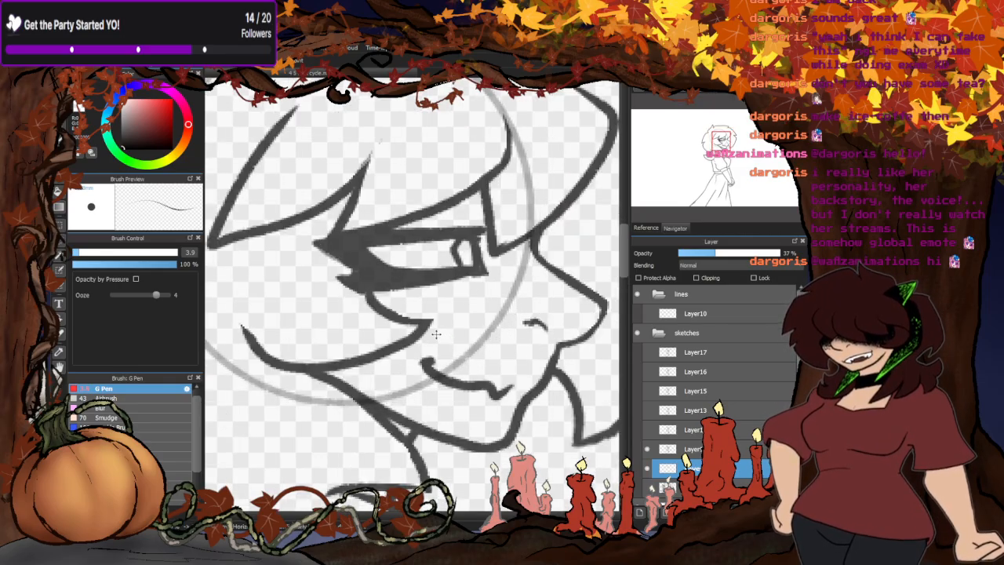
scroll(436, 334, down, 1)
scroll(435, 333, down, 3)
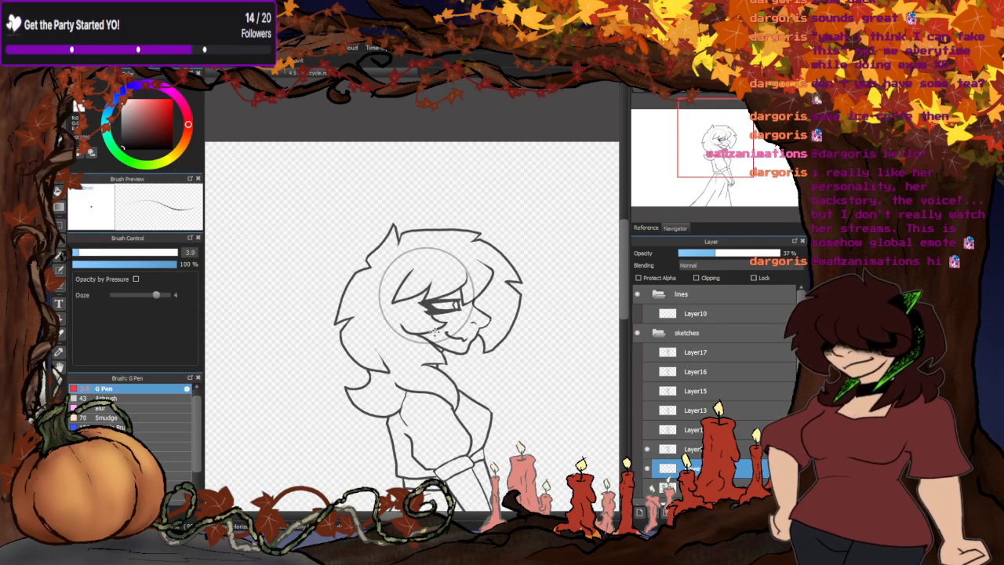
scroll(439, 338, up, 3)
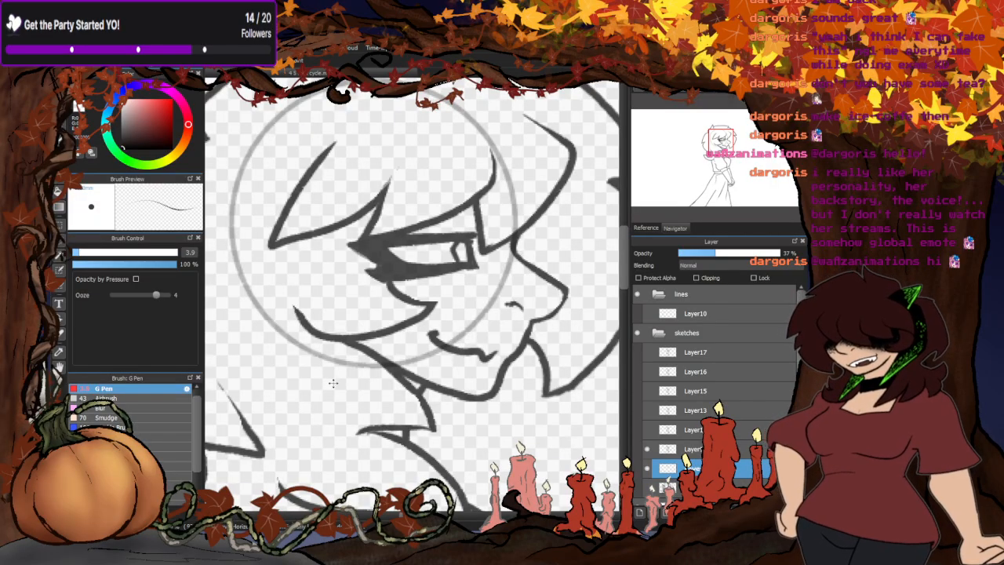
click(647, 448)
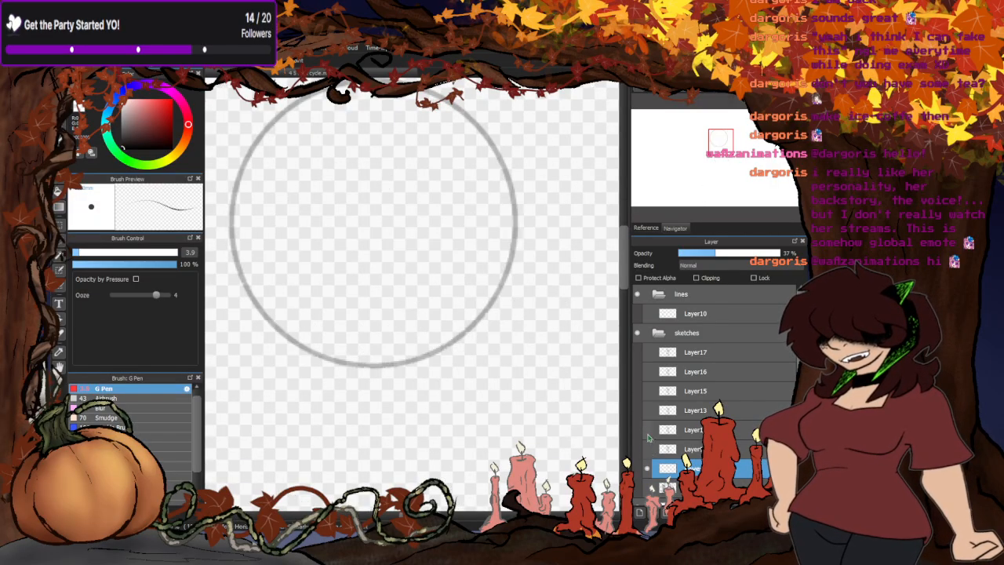
click(647, 429)
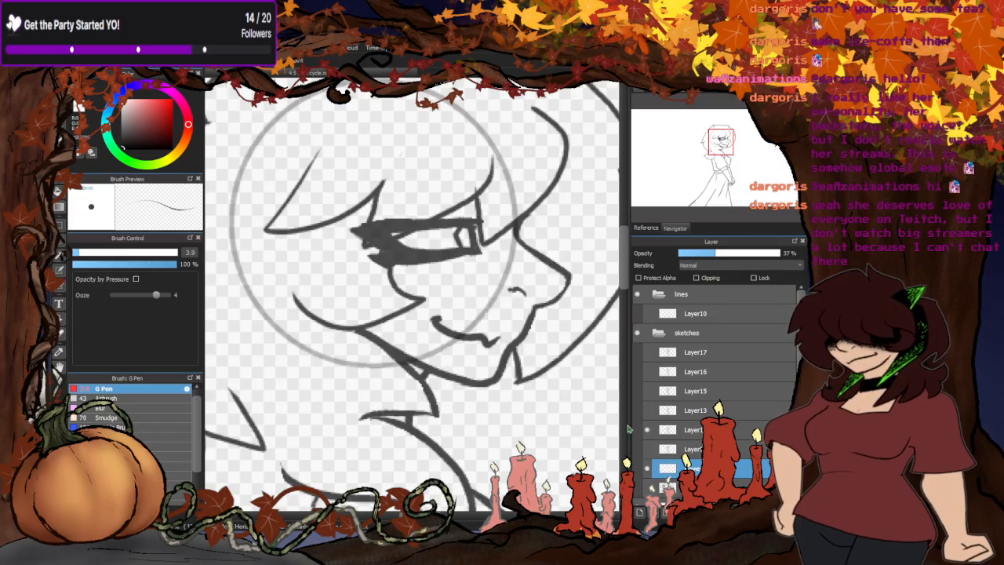
click(647, 449)
click(647, 449)
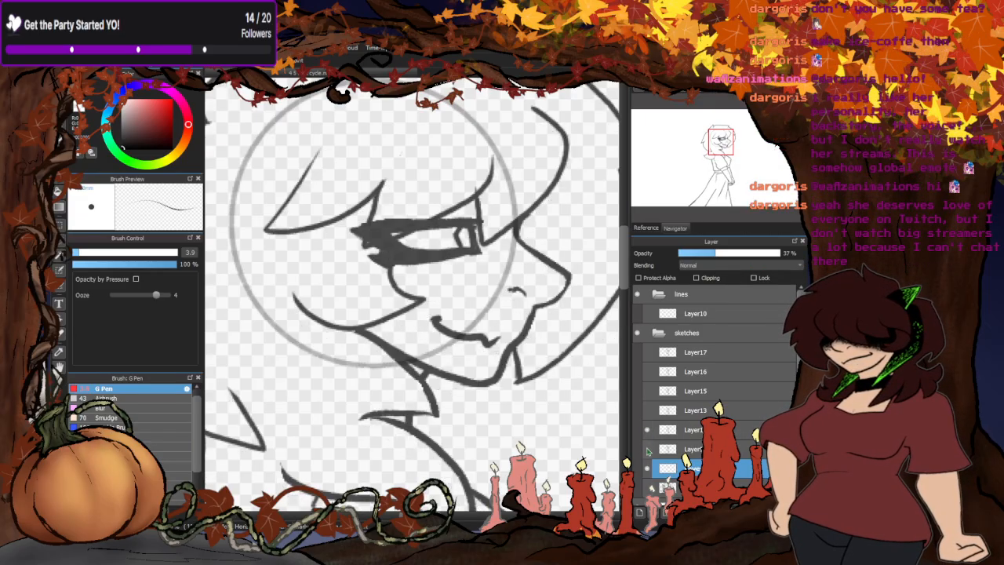
- Overlay Layer9 with the pose directly above it, Layer13 and Layer15 to compare their facial features, leaving Layer9 shown
click(646, 449)
click(647, 410)
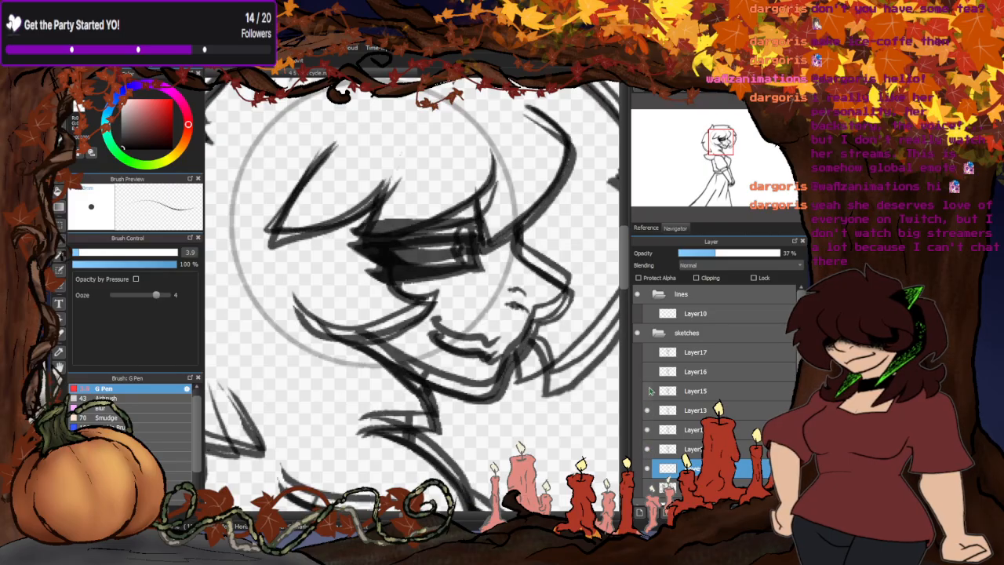
click(649, 391)
click(649, 390)
click(647, 429)
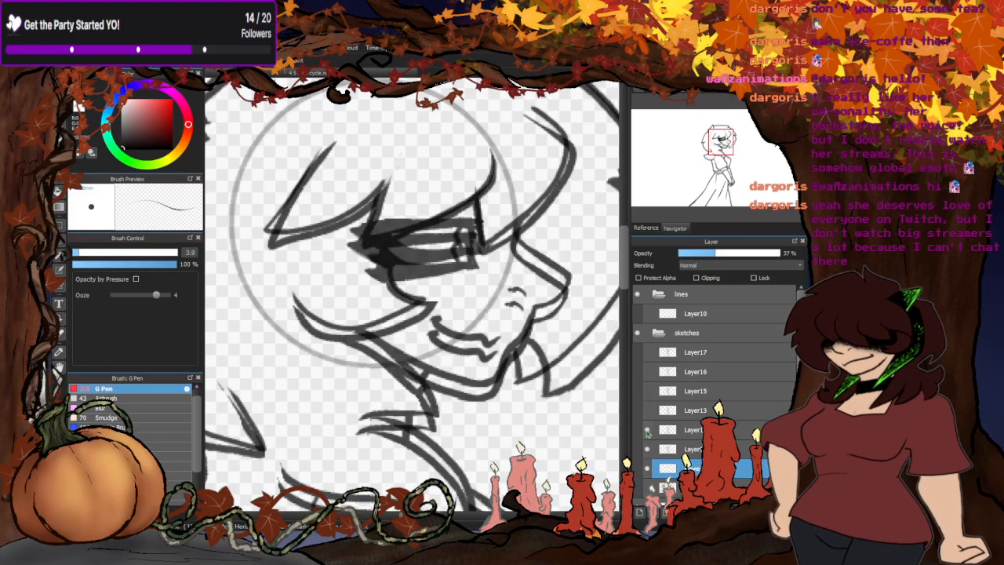
click(647, 430)
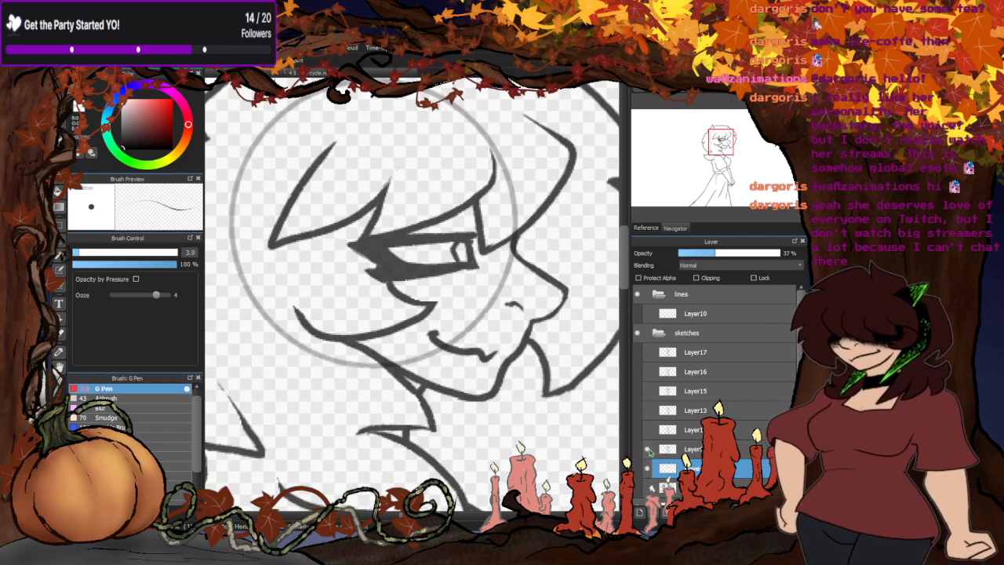
click(647, 449)
click(647, 449)
- Lower Layer9's opacity to 45% and nudge the pose directly above it slightly down towards Layer9's face
click(647, 429)
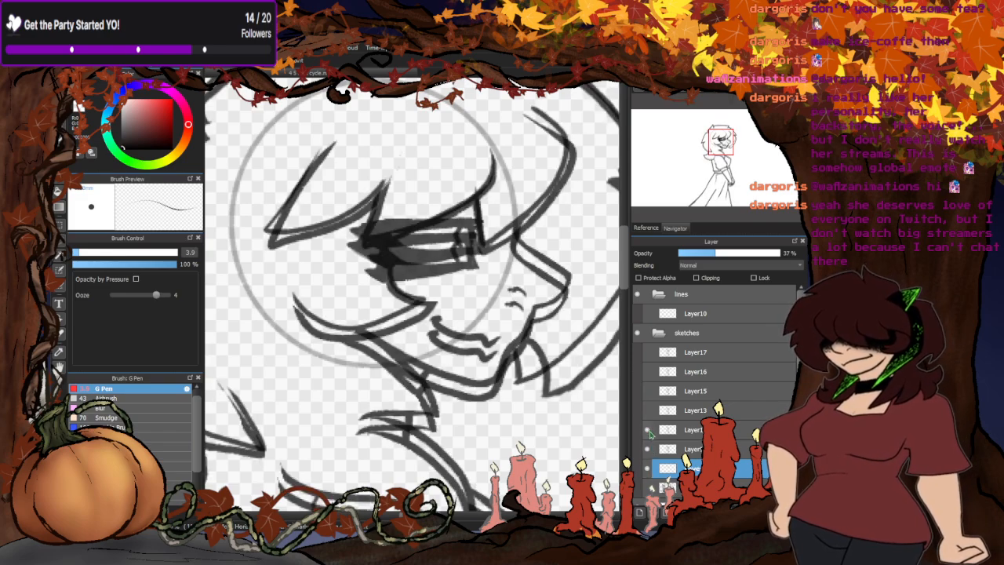
click(678, 448)
click(723, 253)
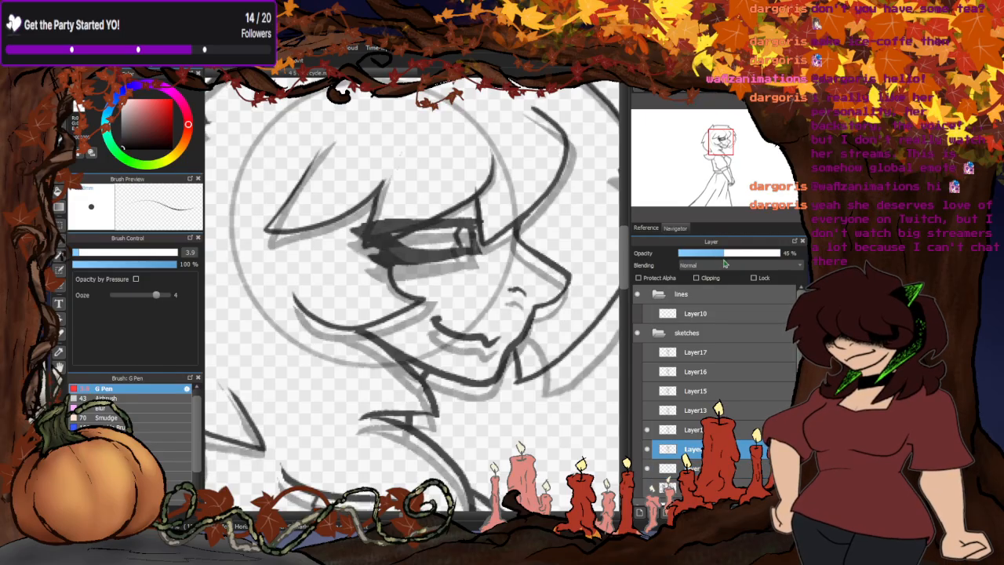
click(691, 432)
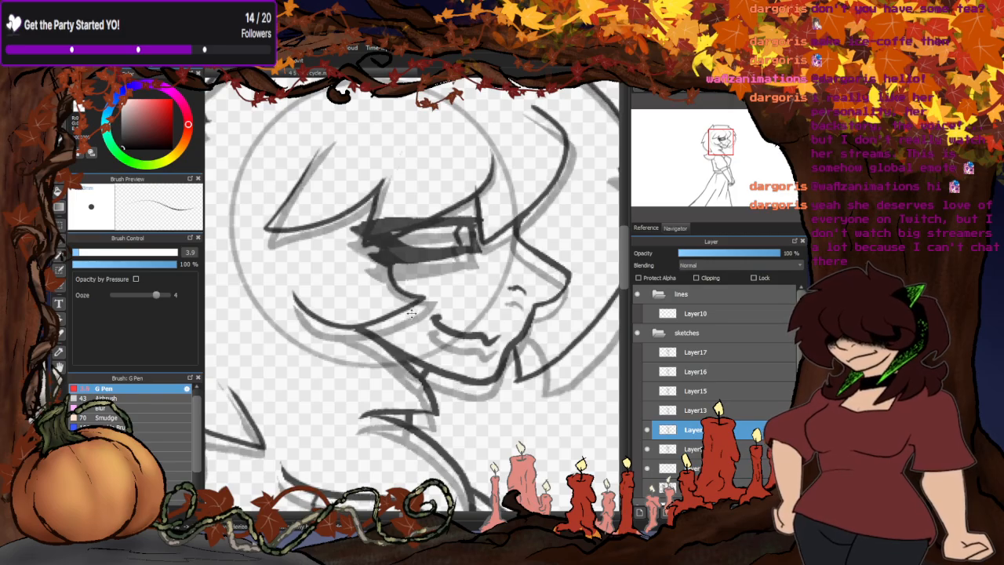
drag(411, 313, 412, 318)
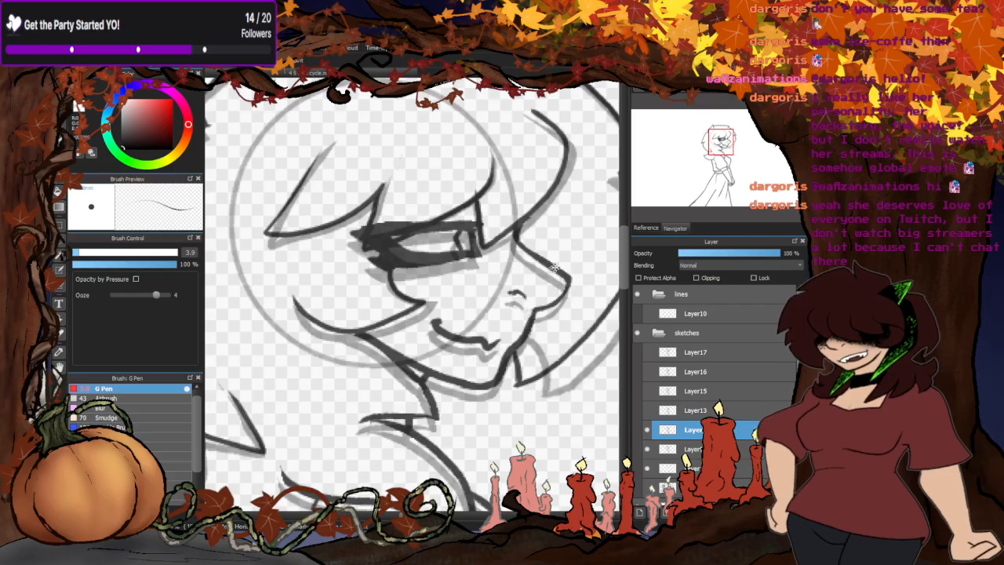
- Check each pose from the one directly above Layer9 up to Layer17 individually against the head circle, ending with all poses hidden
click(647, 449)
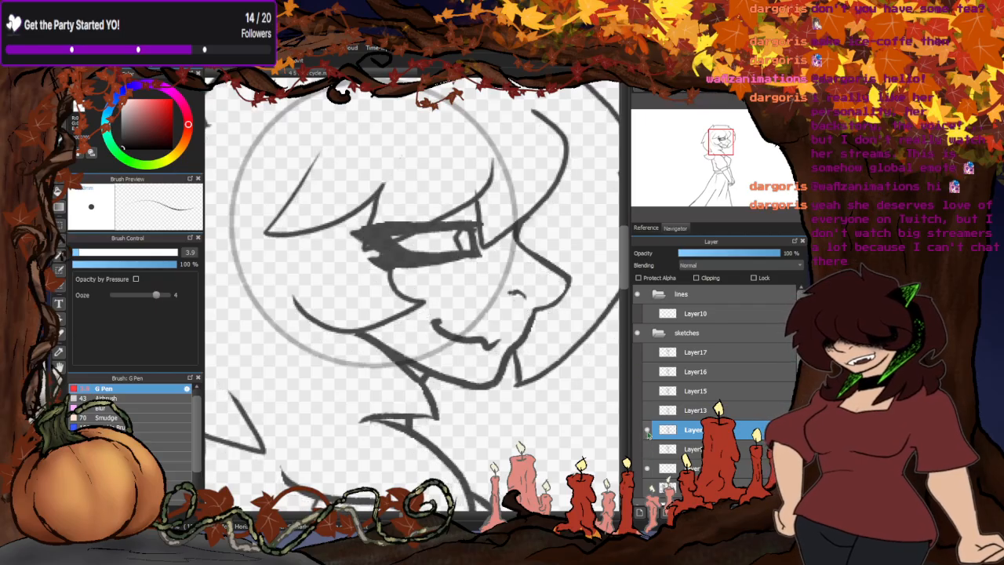
click(647, 430)
click(649, 411)
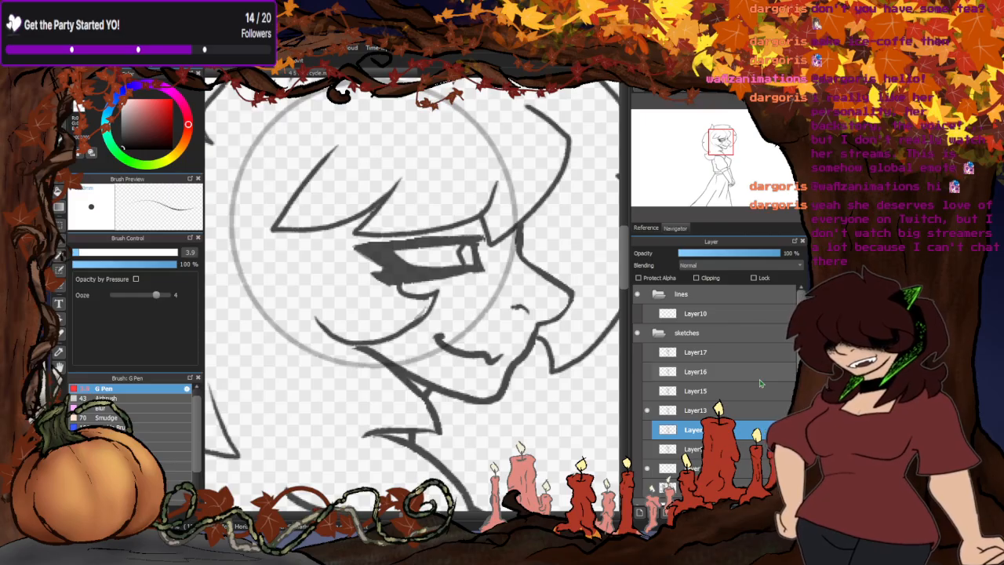
click(646, 410)
click(648, 390)
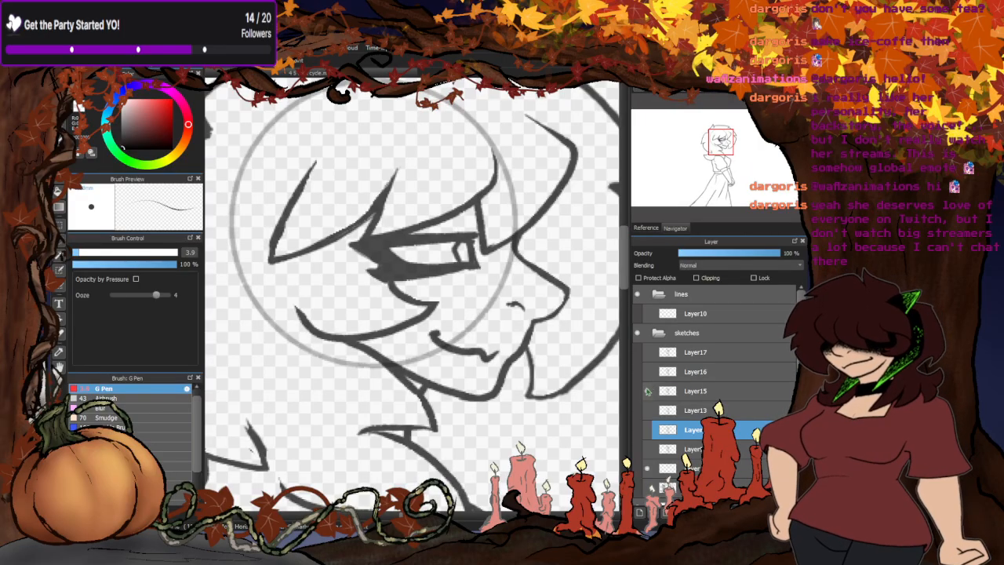
click(647, 391)
click(648, 371)
click(648, 371)
click(647, 352)
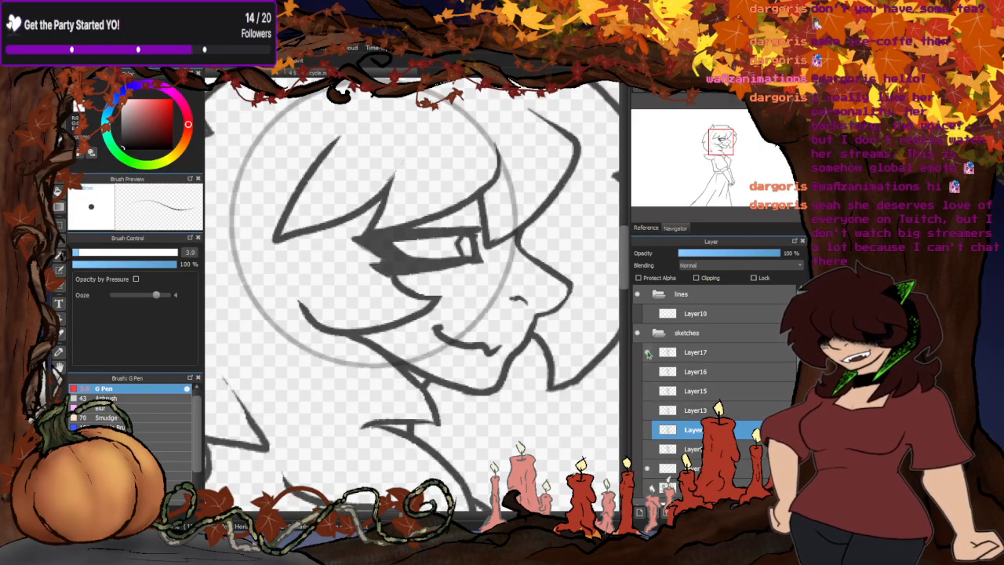
click(647, 352)
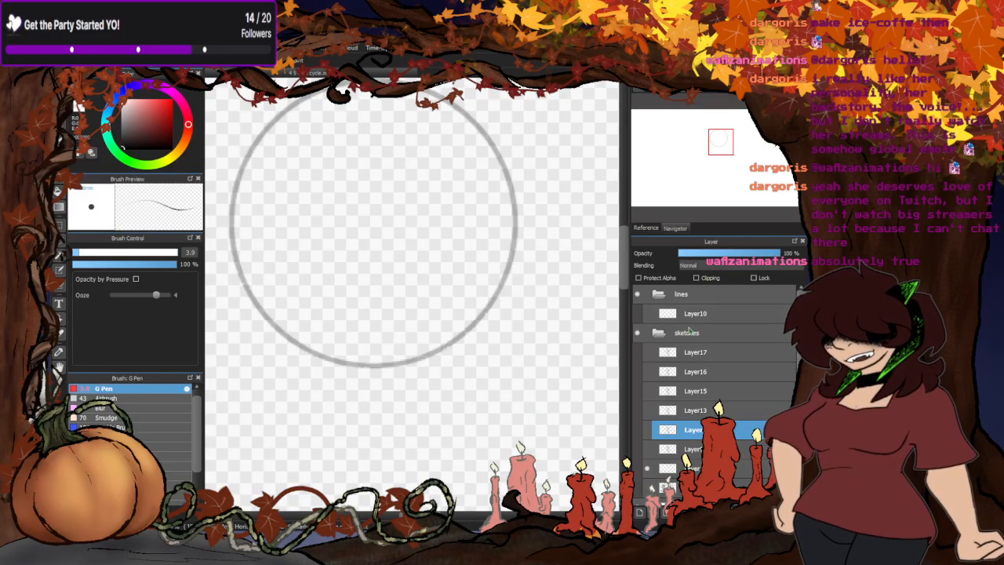
click(645, 357)
click(644, 357)
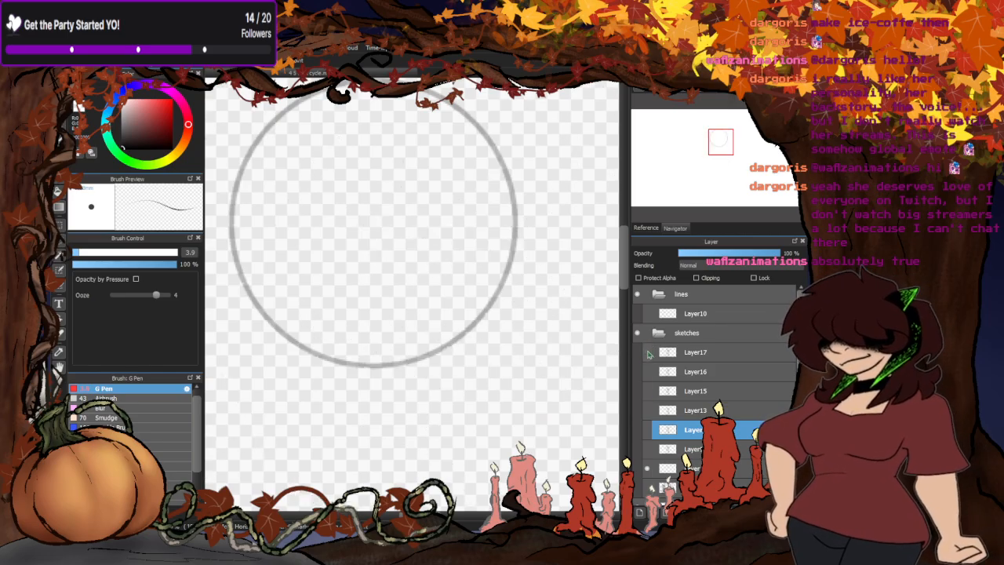
- Compare the full figures by overlaying Layer9 with the pose directly above it, and that pose with Layer13
scroll(551, 224, down, 5)
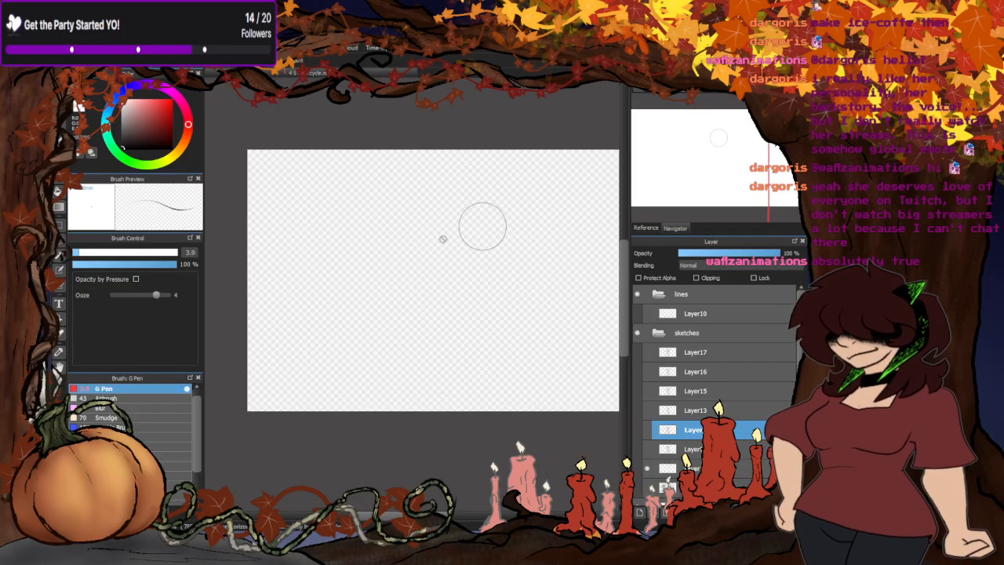
scroll(553, 227, up, 3)
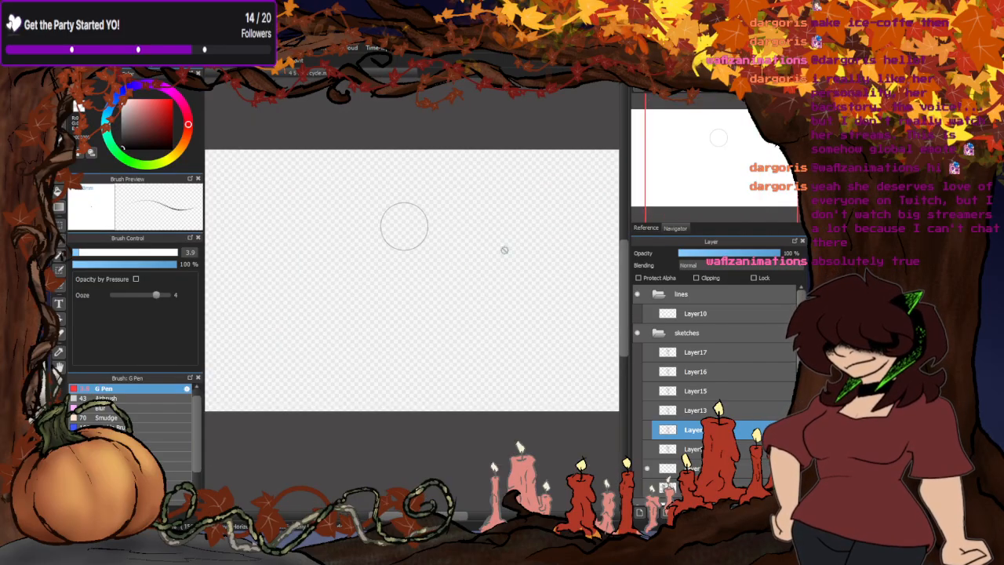
click(646, 448)
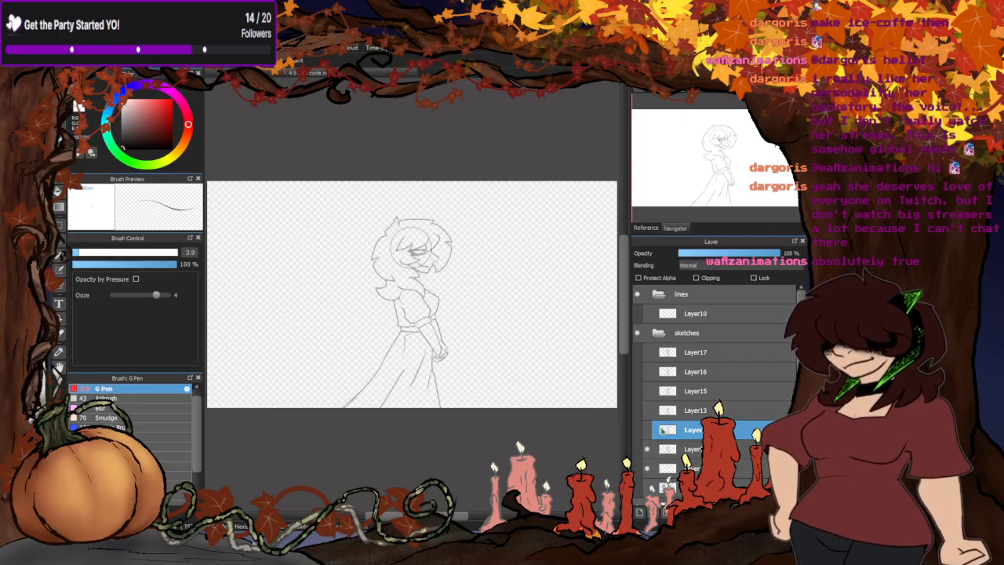
click(647, 428)
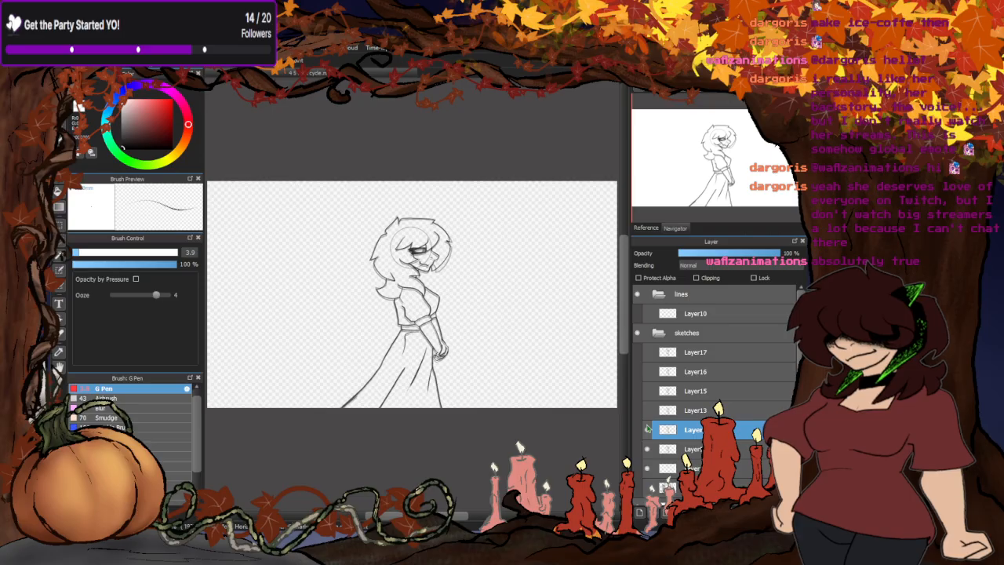
click(647, 449)
click(647, 410)
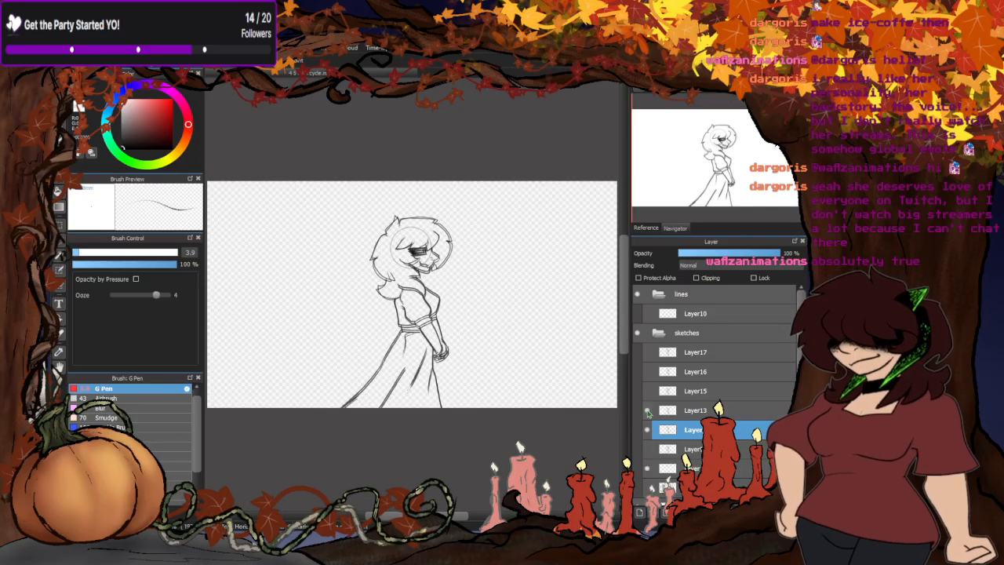
click(646, 411)
click(647, 411)
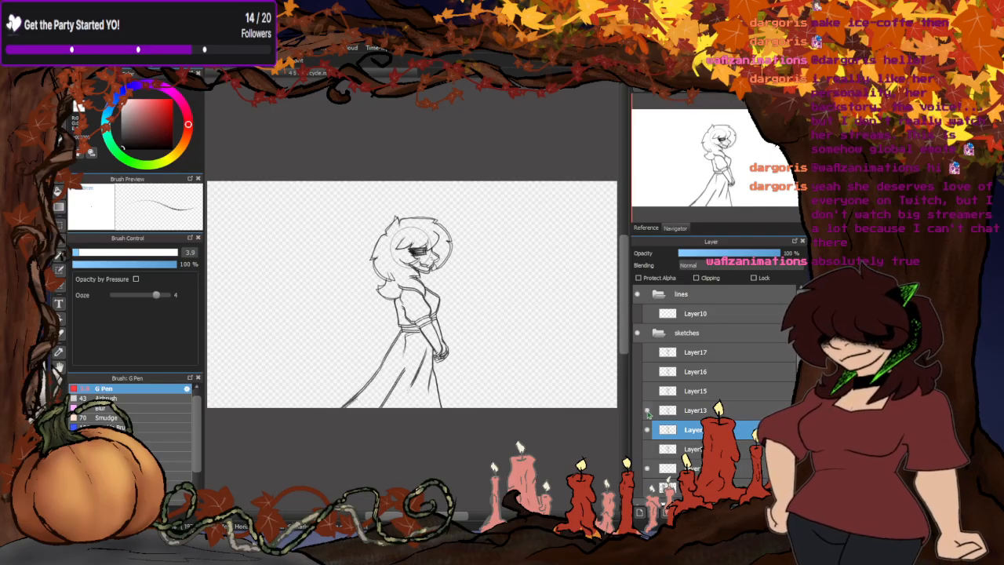
click(647, 410)
click(647, 411)
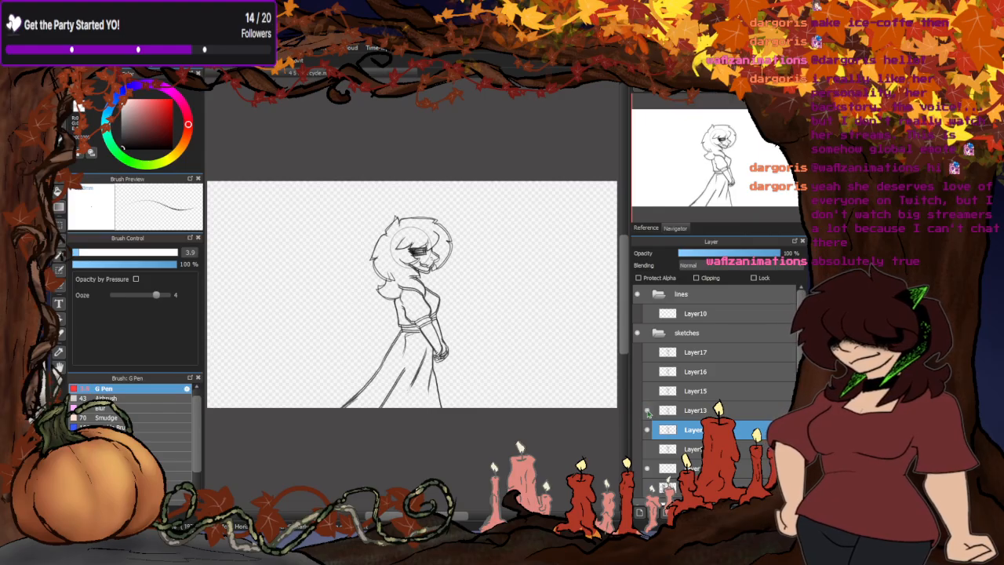
- Overlay Layer13 and Layer15 with and without the head circle, ending with both poses hidden
click(648, 430)
click(646, 390)
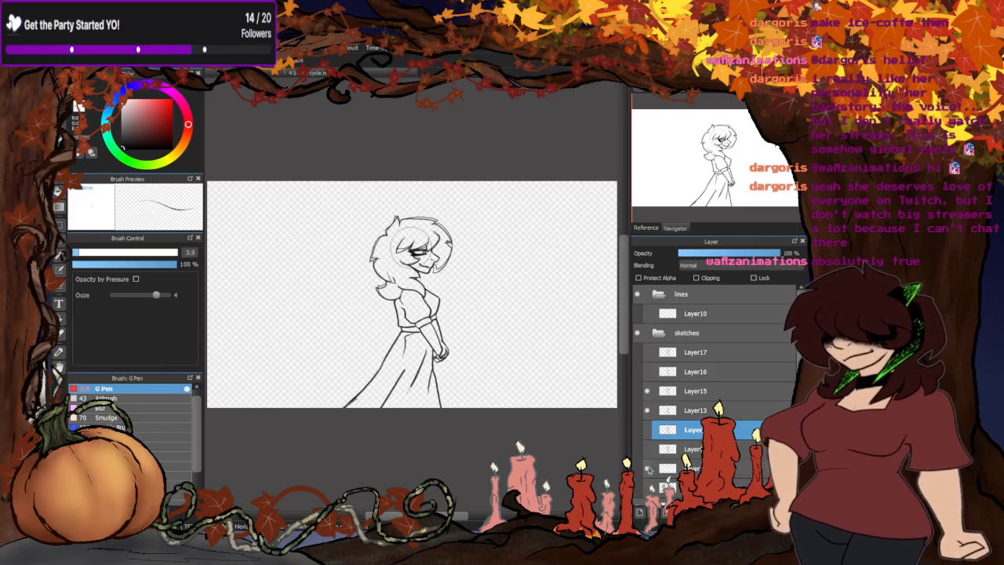
click(649, 470)
click(647, 468)
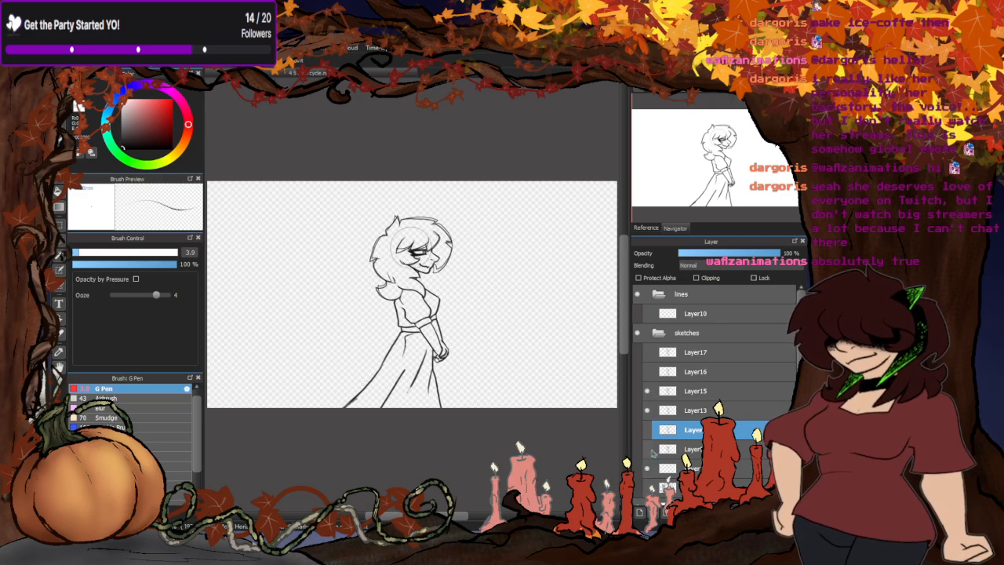
click(648, 410)
click(646, 391)
- Cut the head circle from the guide layer below Layer9
click(683, 468)
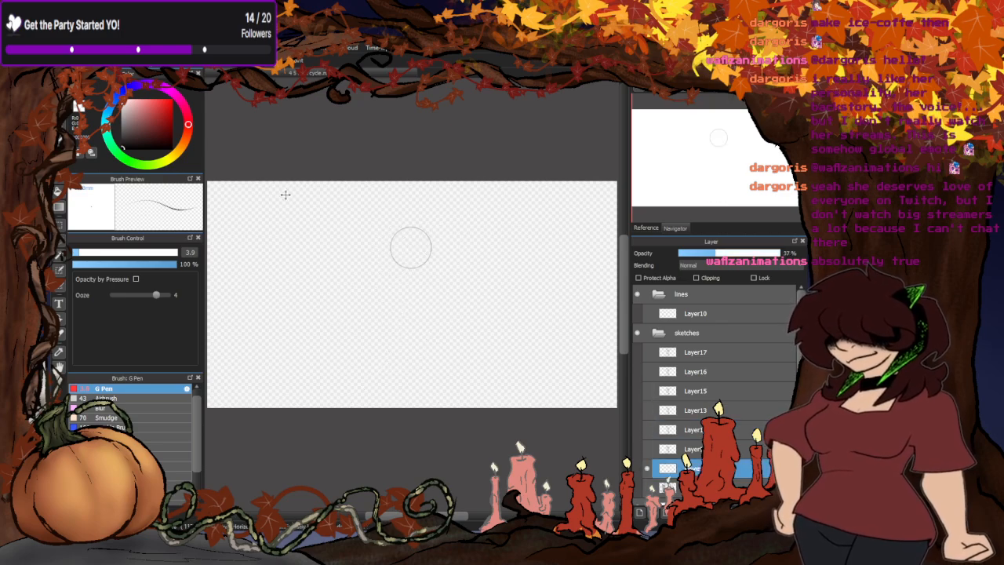
drag(428, 227, 351, 211)
key(ctrl+x)
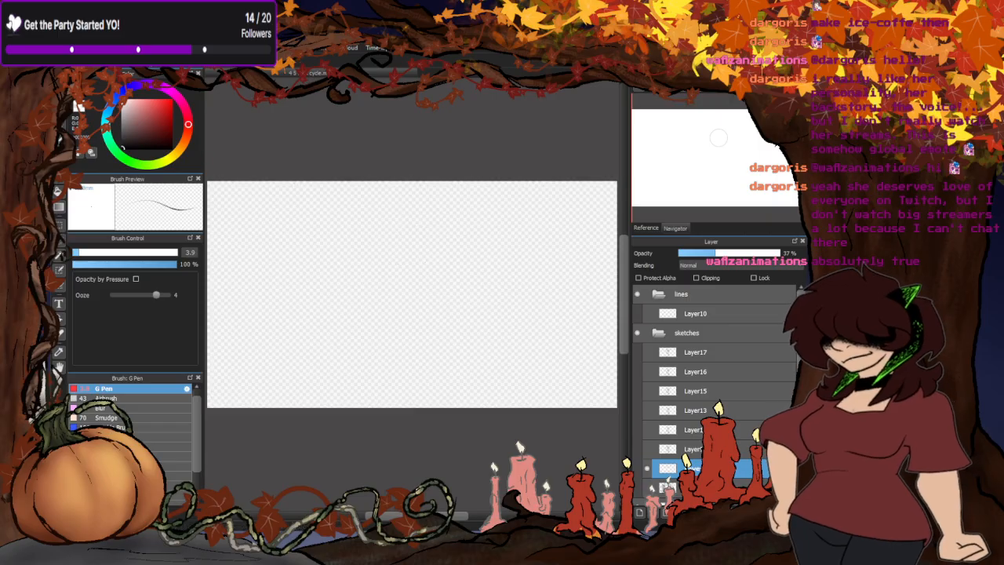
- Show Layer9 and trace its upper eyelid with the G Pen on the guide layer
key(b)
click(647, 450)
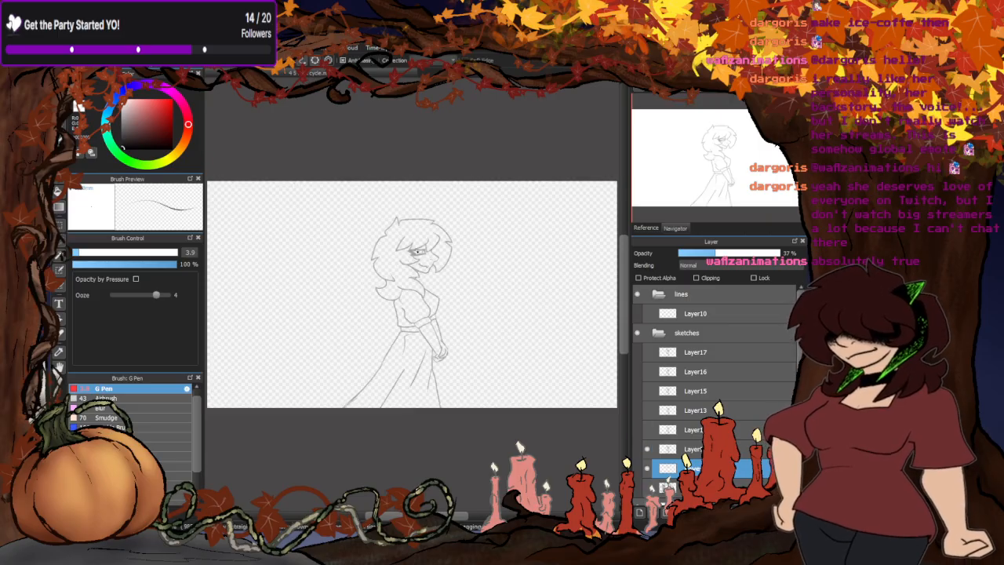
scroll(417, 250, up, 3)
scroll(423, 249, up, 3)
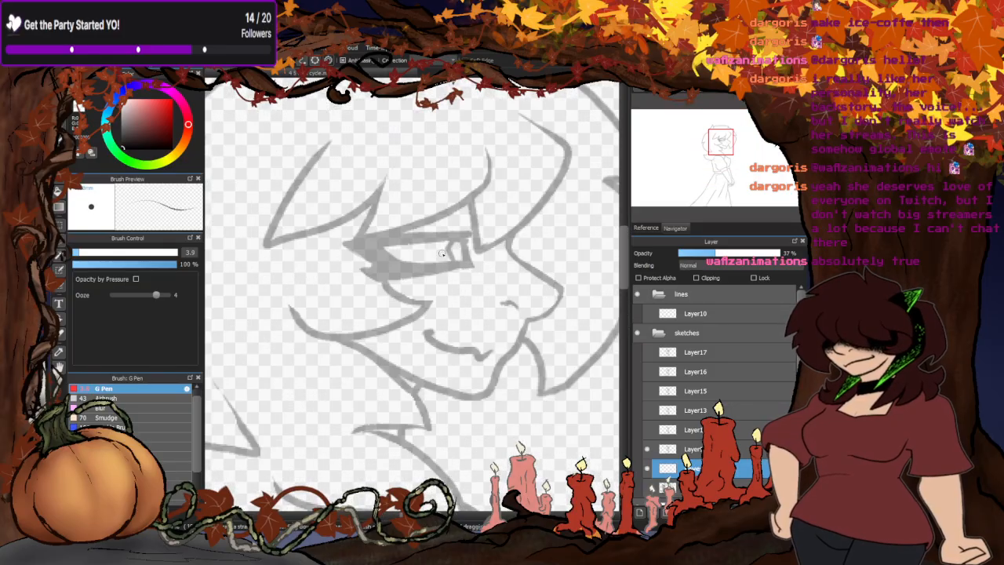
mouse_move(467, 238)
mouse_down()
mouse_move(365, 243)
mouse_move(460, 240)
mouse_move(367, 246)
mouse_up()
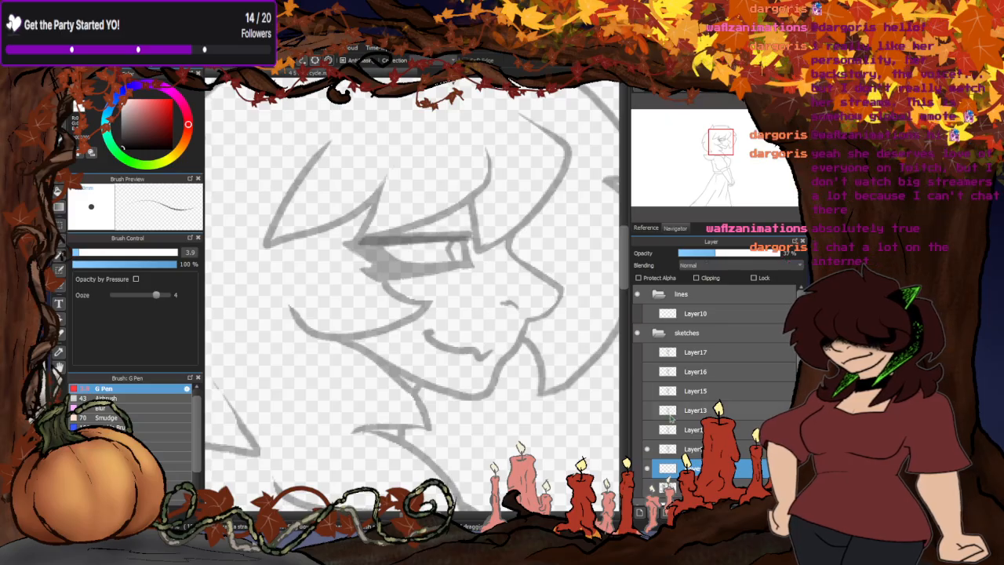
- Swap Layer9 for the pose directly above it and trace that pose's upper eyelid on the guide layer
click(646, 449)
click(648, 430)
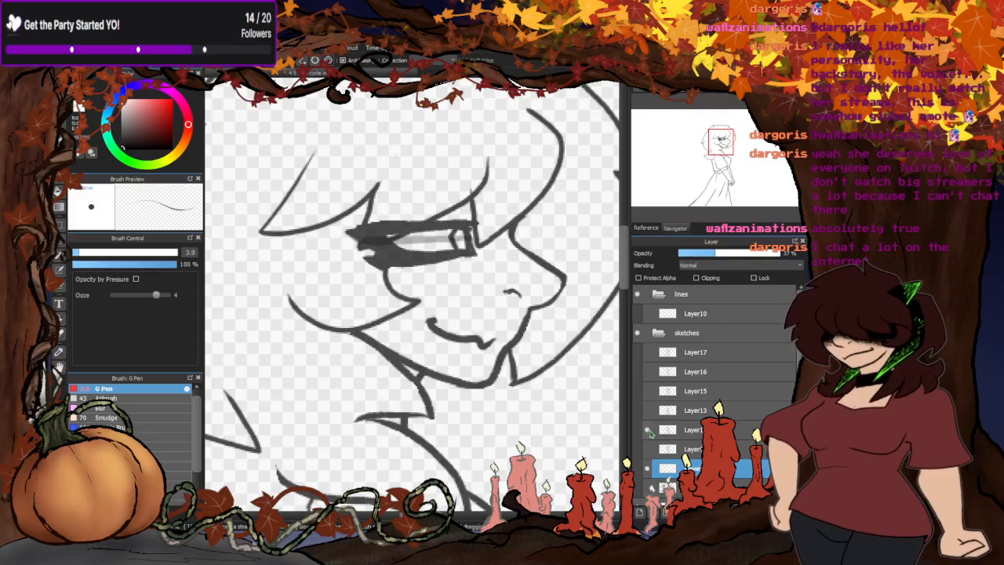
drag(472, 222, 368, 229)
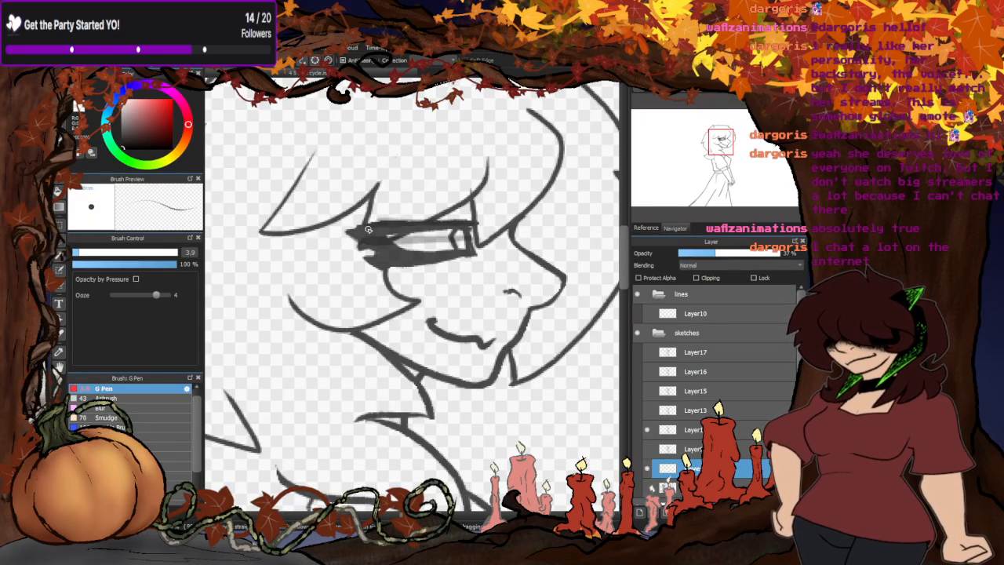
- Check Layer13, Layer15, Layer16 and Layer17 one by one against the eyelid guide lines, ending with all poses hidden
click(647, 429)
click(649, 410)
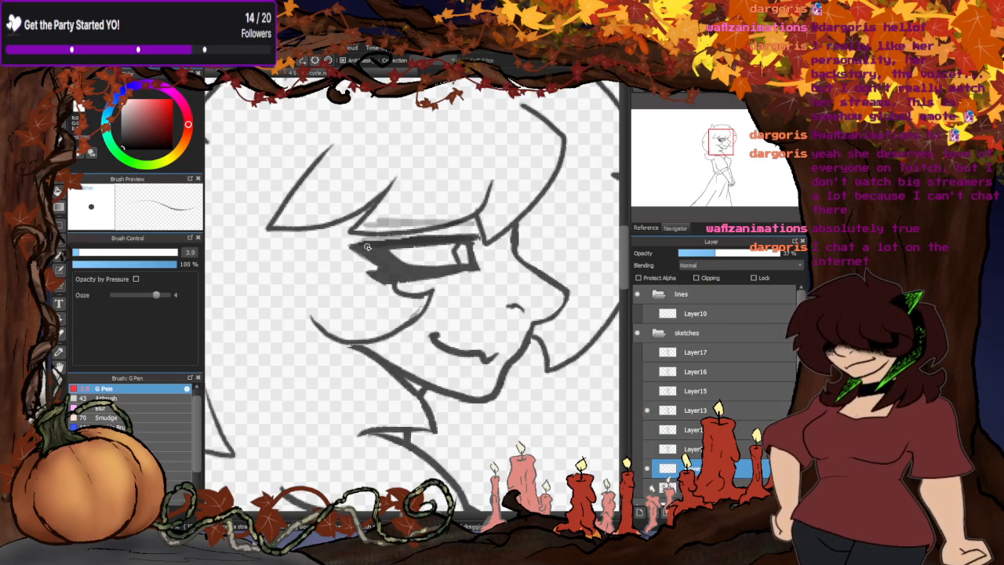
click(646, 409)
click(648, 389)
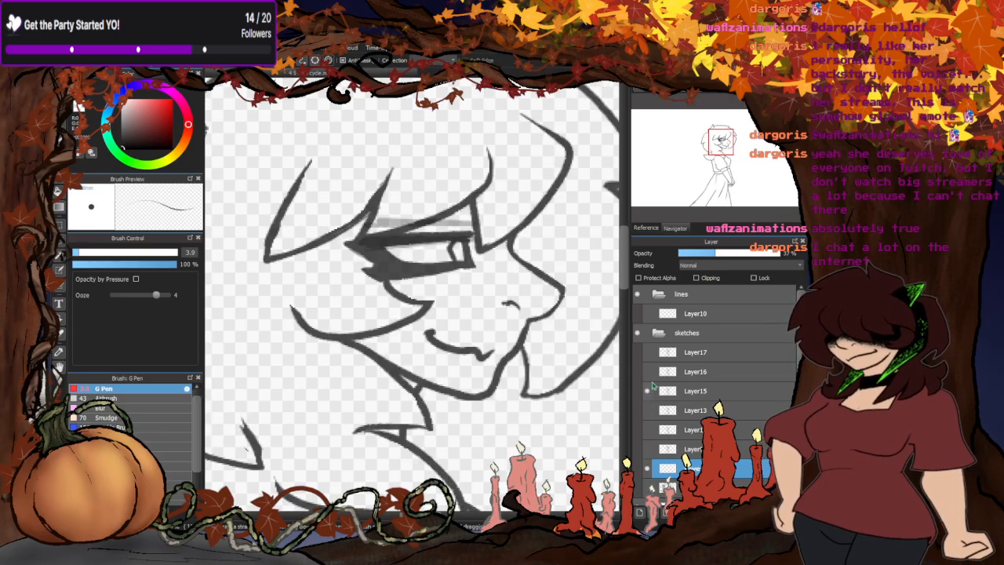
click(651, 386)
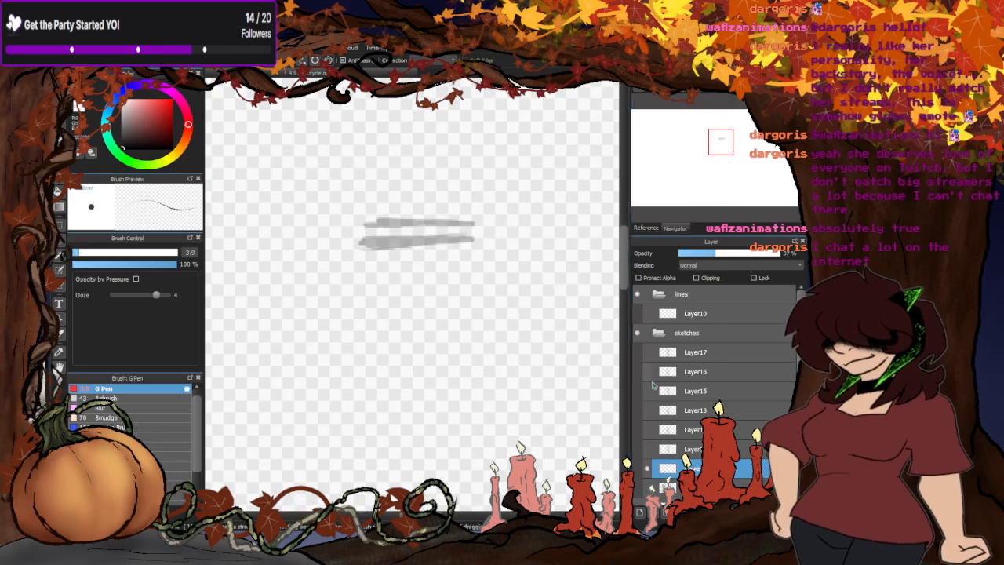
click(649, 370)
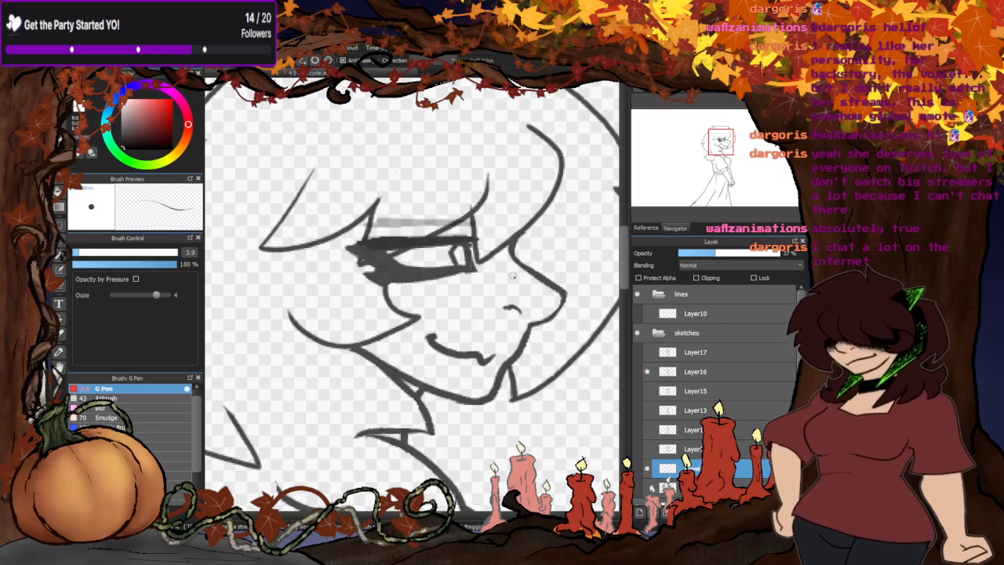
click(648, 371)
click(648, 352)
click(694, 353)
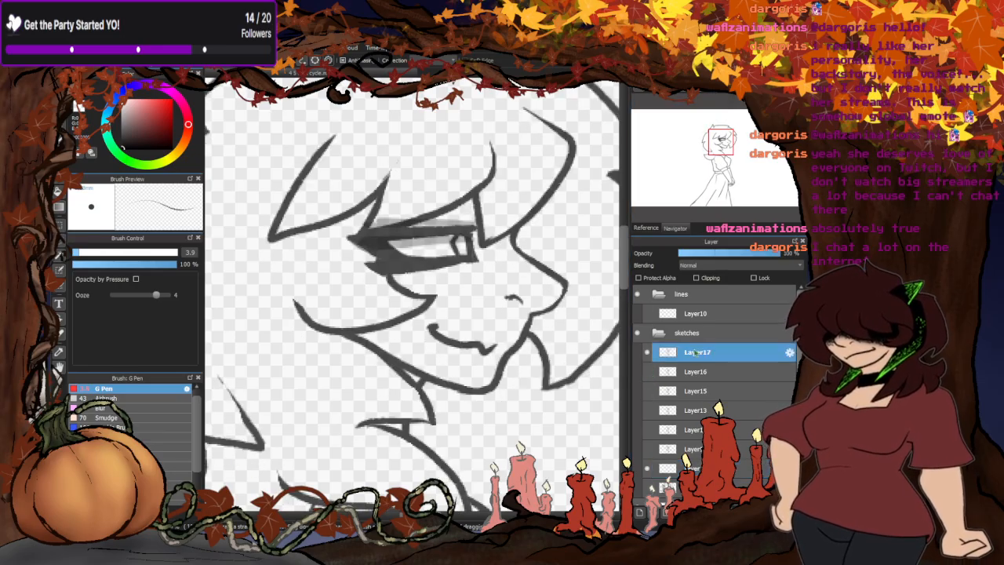
click(647, 353)
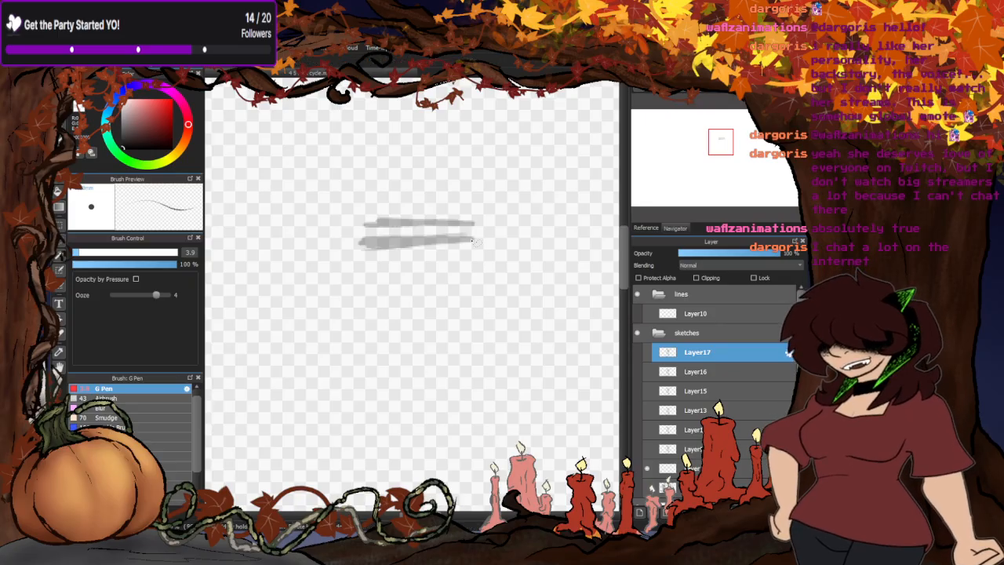
- With Layer9 shown, clear both eyelid lines from the guide layer and switch the brush hue to green
click(647, 449)
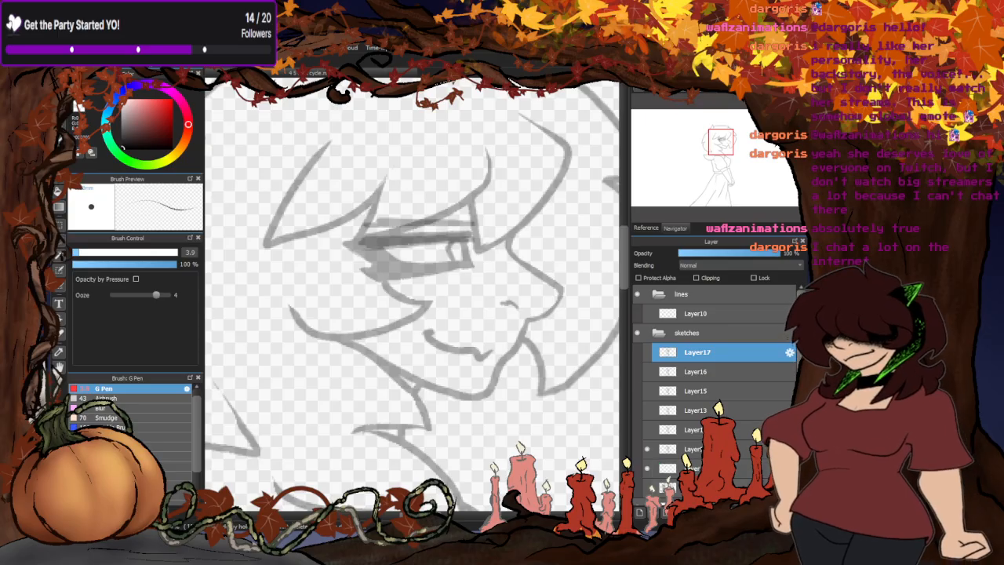
click(698, 468)
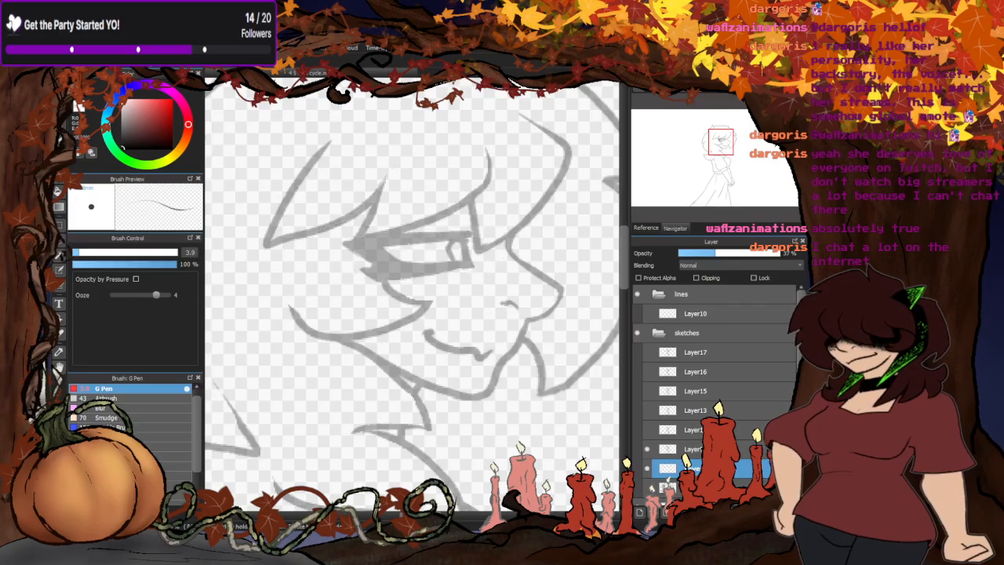
click(128, 160)
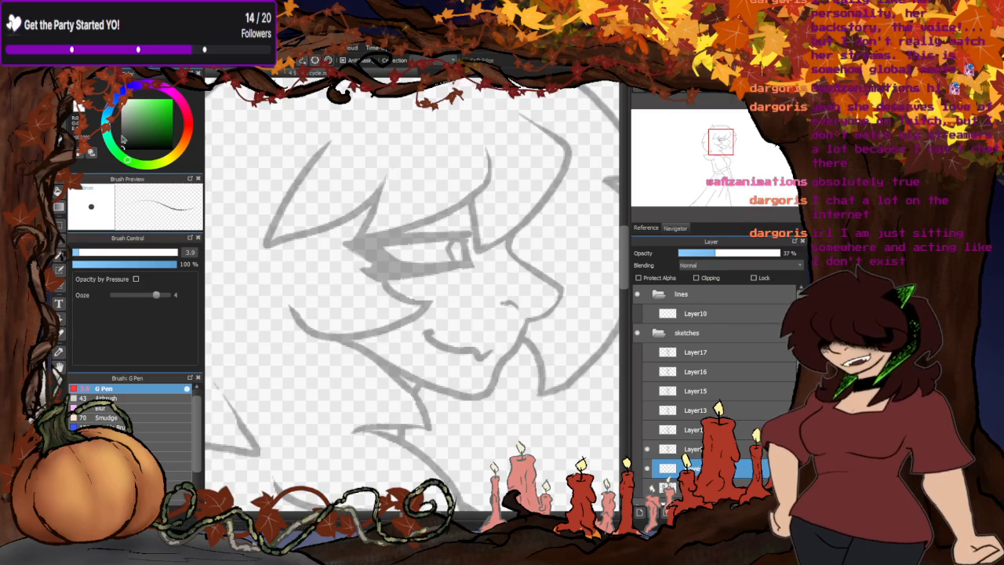
- Trace Layer9's upper eyelid up close on the guide layer and compare the line with the pose directly above it
scroll(412, 247, up, 3)
scroll(412, 246, down, 1)
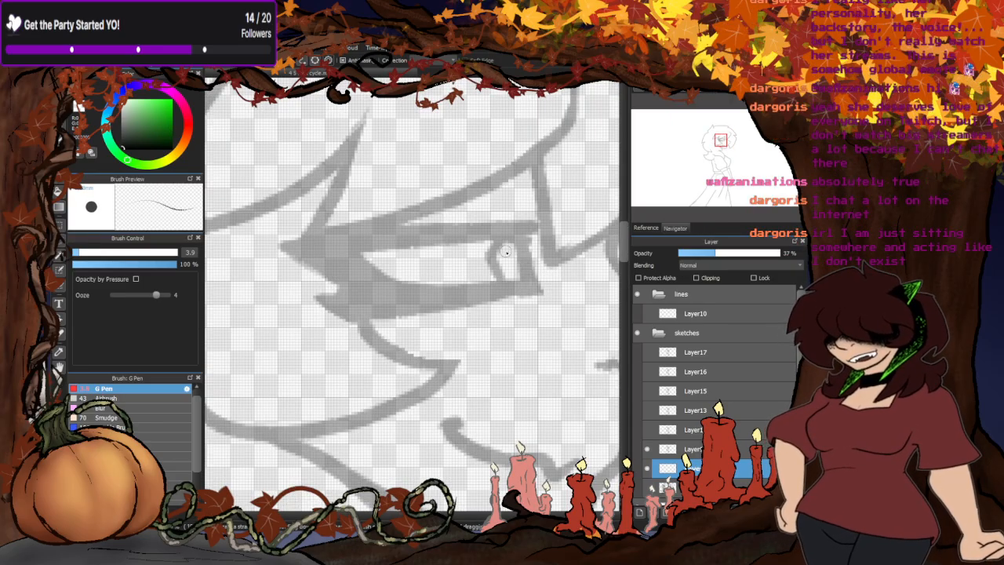
mouse_move(533, 227)
mouse_down()
mouse_move(342, 234)
mouse_move(294, 243)
mouse_move(533, 225)
mouse_move(279, 250)
mouse_up()
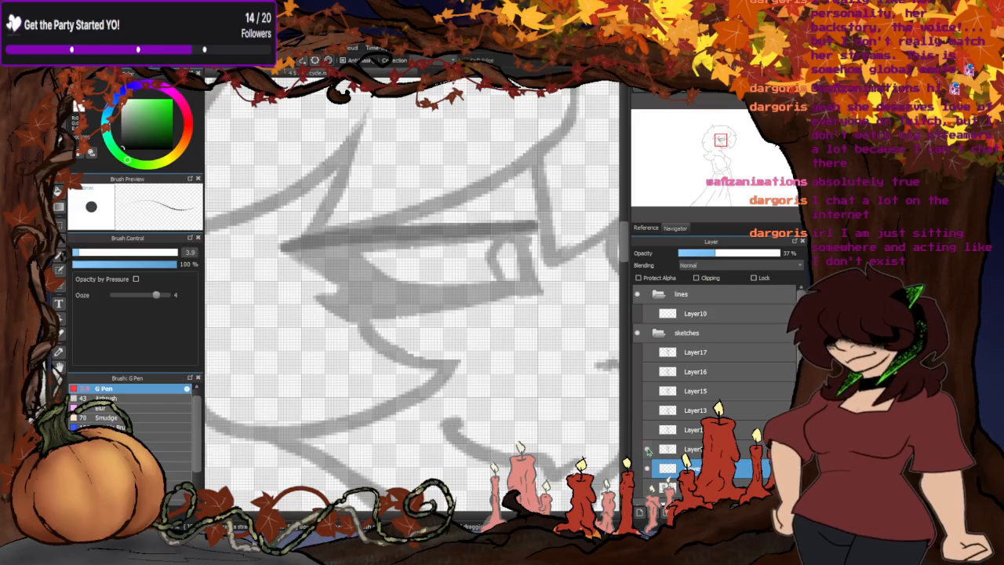
click(647, 450)
click(649, 431)
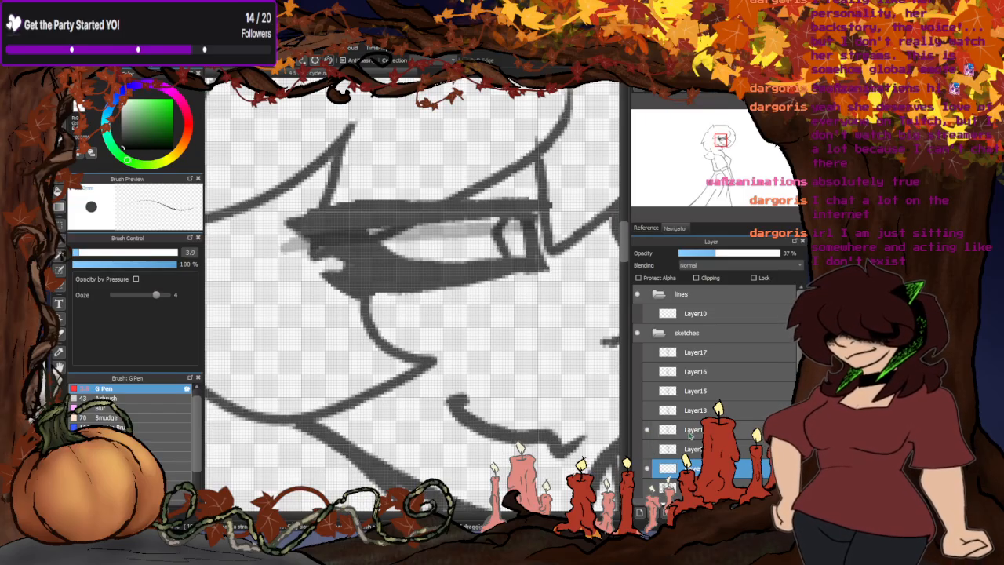
click(646, 430)
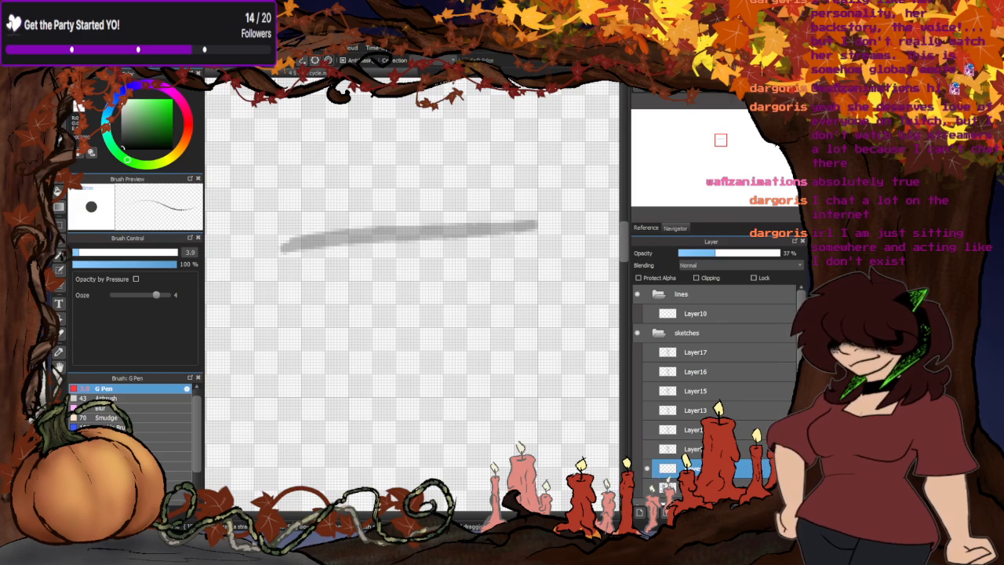
- Swap Layer13 for the pose directly below it and trace that pose's upper eyelid in red on the guide layer
click(648, 410)
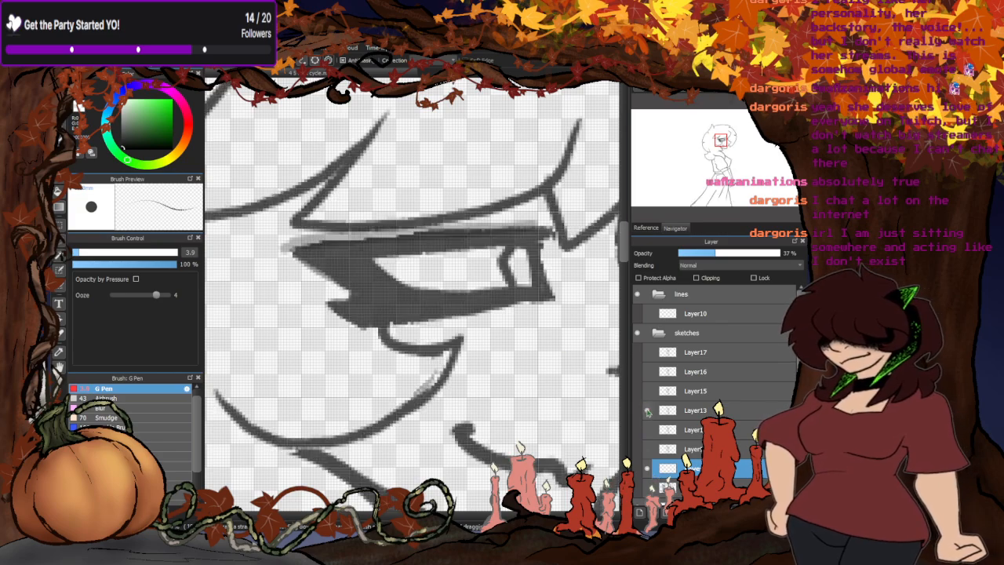
click(647, 411)
click(647, 430)
click(693, 429)
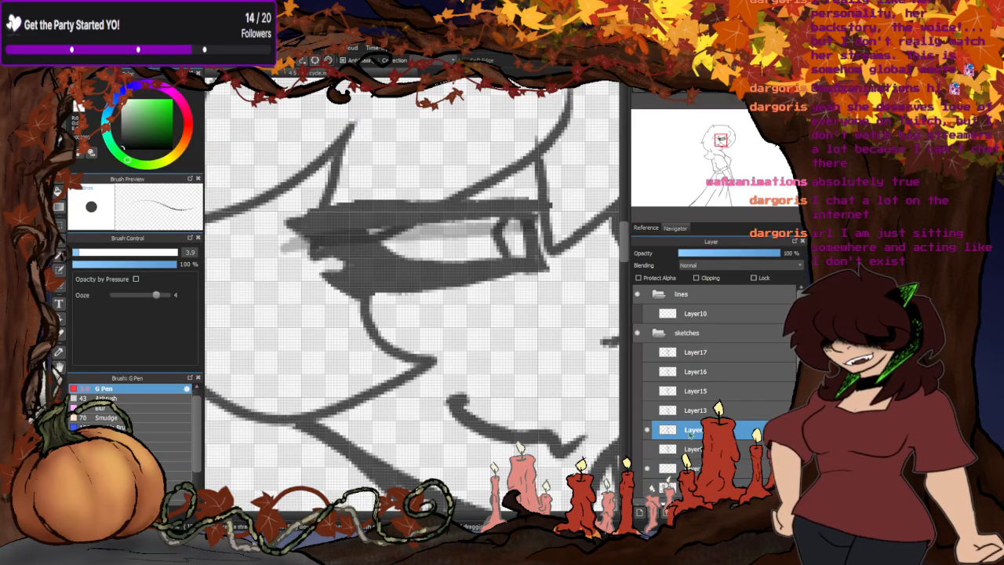
click(188, 126)
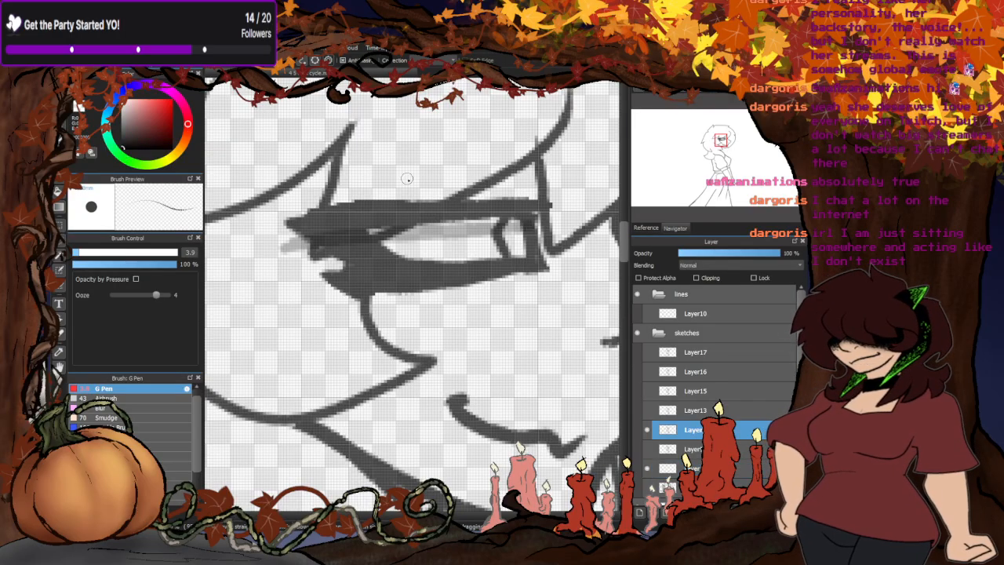
click(153, 108)
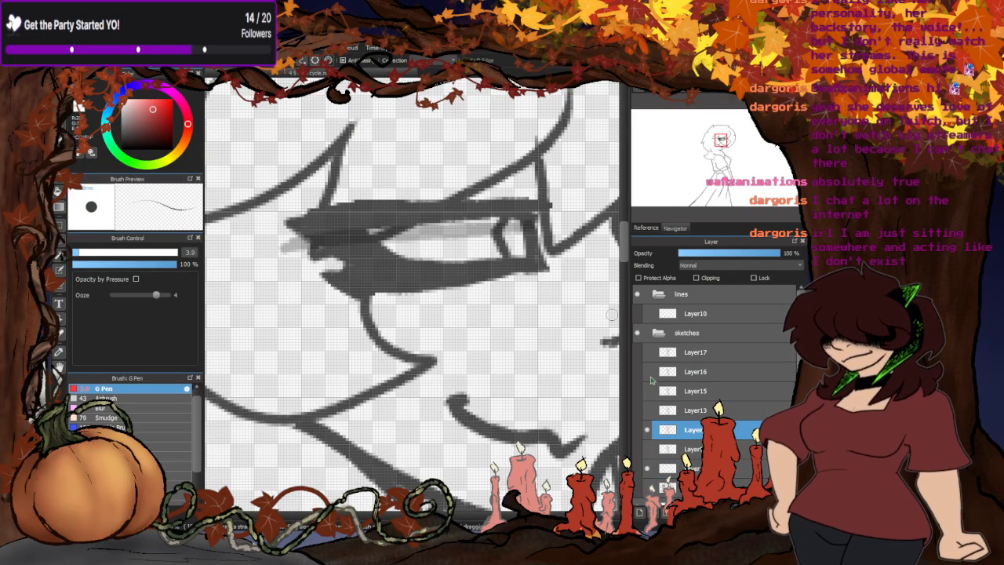
click(667, 469)
drag(533, 205, 383, 198)
key(ctrl+z)
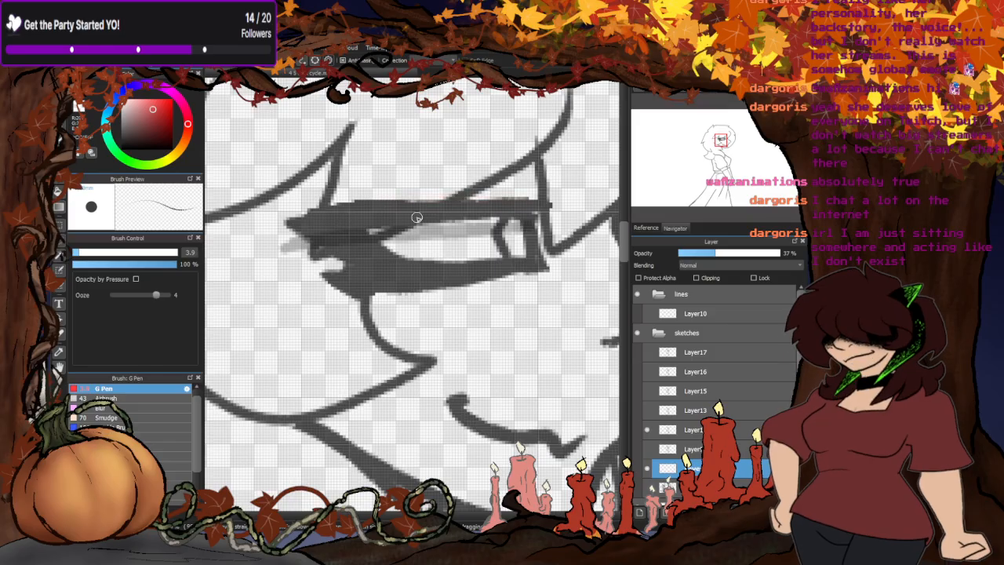
mouse_move(538, 206)
mouse_down()
mouse_move(325, 208)
mouse_move(288, 221)
mouse_up()
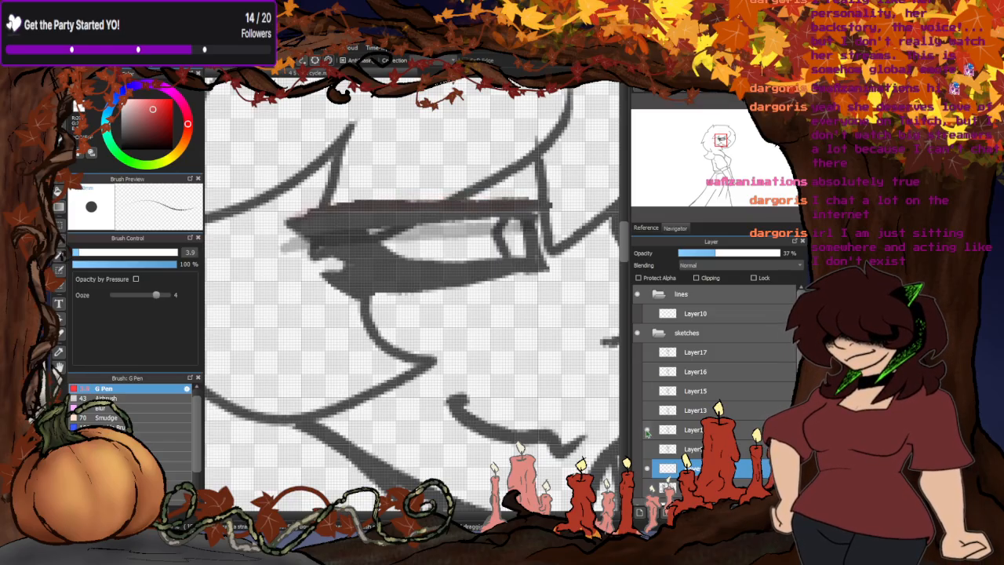
- Check the poses from Layer9 up to Layer17 one by one against the red and dark eyelid lines, ending with all poses hidden
click(647, 430)
click(647, 411)
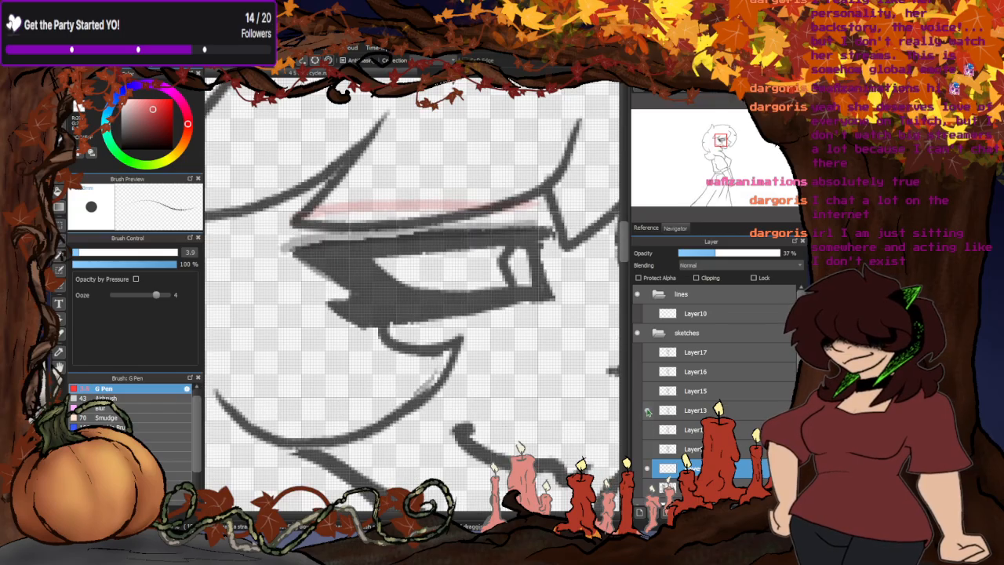
click(647, 411)
click(647, 391)
click(647, 392)
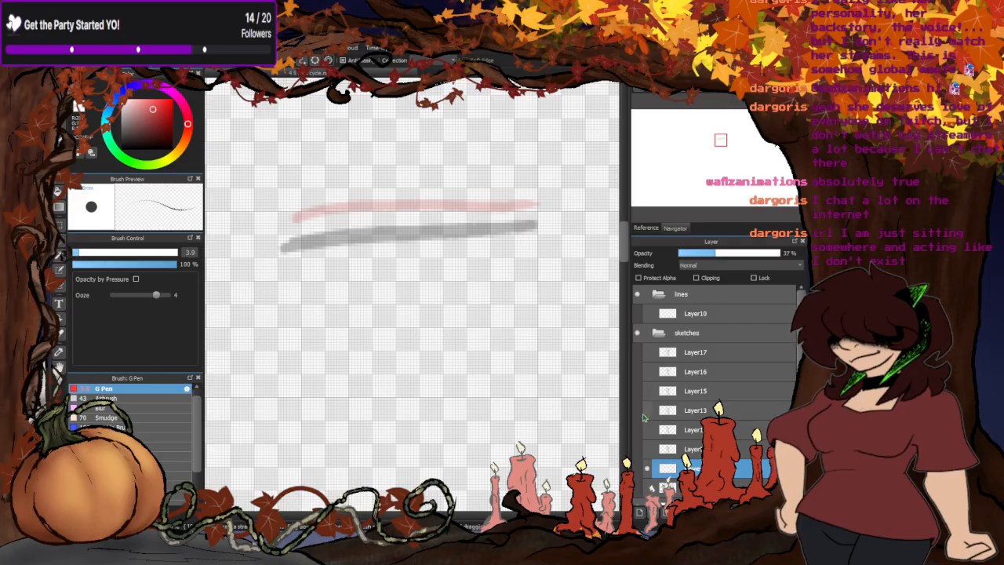
click(647, 411)
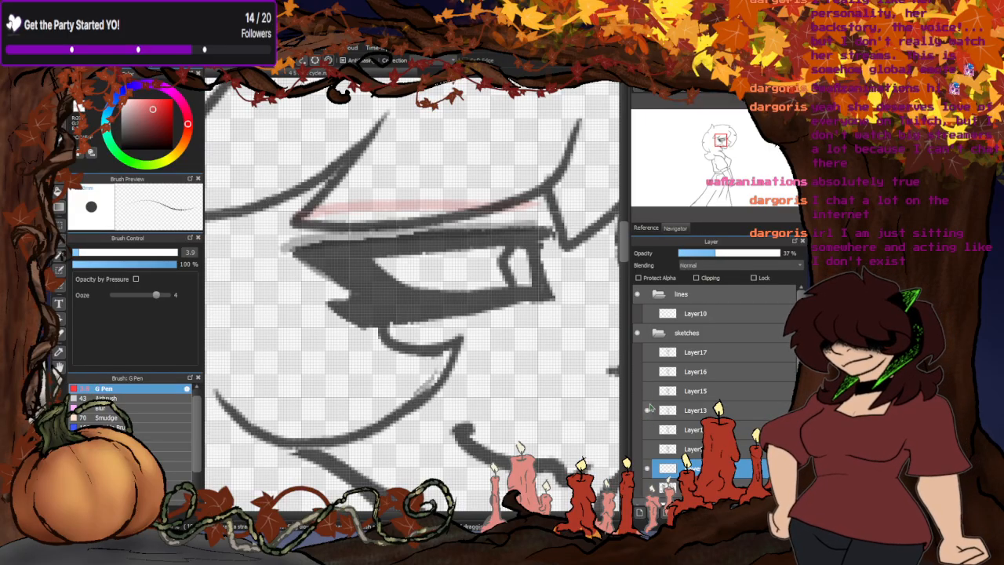
click(647, 372)
click(648, 372)
click(647, 353)
click(648, 353)
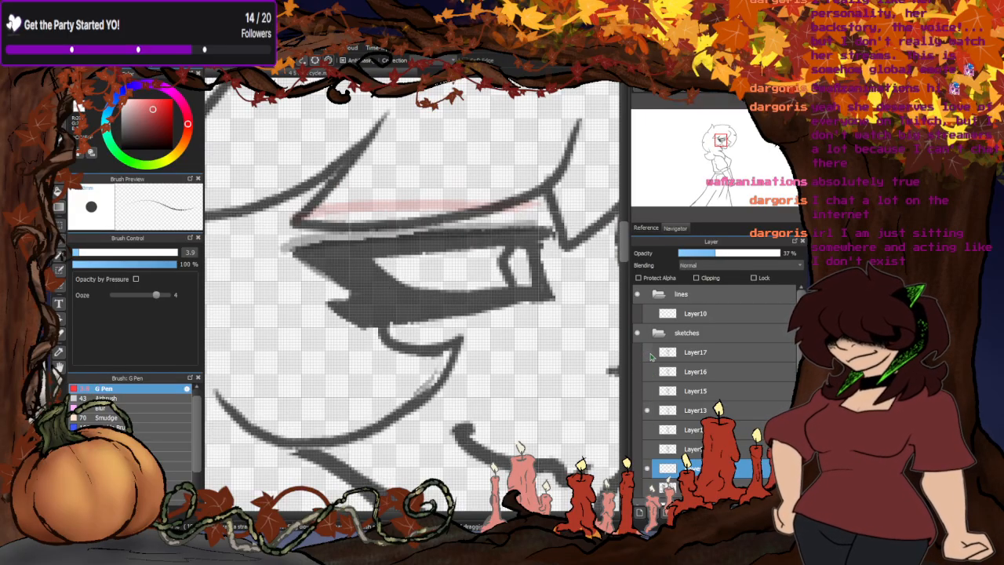
click(647, 411)
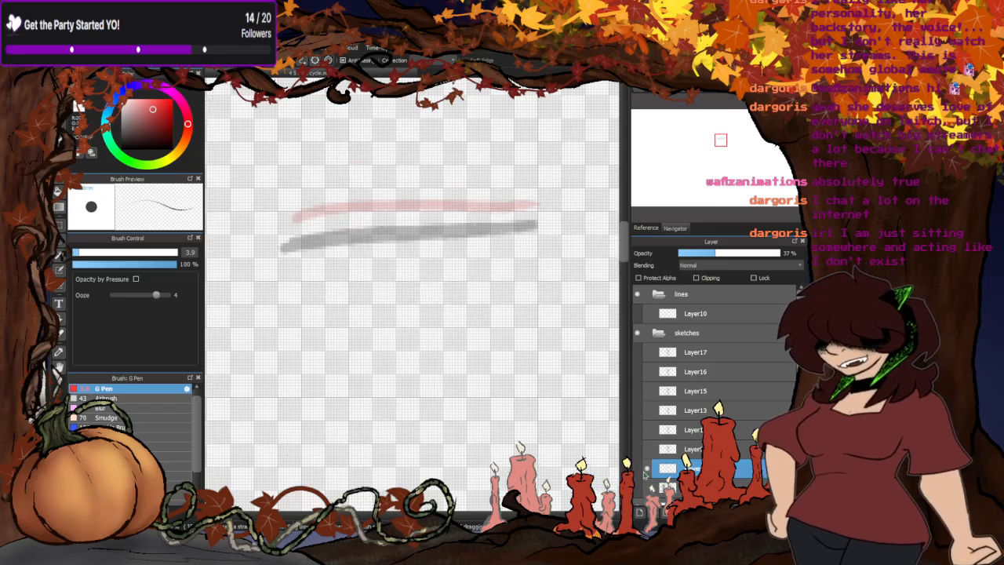
click(648, 449)
click(648, 448)
click(648, 429)
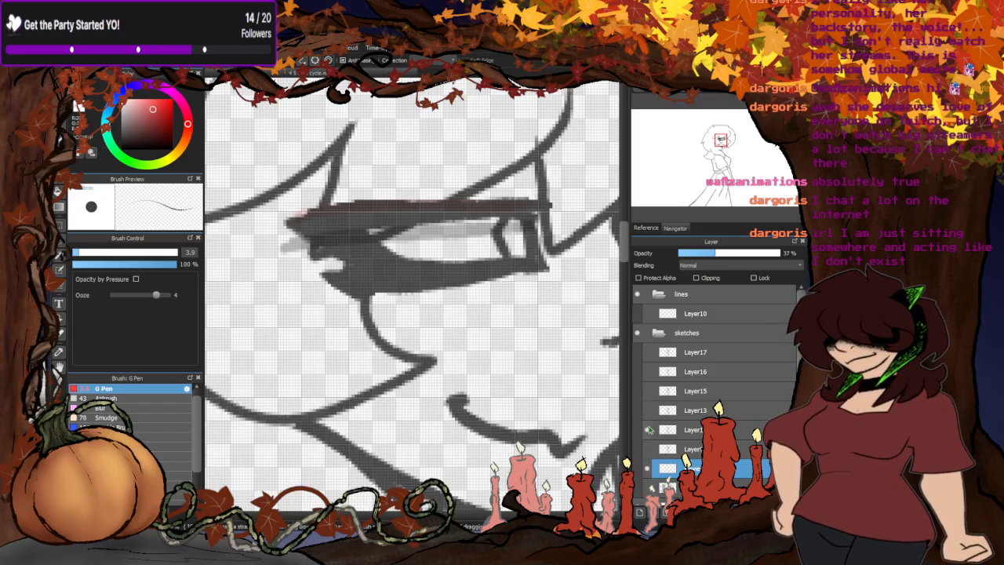
click(647, 429)
- Trace Layer13's upper eyelid in green on the guide layer, then leave only the guide lines showing at 100% opacity
click(648, 410)
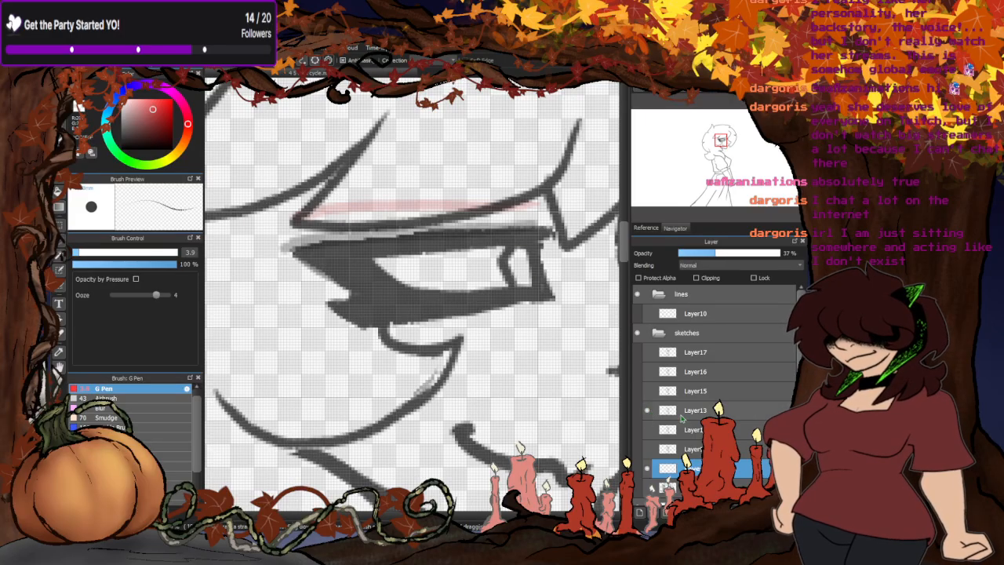
click(126, 160)
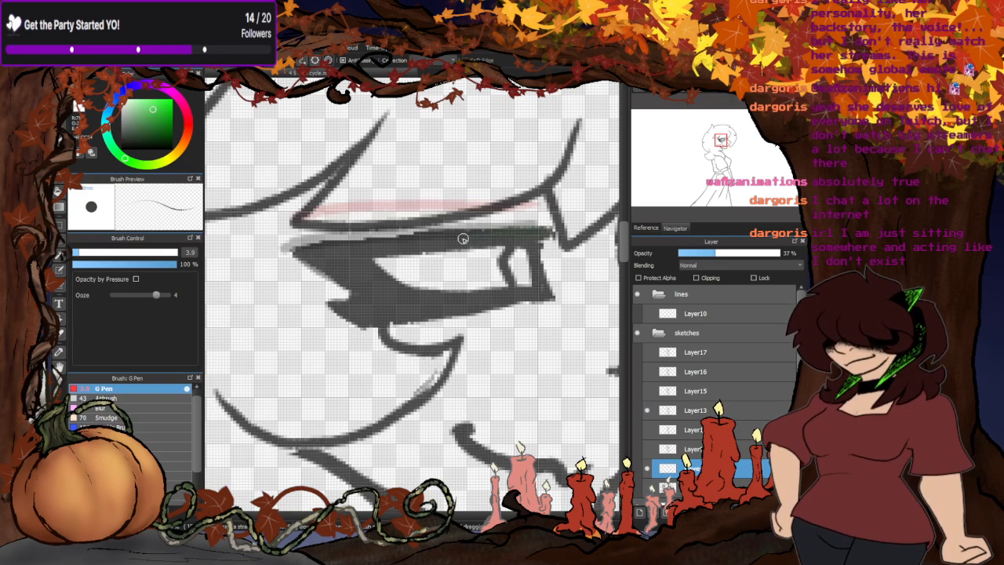
click(647, 409)
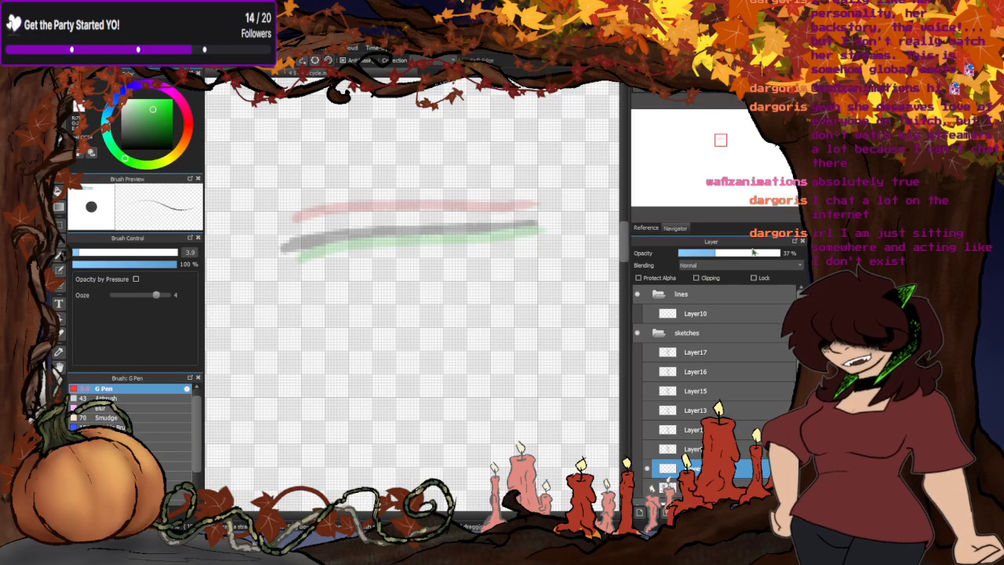
drag(751, 252, 782, 253)
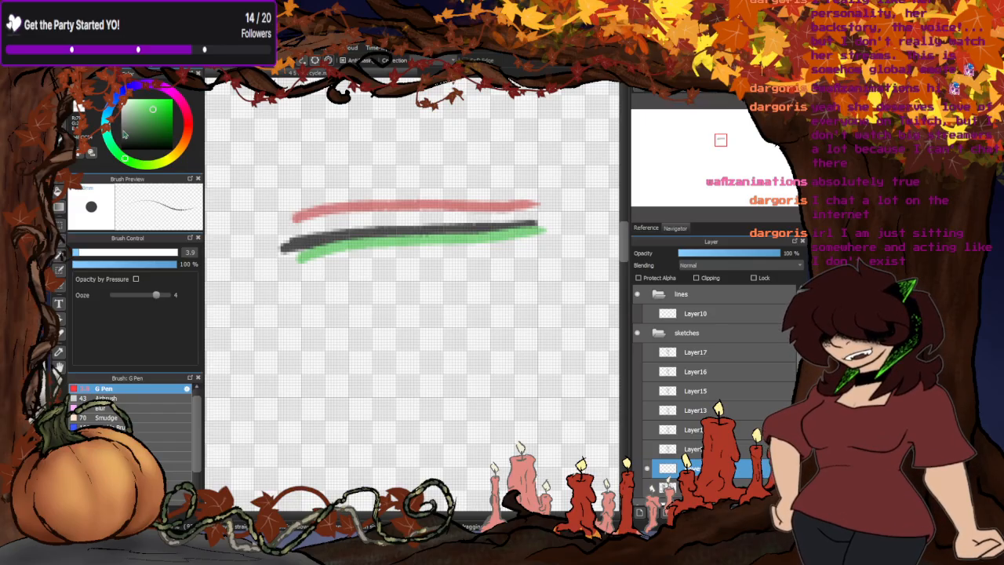
- Sketch three clusters of short dark spacing marks below the eyelid lines and erase them again
drag(299, 309, 286, 354)
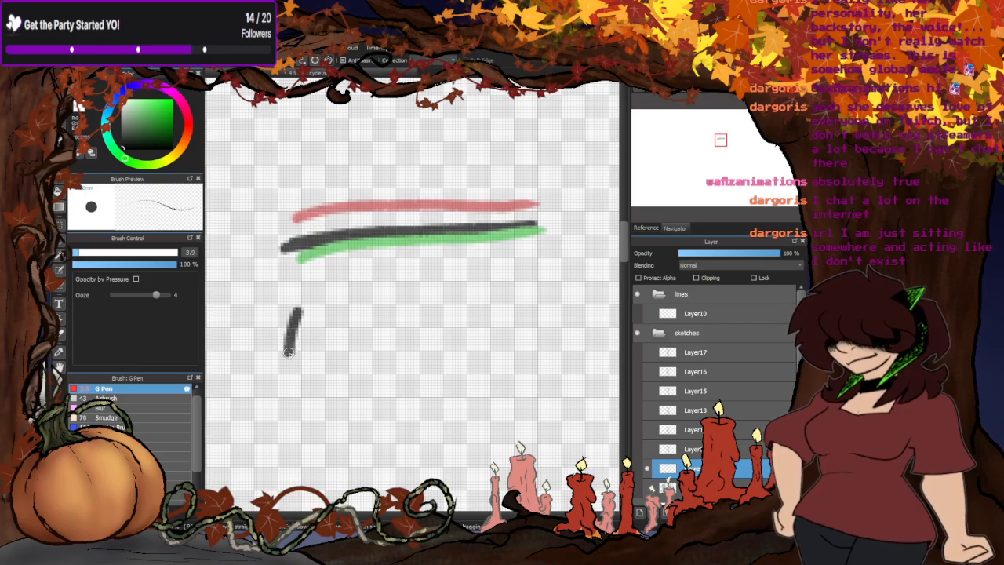
drag(571, 304, 585, 360)
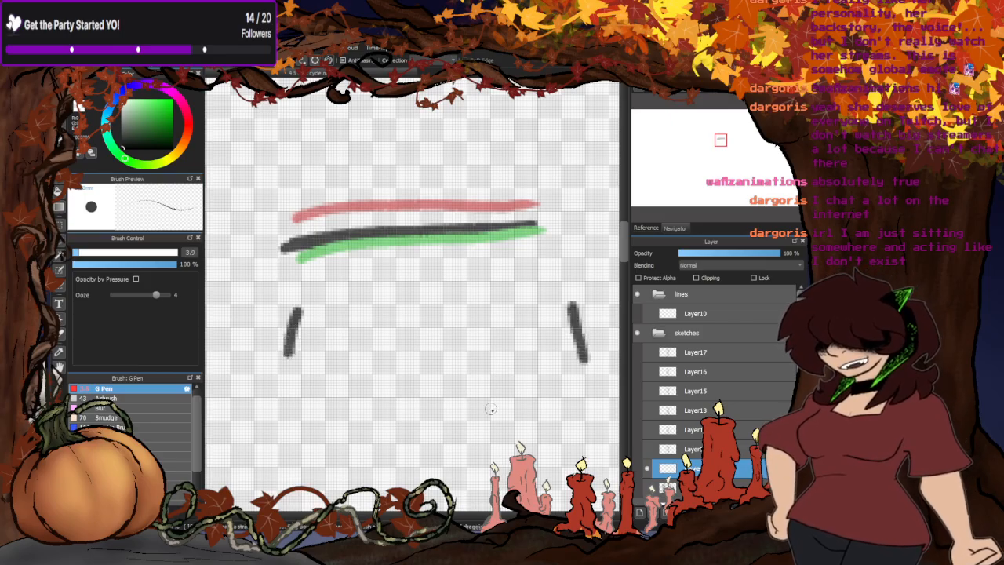
drag(435, 357, 436, 396)
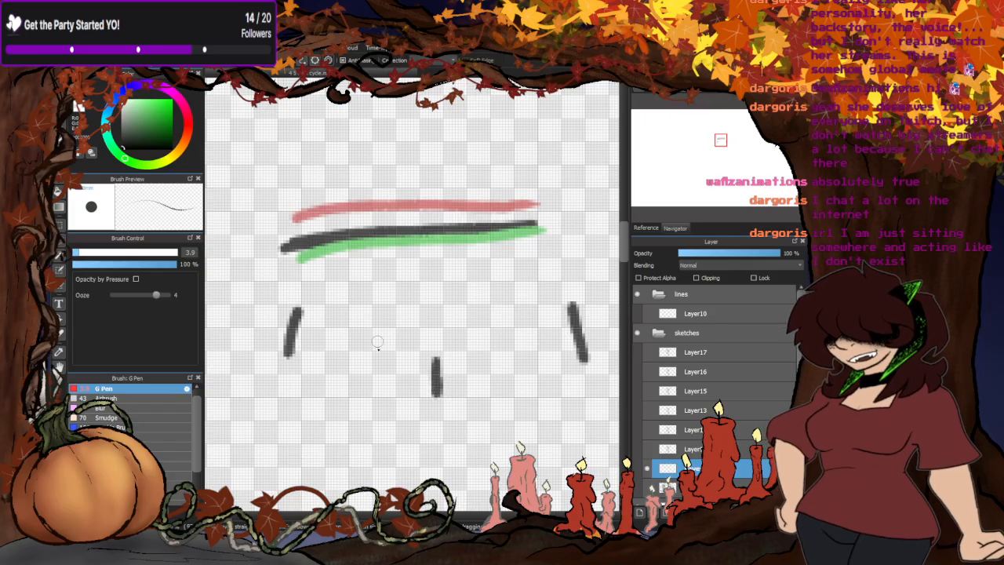
drag(313, 310, 299, 353)
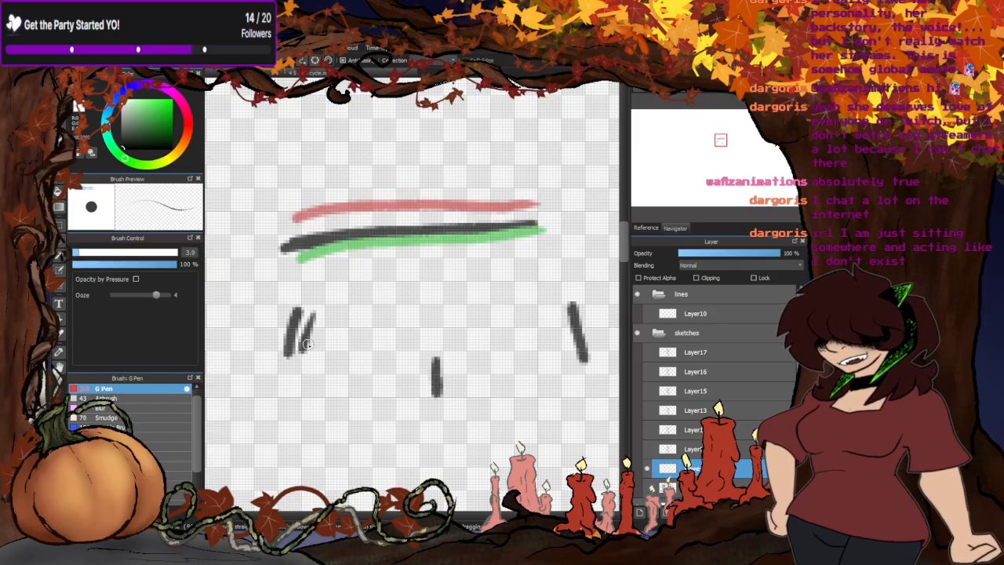
mouse_move(323, 317)
mouse_down()
mouse_move(314, 357)
mouse_move(358, 375)
mouse_up()
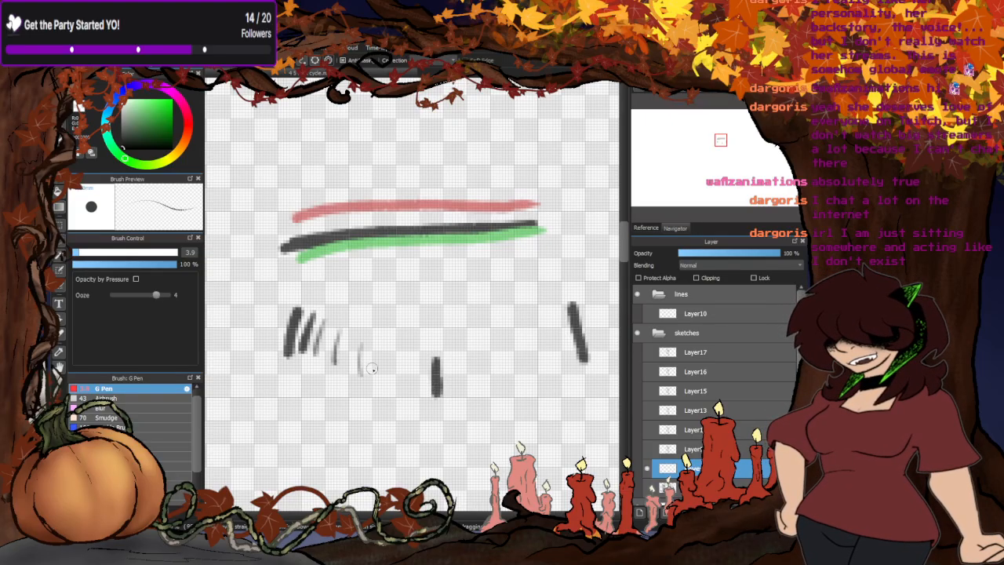
mouse_move(416, 362)
mouse_down()
mouse_move(413, 386)
mouse_move(467, 384)
mouse_up()
mouse_move(550, 331)
mouse_down()
mouse_move(558, 363)
mouse_move(545, 368)
mouse_up()
drag(594, 315, 604, 361)
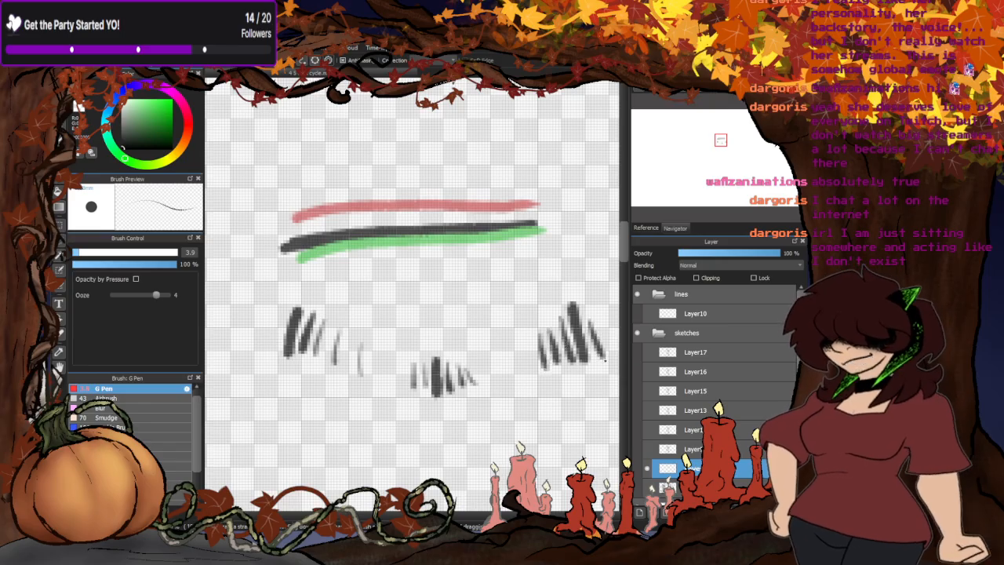
drag(276, 331, 264, 362)
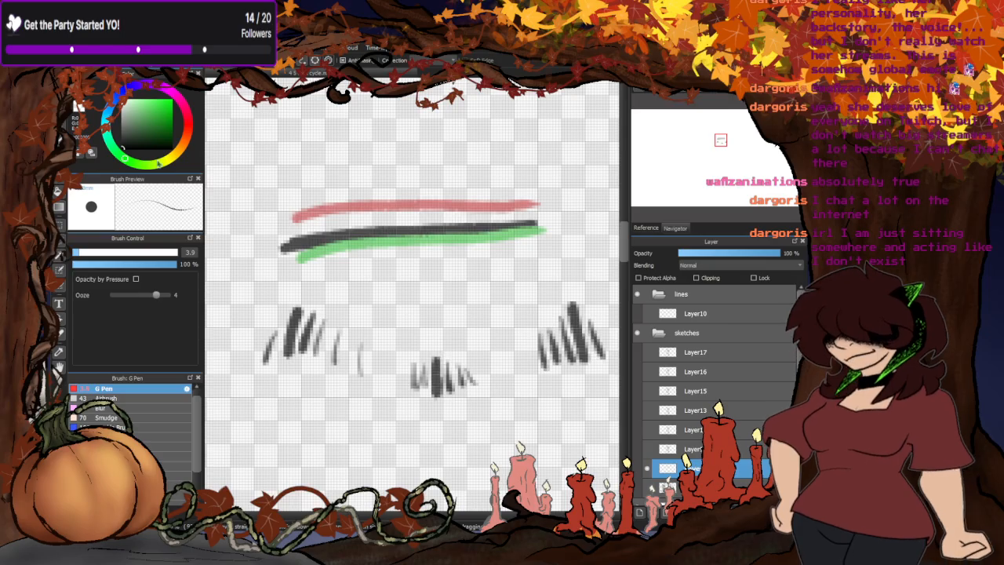
mouse_move(616, 401)
mouse_down()
mouse_move(547, 286)
mouse_move(305, 296)
mouse_move(576, 390)
mouse_up()
key(b)
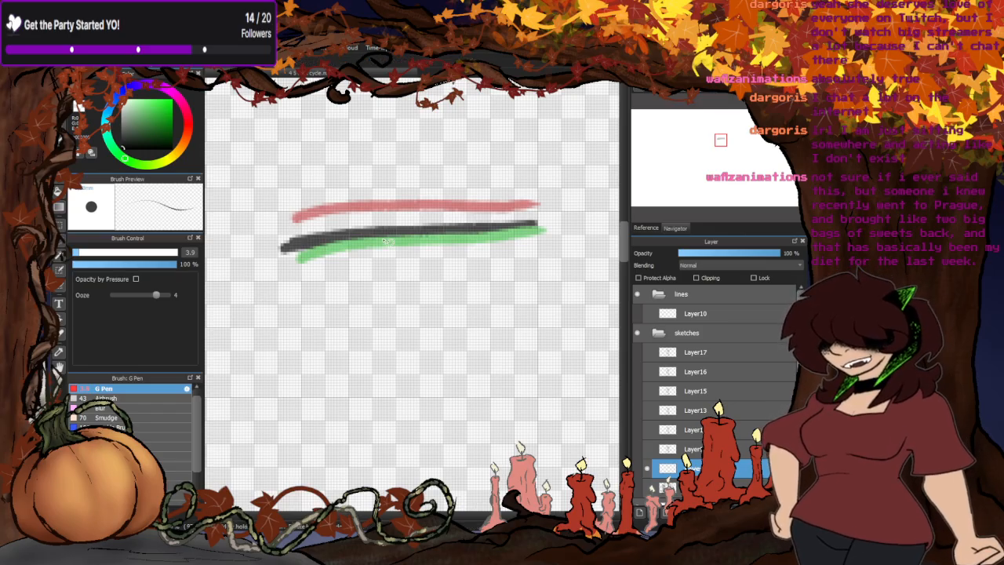
- Remove the green eyelid line from the guide layer with a transparent fill and redraw the dark line beside it
click(59, 191)
click(89, 112)
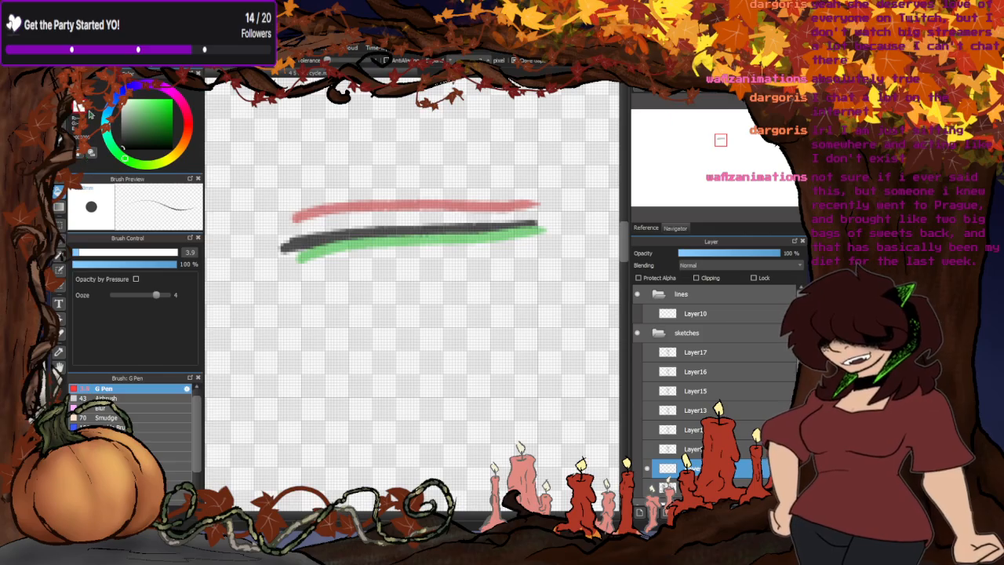
click(363, 244)
key(b)
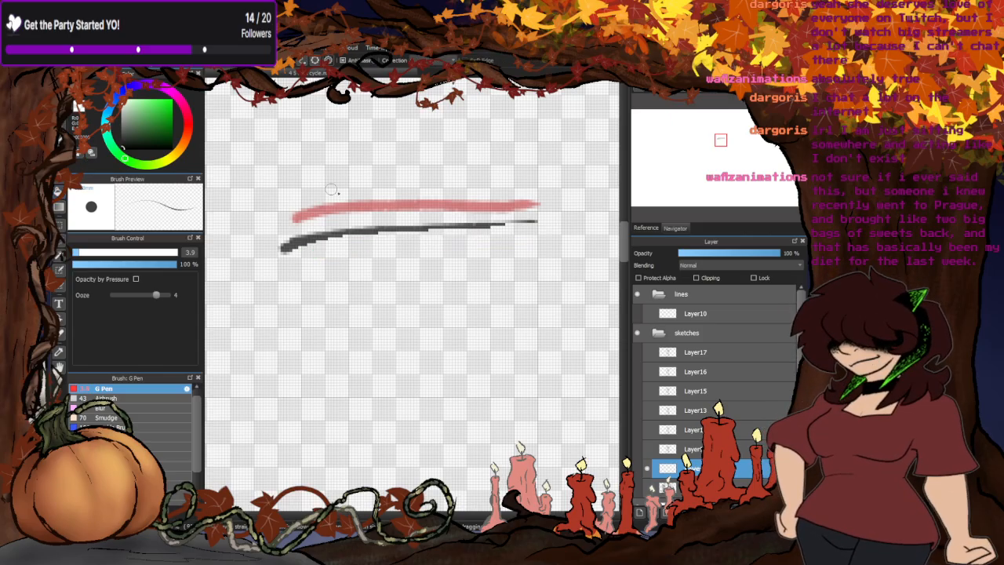
mouse_move(539, 223)
mouse_down()
mouse_move(331, 234)
mouse_move(274, 250)
mouse_up()
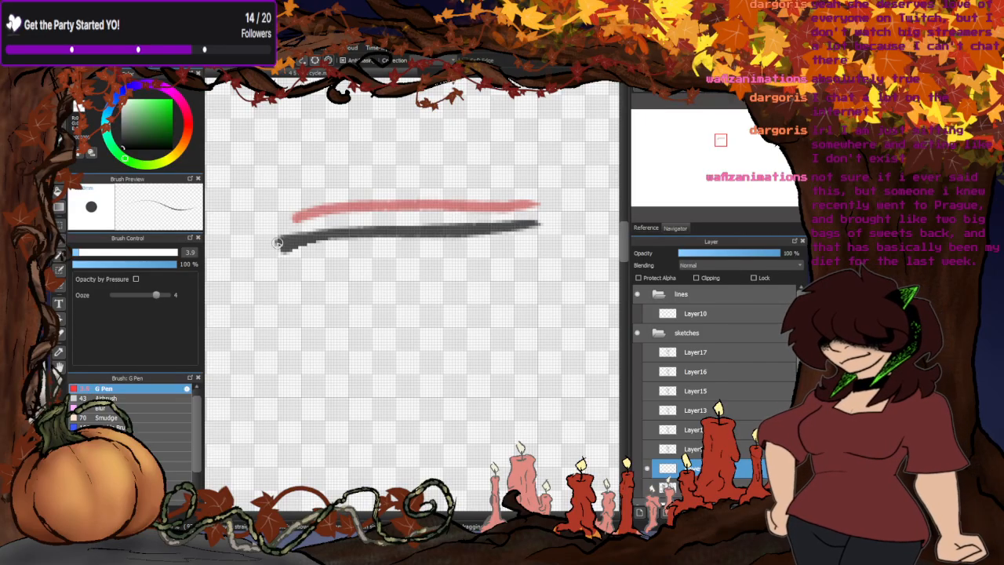
click(171, 112)
drag(533, 258, 509, 258)
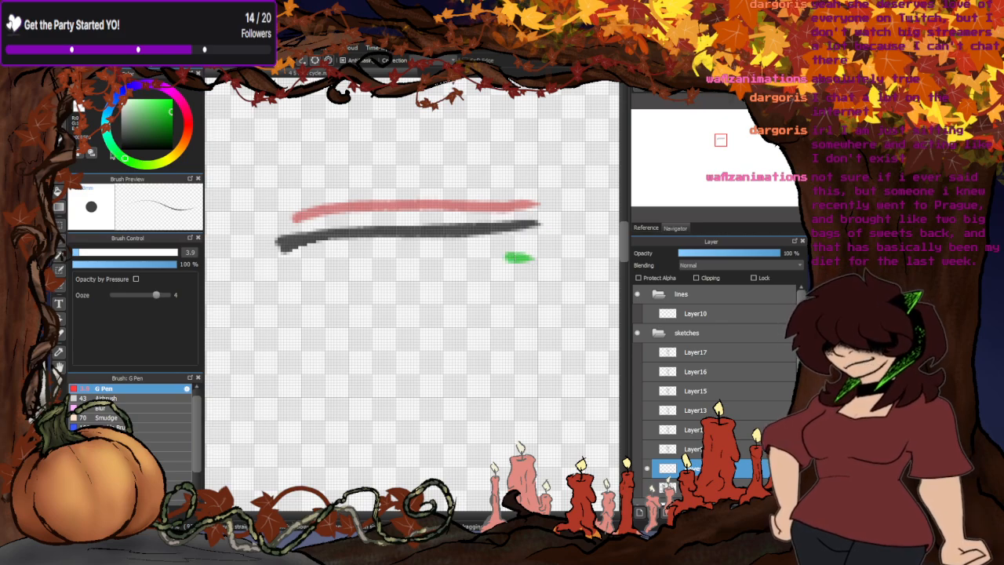
key(ctrl+z)
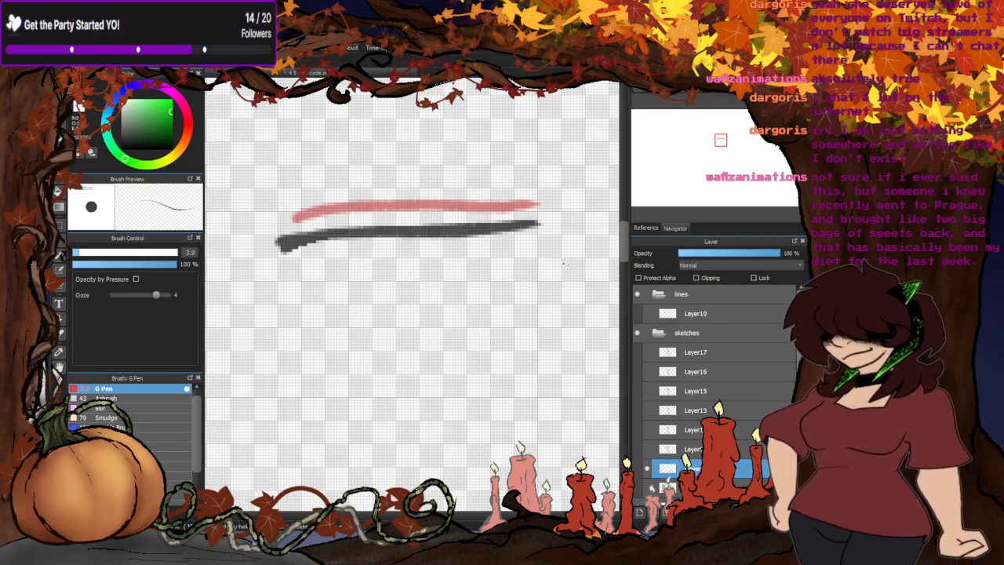
- Lasso and cut the red eyelid line and most of the dark one from the guide layer
mouse_move(556, 214)
mouse_down()
mouse_move(372, 171)
mouse_move(273, 219)
mouse_move(379, 226)
mouse_move(518, 213)
mouse_up()
mouse_move(464, 213)
mouse_down()
mouse_move(539, 210)
mouse_move(464, 211)
mouse_up()
mouse_move(334, 229)
mouse_down()
mouse_move(315, 210)
mouse_move(341, 215)
mouse_up()
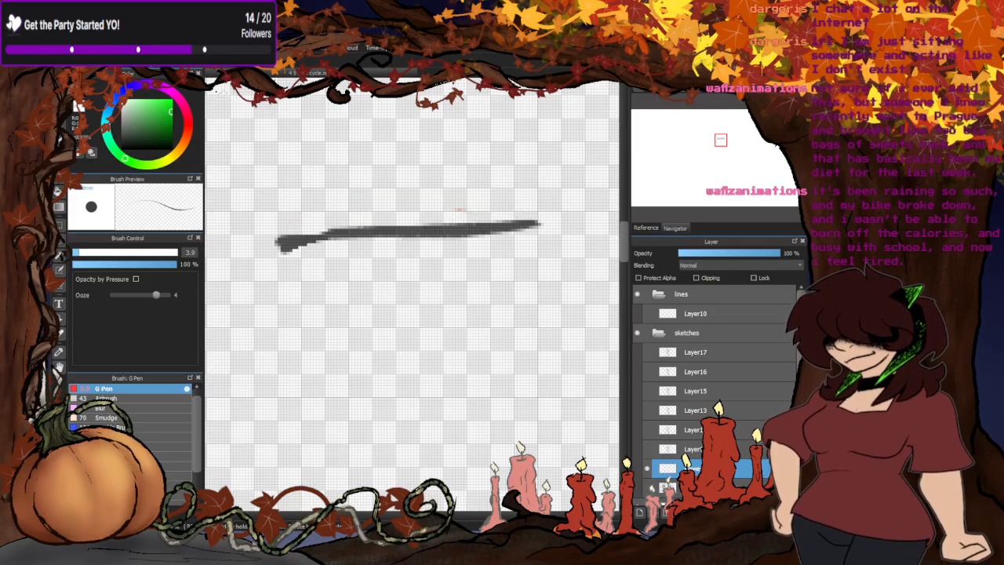
key(b)
alt+click(449, 225)
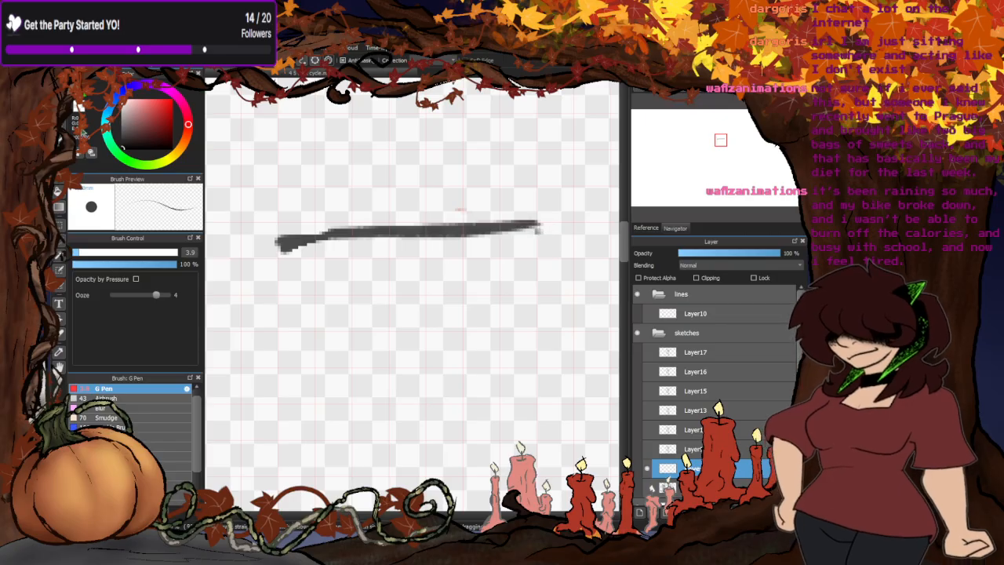
key(l)
mouse_move(525, 240)
mouse_down()
mouse_move(470, 203)
mouse_move(259, 262)
mouse_up()
key(ctrl+x)
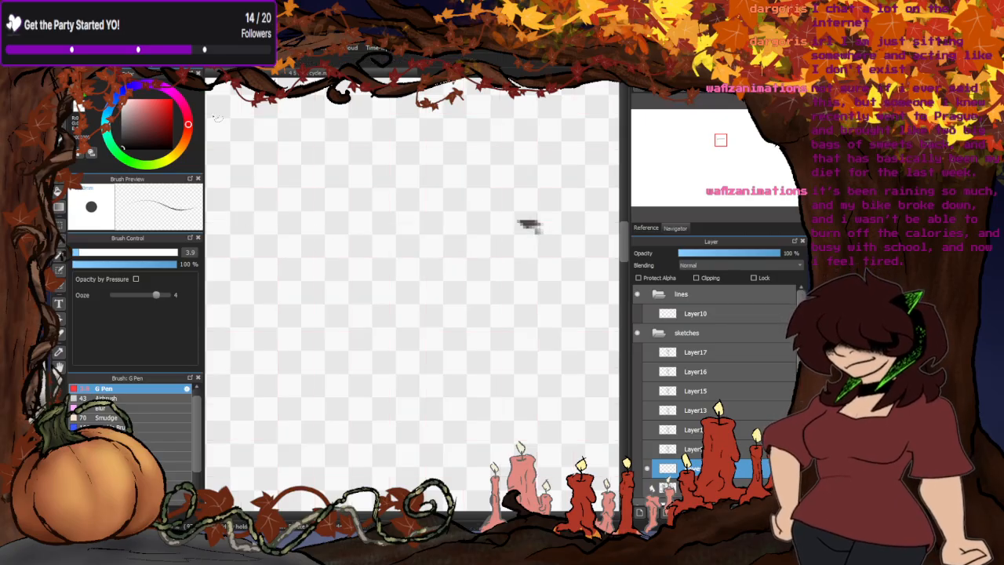
- Draw a straight horizontal dark line on the guide layer and a parallel bright red line above it
key(b)
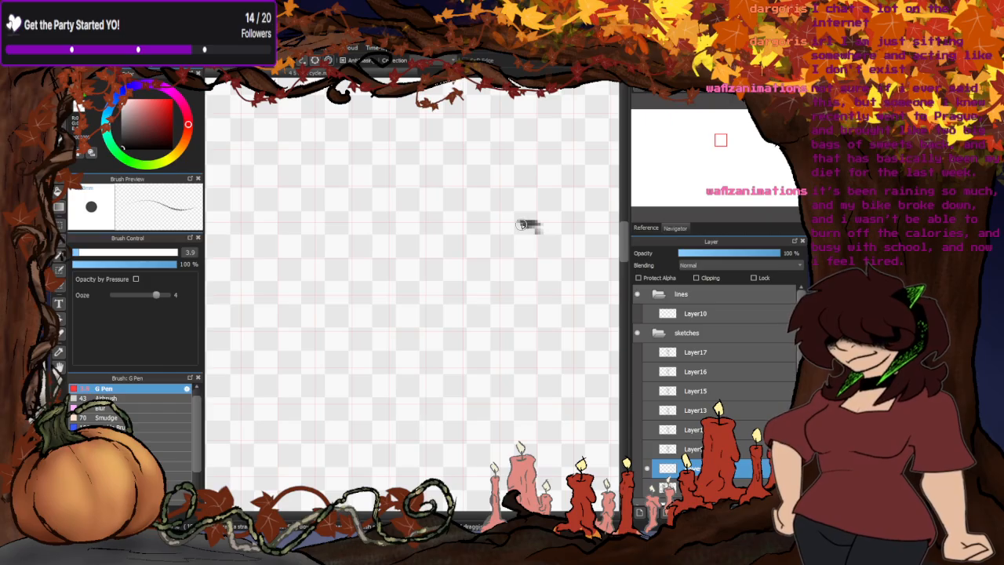
mouse_move(522, 225)
mouse_down()
mouse_move(539, 232)
mouse_move(272, 226)
mouse_up()
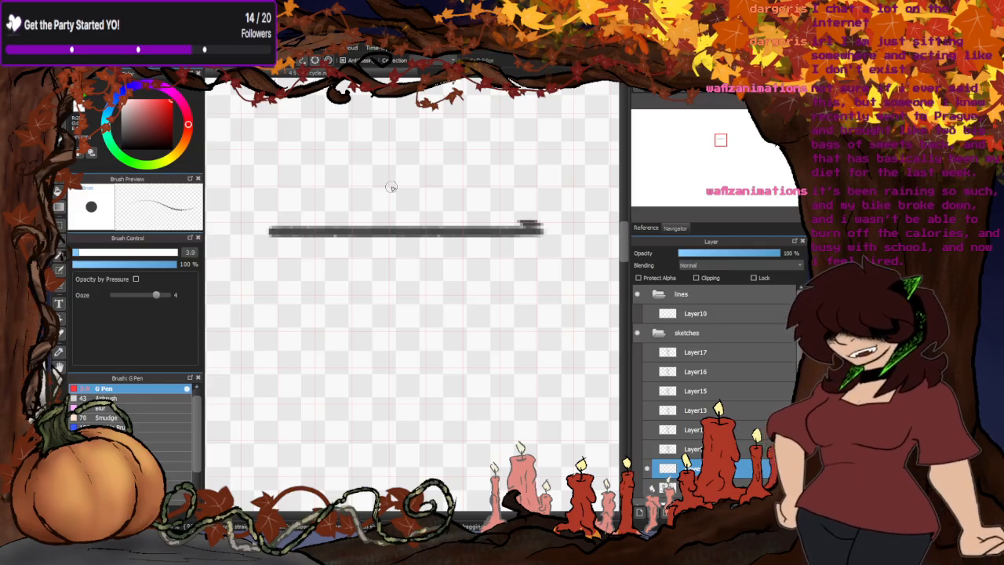
drag(542, 191, 267, 192)
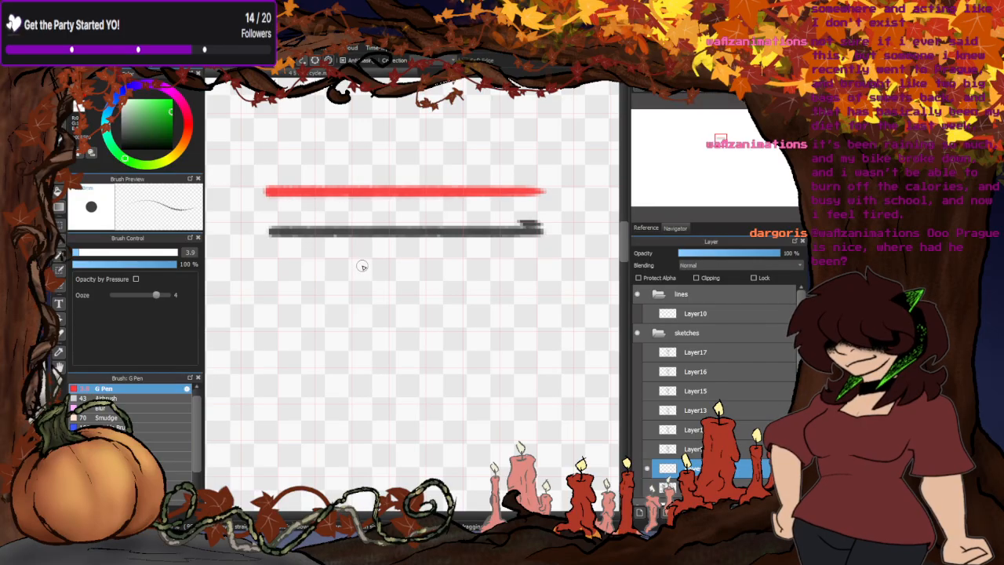
- Try a straight green line below the dark guide line, undo it, and undo the bright red line above too
drag(540, 277, 282, 272)
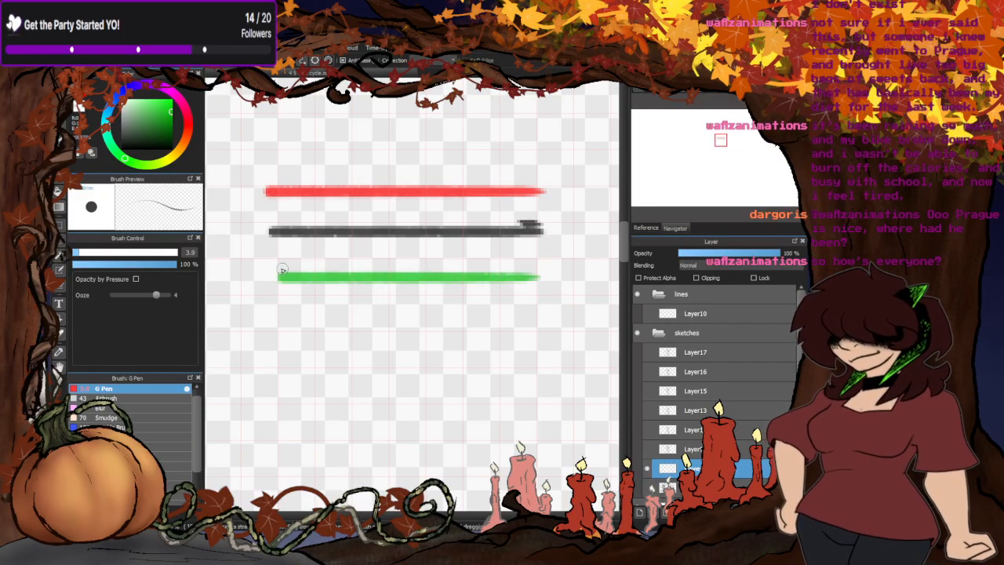
key(ctrl+z)
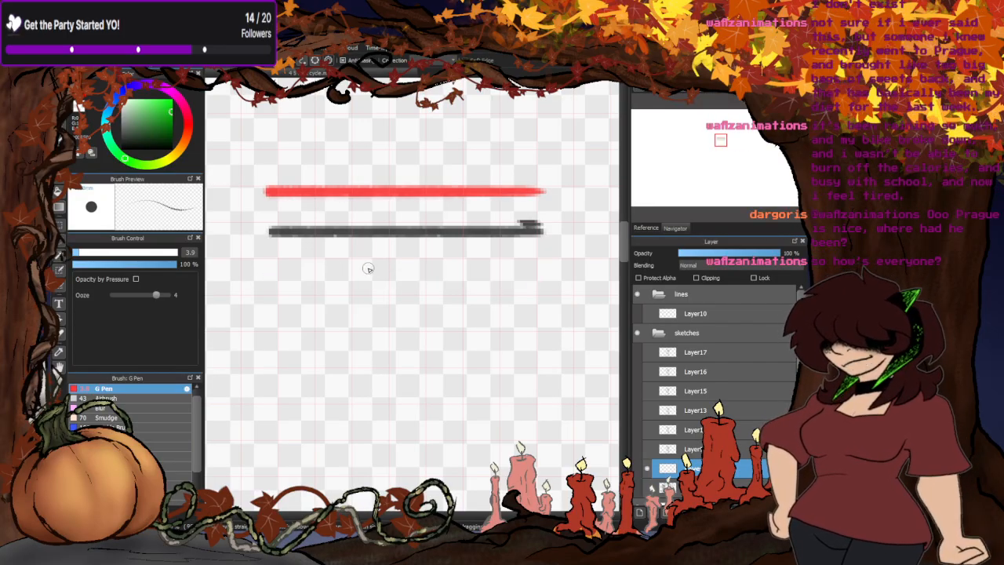
key(ctrl+z)
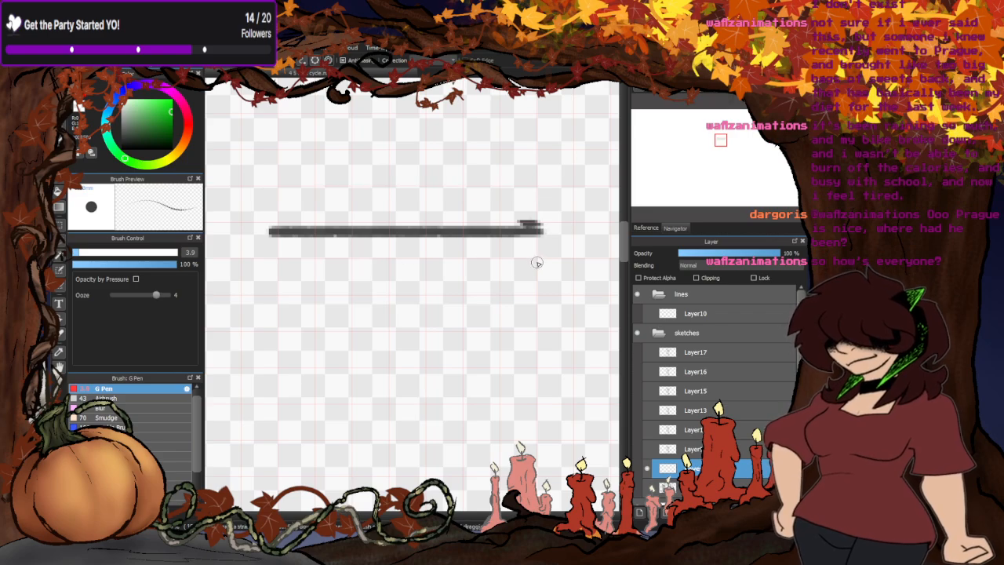
drag(537, 261, 453, 259)
key(ctrl+z)
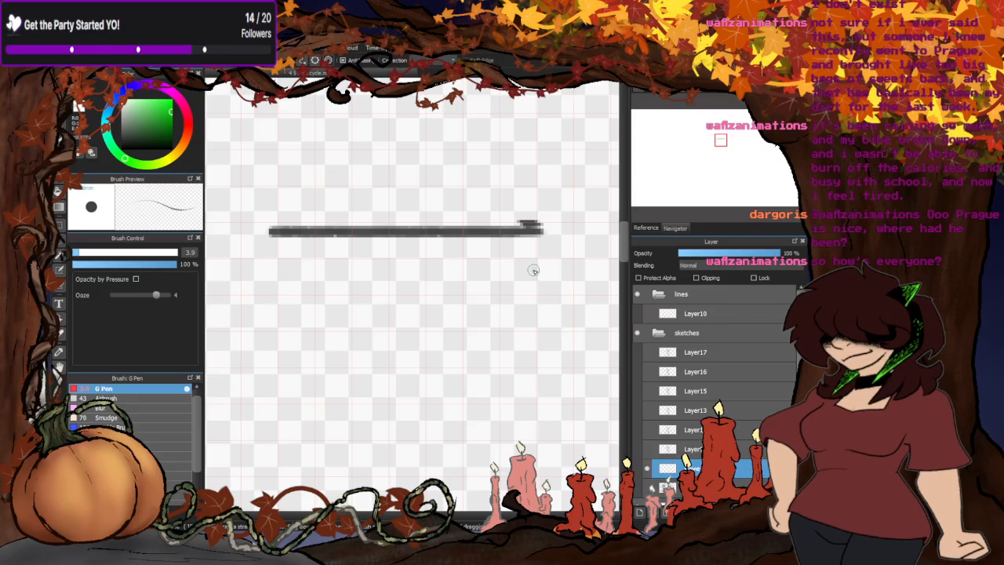
drag(533, 270, 436, 268)
key(ctrl+z)
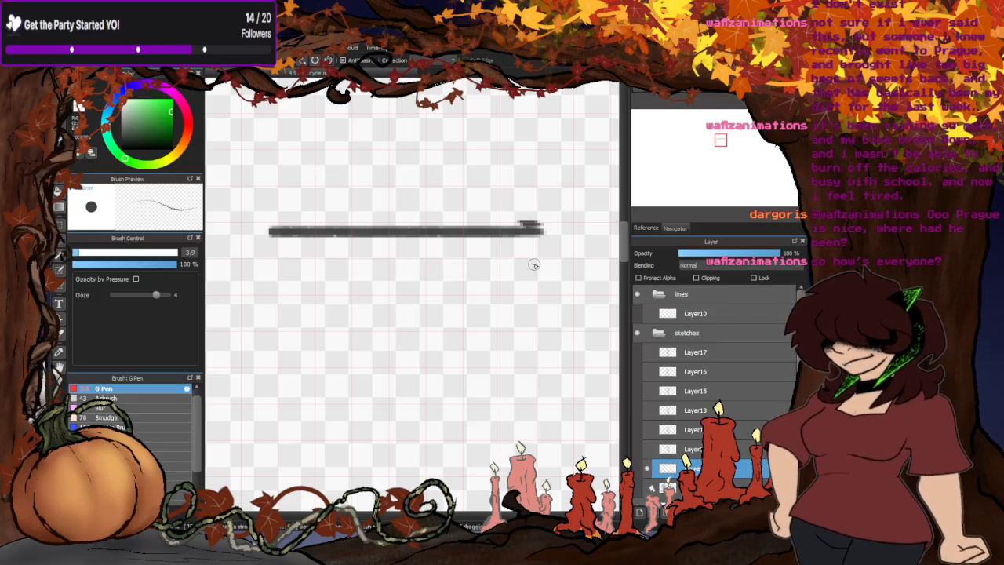
- Draw a straight green line just below the dark guide line and a parallel bright red line just above it
drag(534, 265, 267, 265)
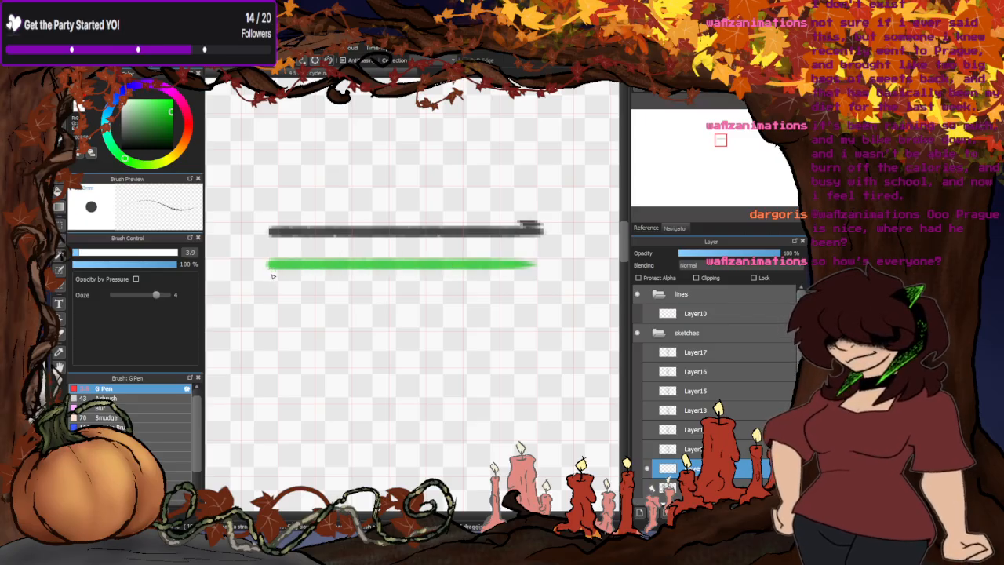
click(83, 97)
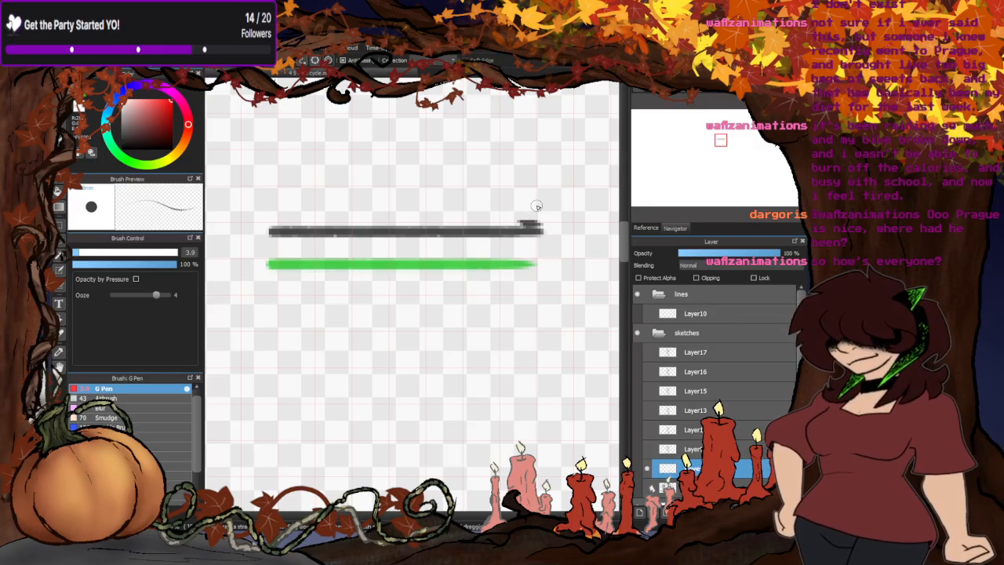
drag(536, 206, 272, 211)
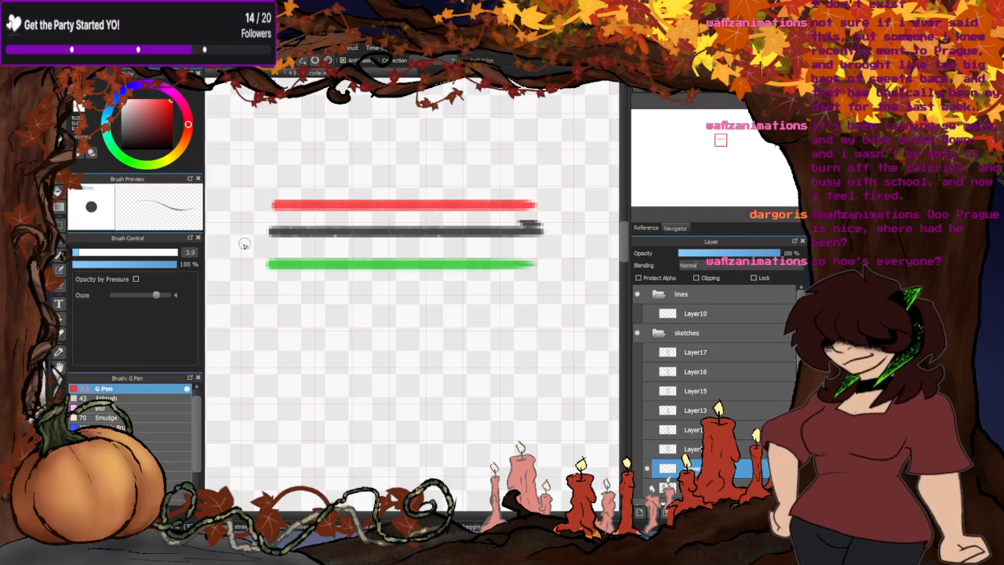
- Set the G Pen colour to blue and its size to 1.4
click(131, 89)
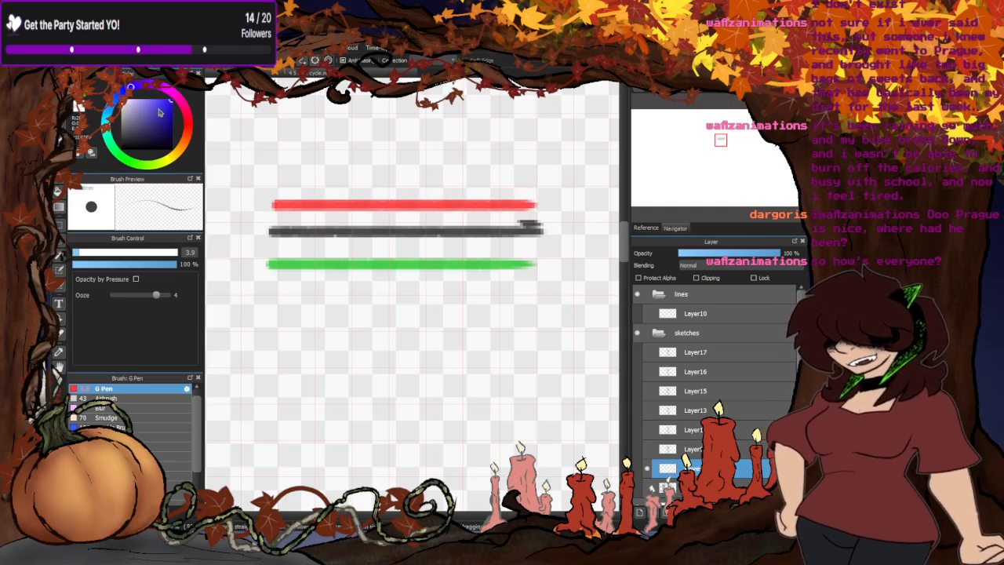
click(75, 253)
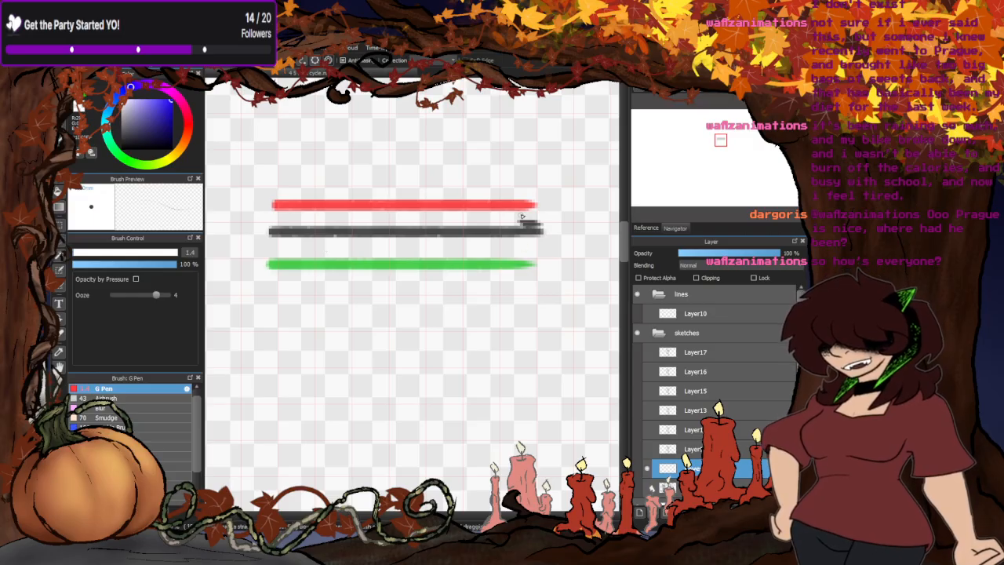
drag(521, 215, 273, 213)
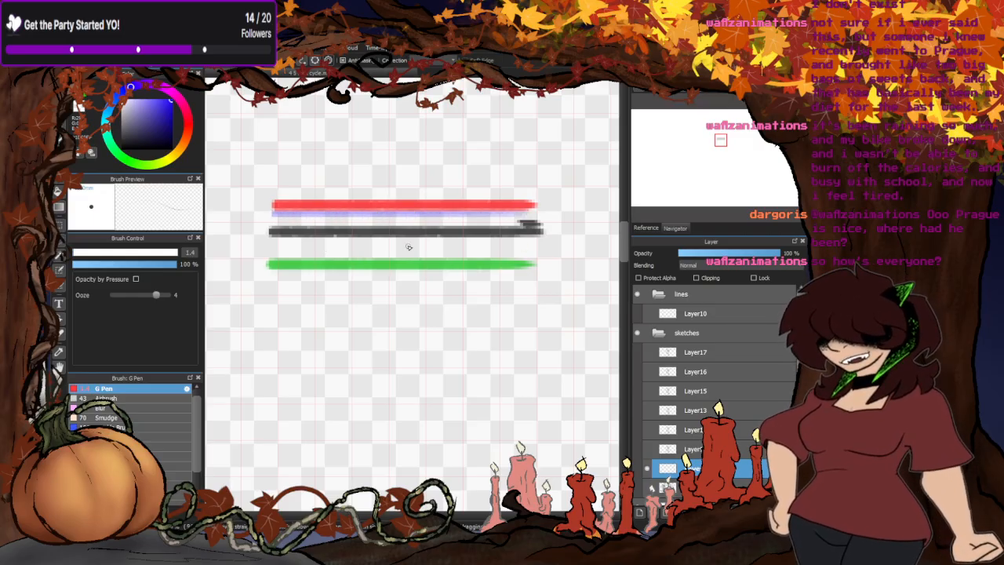
drag(530, 258, 263, 257)
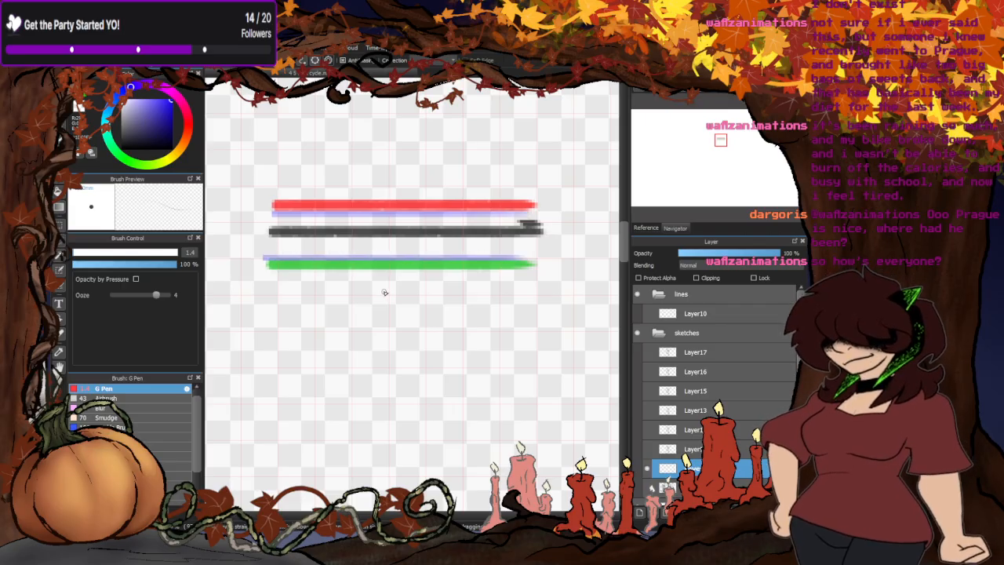
key(ctrl+z)
key(ctrl+z)
- Draw thin blue lines midway between the dark guide line and each of the green and red lines
drag(529, 247, 271, 256)
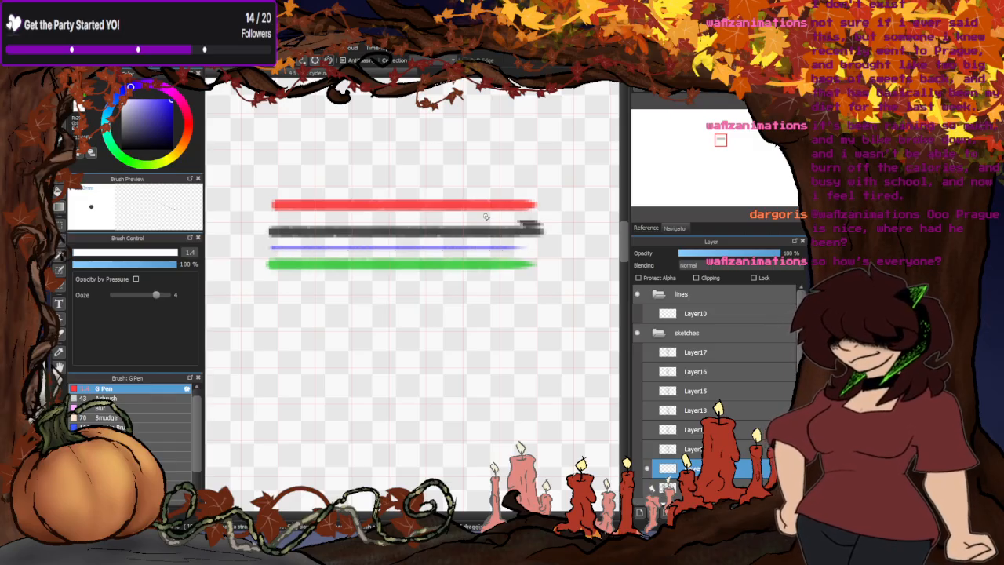
drag(519, 221, 261, 220)
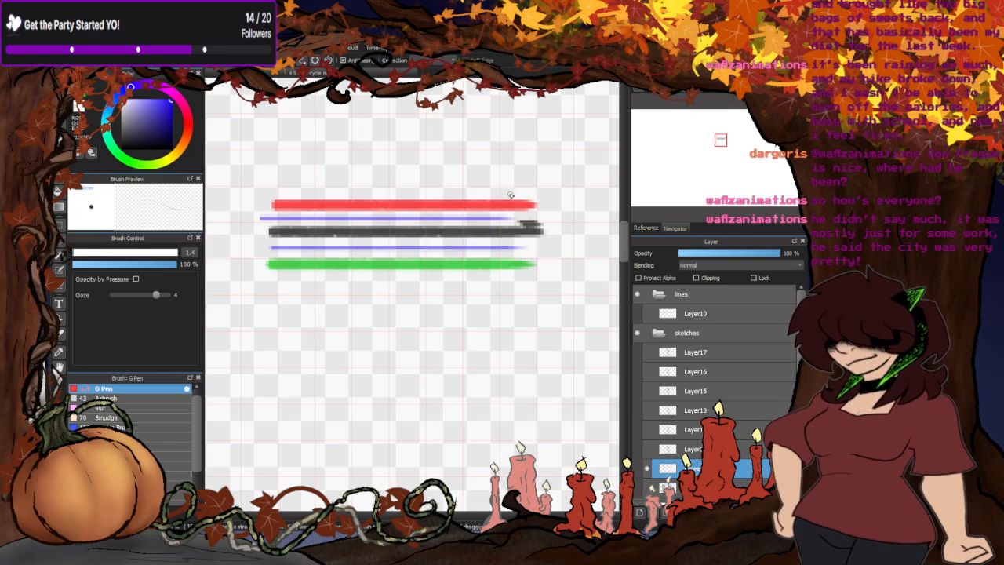
drag(514, 197, 273, 196)
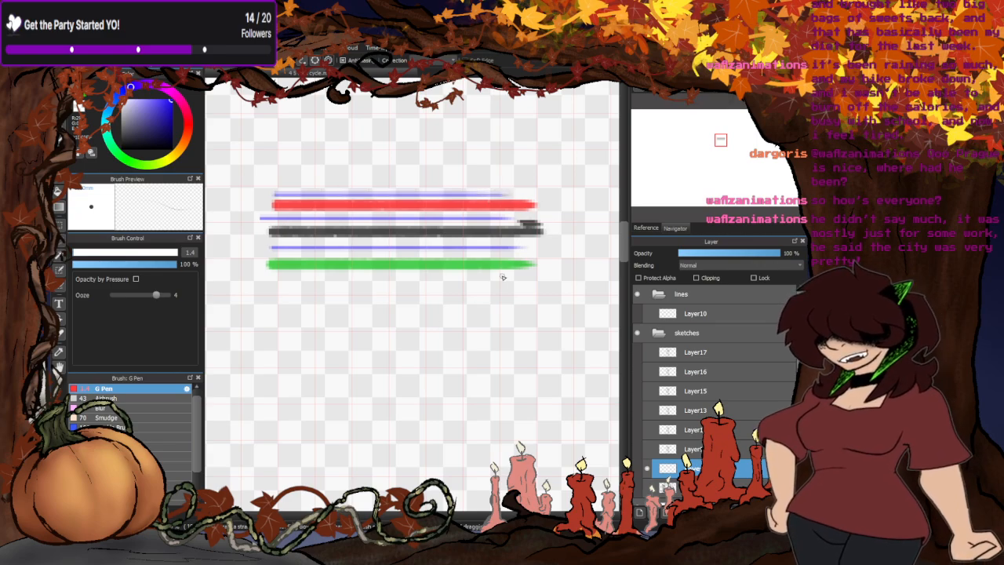
drag(512, 277, 281, 277)
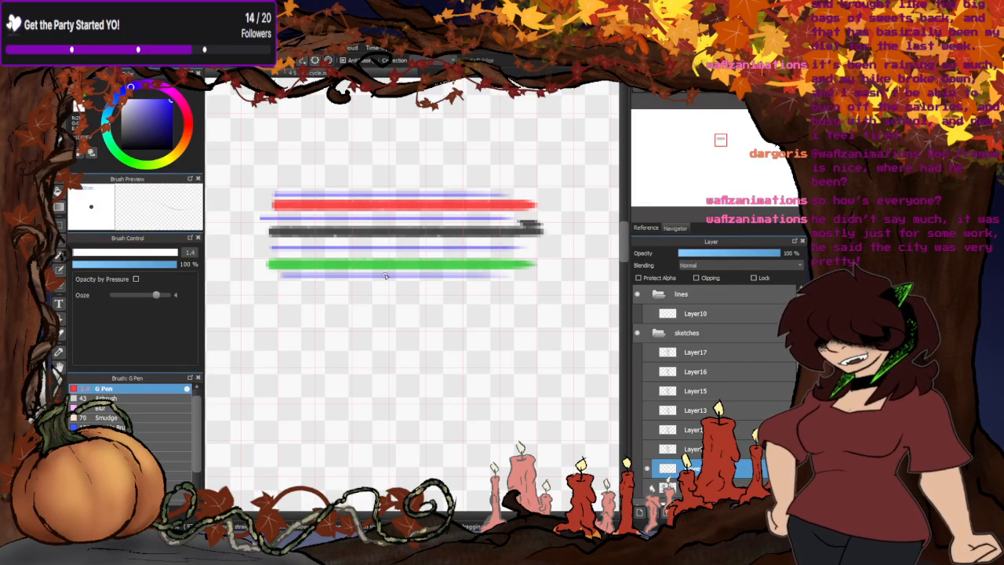
key(ctrl+z)
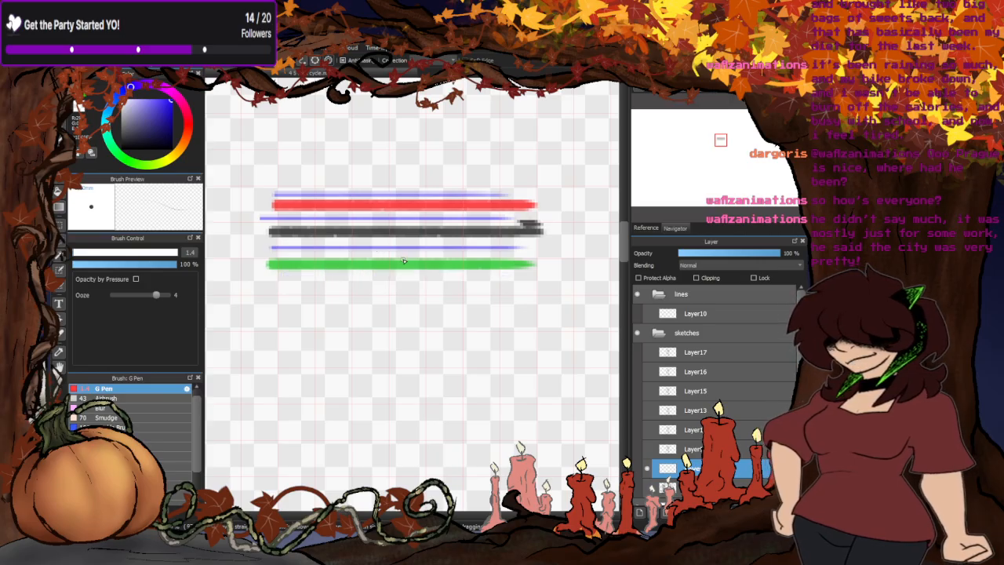
key(ctrl+z)
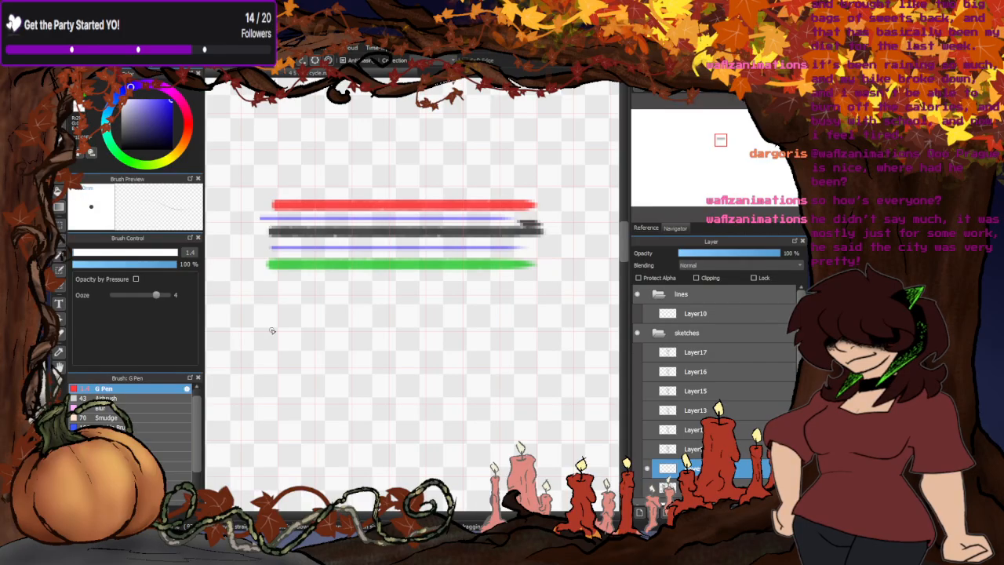
- Turn on the pixel grid, check the sketch layers against the guide lines, and leave Layer12 shown and active
click(224, 60)
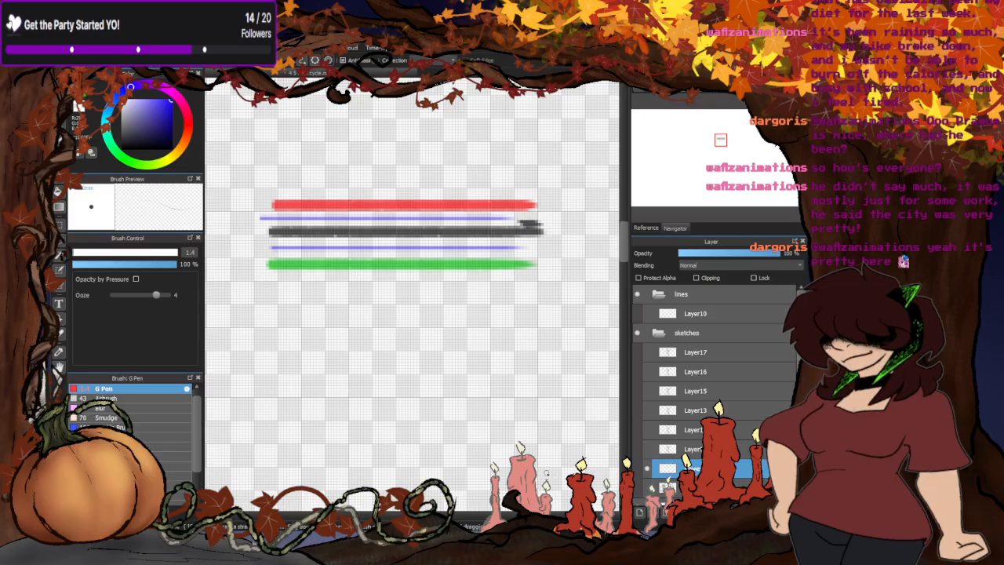
click(649, 454)
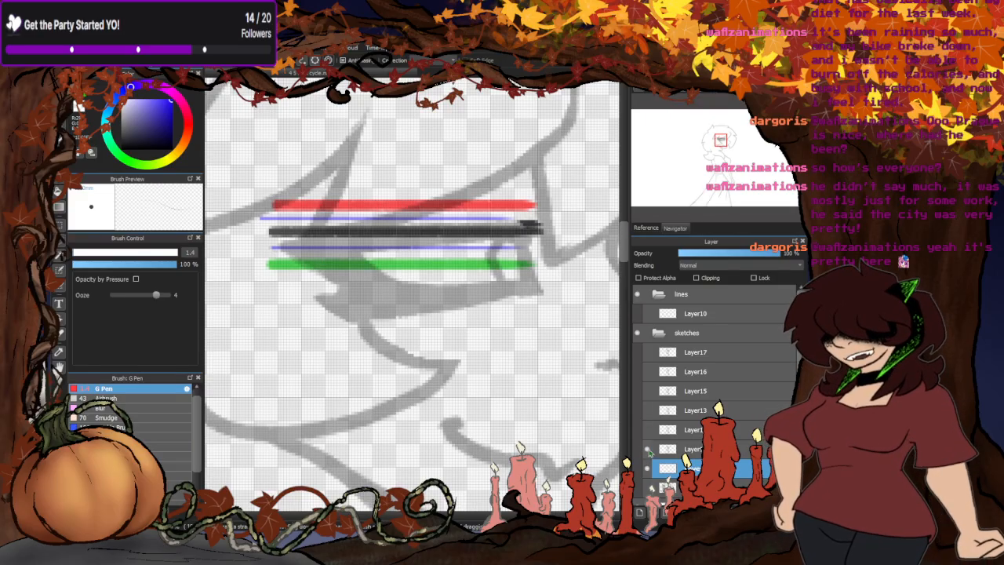
click(649, 453)
click(648, 431)
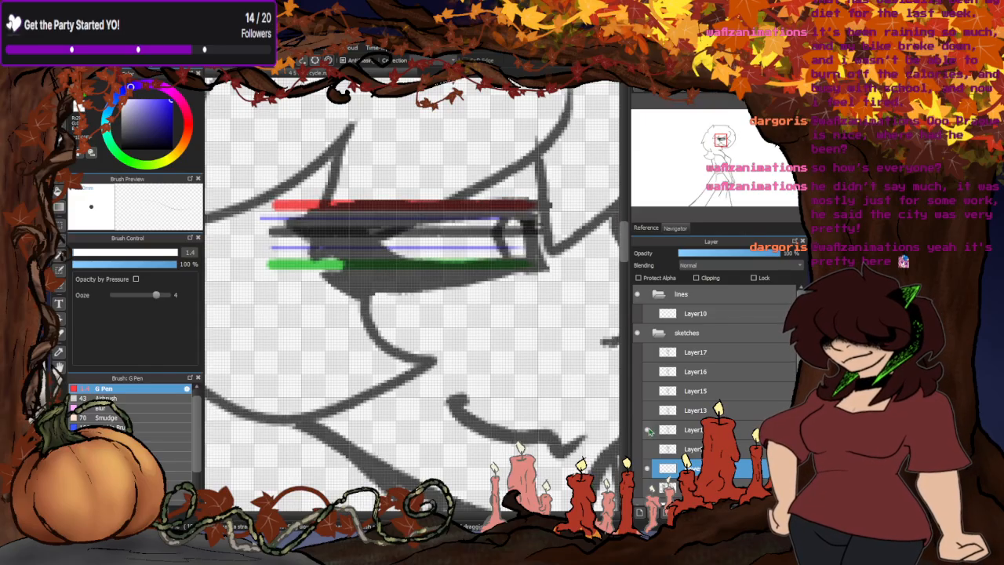
click(649, 410)
click(648, 410)
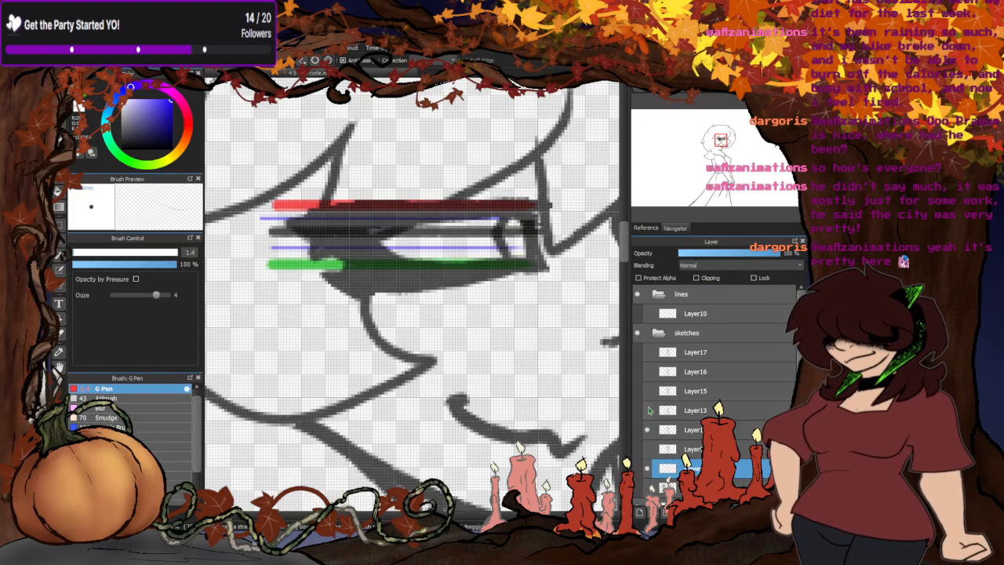
click(696, 433)
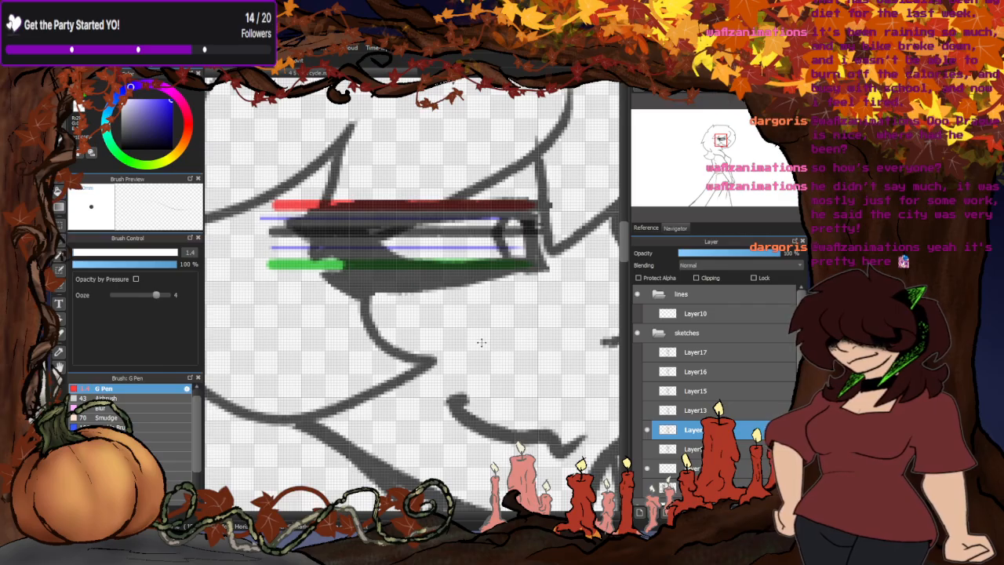
- Overlay the Layer13 sketch on Layer12 to compare the eyelid heights, and make Layer13 active
click(647, 410)
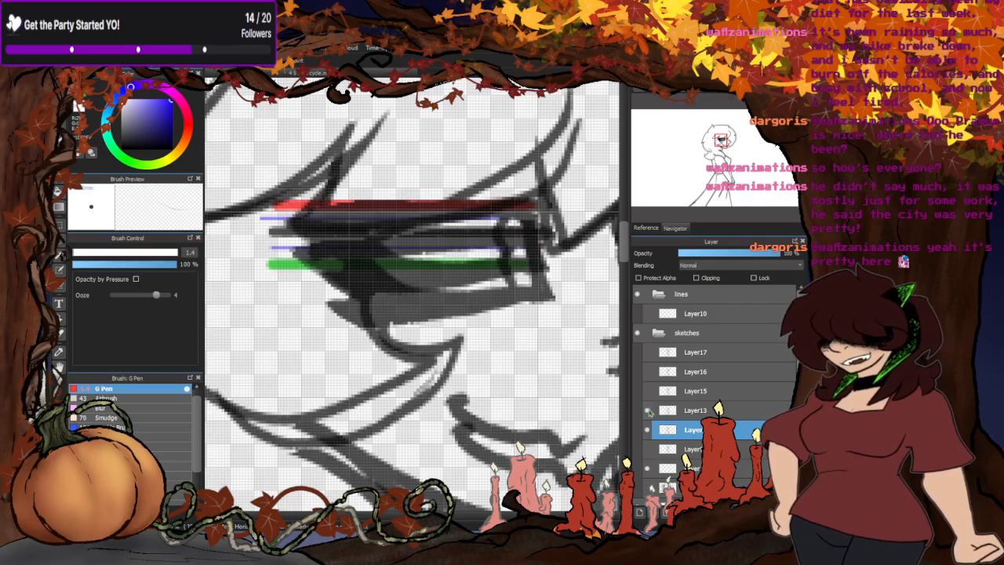
click(647, 410)
click(648, 411)
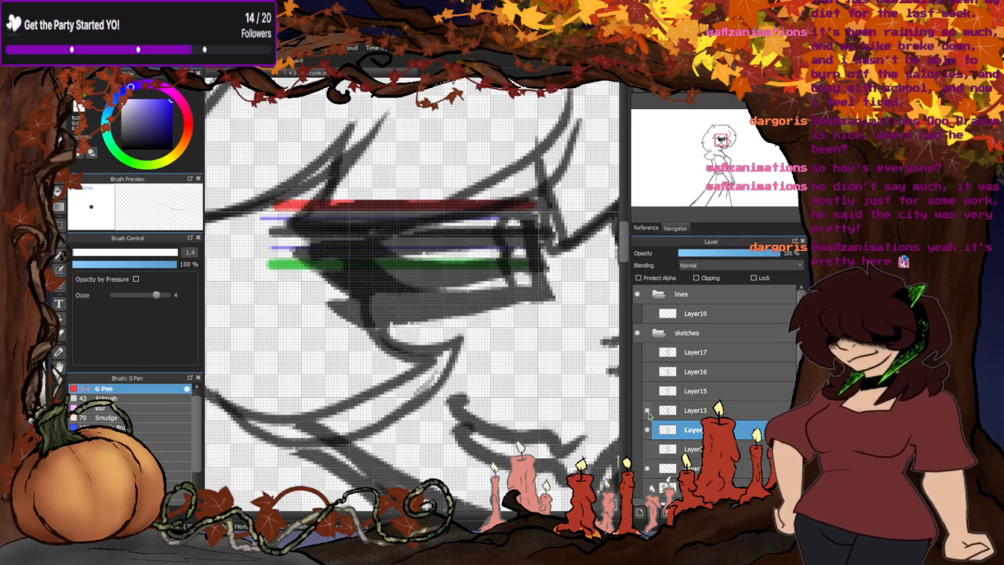
click(682, 411)
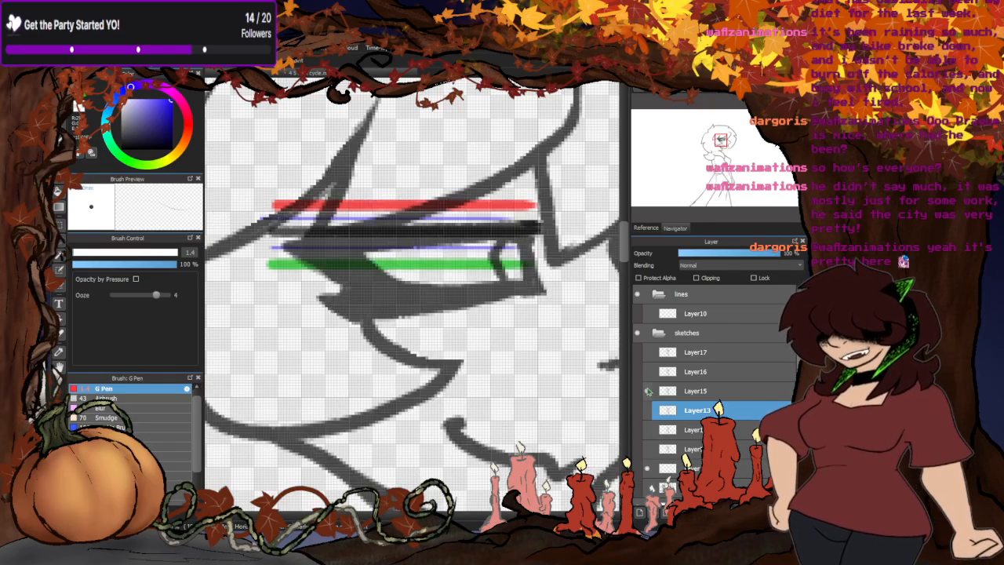
- Restack Layer15 directly below Layer12, compare it with the neighbouring sketches, and shift its drawing slightly upward against the guide lines
drag(705, 392, 705, 438)
click(647, 411)
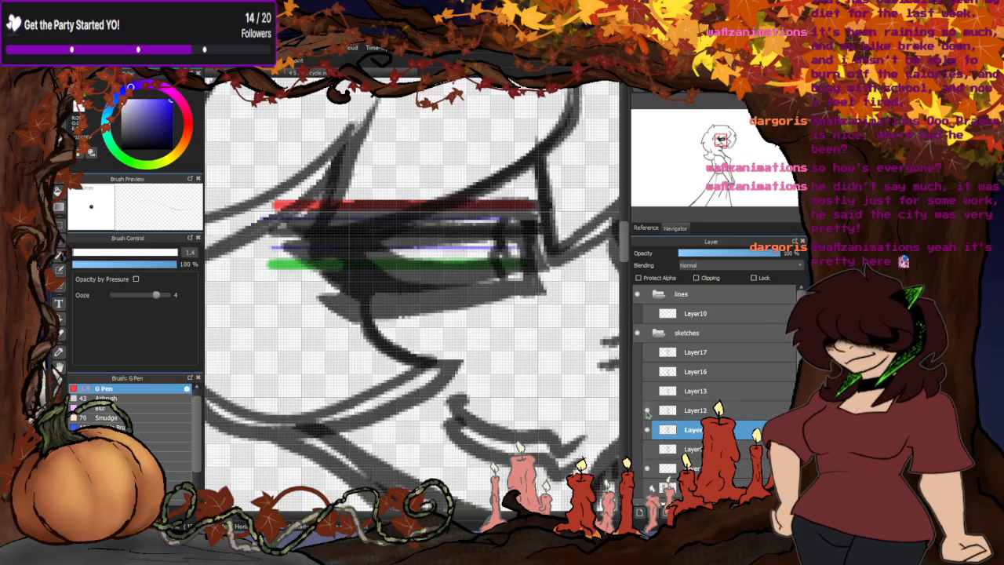
click(646, 411)
click(647, 450)
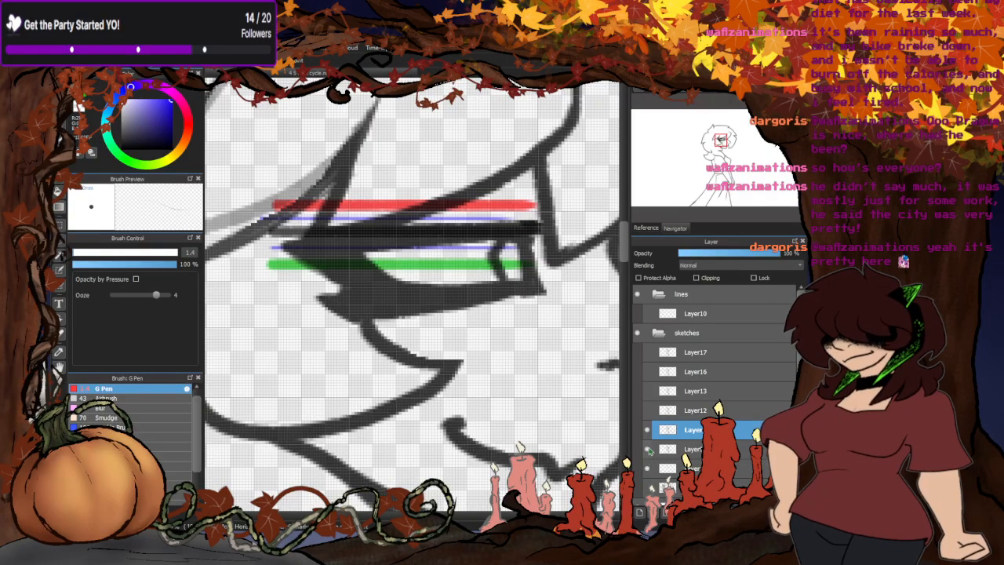
click(649, 451)
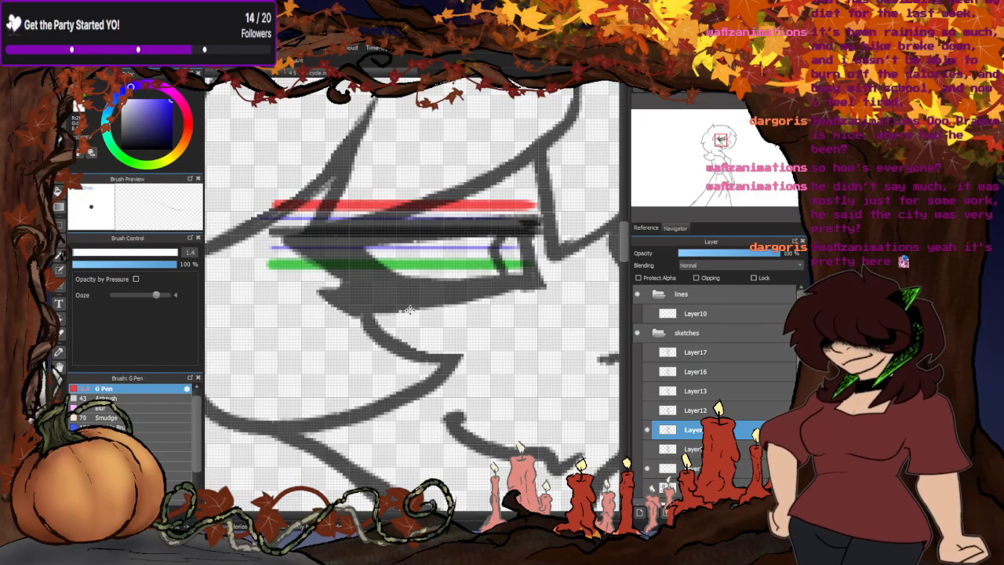
drag(410, 308, 410, 303)
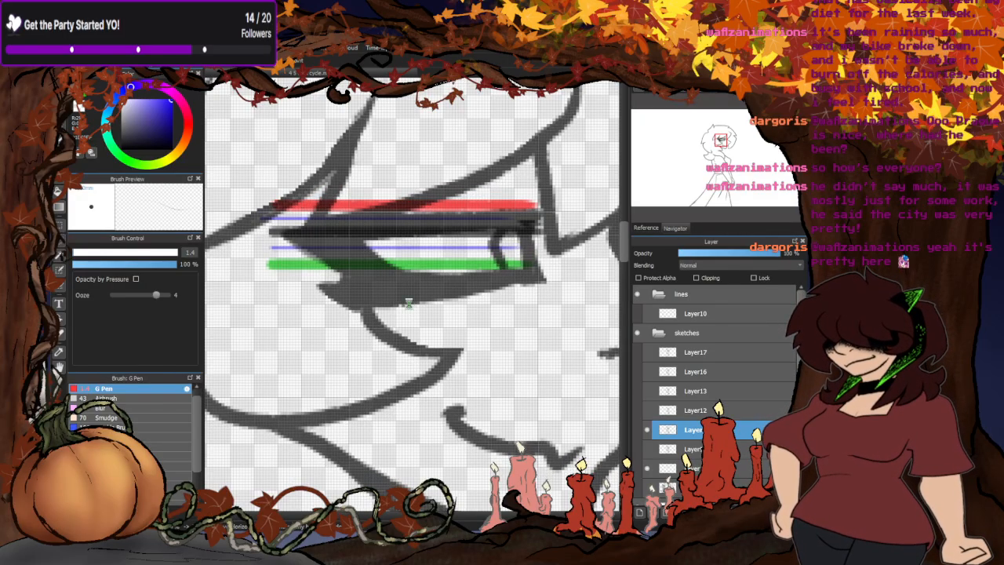
- Show the Layer16 sketch and shift it slightly downward against the eyelid guide lines
click(647, 371)
click(666, 372)
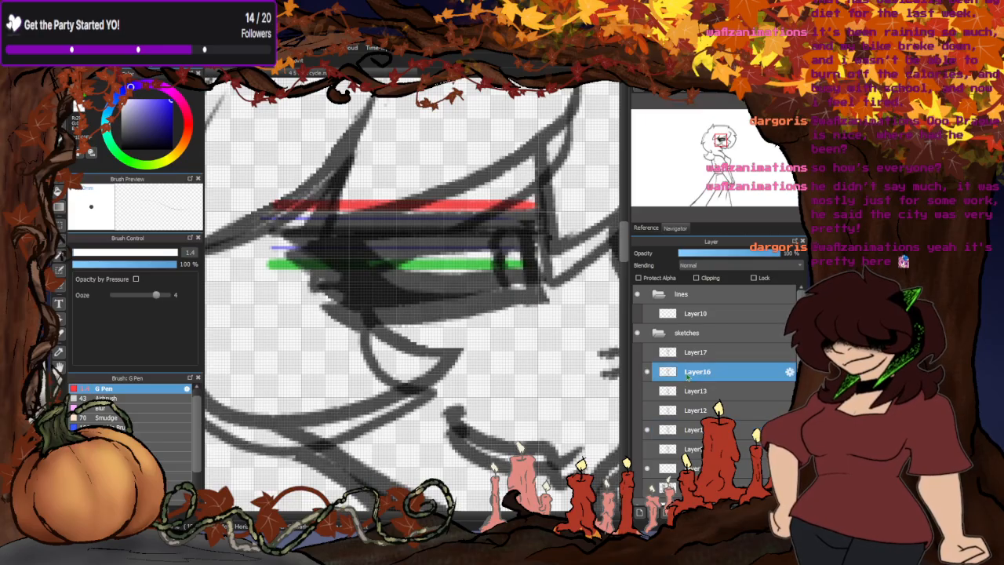
drag(450, 320, 451, 331)
- Show the Layer17 sketch and move it down a little against the eyelid guide lines
click(647, 352)
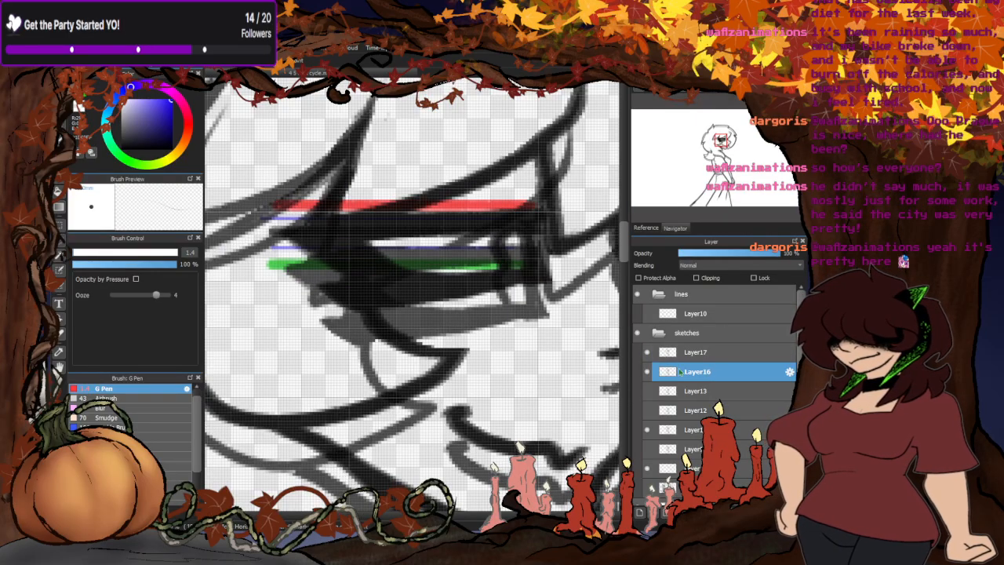
click(690, 353)
drag(441, 332, 439, 352)
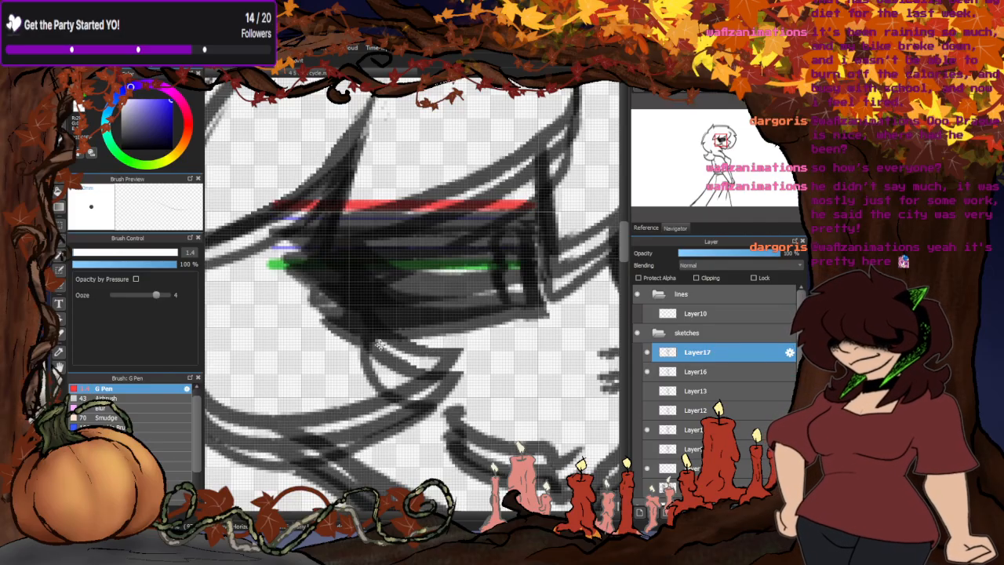
- Hide Layer17, Layer16, the Layer15 sketch and the guide line layer, with the whole canvas in view
scroll(411, 235, down, 3)
scroll(411, 235, down, 5)
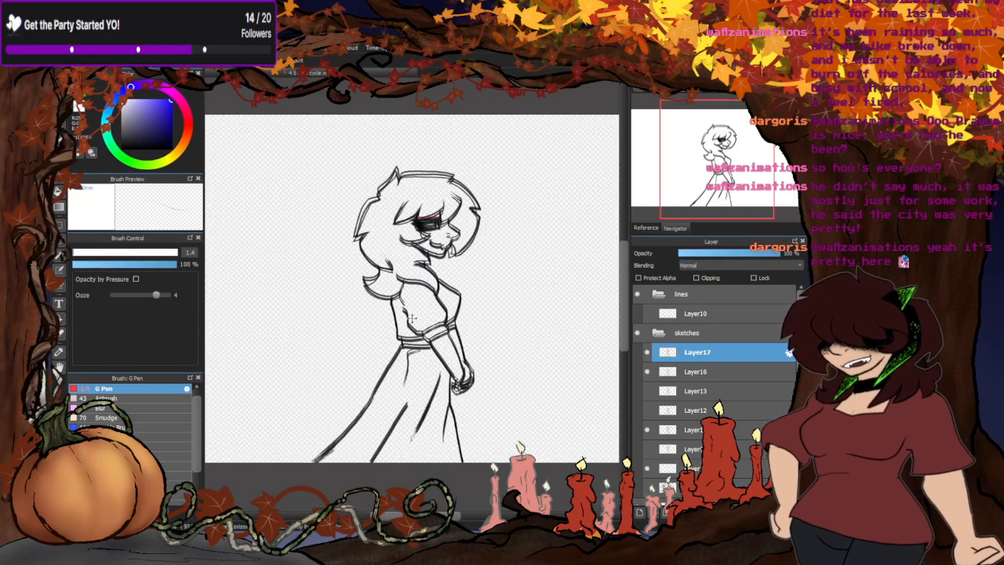
click(648, 357)
click(648, 372)
click(648, 431)
click(648, 469)
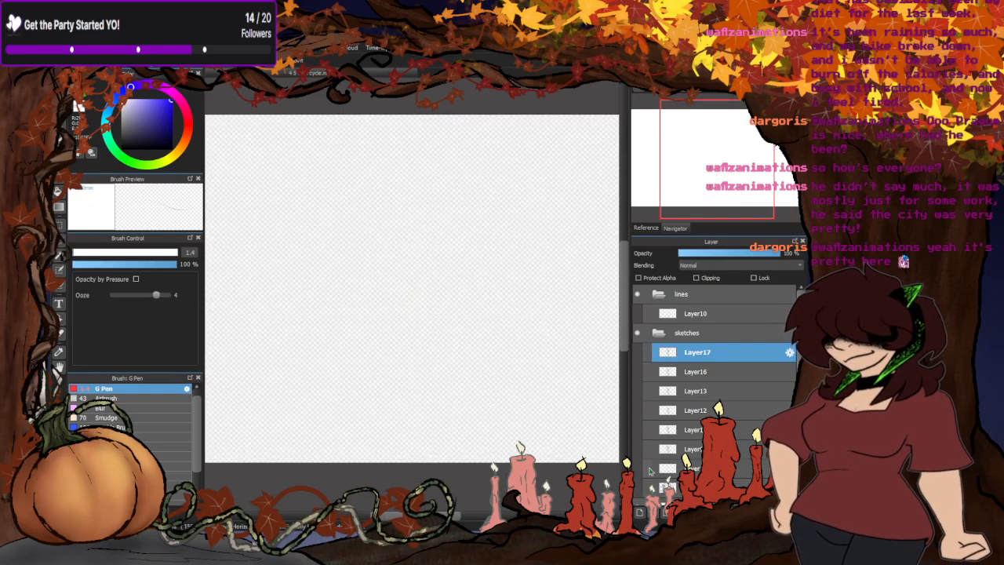
- Show the eyelid guide lines and check the sketches one at a time against them, from the lowest sketch up to Layer16
click(648, 469)
click(648, 449)
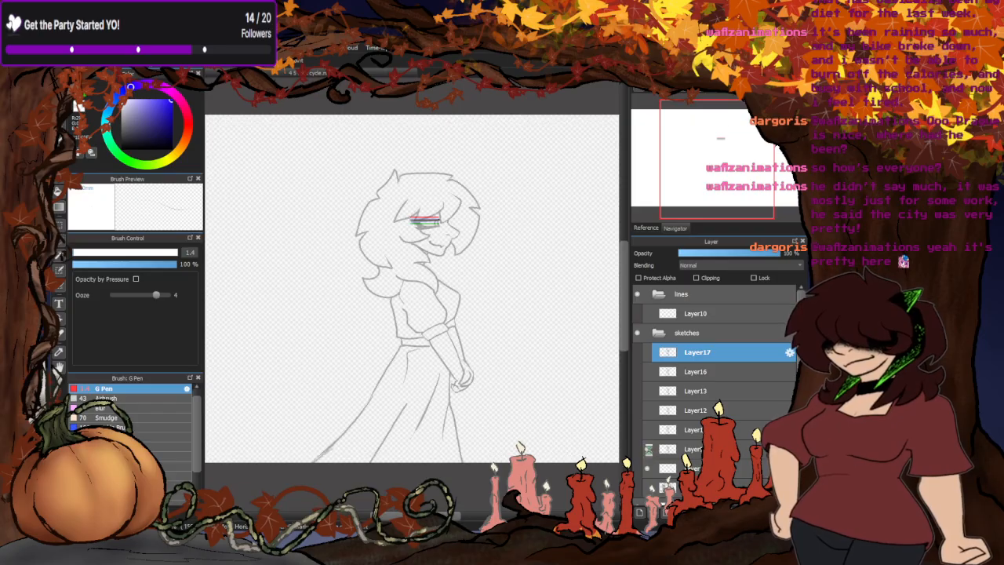
click(648, 449)
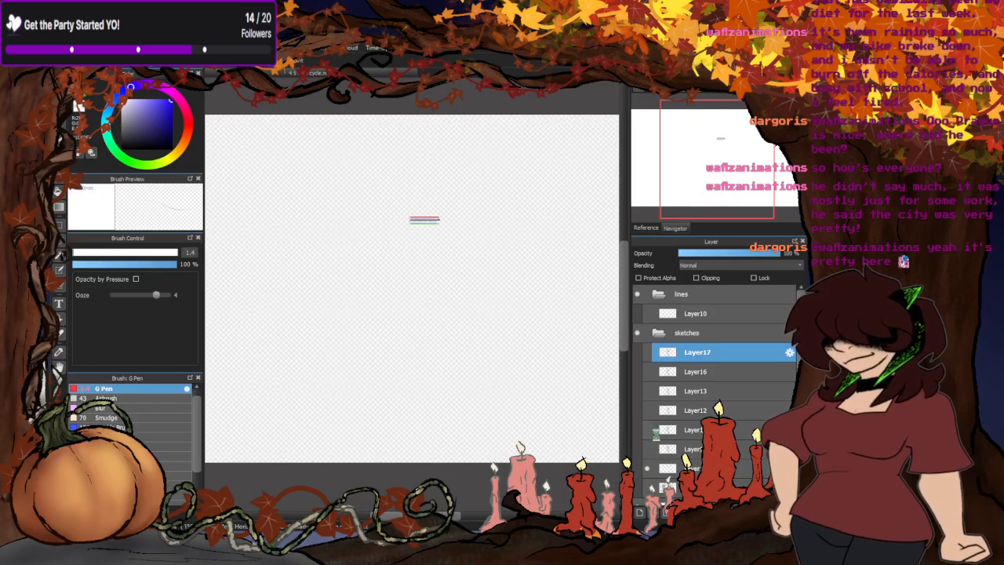
click(647, 430)
click(648, 430)
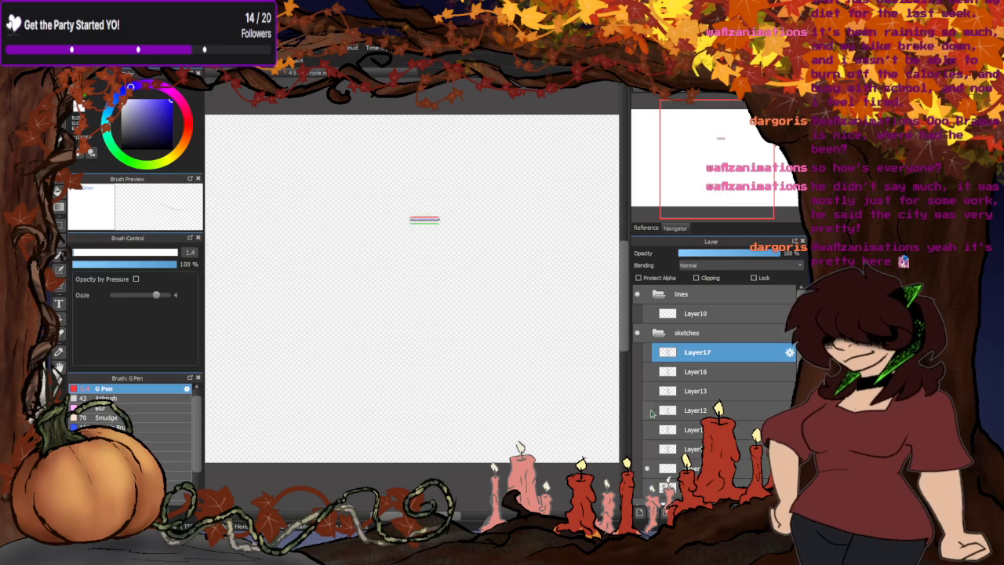
click(647, 410)
click(648, 410)
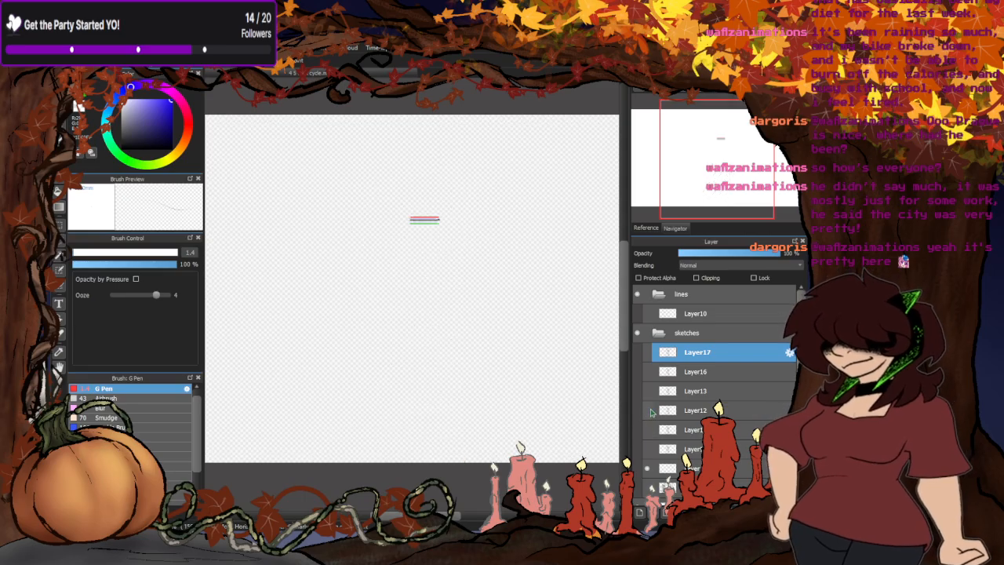
click(648, 391)
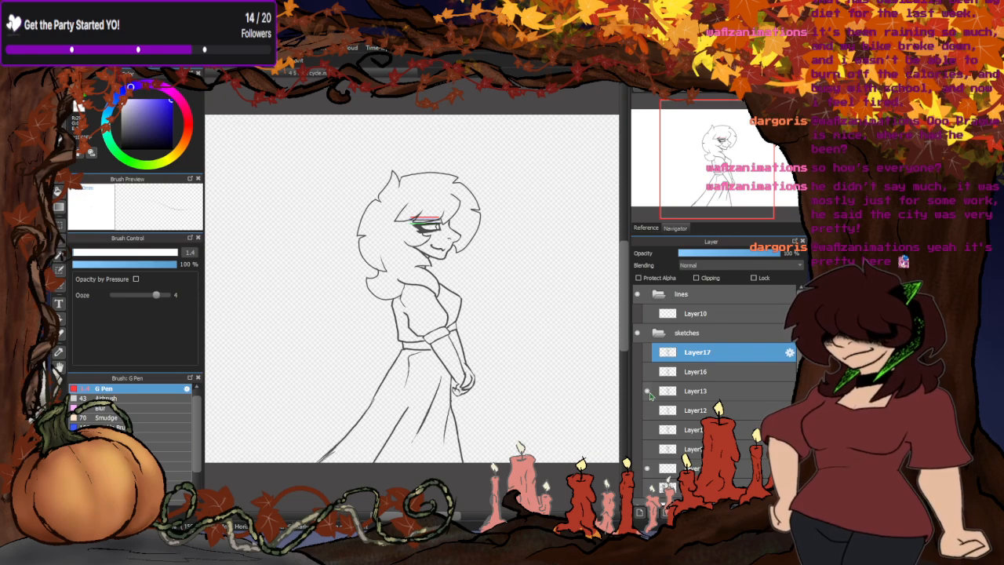
click(648, 391)
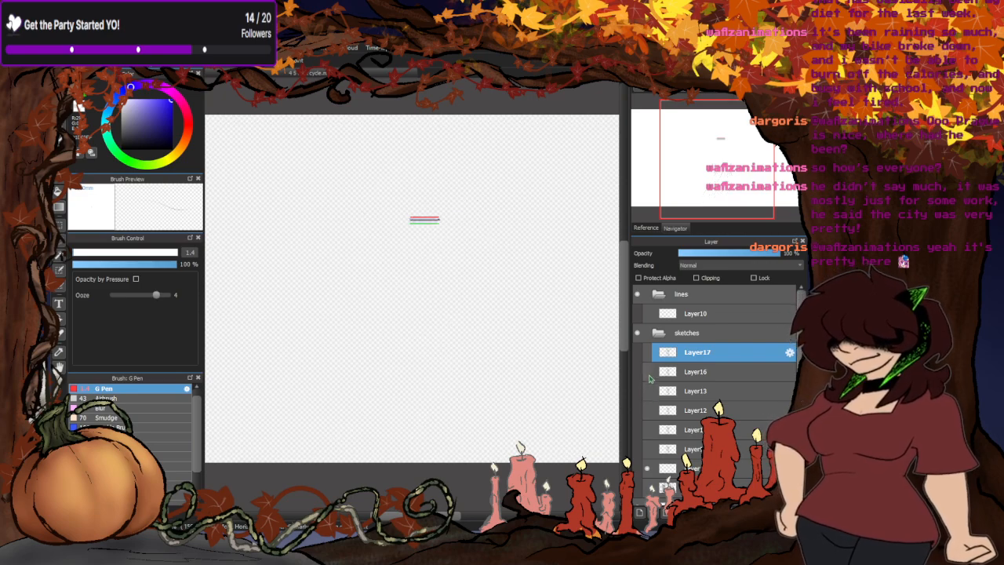
click(648, 370)
click(648, 371)
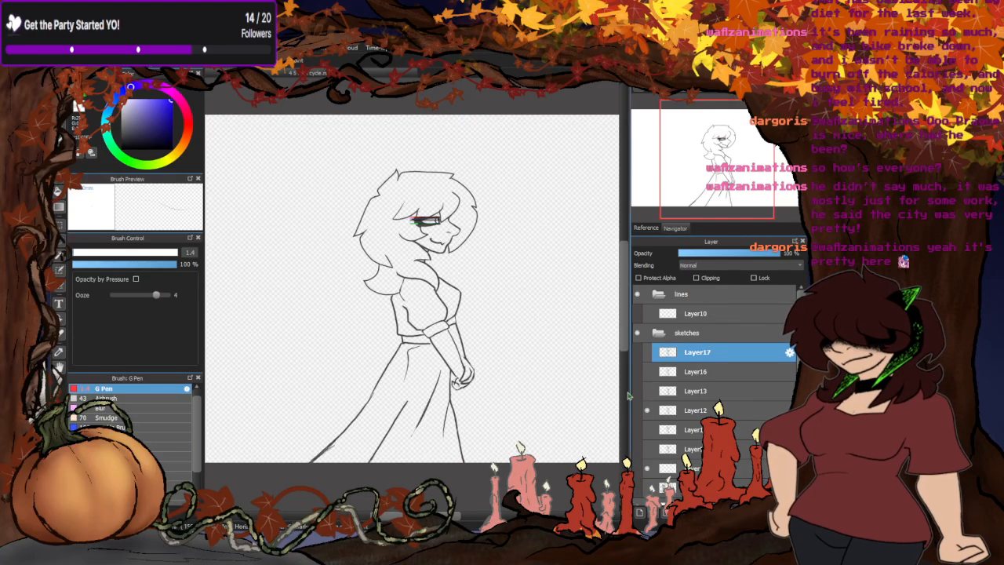
- Compare the Layer12 and Layer13 sketches close up at the eye against the guide lines
click(648, 410)
scroll(431, 225, up, 5)
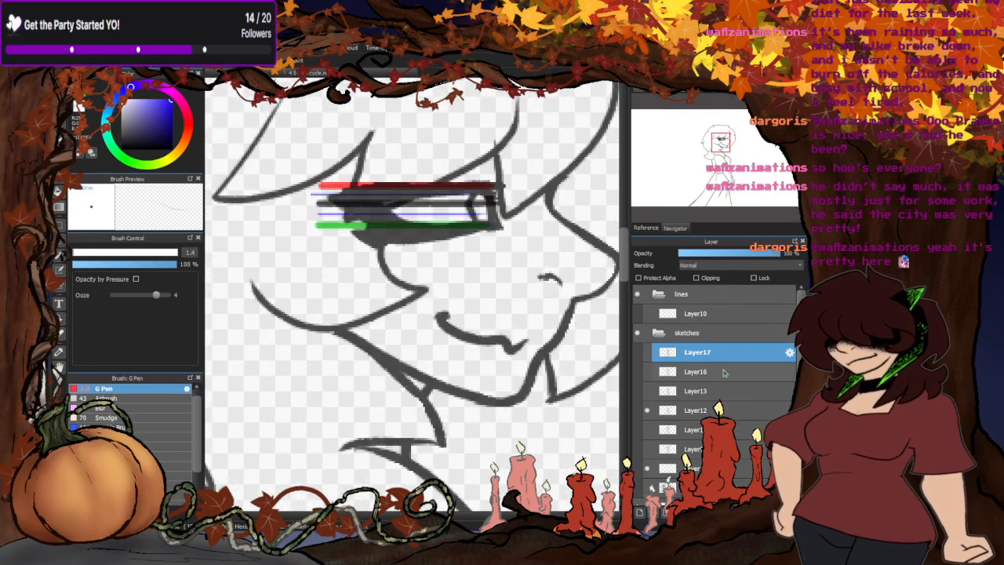
click(649, 410)
click(648, 390)
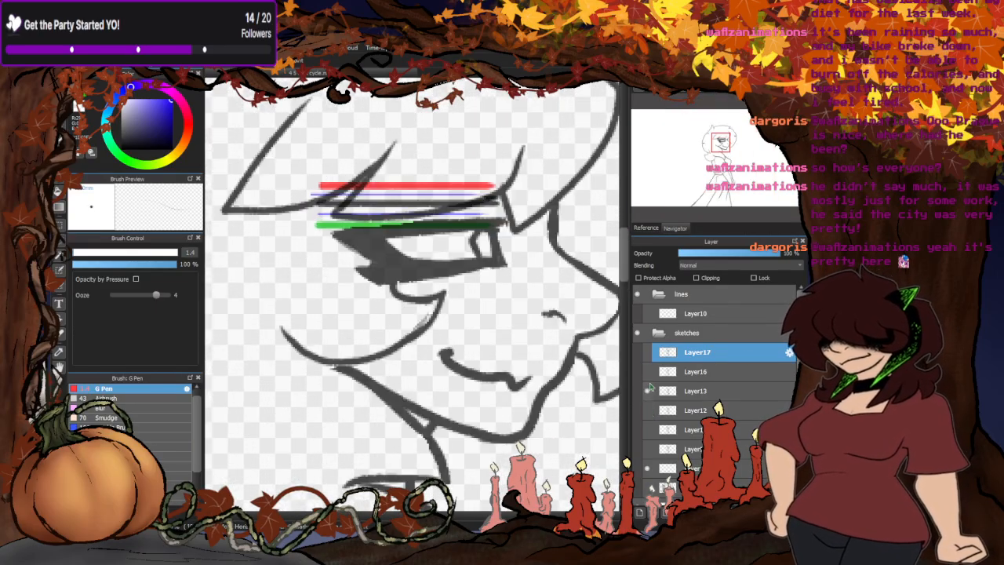
click(648, 391)
click(650, 410)
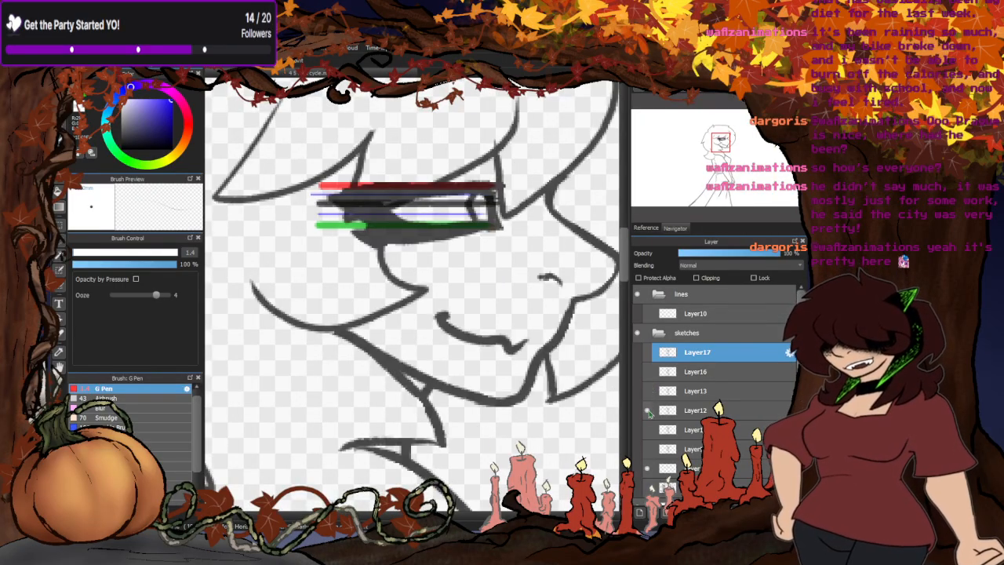
- Hide the guide lines and compare the sketch below Layer12, Layer12 and Layer13 in turn over the faint sketch
click(647, 468)
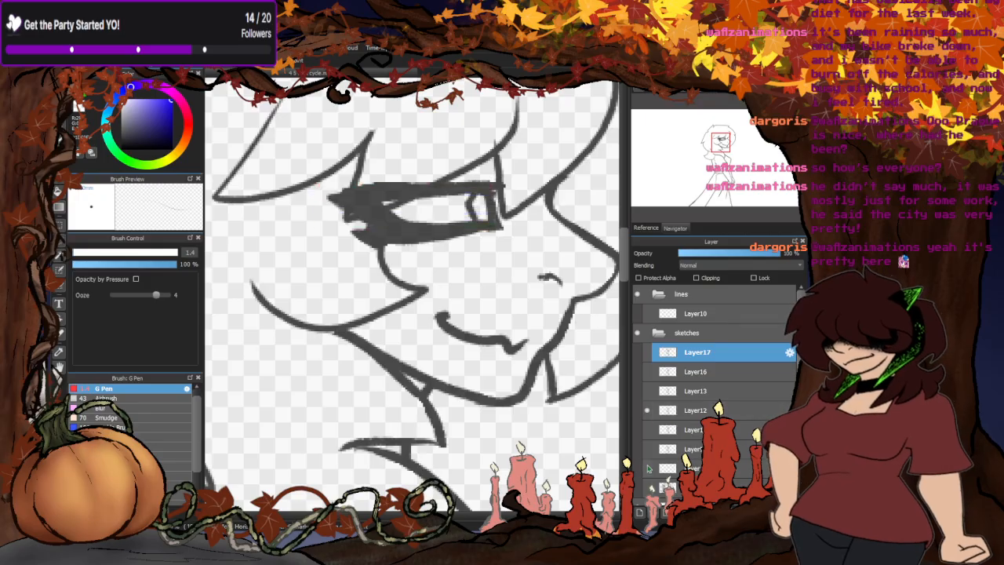
click(649, 410)
click(649, 449)
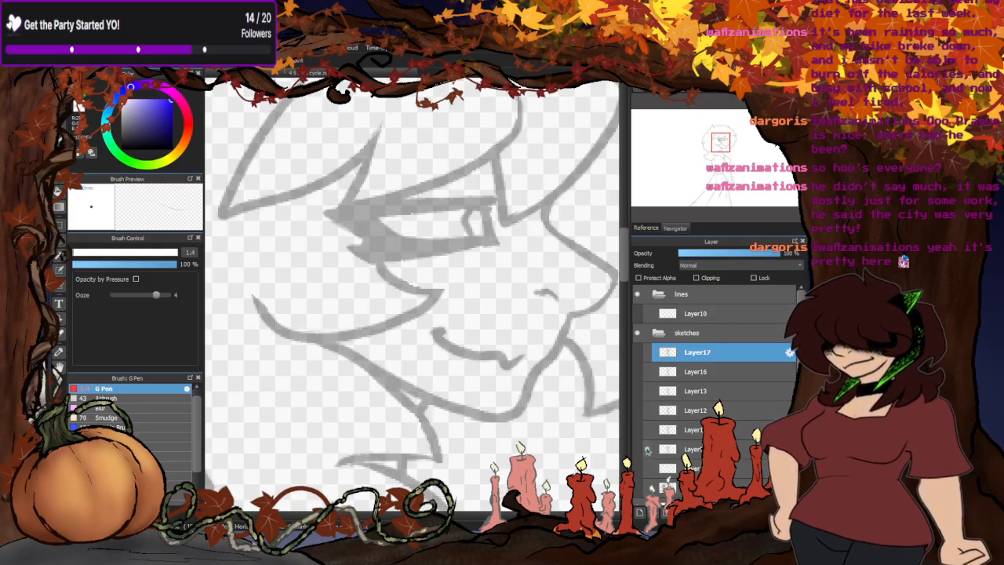
click(649, 430)
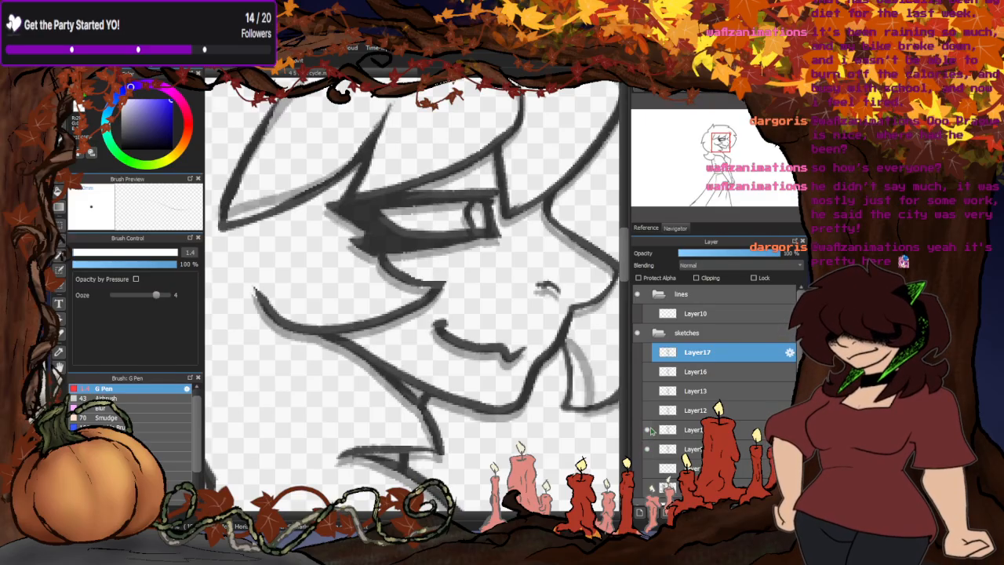
click(649, 430)
click(649, 410)
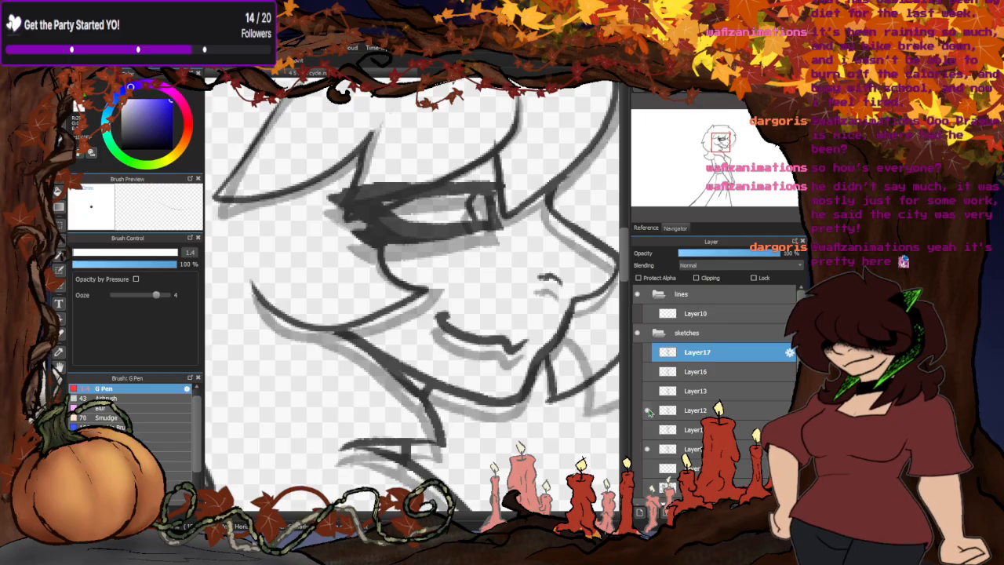
click(648, 411)
click(650, 392)
click(649, 392)
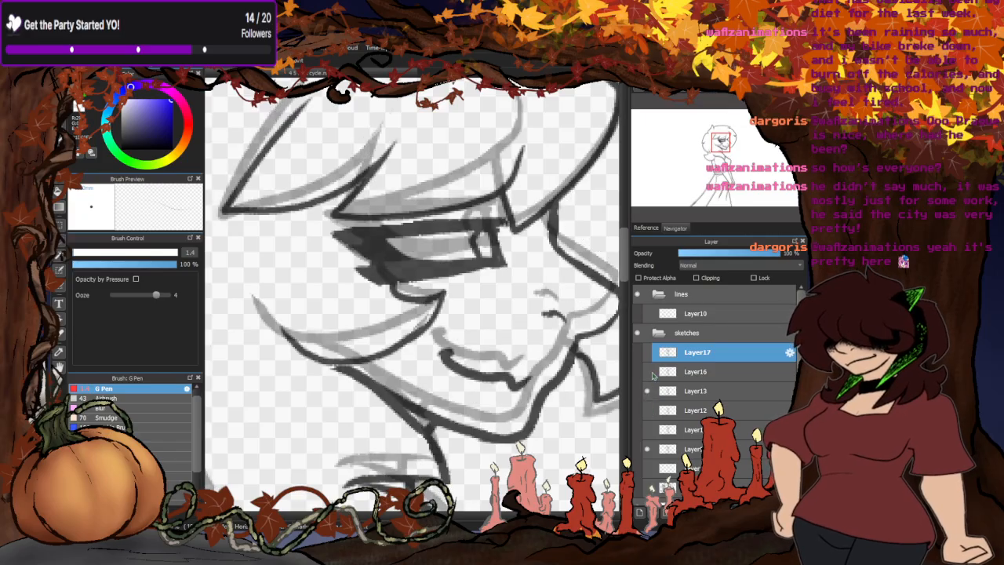
- Show the Layer16 and Layer17 sketches and restack Layer16 directly below Layer13
click(650, 373)
click(649, 353)
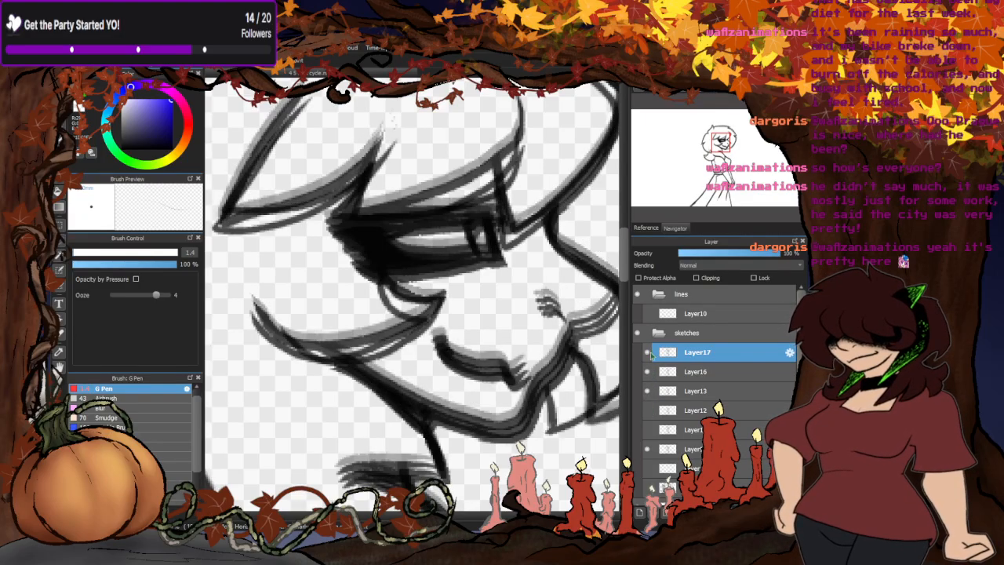
drag(693, 373, 695, 400)
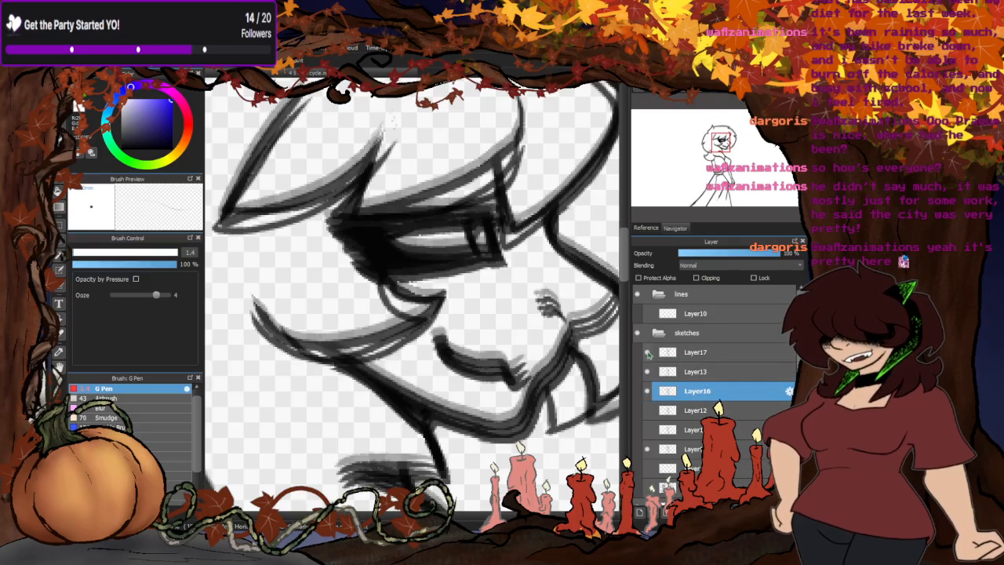
- Compare Layer17 with the overlaid sketches and hide Layer17, Layer13 and Layer16, leaving only the faint sketch shown
click(648, 354)
click(648, 354)
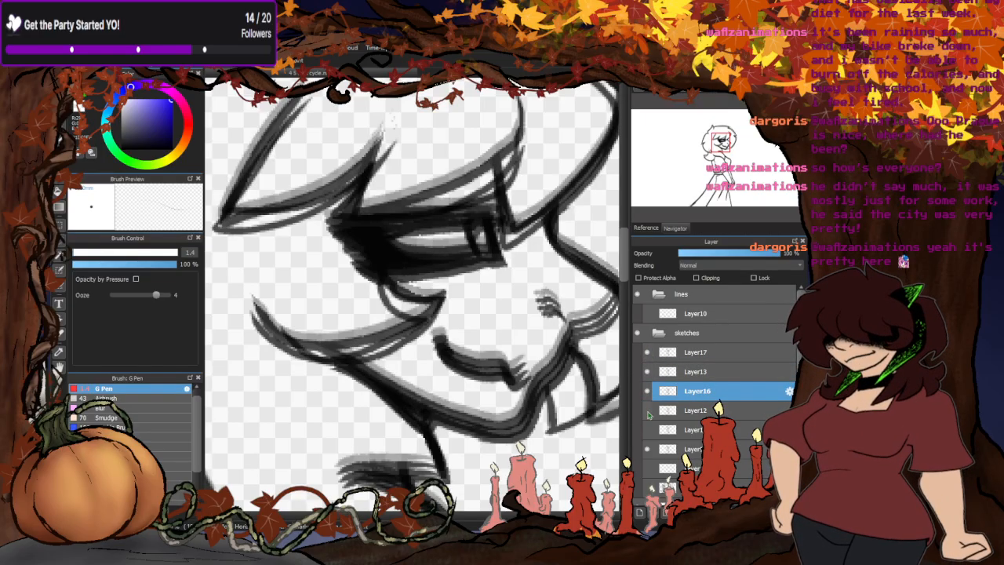
click(648, 353)
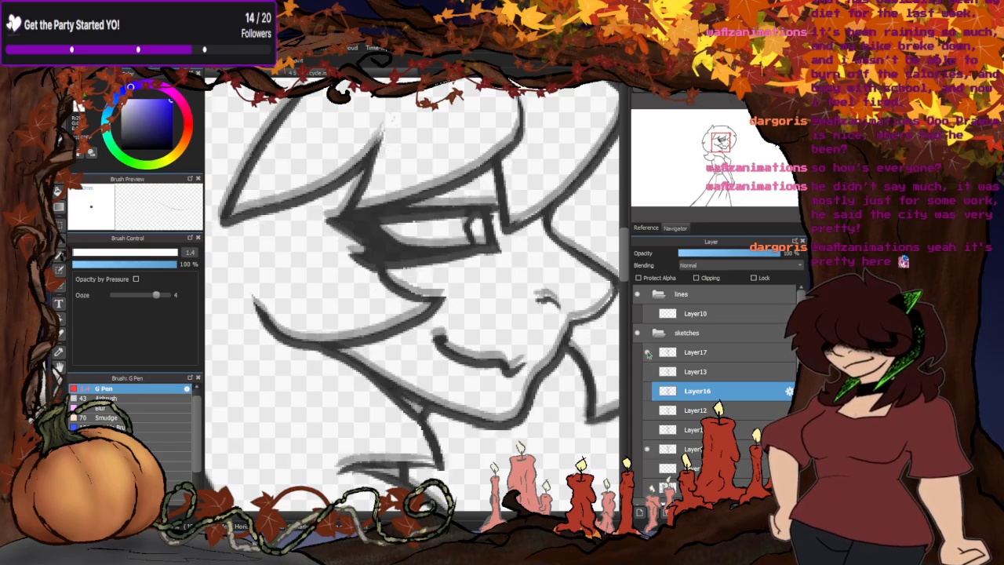
click(647, 354)
click(648, 449)
click(647, 449)
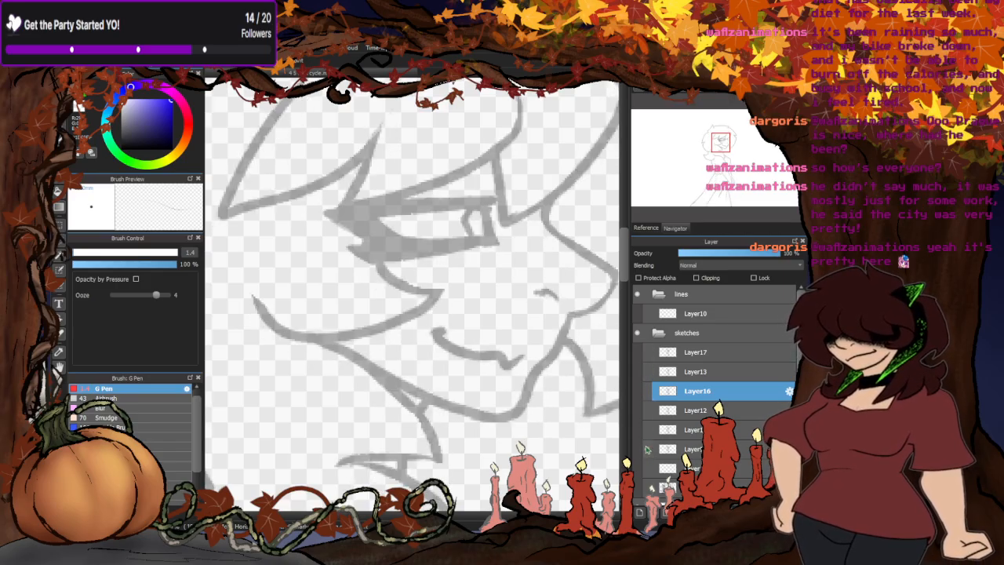
- Check the frame order by overlaying the sketches upward from the faint one through Layer12 and Layer16, and hide them again
click(649, 429)
click(648, 410)
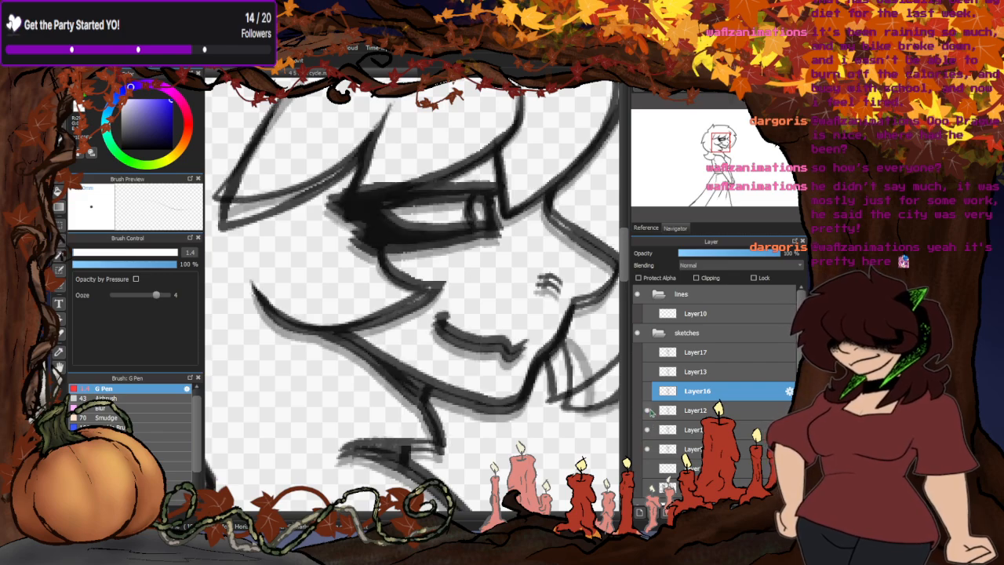
click(648, 410)
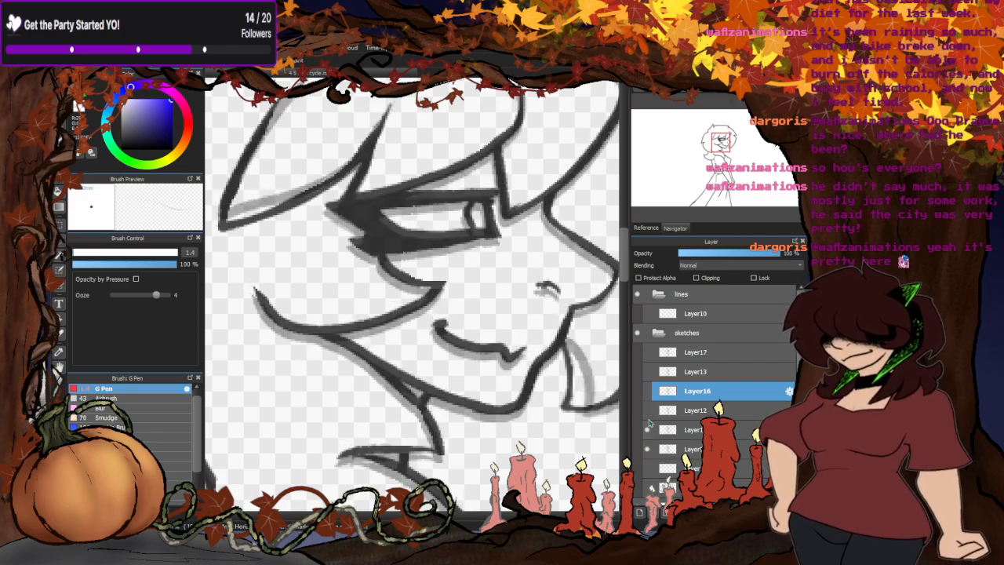
click(648, 410)
click(647, 390)
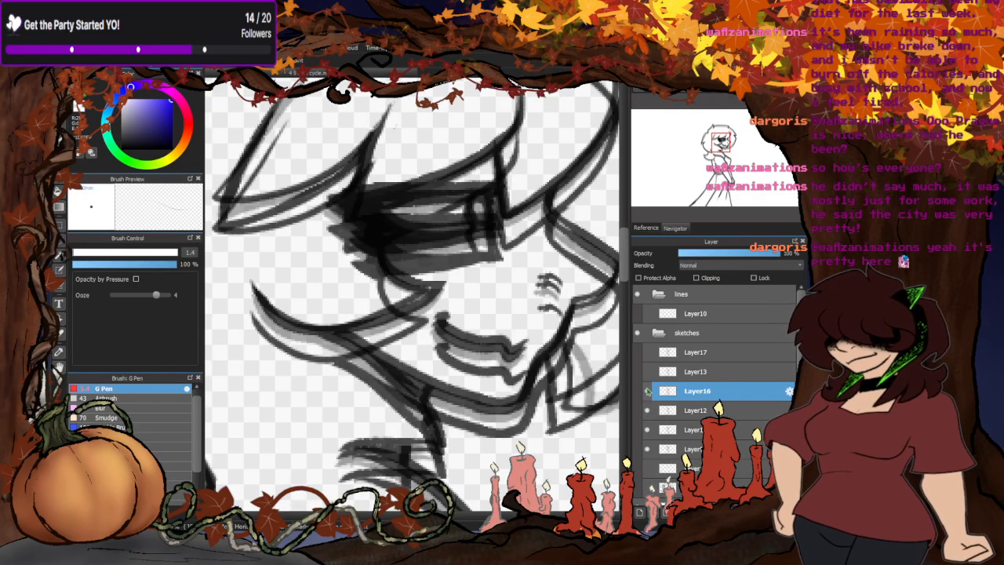
click(648, 373)
click(648, 372)
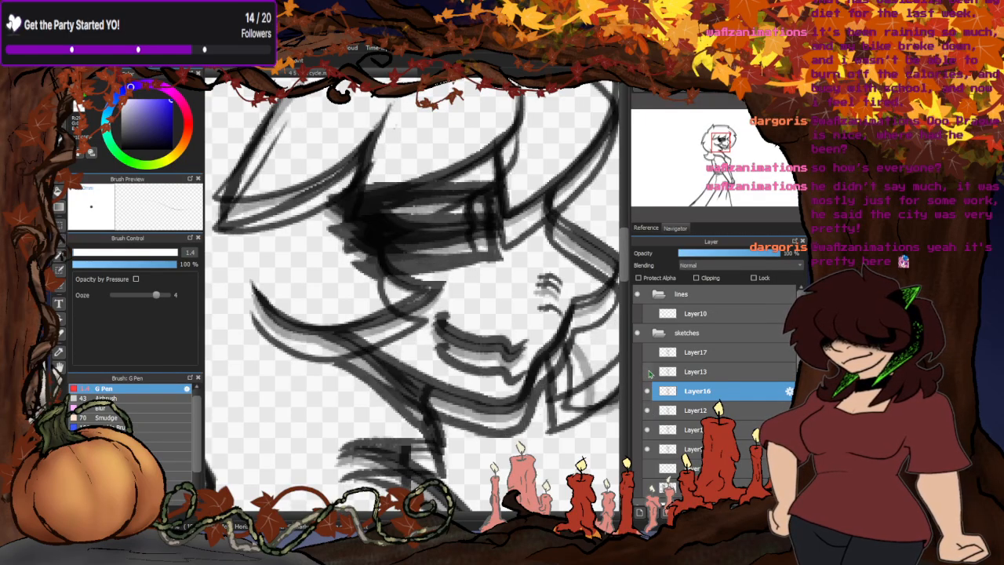
click(650, 352)
click(649, 352)
click(649, 411)
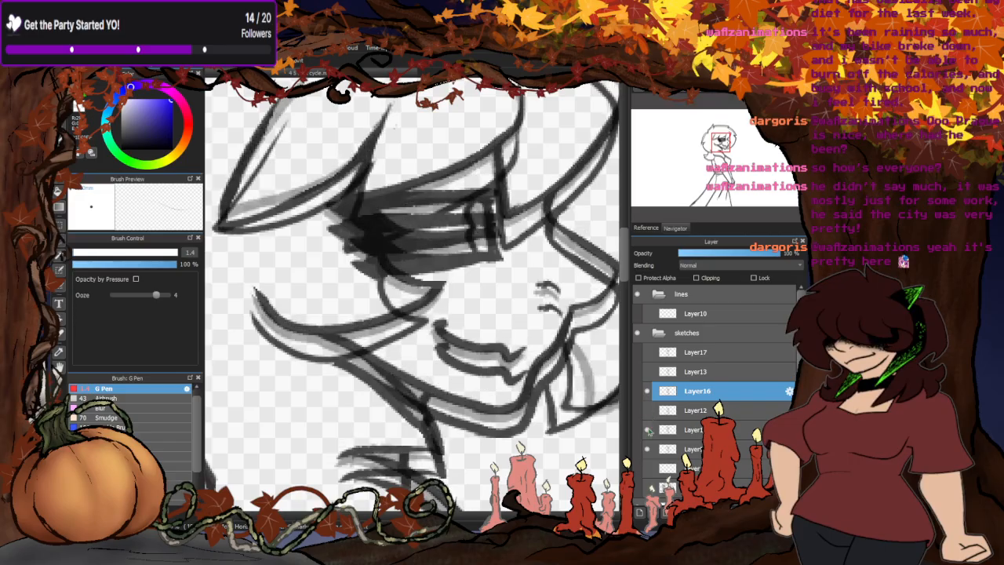
click(647, 431)
click(648, 390)
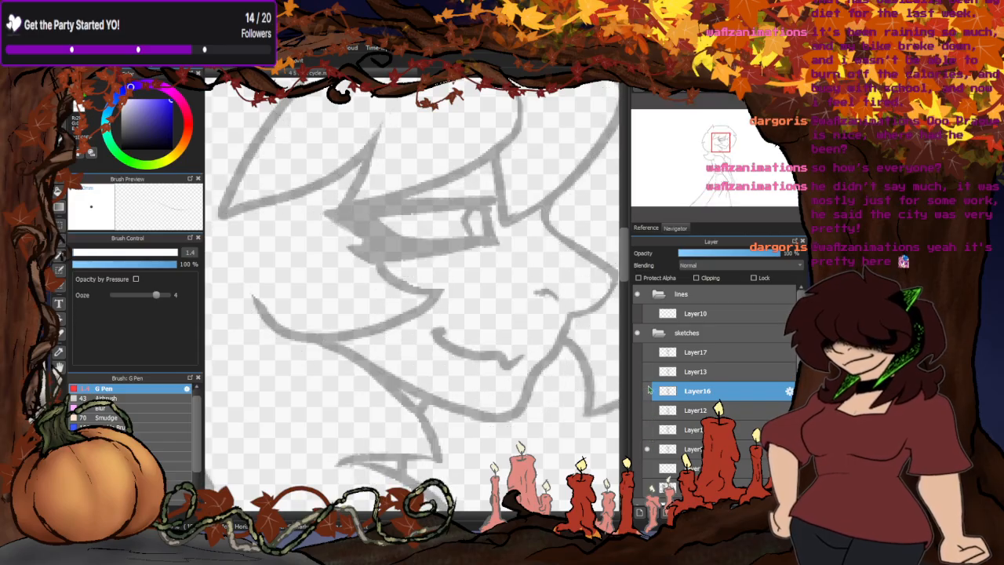
- Compare Layer16, Layer13 and Layer17 over the faint sketch and restack Layer17 directly below Layer16, keeping both shown
click(647, 390)
click(650, 372)
click(650, 371)
click(649, 371)
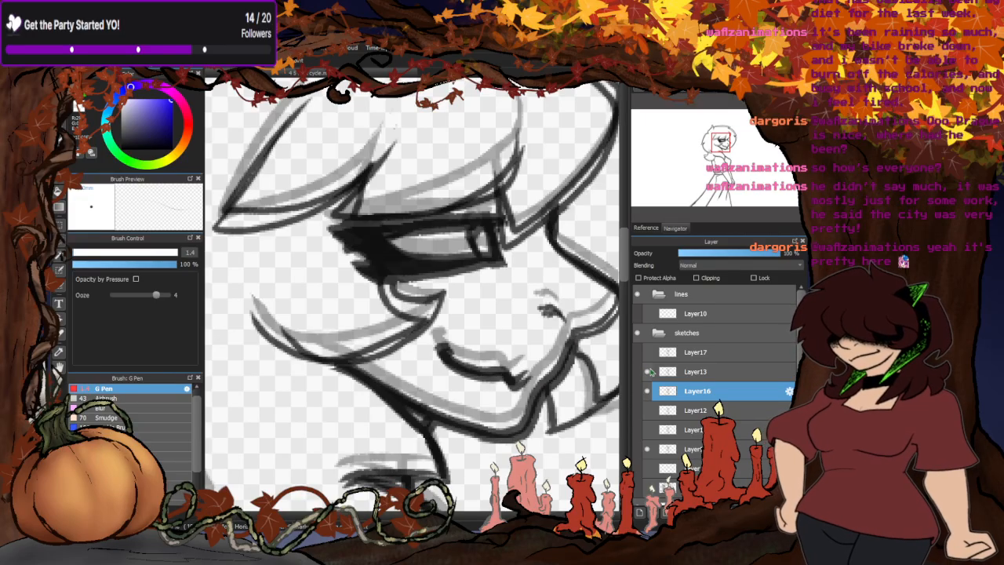
click(650, 372)
click(650, 352)
click(650, 352)
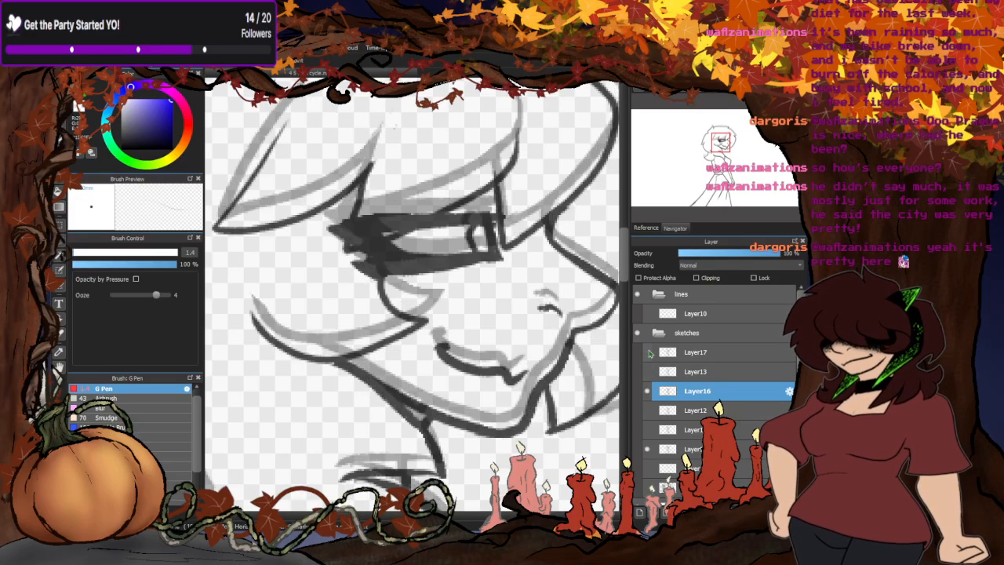
drag(667, 352, 667, 400)
click(649, 391)
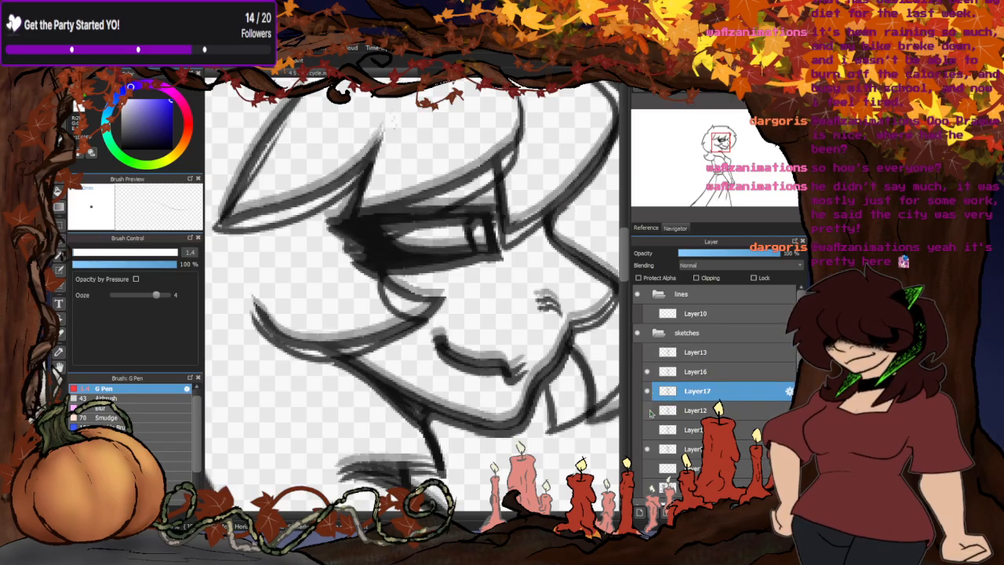
- Show Layer13, Layer12 and the sketch below Layer12 so all the walking poses overlay one another
click(649, 411)
click(649, 411)
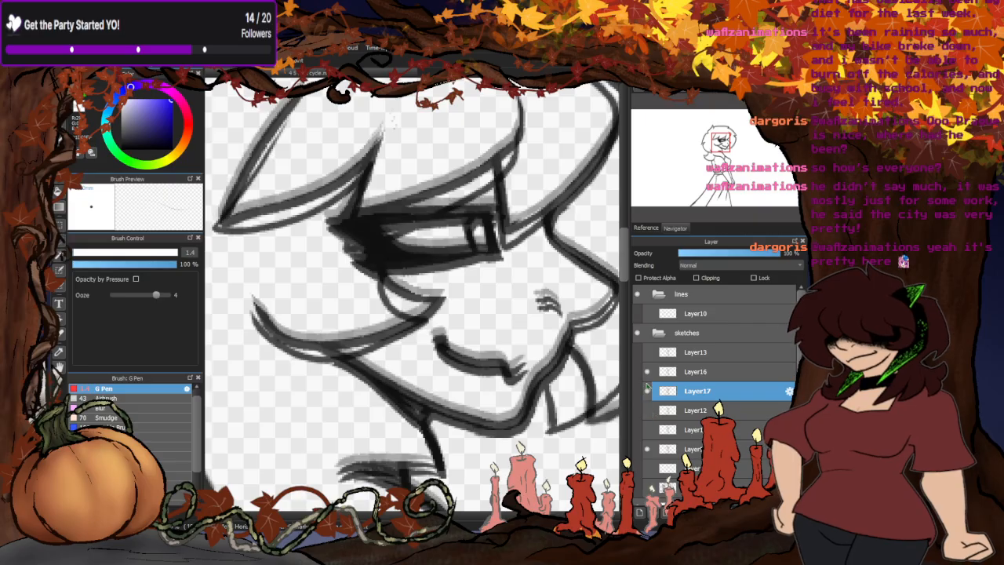
click(647, 352)
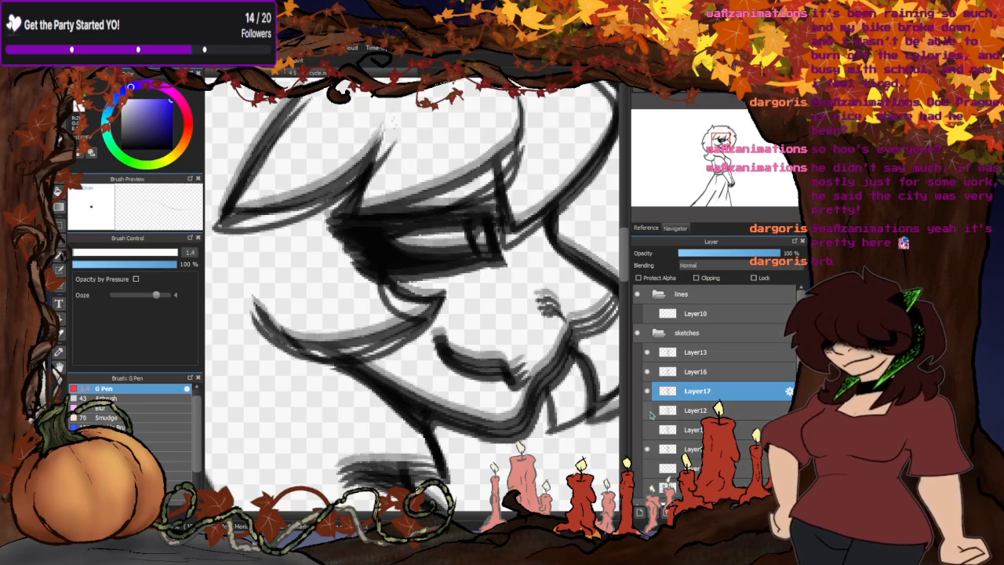
click(647, 410)
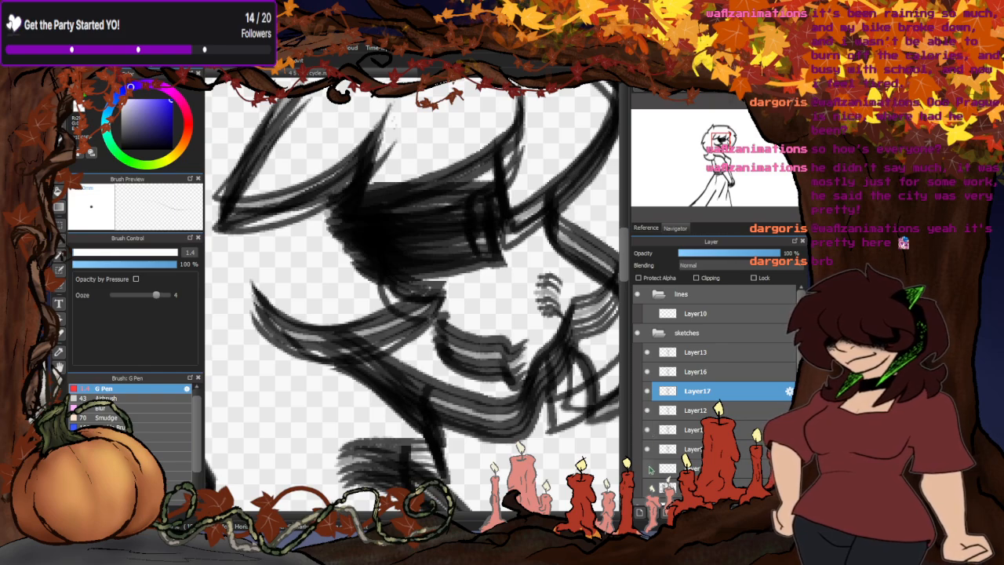
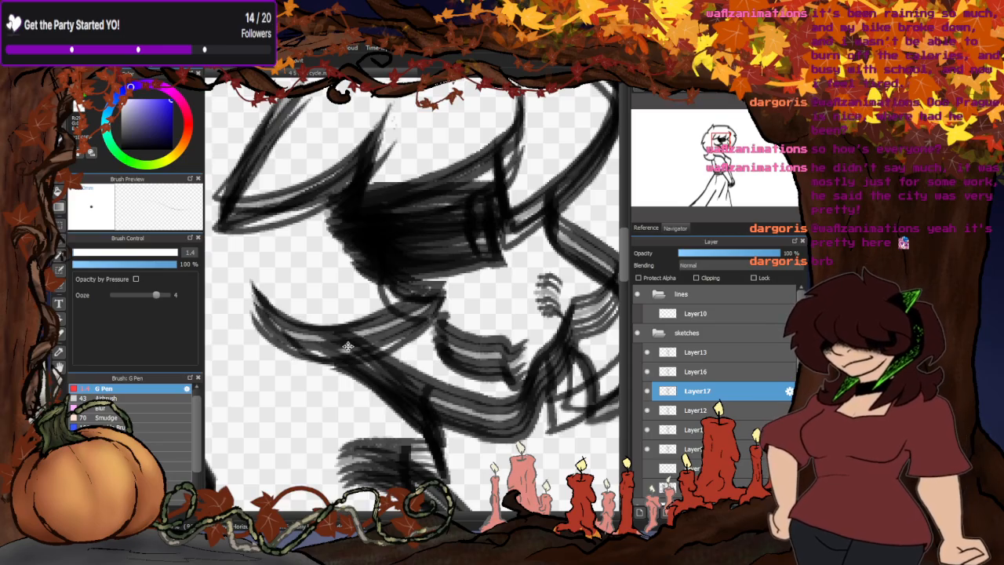
- Hide Layer16, Layer17, Layer12, the sketch below Layer12 and Layer13, leaving only the faint sketch shown
scroll(435, 220, down, 6)
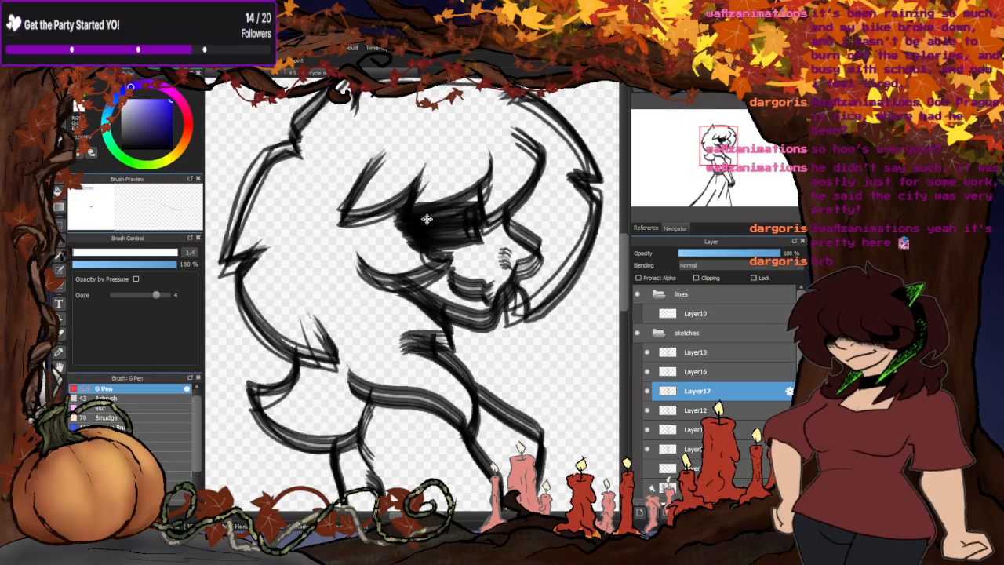
scroll(424, 367, up, 1)
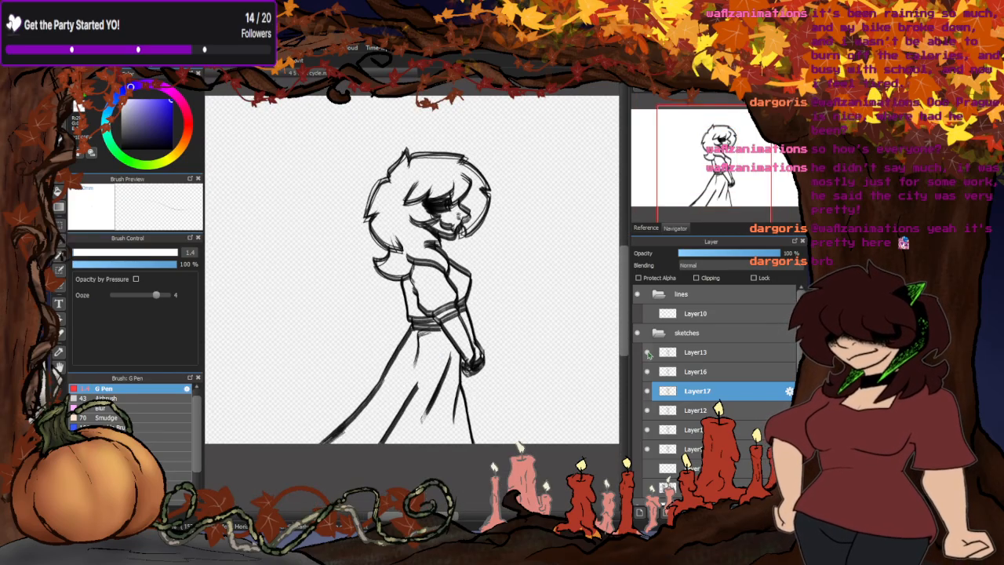
drag(646, 374, 647, 430)
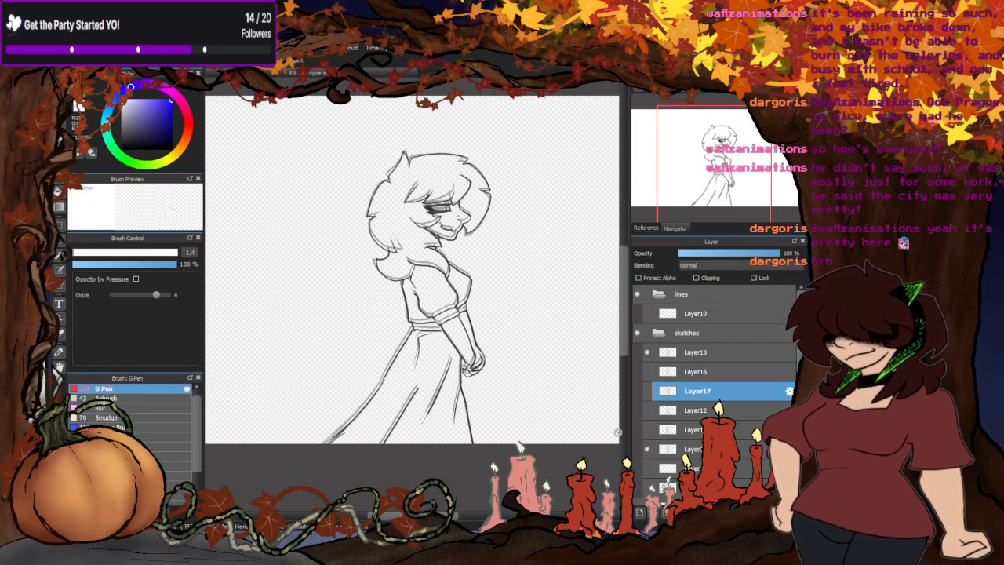
click(647, 352)
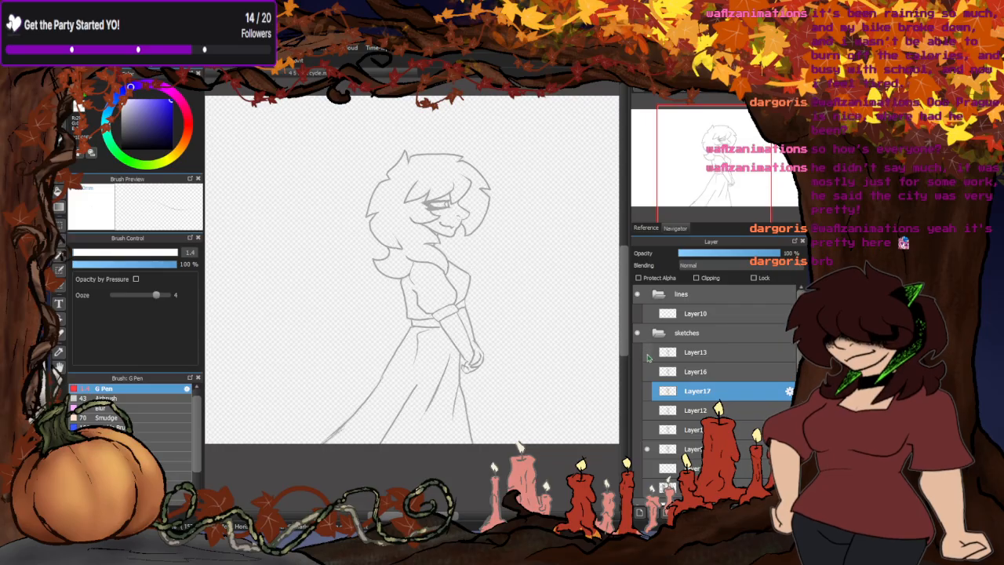
- Check the pose progression by overlaying the sketches one at a time upward from the faint one through Layer13
click(648, 449)
click(649, 449)
click(648, 429)
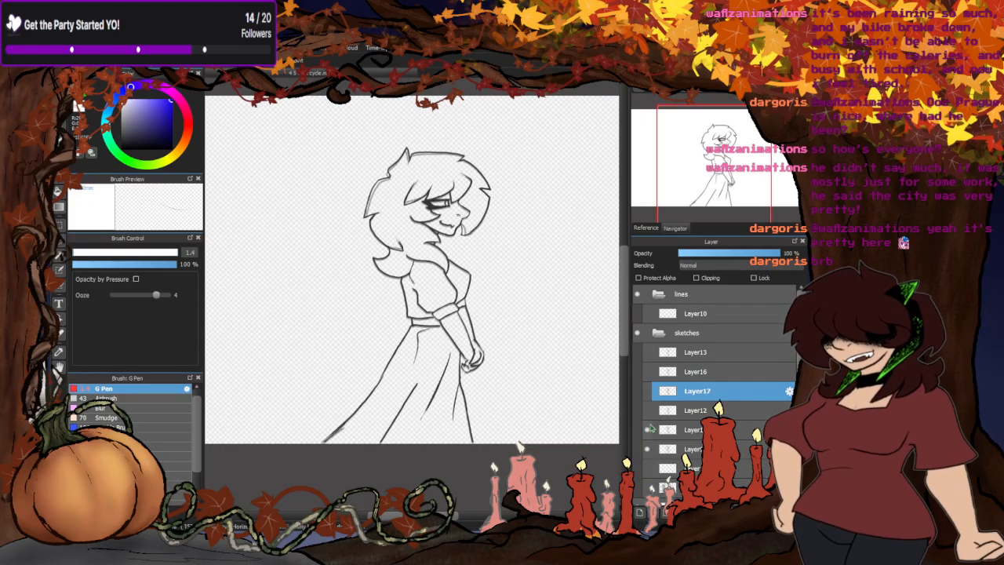
click(648, 410)
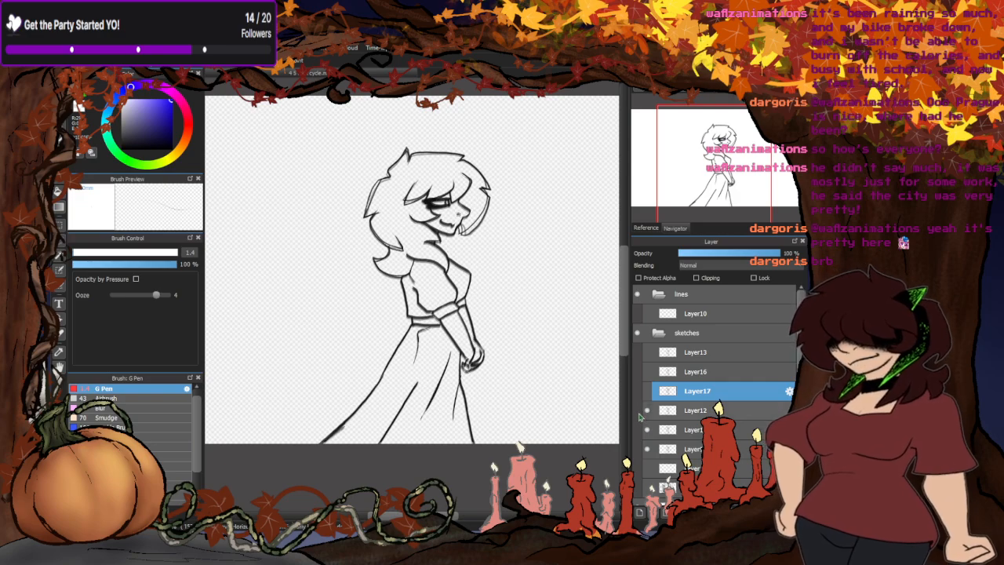
click(647, 391)
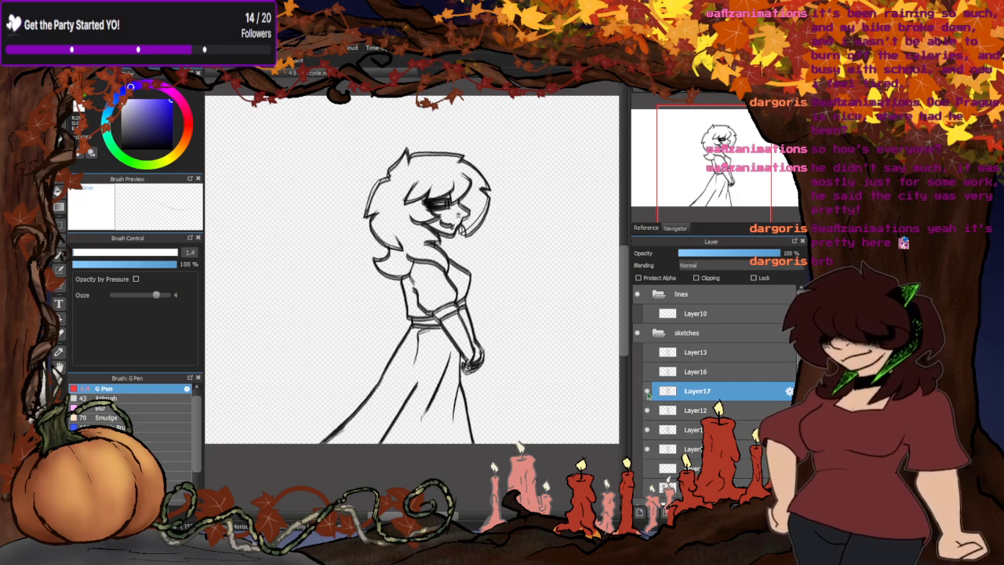
click(647, 371)
click(648, 352)
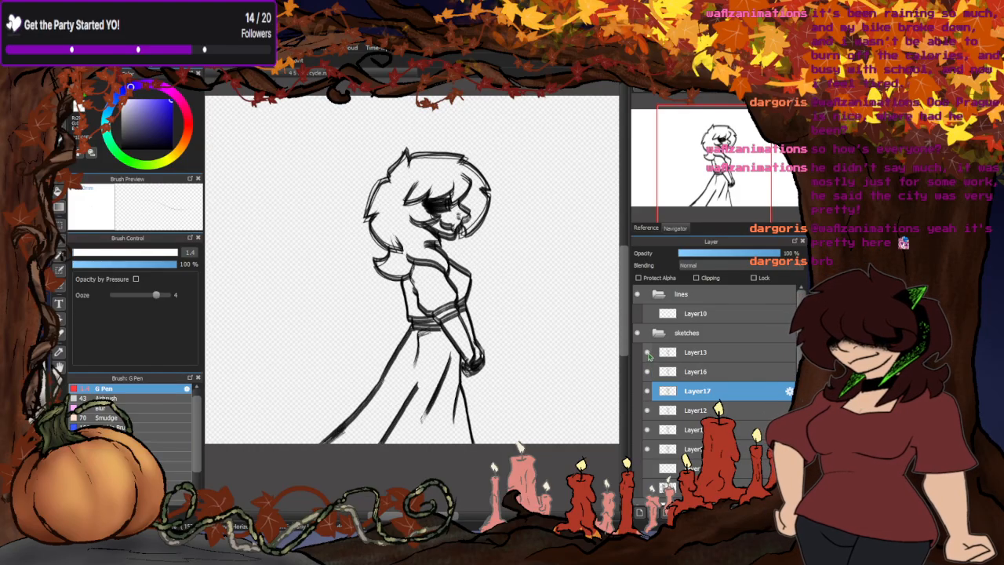
- Hide Layer13, Layer16, Layer17, Layer12 and the sketch below Layer12 to isolate the faint sketch
click(648, 353)
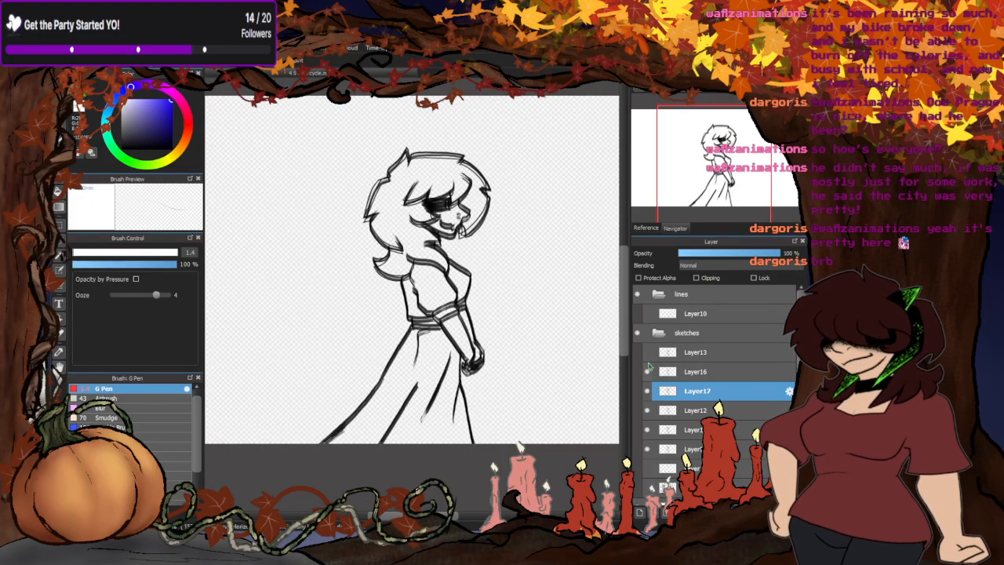
click(647, 371)
click(646, 390)
click(646, 410)
click(646, 429)
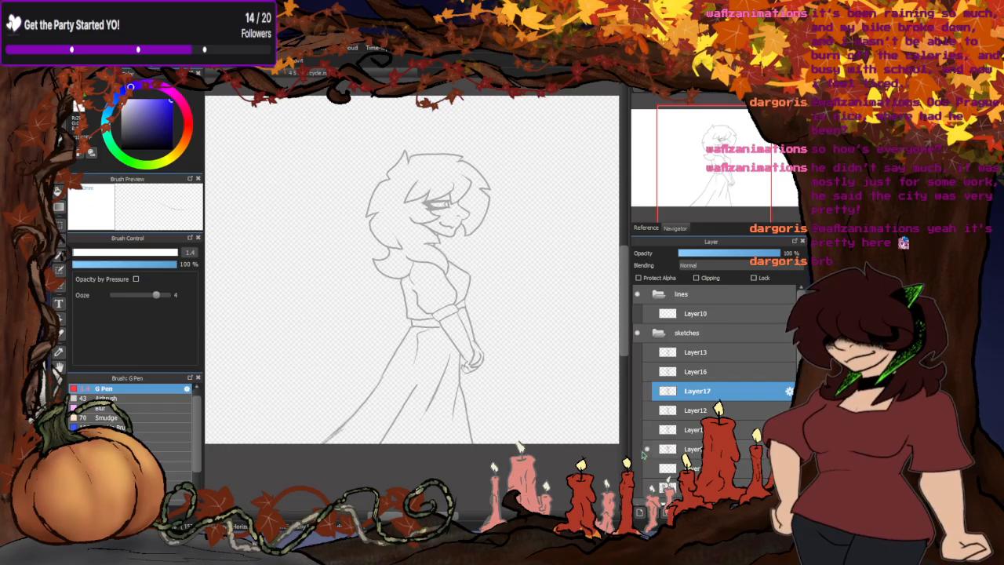
- Raise the faint sketch to 100% opacity and select the sketches folder
click(692, 449)
drag(747, 253, 784, 252)
click(727, 333)
- Show the sketch directly below Layer12 and set its opacity to 48%
click(648, 430)
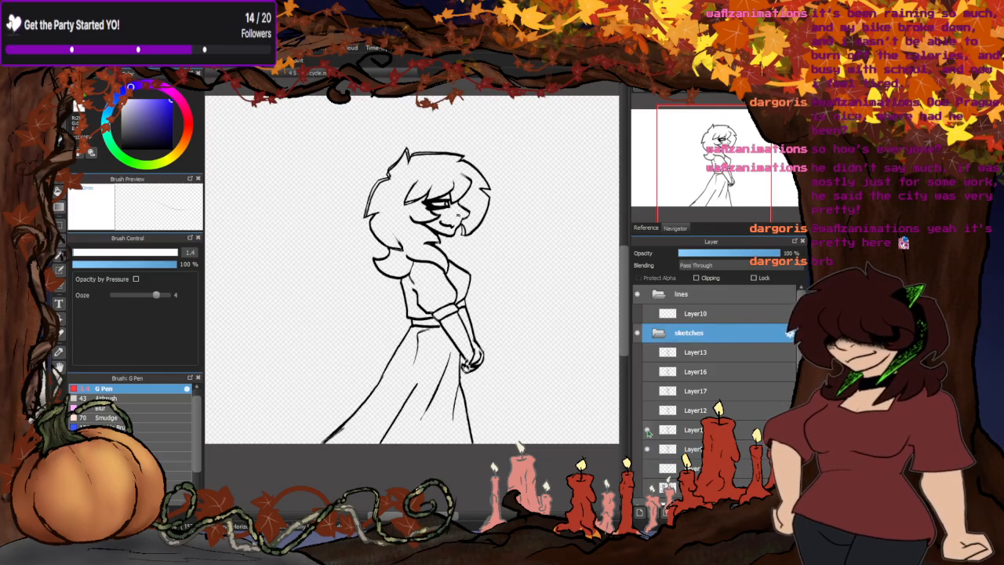
click(687, 429)
click(727, 252)
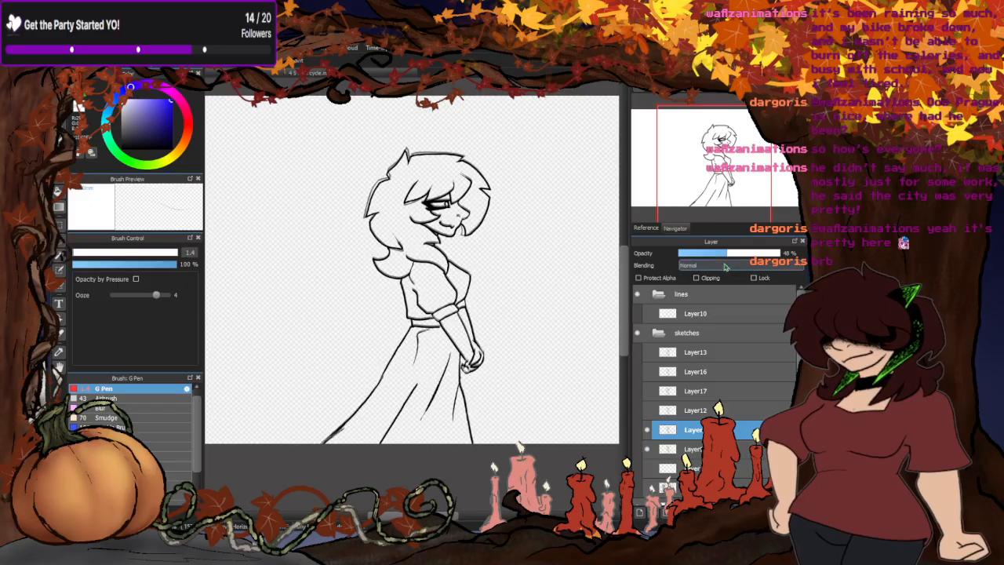
- Compare the half-transparent sketch, Layer12 and Layer17 by switching their visibility over the lowest shown sketch
click(648, 430)
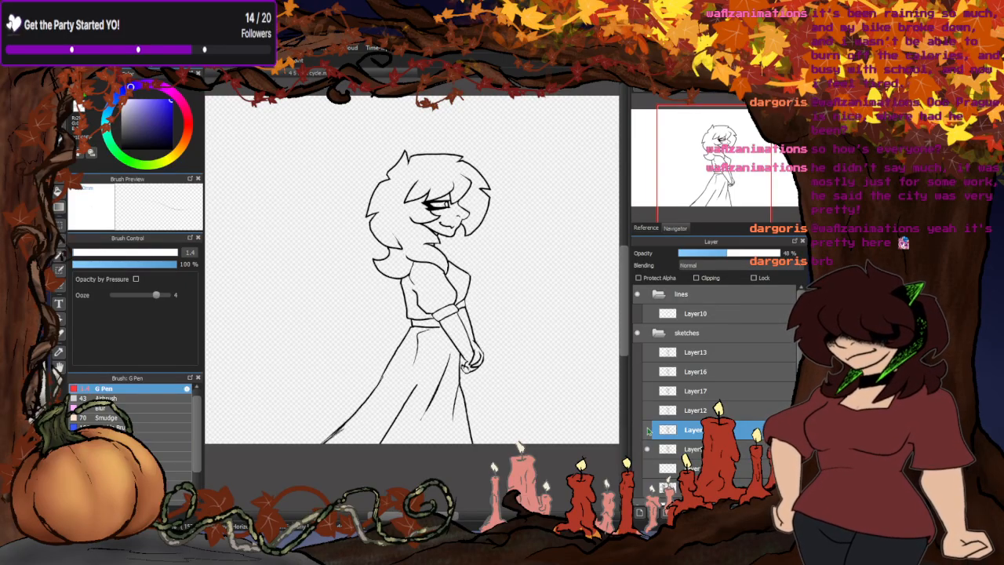
click(647, 430)
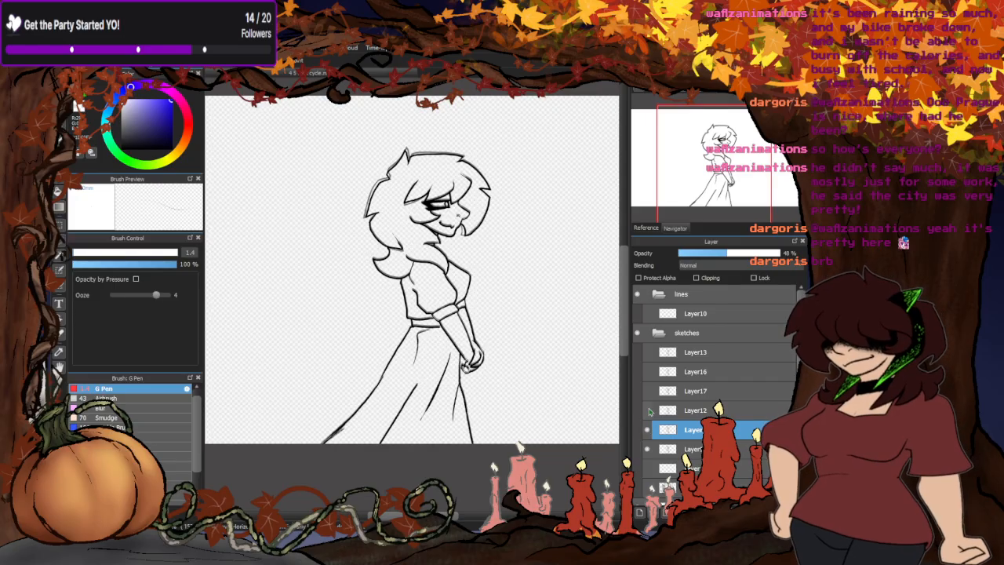
click(649, 410)
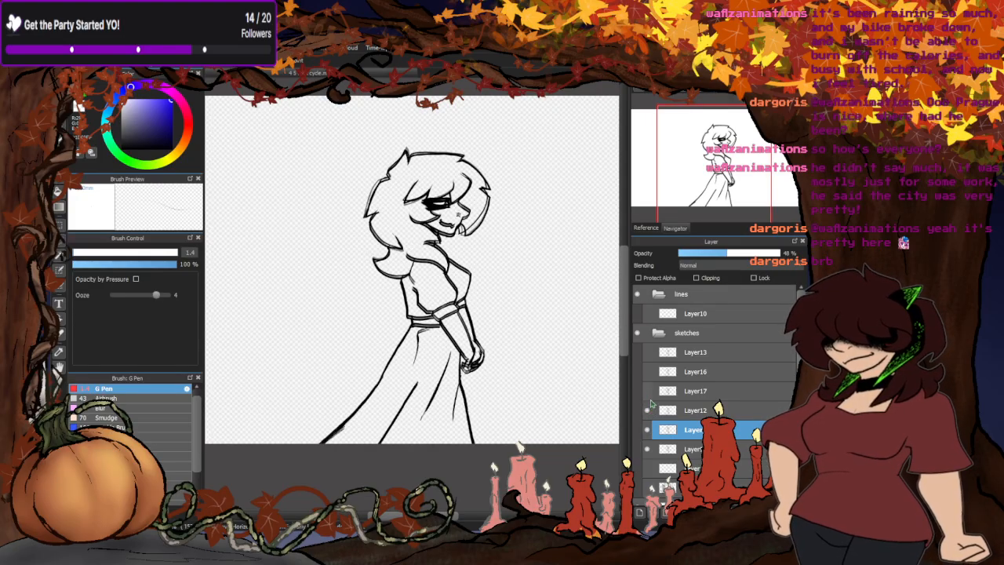
click(647, 390)
click(648, 391)
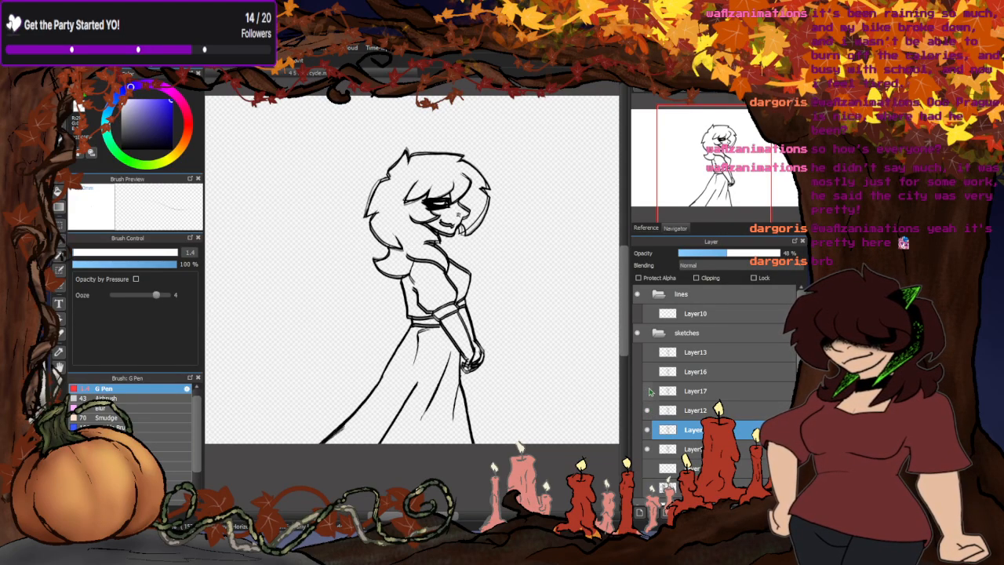
click(647, 409)
click(648, 409)
- Compare Layer17 with the lower sketches, then leave only Layer16 shown over the lowest visible sketch
click(690, 416)
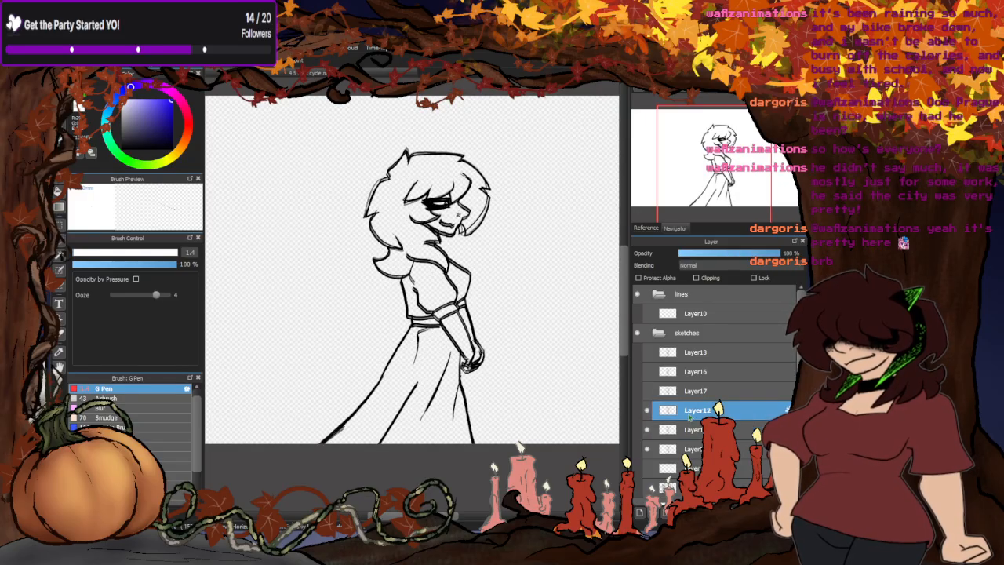
click(646, 410)
click(648, 391)
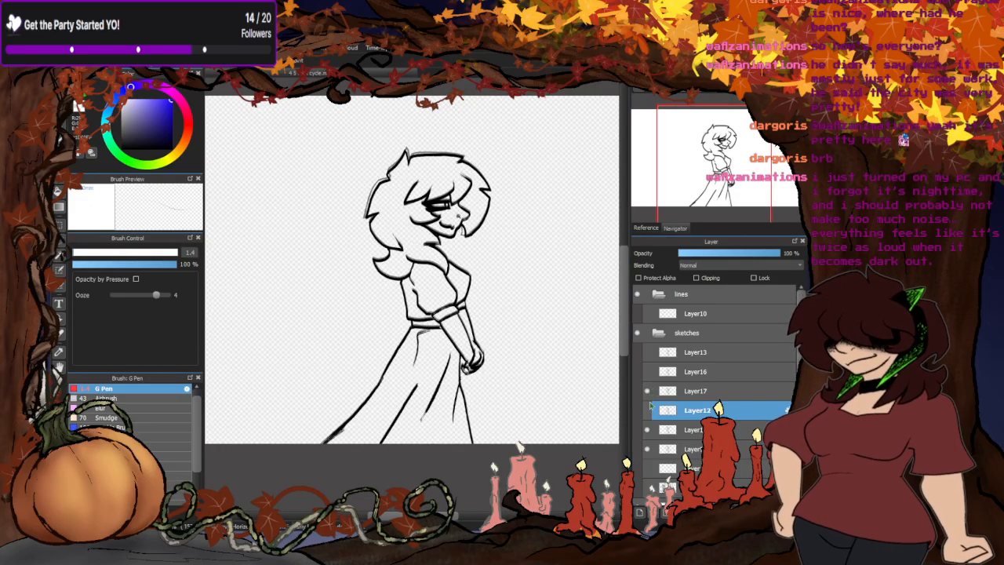
click(648, 430)
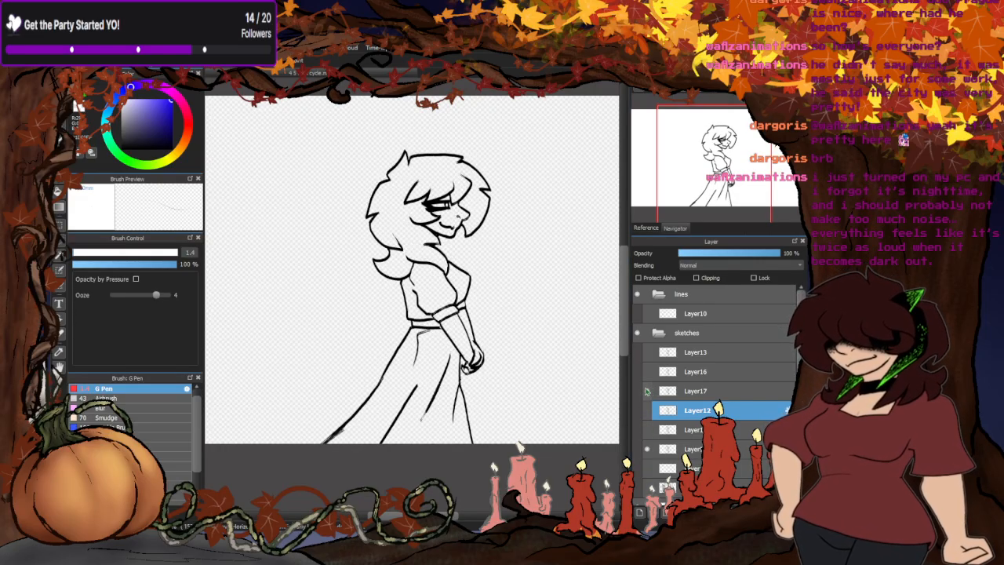
click(648, 391)
click(648, 371)
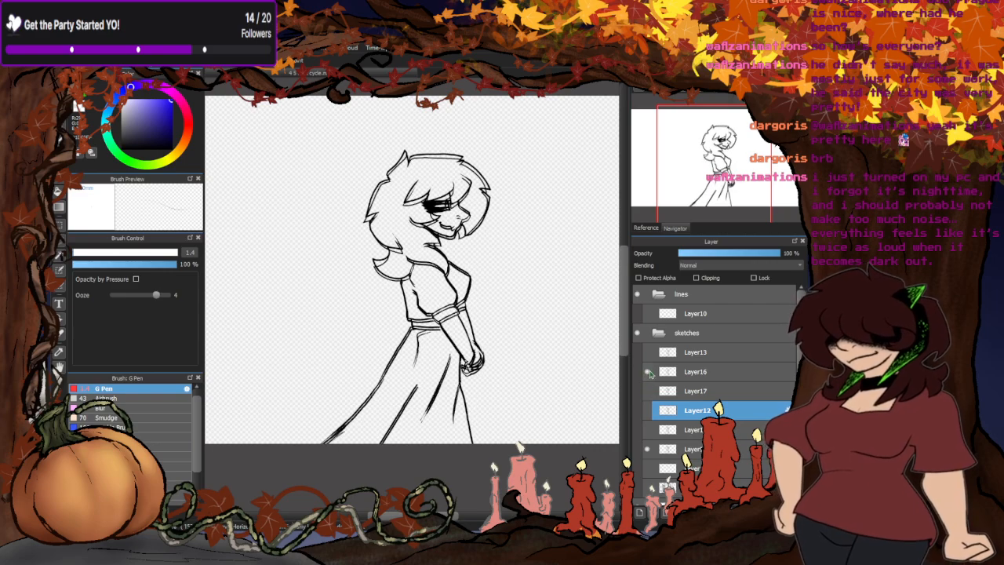
- Fade the lowest shown sketch to 31% opacity and compare Layer16 against it
click(690, 449)
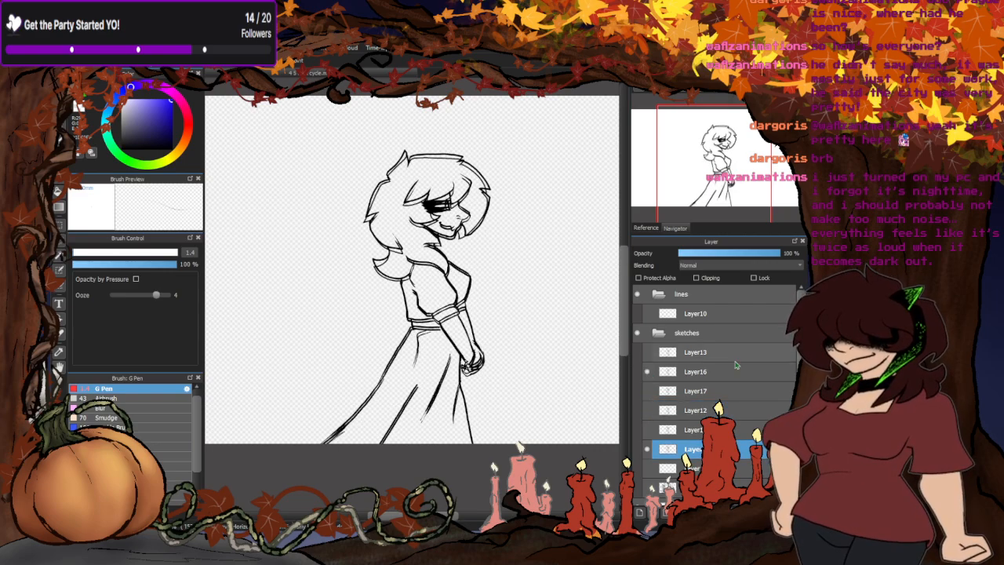
click(712, 254)
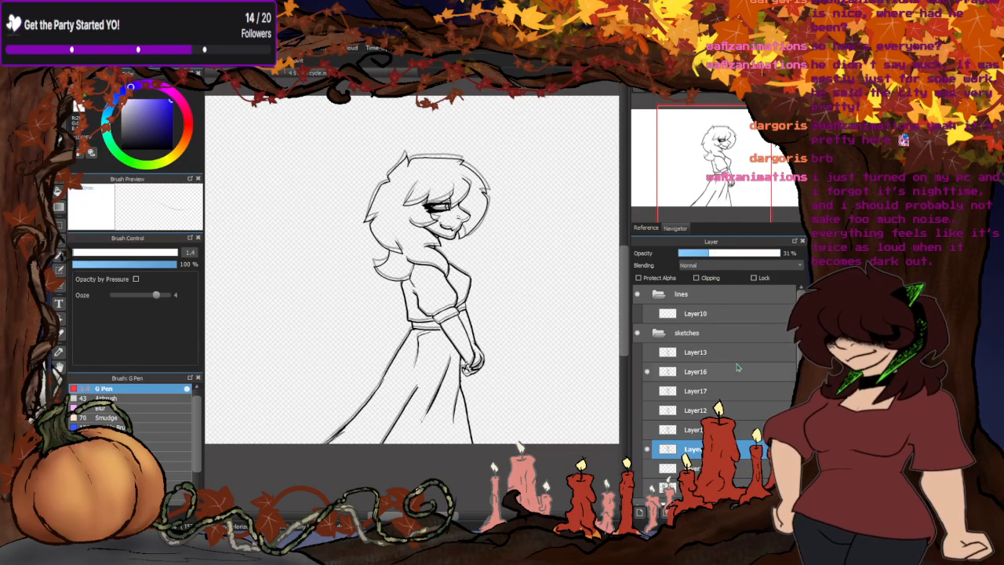
click(648, 372)
click(648, 372)
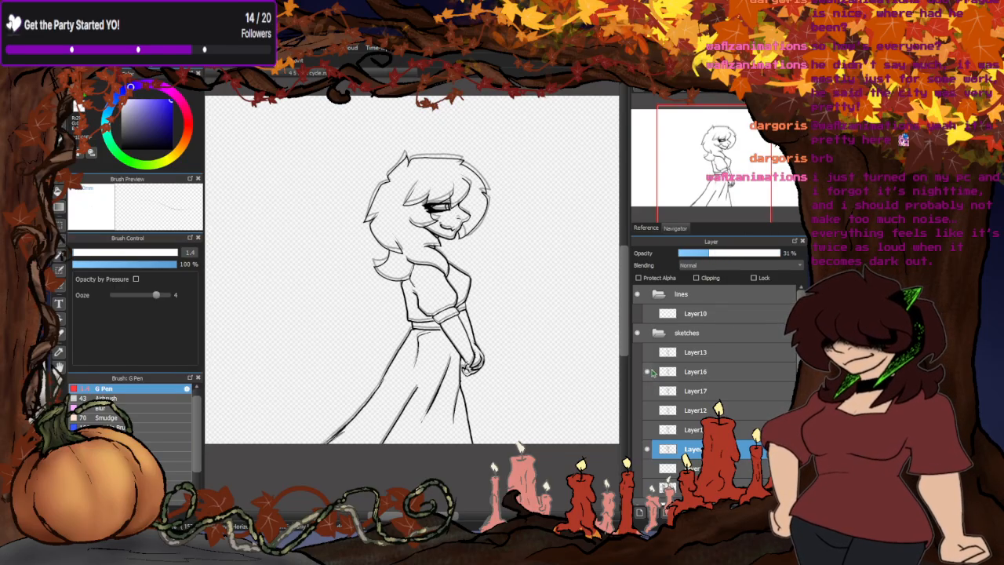
- Briefly overlay Layer13, Layer17 and Layer12 in turn to compare each with Layer16 and the faded sketch
click(648, 352)
click(648, 352)
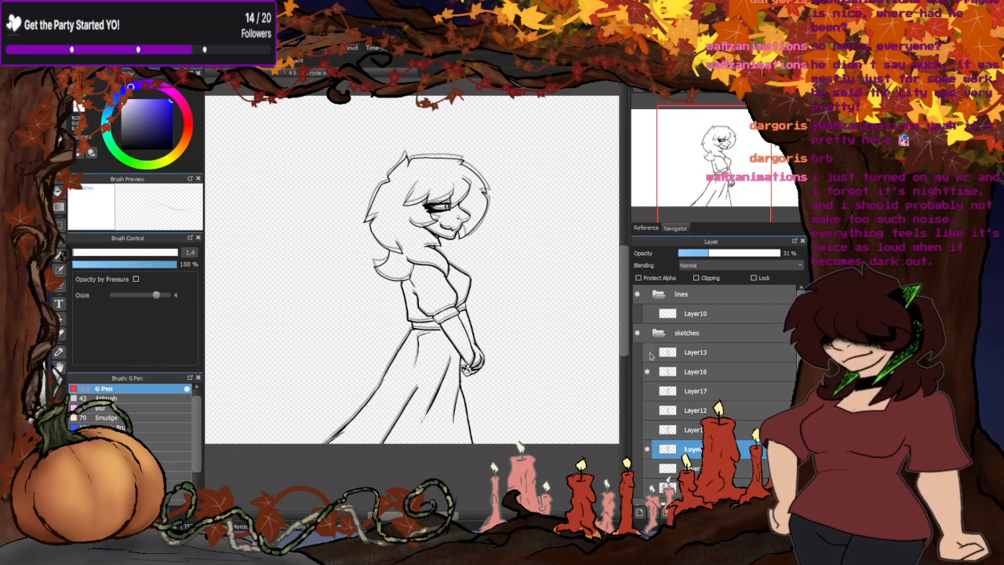
click(648, 390)
click(648, 391)
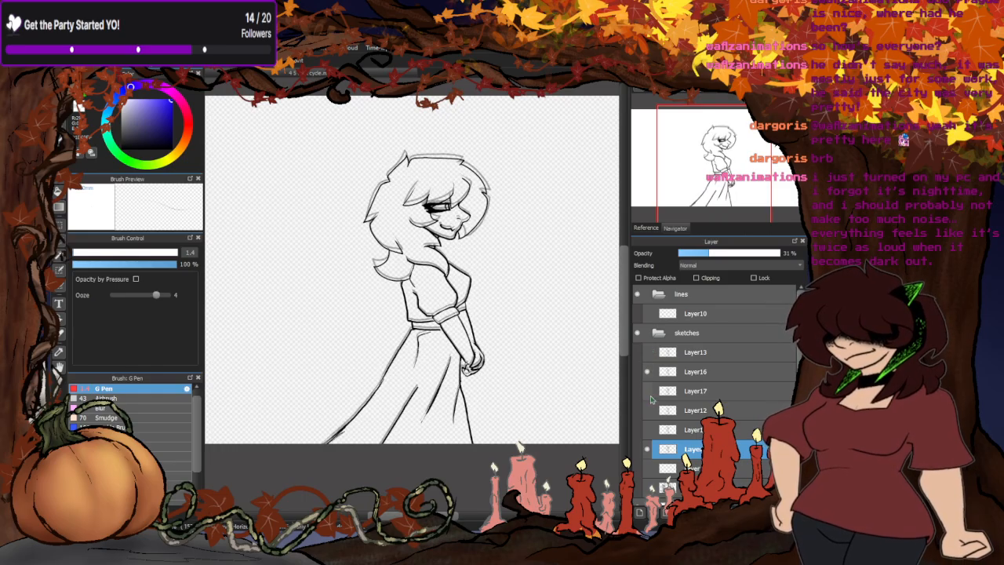
click(649, 408)
click(649, 407)
- Compare Layer13 repeatedly with Layer16 over the faded sketch, leaving Layer13 hidden
click(648, 372)
click(647, 372)
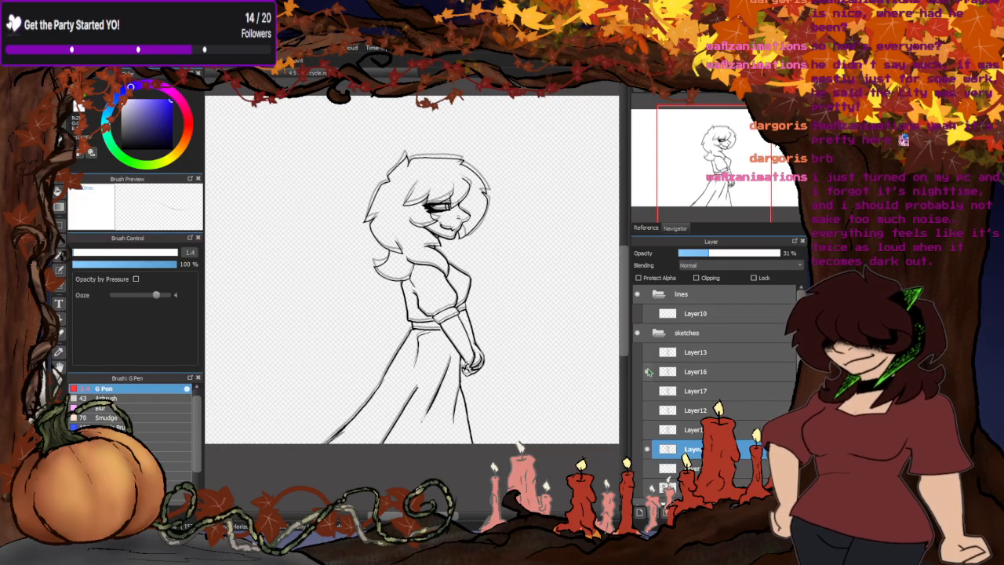
click(647, 352)
click(647, 352)
click(647, 352)
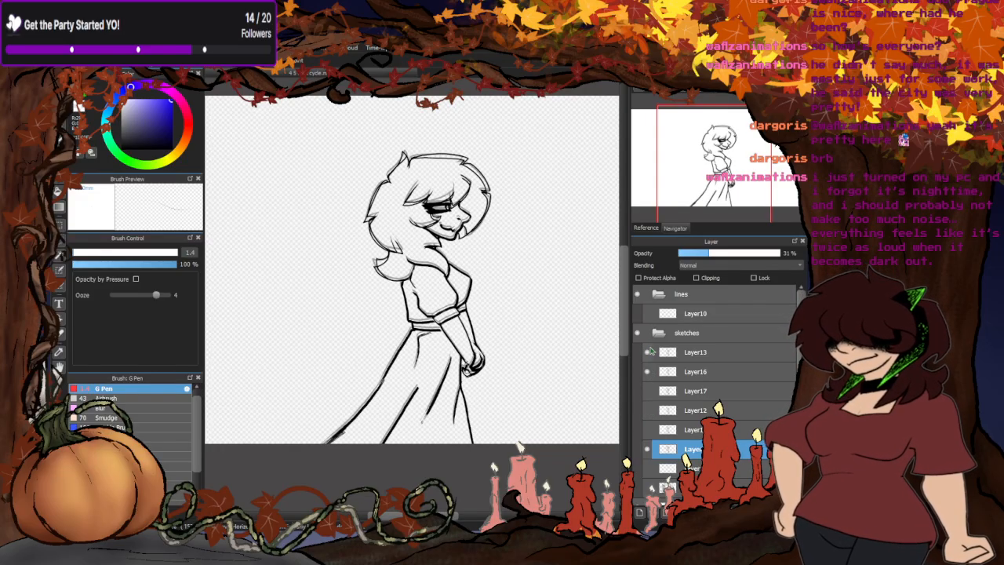
click(647, 352)
click(648, 352)
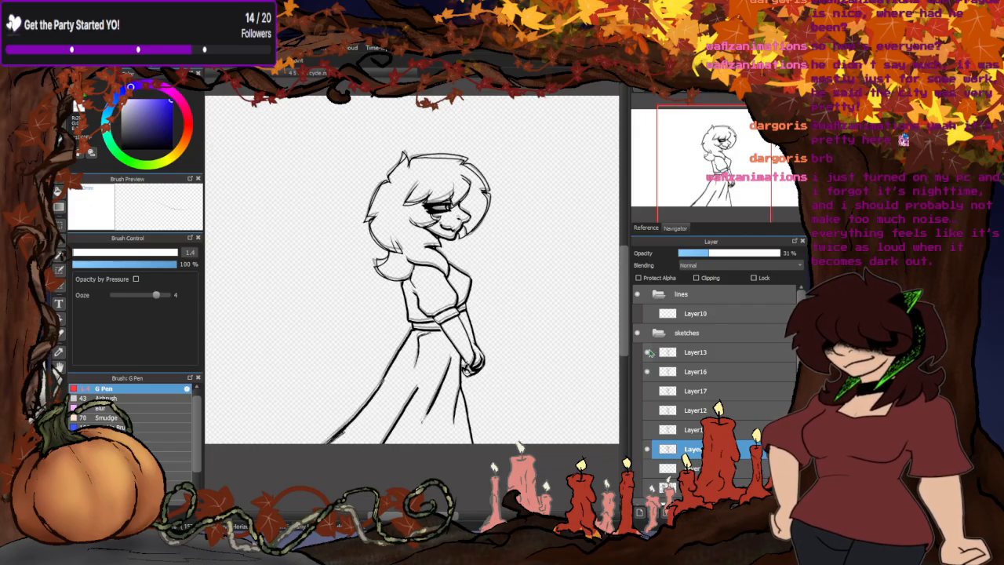
click(648, 352)
click(647, 352)
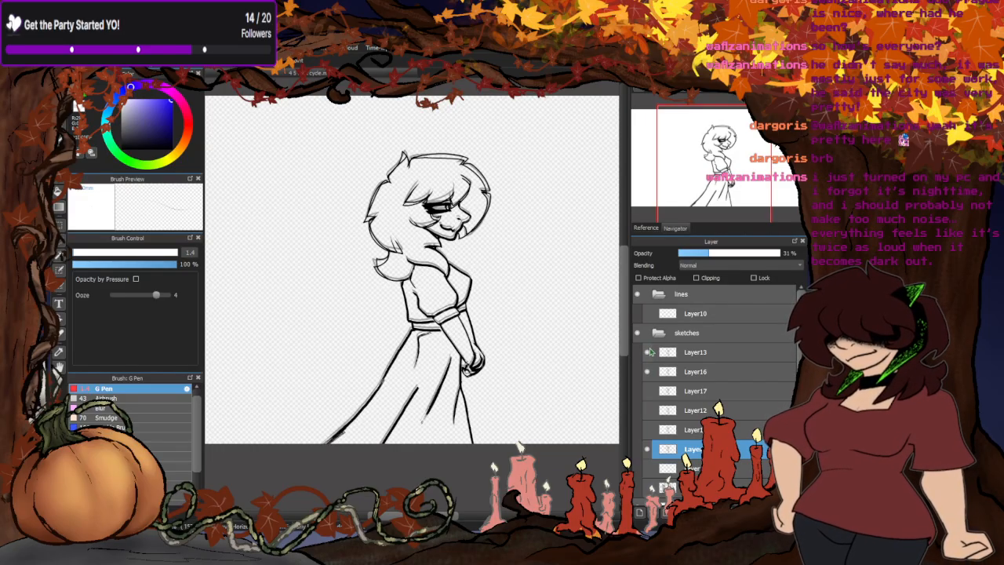
click(647, 352)
- Make Layer16 the active layer and compare it with and without the faded sketch underneath
click(665, 373)
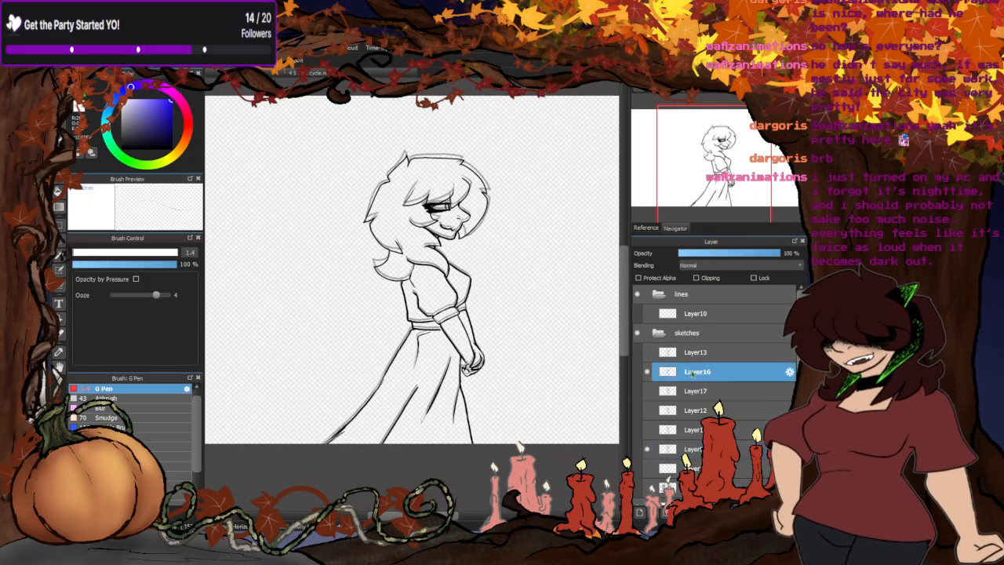
click(648, 450)
click(649, 449)
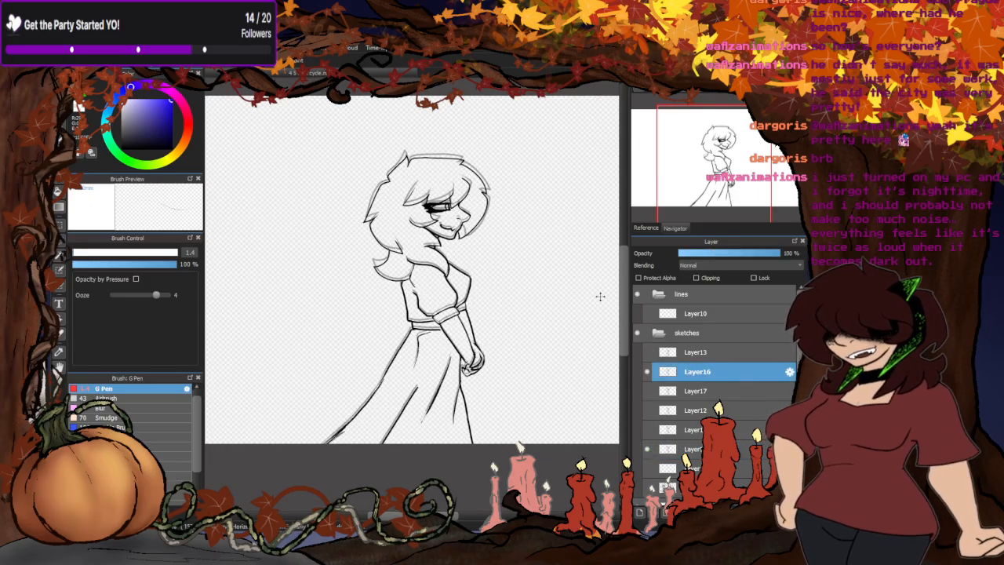
- Try to lasso and cut the outer hair outline over the top and front of Layer16's head, and undo the removal
scroll(420, 173, up, 4)
scroll(414, 207, down, 1)
scroll(356, 240, down, 1)
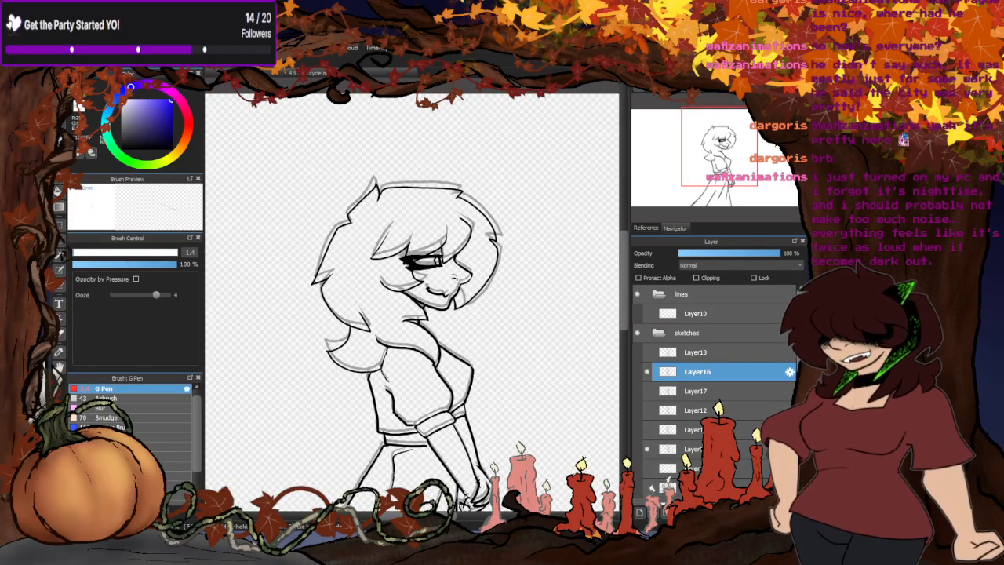
scroll(378, 231, up, 3)
mouse_move(308, 237)
mouse_down()
mouse_move(462, 211)
mouse_move(536, 213)
mouse_move(574, 245)
mouse_move(575, 329)
mouse_up()
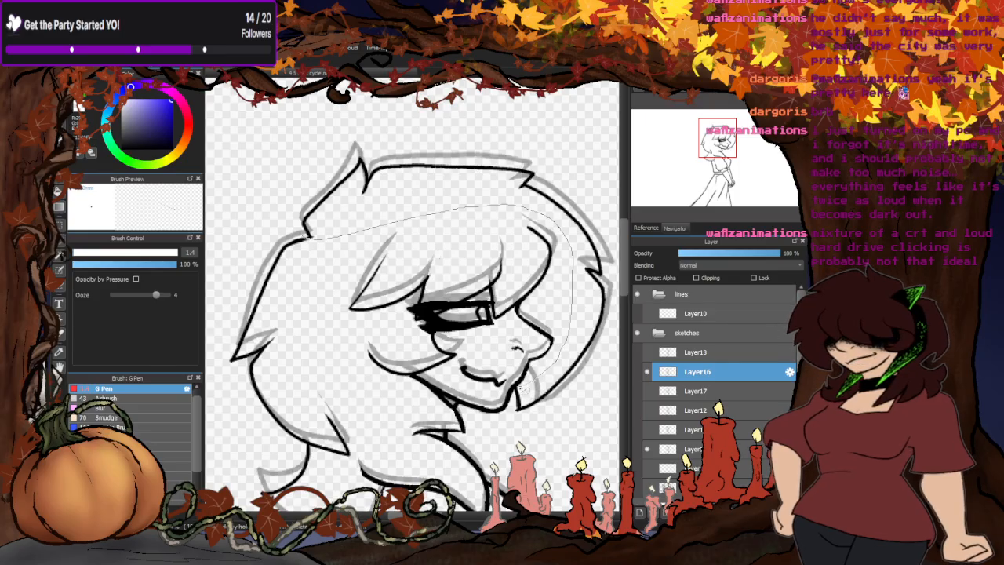
mouse_move(521, 391)
mouse_down()
mouse_move(548, 432)
mouse_move(597, 390)
mouse_move(617, 335)
mouse_move(625, 229)
mouse_move(568, 143)
mouse_move(430, 98)
mouse_move(316, 108)
mouse_move(276, 149)
mouse_move(276, 238)
mouse_up()
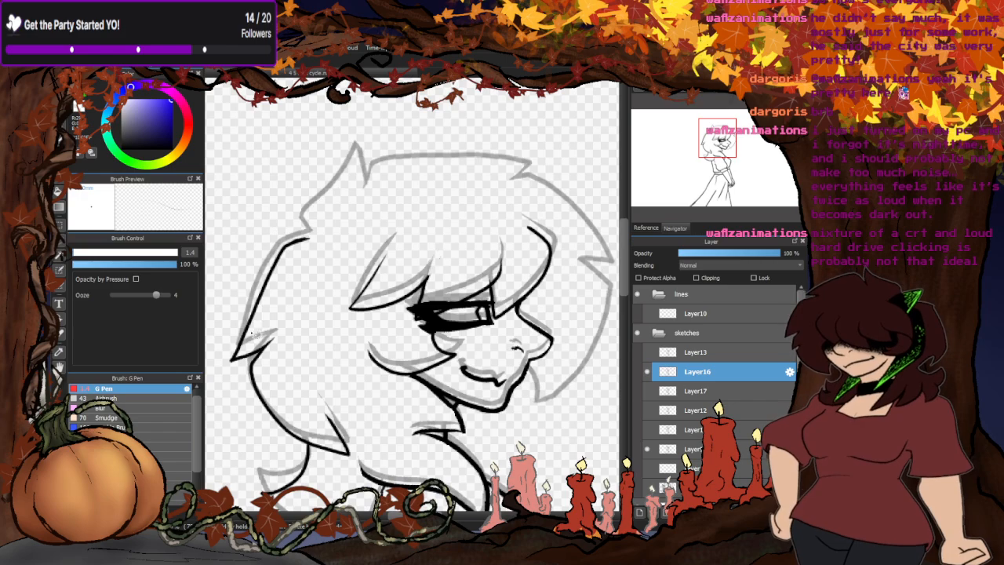
key(ctrl+z)
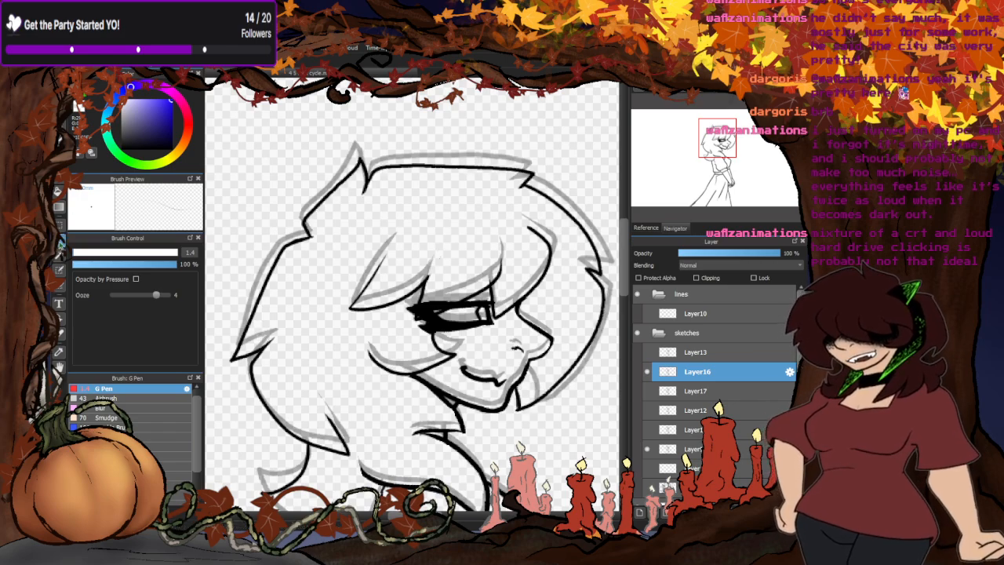
- Show Layer17 in place of the faded reference sketch and lower its opacity to 43%
click(648, 391)
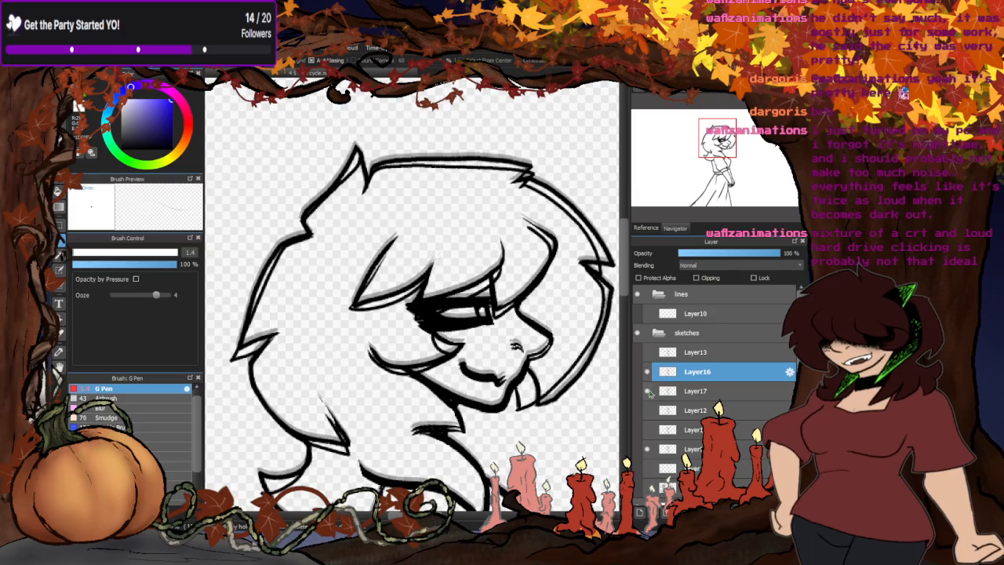
click(647, 449)
click(712, 391)
drag(753, 253, 722, 253)
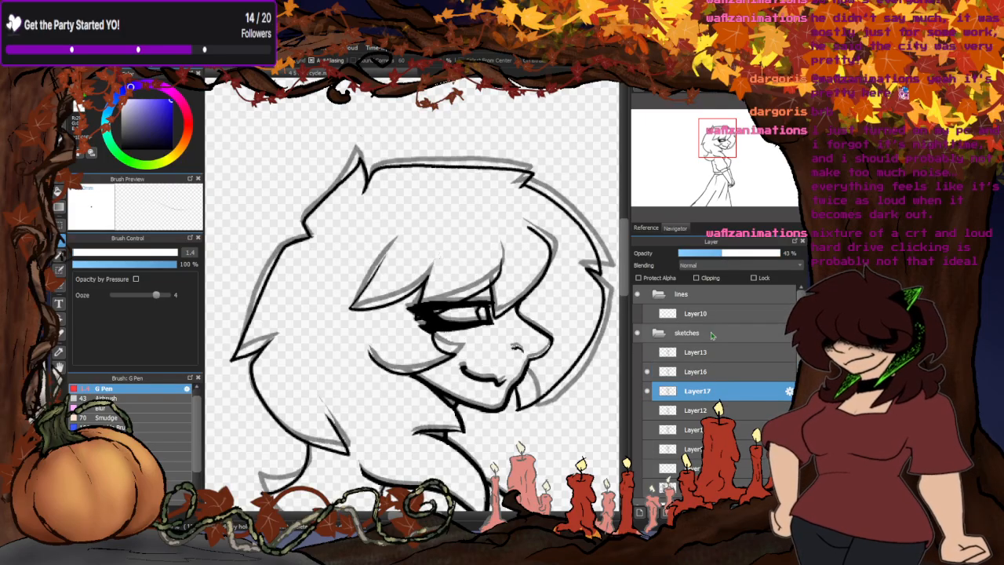
- Show Layer13 as well and fade it to 37% opacity as a second reference
click(647, 352)
click(694, 352)
click(705, 254)
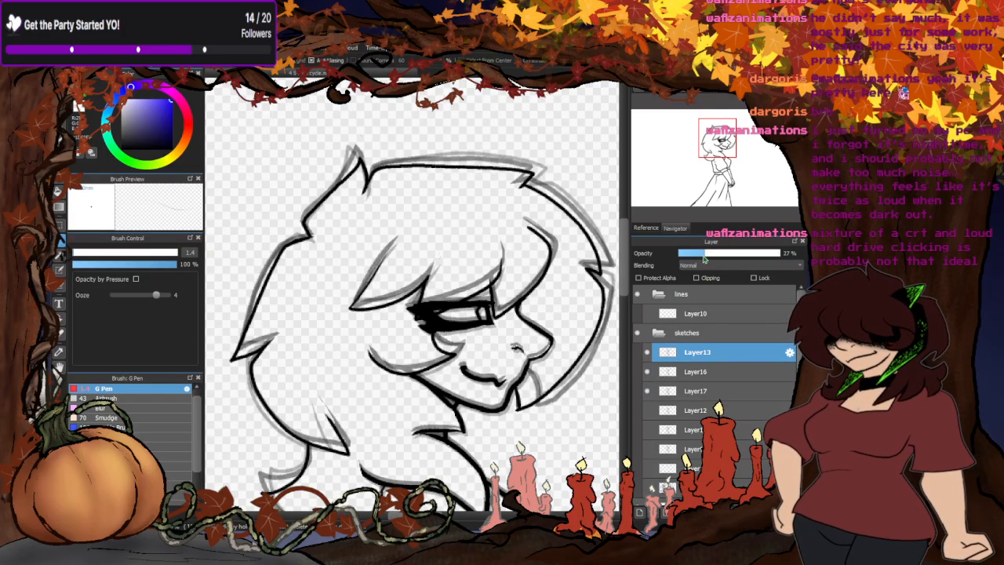
- On Layer16, lasso the outer hair outline over the head's top and front, rotate it slightly counterclockwise and nudge it toward the faded sketches, then deselect
click(689, 376)
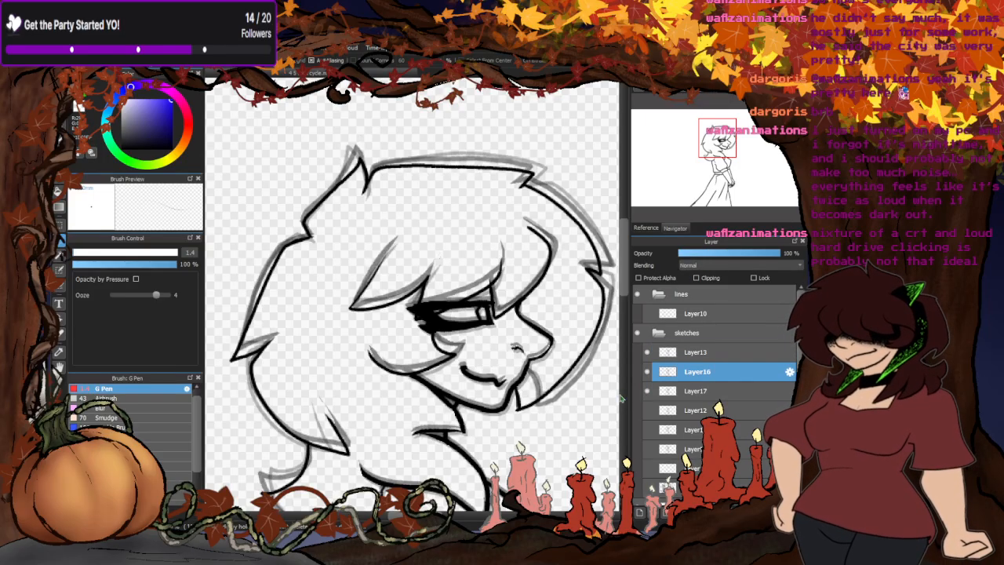
scroll(352, 227, down, 2)
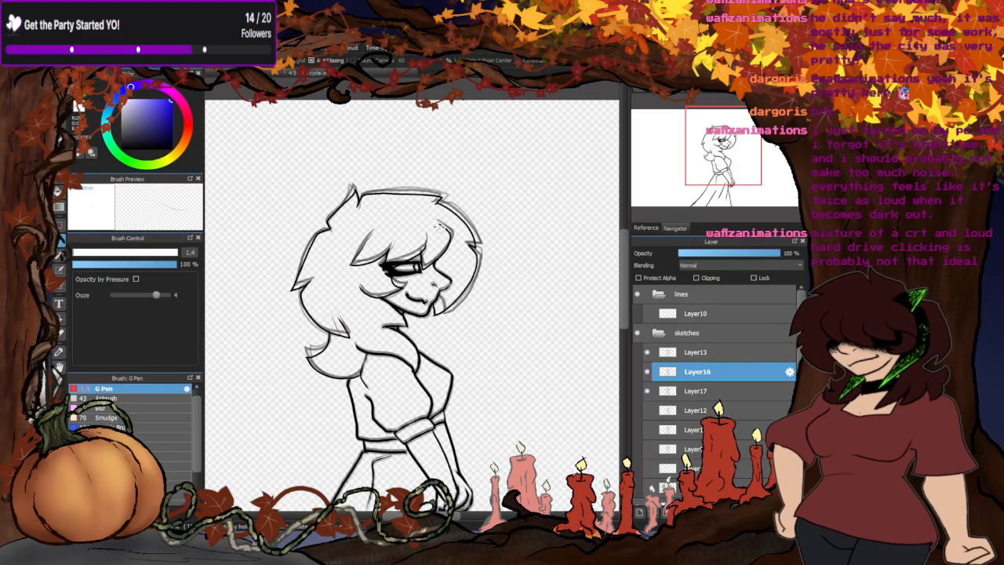
scroll(437, 235, up, 2)
scroll(465, 388, up, 1)
scroll(461, 367, down, 1)
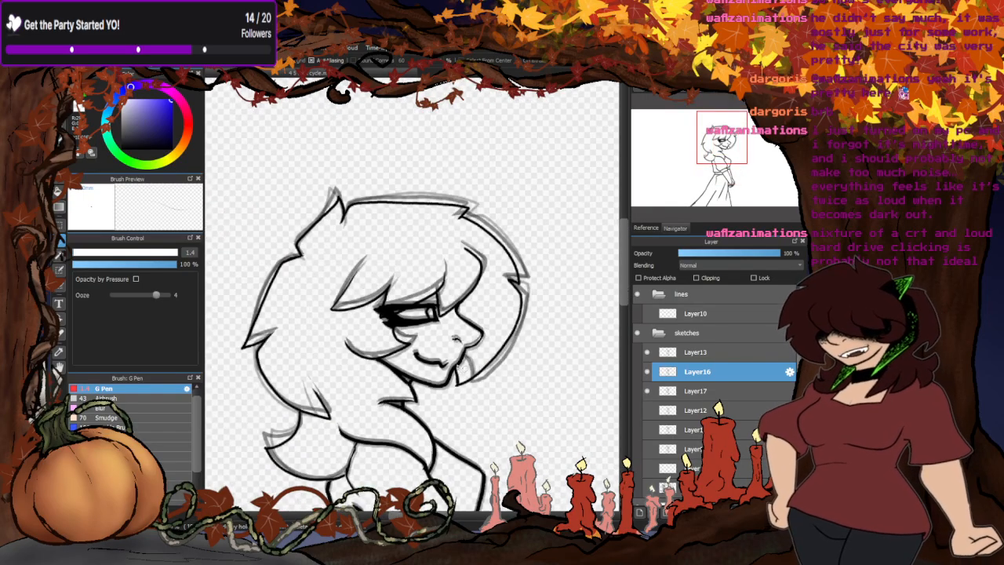
scroll(345, 261, up, 1)
mouse_move(286, 251)
mouse_down()
mouse_move(376, 235)
mouse_move(513, 234)
mouse_move(542, 262)
mouse_move(550, 317)
mouse_up()
mouse_move(537, 386)
mouse_down()
mouse_move(492, 423)
mouse_move(608, 392)
mouse_move(502, 120)
mouse_move(419, 94)
mouse_up()
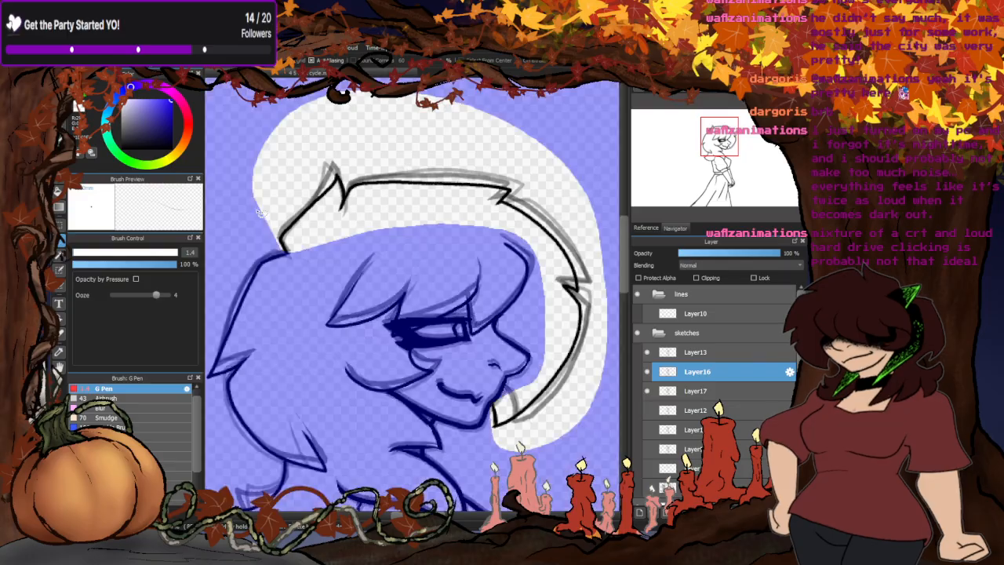
key(ctrl+t)
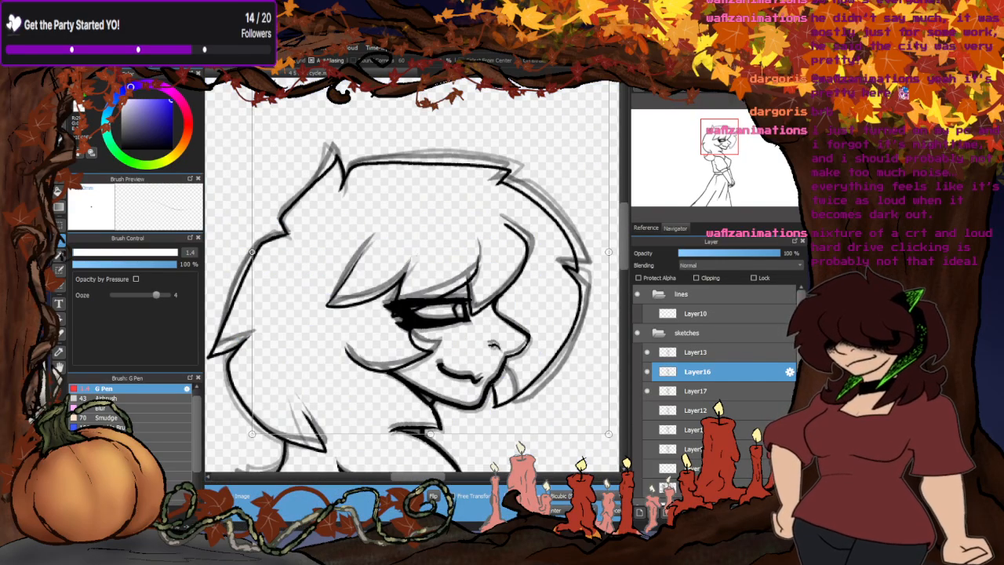
drag(533, 444, 532, 414)
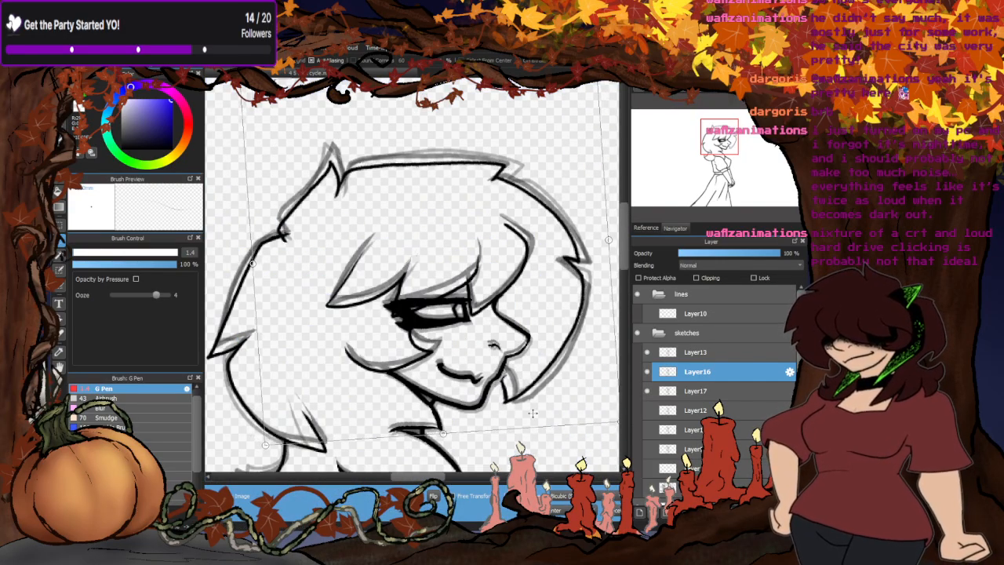
drag(527, 361, 529, 356)
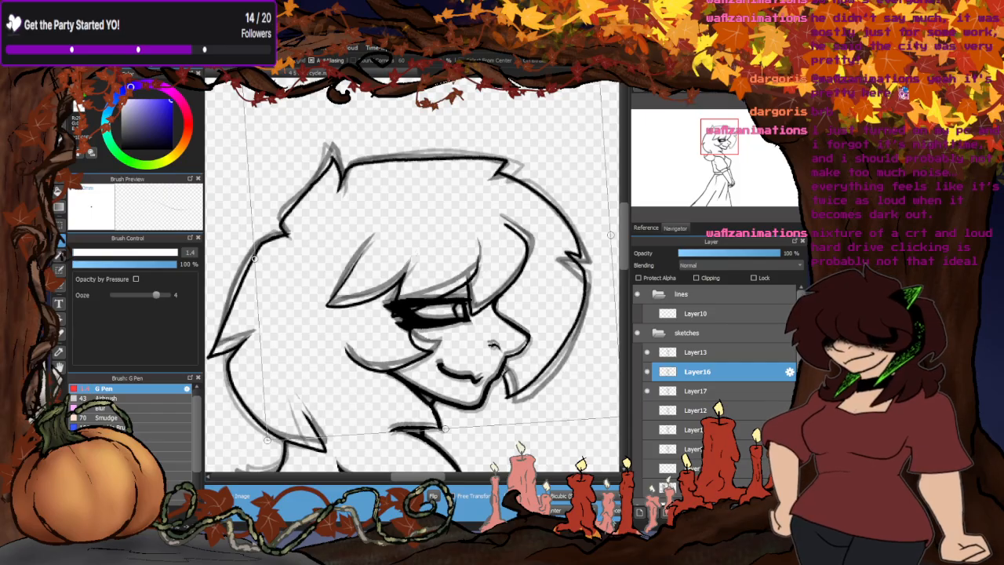
key(Return)
key(ctrl+d)
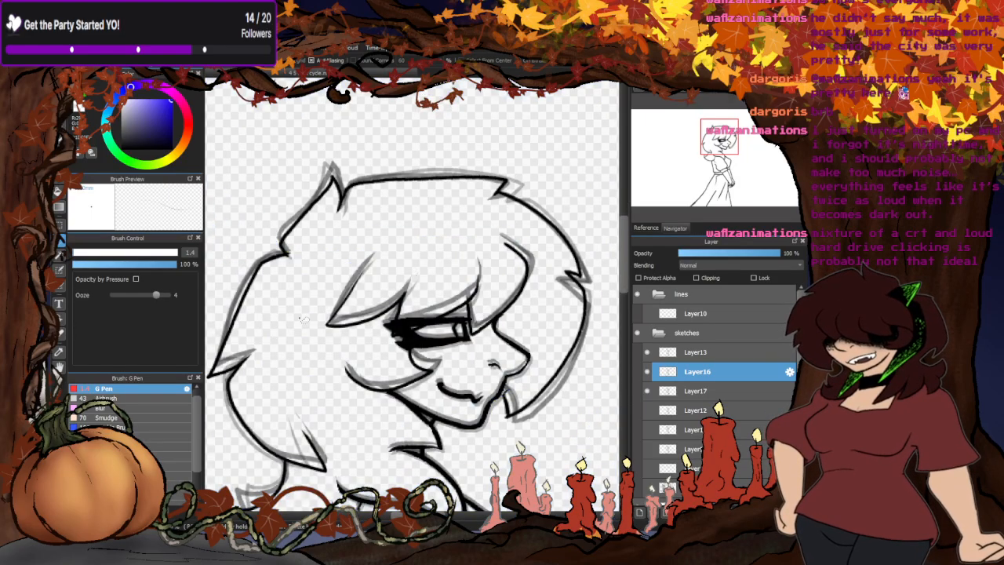
- Switch to the G Pen and set its size to 1.9
key(b)
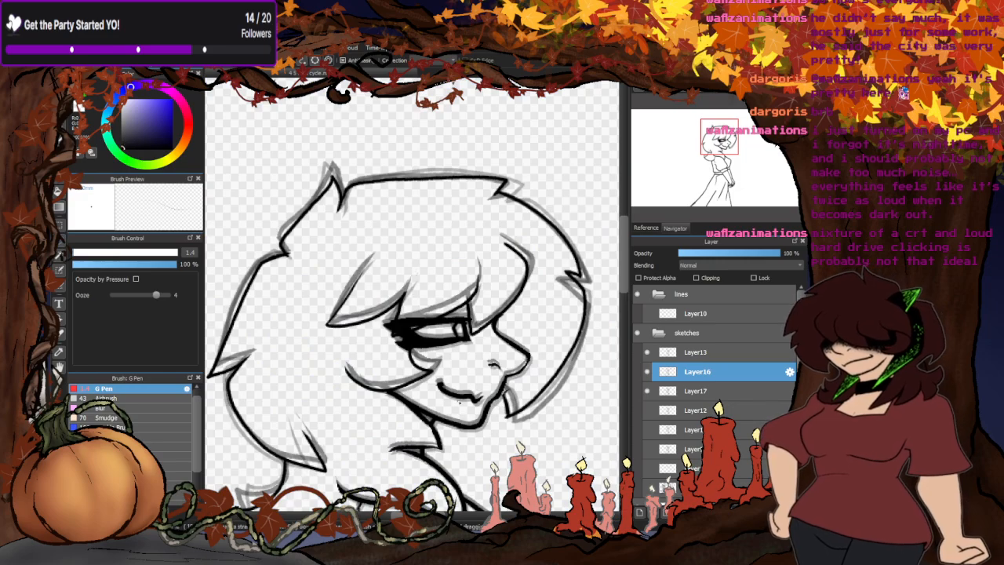
scroll(501, 366, up, 5)
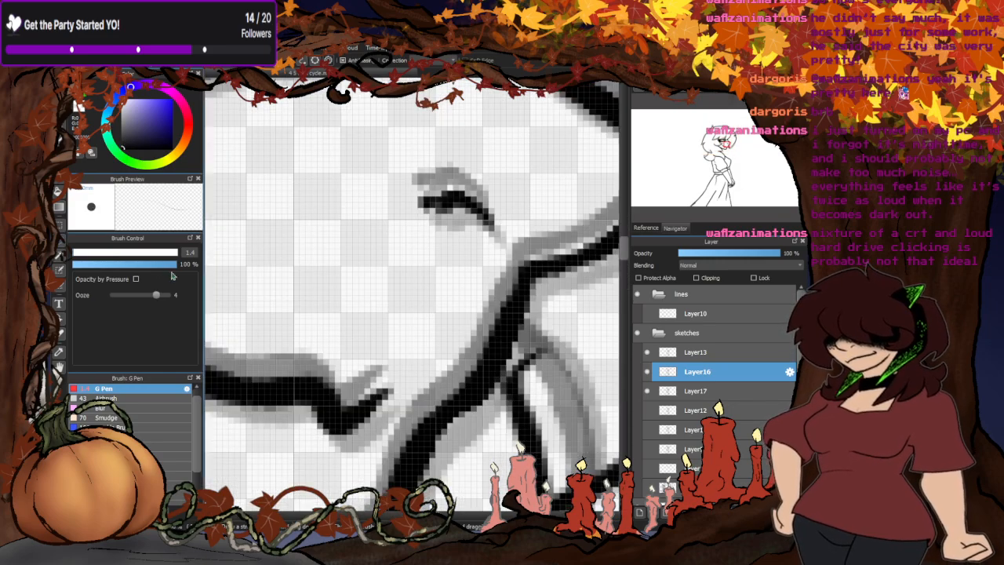
click(75, 252)
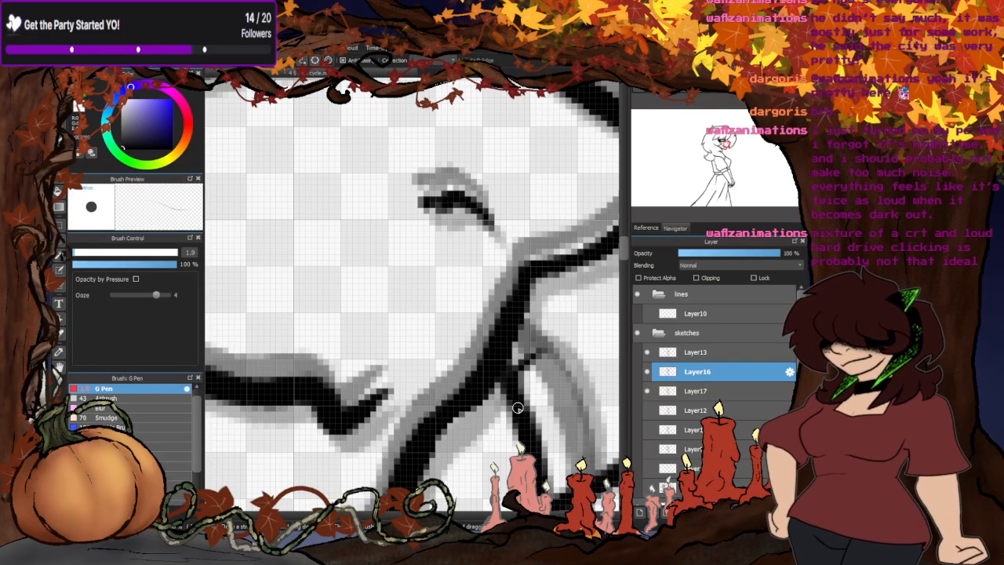
- Examine Layer16's face, fringe and nape hair up close, toggling layers to compare it with the faded sketches
scroll(505, 363, down, 4)
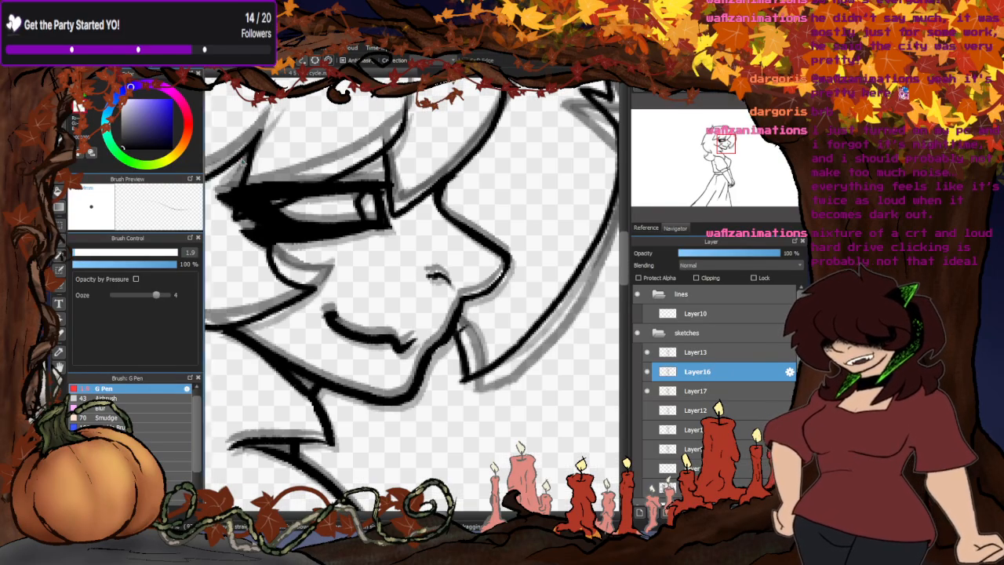
scroll(465, 336, up, 3)
scroll(466, 340, down, 3)
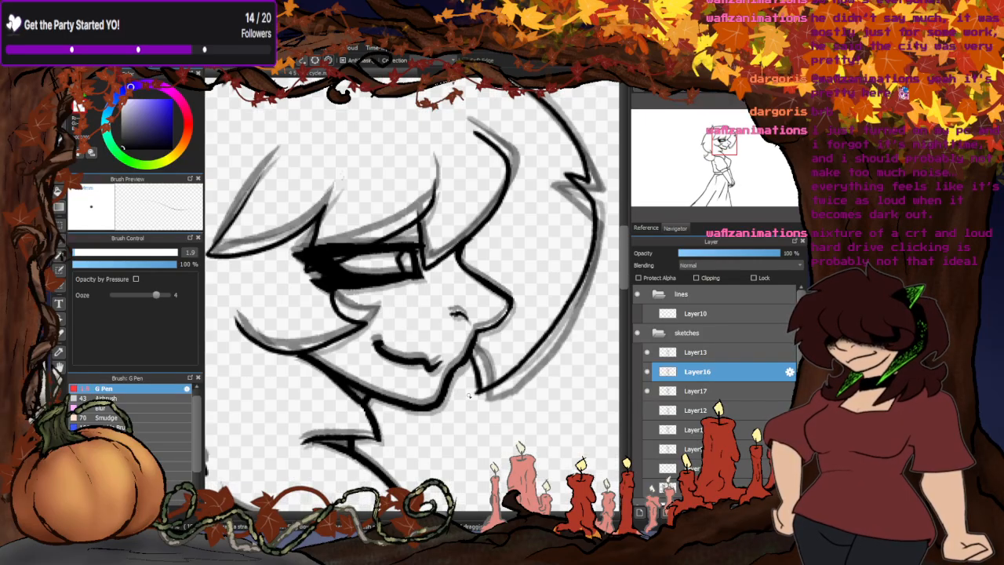
scroll(388, 233, up, 2)
scroll(470, 231, down, 4)
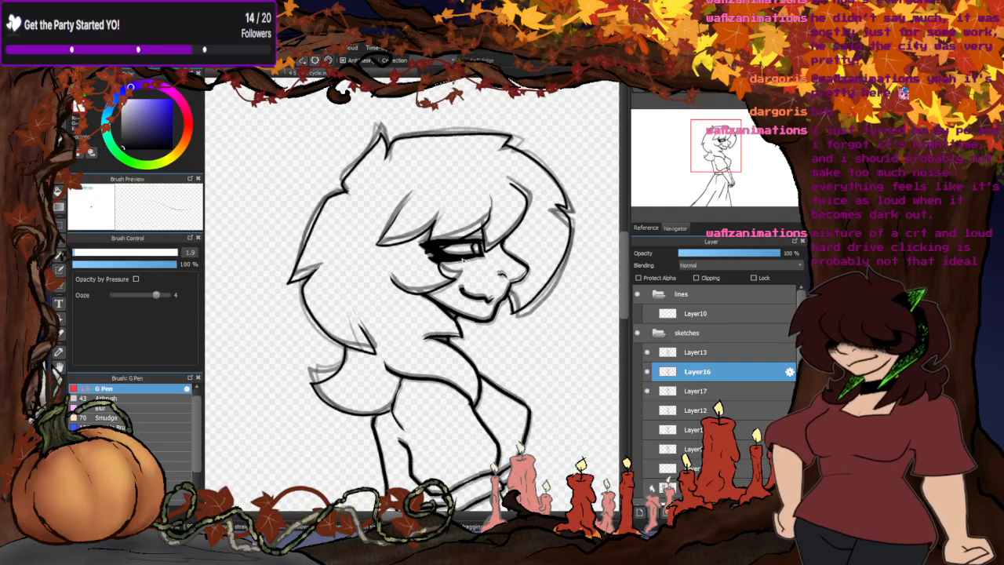
scroll(481, 233, up, 3)
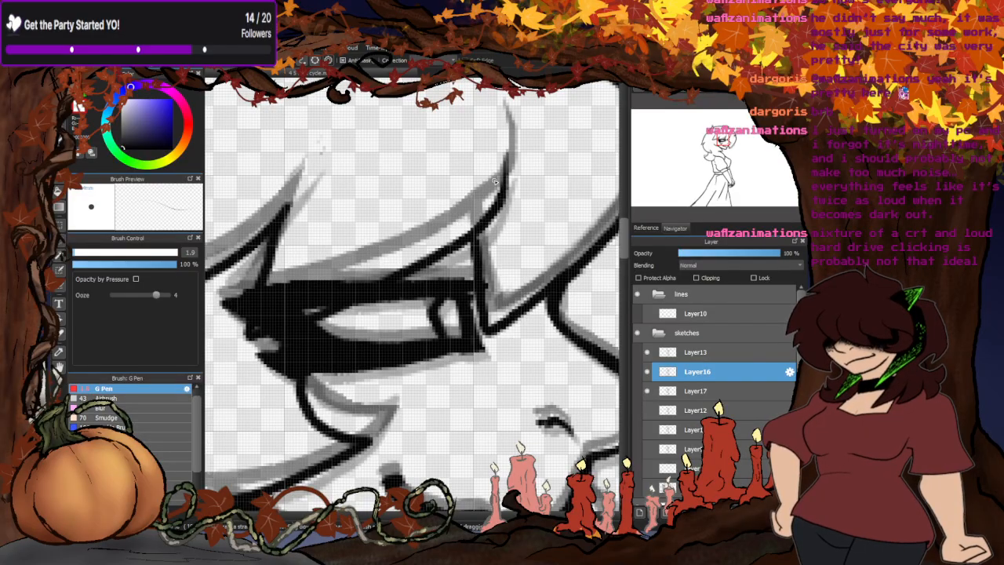
scroll(304, 167, down, 4)
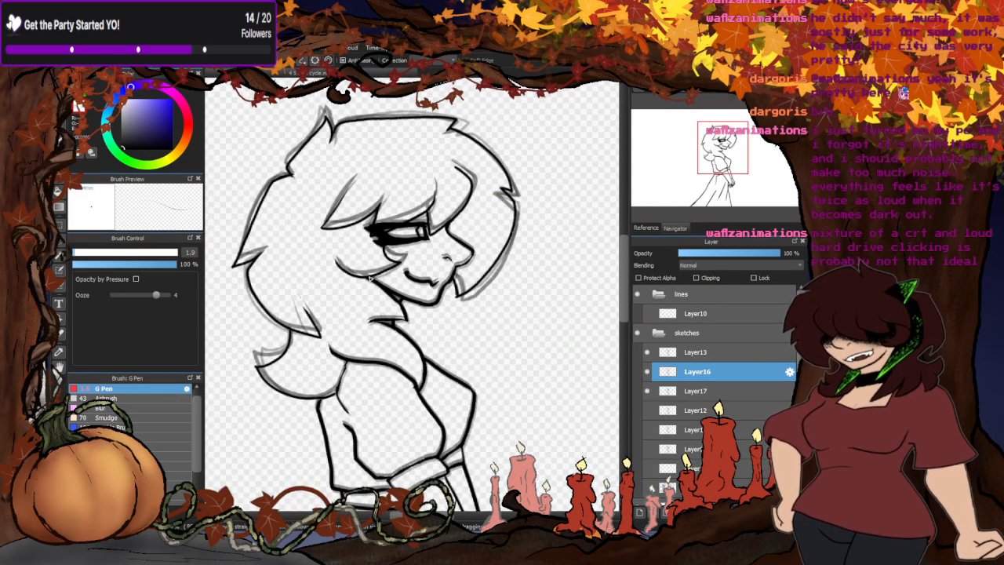
scroll(329, 316, up, 5)
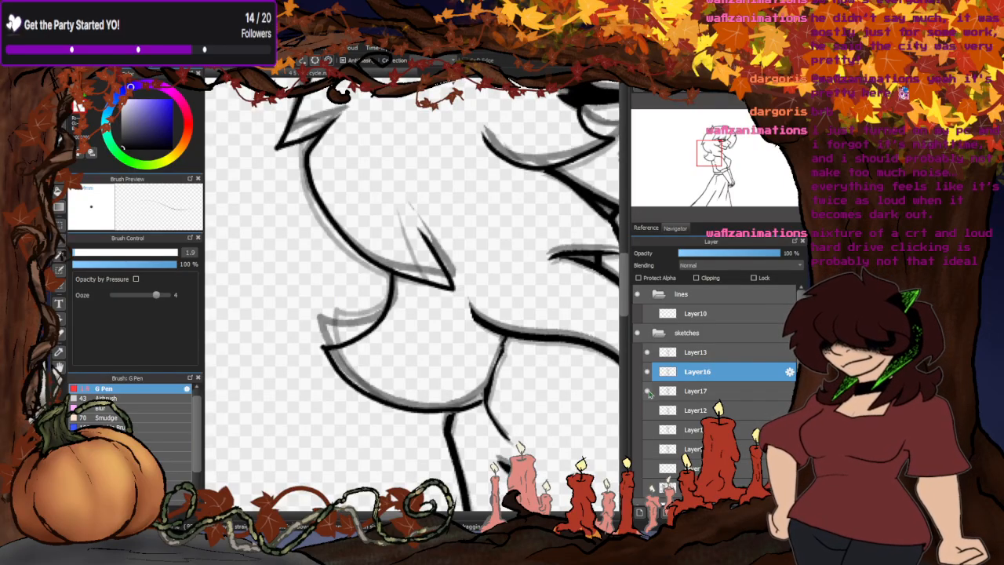
click(648, 448)
click(649, 449)
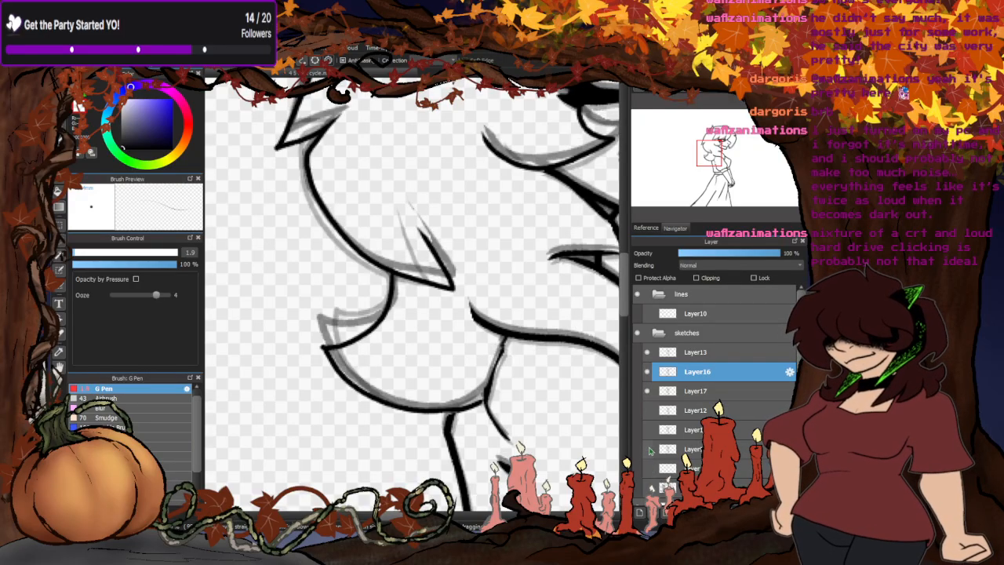
click(646, 373)
click(647, 372)
- Sketch thin guide lines for a raised tip on the hair curl at the nape of Layer16
scroll(360, 320, up, 1)
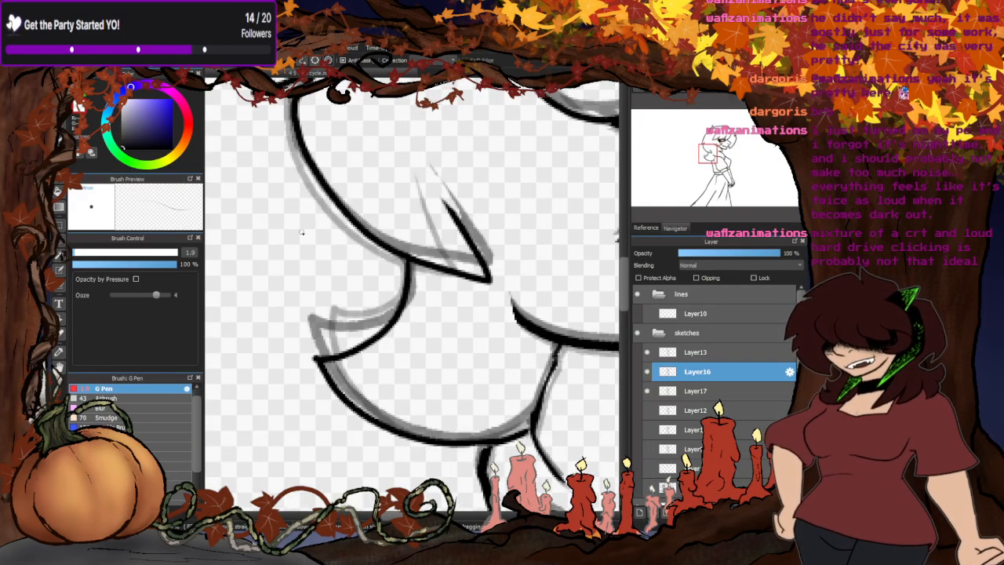
scroll(393, 312, up, 1)
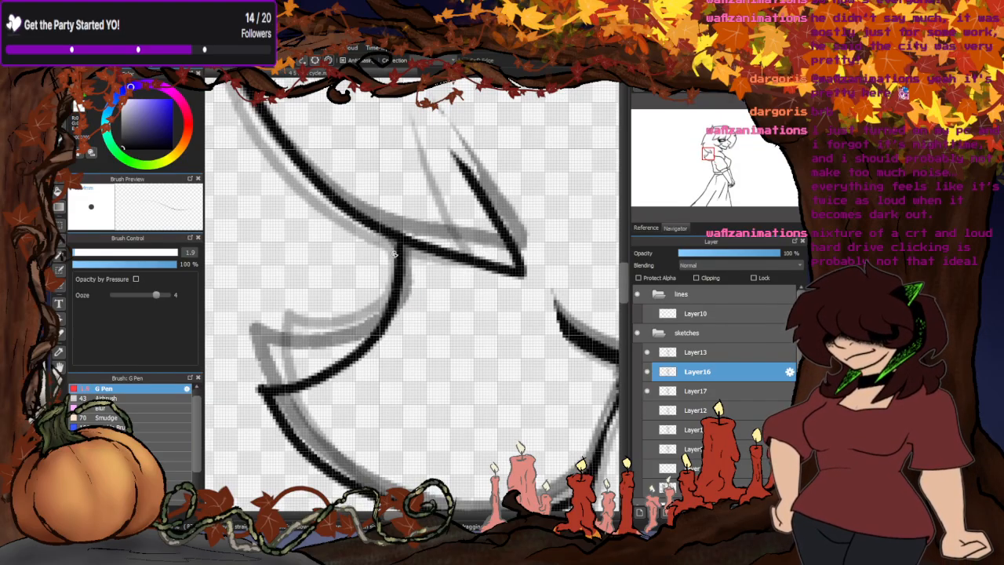
mouse_move(395, 254)
mouse_down()
mouse_move(383, 307)
mouse_move(342, 346)
mouse_move(300, 357)
mouse_move(265, 338)
mouse_move(266, 392)
mouse_up()
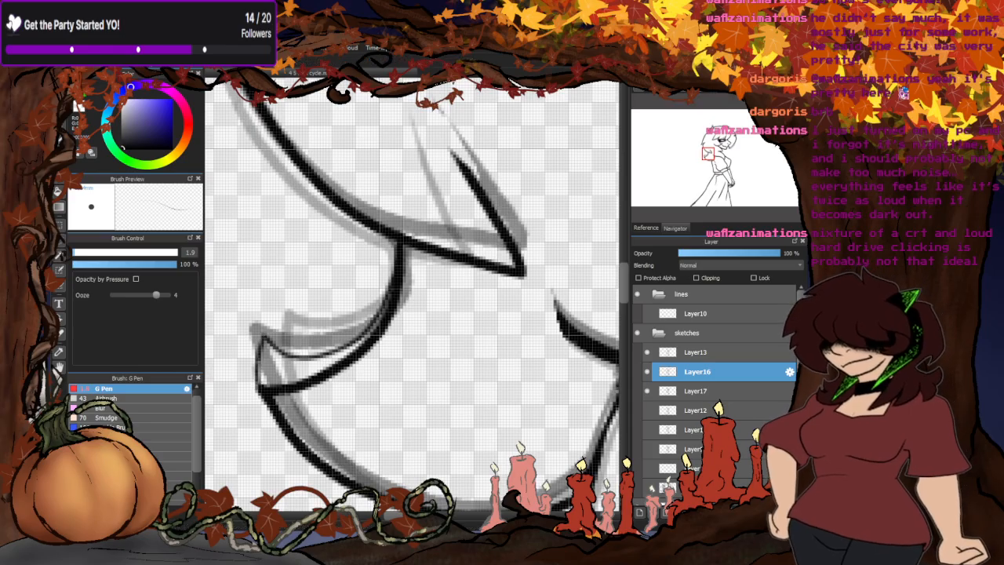
- Enlarge the G Pen to 5.5, ink the nape curl's upper edge and tip, and undo the last stroke along the tip
click(85, 253)
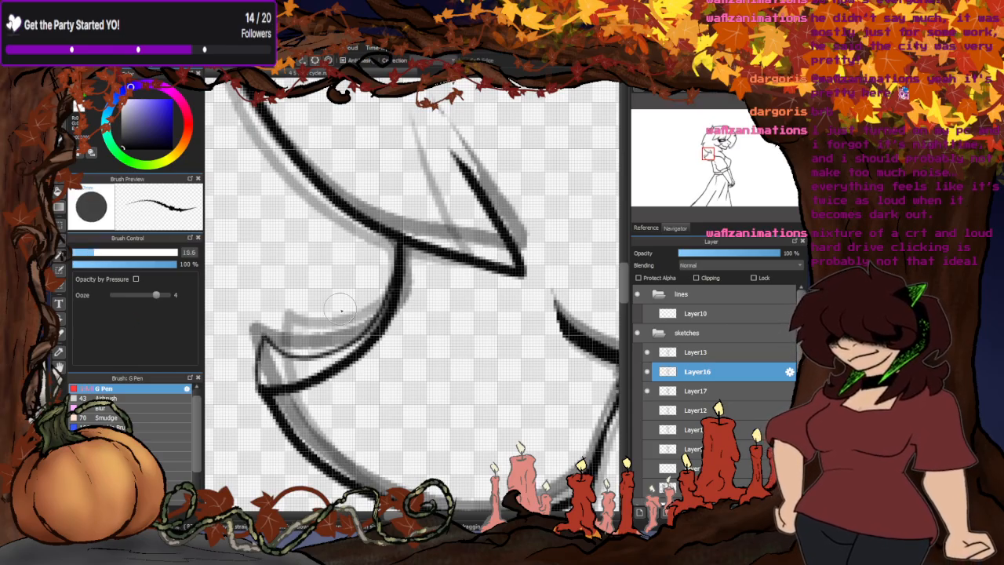
mouse_move(402, 243)
mouse_down()
mouse_move(366, 324)
mouse_move(341, 338)
mouse_move(270, 318)
mouse_up()
mouse_move(332, 336)
mouse_down()
mouse_move(276, 325)
mouse_move(275, 411)
mouse_up()
scroll(401, 228, down, 1)
scroll(368, 345, up, 1)
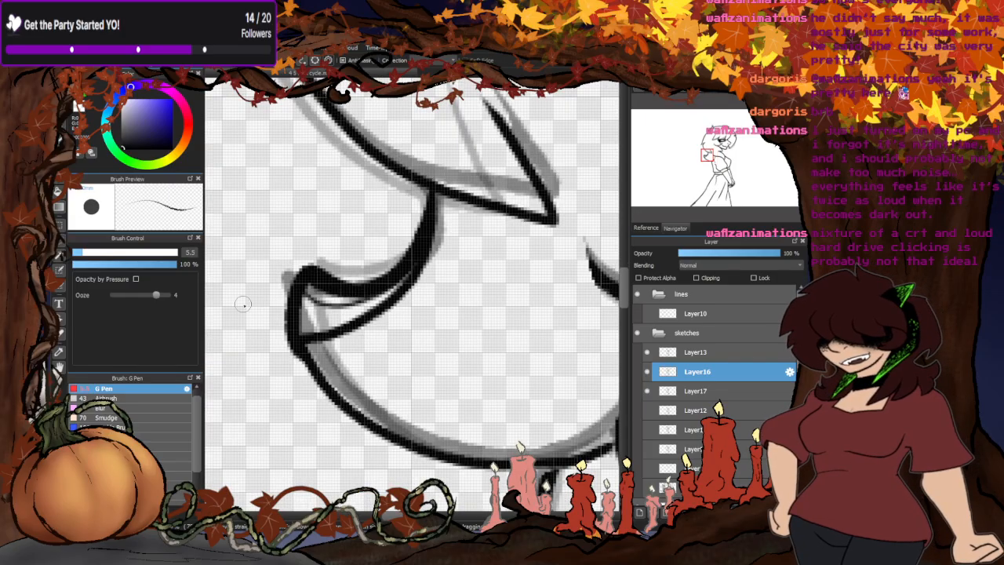
scroll(243, 304, down, 2)
scroll(306, 309, up, 1)
key(ctrl+z)
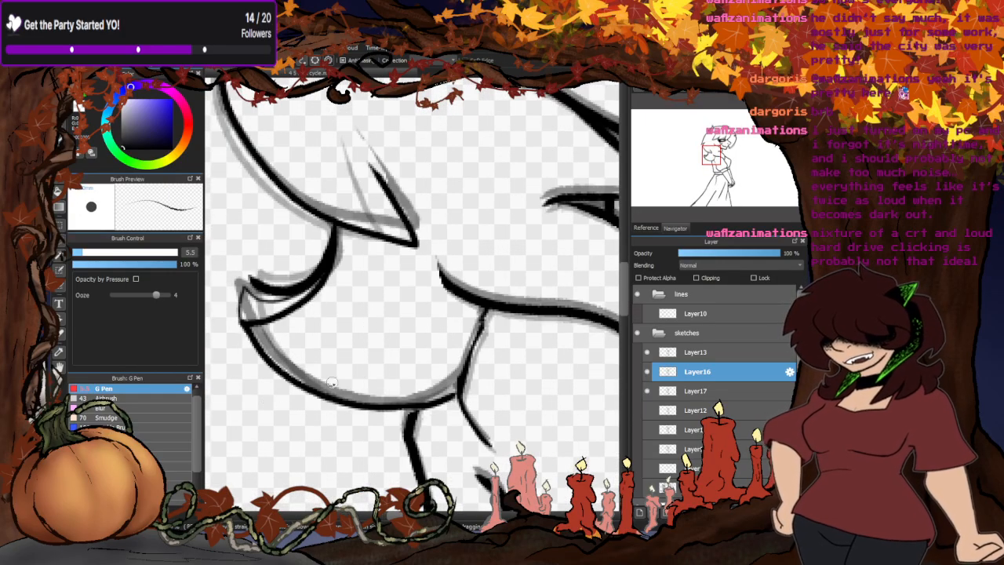
- Ink the nape curl's outer tip and lower edge, and clear the old line inside its upper edge
mouse_move(483, 314)
mouse_down()
mouse_move(458, 374)
mouse_move(396, 402)
mouse_move(333, 392)
mouse_move(274, 364)
mouse_move(240, 310)
mouse_move(235, 276)
mouse_move(286, 292)
mouse_up()
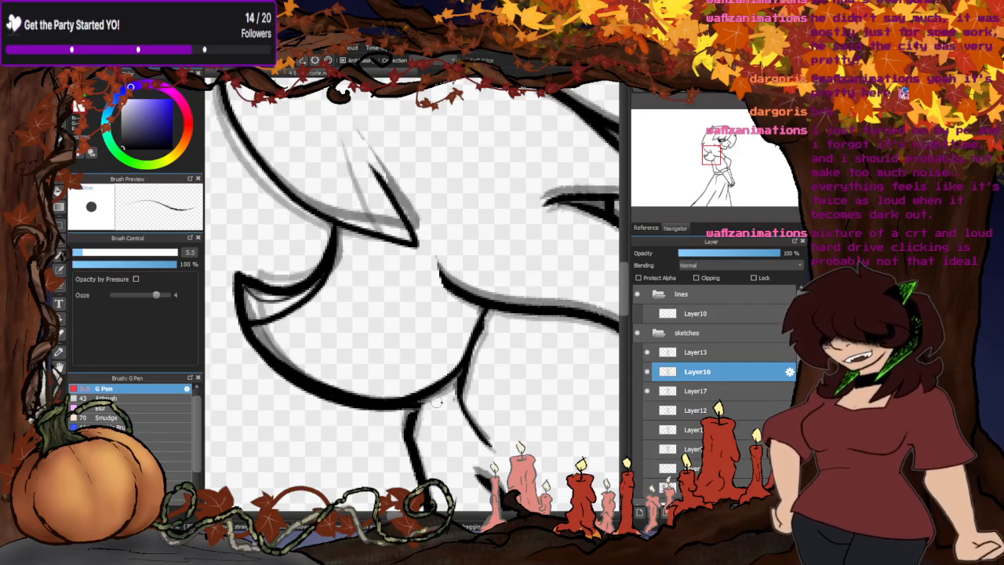
mouse_move(307, 298)
mouse_down()
mouse_move(254, 322)
mouse_move(257, 291)
mouse_move(244, 287)
mouse_move(298, 311)
mouse_move(256, 300)
mouse_move(275, 305)
mouse_move(263, 313)
mouse_move(284, 325)
mouse_move(293, 300)
mouse_up()
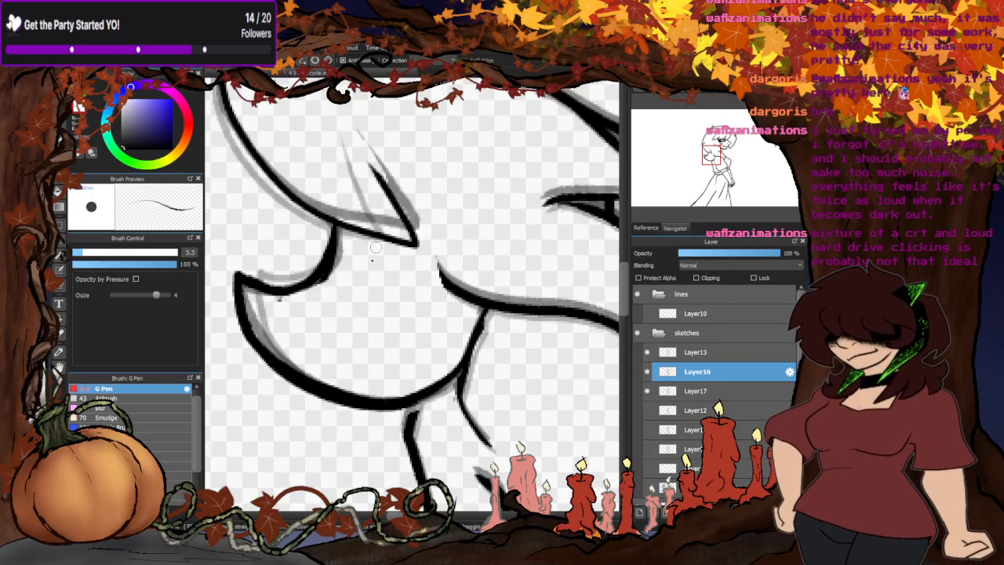
drag(337, 251, 322, 280)
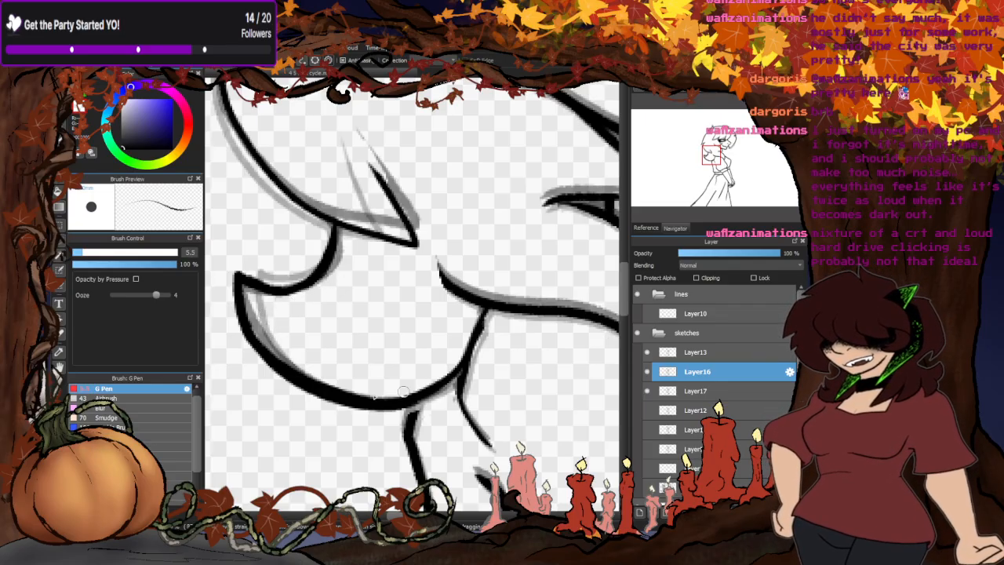
- Clean up the inside of the nape curl's lower edge and refine where the back line meets it
mouse_move(386, 395)
mouse_down()
mouse_move(322, 385)
mouse_move(345, 388)
mouse_move(269, 350)
mouse_up()
mouse_move(306, 379)
mouse_down()
mouse_move(276, 361)
mouse_move(255, 324)
mouse_up()
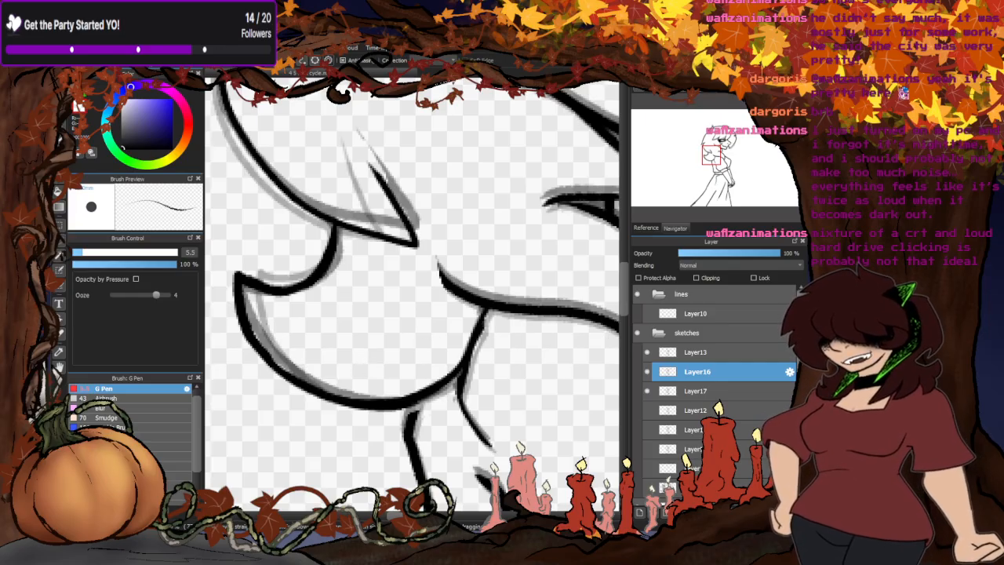
scroll(398, 410, up, 2)
drag(421, 398, 405, 450)
scroll(486, 310, down, 7)
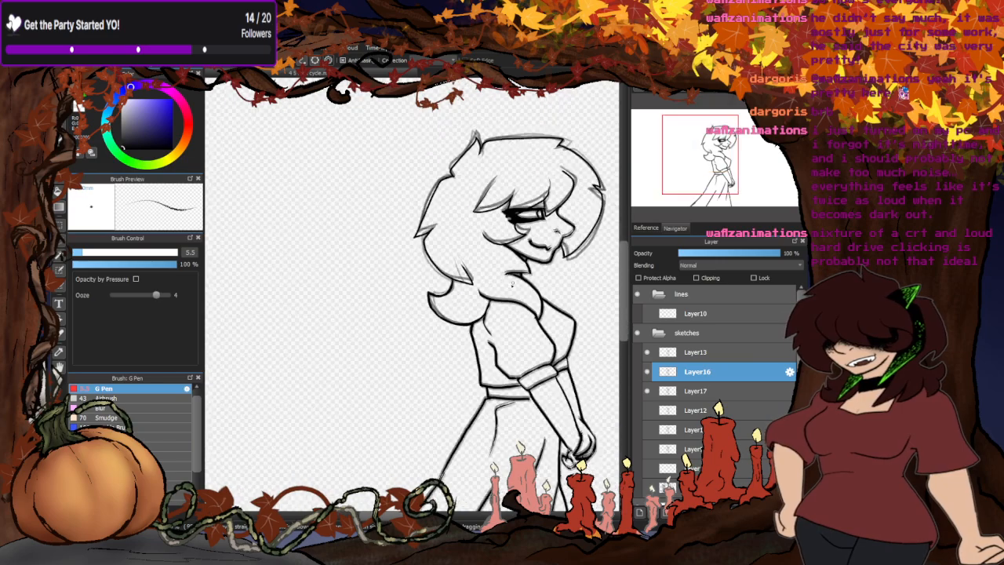
scroll(483, 261, up, 6)
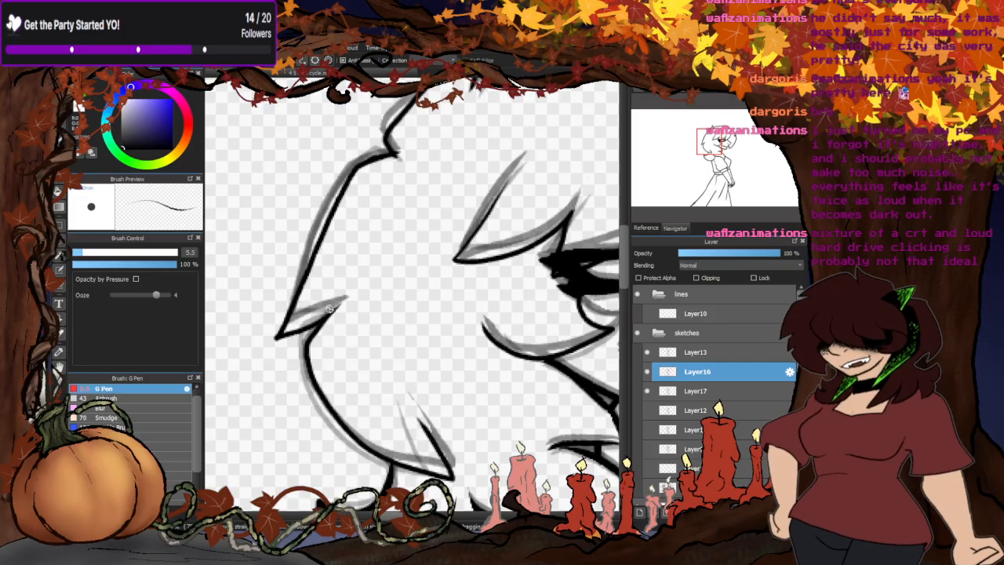
scroll(325, 228, down, 5)
scroll(341, 245, up, 3)
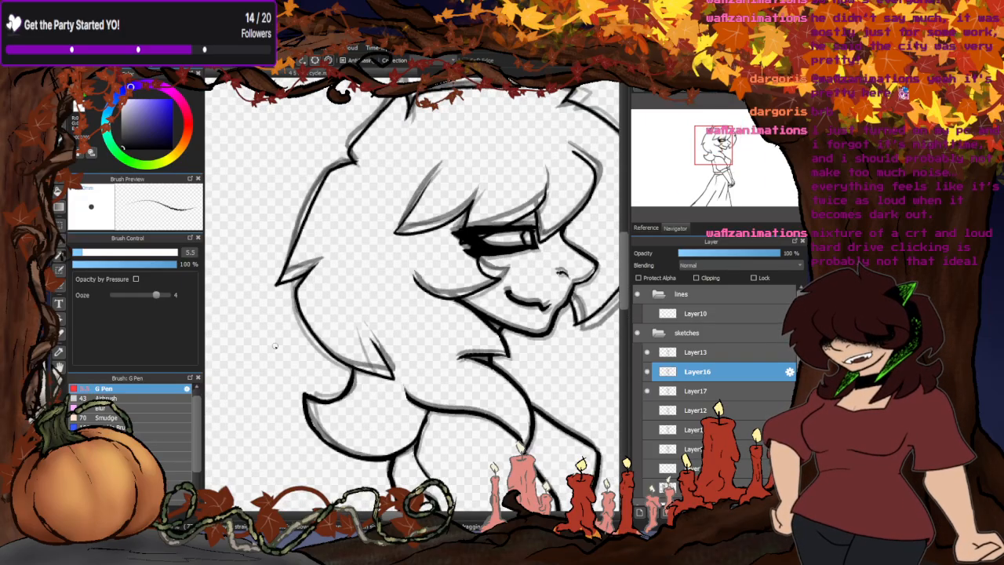
scroll(281, 188, up, 2)
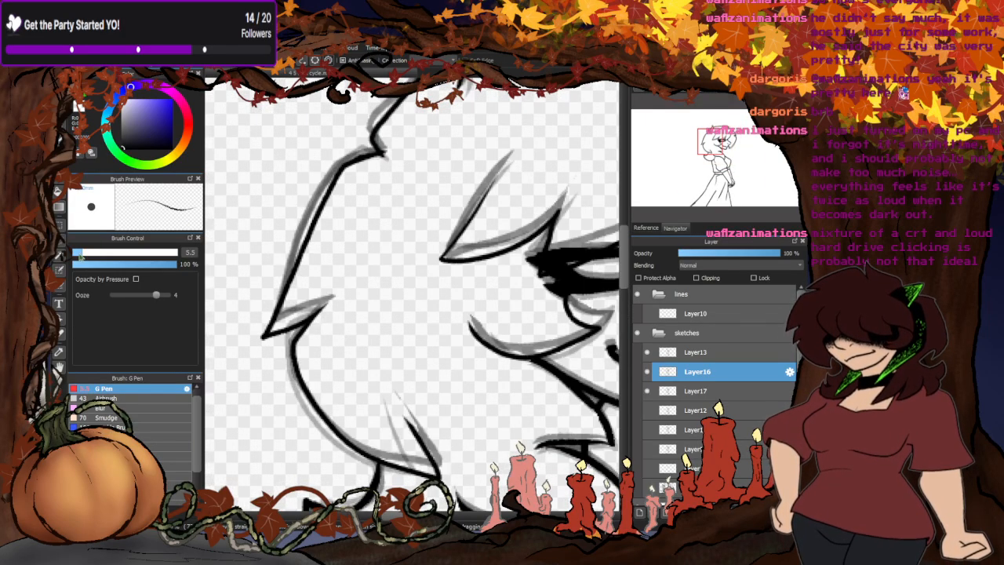
- Reduce the G Pen to 3.5 and redraw the lower spike at the back of Layer16's hair with a higher, shorter tip
click(79, 255)
scroll(357, 157, up, 1)
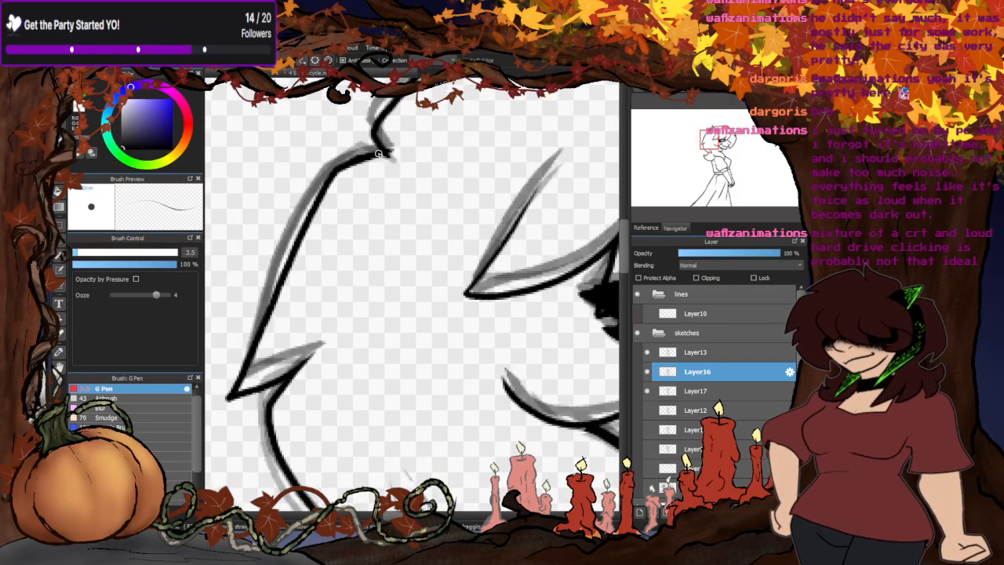
mouse_move(346, 154)
mouse_down()
mouse_move(303, 202)
mouse_move(244, 339)
mouse_move(296, 367)
mouse_move(318, 358)
mouse_move(221, 378)
mouse_up()
key(ctrl+z)
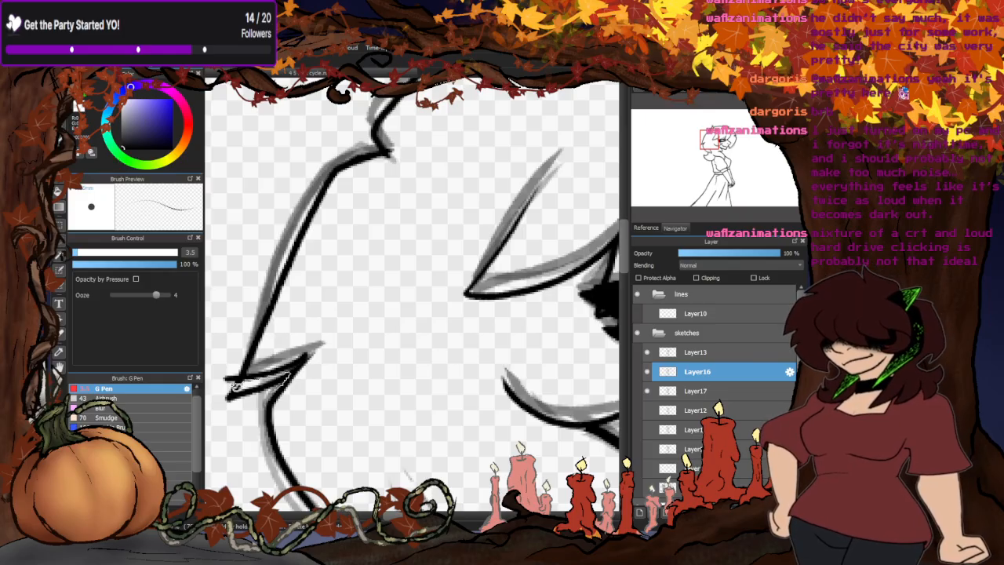
key(ctrl+z)
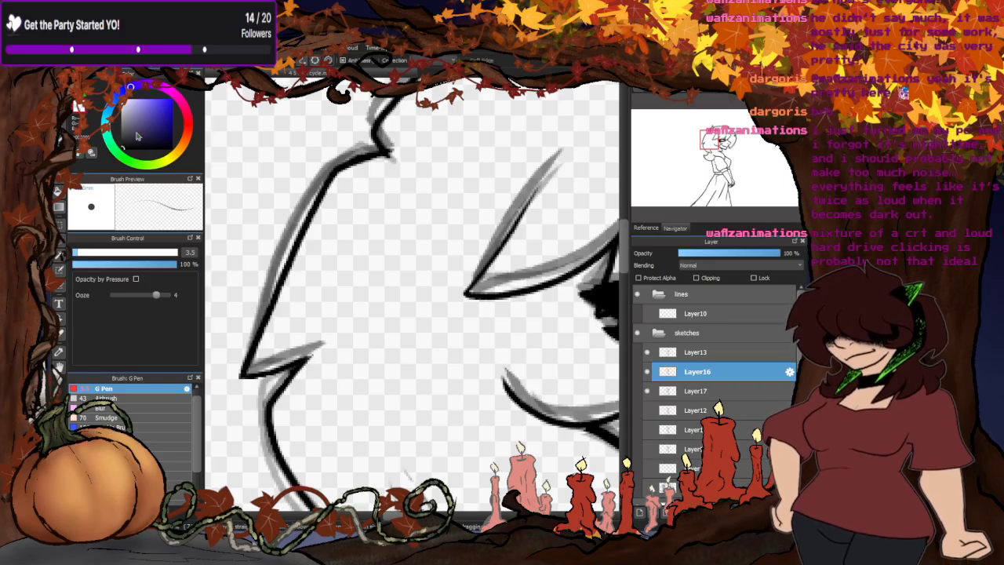
- Reshape the notch above the back spike into a sharper corner and re-ink the outline below it, undoing the rough attempts
mouse_move(386, 154)
mouse_down()
mouse_move(356, 143)
mouse_move(326, 184)
mouse_up()
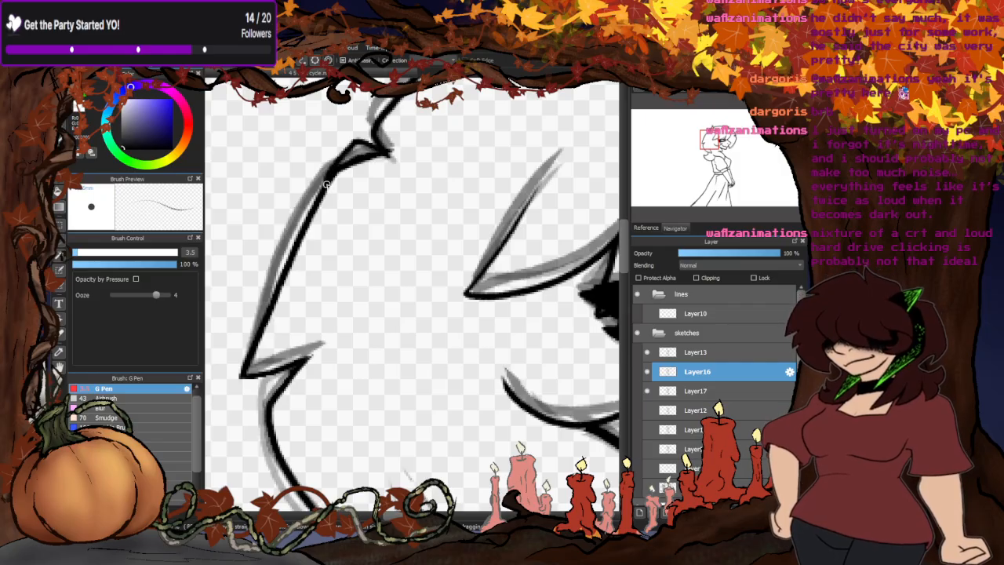
key(ctrl+z)
mouse_move(387, 156)
mouse_down()
mouse_move(349, 147)
mouse_move(326, 182)
mouse_up()
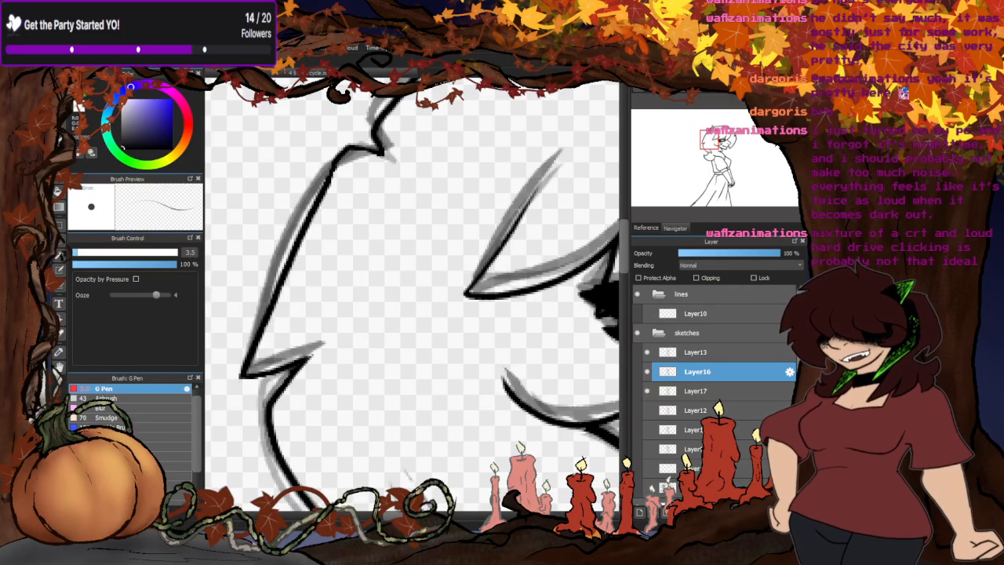
mouse_move(390, 153)
mouse_down()
mouse_move(345, 157)
mouse_move(324, 204)
mouse_up()
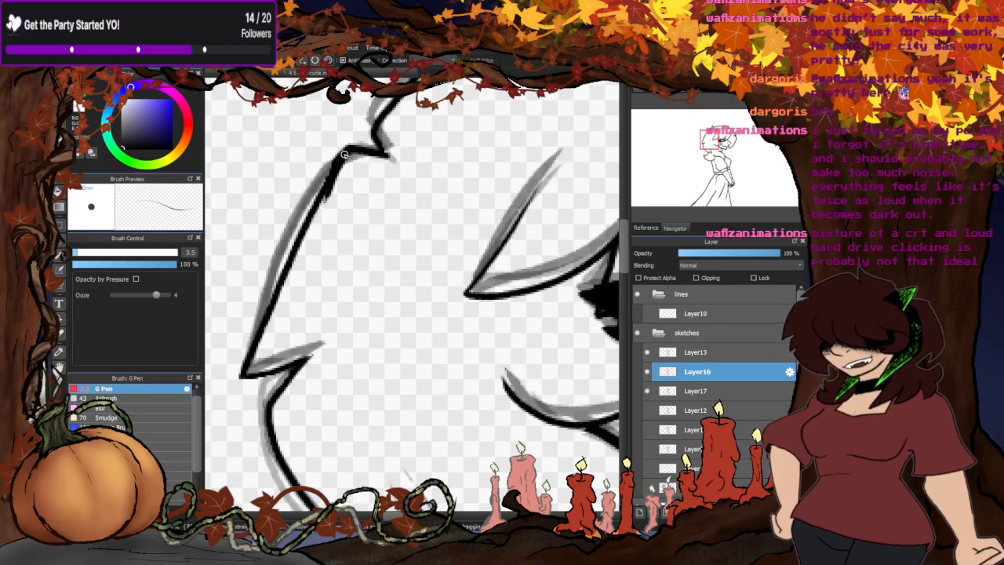
drag(345, 156, 314, 225)
key(ctrl+z)
key(ctrl+z)
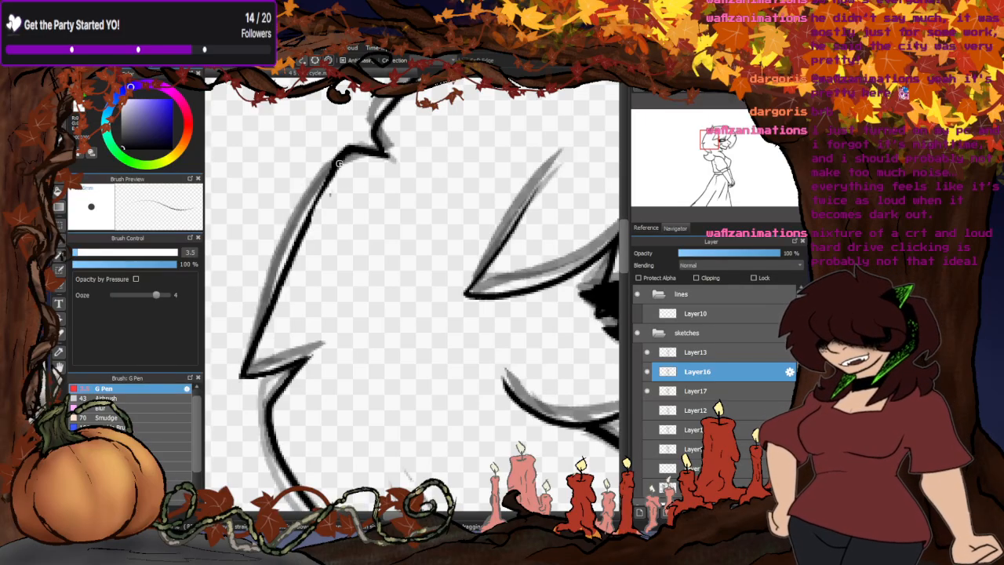
drag(339, 164, 289, 259)
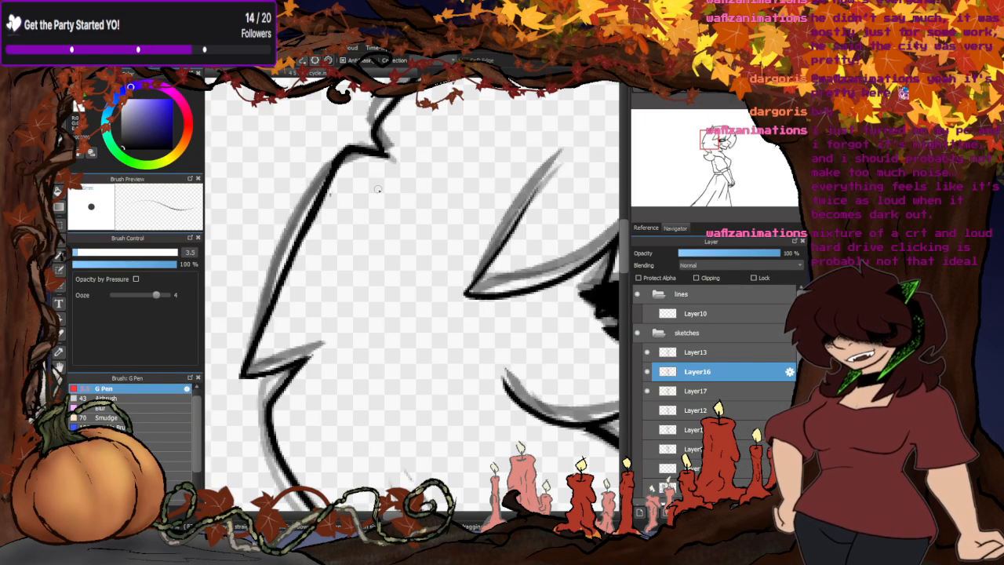
- Redraw the rear bang tuft slightly higher to follow the reference and clear its old line underneath
scroll(283, 311, down, 5)
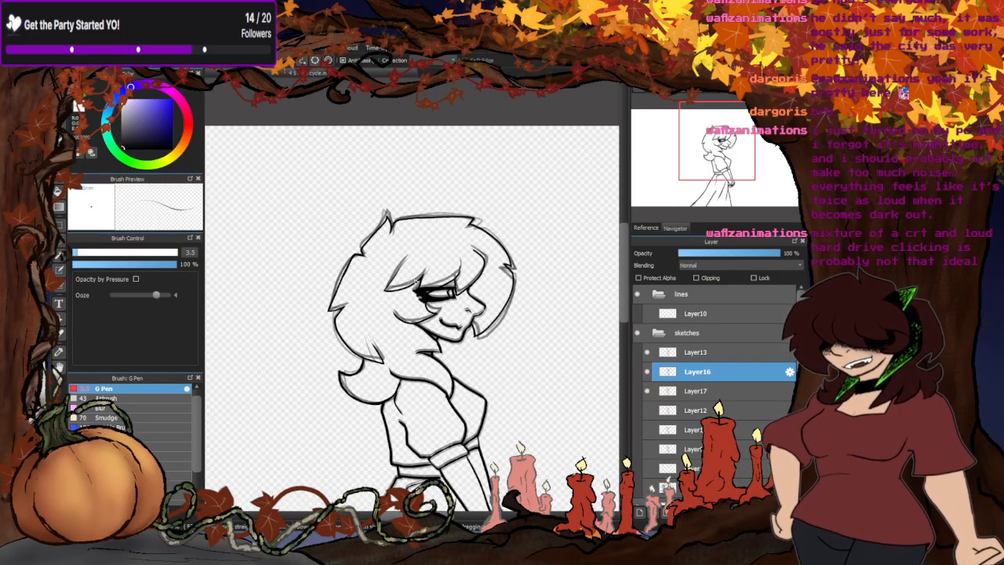
scroll(415, 282, up, 5)
mouse_move(447, 262)
mouse_down()
mouse_move(459, 228)
mouse_move(407, 278)
mouse_move(344, 311)
mouse_move(230, 333)
mouse_move(249, 287)
mouse_move(333, 174)
mouse_up()
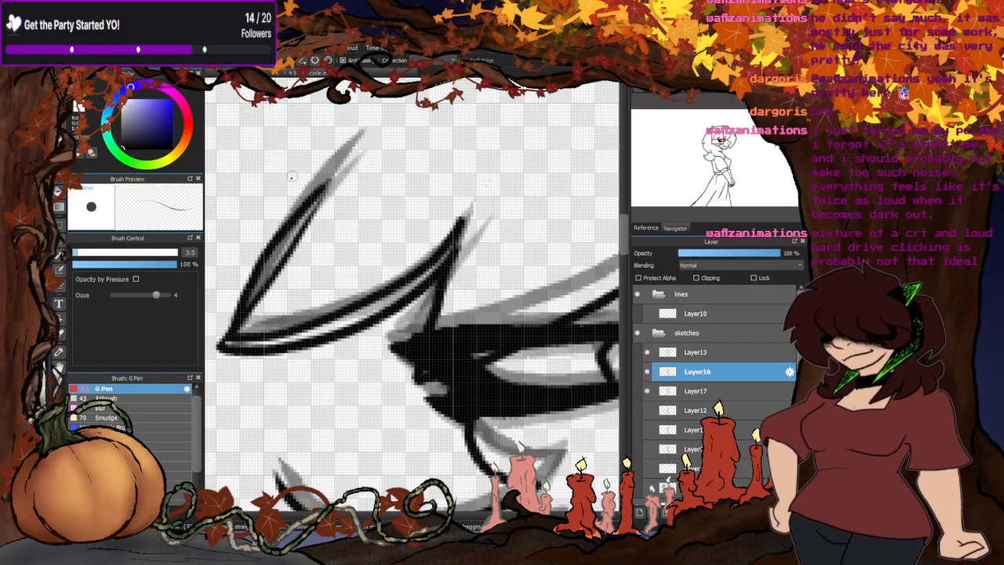
mouse_move(438, 270)
mouse_down()
mouse_move(334, 338)
mouse_move(292, 344)
mouse_move(340, 338)
mouse_move(207, 359)
mouse_move(284, 292)
mouse_move(249, 322)
mouse_move(313, 214)
mouse_up()
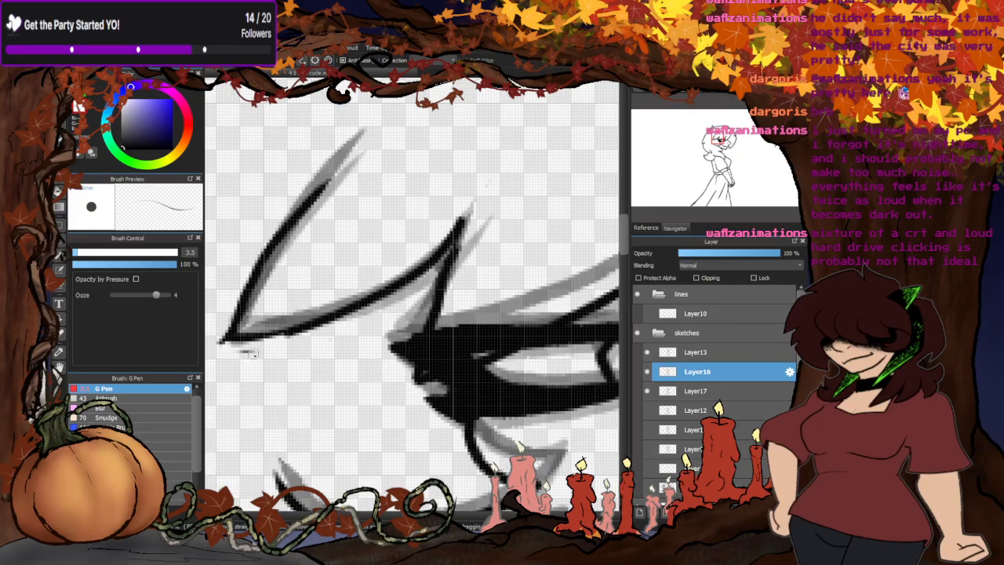
drag(253, 354, 240, 352)
scroll(345, 257, down, 4)
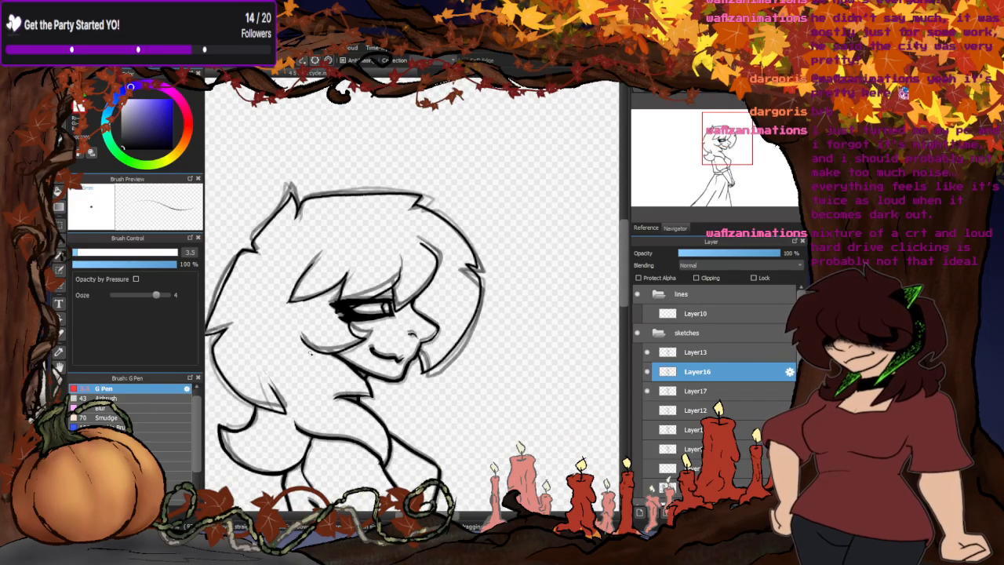
- Rework the hair tuft on the cheek just below the back corner of the eye
scroll(416, 258, down, 4)
scroll(435, 259, up, 5)
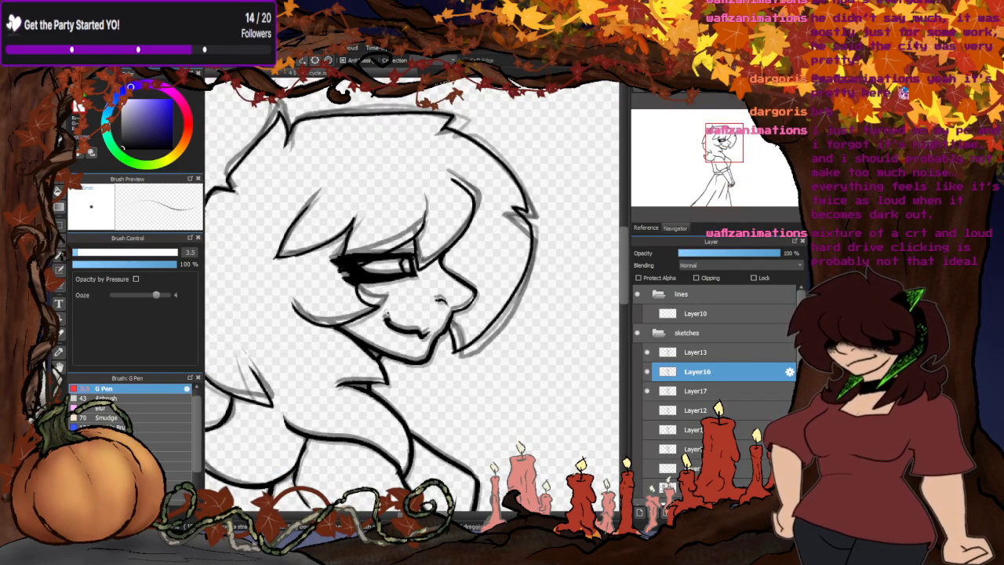
scroll(436, 259, up, 6)
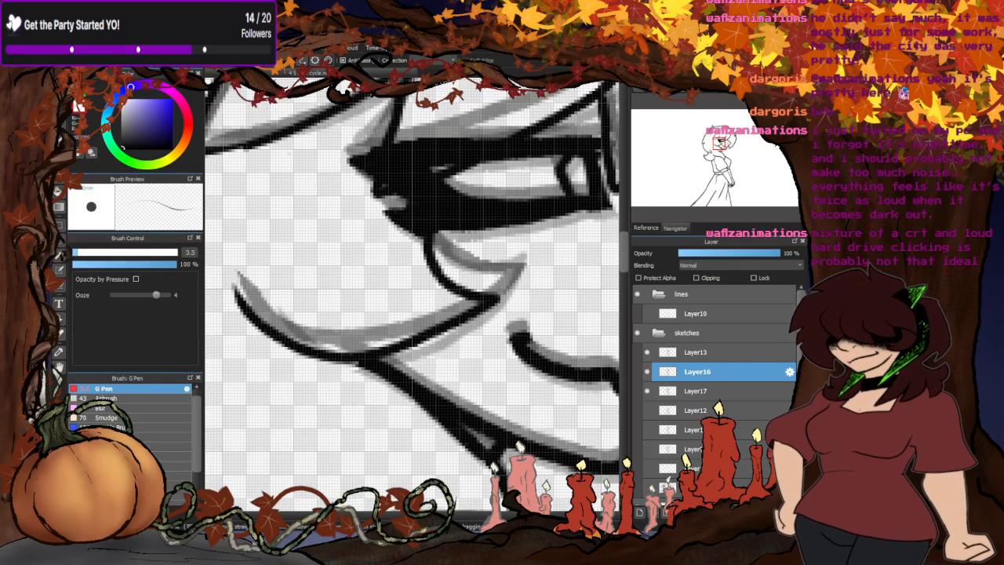
scroll(494, 254, up, 2)
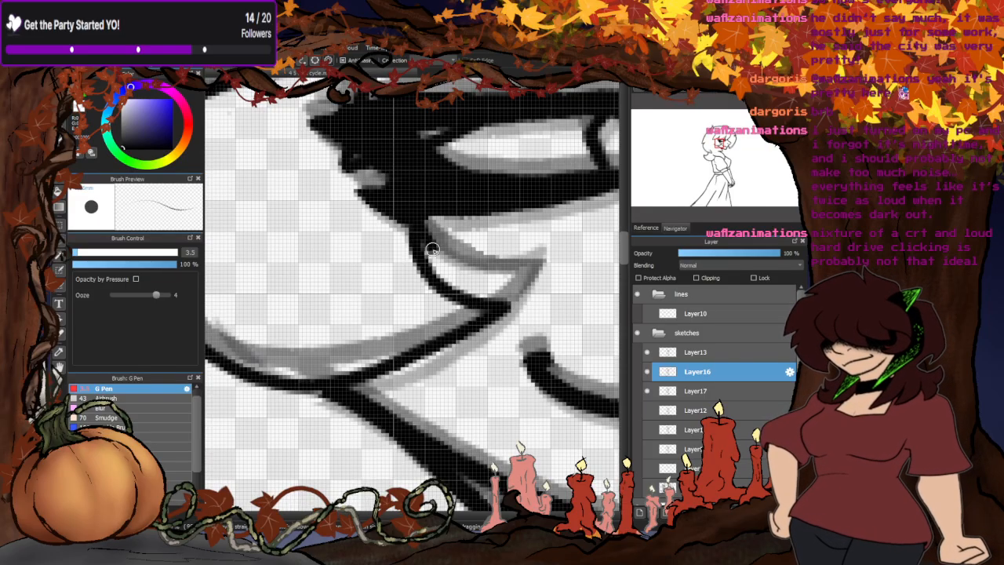
mouse_move(432, 248)
mouse_down()
mouse_move(515, 285)
mouse_move(475, 322)
mouse_move(422, 276)
mouse_move(411, 242)
mouse_up()
scroll(373, 285, down, 12)
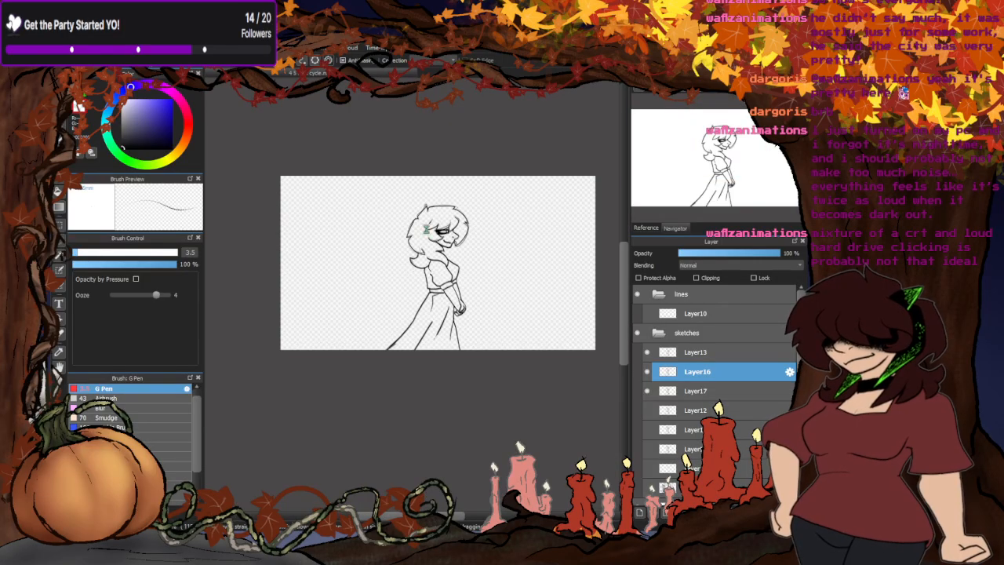
scroll(428, 229, up, 8)
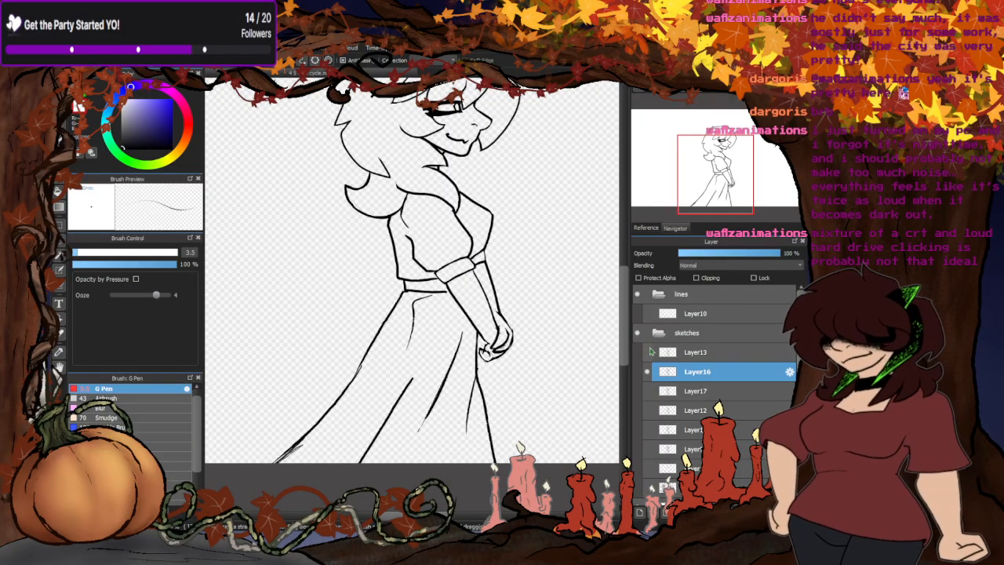
- Hide Layer16 and compare the Layer13 pose with the faded pose two layers below Layer12, ending with Layer13 hidden
click(648, 371)
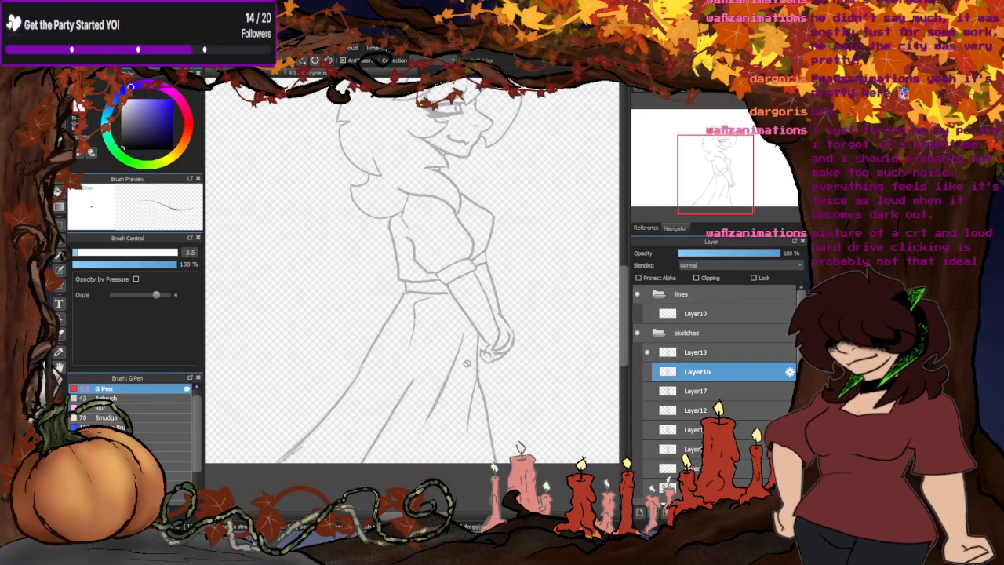
scroll(388, 285, down, 2)
scroll(407, 132, up, 2)
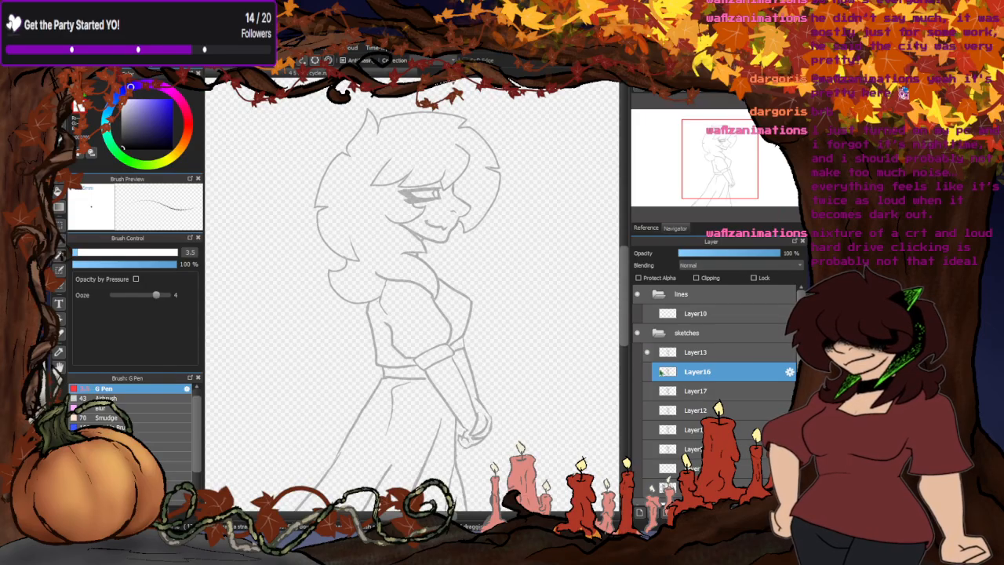
click(648, 449)
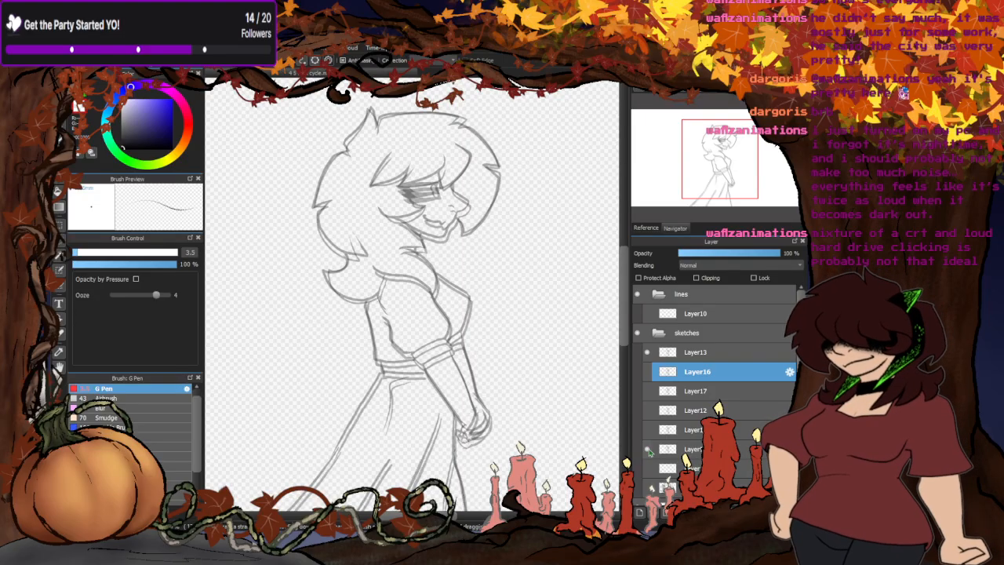
click(648, 449)
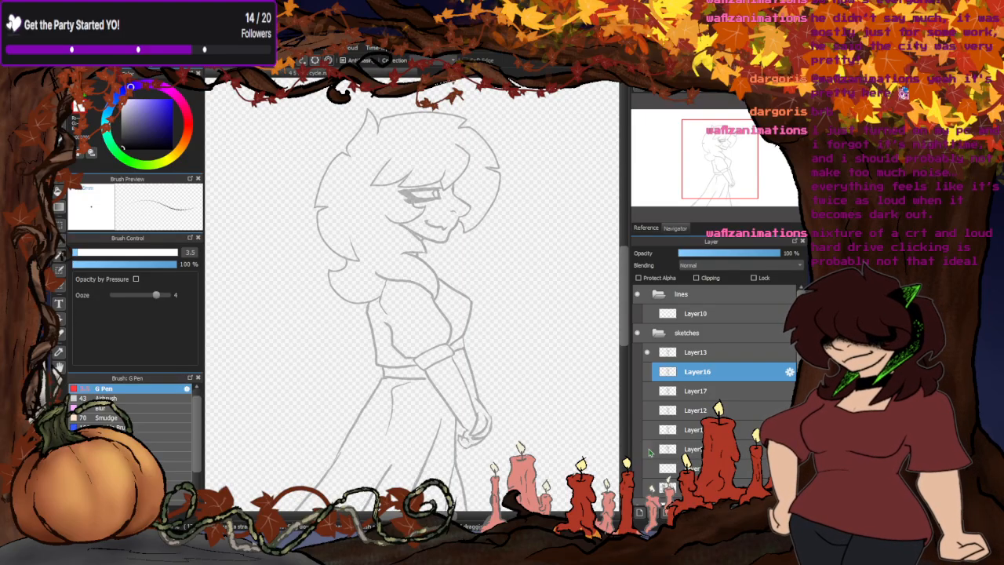
click(647, 449)
click(647, 352)
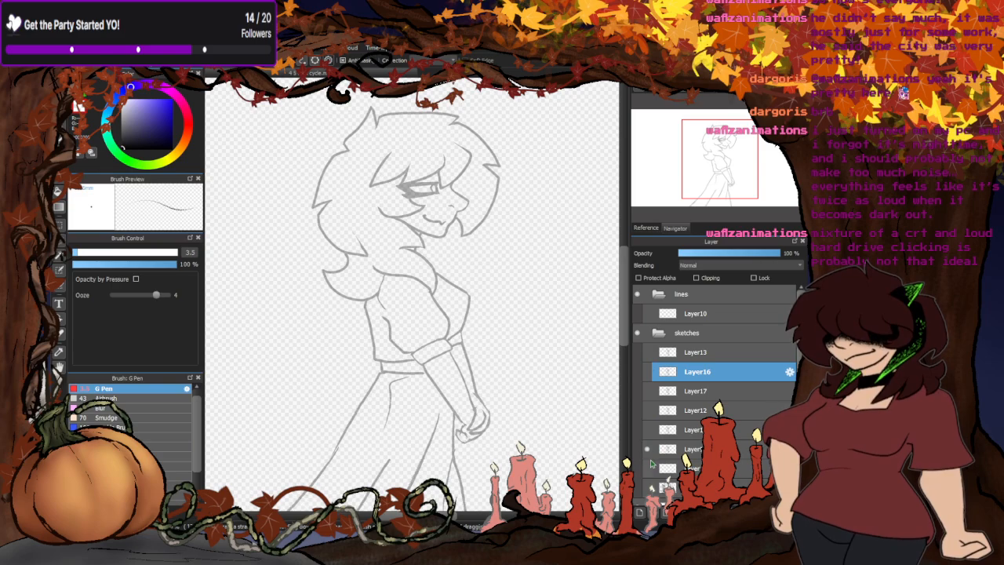
- Flip upward through the poses from the layers below Layer12 to Layer17, leaving only Layer17 displayed
click(647, 430)
click(647, 410)
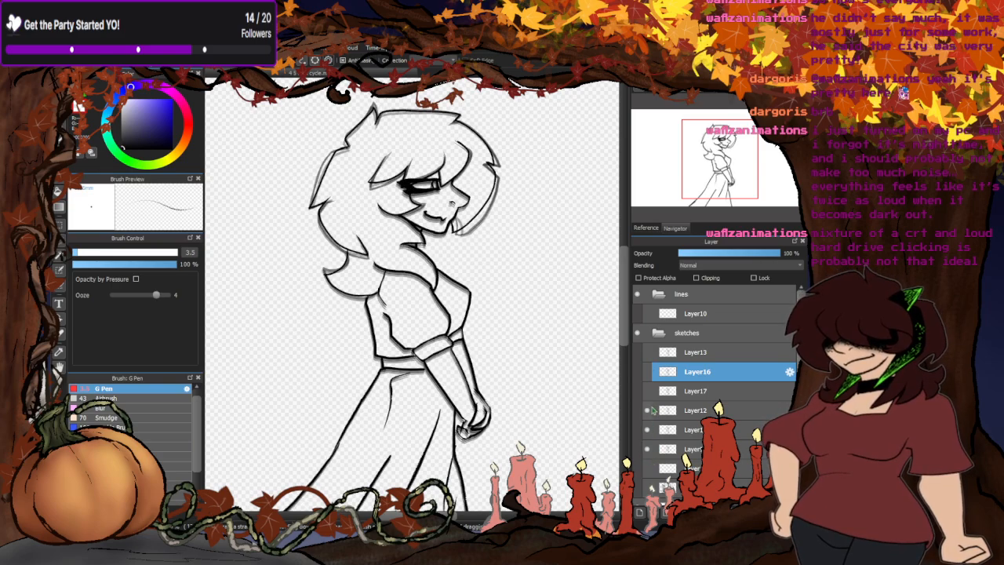
click(647, 391)
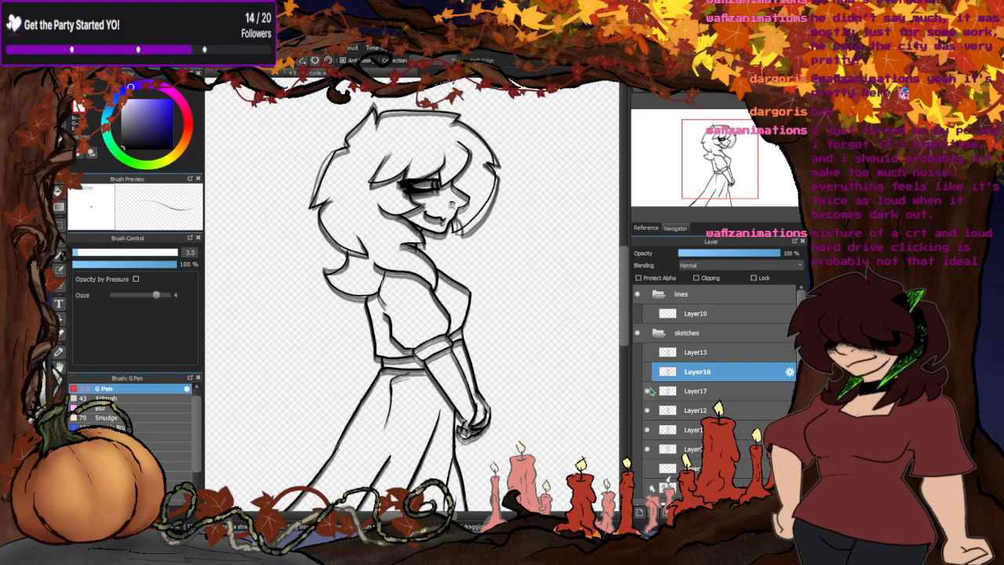
click(648, 449)
click(647, 430)
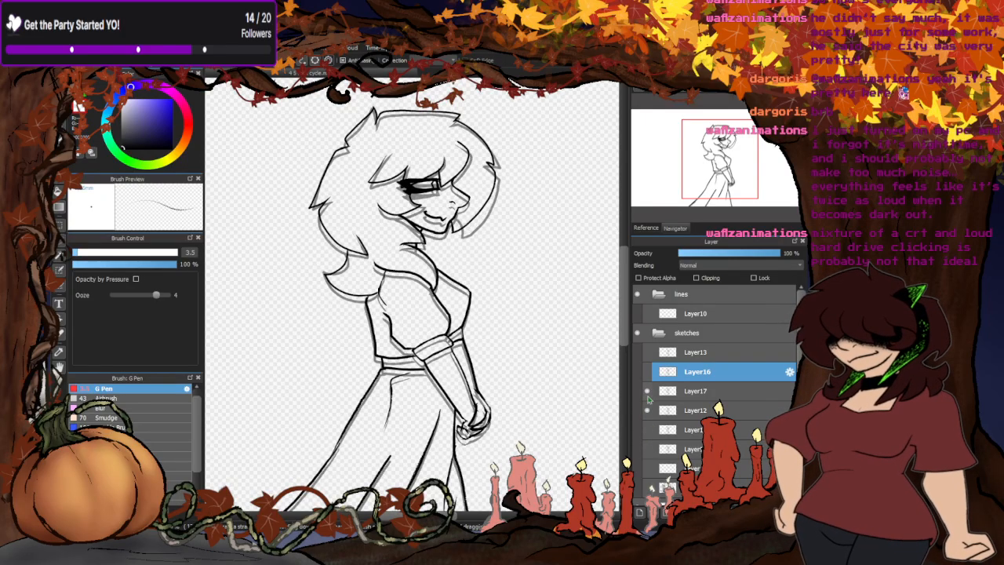
click(648, 411)
click(648, 410)
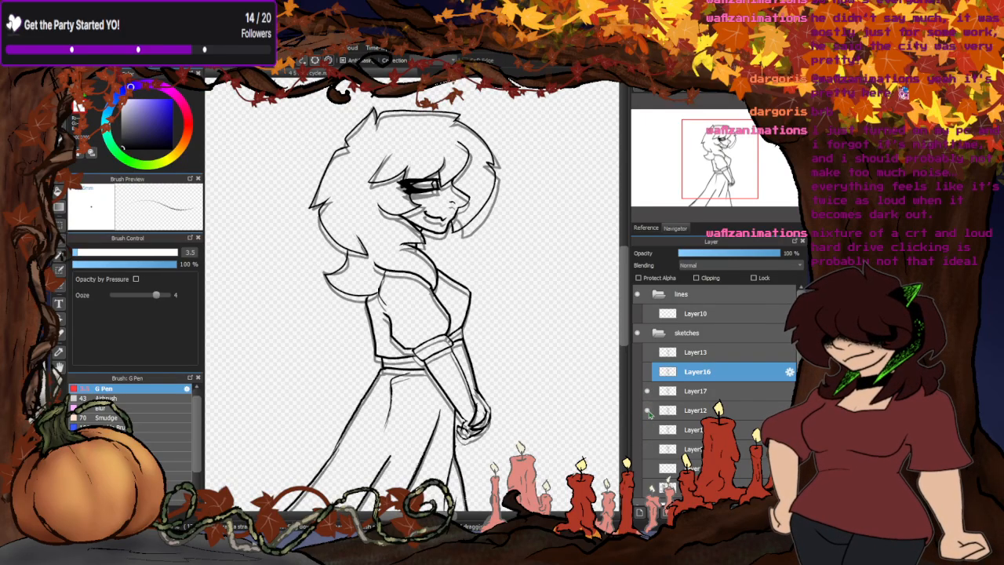
click(649, 411)
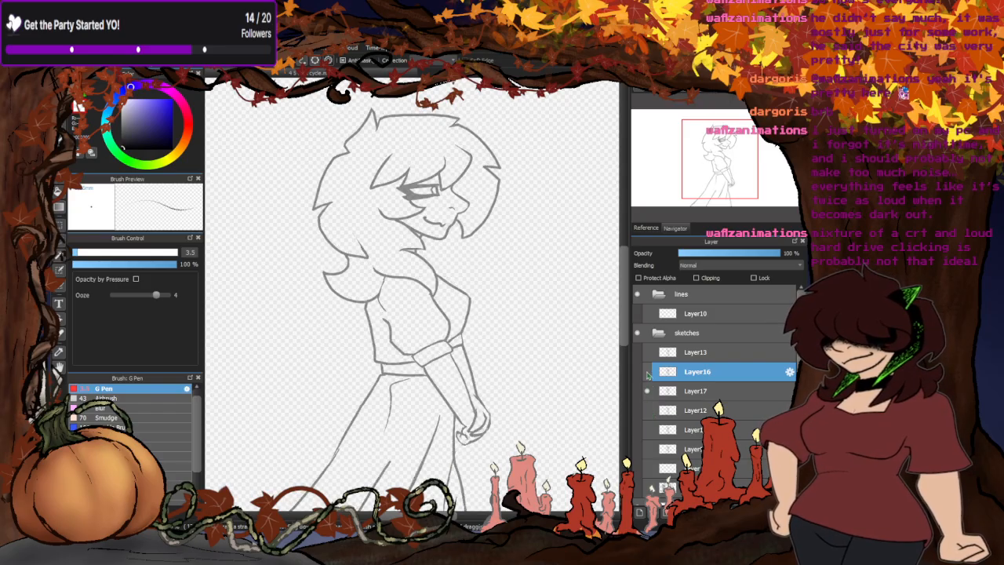
- Show Layer16 over Layer17 and toggle Layer17 to compare the two poses, leaving Layer16 alone
click(648, 373)
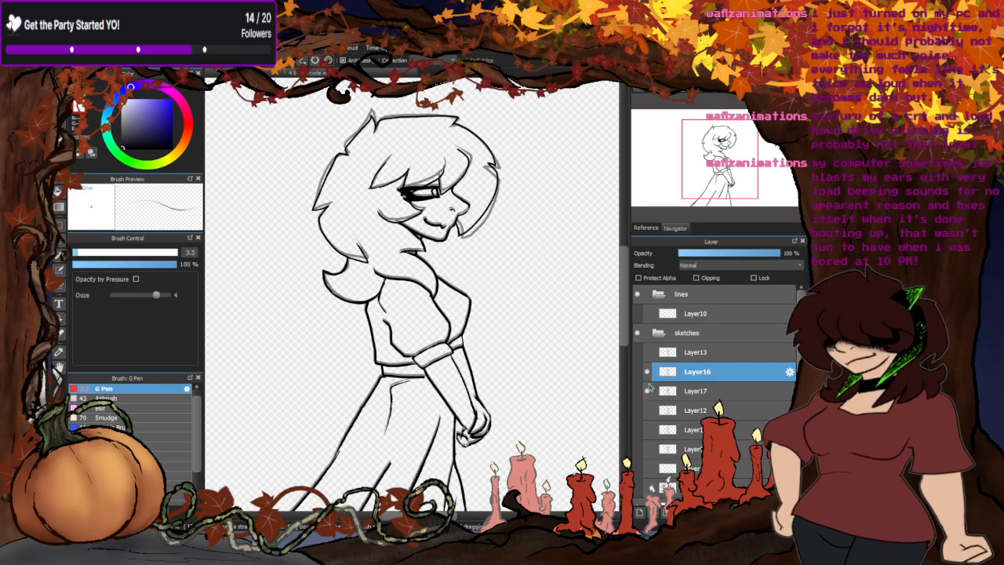
scroll(437, 228, down, 2)
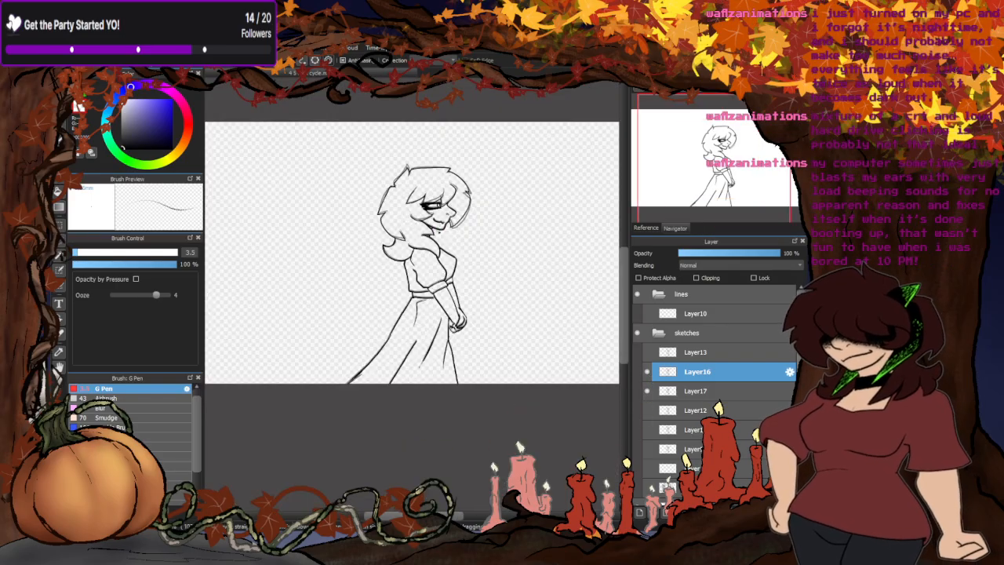
scroll(435, 231, up, 2)
click(651, 391)
click(650, 392)
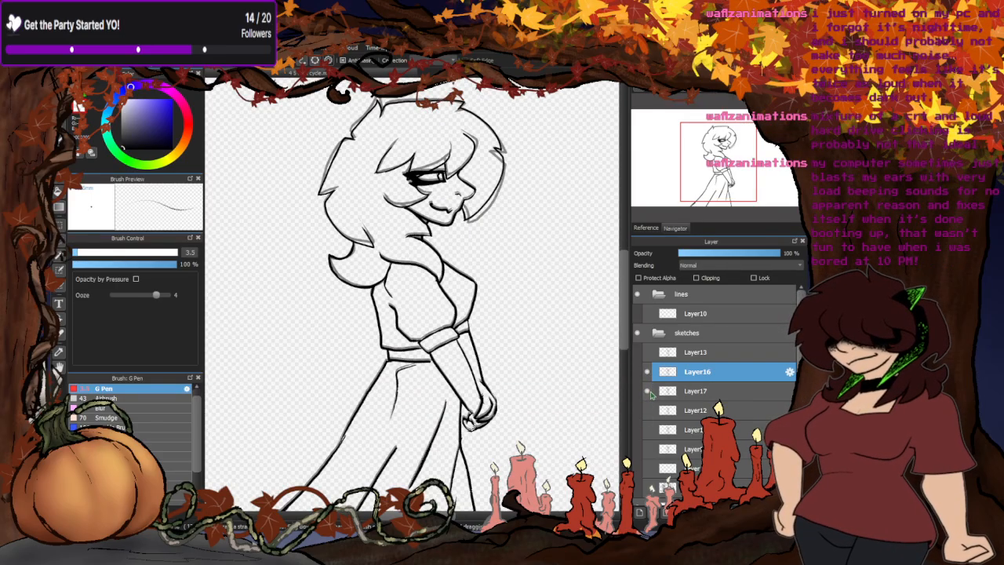
click(649, 392)
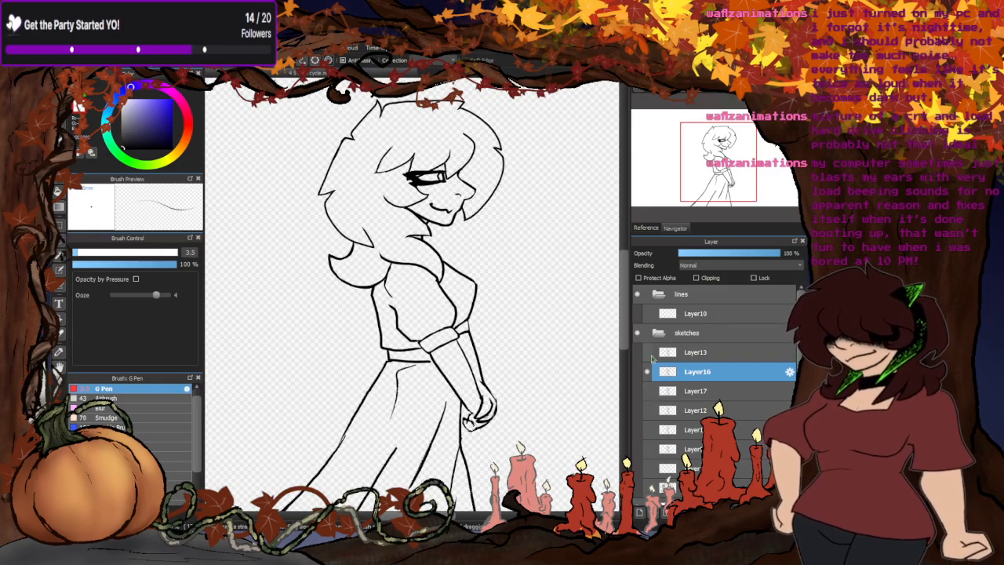
- Show Layer13 over Layer16 to compare the two poses, and hide both layers
click(647, 352)
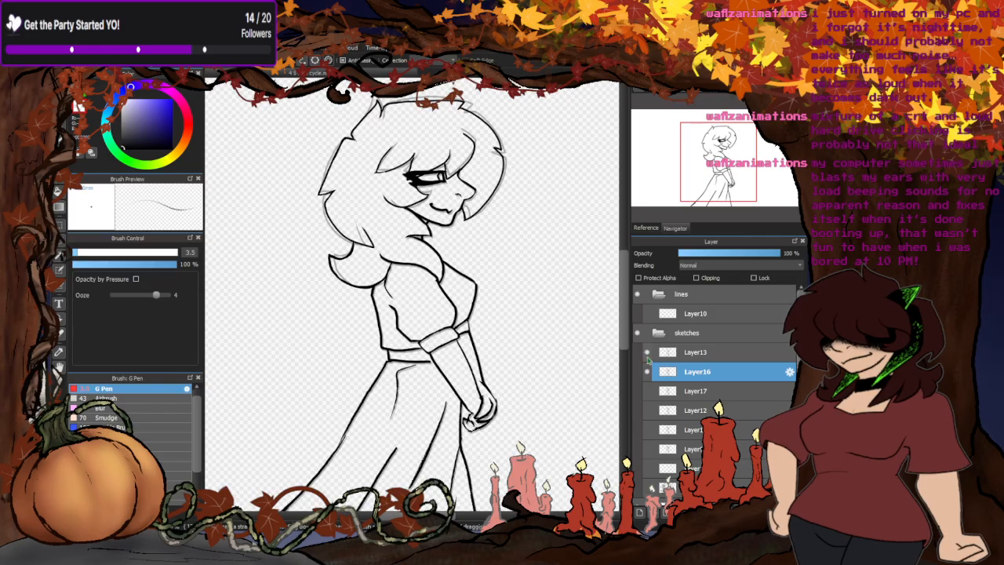
click(648, 373)
click(648, 354)
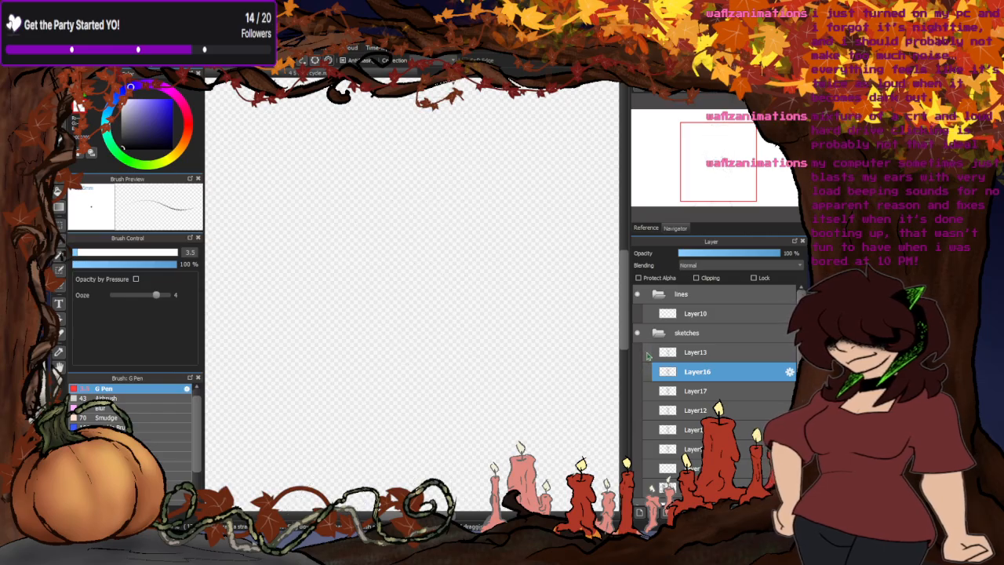
- Display all six pose sketches together, from Layer13 down to the second layer below Layer12
scroll(436, 249, down, 2)
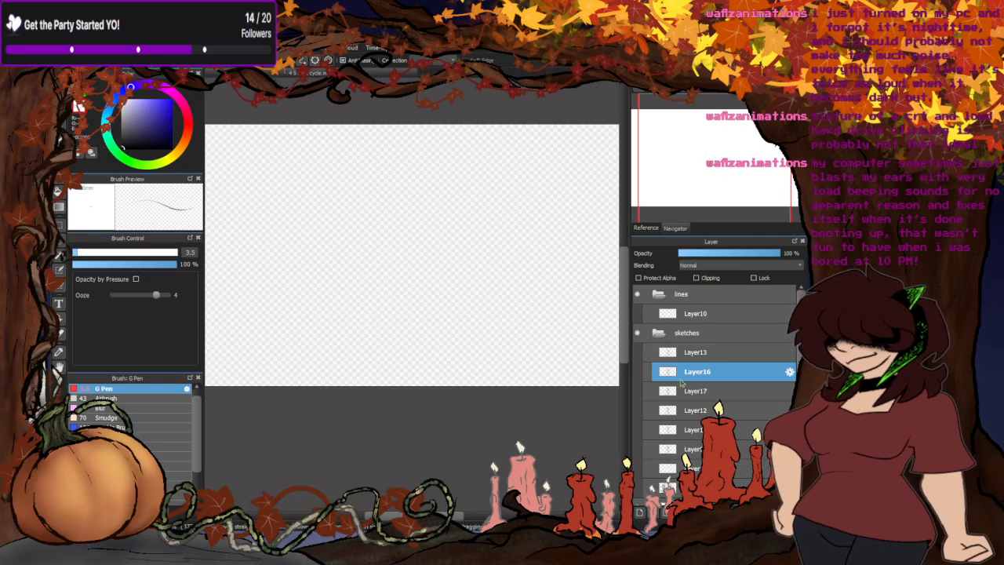
click(648, 354)
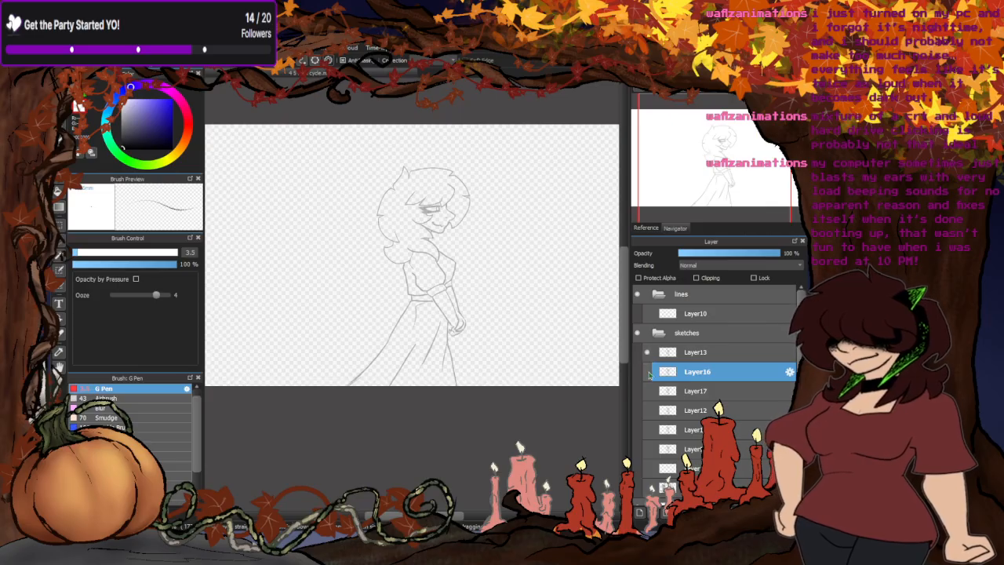
click(647, 372)
click(648, 391)
click(647, 410)
click(647, 429)
click(647, 449)
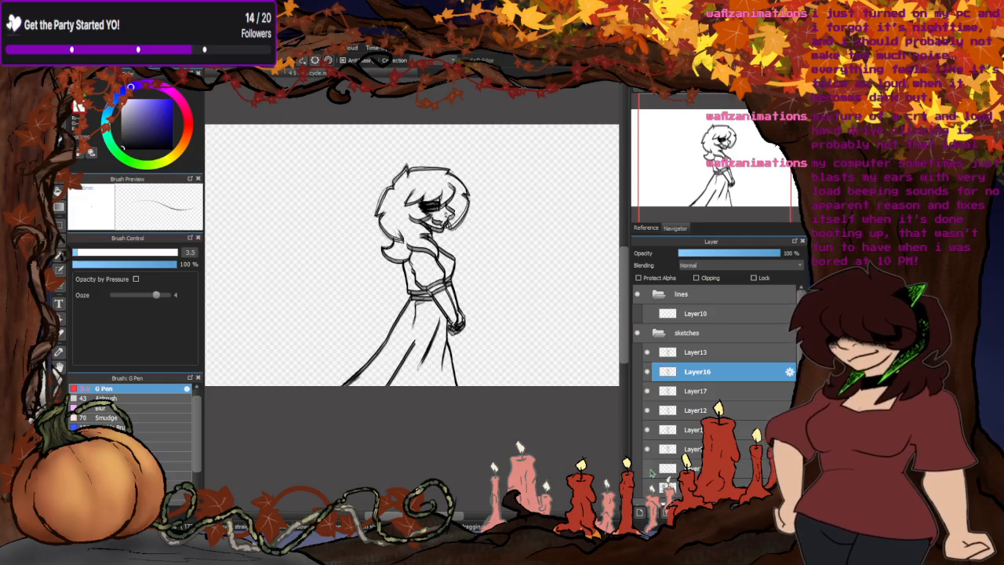
- Set the opacity of all the displayed pose layers, from the second one below Layer12 up to Layer13, to 100%
click(672, 449)
drag(763, 254, 783, 253)
click(704, 430)
click(705, 410)
click(701, 392)
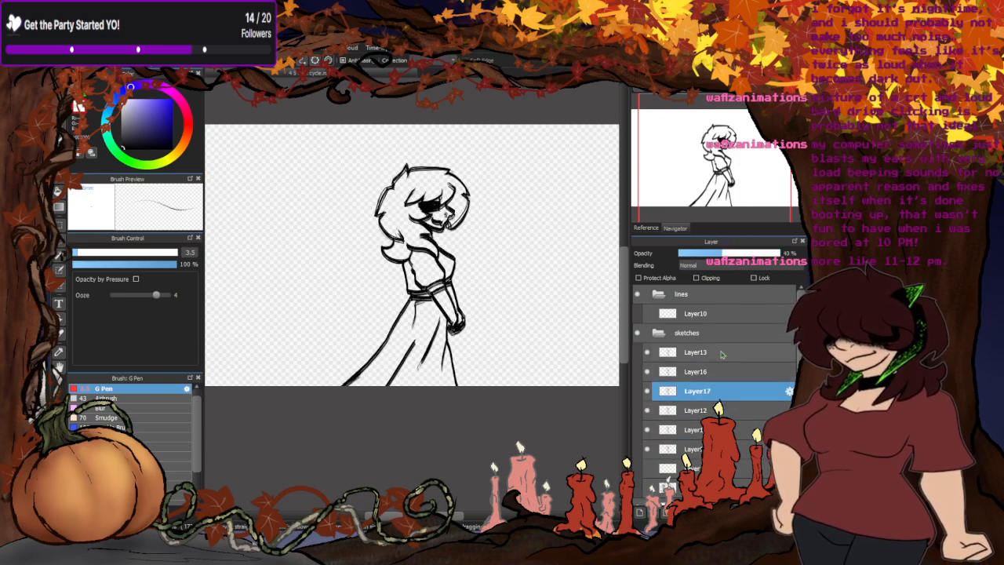
click(701, 371)
click(703, 357)
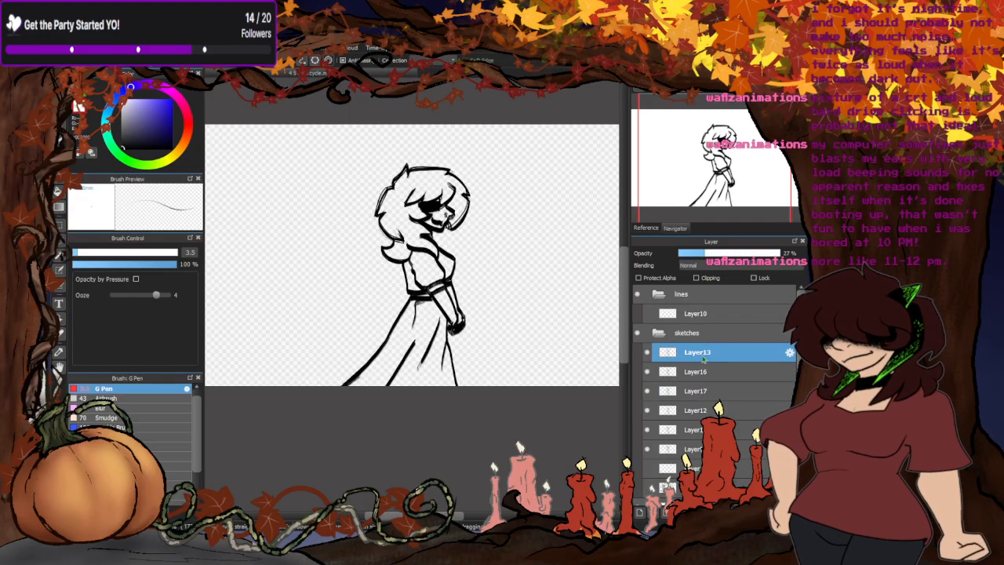
drag(759, 253, 782, 254)
- Examine how closely the overlapping poses line up, up close at the face and across the whole figure
scroll(439, 177, up, 4)
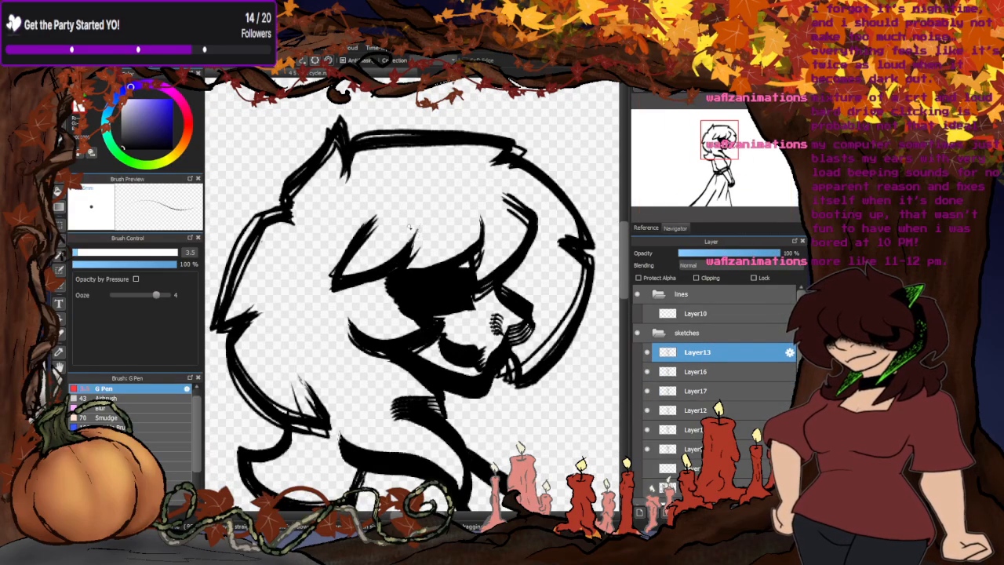
scroll(437, 196, down, 2)
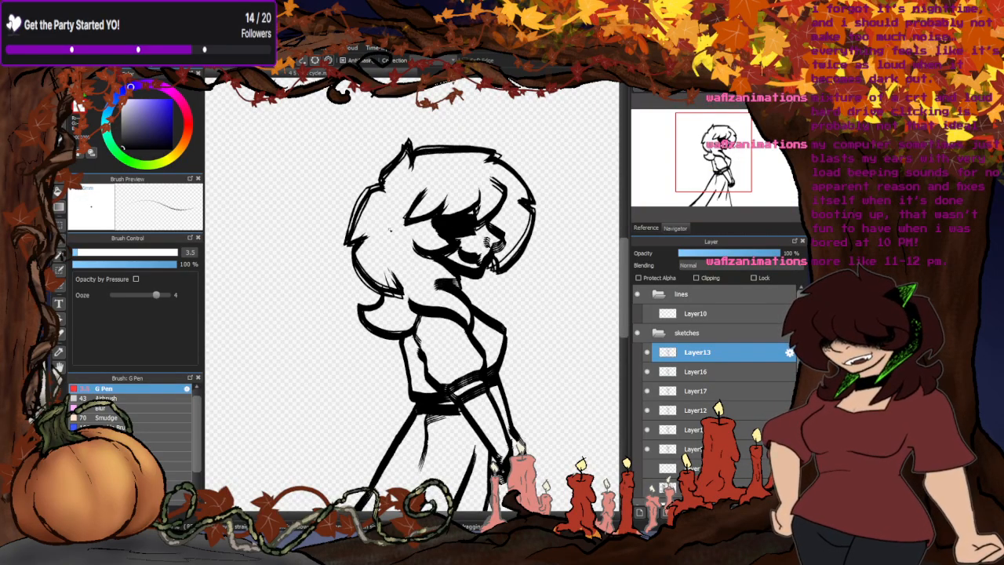
scroll(389, 229, up, 3)
scroll(423, 204, down, 5)
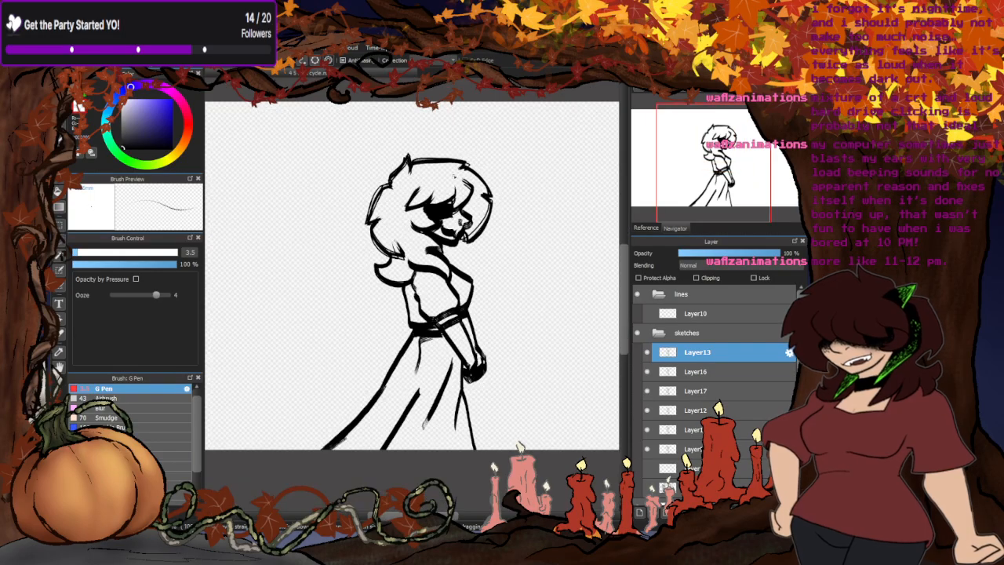
scroll(439, 227, up, 3)
scroll(409, 291, up, 4)
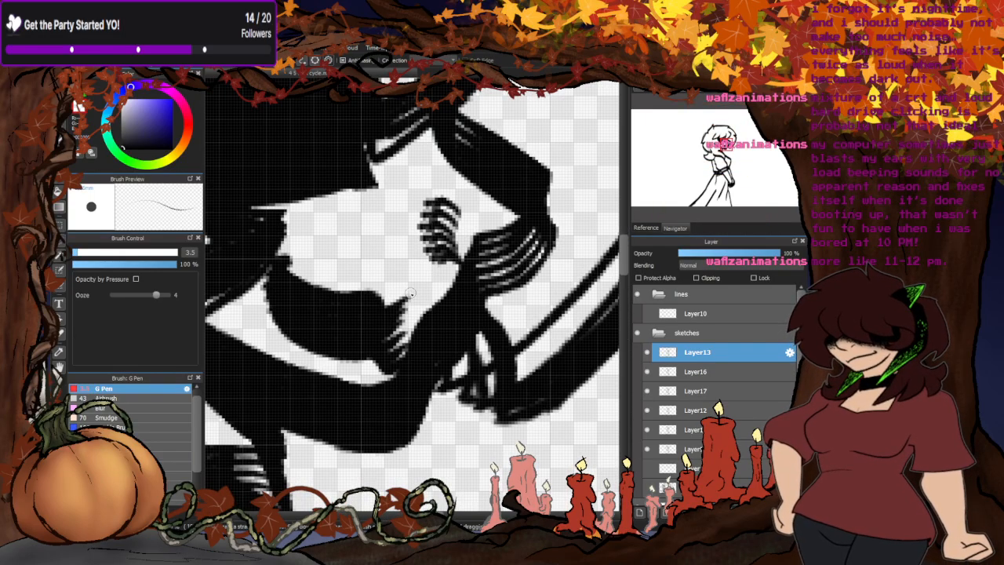
scroll(410, 292, up, 1)
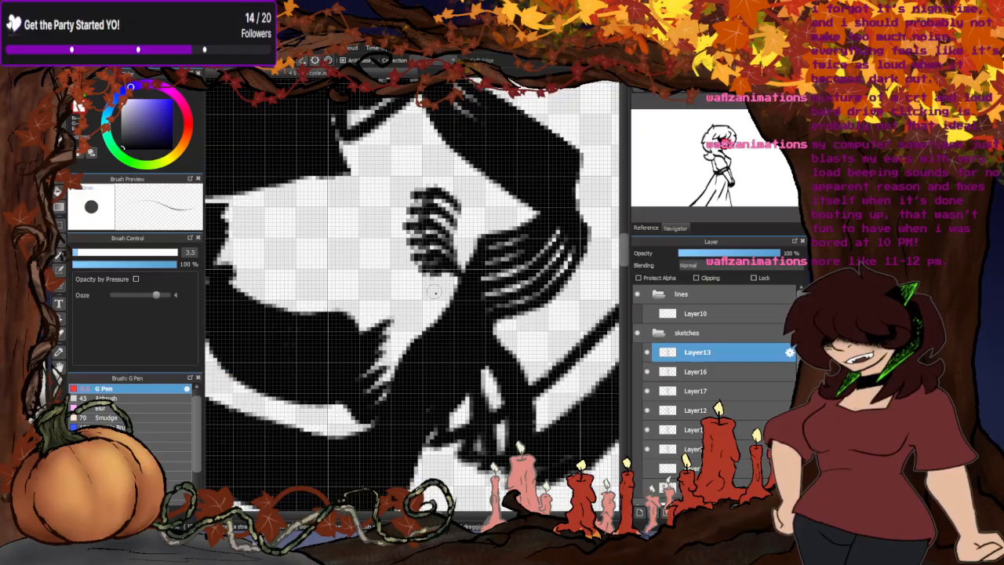
scroll(458, 258, down, 6)
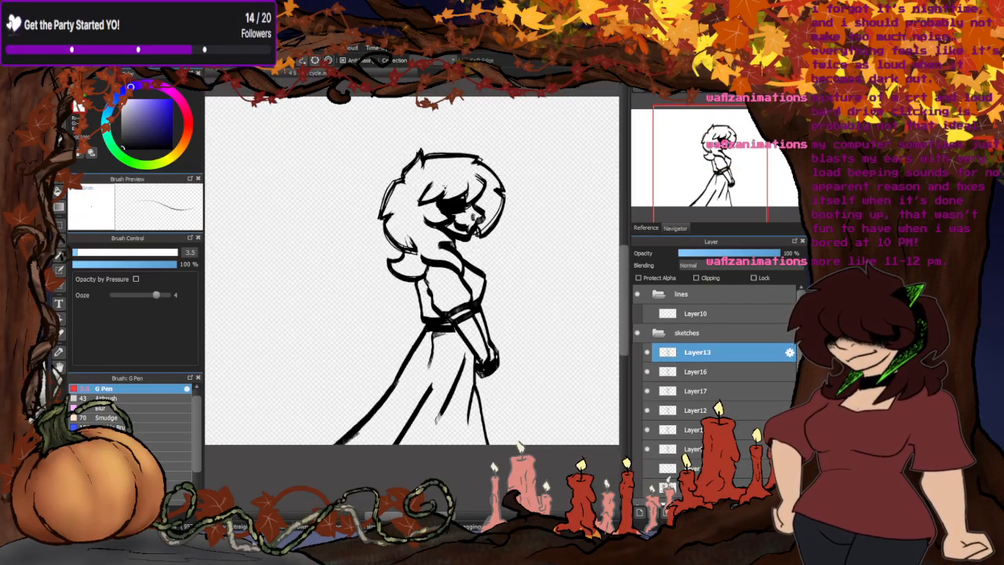
scroll(444, 186, up, 2)
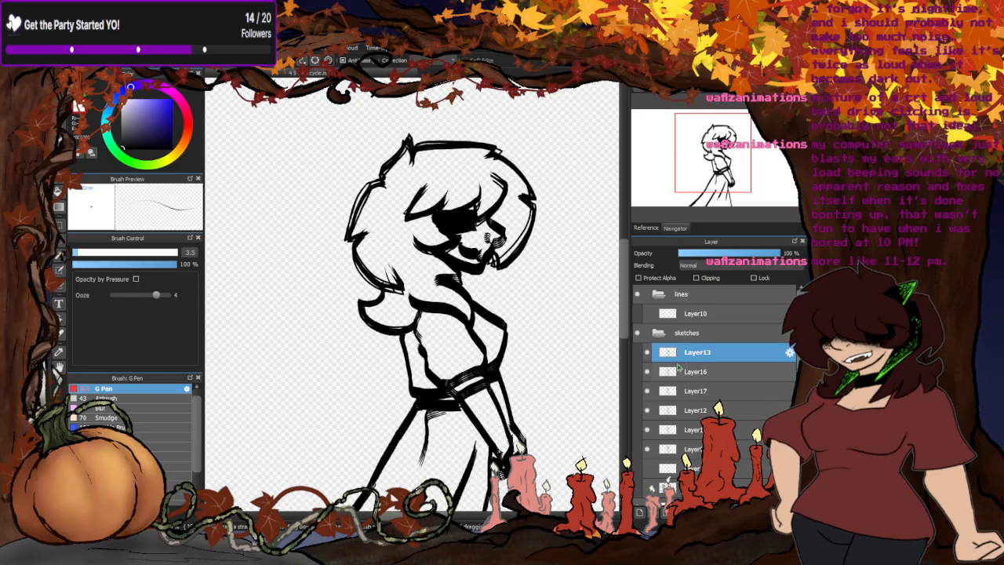
- Hide the poses from Layer13 down to the layer directly below Layer12, leaving only the second layer below Layer12
click(647, 372)
click(647, 390)
click(647, 409)
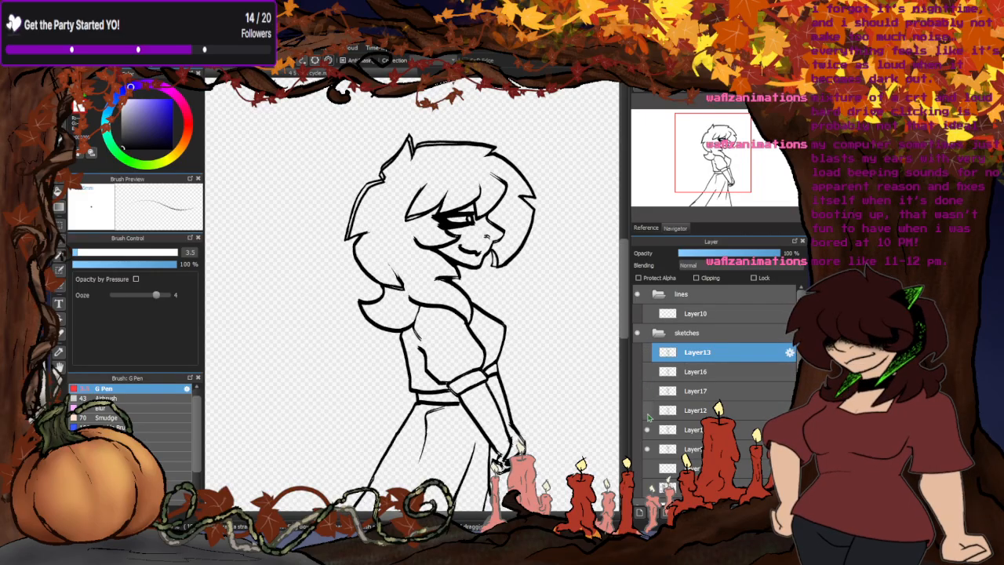
click(647, 429)
click(647, 449)
click(649, 450)
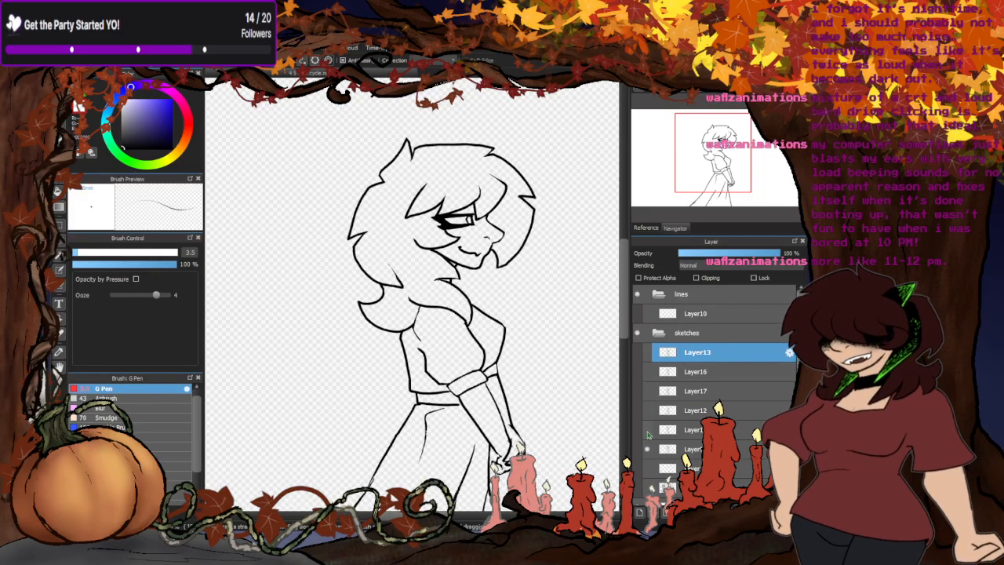
- Compare the two poses below Layer12 and move up through them until only Layer12 is displayed
click(649, 429)
click(649, 430)
click(648, 449)
click(647, 429)
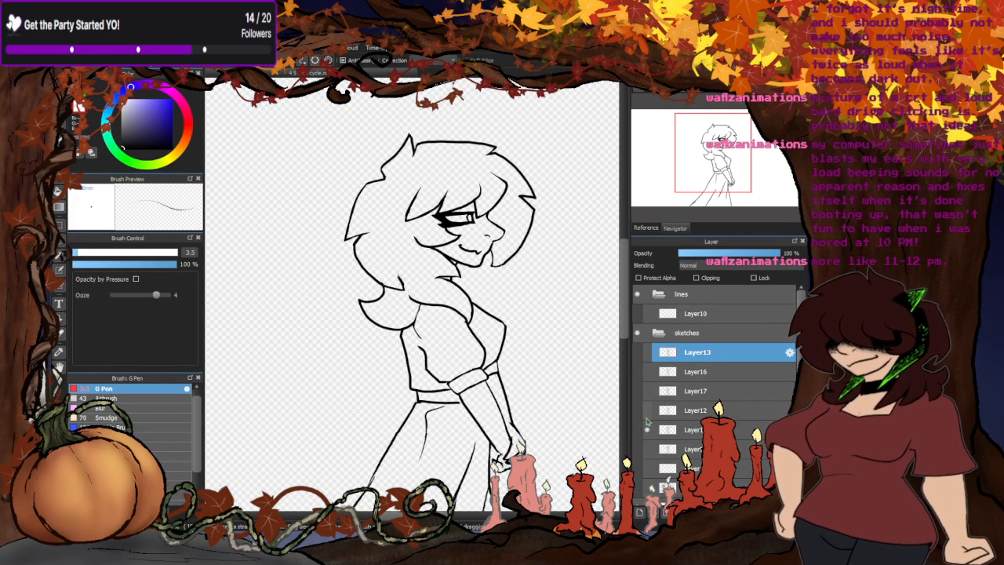
click(647, 409)
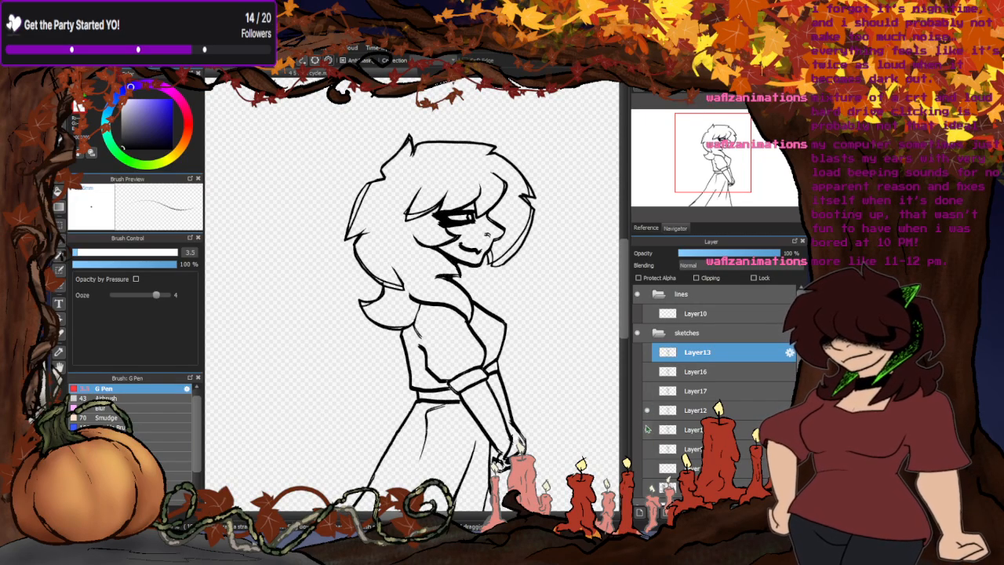
click(647, 429)
- Toggle Layer17 over Layer12 to compare the two poses, leaving Layer12 alone
click(647, 391)
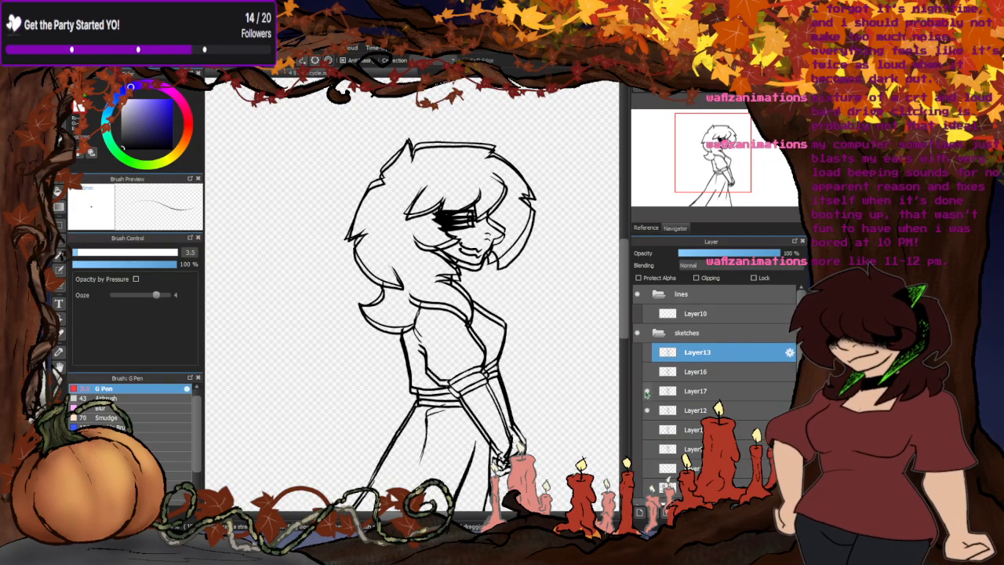
click(647, 390)
click(647, 391)
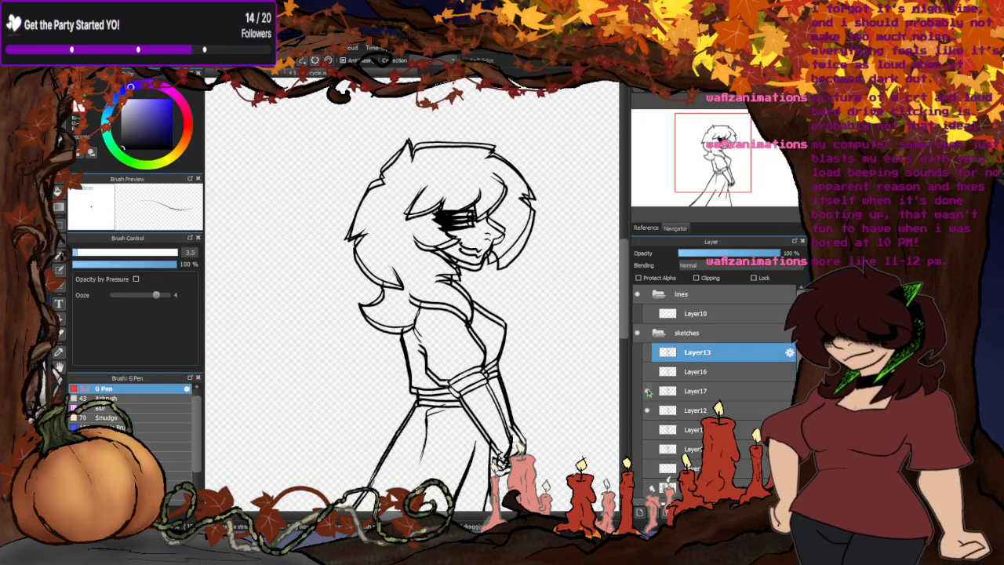
click(647, 390)
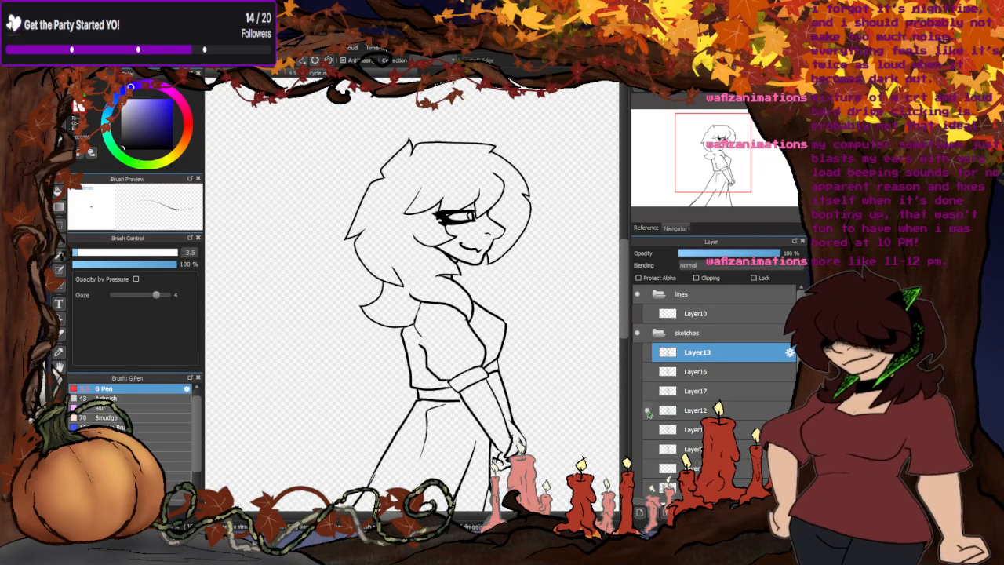
- Flip upward from Layer12 through Layer17 and Layer16 to Layer13, ending with every pose hidden
click(647, 409)
click(647, 391)
click(647, 372)
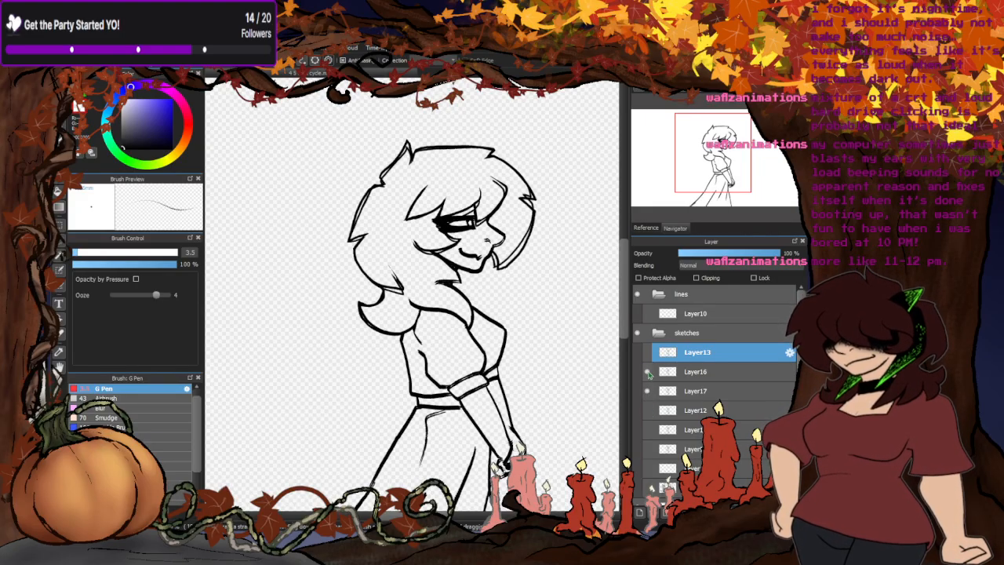
click(647, 391)
click(647, 352)
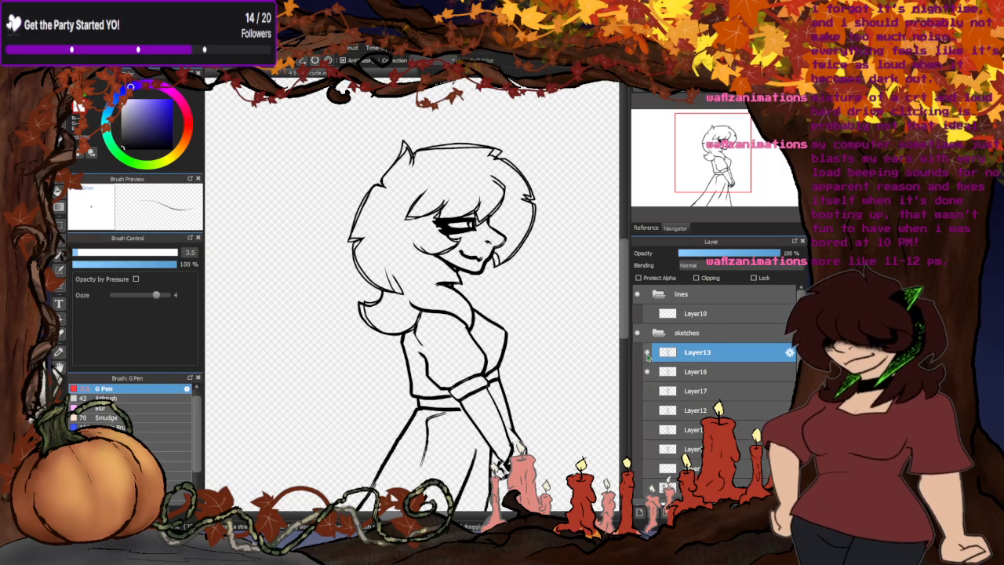
click(647, 352)
click(647, 372)
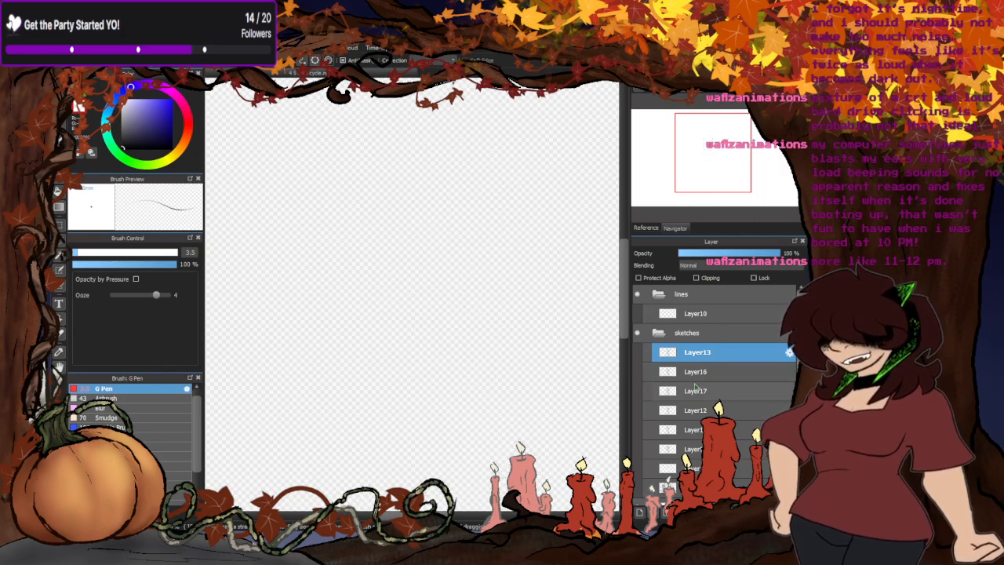
- Show Layer13 and add the poses beneath it one by one, down to the second layer below Layer12
click(647, 352)
scroll(414, 210, down, 4)
scroll(419, 210, up, 4)
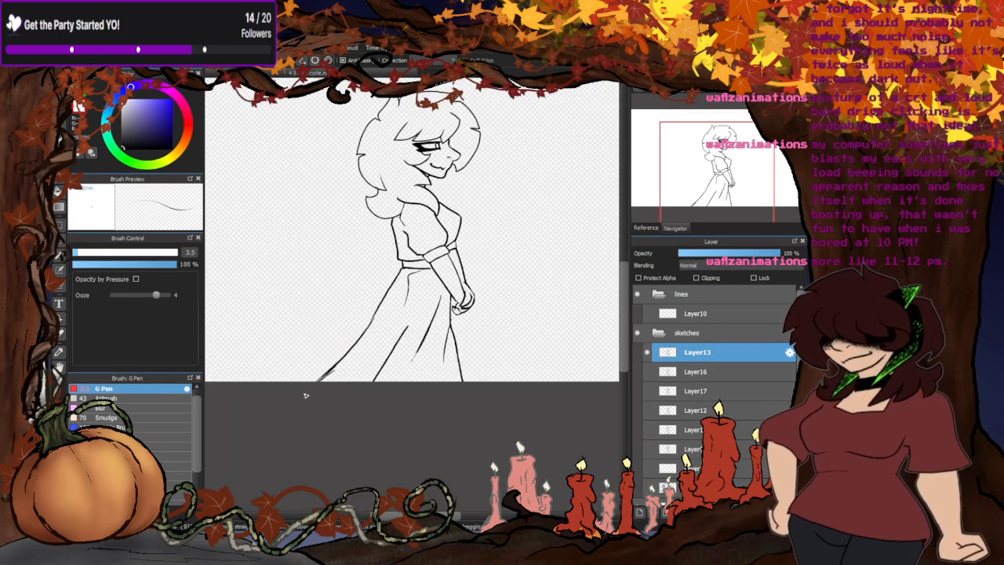
click(647, 372)
click(647, 391)
click(647, 410)
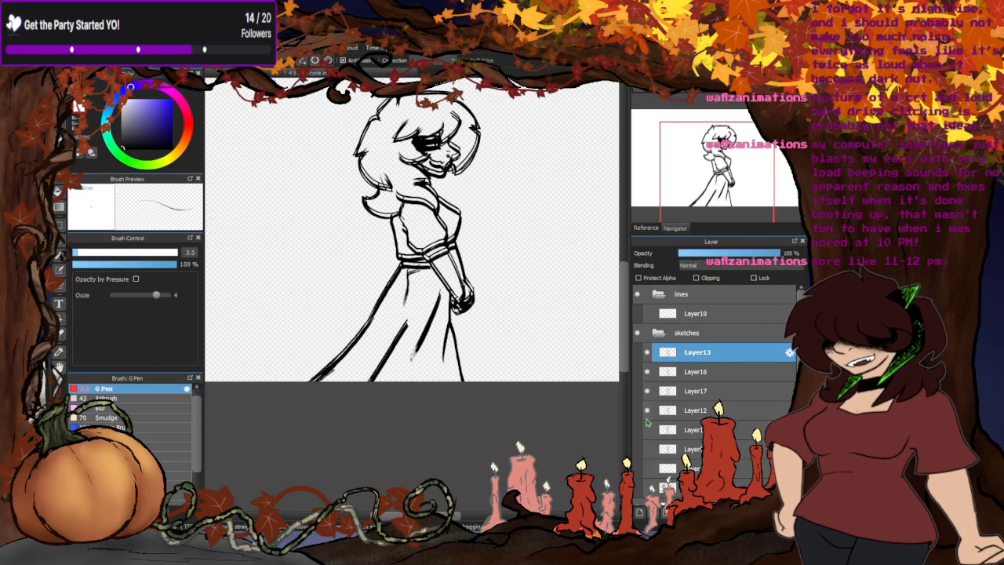
click(647, 429)
click(647, 449)
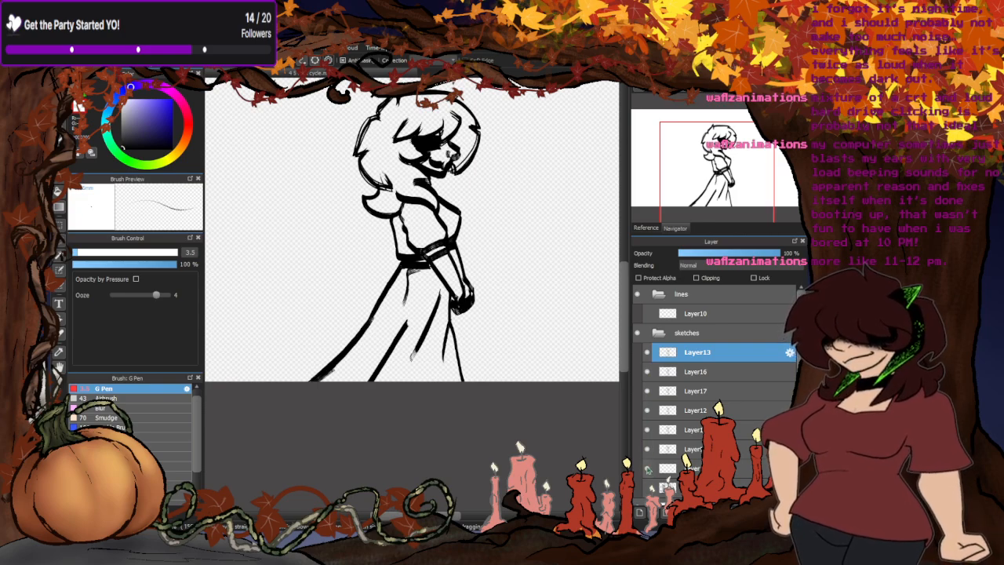
- Hide the stacked poses one by one from the lowest up to Layer16, leaving only Layer13 displayed
click(646, 450)
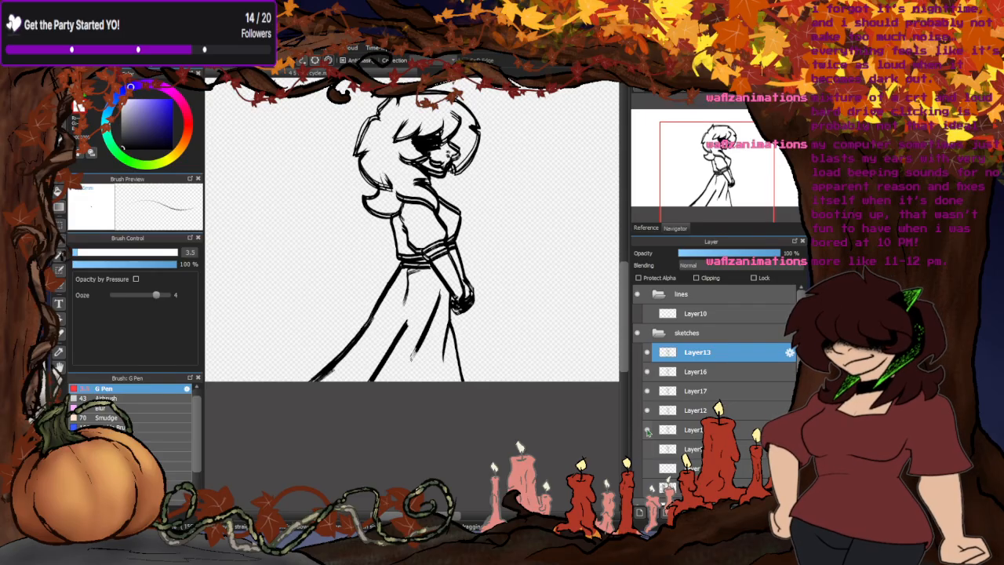
click(647, 430)
click(647, 410)
click(647, 391)
click(647, 372)
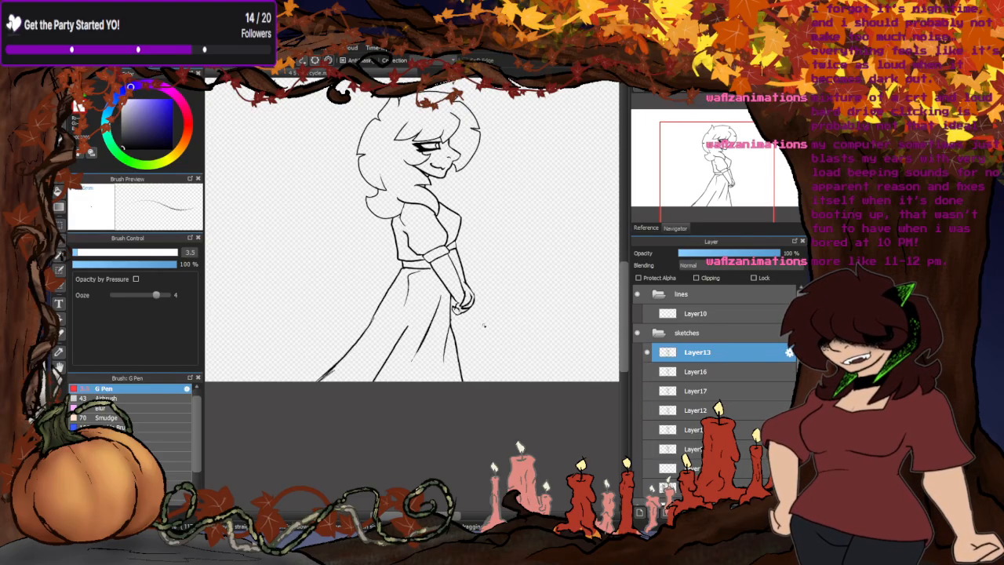
- Flip downward through the poses from Layer13 via Layer16 and Layer17 to Layer12, showing one at a time
scroll(439, 347, down, 3)
scroll(441, 281, up, 3)
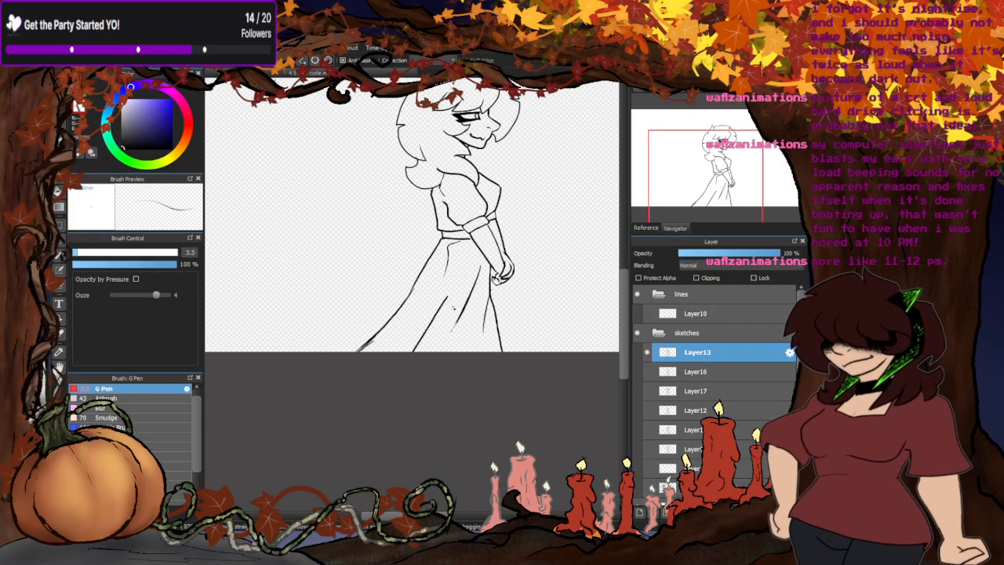
scroll(467, 196, up, 1)
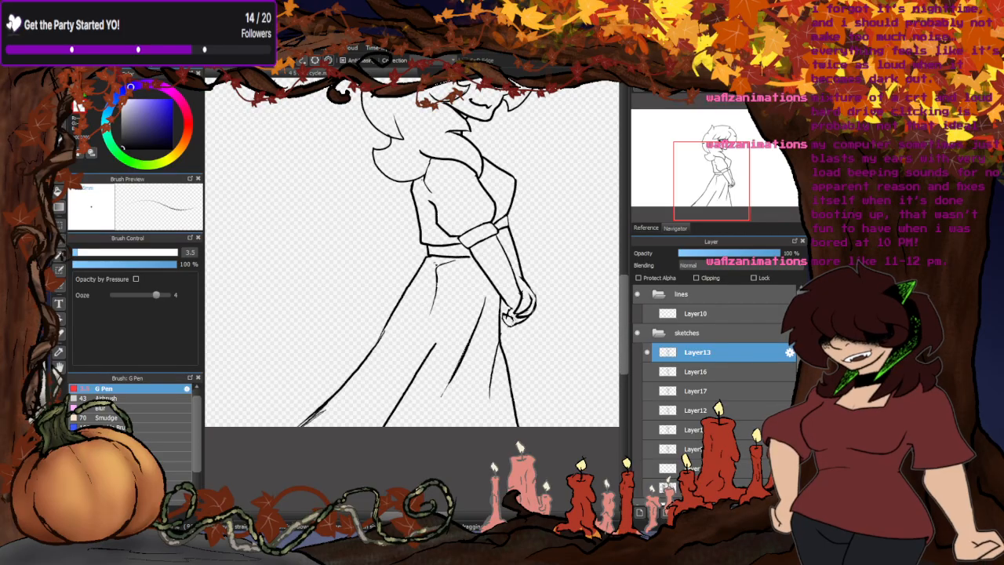
scroll(418, 309, down, 3)
scroll(545, 376, up, 2)
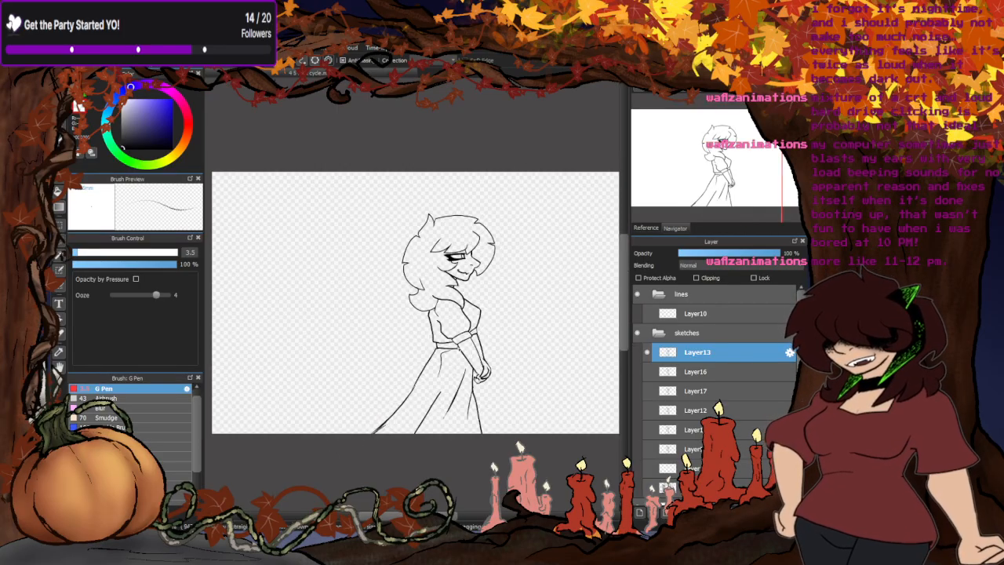
click(647, 352)
click(647, 371)
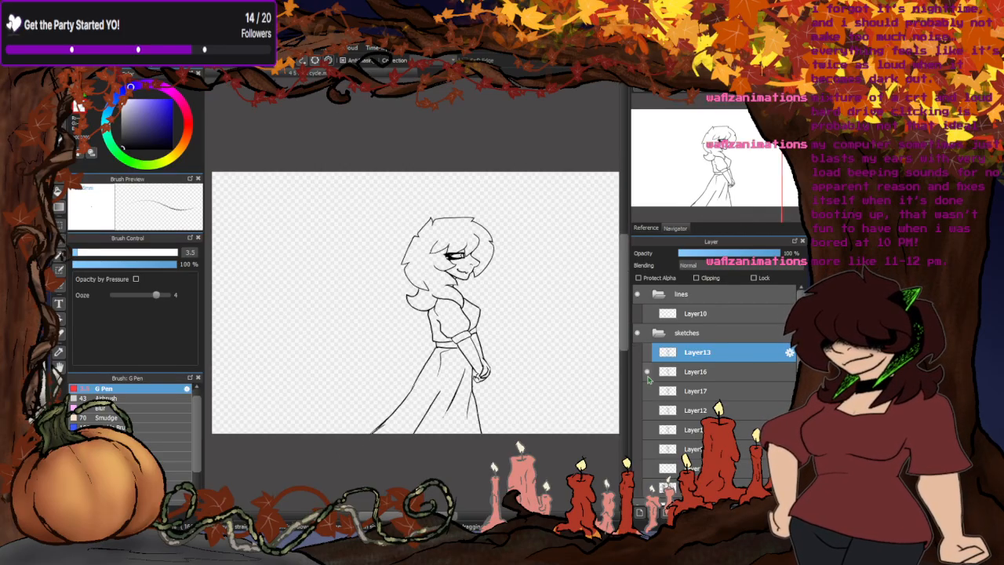
click(647, 373)
click(647, 391)
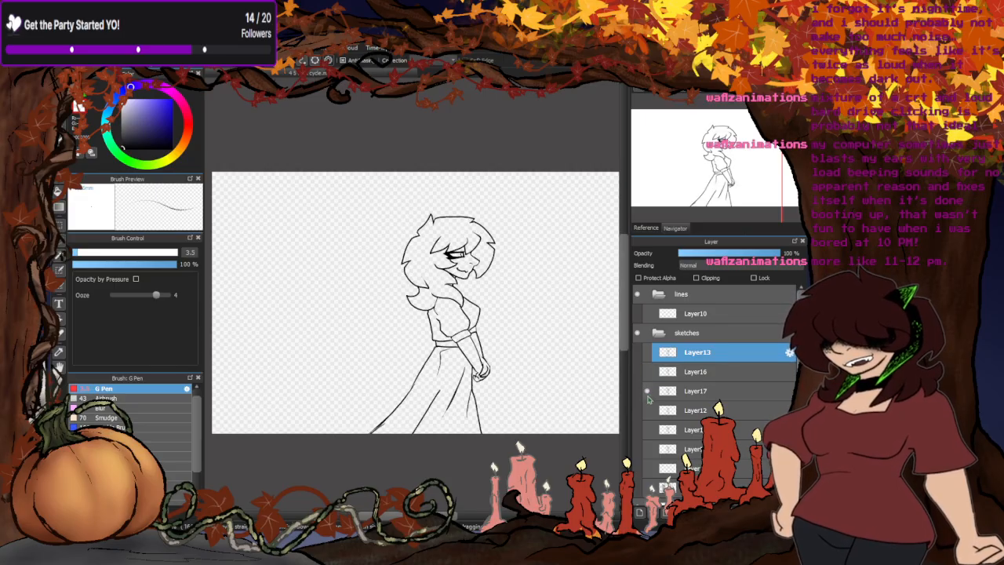
click(647, 391)
click(647, 410)
click(647, 410)
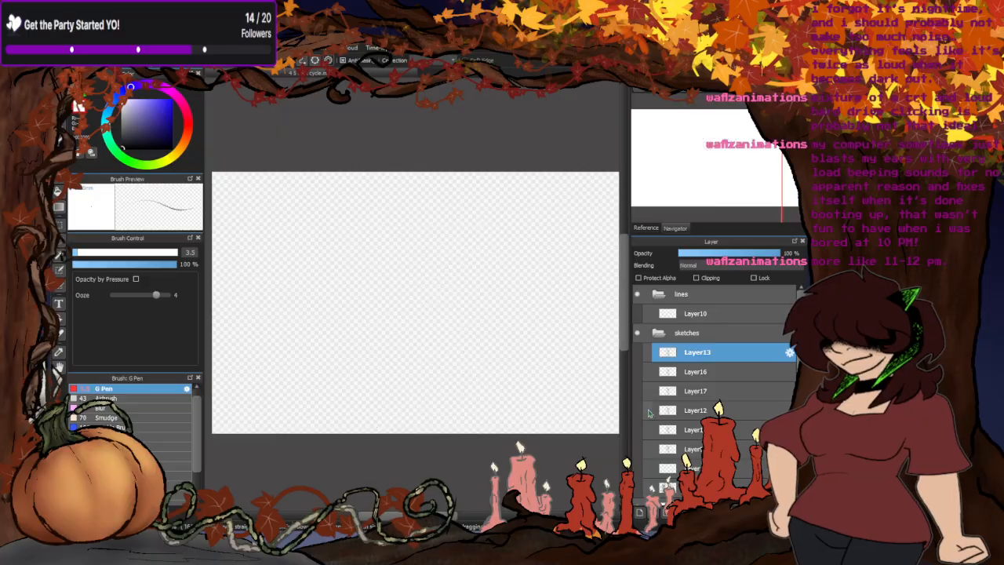
- Flip through the two poses beneath Layer12, leaving the second displayed, and briefly toggle the layer under it
click(646, 429)
click(647, 430)
click(647, 448)
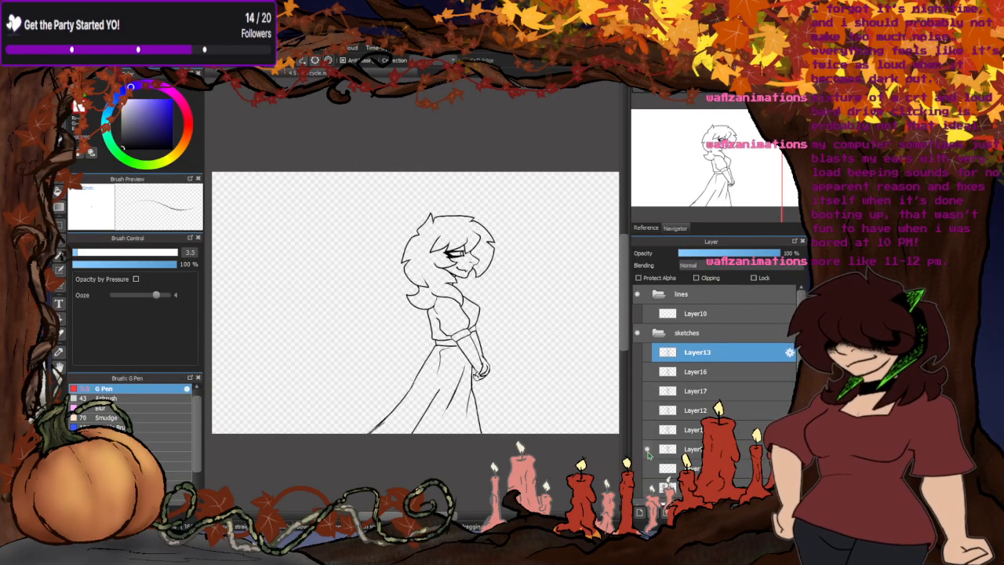
click(646, 468)
click(646, 468)
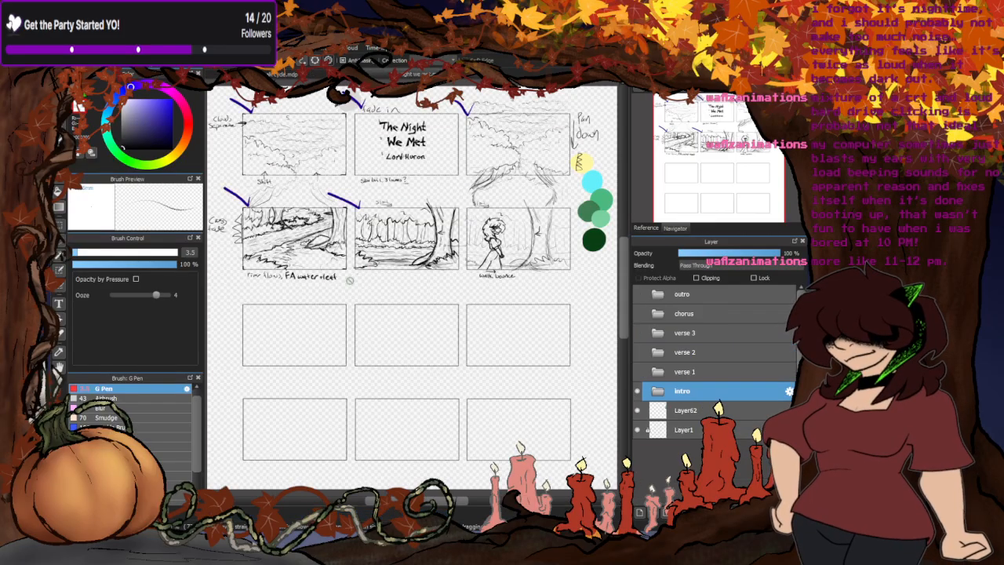
- Pick the light gray from the patch behind the storyboard's second check mark and return to the walk cycle drawing
scroll(309, 329, down, 2)
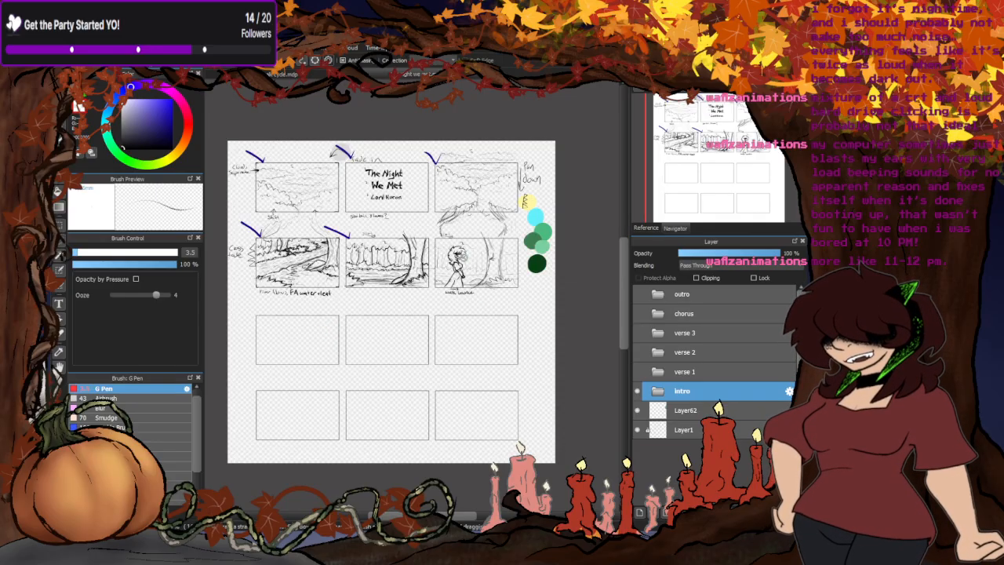
scroll(463, 257, up, 2)
scroll(464, 268, down, 2)
scroll(404, 253, up, 1)
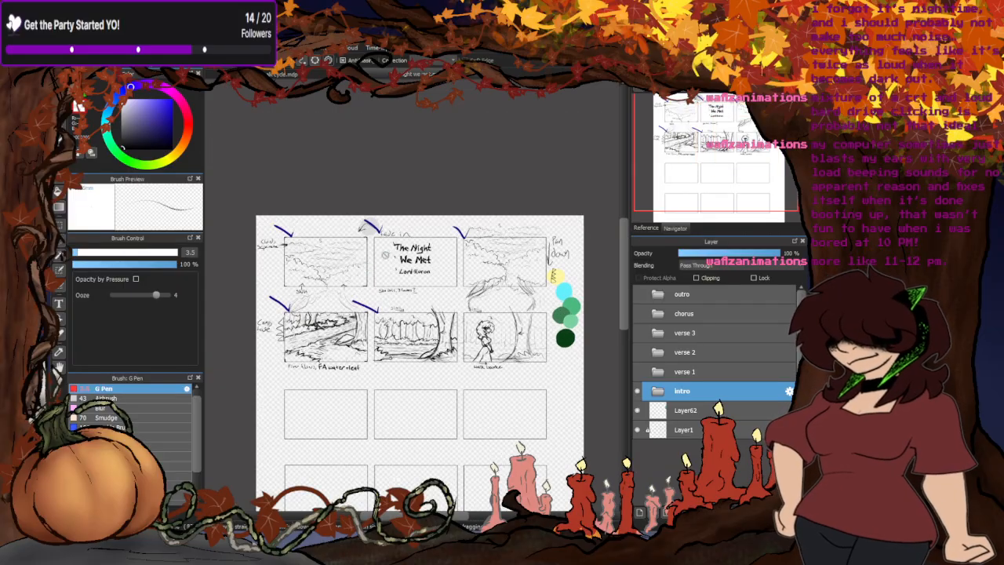
scroll(361, 266, up, 1)
scroll(366, 229, up, 3)
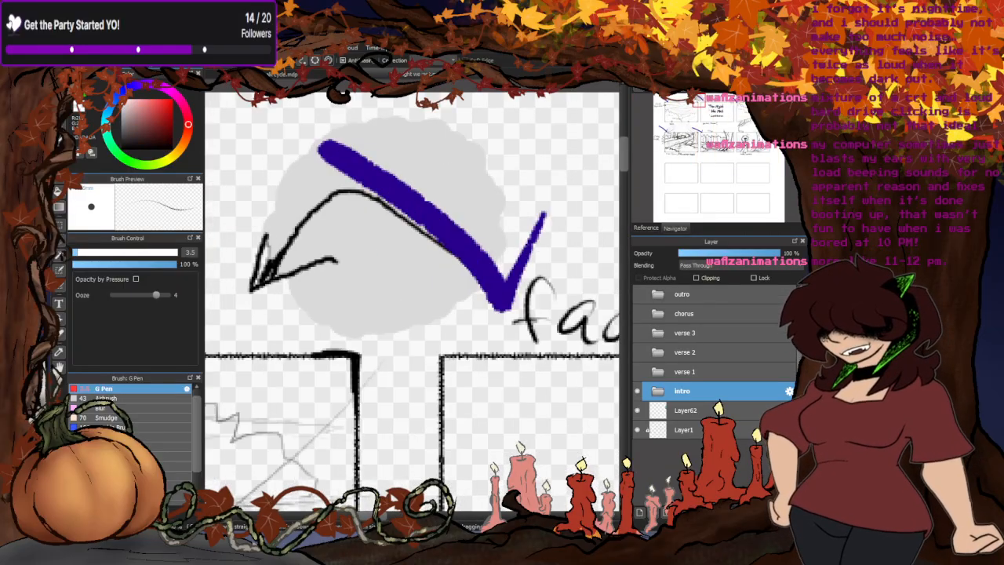
click(297, 75)
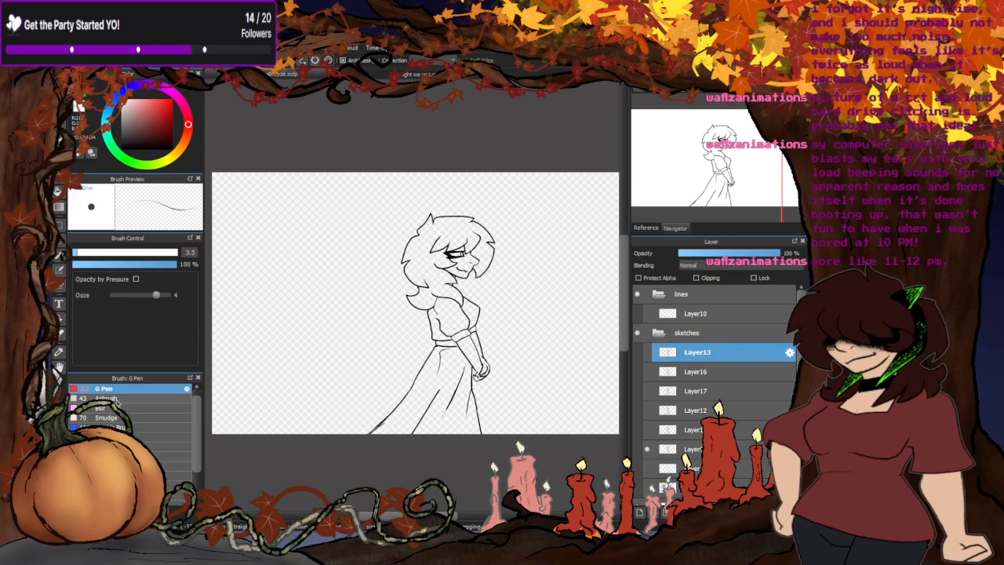
- Set the G Pen size to 198 and make the layer directly beneath the displayed pose active and visible
drag(109, 253, 177, 252)
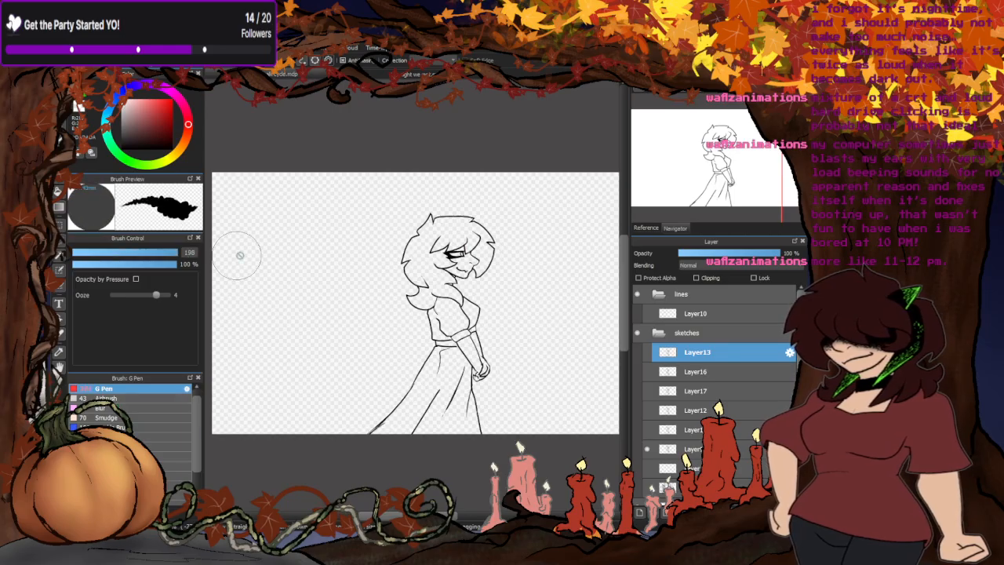
click(650, 353)
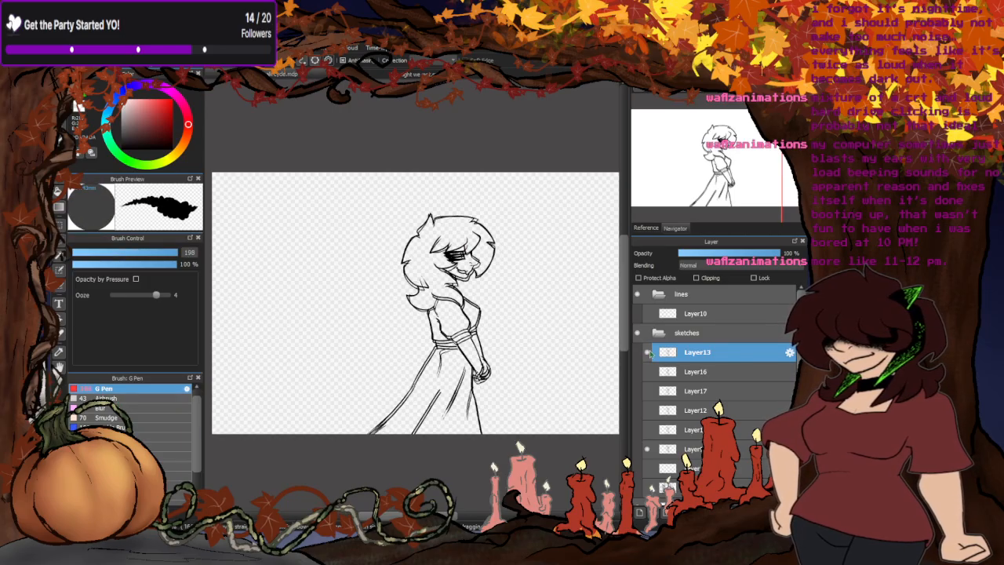
click(650, 410)
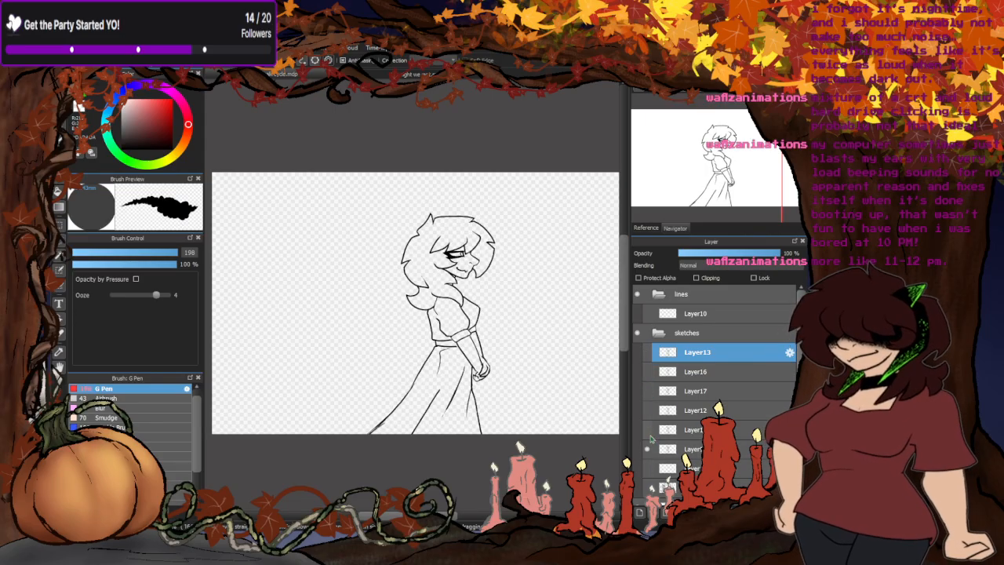
click(657, 469)
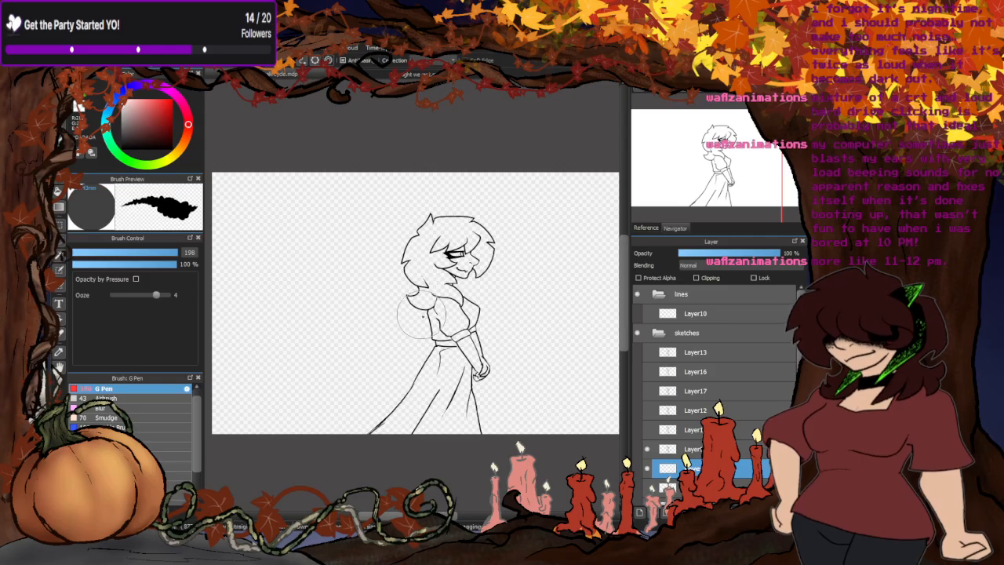
- Paint light gray behind the whole figure and clear the excess outside the outline and in the gap by the hands
mouse_move(357, 436)
mouse_down()
mouse_move(463, 418)
mouse_move(447, 400)
mouse_move(381, 387)
mouse_move(432, 344)
mouse_move(497, 313)
mouse_move(484, 249)
mouse_move(466, 234)
mouse_move(388, 243)
mouse_move(371, 234)
mouse_move(410, 242)
mouse_up()
click(61, 194)
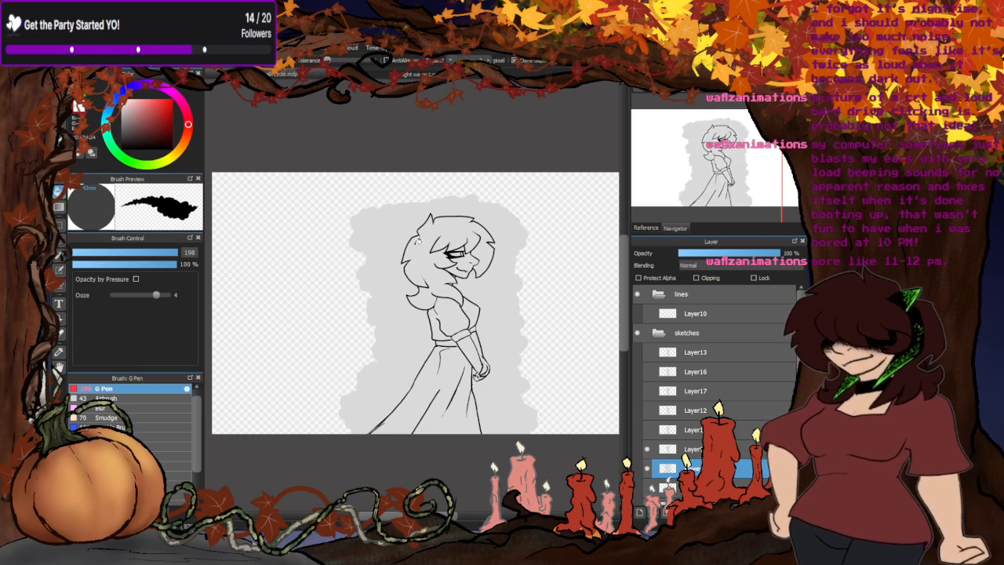
click(295, 381)
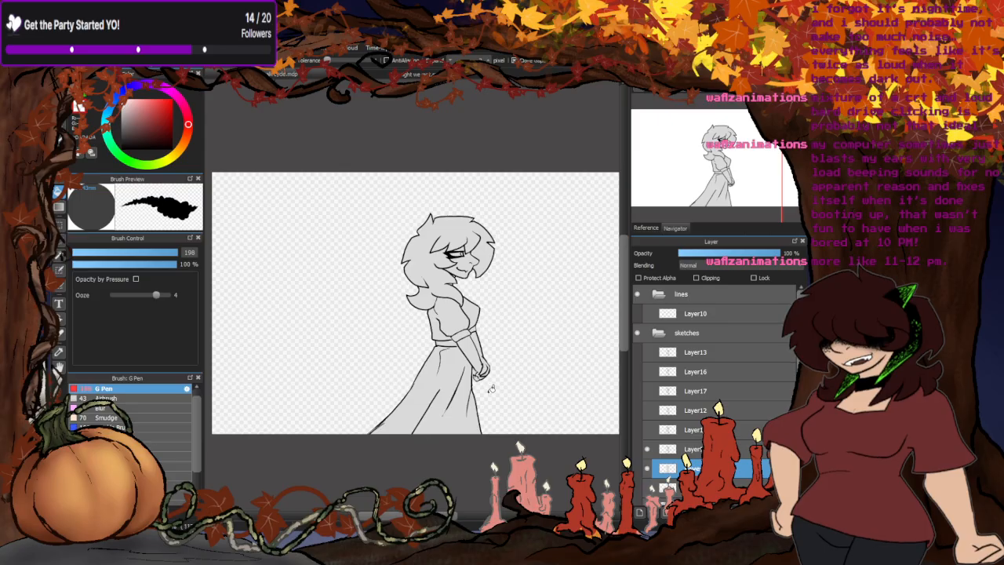
scroll(489, 387, up, 5)
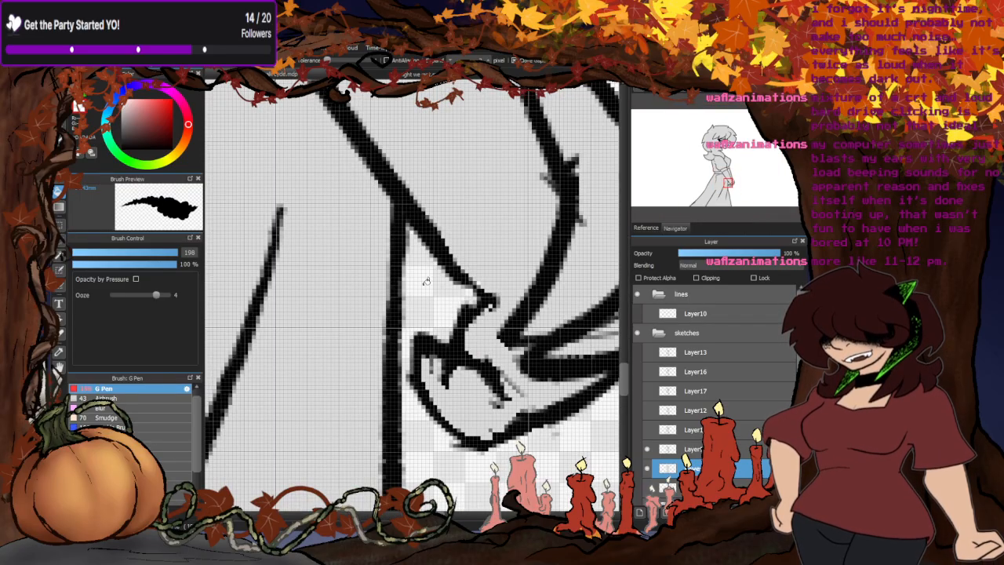
scroll(425, 280, down, 6)
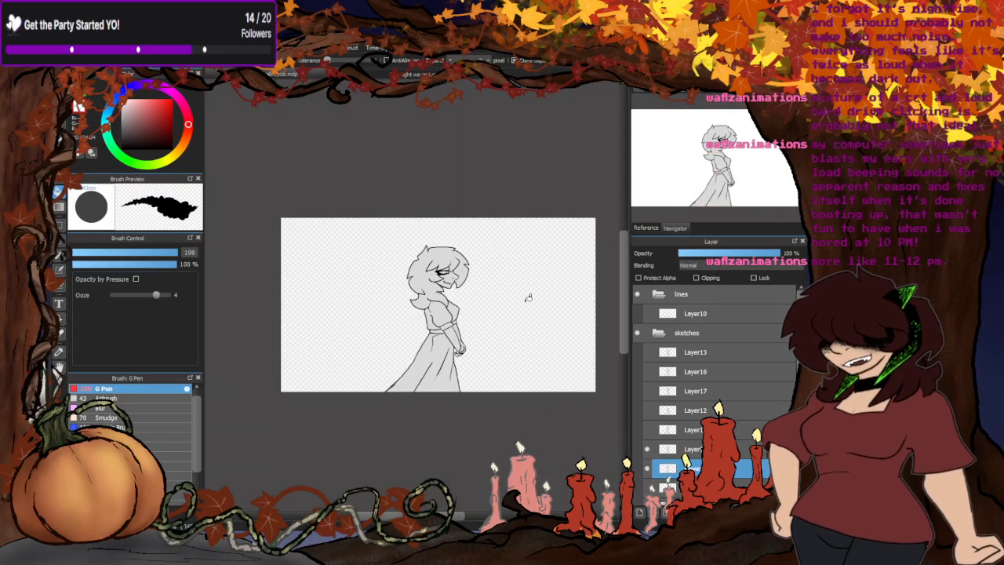
- Examine the gray base along the skirt, face, neck and hair outlines for gaps or leftover color
scroll(436, 342, up, 3)
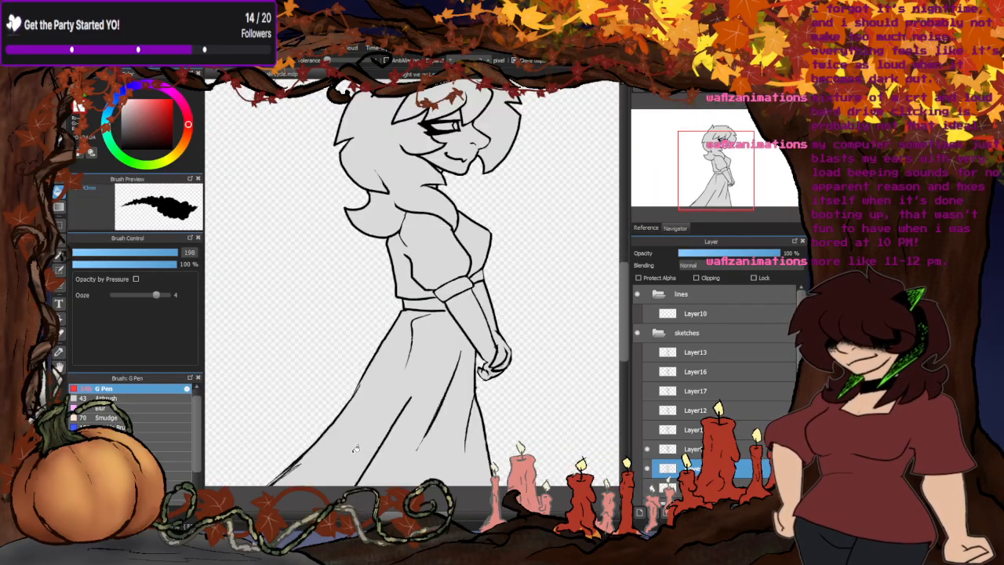
scroll(416, 393, down, 1)
scroll(393, 280, up, 3)
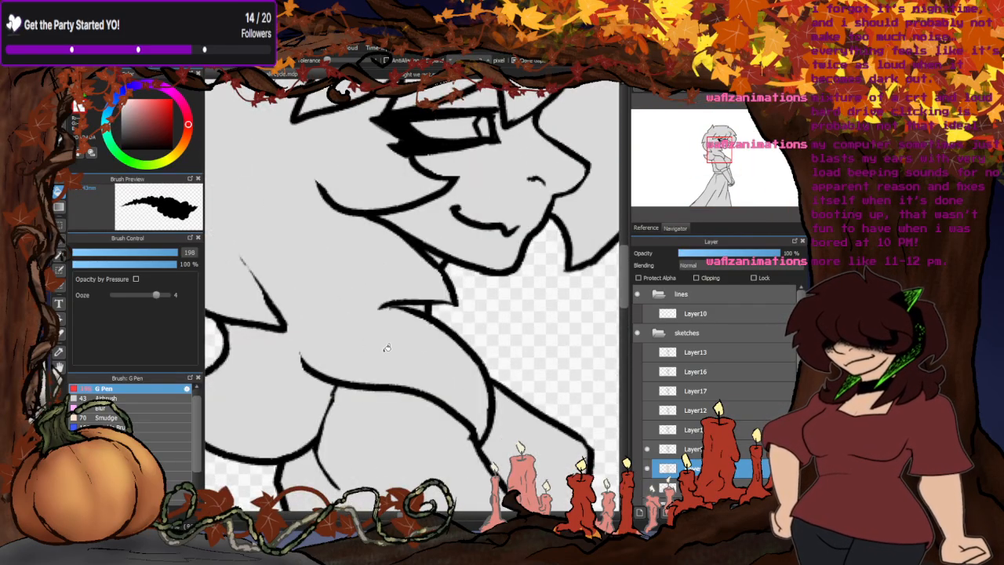
scroll(387, 348, down, 1)
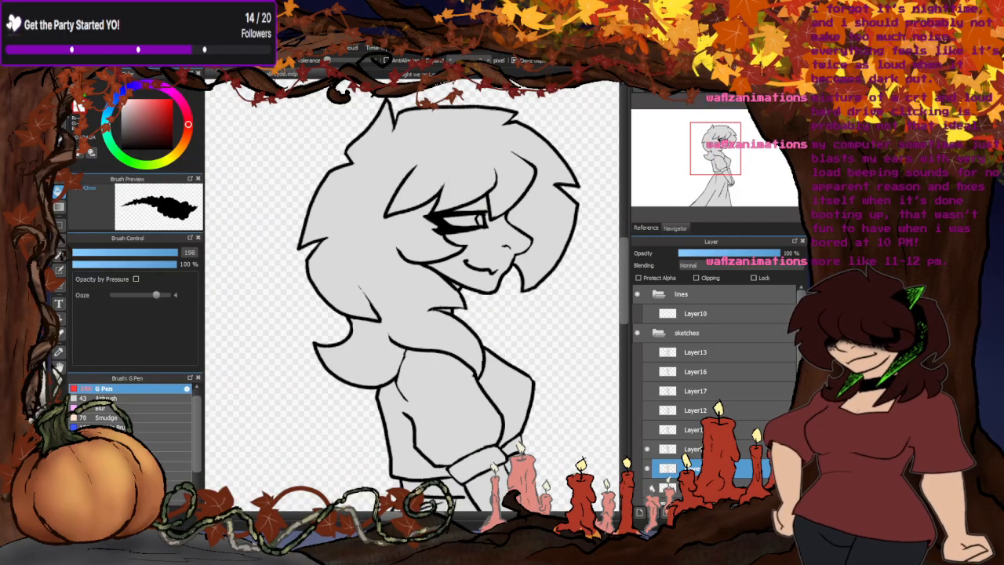
scroll(421, 188, up, 3)
scroll(421, 188, down, 3)
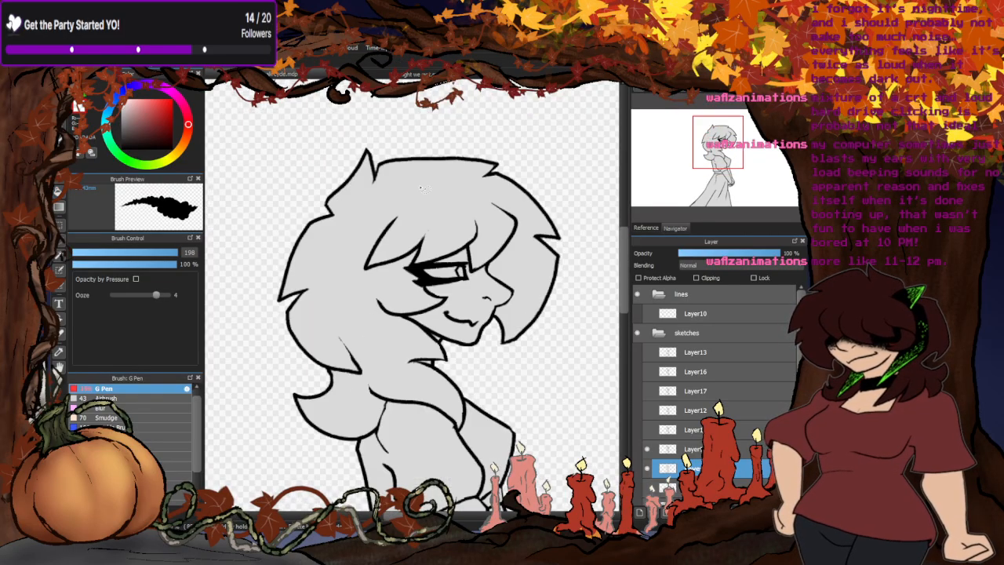
scroll(421, 188, up, 3)
scroll(549, 273, down, 3)
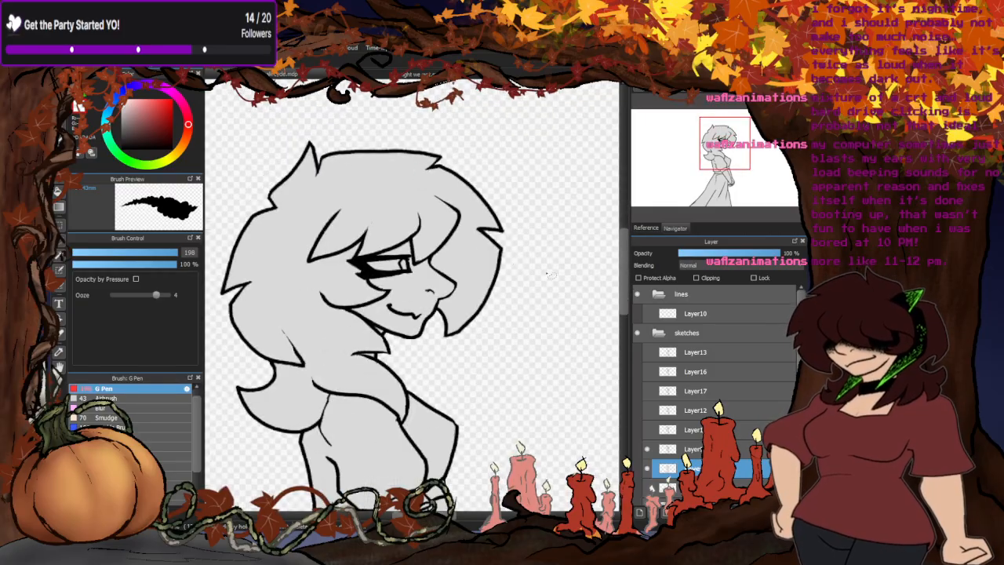
scroll(551, 275, up, 3)
scroll(564, 203, down, 3)
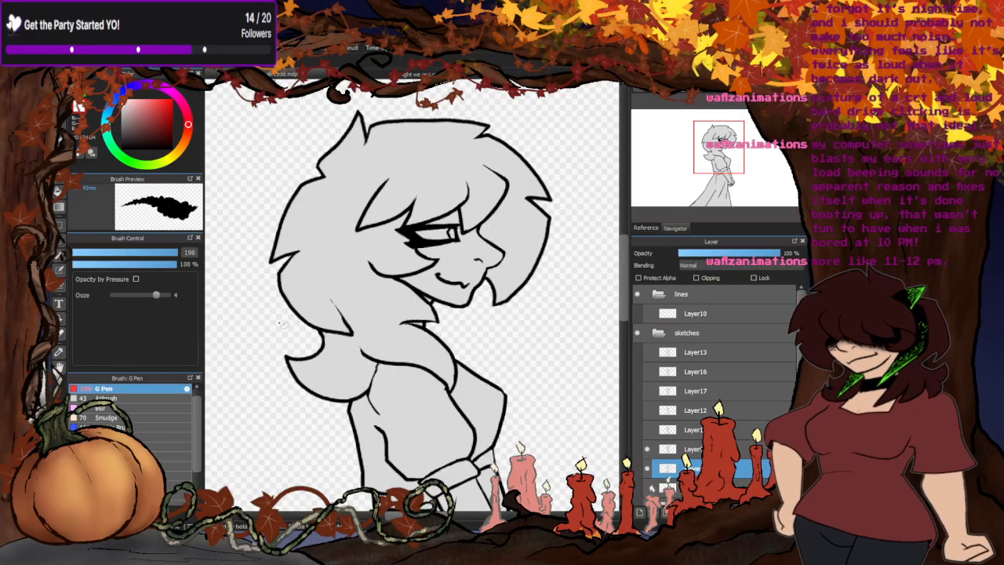
scroll(282, 324, down, 5)
scroll(437, 325, up, 2)
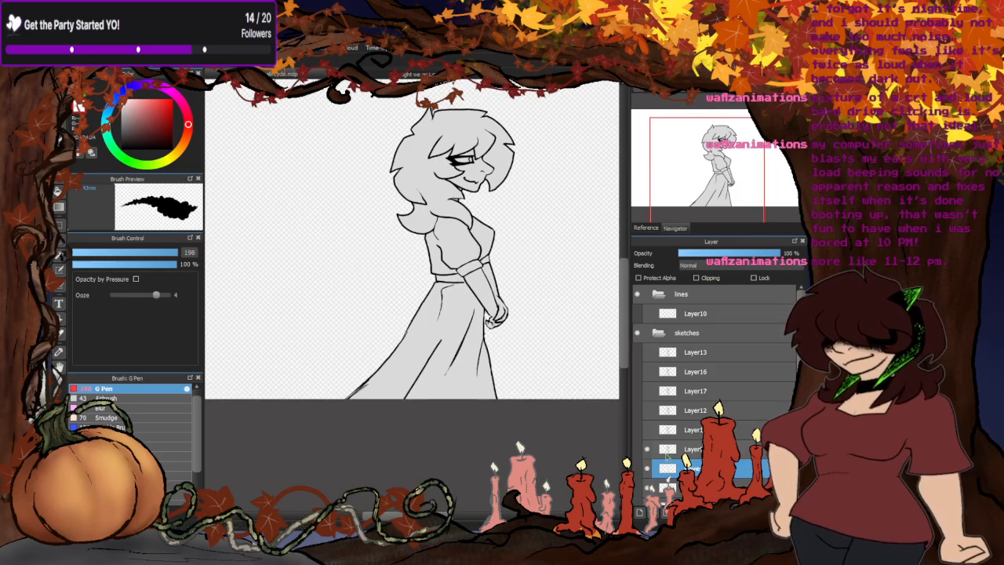
- Turn on Clipping for the gray base layer beneath the displayed pose
click(696, 278)
scroll(392, 371, down, 3)
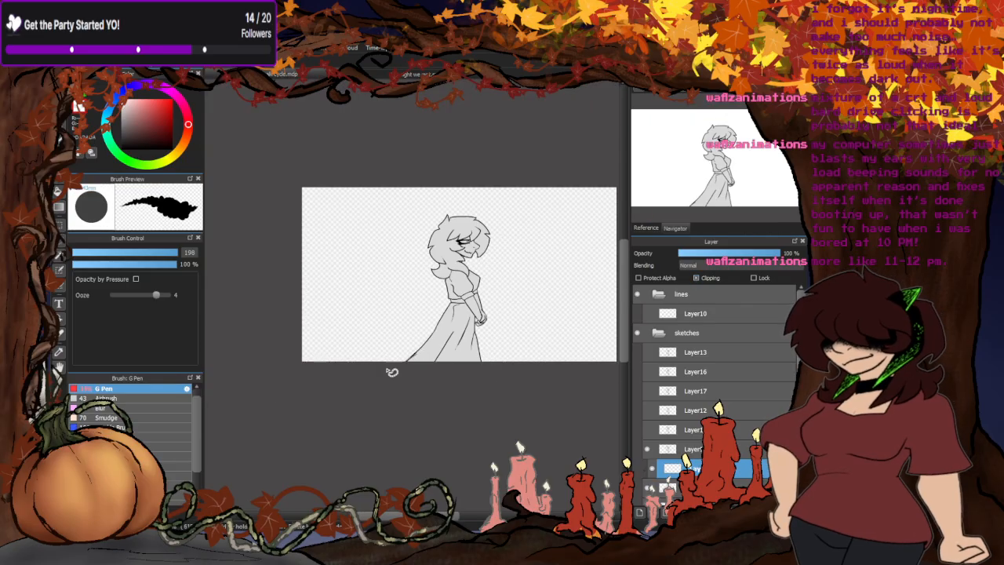
scroll(392, 371, up, 2)
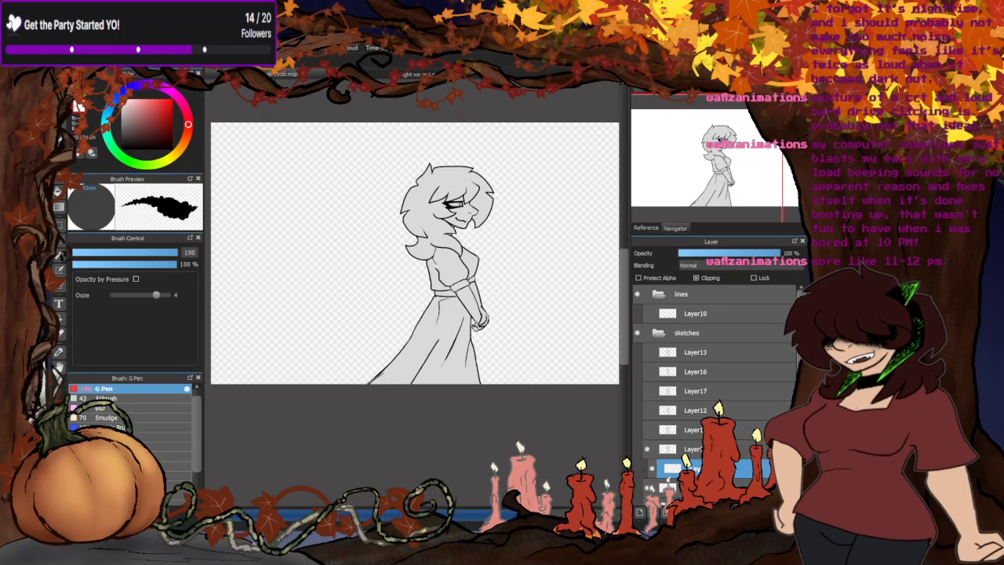
- Examine the coloring of the forest background drawing, glance at the storyboard and return to the walk cycle drawing
click(510, 74)
scroll(513, 254, down, 2)
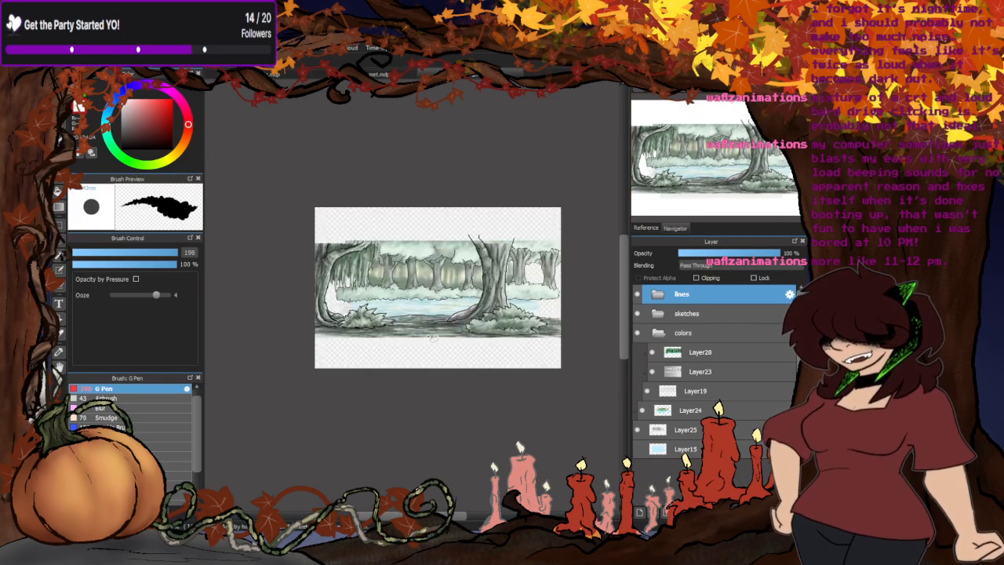
scroll(422, 341, up, 2)
scroll(307, 323, down, 1)
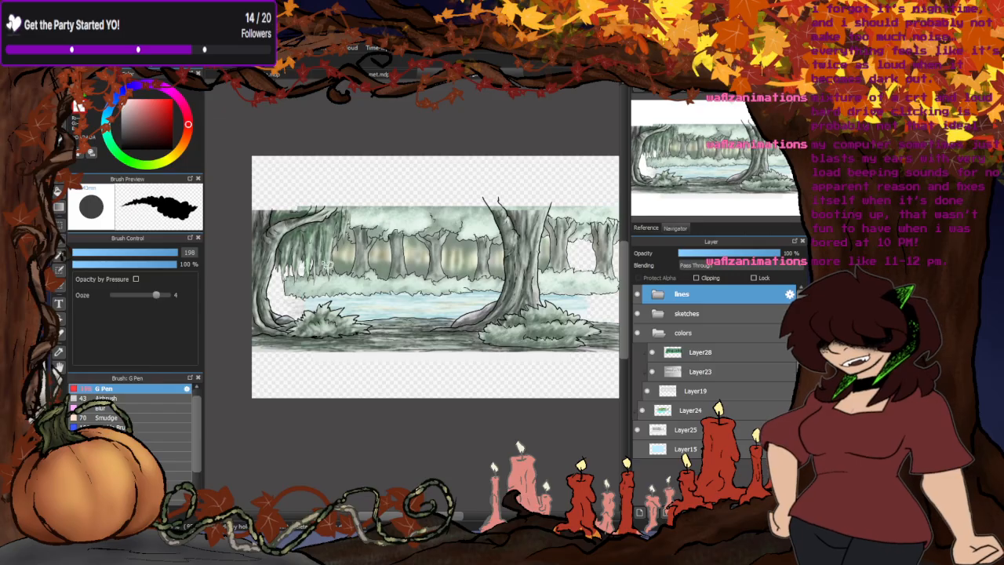
scroll(307, 266, up, 2)
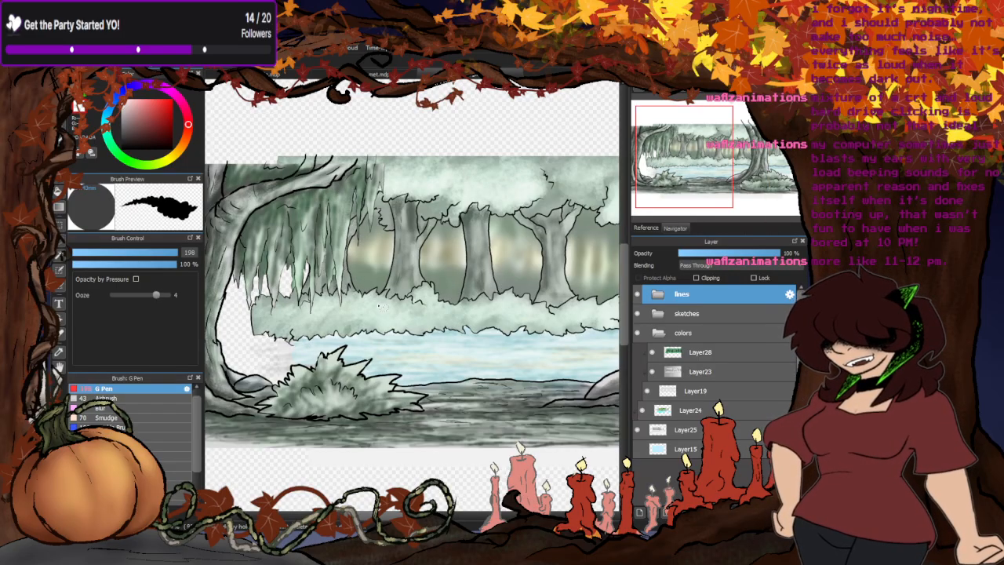
scroll(308, 266, down, 1)
scroll(449, 345, up, 2)
scroll(435, 357, down, 1)
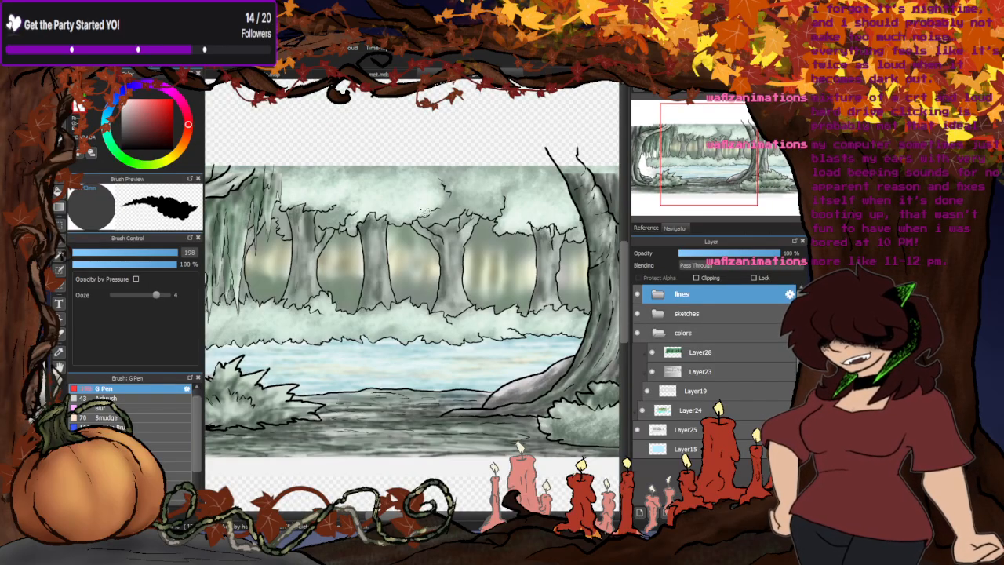
click(375, 74)
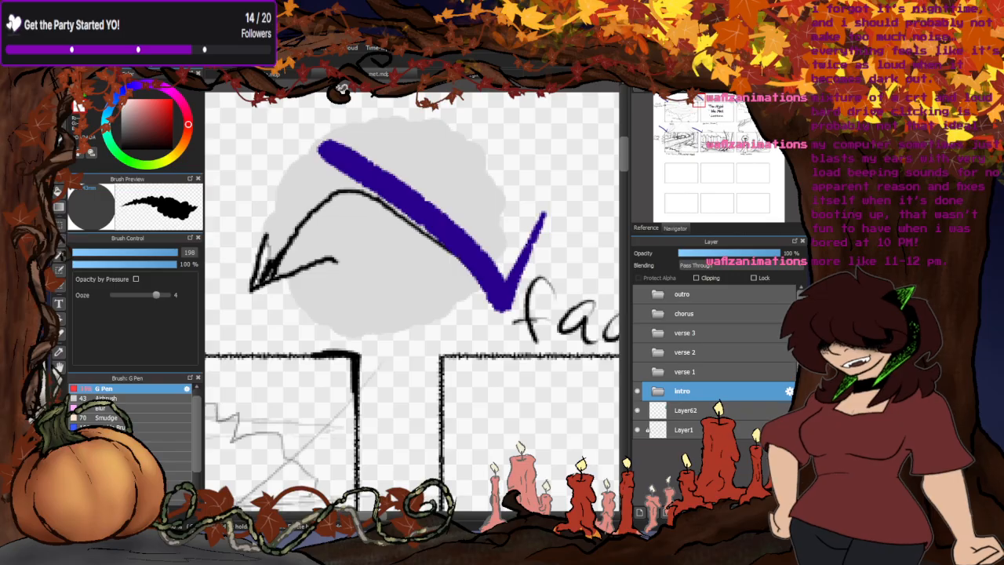
click(297, 76)
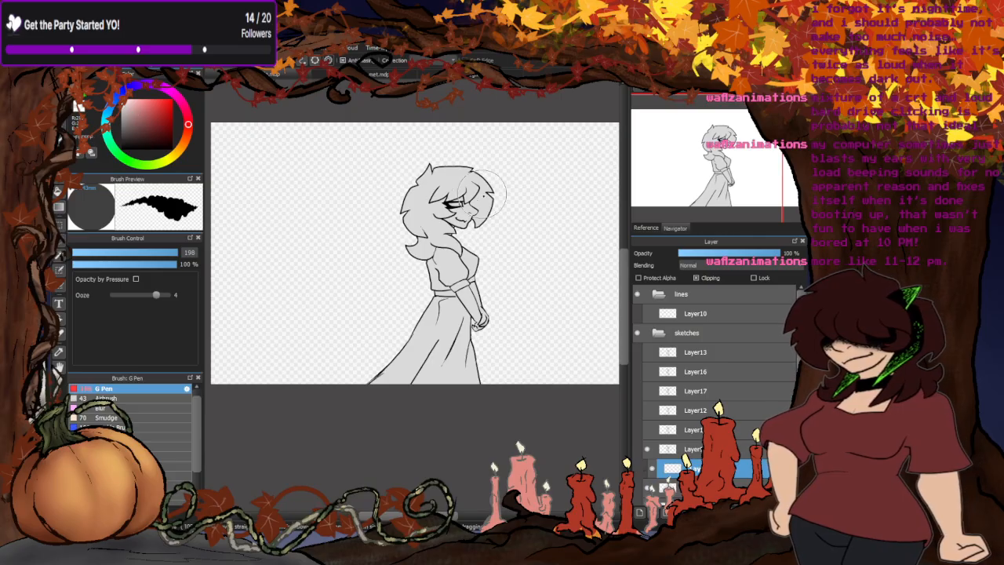
- Sample the shading gray from the woman's neck in the forest drawing and return to the walk cycle drawing
scroll(463, 200, up, 5)
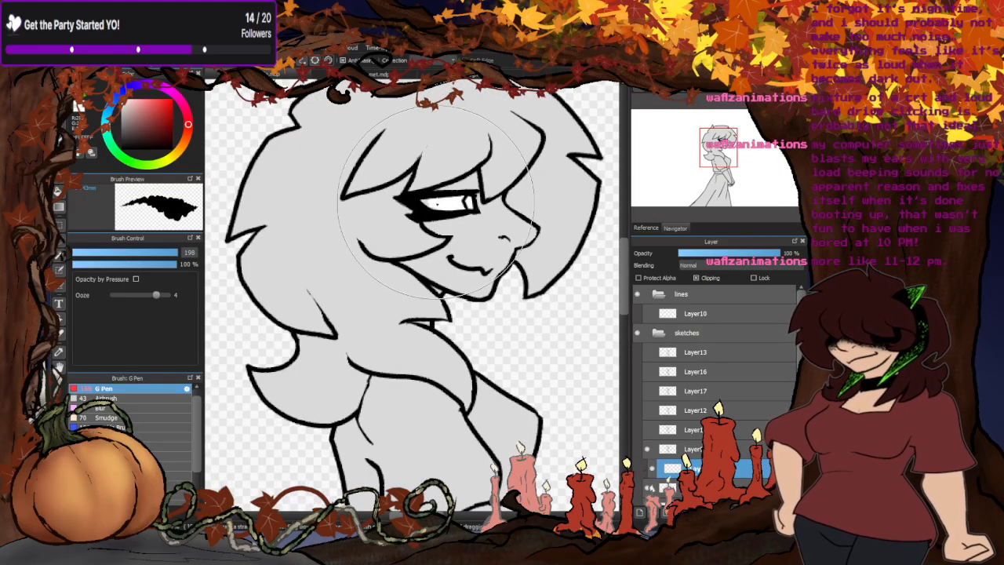
scroll(337, 228, down, 5)
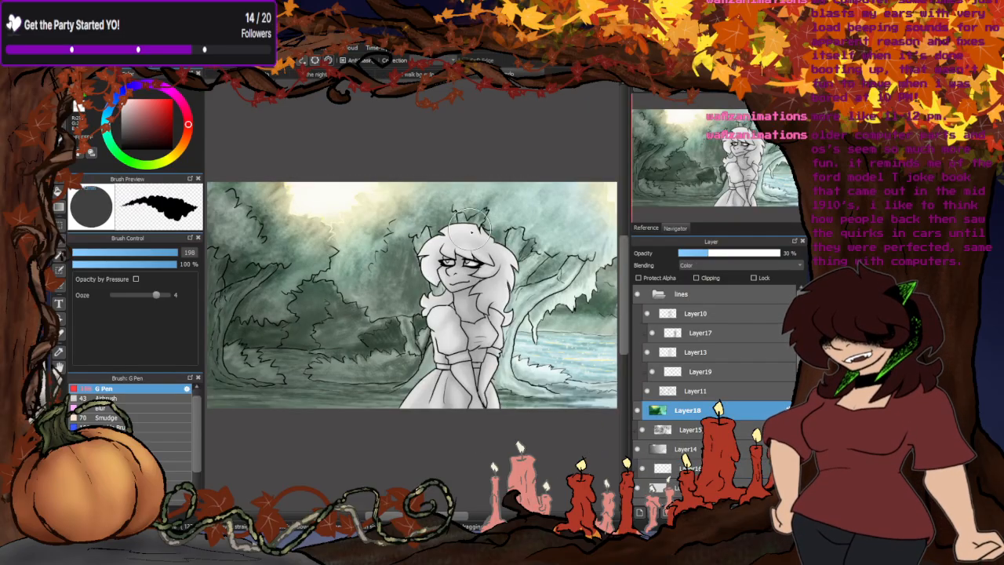
scroll(477, 410, up, 4)
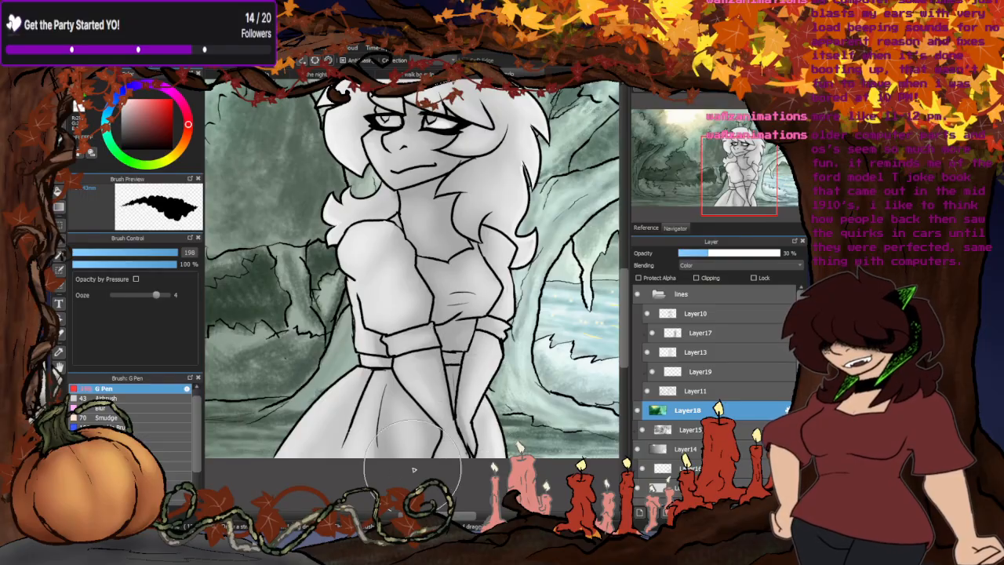
scroll(471, 216, up, 4)
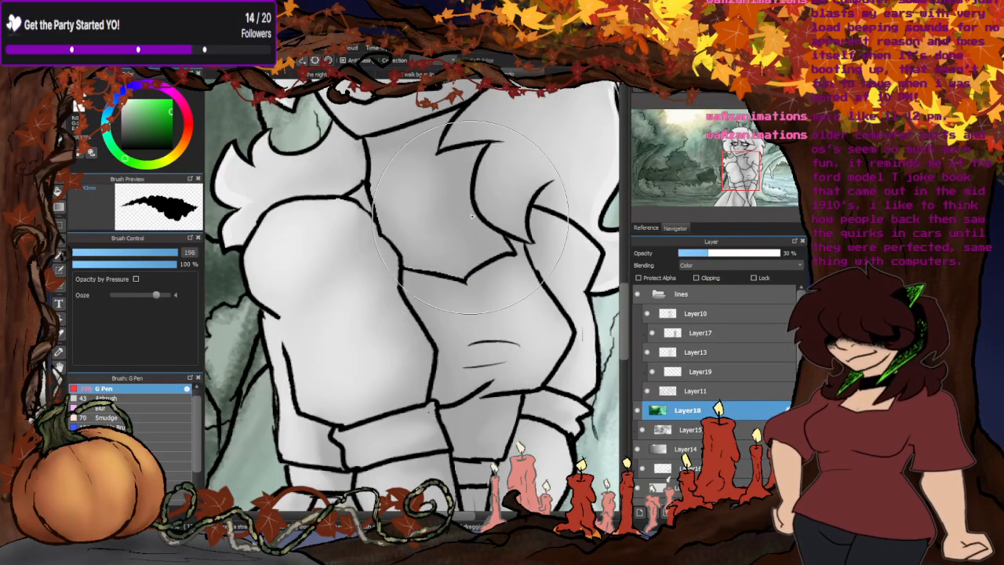
right_click(477, 148)
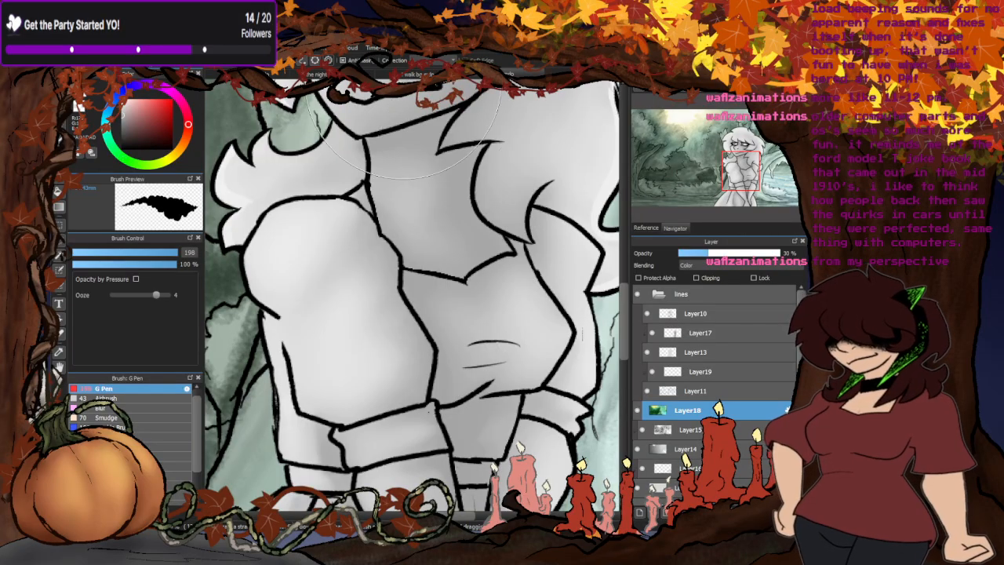
click(310, 75)
scroll(467, 291, up, 1)
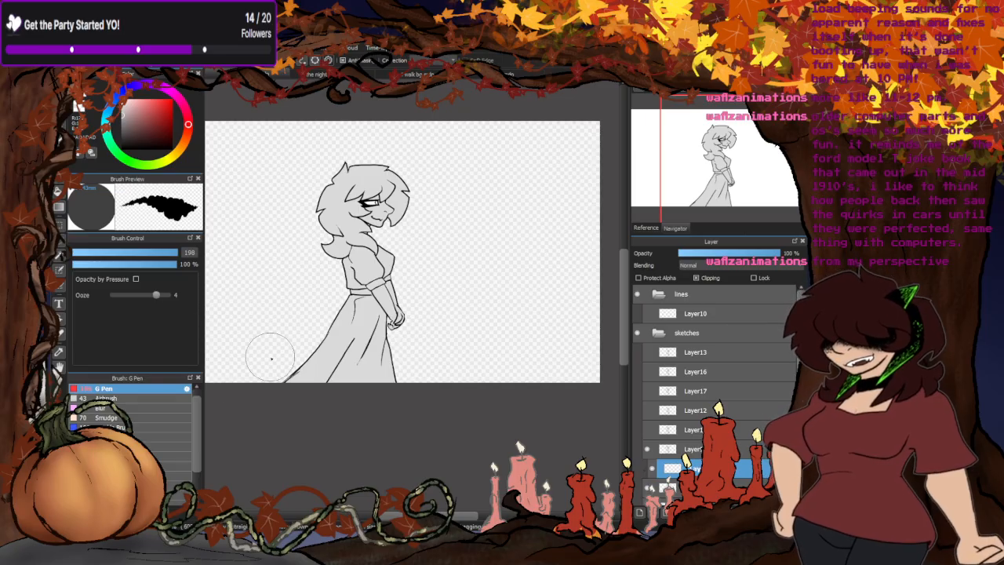
- Choose the Airbrush at size 27 and check the woman's shading in the forest drawing as a guide for the walk cycle
click(121, 399)
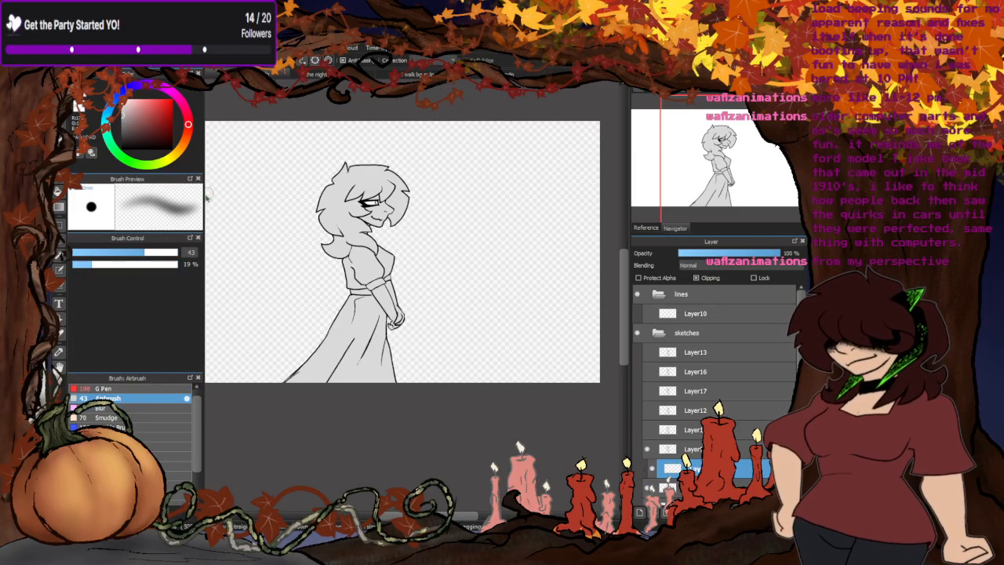
drag(142, 253, 128, 254)
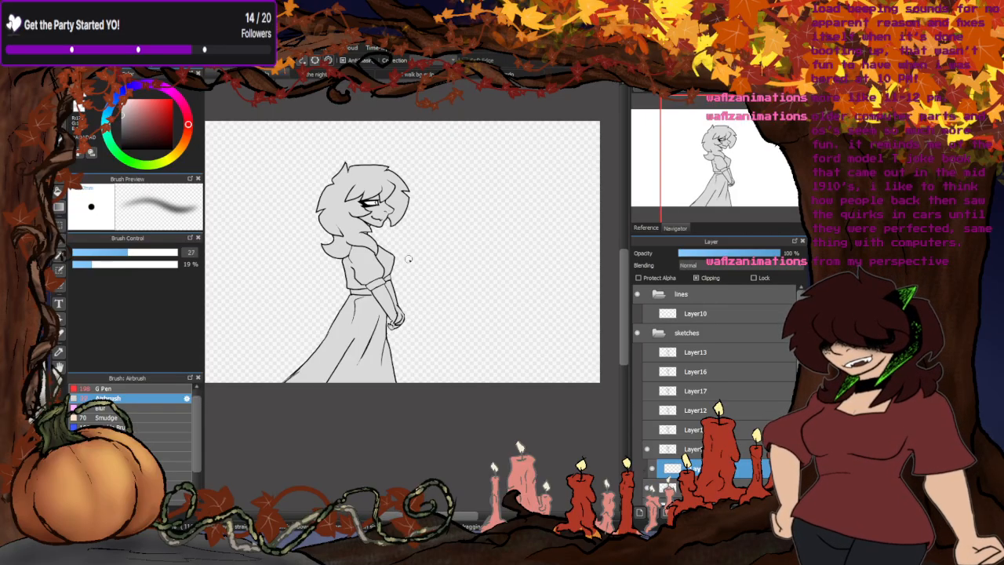
click(478, 75)
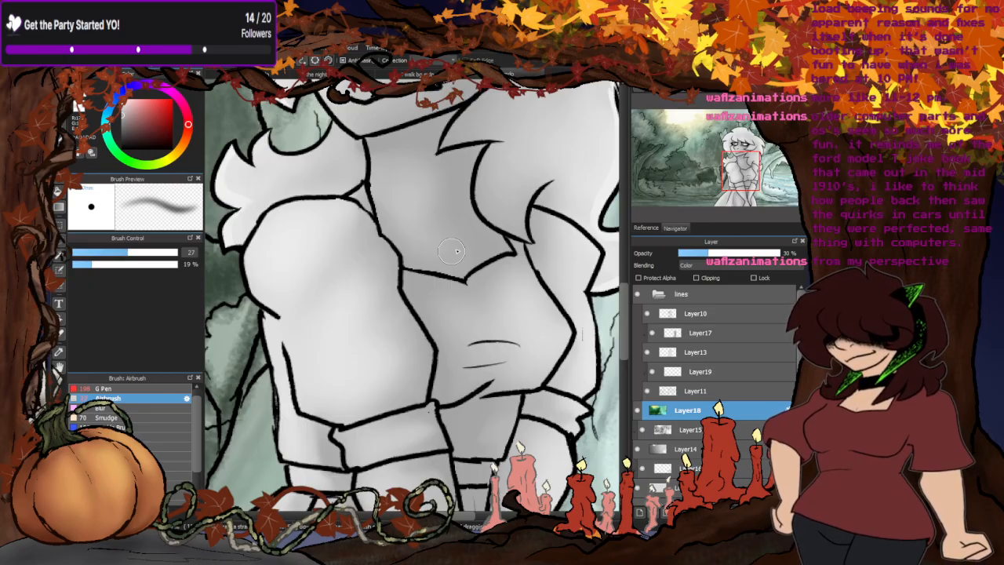
scroll(452, 250, down, 5)
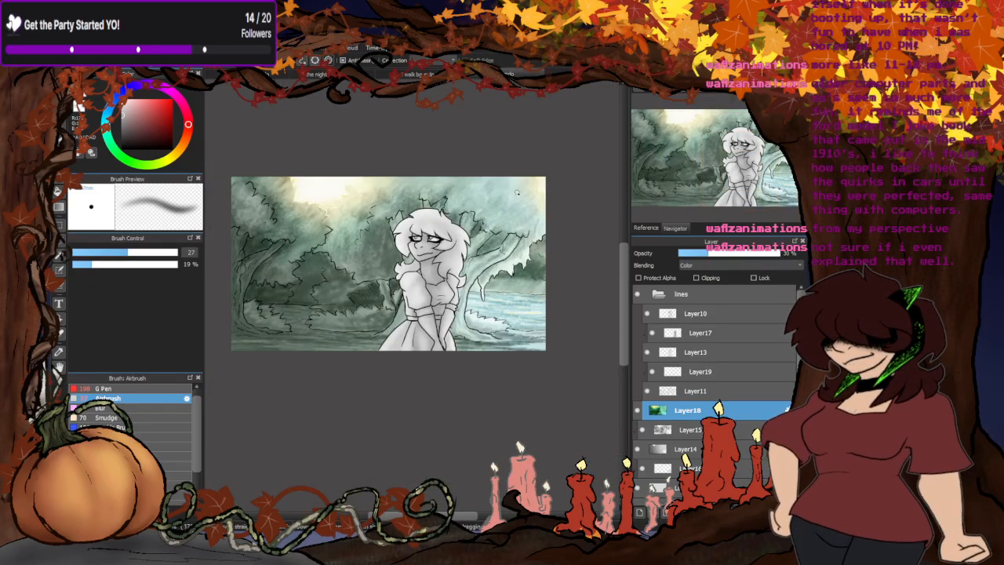
scroll(516, 192, up, 1)
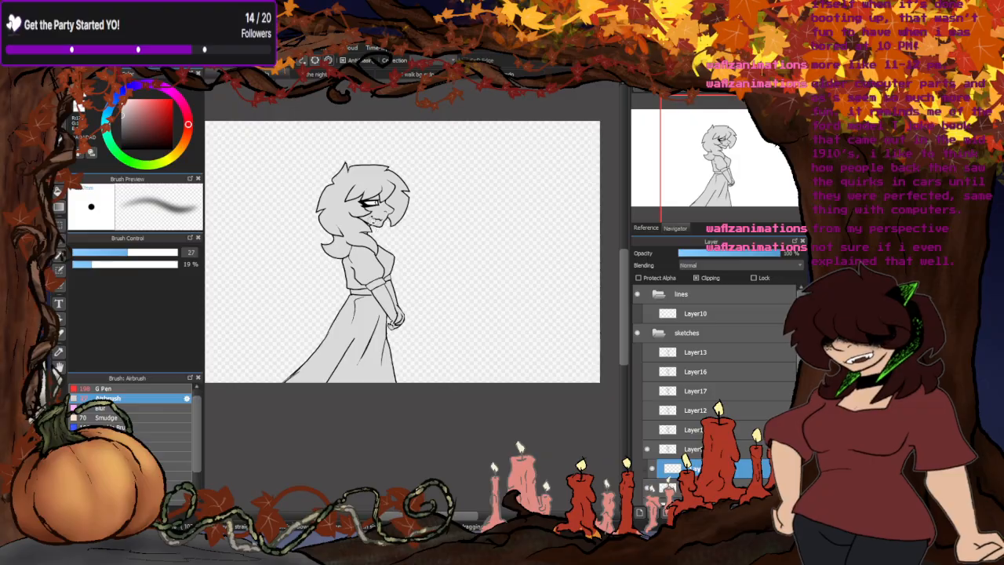
scroll(360, 198, up, 3)
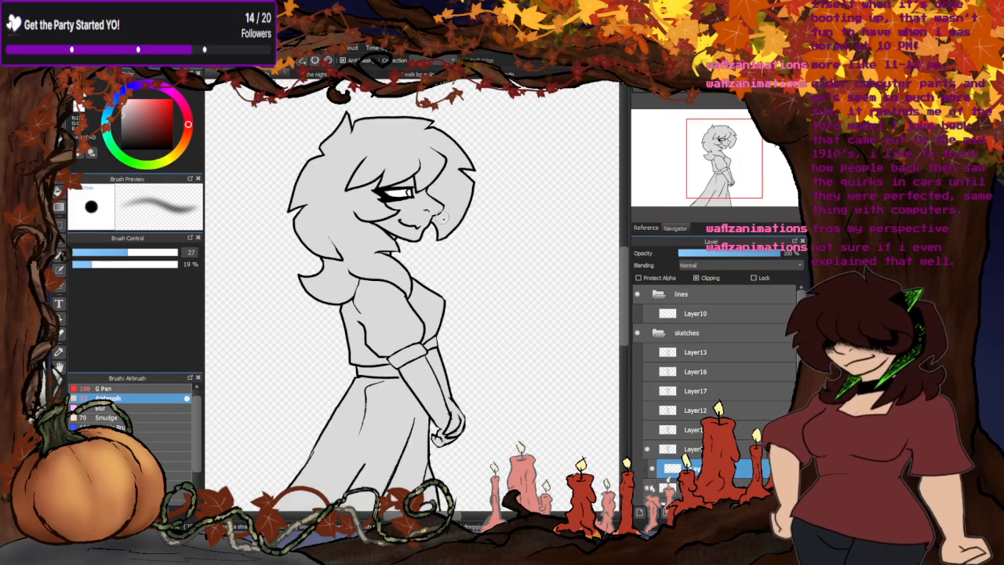
- Airbrush soft gray shading over the walk cycle woman's face, around the eye, nose and cheek
mouse_move(421, 193)
mouse_down()
mouse_move(402, 167)
mouse_move(361, 182)
mouse_move(409, 167)
mouse_move(369, 181)
mouse_move(358, 200)
mouse_move(390, 211)
mouse_move(423, 200)
mouse_move(359, 203)
mouse_move(416, 196)
mouse_move(433, 204)
mouse_move(343, 235)
mouse_up()
scroll(470, 165, down, 3)
scroll(439, 165, up, 3)
scroll(439, 165, down, 3)
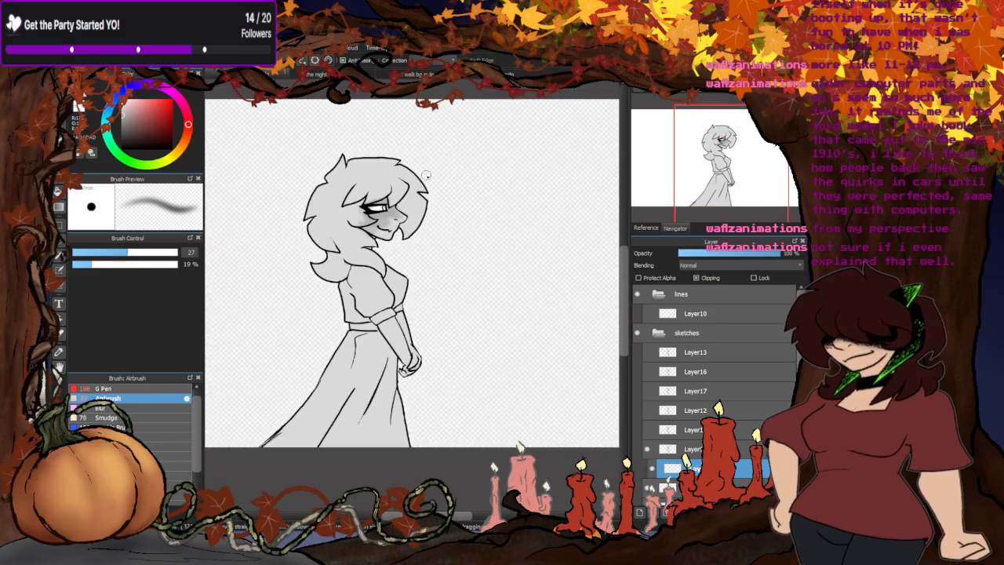
scroll(439, 164, up, 3)
mouse_move(369, 224)
mouse_down()
mouse_move(352, 198)
mouse_move(338, 222)
mouse_up()
scroll(433, 179, down, 3)
scroll(424, 185, up, 3)
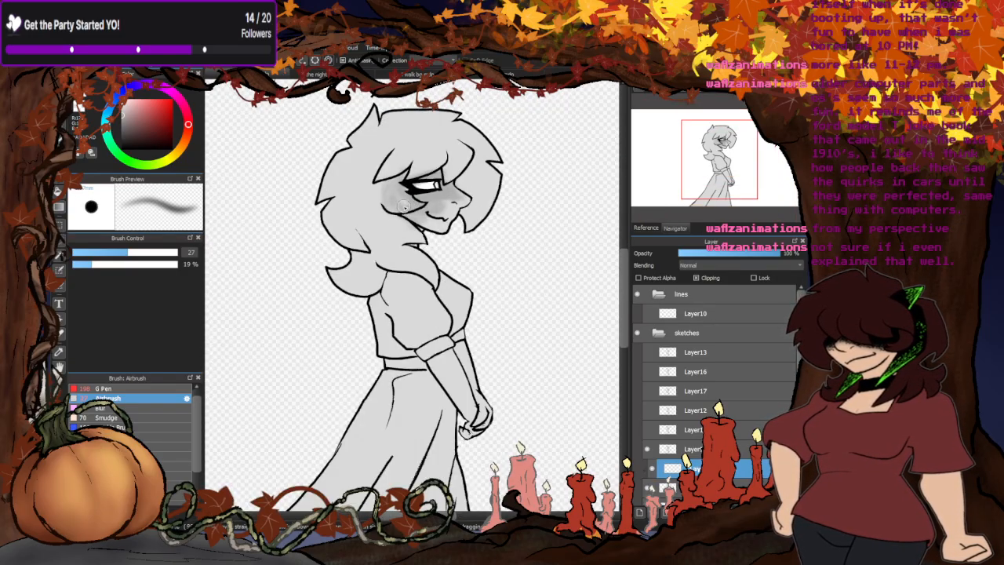
- Examine the shading in the forest drawing, briefly hiding and redisplaying Layer14, and return to the walk cycle drawing
click(417, 75)
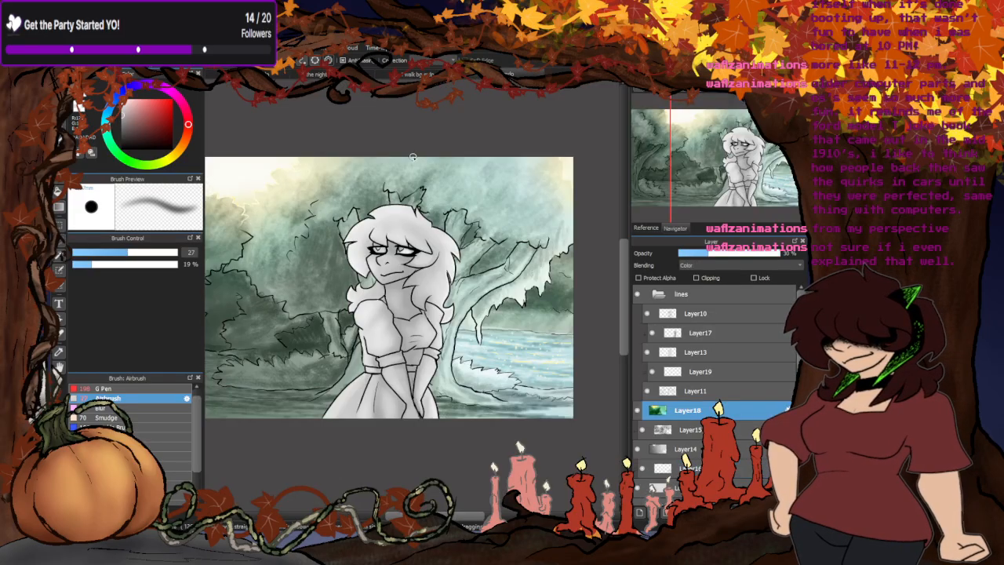
scroll(409, 304, up, 3)
scroll(445, 324, down, 1)
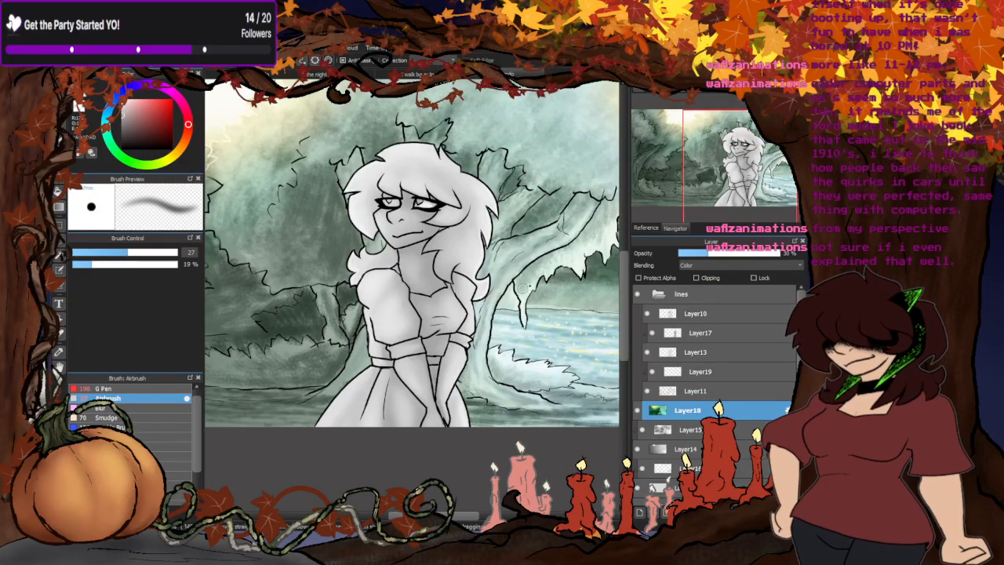
scroll(533, 303, down, 2)
scroll(511, 222, up, 1)
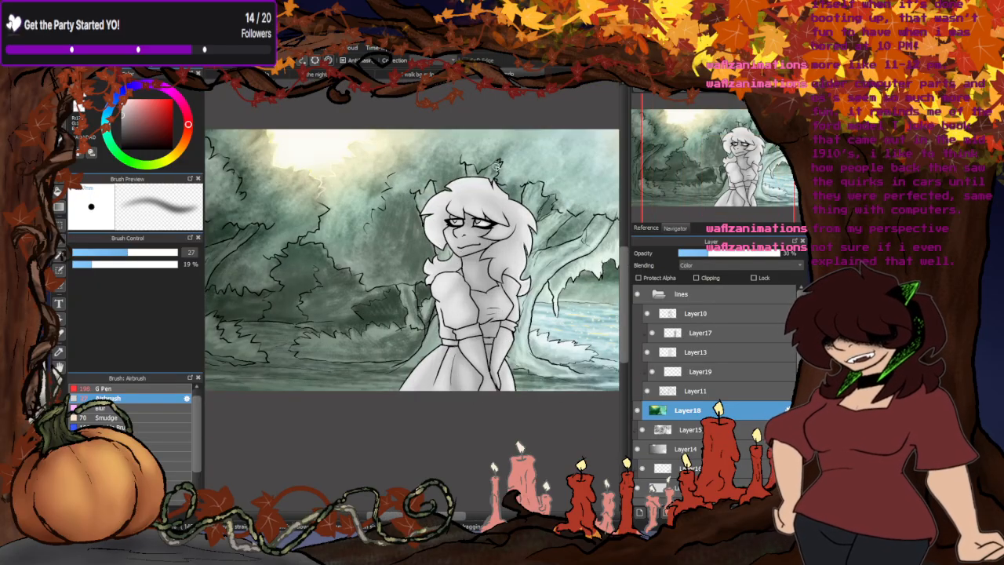
scroll(392, 336, down, 2)
click(639, 449)
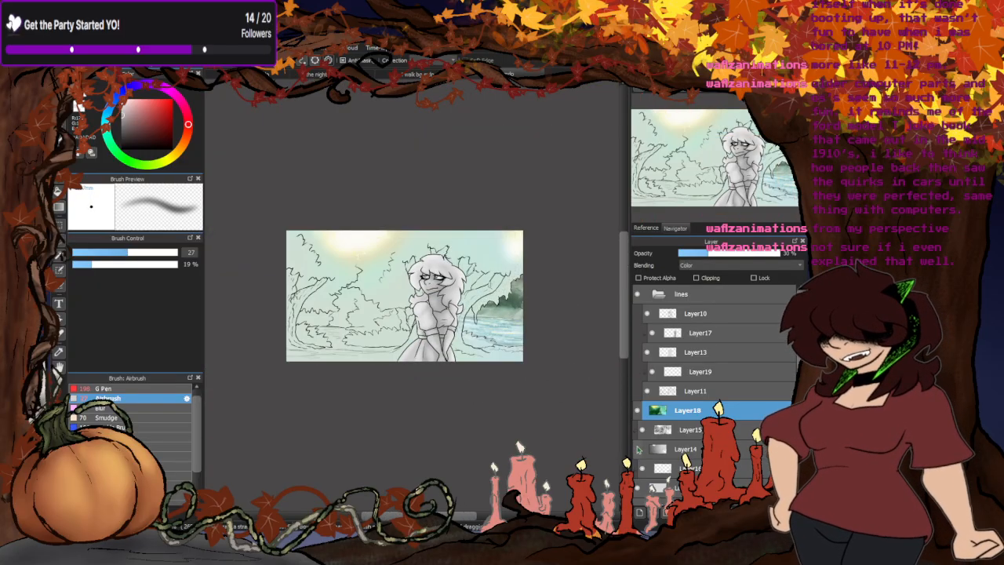
click(638, 449)
scroll(384, 343, up, 2)
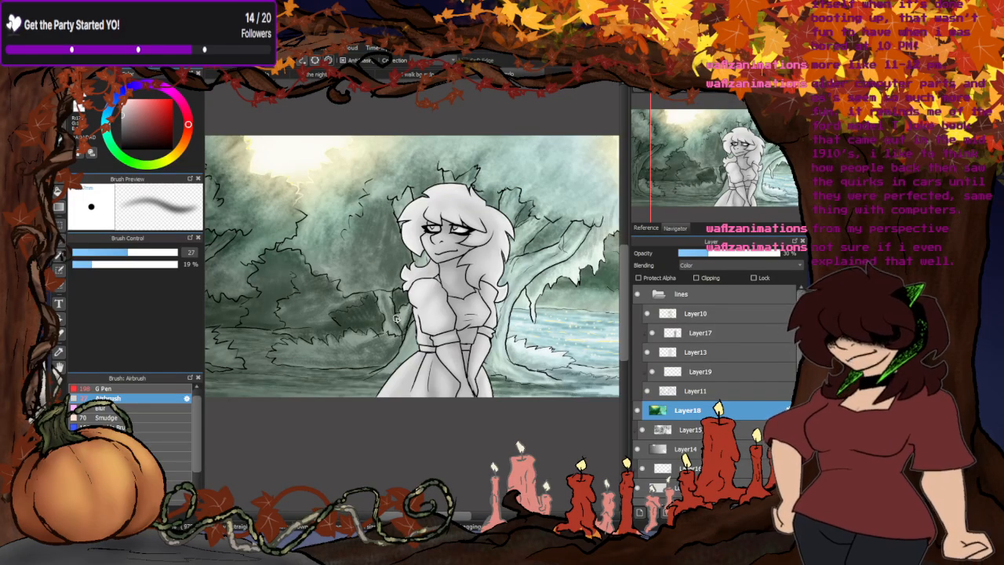
click(423, 75)
click(282, 76)
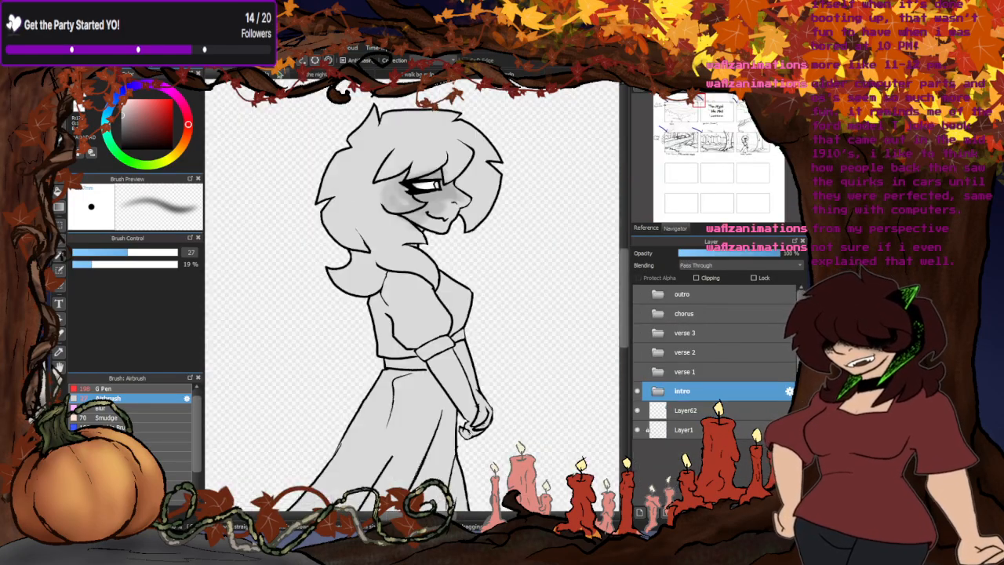
- Set the Airbrush to size 58 and shade the woman's skirt, bodice and hair with soft gray
drag(144, 250, 175, 251)
mouse_move(437, 319)
mouse_down()
mouse_move(453, 352)
mouse_move(445, 344)
mouse_move(447, 326)
mouse_move(458, 343)
mouse_move(436, 349)
mouse_move(450, 326)
mouse_move(452, 348)
mouse_move(426, 370)
mouse_move(439, 391)
mouse_move(416, 452)
mouse_move(432, 400)
mouse_move(434, 287)
mouse_move(410, 347)
mouse_move(442, 234)
mouse_up()
scroll(419, 463, down, 2)
mouse_move(434, 192)
mouse_down()
mouse_move(411, 145)
mouse_move(401, 153)
mouse_move(415, 126)
mouse_move(396, 153)
mouse_move(413, 109)
mouse_up()
scroll(402, 226, down, 3)
scroll(427, 172, up, 3)
mouse_move(419, 149)
mouse_down()
mouse_move(458, 146)
mouse_move(480, 169)
mouse_move(479, 188)
mouse_move(443, 184)
mouse_move(406, 166)
mouse_up()
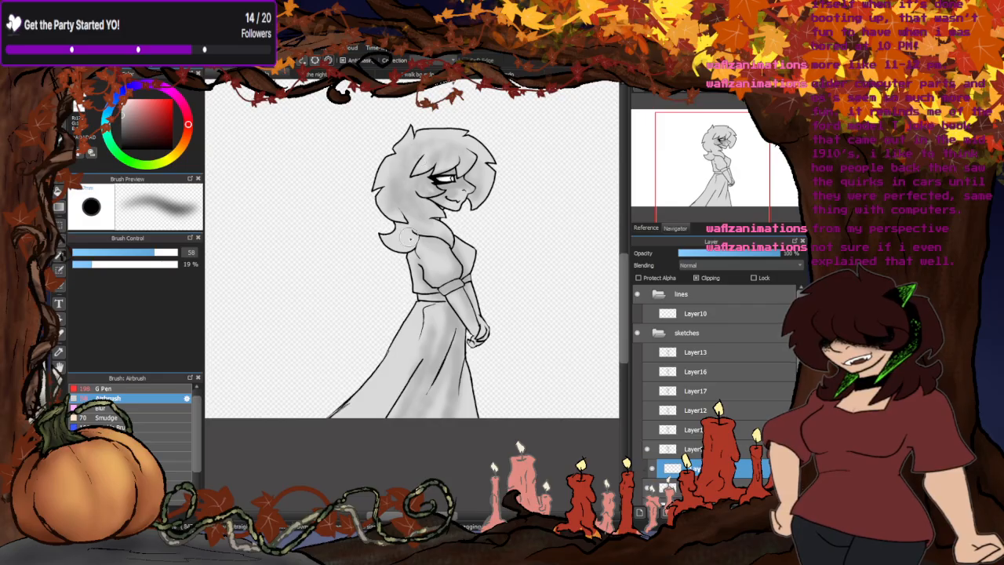
scroll(407, 235, down, 3)
scroll(448, 236, up, 3)
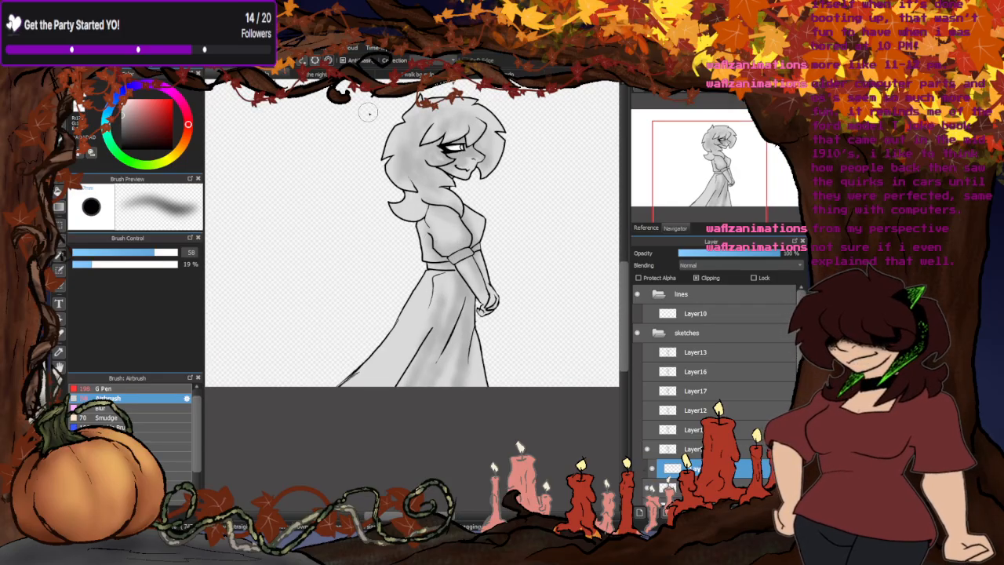
- Examine the intro storyboard and the shaded forest drawing, and return to the storyboard
click(317, 74)
scroll(399, 201, down, 5)
scroll(462, 262, up, 2)
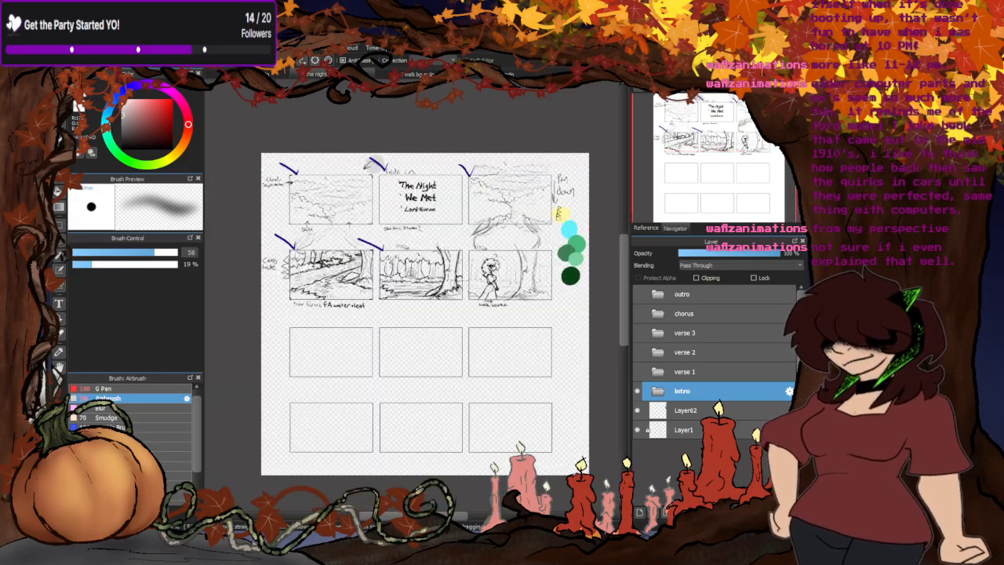
click(470, 76)
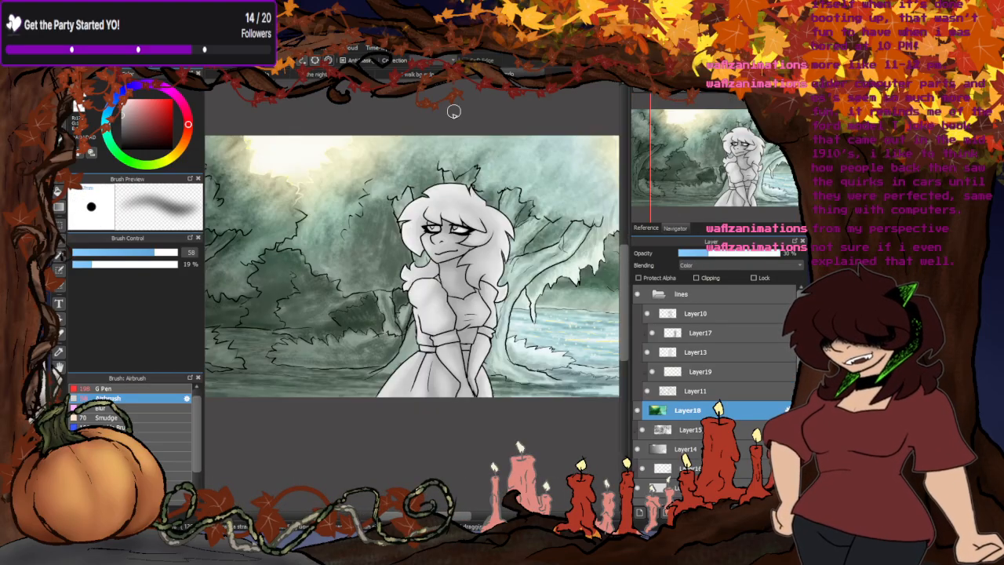
scroll(405, 341, down, 2)
scroll(397, 347, up, 1)
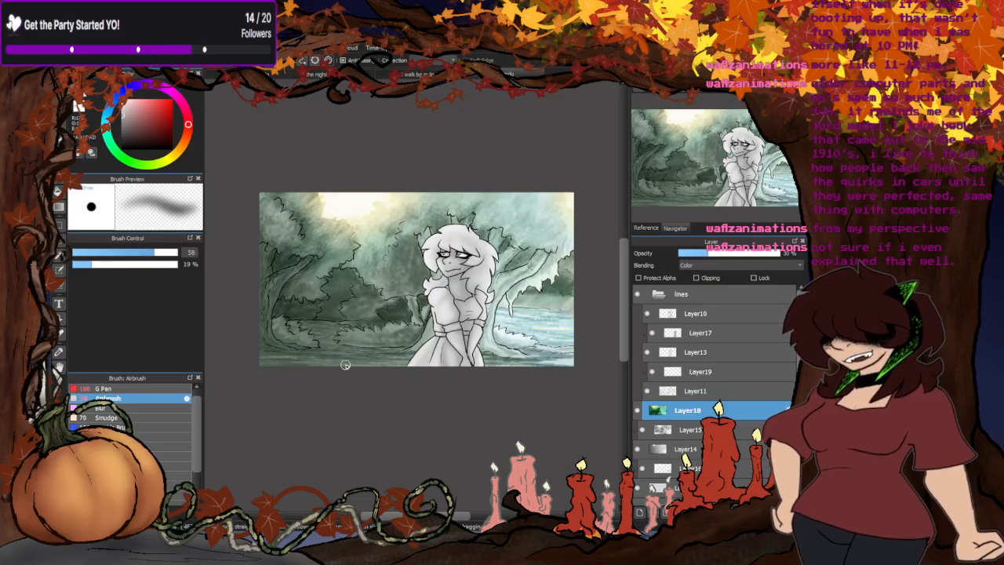
scroll(690, 372, down, 1)
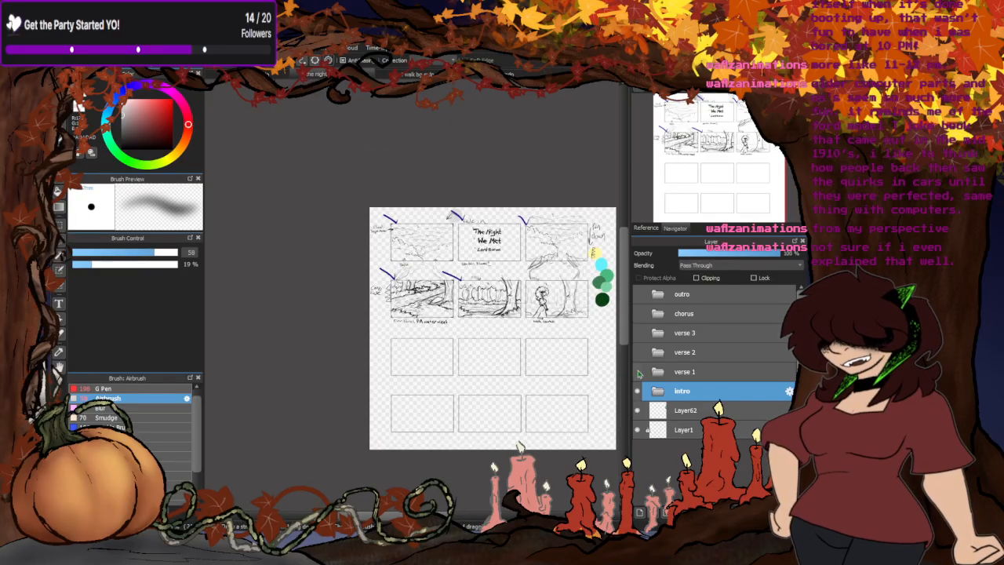
- Hide the intro storyboard and view the verse 1 and verse 2 pages one at a time
click(637, 391)
click(638, 373)
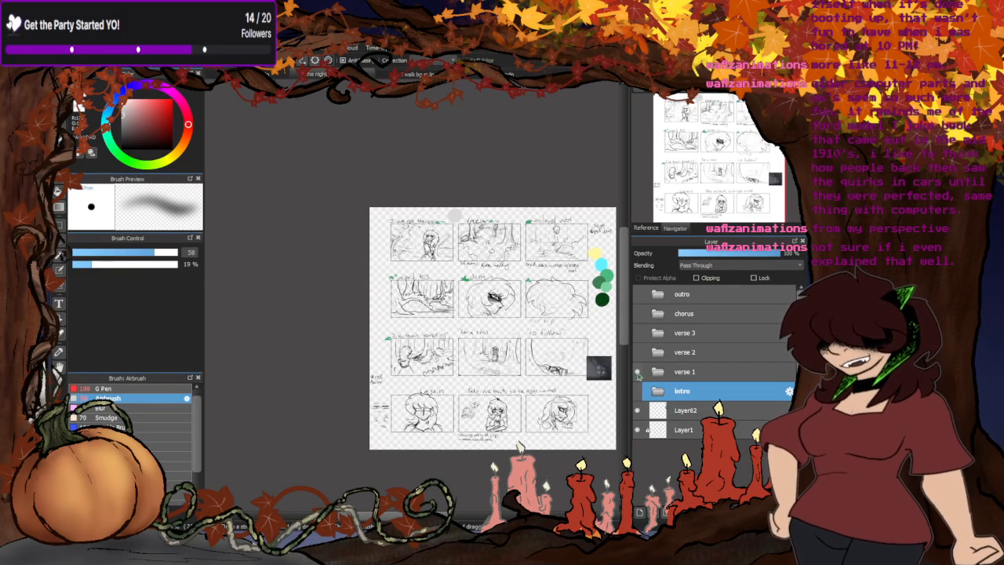
click(638, 373)
click(636, 352)
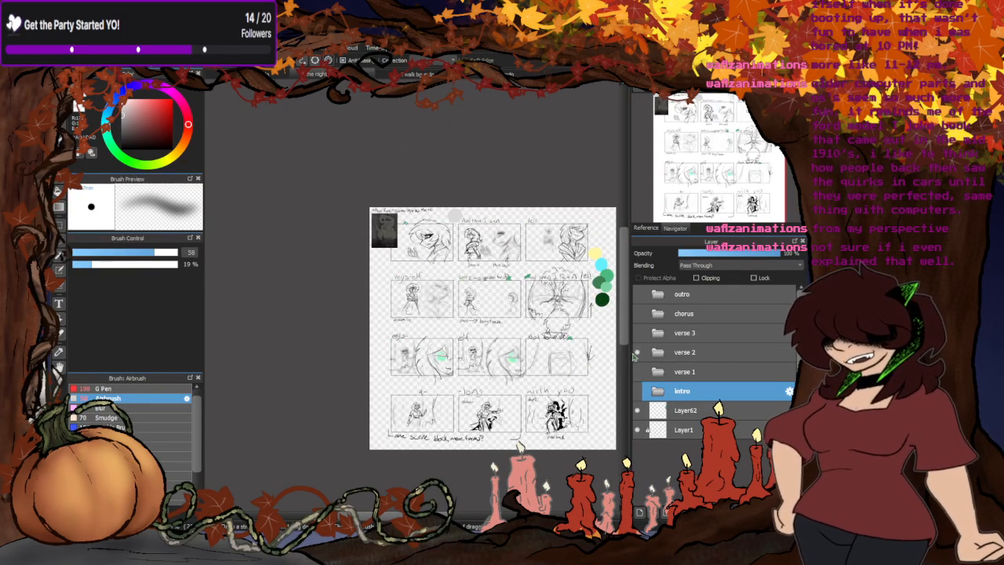
scroll(534, 351, down, 1)
scroll(534, 352, up, 2)
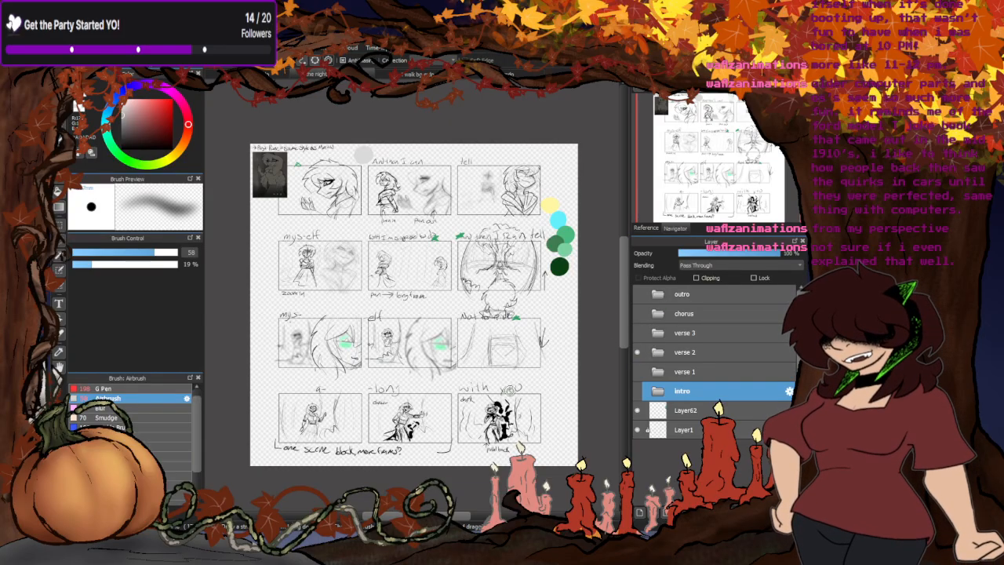
- View the verse 3, chorus and outro storyboard pages in turn, hiding each one after viewing it
click(638, 353)
click(638, 333)
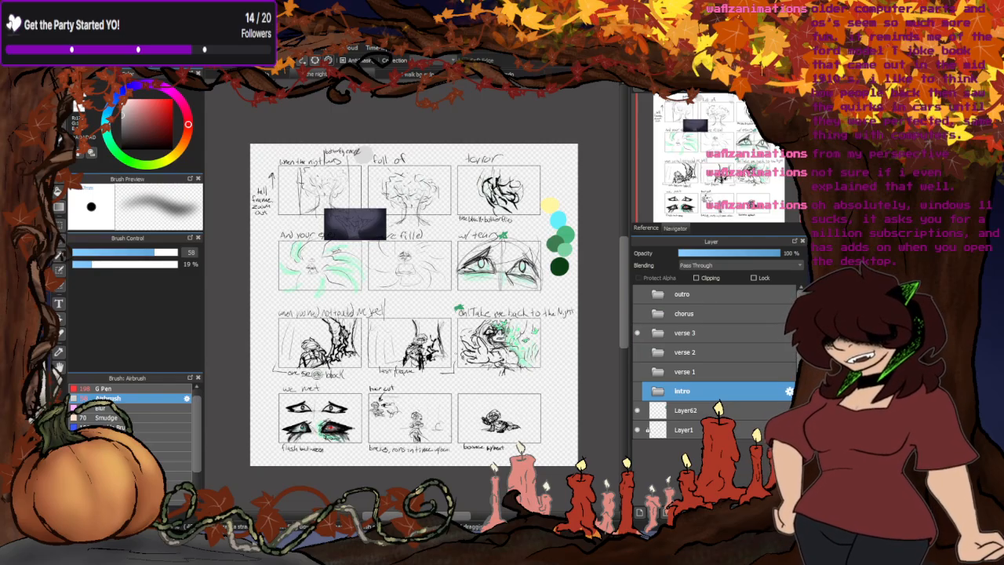
click(637, 333)
click(637, 314)
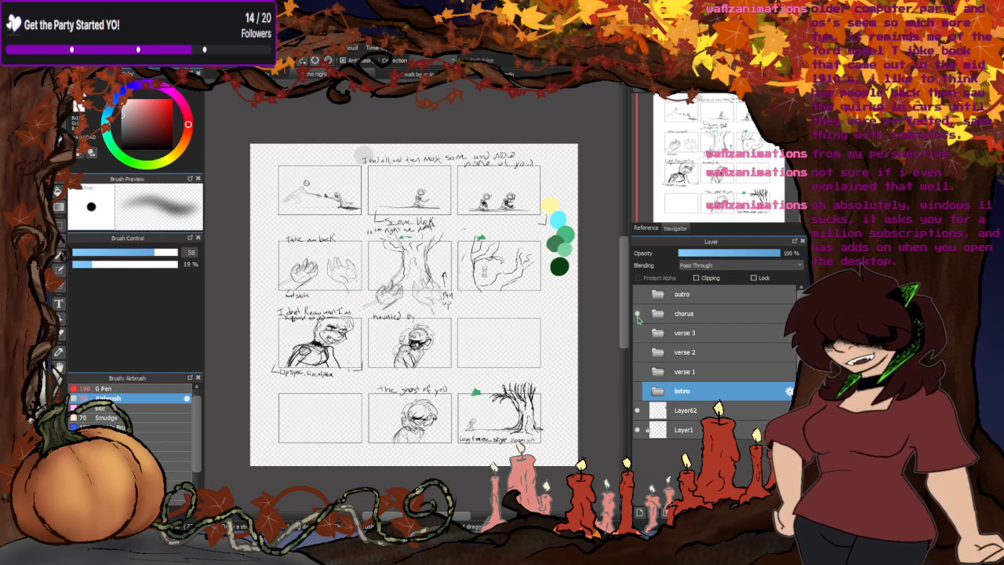
click(637, 314)
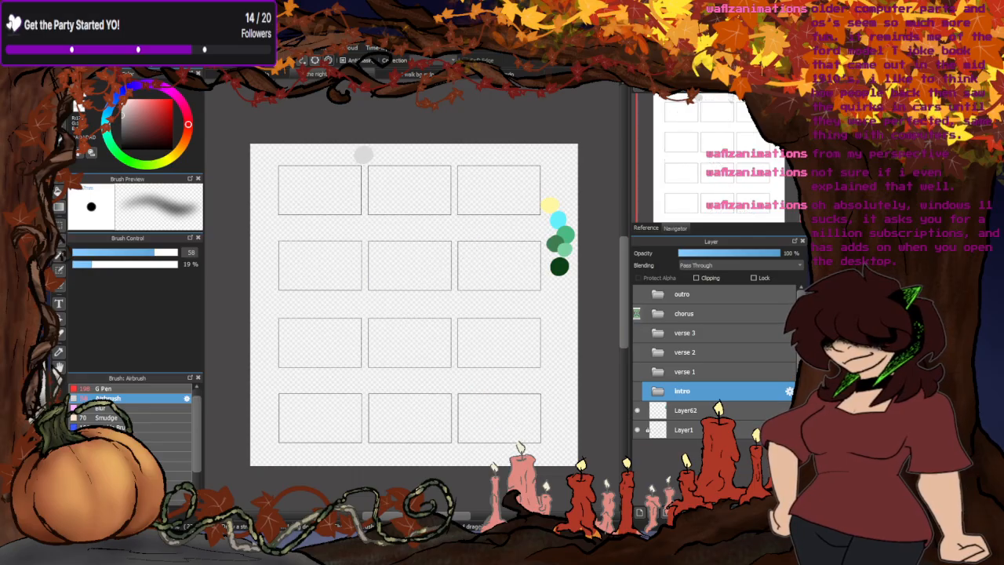
click(638, 293)
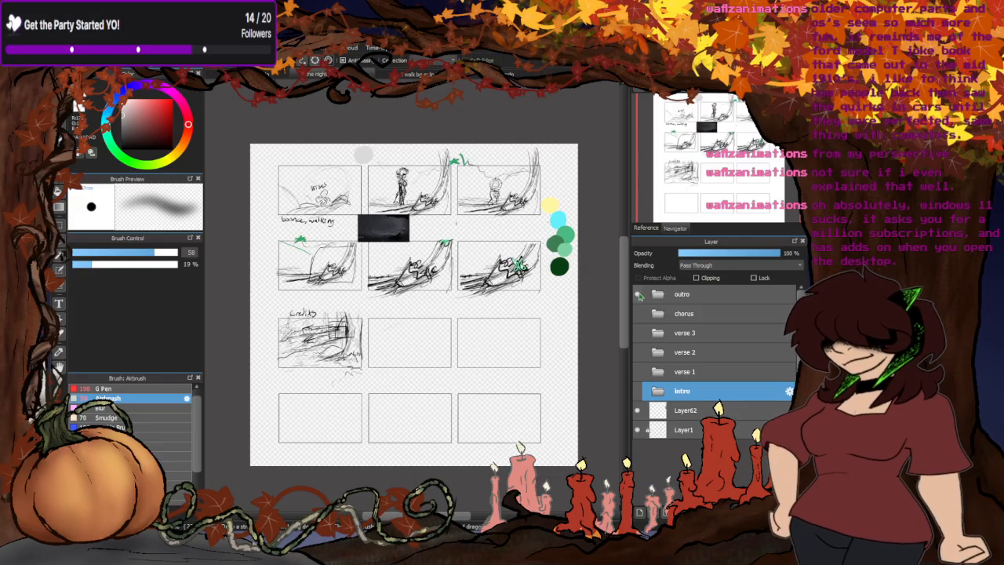
click(638, 293)
- View the verse 1 storyboard again, hide it and display the verse 2 page
click(637, 371)
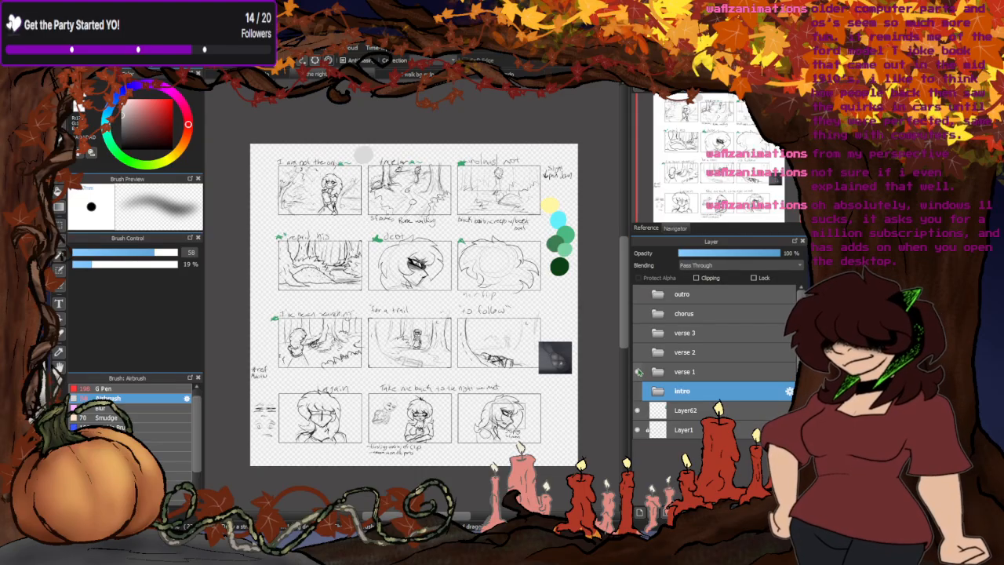
click(637, 372)
click(637, 352)
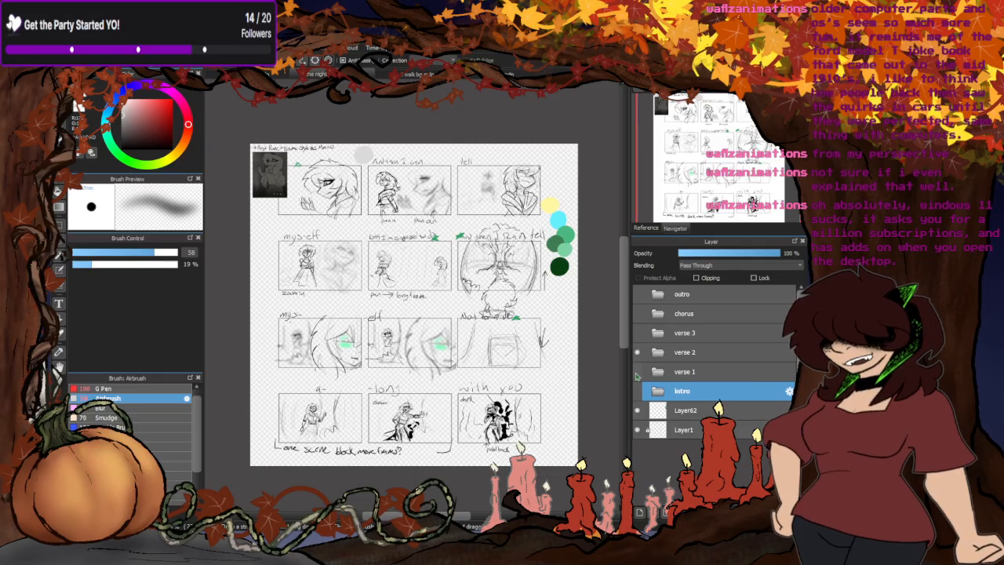
- Hide the verse 2 storyboard, check the verse 3 page briefly, and display verse 2 again
click(637, 352)
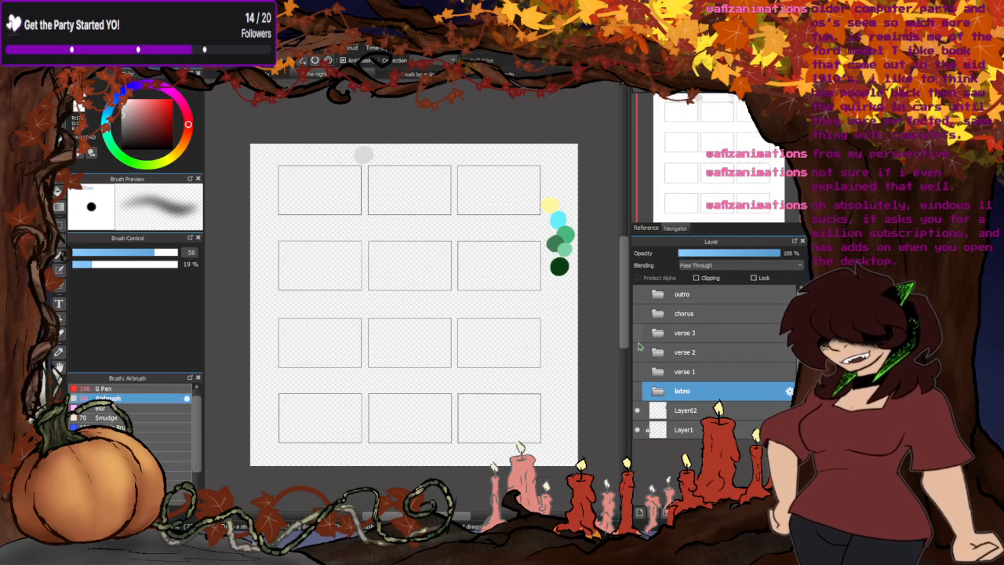
click(637, 333)
click(637, 333)
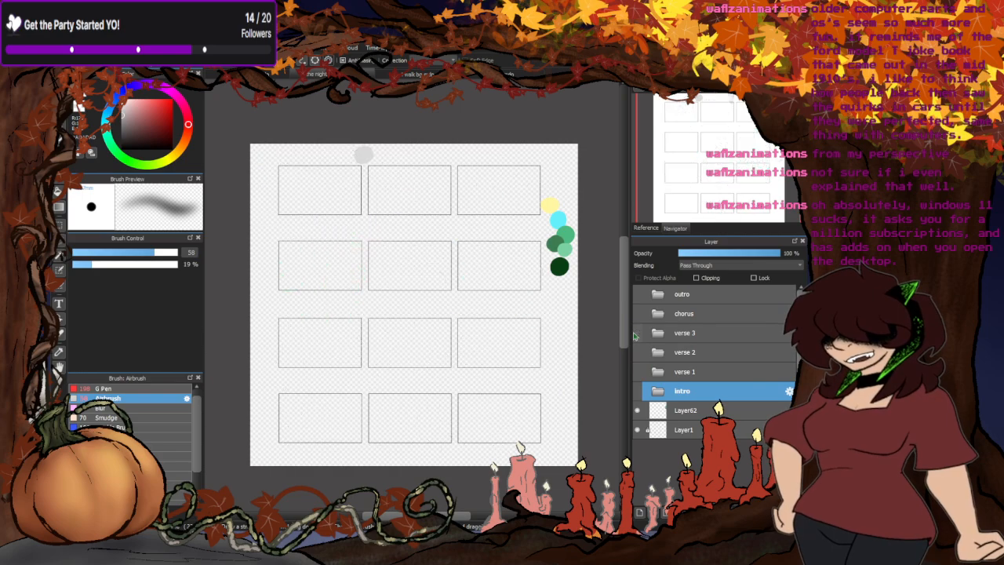
click(637, 352)
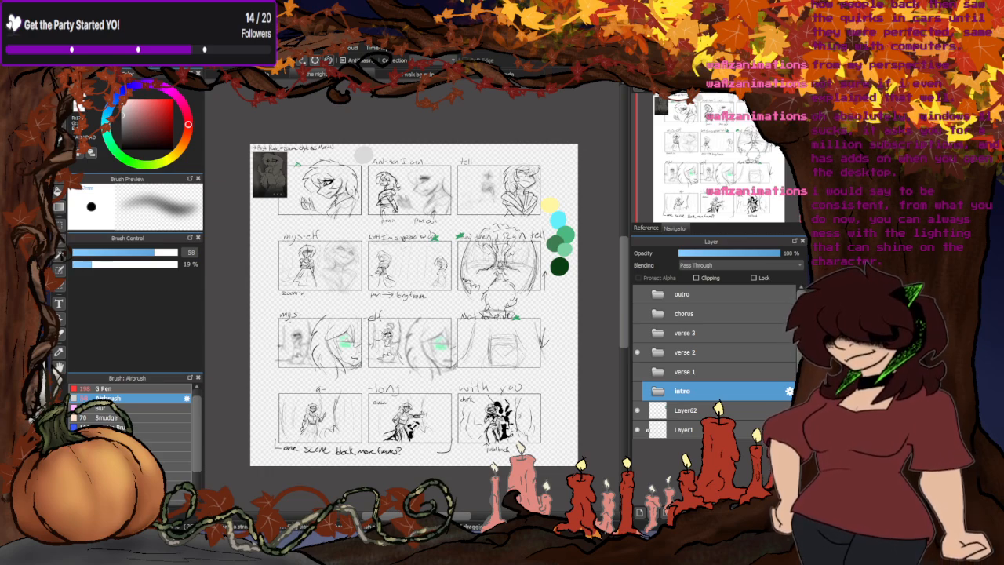
- Switch to the forest drawing and inspect its sketches and lines folders, hiding the clipped color layer Layer27 to compare the foreground in grayscale
click(423, 74)
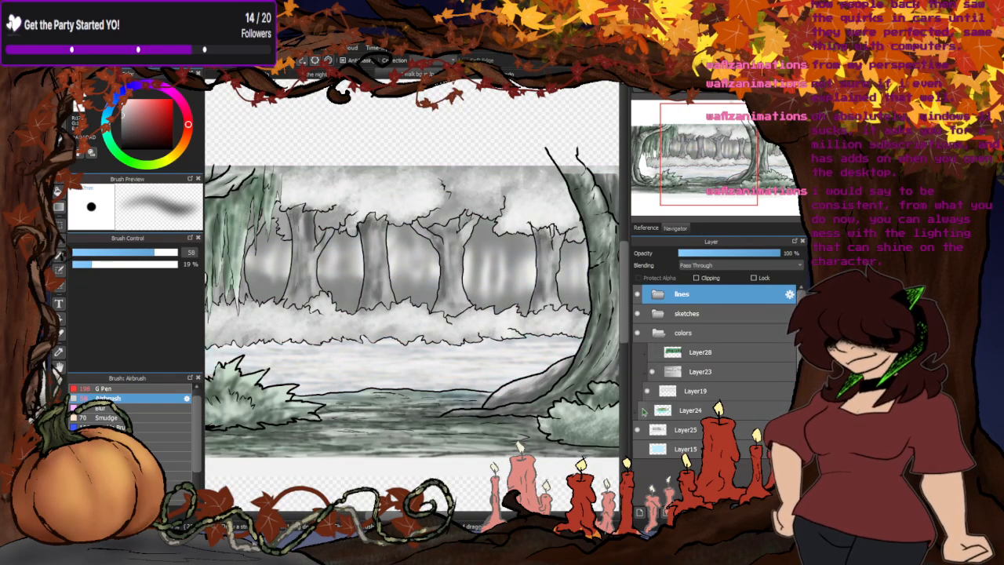
scroll(454, 238, down, 3)
scroll(416, 254, up, 2)
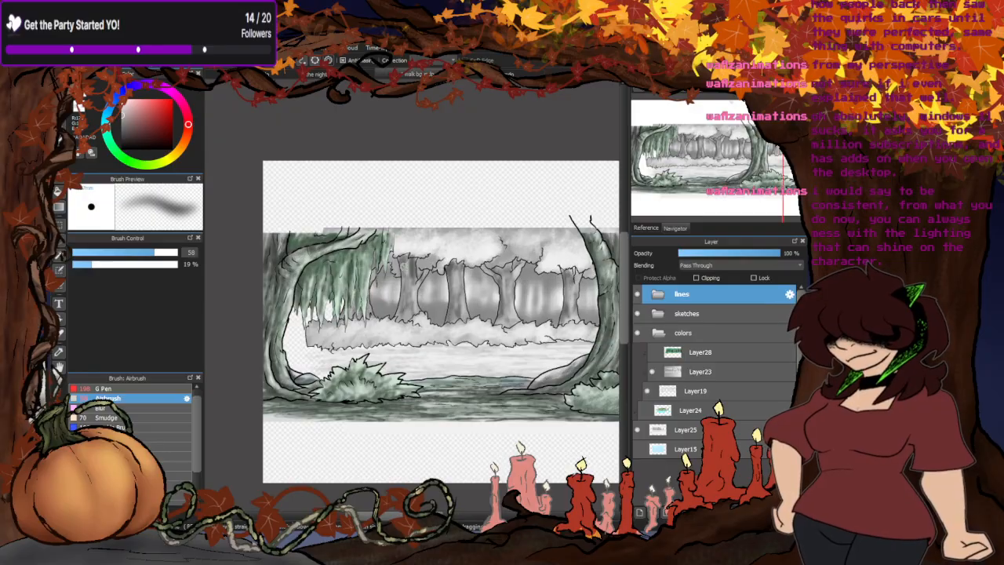
scroll(338, 324, down, 1)
click(659, 313)
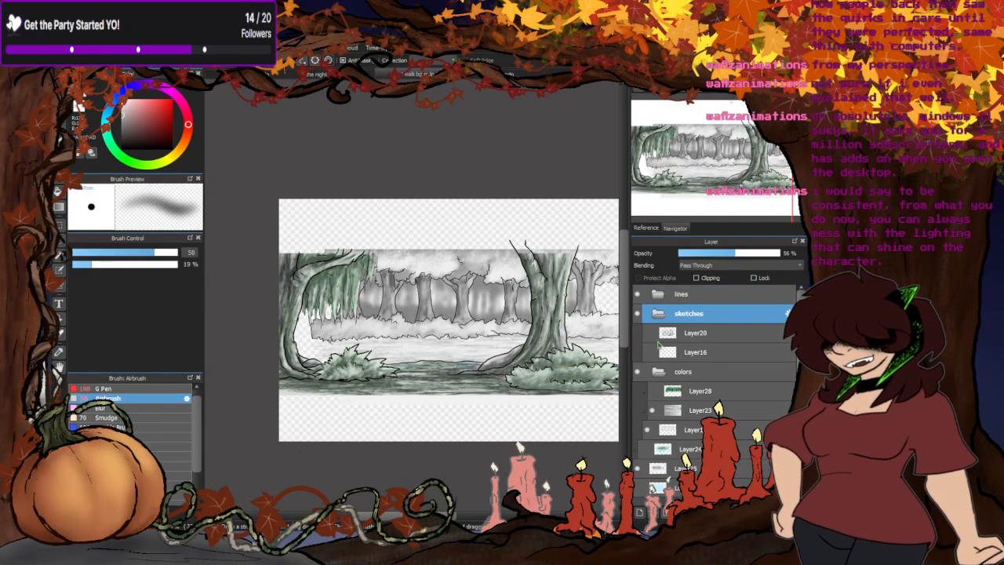
click(658, 316)
click(658, 293)
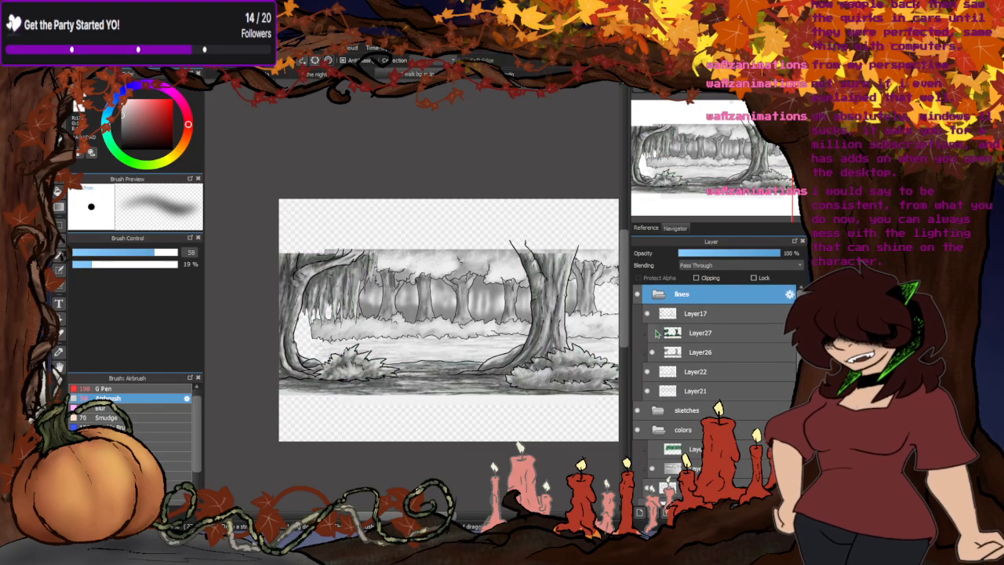
click(698, 335)
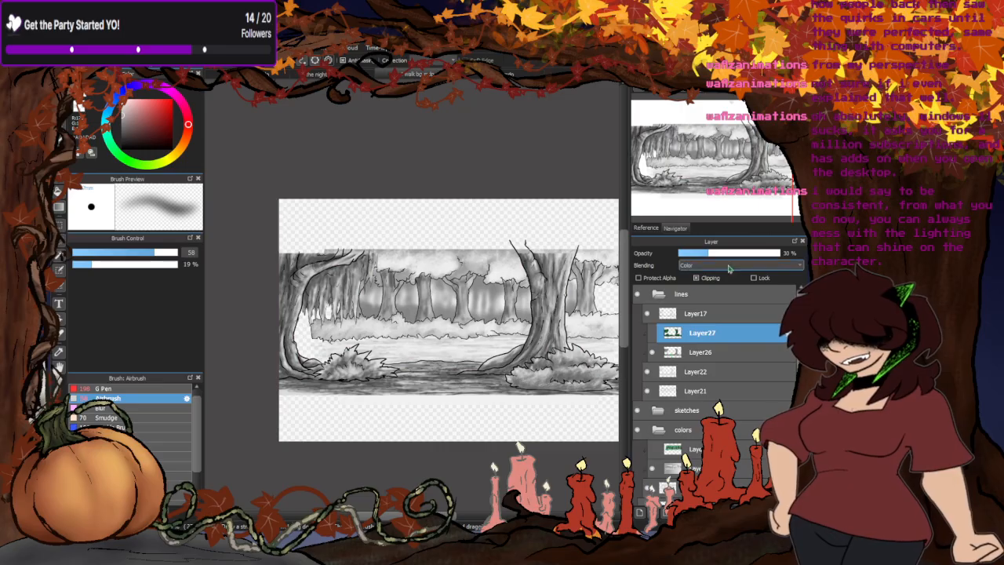
- Show the forest's color layers Layer28, Layer24 and Layer27 so the whole scene is tinted
click(658, 294)
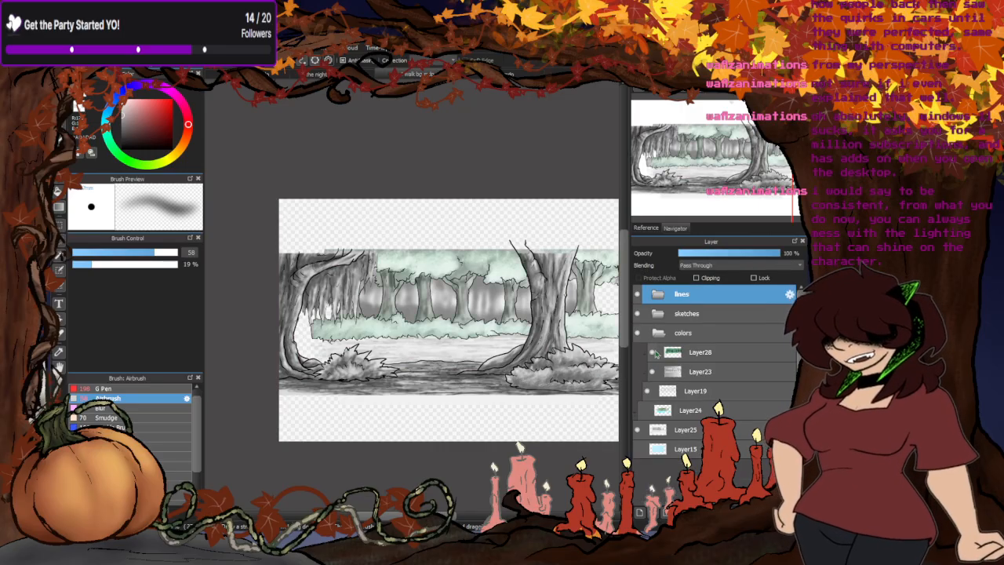
click(642, 410)
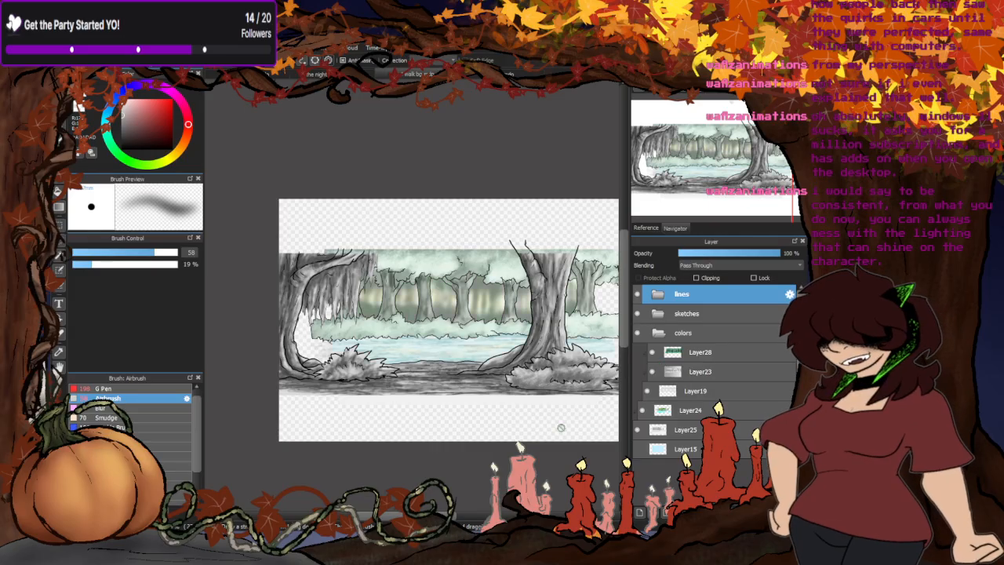
click(658, 294)
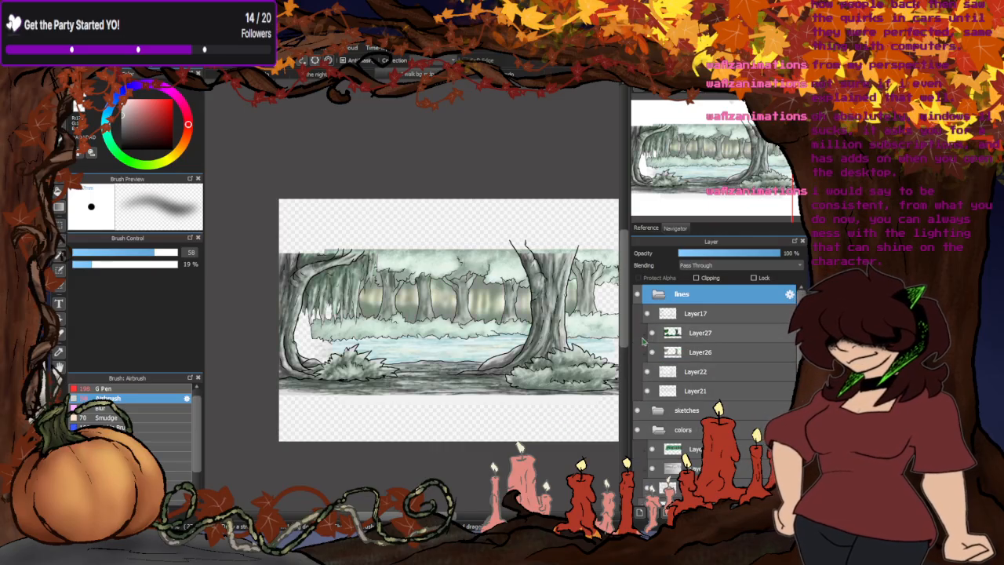
click(657, 295)
- Check the verse 2 storyboard and examine the shaded walk pose of the woman up close and at a distance
click(322, 75)
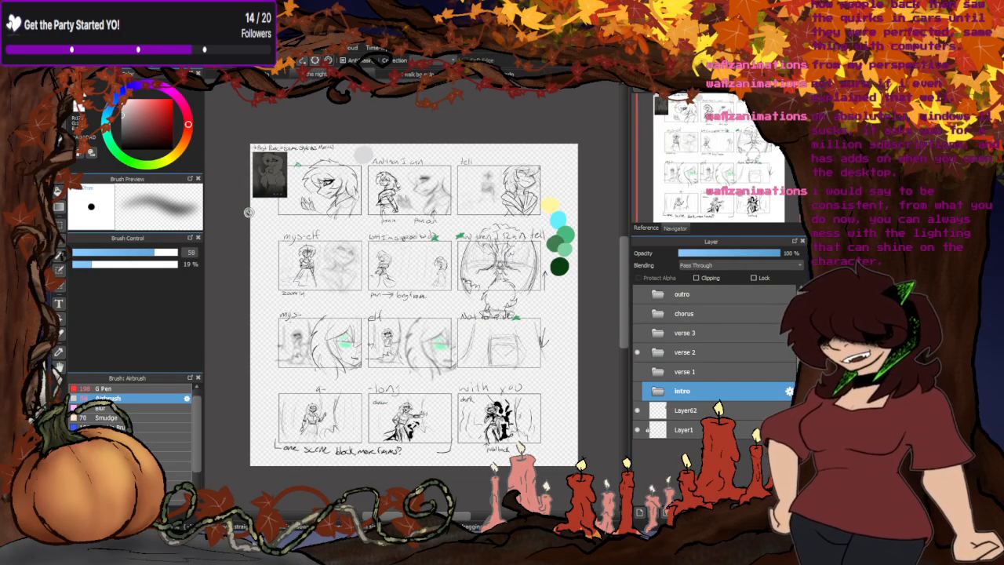
click(280, 75)
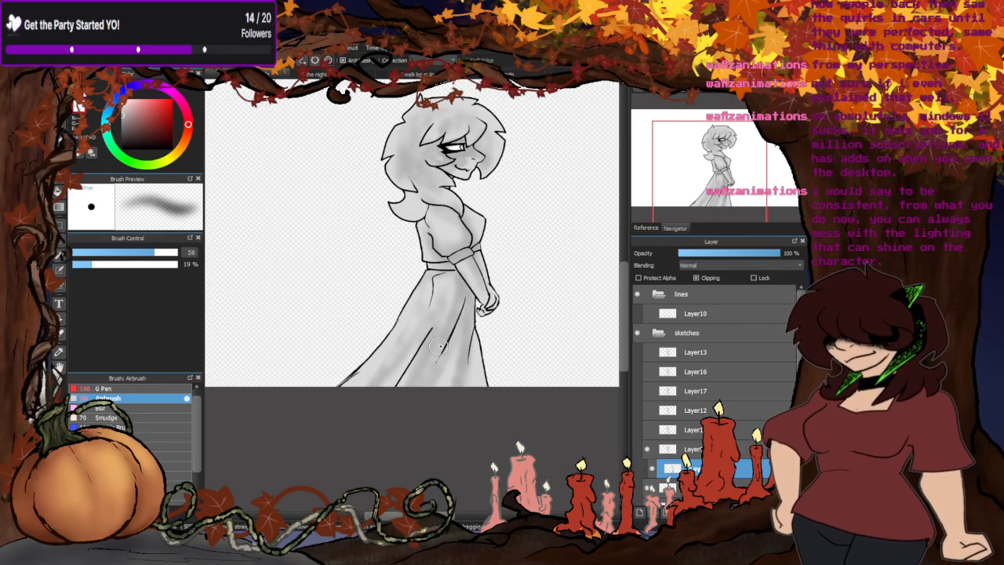
scroll(406, 367, down, 2)
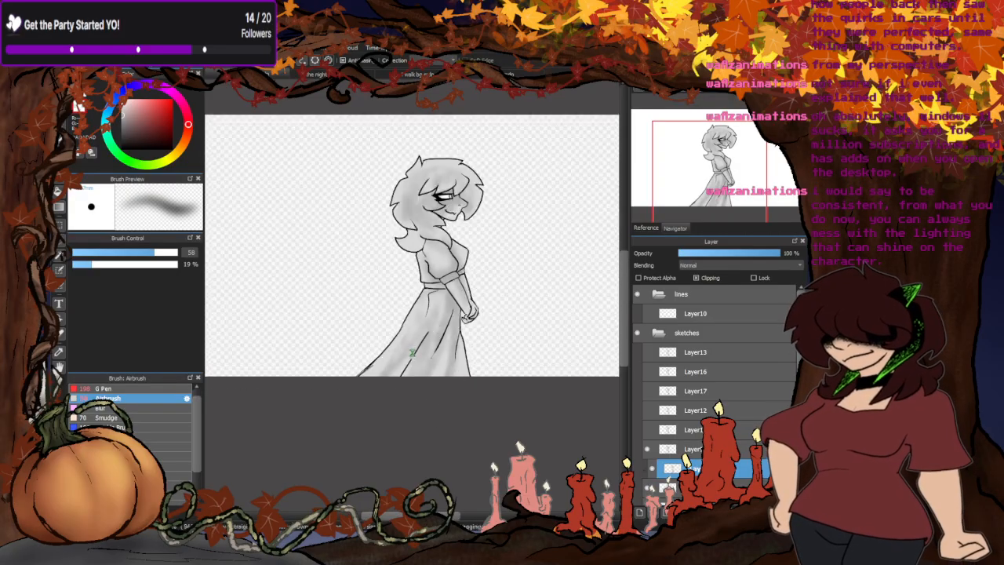
scroll(430, 290, up, 2)
scroll(429, 288, up, 3)
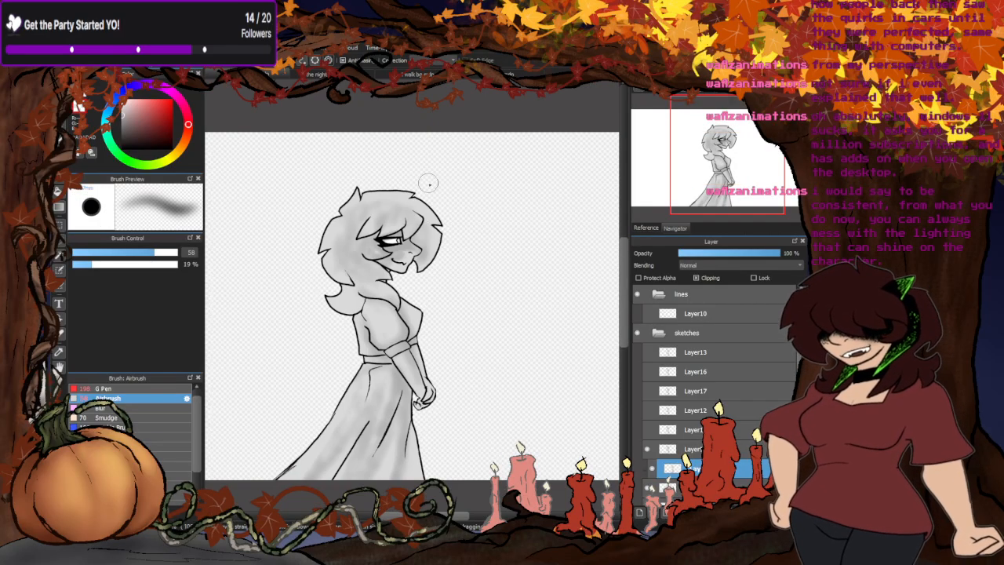
scroll(425, 183, down, 3)
- Return to the storyboard, examine the dark character image beside the first panel, and display the character reference sketches
click(406, 74)
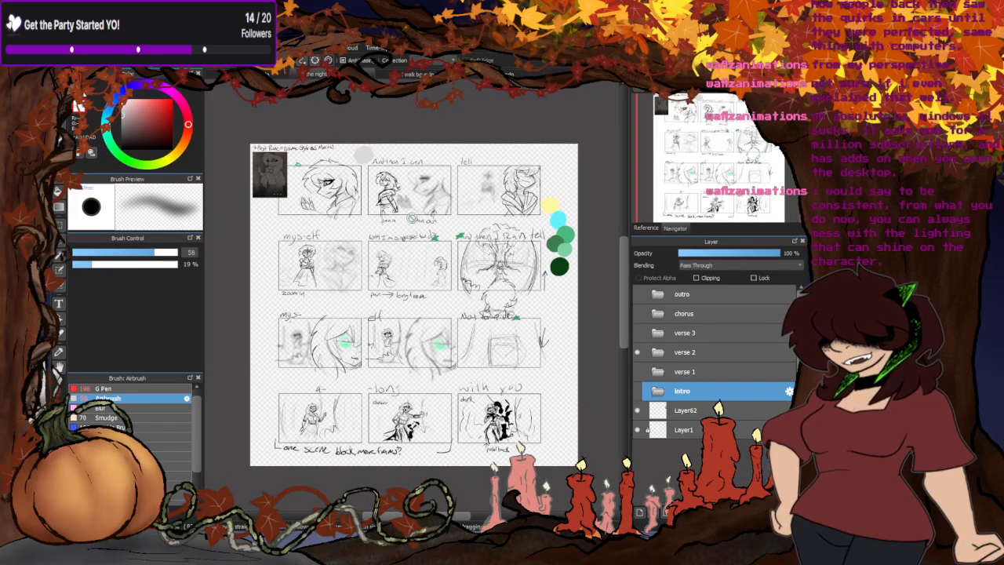
scroll(270, 173, up, 3)
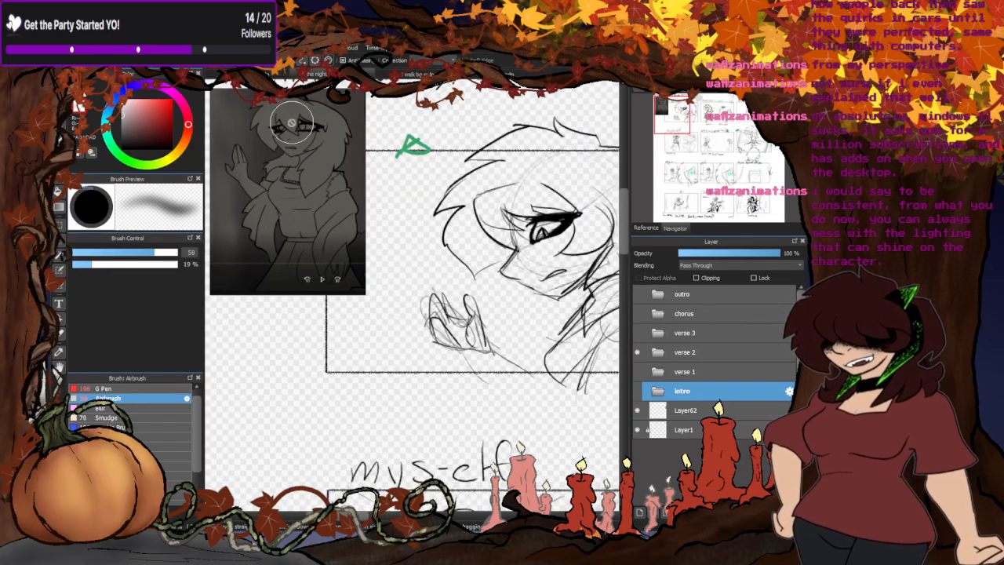
scroll(270, 173, down, 3)
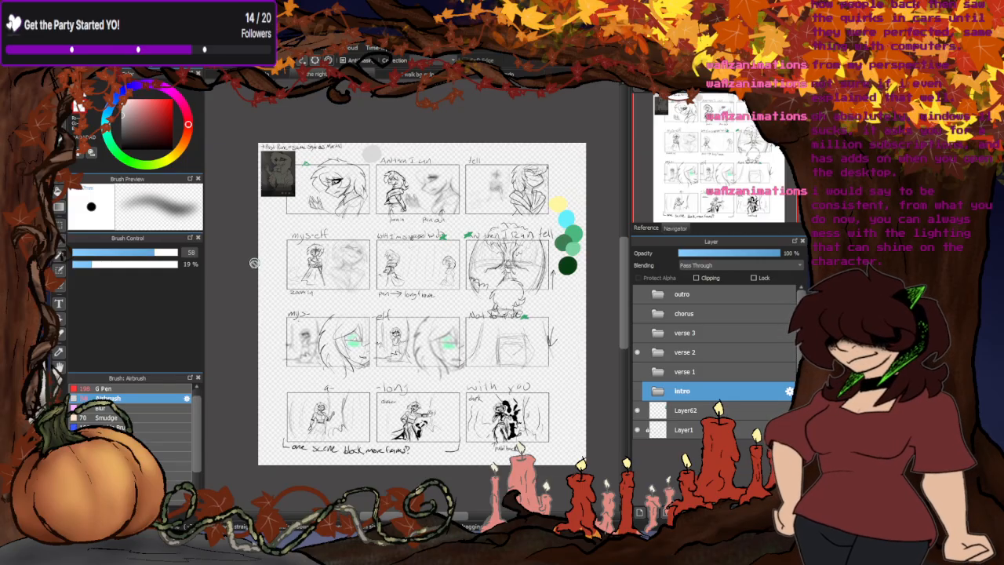
click(651, 229)
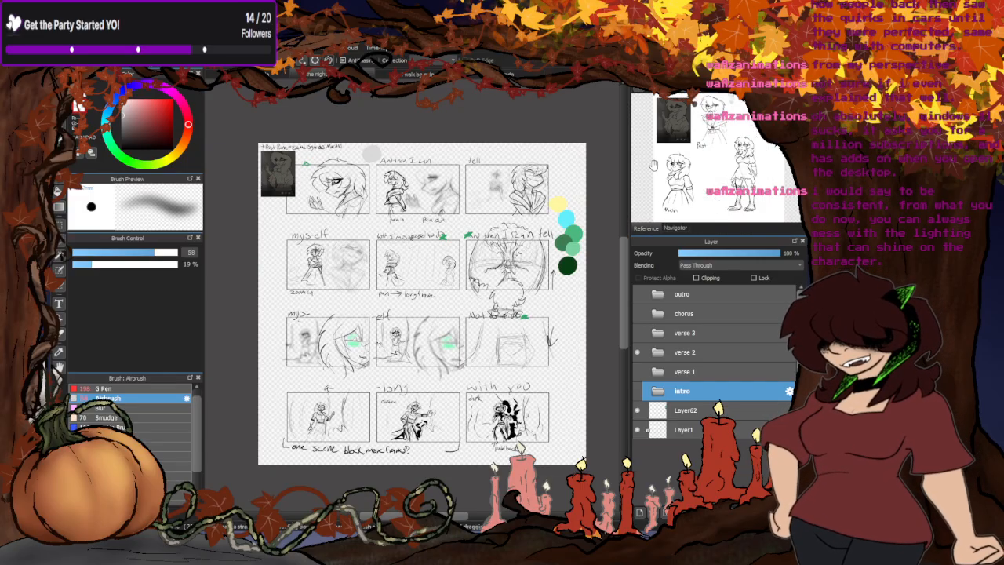
- Examine the verse 2 storyboard panels up close, from the pan-in shot to the green-eyed close-ups
scroll(342, 256, up, 3)
scroll(397, 123, down, 3)
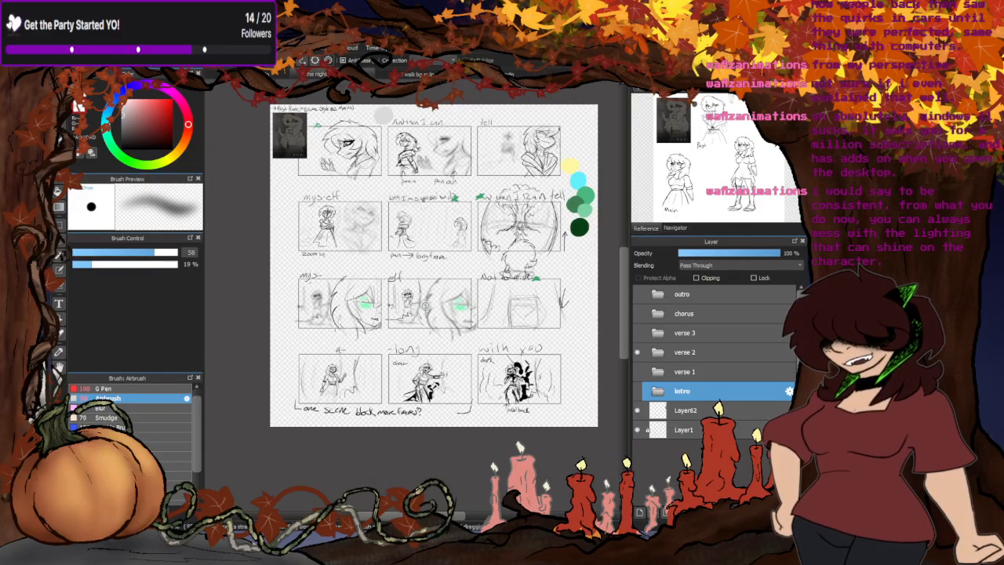
scroll(433, 124, up, 4)
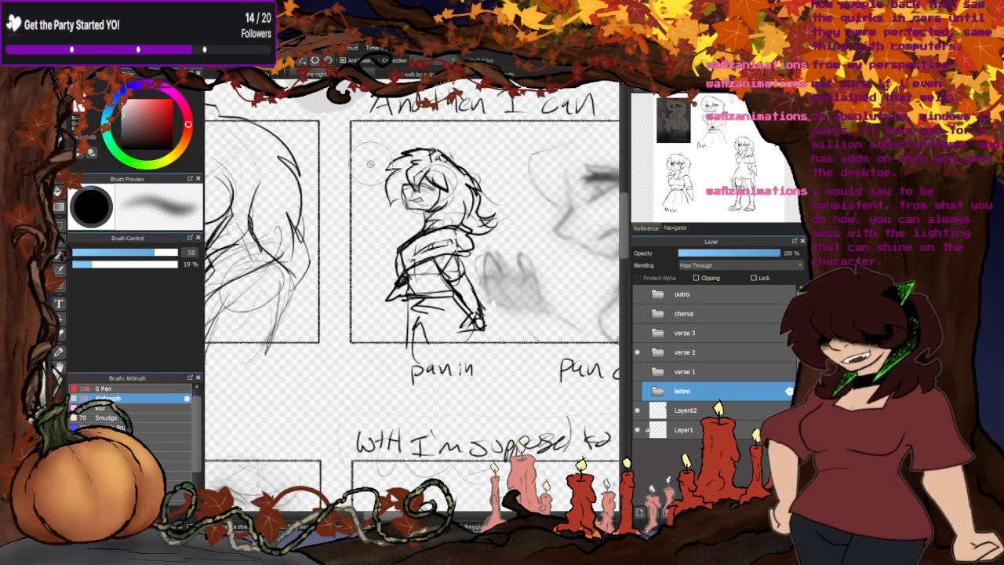
scroll(351, 128, down, 5)
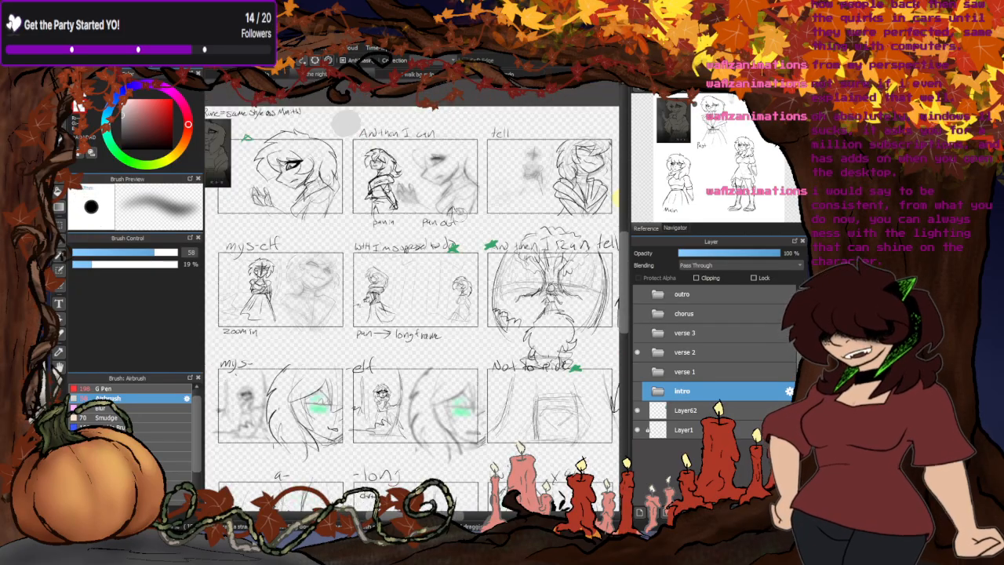
scroll(352, 131, up, 3)
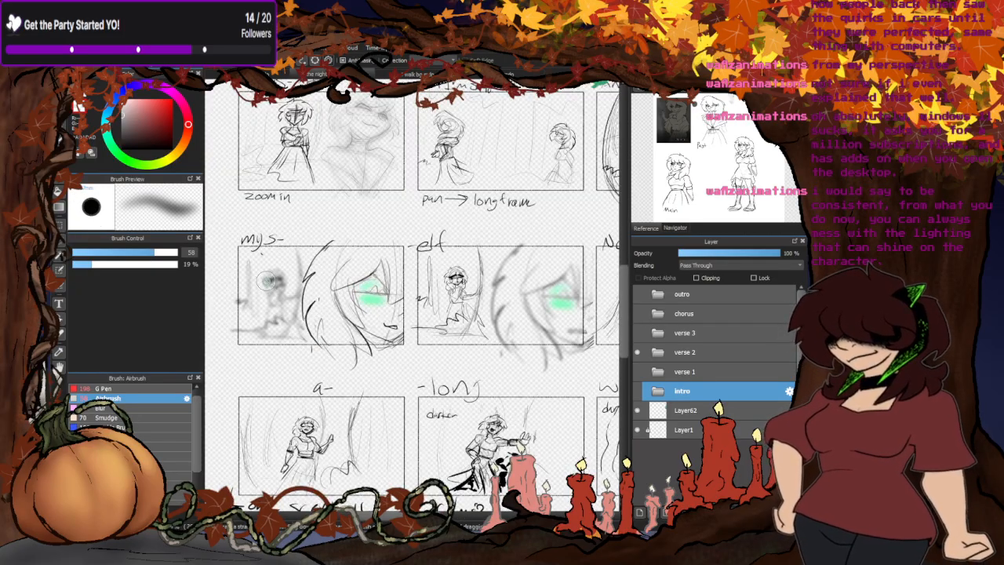
scroll(318, 144, down, 4)
scroll(317, 181, up, 1)
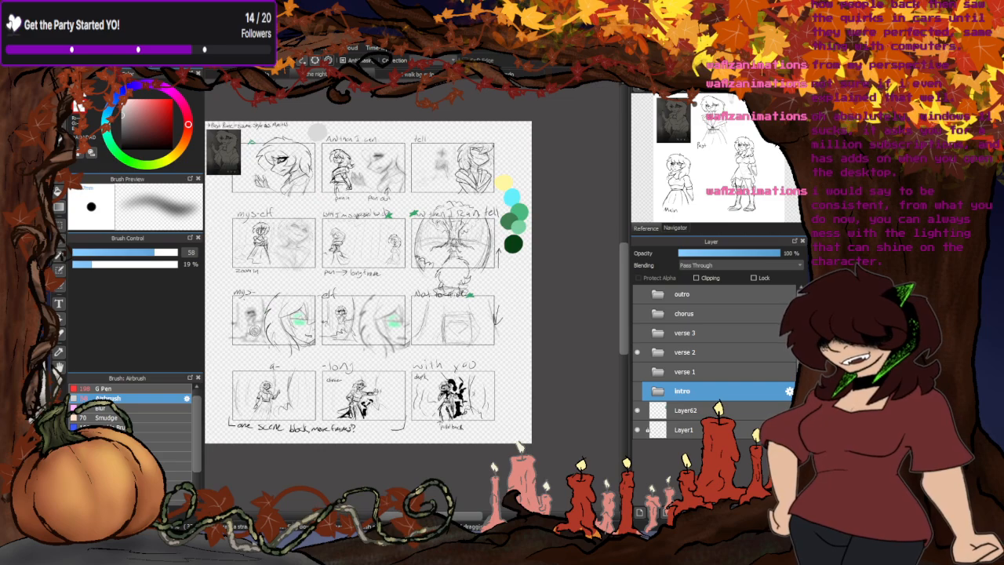
- Soften the gray shading on the woman's walk pose using the Blur brush at size 122
click(317, 74)
scroll(439, 267, down, 2)
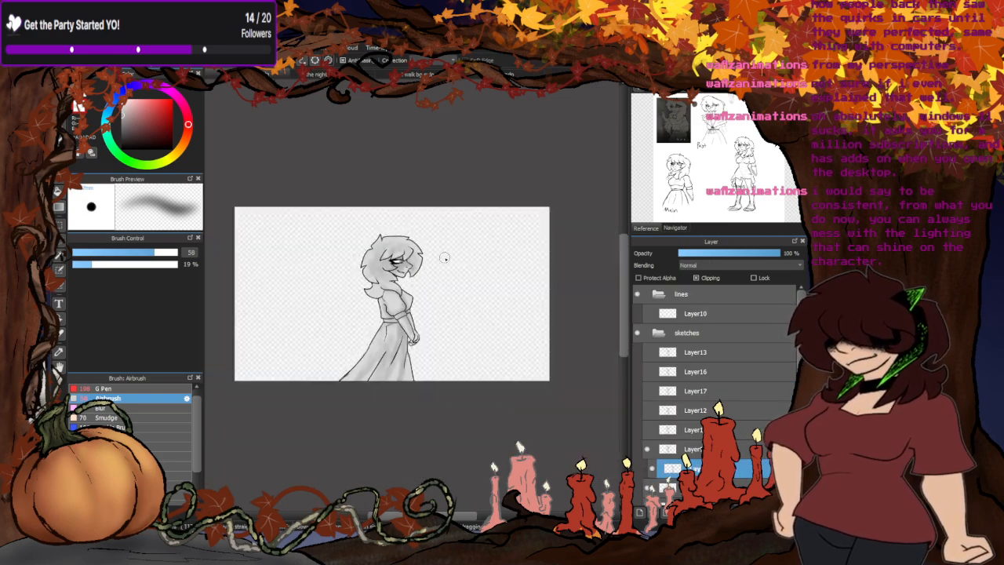
scroll(359, 342, up, 1)
scroll(357, 342, up, 1)
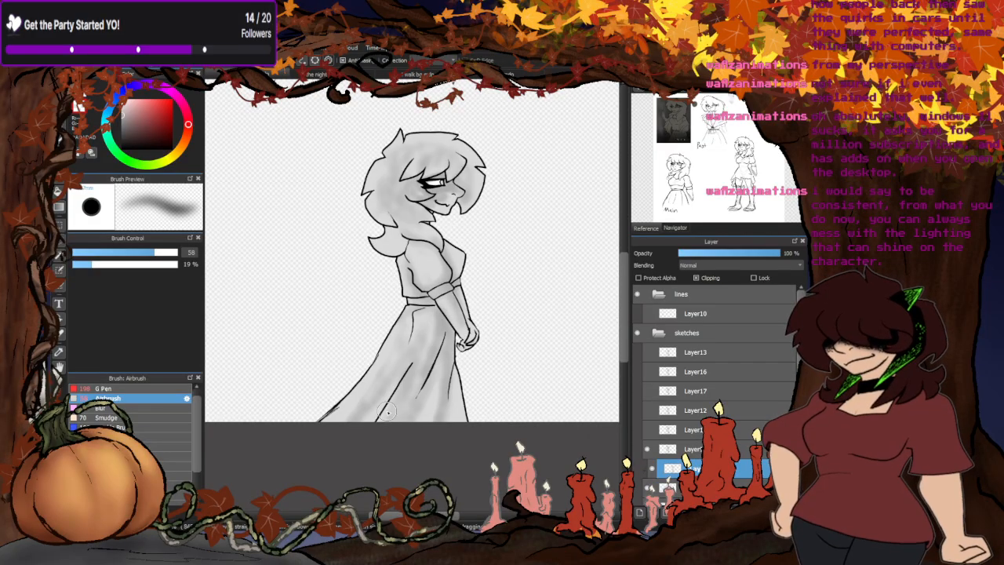
click(117, 407)
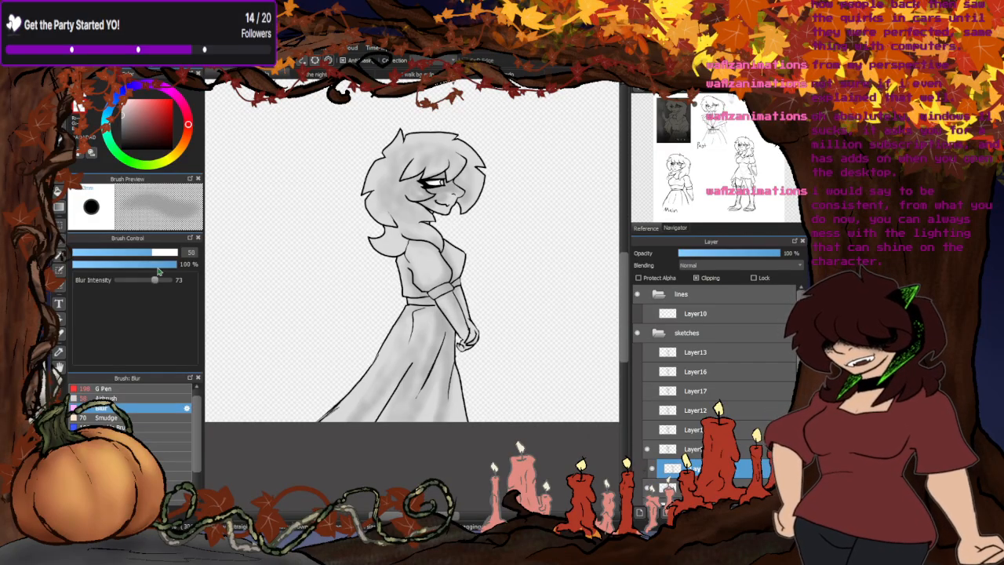
drag(164, 254, 175, 252)
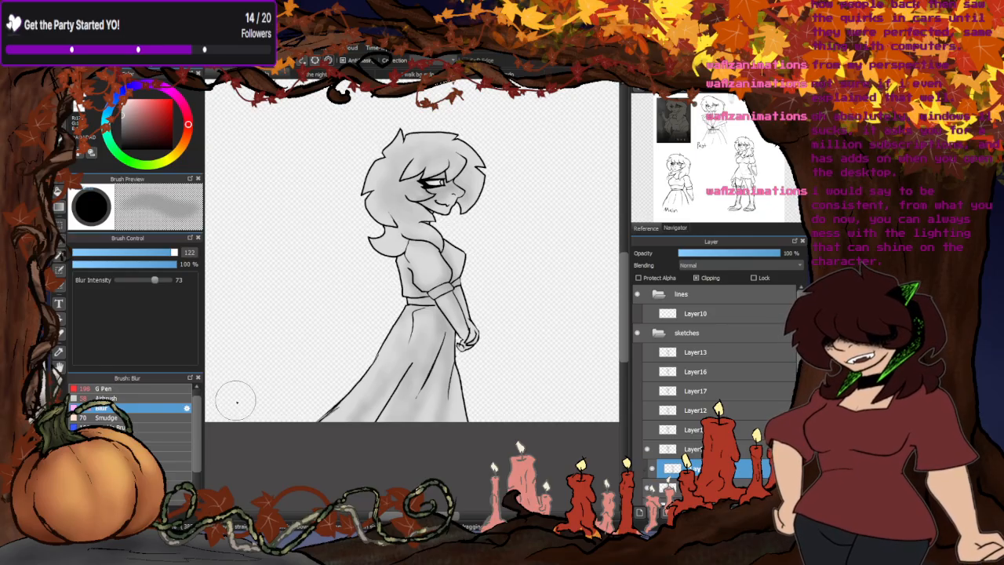
- Look at the tinted forest drawing for comparison and return to the verse 2 storyboard
click(417, 76)
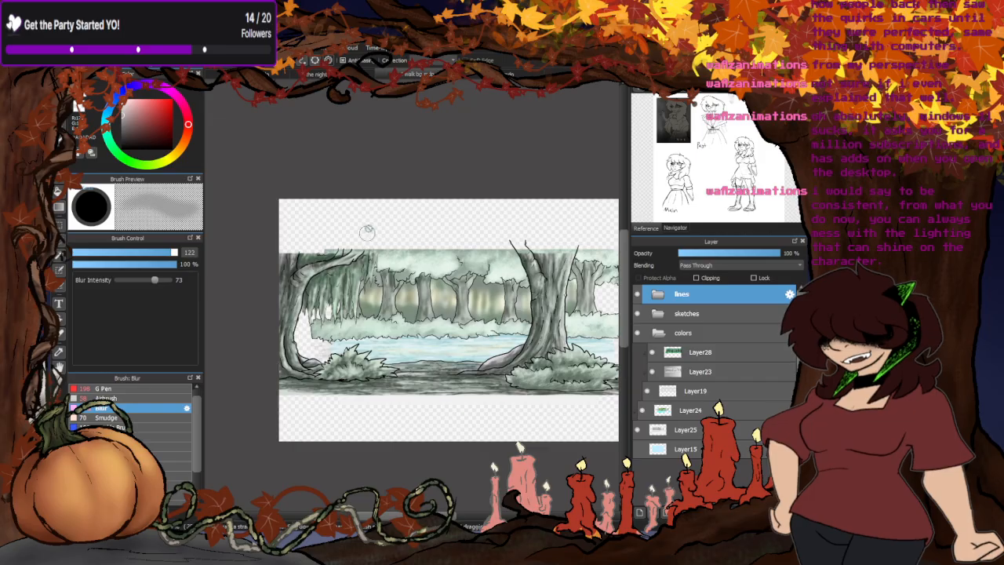
click(342, 74)
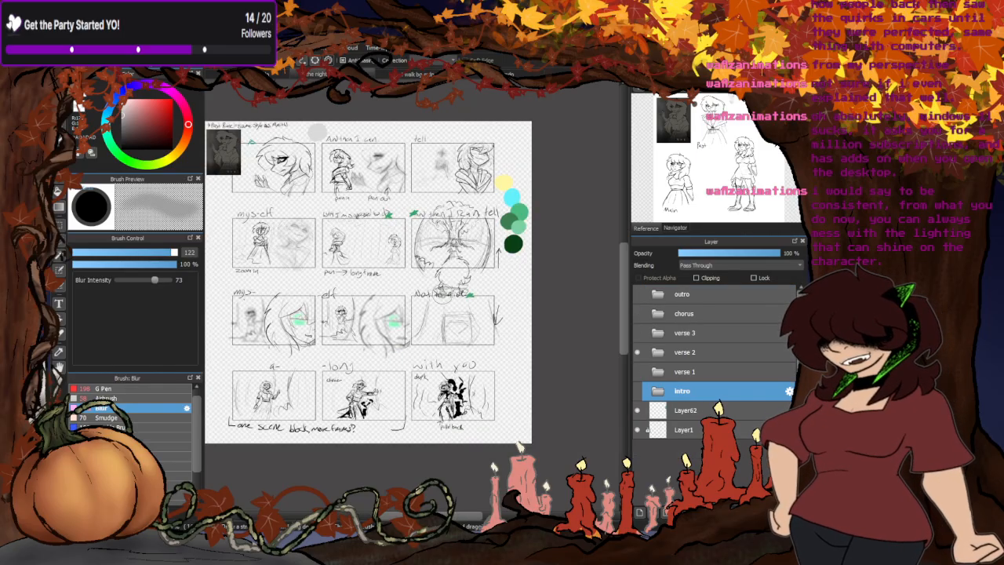
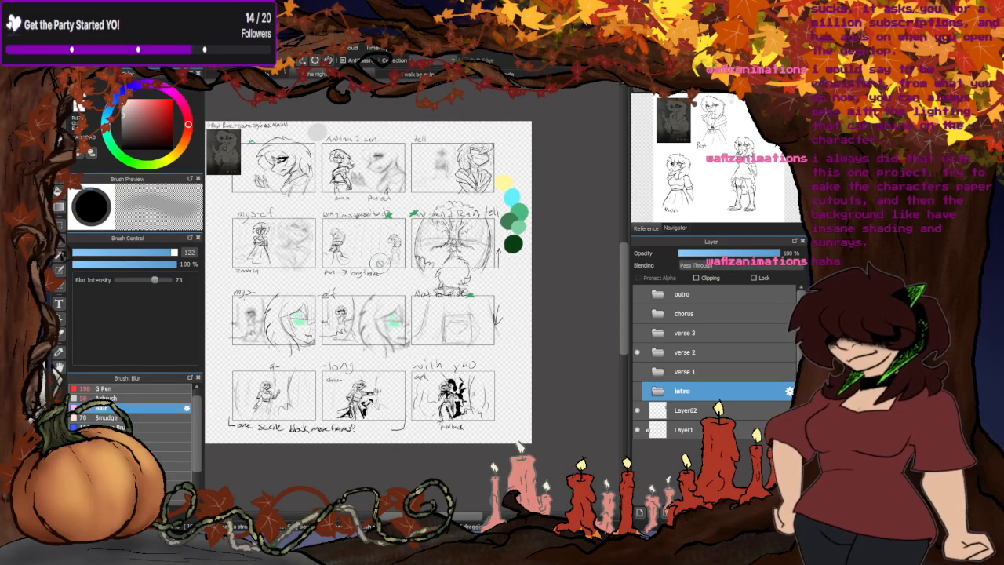
- Bring up the side-view character drawing with its canvas overview, and compare it with the coloured forest scene
key(ctrl+Tab)
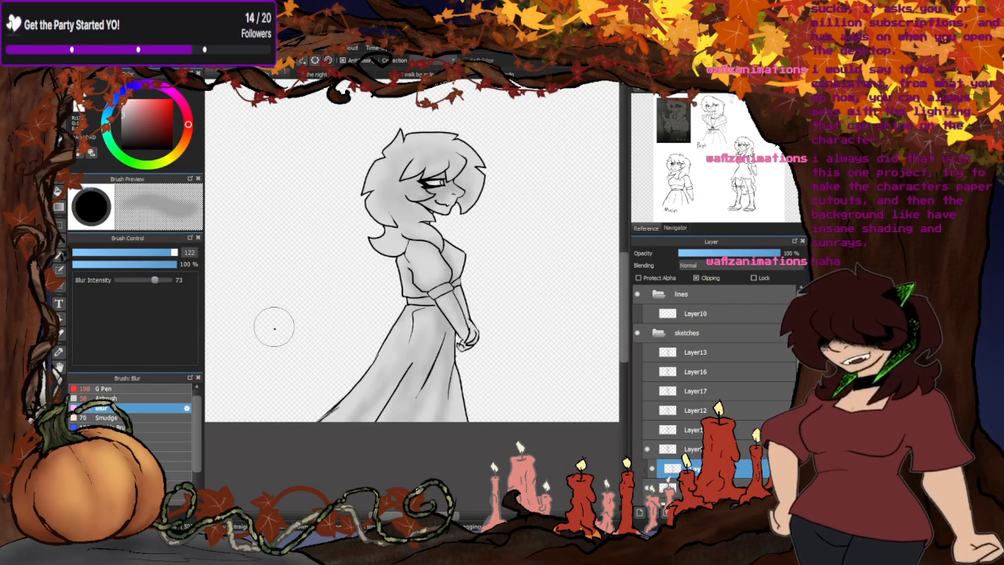
click(673, 228)
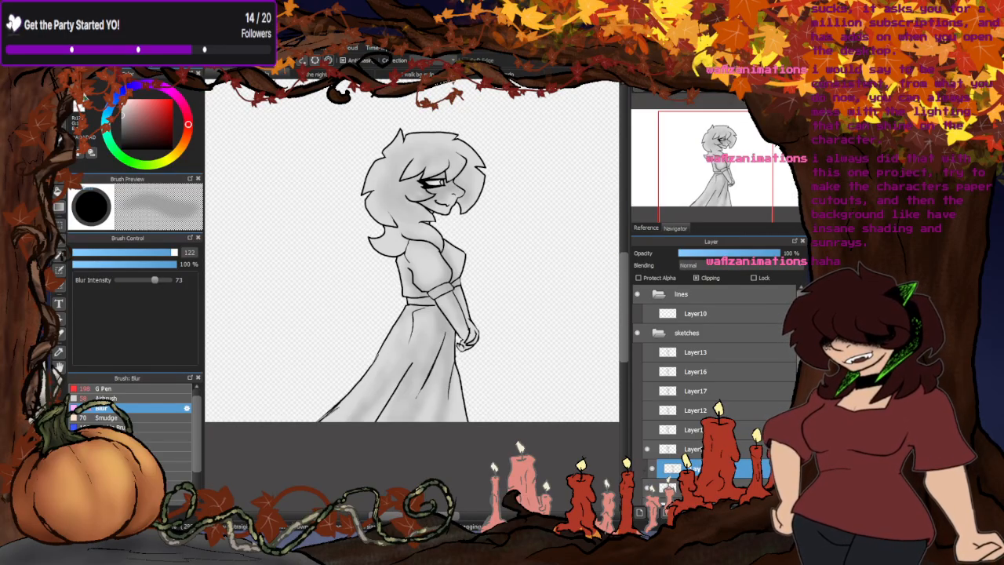
click(132, 398)
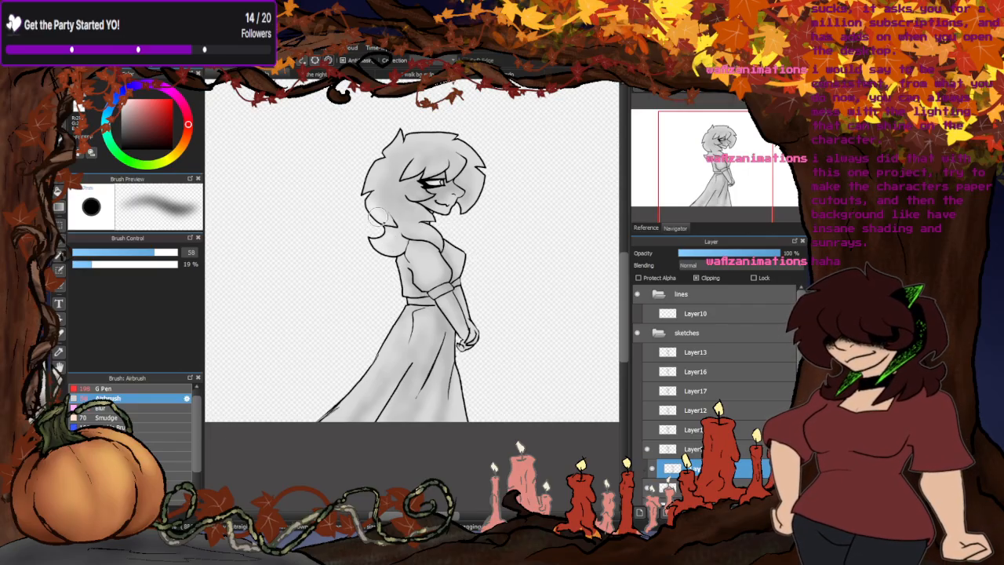
click(426, 74)
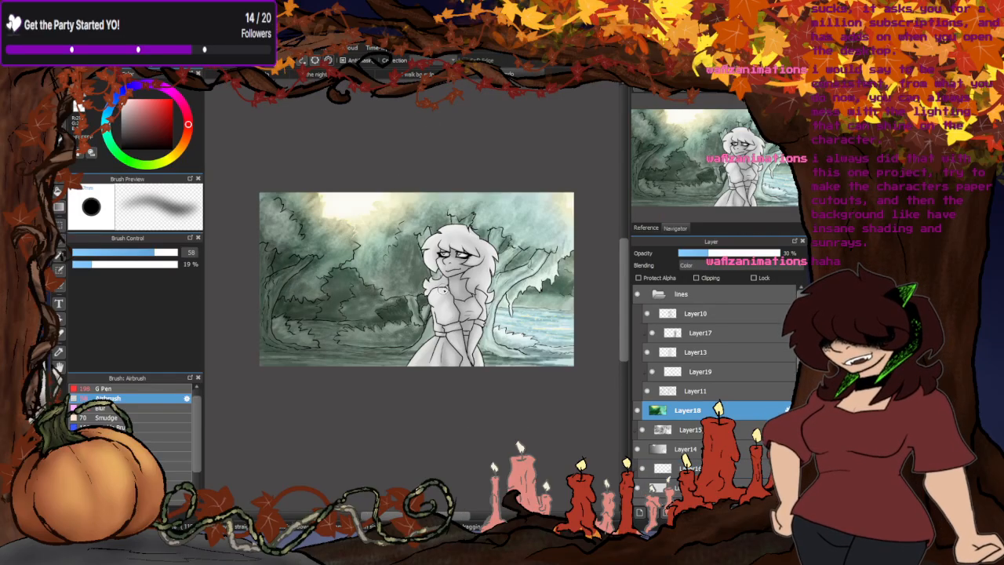
click(283, 76)
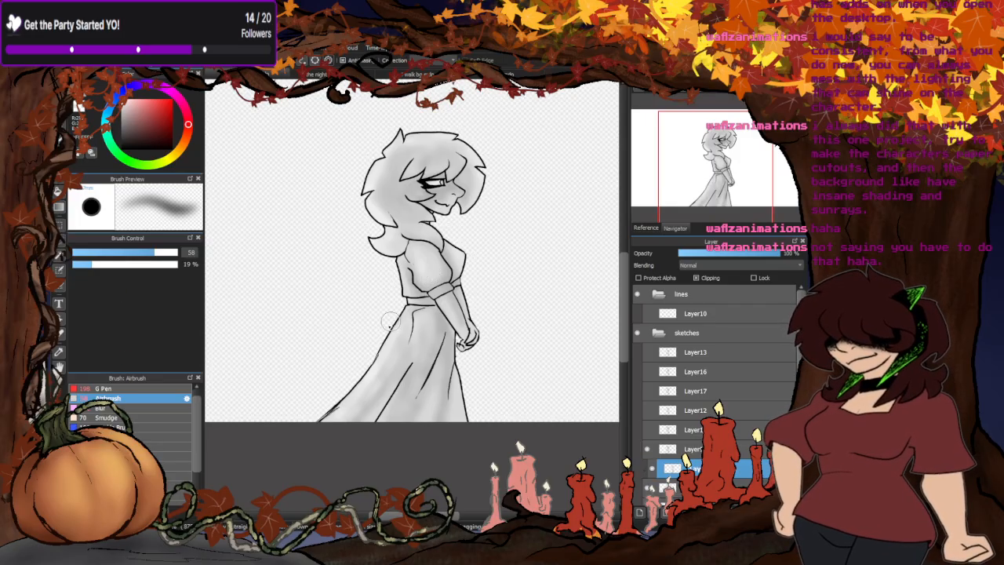
- Select the Blur brush and examine the grey shading on the character's hair, face, torso and skirt
click(102, 407)
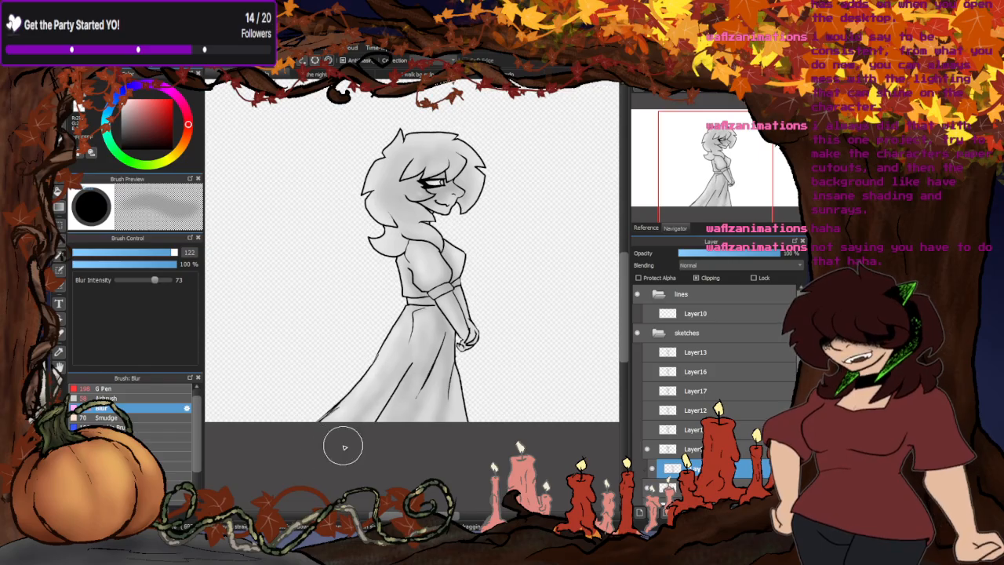
scroll(458, 303, up, 2)
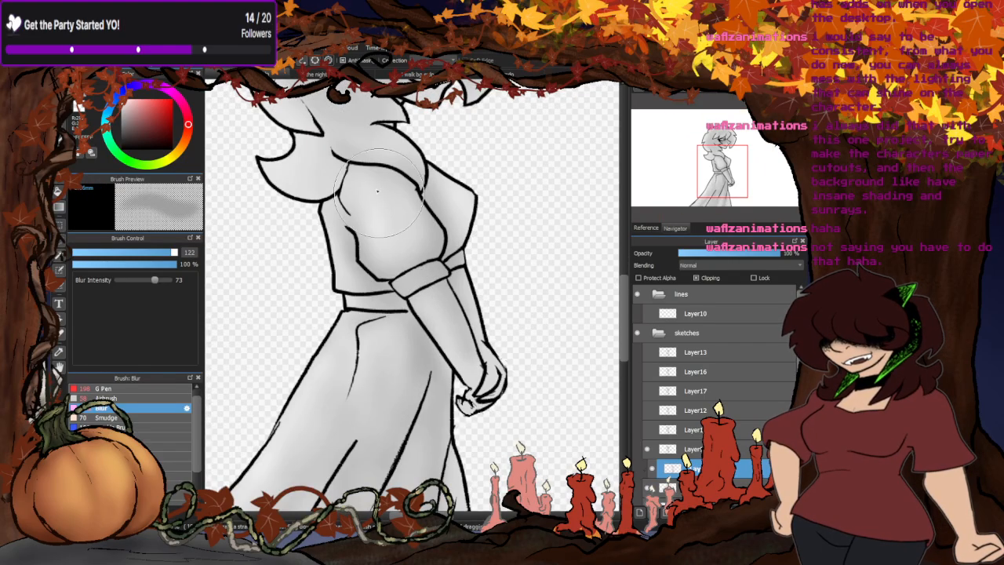
scroll(409, 165, down, 3)
scroll(416, 156, up, 3)
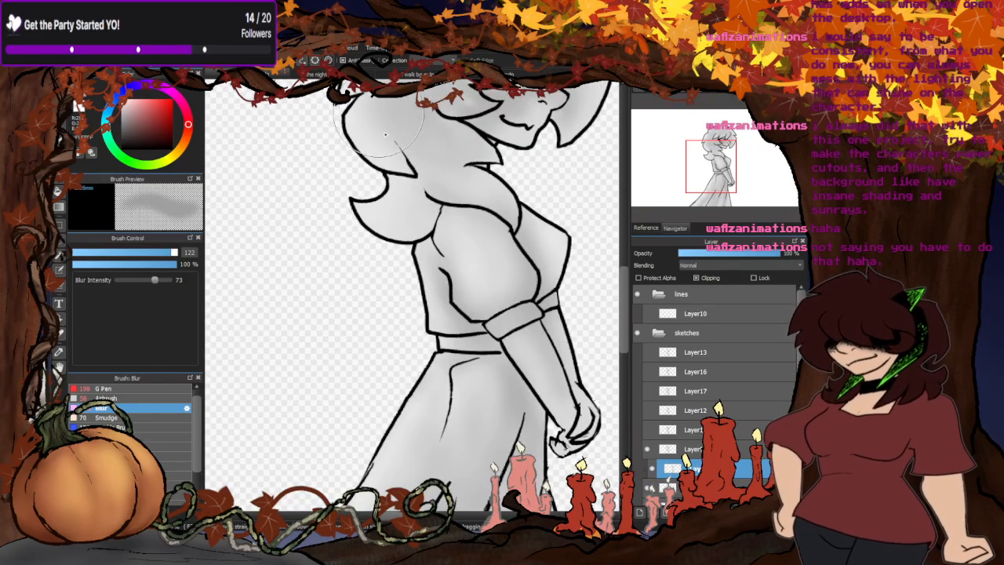
scroll(423, 314, down, 3)
scroll(434, 351, up, 3)
scroll(433, 351, down, 4)
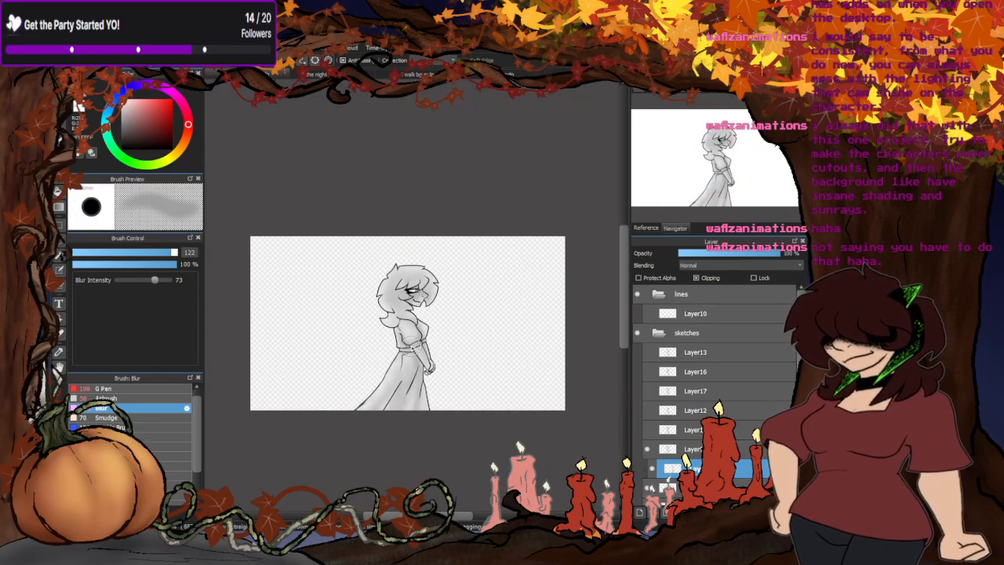
scroll(329, 235, up, 5)
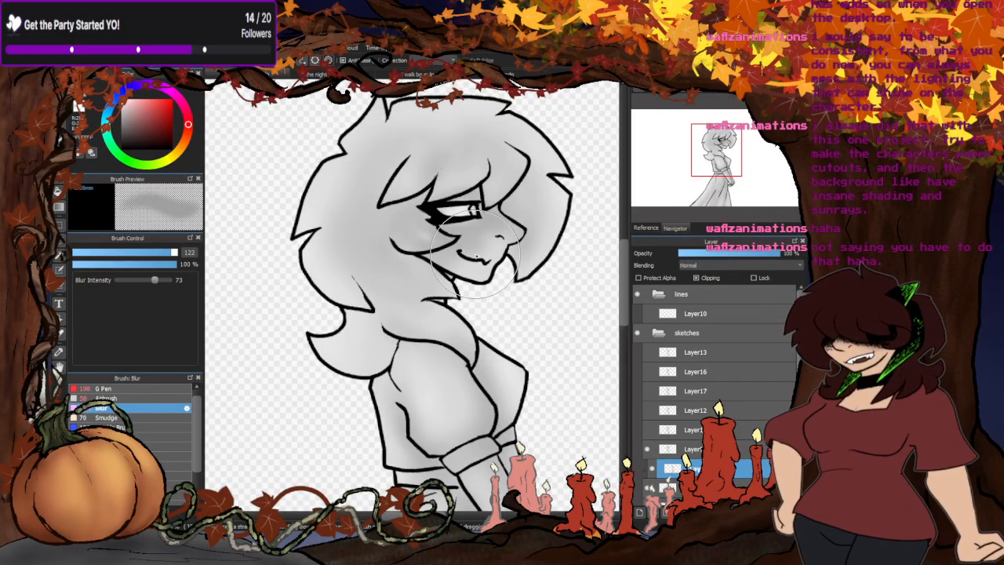
- On the storyboard canvas, show the verse 1 folder instead of verse 2 and examine its last two rows of panels
click(364, 75)
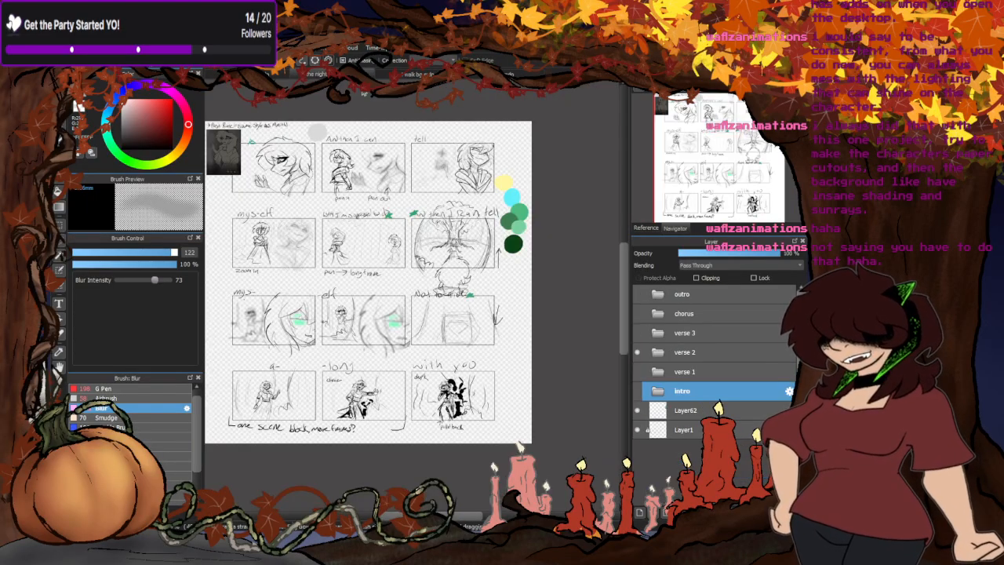
click(637, 352)
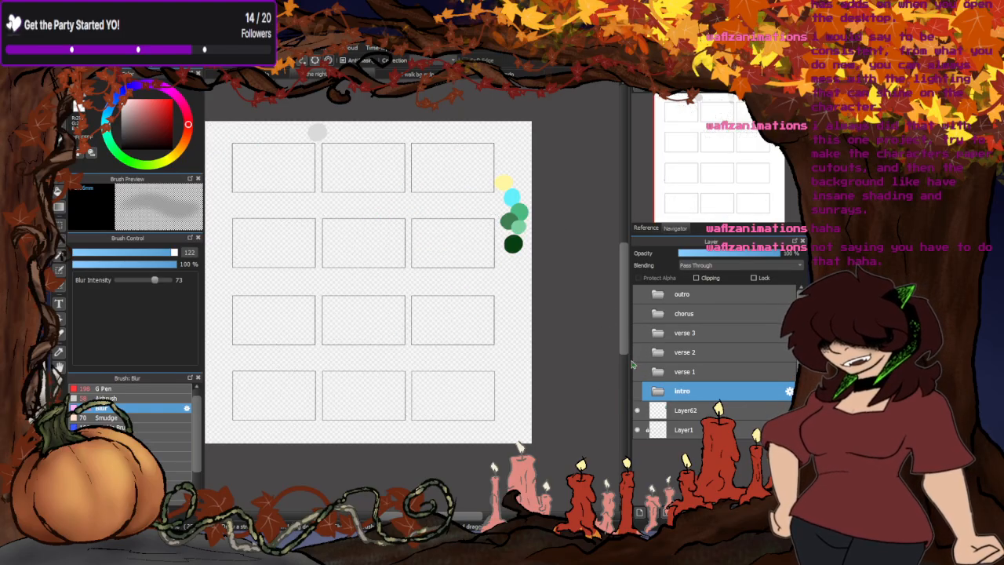
click(636, 371)
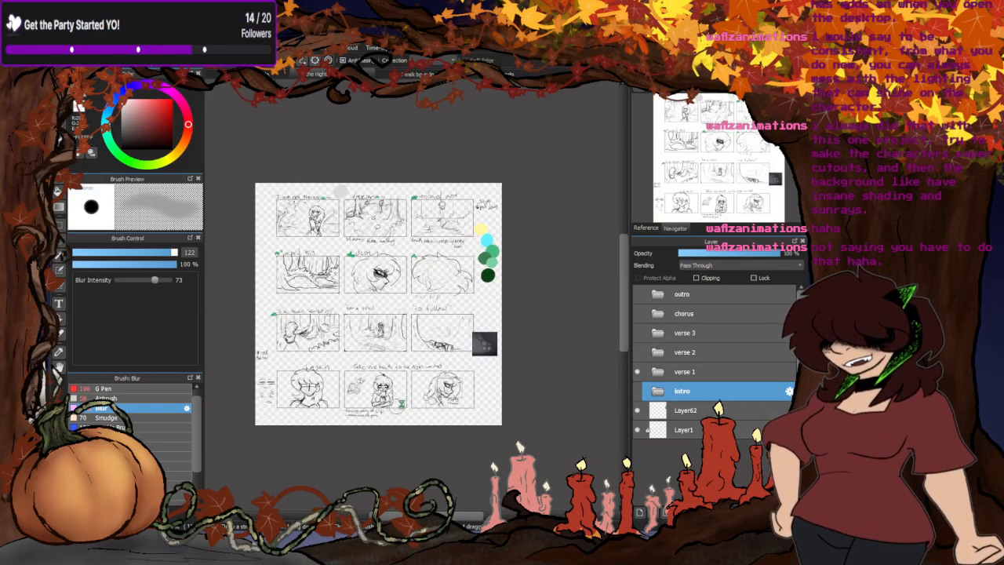
scroll(398, 406, up, 3)
scroll(548, 307, down, 1)
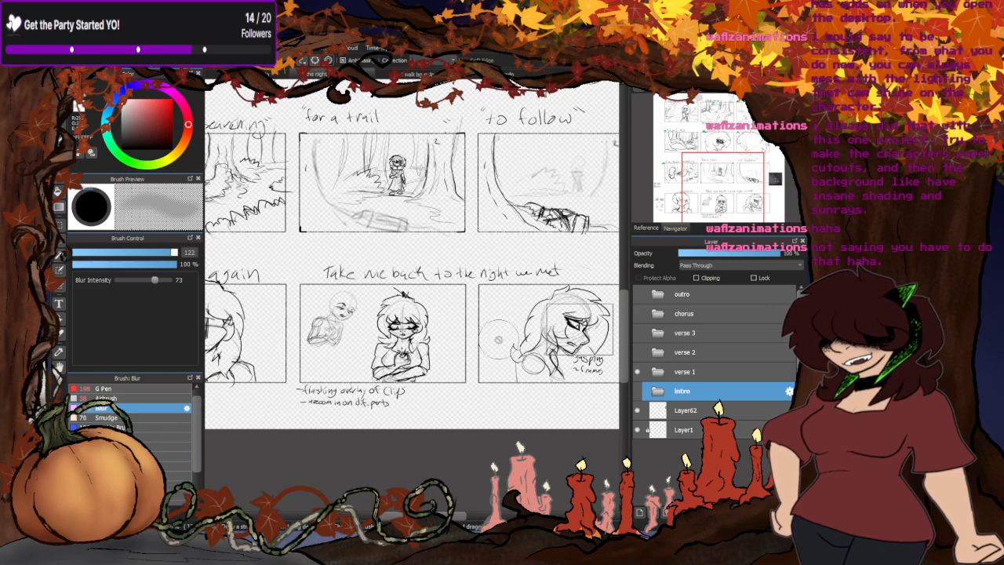
scroll(419, 359, up, 2)
scroll(335, 332, down, 3)
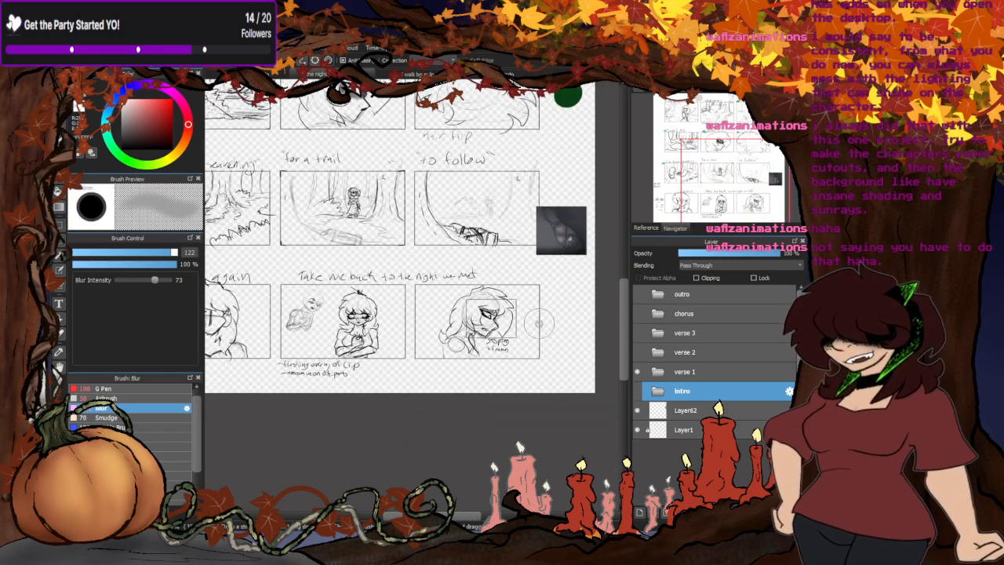
scroll(540, 330, up, 2)
scroll(538, 358, down, 3)
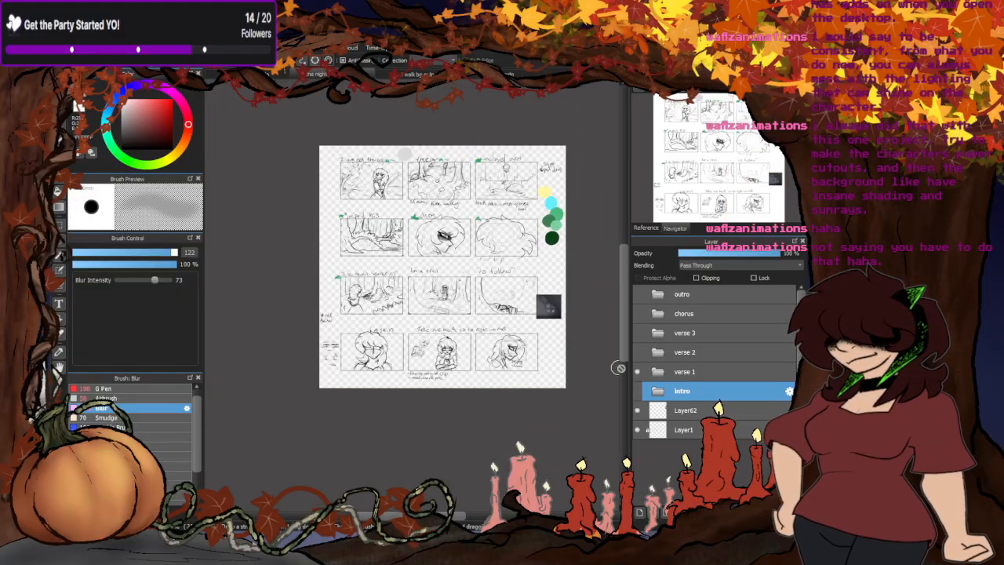
- Show the verse 2 folder again in place of verse 1 and examine the storyboard's upper two rows of panels
click(637, 372)
click(636, 352)
scroll(419, 169, up, 3)
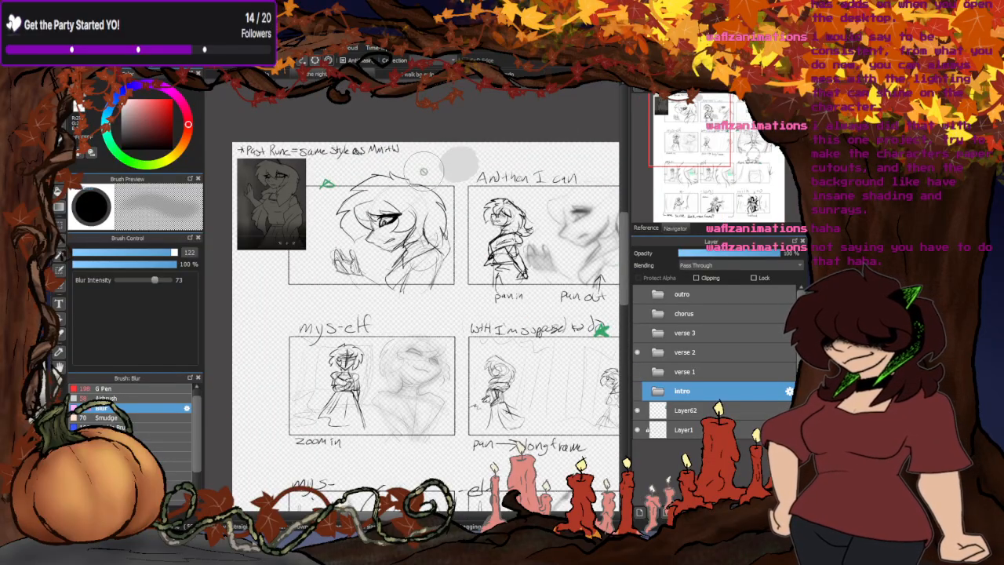
scroll(420, 169, down, 4)
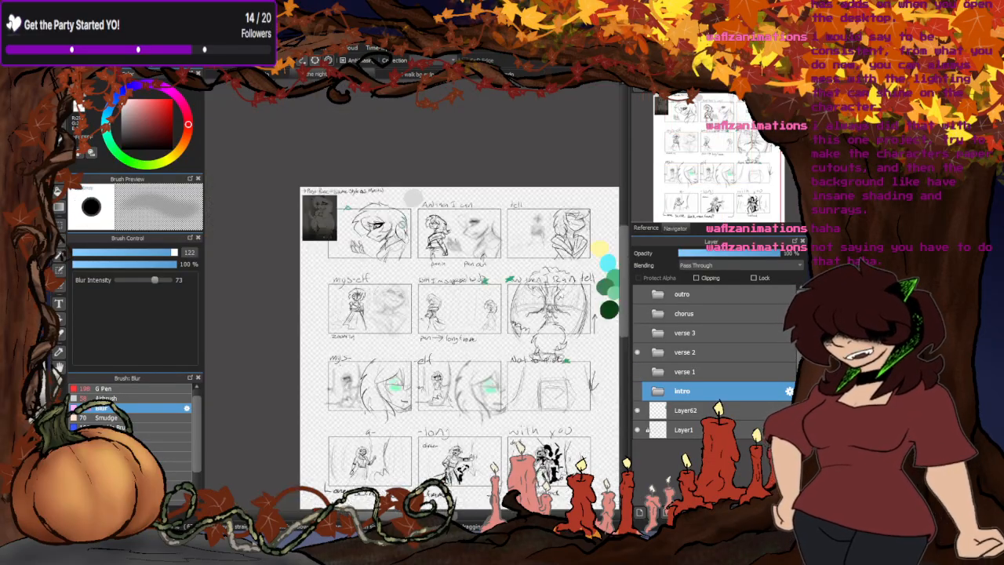
scroll(291, 171, up, 3)
scroll(263, 340, down, 2)
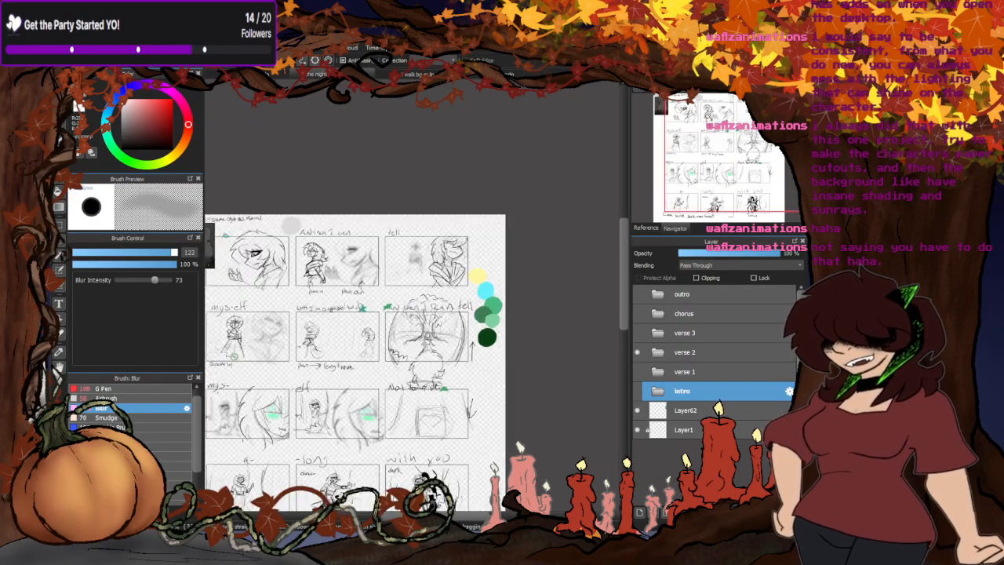
scroll(261, 347, up, 3)
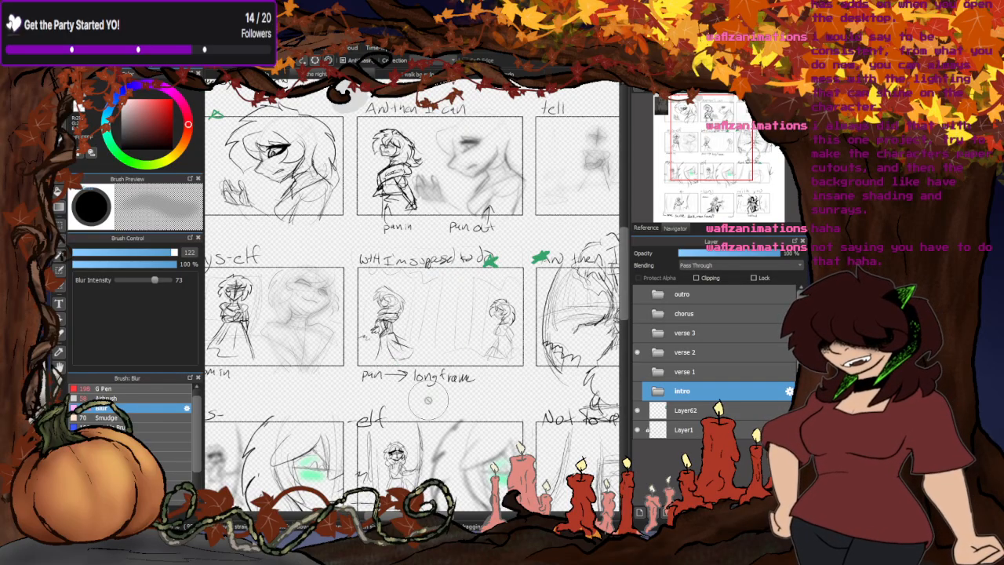
drag(404, 515, 437, 515)
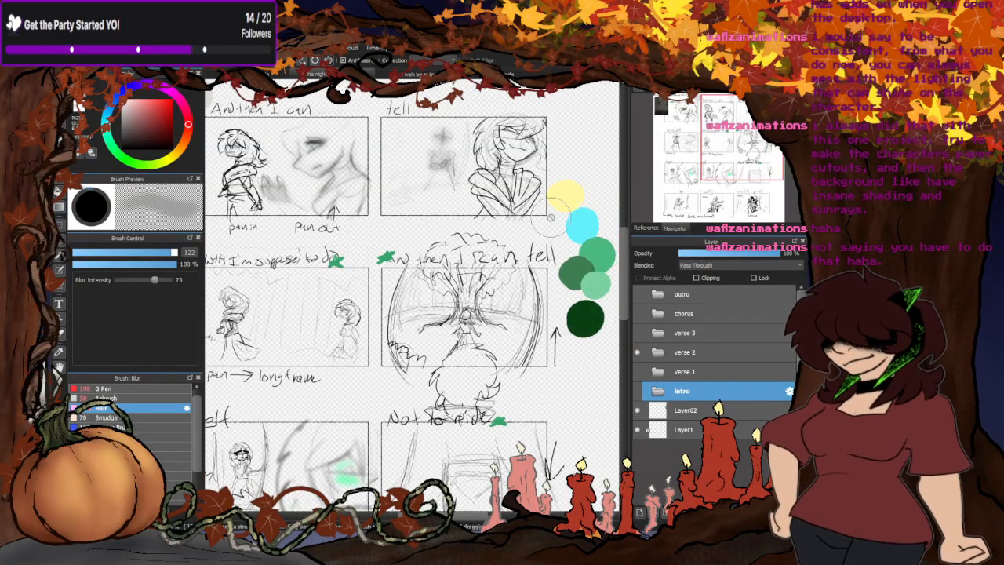
- Examine the lower verse 2 storyboard panels, from "mys-" through "with you", then the whole page
scroll(553, 216, down, 1)
scroll(529, 269, down, 2)
scroll(400, 346, up, 3)
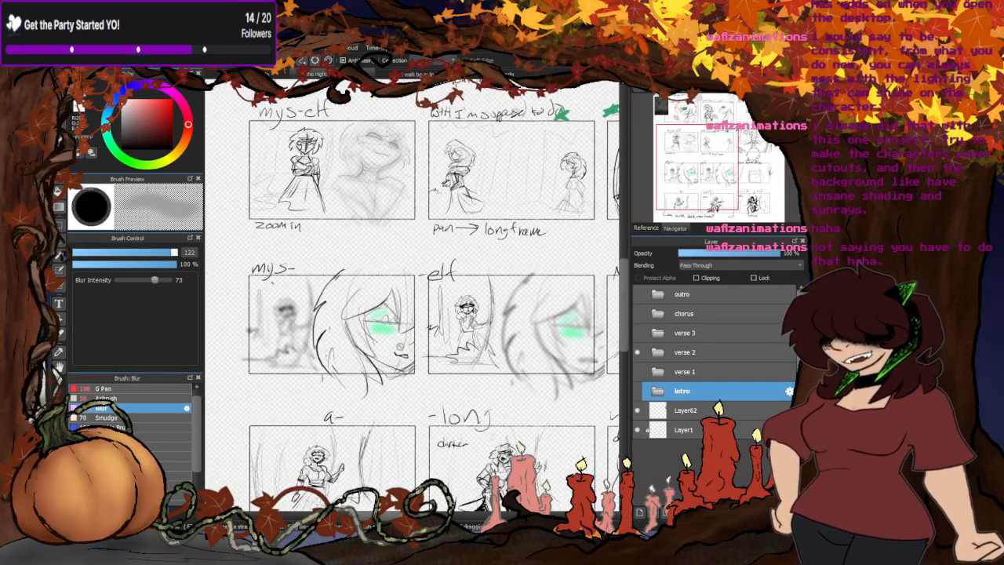
scroll(301, 312, down, 3)
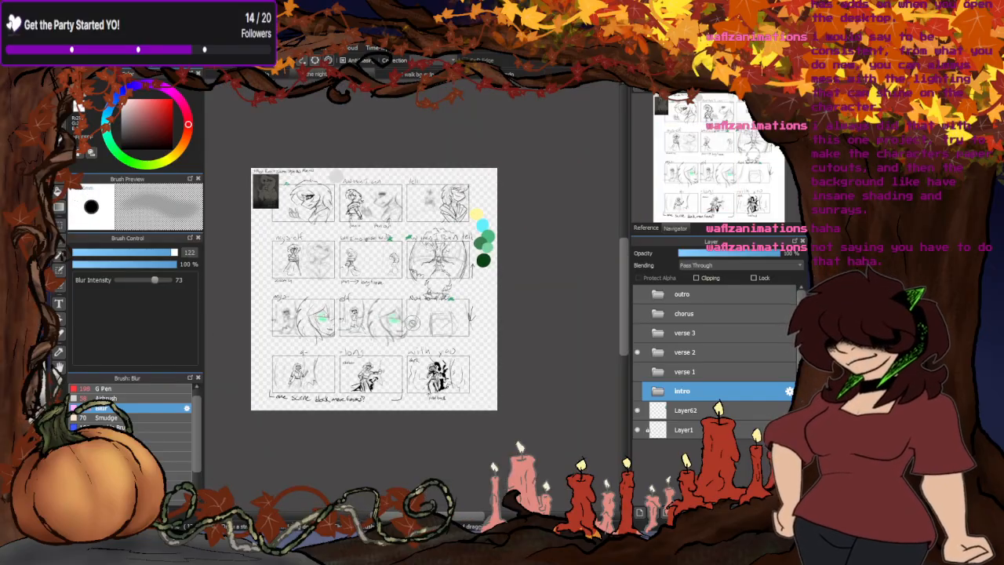
scroll(444, 327, up, 3)
scroll(538, 293, down, 3)
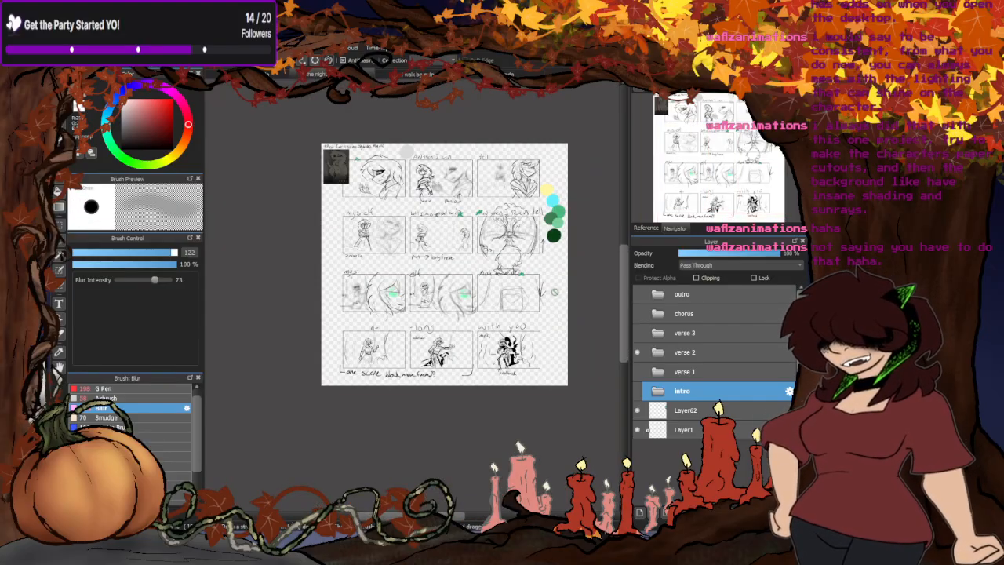
scroll(382, 373, up, 3)
scroll(600, 345, down, 3)
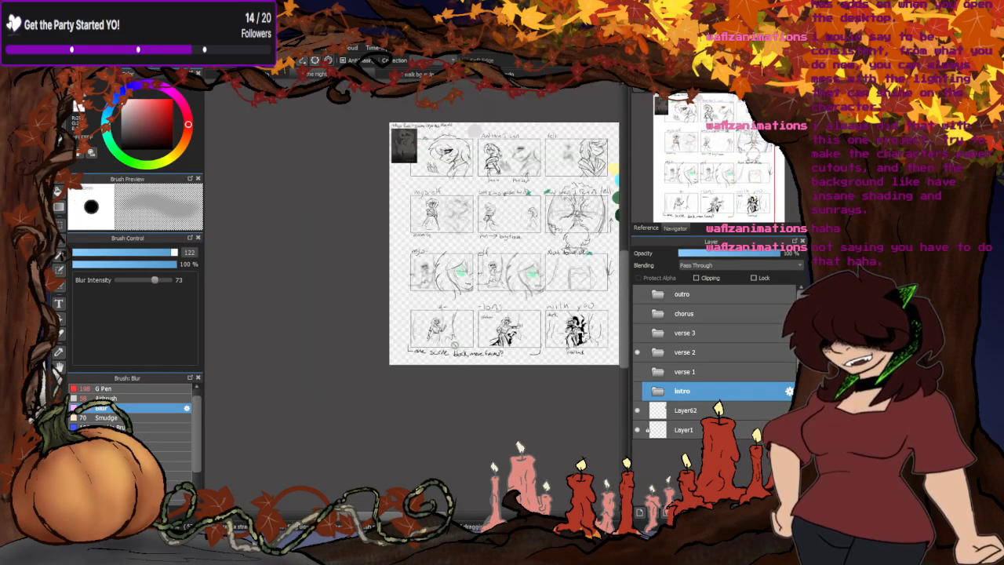
scroll(595, 342, up, 3)
scroll(596, 345, up, 1)
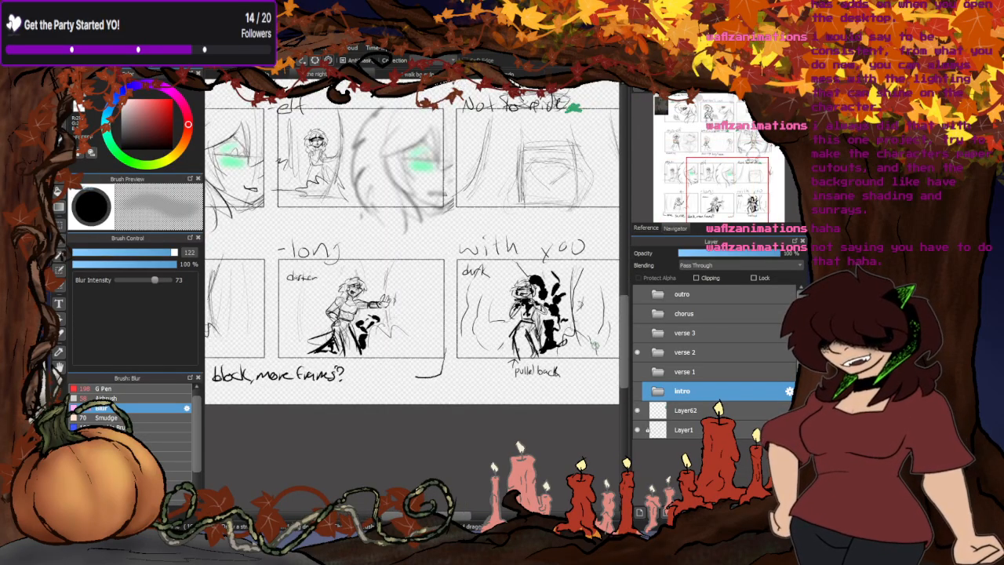
scroll(594, 345, down, 3)
scroll(596, 349, up, 3)
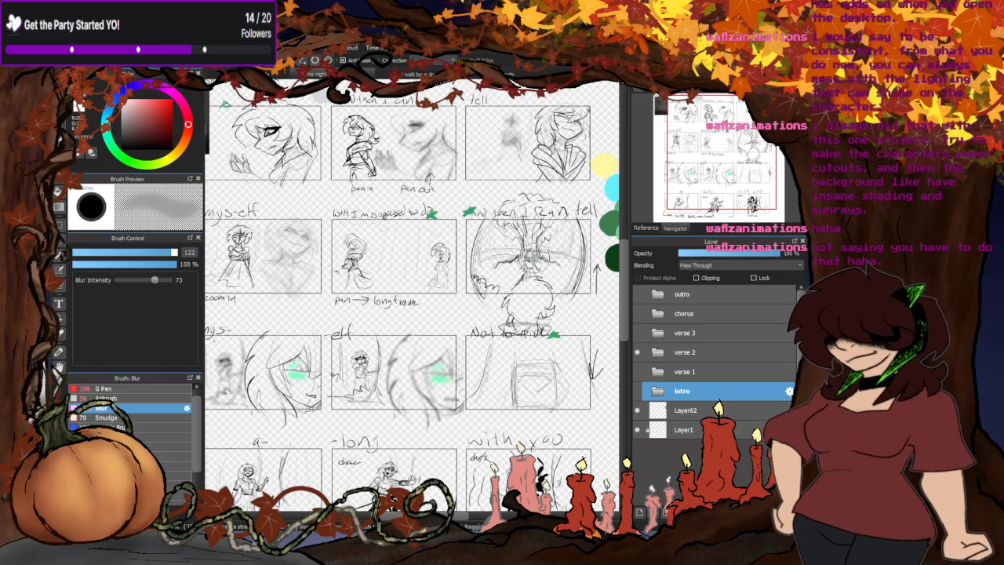
scroll(494, 202, down, 3)
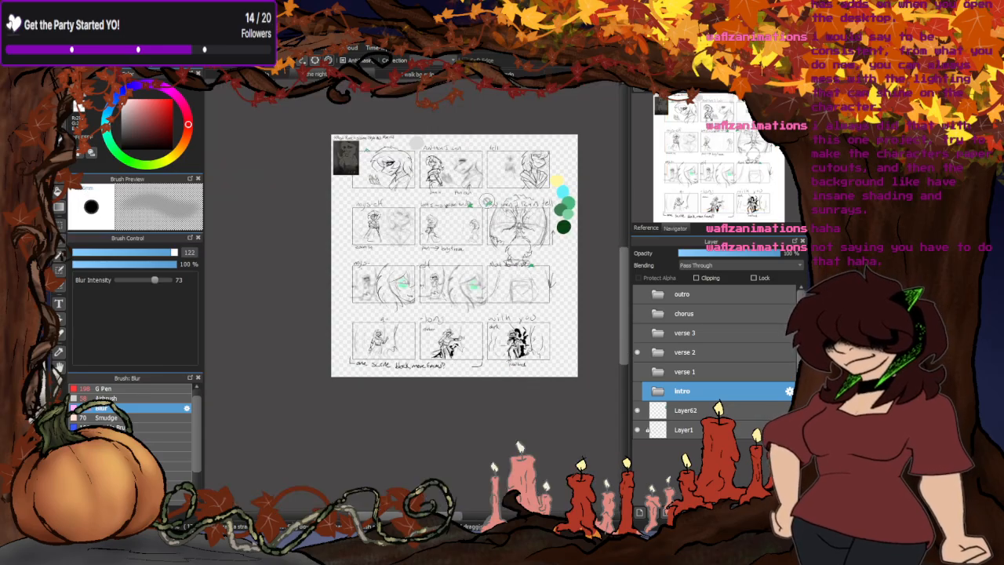
scroll(479, 202, up, 2)
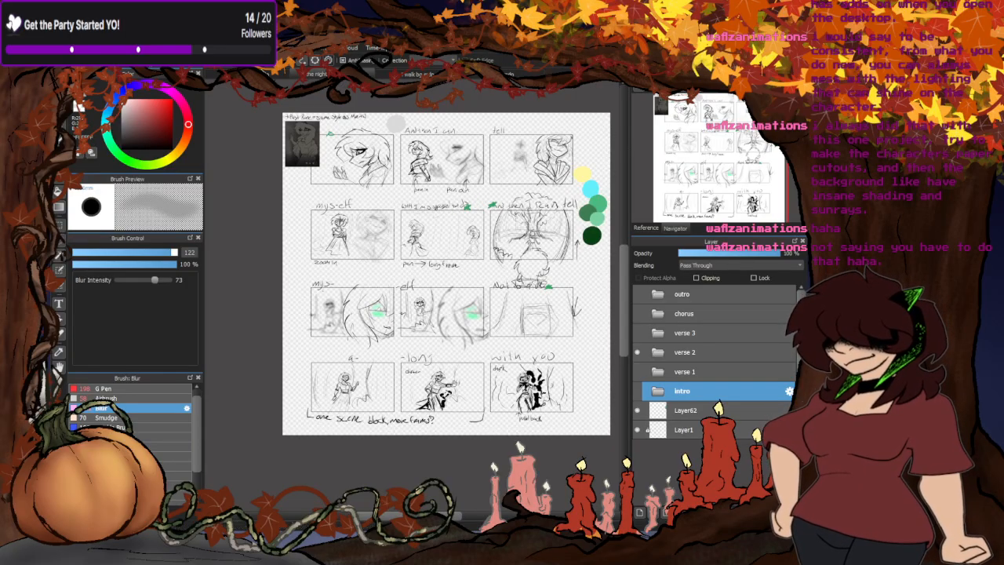
- Return to the side-view character drawing and bring up the character reference sheet to compare against it
click(320, 74)
scroll(373, 162, down, 3)
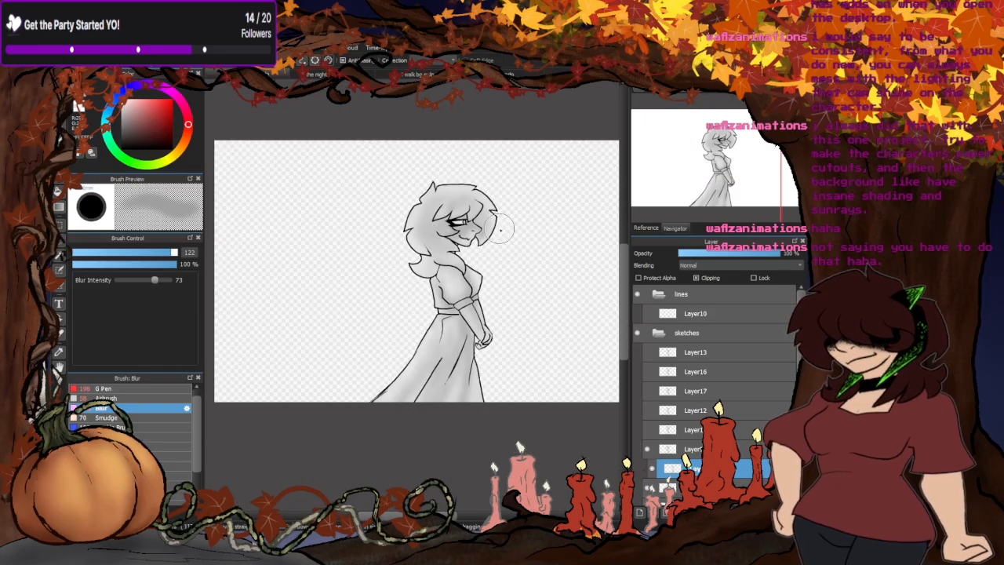
scroll(504, 220, up, 2)
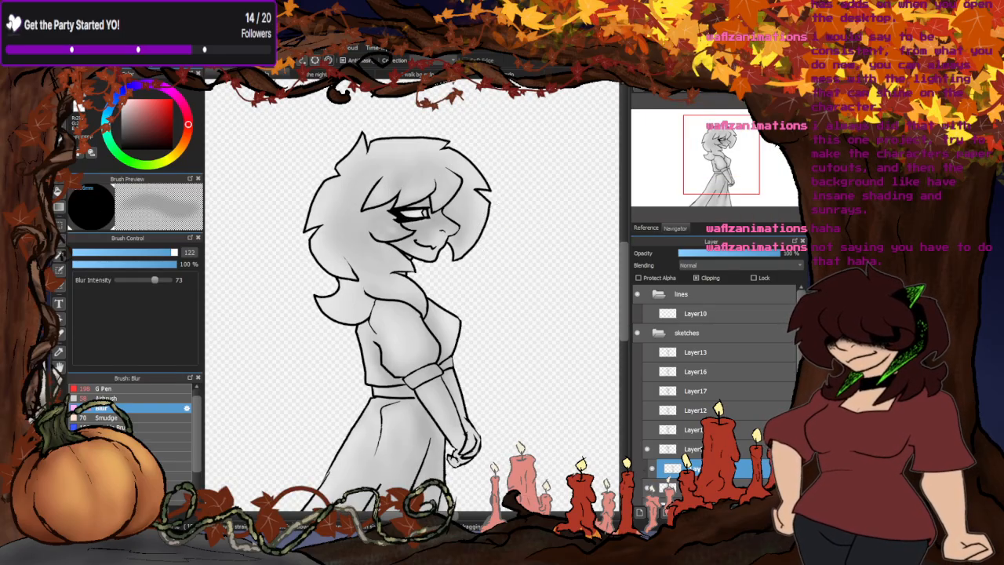
click(652, 227)
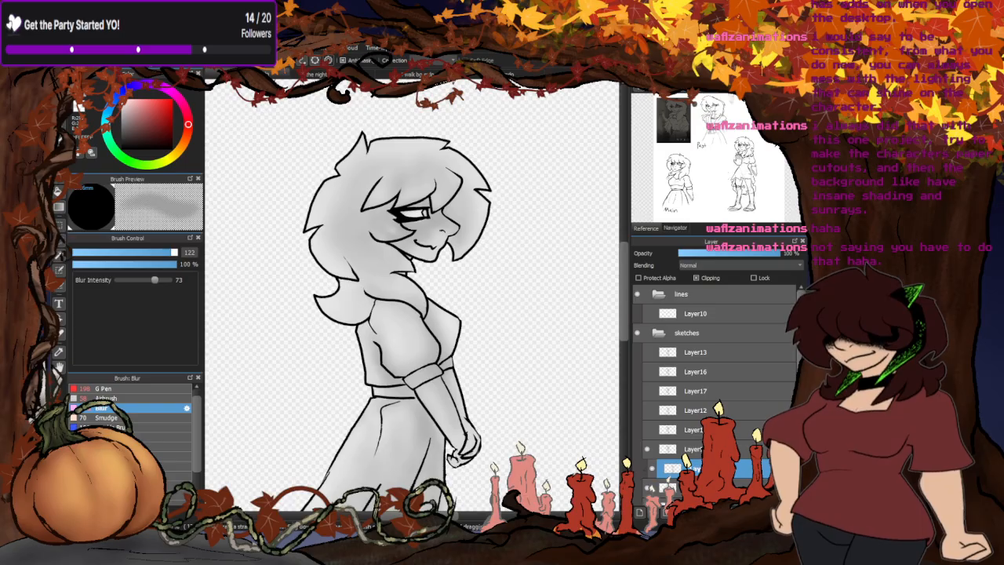
drag(738, 160, 739, 164)
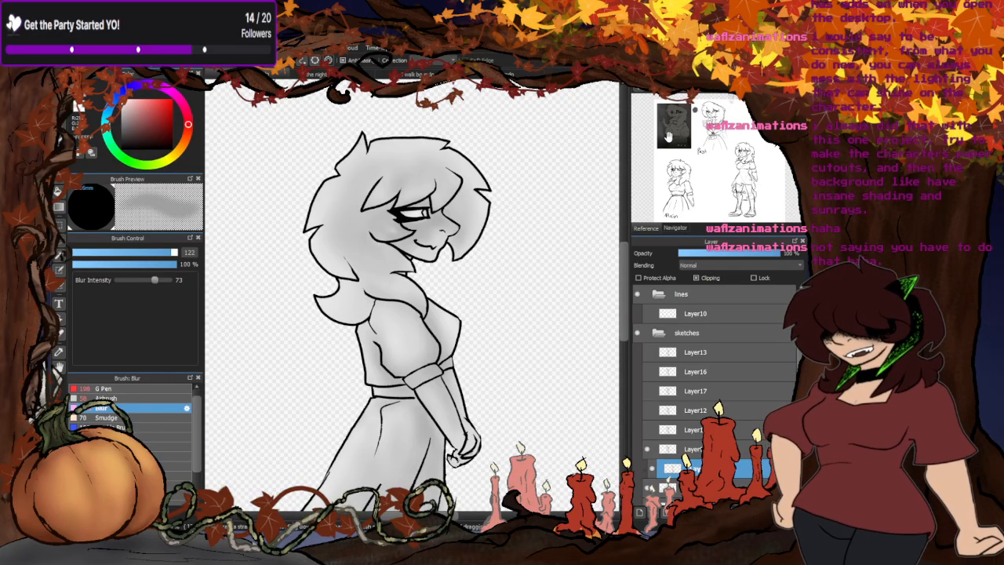
- Go back to the storyboard and examine the "And then I can" panel of verse 2 closely
click(339, 74)
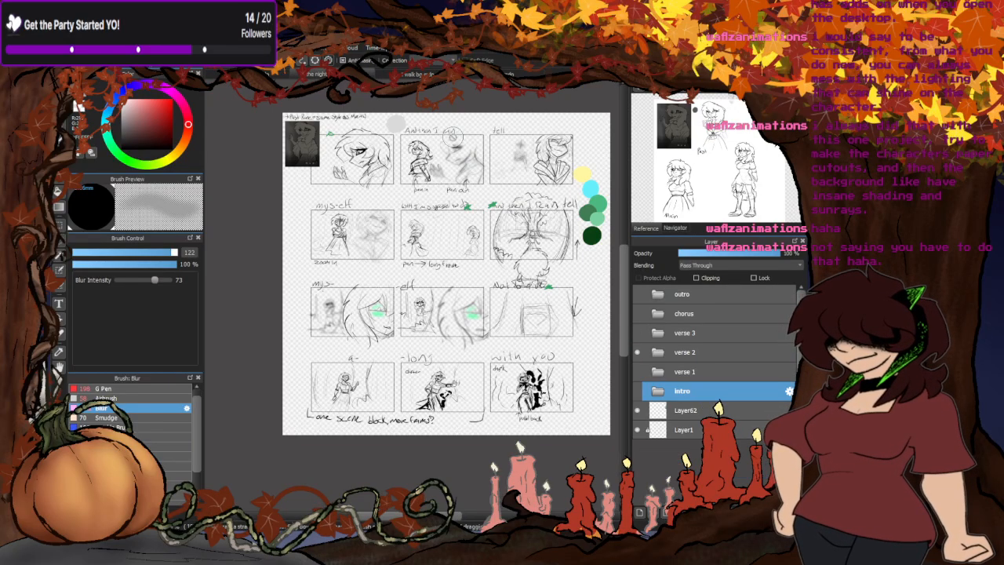
scroll(453, 142, up, 3)
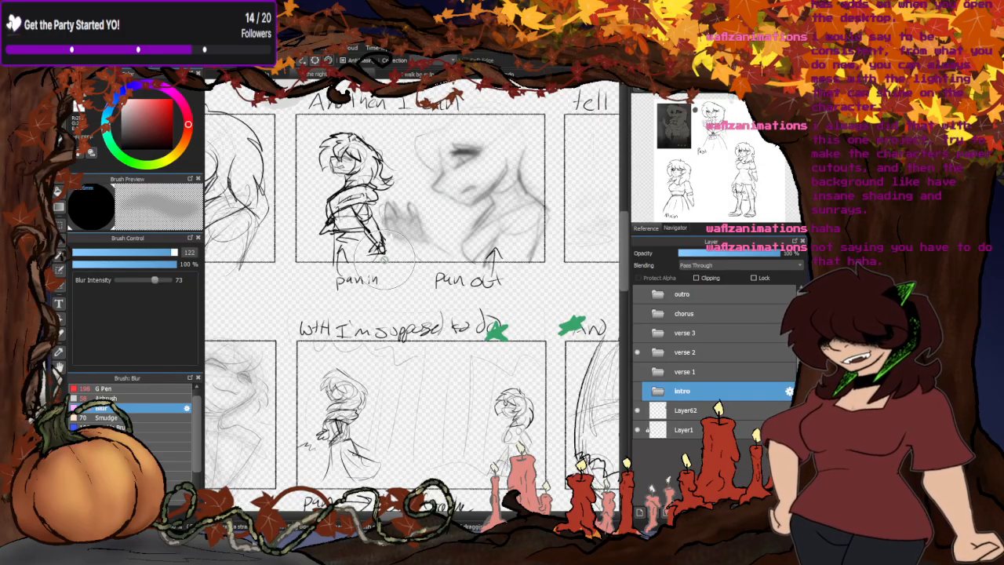
- Examine the verse 2 storyboard's panels around "And then I can" and the rows below it
scroll(384, 271, down, 3)
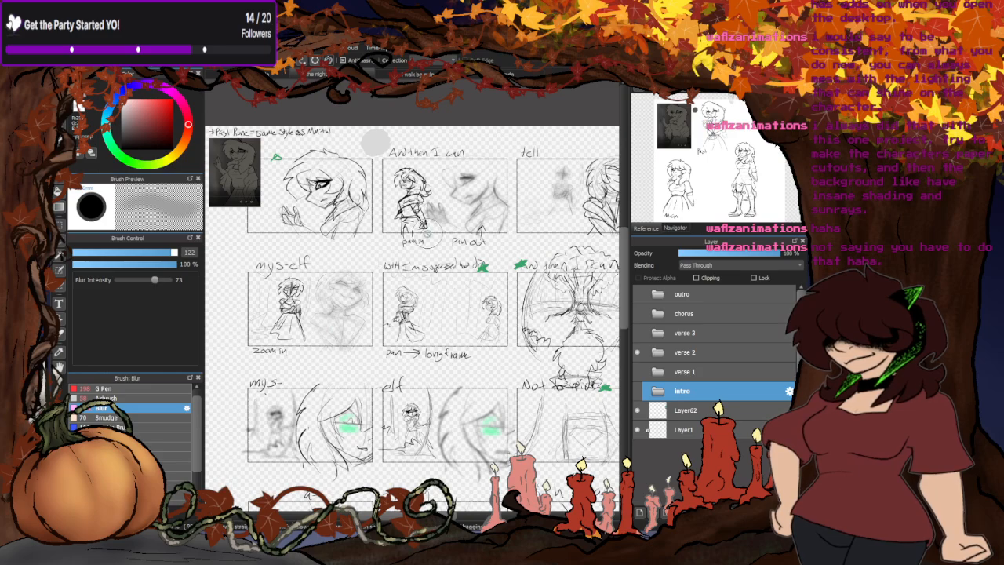
scroll(469, 174, up, 3)
scroll(472, 169, down, 3)
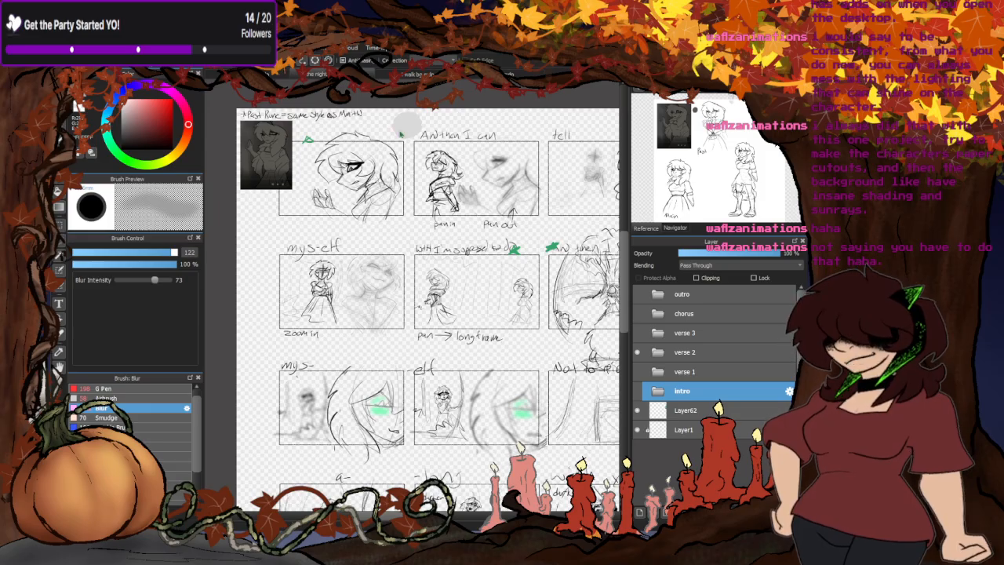
- Switch to the character reference sheet and move the Main sketch on Layer4 beside the Past sketch
click(501, 74)
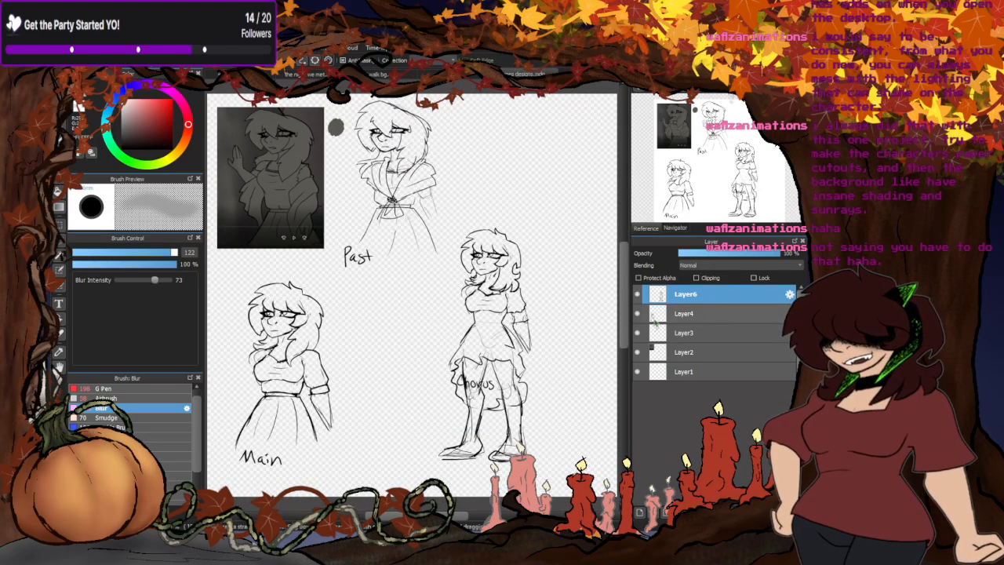
click(637, 313)
click(636, 312)
click(685, 313)
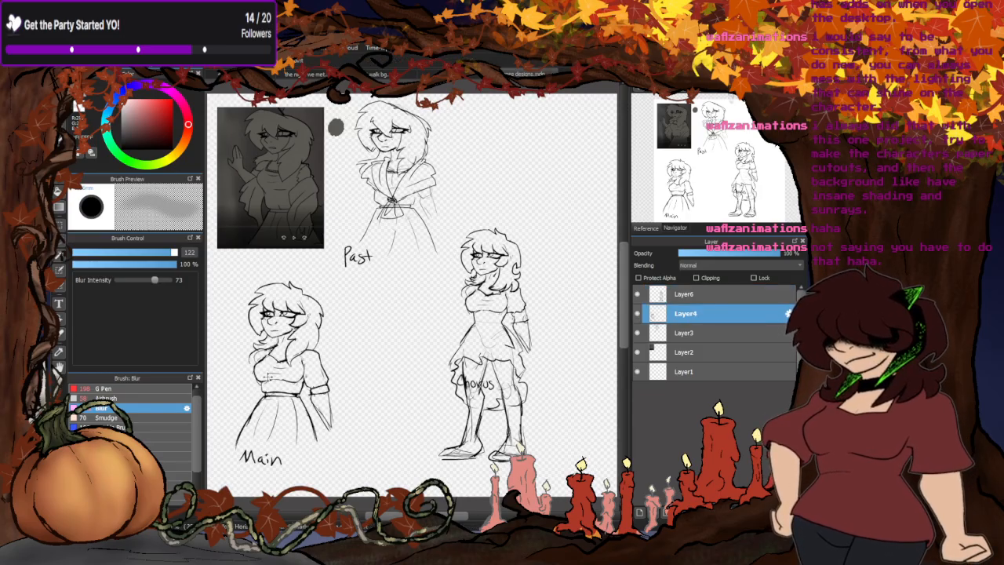
drag(268, 377, 458, 197)
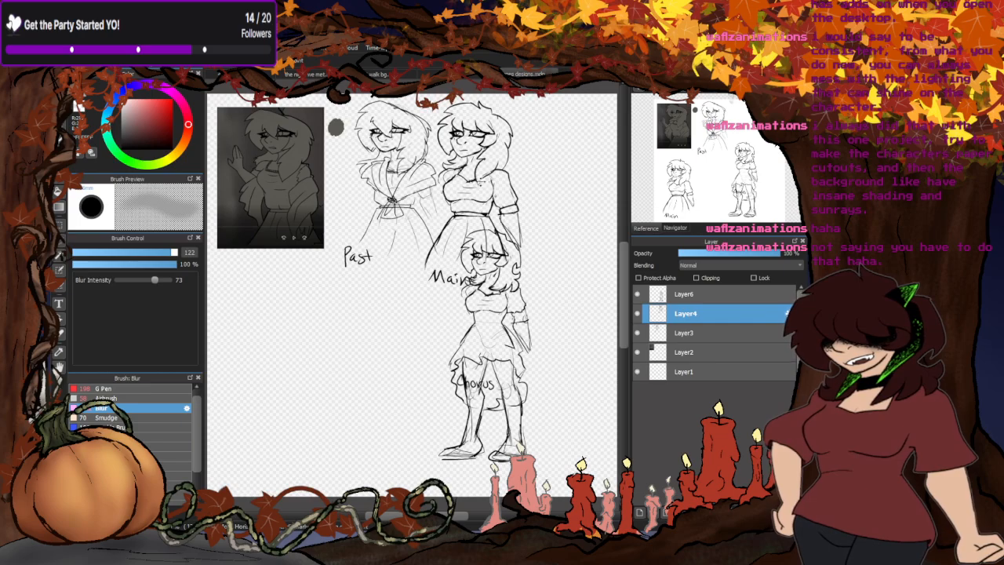
- Compare the Past and Main sketches side by side, along with the gray reference picture, checking faces, hair and outfits
scroll(481, 181, up, 5)
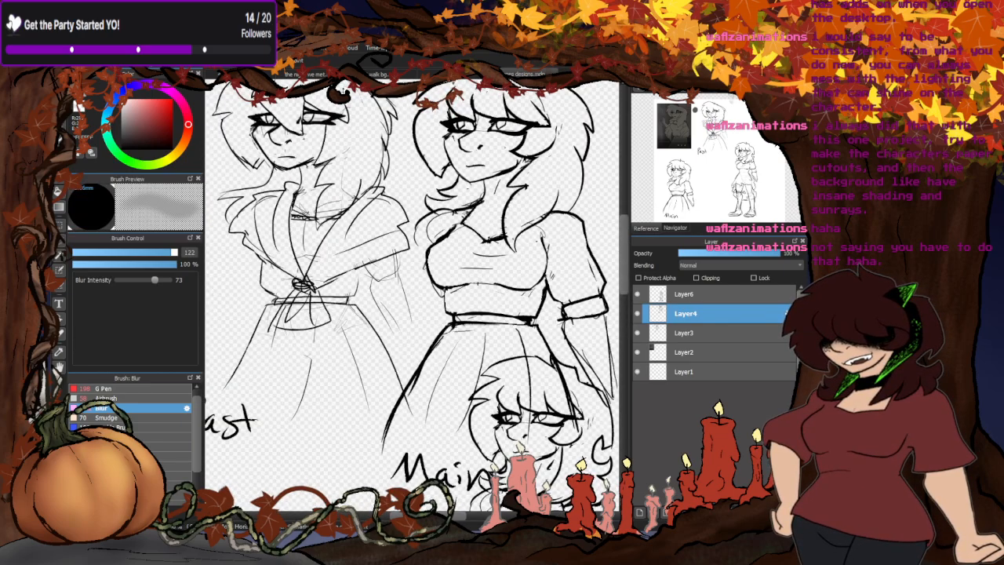
scroll(502, 181, down, 5)
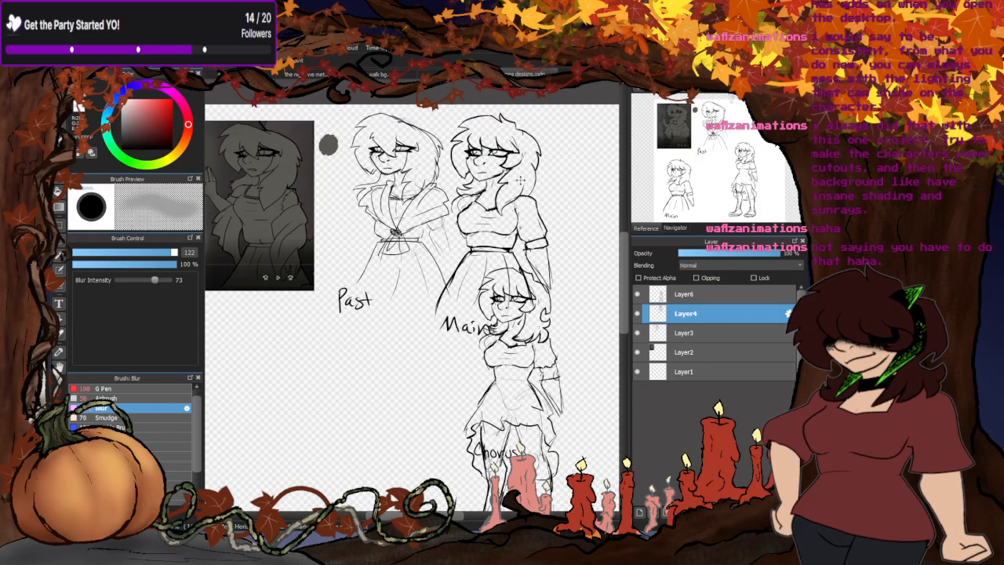
scroll(254, 145, up, 5)
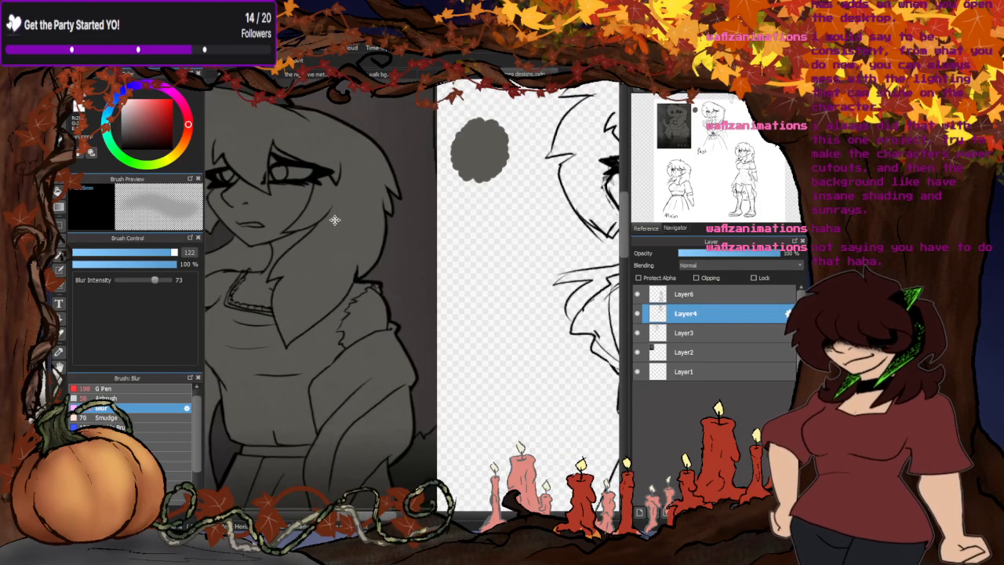
scroll(299, 141, down, 4)
scroll(478, 157, up, 2)
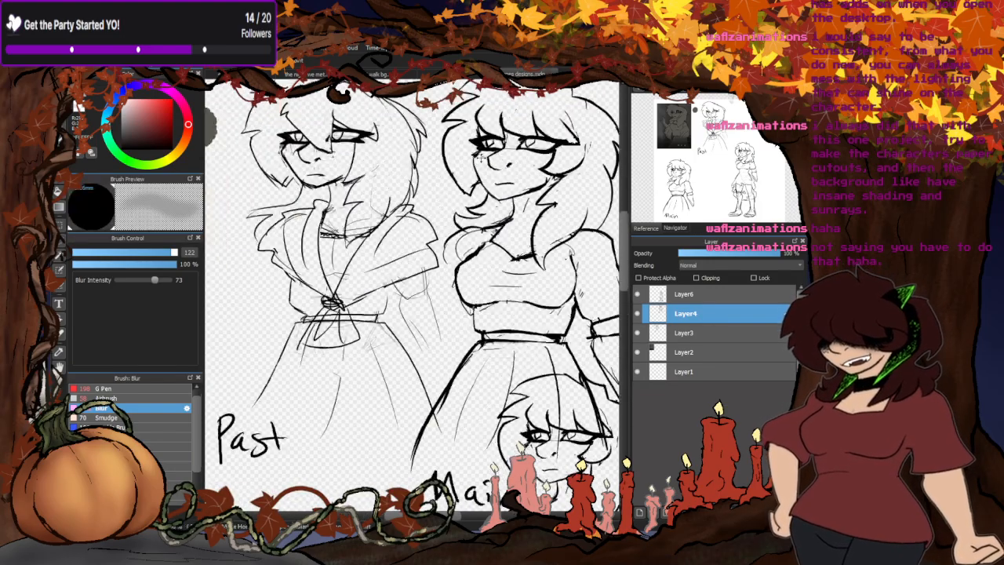
scroll(446, 210, down, 1)
scroll(337, 239, up, 1)
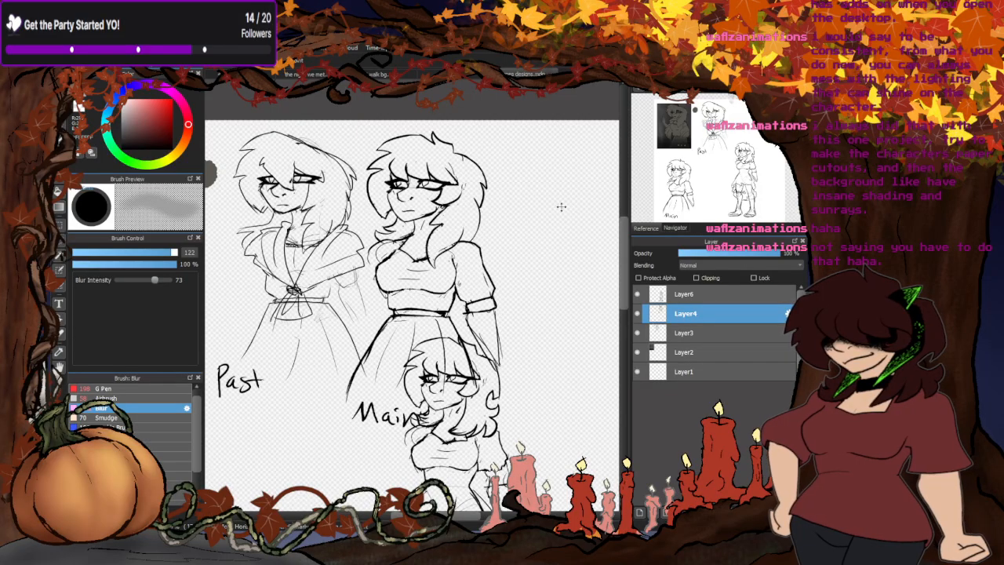
scroll(321, 226, up, 2)
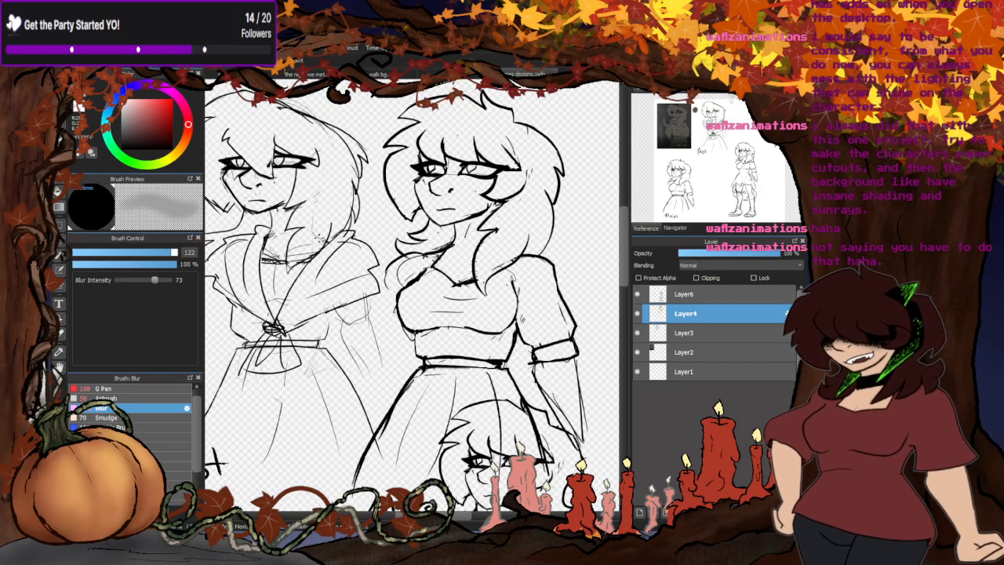
scroll(536, 212, down, 3)
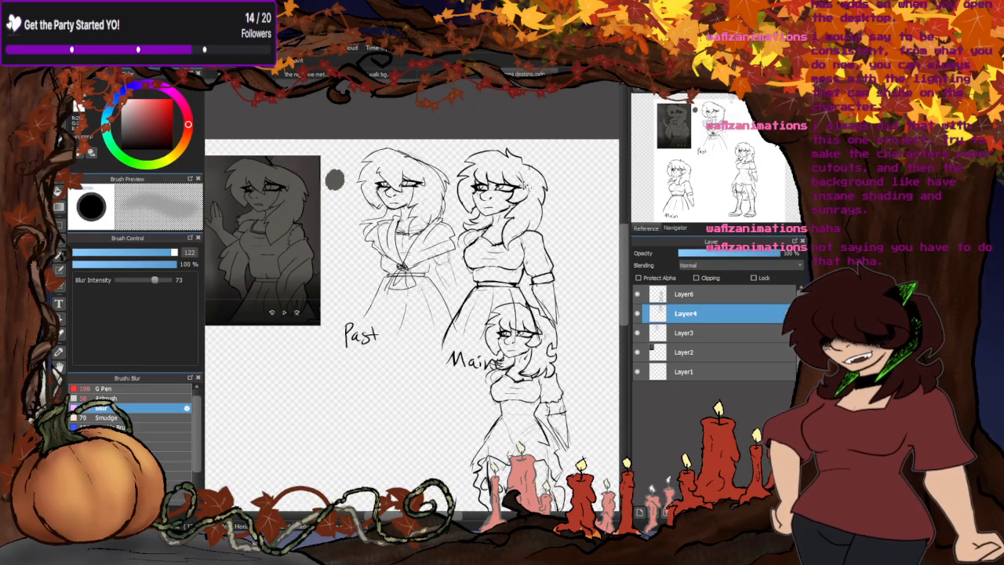
scroll(524, 186, up, 2)
scroll(489, 163, down, 1)
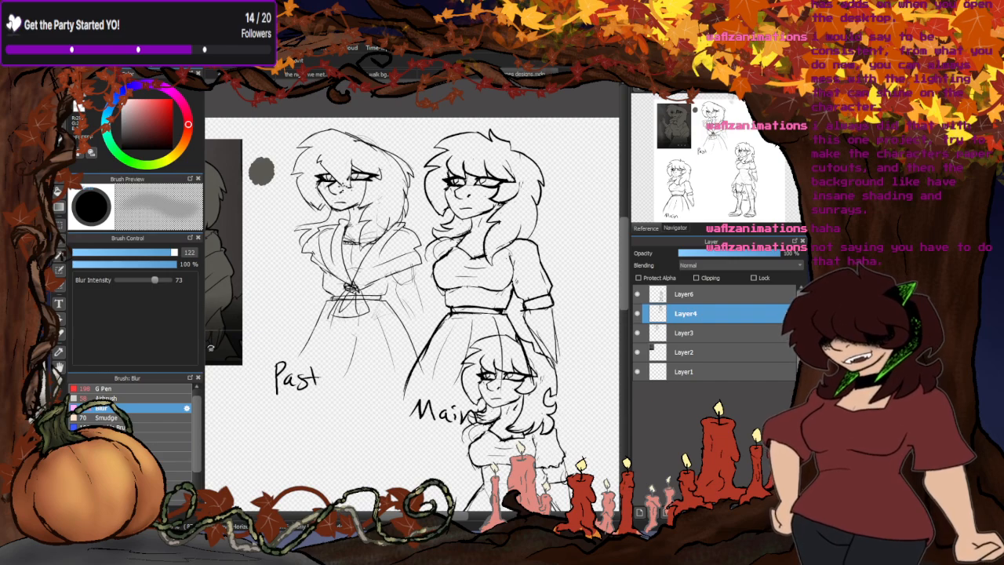
- Nudge the Main sketch slightly, and place it below the Past sketch, clear of the Chorus figure
mouse_move(496, 238)
mouse_down()
mouse_move(473, 226)
mouse_move(493, 243)
mouse_up()
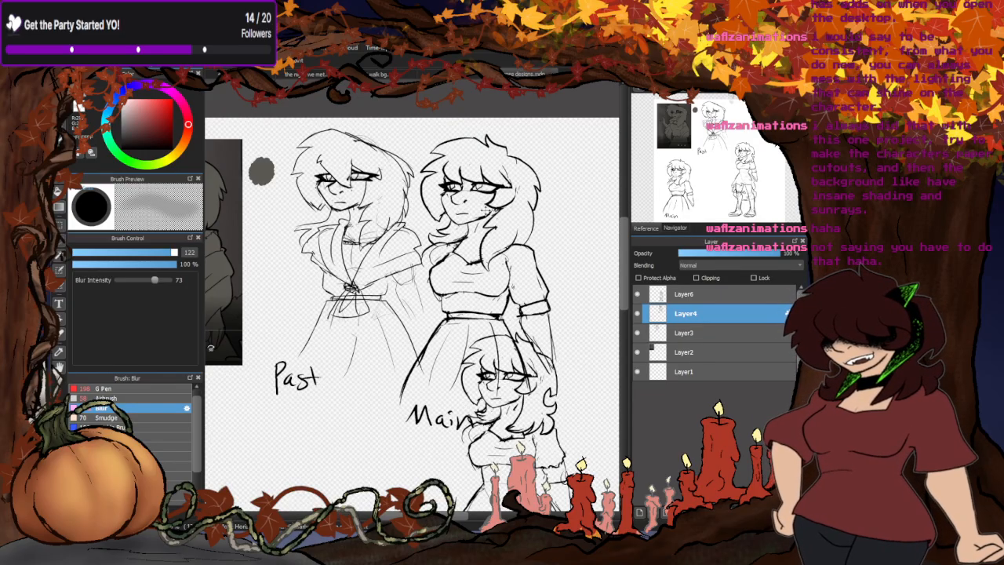
scroll(394, 190, down, 3)
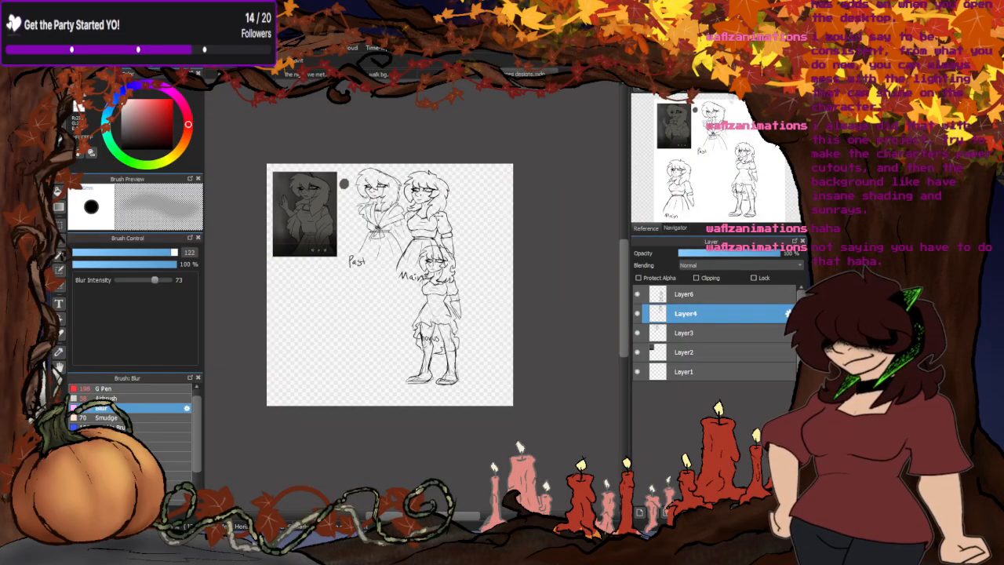
drag(438, 215, 359, 323)
- Examine the face and hair in the dark gray reference picture beside the Past sketch
scroll(304, 194, up, 4)
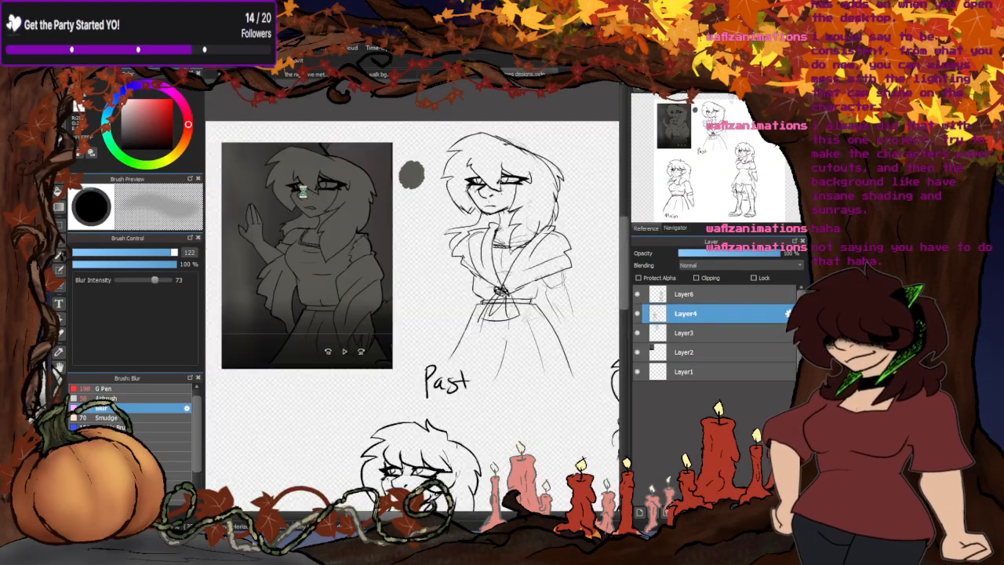
scroll(344, 182, up, 2)
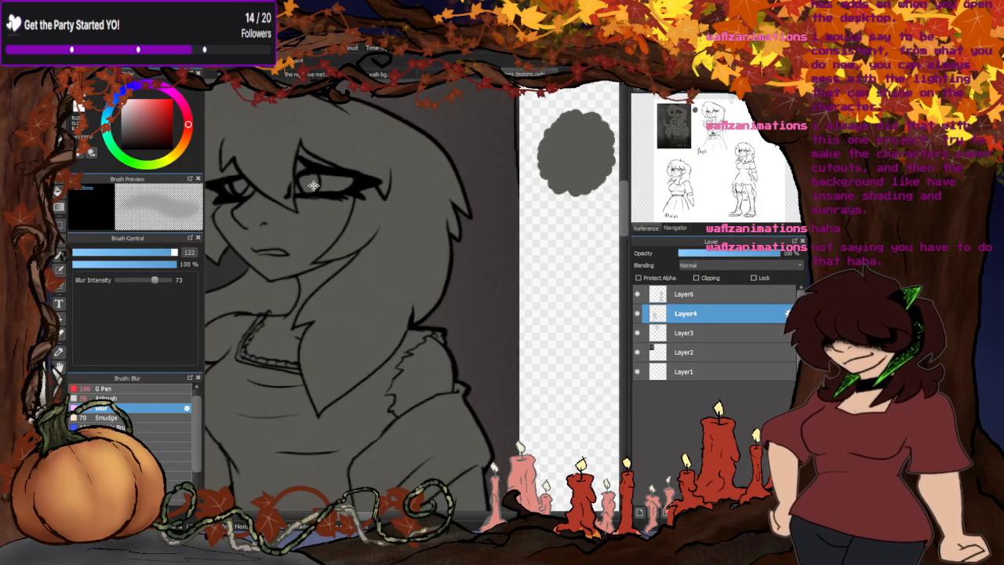
scroll(382, 186, down, 2)
scroll(382, 185, up, 3)
scroll(404, 192, down, 5)
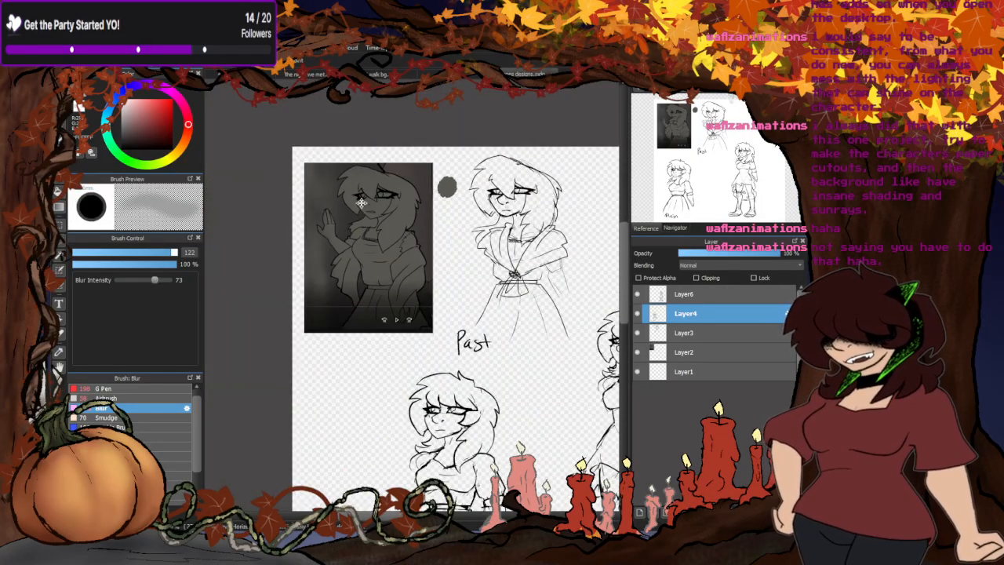
scroll(447, 251, up, 2)
- Return to the side-view character drawing, select the Airbrush and inspect the shading on her face and hair
click(286, 73)
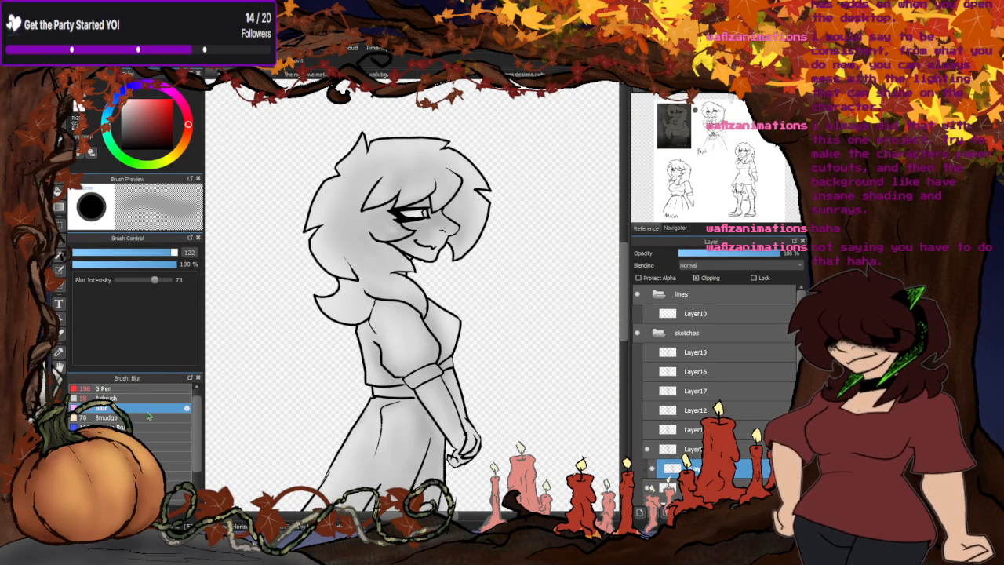
click(108, 398)
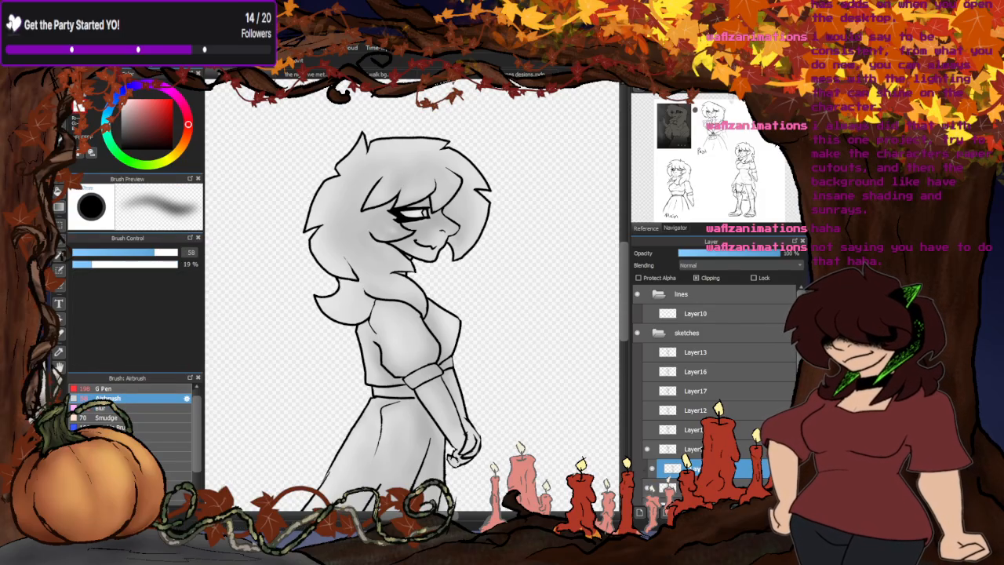
scroll(390, 225, up, 3)
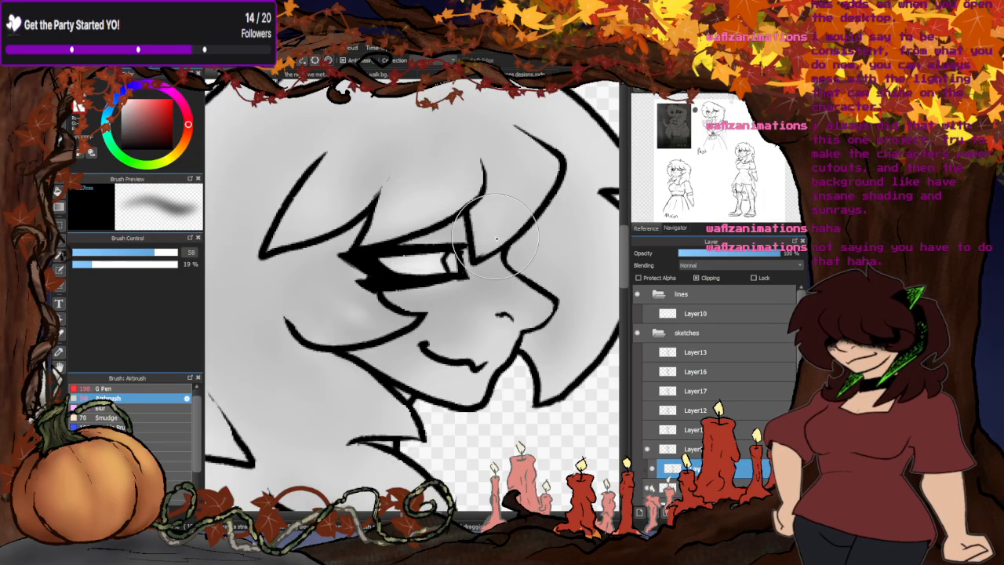
scroll(451, 188, down, 3)
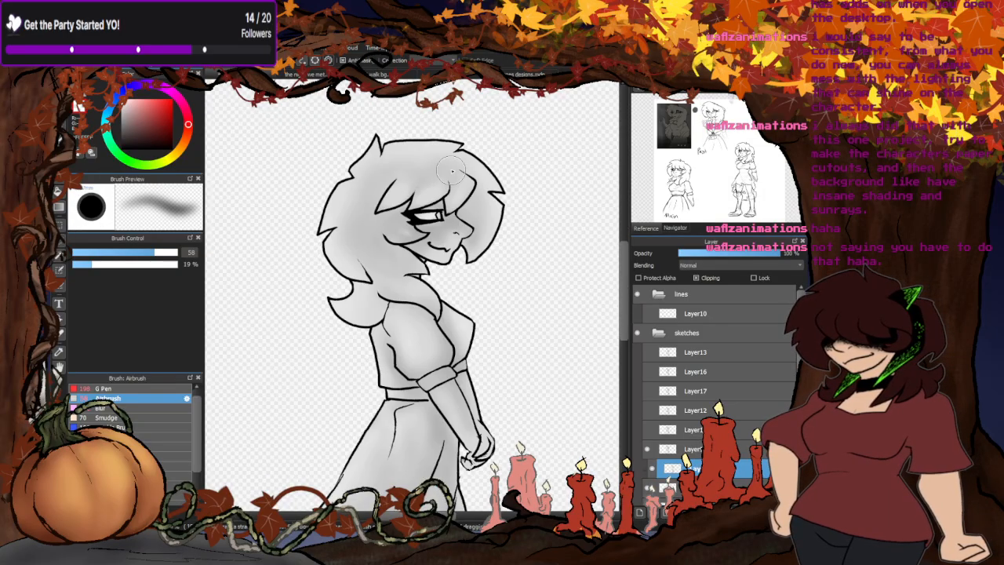
scroll(377, 253, up, 1)
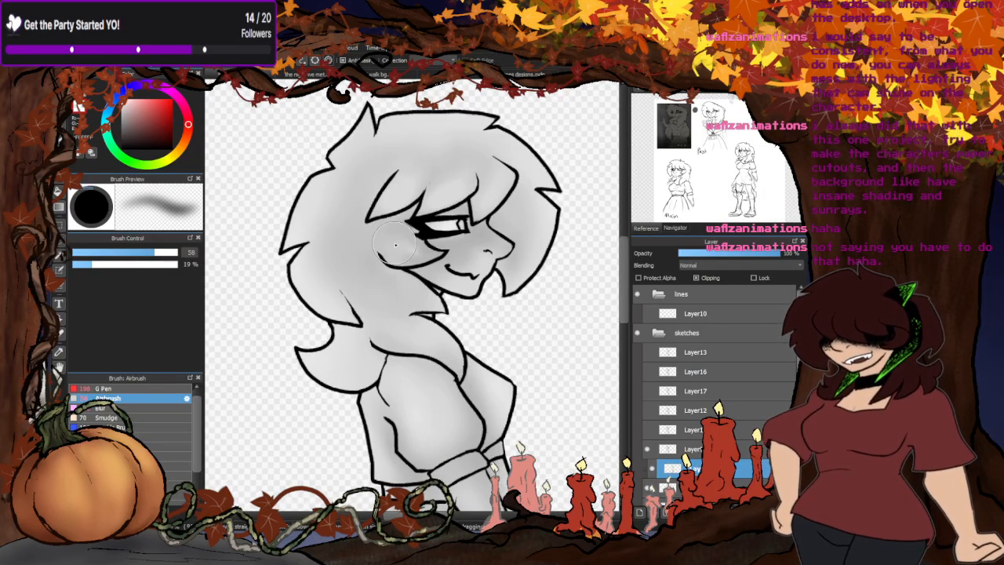
- Switch to the forest scene and examine the character's shading and light edges on the hair, sleeves and arms
click(385, 74)
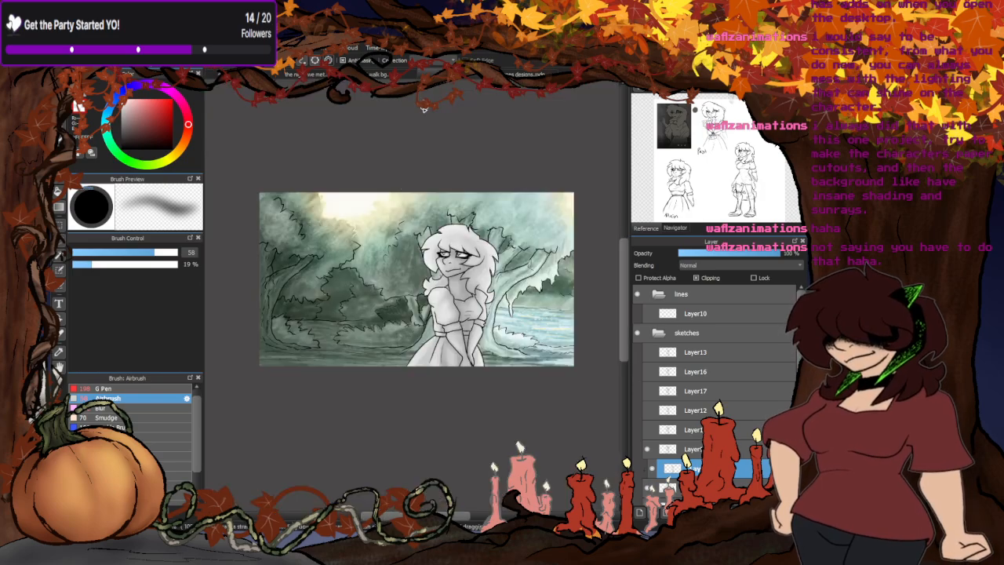
scroll(429, 271, up, 2)
scroll(499, 315, up, 2)
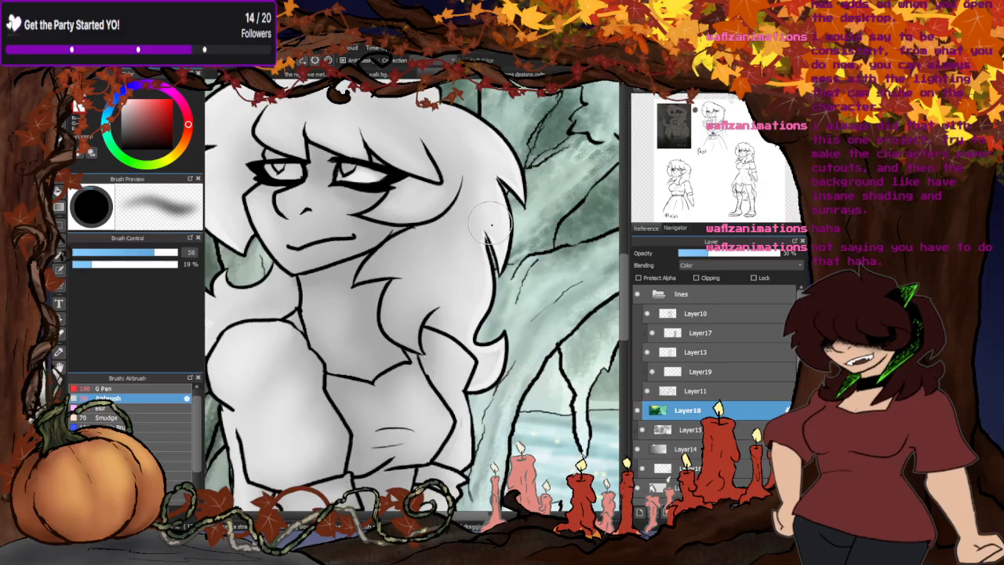
scroll(488, 222, down, 3)
scroll(435, 311, up, 2)
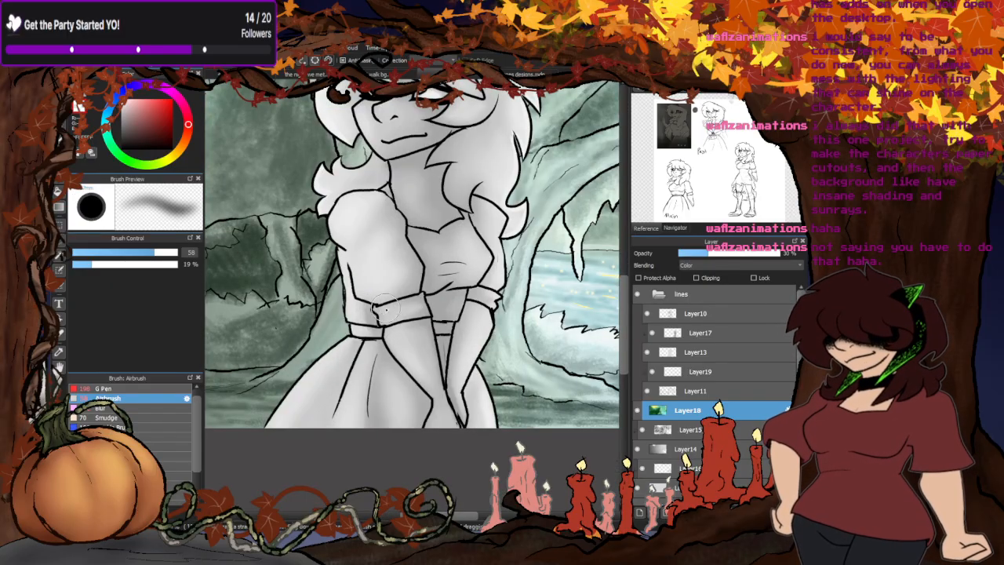
scroll(423, 298, up, 1)
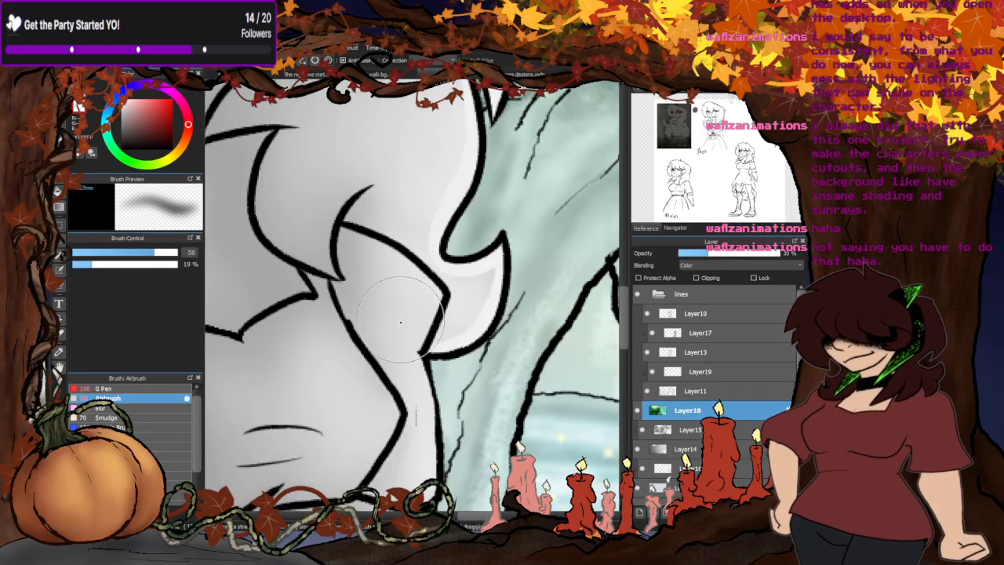
scroll(427, 259, down, 3)
scroll(433, 265, up, 1)
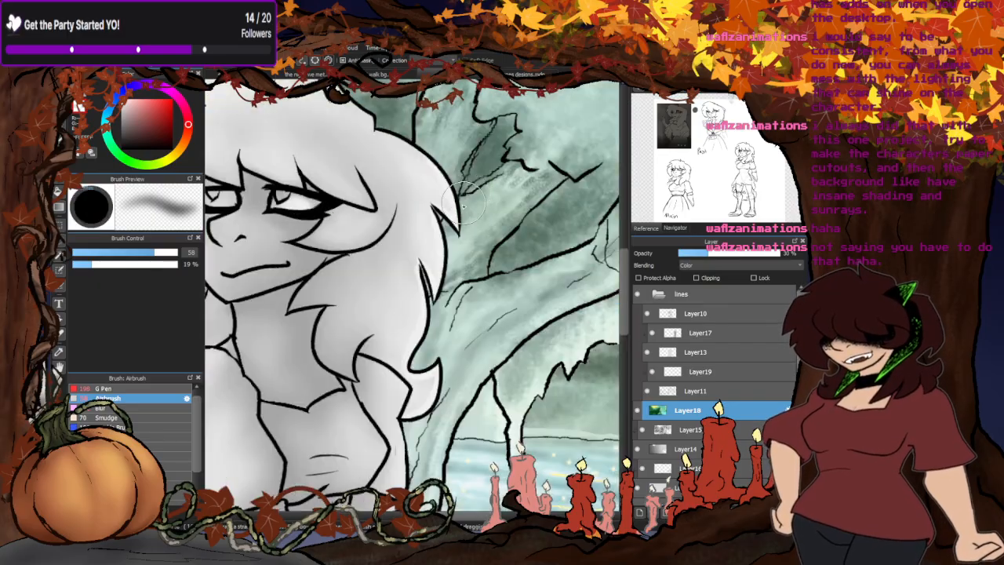
scroll(416, 267, down, 2)
- Return to the side-view drawing and choose the G Pen at size 33 for the hair's back edge
click(281, 73)
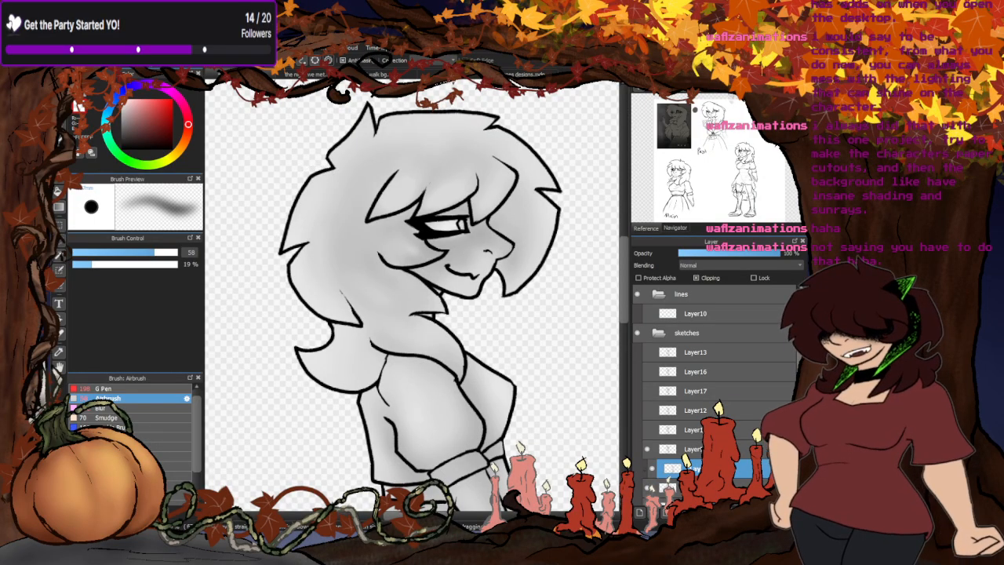
click(108, 389)
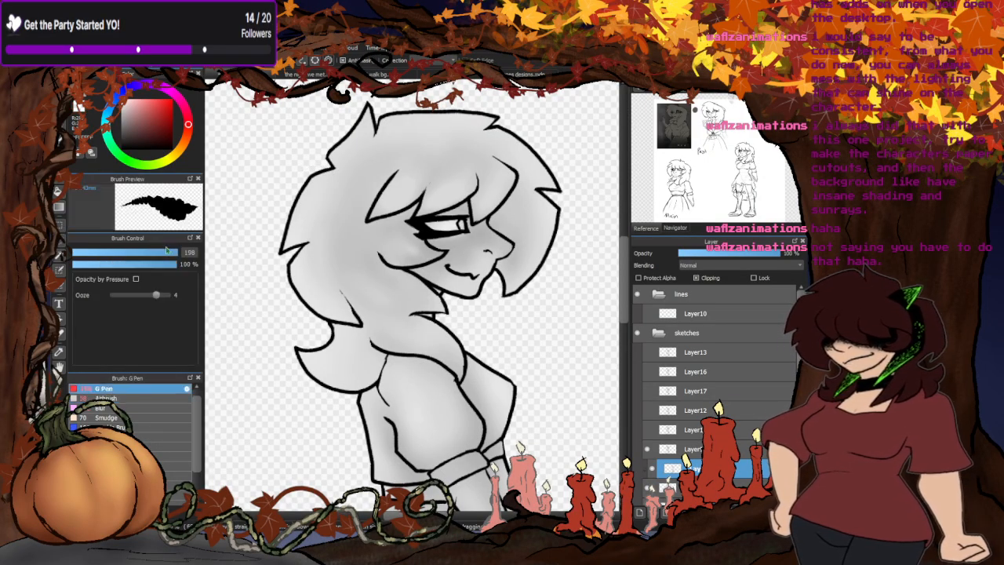
scroll(345, 157, up, 3)
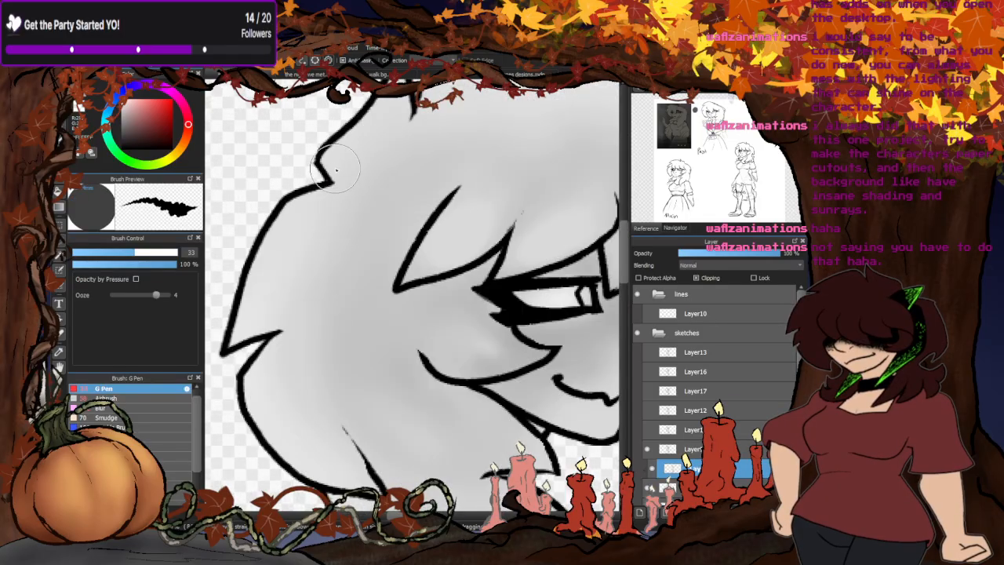
scroll(329, 193, down, 2)
scroll(328, 193, down, 1)
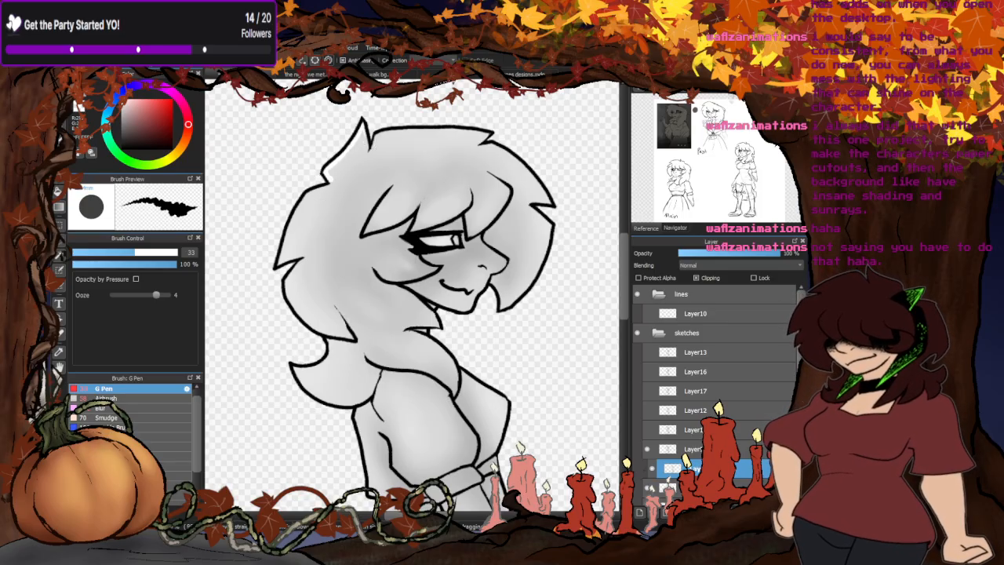
- View the walking background, and return to the forest scene to examine the sparkling water beside the tree
click(378, 74)
scroll(412, 216, down, 1)
scroll(456, 293, up, 1)
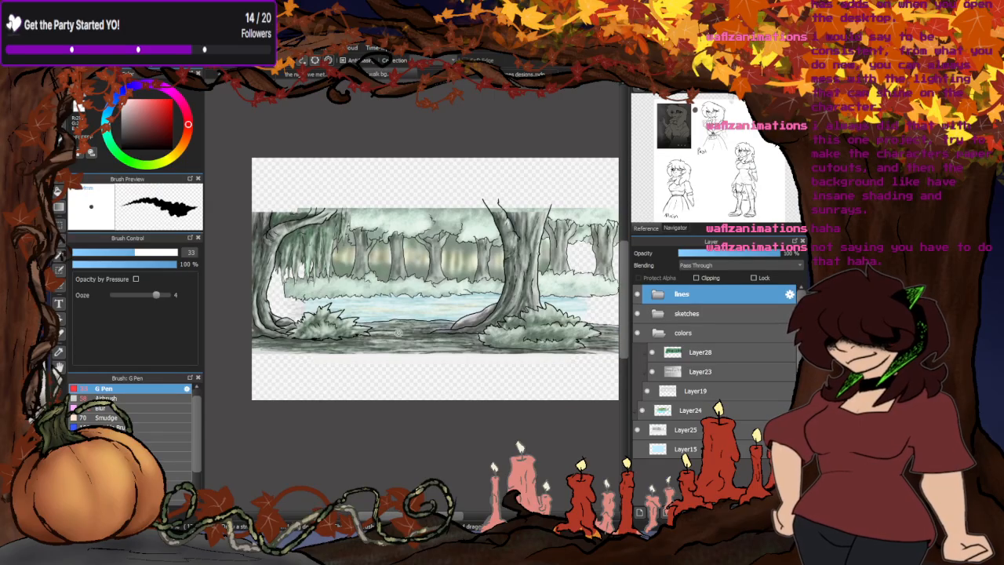
click(312, 75)
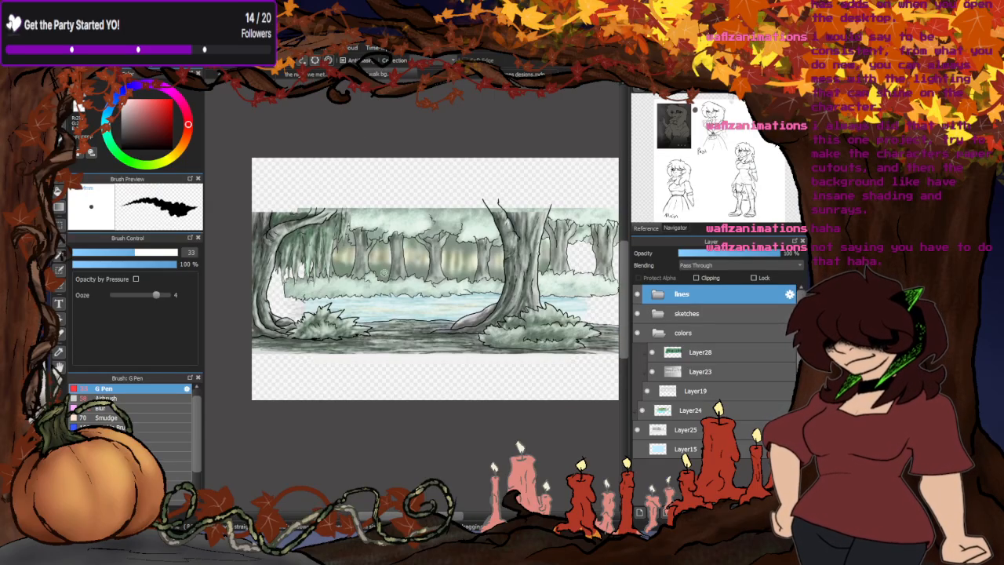
scroll(532, 338, up, 3)
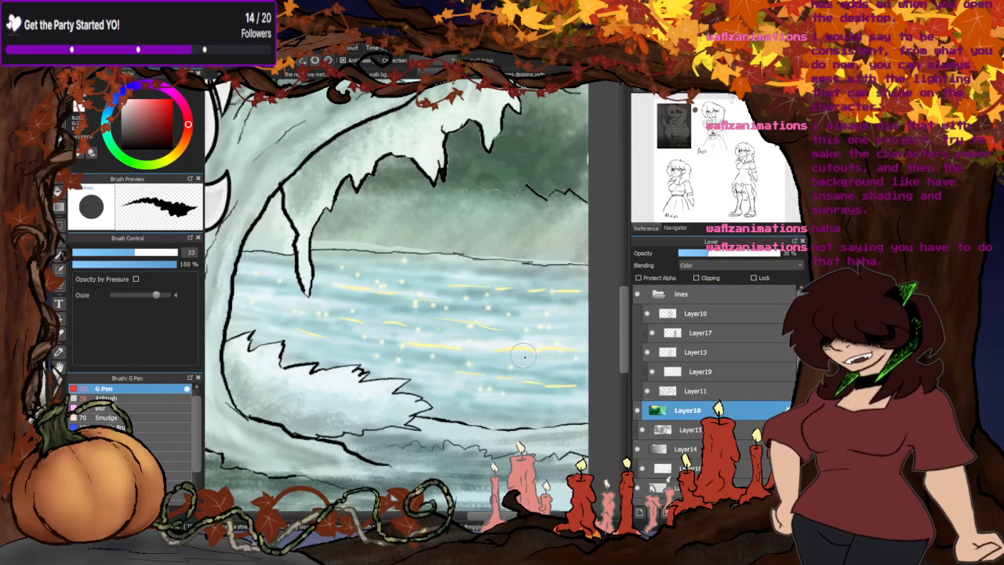
- Examine the trees and water in the walking background and compare them with the forest scene as a whole
click(379, 76)
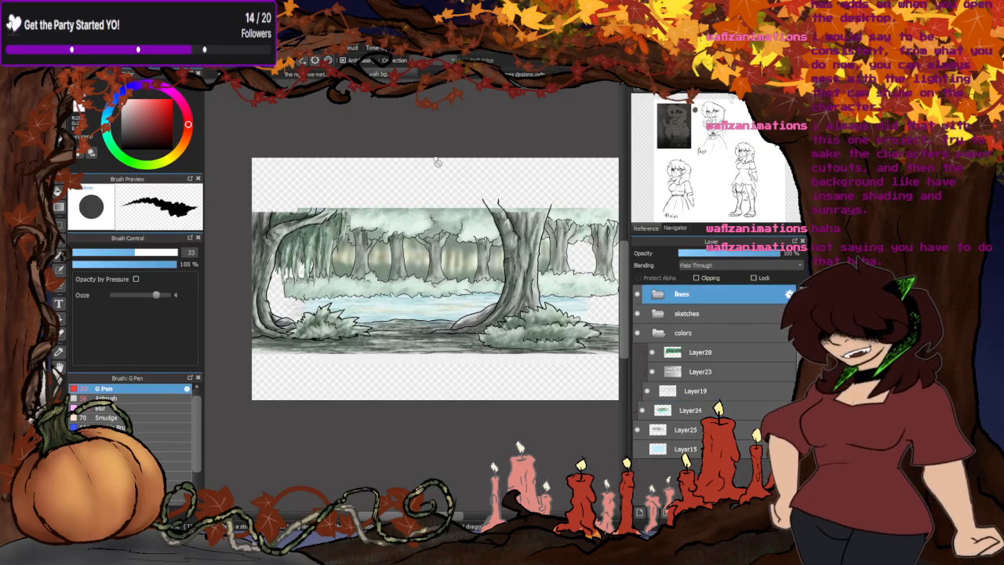
scroll(436, 163, up, 3)
scroll(435, 298, up, 2)
scroll(497, 287, down, 5)
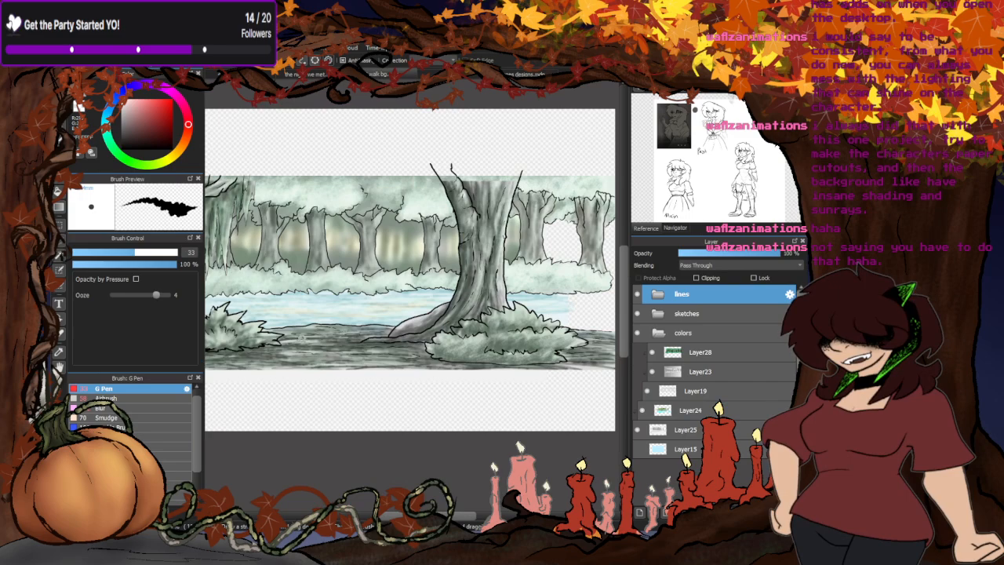
click(457, 76)
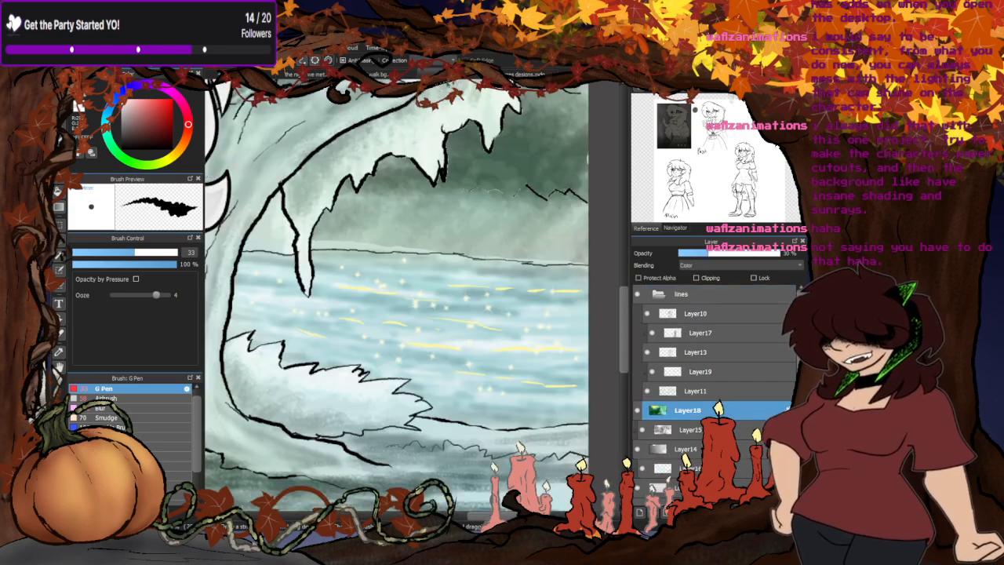
scroll(403, 296, down, 3)
scroll(509, 282, down, 2)
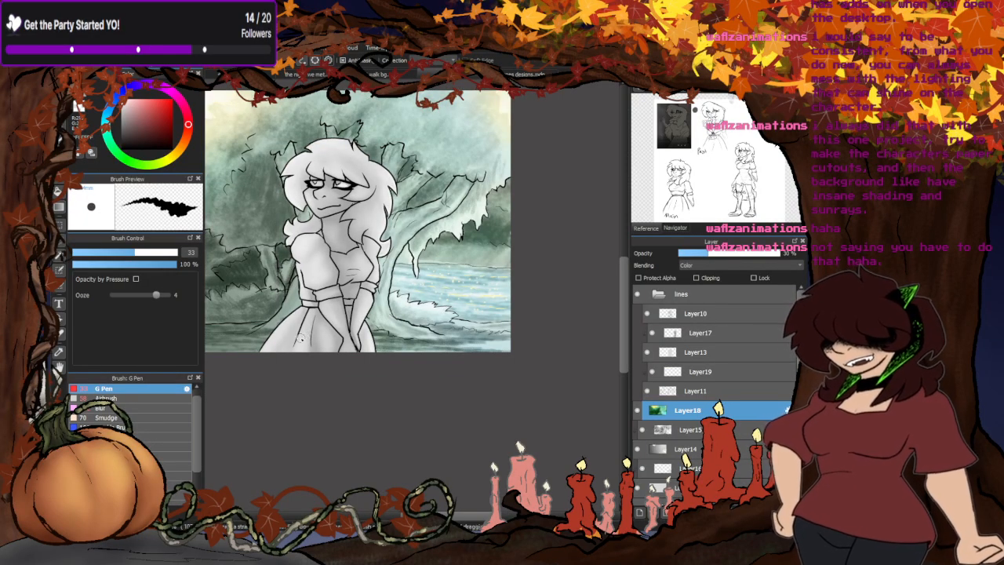
scroll(482, 251, down, 2)
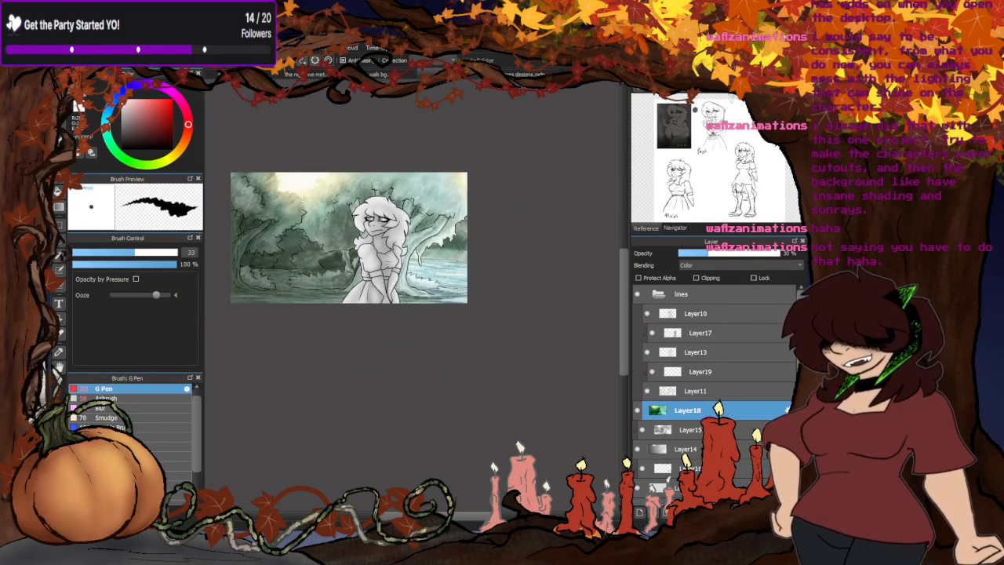
- Return to the side-view drawing and paint a white light edge along the hair in front of her face
click(292, 75)
scroll(373, 136, up, 1)
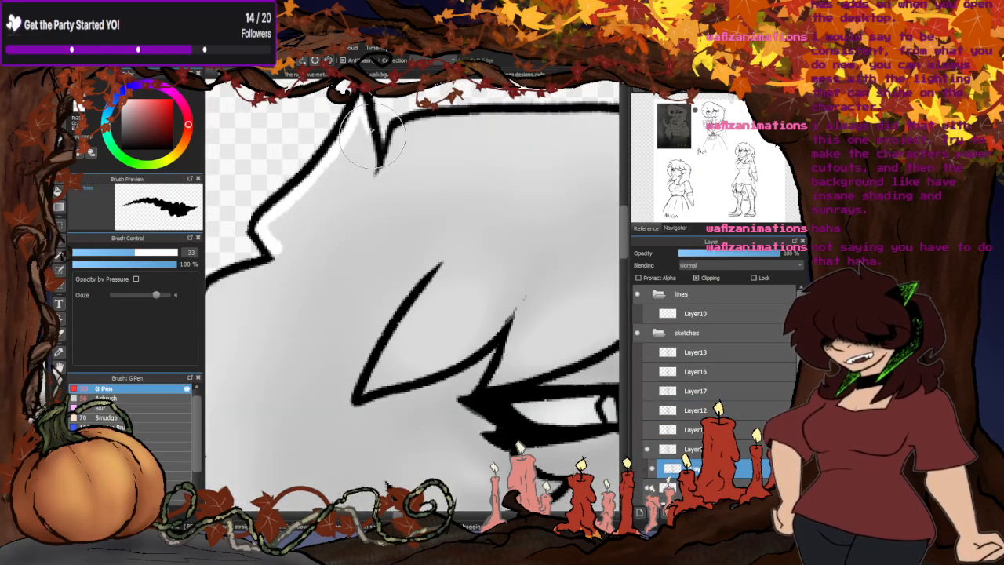
scroll(337, 129, down, 4)
scroll(394, 167, up, 3)
scroll(328, 178, down, 3)
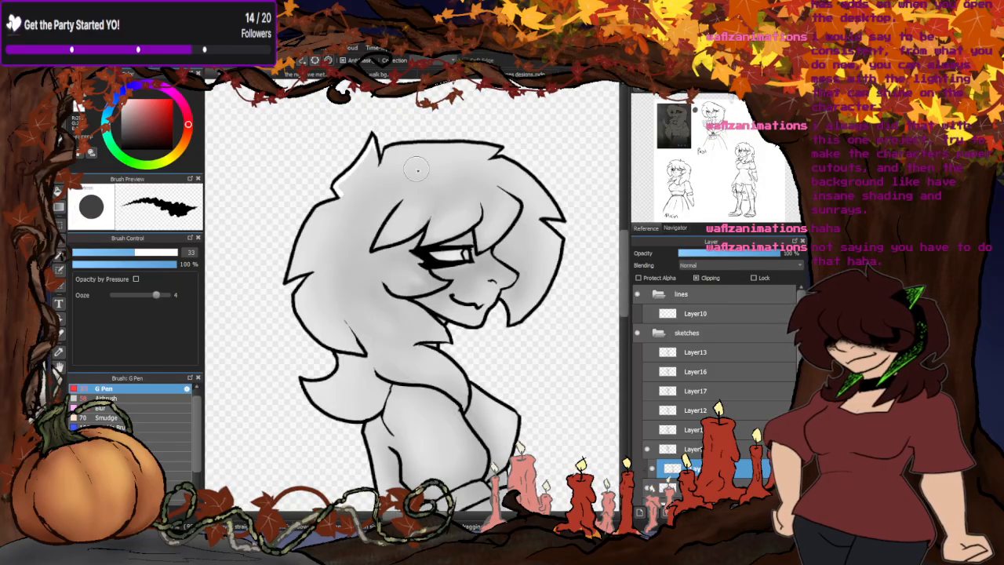
scroll(538, 213, up, 3)
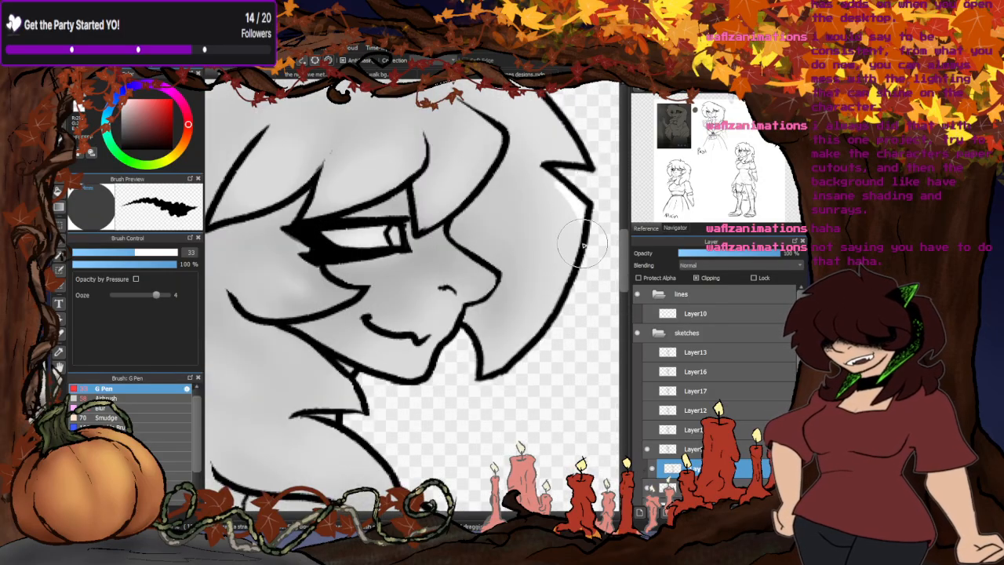
mouse_move(584, 215)
mouse_down()
mouse_move(575, 252)
mouse_move(501, 359)
mouse_up()
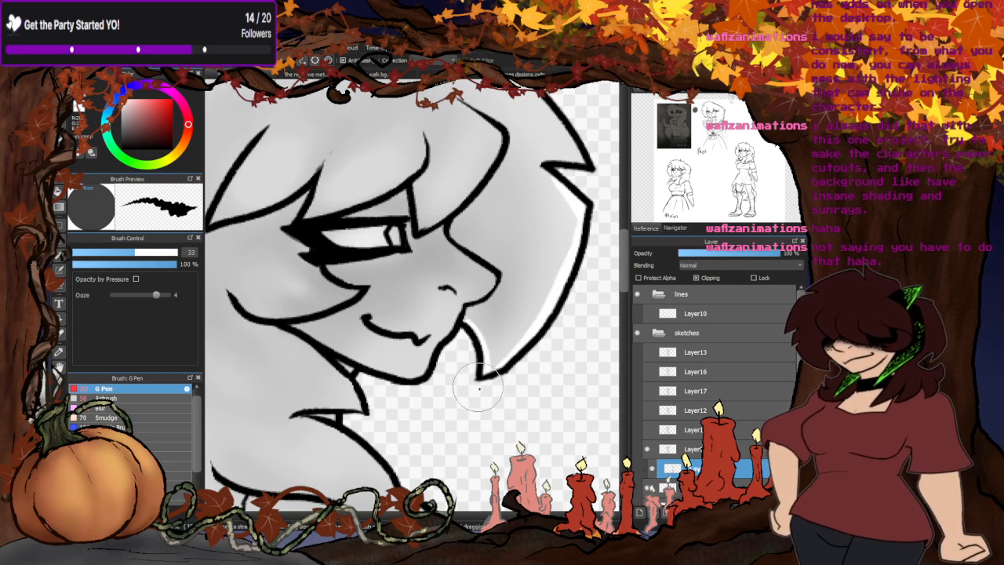
scroll(418, 262, down, 3)
scroll(455, 280, up, 3)
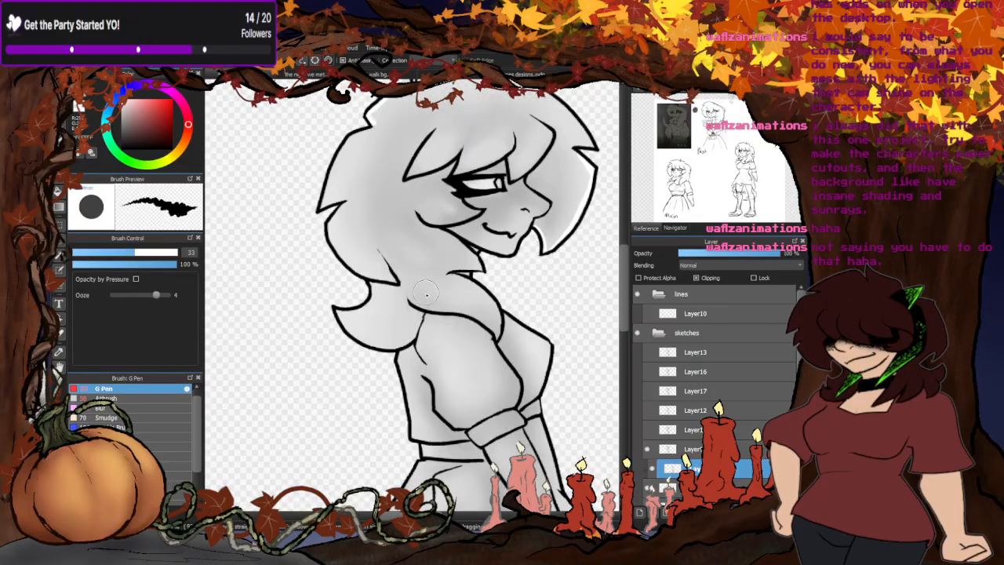
- Paint a white light edge down the back of the character's hair to the tip above the neck
scroll(353, 241, up, 2)
mouse_move(326, 209)
mouse_down()
mouse_move(346, 183)
mouse_move(323, 237)
mouse_move(400, 325)
mouse_up()
scroll(398, 330, down, 3)
scroll(381, 294, up, 2)
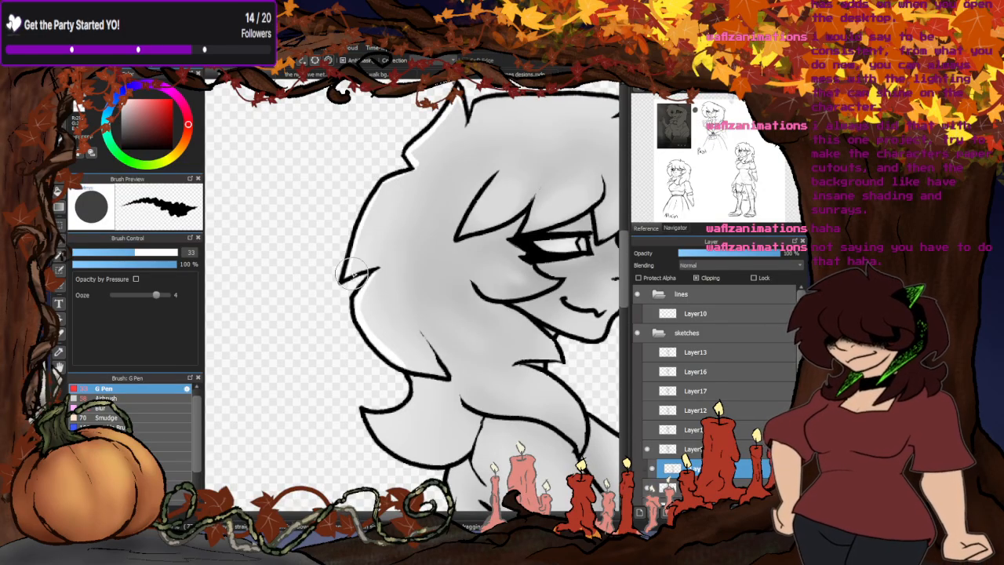
- Add white light edges to the upper and outer sides of the hair curl behind her shoulder
scroll(348, 268, down, 3)
scroll(389, 343, up, 4)
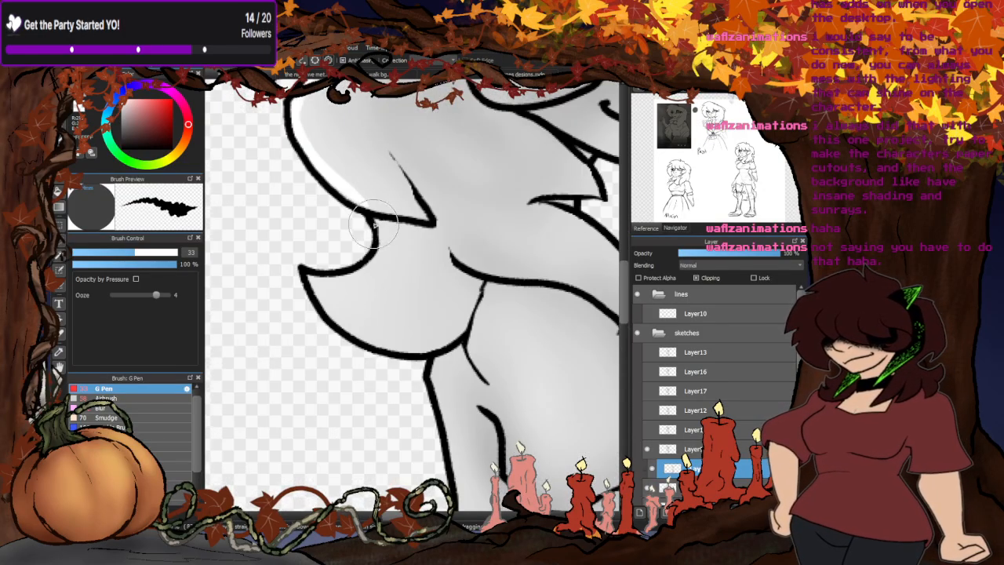
mouse_move(372, 225)
mouse_down()
mouse_move(360, 275)
mouse_move(301, 276)
mouse_move(344, 279)
mouse_move(308, 275)
mouse_move(333, 312)
mouse_up()
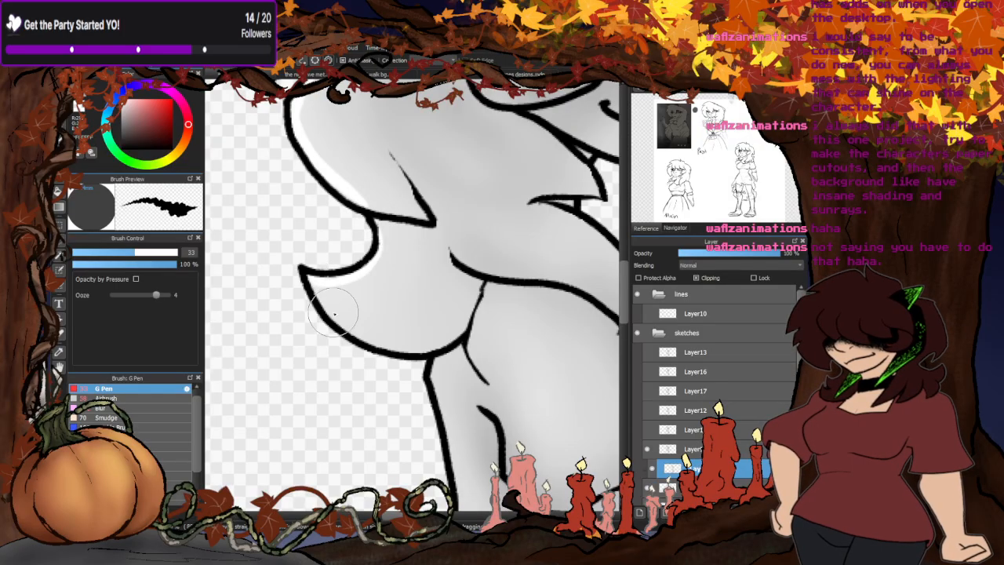
drag(302, 265, 341, 317)
scroll(337, 259, down, 4)
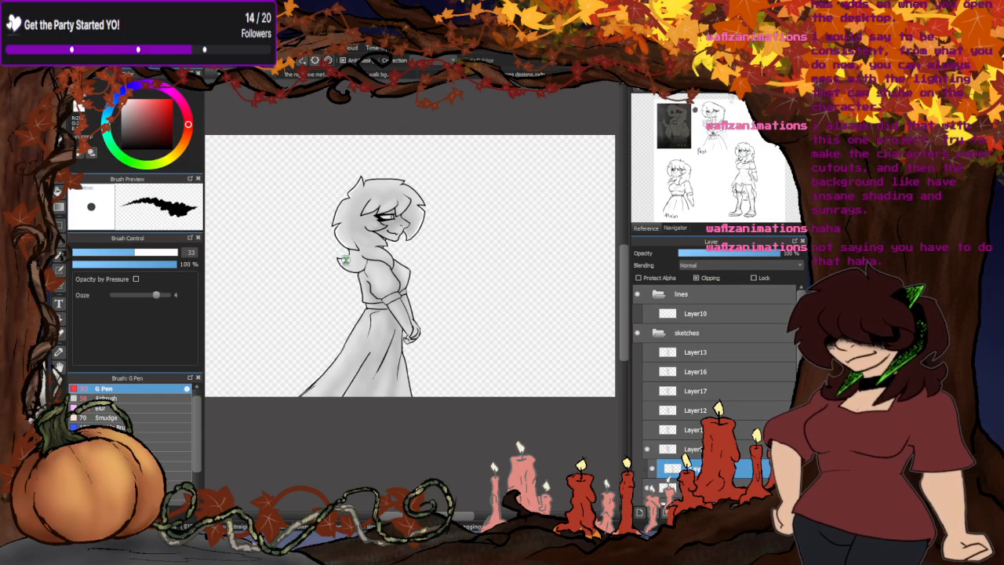
- Brighten the white of the character's eye and reduce the G Pen size to 14.6
scroll(294, 311, up, 2)
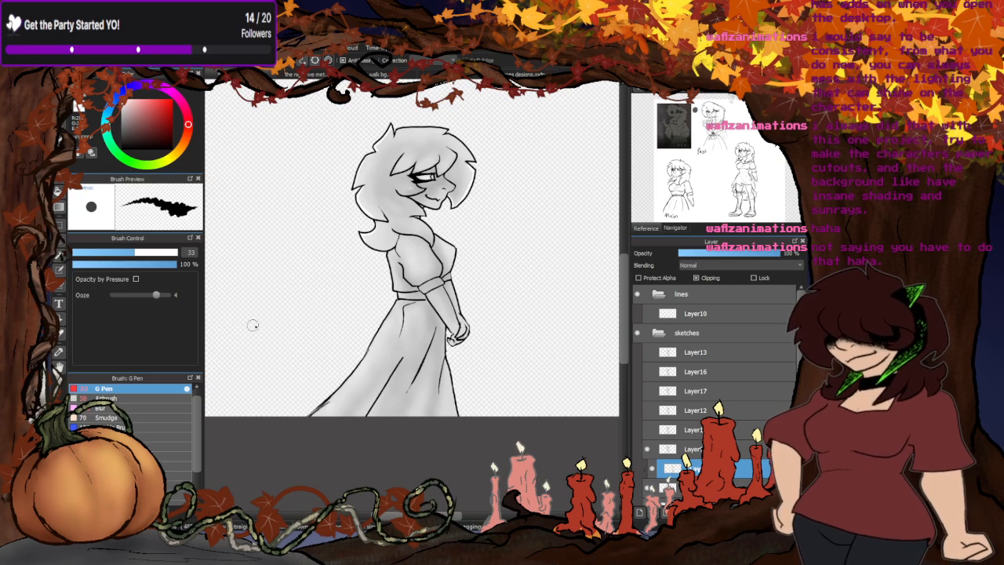
scroll(435, 172, up, 5)
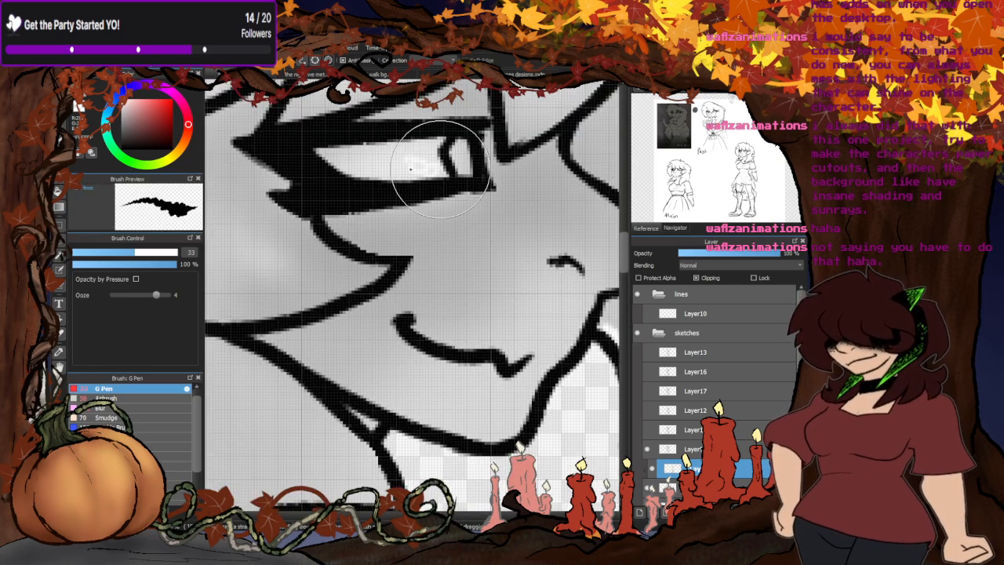
drag(130, 255, 103, 256)
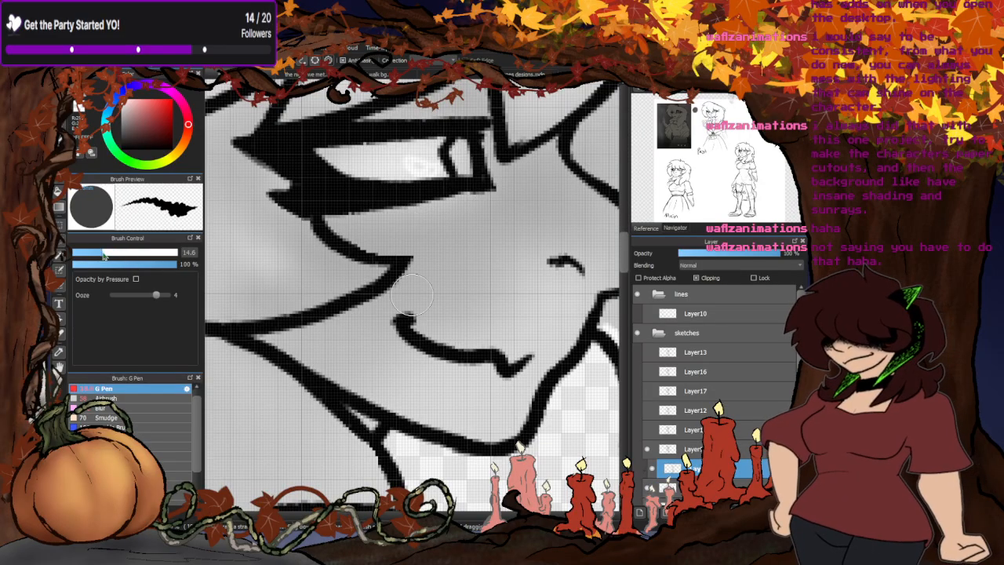
scroll(423, 169, down, 2)
scroll(449, 162, down, 3)
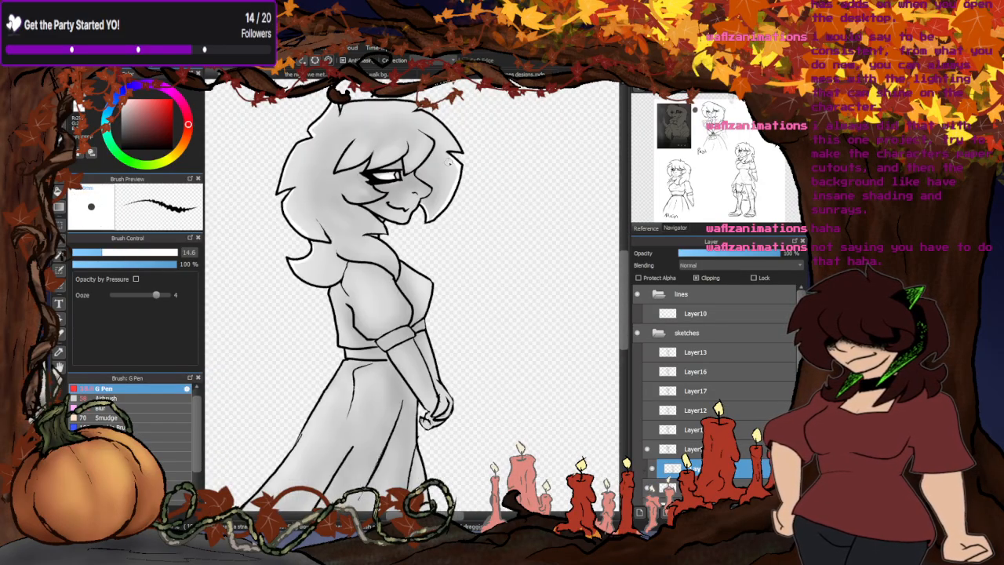
scroll(448, 163, down, 2)
scroll(461, 218, down, 1)
scroll(423, 174, up, 1)
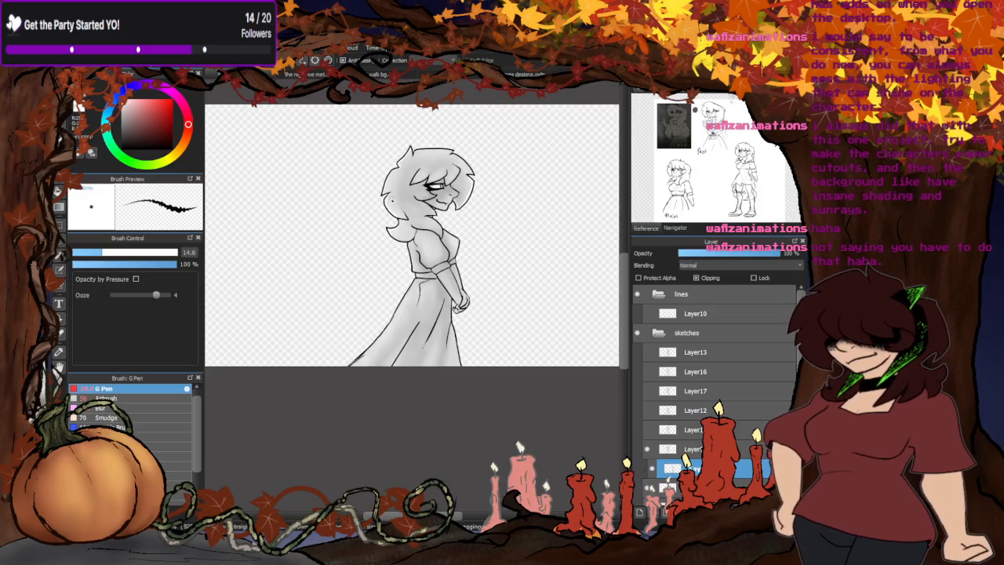
- Merge the clipped light edges into the shading layer and show the hidden line-art layer in place of the old lines
click(704, 512)
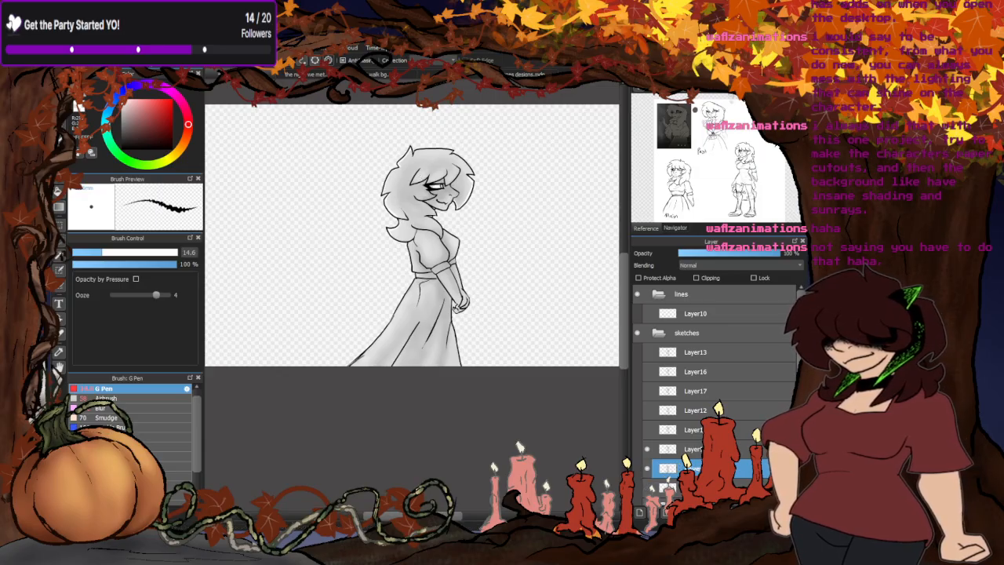
click(646, 430)
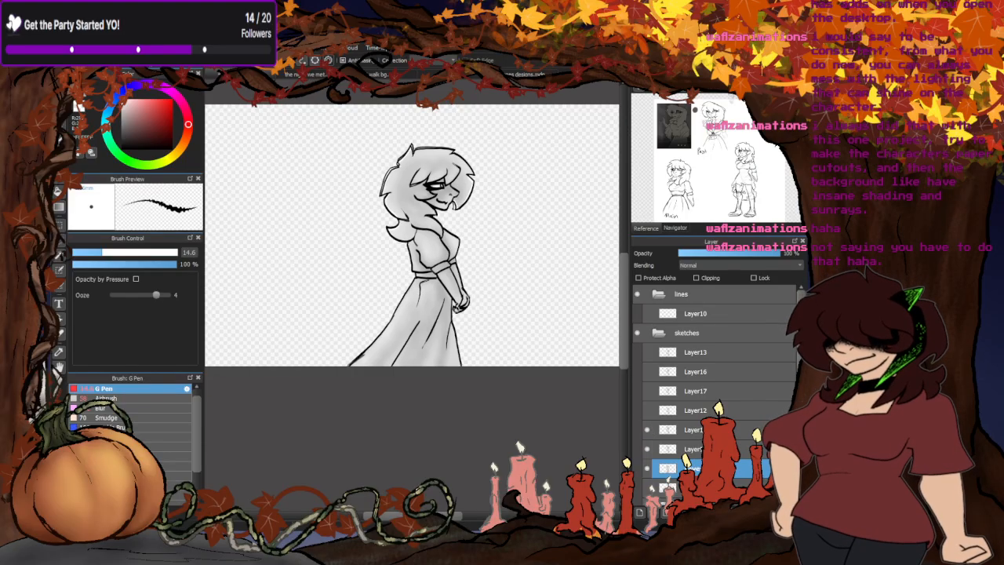
click(693, 451)
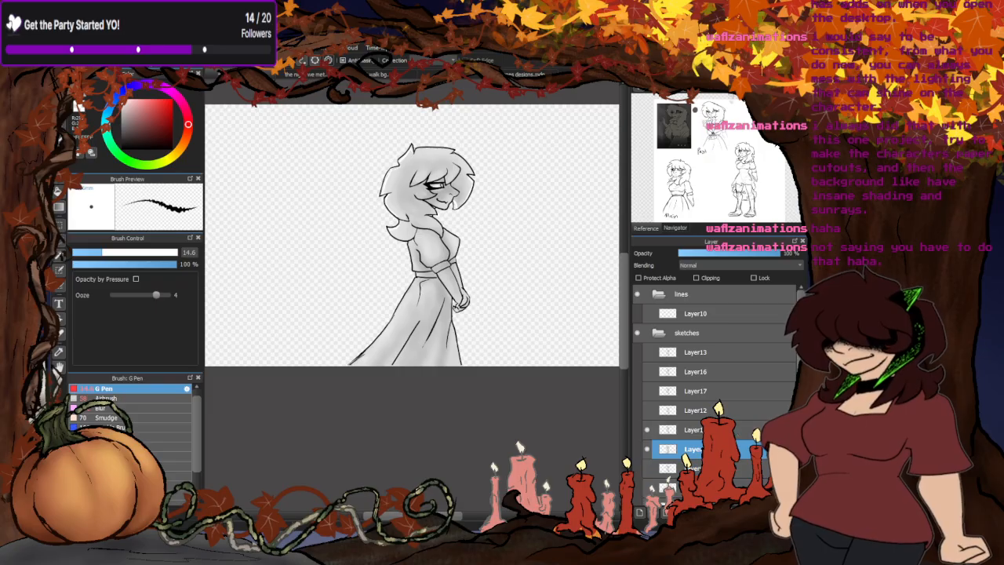
click(647, 448)
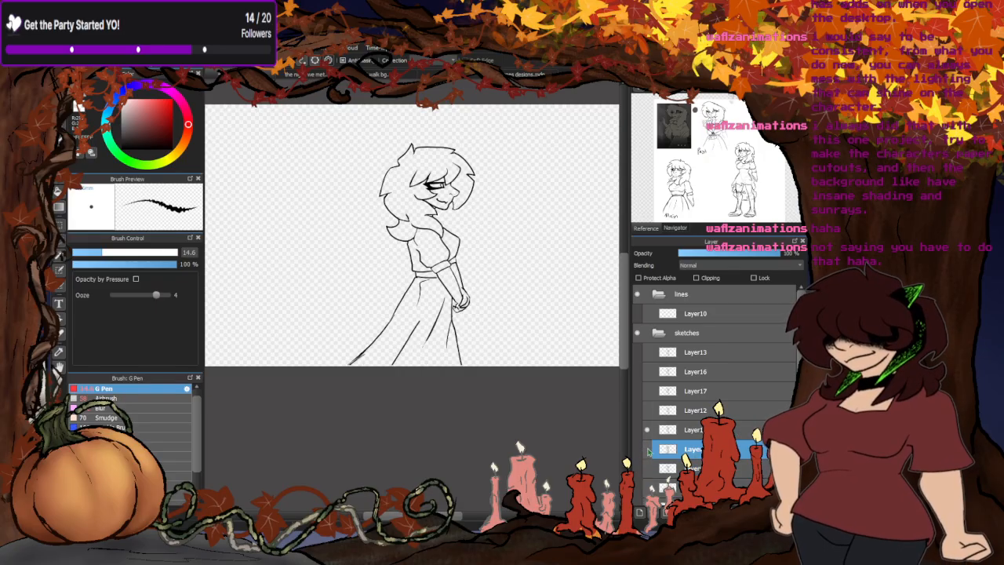
click(646, 449)
click(667, 468)
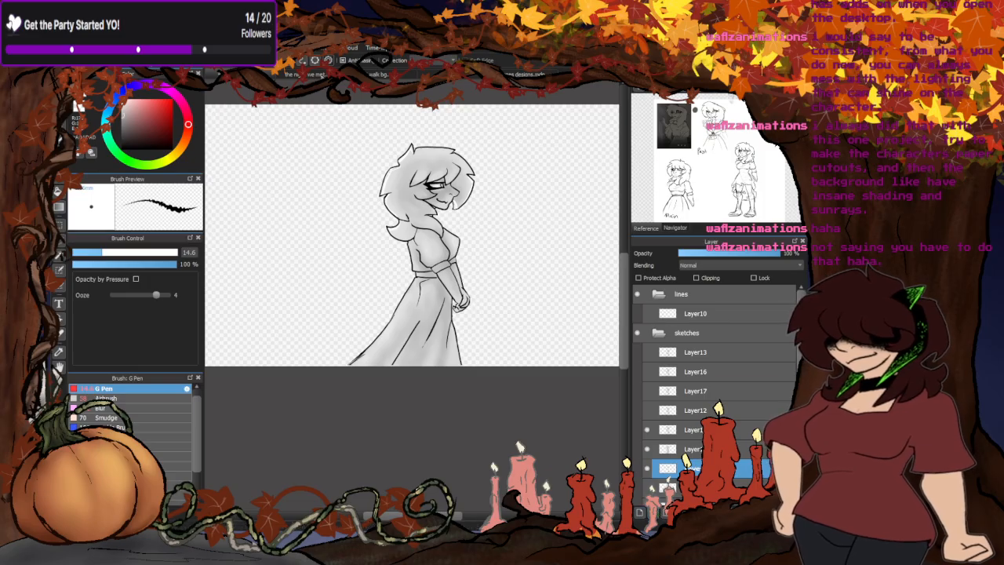
- Look through the walking background, forest scene, character reference sheet and storyboard to compare the character's look
click(321, 76)
click(380, 75)
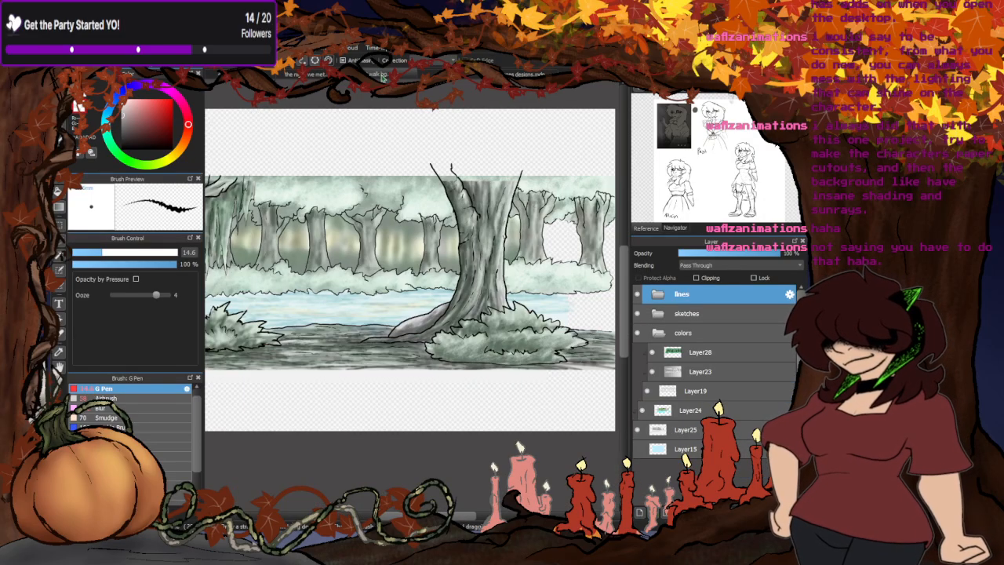
click(447, 76)
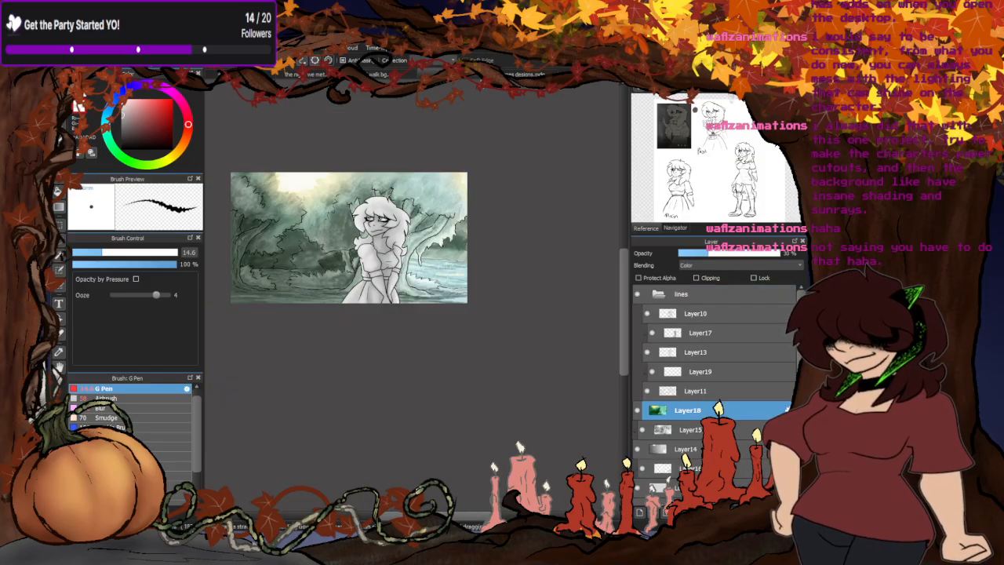
click(473, 82)
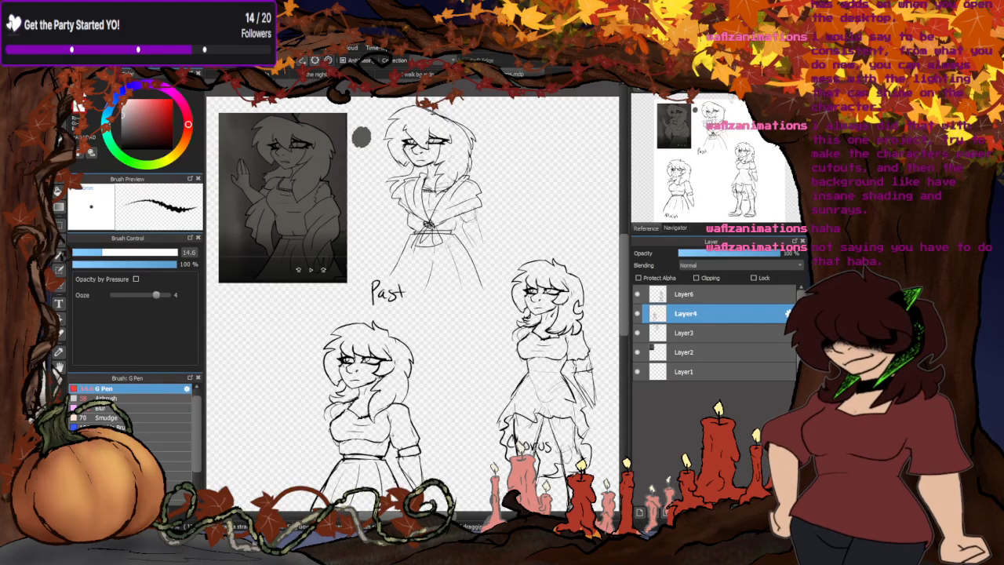
click(378, 73)
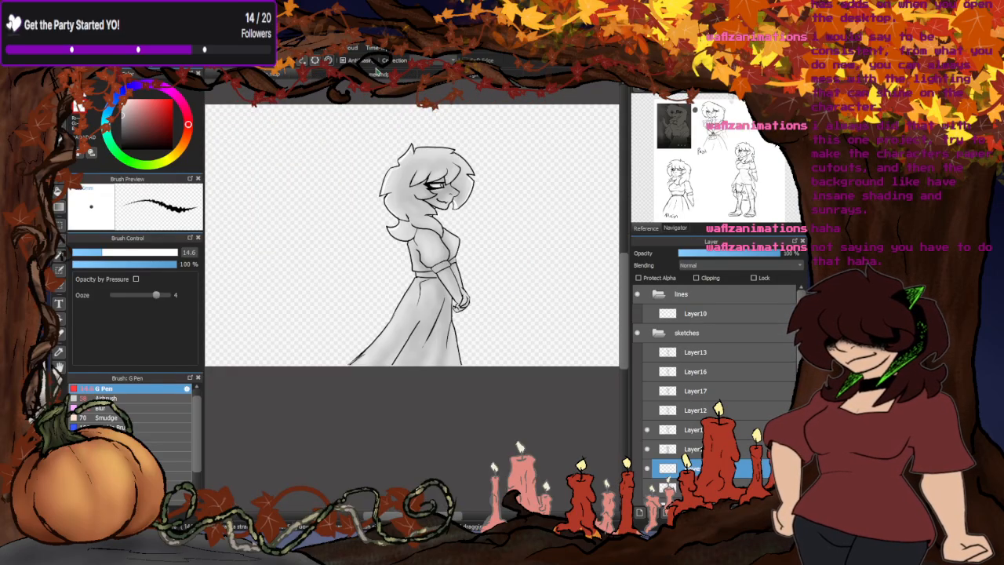
click(408, 74)
click(378, 73)
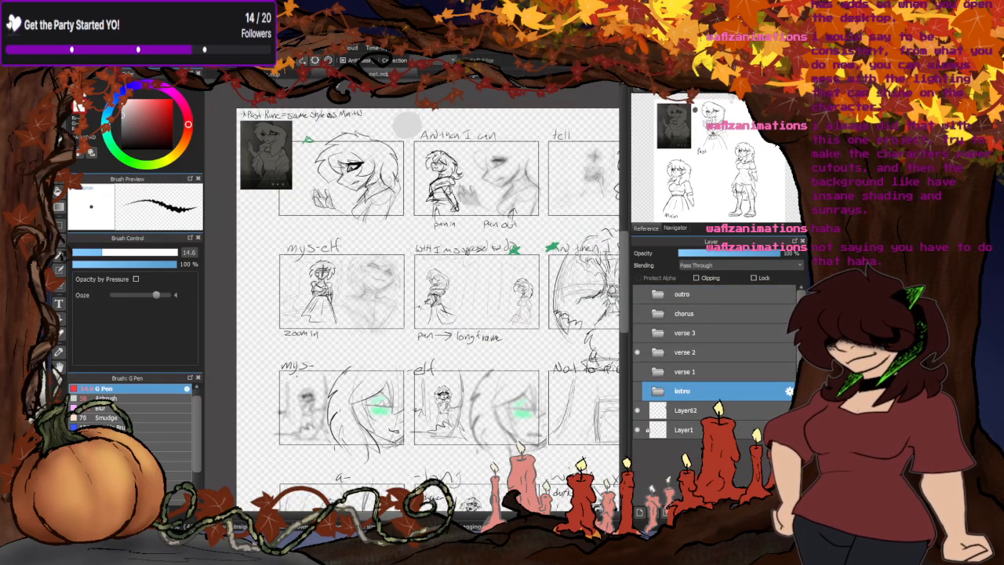
- Place a filled light grey rectangle behind the side-view character, on the layer beneath her shading, replacing a darker grey attempt
click(269, 74)
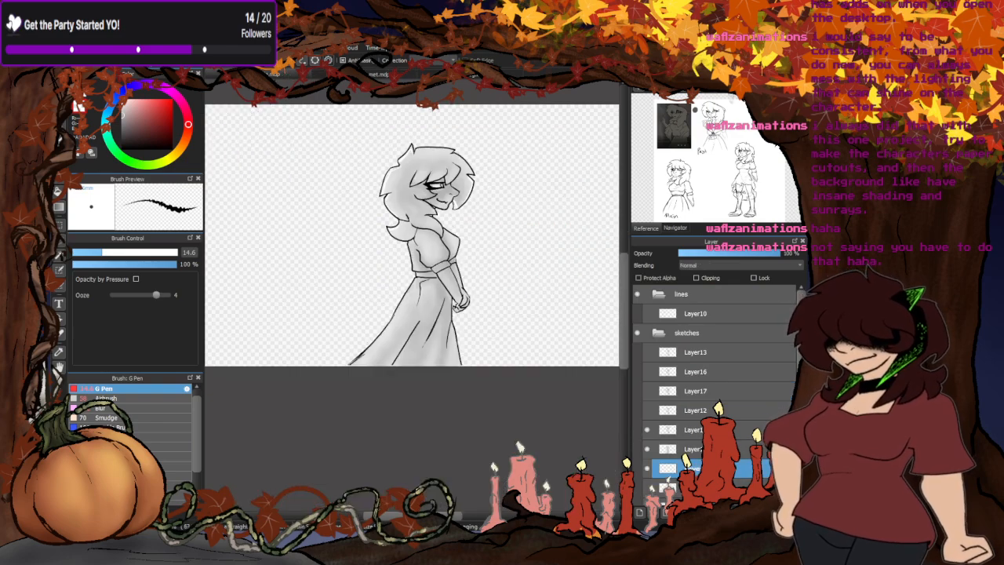
click(57, 181)
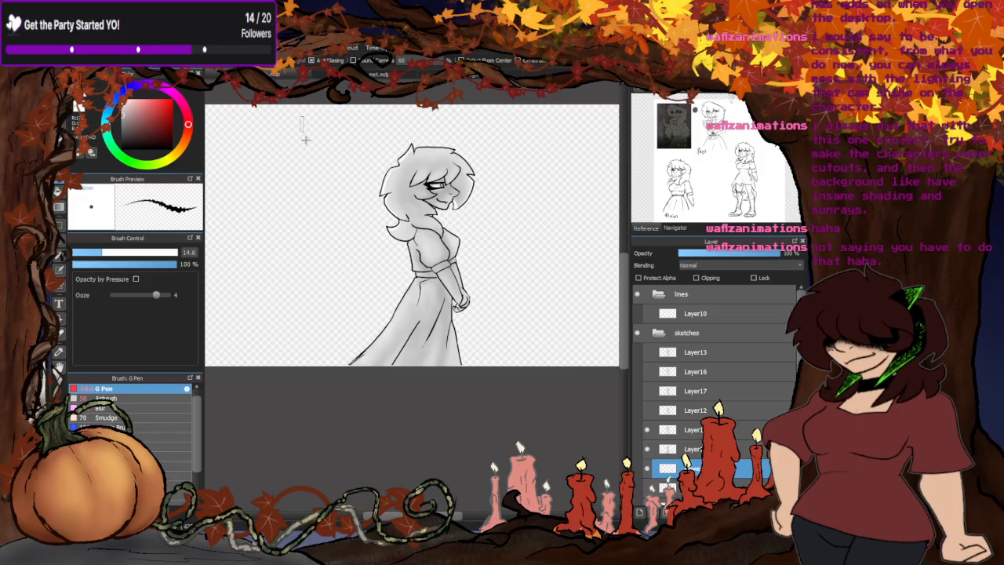
drag(300, 116, 548, 415)
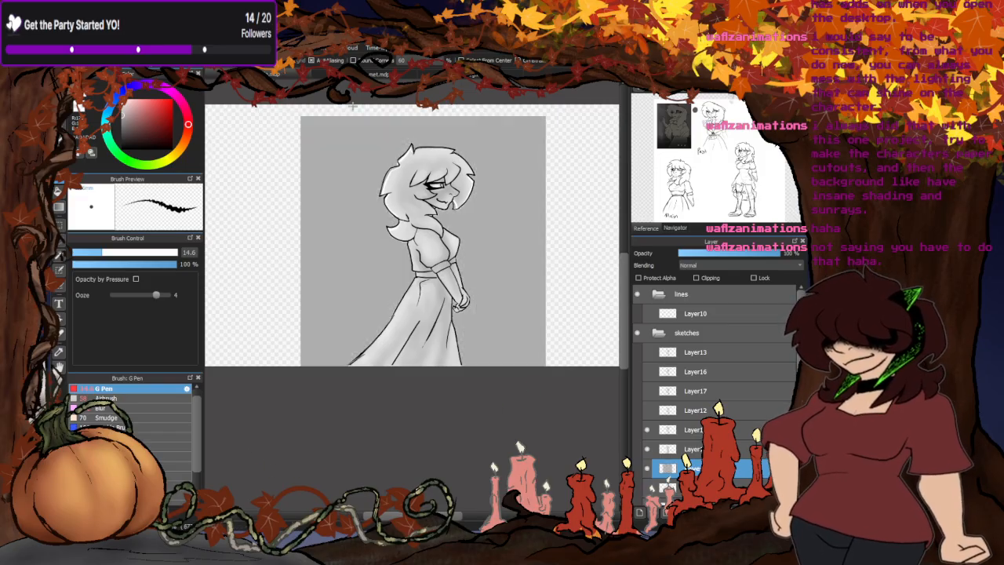
click(378, 75)
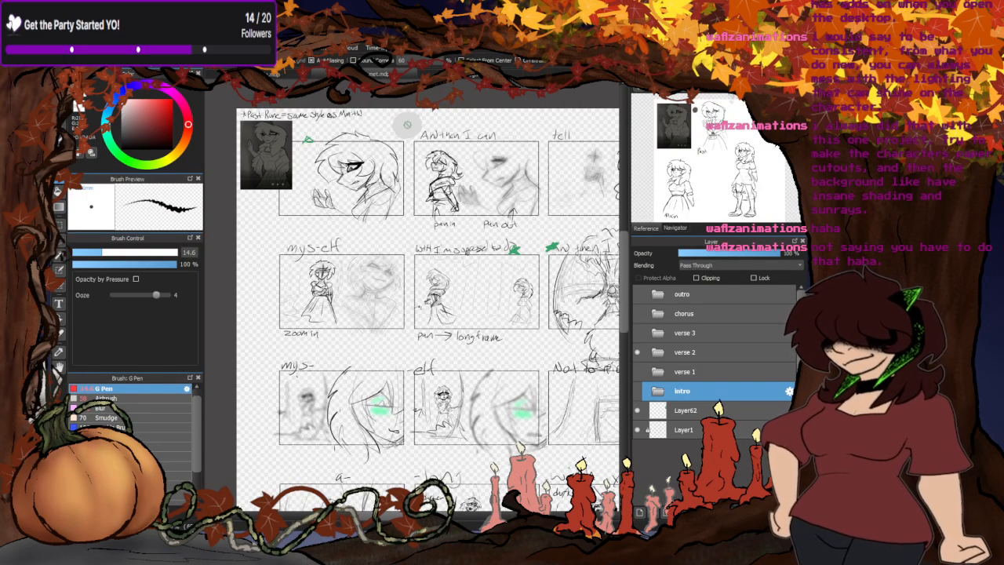
click(296, 74)
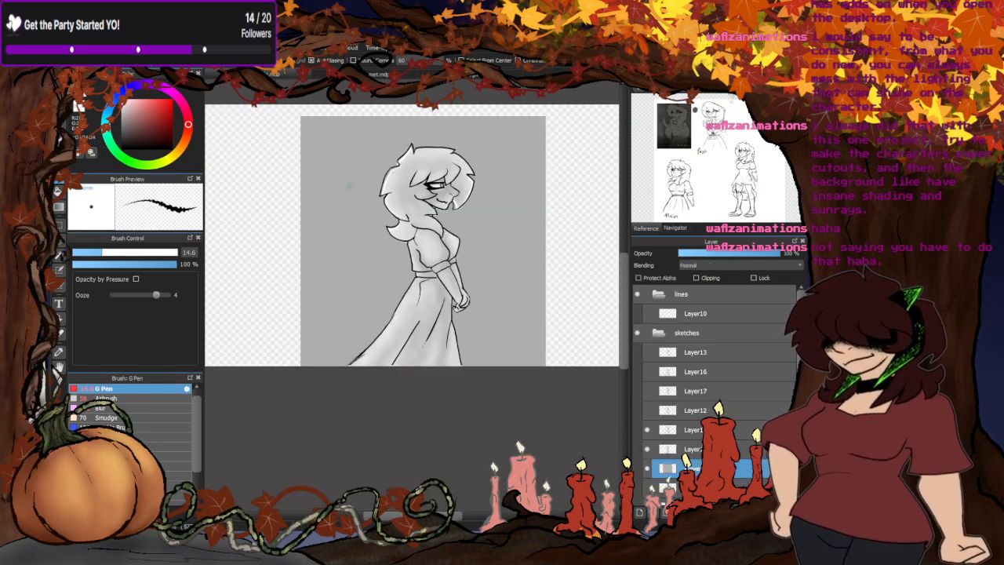
click(347, 313)
drag(308, 129, 505, 415)
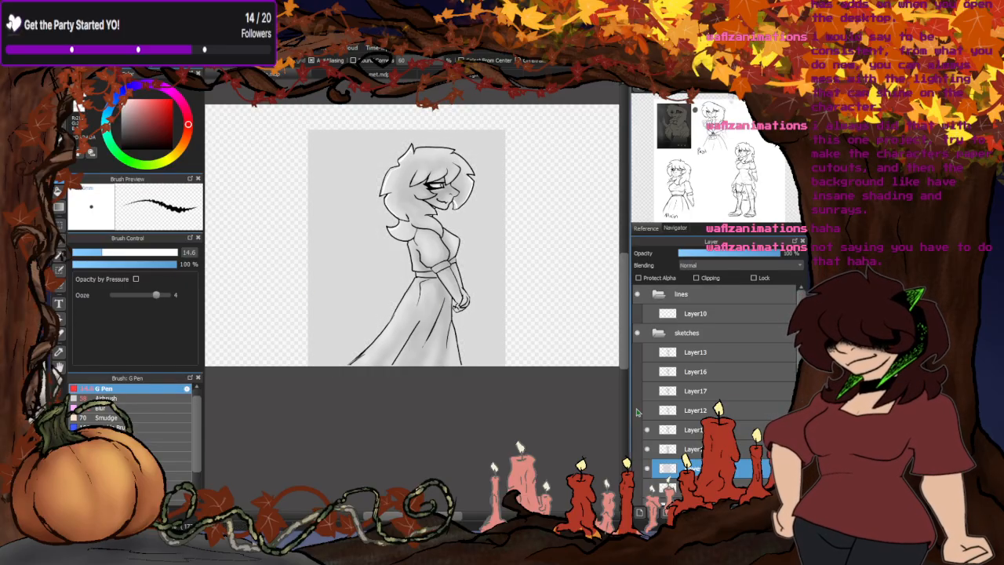
- Hide the shading and clear the grey backdrop outside the character's outline and in the small enclosed gap, leaving a filled silhouette
click(647, 450)
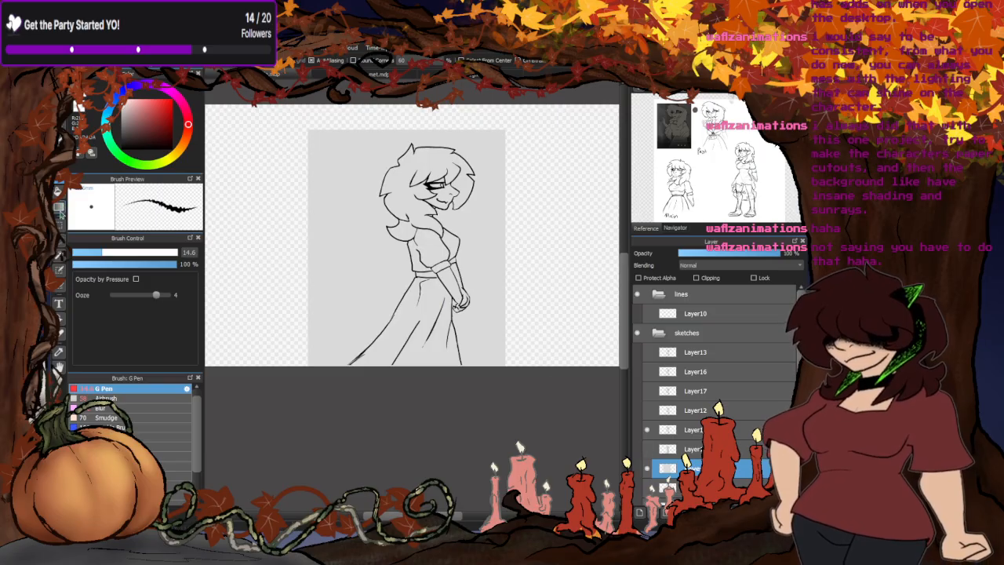
click(60, 192)
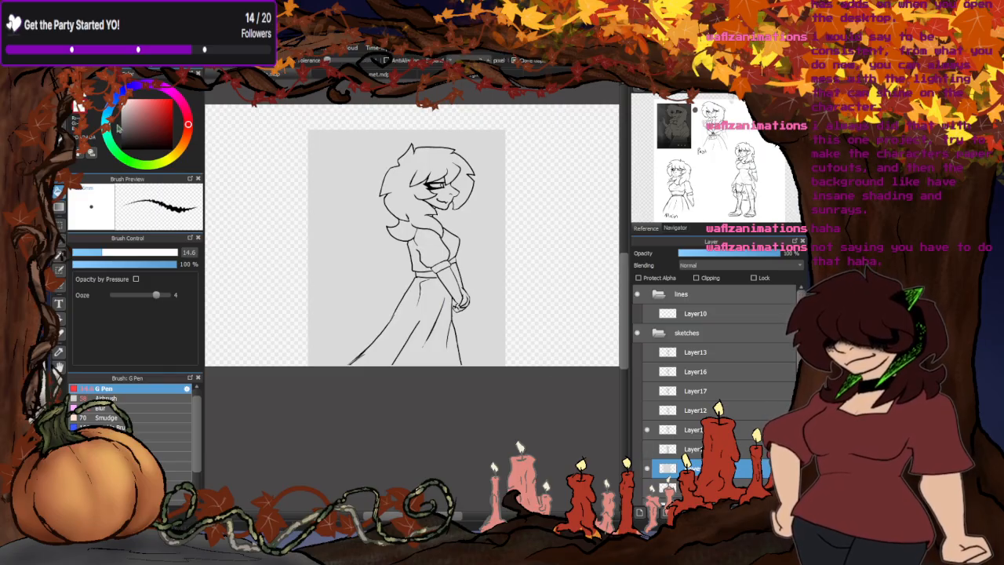
click(373, 281)
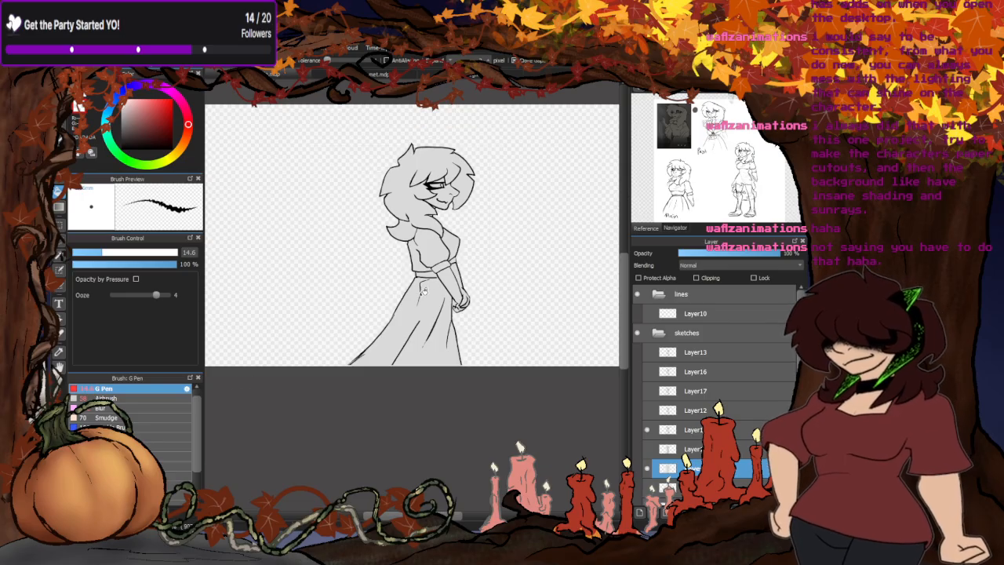
scroll(455, 312, up, 6)
click(348, 236)
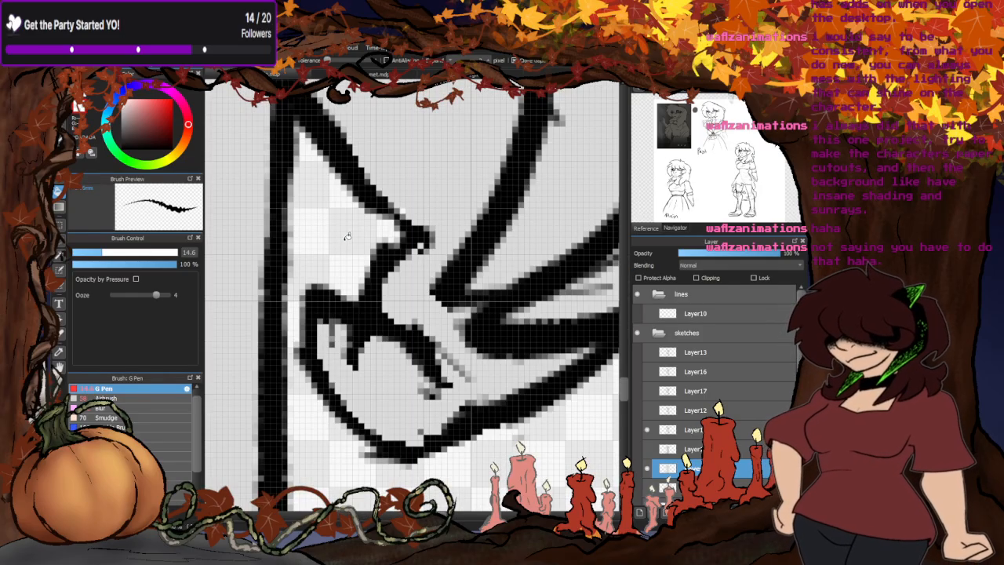
scroll(337, 247, down, 6)
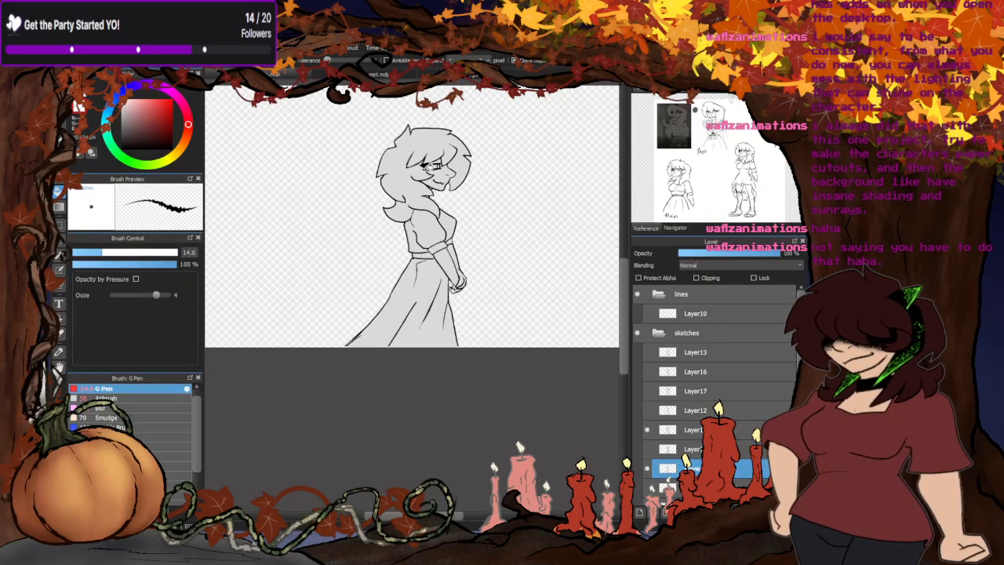
scroll(443, 147, up, 2)
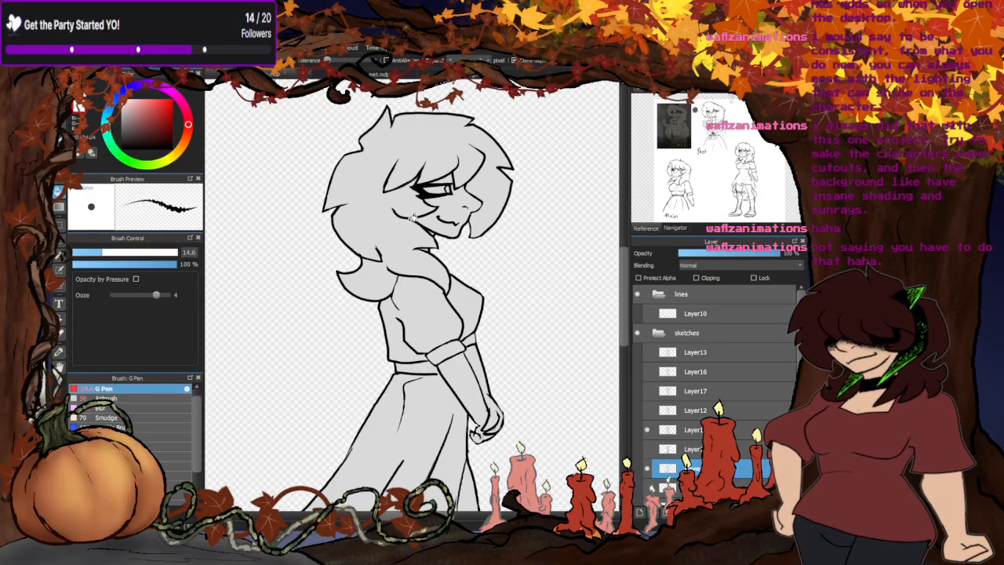
scroll(418, 166, down, 2)
- Show the shading layer again and clip it to the grey silhouette layer below
click(647, 448)
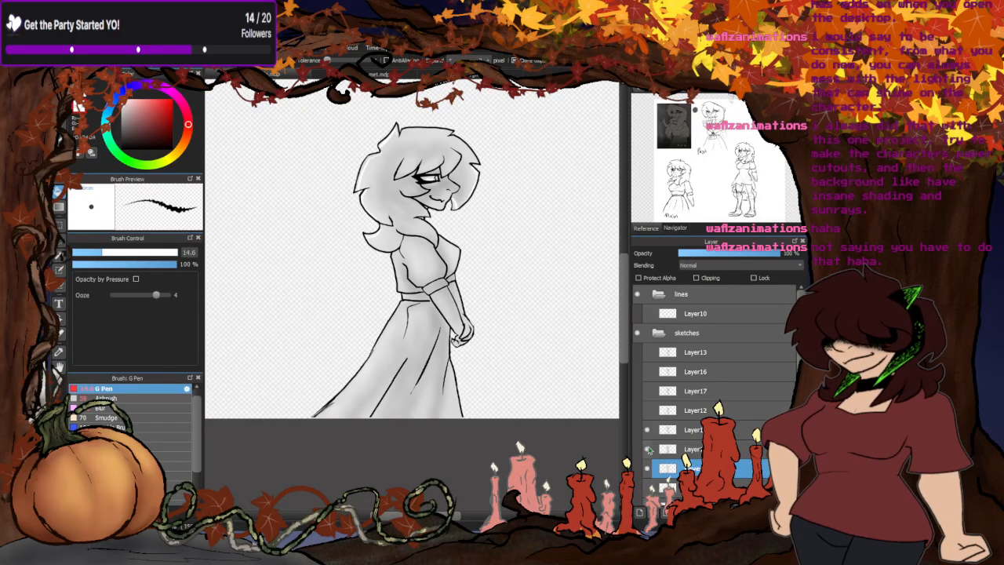
click(665, 448)
click(696, 277)
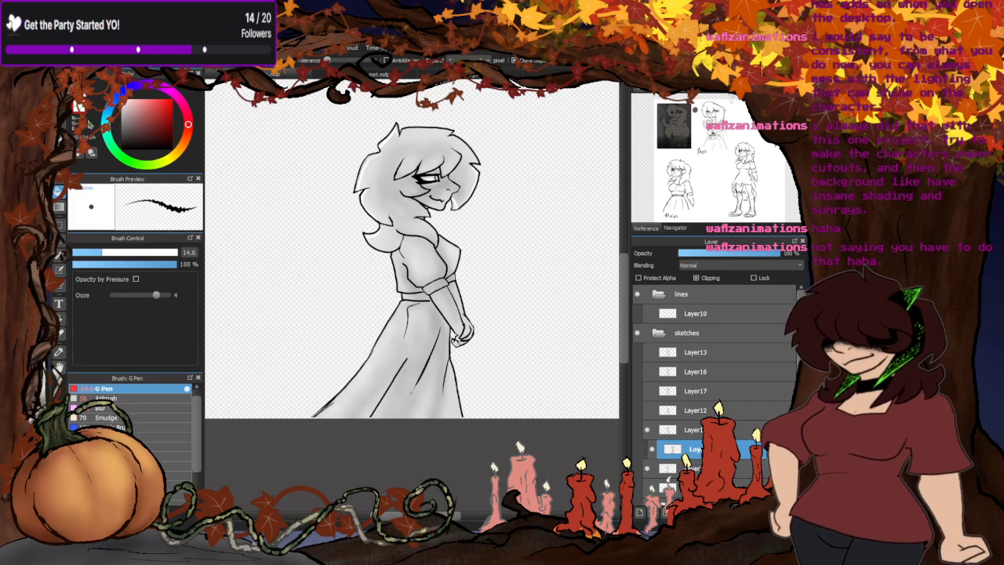
- Soften the hard light edges on the back and front of the hair with the Blur brush at size 97
click(109, 398)
click(102, 408)
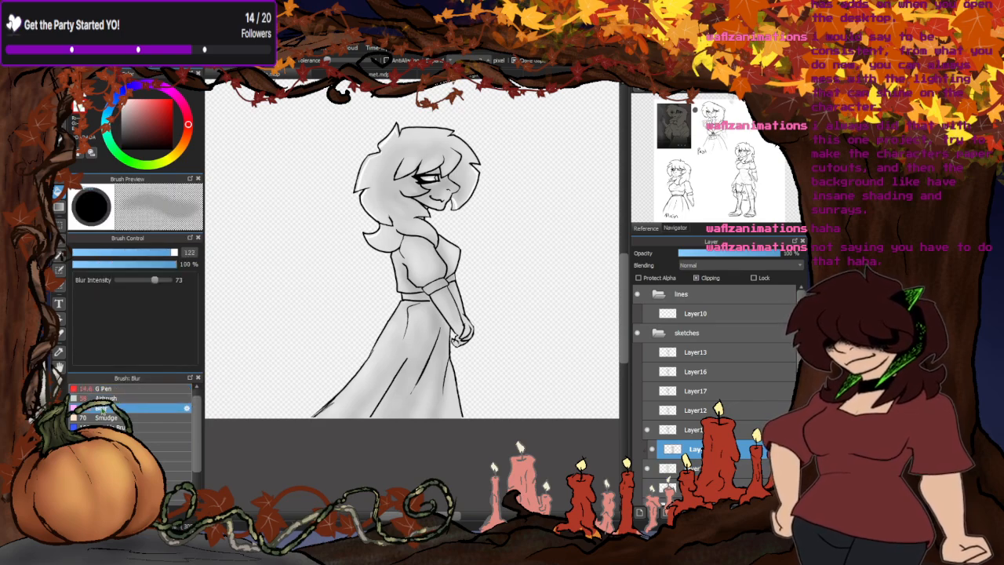
scroll(361, 155, up, 4)
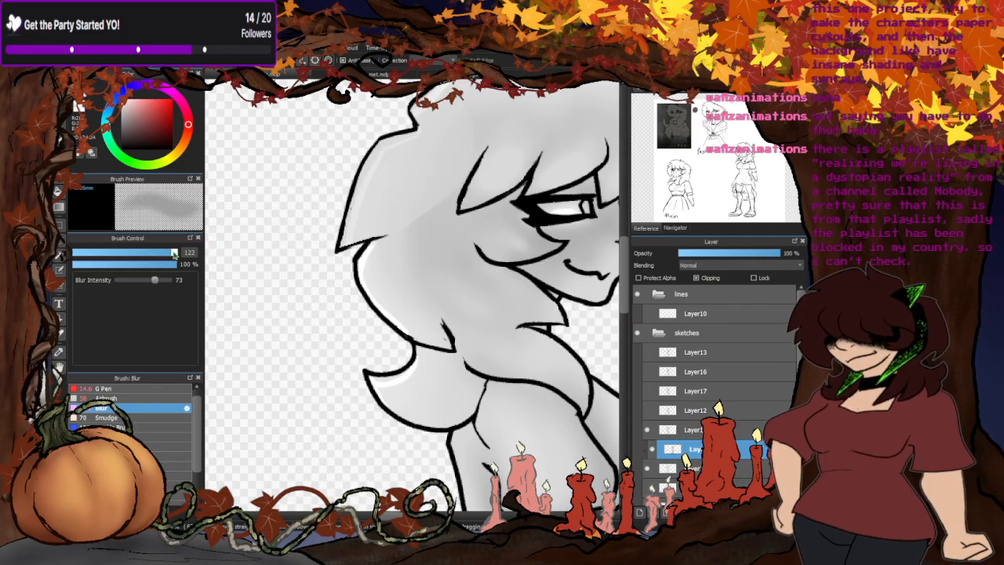
drag(173, 247, 166, 251)
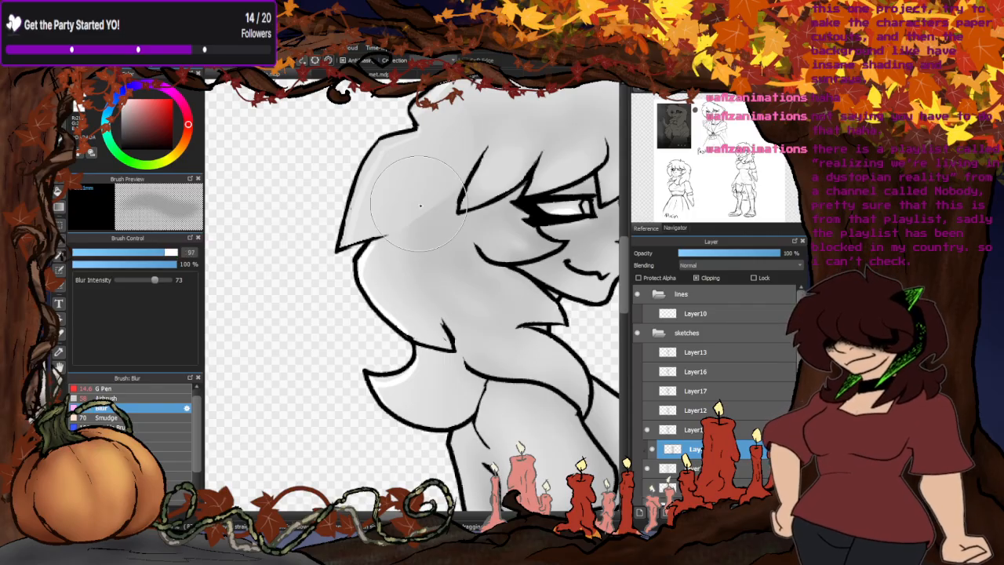
mouse_move(392, 179)
mouse_down()
mouse_move(446, 177)
mouse_move(455, 135)
mouse_move(350, 216)
mouse_move(373, 161)
mouse_up()
mouse_move(376, 259)
mouse_down()
mouse_move(413, 325)
mouse_move(402, 331)
mouse_move(395, 383)
mouse_move(331, 361)
mouse_up()
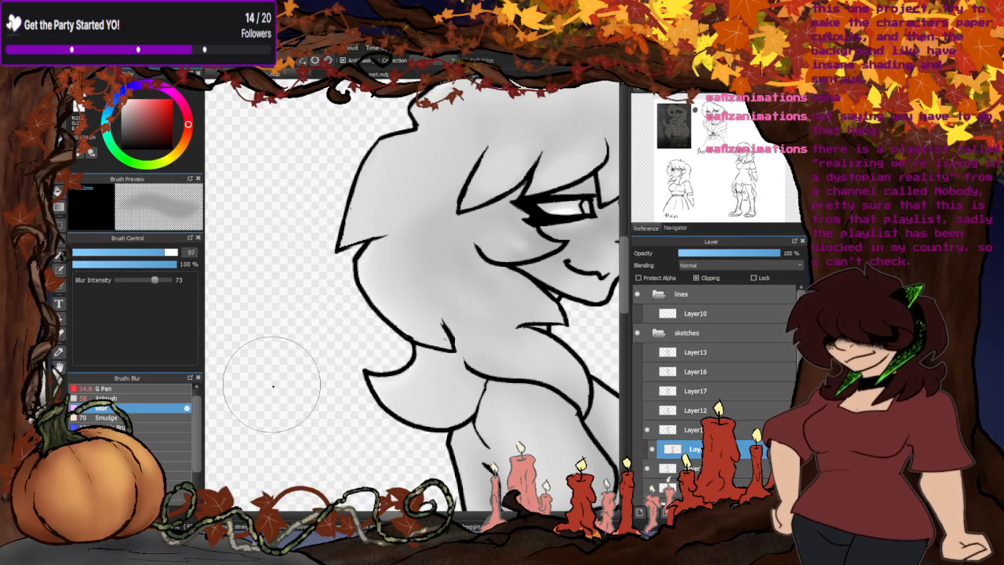
scroll(337, 361, down, 2)
scroll(445, 279, up, 2)
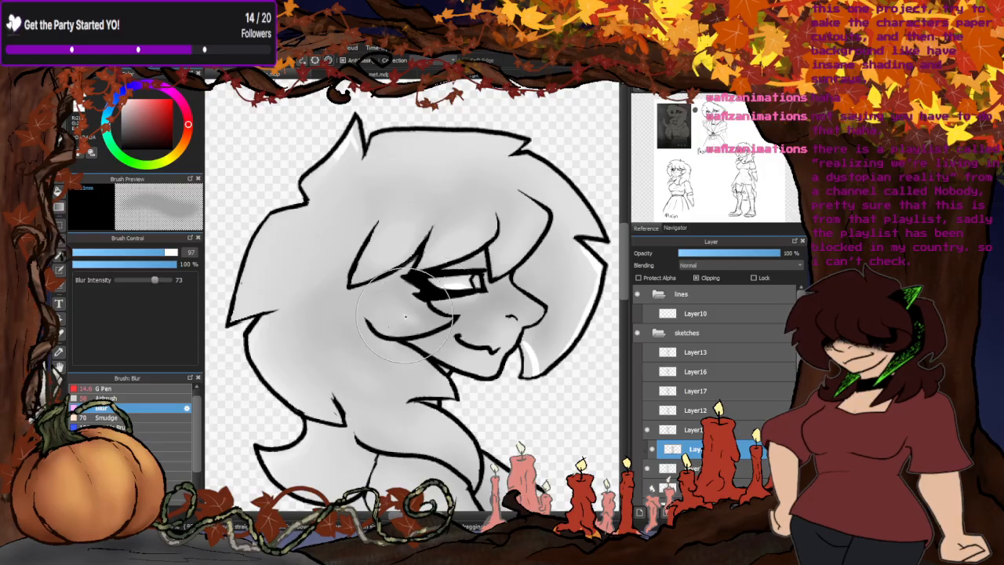
drag(322, 184, 359, 181)
mouse_move(546, 354)
mouse_down()
mouse_move(532, 368)
mouse_move(597, 287)
mouse_up()
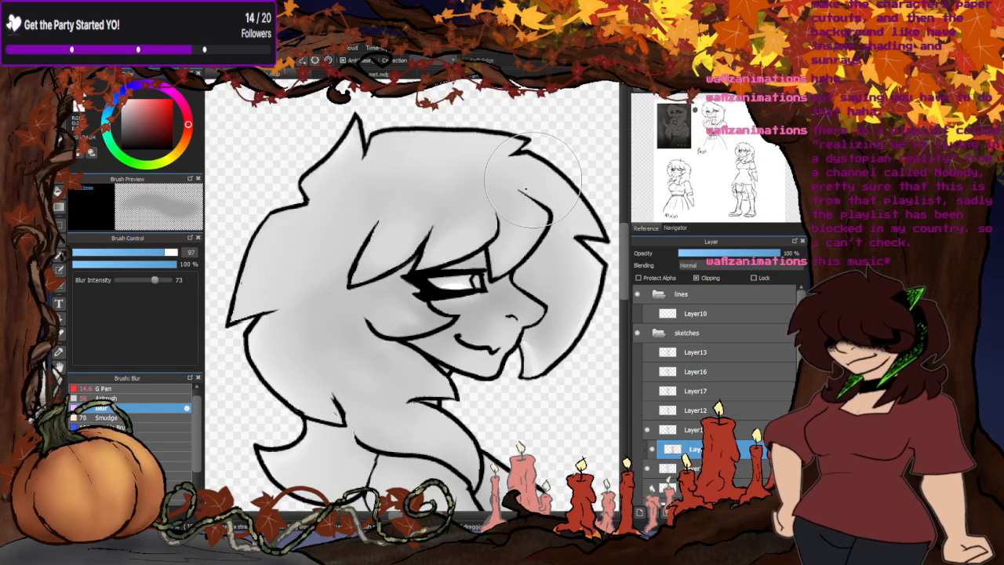
- Set the Airbrush to size 24 and touch up the soft light areas along the character's hair and dress
click(118, 397)
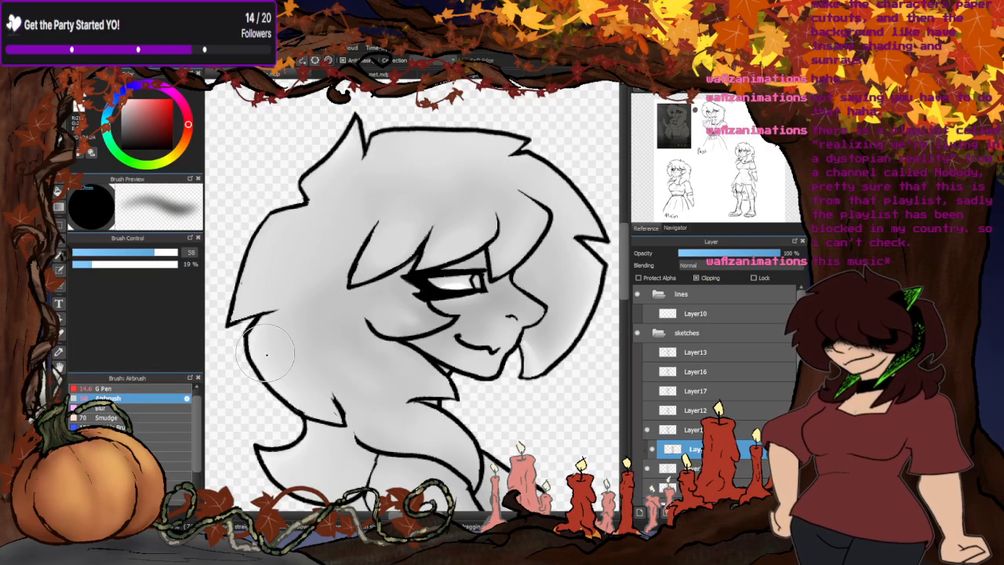
drag(156, 252, 125, 253)
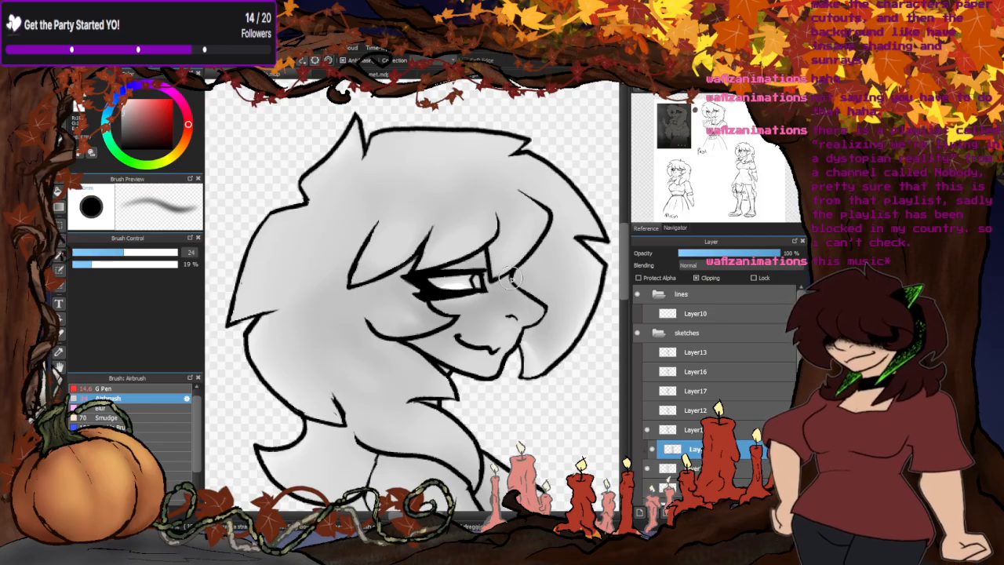
scroll(413, 189, down, 2)
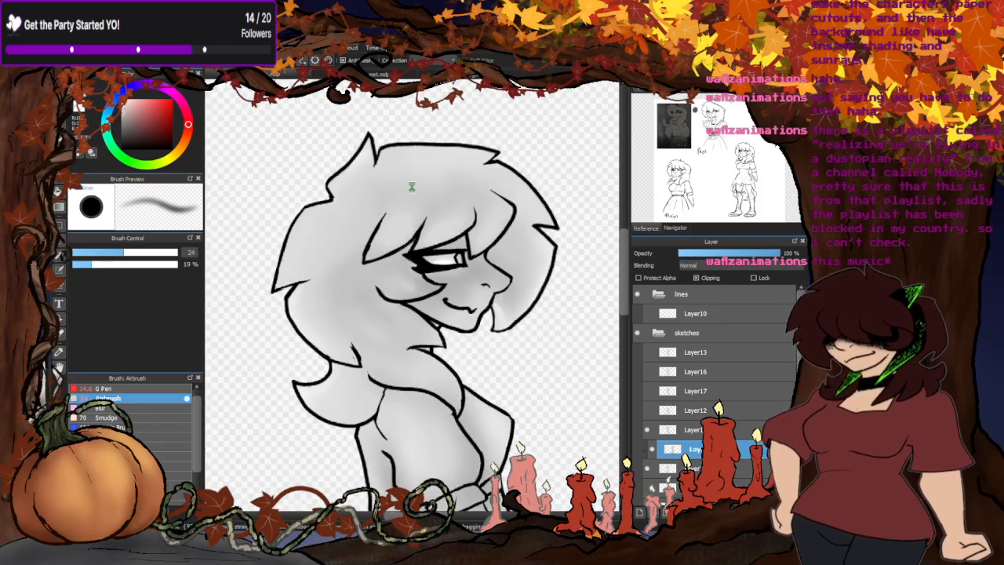
scroll(493, 262, down, 2)
scroll(388, 305, up, 3)
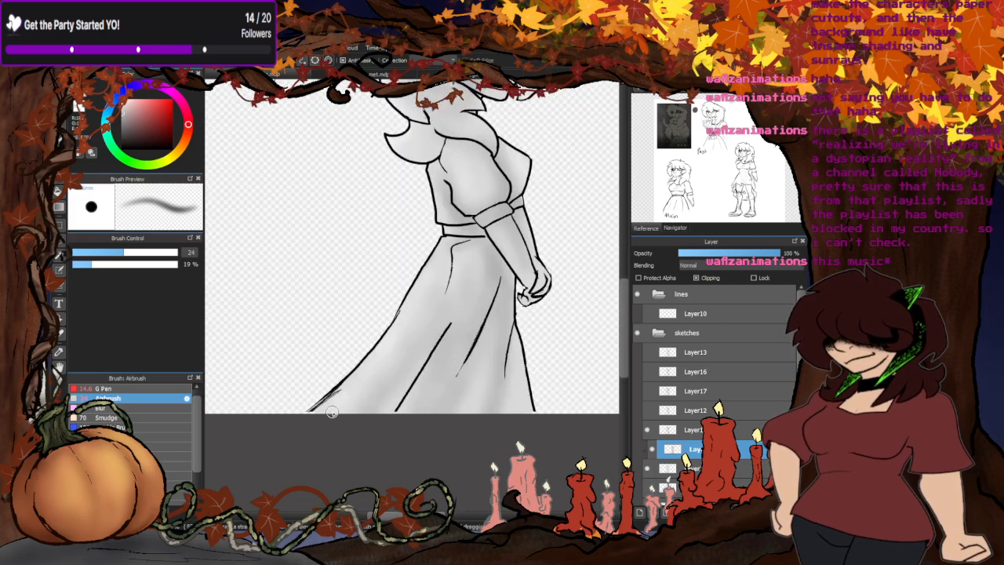
scroll(373, 213, down, 2)
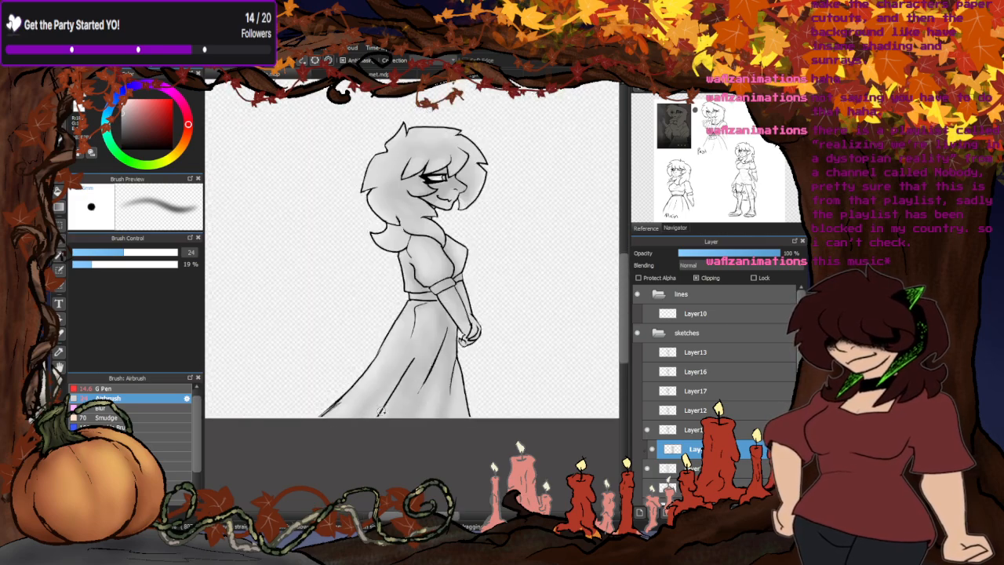
scroll(373, 213, up, 3)
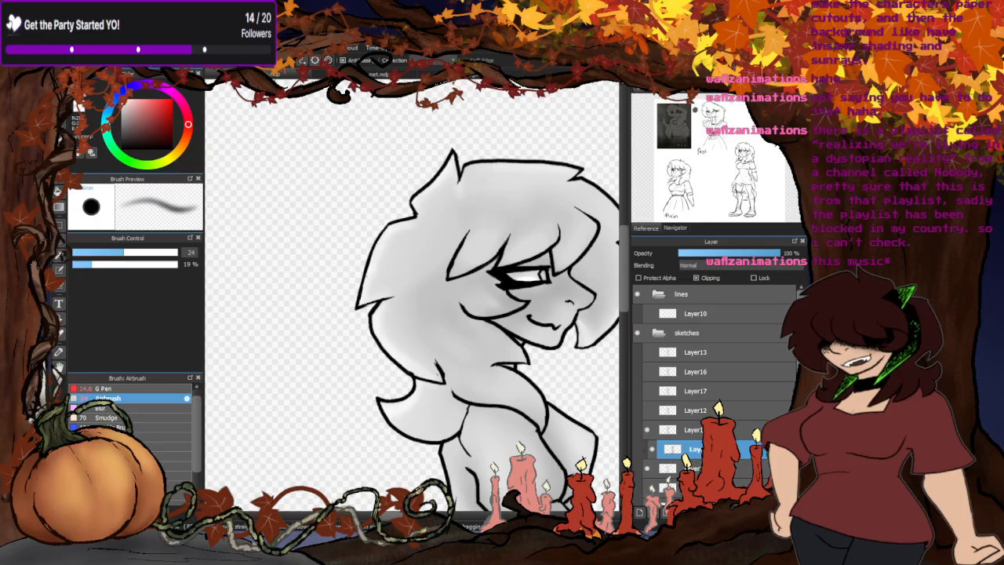
drag(582, 283, 459, 283)
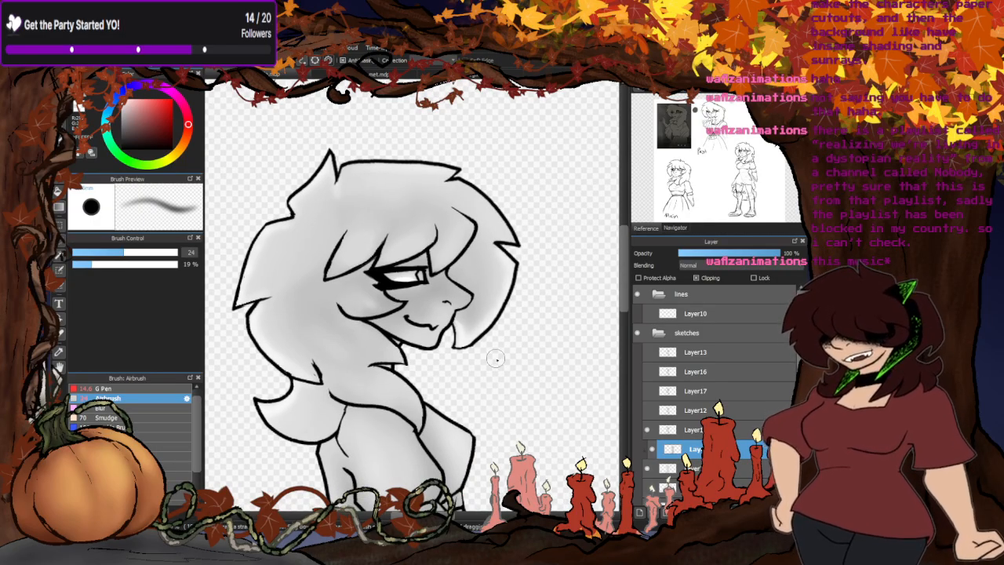
- Blend the hair shading with the Blur brush at size 48 and return to the Airbrush for touch-ups
click(130, 409)
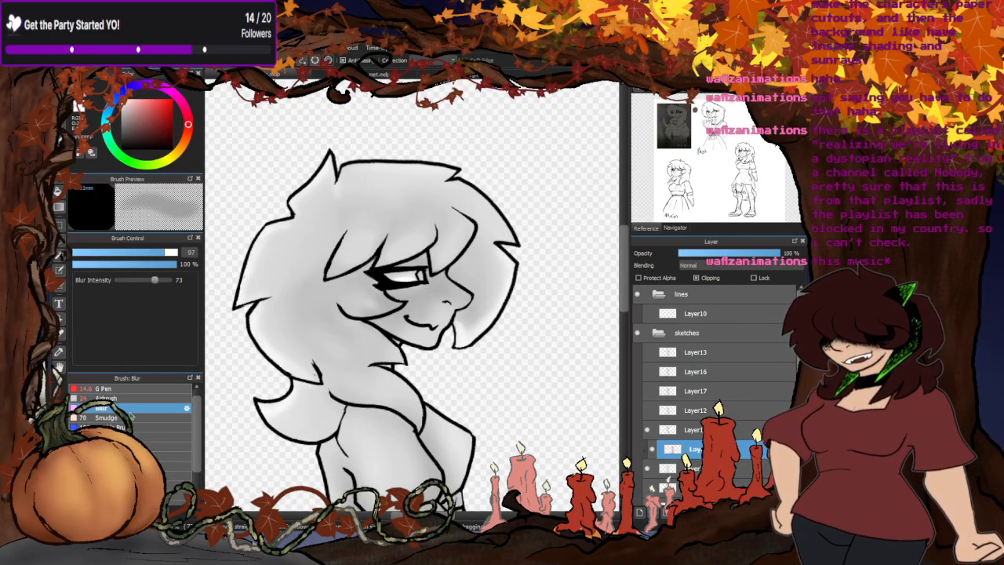
click(152, 252)
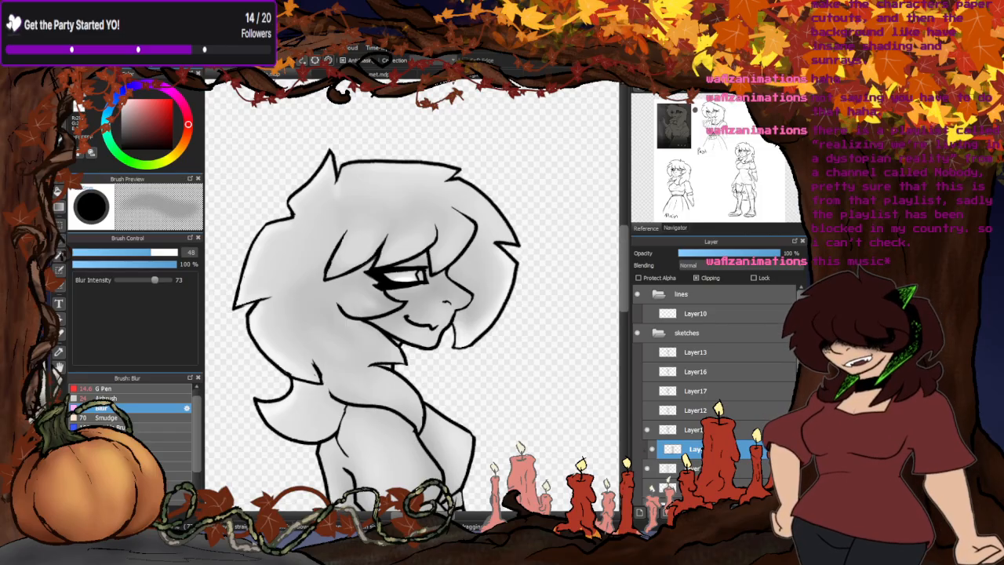
click(121, 398)
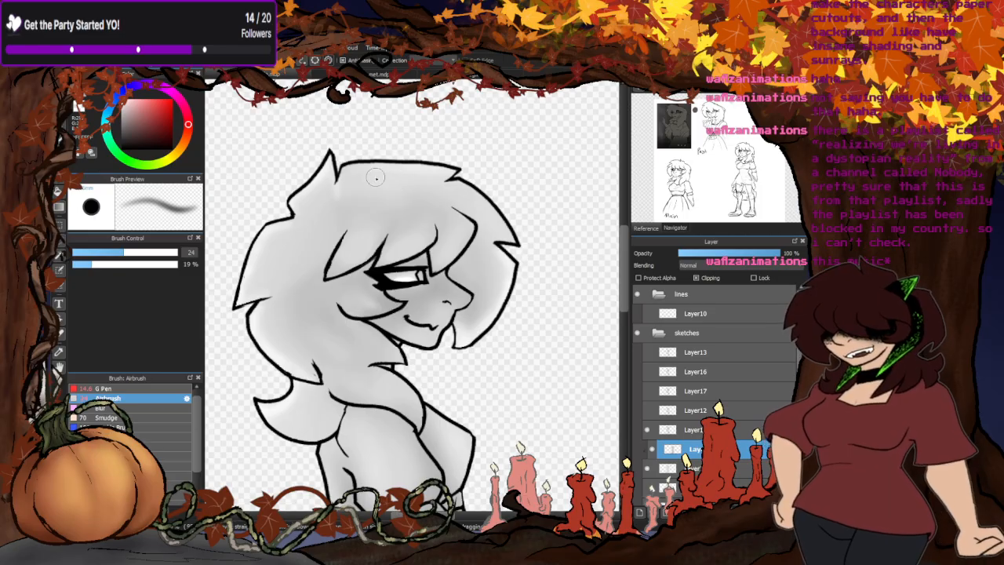
scroll(427, 171, down, 5)
scroll(369, 290, up, 3)
scroll(353, 364, down, 2)
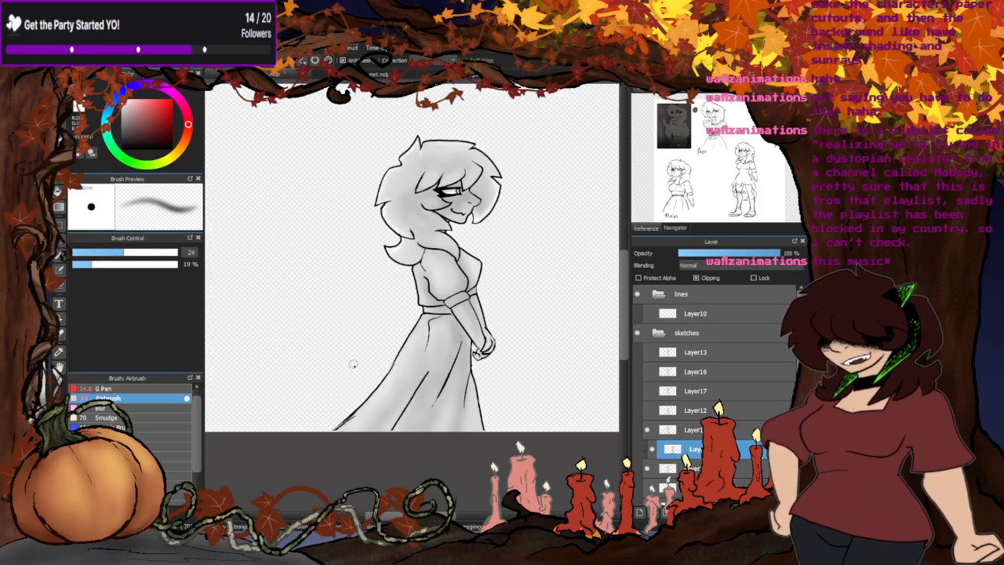
- Merge the clipped shading into the silhouette layer and show Layer12's line art in place of the current lines
click(712, 512)
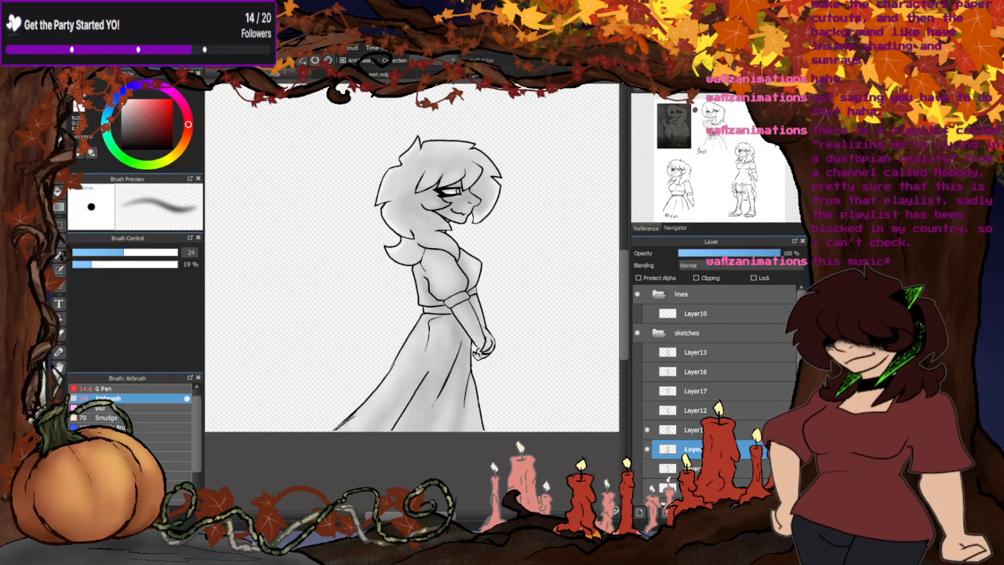
click(647, 411)
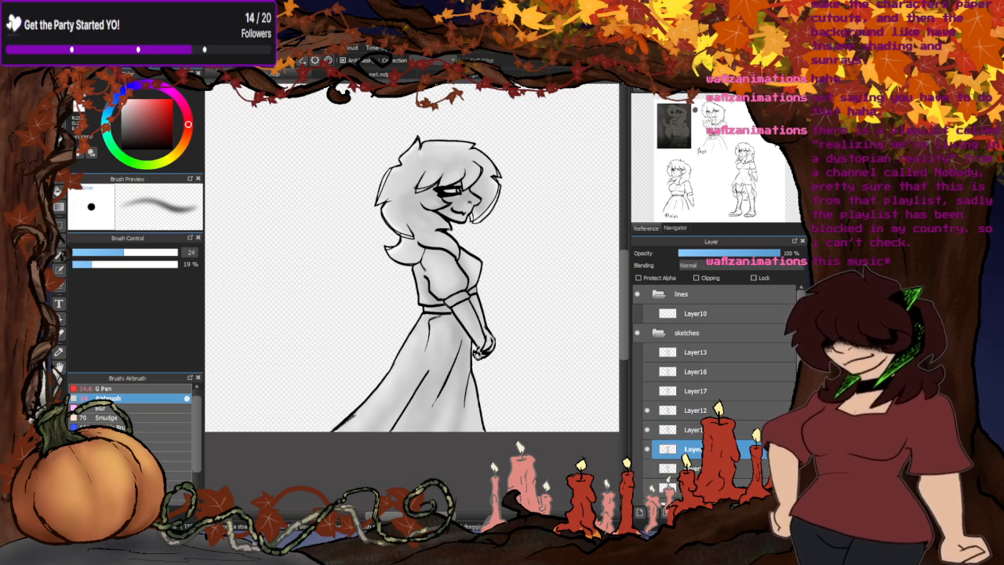
click(693, 430)
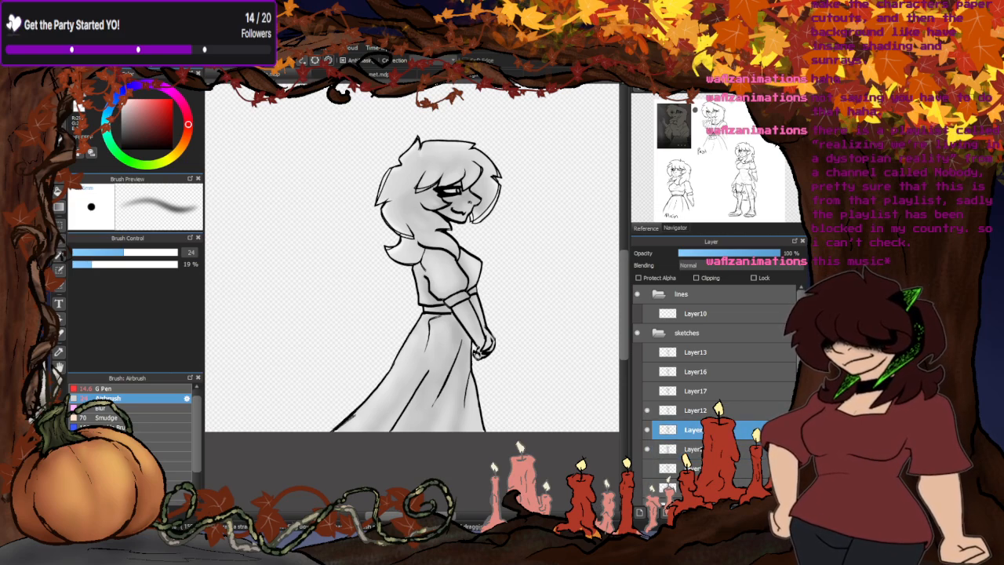
click(647, 470)
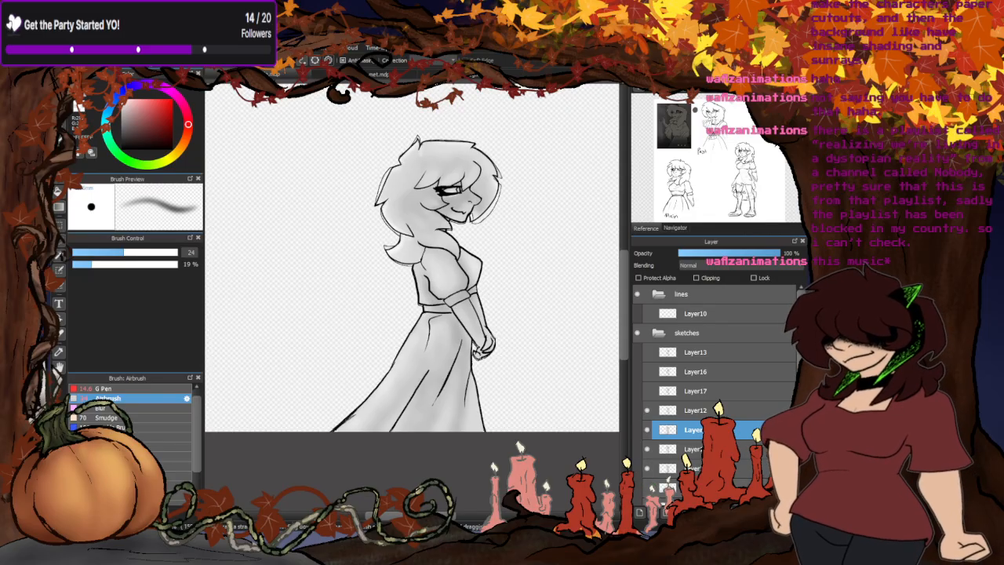
click(647, 450)
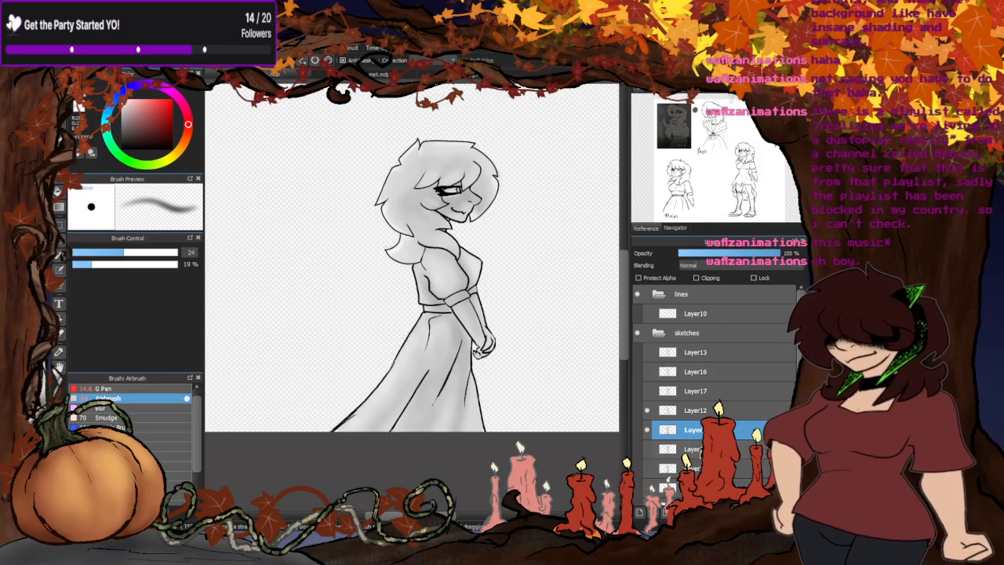
- Hide the finished shading layer and try a filled grey rectangle behind the Layer12 pose on the layer beneath
click(692, 451)
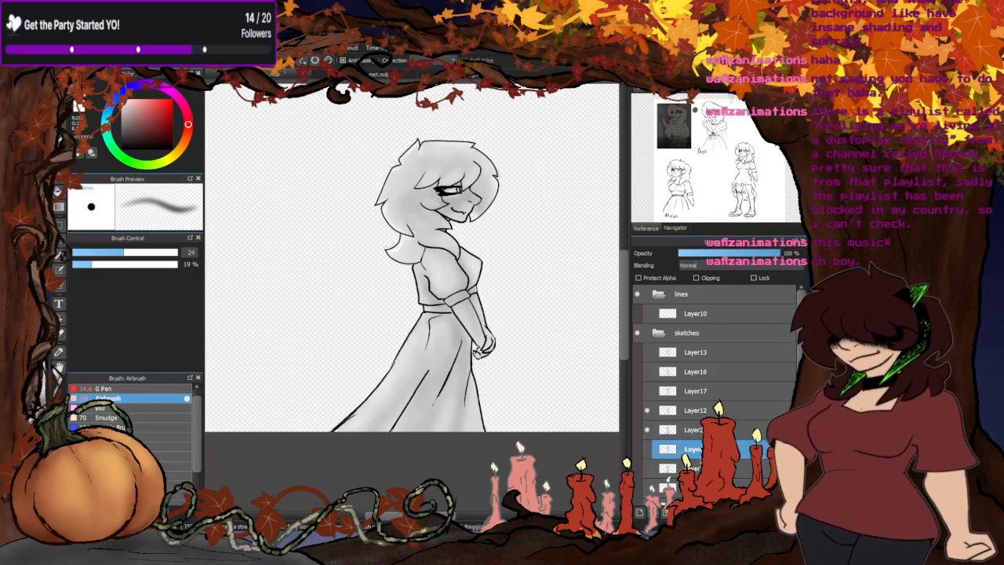
click(647, 430)
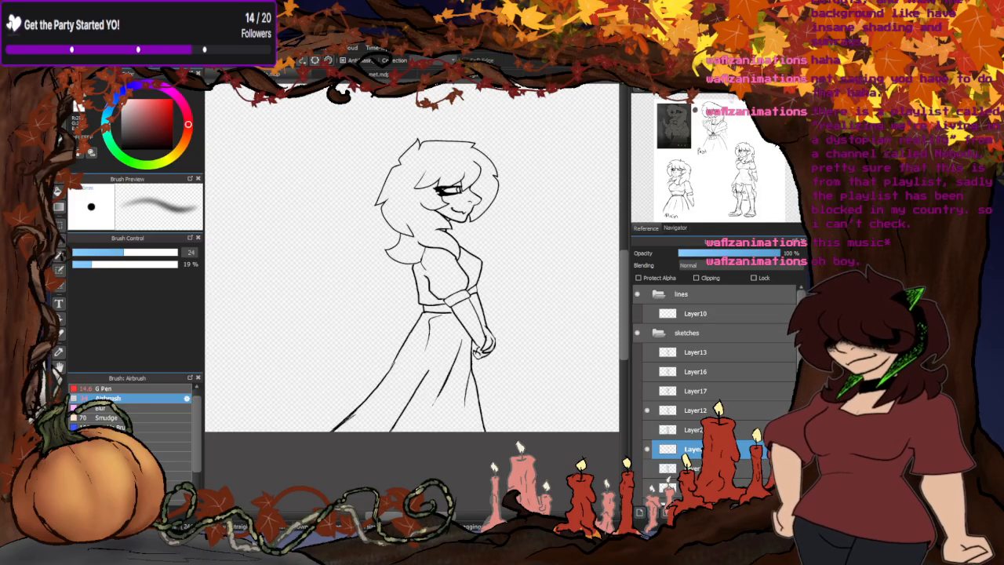
click(60, 222)
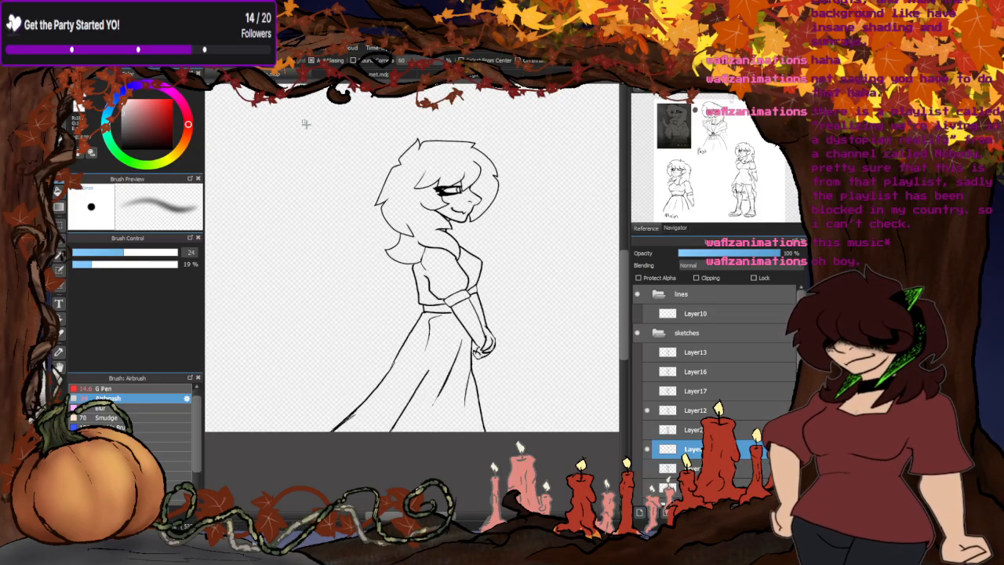
drag(305, 123, 528, 484)
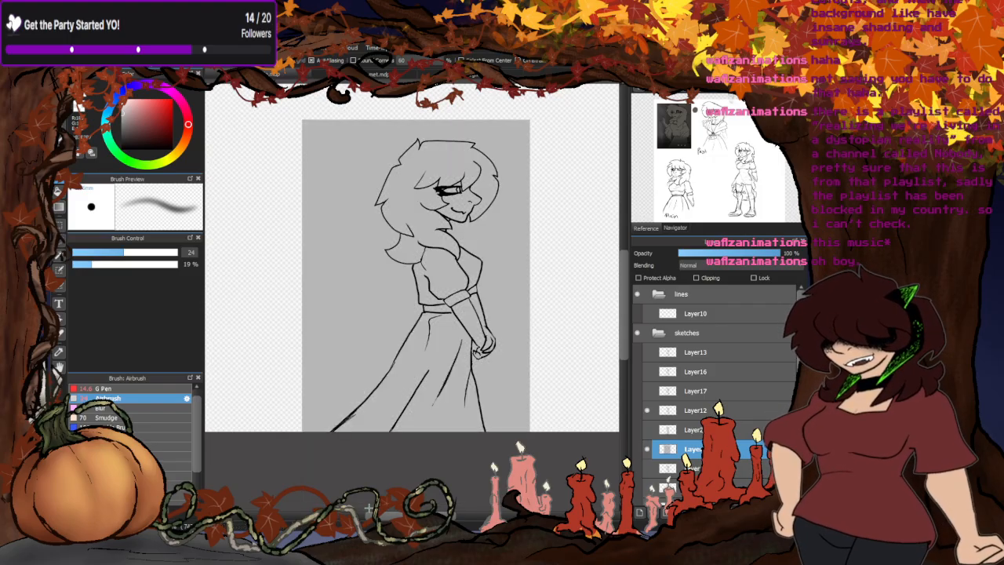
key(ctrl+z)
- Check the storyboard, then replace the grey rectangle behind the Layer12 pose with a lighter grey filled one
click(350, 75)
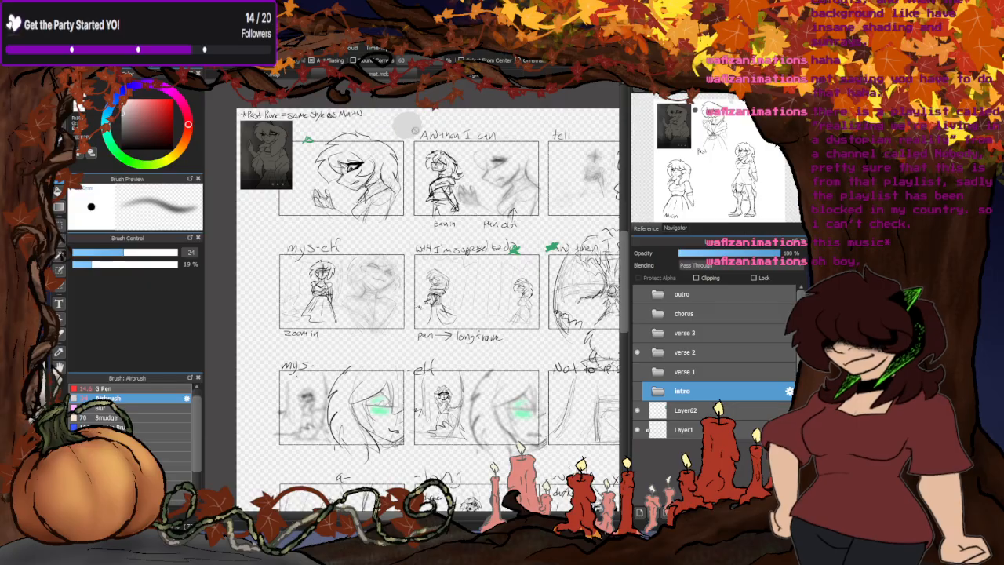
click(310, 74)
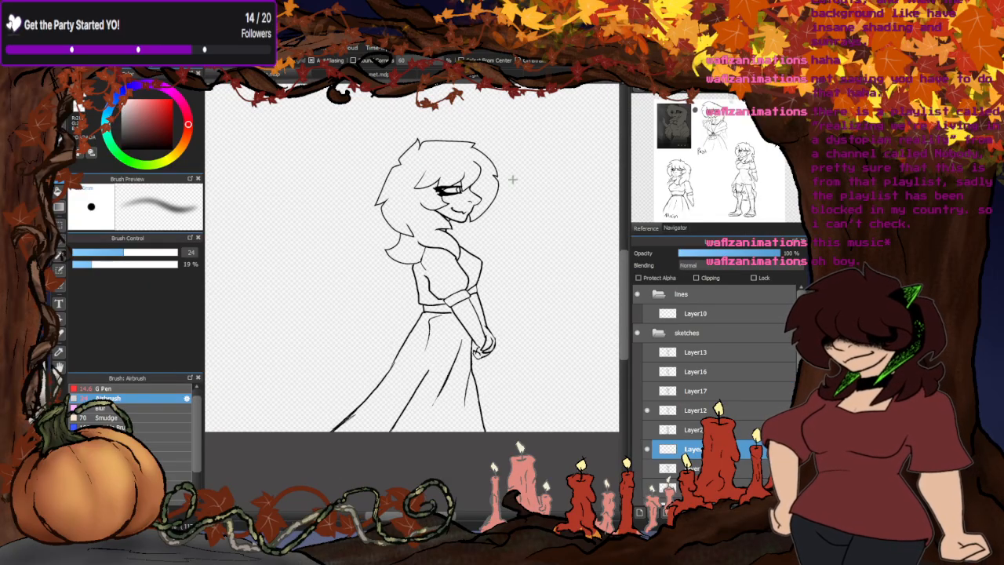
mouse_move(522, 122)
mouse_down()
mouse_move(488, 443)
mouse_move(305, 486)
mouse_up()
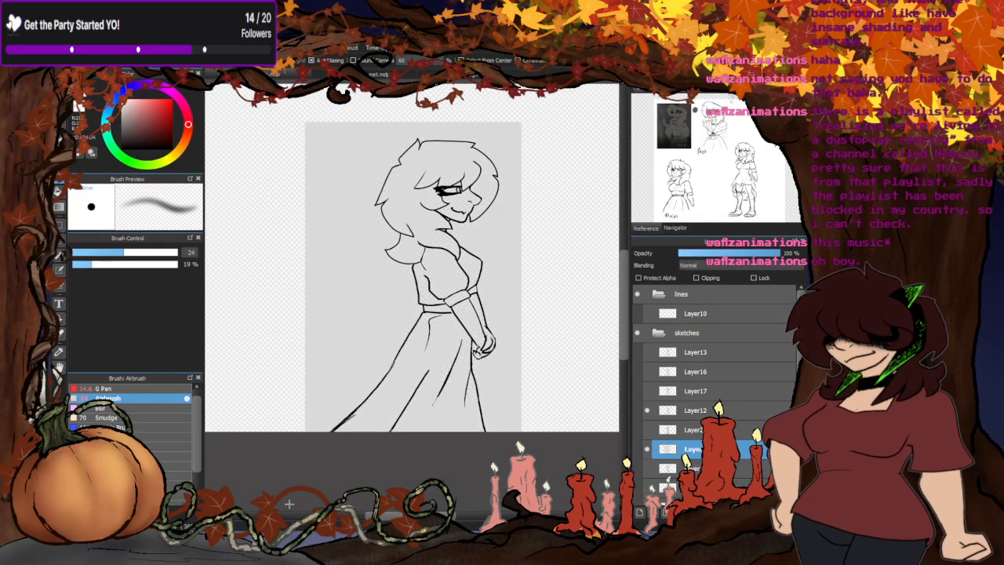
click(647, 429)
click(647, 430)
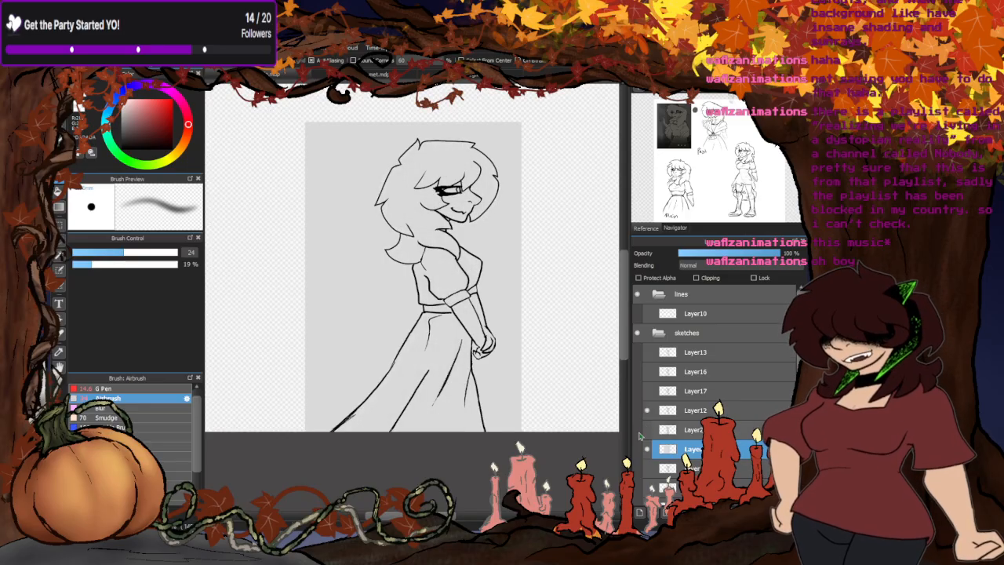
- Clear the light grey outside the Layer12 outline with a bucket fill and inspect the silhouette's edges for gaps
key(g)
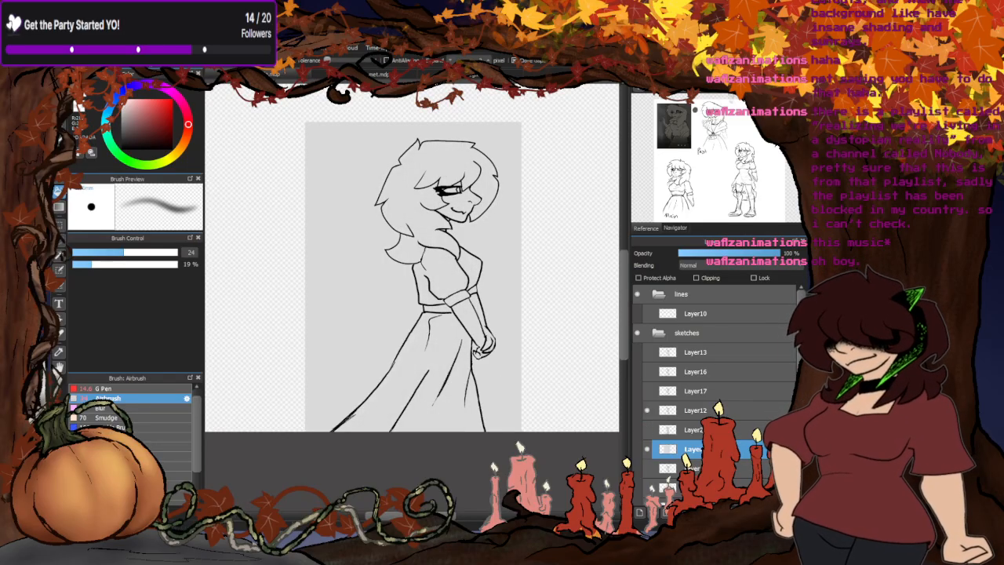
click(369, 178)
scroll(483, 343, up, 7)
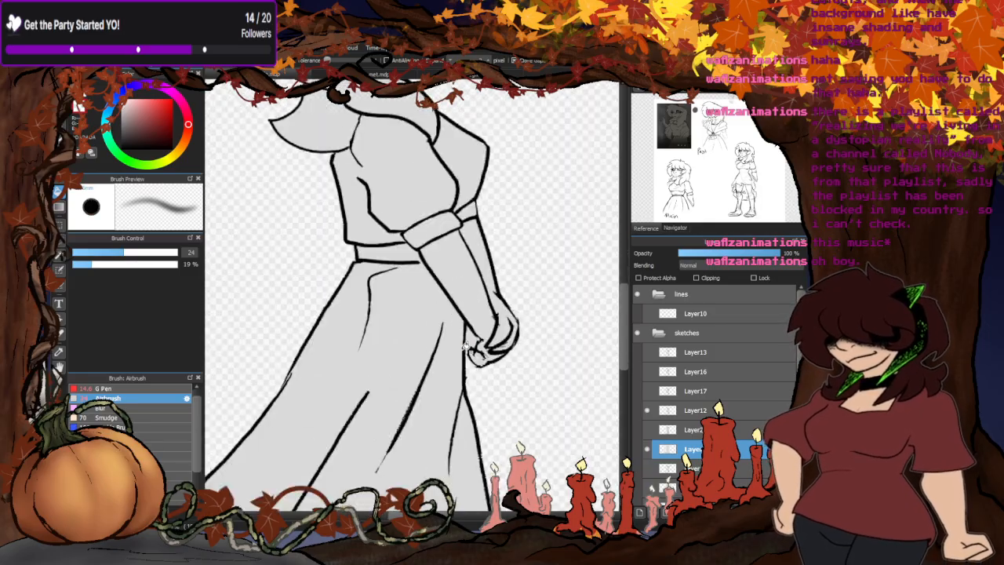
scroll(487, 325, down, 7)
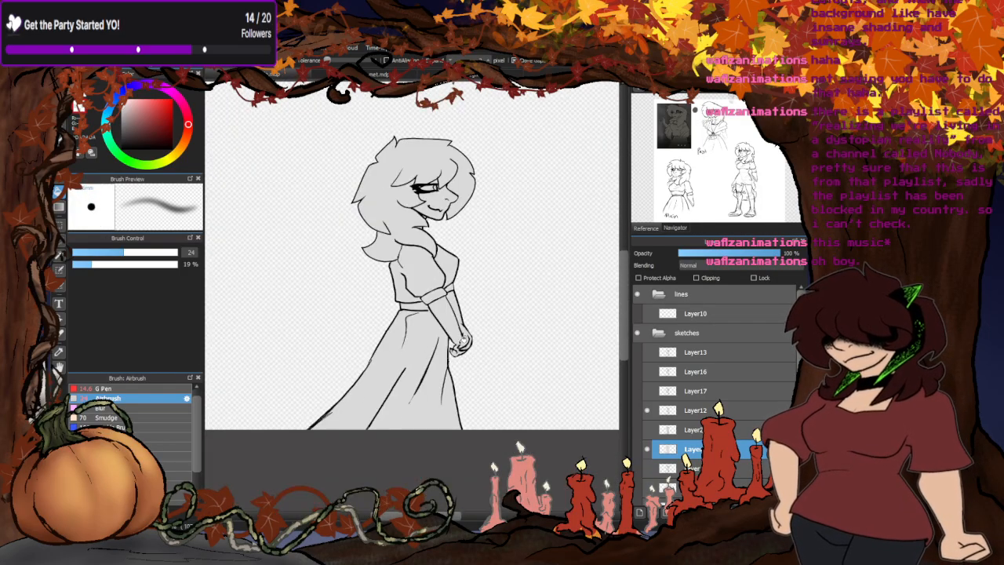
scroll(333, 236, up, 5)
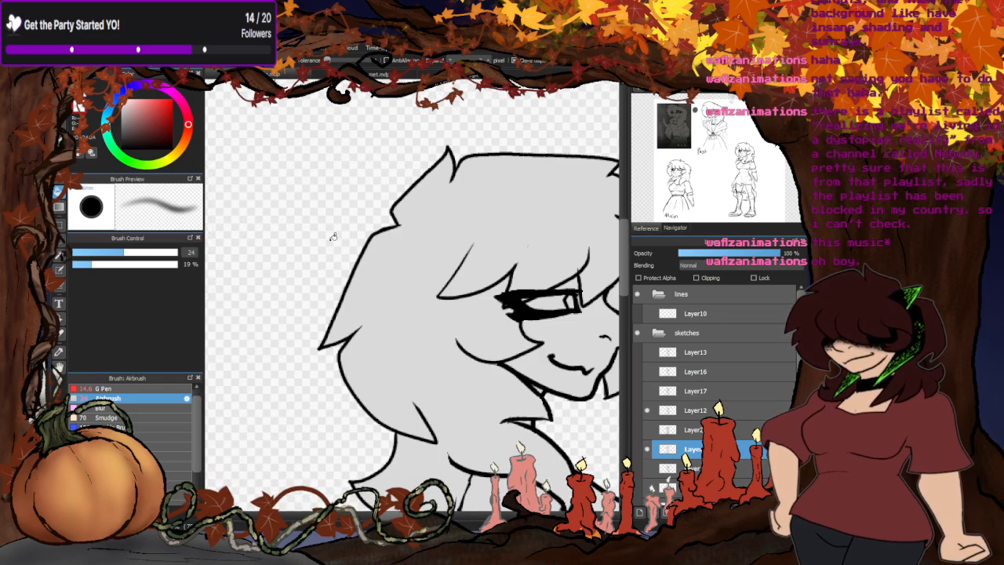
scroll(340, 192, down, 6)
scroll(340, 303, up, 2)
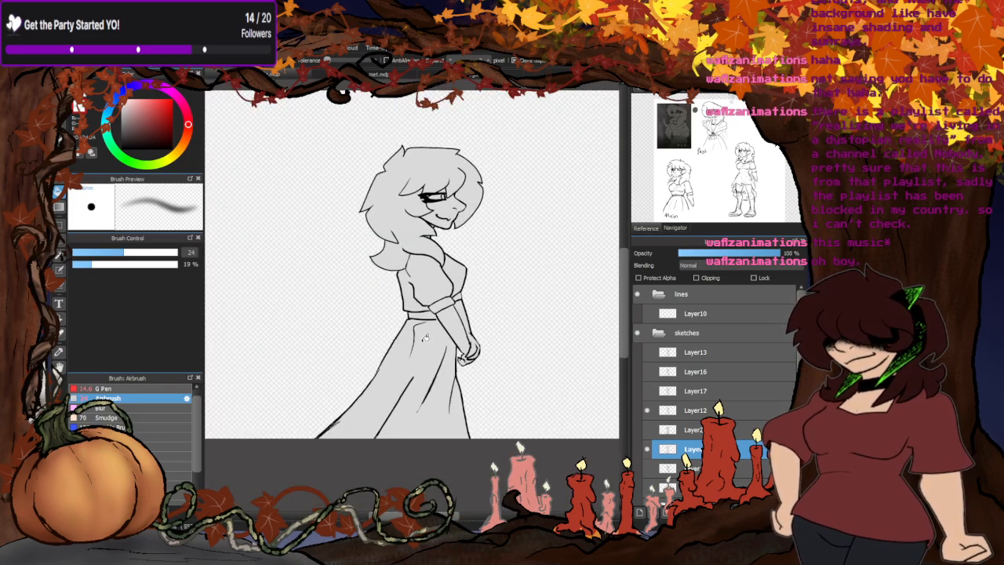
- Show the finished shading layer, clip it to the new silhouette and align it with the Layer12 pose
click(647, 429)
click(692, 429)
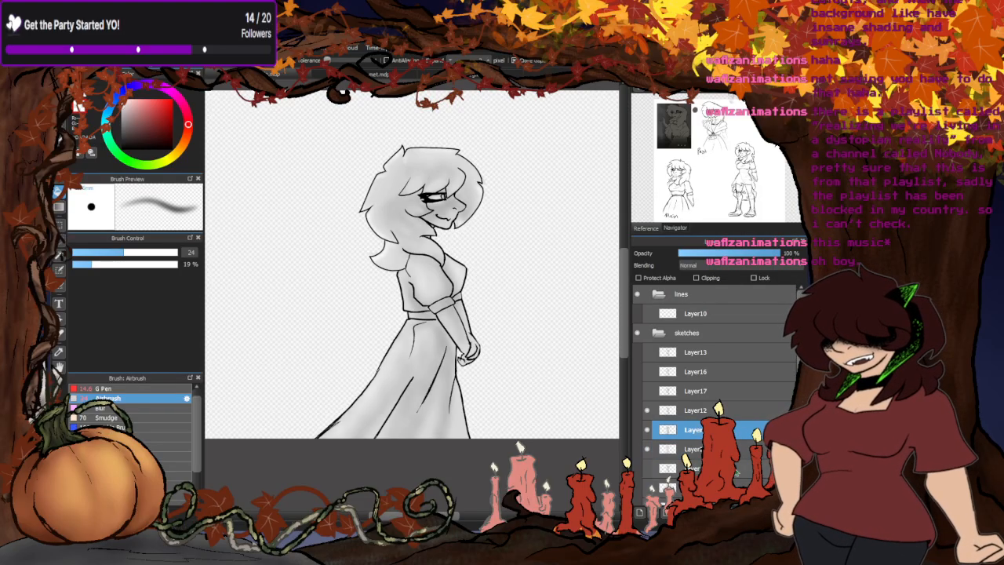
click(696, 278)
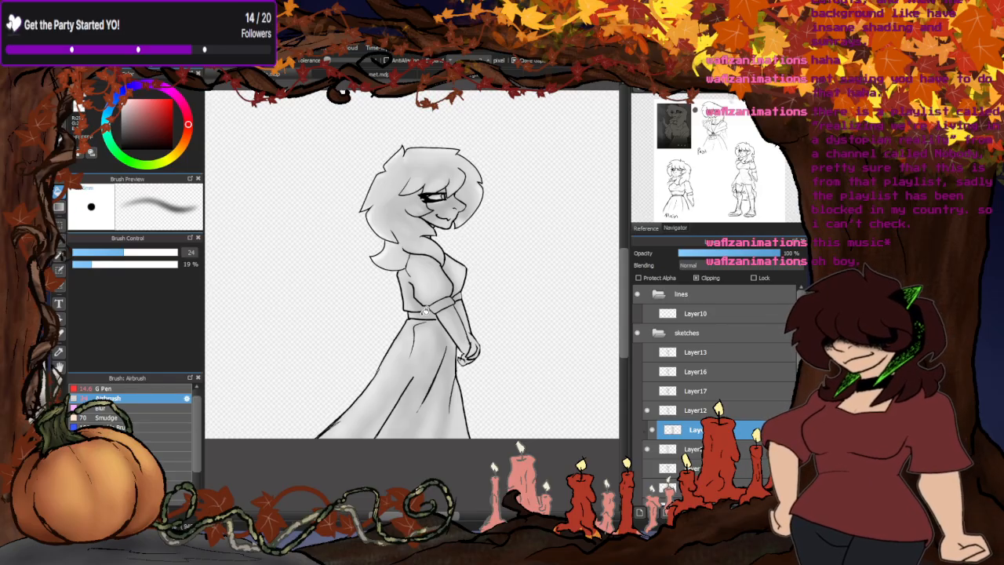
click(59, 159)
scroll(419, 393, up, 2)
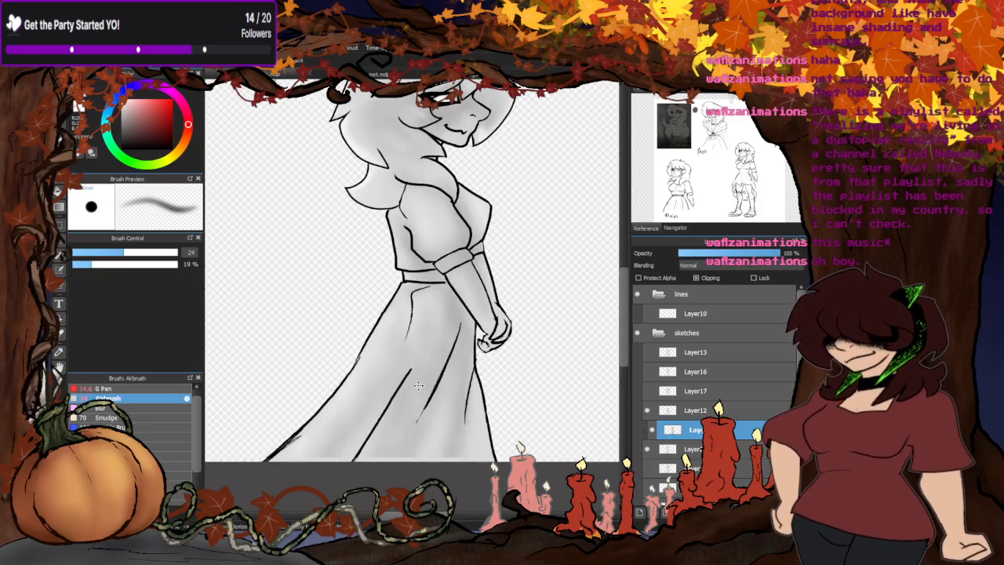
- Blend the shading along the character's skirt with the Blur brush enlarged to size 156
click(102, 408)
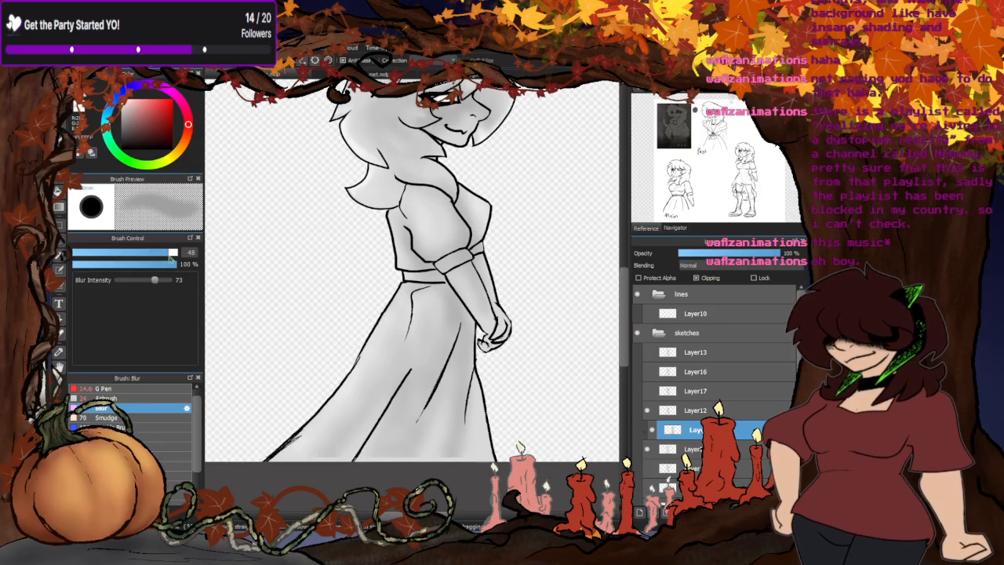
drag(171, 259, 178, 257)
scroll(390, 435, down, 2)
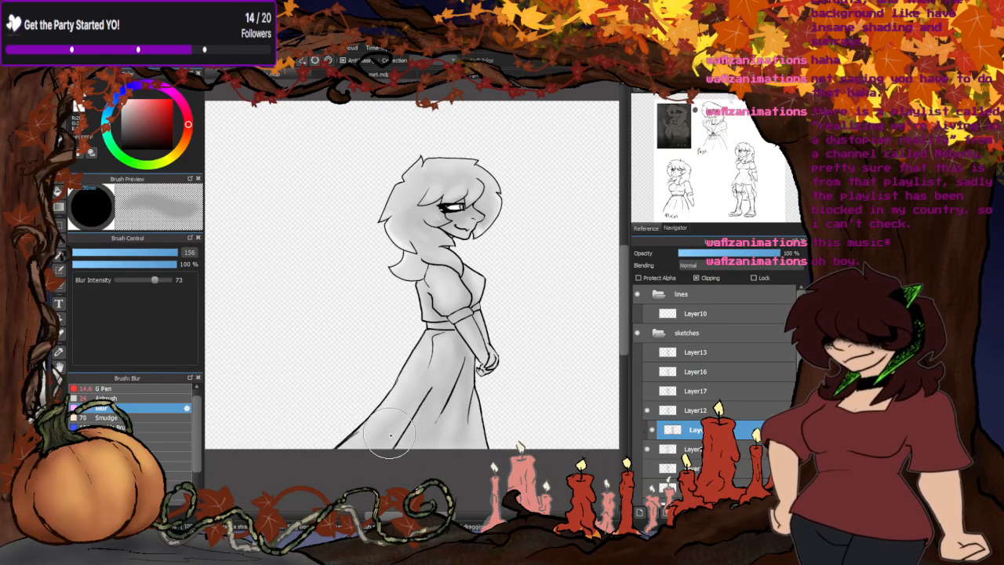
- Touch up the light edges on the hair, face and dress with the Airbrush at size 24
click(106, 399)
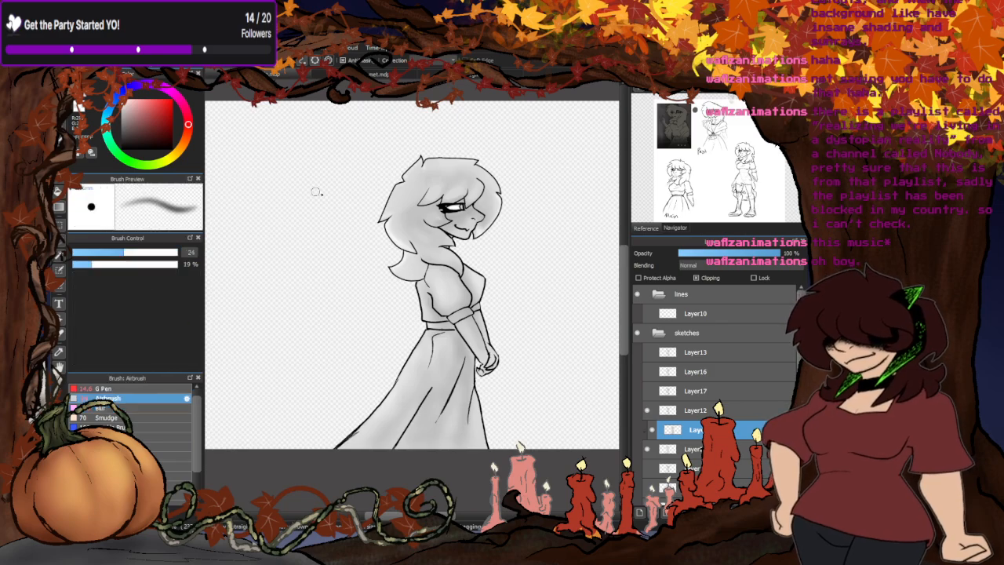
scroll(486, 210, up, 4)
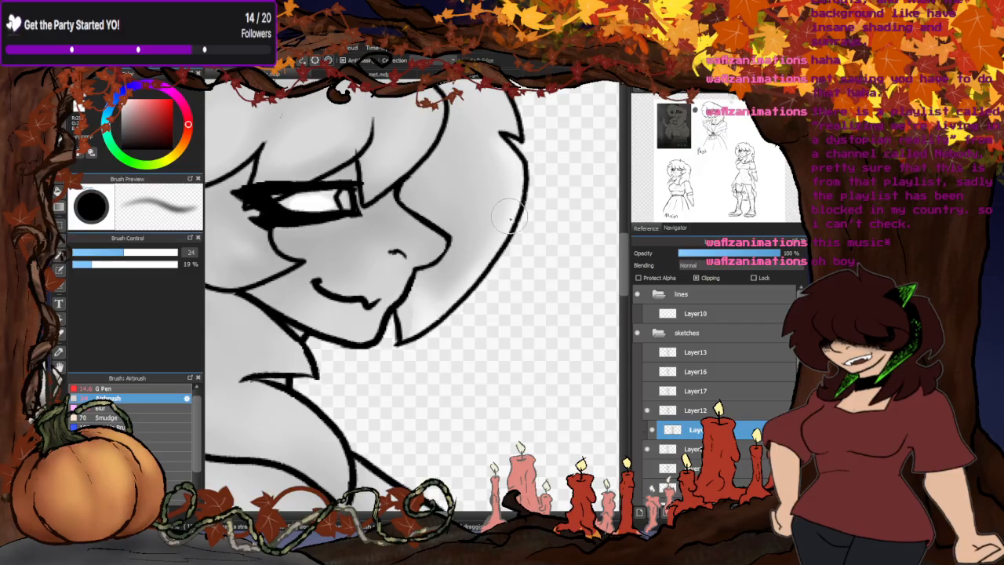
scroll(451, 290, down, 2)
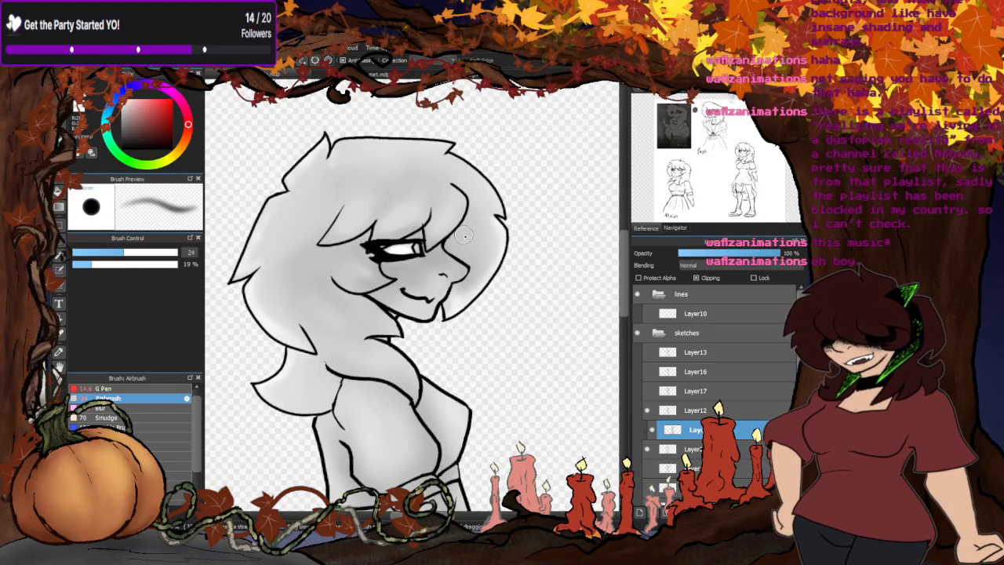
scroll(463, 236, down, 2)
scroll(461, 231, up, 3)
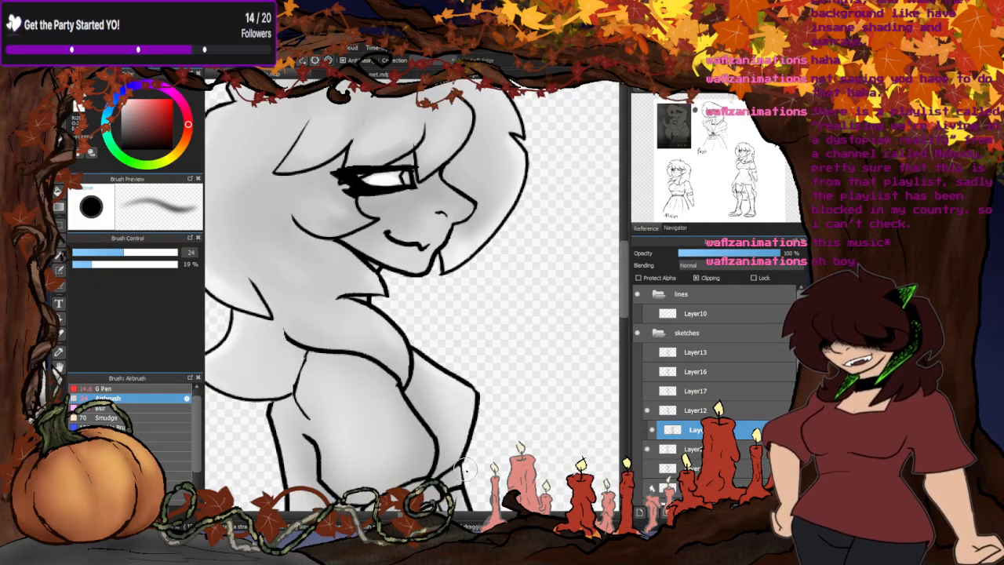
scroll(445, 400, down, 4)
scroll(390, 235, up, 2)
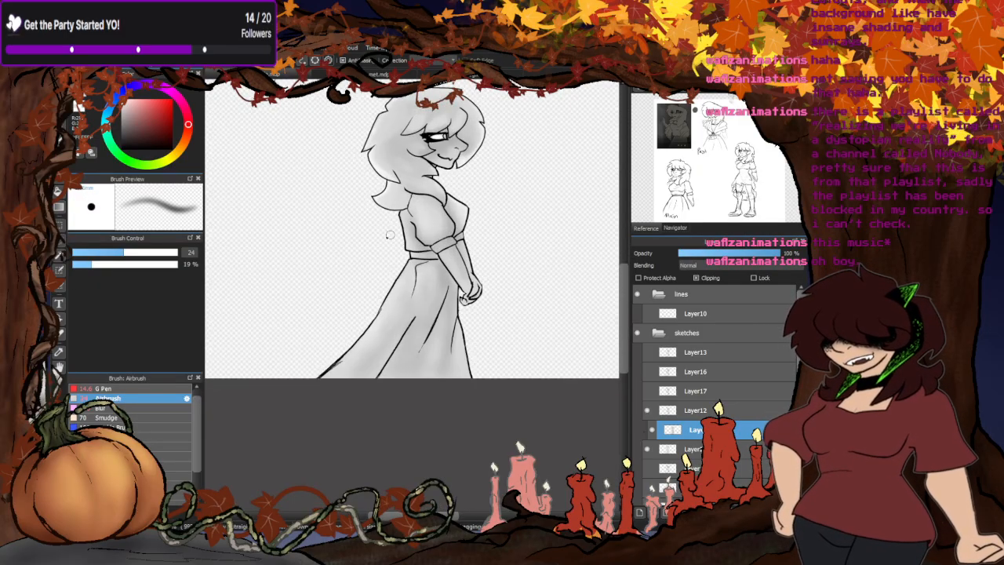
scroll(390, 235, down, 1)
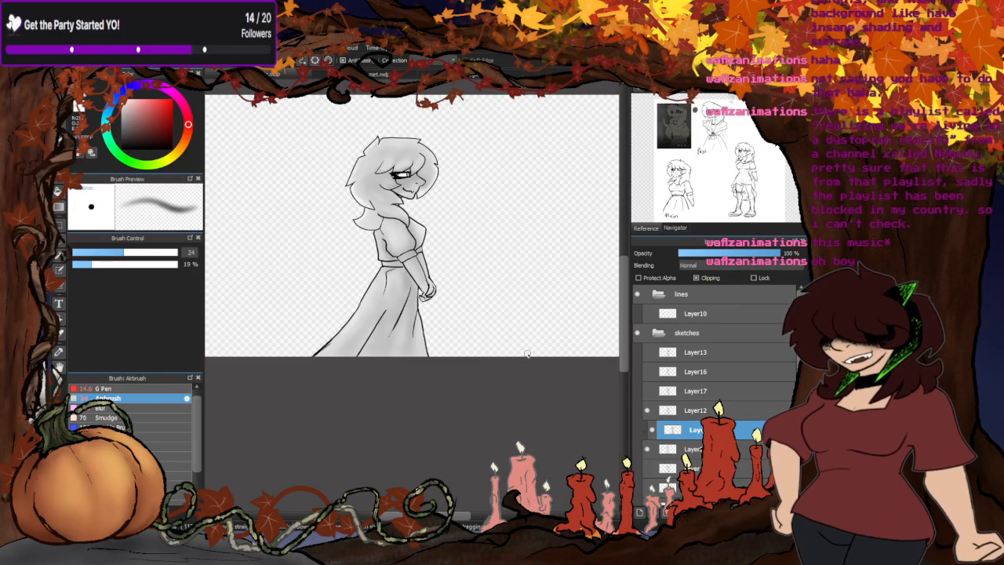
- Merge the clipped shading into the silhouette and set up Layer17's line art over Layer23 in place of Layer12
click(704, 512)
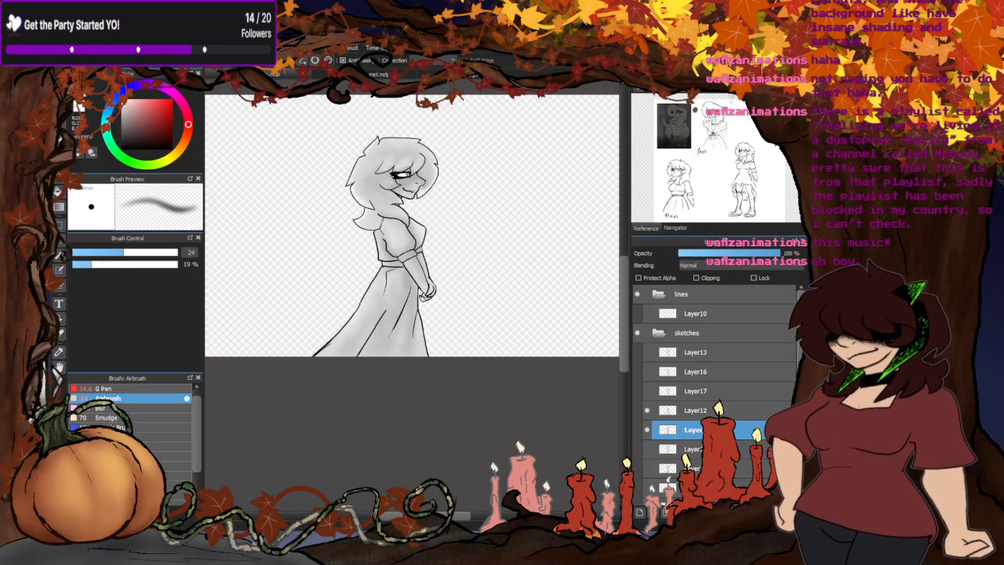
click(648, 391)
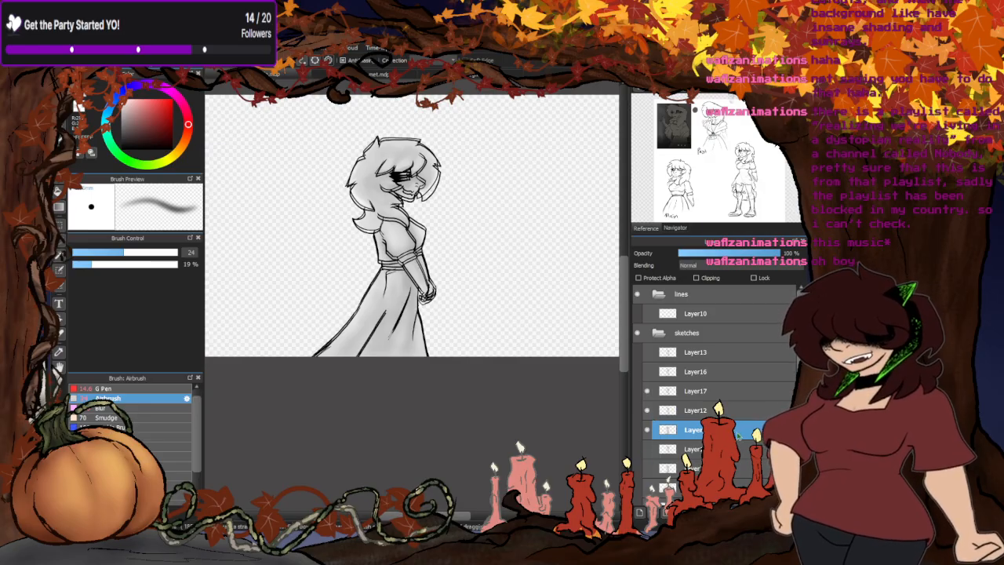
click(695, 413)
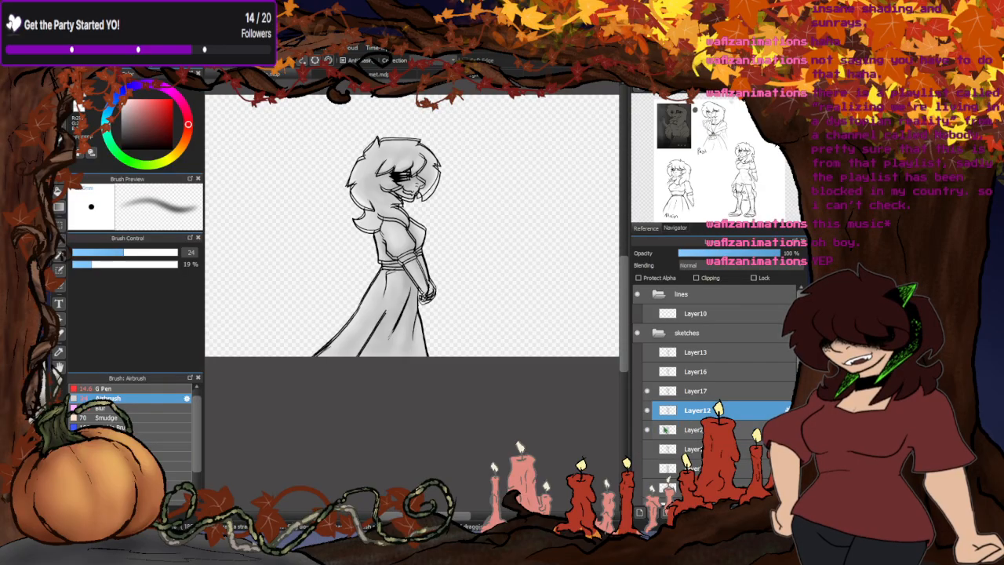
mouse_move(665, 429)
mouse_down()
mouse_move(663, 410)
mouse_move(648, 452)
mouse_up()
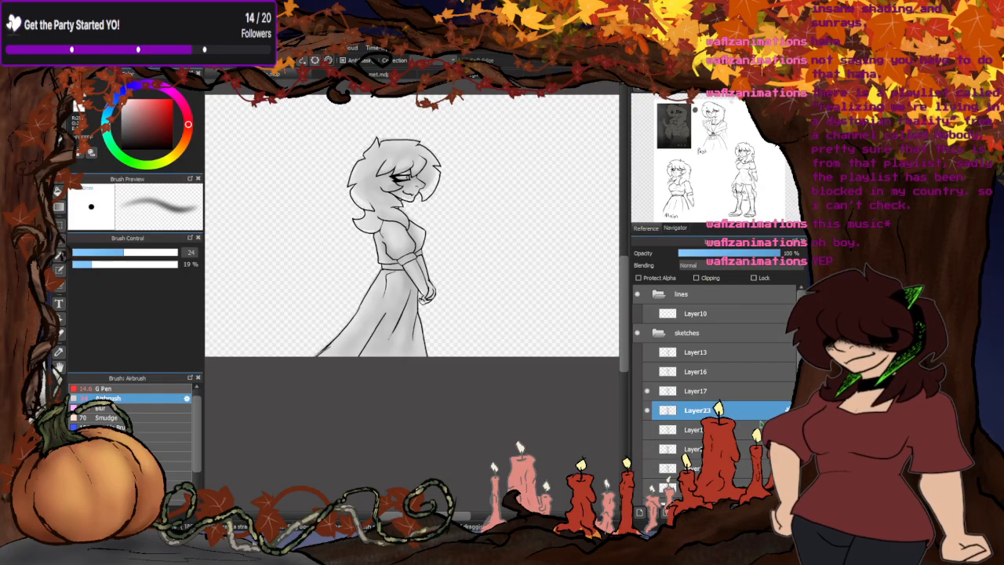
- Draw a light grey filled rectangle behind the Layer17 pose on the layer beneath Layer23, and hide Layer23
click(695, 429)
click(647, 430)
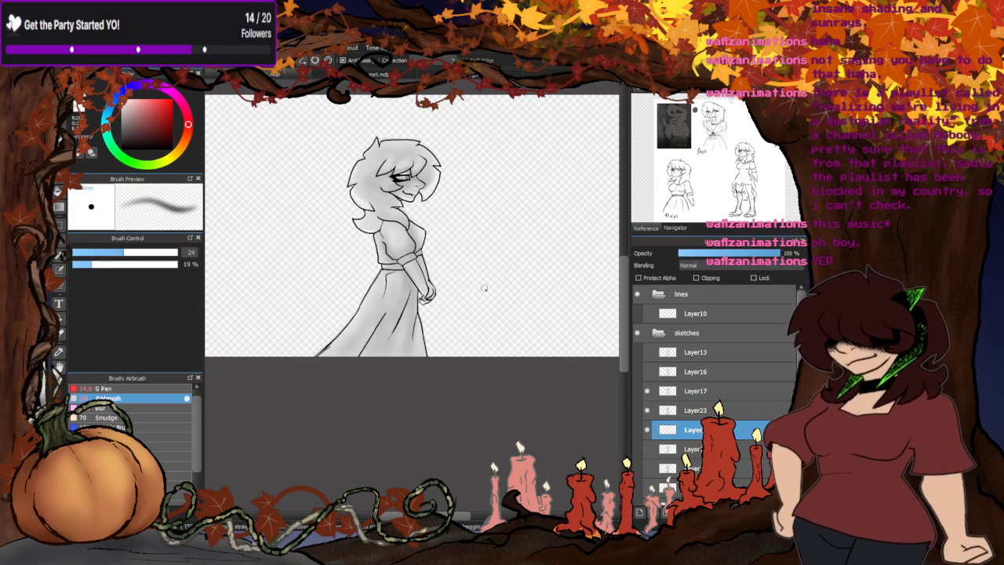
click(59, 178)
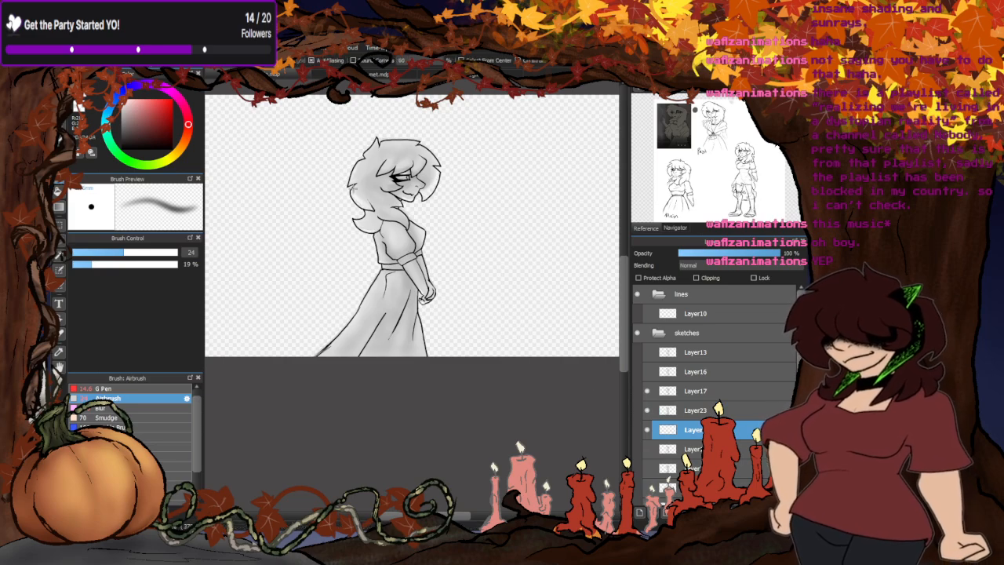
drag(284, 133, 511, 444)
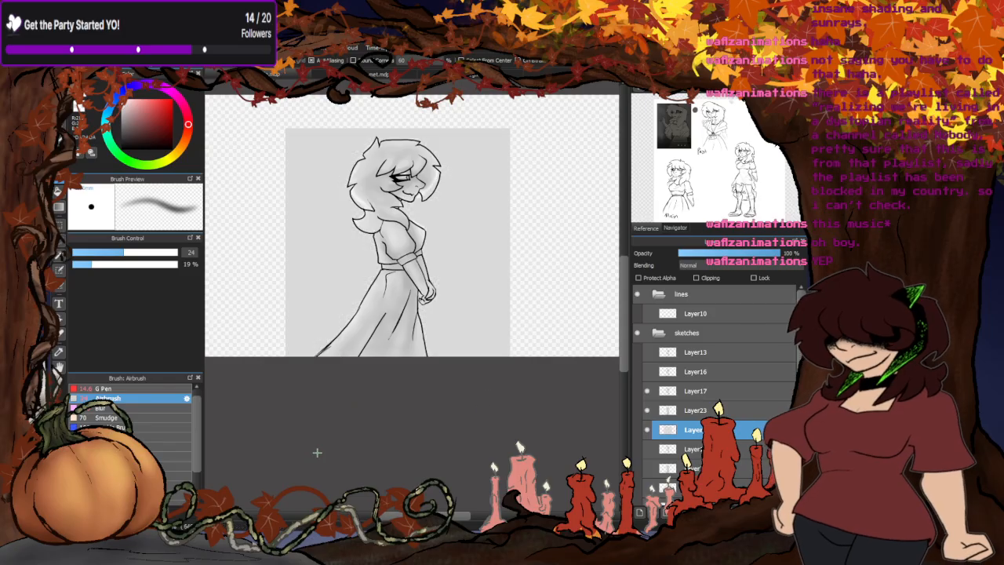
click(645, 411)
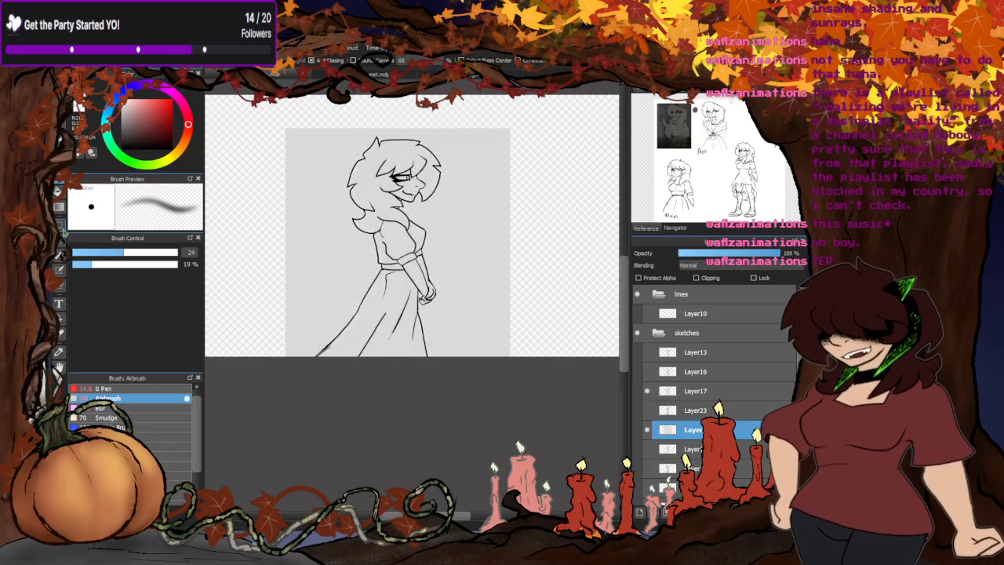
- Clear the grey surrounding the Layer17 outline, including the small gap beside the clasped hands, with bucket fills
click(59, 190)
click(81, 110)
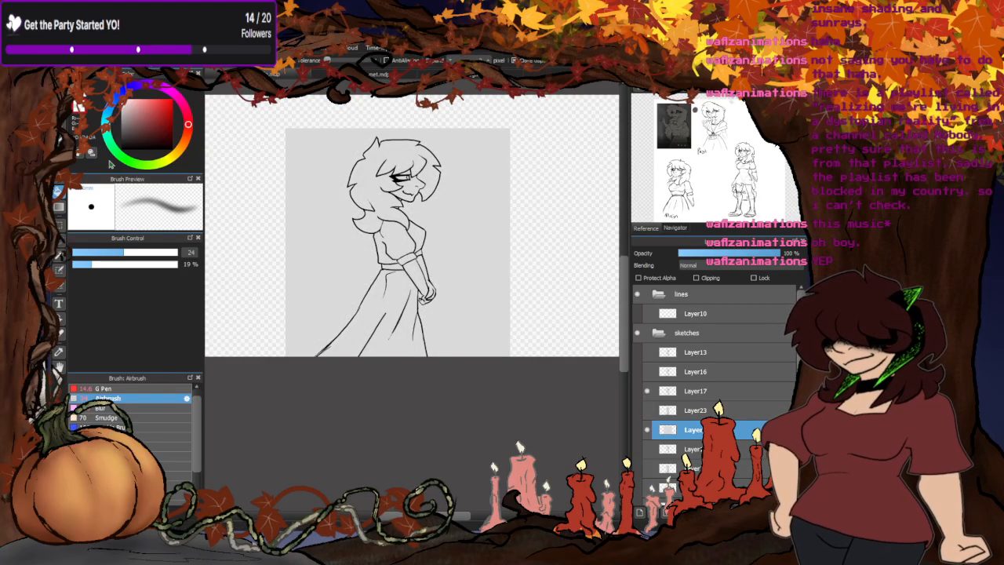
click(331, 251)
scroll(425, 298, up, 6)
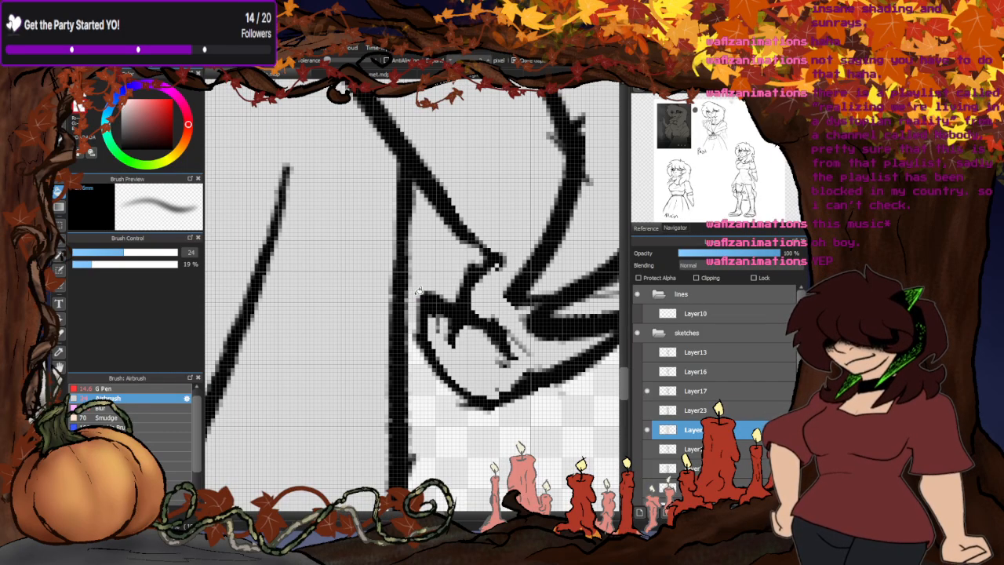
click(417, 293)
scroll(431, 345, down, 6)
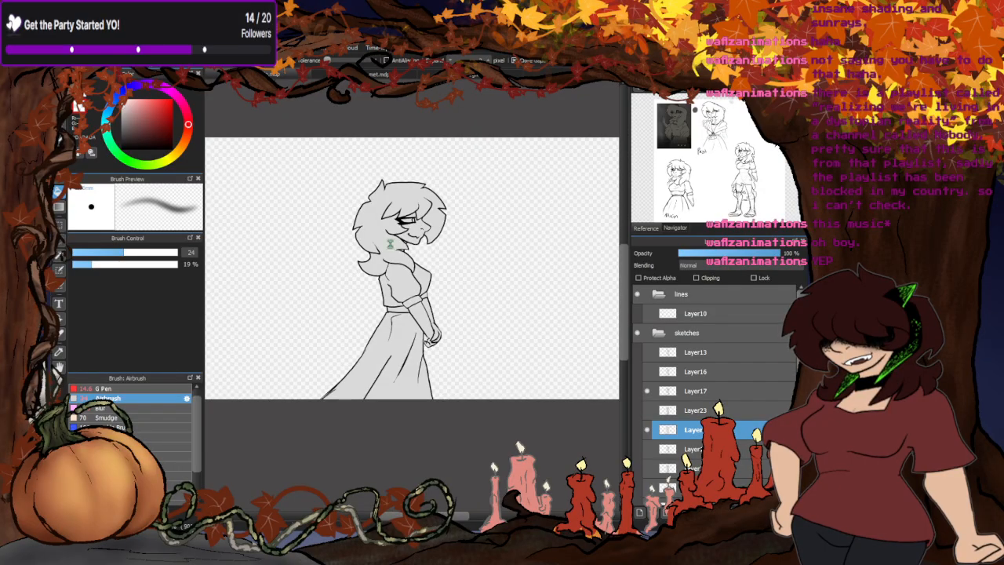
scroll(414, 325, up, 5)
- Show Layer23's shading again, clip it to the new silhouette and align it with the Layer17 pose
click(647, 411)
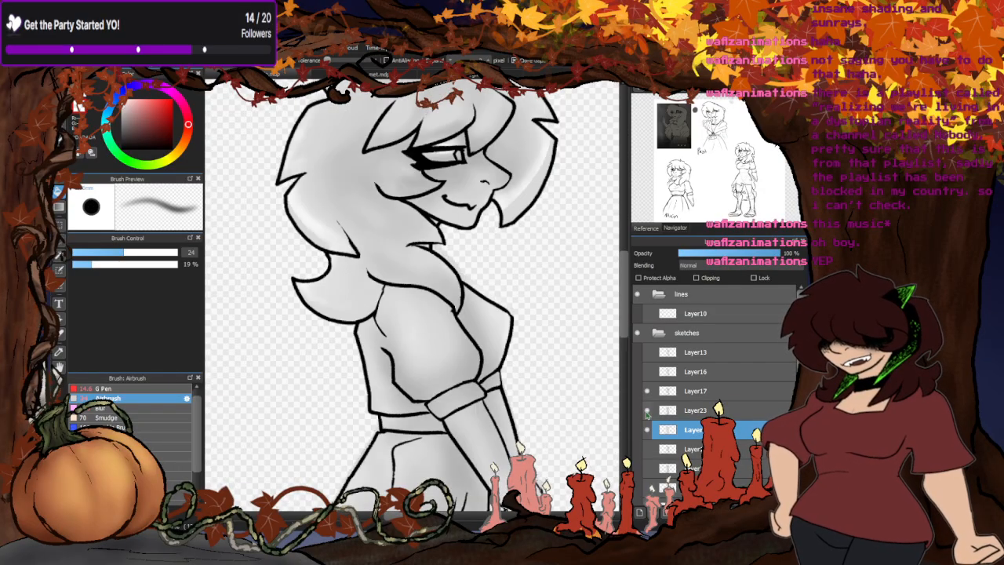
click(691, 413)
click(696, 279)
scroll(411, 271, down, 3)
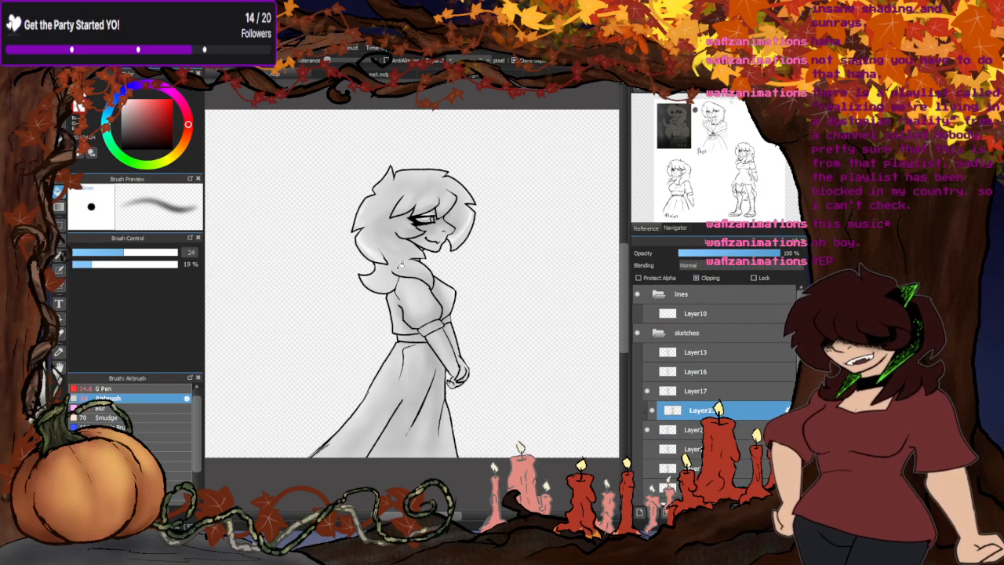
click(59, 110)
scroll(392, 275, up, 4)
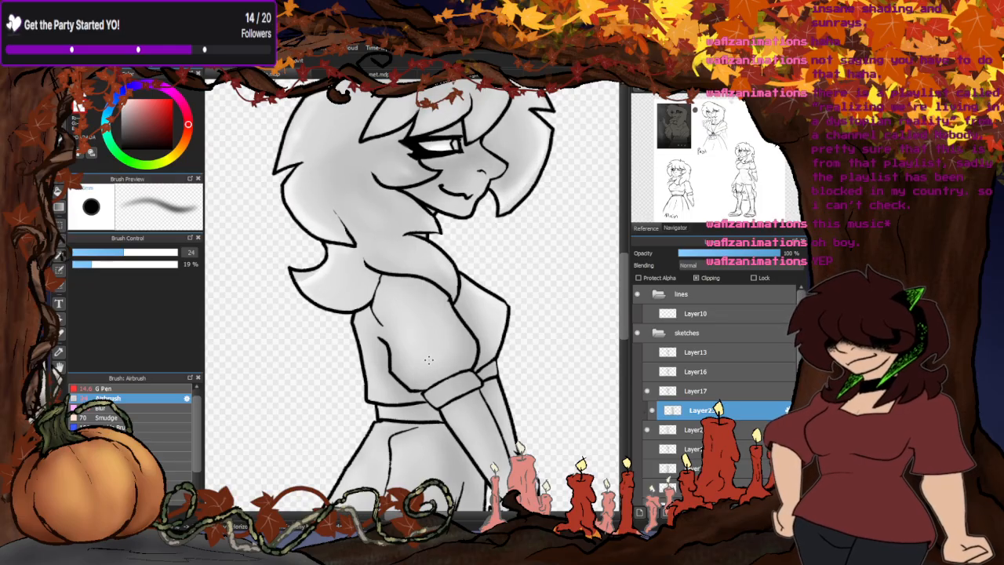
scroll(433, 250, down, 3)
scroll(485, 336, down, 2)
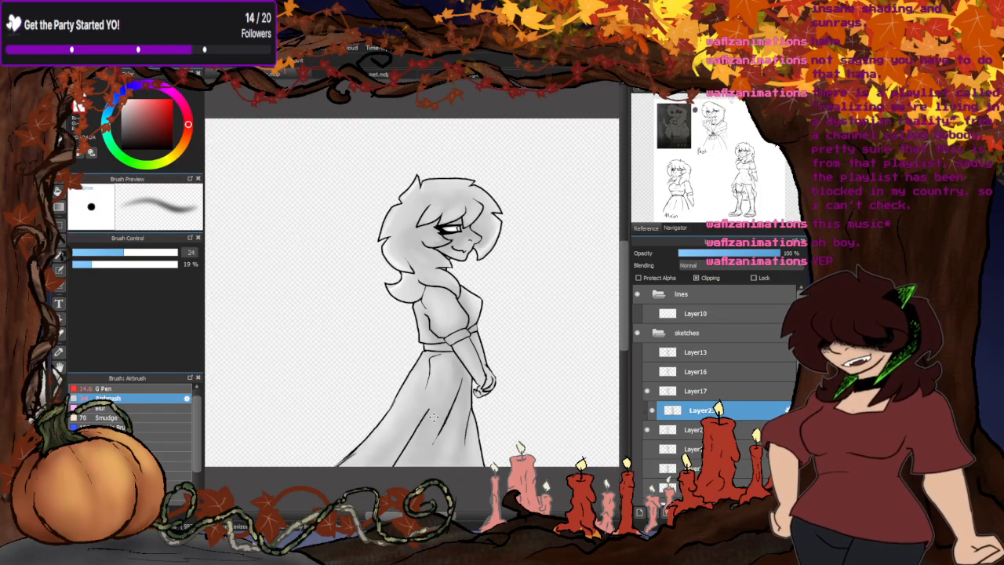
- Touch up the clipped shading around the Layer17 figure's hair with the Airbrush at size 24, and soften it with the Blur brush
scroll(406, 273, up, 2)
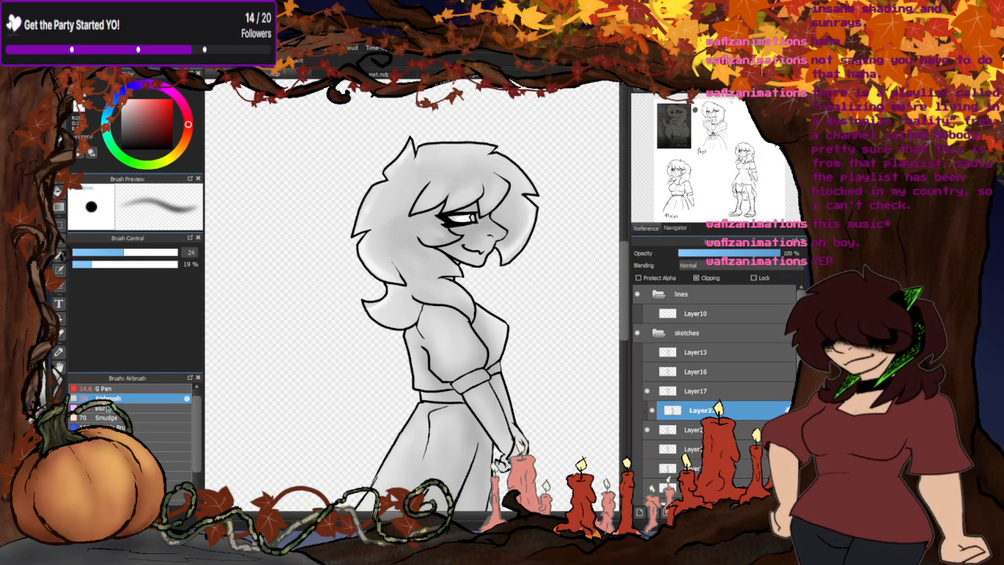
scroll(458, 303, up, 3)
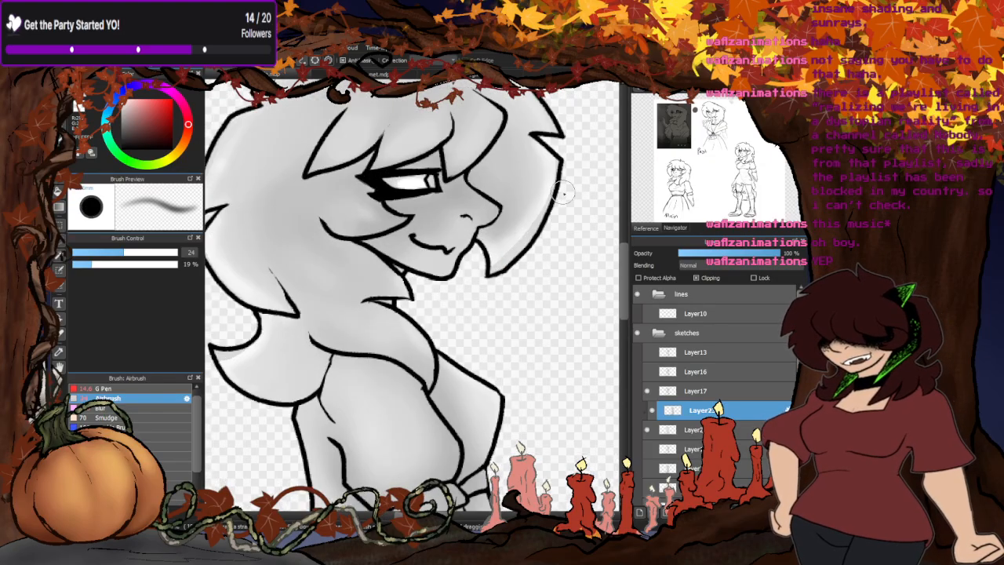
scroll(458, 303, down, 2)
scroll(409, 337, up, 4)
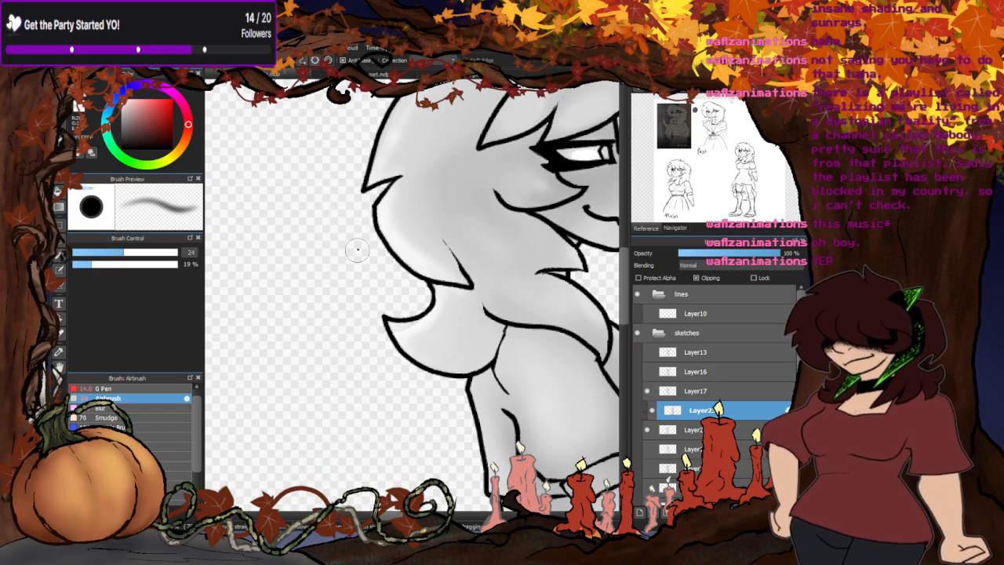
scroll(357, 250, down, 2)
click(100, 407)
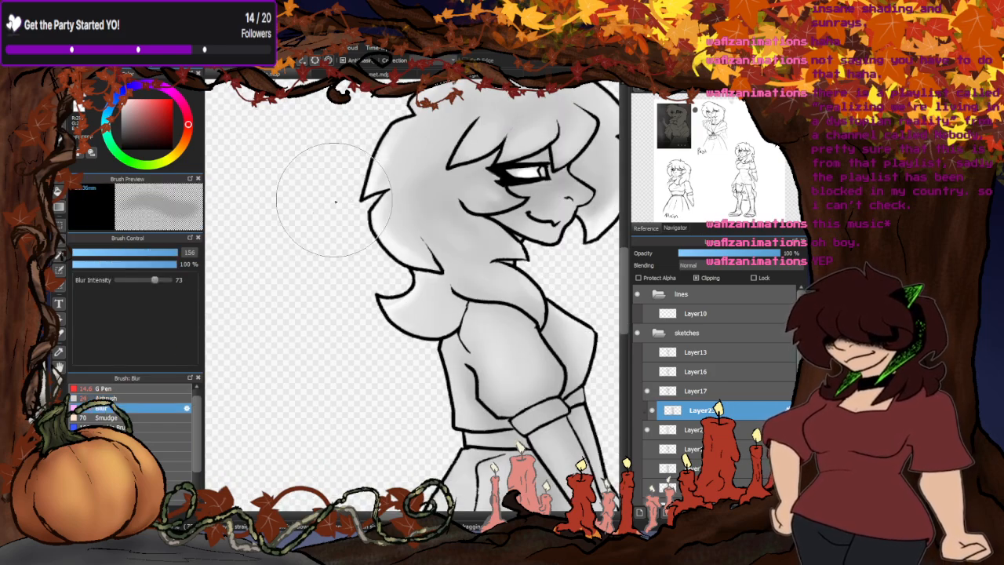
scroll(348, 359, down, 2)
scroll(352, 340, up, 2)
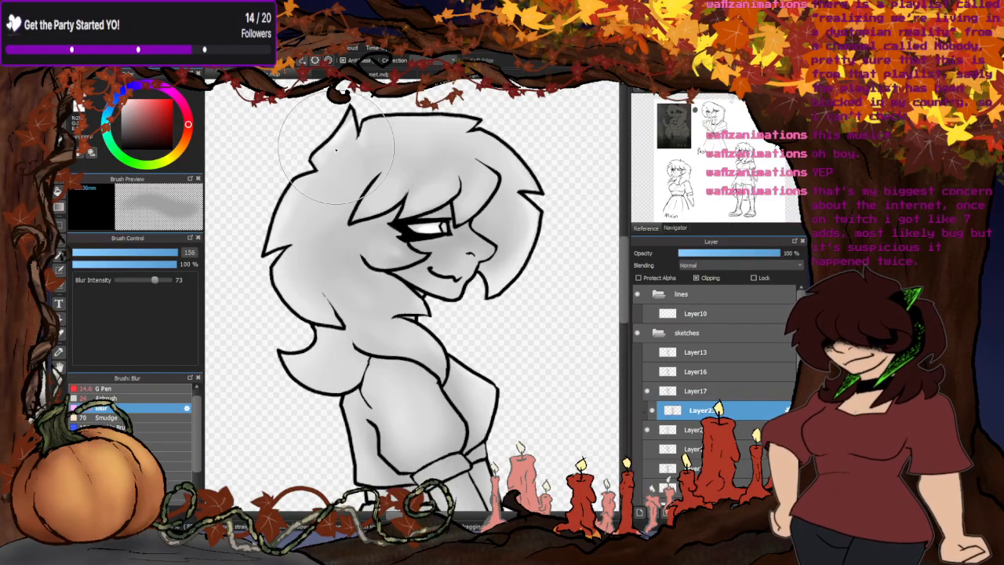
- Airbrush the shading along the back edge of the hair at size 24, and blend it with the Blur brush at size 125
click(104, 398)
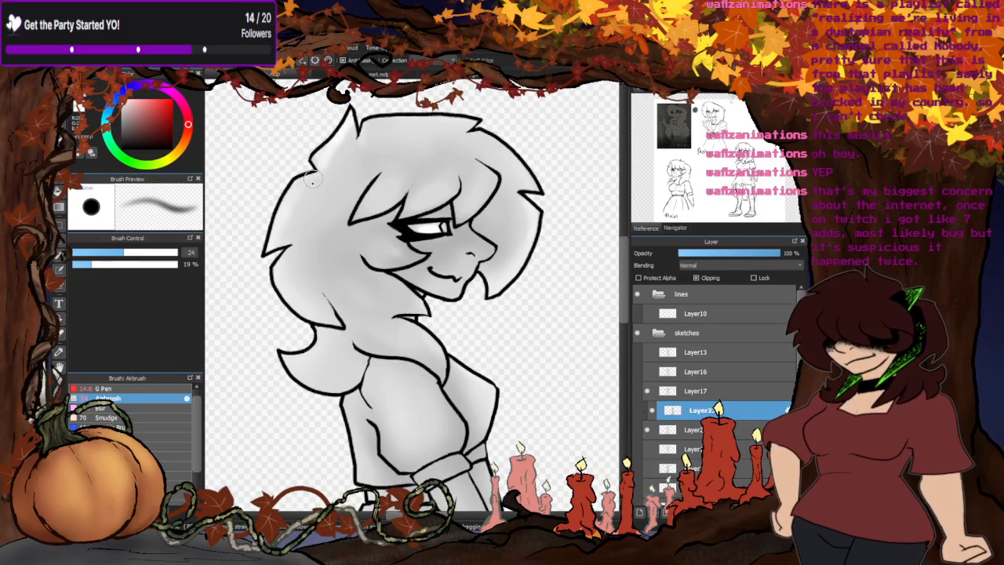
scroll(312, 178, down, 2)
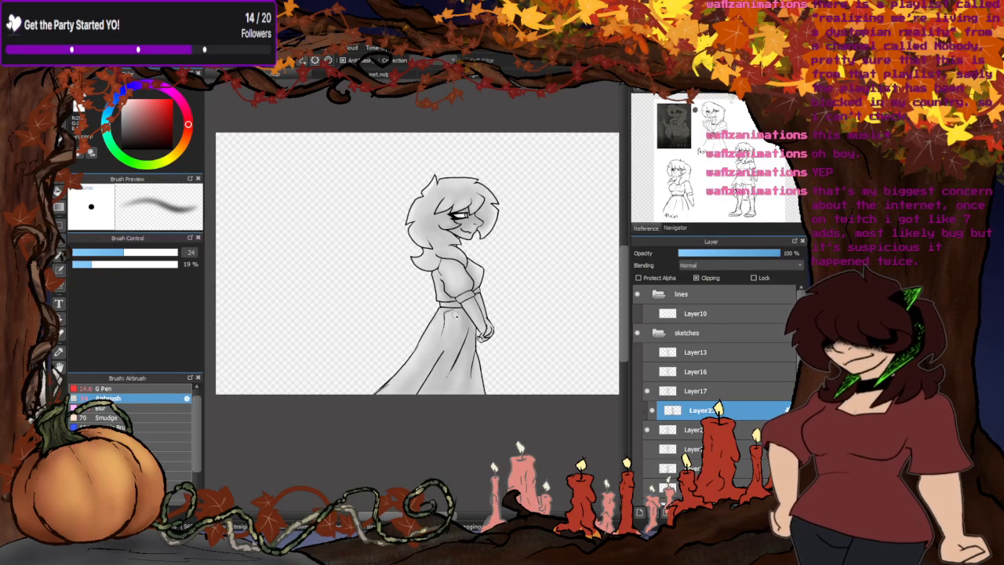
scroll(461, 304, up, 2)
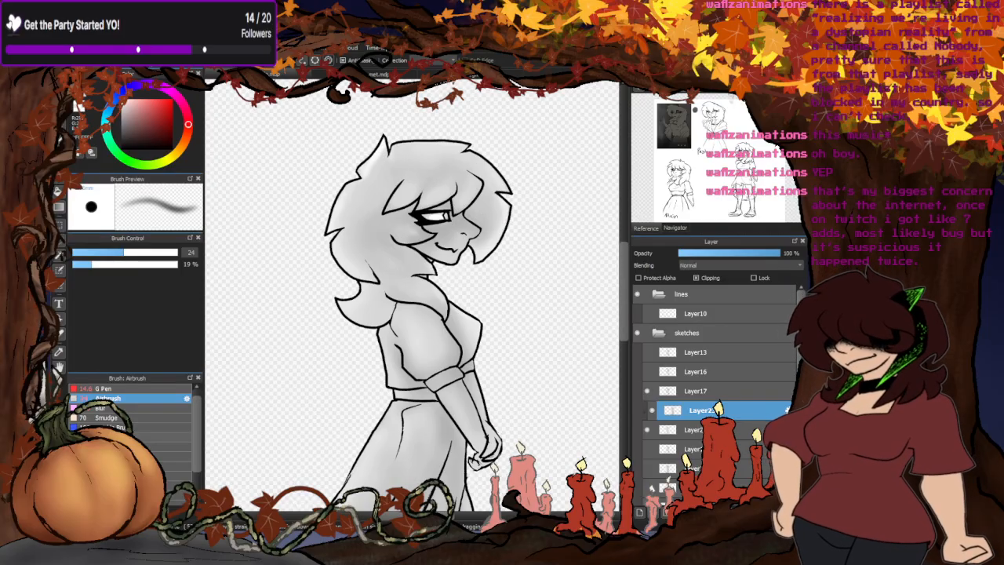
click(117, 417)
click(117, 407)
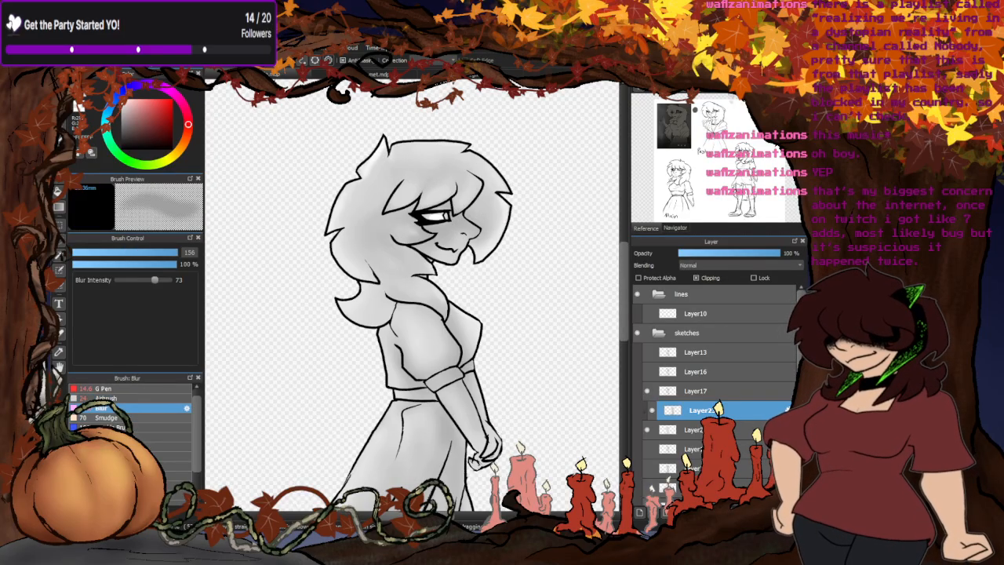
drag(176, 252, 172, 252)
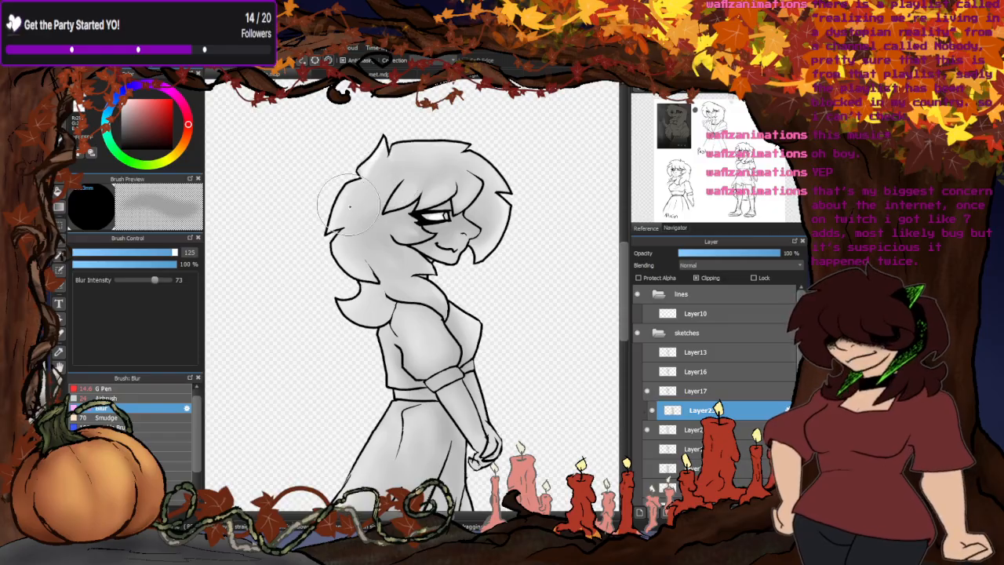
scroll(350, 206, up, 2)
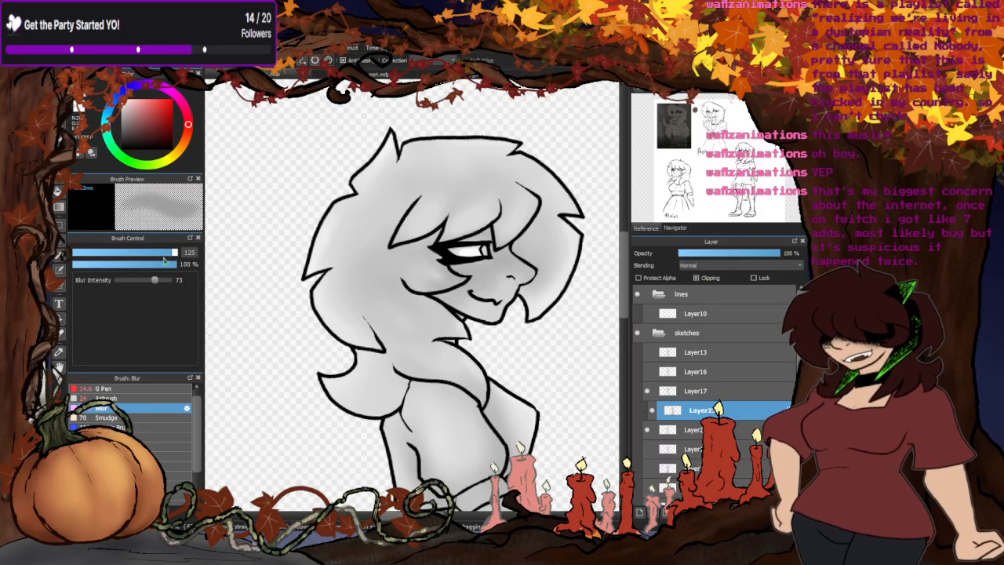
- Blend the shading around the eye and cheek with the Blur brush at size 90
scroll(449, 235, up, 3)
scroll(448, 233, down, 5)
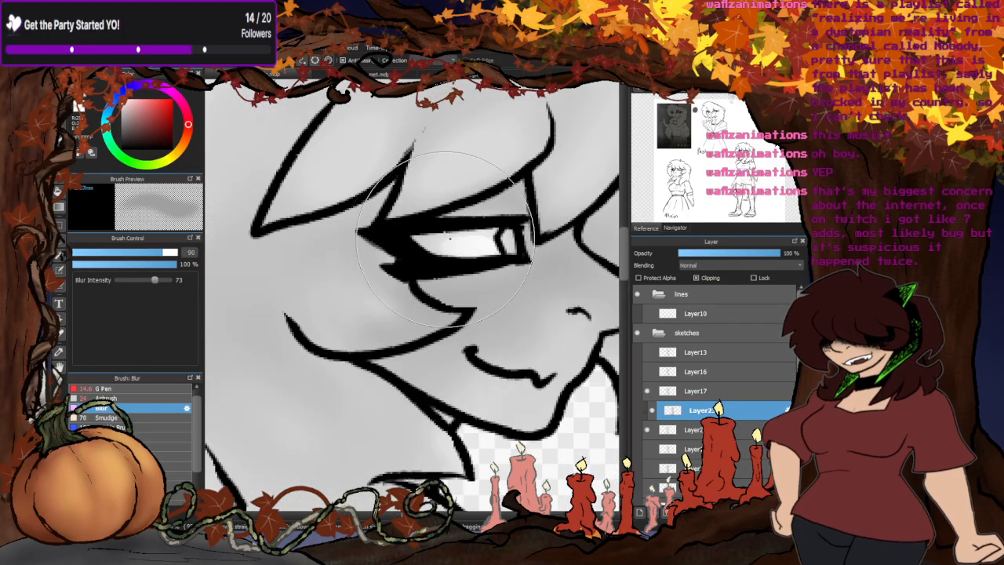
scroll(390, 480, up, 1)
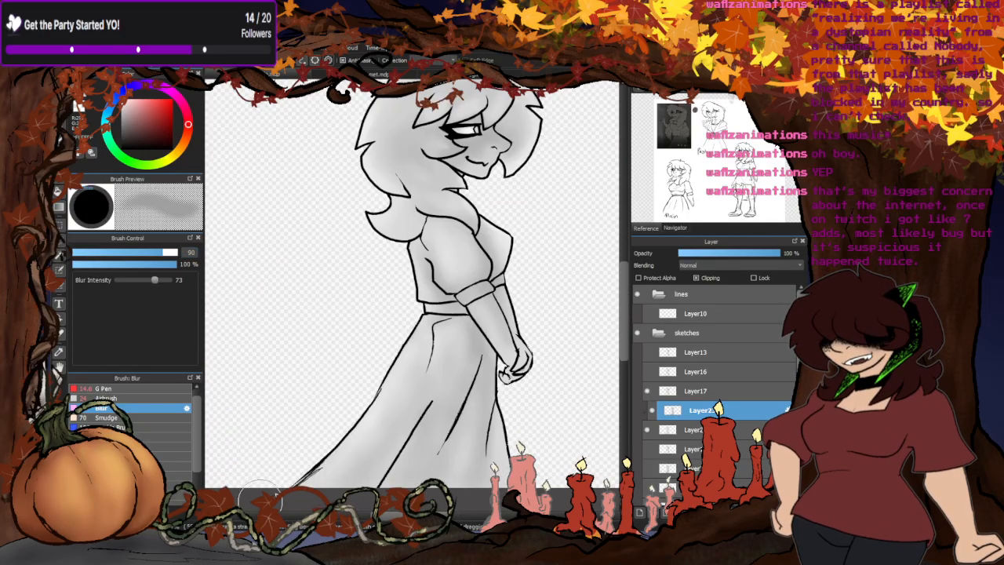
- Activate the Airbrush, look at the storyboard document and return to the character drawing
click(123, 399)
click(372, 75)
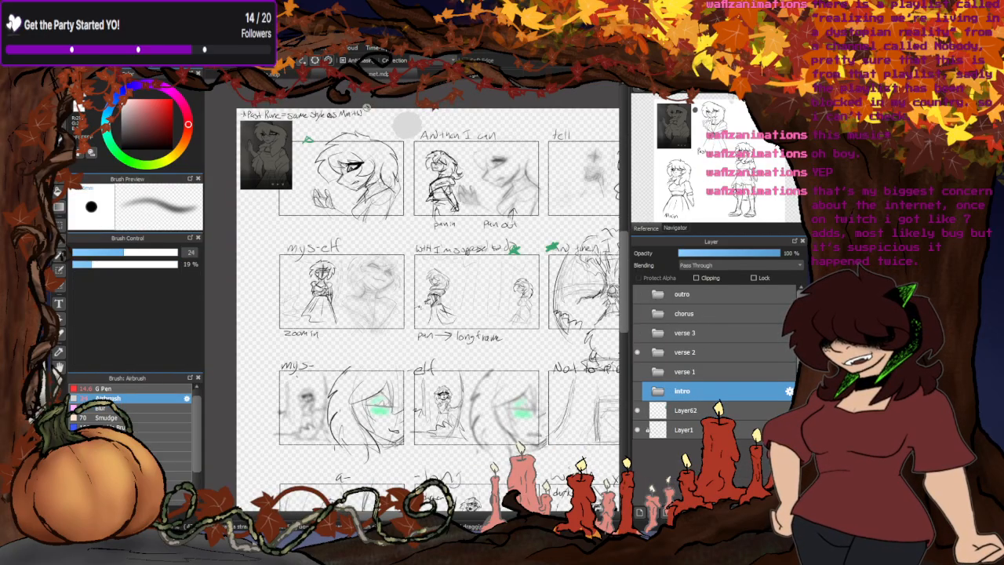
click(323, 72)
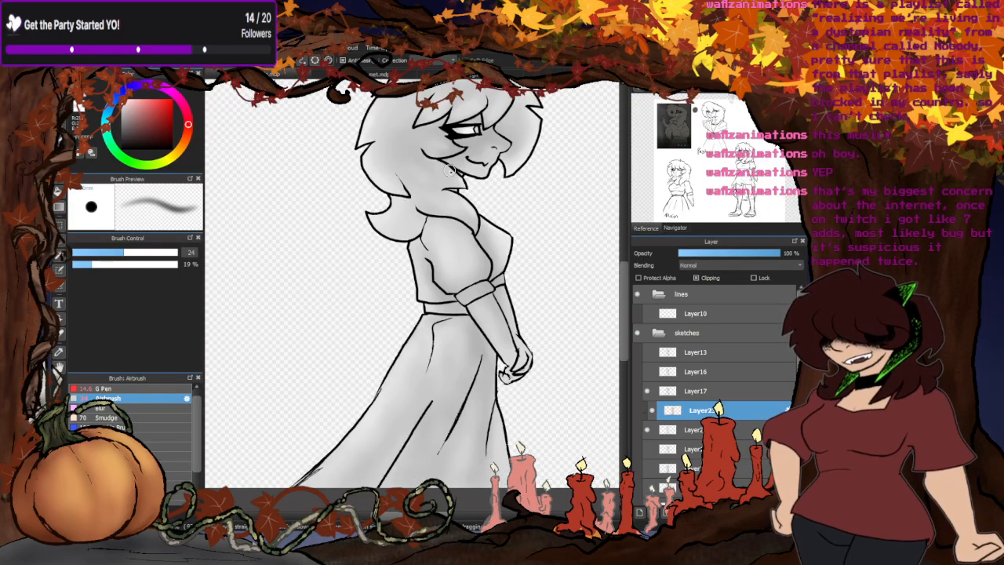
- Airbrush shading at size 24 on the torso, under the chin and down the front folds of the skirt
scroll(494, 354, up, 2)
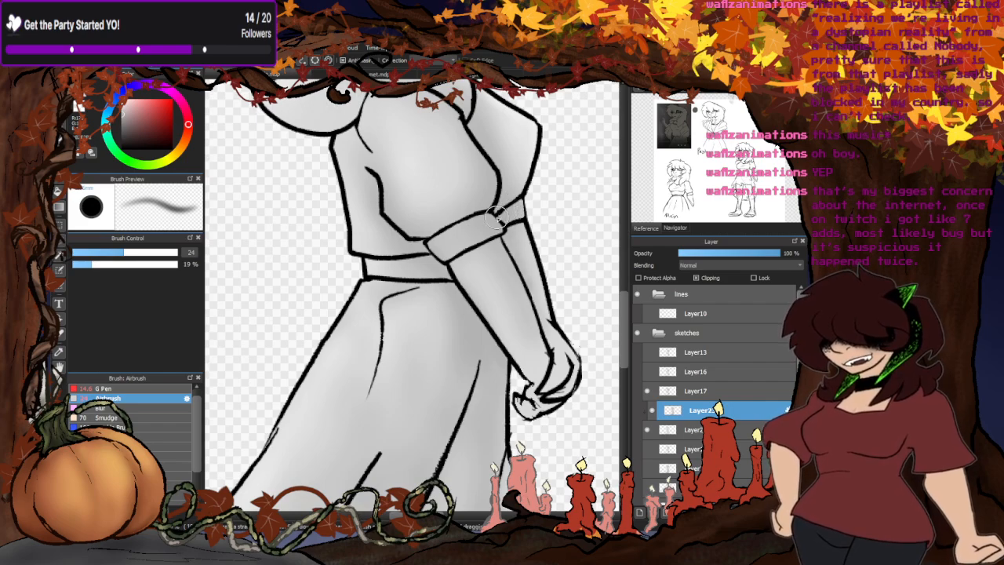
scroll(410, 305, down, 2)
scroll(436, 212, up, 2)
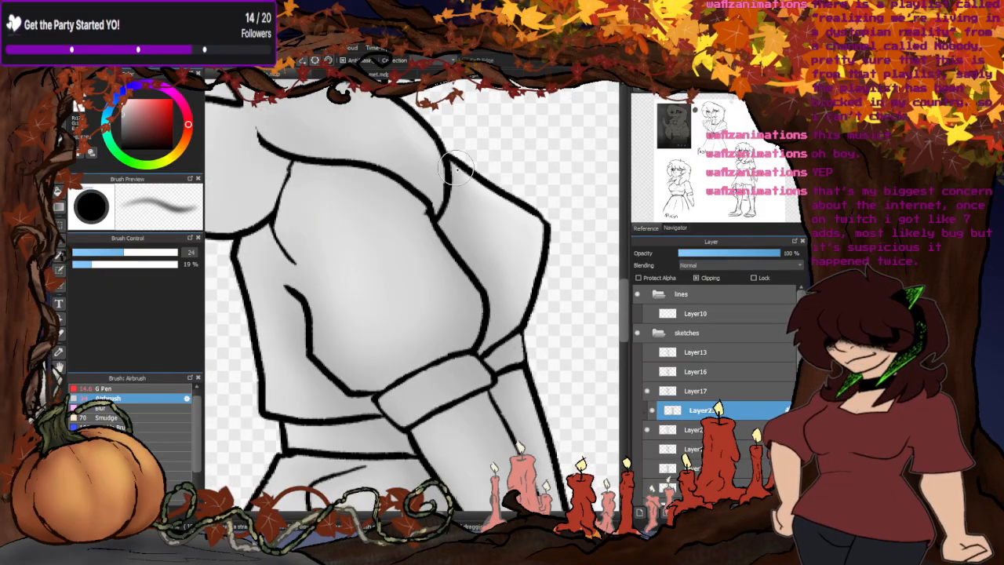
scroll(441, 228, down, 2)
scroll(425, 194, up, 2)
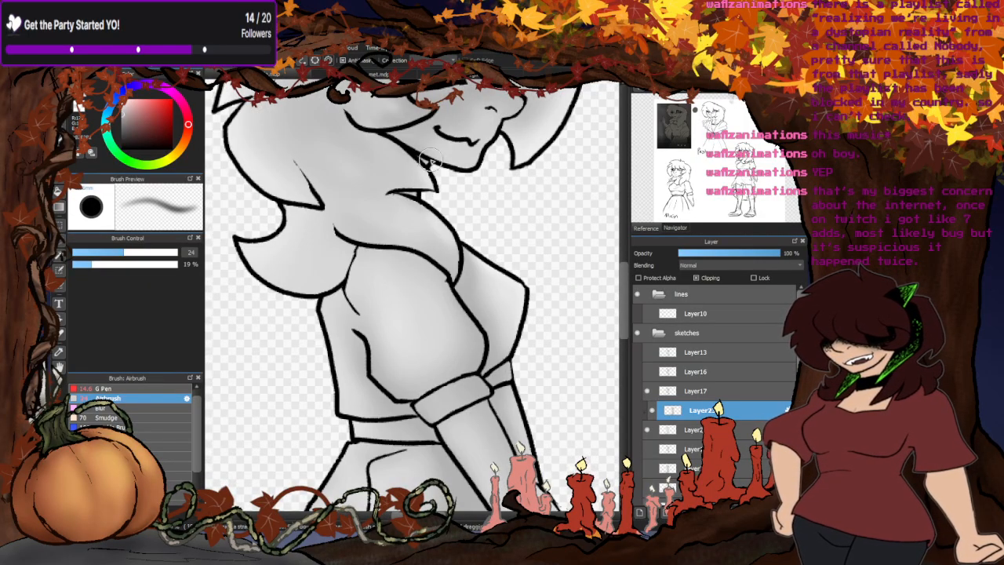
scroll(423, 165, down, 3)
scroll(514, 270, up, 3)
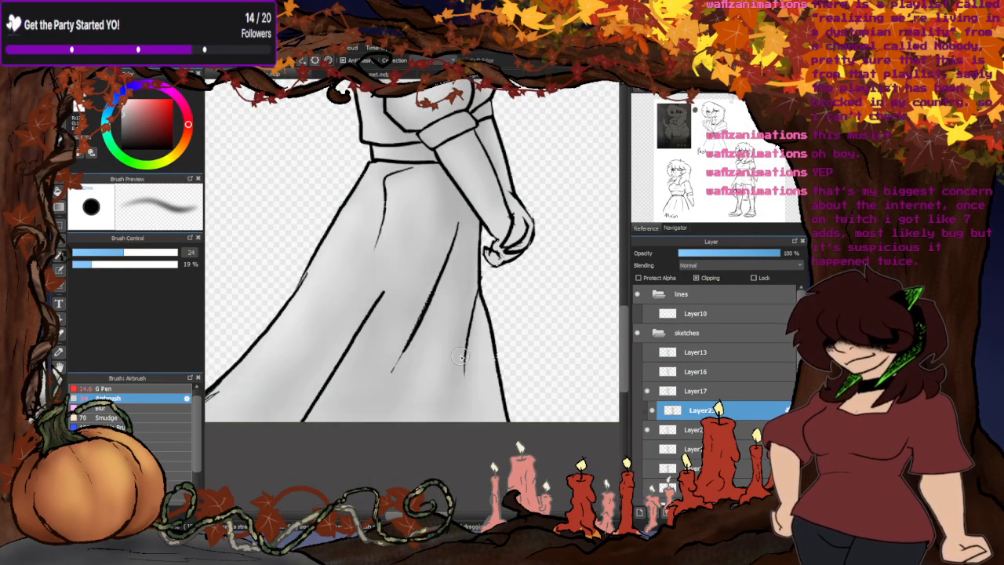
drag(477, 298, 468, 407)
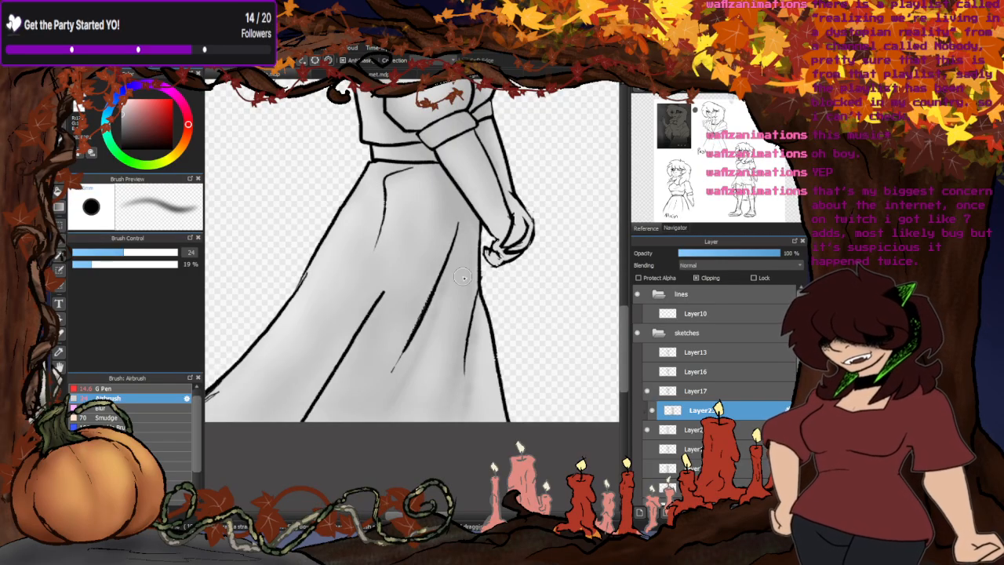
- Blend the airbrushed shading on the skirt, torso and waistband with the Blur brush at size 90
click(129, 408)
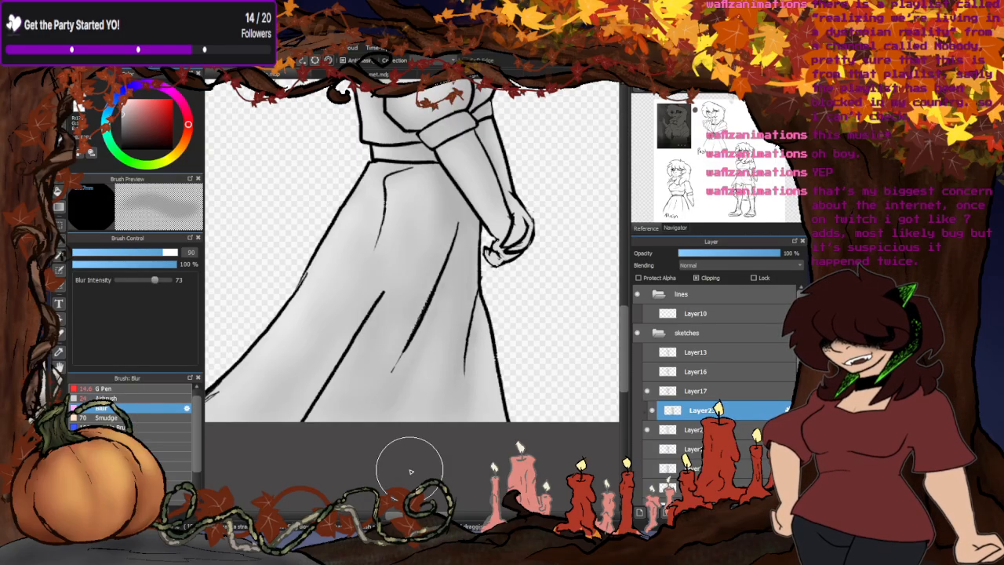
scroll(410, 464, down, 3)
scroll(387, 337, up, 4)
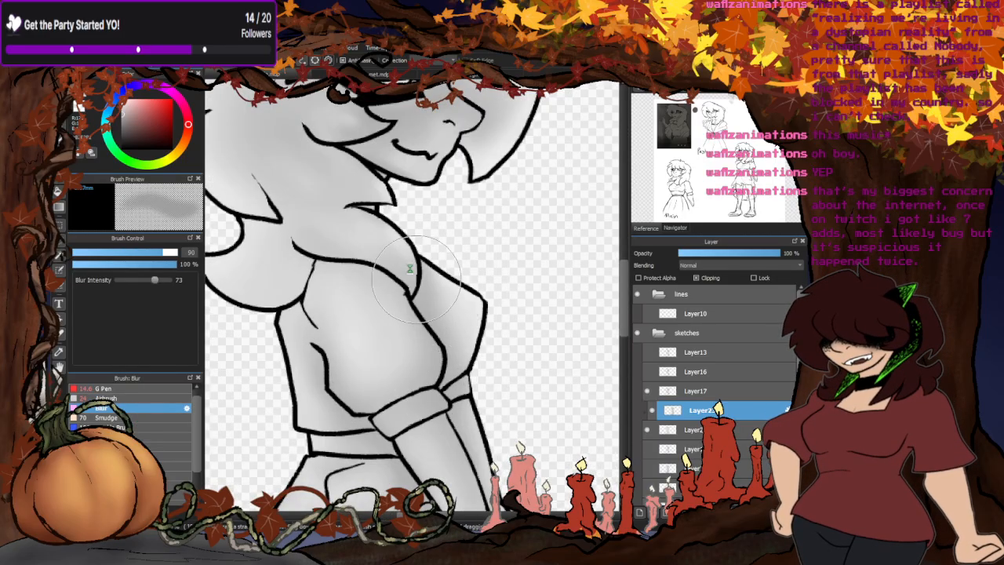
scroll(446, 337, down, 3)
mouse_move(322, 437)
mouse_down()
mouse_move(266, 439)
mouse_move(345, 424)
mouse_move(335, 428)
mouse_move(381, 439)
mouse_up()
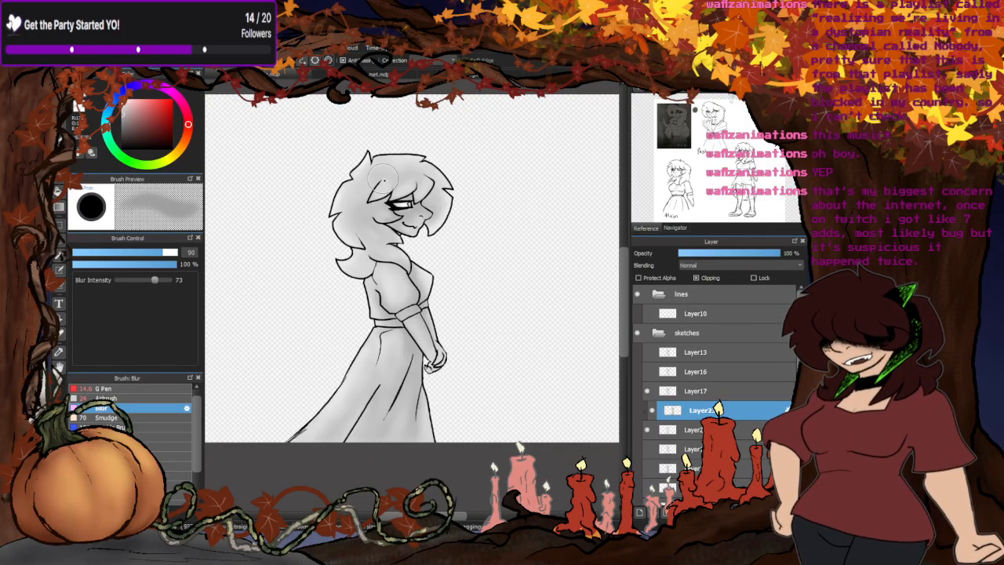
- Enlarge the Airbrush to size 44 and refine the soft shading on the face, the front hair and the back hair curl
scroll(375, 210, up, 2)
click(129, 389)
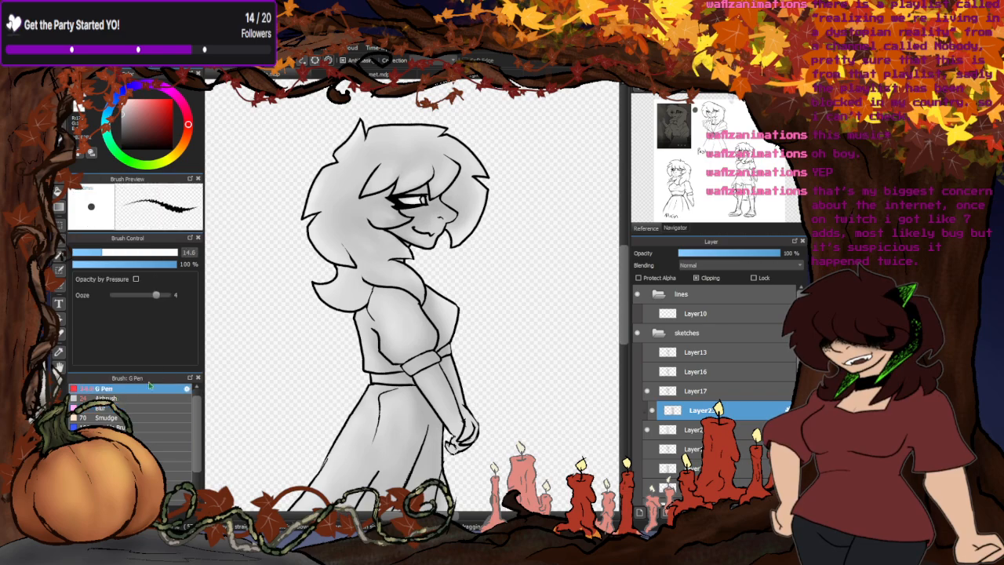
click(135, 397)
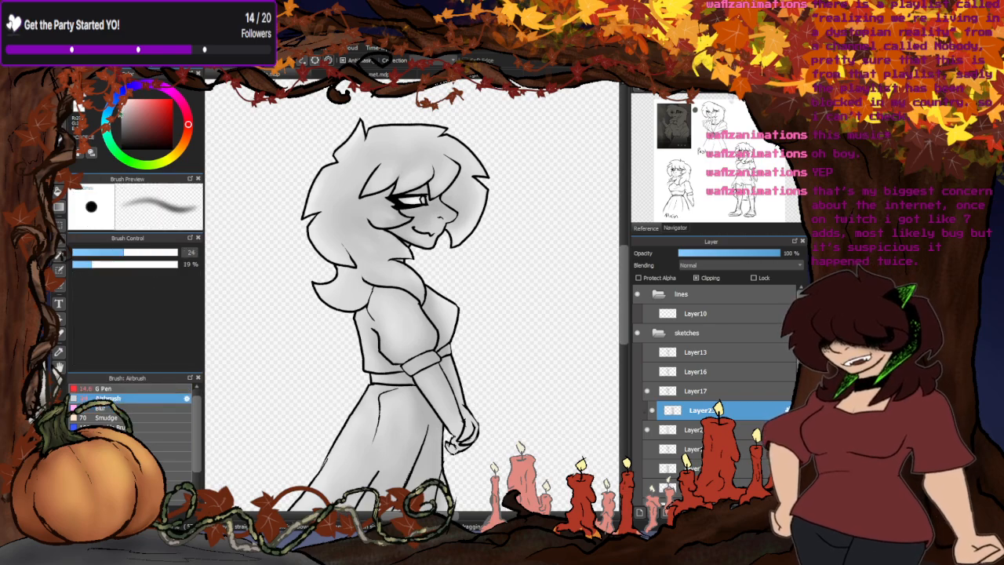
drag(138, 252, 145, 252)
scroll(420, 203, up, 3)
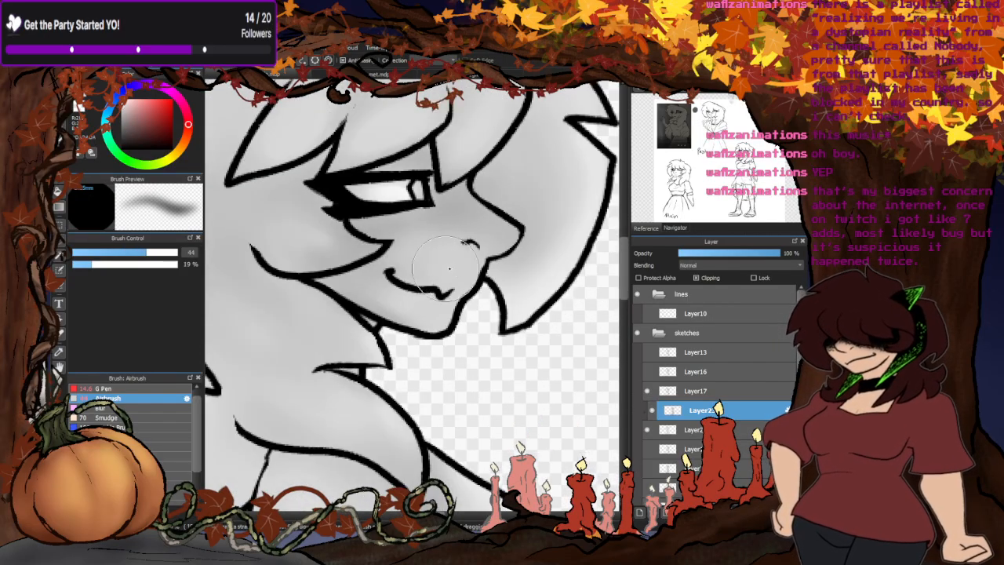
scroll(451, 203, down, 3)
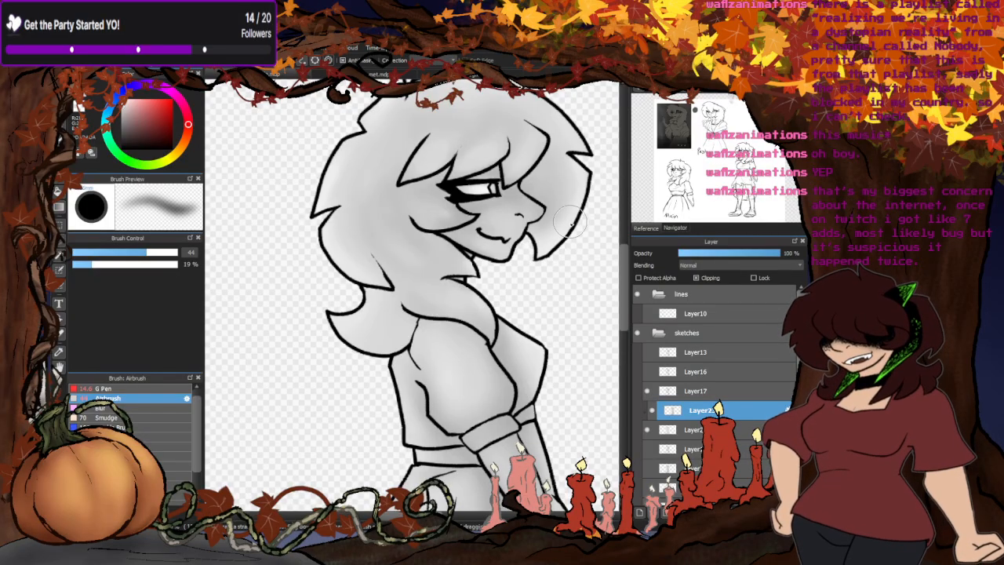
scroll(361, 212, down, 3)
scroll(367, 194, up, 3)
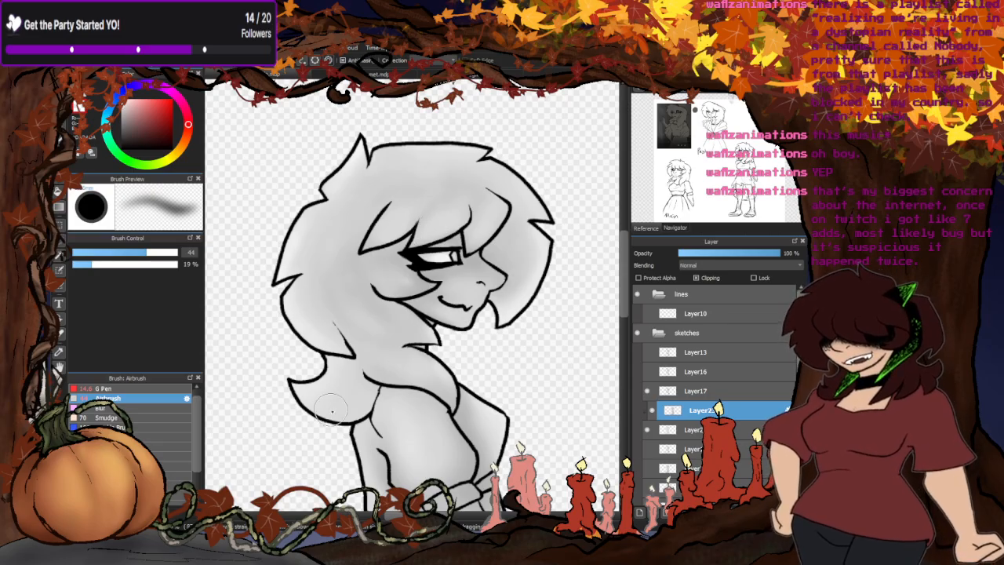
scroll(426, 160, down, 1)
- Airbrush the soft tones over the sleeve, forearm and skirt at size 44, checking them against the whole figure
scroll(437, 182, down, 2)
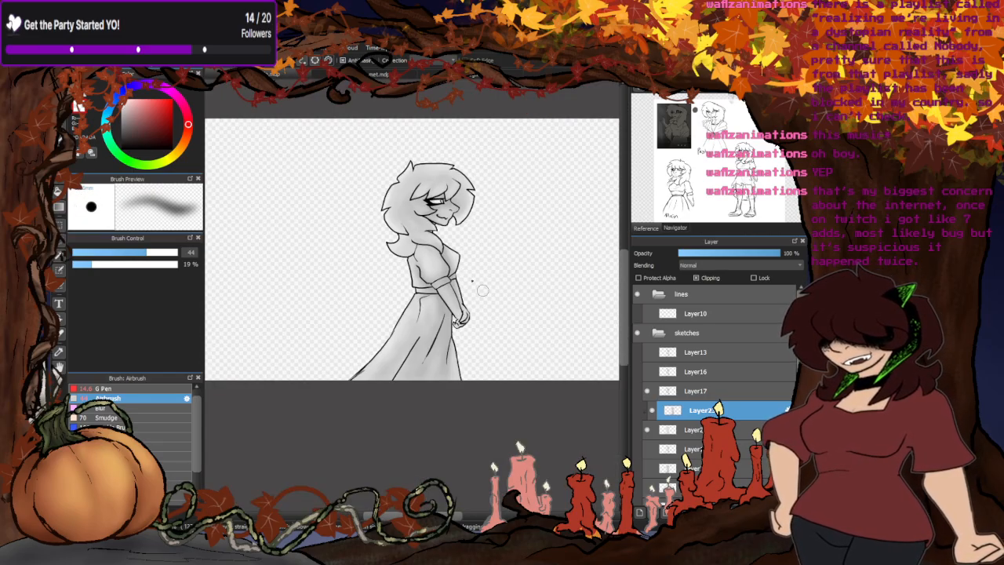
scroll(427, 318, up, 2)
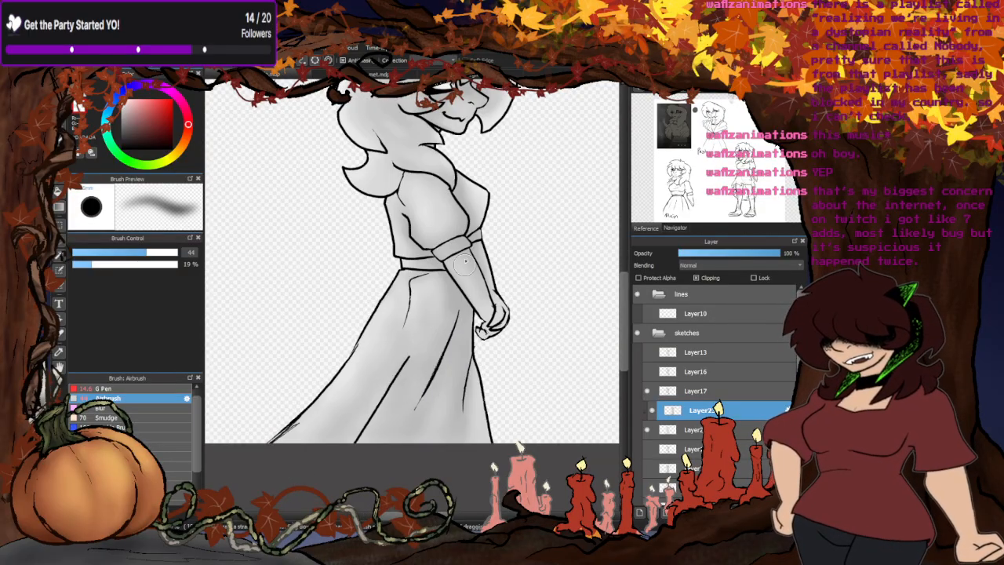
scroll(465, 265, up, 1)
scroll(491, 249, down, 2)
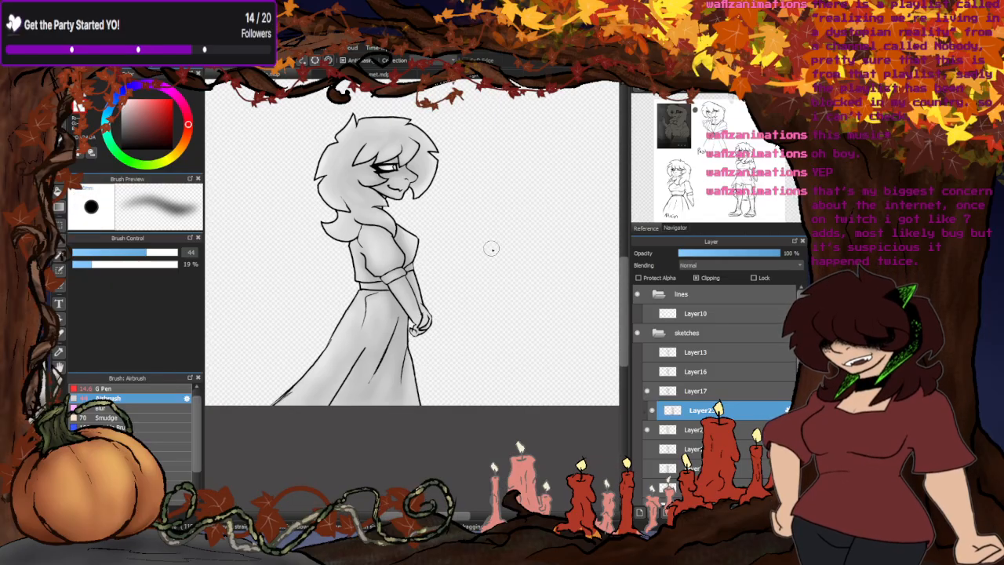
scroll(392, 271, up, 2)
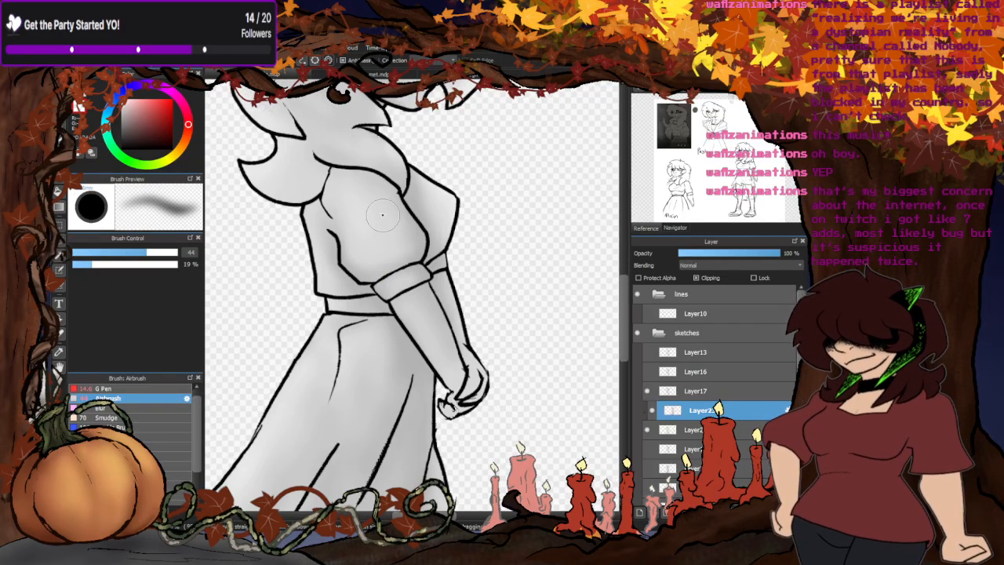
scroll(376, 232, down, 2)
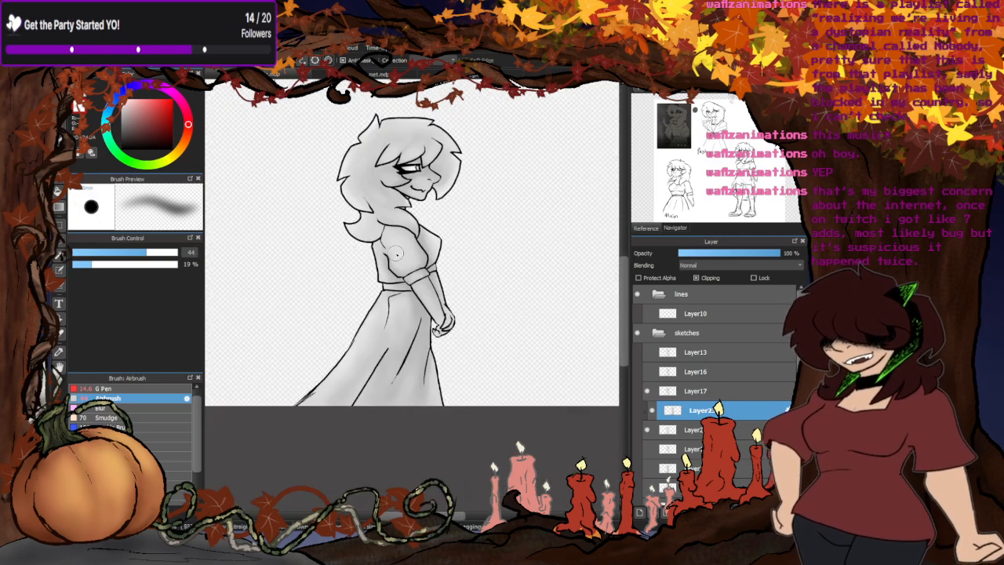
scroll(396, 252, up, 2)
scroll(343, 311, down, 2)
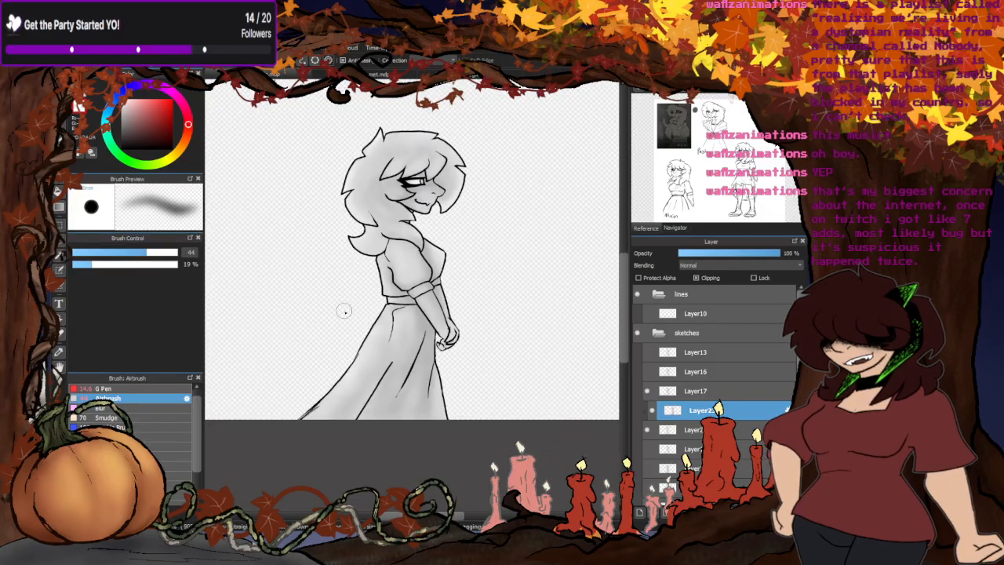
scroll(415, 274, down, 1)
scroll(375, 304, up, 2)
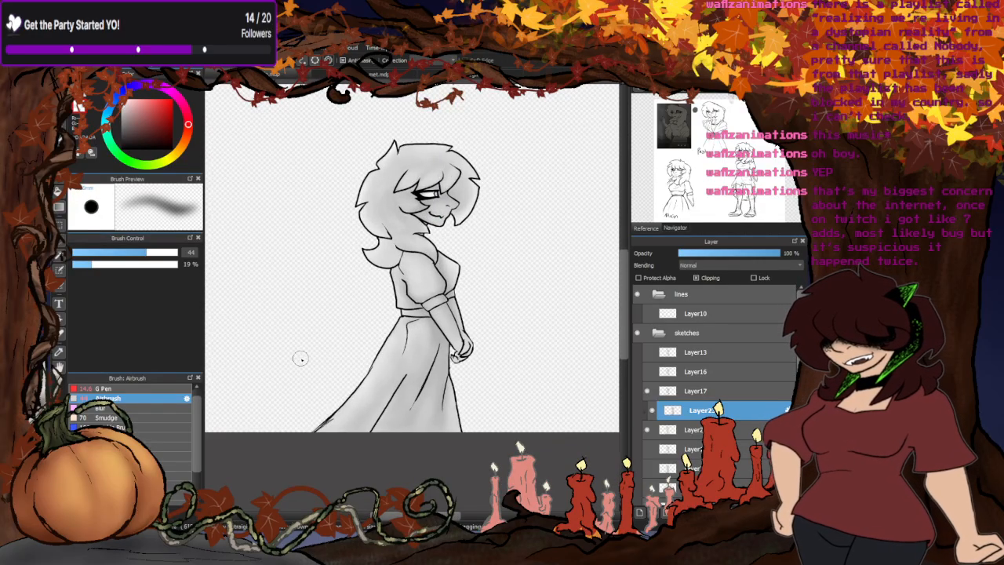
- Merge the clipped shading into the grey silhouette layer beneath it and check the merged figure by toggling its visibility
click(110, 408)
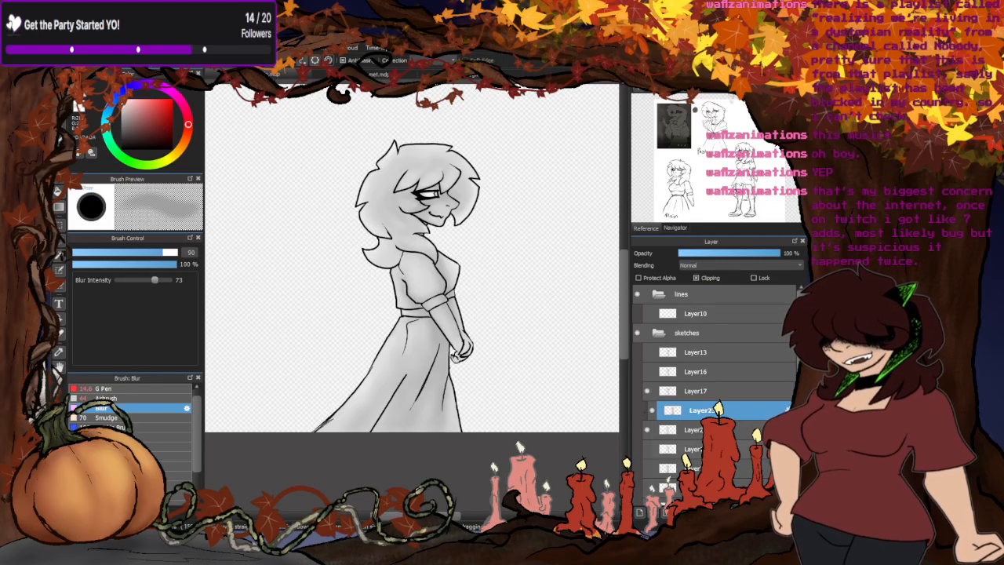
key(ctrl+e)
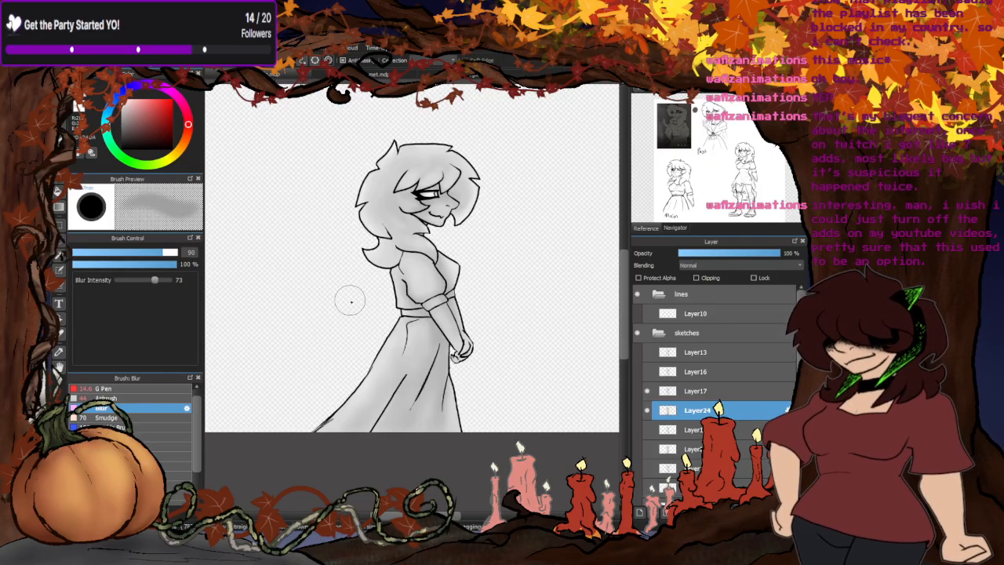
scroll(384, 157, up, 4)
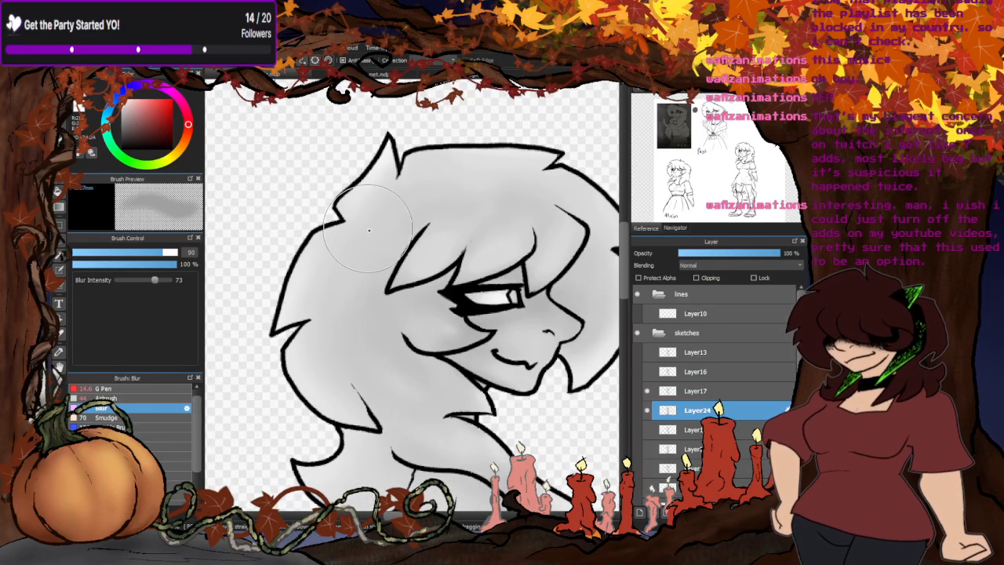
scroll(408, 173, down, 5)
scroll(425, 173, up, 3)
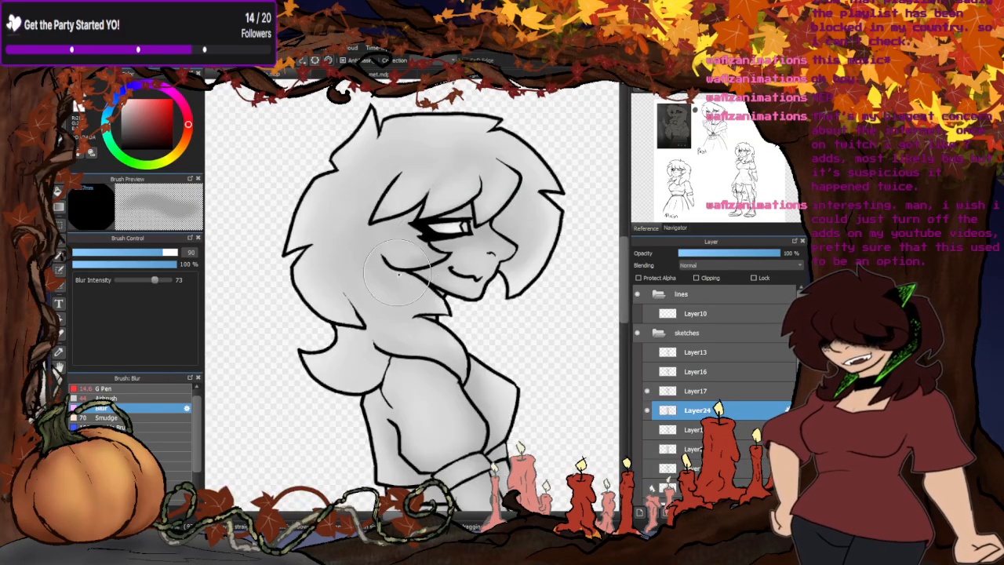
scroll(470, 157, down, 4)
scroll(377, 252, up, 3)
scroll(377, 251, down, 2)
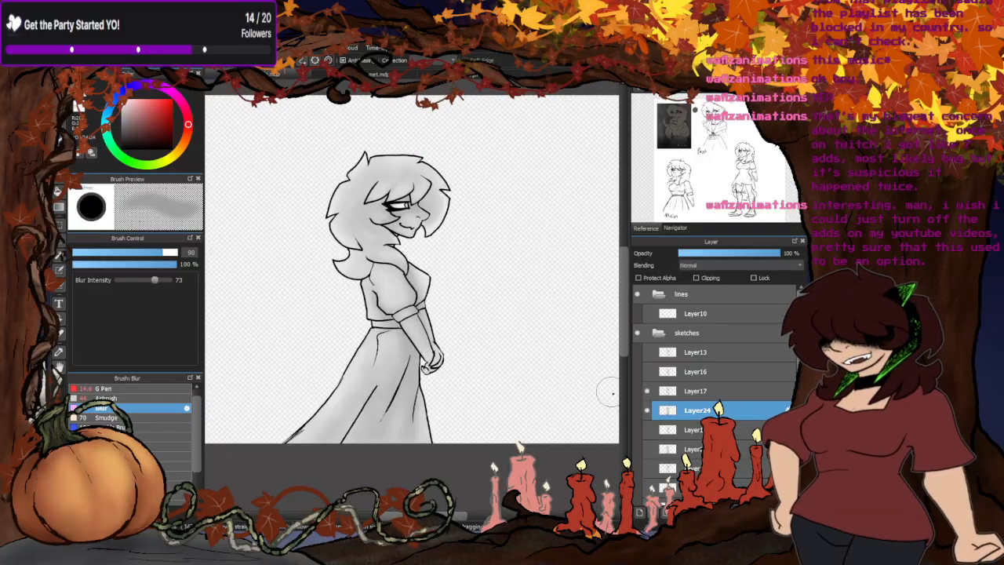
click(647, 410)
click(648, 411)
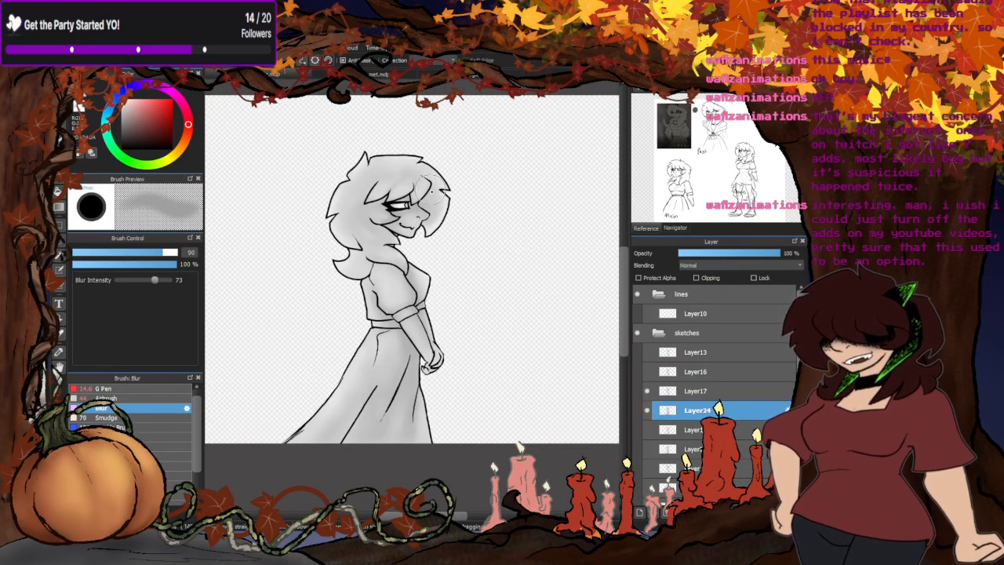
- Trim the stray grey outside the outline at the top and back of the hair, and switch the brush to G Pen at 14.6
scroll(343, 162, up, 4)
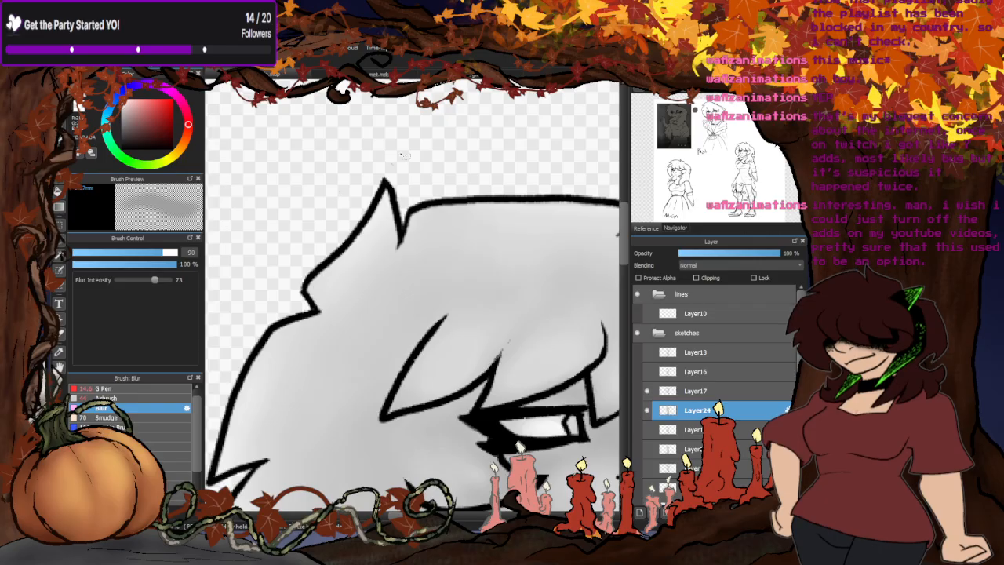
scroll(400, 212, down, 4)
scroll(400, 212, up, 4)
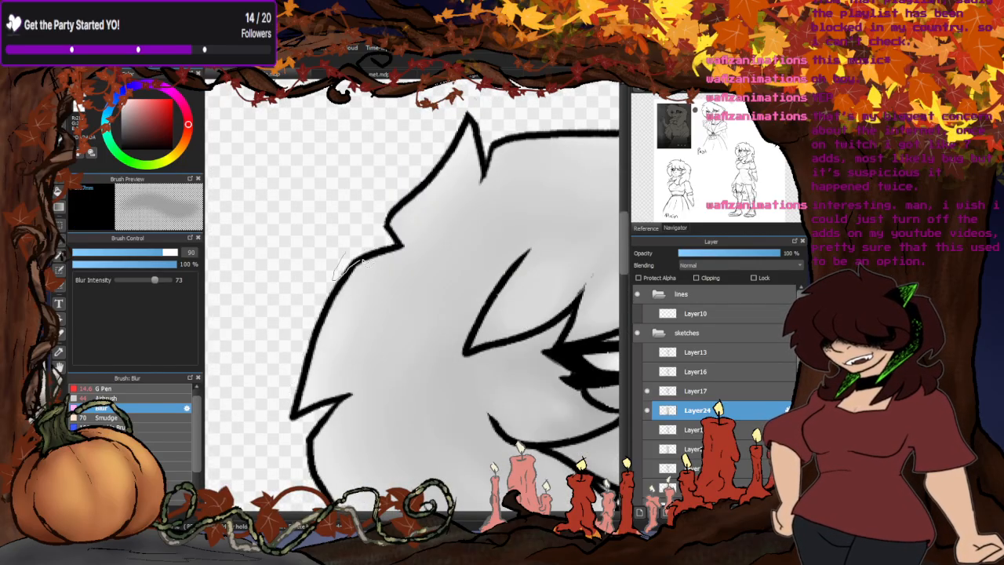
scroll(358, 257, down, 4)
scroll(300, 267, up, 2)
scroll(378, 209, up, 3)
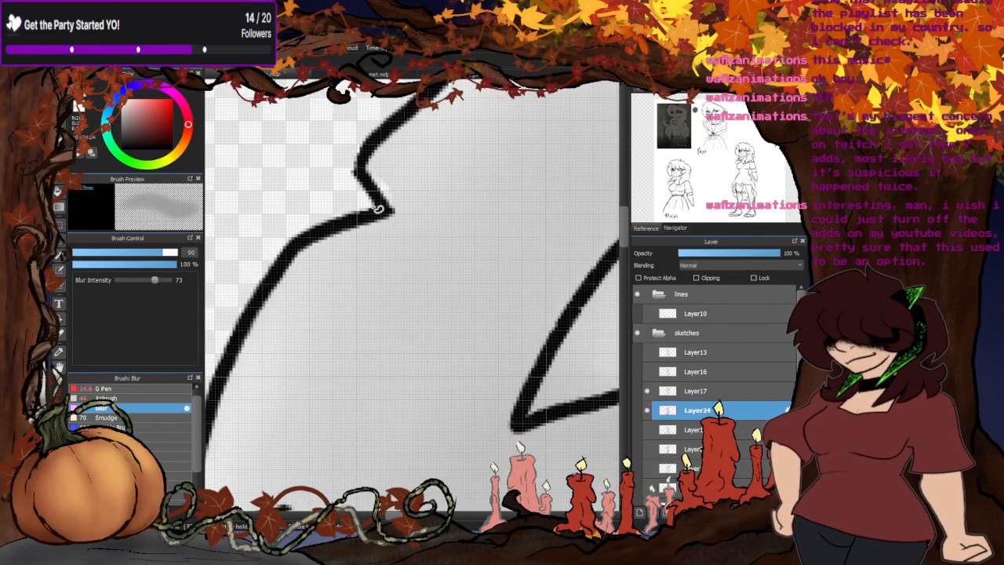
click(106, 398)
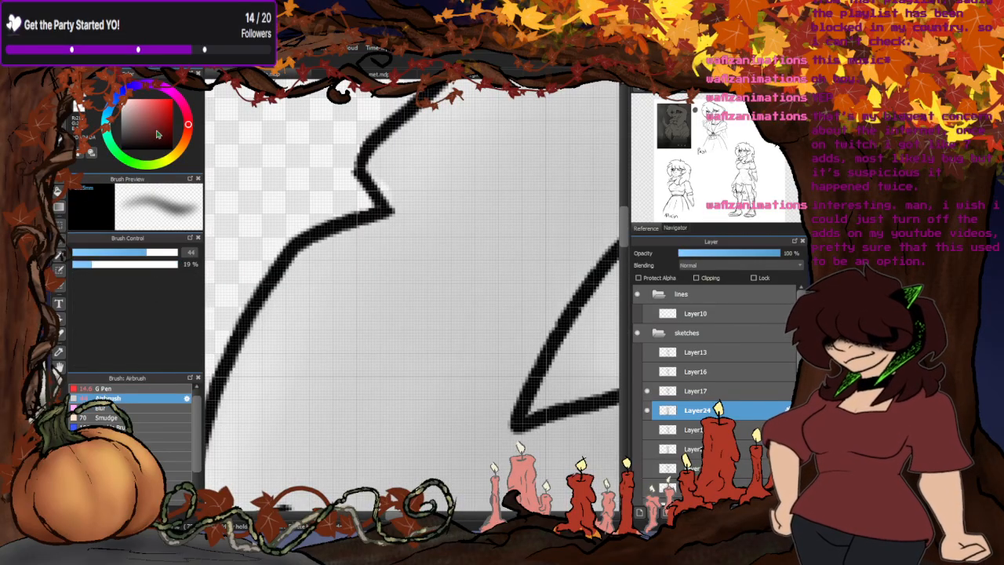
click(101, 388)
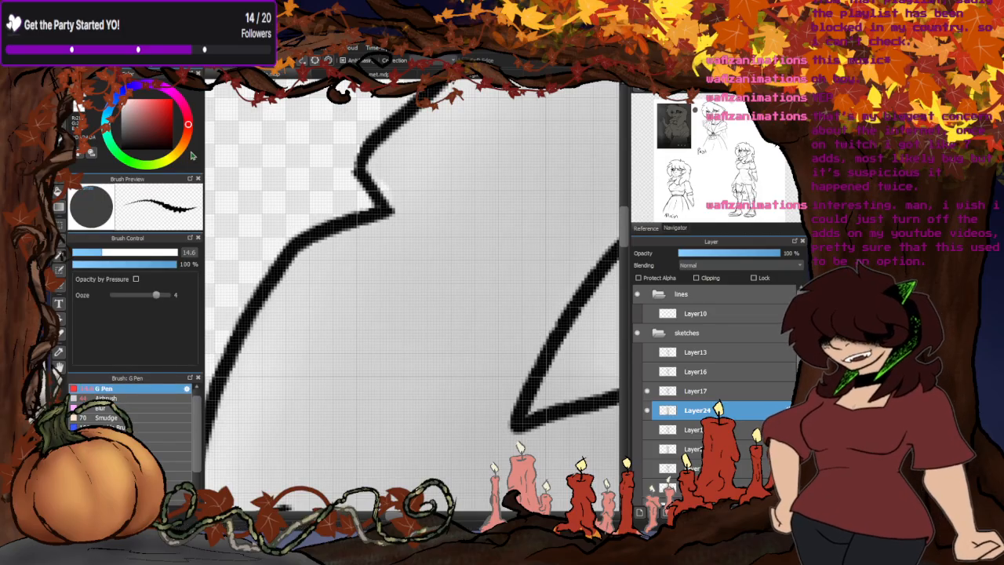
scroll(434, 322, down, 5)
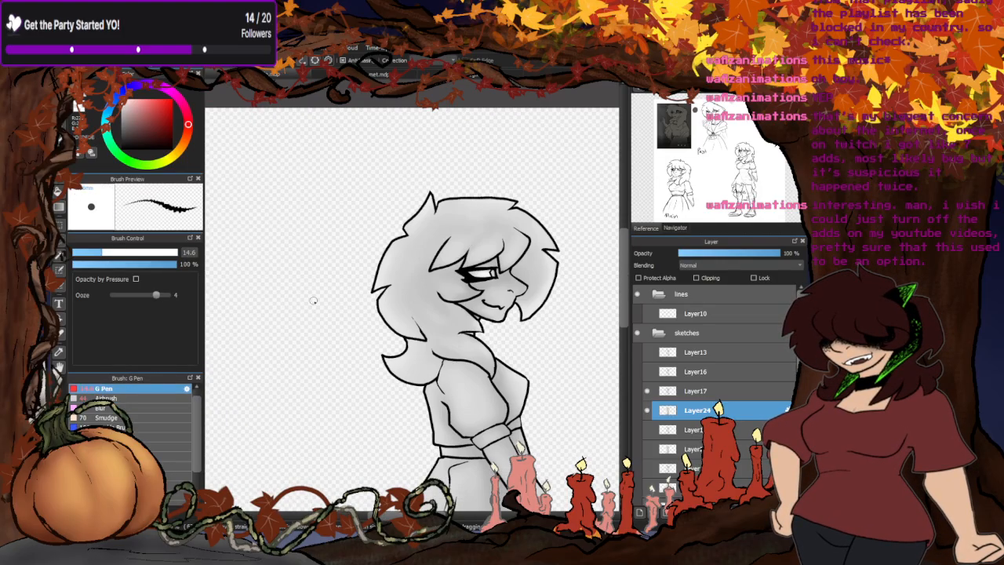
scroll(349, 369, up, 1)
scroll(316, 350, down, 1)
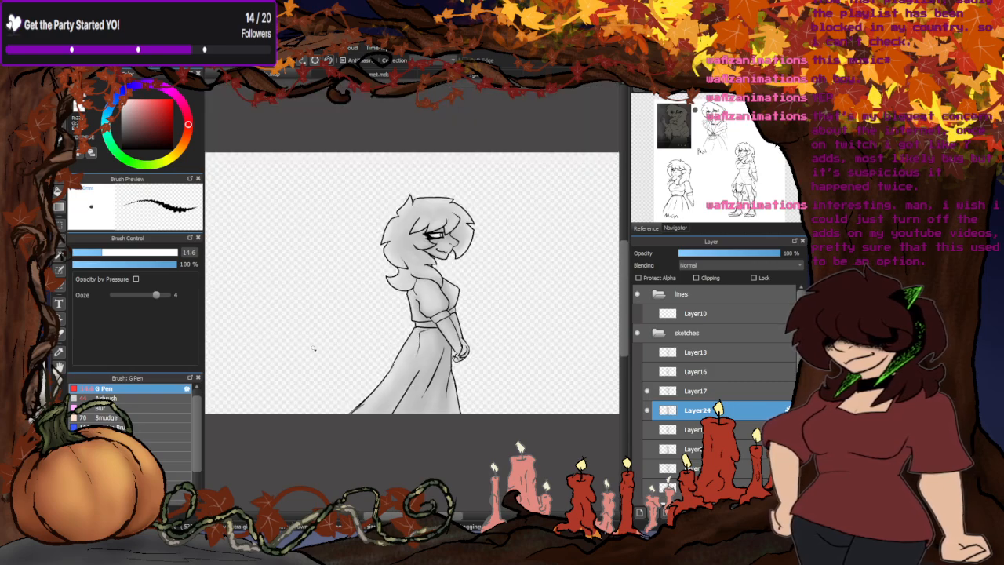
- Show the next frame's line art on Layer16, paste a copy of the shaded figure beneath it, and hide the previous frame's layers
click(647, 411)
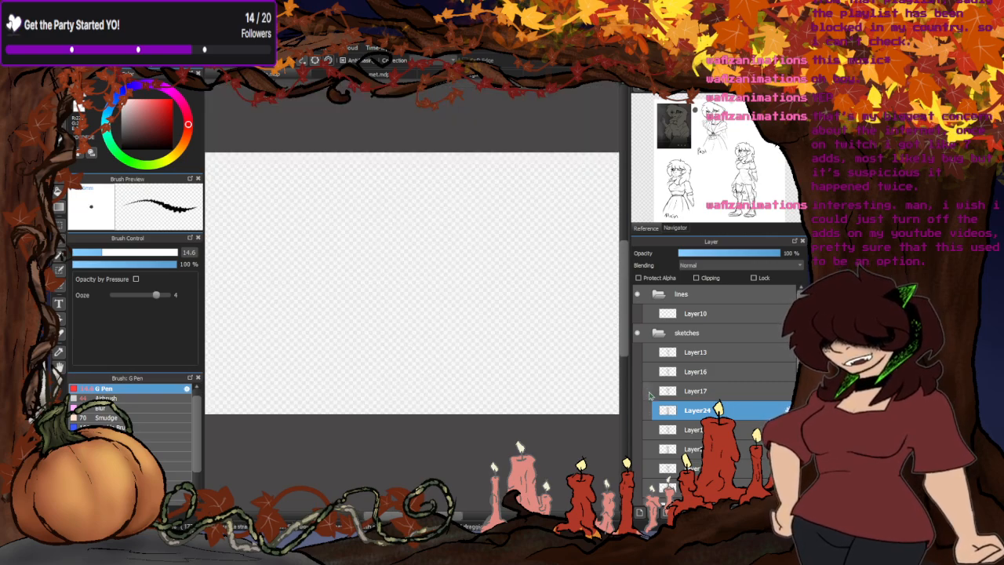
click(648, 391)
click(647, 372)
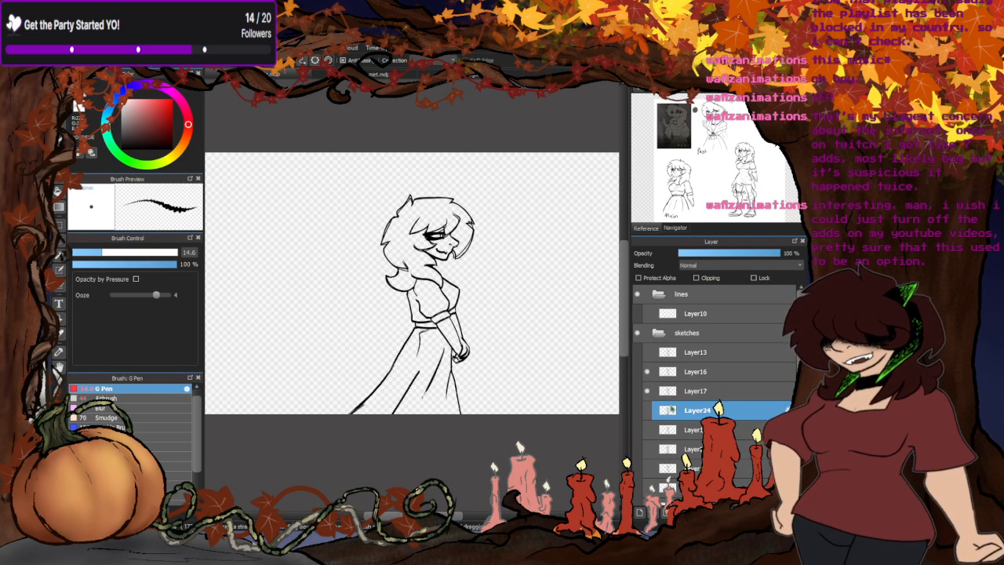
click(648, 411)
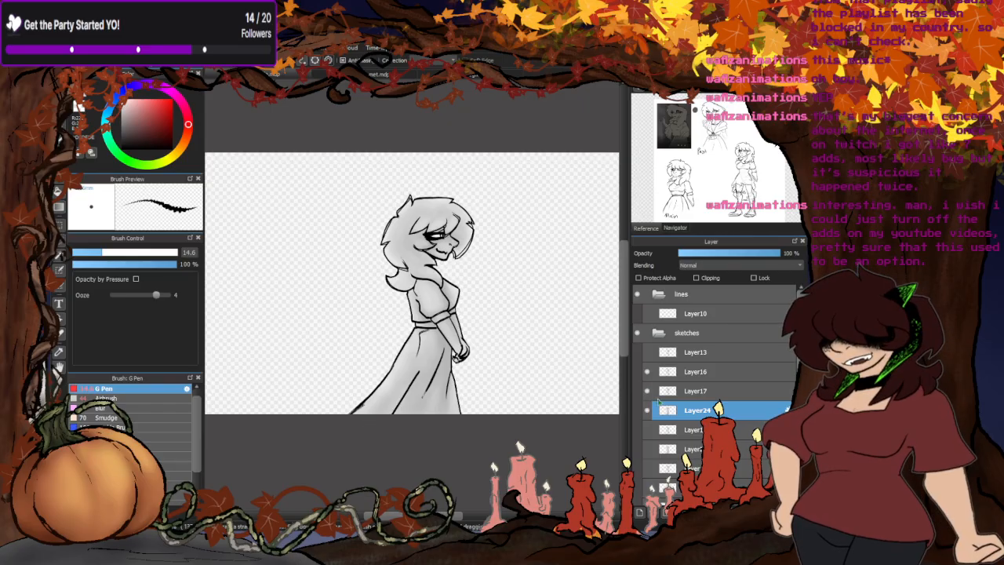
click(700, 389)
key(ctrl+v)
click(648, 412)
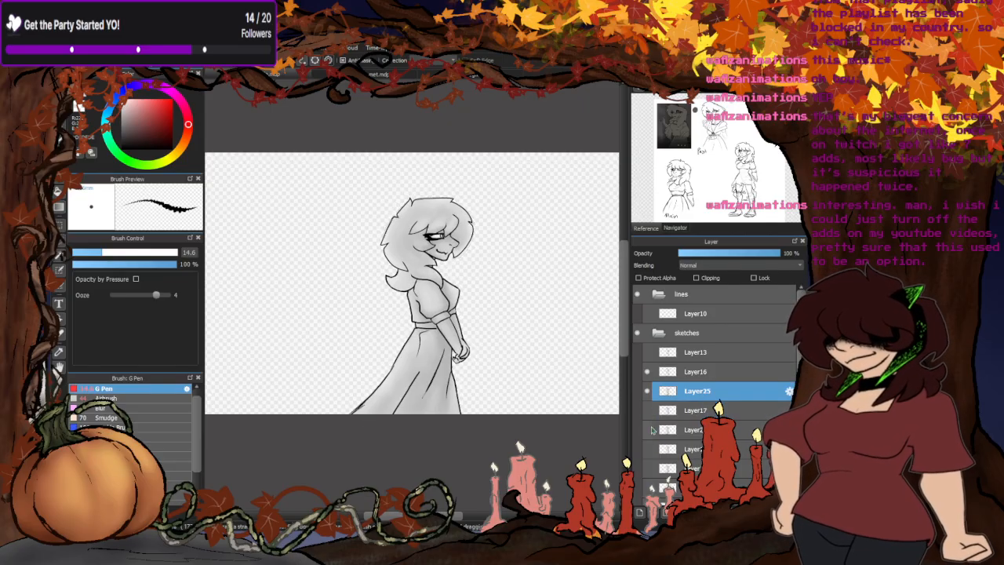
- Add a new layer below the copied shading and fill a light grey rectangle behind the whole figure
click(714, 407)
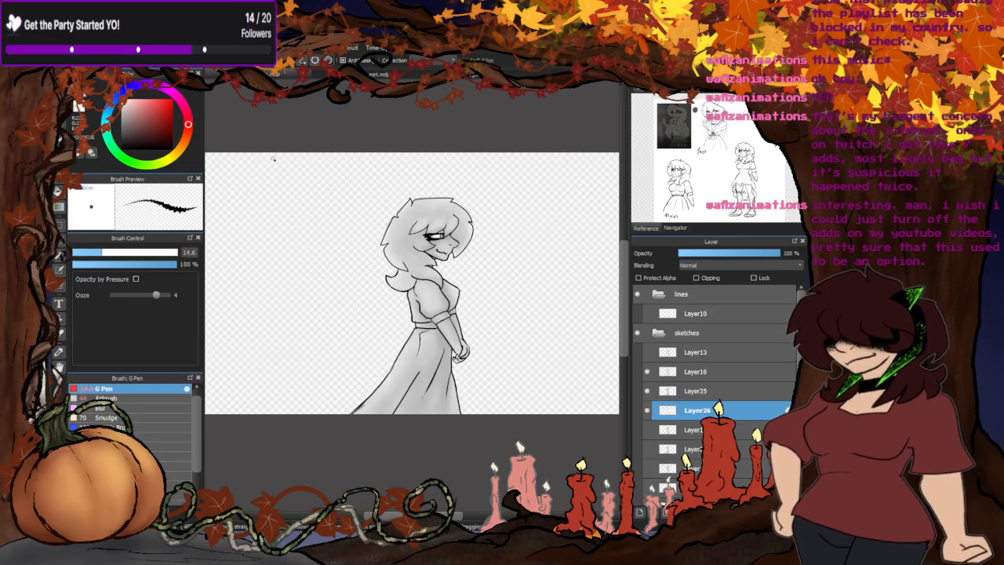
scroll(486, 206, up, 6)
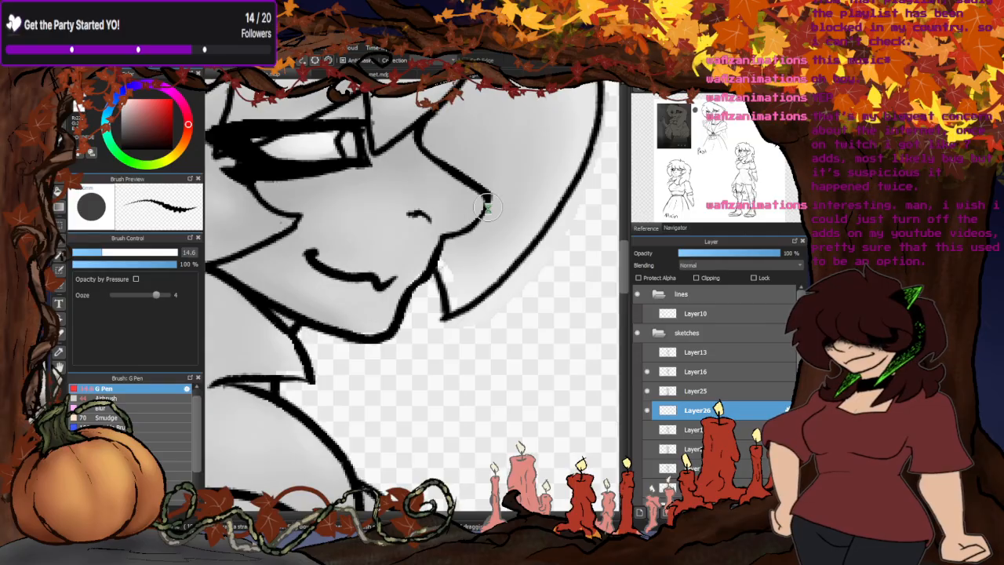
scroll(486, 205, down, 5)
click(283, 75)
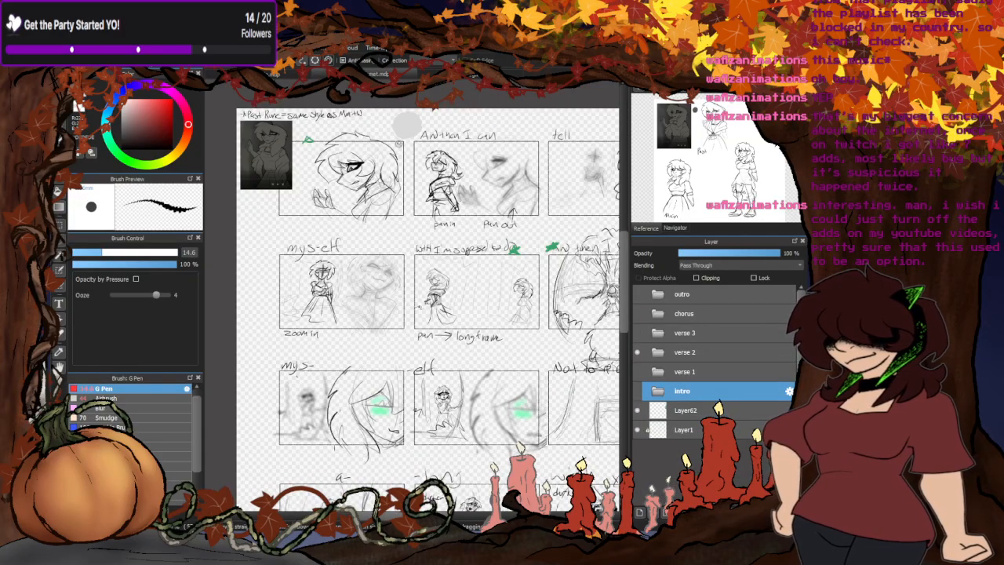
click(317, 75)
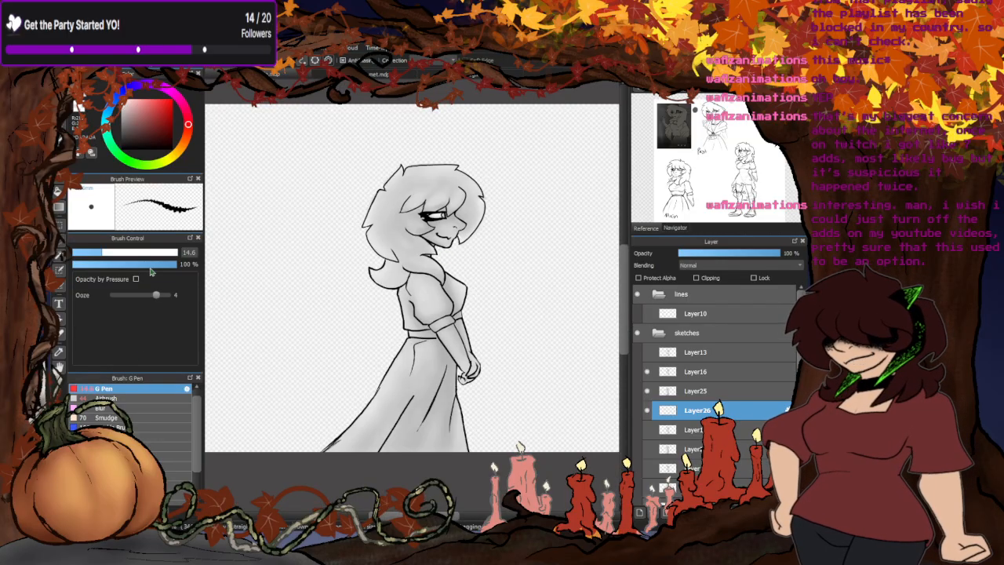
key(m)
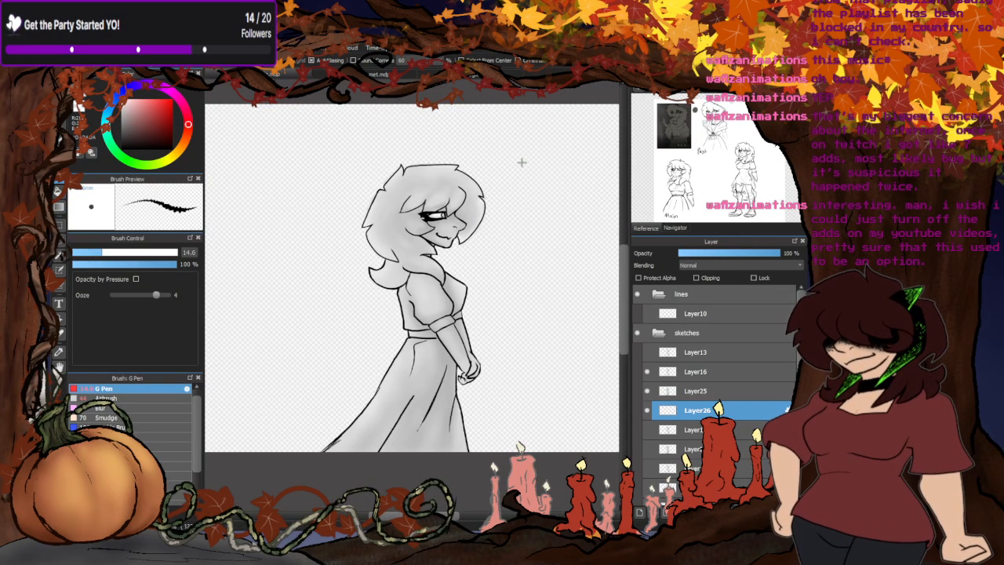
drag(522, 144, 279, 496)
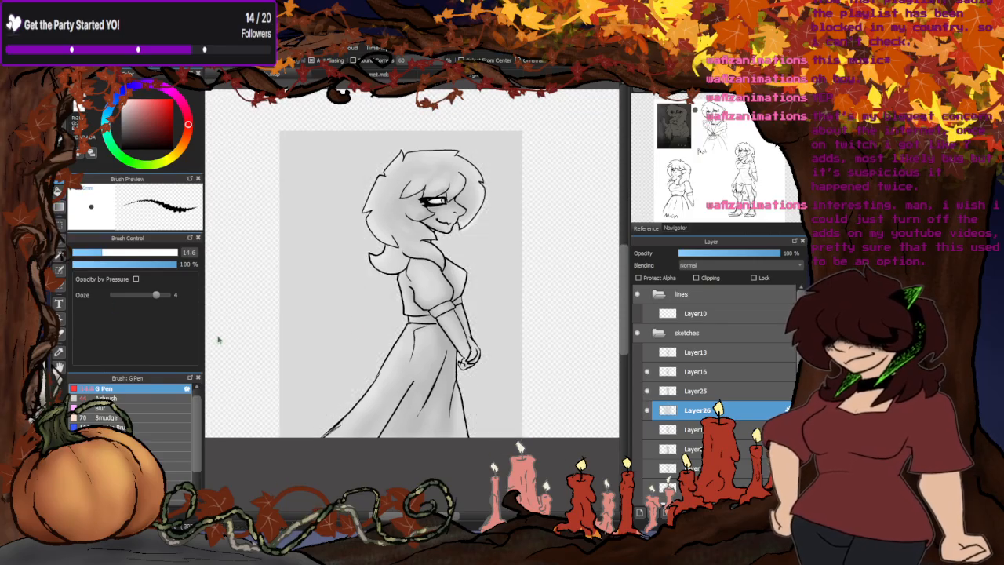
- Hide the copied shading and clear the grey rectangle outside the line art with the Bucket tool, leaving only the figure's silhouette
click(646, 391)
click(60, 192)
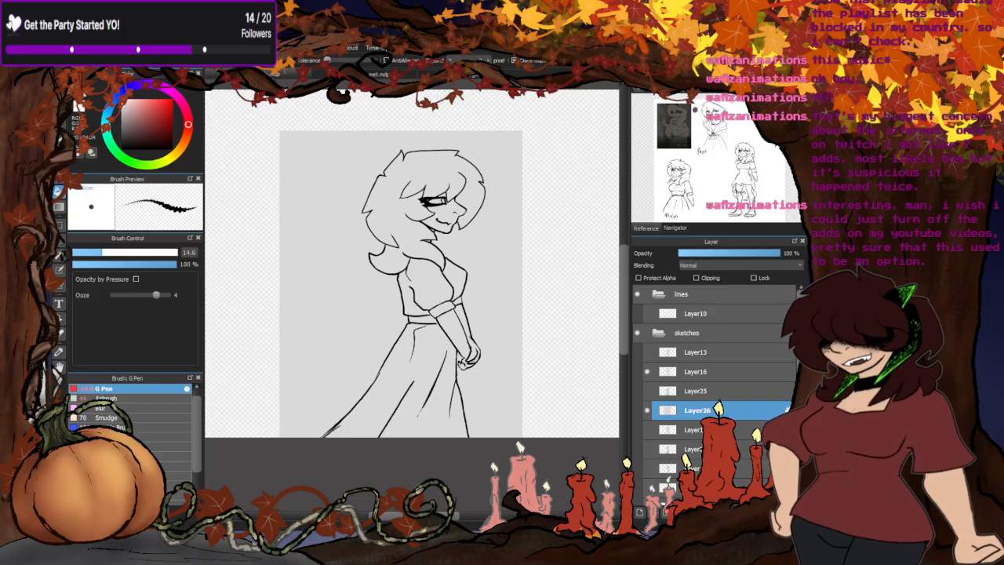
click(382, 304)
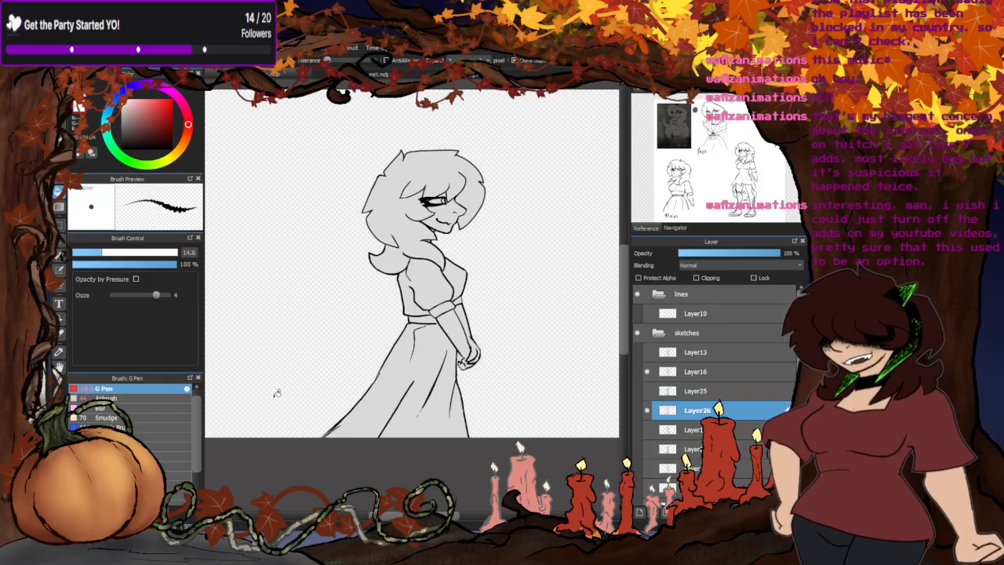
scroll(490, 388, up, 4)
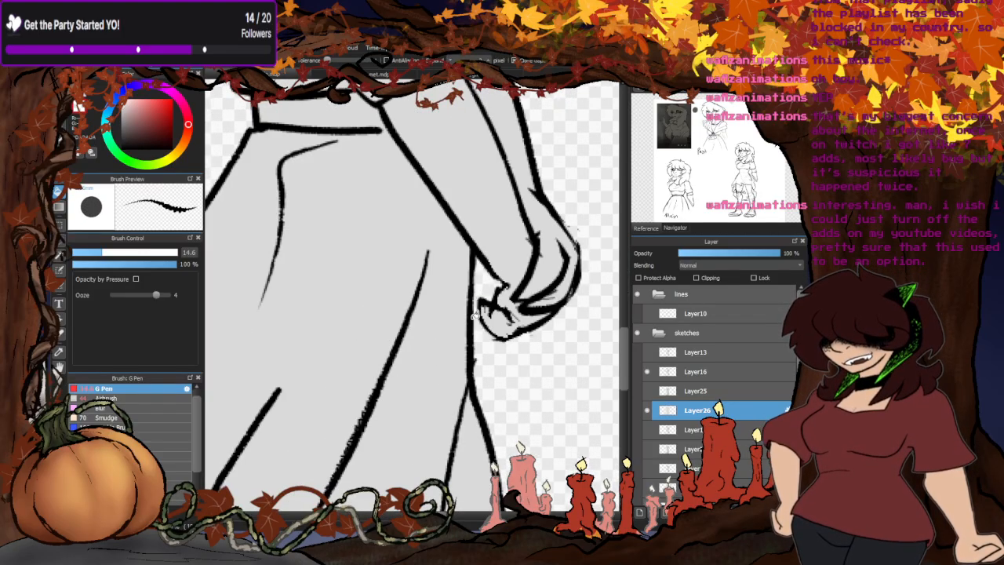
scroll(384, 396, down, 5)
scroll(382, 396, up, 6)
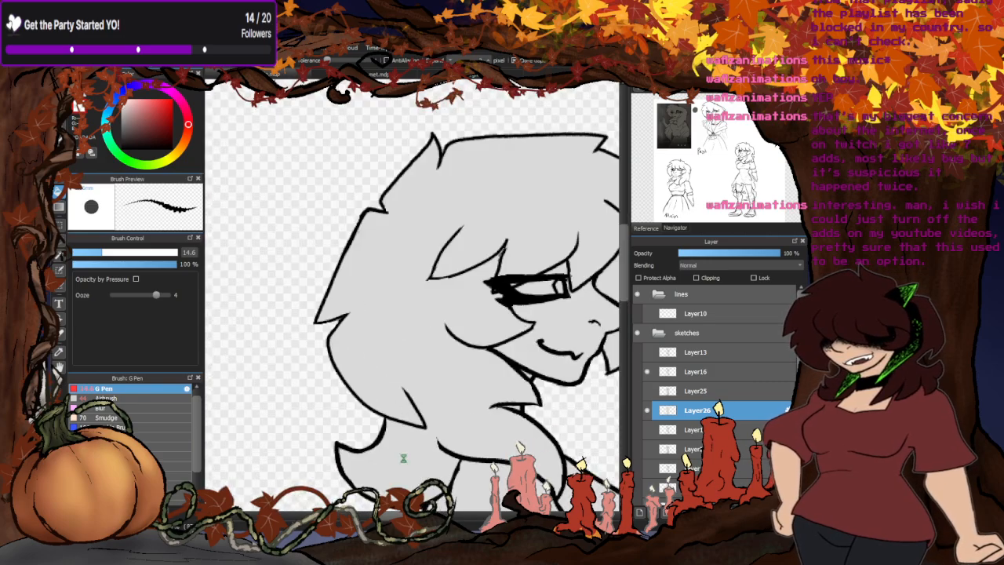
scroll(325, 273, down, 5)
scroll(354, 298, up, 4)
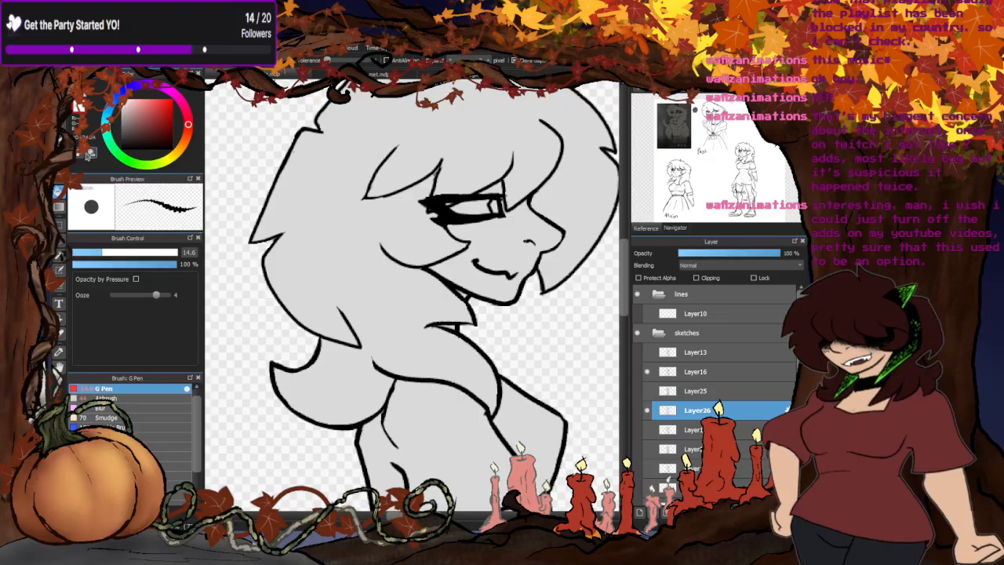
- Clean up the silhouette's grey edges in the pointed notches along the back and top of the hair outline
scroll(297, 257, up, 6)
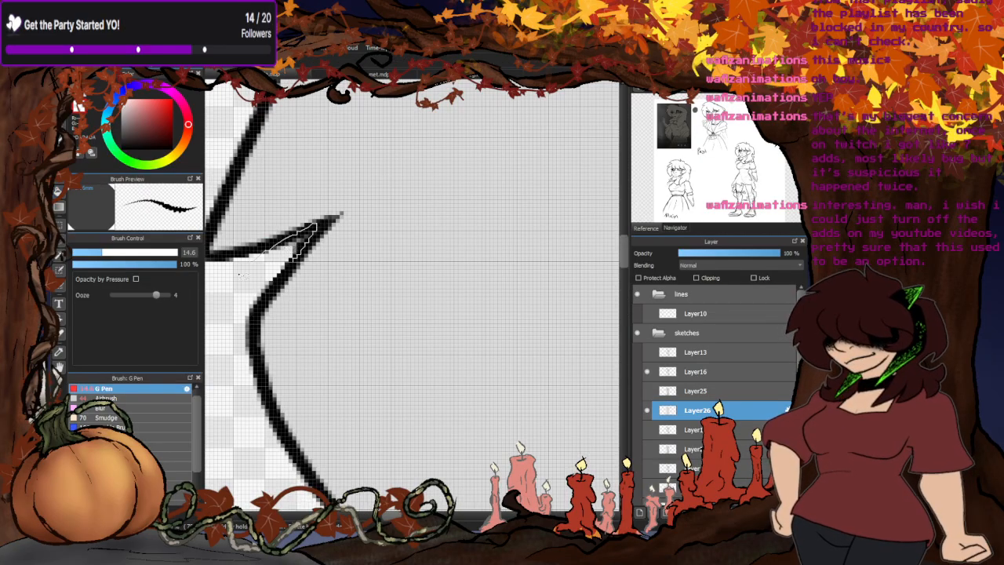
scroll(376, 244, down, 6)
scroll(307, 182, up, 5)
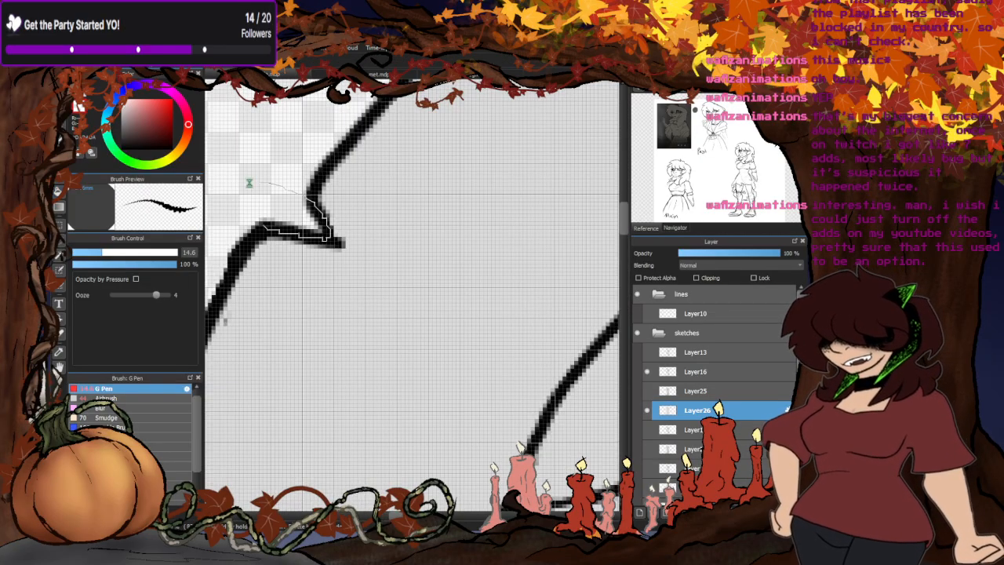
scroll(313, 204, down, 5)
scroll(322, 220, up, 5)
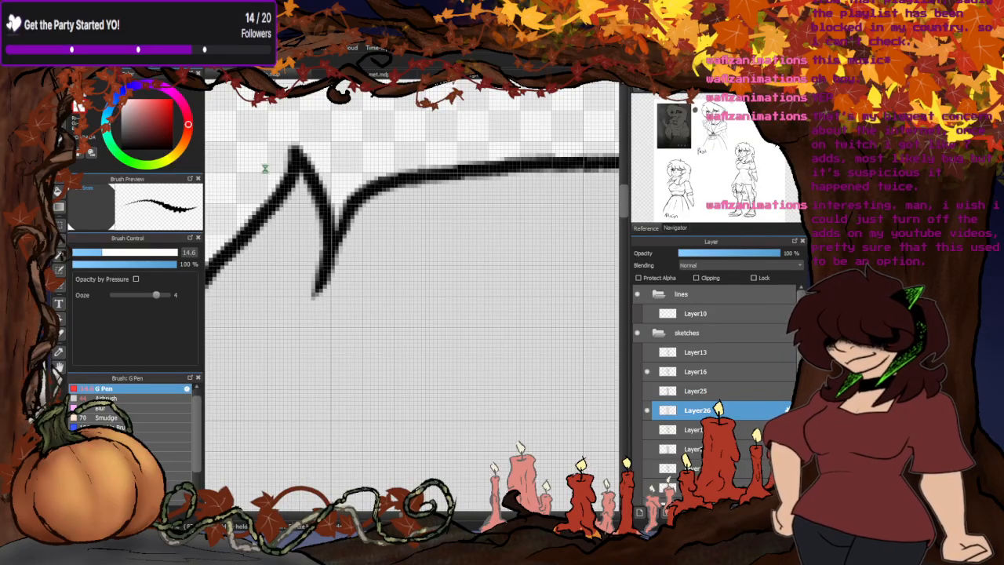
scroll(376, 239, down, 5)
scroll(486, 235, up, 4)
scroll(544, 268, up, 5)
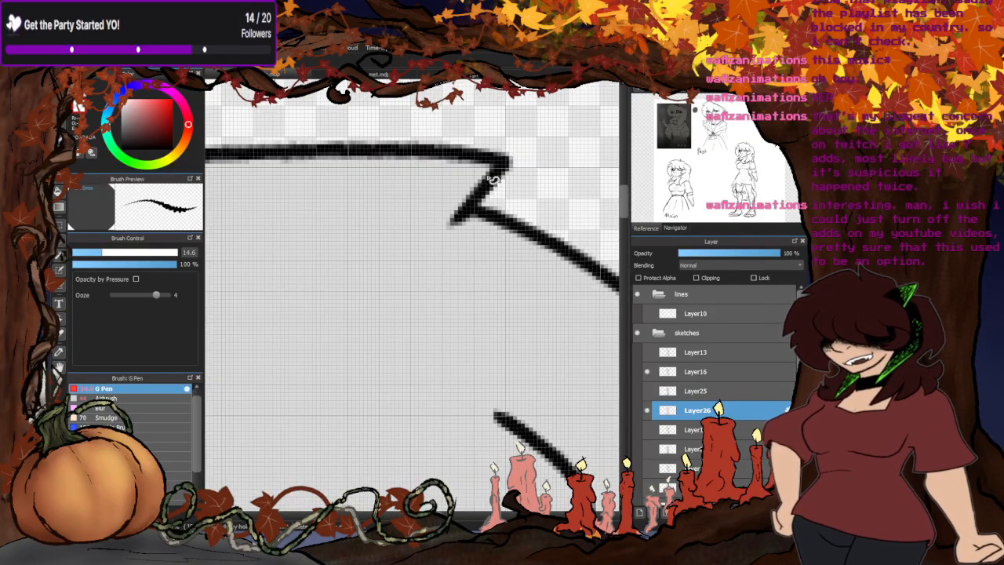
- Clean up the silhouette's grey edges around the front hair points, the chin and the gap beside the mouth
scroll(504, 224, down, 5)
scroll(507, 254, up, 5)
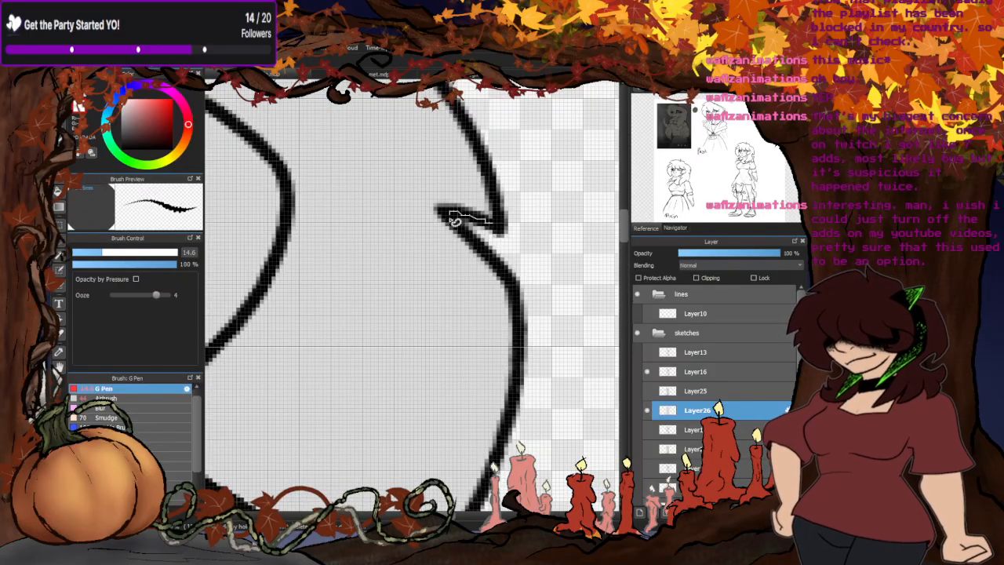
scroll(447, 218, down, 5)
scroll(439, 290, up, 5)
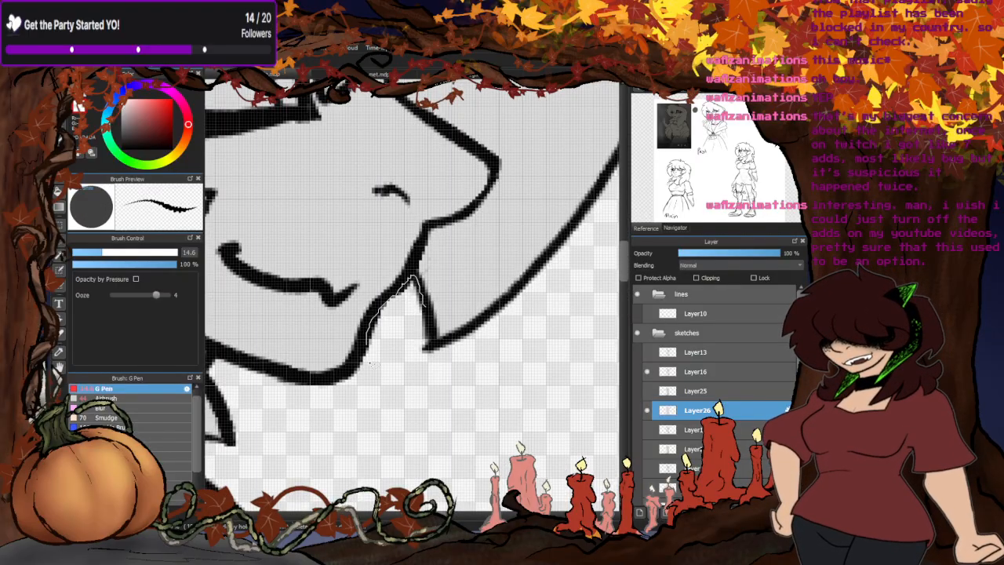
scroll(426, 310, down, 5)
scroll(415, 329, up, 7)
mouse_move(415, 340)
mouse_down()
mouse_move(378, 407)
mouse_move(439, 337)
mouse_up()
mouse_move(438, 169)
mouse_down()
mouse_move(429, 291)
mouse_move(425, 244)
mouse_up()
scroll(425, 244, down, 5)
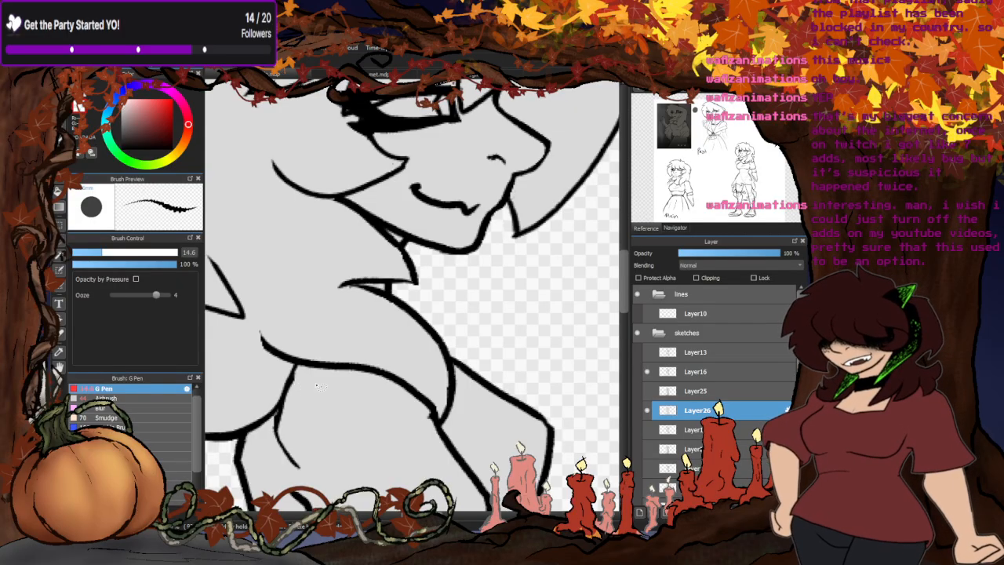
- Clear the grey fill from the small gap between the clasped hands and the front of the skirt
scroll(482, 188, down, 5)
scroll(462, 251, up, 8)
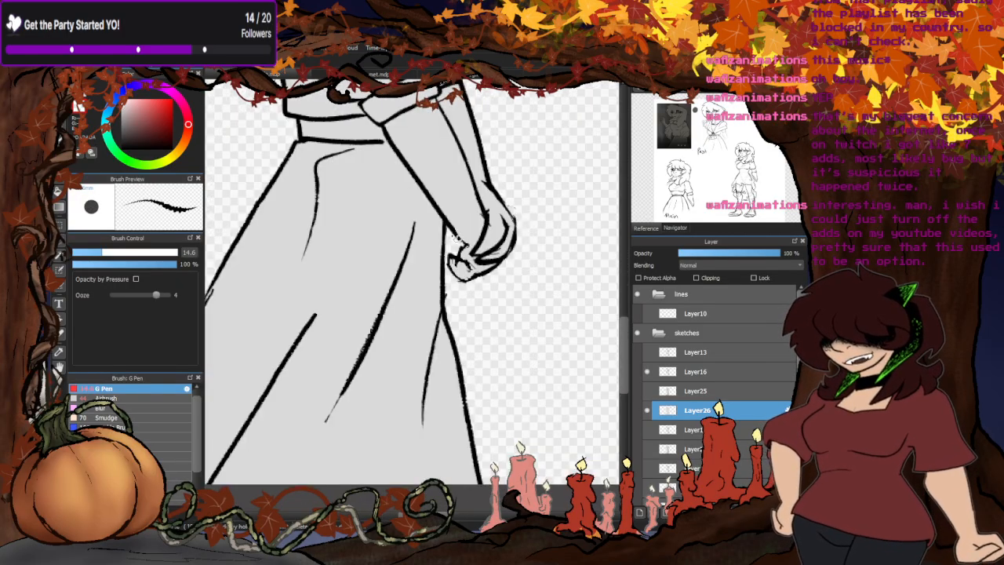
scroll(463, 252, up, 3)
mouse_move(484, 268)
mouse_down()
mouse_move(405, 111)
mouse_move(396, 268)
mouse_up()
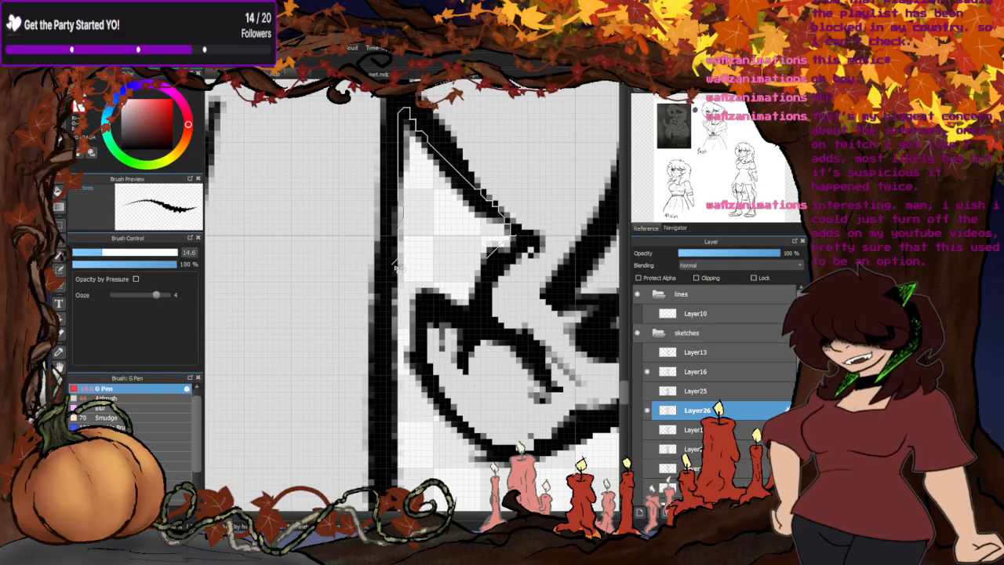
mouse_move(409, 352)
mouse_down()
mouse_move(438, 306)
mouse_move(486, 306)
mouse_up()
scroll(486, 306, down, 6)
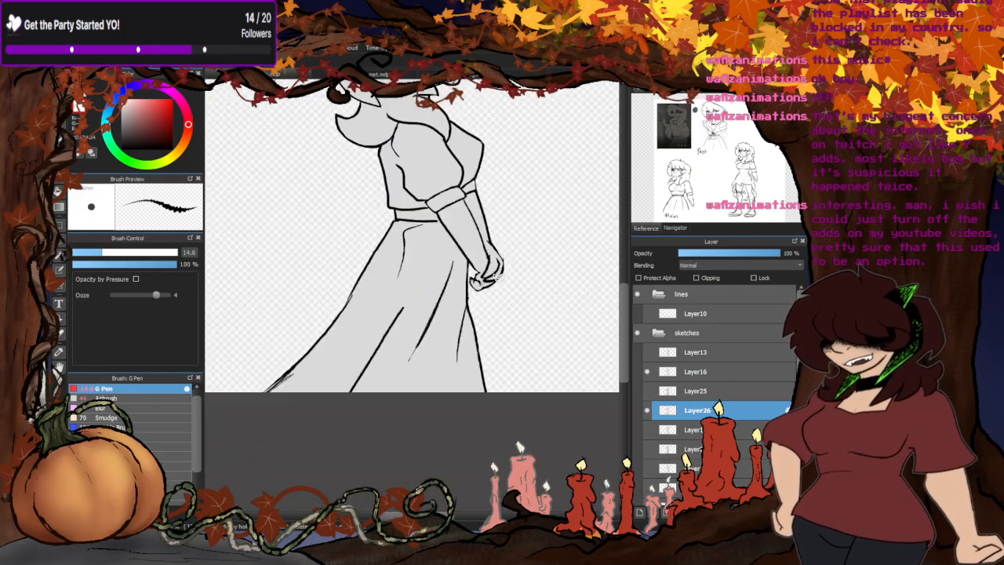
scroll(402, 322, down, 3)
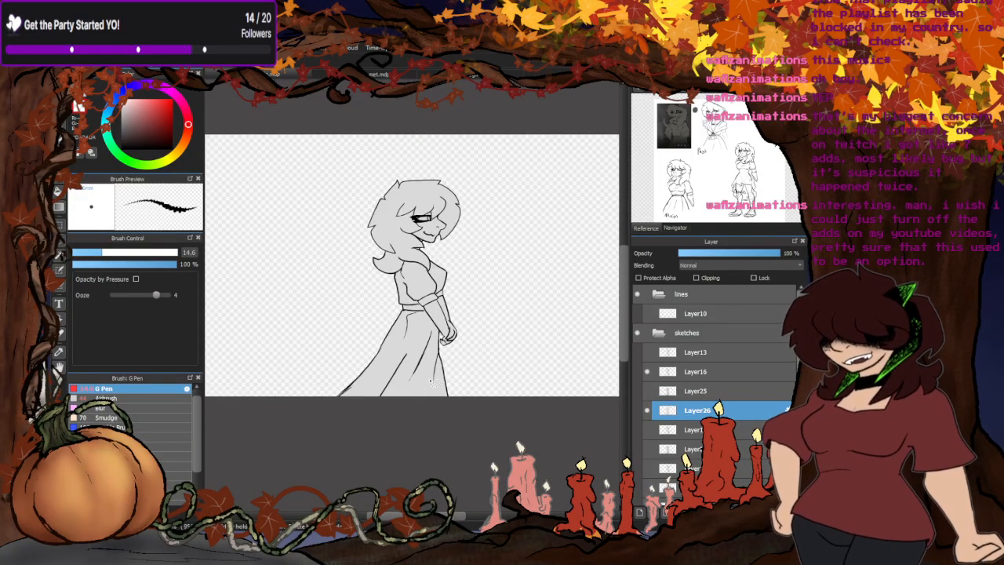
scroll(646, 385, down, 1)
- Show the copied shading on Layer25 above the grey silhouette and clip it to the silhouette layer
click(648, 389)
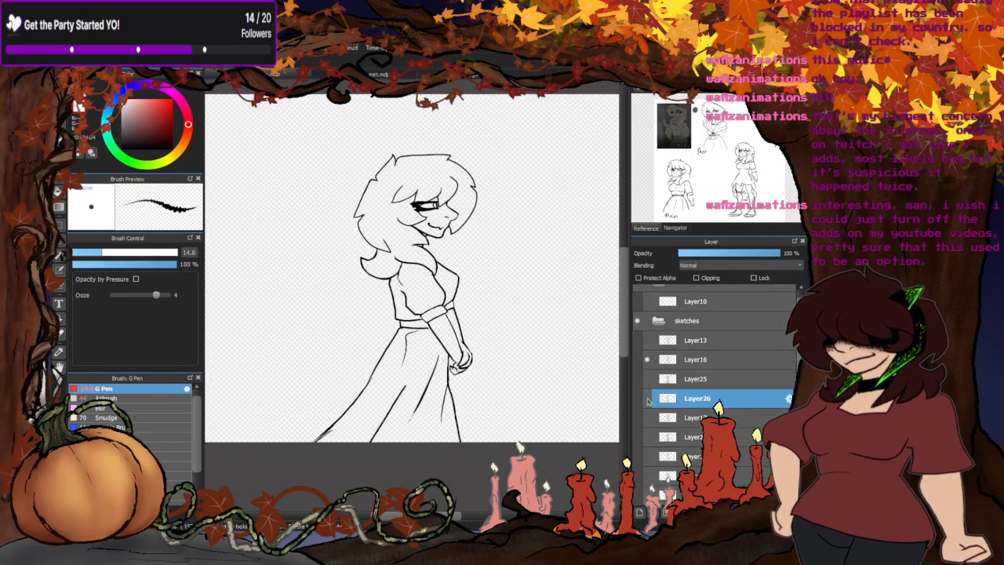
click(647, 398)
click(646, 378)
click(688, 378)
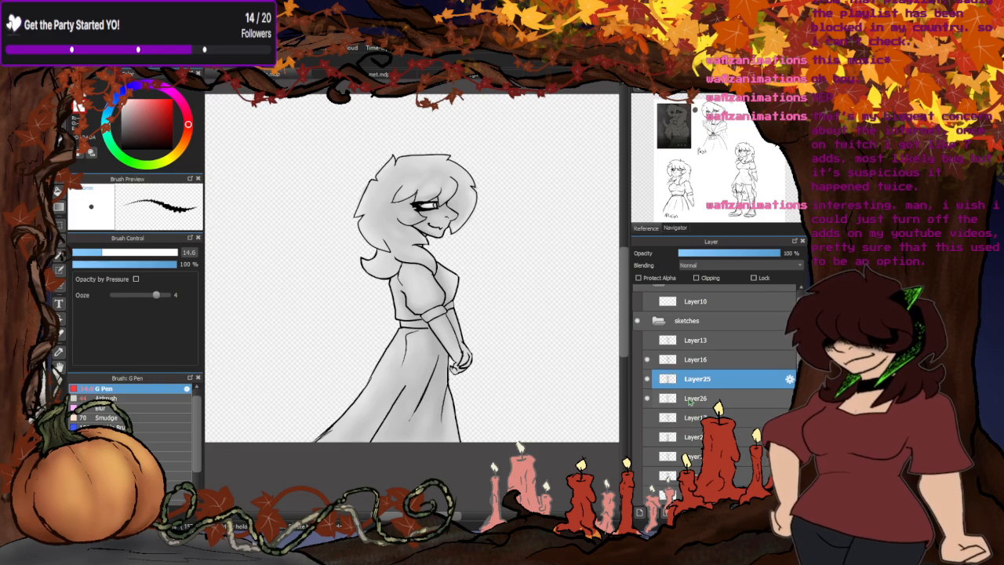
click(696, 278)
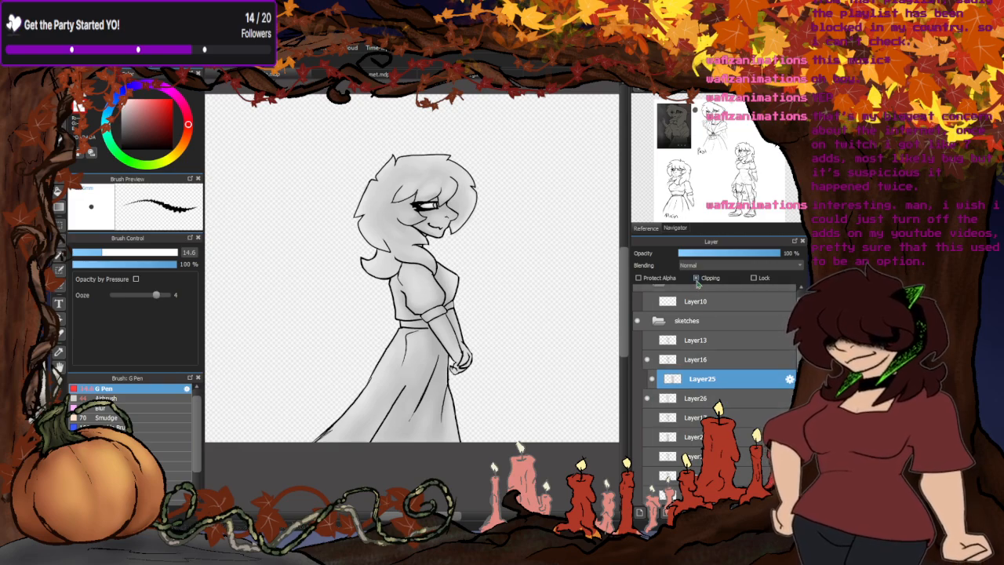
scroll(458, 220, up, 3)
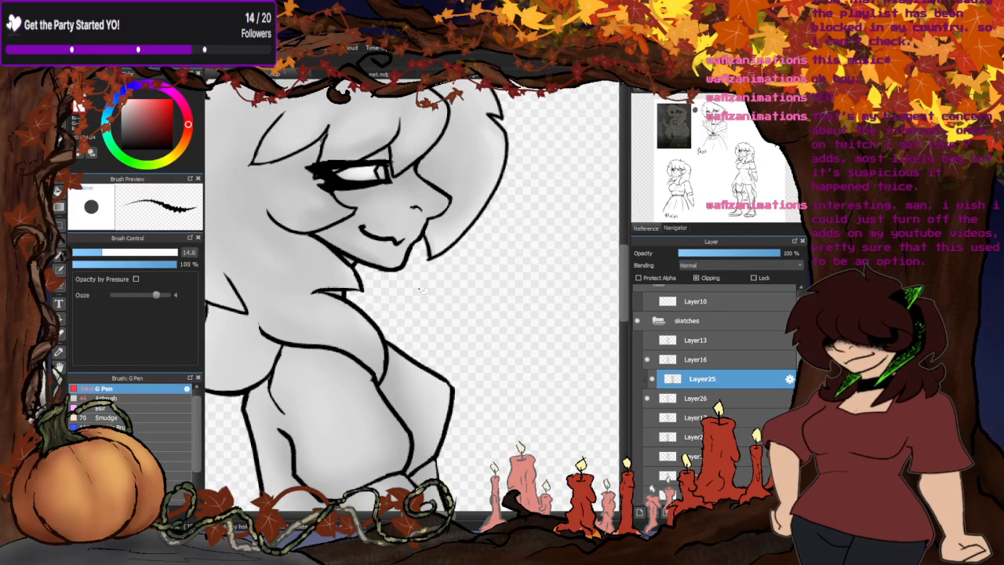
scroll(407, 325, down, 3)
scroll(396, 317, up, 4)
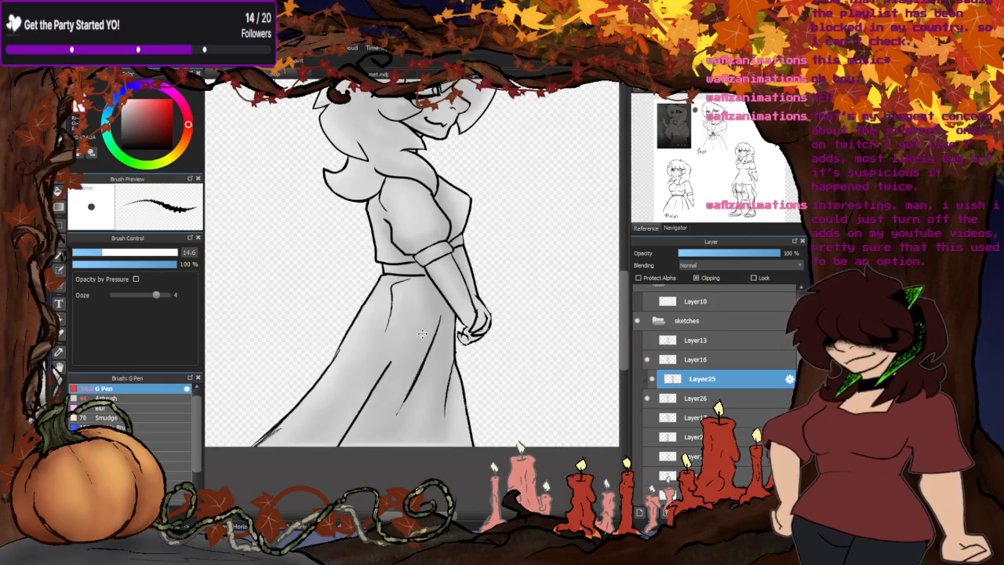
scroll(434, 265, down, 1)
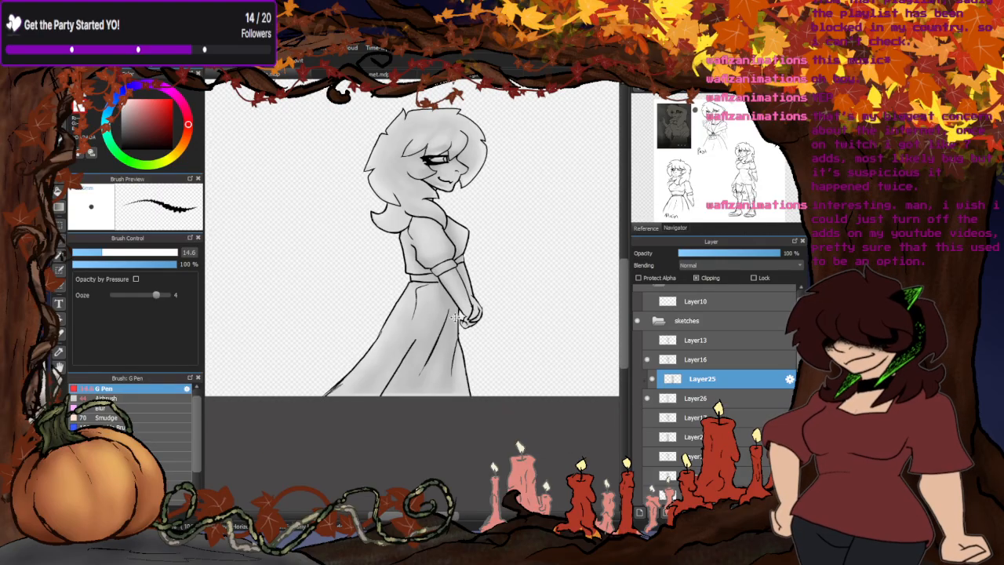
- Try a Blur stroke across the shading along the skirt's hem and undo it
click(96, 407)
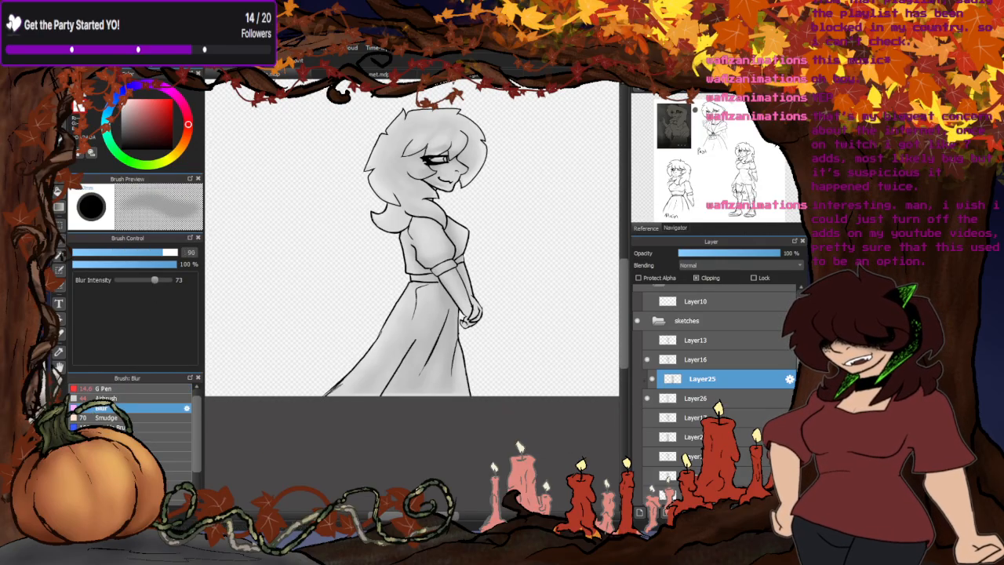
scroll(467, 401, up, 3)
drag(462, 395, 282, 381)
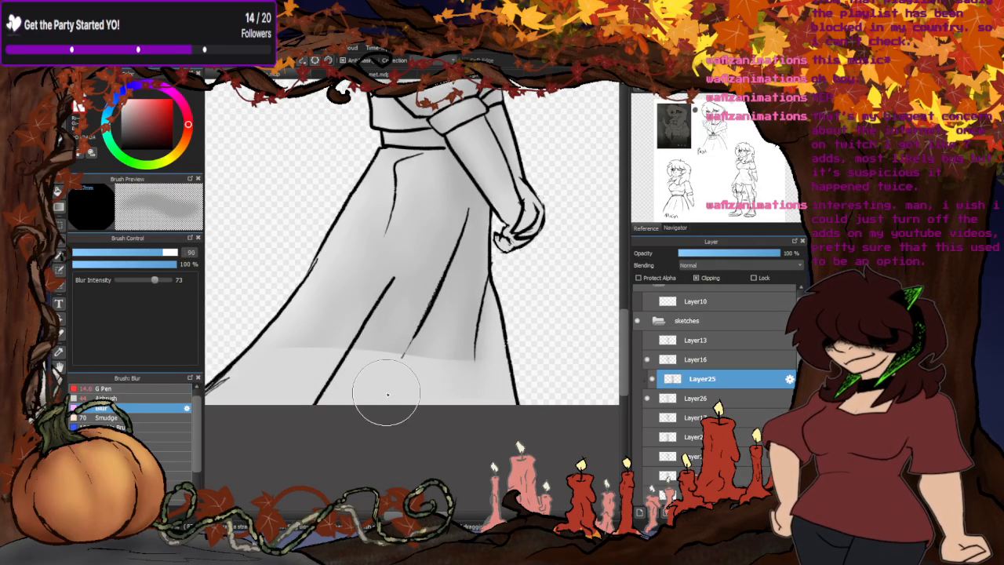
key(ctrl+z)
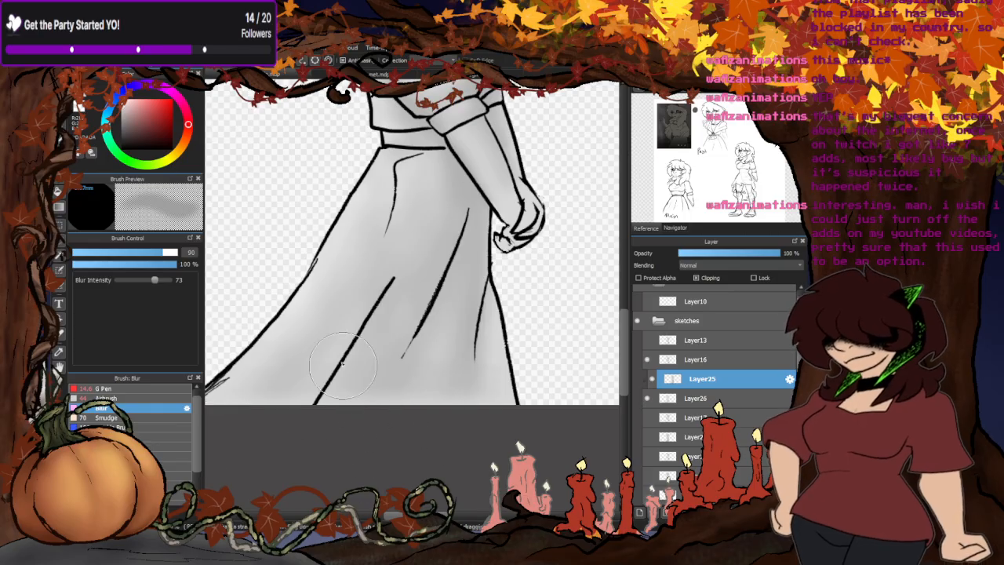
scroll(342, 363, down, 3)
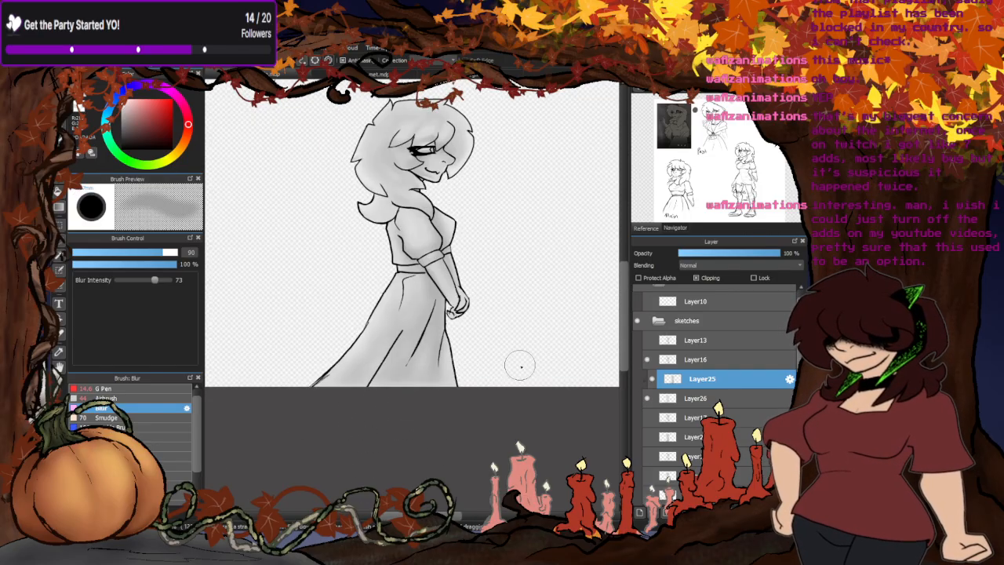
- Set the Airbrush size to 15 and touch up the shading around the jaw, cheek and fringe
scroll(385, 224, up, 2)
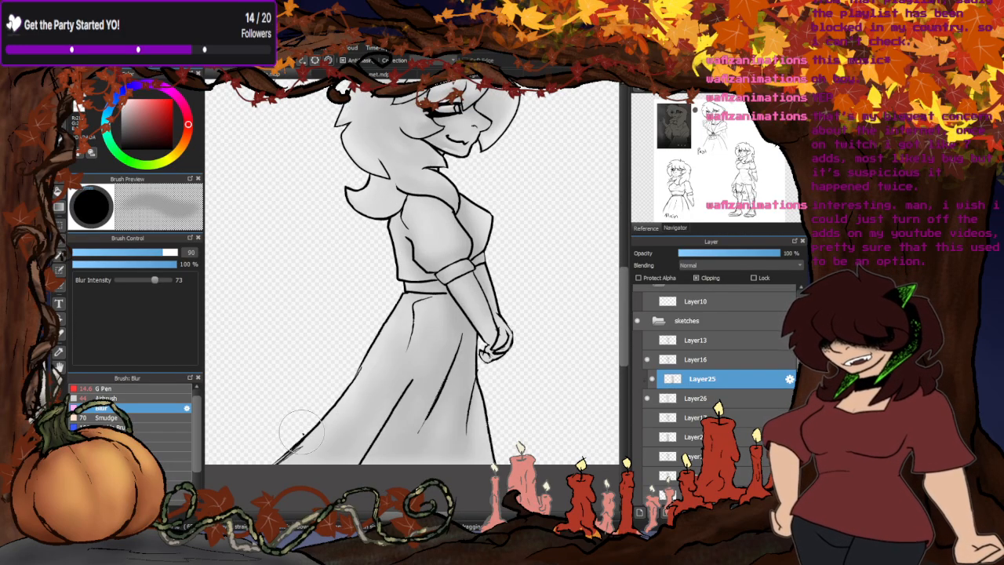
scroll(301, 430, down, 3)
scroll(349, 313, up, 3)
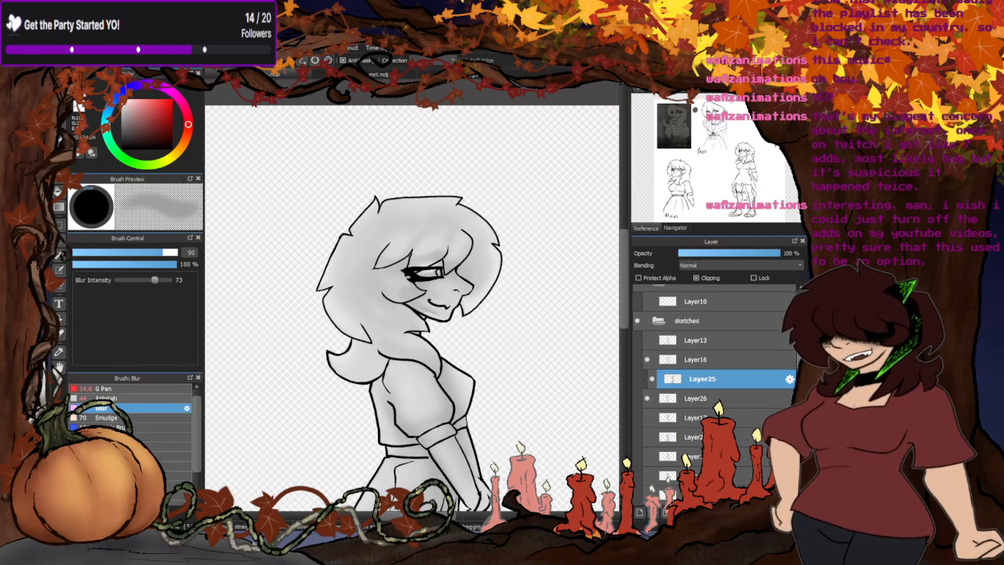
click(110, 398)
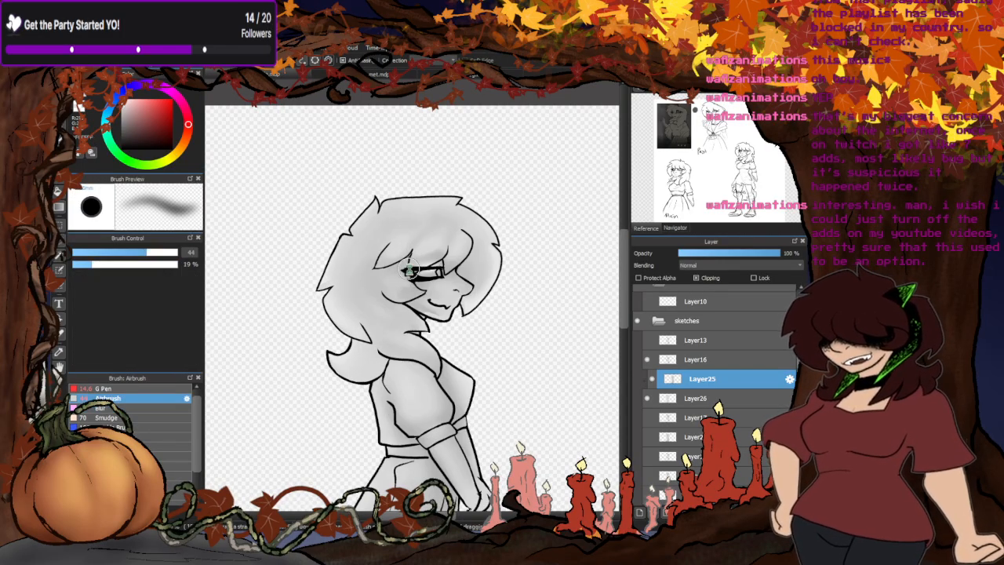
scroll(415, 269, up, 4)
drag(150, 254, 104, 253)
mouse_move(359, 272)
mouse_down()
mouse_move(461, 274)
mouse_move(480, 294)
mouse_move(461, 297)
mouse_move(477, 286)
mouse_move(402, 306)
mouse_move(501, 309)
mouse_up()
scroll(327, 328, down, 5)
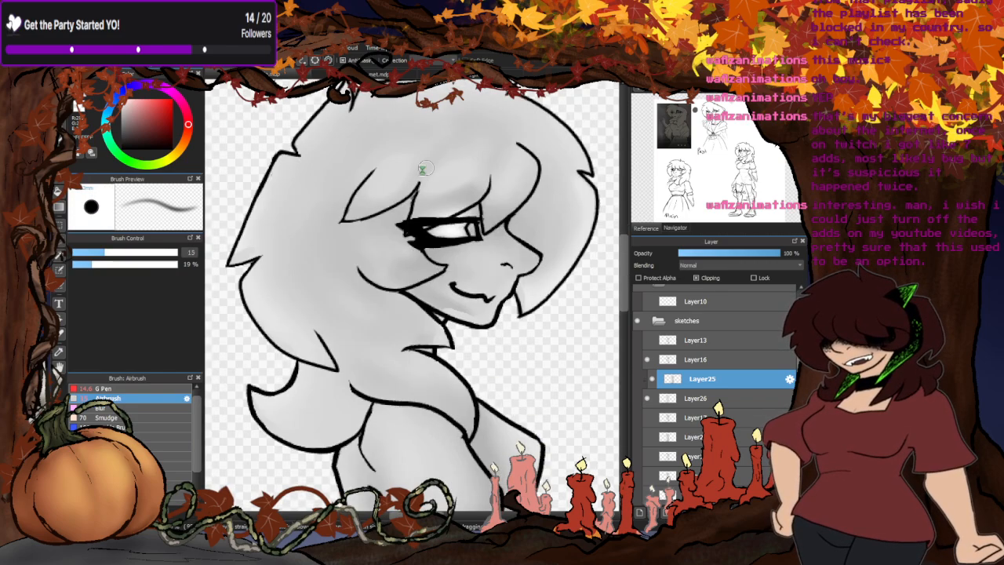
scroll(392, 250, up, 4)
scroll(463, 240, up, 1)
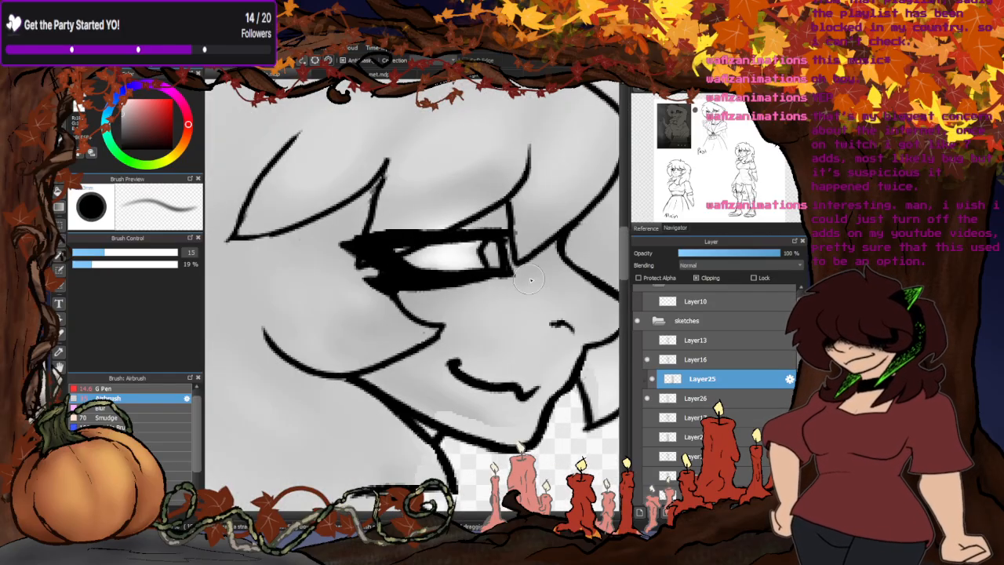
scroll(359, 294, down, 4)
scroll(455, 251, up, 4)
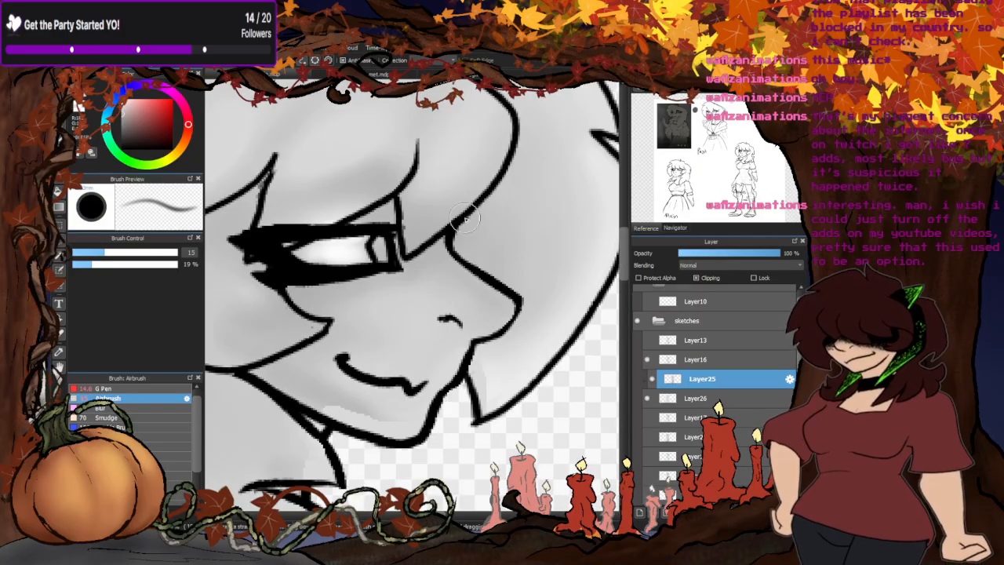
scroll(471, 361, down, 4)
scroll(375, 321, up, 3)
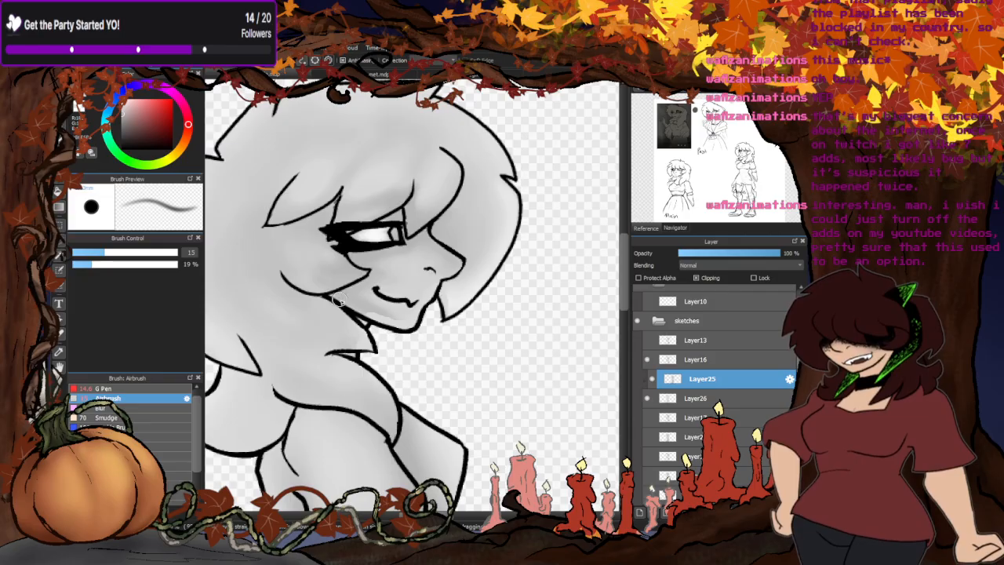
- Airbrush soft shading under the hair onto the shoulder and sleeve, continuing down the back, waist and skirt
scroll(345, 300, down, 2)
scroll(420, 382, up, 5)
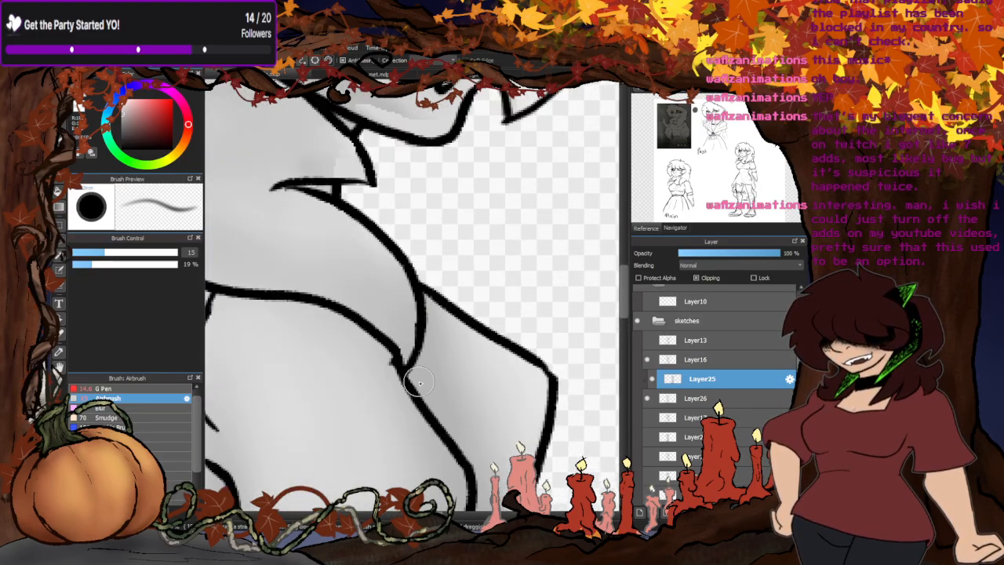
scroll(392, 358, down, 2)
scroll(313, 313, up, 2)
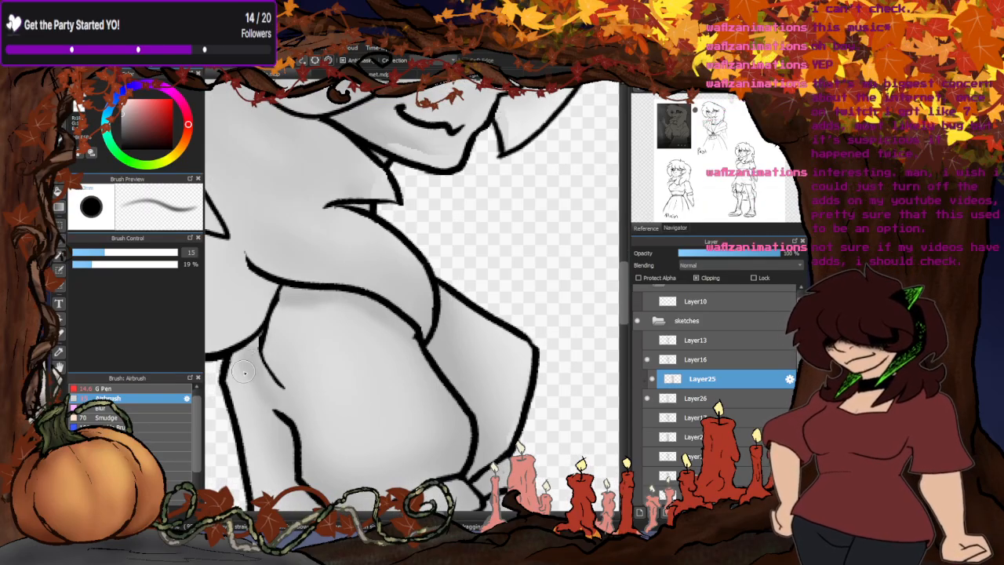
scroll(265, 397, down, 2)
scroll(341, 293, up, 3)
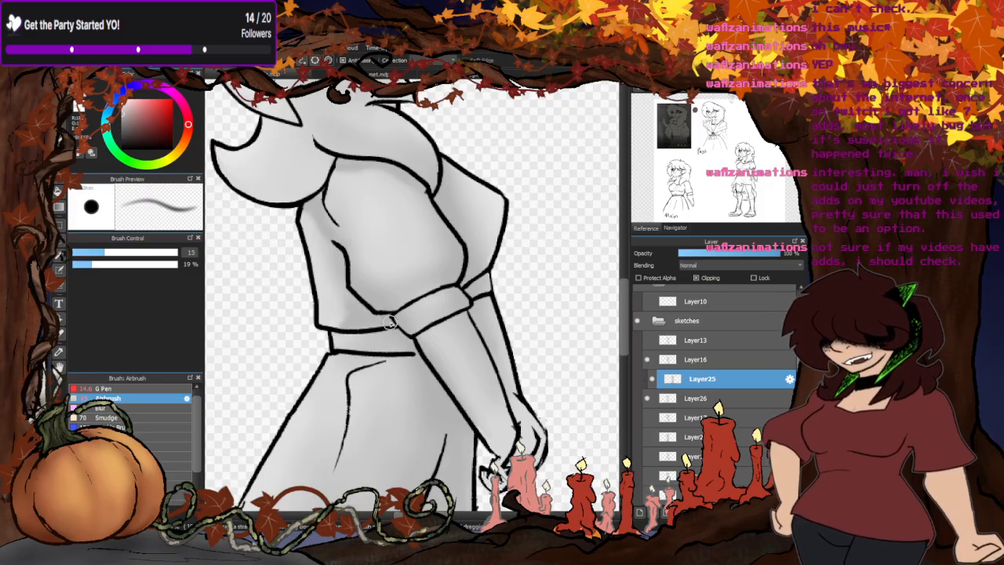
scroll(383, 291, down, 2)
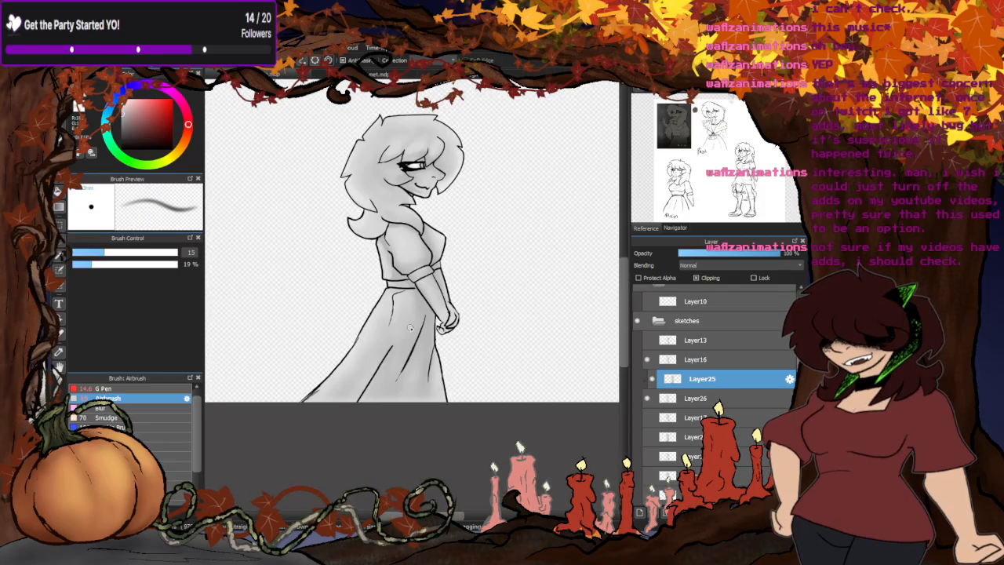
scroll(442, 306, up, 2)
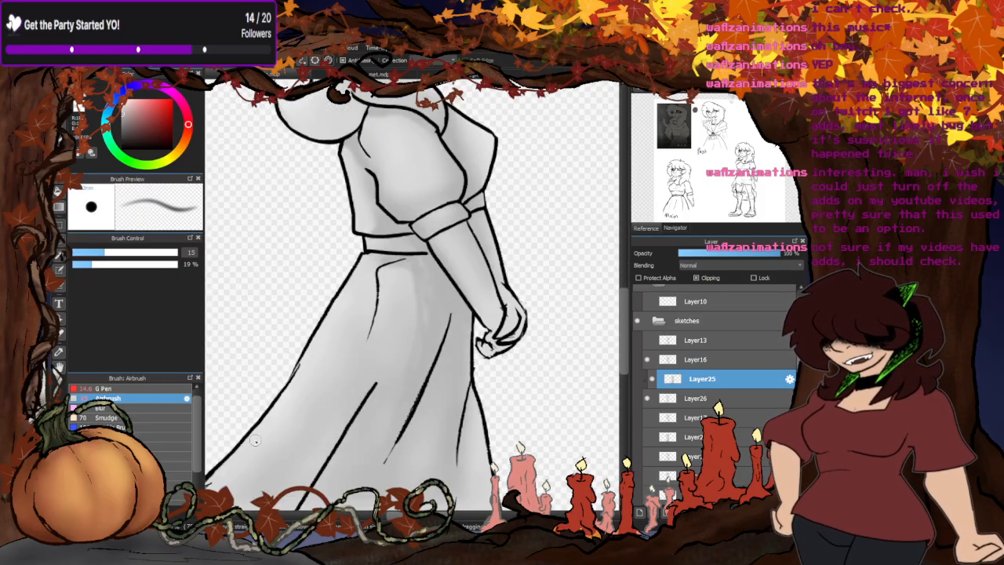
- Soften the airbrushed shading on the skirt, sleeve, hair and face with the size 90 Blur brush
click(102, 408)
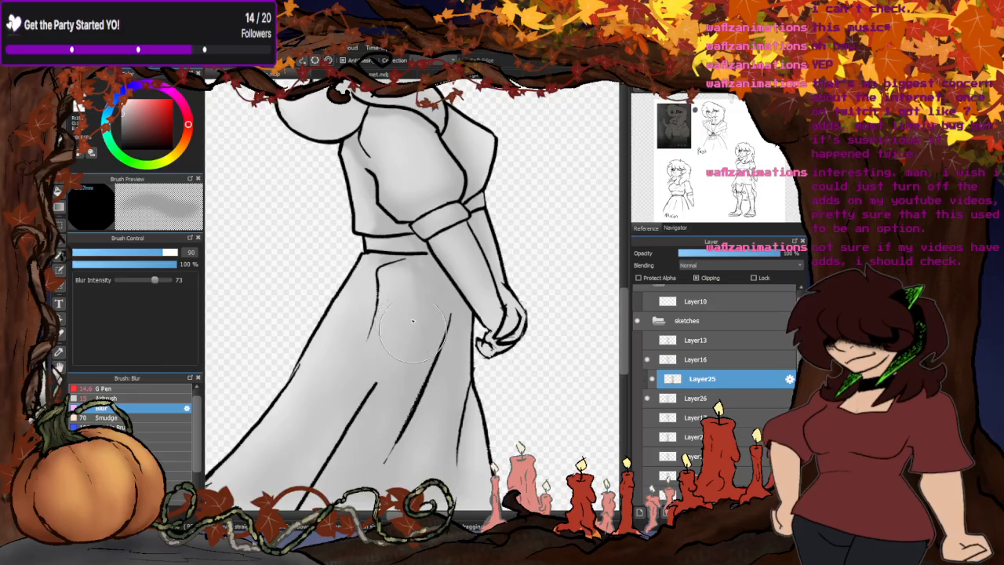
scroll(364, 360, down, 1)
scroll(380, 149, up, 2)
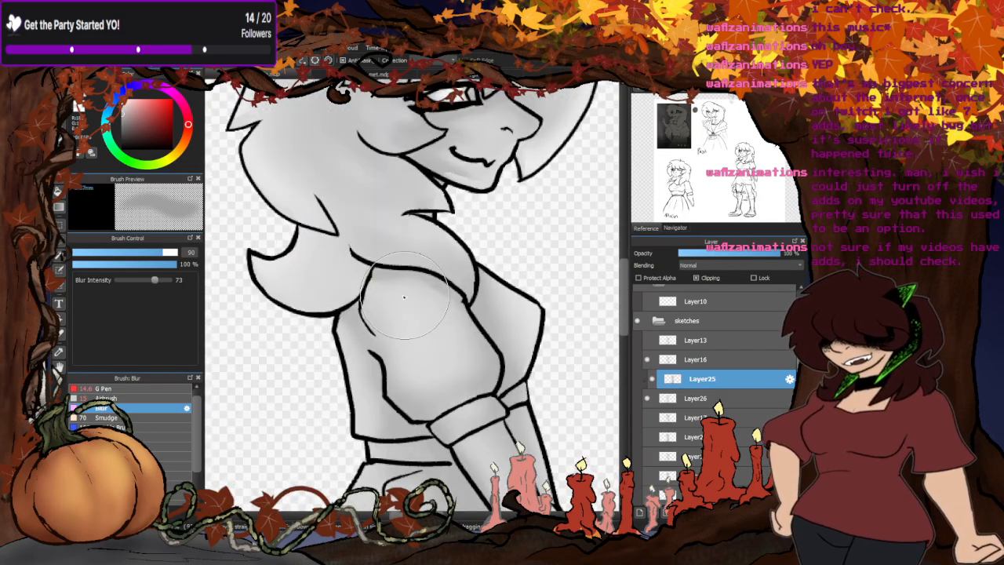
scroll(368, 330, down, 2)
scroll(400, 215, up, 2)
scroll(400, 215, up, 1)
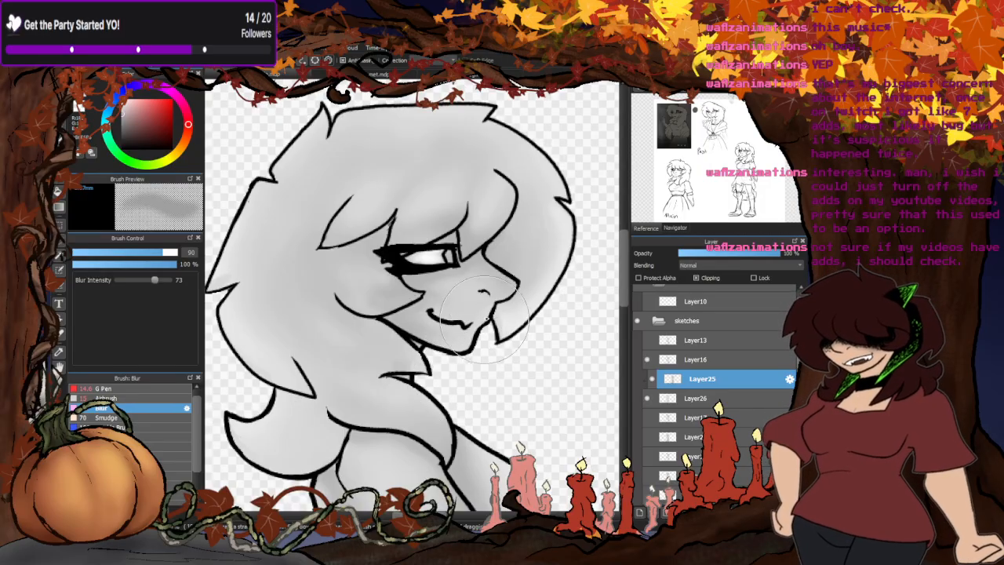
scroll(439, 369, down, 2)
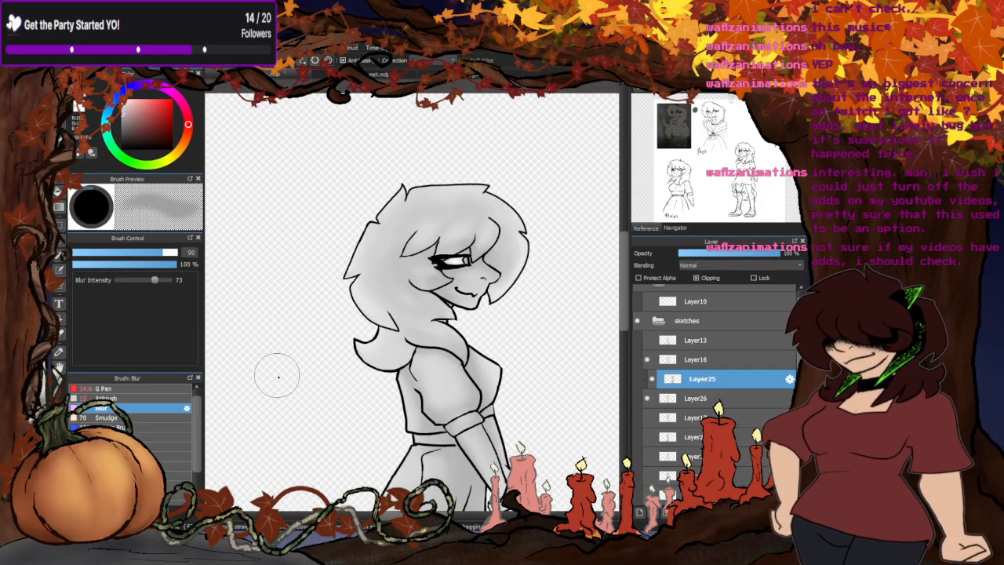
- Set the Airbrush size to 24 and rework the shading along the hair's outer edges from back to front
click(118, 398)
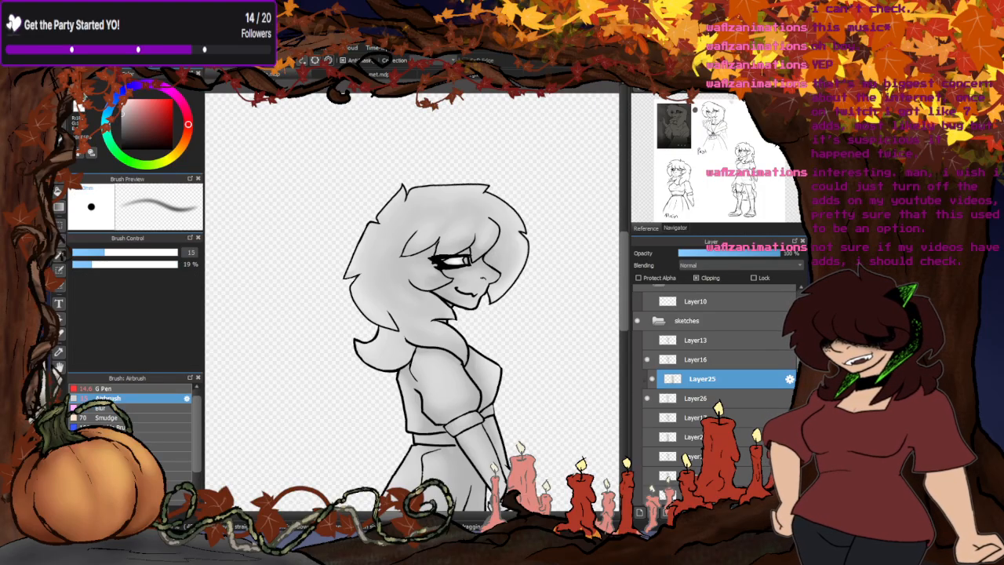
drag(101, 258, 161, 248)
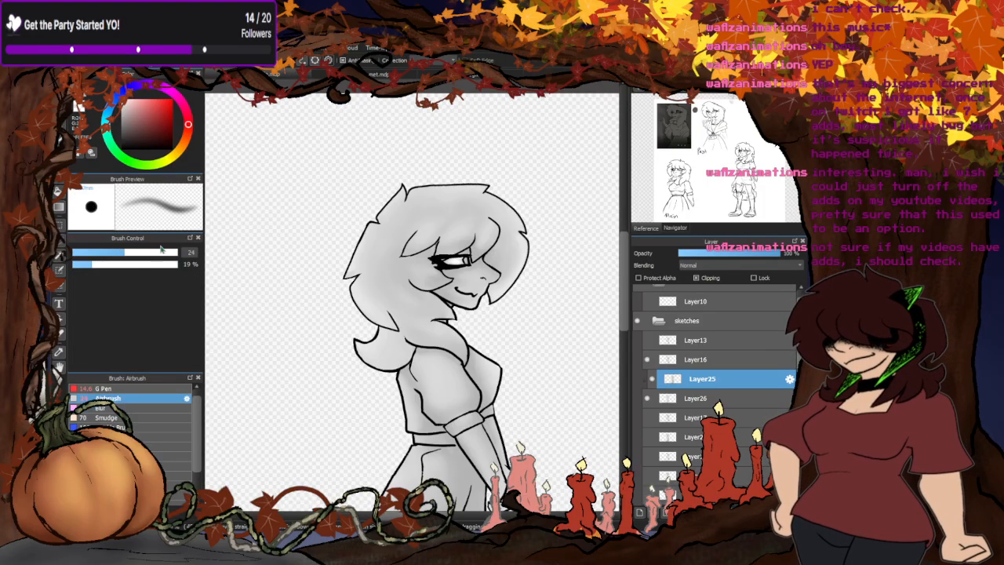
scroll(356, 258, up, 3)
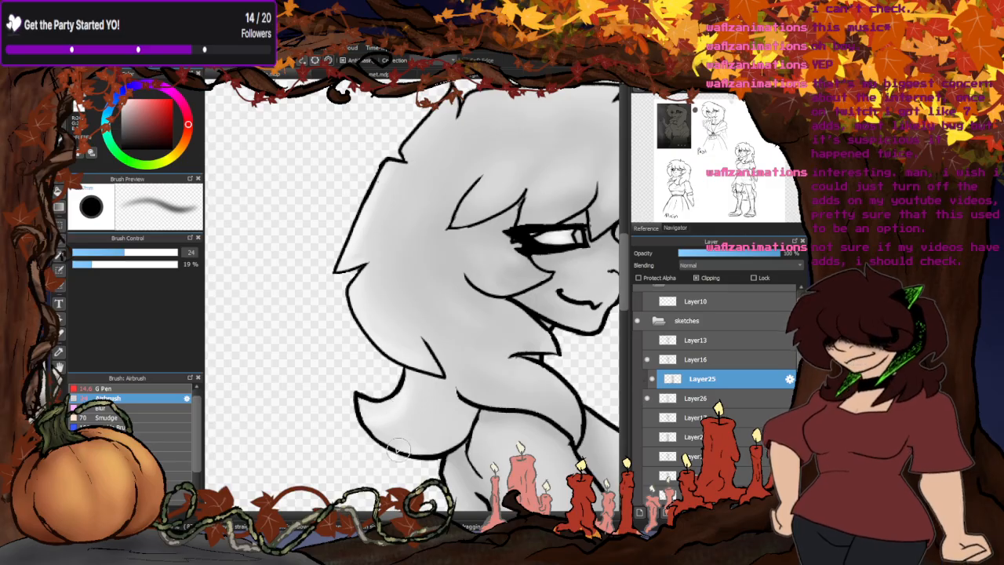
scroll(354, 375, down, 3)
scroll(402, 365, up, 3)
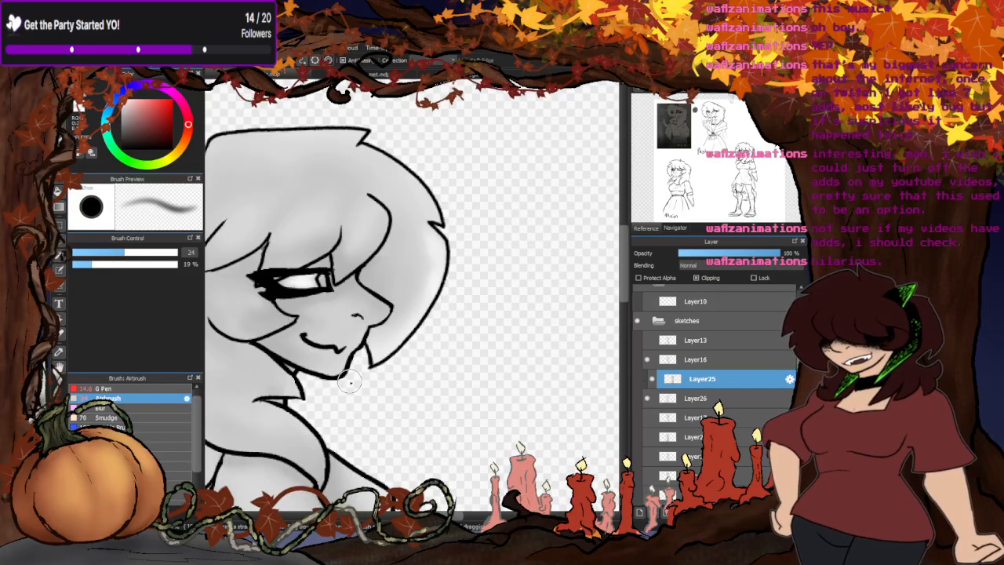
scroll(491, 235, down, 3)
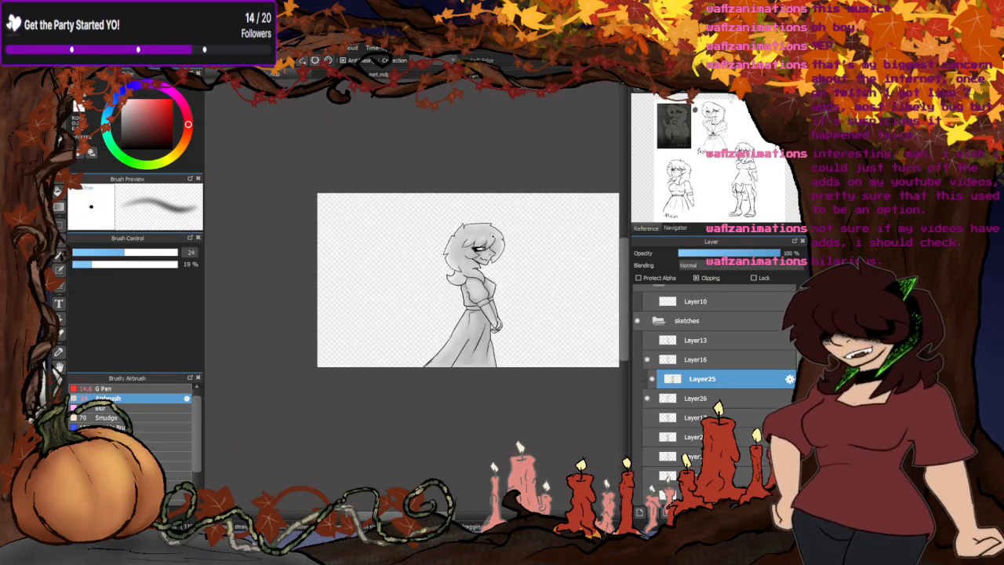
- Soften the airbrushed shading around the neck, face and fringe with the size 90 Blur brush
scroll(344, 255, up, 3)
scroll(353, 237, down, 4)
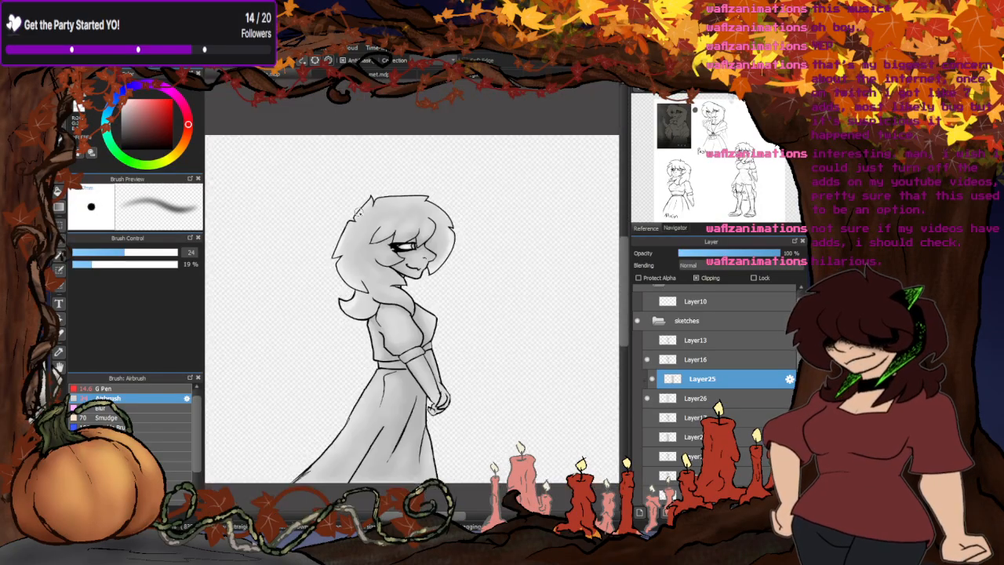
scroll(354, 258, up, 2)
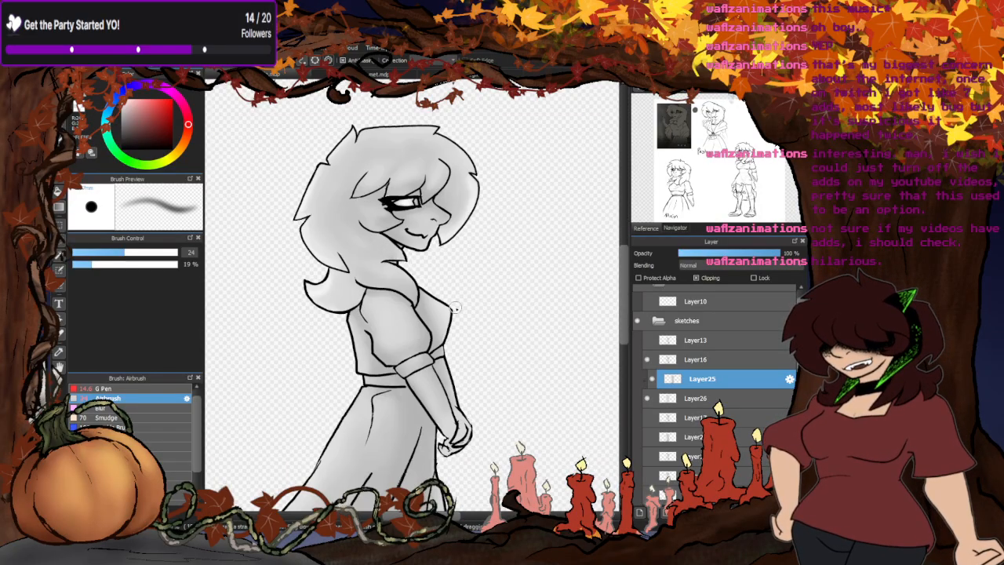
click(101, 407)
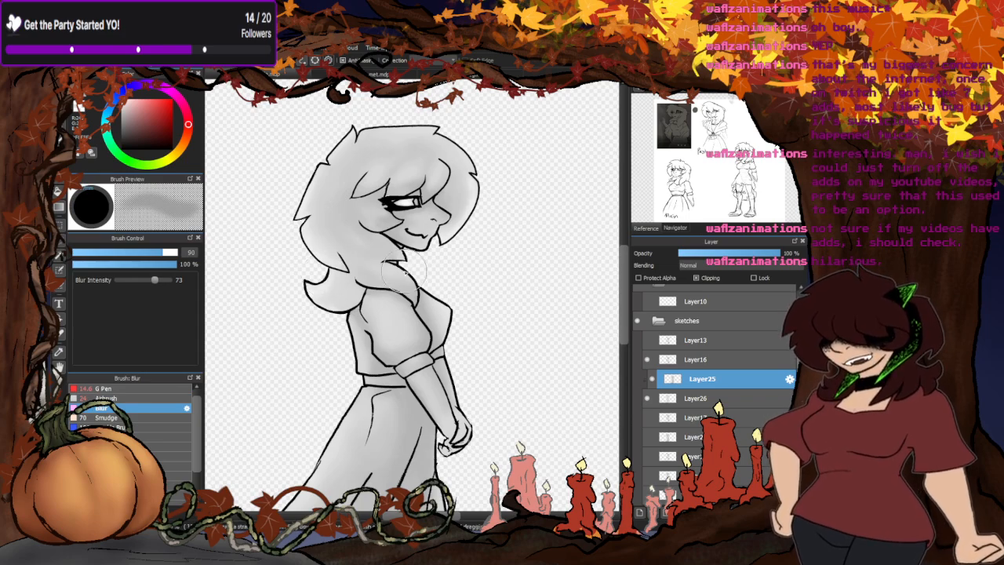
scroll(404, 267, up, 5)
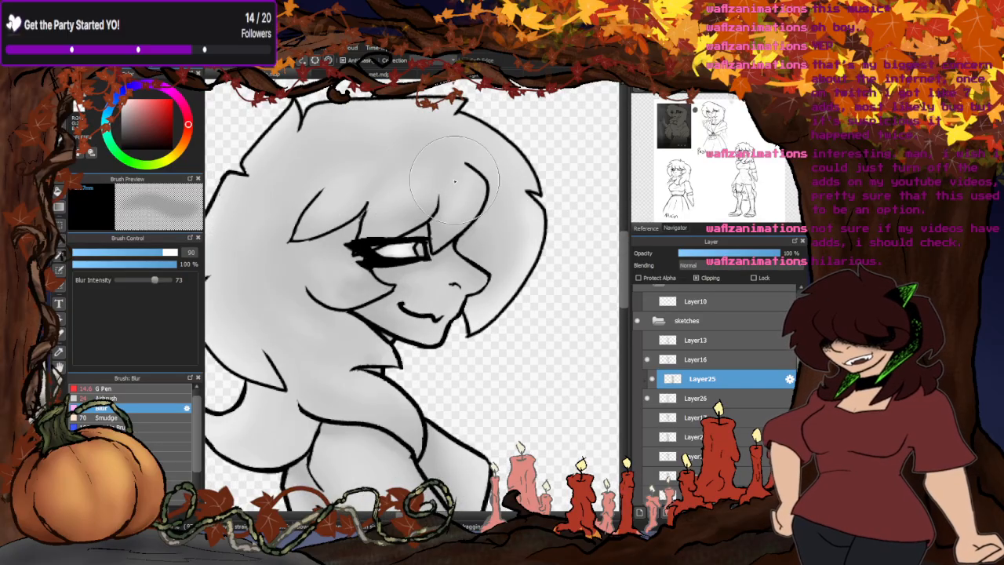
- Touch up the shading on the fringe and the hair beside the cheek with the size 24 Airbrush
click(114, 398)
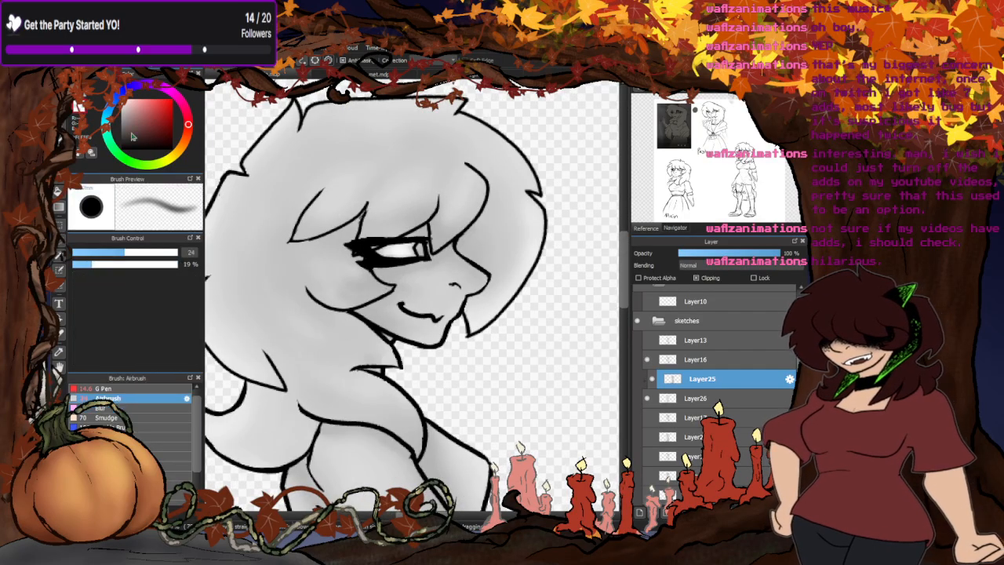
scroll(455, 216, up, 2)
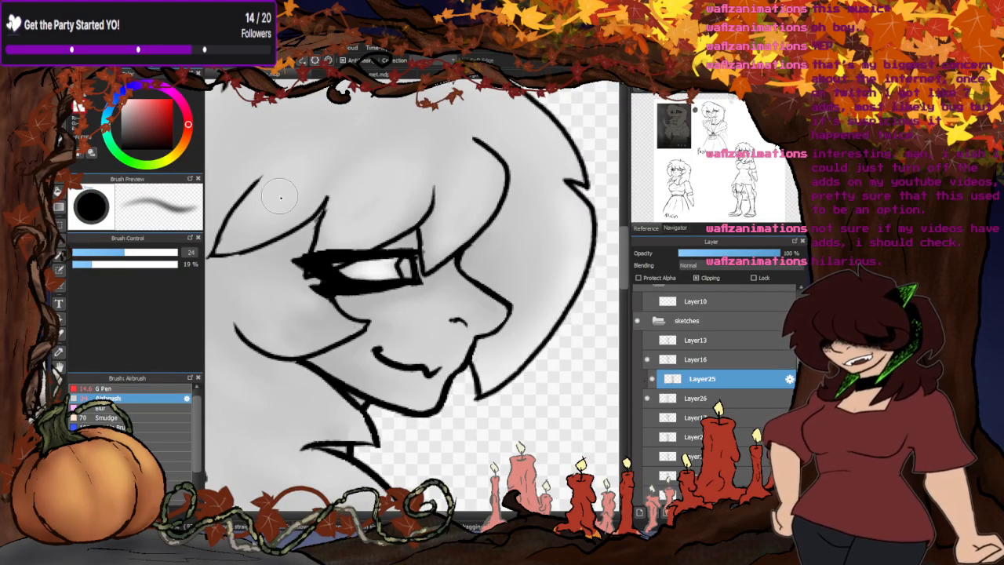
scroll(392, 205, down, 3)
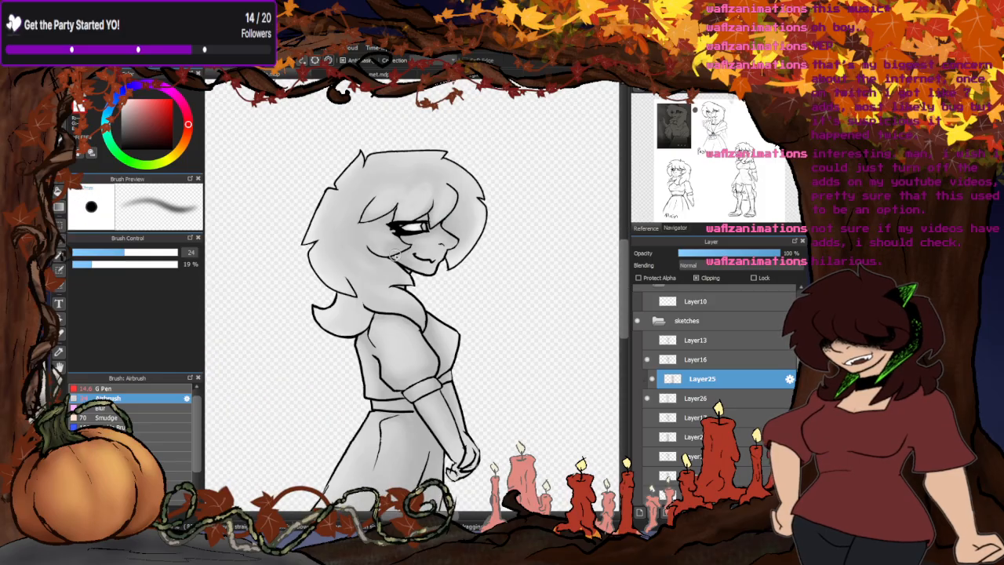
scroll(343, 263, up, 2)
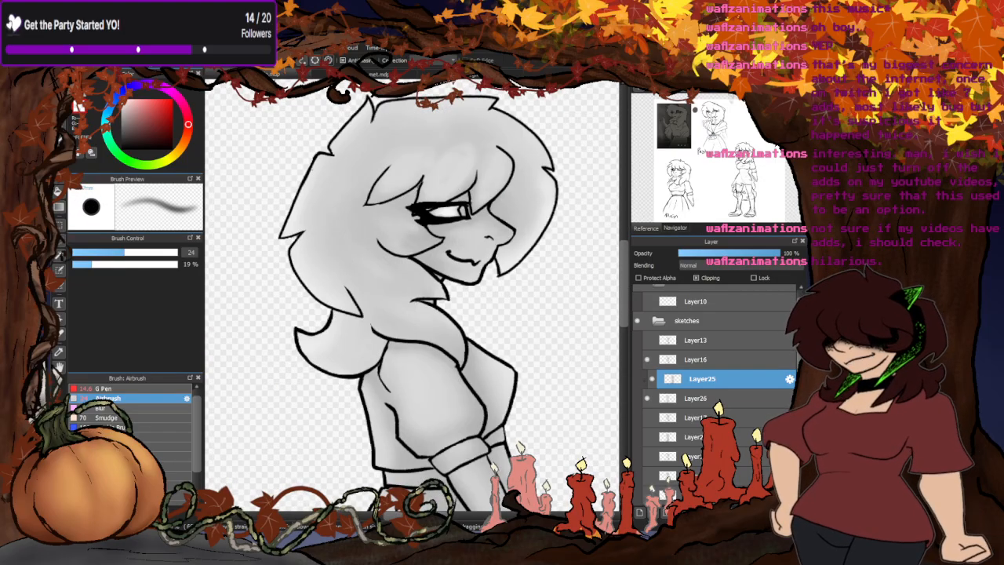
- Blend the shading across the fringe and the back of the hair with the Blur brush, and switch to the G Pen
click(102, 409)
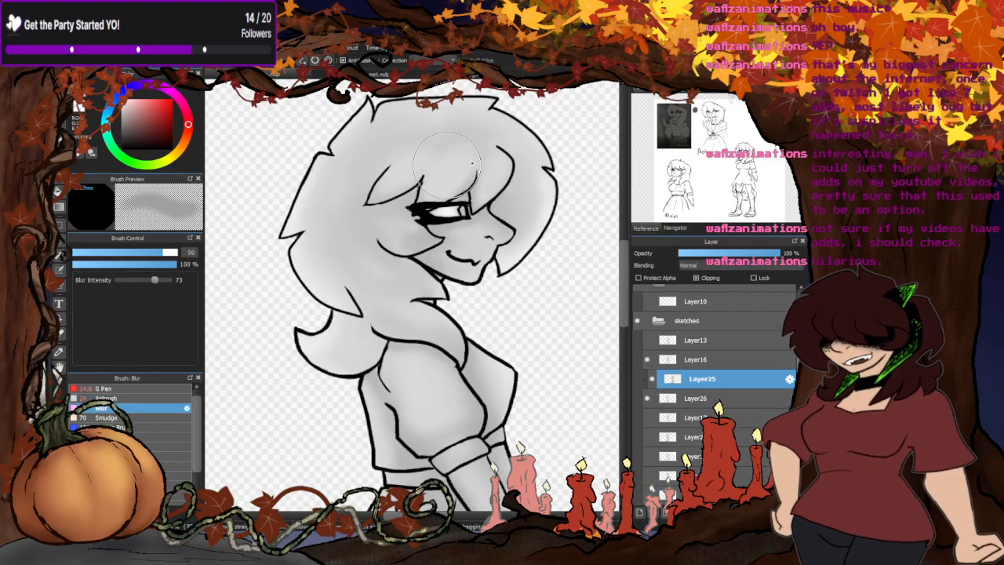
mouse_move(351, 318)
mouse_down()
mouse_move(322, 348)
mouse_move(333, 332)
mouse_move(338, 343)
mouse_move(299, 382)
mouse_up()
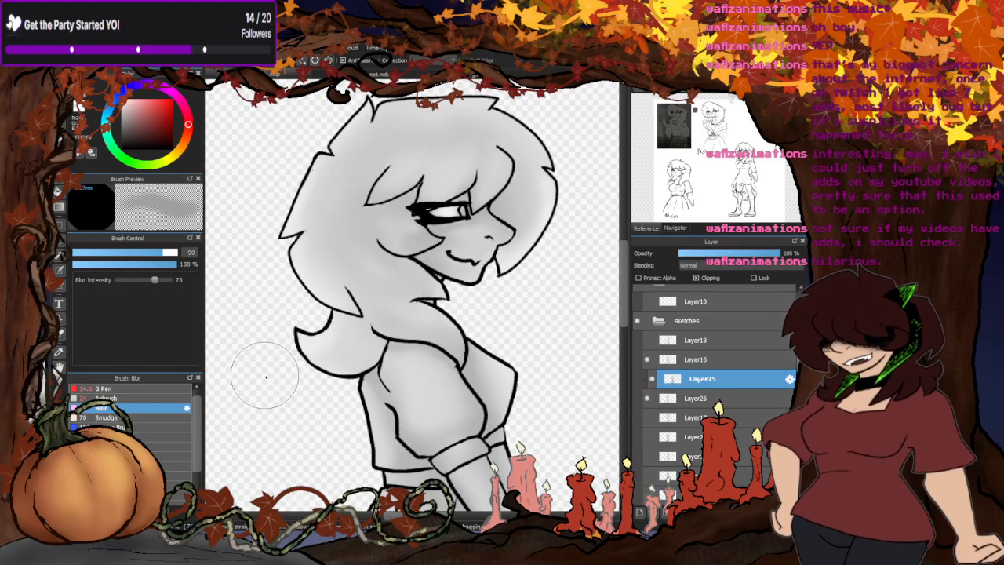
click(131, 389)
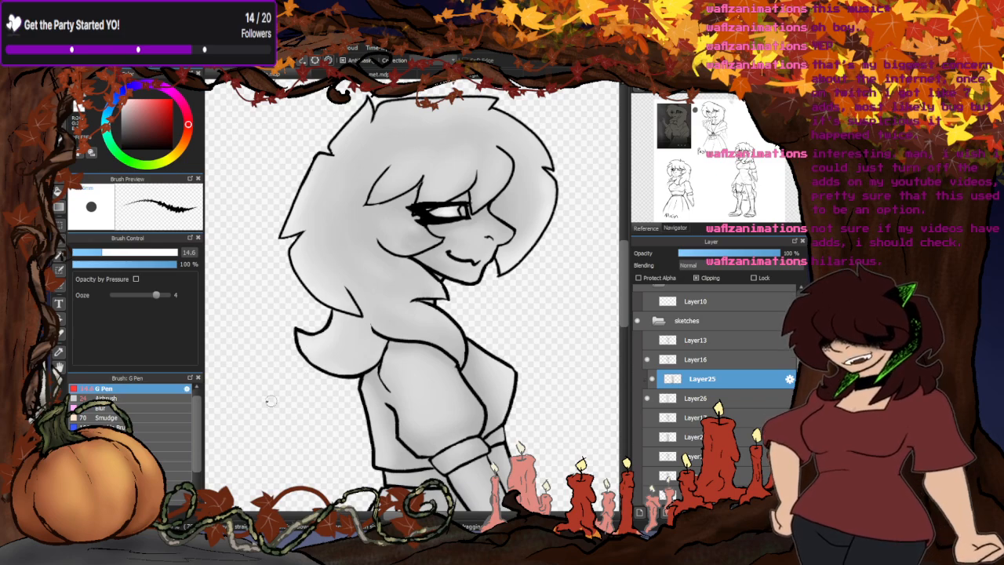
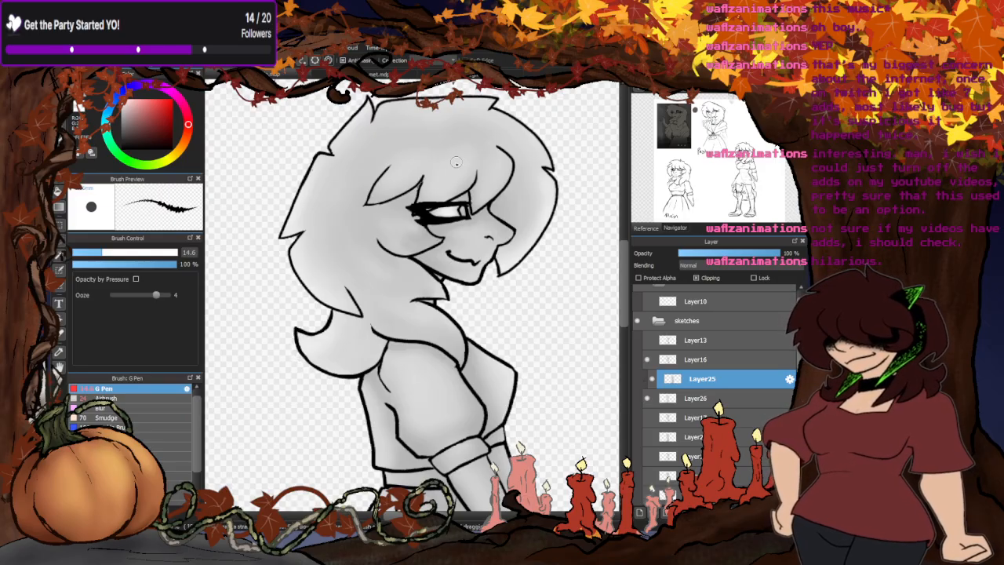
- Merge the clipped shading layer down into Layer26 and show the next frame's line art on Layer13
scroll(423, 229, down, 4)
scroll(413, 278, up, 2)
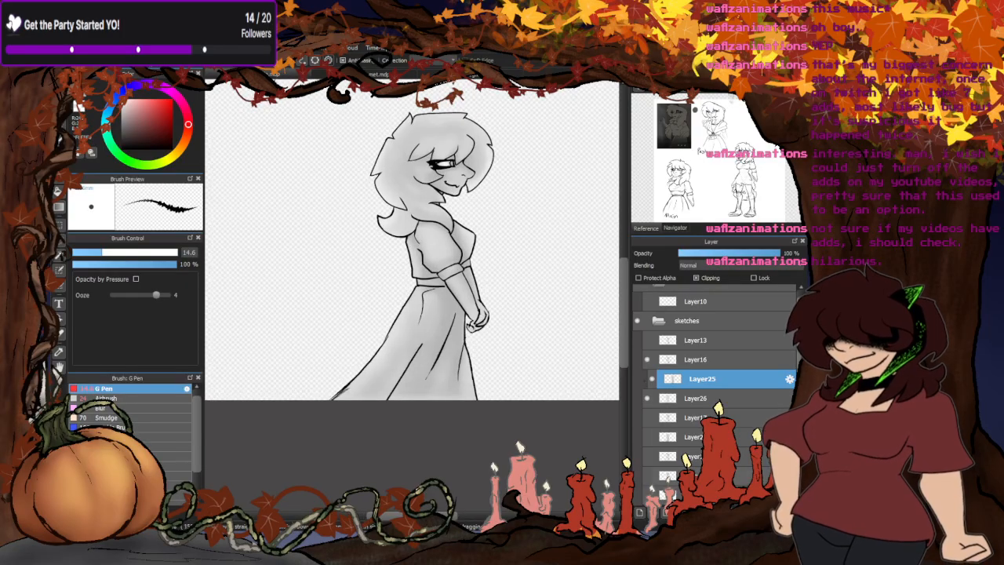
click(703, 512)
click(646, 340)
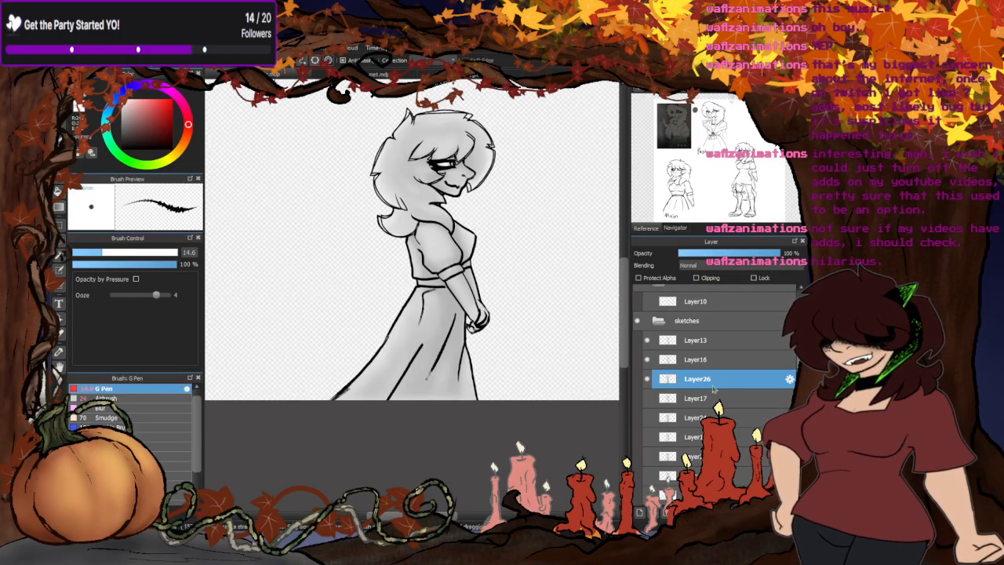
- Place a copy of the finished shading above Layer16, below Layer13's line art, and hide that copy
click(703, 360)
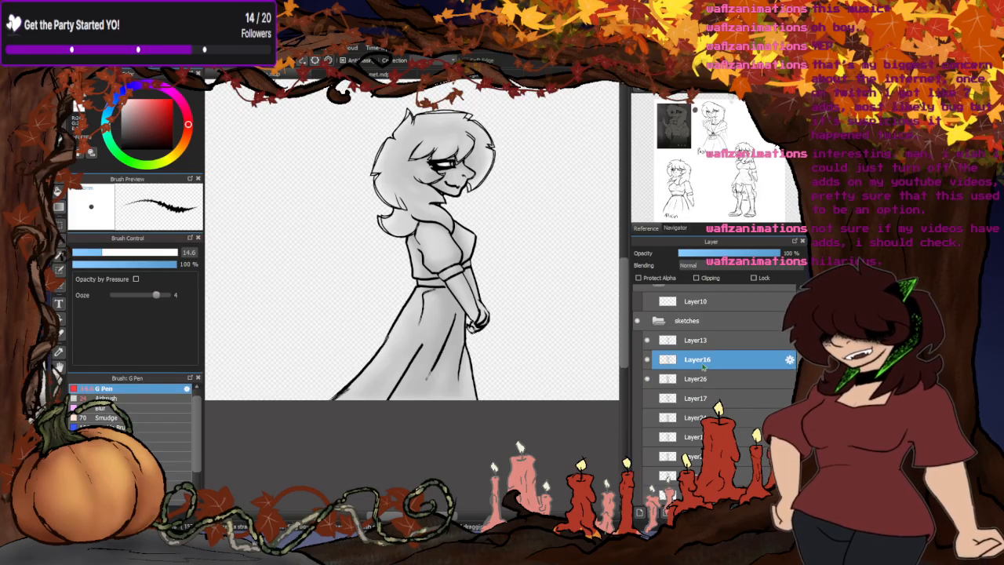
key(ctrl+shift+n)
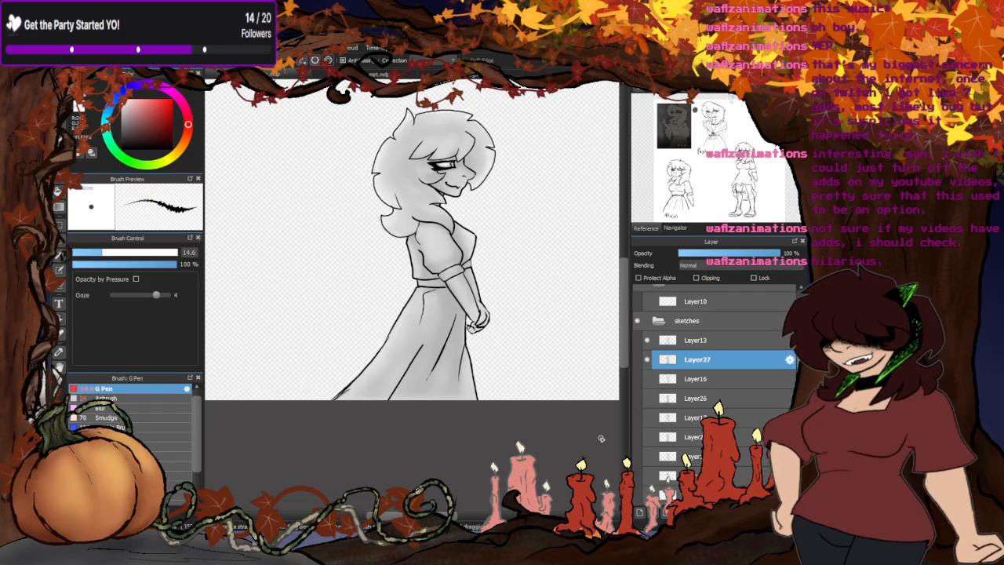
click(648, 360)
- On a new layer above Layer16, fill a light grey rectangle over the figure and clear the grey outside its outline
click(694, 380)
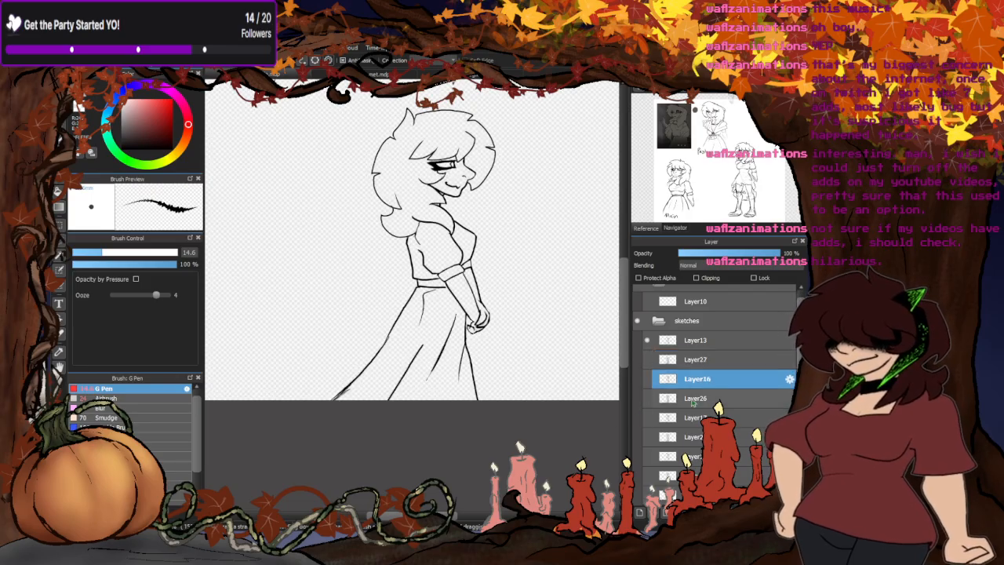
click(639, 512)
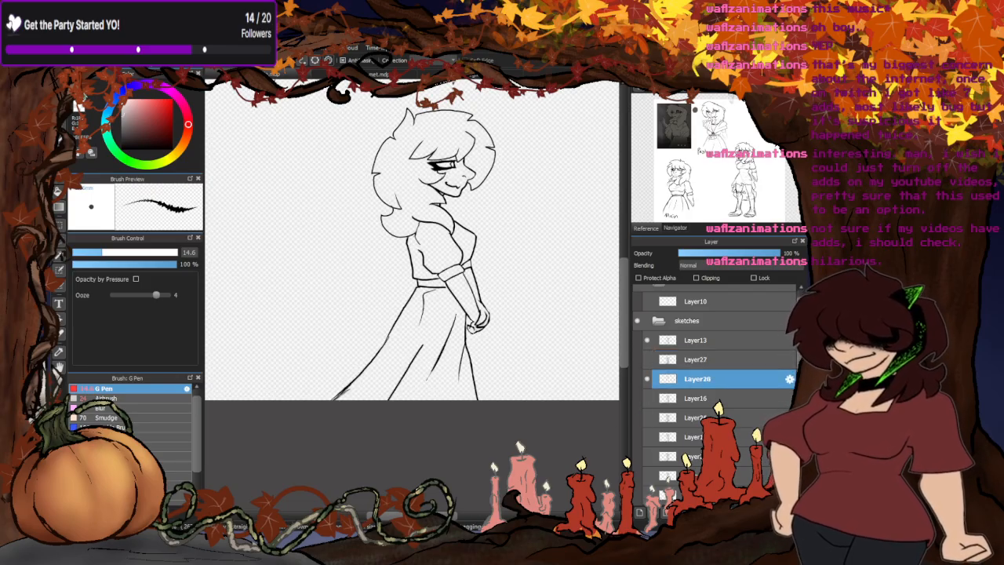
click(320, 74)
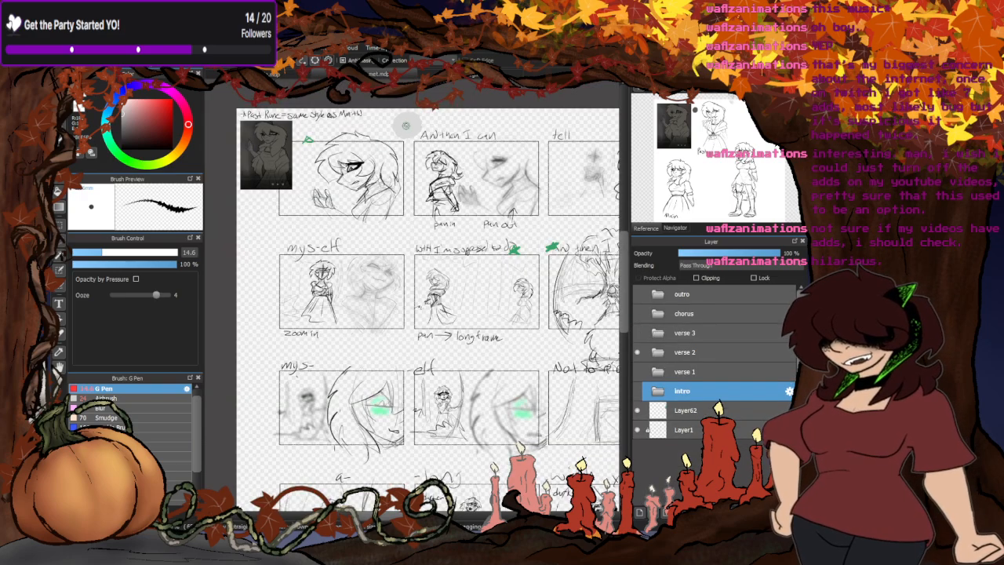
key(ctrl+Tab)
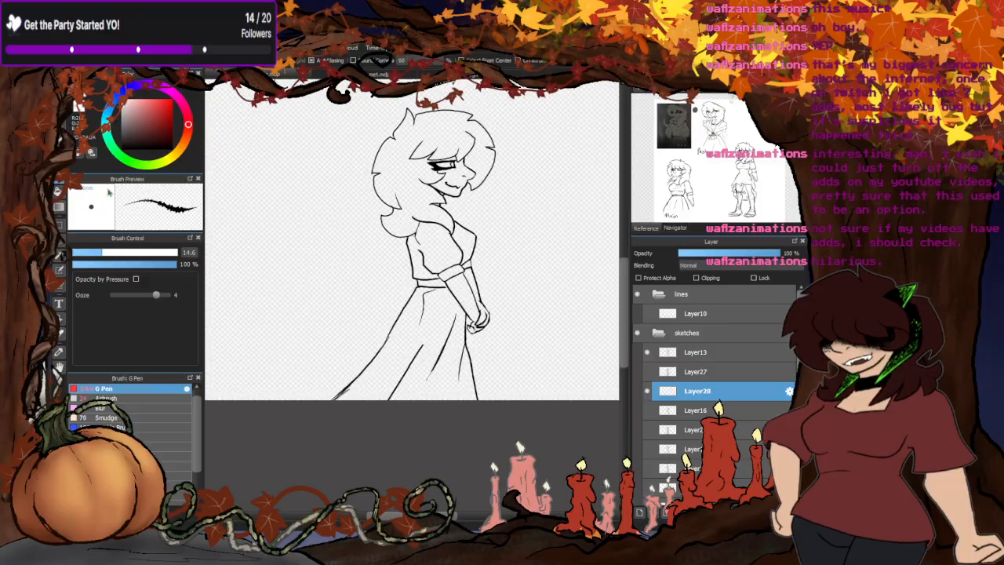
drag(521, 110, 295, 440)
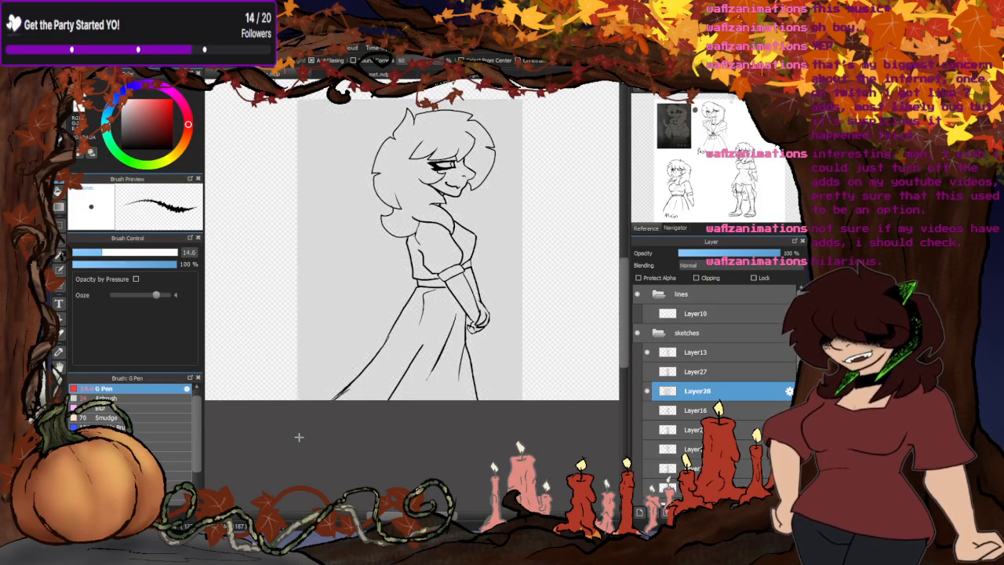
click(59, 192)
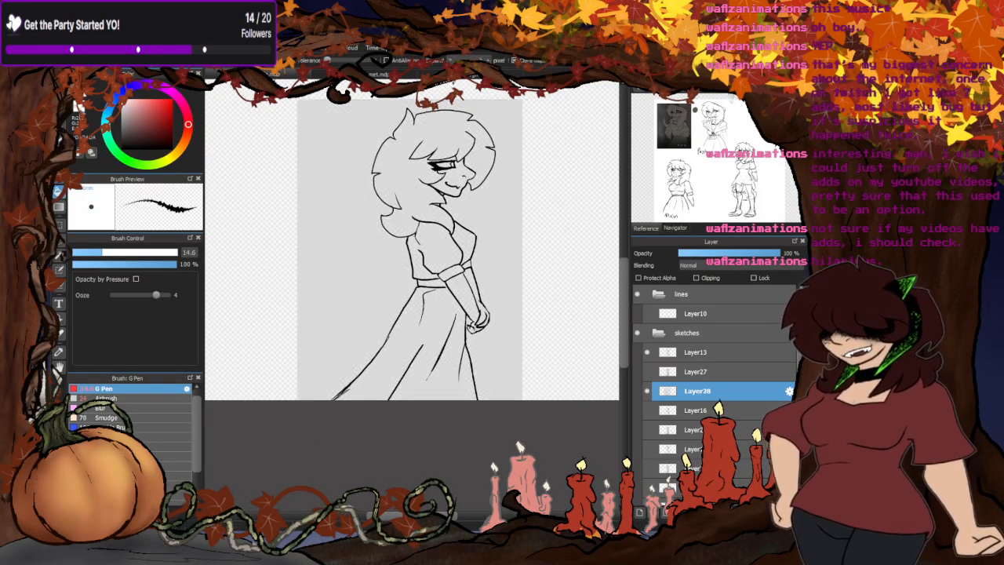
click(361, 120)
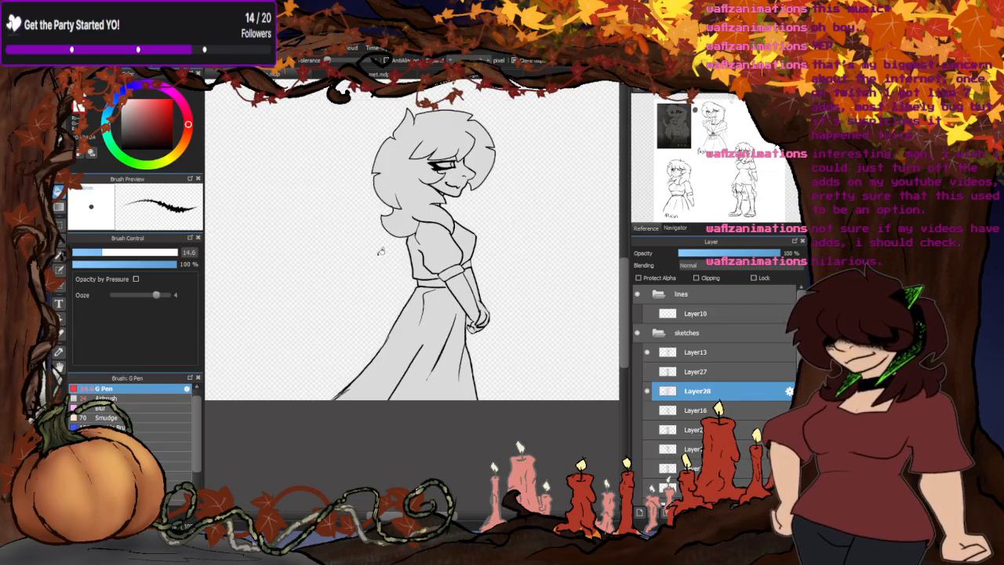
- Clear the grey fill from the enclosed gap between the skirt and the hands
scroll(469, 346, up, 8)
click(461, 265)
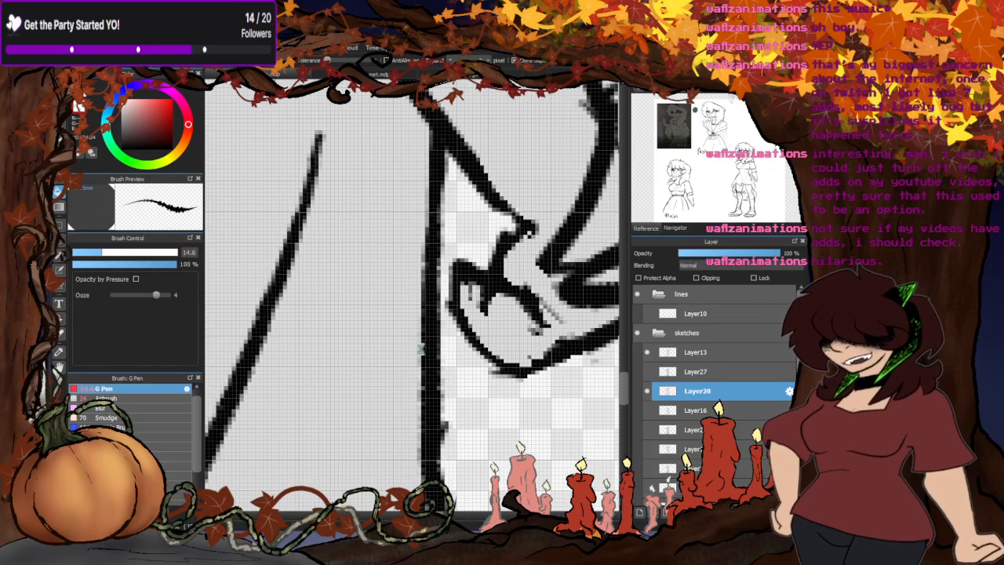
scroll(421, 350, down, 9)
- Select and remove the leftover grey in the notches along the hair's outer edge
scroll(508, 221, up, 10)
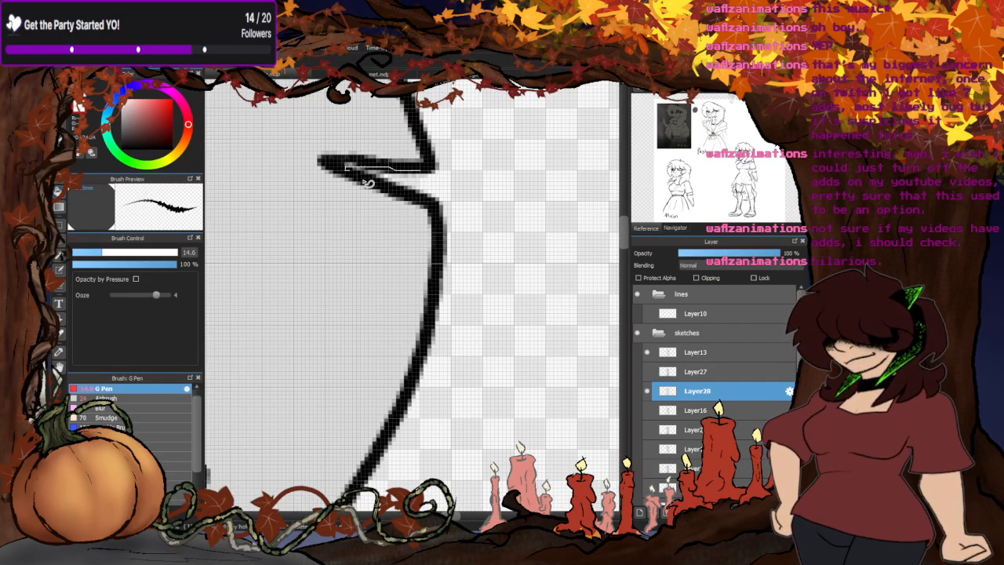
scroll(456, 249, down, 6)
scroll(392, 122, up, 6)
scroll(384, 223, down, 8)
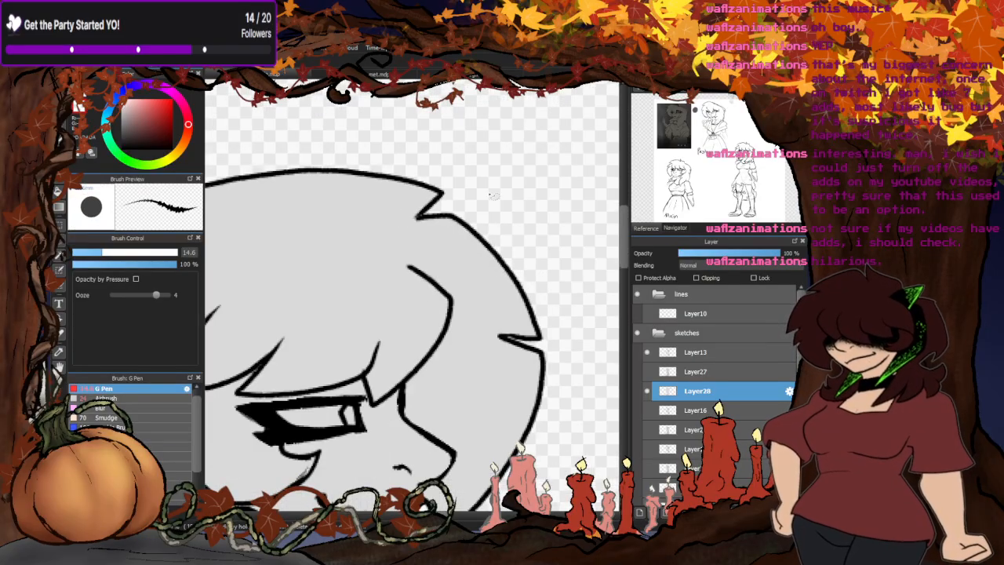
scroll(384, 229, up, 8)
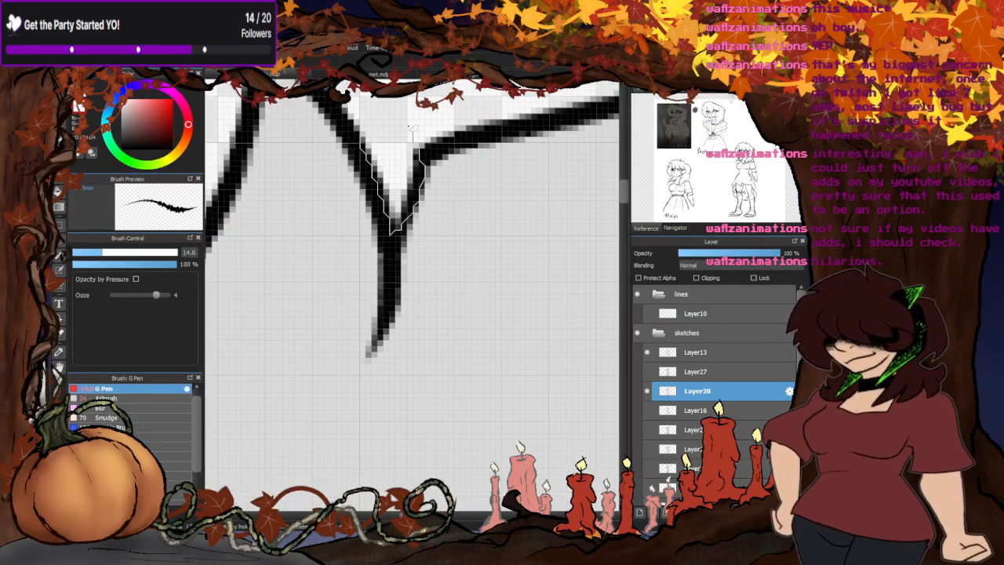
scroll(376, 212, down, 4)
scroll(372, 193, up, 6)
scroll(314, 235, down, 10)
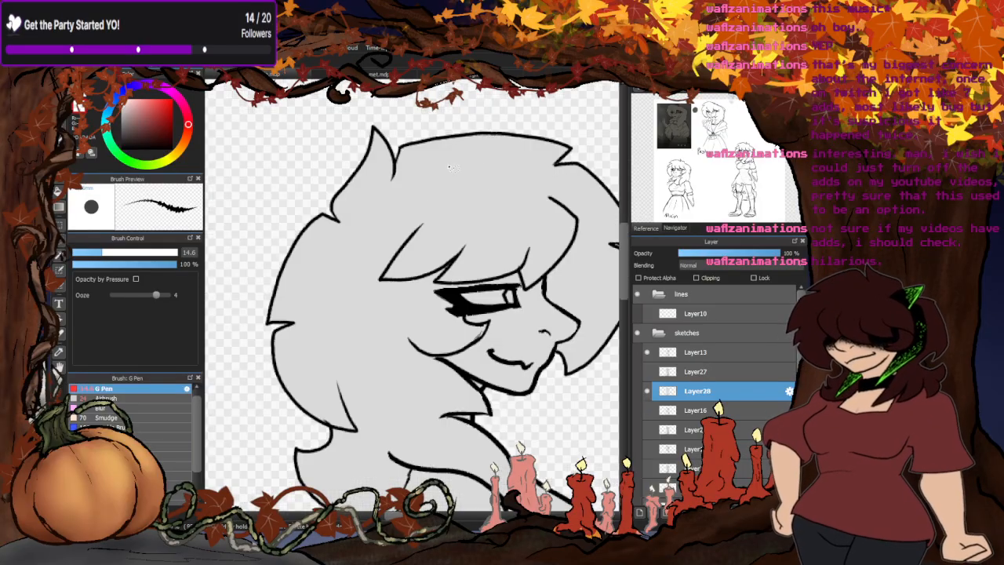
scroll(408, 283, down, 3)
scroll(417, 292, up, 2)
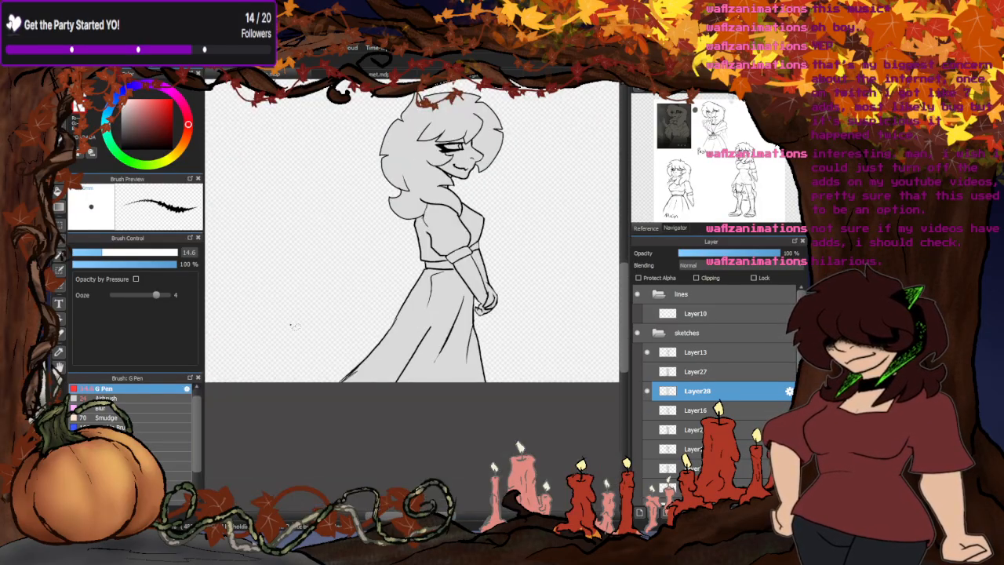
- Show the copied shading layer Layer27 and clip it to the grey silhouette below
click(646, 372)
click(690, 371)
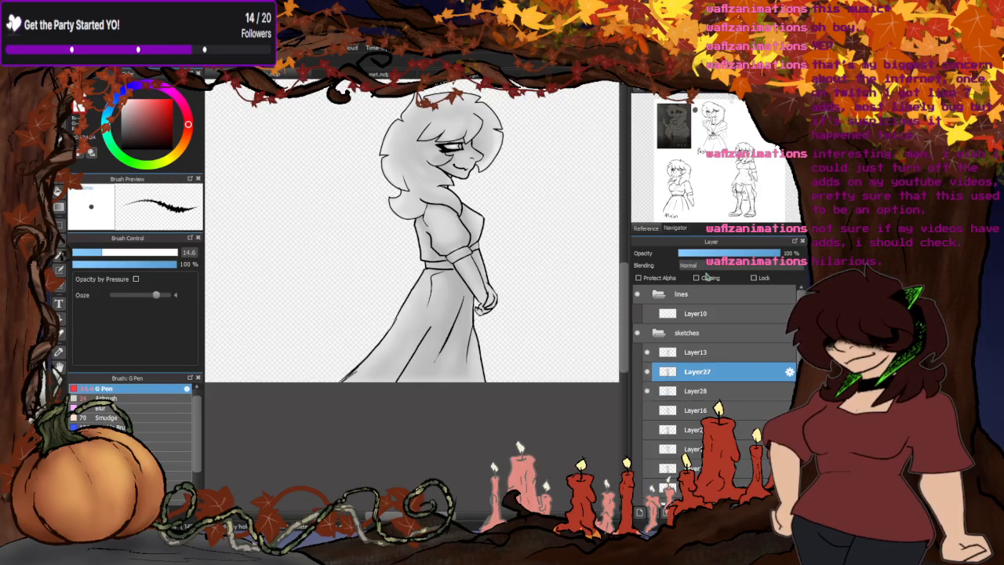
click(695, 277)
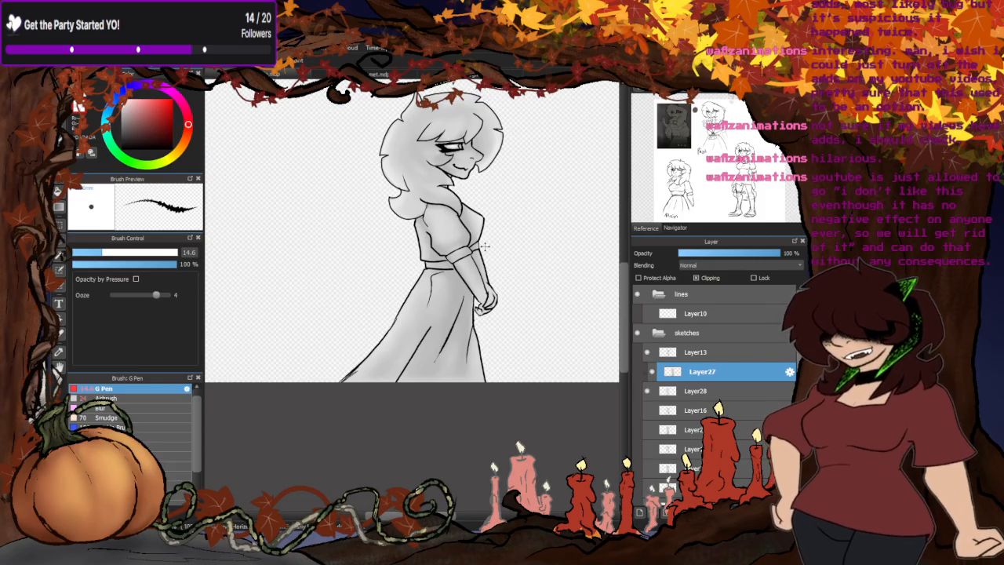
scroll(455, 231, up, 2)
scroll(453, 224, down, 2)
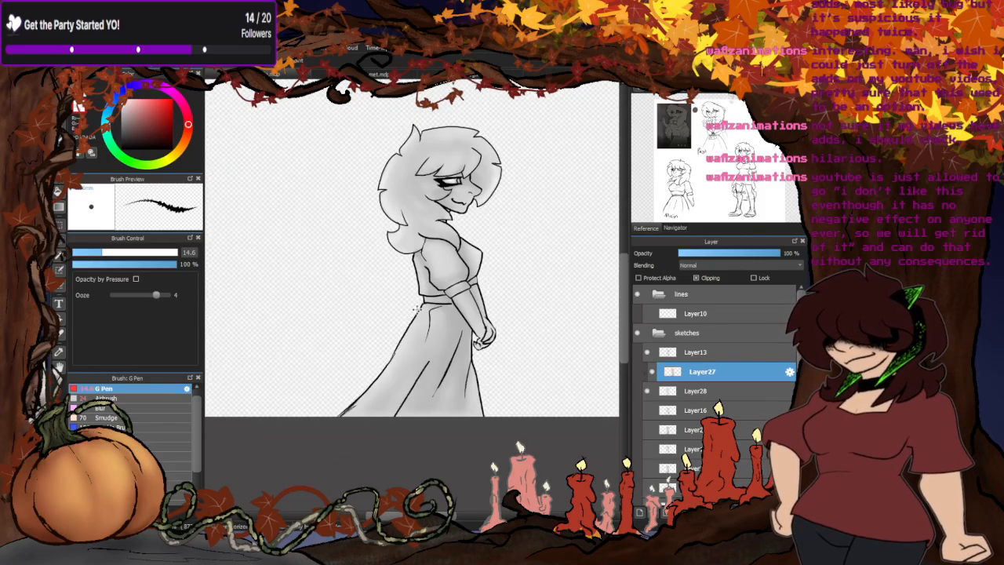
scroll(452, 221, up, 1)
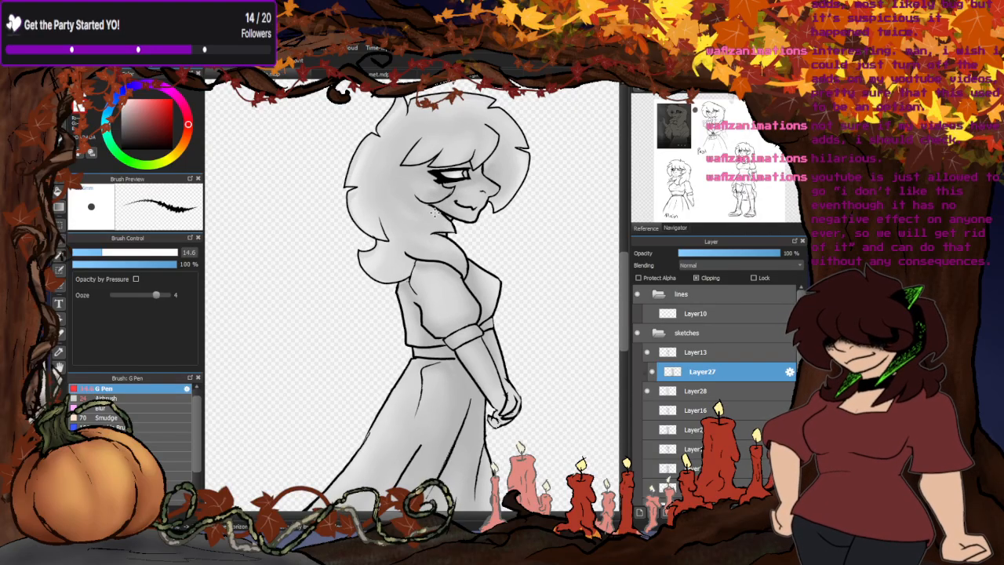
scroll(433, 212, down, 3)
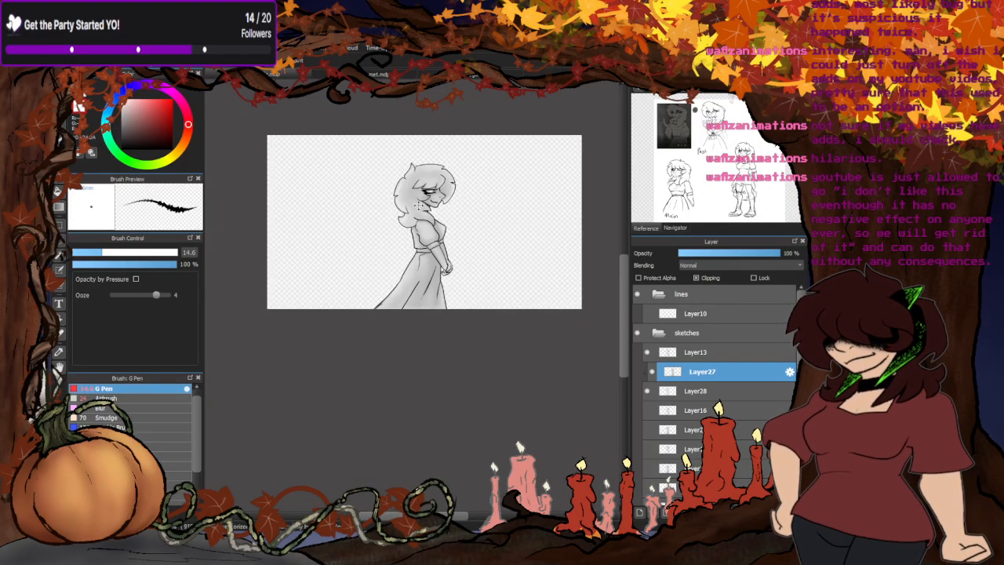
scroll(399, 325, up, 2)
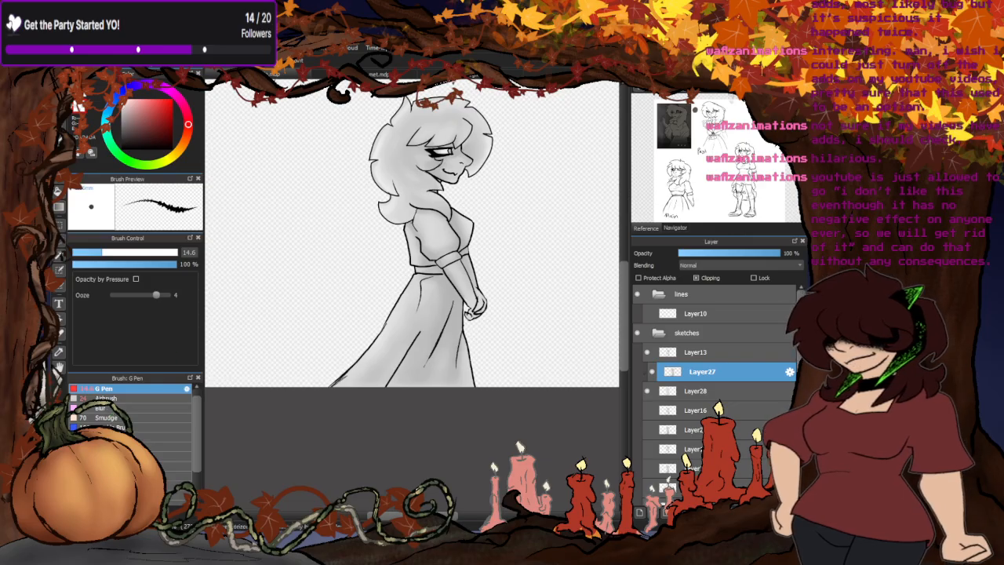
- Touch up the shading along the back of the hair and its lower curl with the size 24 Airbrush
click(60, 91)
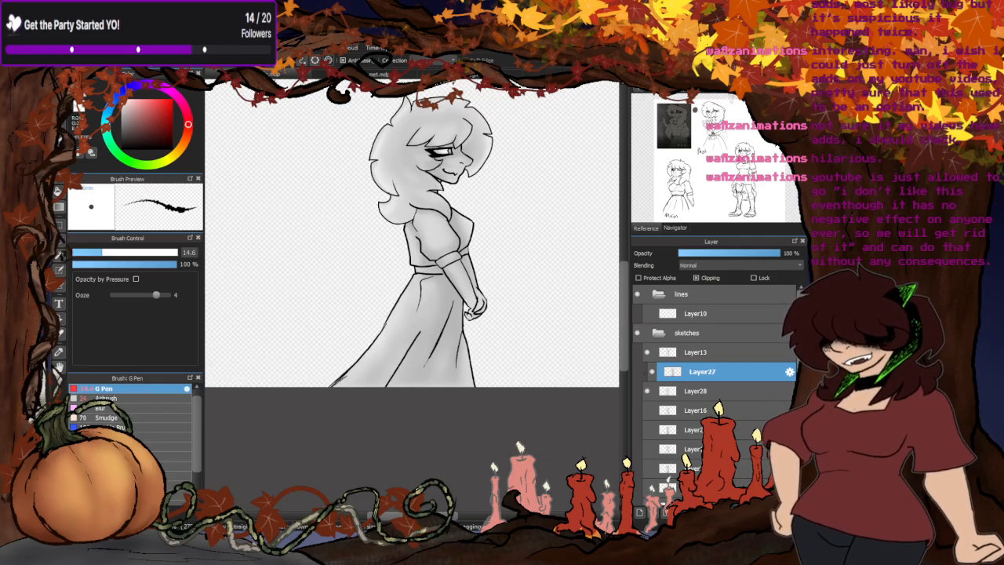
click(132, 398)
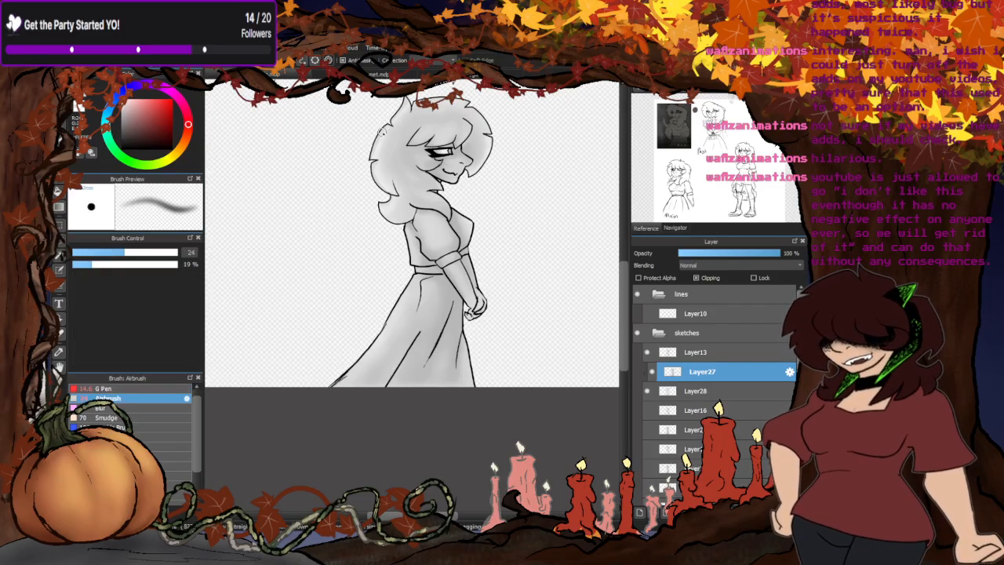
scroll(382, 130, up, 2)
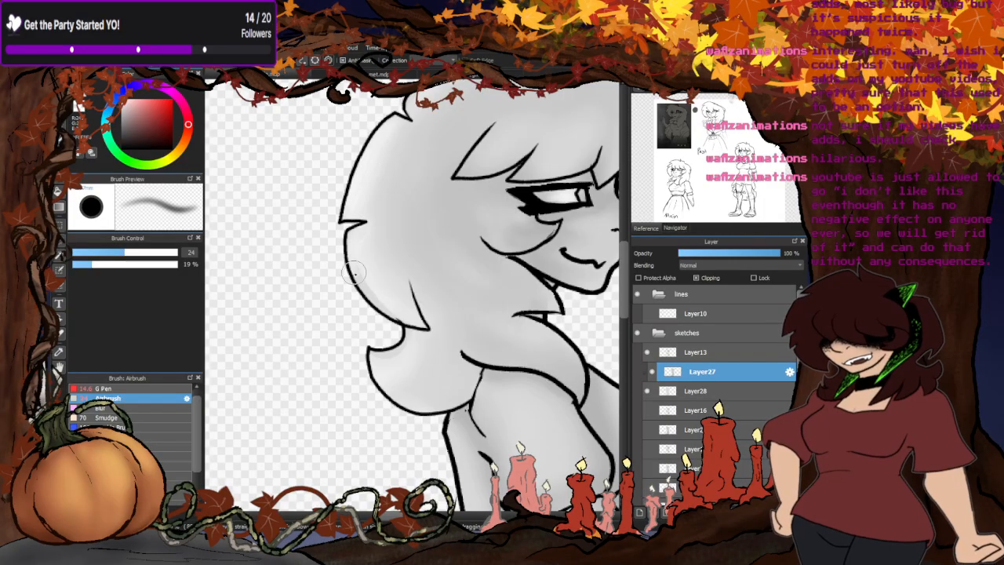
drag(354, 273, 383, 312)
mouse_move(356, 356)
mouse_down()
mouse_move(436, 392)
mouse_move(442, 313)
mouse_up()
scroll(396, 385, down, 4)
scroll(395, 286, up, 4)
scroll(376, 274, down, 3)
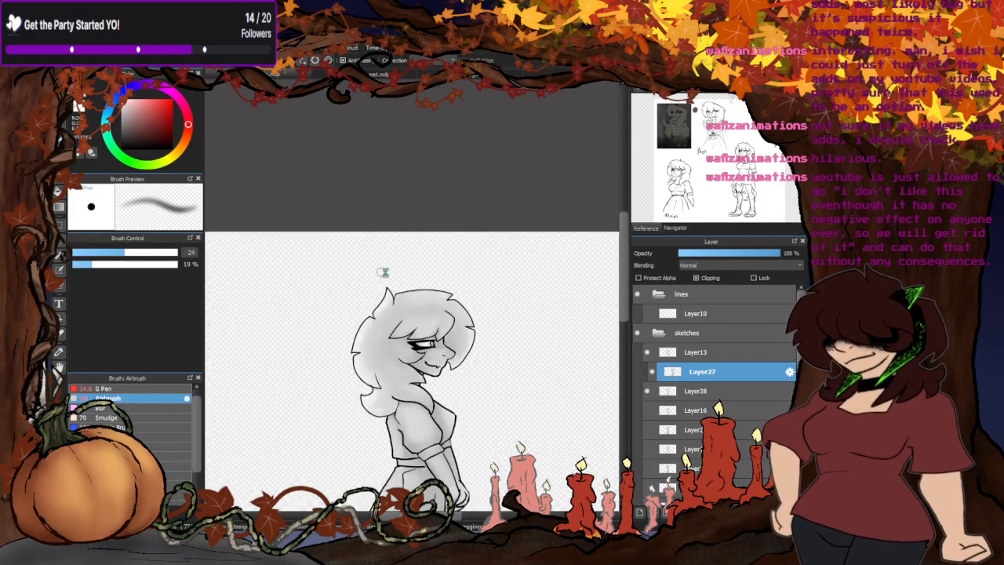
- Airbrush the shading inside the eye
scroll(383, 272, up, 2)
scroll(413, 390, up, 2)
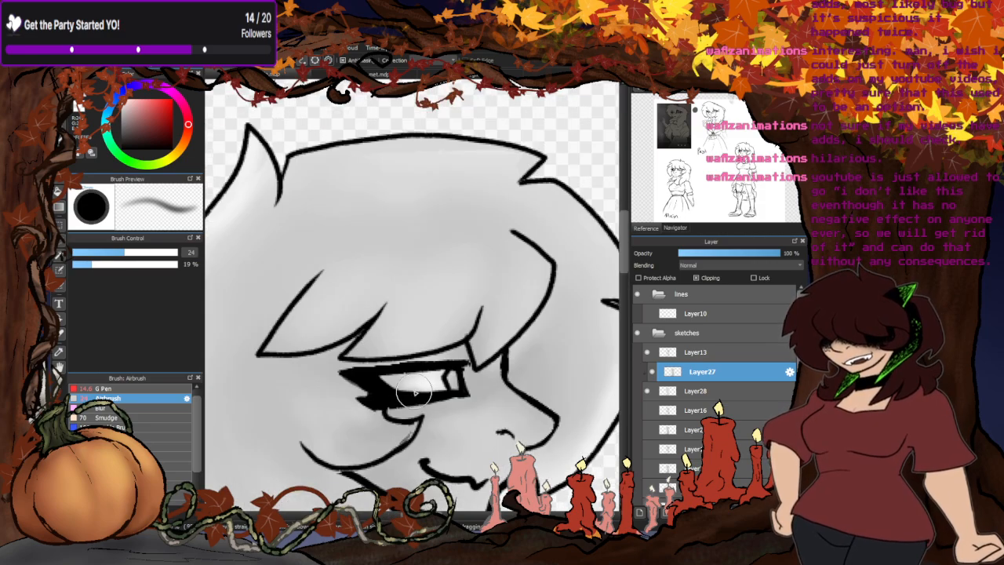
drag(430, 383, 399, 379)
scroll(506, 252, down, 3)
scroll(390, 310, up, 2)
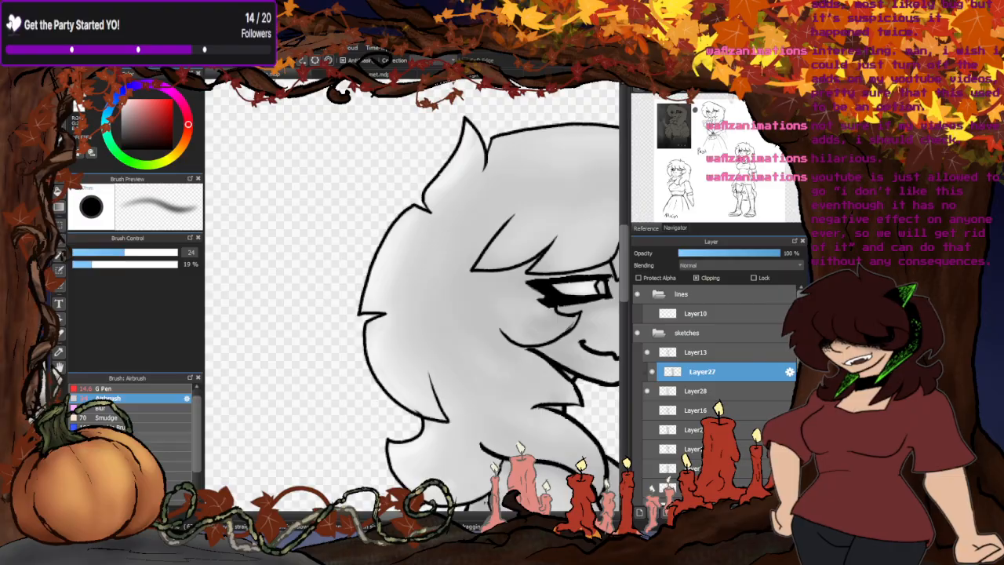
- Soften the shading across the hair with the size 90 Blur brush
click(105, 408)
scroll(282, 274, down, 3)
scroll(322, 286, up, 2)
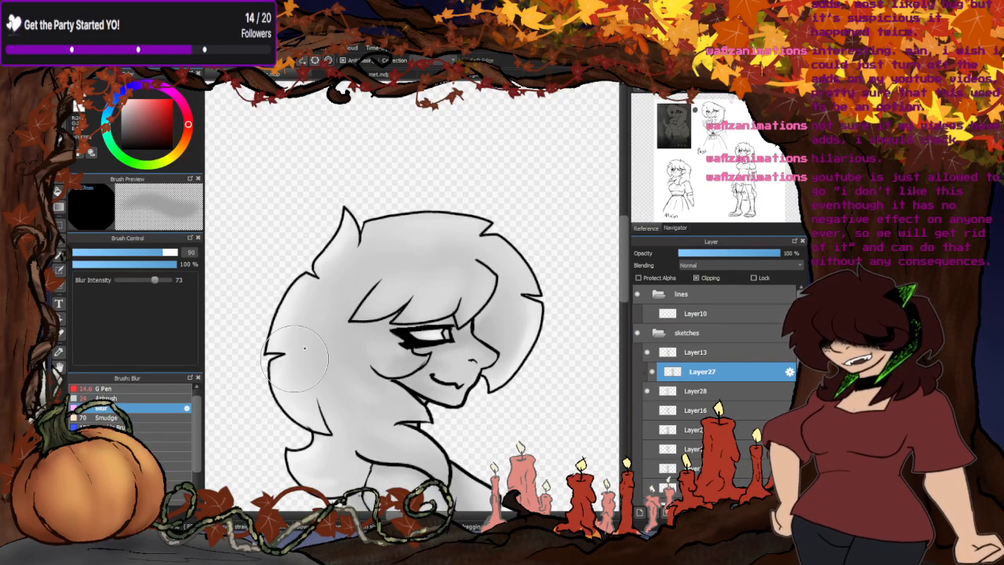
scroll(462, 273, down, 2)
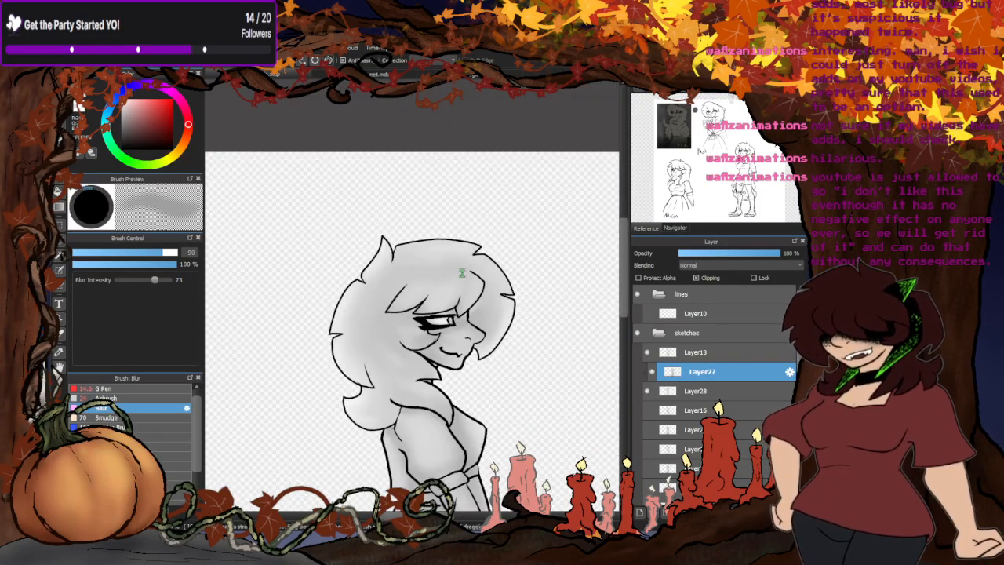
scroll(462, 272, down, 2)
scroll(429, 231, down, 1)
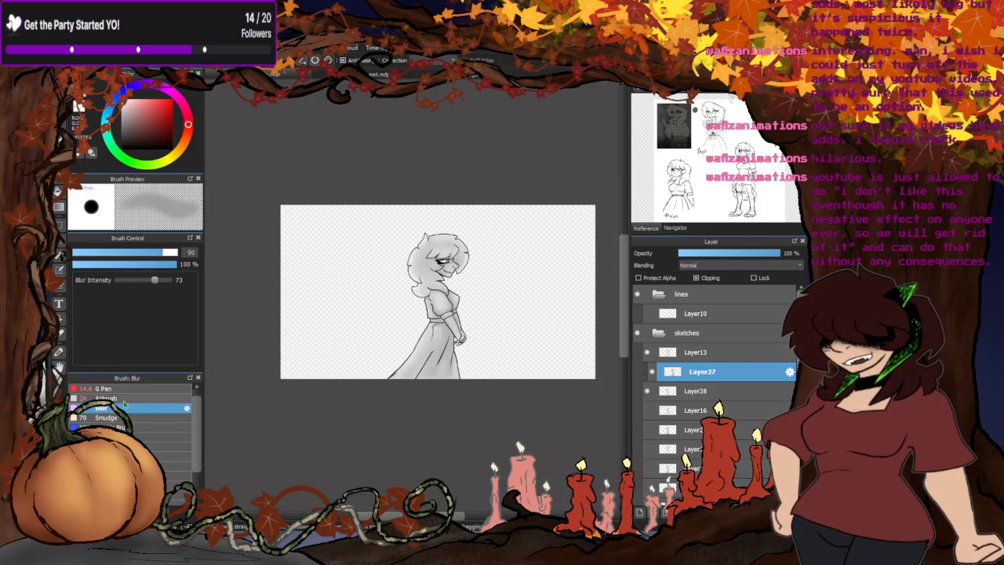
- Airbrush soft shading with the size 24 Airbrush under the jaw and on the shoulder beneath the hair
click(109, 398)
scroll(404, 291, up, 4)
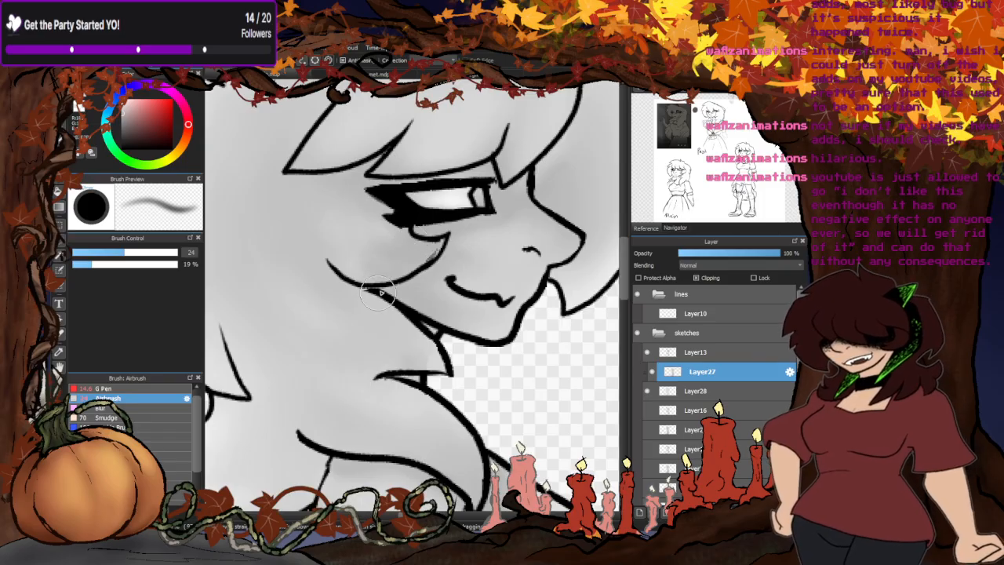
scroll(405, 316, down, 4)
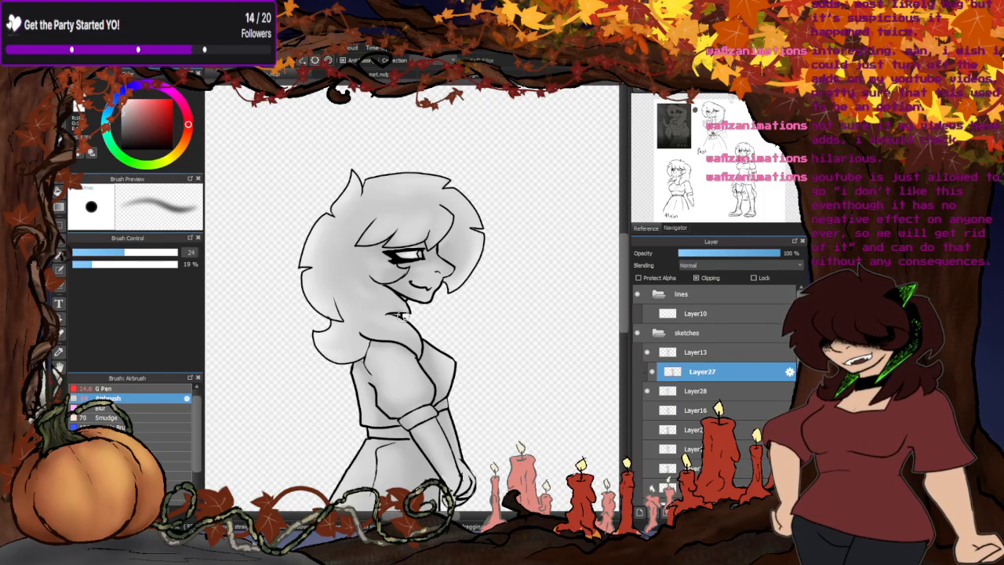
scroll(405, 317, up, 3)
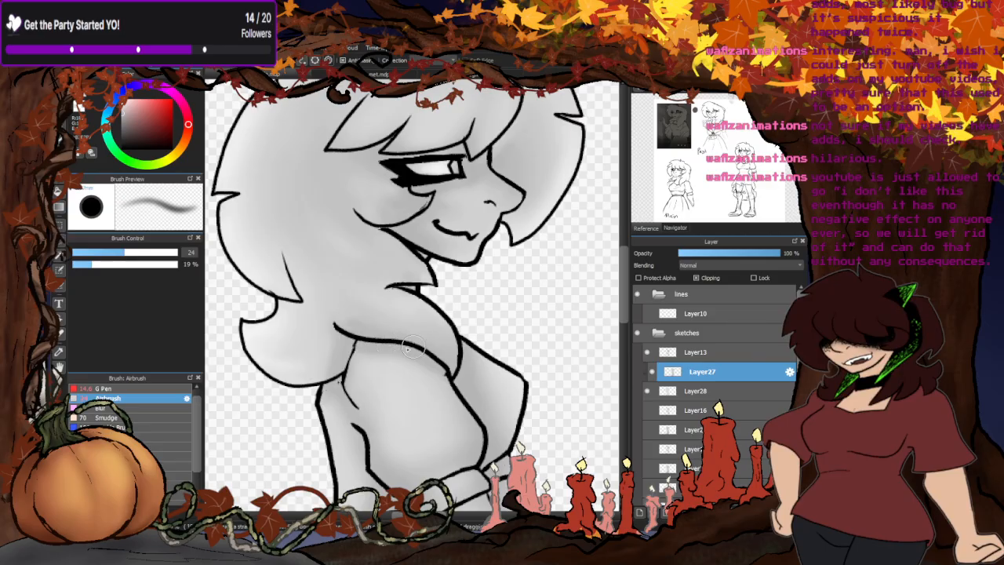
scroll(407, 282, down, 4)
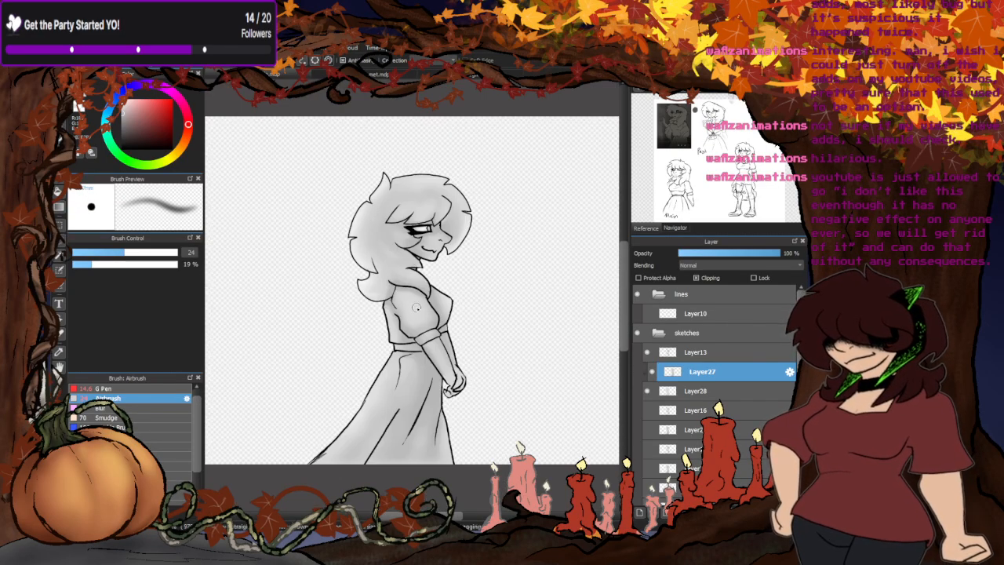
scroll(415, 308, up, 4)
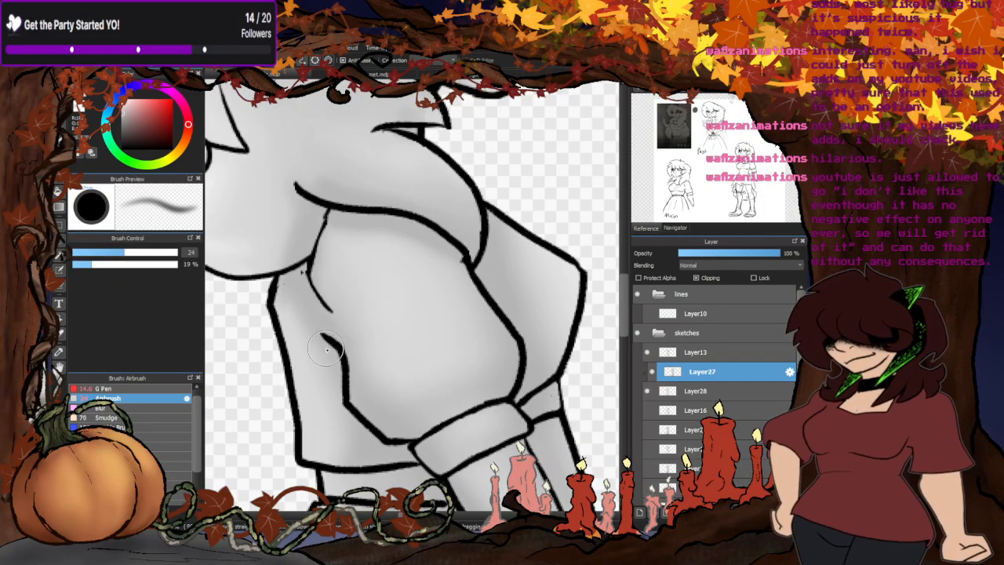
- Soften the shading on the shoulder and upper sleeve with the size 90 Blur brush
click(100, 407)
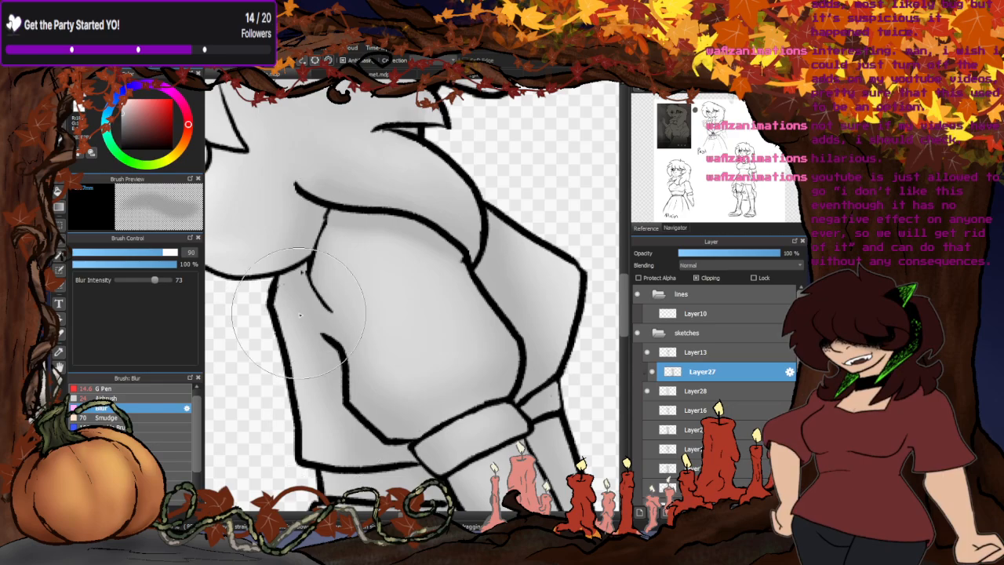
scroll(400, 297, down, 2)
scroll(396, 298, down, 5)
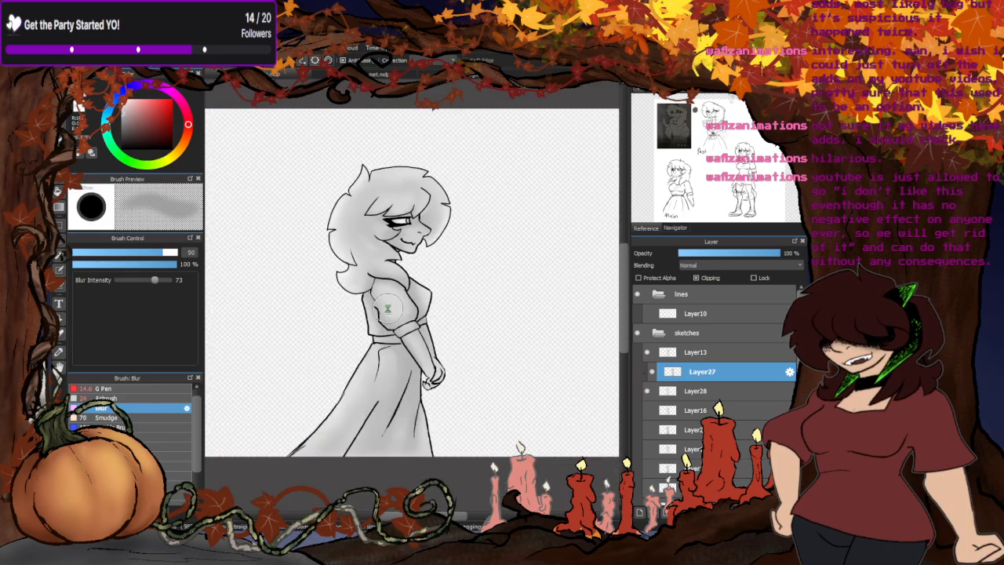
scroll(397, 310, up, 5)
scroll(397, 323, down, 3)
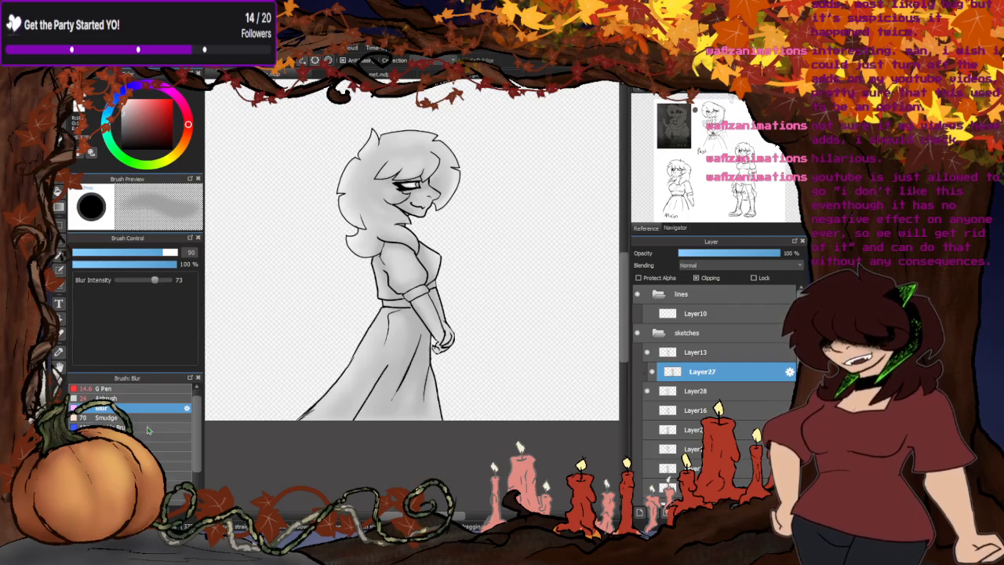
- Airbrush darker shading on the front hair behind the bangs and face with the size 24 Airbrush
click(146, 398)
scroll(430, 174, up, 4)
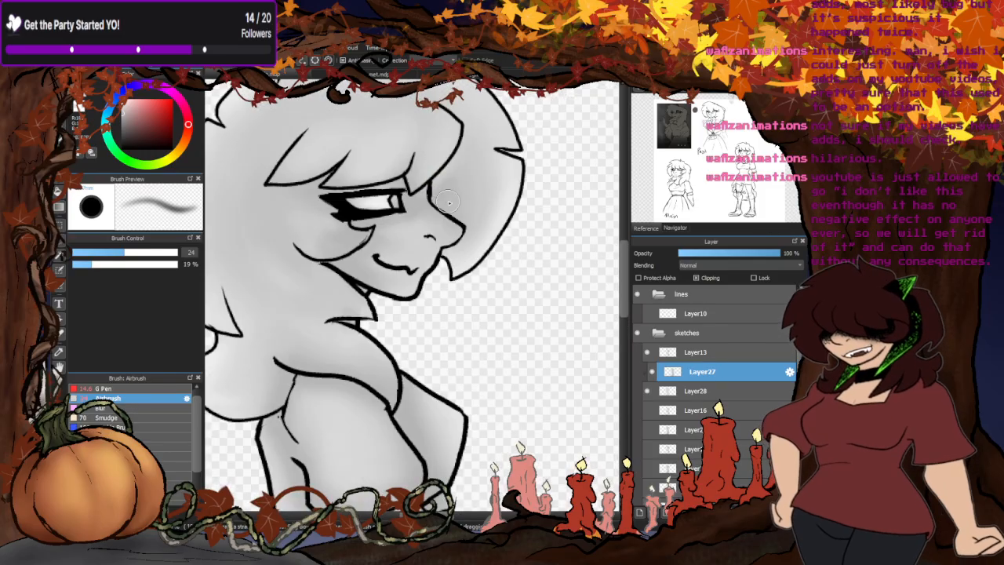
scroll(448, 203, up, 3)
scroll(462, 208, down, 2)
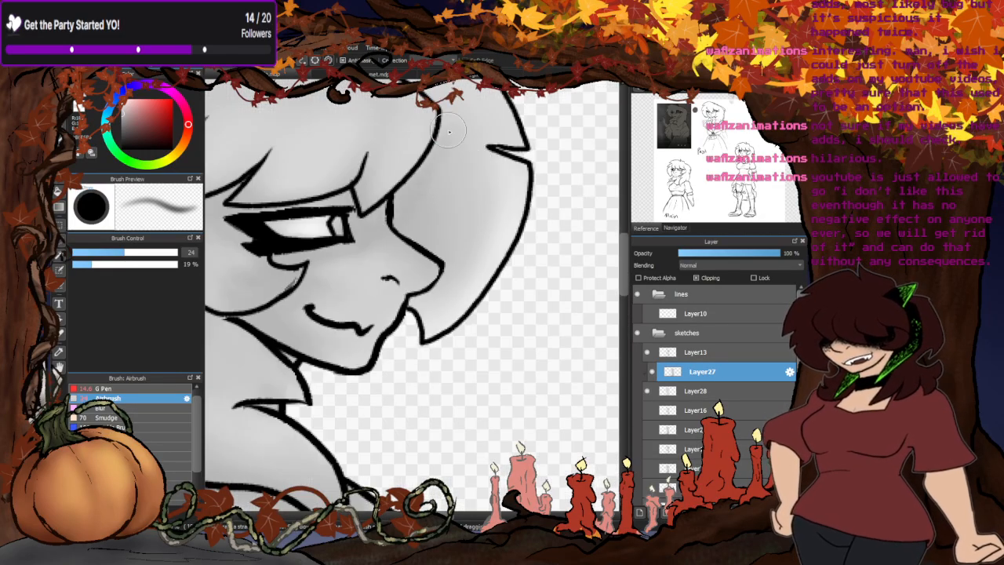
scroll(439, 157, down, 3)
scroll(385, 203, up, 3)
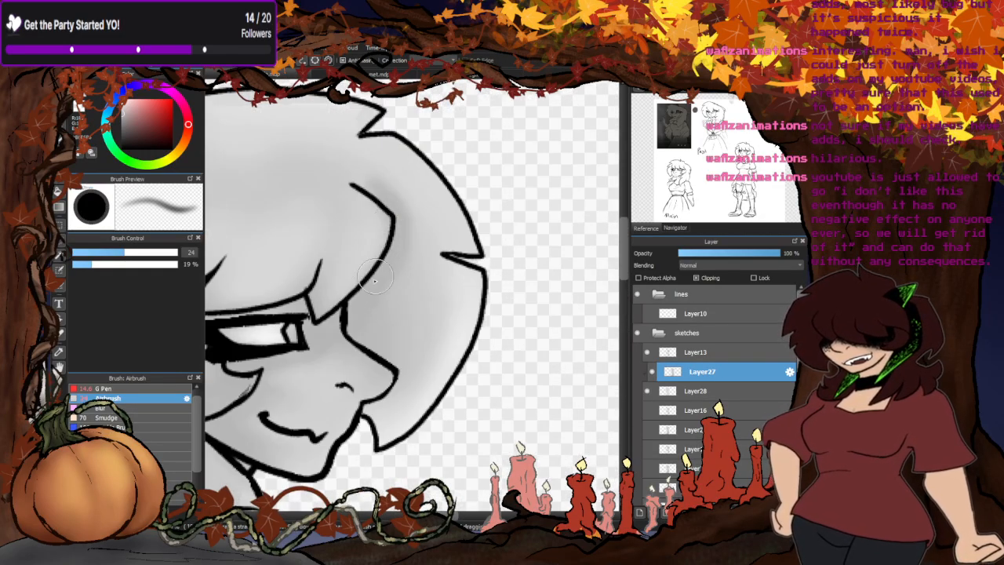
scroll(396, 236, down, 3)
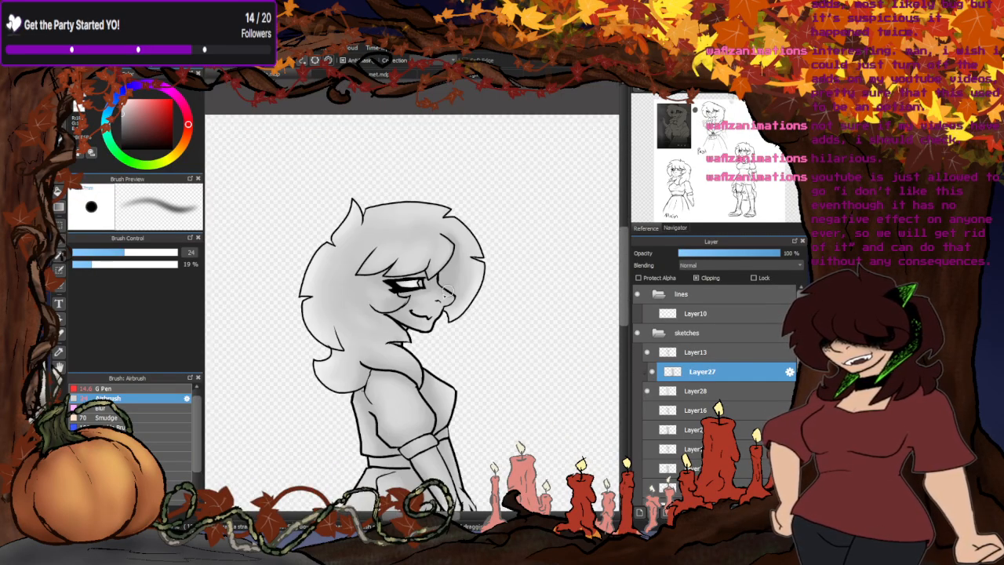
scroll(427, 277, up, 2)
scroll(428, 278, up, 3)
- Blur the shading along the front hair and across the crown with the size 90 Blur brush
click(100, 408)
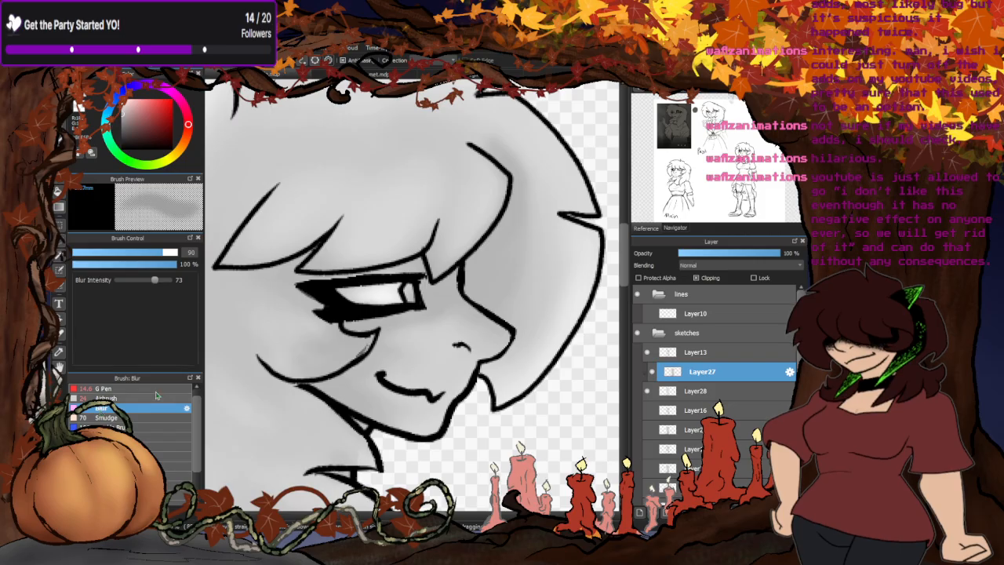
scroll(486, 196, down, 3)
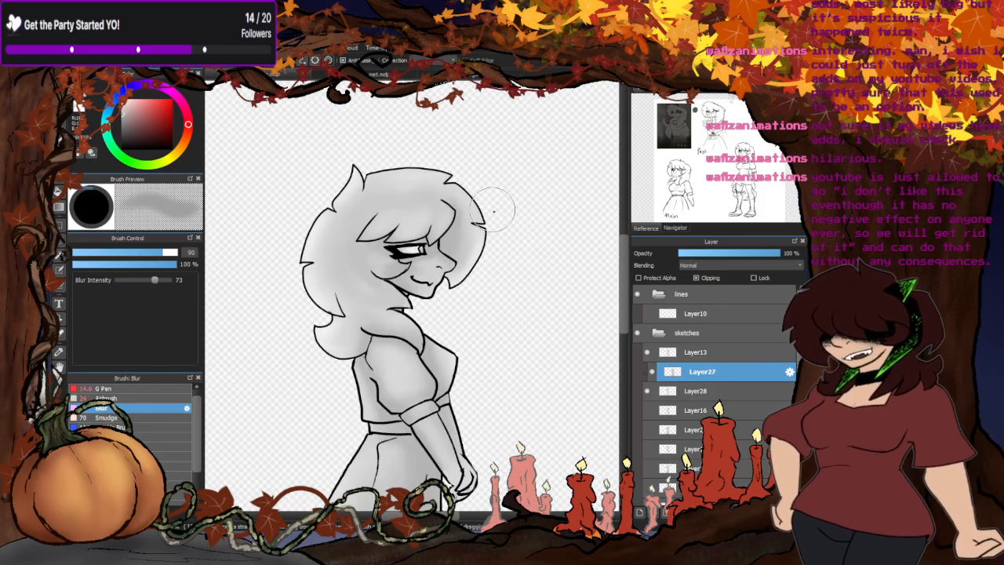
scroll(502, 212, up, 2)
mouse_move(505, 221)
mouse_down()
mouse_move(491, 173)
mouse_move(468, 251)
mouse_move(417, 103)
mouse_up()
scroll(376, 259, down, 3)
scroll(373, 267, up, 3)
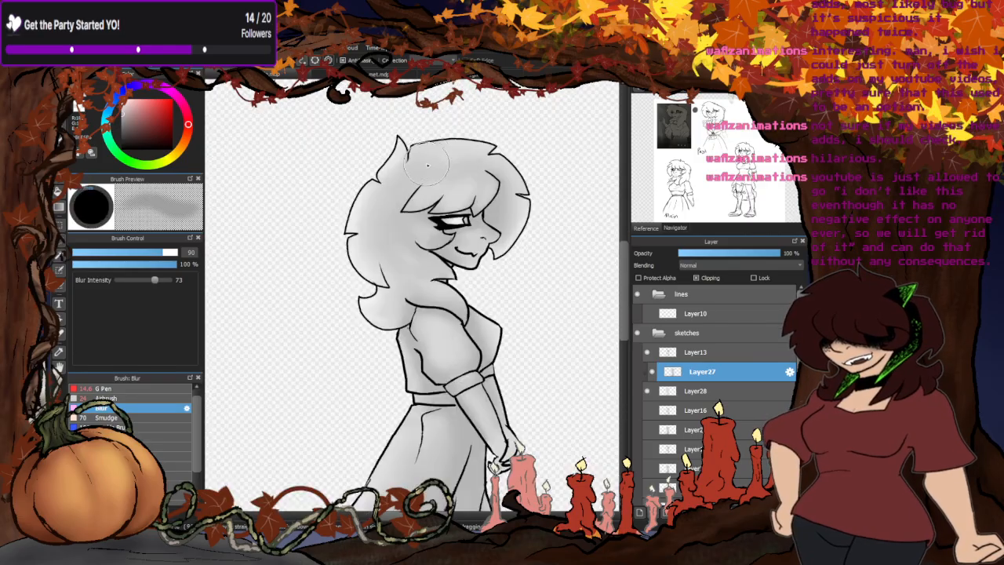
scroll(382, 406, up, 1)
scroll(329, 385, down, 5)
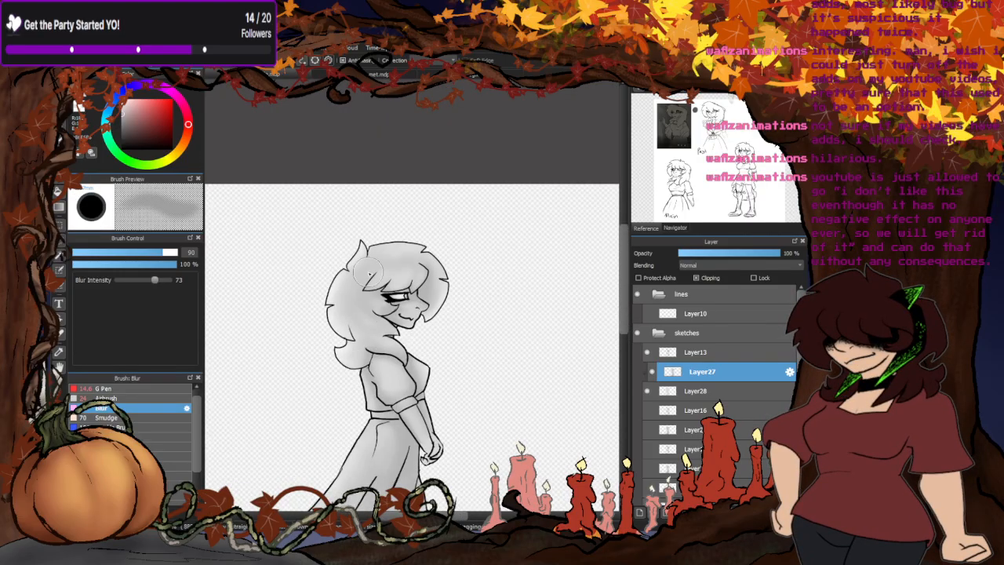
scroll(348, 371, up, 4)
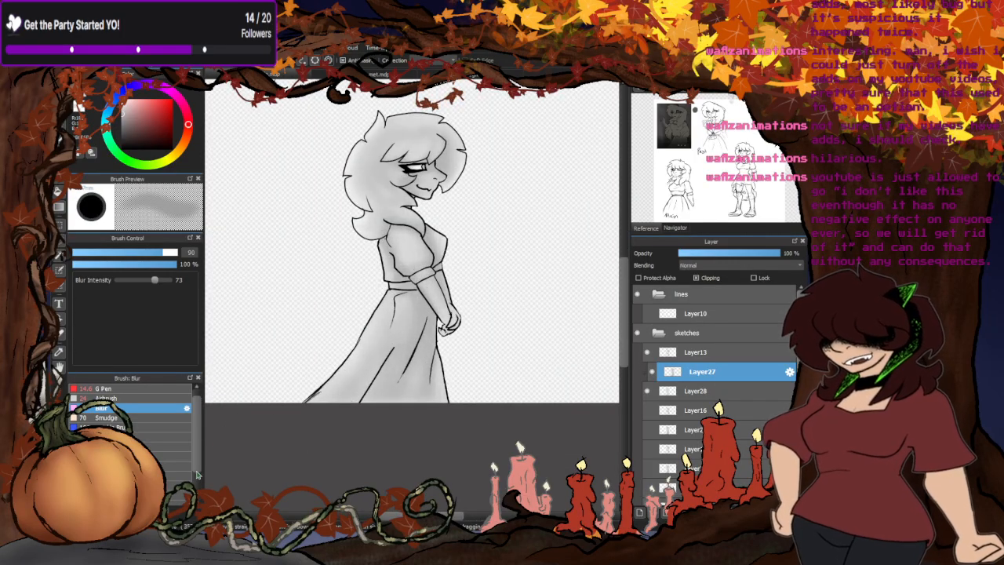
- Blur the shading on the chest and around the sleeve cuff
scroll(446, 313, up, 5)
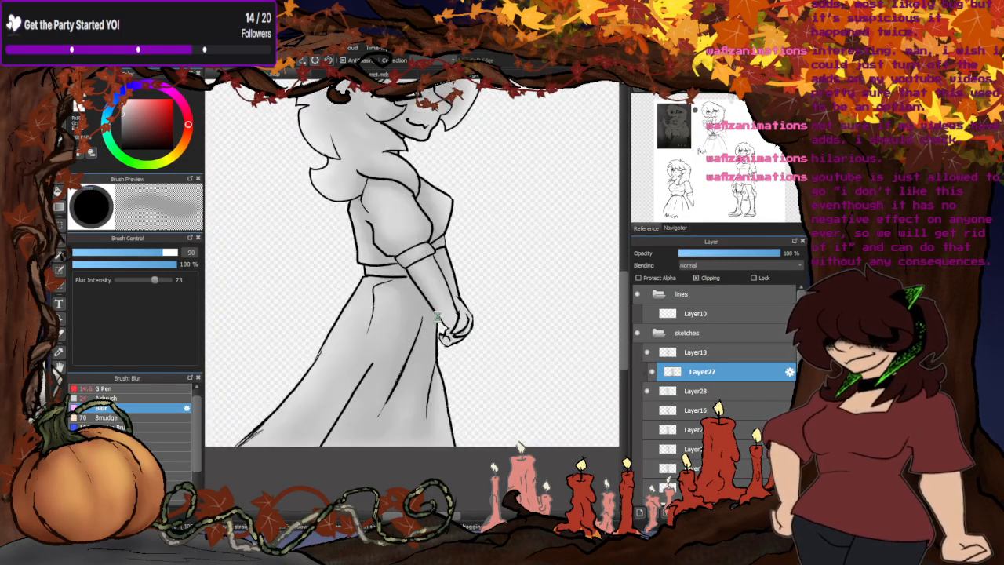
scroll(490, 359, down, 3)
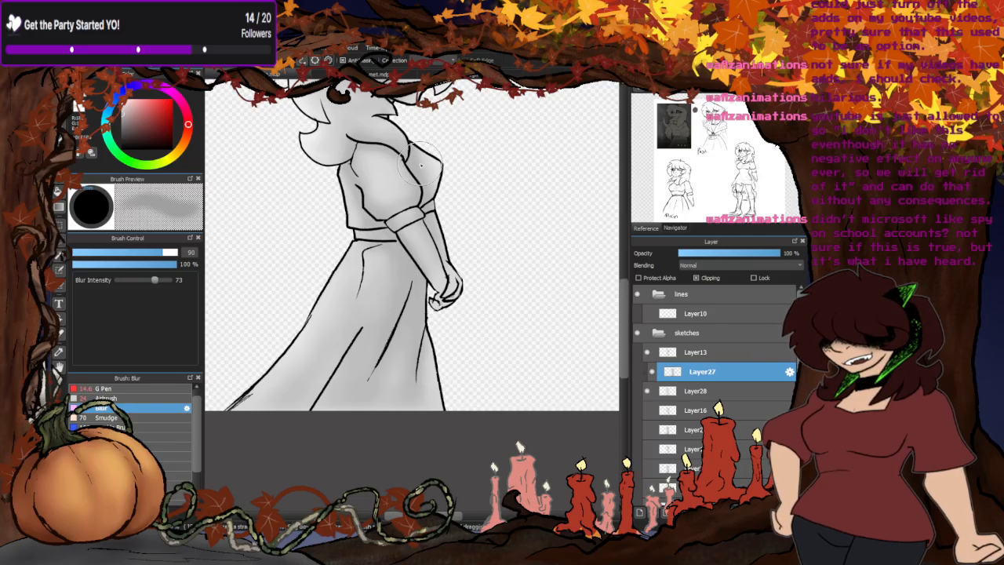
scroll(427, 161, up, 3)
scroll(416, 306, down, 3)
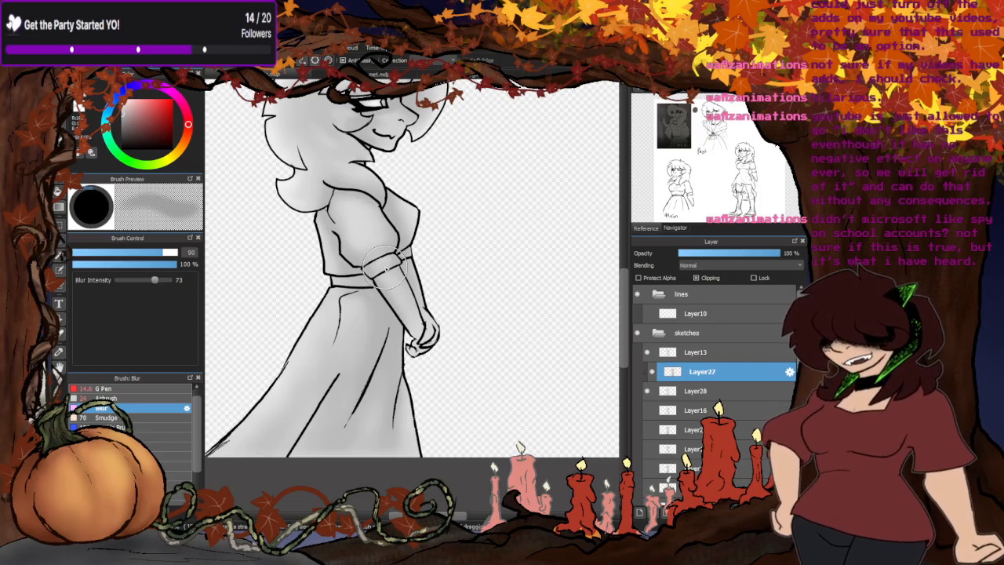
scroll(420, 282, down, 5)
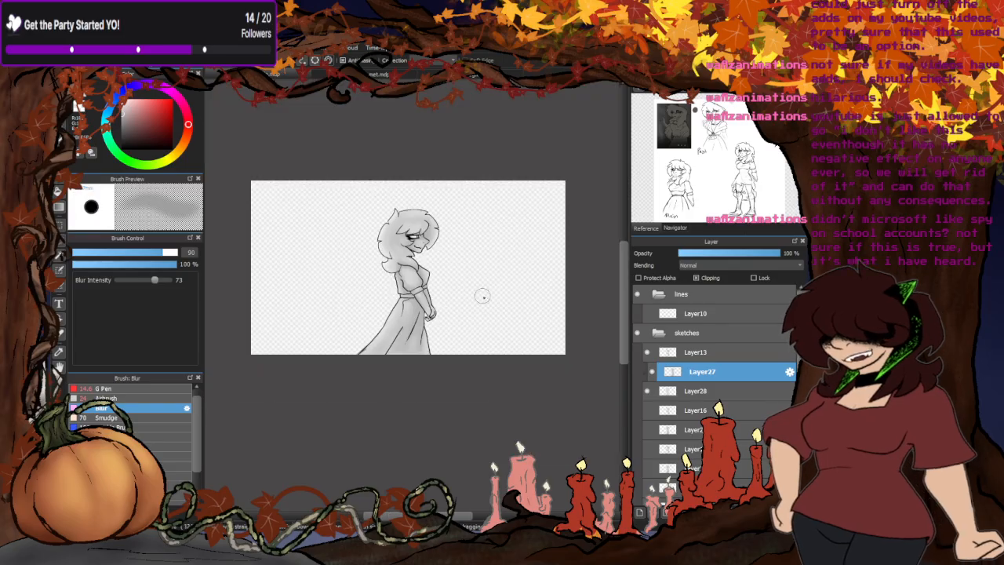
scroll(392, 255, up, 3)
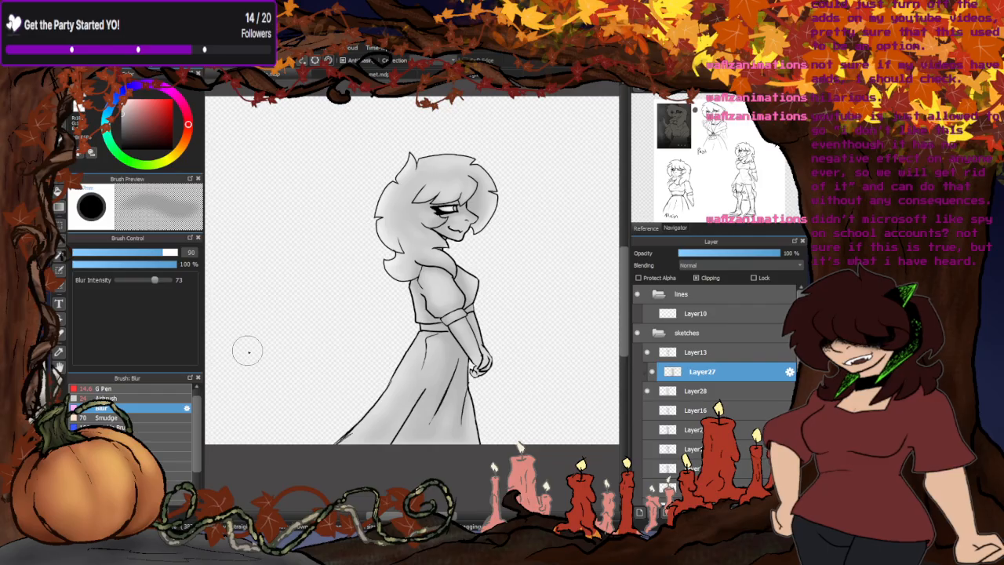
- Merge the clipped shading Layer27 into the grey silhouette Layer28, then hide the finished frame together with its line layer Layer13
click(704, 512)
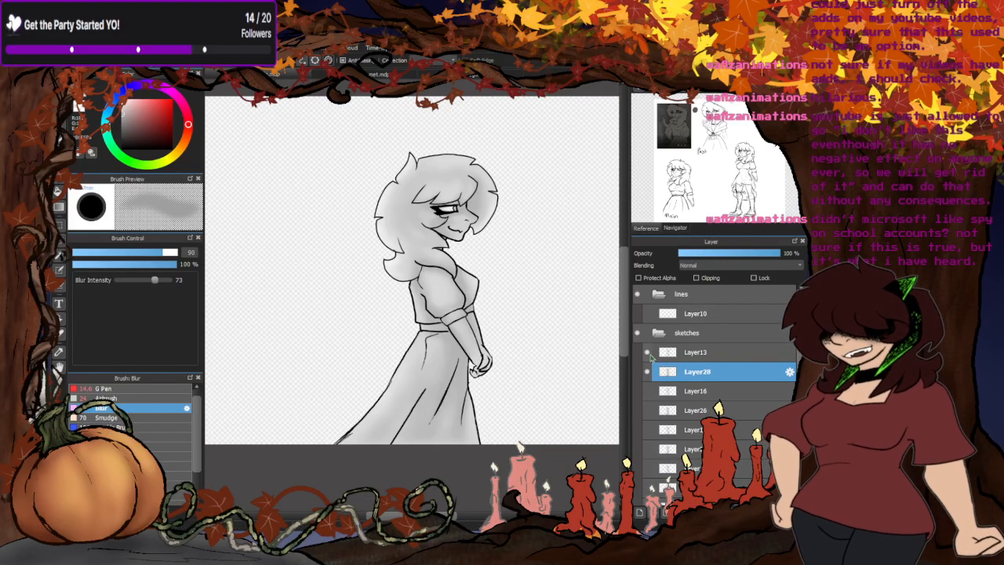
click(647, 370)
click(647, 370)
click(647, 373)
click(647, 375)
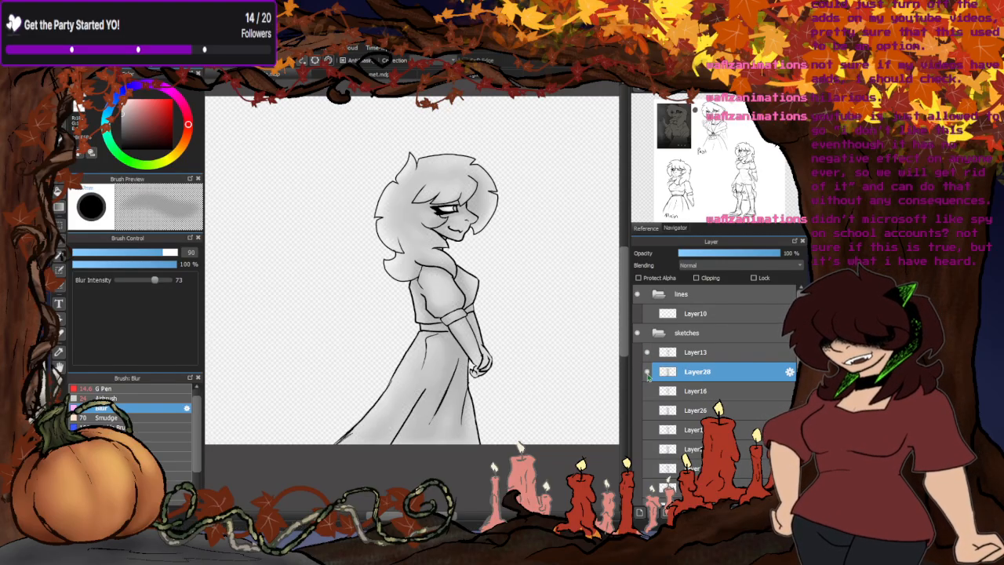
click(647, 352)
click(647, 372)
- Flip through the earlier shaded frames, showing and hiding each pose's line and silhouette layers to compare the shading
scroll(647, 385, down, 3)
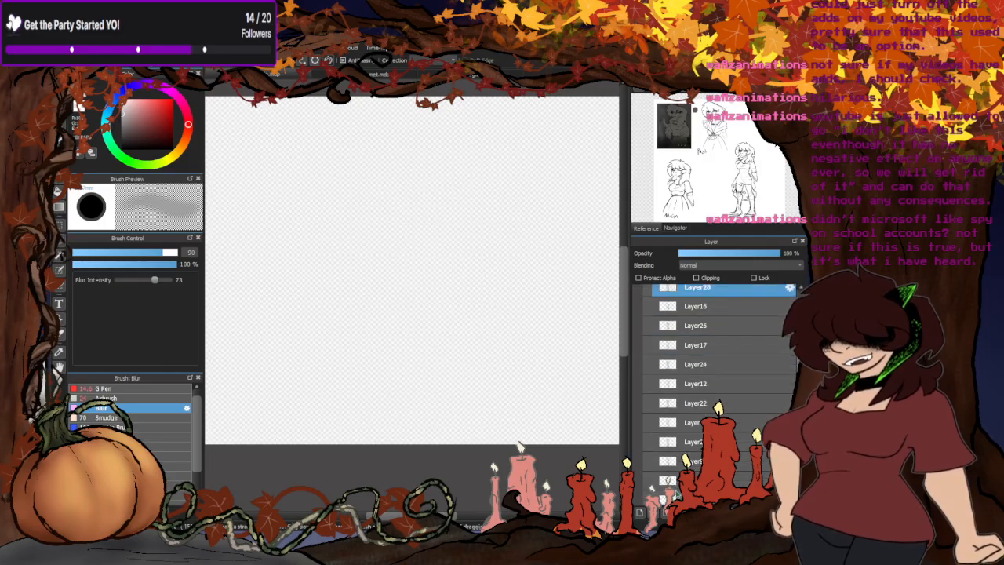
click(646, 437)
click(648, 418)
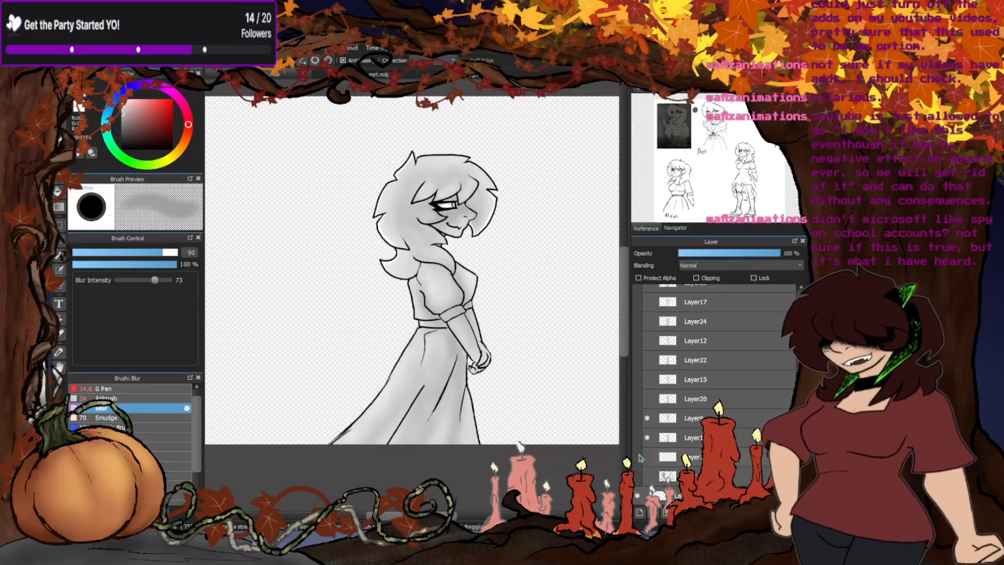
click(647, 419)
click(647, 437)
click(648, 398)
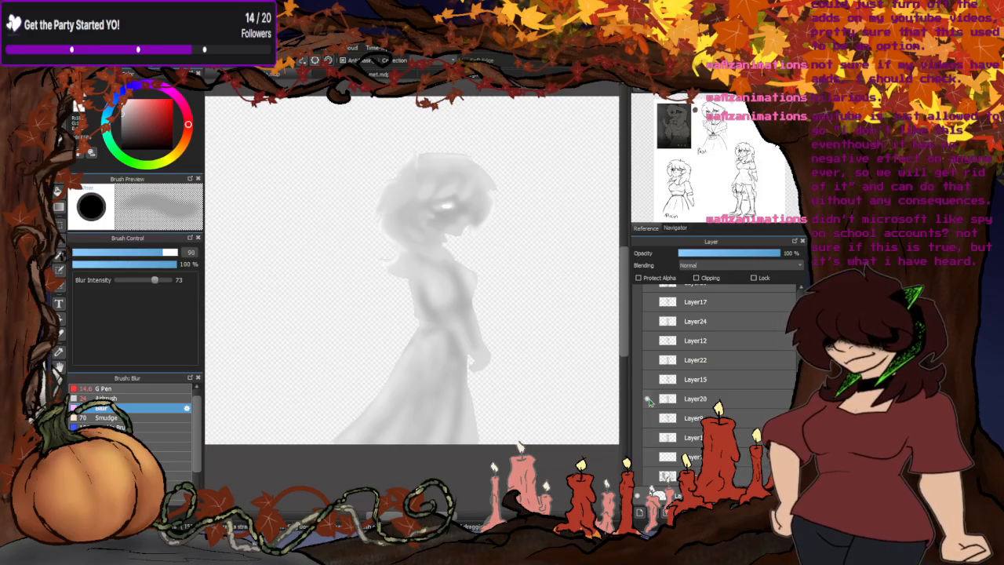
click(648, 379)
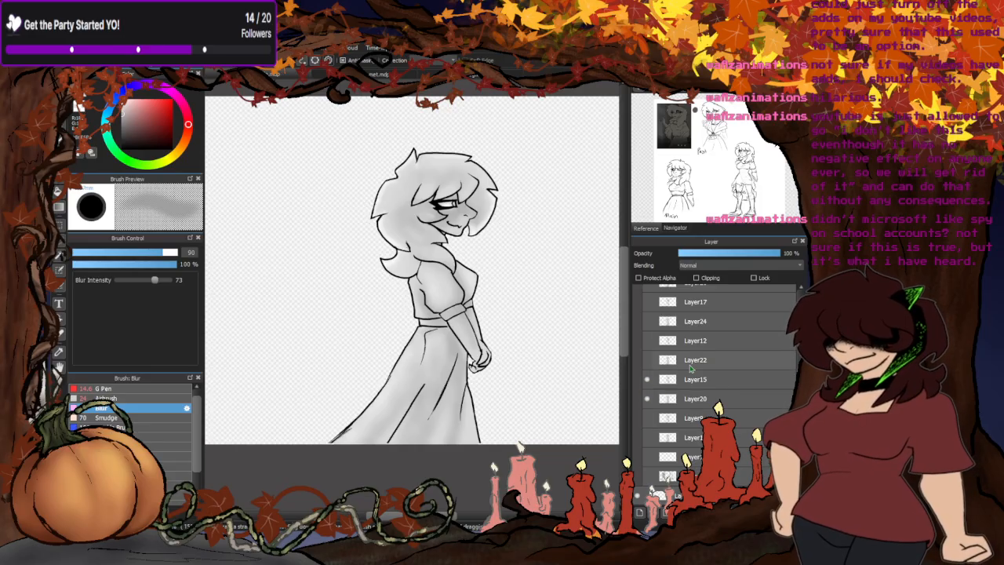
click(647, 379)
click(647, 399)
click(647, 360)
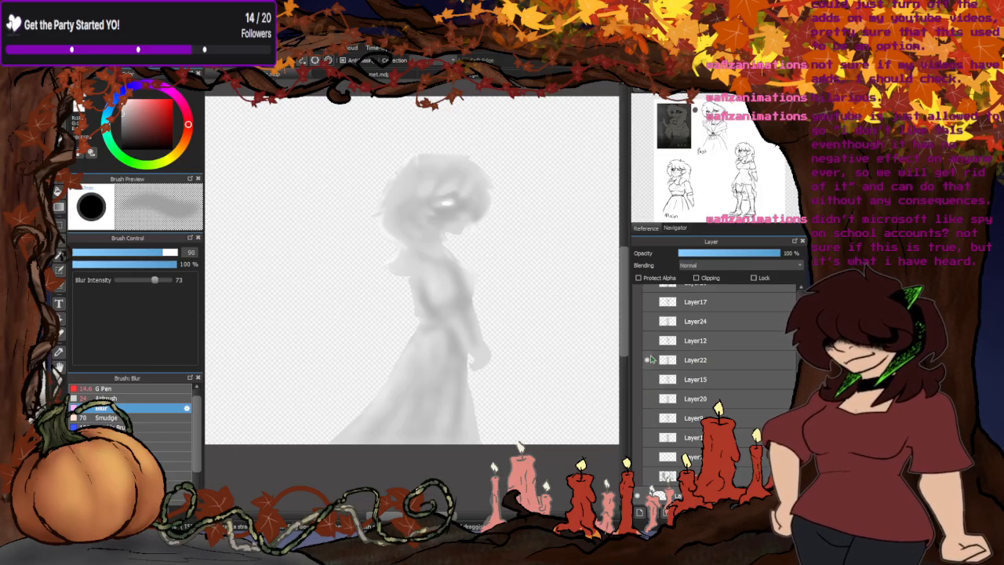
click(648, 340)
- Hide the Layer12 and Layer22 frame and show the frame made of Layer17 and Layer24
scroll(657, 384, up, 3)
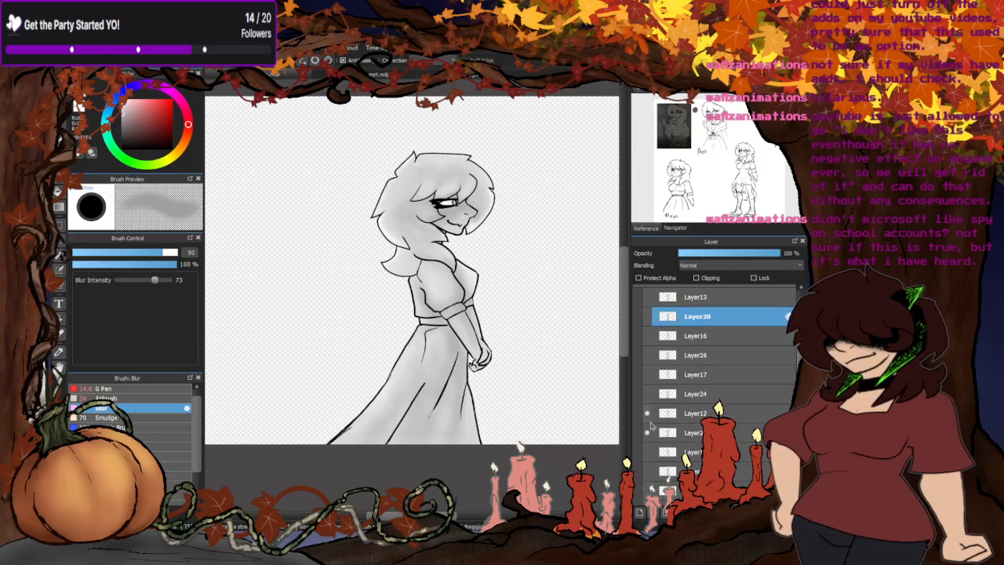
click(646, 432)
click(647, 413)
click(647, 394)
click(648, 375)
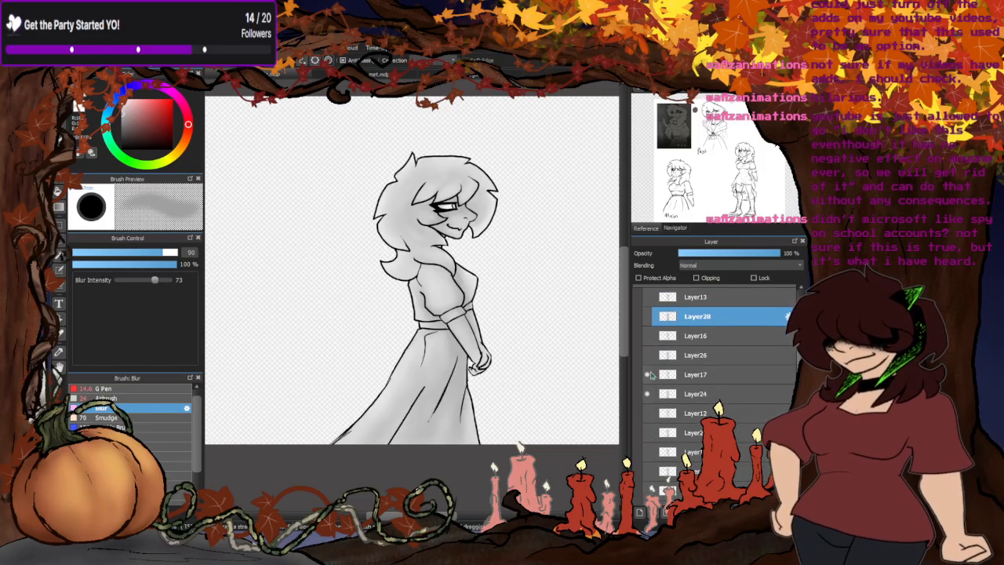
- Add a new layer clipped to the grey silhouette Layer24 and choose the G Pen for drawing on it
click(687, 396)
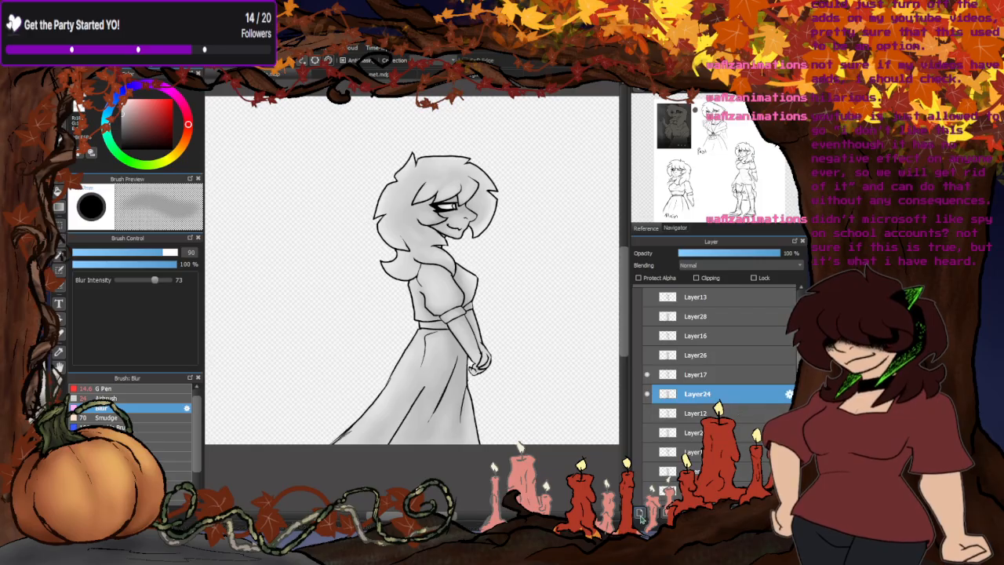
click(696, 278)
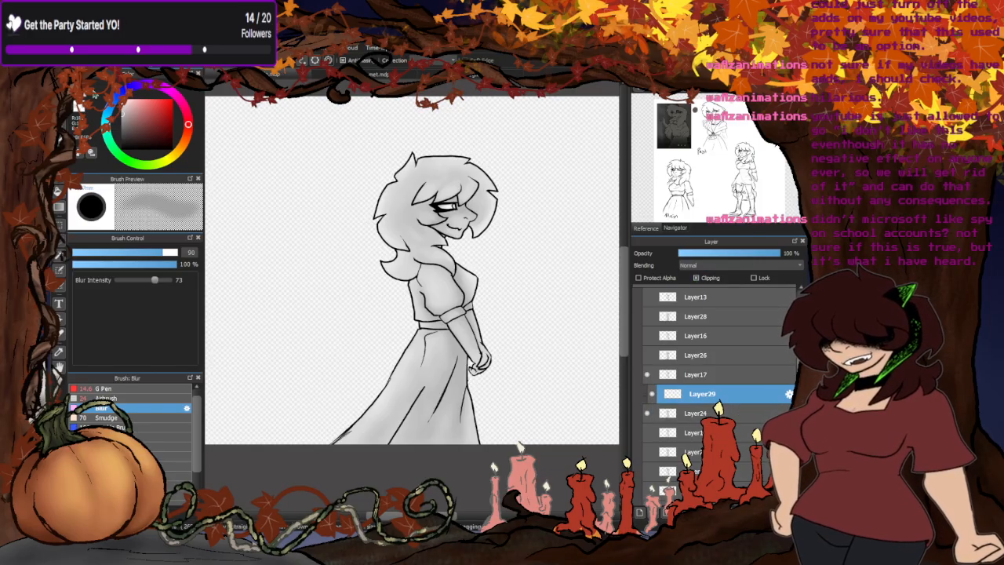
click(106, 398)
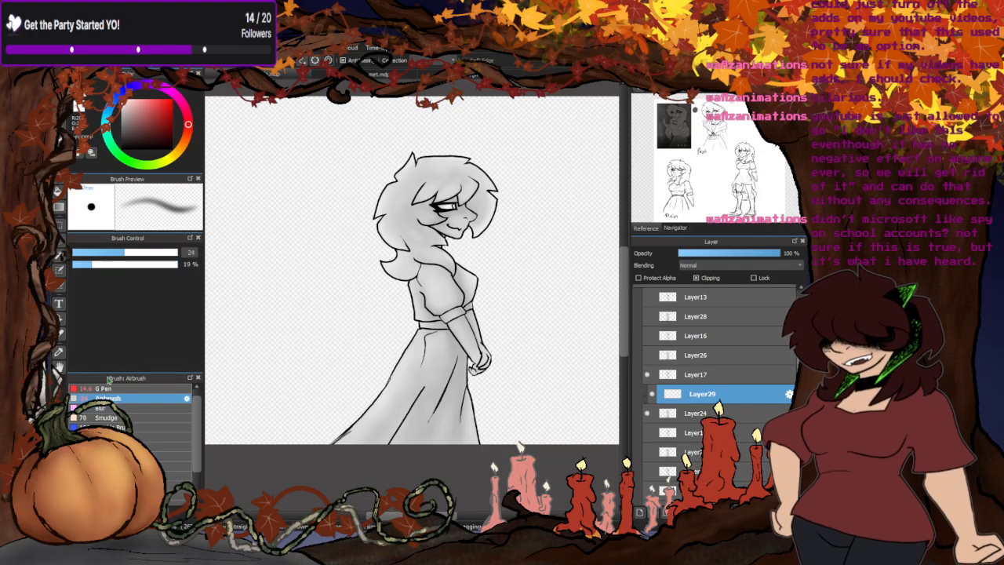
click(102, 388)
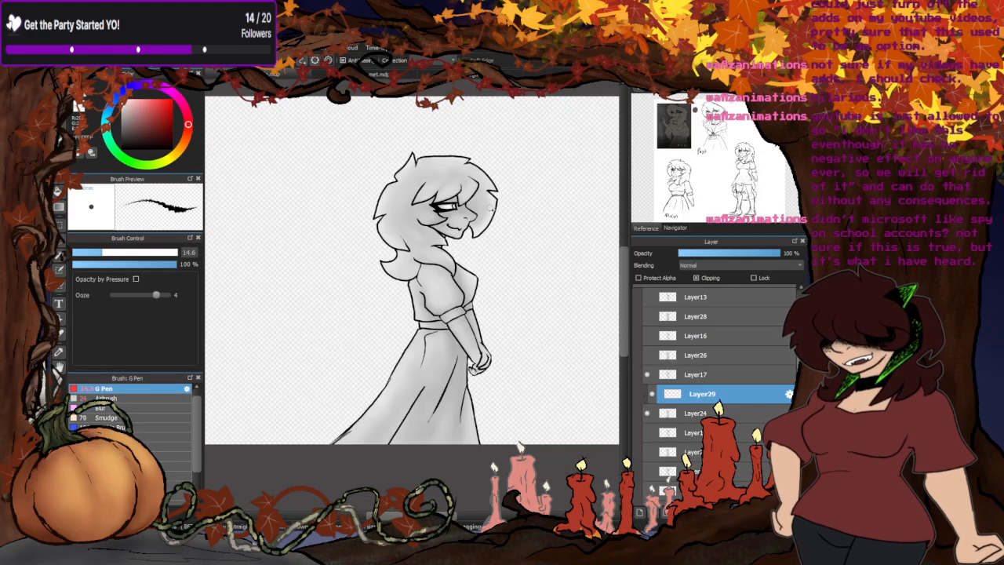
- Paint a white rim highlight inside the outline of the front hair lock beside the face, down to its tip and inner edge
scroll(502, 166, up, 5)
mouse_move(501, 166)
mouse_down()
mouse_move(481, 255)
mouse_move(415, 358)
mouse_up()
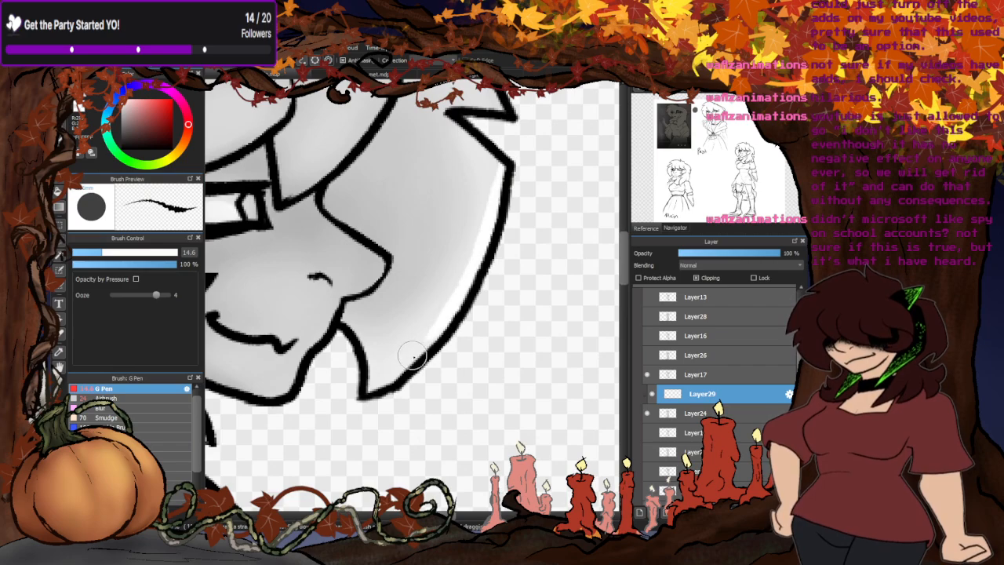
mouse_move(489, 220)
mouse_down()
mouse_move(408, 362)
mouse_move(367, 392)
mouse_up()
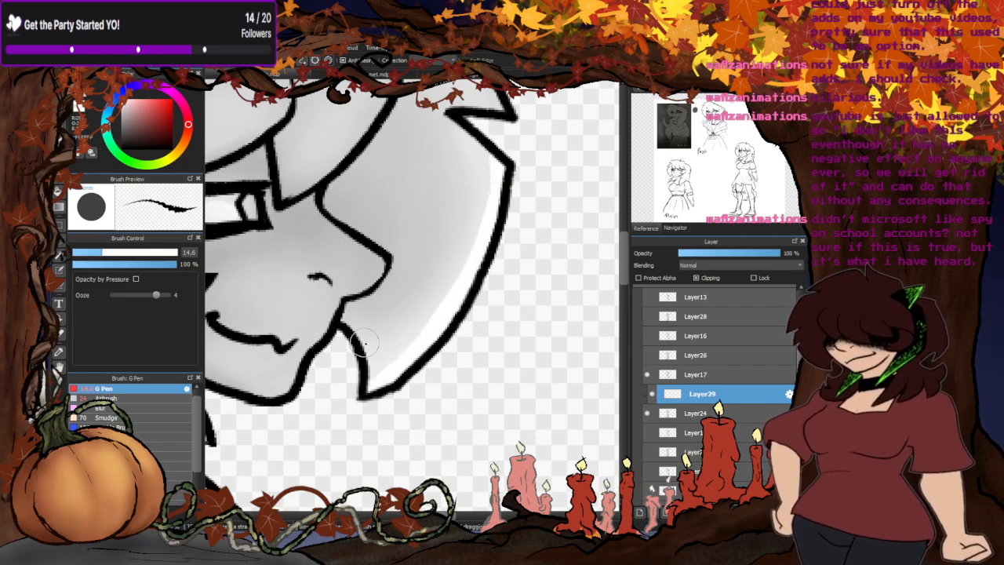
drag(351, 326, 371, 387)
scroll(355, 332, up, 3)
drag(353, 330, 328, 322)
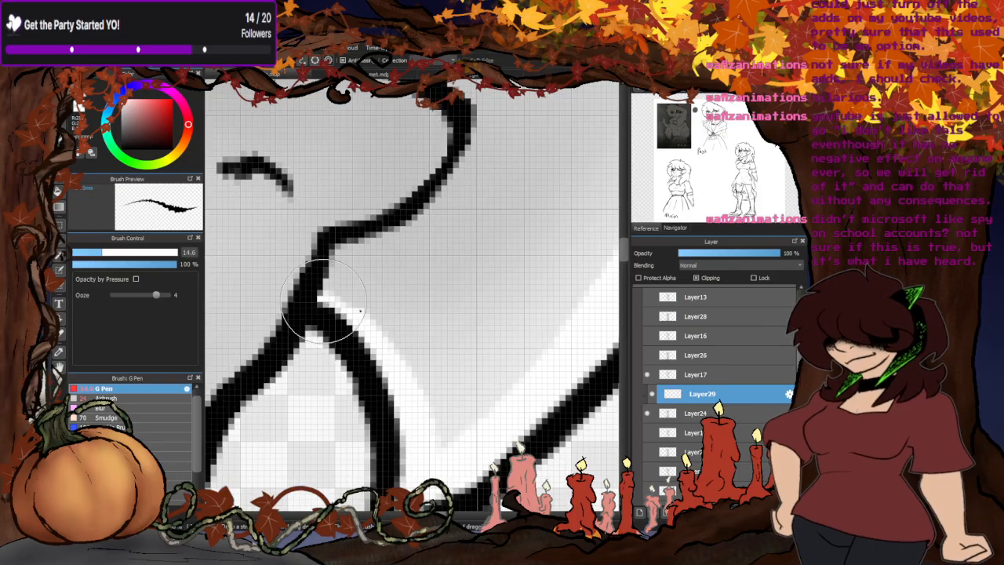
scroll(442, 337, down, 8)
- Paint a white rim highlight inside the outline of the rounded lower lock at the back of the hair
scroll(365, 333, up, 2)
scroll(360, 326, up, 5)
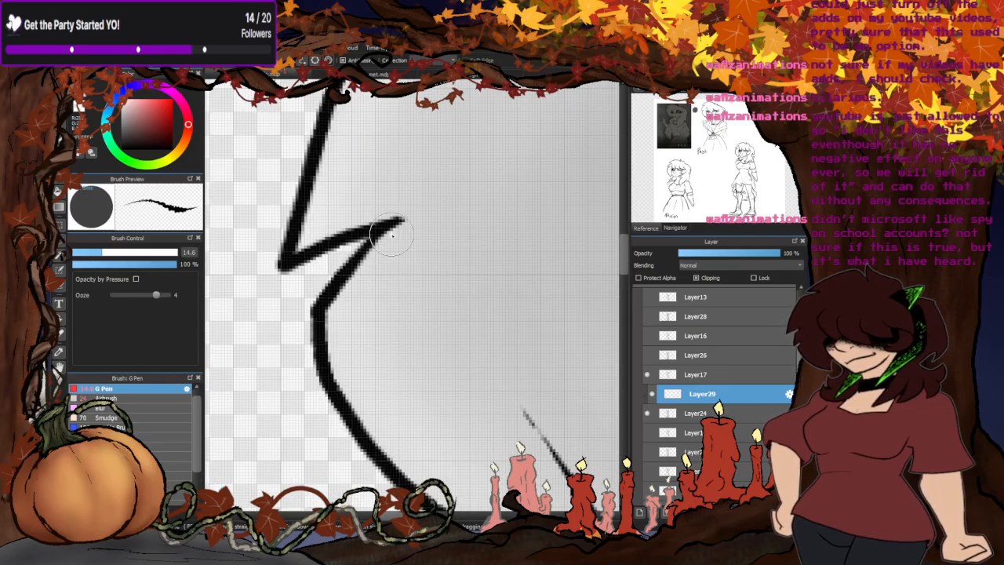
drag(384, 244, 324, 309)
scroll(330, 344, down, 3)
scroll(380, 398, up, 2)
scroll(371, 433, up, 2)
mouse_move(342, 153)
mouse_down()
mouse_move(286, 247)
mouse_move(283, 296)
mouse_move(306, 349)
mouse_move(366, 406)
mouse_up()
mouse_move(549, 461)
mouse_down()
mouse_move(429, 435)
mouse_move(376, 409)
mouse_move(327, 362)
mouse_move(272, 235)
mouse_up()
mouse_move(364, 392)
mouse_down()
mouse_move(337, 364)
mouse_move(271, 222)
mouse_up()
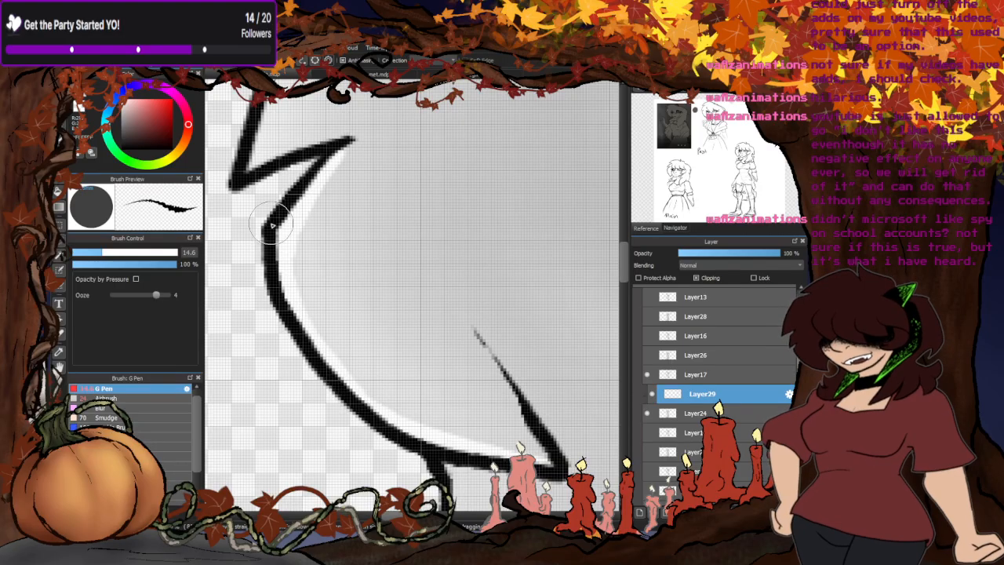
drag(374, 403, 293, 274)
scroll(321, 284, down, 2)
- Paint white rim highlights along the upper back edge of the hair and the upper edge of the curled hair tip
scroll(313, 217, up, 3)
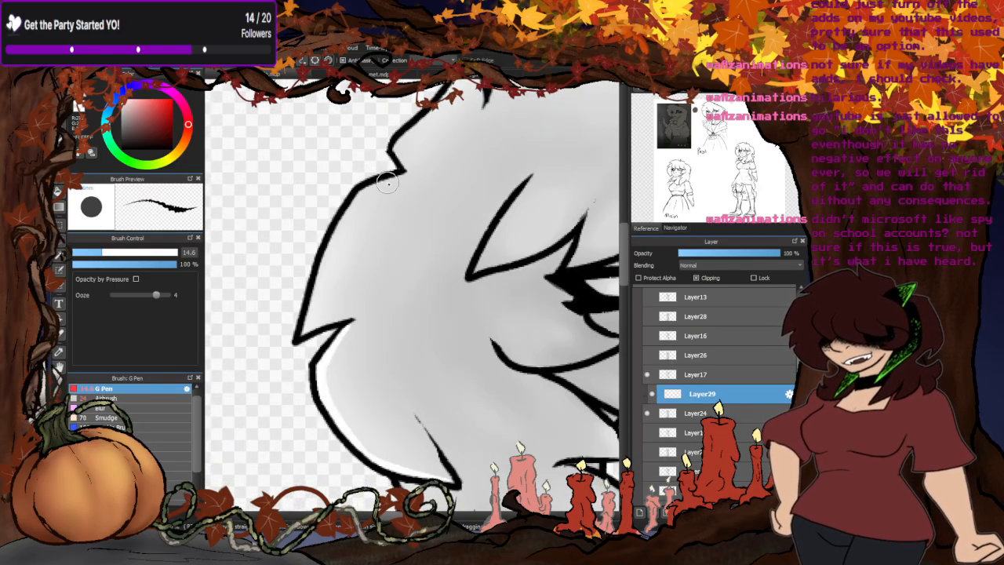
mouse_move(400, 178)
mouse_down()
mouse_move(349, 210)
mouse_move(314, 275)
mouse_move(345, 321)
mouse_move(323, 325)
mouse_up()
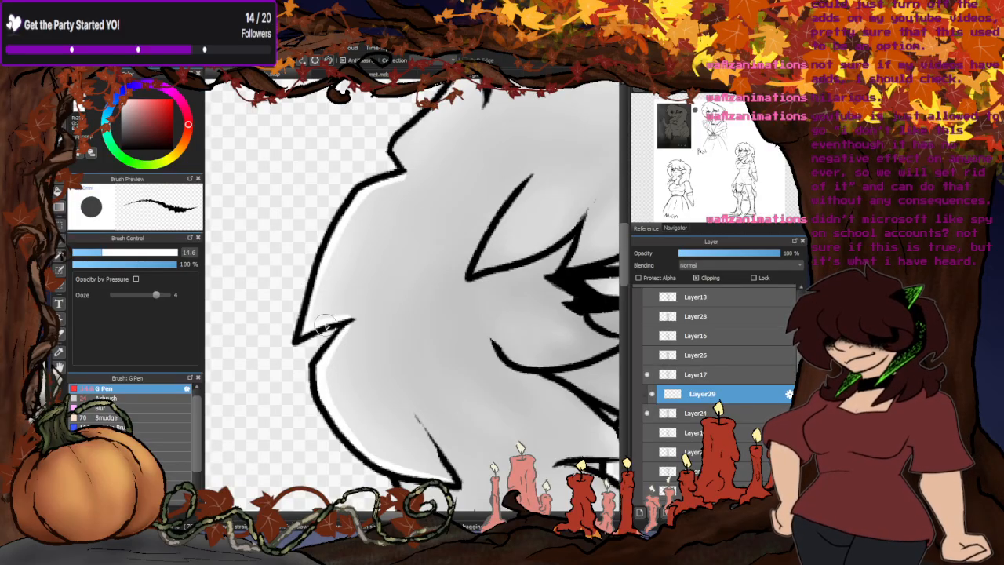
scroll(352, 318, down, 4)
scroll(400, 240, up, 5)
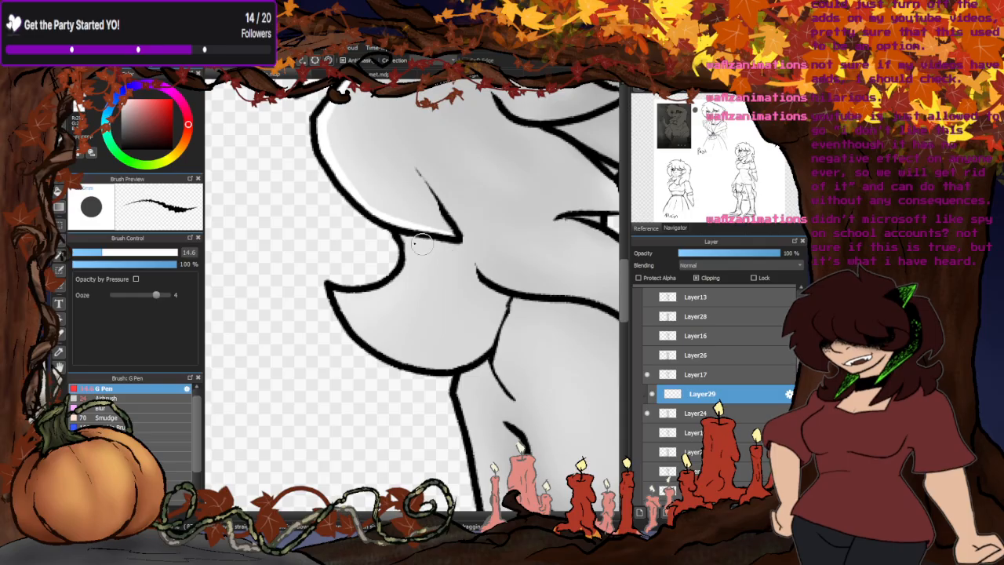
mouse_move(399, 239)
mouse_down()
mouse_move(401, 278)
mouse_move(321, 334)
mouse_up()
drag(396, 243, 326, 320)
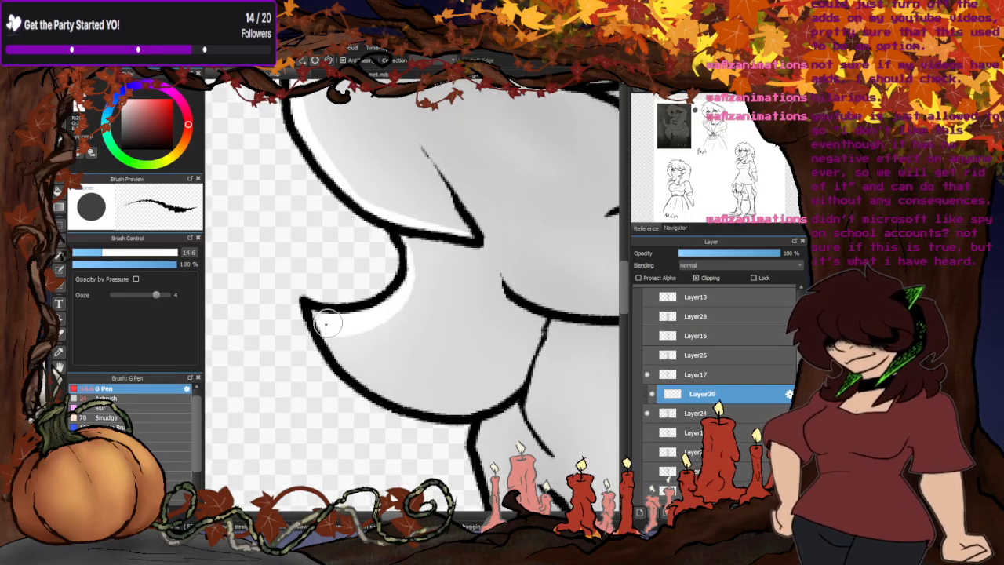
- Merge the clipped highlight Layer29 into the grey silhouette Layer24, then hide the finished frame together with its line layer Layer17
scroll(341, 368, down, 5)
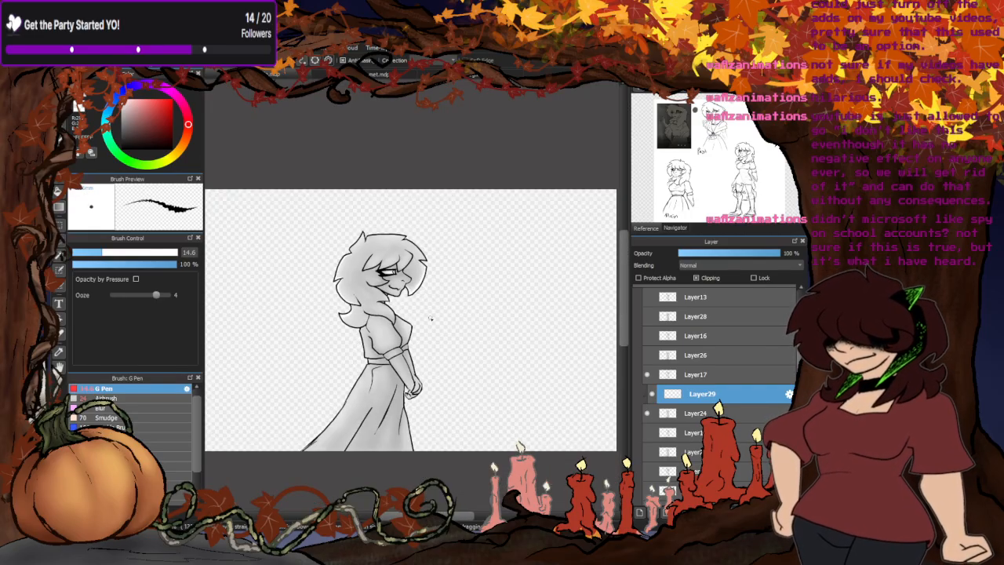
scroll(626, 426, down, 2)
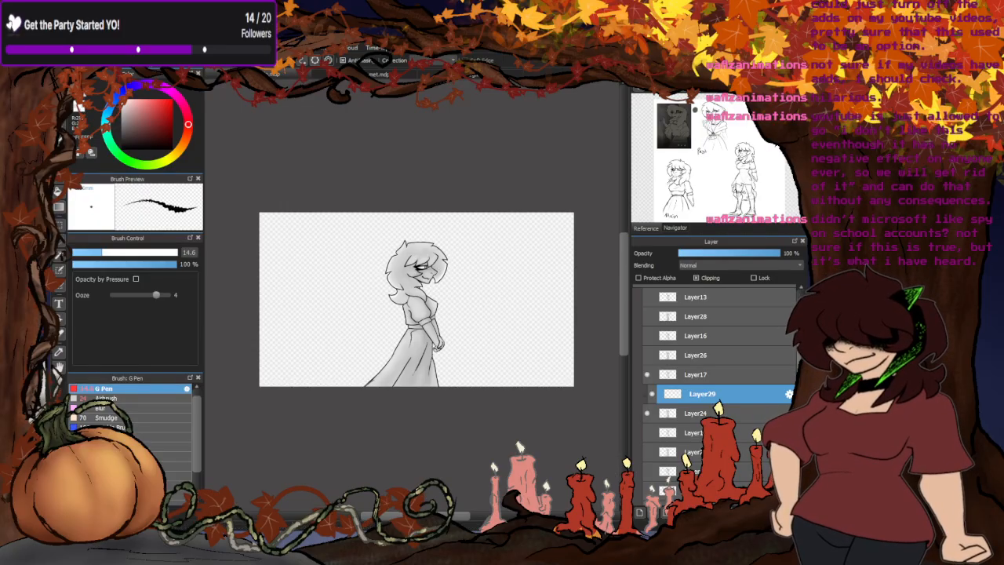
key(ctrl+e)
click(647, 376)
click(646, 394)
- Show the frame made of Layer16 and Layer26 and add a new layer clipped to the grey silhouette Layer26
click(648, 356)
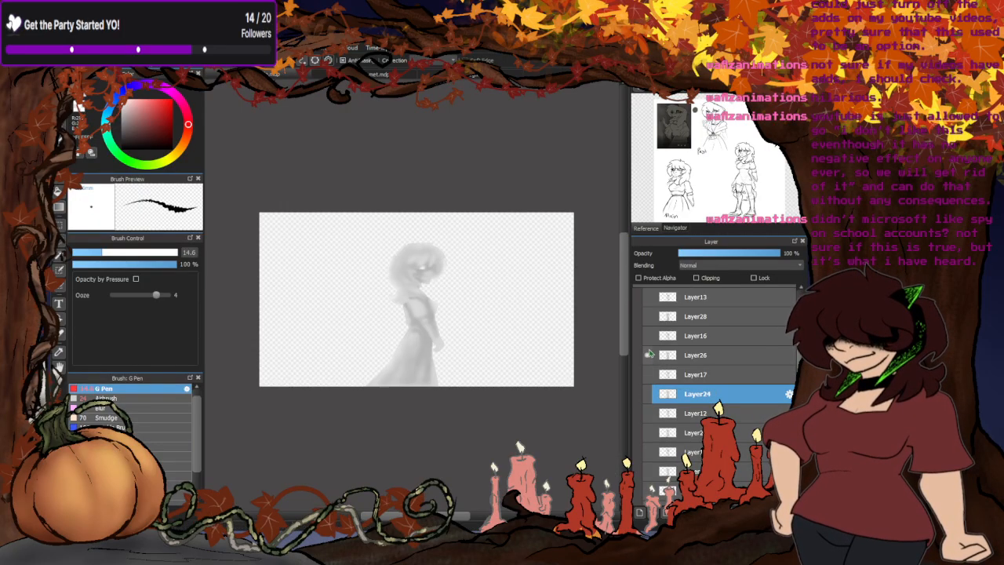
click(649, 336)
click(704, 359)
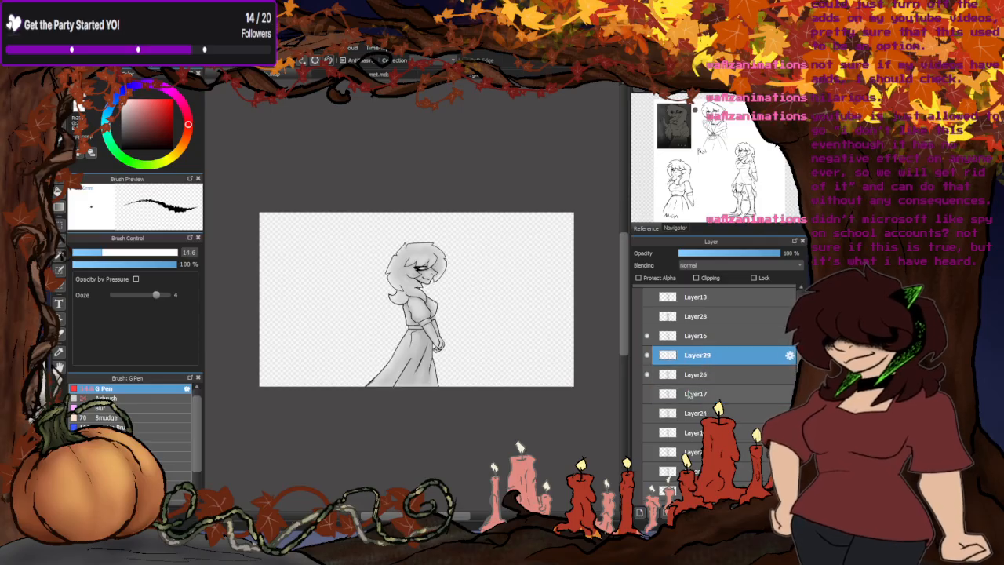
click(696, 278)
- Paint a white rim highlight on this frame's front hair lock, along its outer edge and around the pointed tip
scroll(521, 236, up, 5)
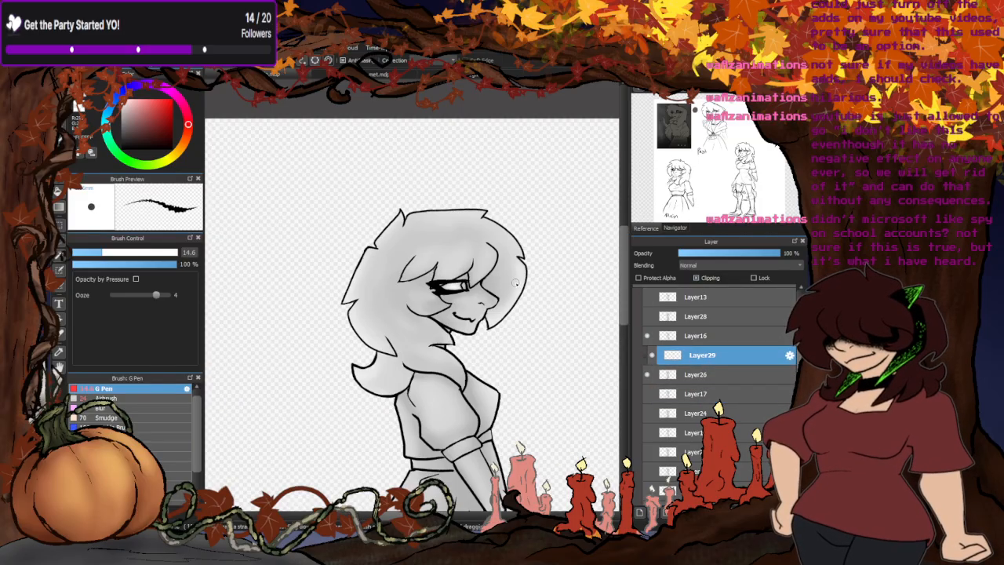
mouse_move(521, 237)
mouse_down()
mouse_move(531, 252)
mouse_move(520, 299)
mouse_move(394, 447)
mouse_up()
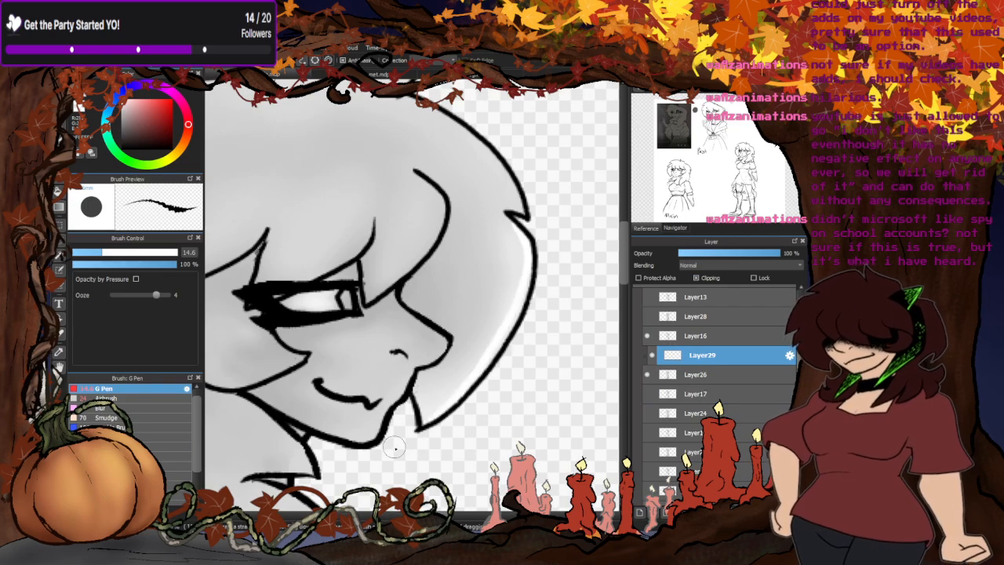
drag(414, 391, 442, 441)
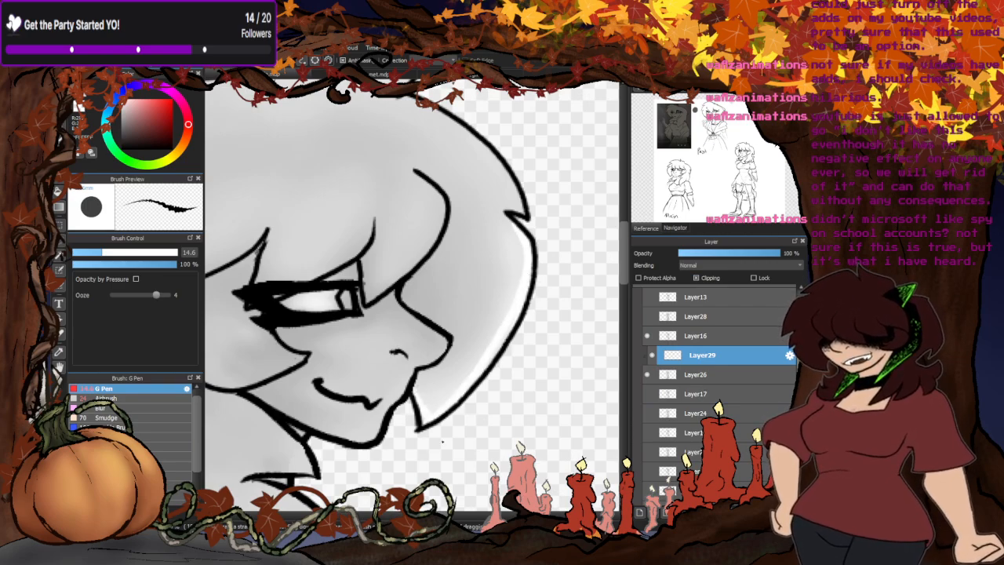
scroll(480, 409, down, 4)
- Paint a thin white rim highlight inside this frame's rounded back hair lock, undoing the excess strokes near its tip
scroll(437, 329, up, 6)
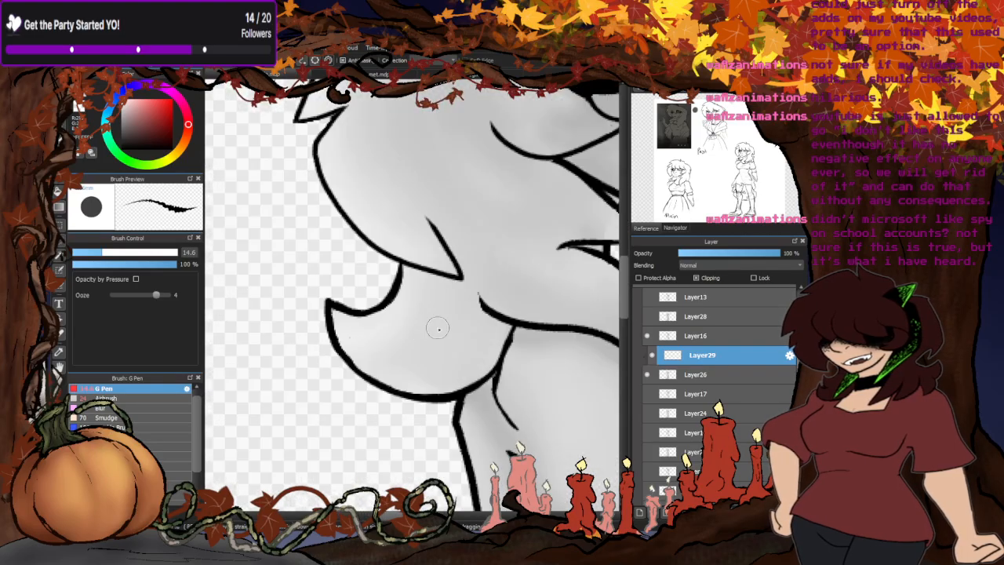
scroll(372, 350, down, 3)
scroll(366, 222, up, 3)
mouse_move(355, 188)
mouse_down()
mouse_move(323, 233)
mouse_move(327, 260)
mouse_move(367, 329)
mouse_move(469, 396)
mouse_up()
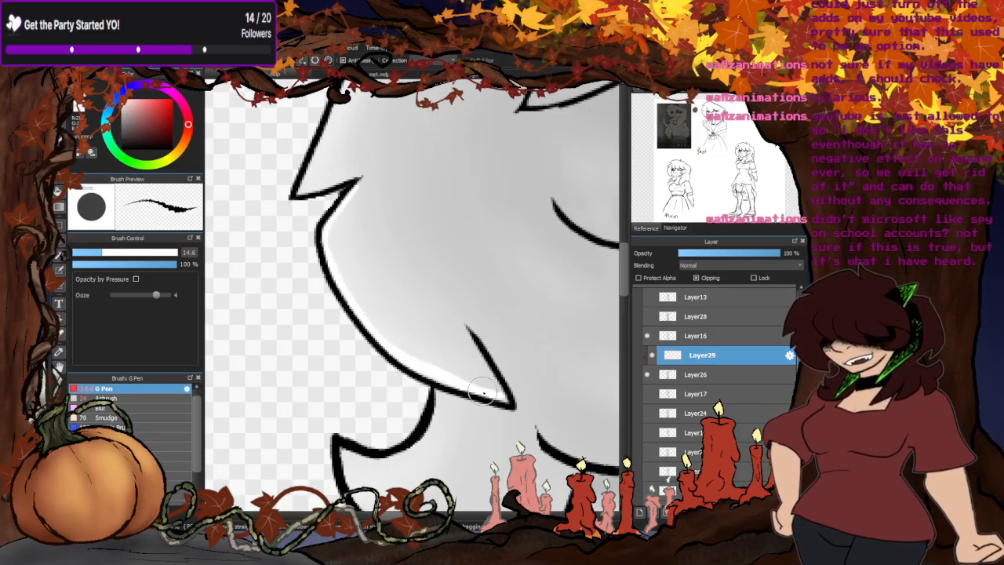
mouse_move(353, 299)
mouse_down()
mouse_move(347, 186)
mouse_move(341, 254)
mouse_move(336, 213)
mouse_move(342, 291)
mouse_up()
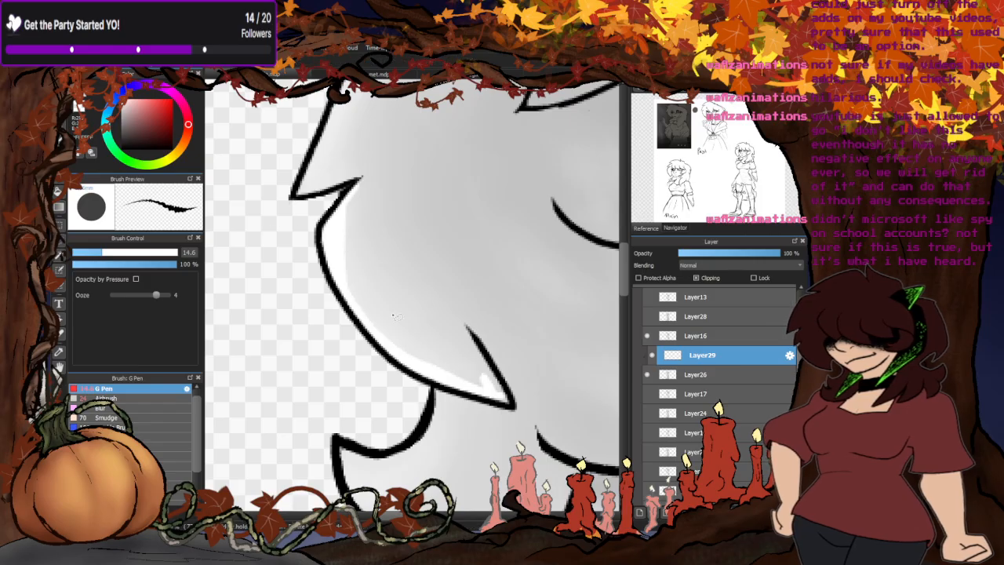
key(ctrl+z)
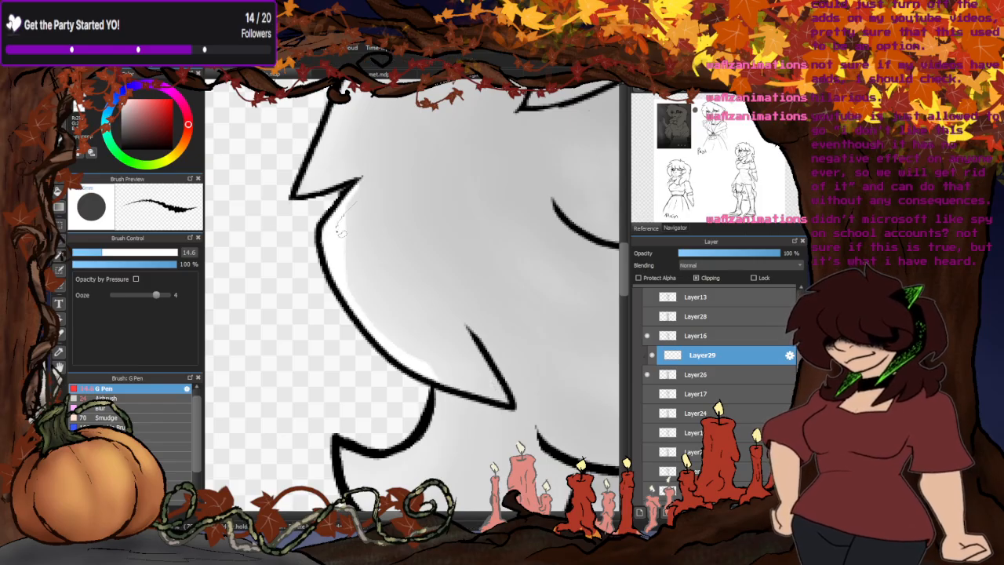
drag(377, 324, 475, 405)
key(ctrl+z)
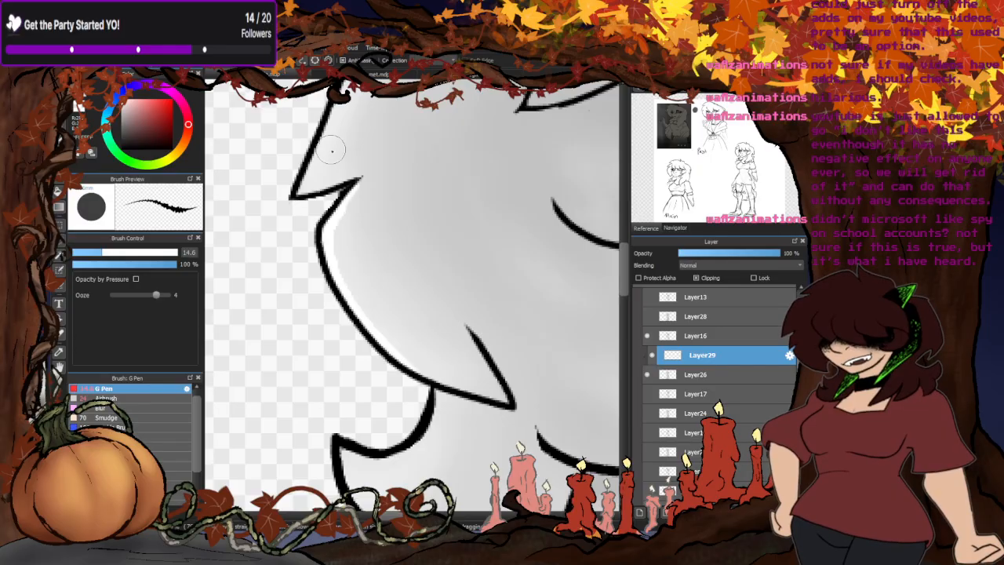
- Paint white rim highlights along the upper and lower edges of the curled hair tip at the neck
scroll(377, 235, down, 4)
scroll(380, 275, up, 4)
mouse_move(429, 250)
mouse_down()
mouse_move(412, 304)
mouse_move(322, 293)
mouse_up()
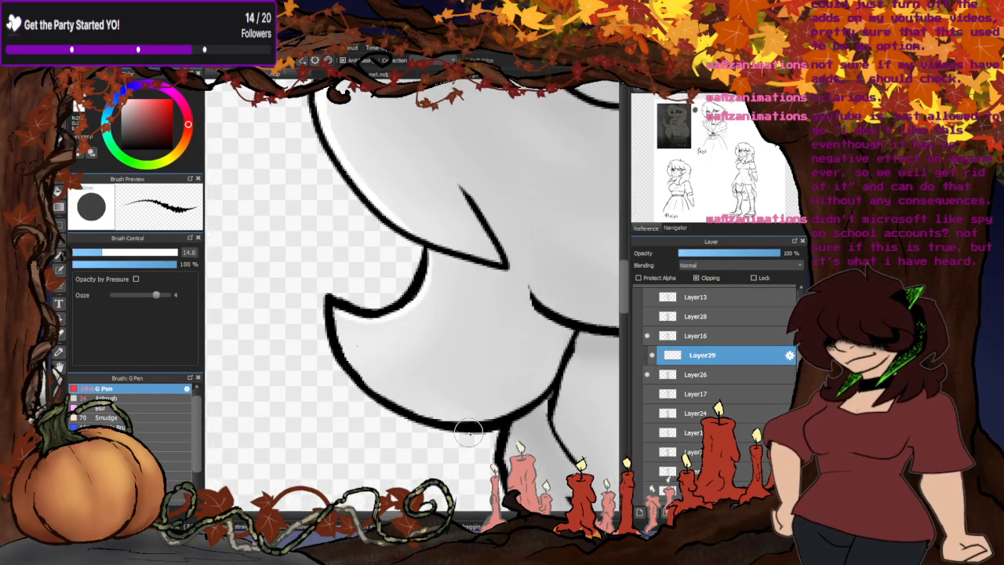
mouse_move(505, 415)
mouse_down()
mouse_move(423, 415)
mouse_move(334, 315)
mouse_up()
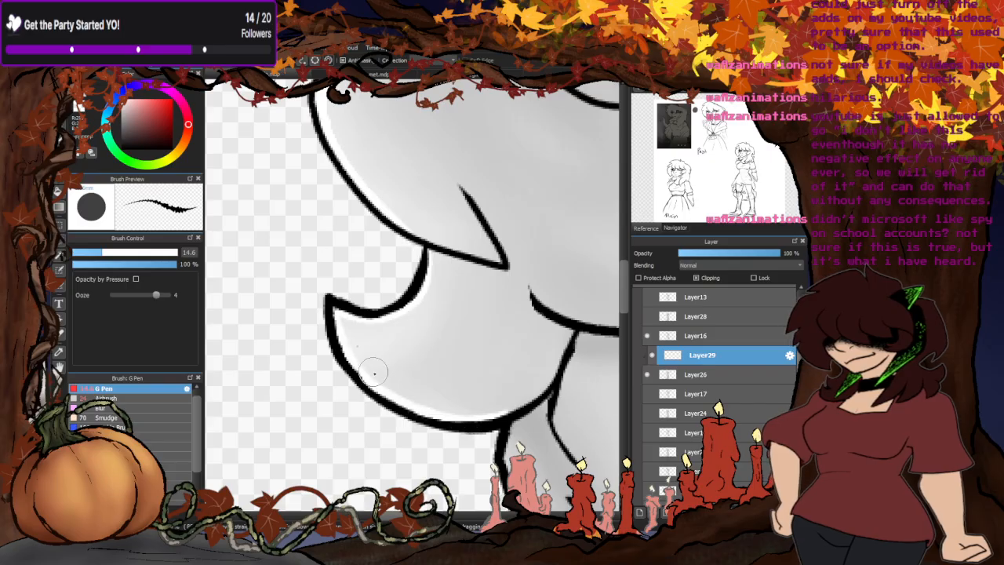
- Paint a white rim highlight down the upper back edge of the hair and along the underside of its pointed lock
scroll(361, 314, down, 4)
scroll(419, 177, up, 4)
scroll(419, 177, up, 1)
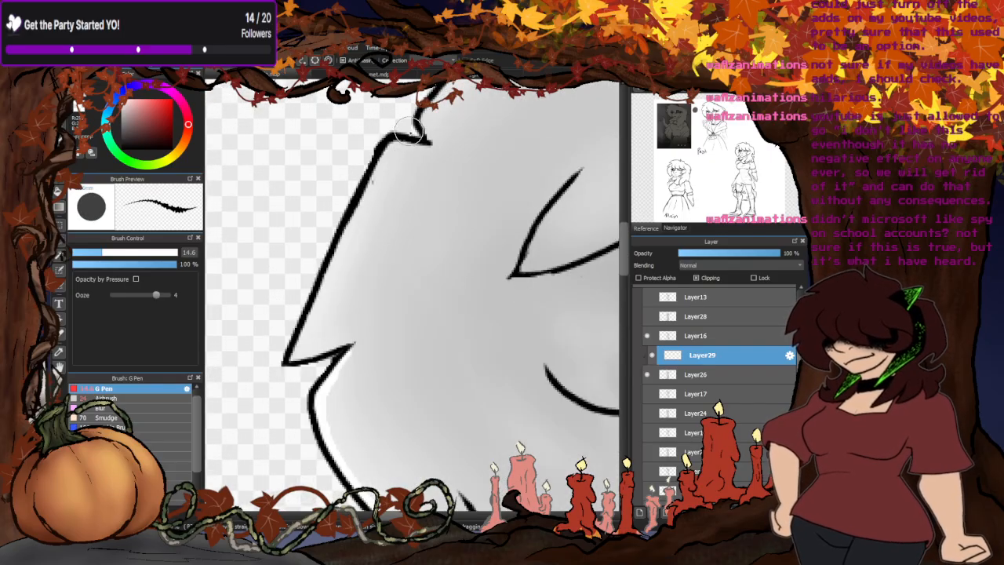
drag(390, 139, 324, 264)
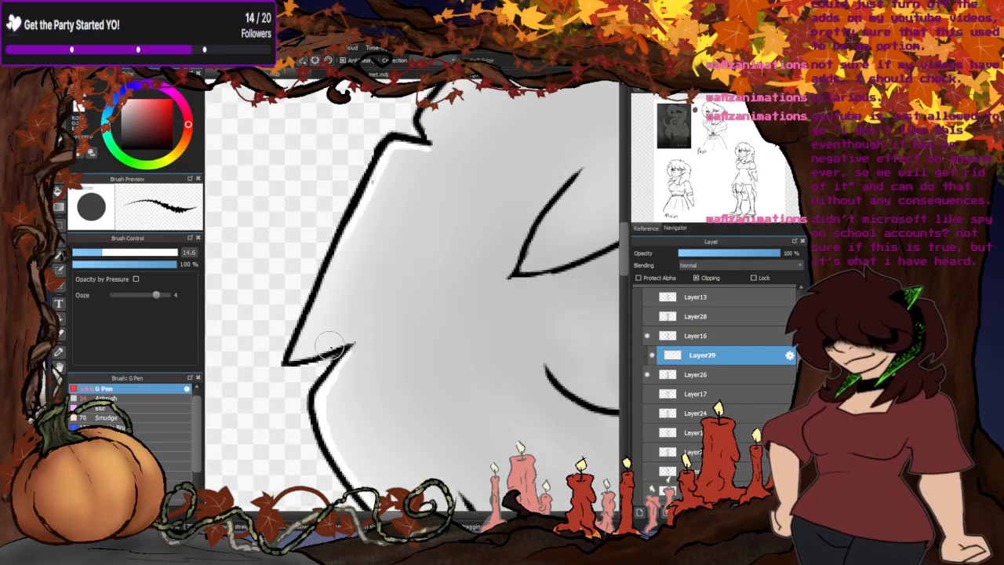
mouse_move(351, 336)
mouse_down()
mouse_move(269, 351)
mouse_move(356, 334)
mouse_up()
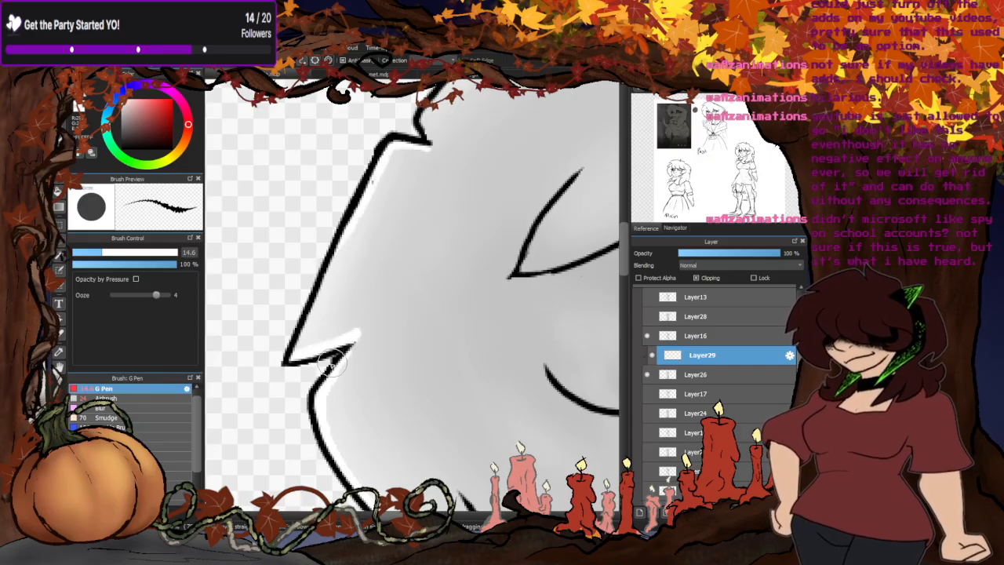
scroll(300, 373, down, 1)
scroll(302, 374, down, 2)
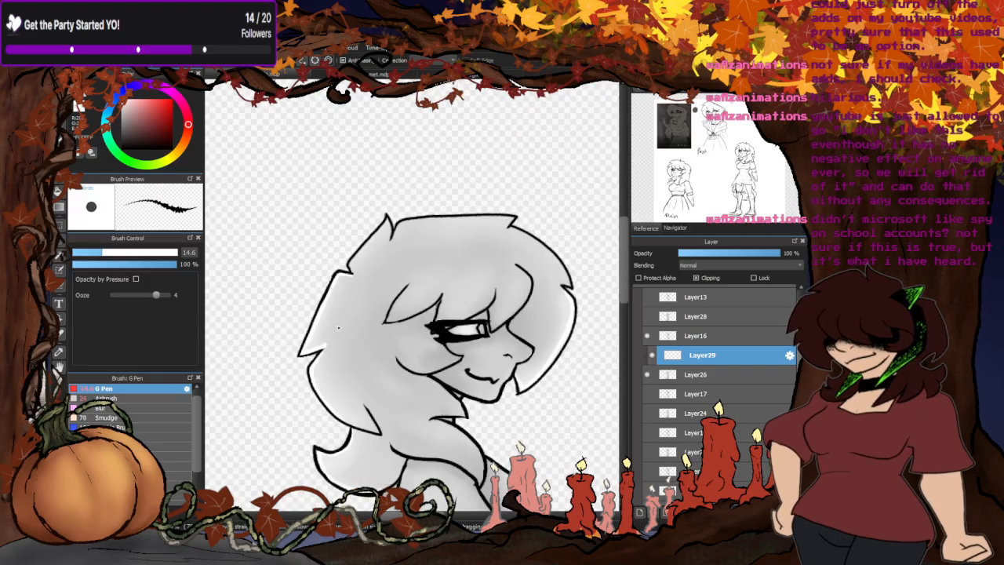
- Paint a white rim highlight inside both edges of the hair spike at the back of the crown
scroll(222, 364, up, 1)
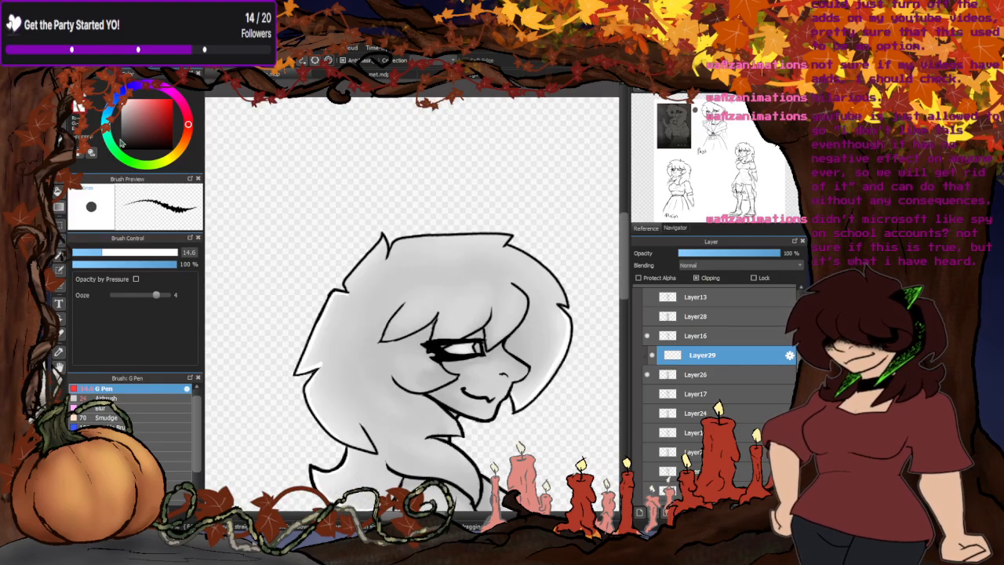
scroll(312, 383, up, 3)
scroll(325, 355, down, 4)
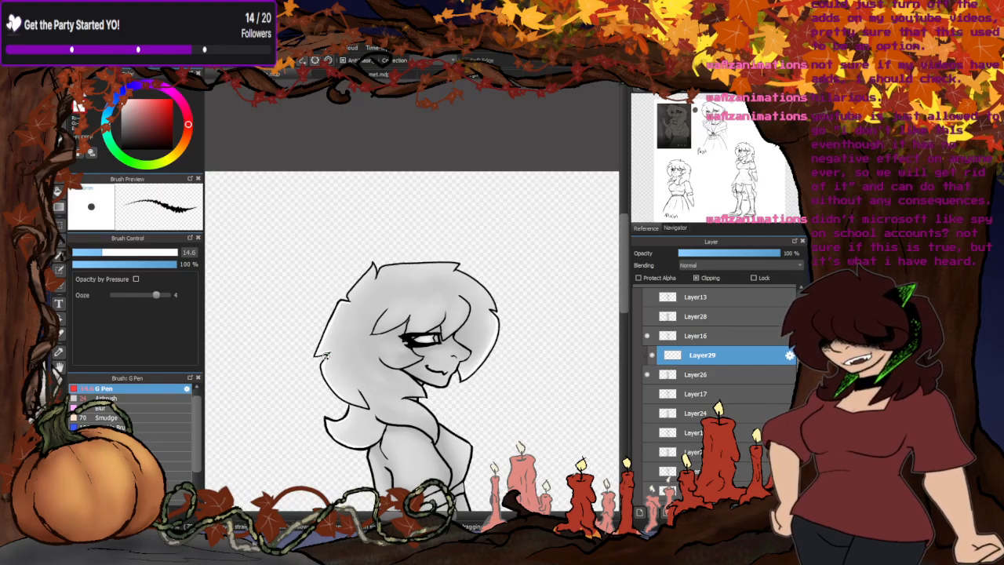
scroll(324, 355, down, 1)
scroll(360, 359, up, 2)
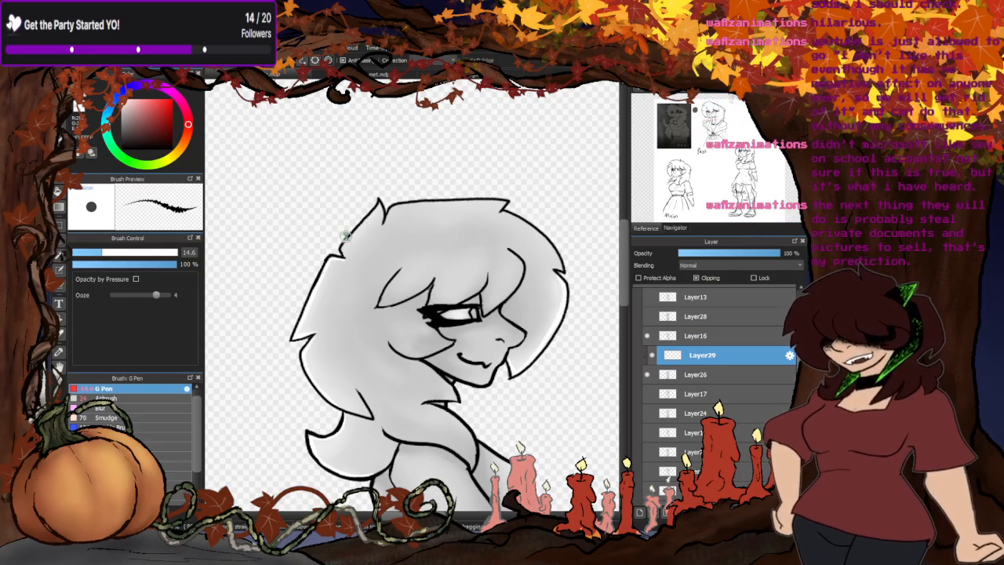
scroll(345, 235, up, 5)
scroll(329, 267, down, 2)
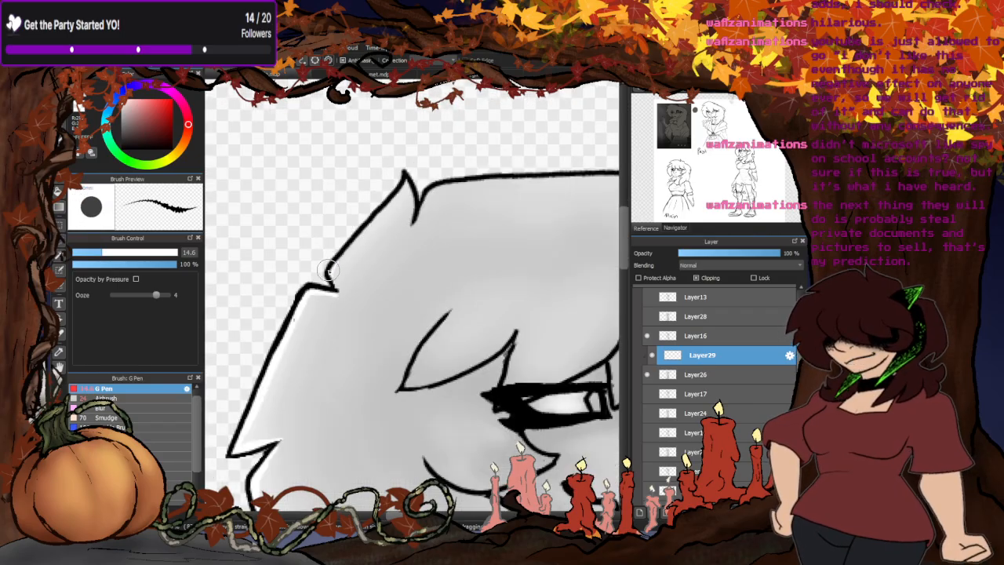
mouse_move(329, 269)
mouse_down()
mouse_move(393, 199)
mouse_move(410, 213)
mouse_up()
drag(394, 167, 409, 208)
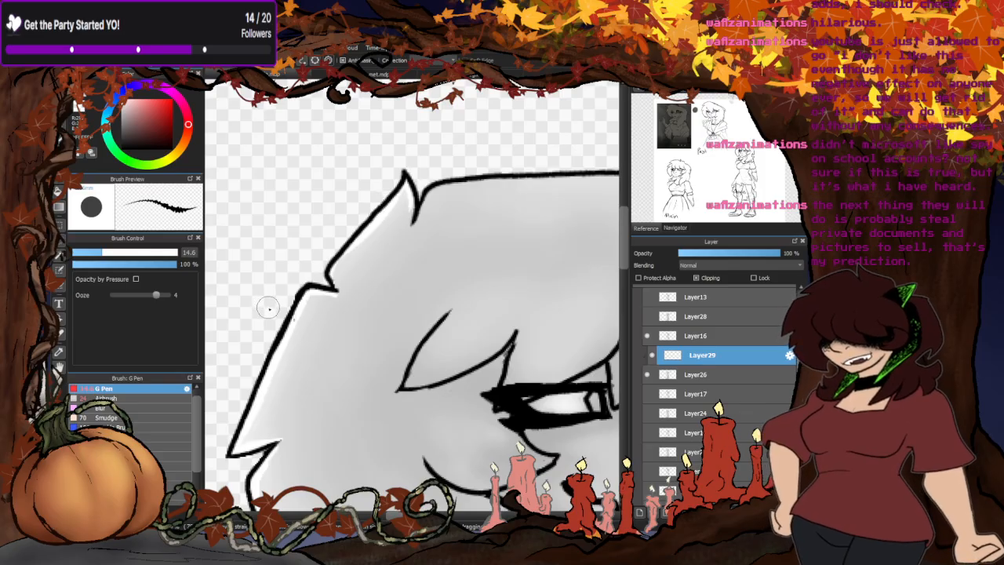
scroll(392, 205, up, 4)
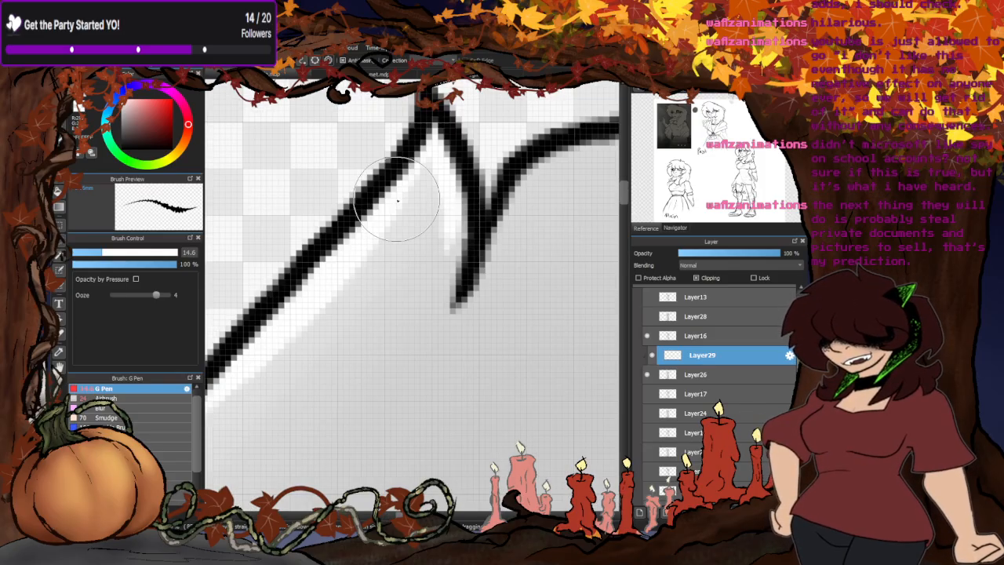
scroll(360, 206, down, 7)
scroll(355, 204, down, 2)
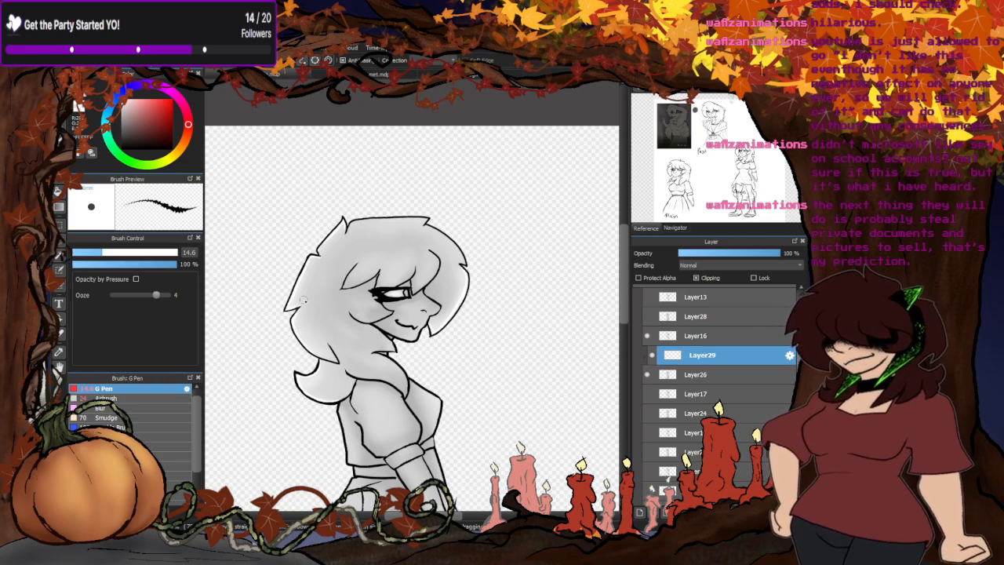
scroll(354, 322, down, 2)
scroll(355, 321, up, 6)
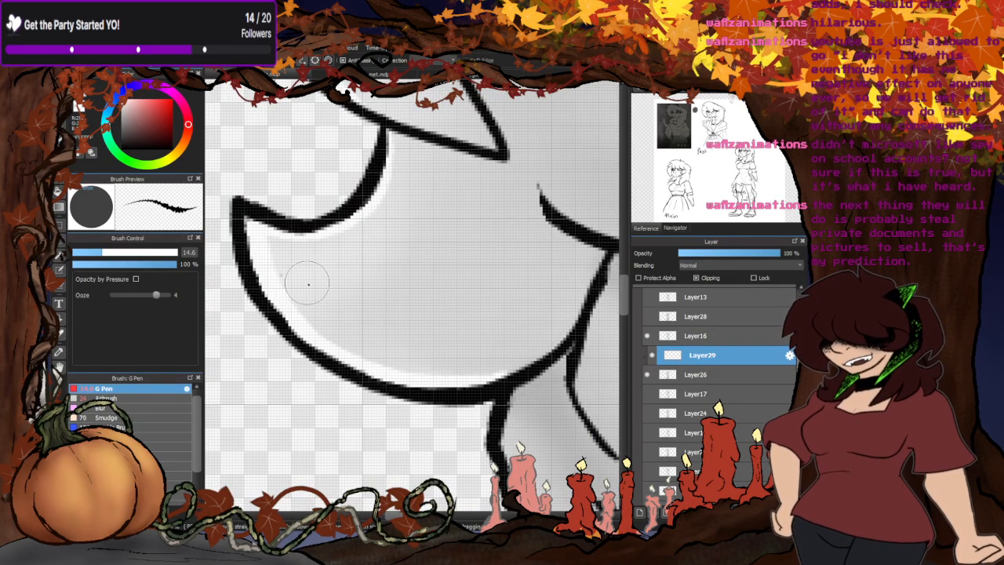
- Paint the white rim highlight inside the pointed spike on the back of the hair and along the edge below it, and save the file
scroll(341, 276, down, 4)
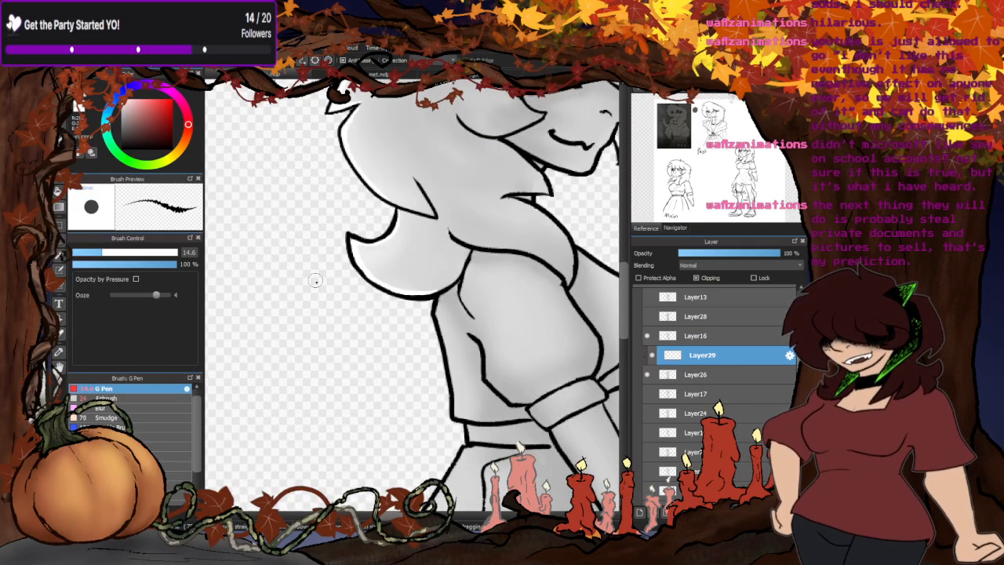
scroll(326, 281, down, 2)
scroll(337, 278, up, 7)
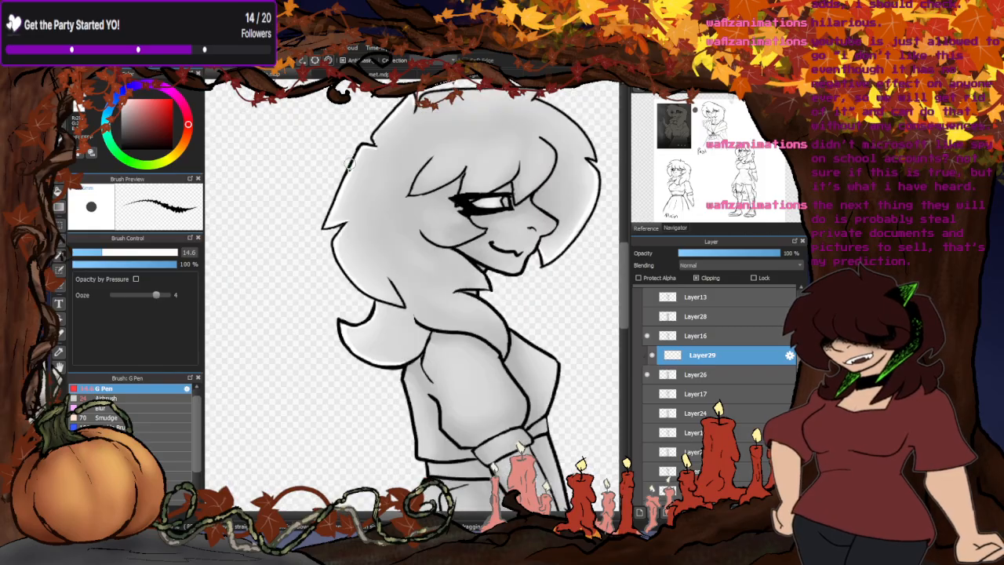
drag(353, 271, 330, 272)
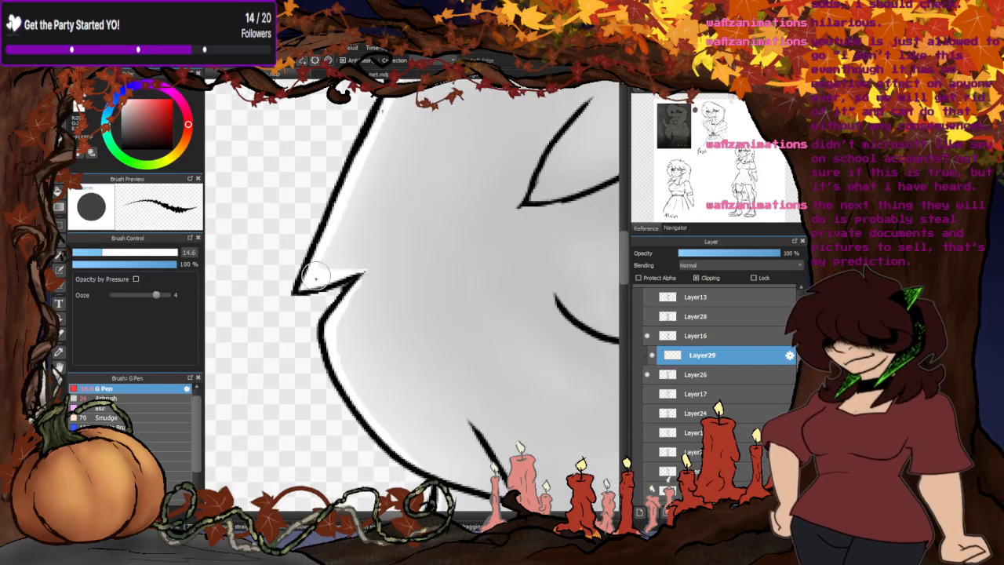
scroll(337, 255, down, 7)
key(ctrl+s)
scroll(284, 266, up, 3)
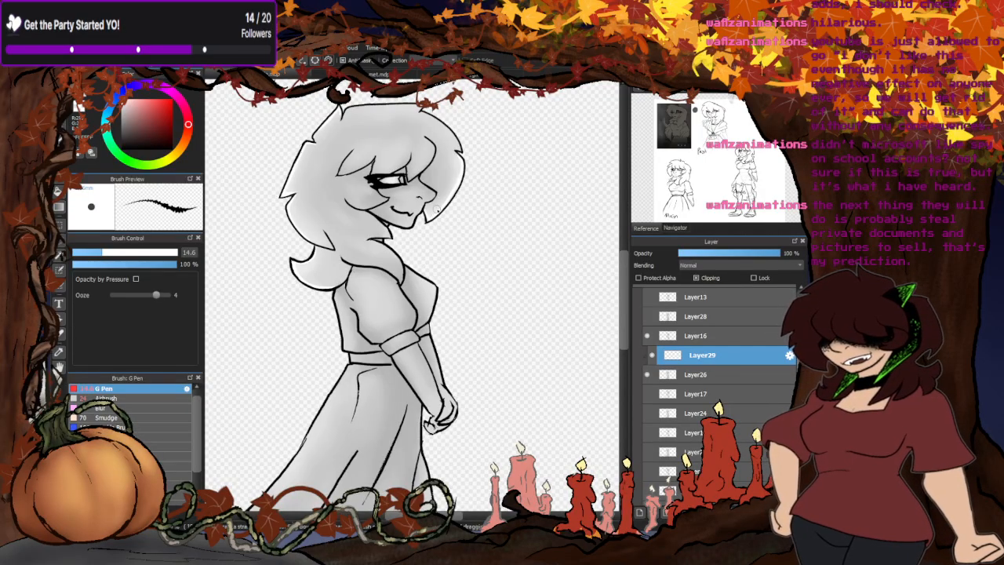
- Merge the finished clipped highlight layer down into the grey silhouette on Layer26
scroll(436, 209, up, 5)
scroll(470, 252, down, 2)
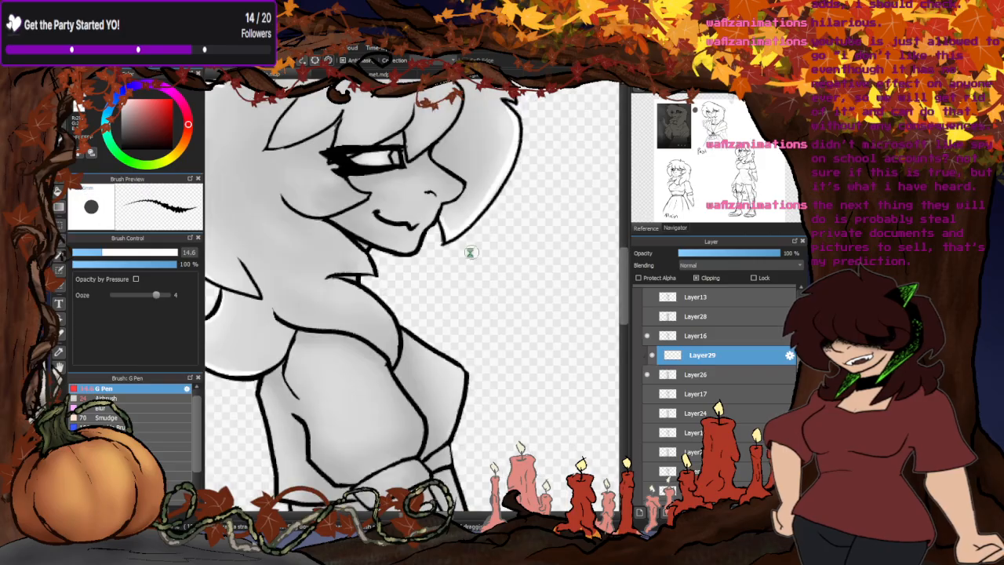
scroll(470, 252, down, 3)
scroll(403, 229, up, 5)
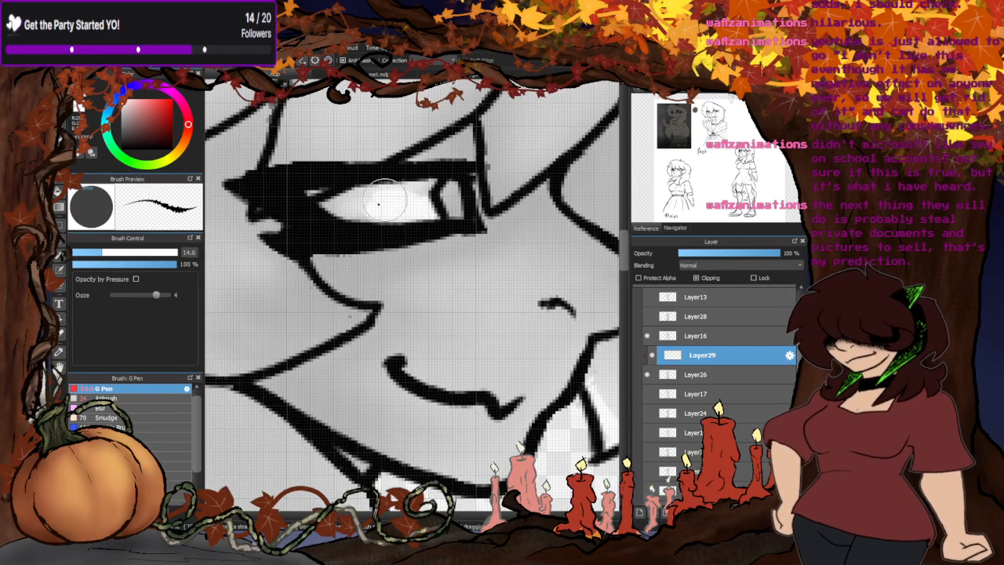
scroll(412, 221, down, 5)
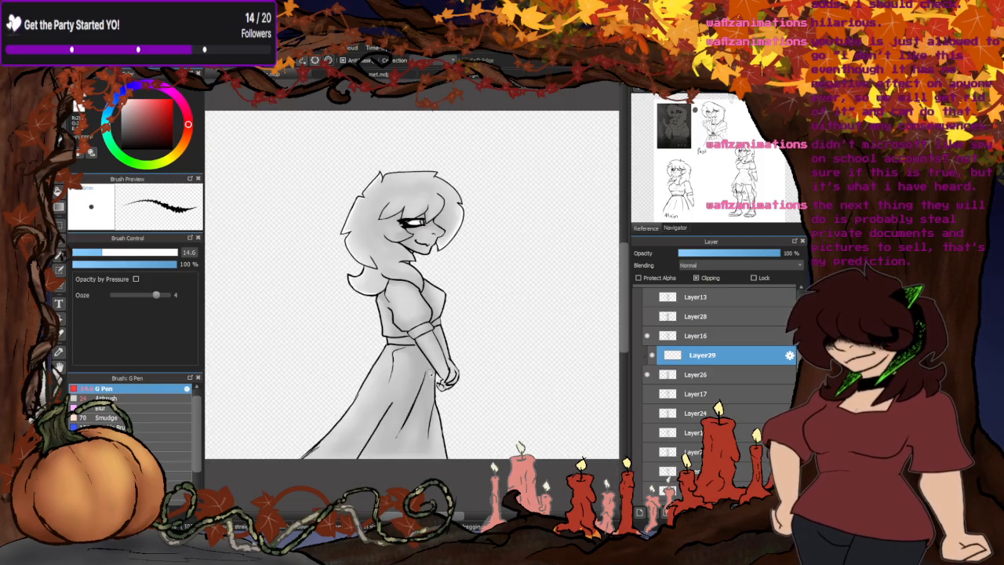
key(ctrl+e)
- Switch to the next pose by hiding Layer26 and Layer16 and showing Layer28 and Layer13
click(648, 355)
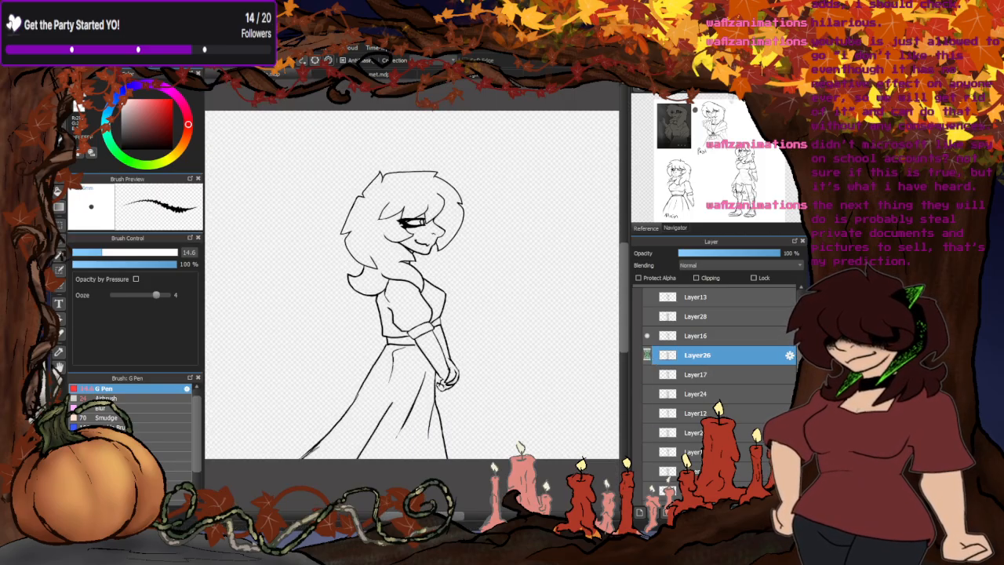
click(647, 336)
click(648, 316)
click(647, 297)
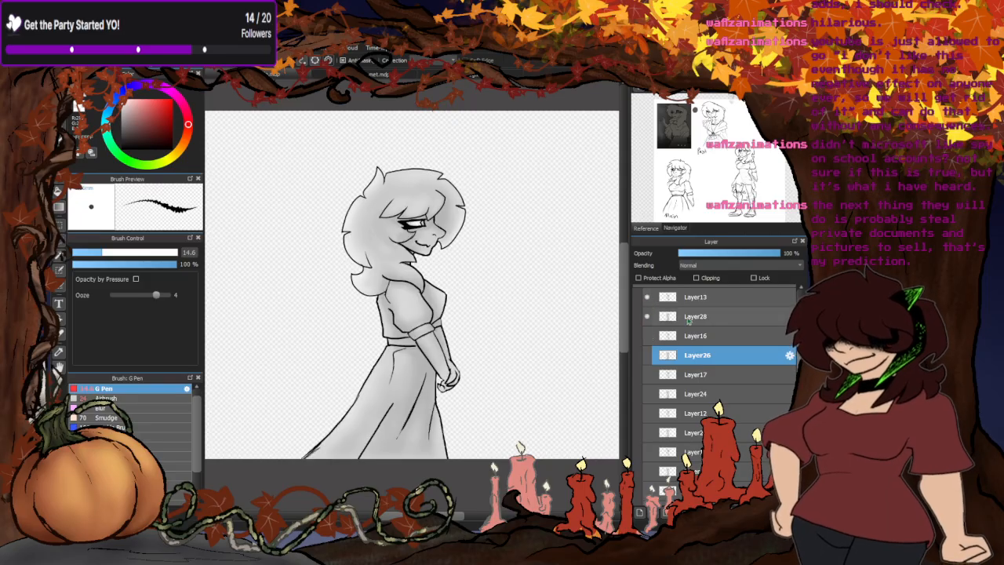
- Add a new layer above Layer28 and clip it to that grey silhouette
click(687, 317)
click(639, 511)
click(698, 278)
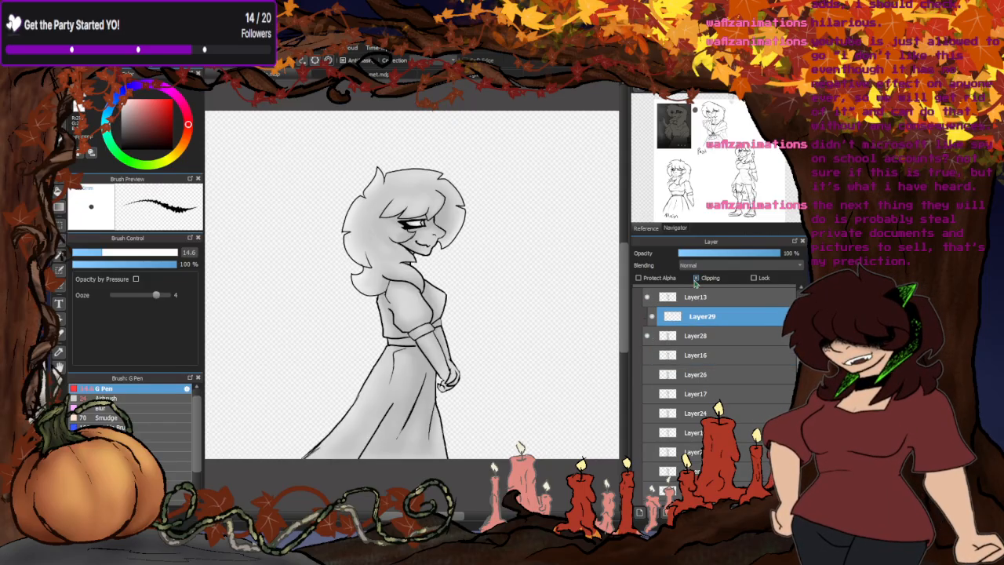
- Paint a white rim highlight along the outer edge of the front hair lock down to its pointed tip
scroll(469, 198, up, 5)
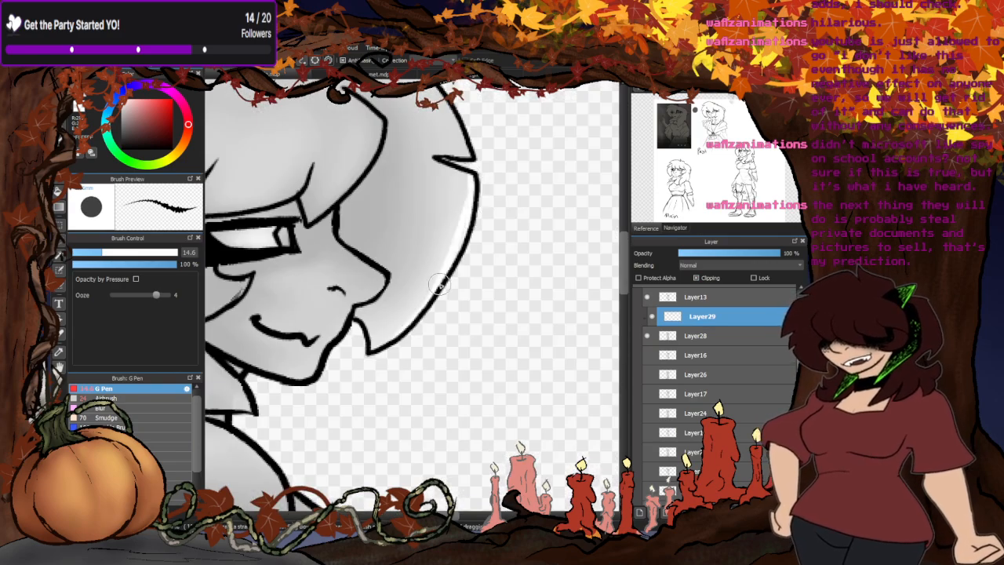
scroll(365, 352, up, 4)
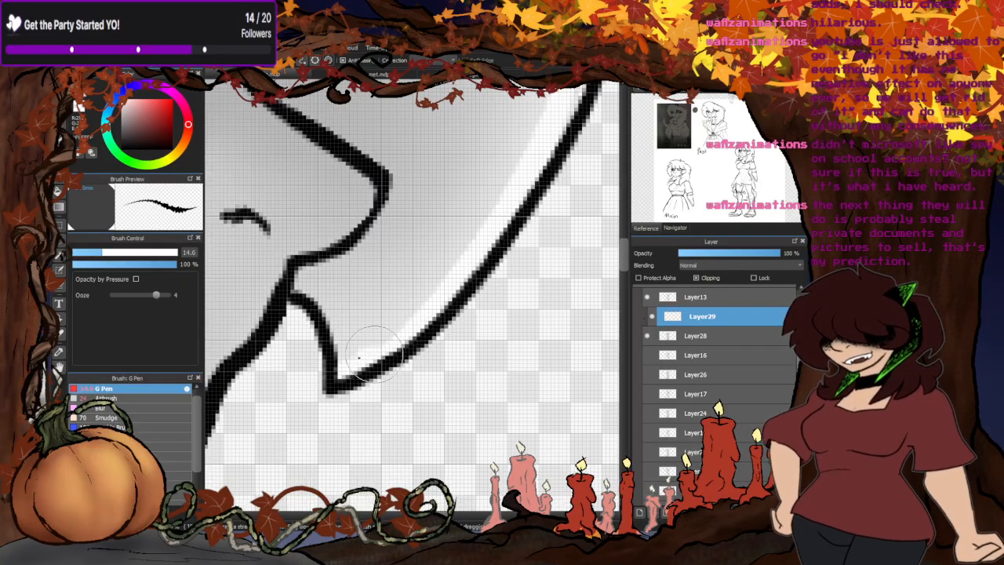
scroll(350, 361, down, 6)
scroll(384, 219, up, 5)
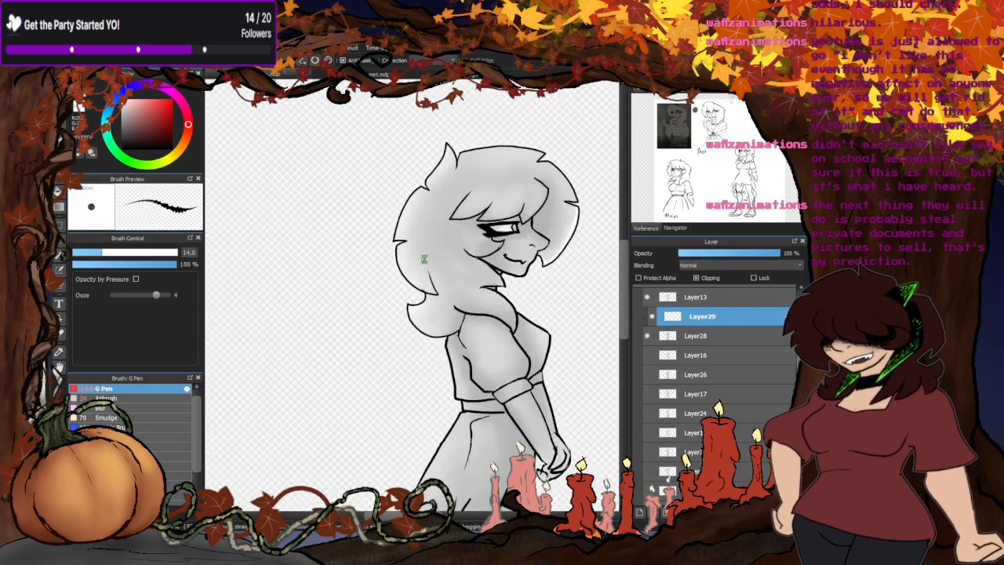
- Paint a white rim highlight down the back edge of the hair and inside the pointed spike at its end
scroll(384, 219, down, 5)
scroll(431, 157, up, 5)
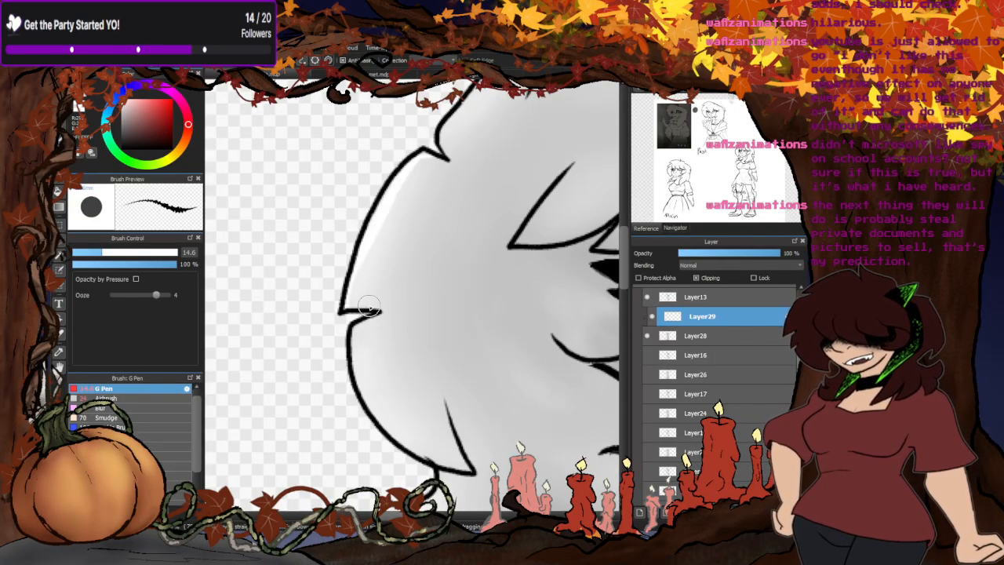
scroll(341, 259, down, 5)
scroll(387, 191, up, 5)
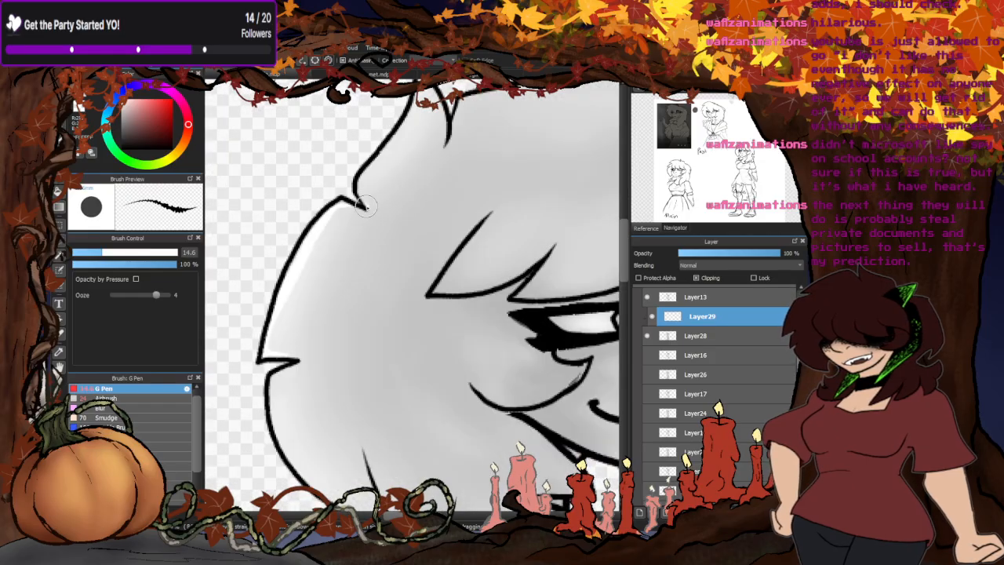
- Continue the white rim highlight up the back of the head along the raised hair tuft at the crown
scroll(372, 183, down, 5)
scroll(381, 190, up, 5)
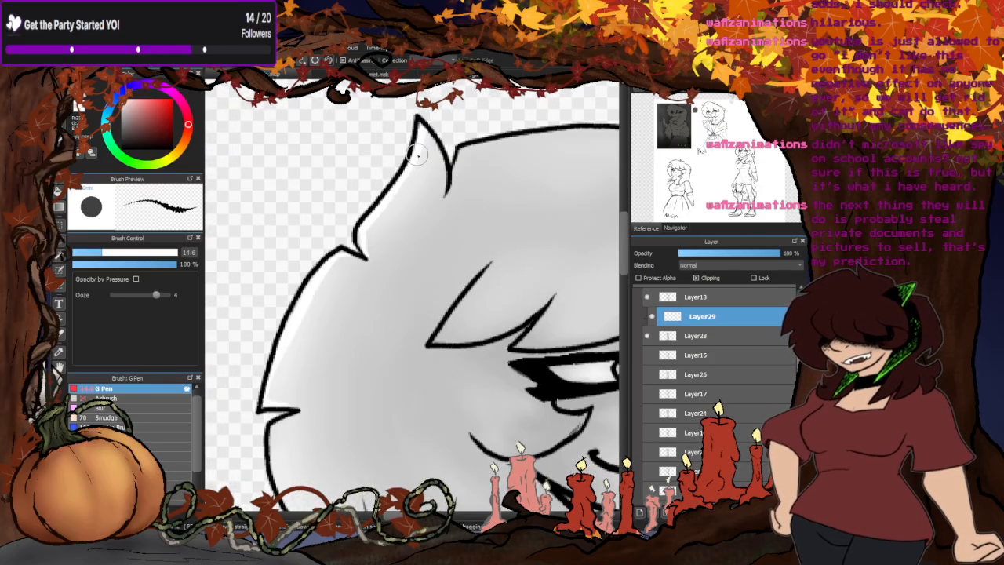
scroll(417, 156, up, 3)
scroll(417, 169, down, 6)
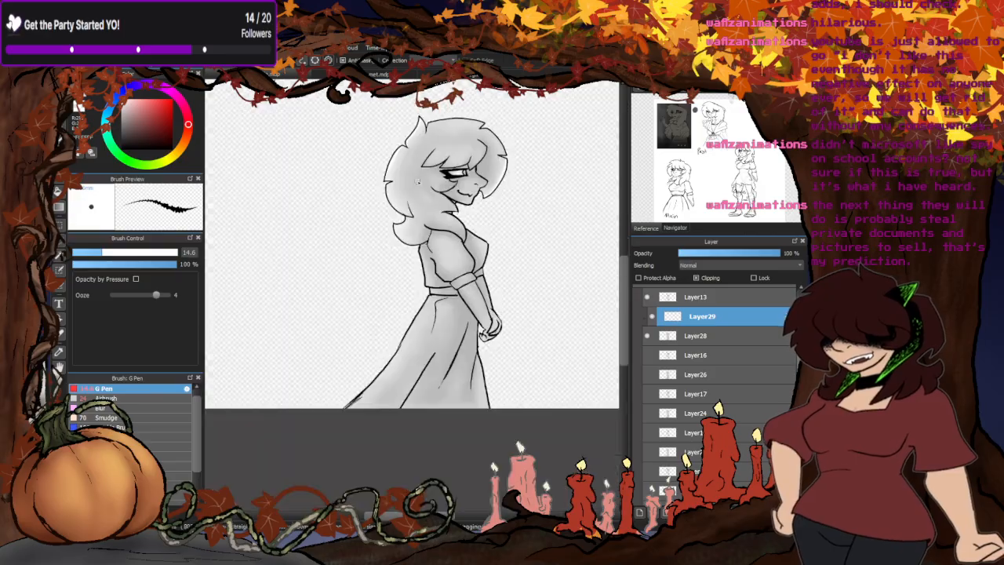
- Paint white rim highlights along the upper curve and rounded lower edge of the curled hair tip at the neck
scroll(418, 181, up, 5)
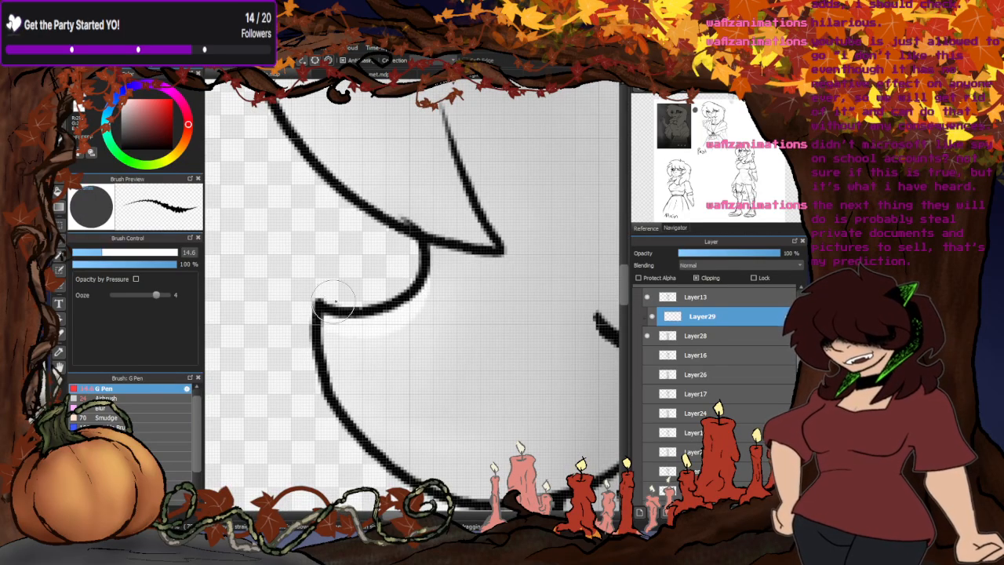
scroll(333, 300, up, 2)
scroll(376, 342, down, 3)
mouse_move(506, 345)
mouse_down()
mouse_move(426, 368)
mouse_move(399, 362)
mouse_move(320, 292)
mouse_move(327, 250)
mouse_up()
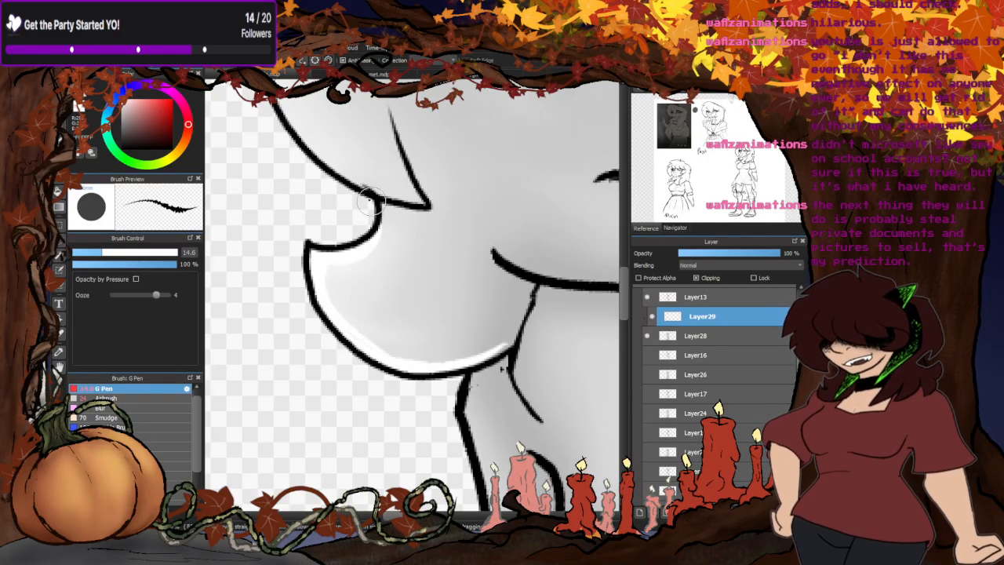
- Add the rim highlight along the back lock above the curled tip and merge the highlight layer into Layer28
scroll(361, 200, down, 3)
scroll(349, 196, up, 3)
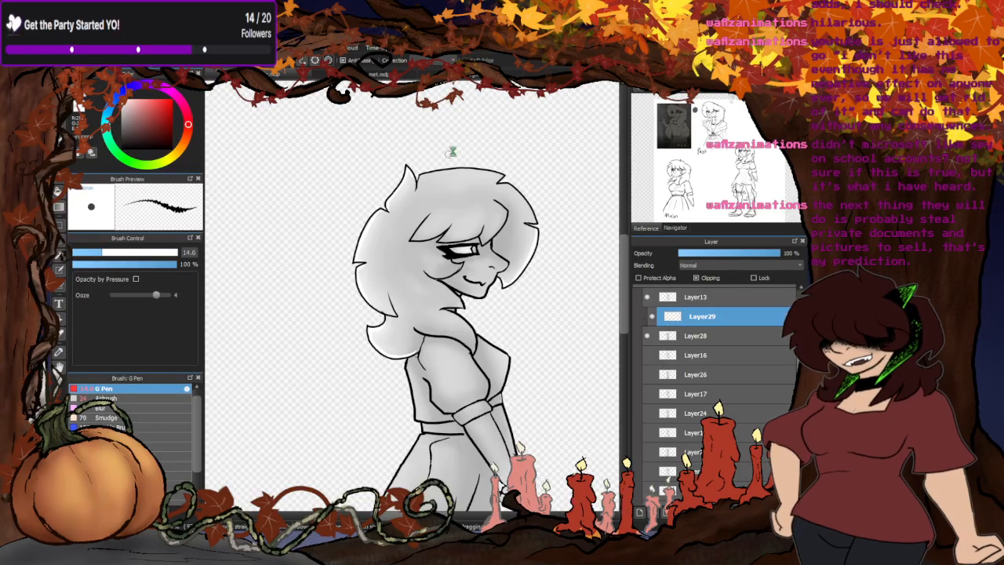
scroll(450, 152, down, 3)
scroll(455, 212, up, 3)
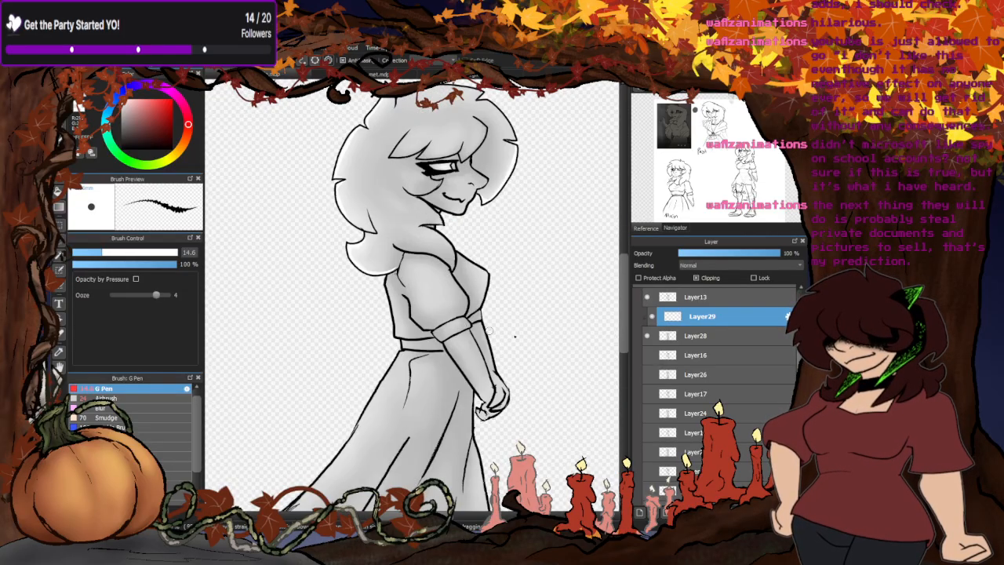
key(ctrl+e)
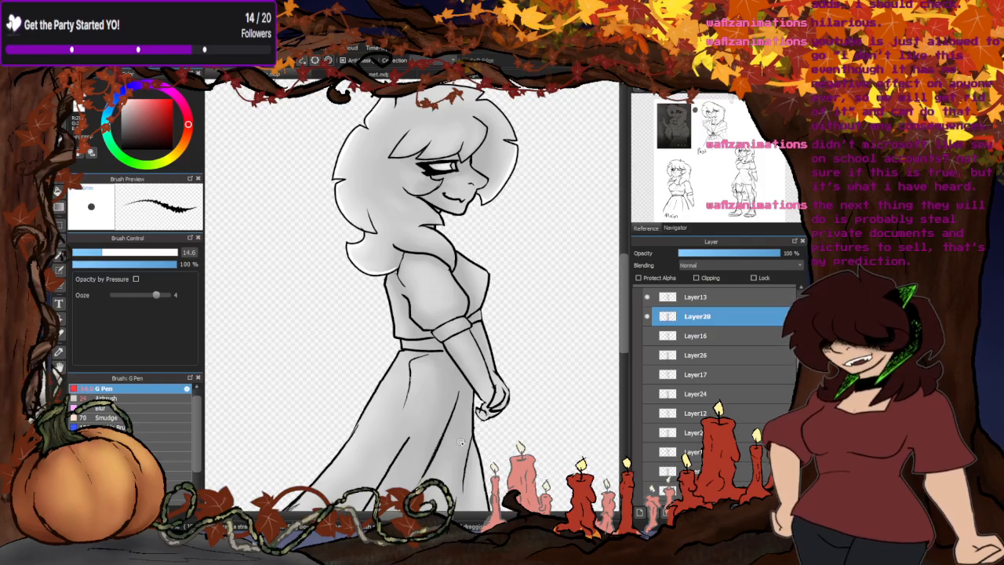
- Select this pose's line art on Layer13 and touch up the outline where the back lock meets the curled hair tip
click(647, 297)
click(647, 298)
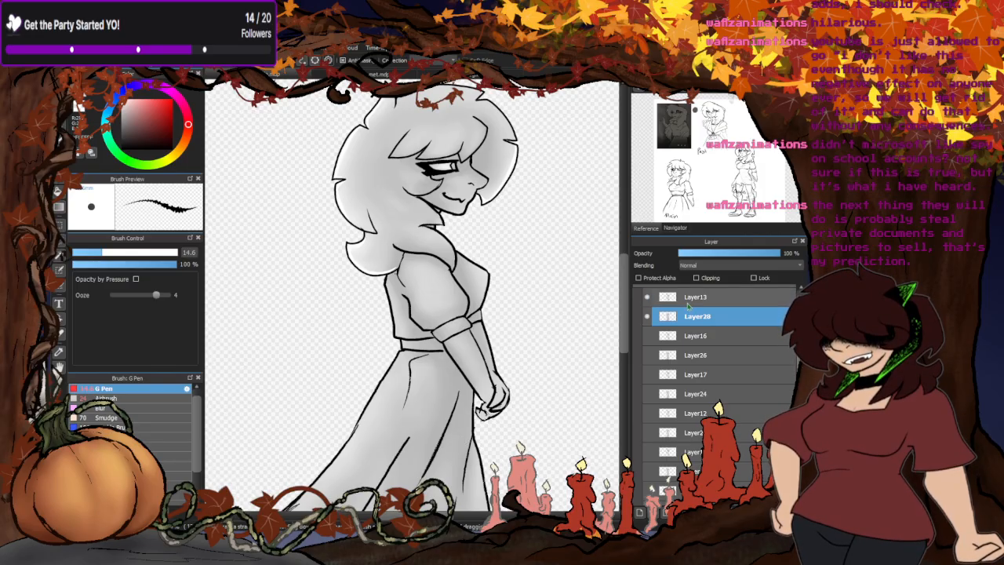
click(693, 297)
scroll(372, 229, up, 6)
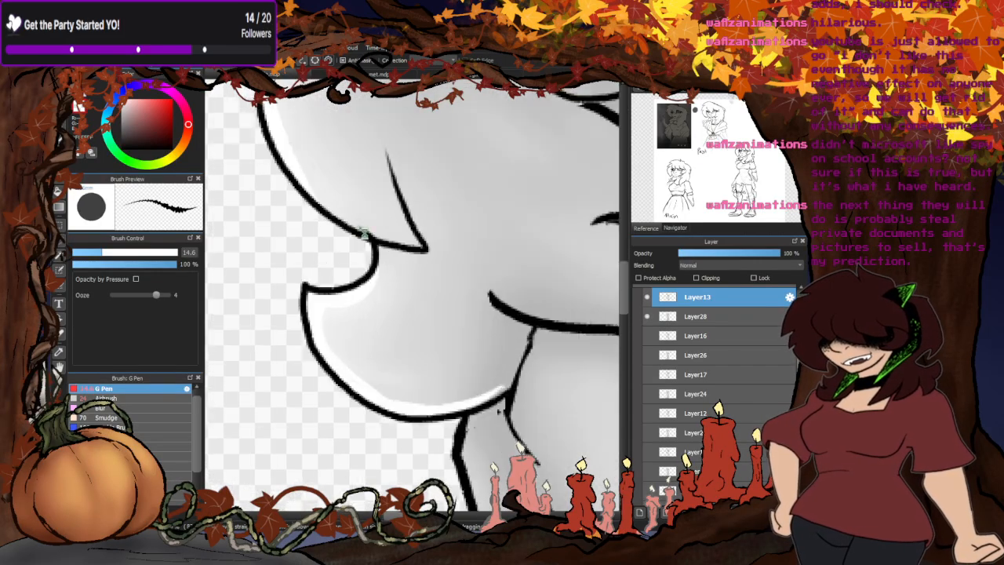
scroll(368, 235, down, 6)
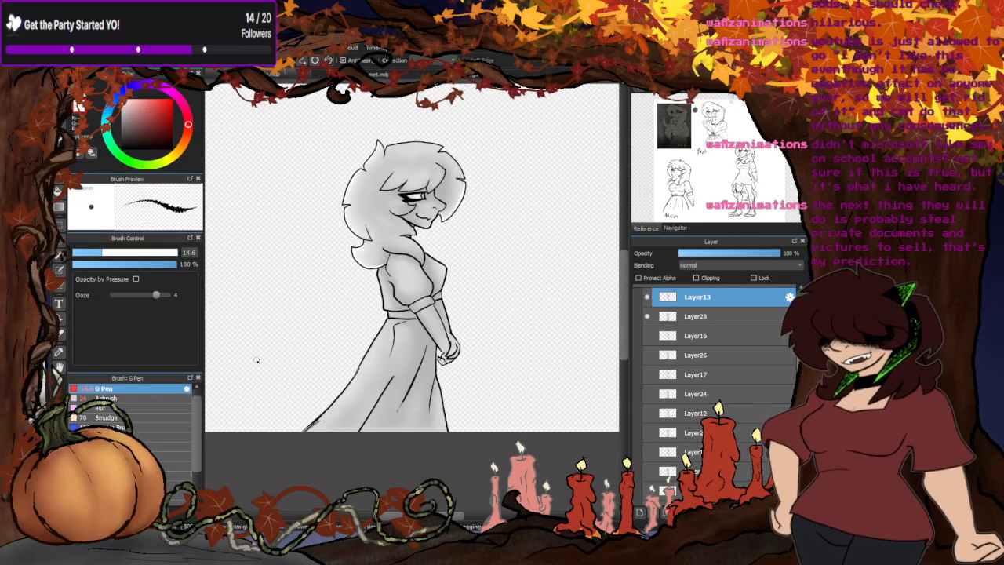
scroll(350, 168, up, 6)
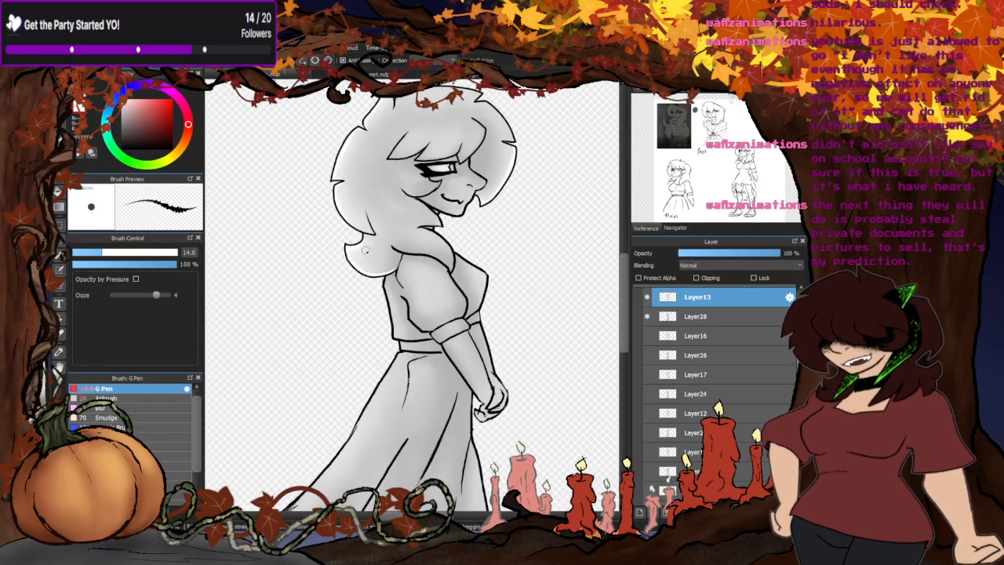
scroll(351, 169, up, 2)
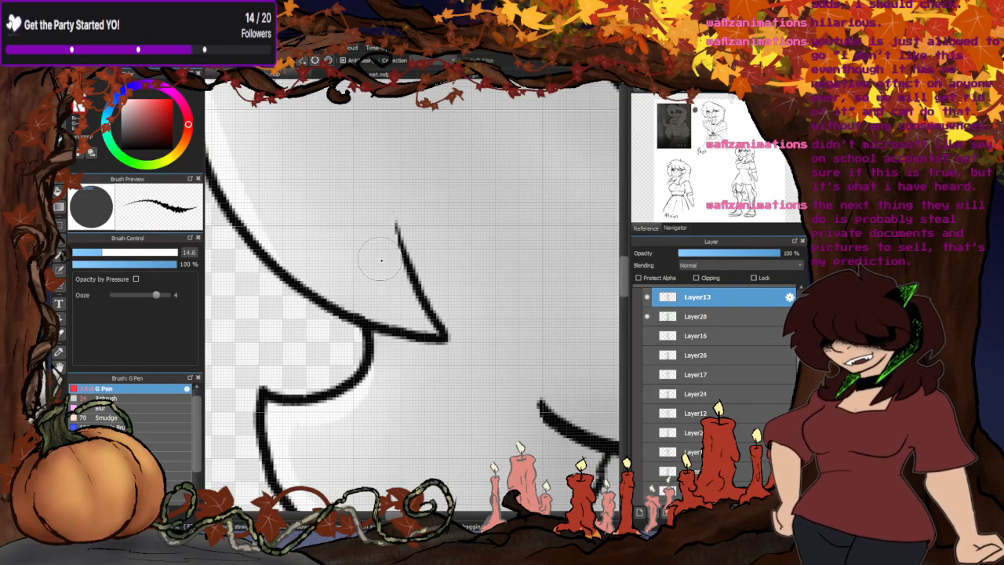
- Thicken the outline of the hair lock draped over the shoulder, along its lower edge to where it meets the sleeve
scroll(381, 253, down, 6)
scroll(360, 280, up, 8)
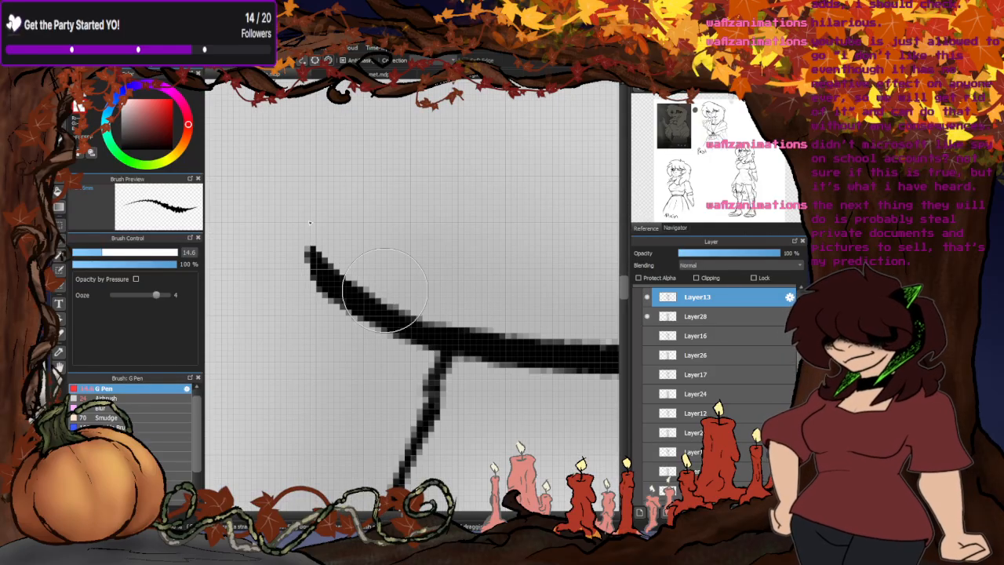
scroll(305, 216, down, 6)
scroll(431, 286, up, 5)
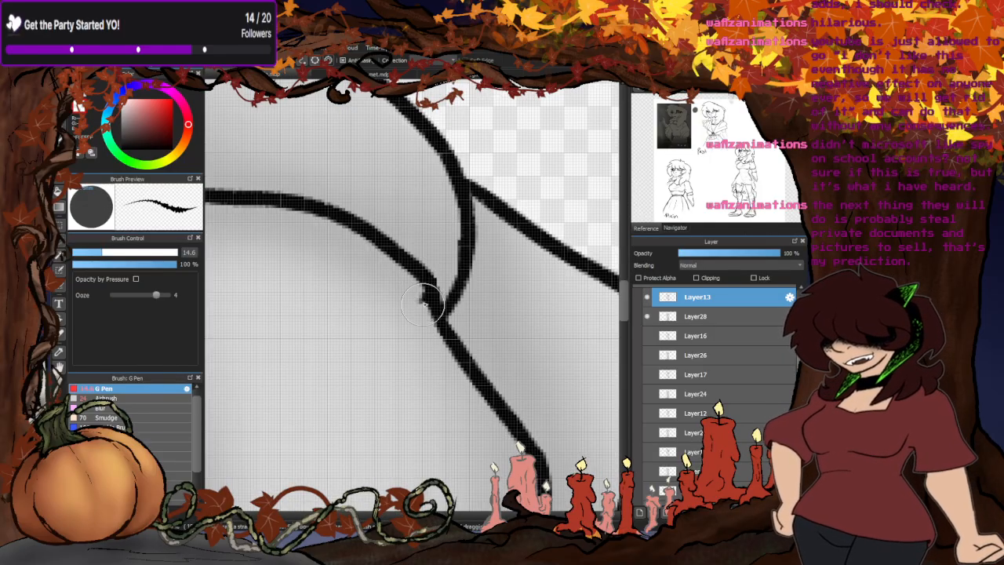
drag(435, 286, 392, 241)
drag(437, 283, 389, 231)
scroll(388, 231, down, 5)
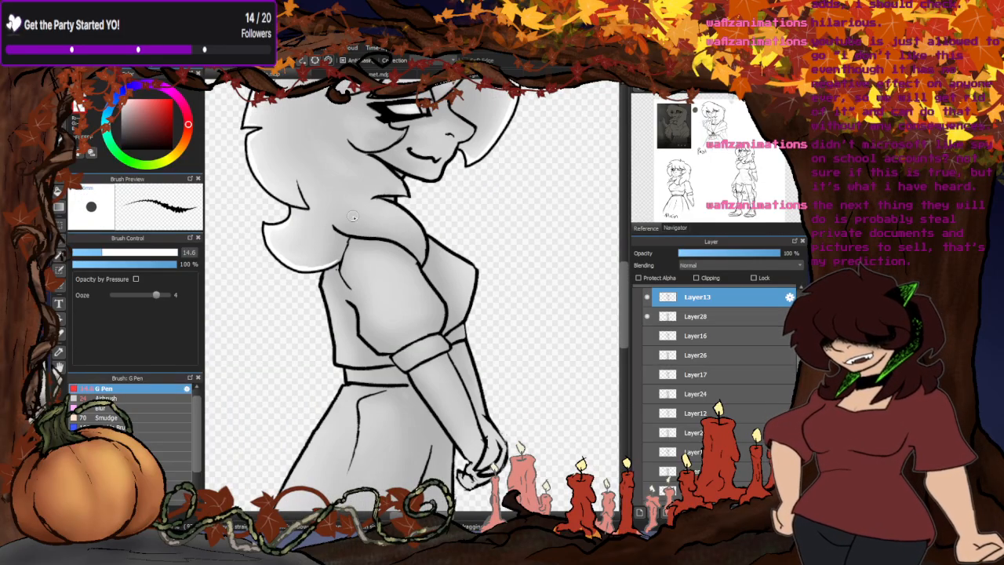
- Thicken the line art at the back of the shoulder where the sleeve meets the curled hair tip
scroll(370, 283, up, 5)
mouse_move(492, 281)
mouse_down()
mouse_move(317, 253)
mouse_move(366, 267)
mouse_move(320, 248)
mouse_up()
scroll(325, 259, down, 5)
scroll(336, 303, up, 5)
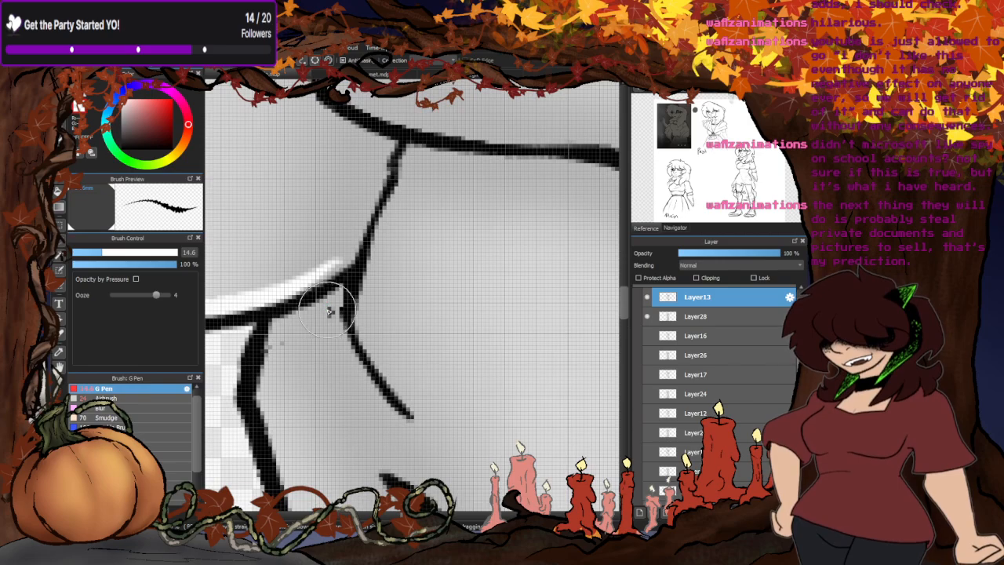
scroll(330, 339, down, 5)
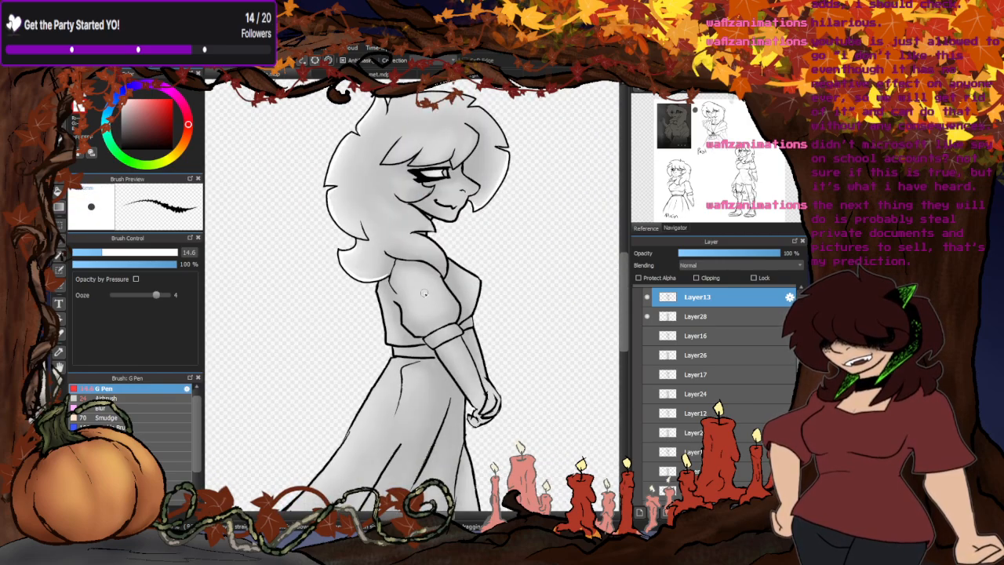
- Touch up the outline along the front of the puffed sleeve down to its cuff
scroll(464, 287, up, 3)
scroll(464, 287, up, 2)
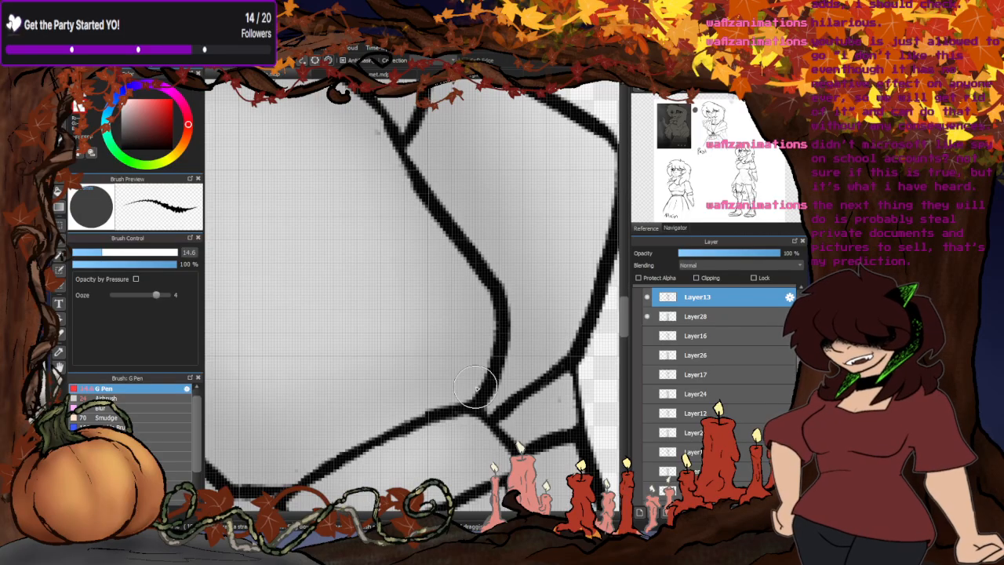
scroll(482, 375, up, 2)
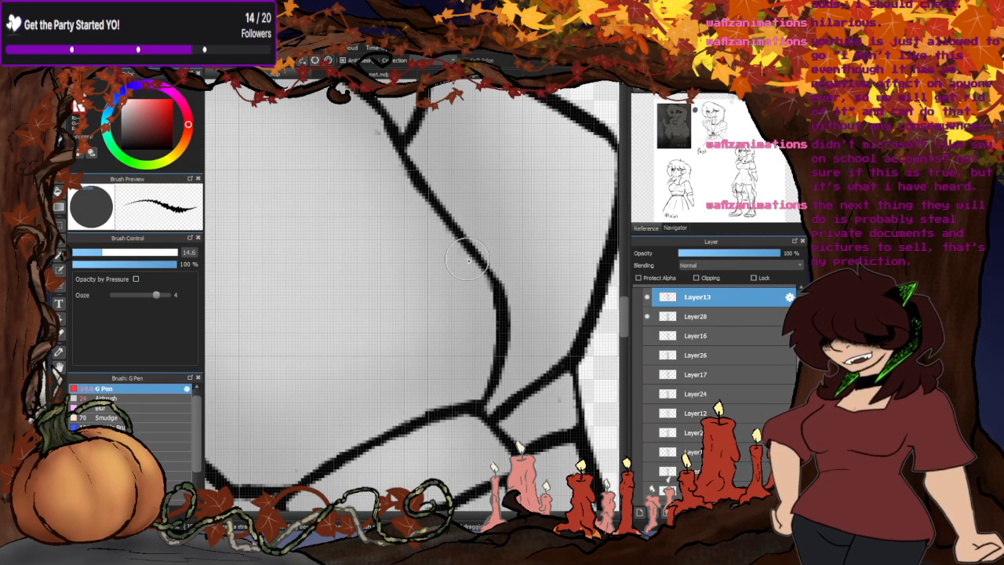
scroll(387, 143, down, 4)
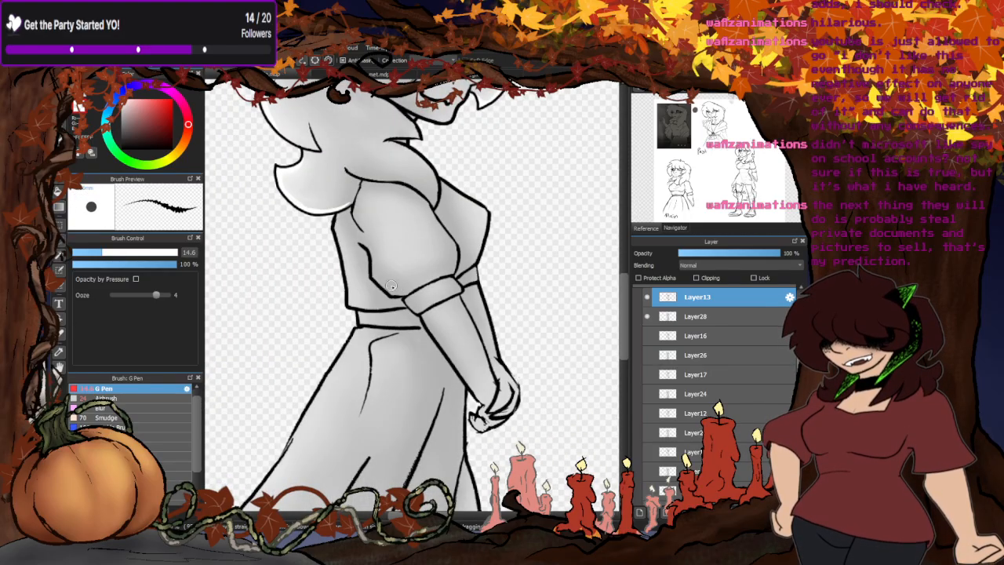
- Touch up the line art at the back of the puffed sleeve and where the waistband meets the forearm
scroll(422, 282, up, 5)
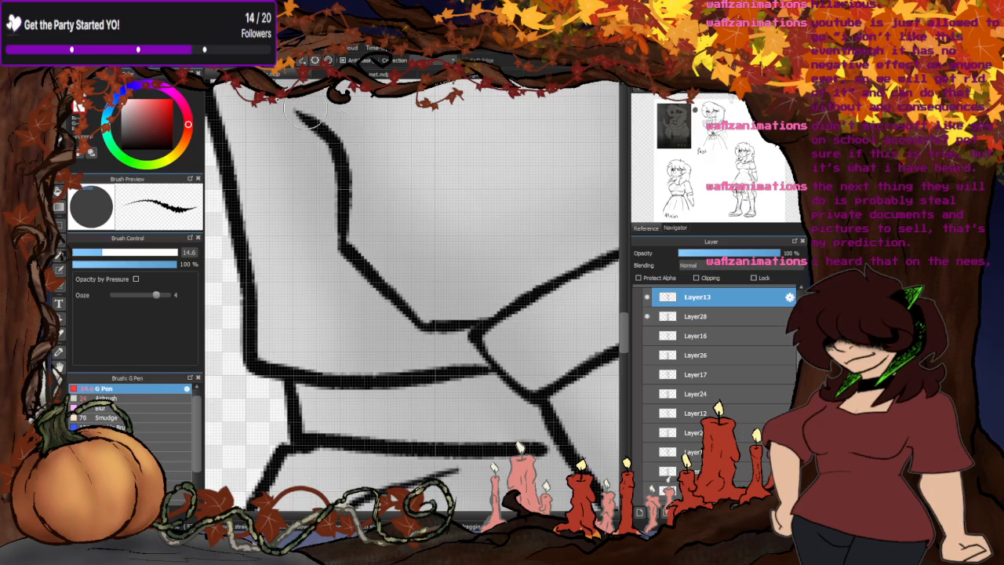
scroll(381, 237, down, 4)
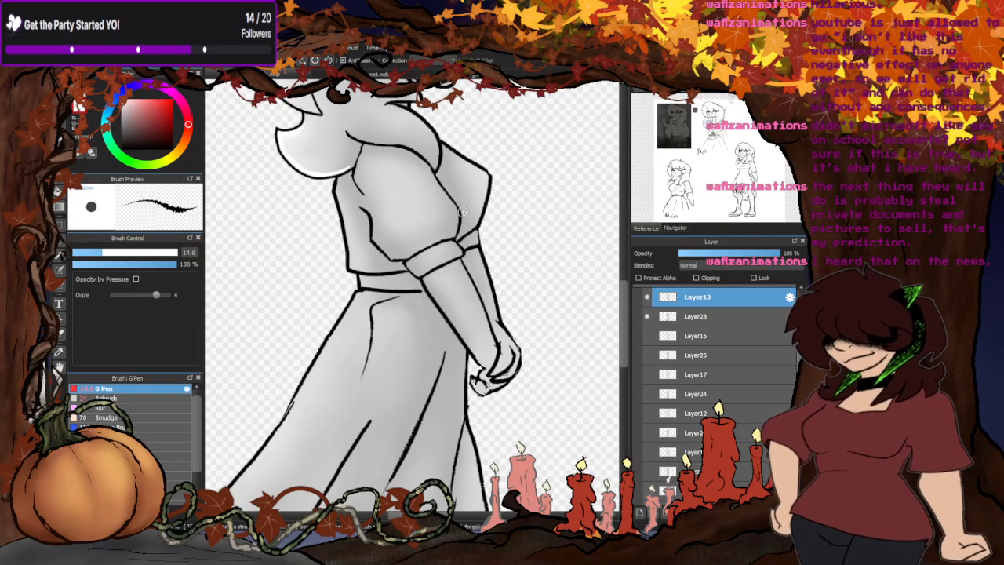
scroll(414, 268, up, 1)
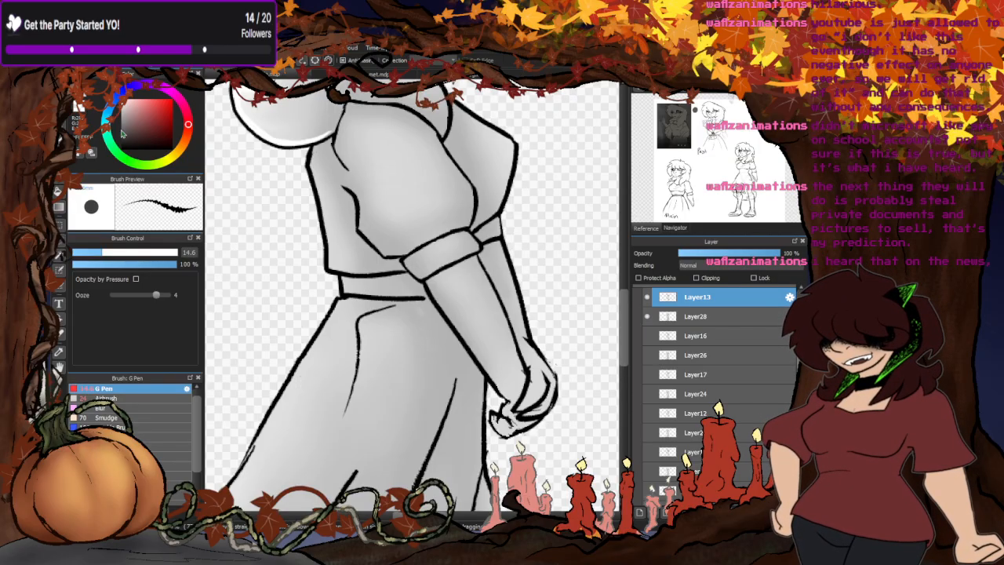
scroll(439, 298, up, 6)
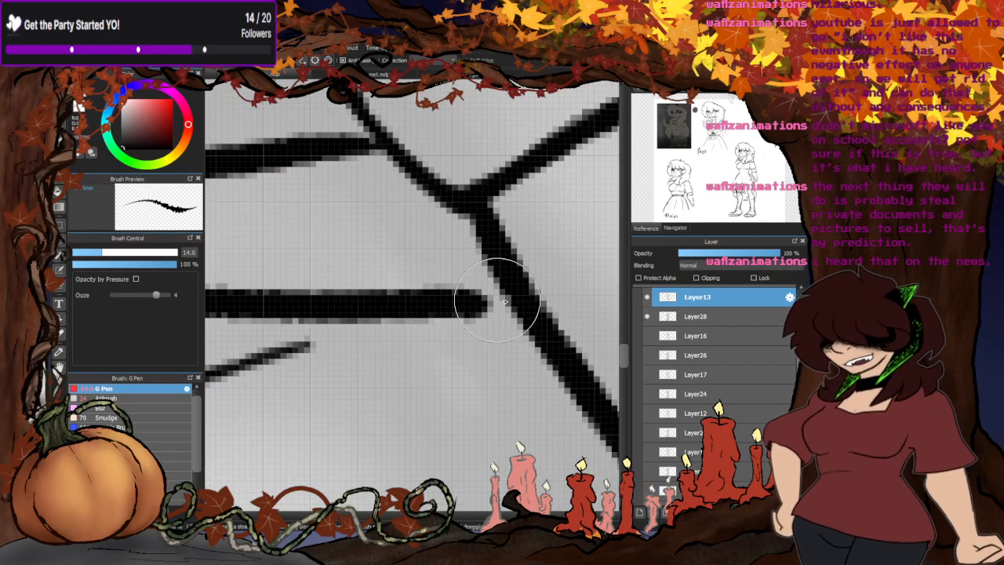
scroll(504, 300, down, 8)
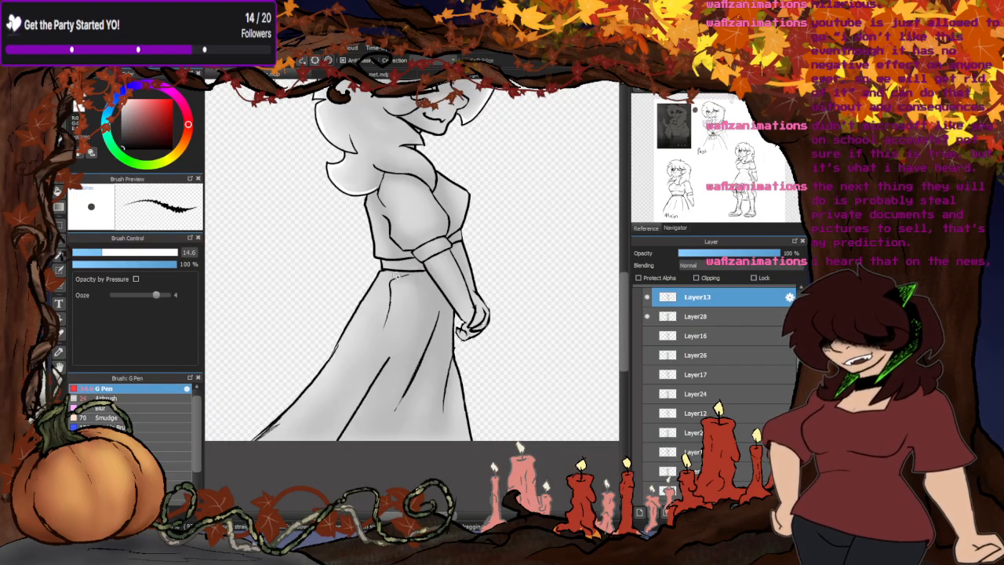
- Compare the pose with and without Layer28's shading and inspect its line art at the chest, skirt and clasped hands
click(646, 316)
click(646, 316)
scroll(574, 335, down, 5)
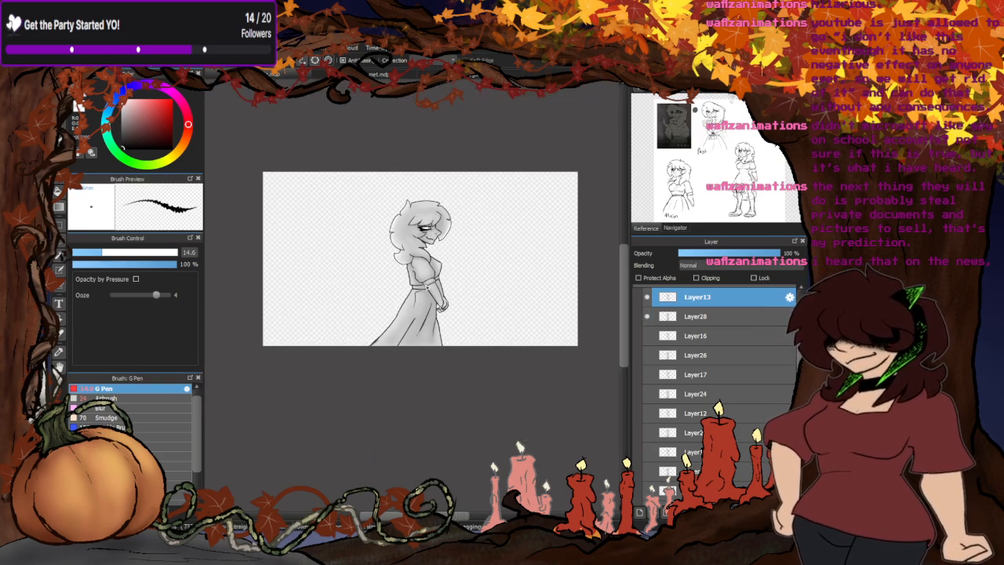
scroll(414, 229, up, 10)
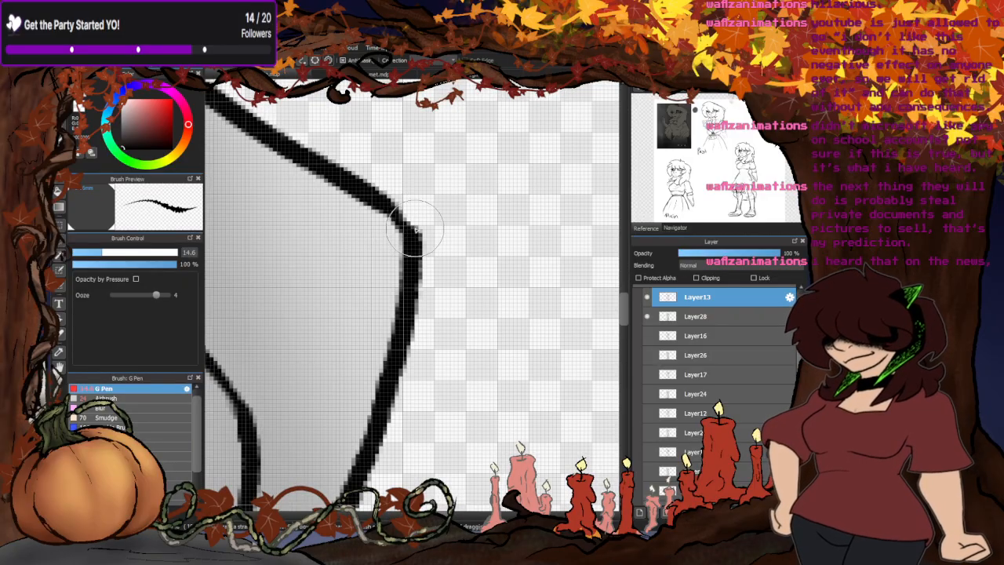
scroll(459, 251, down, 8)
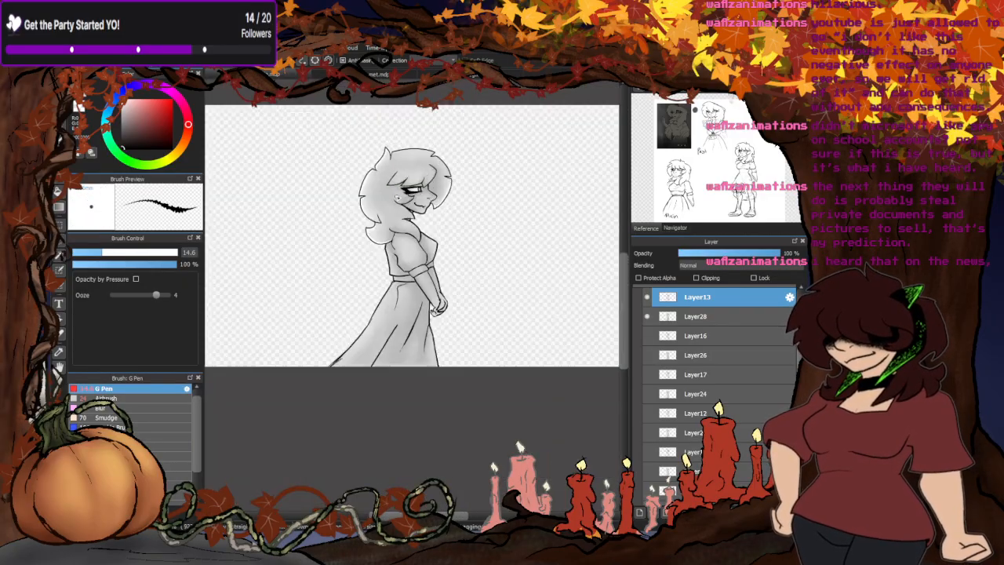
scroll(425, 284, up, 3)
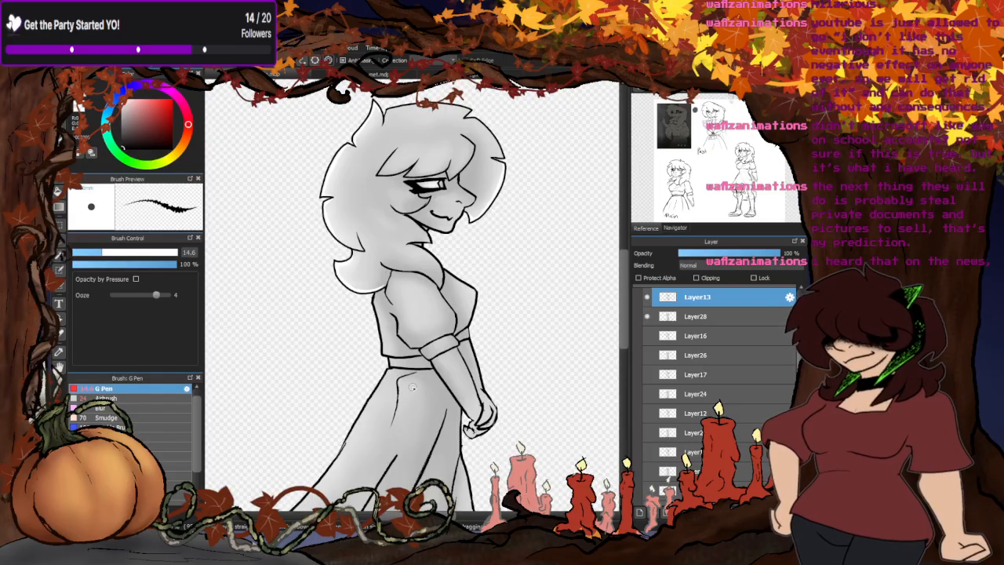
scroll(430, 245, down, 3)
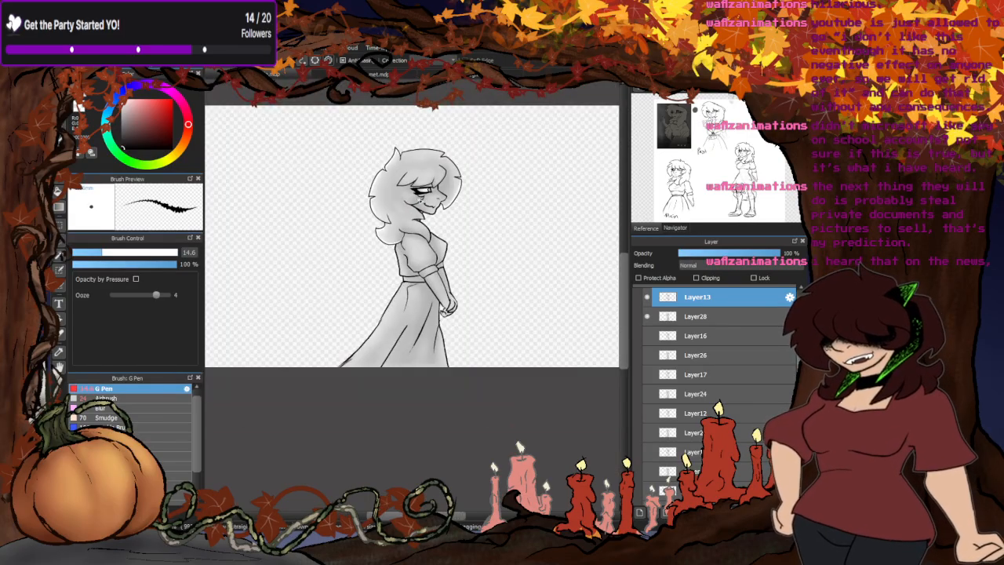
scroll(385, 272, up, 3)
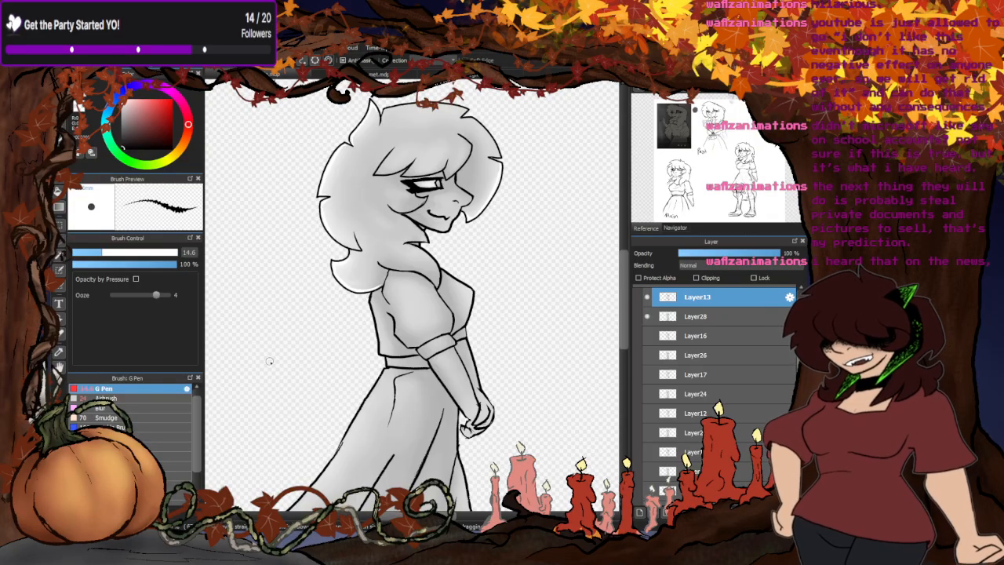
scroll(372, 303, down, 3)
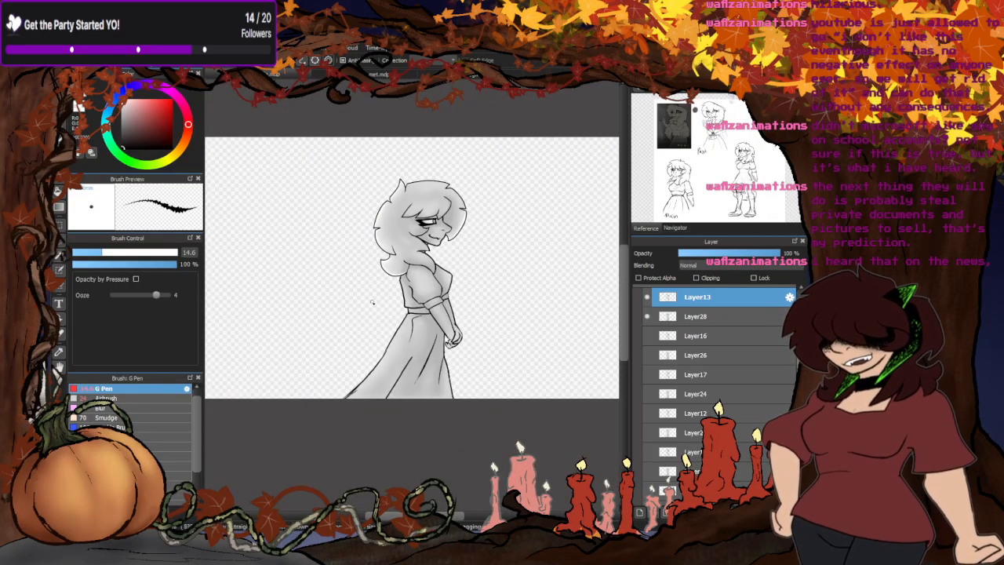
scroll(371, 303, up, 3)
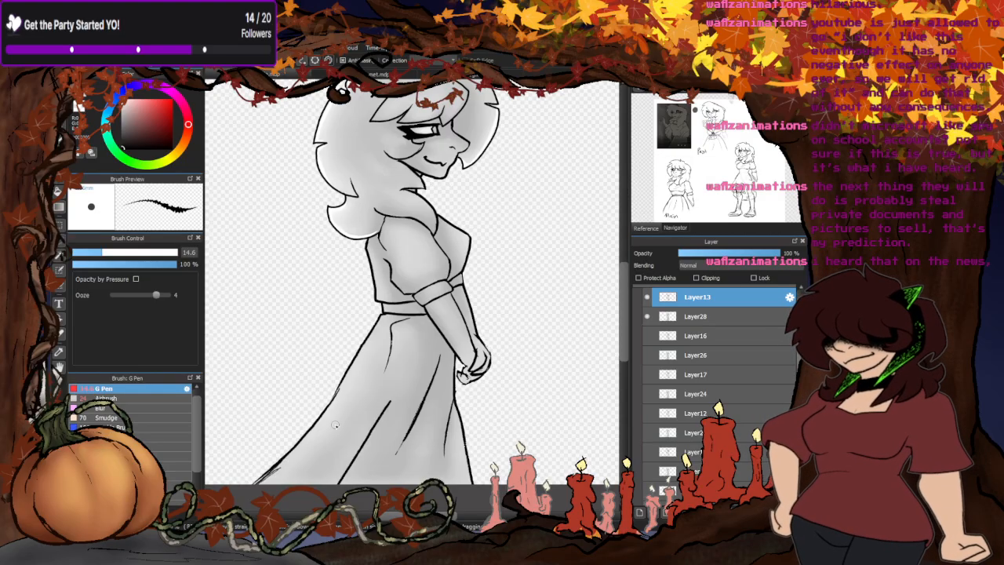
scroll(377, 344, down, 4)
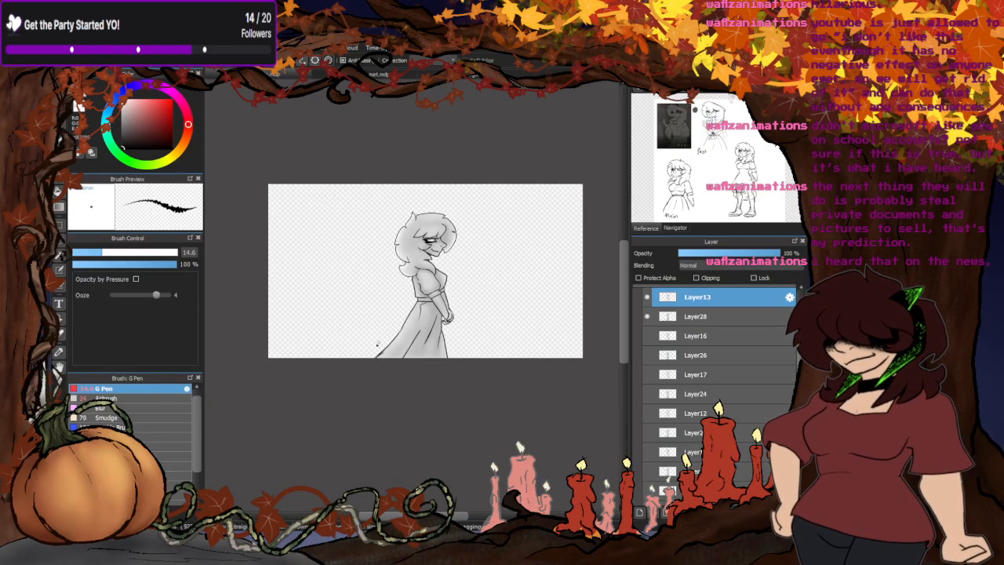
scroll(377, 344, up, 3)
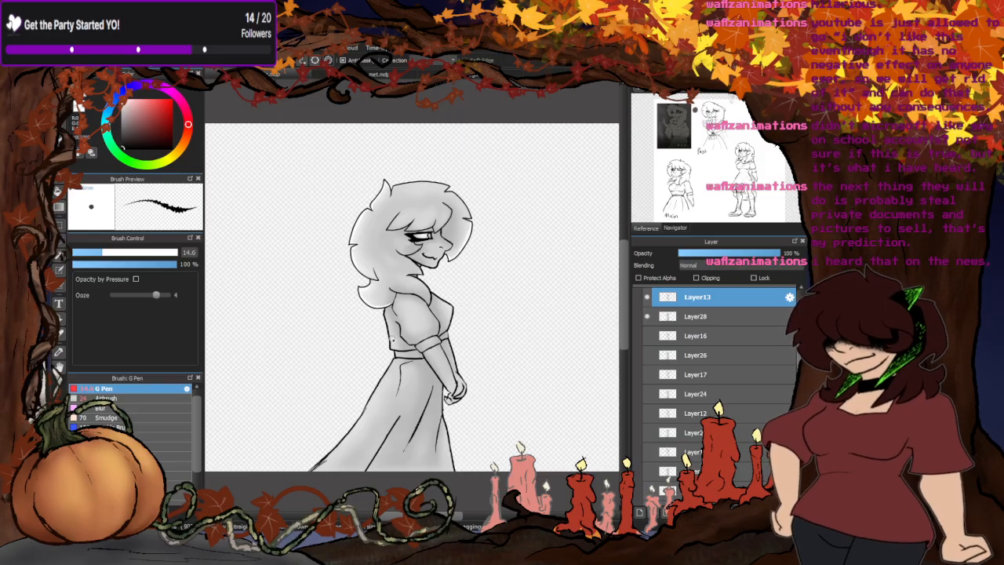
scroll(436, 232, down, 2)
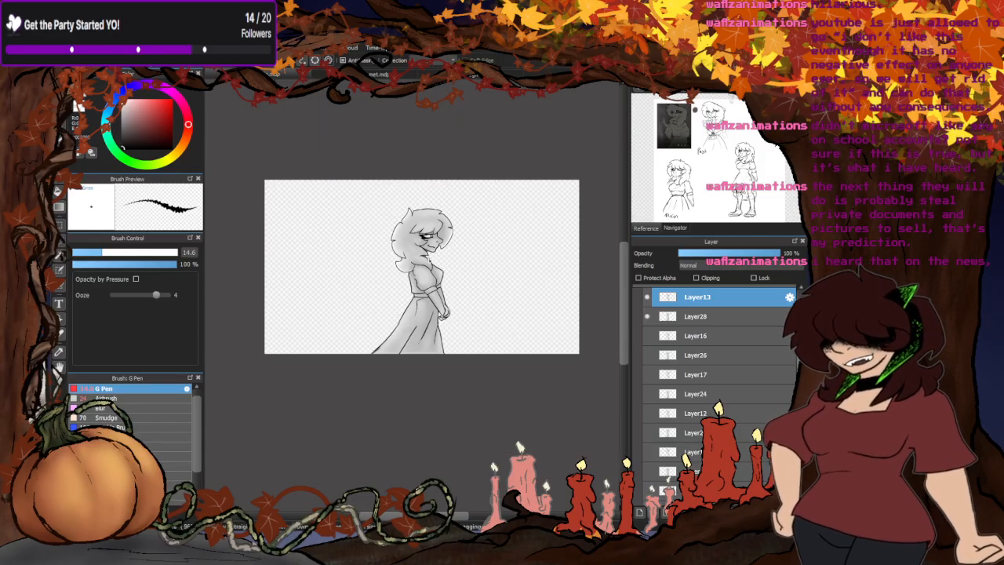
scroll(453, 252, up, 2)
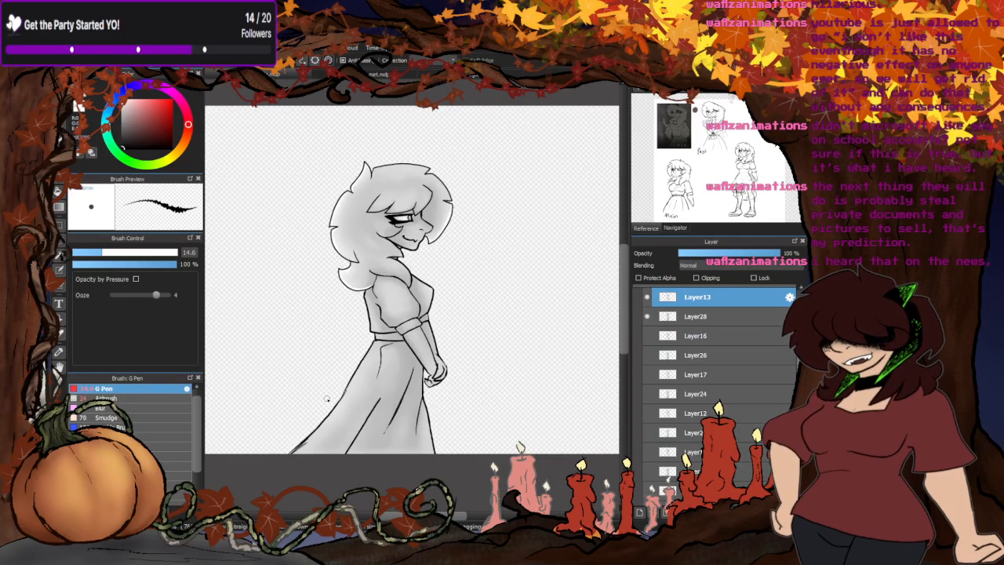
scroll(448, 383, up, 6)
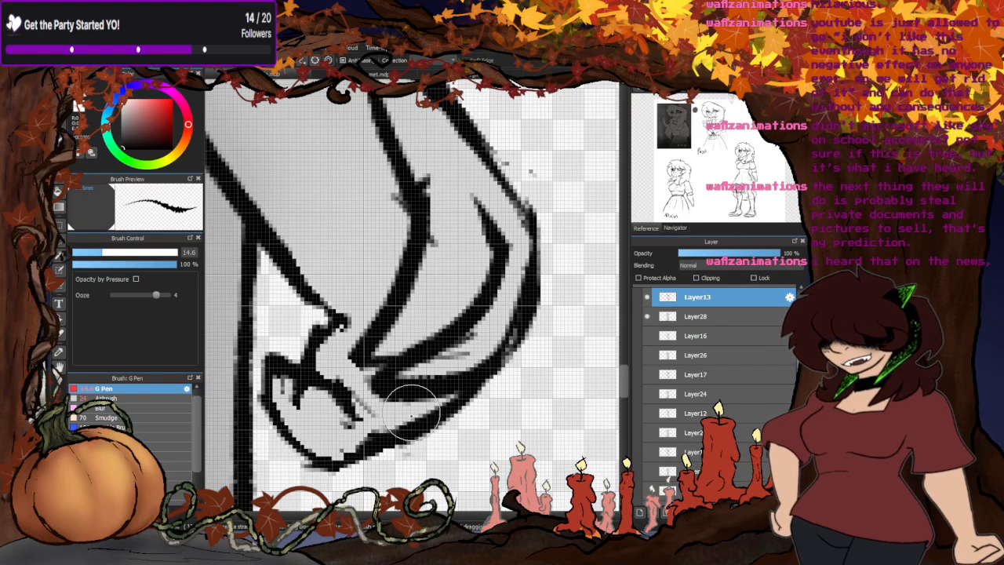
scroll(429, 408, down, 8)
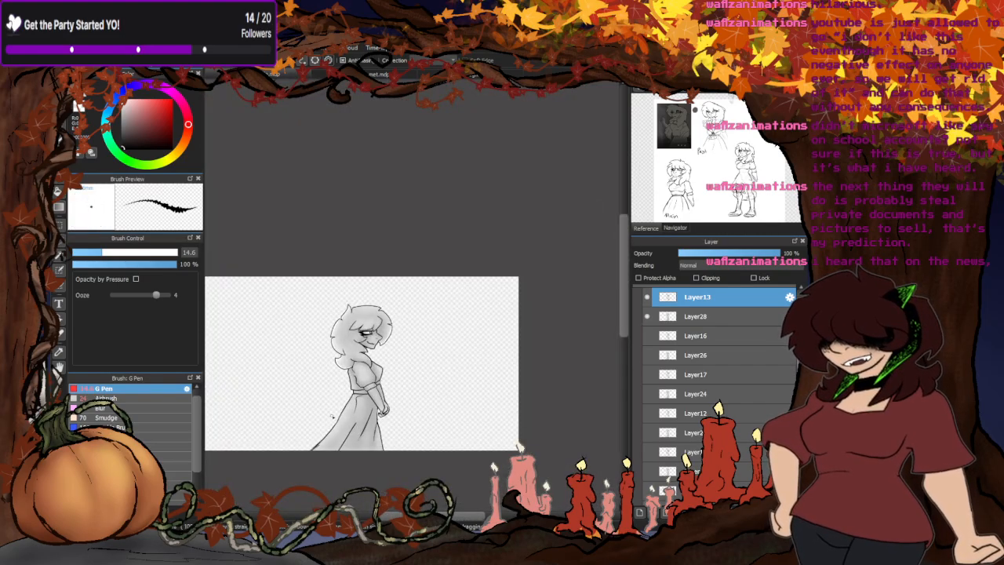
scroll(337, 443, up, 2)
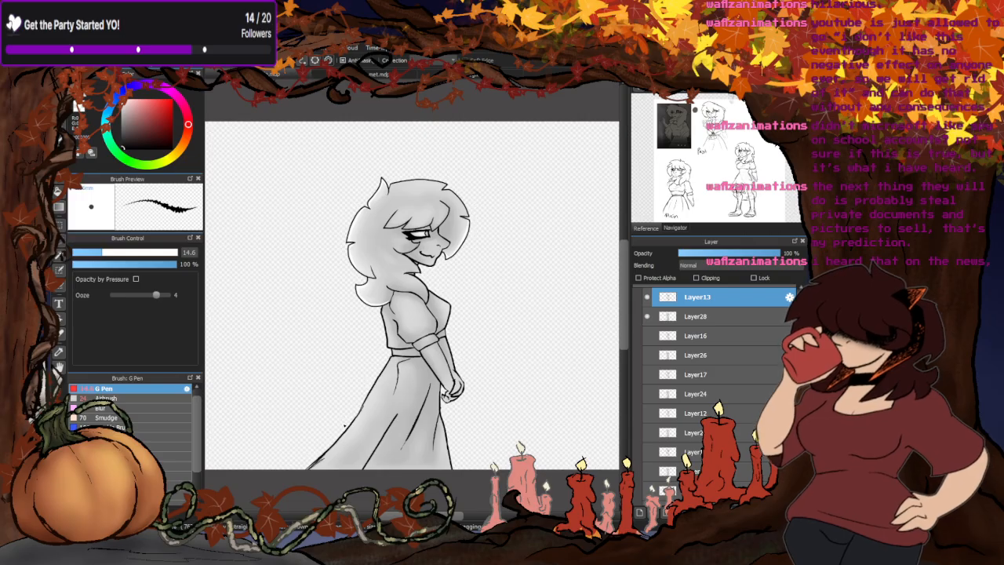
key(alt+5)
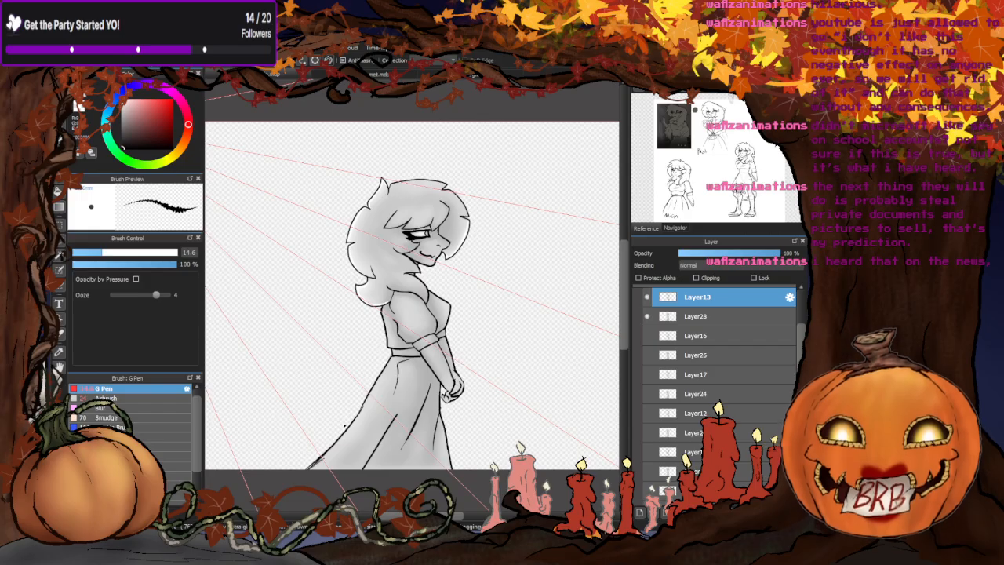
click(250, 93)
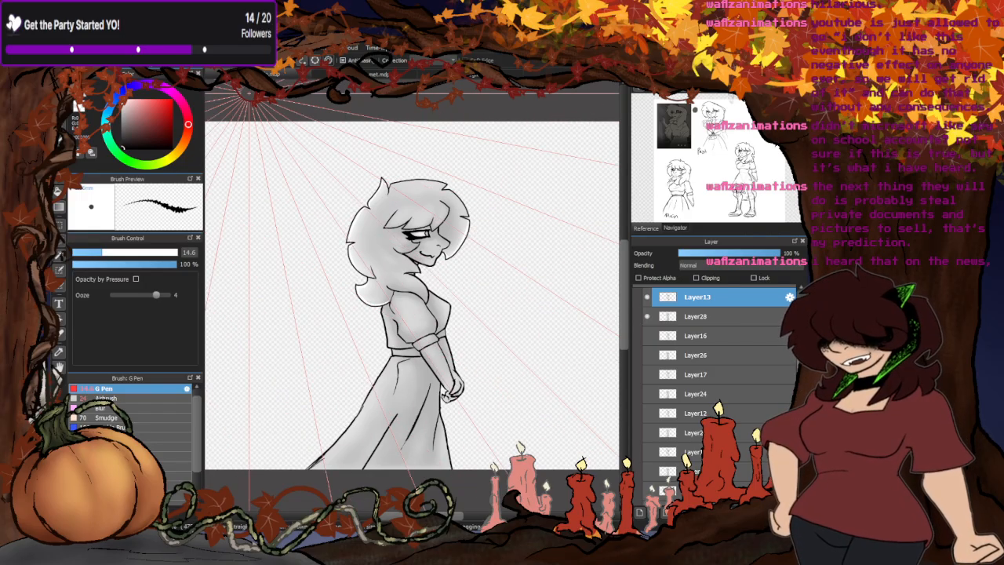
click(235, 60)
- Hide Layer13 and Layer28, and show another pose's shading and line art on the two layers directly below Layer20
scroll(495, 165, down, 2)
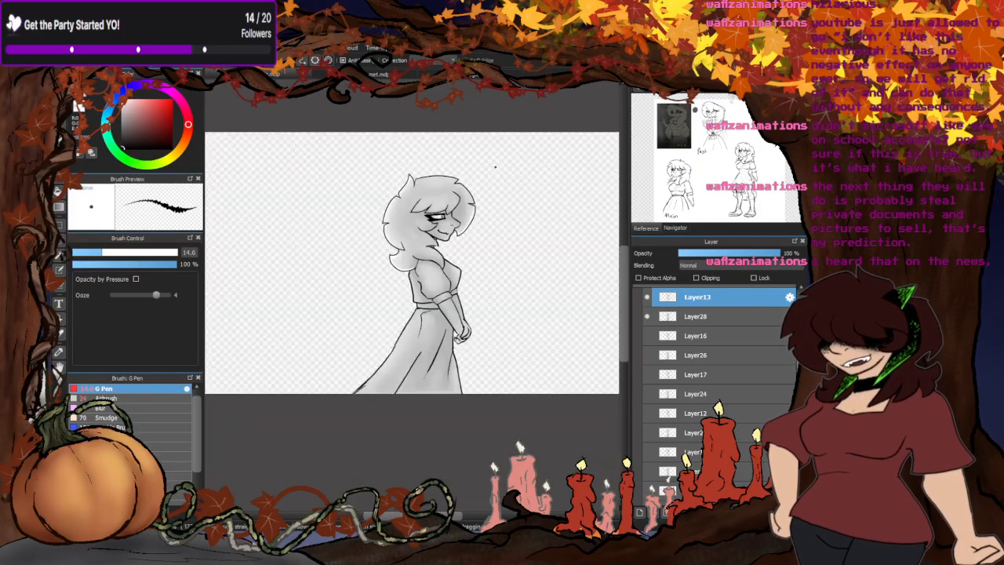
scroll(460, 200, up, 3)
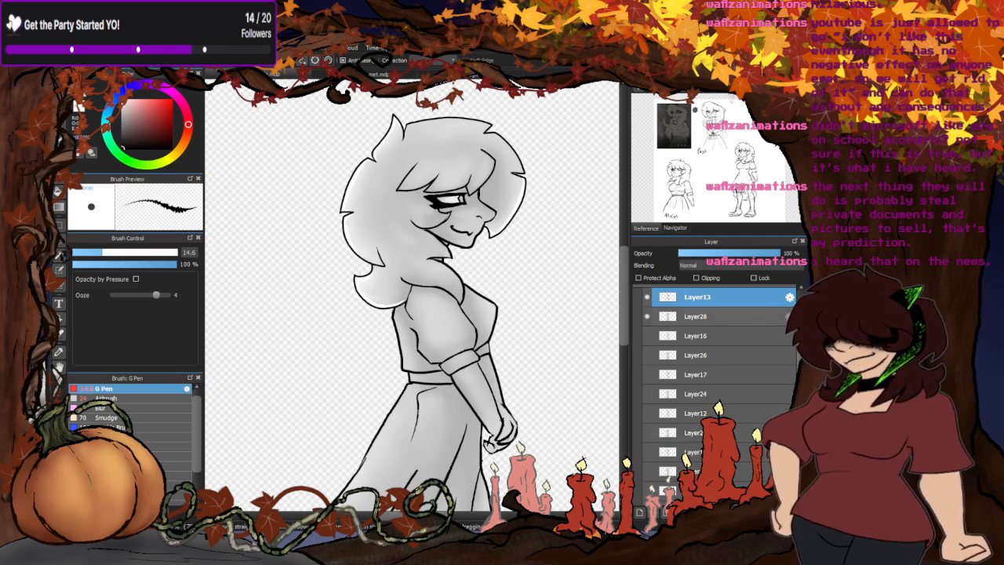
scroll(683, 356, down, 1)
scroll(667, 315, up, 1)
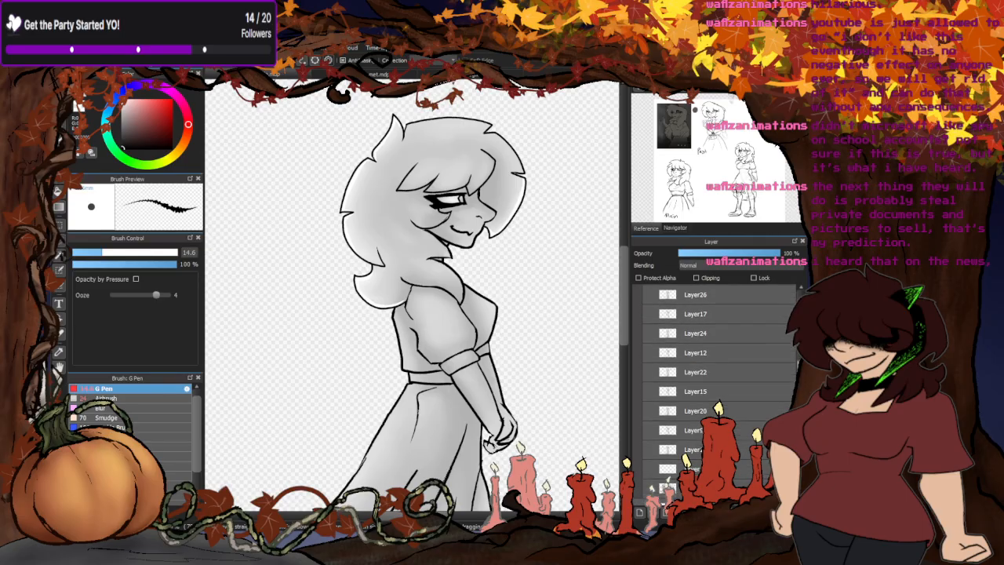
click(647, 296)
click(646, 315)
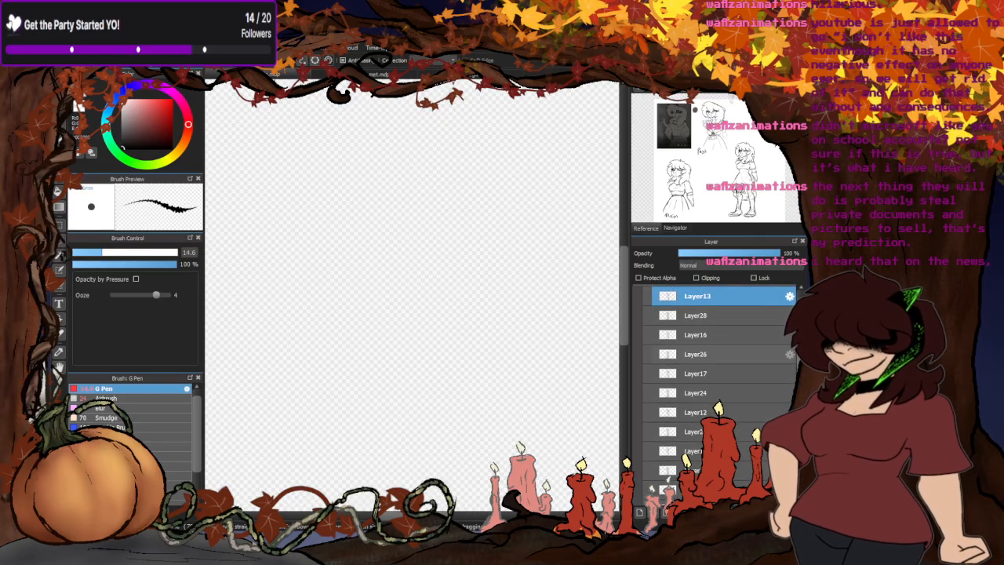
scroll(667, 352, down, 3)
click(647, 436)
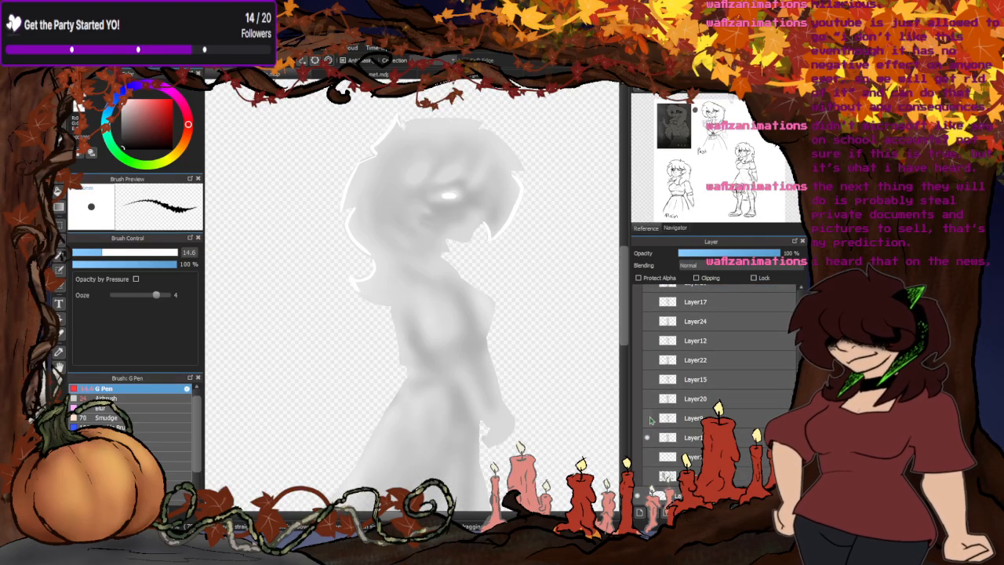
click(647, 418)
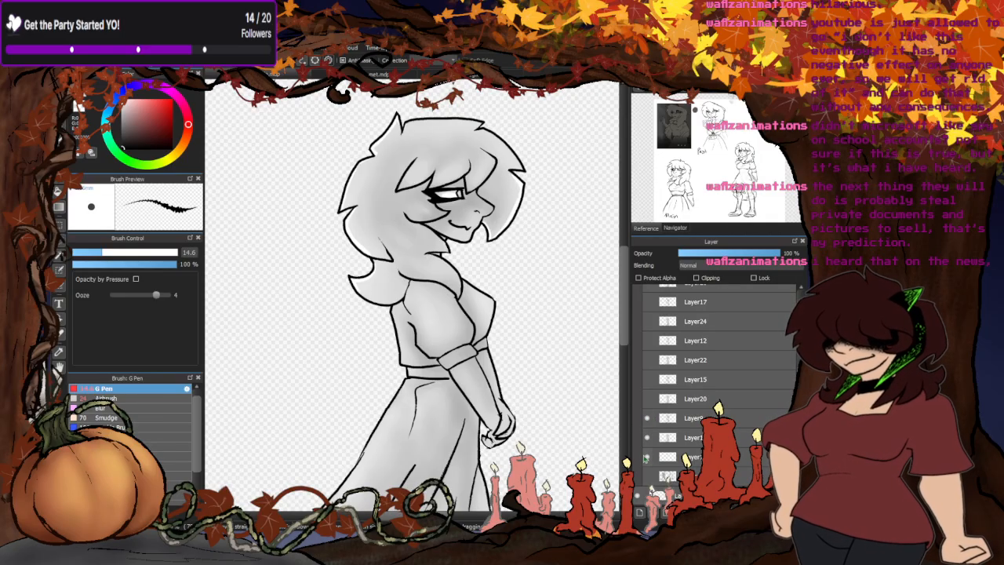
- Examine this pose's back hair highlights up close and compare its line art and shading layers by toggling their visibility
click(647, 418)
click(647, 418)
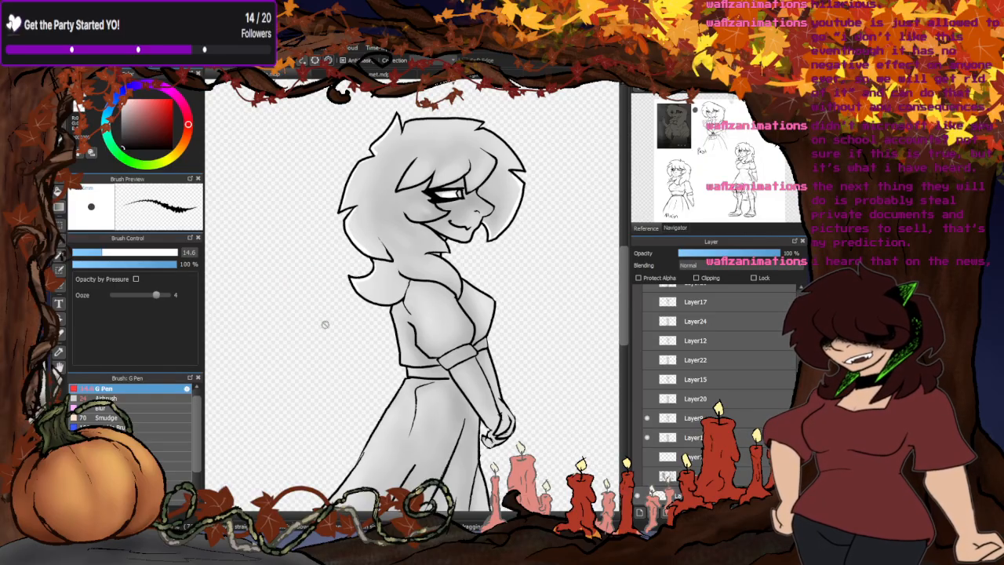
scroll(370, 259, up, 5)
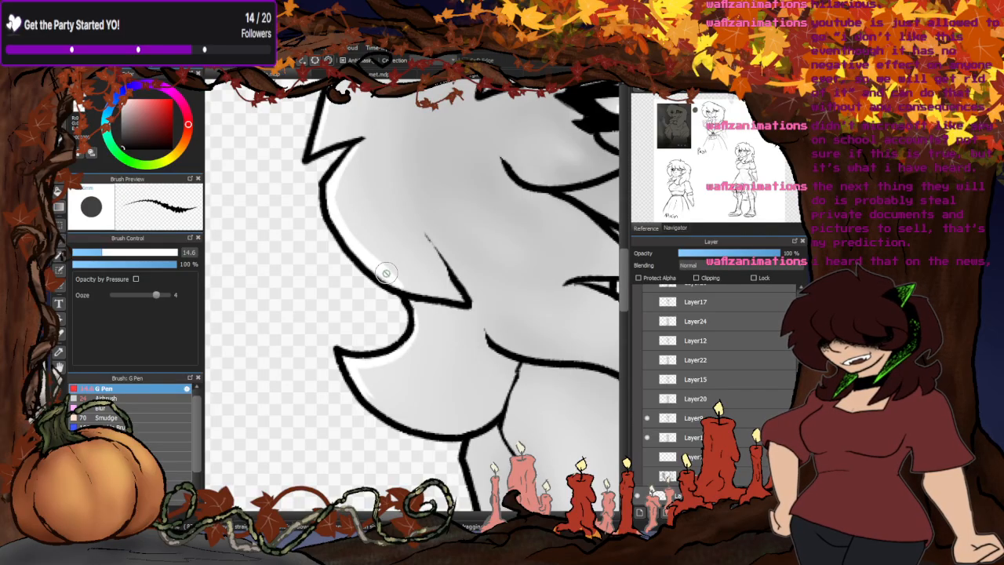
scroll(471, 248, down, 5)
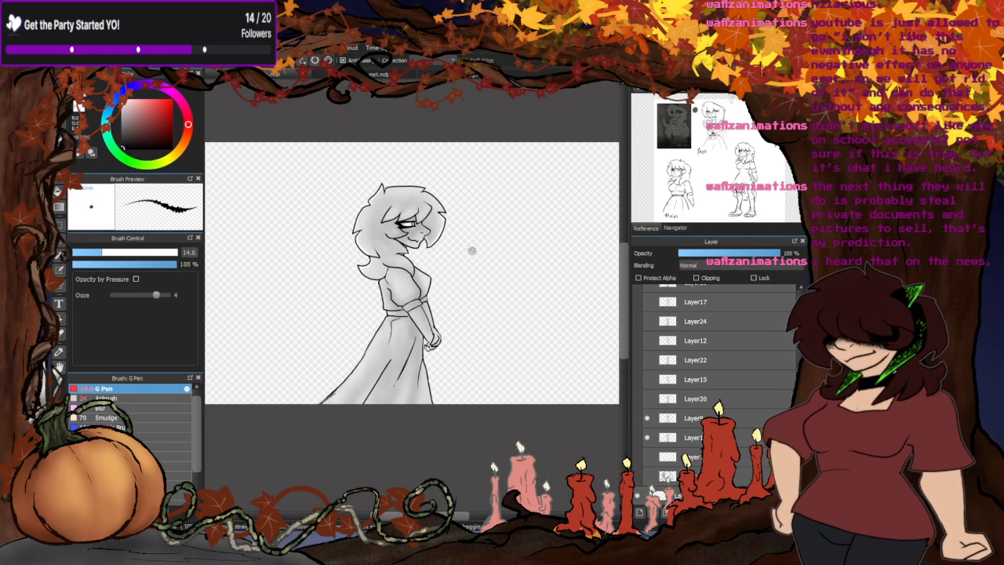
scroll(310, 364, up, 2)
scroll(310, 363, down, 1)
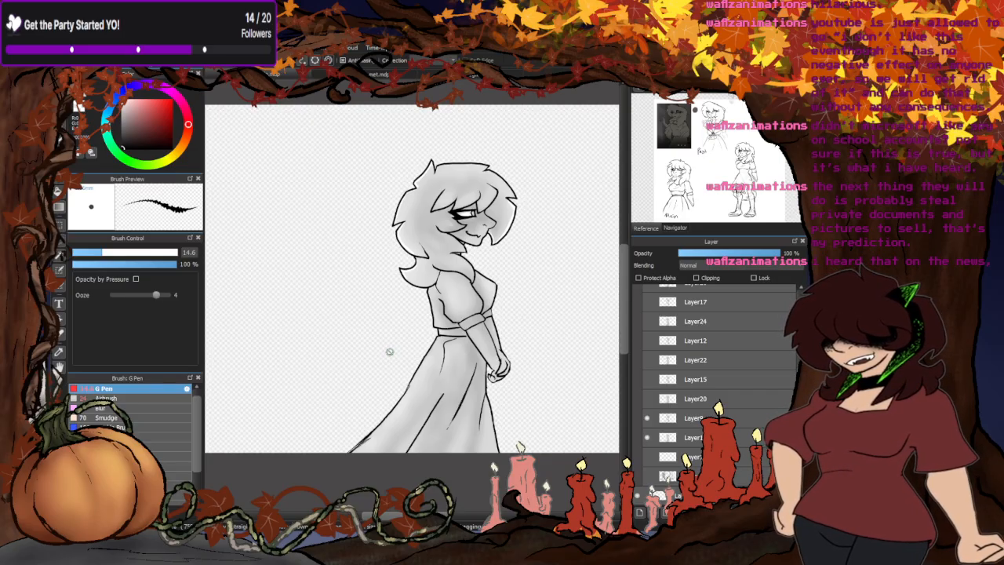
click(647, 437)
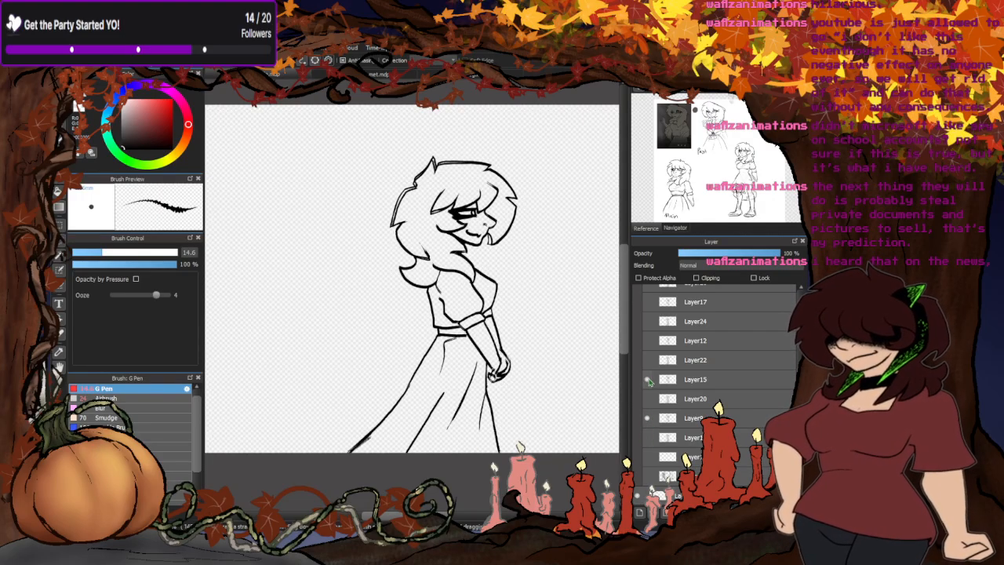
click(647, 417)
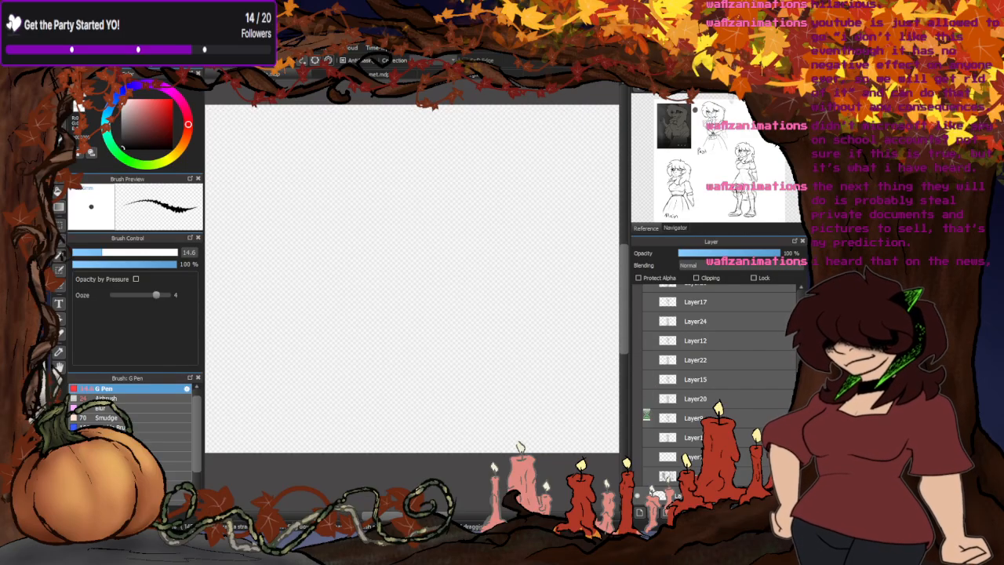
click(647, 417)
click(646, 437)
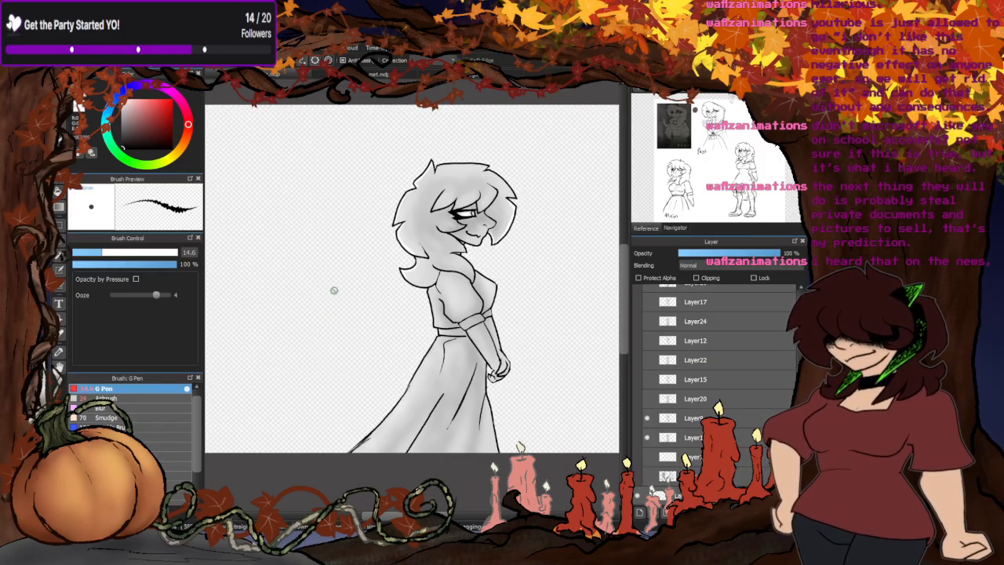
scroll(404, 247, down, 2)
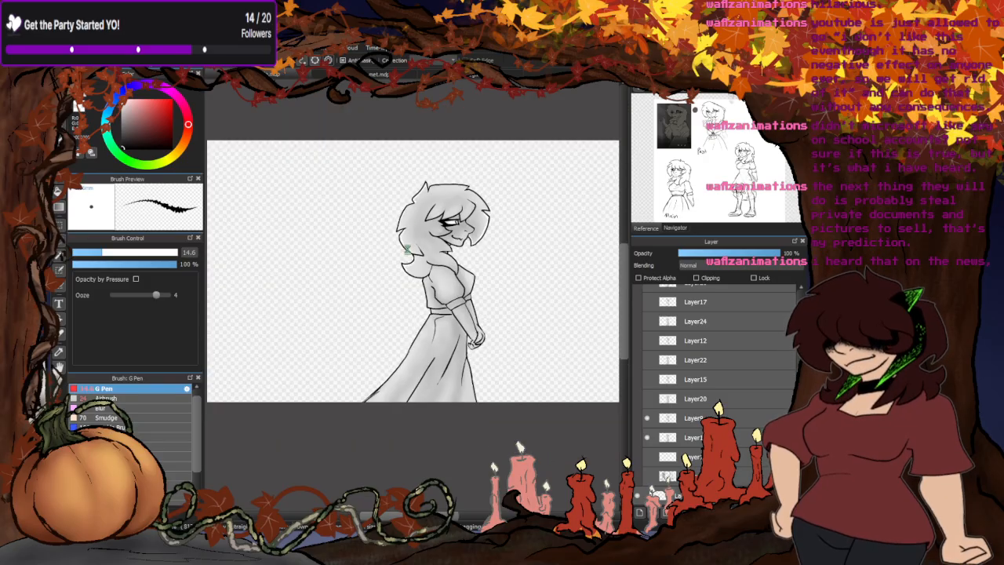
scroll(375, 278, up, 2)
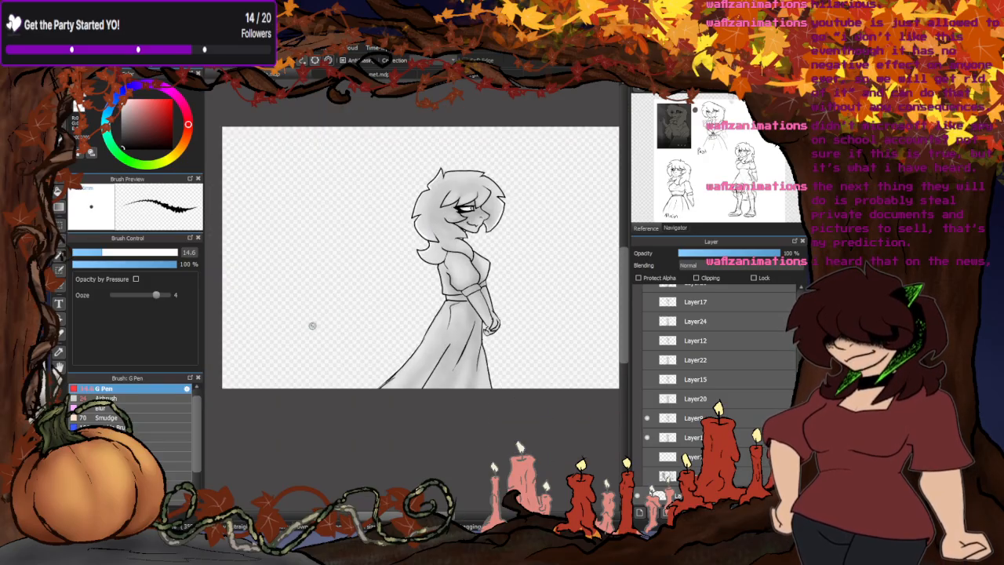
scroll(337, 315, down, 3)
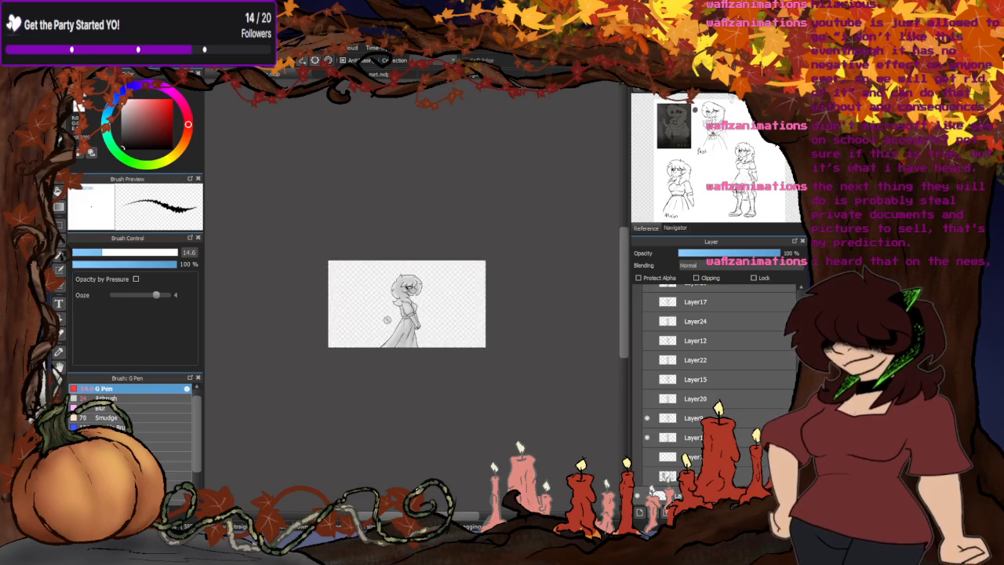
scroll(388, 315, up, 4)
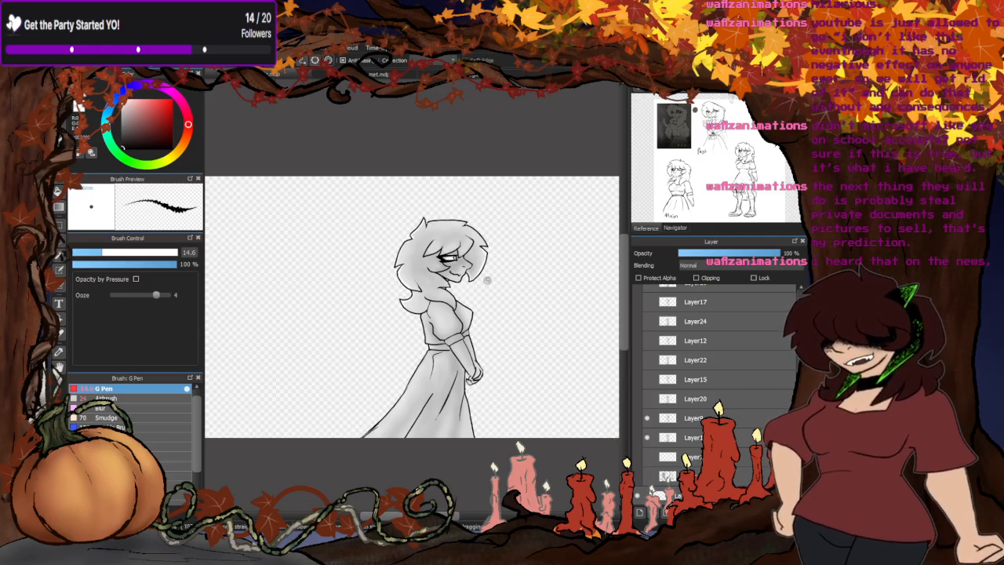
scroll(524, 244, down, 2)
scroll(513, 244, up, 2)
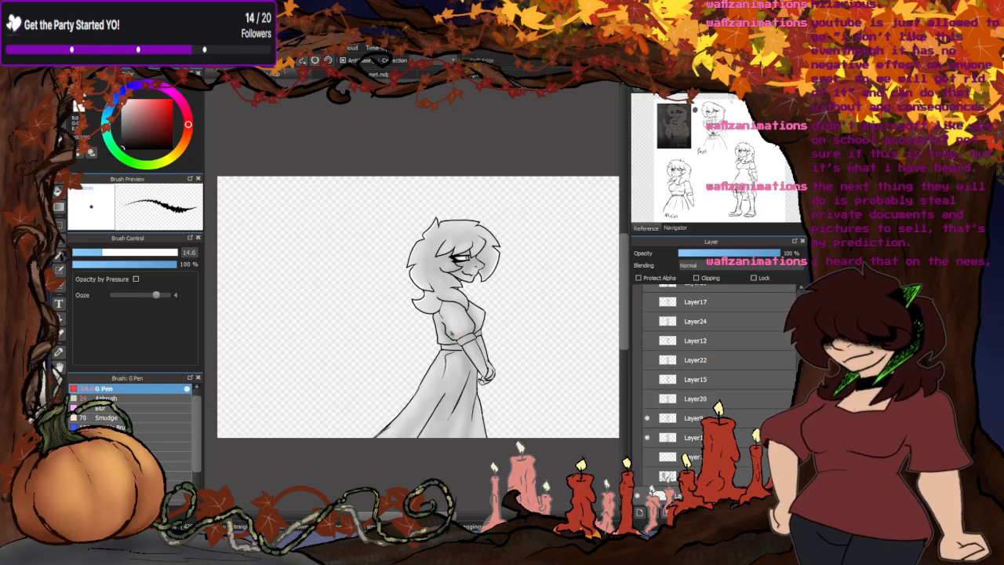
- Hide the current pose's two layers directly below Layer20 and show the pose on Layer20 and Layer15
click(646, 437)
click(647, 418)
click(647, 398)
click(647, 380)
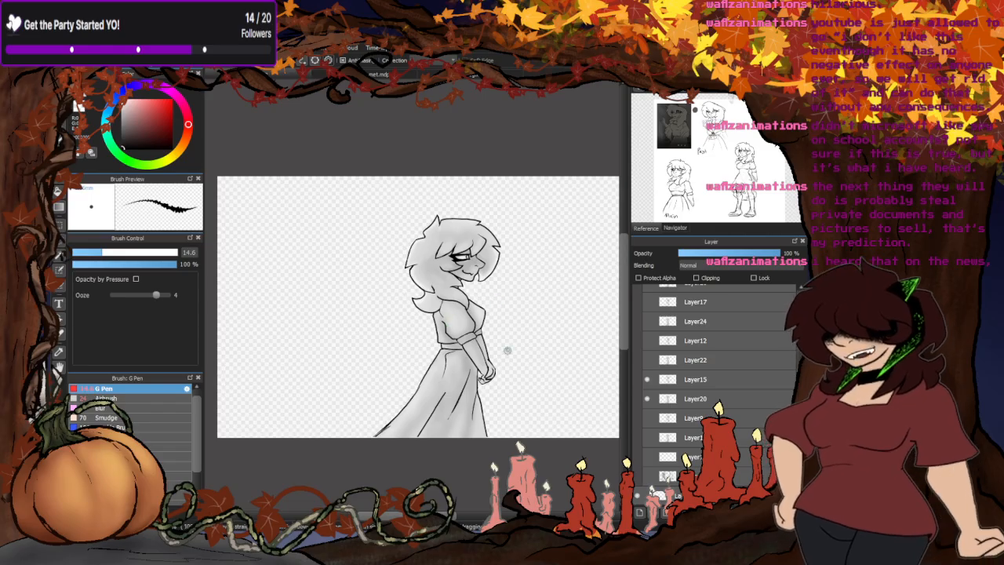
- Hide Layer20 and Layer15, and show the pose on Layer22 and Layer12
click(647, 398)
click(648, 379)
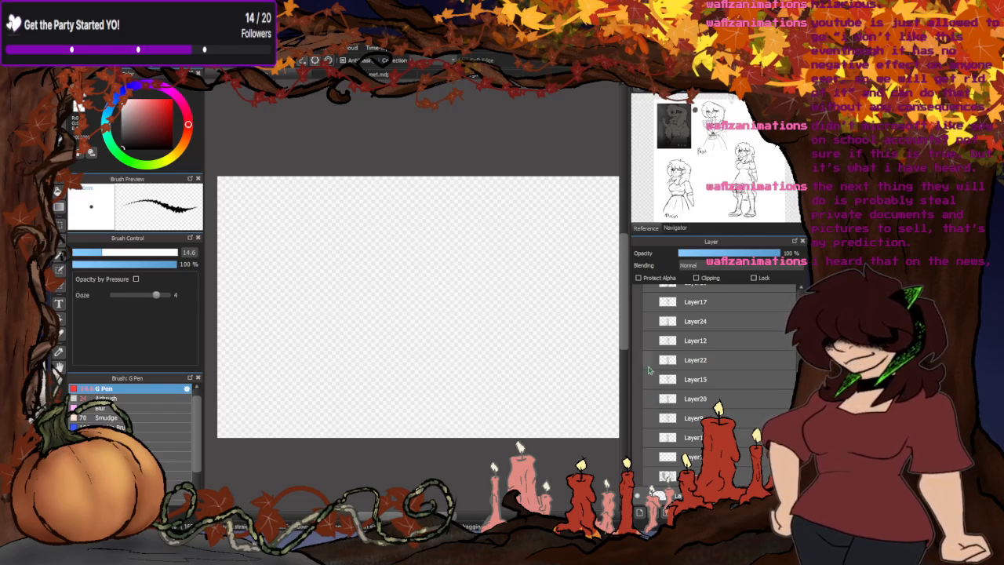
click(648, 359)
click(648, 340)
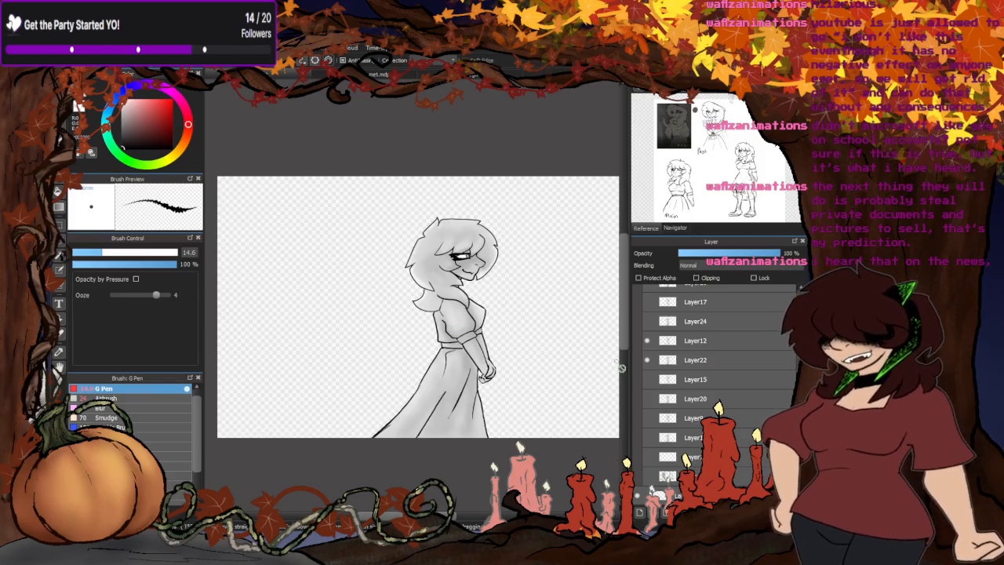
- Hide Layer22 and Layer12, and show the pose on Layer24 and Layer17
click(647, 359)
click(647, 341)
click(647, 320)
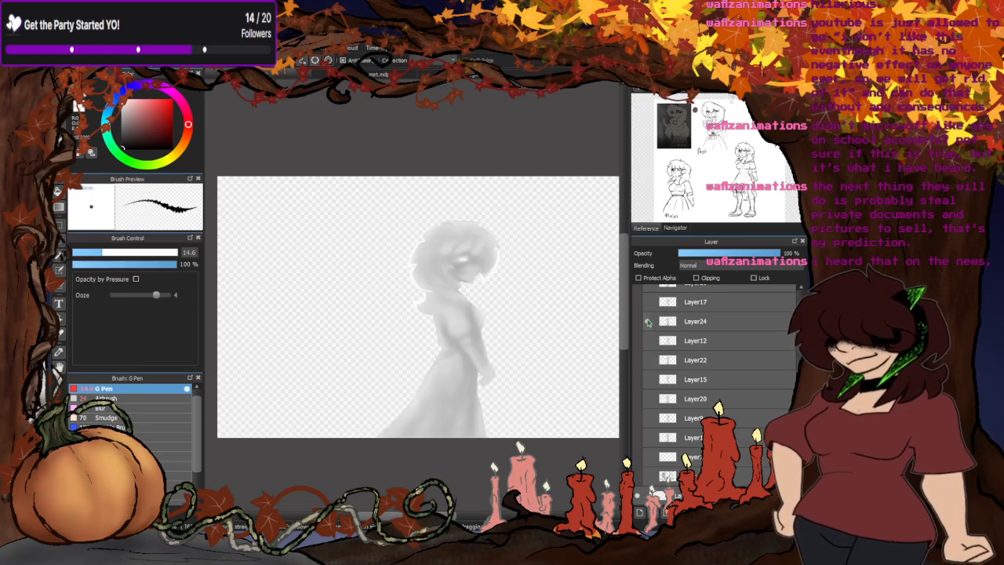
click(647, 301)
scroll(717, 345, up, 3)
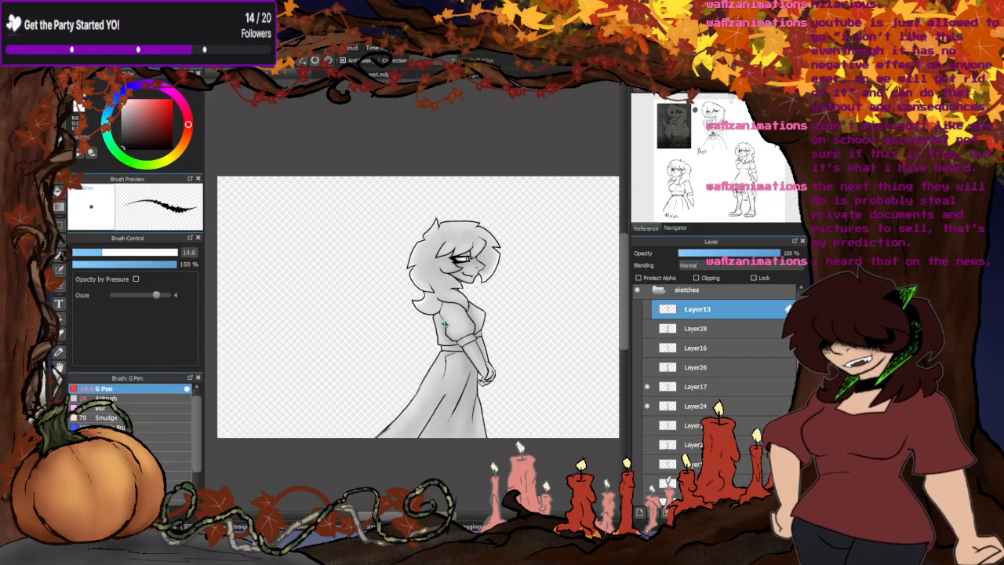
- Hide Layer24 and Layer17, and show the pose on Layer26 and Layer16
click(647, 405)
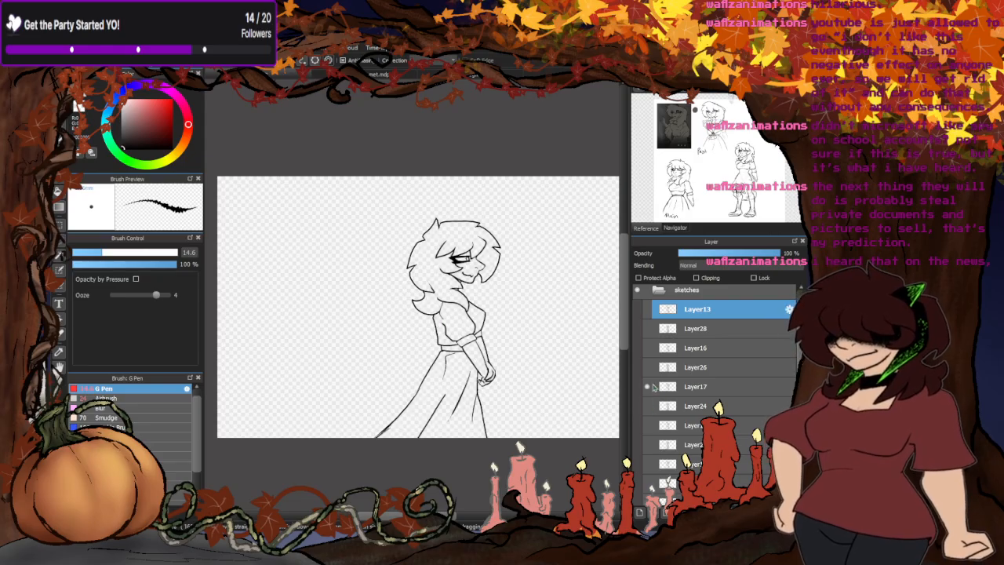
click(647, 386)
click(647, 367)
click(647, 348)
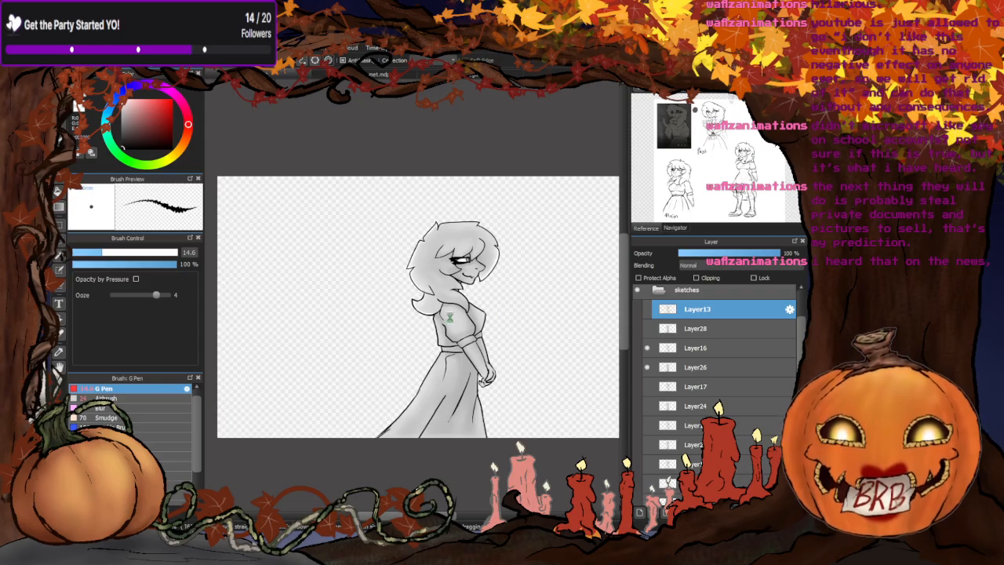
- Hide Layer16 and Layer26, and show the pose on Layer28 and Layer13
click(646, 348)
click(646, 367)
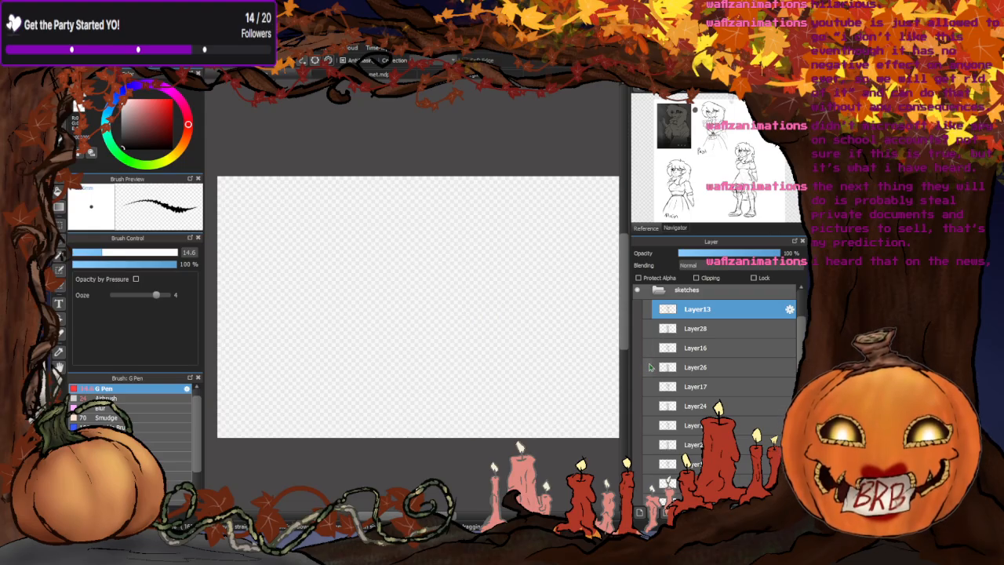
click(647, 328)
click(647, 309)
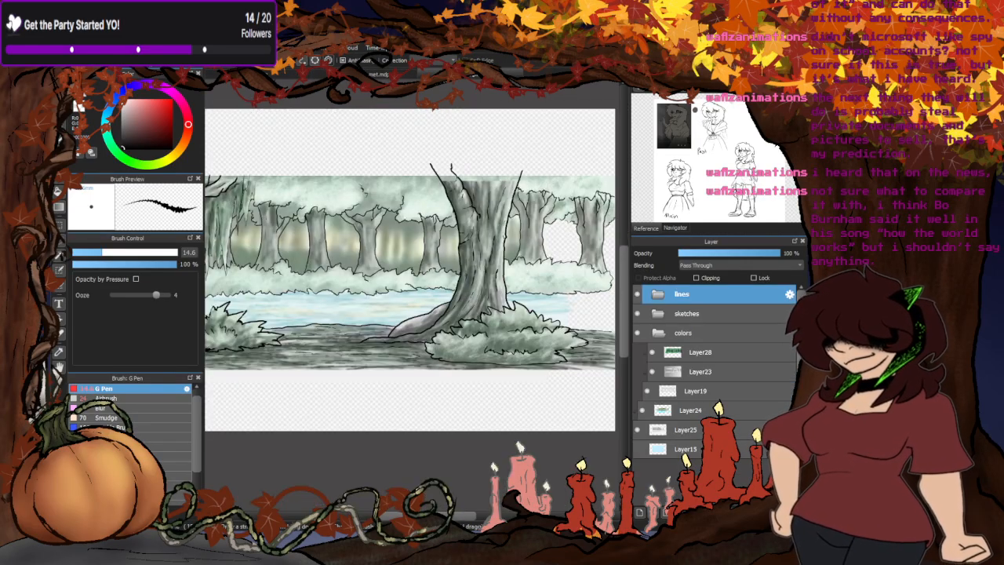
- In the storyboard document, hide the verse 2 group, show and expand the intro group, and select its Layer76
click(462, 81)
click(420, 73)
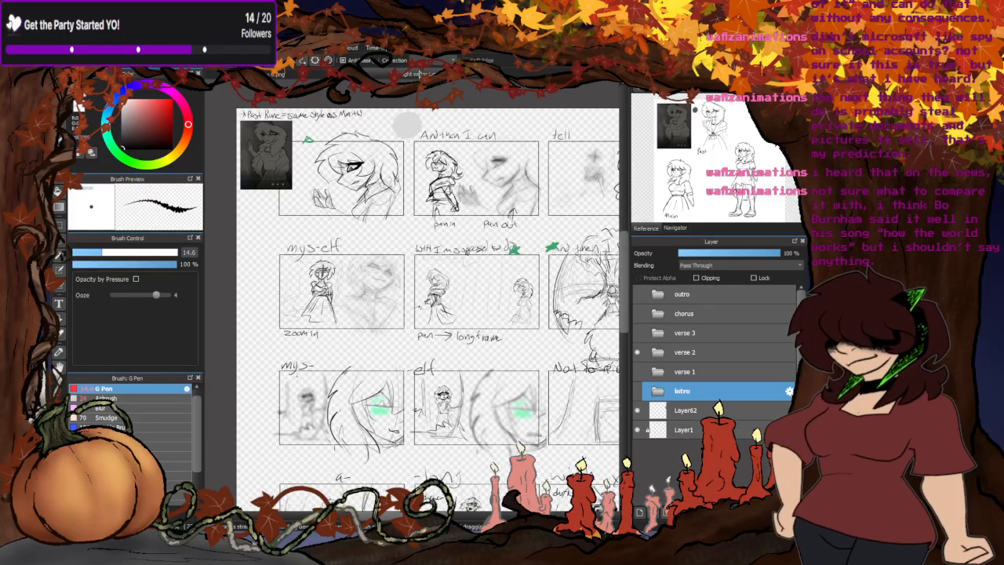
scroll(341, 188, down, 5)
click(637, 352)
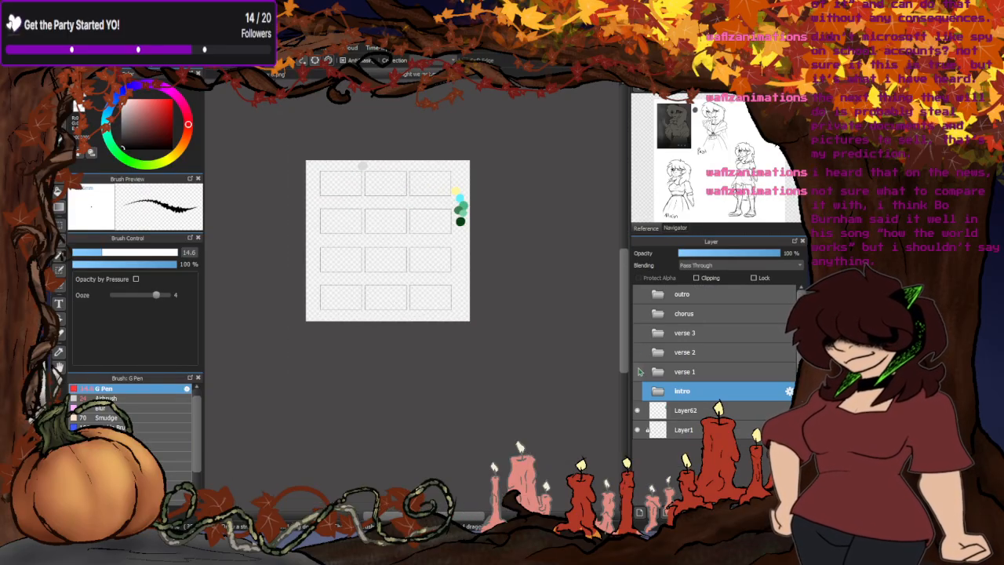
click(637, 390)
click(661, 391)
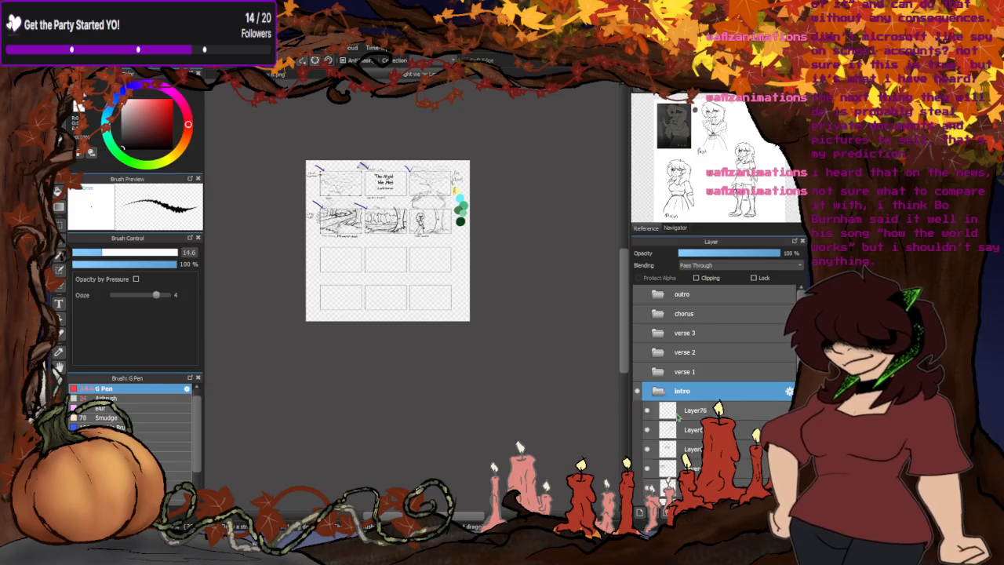
click(679, 412)
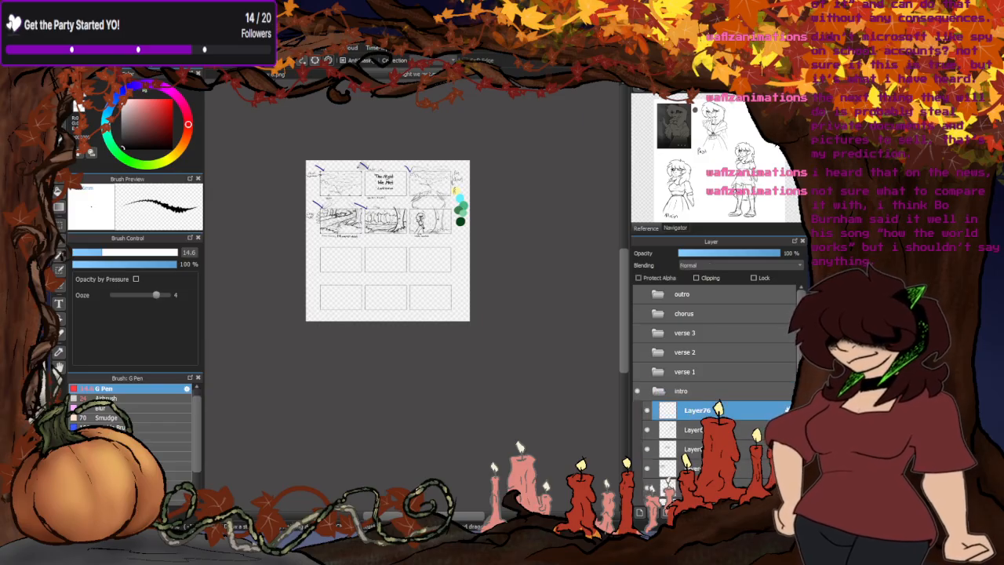
- Choose a violet colour and draw a short mark along the upper edge of the "walk bounce" storyboard panel
click(146, 86)
scroll(428, 225, up, 5)
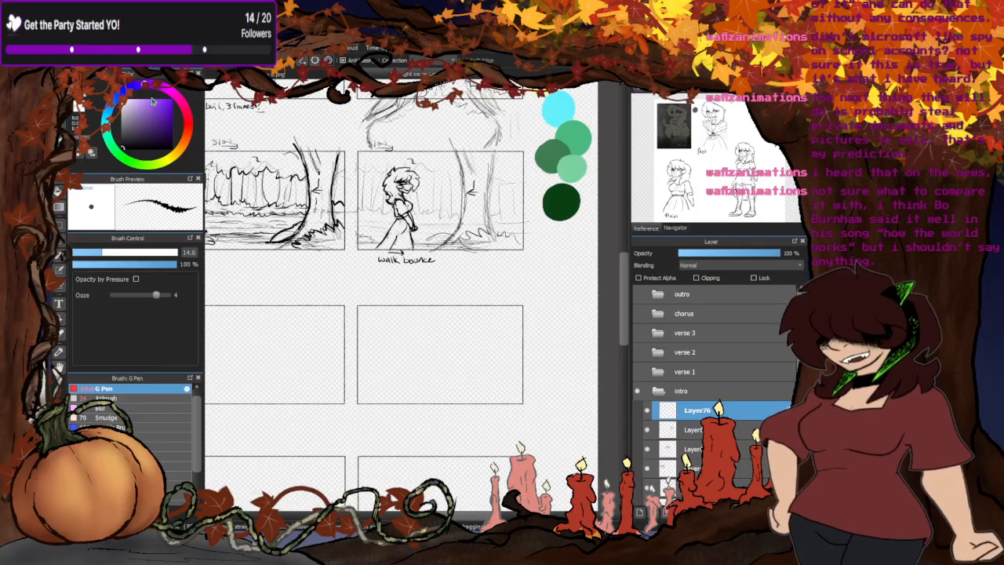
scroll(364, 154, up, 3)
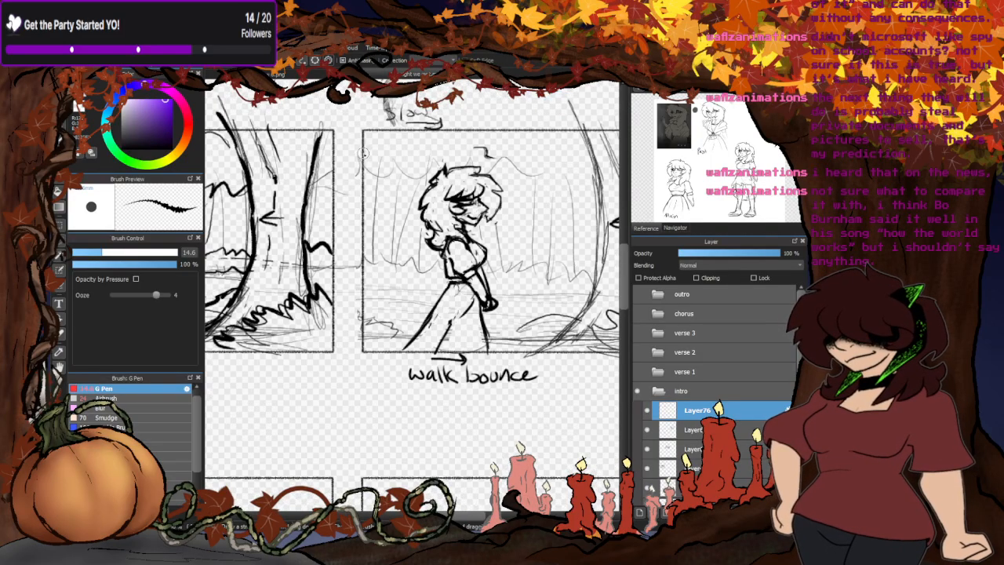
scroll(360, 173, down, 3)
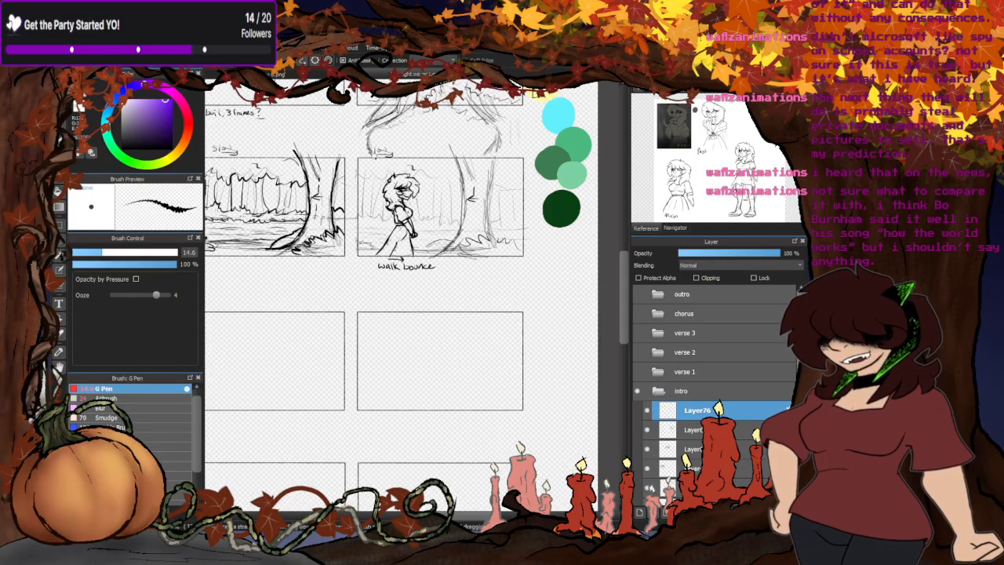
scroll(362, 172, up, 2)
scroll(349, 154, down, 6)
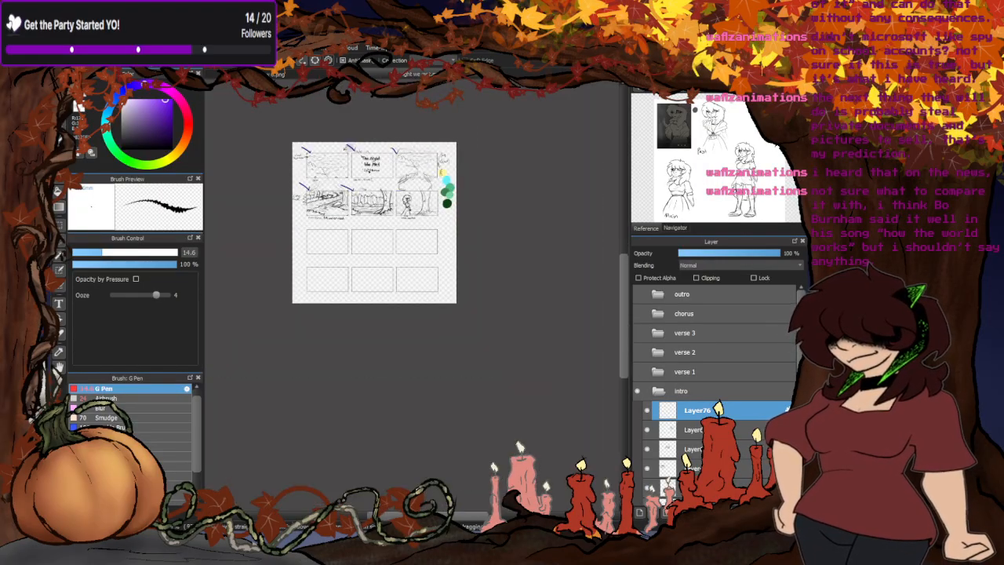
scroll(366, 170, up, 3)
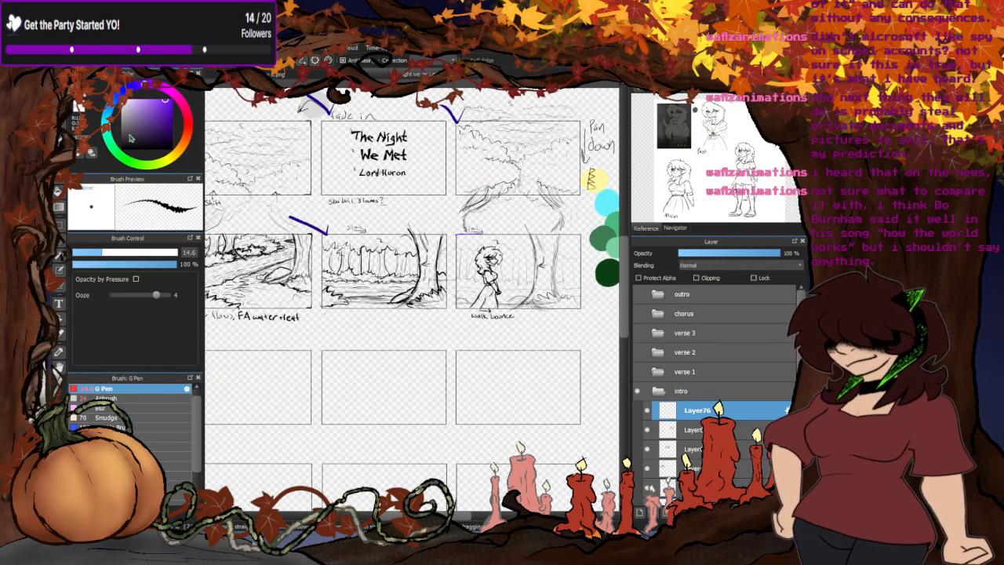
- Return to the character document and view the complete shaded pose
click(276, 77)
scroll(429, 258, down, 2)
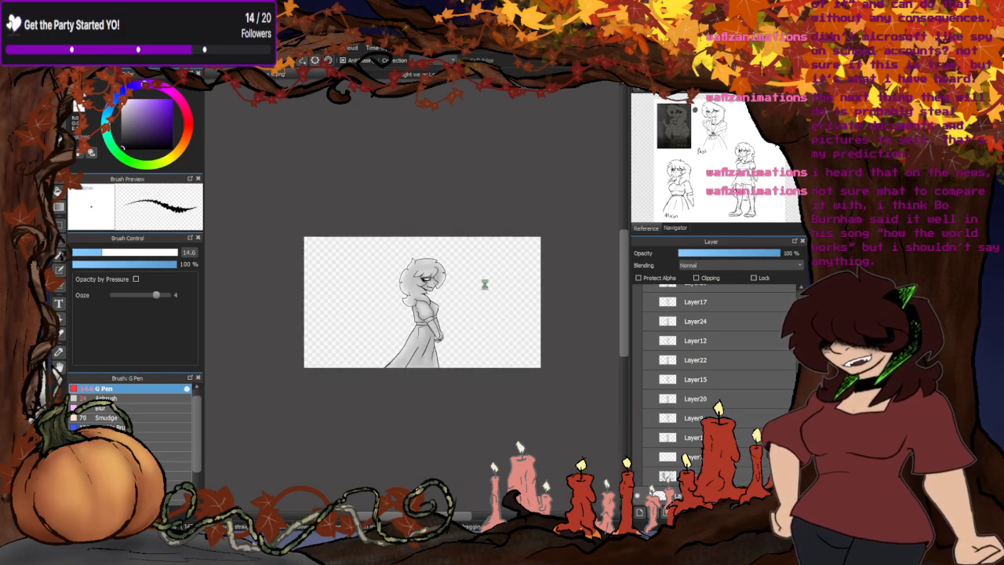
scroll(465, 301, up, 2)
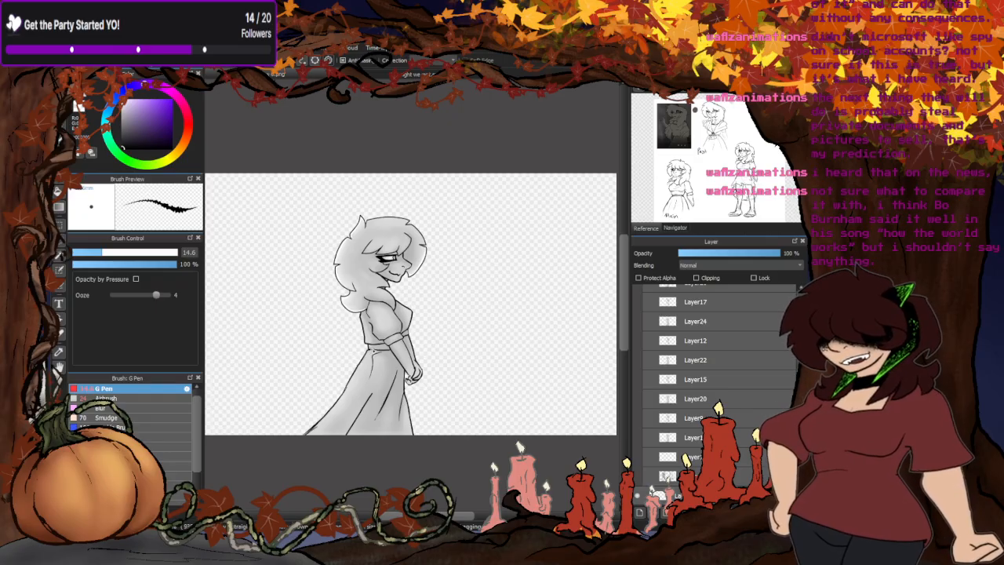
- Fit the whole storyboard page in view, collapse and hide the intro group, and show the verse 1 group
click(420, 74)
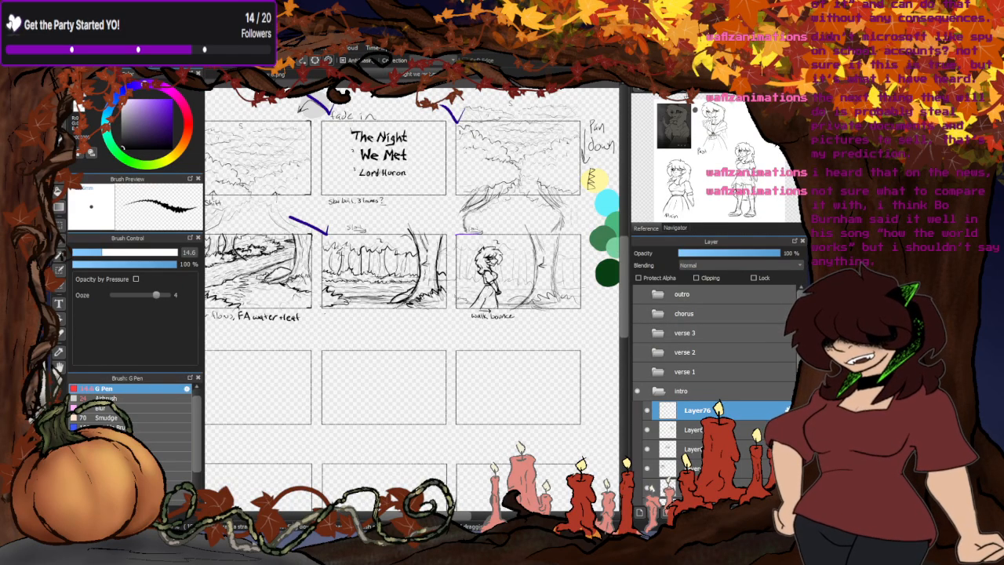
click(675, 227)
key(ctrl+0)
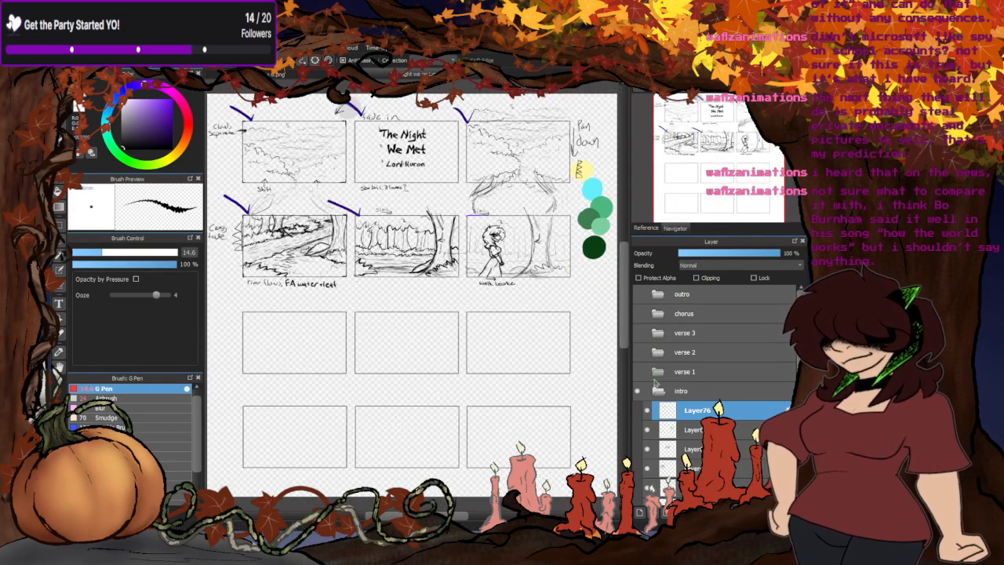
click(658, 390)
click(637, 390)
click(637, 371)
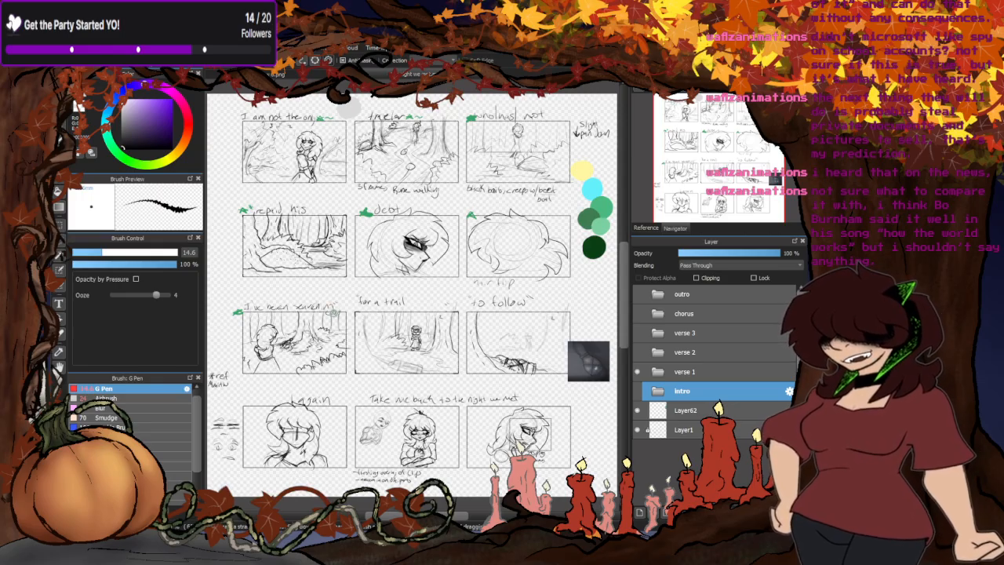
- Compare the intro storyboard panels with the verse 1 panels by switching the visibility of the two groups
click(637, 373)
click(637, 391)
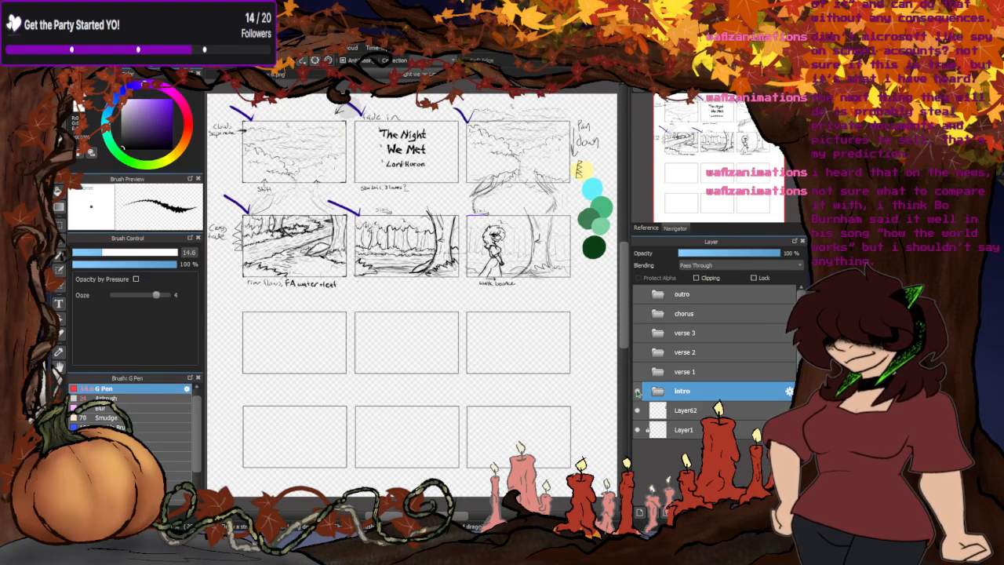
click(636, 391)
click(637, 371)
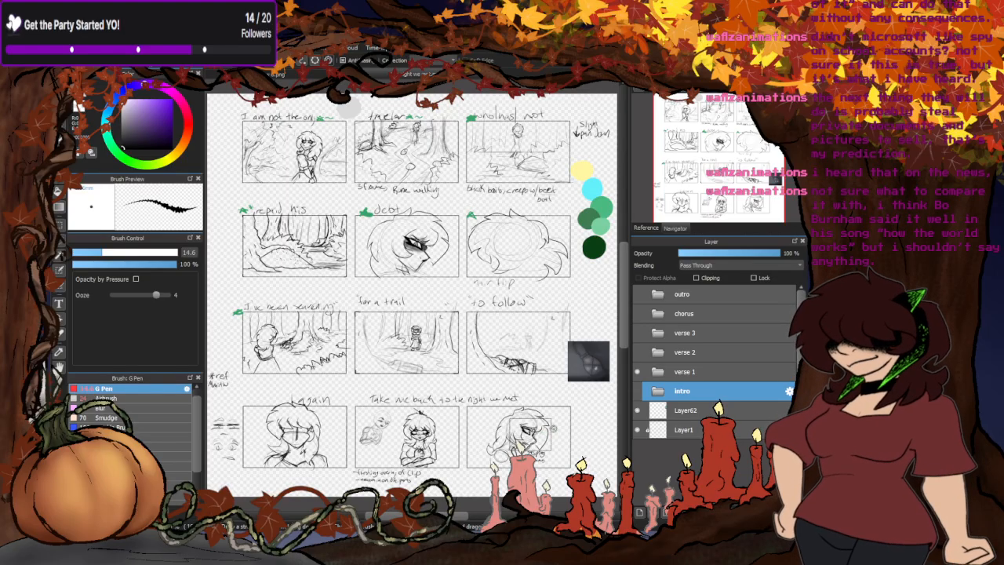
- Return to the character document and collapse its sketches group
click(303, 78)
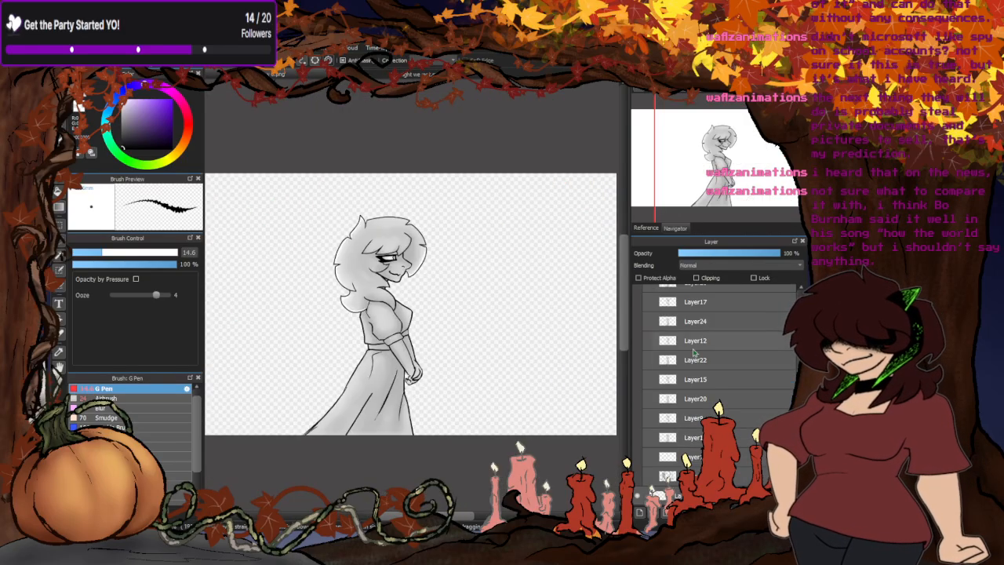
scroll(663, 358, up, 3)
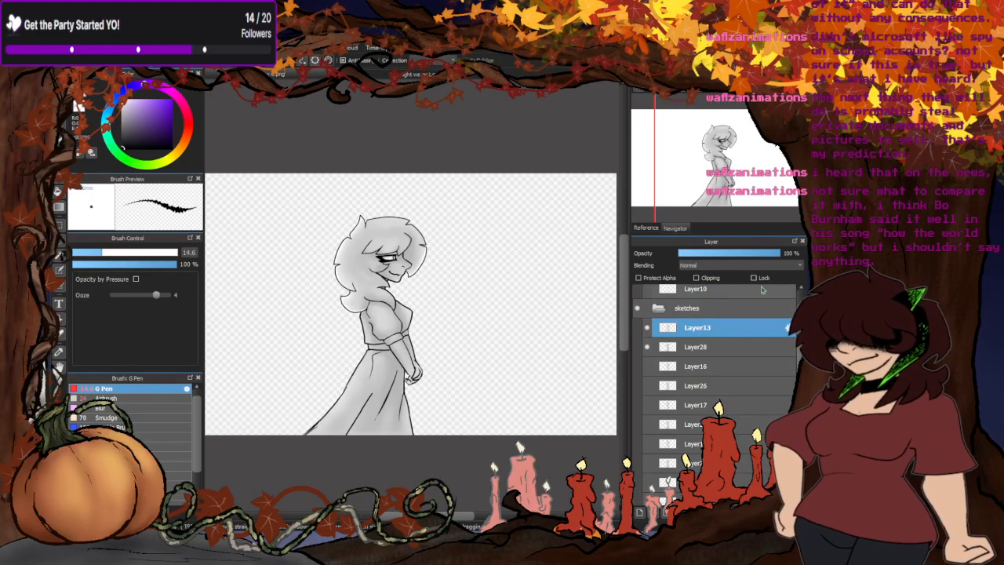
click(658, 308)
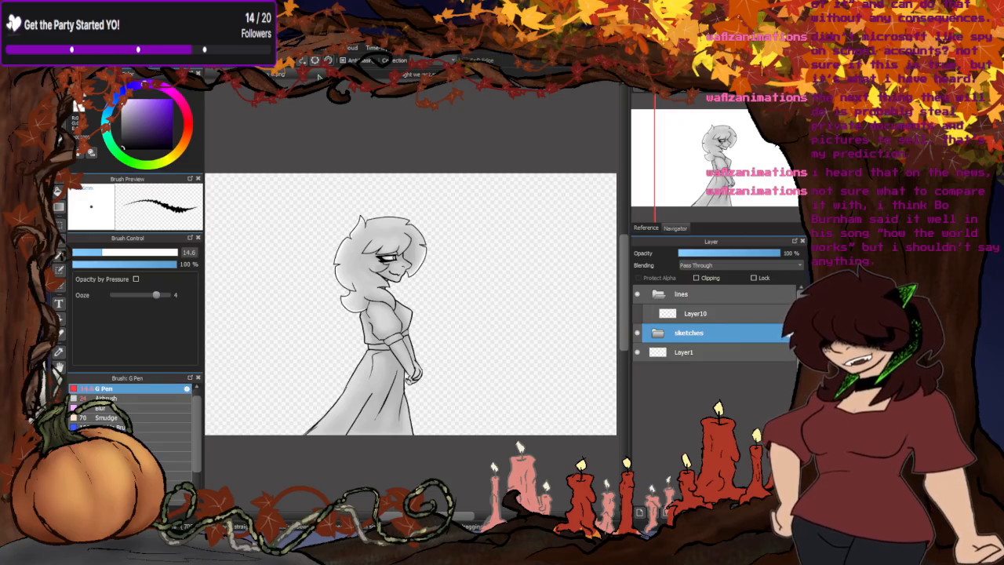
- Close the character document and view the verse 1 panels of the storyboard up close
click(341, 76)
scroll(337, 319, down, 4)
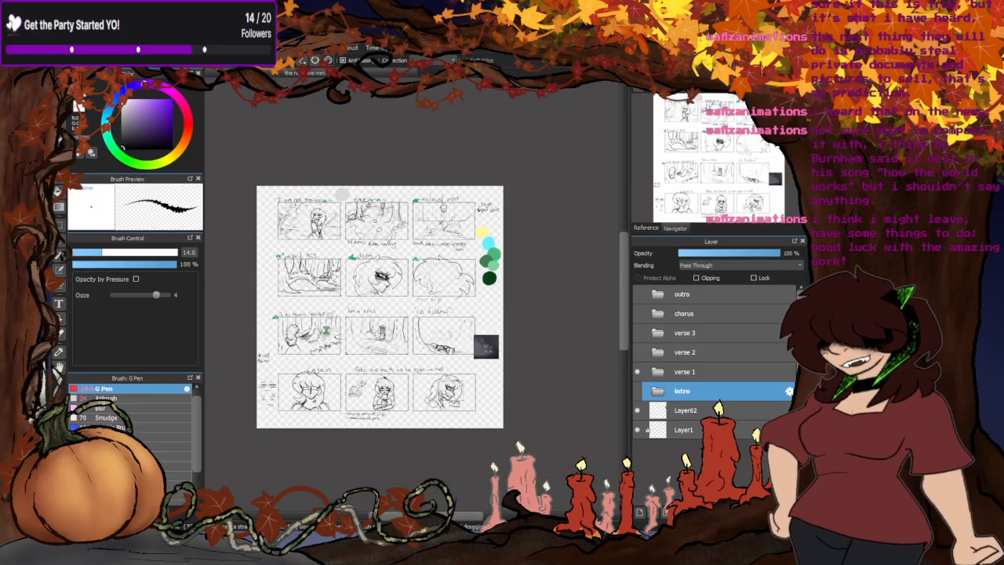
scroll(353, 304, up, 5)
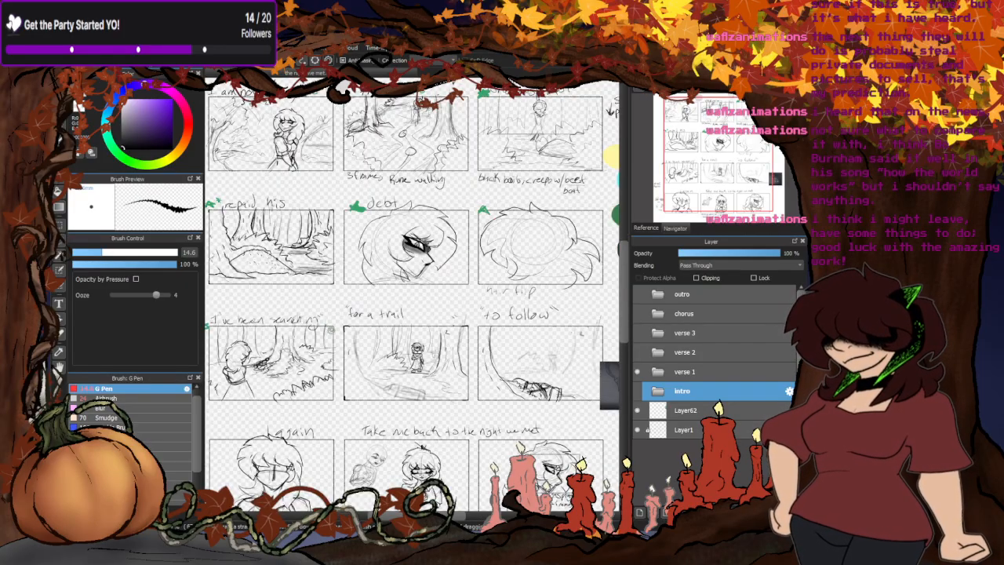
- Review the verse 1 storyboard panels up close and as a whole page, toggling the group's visibility off and on
scroll(390, 325, down, 2)
scroll(381, 283, up, 2)
scroll(428, 277, down, 2)
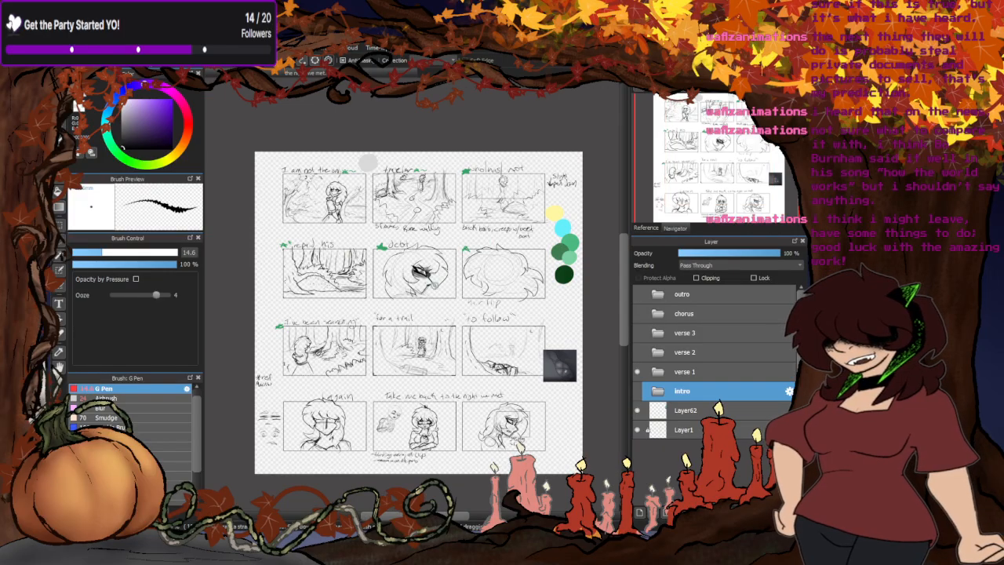
scroll(434, 285, up, 2)
scroll(357, 319, down, 2)
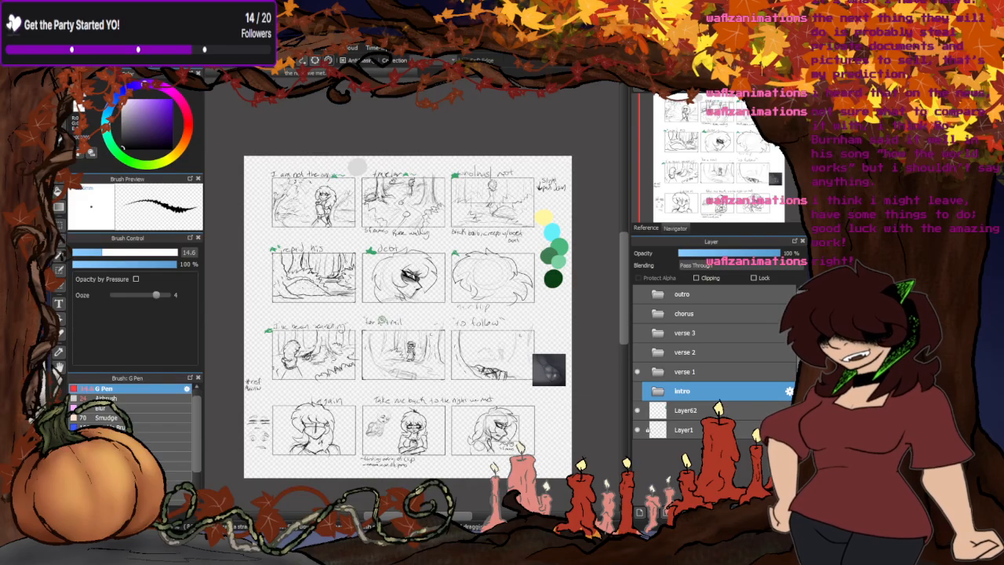
click(636, 372)
click(637, 372)
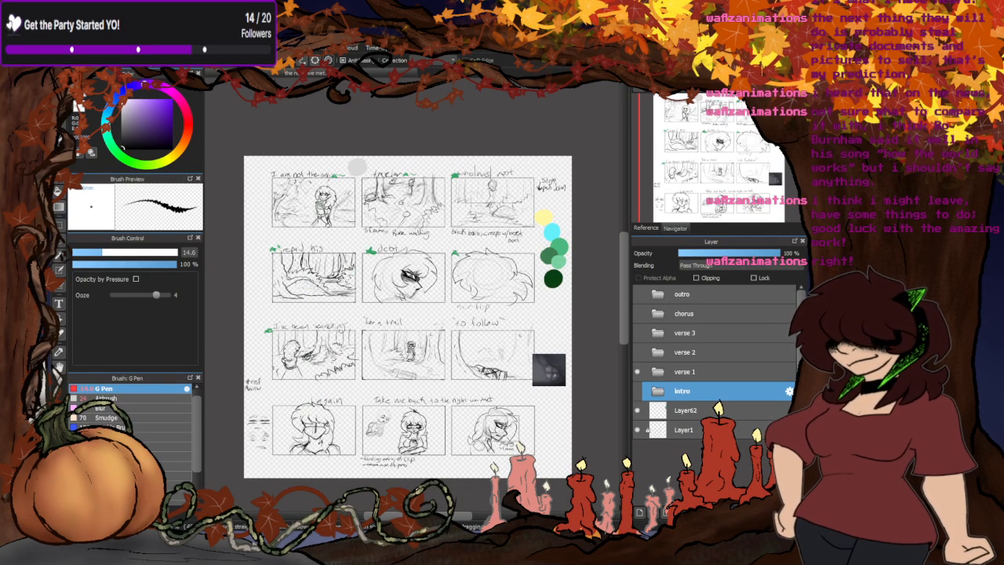
scroll(320, 205, up, 2)
scroll(347, 219, down, 2)
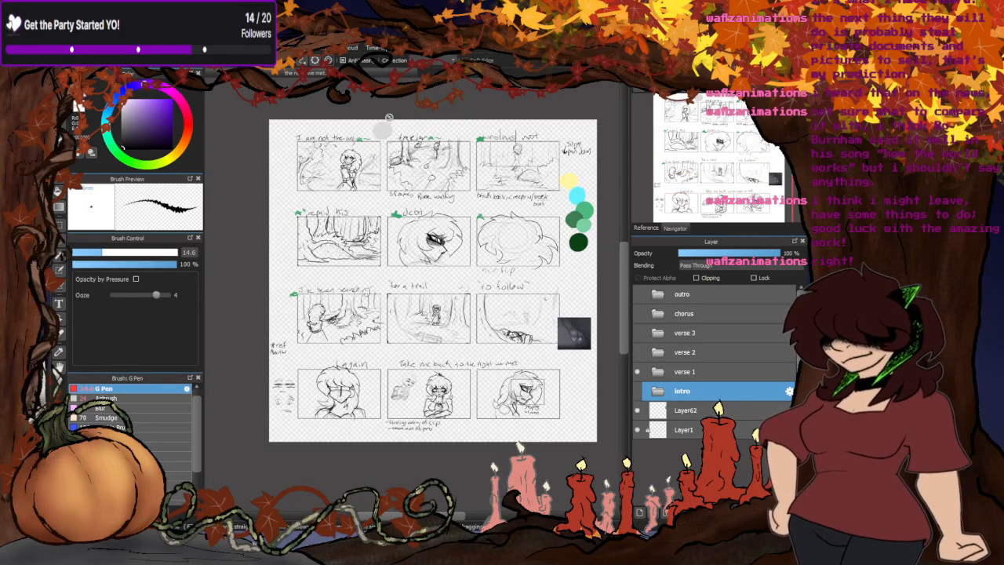
- Add a new layer at the top of the verse 1 group and choose a bright blue brush colour
click(659, 371)
click(640, 512)
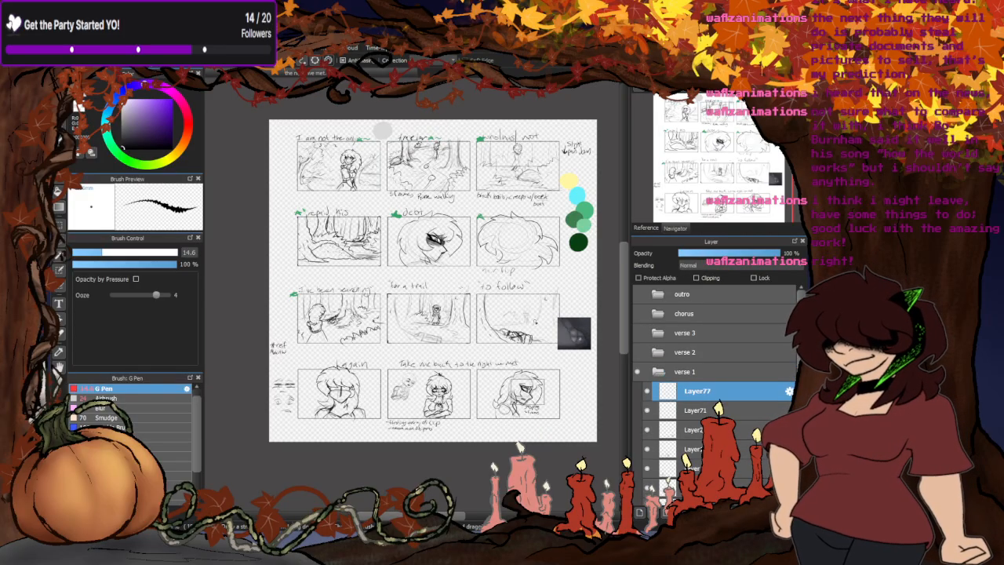
drag(135, 120, 166, 100)
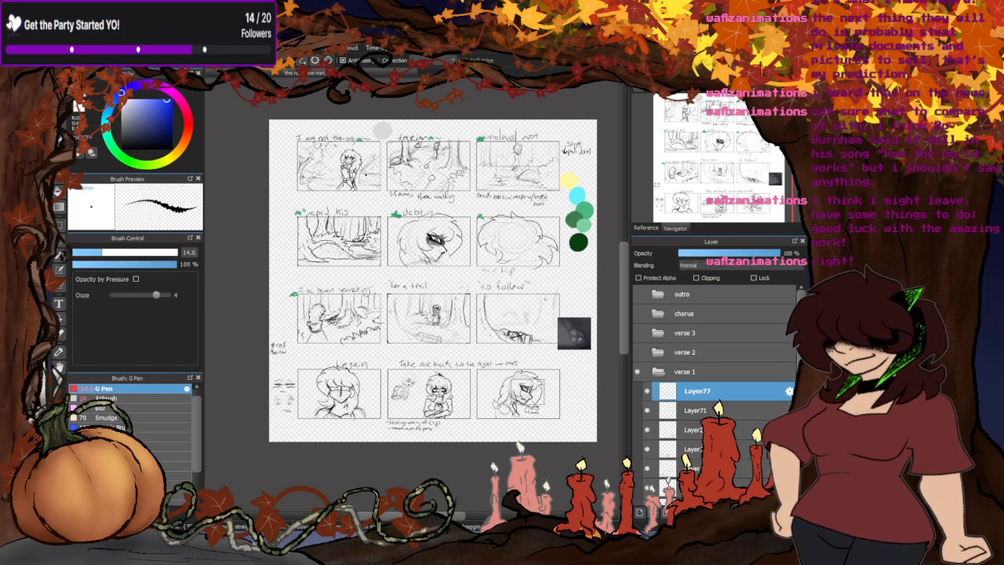
- Collapse and hide the verse 1 group and show the intro group
click(658, 372)
click(637, 371)
click(637, 391)
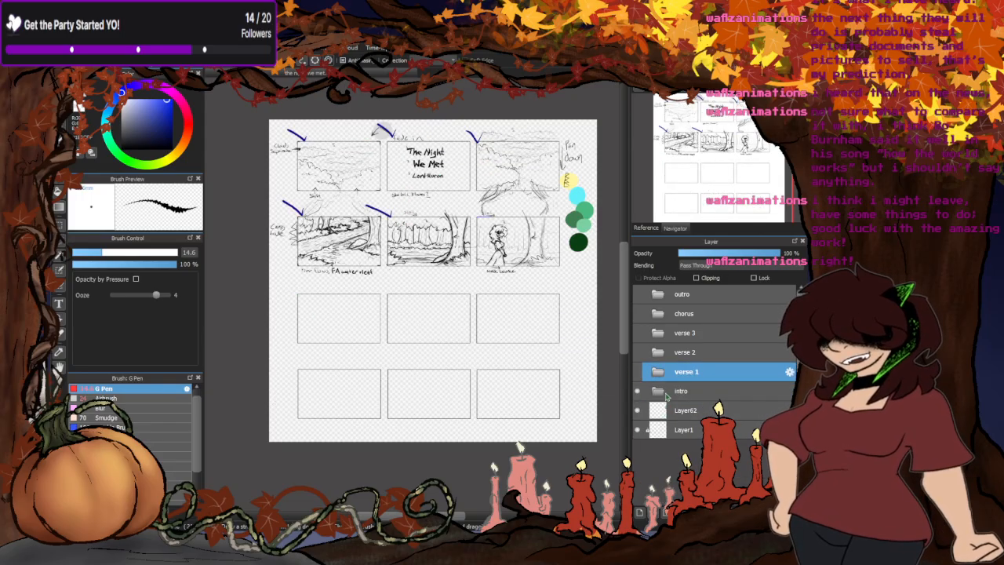
- Draw a blue check mark above the corner of the "walk bounce" panel on the intro group's top layer
click(660, 391)
click(690, 416)
scroll(477, 233, up, 4)
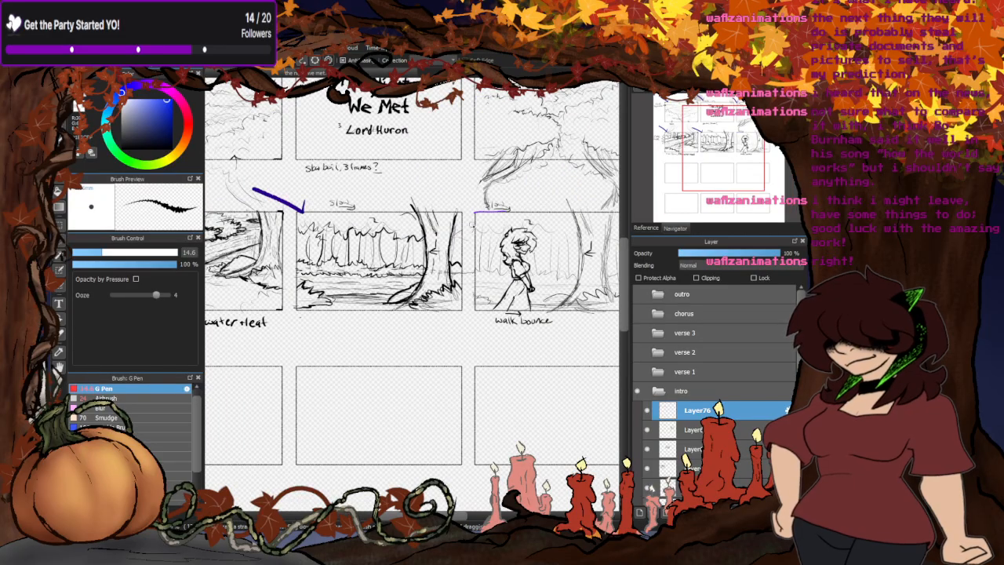
mouse_move(498, 187)
mouse_down()
mouse_move(478, 210)
mouse_move(408, 145)
mouse_up()
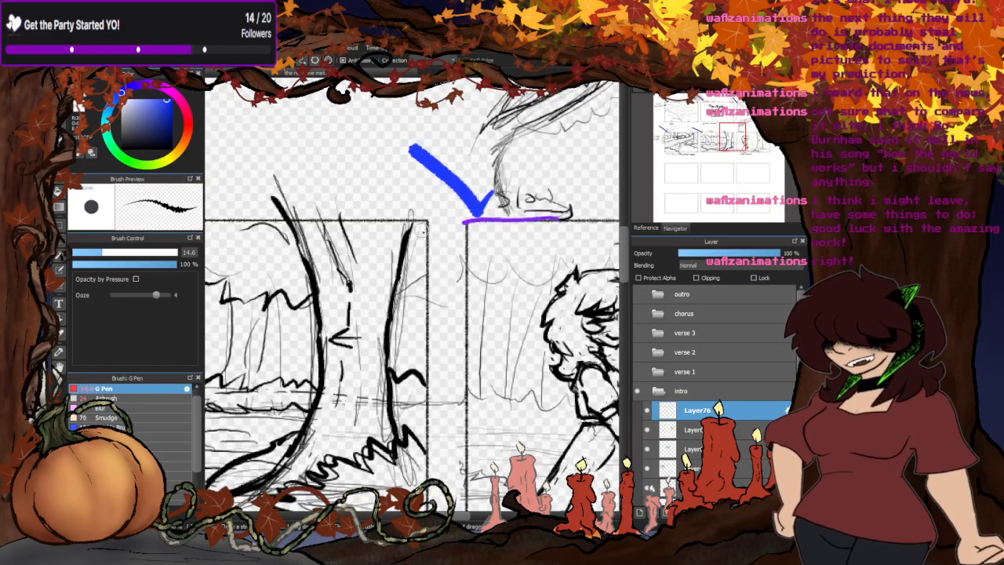
scroll(477, 261, down, 4)
scroll(333, 232, up, 5)
scroll(333, 231, down, 7)
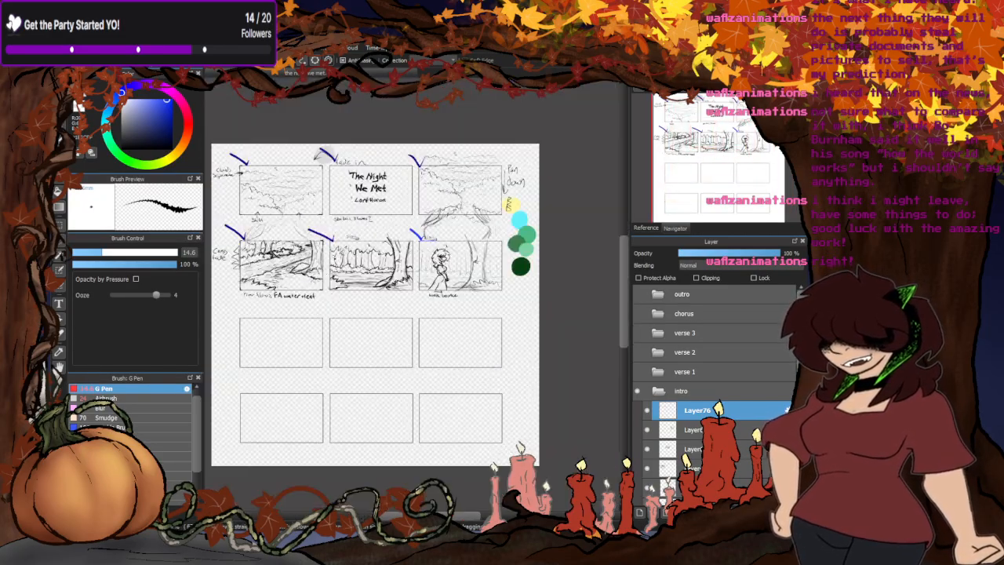
- Collapse and hide the intro group, and show the verse 1 group with its top layer, Layer77, selected
click(659, 392)
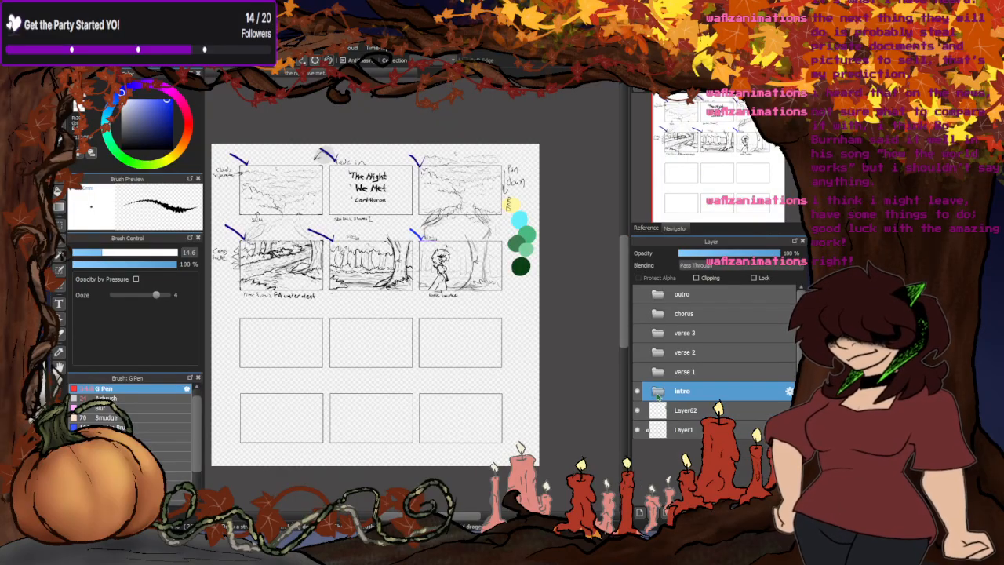
click(637, 392)
click(657, 372)
click(674, 391)
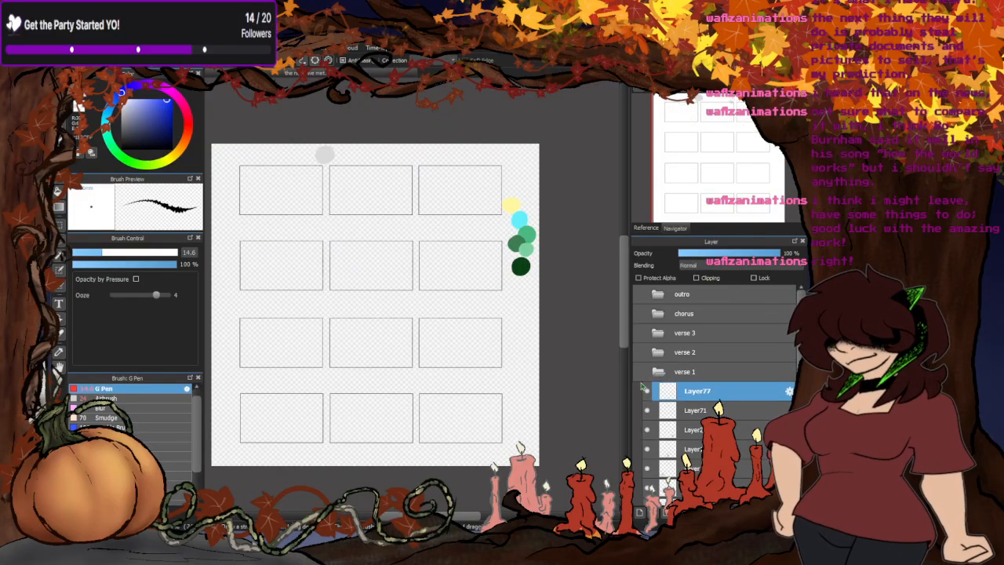
click(638, 373)
- Draw blue check marks beside the captions of the first two verse 1 panels, "I am not the only" and "traveler"
scroll(239, 159, up, 5)
drag(271, 144, 216, 114)
scroll(224, 229, down, 3)
scroll(401, 186, down, 3)
scroll(266, 204, up, 5)
drag(229, 207, 278, 235)
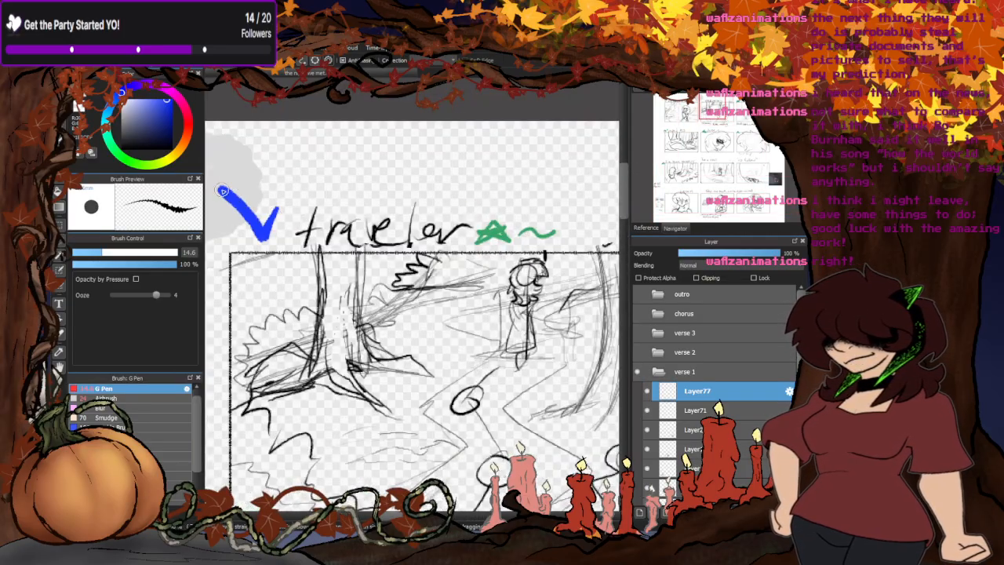
scroll(382, 212, down, 5)
scroll(446, 233, down, 2)
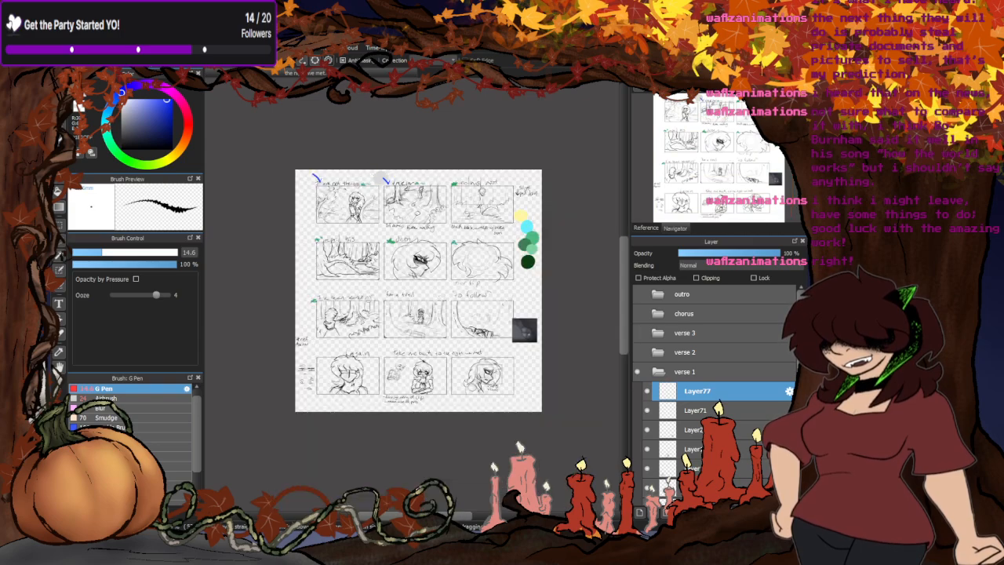
scroll(369, 188, up, 4)
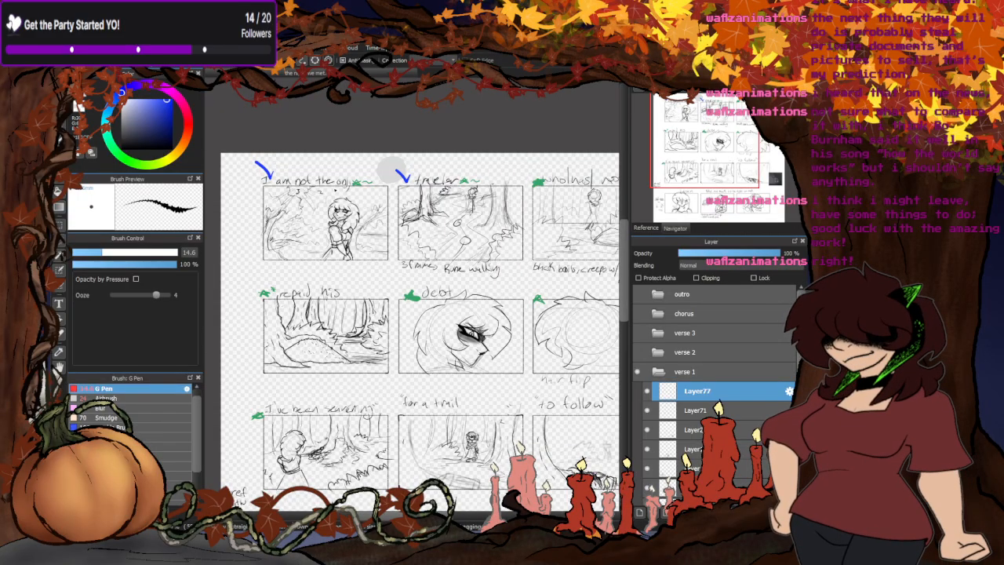
scroll(392, 169, down, 3)
scroll(377, 157, up, 2)
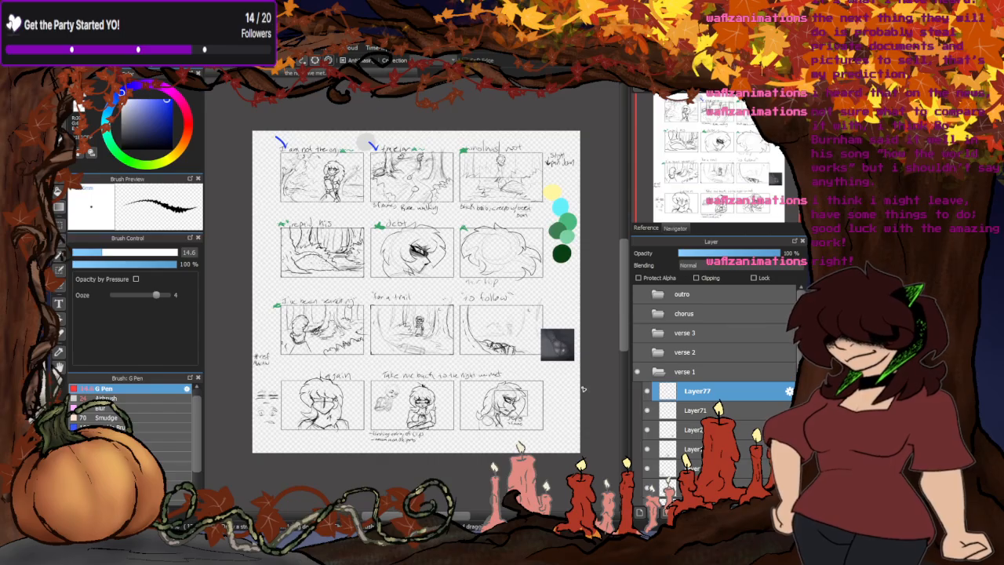
- Collapse the verse 1 group and toggle its visibility off and back on
click(659, 371)
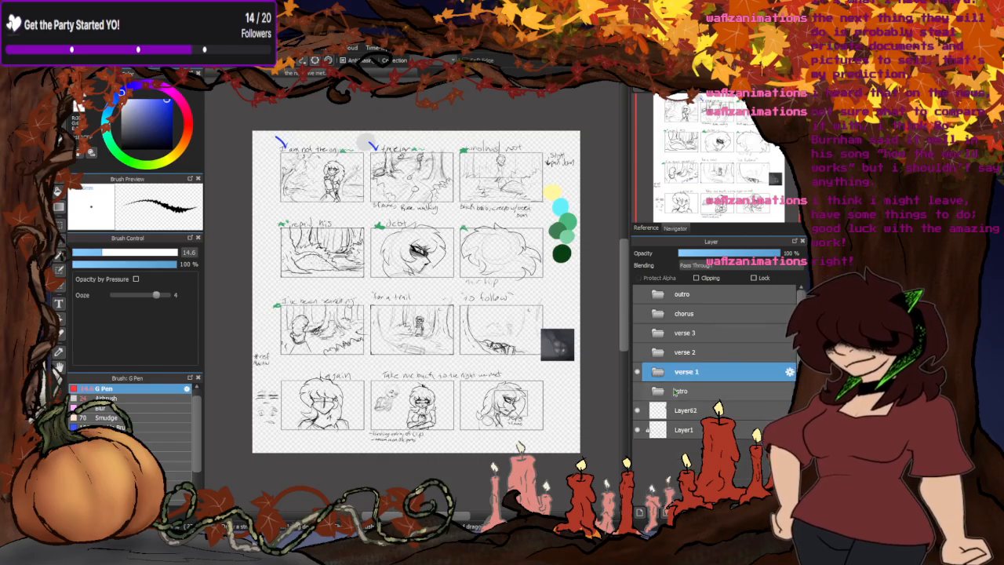
click(636, 371)
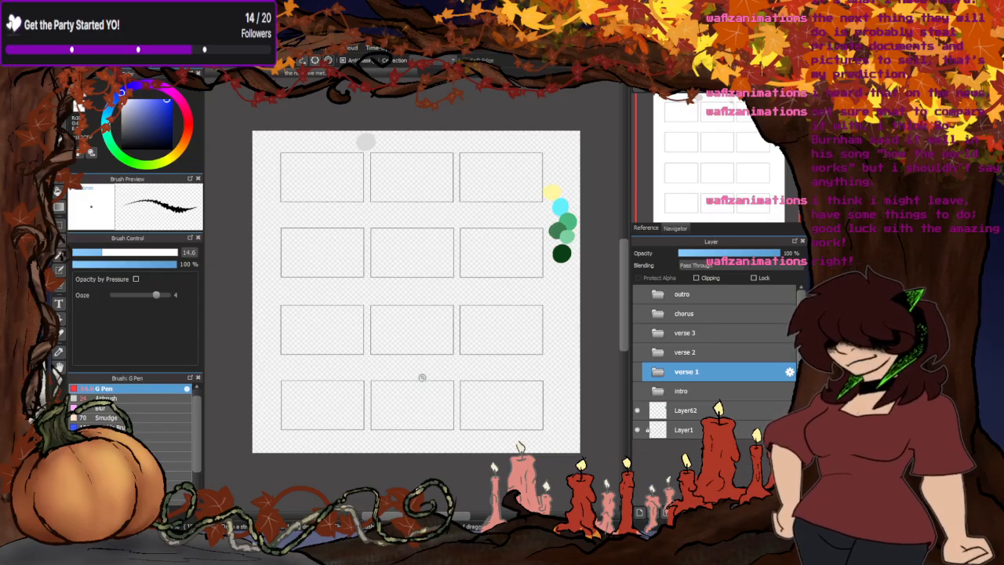
click(636, 371)
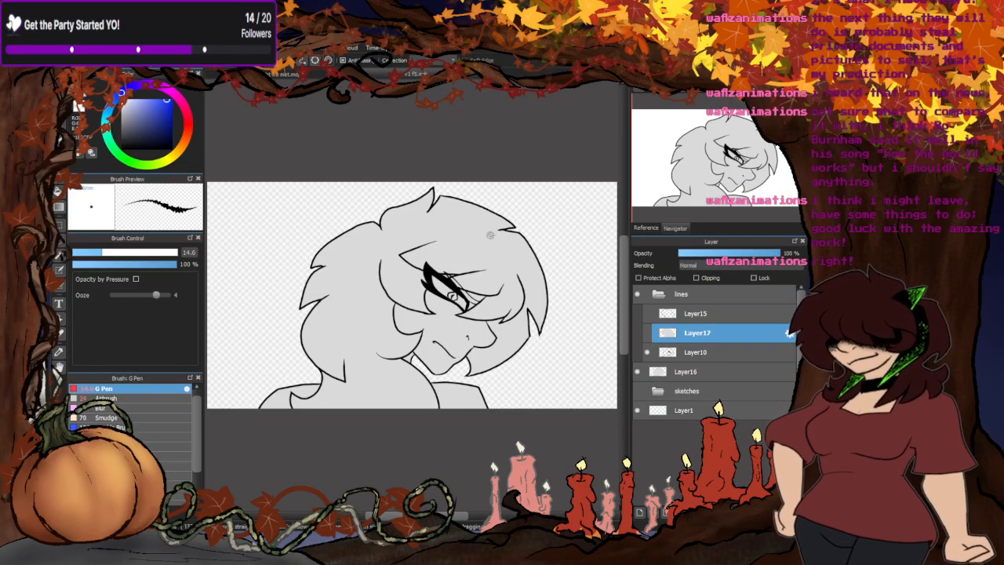
- Check the other hair line layers of the character close-up, and add a new layer clipped to the grey fill on Layer16
click(646, 313)
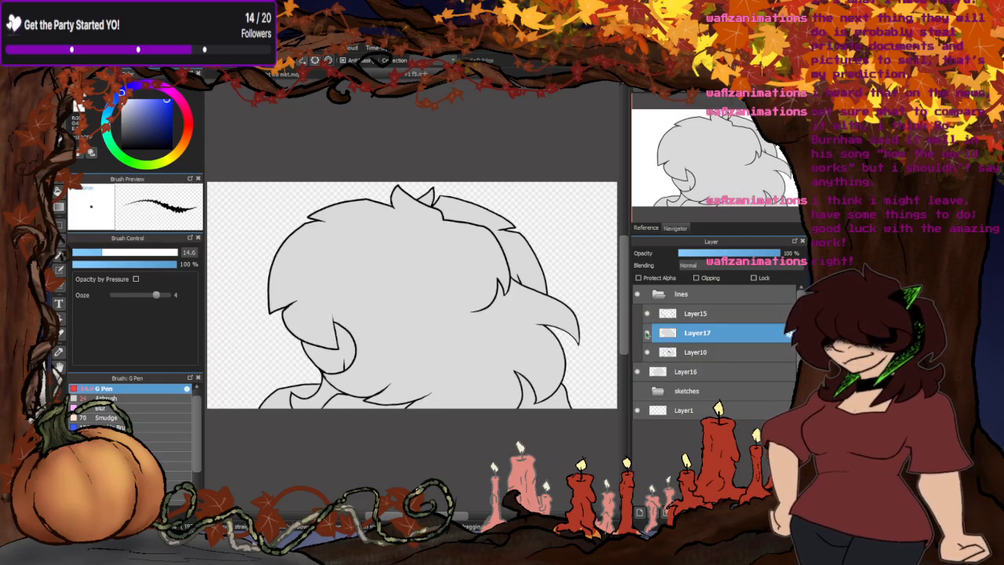
click(648, 314)
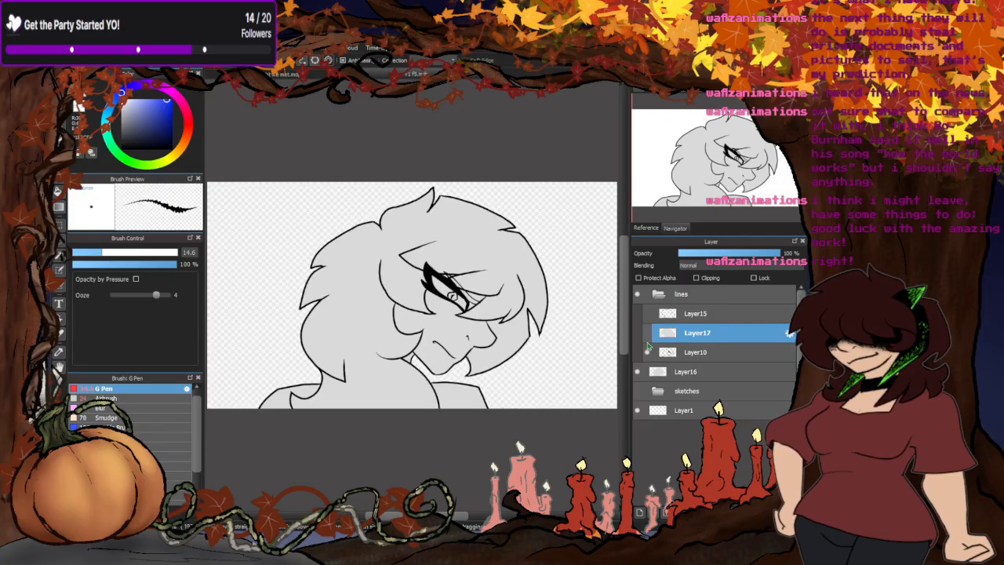
click(681, 373)
click(639, 511)
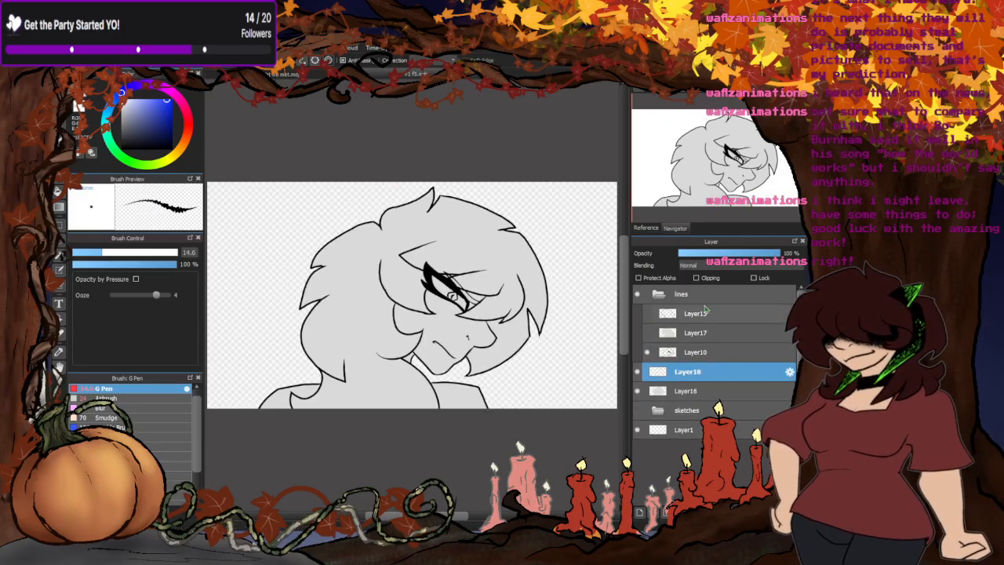
click(700, 280)
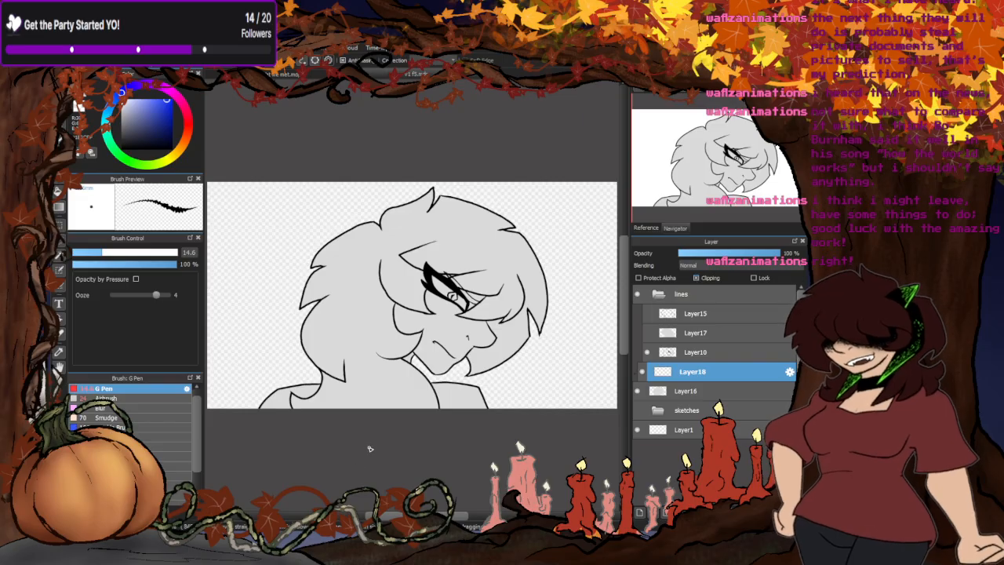
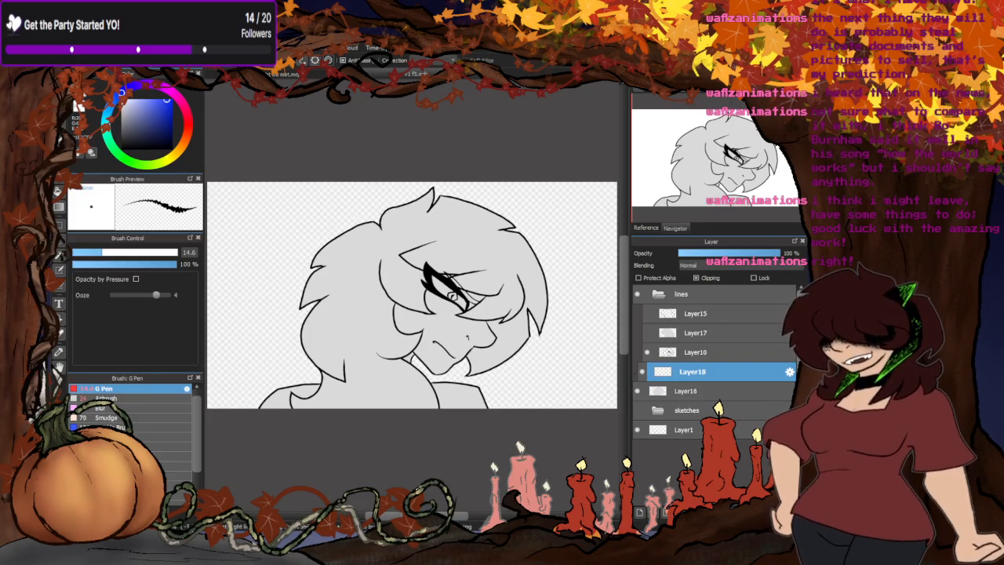
- Check the verse 1 storyboard and return to the character close-up
key(x)
click(283, 75)
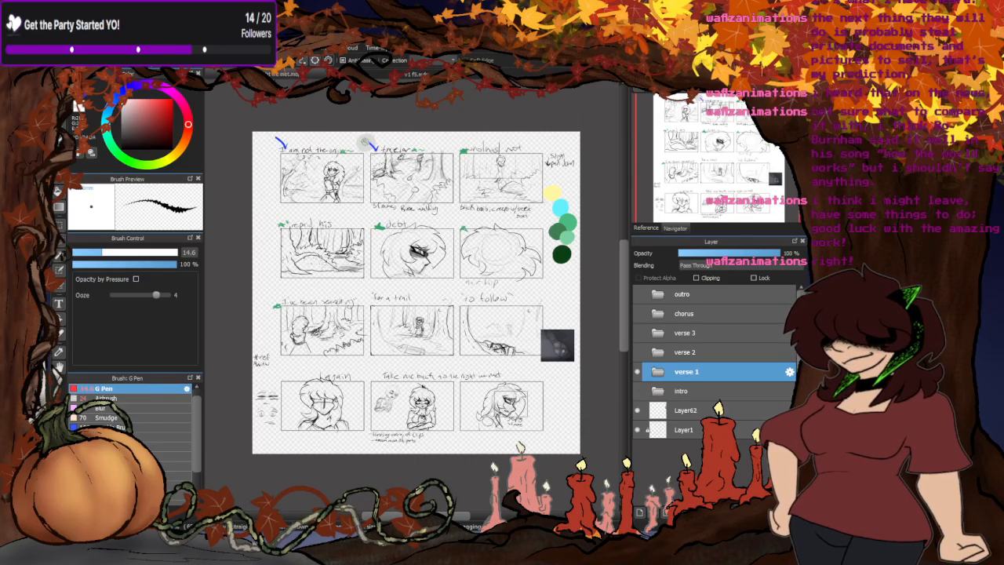
click(370, 72)
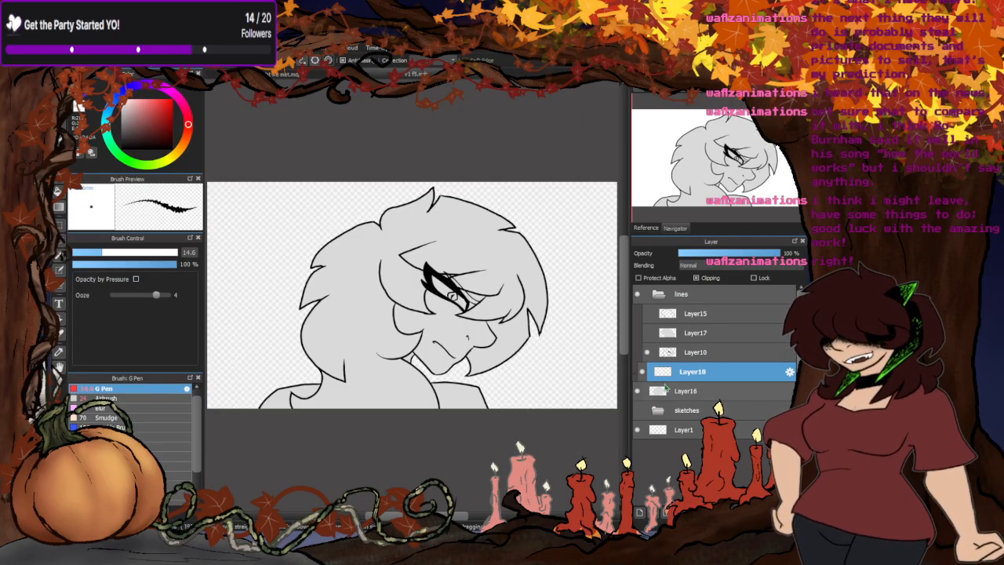
key(x)
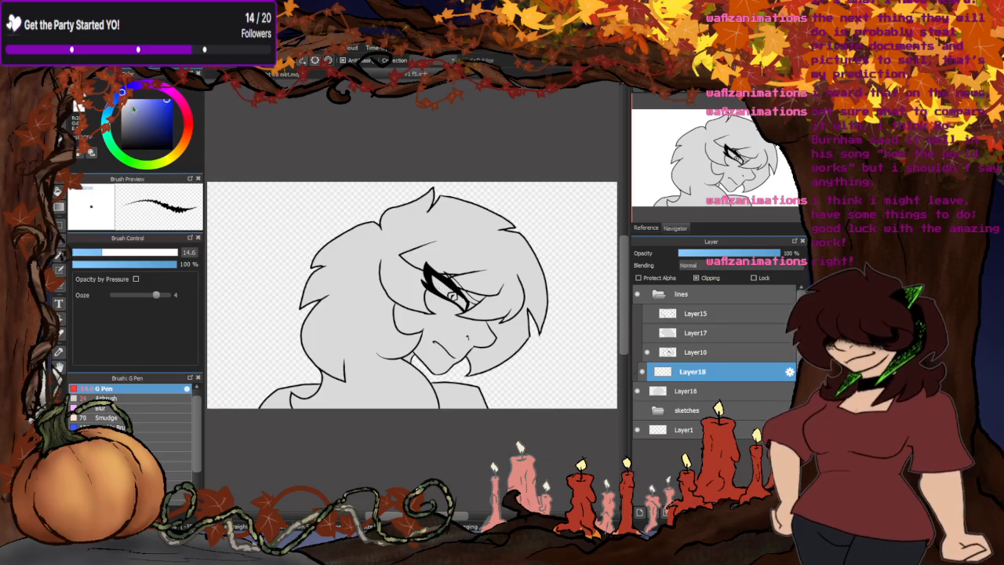
- Choose a darker neutral grey, set the G Pen size to 27, and shade the gap between the eye and the fringe on Layer18
scroll(483, 300, up, 4)
mouse_move(483, 300)
mouse_down()
mouse_move(468, 308)
mouse_move(440, 265)
mouse_move(469, 294)
mouse_move(403, 245)
mouse_move(371, 243)
mouse_move(354, 215)
mouse_move(384, 229)
mouse_up()
scroll(418, 240, down, 5)
scroll(376, 238, up, 3)
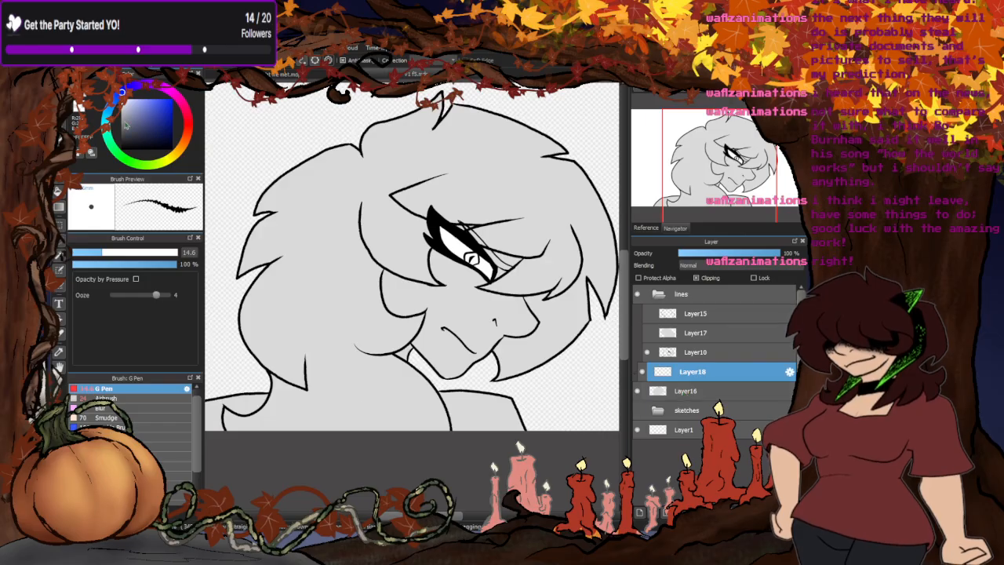
click(187, 124)
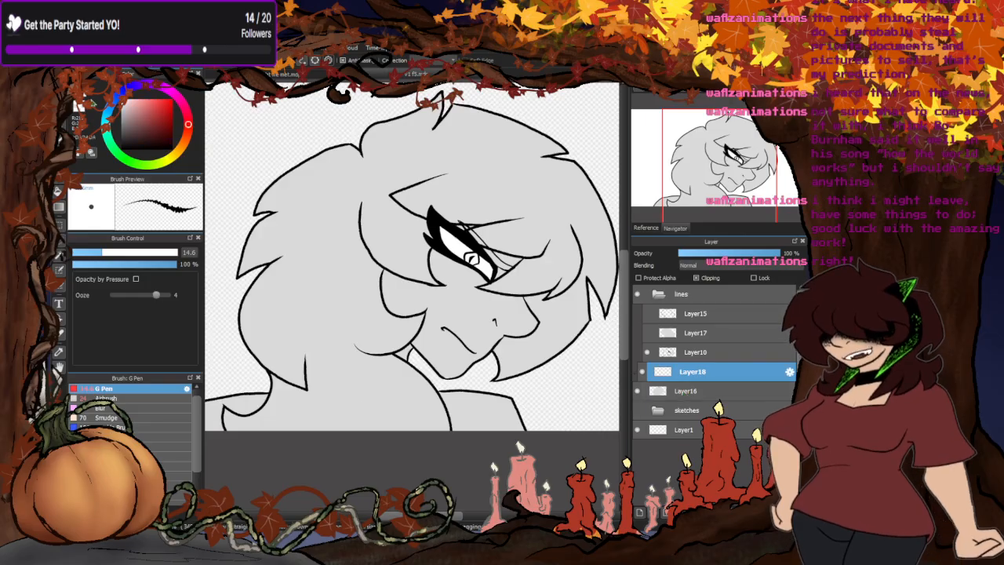
click(129, 253)
scroll(504, 256, up, 4)
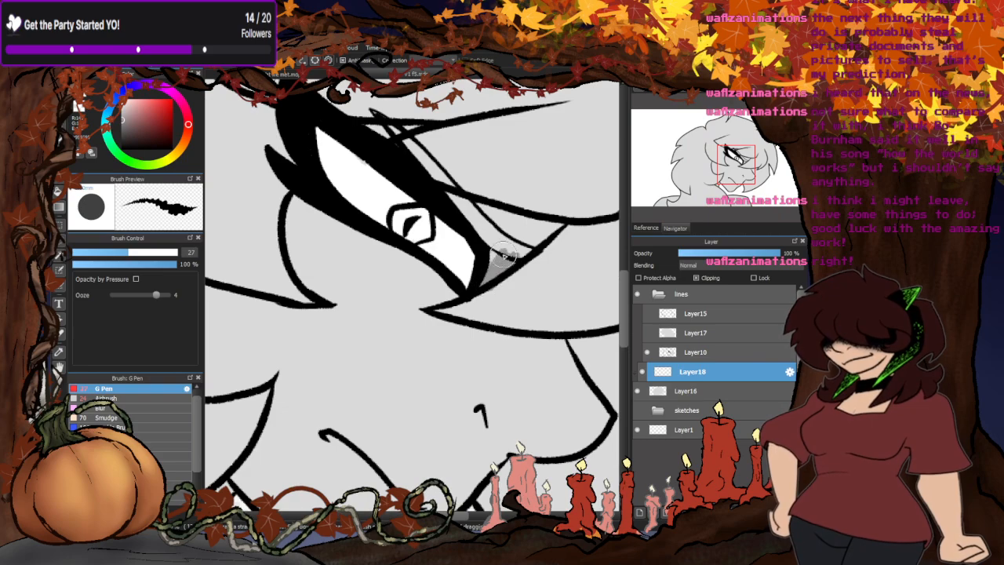
mouse_move(505, 256)
mouse_down()
mouse_move(446, 191)
mouse_move(552, 229)
mouse_move(505, 241)
mouse_up()
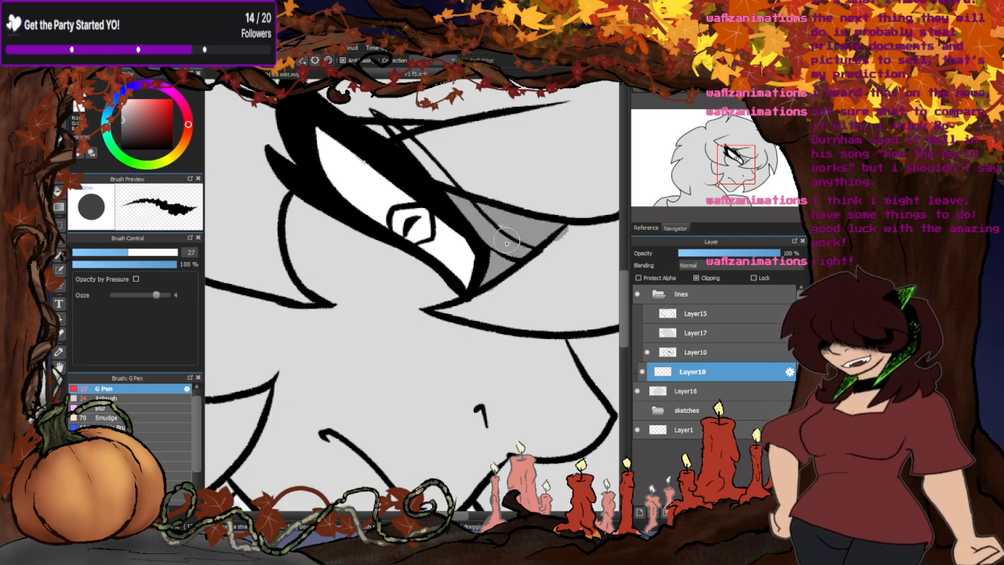
- Review the verse 1 storyboard panels, including the "debt" close-up, and return to the character drawing
scroll(425, 188, down, 5)
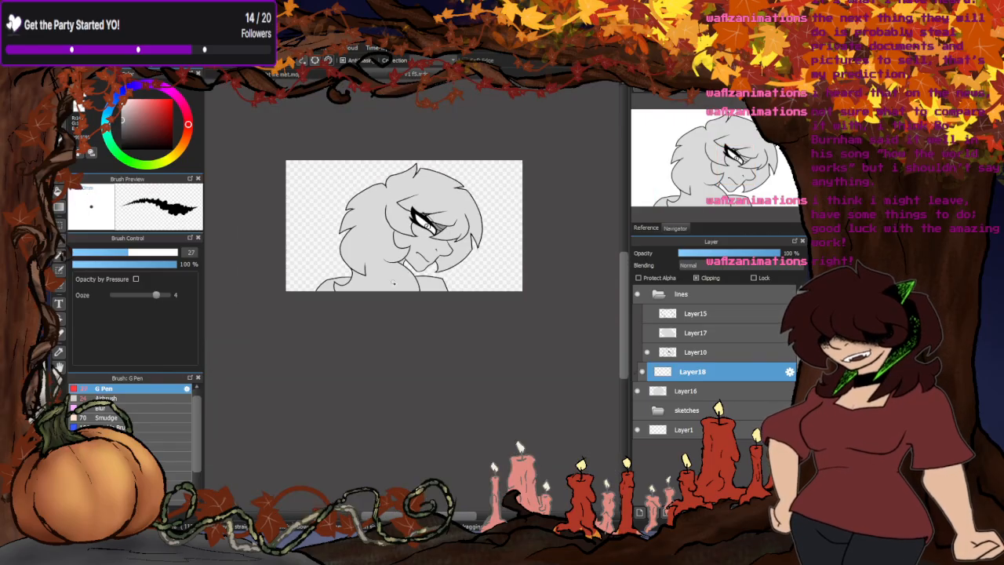
click(325, 76)
scroll(408, 253, down, 1)
scroll(403, 263, up, 3)
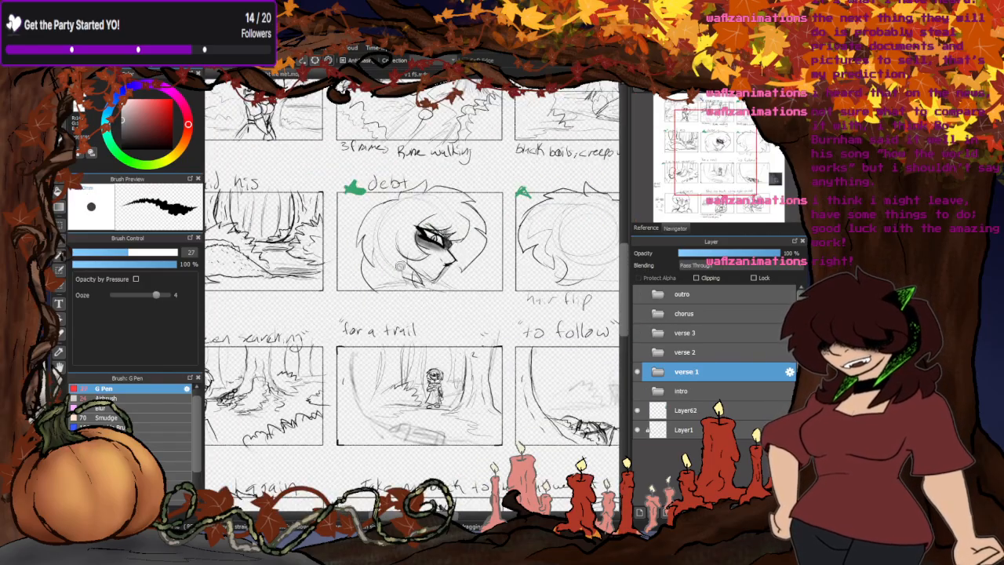
scroll(455, 192, down, 1)
scroll(424, 179, down, 1)
scroll(334, 365, up, 2)
scroll(282, 358, down, 2)
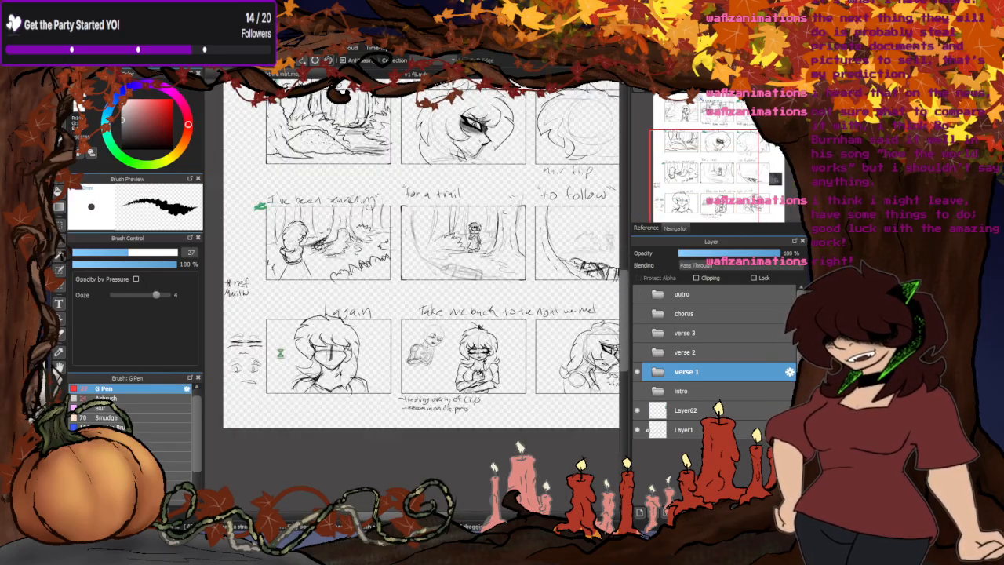
scroll(492, 376, up, 2)
scroll(486, 380, up, 1)
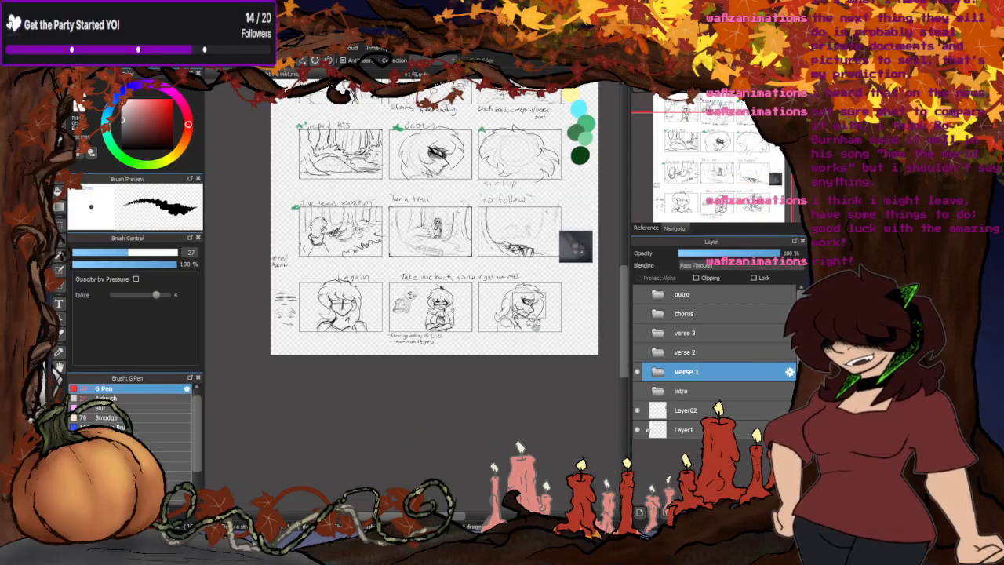
scroll(477, 372, down, 3)
scroll(339, 310, down, 2)
scroll(358, 385, up, 2)
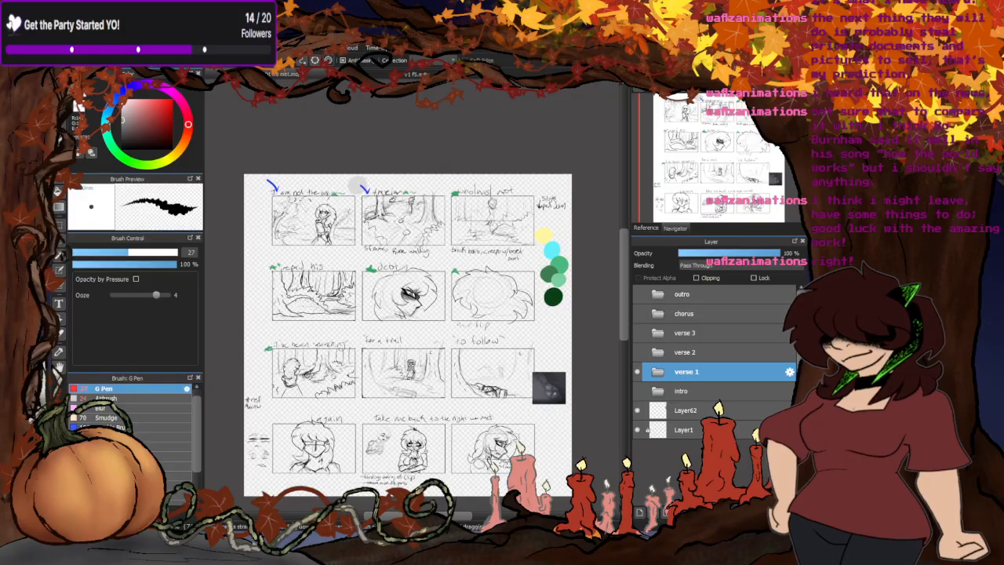
click(400, 74)
- Shade the face beneath the fringe, around the eye, along the cheek tuft and jaw, and the small neck gap in darker grey
scroll(384, 223, up, 2)
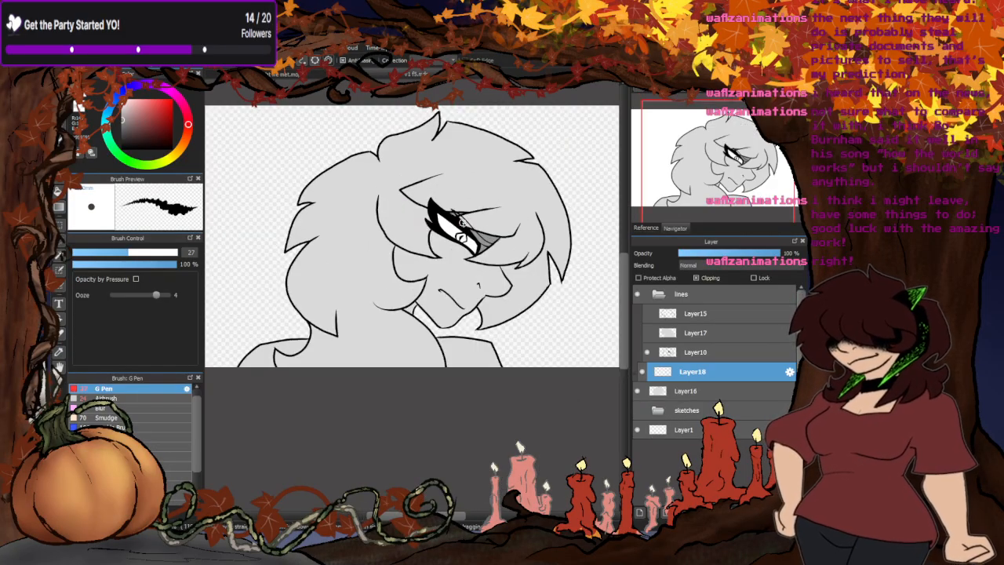
scroll(461, 222, up, 2)
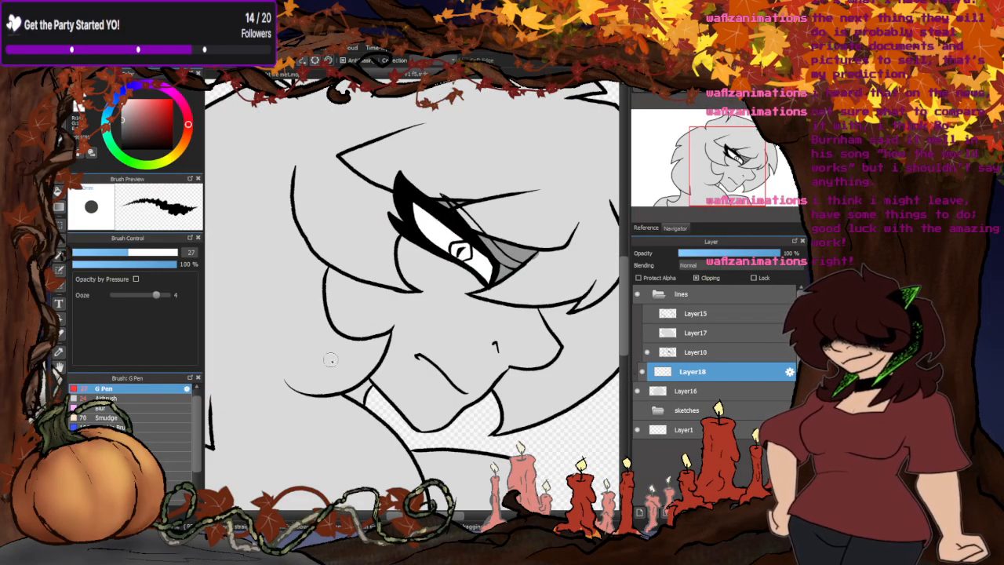
drag(575, 305, 543, 312)
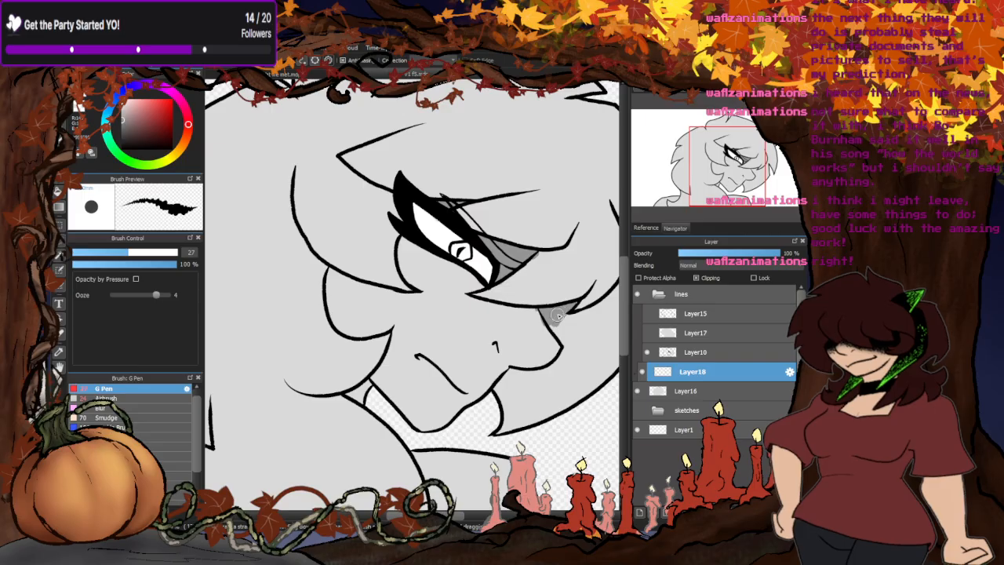
mouse_move(473, 287)
mouse_down()
mouse_move(397, 235)
mouse_move(413, 282)
mouse_move(463, 270)
mouse_move(468, 290)
mouse_move(407, 241)
mouse_move(342, 249)
mouse_move(414, 295)
mouse_up()
scroll(401, 239, down, 4)
scroll(395, 251, up, 4)
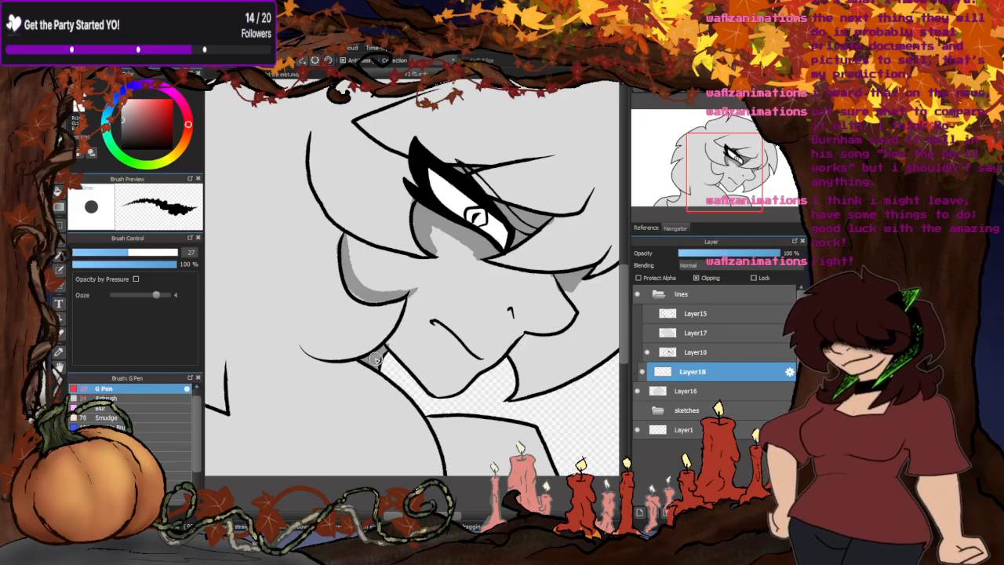
mouse_move(409, 297)
mouse_down()
mouse_move(380, 352)
mouse_move(406, 311)
mouse_move(393, 335)
mouse_move(432, 398)
mouse_up()
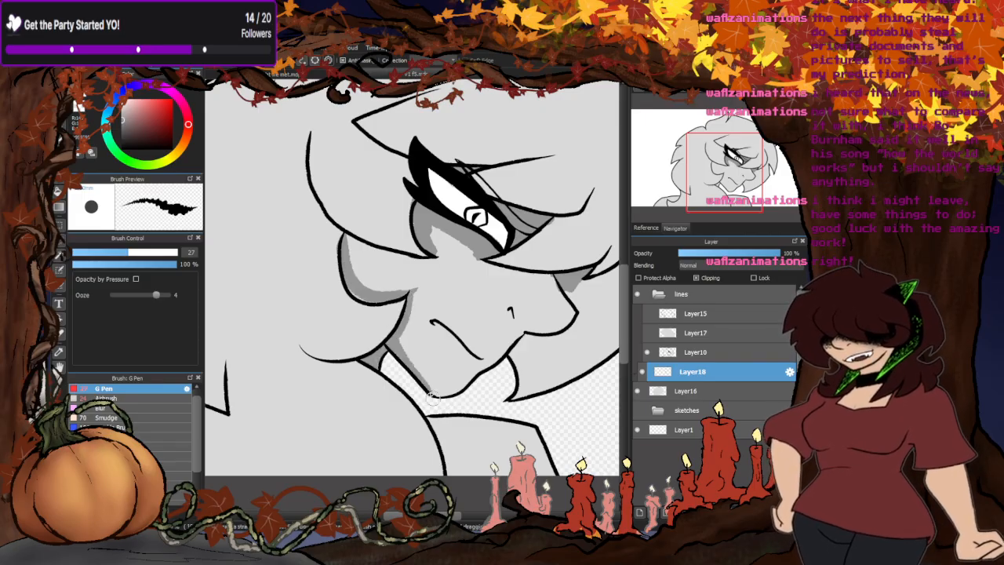
mouse_move(377, 298)
mouse_down()
mouse_move(344, 278)
mouse_move(363, 295)
mouse_up()
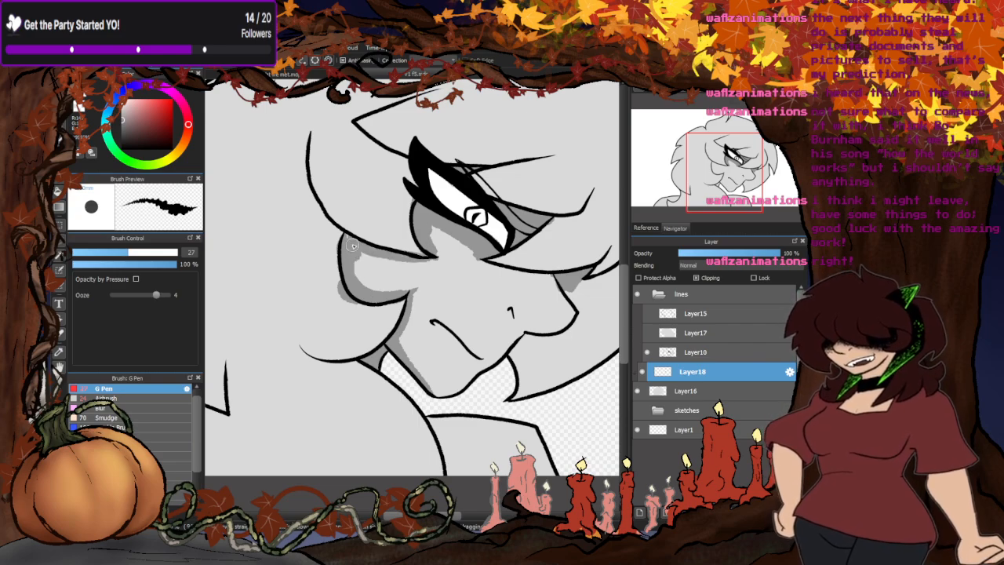
- Paint a dark grey shadow on the far-side hair behind the nose and mouth
scroll(399, 343, down, 5)
scroll(461, 290, up, 6)
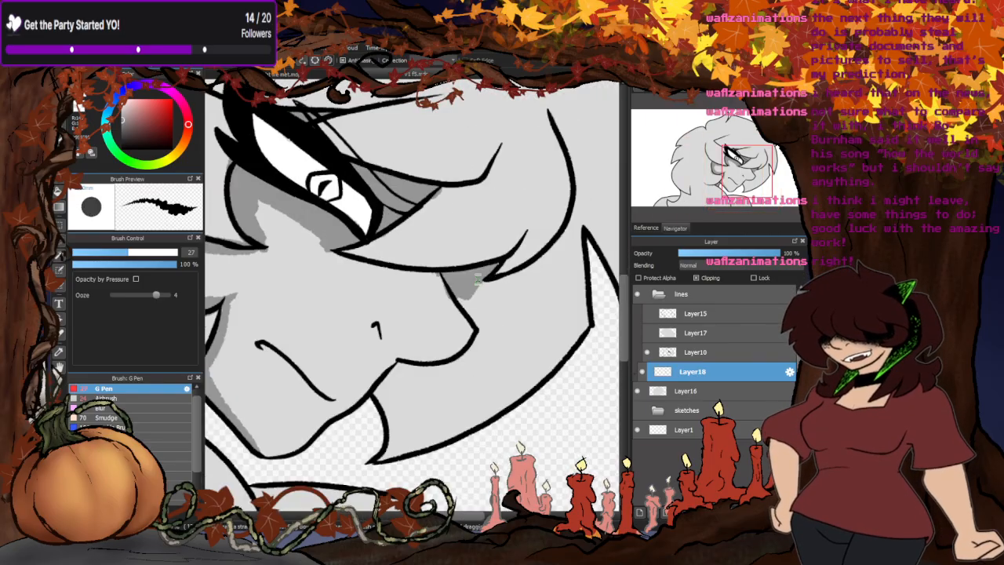
mouse_move(482, 276)
mouse_down()
mouse_move(483, 343)
mouse_move(482, 269)
mouse_move(479, 346)
mouse_move(382, 388)
mouse_up()
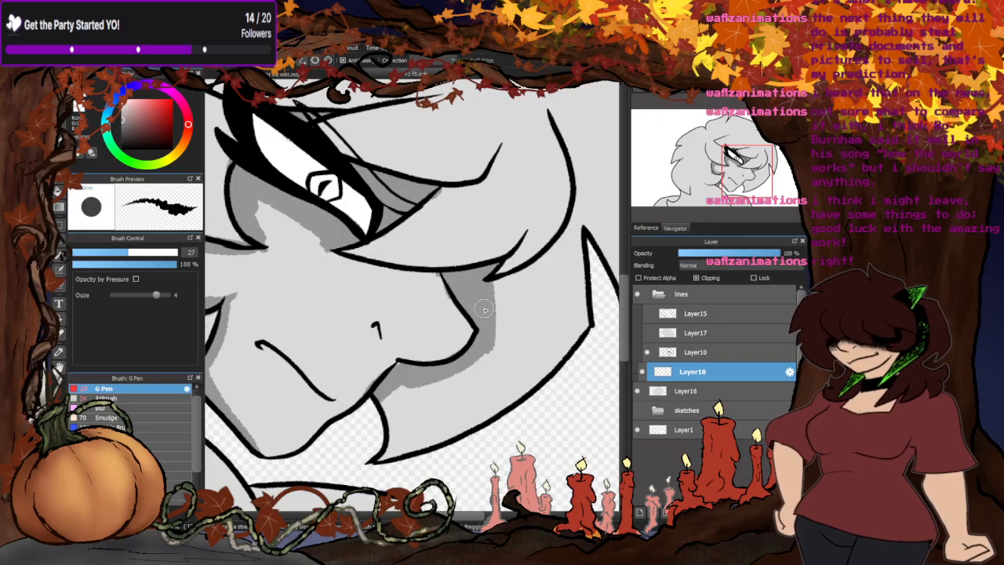
drag(525, 271, 379, 421)
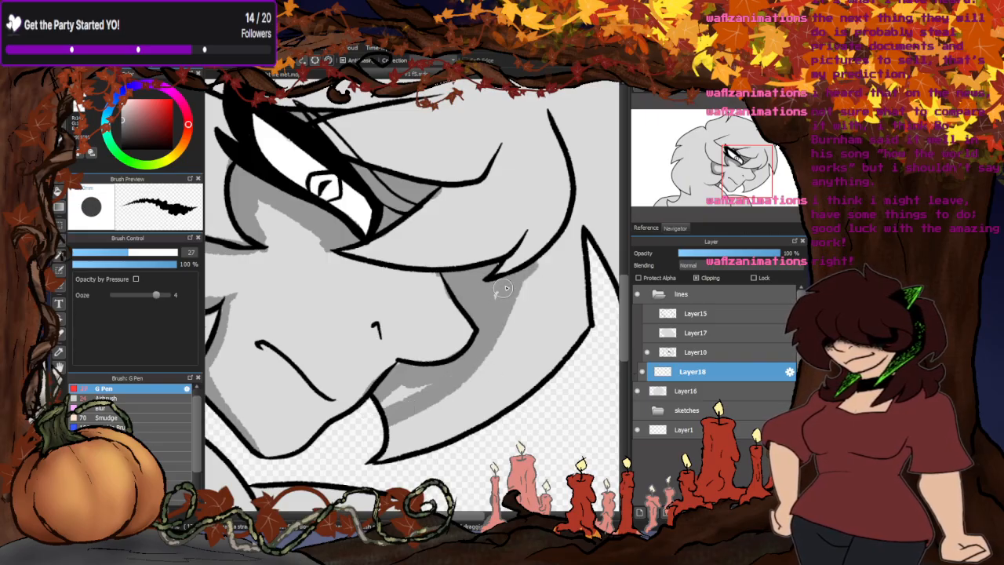
- Shade both shoulders with dark grey where the hair casts a shadow on them
scroll(404, 322, down, 4)
scroll(404, 322, up, 4)
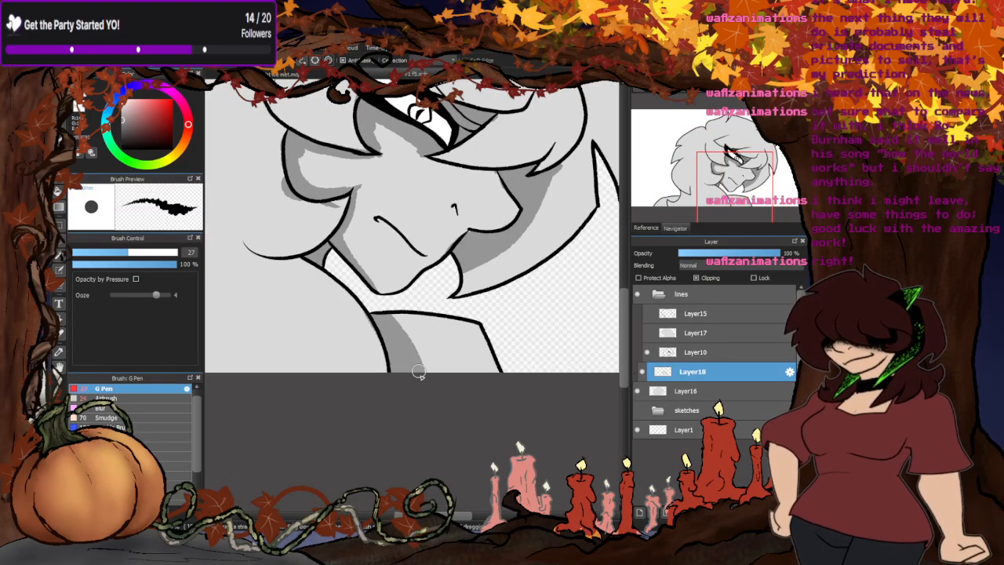
scroll(452, 390, down, 4)
scroll(390, 337, up, 4)
drag(430, 322, 390, 348)
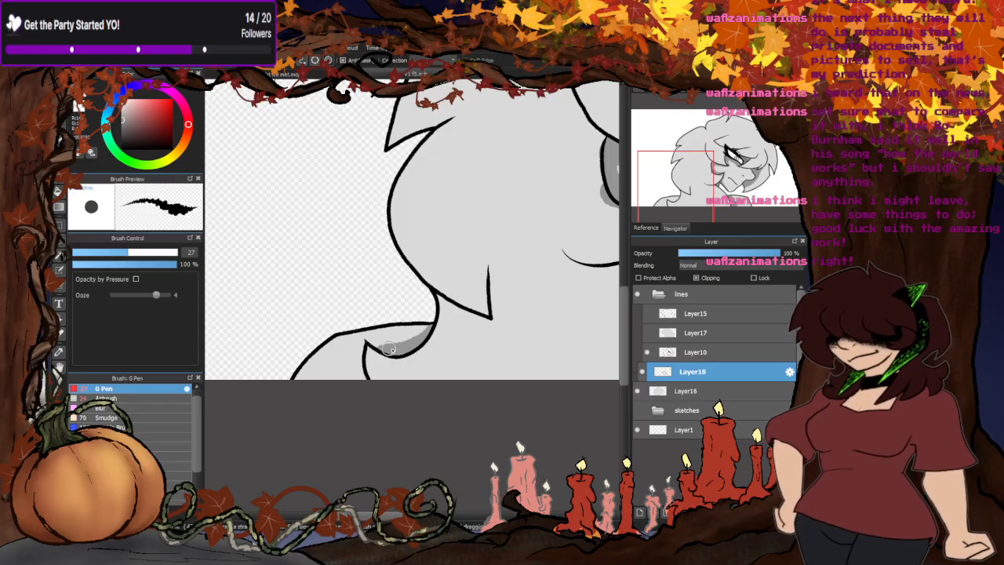
scroll(339, 357, down, 4)
scroll(330, 390, up, 2)
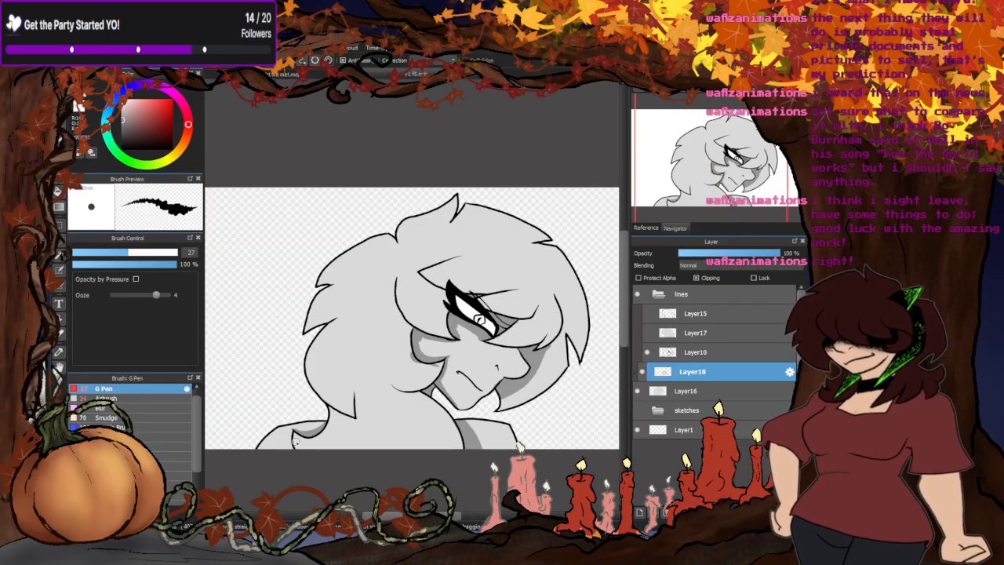
- Extend the shadow under the eye across the nose bridge, and shade the hair strands above and beside the eye
scroll(461, 356, up, 3)
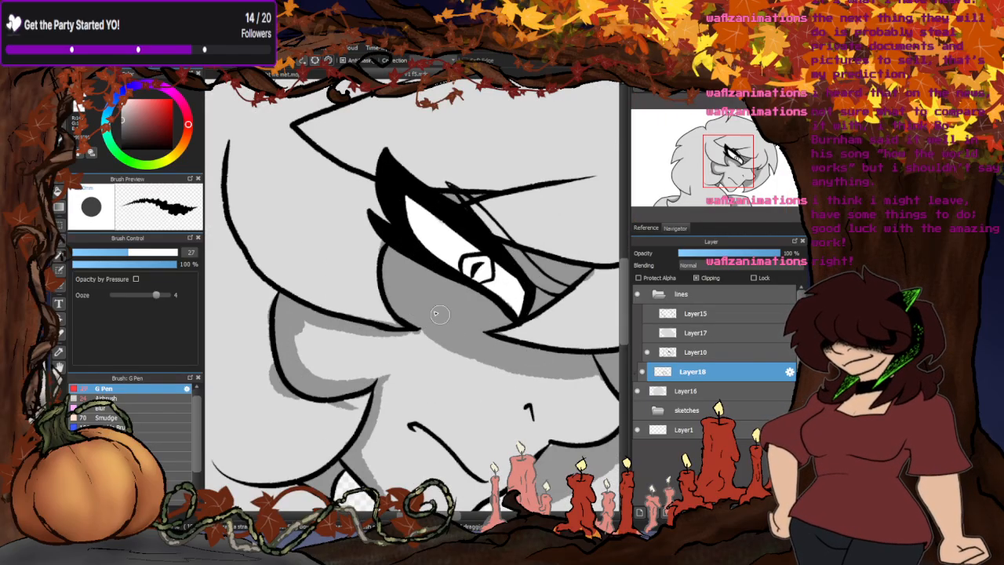
scroll(471, 349, down, 5)
scroll(471, 315, up, 3)
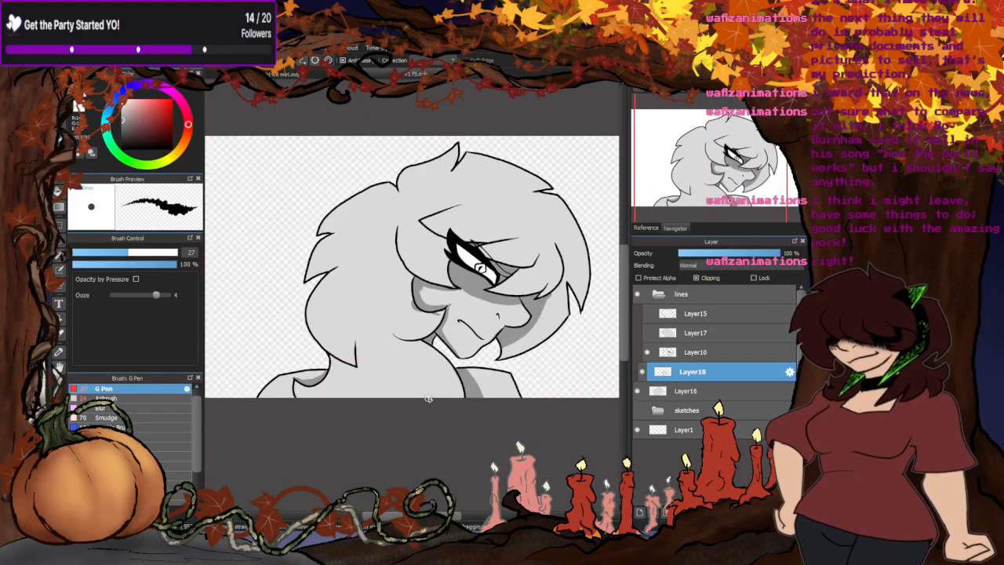
scroll(482, 244, up, 3)
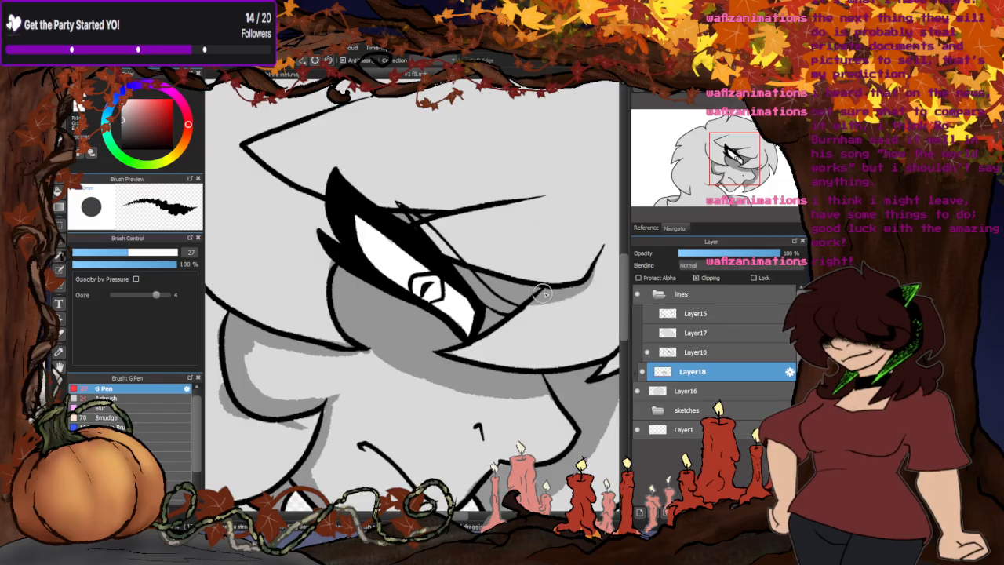
drag(524, 199, 362, 204)
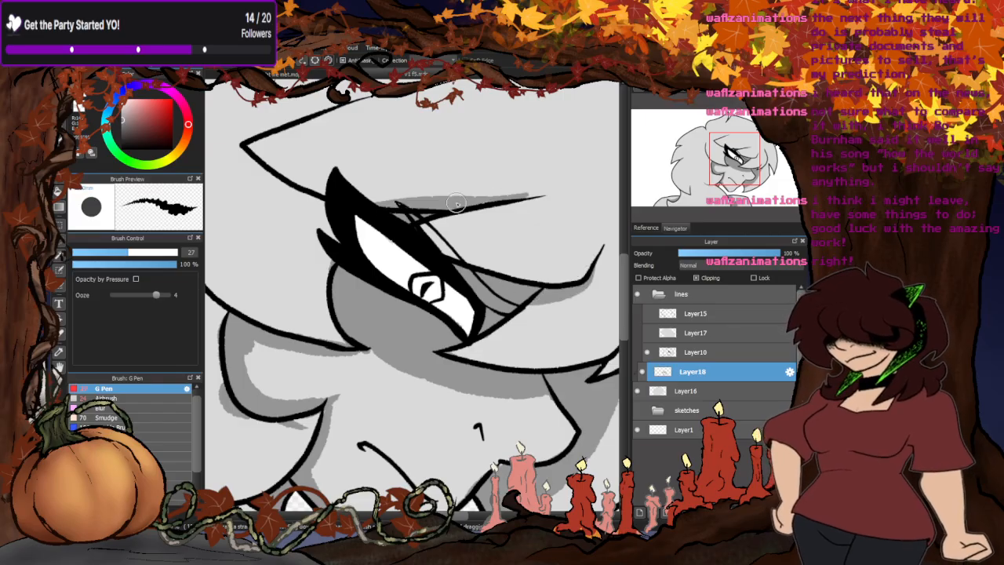
drag(457, 202, 368, 197)
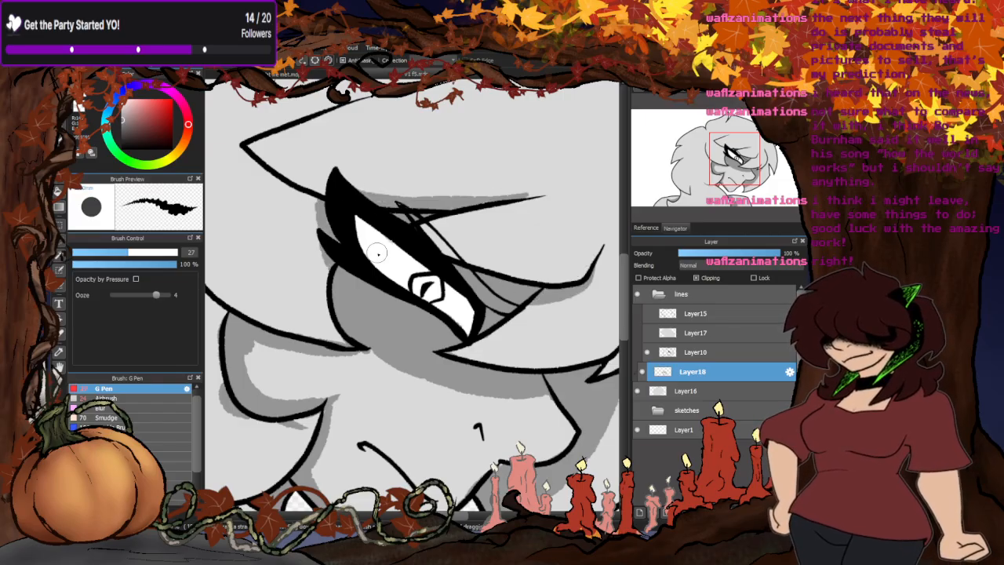
- Cover the rest of the far-side hair behind the face with the dark grey shadow
scroll(326, 255, down, 5)
scroll(467, 270, up, 5)
mouse_move(492, 213)
mouse_down()
mouse_move(486, 290)
mouse_move(485, 263)
mouse_move(436, 296)
mouse_move(481, 292)
mouse_move(485, 277)
mouse_move(480, 326)
mouse_move(319, 431)
mouse_move(461, 324)
mouse_move(447, 319)
mouse_move(399, 369)
mouse_up()
mouse_move(464, 351)
mouse_down()
mouse_move(324, 443)
mouse_move(291, 451)
mouse_up()
scroll(468, 342, down, 5)
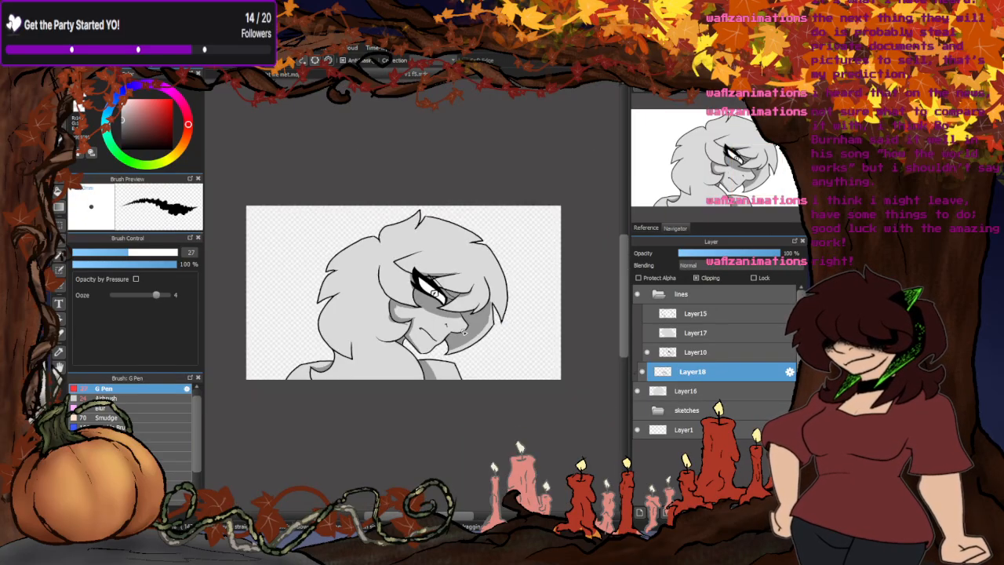
scroll(444, 344, up, 5)
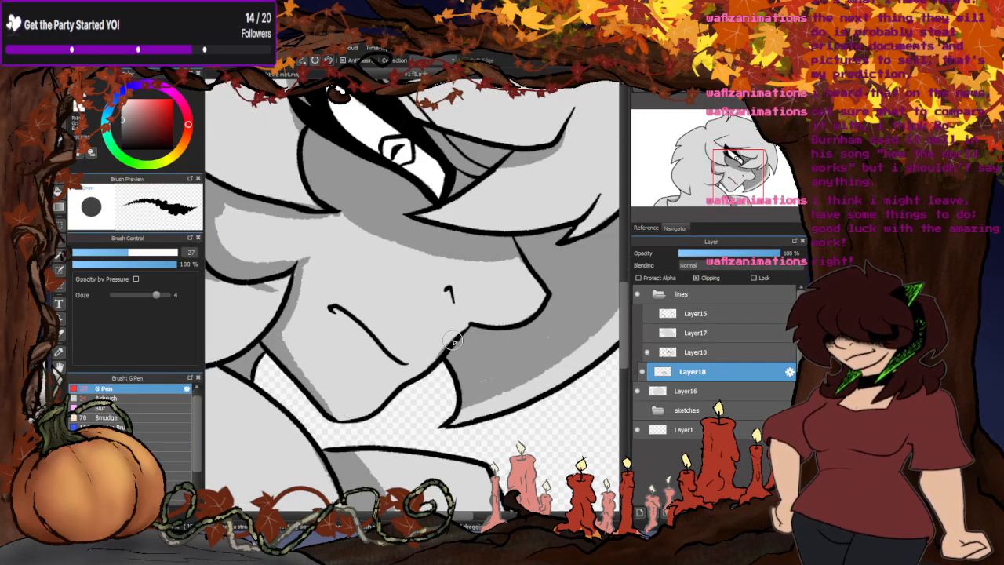
scroll(454, 341, down, 5)
scroll(481, 365, up, 4)
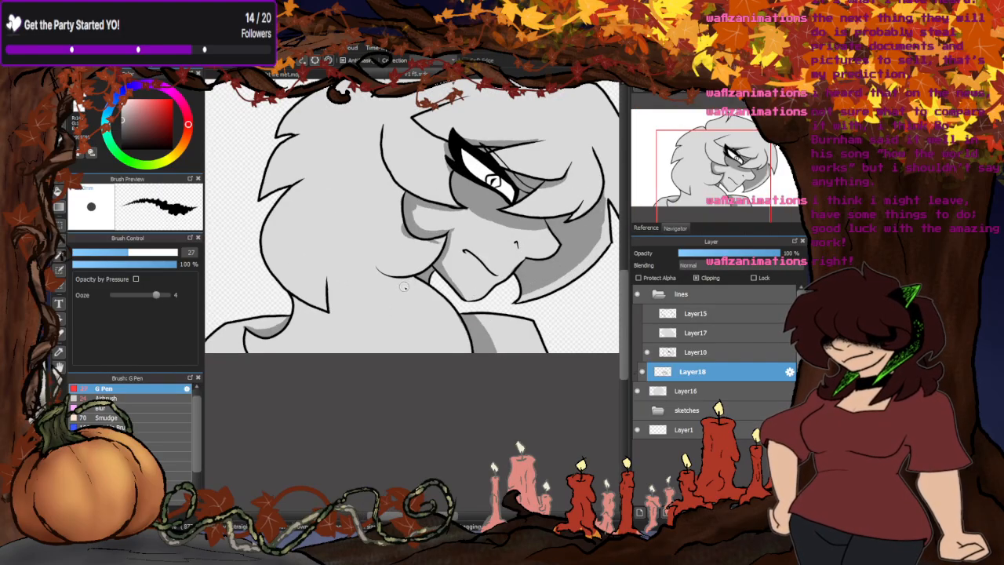
- Outline a curved shadow down the hair below the jaw, bucket-fill it with the dark grey, and return to the brush
drag(395, 278, 400, 390)
drag(417, 280, 454, 363)
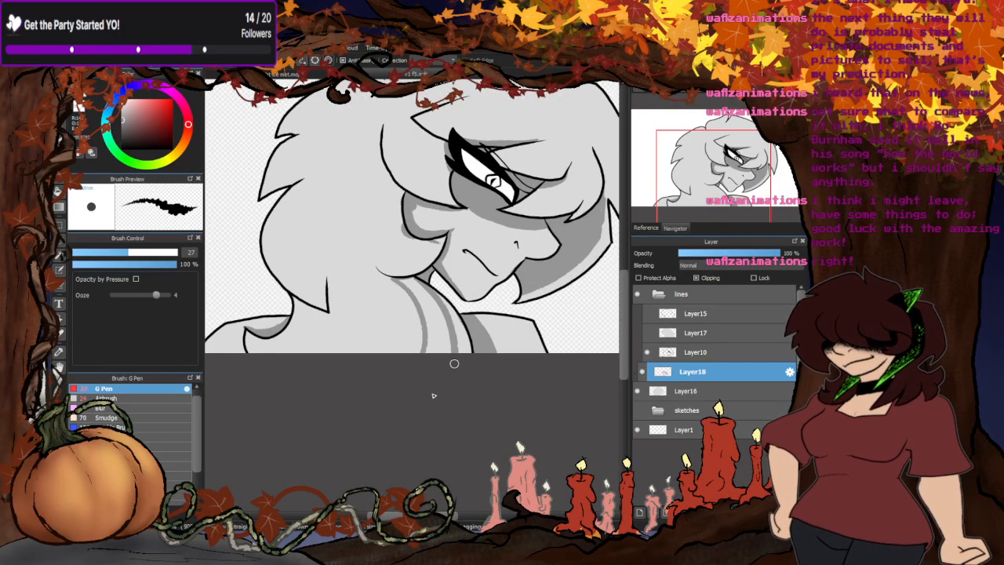
key(g)
click(428, 302)
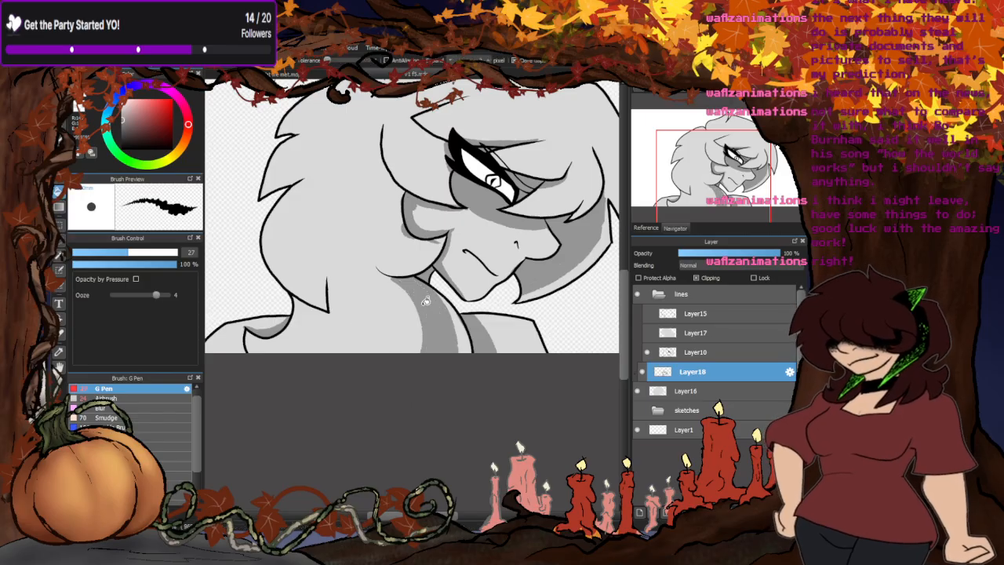
key(b)
scroll(393, 333, down, 4)
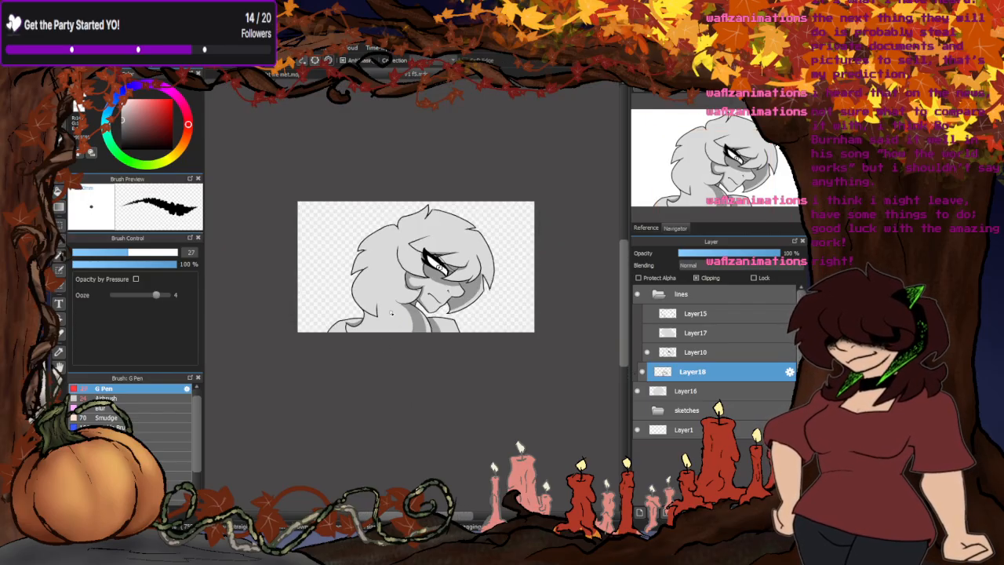
- Paint a dark grey shadow down the outer hair beside the front strand's curved tip
scroll(478, 232, up, 5)
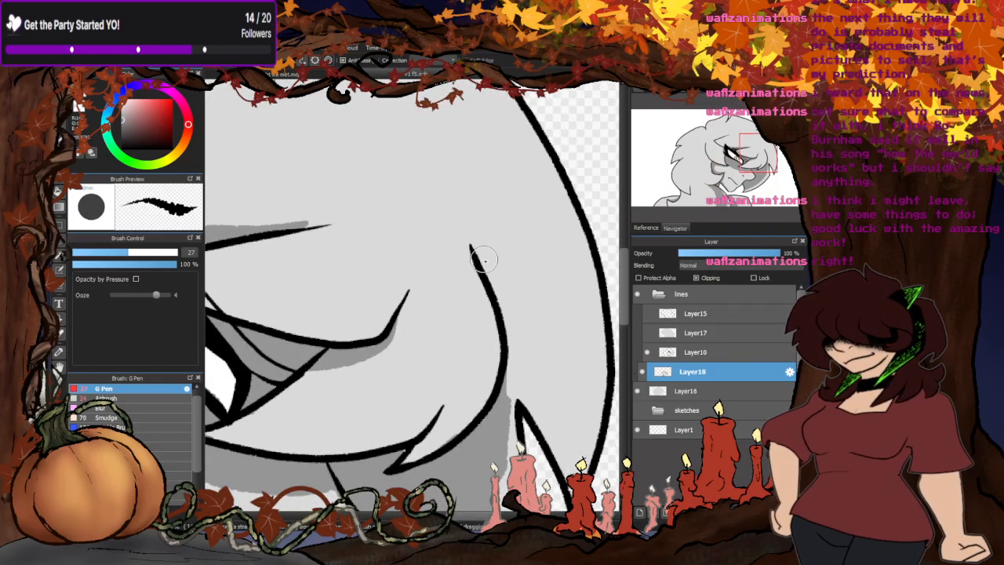
mouse_move(472, 244)
mouse_down()
mouse_move(522, 342)
mouse_move(516, 365)
mouse_up()
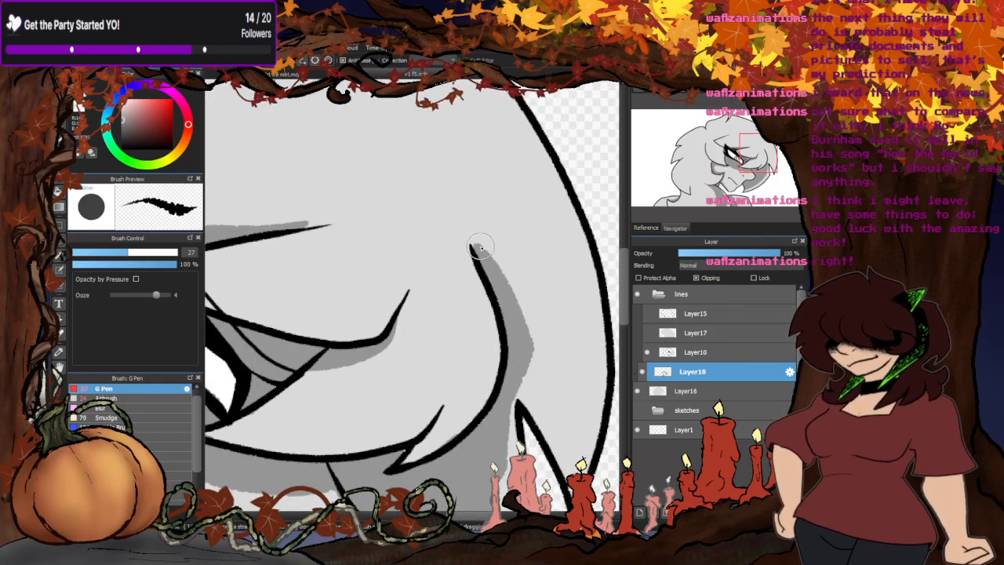
mouse_move(481, 248)
mouse_down()
mouse_move(541, 370)
mouse_move(555, 427)
mouse_up()
scroll(486, 288, down, 5)
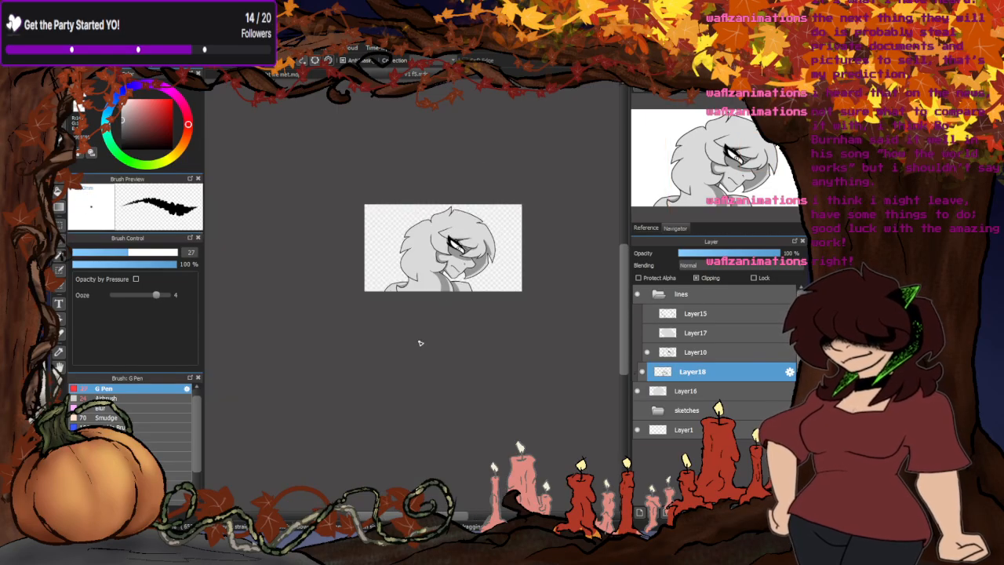
- Shade the back hair with dark grey along the curved hair line leading down to the ear
scroll(443, 227, up, 6)
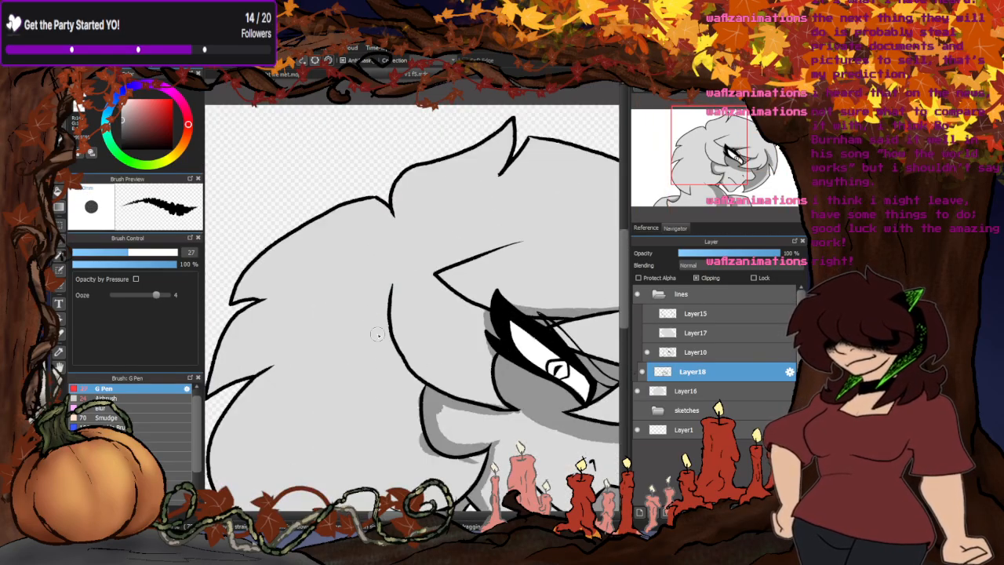
drag(386, 292, 442, 413)
drag(387, 324, 437, 407)
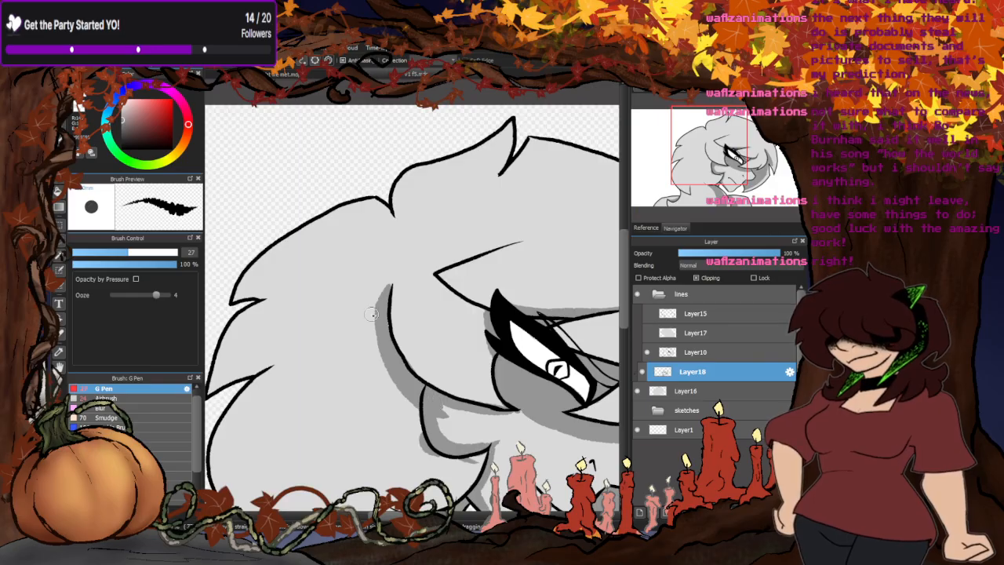
mouse_move(387, 291)
mouse_down()
mouse_move(381, 344)
mouse_move(427, 423)
mouse_up()
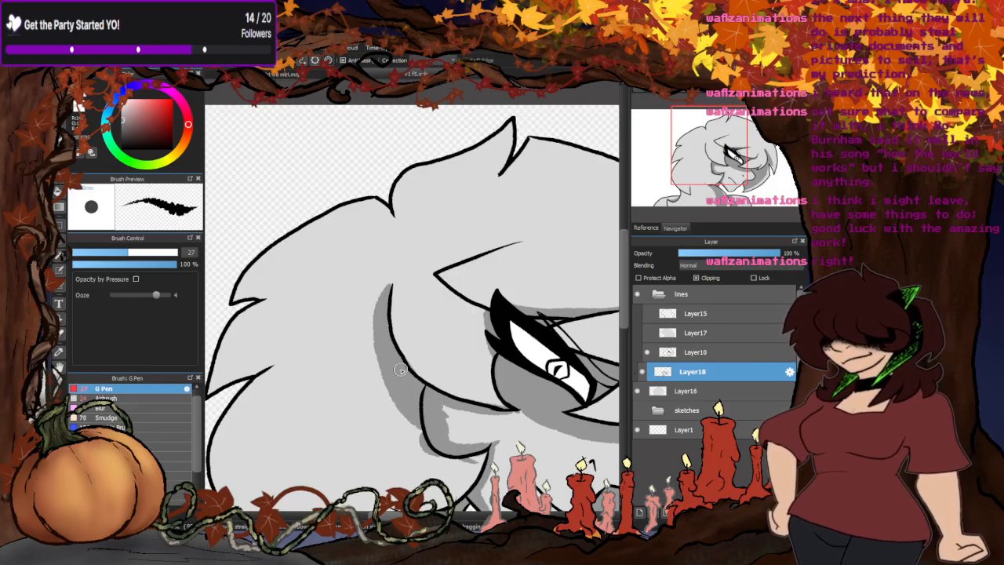
scroll(409, 267, down, 4)
- Choose a lighter mid-grey and paint a curved band down the hair below the jaw, beside the dark shadow
scroll(407, 308, up, 2)
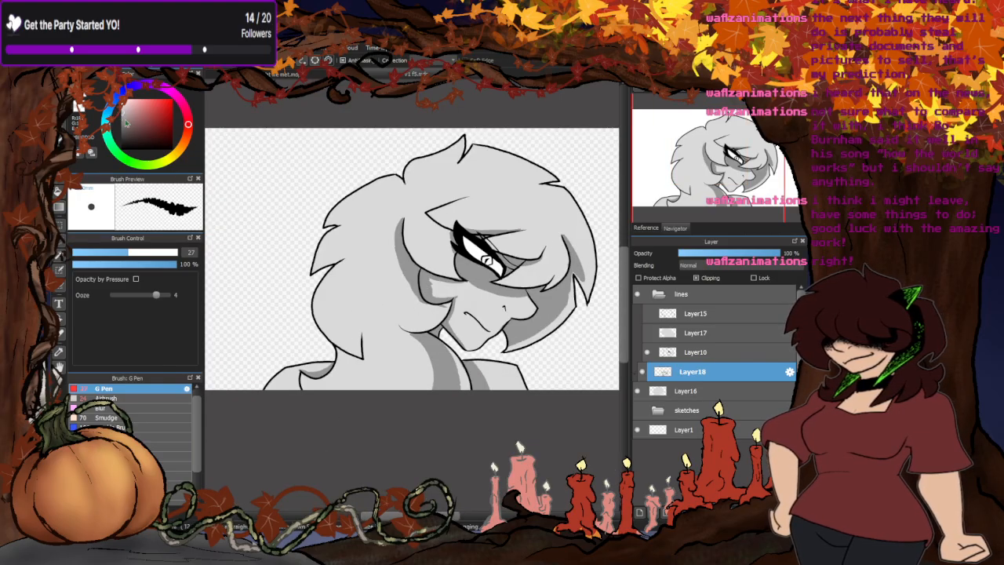
scroll(432, 341, up, 3)
mouse_move(370, 304)
mouse_down()
mouse_move(397, 329)
mouse_move(395, 460)
mouse_up()
mouse_move(414, 349)
mouse_down()
mouse_move(419, 441)
mouse_move(401, 348)
mouse_up()
scroll(414, 374, down, 5)
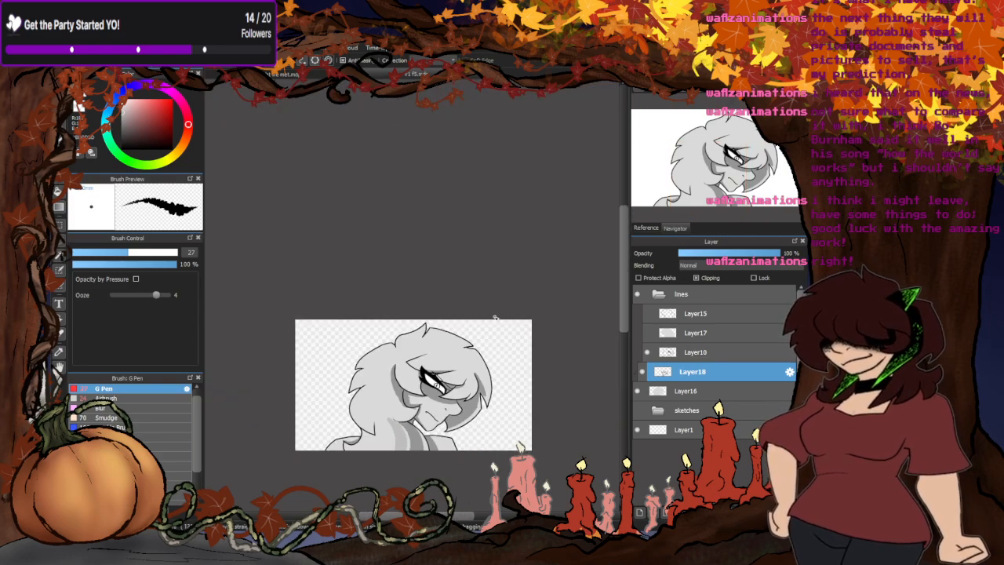
- Fill the inside of the hair lock between the ear and the eye with mid-grey shading
scroll(415, 373, up, 4)
mouse_move(421, 364)
mouse_down()
mouse_move(369, 335)
mouse_move(350, 272)
mouse_move(405, 294)
mouse_move(415, 345)
mouse_move(356, 287)
mouse_up()
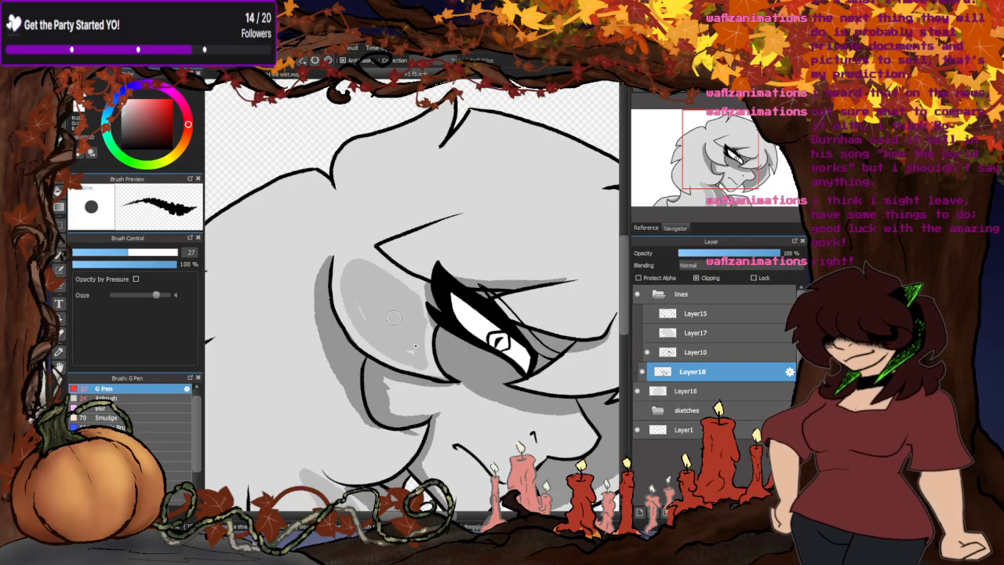
scroll(393, 317, down, 5)
- Add mid-grey shading to the ear, cheek and nose bridge below the dark face shadow
scroll(400, 369, up, 5)
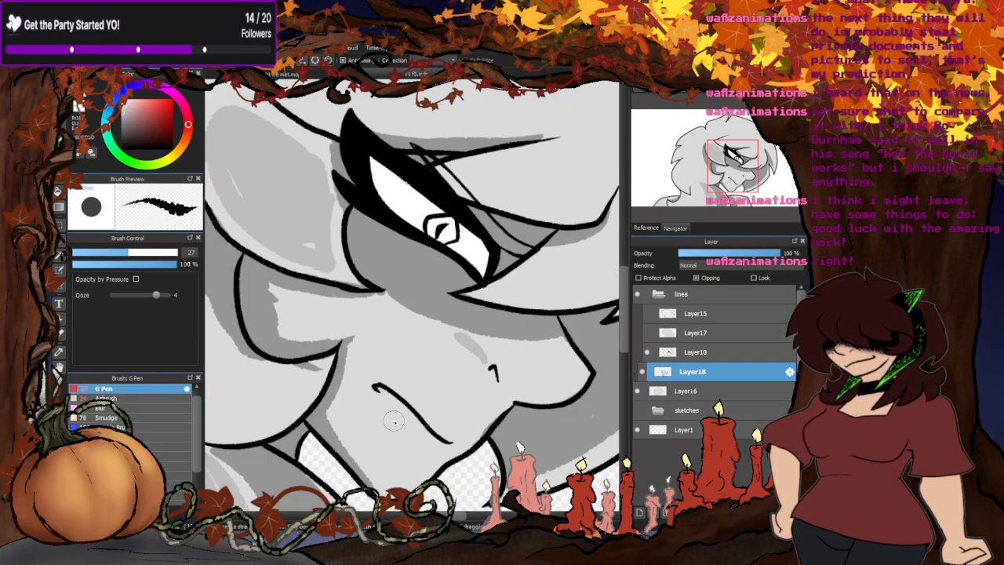
mouse_move(394, 422)
mouse_down()
mouse_move(358, 371)
mouse_move(386, 300)
mouse_move(297, 296)
mouse_move(286, 336)
mouse_move(349, 324)
mouse_move(274, 295)
mouse_up()
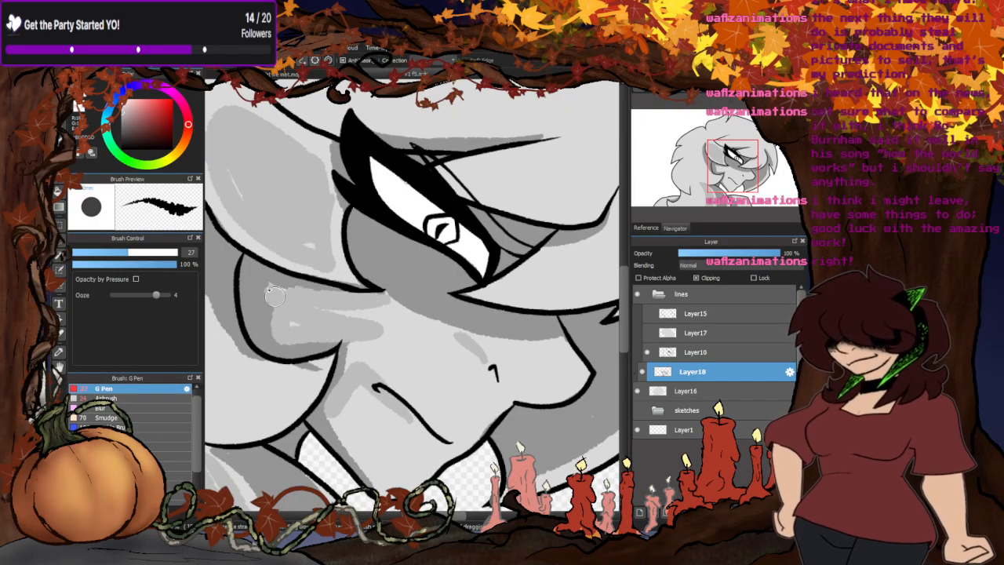
drag(334, 314, 486, 346)
scroll(459, 330, down, 5)
- Shade the bangs above and beside the eye with mid-grey
scroll(429, 309, up, 5)
mouse_move(439, 298)
mouse_down()
mouse_move(382, 335)
mouse_move(497, 315)
mouse_move(504, 271)
mouse_move(472, 307)
mouse_move(420, 316)
mouse_move(481, 305)
mouse_move(451, 305)
mouse_move(503, 267)
mouse_move(424, 272)
mouse_move(440, 240)
mouse_move(366, 255)
mouse_move(370, 246)
mouse_move(472, 235)
mouse_up()
scroll(464, 267, down, 5)
scroll(443, 248, up, 5)
scroll(519, 249, down, 5)
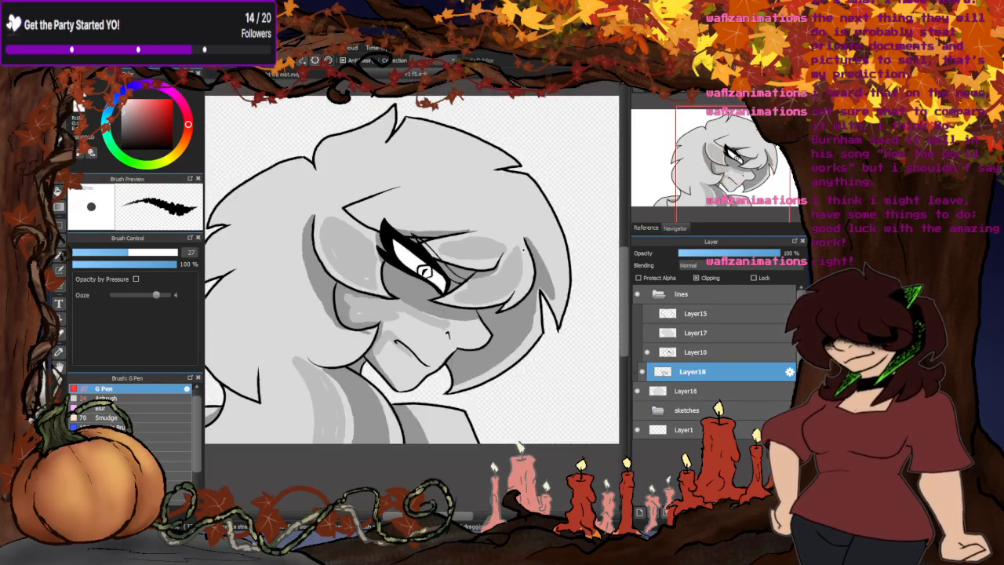
scroll(522, 247, down, 3)
- Outline a mid-grey shadow on the hair over the shoulder, bucket-fill it, and return to the brush
scroll(458, 288, up, 5)
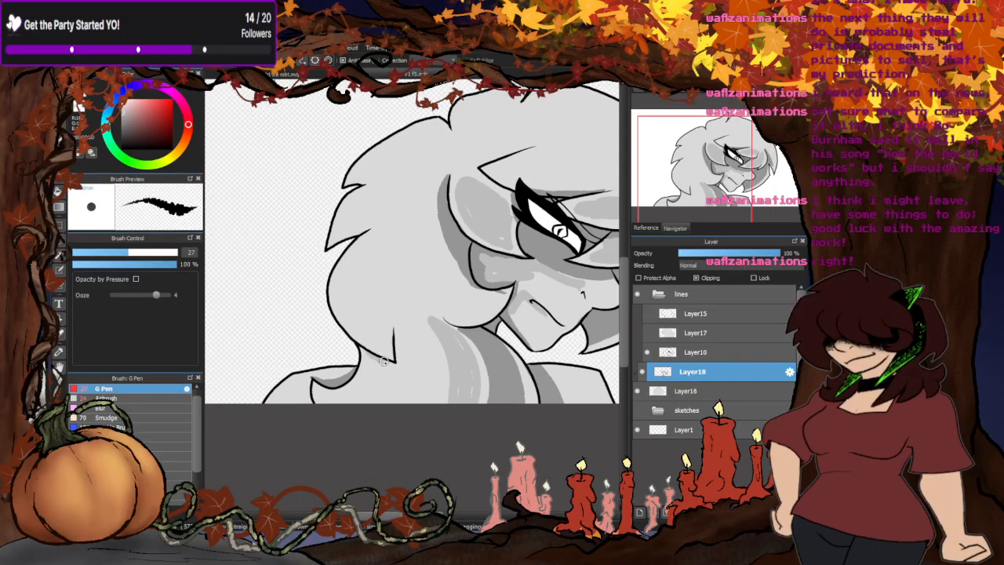
drag(383, 361, 345, 406)
mouse_move(416, 408)
mouse_down()
mouse_move(417, 310)
mouse_move(395, 347)
mouse_up()
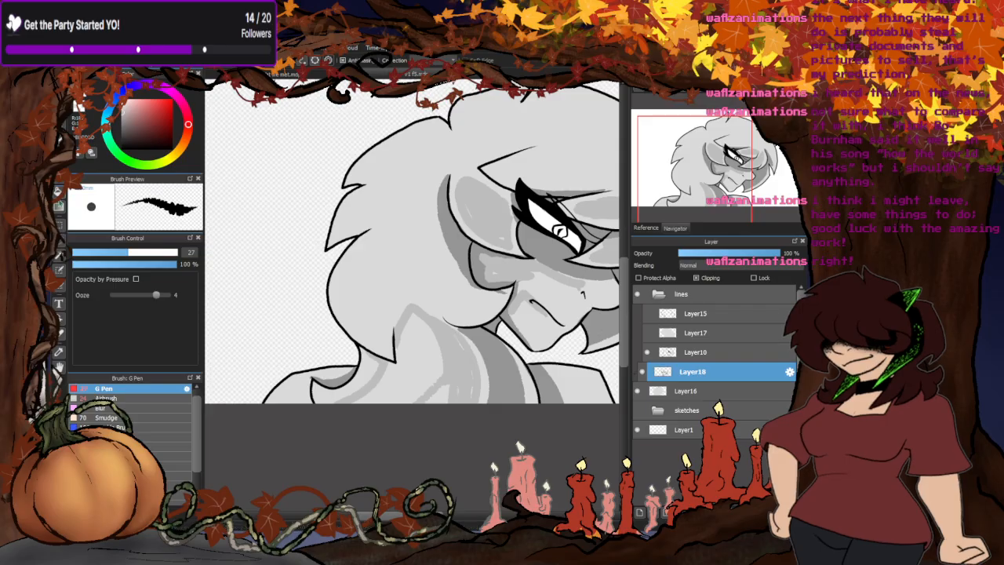
click(60, 196)
click(414, 370)
scroll(310, 372, down, 2)
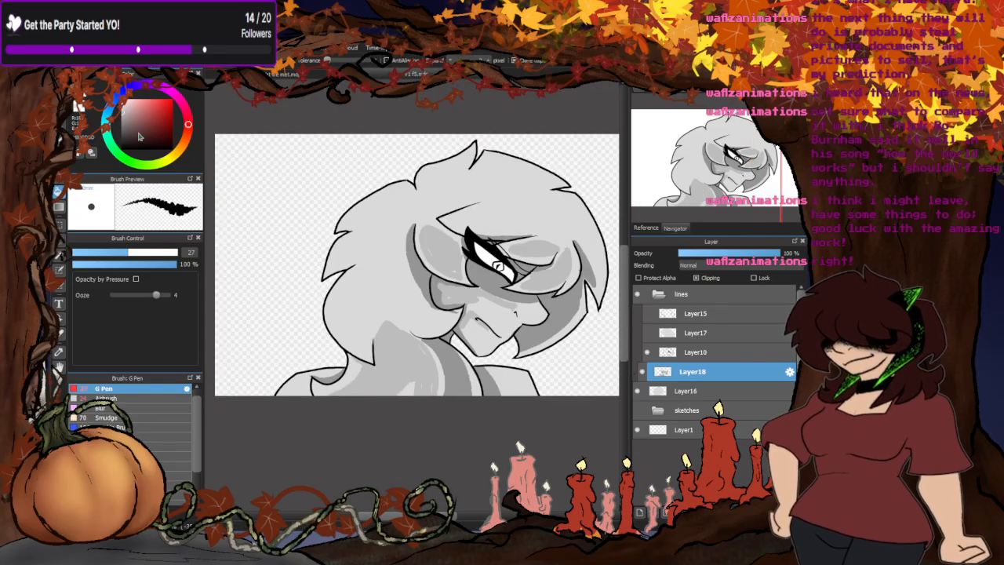
key(b)
- Paint a white highlight along the lower outer edge of the far-side hair beside the chin
scroll(497, 266, down, 2)
scroll(545, 284, up, 6)
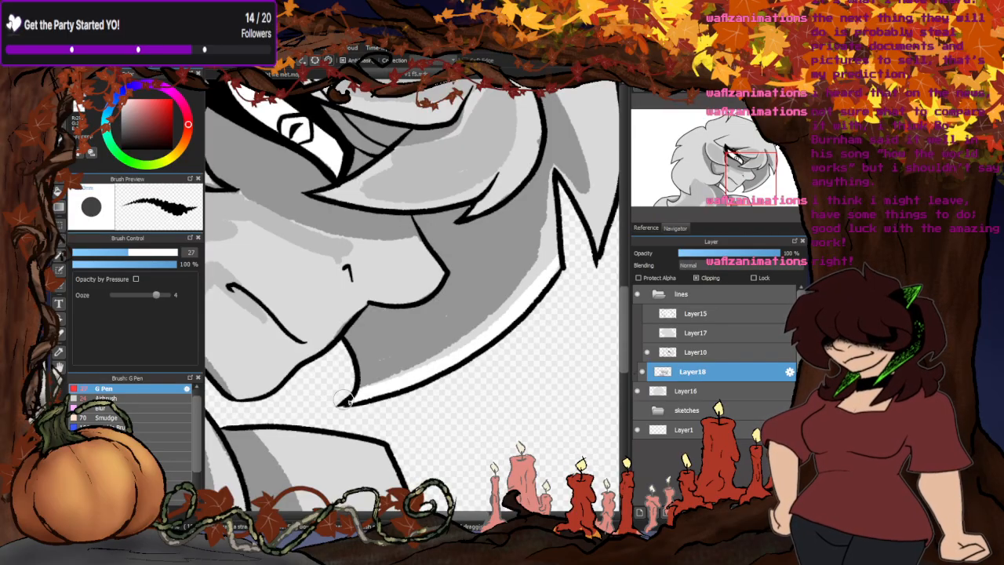
scroll(424, 337, down, 5)
scroll(392, 284, up, 1)
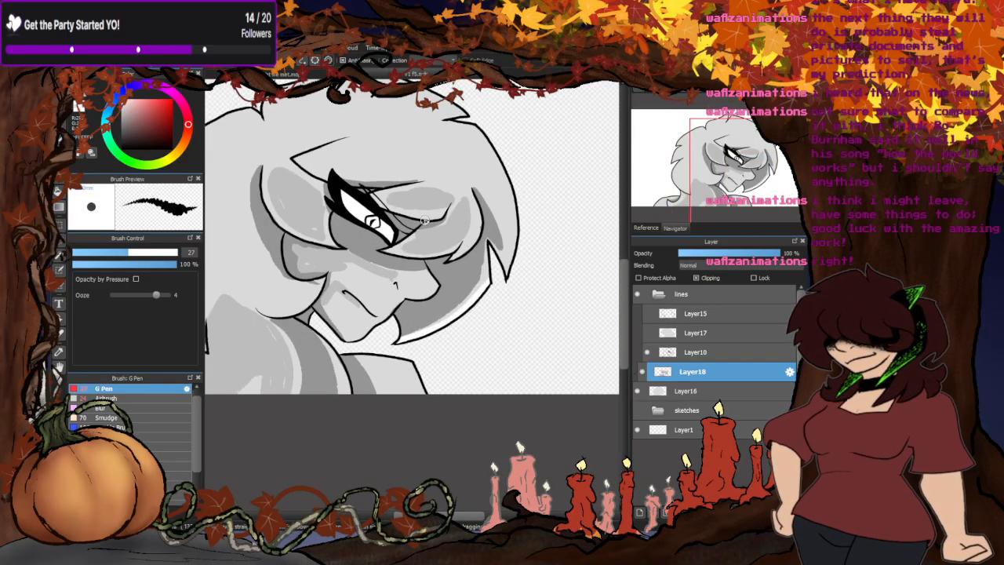
scroll(424, 221, down, 3)
- Draw white highlight outlines just inside the edges of the three tufts at the back of the hair
scroll(363, 250, up, 6)
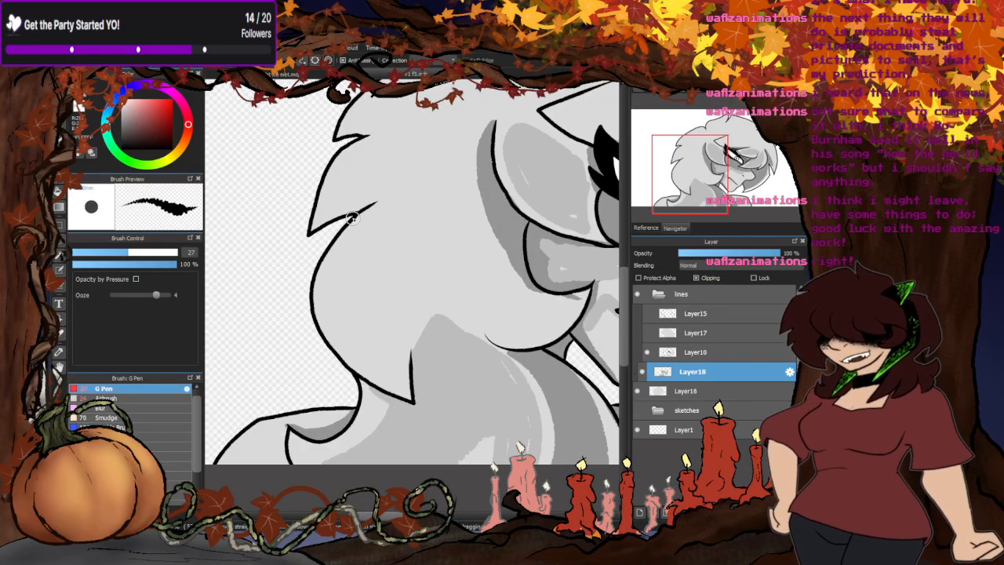
mouse_move(378, 202)
mouse_down()
mouse_move(347, 231)
mouse_move(334, 264)
mouse_move(342, 314)
mouse_move(364, 347)
mouse_move(407, 365)
mouse_up()
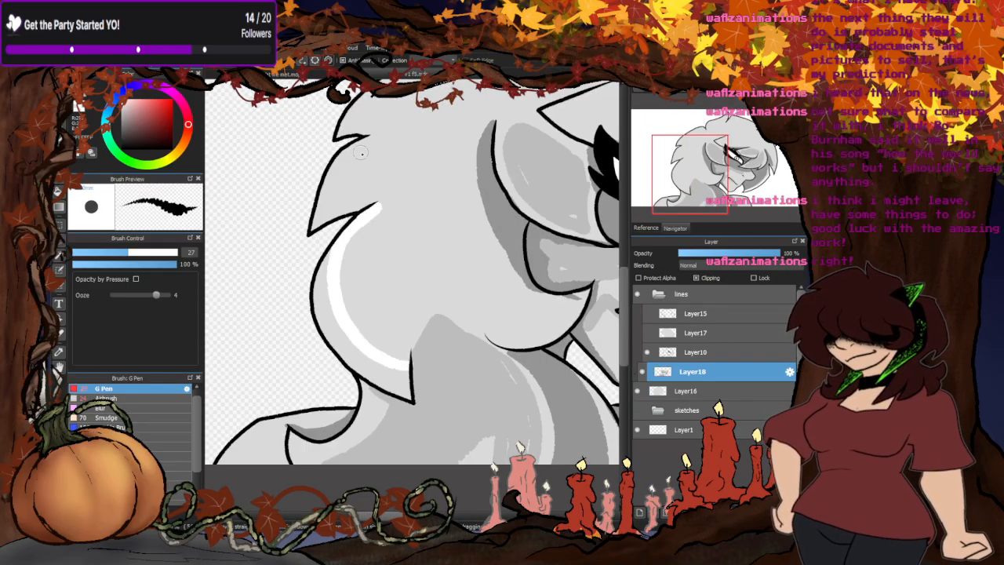
mouse_move(365, 137)
mouse_down()
mouse_move(334, 199)
mouse_move(368, 207)
mouse_up()
scroll(344, 261, down, 3)
scroll(360, 174, up, 3)
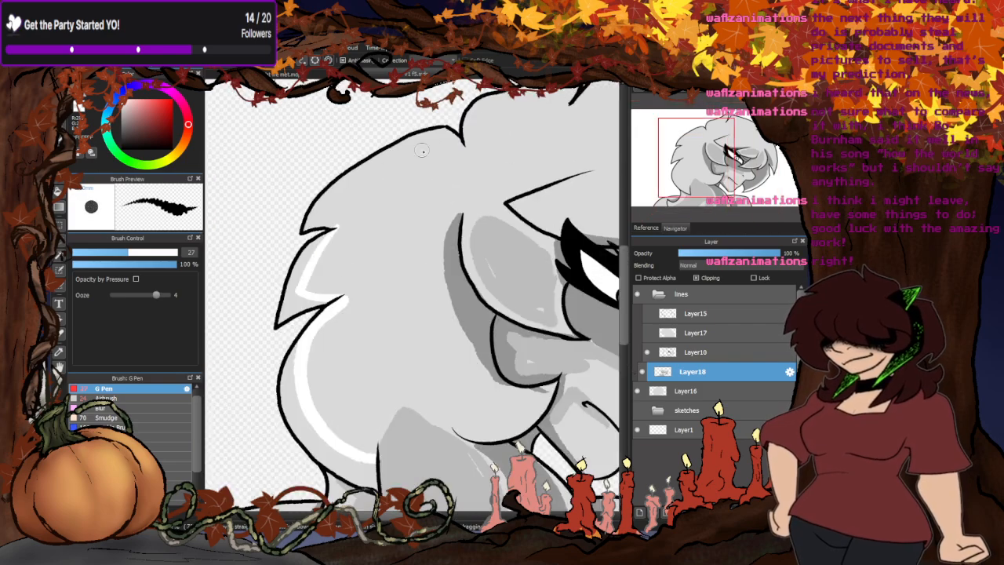
mouse_move(461, 141)
mouse_down()
mouse_move(417, 150)
mouse_move(357, 187)
mouse_move(321, 232)
mouse_up()
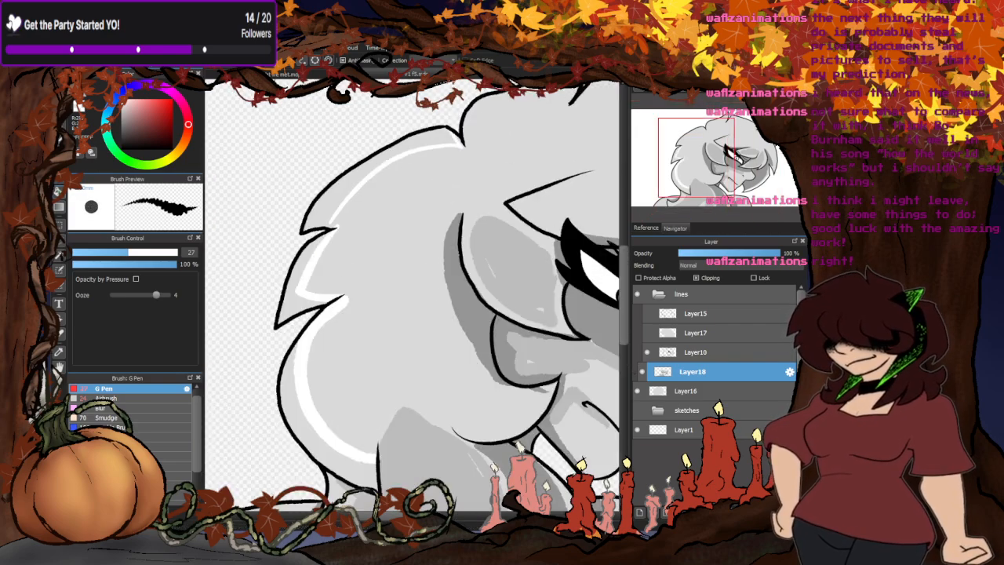
- Bucket-fill the outlined rim areas of the back hair tufts with white and return to the brush
click(60, 192)
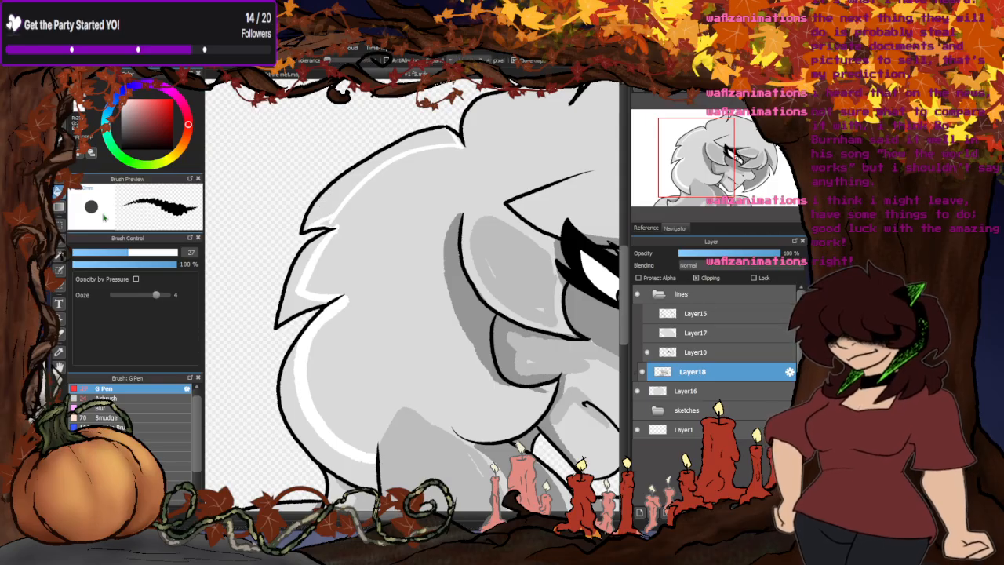
click(331, 197)
click(296, 299)
click(316, 439)
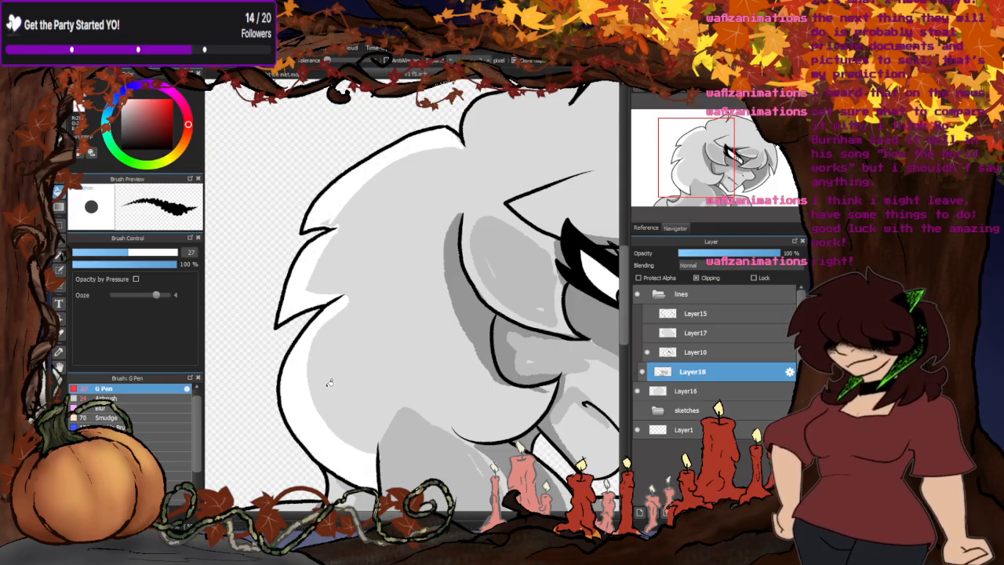
scroll(412, 171, down, 4)
key(b)
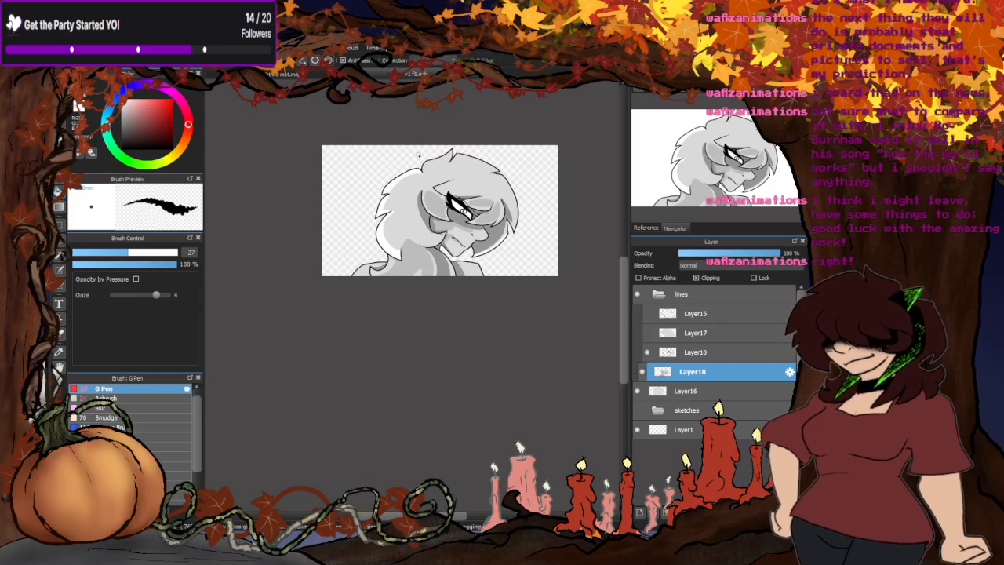
- Paint white highlights along the edges of the top tuft, the lowest back hair and the near shoulder
scroll(438, 174, up, 4)
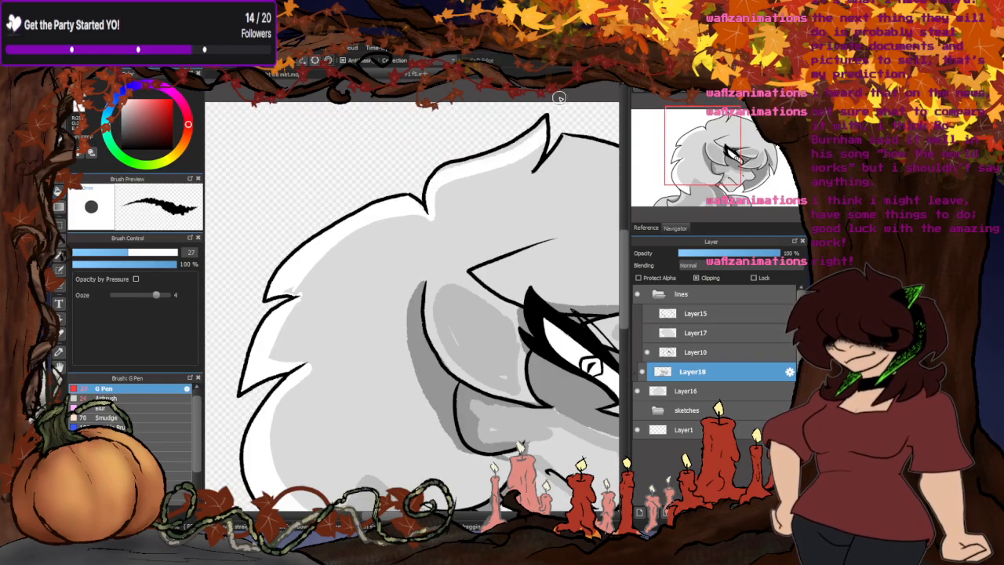
scroll(423, 166, down, 4)
scroll(405, 255, up, 4)
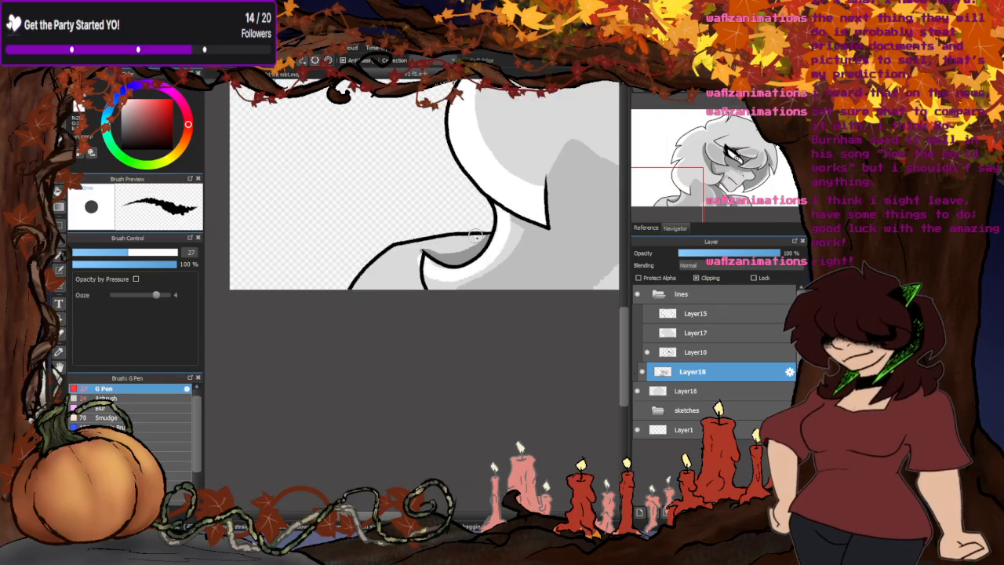
mouse_move(475, 234)
mouse_down()
mouse_move(427, 237)
mouse_move(368, 274)
mouse_move(453, 240)
mouse_move(388, 250)
mouse_up()
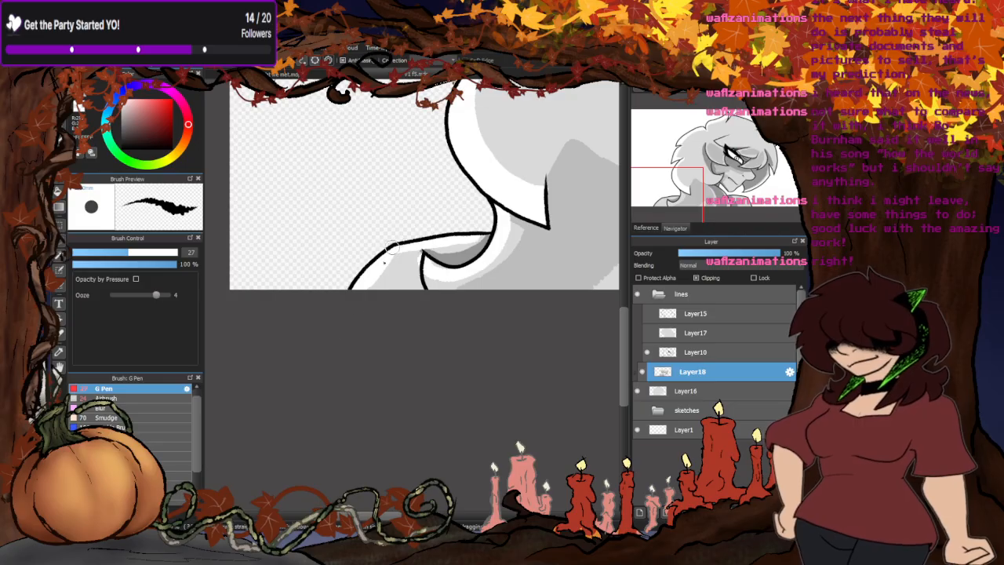
scroll(336, 295, down, 3)
scroll(462, 241, up, 3)
- Widen the white highlight on the far-side hair beside the chin and extend it up to the notch
scroll(518, 257, up, 3)
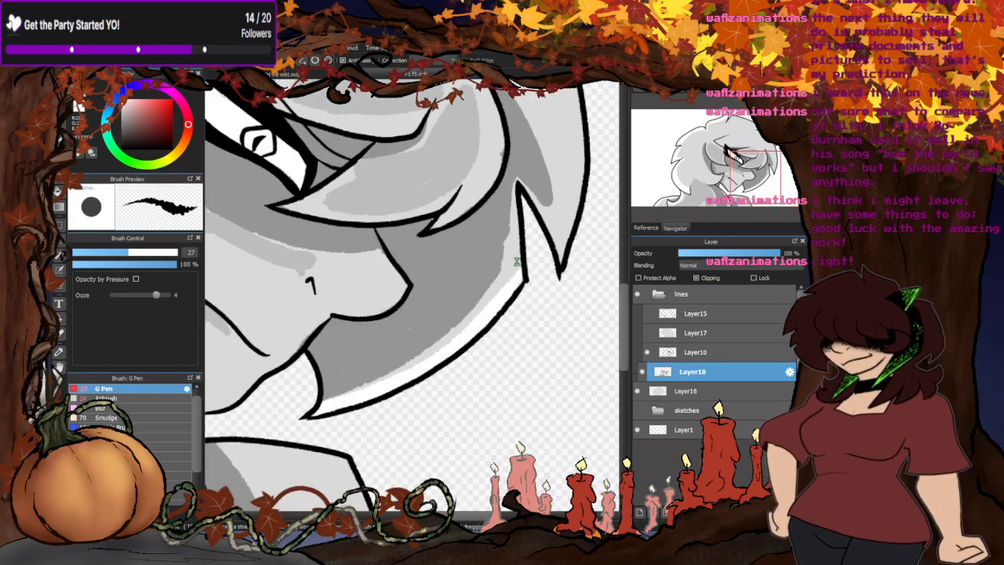
mouse_move(514, 274)
mouse_down()
mouse_move(513, 208)
mouse_move(513, 258)
mouse_move(410, 353)
mouse_move(323, 400)
mouse_up()
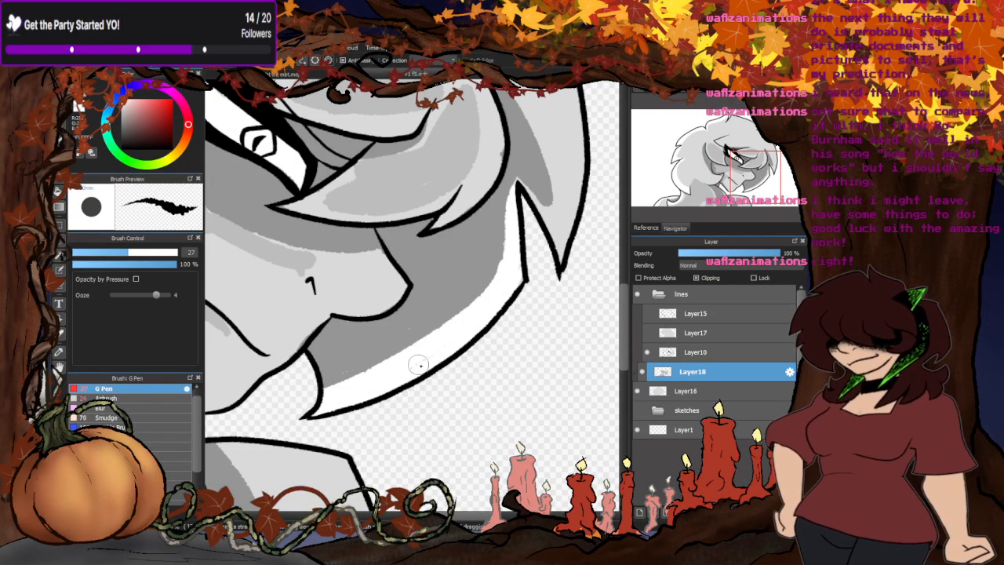
scroll(437, 343, down, 3)
- Paint a white highlight along the outer edge of the front hair above the far-side tip
scroll(413, 321, up, 3)
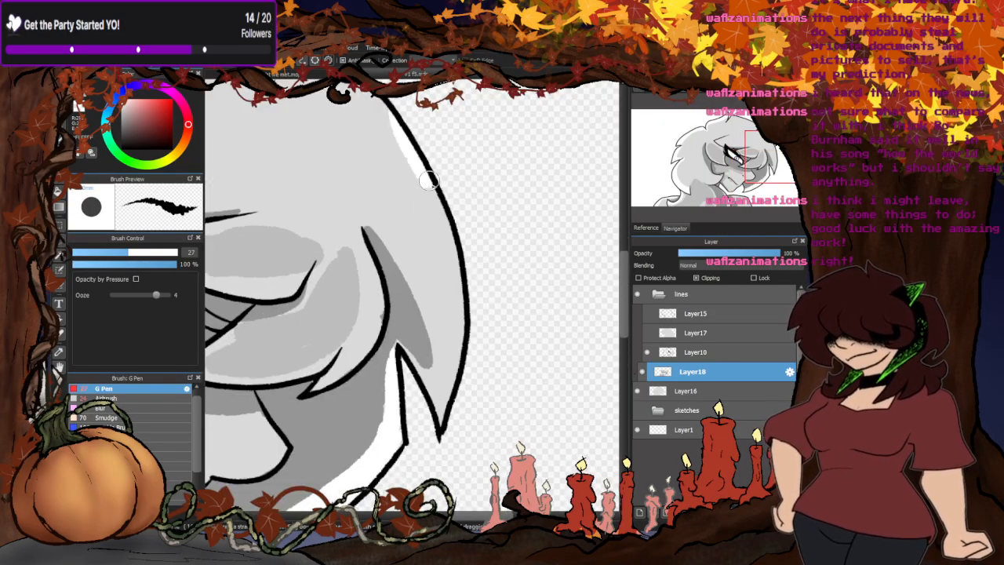
scroll(517, 214, down, 4)
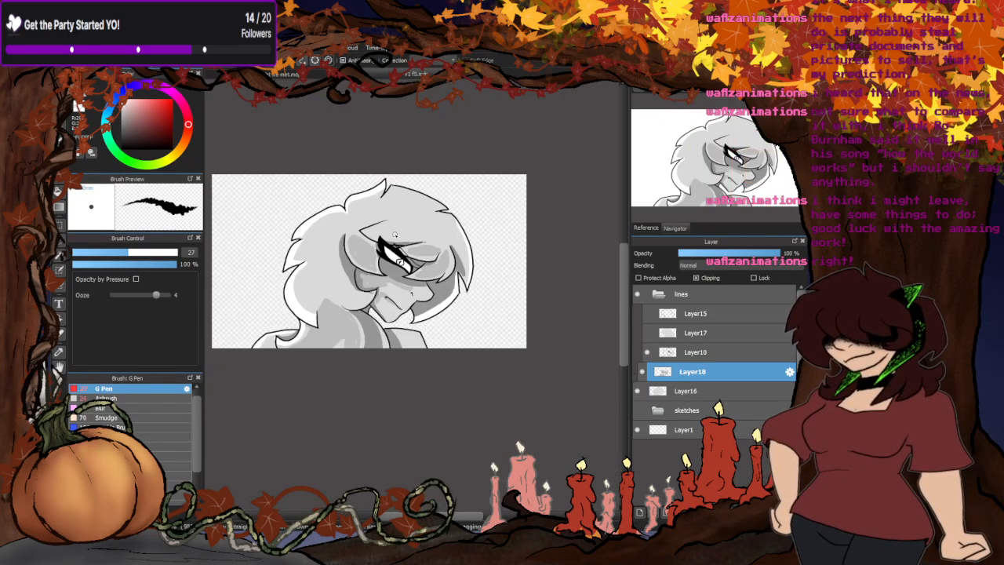
scroll(462, 272, up, 3)
scroll(455, 267, down, 3)
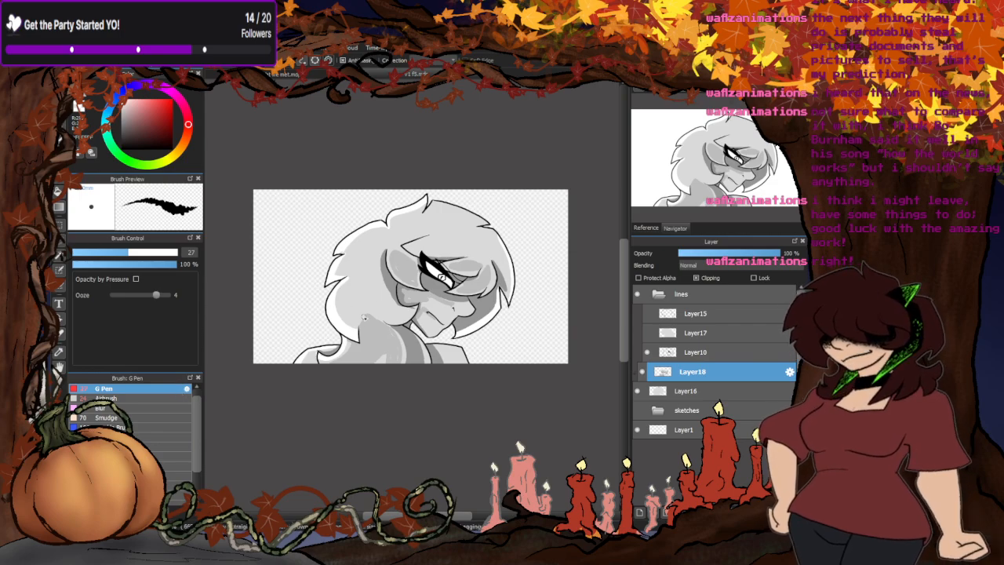
- Blur the grey shading on the hair over the shoulder with the Blur brush at size 213
scroll(366, 313, up, 1)
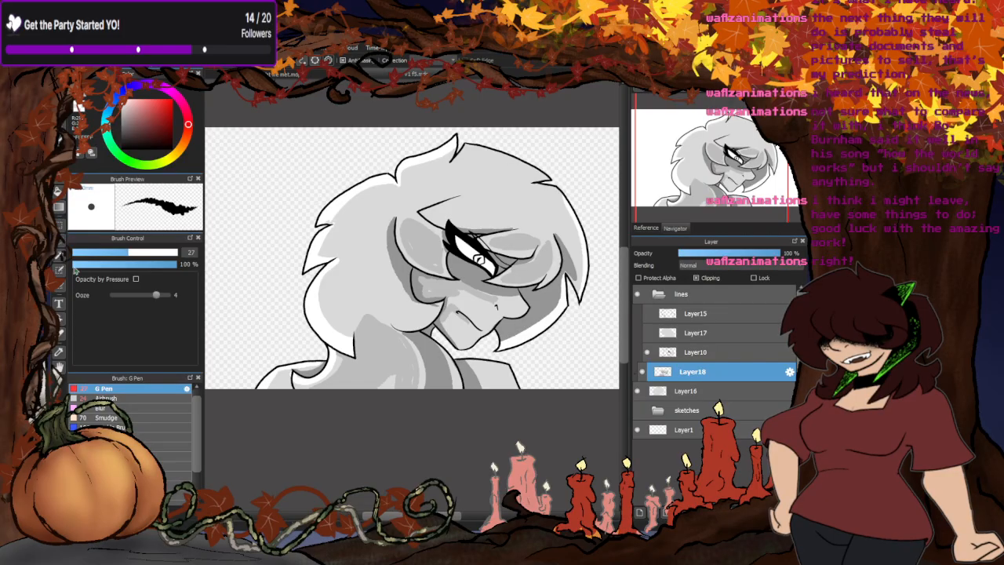
click(104, 408)
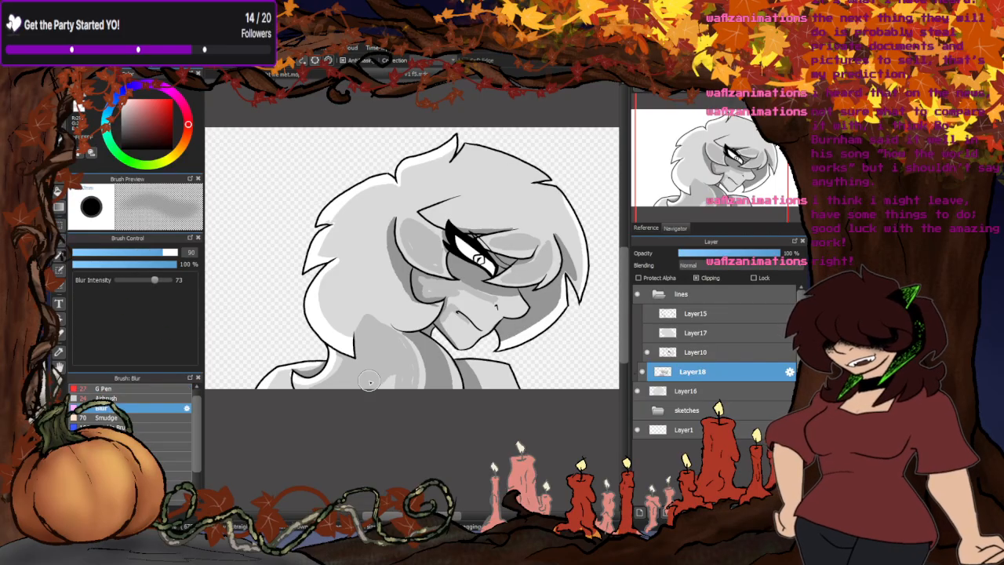
click(178, 253)
mouse_move(325, 371)
mouse_down()
mouse_move(460, 379)
mouse_move(431, 355)
mouse_move(398, 380)
mouse_move(384, 340)
mouse_move(374, 398)
mouse_up()
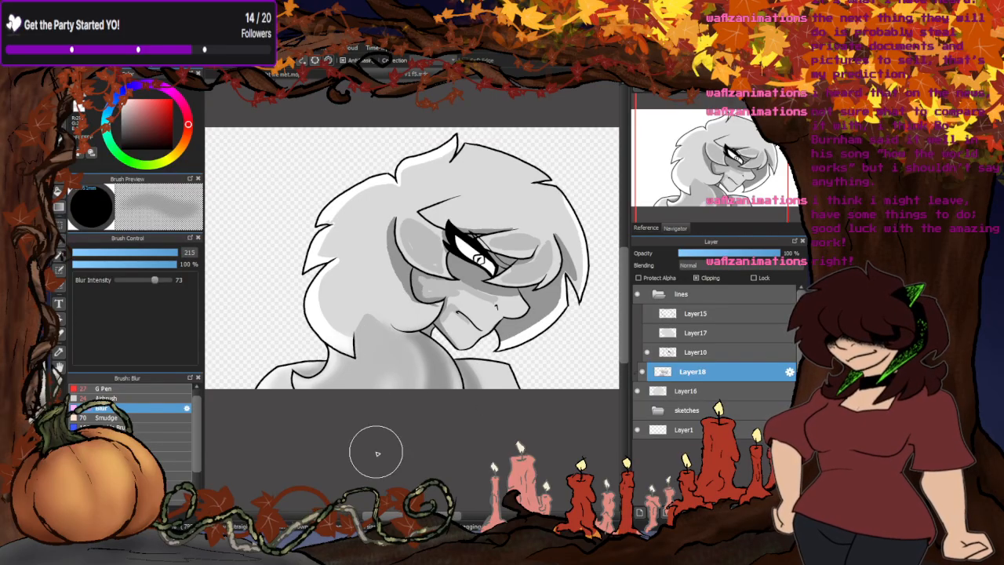
- Blur the white highlights and grey shading across the hair, face and shoulder with the Blur brush at size 213
mouse_move(348, 299)
mouse_down()
mouse_move(331, 317)
mouse_move(339, 252)
mouse_move(320, 267)
mouse_move(377, 197)
mouse_move(454, 159)
mouse_move(394, 215)
mouse_move(439, 265)
mouse_move(419, 320)
mouse_move(460, 315)
mouse_move(449, 259)
mouse_move(493, 248)
mouse_move(536, 268)
mouse_move(561, 310)
mouse_move(561, 337)
mouse_move(549, 338)
mouse_move(534, 225)
mouse_move(499, 229)
mouse_move(586, 273)
mouse_move(585, 320)
mouse_move(458, 182)
mouse_move(418, 188)
mouse_move(448, 290)
mouse_up()
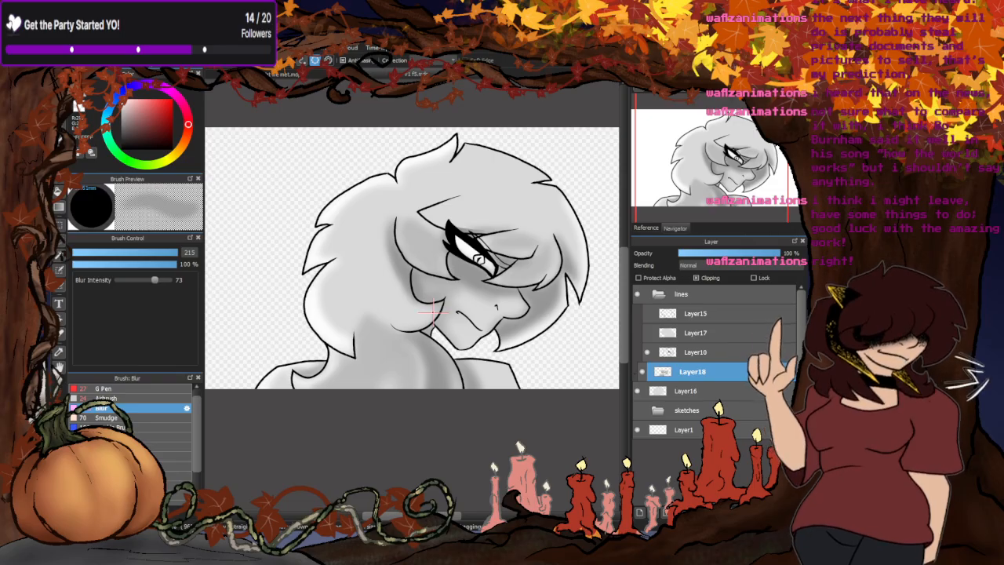
key(5)
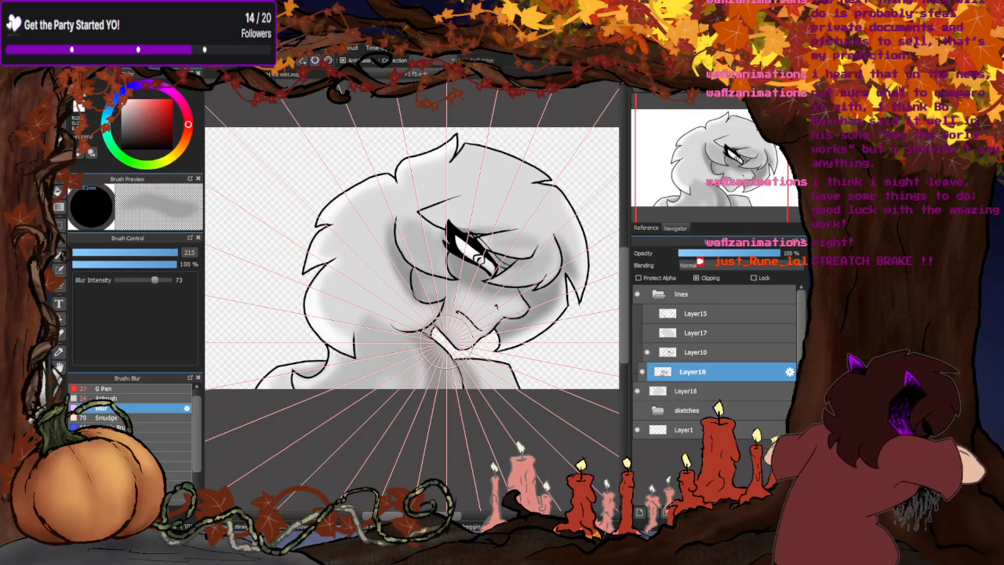
mouse_move(471, 270)
mouse_down()
mouse_move(473, 248)
mouse_move(475, 256)
mouse_up()
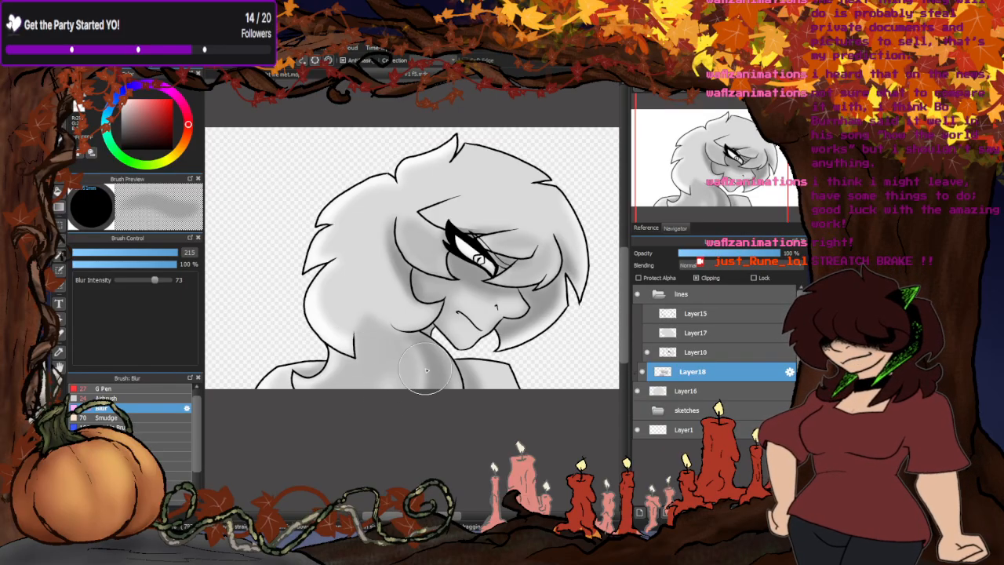
scroll(416, 388, up, 2)
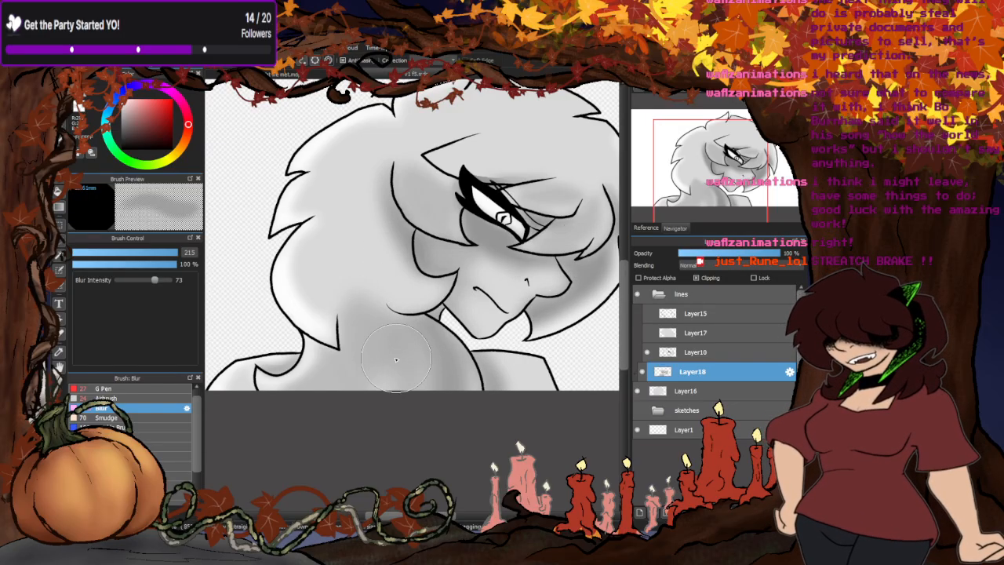
scroll(362, 347, down, 2)
- Repaint the grey shadow on the far-side hair beside the nose and chin with the G Pen at size 27
click(107, 390)
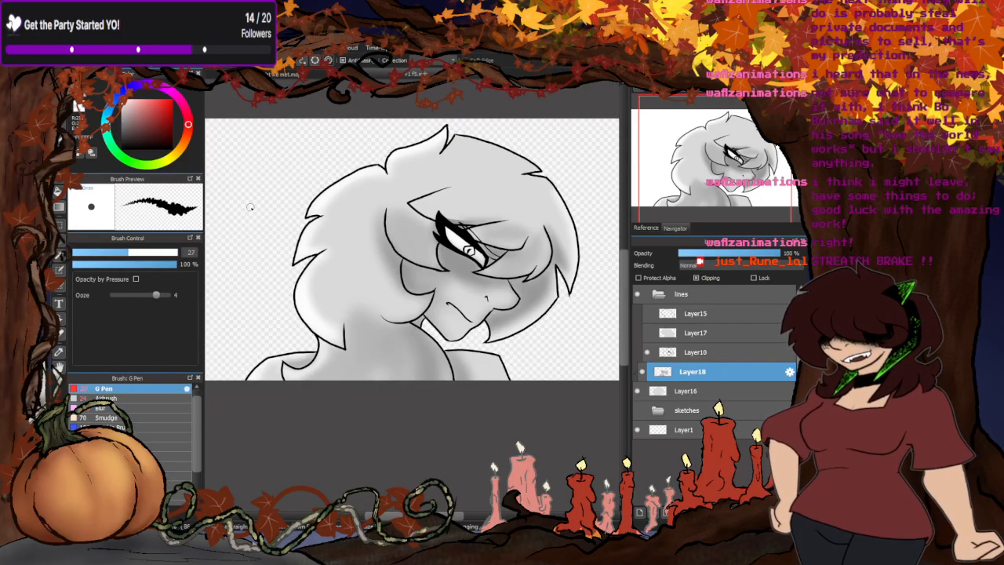
scroll(425, 300, up, 5)
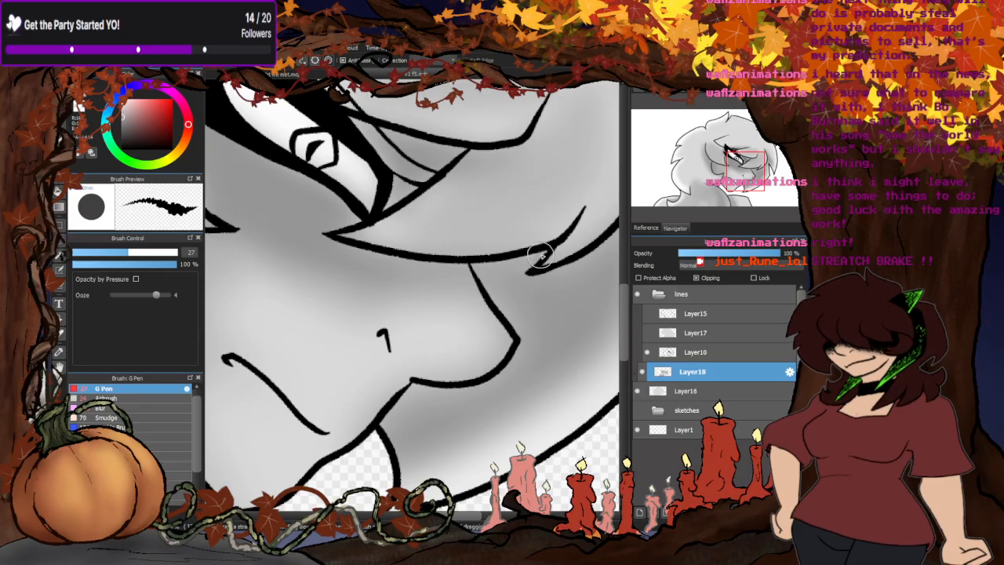
drag(520, 372, 409, 399)
scroll(418, 349, down, 6)
scroll(486, 249, up, 6)
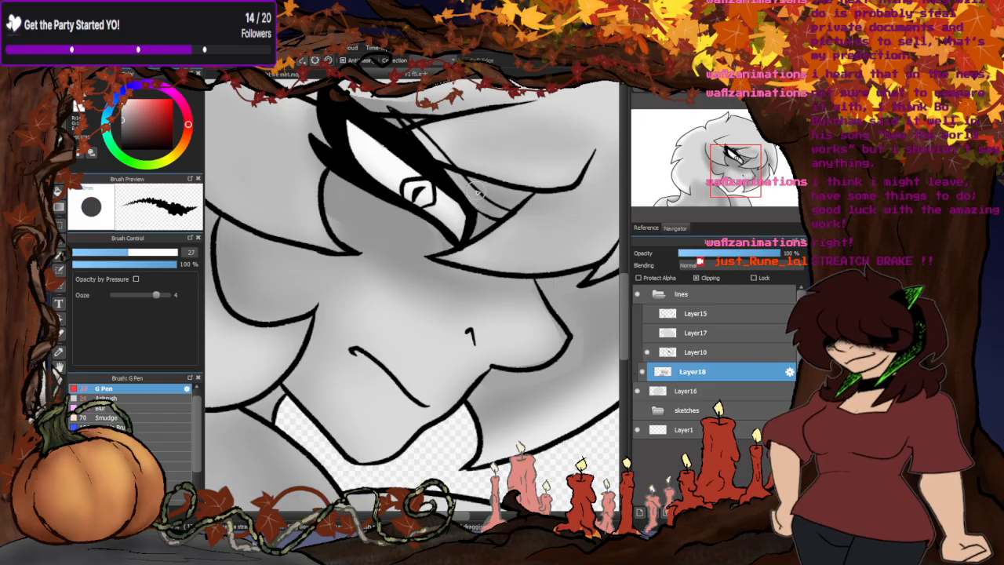
scroll(524, 228, down, 3)
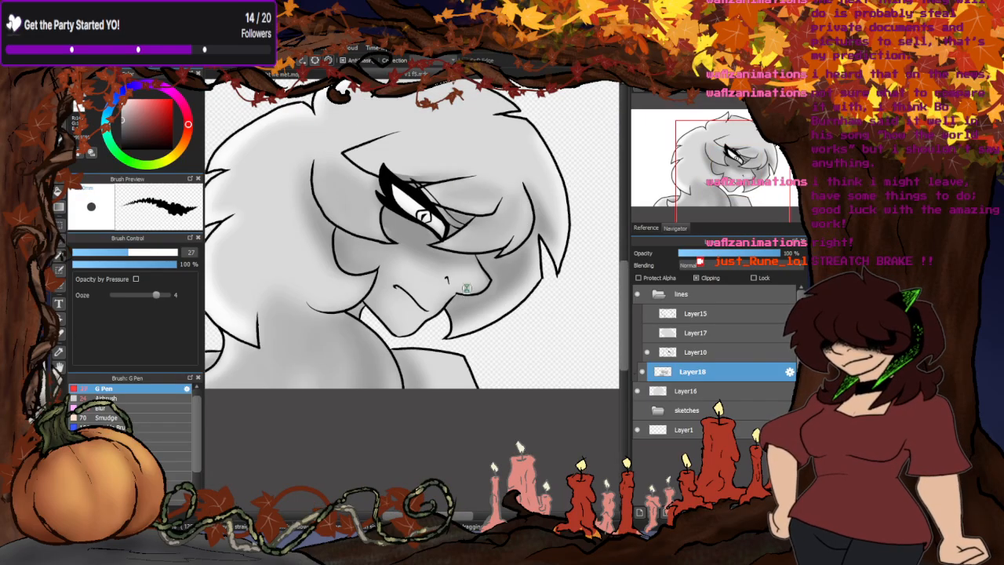
scroll(466, 288, up, 2)
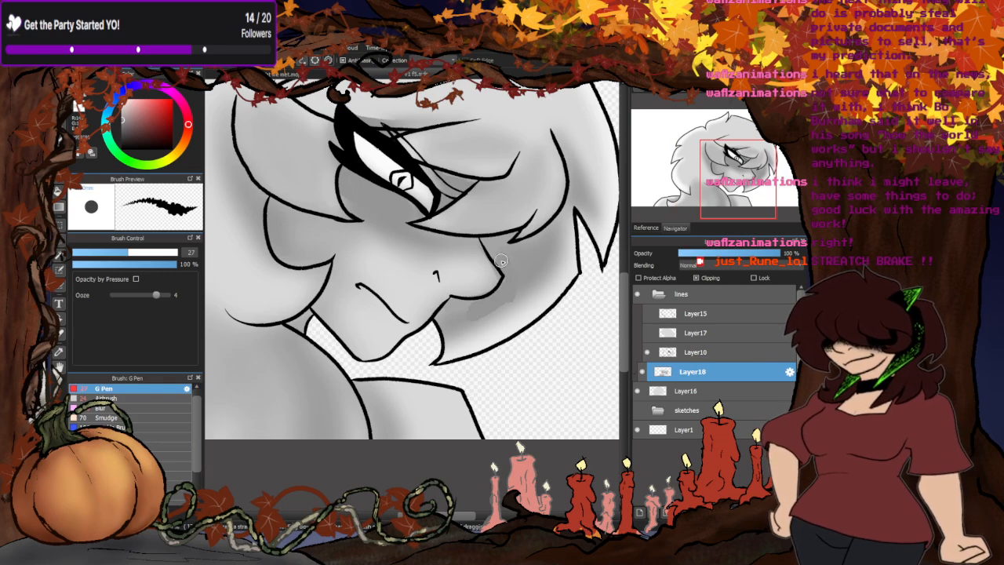
drag(534, 240, 512, 257)
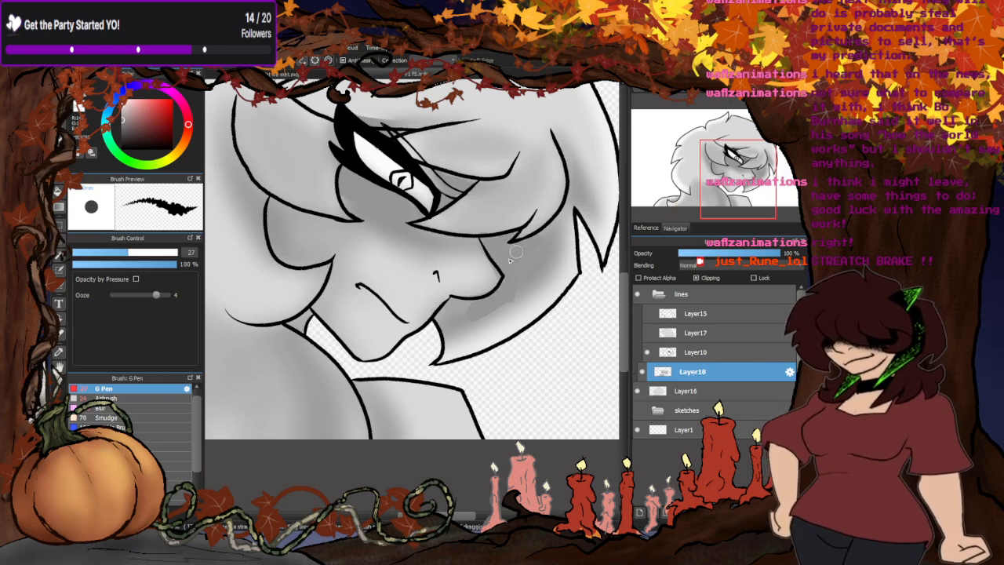
mouse_move(474, 309)
mouse_down()
mouse_move(459, 307)
mouse_move(433, 331)
mouse_move(531, 267)
mouse_up()
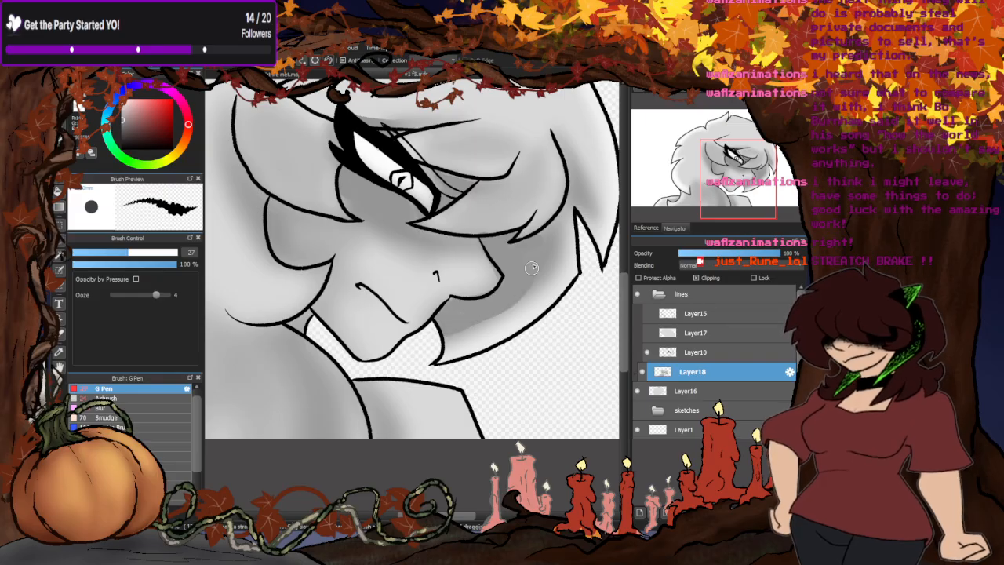
- Blur the repainted far-side hair shadow and the shading around the face with the Blur brush at size 127
click(119, 406)
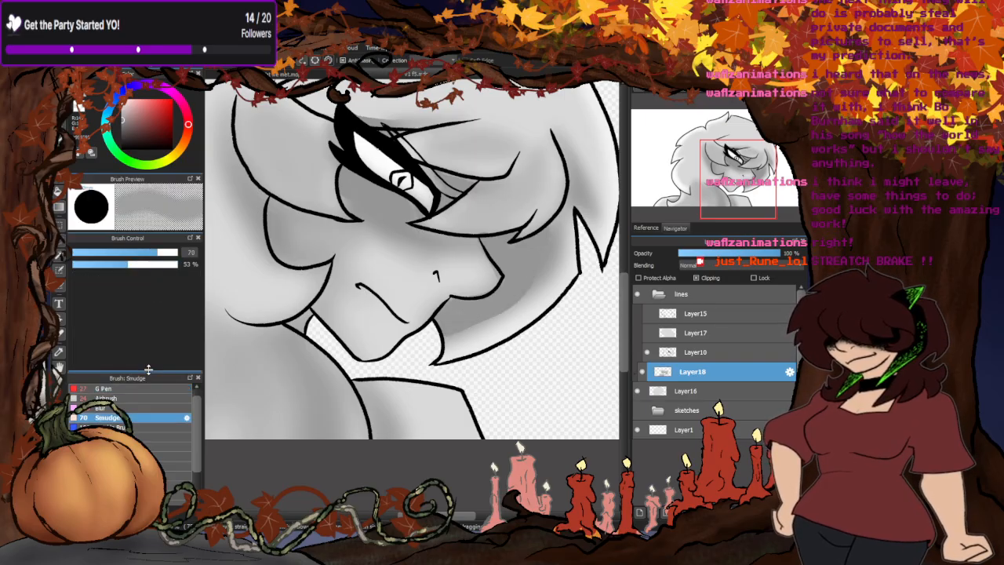
click(174, 255)
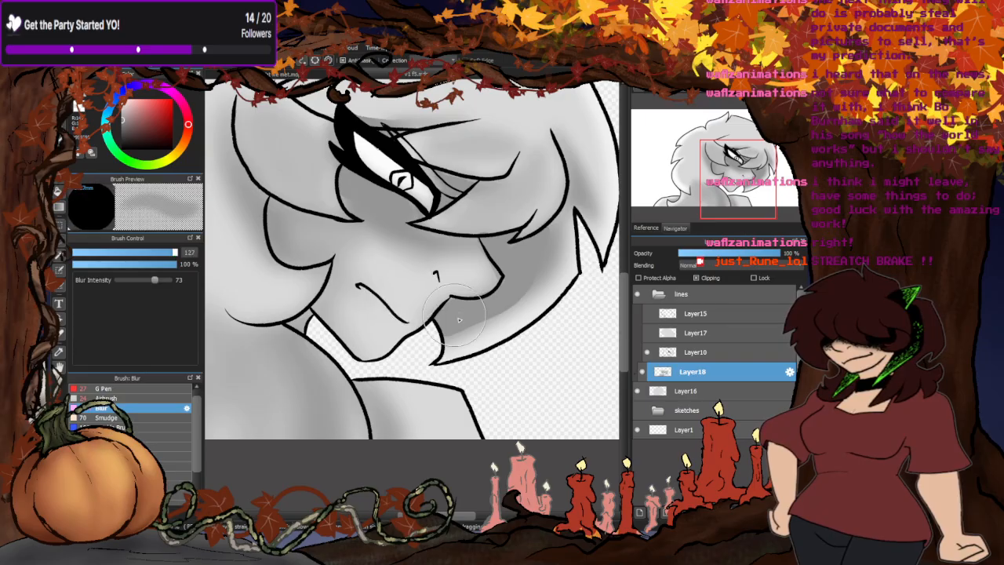
mouse_move(448, 343)
mouse_down()
mouse_move(476, 330)
mouse_move(562, 219)
mouse_move(485, 340)
mouse_move(417, 361)
mouse_up()
mouse_move(402, 259)
mouse_down()
mouse_move(451, 241)
mouse_move(359, 216)
mouse_move(408, 246)
mouse_move(454, 249)
mouse_move(423, 249)
mouse_move(376, 229)
mouse_move(428, 222)
mouse_move(422, 260)
mouse_move(469, 187)
mouse_move(487, 186)
mouse_move(461, 233)
mouse_up()
scroll(462, 233, down, 3)
scroll(437, 196, up, 4)
mouse_move(424, 153)
mouse_down()
mouse_move(384, 167)
mouse_move(411, 191)
mouse_up()
scroll(417, 217, down, 4)
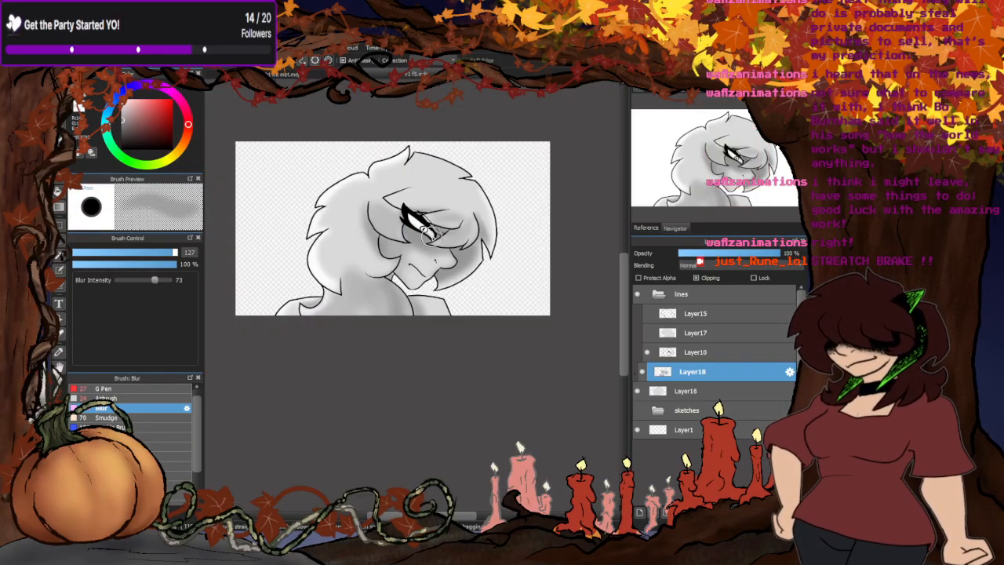
scroll(451, 202, up, 4)
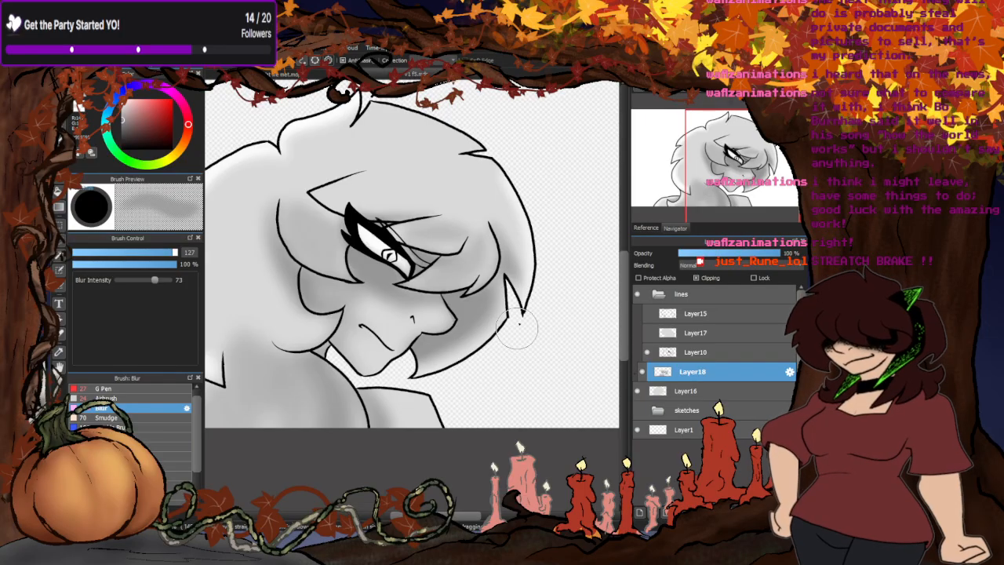
scroll(333, 423, down, 2)
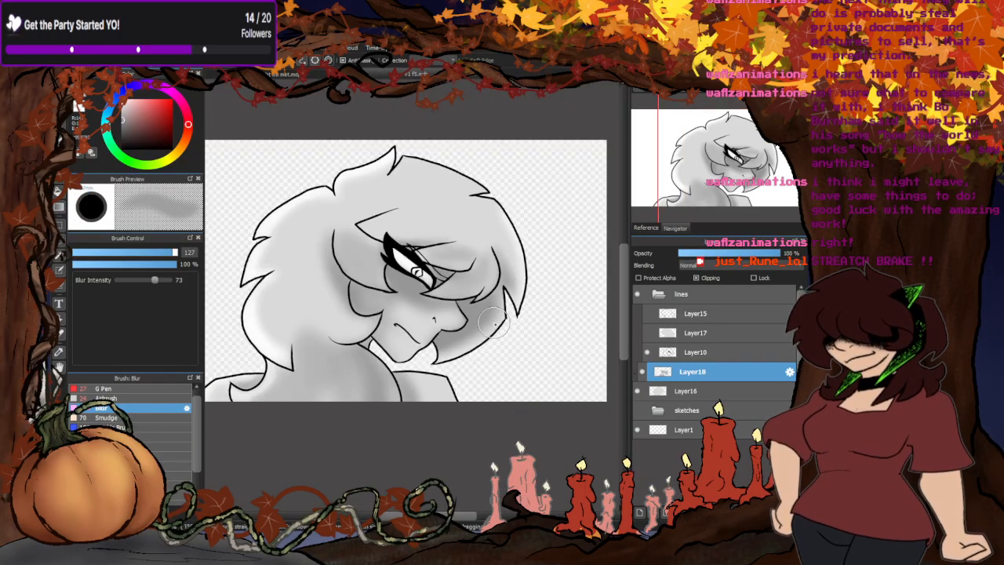
scroll(320, 418, down, 2)
scroll(390, 307, up, 2)
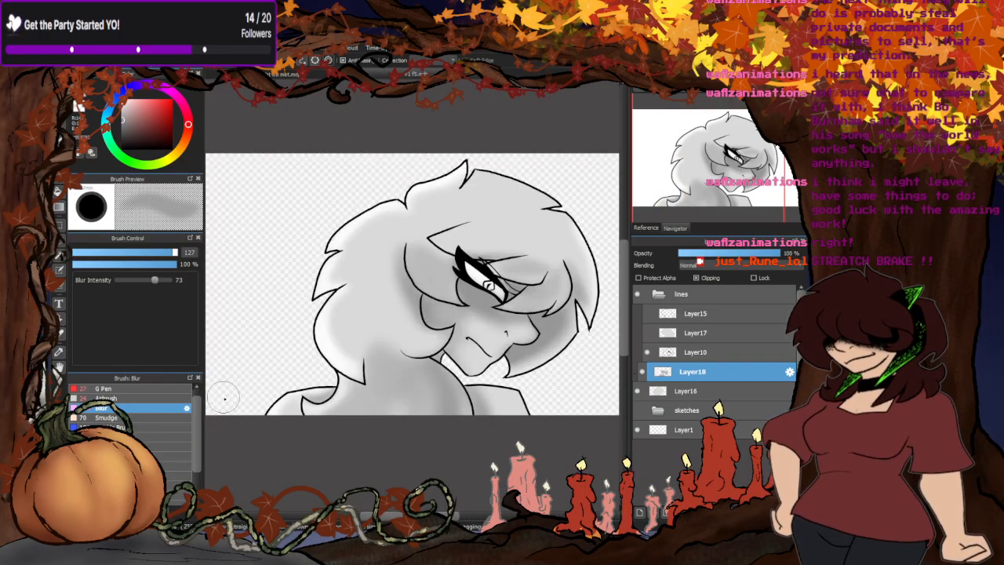
- Airbrush soft grey shading over the back hair, crown and fringe at size 148 and 19% opacity
click(112, 399)
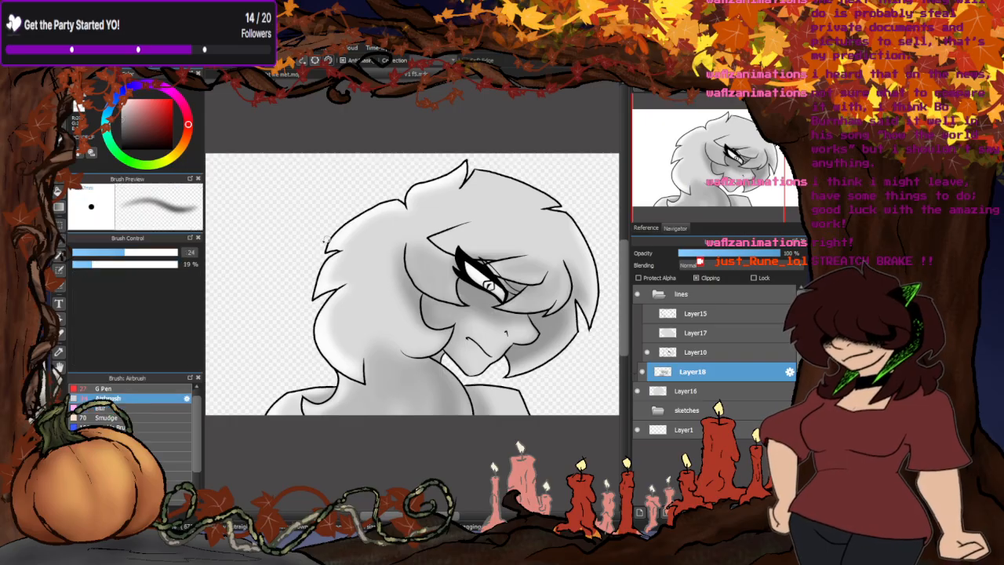
drag(151, 252, 178, 253)
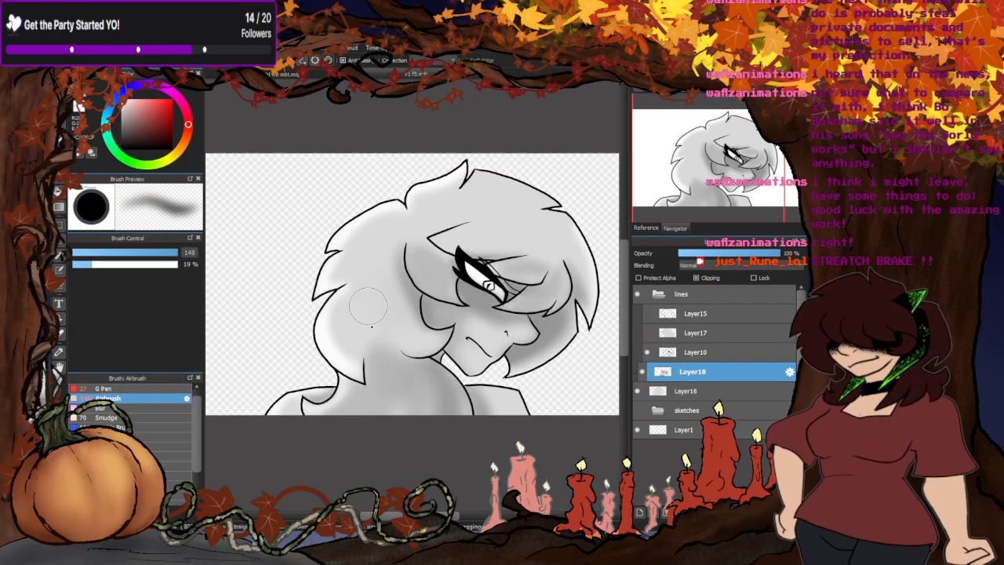
alt+click(401, 273)
mouse_move(406, 308)
mouse_down()
mouse_move(367, 301)
mouse_move(367, 348)
mouse_move(358, 306)
mouse_move(390, 255)
mouse_move(404, 251)
mouse_move(362, 293)
mouse_up()
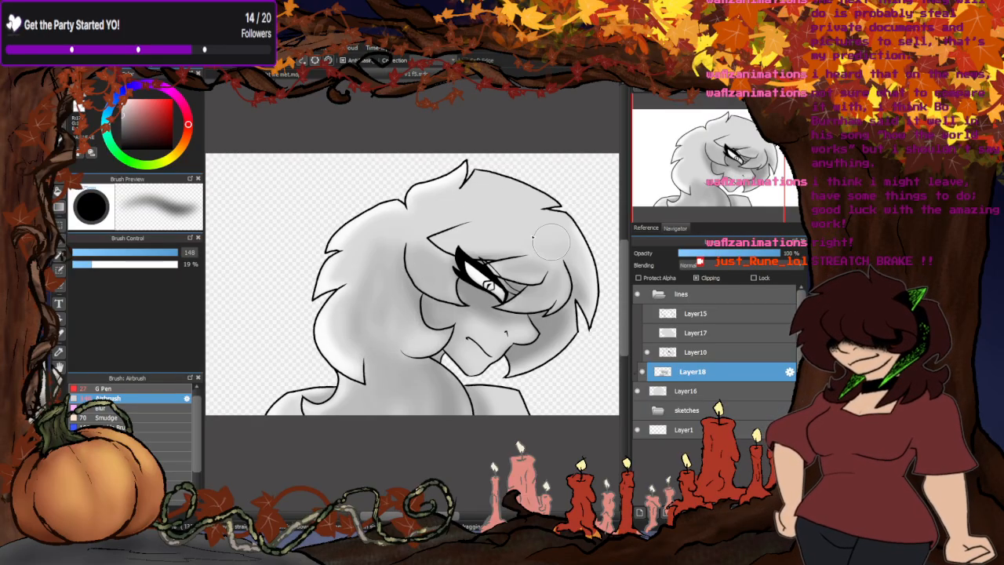
mouse_move(551, 242)
mouse_down()
mouse_move(498, 236)
mouse_move(478, 208)
mouse_up()
mouse_move(576, 268)
mouse_down()
mouse_move(533, 245)
mouse_move(470, 236)
mouse_up()
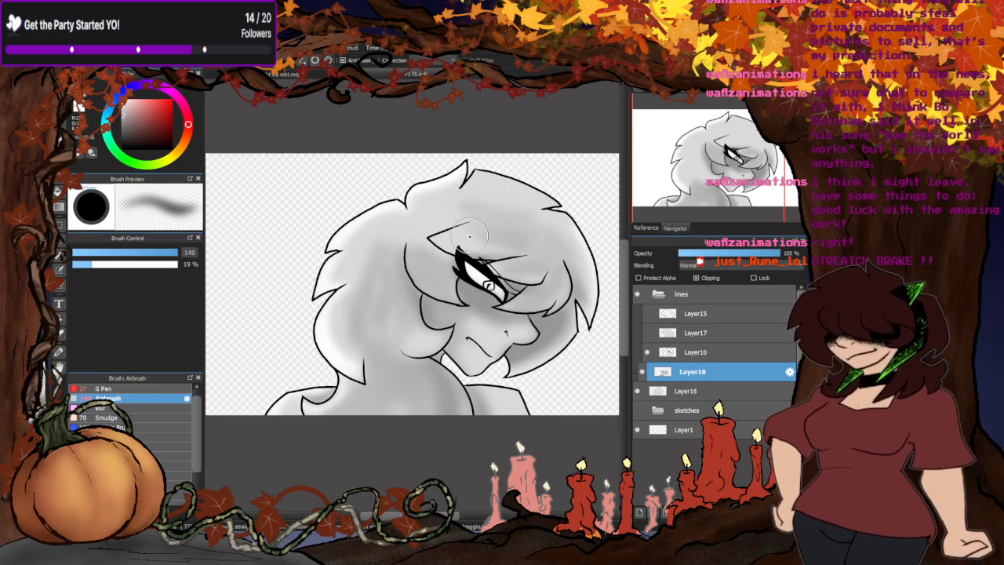
- Blend the airbrushed grey across the whole hair with the Blur brush at size 303
click(102, 408)
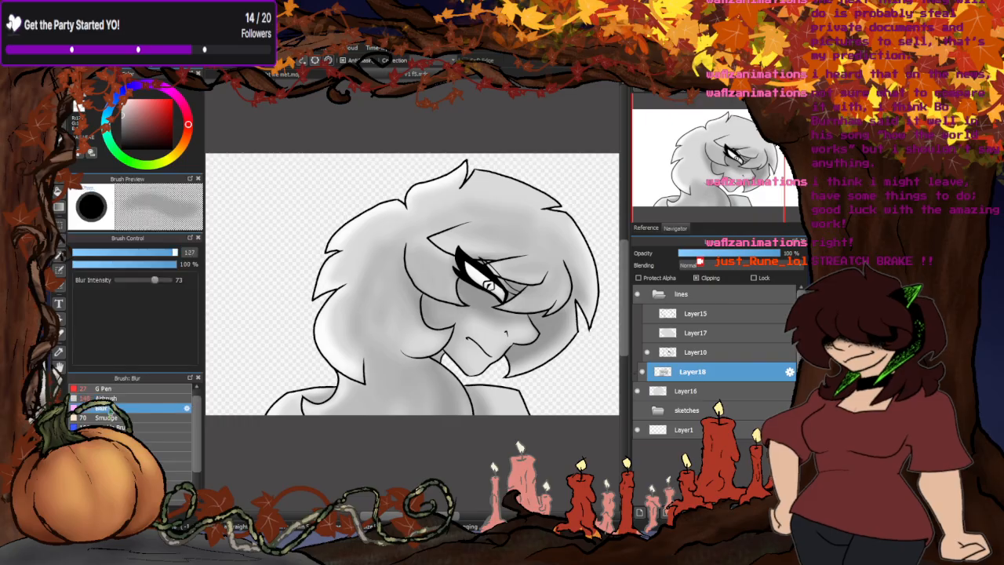
click(176, 253)
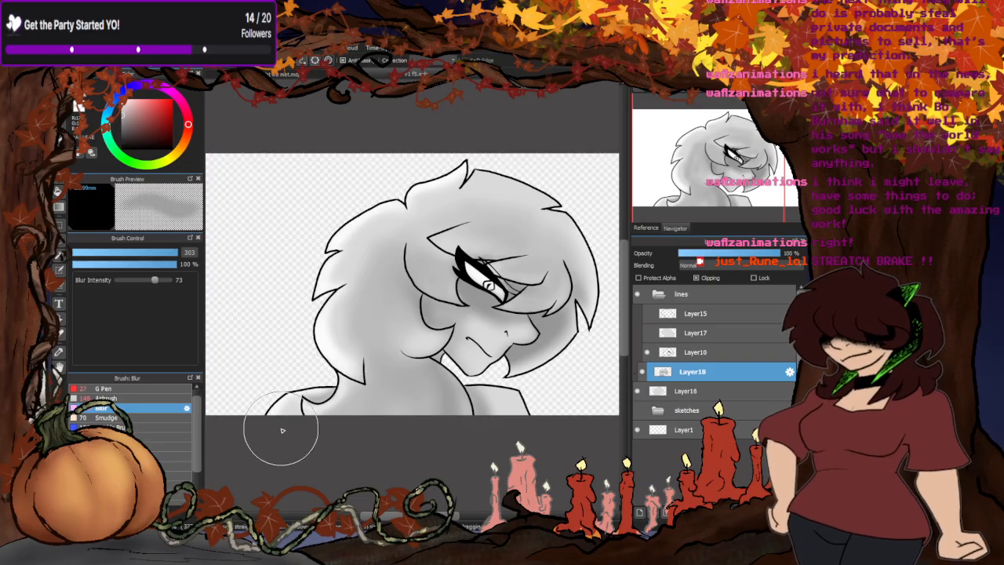
scroll(443, 355, down, 2)
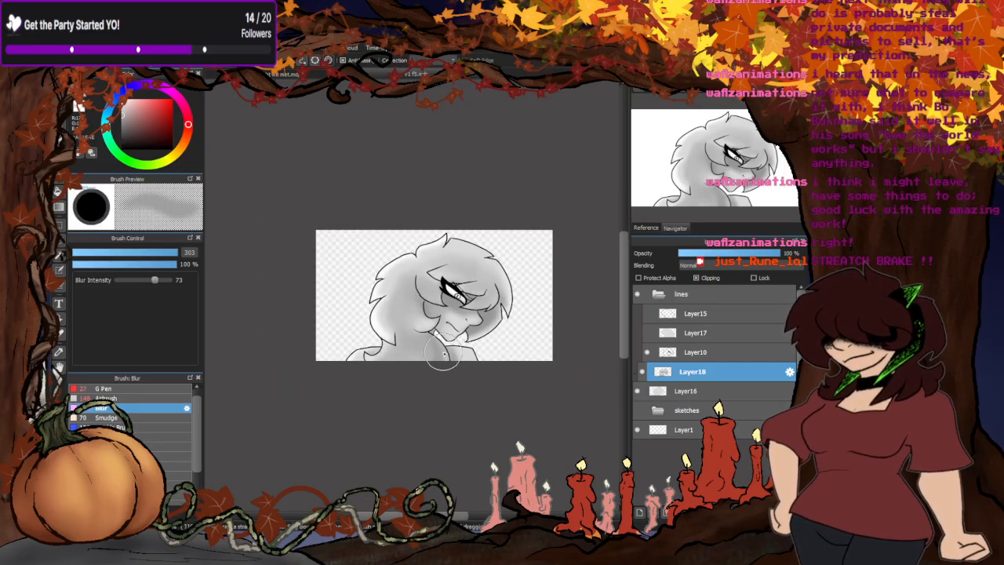
scroll(443, 354, up, 1)
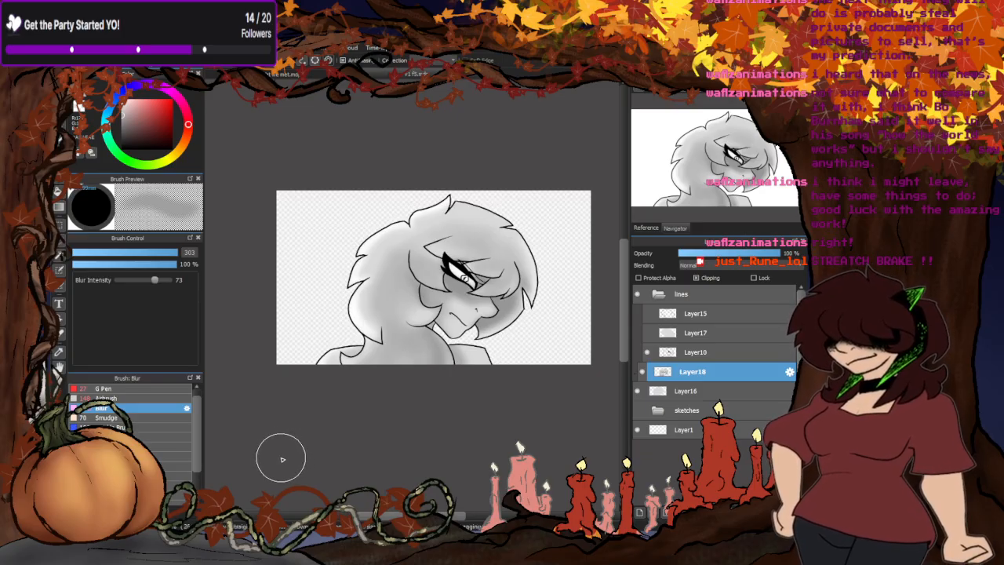
scroll(447, 236, up, 2)
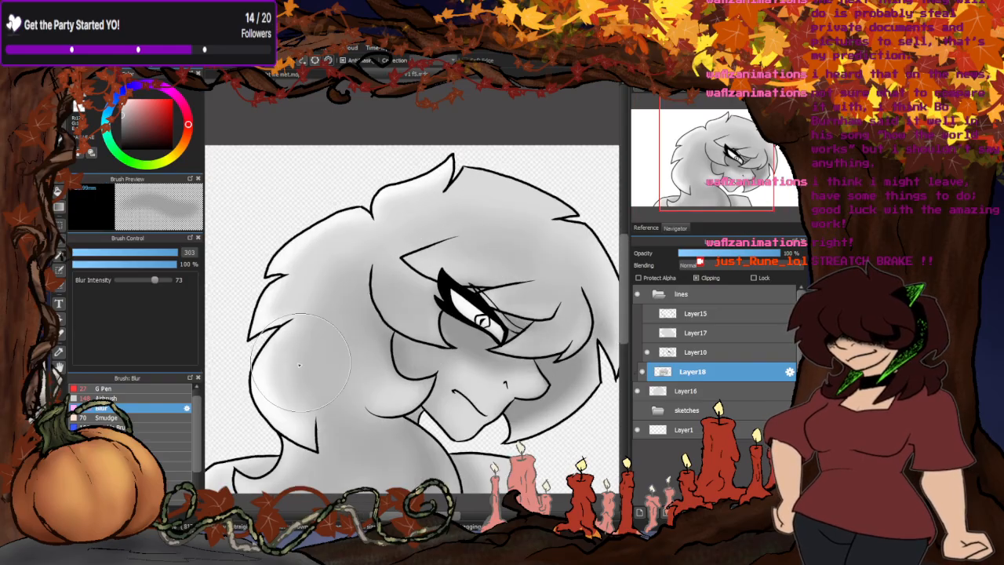
scroll(384, 208, down, 1)
scroll(441, 161, down, 2)
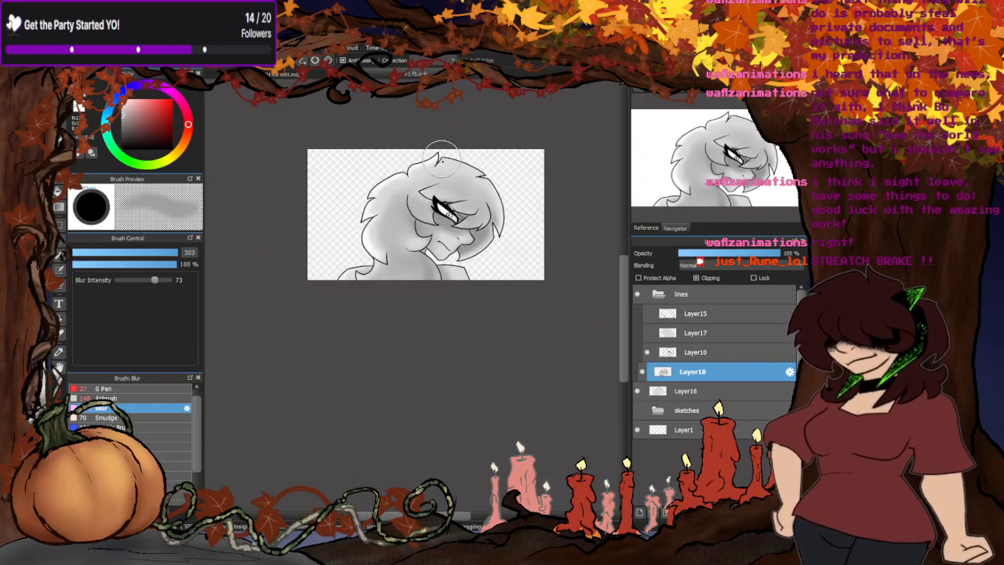
scroll(349, 334, up, 1)
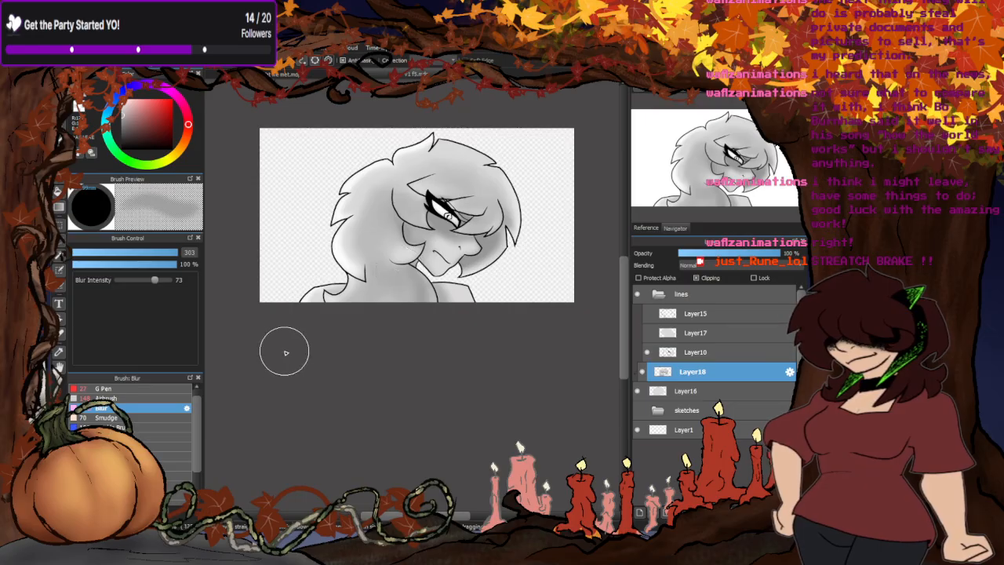
- Try painting red over the eye with the G Pen at size 27
click(96, 388)
scroll(451, 215, up, 8)
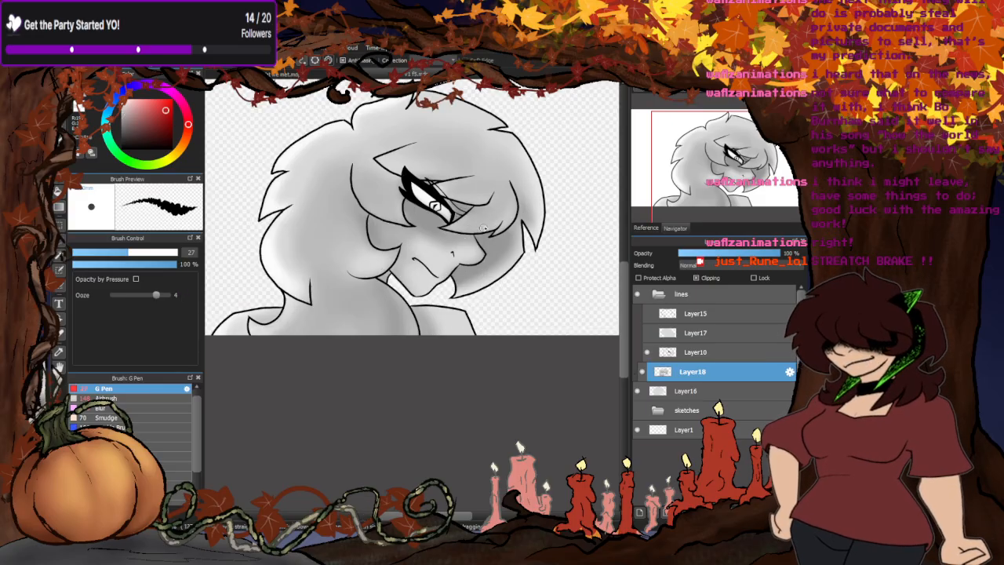
mouse_move(436, 172)
mouse_down()
mouse_move(409, 208)
mouse_move(416, 174)
mouse_move(405, 210)
mouse_up()
scroll(450, 192, down, 3)
scroll(452, 221, down, 5)
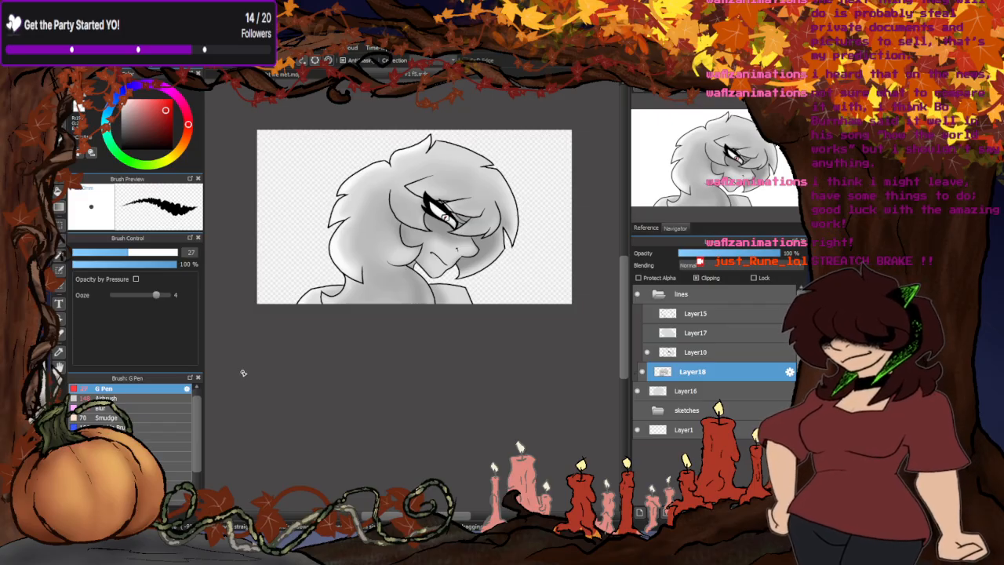
- Hide the close-up's Layer10 and Layer16, and show Layer17 and Layer15 of the other drawing
click(647, 352)
click(636, 390)
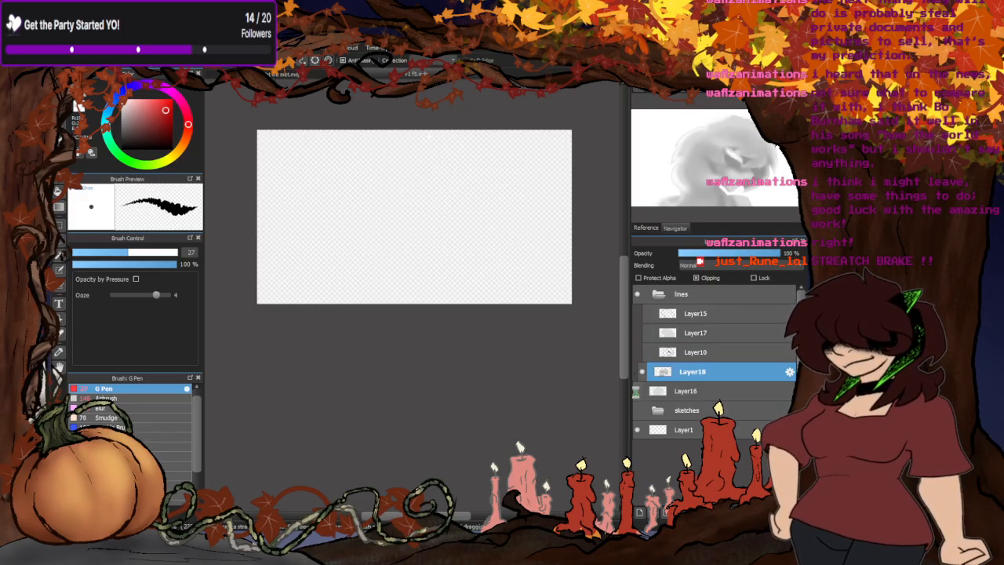
click(646, 332)
click(647, 314)
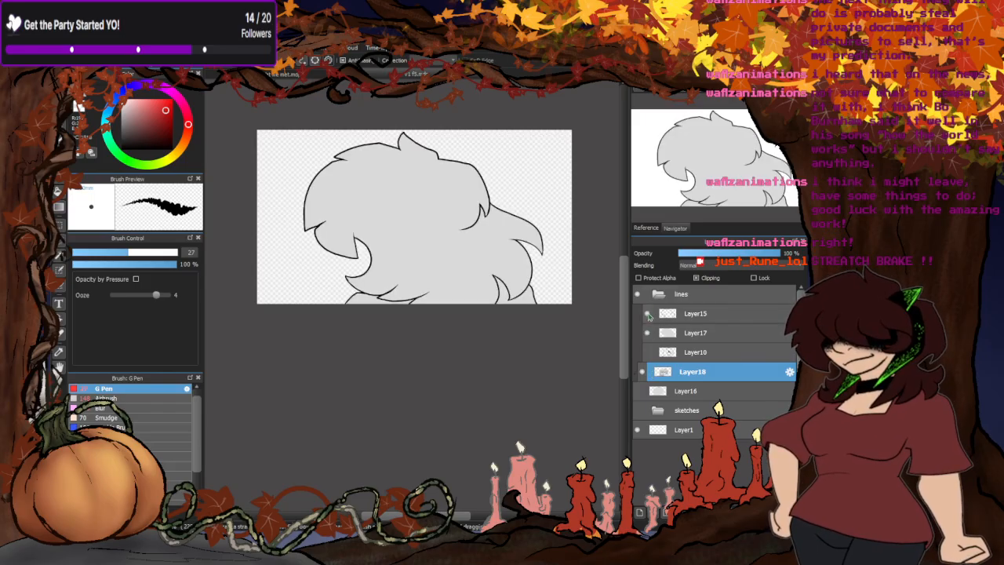
- Add a new layer above Layer17 with Clipping enabled and hide Layer17
click(665, 335)
click(641, 514)
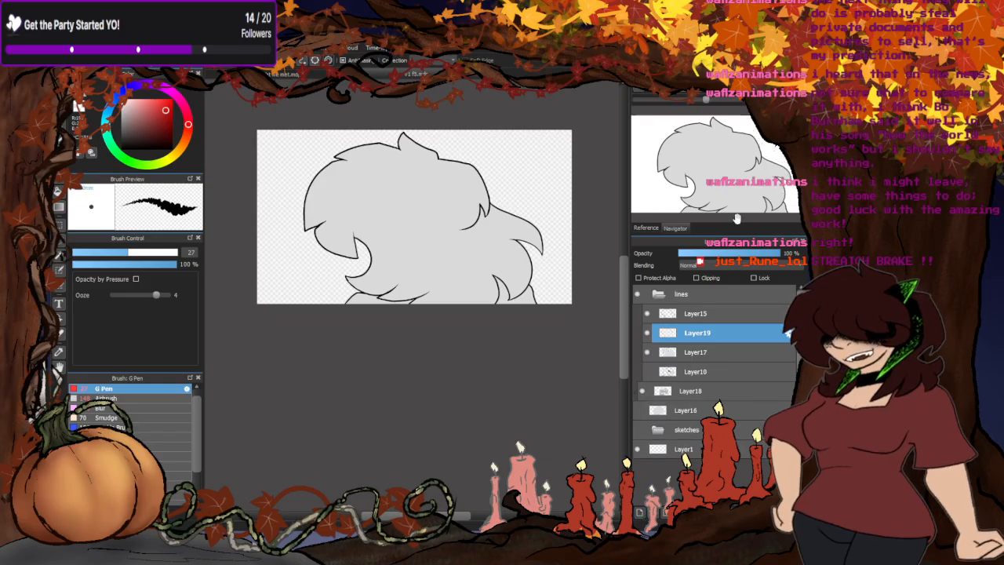
click(696, 277)
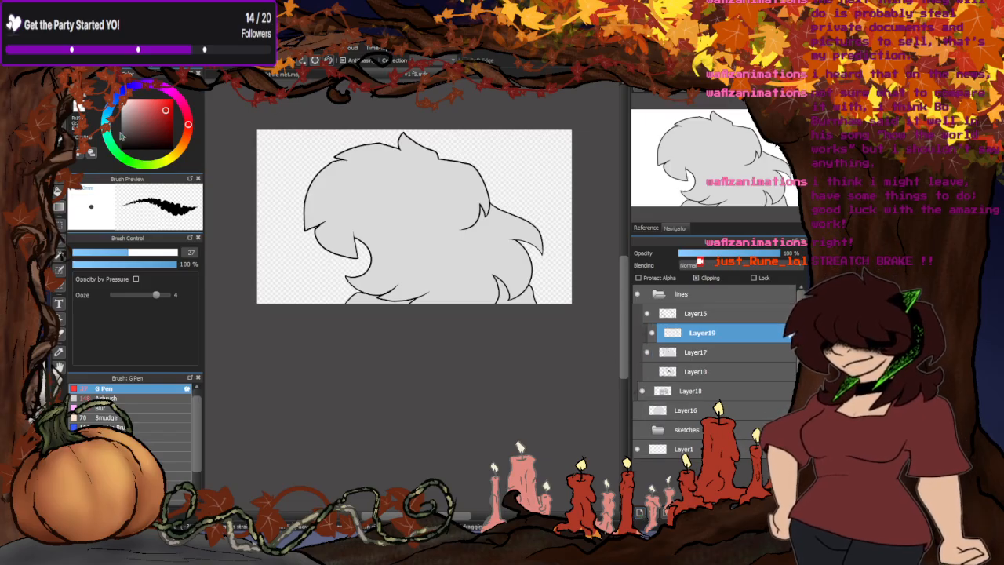
click(647, 351)
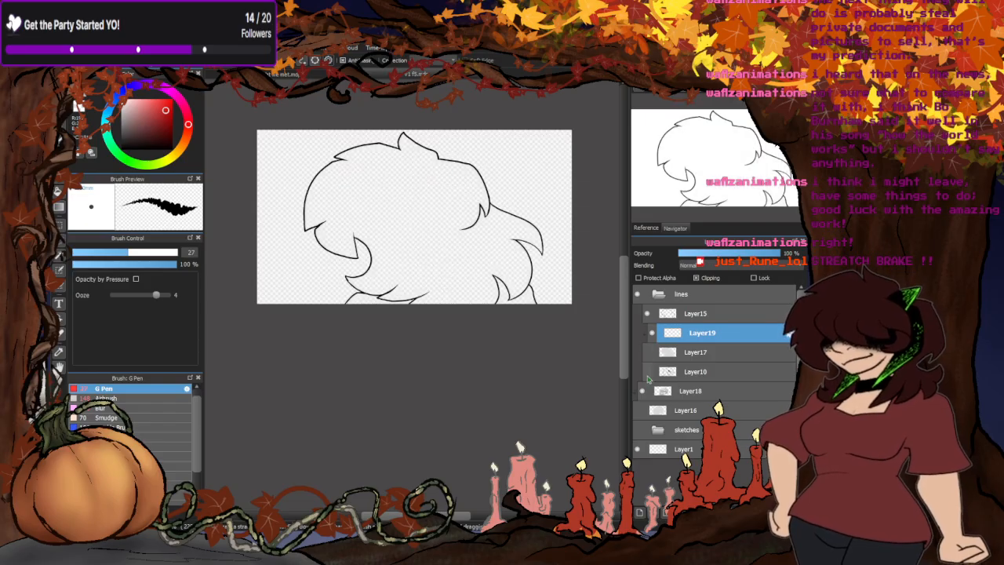
- Show Layer16's shading briefly as the reference for a grey drawing colour, hide it again, and make Layer17 visible
click(637, 409)
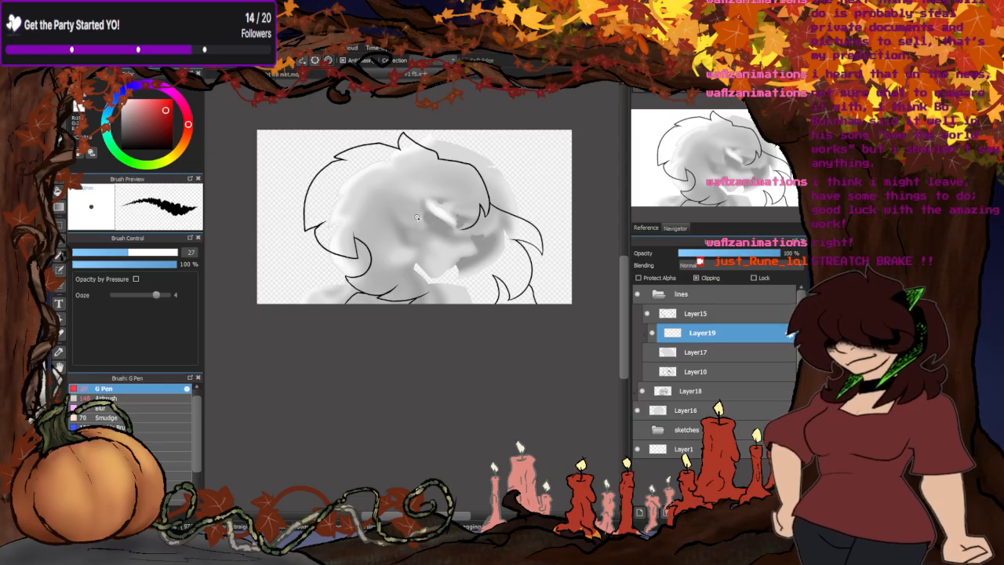
click(648, 371)
click(648, 372)
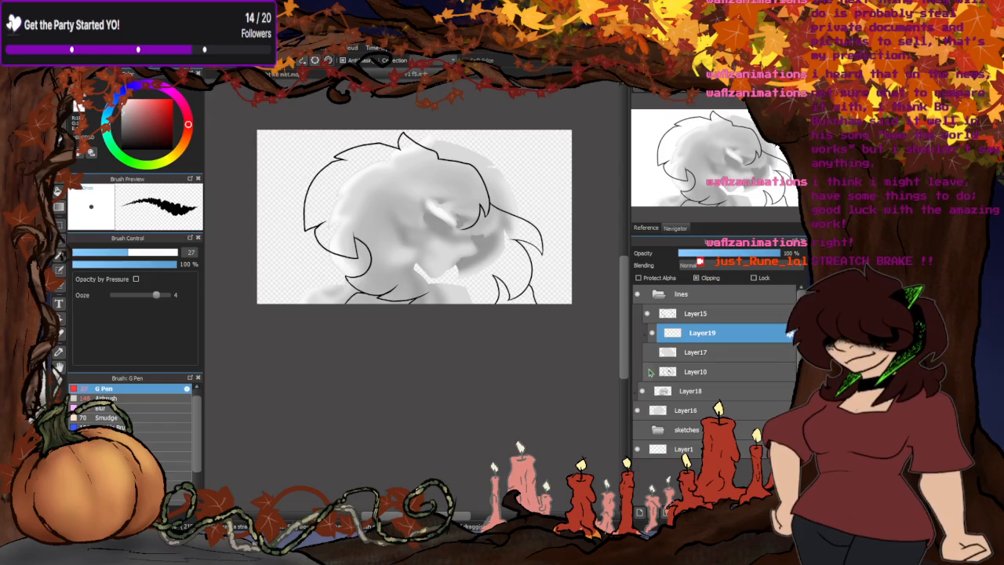
click(637, 409)
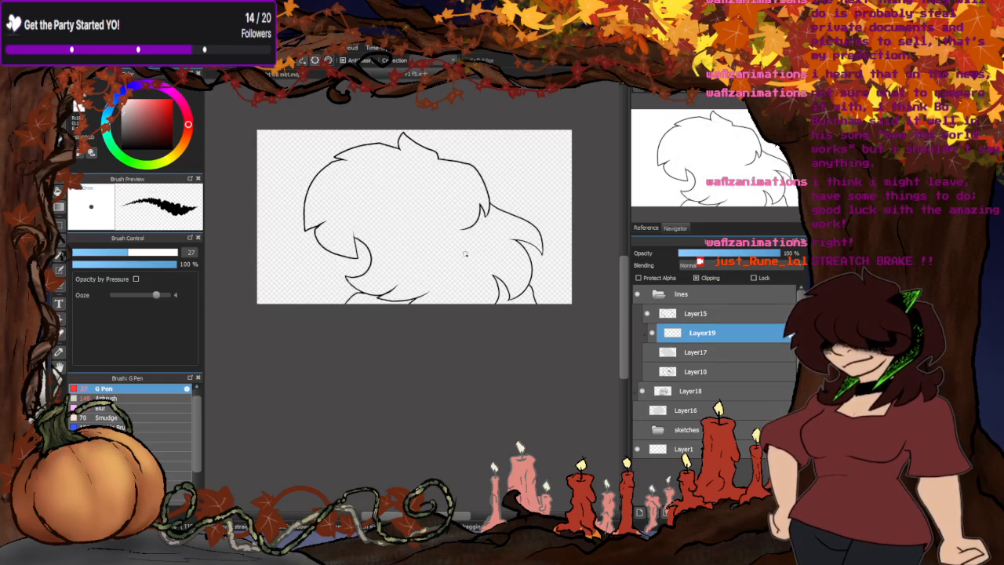
click(647, 353)
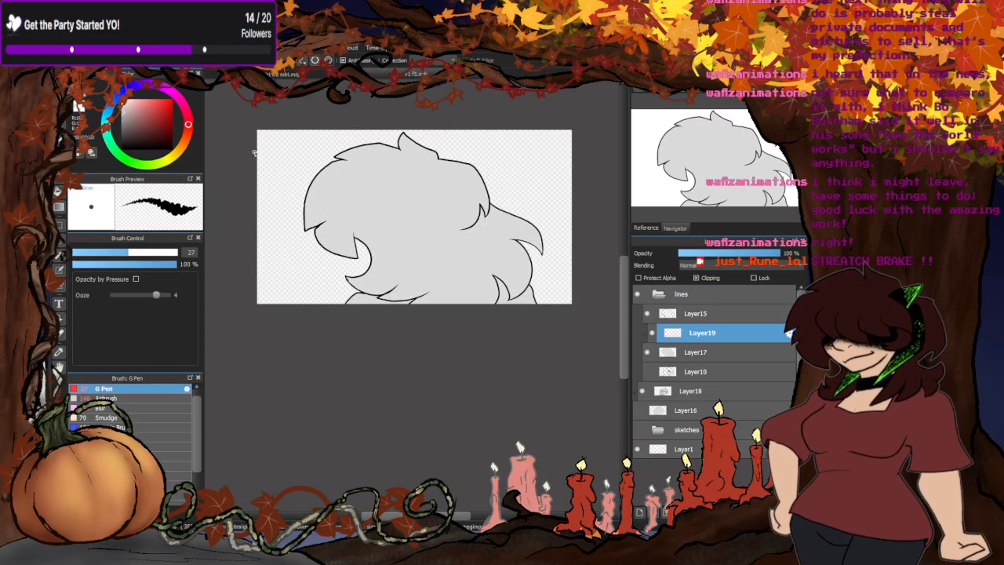
- Outline the jagged shadow area across the hair in darker grey on Layer19 with the G Pen at size 27
scroll(455, 217, up, 1)
scroll(494, 228, up, 1)
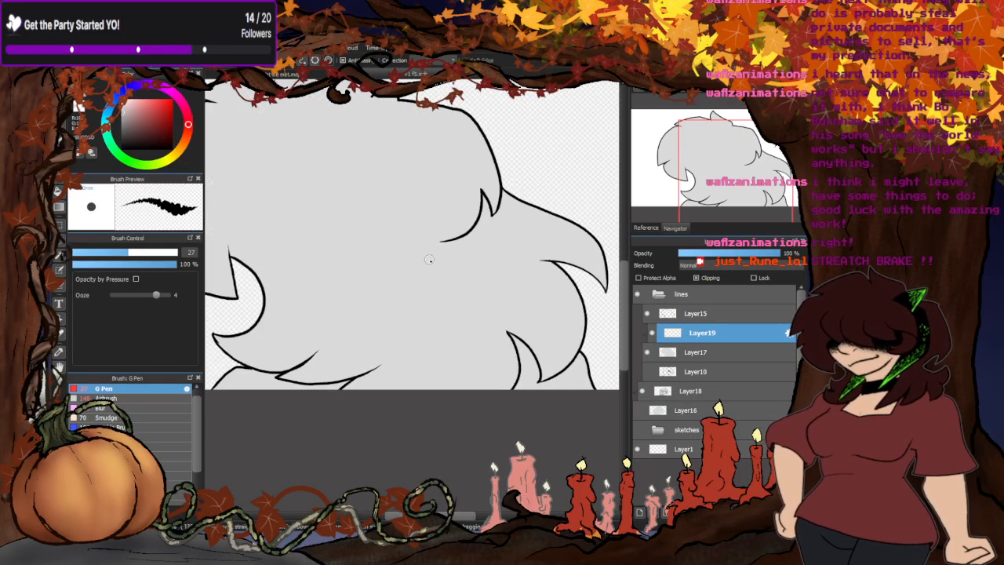
mouse_move(509, 196)
mouse_down()
mouse_move(552, 230)
mouse_move(514, 227)
mouse_move(529, 259)
mouse_move(503, 273)
mouse_up()
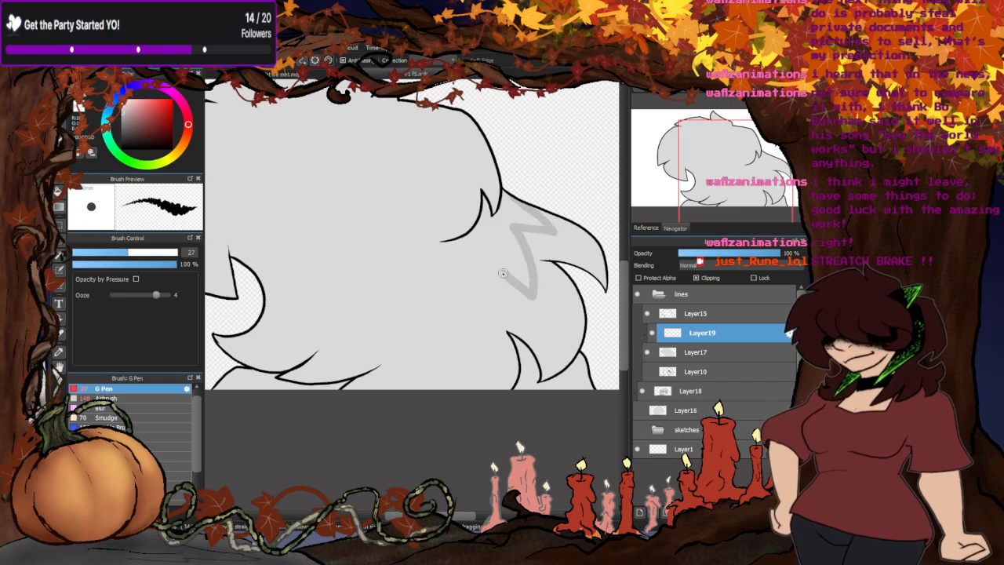
mouse_move(469, 227)
mouse_down()
mouse_move(424, 246)
mouse_move(399, 194)
mouse_move(363, 238)
mouse_move(289, 181)
mouse_move(299, 219)
mouse_move(345, 239)
mouse_move(302, 252)
mouse_up()
drag(267, 211, 239, 259)
drag(361, 213, 368, 229)
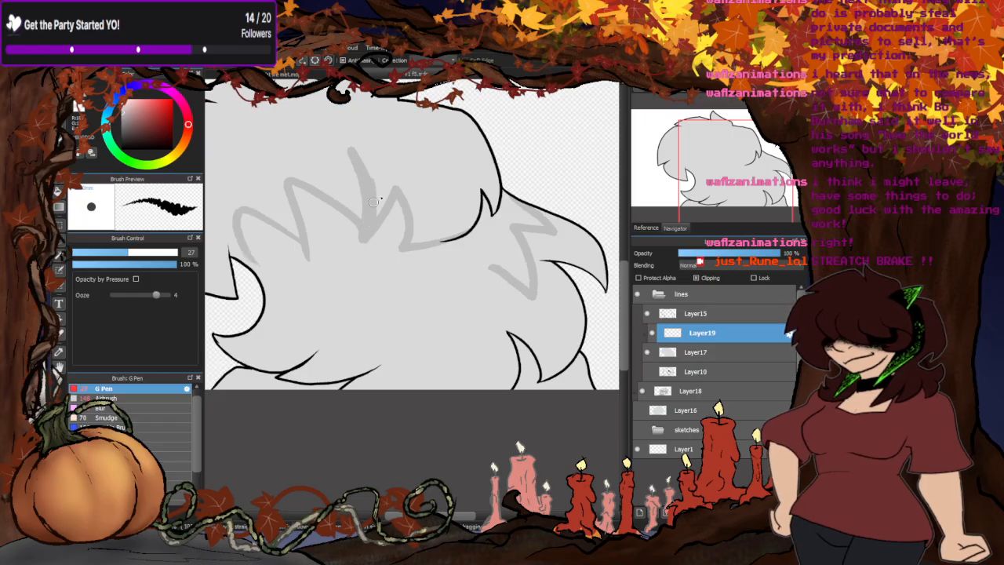
mouse_move(260, 250)
mouse_down()
mouse_move(262, 343)
mouse_move(301, 317)
mouse_move(399, 348)
mouse_move(375, 388)
mouse_up()
mouse_move(495, 268)
mouse_down()
mouse_move(534, 336)
mouse_move(487, 387)
mouse_up()
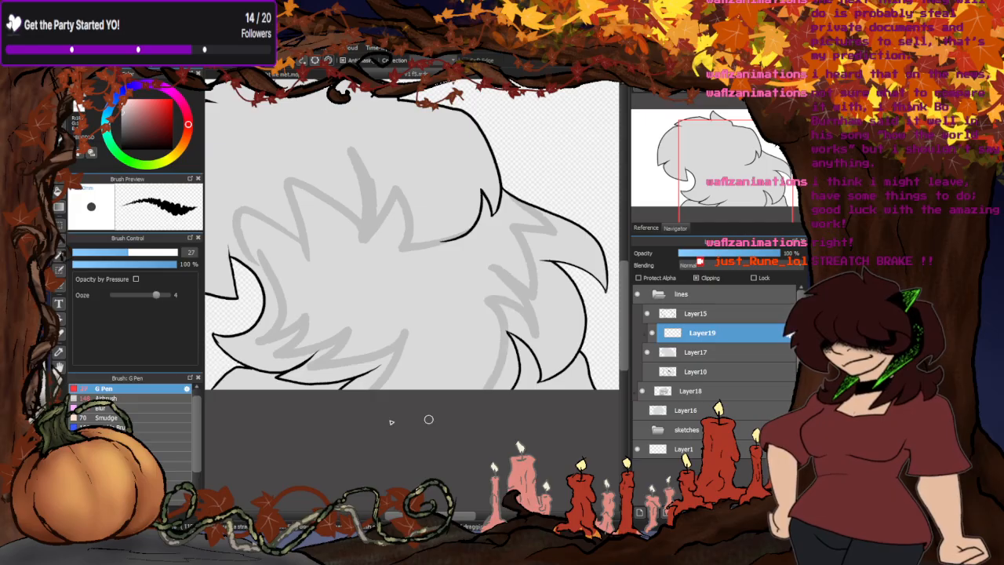
- Fill in and close the grey shadow strokes around the lower curl and tufts along the drawing's bottom edge
scroll(544, 290, down, 2)
scroll(377, 267, up, 4)
scroll(400, 305, down, 4)
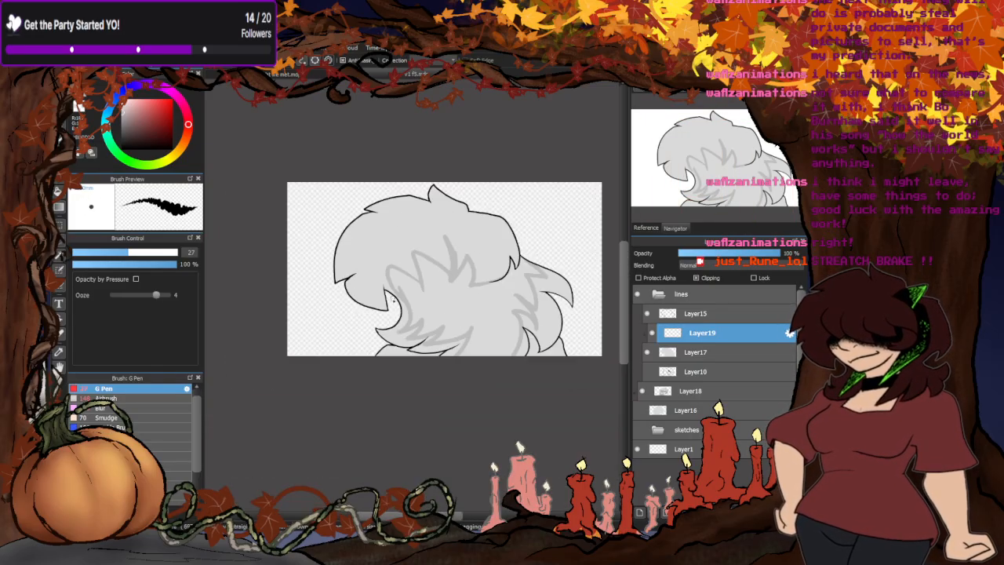
scroll(385, 334, up, 3)
scroll(382, 334, up, 2)
mouse_move(400, 296)
mouse_down()
mouse_move(295, 337)
mouse_move(328, 373)
mouse_move(311, 363)
mouse_move(374, 335)
mouse_move(429, 276)
mouse_up()
scroll(398, 280, down, 3)
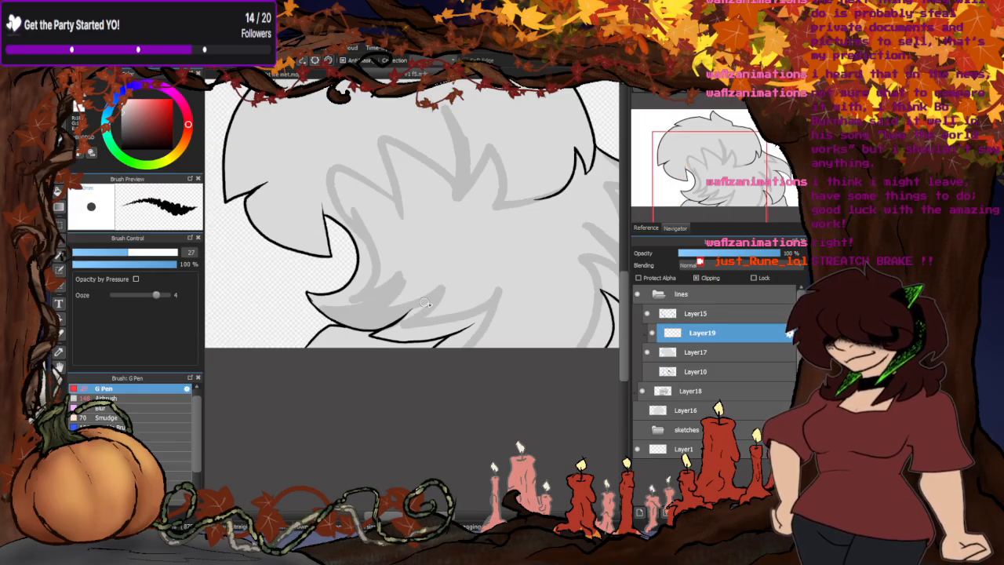
scroll(437, 328, up, 3)
mouse_move(426, 326)
mouse_down()
mouse_move(374, 351)
mouse_move(477, 322)
mouse_move(449, 289)
mouse_up()
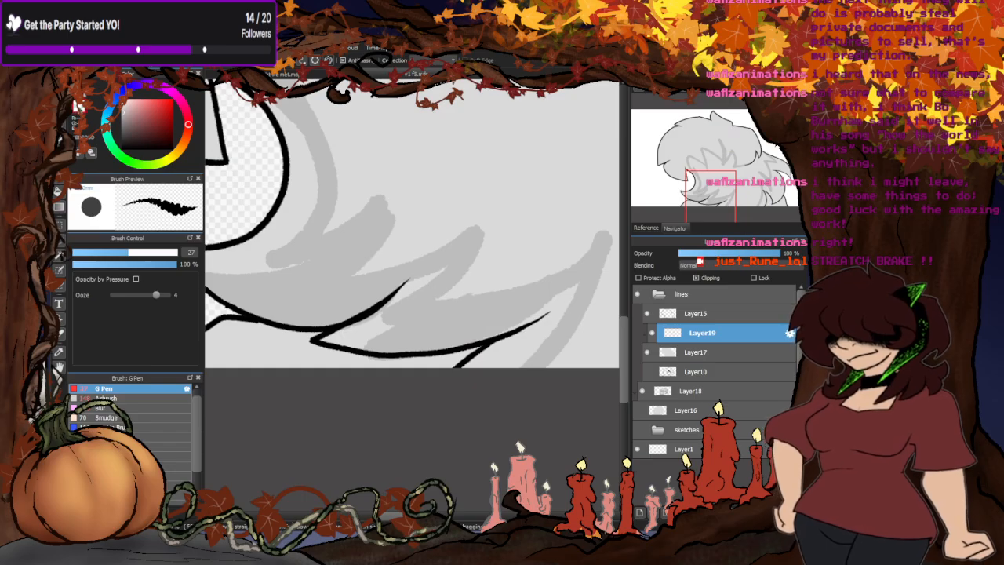
scroll(405, 251, down, 2)
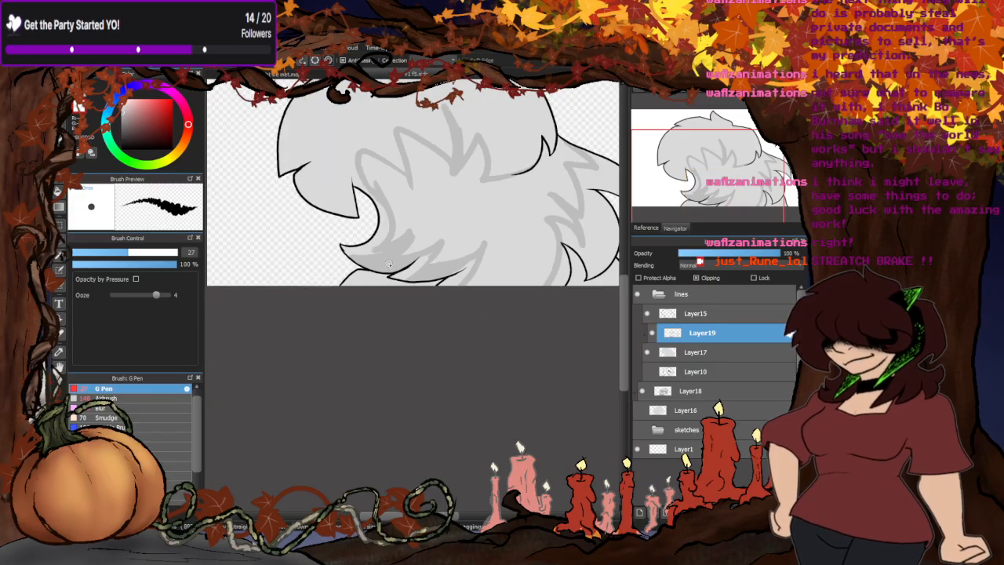
scroll(387, 203, up, 2)
mouse_move(352, 147)
mouse_down()
mouse_move(397, 232)
mouse_move(274, 297)
mouse_up()
scroll(402, 288, down, 3)
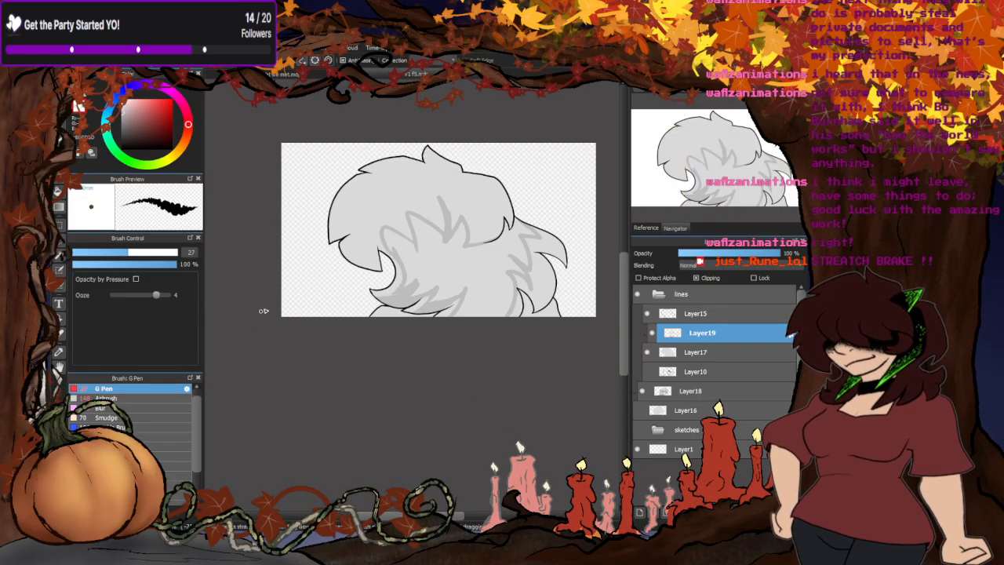
- Flood the inside of the outlined hair shadow with the same grey using the Fill tool
click(59, 190)
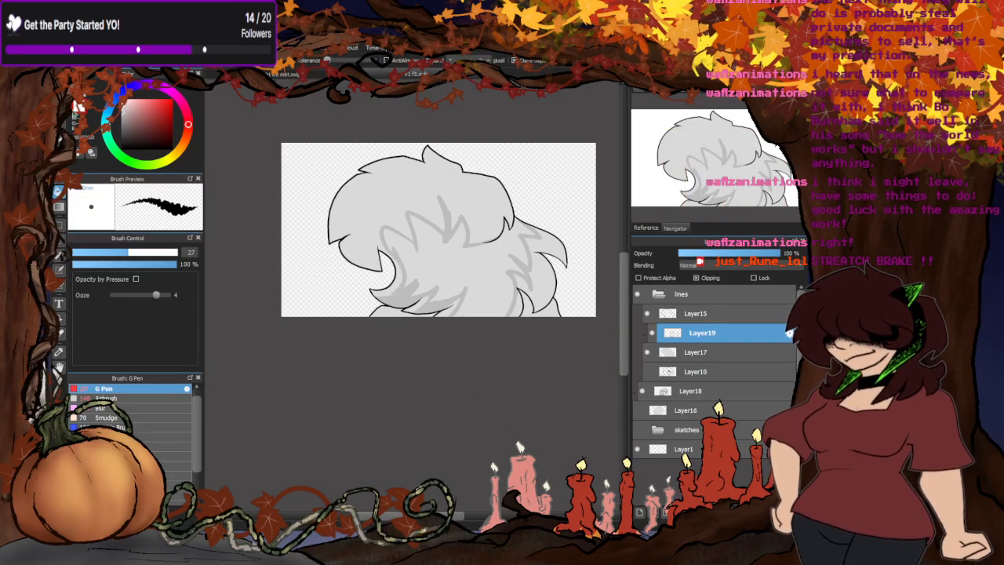
click(458, 267)
scroll(458, 268, down, 2)
scroll(427, 268, up, 2)
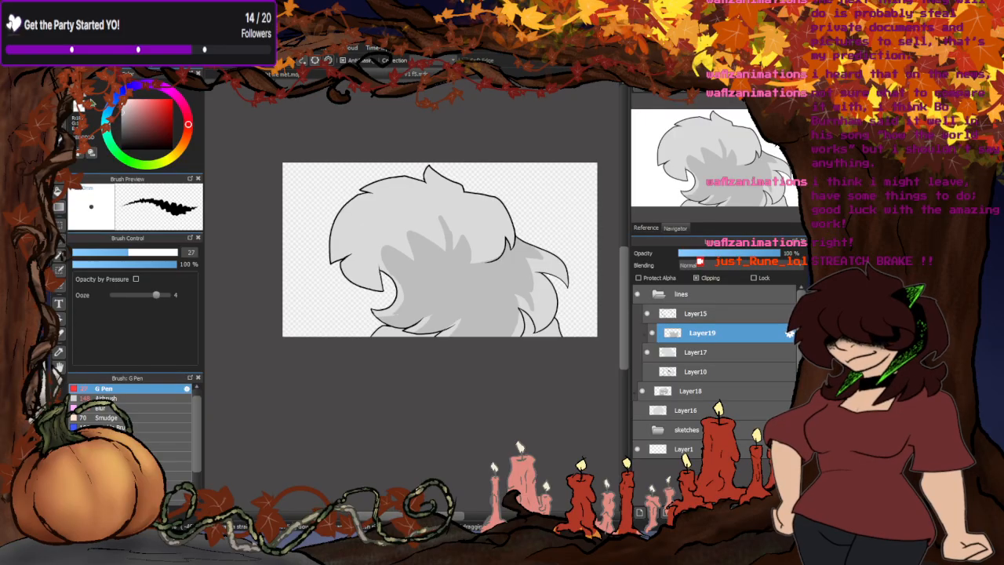
- Paint white highlights along the hair's outer left edge and the lower curl with the G Pen at size 27
scroll(325, 179, up, 5)
mouse_move(449, 191)
mouse_down()
mouse_move(411, 194)
mouse_move(370, 221)
mouse_move(328, 311)
mouse_up()
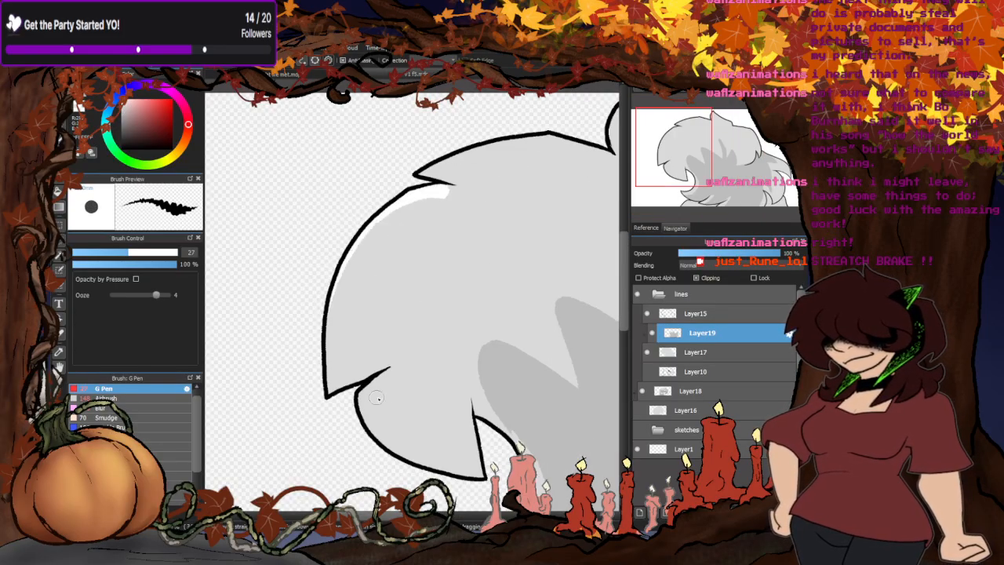
mouse_move(387, 368)
mouse_down()
mouse_move(394, 424)
mouse_move(484, 459)
mouse_move(455, 466)
mouse_move(479, 471)
mouse_move(403, 450)
mouse_move(372, 428)
mouse_move(366, 400)
mouse_up()
mouse_move(435, 190)
mouse_down()
mouse_move(386, 219)
mouse_move(351, 280)
mouse_move(334, 379)
mouse_move(315, 342)
mouse_up()
scroll(323, 259, down, 5)
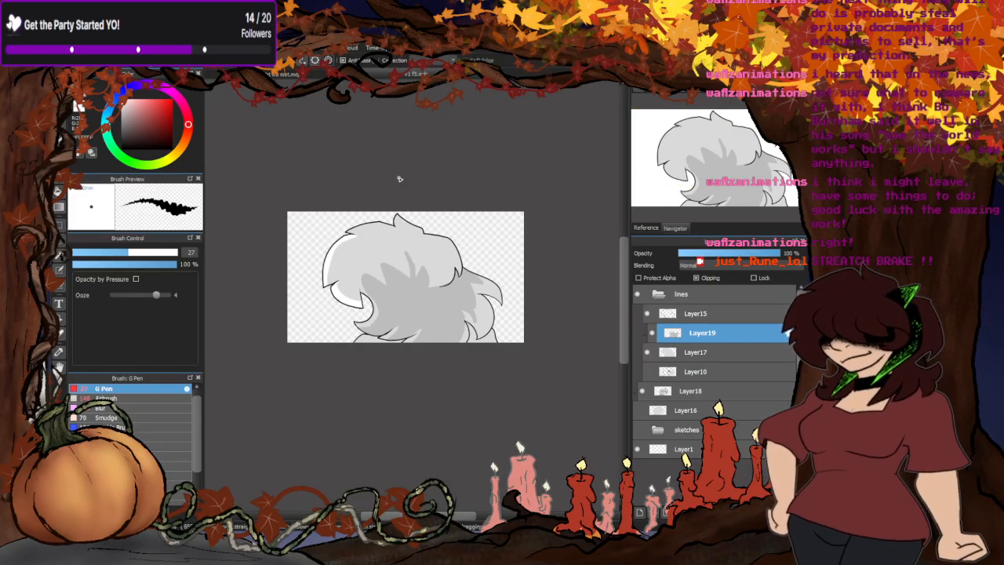
scroll(363, 334, up, 5)
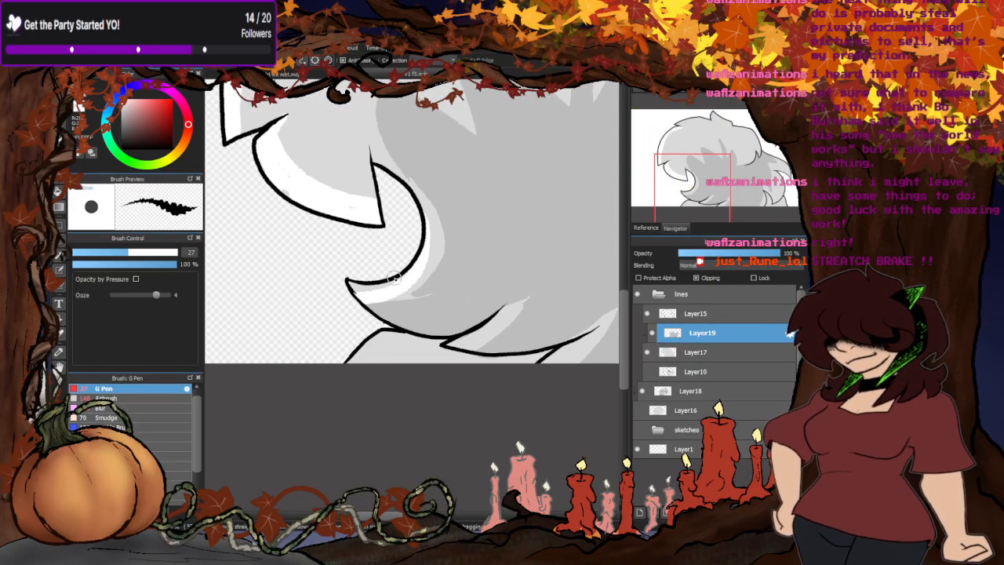
scroll(295, 324, down, 3)
- Paint white highlights along the top edge of the hair and inside the small tuft on the crown
scroll(322, 148, up, 3)
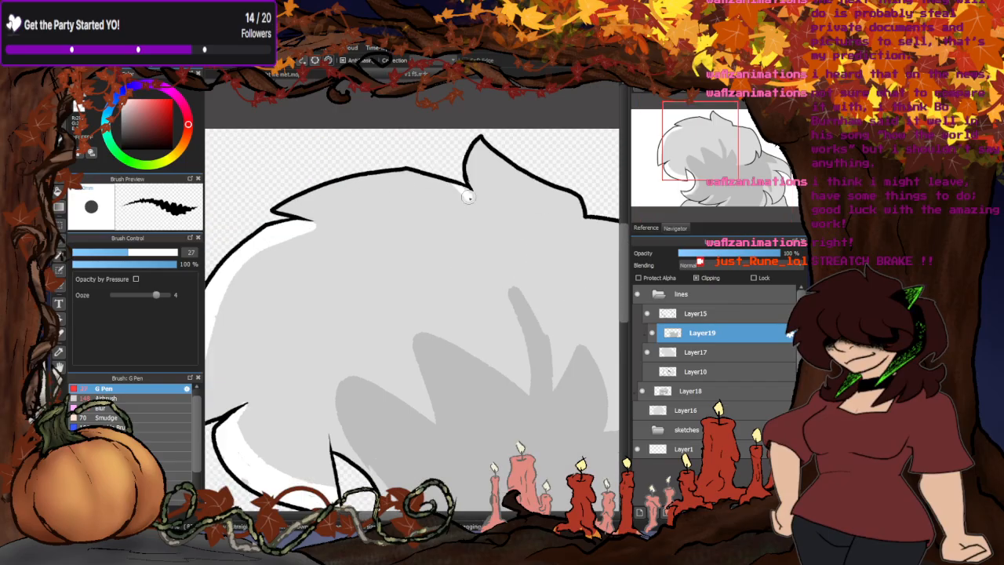
drag(468, 197, 340, 173)
mouse_move(477, 202)
mouse_down()
mouse_move(396, 188)
mouse_move(286, 205)
mouse_up()
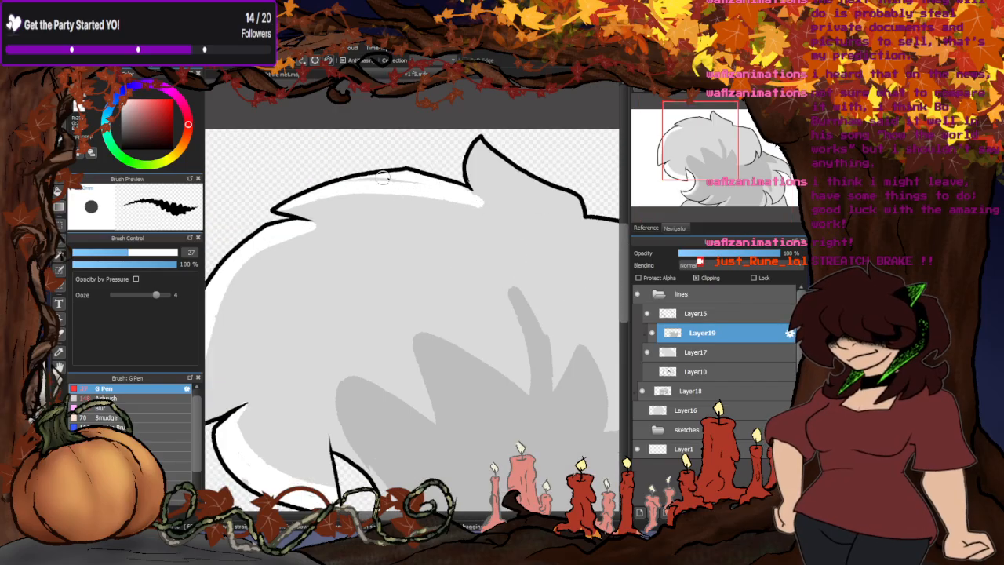
drag(384, 178, 360, 182)
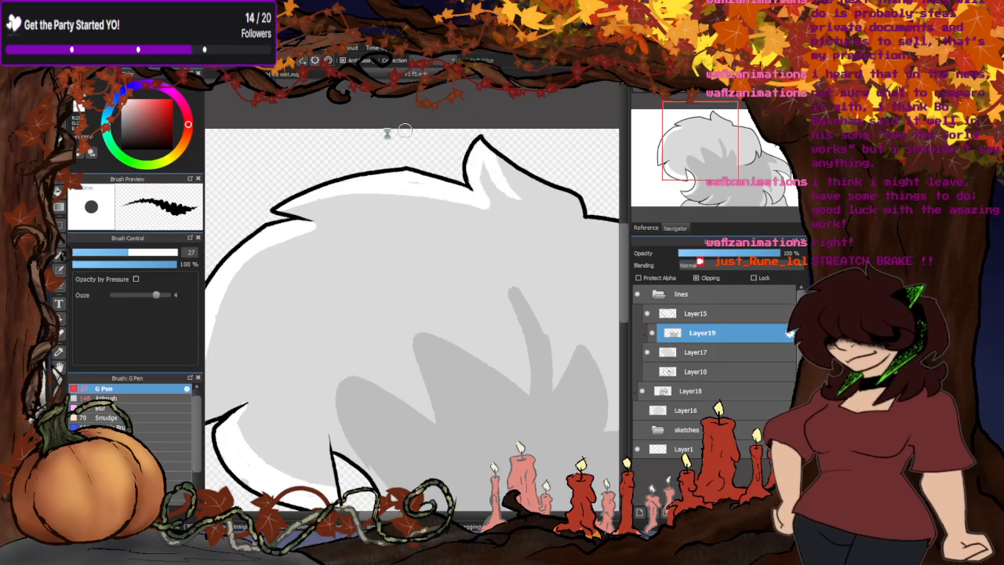
scroll(424, 257, down, 2)
- Outline and fill darker grey shadows on the neck and shoulder areas beneath the hair
scroll(424, 256, down, 2)
scroll(421, 264, up, 4)
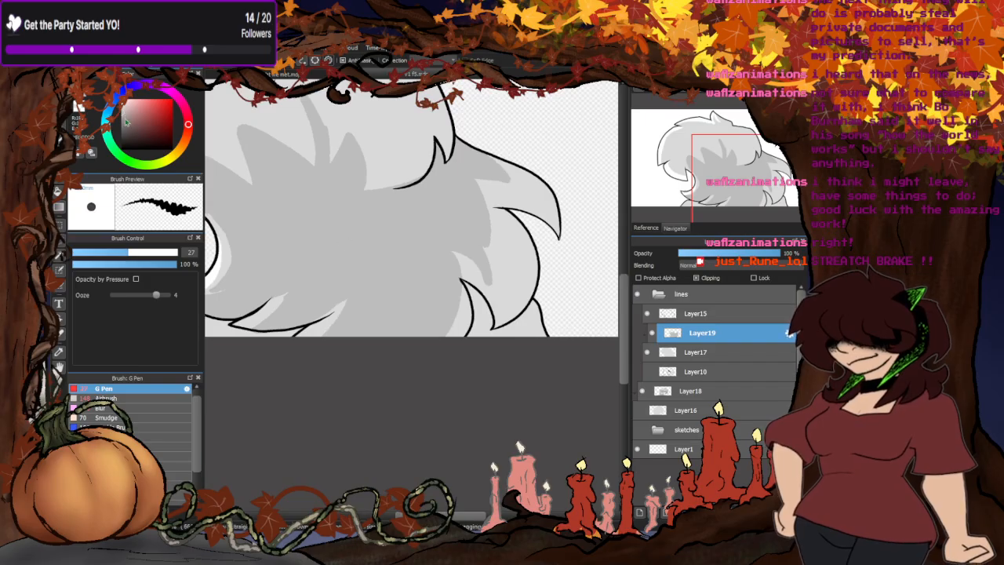
scroll(493, 336, up, 2)
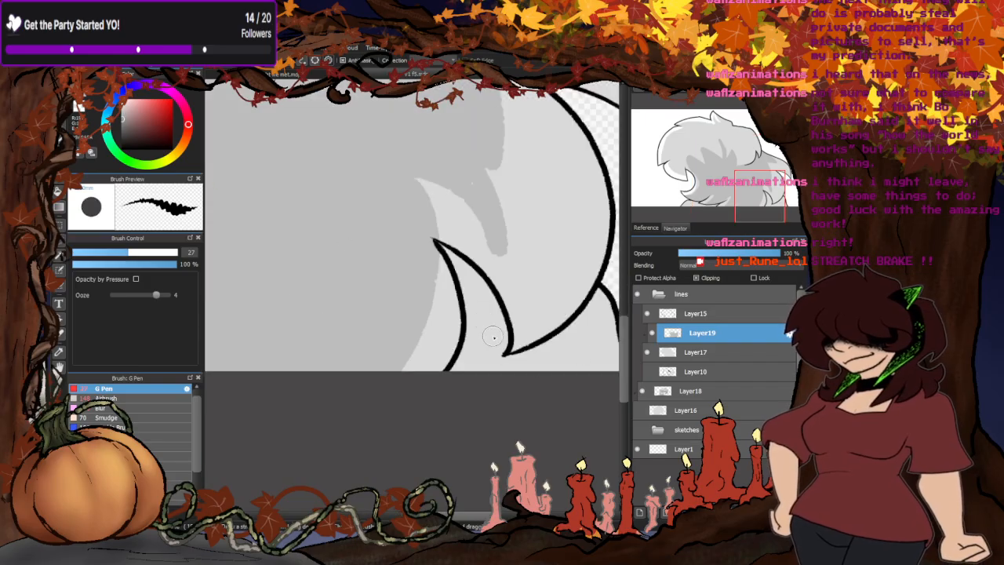
scroll(303, 293, down, 2)
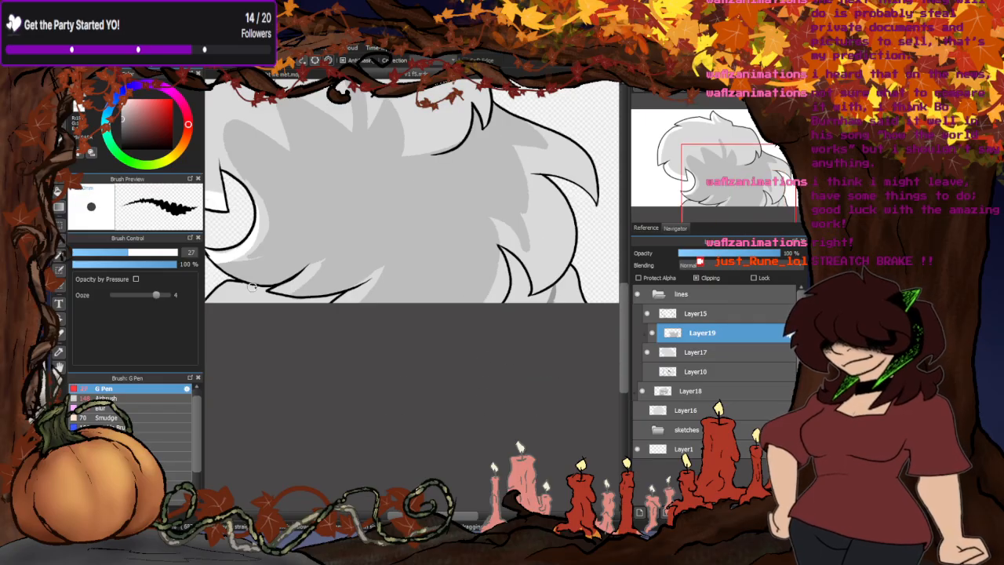
drag(252, 287, 227, 300)
click(59, 195)
click(518, 283)
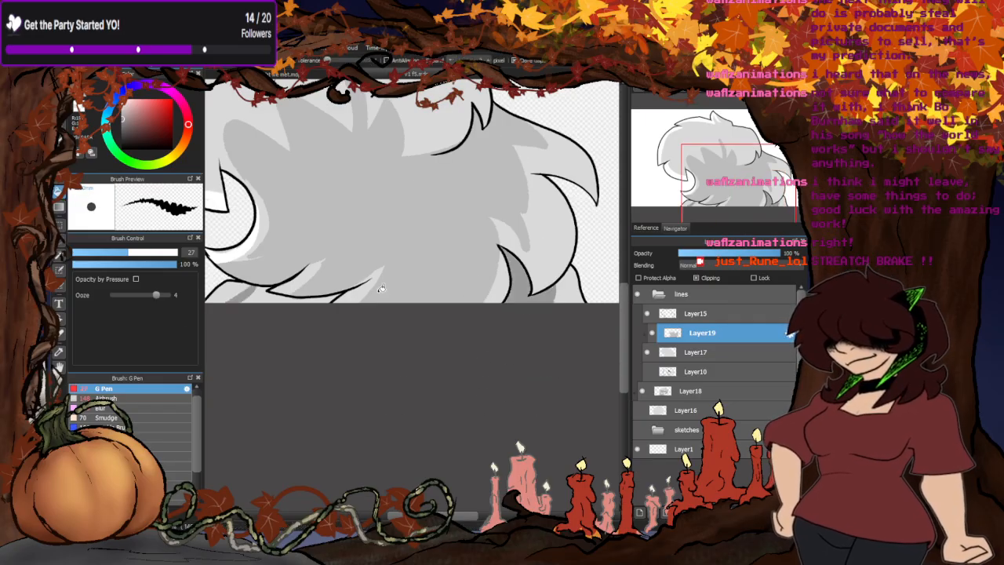
scroll(246, 352, down, 4)
scroll(248, 354, up, 4)
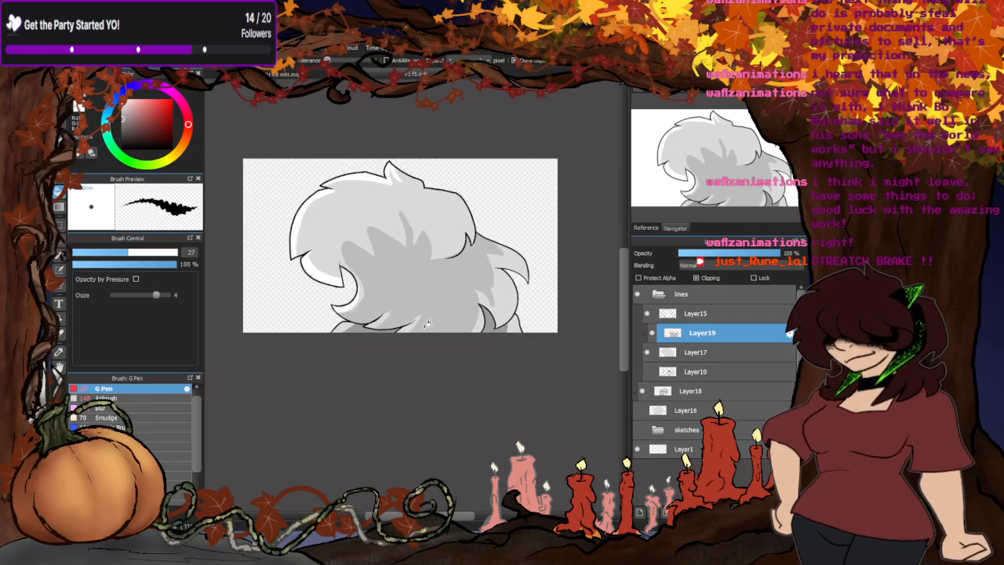
- Soften the lower curl's white highlight with the Blur brush at size 303 and the shoulder shadow beneath it at size 68
click(133, 408)
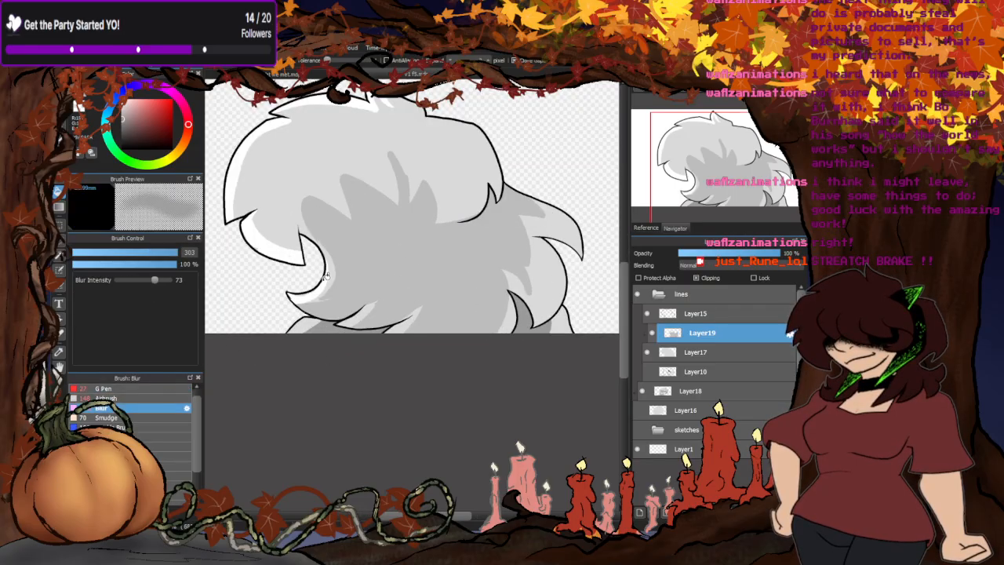
scroll(291, 329, up, 3)
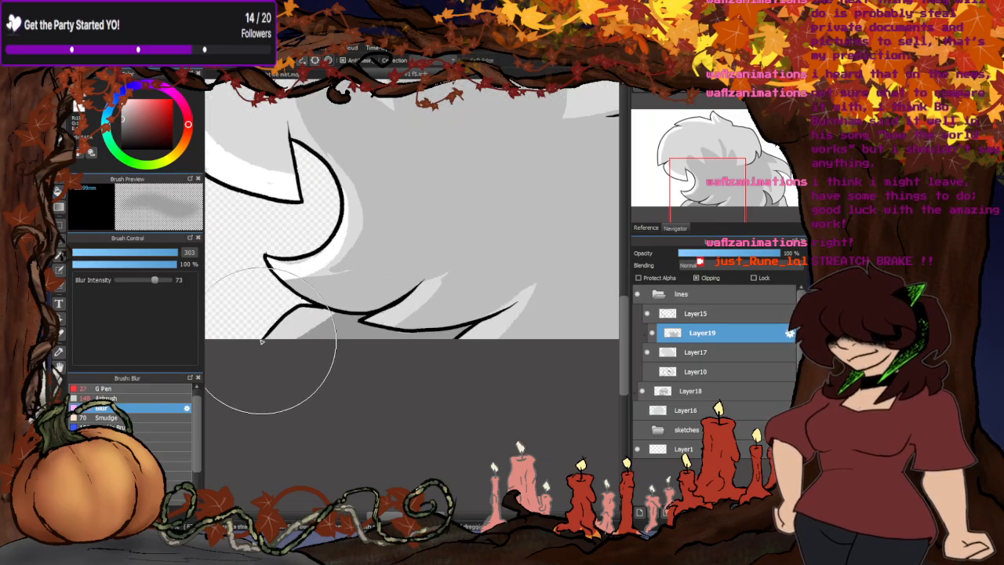
mouse_move(278, 254)
mouse_down()
mouse_move(340, 239)
mouse_move(330, 124)
mouse_move(294, 101)
mouse_move(307, 163)
mouse_move(358, 248)
mouse_up()
click(156, 253)
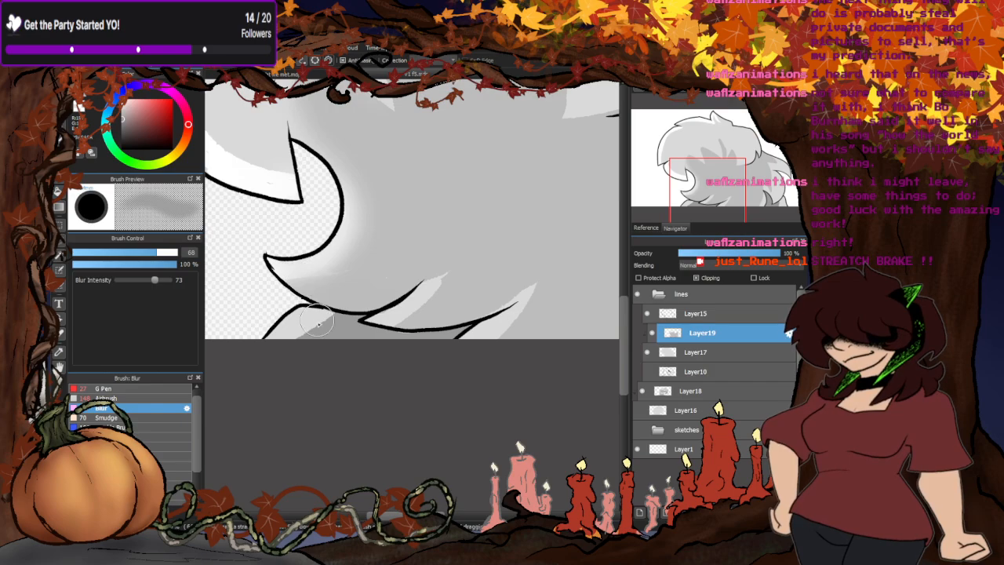
scroll(319, 321, up, 2)
drag(342, 315, 286, 349)
- Soften the light gaps beside the lower hair tufts with the Blur brush at size 195
click(176, 253)
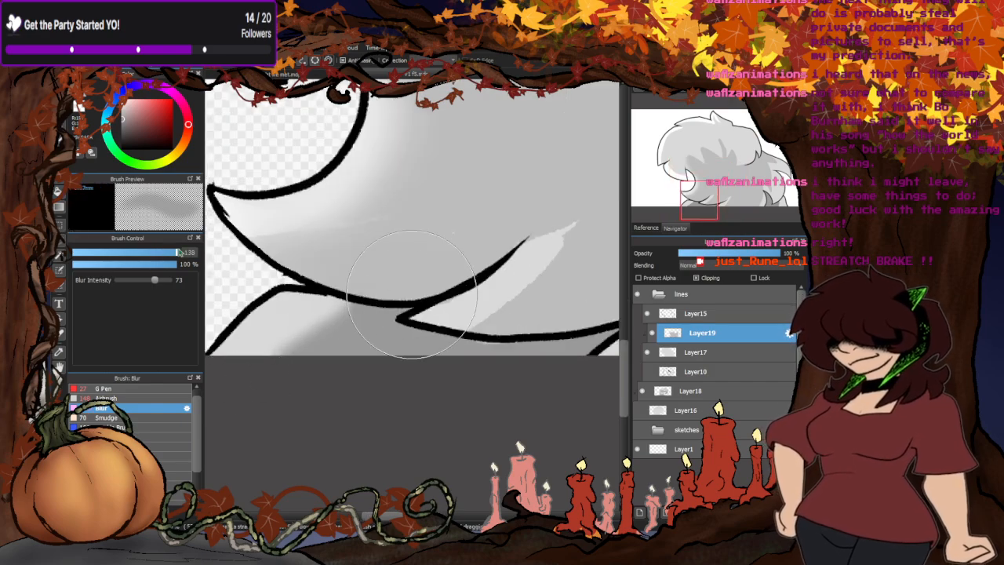
scroll(258, 366, down, 1)
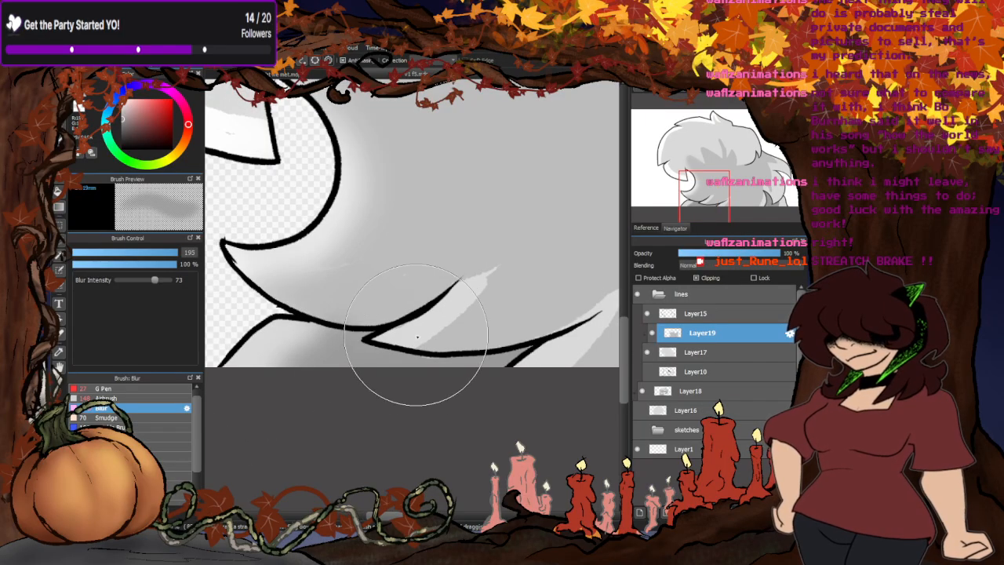
mouse_move(410, 358)
mouse_down()
mouse_move(445, 330)
mouse_move(508, 243)
mouse_up()
scroll(502, 249, down, 2)
scroll(482, 302, up, 1)
drag(423, 316, 436, 300)
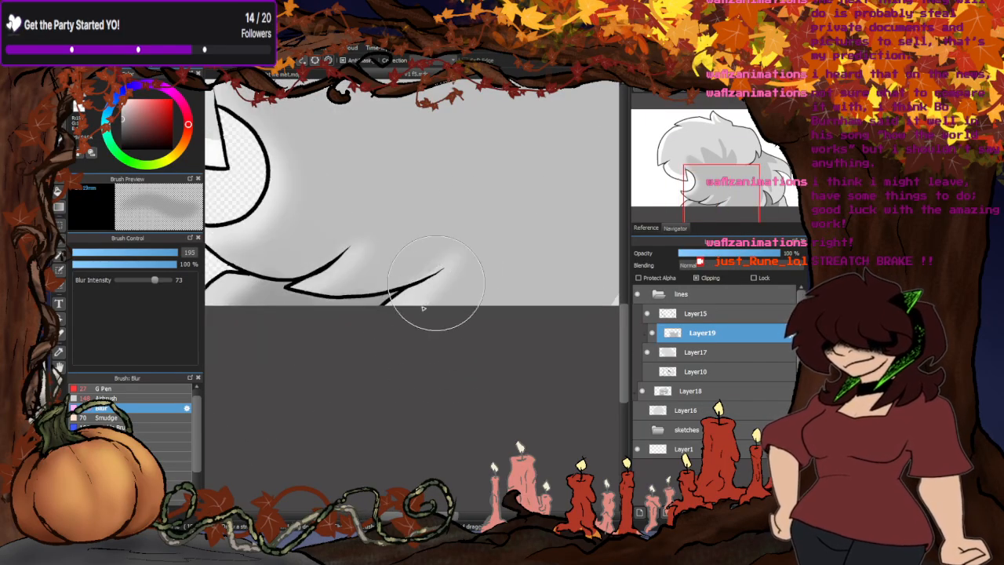
- Blur the jagged shadow edges across the rest of the hair, enlarging the Blur brush to size 416
scroll(408, 314, down, 2)
scroll(503, 287, up, 1)
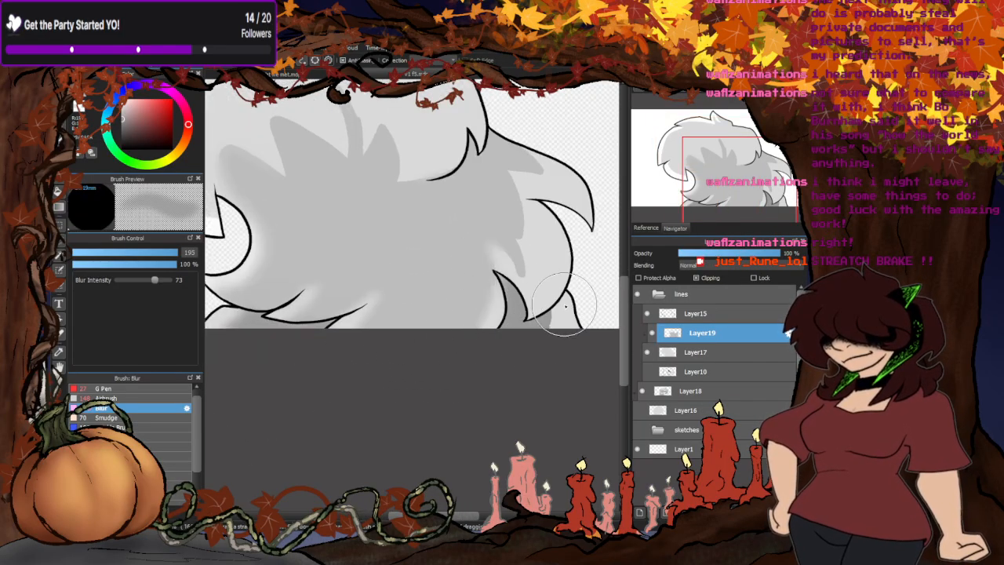
mouse_move(526, 279)
mouse_down()
mouse_move(535, 147)
mouse_move(493, 249)
mouse_up()
scroll(424, 332, down, 1)
scroll(345, 235, up, 1)
mouse_move(302, 202)
mouse_down()
mouse_move(267, 226)
mouse_move(338, 214)
mouse_move(299, 156)
mouse_up()
mouse_move(426, 270)
mouse_down()
mouse_move(411, 273)
mouse_move(455, 251)
mouse_move(338, 143)
mouse_move(372, 148)
mouse_move(257, 219)
mouse_up()
scroll(352, 229, down, 2)
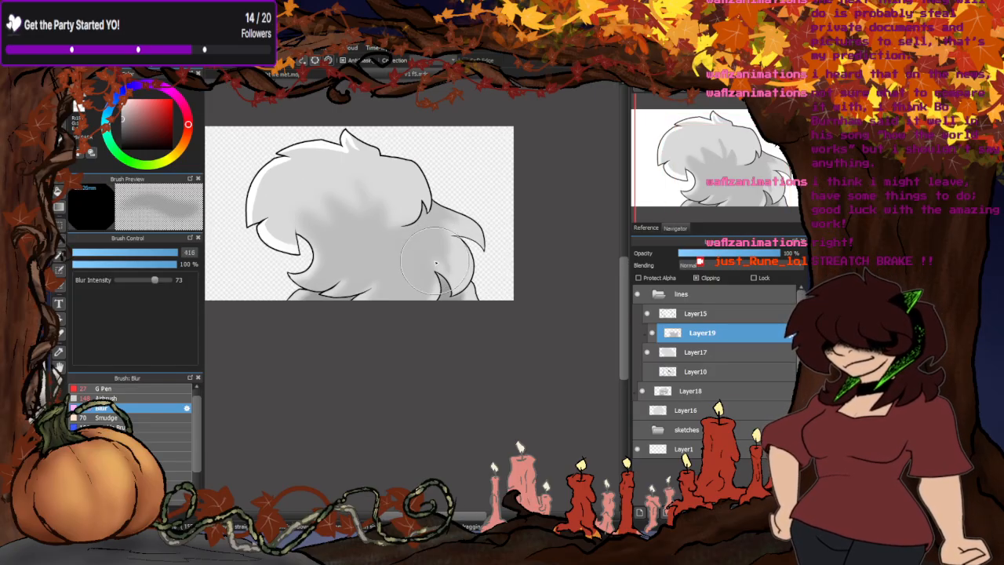
scroll(478, 224, down, 2)
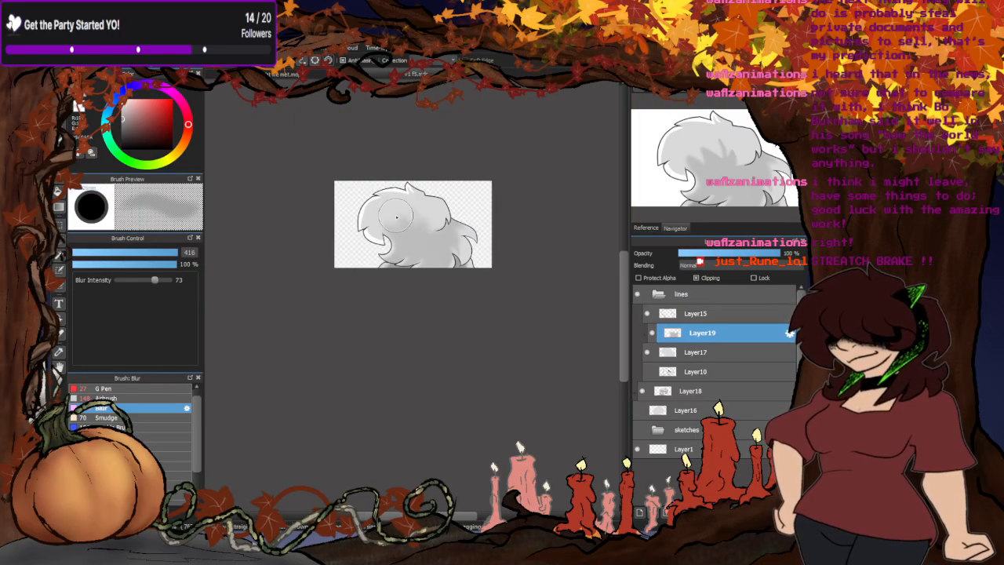
- Soften the white highlights along the hair's outer edges with the Blur brush at size 202
scroll(384, 223, up, 3)
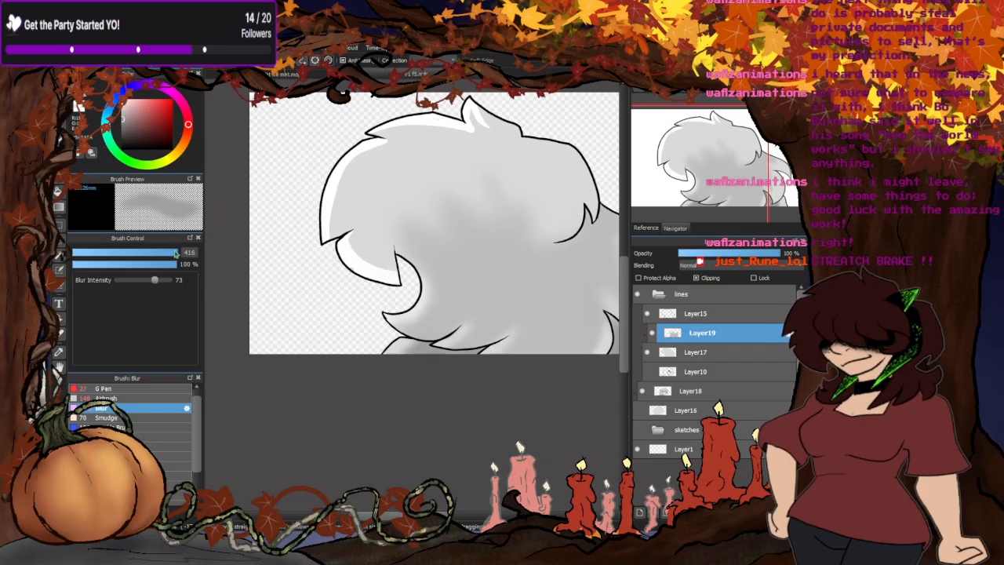
mouse_move(172, 253)
mouse_down()
mouse_move(161, 252)
mouse_move(187, 252)
mouse_up()
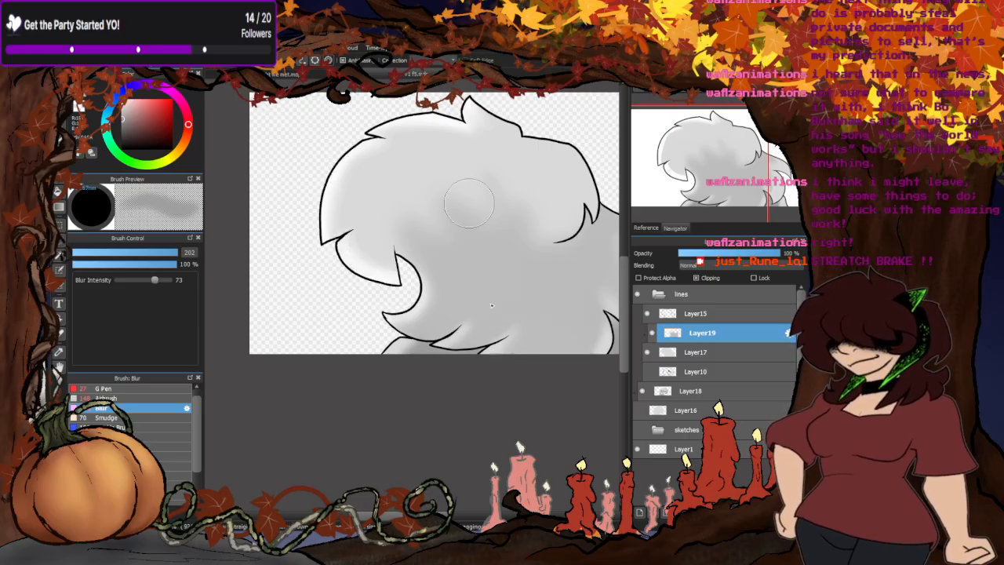
- Airbrush soft grey shading across the bright areas of the hair at size 254 and 19% opacity
click(128, 398)
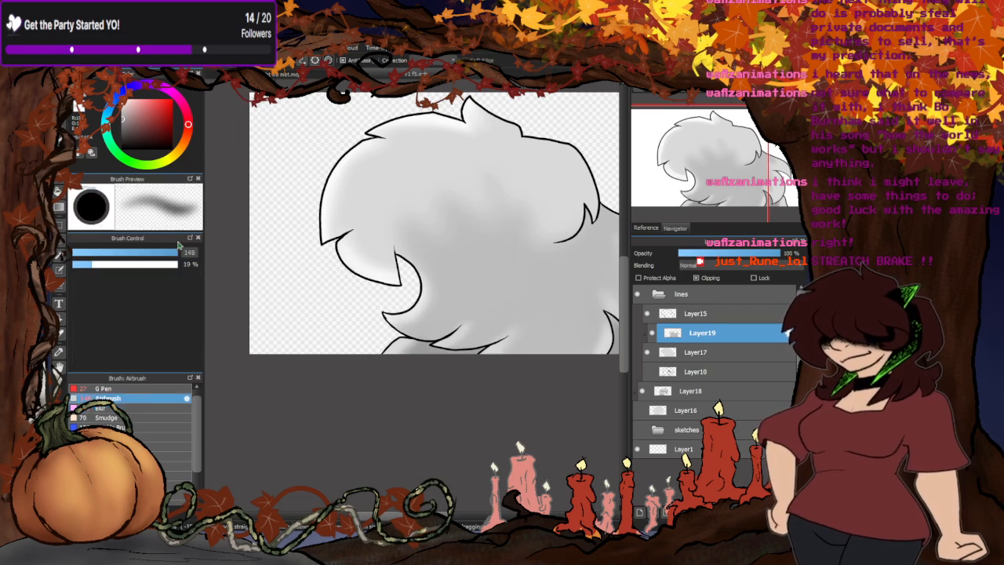
key(bracketright)
key(bracketright)
key(bracketright)
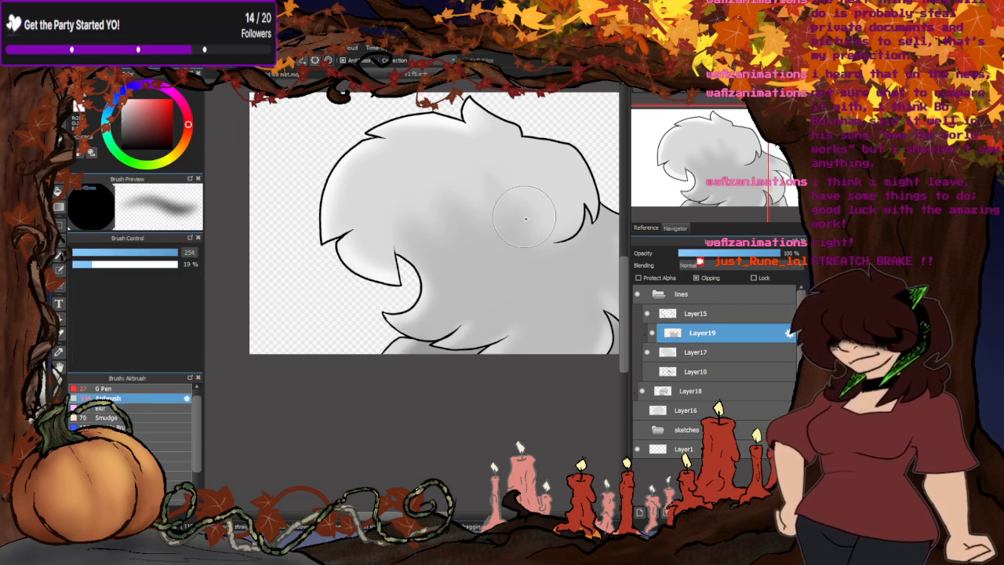
mouse_move(525, 218)
mouse_down()
mouse_move(559, 206)
mouse_move(576, 210)
mouse_move(488, 170)
mouse_move(371, 192)
mouse_move(375, 225)
mouse_move(496, 196)
mouse_up()
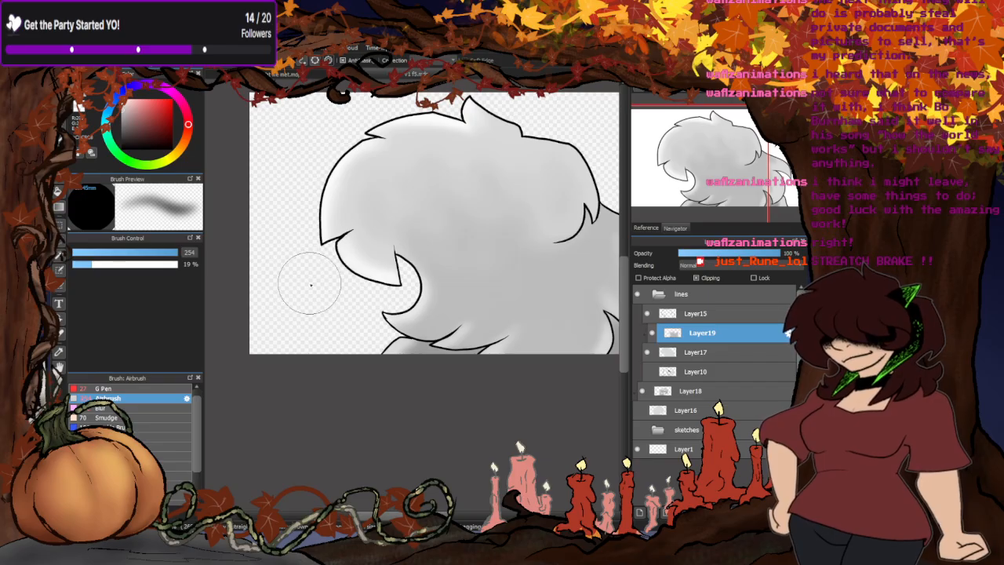
scroll(373, 223, down, 5)
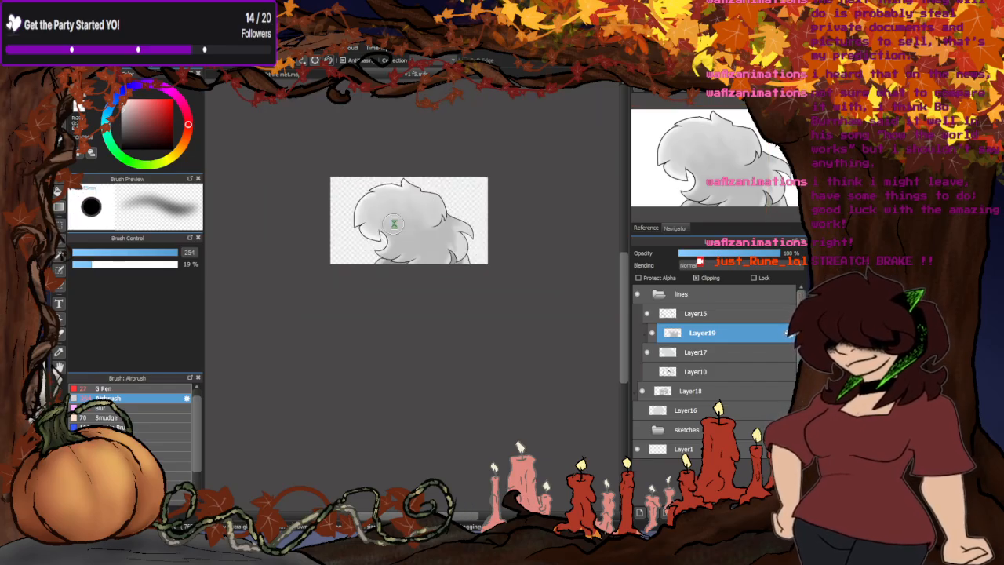
scroll(394, 223, up, 2)
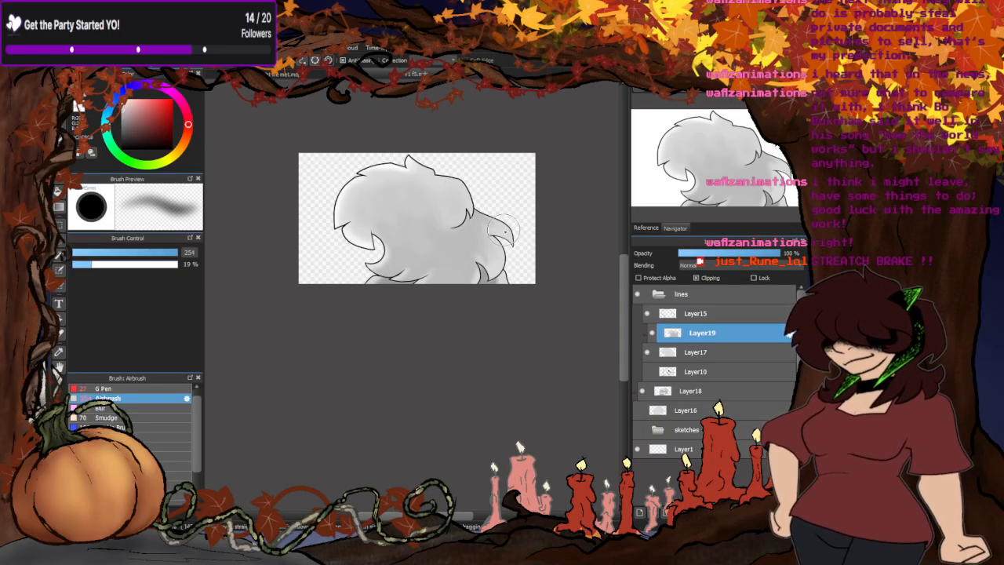
- Blend the airbrushed patches across the hair with the Blur brush at size 400
click(102, 408)
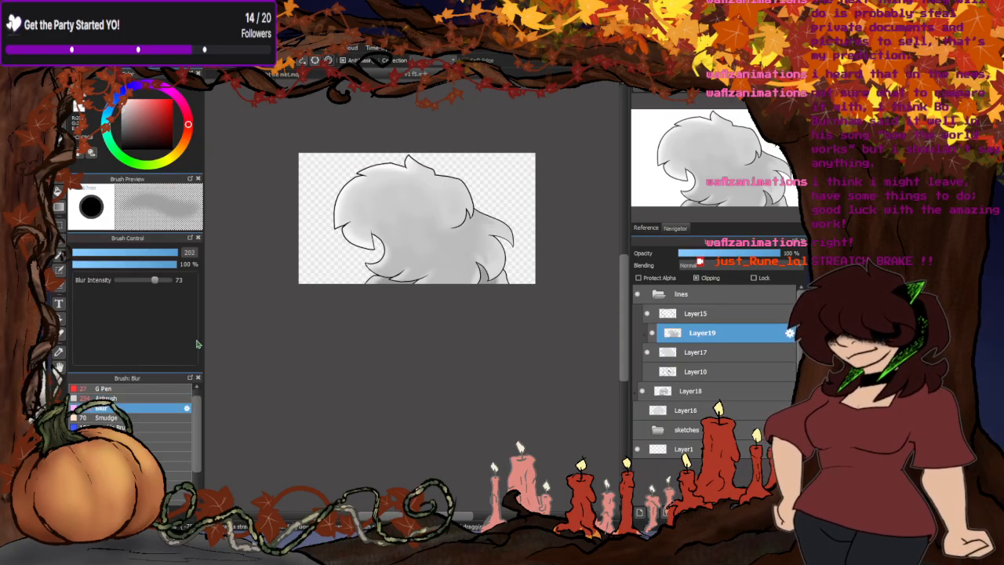
click(178, 252)
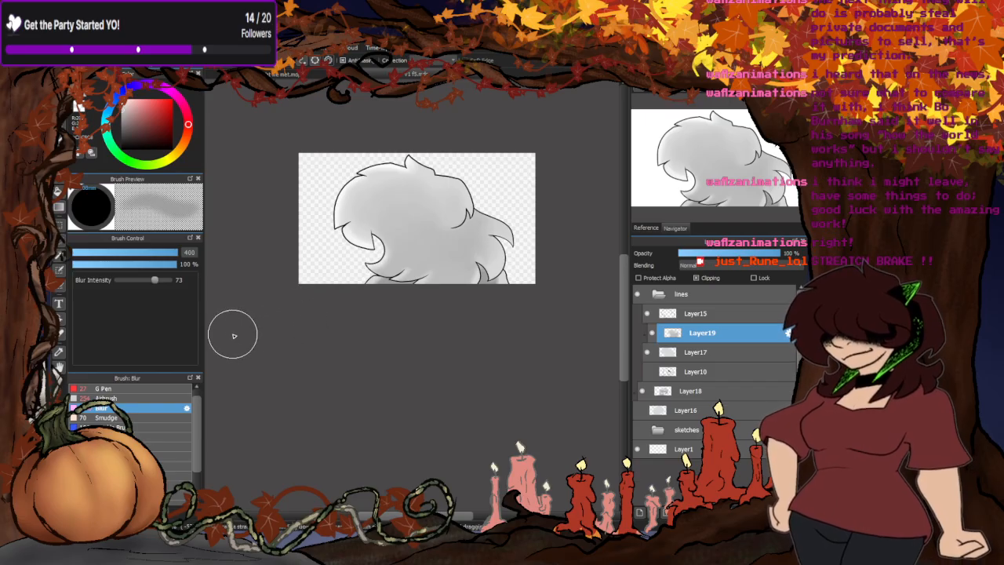
scroll(435, 255, up, 3)
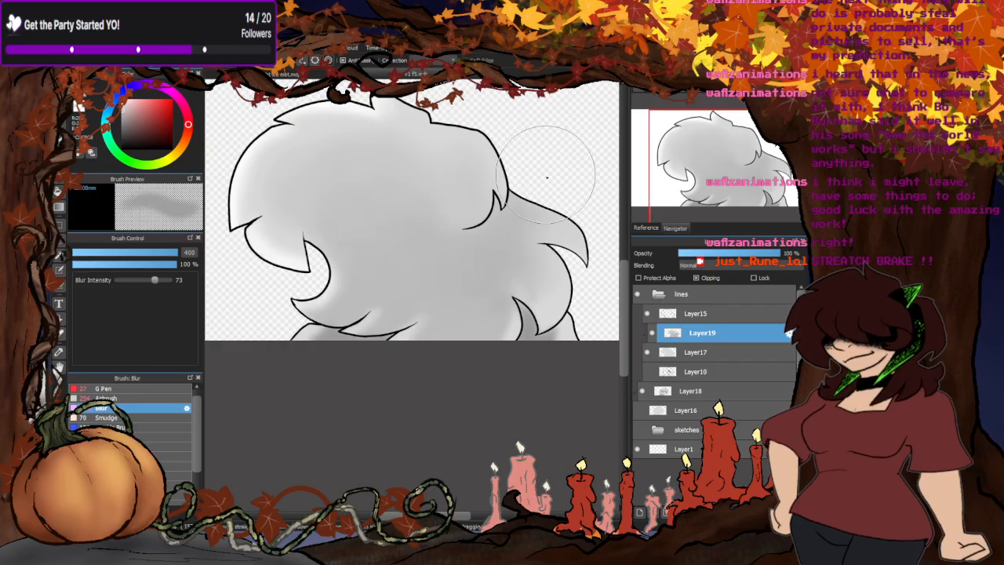
scroll(505, 210, down, 2)
scroll(506, 210, down, 1)
scroll(471, 235, up, 1)
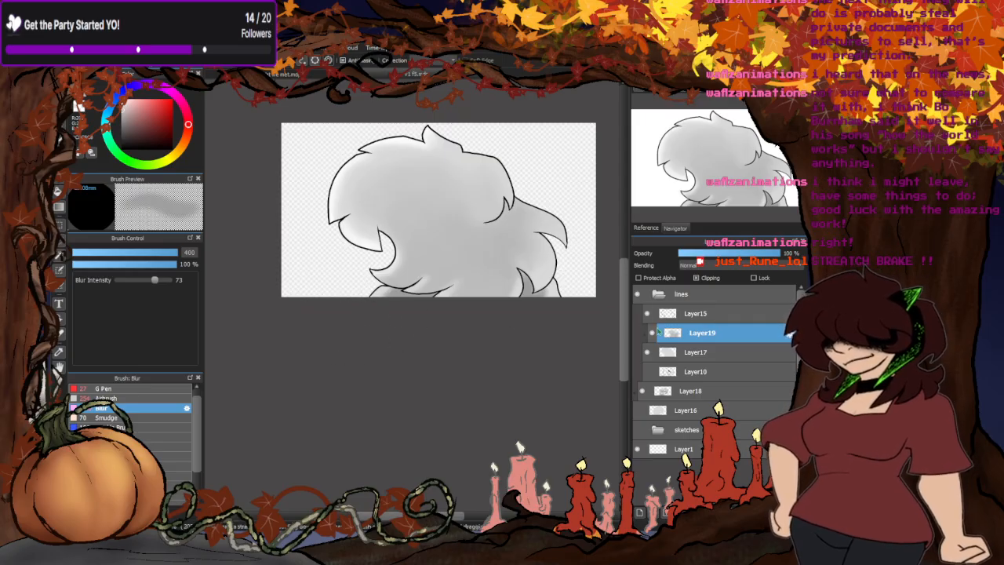
- Compare the hair frame with the shaded face frame by toggling Layers 17, 15, 16 and 10, checking the storyboard sheet in between
click(647, 352)
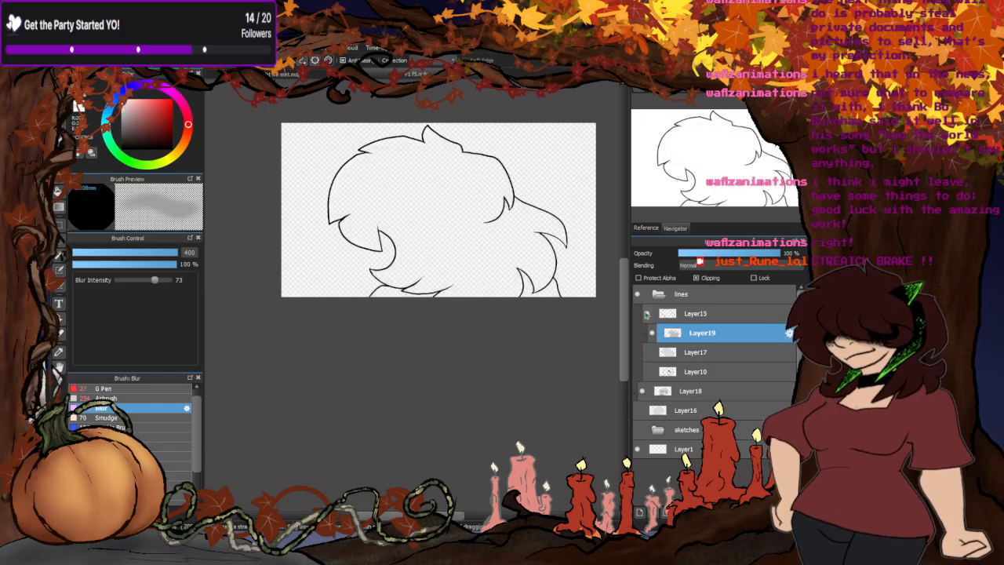
click(646, 315)
click(638, 410)
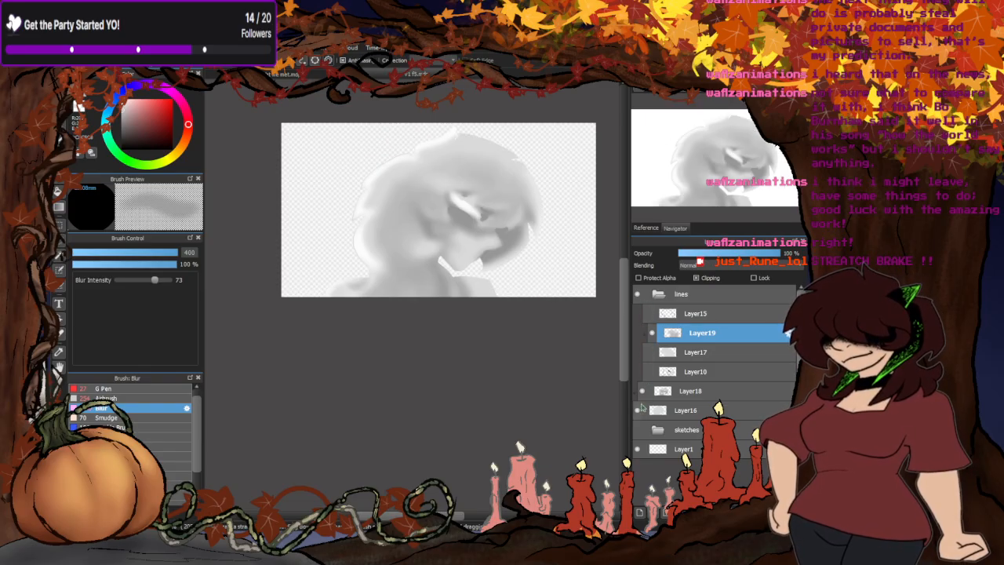
click(648, 372)
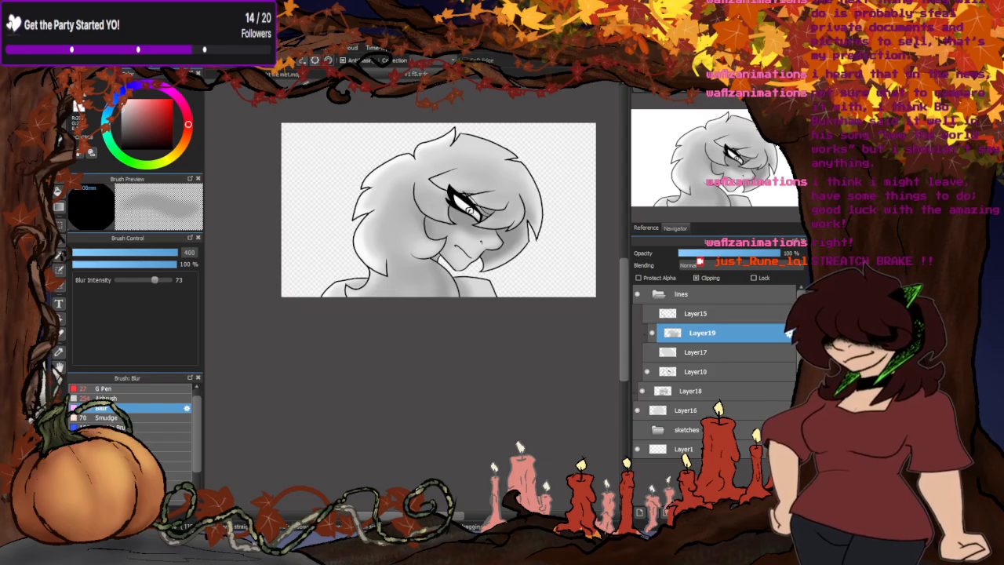
click(308, 75)
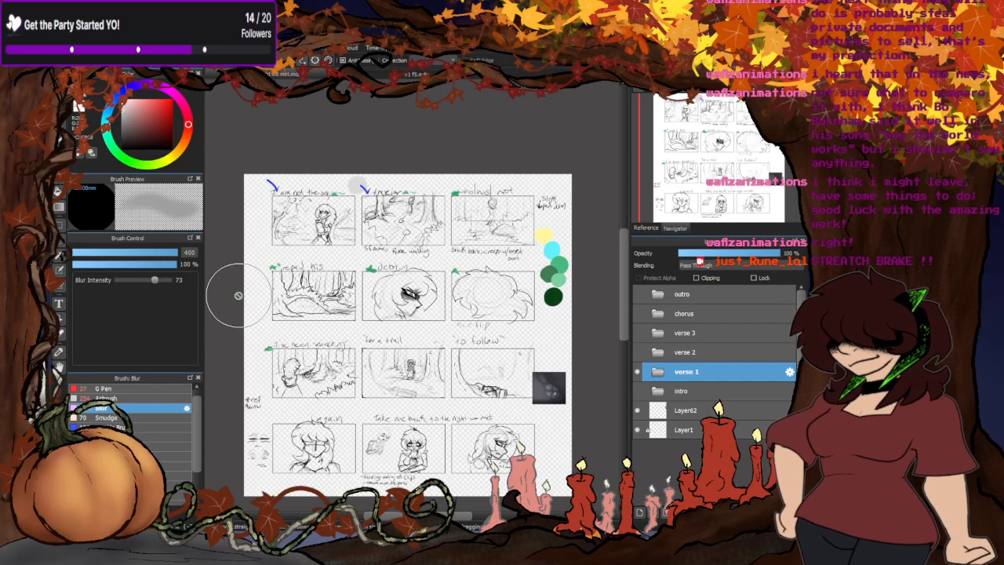
click(396, 74)
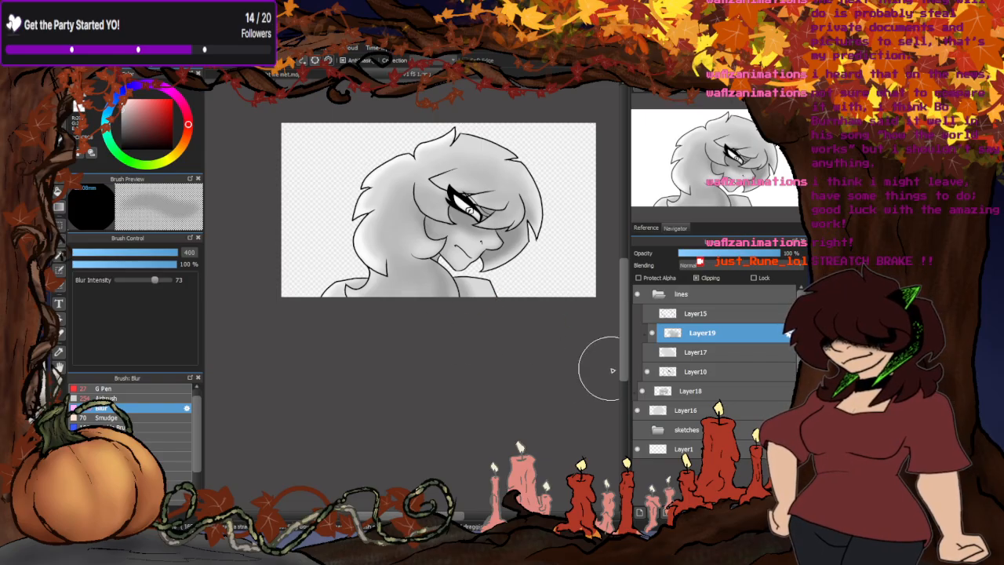
click(638, 410)
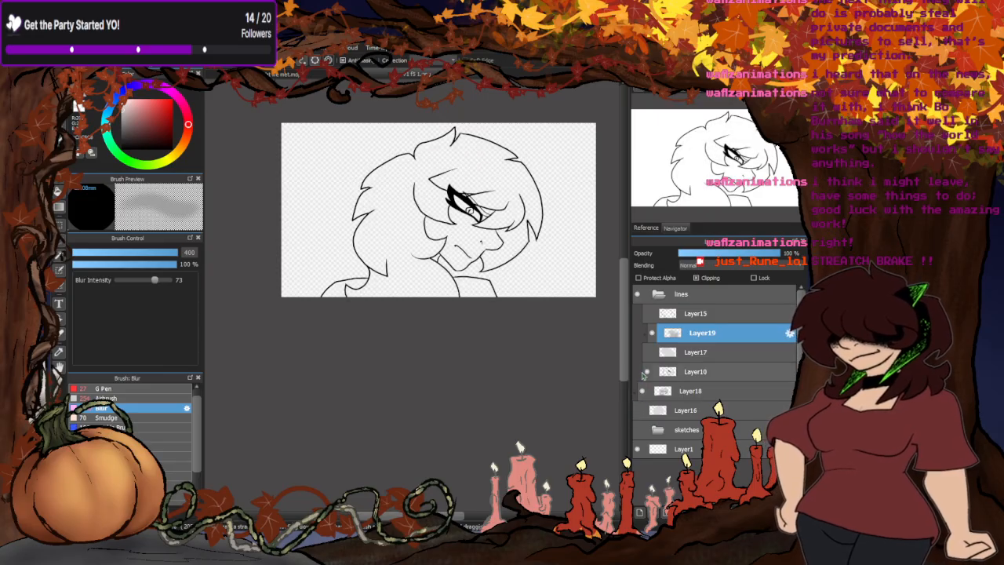
click(645, 371)
click(648, 352)
click(647, 314)
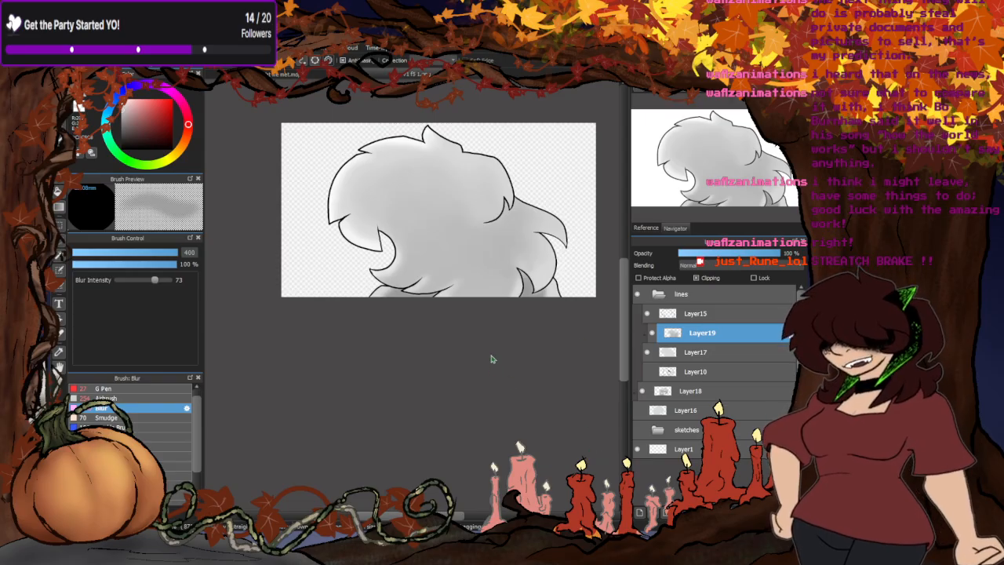
- In the storyboard document, select Layer77 inside the verse 1 folder and sample the existing arrow's blue for the G Pen
click(476, 74)
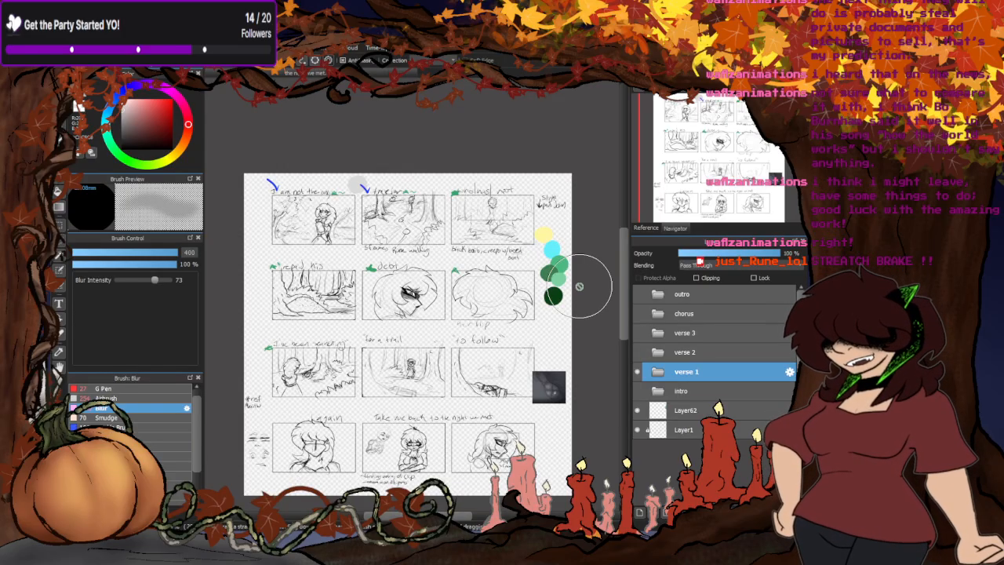
click(653, 371)
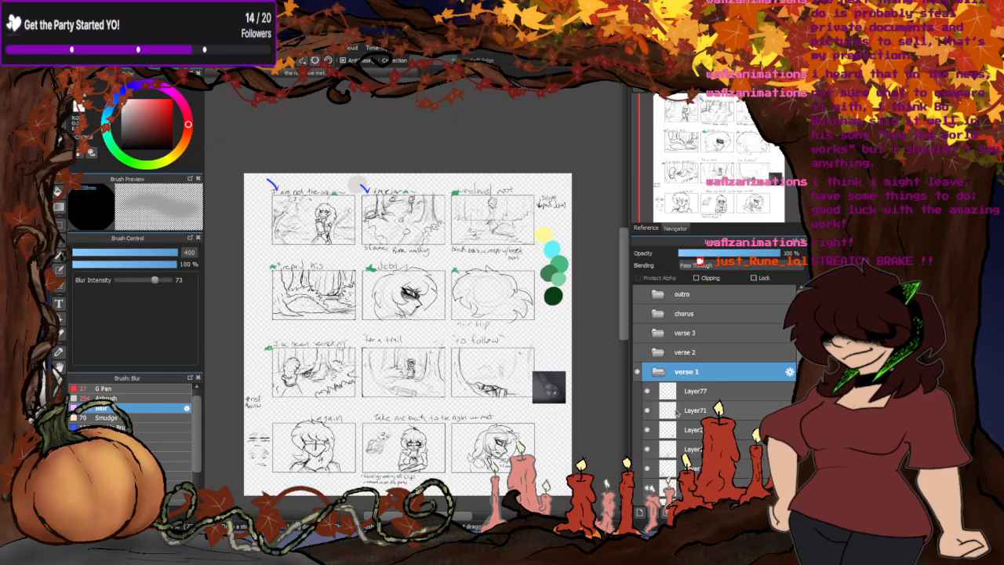
click(697, 391)
scroll(235, 184, up, 3)
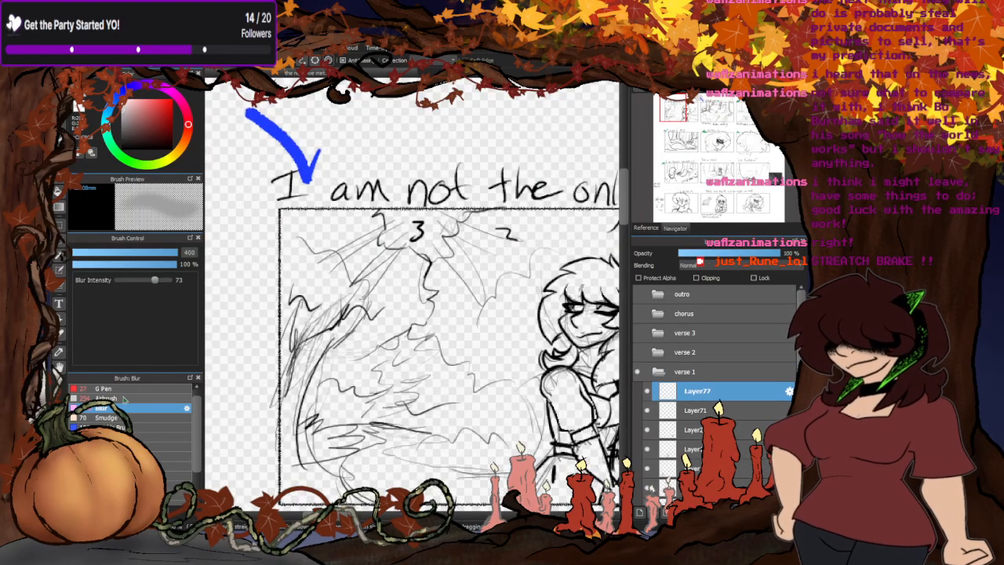
click(124, 399)
click(124, 390)
scroll(320, 166, up, 2)
right_click(295, 191)
scroll(265, 114, down, 3)
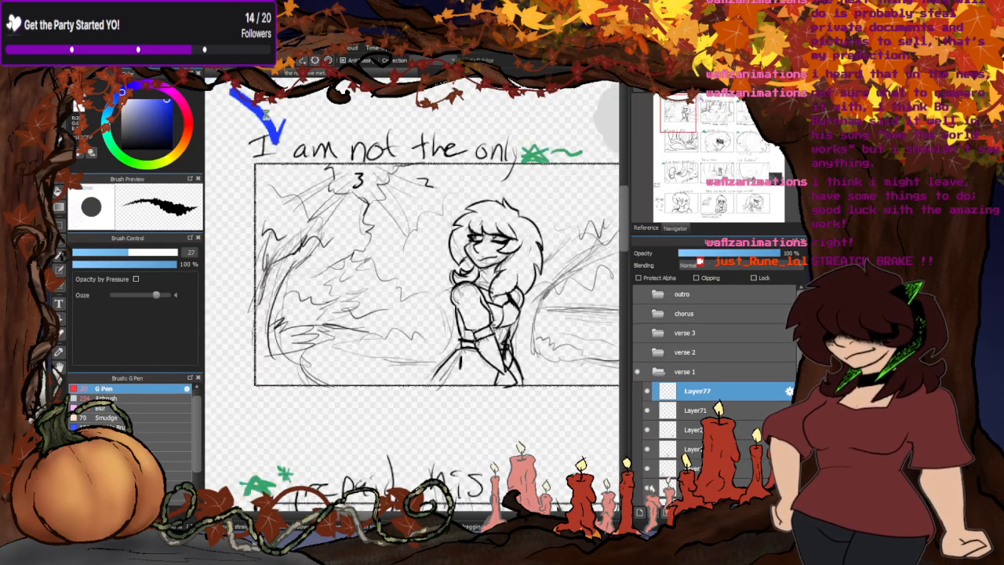
- Draw blue marker arrows above the "debt" panel and the neighbouring hair flip panel with the G Pen at size 27
scroll(266, 115, down, 4)
scroll(357, 213, up, 3)
drag(297, 173, 337, 206)
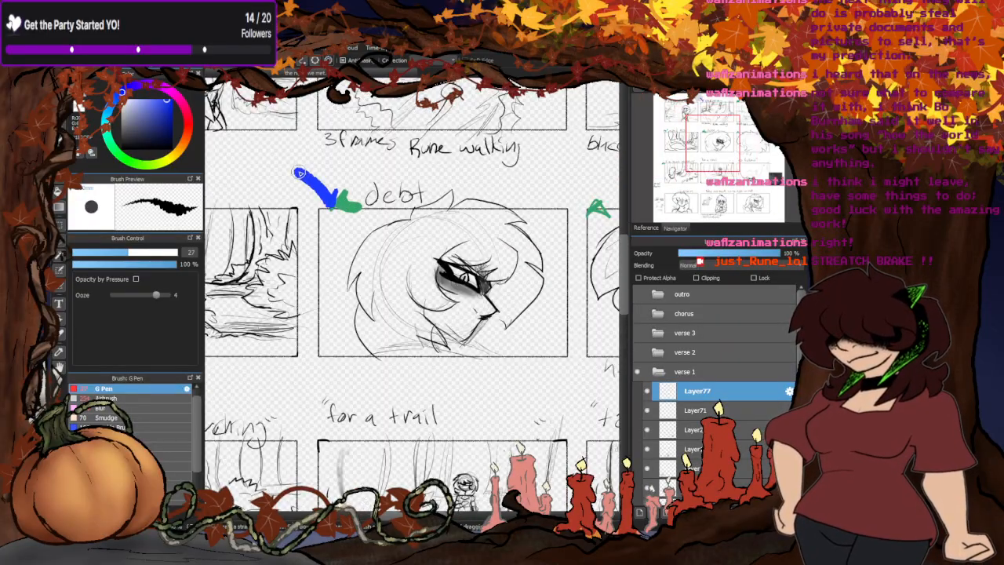
scroll(336, 203, down, 2)
scroll(433, 255, down, 3)
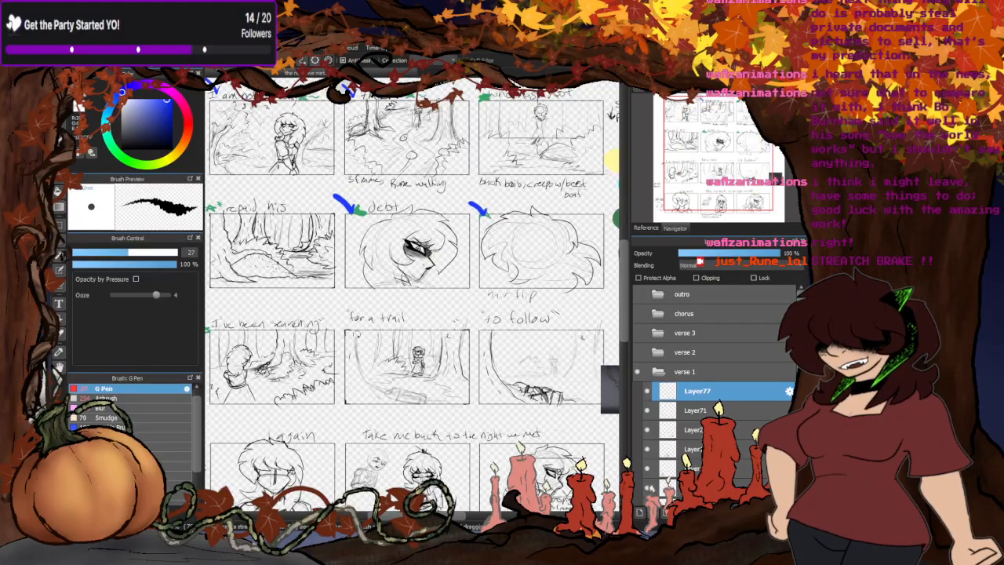
scroll(431, 257, up, 1)
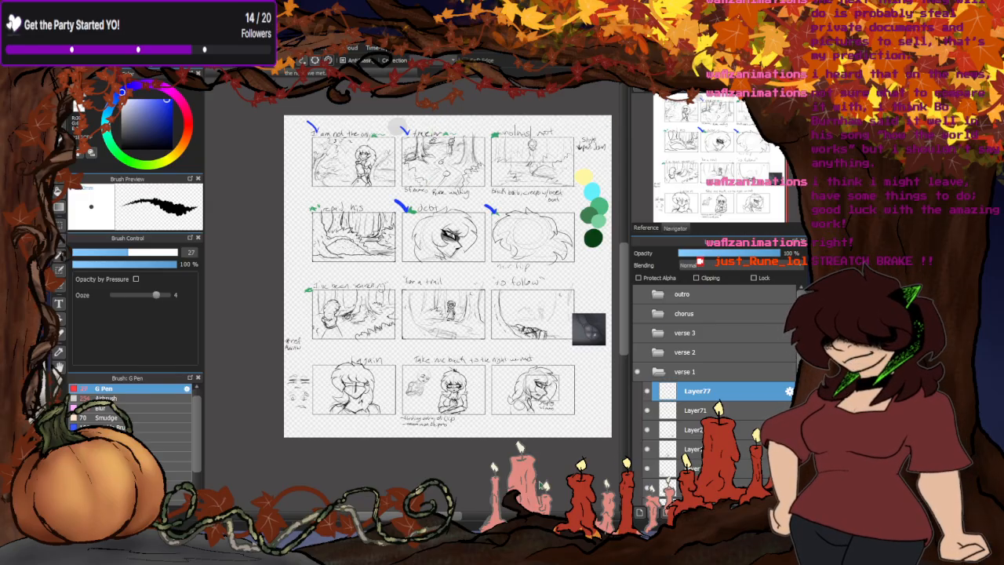
- In the front-facing close-up document, add a clipped layer above Layer18, consult the storyboard, and choose a darker grey
click(416, 74)
scroll(514, 250, down, 1)
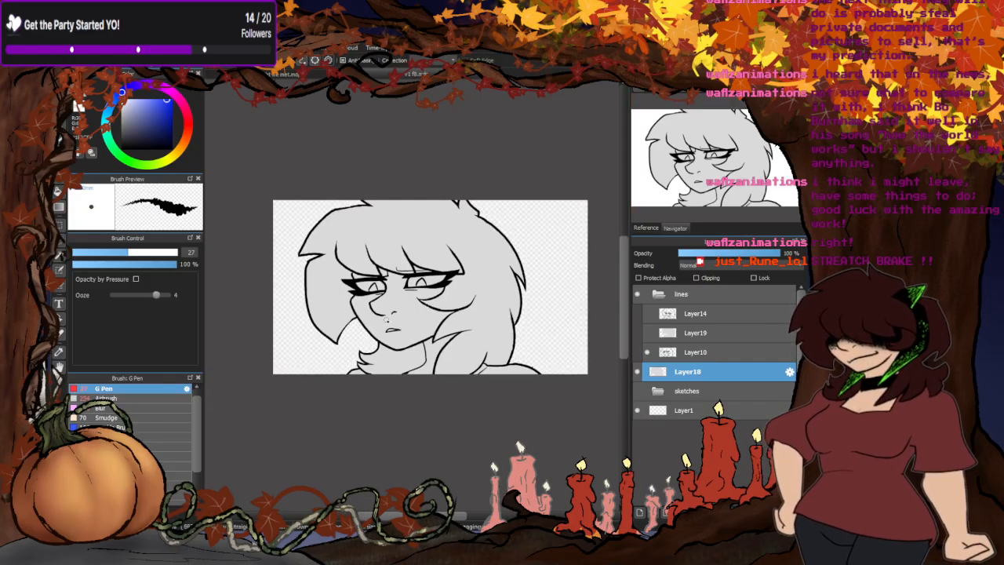
scroll(385, 319, up, 1)
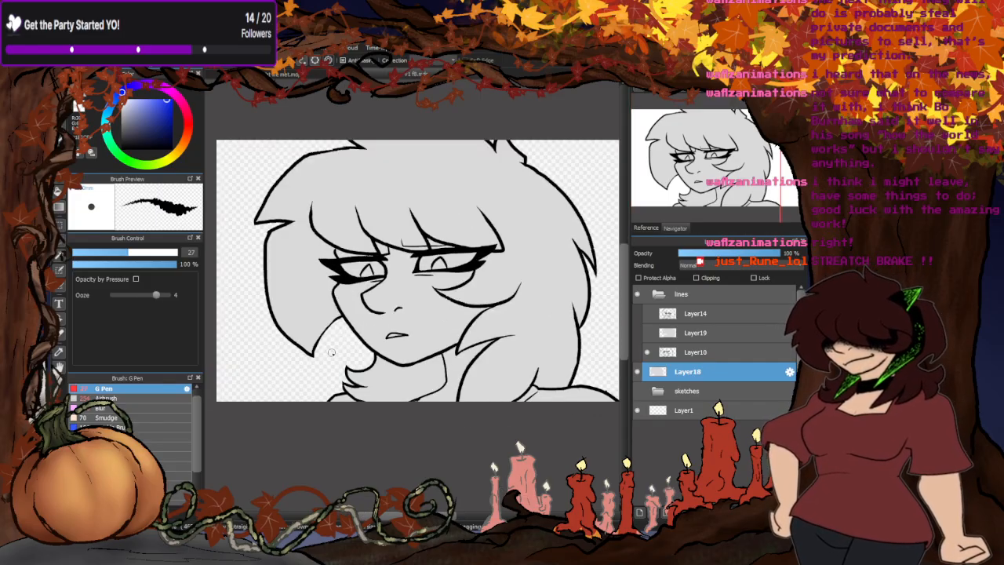
click(640, 512)
click(695, 278)
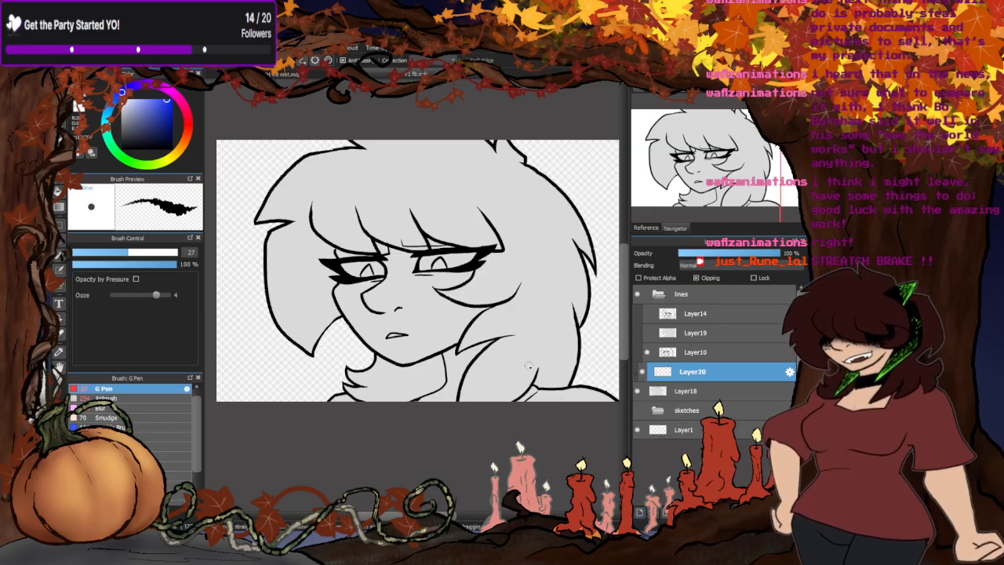
click(281, 75)
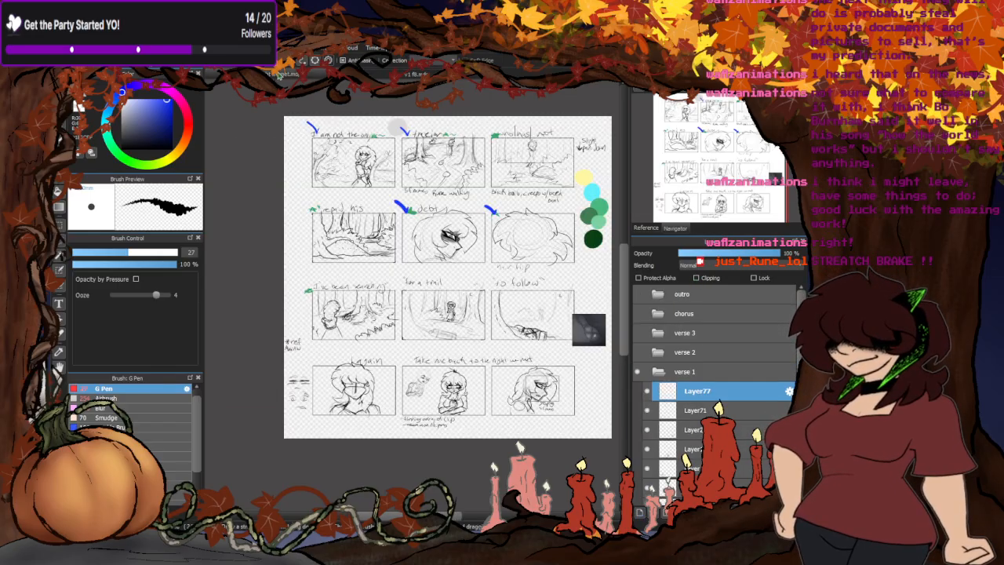
click(414, 75)
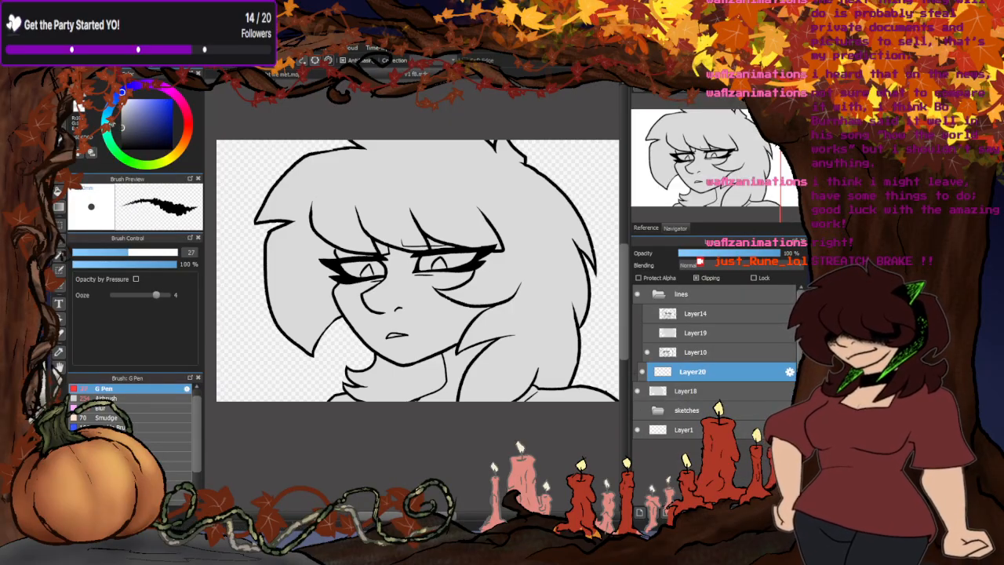
- Draw darker grey shadows on the skin beneath the bangs and beside the outer eye corner with the G Pen at size 27
scroll(487, 239, up, 2)
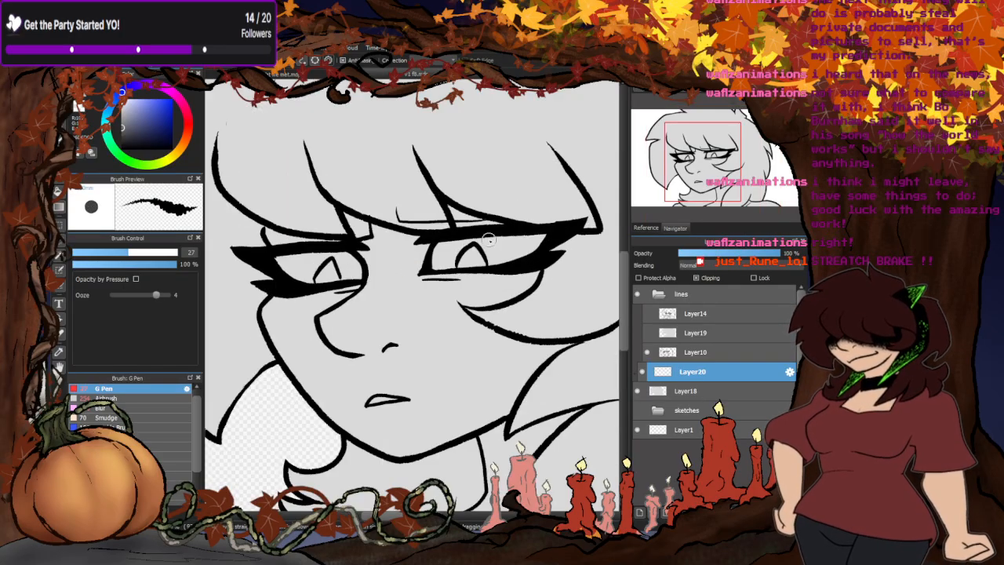
drag(476, 219, 452, 217)
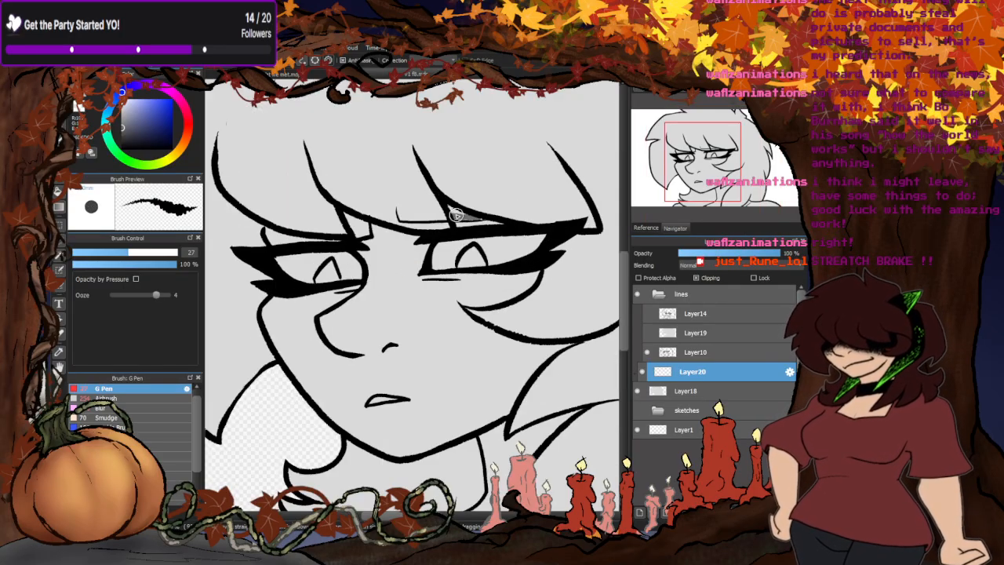
drag(540, 271, 519, 281)
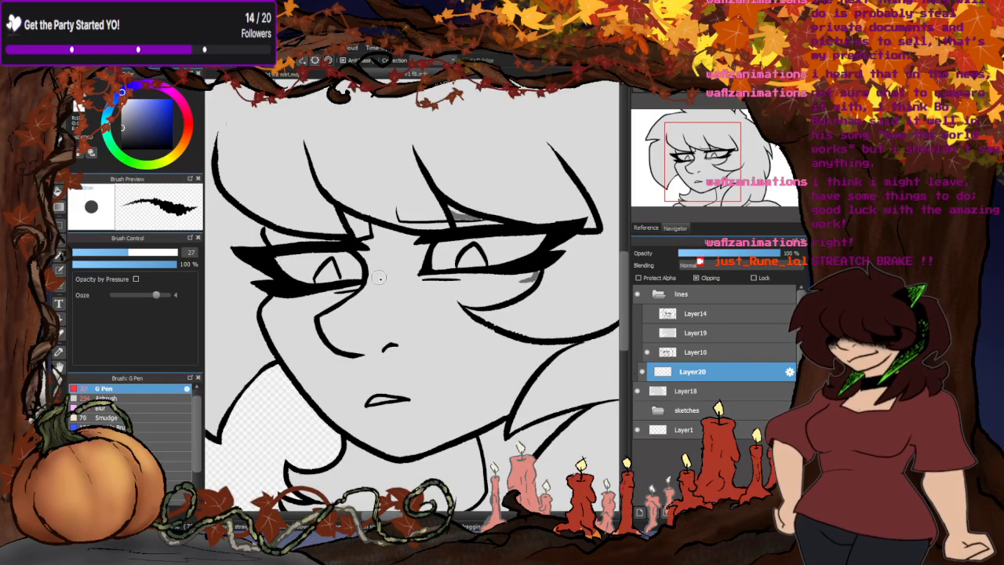
- Hide Layer18 and Layer10, show the snarling face frame on Layer14 and Layer19, and select Layer19
click(637, 391)
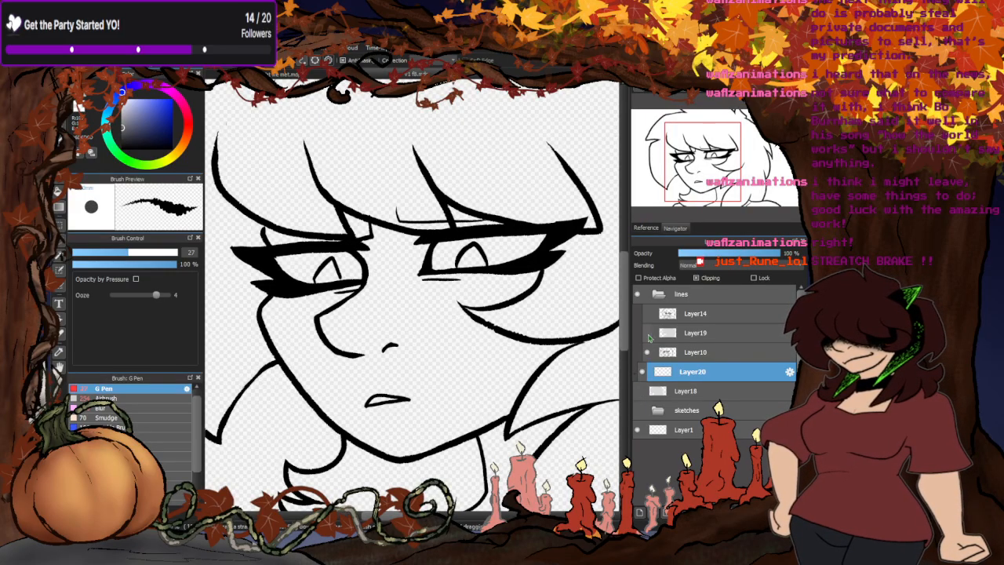
click(647, 332)
click(647, 352)
click(690, 334)
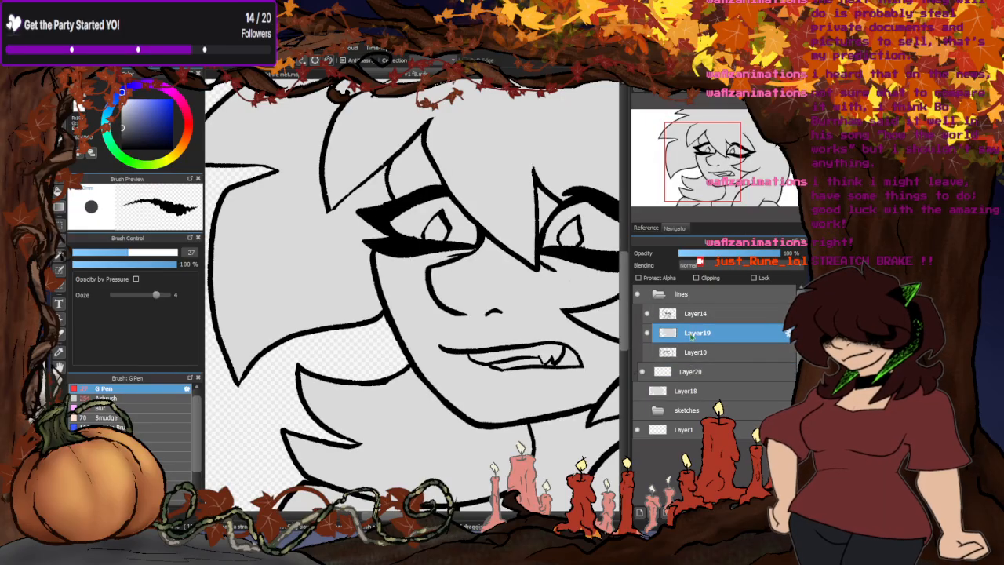
- Add a clipped layer above Layer19 and draw dark grey shadows beneath the bangs and across the nose bridge with the G Pen at size 27
click(640, 512)
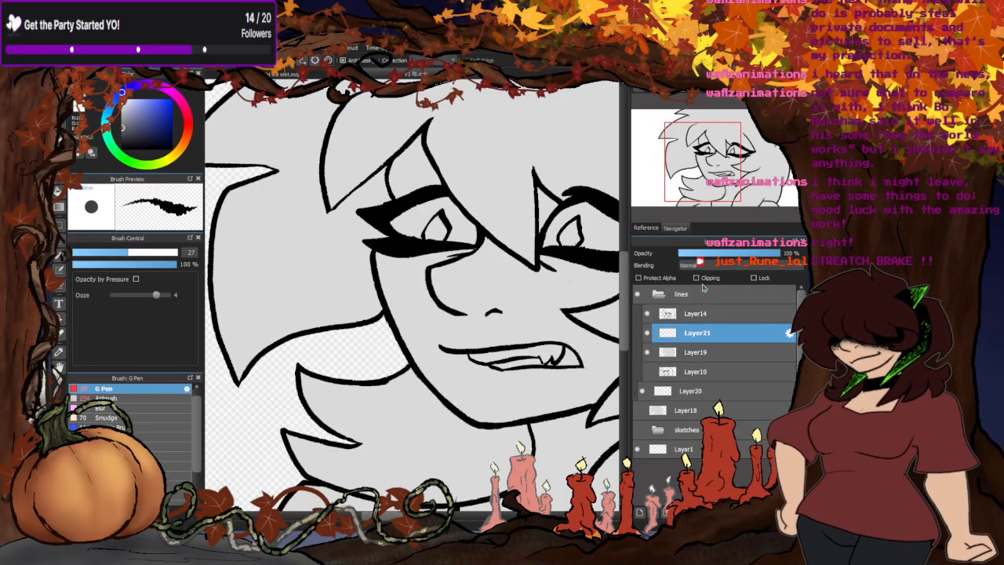
click(696, 277)
scroll(423, 221, down, 1)
scroll(423, 221, up, 3)
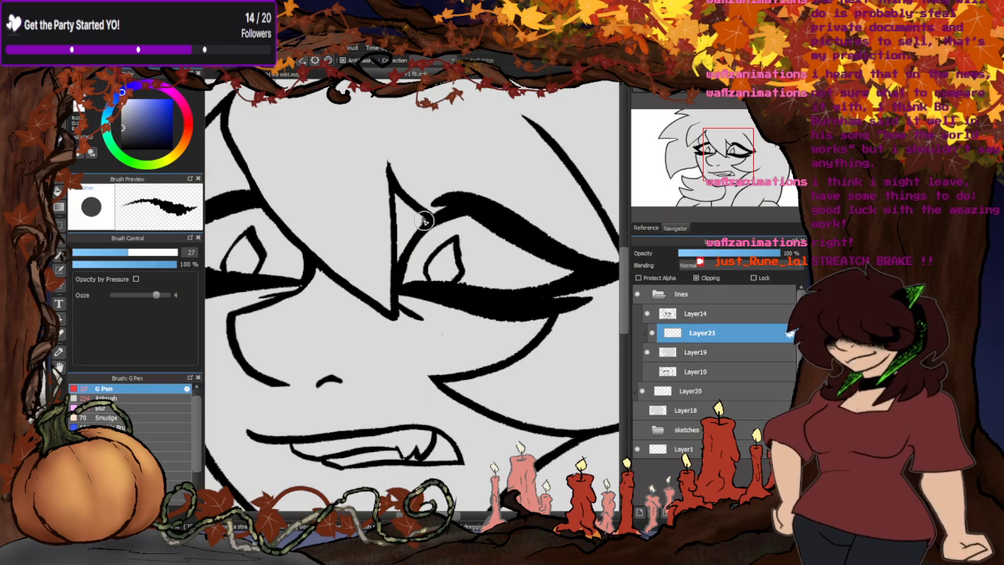
mouse_move(423, 221)
mouse_down()
mouse_move(401, 198)
mouse_move(404, 283)
mouse_move(507, 297)
mouse_move(404, 297)
mouse_move(514, 320)
mouse_move(544, 314)
mouse_move(471, 370)
mouse_move(453, 371)
mouse_move(516, 339)
mouse_move(420, 315)
mouse_move(489, 302)
mouse_move(536, 326)
mouse_move(588, 328)
mouse_move(614, 369)
mouse_up()
scroll(505, 287, down, 4)
scroll(439, 289, up, 4)
scroll(434, 324, down, 4)
scroll(484, 318, up, 2)
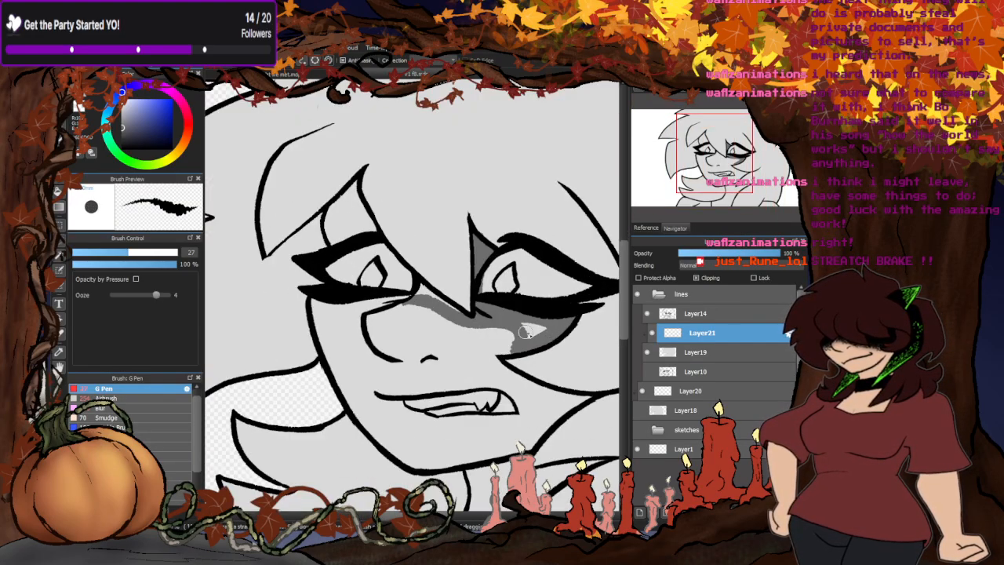
- Draw dark grey shadows on the cheeks, under both eyes, in the forehead gap between the bangs, and on the neck below the jaw
mouse_move(525, 332)
mouse_down()
mouse_move(508, 351)
mouse_move(498, 322)
mouse_move(518, 379)
mouse_move(585, 398)
mouse_move(551, 418)
mouse_move(539, 388)
mouse_move(559, 407)
mouse_up()
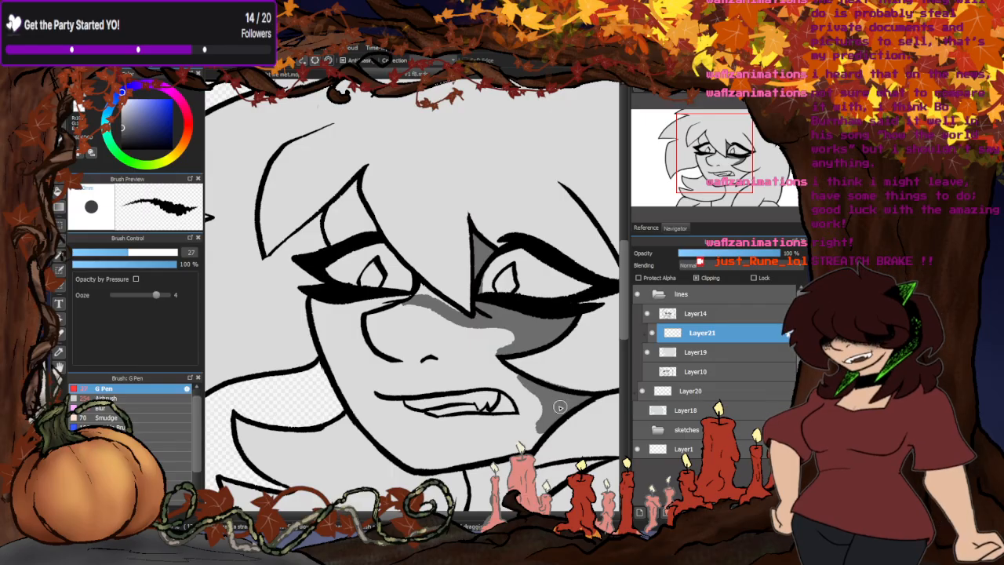
drag(512, 349, 470, 332)
mouse_move(450, 300)
mouse_down()
mouse_move(410, 287)
mouse_move(467, 322)
mouse_move(396, 296)
mouse_move(416, 302)
mouse_move(297, 306)
mouse_move(352, 306)
mouse_move(328, 306)
mouse_up()
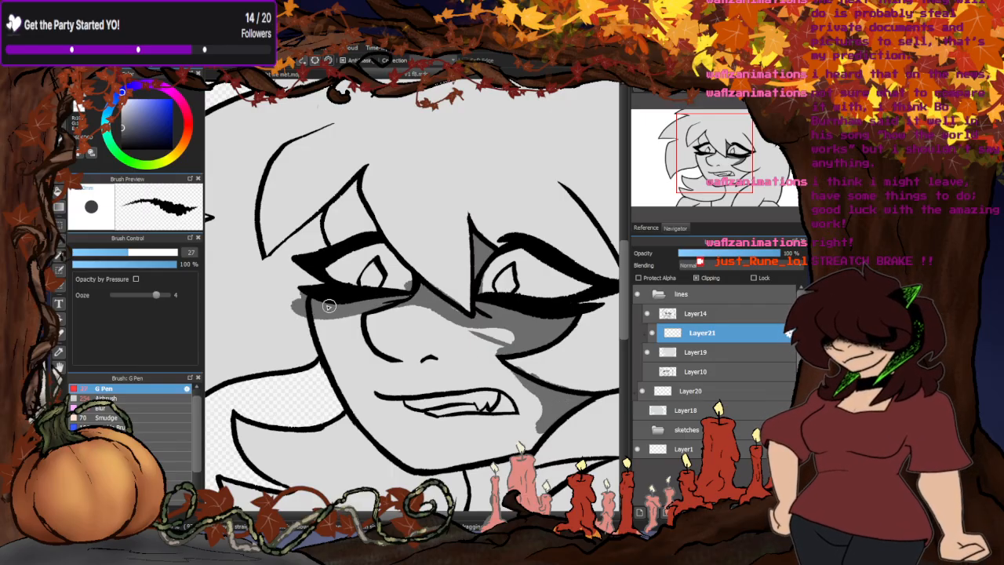
mouse_move(365, 230)
mouse_down()
mouse_move(351, 188)
mouse_move(331, 208)
mouse_move(335, 238)
mouse_move(348, 226)
mouse_move(343, 202)
mouse_up()
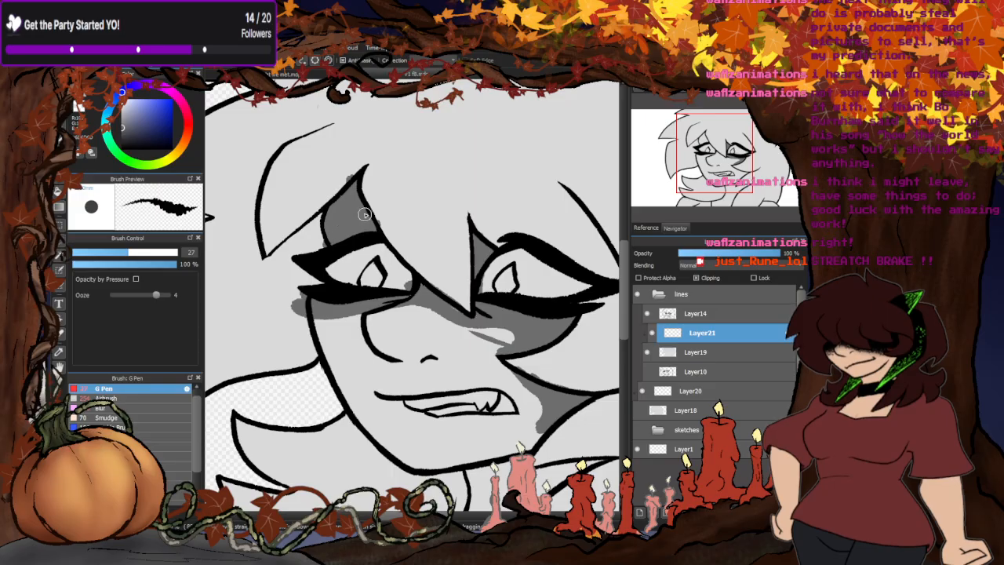
scroll(373, 205, down, 8)
scroll(496, 248, up, 8)
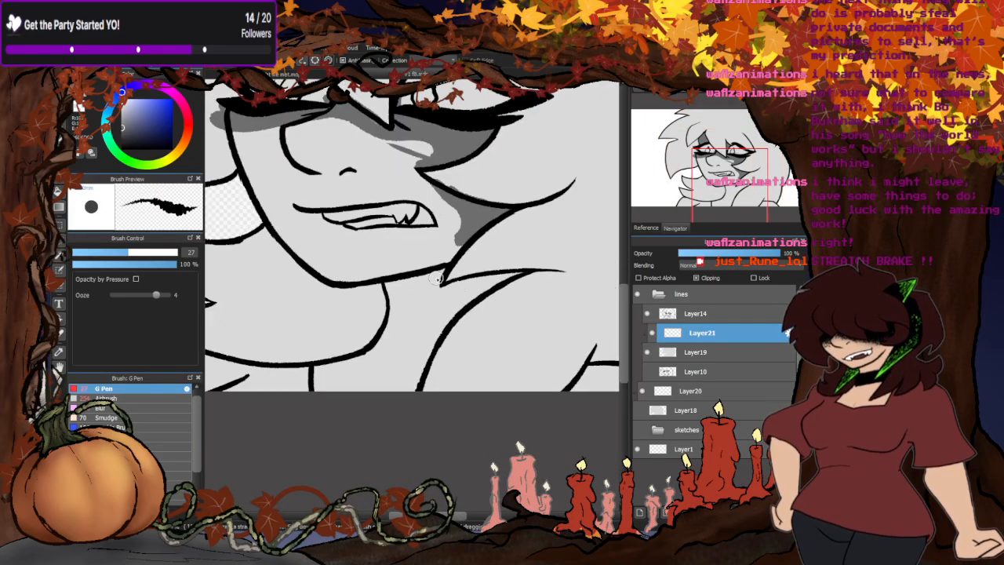
mouse_move(449, 273)
mouse_down()
mouse_move(387, 288)
mouse_move(435, 302)
mouse_move(437, 335)
mouse_move(508, 275)
mouse_move(435, 313)
mouse_move(440, 284)
mouse_up()
scroll(502, 279, down, 5)
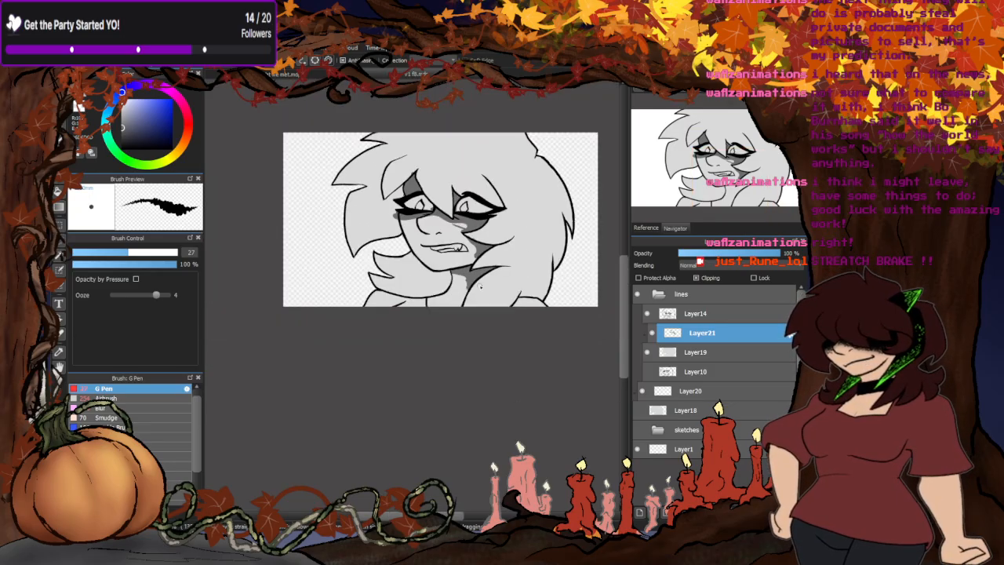
- Switch to the storyboard and examine the chorus, verse 3 and verse 1 panels by toggling their folders' visibility
key(ctrl+Tab)
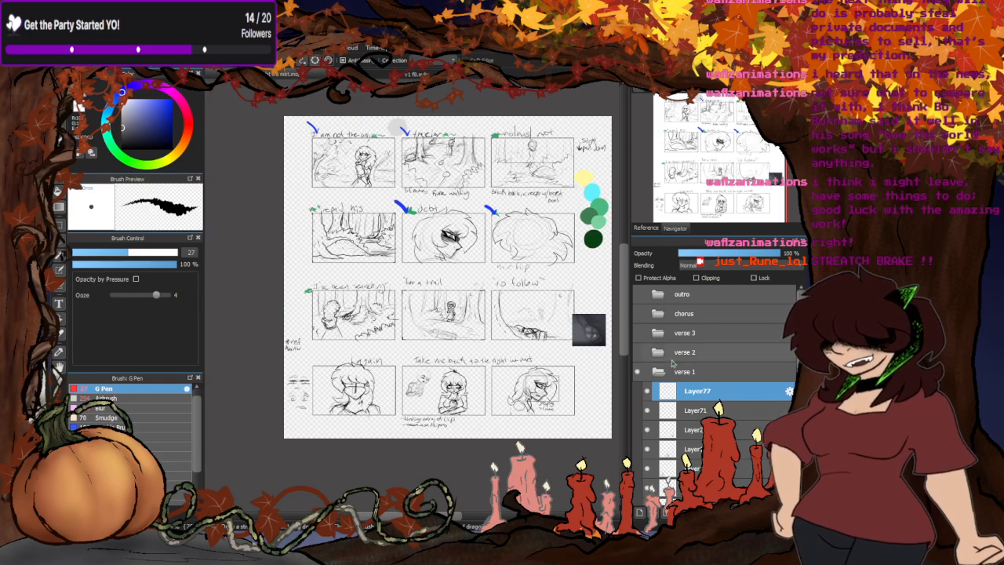
click(639, 371)
click(637, 313)
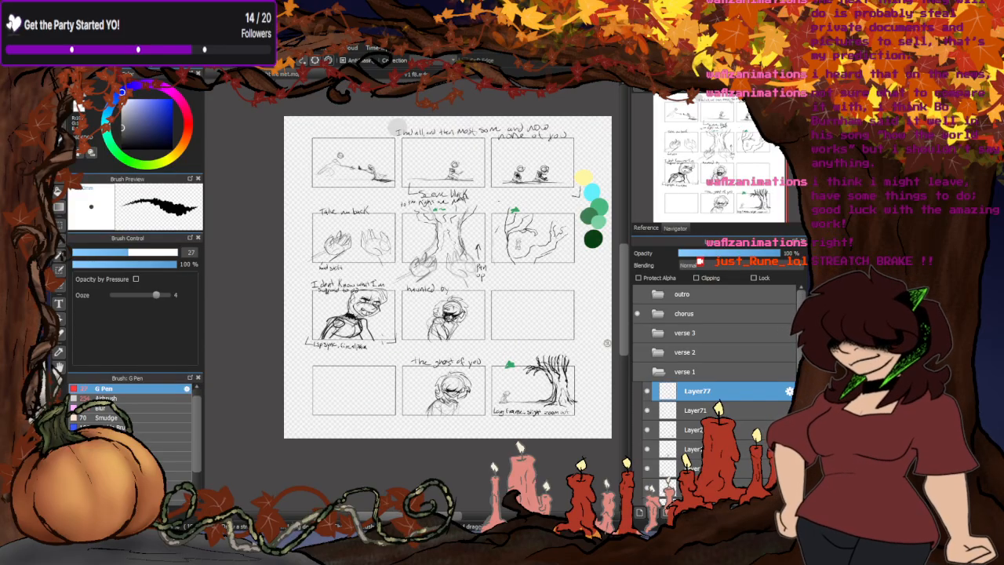
click(638, 333)
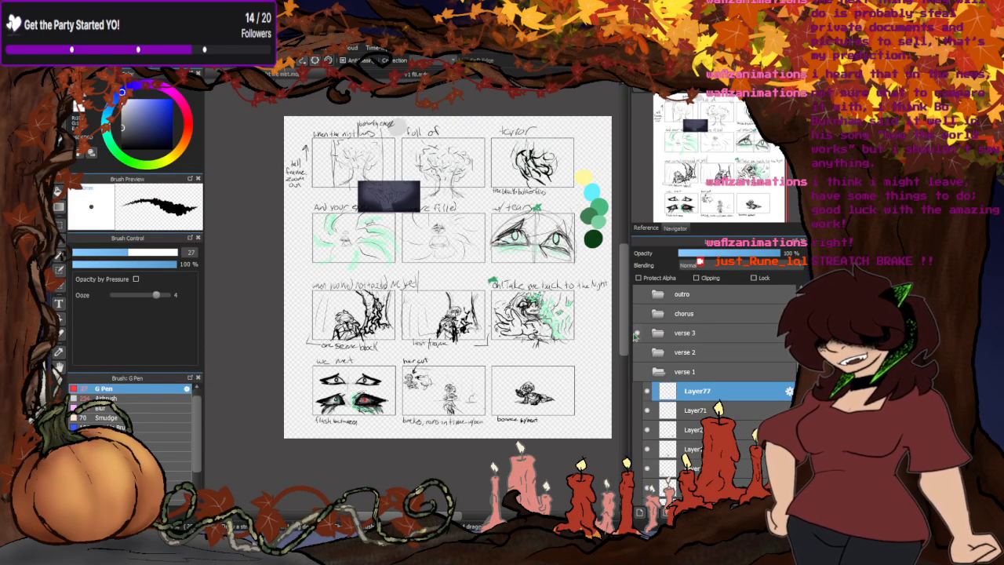
click(638, 332)
click(638, 313)
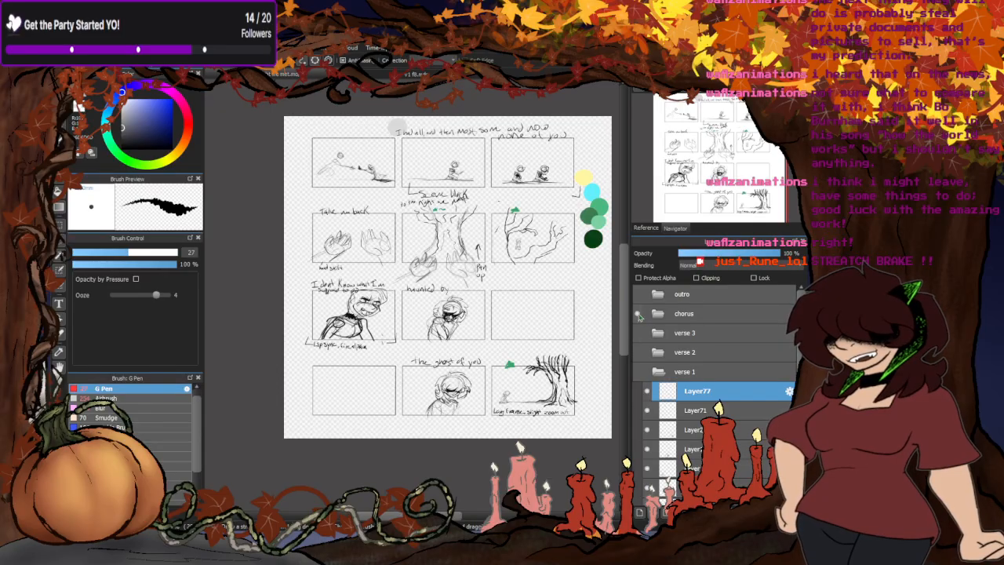
scroll(468, 392, up, 5)
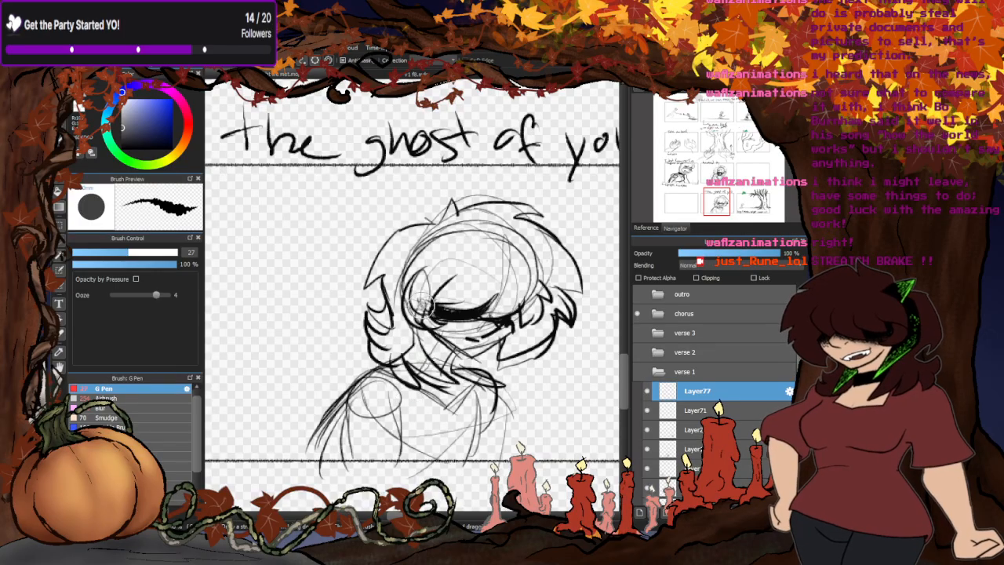
scroll(359, 401, down, 5)
scroll(435, 237, up, 3)
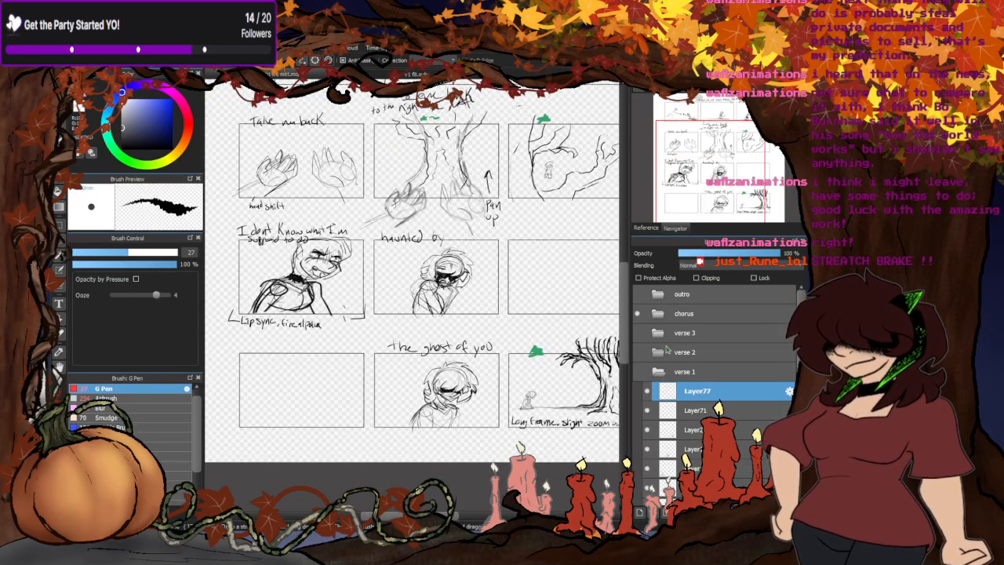
drag(639, 314, 644, 375)
click(640, 374)
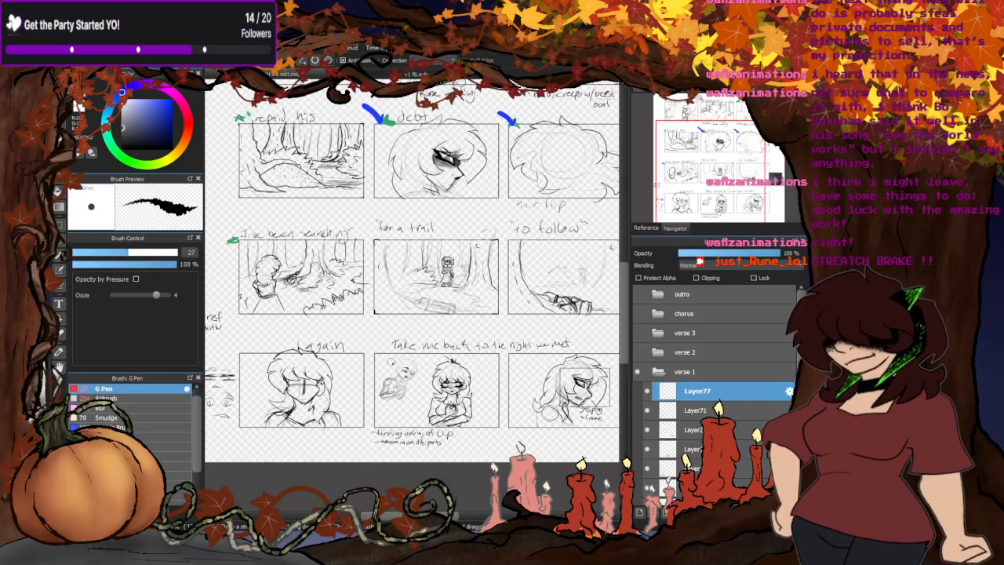
scroll(349, 361, down, 3)
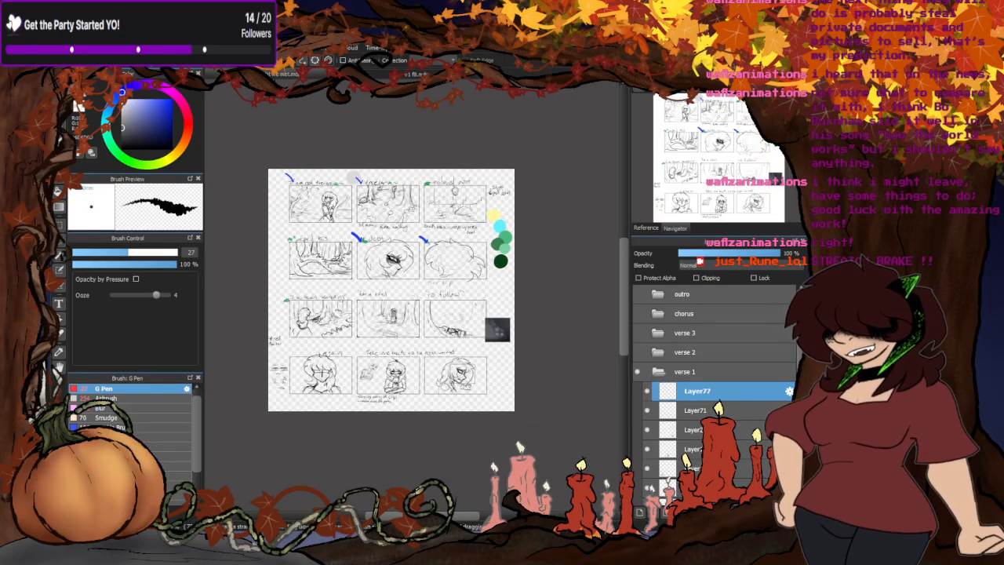
- Return to the snarling close-up and smooth the dark grey shadow across the nose bridge and beneath the eyes
click(415, 75)
scroll(452, 229, up, 5)
mouse_move(388, 213)
mouse_down()
mouse_move(445, 227)
mouse_move(522, 288)
mouse_move(557, 263)
mouse_move(512, 237)
mouse_up()
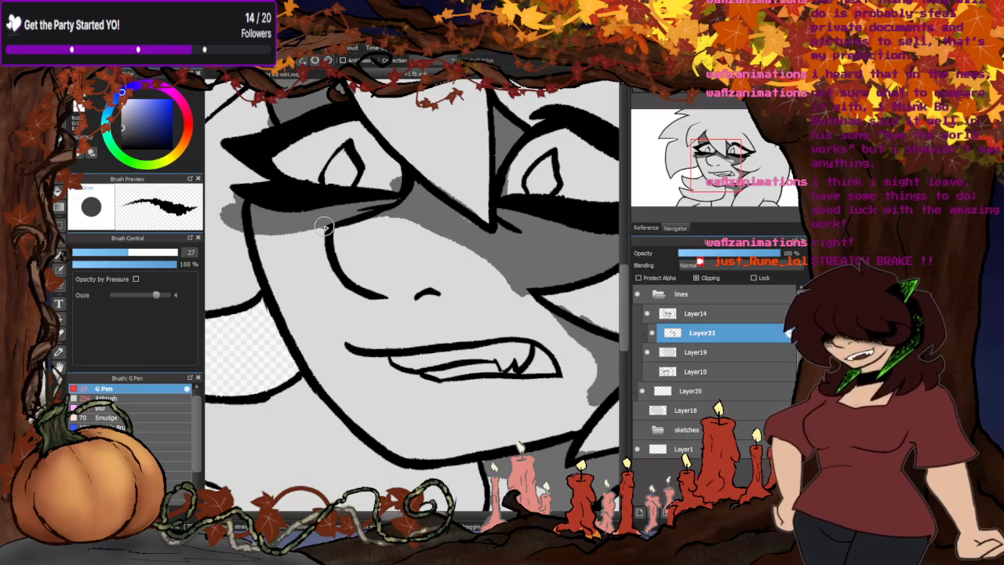
drag(324, 227, 256, 248)
scroll(259, 243, down, 4)
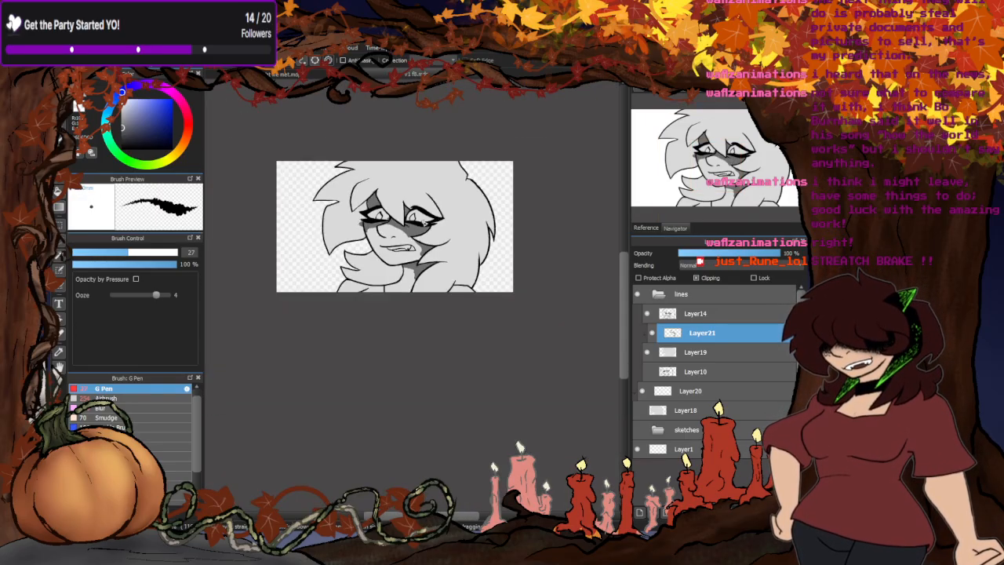
- Fill dark grey shadows on the neck, the shoulders and the chest beneath the hair tufts
scroll(388, 266, up, 4)
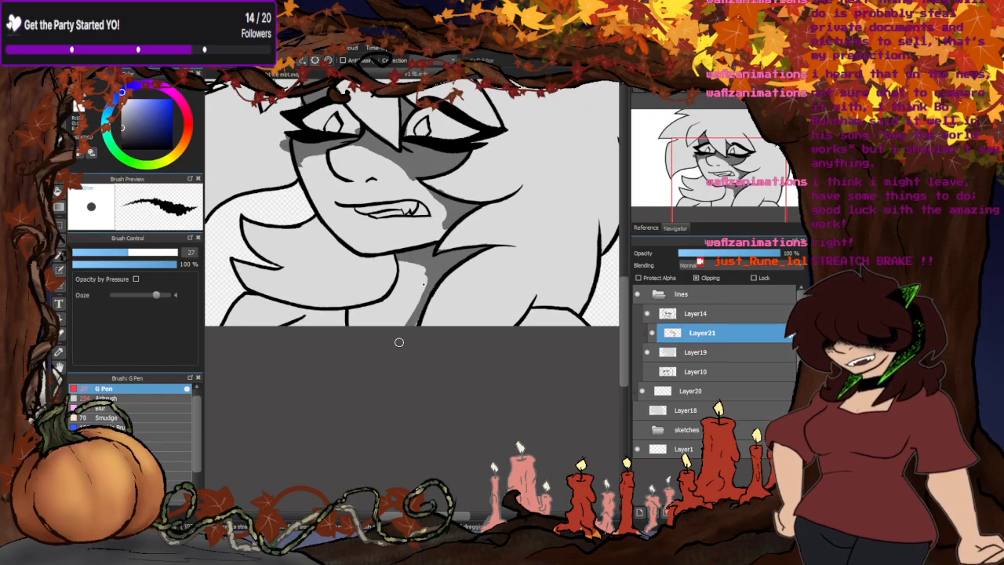
mouse_move(538, 316)
mouse_down()
mouse_move(565, 316)
mouse_move(526, 332)
mouse_move(539, 311)
mouse_up()
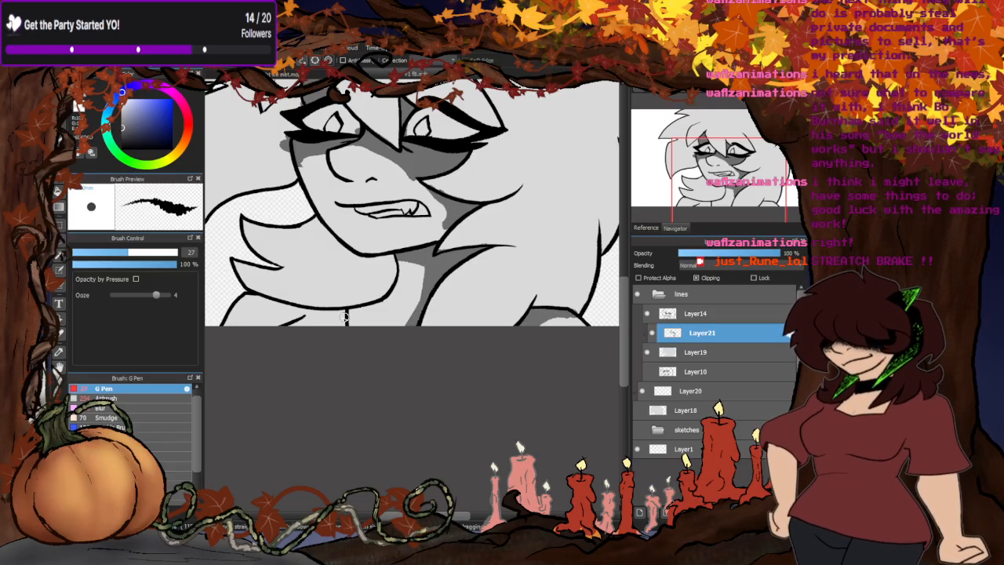
mouse_move(262, 301)
mouse_down()
mouse_move(308, 312)
mouse_move(376, 308)
mouse_move(397, 282)
mouse_up()
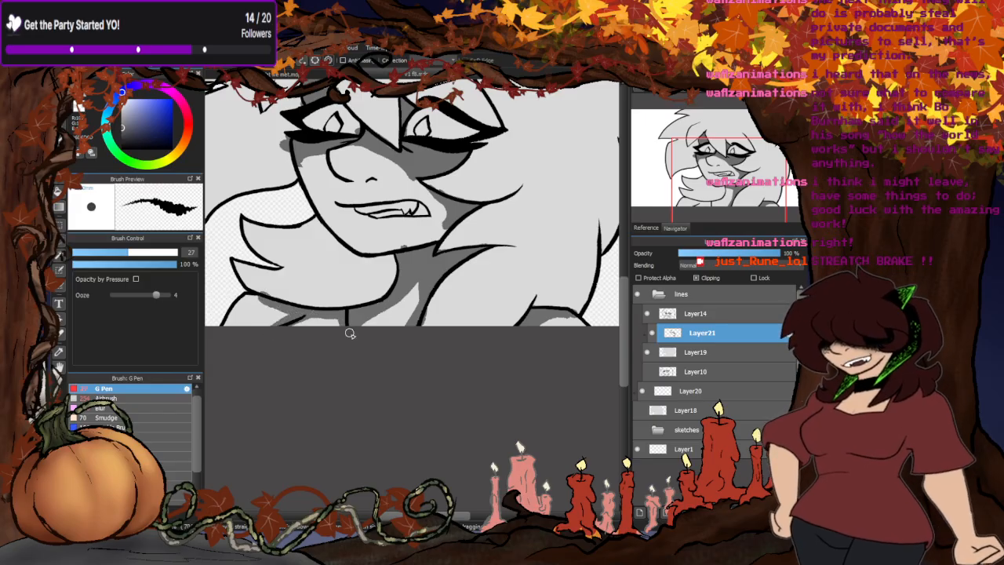
scroll(471, 295, down, 2)
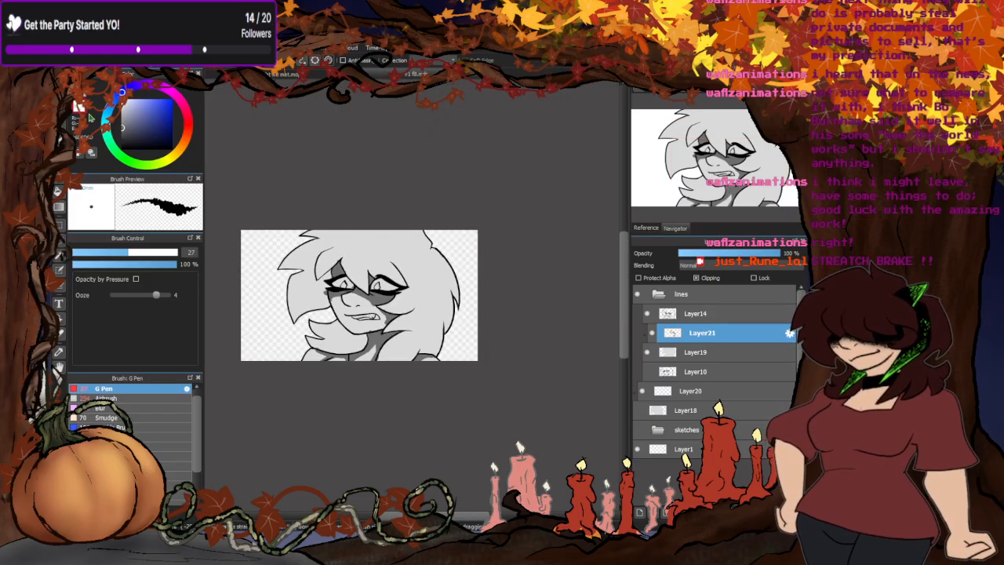
- Shade the hair beside the outer eye corner in a lighter mid grey and check the storyboard
scroll(363, 325, up, 4)
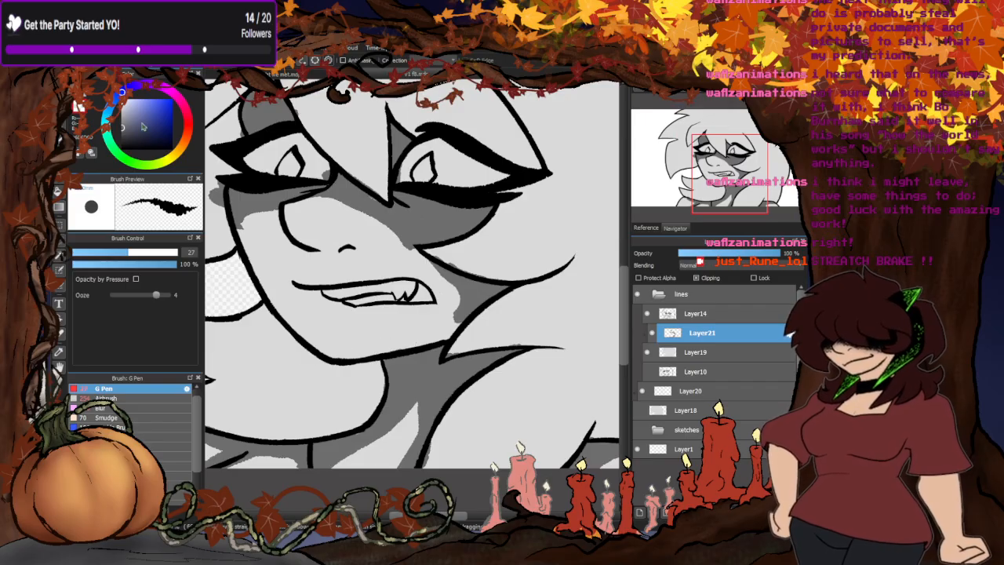
scroll(377, 292, down, 4)
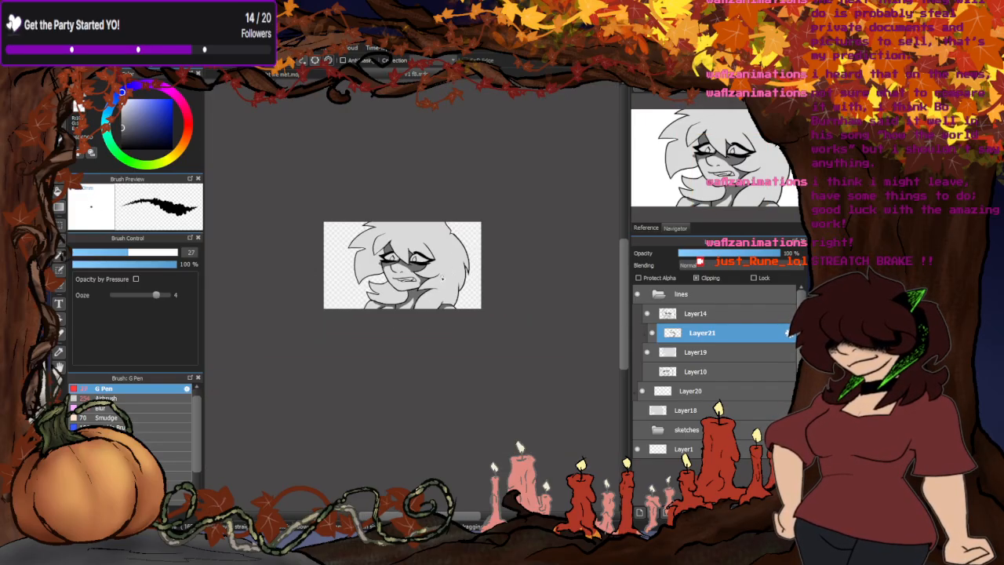
scroll(442, 277, up, 3)
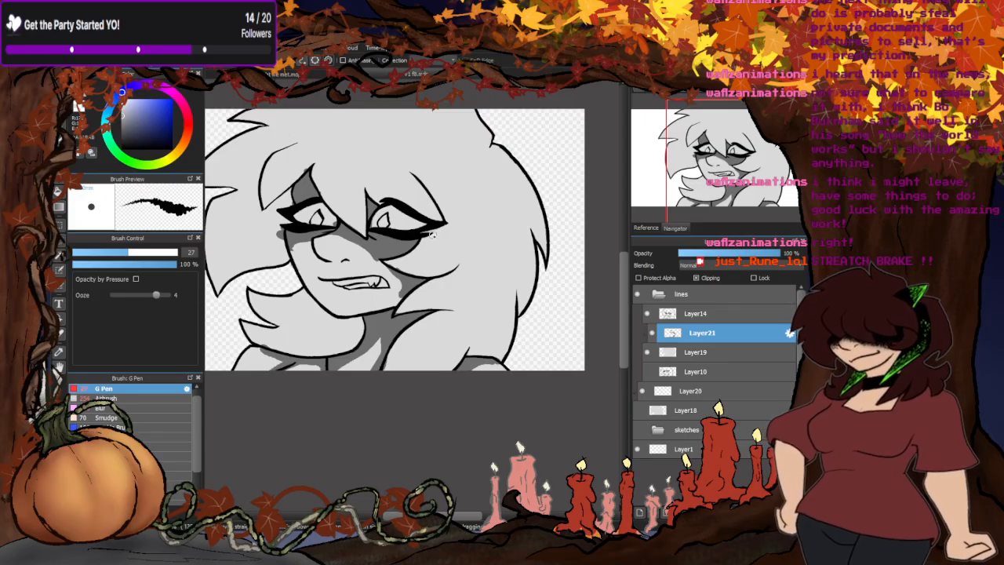
mouse_move(437, 235)
mouse_down()
mouse_move(452, 258)
mouse_move(423, 265)
mouse_move(430, 253)
mouse_up()
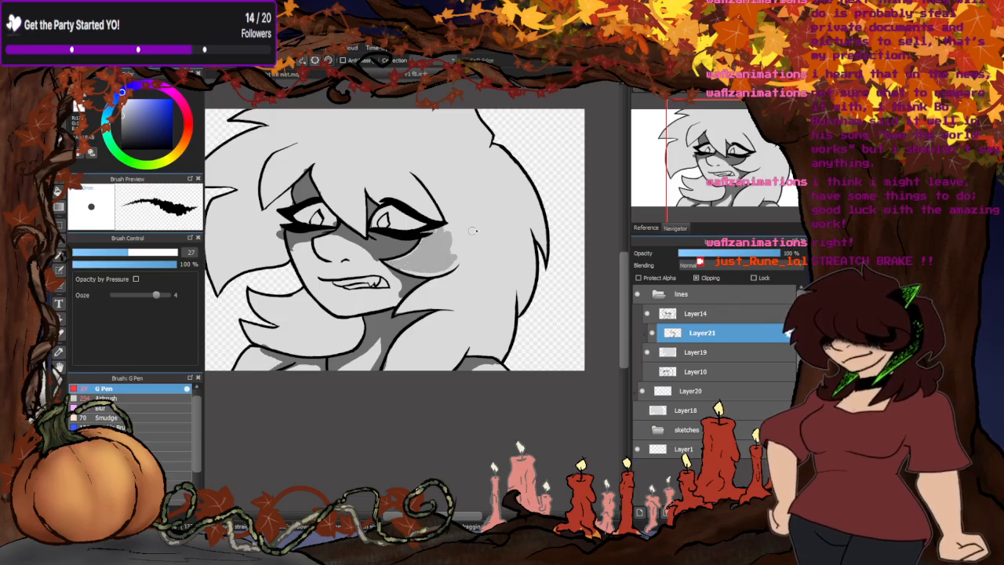
click(284, 74)
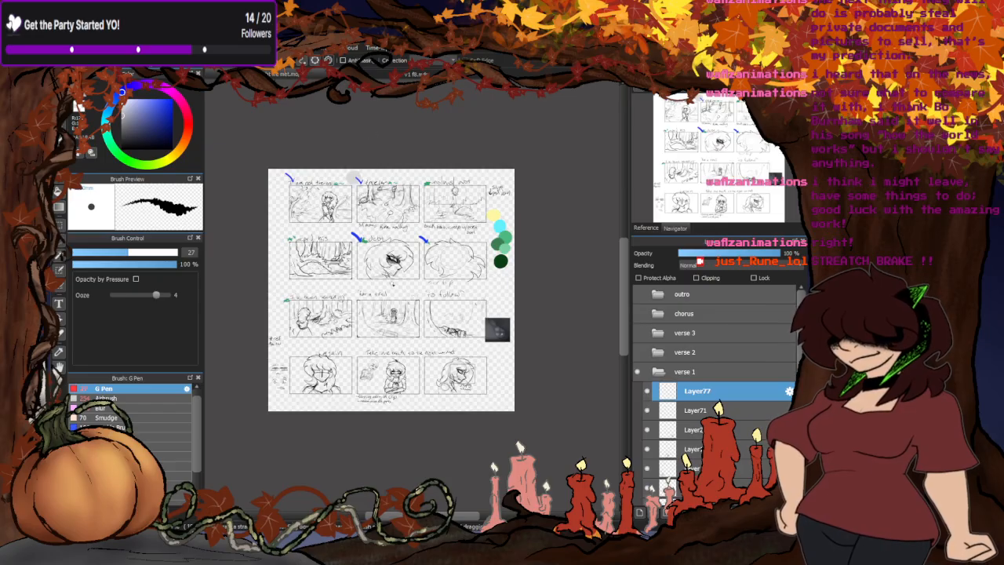
click(369, 73)
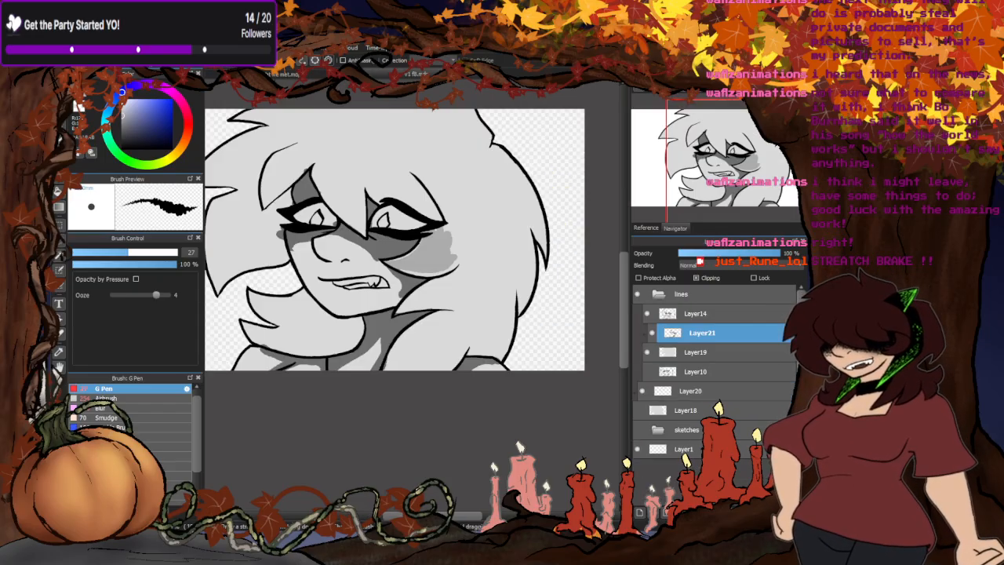
- Paint white highlights along the upper outer edge of the hair, from the crown notch down past the pointed tuft
scroll(500, 325, down, 1)
scroll(433, 262, up, 2)
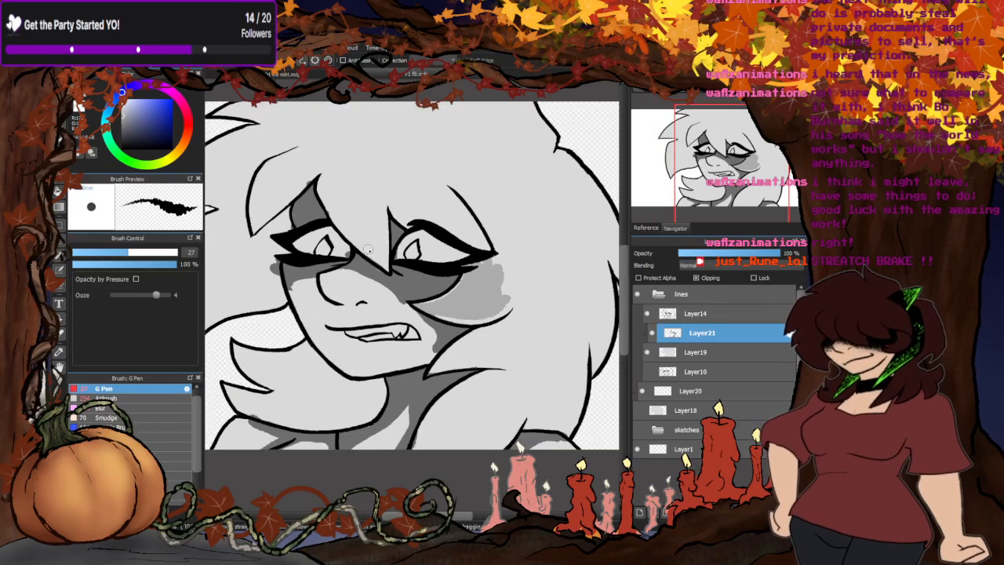
scroll(306, 178, down, 2)
scroll(438, 151, up, 2)
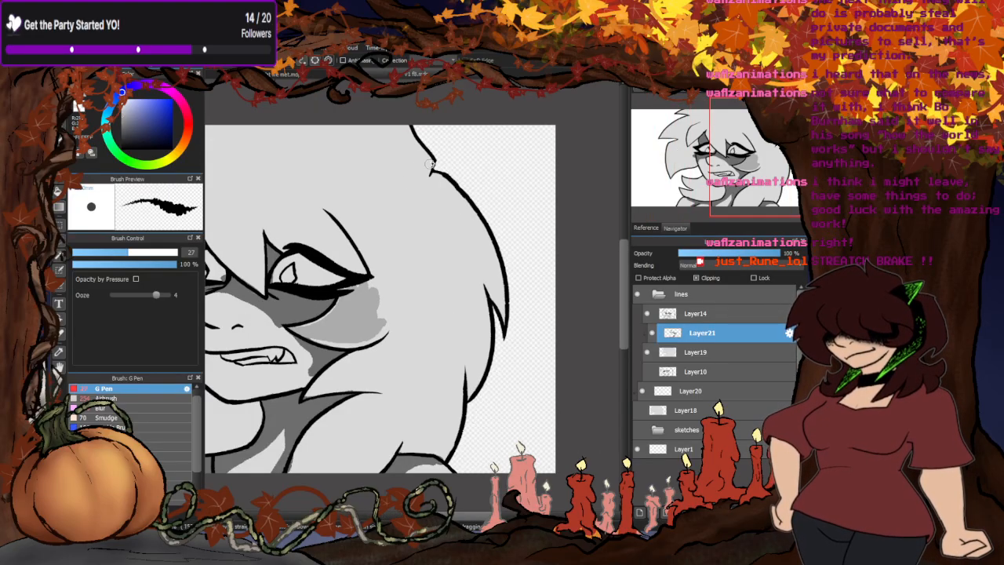
mouse_move(423, 177)
mouse_down()
mouse_move(385, 118)
mouse_move(402, 119)
mouse_up()
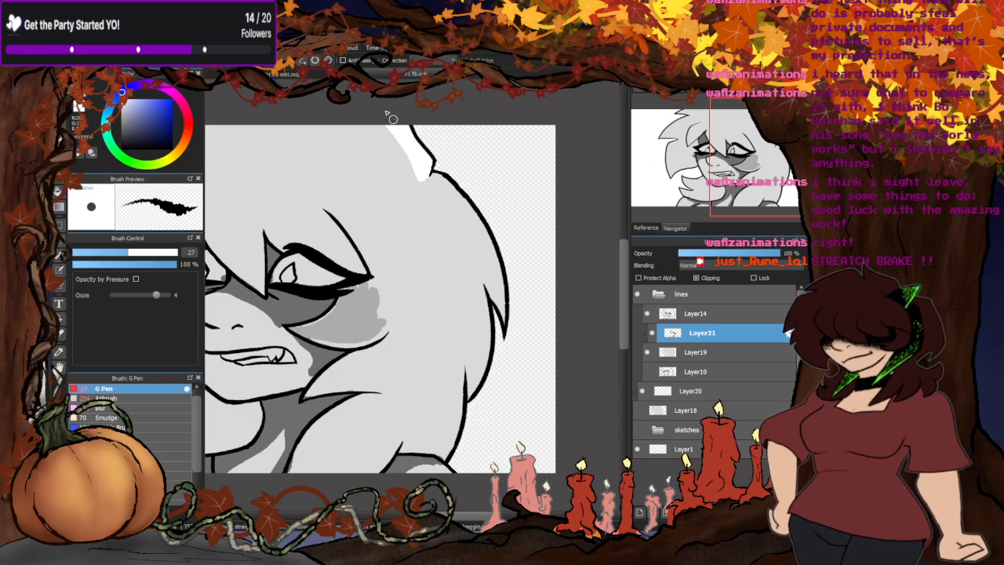
mouse_move(428, 180)
mouse_down()
mouse_move(479, 245)
mouse_move(505, 325)
mouse_move(508, 299)
mouse_move(465, 202)
mouse_up()
drag(466, 261, 481, 373)
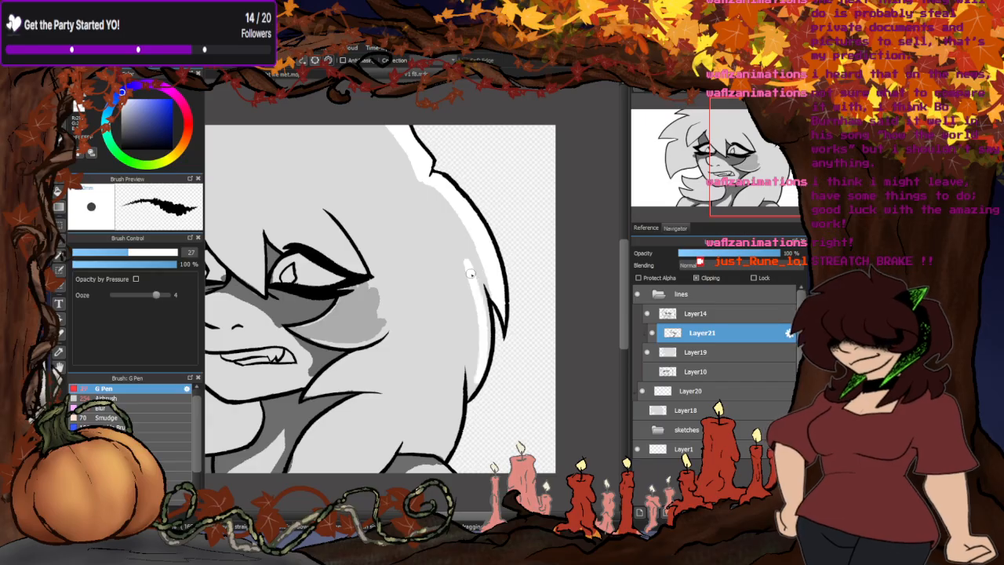
drag(471, 274, 472, 396)
mouse_move(482, 290)
mouse_down()
mouse_move(493, 354)
mouse_move(479, 259)
mouse_up()
- Extend and widen the white highlight on the lower outer hair lock down to the shoulder
scroll(480, 251, down, 2)
scroll(468, 308, up, 3)
mouse_move(487, 308)
mouse_down()
mouse_move(480, 271)
mouse_move(455, 423)
mouse_move(483, 290)
mouse_up()
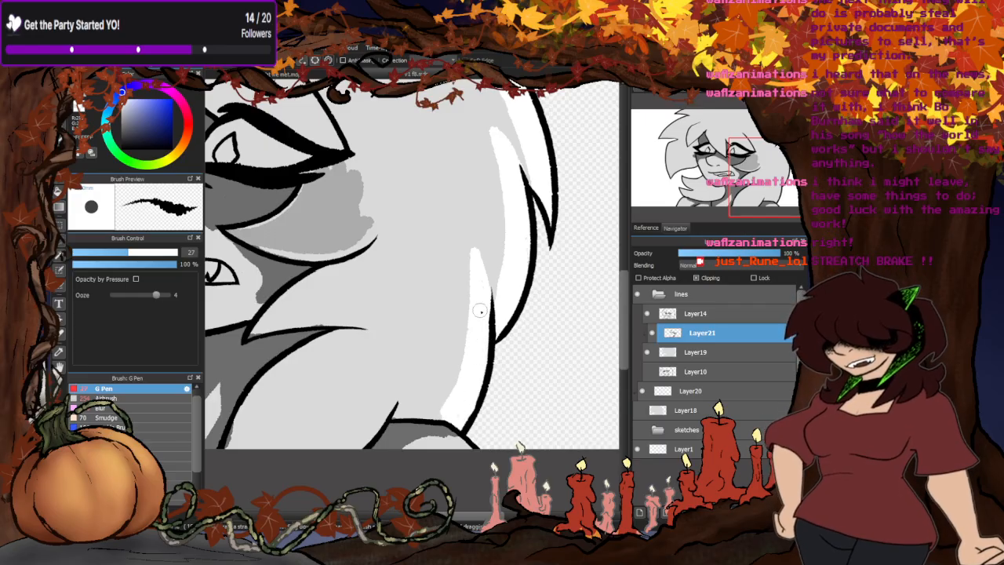
mouse_move(468, 243)
mouse_down()
mouse_move(452, 324)
mouse_move(402, 420)
mouse_move(445, 418)
mouse_move(405, 411)
mouse_move(448, 401)
mouse_up()
mouse_move(470, 236)
mouse_down()
mouse_move(488, 285)
mouse_move(490, 268)
mouse_up()
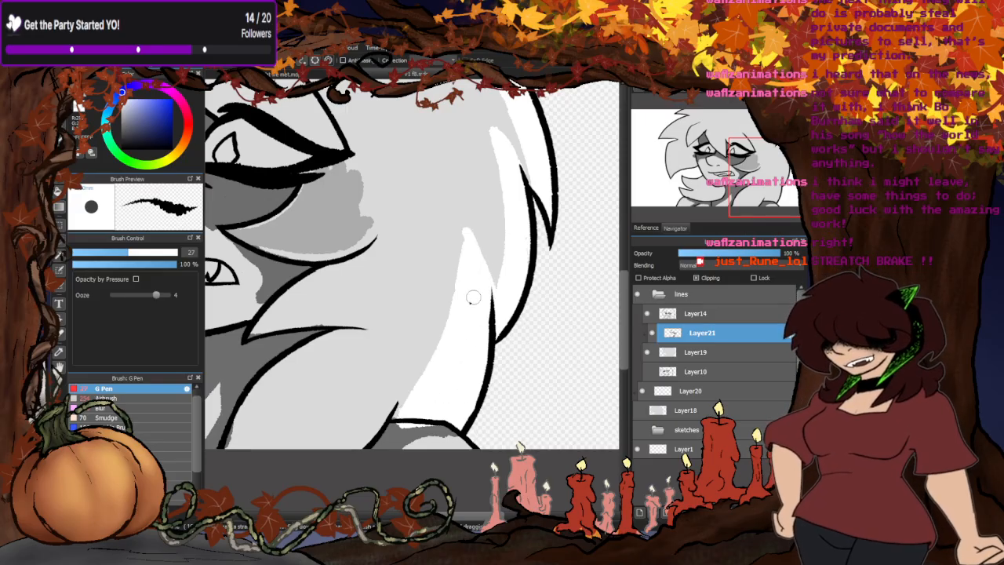
scroll(502, 297, down, 5)
scroll(458, 226, up, 5)
scroll(438, 369, down, 3)
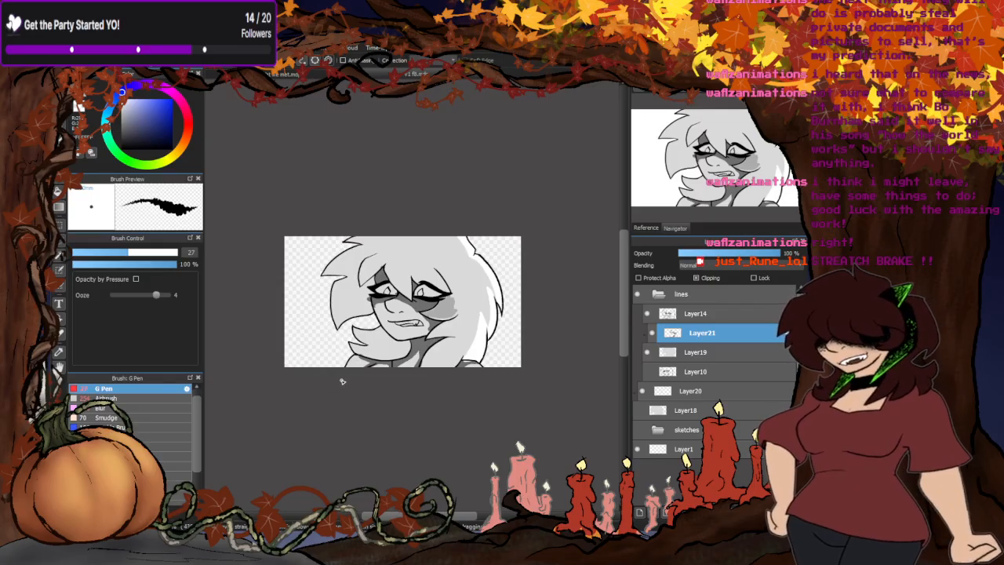
- Paint white highlights along the outer edge of the left-side hair, from the crown notch down around the first pointed tip
scroll(350, 260, up, 7)
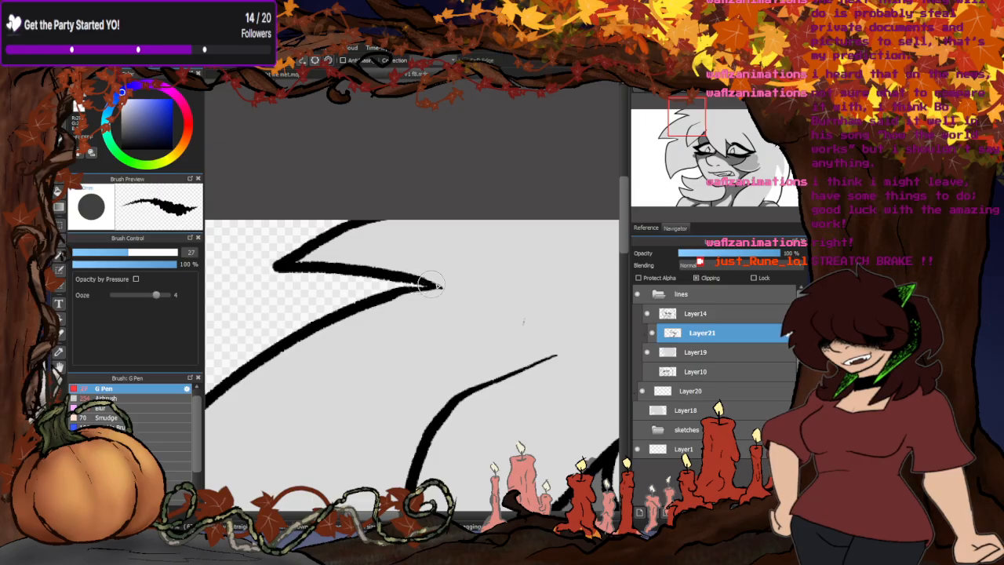
mouse_move(430, 283)
mouse_down()
mouse_move(333, 266)
mouse_move(397, 215)
mouse_move(295, 265)
mouse_up()
scroll(342, 251, down, 1)
scroll(342, 250, down, 2)
mouse_move(412, 215)
mouse_down()
mouse_move(331, 265)
mouse_move(278, 336)
mouse_up()
mouse_move(361, 233)
mouse_down()
mouse_move(269, 327)
mouse_move(306, 274)
mouse_up()
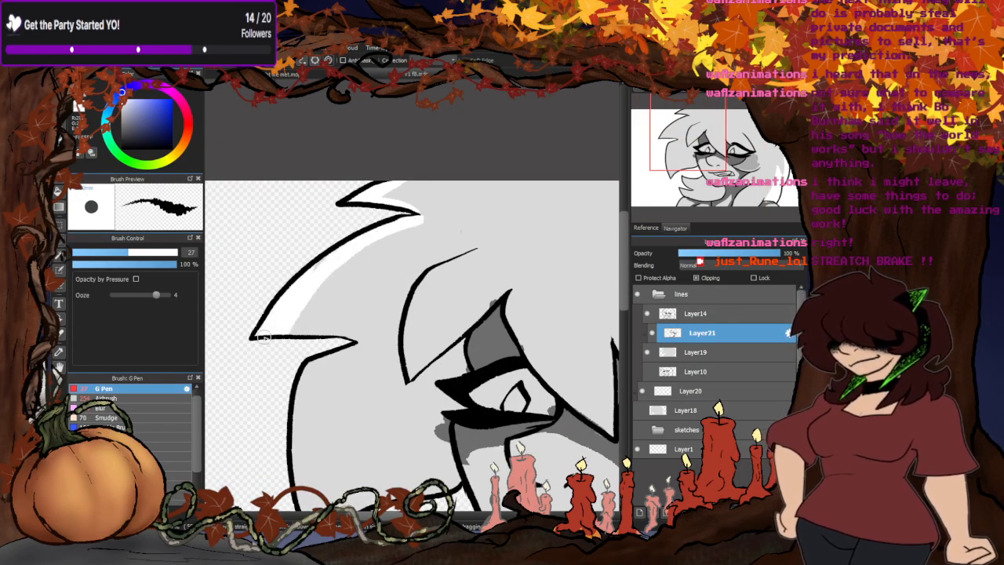
drag(350, 341, 251, 331)
drag(325, 331, 248, 318)
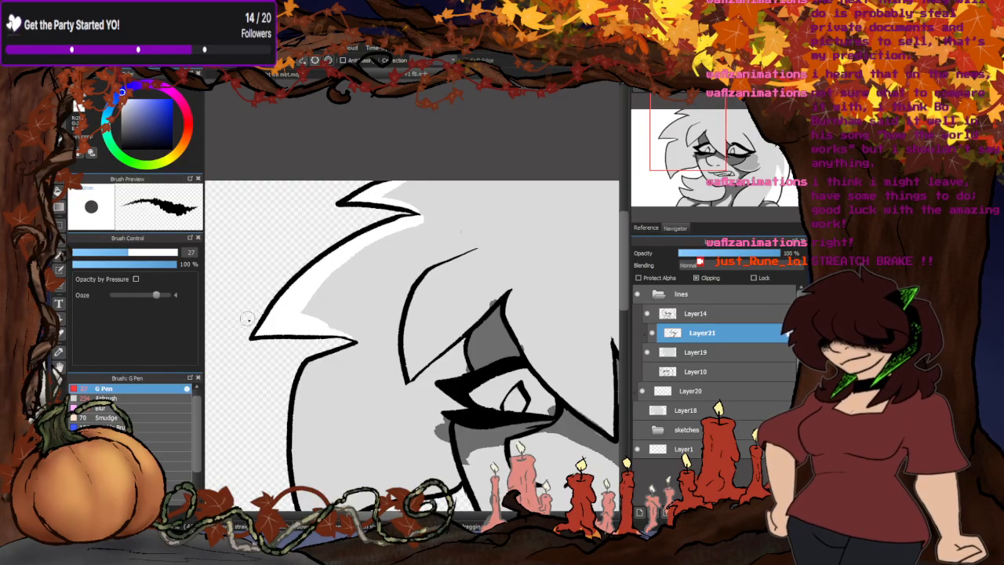
- Paint a white highlight down the outer edge and along the underside of the left-side lower hair lock
scroll(360, 263, down, 5)
scroll(351, 306, up, 5)
mouse_move(360, 255)
mouse_down()
mouse_move(324, 295)
mouse_move(321, 397)
mouse_move(334, 269)
mouse_move(326, 454)
mouse_up()
mouse_move(474, 368)
mouse_down()
mouse_move(387, 397)
mouse_move(369, 447)
mouse_move(467, 377)
mouse_move(470, 393)
mouse_move(360, 422)
mouse_move(326, 459)
mouse_up()
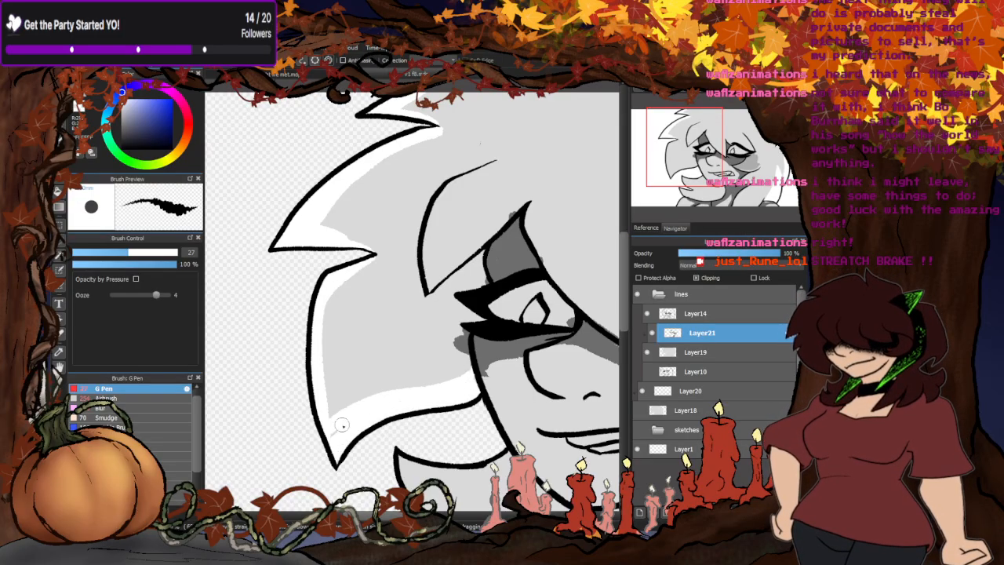
drag(324, 376, 333, 417)
scroll(360, 267, down, 7)
- Shade the inside of the left-side hair behind the face in mid grey, leaving a light band beside the white highlight
scroll(369, 263, up, 4)
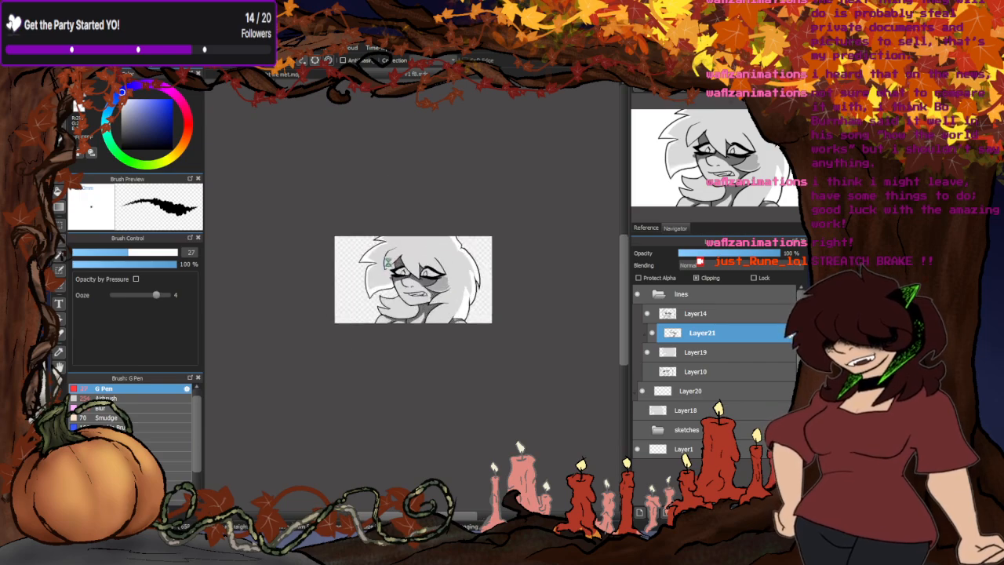
scroll(480, 306, up, 2)
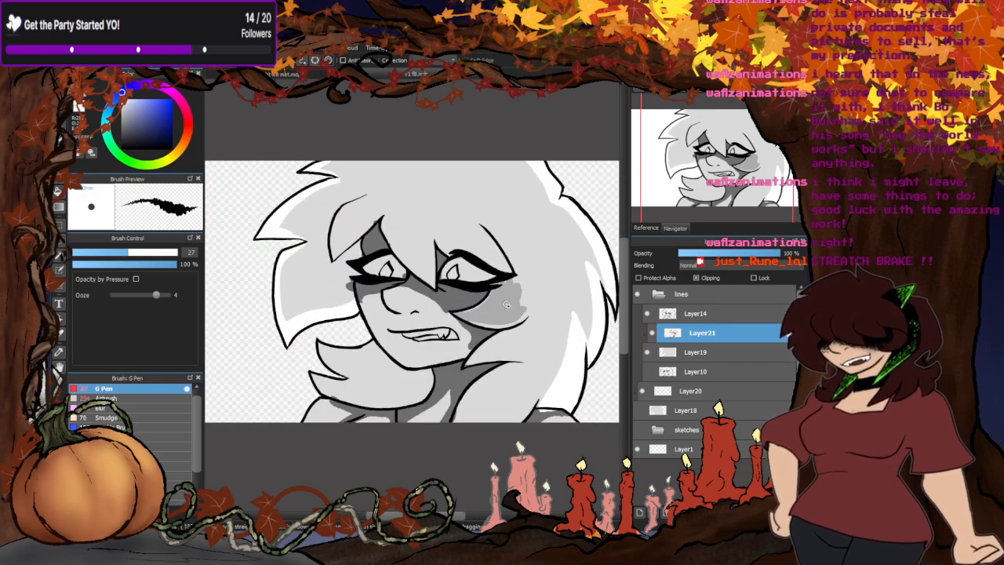
scroll(320, 257, up, 3)
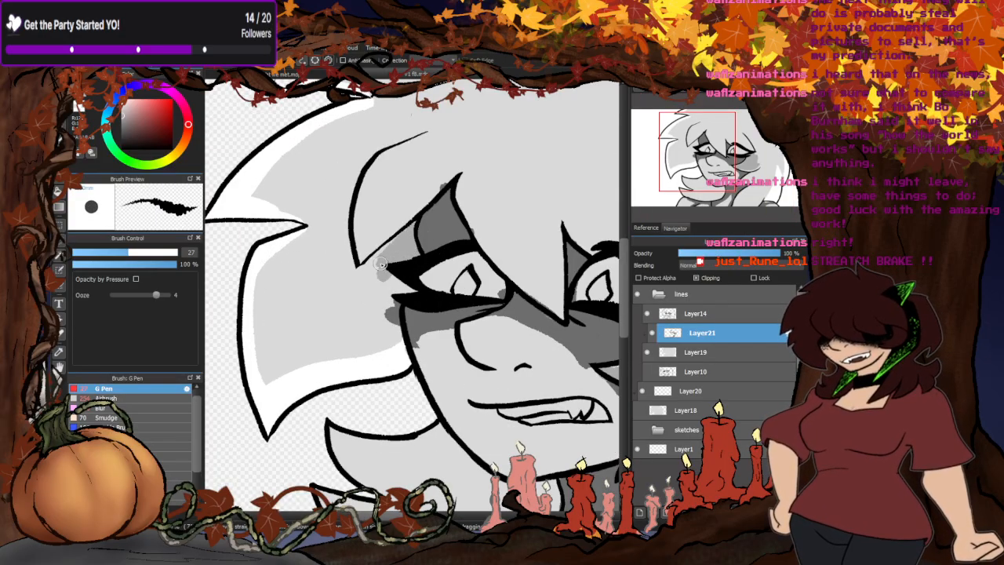
mouse_move(380, 263)
mouse_down()
mouse_move(394, 296)
mouse_move(408, 277)
mouse_move(413, 288)
mouse_move(390, 294)
mouse_move(394, 332)
mouse_up()
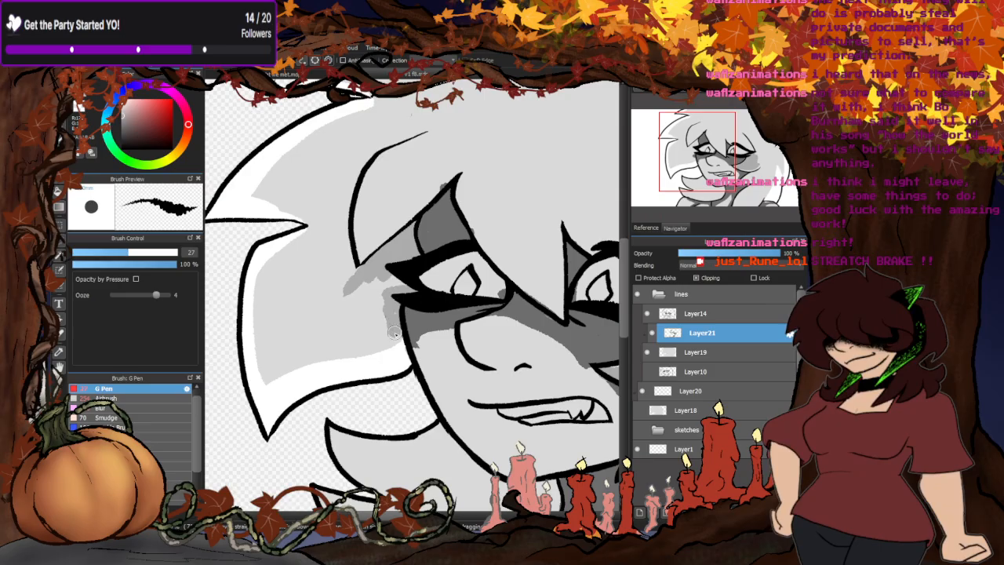
mouse_move(399, 277)
mouse_down()
mouse_move(387, 303)
mouse_move(377, 288)
mouse_up()
mouse_move(345, 223)
mouse_down()
mouse_move(291, 267)
mouse_move(287, 352)
mouse_move(383, 334)
mouse_move(338, 339)
mouse_move(366, 308)
mouse_move(391, 314)
mouse_move(388, 292)
mouse_move(339, 309)
mouse_move(349, 313)
mouse_move(346, 232)
mouse_move(309, 261)
mouse_move(295, 297)
mouse_move(299, 334)
mouse_move(308, 336)
mouse_move(335, 259)
mouse_move(311, 264)
mouse_up()
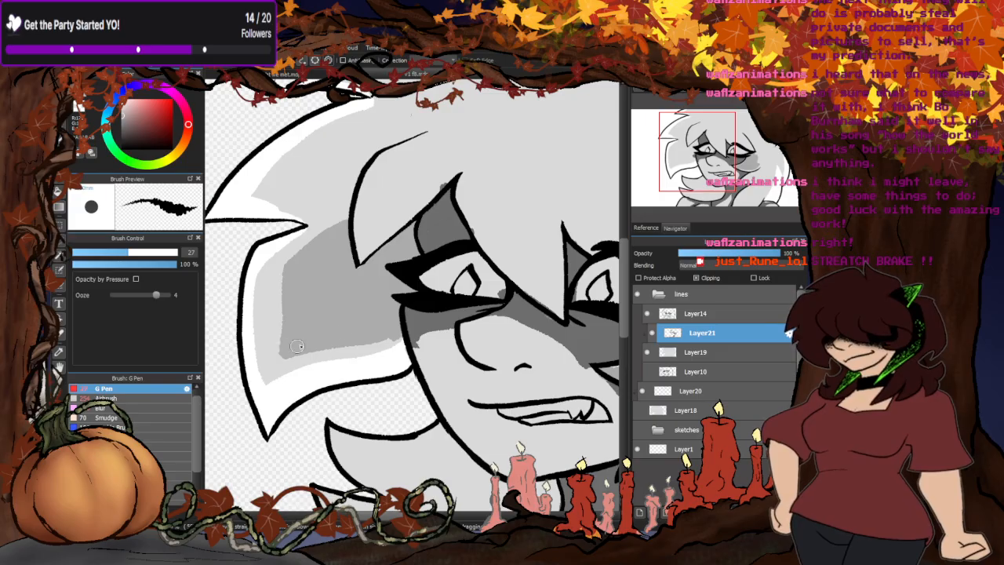
scroll(381, 309, down, 6)
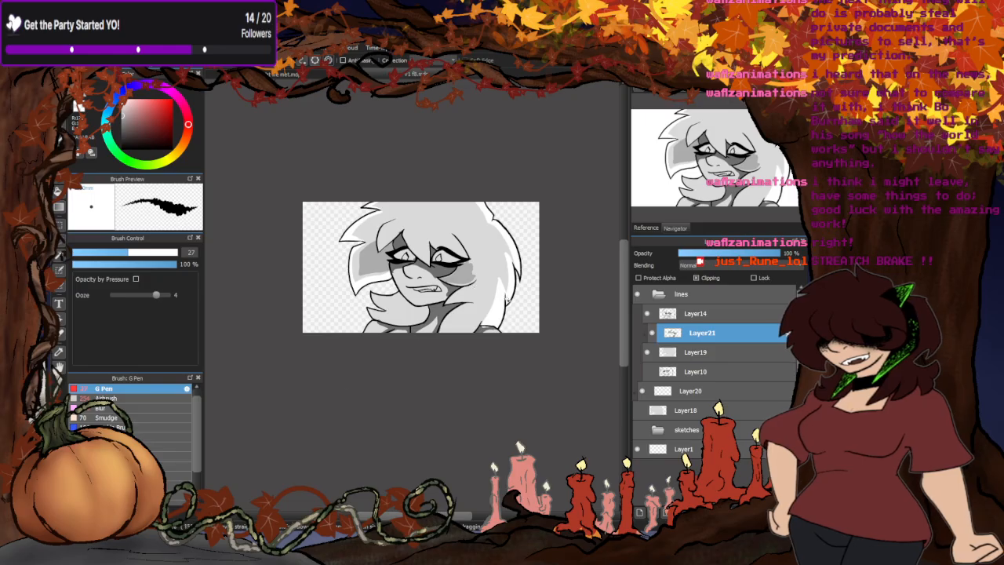
- Shade the pointed hair tuft beside the jaw in mid grey, below the already shaded cheek tuft
scroll(508, 300, up, 6)
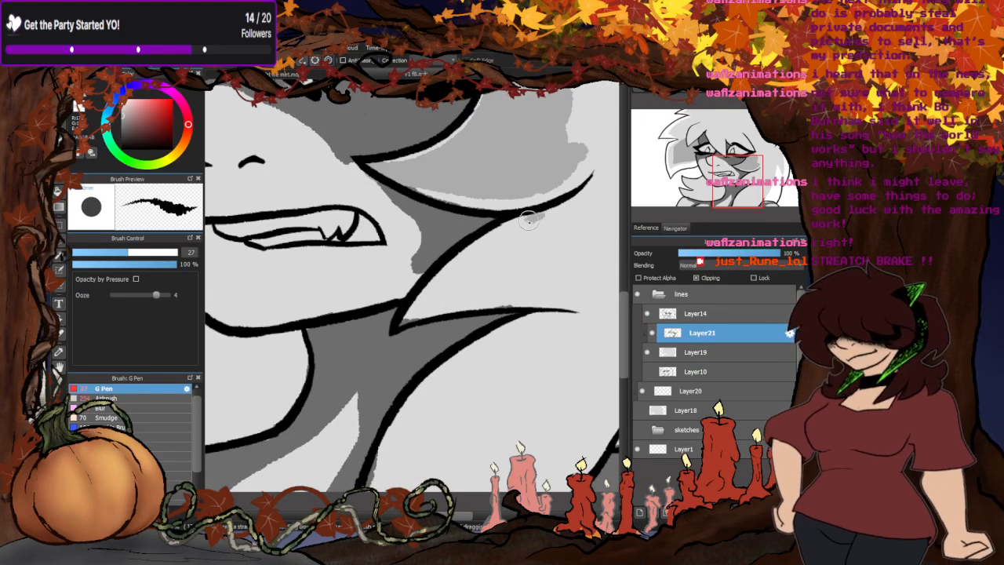
mouse_move(528, 222)
mouse_down()
mouse_move(451, 272)
mouse_move(425, 305)
mouse_move(539, 289)
mouse_move(559, 202)
mouse_move(520, 252)
mouse_move(552, 259)
mouse_move(531, 233)
mouse_move(461, 273)
mouse_up()
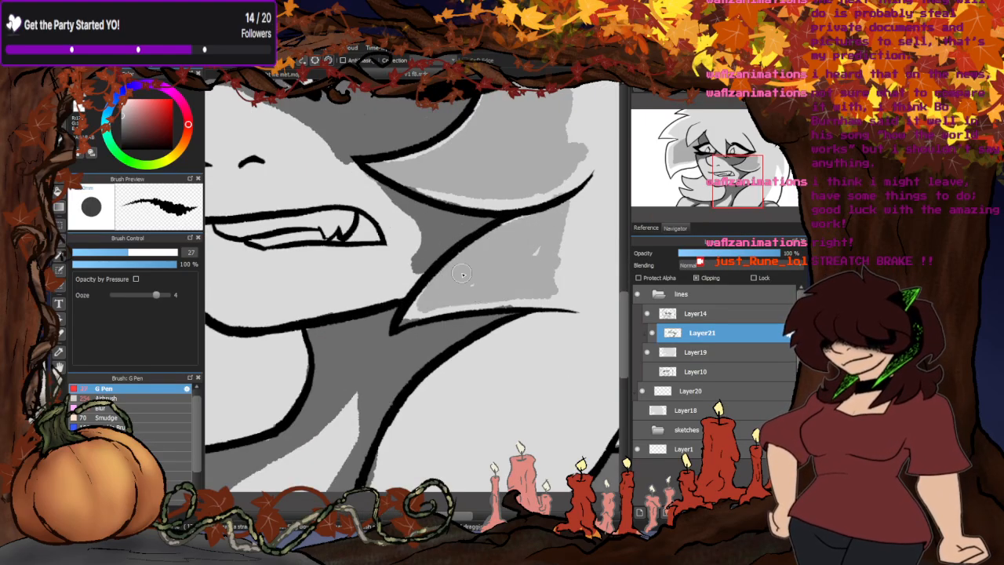
drag(502, 231, 518, 224)
scroll(407, 282, down, 5)
- Outline a mid grey shadow on the long hair lock beside the neck and fill its interior
scroll(426, 298, up, 4)
mouse_move(471, 275)
mouse_down()
mouse_move(444, 283)
mouse_move(383, 392)
mouse_move(421, 397)
mouse_up()
drag(398, 347, 455, 271)
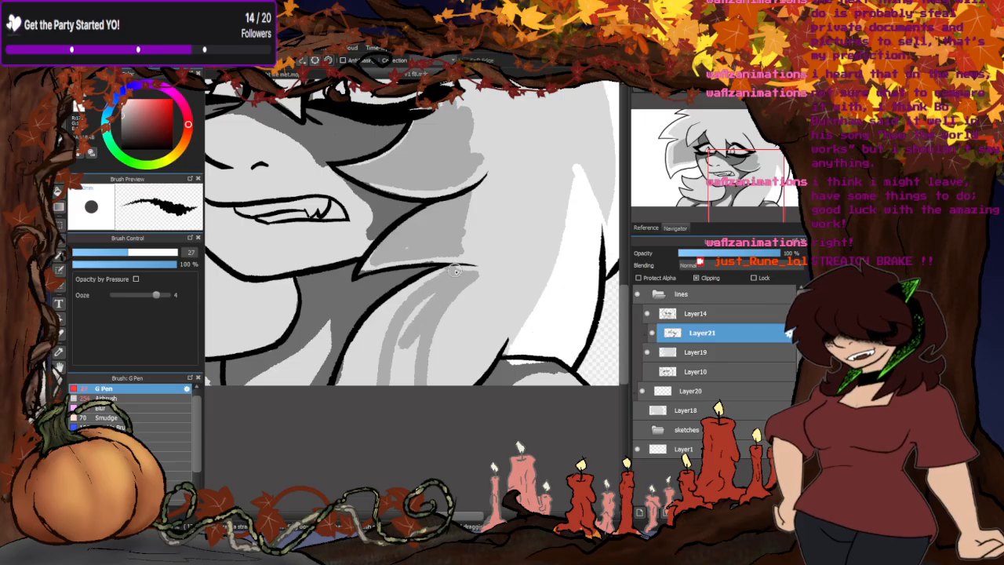
key(g)
click(407, 355)
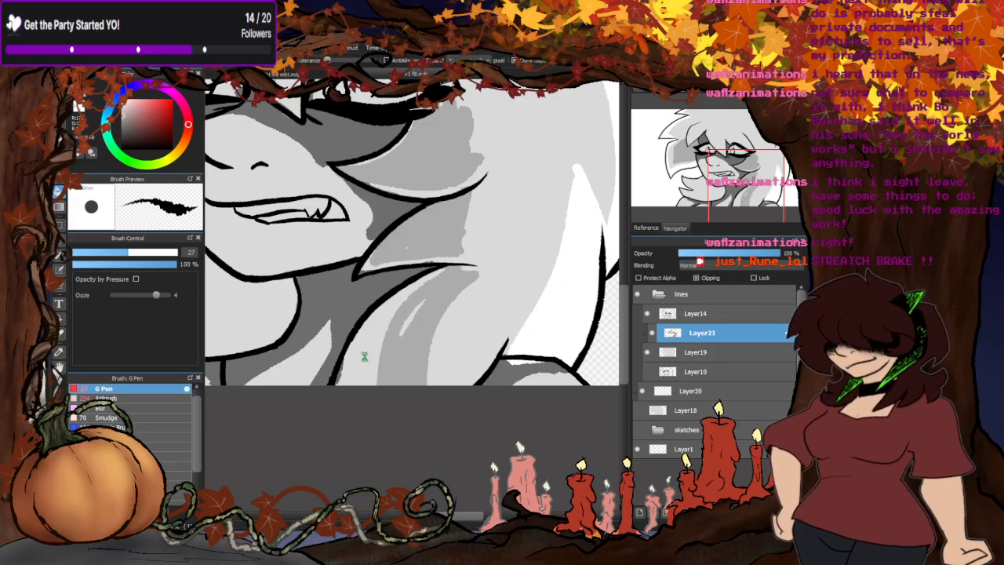
click(366, 357)
scroll(382, 341, down, 4)
- Outline and fill mid grey shading on the hair tuft beneath the chin, keeping its outer tips light
key(b)
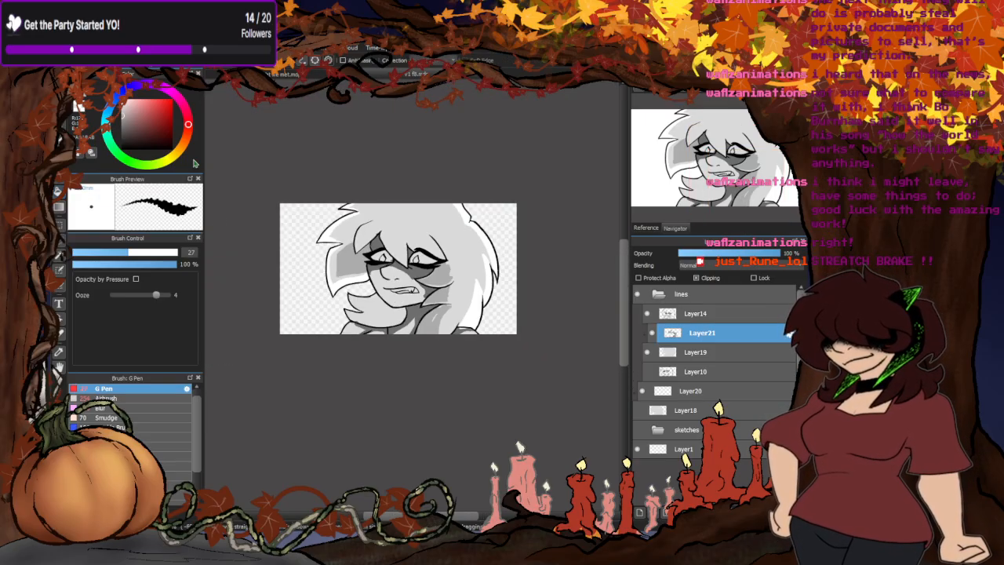
scroll(366, 312, up, 5)
mouse_move(376, 345)
mouse_down()
mouse_move(312, 310)
mouse_move(366, 308)
mouse_move(339, 259)
mouse_move(400, 235)
mouse_up()
key(g)
click(371, 265)
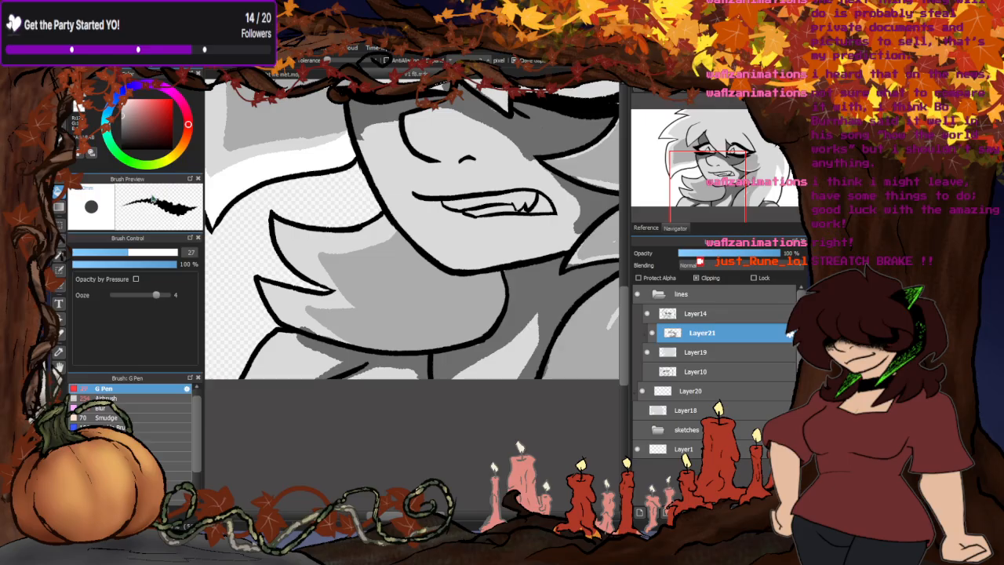
key(b)
mouse_move(399, 233)
mouse_down()
mouse_move(289, 258)
mouse_move(338, 286)
mouse_move(321, 275)
mouse_move(331, 266)
mouse_move(342, 301)
mouse_move(354, 290)
mouse_move(334, 329)
mouse_up()
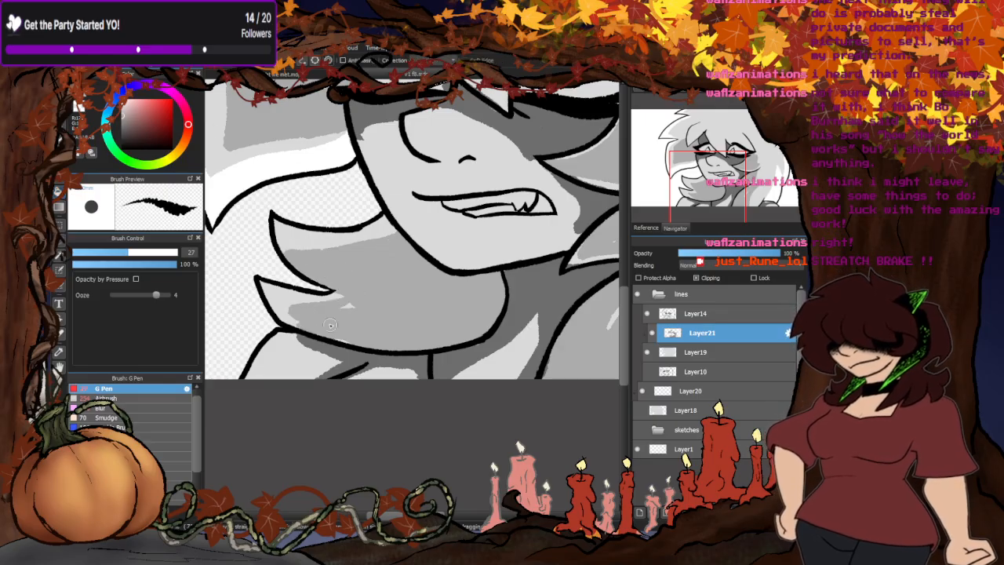
- Add mid grey transition shading along the dark shadow edges on the neck, the face and the cheek
scroll(392, 313, down, 4)
scroll(406, 327, up, 5)
drag(398, 368, 505, 272)
scroll(449, 302, down, 4)
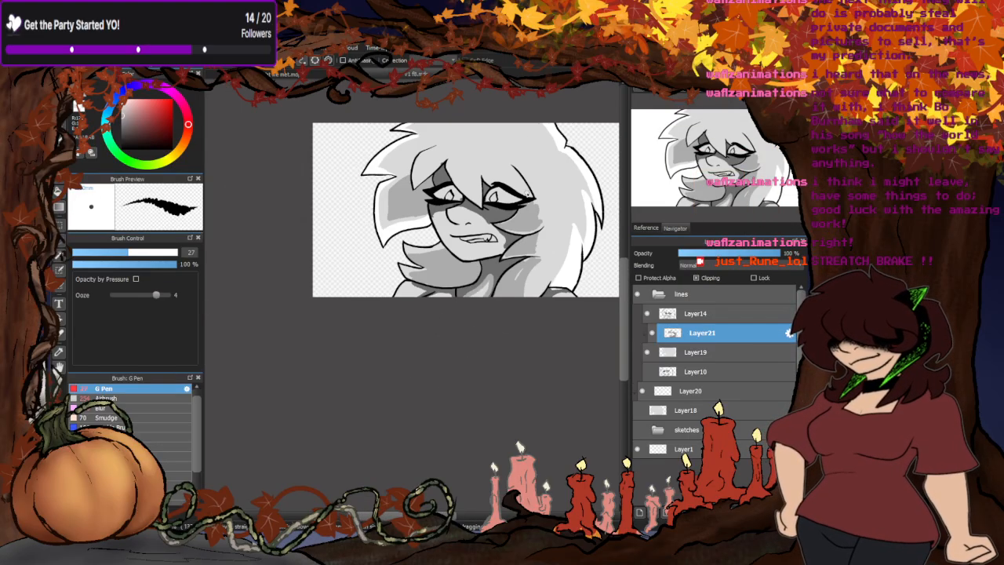
scroll(503, 209, up, 5)
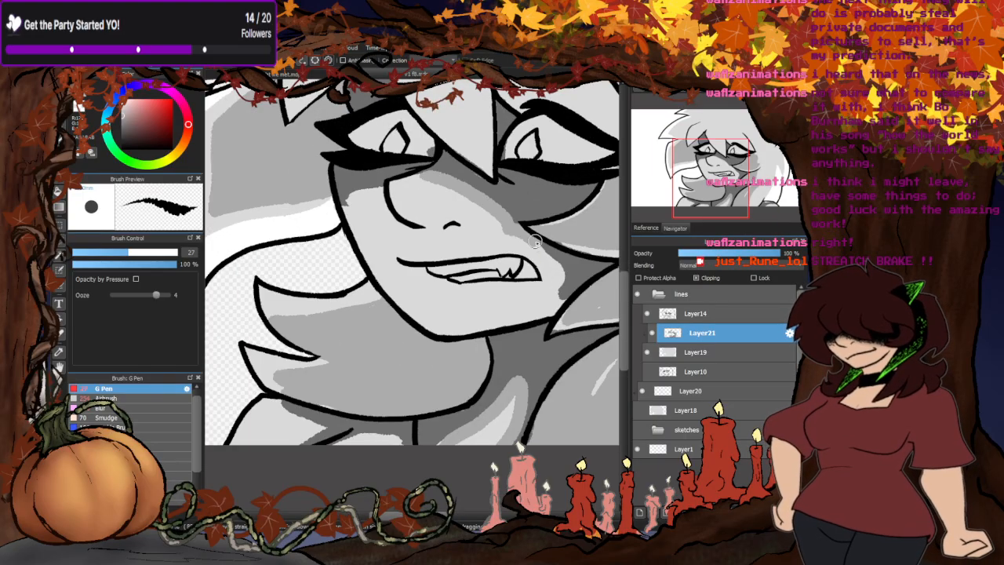
drag(535, 241, 562, 298)
scroll(381, 227, down, 3)
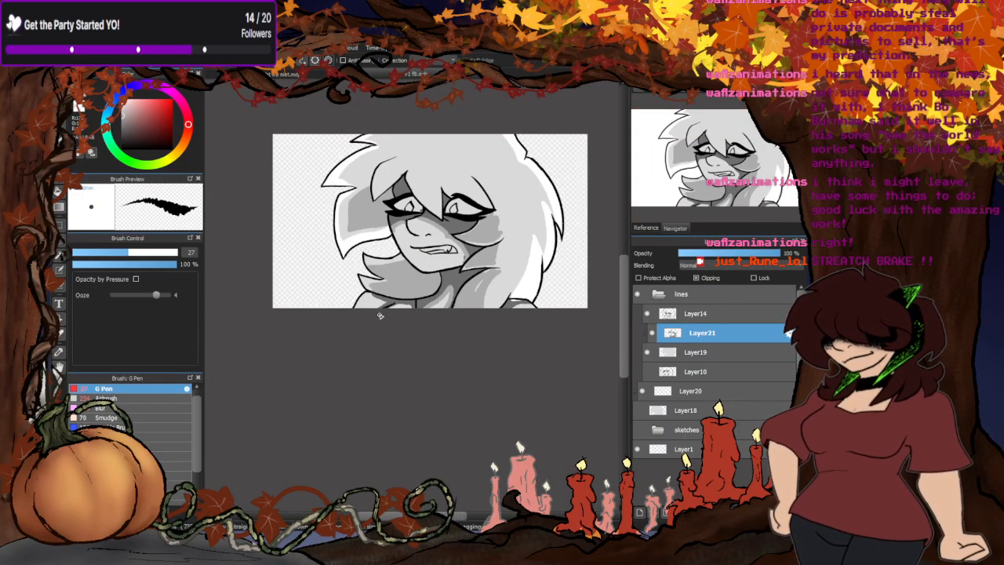
- Add mid grey edges to the dark shadows on both shoulders and the chest
scroll(381, 324, up, 5)
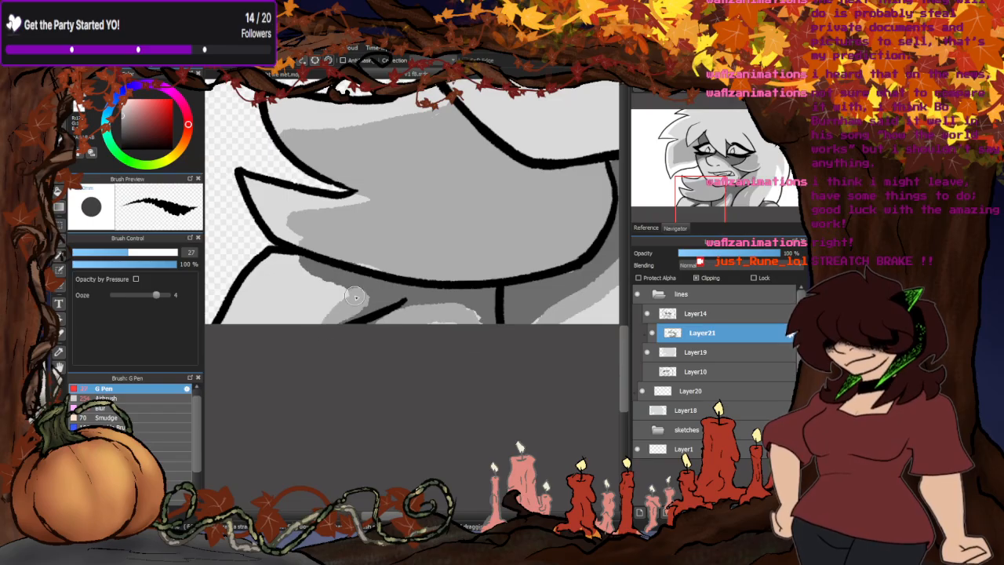
scroll(341, 330, down, 6)
scroll(434, 331, up, 5)
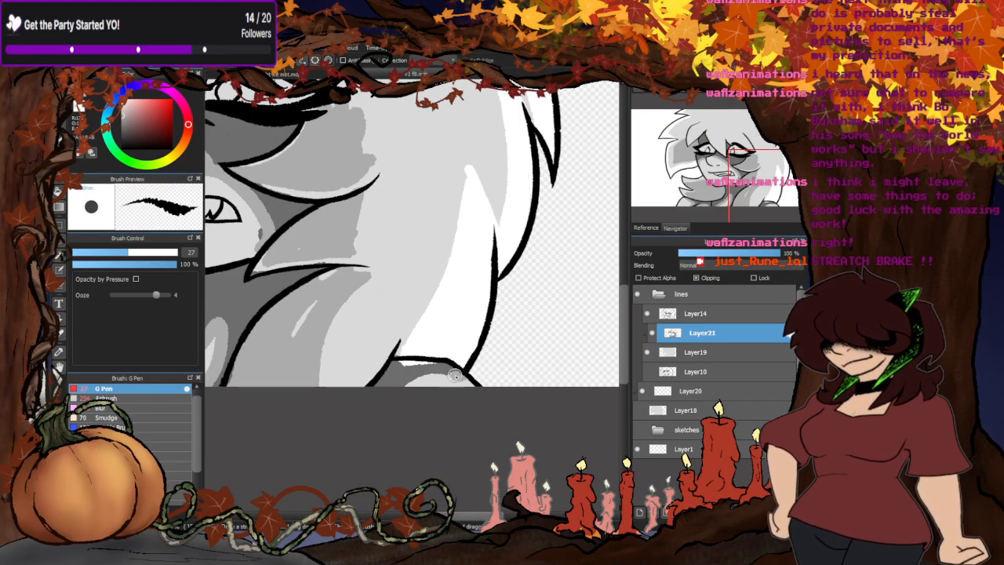
scroll(439, 388, down, 5)
- Shade the lower parts of the bangs above the eyes and the side lock in a slightly darker light grey
scroll(437, 309, up, 6)
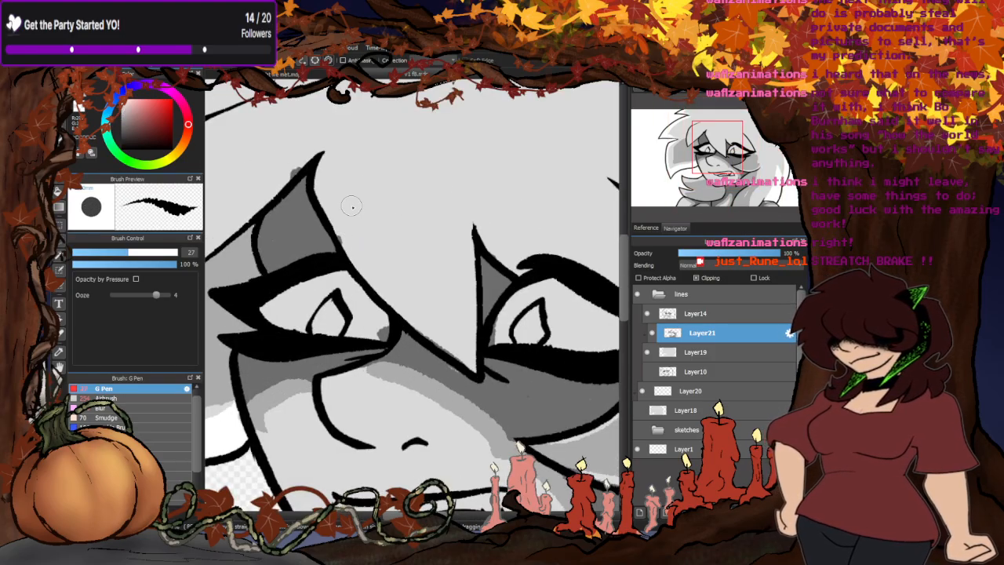
mouse_move(352, 206)
mouse_down()
mouse_move(375, 252)
mouse_move(447, 320)
mouse_move(450, 267)
mouse_move(417, 237)
mouse_move(371, 242)
mouse_move(451, 242)
mouse_move(423, 219)
mouse_move(338, 210)
mouse_move(451, 326)
mouse_up()
scroll(443, 305, down, 5)
scroll(455, 243, up, 4)
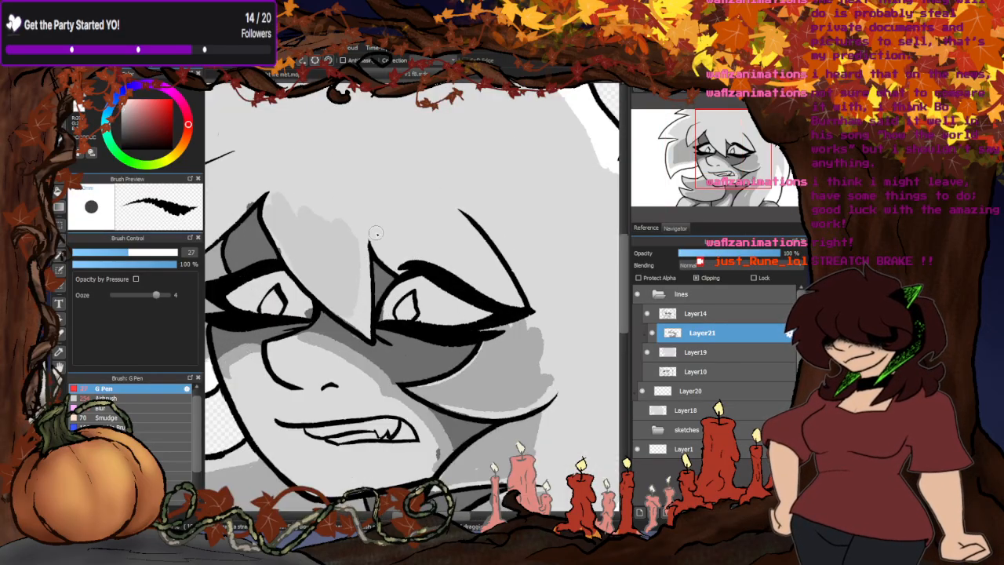
mouse_move(377, 233)
mouse_down()
mouse_move(509, 293)
mouse_move(476, 252)
mouse_move(468, 275)
mouse_move(447, 269)
mouse_move(390, 251)
mouse_move(336, 209)
mouse_move(314, 233)
mouse_move(345, 207)
mouse_move(321, 233)
mouse_up()
scroll(479, 229, down, 4)
scroll(364, 223, up, 3)
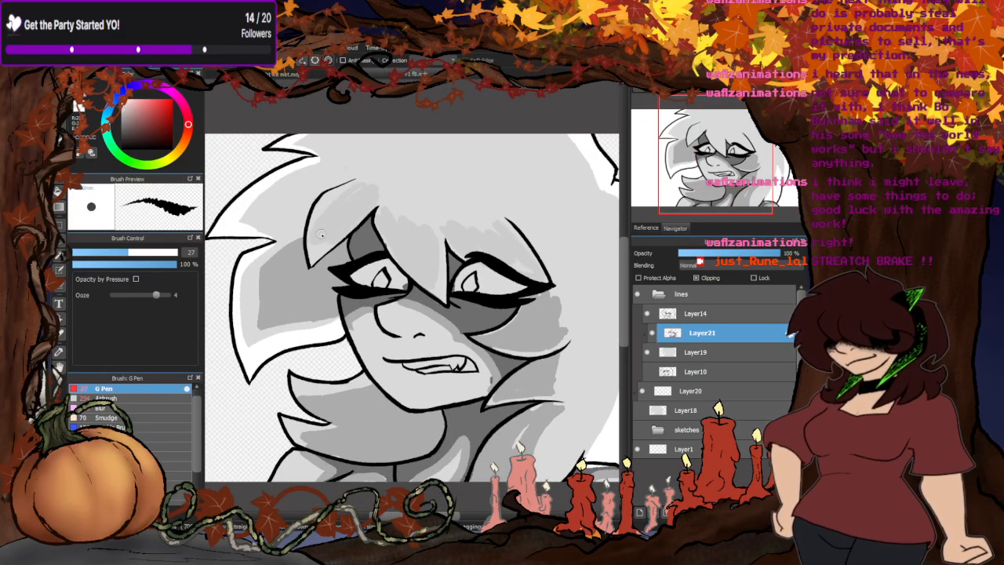
- Paint light grey strand strokes through the long hair beside the outer eye corner and the cheek
scroll(382, 212, down, 2)
scroll(432, 282, up, 3)
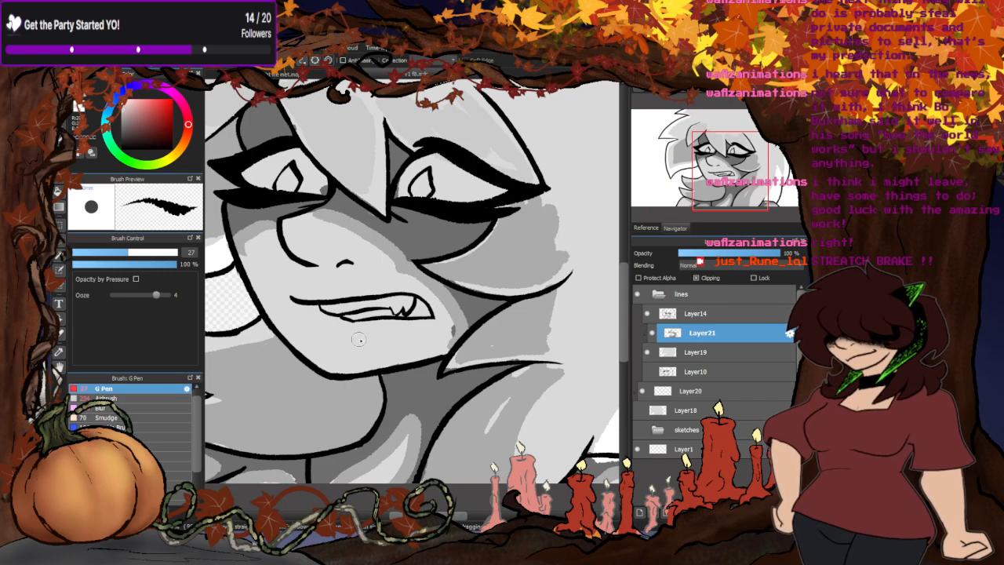
scroll(440, 286, down, 2)
scroll(443, 308, up, 3)
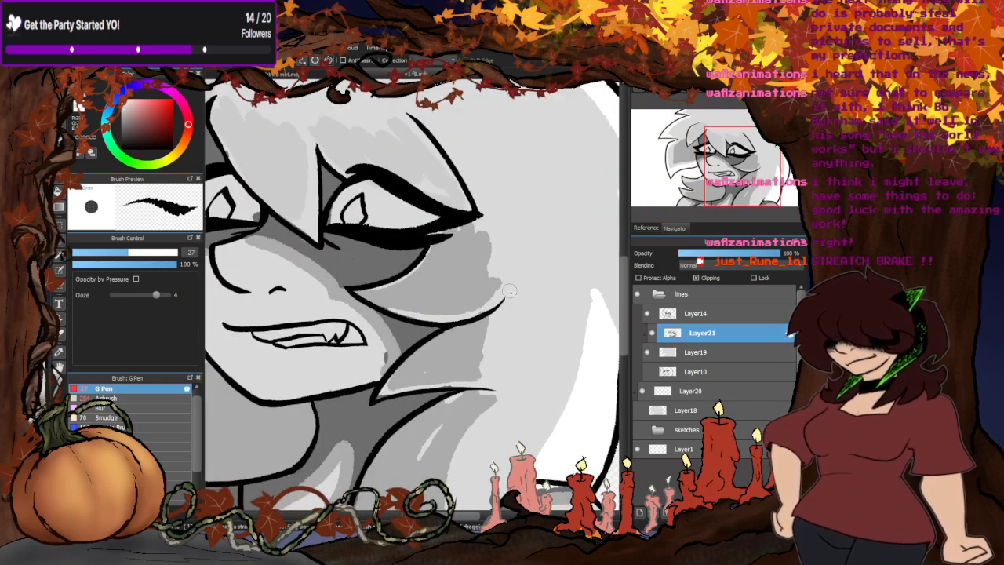
mouse_move(472, 247)
mouse_down()
mouse_move(513, 206)
mouse_move(468, 153)
mouse_move(503, 226)
mouse_move(478, 179)
mouse_up()
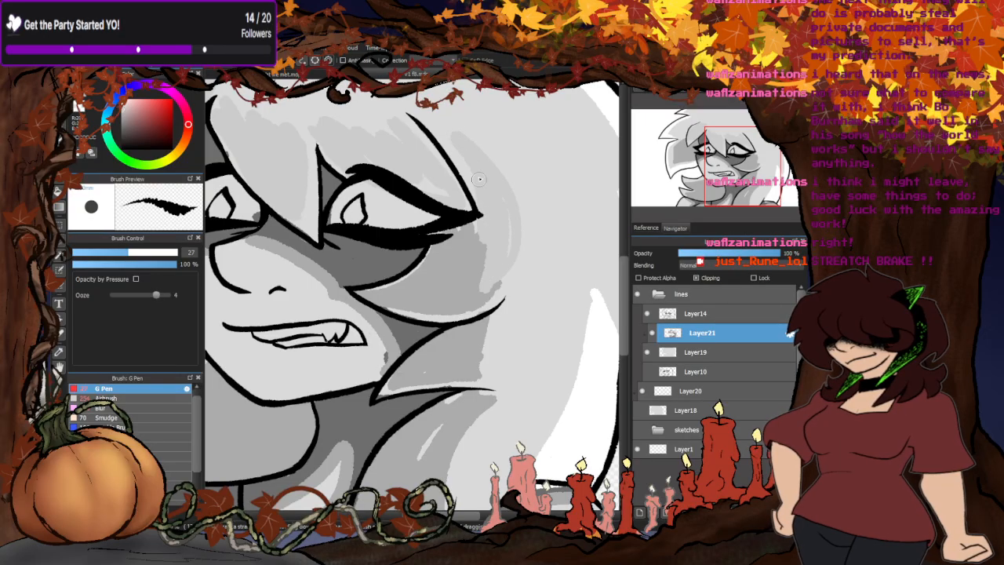
mouse_move(502, 312)
mouse_down()
mouse_move(488, 376)
mouse_move(525, 289)
mouse_up()
drag(554, 232, 524, 373)
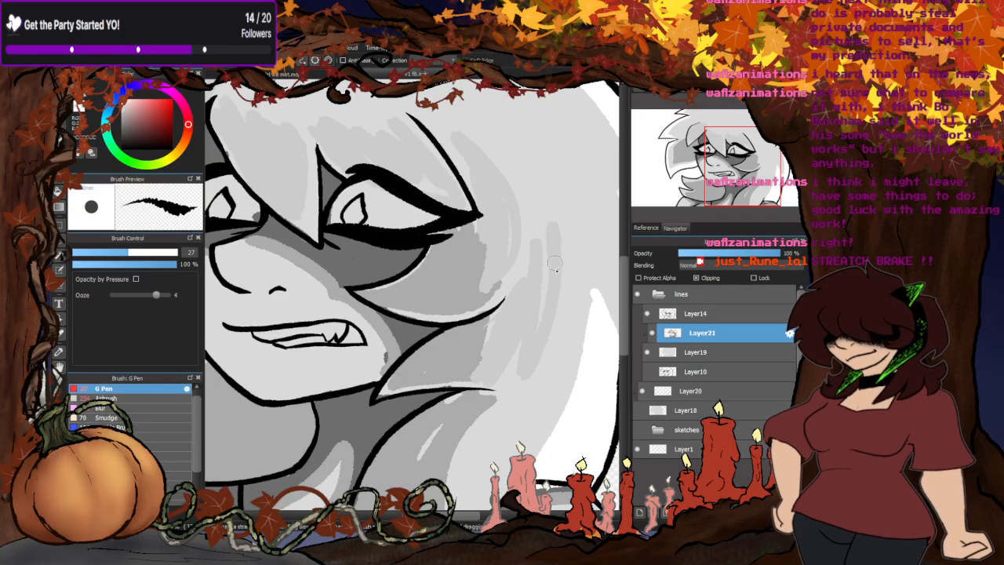
mouse_move(552, 182)
mouse_down()
mouse_move(553, 345)
mouse_move(496, 254)
mouse_up()
scroll(488, 242, down, 3)
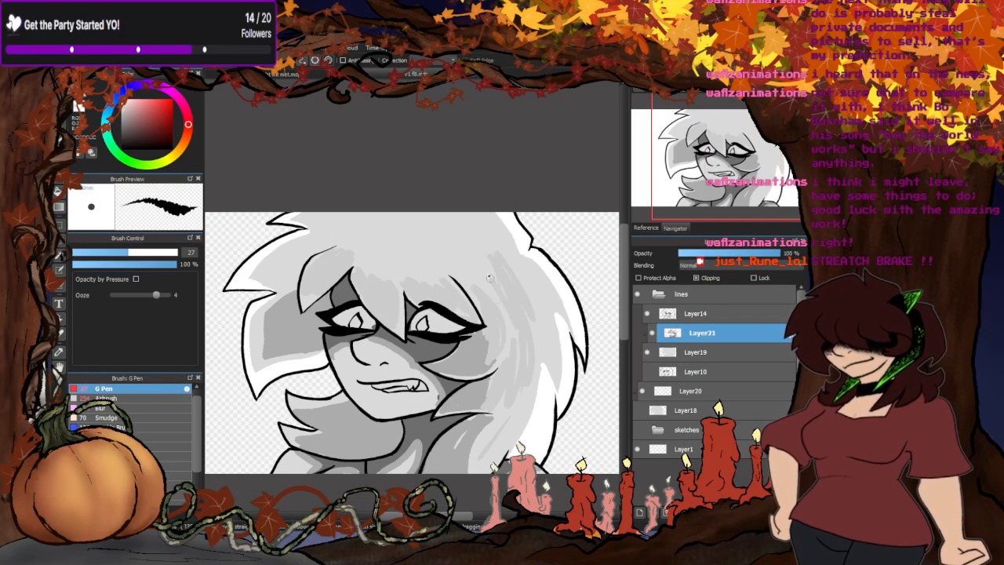
- Extend the light grey strand strokes across the crown and down into the bangs
mouse_move(499, 306)
mouse_down()
mouse_move(461, 239)
mouse_move(385, 271)
mouse_move(431, 219)
mouse_move(388, 227)
mouse_move(366, 204)
mouse_up()
scroll(392, 203, down, 5)
scroll(412, 204, up, 8)
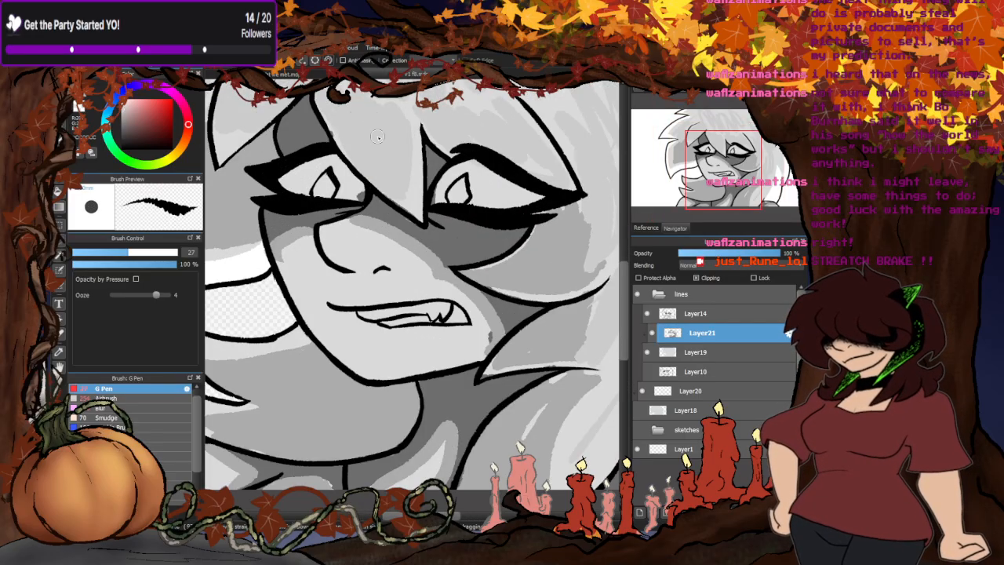
- Paint the whites of both eyes and the teeth pure white
scroll(447, 198, up, 2)
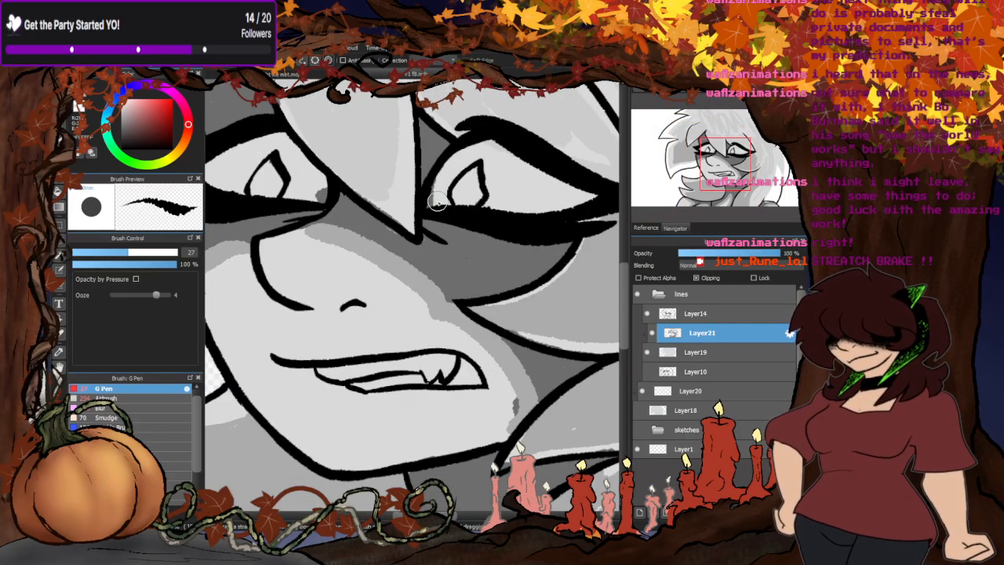
mouse_move(468, 165)
mouse_down()
mouse_move(501, 198)
mouse_move(467, 185)
mouse_move(447, 197)
mouse_move(470, 165)
mouse_move(540, 198)
mouse_move(515, 161)
mouse_up()
mouse_move(282, 192)
mouse_down()
mouse_move(258, 156)
mouse_move(287, 188)
mouse_move(249, 182)
mouse_up()
scroll(261, 200, down, 5)
scroll(389, 287, up, 5)
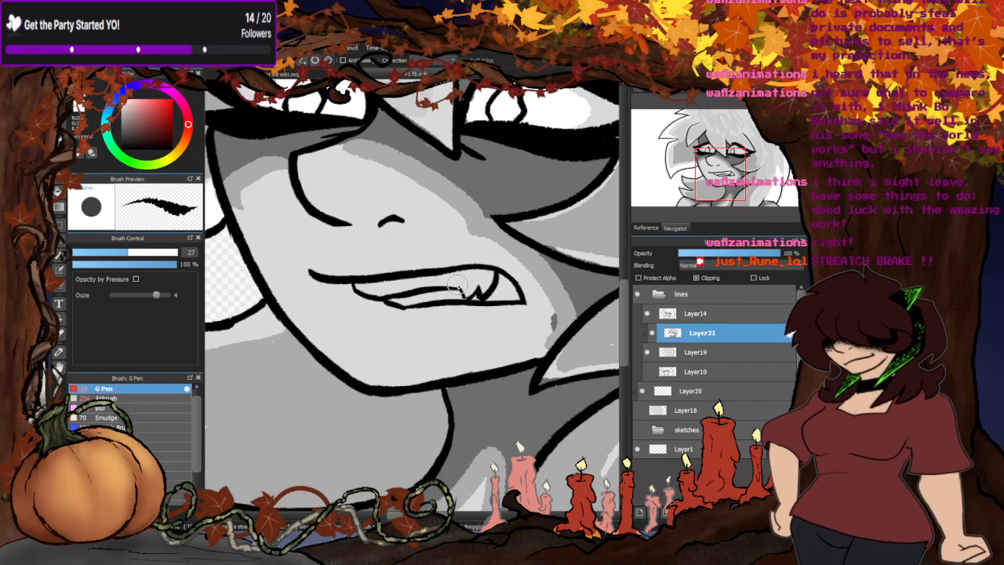
scroll(343, 329, down, 5)
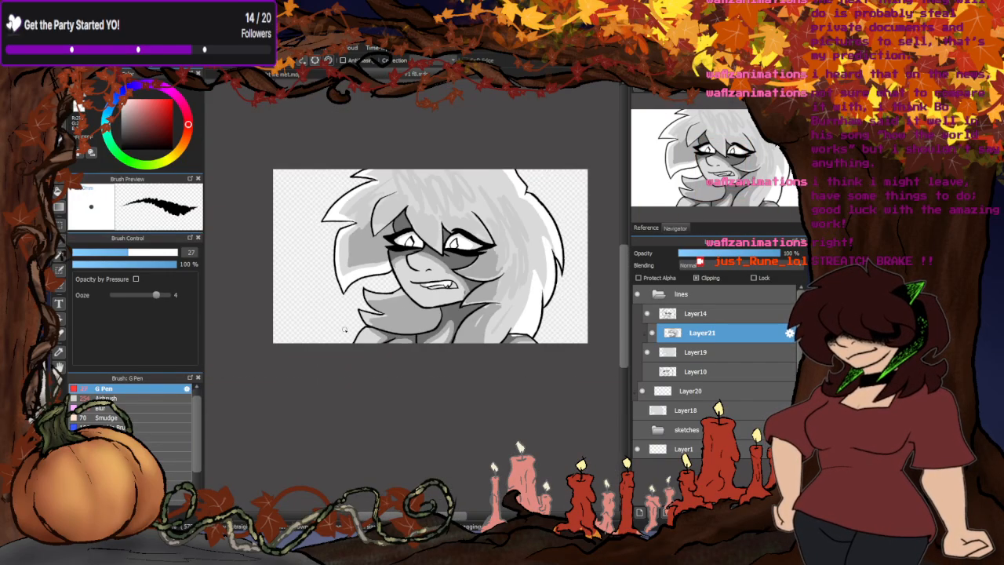
- Blur the grey shading and strand strokes across the face, collar and hair with the Blur brush at size 400
click(101, 407)
scroll(423, 341, up, 3)
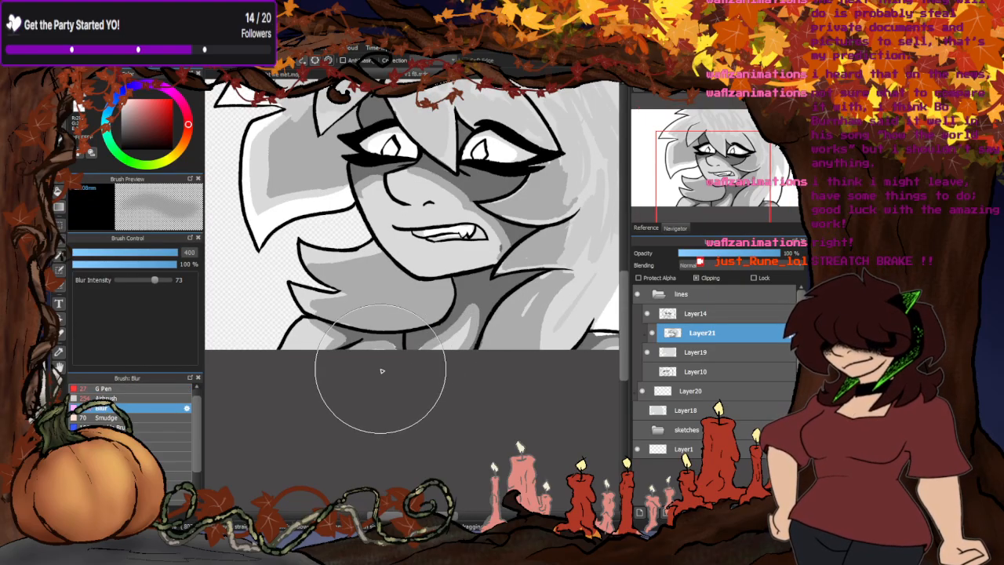
mouse_move(310, 361)
mouse_down()
mouse_move(403, 354)
mouse_move(549, 376)
mouse_move(587, 341)
mouse_move(382, 303)
mouse_move(290, 243)
mouse_move(381, 240)
mouse_move(483, 258)
mouse_move(465, 204)
mouse_move(427, 194)
mouse_move(240, 229)
mouse_up()
scroll(228, 275, down, 3)
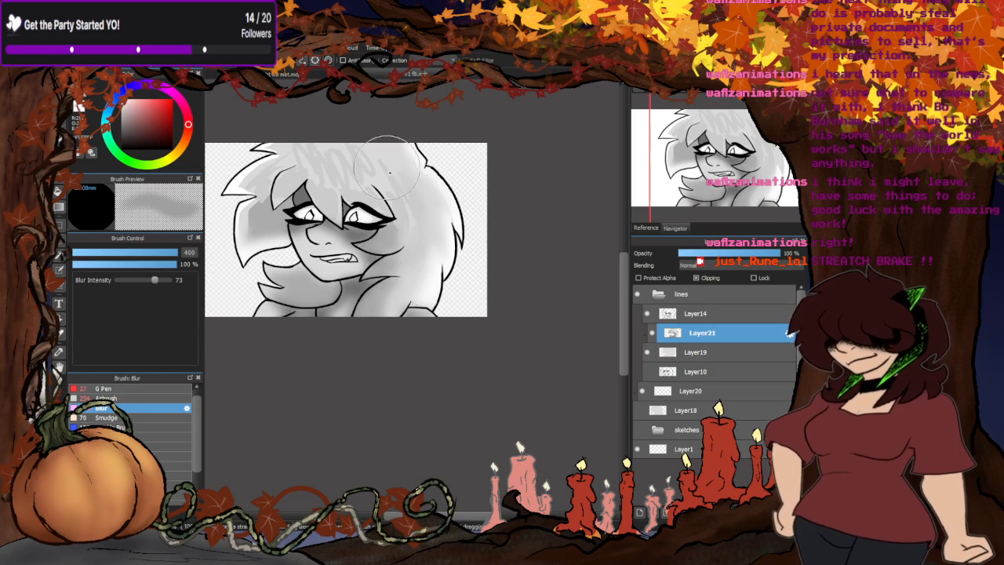
mouse_move(404, 272)
mouse_down()
mouse_move(405, 208)
mouse_move(371, 166)
mouse_move(306, 157)
mouse_move(272, 169)
mouse_move(242, 215)
mouse_move(248, 292)
mouse_move(263, 210)
mouse_up()
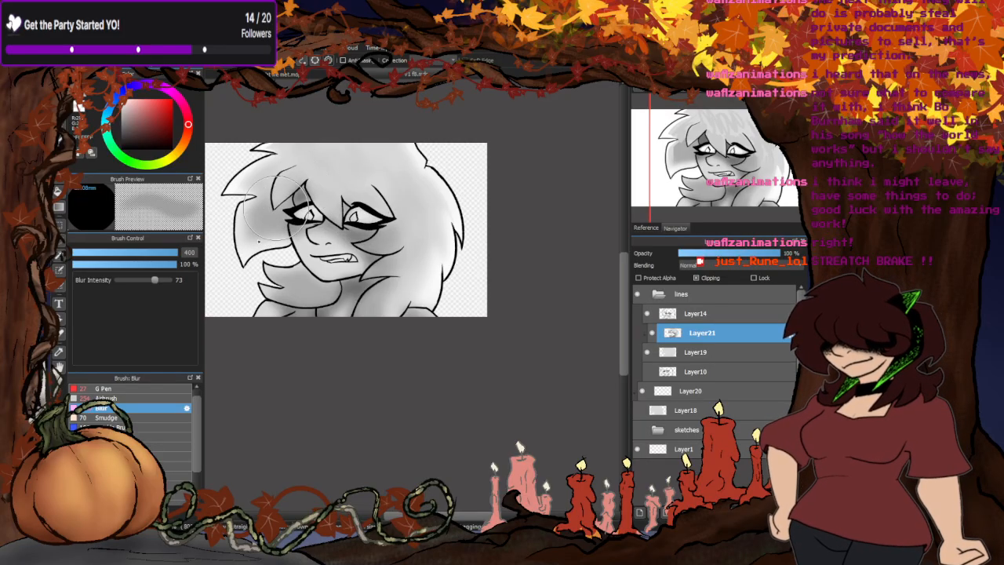
scroll(480, 297, down, 4)
scroll(417, 333, up, 6)
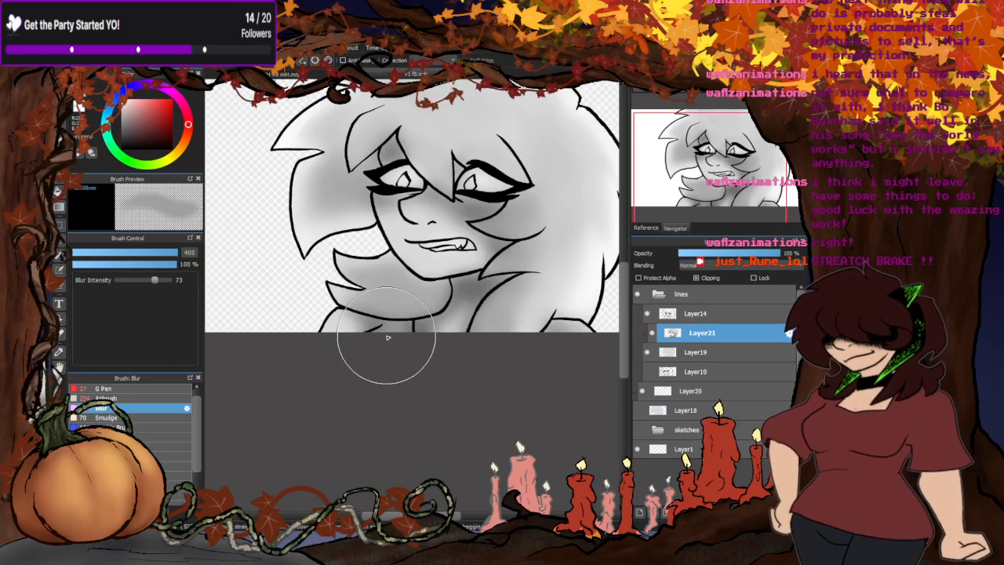
- Airbrush darker grey shadows onto the neck under the chin and beneath the side tuft, at brush size 25 and 19% opacity
click(114, 398)
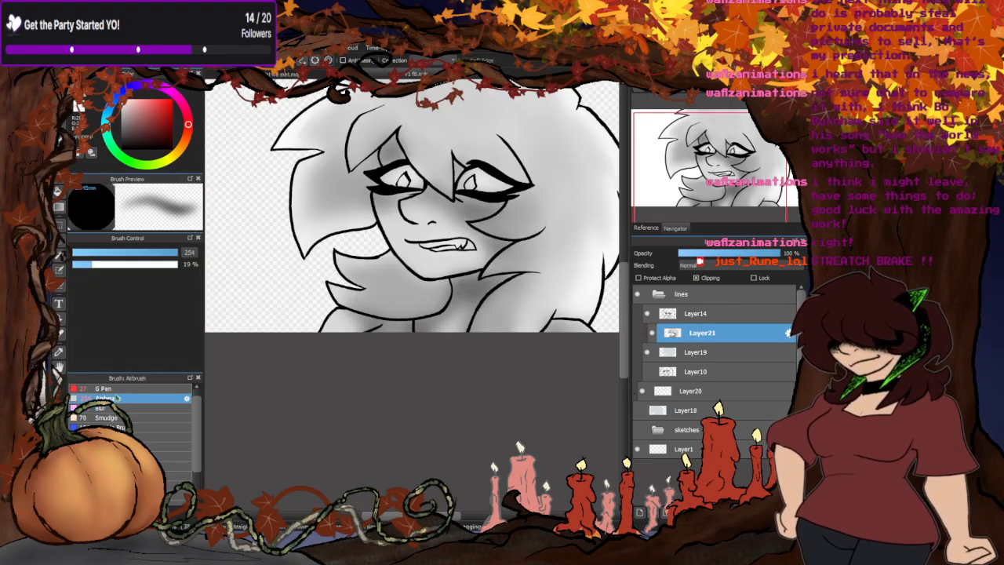
drag(170, 252, 127, 253)
scroll(494, 285, up, 4)
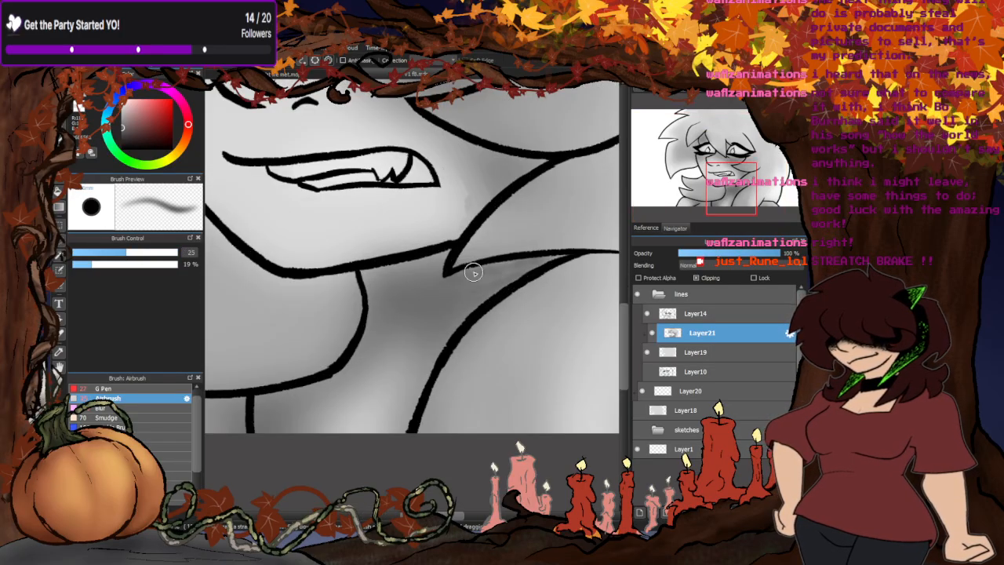
mouse_move(398, 273)
mouse_down()
mouse_move(420, 342)
mouse_move(395, 454)
mouse_up()
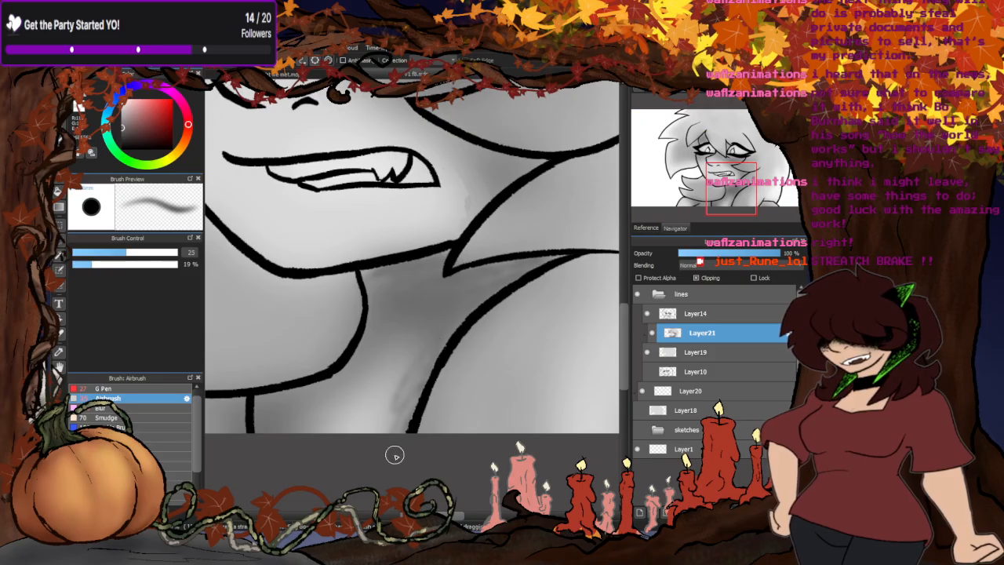
mouse_move(374, 297)
mouse_down()
mouse_move(364, 356)
mouse_move(260, 407)
mouse_up()
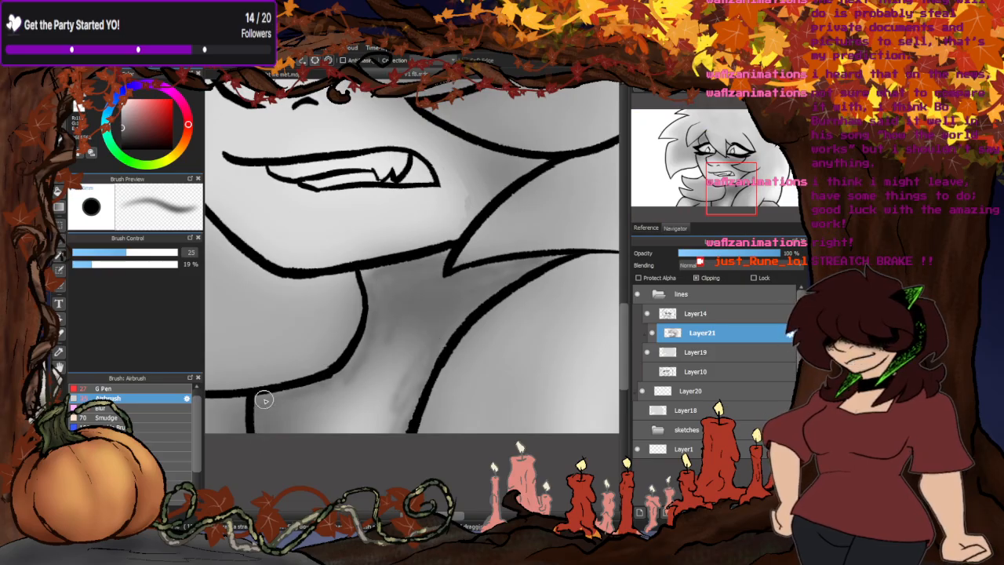
scroll(448, 297, down, 5)
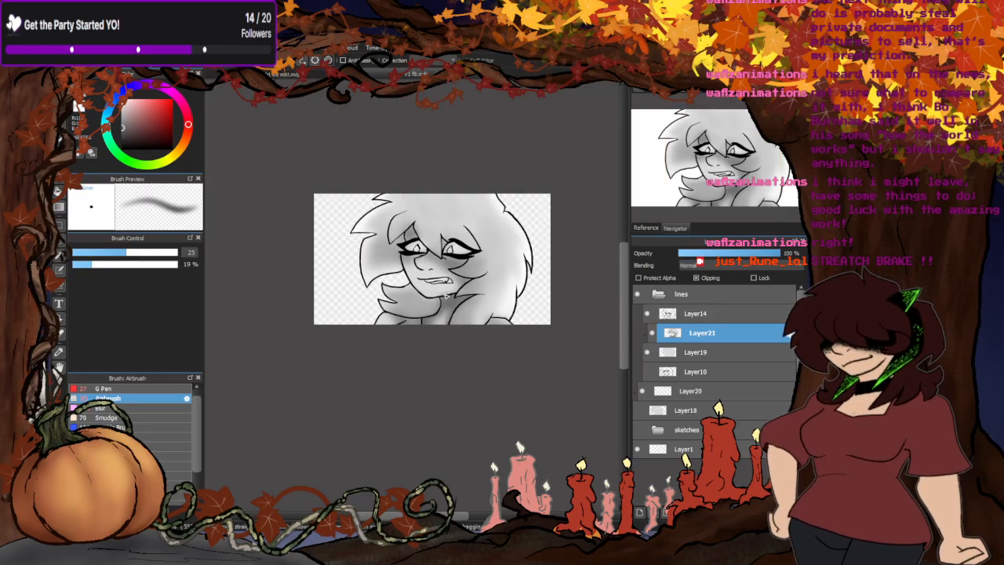
- Airbrush soft dark grey shadows in the gap above one eye, under both eyes and on the hair beside the cheek
scroll(440, 265, up, 5)
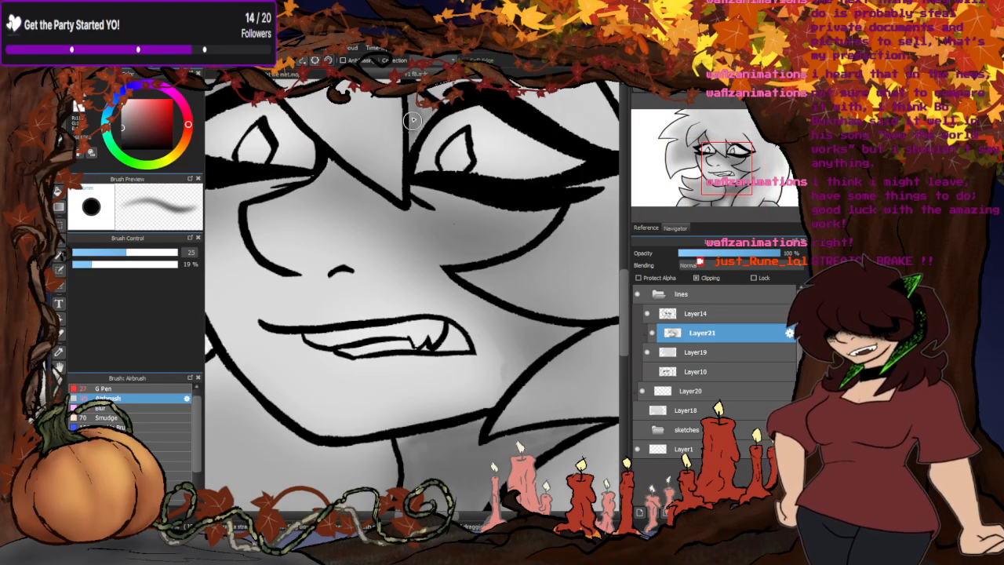
scroll(343, 369, down, 4)
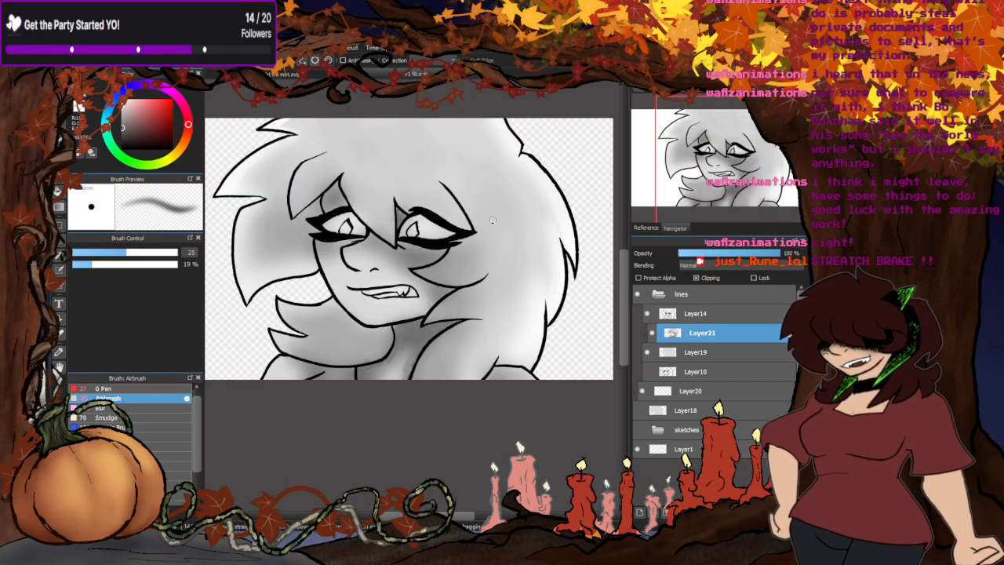
scroll(348, 188, up, 3)
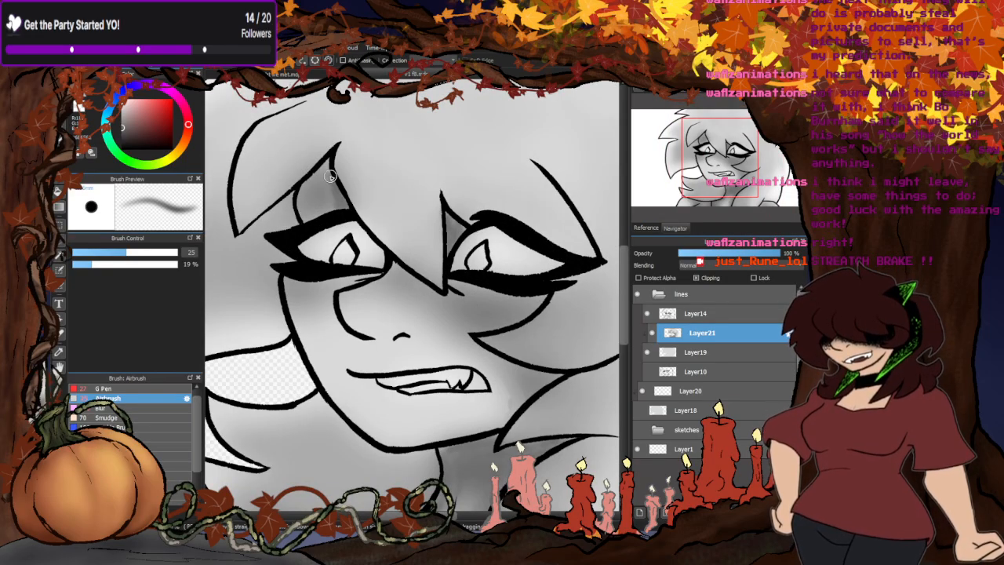
drag(329, 176, 306, 193)
scroll(311, 249, down, 3)
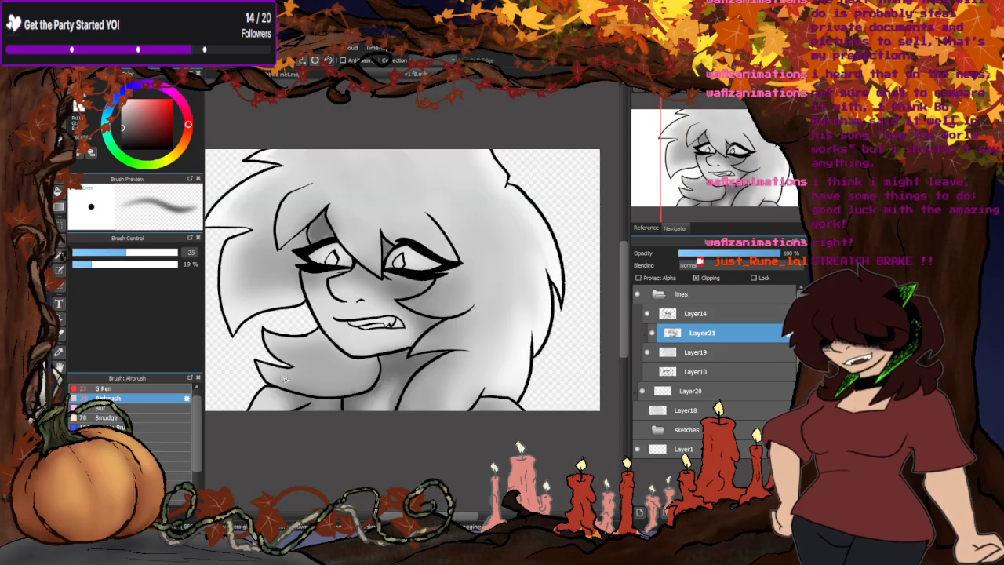
scroll(326, 278, up, 3)
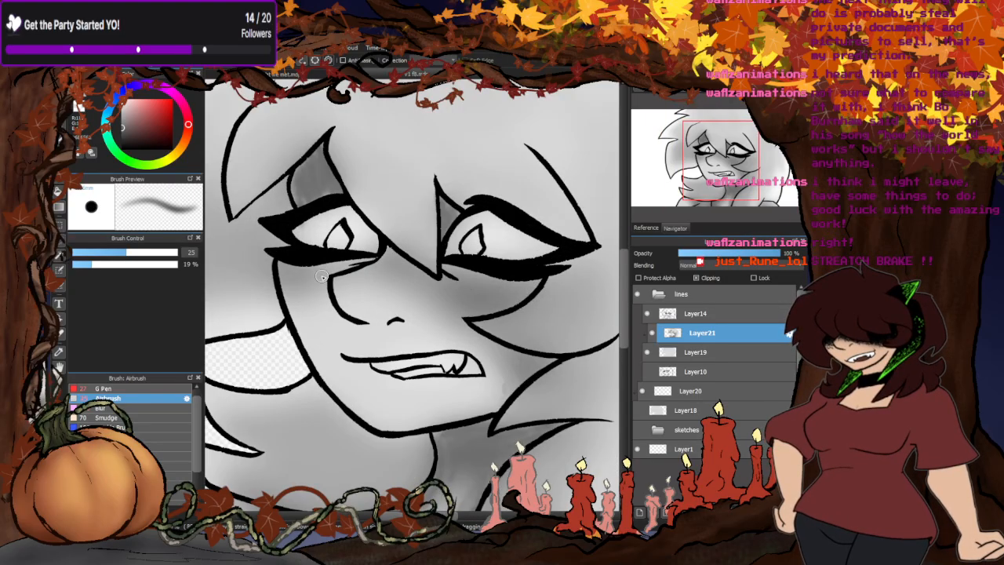
mouse_move(459, 268)
mouse_down()
mouse_move(541, 284)
mouse_move(479, 314)
mouse_move(483, 281)
mouse_up()
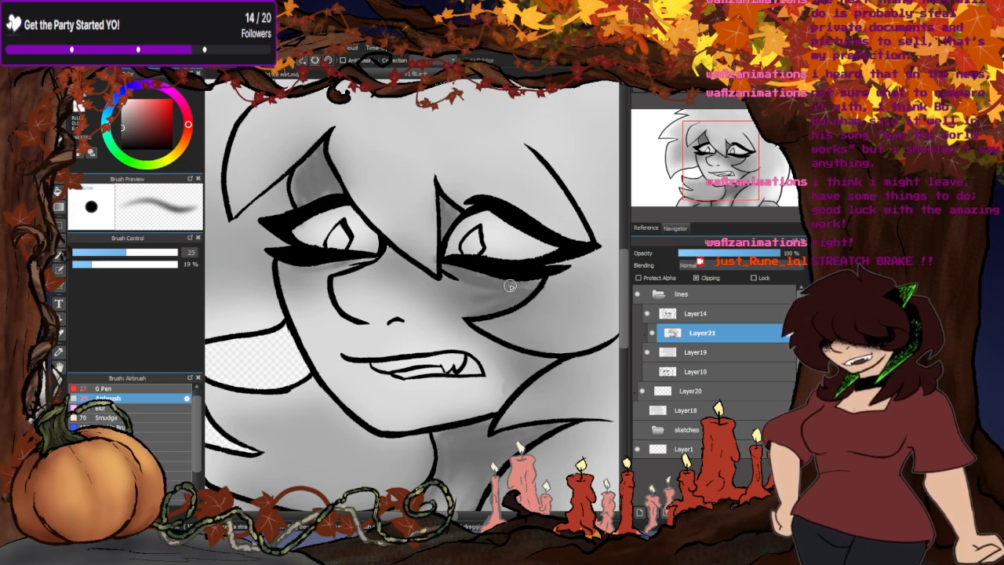
drag(343, 269, 307, 272)
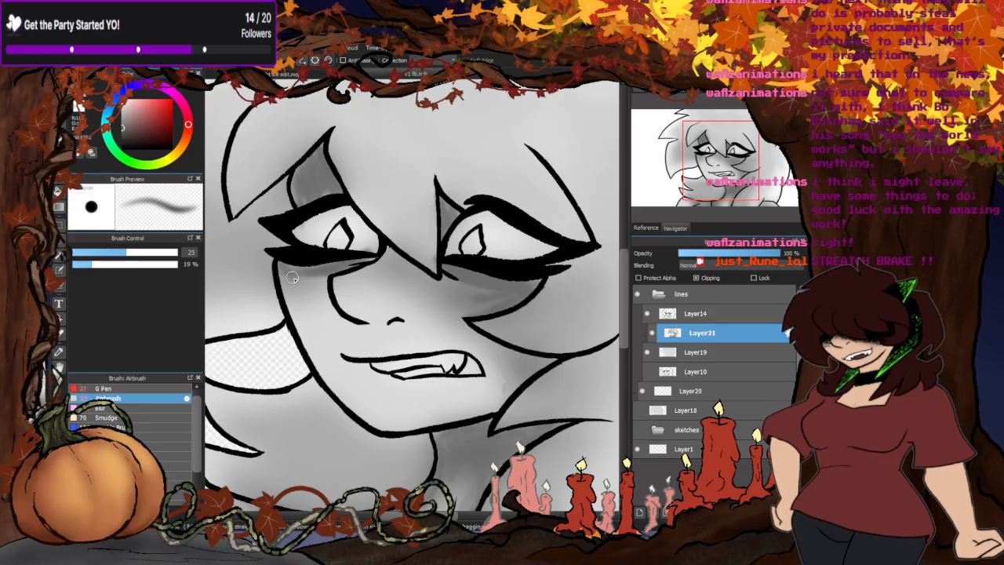
mouse_move(496, 347)
mouse_down()
mouse_move(552, 367)
mouse_move(521, 396)
mouse_up()
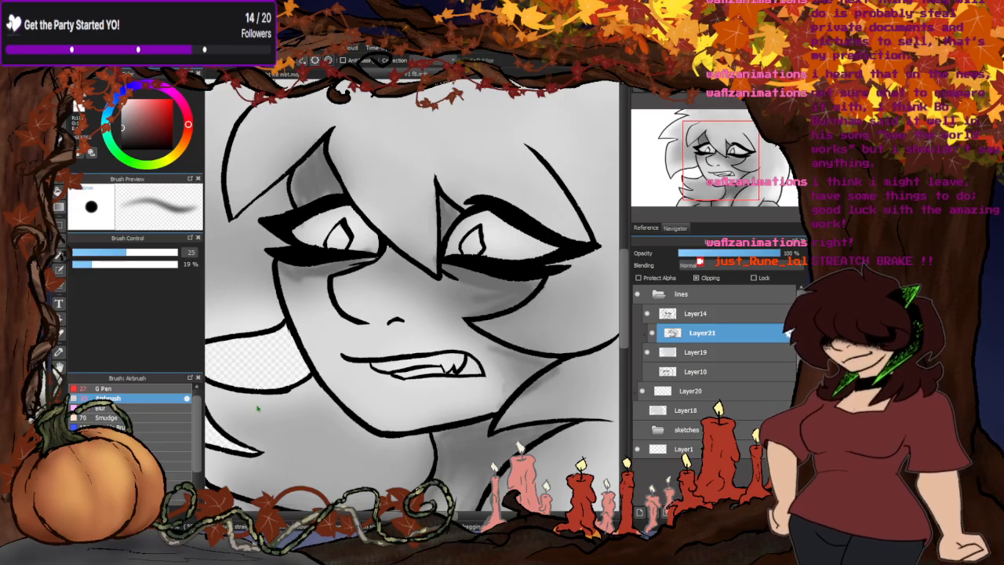
- Soften the airbrushed shadows on the neck, cheek and under the eyes with the Blur brush at size 179
click(109, 408)
scroll(271, 407, down, 3)
scroll(345, 360, up, 1)
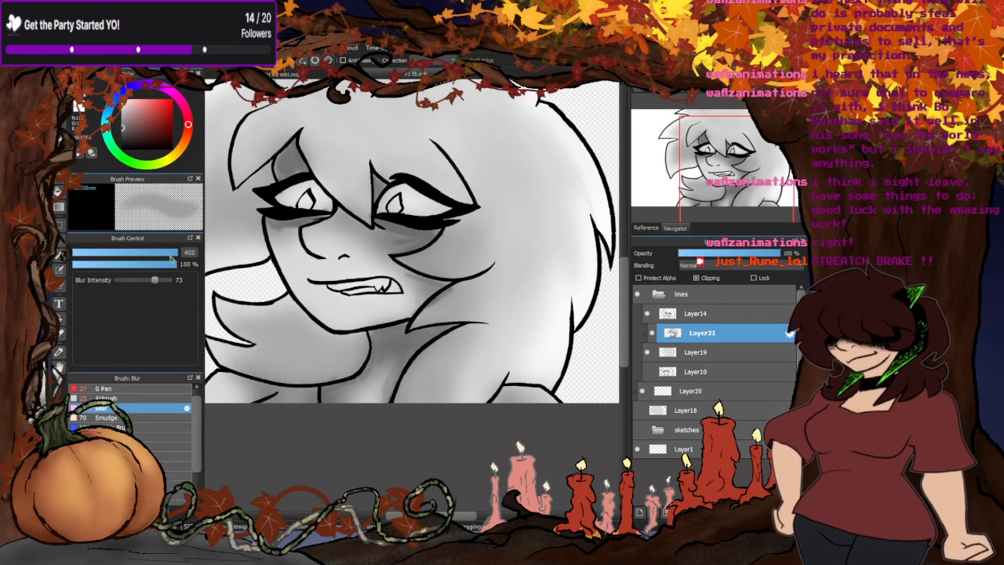
drag(171, 259, 164, 259)
scroll(387, 364, up, 2)
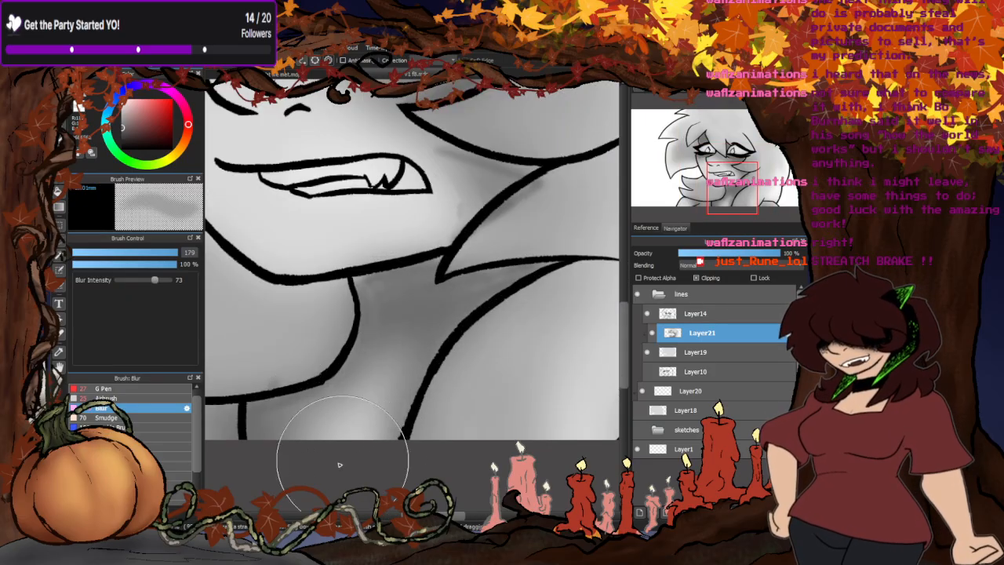
scroll(423, 202, down, 2)
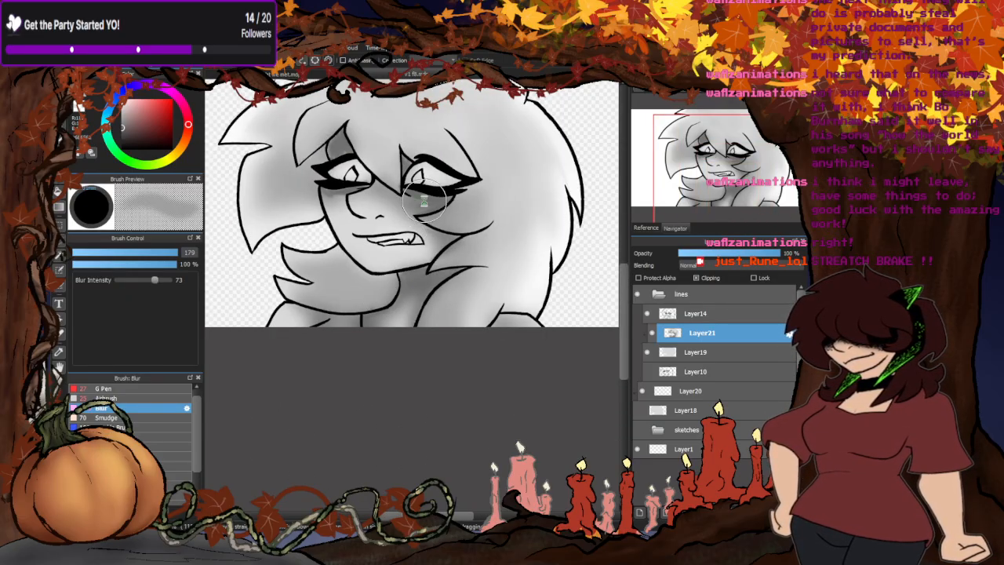
scroll(423, 203, up, 2)
scroll(415, 251, down, 1)
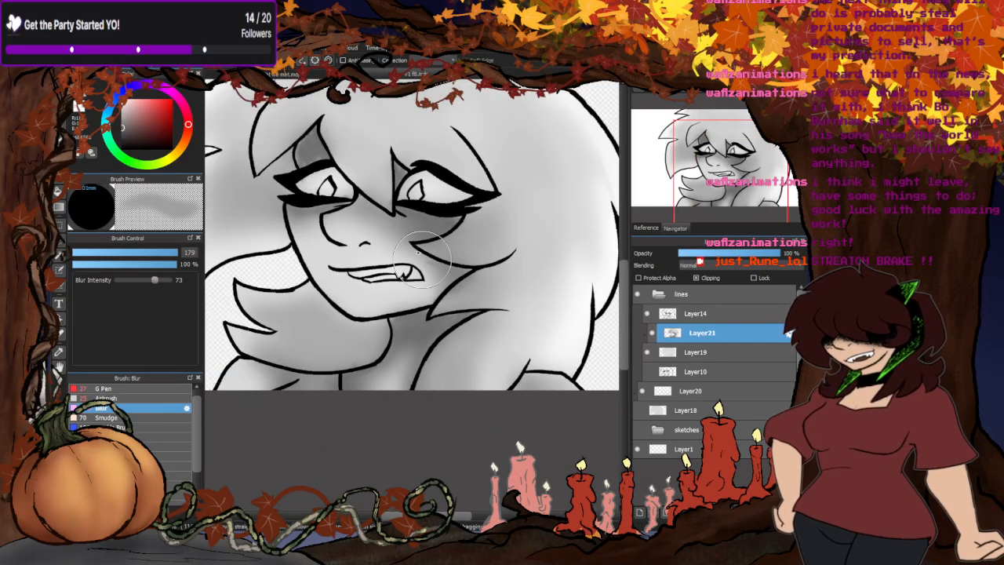
scroll(421, 250, up, 1)
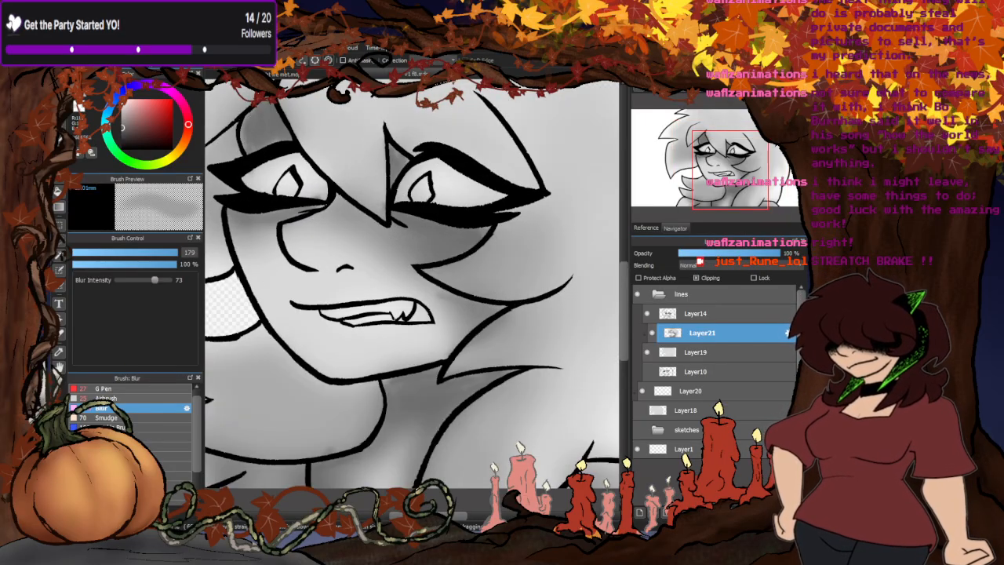
- Fill the gaps between the bangs above both eyes solid dark grey with the G Pen at size 27
click(109, 389)
scroll(400, 161, up, 2)
drag(403, 165, 392, 186)
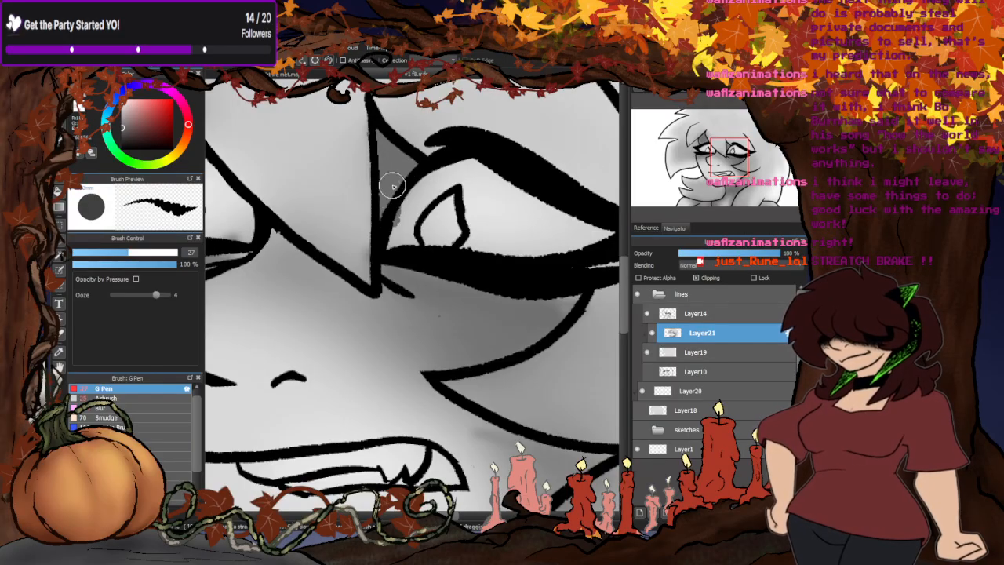
scroll(392, 186, down, 3)
scroll(372, 160, up, 2)
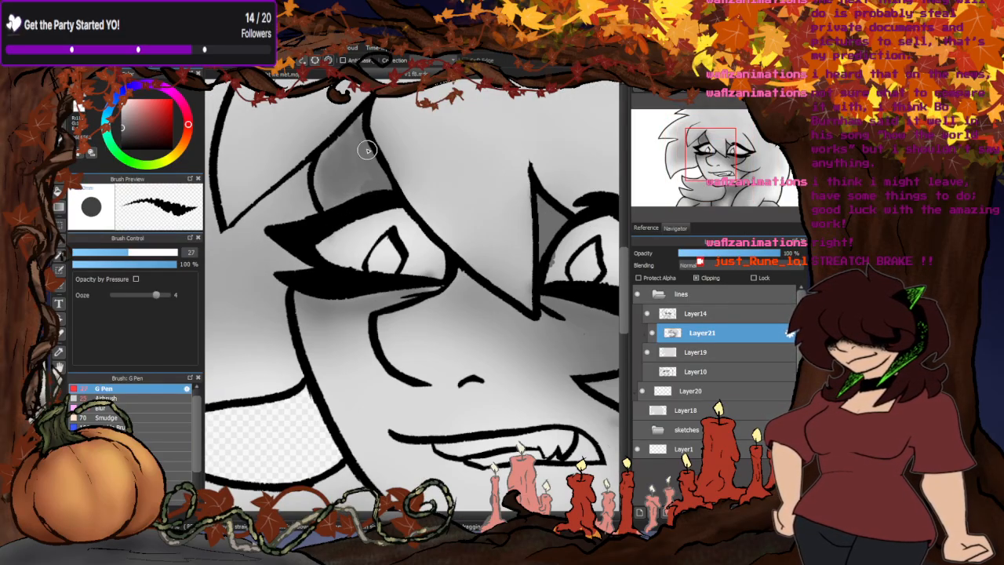
mouse_move(345, 134)
mouse_down()
mouse_move(328, 194)
mouse_move(365, 147)
mouse_up()
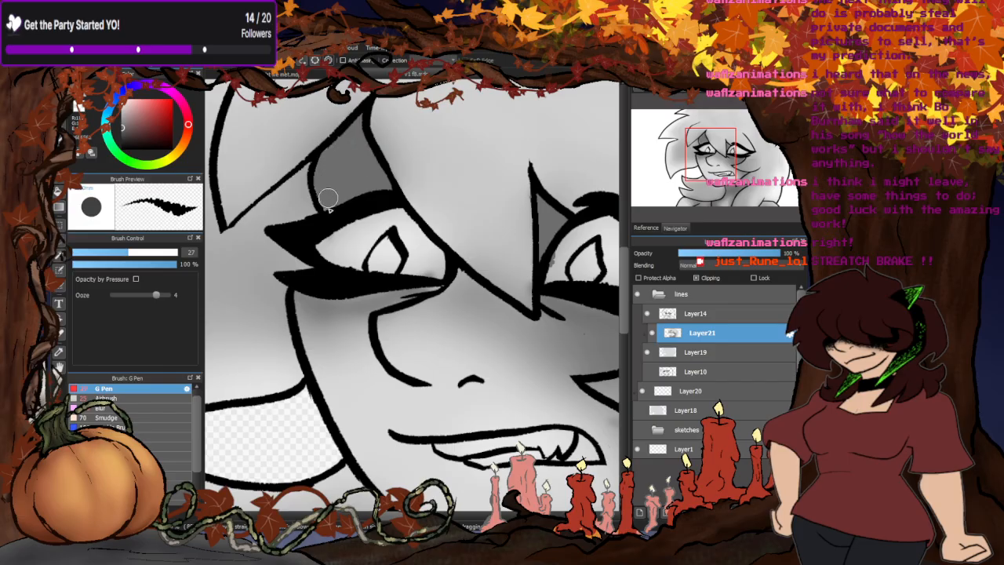
scroll(328, 197, down, 5)
scroll(410, 272, up, 3)
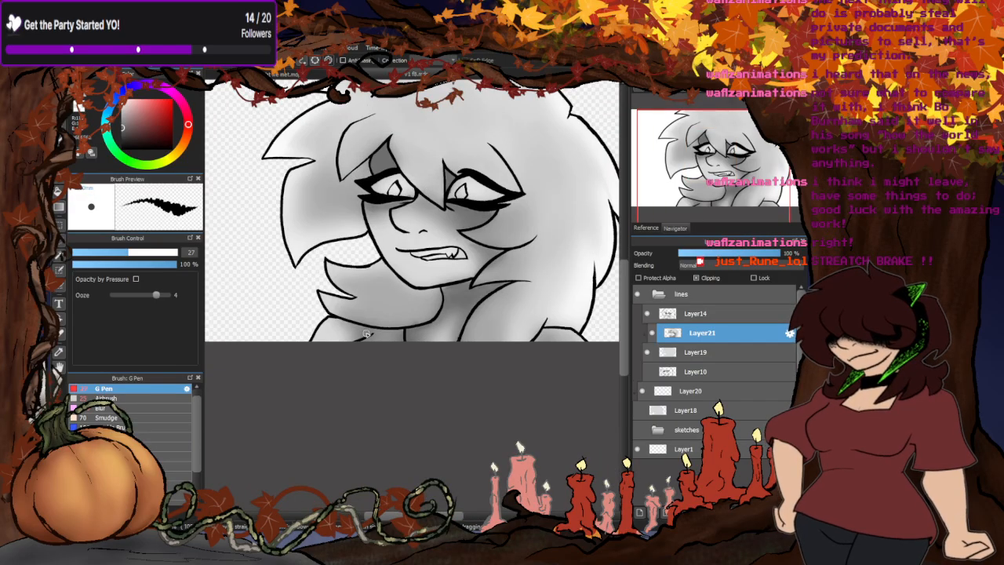
- Paint the diamond-shaped pupils of both eyes pure white with the G Pen
scroll(450, 219, up, 3)
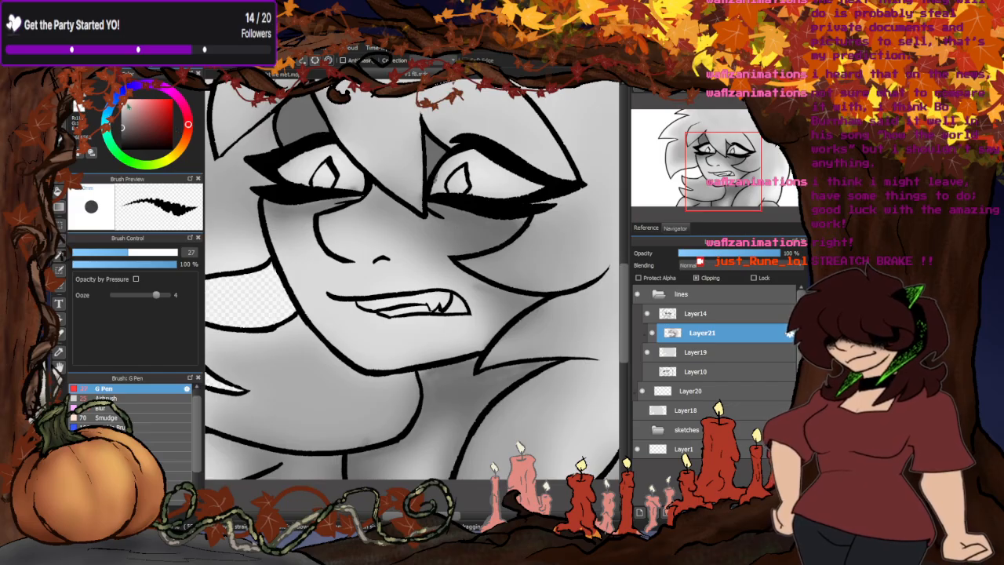
scroll(419, 168, up, 3)
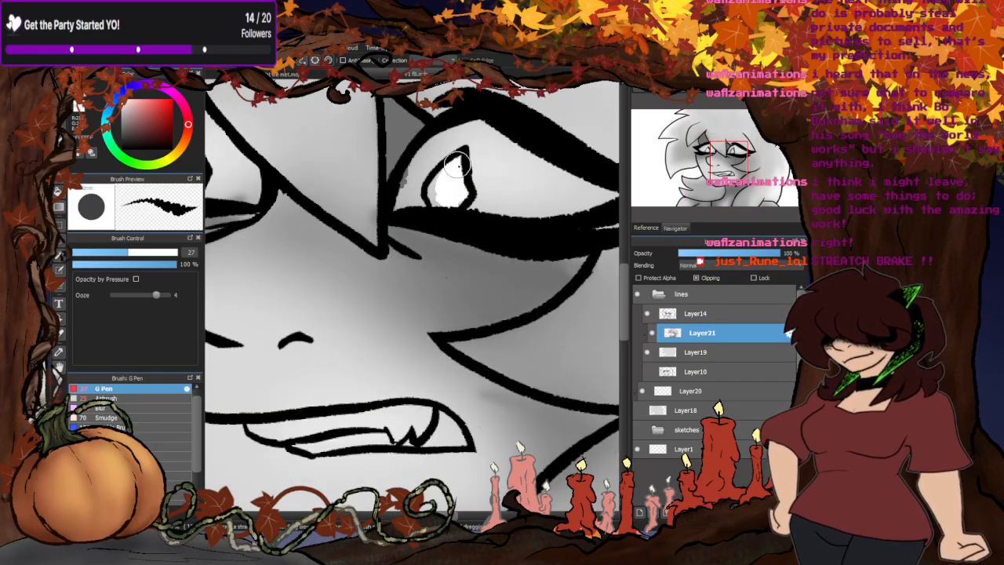
scroll(448, 205, down, 3)
scroll(373, 194, up, 2)
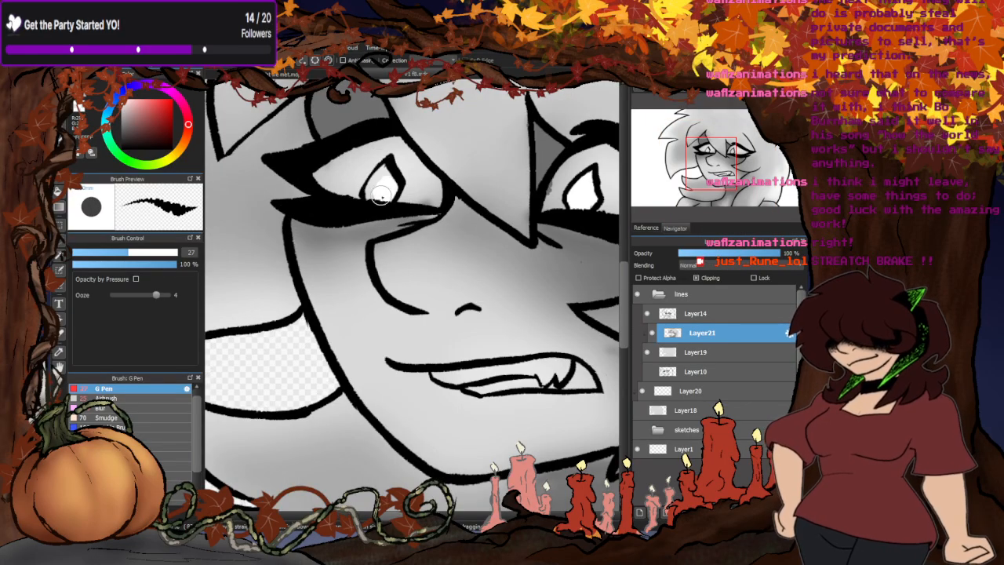
scroll(375, 191, down, 6)
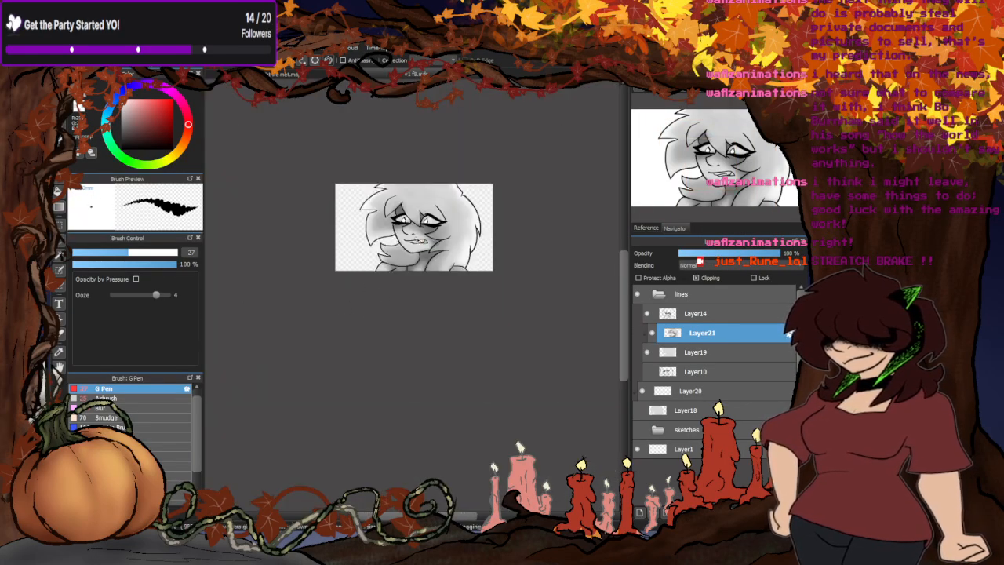
scroll(418, 238, up, 2)
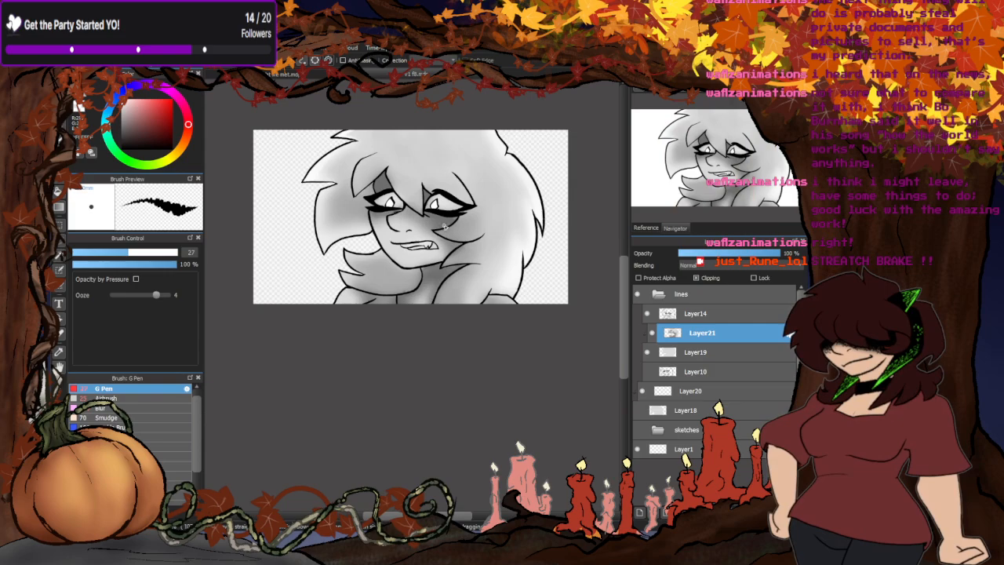
scroll(334, 324, up, 1)
scroll(490, 220, down, 1)
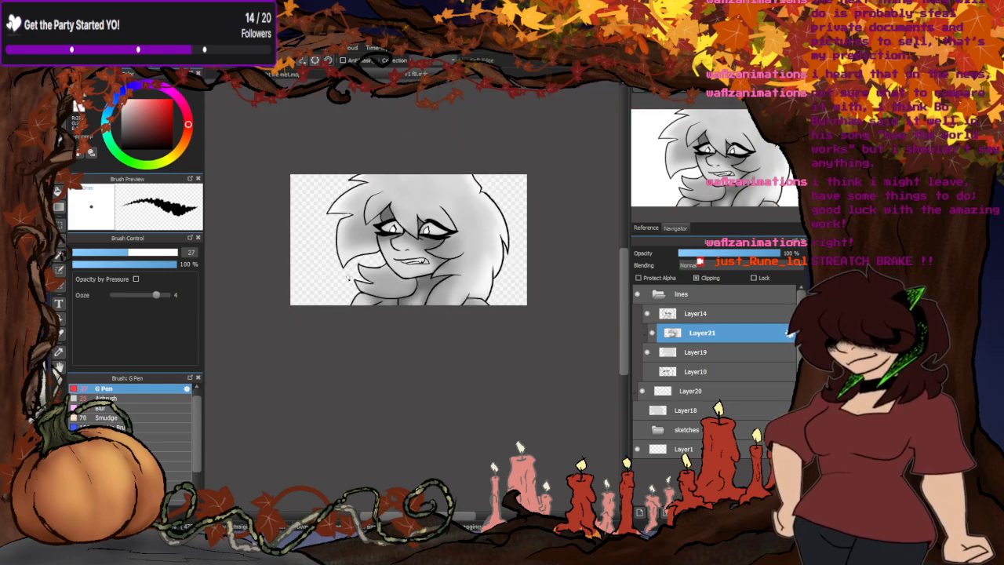
- Blur the stray grey marks at the inner eye corners with the Blur brush at size 101
scroll(391, 251, up, 2)
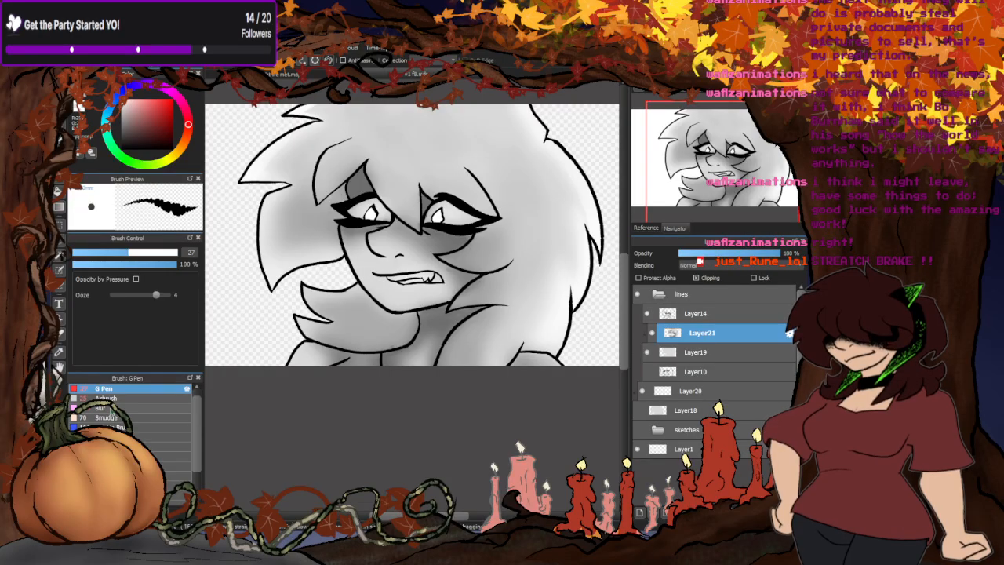
click(100, 408)
scroll(351, 267, up, 3)
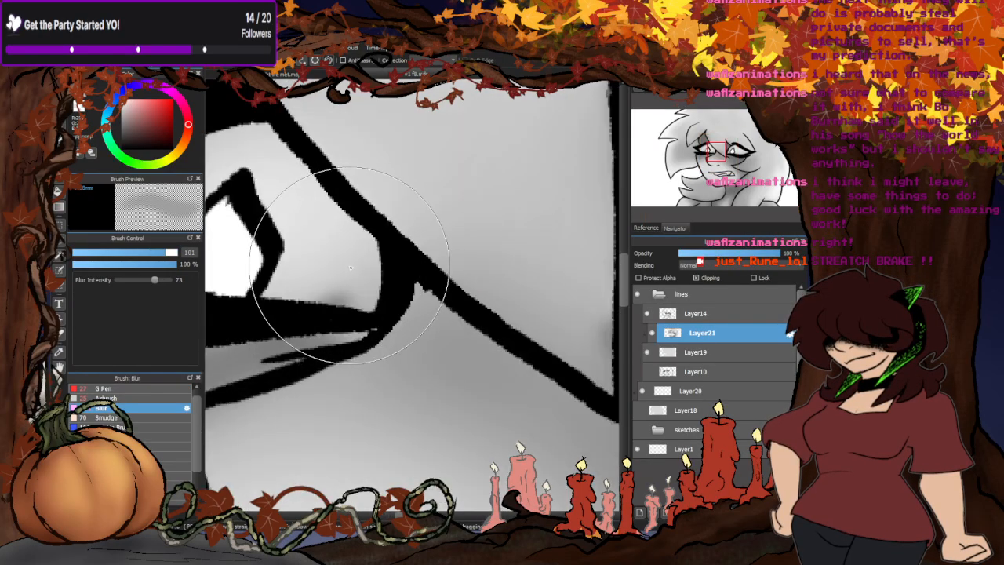
scroll(314, 314, down, 4)
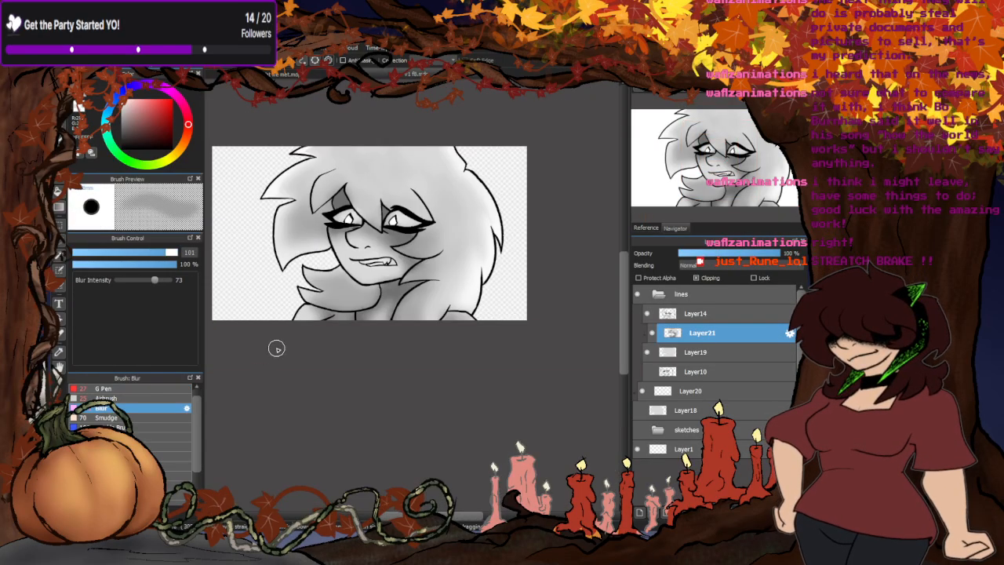
scroll(285, 267, up, 3)
scroll(426, 392, up, 2)
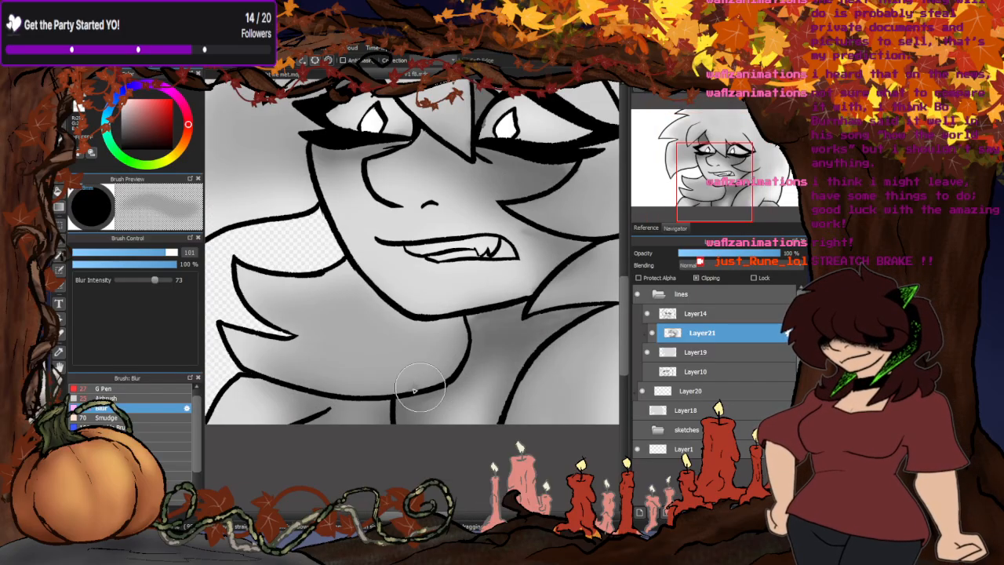
scroll(286, 402, down, 5)
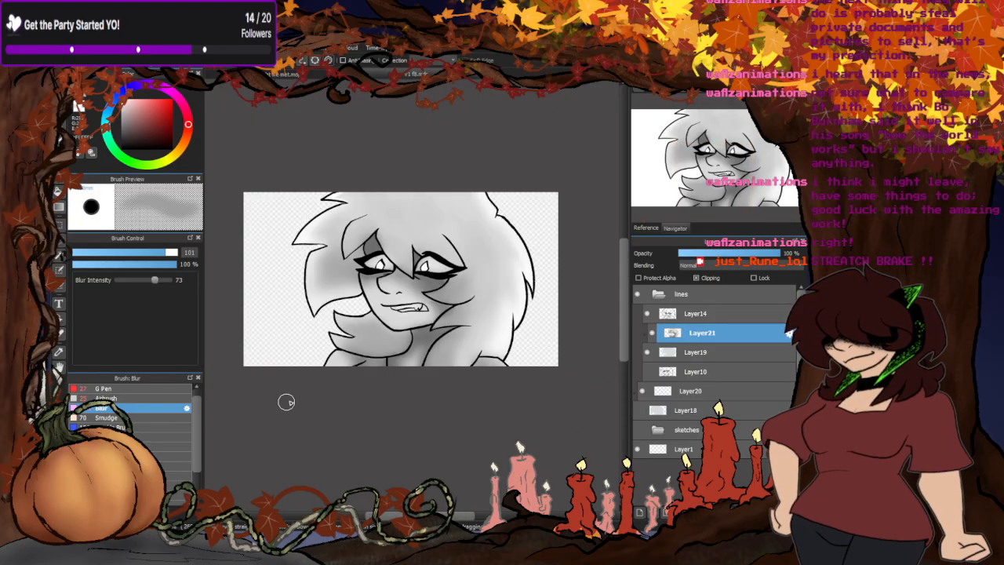
scroll(374, 377, down, 1)
scroll(407, 314, up, 1)
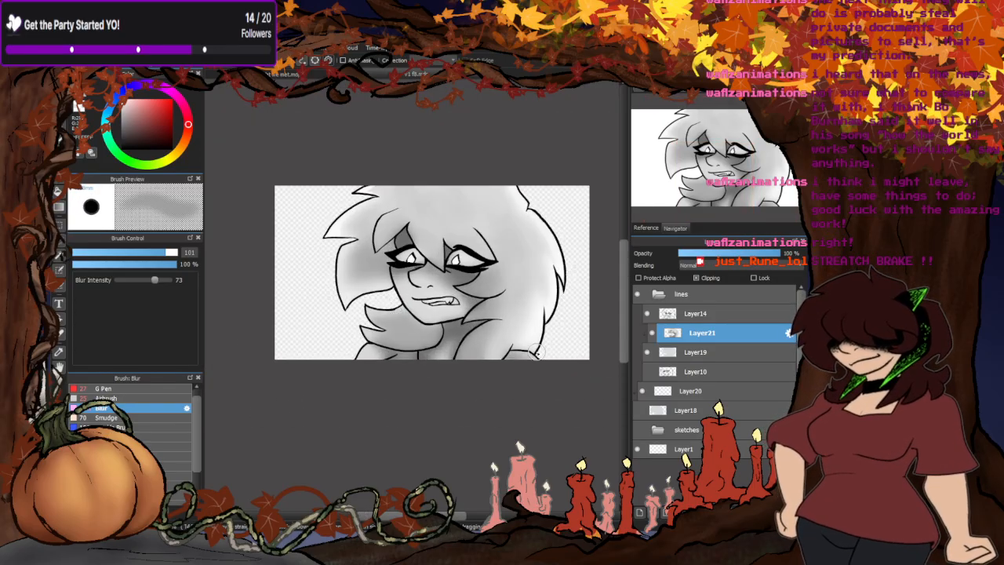
- Hide Layer19 and Layer14, show Layer18 and Layer10 for the other face frame, and make clipped Layer20 active
click(647, 353)
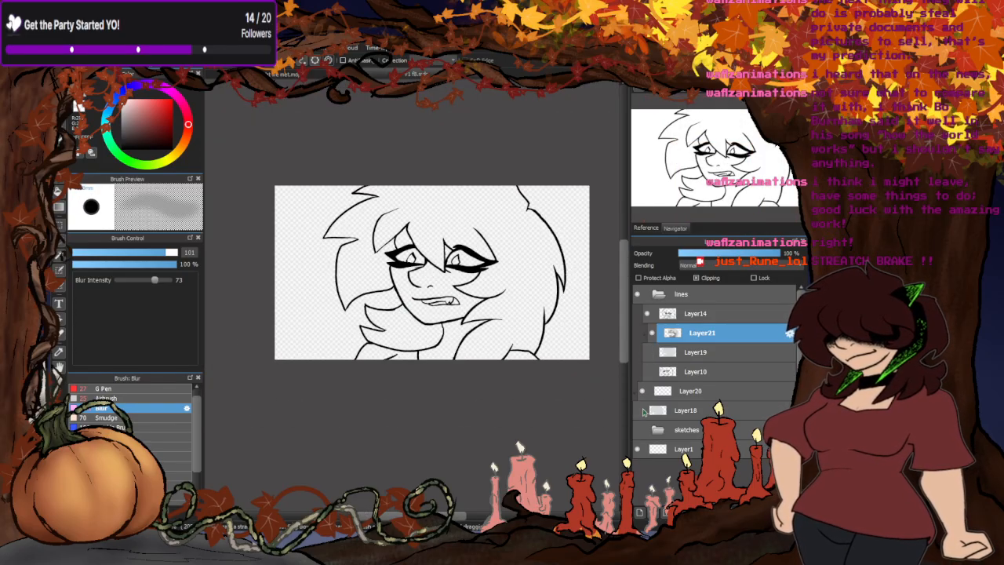
click(637, 411)
click(646, 315)
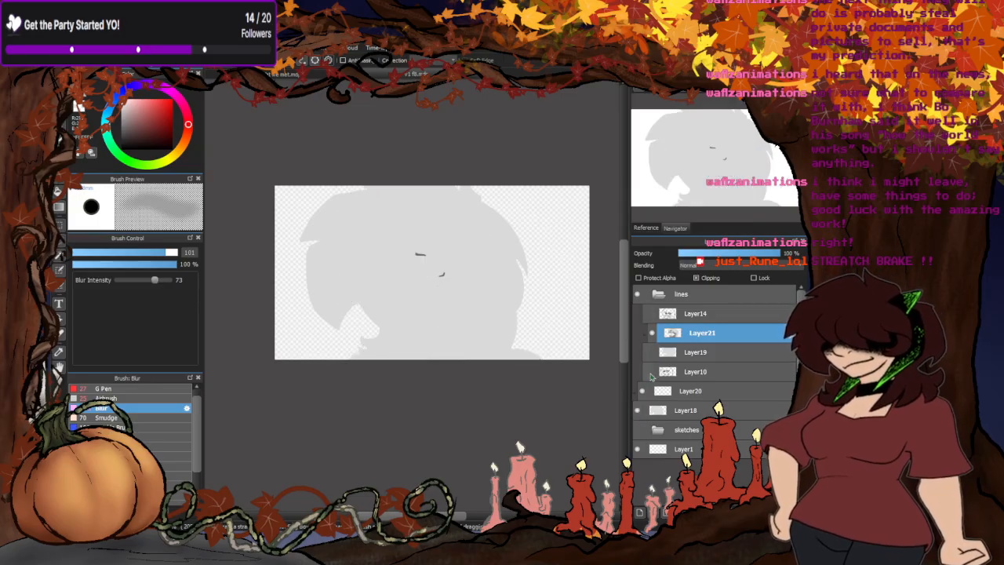
click(646, 372)
click(669, 393)
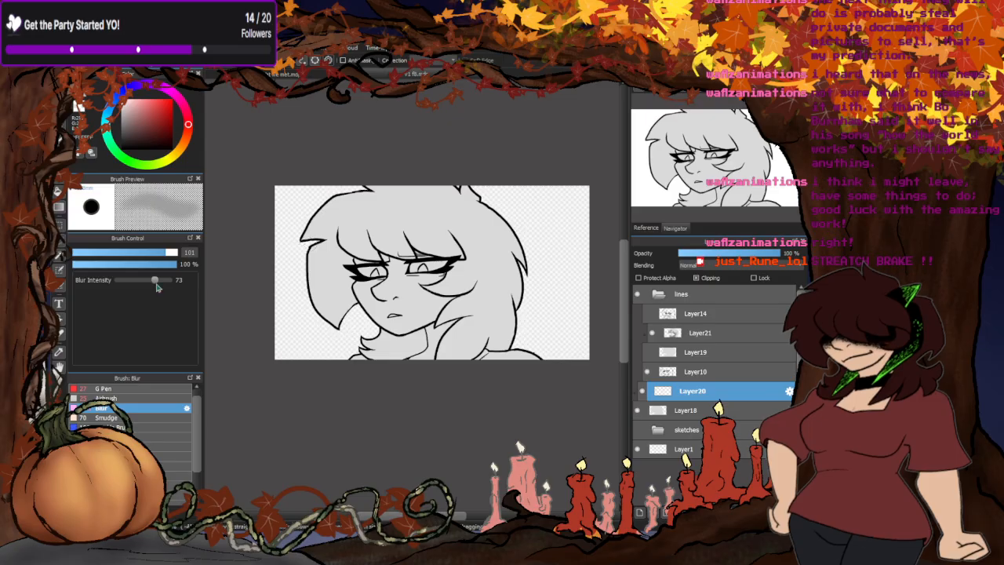
- Paint grey shadows under both eyes and across the nose bridge up to the bangs with the G Pen at size 27
scroll(435, 271, up, 6)
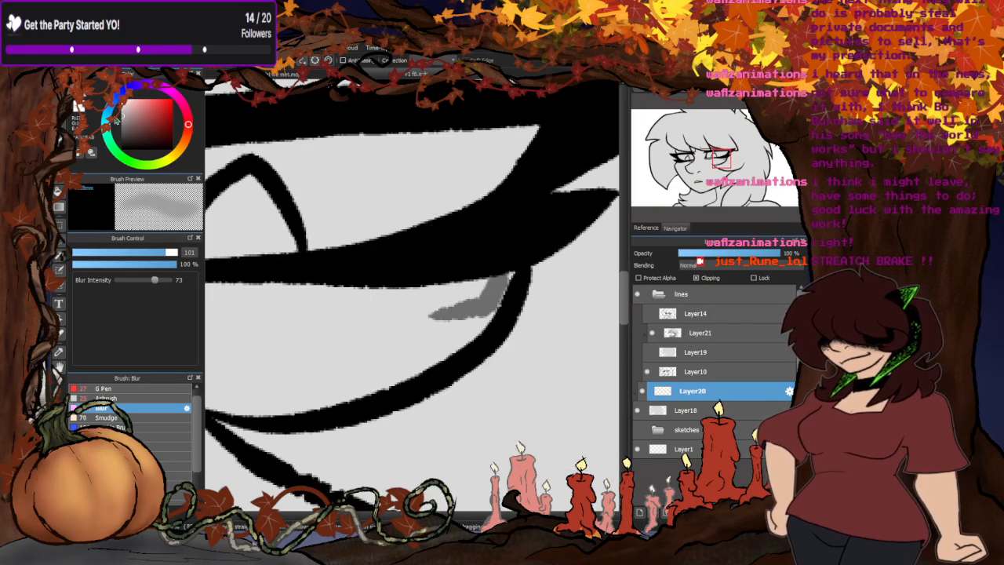
click(103, 388)
scroll(375, 313, down, 8)
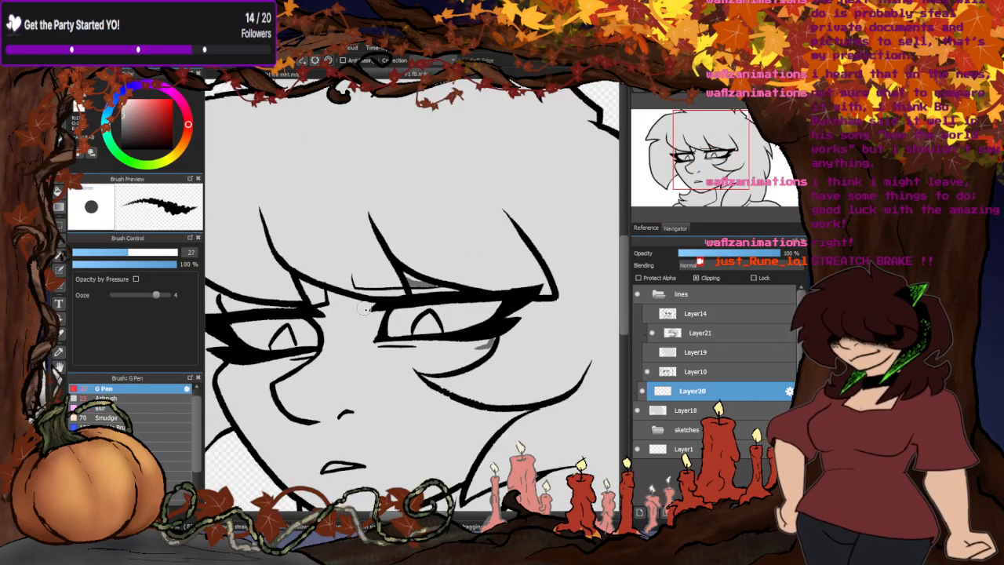
scroll(375, 314, up, 2)
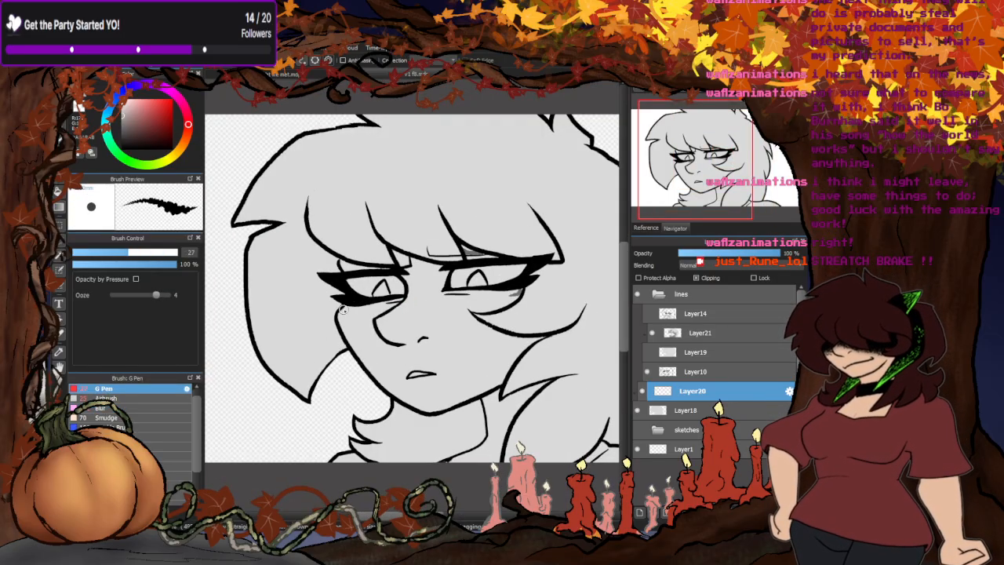
mouse_move(432, 299)
mouse_down()
mouse_move(514, 298)
mouse_move(469, 306)
mouse_move(426, 274)
mouse_up()
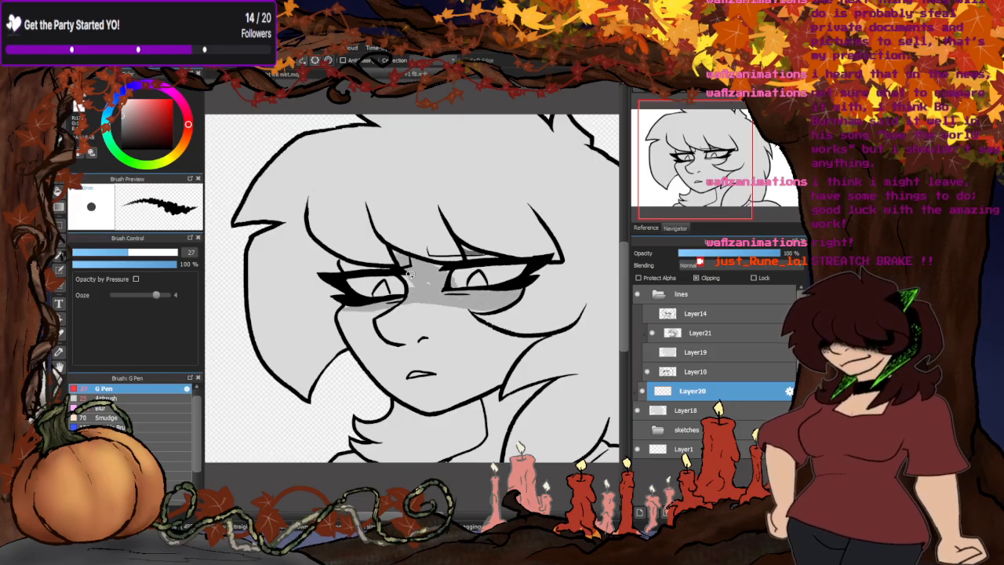
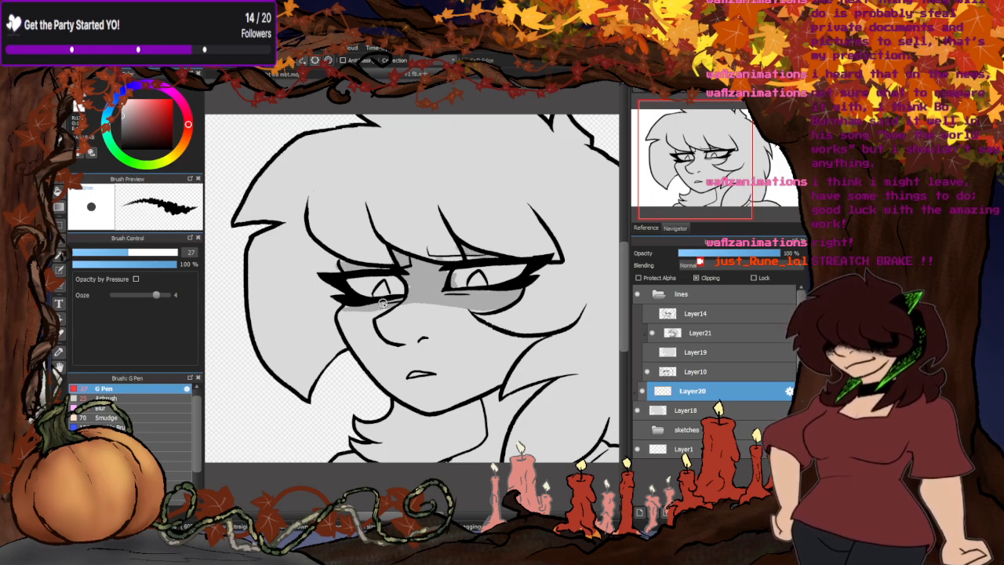
- Outline a shadow along the cheek on Layer20 and fill the cheek shadow and neck with darker grey
scroll(504, 303, down, 5)
scroll(505, 302, up, 5)
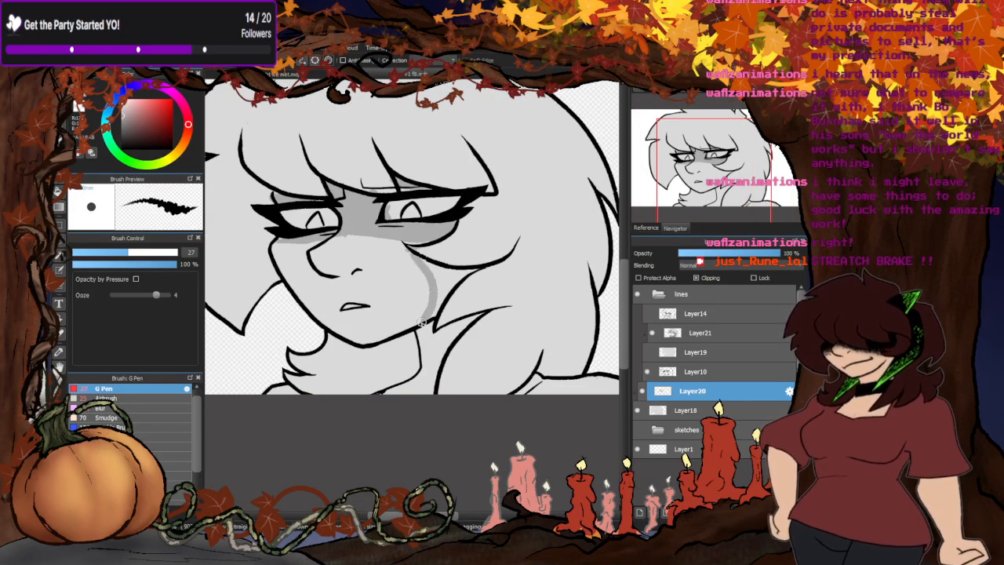
click(59, 192)
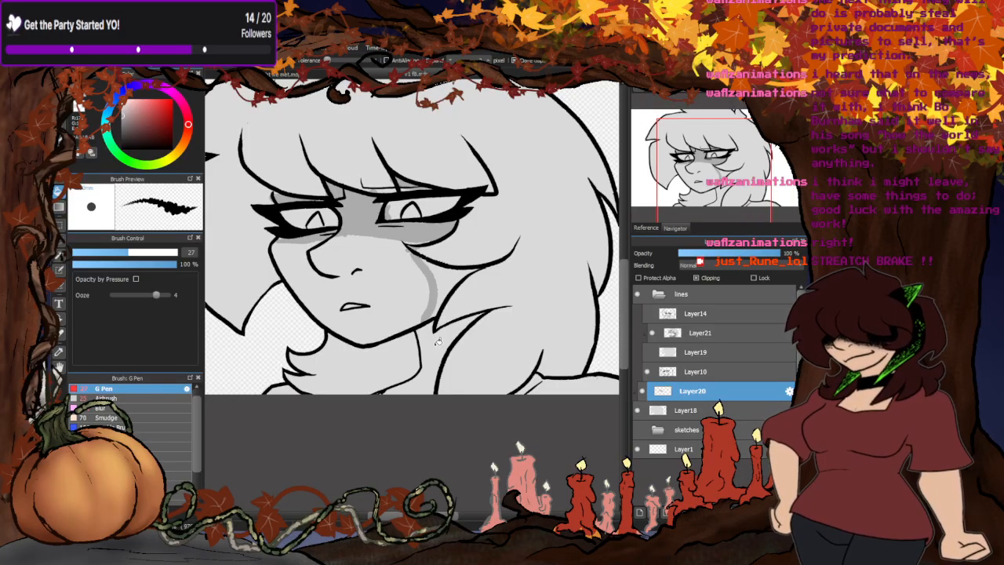
click(437, 343)
click(445, 278)
scroll(354, 374, down, 5)
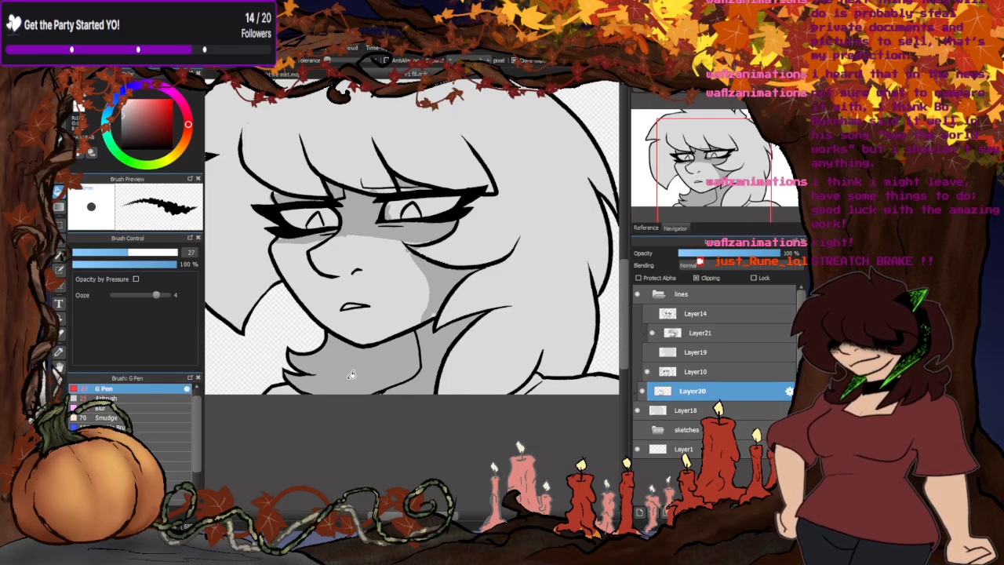
scroll(387, 313, up, 3)
- Outline a shadow on the hair lock beside the face with the G Pen and fill it with darker grey
key(b)
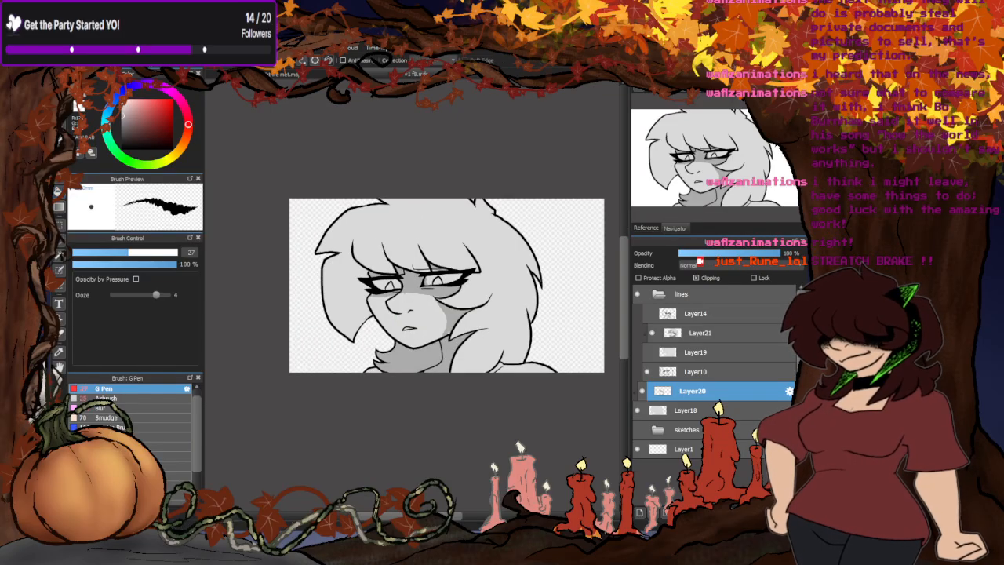
scroll(336, 298, up, 3)
mouse_move(353, 253)
mouse_down()
mouse_move(329, 295)
mouse_move(334, 376)
mouse_up()
drag(340, 259, 318, 344)
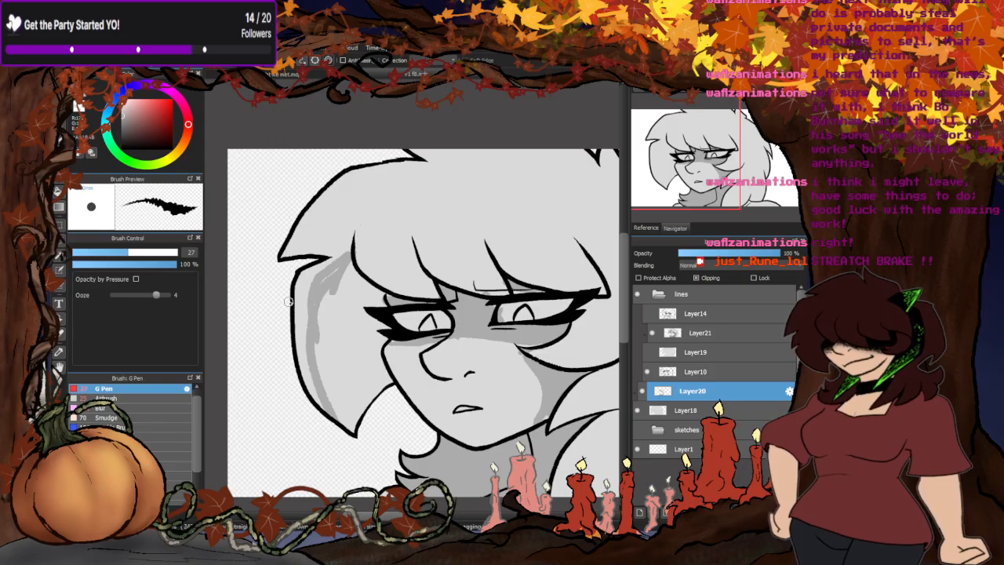
key(g)
scroll(249, 188, down, 5)
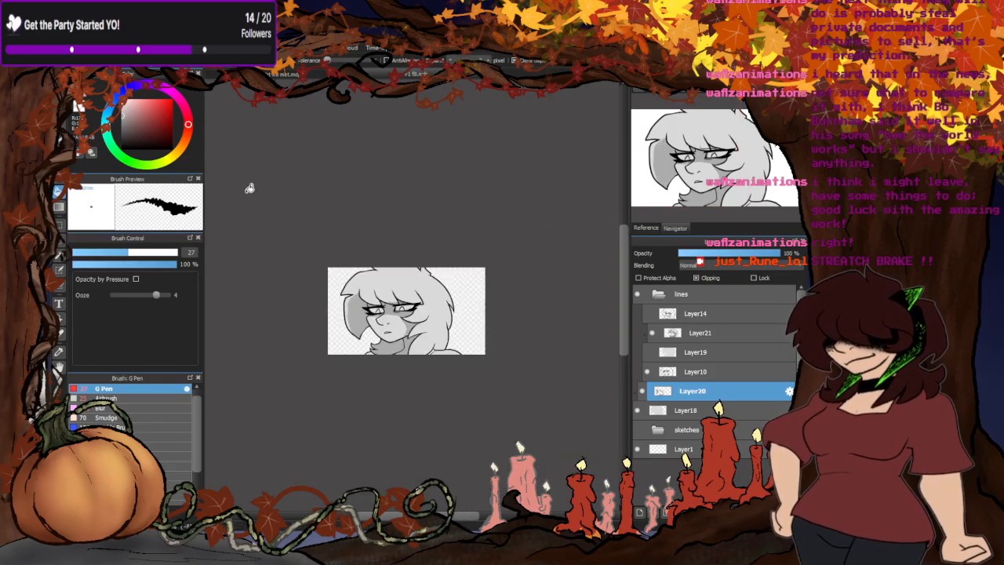
- Paint a white highlight along the outer upper edge of the back hair with the G Pen
key(b)
scroll(362, 246, up, 6)
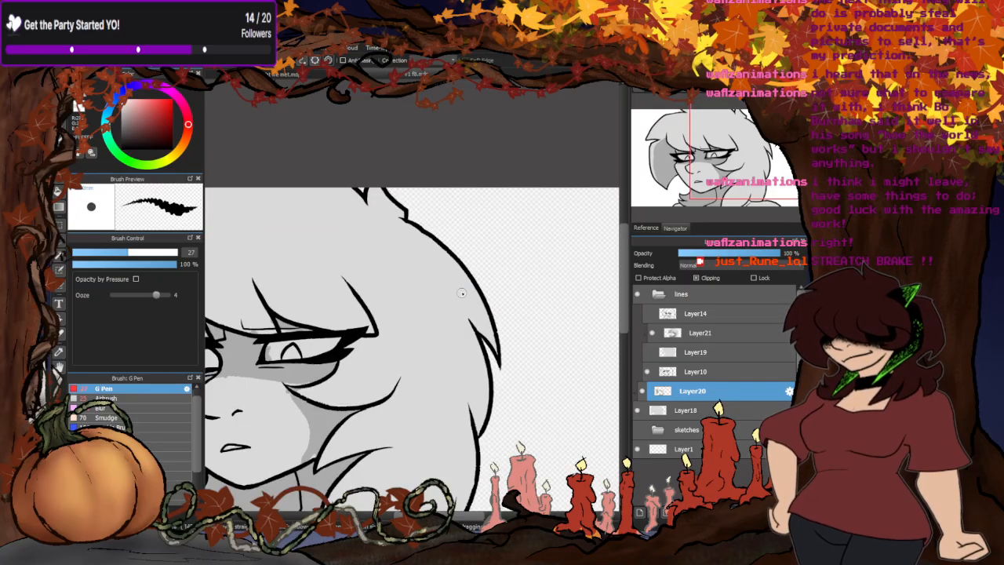
drag(400, 222, 375, 187)
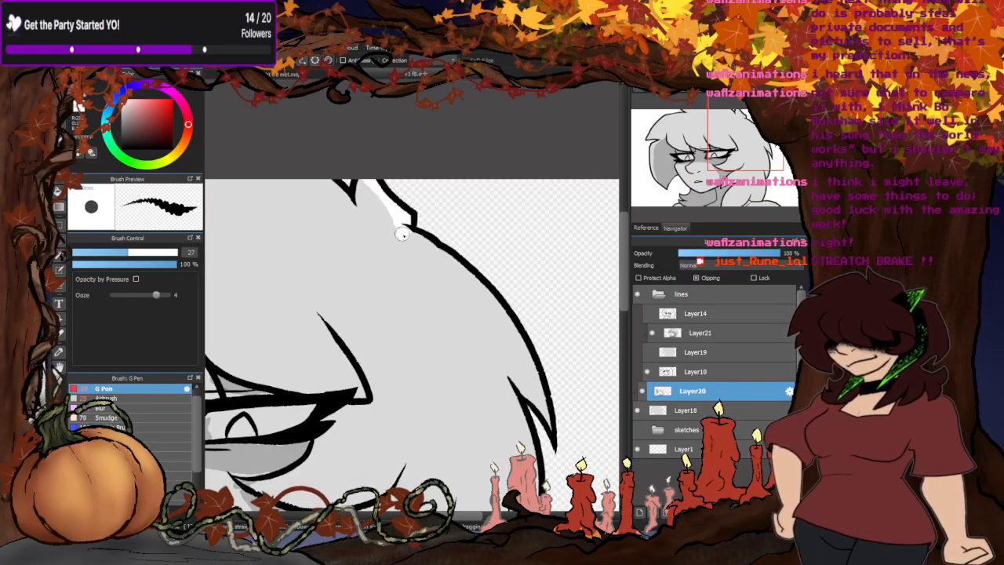
mouse_move(402, 233)
mouse_down()
mouse_move(458, 279)
mouse_move(551, 432)
mouse_up()
drag(446, 253, 552, 440)
scroll(408, 207, down, 3)
scroll(444, 280, up, 2)
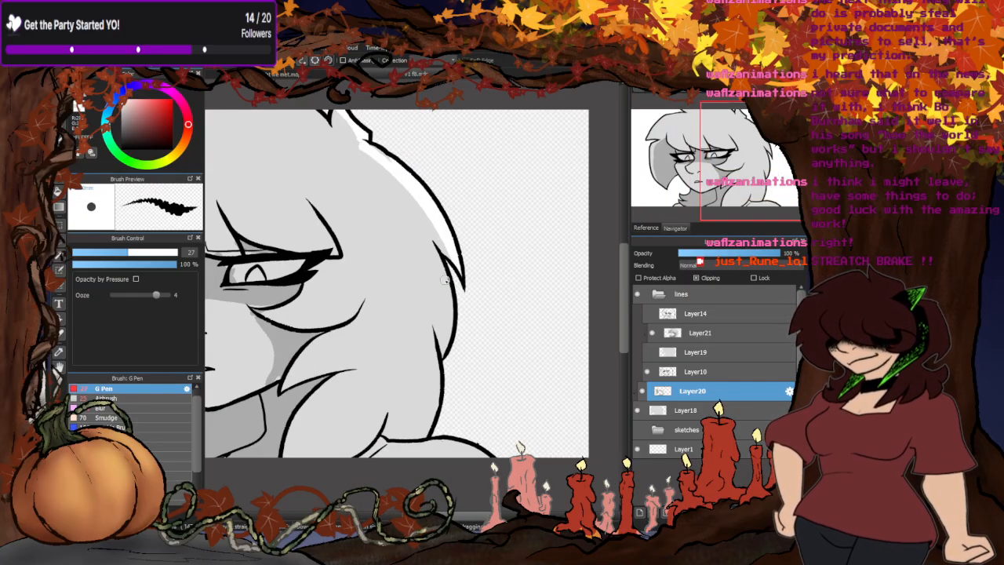
- Outline white highlights on the lower locks of the back hair and fill the enclosed area with white
mouse_move(444, 280)
mouse_down()
mouse_move(420, 238)
mouse_move(443, 356)
mouse_move(428, 247)
mouse_up()
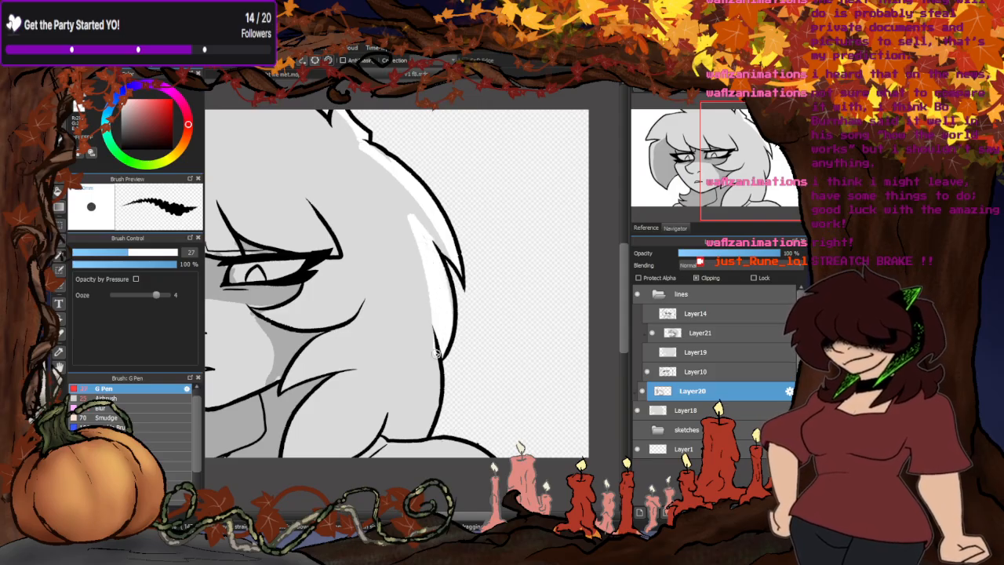
mouse_move(436, 354)
mouse_down()
mouse_move(404, 290)
mouse_move(386, 436)
mouse_up()
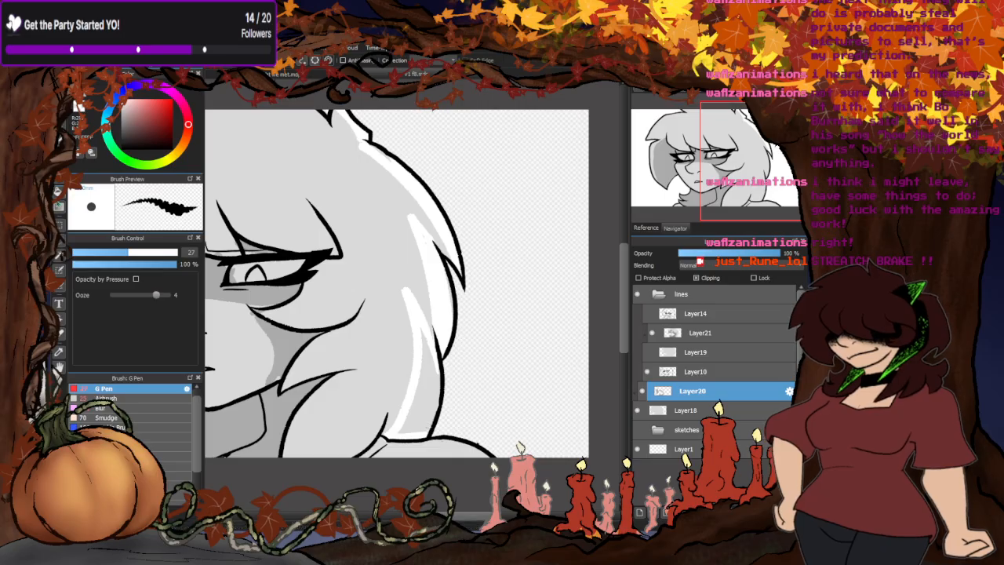
key(g)
click(429, 344)
scroll(442, 307, down, 2)
scroll(427, 330, up, 4)
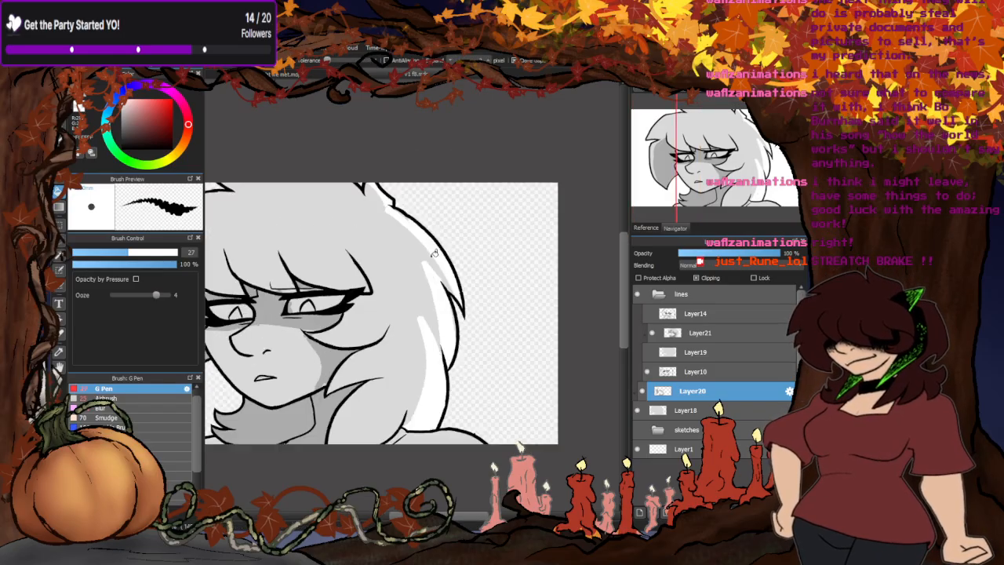
- Refine the white highlight where the back hair locks meet and add a highlight on the shoulder
key(b)
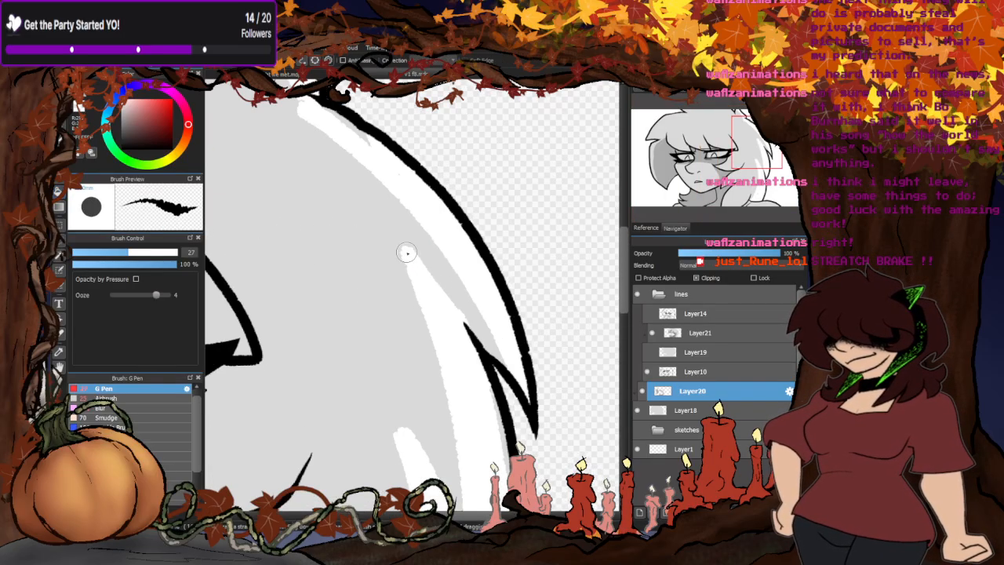
mouse_move(407, 254)
mouse_down()
mouse_move(500, 331)
mouse_move(508, 353)
mouse_move(449, 292)
mouse_up()
scroll(402, 266, down, 3)
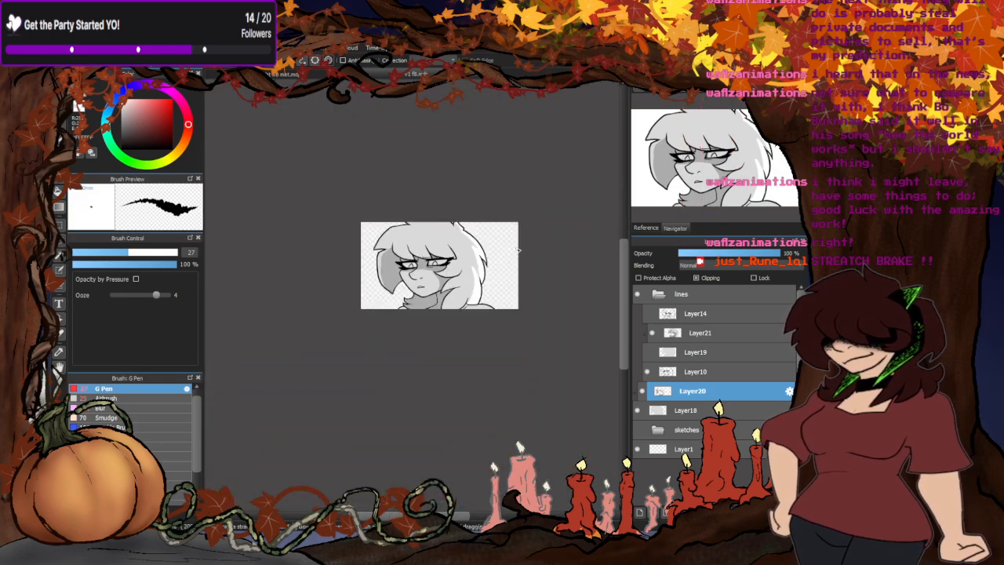
scroll(498, 284, up, 3)
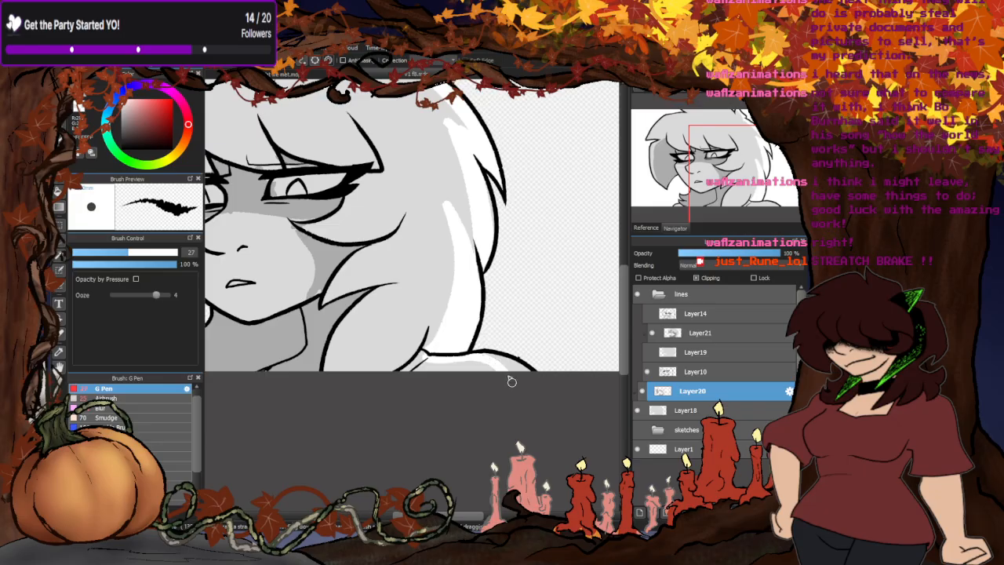
- Paint white highlights along the outer edge of the hair above the fringe and on the rim of the shadowed side lock
scroll(510, 382, down, 5)
scroll(279, 273, up, 5)
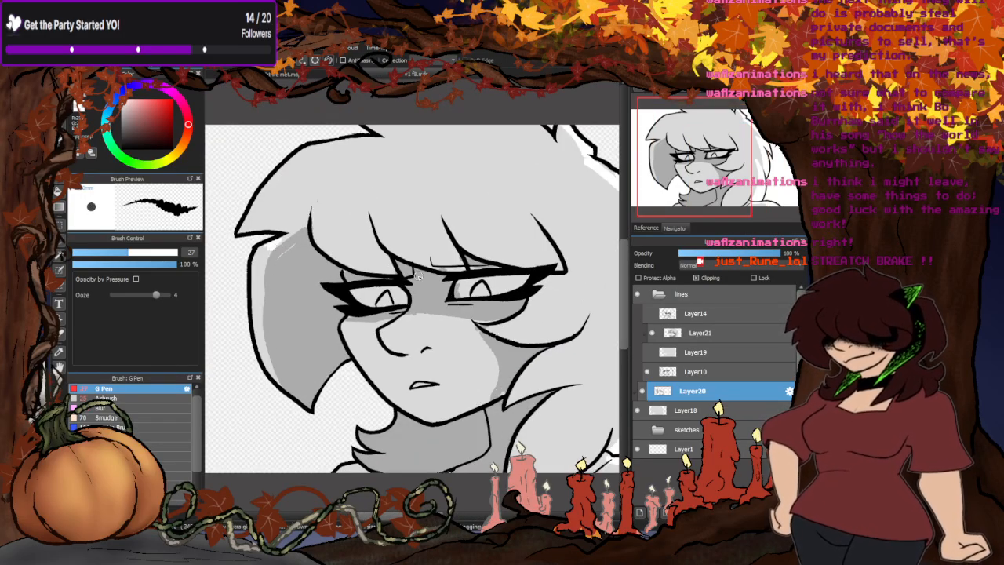
click(648, 353)
click(647, 353)
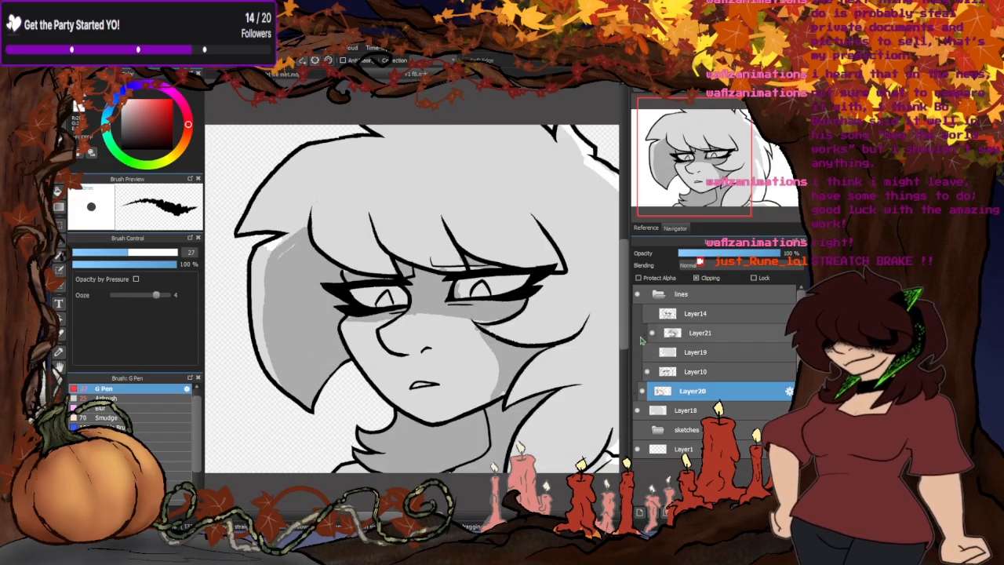
mouse_move(383, 140)
mouse_down()
mouse_move(328, 153)
mouse_move(278, 189)
mouse_move(240, 233)
mouse_up()
mouse_move(285, 189)
mouse_down()
mouse_move(300, 155)
mouse_move(313, 150)
mouse_up()
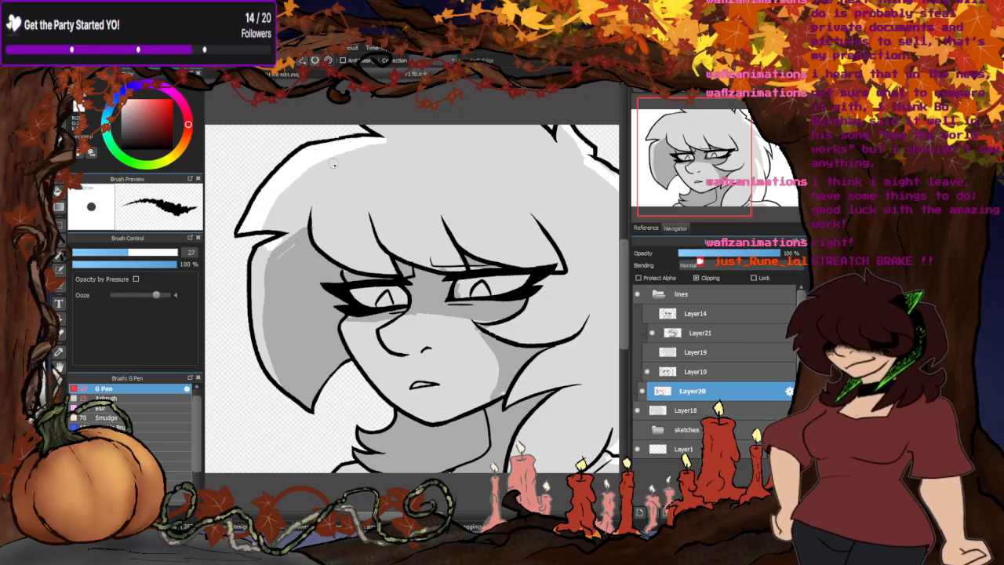
mouse_move(259, 248)
mouse_down()
mouse_move(258, 311)
mouse_move(278, 390)
mouse_up()
scroll(366, 257, down, 5)
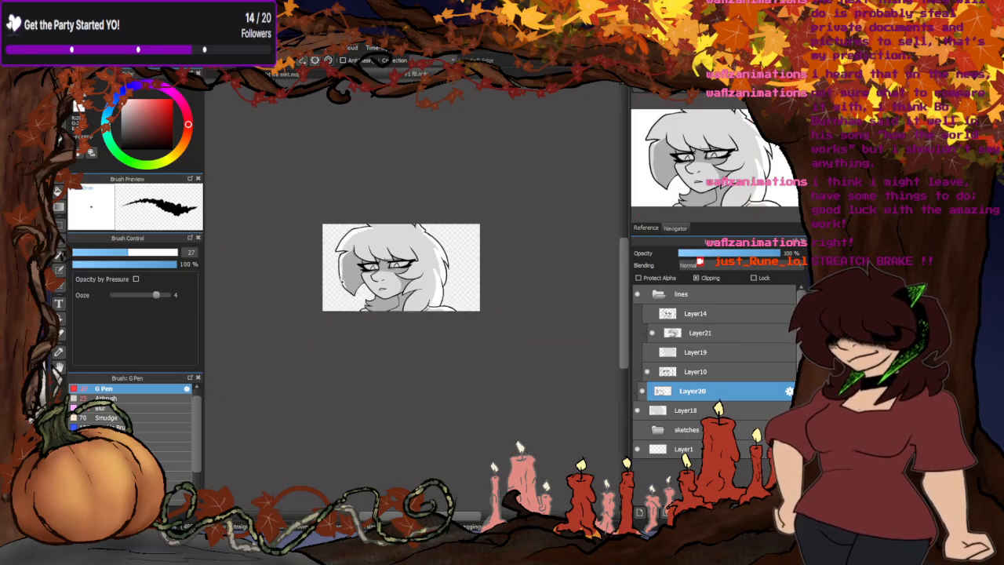
- Paint the whites of both eyes white with the G Pen
scroll(399, 252, up, 3)
scroll(398, 252, up, 2)
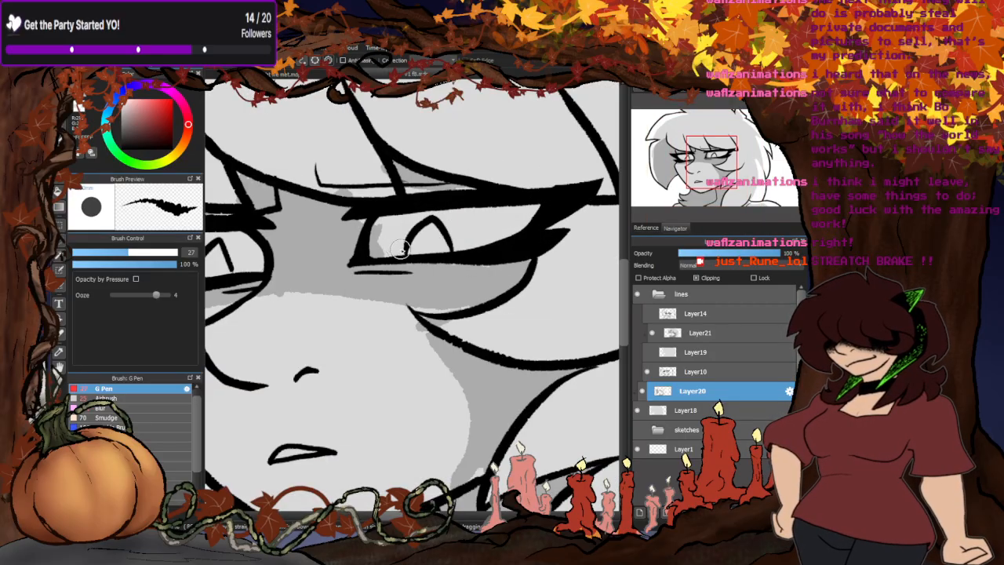
mouse_move(502, 235)
mouse_down()
mouse_move(378, 243)
mouse_move(434, 236)
mouse_move(357, 229)
mouse_move(336, 239)
mouse_up()
scroll(428, 251, down, 4)
scroll(371, 242, up, 4)
scroll(364, 290, down, 5)
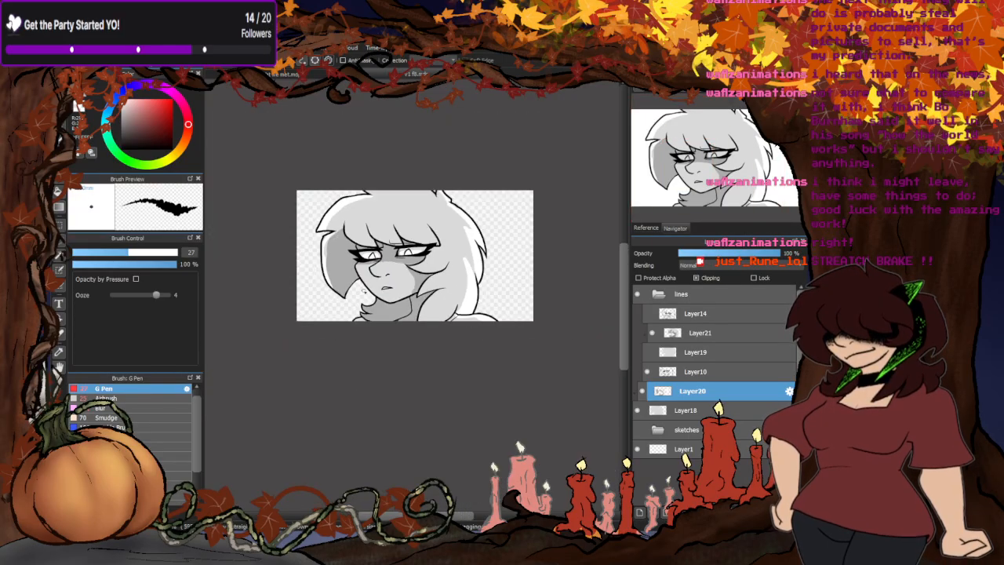
scroll(386, 274, up, 1)
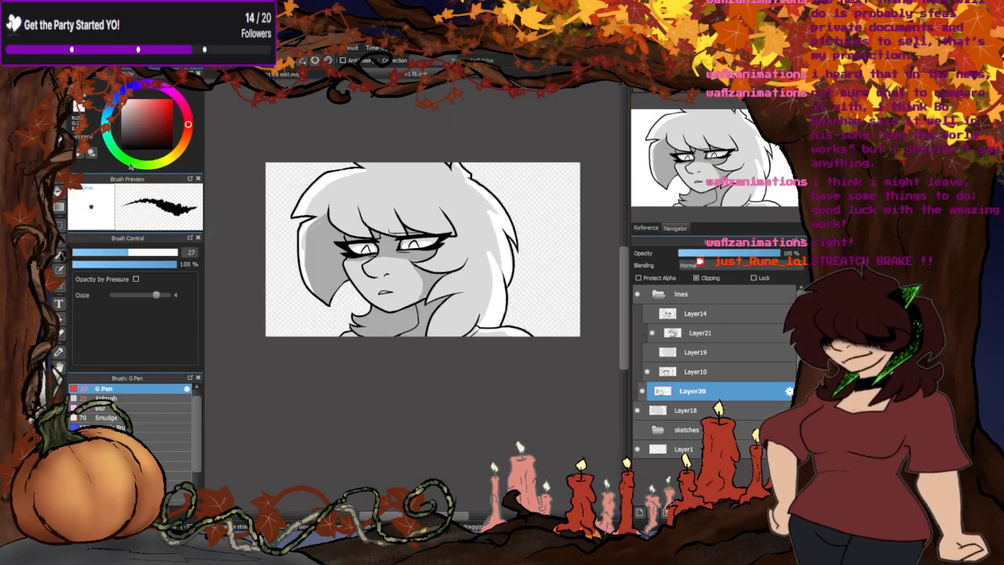
- Soften the shadow and highlight edges across the character with the Blur brush at size 231
click(100, 408)
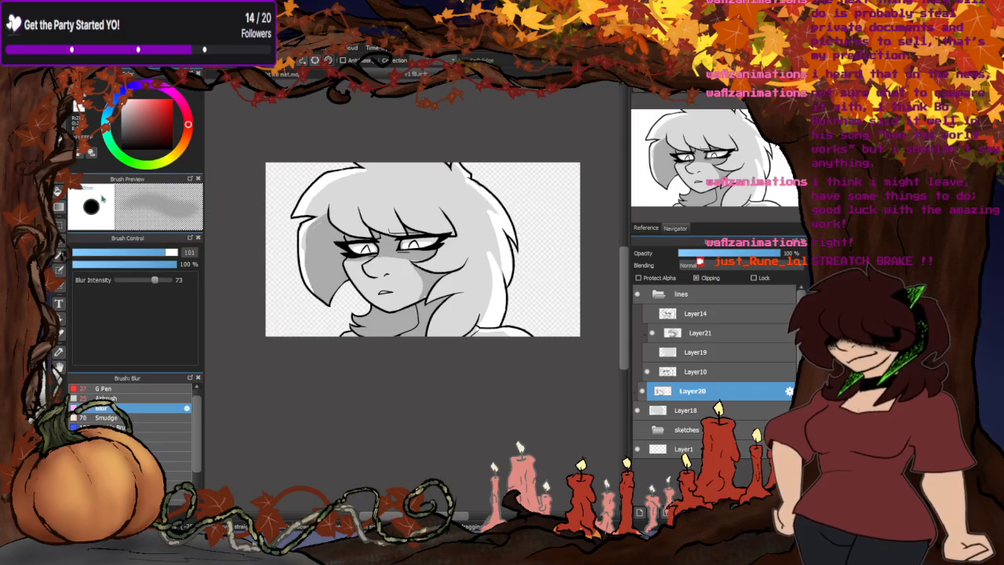
drag(170, 252, 177, 253)
mouse_move(471, 333)
mouse_down()
mouse_move(494, 289)
mouse_move(487, 236)
mouse_move(501, 257)
mouse_move(486, 228)
mouse_move(496, 254)
mouse_up()
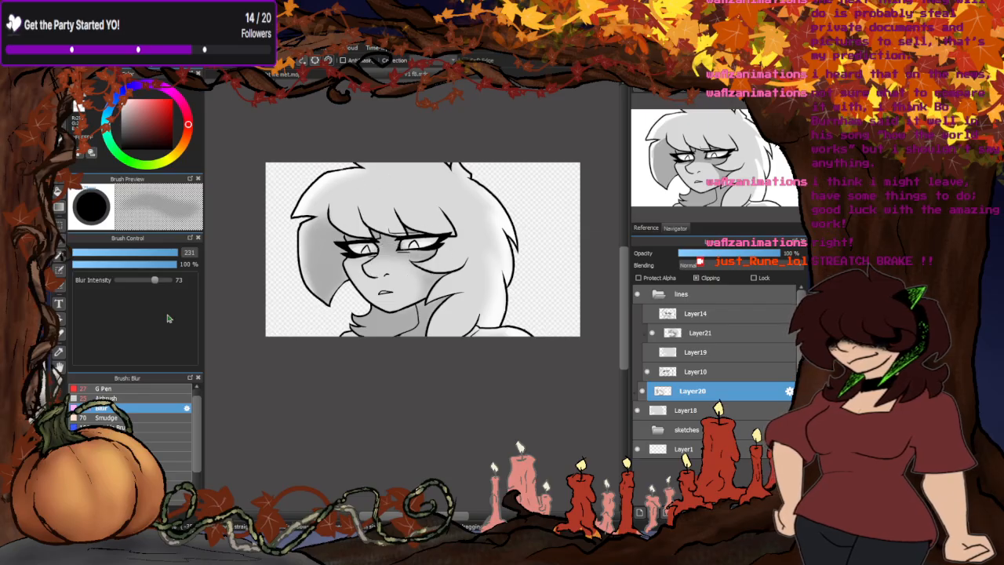
- Airbrush soft lighter tones on the neck tuft and the side hair lock at size 125 and 19% opacity
click(118, 398)
click(174, 252)
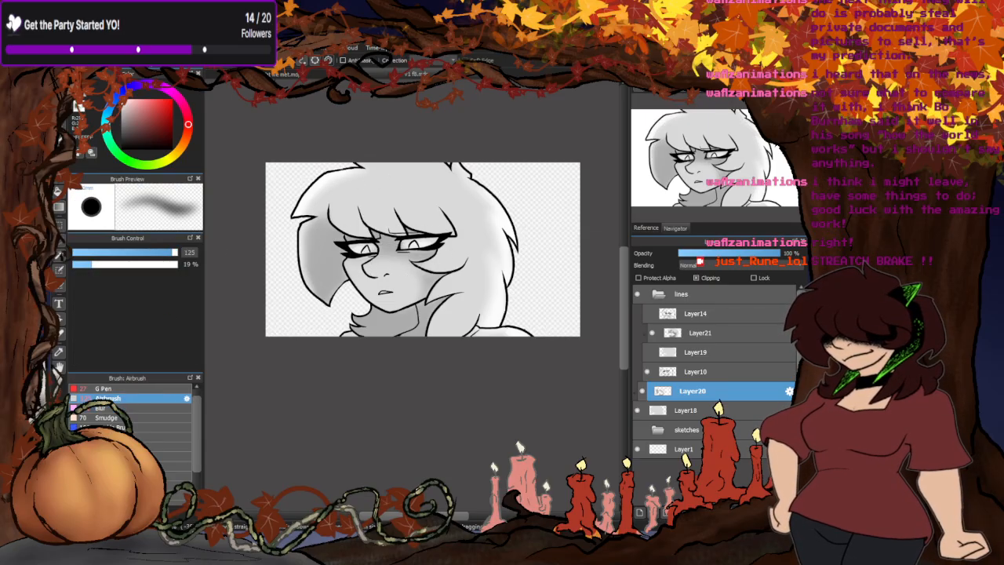
scroll(363, 325, up, 5)
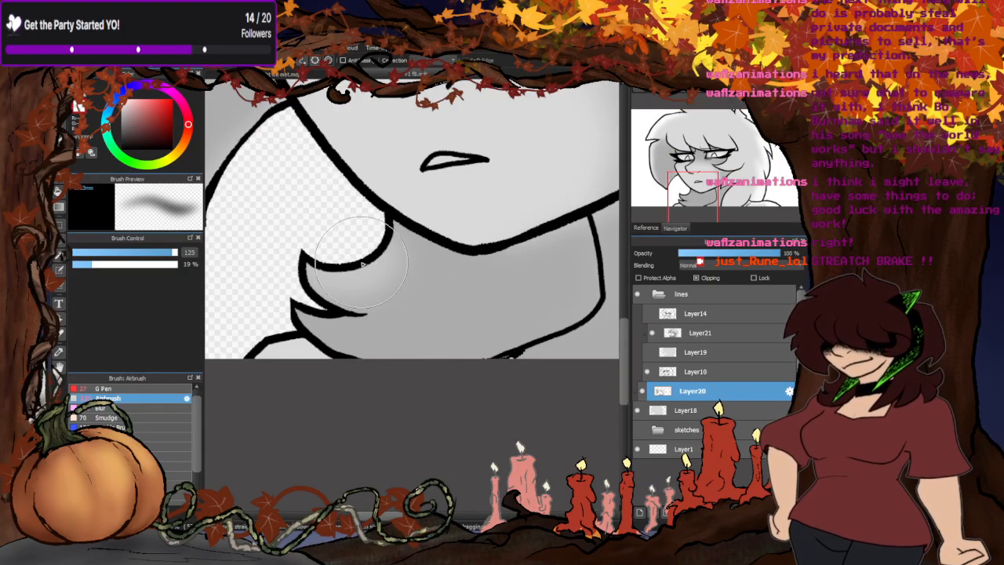
scroll(361, 329, down, 4)
scroll(356, 335, up, 2)
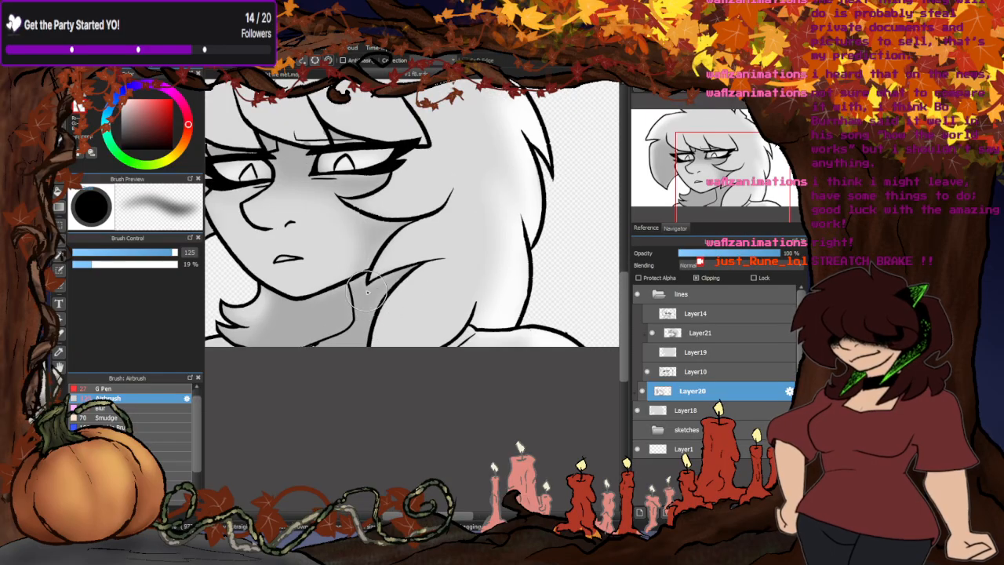
scroll(357, 334, down, 3)
scroll(357, 334, up, 4)
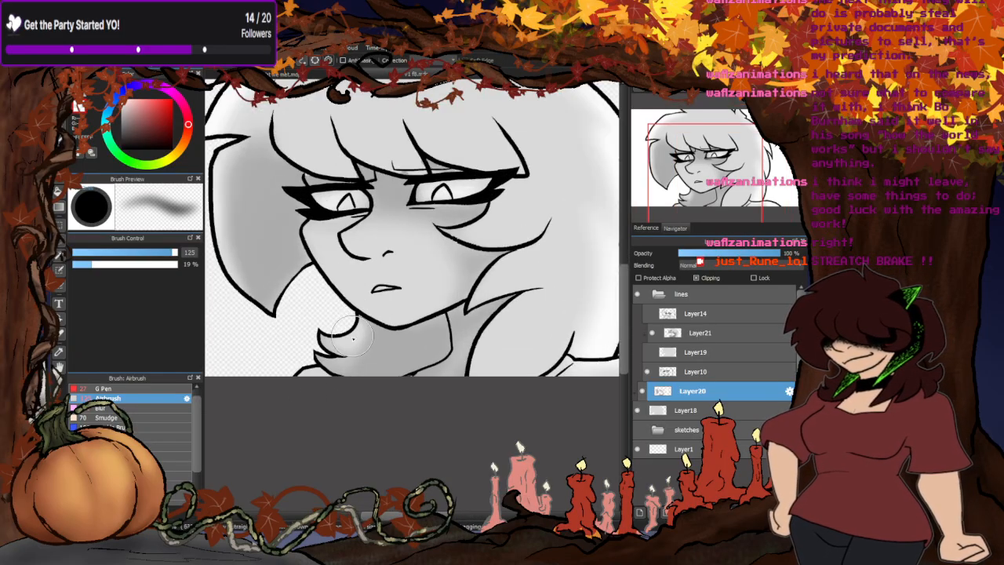
scroll(403, 309, down, 3)
scroll(376, 314, up, 2)
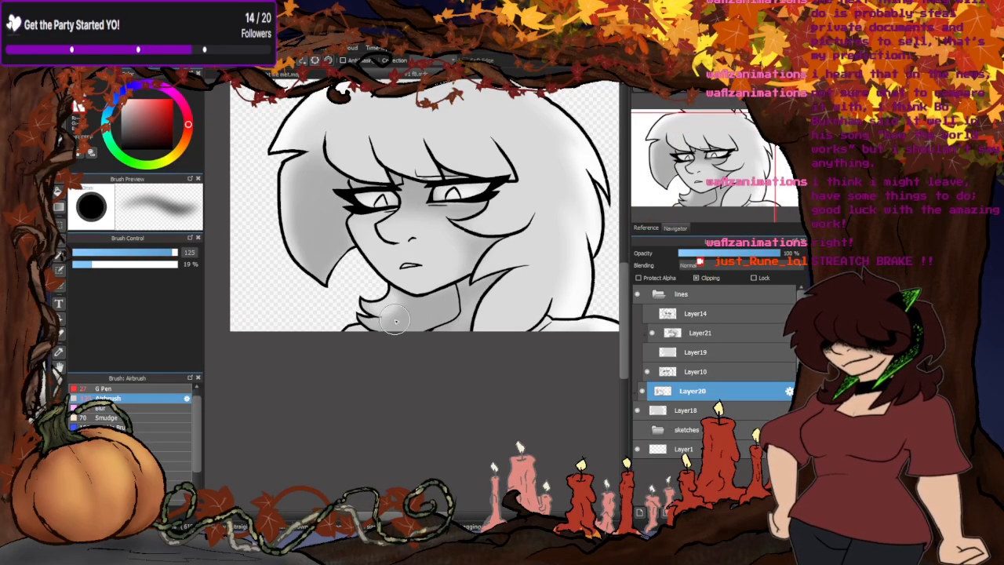
scroll(360, 313, down, 3)
scroll(309, 377, up, 2)
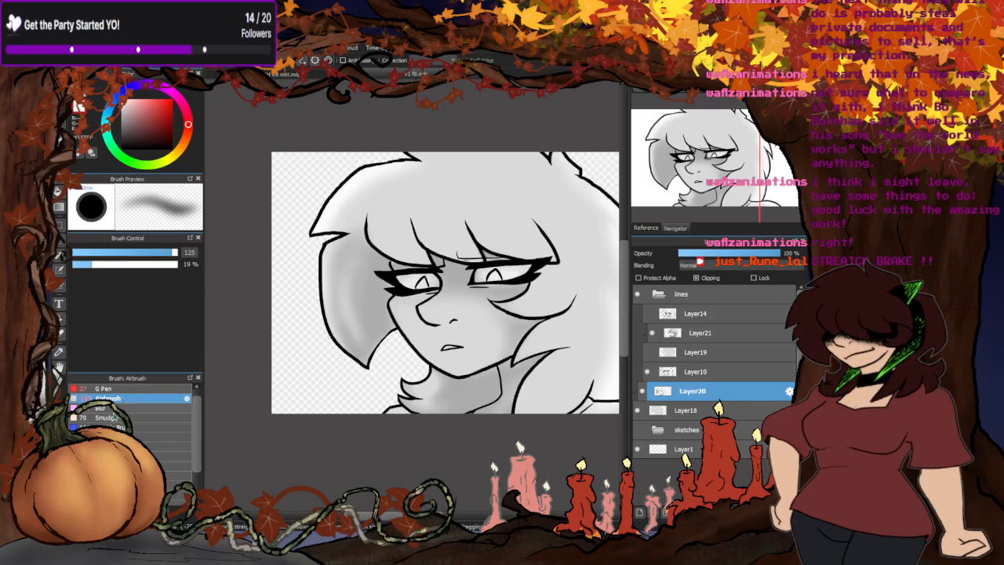
- Blend the airbrushed areas of the side lock, neck and back hair with the Blur brush at size 231
click(102, 408)
drag(351, 320, 339, 271)
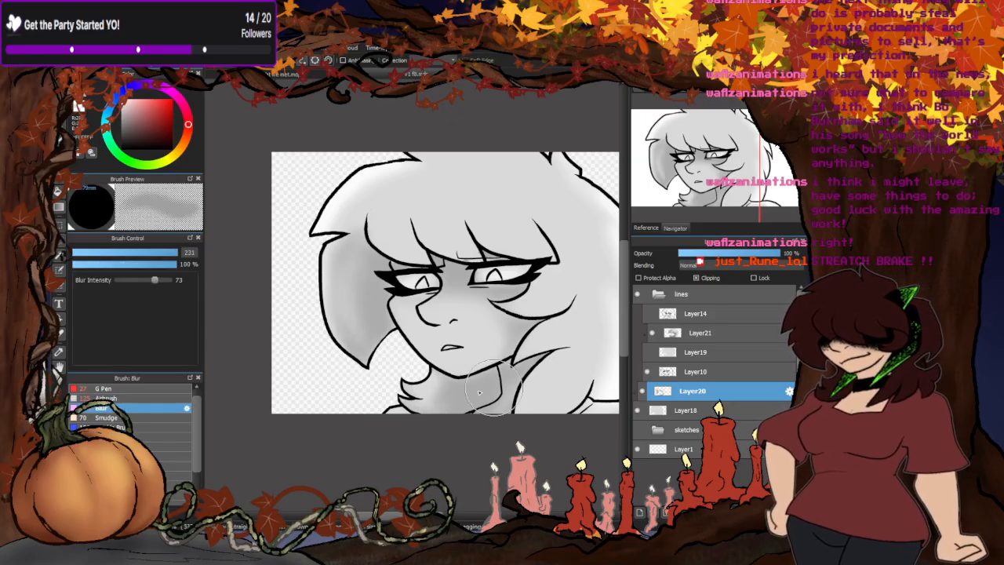
scroll(295, 321, down, 2)
scroll(442, 322, up, 2)
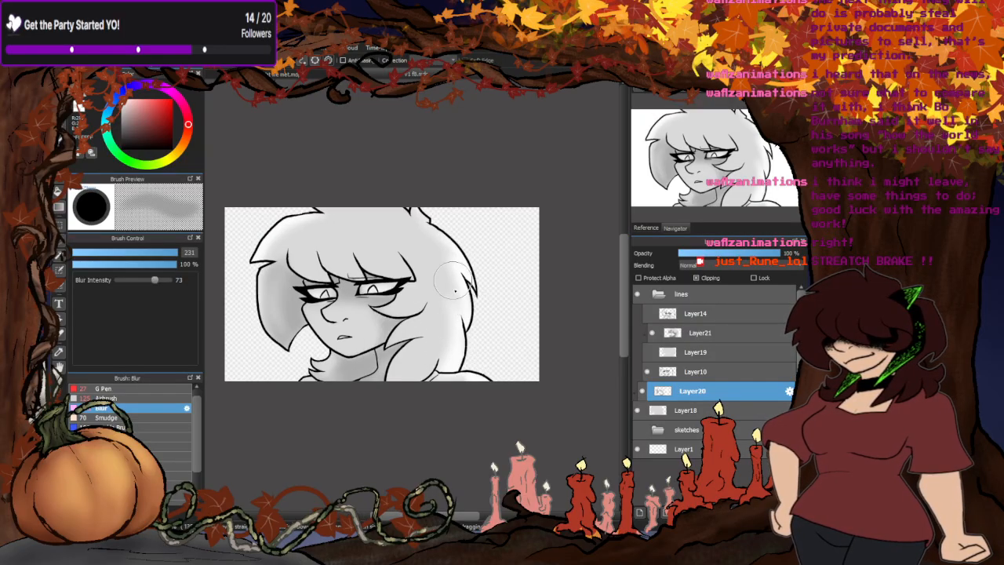
- Show Layer14 and Layer19 briefly to compare their shading with the current drawing, and hide them again
scroll(601, 334, down, 1)
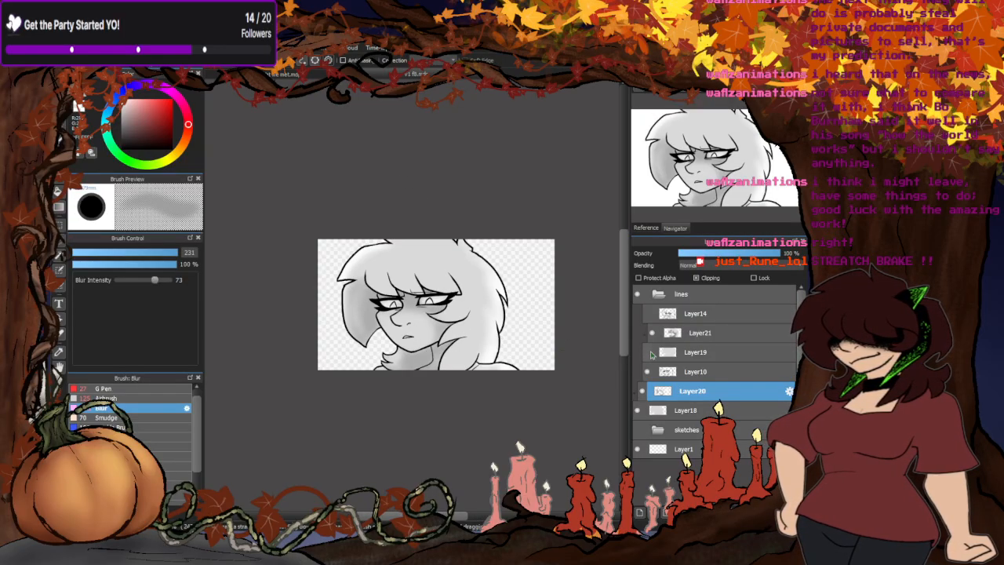
click(647, 314)
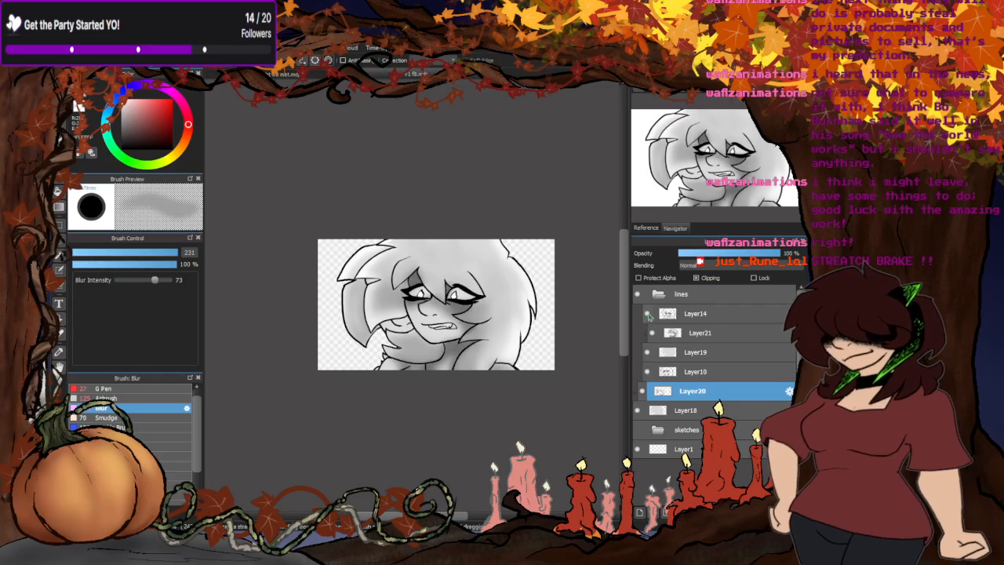
click(647, 314)
click(647, 352)
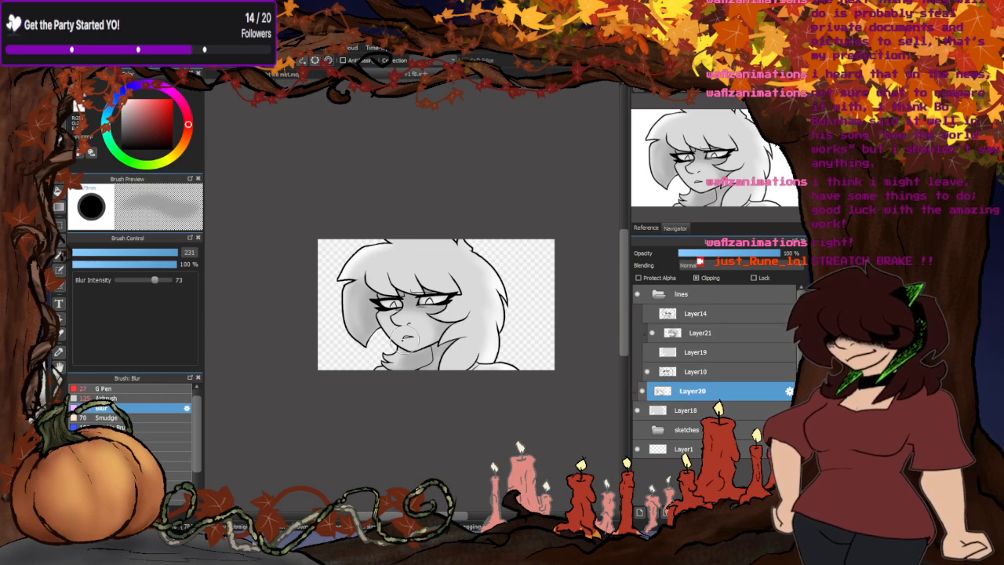
- Paint darker grey shadows with the G Pen at size 27 beneath the bangs and above both eyelids
click(124, 398)
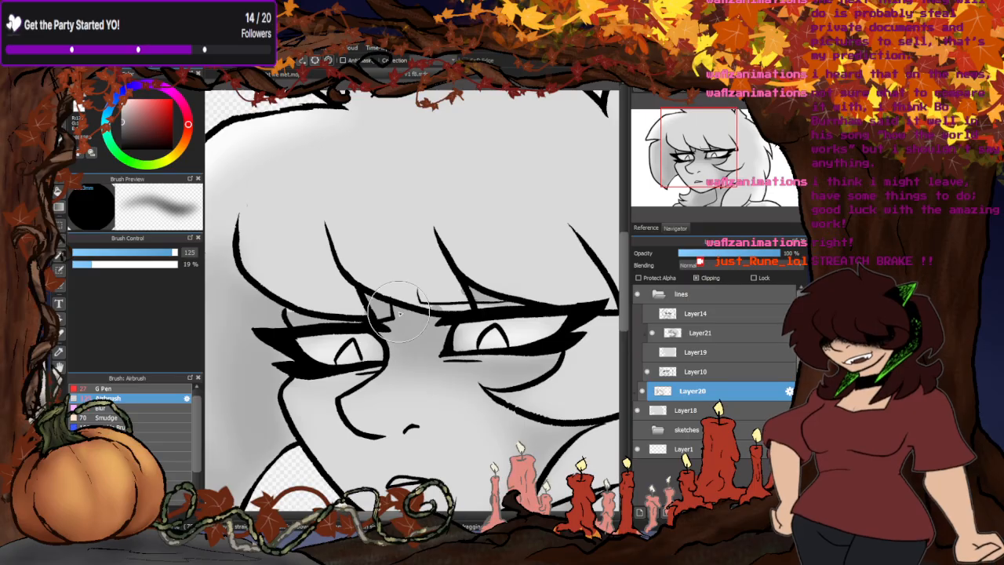
scroll(414, 282, up, 4)
click(105, 389)
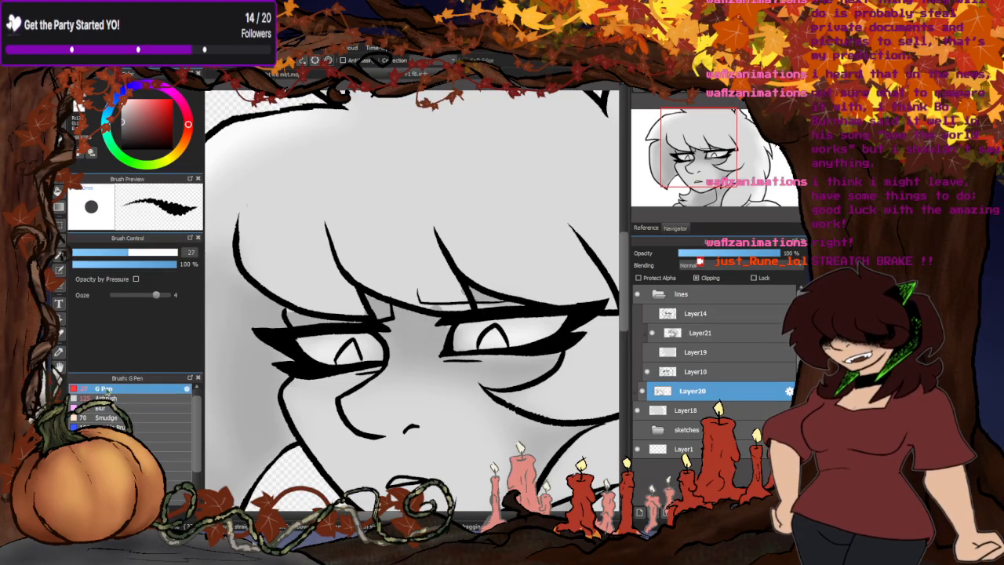
scroll(376, 309, up, 3)
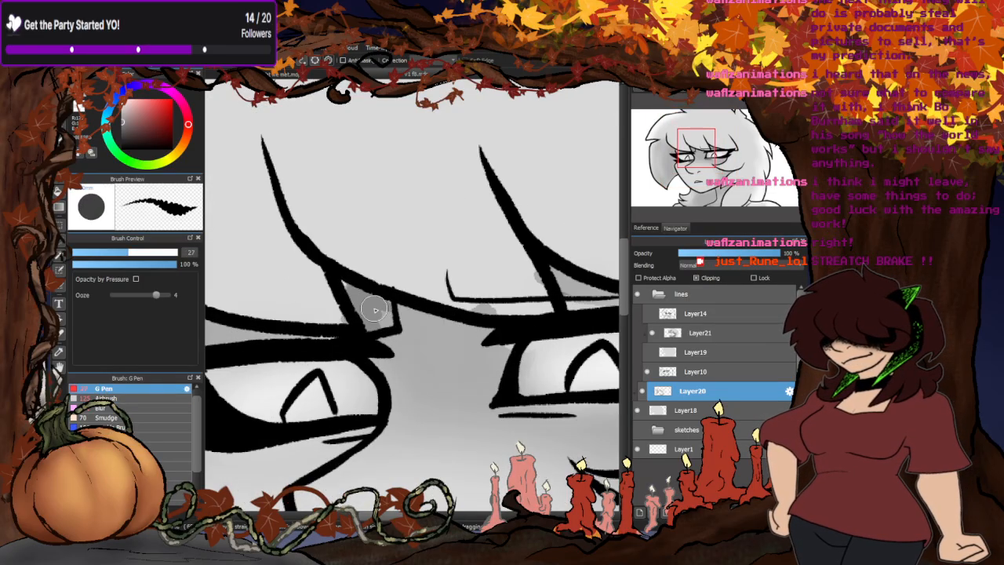
scroll(424, 313, down, 4)
scroll(434, 291, up, 4)
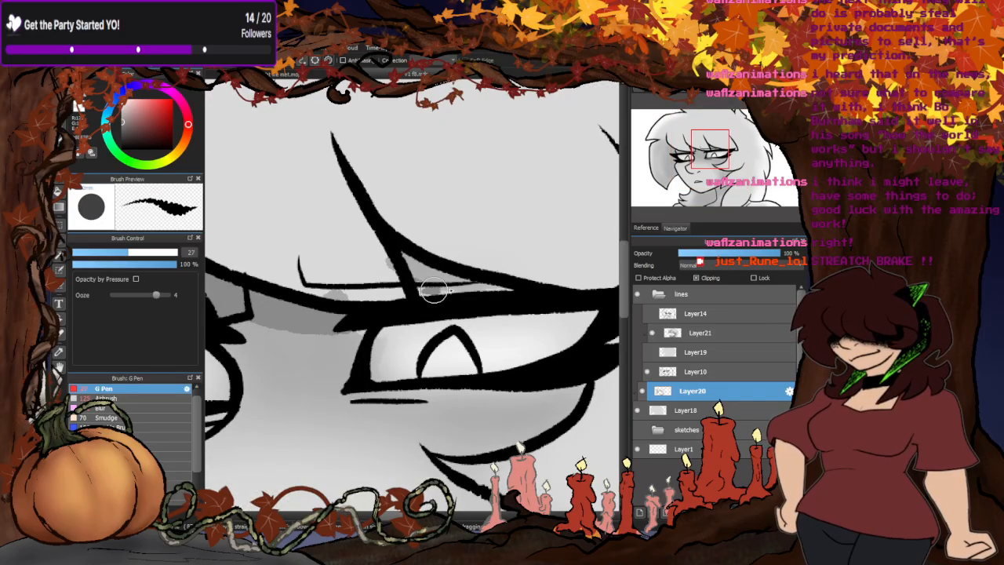
scroll(411, 292, down, 4)
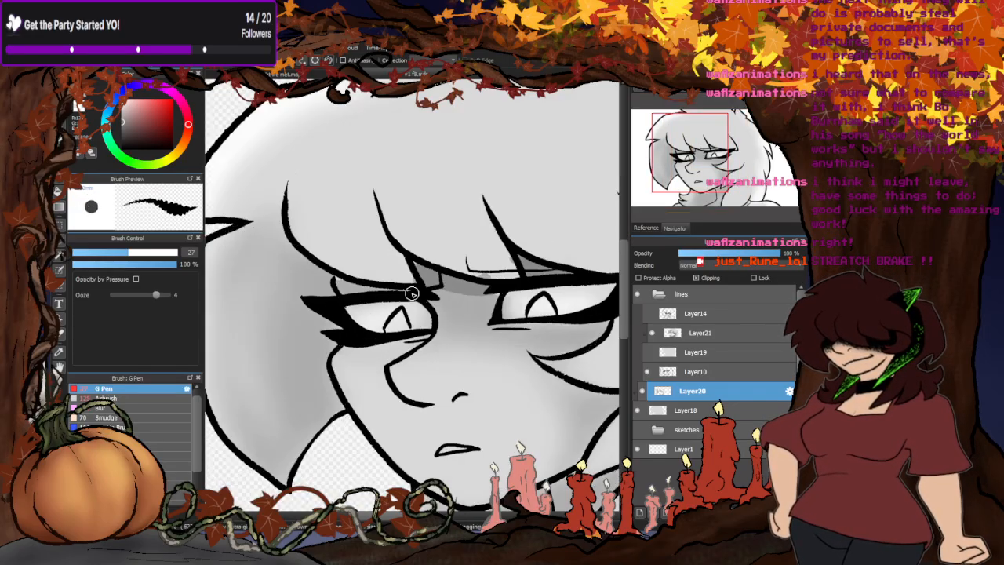
scroll(412, 293, up, 4)
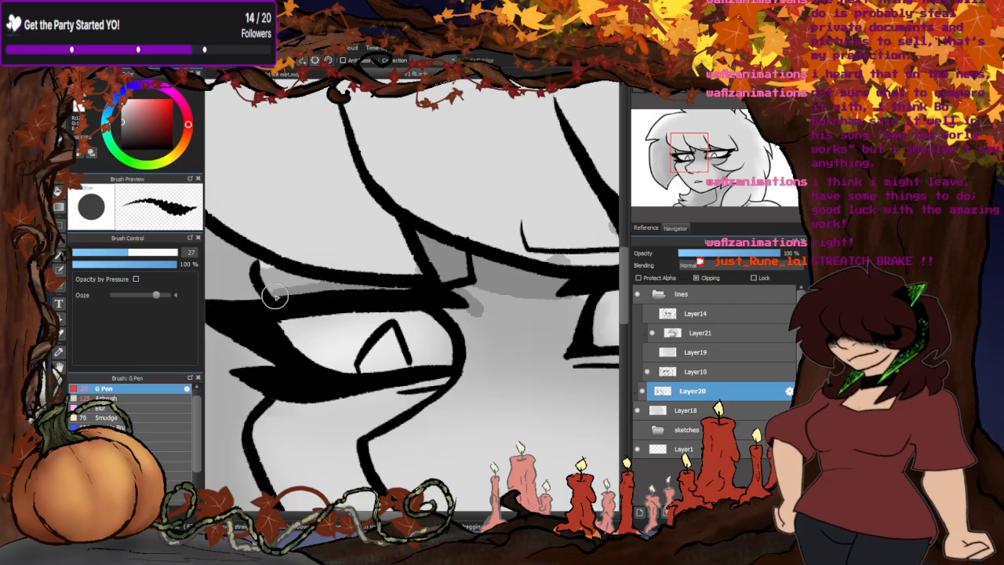
scroll(291, 280, down, 4)
scroll(305, 290, up, 4)
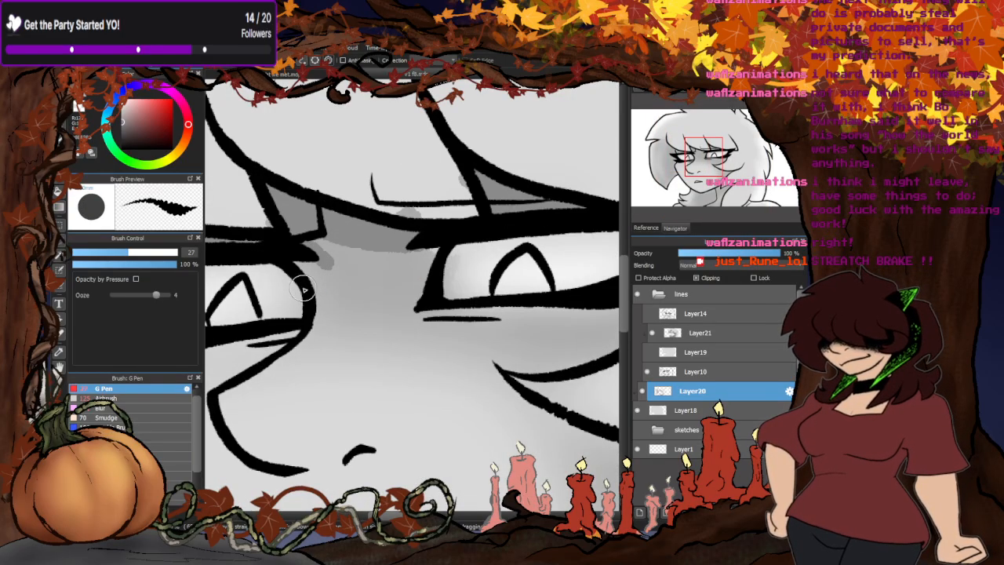
- Fill the area between the eyes and across the nose bridge with darker grey using the G Pen at size 27
mouse_move(304, 290)
mouse_down()
mouse_move(298, 259)
mouse_move(322, 311)
mouse_move(354, 277)
mouse_move(429, 303)
mouse_move(433, 257)
mouse_move(334, 278)
mouse_up()
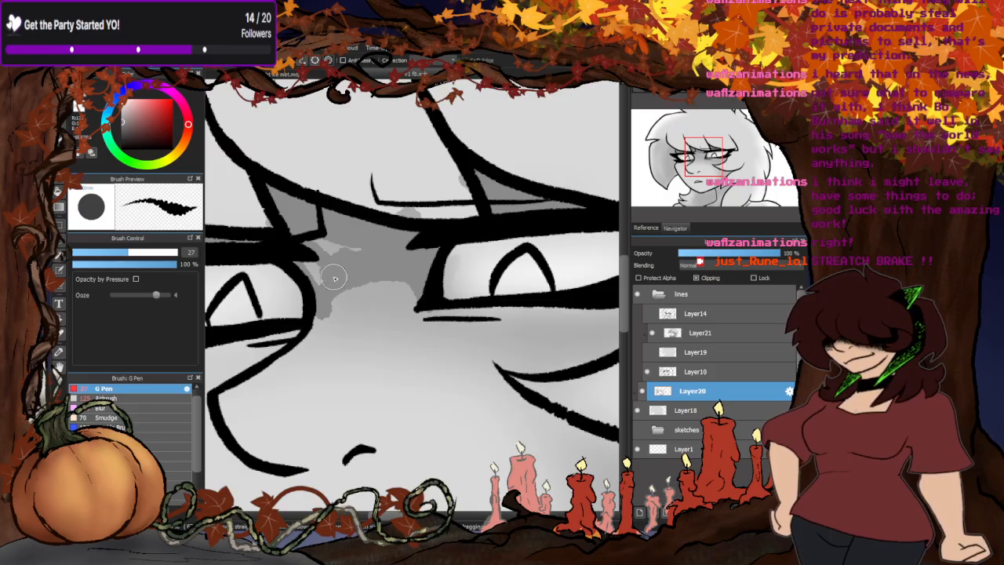
scroll(337, 274, down, 4)
scroll(424, 270, up, 4)
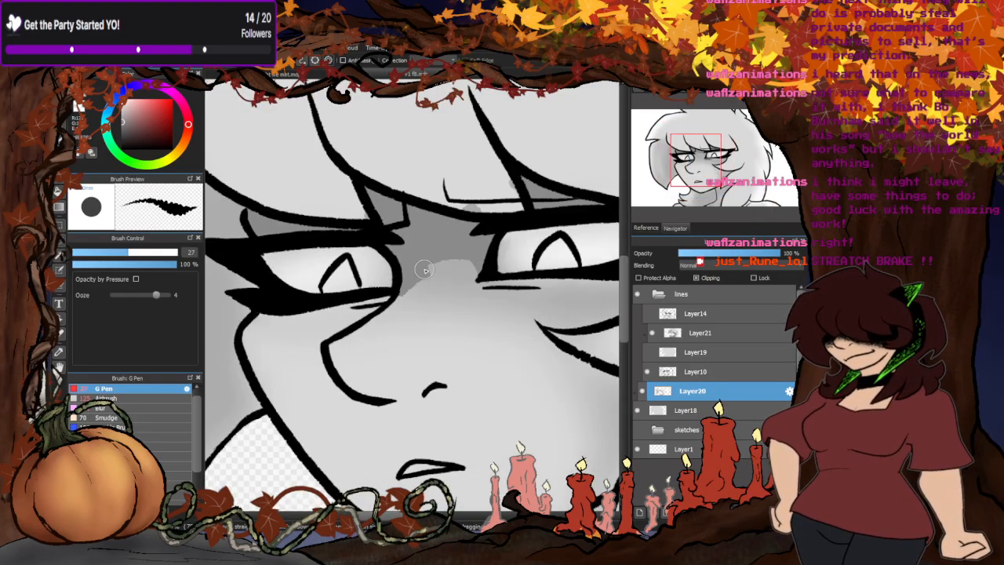
drag(424, 269, 474, 278)
- Paint dark grey shadows under both eyes and tidy the shadow's edge beside the nose bridge with the G Pen
scroll(343, 327, down, 4)
scroll(493, 300, up, 4)
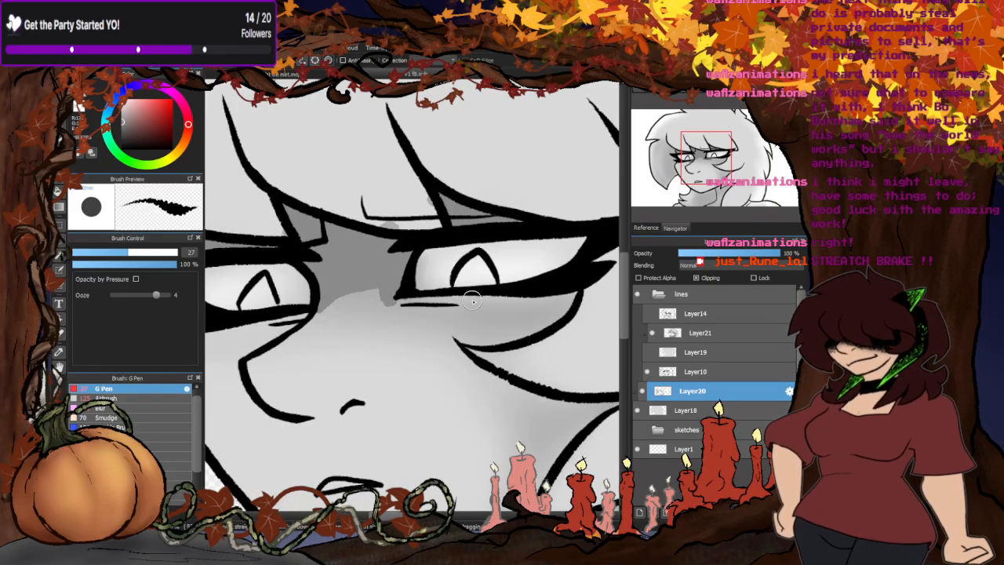
mouse_move(396, 294)
mouse_down()
mouse_move(576, 298)
mouse_move(558, 293)
mouse_up()
scroll(558, 292, down, 3)
scroll(361, 309, up, 3)
drag(396, 306, 267, 320)
scroll(266, 320, down, 3)
scroll(454, 282, up, 3)
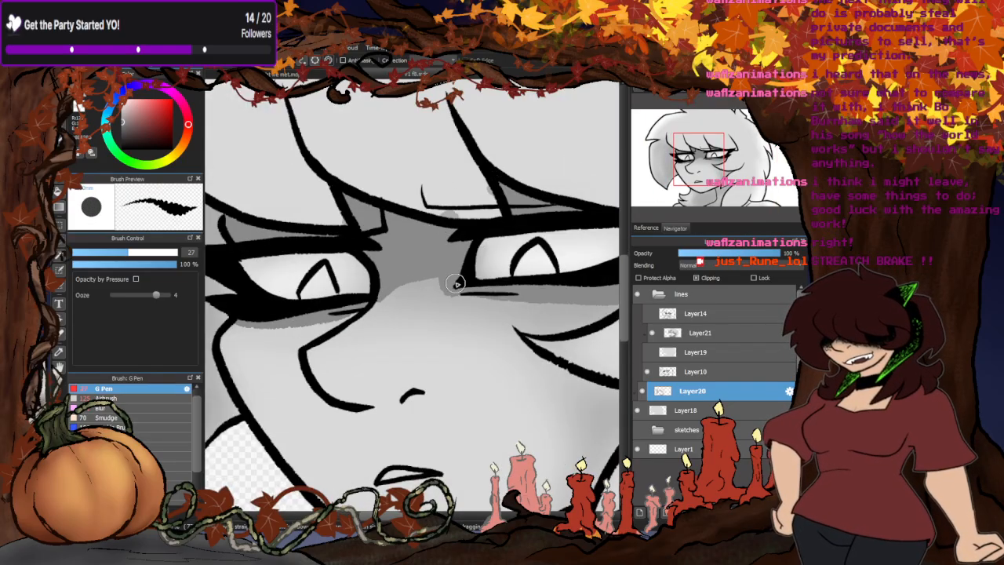
drag(455, 286, 423, 274)
scroll(423, 274, down, 4)
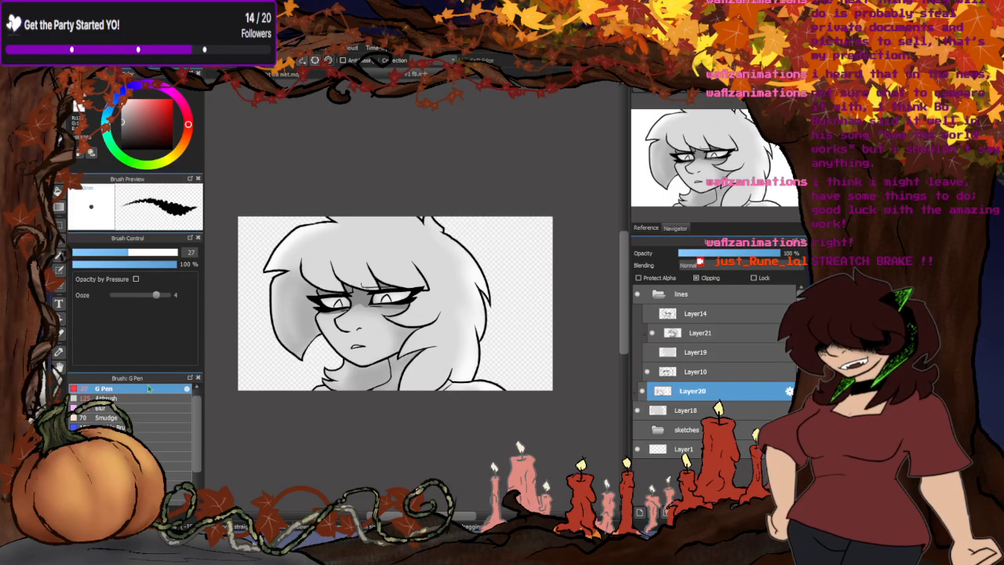
- Soften the shadows between and under the eyes with the Blur brush at size 114
click(110, 408)
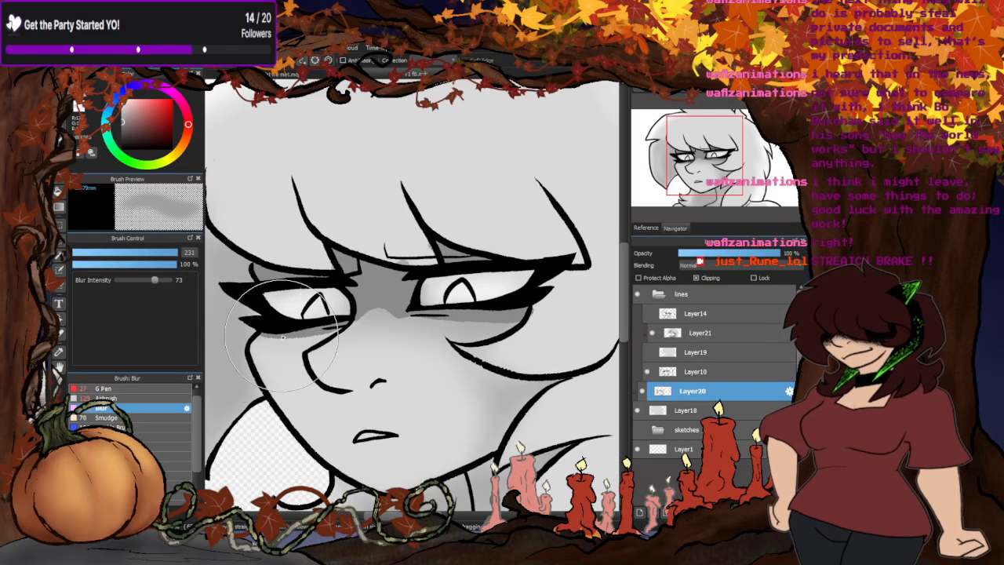
scroll(349, 301, up, 3)
click(146, 252)
scroll(396, 271, up, 1)
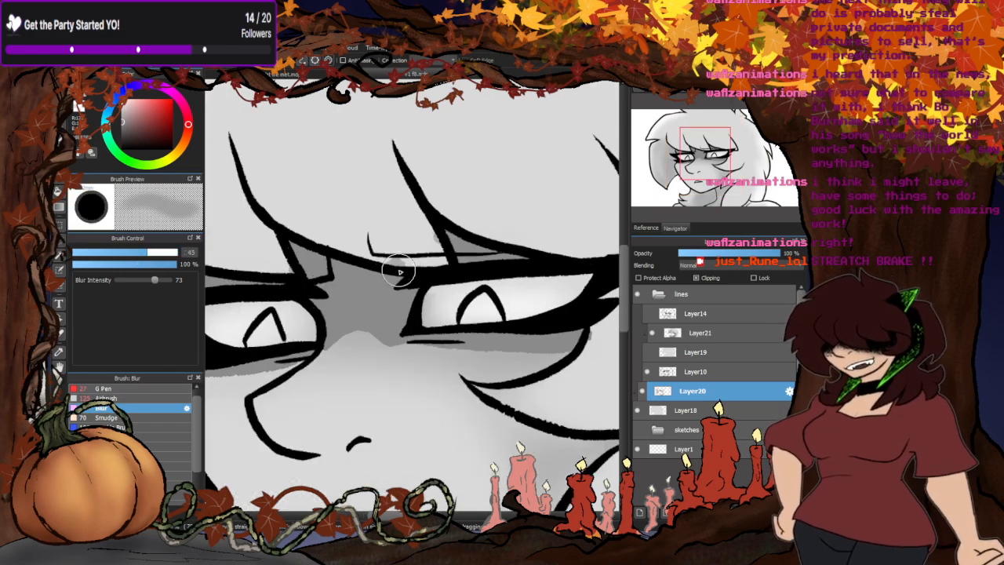
click(168, 253)
mouse_move(363, 318)
mouse_down()
mouse_move(428, 349)
mouse_move(335, 357)
mouse_move(567, 363)
mouse_move(585, 342)
mouse_up()
scroll(583, 343, down, 2)
scroll(515, 325, up, 2)
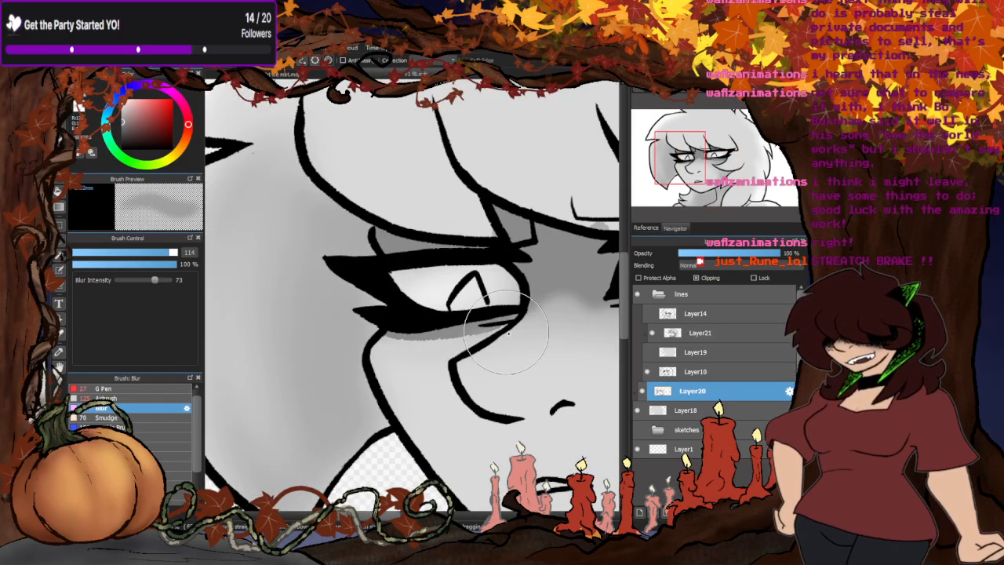
scroll(460, 341, down, 2)
scroll(461, 340, up, 2)
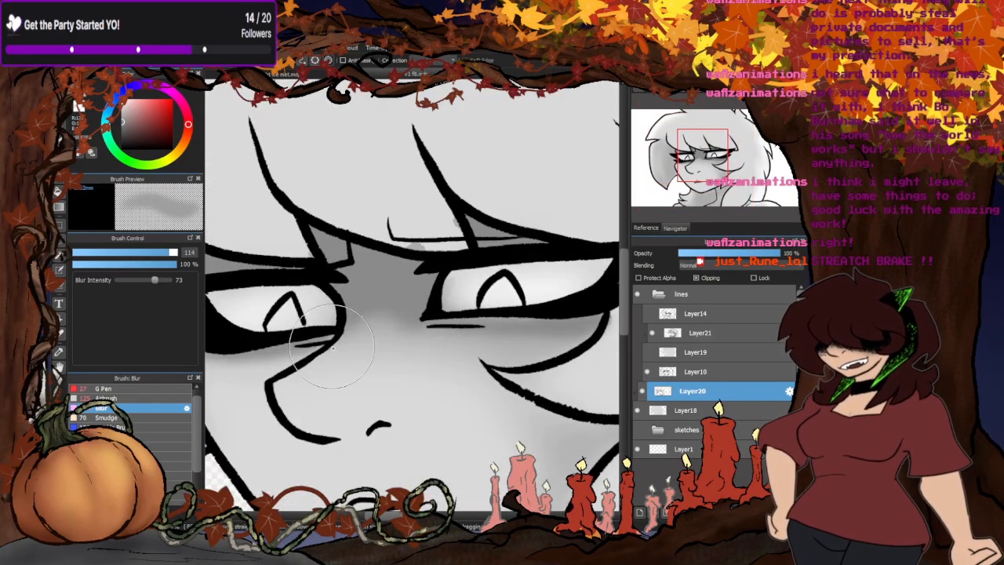
scroll(469, 244, down, 2)
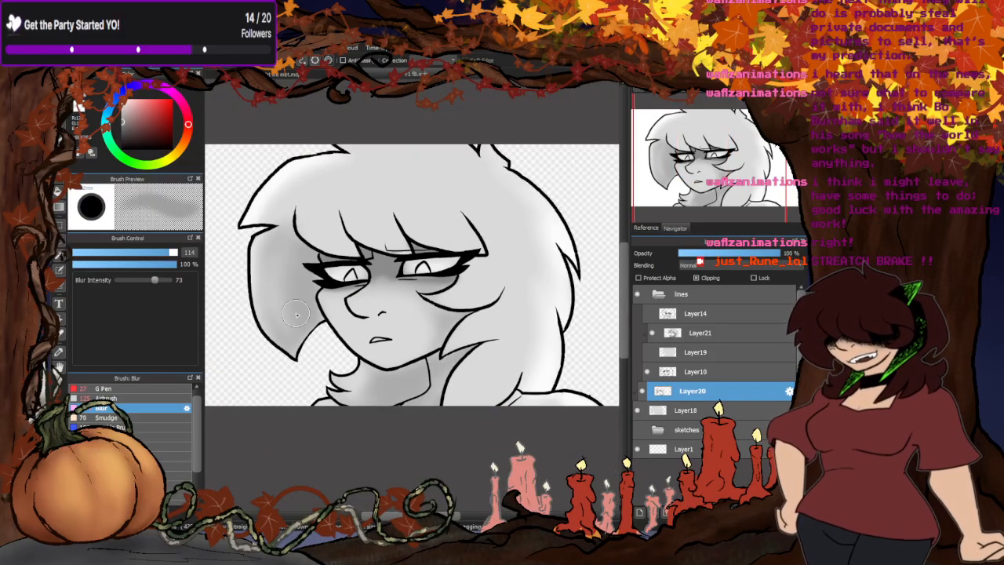
scroll(474, 324, down, 2)
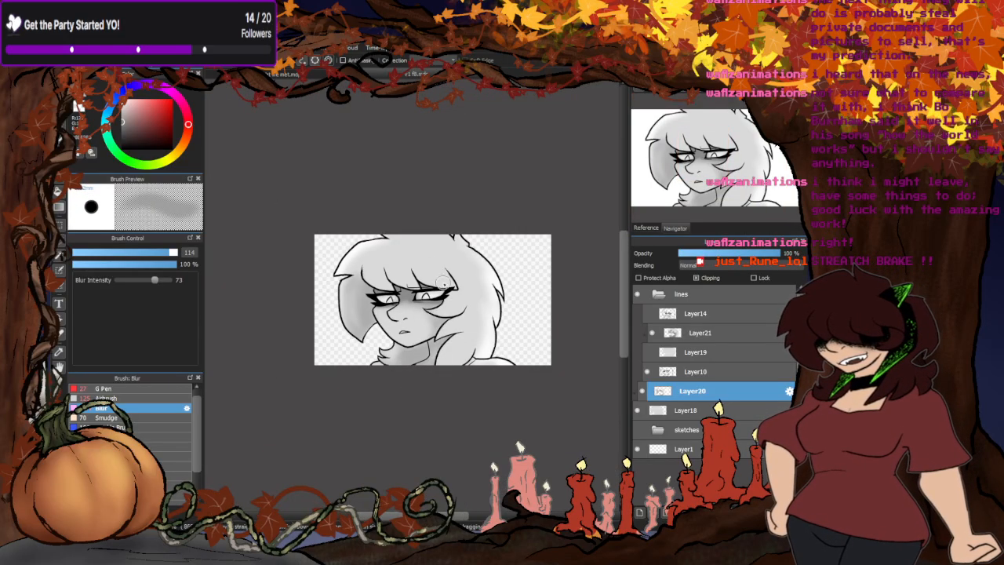
- Airbrush soft grey streaks over the bangs and hair at size 125 and 19% opacity
scroll(415, 306, up, 1)
click(121, 397)
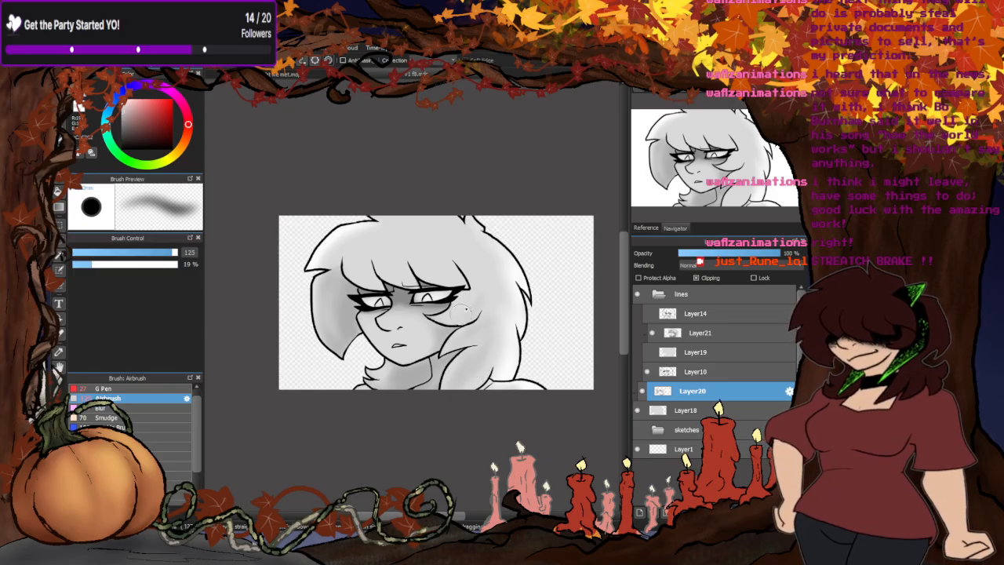
mouse_move(382, 256)
mouse_down()
mouse_move(356, 266)
mouse_move(384, 239)
mouse_move(443, 270)
mouse_up()
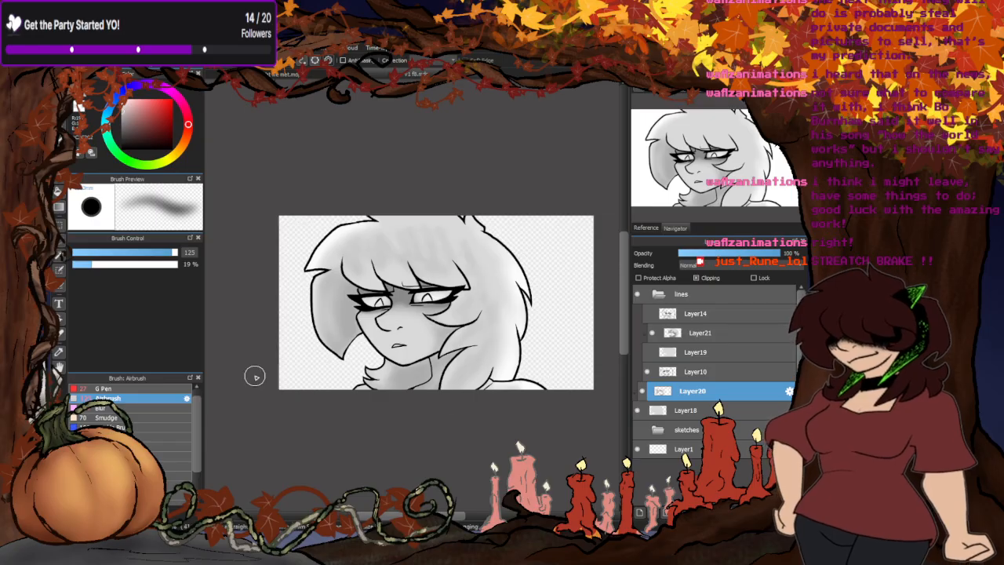
- Blend the airbrushed hair streaks with the Blur brush at size 303
click(102, 407)
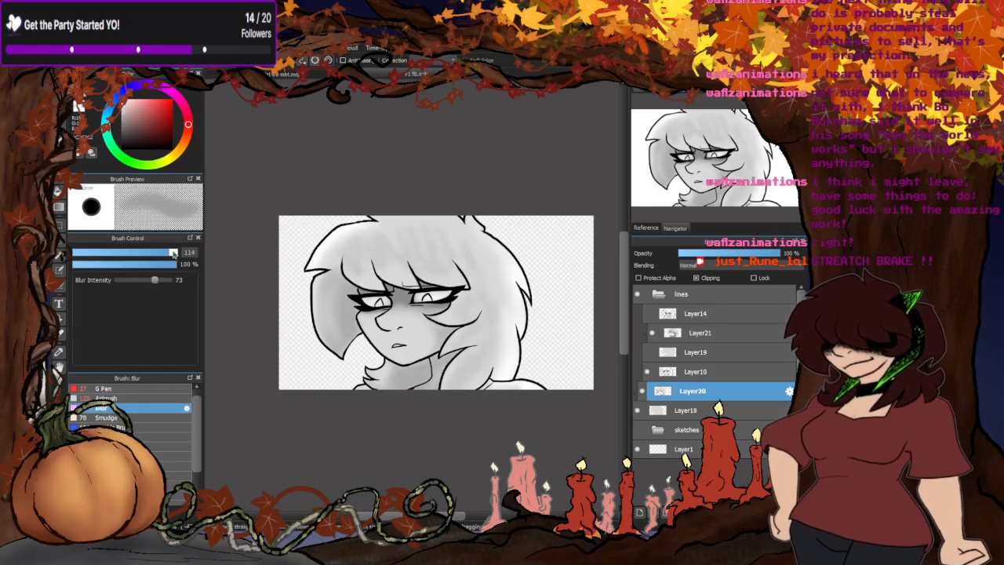
drag(173, 253, 178, 252)
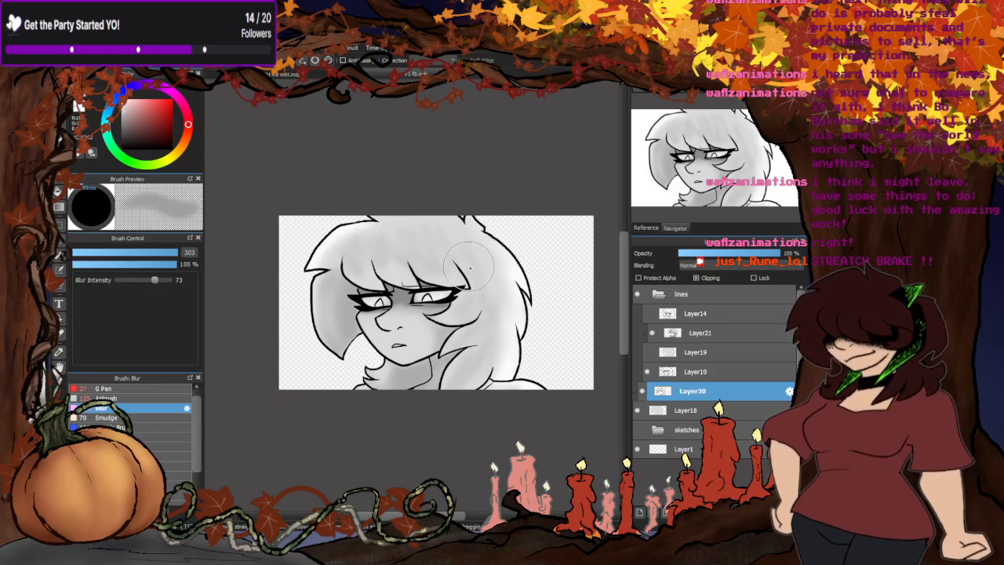
mouse_move(470, 268)
mouse_down()
mouse_move(420, 232)
mouse_move(352, 251)
mouse_move(465, 258)
mouse_move(385, 261)
mouse_move(465, 245)
mouse_move(481, 308)
mouse_move(477, 345)
mouse_move(459, 354)
mouse_move(415, 337)
mouse_move(430, 254)
mouse_move(453, 264)
mouse_move(332, 265)
mouse_move(311, 305)
mouse_move(257, 347)
mouse_up()
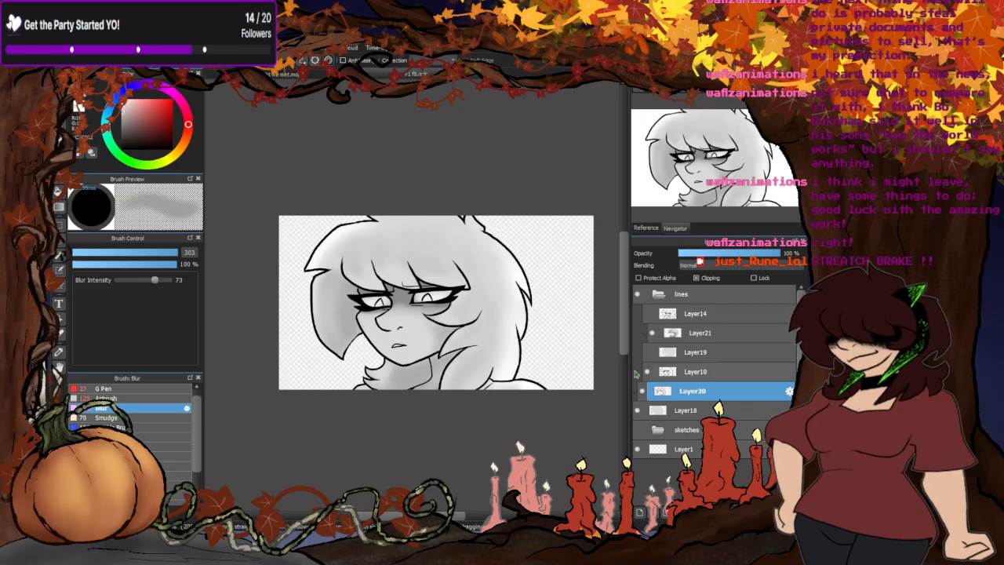
- Compare the shading with the other pose by showing Layer14 and Layer19 in place of Layer10 and Layer18, and restore the current drawing
click(651, 371)
click(647, 352)
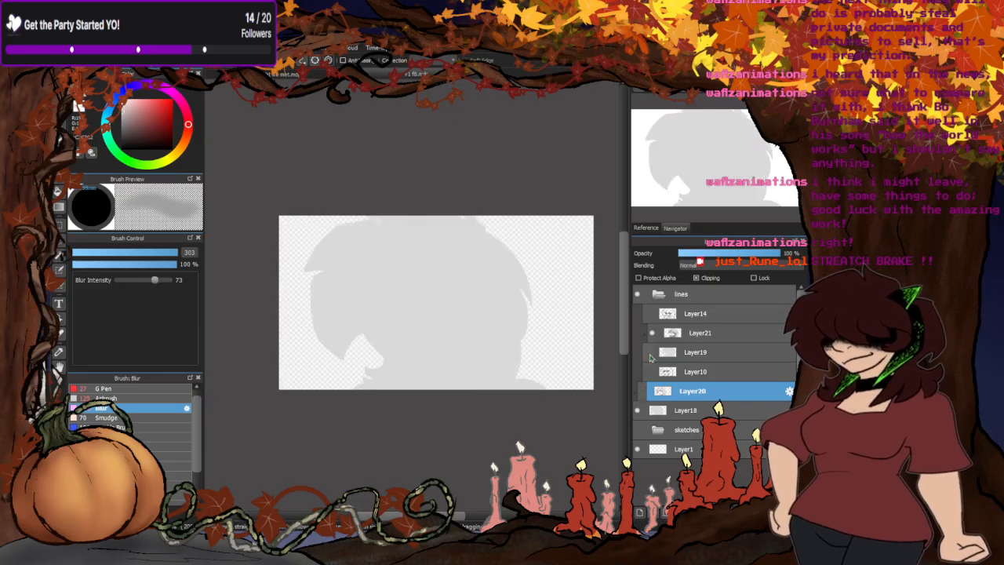
click(647, 313)
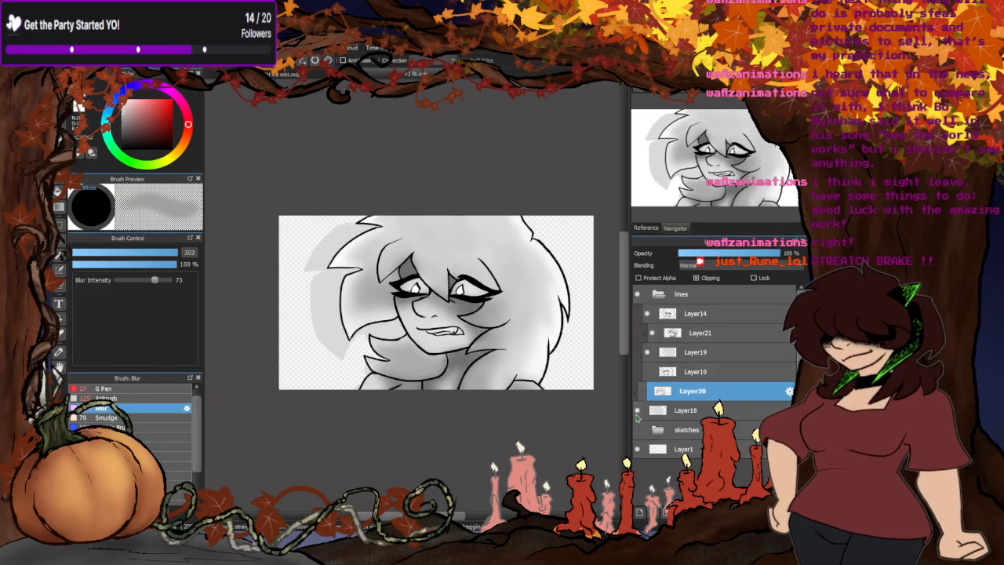
click(642, 391)
click(638, 410)
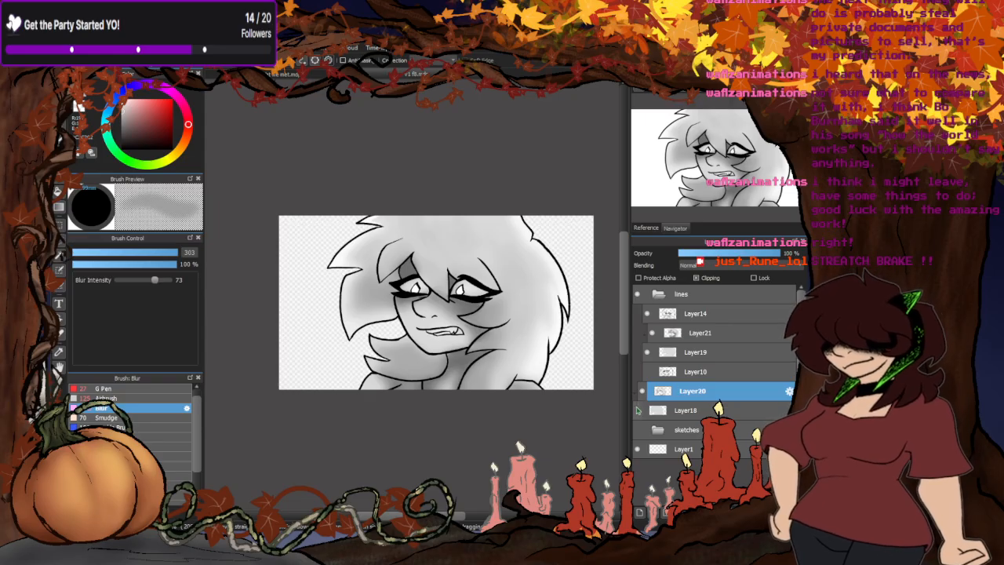
click(650, 350)
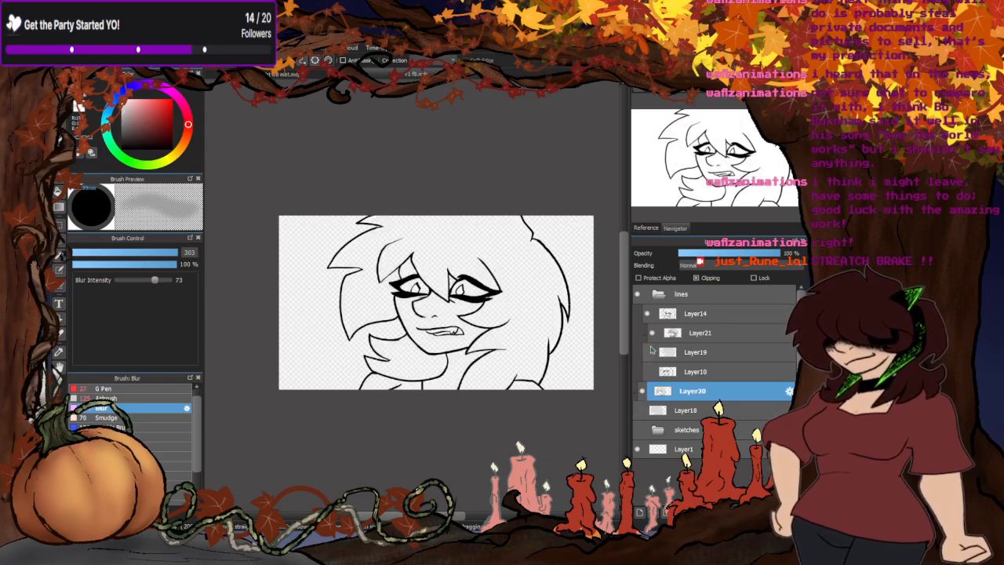
click(647, 314)
click(649, 371)
click(638, 411)
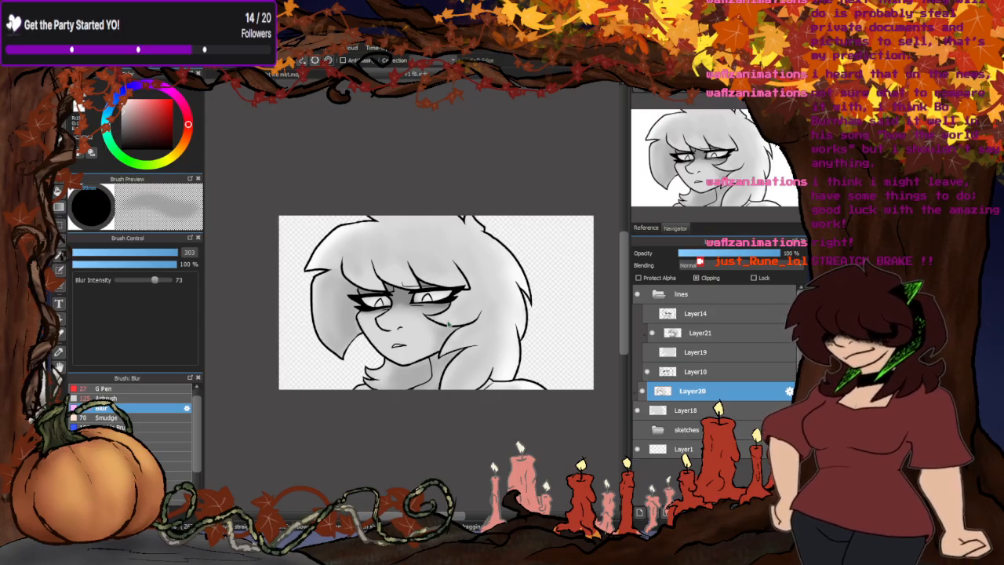
- Hide Layer18 and Layer10, and show Layer19 and Layer14 to display the other pose
click(637, 411)
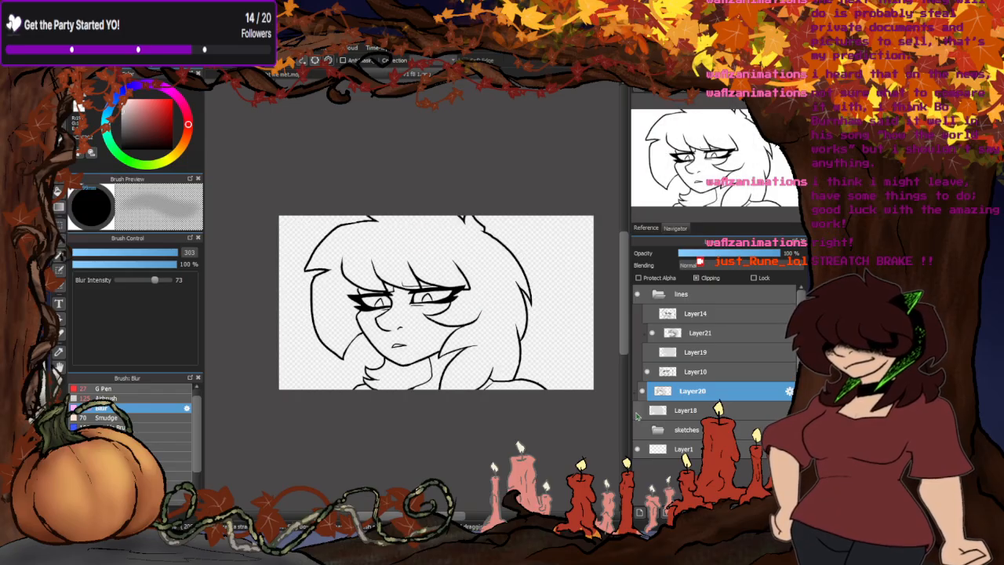
click(646, 373)
click(648, 353)
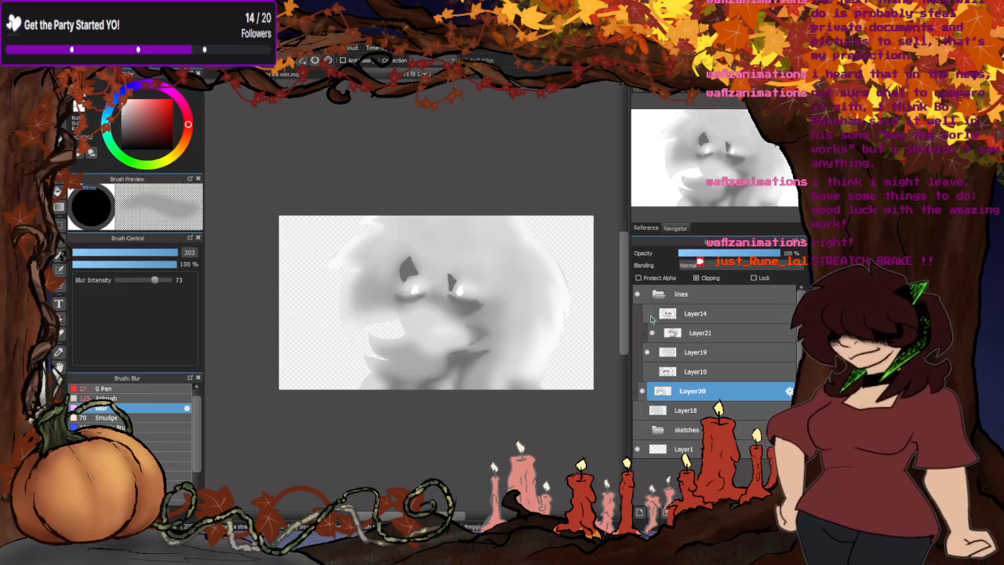
click(648, 315)
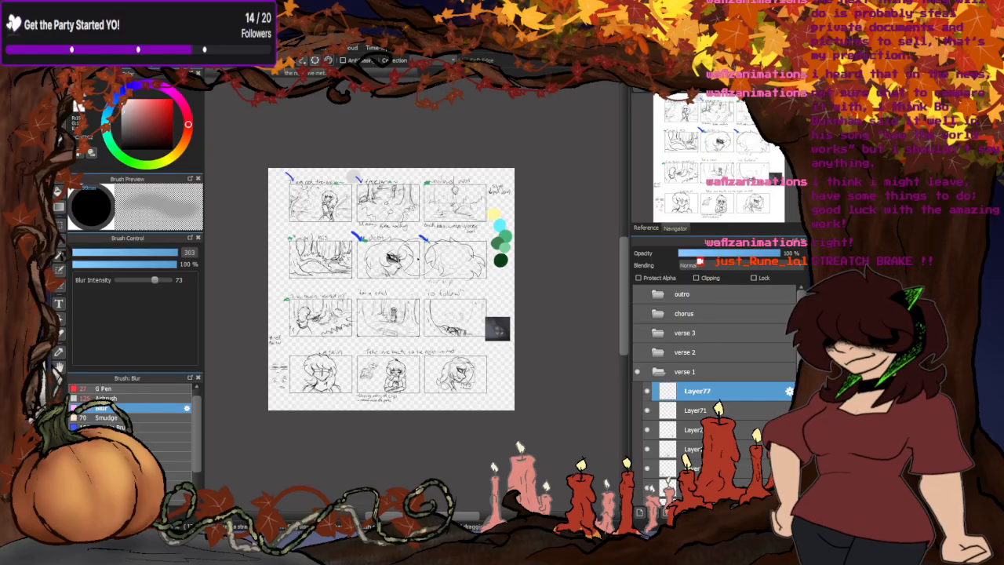
- Mark the eye sketches beside the "again" storyboard panel with blue check marks on Layer77, using the G Pen at size 27
scroll(382, 270, up, 1)
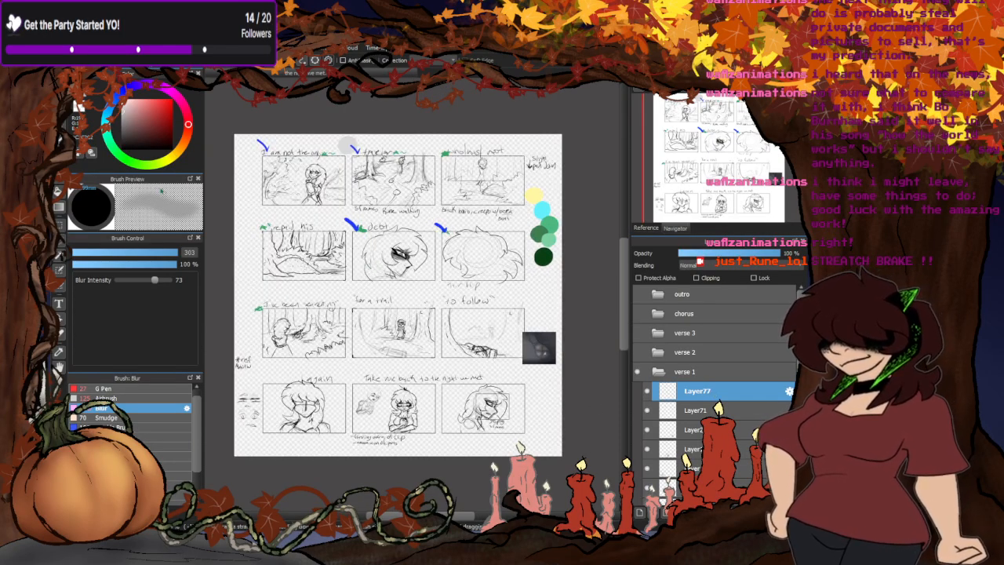
click(134, 86)
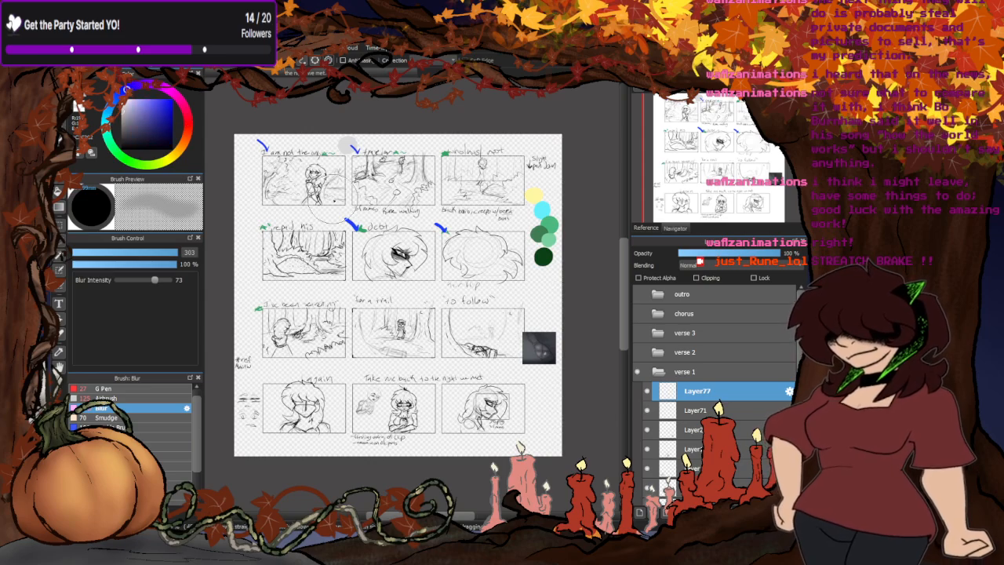
scroll(332, 225, up, 4)
click(108, 389)
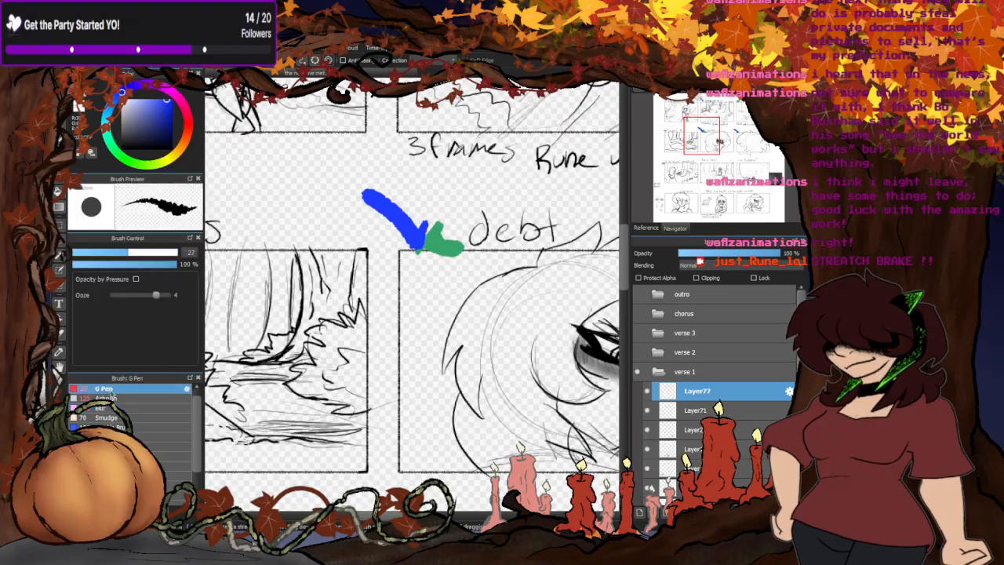
scroll(320, 212, down, 6)
scroll(272, 341, up, 4)
scroll(272, 342, up, 2)
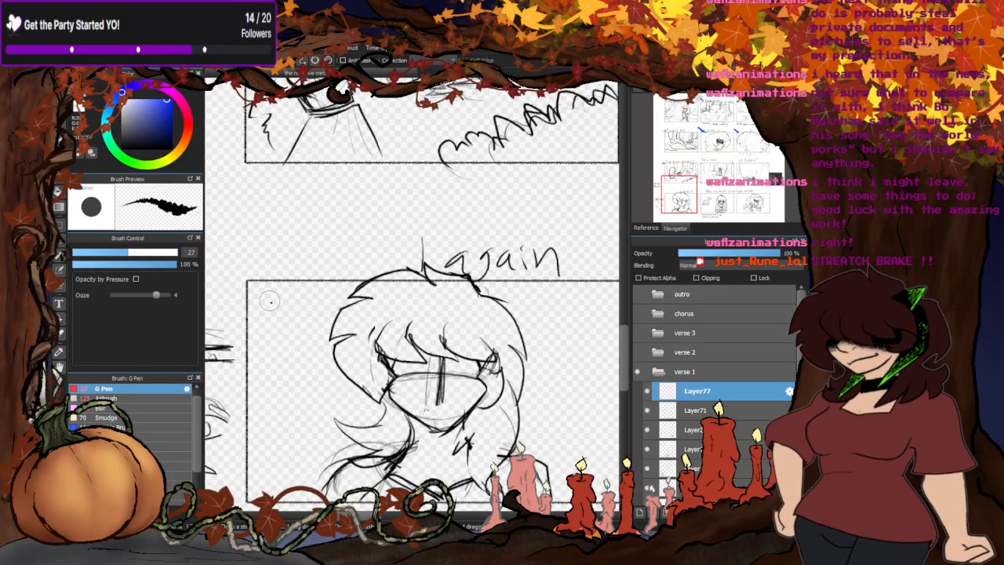
scroll(320, 292, down, 4)
scroll(282, 290, up, 4)
drag(271, 237, 291, 243)
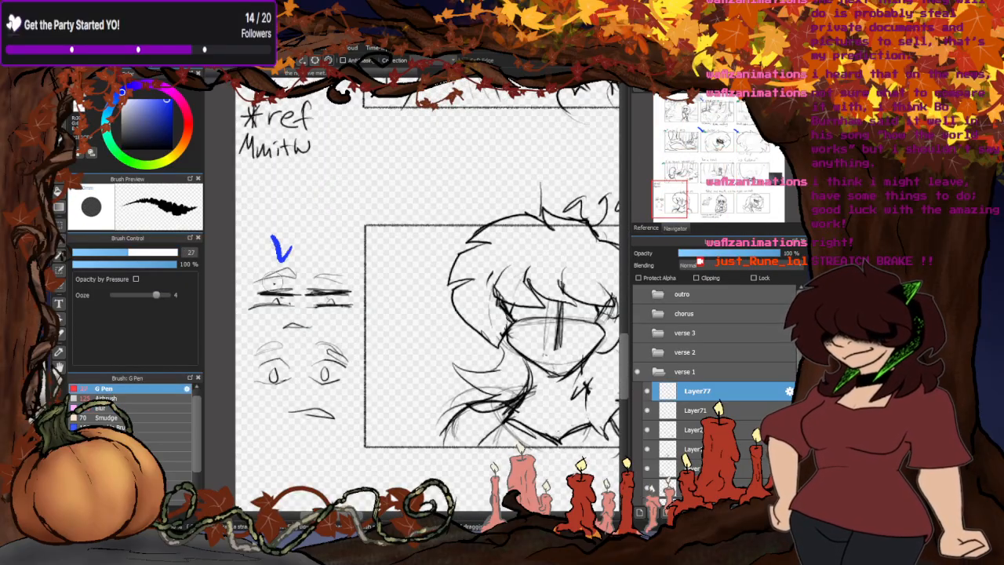
drag(253, 300, 289, 328)
scroll(267, 396, down, 5)
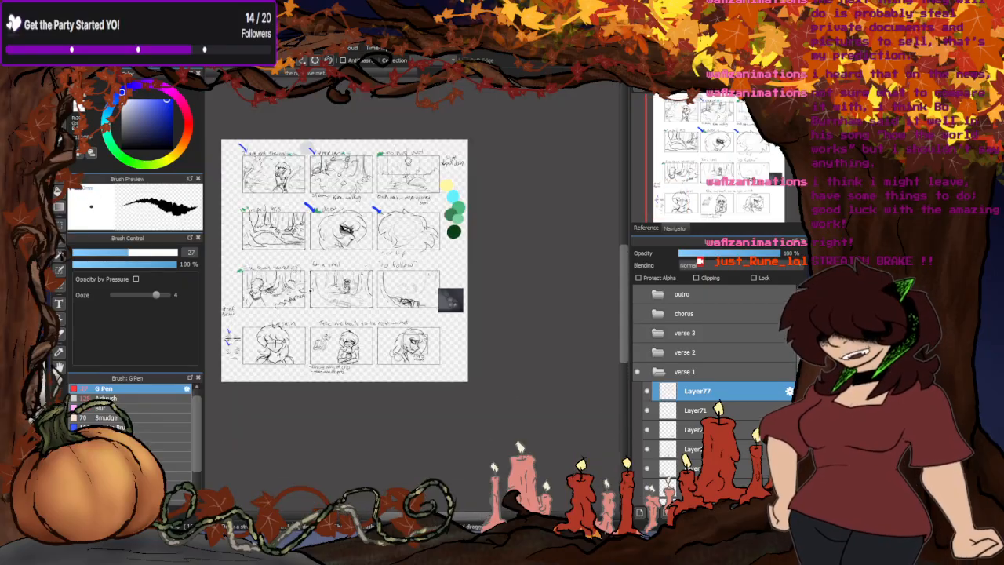
scroll(252, 289, up, 2)
scroll(289, 404, down, 1)
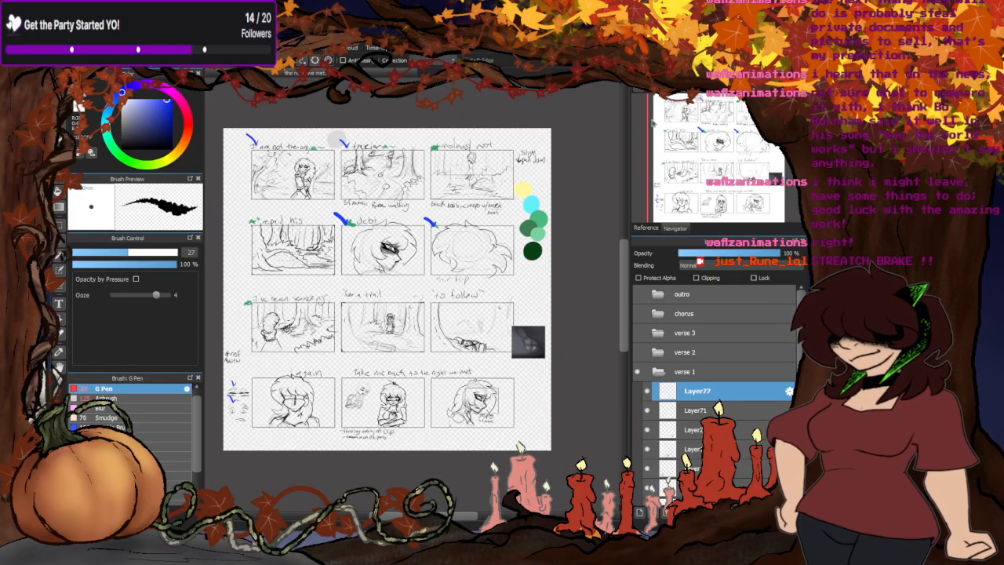
- Switch to the crossed-arms character drawing, collapse the sketches folder and make the clipped Layer13 active
click(392, 73)
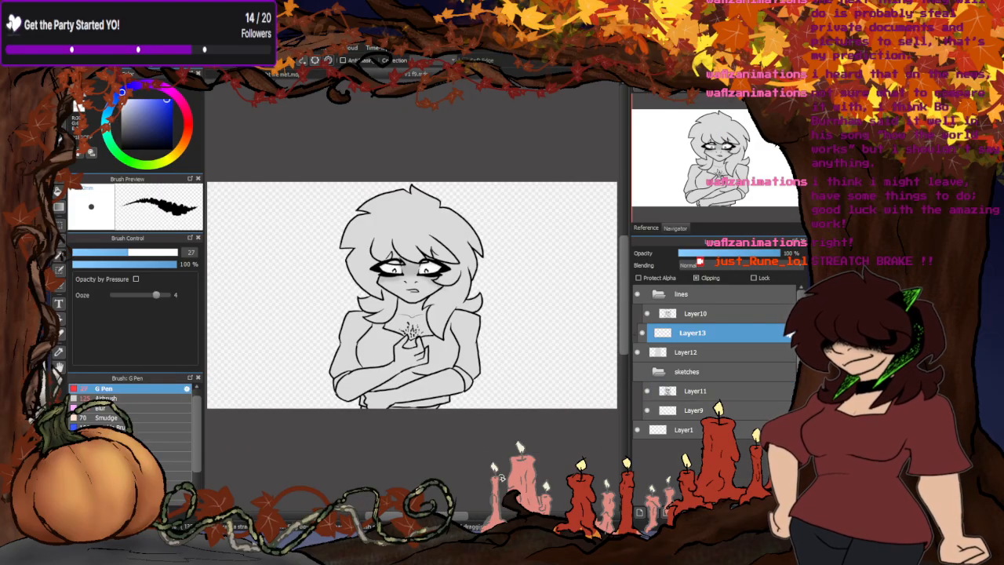
click(698, 390)
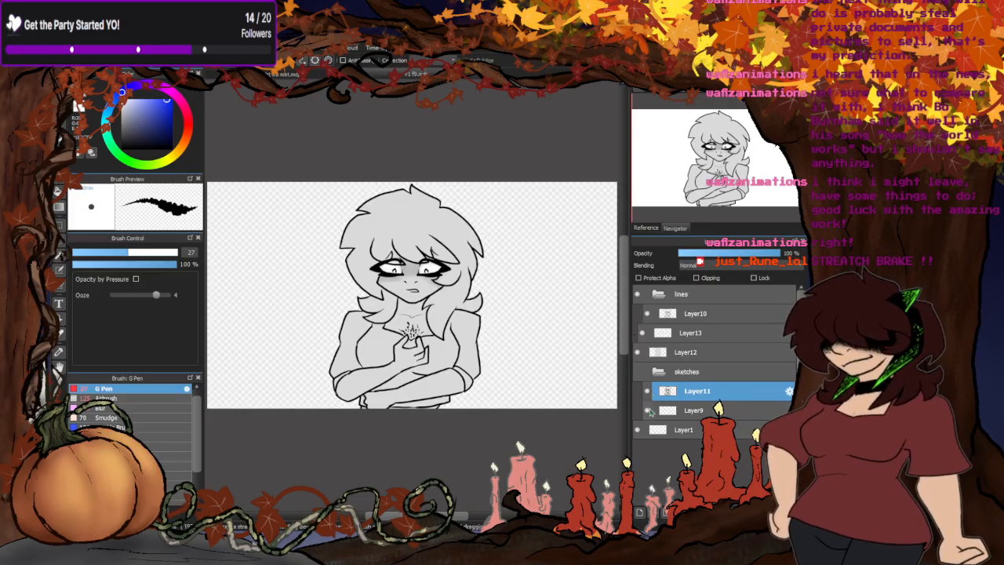
click(657, 376)
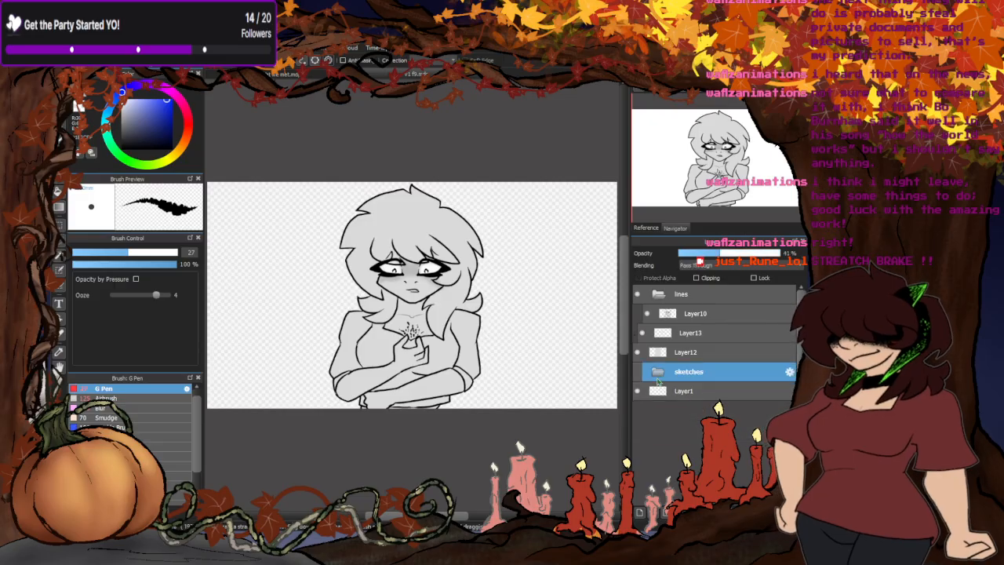
click(657, 335)
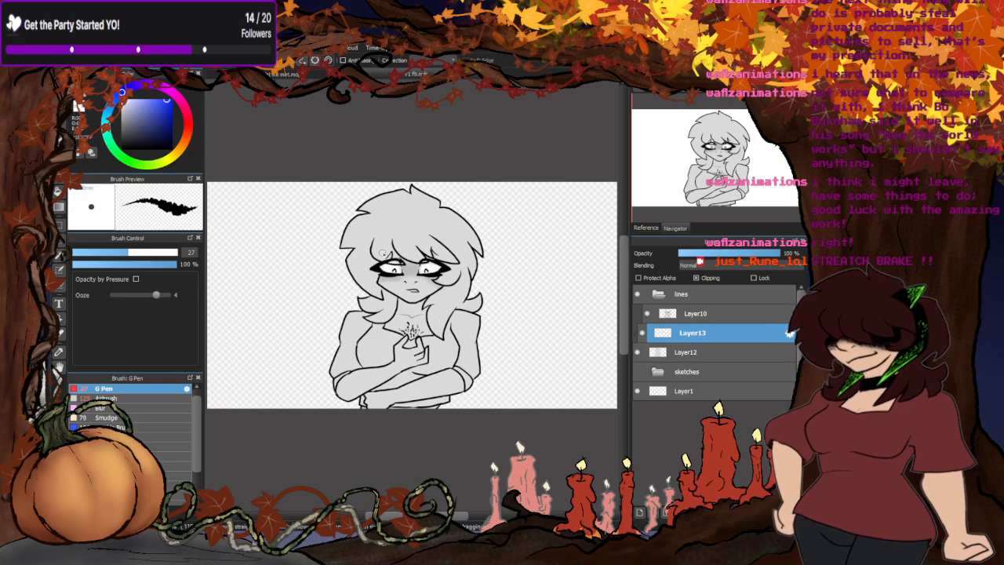
- Sample the grey between the eyes and paint a solid dark grey shadow across the nose bridge and under both eyes
scroll(409, 272, up, 5)
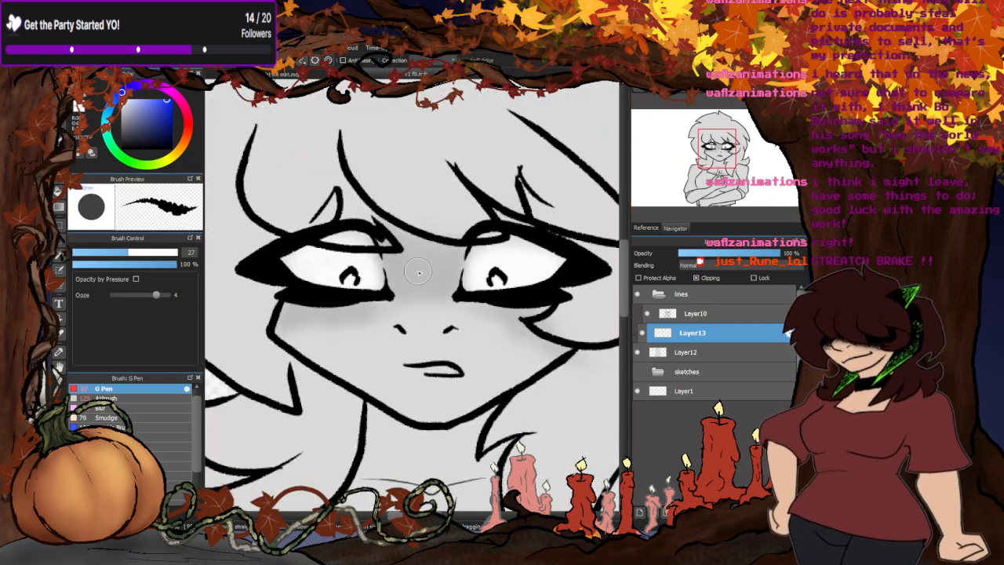
right_click(420, 273)
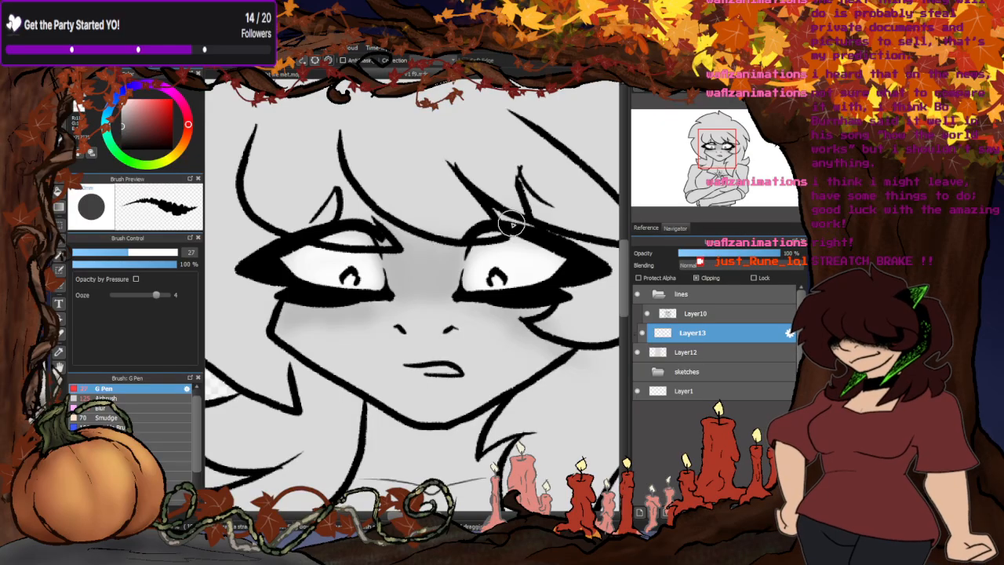
mouse_move(529, 302)
mouse_down()
mouse_move(545, 308)
mouse_move(452, 302)
mouse_move(457, 244)
mouse_move(430, 247)
mouse_move(381, 223)
mouse_move(404, 257)
mouse_move(386, 259)
mouse_move(394, 298)
mouse_move(443, 302)
mouse_move(448, 272)
mouse_move(413, 253)
mouse_move(404, 267)
mouse_move(446, 309)
mouse_move(461, 308)
mouse_move(459, 321)
mouse_move(518, 317)
mouse_move(435, 301)
mouse_move(392, 307)
mouse_move(386, 328)
mouse_move(361, 312)
mouse_move(377, 315)
mouse_move(292, 305)
mouse_up()
scroll(417, 241, down, 5)
scroll(405, 247, up, 5)
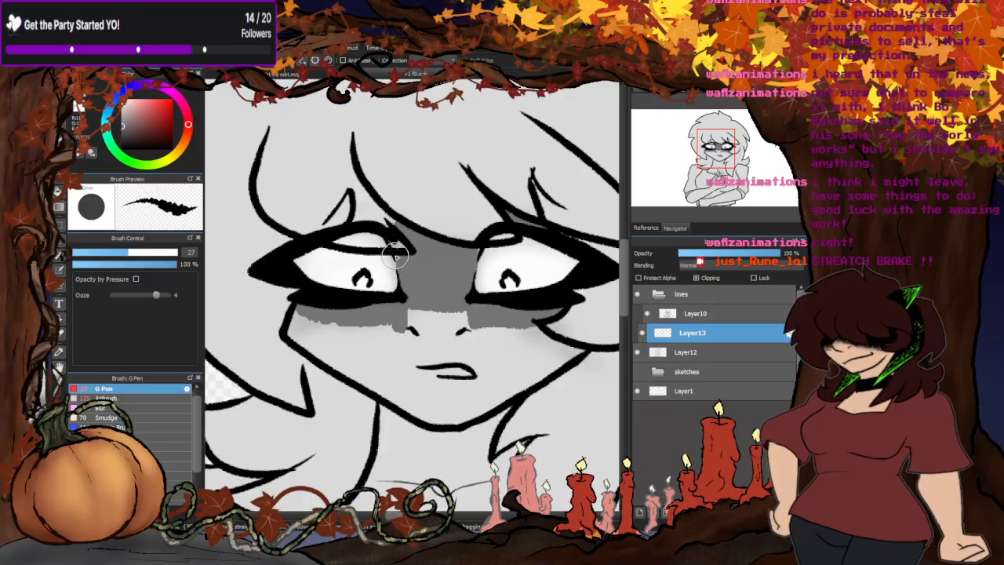
- Outline the neck shadow along the collarbone with the G Pen at size 27, and fill the area under the chin dark grey
scroll(480, 243, down, 6)
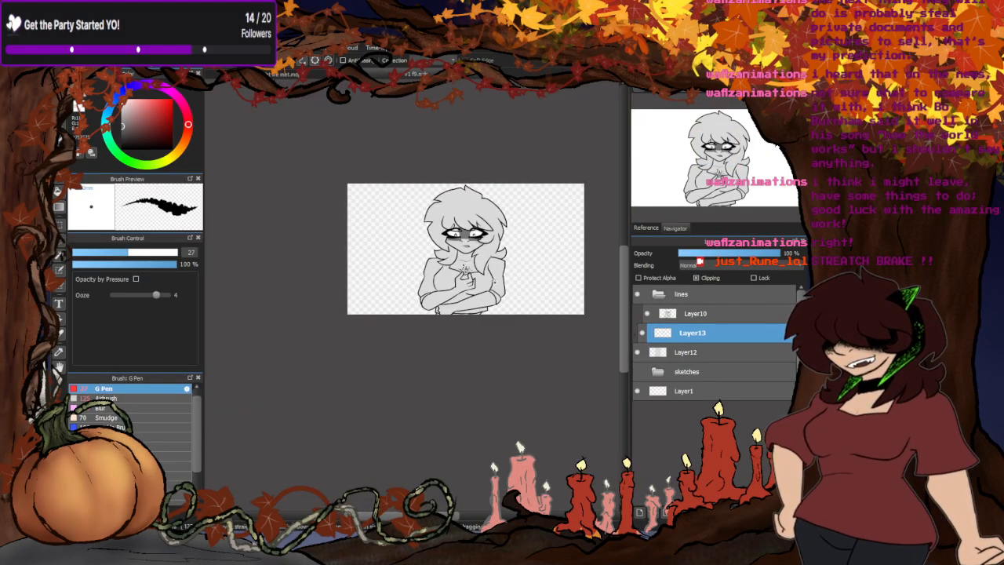
scroll(479, 243, up, 1)
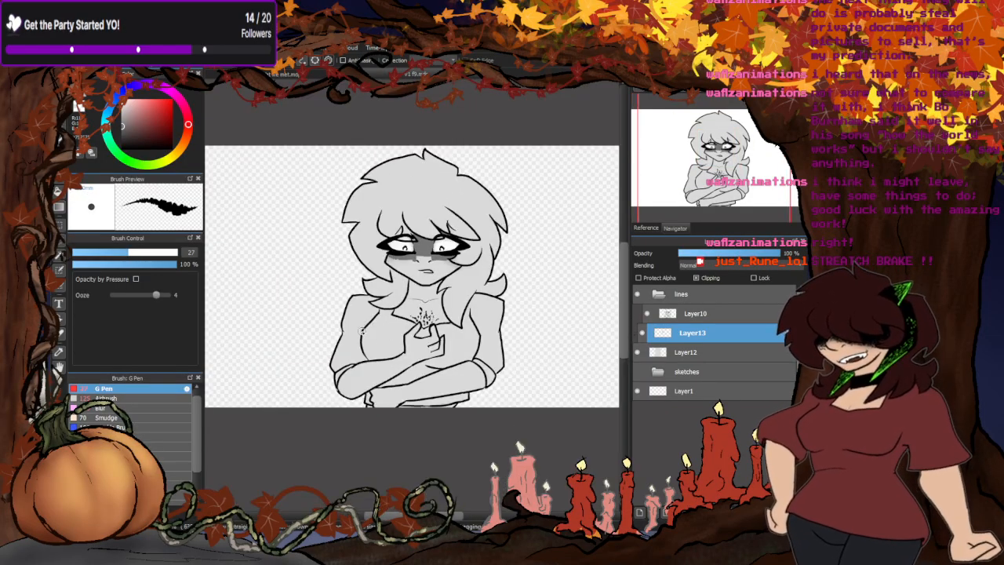
scroll(362, 330, down, 2)
scroll(381, 363, down, 1)
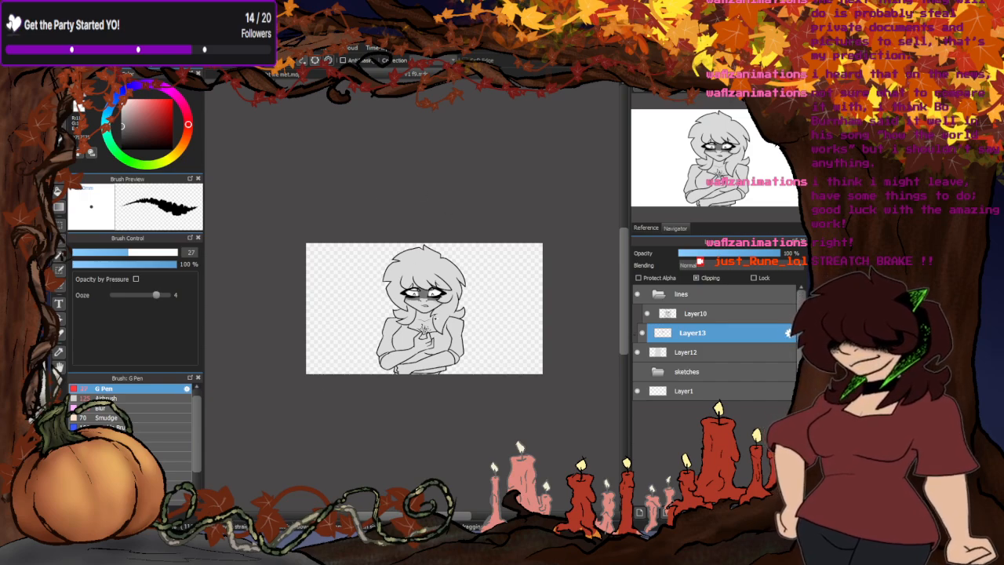
scroll(436, 318, up, 4)
scroll(362, 290, up, 4)
scroll(384, 294, down, 4)
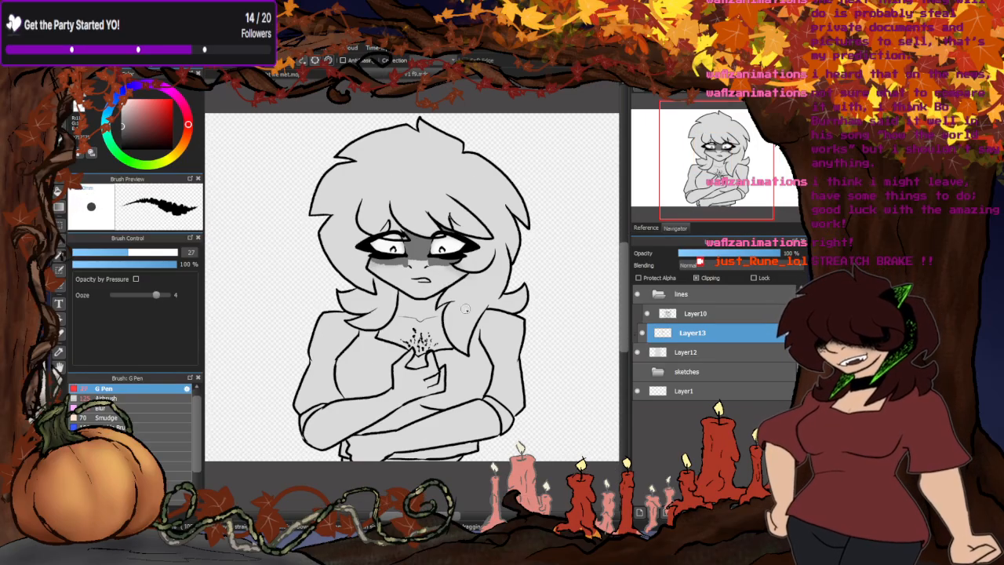
scroll(405, 296, up, 4)
mouse_move(370, 302)
mouse_down()
mouse_move(390, 309)
mouse_move(384, 332)
mouse_move(443, 342)
mouse_move(494, 331)
mouse_up()
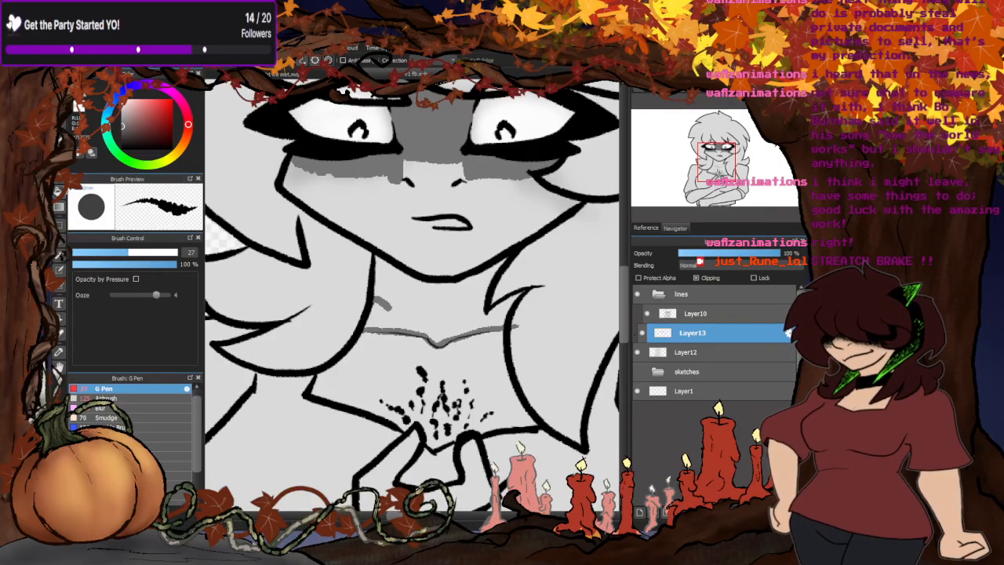
key(g)
click(414, 289)
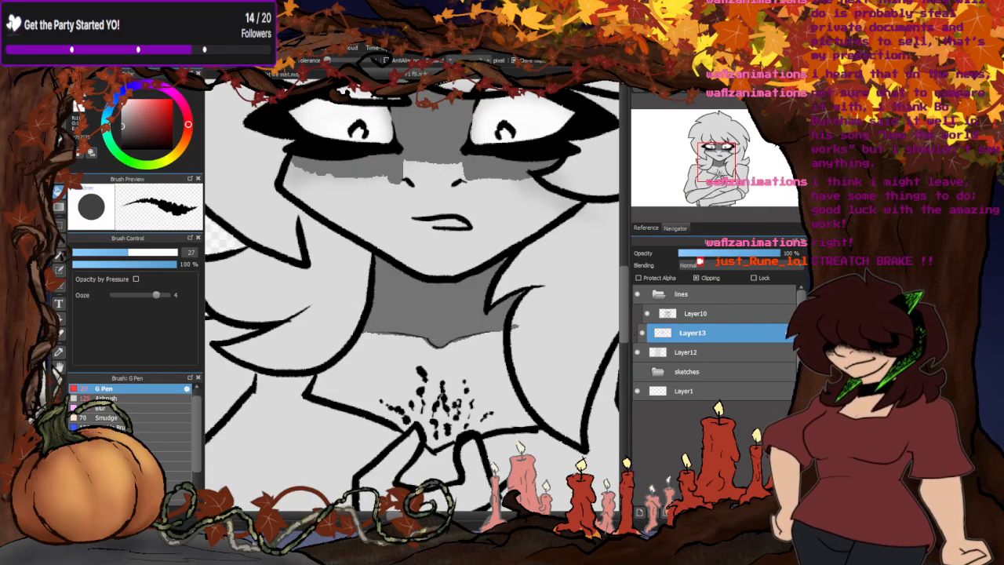
- Paint dark grey cast shadows along the lower edges of the hair locks over the chest and both shoulders
key(b)
scroll(378, 319, down, 2)
scroll(365, 333, up, 2)
mouse_move(381, 315)
mouse_down()
mouse_move(334, 369)
mouse_move(270, 375)
mouse_move(218, 349)
mouse_move(210, 327)
mouse_move(261, 322)
mouse_up()
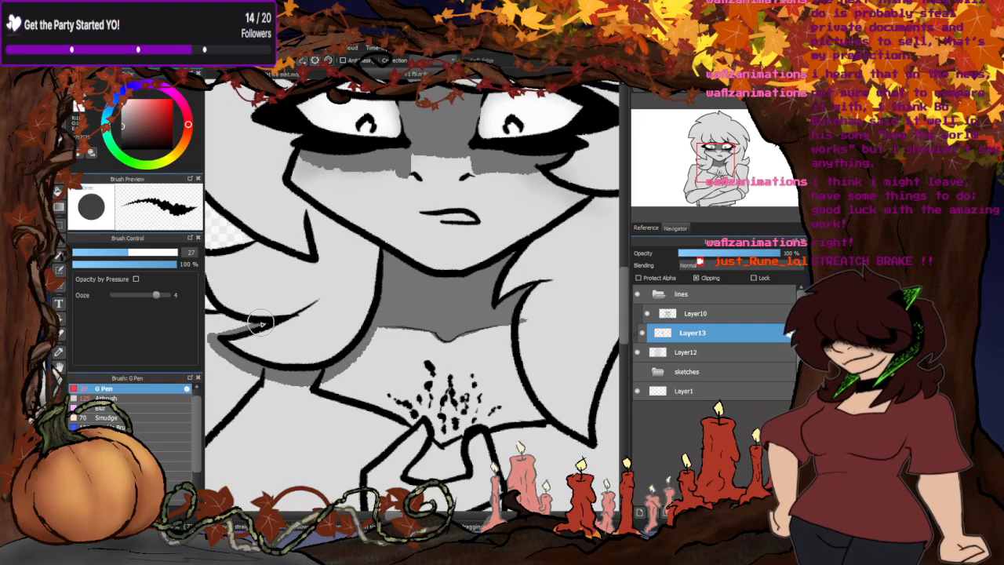
scroll(254, 301, down, 2)
scroll(317, 323, up, 2)
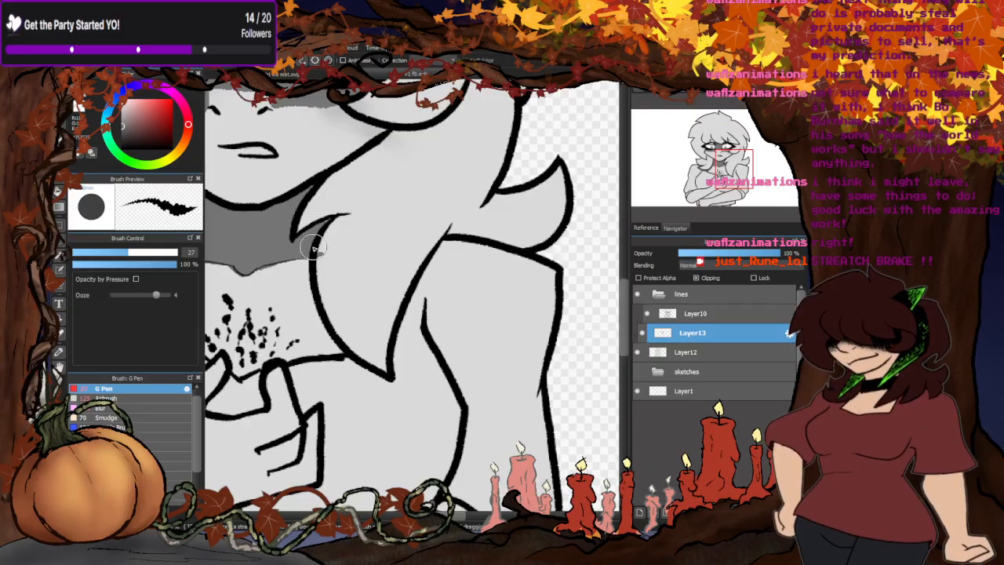
mouse_move(312, 247)
mouse_down()
mouse_move(314, 303)
mouse_move(366, 371)
mouse_move(397, 380)
mouse_move(420, 305)
mouse_move(469, 242)
mouse_move(438, 268)
mouse_move(455, 245)
mouse_move(420, 292)
mouse_up()
mouse_move(471, 262)
mouse_down()
mouse_move(432, 272)
mouse_move(450, 240)
mouse_move(435, 278)
mouse_up()
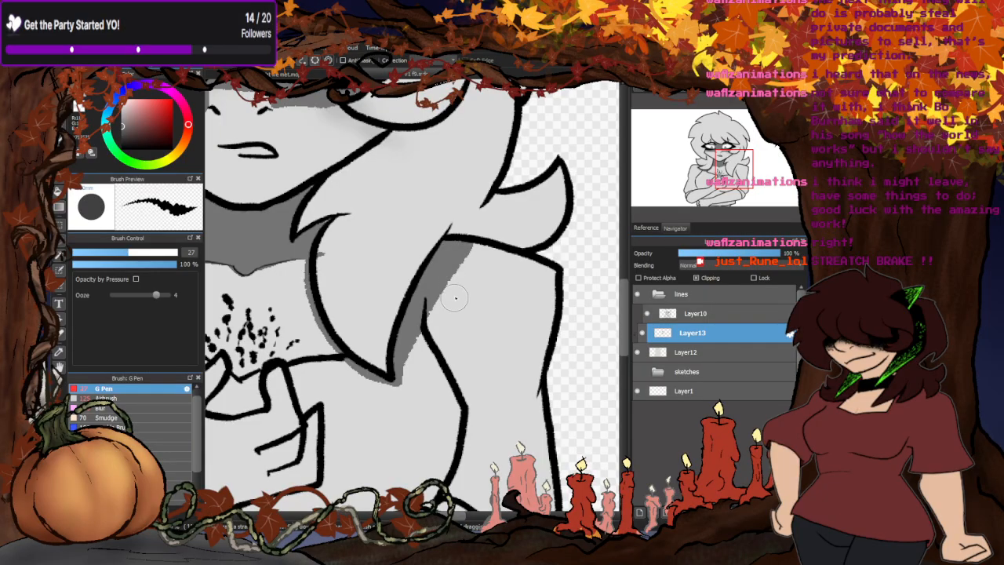
- Shade the inner edge of the upper arm on the right of the drawing down to the elbow cuff
scroll(454, 298, down, 2)
scroll(483, 233, up, 2)
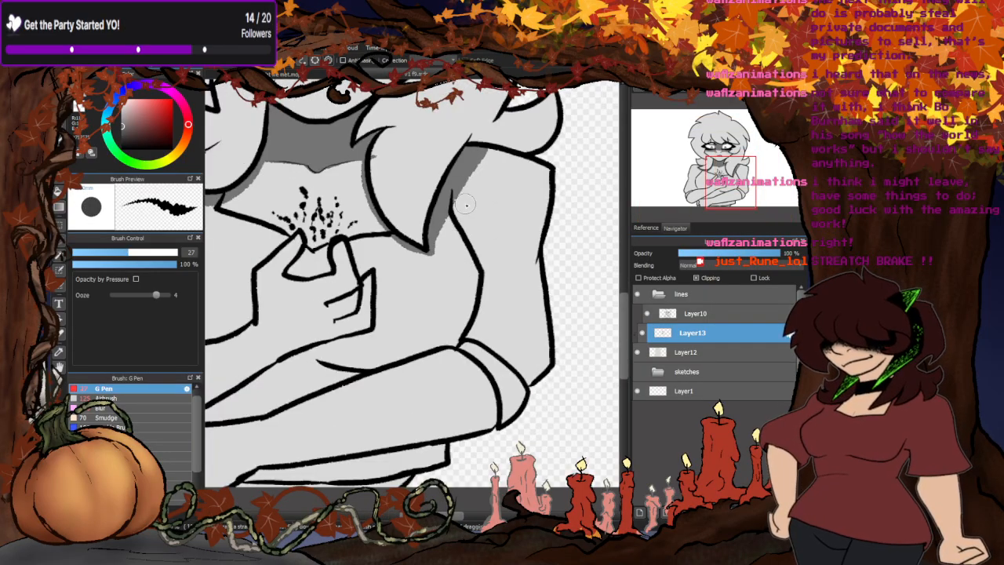
mouse_move(461, 184)
mouse_down()
mouse_move(466, 231)
mouse_move(458, 194)
mouse_move(456, 206)
mouse_move(490, 272)
mouse_move(485, 308)
mouse_move(484, 275)
mouse_move(464, 339)
mouse_move(486, 280)
mouse_move(465, 340)
mouse_move(492, 349)
mouse_move(483, 325)
mouse_up()
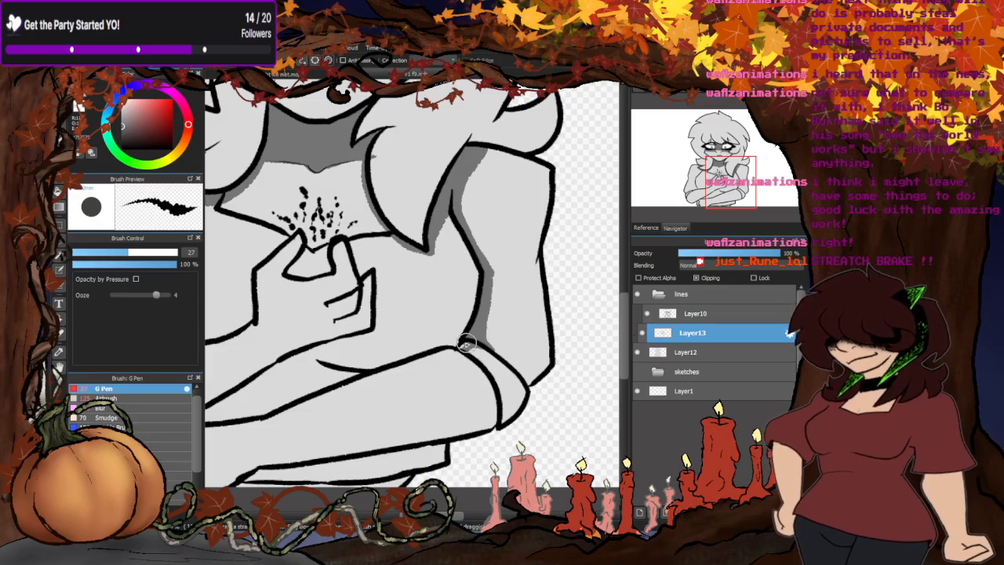
drag(466, 343, 458, 346)
- Shade the waist below the crossed arms dark grey, and outline the shadow along the lower forearm from the elbow to the hand
scroll(471, 342, down, 3)
scroll(427, 392, up, 3)
mouse_move(491, 424)
mouse_down()
mouse_move(410, 446)
mouse_move(483, 443)
mouse_move(348, 447)
mouse_move(387, 434)
mouse_move(337, 442)
mouse_up()
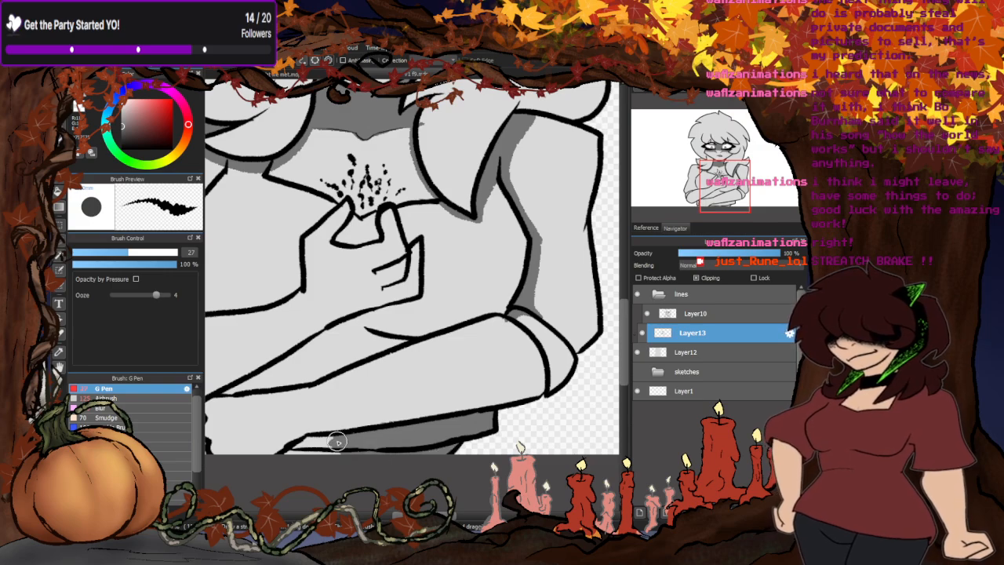
mouse_move(509, 324)
mouse_down()
mouse_move(528, 358)
mouse_move(517, 366)
mouse_move(438, 397)
mouse_move(299, 414)
mouse_up()
scroll(402, 376, down, 4)
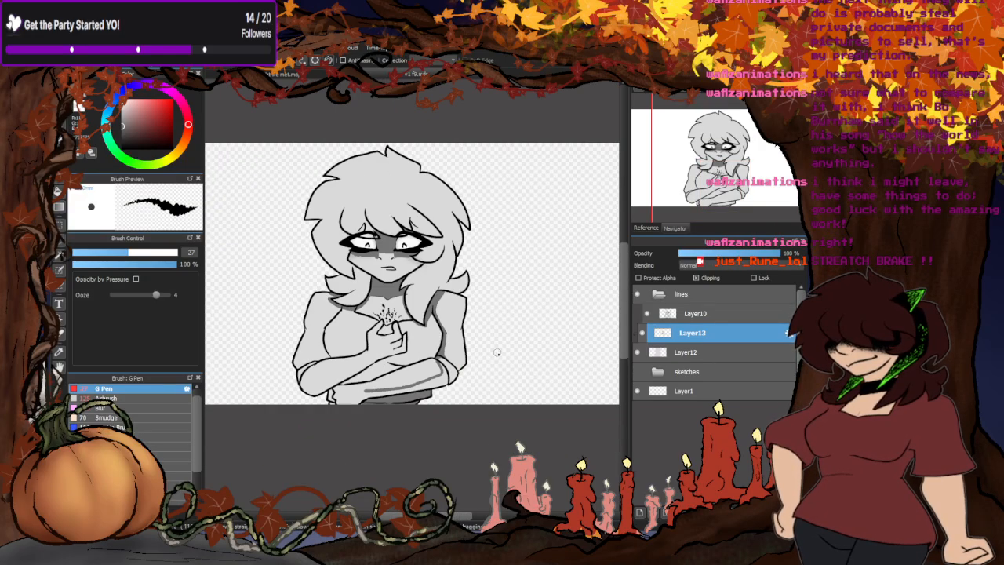
scroll(326, 404, up, 4)
mouse_move(439, 367)
mouse_down()
mouse_move(375, 387)
mouse_move(350, 346)
mouse_move(368, 348)
mouse_up()
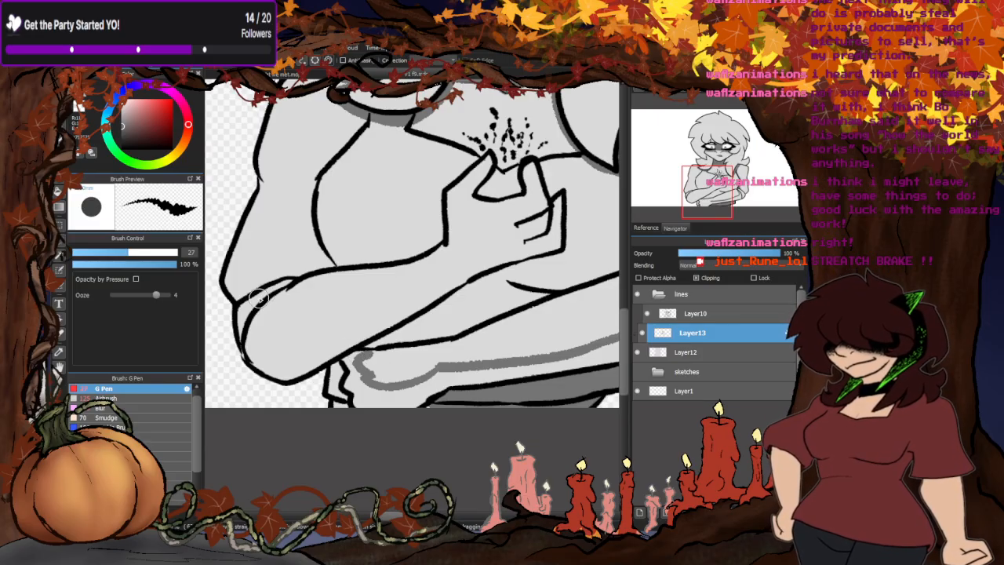
- Shade the inner edge of the left-side upper arm beside the chest and the sleeve cuff at its elbow
mouse_move(318, 179)
mouse_down()
mouse_move(292, 271)
mouse_move(331, 265)
mouse_move(314, 203)
mouse_move(314, 267)
mouse_move(297, 266)
mouse_move(319, 257)
mouse_move(269, 311)
mouse_move(289, 274)
mouse_move(274, 294)
mouse_up()
scroll(363, 311, down, 5)
scroll(394, 279, up, 4)
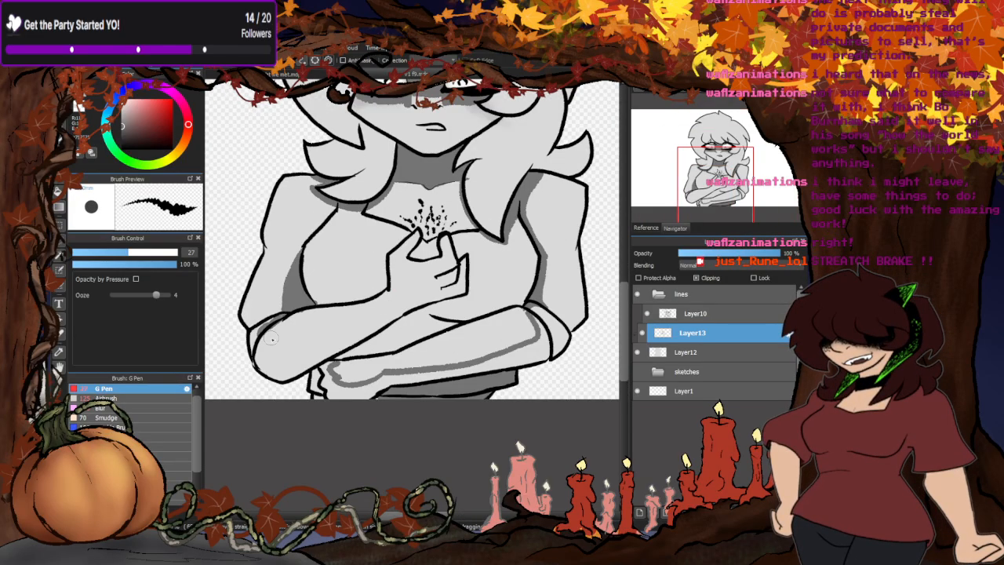
scroll(367, 308, down, 4)
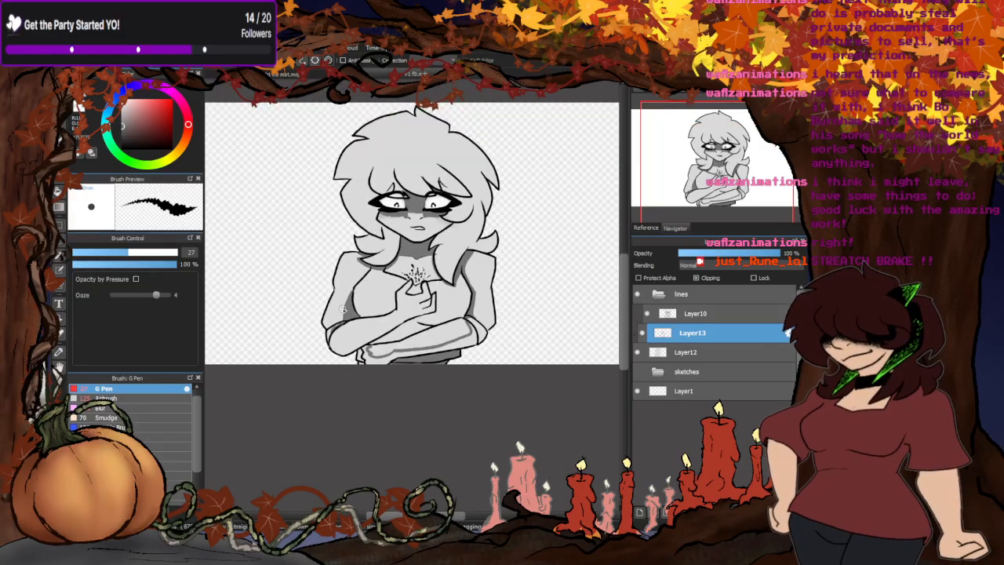
- Paint dark grey shading on the raised hand's fingers and along the underside of its forearm to the elbow
scroll(337, 333, up, 5)
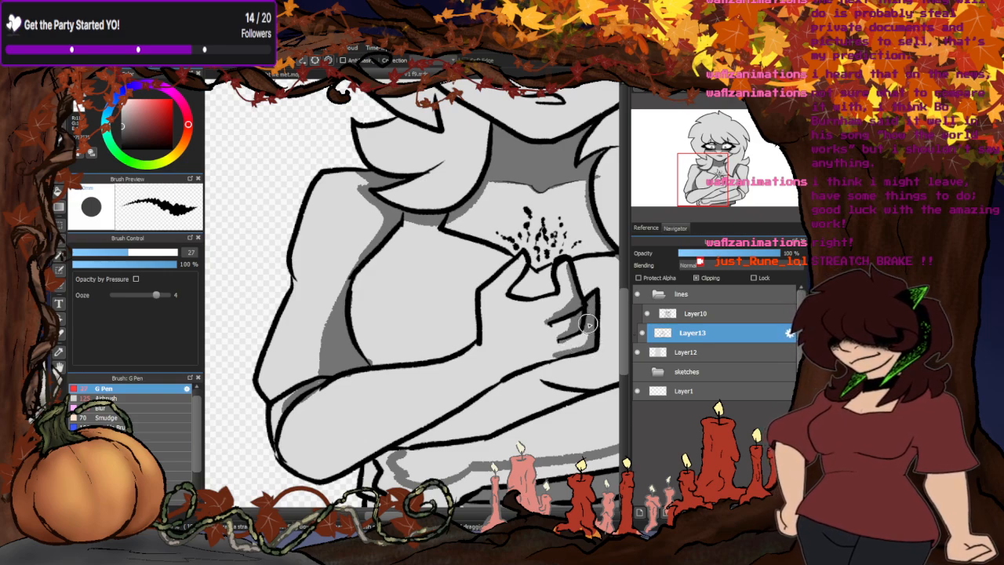
mouse_move(556, 356)
mouse_down()
mouse_move(524, 365)
mouse_move(564, 356)
mouse_move(506, 364)
mouse_move(552, 355)
mouse_up()
mouse_move(496, 373)
mouse_down()
mouse_move(395, 433)
mouse_move(329, 453)
mouse_move(295, 439)
mouse_move(288, 406)
mouse_up()
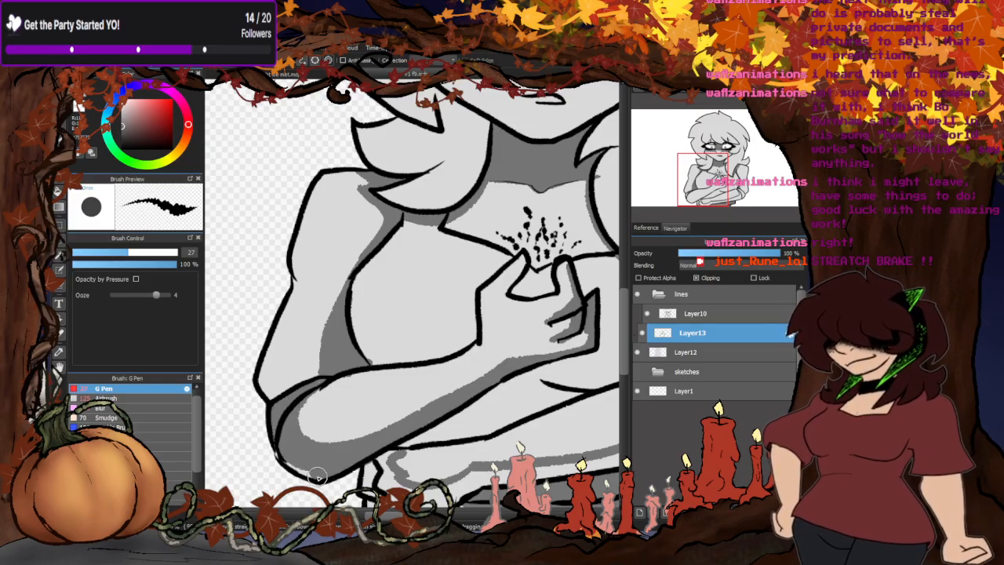
- Fill the outlined shadow area on the lower forearm and tucked hand with dark grey
key(ctrl+0)
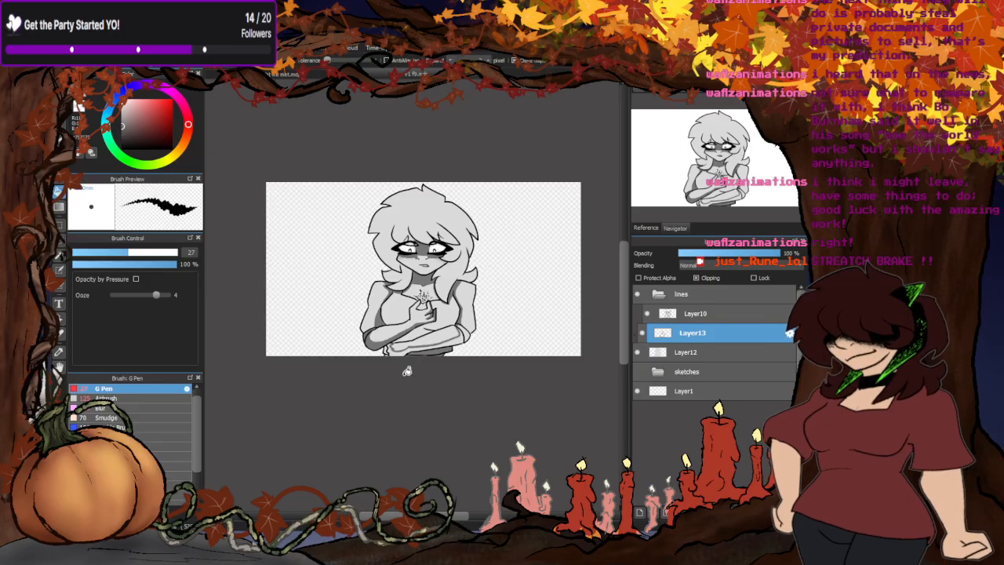
scroll(408, 370, up, 3)
scroll(452, 332, up, 4)
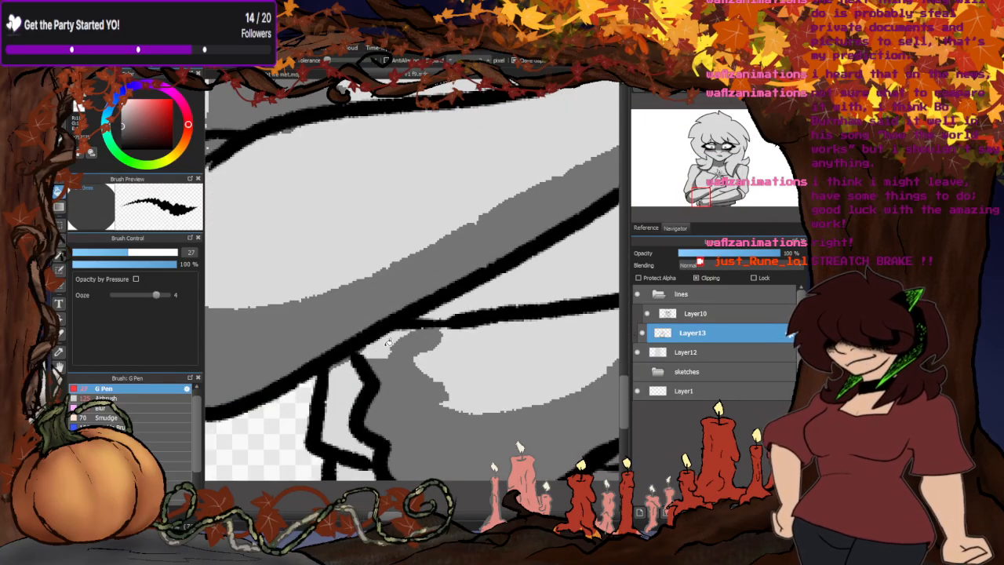
scroll(410, 337, down, 3)
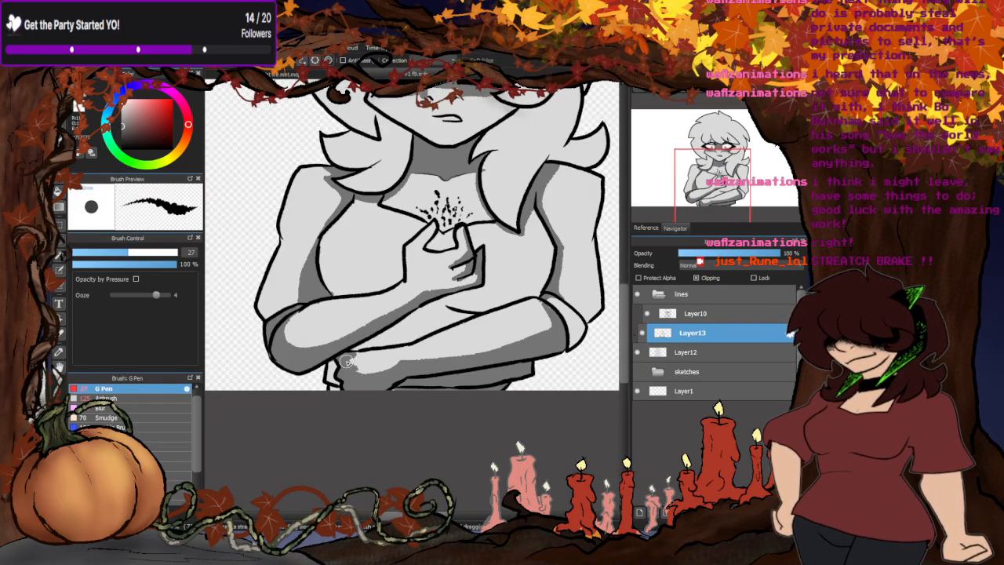
- Shade the elbow end of the lower forearm and the edge of the right-side sleeve cuff above it dark grey
scroll(504, 279, up, 4)
mouse_move(504, 279)
mouse_down()
mouse_move(524, 304)
mouse_move(533, 373)
mouse_up()
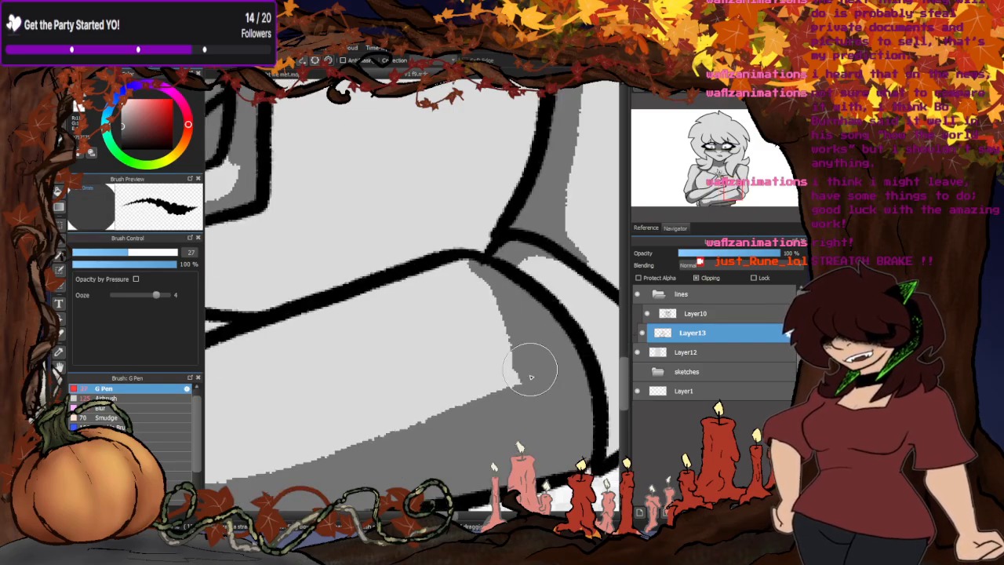
scroll(472, 359, down, 5)
scroll(464, 345, up, 4)
mouse_move(510, 322)
mouse_down()
mouse_move(557, 320)
mouse_move(600, 361)
mouse_up()
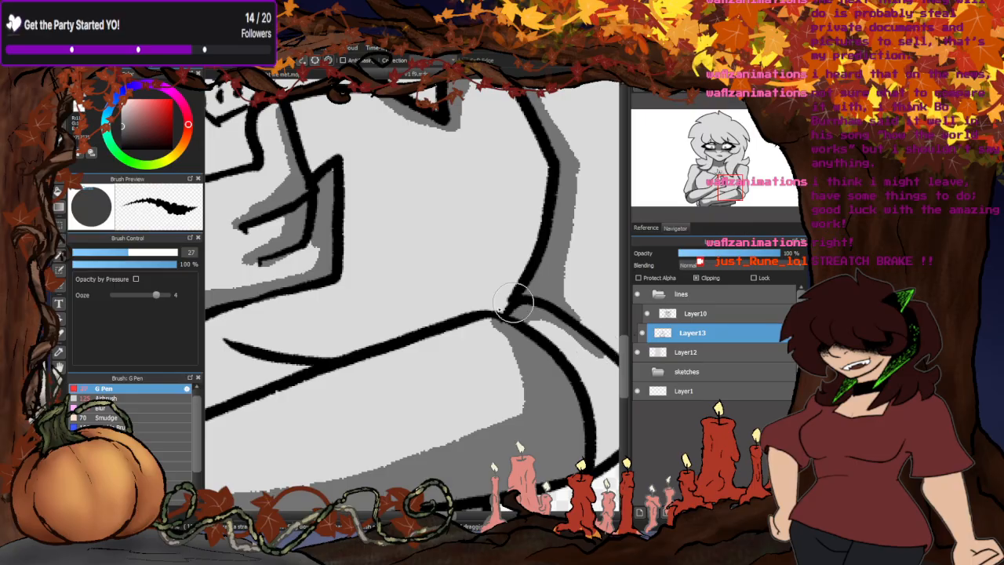
scroll(506, 306, down, 5)
scroll(499, 303, up, 4)
mouse_move(499, 303)
mouse_down()
mouse_move(548, 359)
mouse_move(496, 301)
mouse_move(529, 352)
mouse_move(548, 365)
mouse_move(512, 313)
mouse_move(584, 399)
mouse_up()
scroll(510, 302, down, 5)
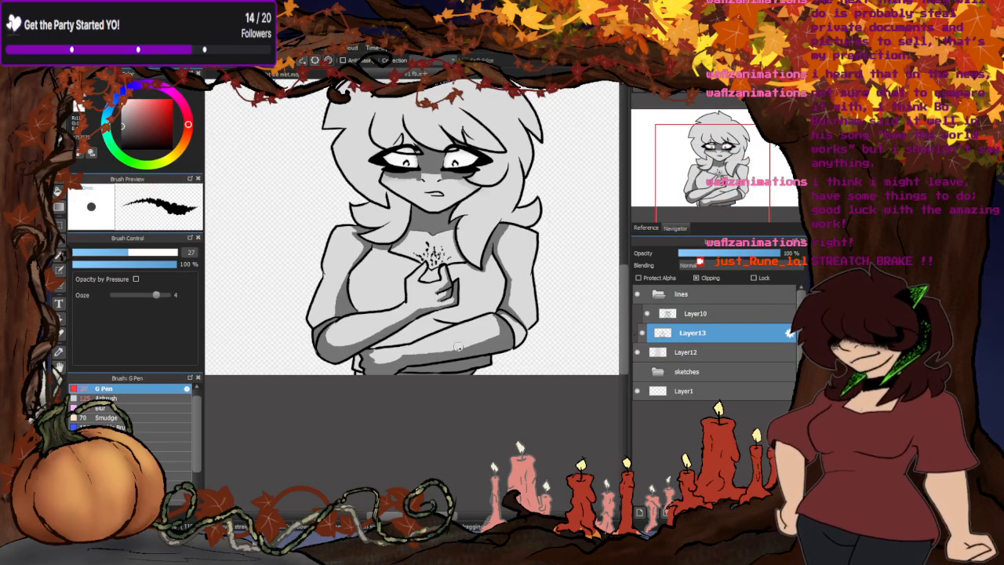
- Fill the torso area between the raised forearm and the lower forearm with dark grey shading
scroll(487, 335, up, 4)
mouse_move(488, 334)
mouse_down()
mouse_move(431, 313)
mouse_move(315, 374)
mouse_move(337, 367)
mouse_move(254, 381)
mouse_up()
mouse_move(449, 328)
mouse_down()
mouse_move(508, 335)
mouse_move(376, 379)
mouse_move(278, 396)
mouse_up()
drag(352, 360, 383, 352)
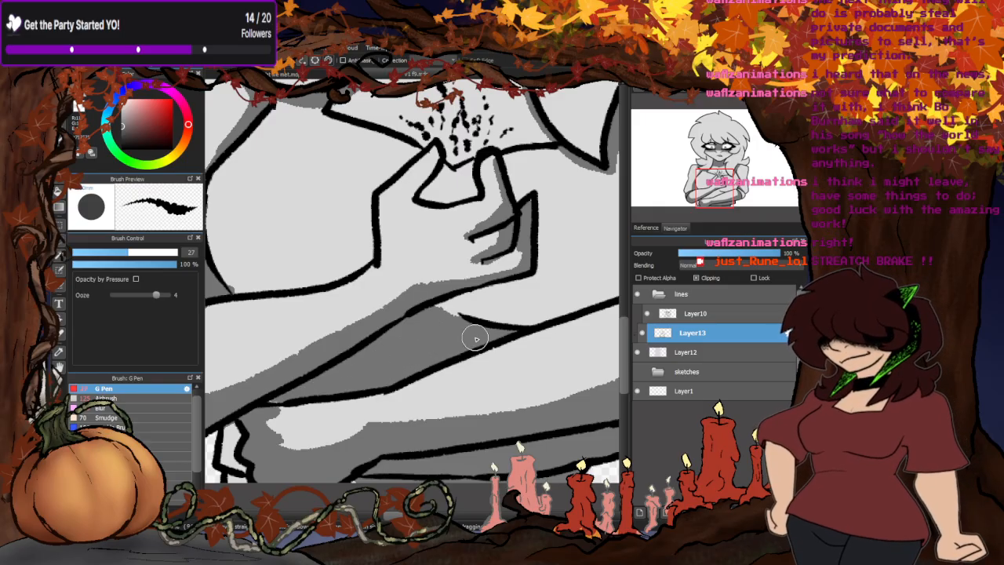
scroll(432, 314, down, 5)
scroll(434, 292, up, 3)
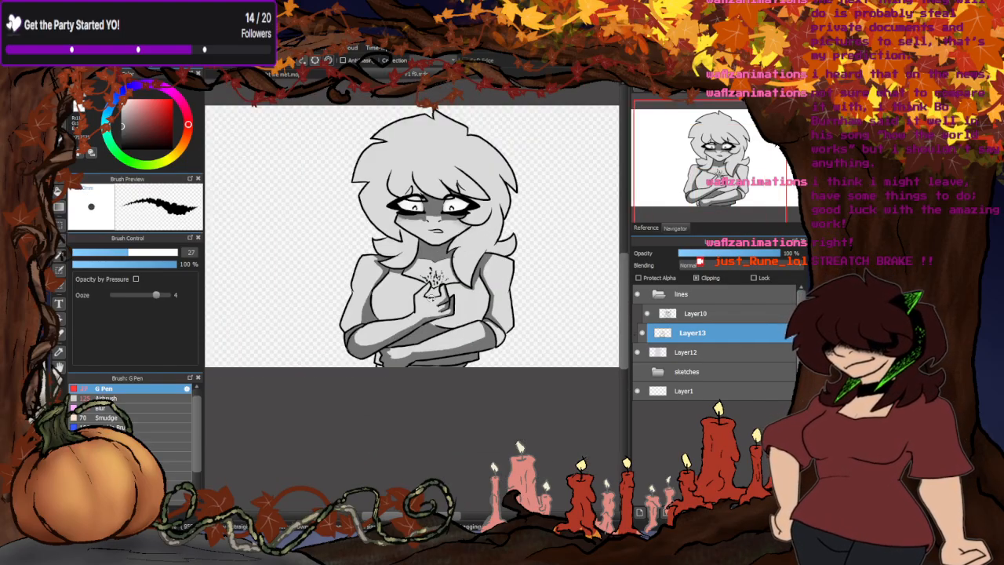
- Paint mid-grey shading across the nose bridge and over both cheeks beneath the dark eye shadow
scroll(433, 276, up, 4)
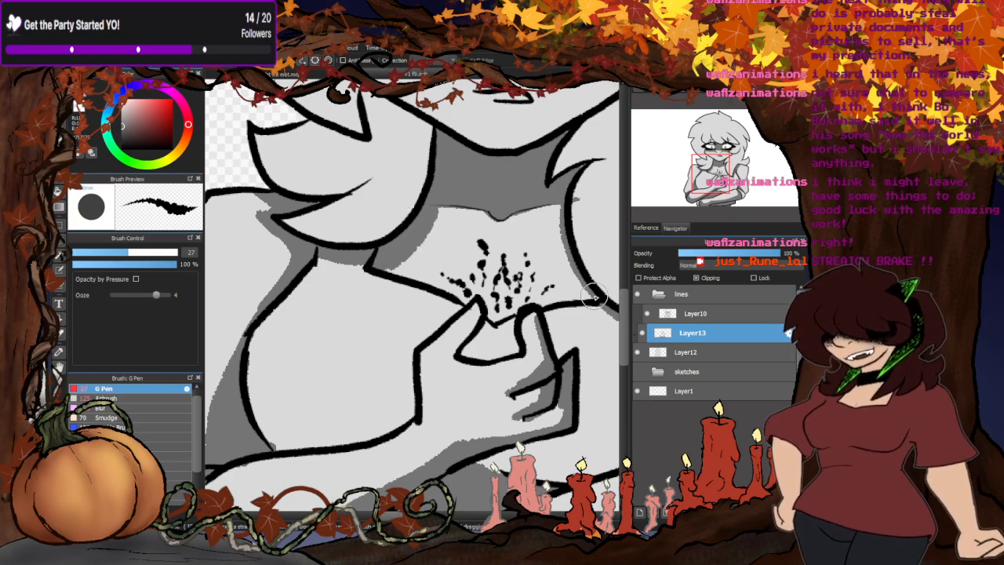
scroll(541, 213, down, 6)
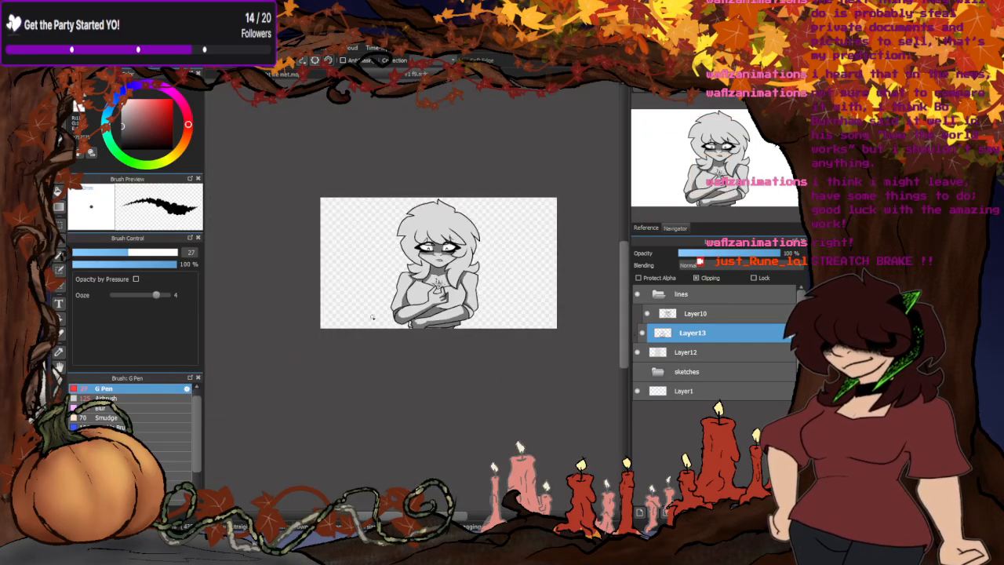
scroll(486, 277, down, 1)
scroll(404, 235, up, 5)
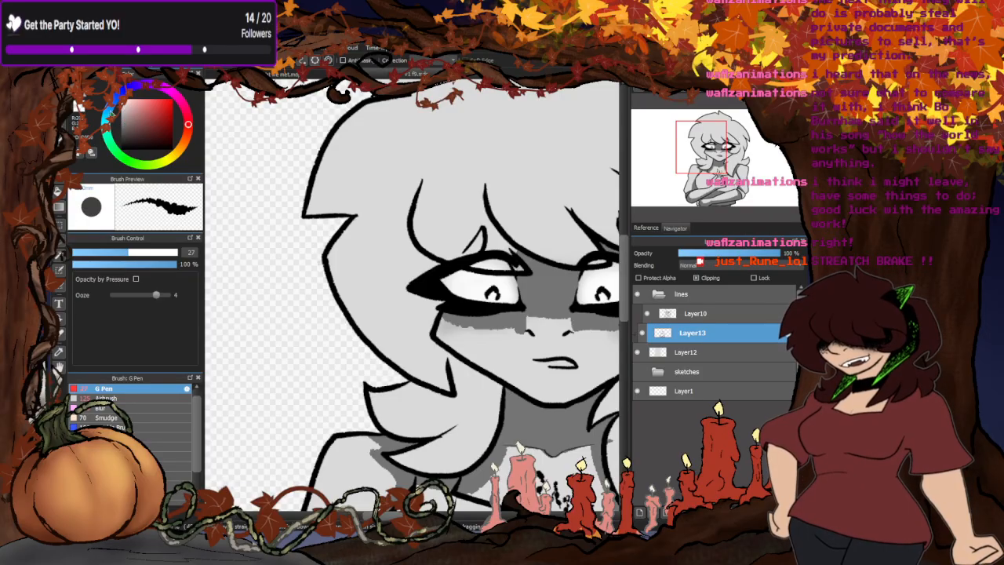
scroll(439, 282, down, 2)
scroll(476, 281, up, 4)
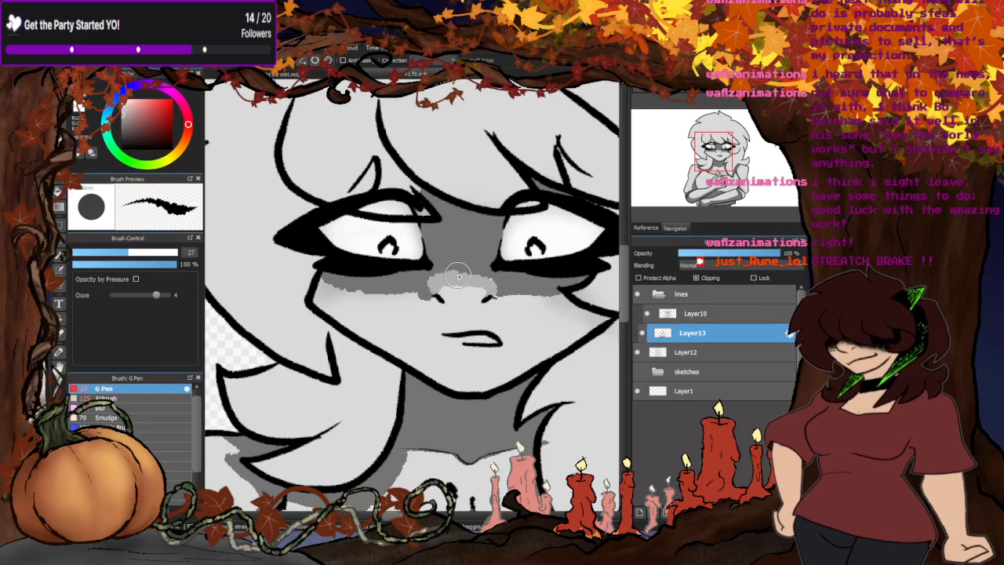
mouse_move(494, 293)
mouse_down()
mouse_move(570, 300)
mouse_move(596, 316)
mouse_move(584, 336)
mouse_move(607, 315)
mouse_move(590, 322)
mouse_move(553, 313)
mouse_up()
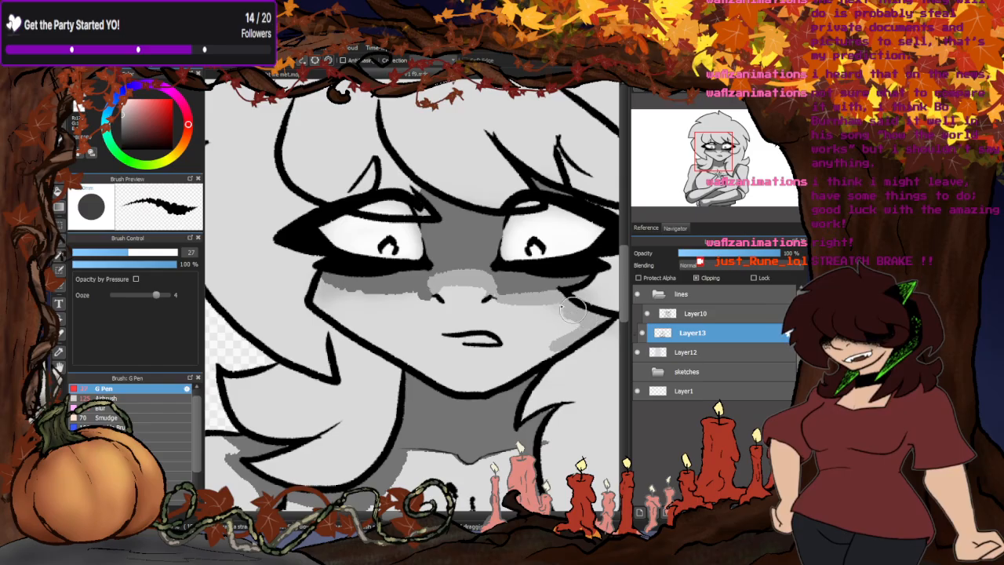
mouse_move(427, 290)
mouse_down()
mouse_move(336, 287)
mouse_move(338, 318)
mouse_move(335, 296)
mouse_move(319, 312)
mouse_move(337, 297)
mouse_move(389, 339)
mouse_move(358, 320)
mouse_move(385, 347)
mouse_move(352, 309)
mouse_up()
scroll(379, 363, down, 5)
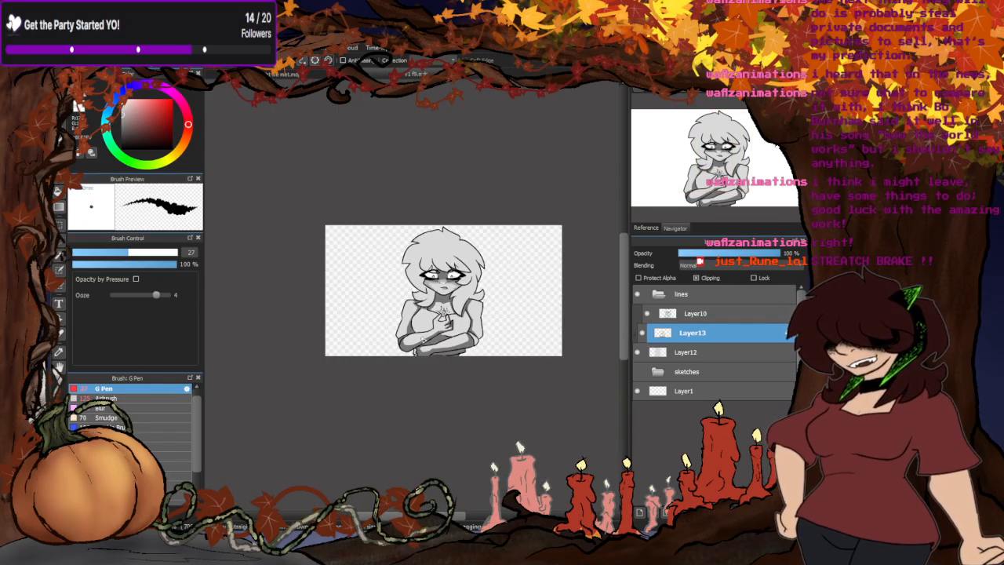
- Outline a mid-grey shadow on the long right-side hair lock and fill its lower part
scroll(423, 338, up, 5)
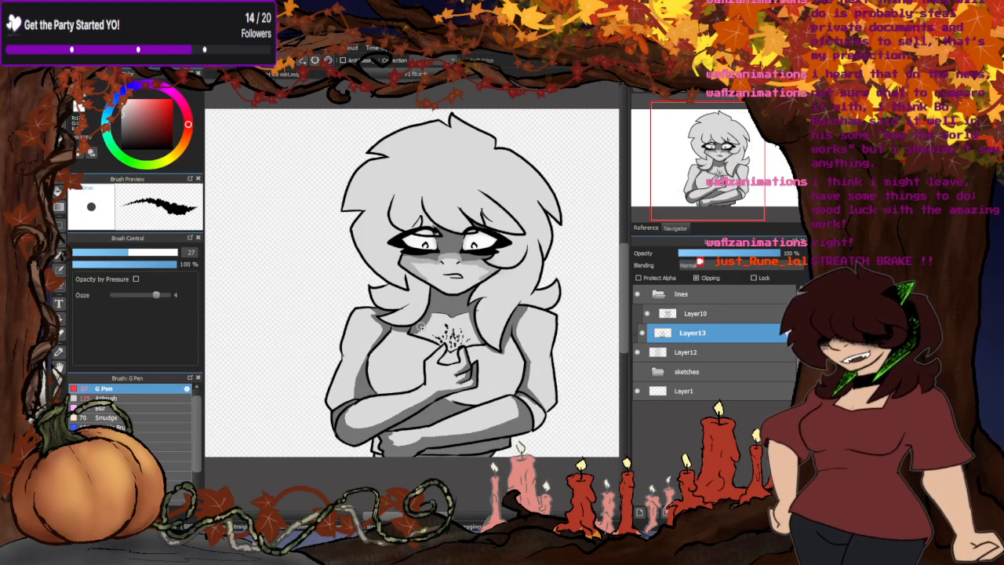
scroll(406, 290, up, 3)
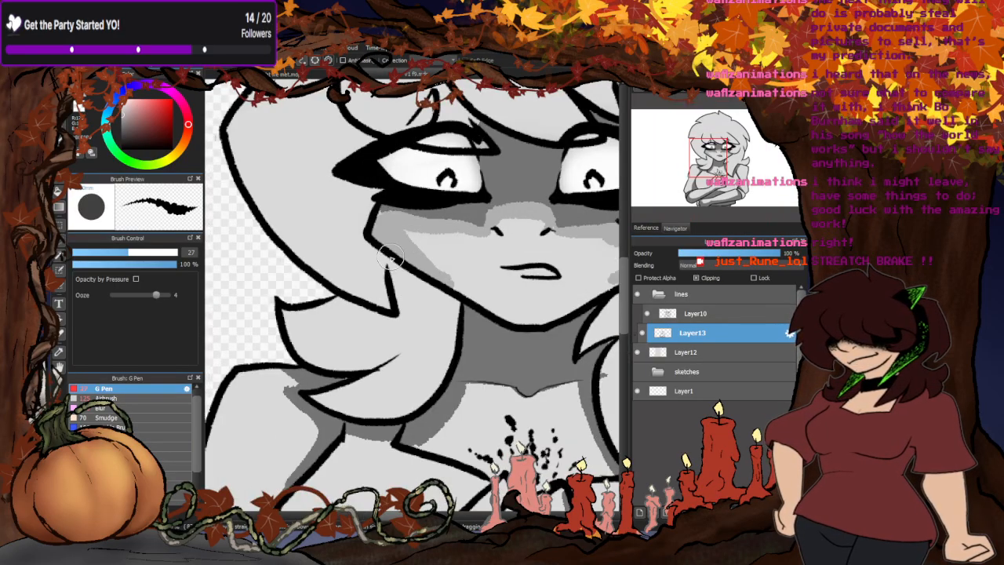
scroll(479, 303, down, 3)
scroll(543, 279, up, 2)
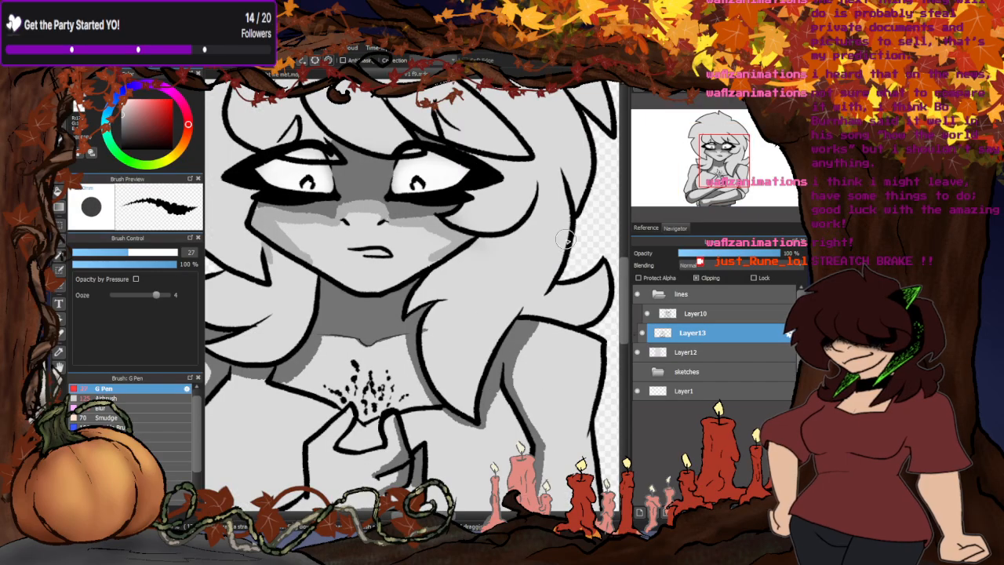
mouse_move(568, 230)
mouse_down()
mouse_move(561, 258)
mouse_move(553, 228)
mouse_move(502, 286)
mouse_move(508, 265)
mouse_move(467, 291)
mouse_move(449, 343)
mouse_up()
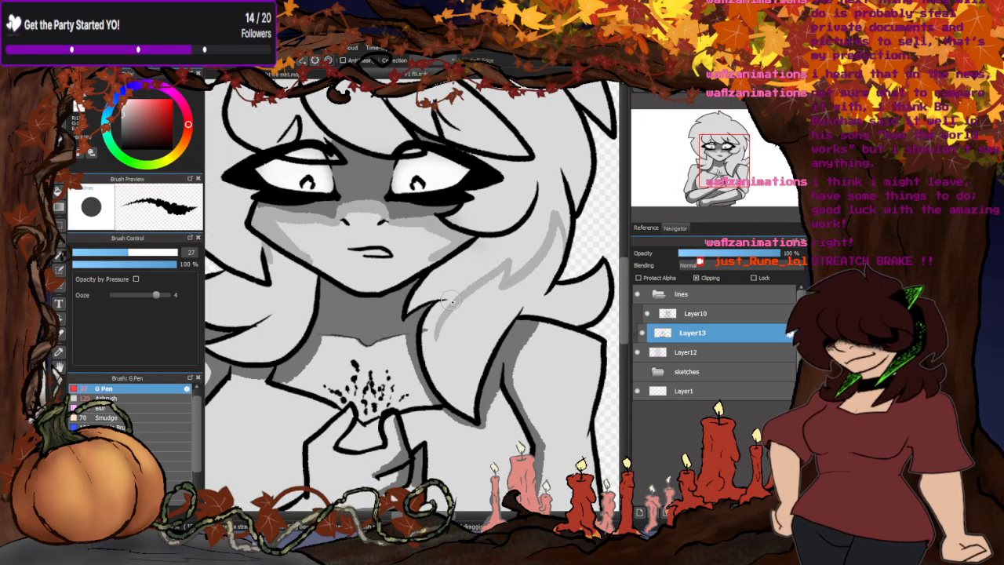
mouse_move(444, 300)
mouse_down()
mouse_move(435, 345)
mouse_move(479, 393)
mouse_up()
click(59, 191)
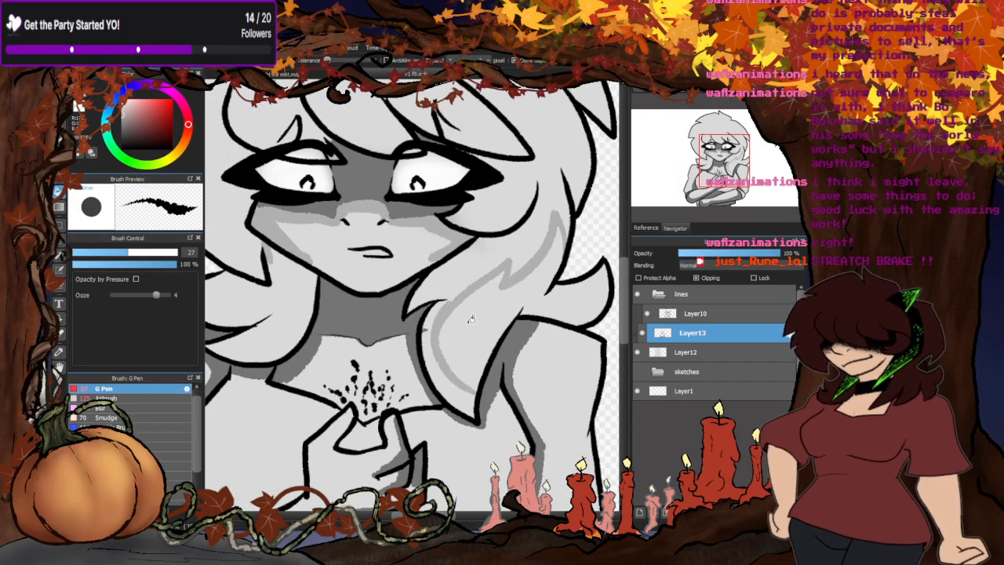
click(477, 322)
- Fill the flicked hair ends above the left-side and right-side shoulders with mid grey
scroll(480, 320, down, 2)
drag(357, 306, 424, 306)
scroll(427, 304, up, 2)
click(420, 303)
scroll(465, 279, down, 4)
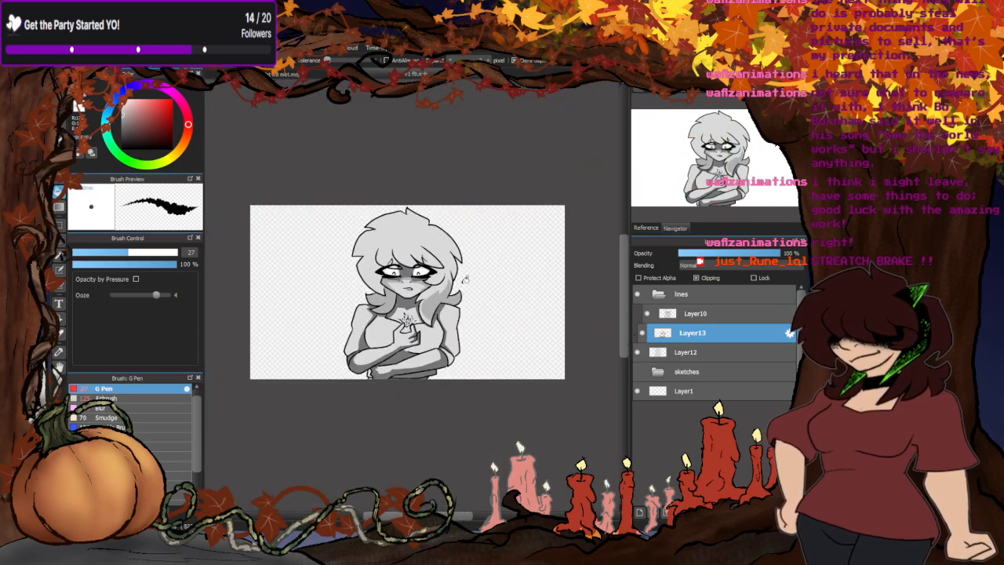
- Shade the right-side hair directly beneath the fringe tip with mid grey
scroll(405, 266, up, 4)
key(p)
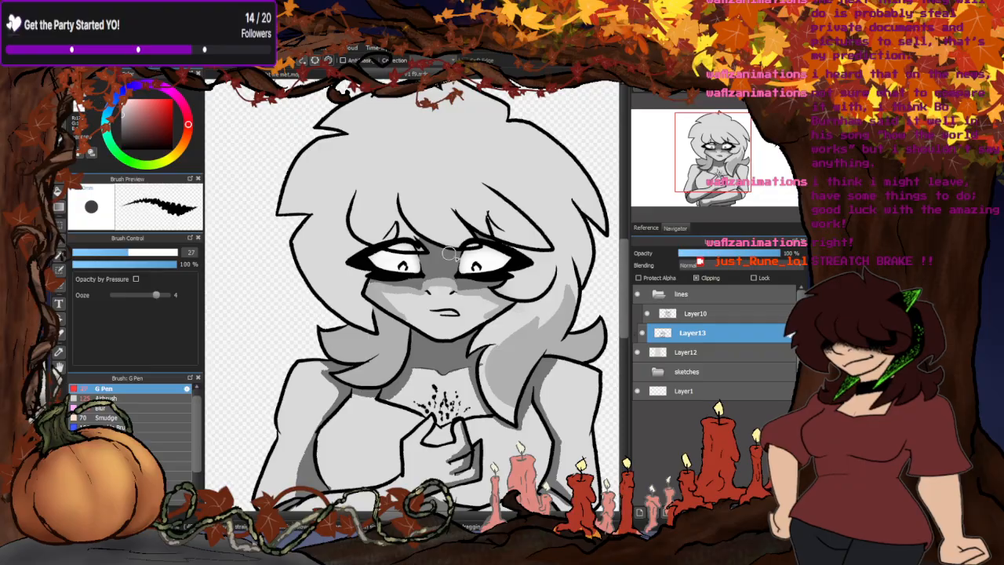
scroll(483, 310, up, 4)
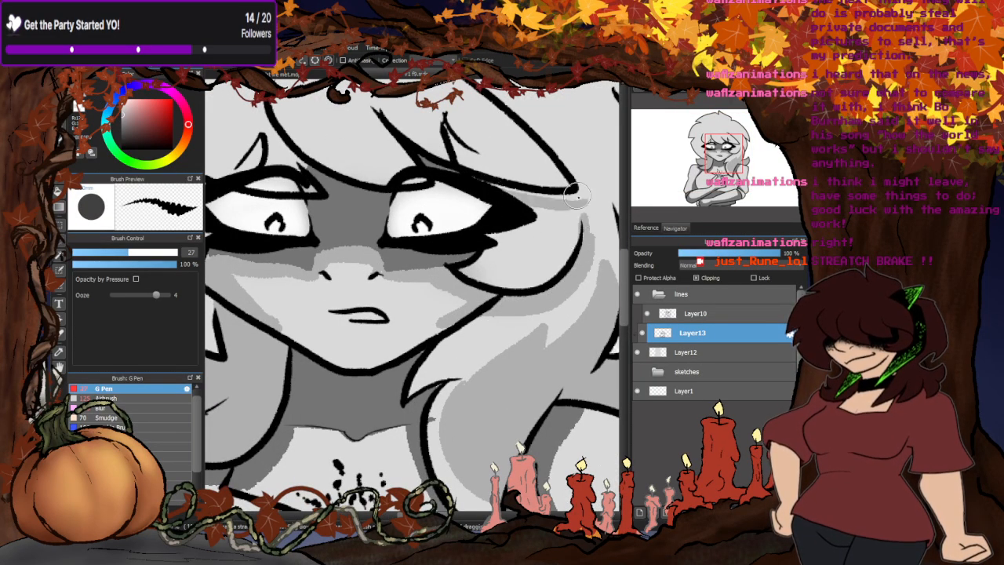
scroll(502, 188, down, 4)
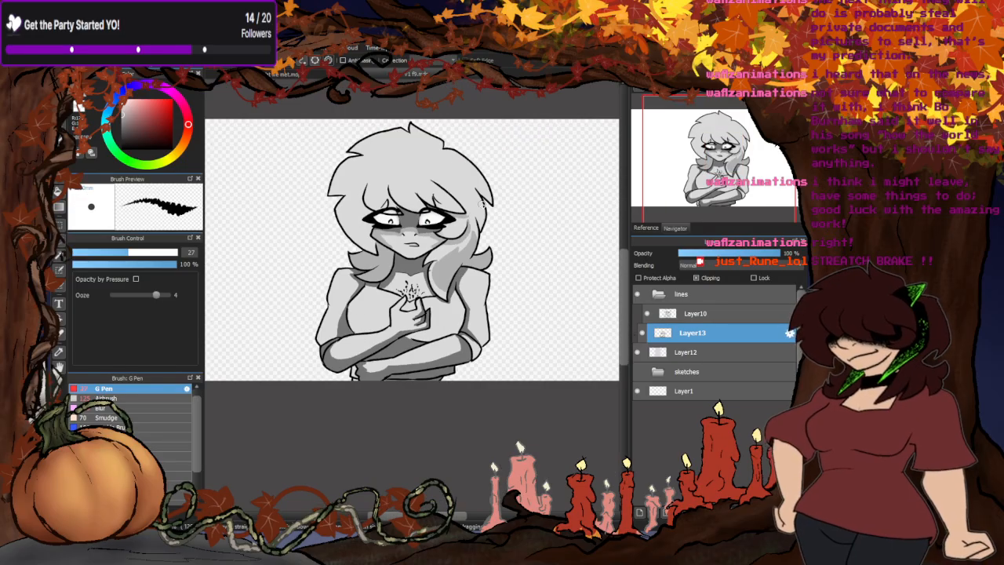
scroll(481, 198, up, 4)
scroll(485, 193, down, 4)
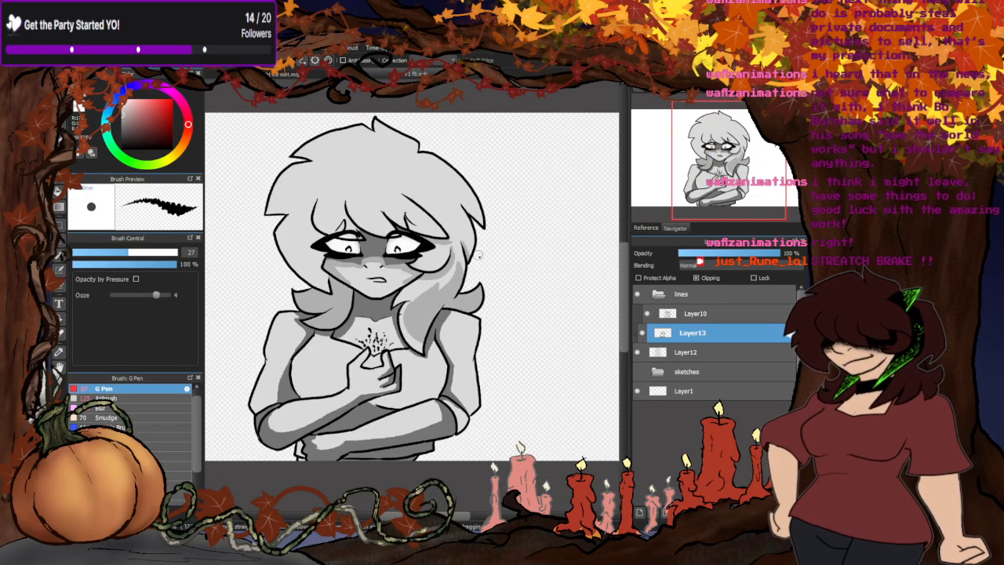
- Outline the inner shadow of the left-side hair beside the face, fill it with mid grey and touch up its tip
scroll(384, 160, up, 4)
drag(385, 160, 354, 258)
mouse_move(394, 143)
mouse_down()
mouse_move(328, 223)
mouse_move(373, 332)
mouse_up()
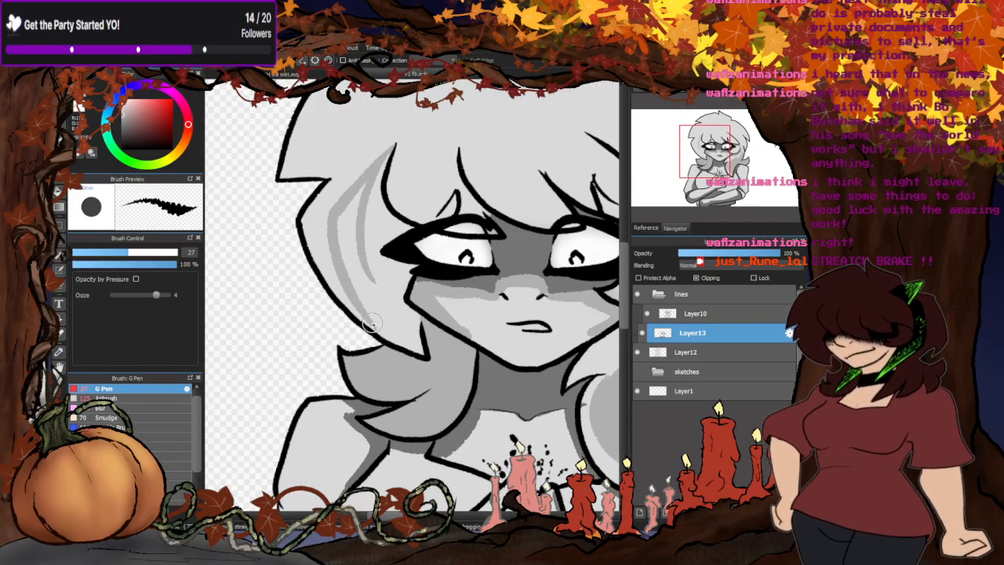
click(58, 191)
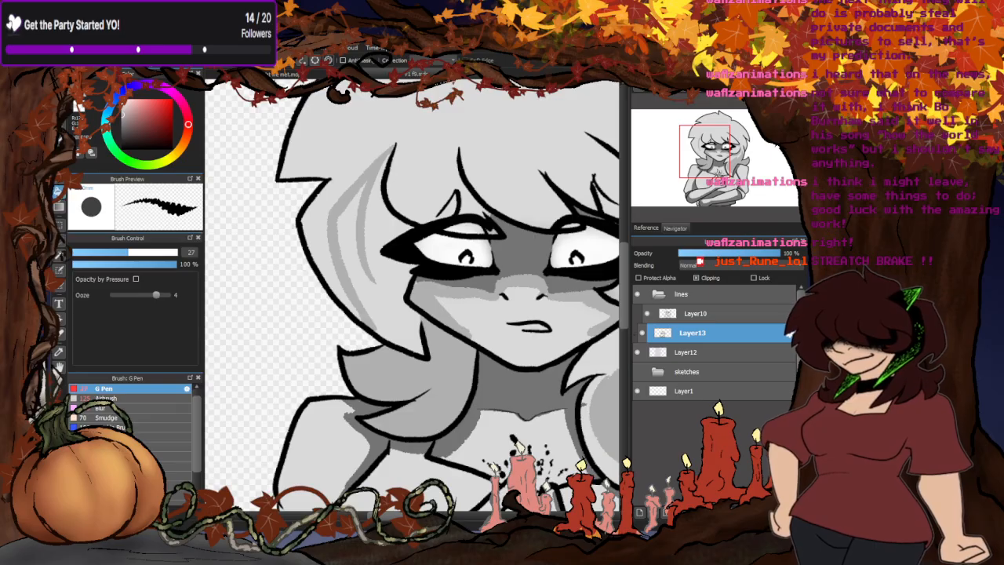
click(385, 294)
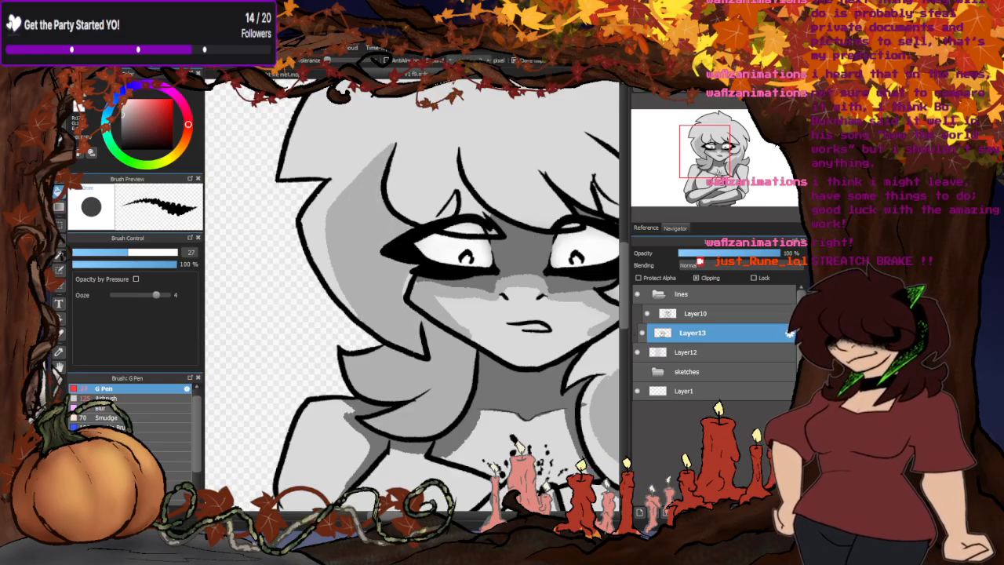
key(b)
drag(412, 276, 403, 320)
scroll(412, 335, down, 3)
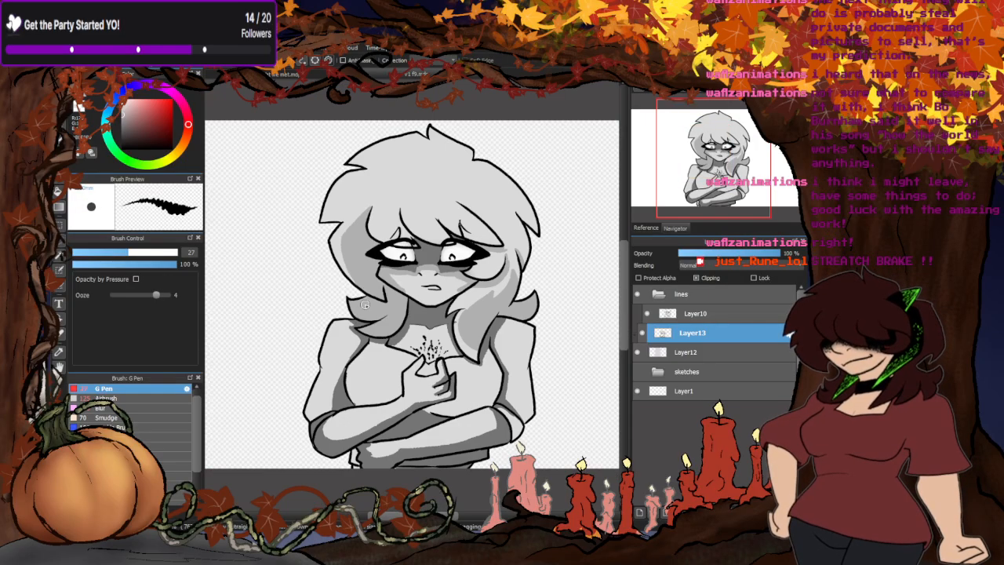
- Add grey shading around the fringe strands above the left-side eye
scroll(437, 236, up, 4)
scroll(437, 236, up, 2)
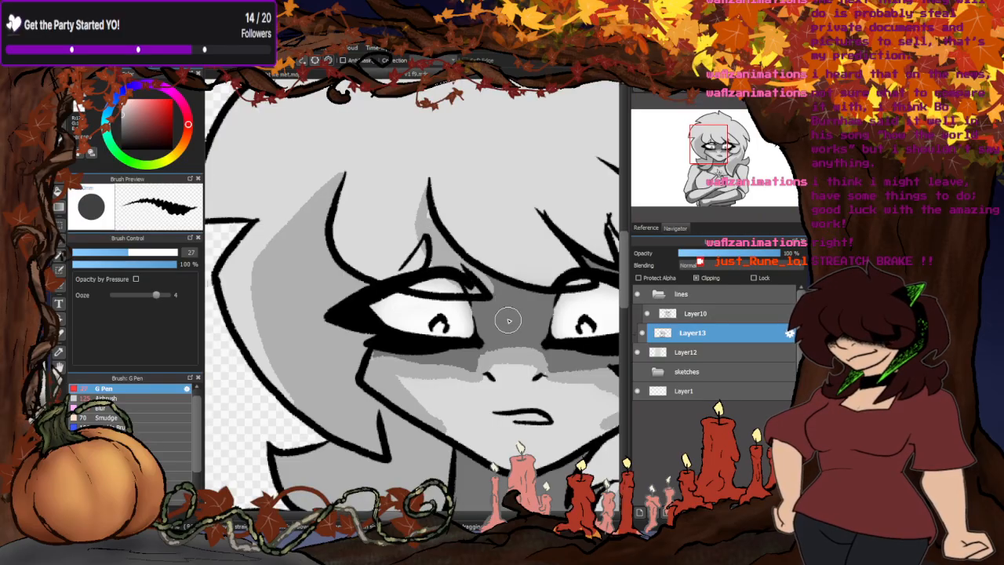
scroll(465, 208, down, 2)
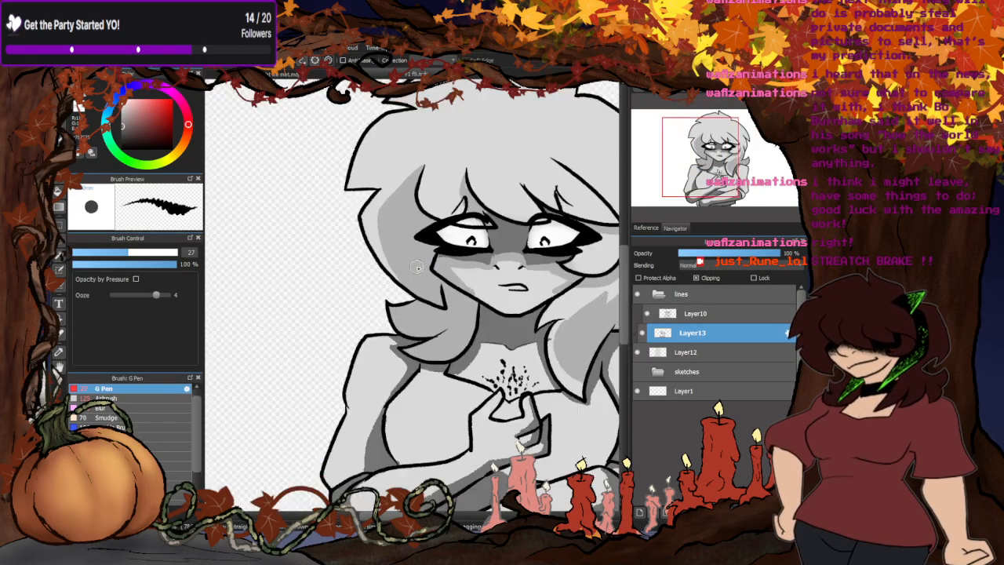
scroll(331, 190, up, 2)
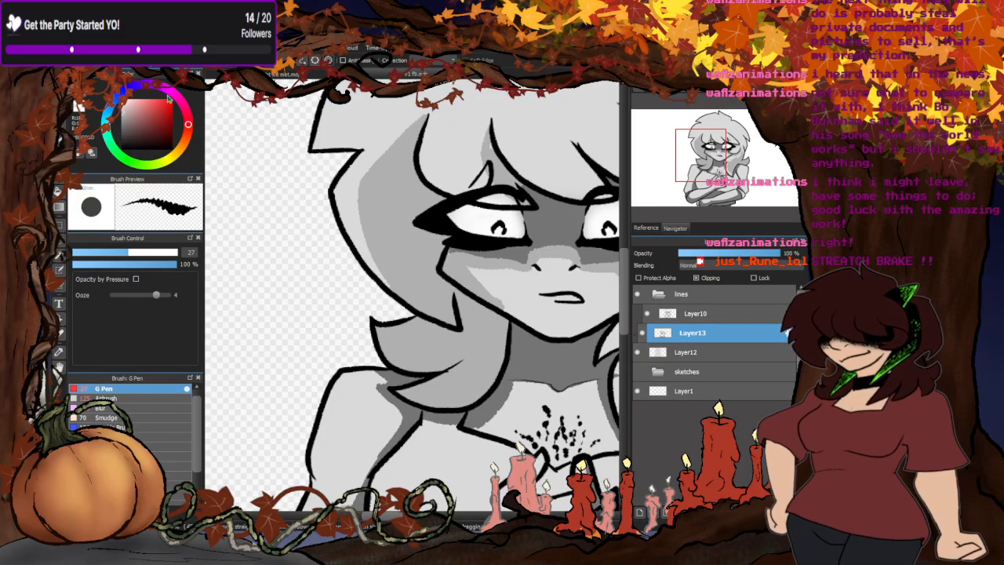
- Paint white rim highlights along the crown and the right-side outer edge of the hair
scroll(314, 204, down, 3)
scroll(337, 185, up, 2)
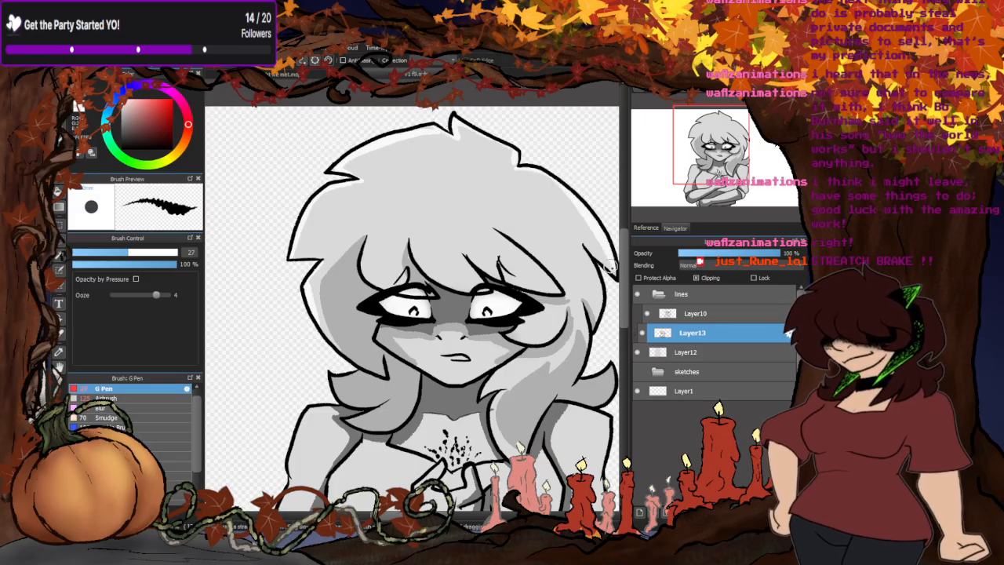
scroll(549, 171, down, 2)
scroll(502, 204, up, 4)
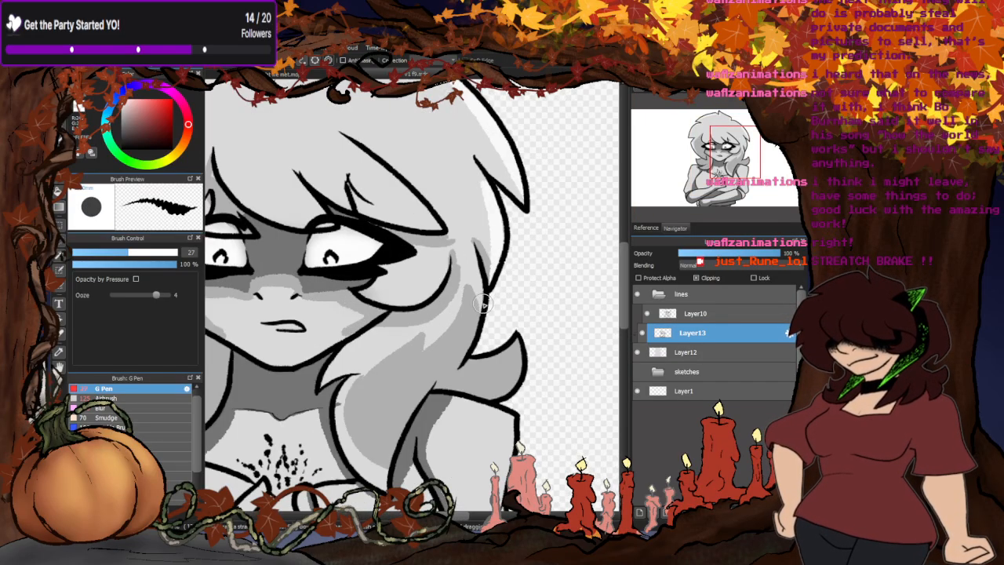
- Paint white rim highlights along the outer edges of the shoulders and upper arms
scroll(548, 216, down, 5)
scroll(460, 269, up, 5)
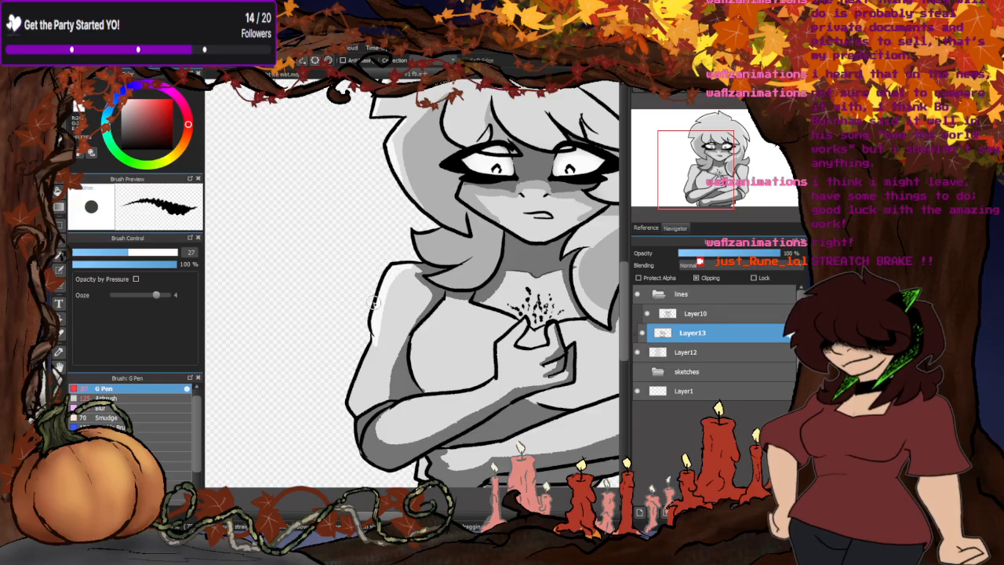
scroll(368, 369, down, 5)
- Paint white rim highlights along the left-side hair's outer edge and finish them over the top of the head
scroll(407, 313, up, 6)
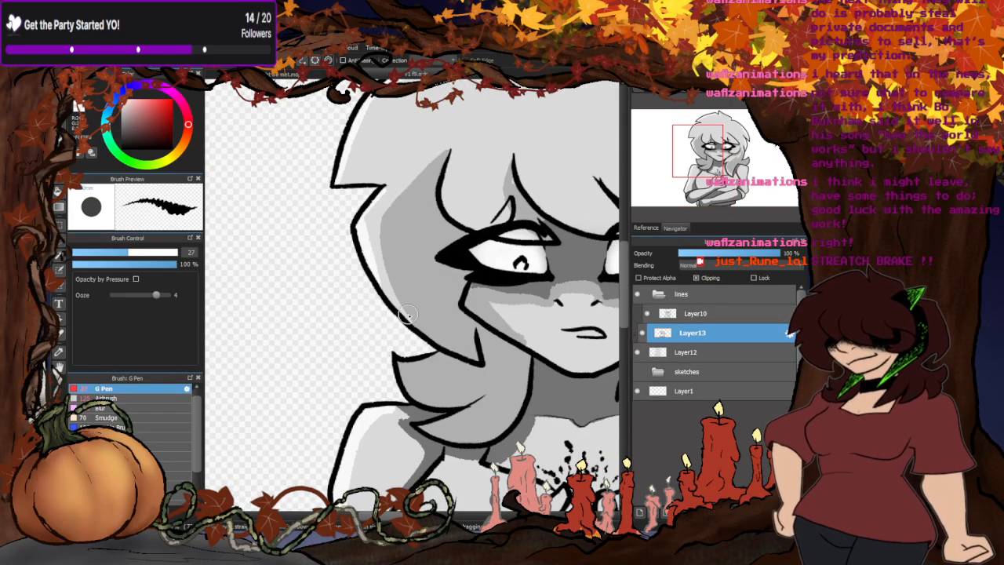
scroll(416, 321, down, 2)
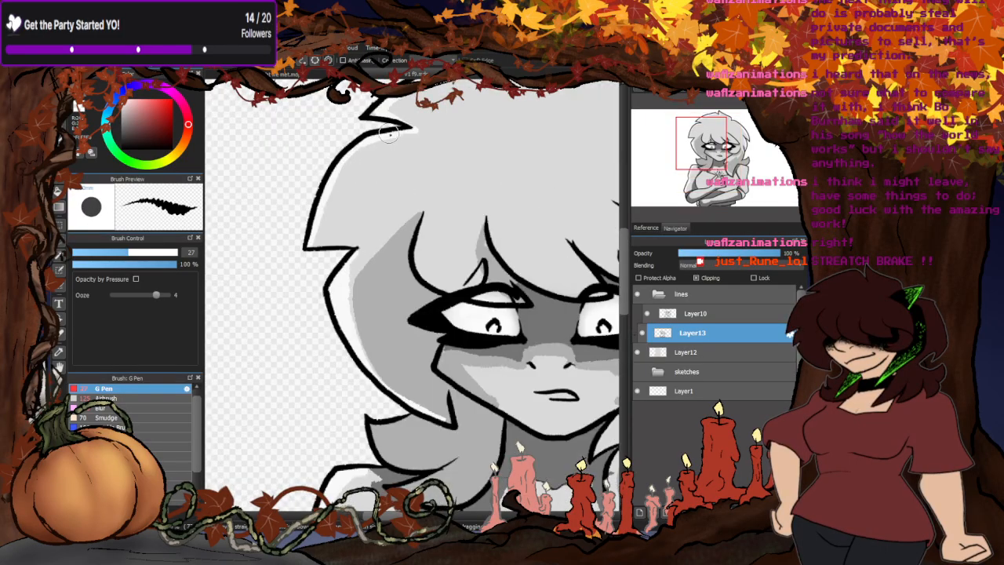
scroll(375, 176, down, 2)
scroll(379, 170, up, 2)
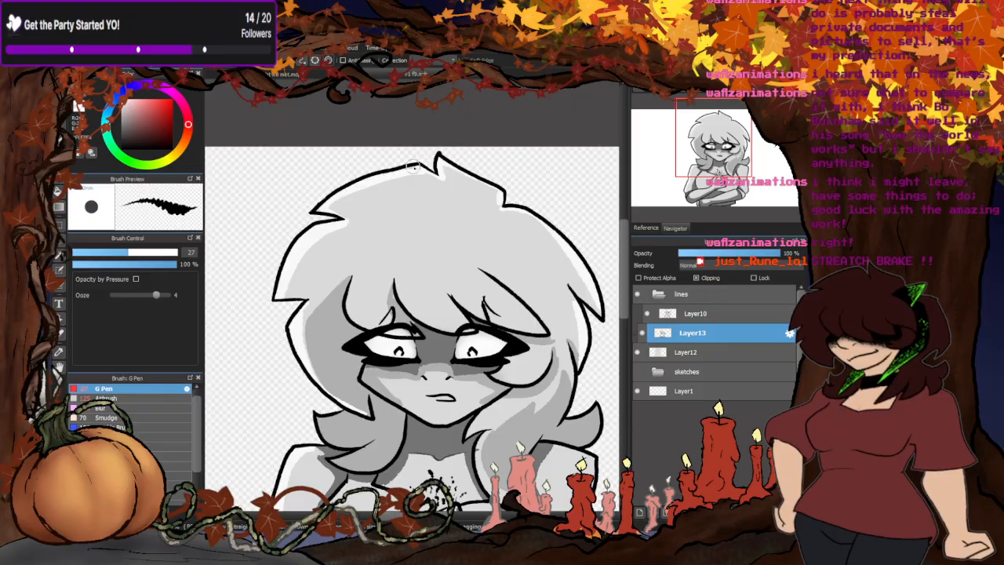
scroll(437, 171, down, 2)
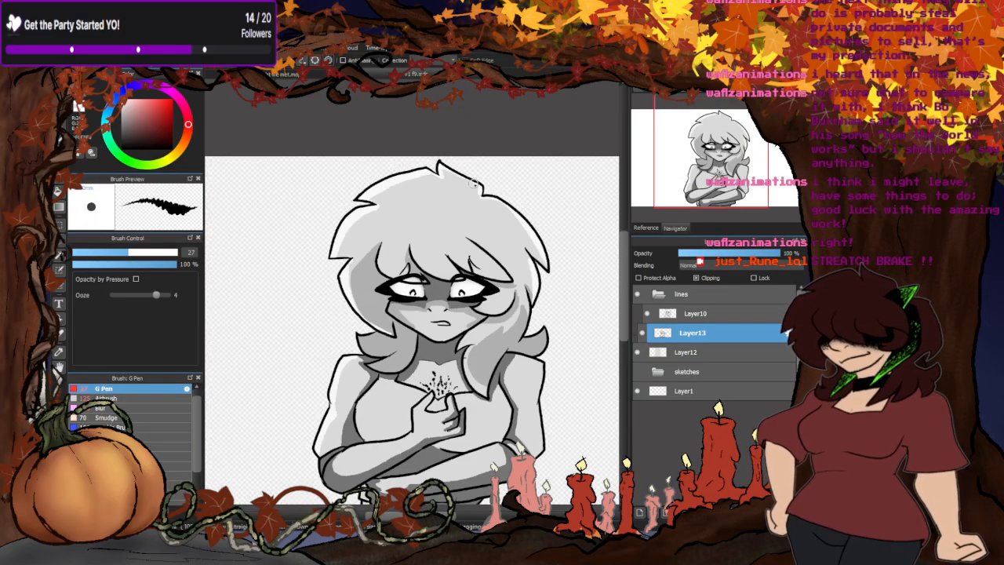
- Paint a mid-grey shadow boundary inside the hair, following the rim highlights over the crown and down both sides
scroll(397, 167, down, 2)
scroll(401, 253, up, 3)
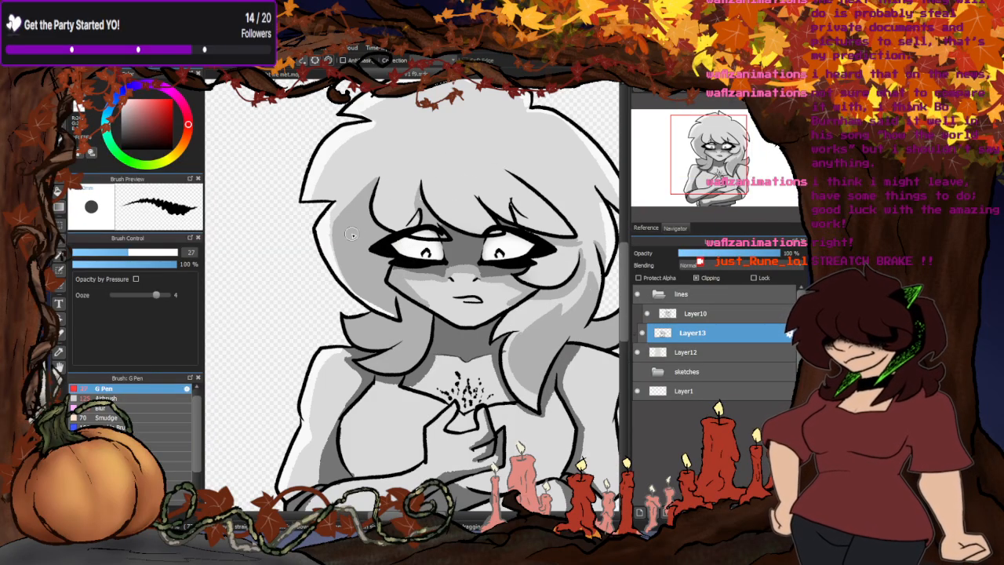
scroll(351, 235, down, 2)
scroll(415, 213, down, 2)
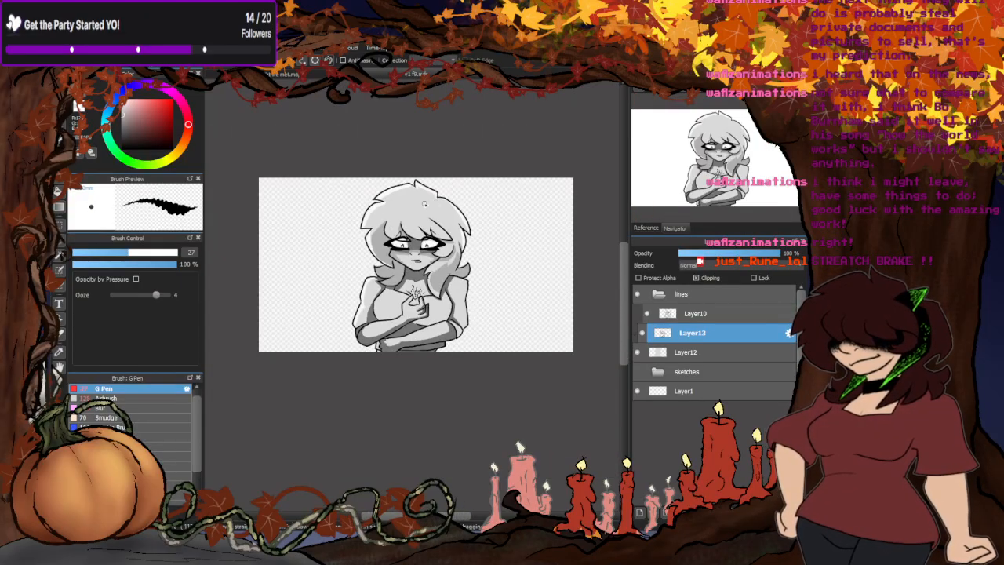
scroll(364, 274, up, 3)
scroll(362, 292, up, 3)
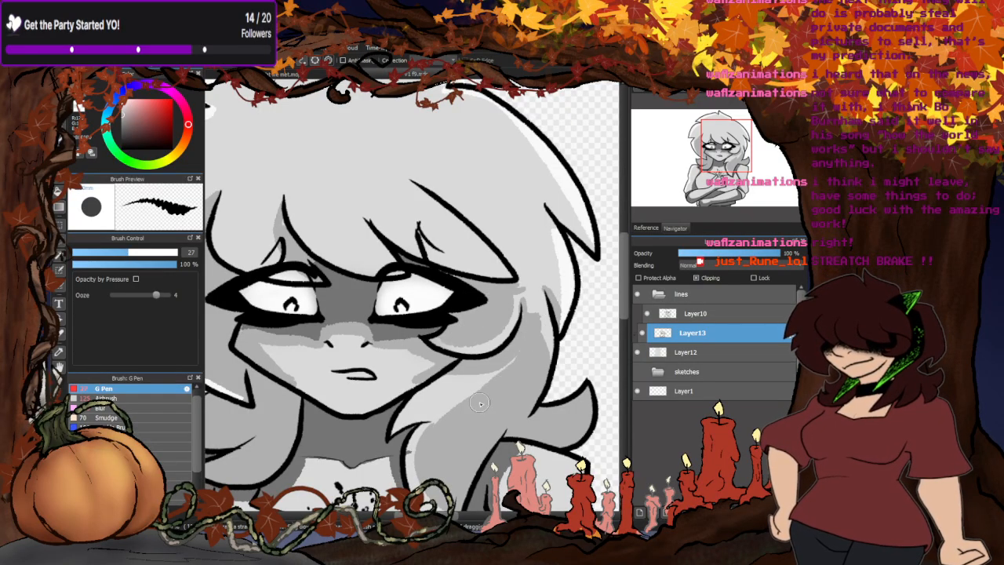
scroll(496, 265, down, 2)
scroll(351, 247, up, 1)
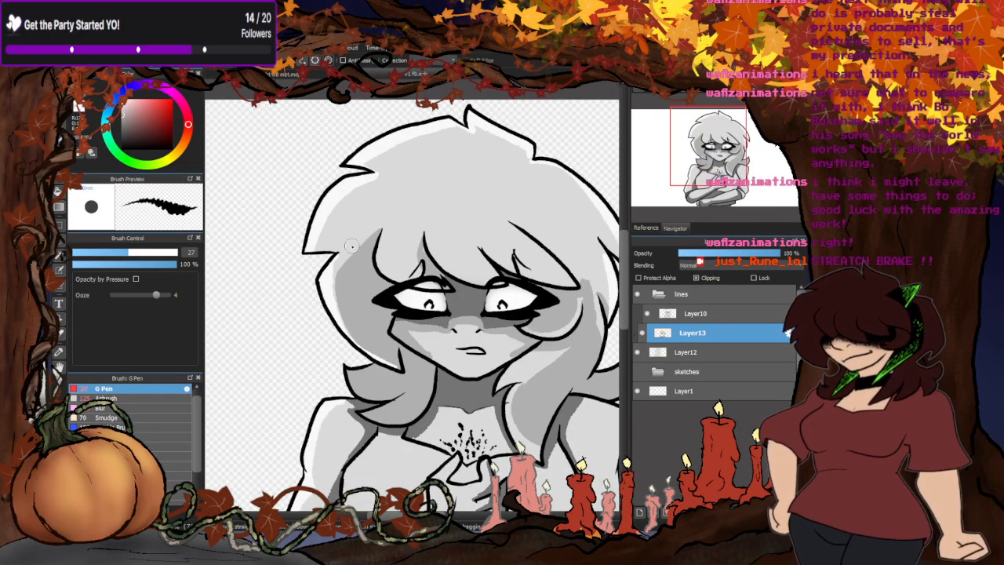
mouse_move(386, 187)
mouse_down()
mouse_move(336, 231)
mouse_move(346, 259)
mouse_up()
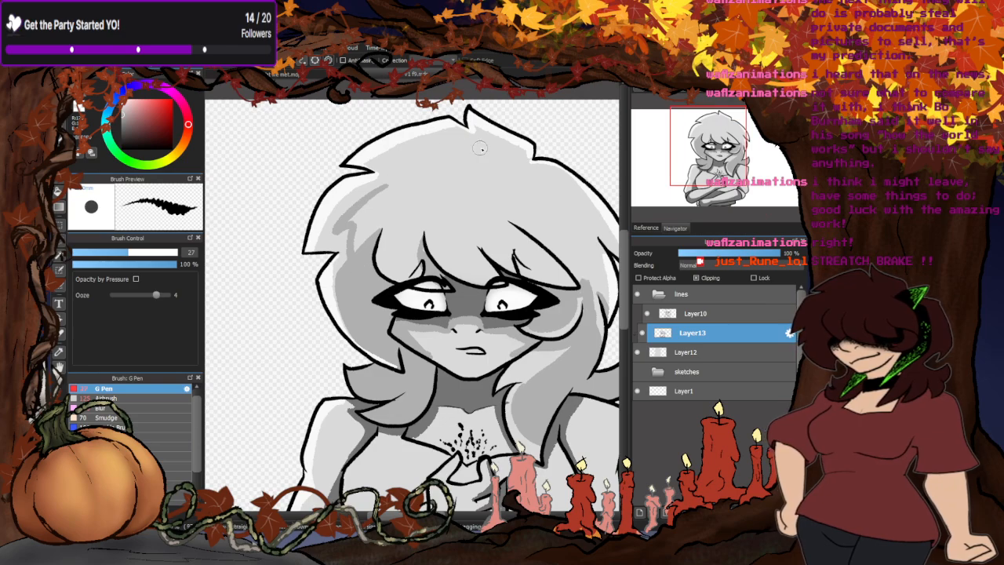
mouse_move(519, 161)
mouse_down()
mouse_move(411, 152)
mouse_move(383, 169)
mouse_move(378, 199)
mouse_up()
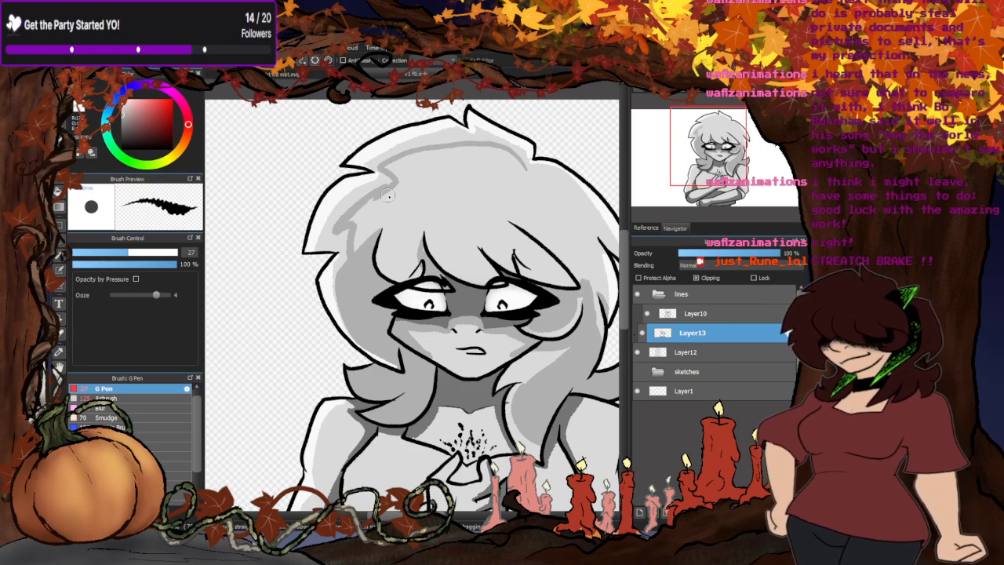
mouse_move(521, 168)
mouse_down()
mouse_move(578, 210)
mouse_move(589, 239)
mouse_move(583, 315)
mouse_up()
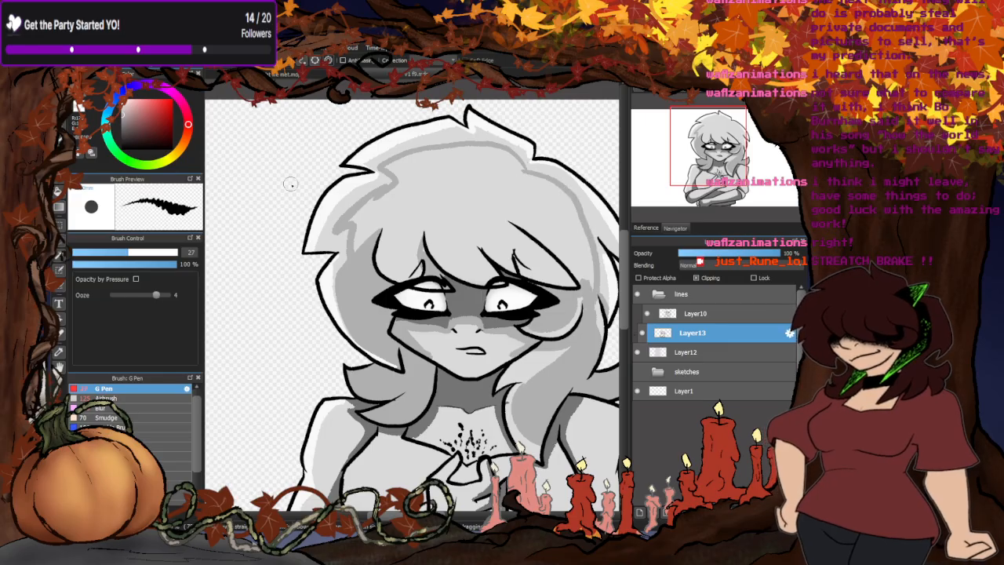
- Fill the hair area enclosed by the shadow boundary with mid-grey
click(58, 191)
click(447, 206)
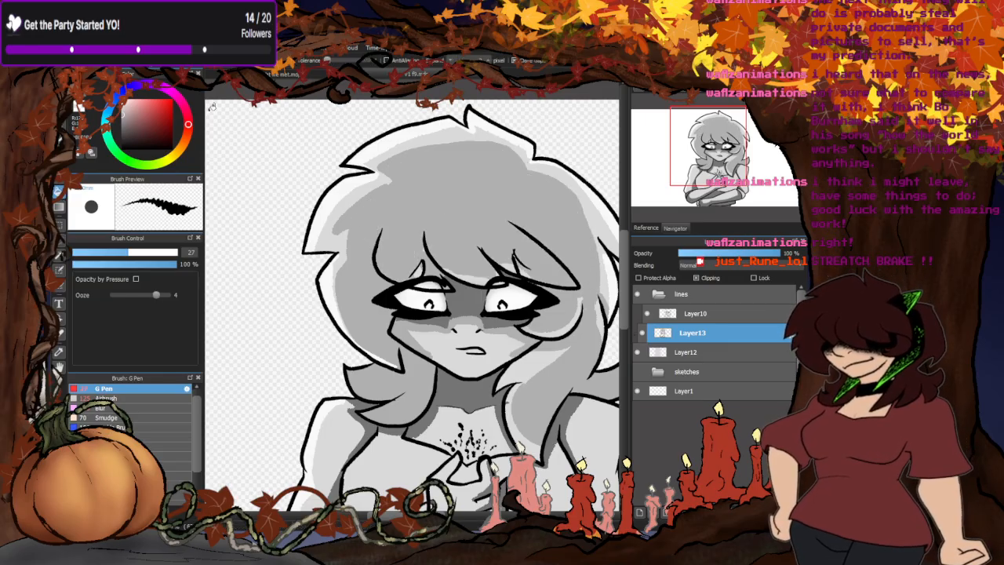
key(b)
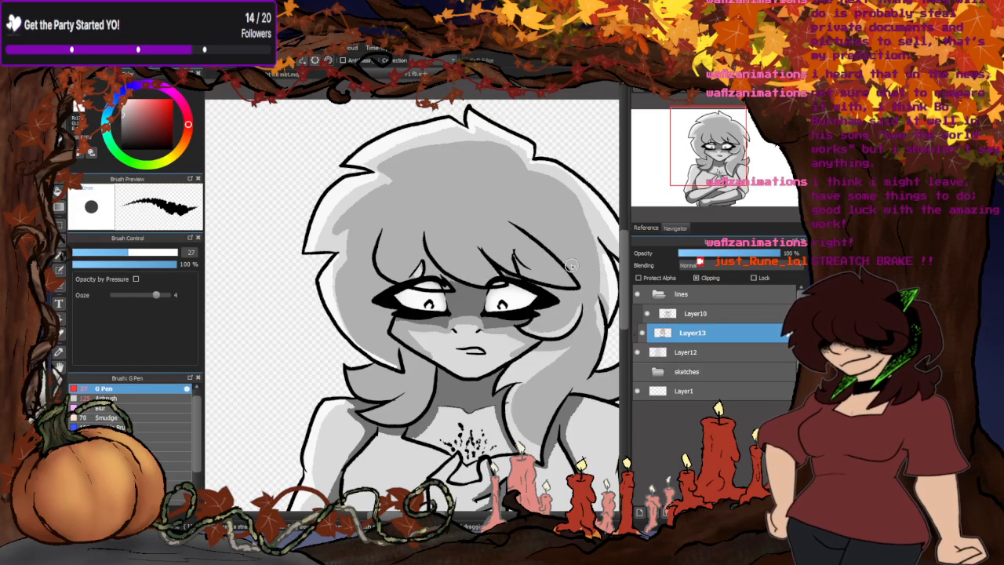
- Outline the shadow area on the left-side shoulder and upper arm and fill it with mid-grey
scroll(571, 265, down, 5)
scroll(410, 275, up, 6)
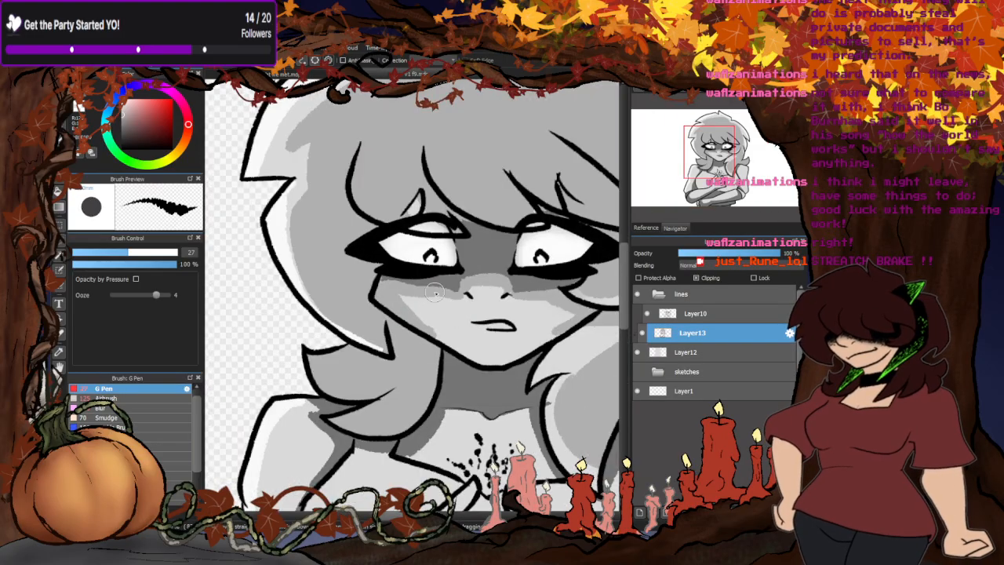
scroll(435, 293, down, 3)
scroll(378, 377, up, 3)
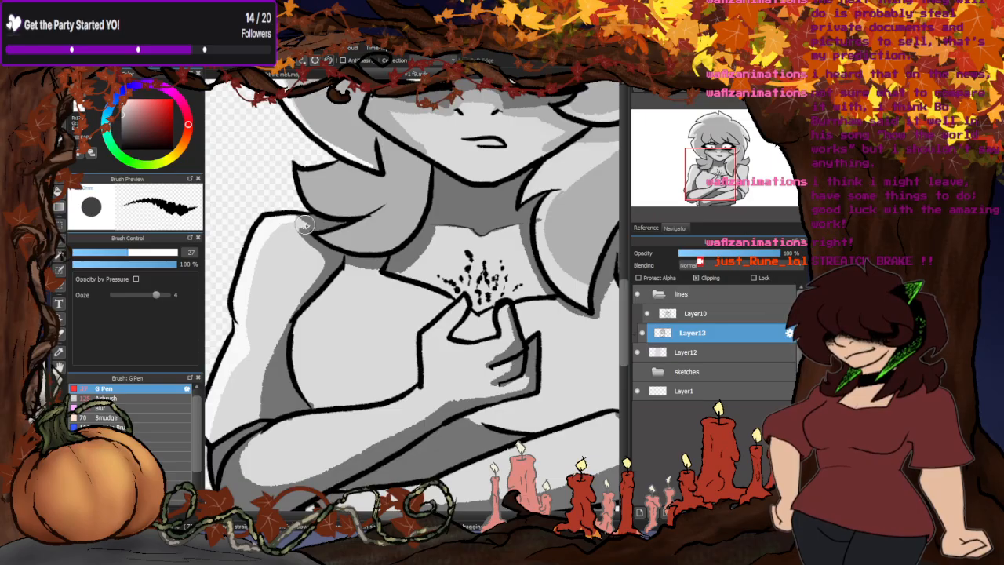
mouse_move(297, 223)
mouse_down()
mouse_move(270, 263)
mouse_move(232, 413)
mouse_up()
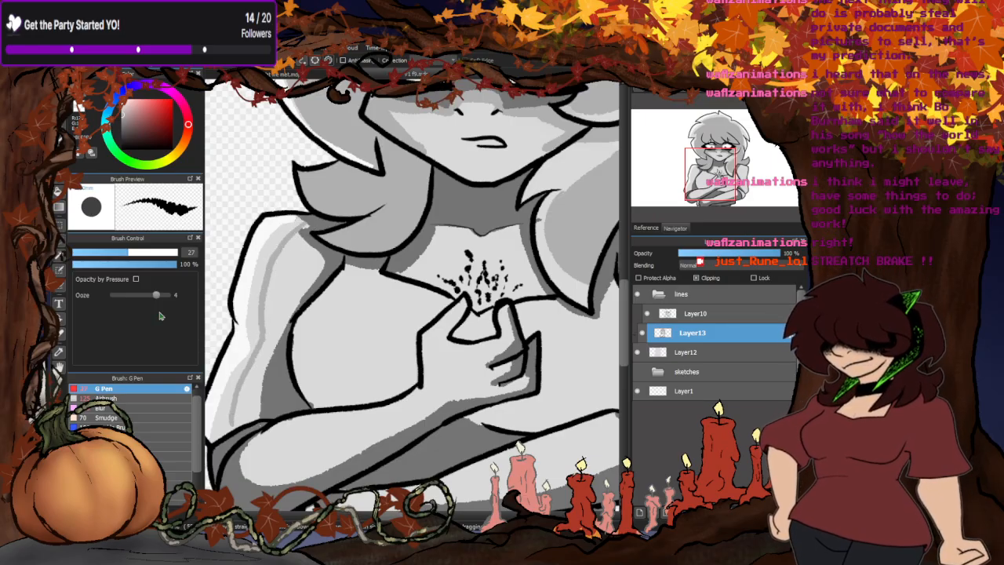
key(ctrl+z)
scroll(291, 278, down, 3)
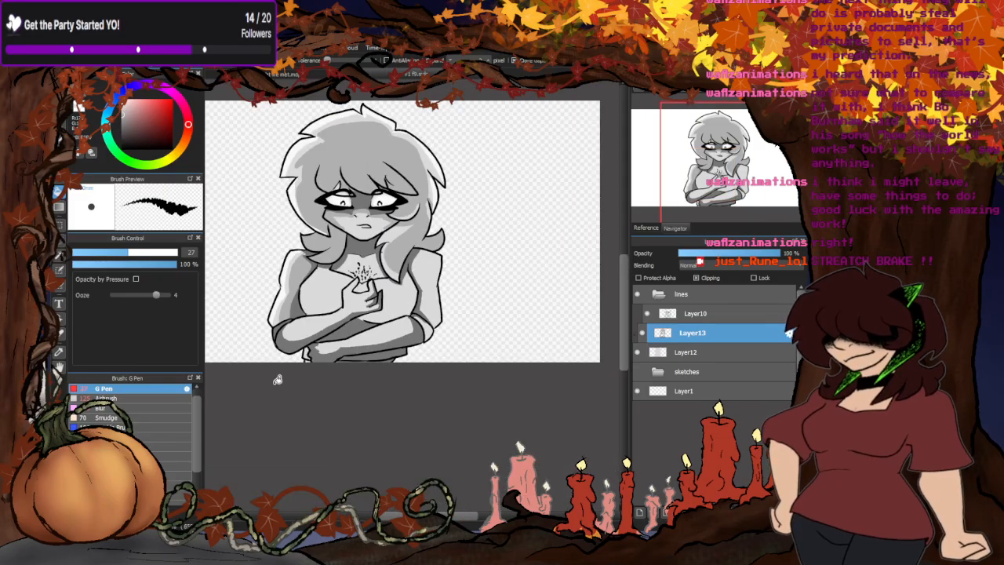
scroll(278, 379, up, 3)
key(b)
- Outline and fill the right-side upper arm's shadow area with mid-grey, extending the shading to the elbow
scroll(337, 247, down, 2)
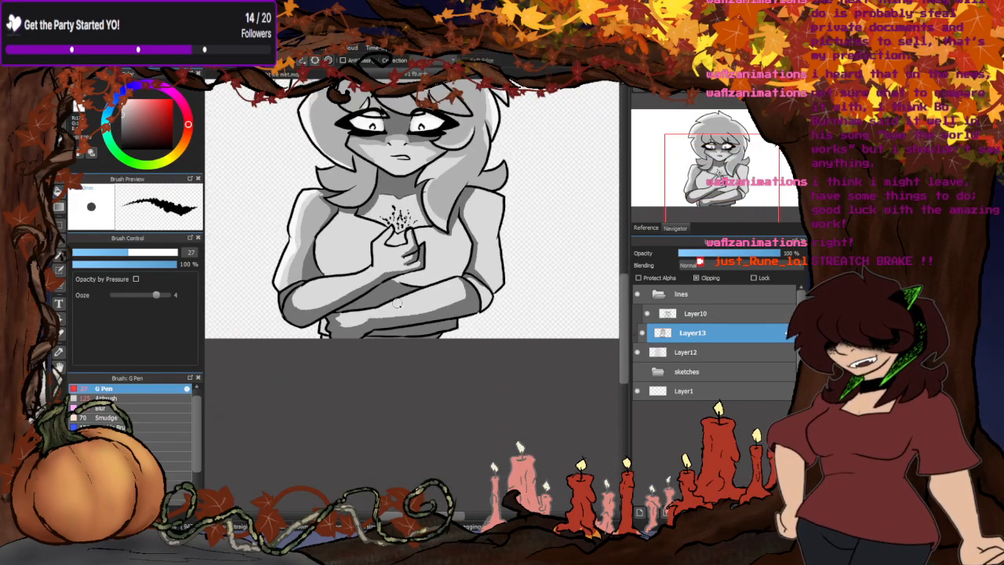
scroll(480, 235, up, 4)
scroll(411, 248, down, 1)
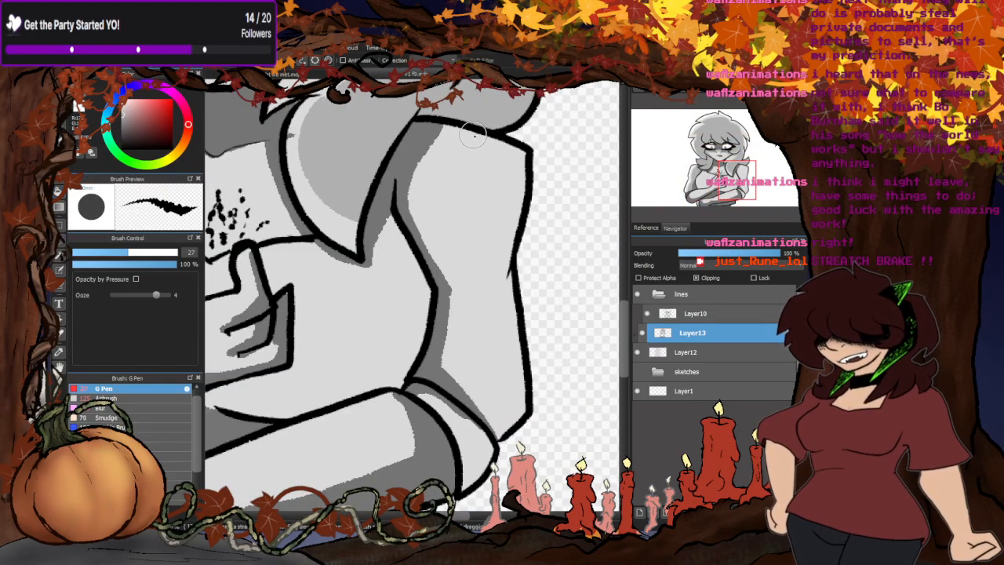
mouse_move(469, 131)
mouse_down()
mouse_move(466, 210)
mouse_move(496, 283)
mouse_move(484, 421)
mouse_up()
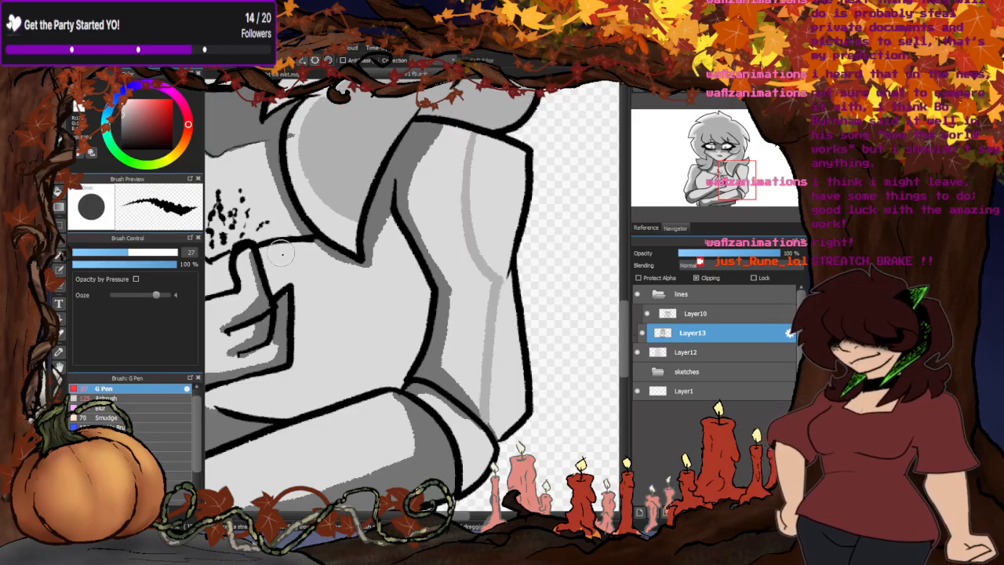
key(g)
click(449, 199)
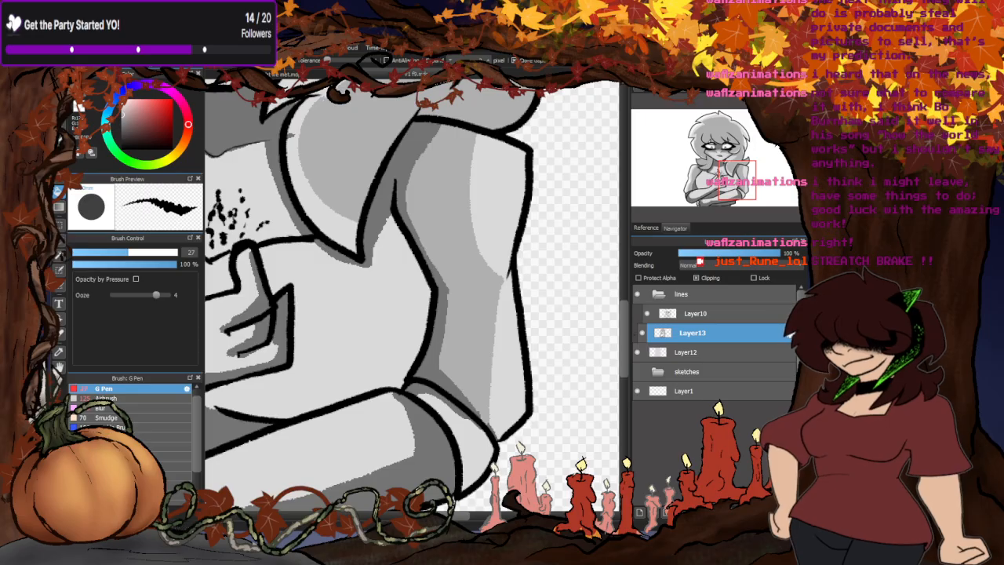
key(b)
scroll(454, 427, up, 2)
drag(503, 441, 409, 378)
- Paint mid-grey shading inside the curve between the thumb and forefinger of the raised hand
scroll(487, 403, down, 2)
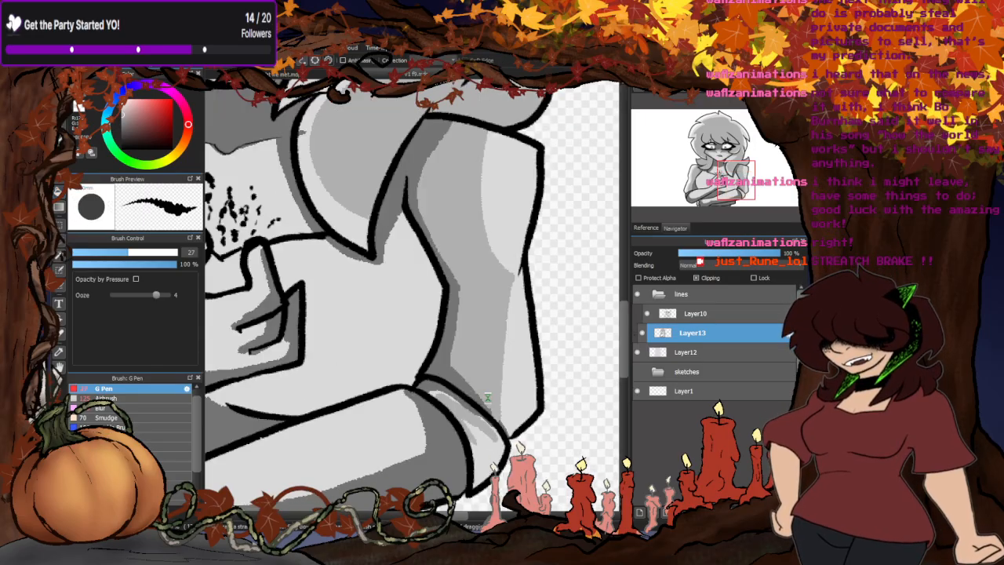
scroll(487, 398, down, 2)
scroll(470, 353, up, 3)
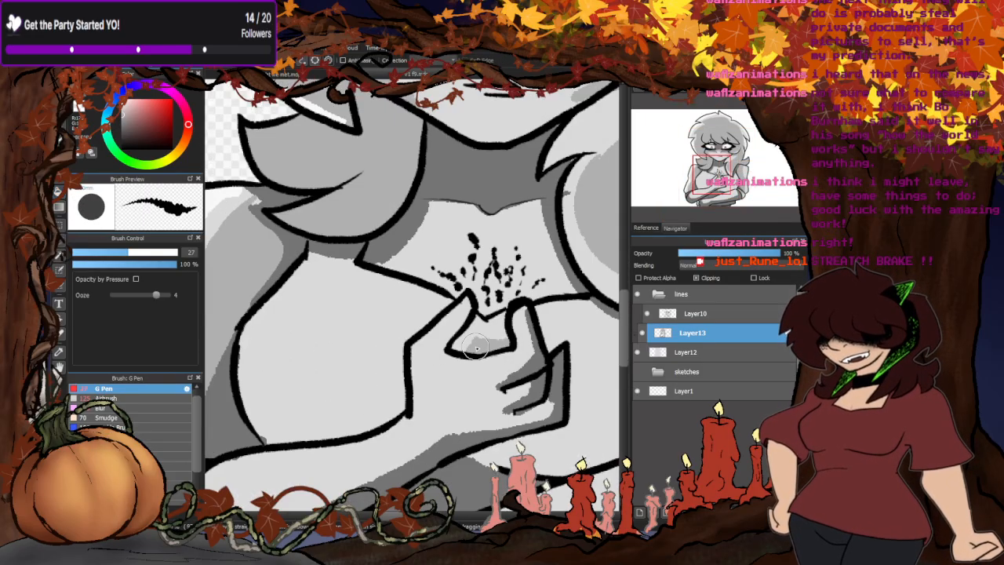
drag(476, 347, 459, 339)
scroll(459, 339, down, 2)
scroll(444, 331, up, 3)
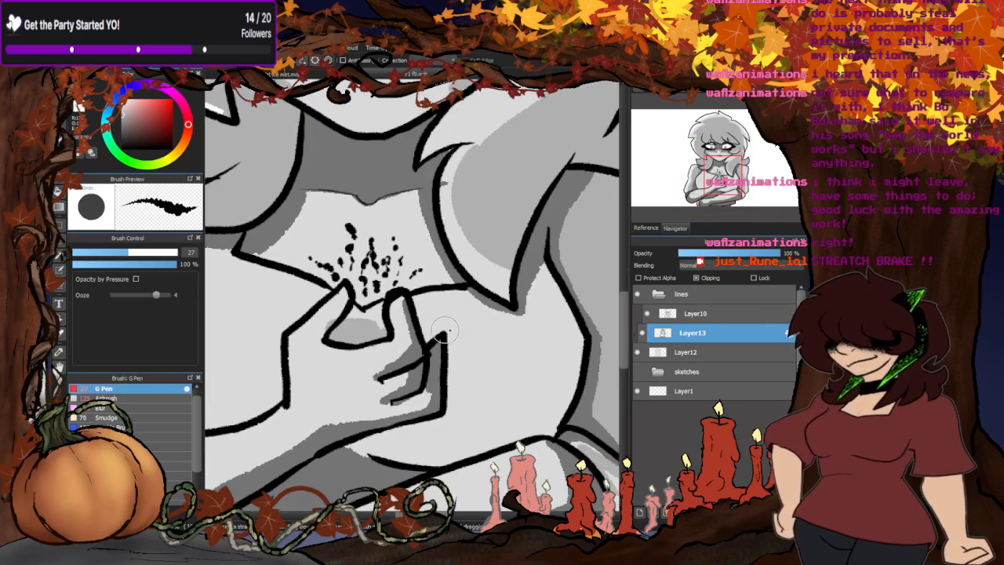
- Paint curved shadow boundaries across both sides of the chest and fill the areas below them with mid-grey
scroll(444, 331, down, 2)
scroll(357, 300, up, 2)
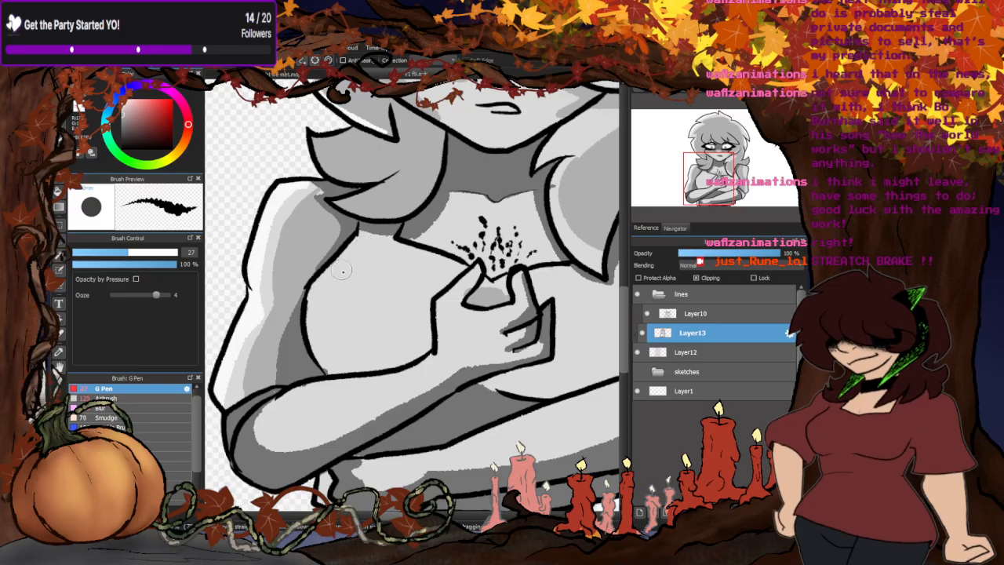
mouse_move(418, 260)
mouse_down()
mouse_move(398, 307)
mouse_move(344, 312)
mouse_move(318, 296)
mouse_move(364, 316)
mouse_move(435, 290)
mouse_up()
scroll(312, 307, down, 2)
scroll(418, 327, up, 2)
drag(410, 322, 465, 262)
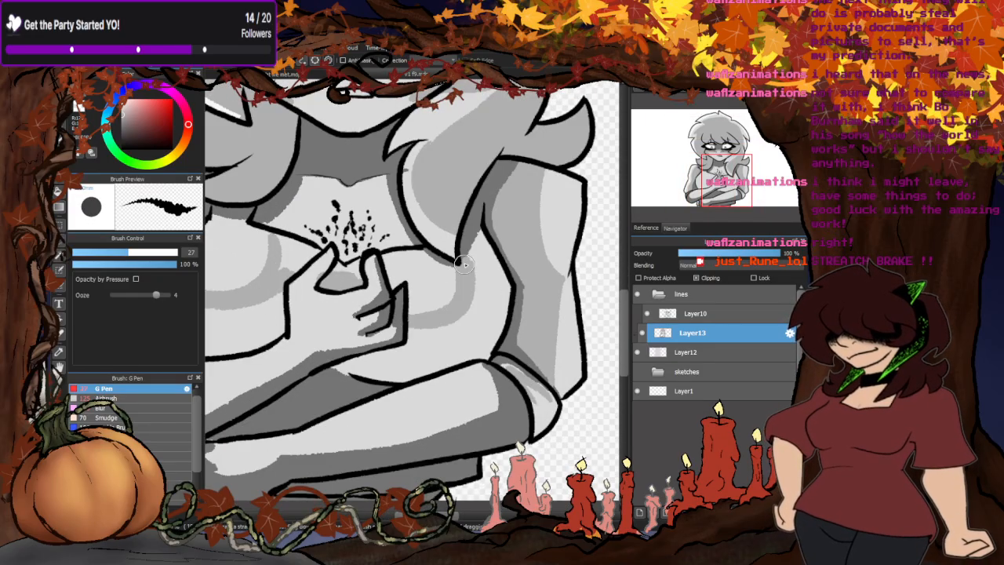
click(59, 191)
scroll(434, 337, down, 2)
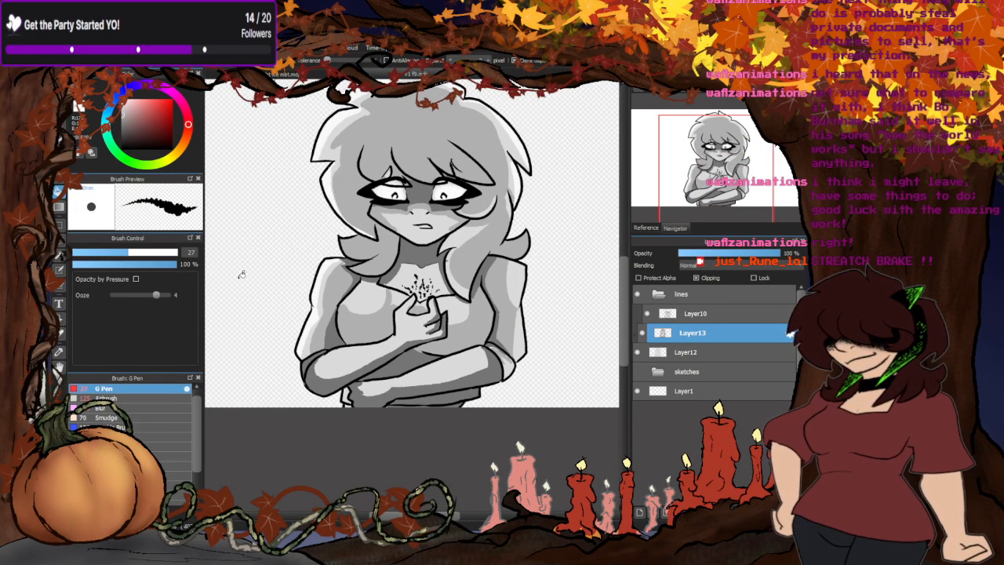
- Paint mid-grey shadow boundaries along both crossed forearms, continuing the upper one into the raised hand
scroll(397, 309, down, 1)
scroll(404, 314, up, 3)
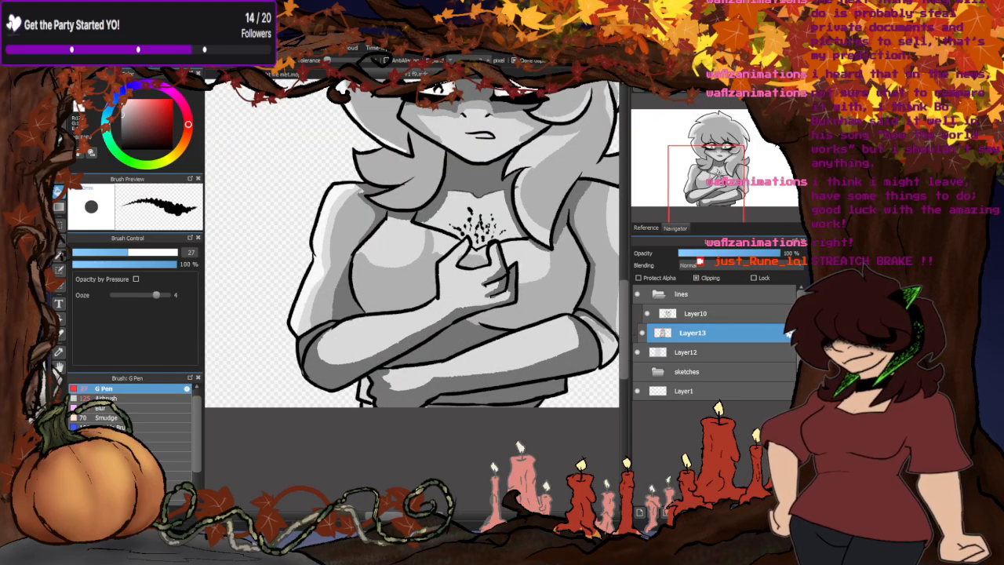
key(b)
scroll(361, 349, up, 3)
mouse_move(318, 311)
mouse_down()
mouse_move(377, 339)
mouse_move(444, 327)
mouse_move(525, 287)
mouse_move(527, 262)
mouse_up()
scroll(528, 274, down, 1)
scroll(421, 284, down, 1)
scroll(443, 274, up, 2)
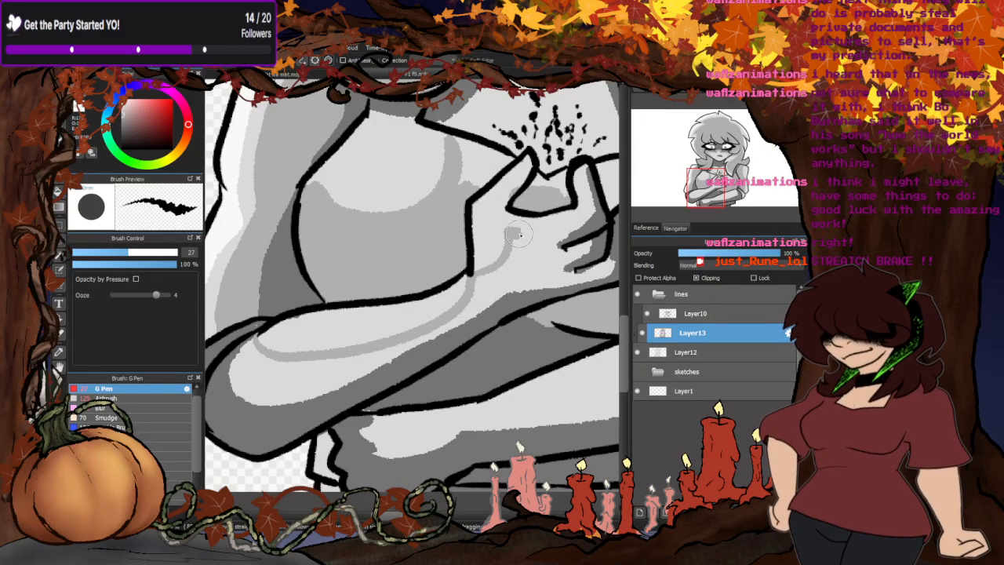
scroll(448, 270, down, 2)
scroll(512, 308, up, 1)
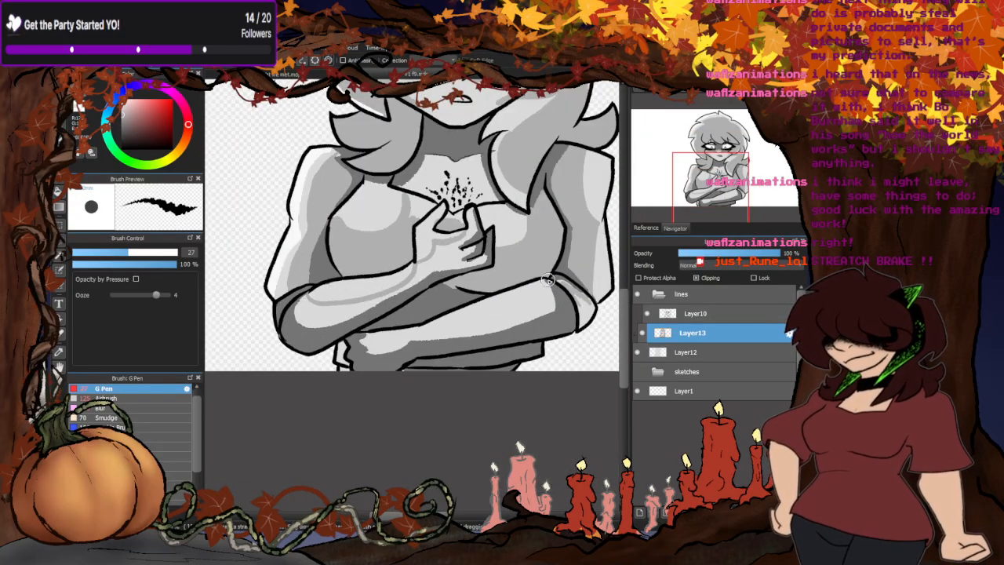
mouse_move(547, 280)
mouse_down()
mouse_move(534, 301)
mouse_move(481, 322)
mouse_move(391, 333)
mouse_up()
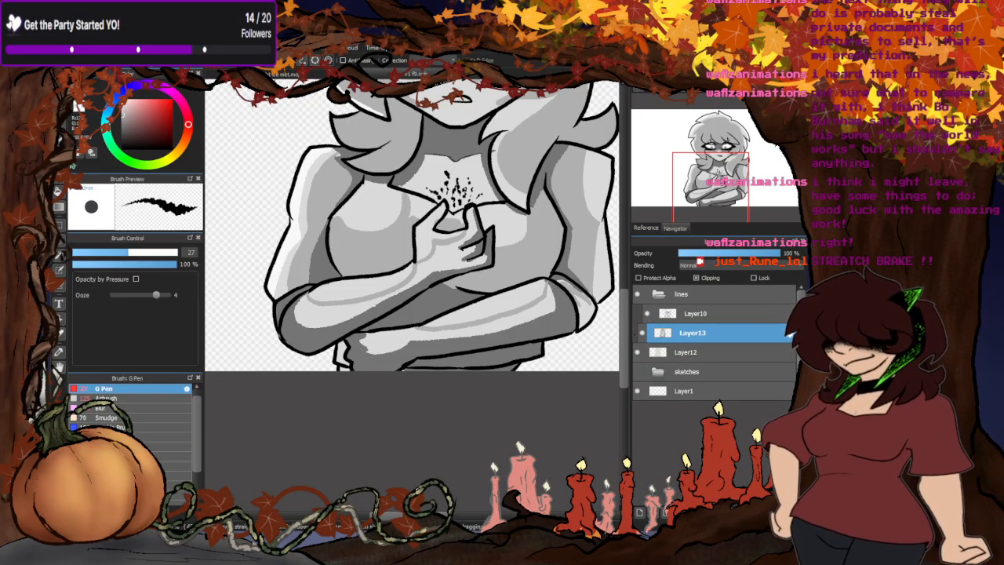
- Fill the lower parts of both forearms beneath the painted boundaries with mid-grey
click(59, 190)
click(393, 340)
click(351, 313)
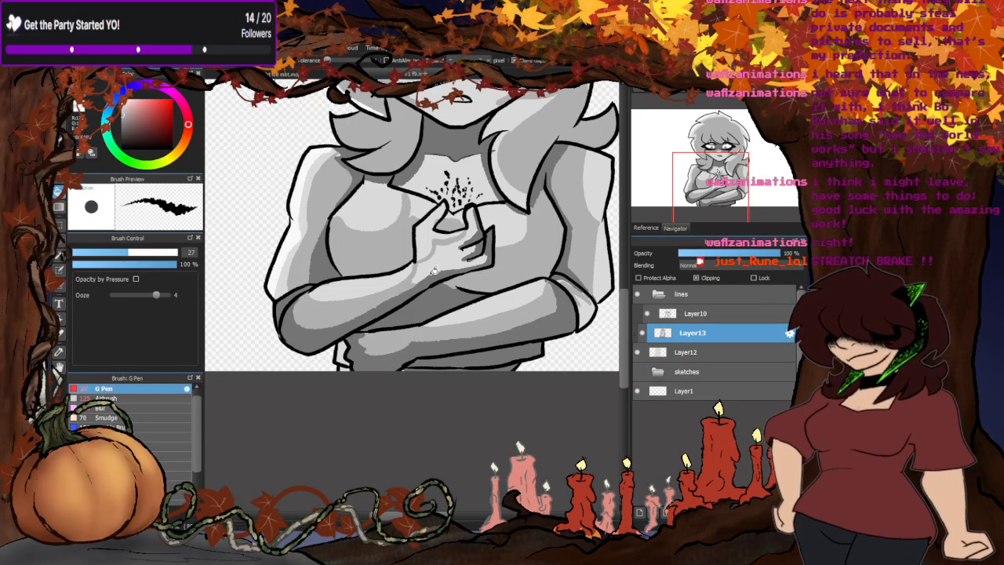
- Switch to a slightly darker grey and paint shading along the fringe strands above the eyes
scroll(436, 269, up, 1)
scroll(362, 319, down, 2)
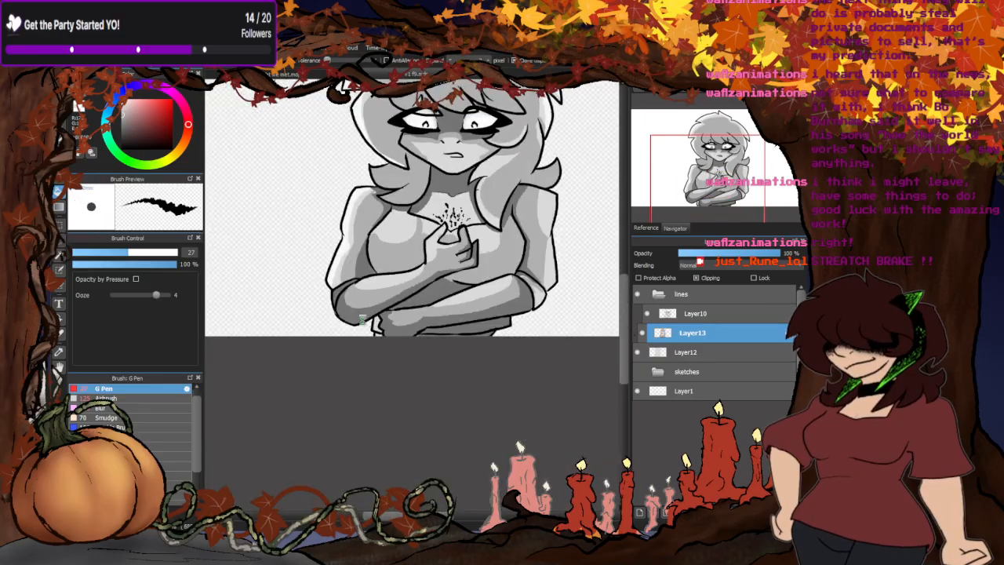
scroll(362, 319, down, 3)
scroll(367, 298, up, 3)
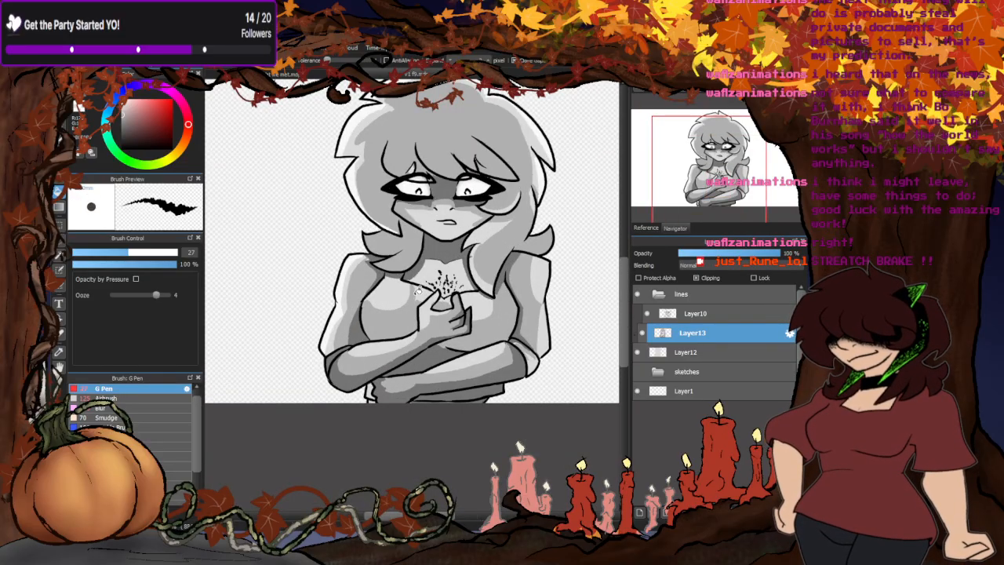
scroll(418, 290, down, 2)
scroll(390, 341, up, 2)
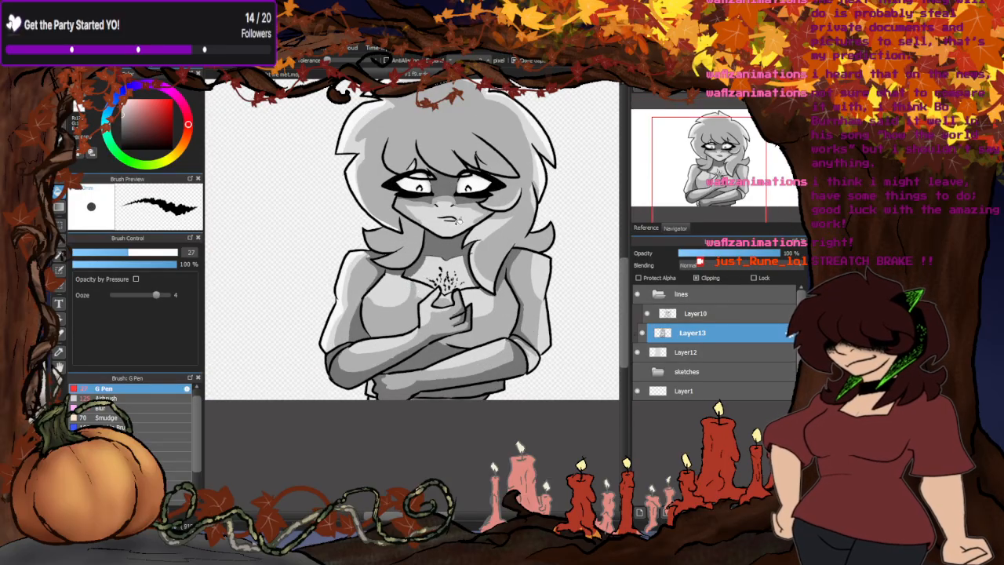
key(b)
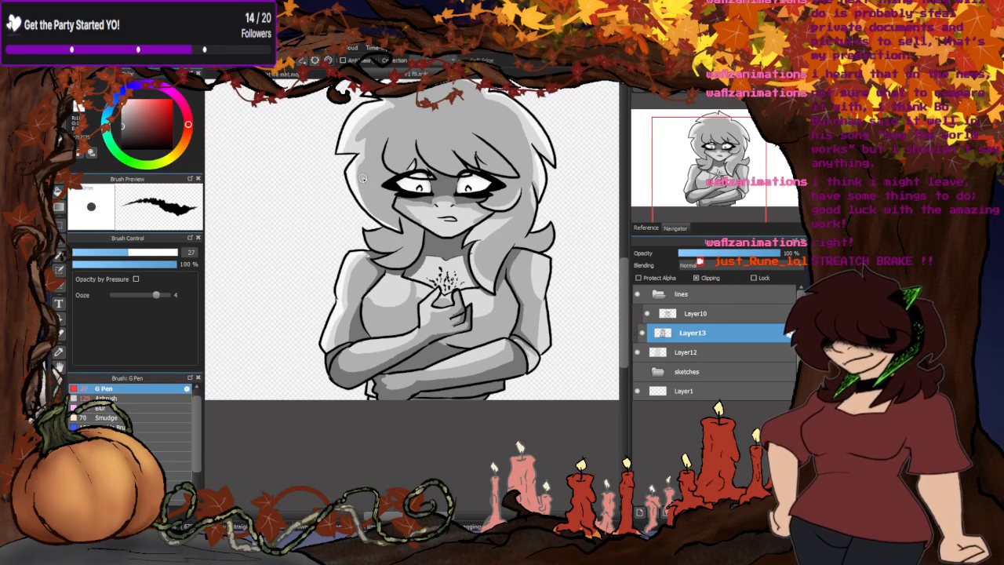
scroll(361, 206, up, 2)
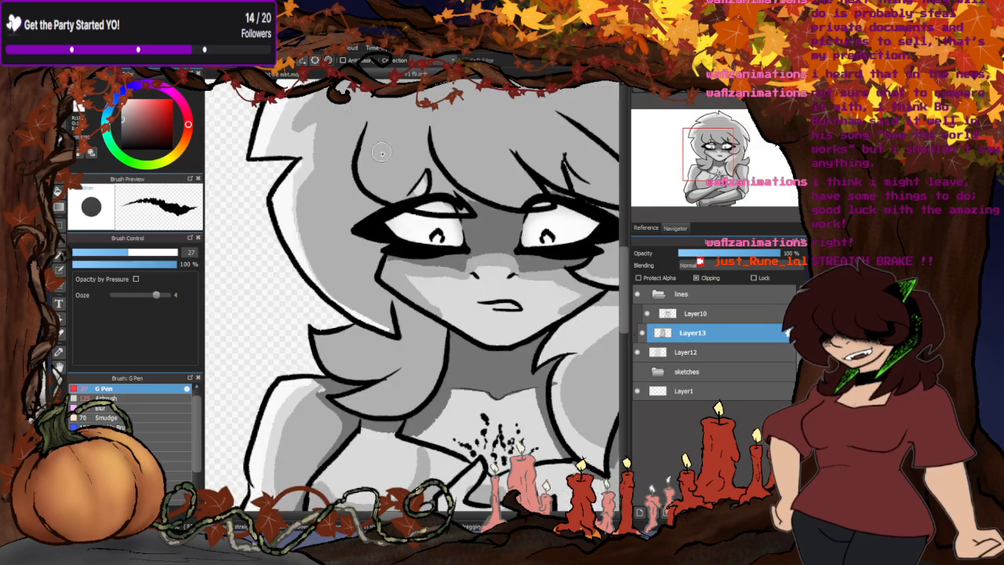
scroll(350, 232, down, 1)
scroll(351, 231, down, 1)
scroll(388, 154, up, 1)
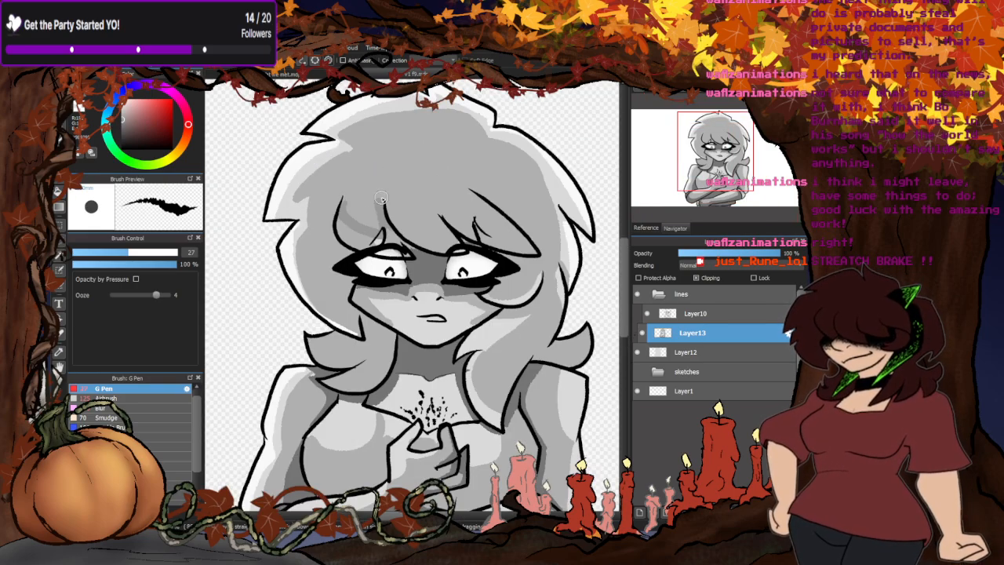
mouse_move(382, 200)
mouse_down()
mouse_move(435, 228)
mouse_move(428, 210)
mouse_move(483, 216)
mouse_up()
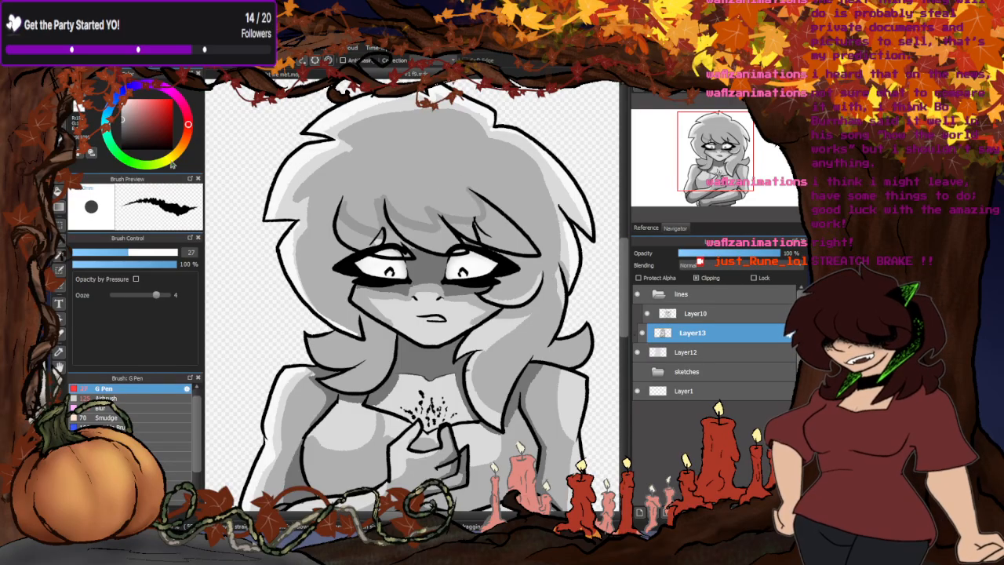
- Fill the fringe strands beneath the painted boundaries above the eyes with the darker grey
key(g)
click(500, 224)
click(434, 232)
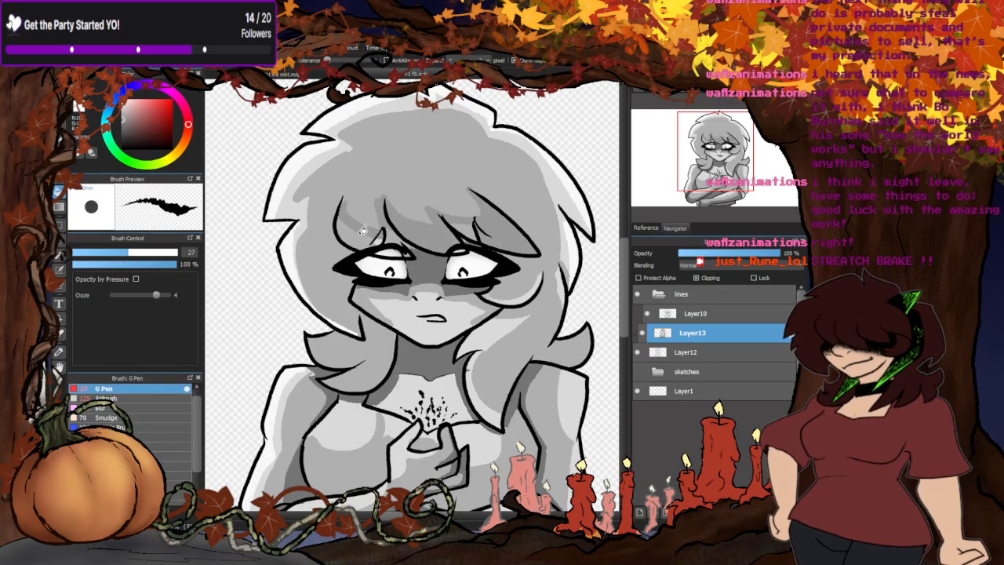
click(359, 233)
- Paint a darker grey shadow boundary down the long hair lock beside the face and fill the area inside it
scroll(389, 321, down, 3)
scroll(455, 193, up, 2)
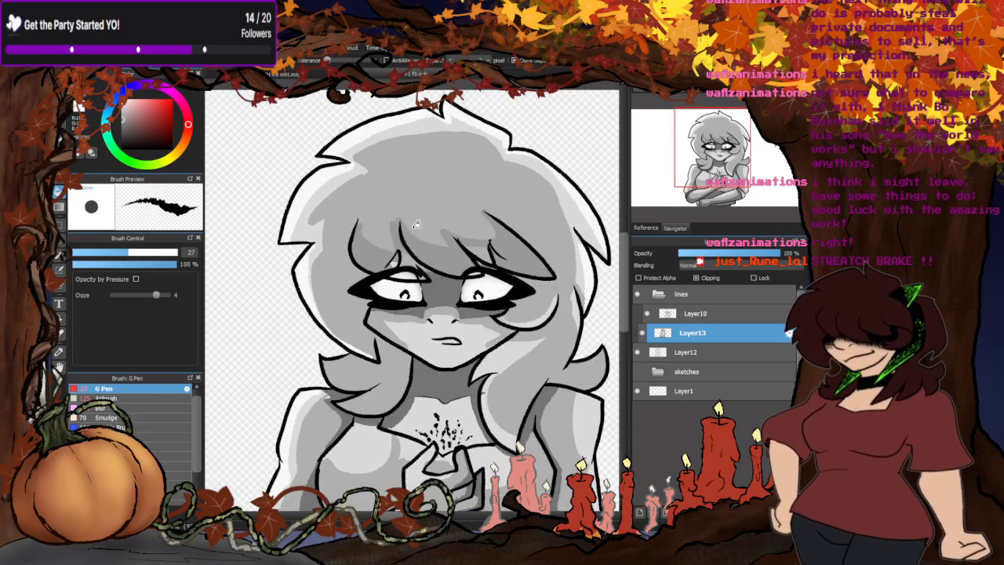
click(59, 104)
scroll(353, 268, up, 1)
mouse_move(359, 234)
mouse_down()
mouse_move(329, 263)
mouse_move(333, 298)
mouse_move(385, 381)
mouse_up()
key(g)
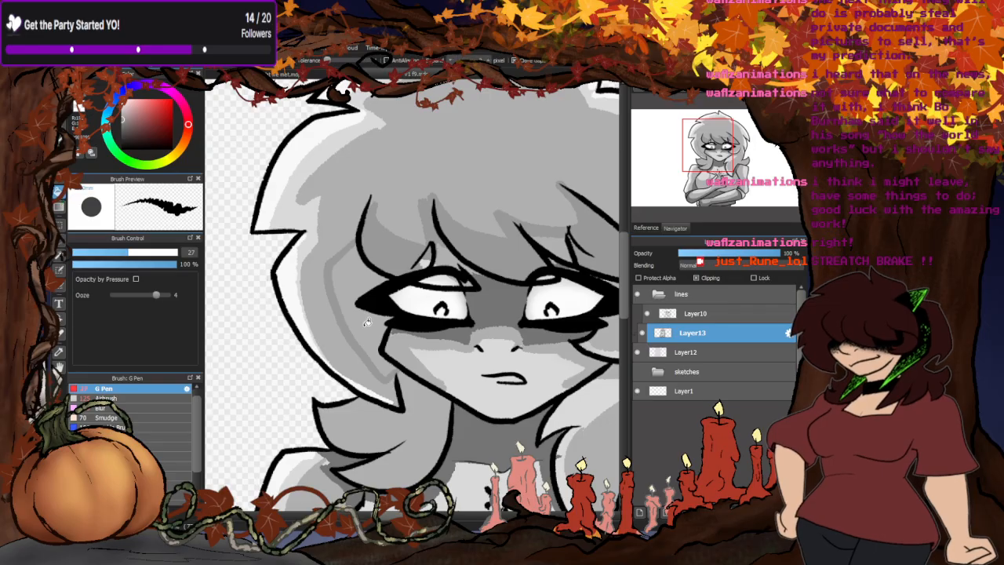
click(357, 278)
key(b)
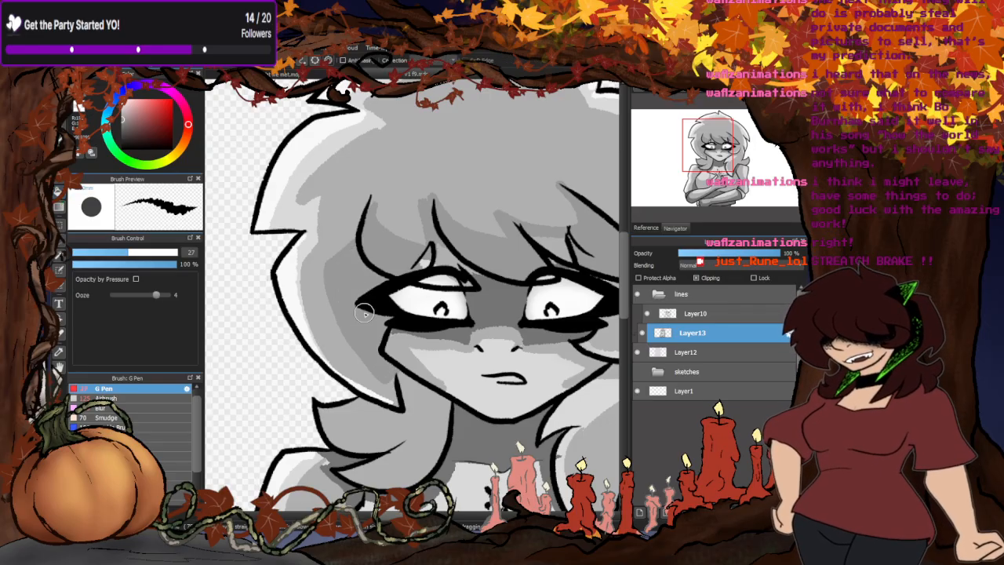
- Examine the shading on the whole figure, including the raised hand, chest, neck and face
scroll(370, 286, down, 6)
scroll(461, 252, down, 1)
scroll(426, 299, up, 2)
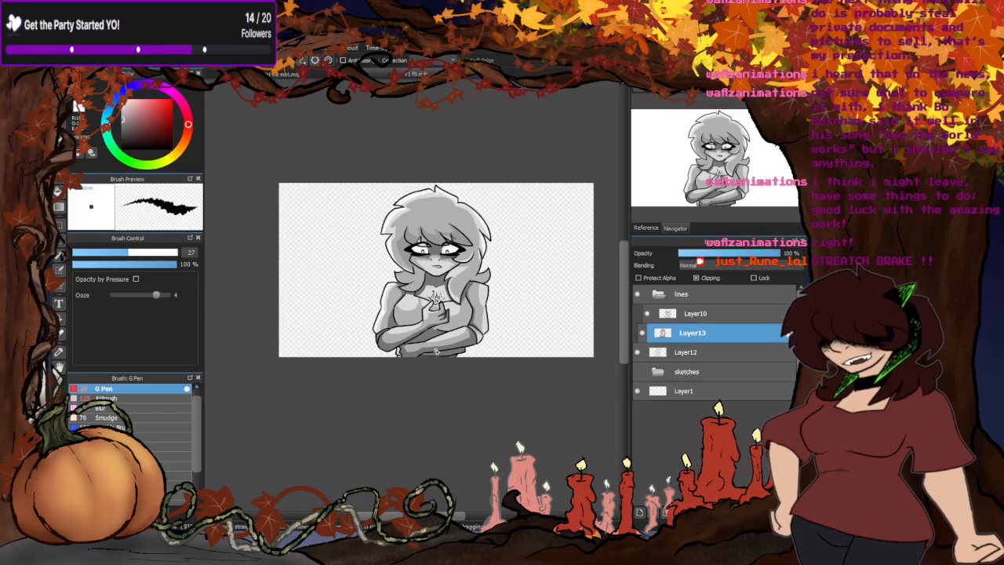
scroll(436, 350, up, 5)
scroll(436, 351, down, 2)
scroll(424, 355, up, 3)
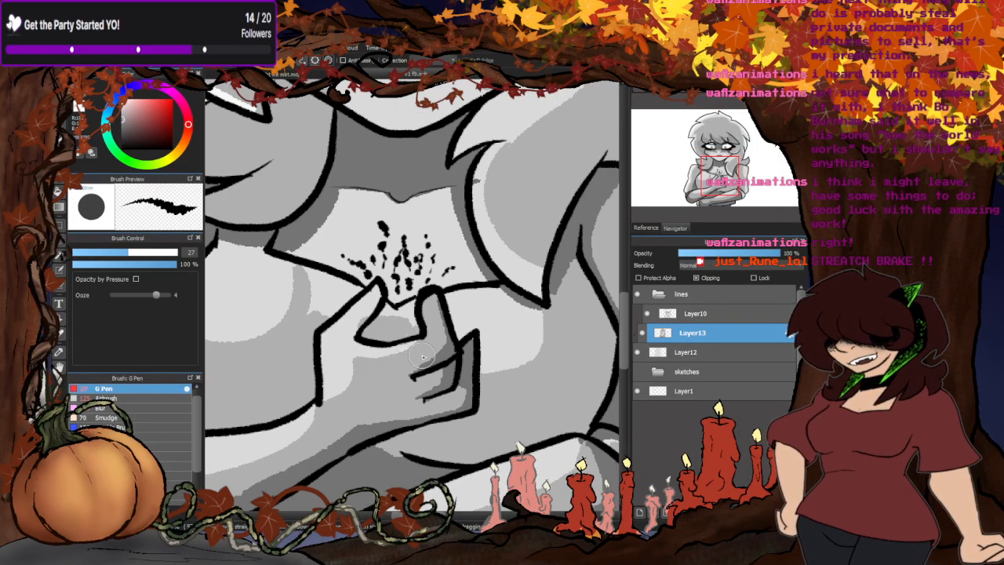
scroll(423, 353, down, 4)
scroll(426, 255, up, 4)
scroll(425, 247, down, 4)
scroll(421, 204, up, 5)
scroll(419, 188, down, 5)
scroll(408, 157, up, 5)
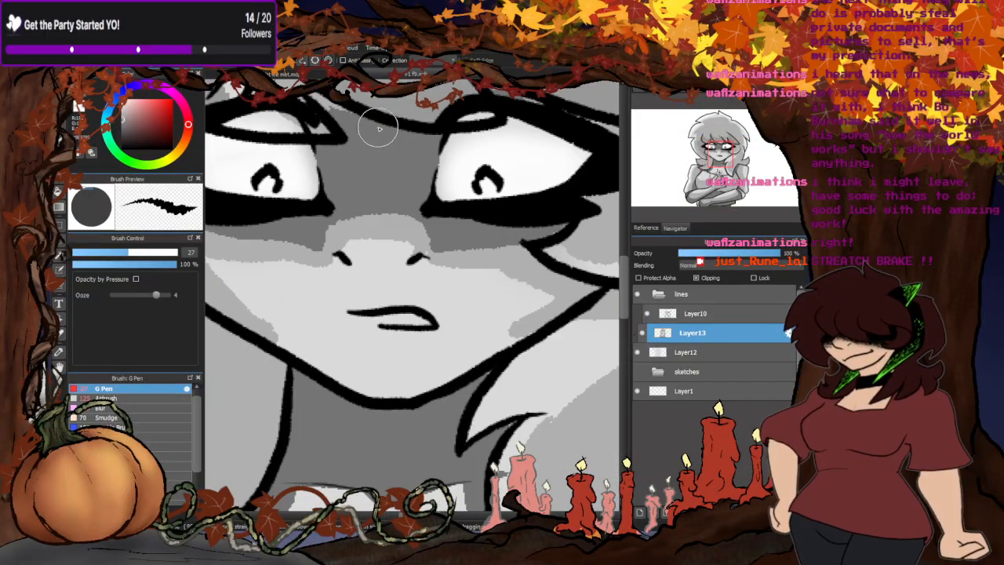
scroll(378, 127, down, 6)
scroll(488, 179, up, 1)
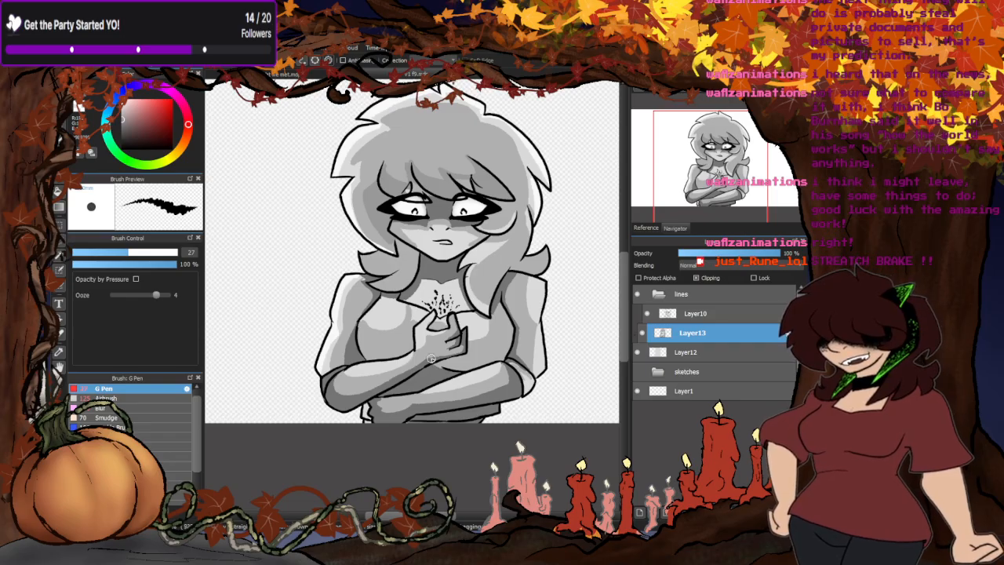
scroll(431, 359, down, 1)
scroll(447, 258, up, 1)
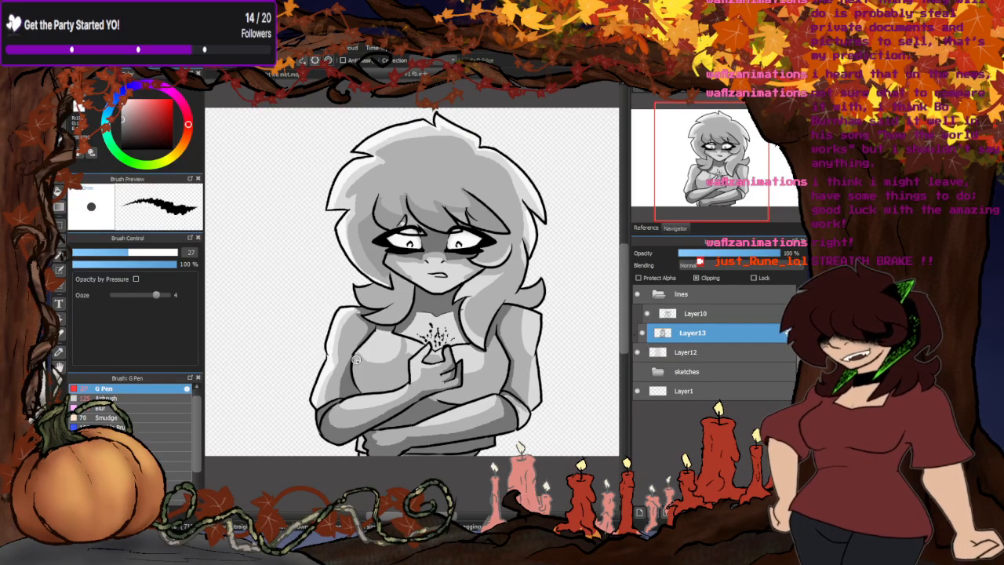
- Paint grey shading along the upper chest's edges and vary the tones around the speckled marks
scroll(443, 282, up, 2)
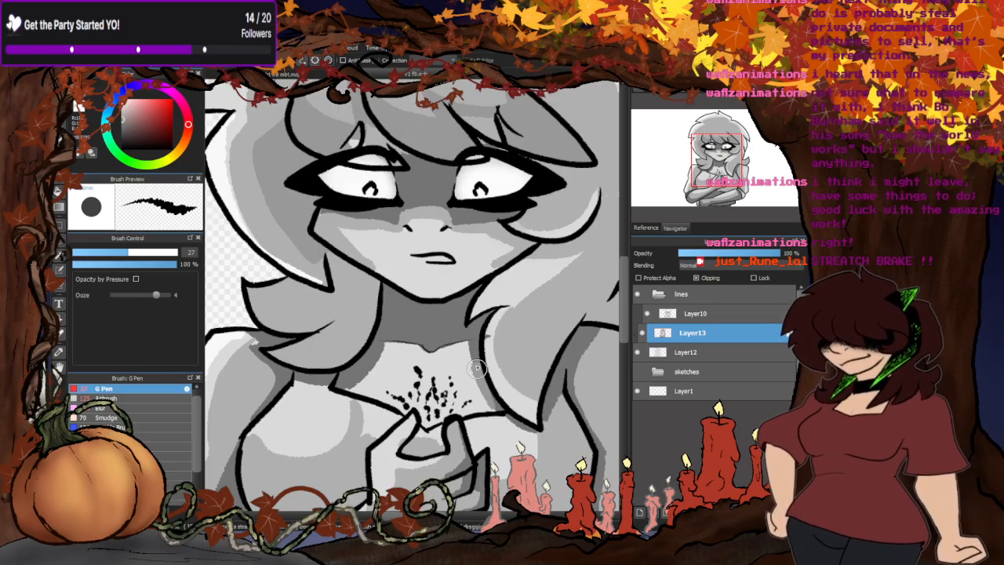
drag(417, 352, 388, 349)
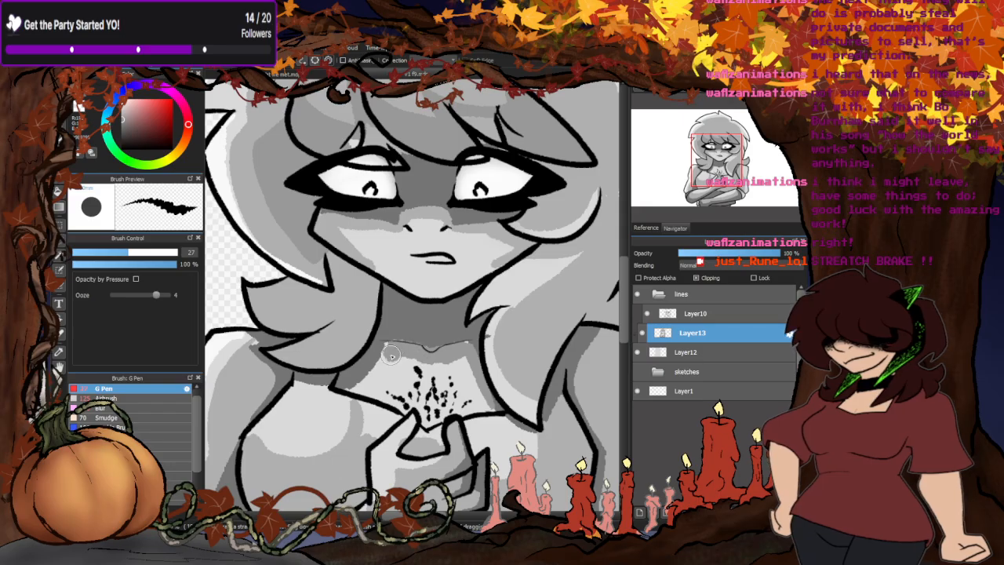
mouse_move(365, 392)
mouse_down()
mouse_move(422, 414)
mouse_move(432, 404)
mouse_up()
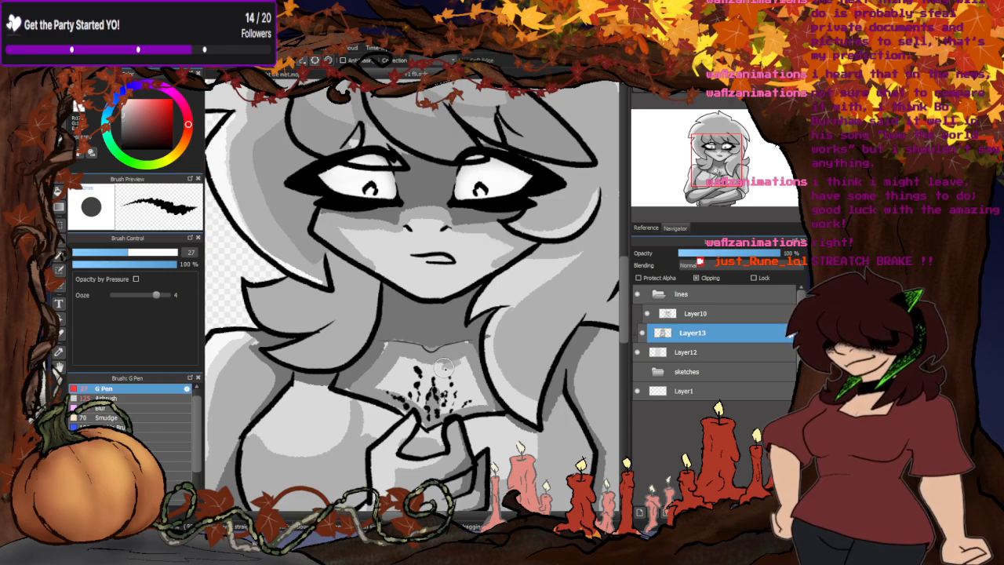
mouse_move(443, 367)
mouse_down()
mouse_move(476, 409)
mouse_move(432, 409)
mouse_up()
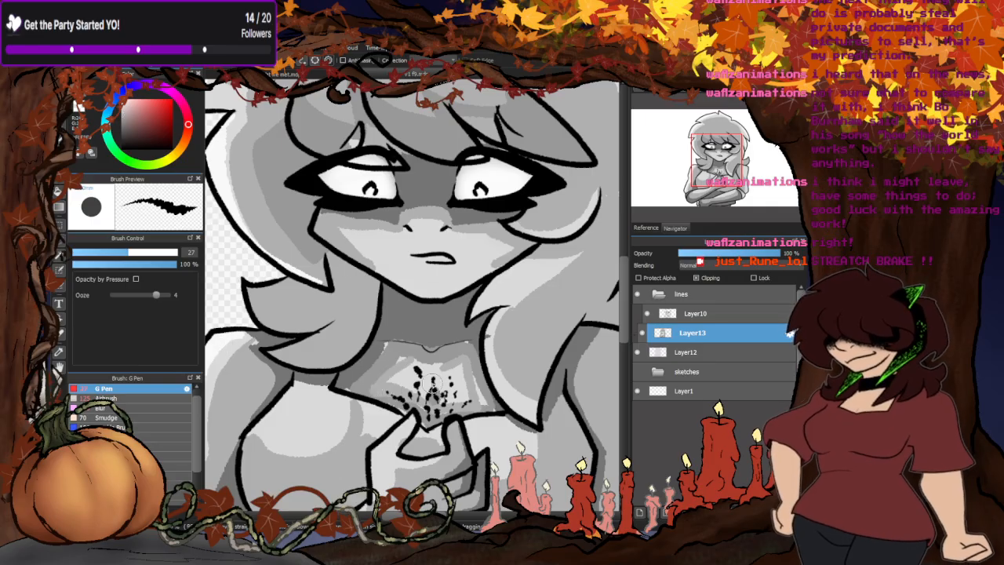
mouse_move(432, 383)
mouse_down()
mouse_move(432, 408)
mouse_move(425, 387)
mouse_move(441, 398)
mouse_up()
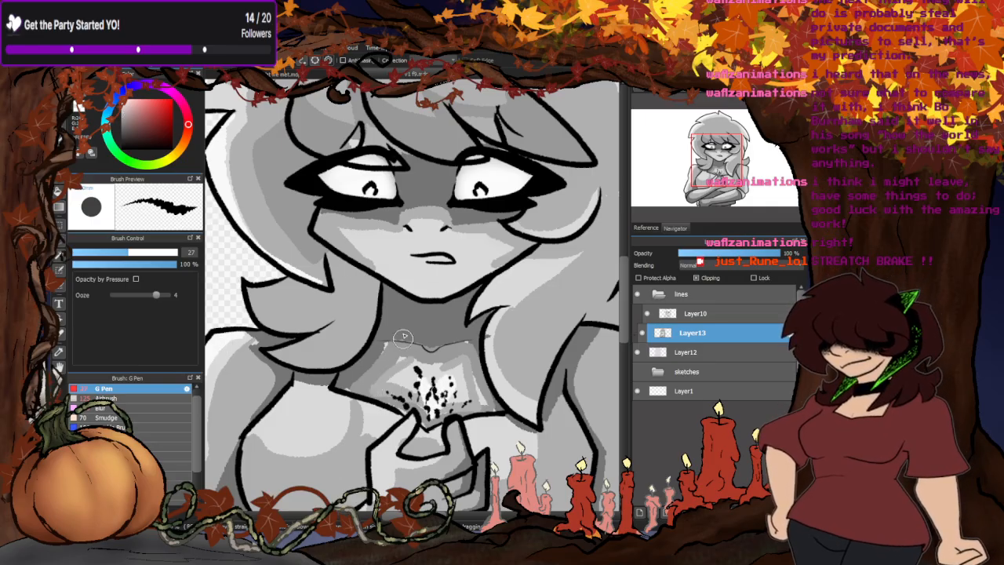
- Switch to the Blur brush at size 153 and soften the shading on the upper chest, raised hand and forearm
click(98, 408)
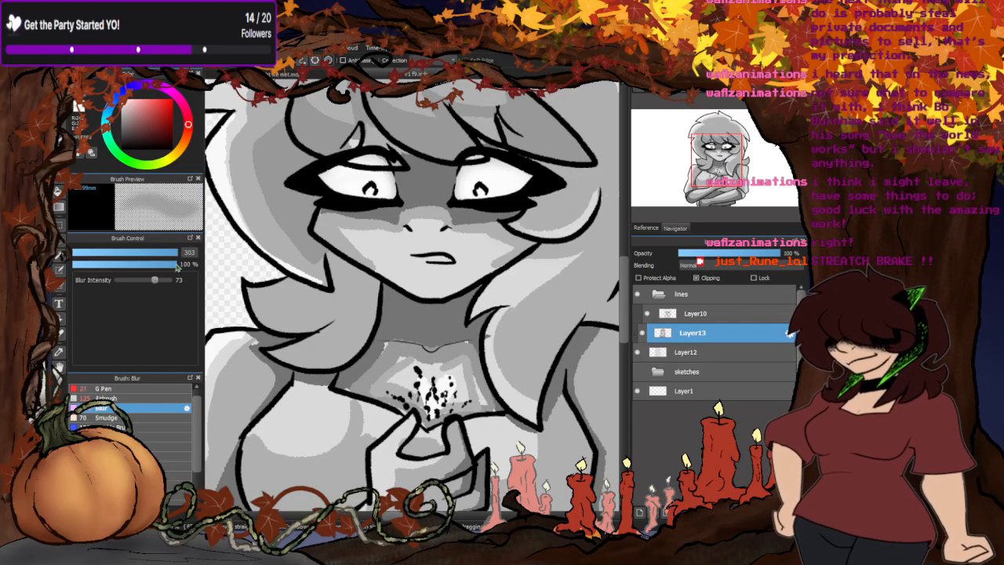
drag(180, 252, 181, 252)
scroll(409, 404, up, 2)
mouse_move(413, 388)
mouse_down()
mouse_move(435, 340)
mouse_move(486, 397)
mouse_move(435, 358)
mouse_move(442, 335)
mouse_move(494, 353)
mouse_move(477, 342)
mouse_move(428, 398)
mouse_move(394, 391)
mouse_up()
scroll(472, 319, down, 5)
scroll(483, 342, up, 3)
scroll(486, 343, up, 2)
scroll(394, 390, down, 3)
scroll(404, 388, up, 2)
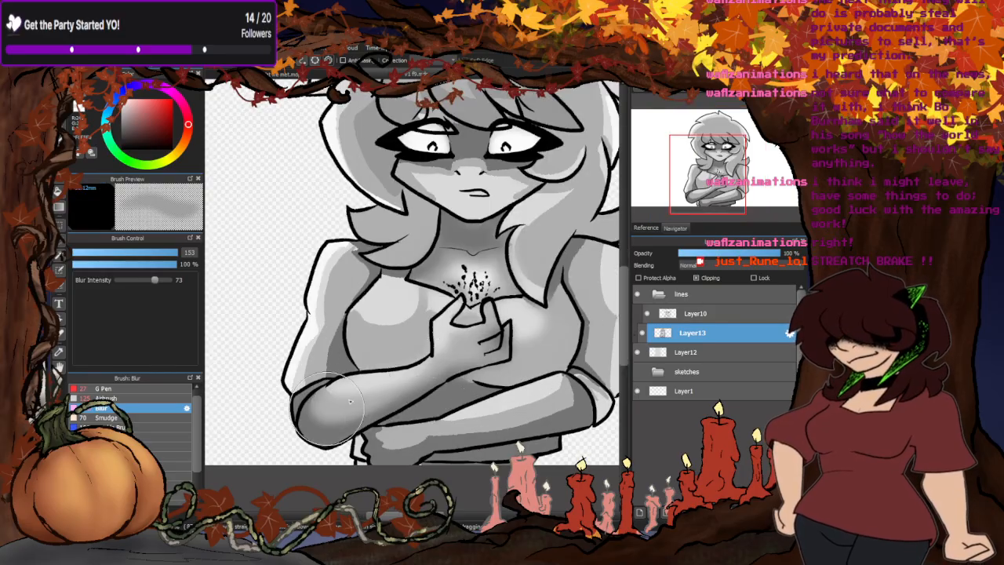
- Blur the remaining shadow edges on the arms, chest, lower forearm and hair
mouse_move(306, 391)
mouse_down()
mouse_move(361, 235)
mouse_move(309, 369)
mouse_up()
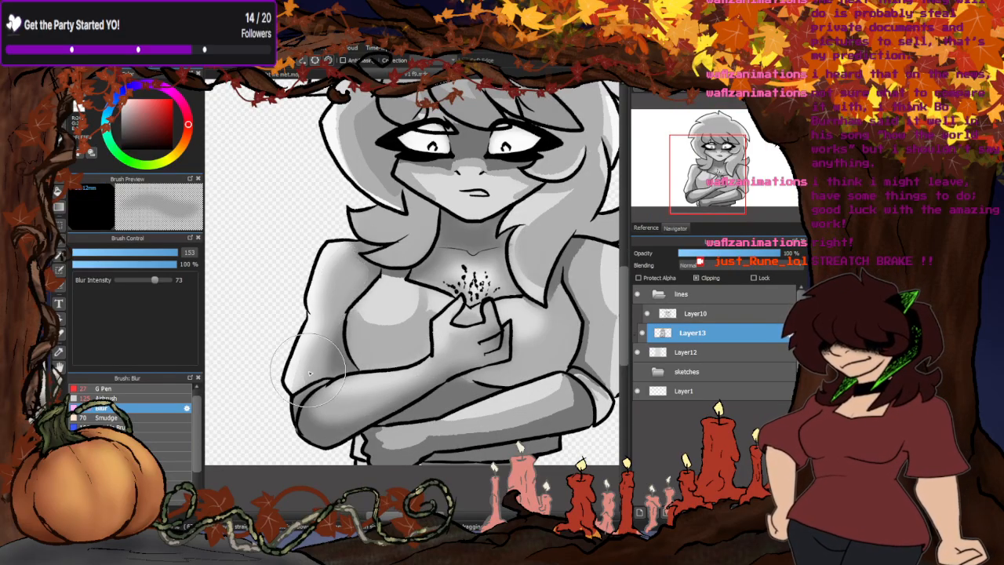
mouse_move(388, 326)
mouse_down()
mouse_move(391, 293)
mouse_move(381, 320)
mouse_up()
mouse_move(402, 455)
mouse_down()
mouse_move(556, 409)
mouse_move(519, 417)
mouse_move(552, 414)
mouse_up()
mouse_move(361, 426)
mouse_down()
mouse_move(403, 439)
mouse_move(377, 436)
mouse_up()
scroll(324, 437, down, 2)
mouse_move(499, 412)
mouse_down()
mouse_move(502, 307)
mouse_move(504, 358)
mouse_move(482, 338)
mouse_move(476, 365)
mouse_move(461, 329)
mouse_move(476, 298)
mouse_move(465, 319)
mouse_move(538, 260)
mouse_move(501, 269)
mouse_move(505, 204)
mouse_move(479, 166)
mouse_move(428, 138)
mouse_move(353, 165)
mouse_move(366, 182)
mouse_move(398, 152)
mouse_move(336, 196)
mouse_move(331, 245)
mouse_move(361, 286)
mouse_move(375, 287)
mouse_move(353, 254)
mouse_move(364, 210)
mouse_move(496, 222)
mouse_move(454, 214)
mouse_move(407, 241)
mouse_move(489, 258)
mouse_move(441, 290)
mouse_move(441, 270)
mouse_move(422, 257)
mouse_move(373, 267)
mouse_up()
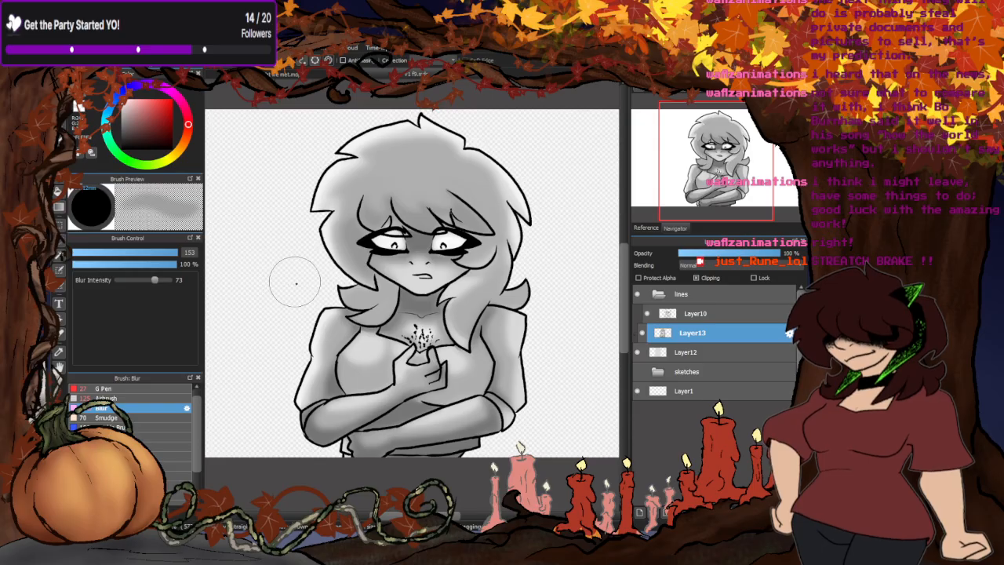
- Enlarge the Blur brush to size 208
scroll(497, 356, down, 3)
scroll(354, 381, up, 2)
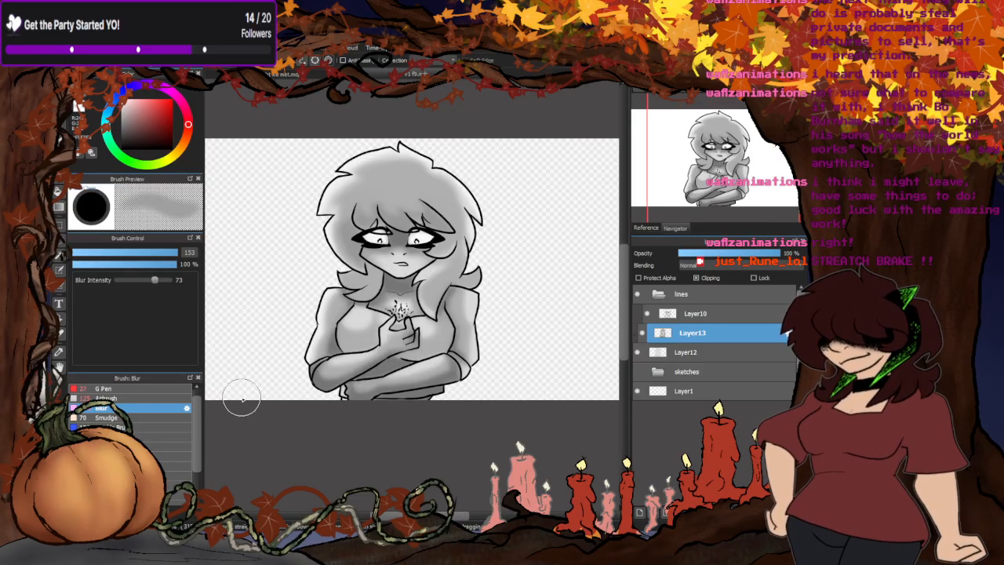
scroll(368, 166, up, 1)
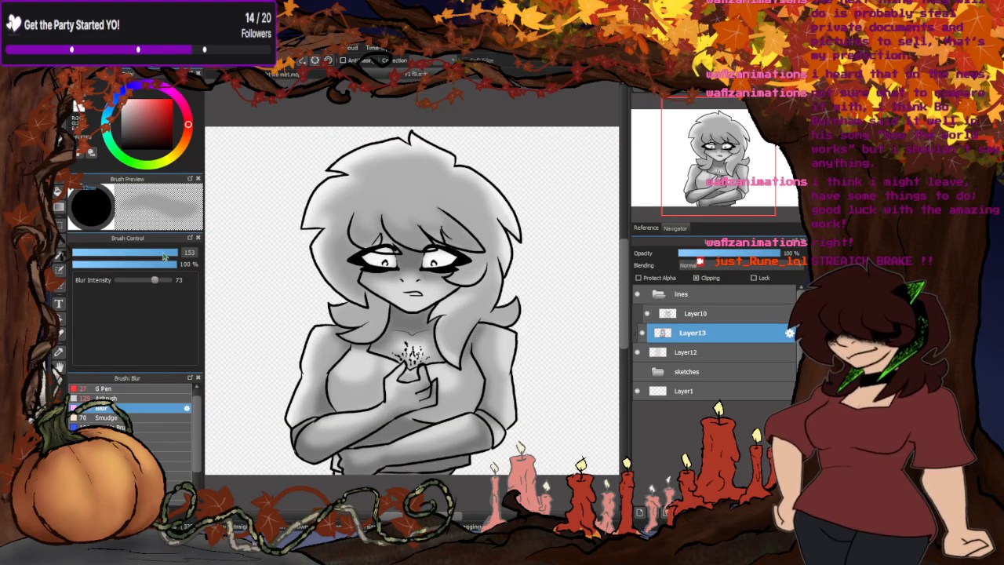
drag(166, 256, 189, 257)
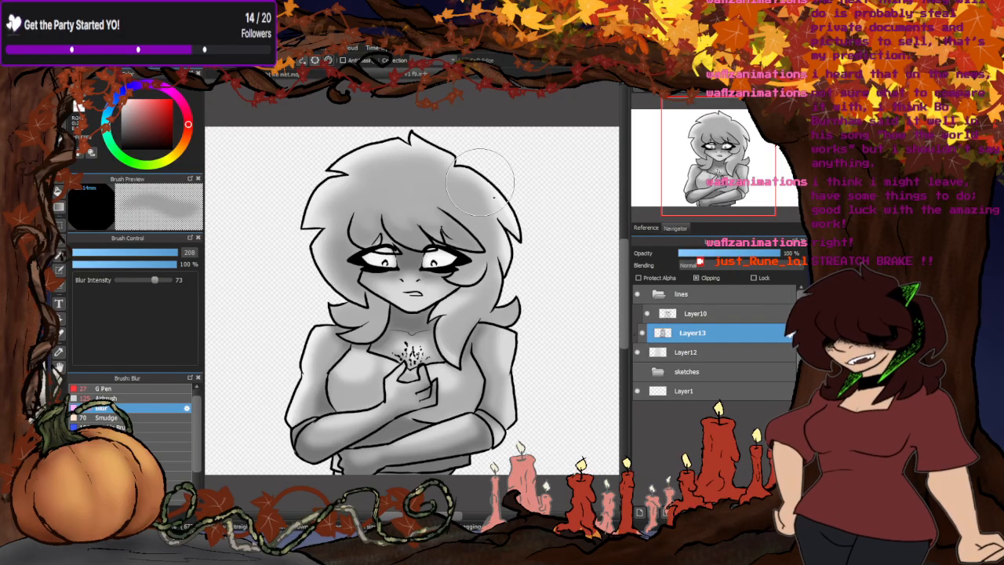
scroll(433, 184, down, 1)
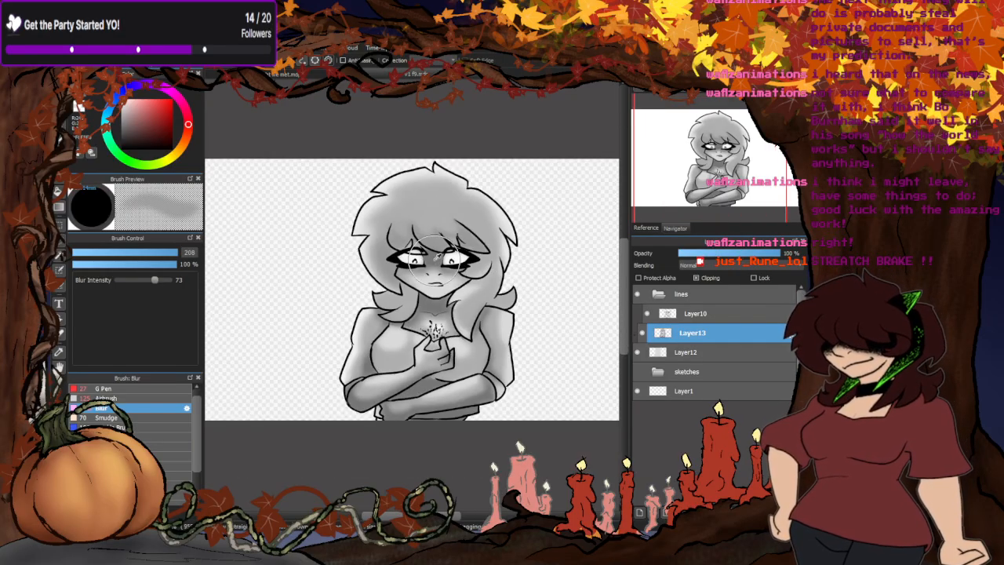
- Add a layer above the sketches folder and cover the whole canvas with a mid-grey filled rectangle as the backdrop
click(686, 372)
click(640, 513)
scroll(459, 328, down, 2)
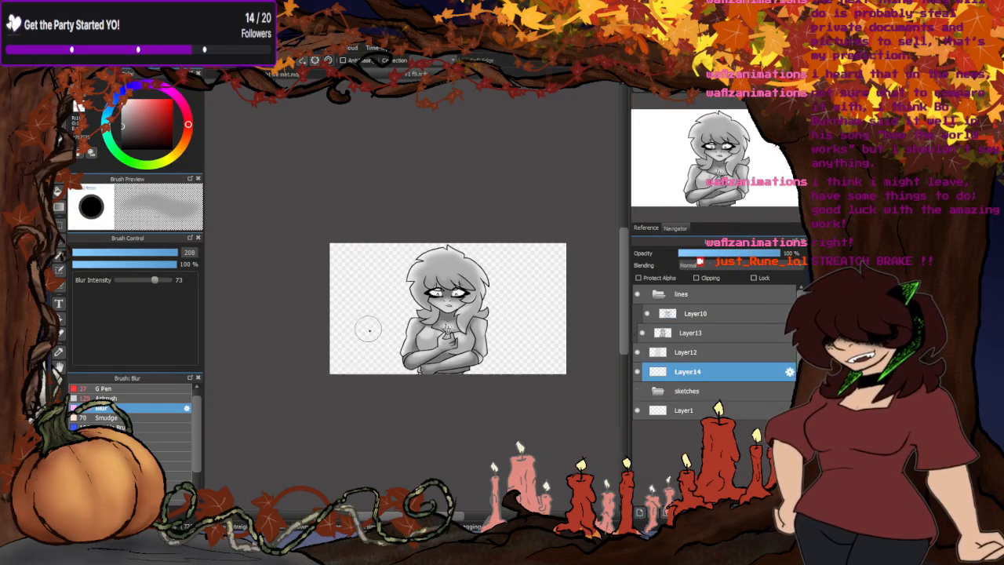
click(59, 175)
drag(275, 202, 561, 439)
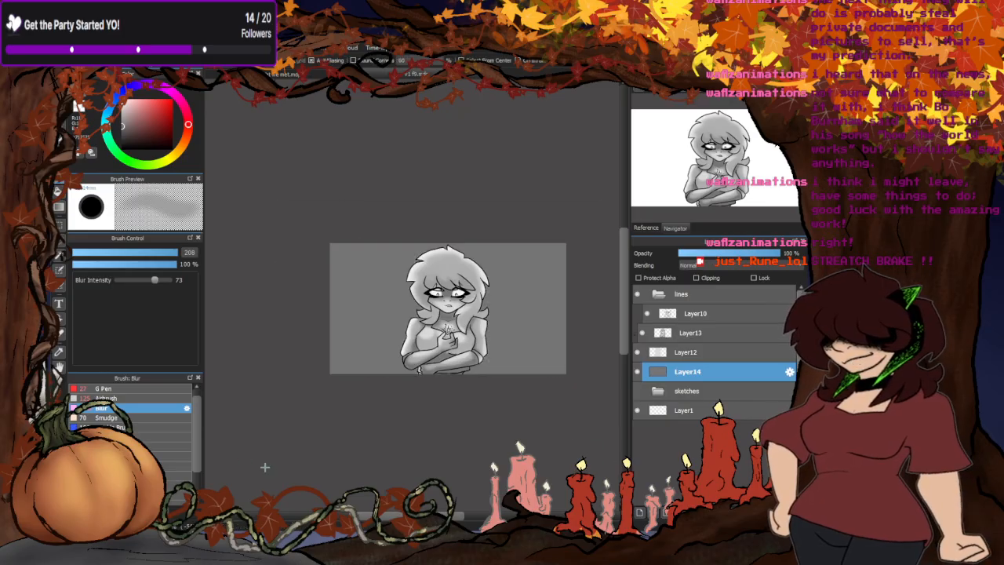
scroll(508, 368, up, 2)
scroll(471, 372, down, 1)
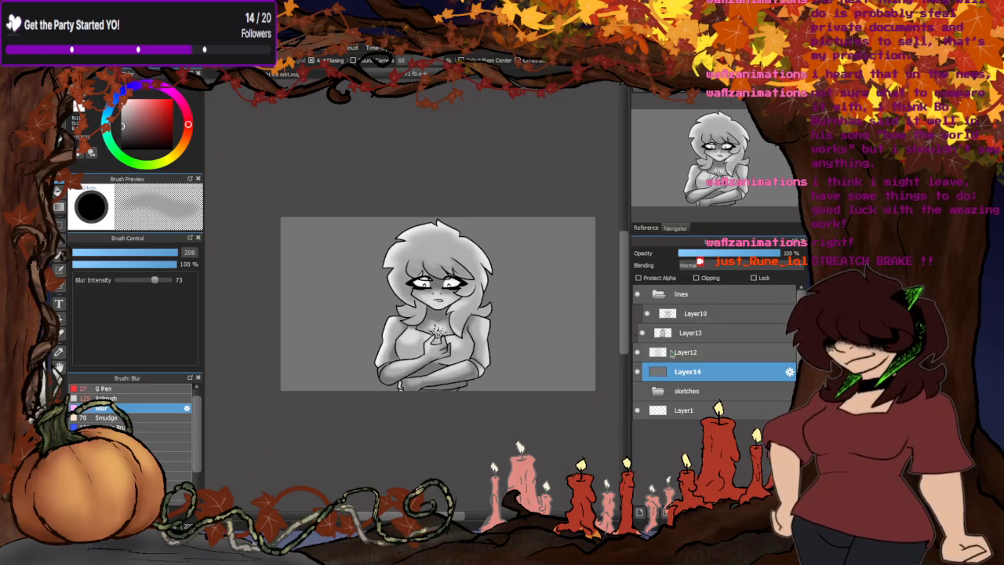
- Hide Layer14 and Layer12, then lower the opacity of the line art on Layer10 to 29%
click(637, 371)
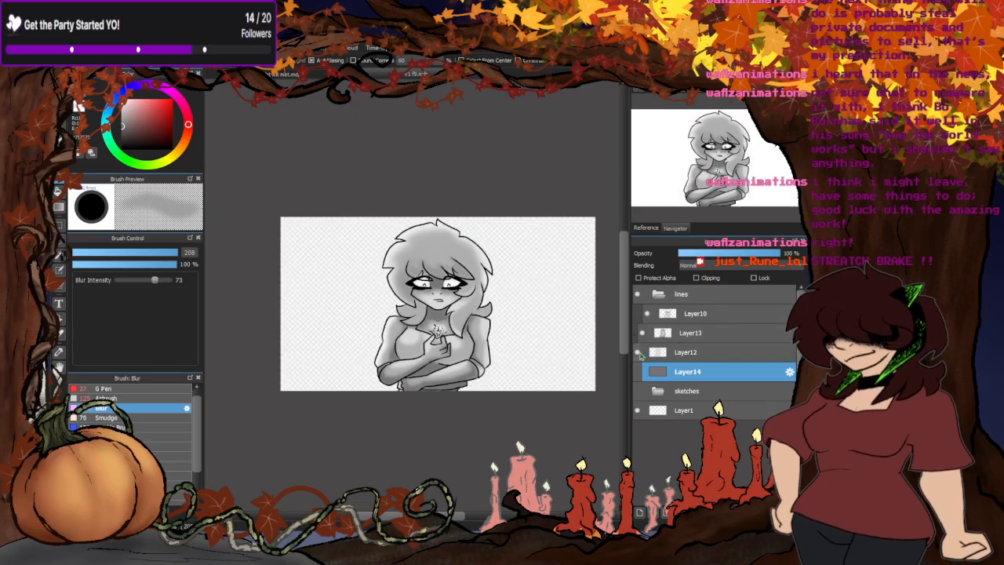
click(636, 352)
click(695, 317)
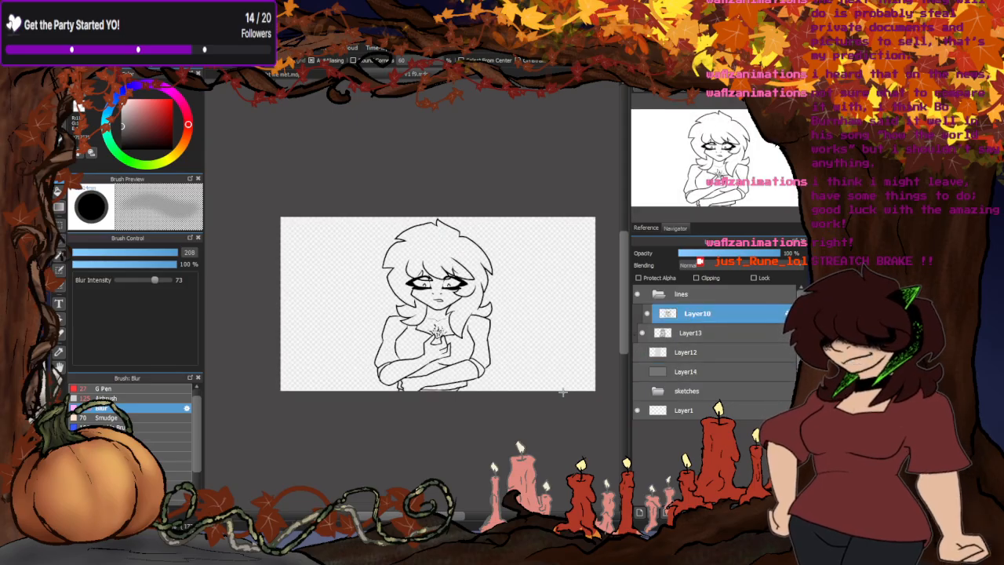
click(704, 253)
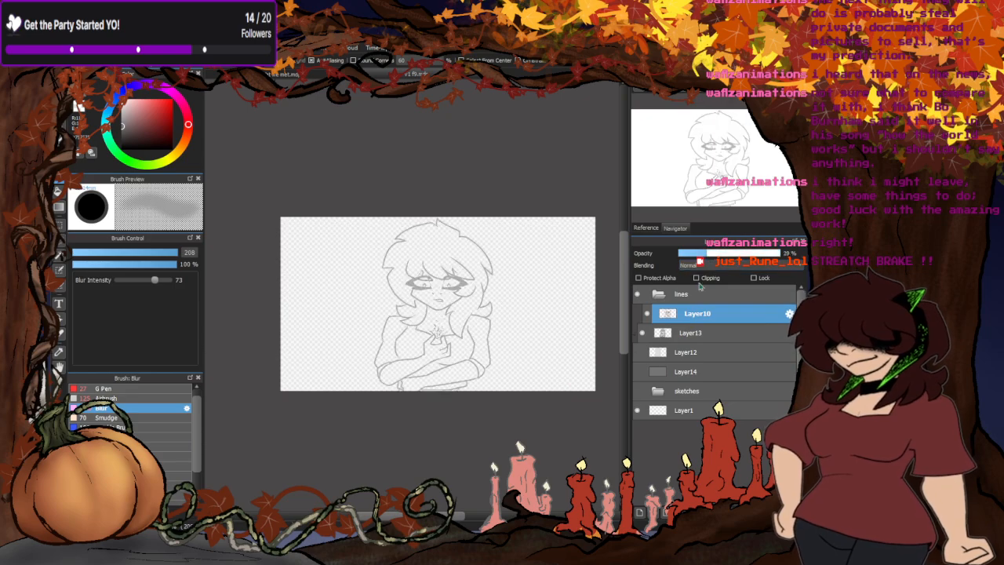
- Add a new layer above Layer10 and switch to the G Pen with black
click(640, 512)
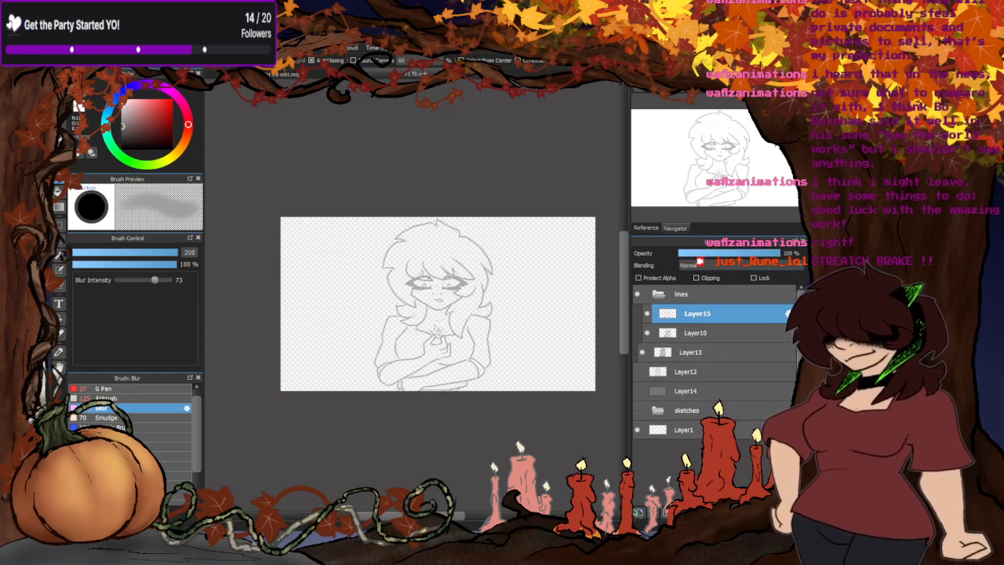
click(118, 389)
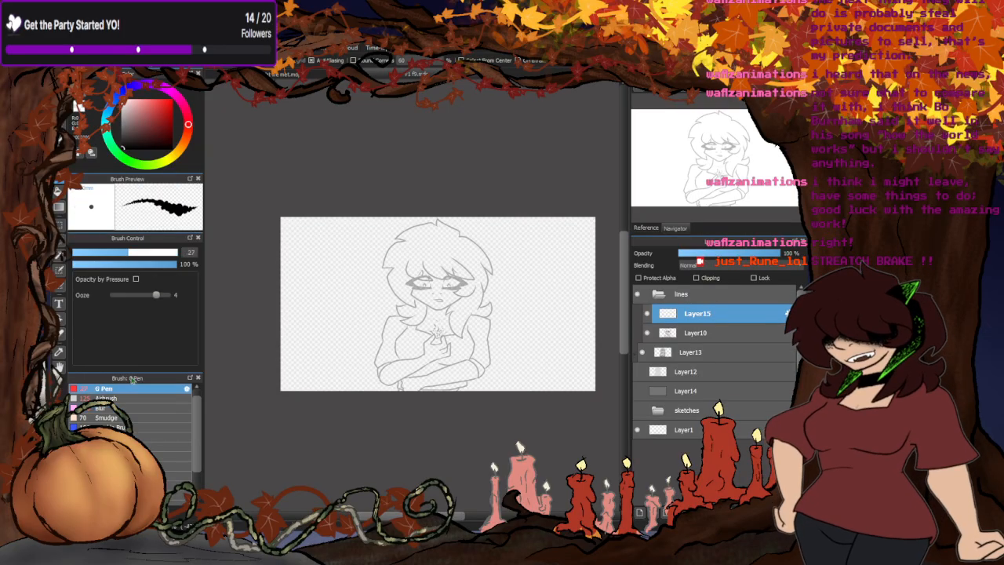
click(59, 94)
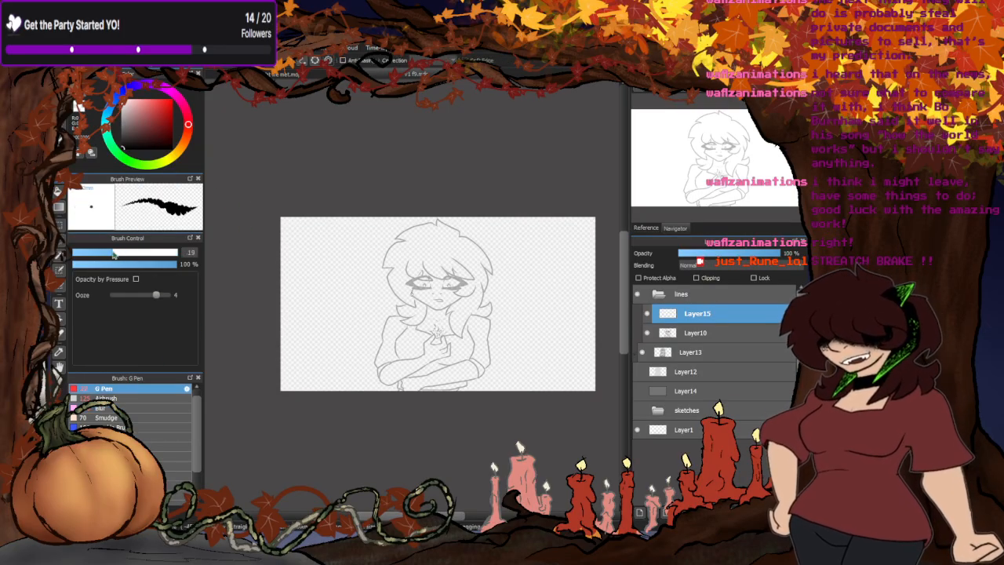
- Set the pen size to 9.5 and ink the right-hand nostril over the faded line art
drag(98, 253, 104, 253)
scroll(390, 306, up, 8)
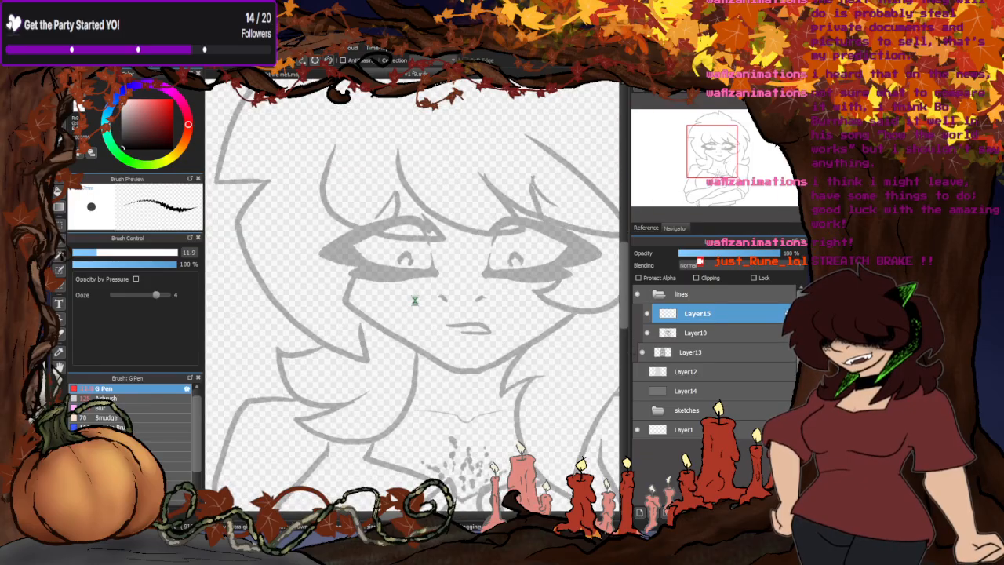
drag(94, 253, 91, 253)
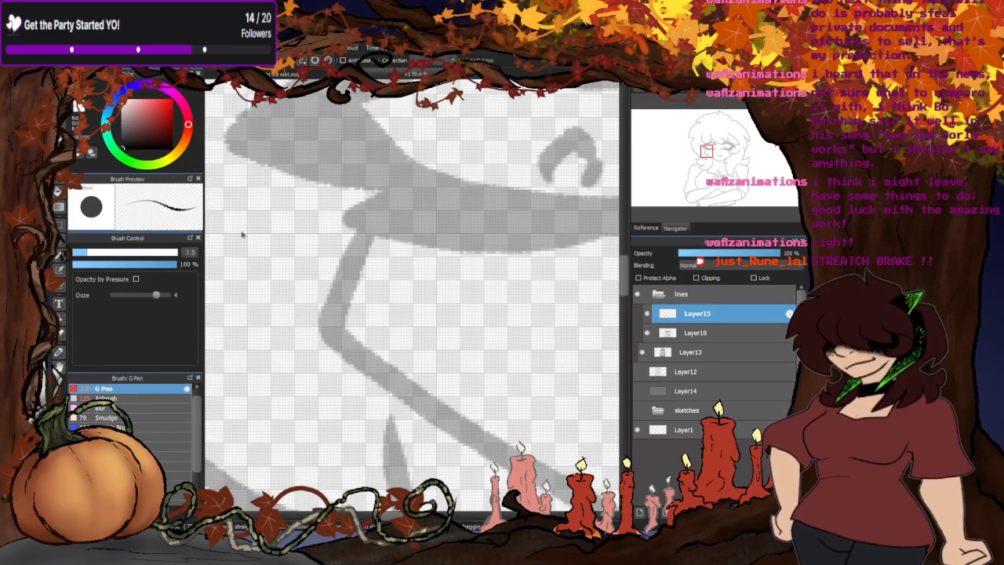
scroll(379, 277, down, 3)
scroll(378, 277, up, 5)
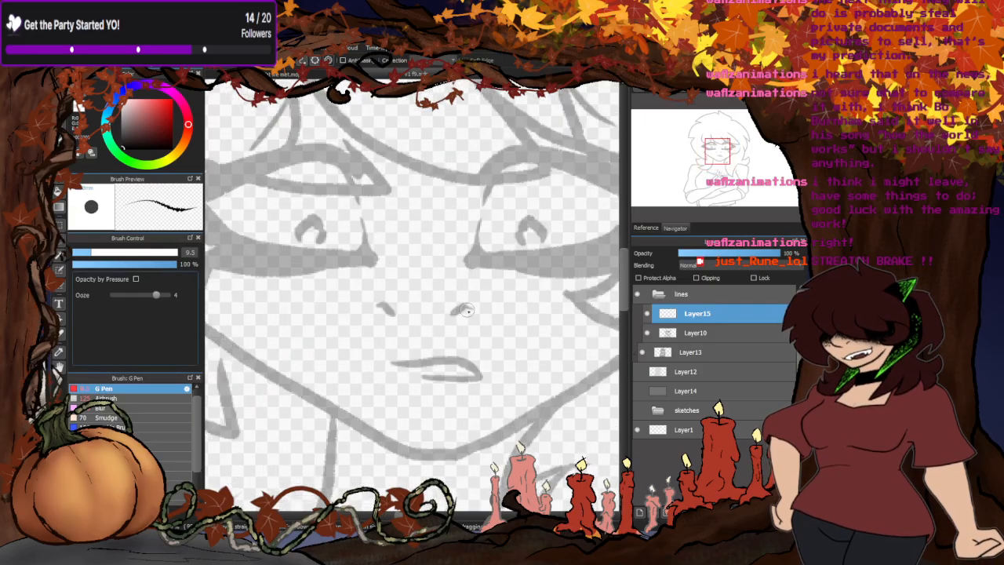
drag(459, 302, 440, 317)
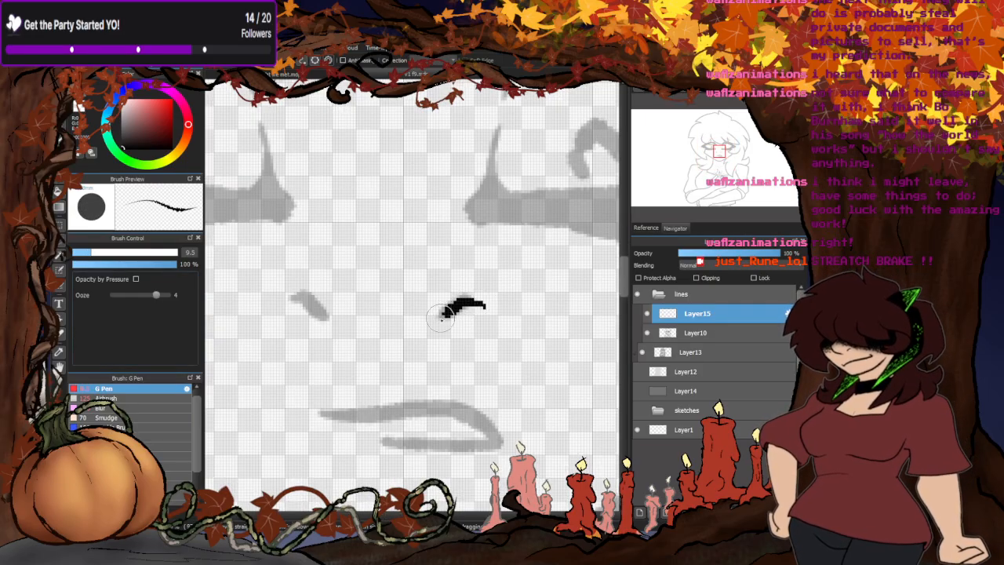
- Ink the left-hand nostril and both strokes of the slightly open mouth over the faded line art
drag(293, 296, 320, 316)
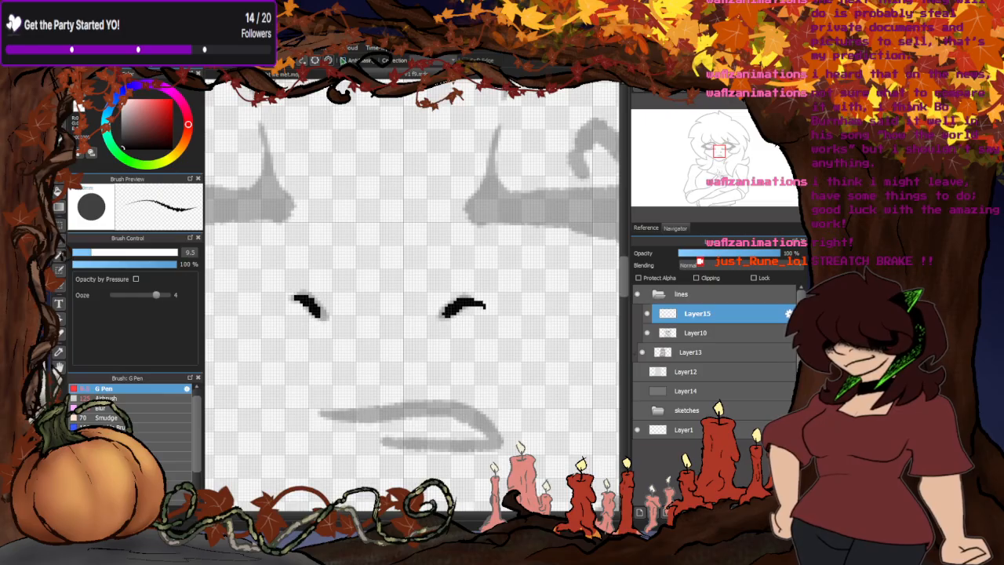
mouse_move(328, 415)
mouse_down()
mouse_move(447, 410)
mouse_move(492, 442)
mouse_move(401, 444)
mouse_up()
scroll(361, 438, down, 5)
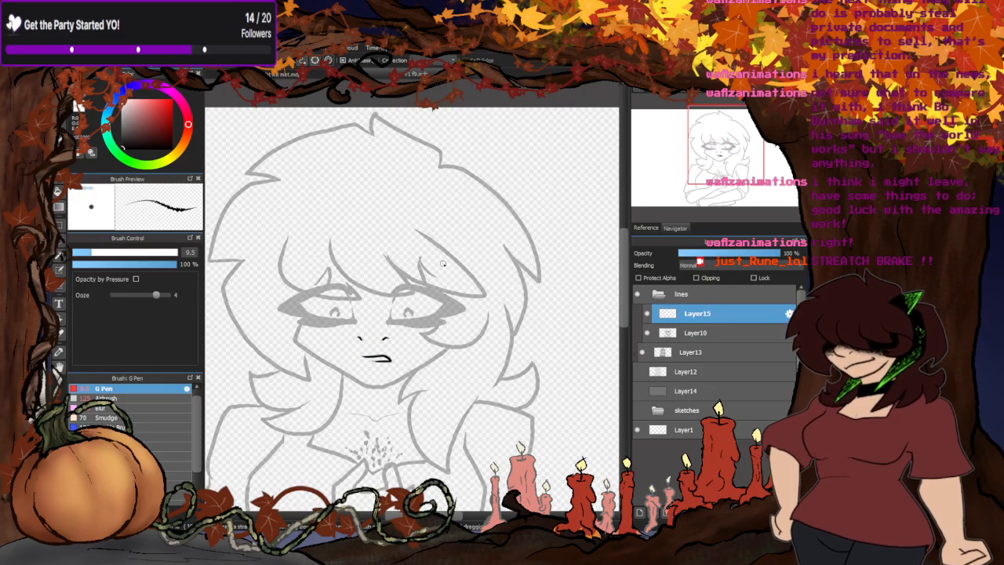
- Ink the pointed tip of the hair strand just below the outer corner of the right-hand eye
scroll(442, 264, down, 2)
scroll(408, 322, up, 8)
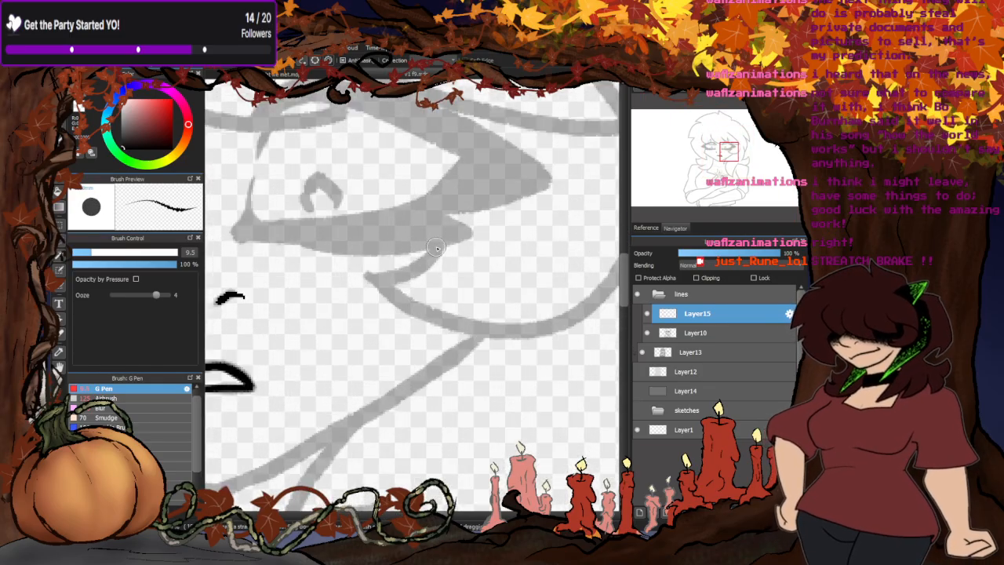
mouse_move(435, 248)
mouse_down()
mouse_move(374, 278)
mouse_move(422, 301)
mouse_up()
scroll(419, 313, down, 5)
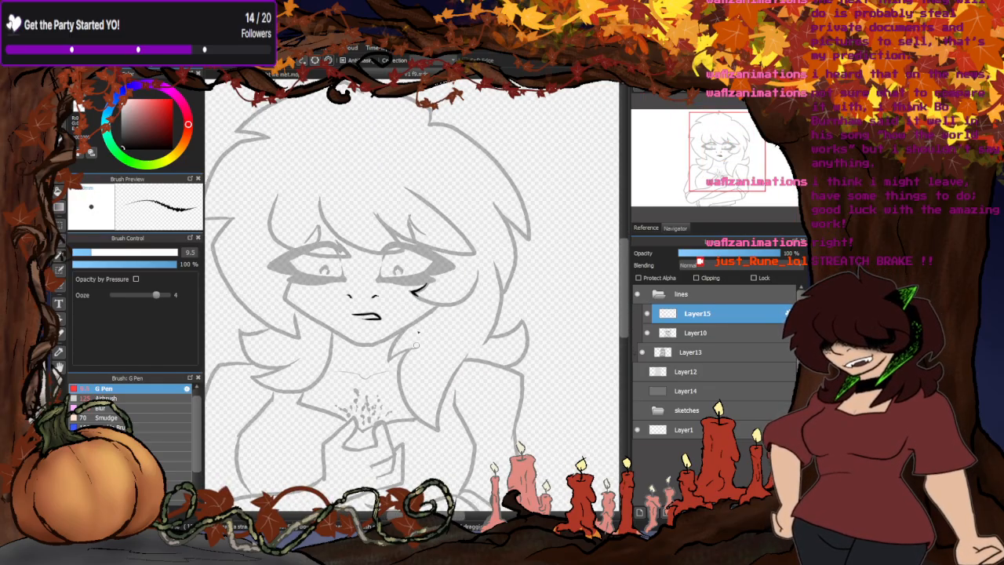
- Ink the curled fingers of the raised hand and the palm's lower edge running into the forearm
scroll(417, 344, down, 3)
scroll(376, 333, up, 6)
scroll(345, 335, up, 2)
mouse_move(343, 335)
mouse_down()
mouse_move(417, 351)
mouse_move(405, 350)
mouse_move(472, 336)
mouse_move(472, 261)
mouse_move(499, 242)
mouse_move(536, 376)
mouse_move(453, 424)
mouse_up()
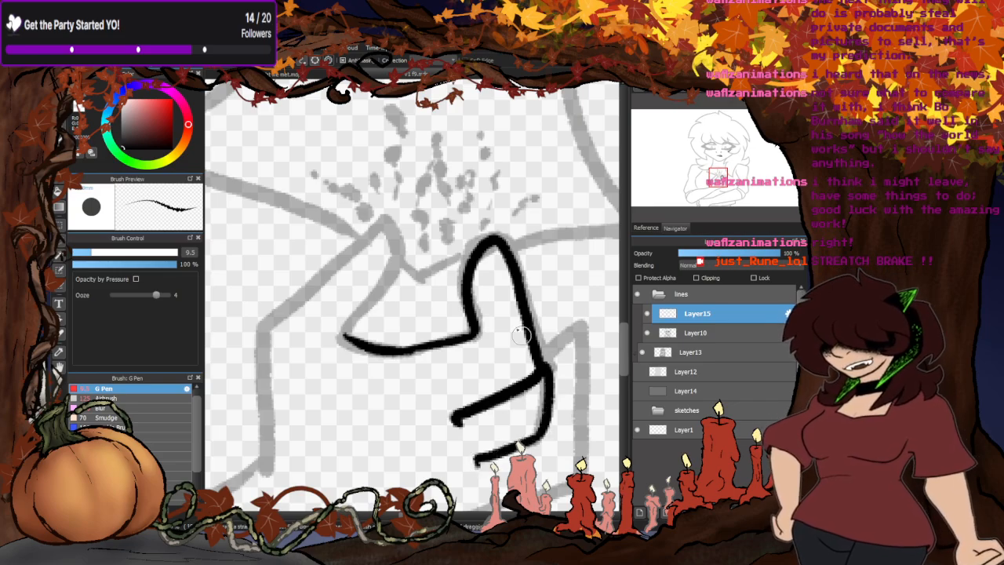
scroll(515, 300, down, 2)
scroll(461, 279, up, 3)
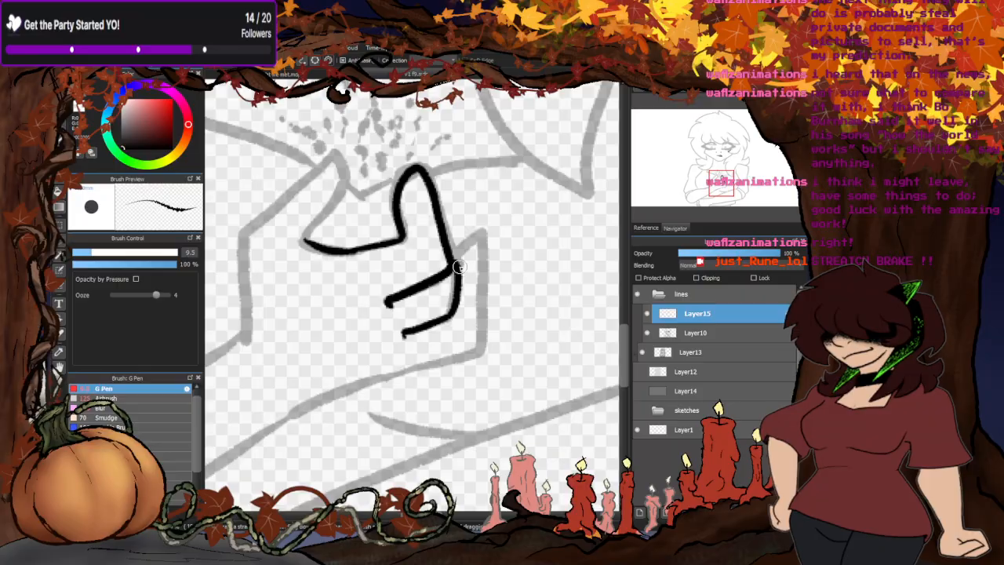
mouse_move(461, 247)
mouse_down()
mouse_move(486, 242)
mouse_move(471, 361)
mouse_move(363, 382)
mouse_move(265, 430)
mouse_up()
scroll(425, 339, down, 3)
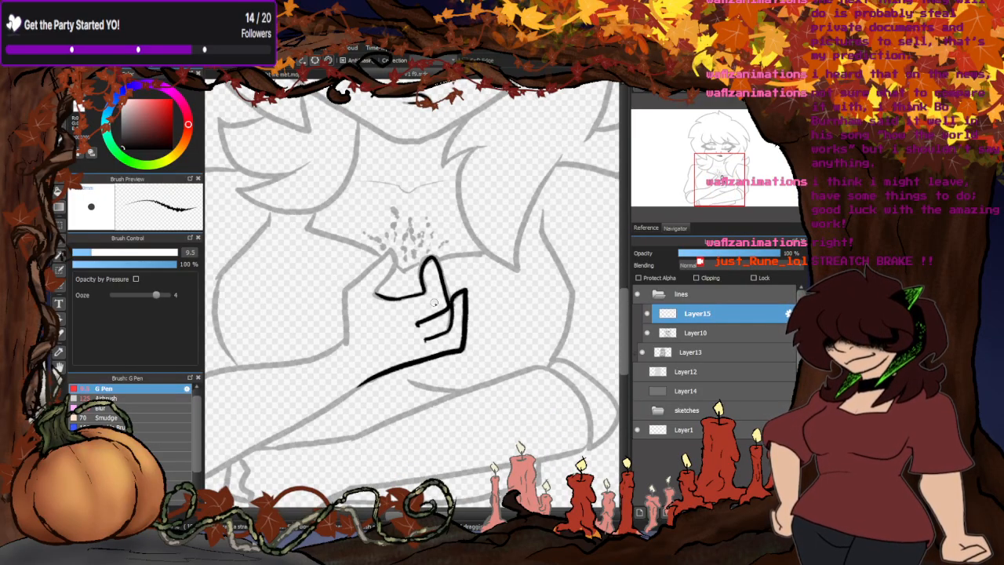
- Ink the thumb and the back of the raised hand down to the wrist
scroll(365, 280, up, 4)
mouse_move(387, 315)
mouse_down()
mouse_move(435, 251)
mouse_move(433, 203)
mouse_move(302, 314)
mouse_up()
scroll(302, 314, down, 3)
scroll(384, 283, up, 2)
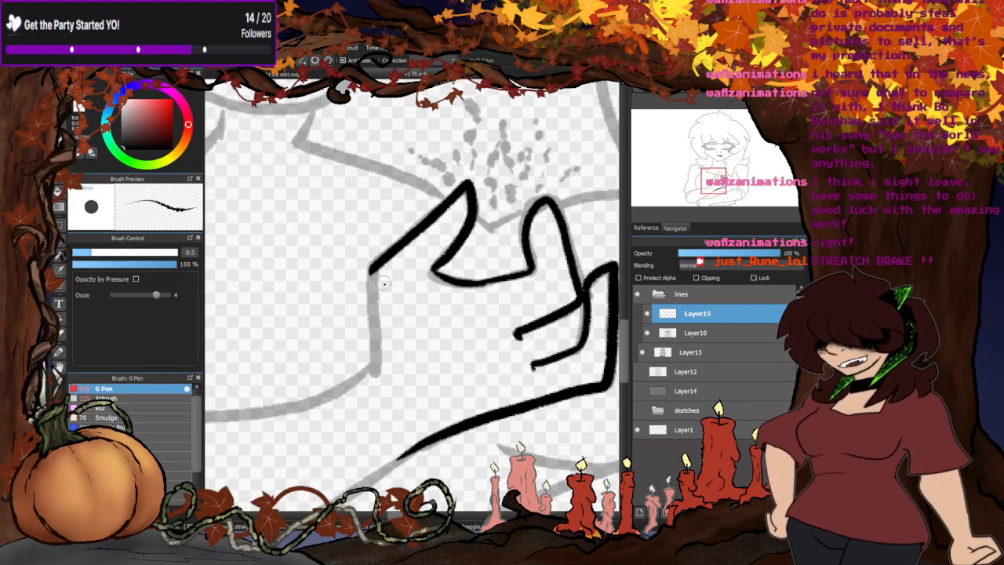
mouse_move(372, 271)
mouse_down()
mouse_move(371, 333)
mouse_move(377, 367)
mouse_up()
scroll(392, 357, down, 4)
scroll(415, 334, up, 4)
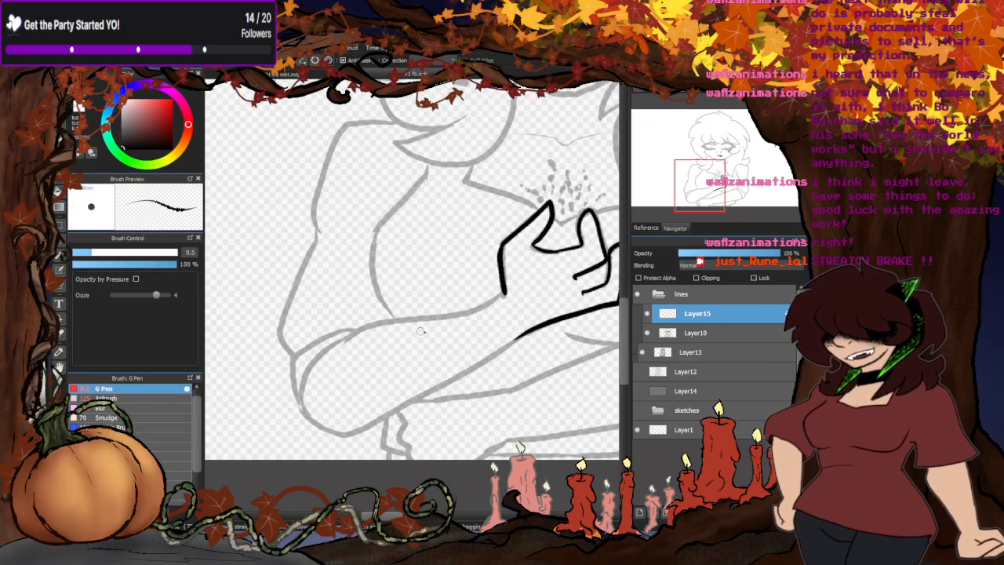
- Ink the upper and lower contours of the front forearm, closing them around the elbow with its sleeve fold
scroll(541, 277, down, 4)
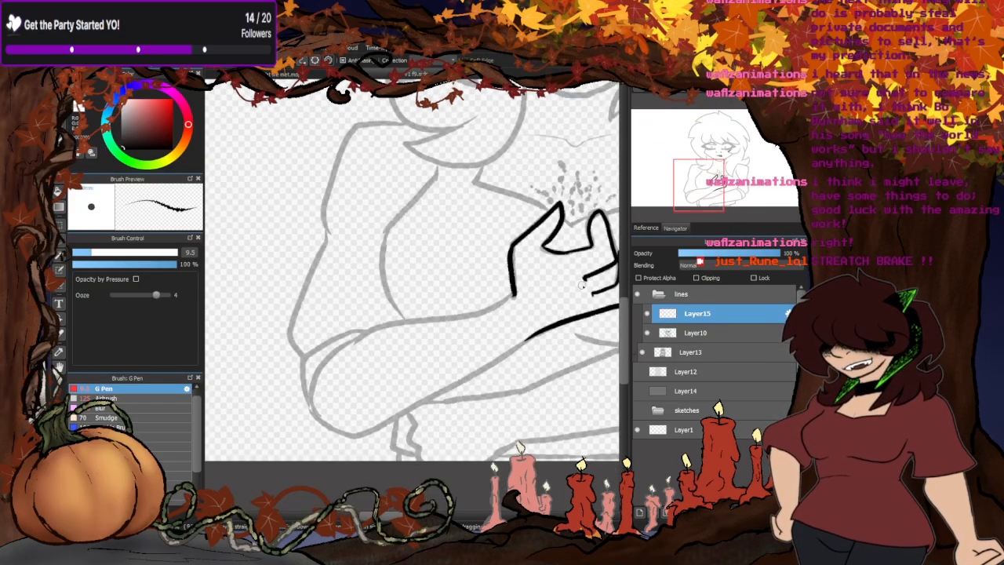
scroll(460, 339, up, 4)
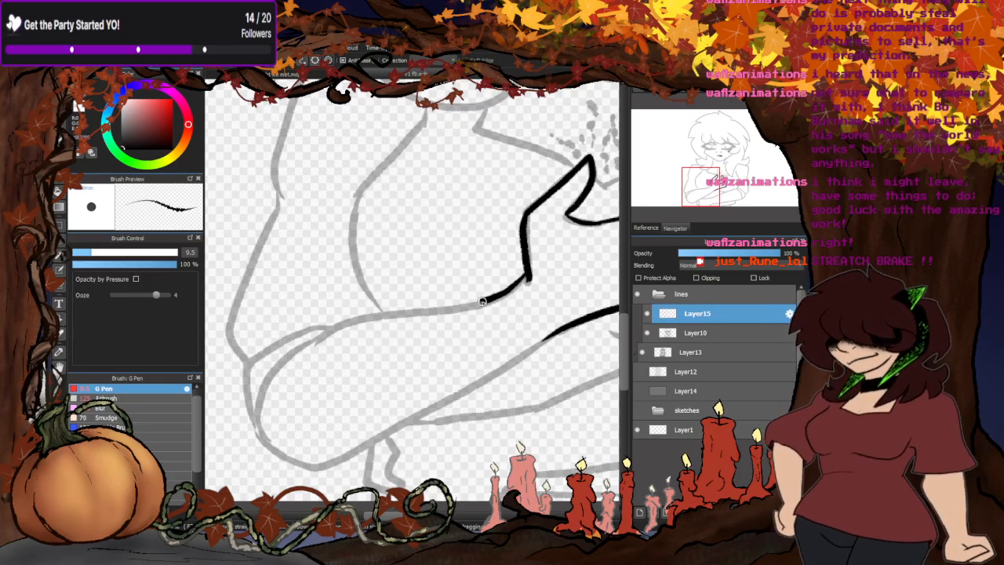
mouse_move(482, 301)
mouse_down()
mouse_move(337, 329)
mouse_move(299, 370)
mouse_up()
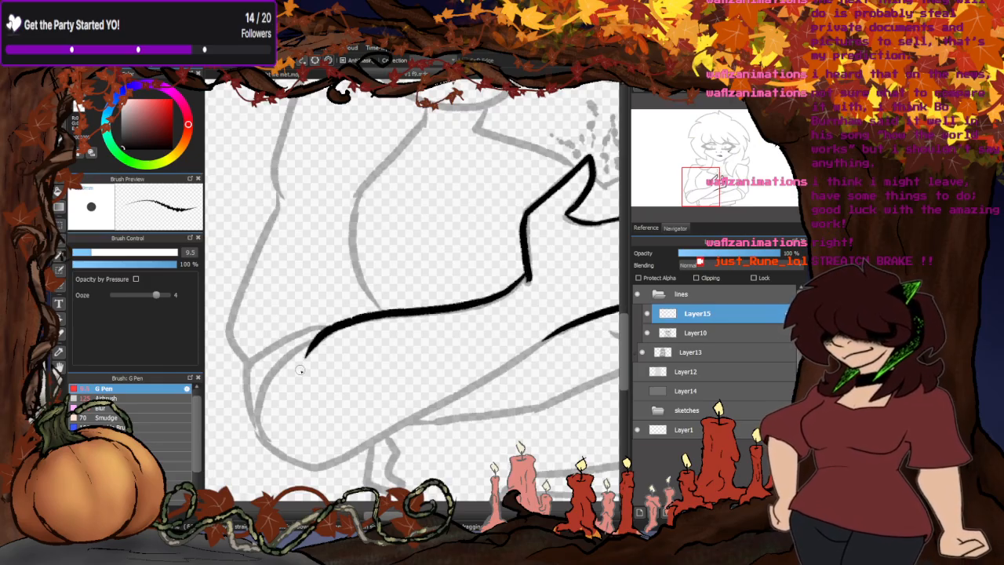
drag(514, 357, 445, 396)
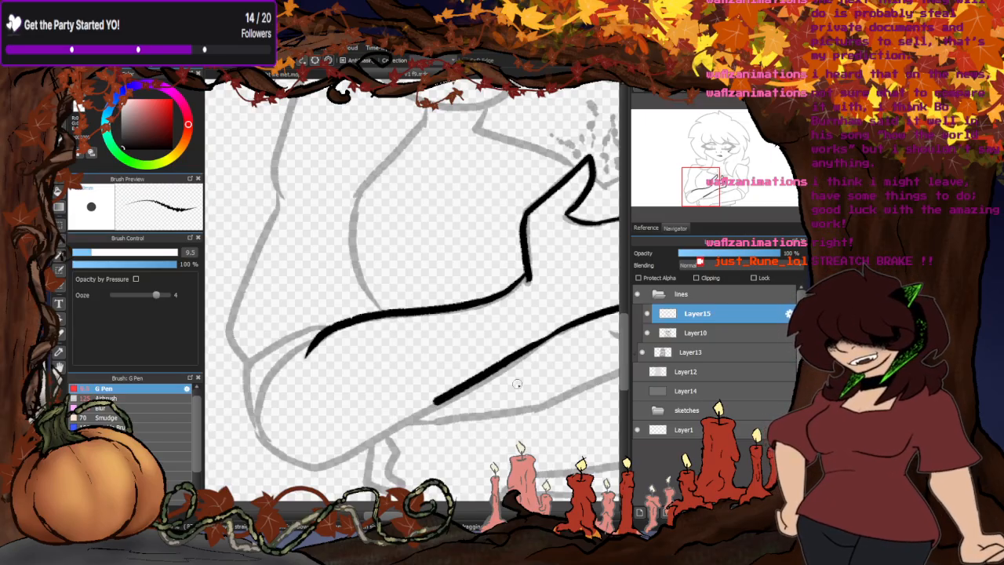
key(ctrl+z)
drag(517, 358, 348, 453)
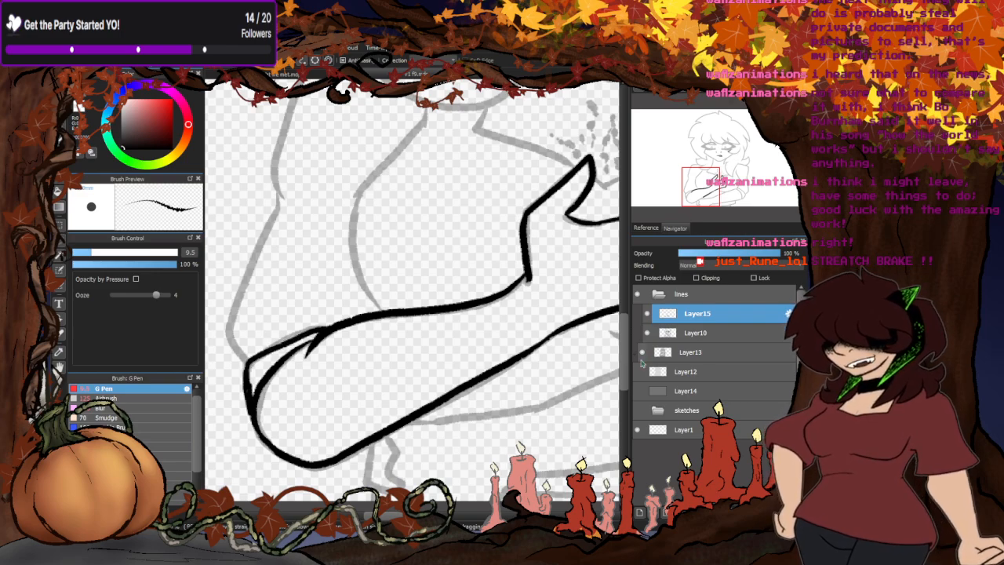
- Compare the inked forearm with the greyscale shading by toggling the visibility of Layer10 and Layer12
click(647, 334)
click(638, 373)
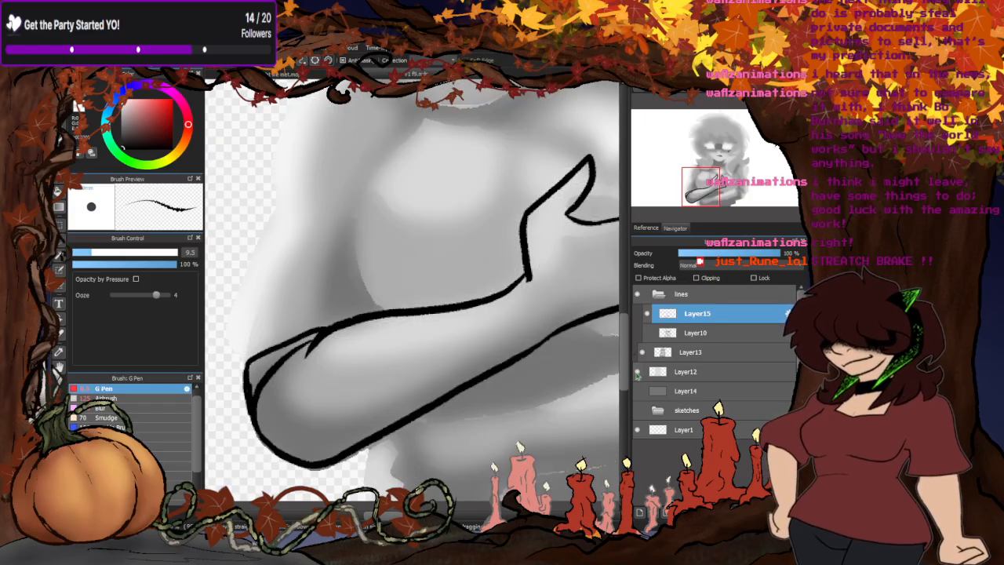
click(637, 373)
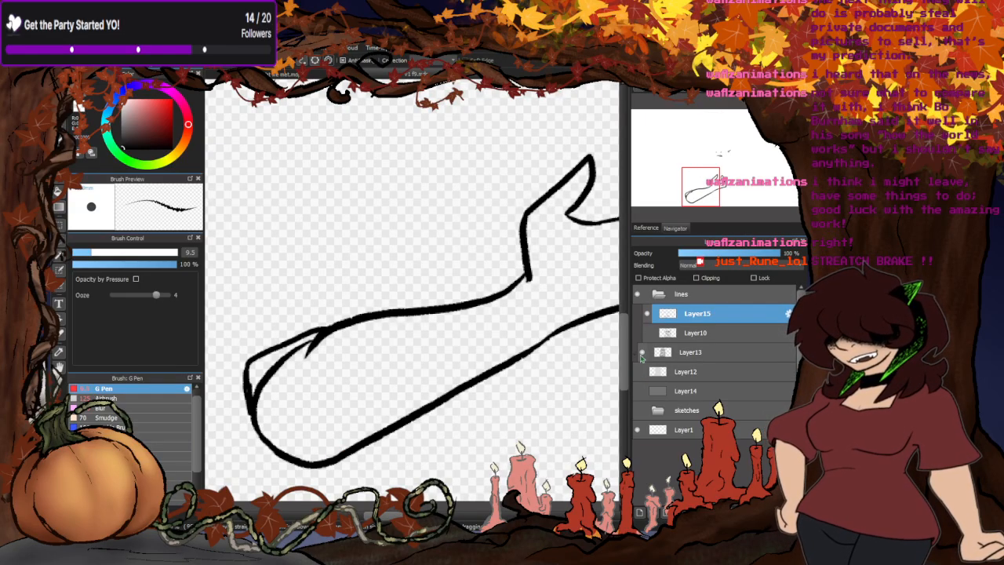
click(647, 334)
- Ink the V of the neckline between thumb and finger and extend it to the right-hand hair lock
scroll(304, 291, down, 2)
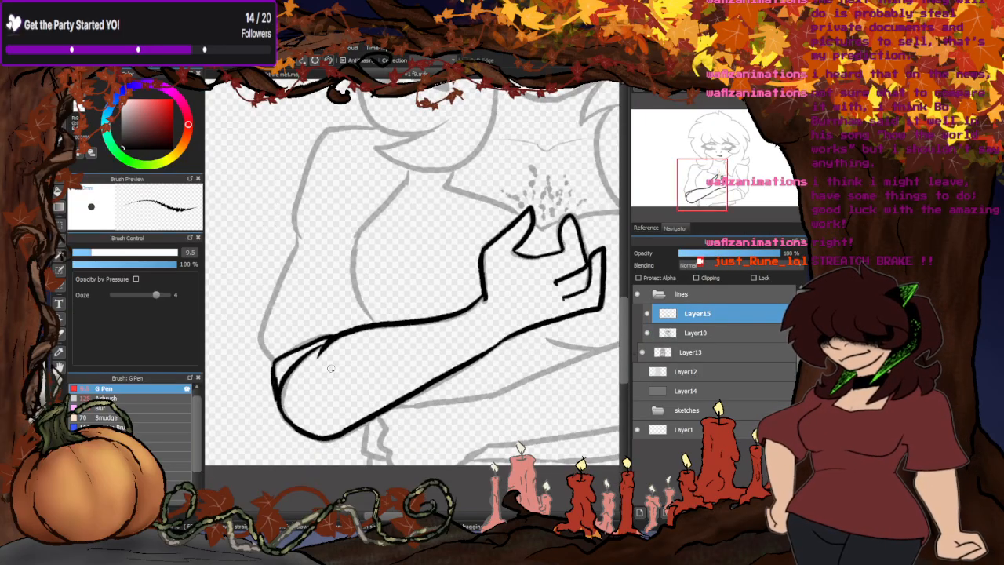
scroll(431, 273, up, 5)
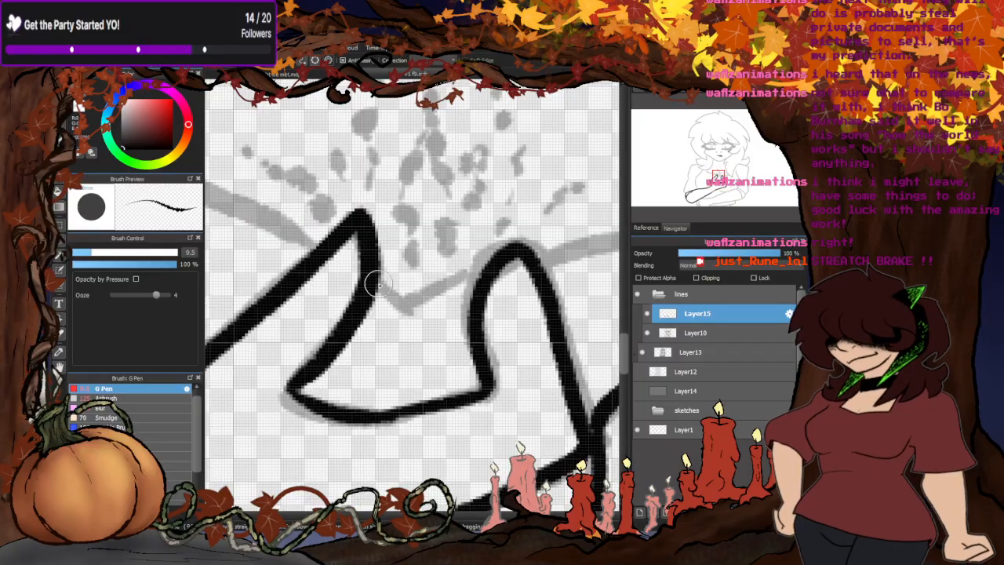
drag(449, 286, 500, 263)
scroll(372, 315, down, 2)
scroll(530, 272, up, 2)
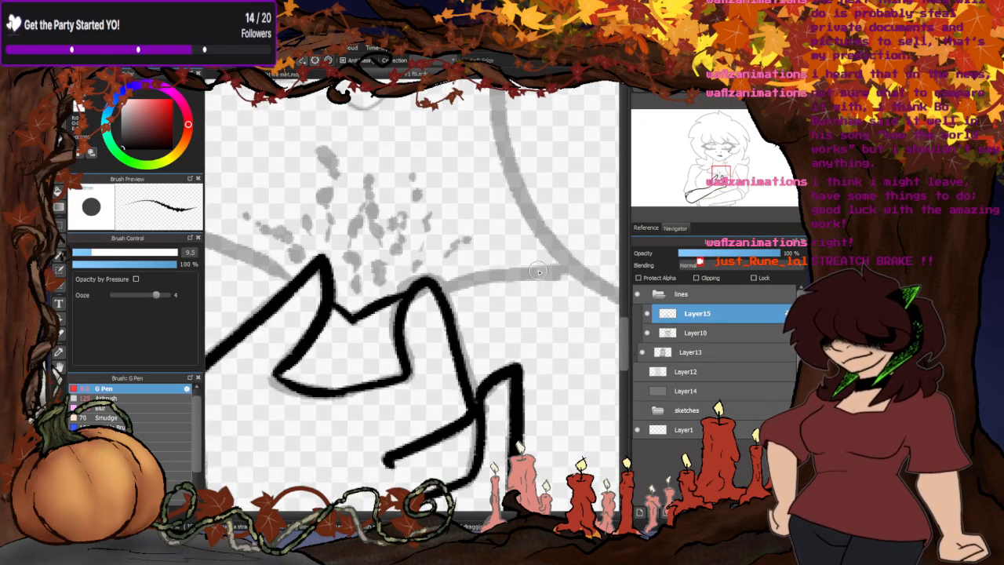
drag(574, 271, 421, 287)
scroll(392, 290, down, 5)
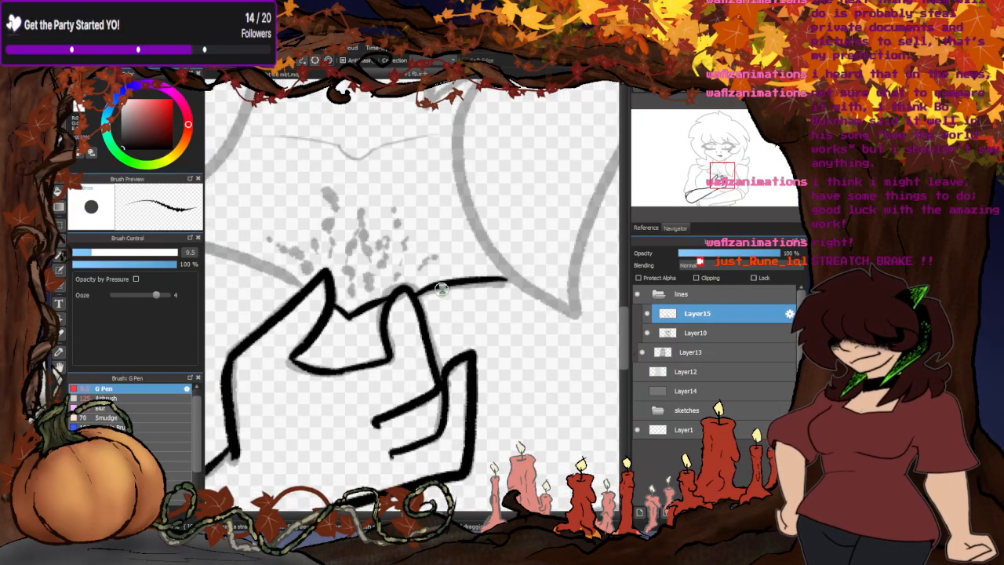
- Ink the two flicked hair locks resting above the left-hand shoulder
scroll(517, 445, up, 3)
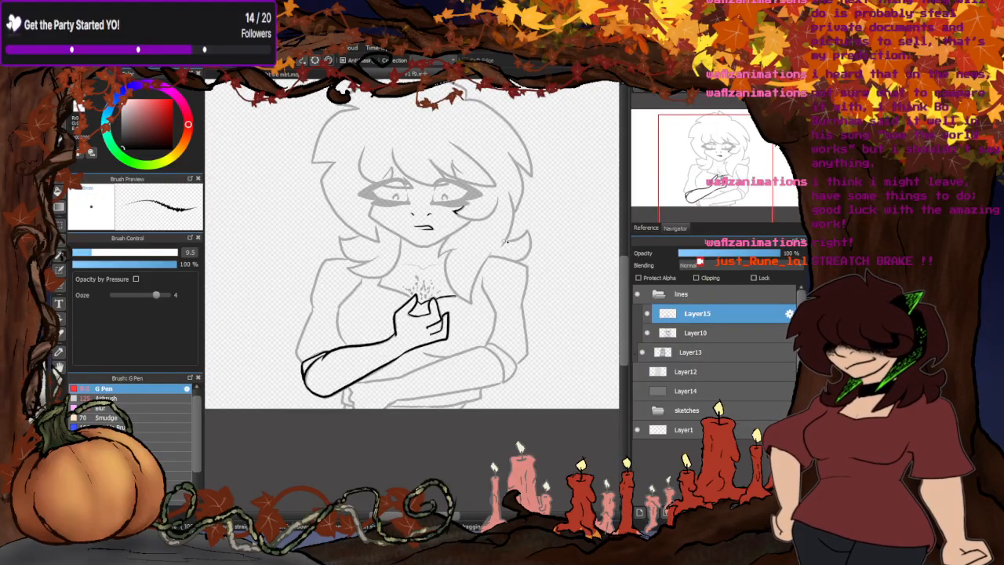
scroll(324, 254, up, 5)
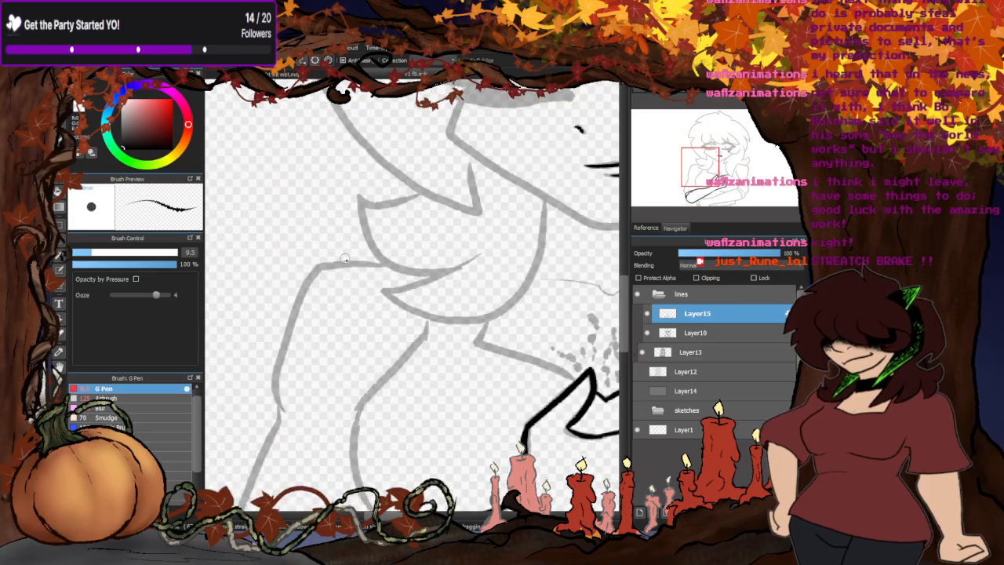
mouse_move(551, 166)
mouse_down()
mouse_move(544, 244)
mouse_move(508, 345)
mouse_move(419, 400)
mouse_move(304, 388)
mouse_move(224, 340)
mouse_move(406, 278)
mouse_up()
scroll(440, 294, down, 3)
scroll(368, 258, up, 3)
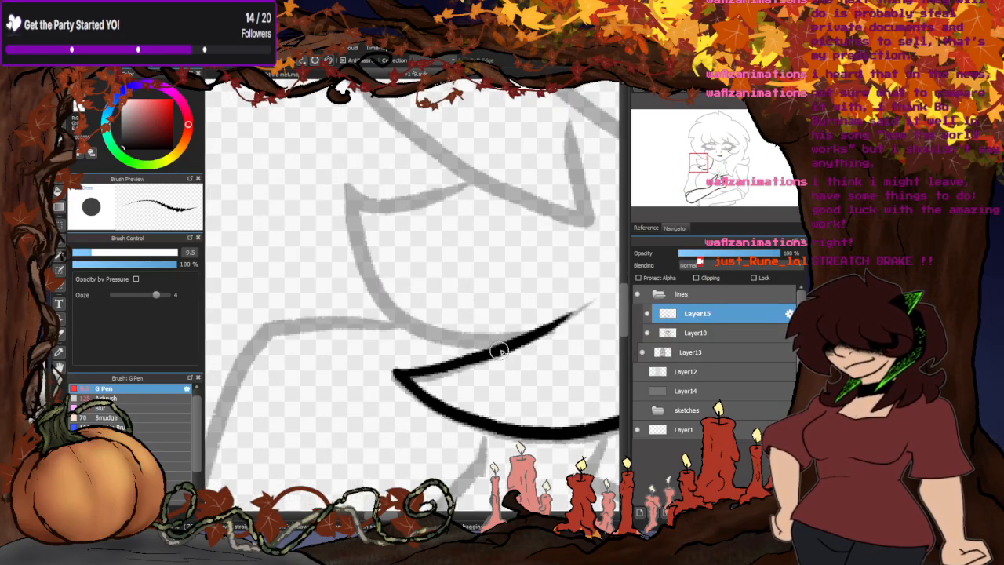
mouse_move(539, 329)
mouse_down()
mouse_move(443, 339)
mouse_move(388, 312)
mouse_move(362, 271)
mouse_move(353, 188)
mouse_move(468, 171)
mouse_up()
- Ink the left-hand shoulder and the outer contour of its upper arm down to the elbow
mouse_move(396, 323)
mouse_down()
mouse_move(309, 323)
mouse_move(246, 336)
mouse_up()
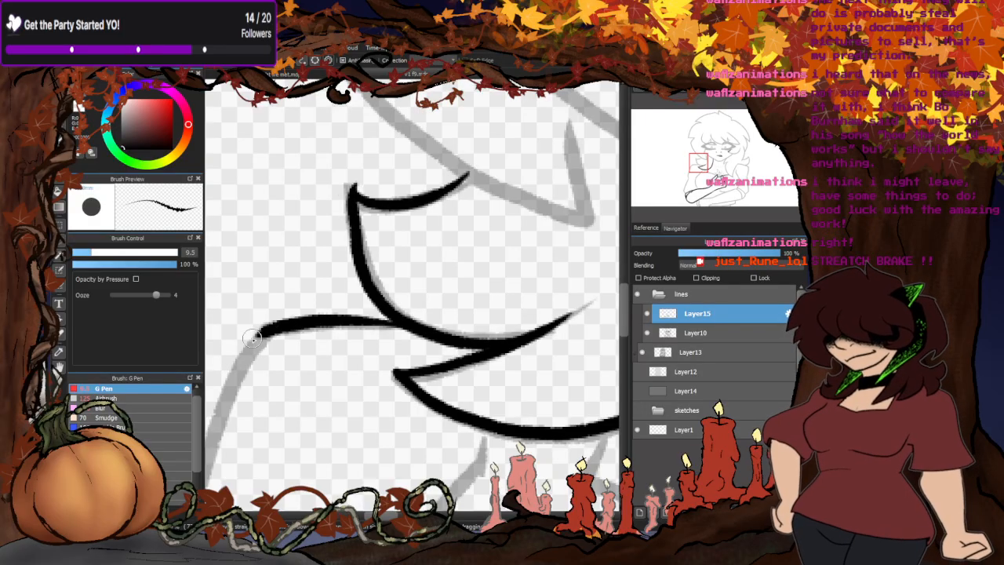
scroll(313, 321, down, 3)
scroll(369, 294, up, 2)
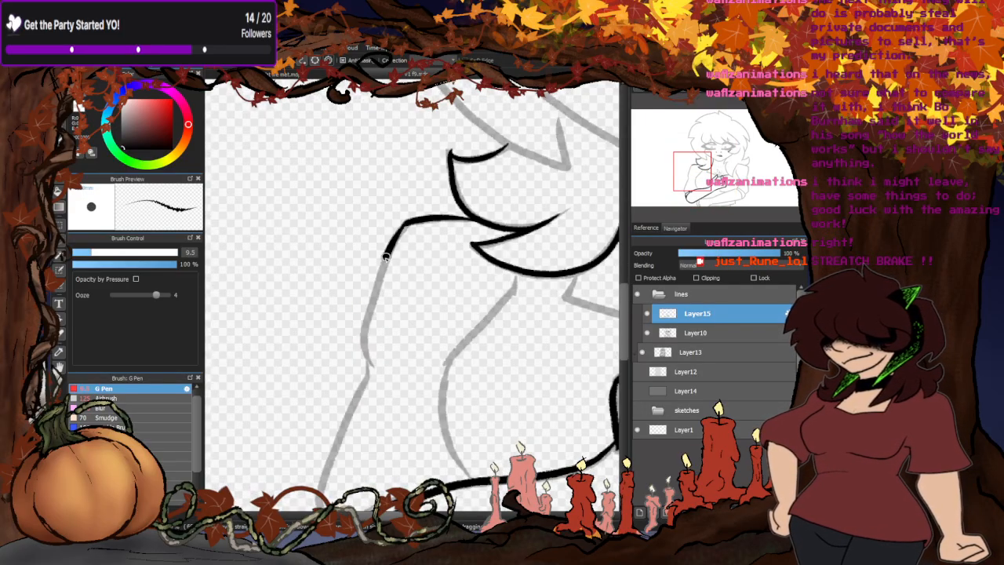
drag(368, 302, 369, 373)
scroll(386, 293, down, 3)
scroll(376, 351, up, 3)
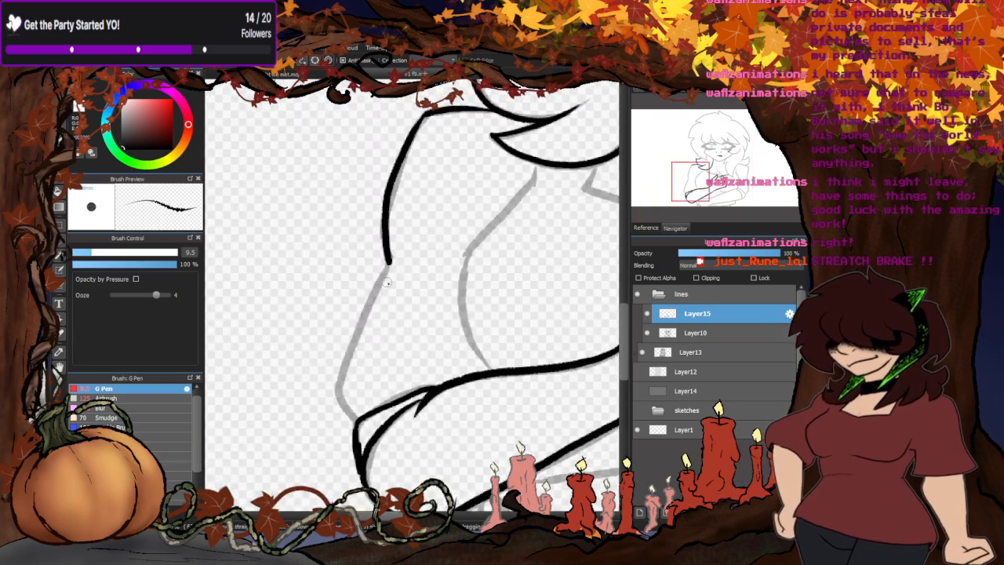
mouse_move(388, 263)
mouse_down()
mouse_move(337, 385)
mouse_move(357, 423)
mouse_up()
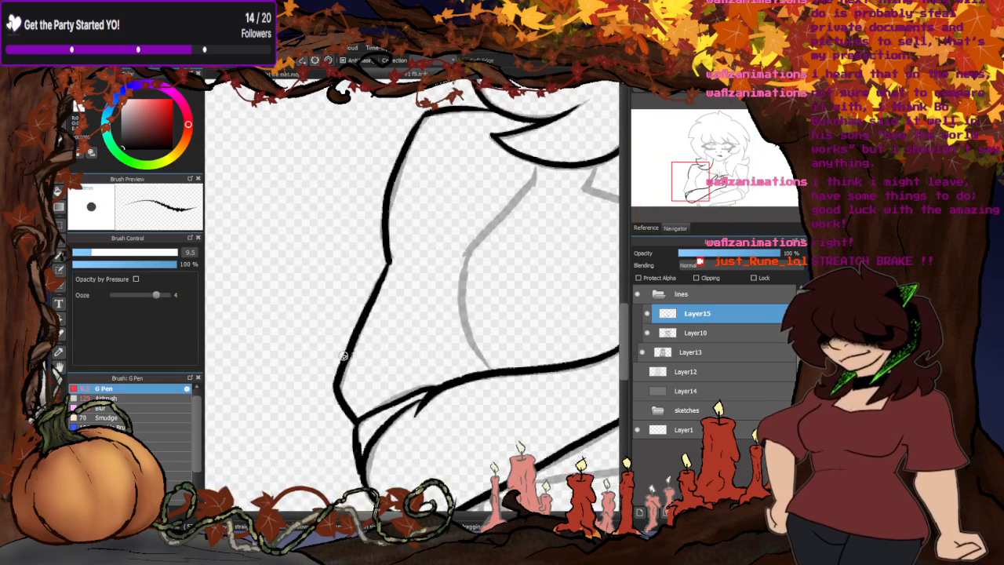
- Ink the chest's side contours beside both upper arms and the short crease below the raised hand
scroll(423, 302, down, 3)
scroll(424, 304, up, 3)
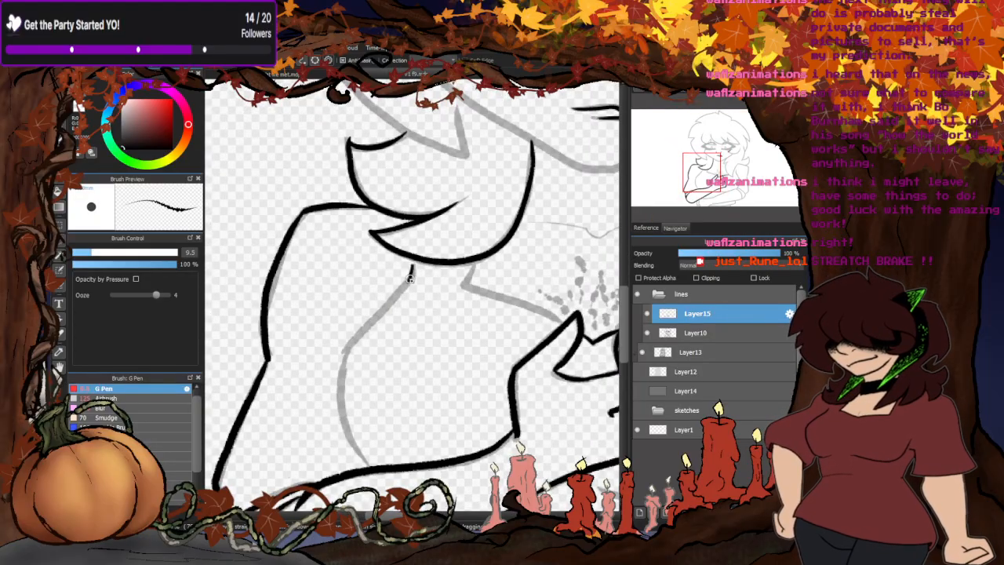
mouse_move(380, 311)
mouse_down()
mouse_move(340, 383)
mouse_move(345, 425)
mouse_move(368, 443)
mouse_up()
scroll(368, 443, down, 3)
scroll(409, 245, up, 3)
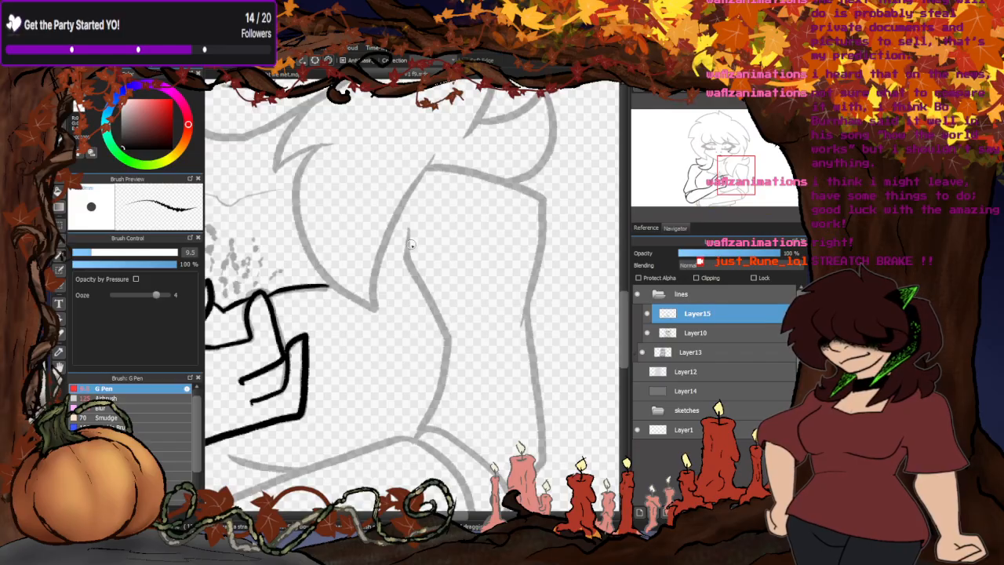
mouse_move(408, 252)
mouse_down()
mouse_move(444, 332)
mouse_move(419, 437)
mouse_up()
scroll(417, 311, down, 3)
scroll(416, 312, up, 2)
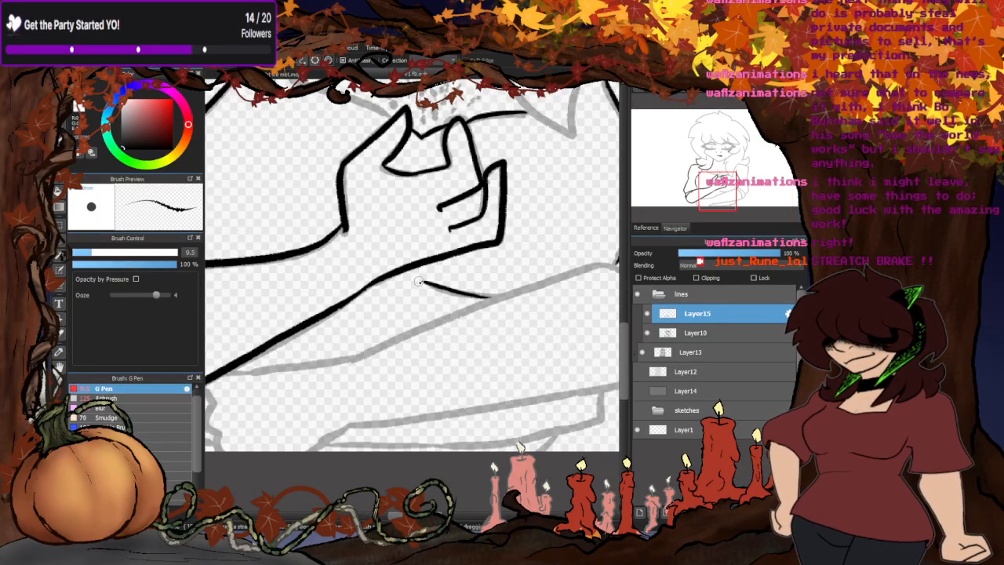
- Ink the right-hand shoulder and the outer contour of its upper arm down to the elbow, redoing the lower stroke
scroll(494, 297, down, 4)
scroll(454, 310, up, 5)
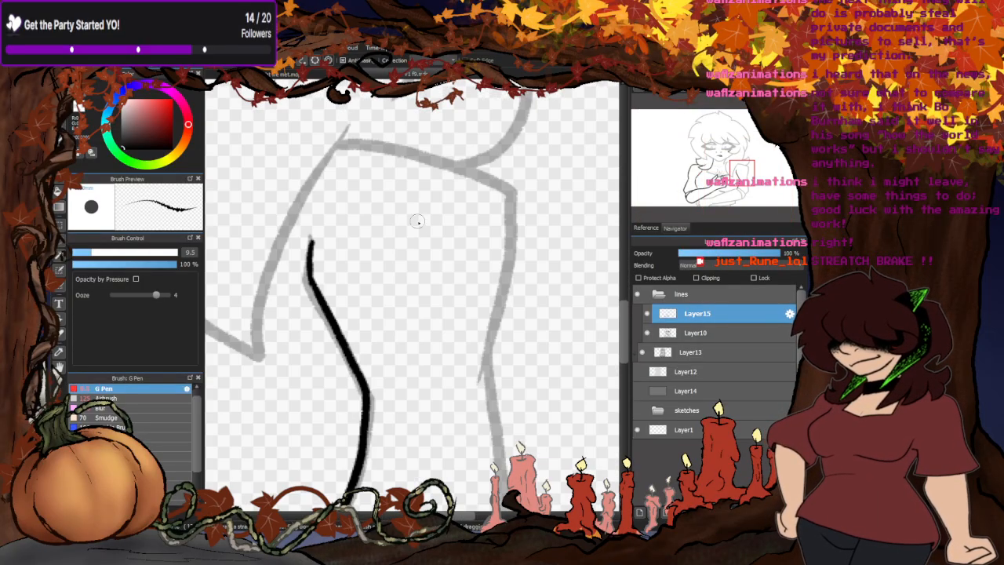
mouse_move(337, 146)
mouse_down()
mouse_move(482, 178)
mouse_move(513, 211)
mouse_move(470, 375)
mouse_up()
scroll(453, 401, down, 3)
scroll(465, 236, up, 3)
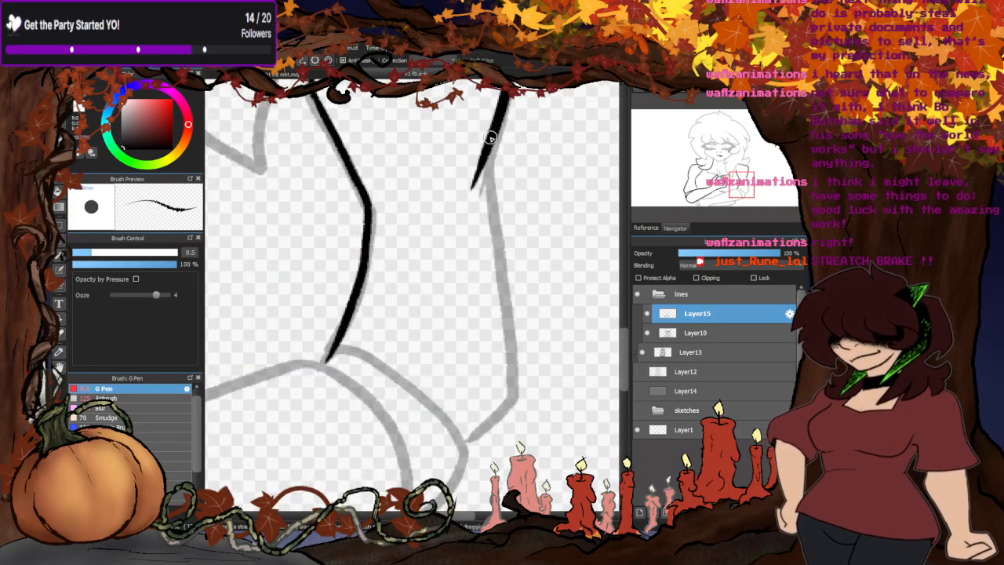
drag(484, 157, 496, 407)
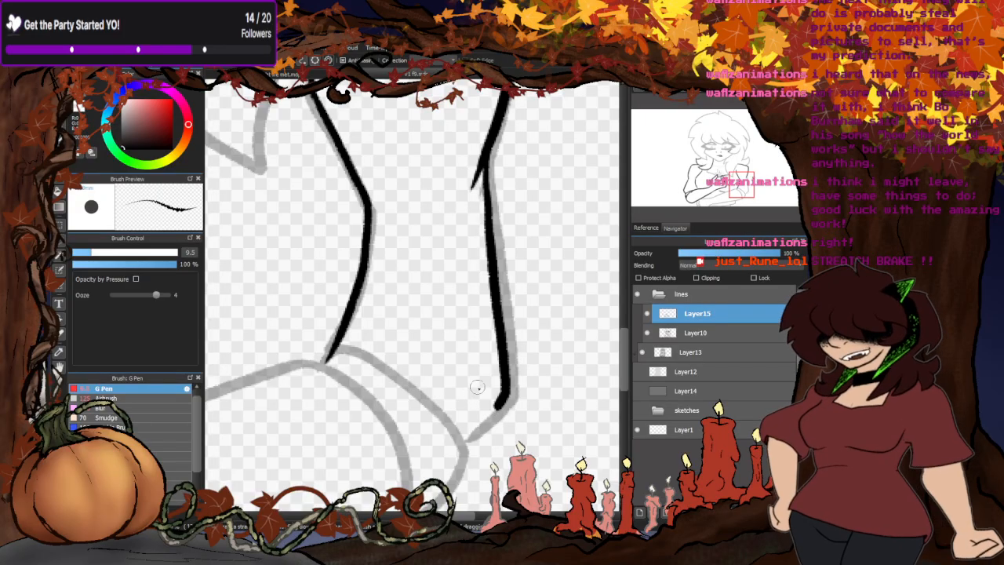
key(ctrl+z)
mouse_move(490, 142)
mouse_down()
mouse_move(507, 378)
mouse_move(504, 405)
mouse_move(464, 442)
mouse_up()
scroll(508, 141, down, 4)
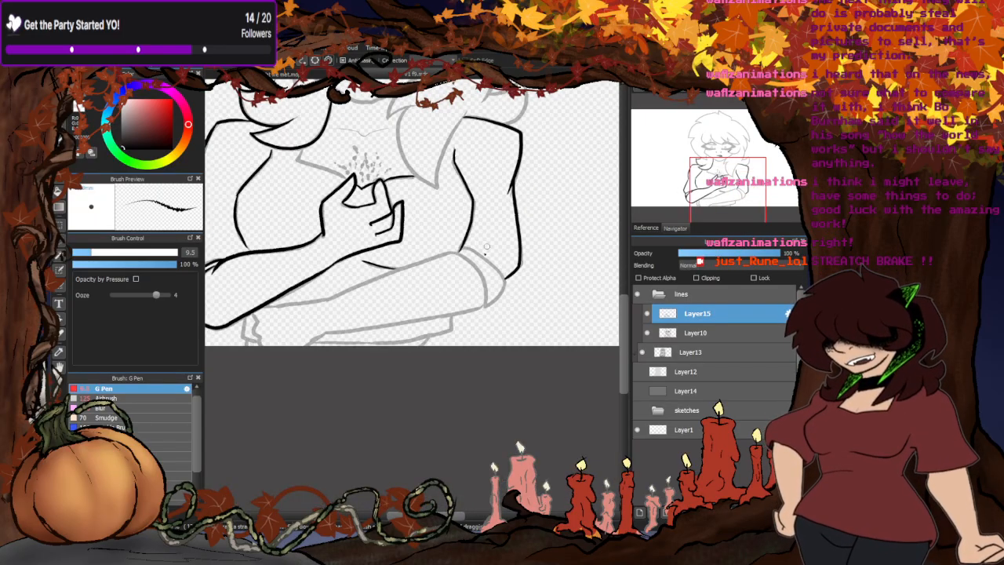
- Ink the sleeve fold and rounded elbow of the right-hand arm
scroll(486, 267, up, 5)
mouse_move(379, 191)
mouse_down()
mouse_move(410, 208)
mouse_move(472, 277)
mouse_move(493, 374)
mouse_move(485, 402)
mouse_move(514, 384)
mouse_move(565, 306)
mouse_up()
mouse_move(500, 223)
mouse_down()
mouse_move(458, 189)
mouse_move(390, 170)
mouse_up()
scroll(471, 220, down, 5)
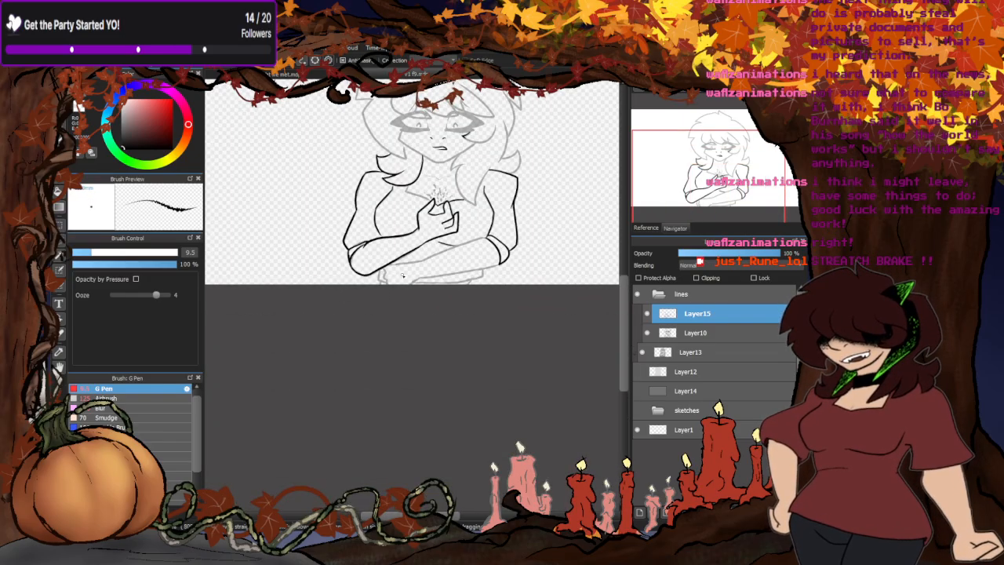
- Ink the wavy clothing folds hanging below the left-hand elbow at the canvas's lower edge
scroll(516, 261, up, 5)
mouse_move(363, 235)
mouse_down()
mouse_move(384, 339)
mouse_move(407, 345)
mouse_move(375, 371)
mouse_move(428, 344)
mouse_up()
mouse_move(396, 229)
mouse_down()
mouse_move(400, 311)
mouse_move(428, 353)
mouse_up()
scroll(462, 270, down, 5)
scroll(471, 270, up, 3)
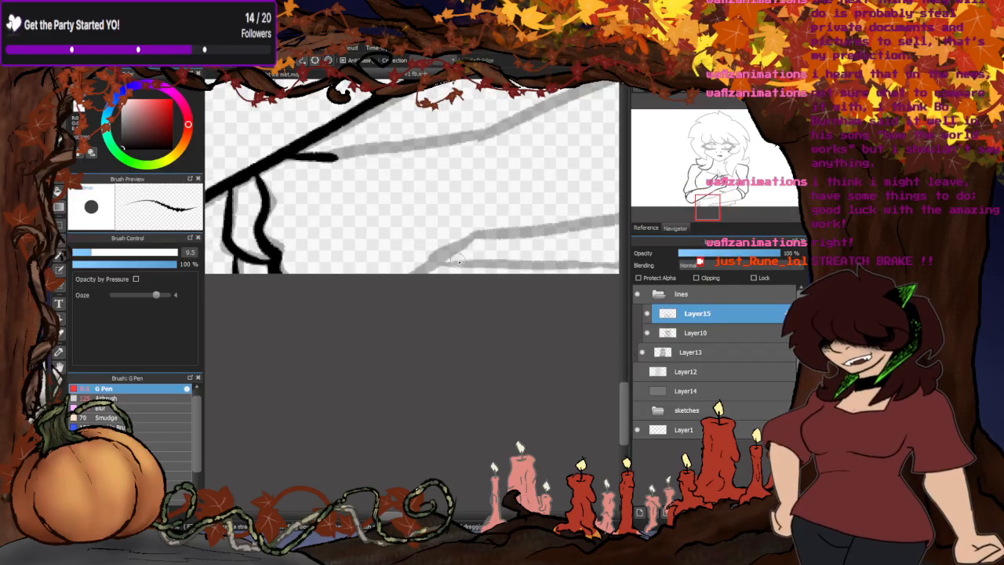
- Ink the slanted edge beneath the crossed forearms at the canvas's lower border and a short wavy stroke above it
mouse_move(475, 237)
mouse_down()
mouse_move(403, 290)
mouse_move(463, 262)
mouse_move(479, 266)
mouse_up()
scroll(400, 325, down, 2)
scroll(453, 241, up, 1)
scroll(452, 241, up, 1)
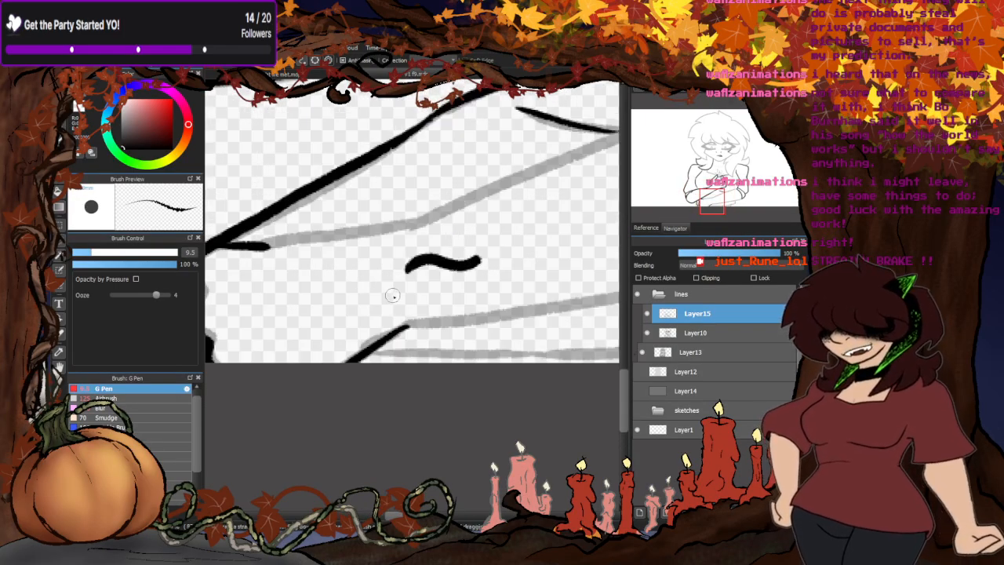
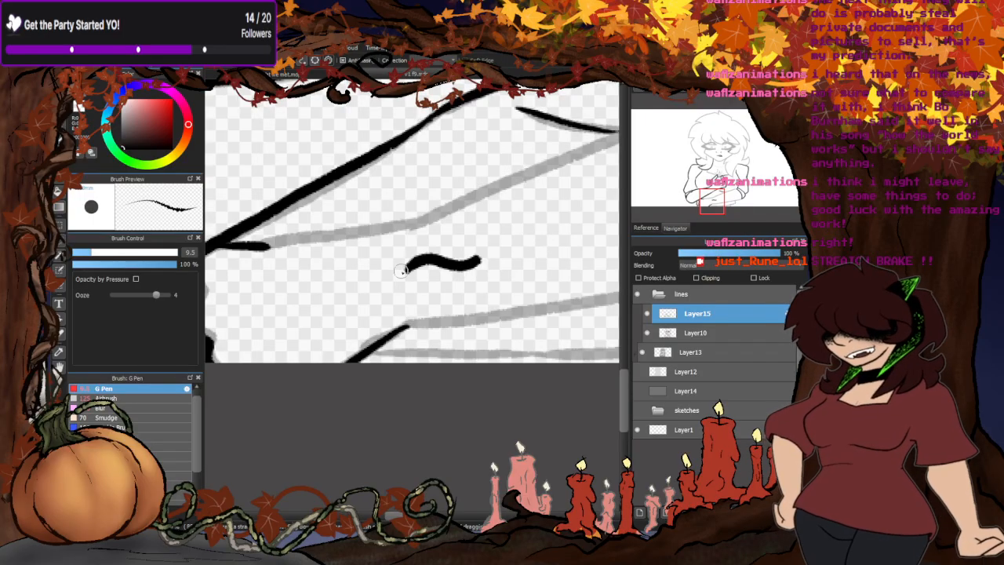
- Scribble over the short wavy stroke inside the lower forearm, lasso the whole mark and cut it out
mouse_move(420, 270)
mouse_down()
mouse_move(444, 255)
mouse_move(482, 271)
mouse_up()
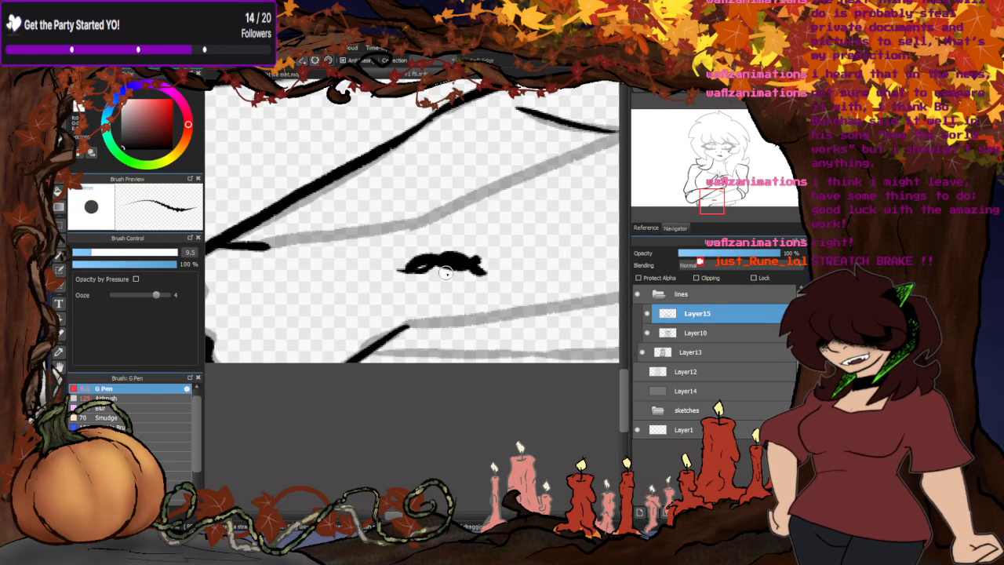
mouse_move(407, 270)
mouse_down()
mouse_move(510, 256)
mouse_move(517, 270)
mouse_up()
key(l)
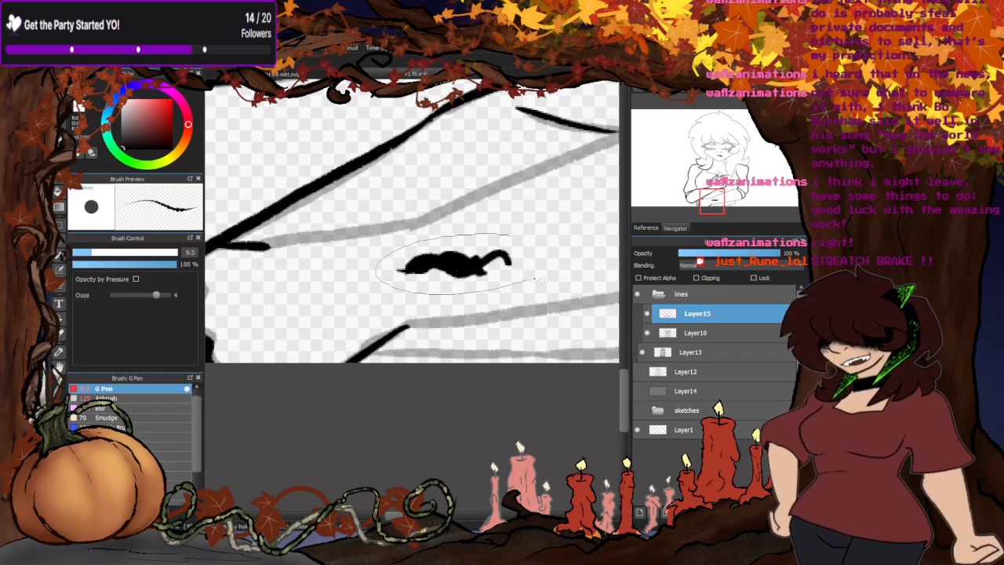
key(ctrl+x)
key(b)
- Ink the first stretch of the lower forearm's upper edge, starting where it emerges beneath the upper forearm
scroll(475, 319, down, 1)
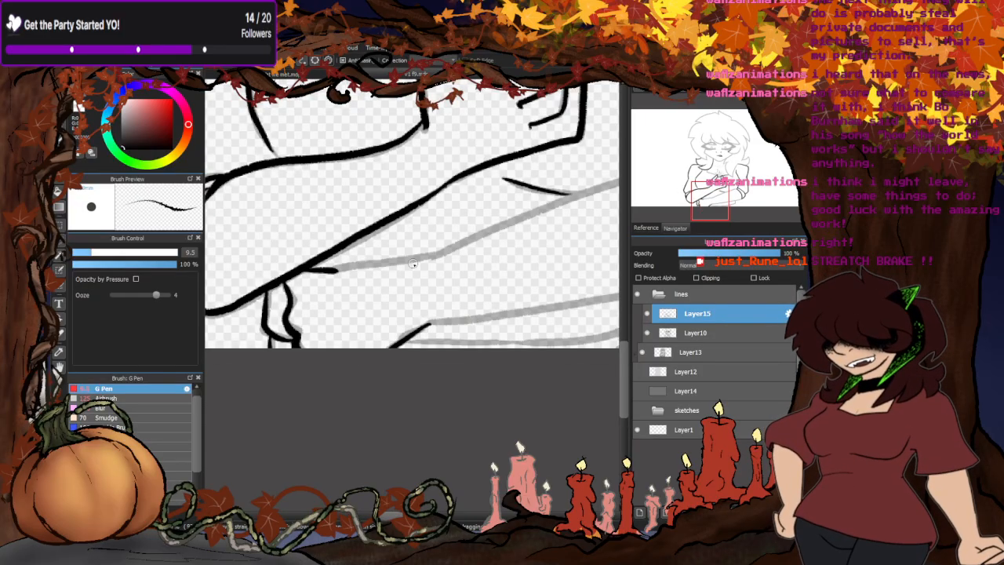
scroll(343, 263, up, 1)
drag(326, 273, 493, 252)
scroll(446, 290, down, 2)
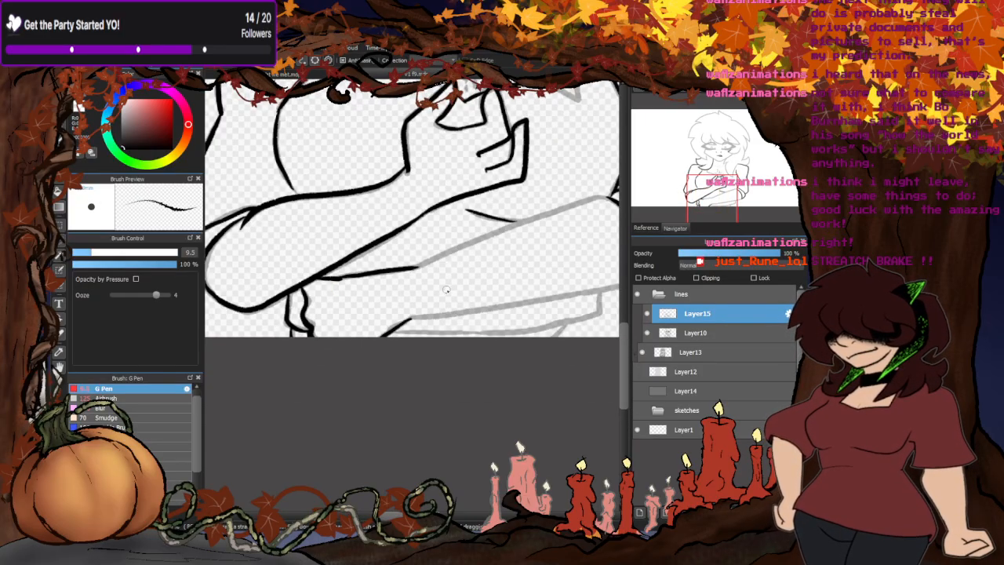
- Ink the lower forearm's underside from the right-hand elbow sleeve to the slanted edge at the canvas's lower border, discarding a test zigzag
scroll(447, 289, down, 2)
scroll(528, 279, up, 2)
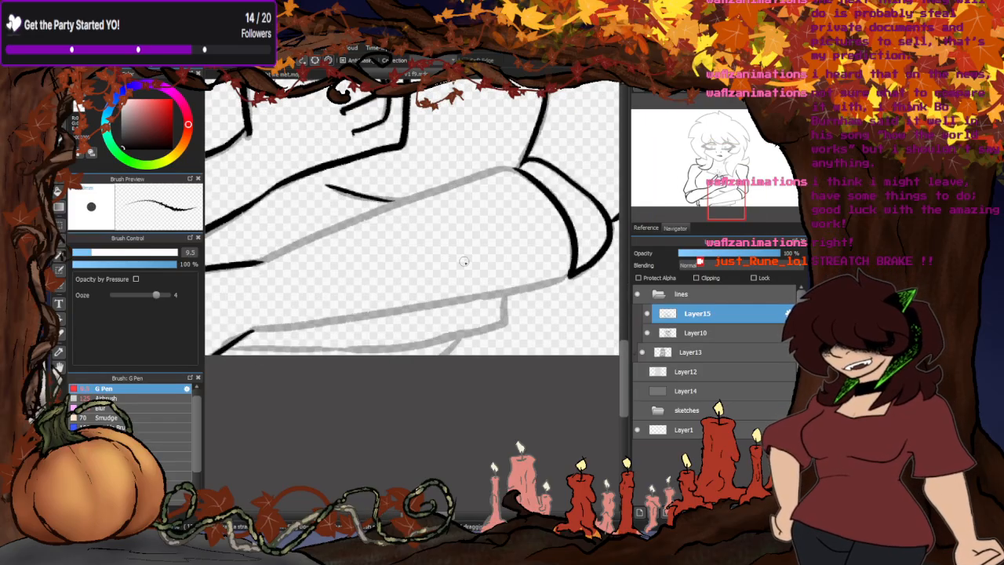
mouse_move(399, 255)
mouse_down()
mouse_move(428, 235)
mouse_move(494, 248)
mouse_up()
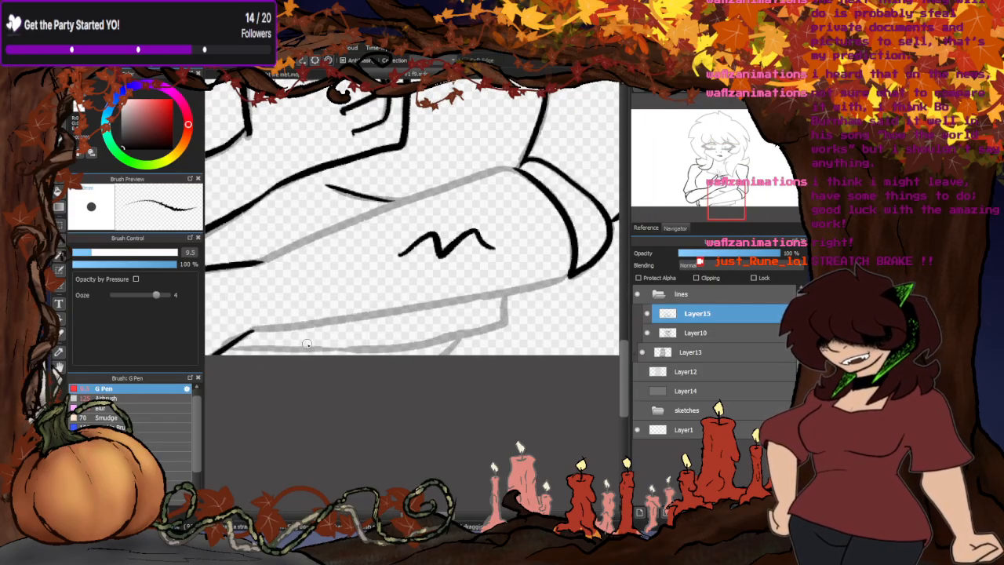
key(ctrl+z)
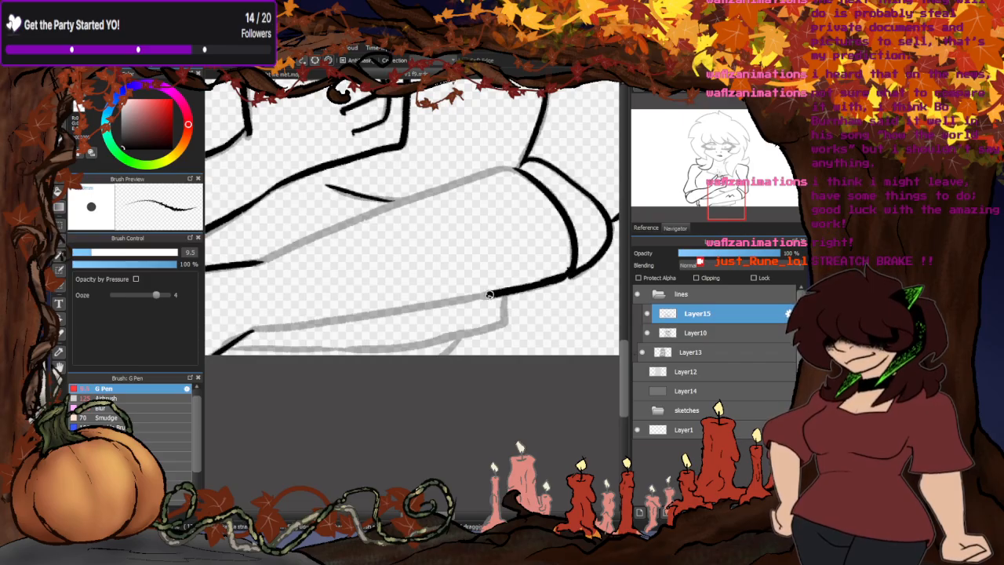
drag(443, 302, 302, 326)
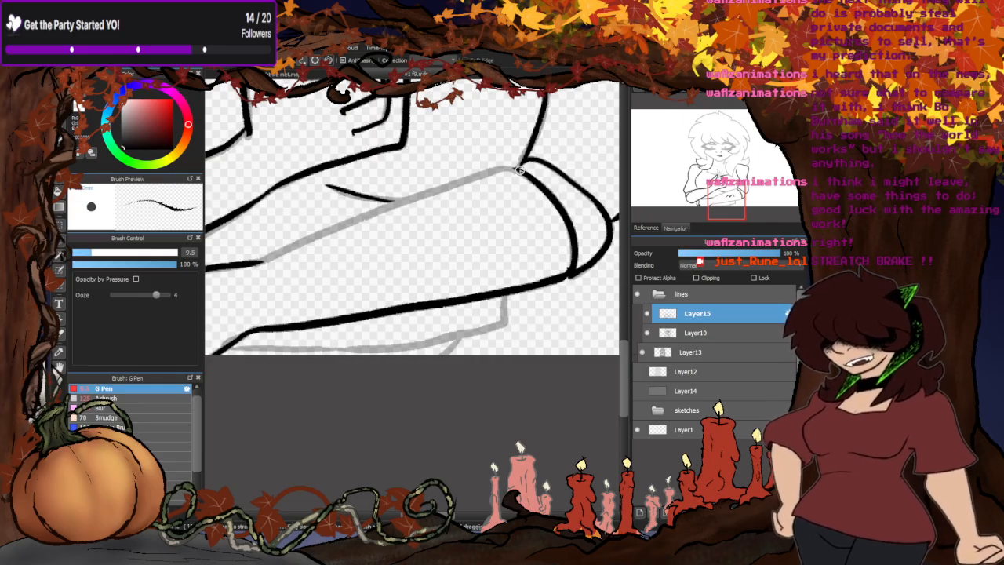
- Ink the rest of the lower forearm's upper edge and the clothing fold beneath the arm with its short side line
drag(486, 173, 313, 234)
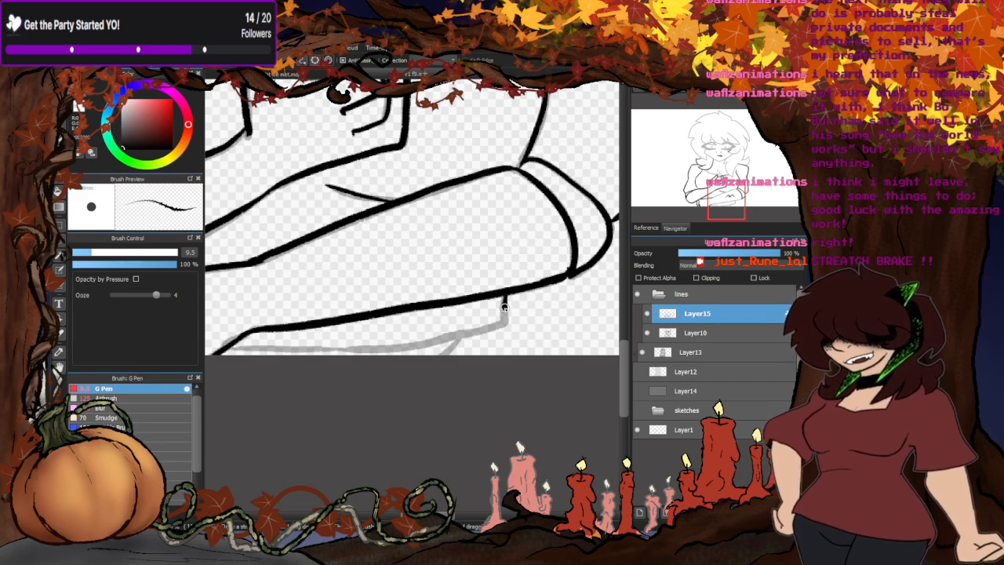
mouse_move(504, 307)
mouse_down()
mouse_move(469, 333)
mouse_move(407, 343)
mouse_move(218, 350)
mouse_up()
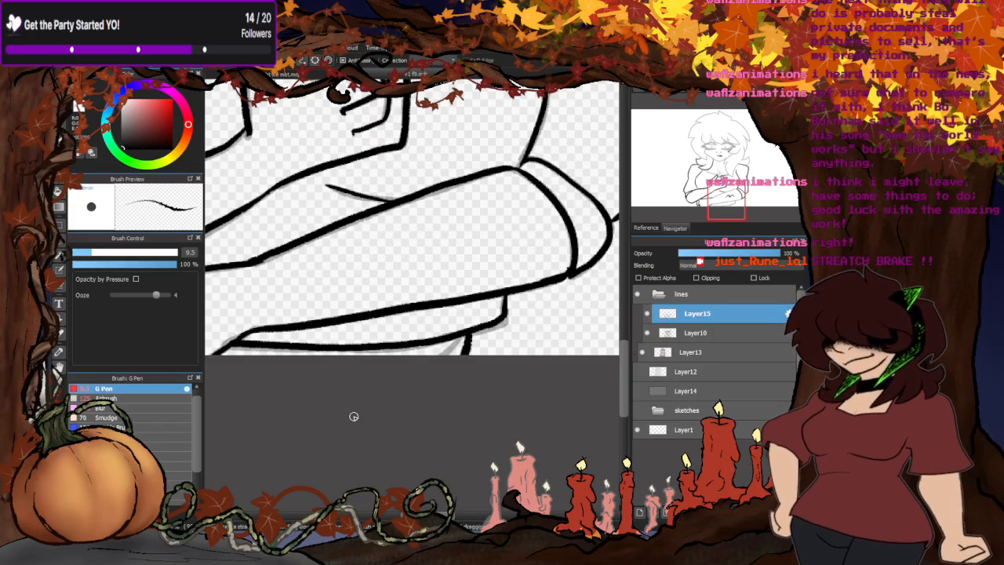
scroll(426, 381, down, 5)
scroll(439, 378, up, 5)
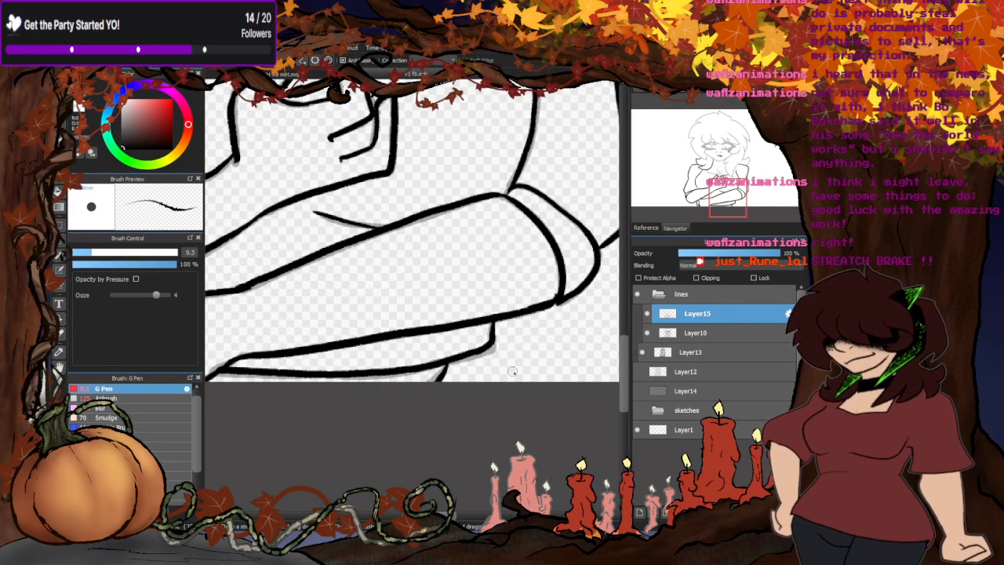
- Ink the left-hand outer hair contour from the side notch down to the pointed lock beside the cheek
scroll(389, 421, down, 5)
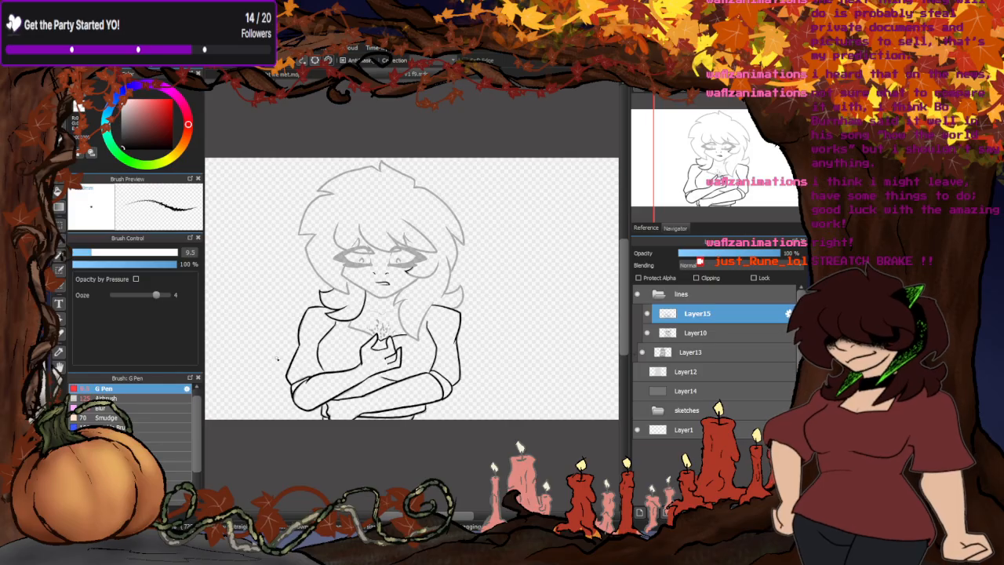
scroll(349, 297, up, 5)
scroll(338, 274, down, 3)
scroll(309, 178, up, 3)
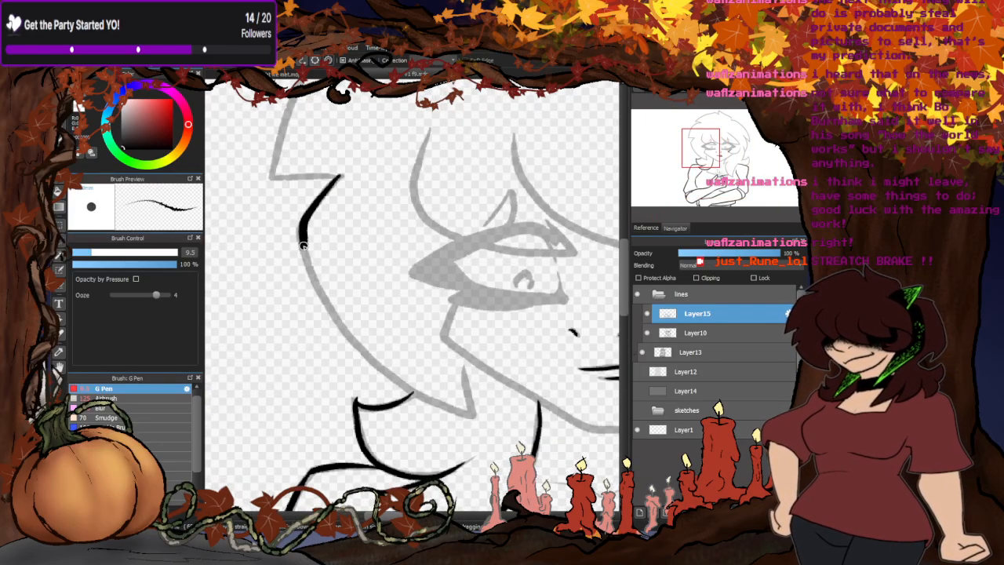
mouse_move(303, 245)
mouse_down()
mouse_move(329, 306)
mouse_move(380, 365)
mouse_move(461, 416)
mouse_move(456, 378)
mouse_up()
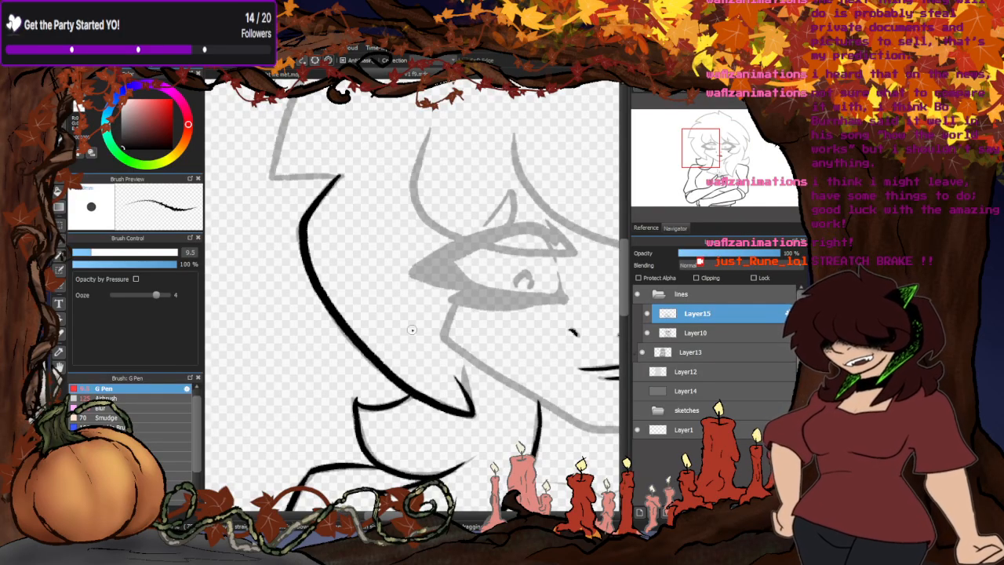
scroll(412, 329, down, 5)
- Ink the curved hair lock sweeping under the right-hand eye from its pointed tip upward
scroll(470, 298, up, 4)
scroll(523, 264, down, 3)
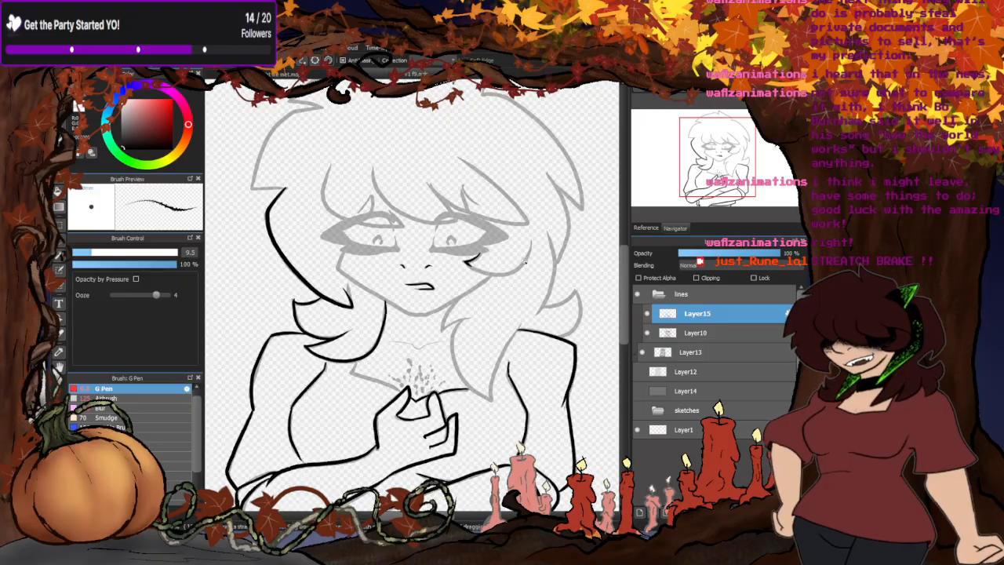
scroll(524, 263, up, 6)
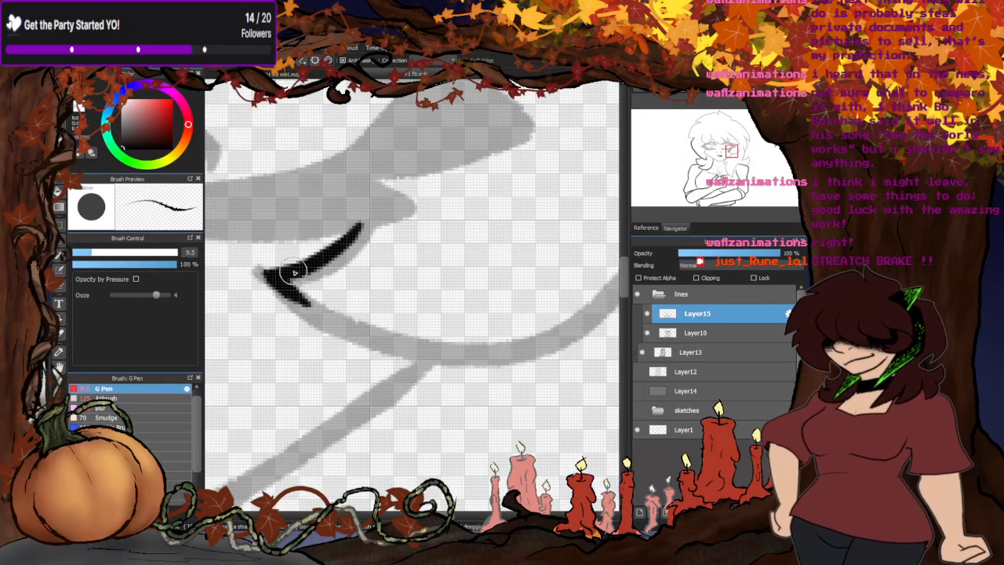
scroll(276, 279, down, 2)
mouse_move(284, 288)
mouse_down()
mouse_move(357, 310)
mouse_move(417, 305)
mouse_move(485, 192)
mouse_move(441, 345)
mouse_up()
- Ink the long inner hair strand on the right-hand side and the flicked-up lock above the shoulder
scroll(467, 192, down, 3)
scroll(482, 171, up, 2)
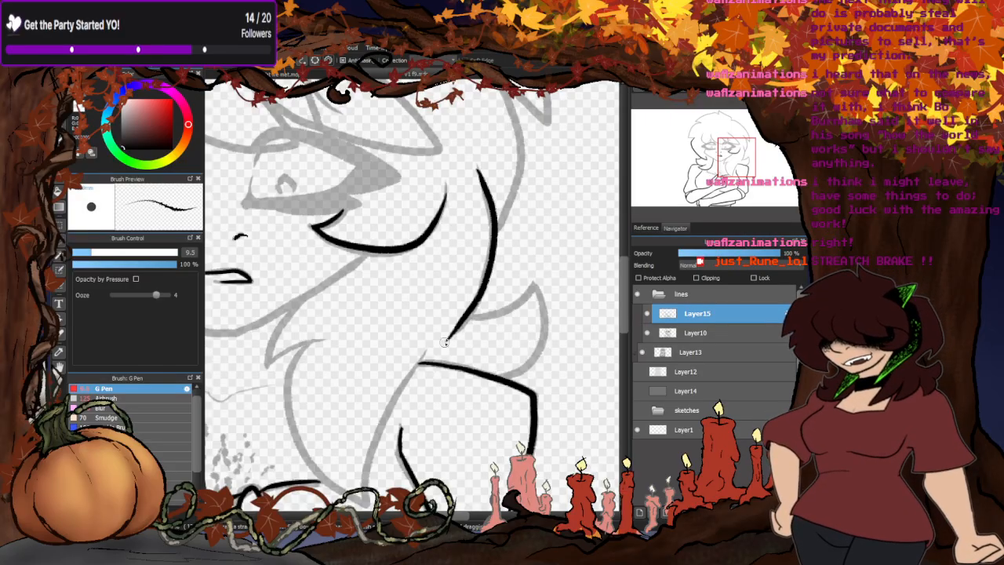
scroll(509, 351, up, 2)
mouse_move(496, 382)
mouse_down()
mouse_move(565, 340)
mouse_move(578, 220)
mouse_move(566, 198)
mouse_move(425, 282)
mouse_up()
scroll(425, 283, down, 2)
scroll(451, 196, up, 2)
scroll(448, 217, down, 2)
- Ink the right-hand outer hair contour from the crown notch to the side spike and the strand curving down below it
scroll(448, 216, up, 3)
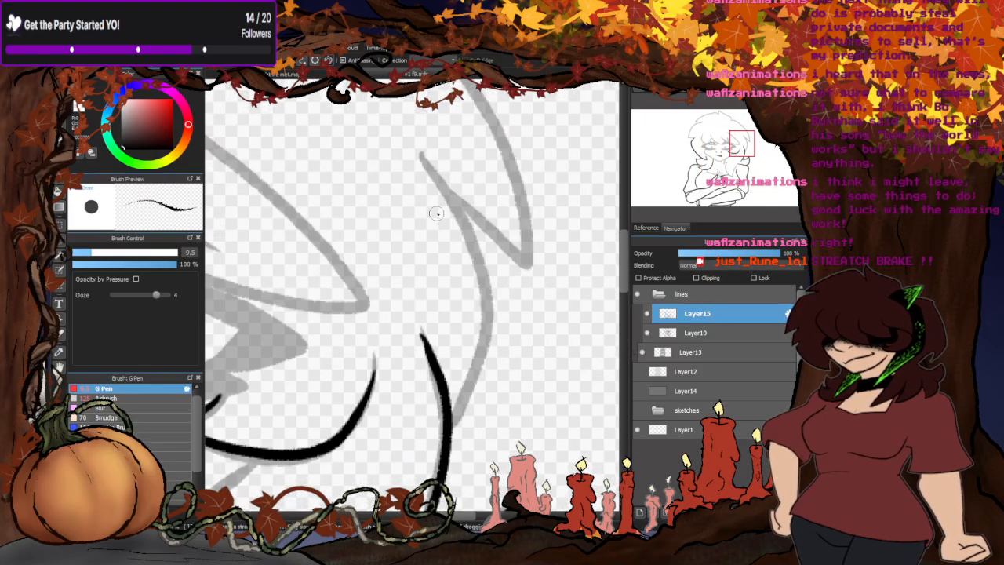
mouse_move(427, 163)
mouse_down()
mouse_move(476, 236)
mouse_move(485, 304)
mouse_move(452, 433)
mouse_up()
scroll(452, 433, down, 3)
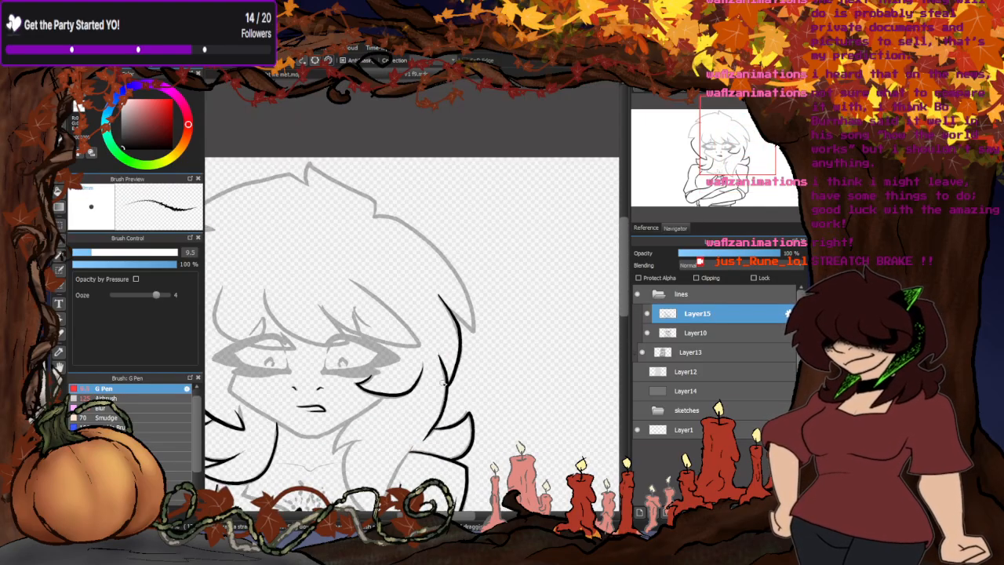
scroll(405, 234, up, 2)
mouse_move(342, 170)
mouse_down()
mouse_move(427, 227)
mouse_move(479, 282)
mouse_move(513, 355)
mouse_move(515, 397)
mouse_move(453, 349)
mouse_up()
scroll(486, 330, down, 3)
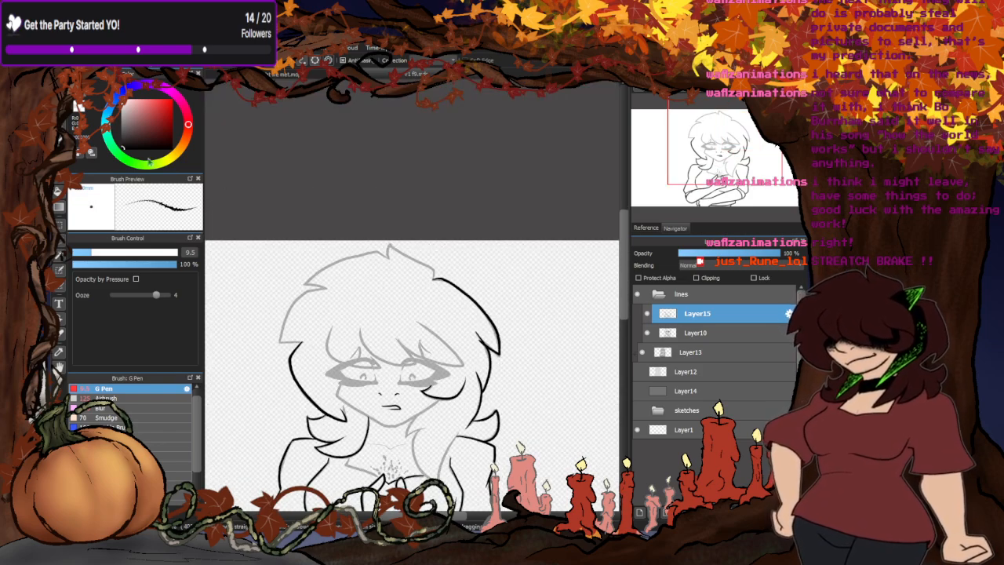
- Refine the line ends of the right-hand hair strands into thin, tapered tips
scroll(439, 213, up, 5)
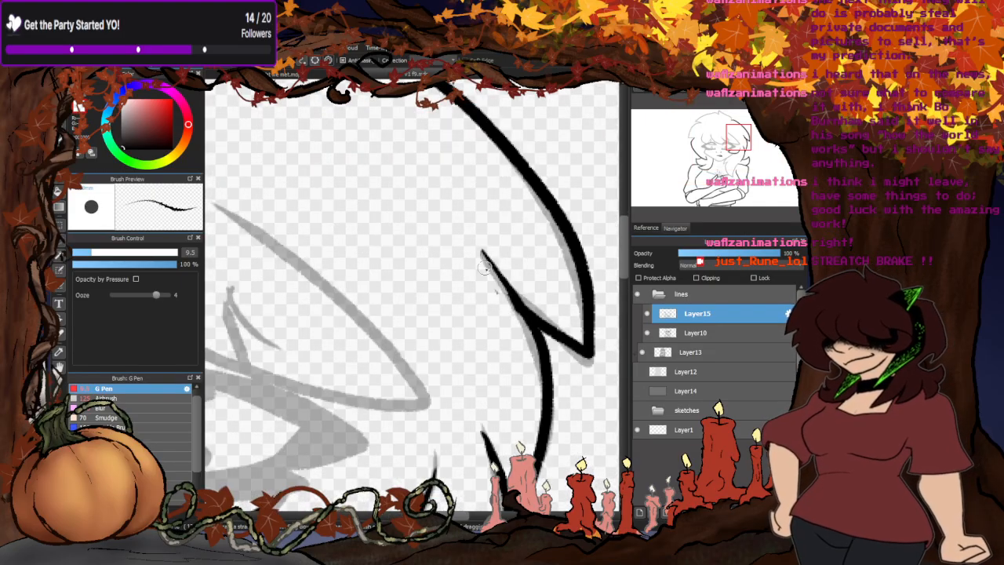
drag(536, 307, 443, 206)
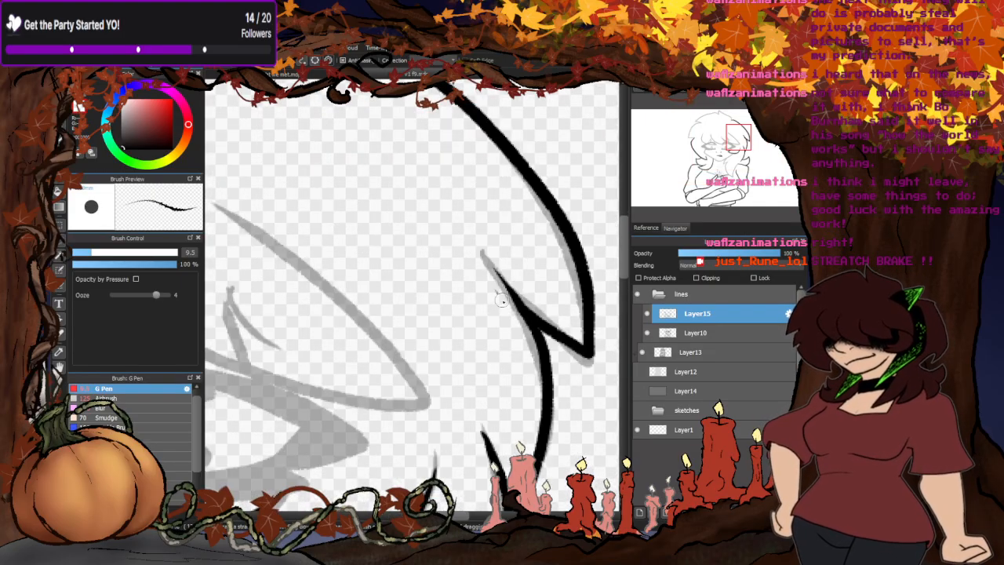
drag(501, 299, 463, 235)
scroll(497, 270, down, 3)
scroll(478, 439, up, 3)
drag(520, 324, 502, 240)
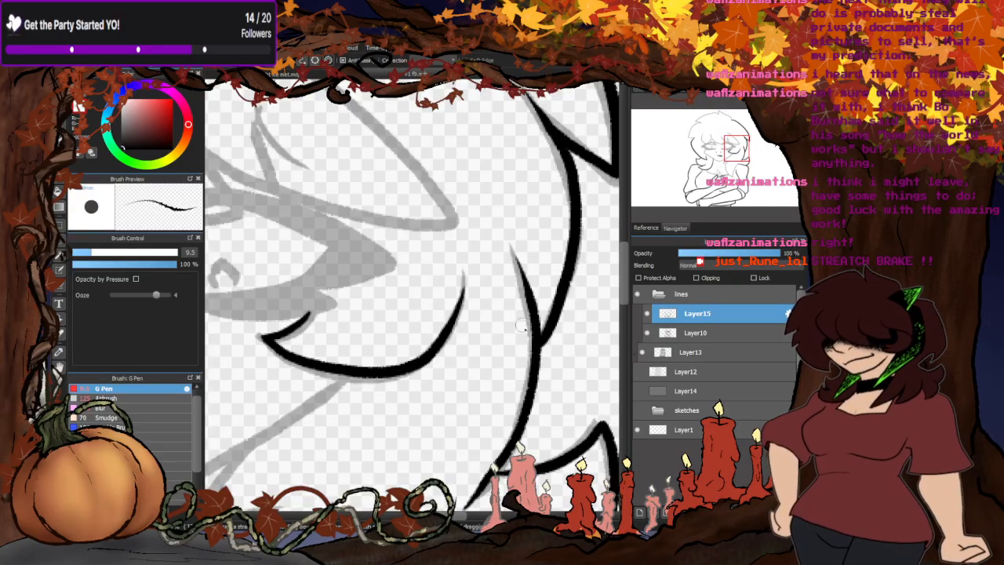
- Ink the right-hand slope of the crown up to the hair's peak and the short stroke down its other side
scroll(520, 324, down, 5)
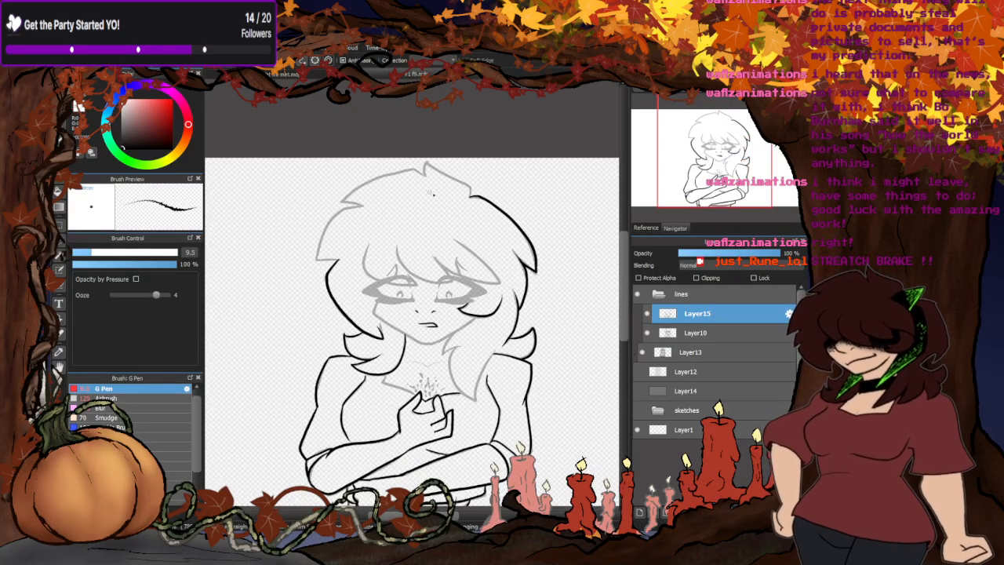
scroll(432, 193, up, 5)
scroll(480, 169, down, 5)
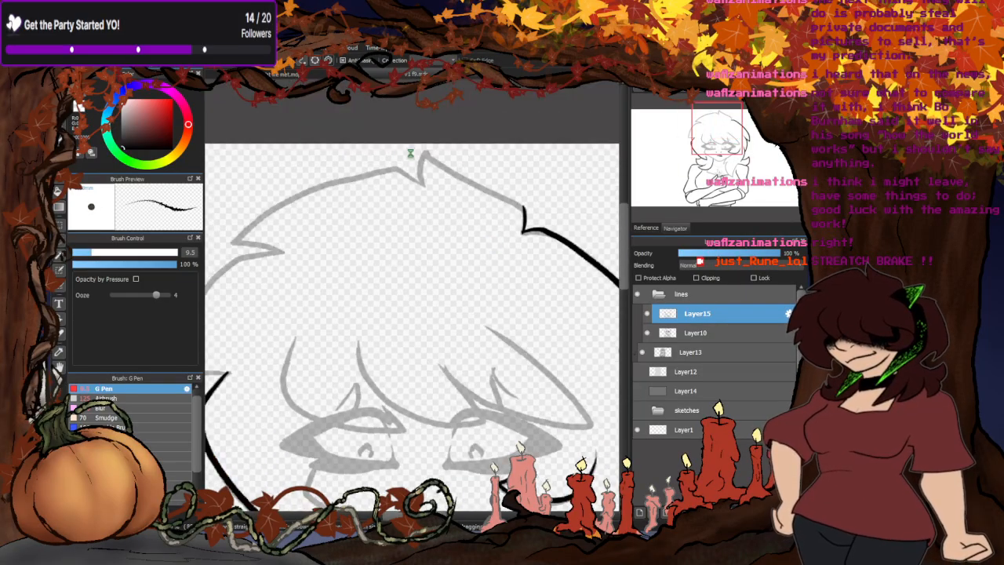
scroll(485, 198, up, 5)
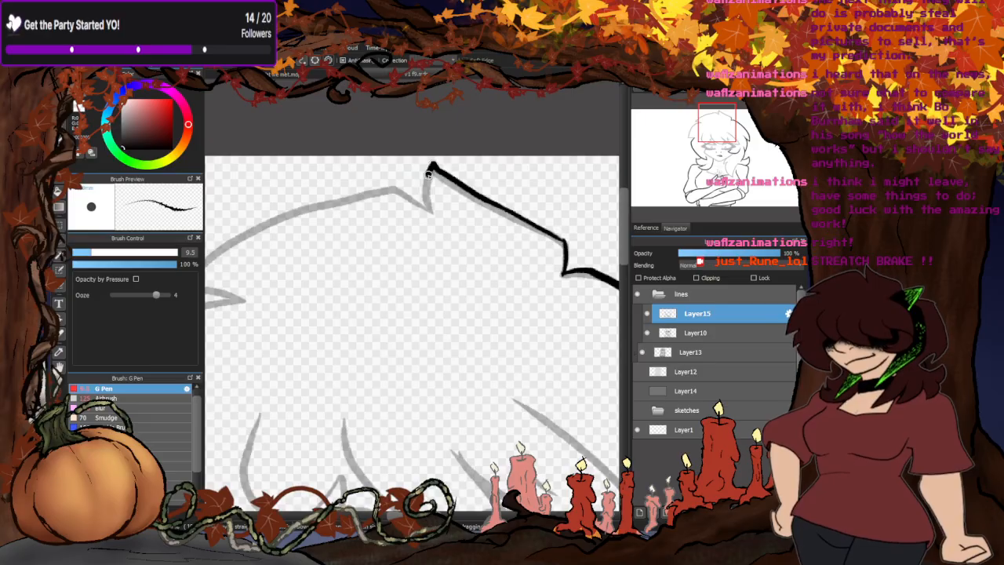
drag(429, 174, 424, 210)
scroll(367, 226, down, 5)
- Ink the top hair contour from the crown's peak down the left-hand side to the upper notch
scroll(565, 189, up, 4)
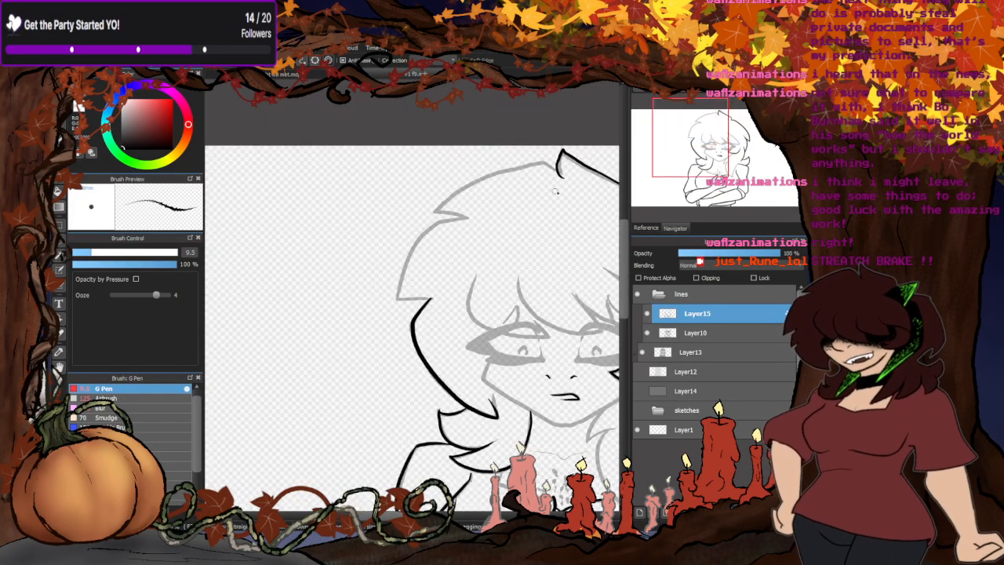
scroll(554, 192, up, 3)
mouse_move(518, 155)
mouse_down()
mouse_move(397, 196)
mouse_move(335, 238)
mouse_up()
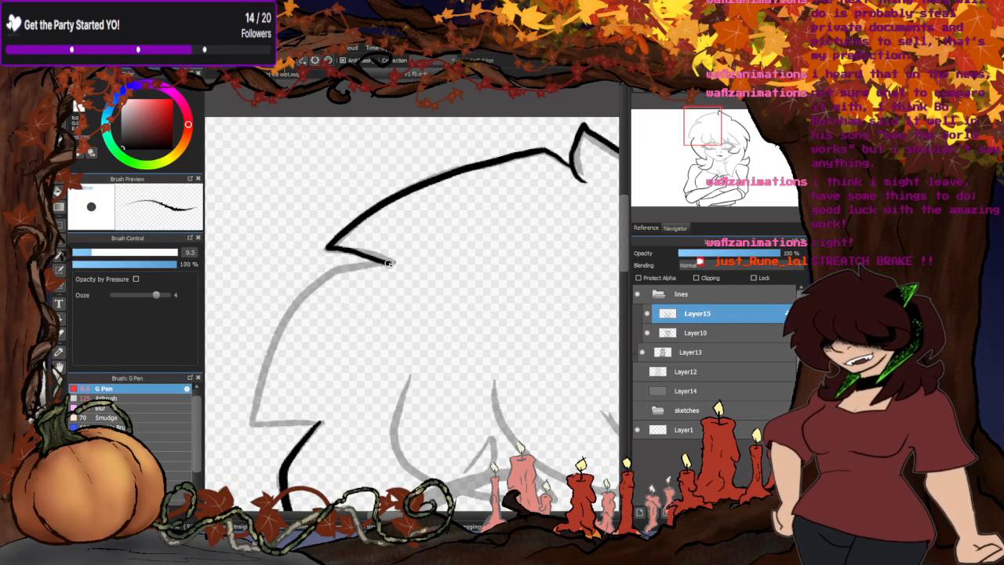
scroll(388, 263, down, 4)
- Ink the left-hand hair contour from the upper notch down to the pointed side corner, joining it to the lower contour
scroll(444, 197, up, 4)
mouse_move(506, 133)
mouse_down()
mouse_move(444, 139)
mouse_move(418, 153)
mouse_move(344, 243)
mouse_move(317, 307)
mouse_move(305, 368)
mouse_move(407, 375)
mouse_up()
scroll(321, 292, down, 4)
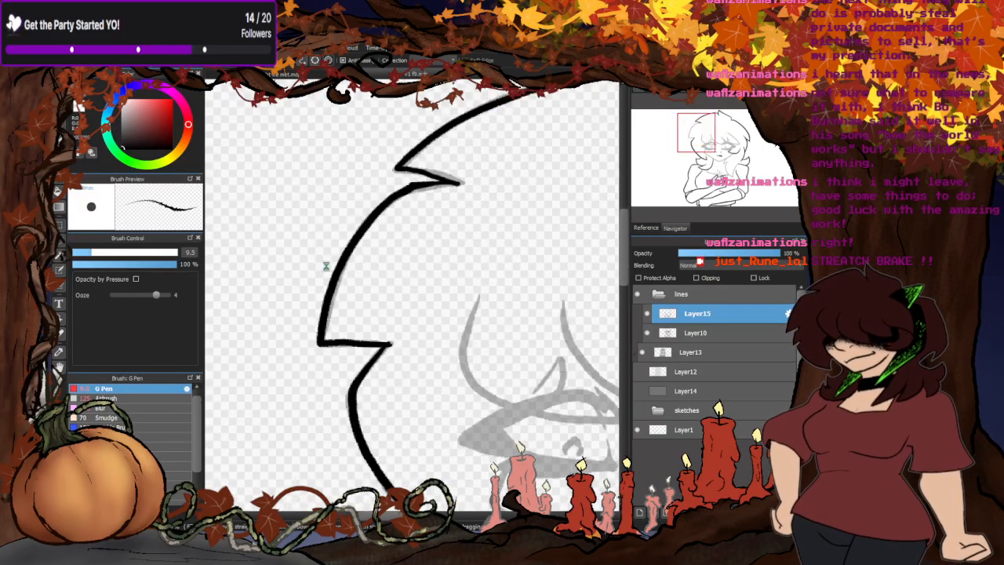
scroll(344, 312, up, 5)
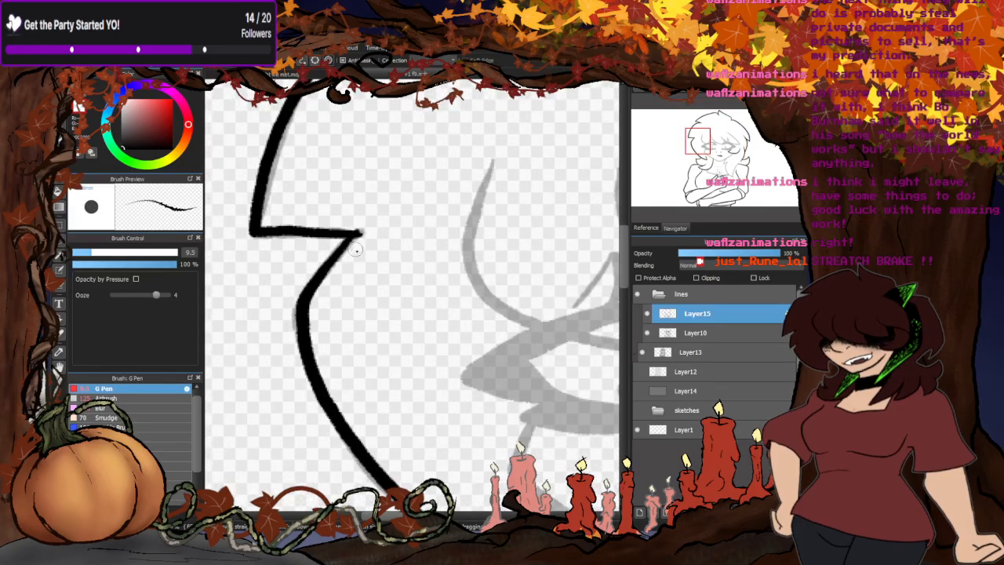
scroll(287, 302, down, 4)
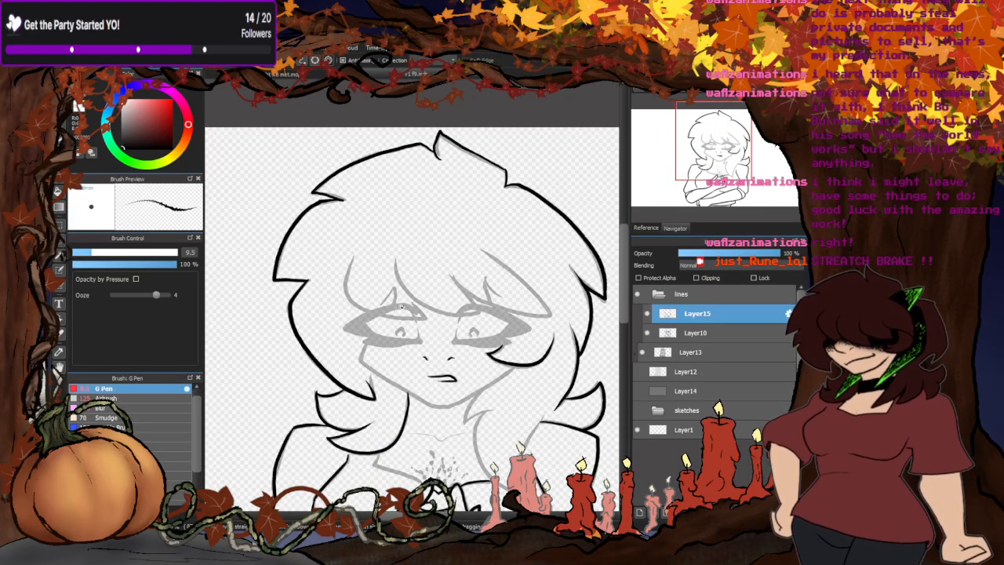
- Ink the left-hand bangs lock curving down over the left-hand eye
scroll(401, 306, up, 5)
mouse_move(318, 149)
mouse_down()
mouse_move(297, 200)
mouse_move(302, 280)
mouse_move(382, 327)
mouse_move(483, 340)
mouse_move(537, 297)
mouse_up()
scroll(413, 250, down, 4)
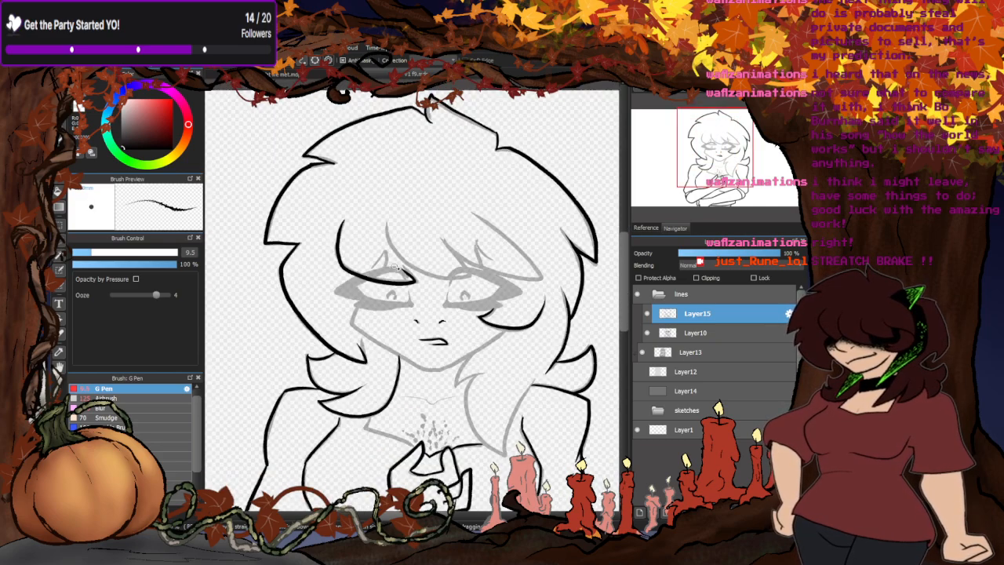
- Ink the middle and right-hand bangs locks across the forehead down to their pointed tips above the eyes
scroll(421, 268, up, 2)
mouse_move(324, 183)
mouse_down()
mouse_move(380, 275)
mouse_move(472, 292)
mouse_move(443, 209)
mouse_move(510, 270)
mouse_move(619, 297)
mouse_move(480, 157)
mouse_up()
scroll(473, 153, down, 3)
scroll(445, 189, up, 3)
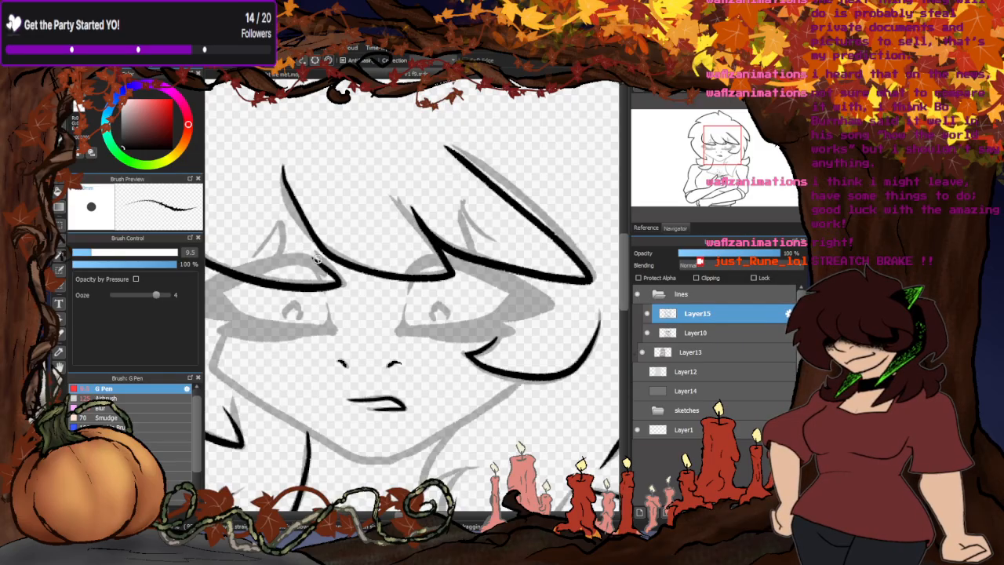
scroll(319, 245, down, 3)
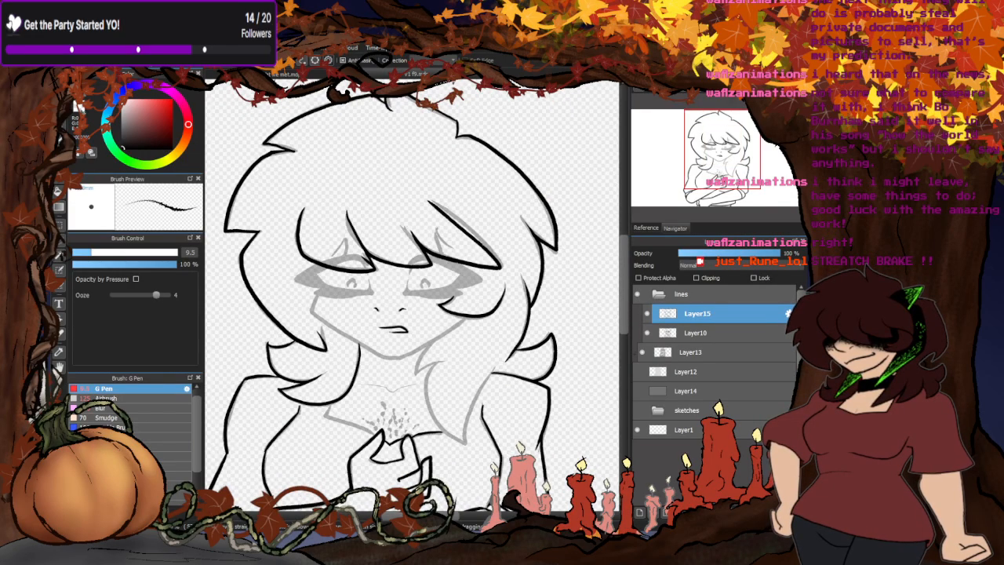
scroll(373, 243, up, 3)
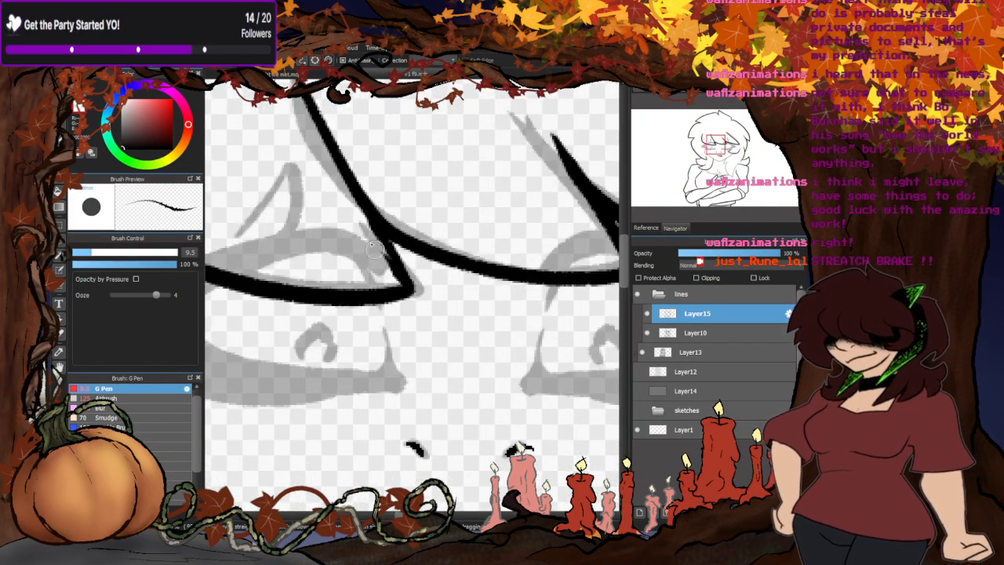
- Ink the jawline from the right-hand cheek lock round the chin and up the left-hand side of the face
scroll(376, 250, down, 2)
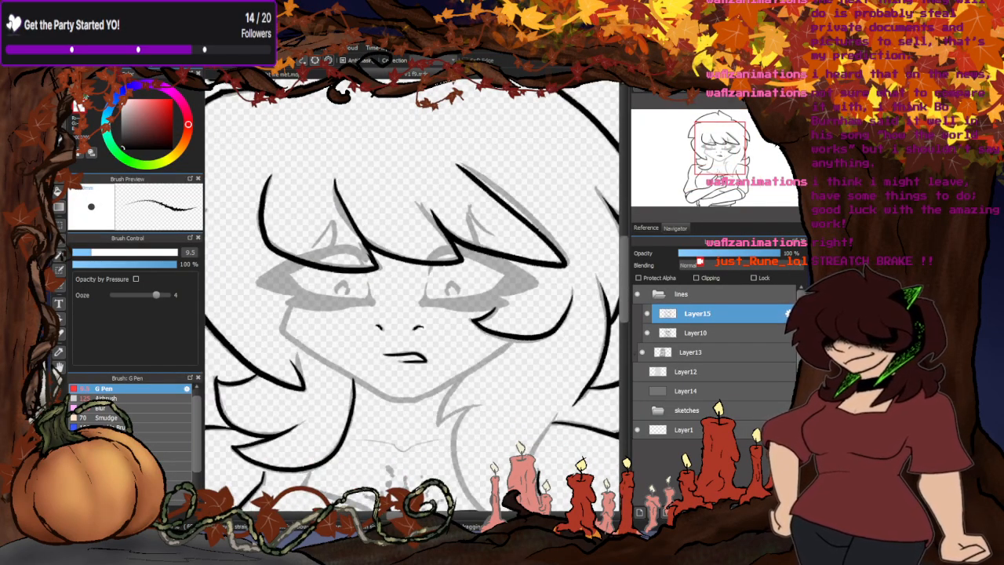
scroll(478, 356, up, 2)
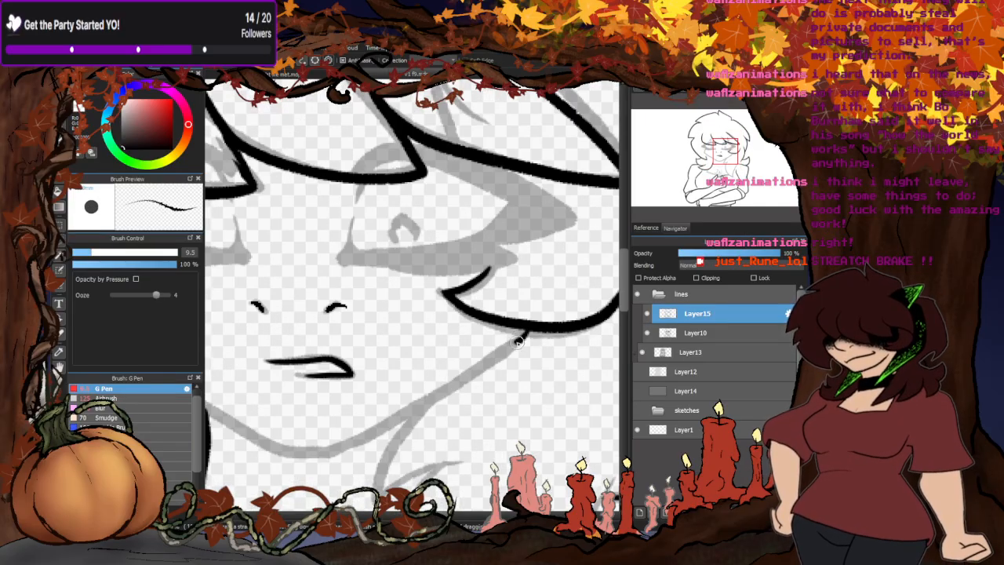
mouse_move(517, 341)
mouse_down()
mouse_move(382, 430)
mouse_move(318, 455)
mouse_move(268, 453)
mouse_up()
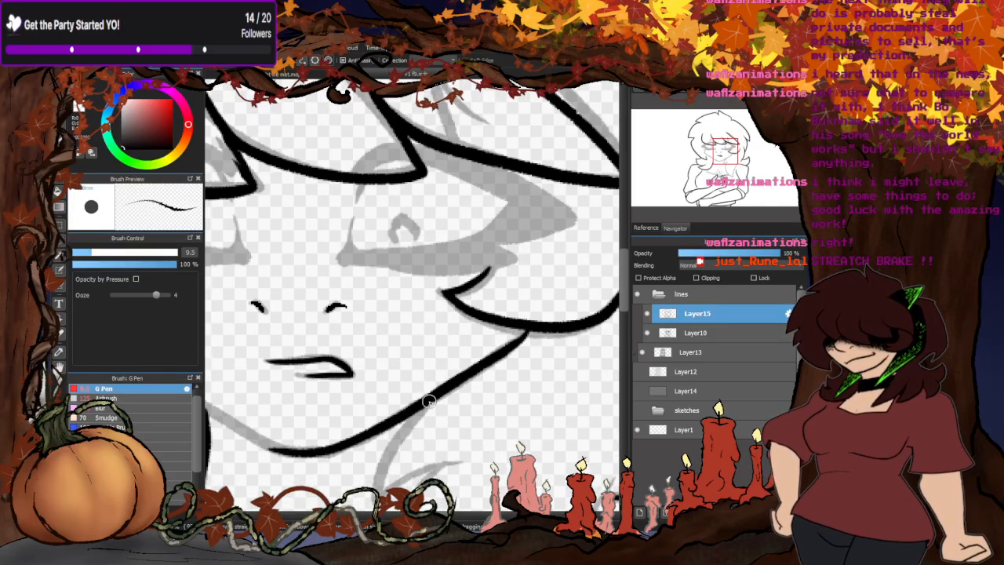
scroll(428, 400, down, 2)
scroll(296, 301, up, 2)
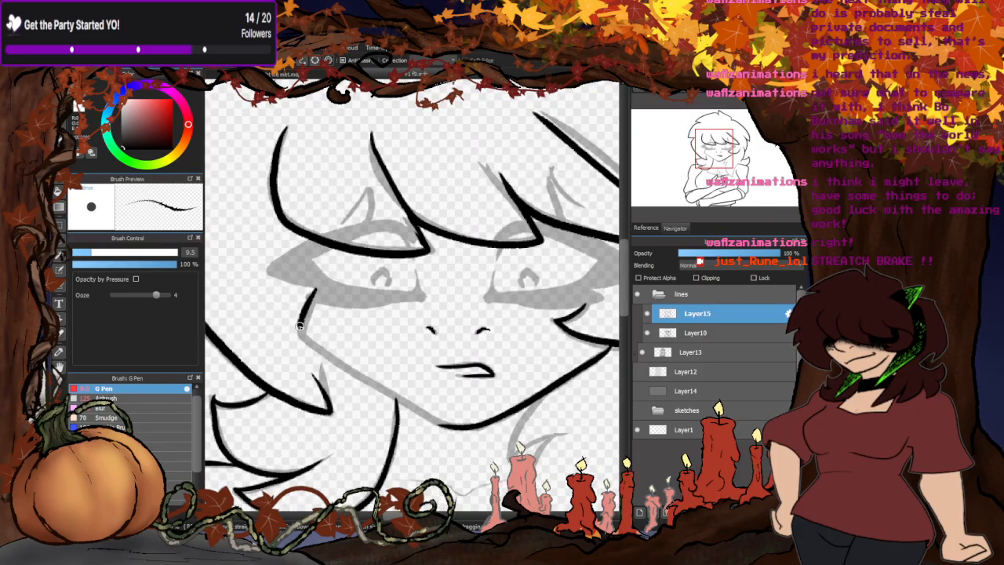
mouse_move(300, 325)
mouse_down()
mouse_move(423, 412)
mouse_move(463, 415)
mouse_up()
scroll(388, 264, down, 2)
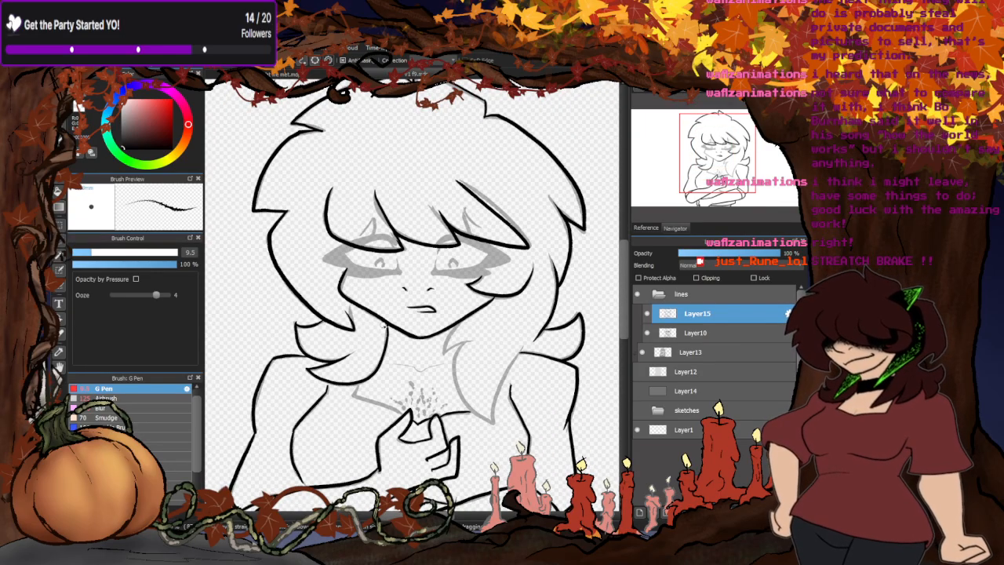
- Ink the long right-hand hair lock beside the neck, from the jaw down to its point and back up toward the shoulder
scroll(386, 328, up, 2)
mouse_move(435, 359)
mouse_down()
mouse_move(471, 345)
mouse_move(482, 452)
mouse_move(510, 469)
mouse_move(562, 345)
mouse_up()
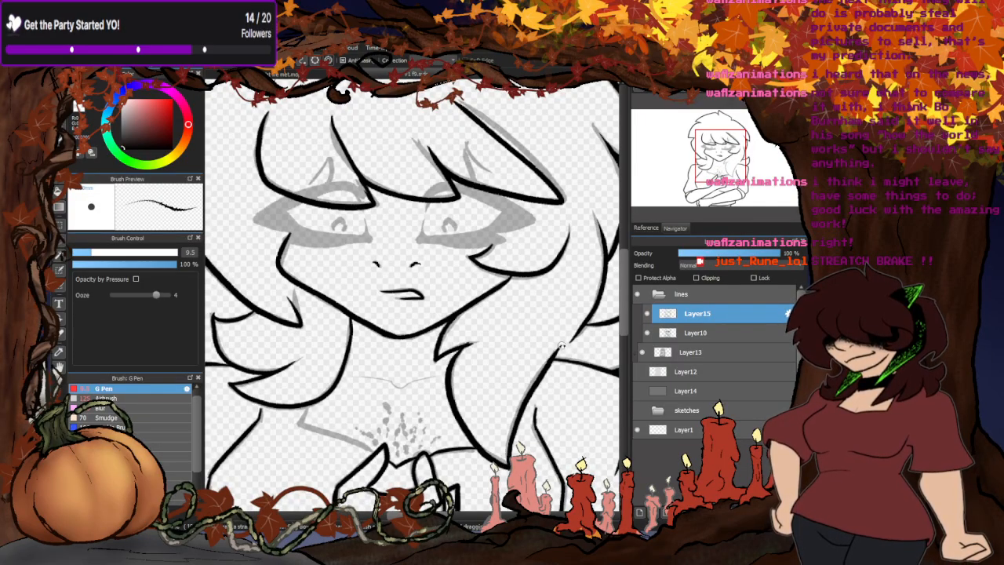
scroll(483, 348, down, 3)
- Ink the left-hand side of the shirt neckline and the thin collarbone line across the base of the neck
scroll(375, 381, up, 4)
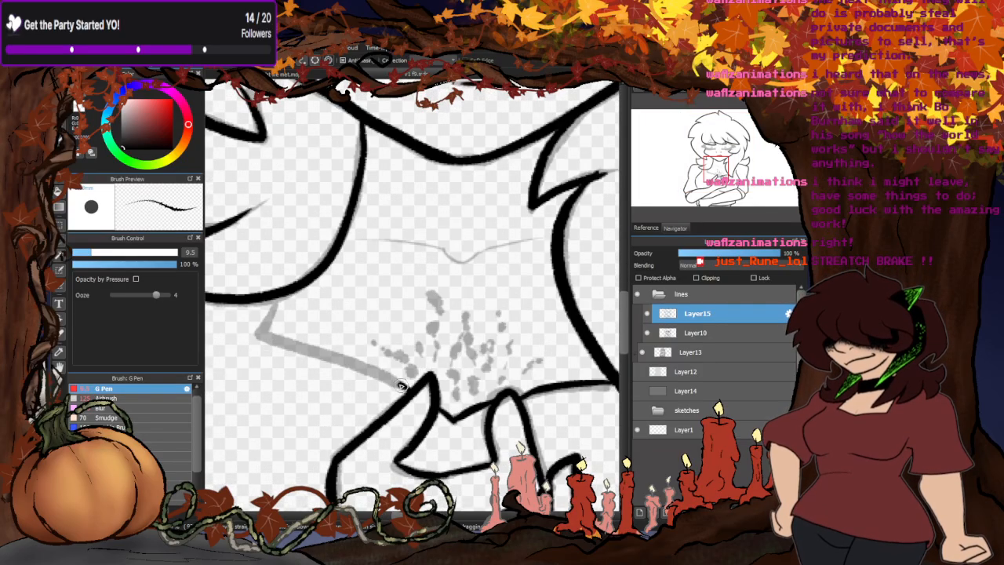
mouse_move(401, 385)
mouse_down()
mouse_move(265, 337)
mouse_move(286, 296)
mouse_up()
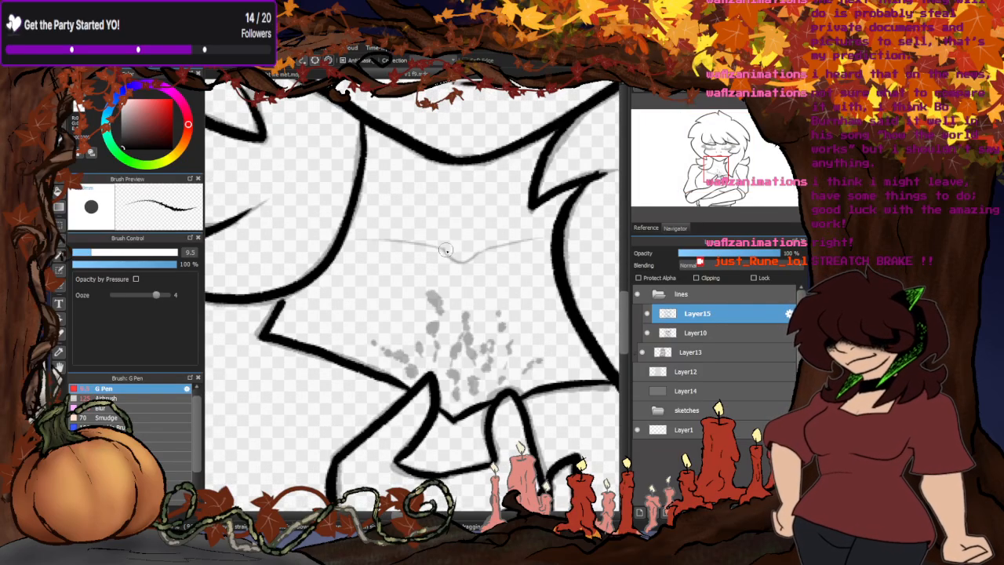
mouse_move(444, 250)
mouse_down()
mouse_move(480, 260)
mouse_move(553, 235)
mouse_up()
drag(455, 252, 353, 245)
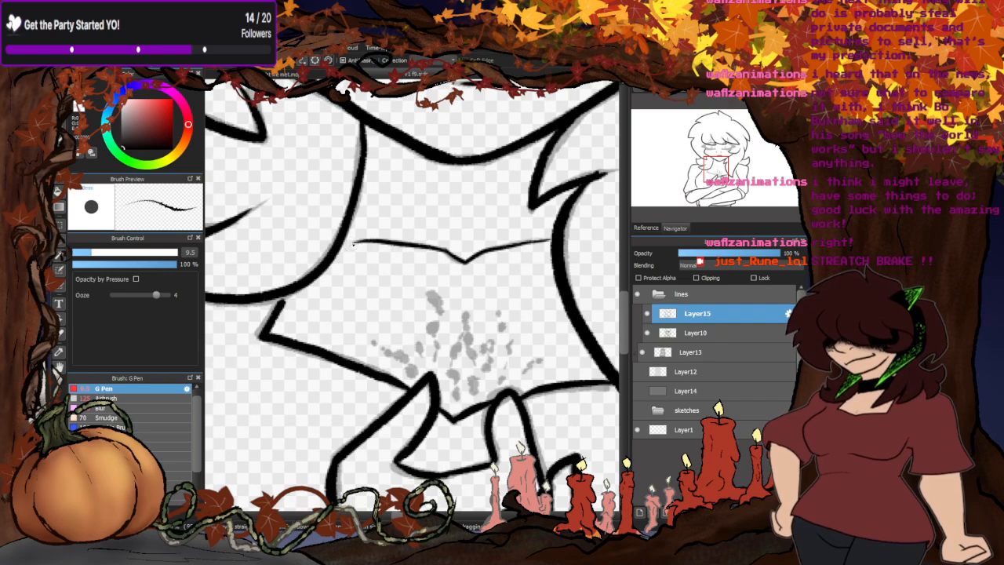
scroll(353, 244, down, 5)
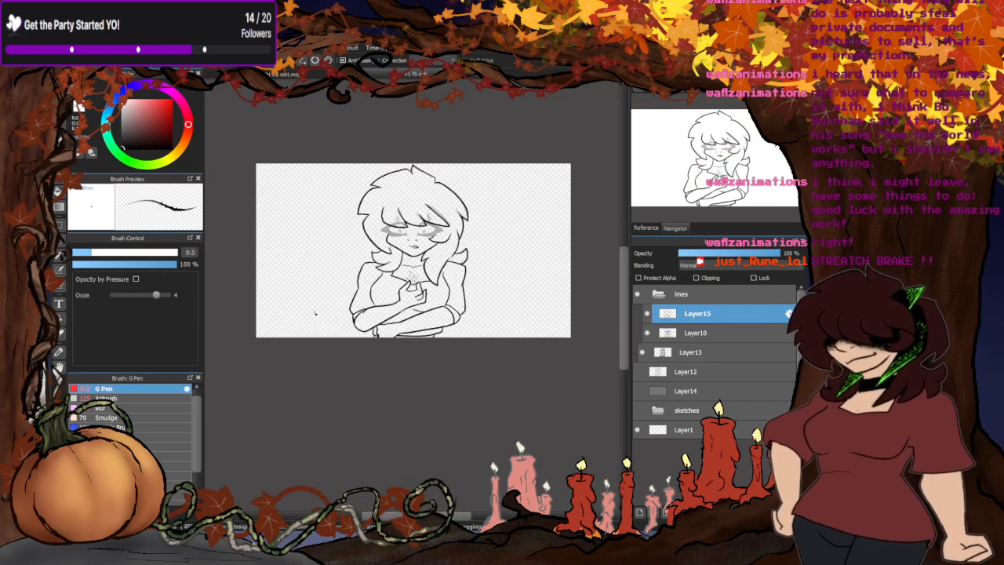
- Ink the scattered spots above the raised hand, covering the central cluster and the marks on both sides
scroll(404, 311, up, 6)
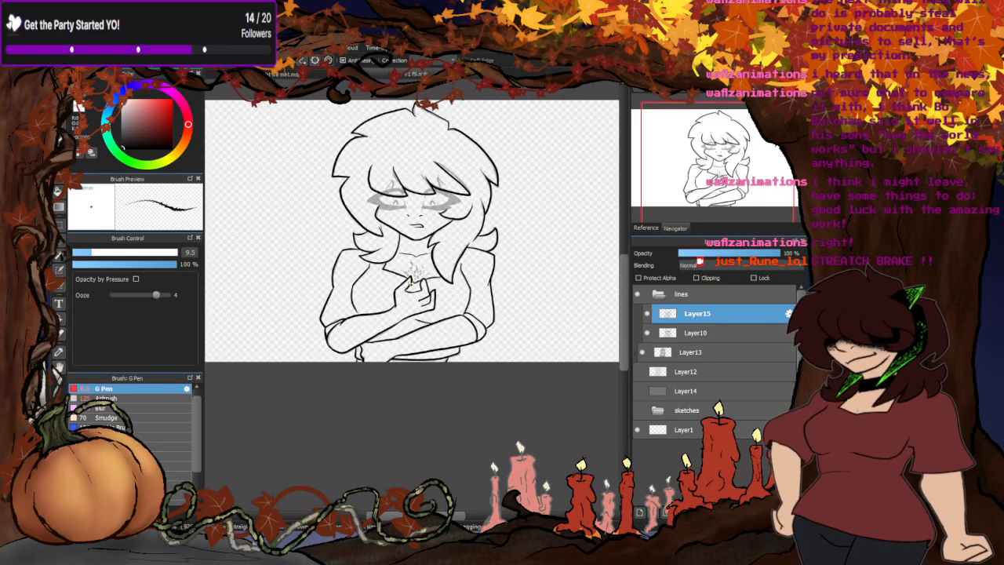
mouse_move(457, 288)
mouse_down()
mouse_move(455, 319)
mouse_move(426, 309)
mouse_move(409, 275)
mouse_move(431, 216)
mouse_up()
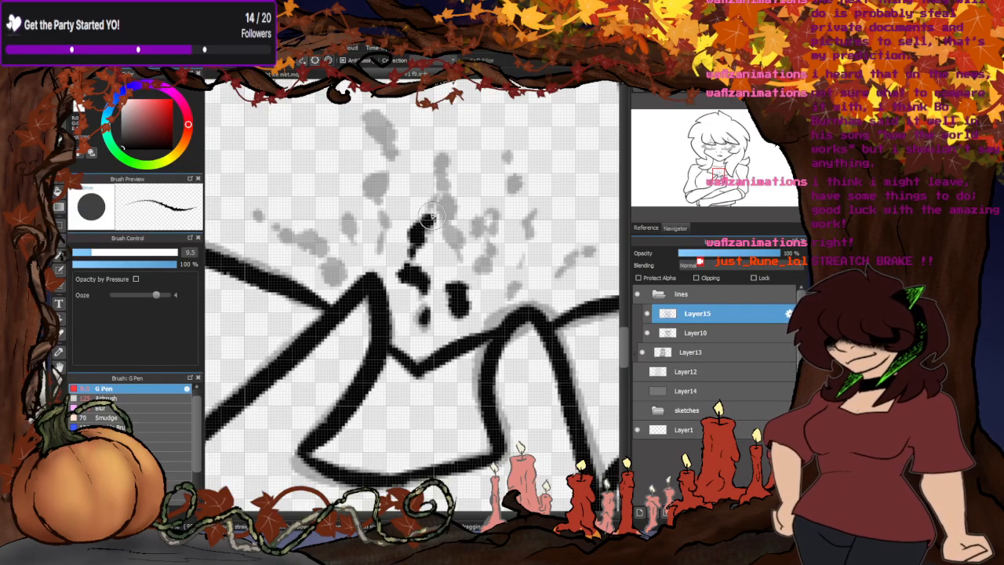
mouse_move(442, 153)
mouse_down()
mouse_move(445, 218)
mouse_move(463, 263)
mouse_move(470, 226)
mouse_move(500, 213)
mouse_move(475, 269)
mouse_up()
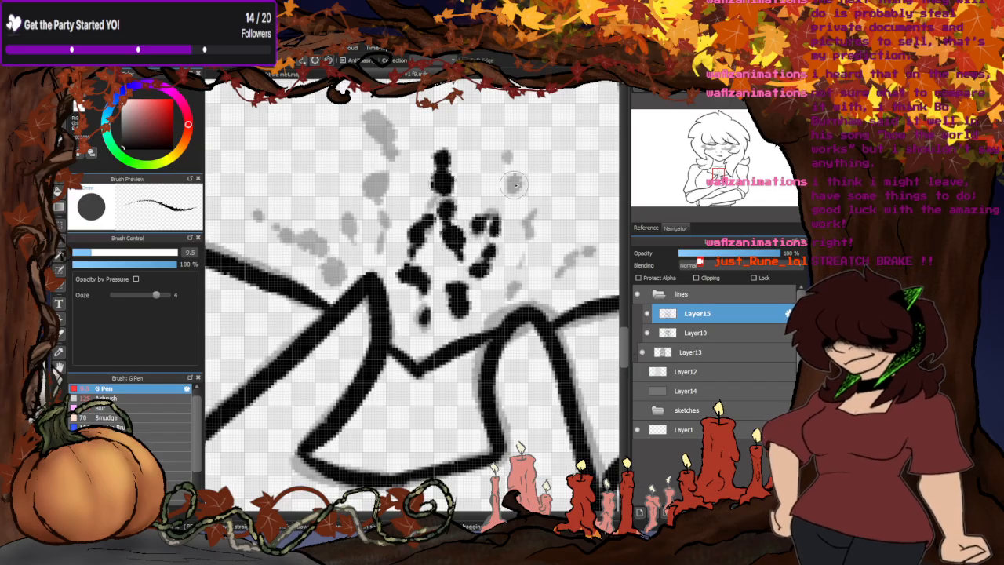
drag(516, 185, 511, 179)
click(506, 154)
drag(533, 213, 528, 236)
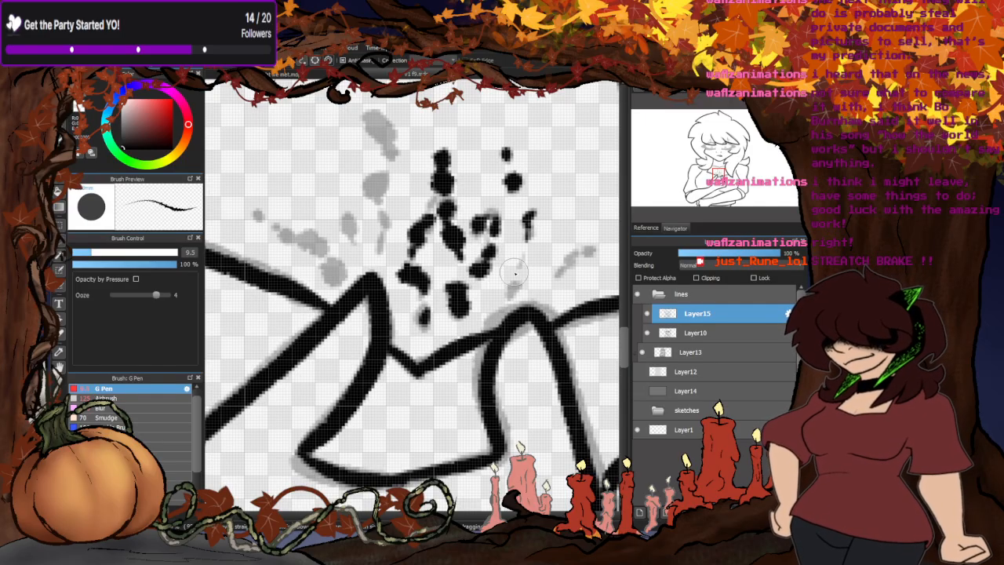
mouse_move(515, 272)
mouse_down()
mouse_move(520, 292)
mouse_move(509, 295)
mouse_up()
mouse_move(563, 257)
mouse_down()
mouse_move(554, 276)
mouse_move(597, 246)
mouse_up()
drag(381, 181, 380, 248)
drag(388, 145, 370, 114)
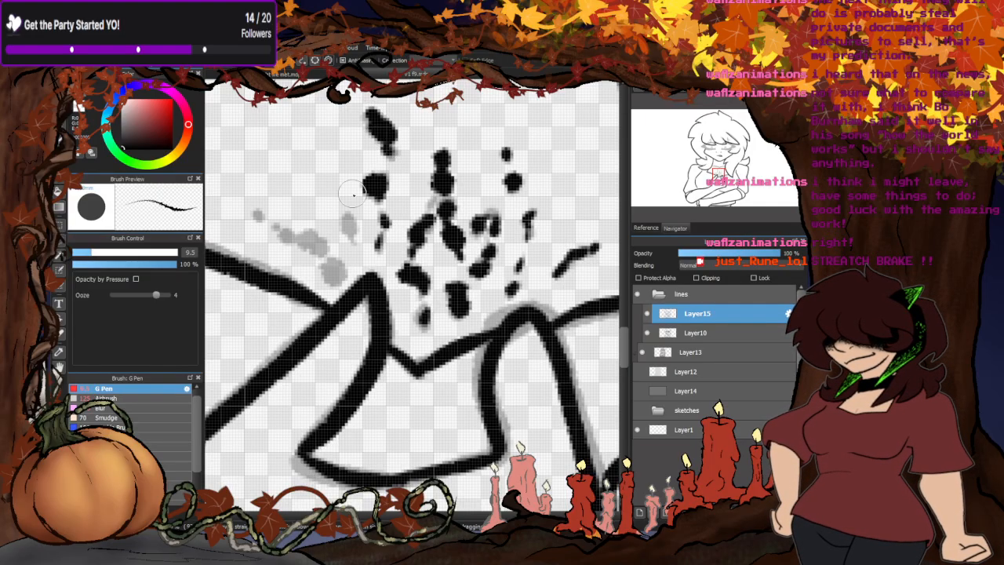
mouse_move(351, 213)
mouse_down()
mouse_move(331, 273)
mouse_move(304, 237)
mouse_move(320, 249)
mouse_move(254, 214)
mouse_up()
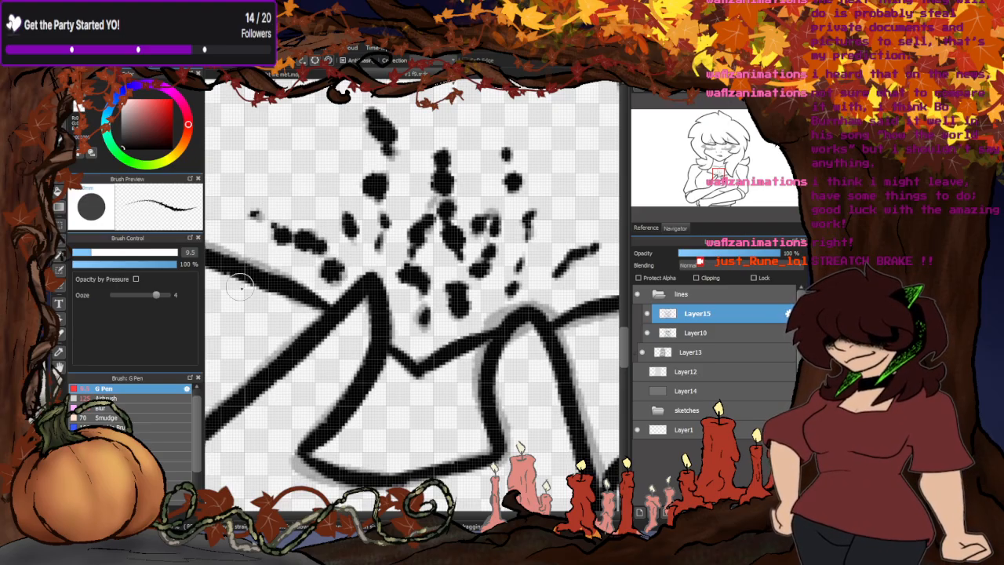
click(260, 217)
scroll(447, 243, down, 2)
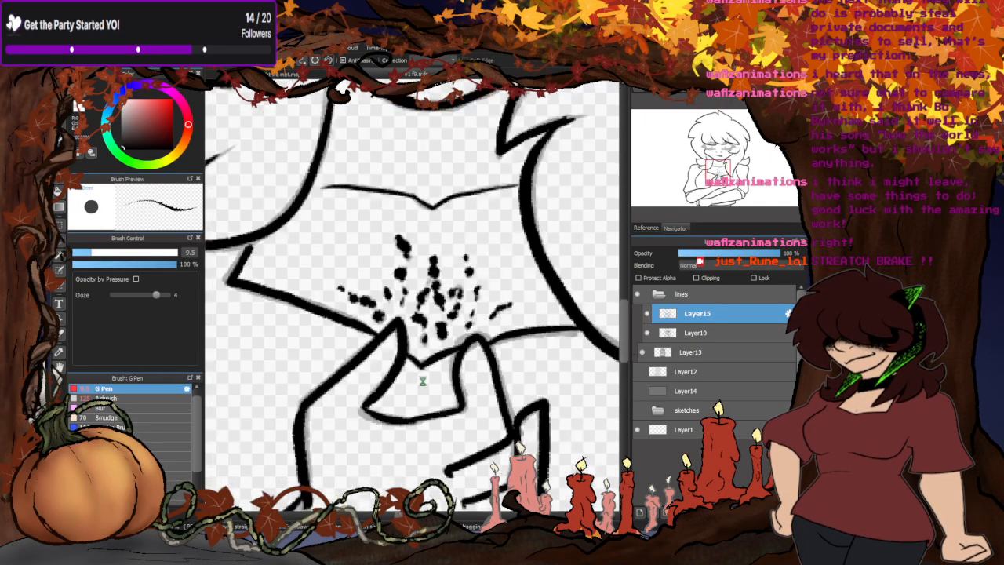
- Ink the inner edge and upper lid lines of the right-hand eye beneath the bangs
scroll(365, 211, up, 2)
scroll(356, 273, down, 1)
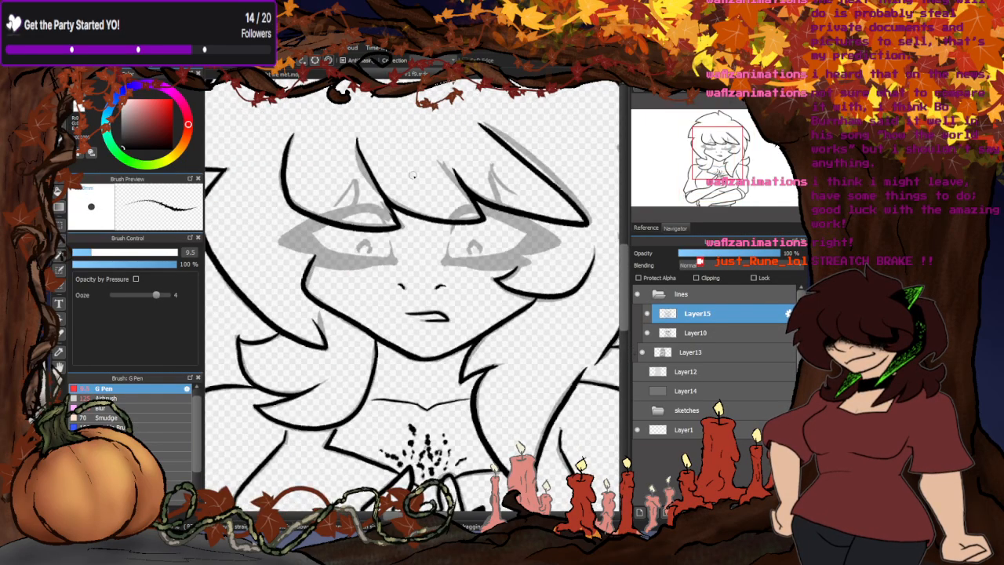
scroll(496, 230, up, 3)
scroll(378, 255, down, 1)
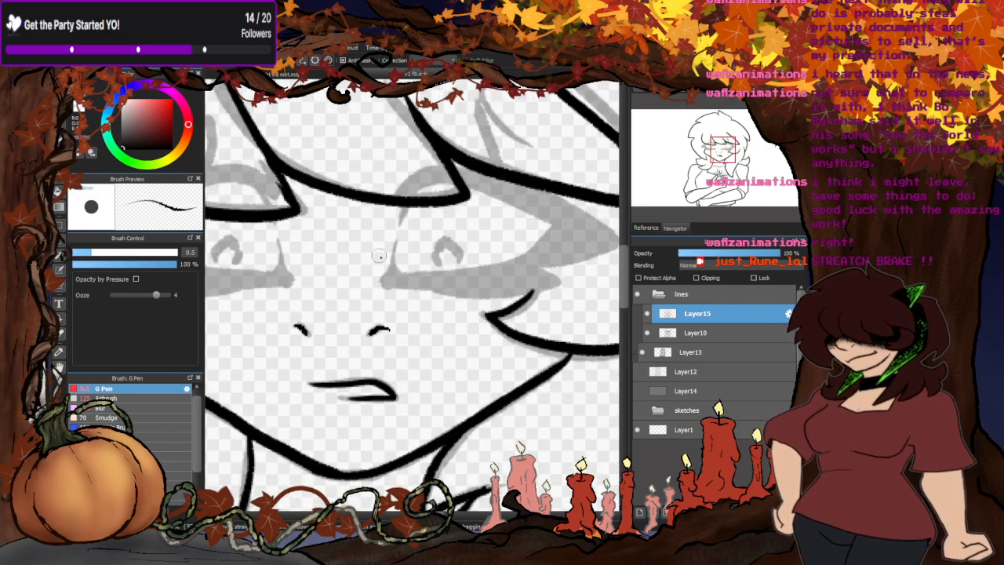
click(646, 313)
click(646, 313)
scroll(404, 210, up, 2)
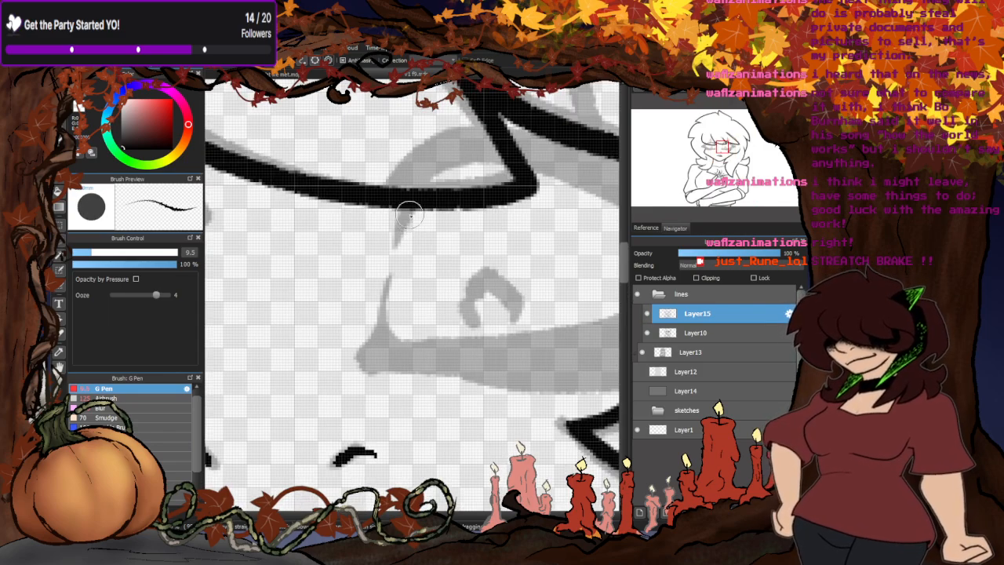
mouse_move(397, 236)
mouse_down()
mouse_move(406, 219)
mouse_move(396, 244)
mouse_up()
drag(409, 204, 396, 237)
scroll(394, 238, down, 2)
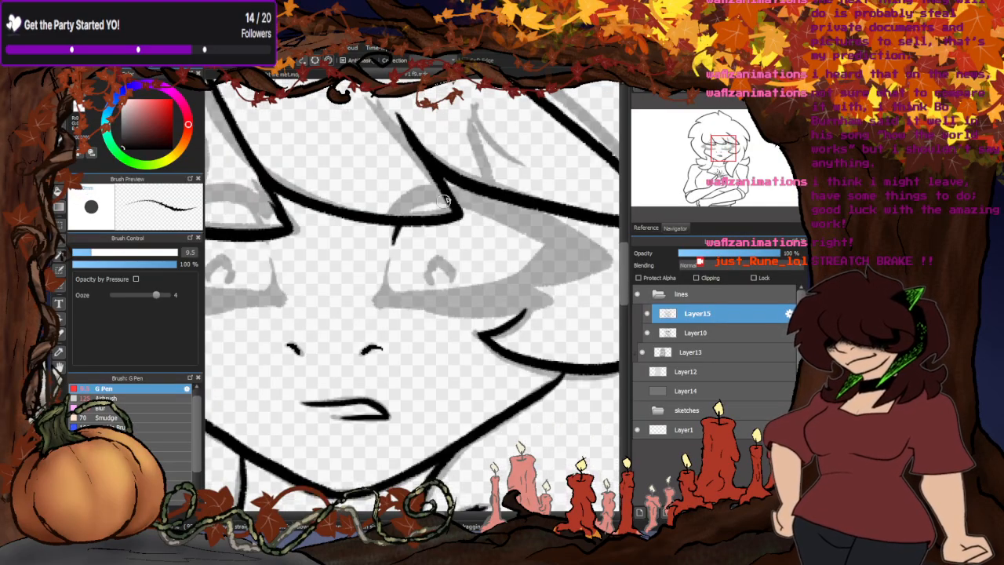
scroll(550, 227, up, 1)
mouse_move(355, 209)
mouse_down()
mouse_move(349, 201)
mouse_move(428, 193)
mouse_move(546, 260)
mouse_move(511, 291)
mouse_move(479, 302)
mouse_move(334, 309)
mouse_move(342, 307)
mouse_move(342, 241)
mouse_move(337, 315)
mouse_move(306, 335)
mouse_move(337, 370)
mouse_move(416, 371)
mouse_up()
- Outline the lower lash shape of the right-hand eye from the inner corner out to its pointed tip
scroll(333, 306, up, 1)
scroll(334, 304, up, 1)
scroll(416, 370, down, 3)
scroll(439, 376, up, 2)
mouse_move(308, 367)
mouse_down()
mouse_move(405, 381)
mouse_move(553, 368)
mouse_move(525, 314)
mouse_up()
scroll(526, 315, down, 3)
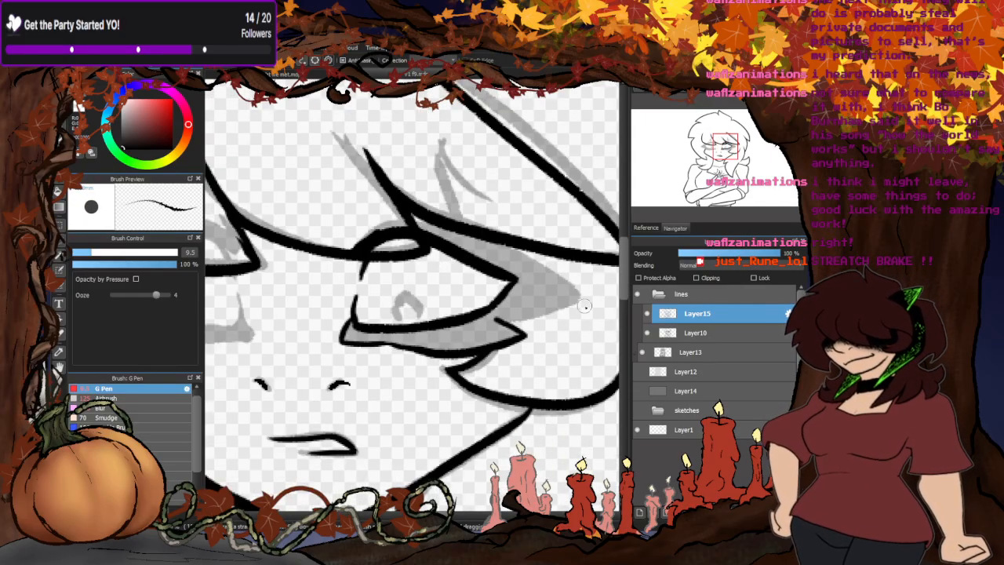
- Ink the outer lash wing of the right-hand eye and the small arched pupil inside it
scroll(585, 306, up, 3)
mouse_move(433, 335)
mouse_down()
mouse_move(525, 314)
mouse_move(576, 278)
mouse_move(416, 171)
mouse_up()
scroll(467, 222, down, 3)
scroll(431, 237, up, 5)
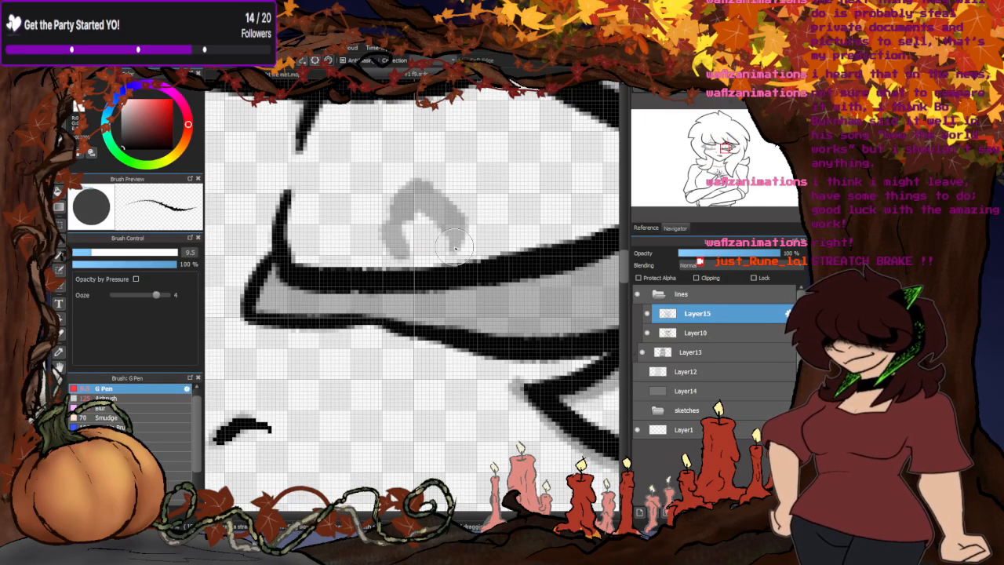
mouse_move(454, 247)
mouse_down()
mouse_move(427, 196)
mouse_move(376, 229)
mouse_move(404, 265)
mouse_up()
scroll(487, 259, down, 5)
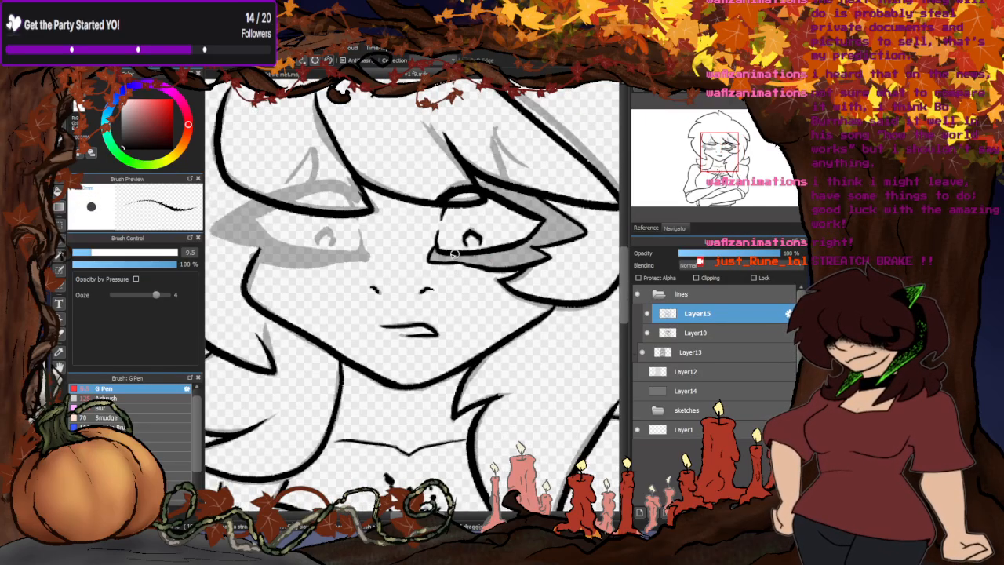
- Ink the inner corner and upper lid of the left-hand eye, extending the lash outline out to its pointed wing
scroll(297, 221, up, 5)
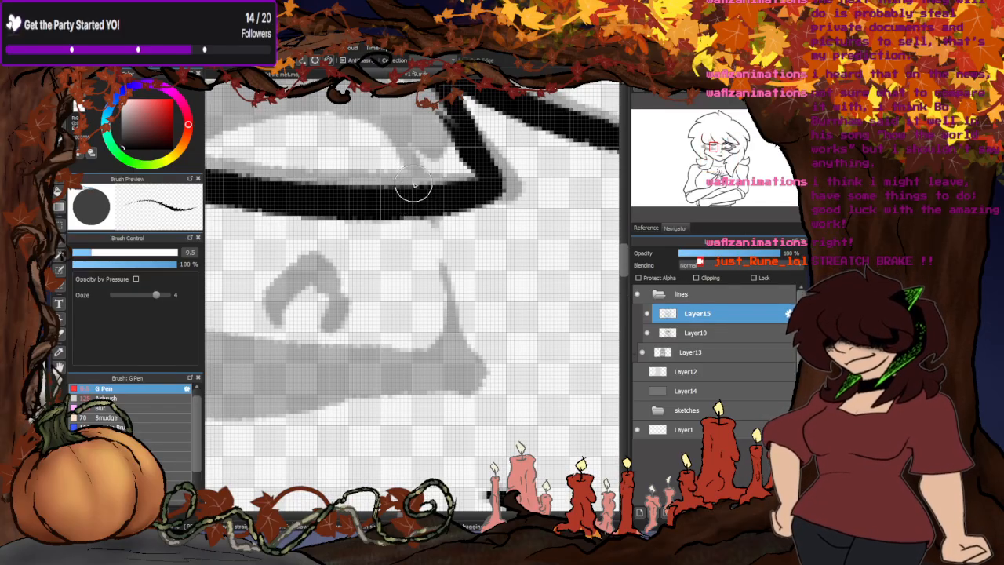
drag(420, 180, 384, 119)
mouse_move(442, 265)
mouse_down()
mouse_move(446, 293)
mouse_move(420, 360)
mouse_up()
mouse_move(447, 289)
mouse_down()
mouse_move(476, 380)
mouse_move(455, 383)
mouse_up()
scroll(463, 376, down, 2)
scroll(461, 235, up, 2)
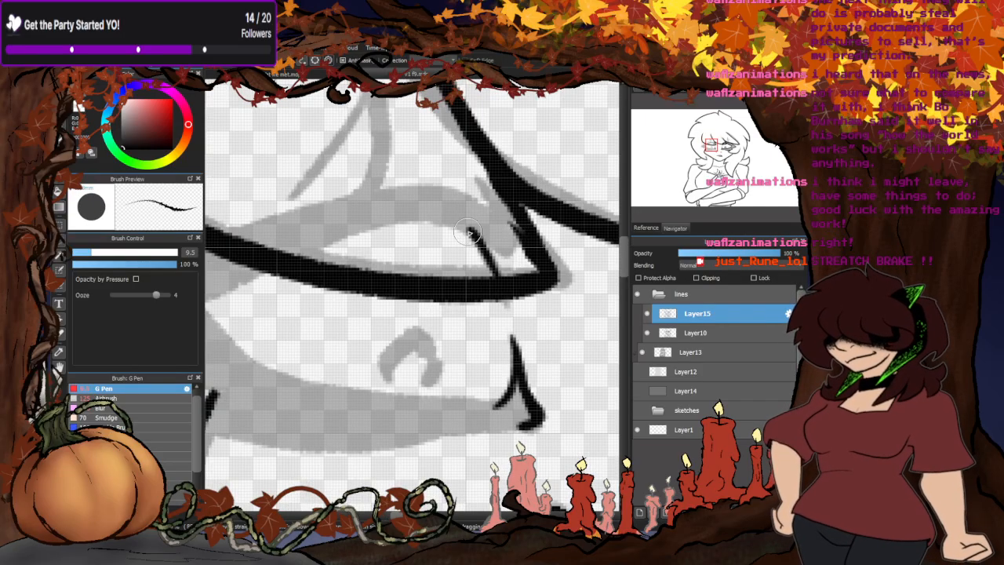
mouse_move(480, 234)
mouse_down()
mouse_move(452, 220)
mouse_move(381, 222)
mouse_move(208, 301)
mouse_up()
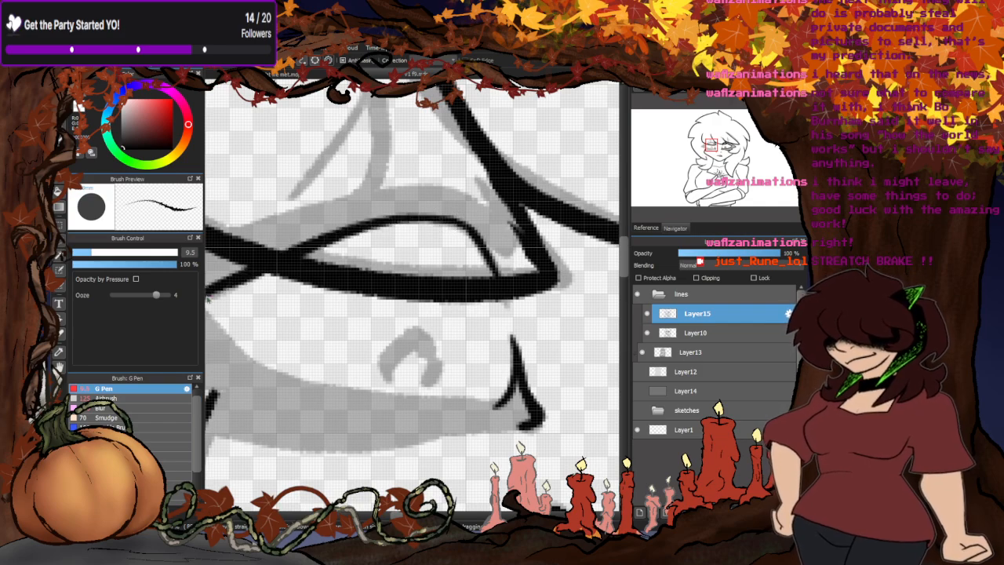
mouse_move(462, 227)
mouse_down()
mouse_move(508, 246)
mouse_move(451, 195)
mouse_move(371, 203)
mouse_move(288, 230)
mouse_move(208, 285)
mouse_move(211, 302)
mouse_move(247, 320)
mouse_move(321, 334)
mouse_up()
scroll(456, 199, down, 2)
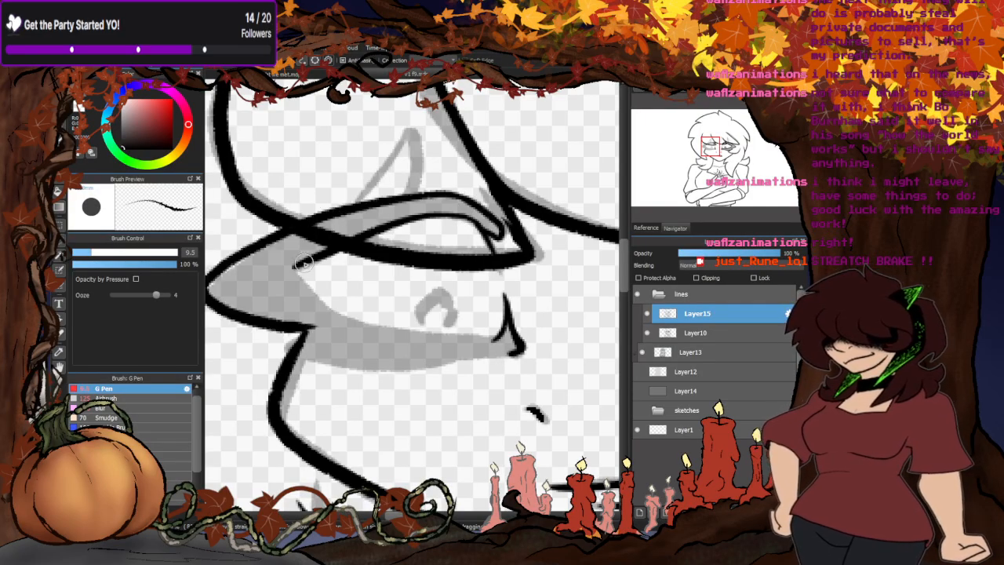
- Ink the left-hand eye's inner contour and lower lash outline, plus its pupil and the pointed brow mark above
mouse_move(296, 255)
mouse_down()
mouse_move(304, 283)
mouse_move(329, 309)
mouse_move(381, 333)
mouse_move(535, 335)
mouse_move(511, 353)
mouse_move(371, 368)
mouse_move(323, 362)
mouse_move(312, 329)
mouse_up()
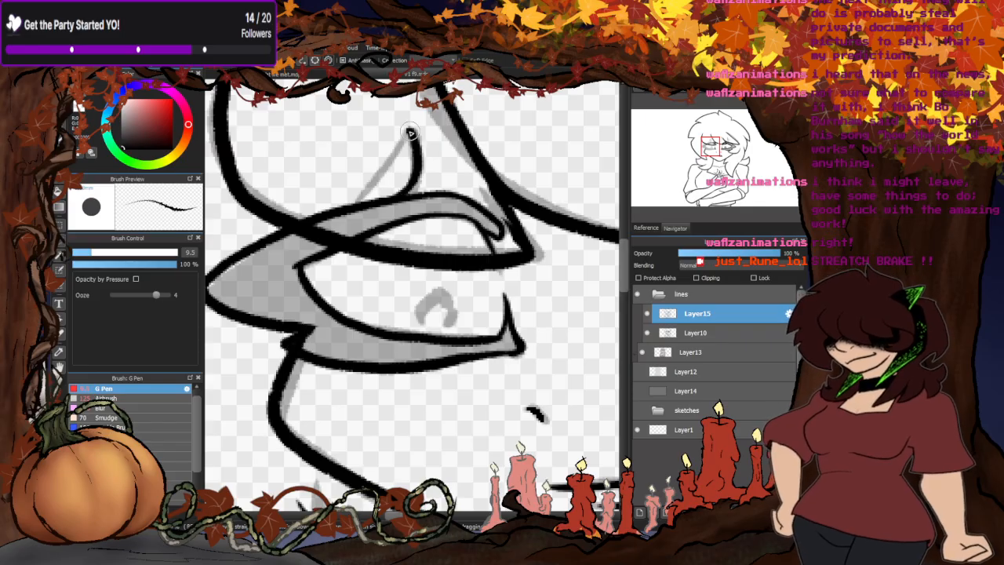
scroll(433, 251, up, 2)
mouse_move(444, 328)
mouse_down()
mouse_move(444, 307)
mouse_move(404, 299)
mouse_move(401, 323)
mouse_up()
scroll(420, 314, down, 5)
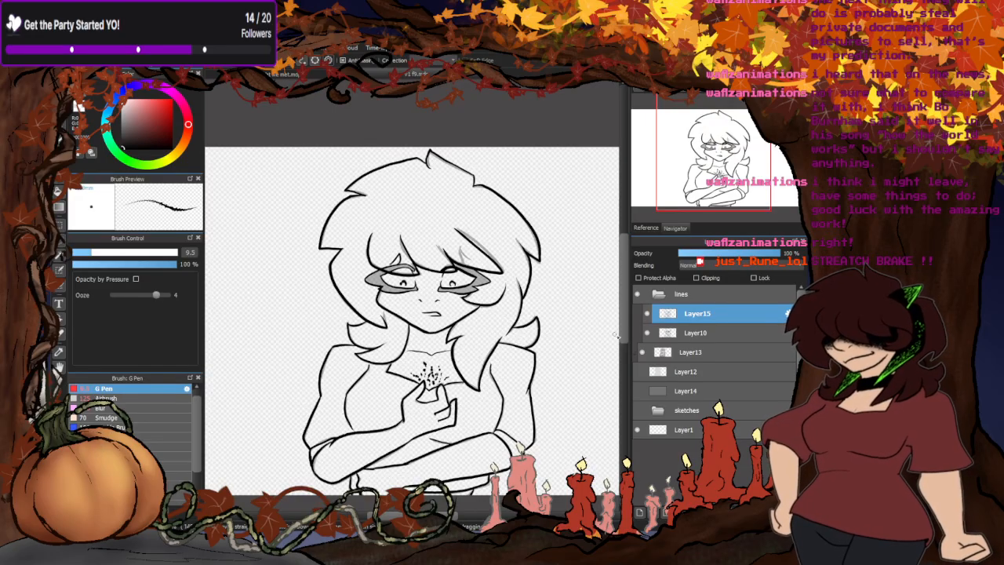
- Ink the brow mark above the right-hand eye and hide Layer10
scroll(470, 275, up, 4)
mouse_move(492, 278)
mouse_down()
mouse_move(484, 223)
mouse_move(529, 266)
mouse_up()
scroll(540, 274, down, 5)
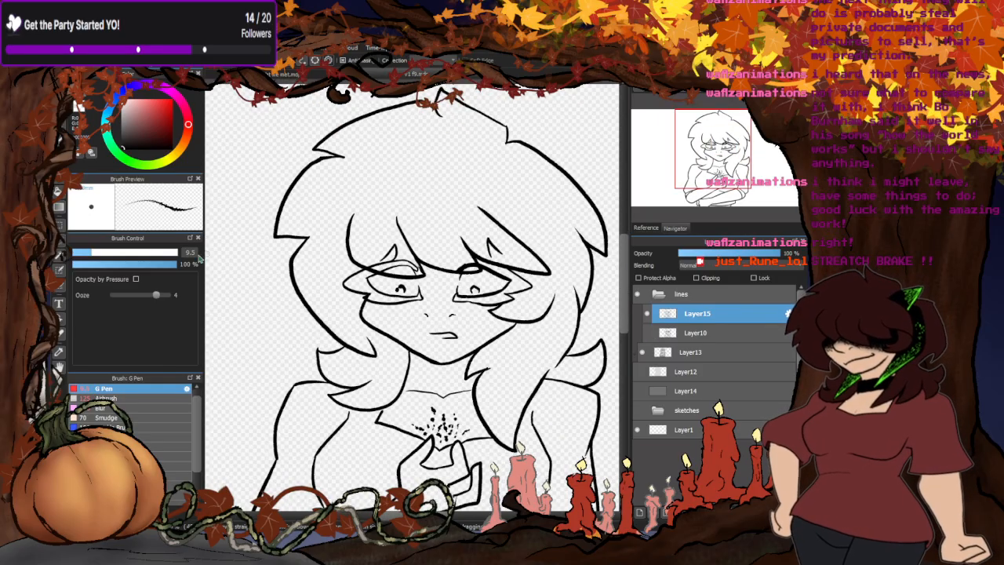
- Fill the outlined upper and lower lashes of the left-hand eye with solid black on Layer15
click(58, 191)
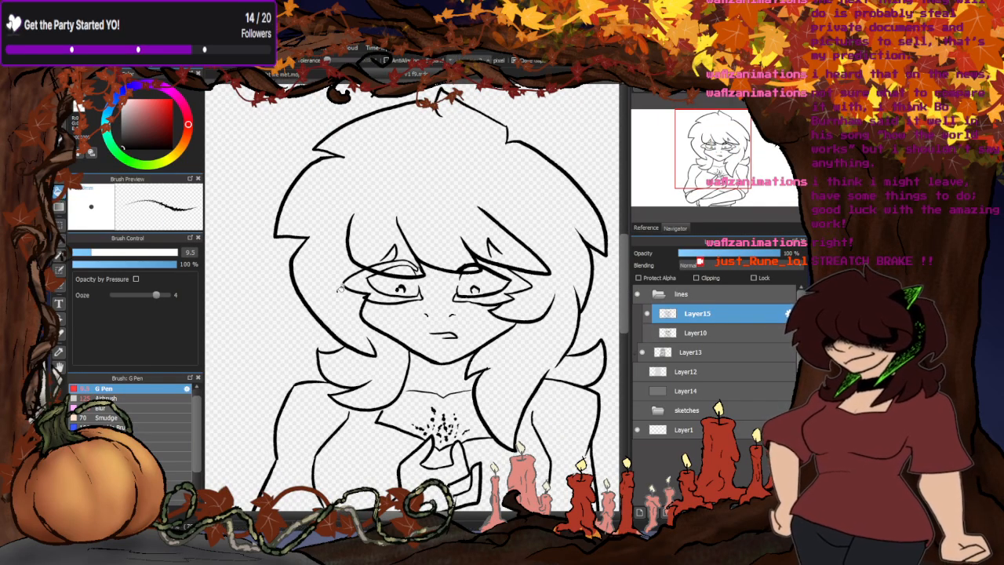
scroll(350, 280, up, 5)
click(370, 296)
click(431, 343)
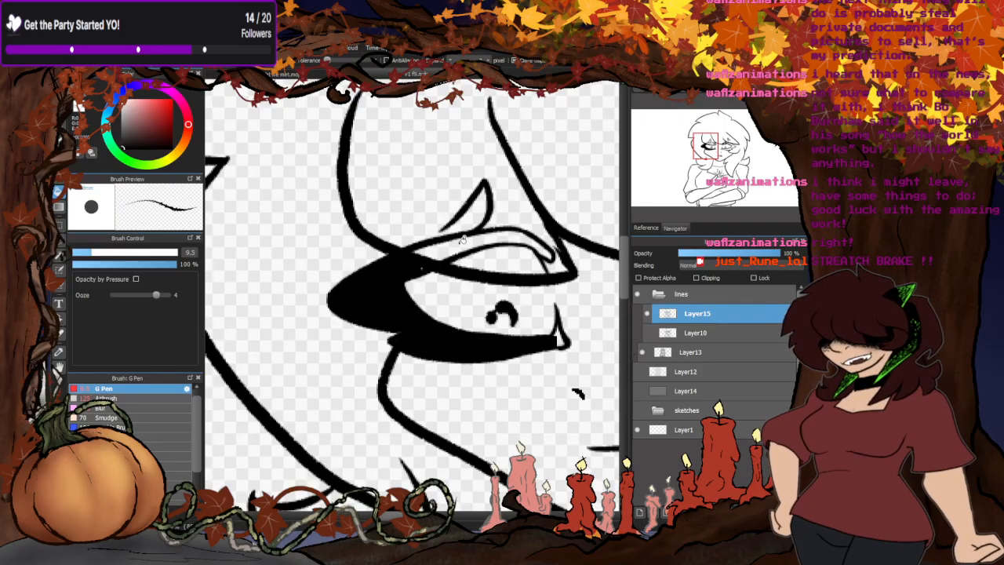
click(460, 242)
- Fill the outlined upper and lower lashes of the right-hand eye with solid black on Layer15
scroll(326, 279, down, 5)
scroll(315, 301, up, 5)
click(392, 291)
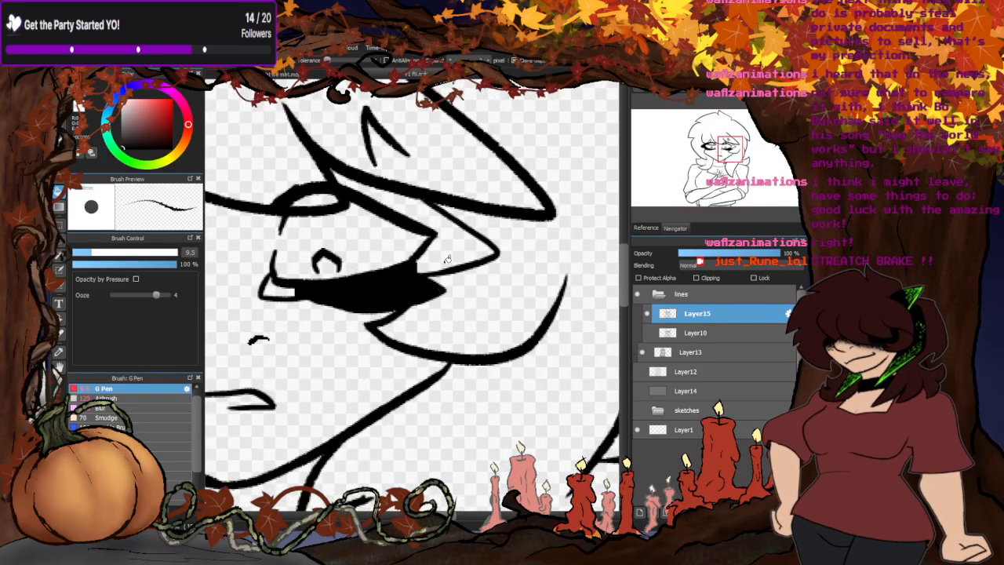
click(451, 252)
click(396, 195)
click(277, 285)
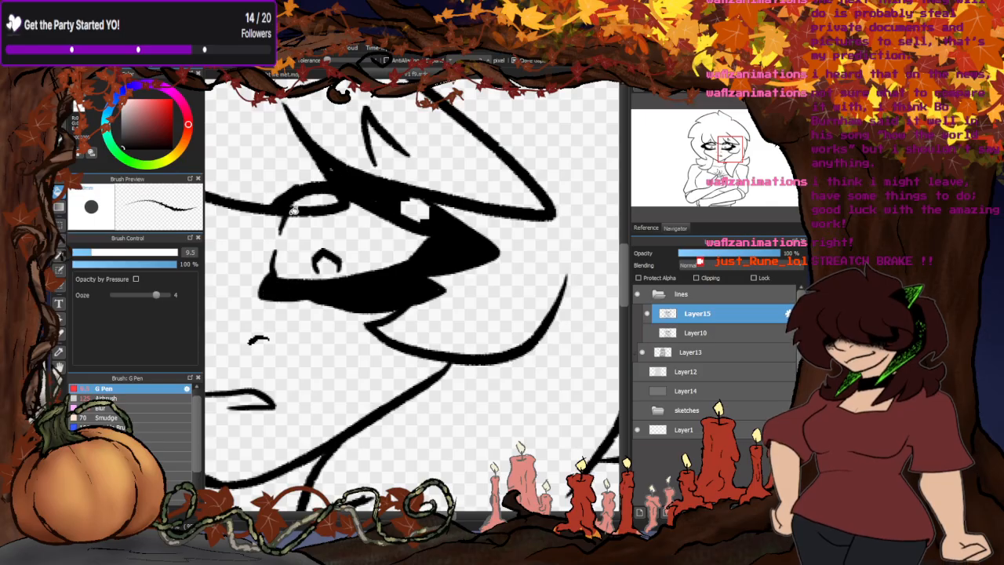
- Paint black over the unfilled gap in the right-hand upper lash and the white tip at the left-hand eye's inner corner
key(b)
scroll(322, 165, up, 3)
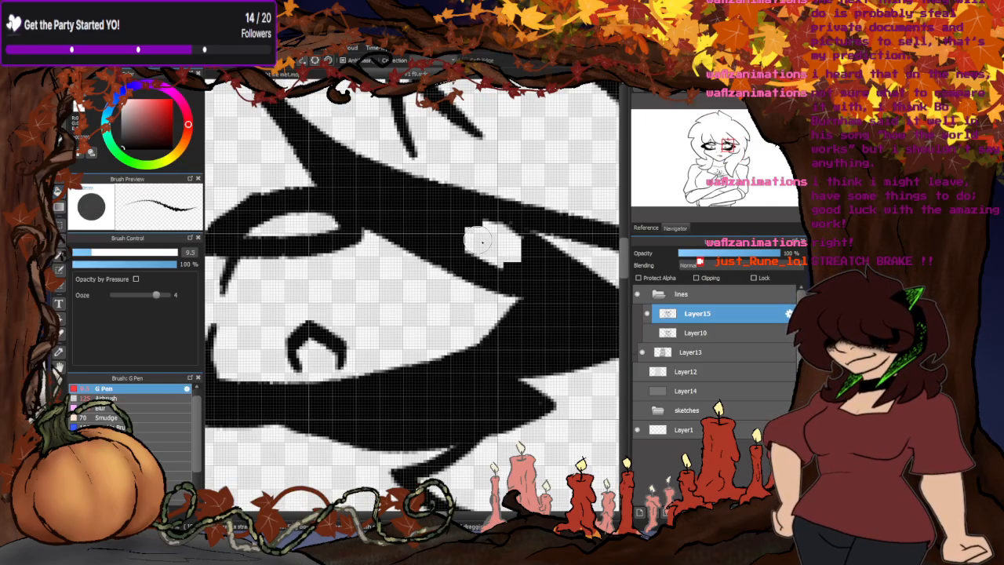
drag(509, 264, 489, 229)
scroll(488, 228, down, 4)
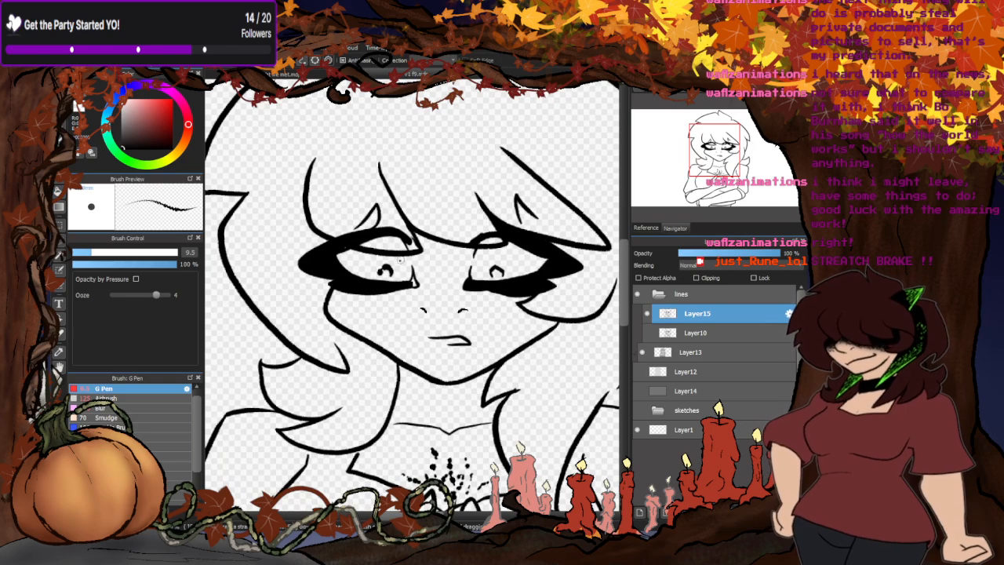
scroll(417, 279, up, 4)
mouse_move(411, 288)
mouse_down()
mouse_move(403, 276)
mouse_move(394, 289)
mouse_move(405, 303)
mouse_move(381, 298)
mouse_up()
scroll(368, 310, down, 4)
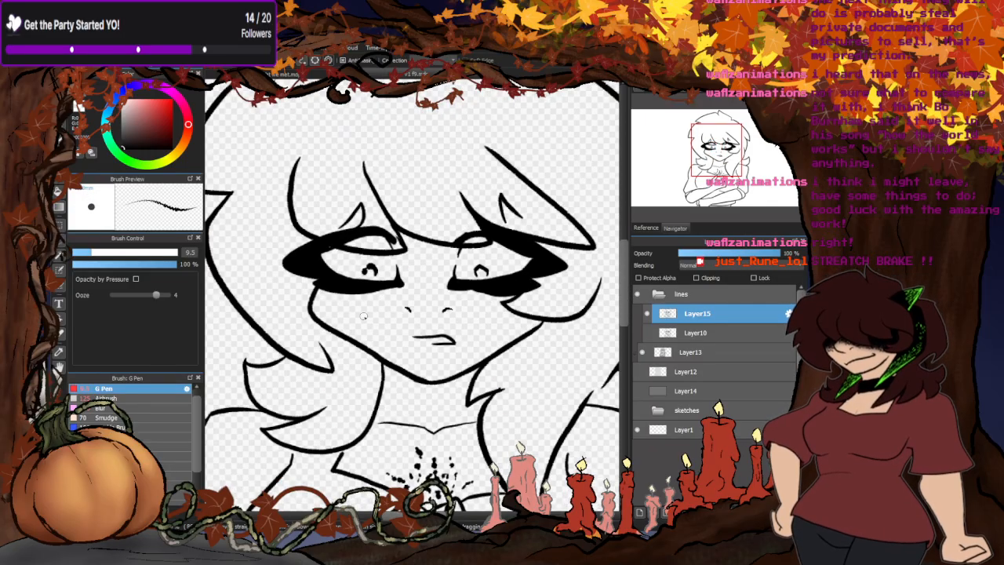
- Show Layer10 again and compare its older line art with the new ink by repeatedly hiding and showing Layer15
click(648, 332)
scroll(478, 229, up, 5)
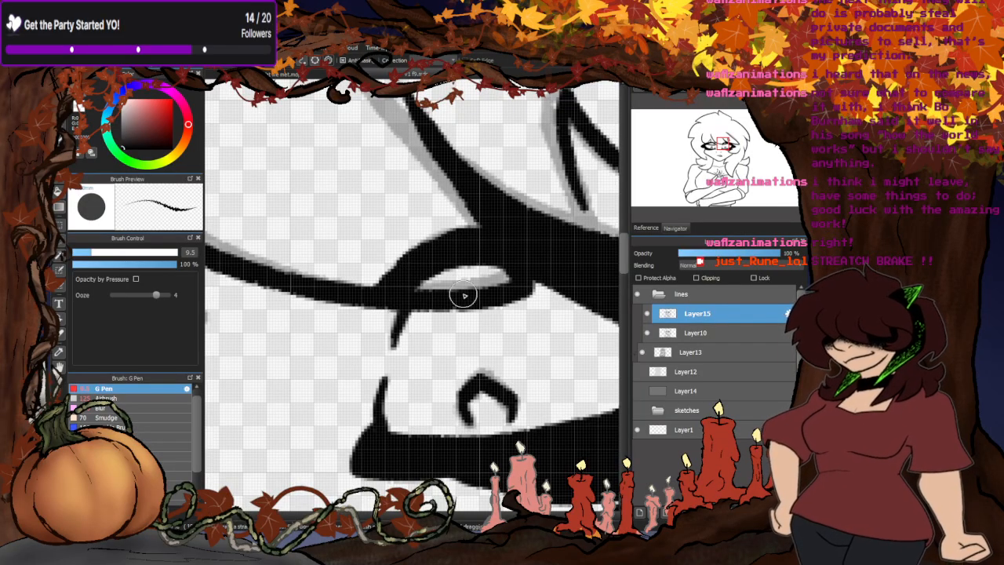
scroll(460, 291, down, 6)
scroll(435, 212, up, 2)
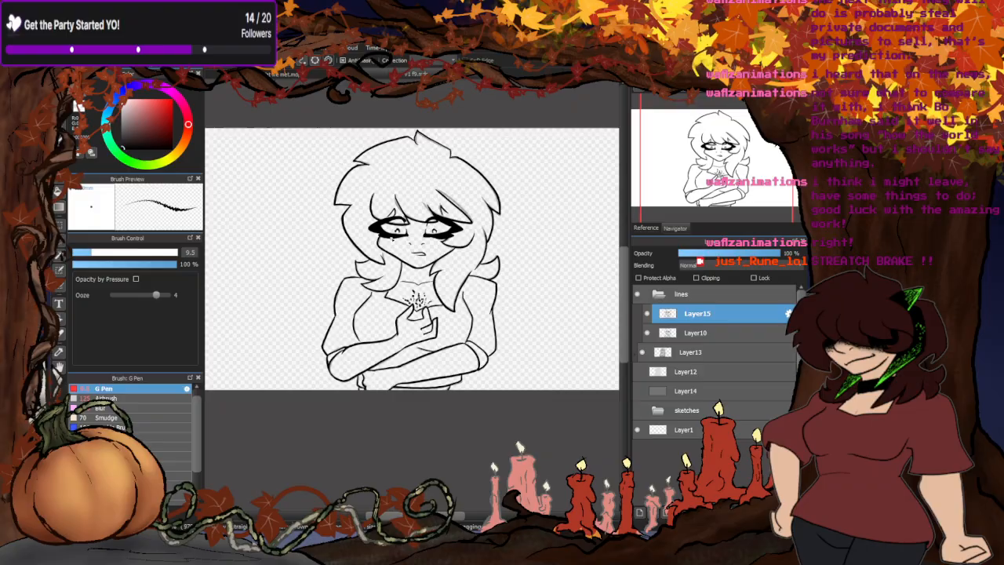
click(648, 314)
click(648, 314)
click(648, 315)
click(648, 314)
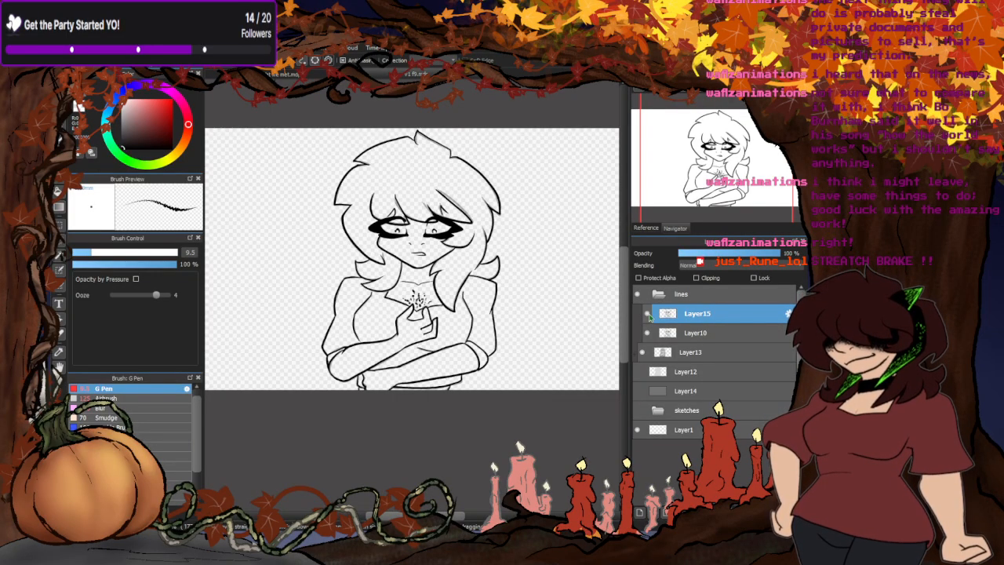
click(648, 315)
click(649, 314)
click(649, 314)
click(649, 314)
click(649, 315)
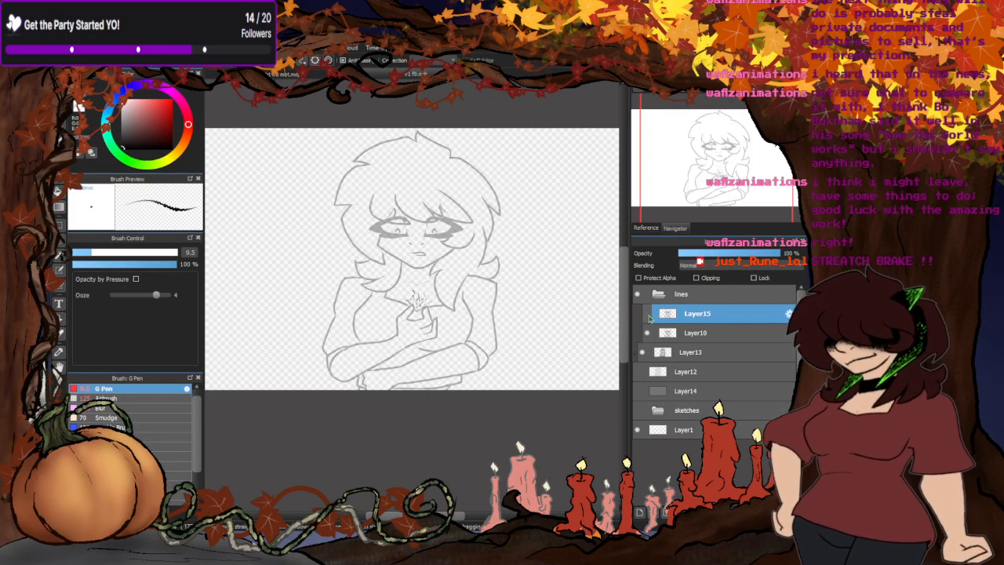
click(648, 314)
click(648, 315)
- Hide Layer10, keep Layer15's ink visible, and show the Layer12 shading beneath it
click(648, 333)
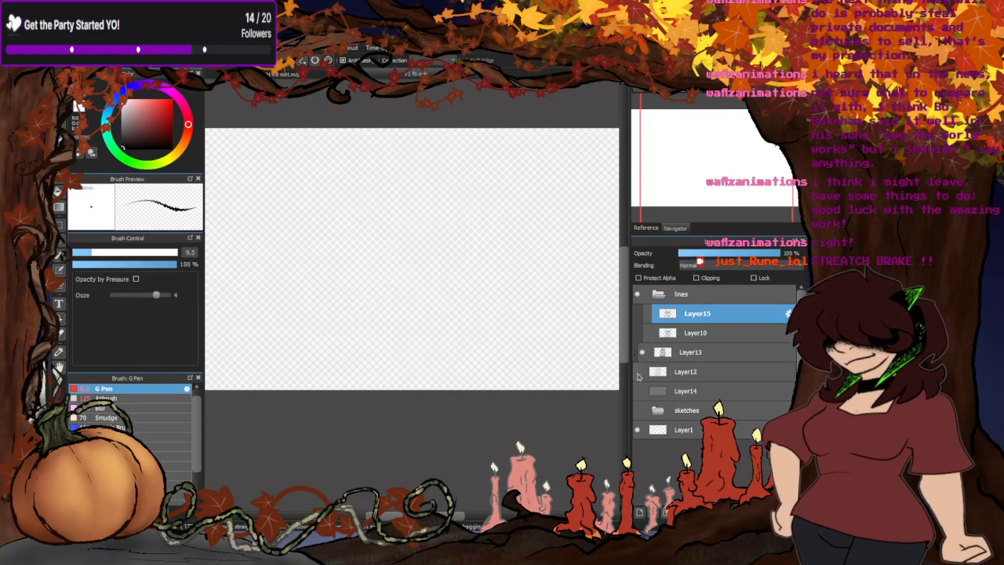
click(648, 314)
click(637, 373)
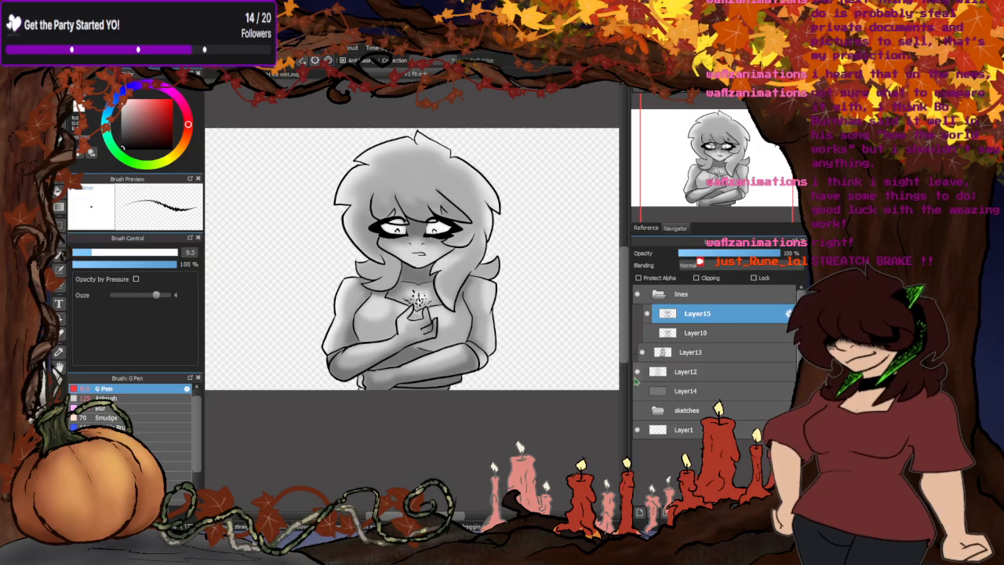
- Compare Layer10 with Layer15 at the left-hand elbow and erase the grey shading spilling past its outline on Layer13 and Layer12
scroll(326, 360, up, 5)
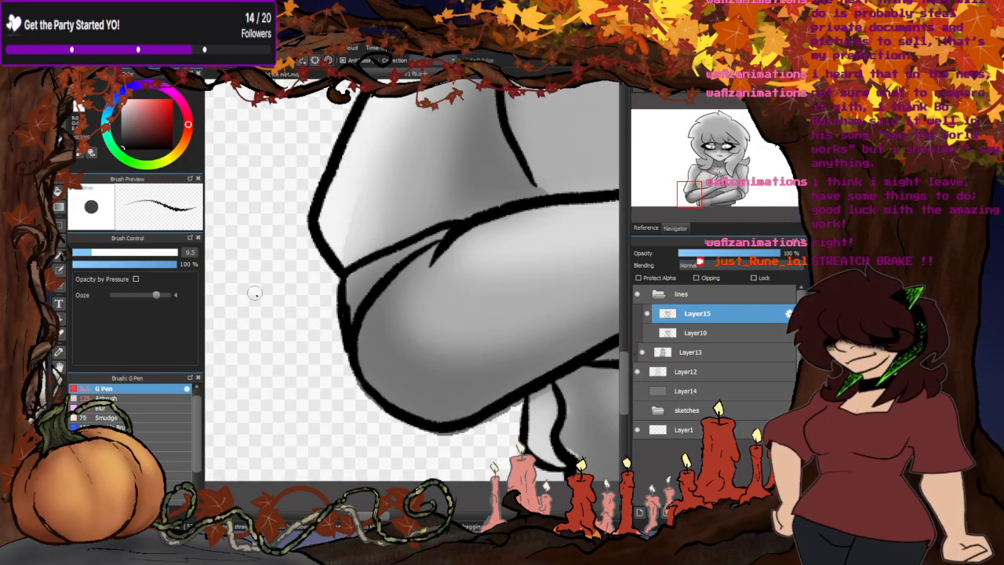
scroll(323, 266, down, 2)
scroll(352, 374, up, 3)
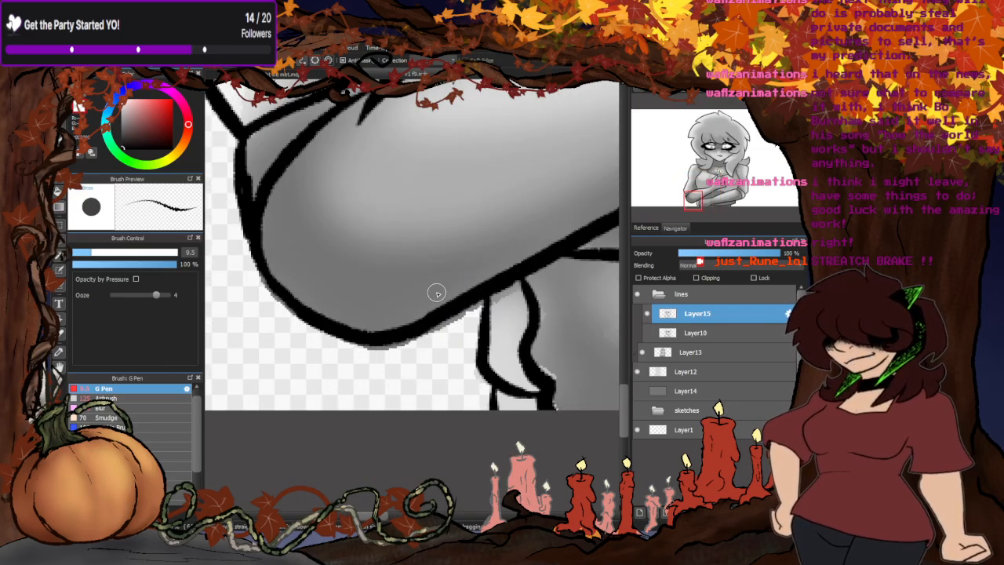
click(647, 333)
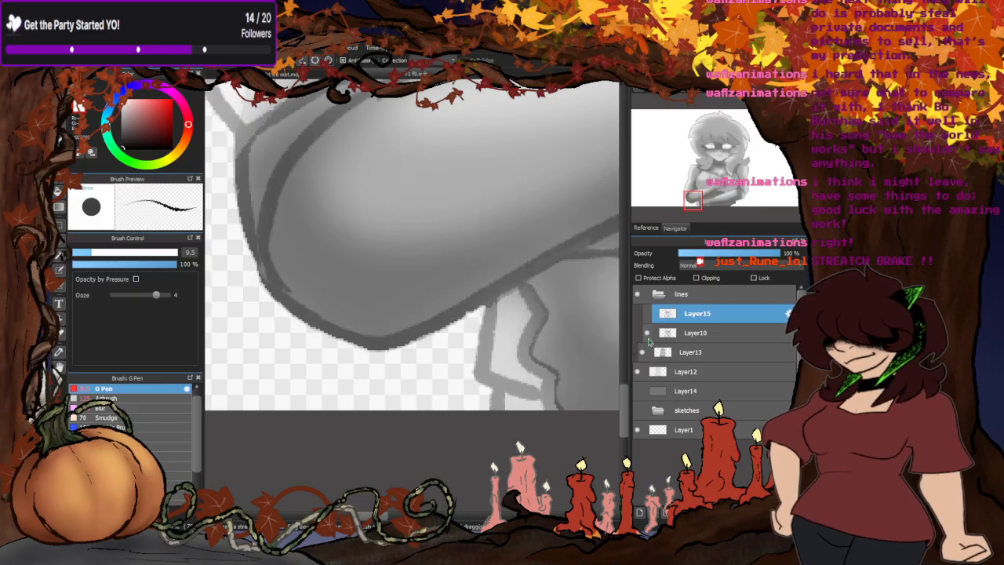
click(647, 334)
click(647, 315)
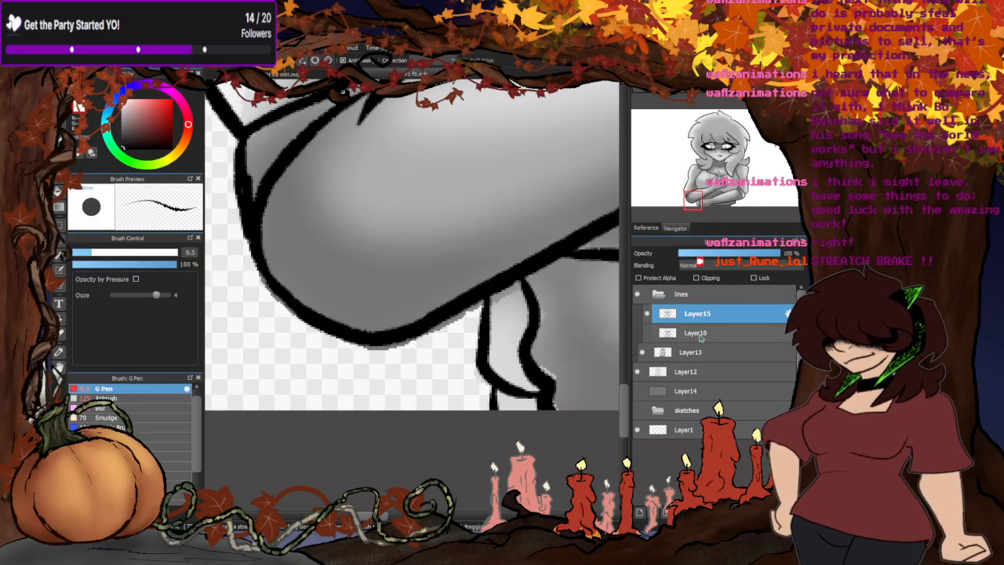
click(692, 353)
click(667, 373)
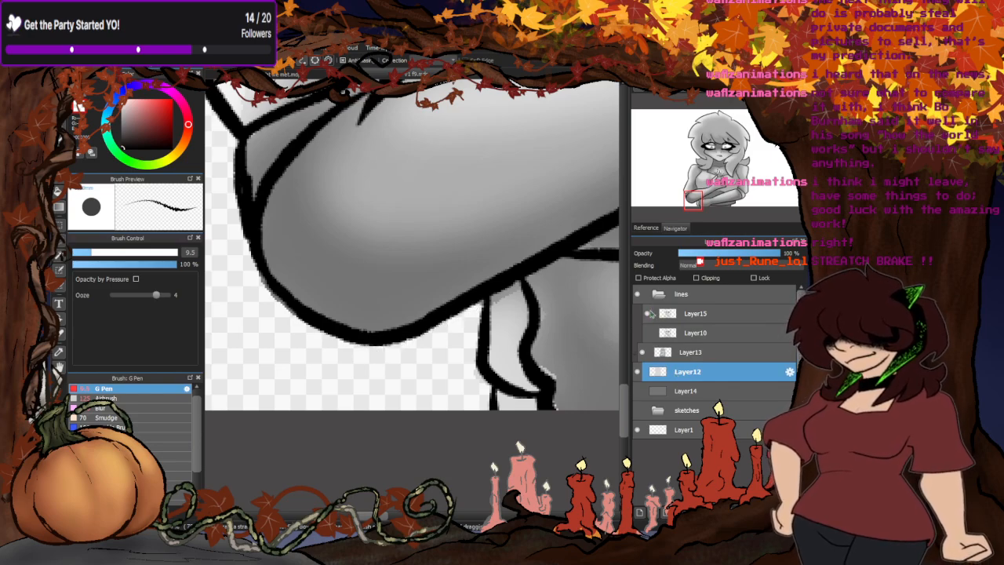
- Set Layer10's opacity to 100% and compare its lines over the shading, leaving it hidden and Layer15 visible
click(647, 314)
click(647, 333)
click(699, 338)
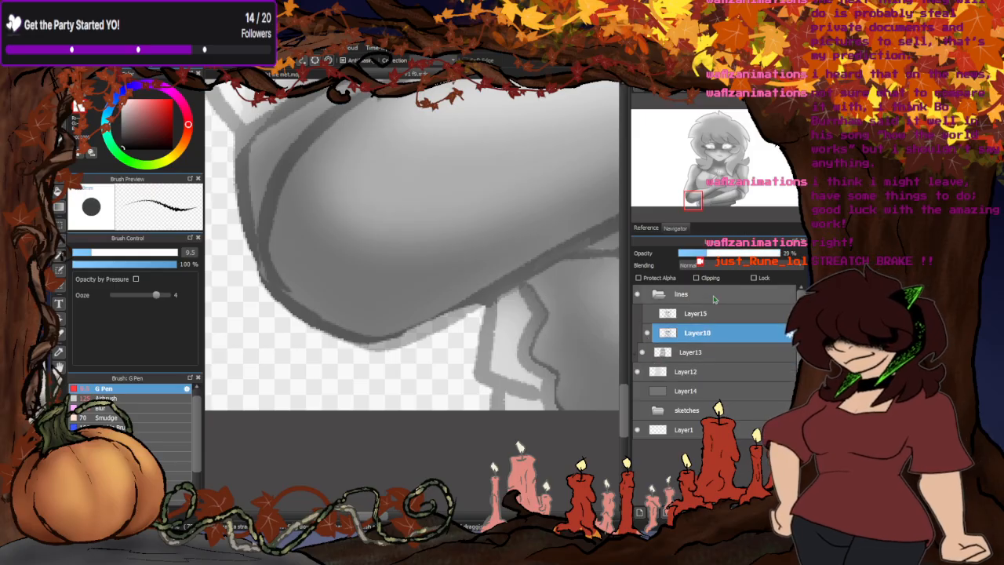
scroll(466, 290, down, 6)
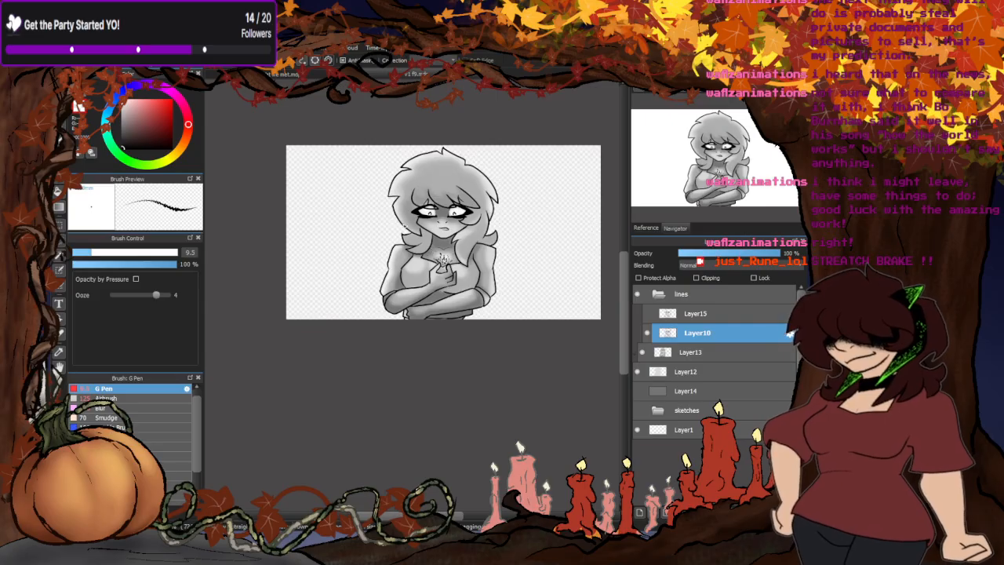
scroll(388, 203, up, 3)
scroll(385, 201, down, 2)
click(646, 332)
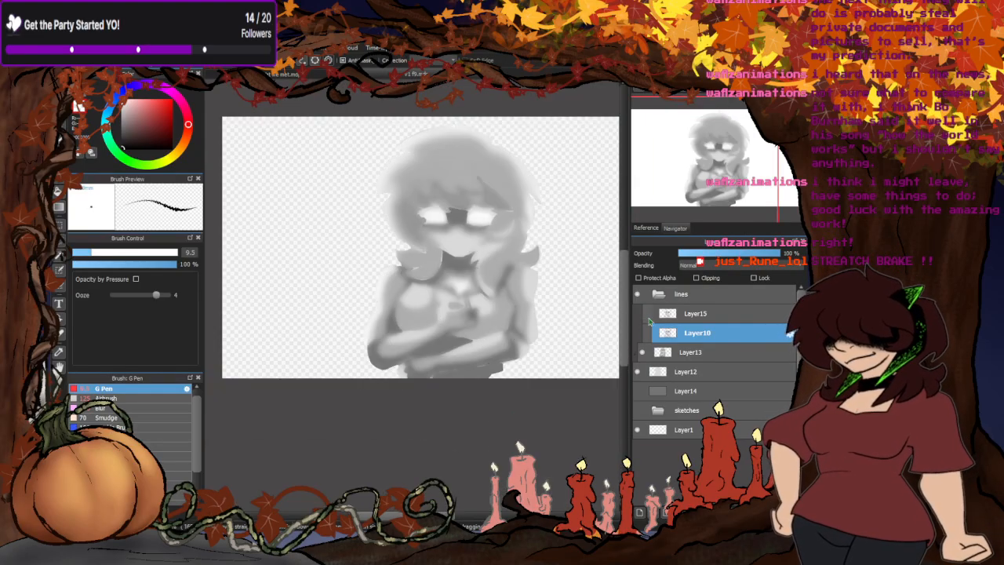
click(647, 329)
- Erase the grey shading spilling past the outline beneath the right-hand end of the crossed forearms on Layer13 and Layer12
scroll(549, 326, up, 6)
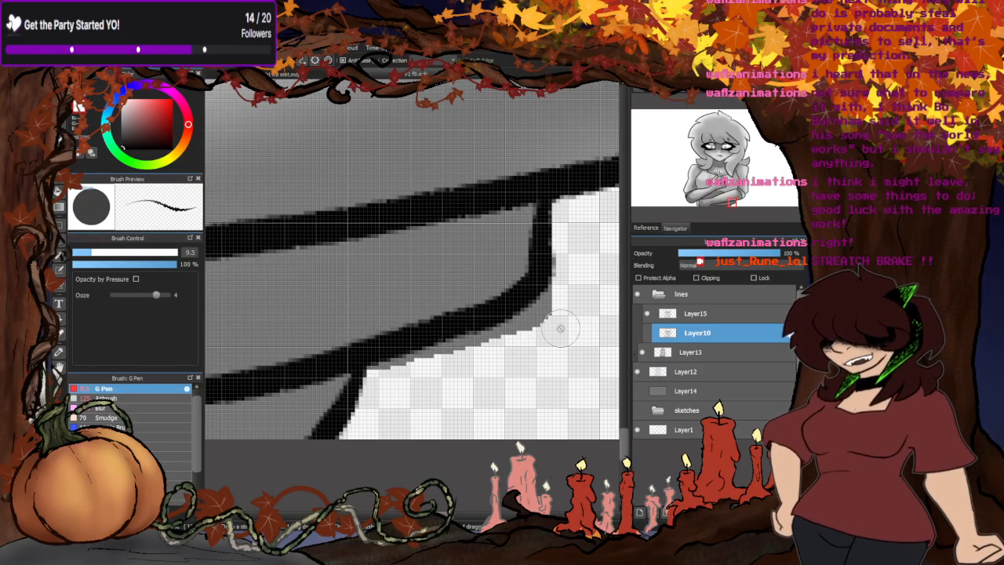
click(685, 355)
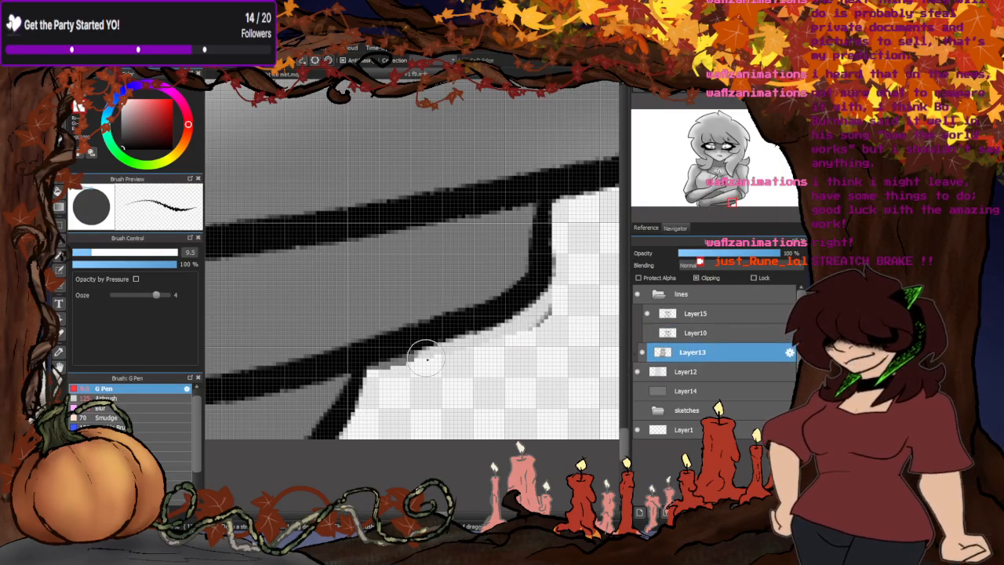
drag(426, 358, 384, 365)
mouse_move(534, 331)
mouse_down()
mouse_move(554, 293)
mouse_move(457, 361)
mouse_move(500, 367)
mouse_move(515, 329)
mouse_move(390, 370)
mouse_up()
click(685, 371)
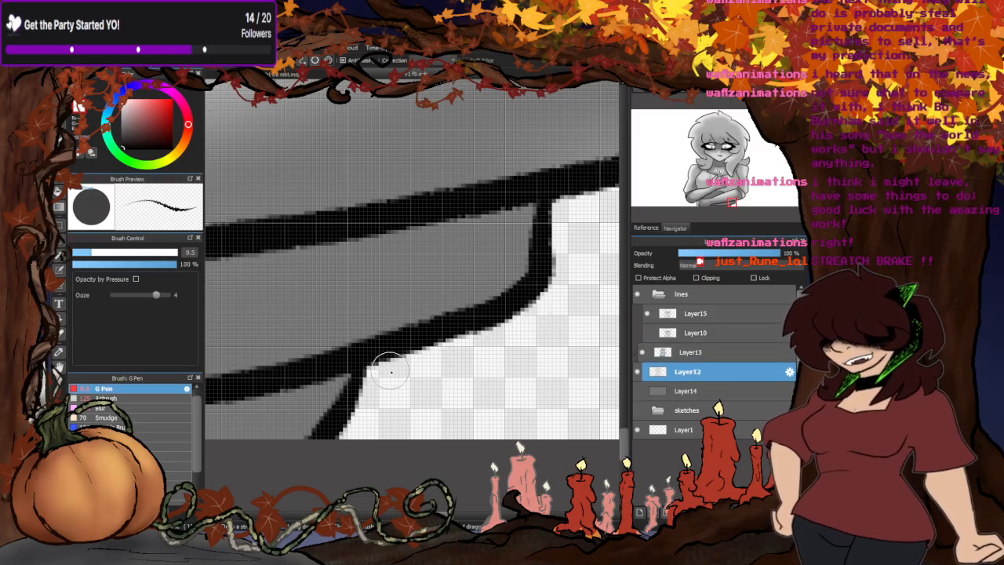
- Hide both line layers to inspect the shading edge beneath the forearms, and show Layer15 again
click(648, 314)
click(649, 333)
click(648, 333)
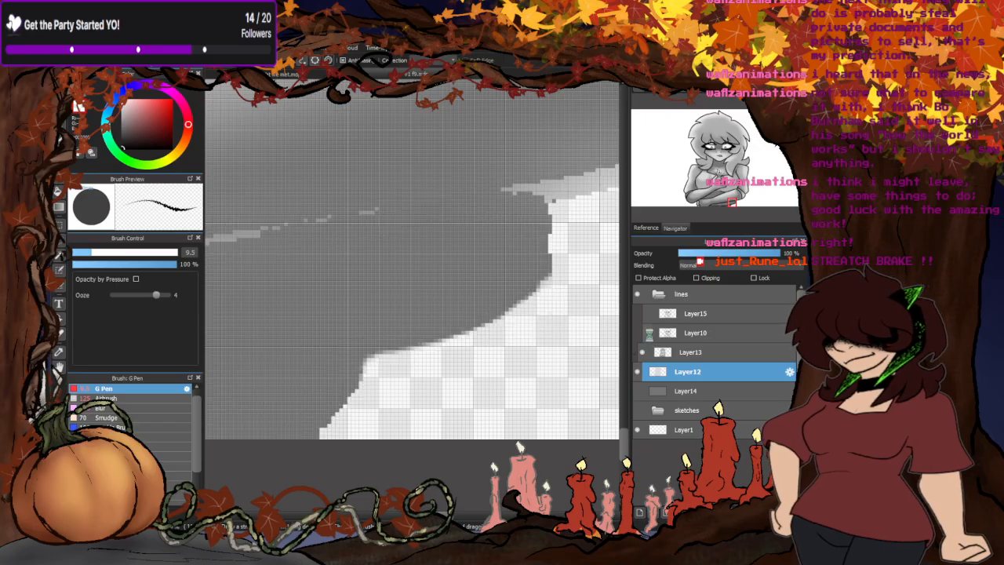
click(647, 314)
scroll(389, 407, down, 4)
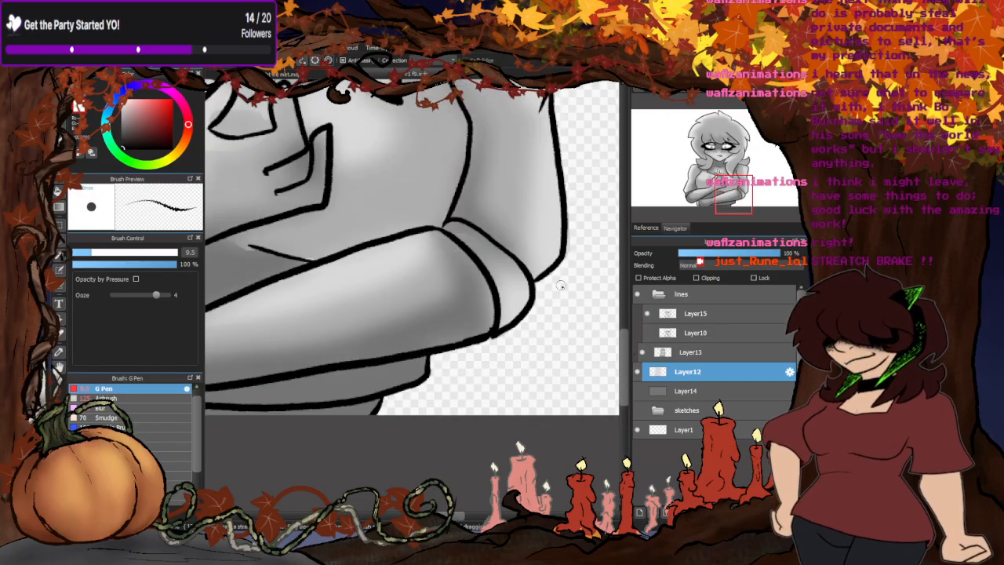
- Examine the outer edges of the right-hand arm and hair flick for shading that misses the ink outline
scroll(558, 290, up, 4)
scroll(402, 386, down, 5)
scroll(471, 248, up, 4)
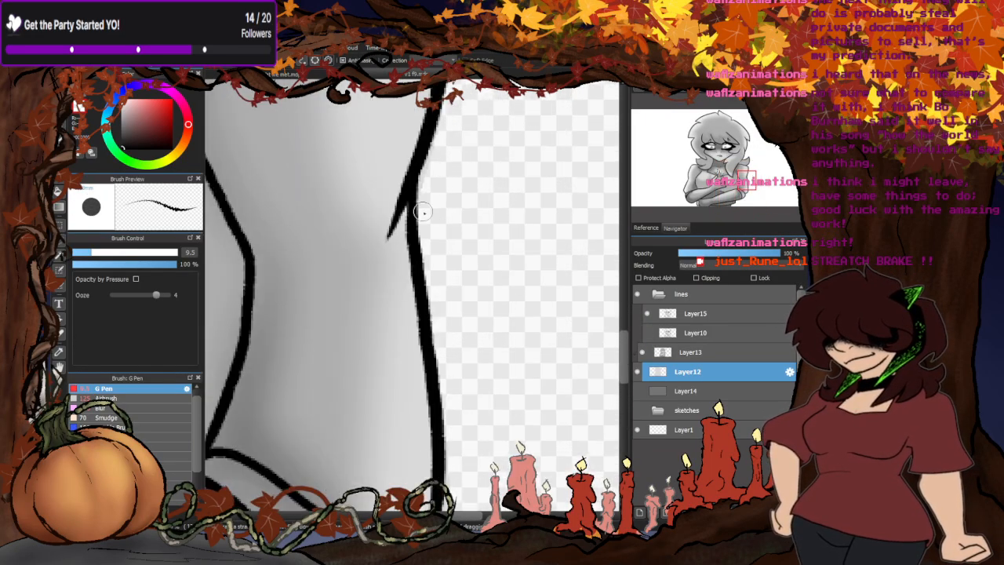
scroll(423, 212, down, 4)
scroll(428, 219, up, 4)
scroll(427, 223, down, 4)
scroll(432, 230, up, 6)
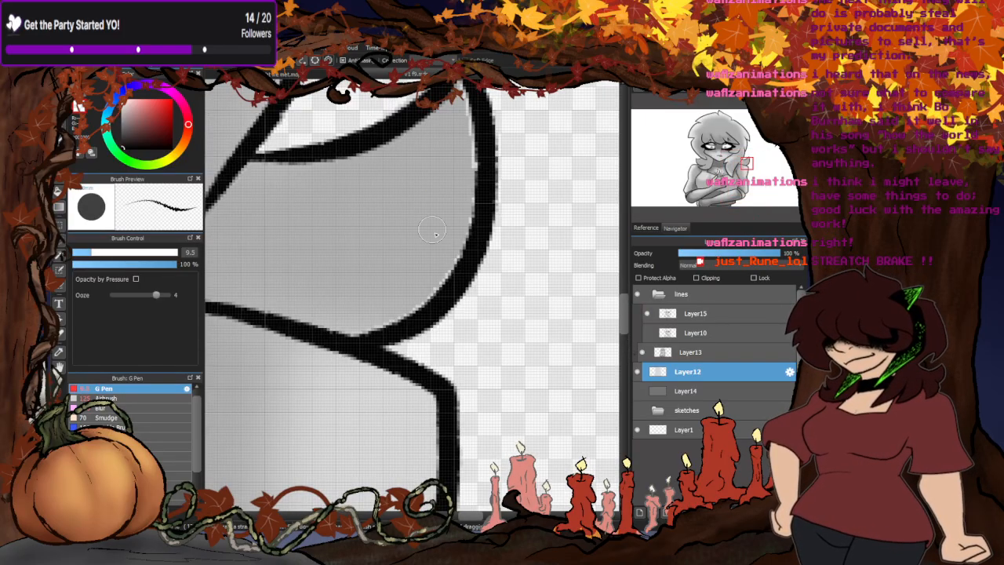
scroll(444, 300, down, 4)
scroll(444, 300, up, 4)
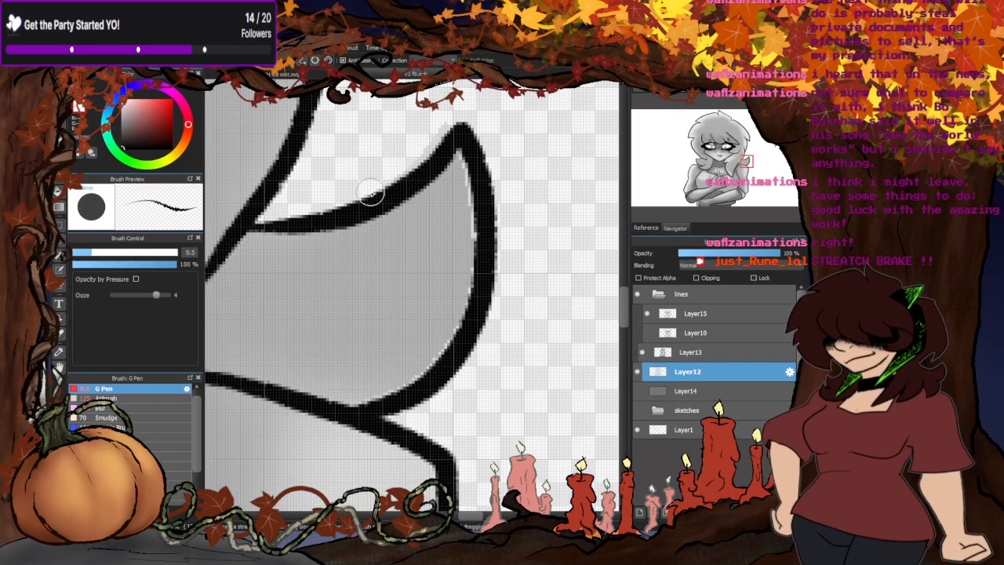
- Compare the right-hand hair flick's outline on Layer10 with Layer15, leaving only Layer15's lines visible
click(646, 312)
click(646, 333)
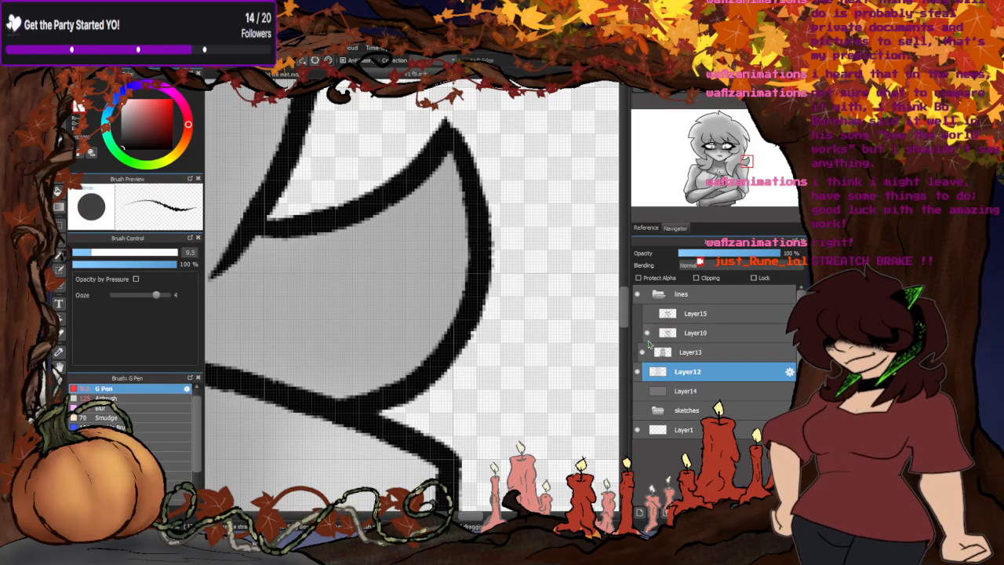
click(646, 332)
click(646, 313)
scroll(495, 178, down, 5)
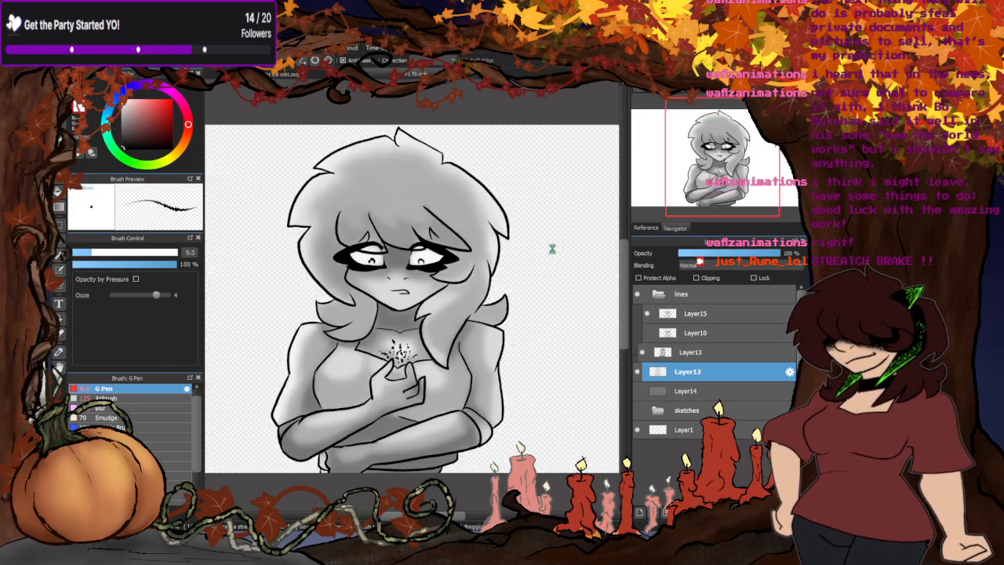
- Examine the shading edges along the top and left-hand side of the hair, the face and the whole figure
scroll(482, 179, up, 6)
scroll(439, 255, down, 5)
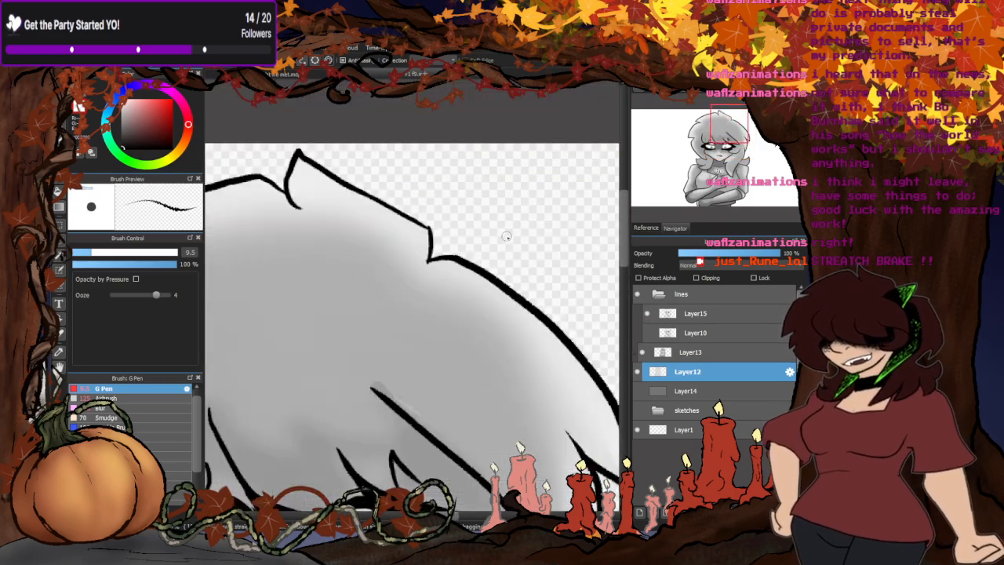
scroll(506, 235, down, 3)
scroll(276, 265, up, 2)
scroll(276, 265, up, 4)
scroll(314, 298, down, 4)
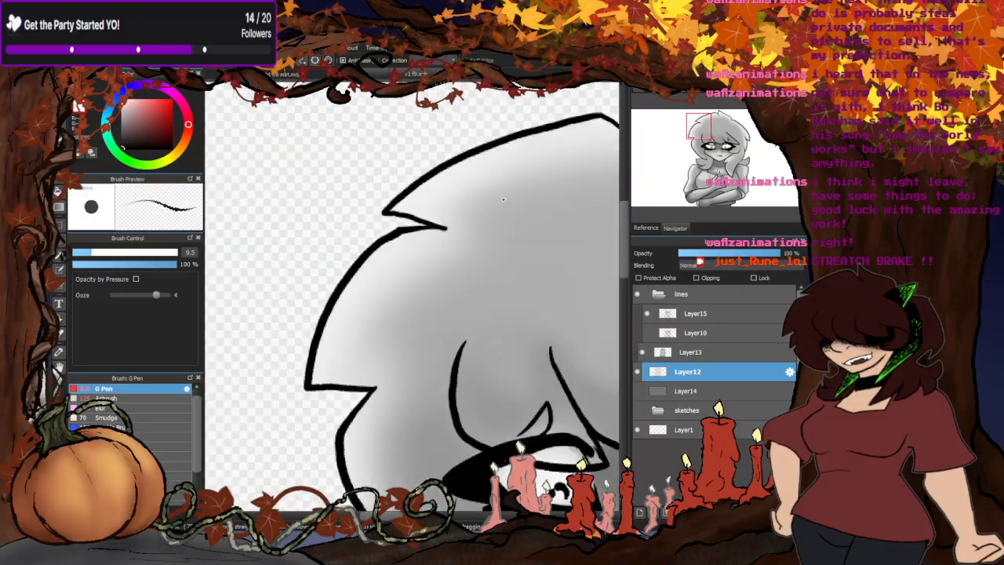
scroll(369, 360, up, 4)
scroll(408, 327, down, 4)
scroll(352, 411, up, 5)
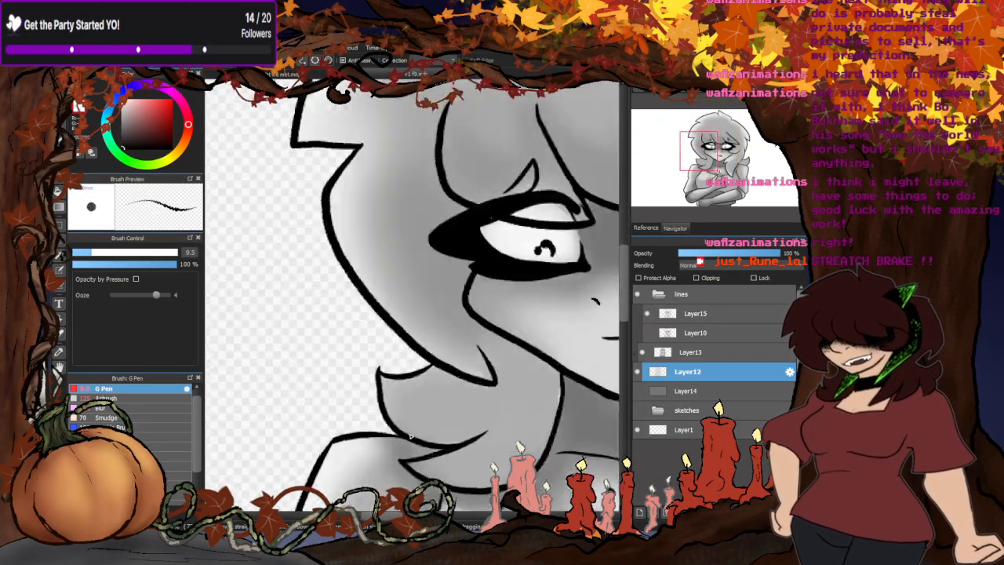
scroll(352, 411, down, 6)
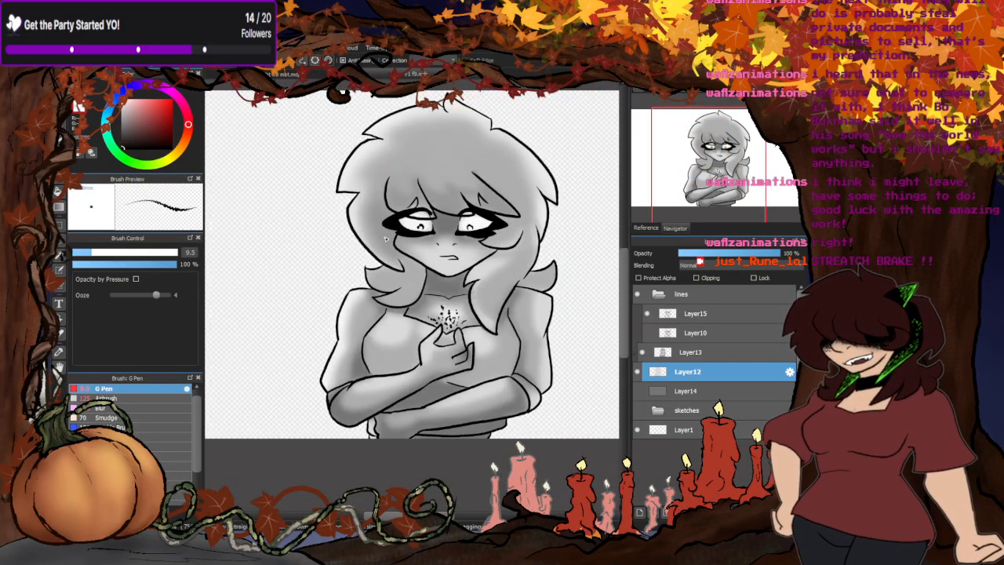
scroll(417, 388, up, 4)
scroll(406, 343, down, 4)
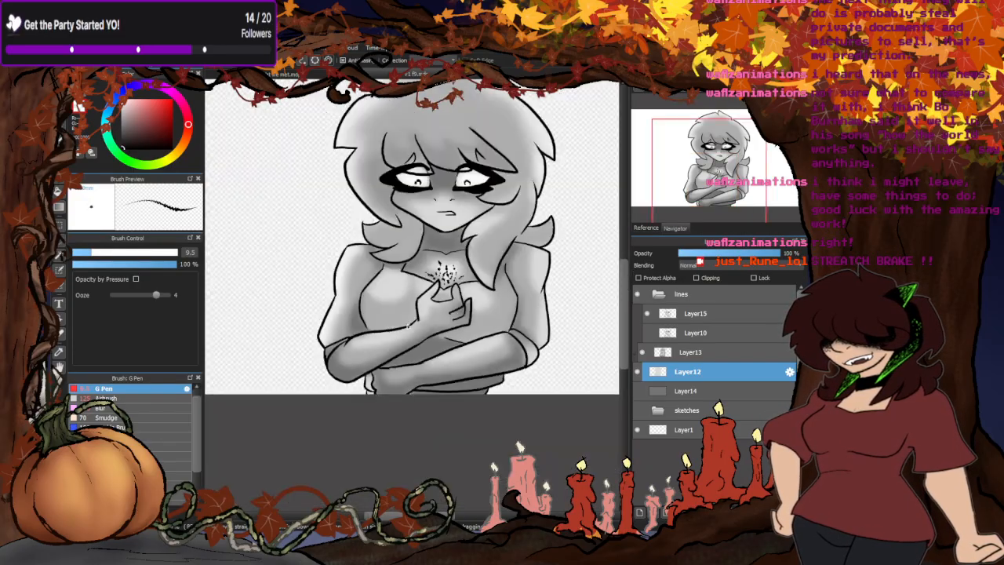
- Compare the line work of Layer15 and Layer10 over the chest and hand shading, then examine the whole crossed-arms figure
scroll(443, 264, up, 1)
scroll(443, 265, up, 2)
click(647, 313)
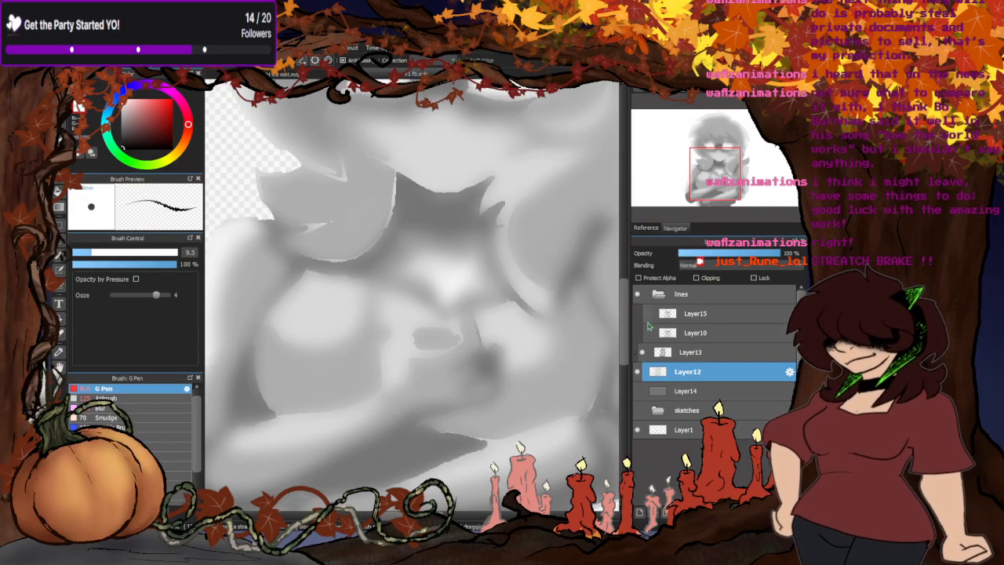
click(647, 333)
click(647, 333)
click(647, 313)
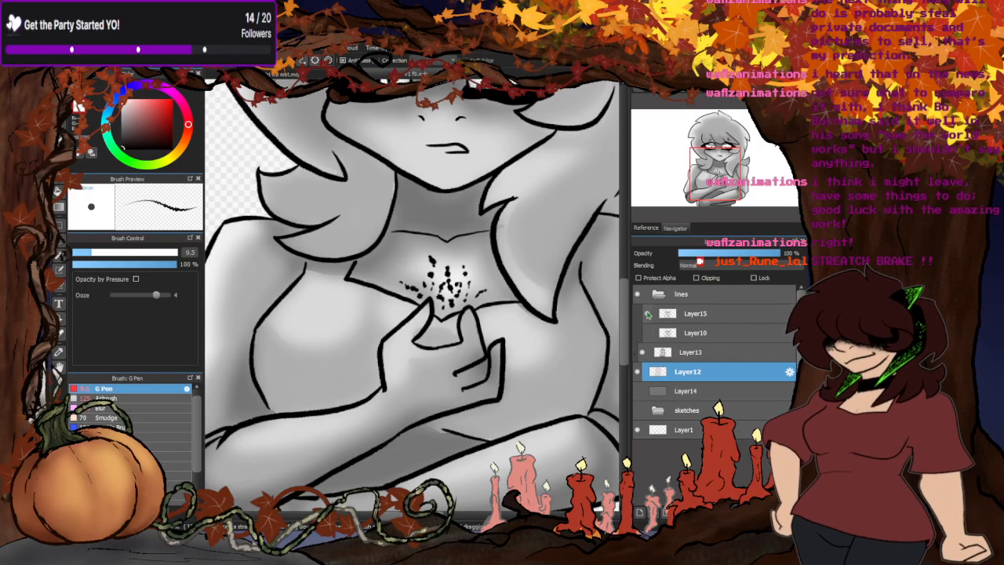
click(647, 313)
click(647, 314)
click(648, 334)
click(648, 334)
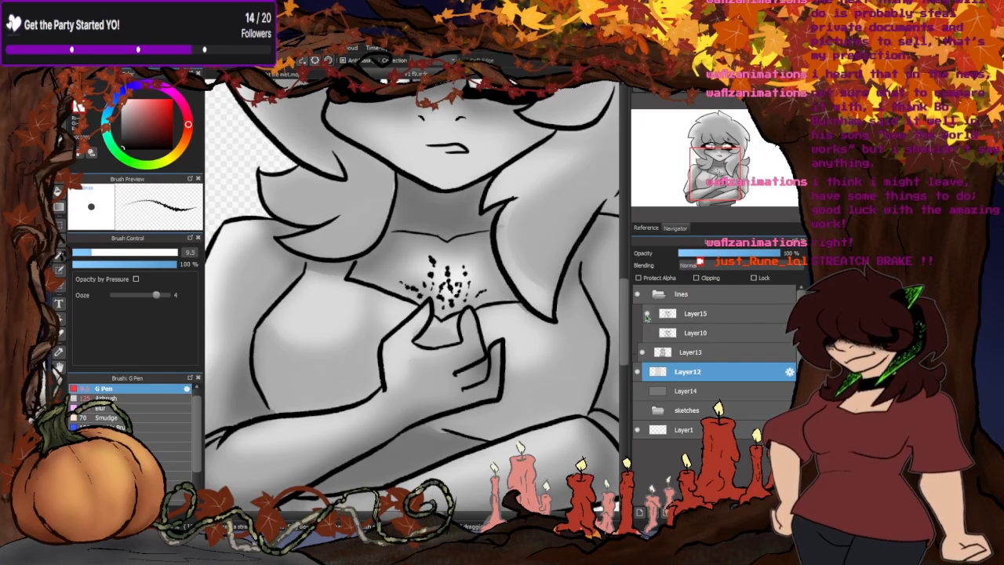
scroll(294, 338, down, 4)
scroll(294, 337, up, 1)
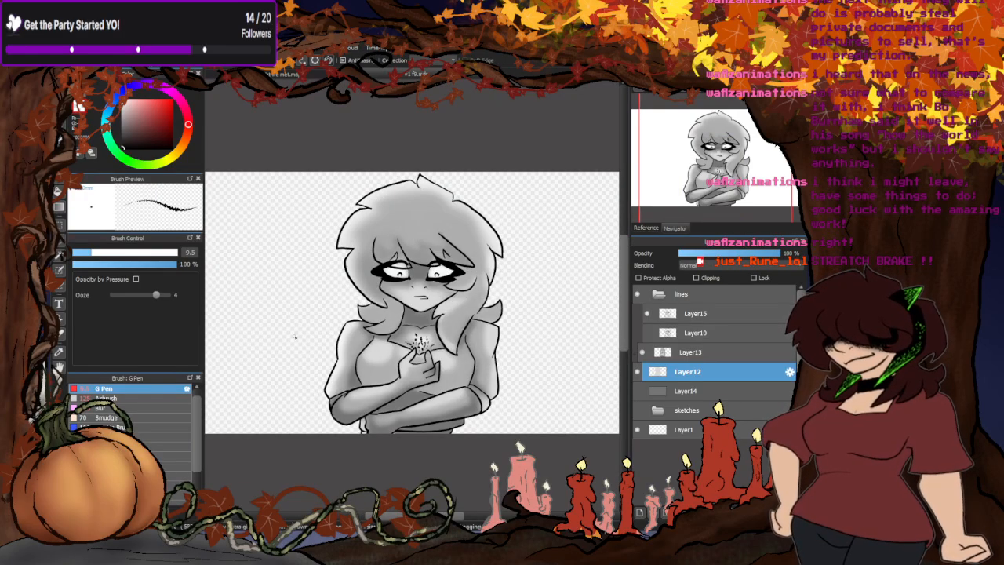
scroll(358, 371, down, 1)
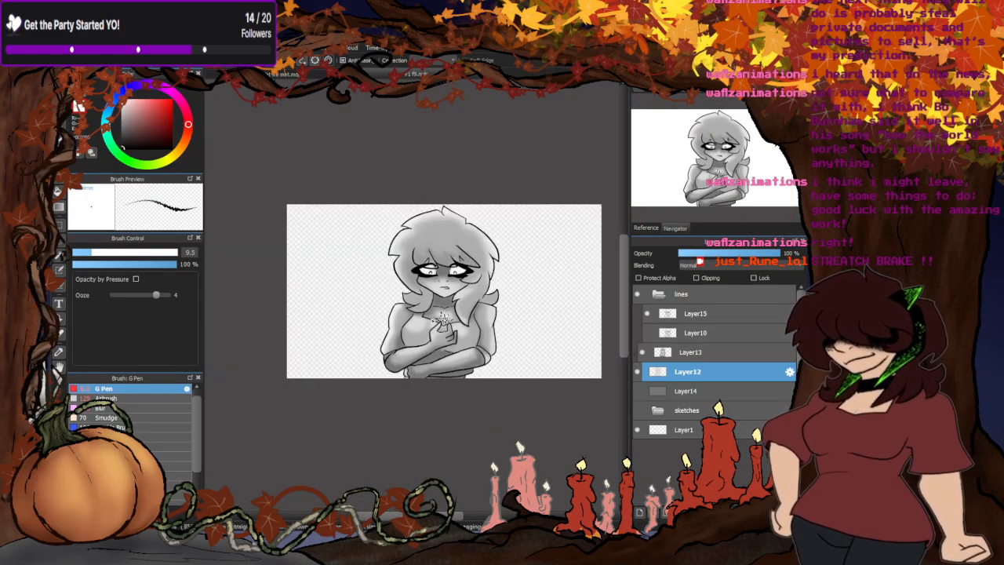
scroll(316, 370, up, 2)
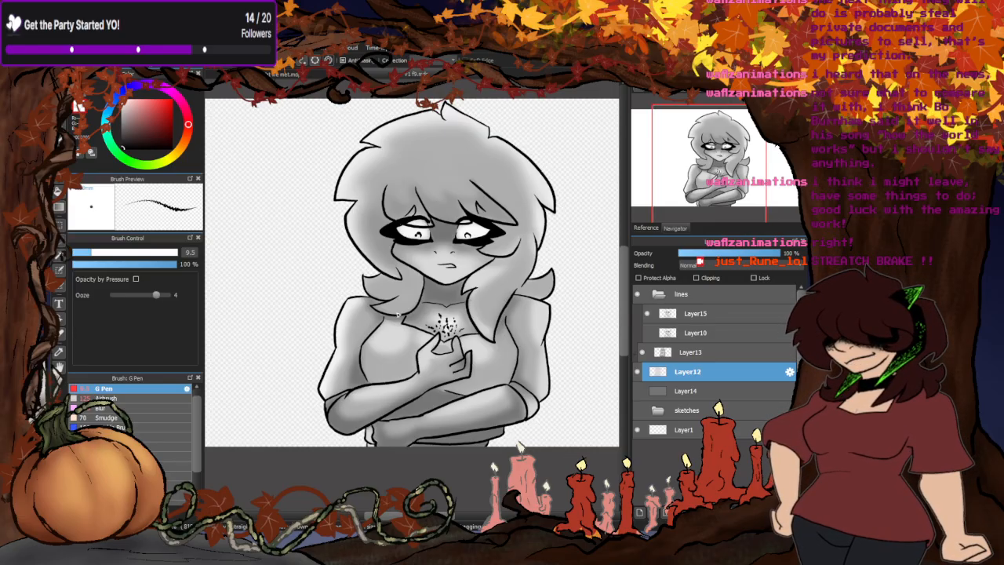
- Check the crossed-arms shading against Layer10's lines, and return to showing only Layer15's lines
click(646, 313)
click(647, 333)
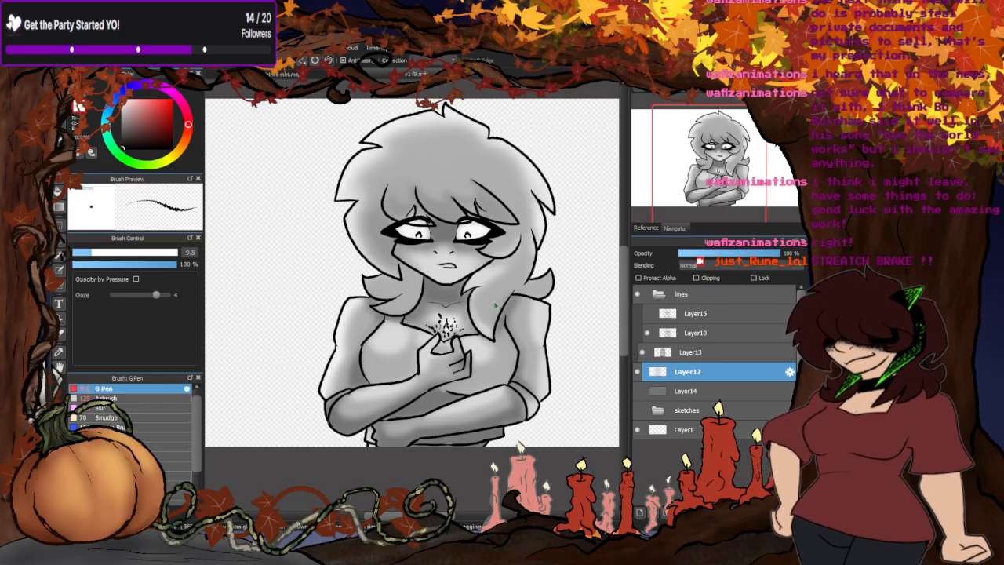
drag(449, 320, 447, 315)
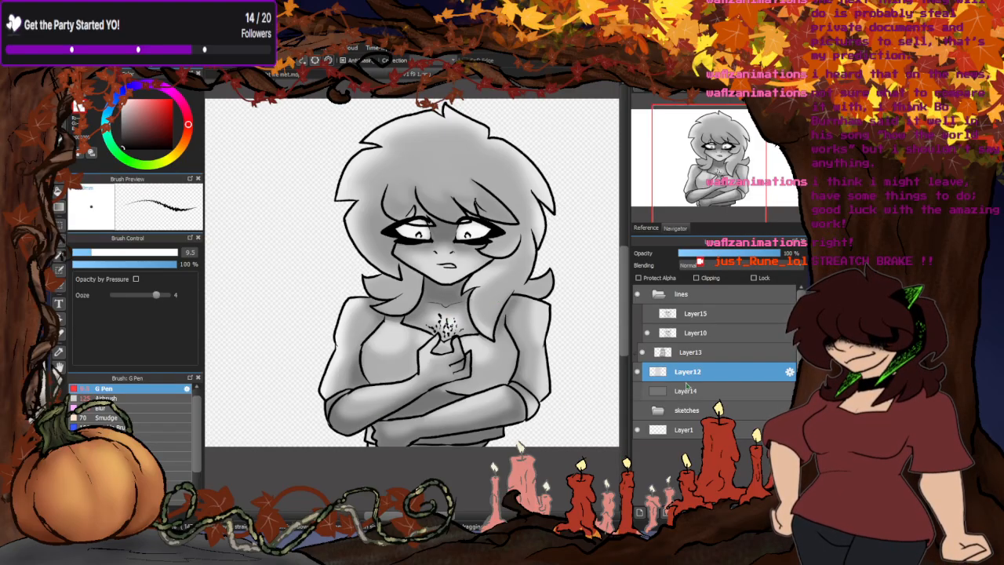
click(648, 332)
click(646, 314)
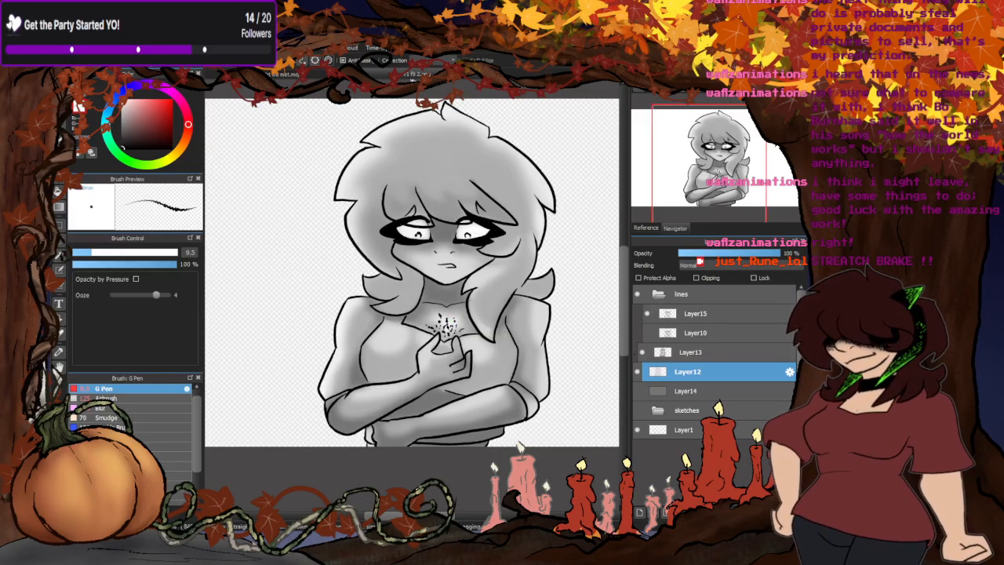
- Examine the gasping profile panel at the end of the verse 1 storyboard
click(452, 80)
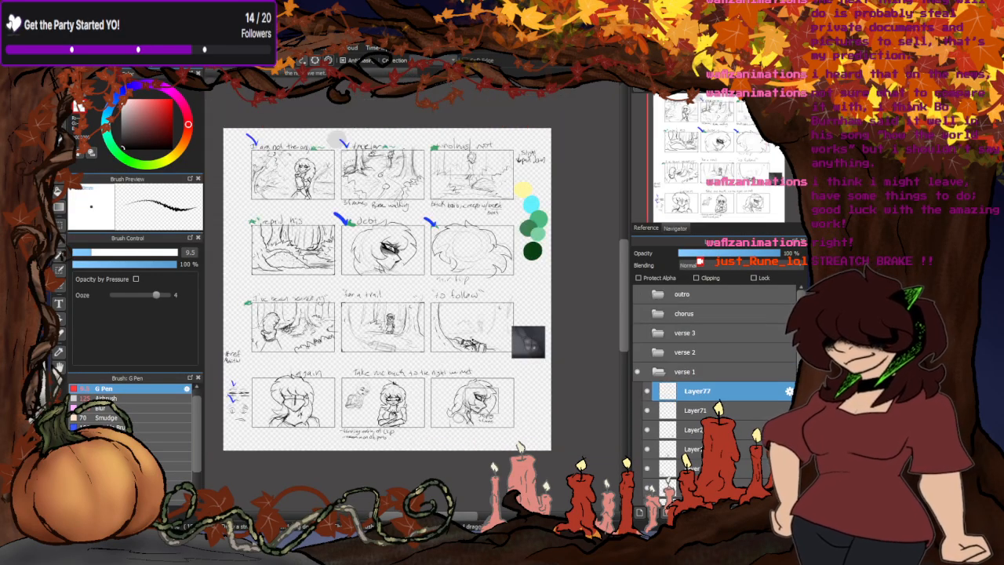
scroll(485, 421, up, 8)
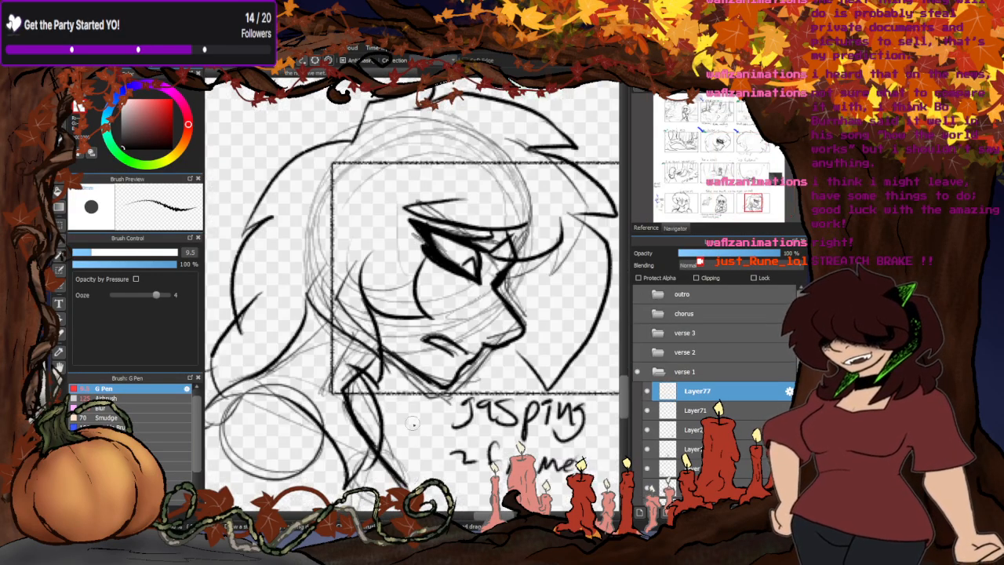
scroll(412, 423, down, 3)
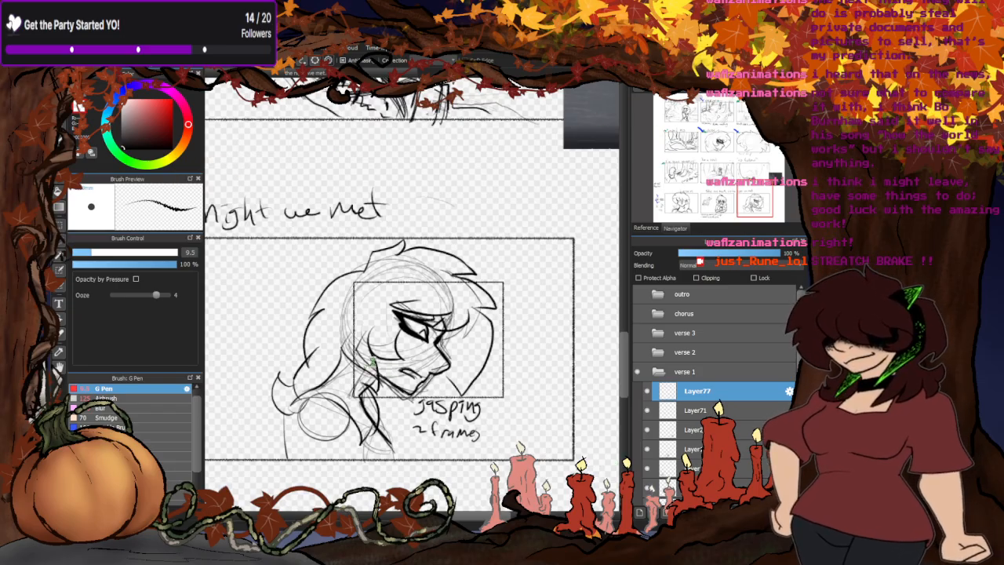
- In the profile drawing, hide Layer12 and Layer13, show Layer10's open-mouth lines over Layer14's grey base, and select Layer14
click(439, 73)
scroll(537, 318, down, 2)
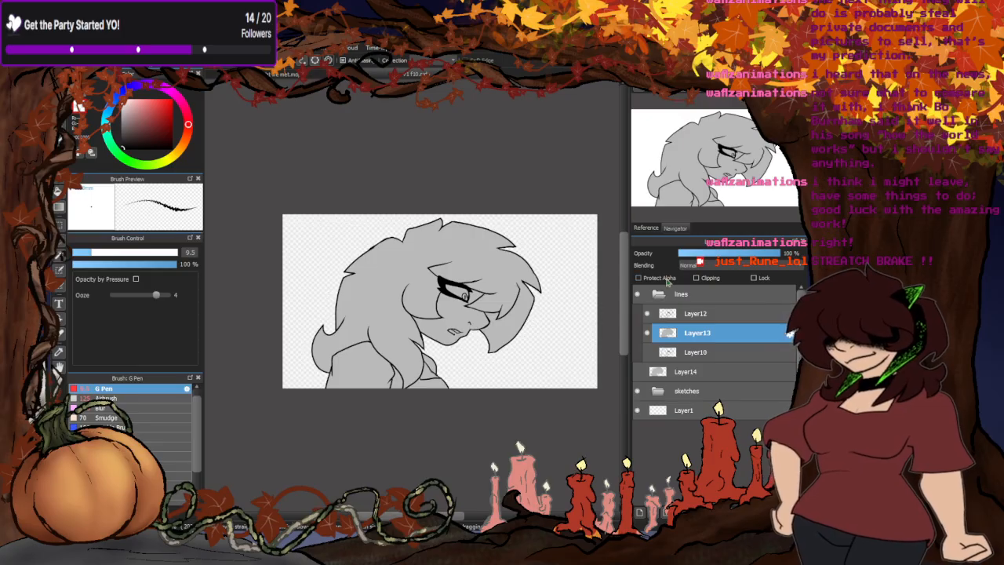
scroll(553, 338, up, 2)
click(647, 333)
click(647, 313)
click(647, 352)
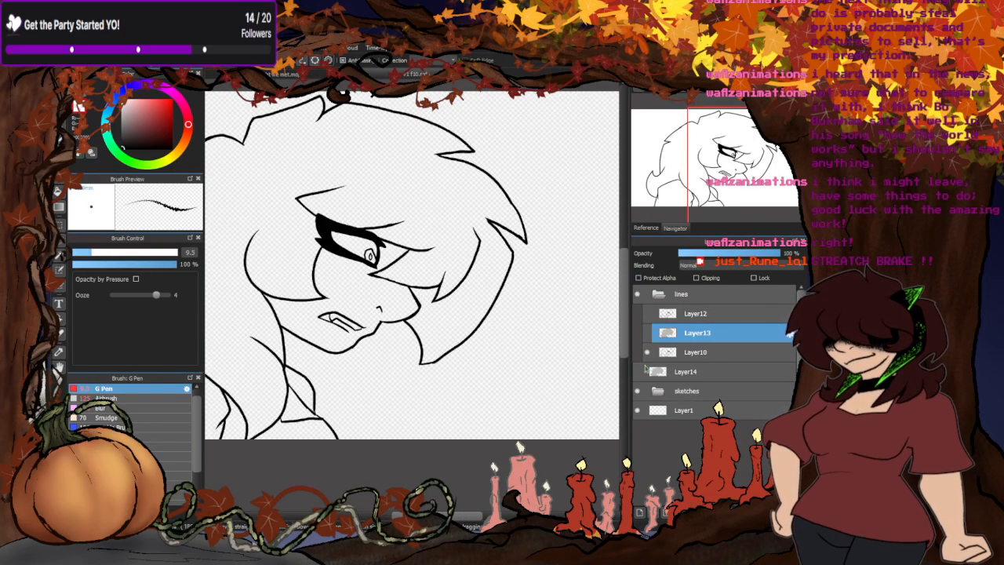
click(637, 371)
click(683, 372)
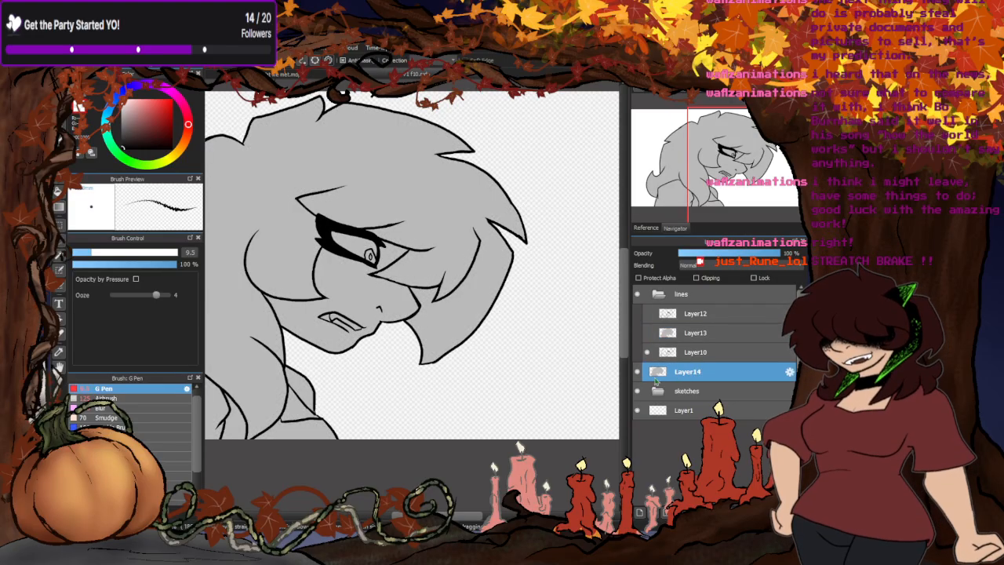
- Examine the whole profile drawing and check it against the verse 1 storyboard panels
scroll(391, 337, down, 2)
scroll(392, 336, down, 1)
scroll(368, 314, up, 2)
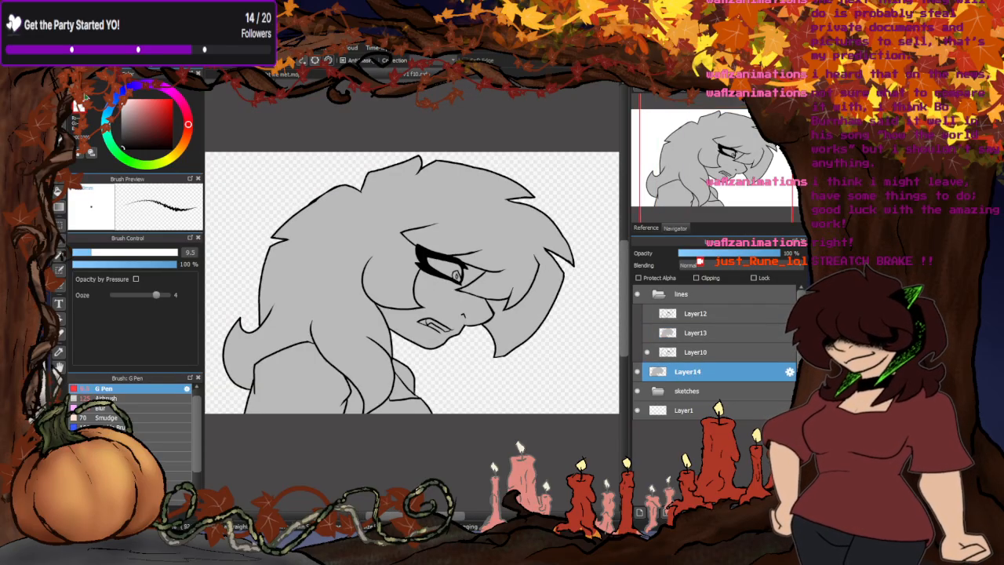
click(282, 74)
scroll(387, 244, down, 6)
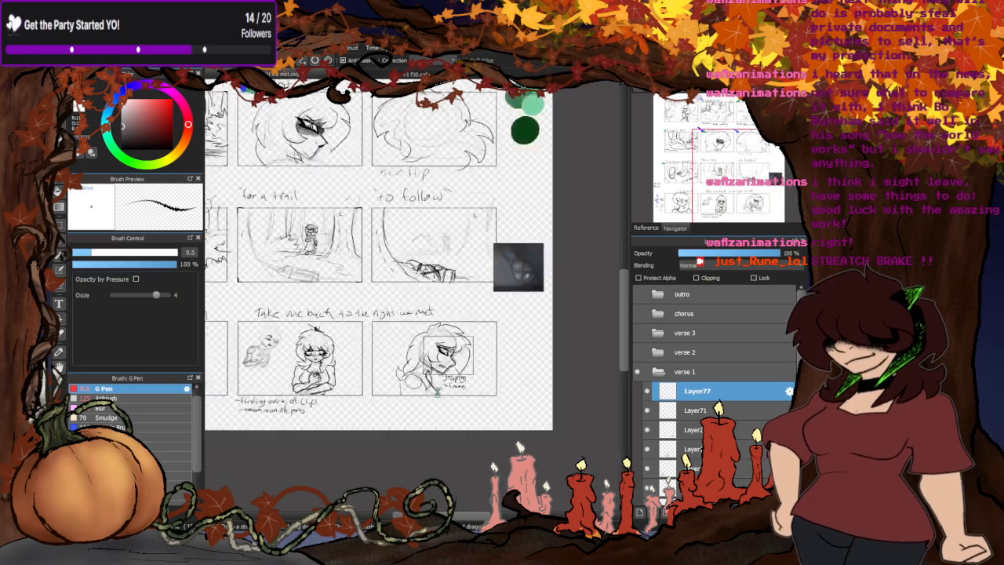
scroll(388, 281, up, 5)
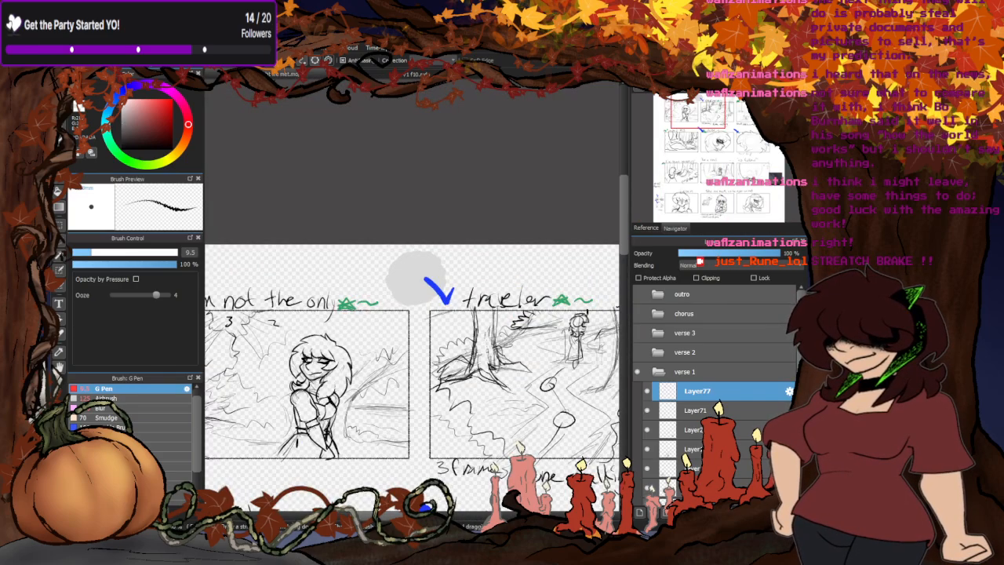
click(416, 75)
scroll(392, 98, down, 3)
scroll(320, 174, up, 4)
scroll(306, 258, down, 1)
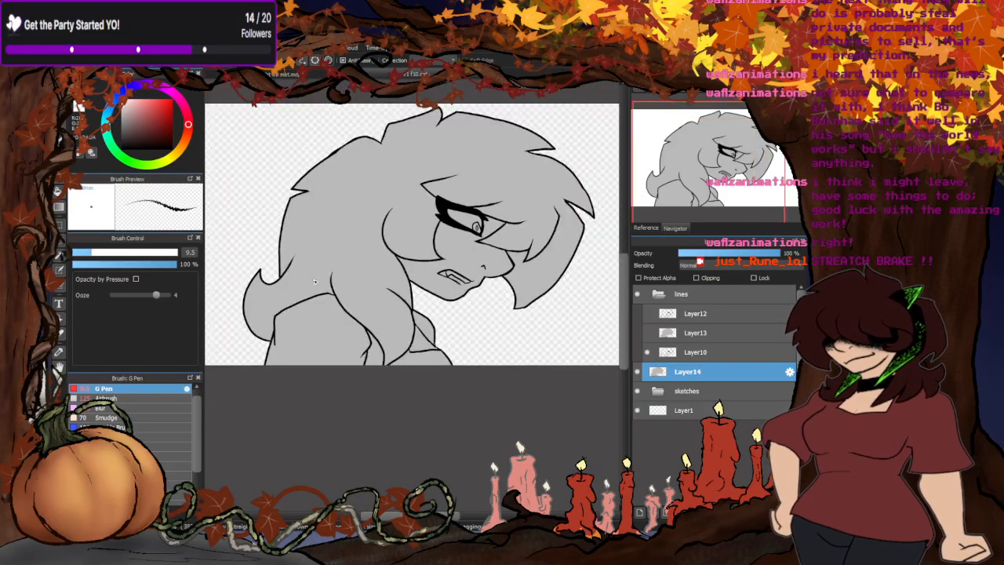
- Set the G Pen size to 60 and add a new layer clipped to Layer14's grey base
drag(121, 248, 157, 251)
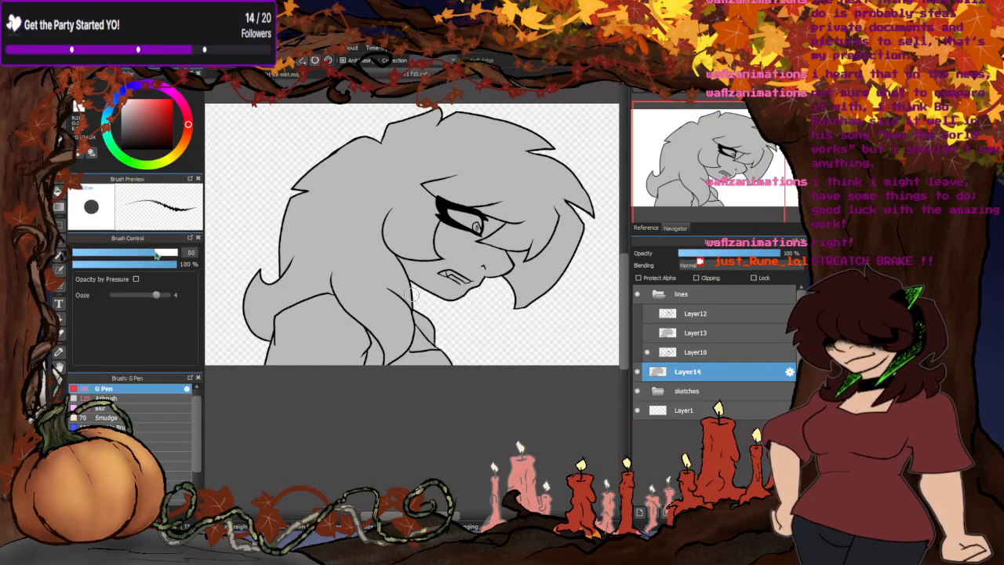
click(639, 511)
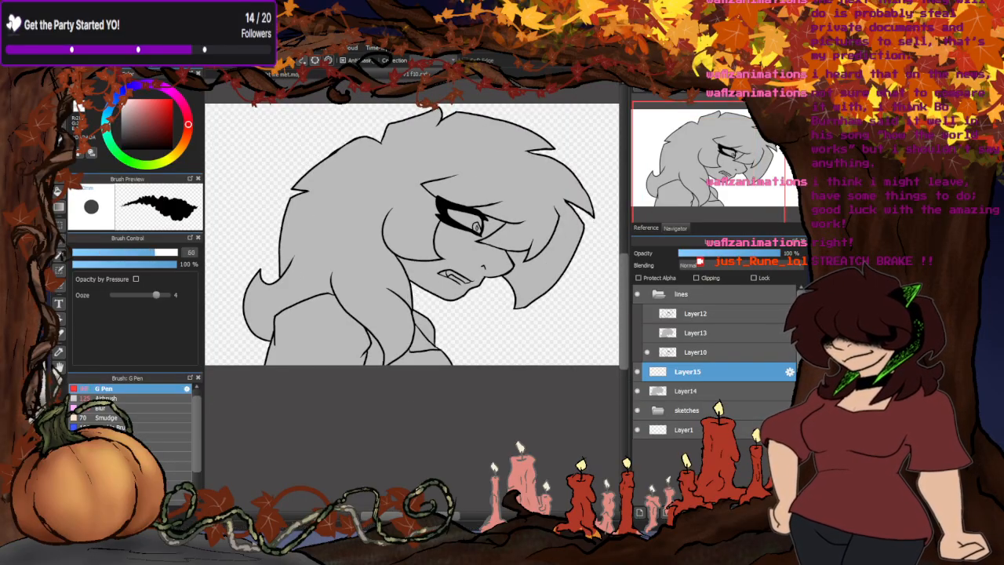
click(695, 278)
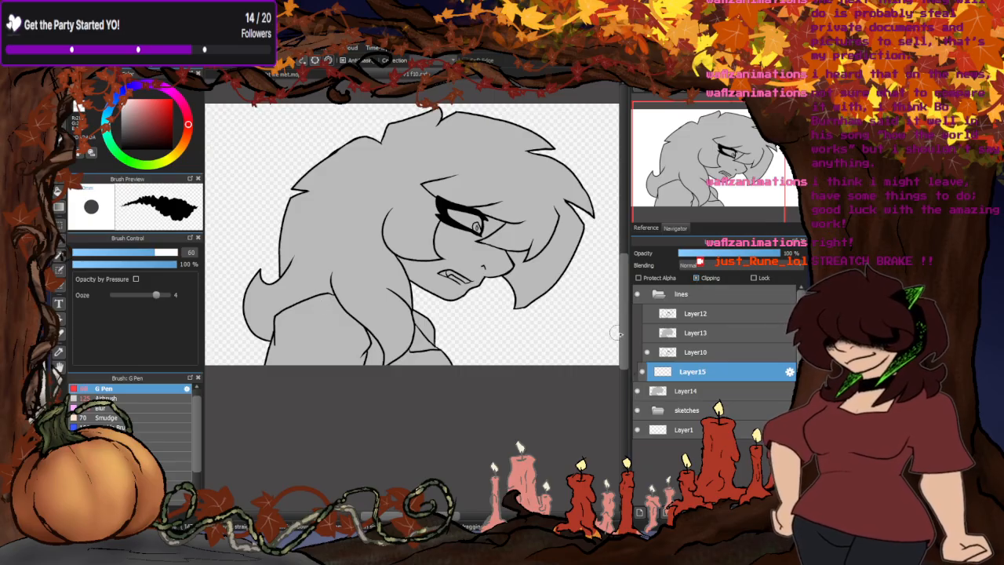
- Compare the profile's line layers with the grey base hidden, leaving Layer10's lines and Layer14 visible
click(638, 391)
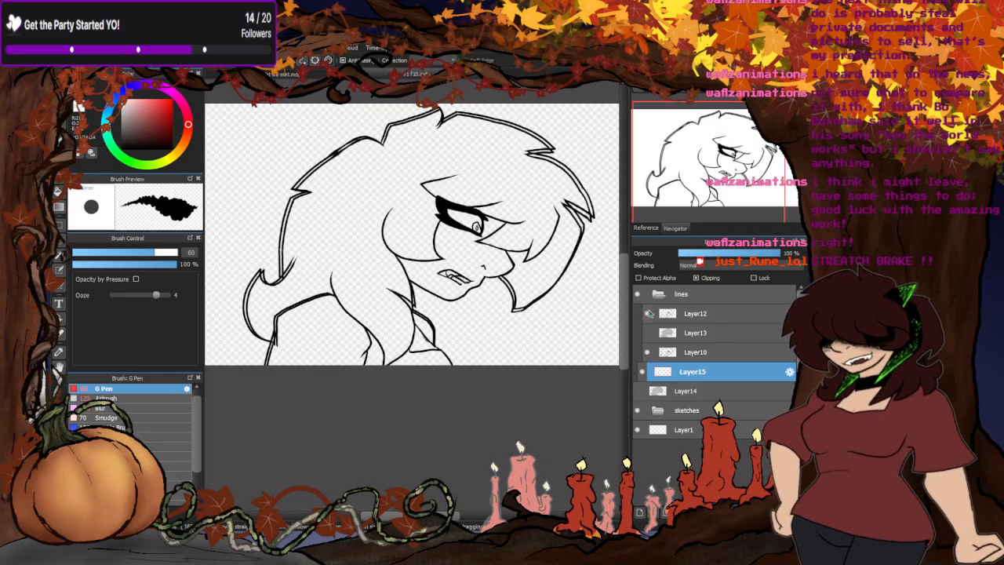
click(647, 312)
click(647, 352)
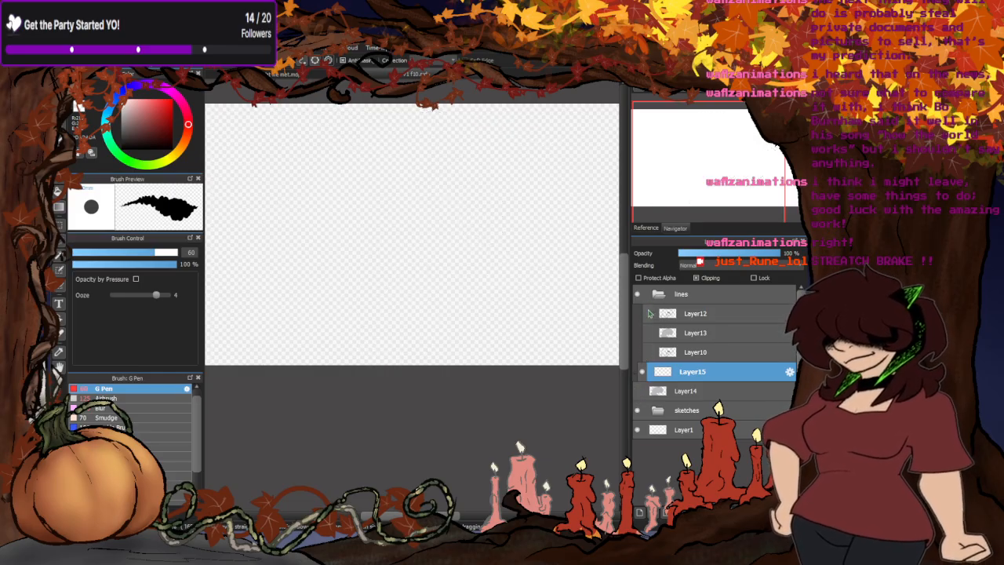
click(647, 352)
click(648, 352)
click(648, 352)
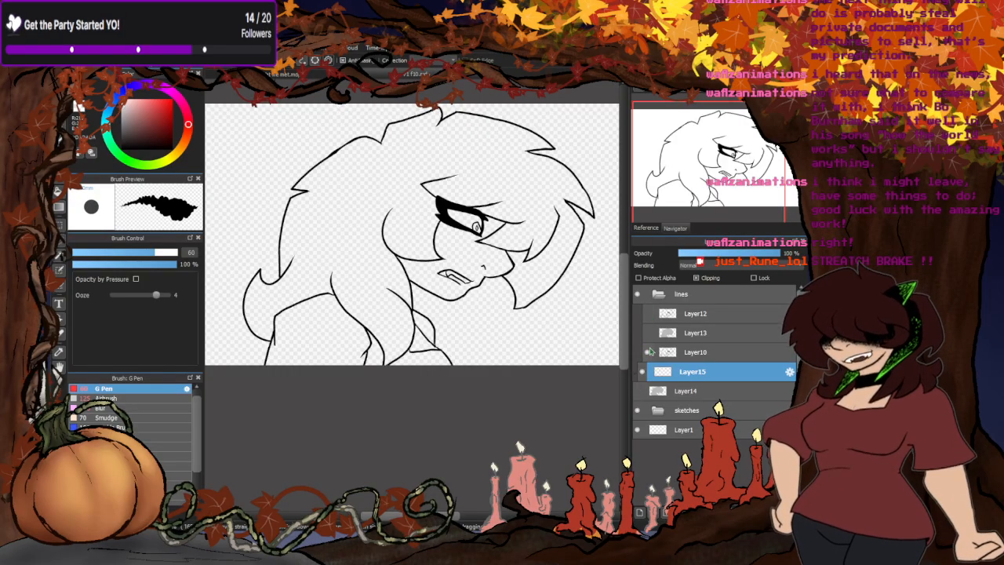
click(650, 329)
click(650, 330)
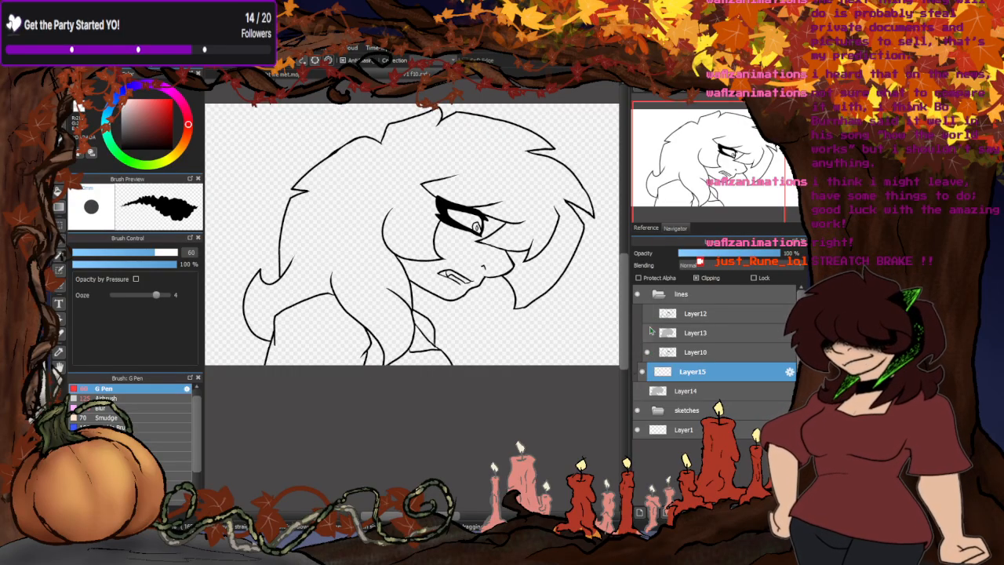
click(636, 392)
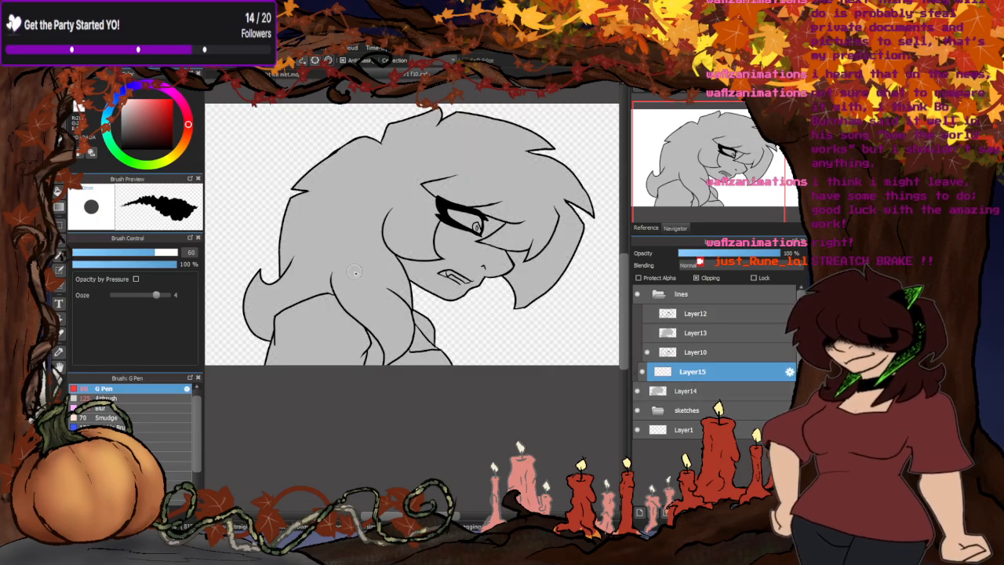
- Paint light grey highlights on the shoulder and the front hair lock, and fill the rest of the lock with the same grey
mouse_move(336, 301)
mouse_down()
mouse_move(287, 316)
mouse_move(335, 312)
mouse_move(293, 344)
mouse_move(283, 320)
mouse_move(286, 343)
mouse_move(320, 313)
mouse_move(285, 352)
mouse_move(283, 343)
mouse_move(276, 377)
mouse_move(292, 378)
mouse_move(295, 320)
mouse_move(284, 336)
mouse_move(290, 370)
mouse_move(339, 322)
mouse_move(303, 366)
mouse_up()
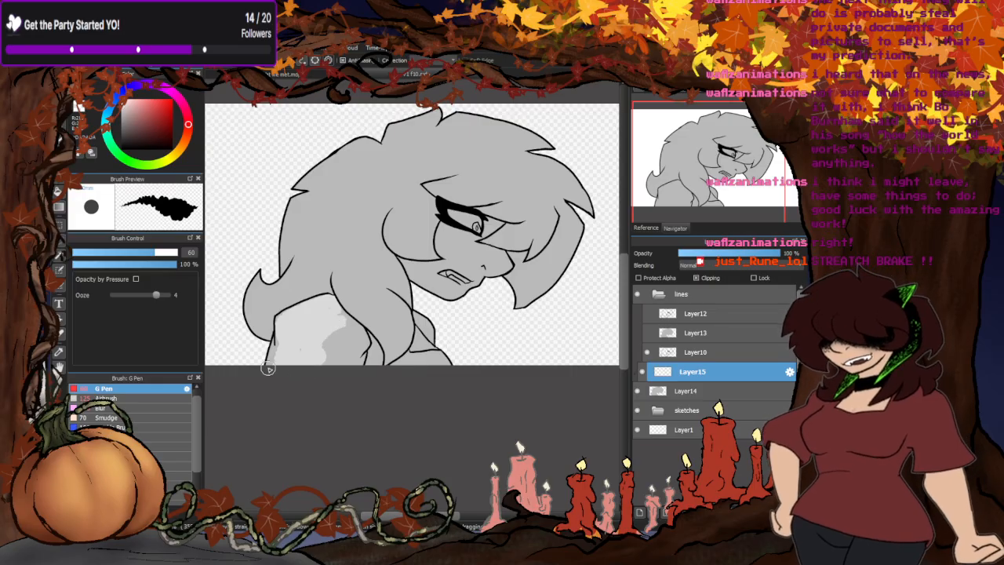
mouse_move(339, 280)
mouse_down()
mouse_move(377, 298)
mouse_move(402, 330)
mouse_up()
mouse_move(345, 266)
mouse_down()
mouse_move(335, 278)
mouse_move(392, 304)
mouse_move(404, 351)
mouse_up()
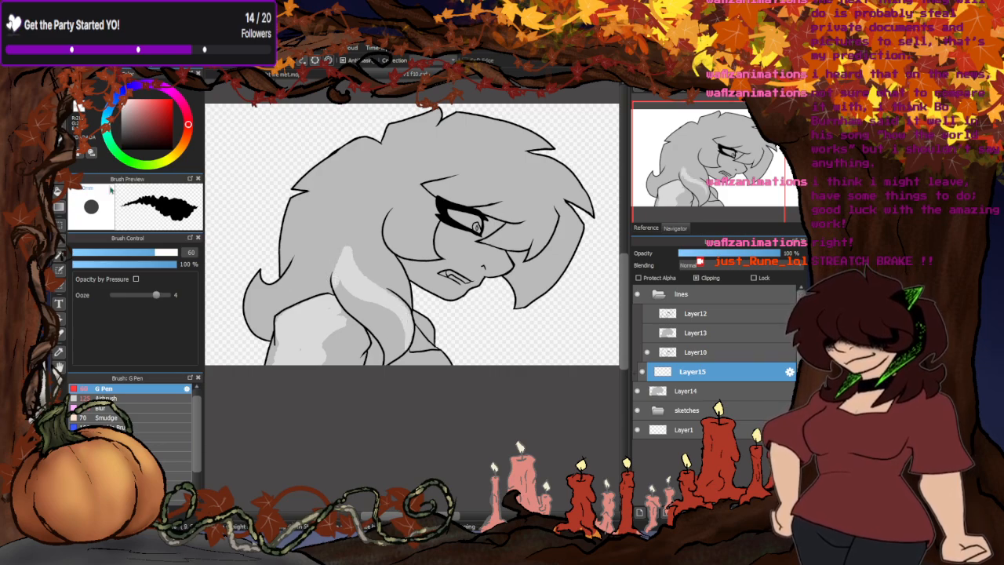
click(58, 190)
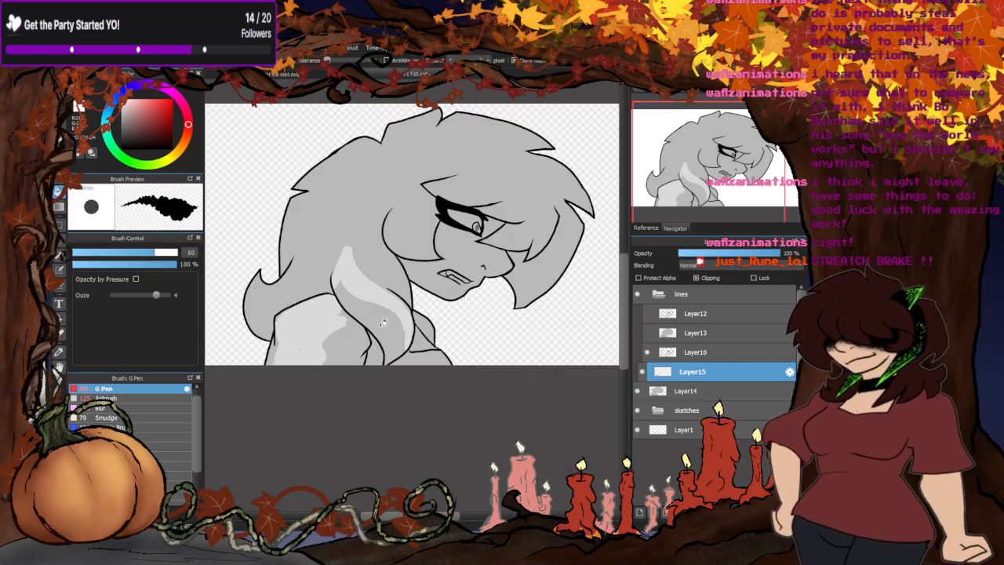
click(384, 317)
click(58, 99)
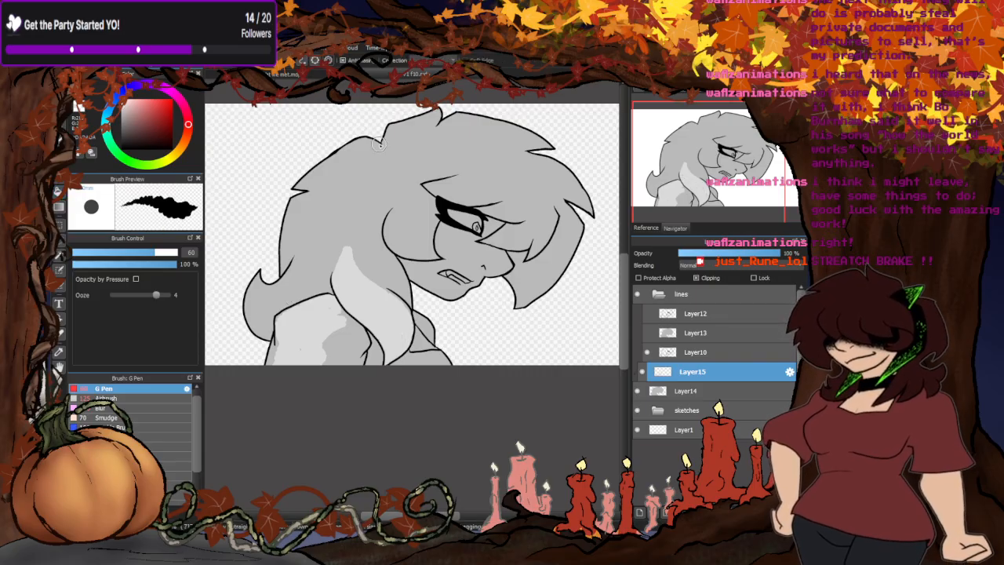
- Paint light grey highlights along the hair's top and back edges, the lock beside the cheek and the fringe over the eye
mouse_move(377, 144)
mouse_down()
mouse_move(339, 155)
mouse_move(367, 141)
mouse_move(379, 153)
mouse_move(373, 145)
mouse_move(291, 188)
mouse_up()
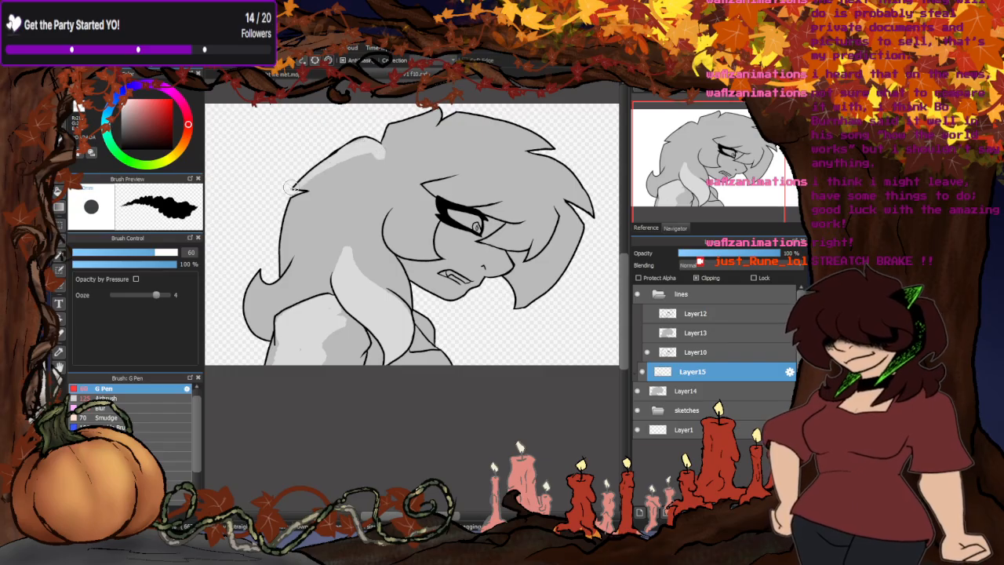
mouse_move(387, 142)
mouse_down()
mouse_move(389, 131)
mouse_move(439, 111)
mouse_up()
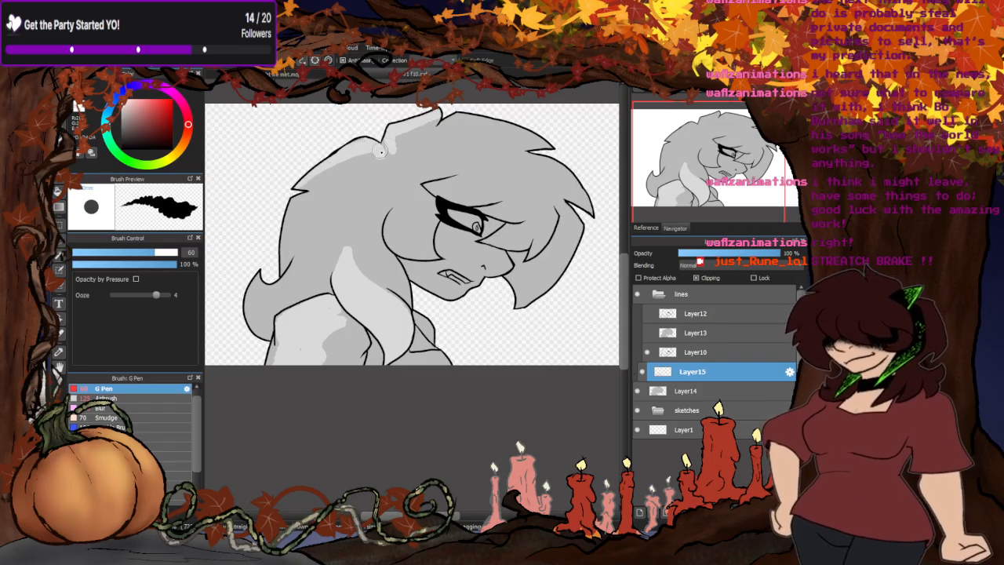
mouse_move(297, 199)
mouse_down()
mouse_move(287, 253)
mouse_move(290, 204)
mouse_up()
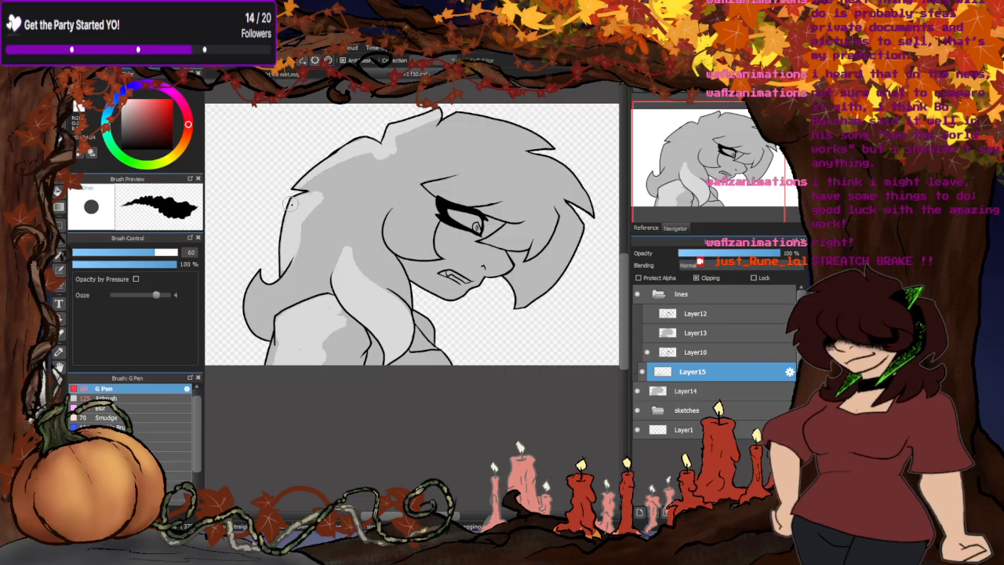
mouse_move(404, 205)
mouse_down()
mouse_move(387, 236)
mouse_move(427, 247)
mouse_move(398, 227)
mouse_move(403, 214)
mouse_up()
mouse_move(448, 184)
mouse_down()
mouse_move(497, 196)
mouse_move(447, 180)
mouse_up()
drag(499, 208, 531, 229)
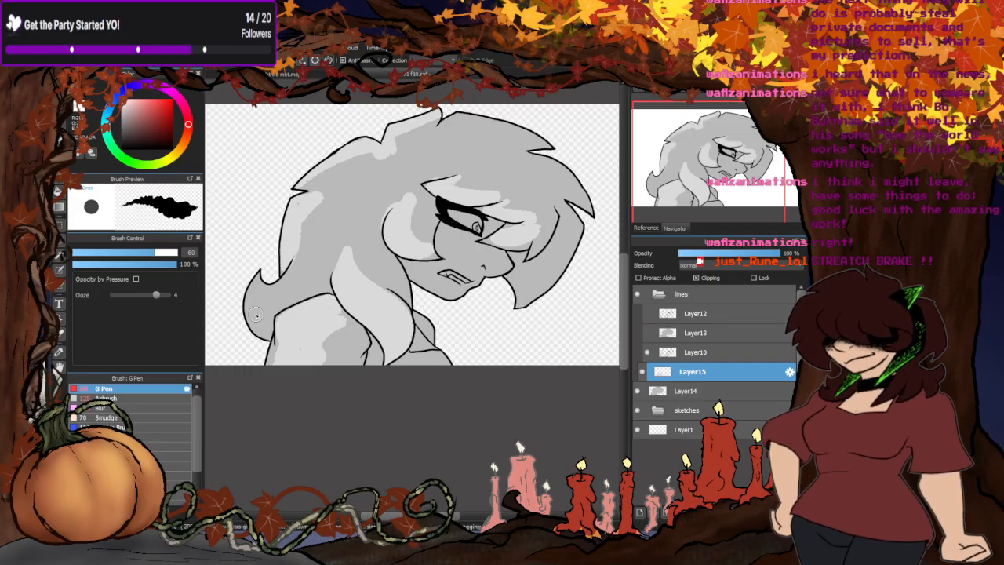
- Paint light grey highlights on the front hair lock, the back curl and the lower face, and whiten the eye and teeth
mouse_move(505, 254)
mouse_down()
mouse_move(476, 274)
mouse_move(479, 283)
mouse_move(451, 273)
mouse_move(456, 293)
mouse_move(427, 280)
mouse_move(444, 297)
mouse_move(417, 276)
mouse_move(539, 273)
mouse_move(501, 267)
mouse_move(521, 307)
mouse_up()
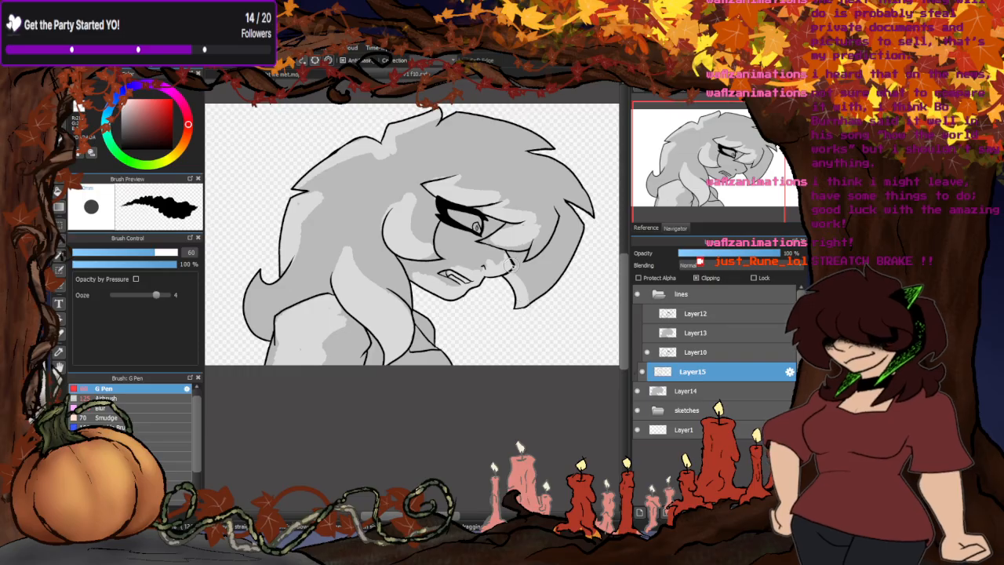
drag(509, 265, 520, 318)
mouse_move(566, 246)
mouse_down()
mouse_move(565, 214)
mouse_move(569, 229)
mouse_move(512, 297)
mouse_move(578, 234)
mouse_move(552, 271)
mouse_move(562, 262)
mouse_move(576, 215)
mouse_up()
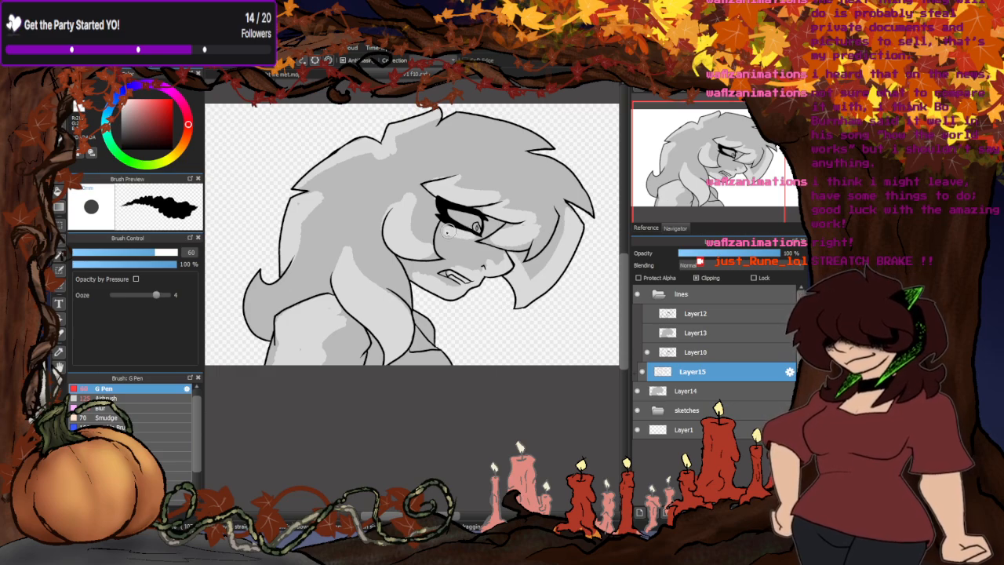
mouse_move(271, 290)
mouse_down()
mouse_move(252, 292)
mouse_move(248, 333)
mouse_up()
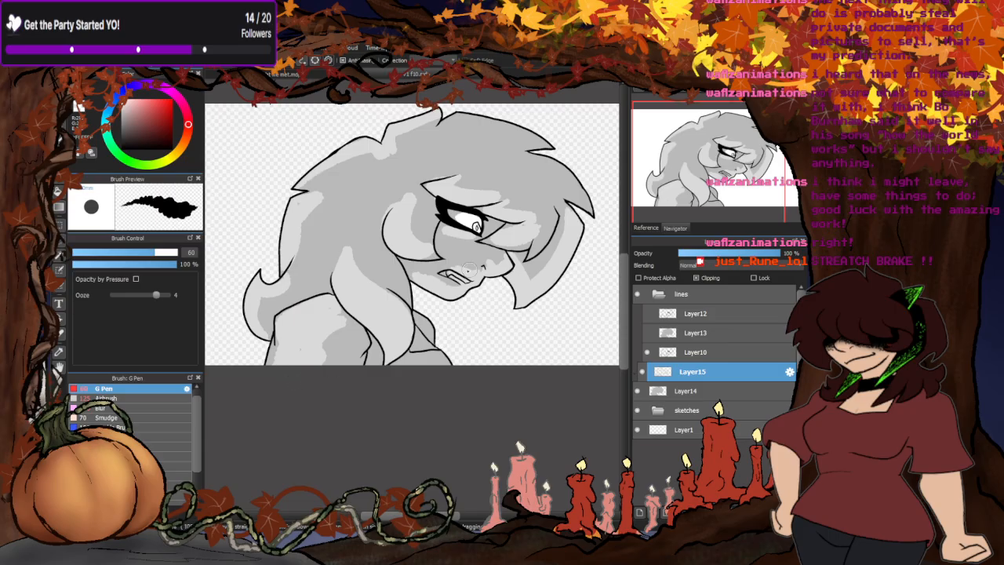
scroll(455, 273, up, 4)
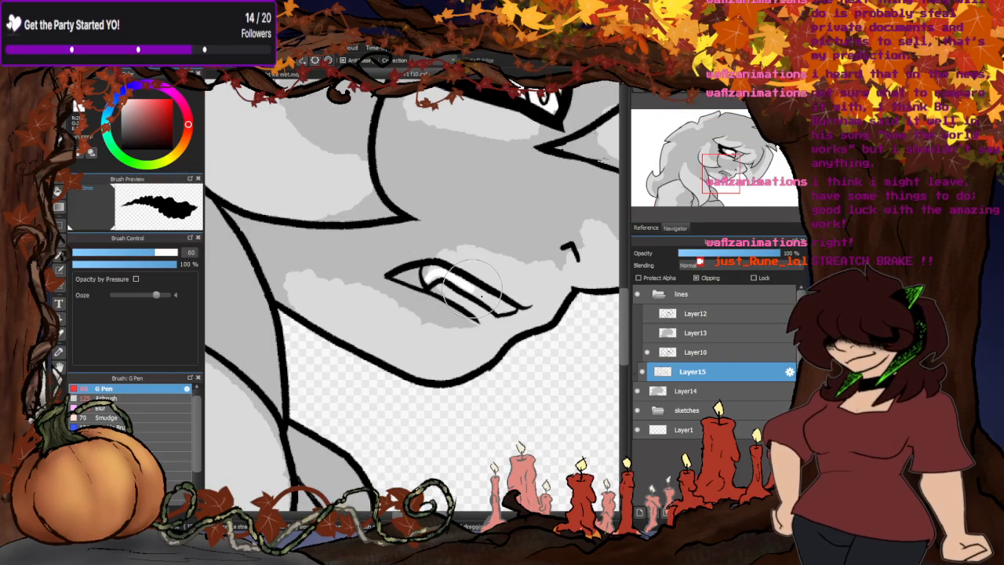
scroll(429, 282, down, 6)
- Soften the edges of the highlights on the face, hair and shoulder with the Blur brush
click(98, 408)
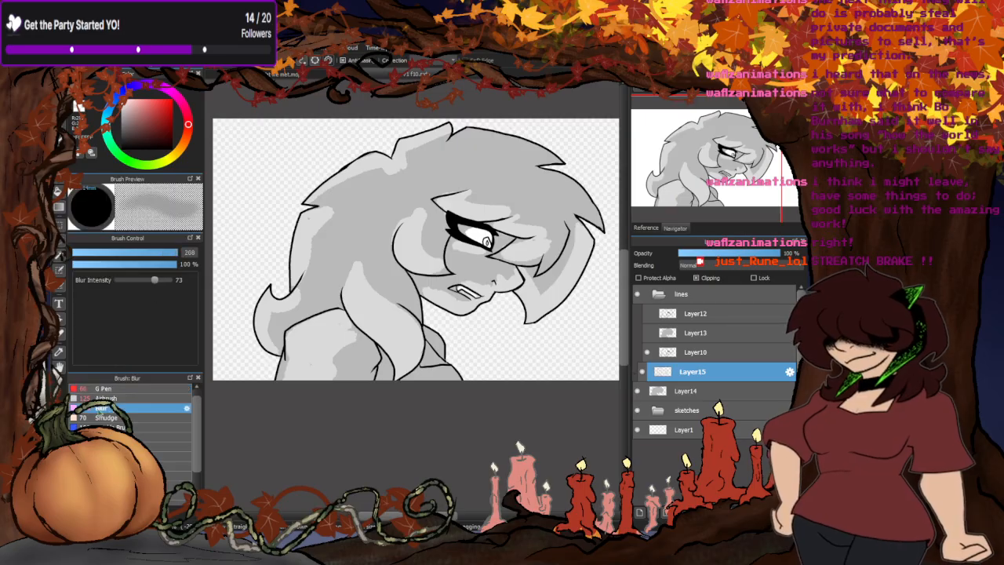
mouse_move(463, 302)
mouse_down()
mouse_move(509, 284)
mouse_move(448, 297)
mouse_move(509, 284)
mouse_move(535, 296)
mouse_move(576, 215)
mouse_move(543, 232)
mouse_move(549, 243)
mouse_move(469, 192)
mouse_move(535, 221)
mouse_move(534, 206)
mouse_move(573, 194)
mouse_move(547, 299)
mouse_move(566, 227)
mouse_move(463, 276)
mouse_move(475, 255)
mouse_move(478, 265)
mouse_move(441, 238)
mouse_move(459, 213)
mouse_move(466, 239)
mouse_move(441, 227)
mouse_move(528, 231)
mouse_move(436, 270)
mouse_move(401, 241)
mouse_up()
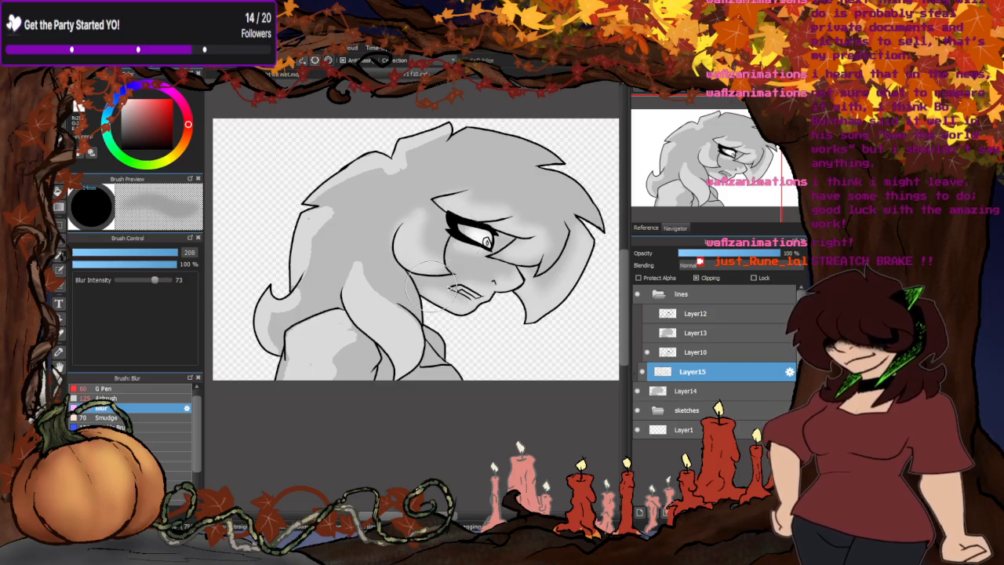
mouse_move(432, 286)
mouse_down()
mouse_move(411, 222)
mouse_move(482, 188)
mouse_move(389, 167)
mouse_move(462, 152)
mouse_move(331, 209)
mouse_move(391, 228)
mouse_up()
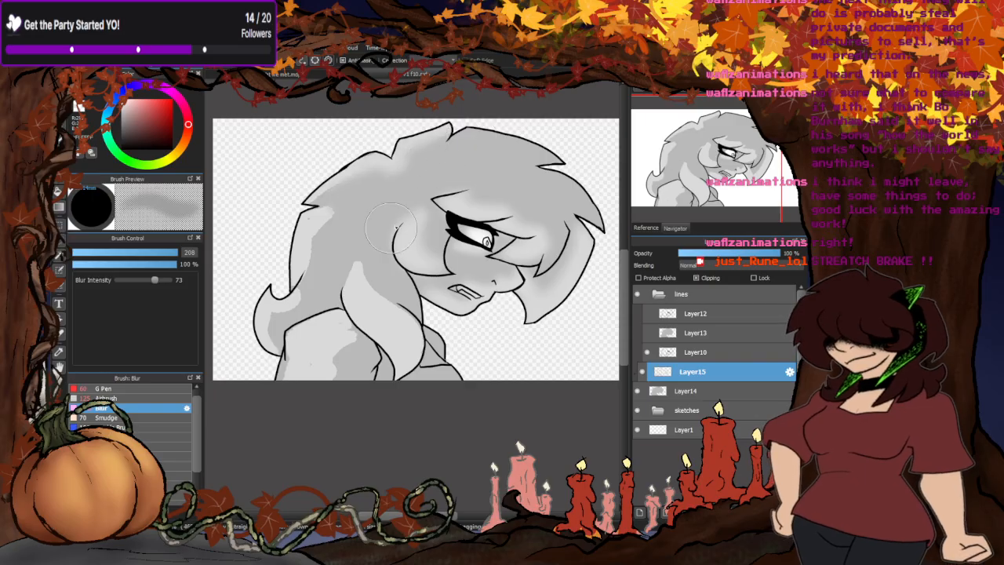
mouse_move(326, 232)
mouse_down()
mouse_move(342, 190)
mouse_move(309, 275)
mouse_move(335, 177)
mouse_move(272, 339)
mouse_move(356, 350)
mouse_move(361, 306)
mouse_move(351, 302)
mouse_move(317, 374)
mouse_move(303, 378)
mouse_move(291, 327)
mouse_move(291, 336)
mouse_move(382, 334)
mouse_move(365, 337)
mouse_move(386, 317)
mouse_move(375, 280)
mouse_move(358, 270)
mouse_move(366, 239)
mouse_up()
mouse_move(369, 315)
mouse_down()
mouse_move(394, 300)
mouse_move(354, 250)
mouse_move(406, 328)
mouse_move(394, 321)
mouse_move(400, 329)
mouse_move(382, 331)
mouse_move(393, 265)
mouse_up()
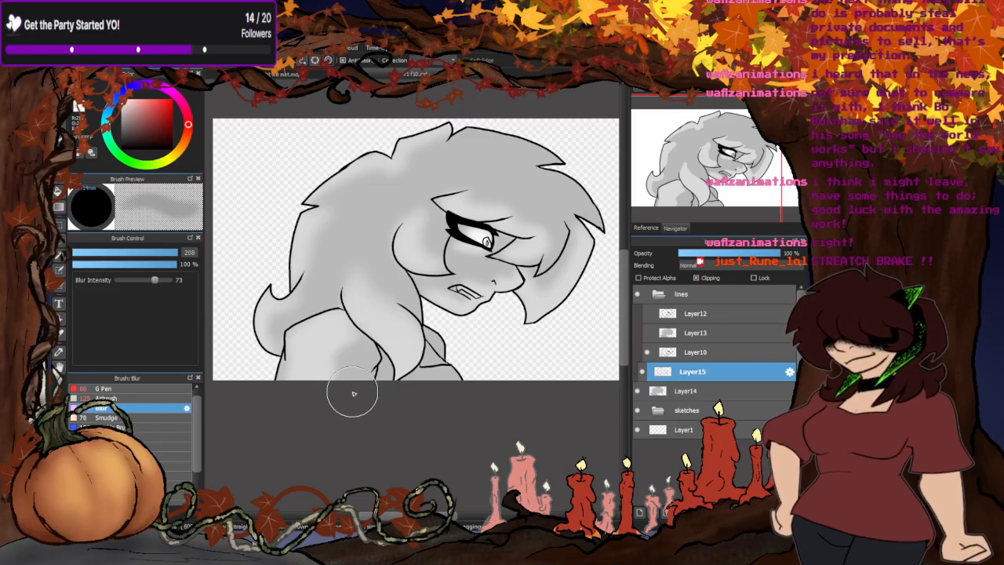
scroll(461, 247, down, 2)
scroll(453, 253, down, 1)
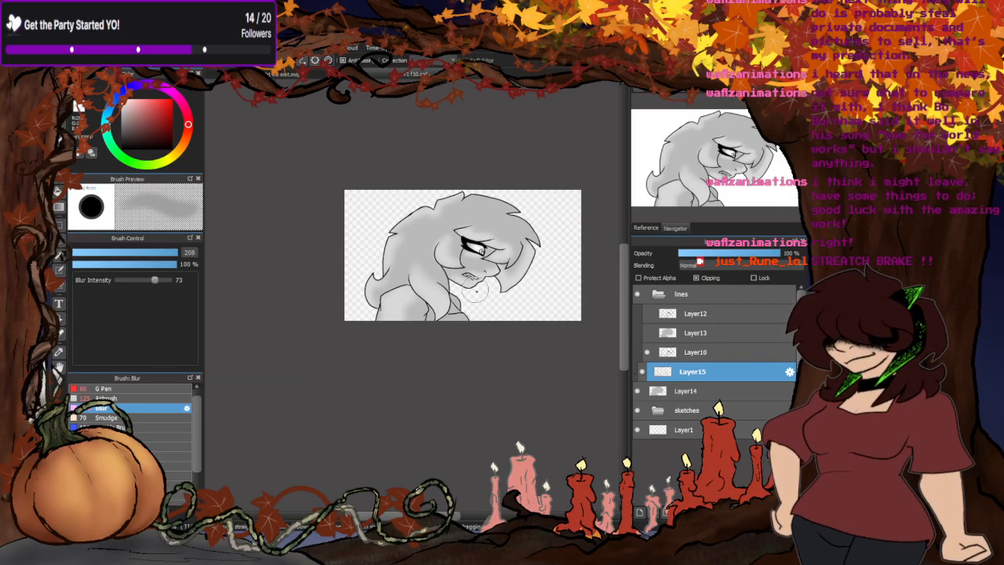
scroll(439, 306, up, 2)
drag(342, 335, 307, 349)
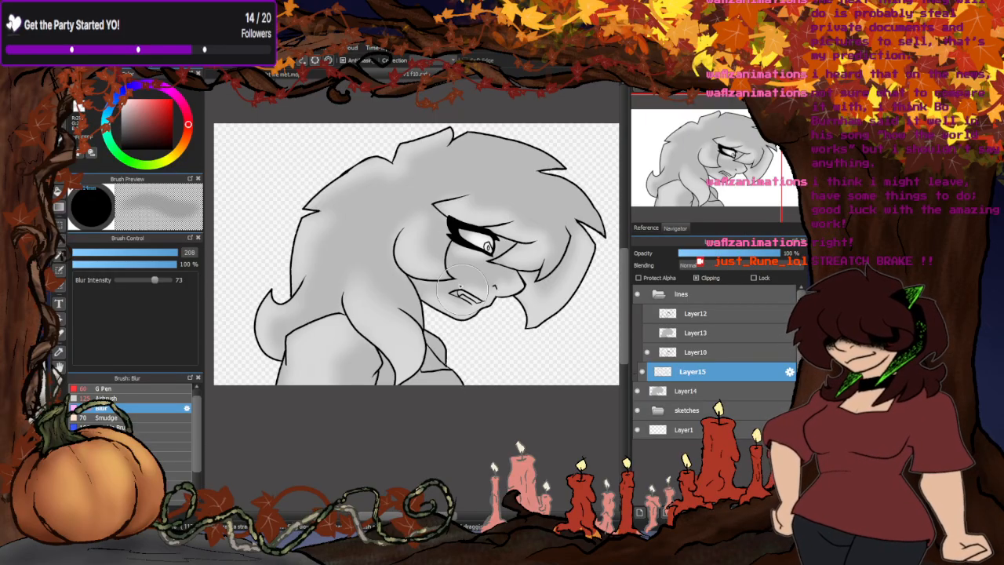
- Check the verse 1 storyboard sheet and return to the profile drawing
click(304, 75)
scroll(358, 124, down, 2)
scroll(360, 124, down, 2)
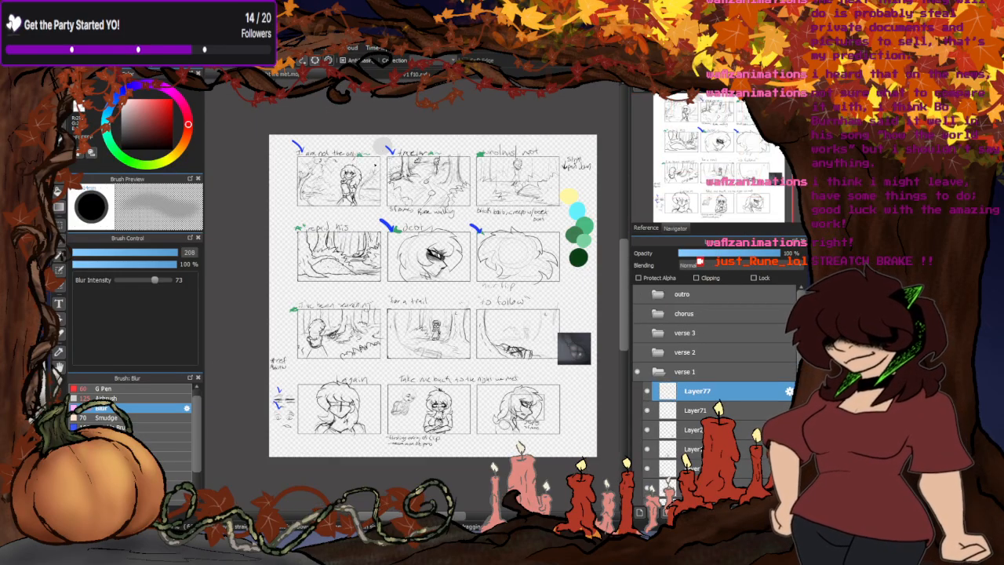
click(402, 73)
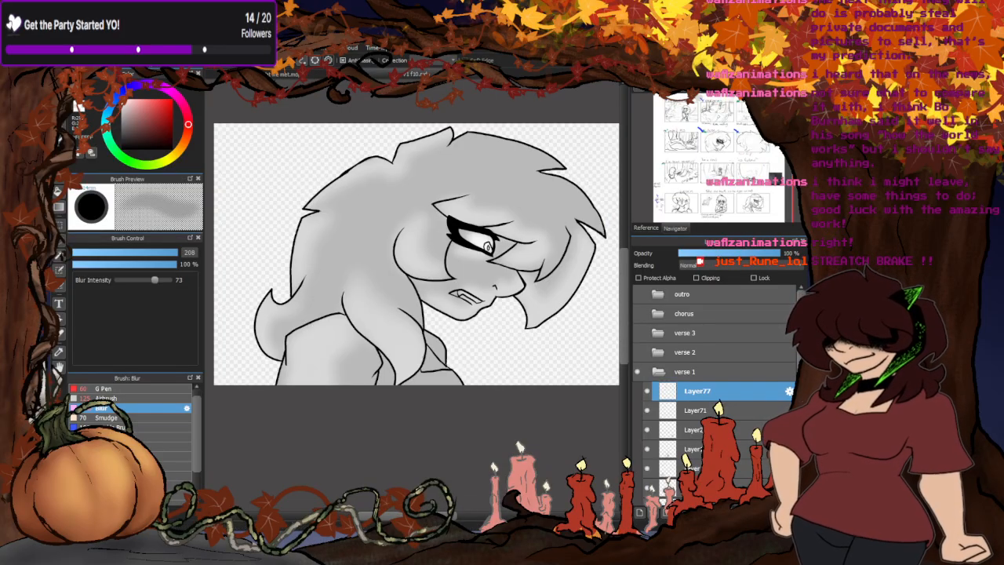
- Airbrush soft grey shading around the eye, cheek and nose and beneath the fringe at brush size 43
scroll(449, 251, up, 2)
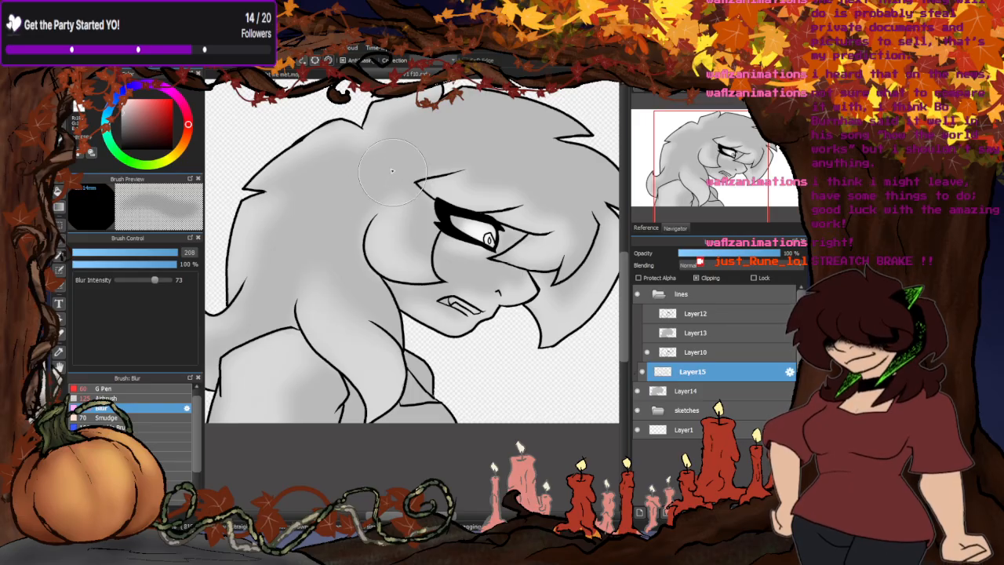
click(106, 398)
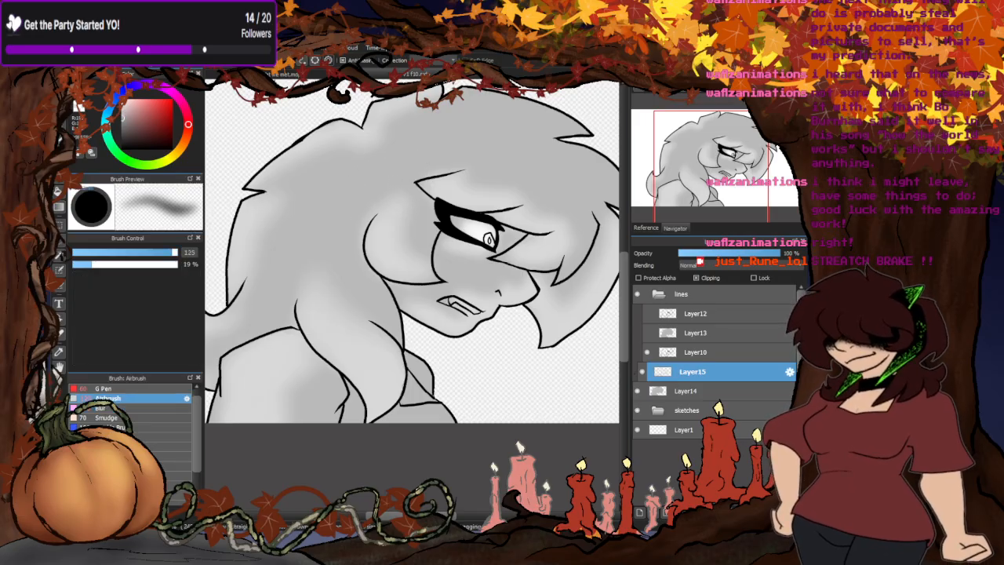
scroll(495, 238, up, 2)
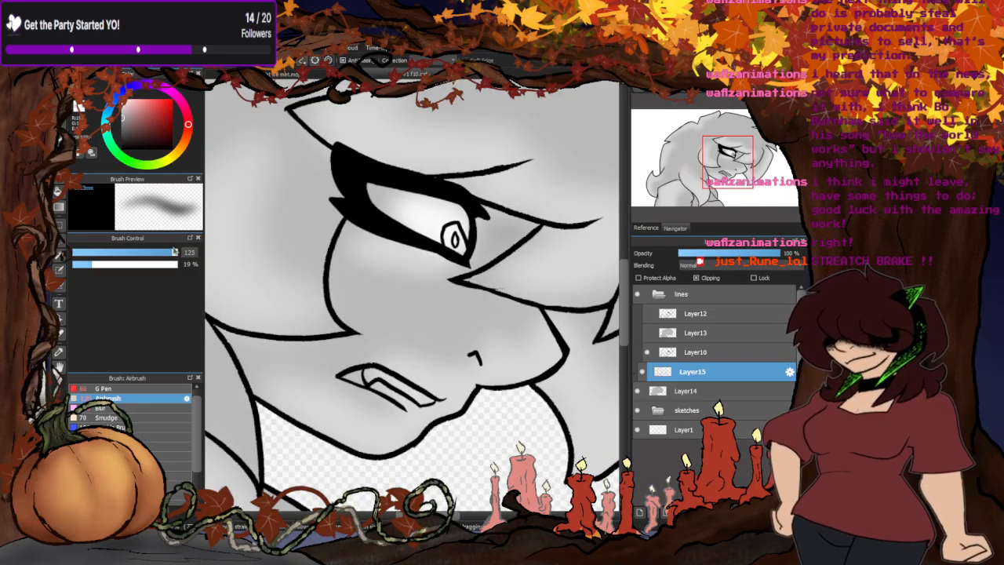
drag(179, 252, 145, 253)
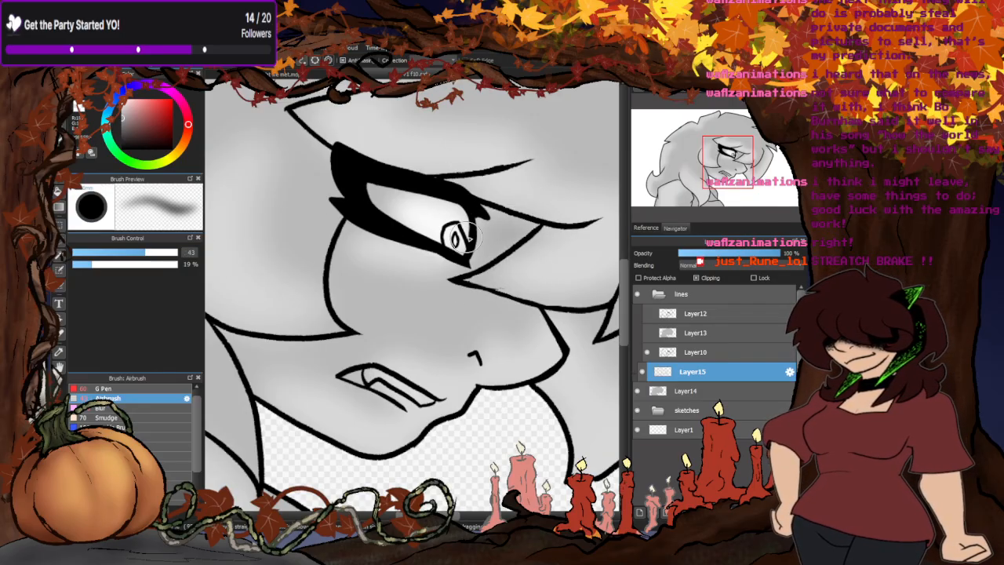
mouse_move(476, 241)
mouse_down()
mouse_move(469, 268)
mouse_move(520, 228)
mouse_move(497, 222)
mouse_move(492, 245)
mouse_move(482, 236)
mouse_move(509, 233)
mouse_move(499, 214)
mouse_move(515, 240)
mouse_move(468, 269)
mouse_move(366, 254)
mouse_up()
mouse_move(445, 283)
mouse_down()
mouse_move(540, 326)
mouse_move(517, 298)
mouse_move(525, 311)
mouse_move(558, 323)
mouse_up()
scroll(395, 290, down, 3)
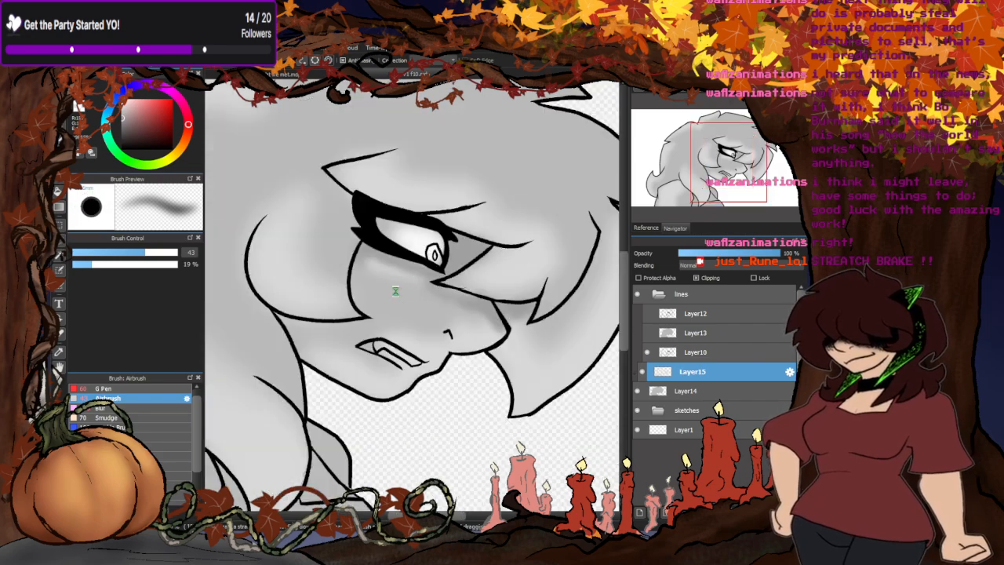
scroll(415, 283, up, 1)
scroll(415, 283, up, 1)
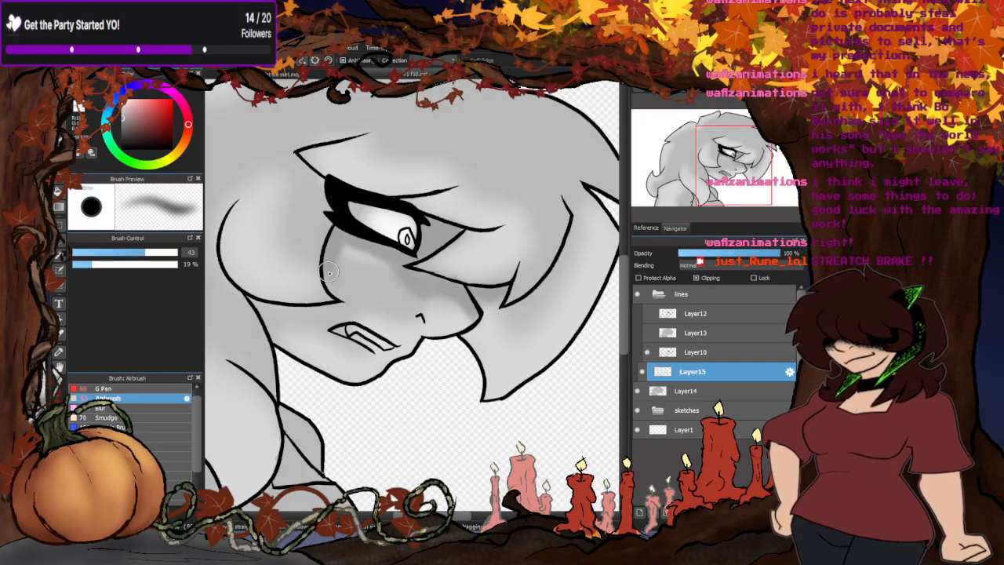
scroll(463, 284, down, 3)
scroll(454, 284, down, 1)
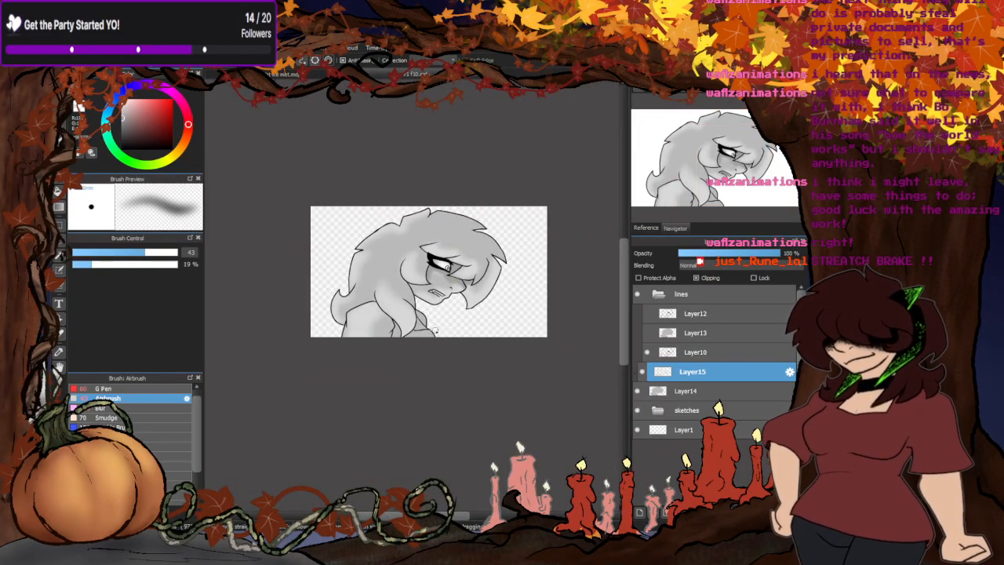
scroll(447, 269, up, 4)
scroll(408, 293, up, 4)
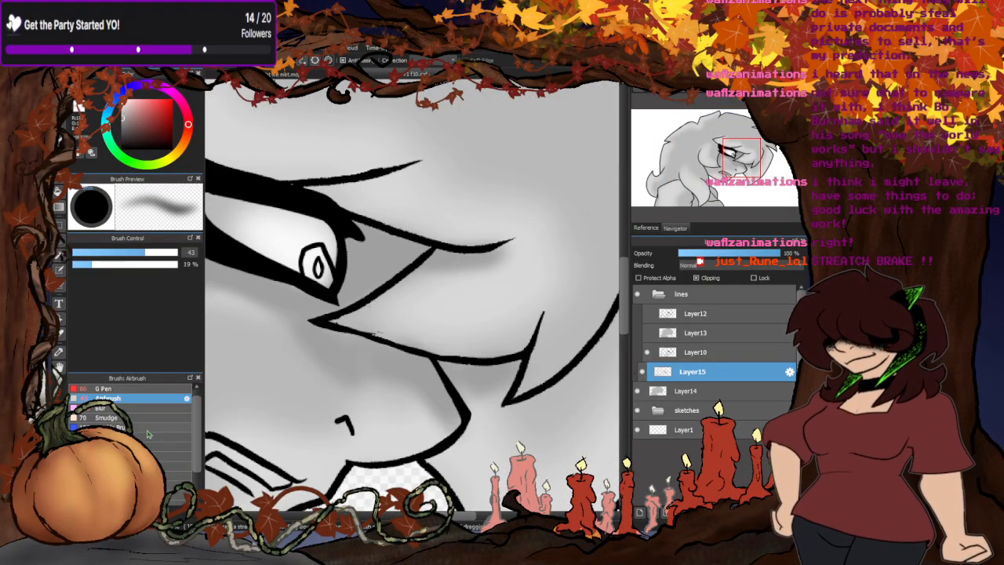
- Blend the airbrushed shading on the face and fringe with the Blur brush, and inspect the lower lock and neck
click(118, 409)
scroll(424, 375, down, 2)
mouse_move(372, 388)
mouse_down()
mouse_move(386, 394)
mouse_move(358, 357)
mouse_move(337, 407)
mouse_up()
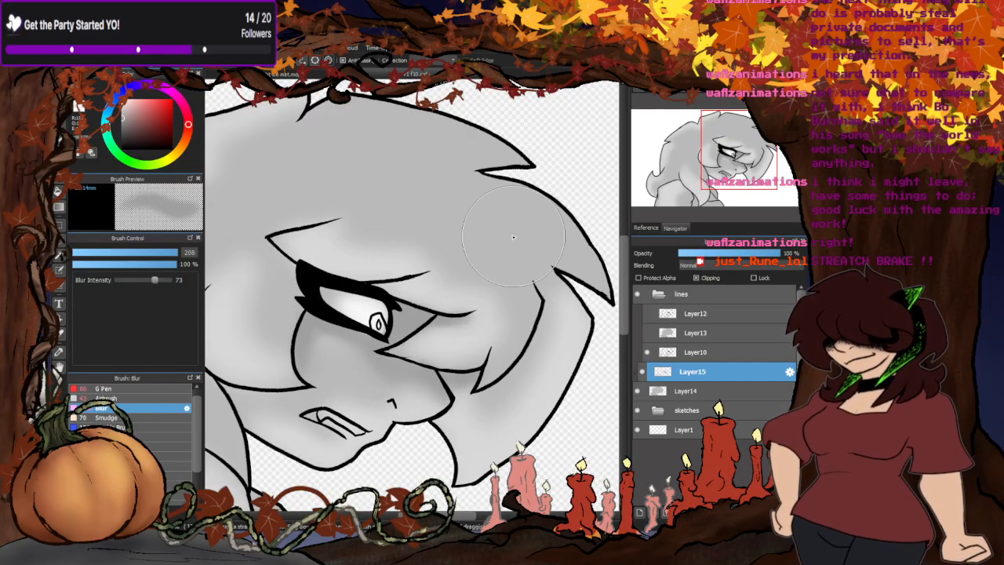
scroll(502, 314, down, 3)
scroll(383, 332, up, 3)
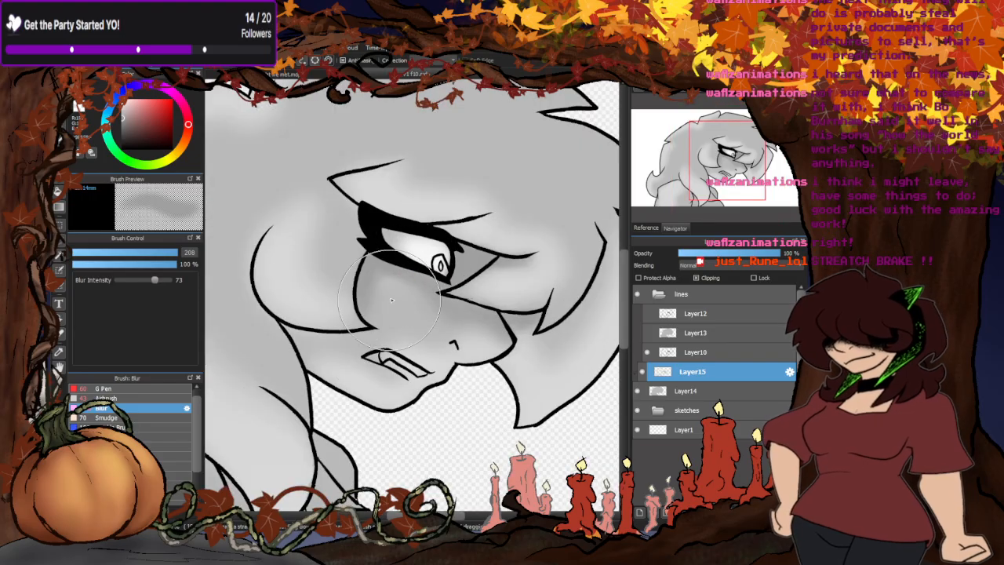
scroll(331, 392, down, 4)
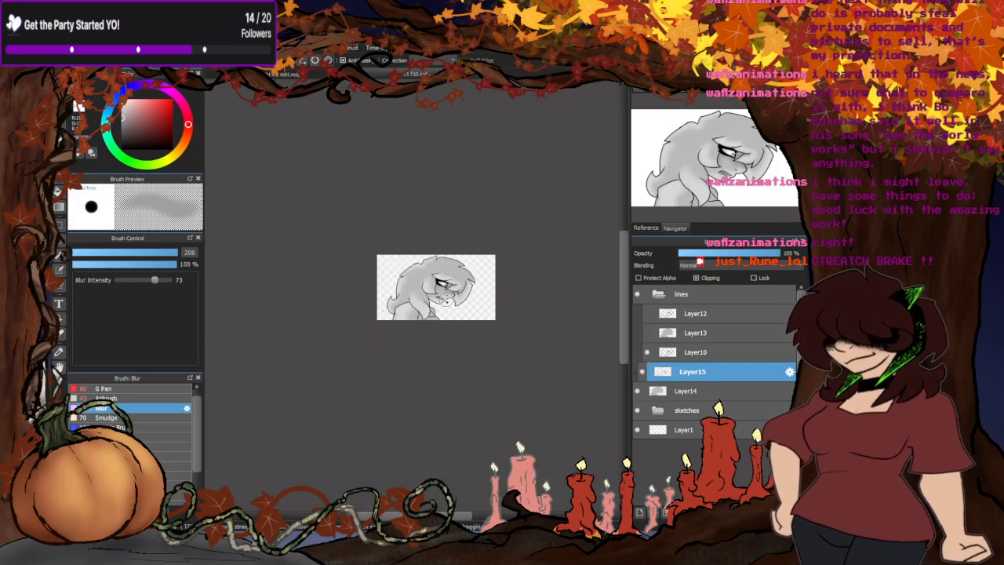
scroll(446, 300, up, 3)
scroll(433, 298, up, 2)
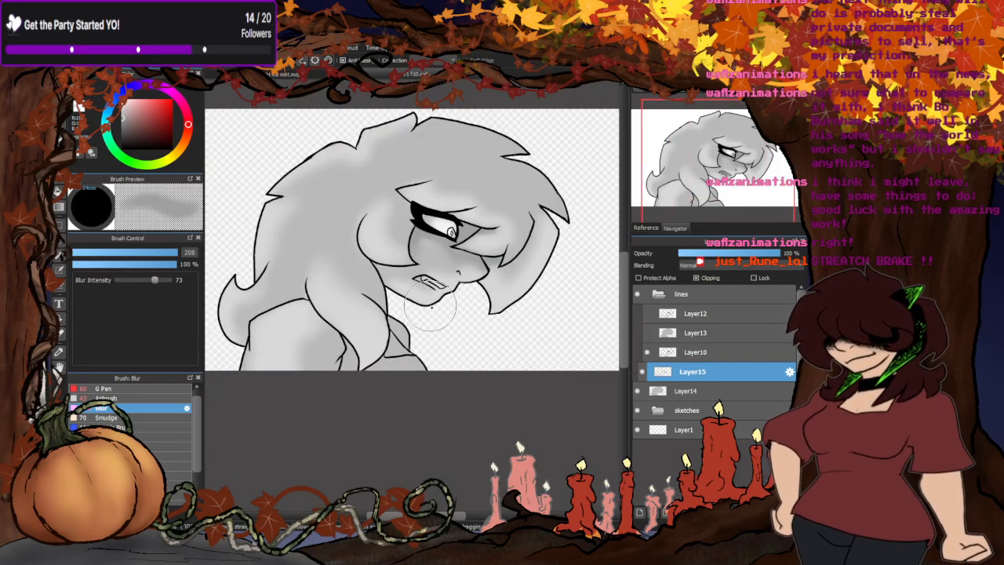
scroll(370, 369, up, 3)
scroll(422, 291, up, 1)
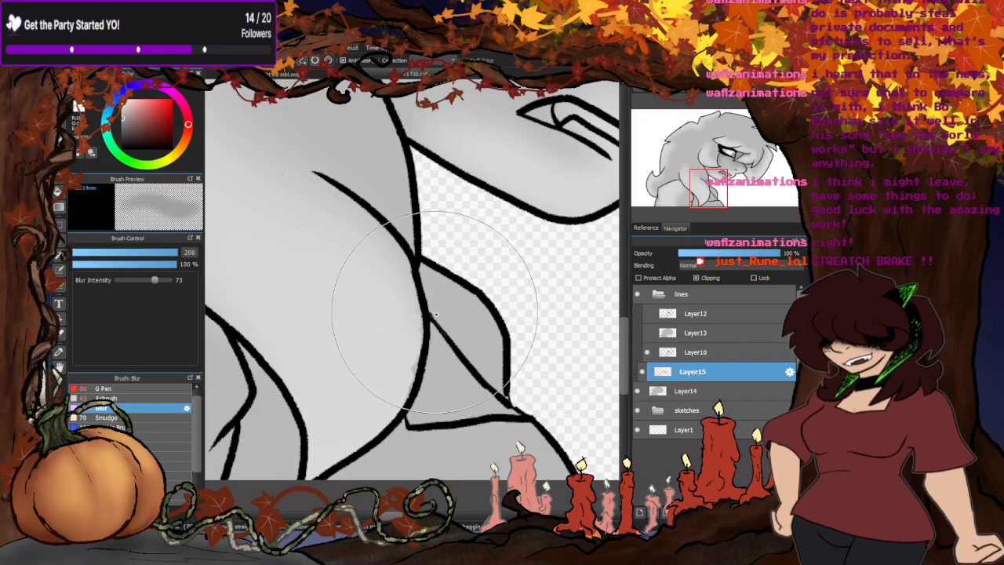
scroll(345, 344, down, 3)
scroll(349, 337, down, 1)
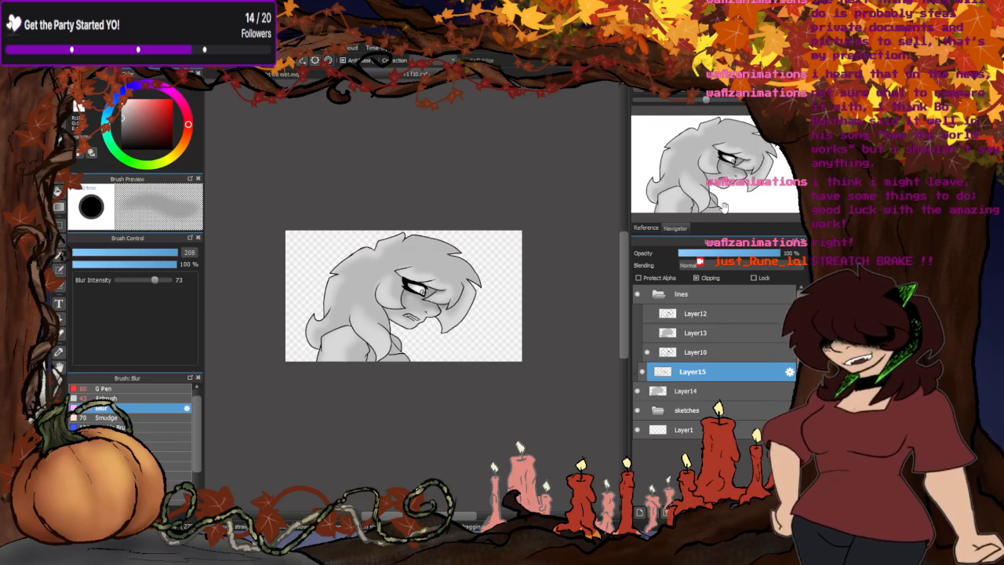
scroll(266, 353, up, 3)
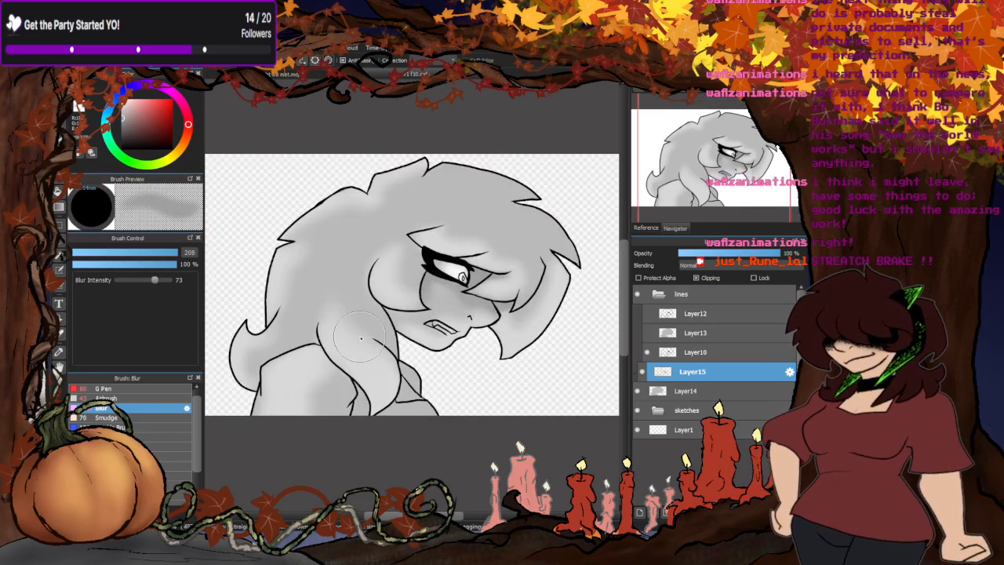
- Check Layer13's grey base against the drawing and merge the clipped Layer15 shading into Layer14
click(648, 330)
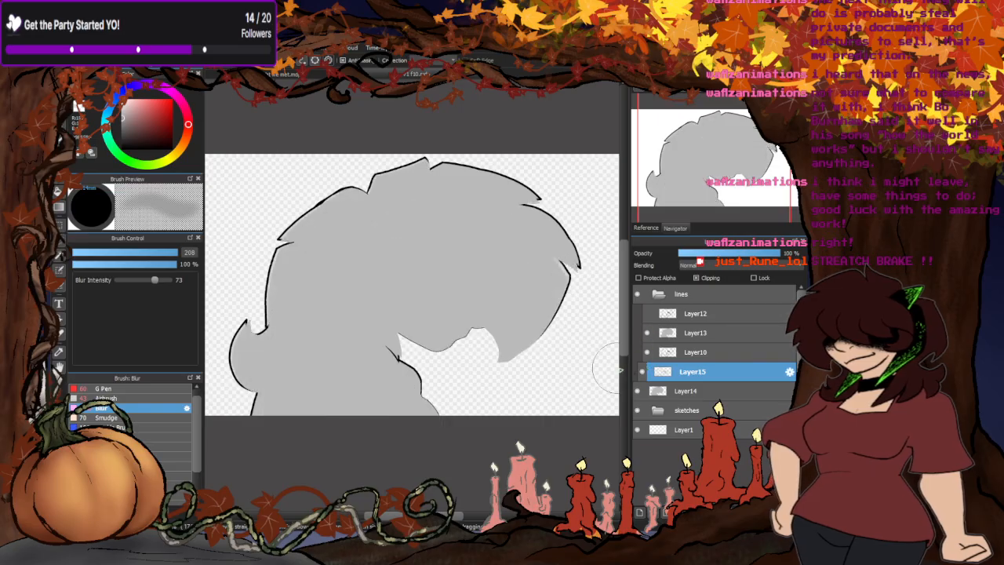
click(647, 334)
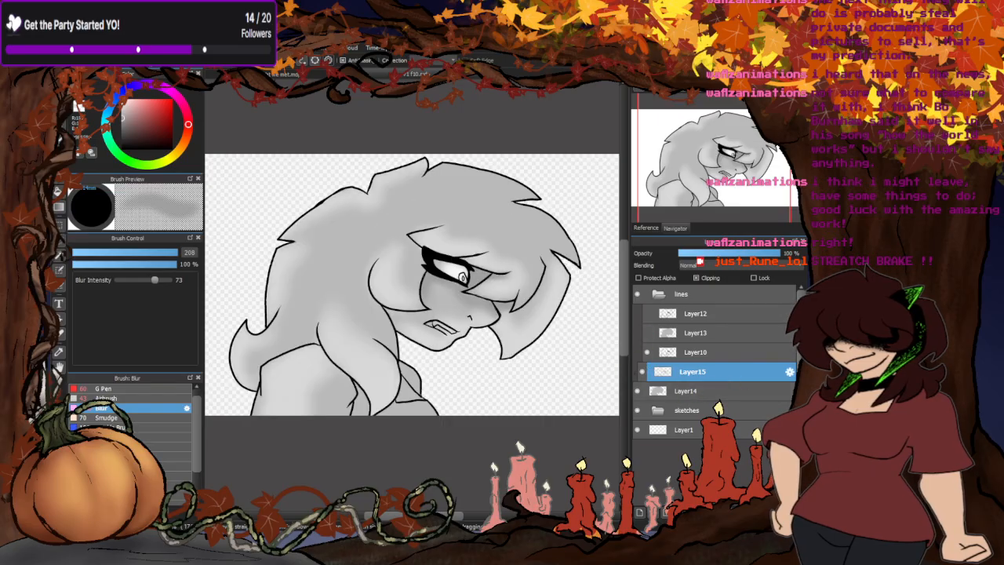
key(ctrl+e)
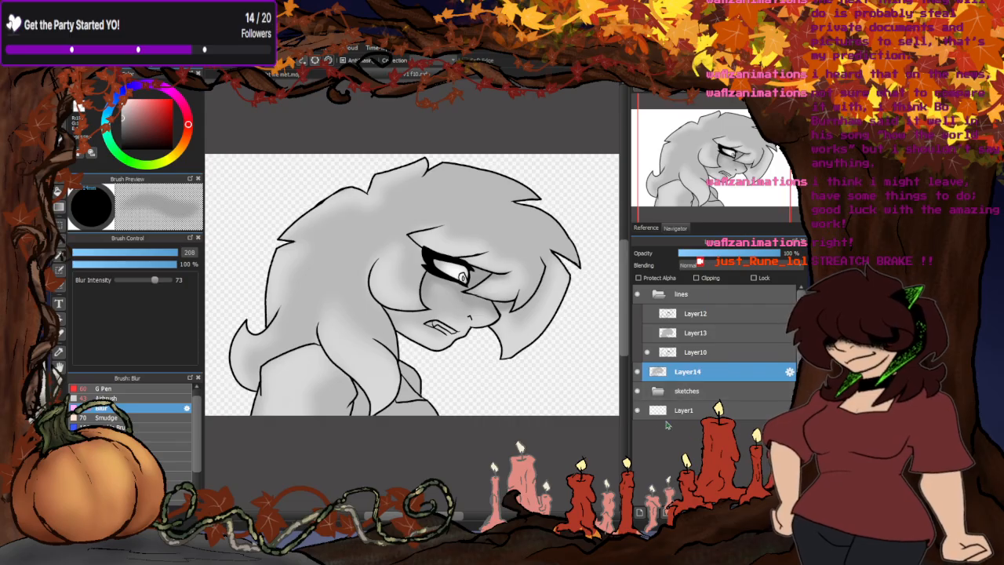
- Place a copy of the shaded Layer14 above Layer13, swap Layer10's lines for Layer12's, show Layer13 and clip the copy to it
key(ctrl+z)
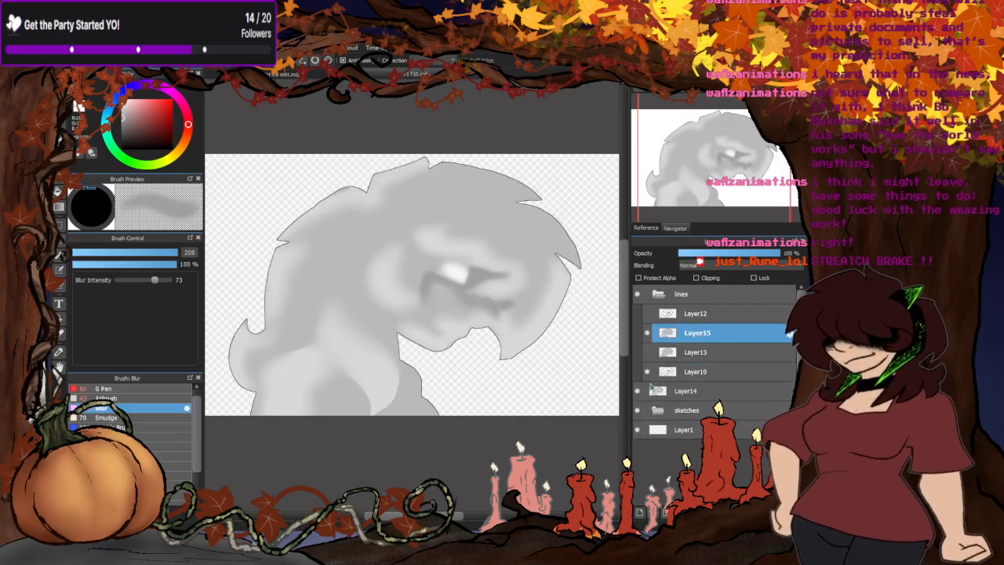
click(648, 372)
click(648, 314)
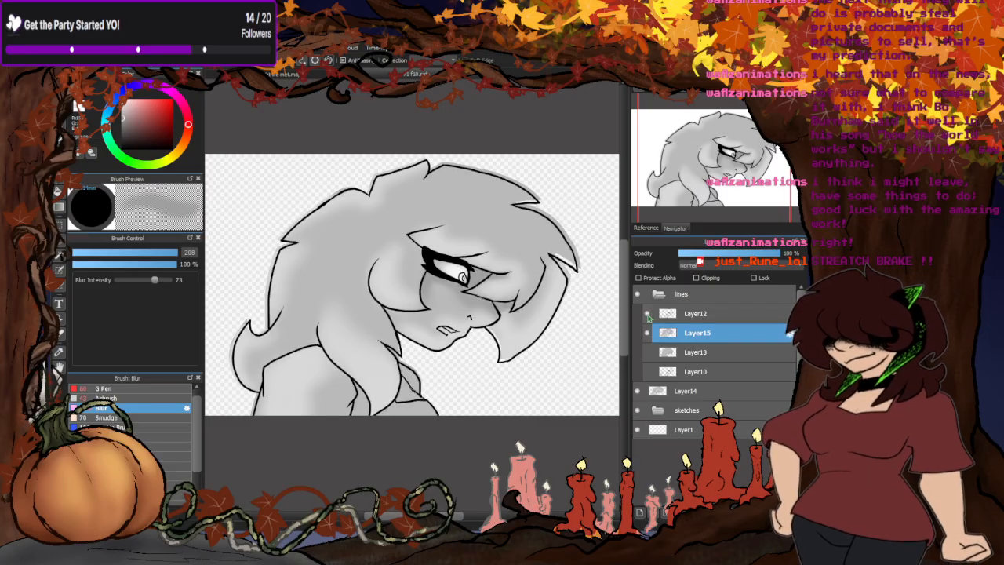
click(647, 352)
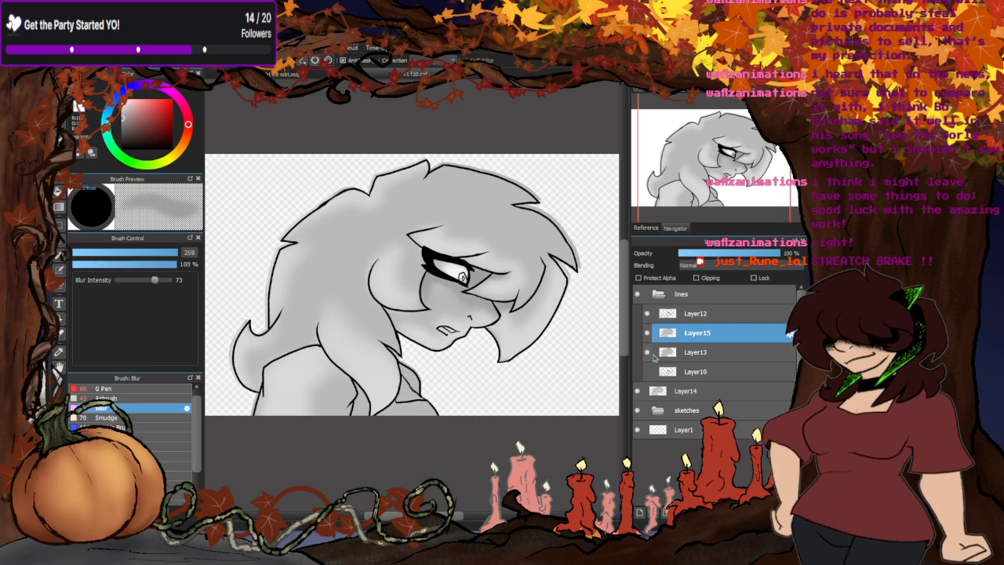
click(696, 278)
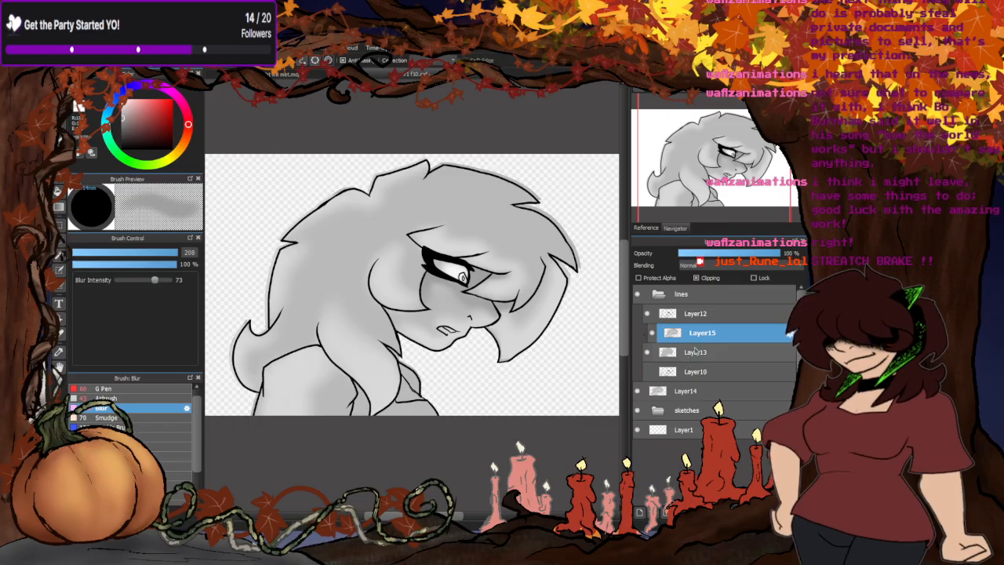
- Compare the second profile frame with the clipped shading and Layer13's grey base hidden and shown
click(651, 333)
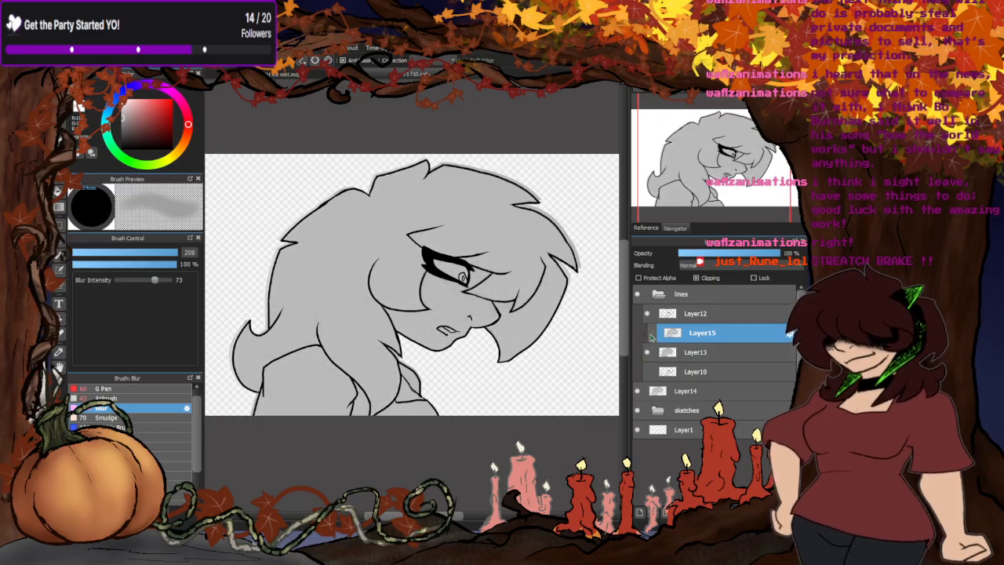
click(651, 334)
click(646, 353)
click(646, 353)
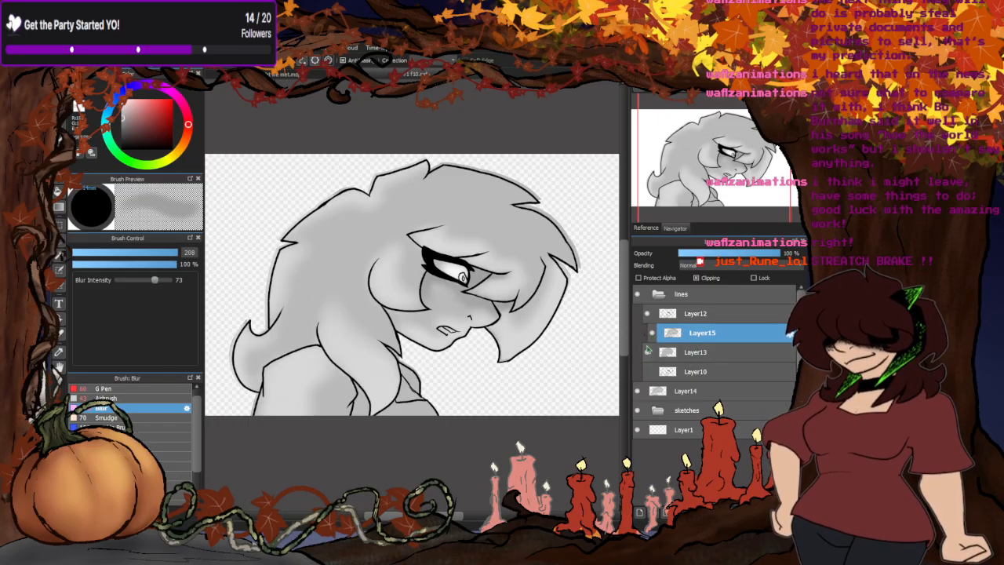
- Hide Layer15 and paint Layer13's grey base past the profile's outline with the G Pen at size 364
click(651, 334)
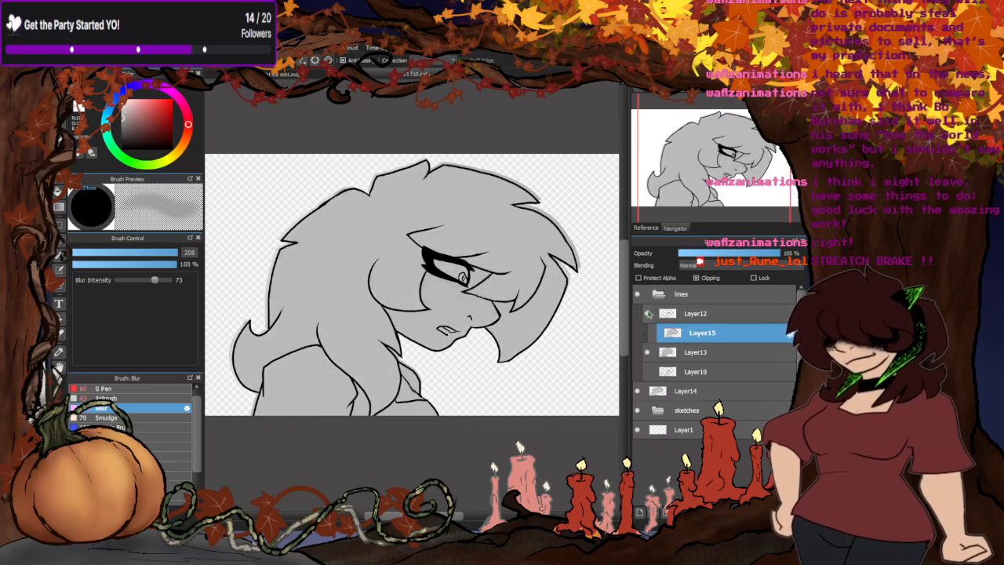
click(647, 371)
click(648, 372)
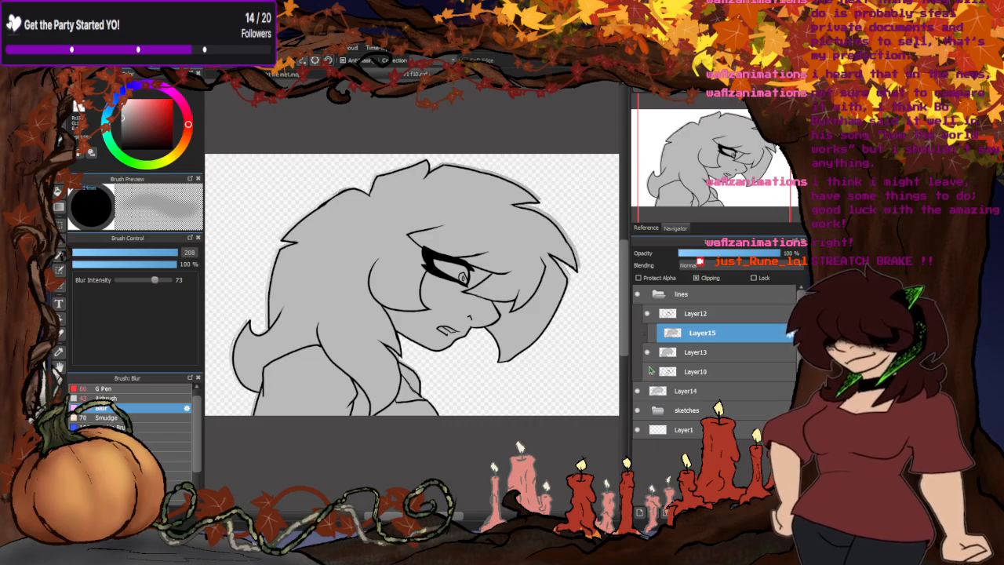
click(692, 352)
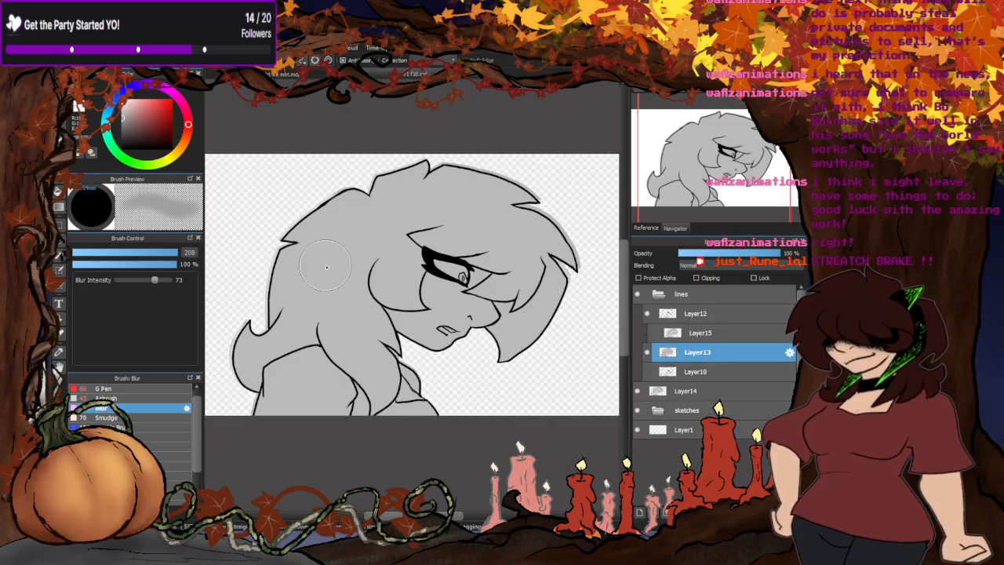
click(104, 388)
drag(162, 253, 177, 253)
scroll(376, 327, down, 2)
mouse_move(307, 346)
mouse_down()
mouse_move(333, 297)
mouse_move(388, 261)
mouse_move(458, 272)
mouse_move(465, 332)
mouse_move(415, 338)
mouse_move(424, 392)
mouse_up()
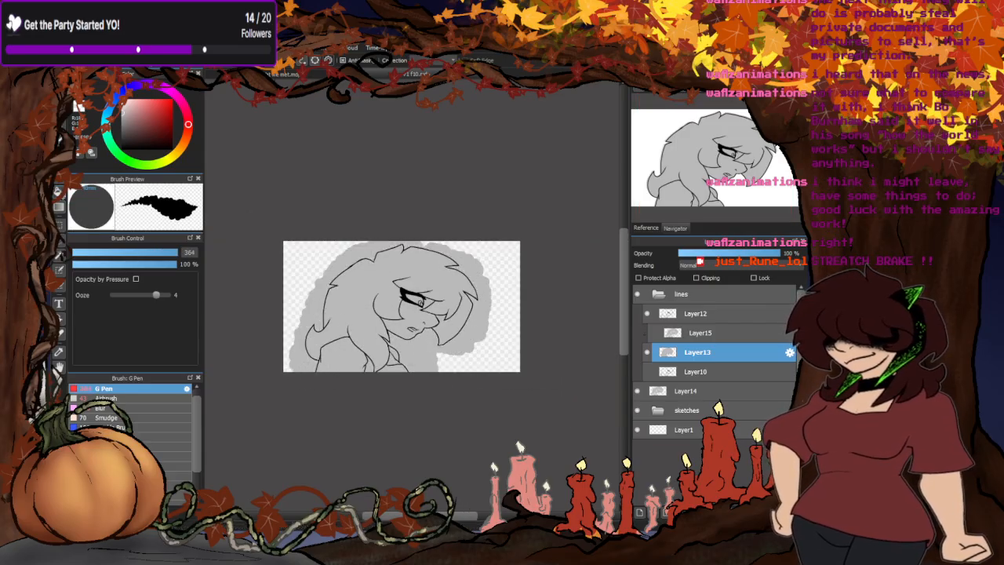
- Clear the grey outside the profile's outline on Layer13 with a transparent bucket fill
click(59, 191)
click(82, 108)
click(419, 356)
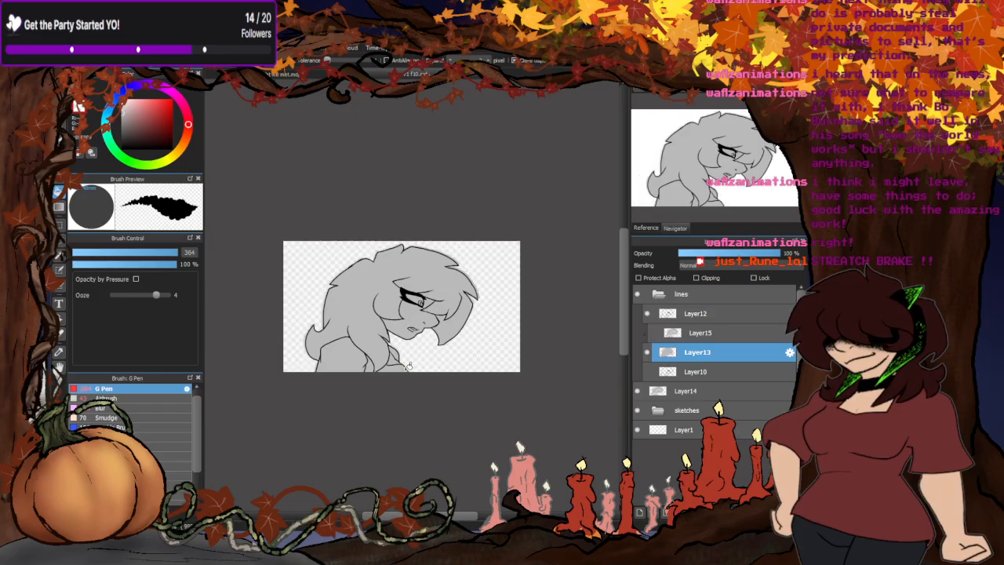
scroll(396, 303, up, 2)
scroll(295, 333, up, 1)
scroll(347, 270, down, 1)
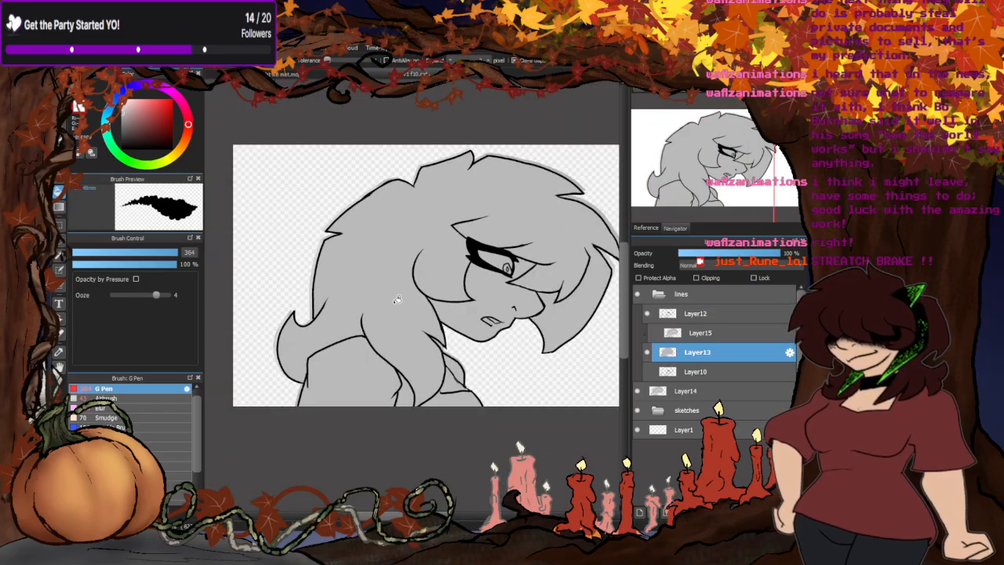
- Hide Layer14, show the clipped Layer15 shading again over Layer13 and make Layer15 the active layer
click(637, 391)
scroll(439, 337, down, 1)
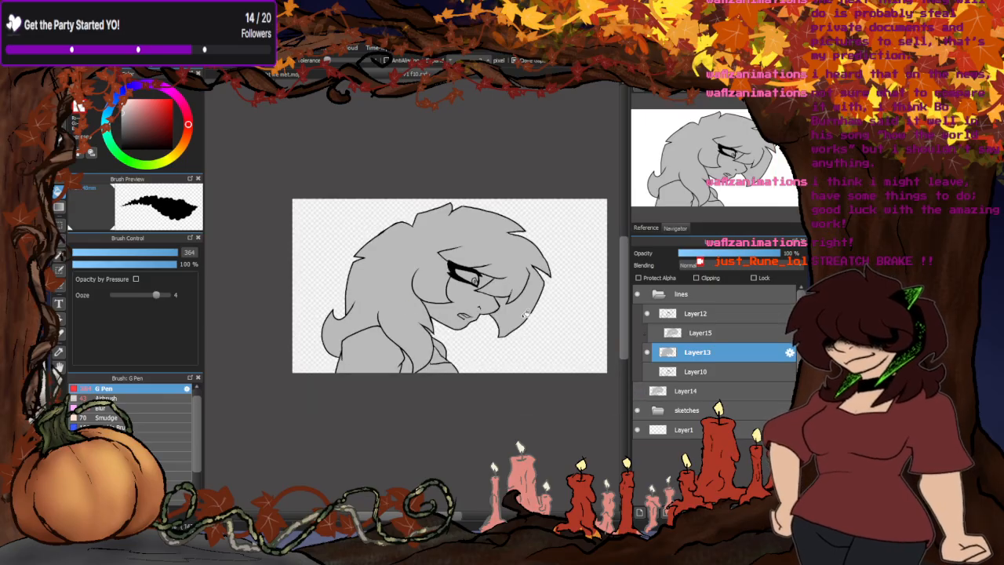
scroll(526, 314, up, 1)
click(652, 334)
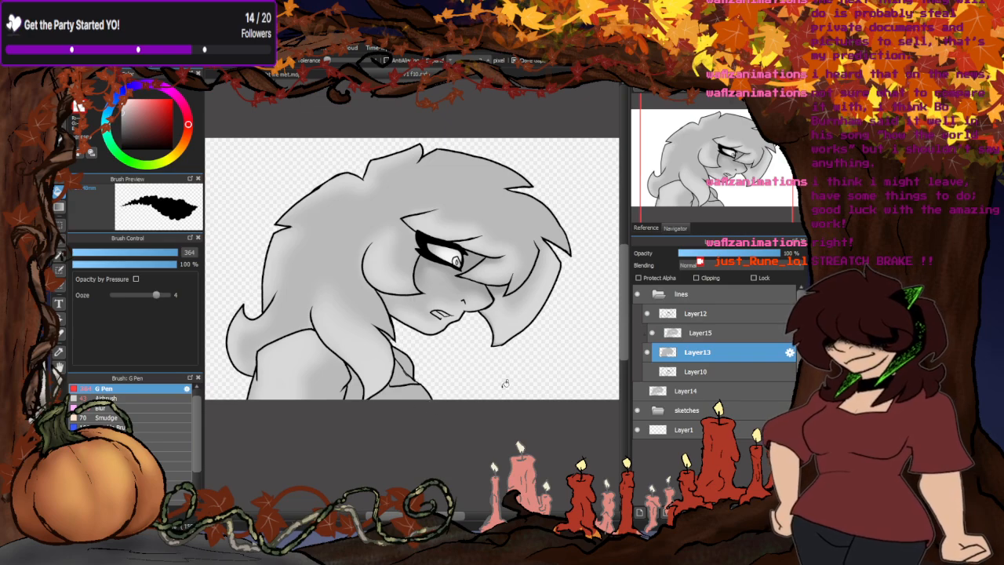
click(695, 335)
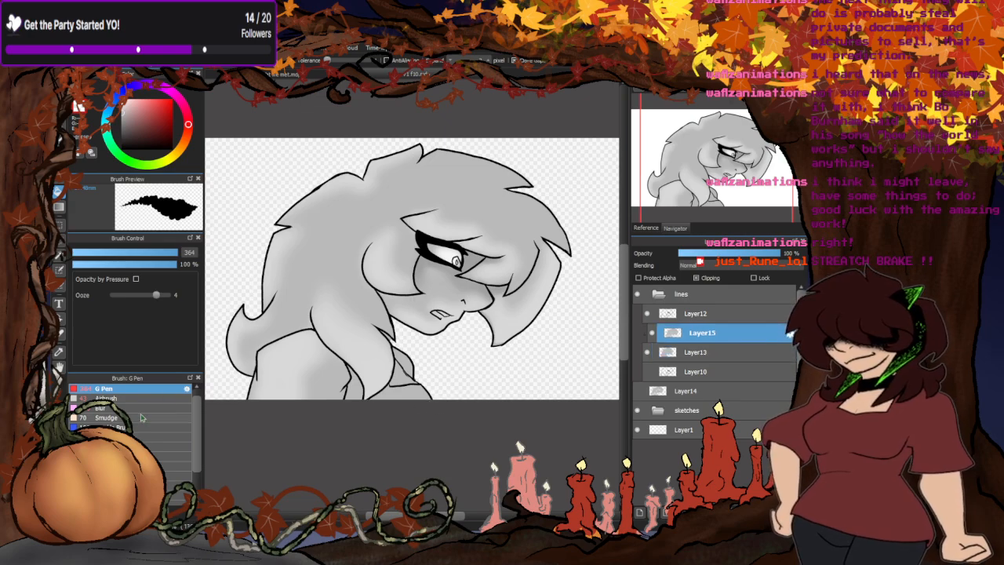
- Touch up the shading around the mouth and eye on Layer15 with the Airbrush at size 43
click(117, 400)
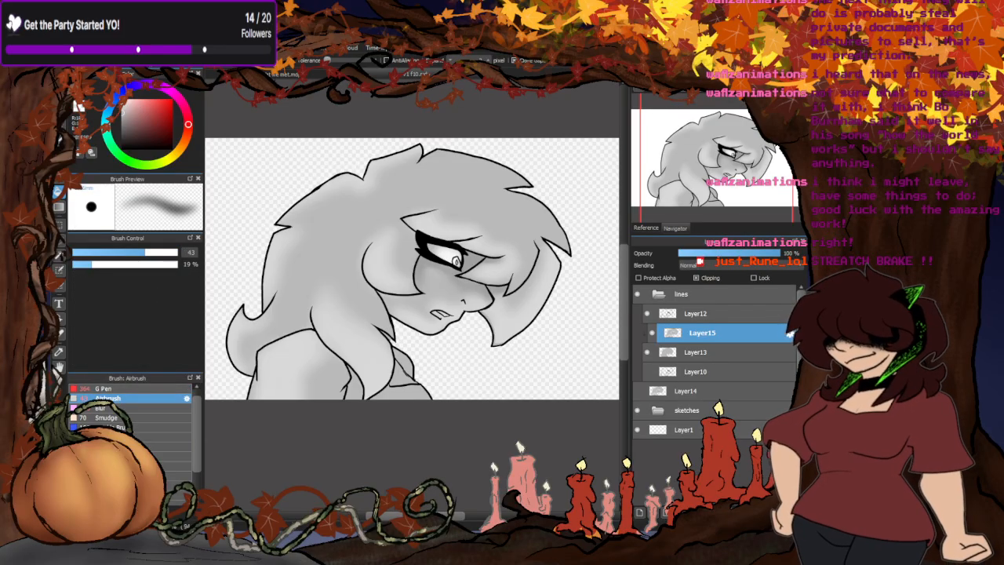
scroll(448, 314, up, 6)
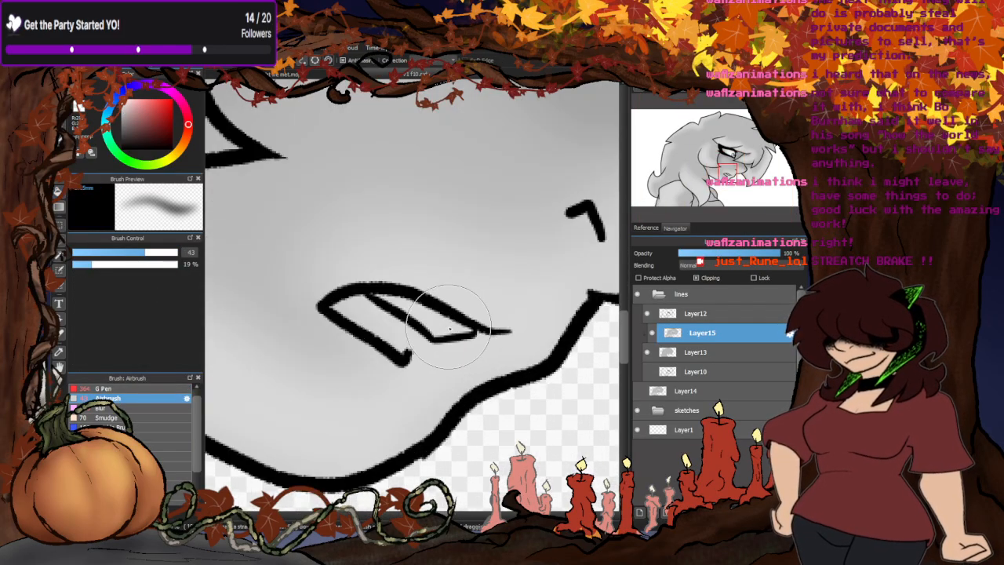
scroll(448, 326, down, 4)
scroll(444, 203, up, 2)
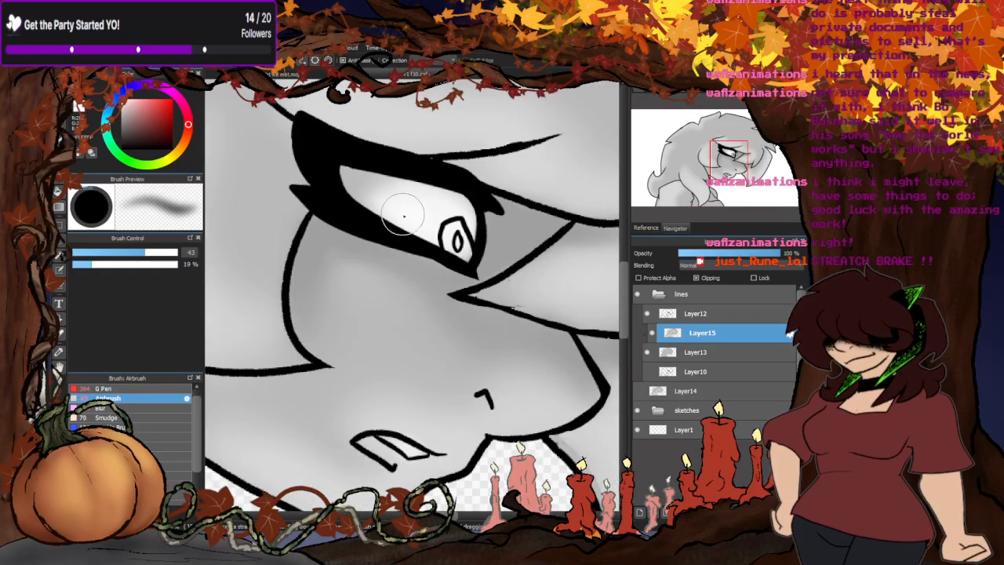
scroll(457, 216, down, 1)
scroll(457, 216, down, 6)
scroll(424, 312, up, 3)
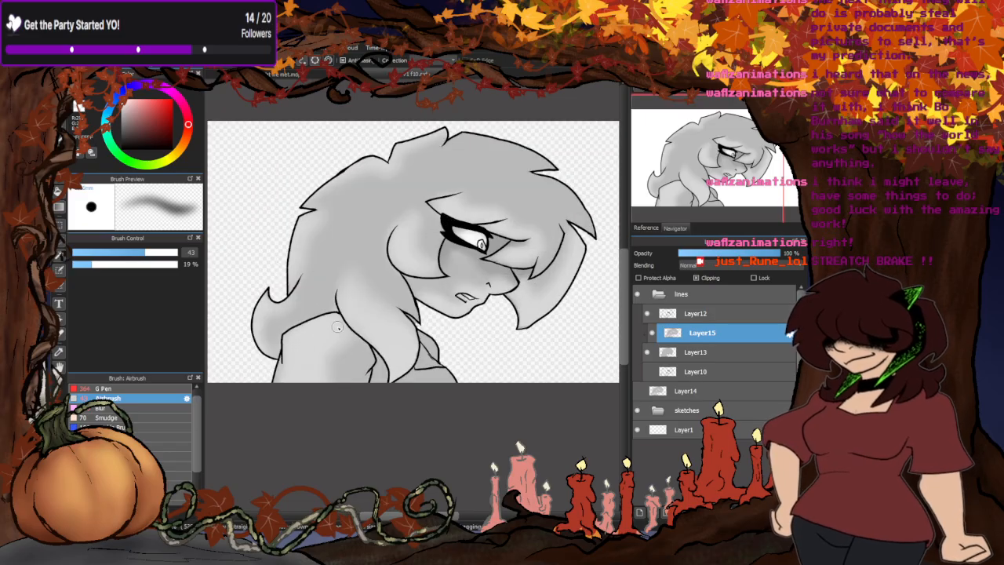
scroll(529, 255, up, 2)
- Soften the shading on the face and surrounding hair with the Blur brush at size 208
click(114, 408)
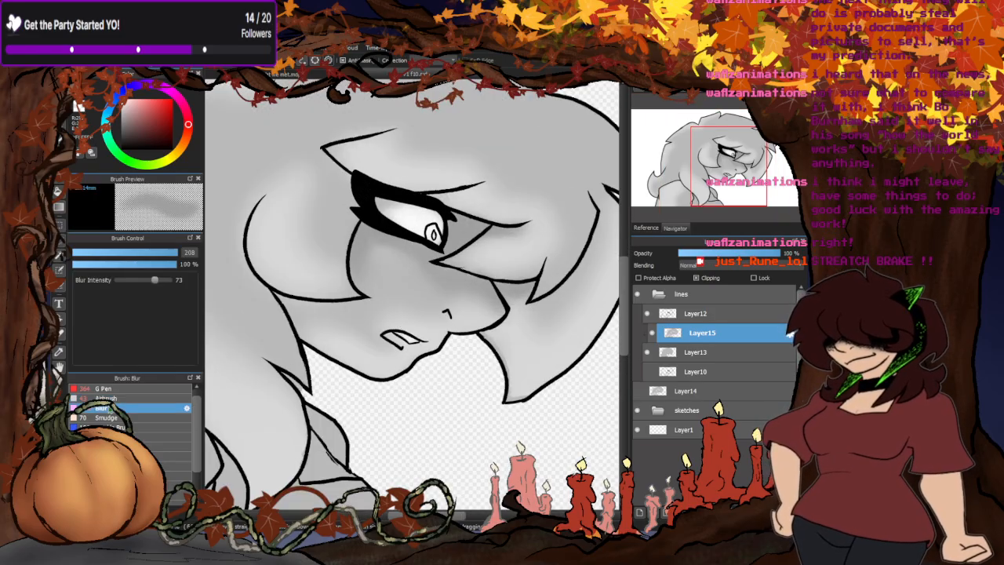
scroll(377, 235, down, 3)
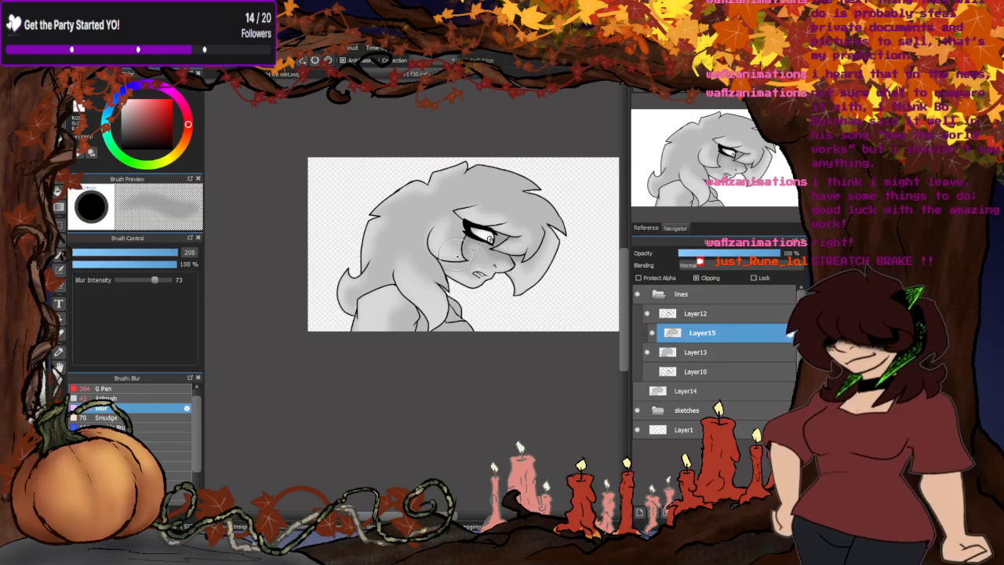
scroll(381, 237, up, 1)
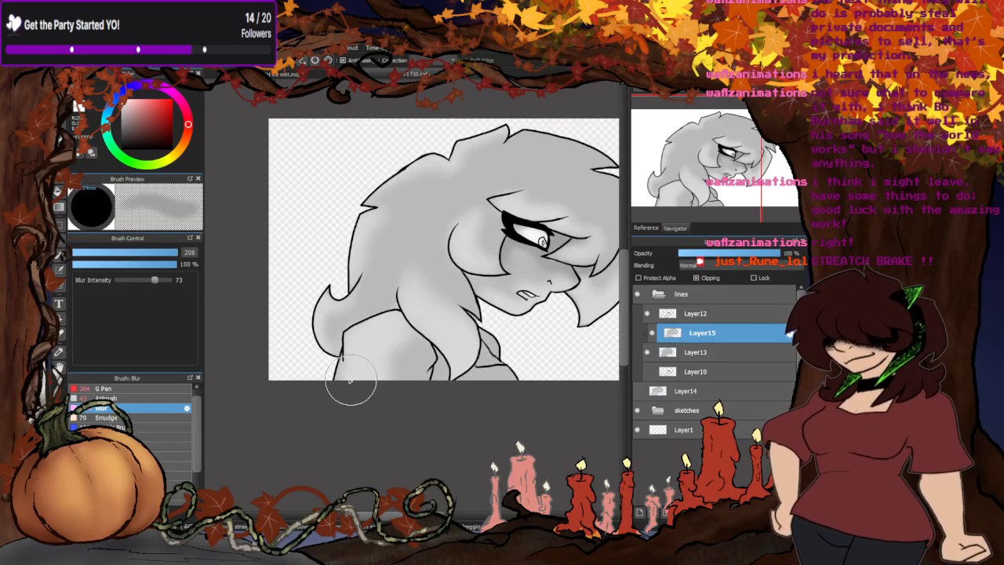
scroll(392, 353, down, 1)
scroll(439, 329, up, 1)
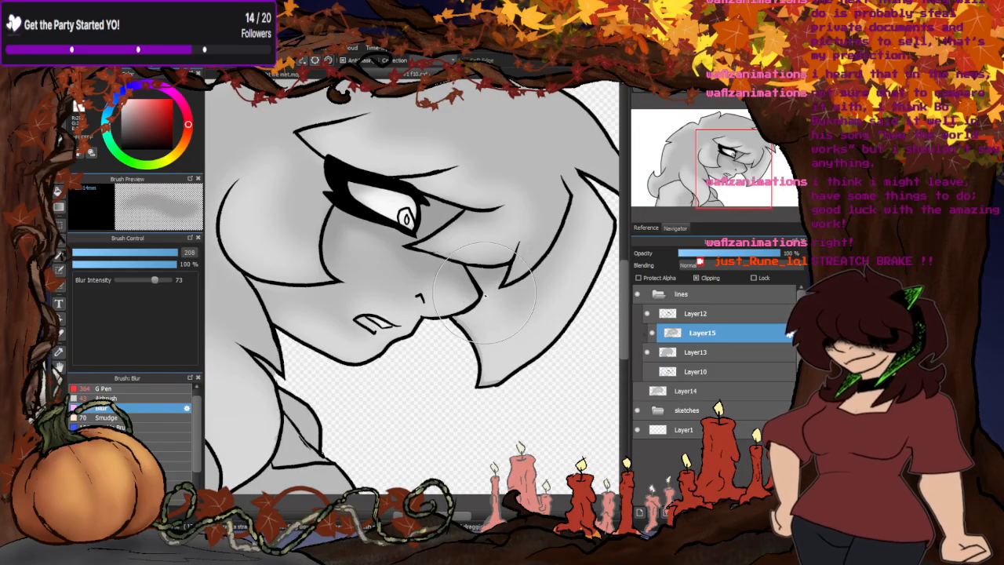
scroll(455, 314, up, 2)
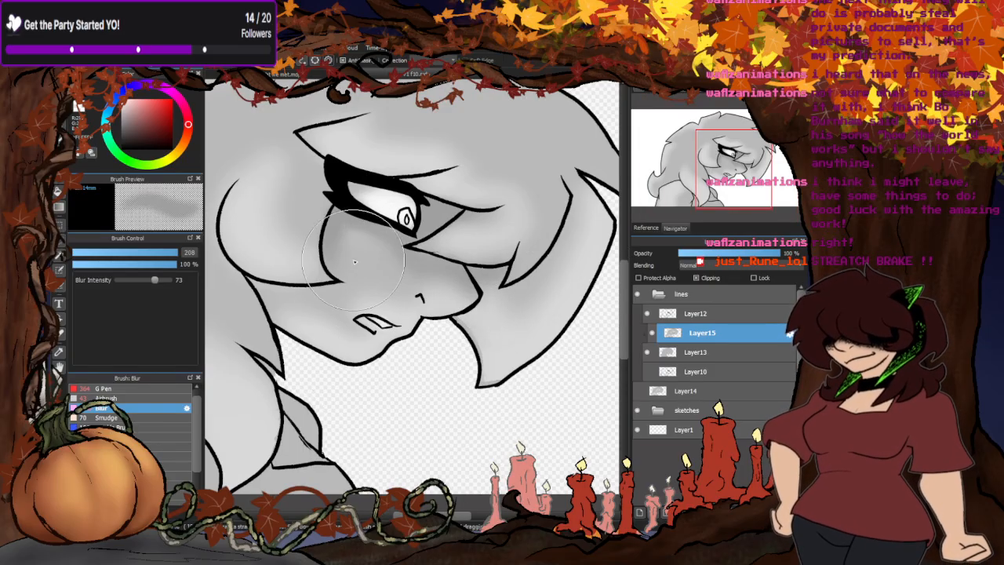
- Airbrush extra shade on the cheek below the eye and blend it with the Blur brush at size 166
click(110, 398)
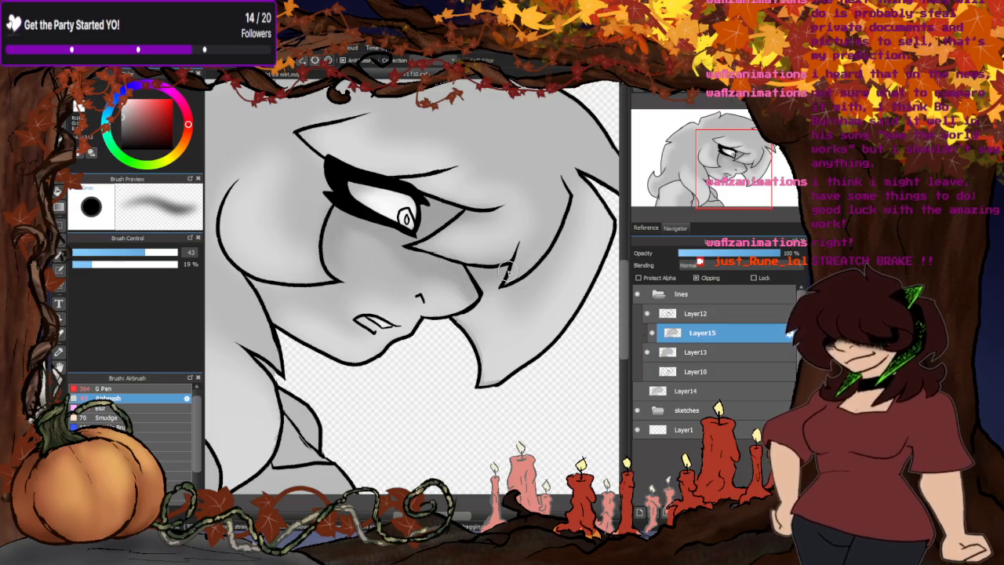
click(101, 407)
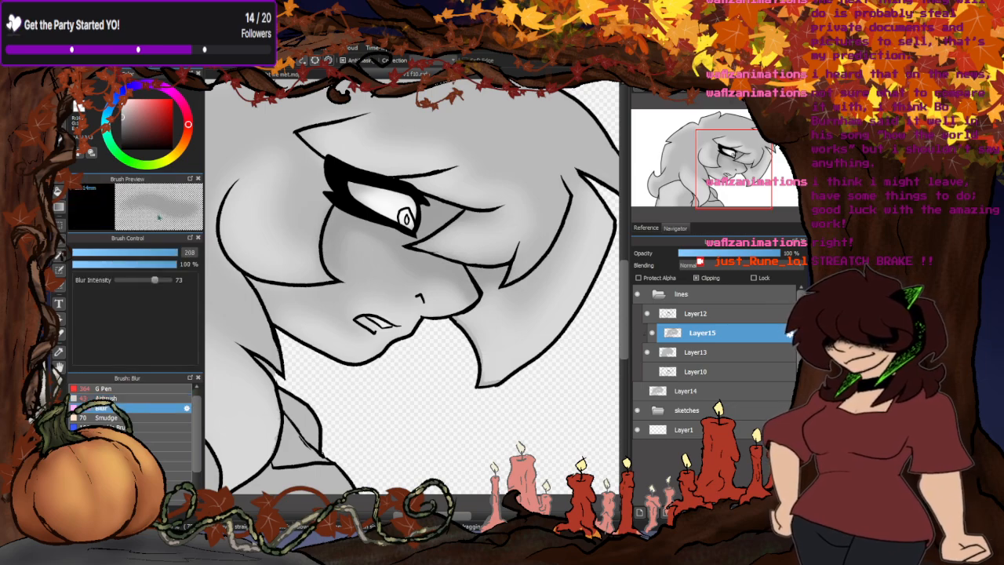
click(167, 252)
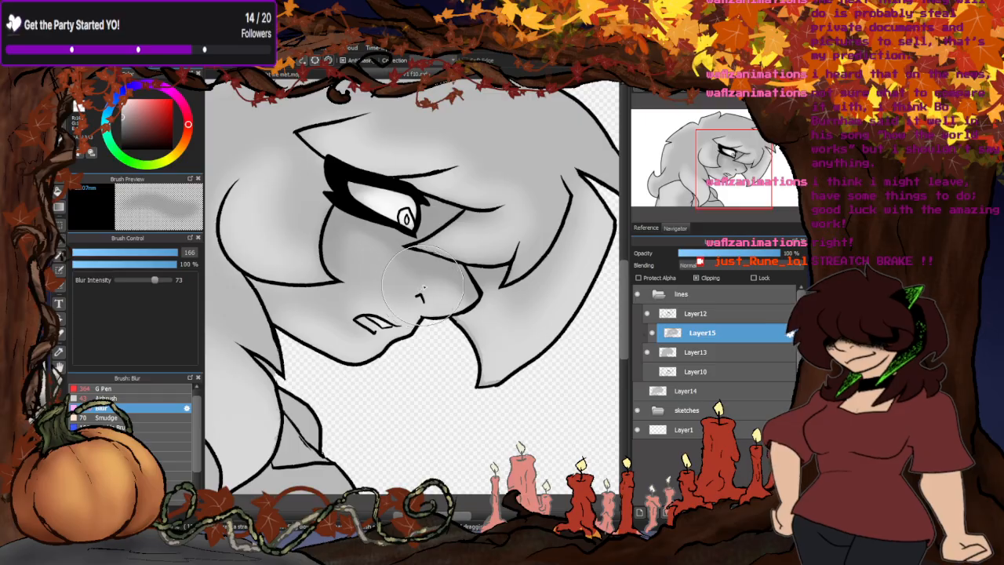
- Examine the blended shading on the face, shoulder, crown and hair locks up close and as a whole
scroll(474, 314, down, 1)
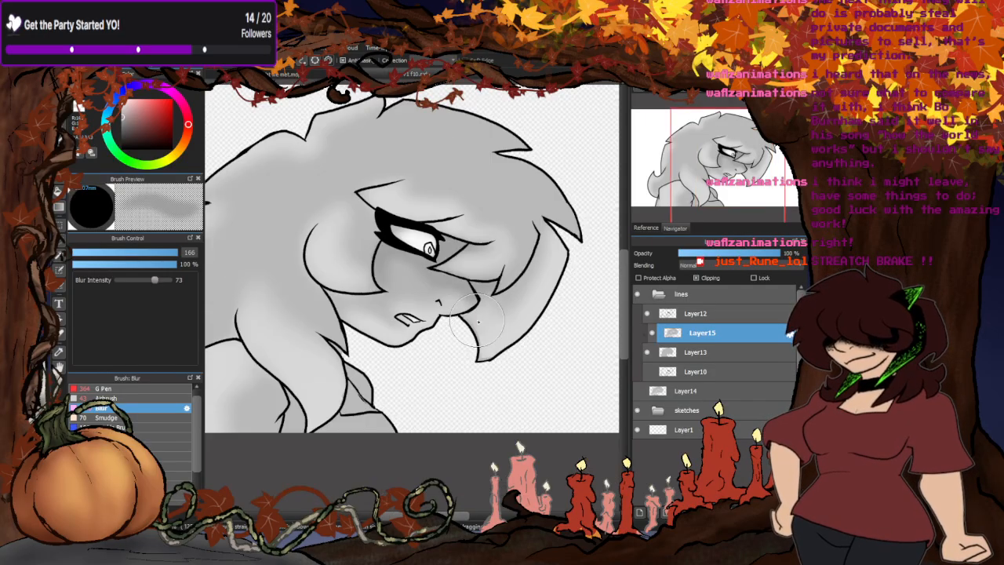
scroll(471, 326, up, 2)
scroll(475, 338, down, 3)
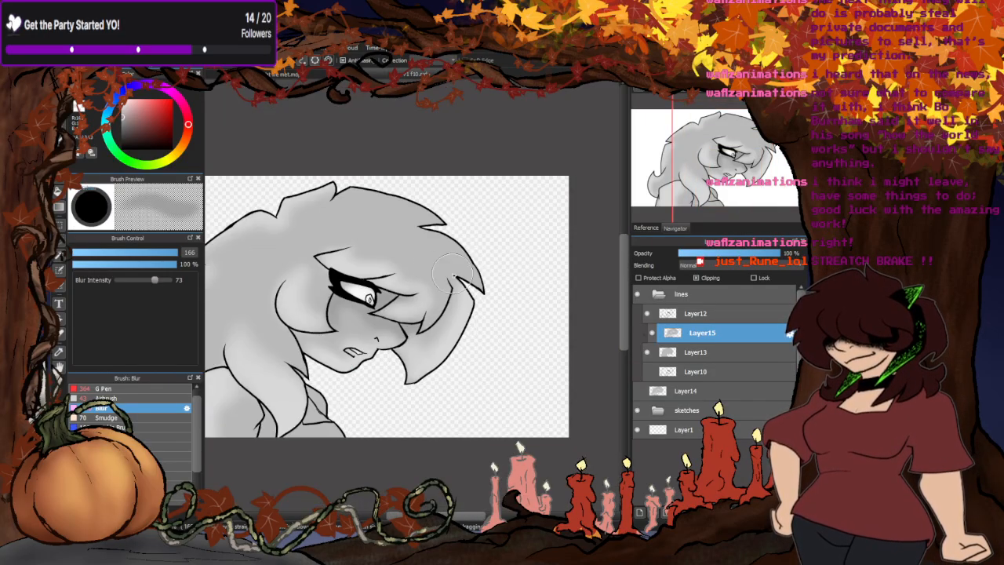
scroll(287, 225, up, 3)
scroll(381, 128, down, 4)
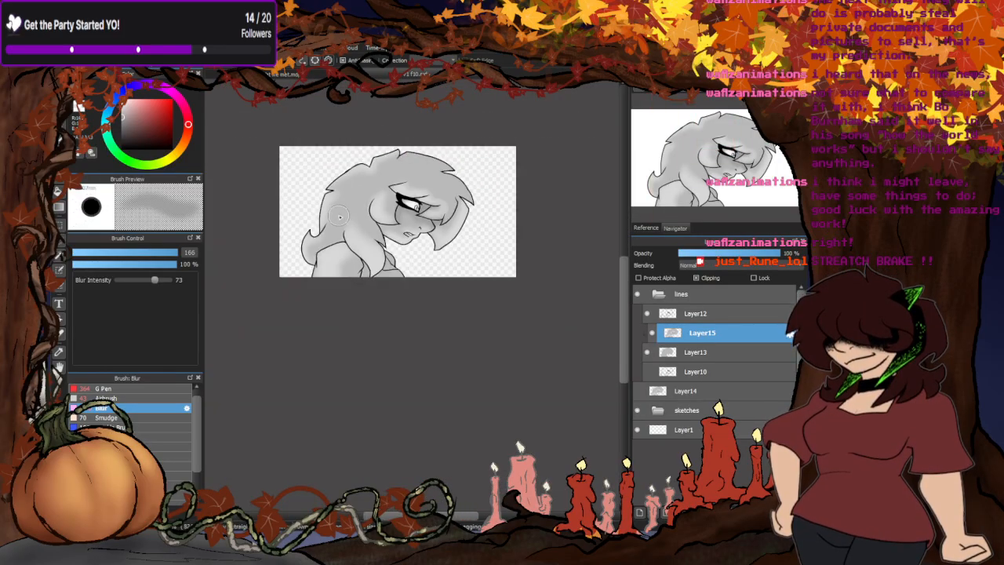
scroll(281, 264, up, 5)
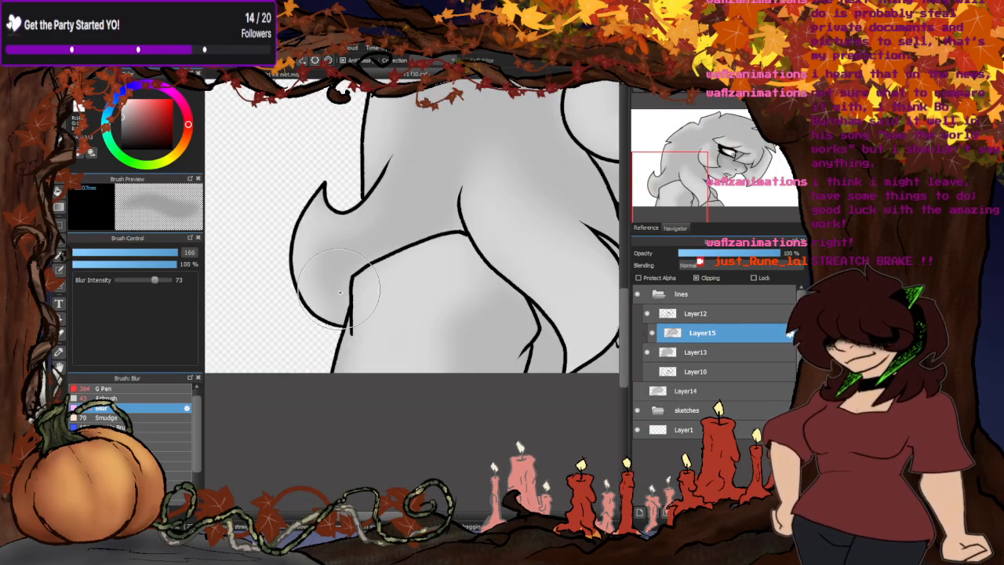
scroll(349, 222, down, 4)
scroll(350, 222, up, 4)
scroll(336, 190, down, 3)
scroll(337, 219, up, 3)
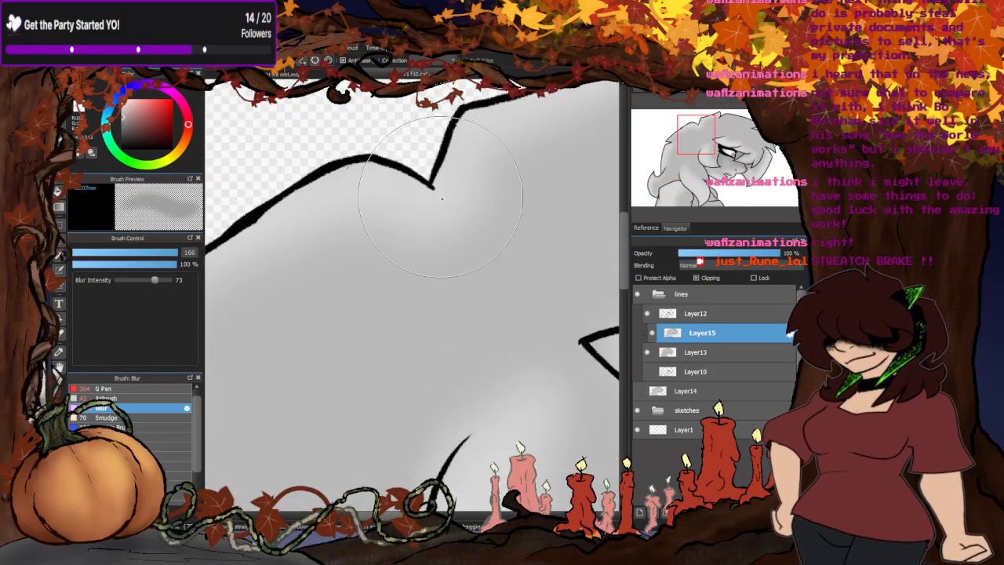
scroll(345, 157, down, 3)
scroll(330, 179, up, 3)
scroll(337, 188, down, 3)
scroll(448, 224, up, 5)
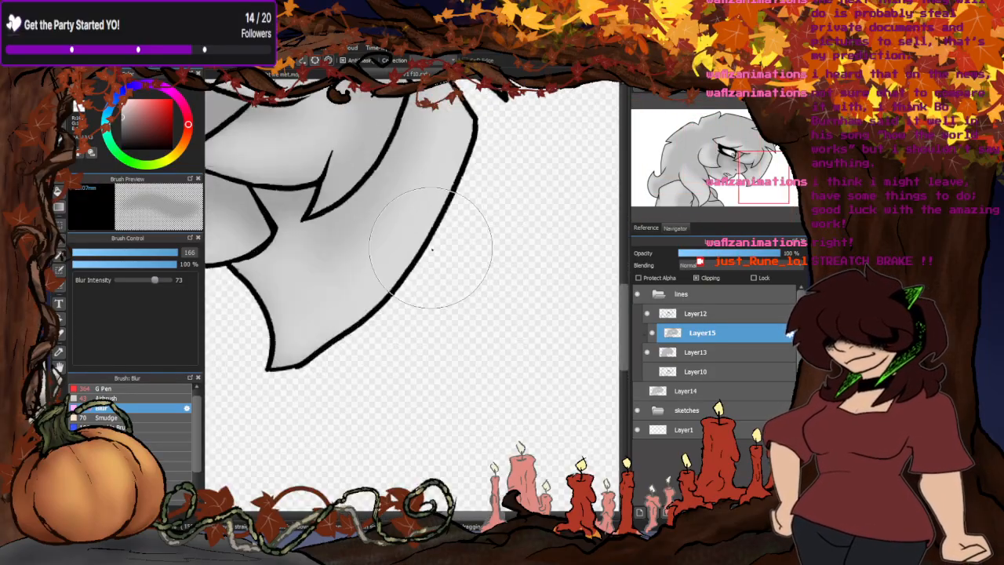
scroll(428, 287, down, 3)
scroll(291, 354, up, 3)
scroll(336, 369, down, 3)
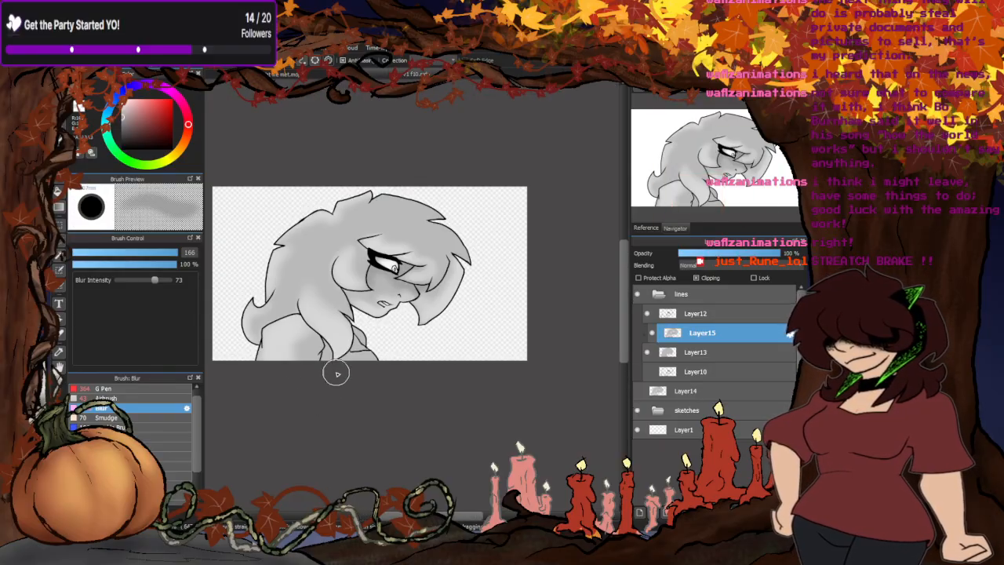
scroll(313, 367, up, 3)
scroll(470, 347, down, 4)
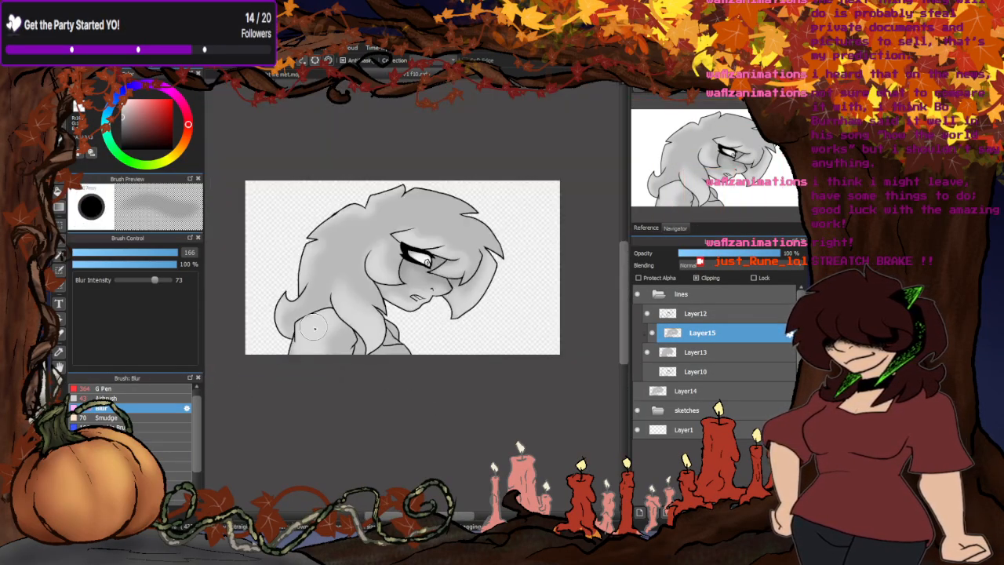
scroll(377, 276, up, 1)
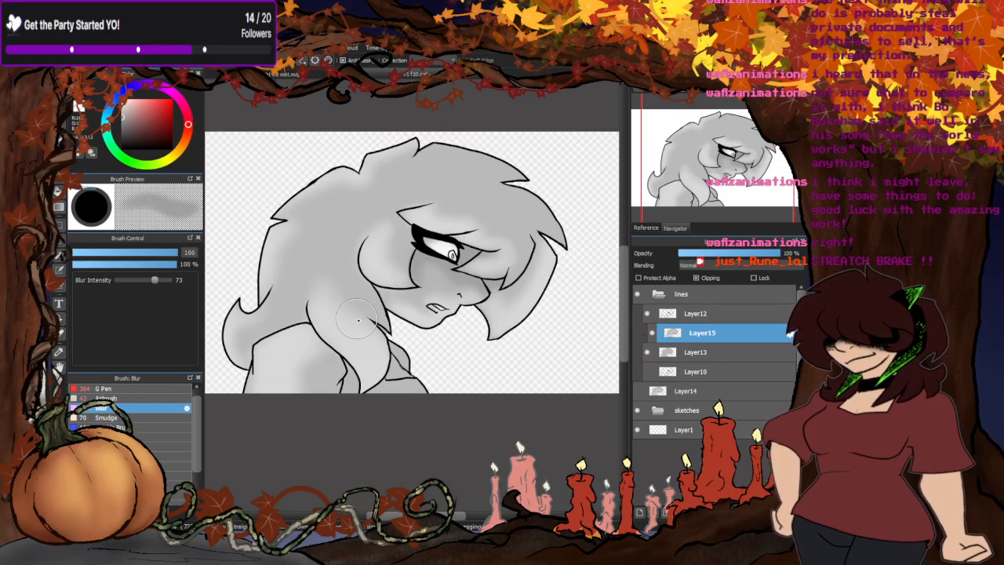
- Switch visibility to the first frame's Layer14 and Layer10, and merge the clipped Layer15 shading into Layer13
click(647, 353)
click(648, 372)
click(648, 372)
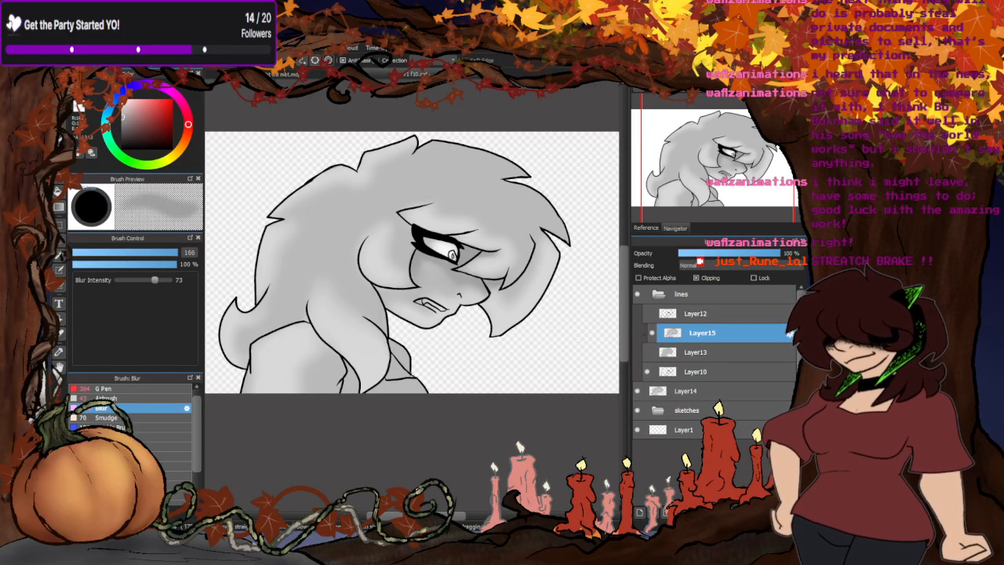
key(ctrl+e)
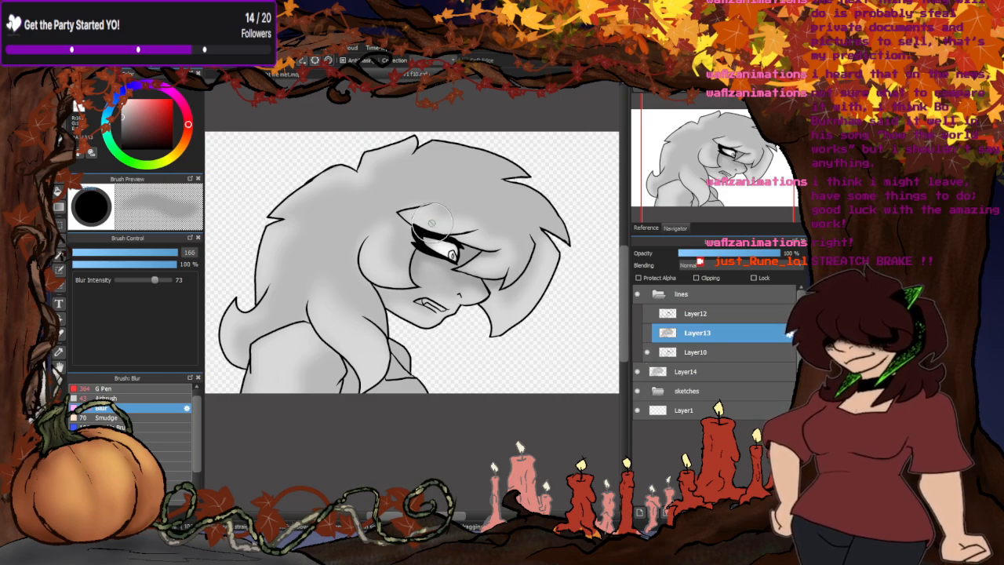
scroll(432, 224, down, 2)
scroll(408, 250, up, 1)
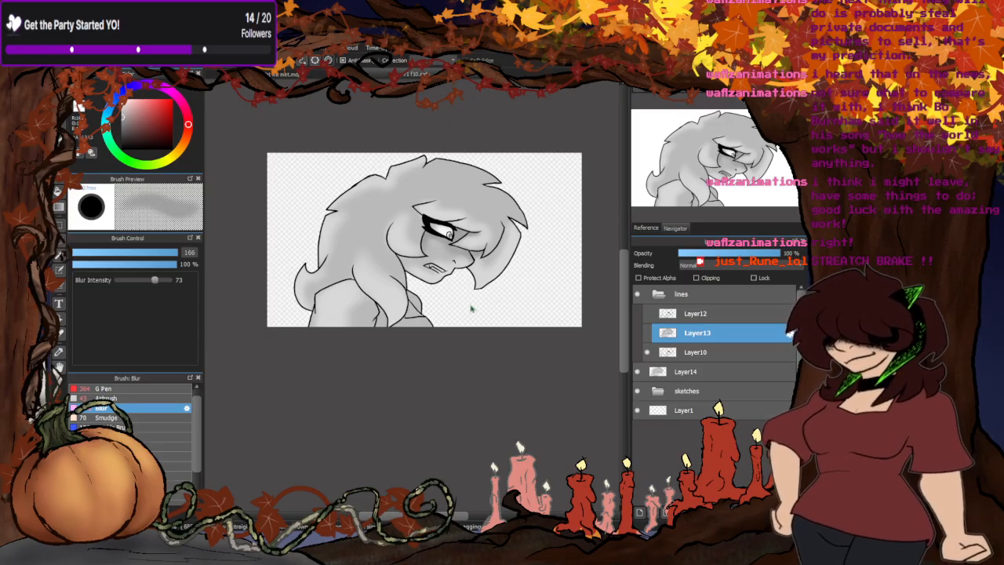
- Hide Layer14 and Layer10 and show Layer13 and Layer12 to display the profile's second frame
click(637, 370)
click(646, 352)
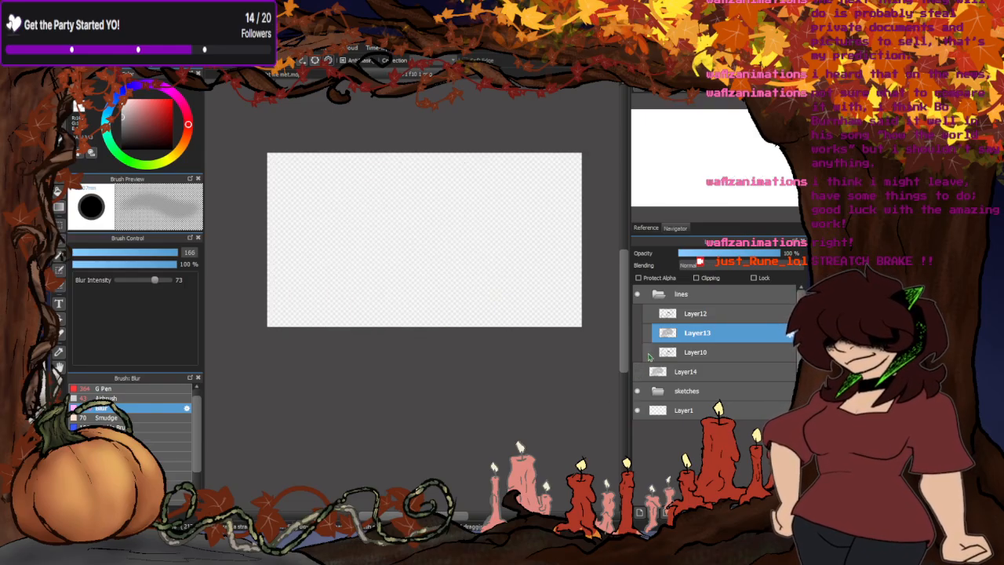
click(647, 332)
click(646, 313)
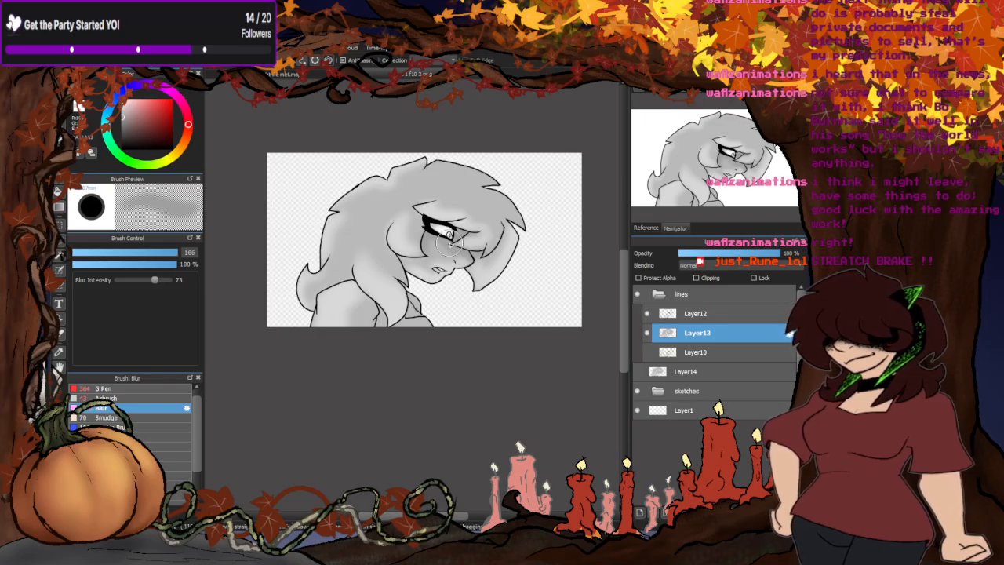
- Switch to the storyboard document and tick the second and third bottom-row panels in the existing ticks' blue, using the G Pen at size 43
scroll(451, 247, down, 2)
scroll(442, 196, up, 2)
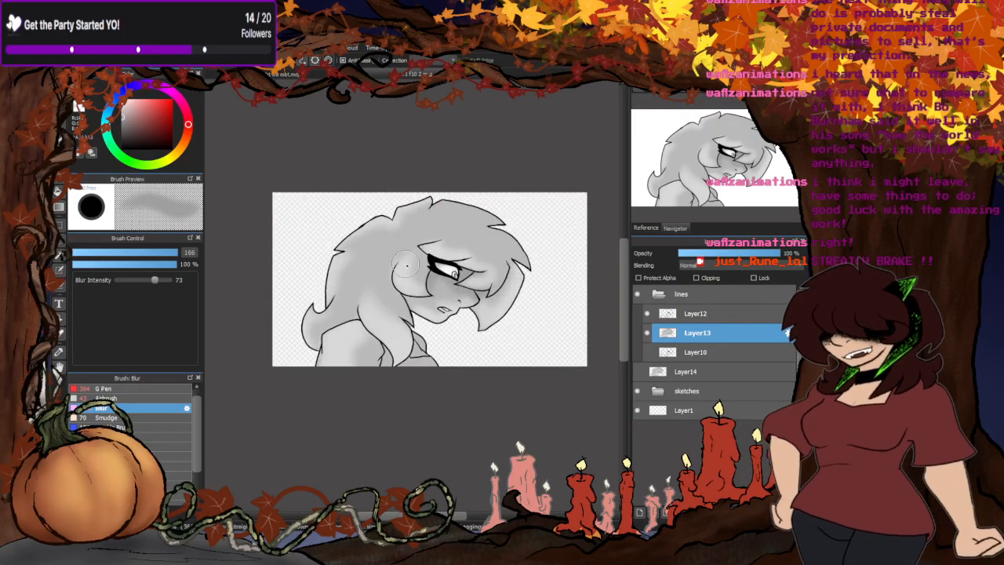
click(409, 74)
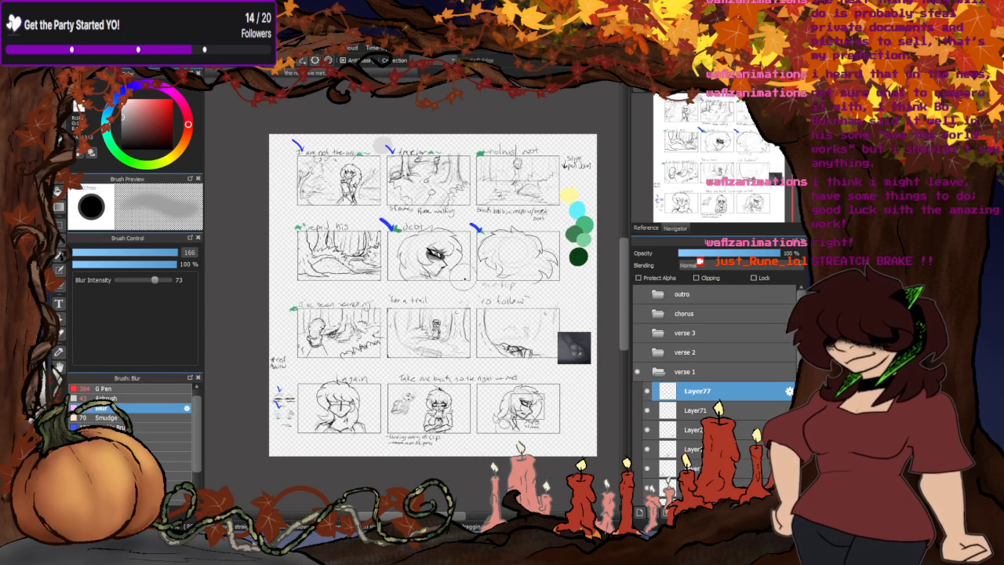
scroll(392, 215, up, 3)
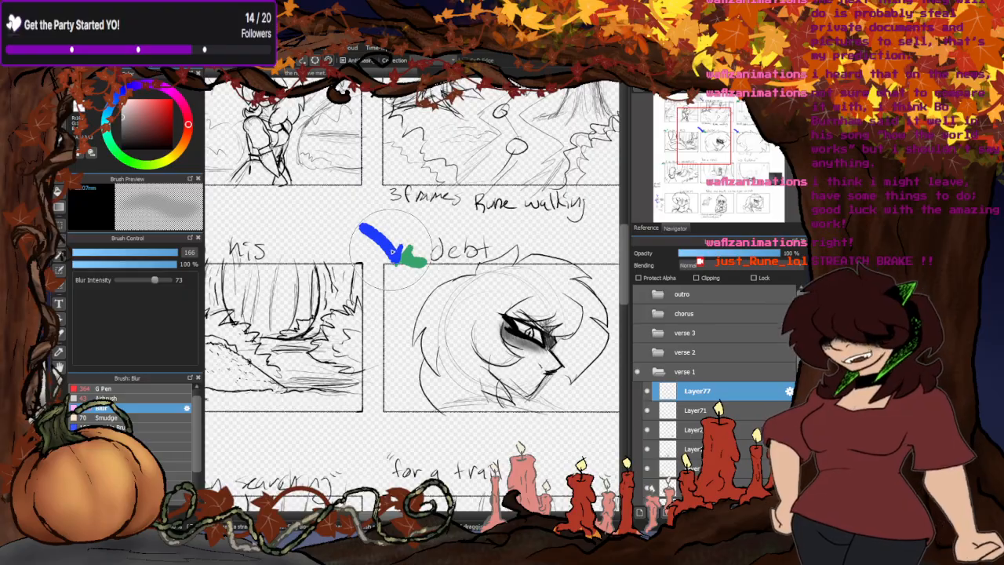
right_click(392, 250)
click(122, 388)
key(ctrl+0)
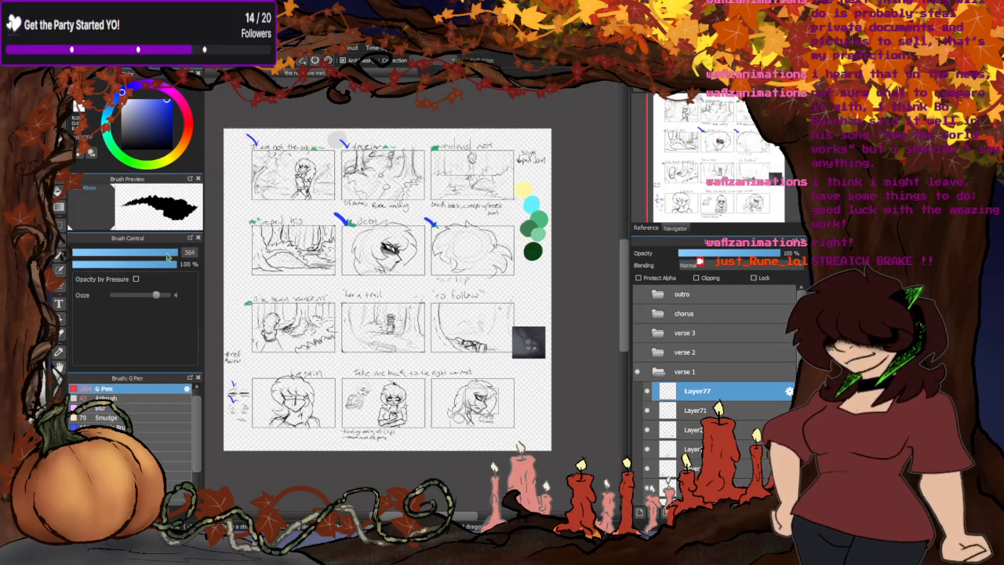
scroll(388, 388, up, 2)
drag(178, 254, 146, 254)
mouse_move(305, 337)
mouse_down()
mouse_move(296, 351)
mouse_move(281, 323)
mouse_up()
mouse_move(489, 347)
mouse_down()
mouse_move(481, 358)
mouse_move(452, 337)
mouse_up()
scroll(484, 429, down, 3)
scroll(459, 364, up, 1)
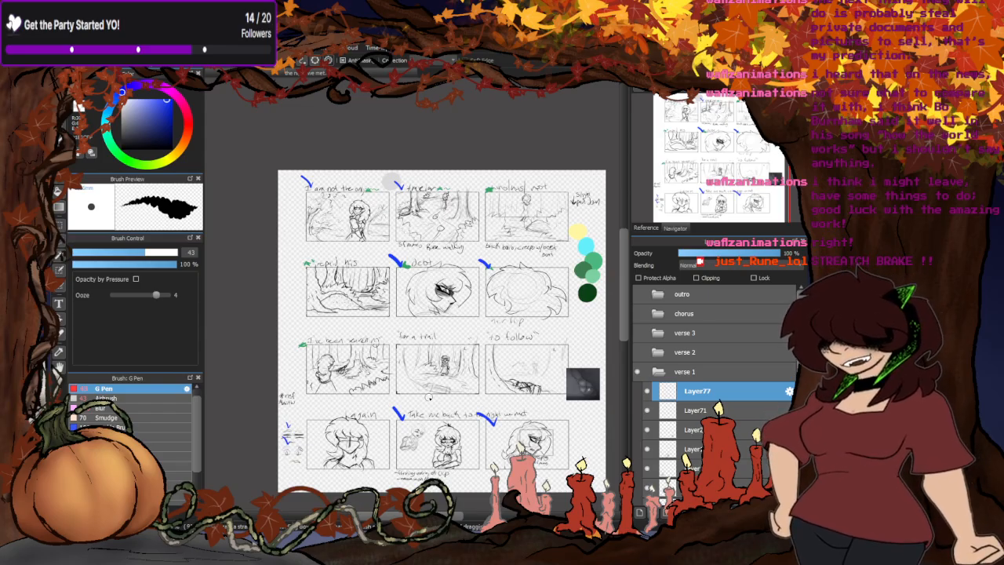
- Collapse and hide the verse 1 folder, and look through the verse 2, verse 3, chorus and outro storyboard pages one at a time
click(657, 371)
click(637, 371)
click(637, 352)
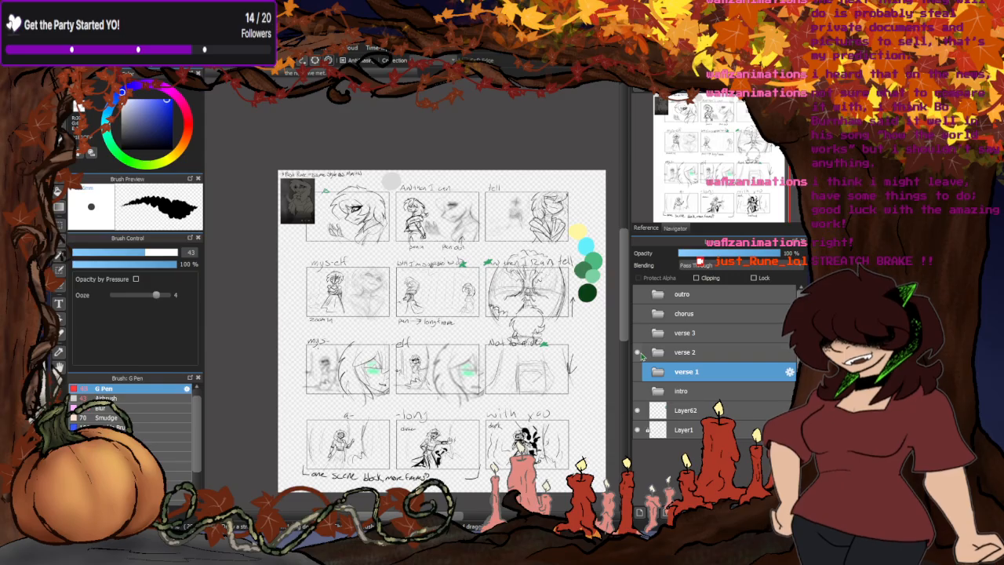
click(637, 352)
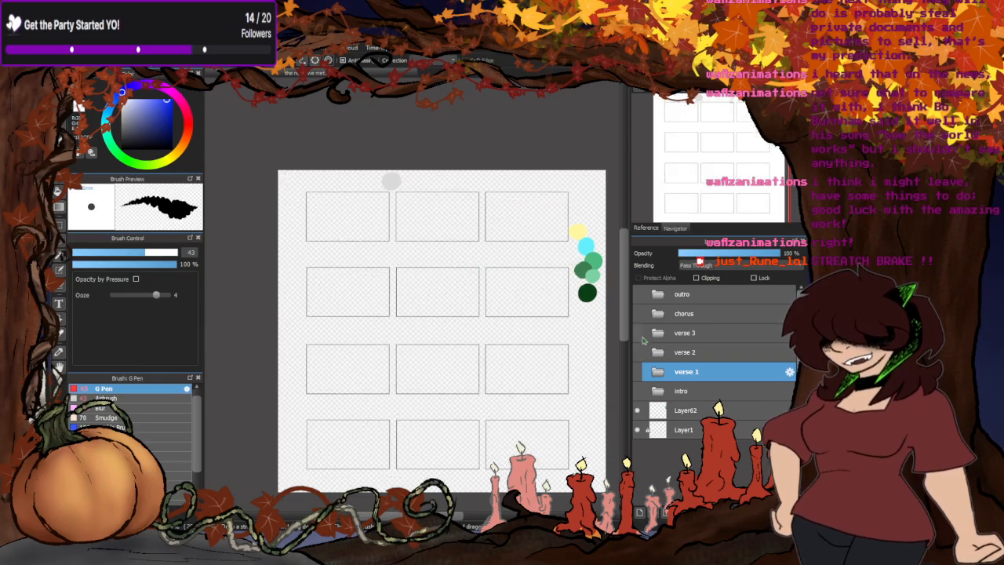
click(637, 333)
click(637, 333)
click(643, 313)
click(643, 313)
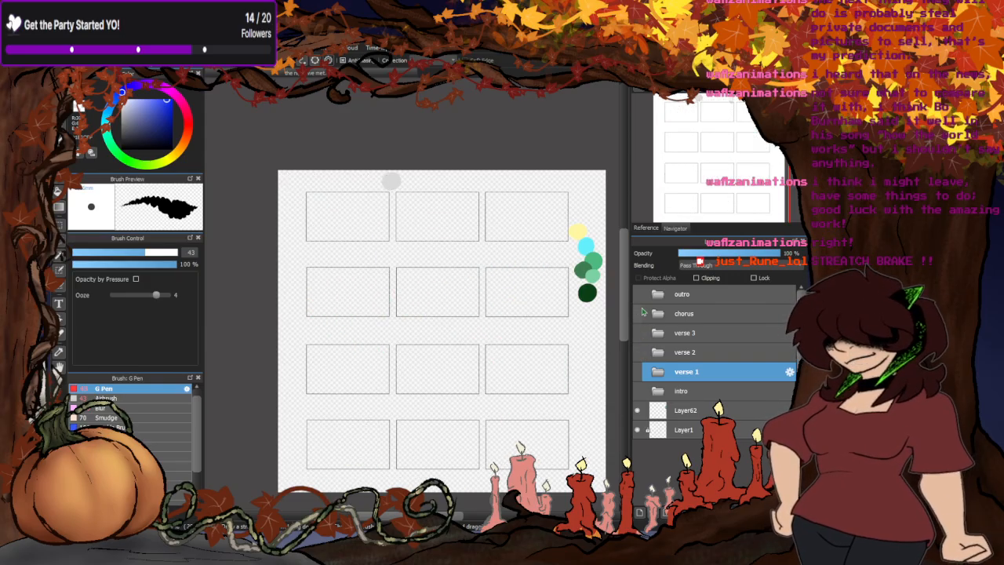
click(637, 296)
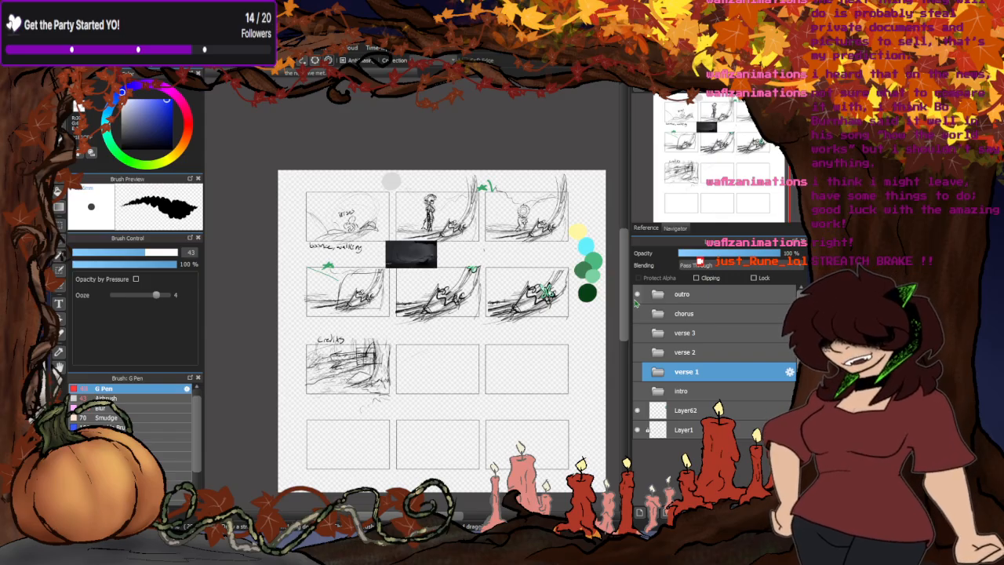
click(637, 295)
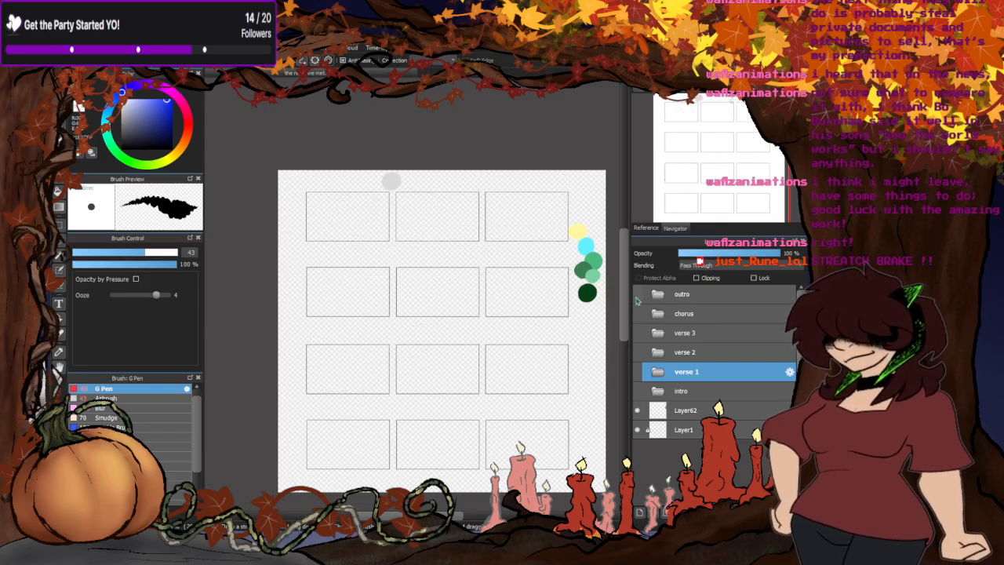
- Review the verse 2, verse 3 and chorus storyboard pages again, ending with another look at verse 2
click(640, 353)
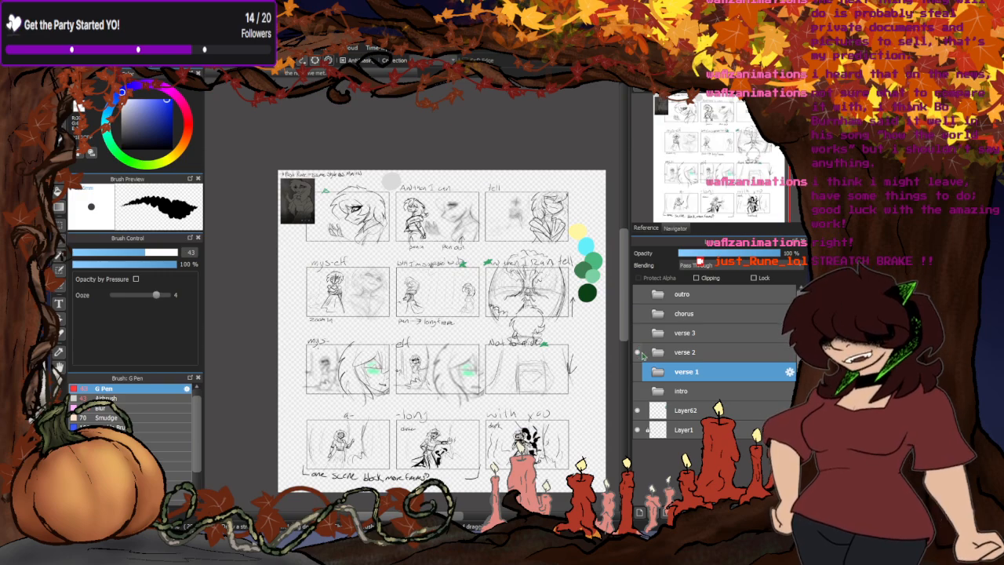
click(639, 353)
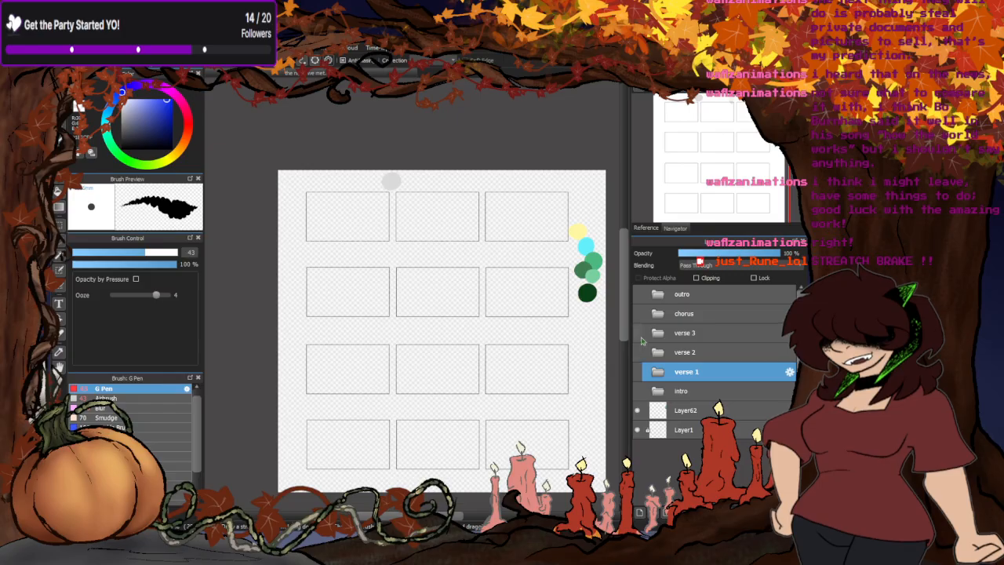
click(639, 334)
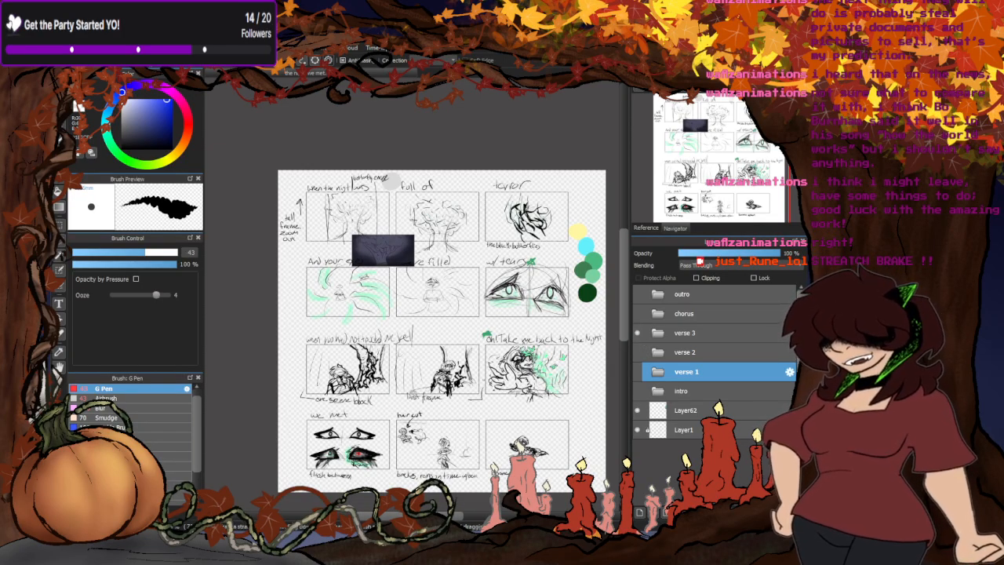
click(637, 333)
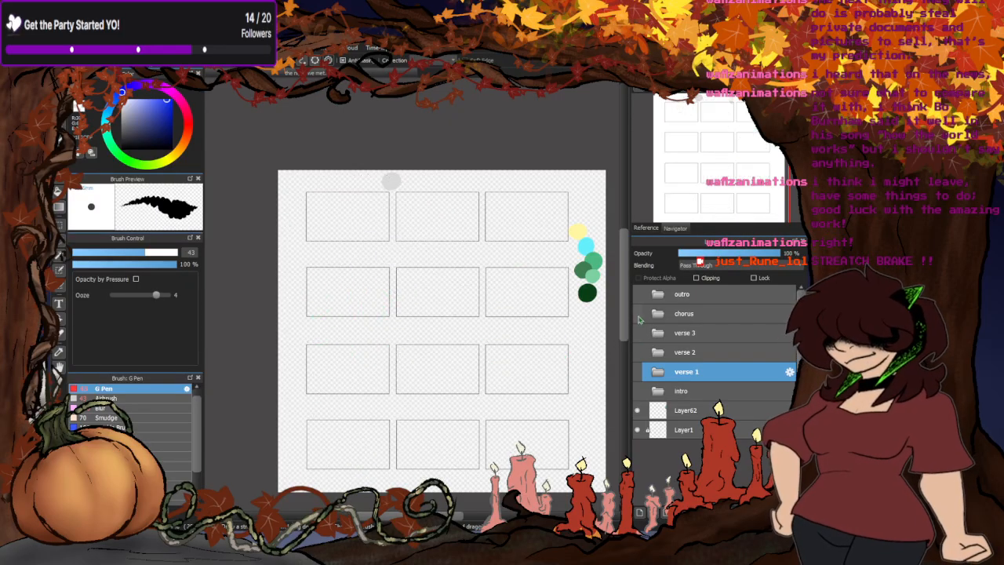
click(638, 313)
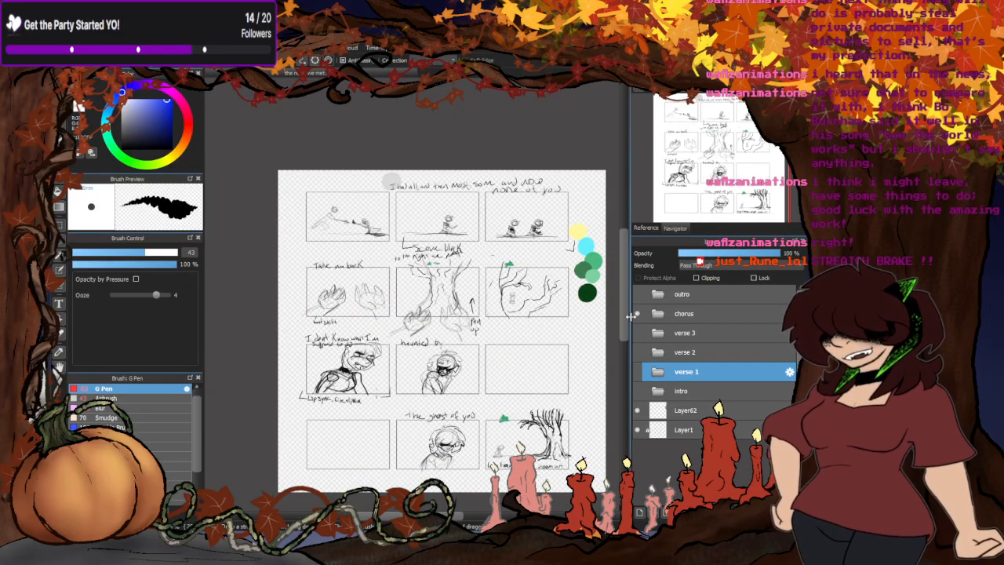
click(638, 314)
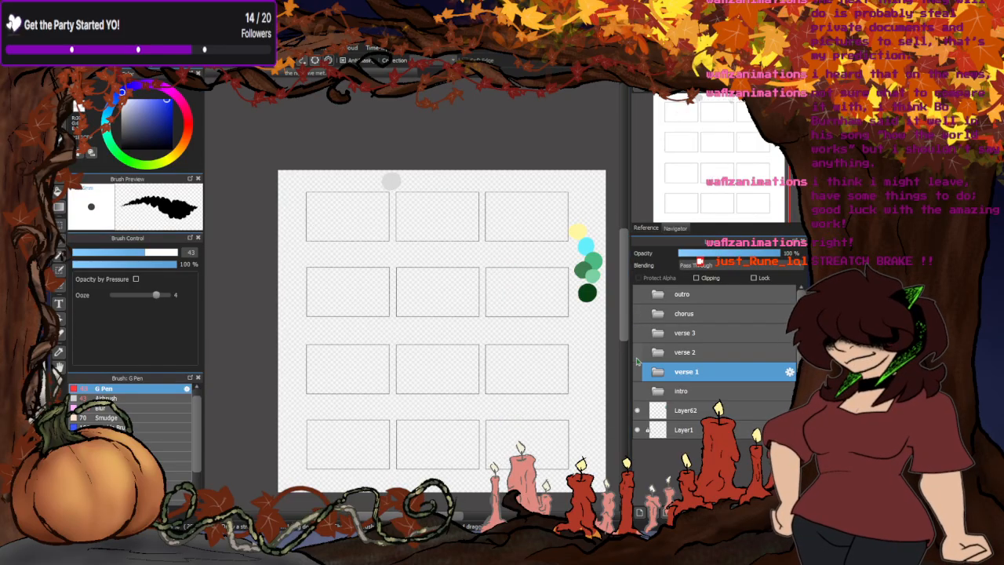
click(638, 354)
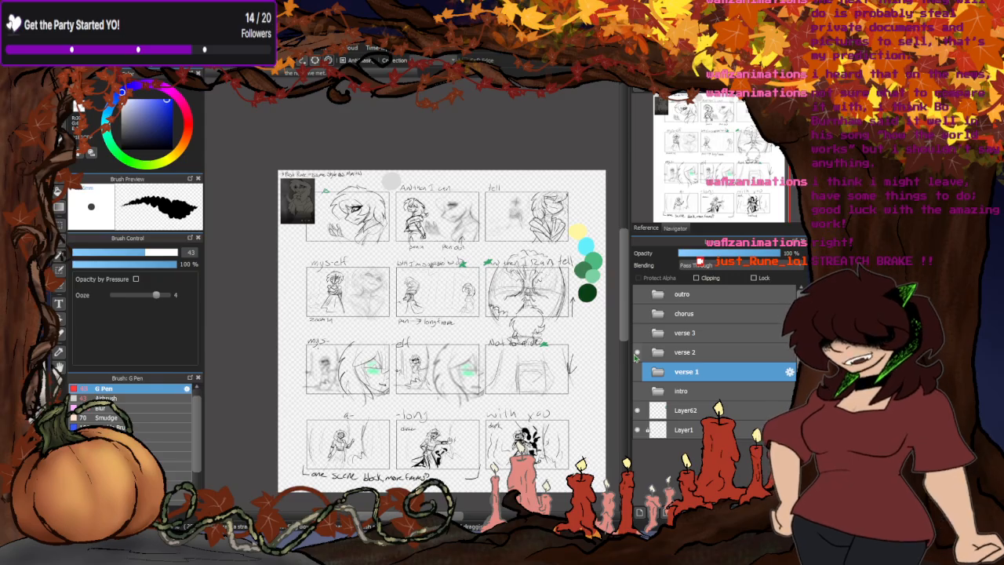
click(637, 351)
- Compare the verse 1, verse 2, verse 3 and chorus storyboard pages by showing each folder on its own and hiding it again
click(637, 371)
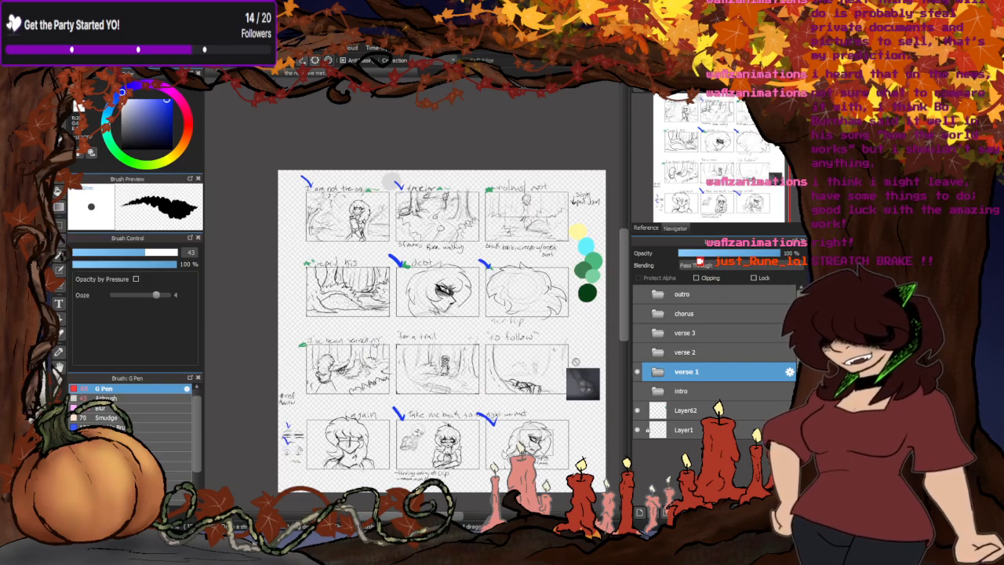
click(637, 372)
click(637, 352)
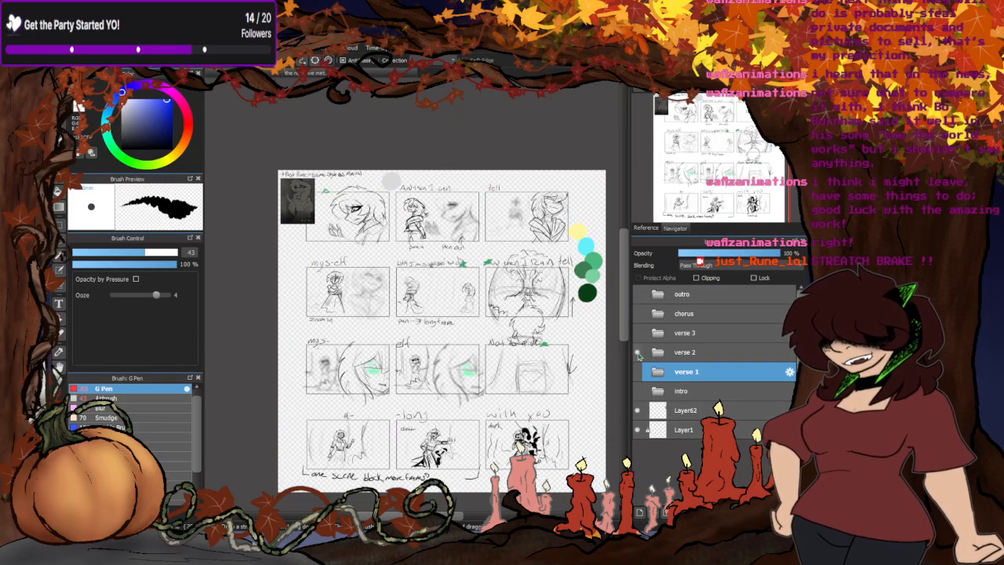
click(636, 352)
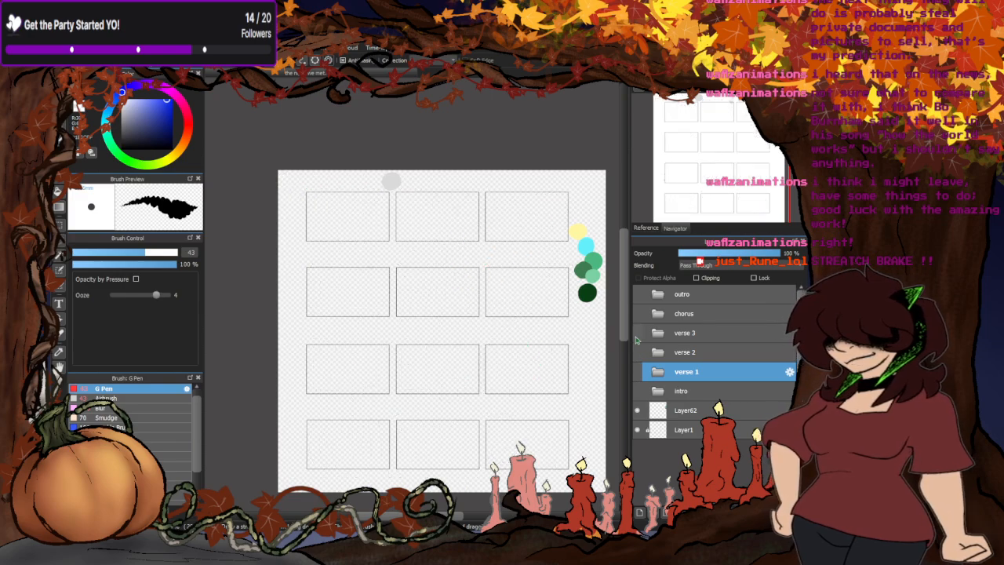
click(637, 333)
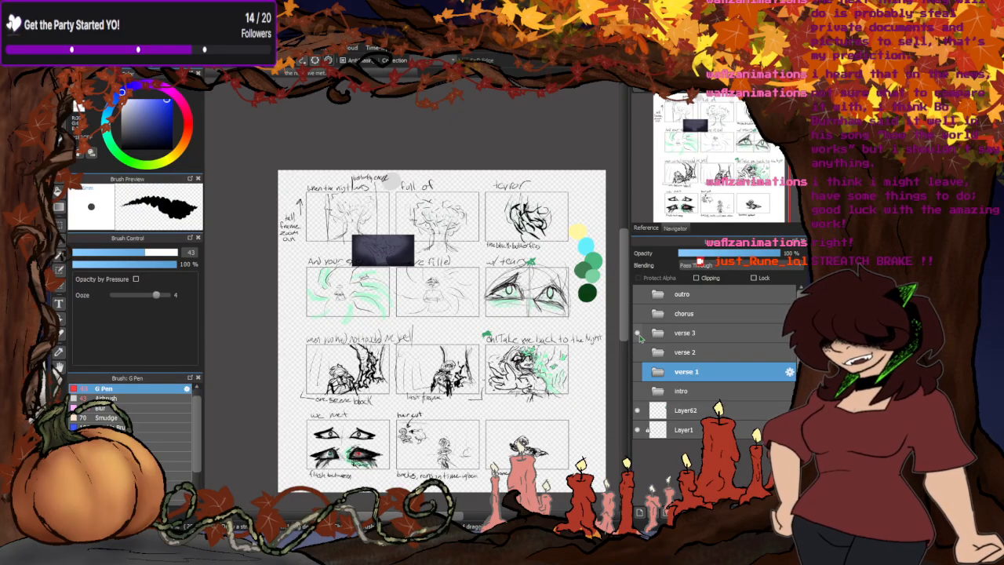
click(637, 332)
click(637, 352)
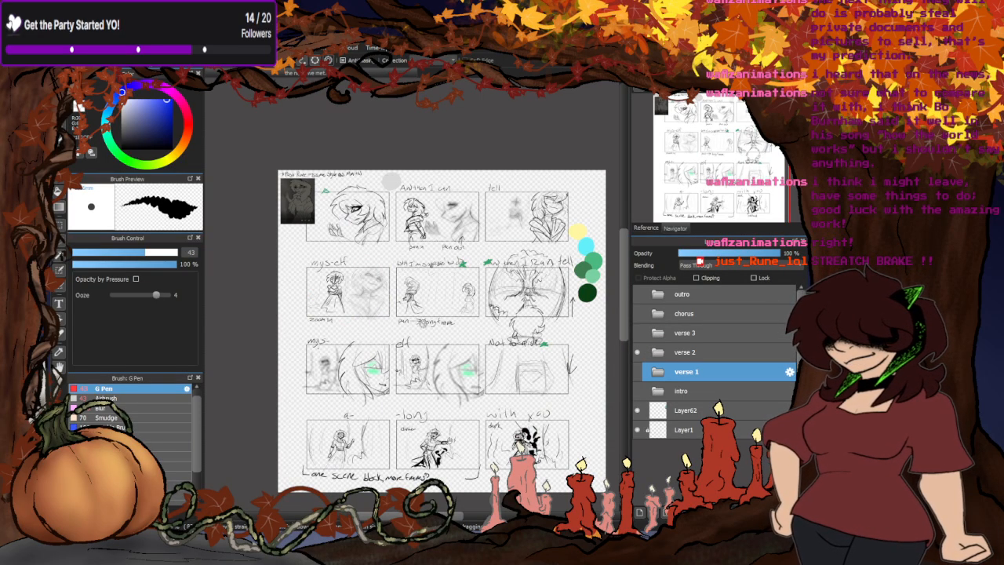
click(637, 352)
click(637, 333)
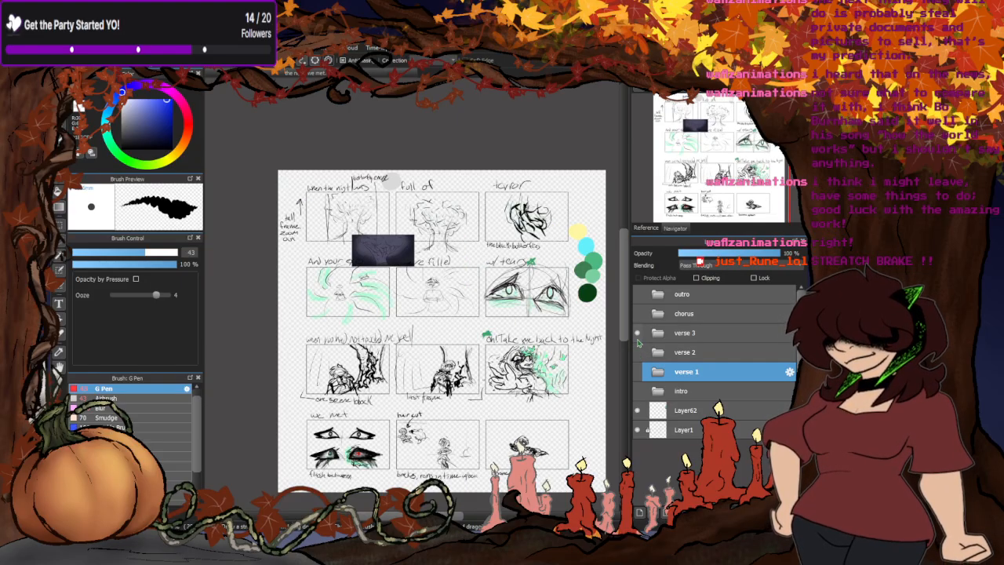
click(636, 332)
click(637, 313)
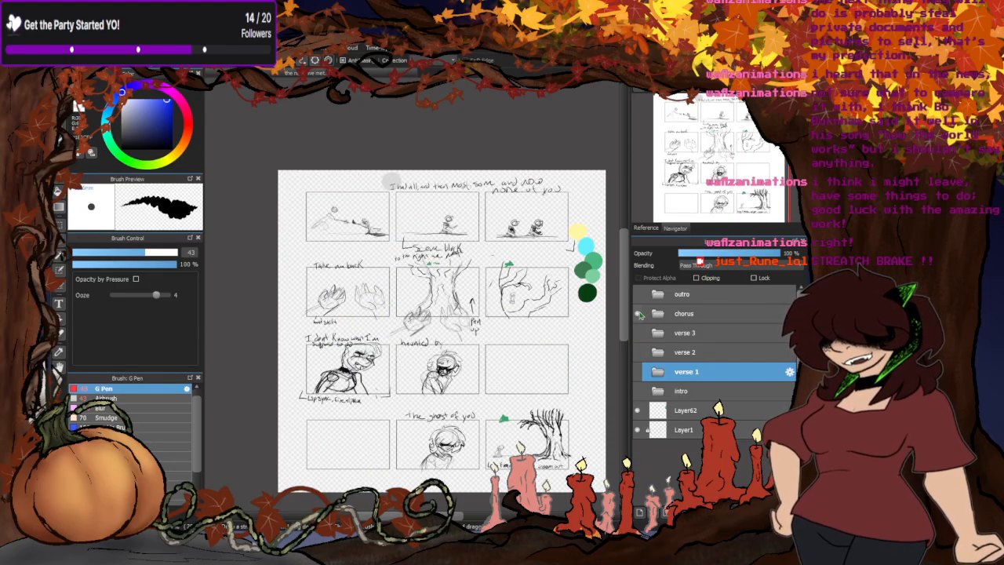
click(636, 313)
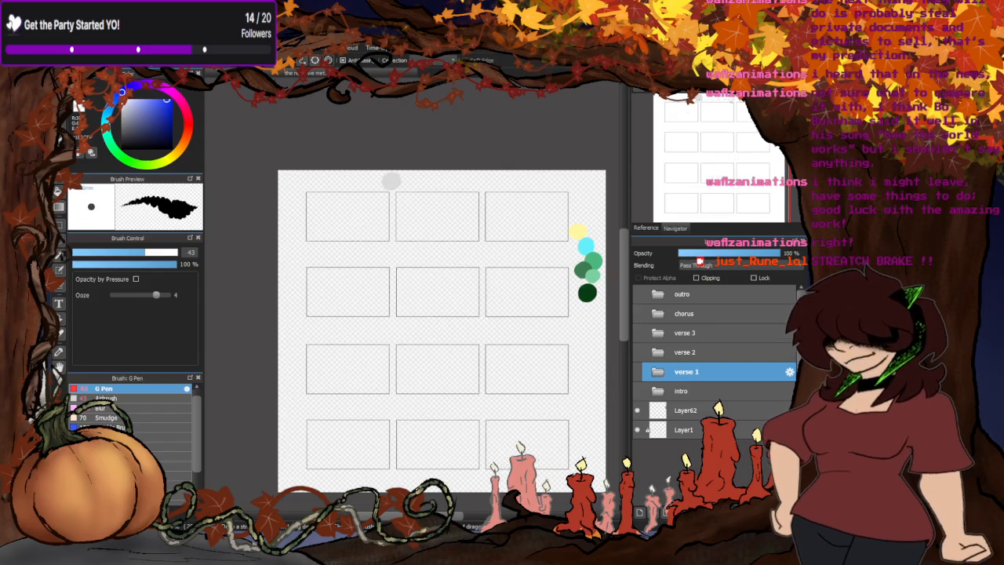